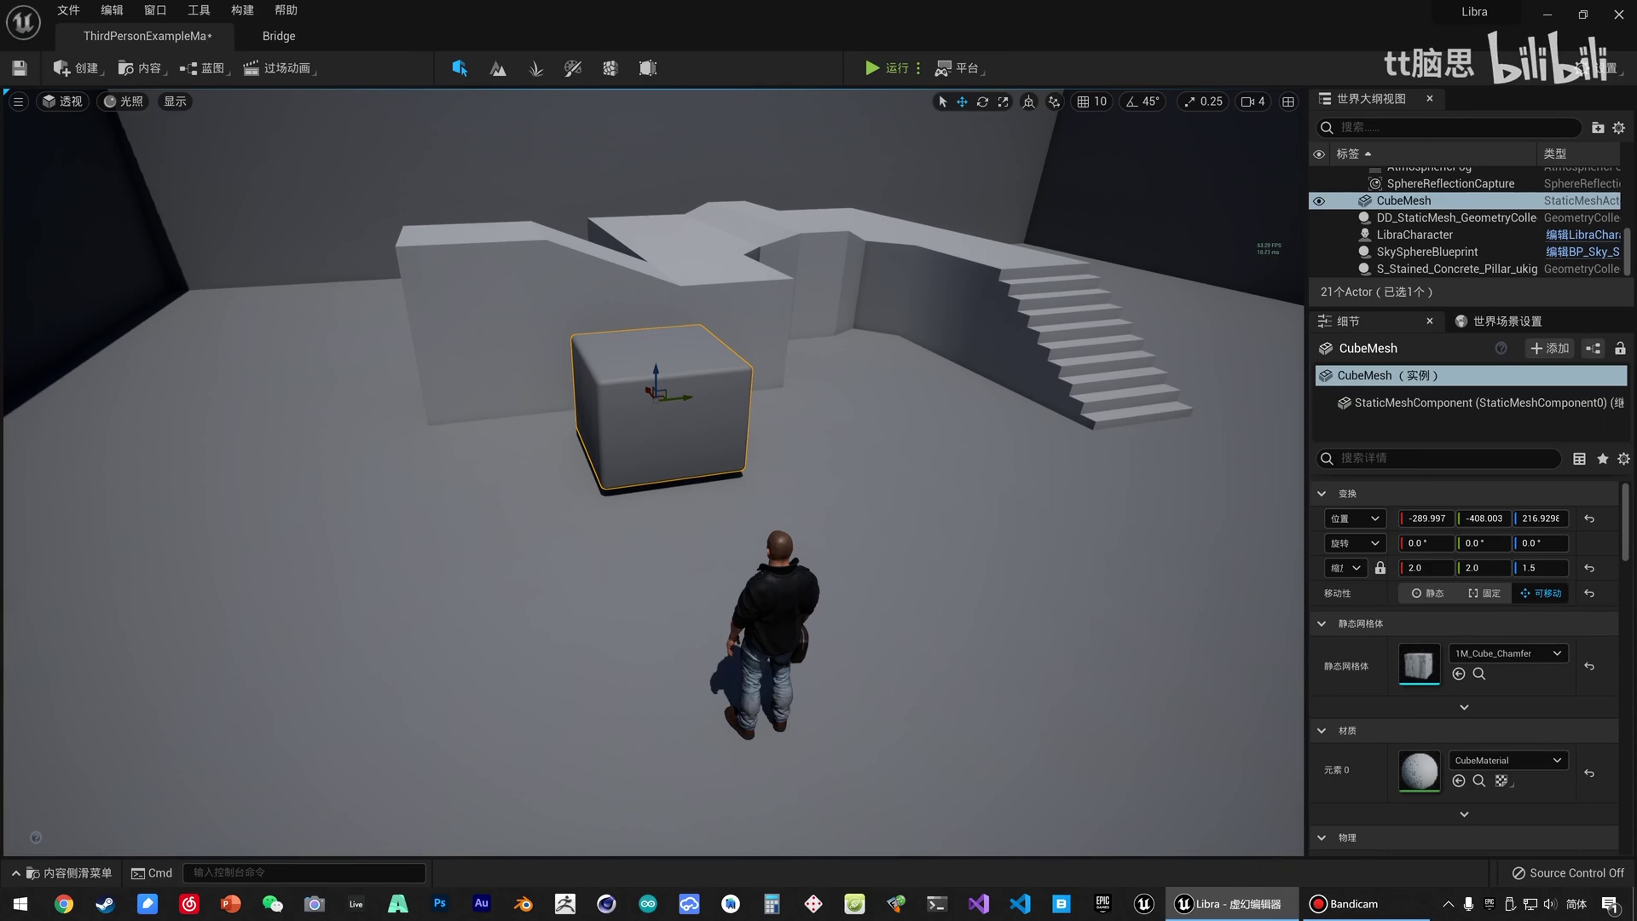
Open Quixel Bridge and browse the Cast In Situ, Slab and Rough categories of the concrete surfaces.
right_drag(807, 423, 911, 442)
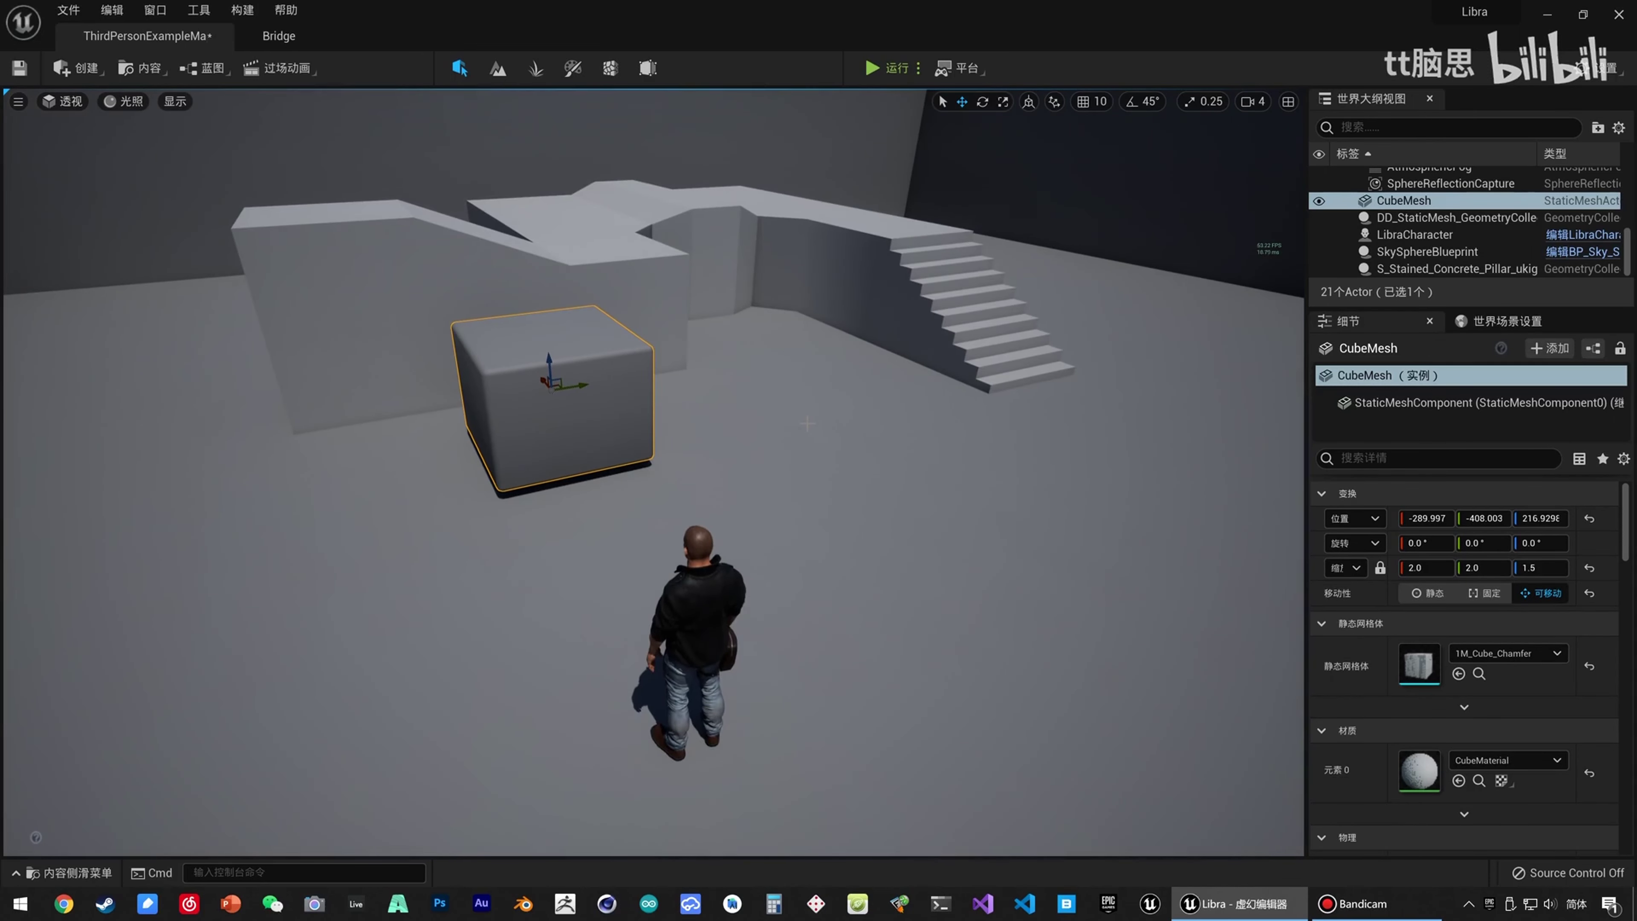
click(151, 70)
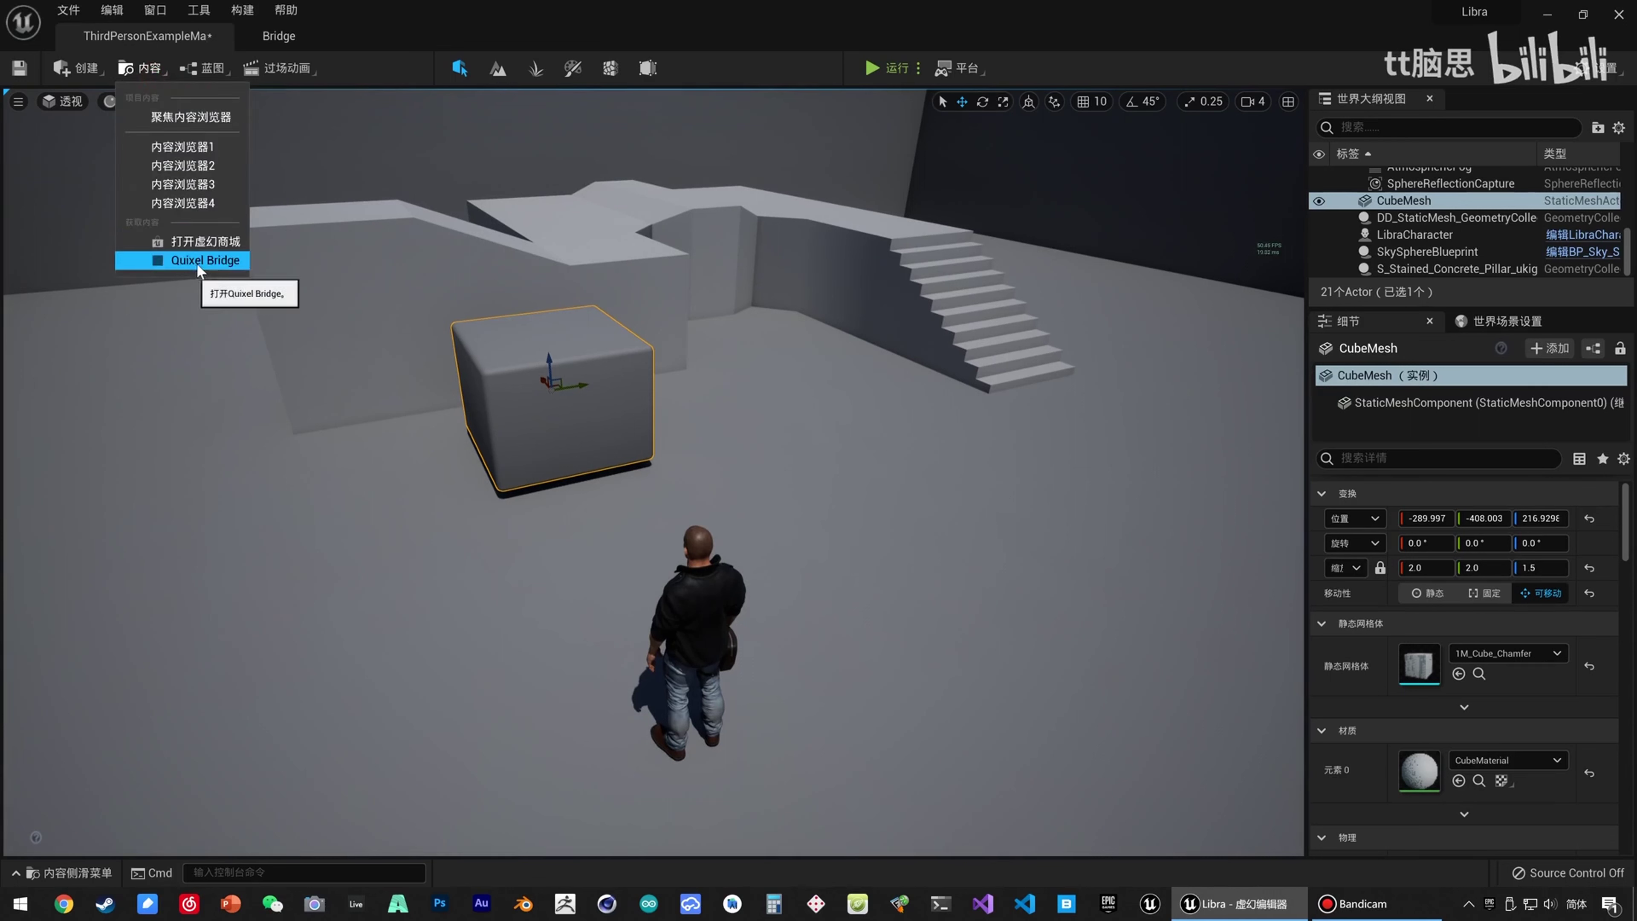
click(193, 260)
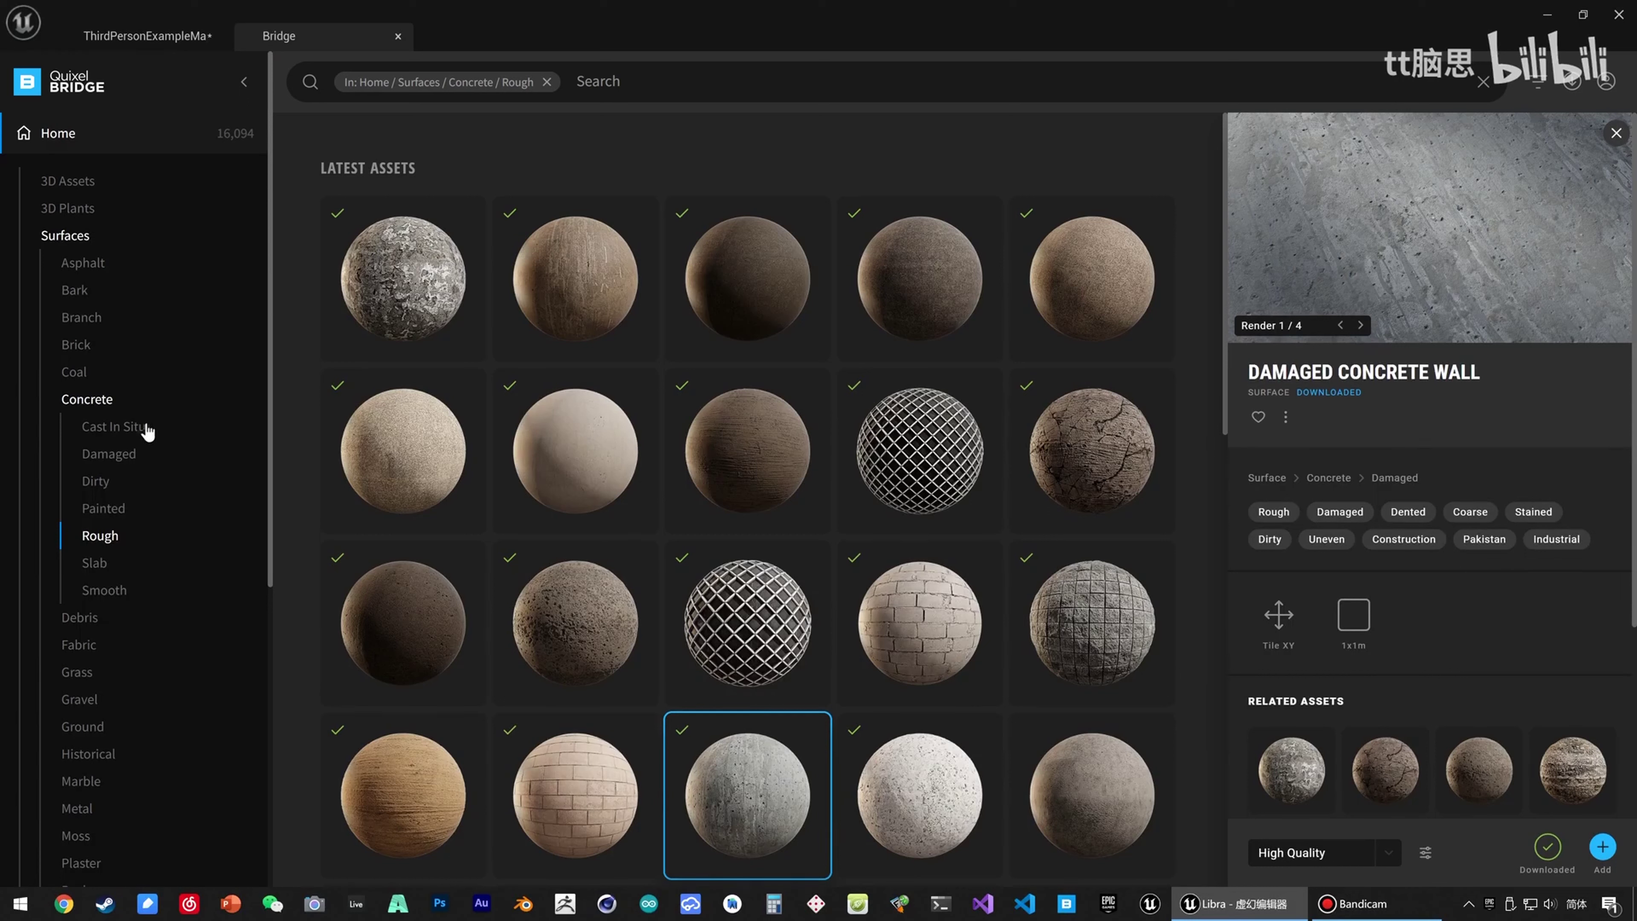
click(132, 434)
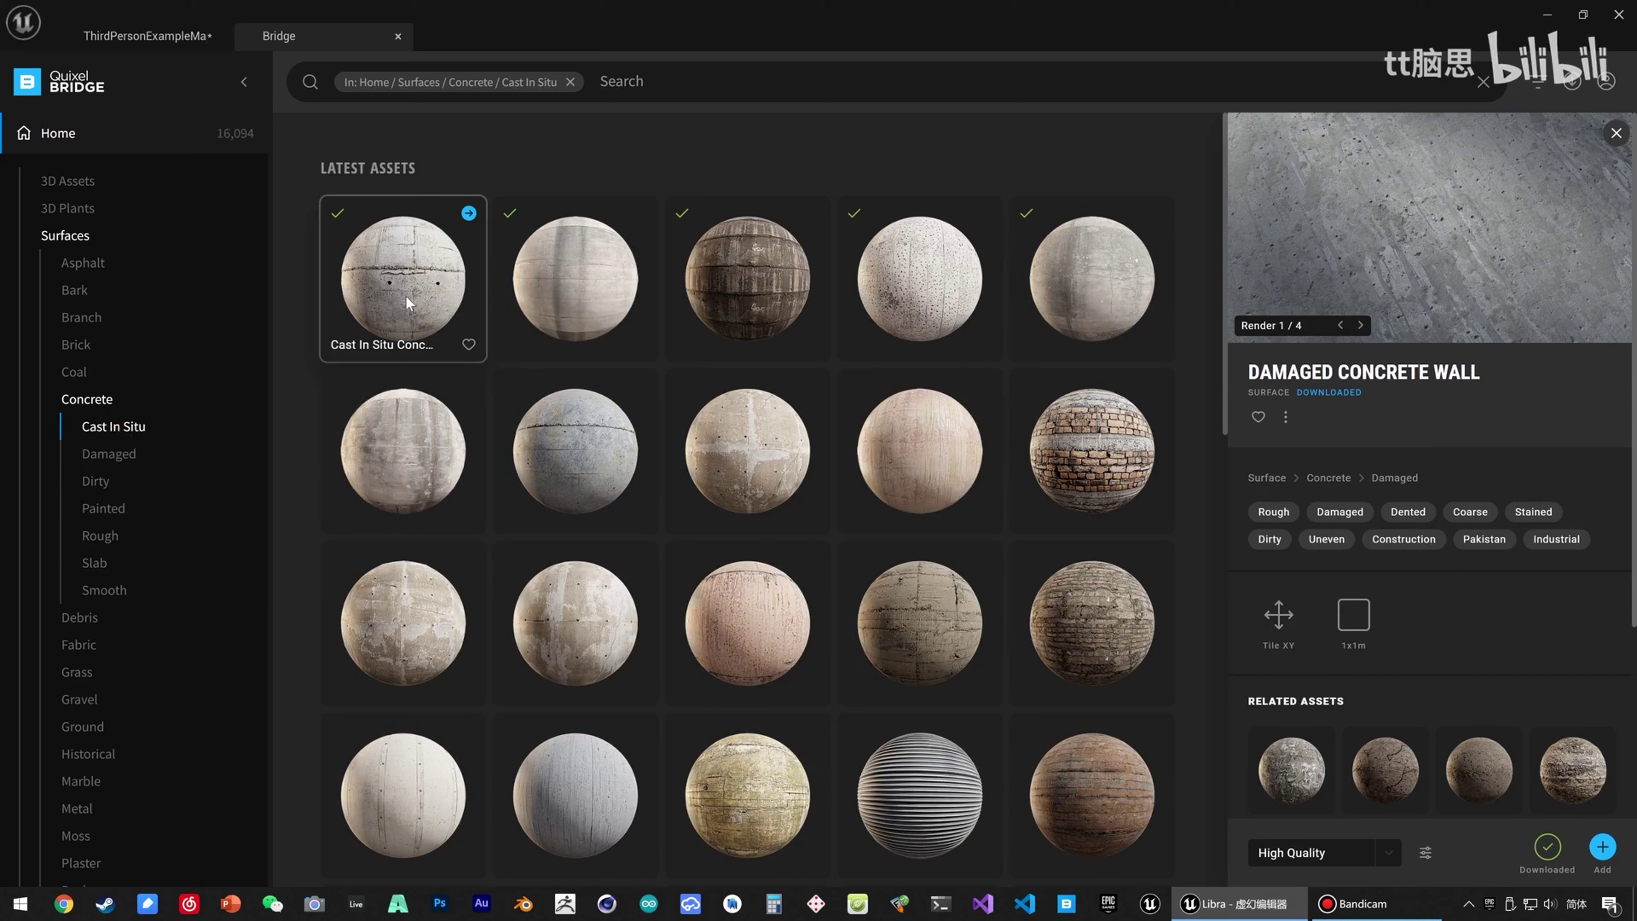
click(96, 570)
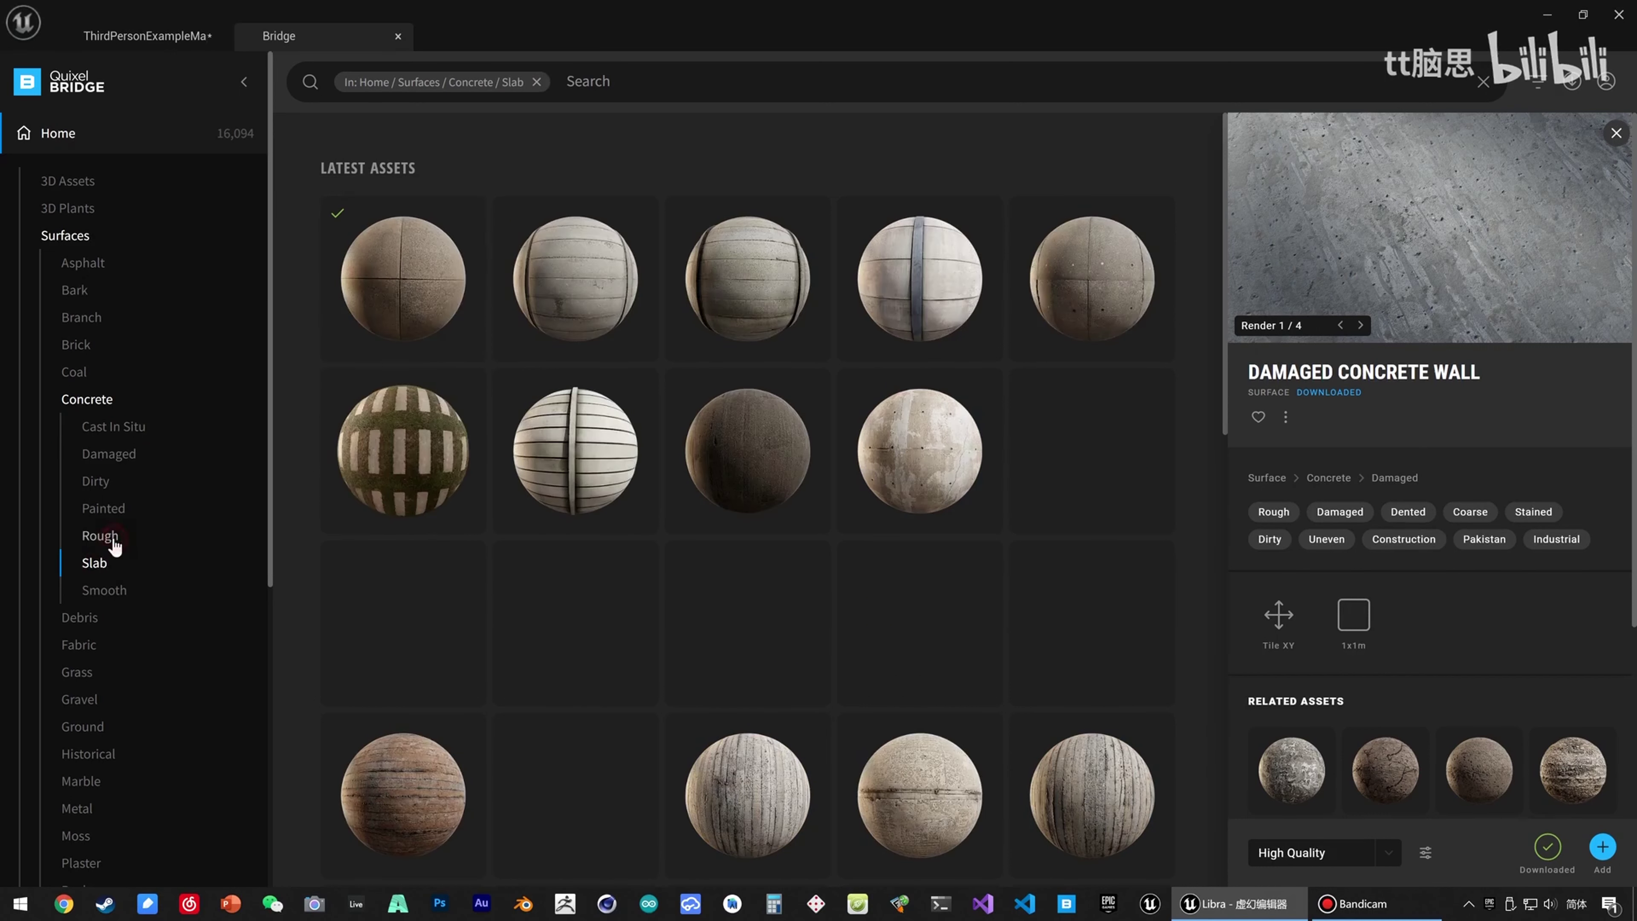
click(102, 536)
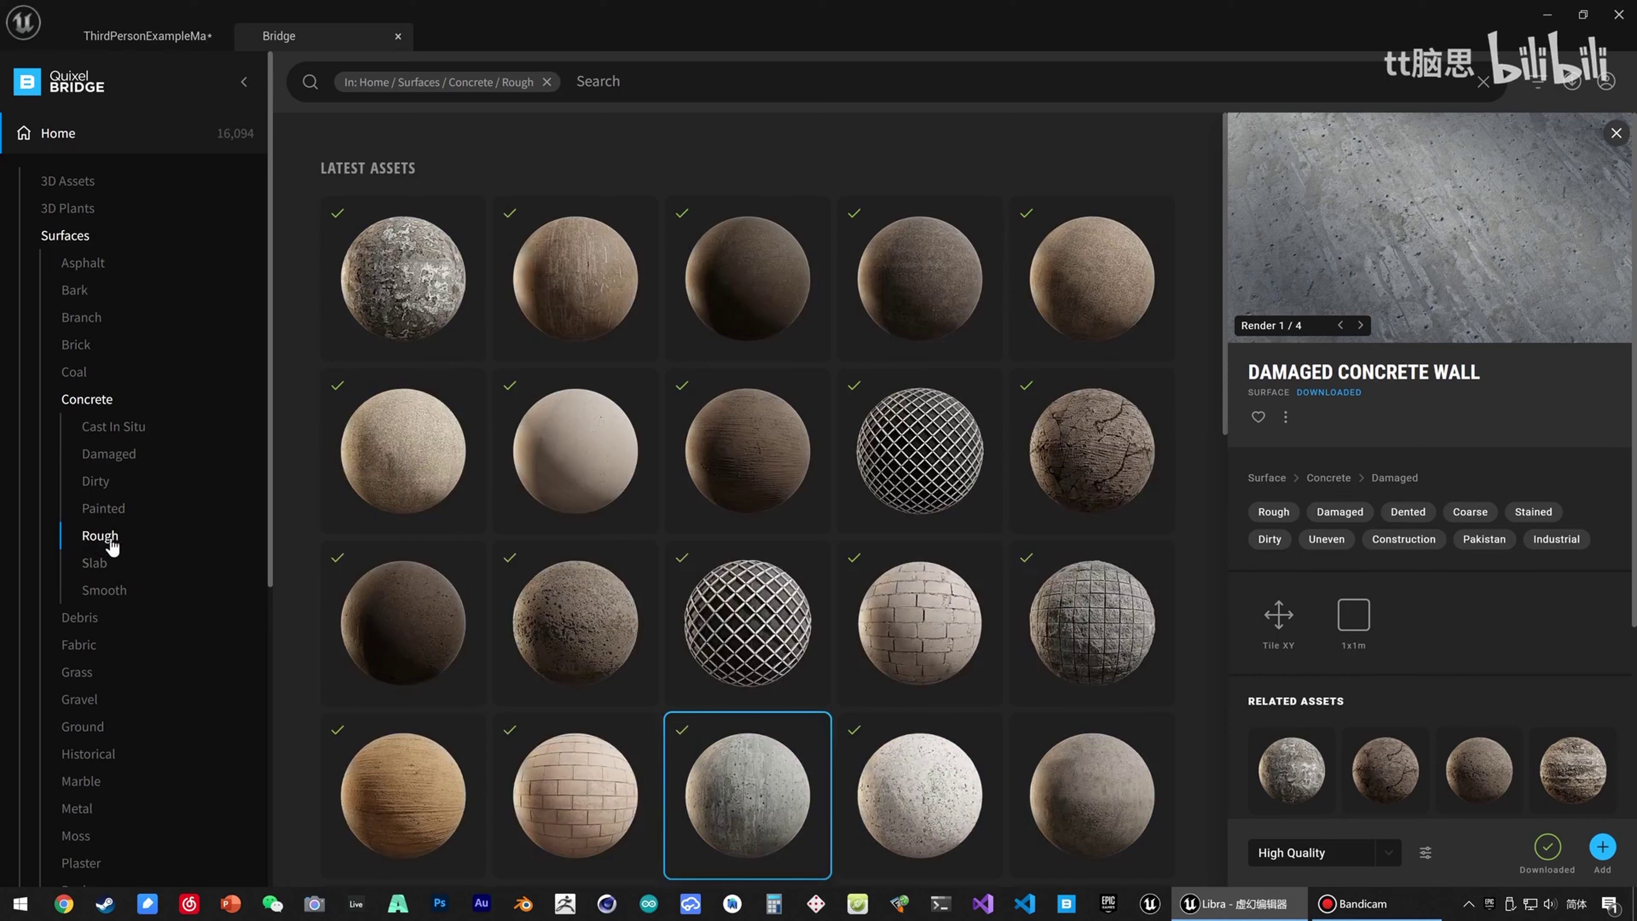
Check the download quality options of the Damaged Concrete Wall surface and return to the level.
click(753, 773)
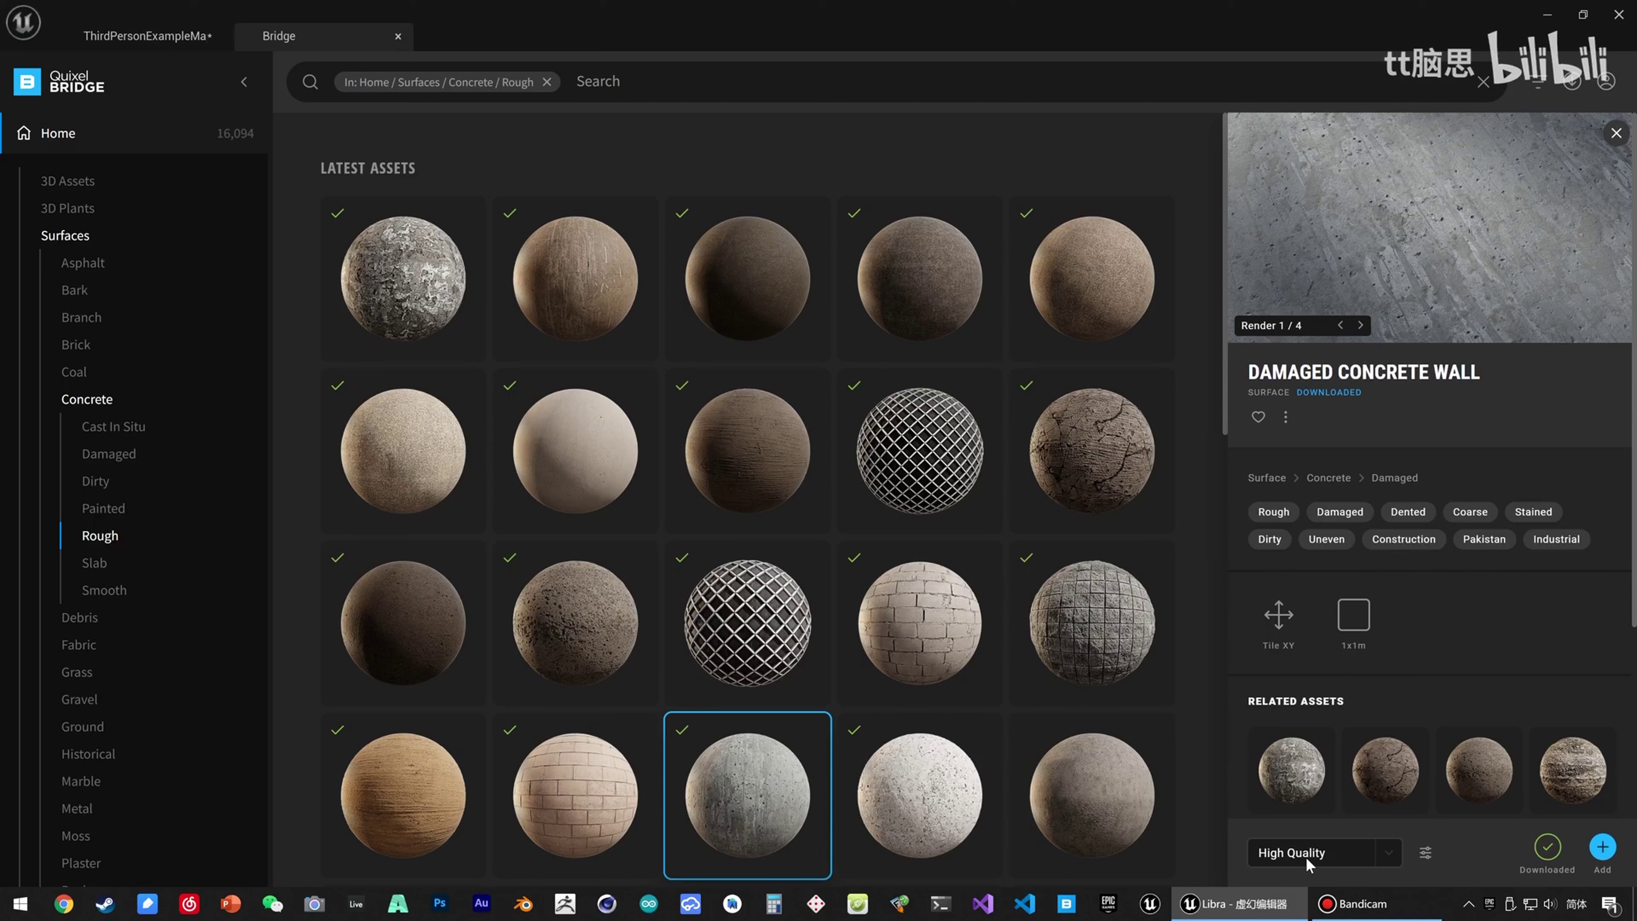
click(1388, 855)
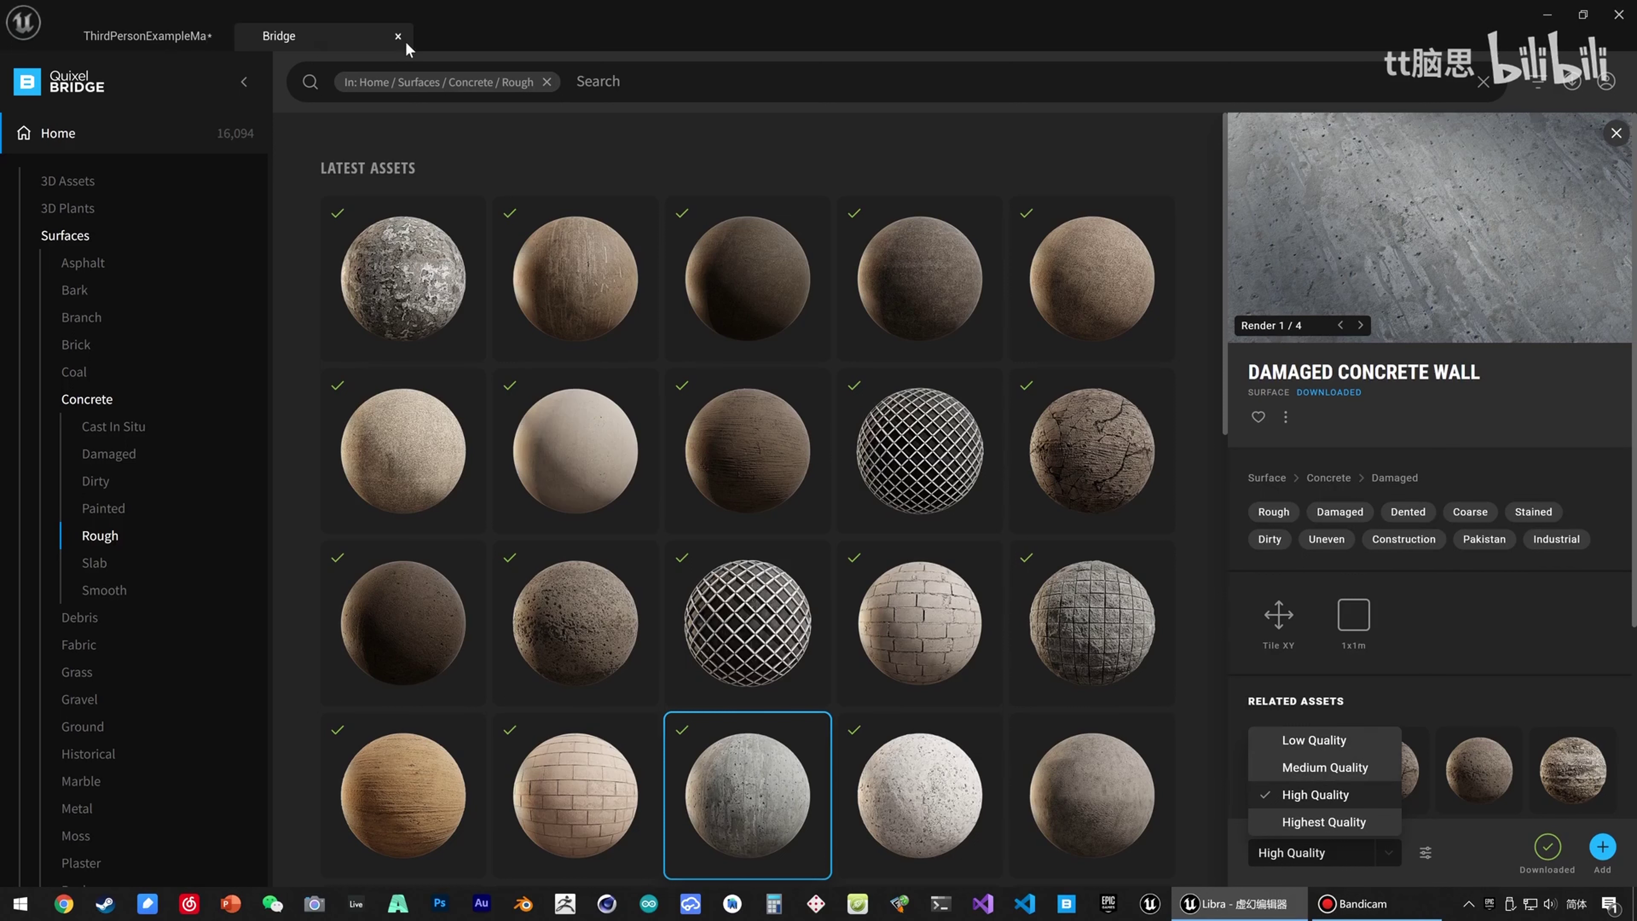
click(183, 38)
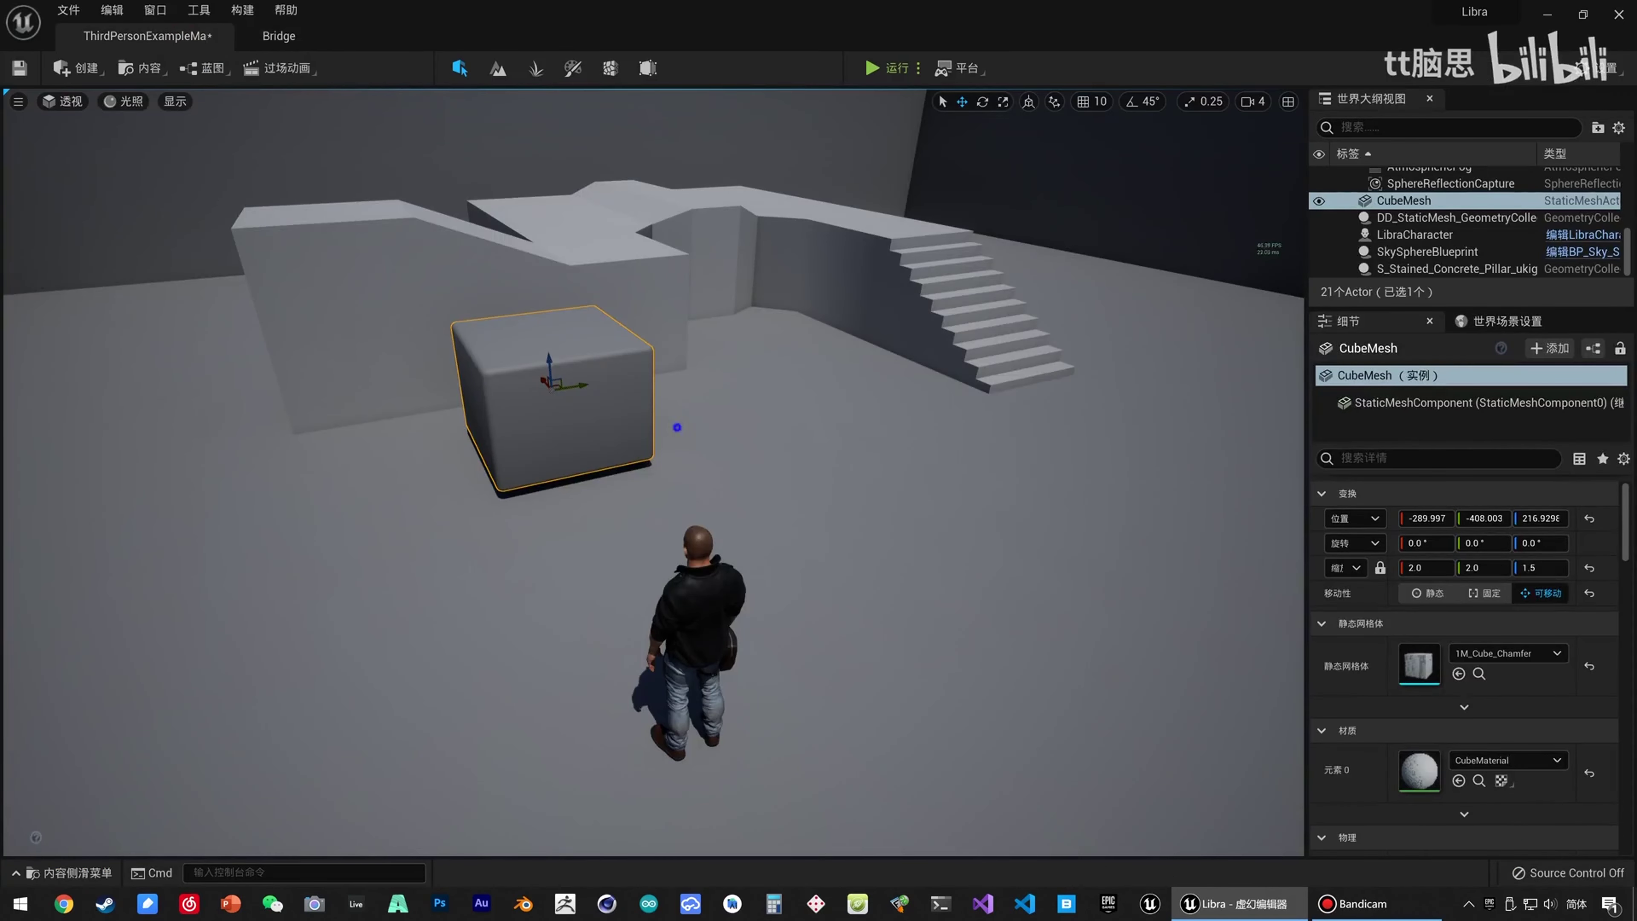
Show the contents of the Damaged_Concrete_Wall_vdcnfcd folder among the project's Megascans surfaces.
key(ctrl+space)
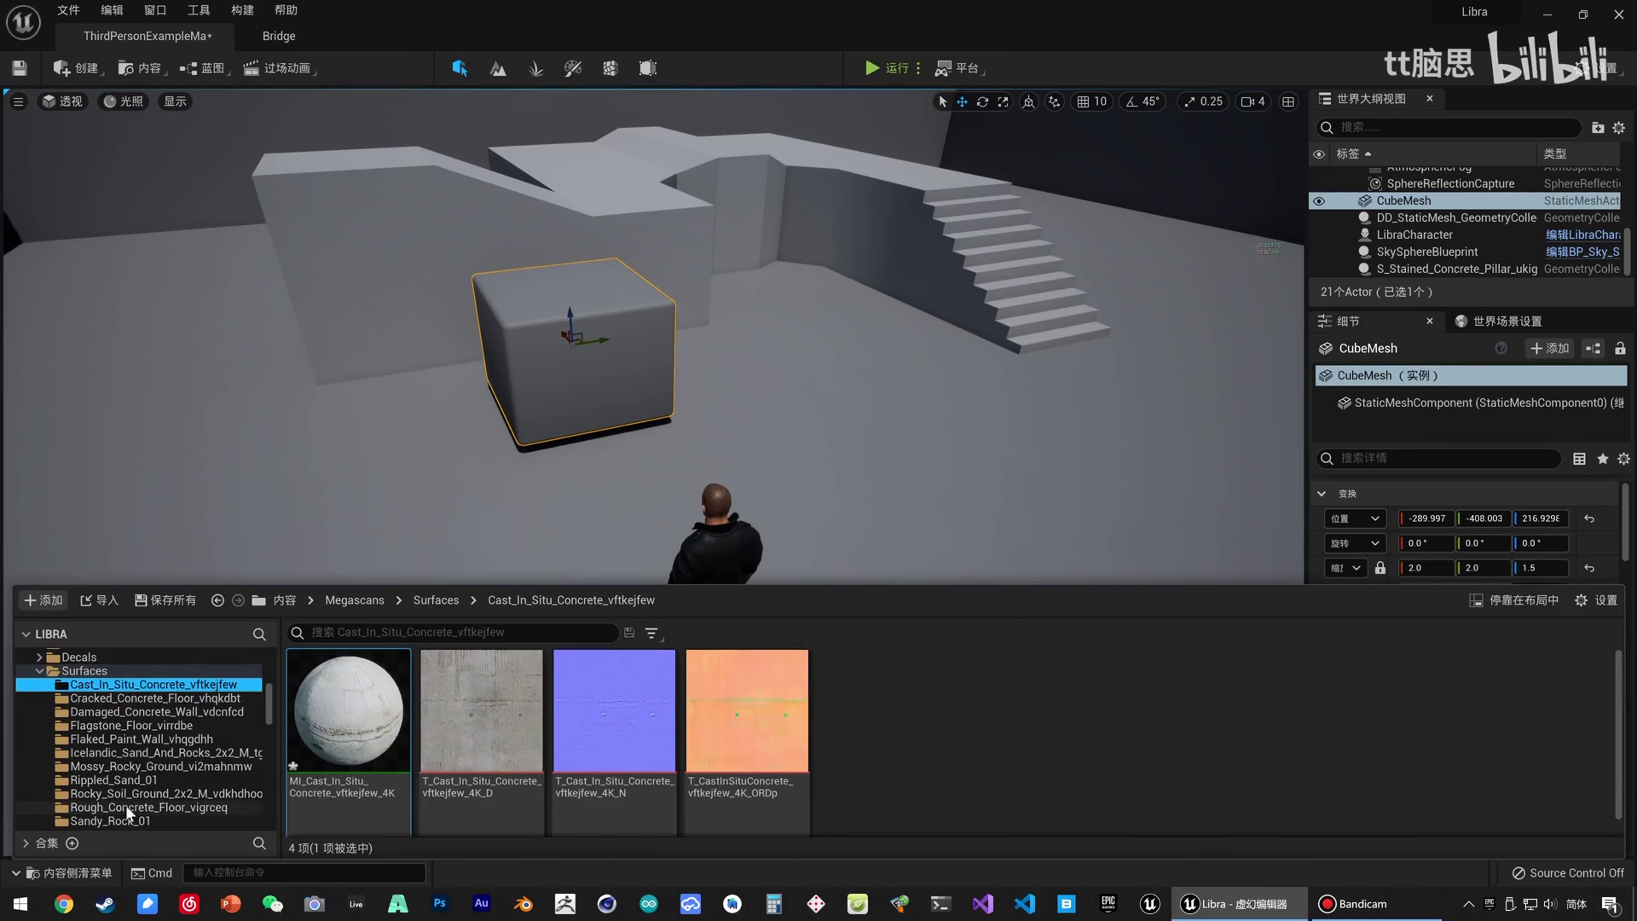
scroll(113, 740, down, 1)
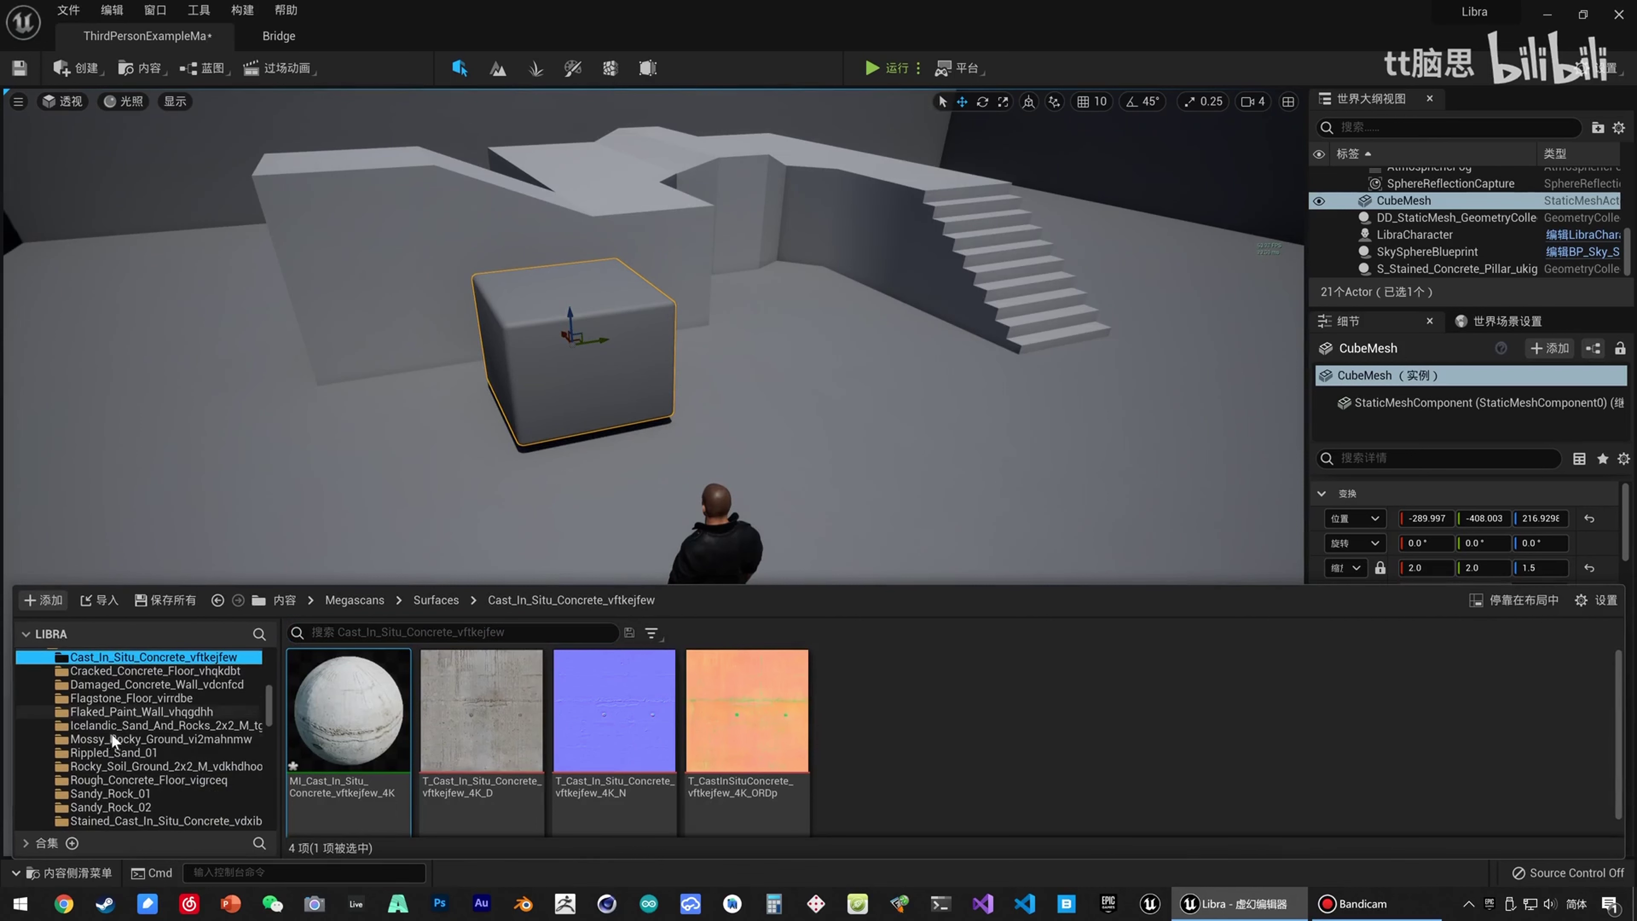
click(138, 684)
right_drag(801, 428, 770, 479)
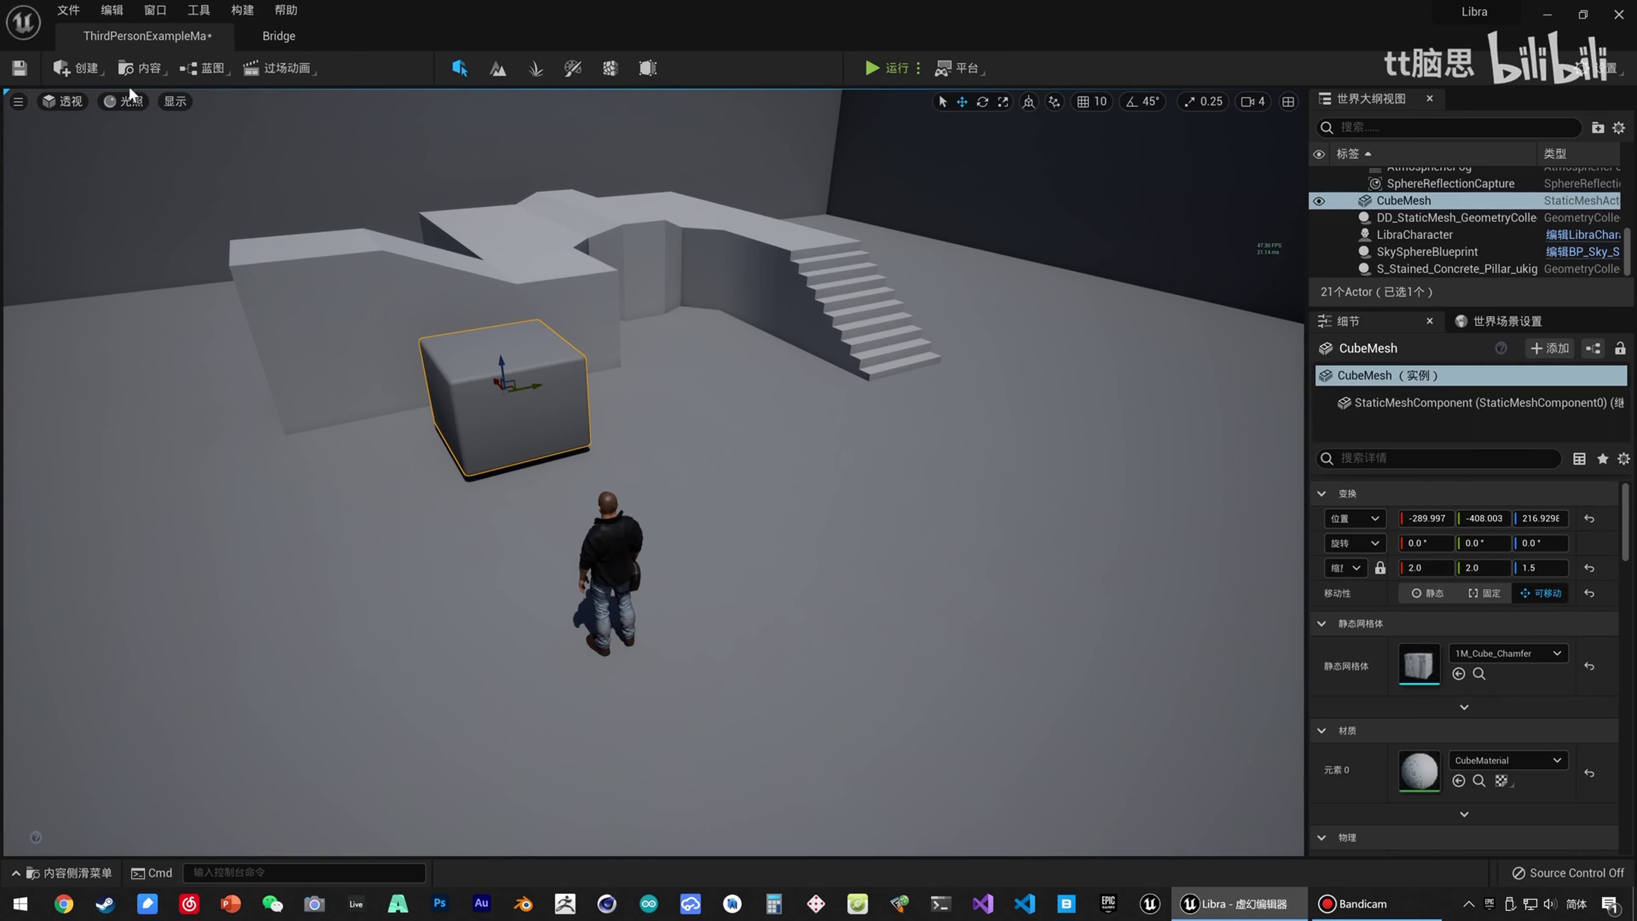
Open the Place Actors (放置Actor) panel.
click(79, 68)
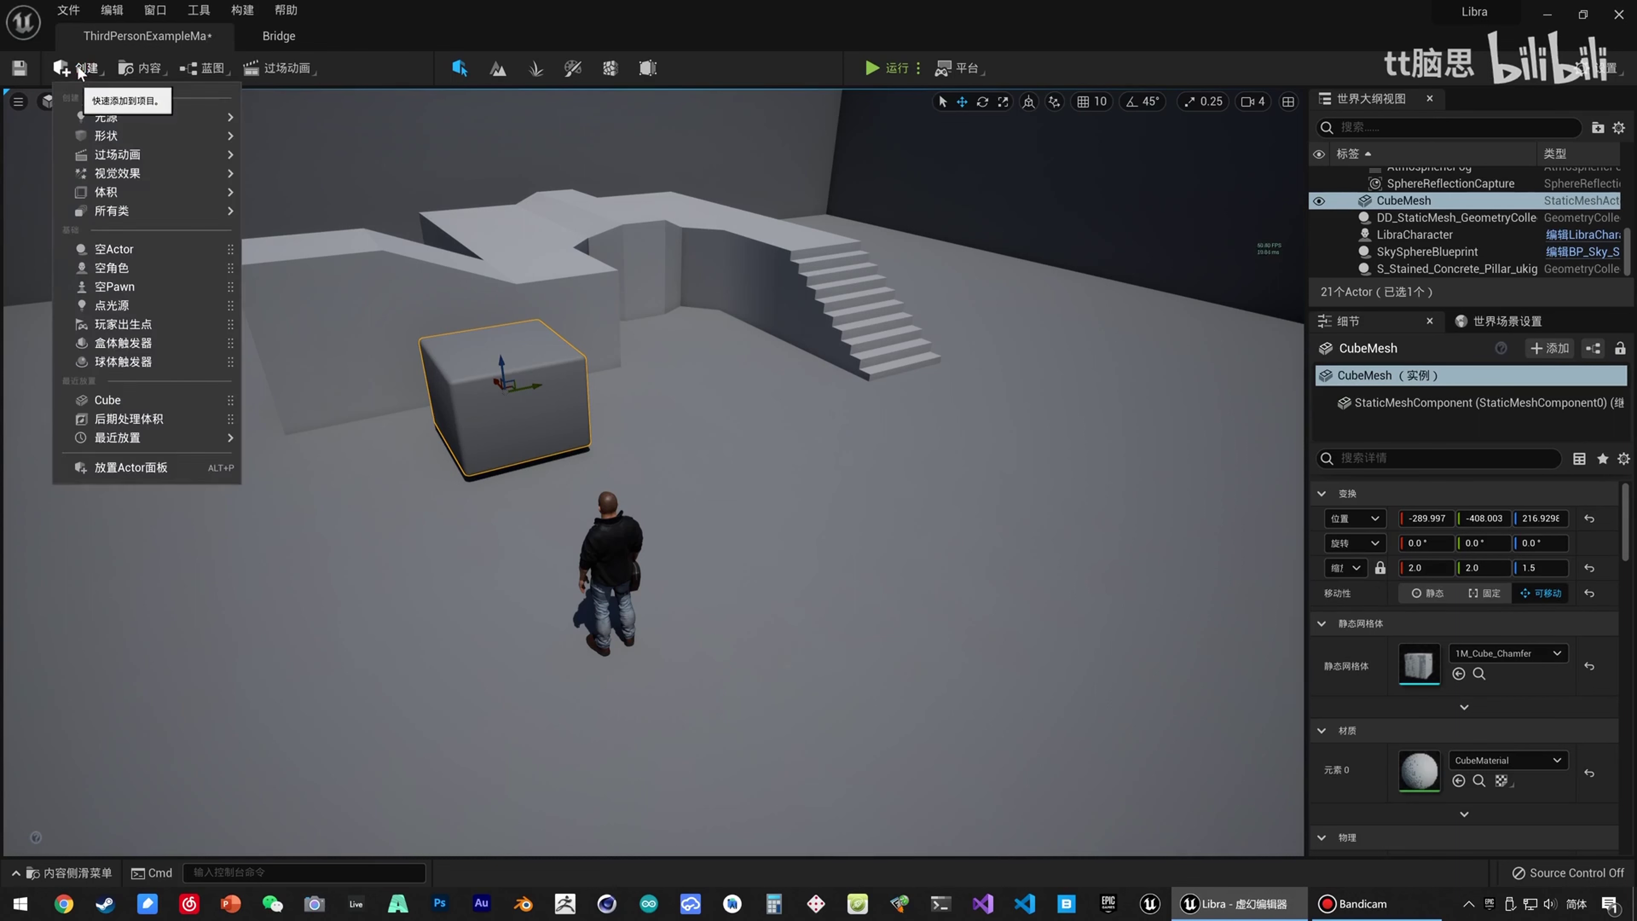
click(131, 467)
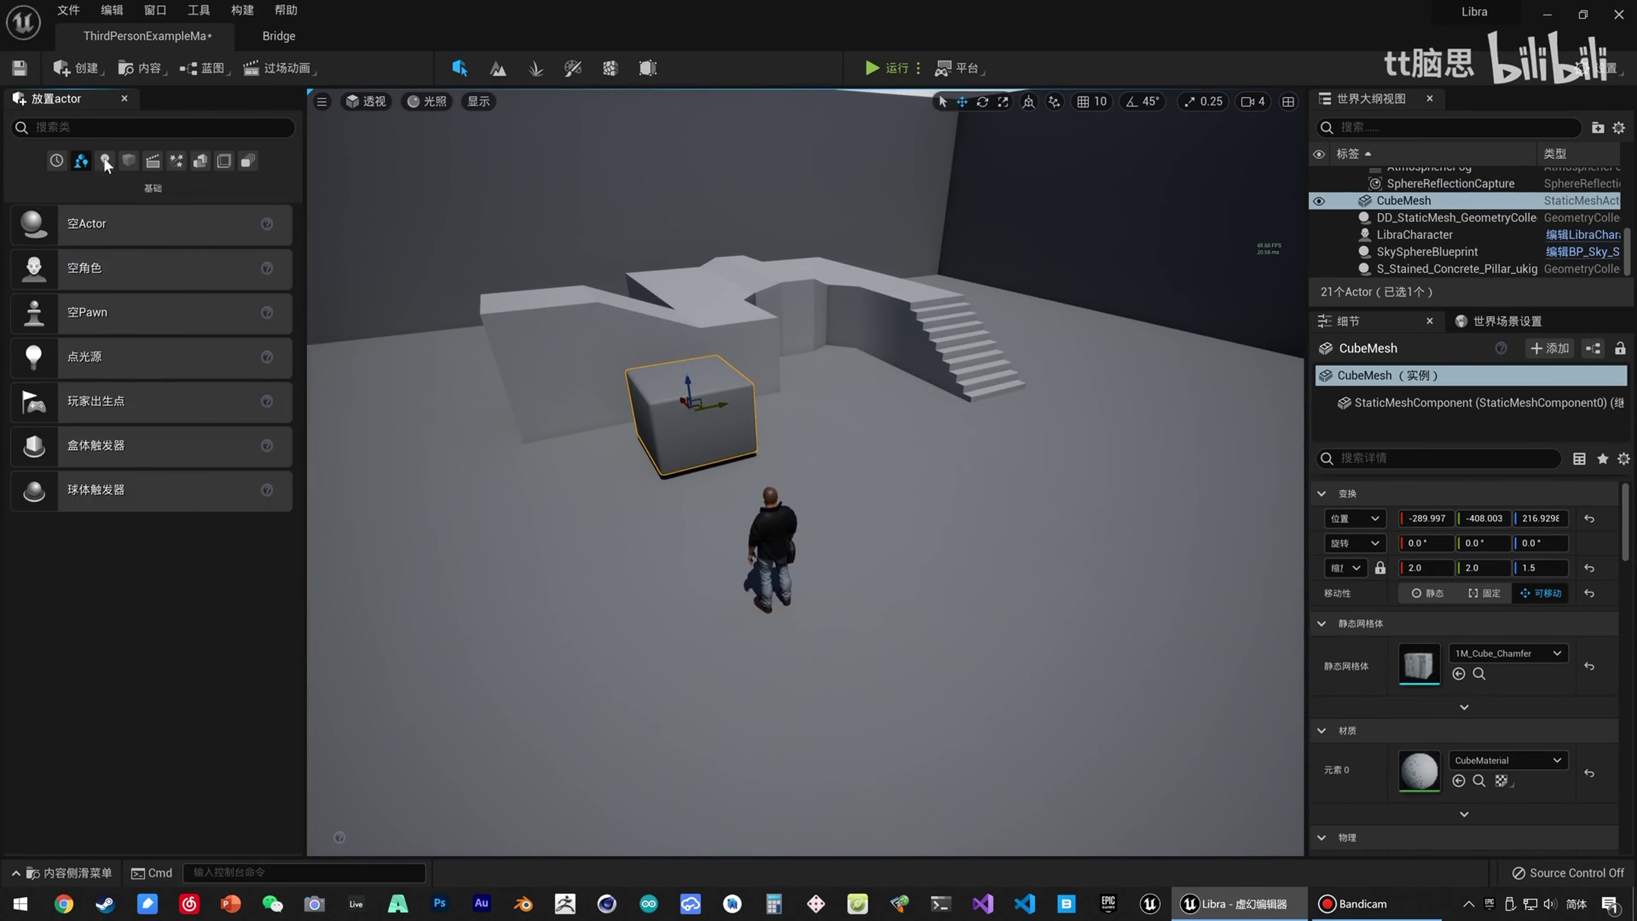
click(128, 161)
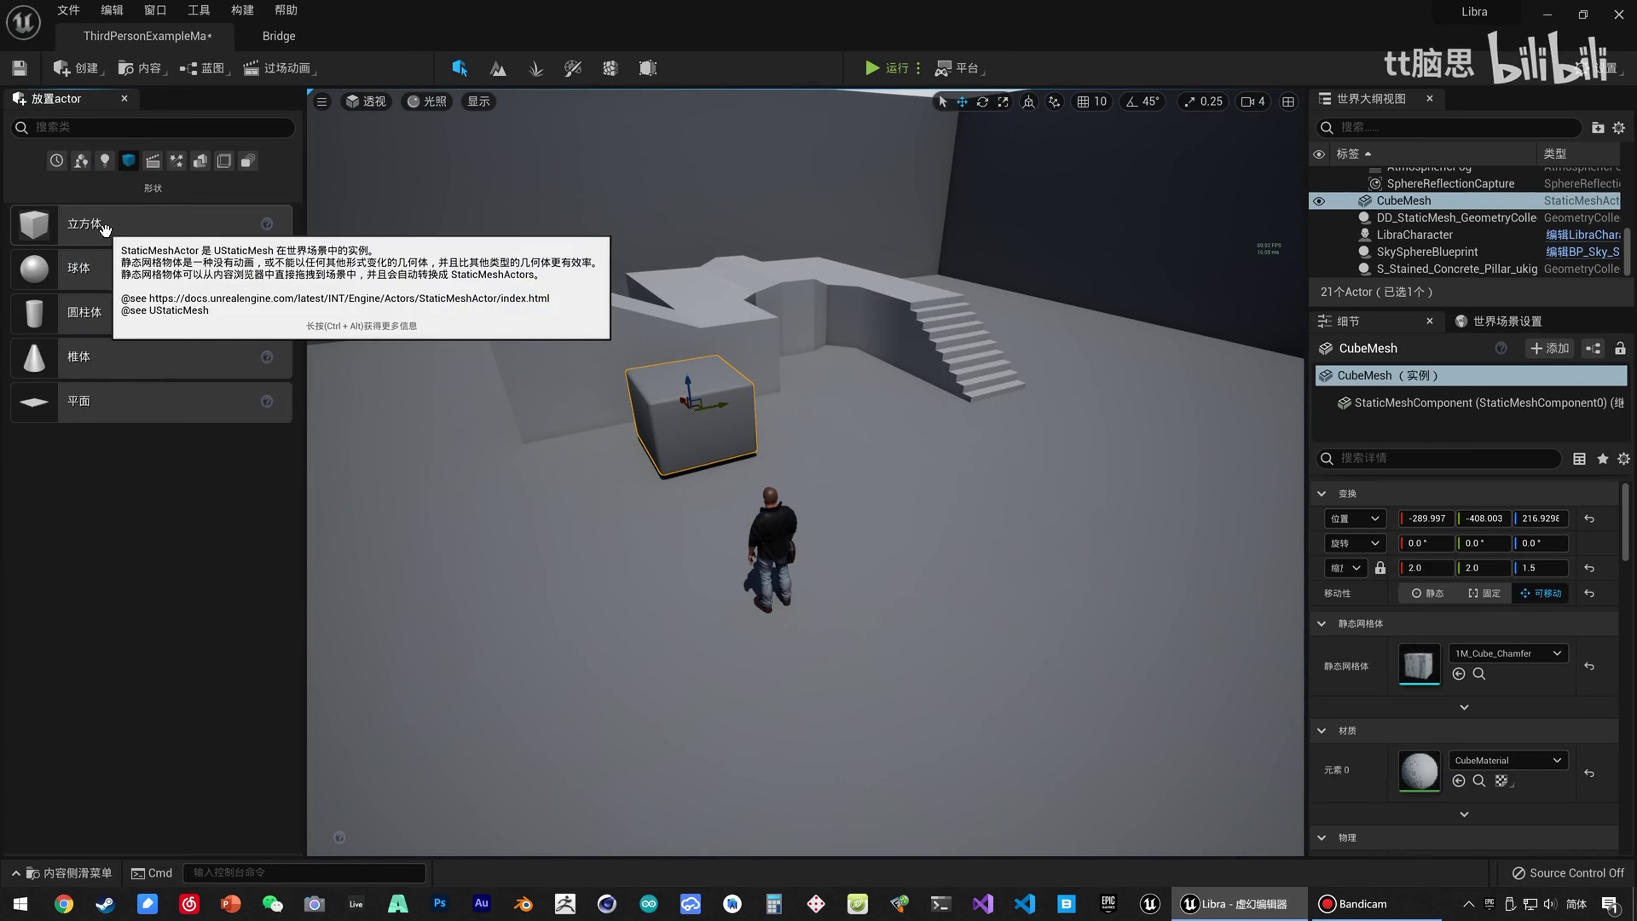
mouse_move(127, 233)
mouse_down()
mouse_move(895, 490)
mouse_move(884, 482)
mouse_up()
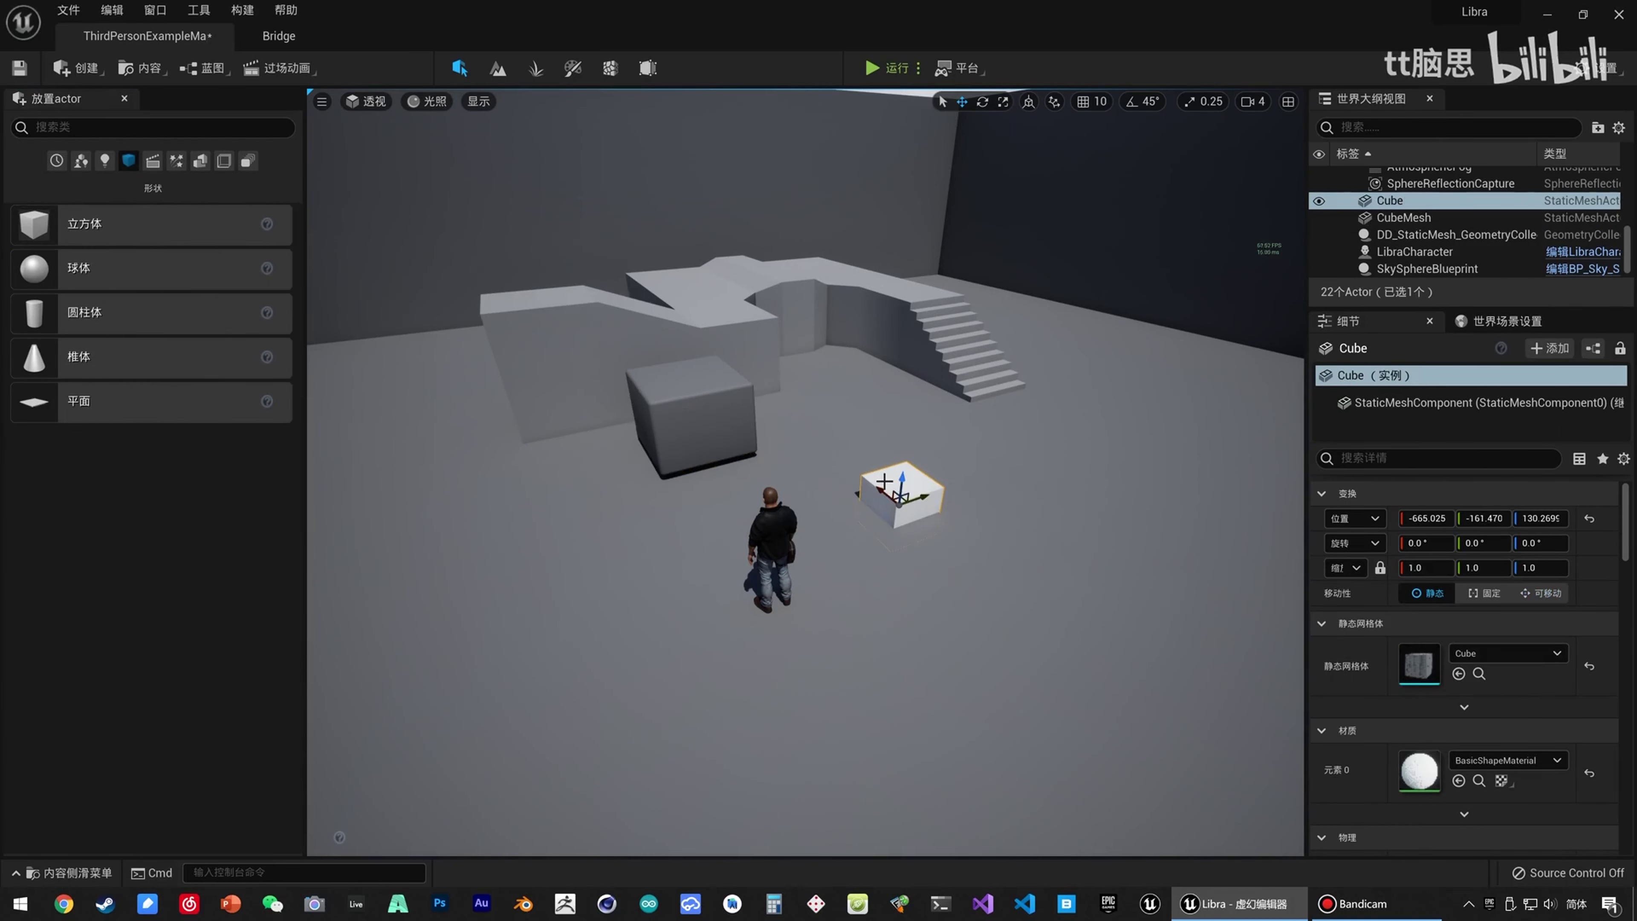
key(Delete)
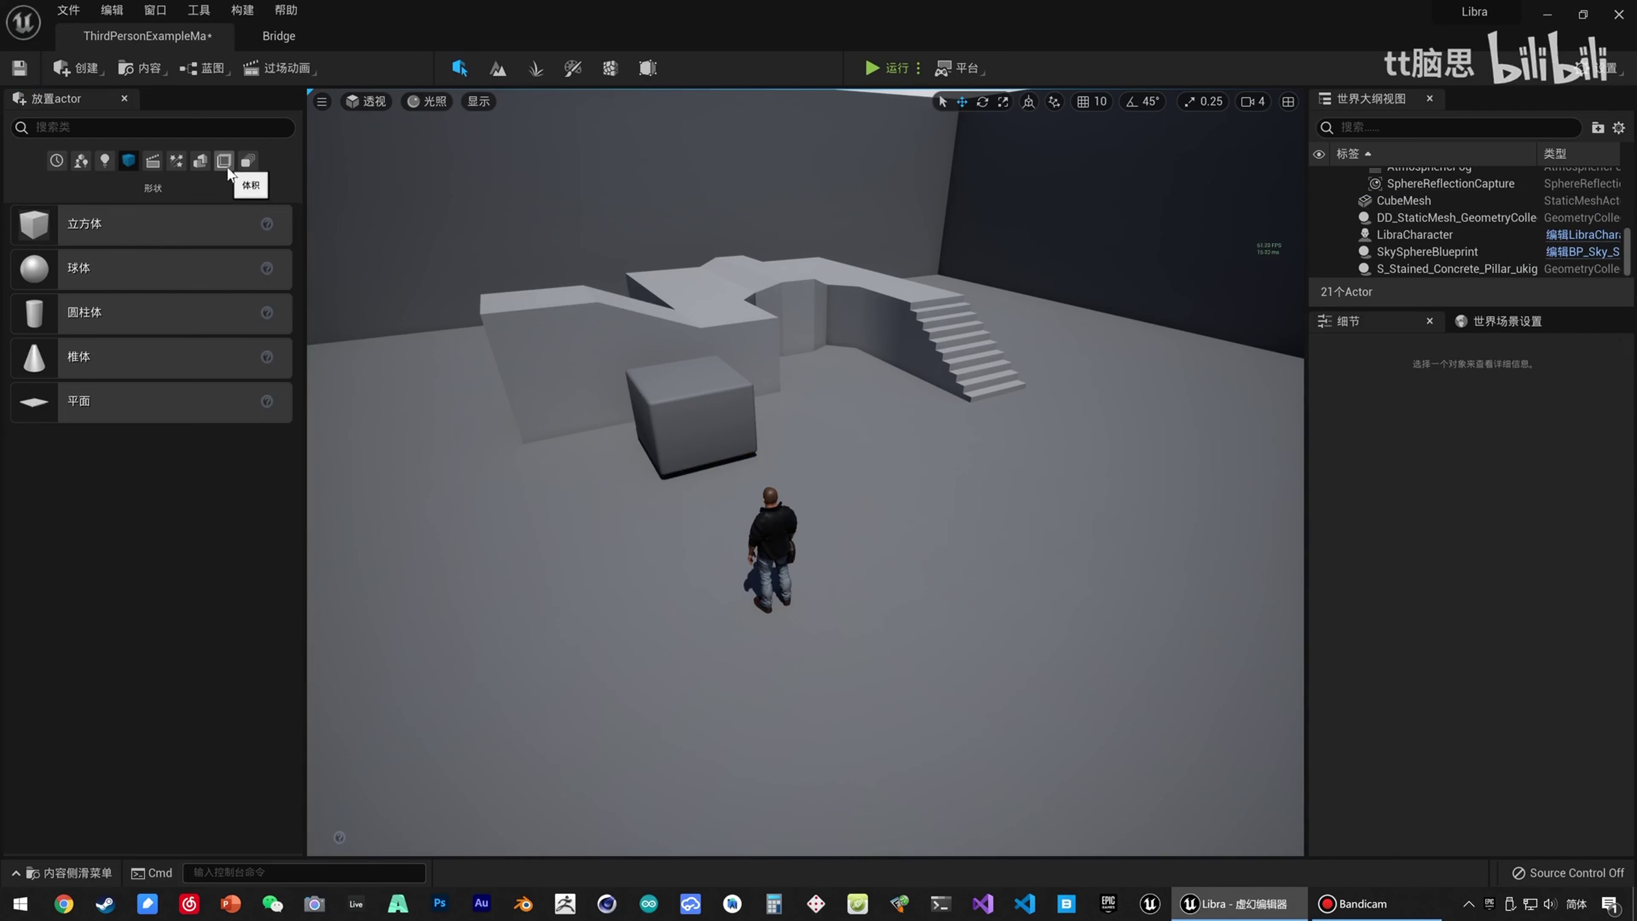
Place a geometry box (盒体) brush on the floor beside the existing rounded cube.
click(201, 166)
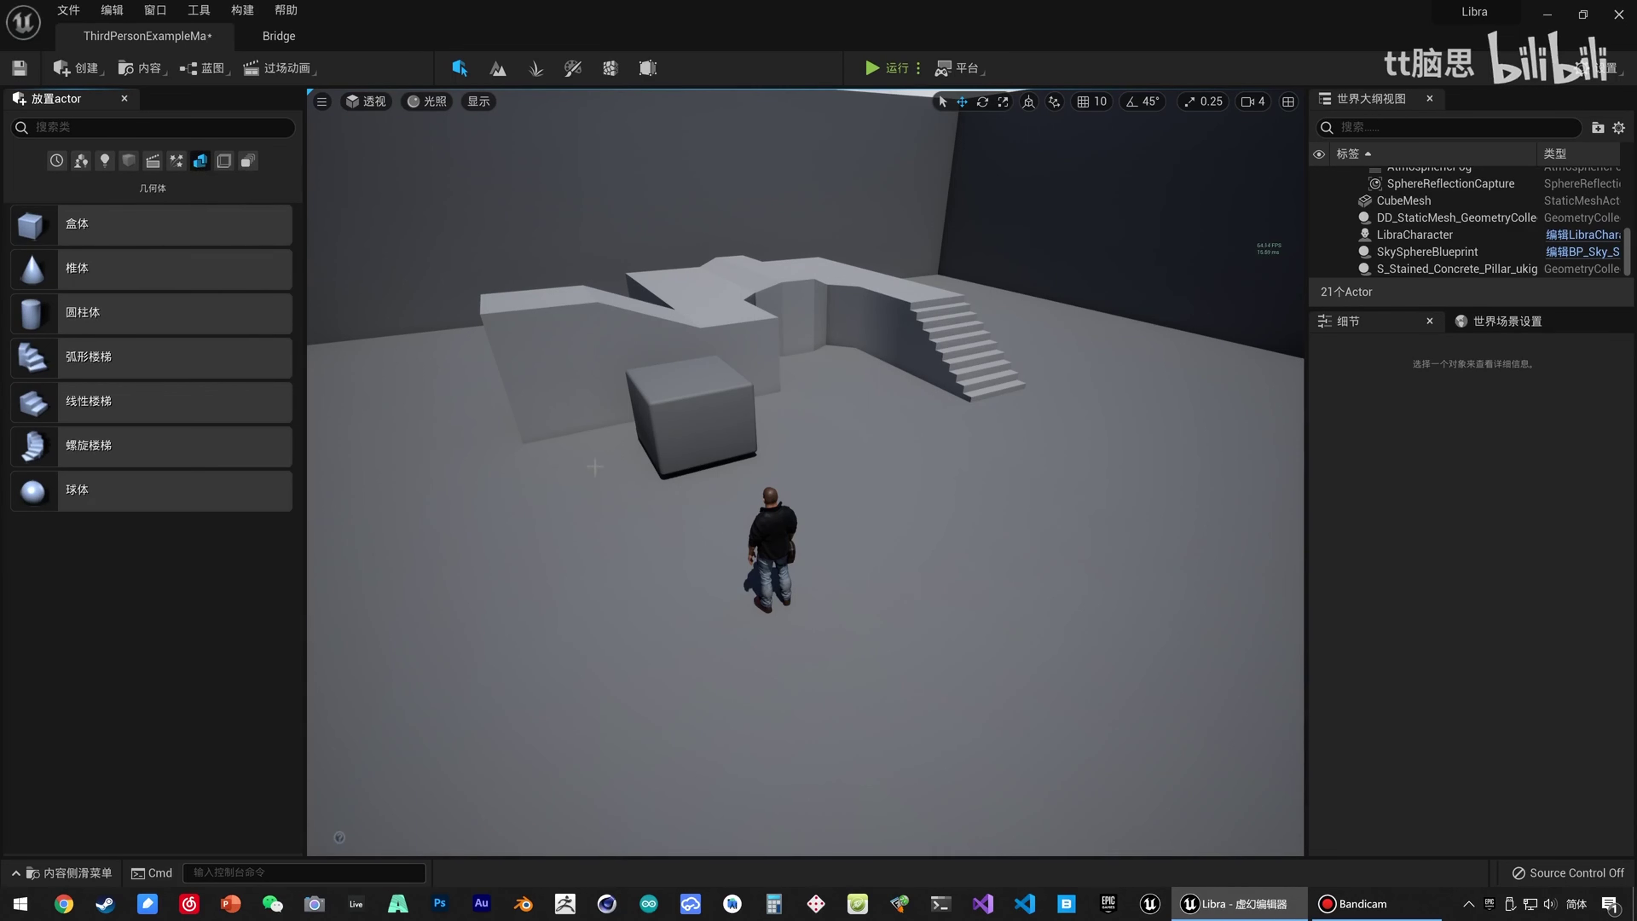
drag(129, 235, 924, 494)
right_drag(799, 450, 823, 458)
scroll(800, 449, up, 3)
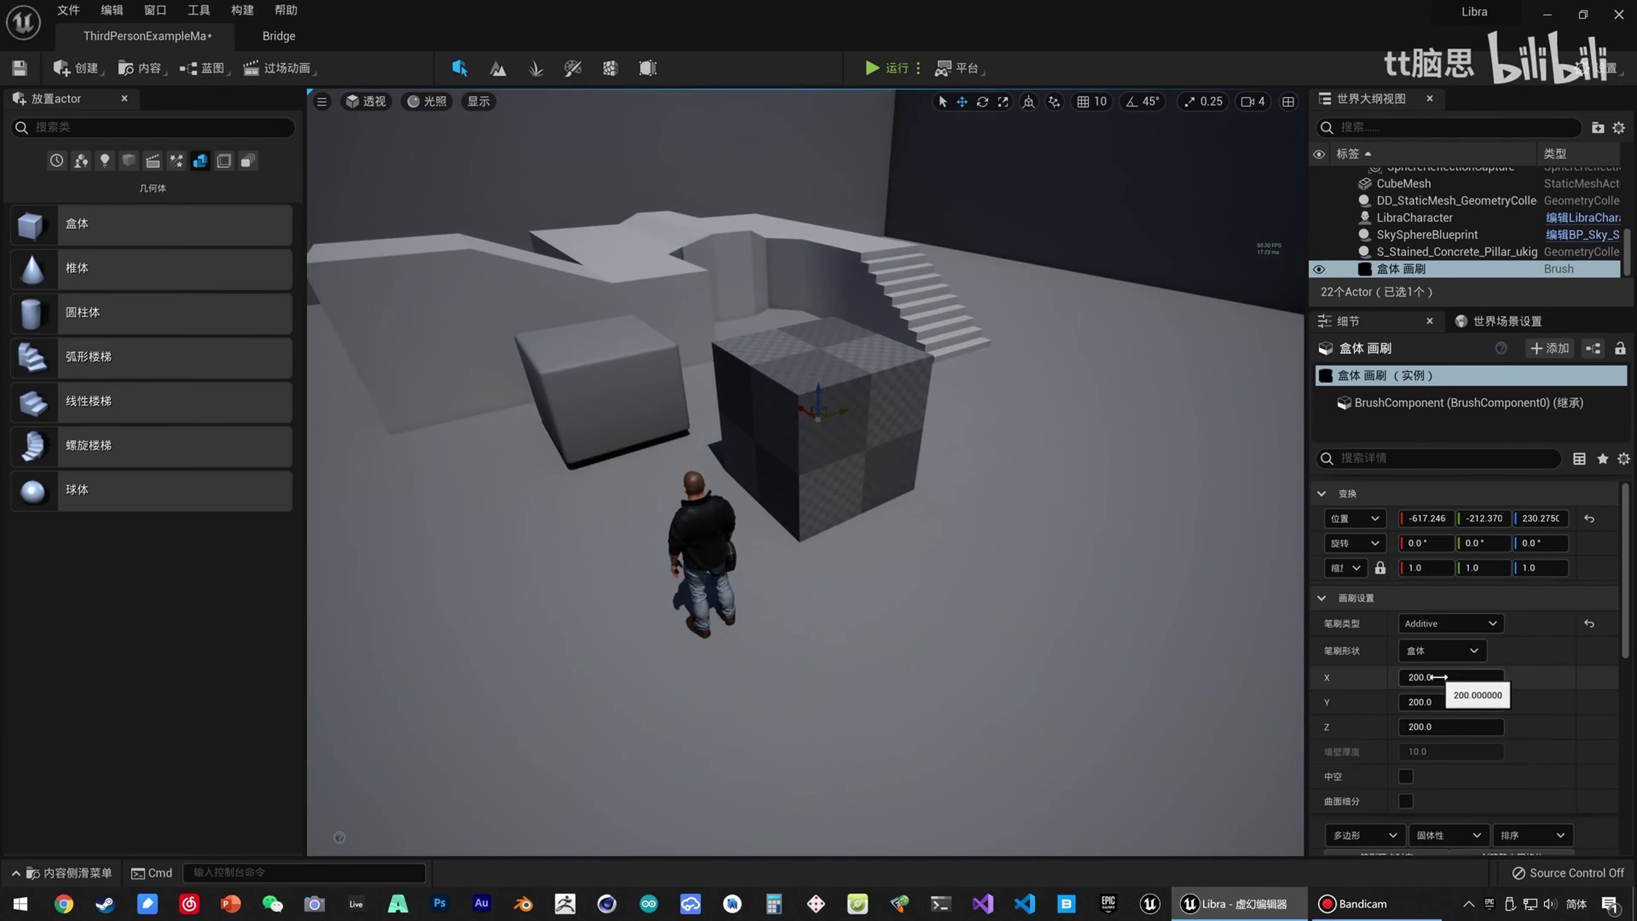
Set the box brush's Z size to 300 and raise the brush to a Z location of about 290.7.
click(1445, 727)
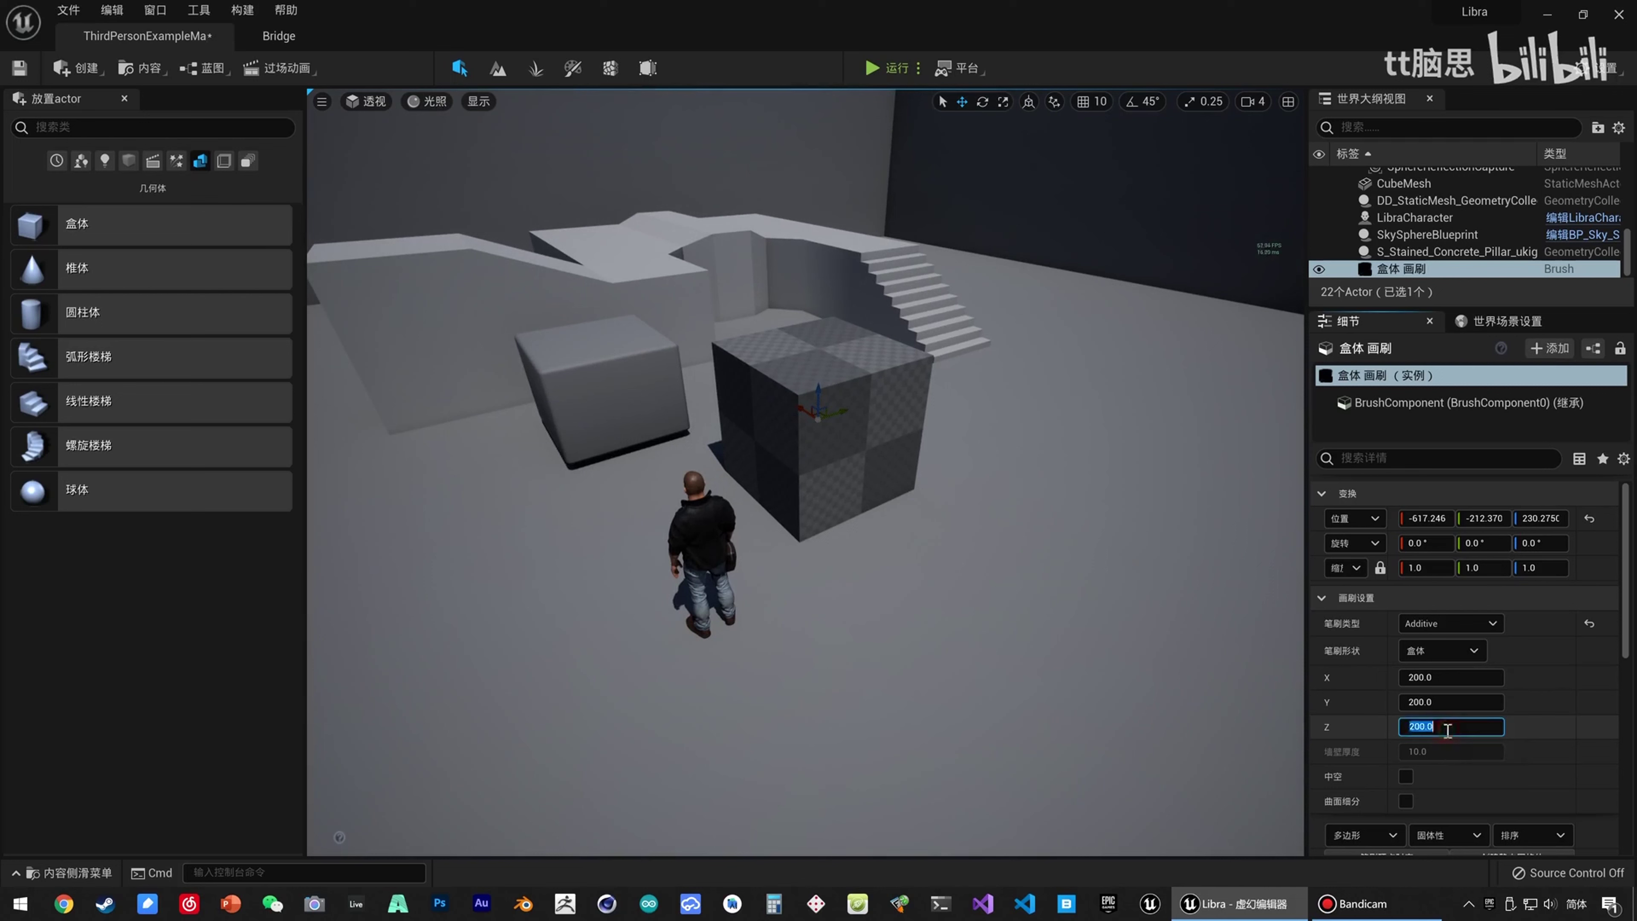
text(300)
key(Return)
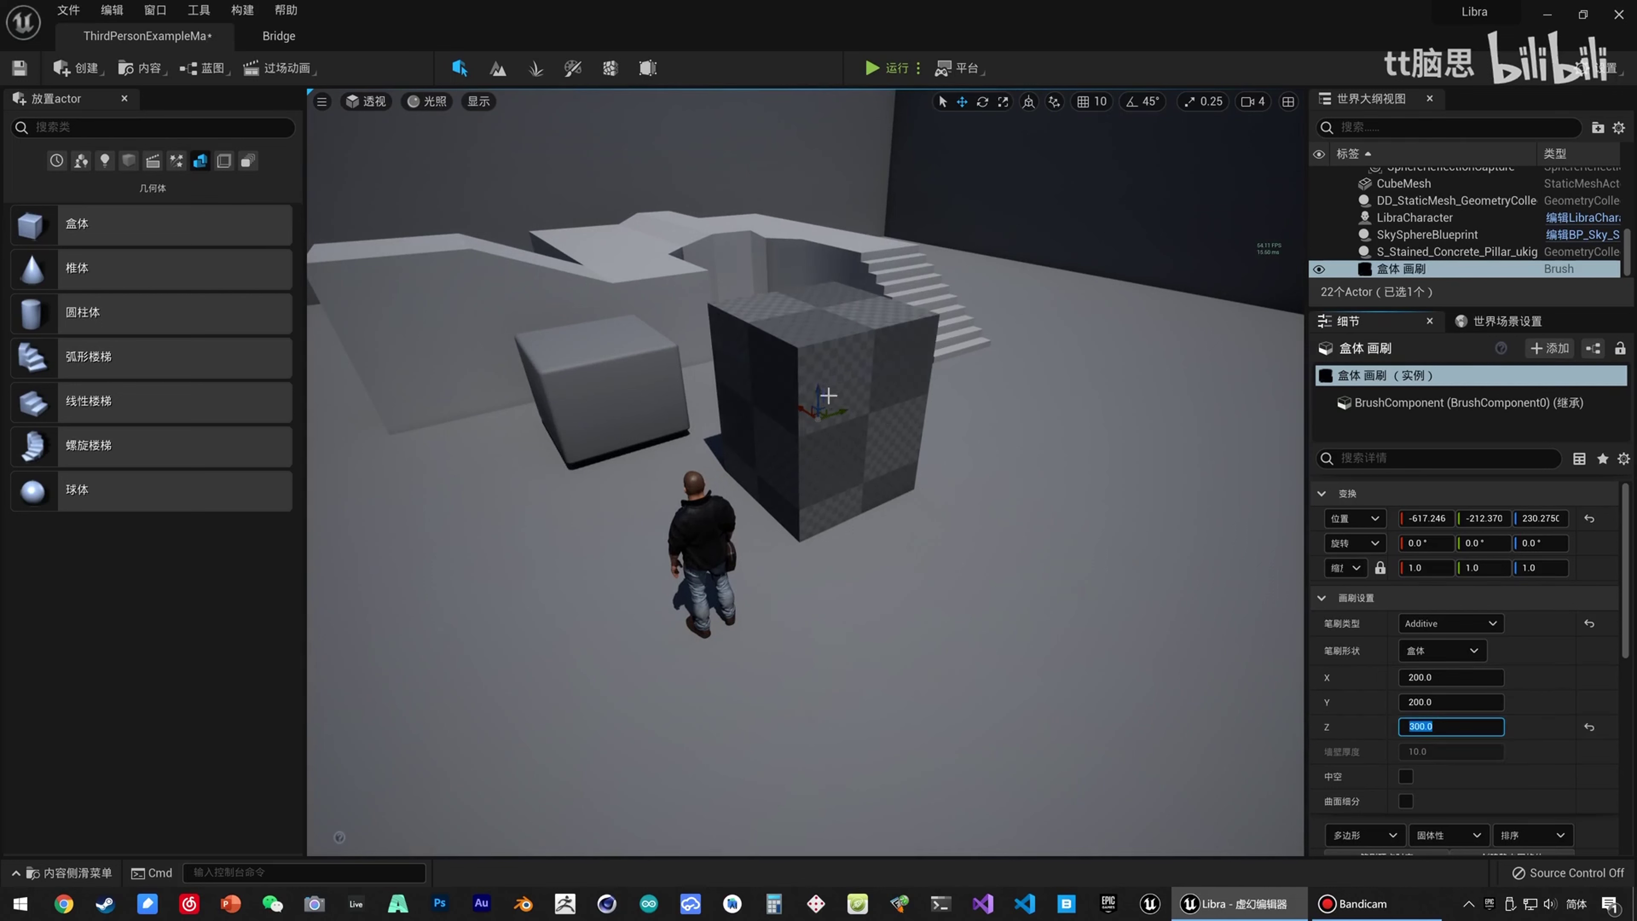
drag(816, 391, 819, 344)
Apply the MI_Cast_In_Situ_Concrete_vftkejfew_4K material to the front face of the box brush.
key(ctrl+space)
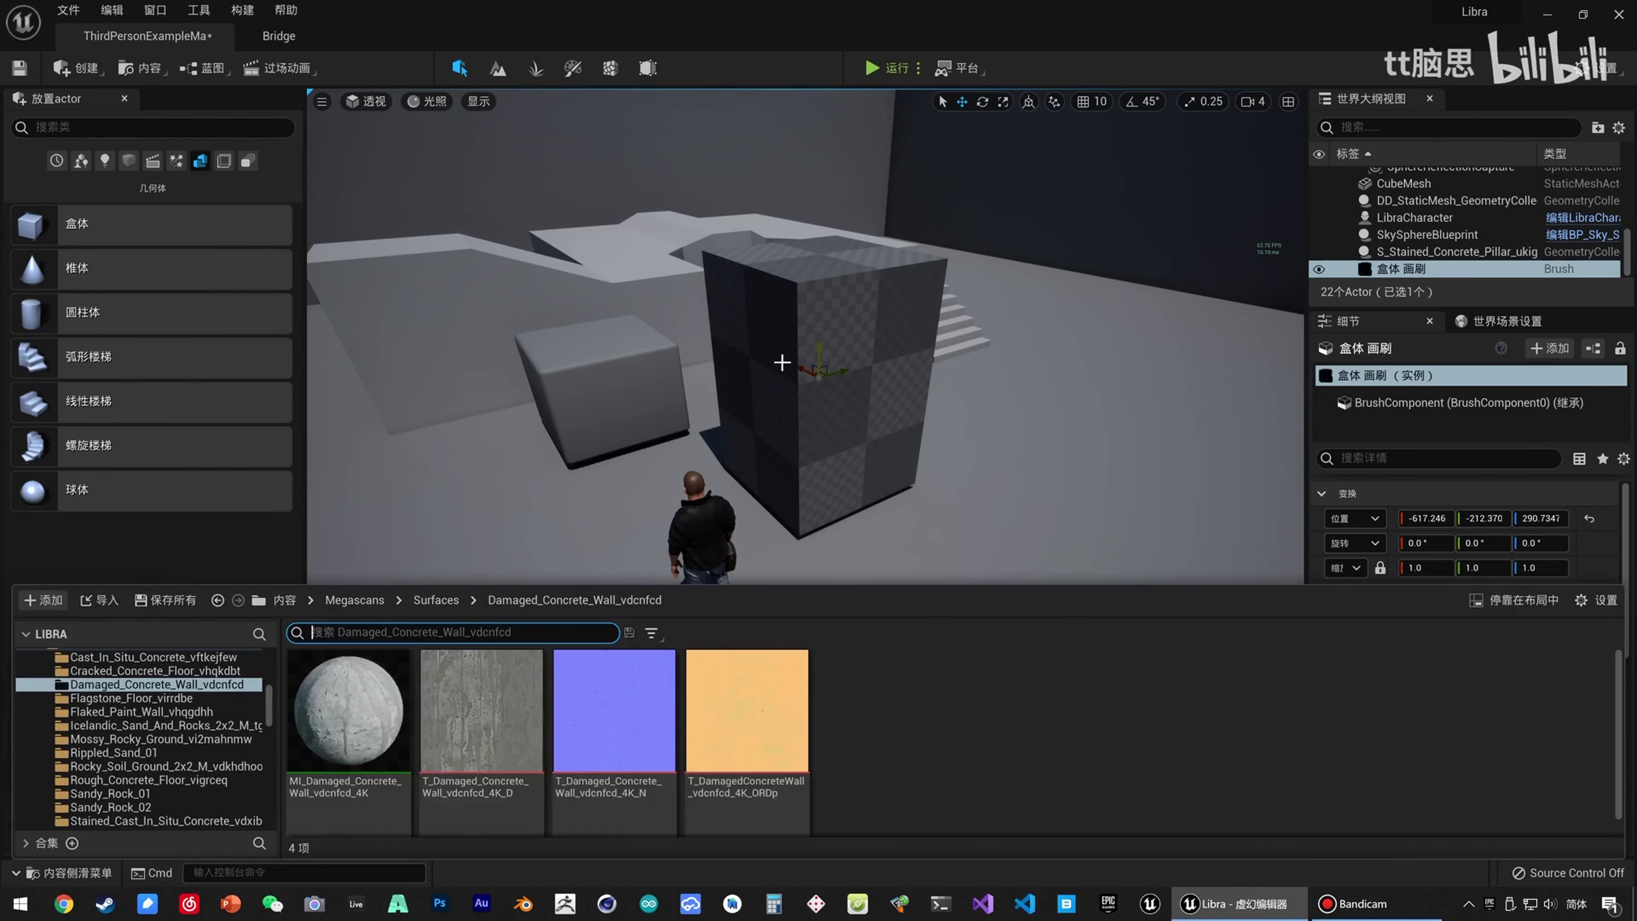
scroll(178, 697, up, 2)
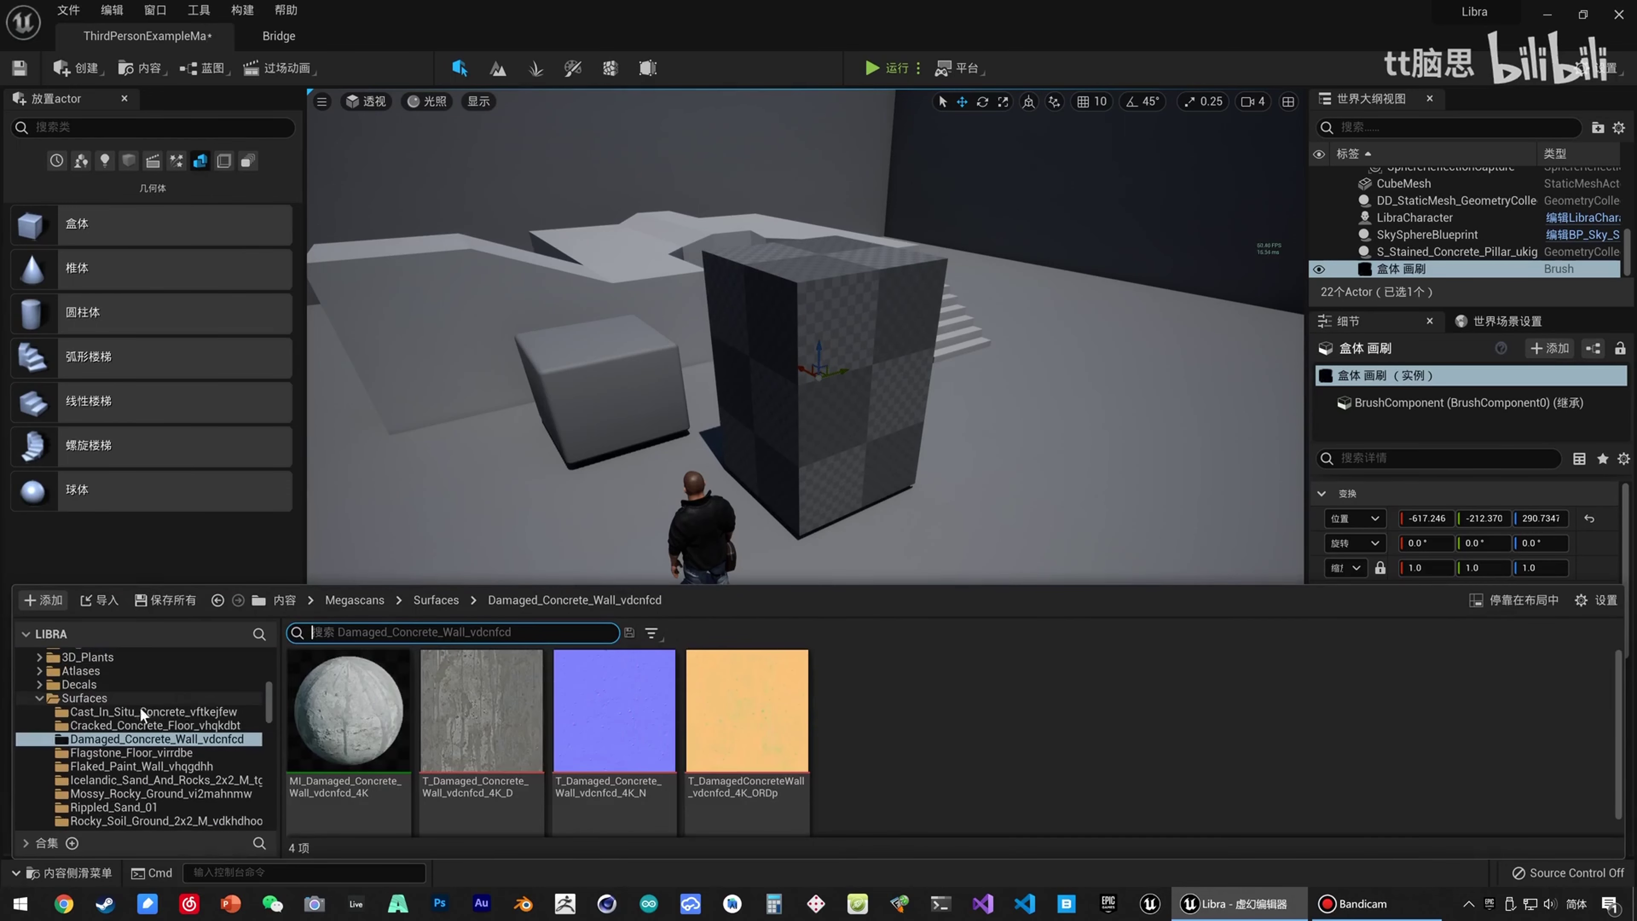
click(140, 709)
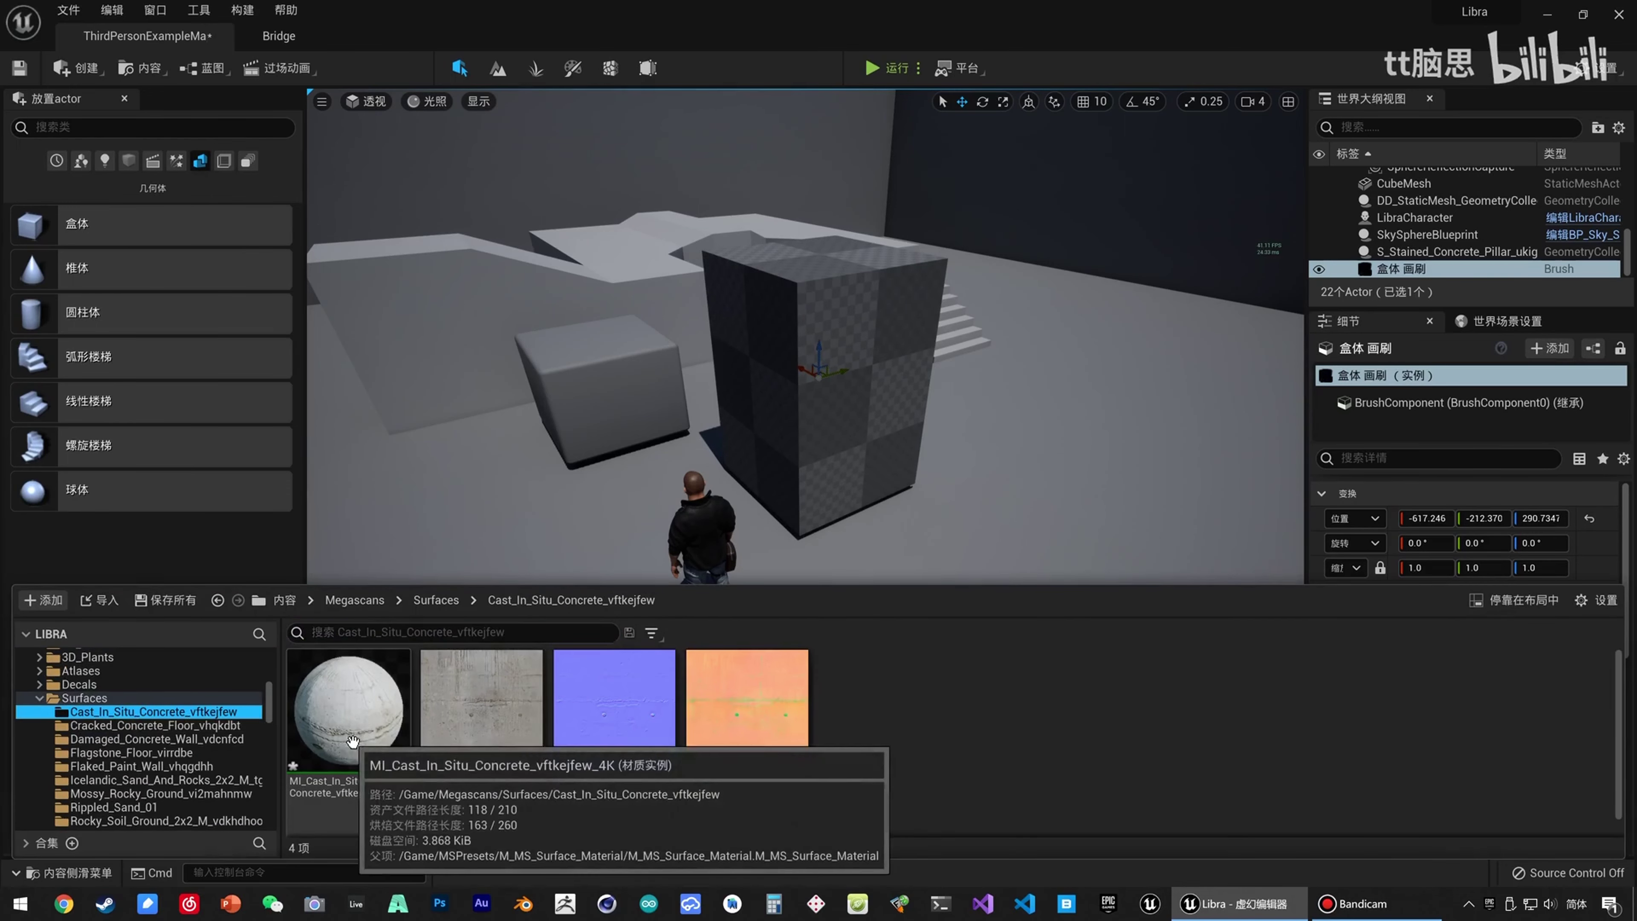
drag(422, 736, 842, 450)
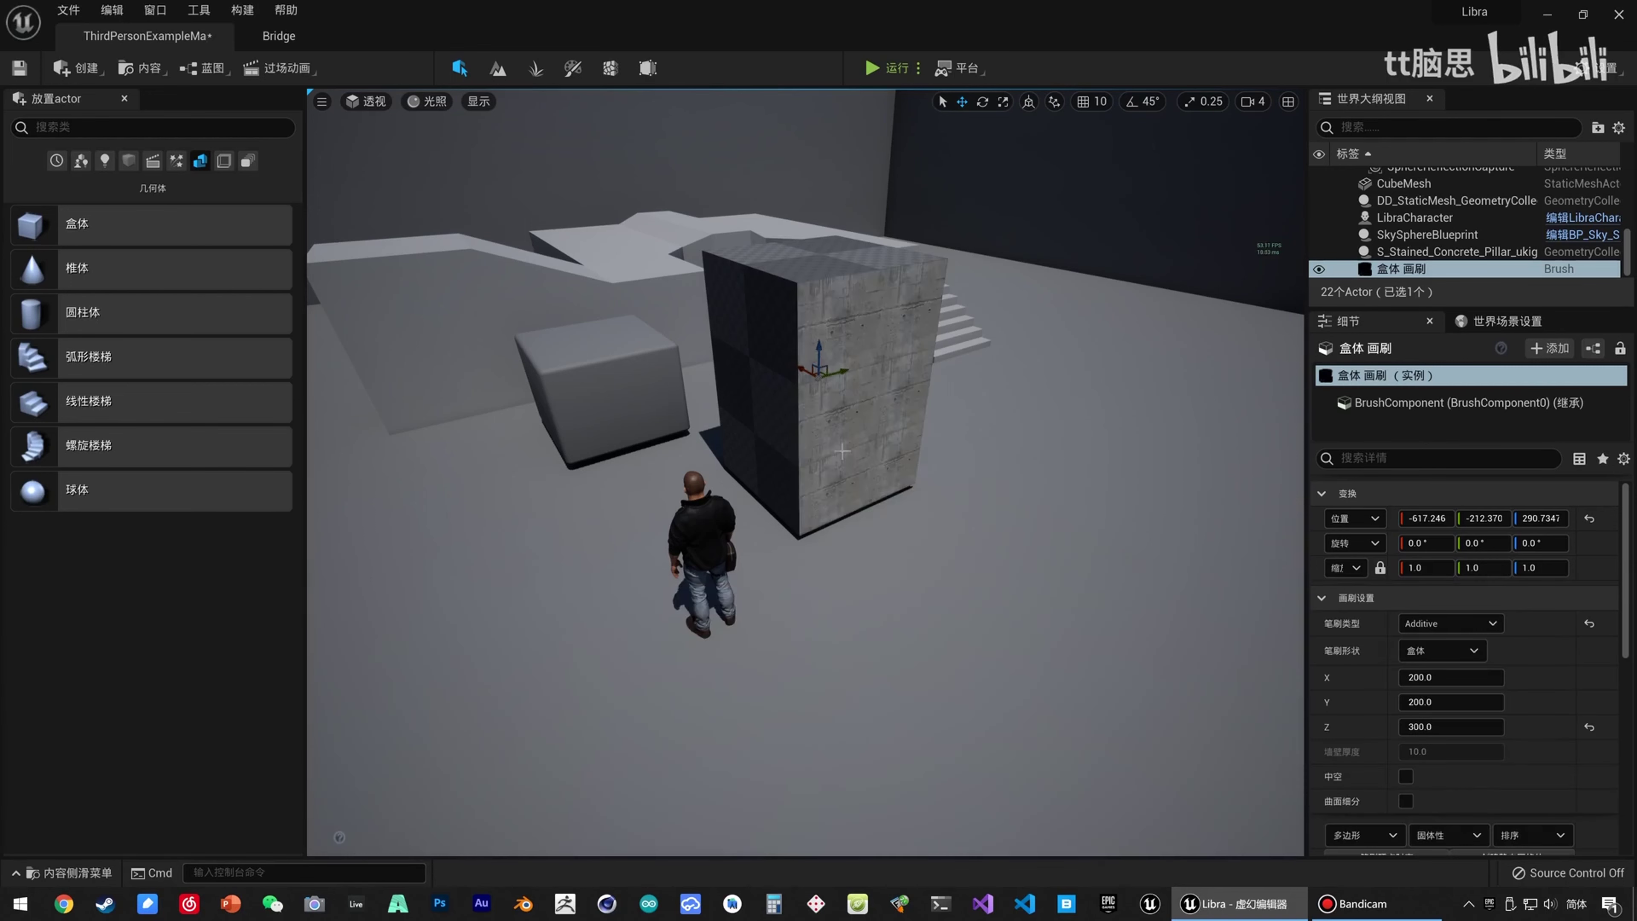
right_drag(843, 451, 812, 370)
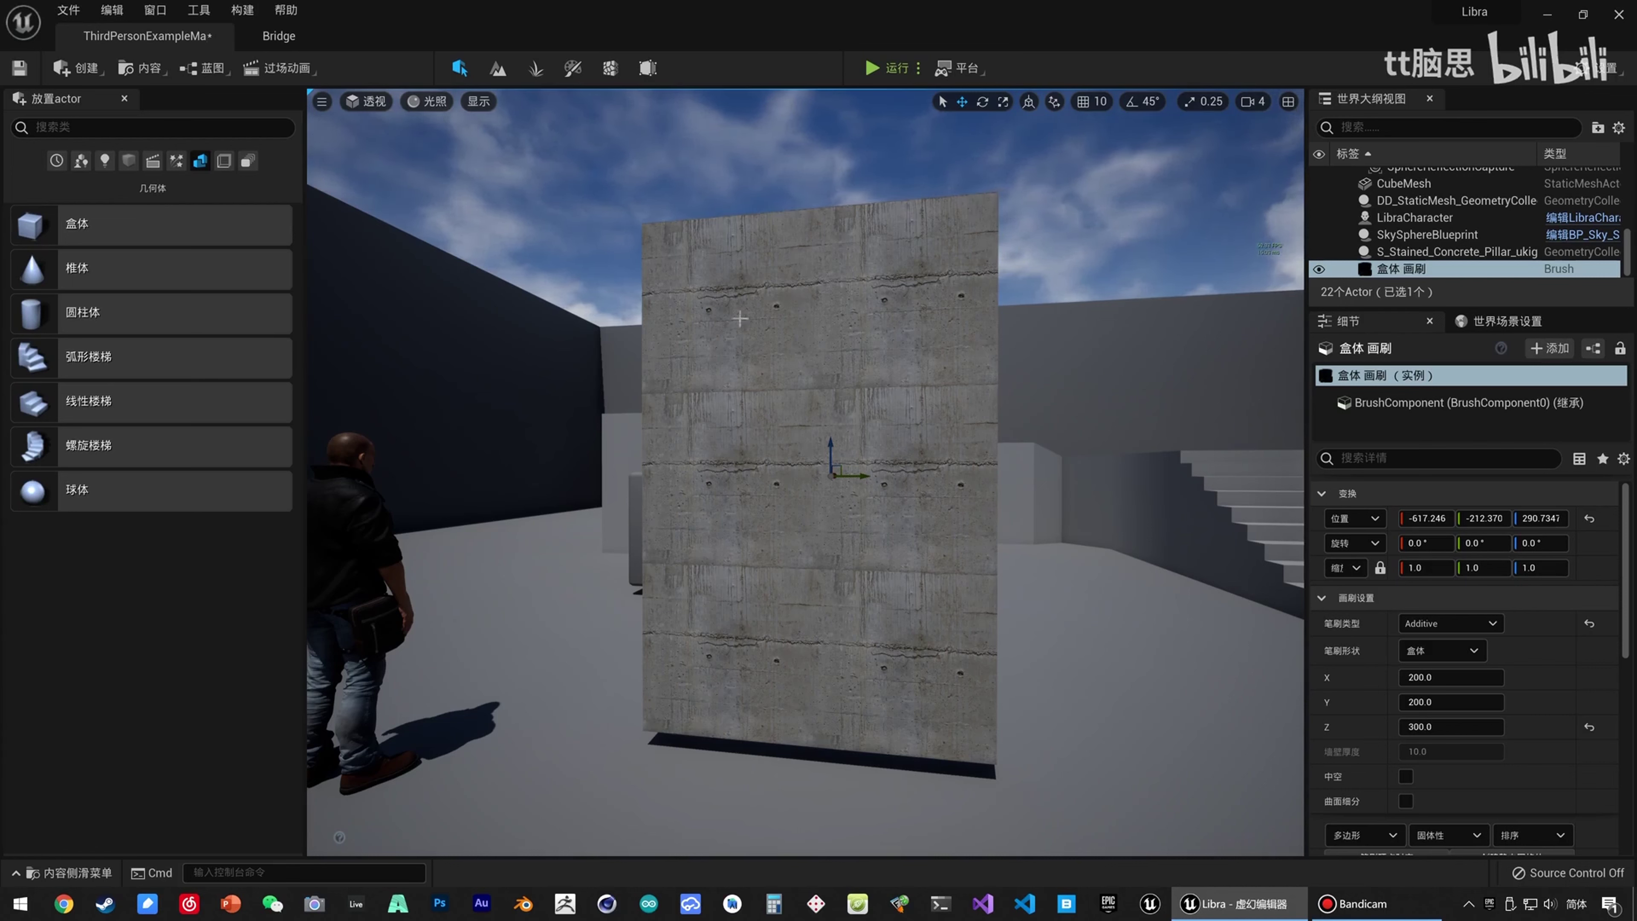
Select the concrete-covered face of the box brush and apply the surface texture scale to it.
click(792, 475)
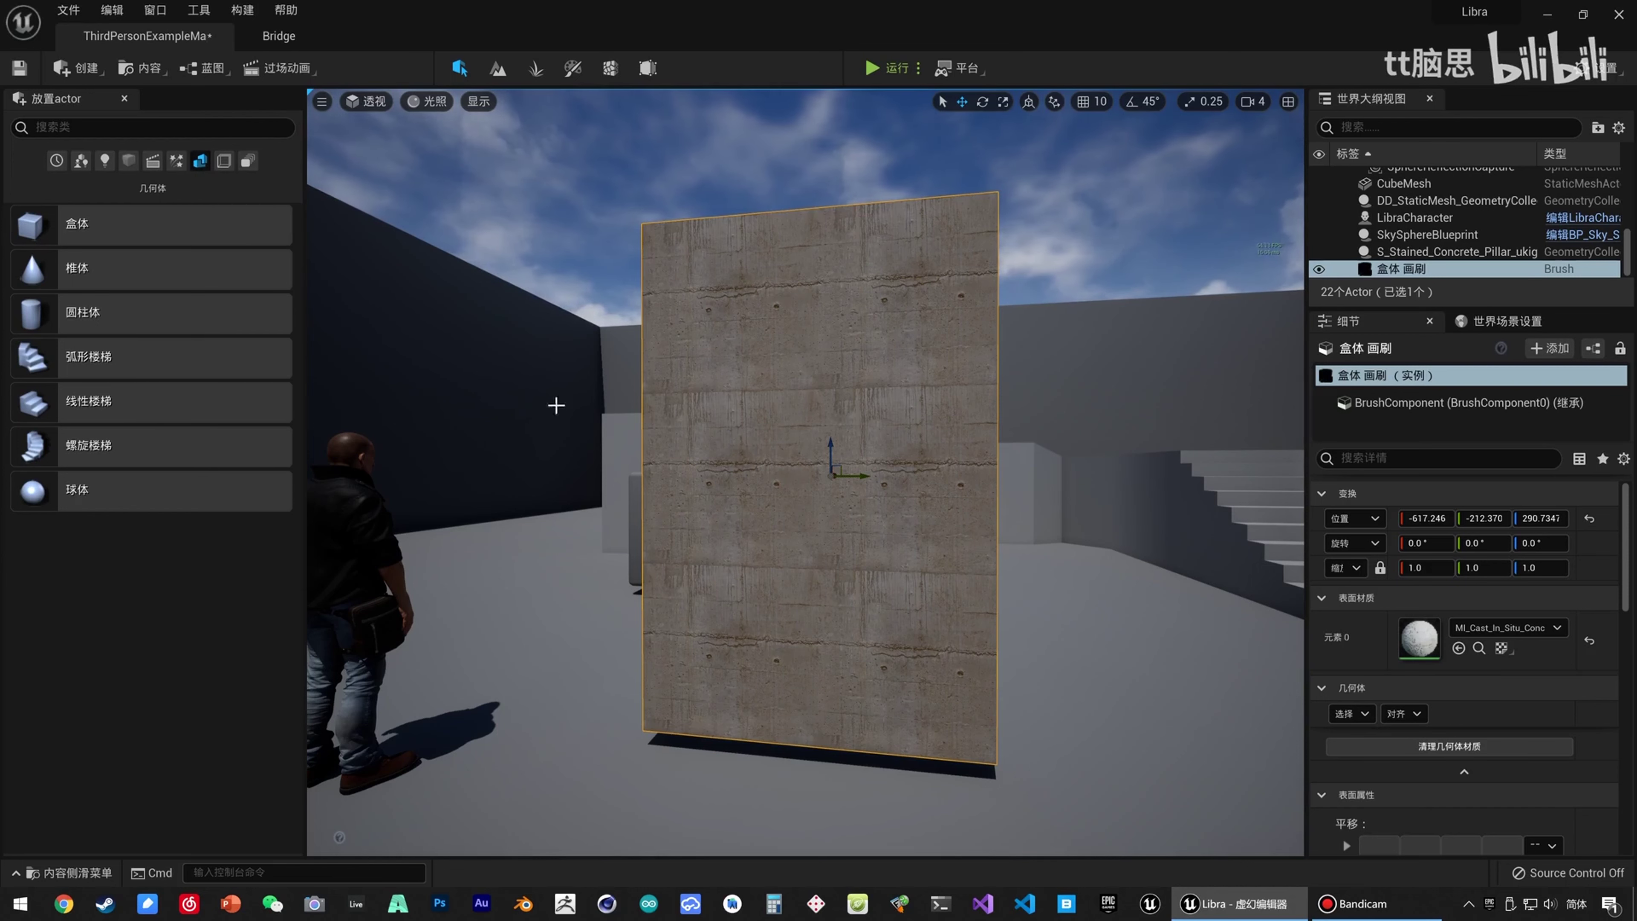
click(1074, 472)
click(857, 400)
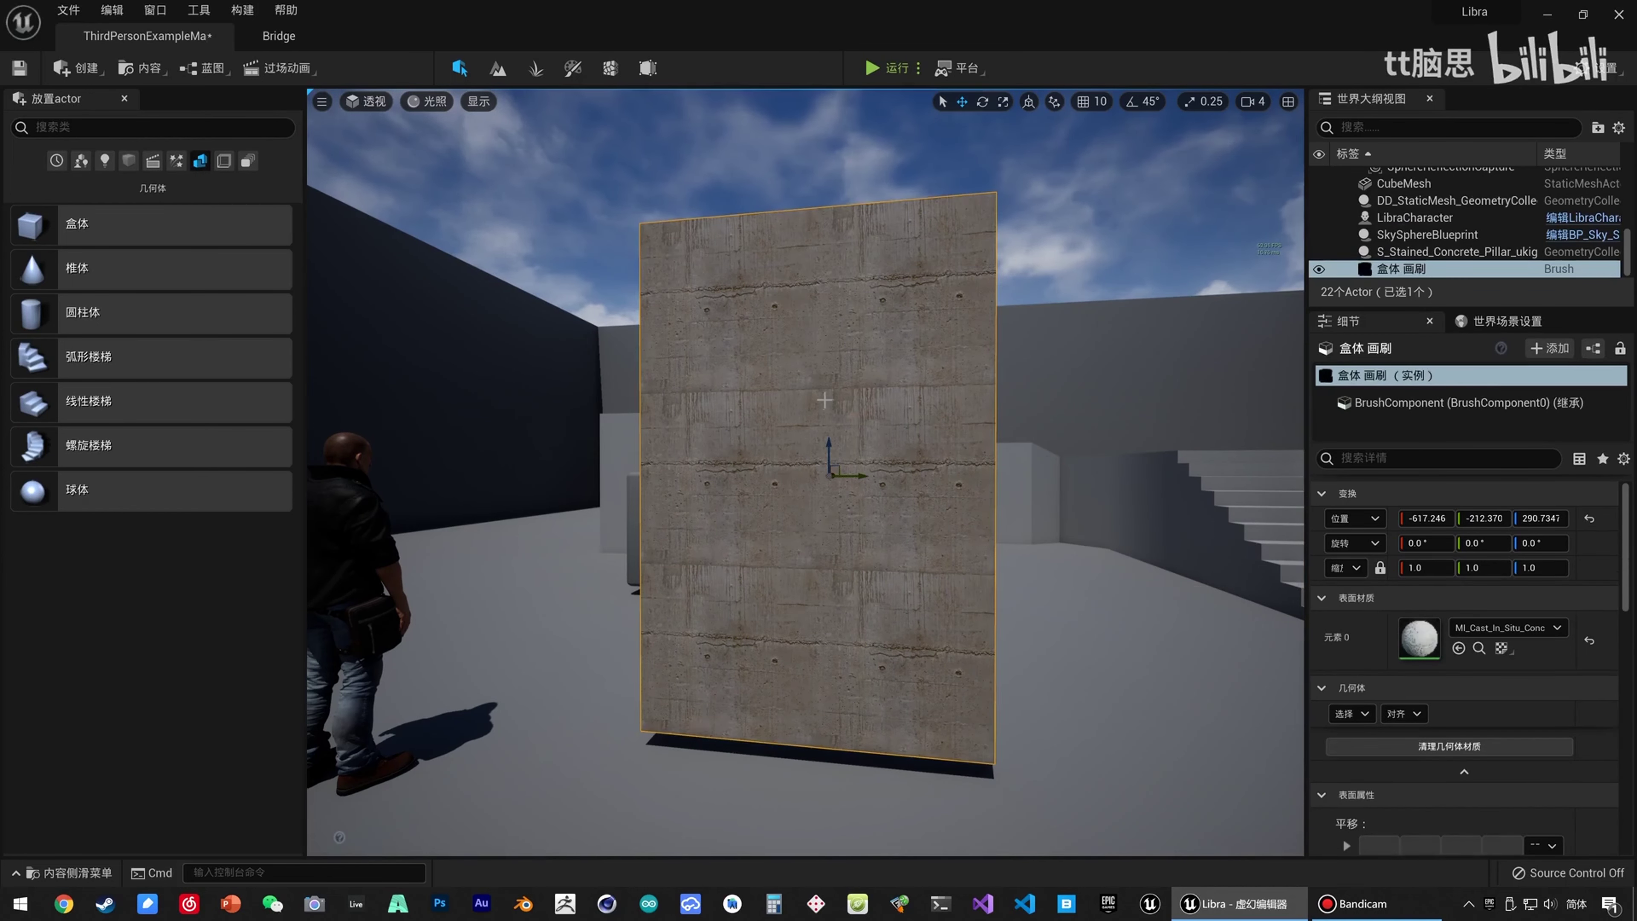
scroll(1353, 781, down, 5)
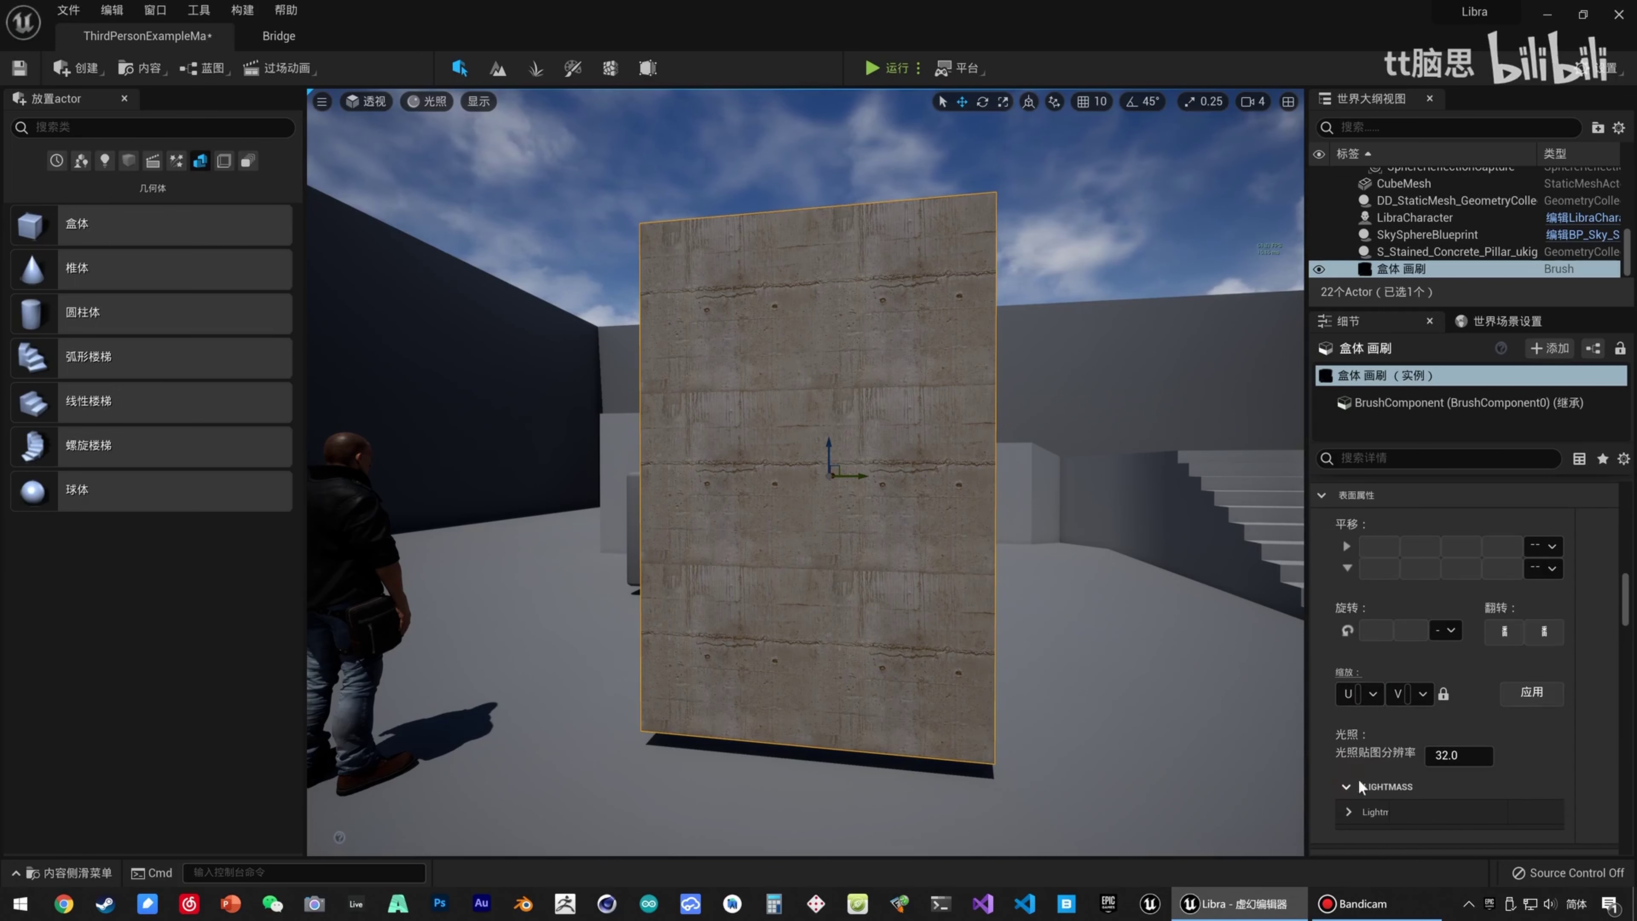
click(1515, 702)
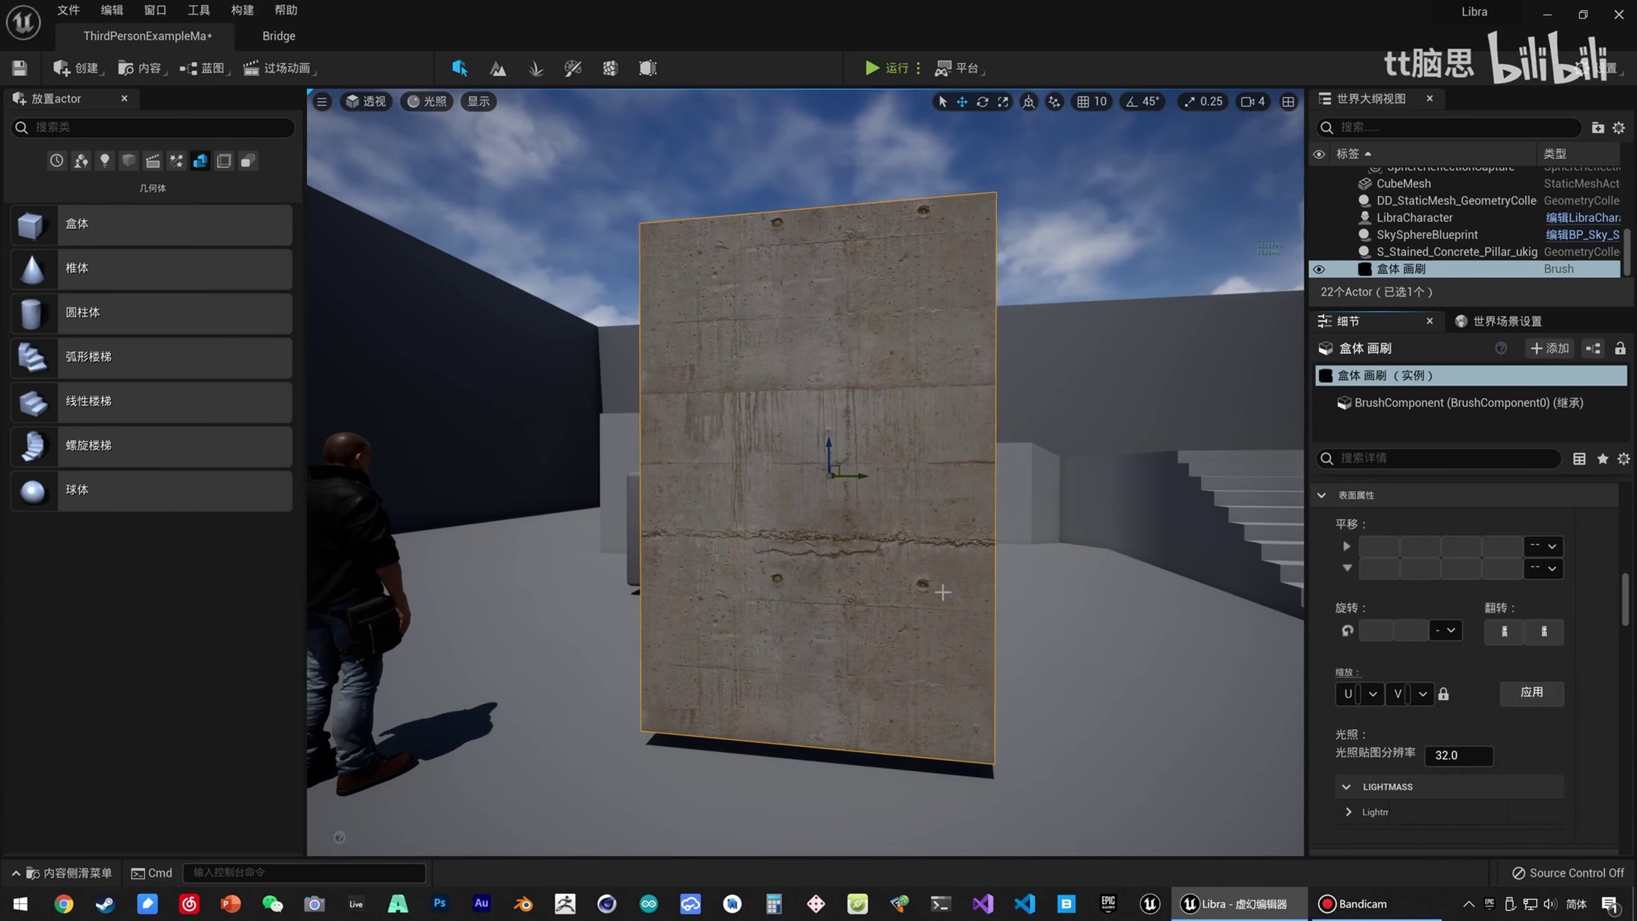
Select the remaining side and top faces of the box brush that still have the checker pattern.
key(f)
key(s)
mouse_move(906, 596)
right_down()
mouse_move(837, 580)
mouse_move(907, 596)
right_up()
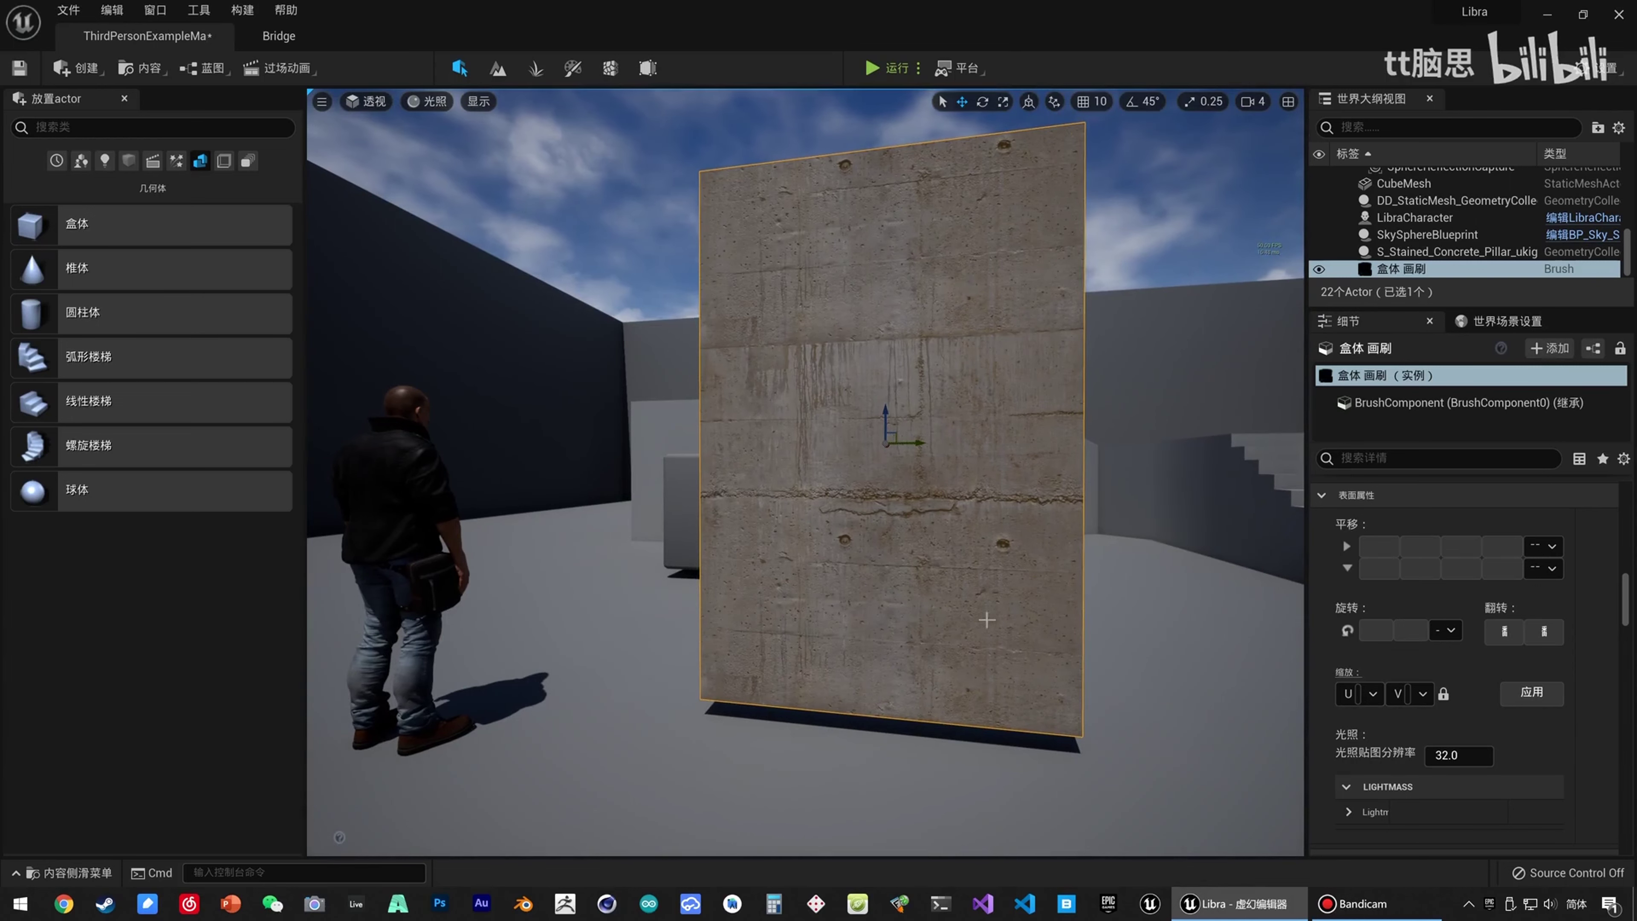
mouse_move(932, 563)
right_down()
mouse_move(760, 567)
mouse_move(764, 540)
right_up()
key(d)
click(764, 545)
key(d)
click(839, 545)
alt+drag(840, 550, 1131, 547)
click(1131, 545)
key(e)
mouse_move(1096, 551)
right_down()
mouse_move(1056, 464)
mouse_move(954, 516)
mouse_move(919, 403)
right_up()
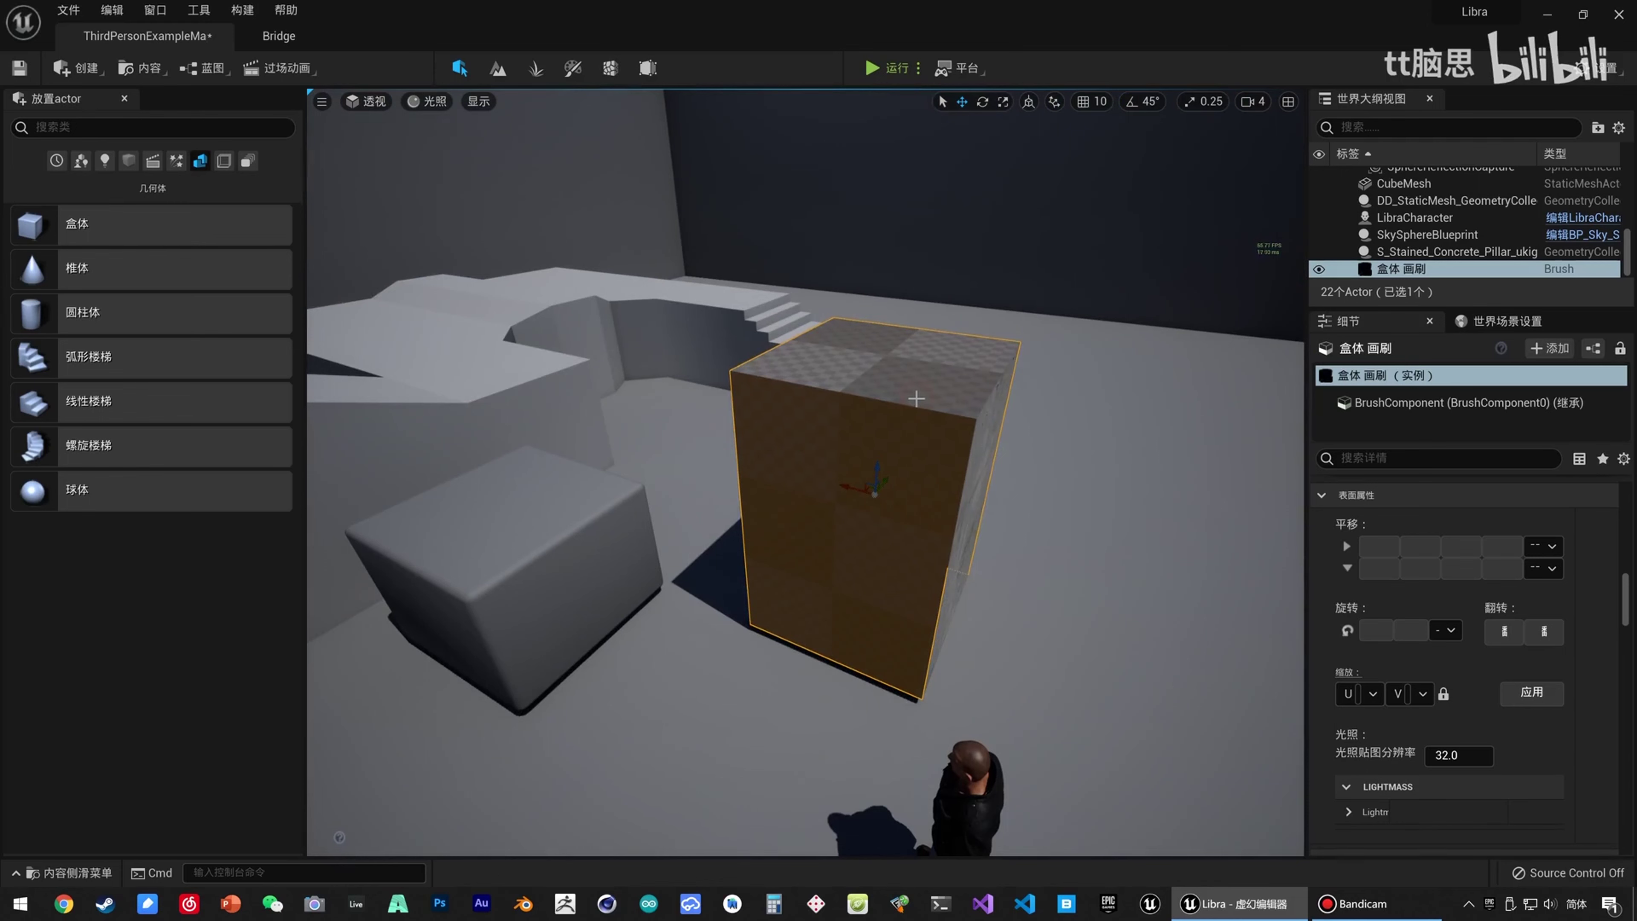
right_drag(987, 506, 799, 388)
key(d)
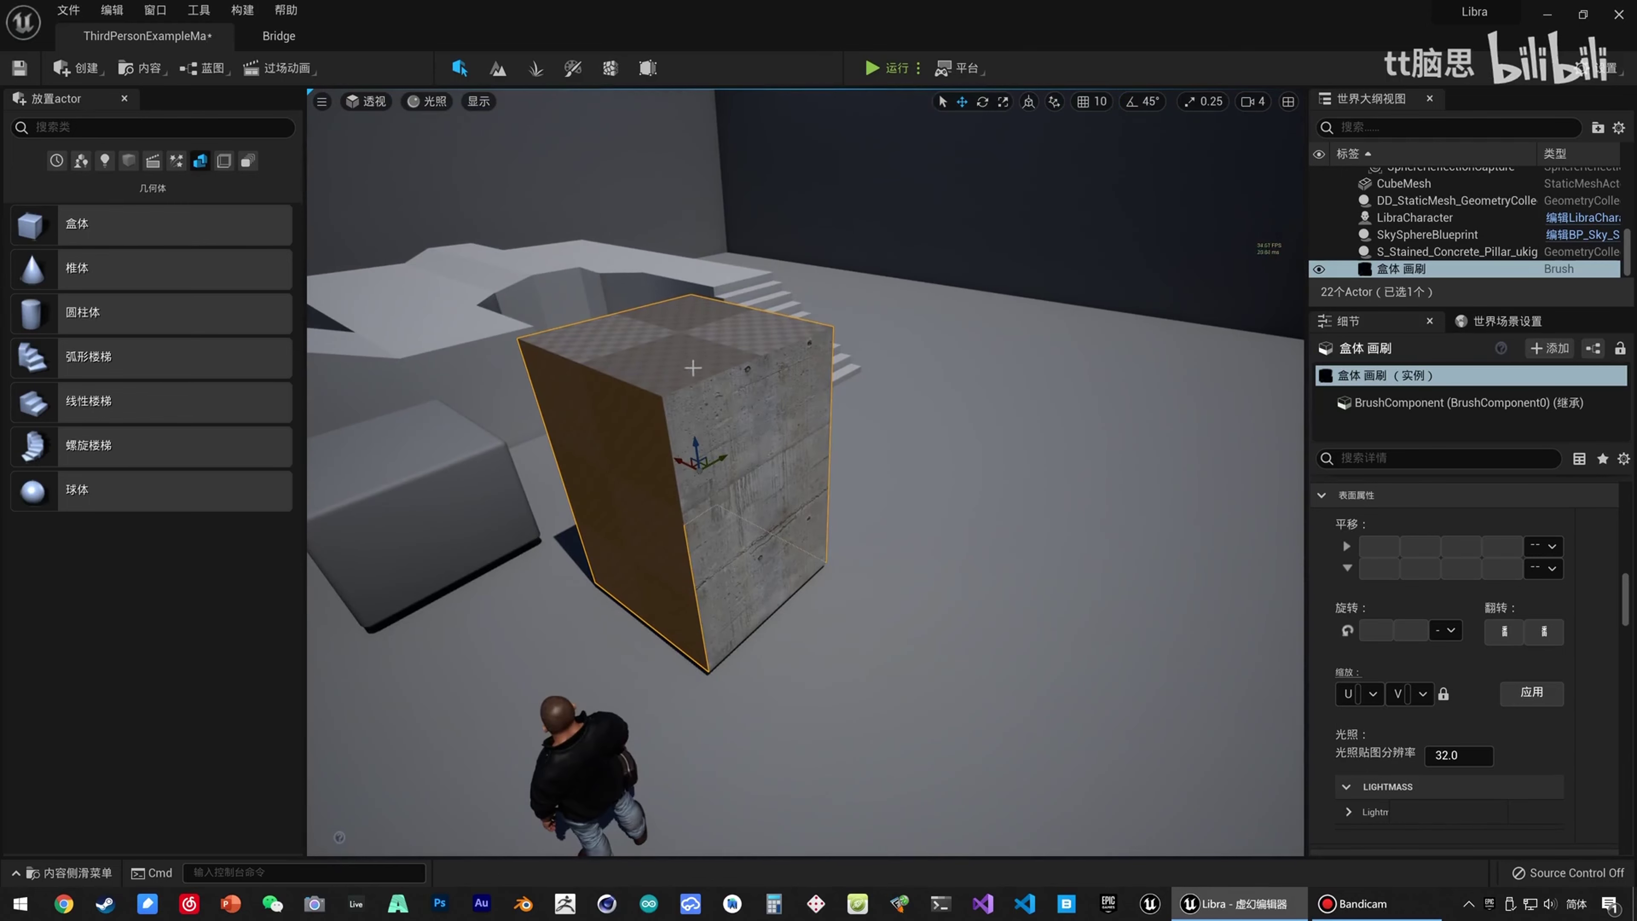
Raise the box brush well above the floor so its underside can be reached.
drag(699, 448, 649, 234)
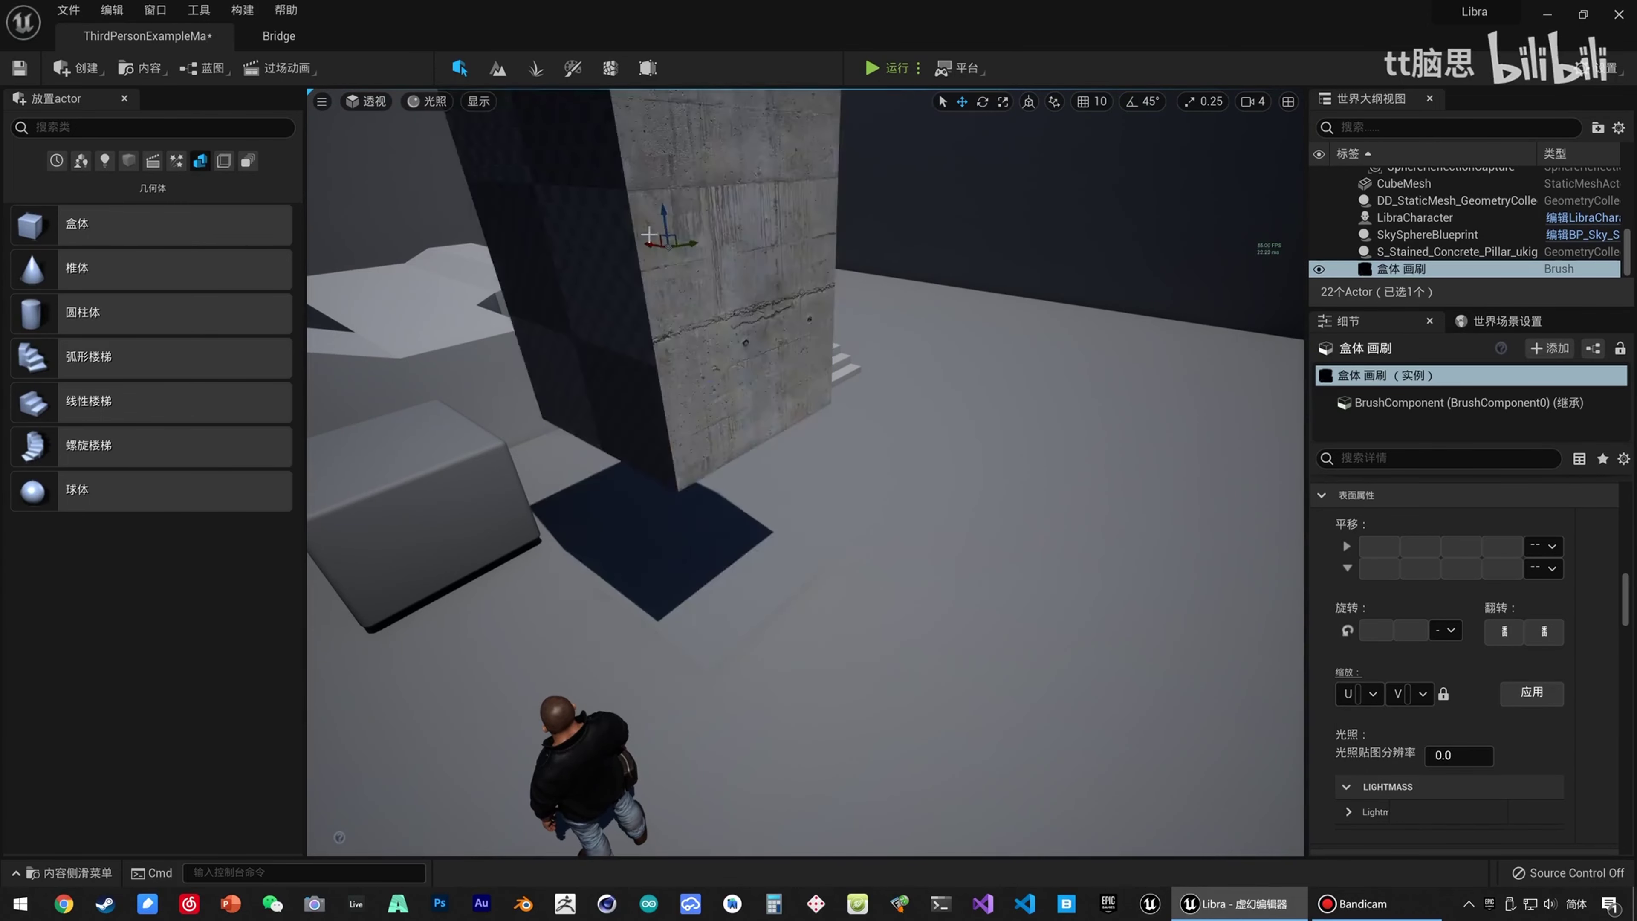
mouse_move(711, 380)
right_down()
mouse_move(711, 516)
mouse_move(644, 271)
right_up()
key(d)
right_drag(670, 193, 742, 428)
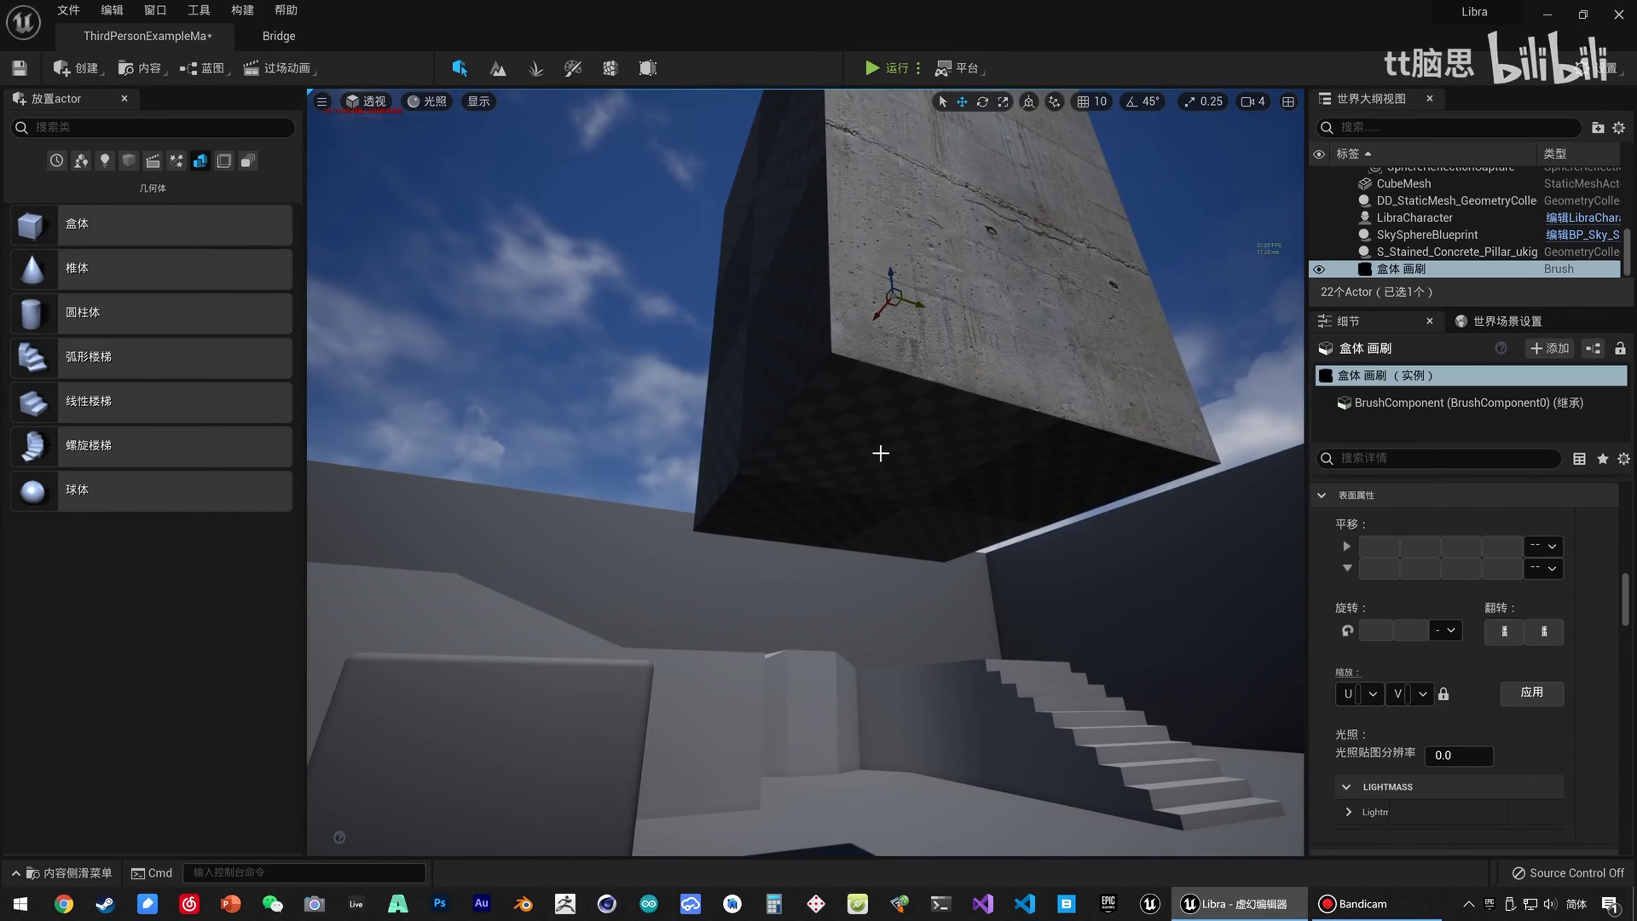
right_drag(880, 469, 913, 391)
click(946, 523)
ctrl+click(1010, 592)
mouse_move(1012, 592)
right_down()
mouse_move(1005, 519)
mouse_move(976, 468)
mouse_move(891, 442)
mouse_move(971, 438)
mouse_move(954, 449)
mouse_move(928, 367)
mouse_move(857, 419)
mouse_move(833, 381)
right_up()
key(s)
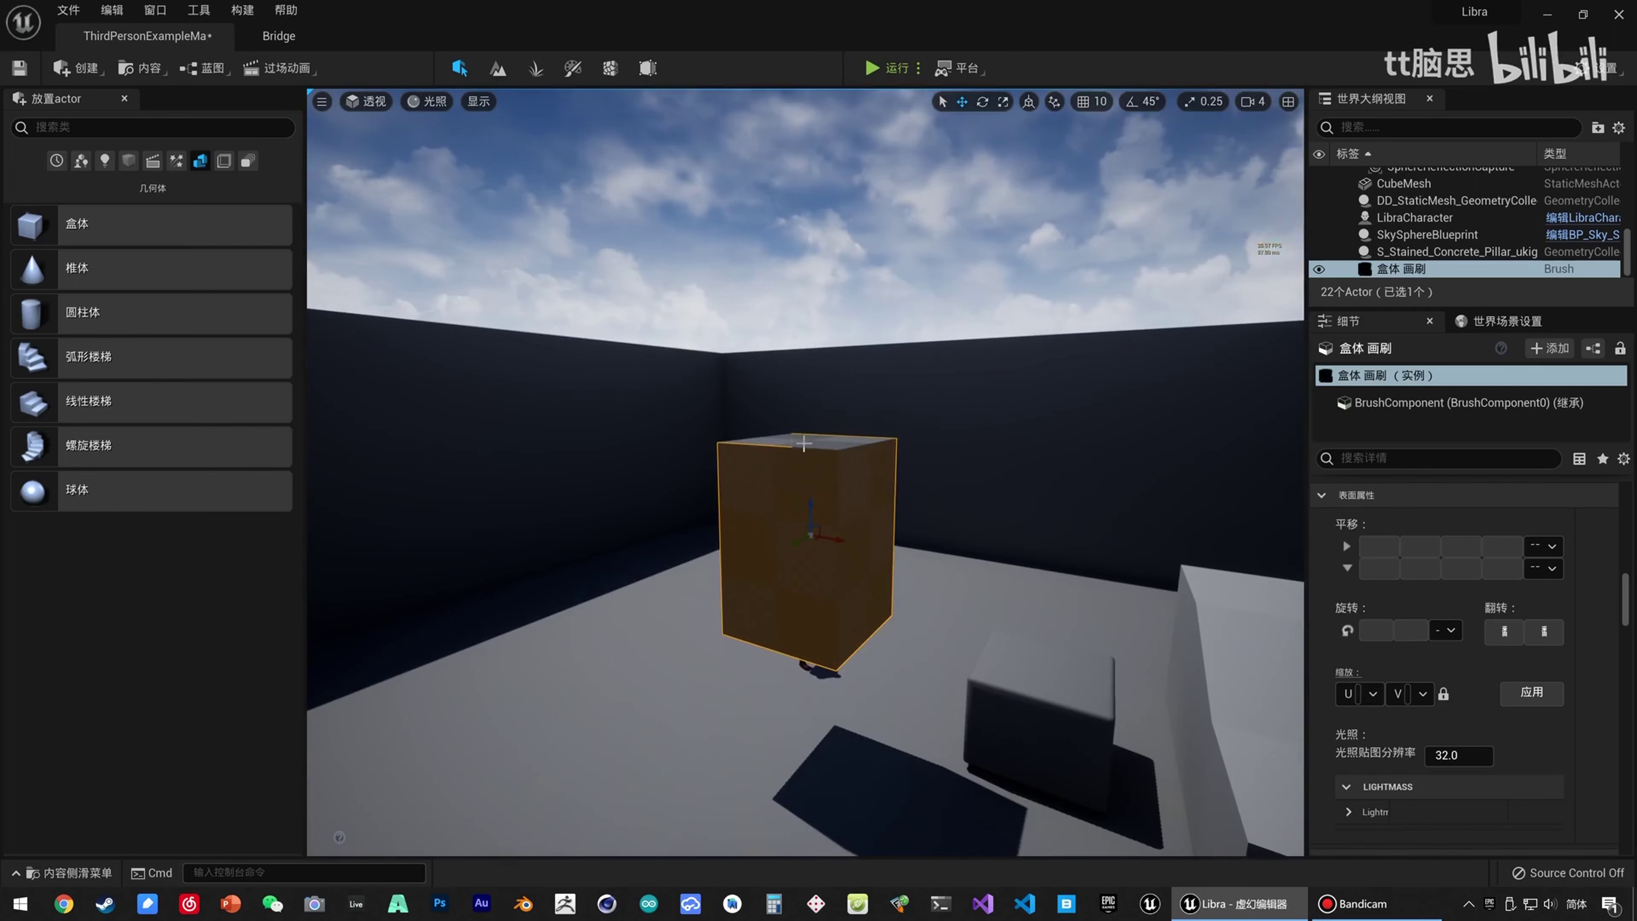
click(804, 444)
key(w)
key(e)
right_drag(844, 450, 829, 402)
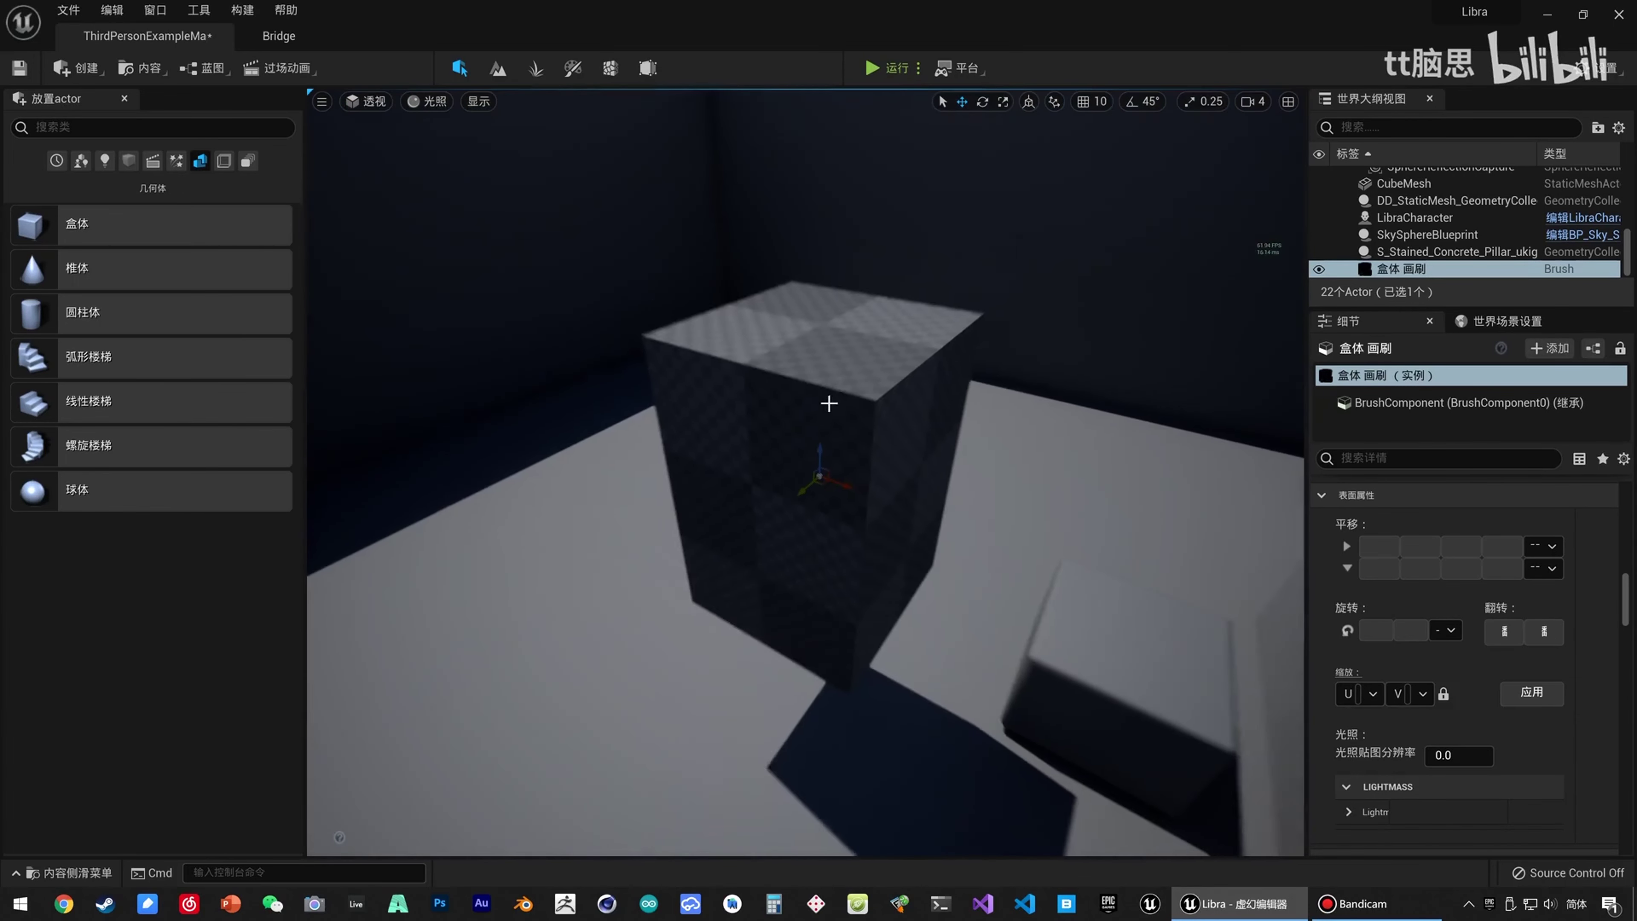
Select the top, the still unscaled side faces and the underside of the box brush together and apply a surface texture scale of 2.0.
click(823, 386)
ctrl+click(831, 419)
ctrl+click(897, 453)
key(d)
right_drag(898, 453, 773, 412)
ctrl+click(777, 468)
key(q)
right_drag(833, 347, 833, 347)
ctrl+click(830, 357)
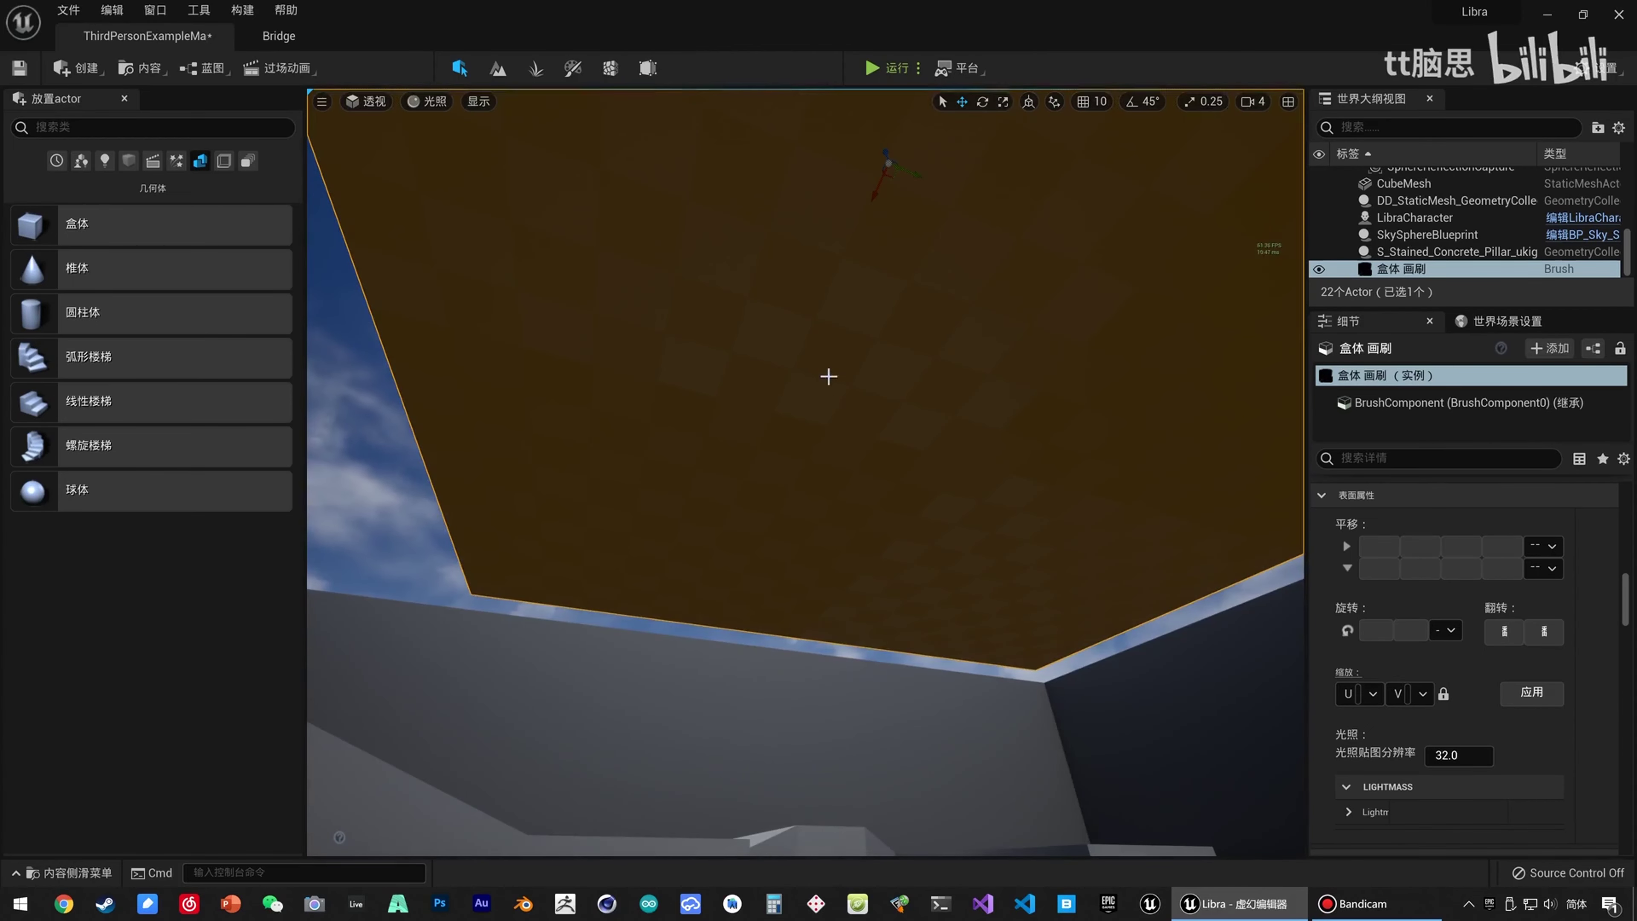
click(1372, 694)
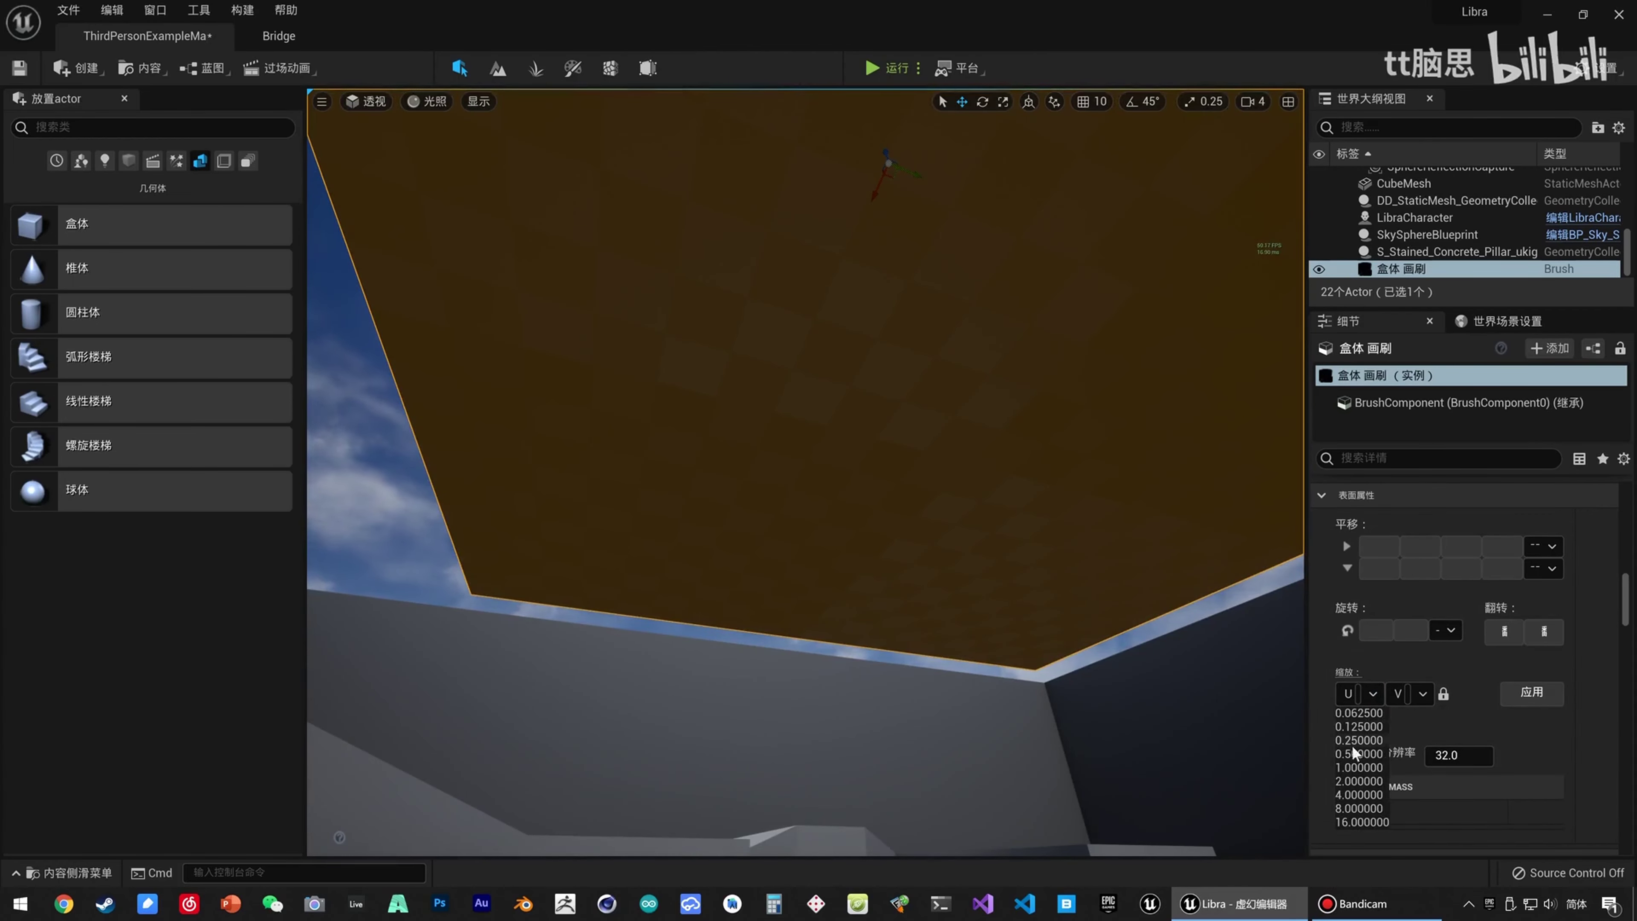
click(1350, 783)
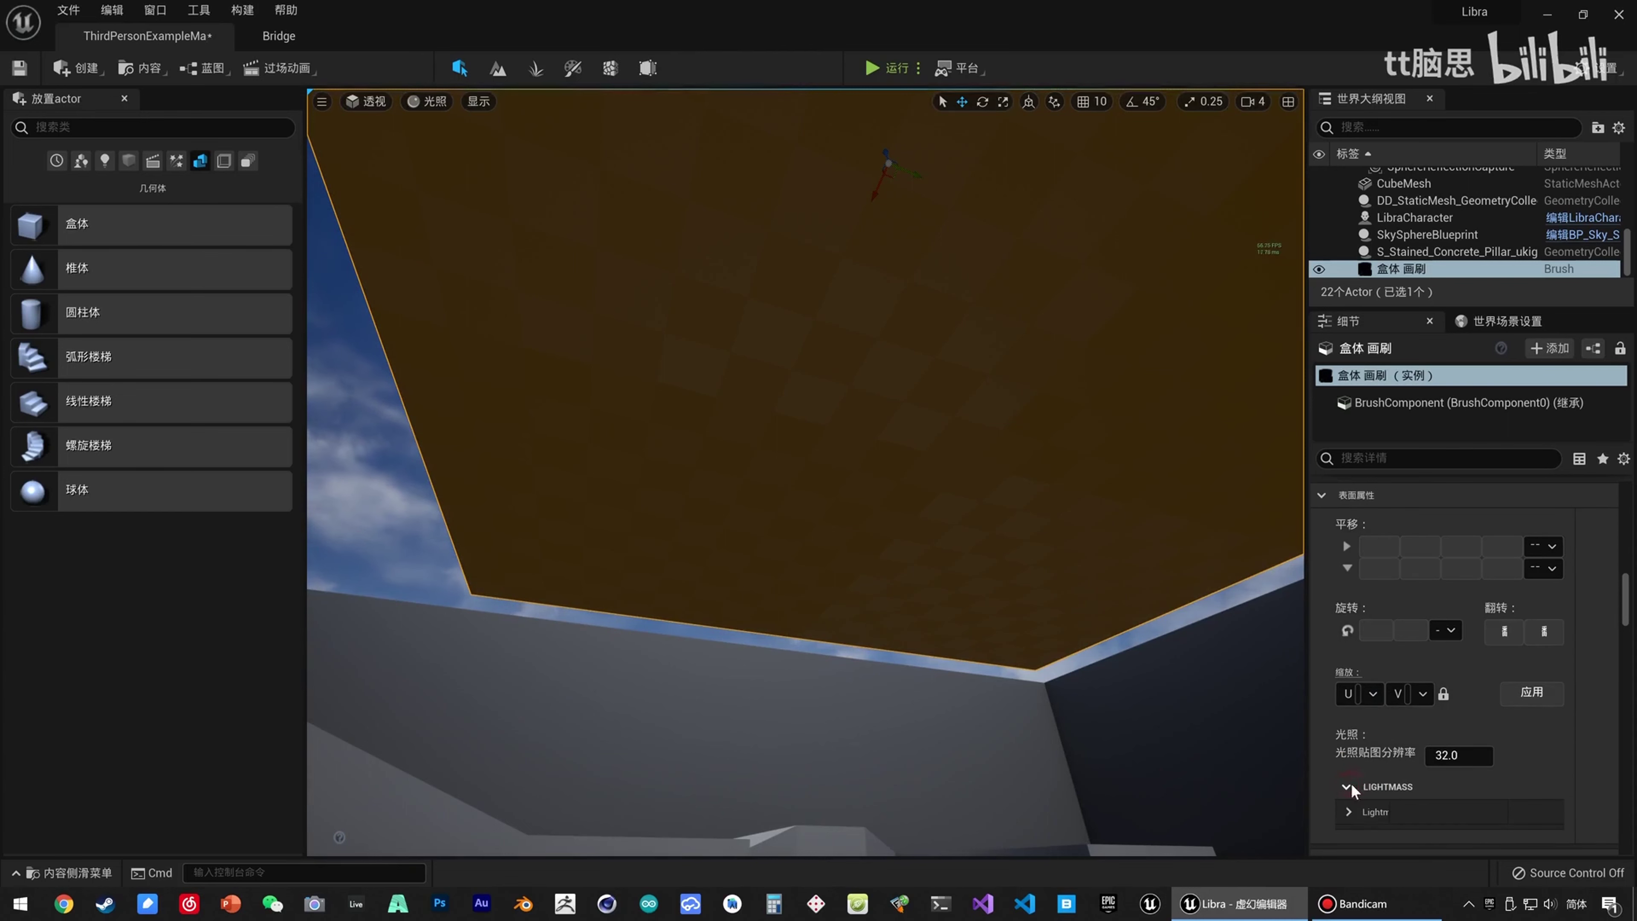
click(1520, 702)
Apply the MI_Cast_In_Situ_Concrete_vftkejfew_4K material to the remaining checkered side faces of the box brush.
mouse_move(842, 455)
right_down()
mouse_move(867, 496)
mouse_move(843, 361)
mouse_move(837, 535)
mouse_move(1057, 419)
right_up()
click(1104, 487)
mouse_move(916, 566)
right_down()
mouse_move(916, 652)
mouse_move(914, 567)
right_up()
key(ctrl+space)
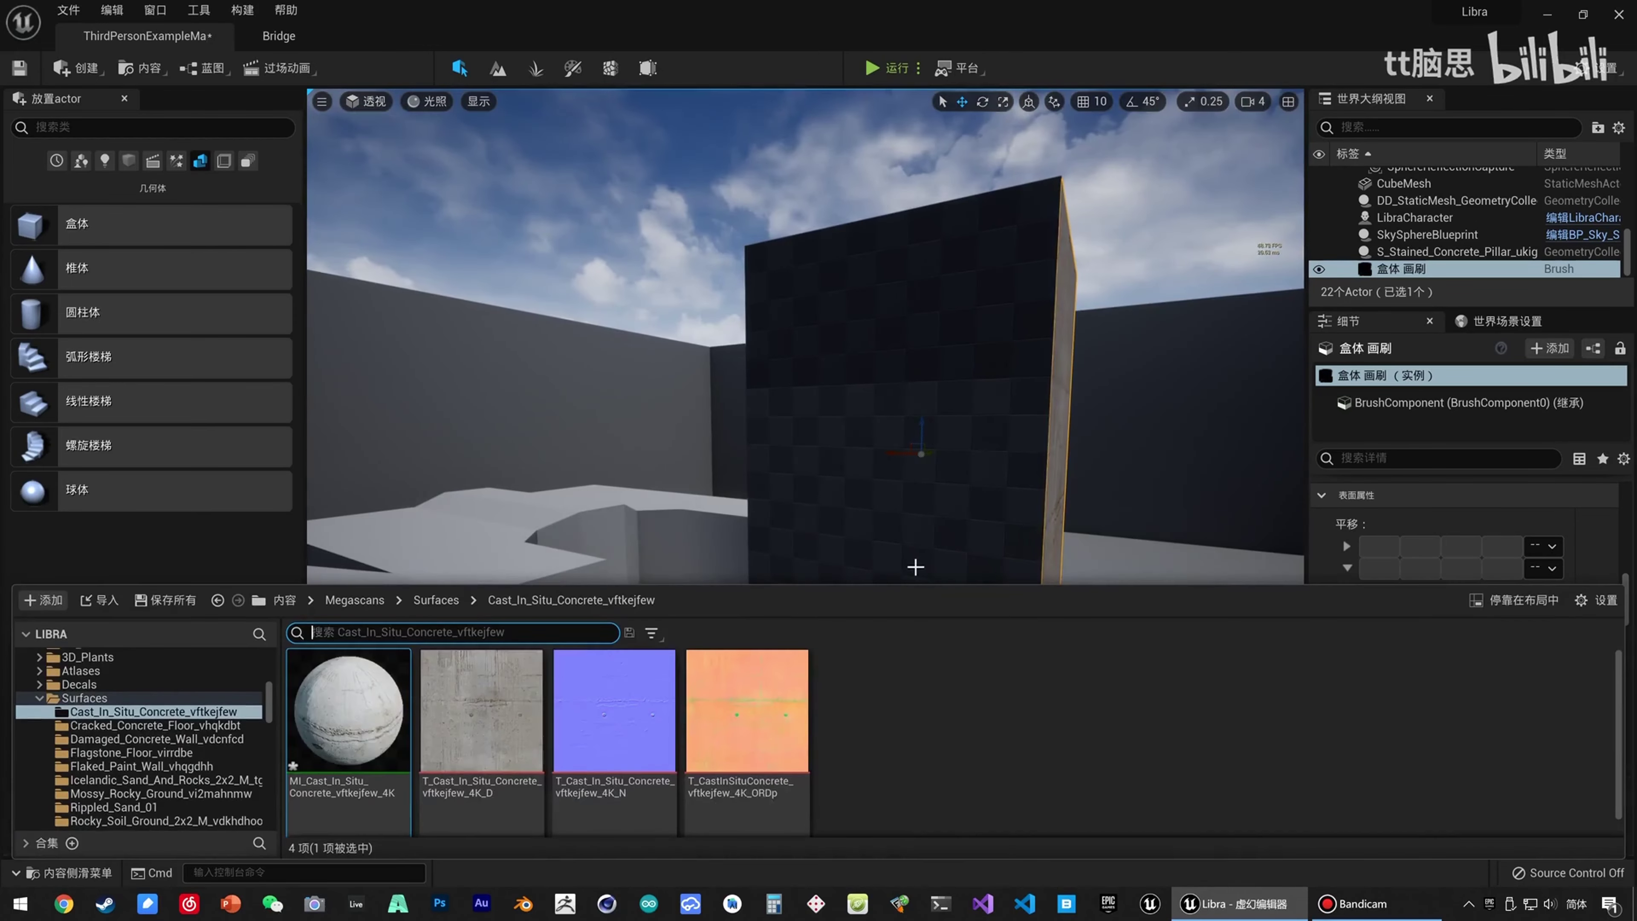
drag(376, 734, 928, 438)
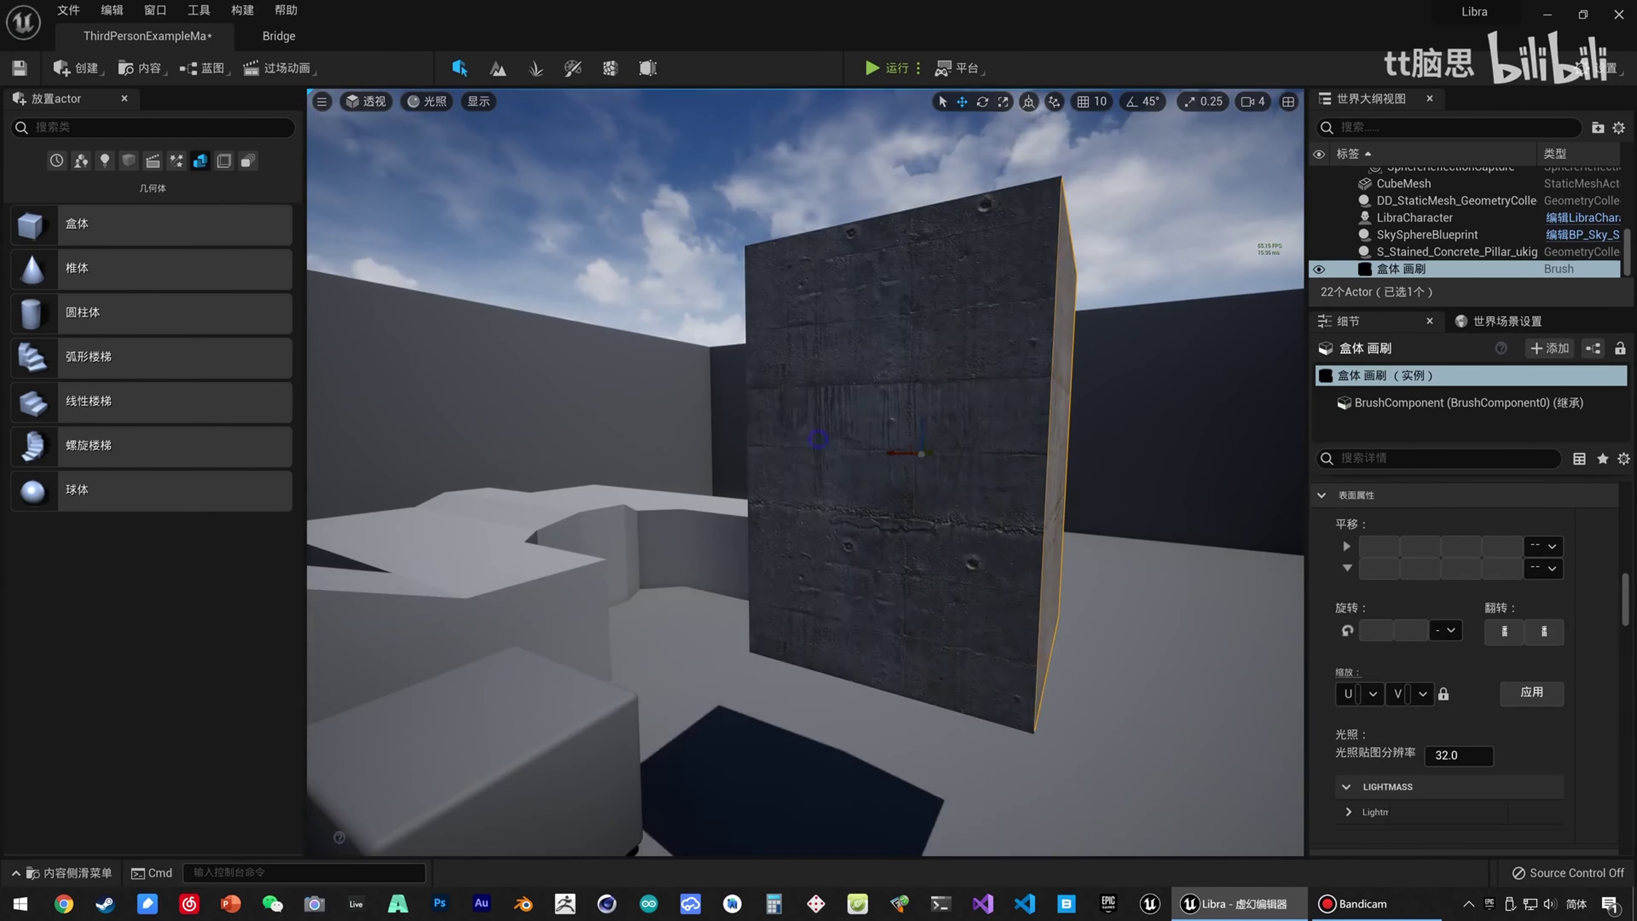
right_drag(928, 439, 927, 438)
key(ctrl+space)
mouse_move(348, 710)
mouse_down()
mouse_move(805, 451)
mouse_move(728, 455)
mouse_up()
right_drag(728, 456, 728, 456)
right_drag(773, 454, 814, 458)
key(ctrl+space)
drag(350, 725, 776, 451)
right_drag(776, 451, 824, 580)
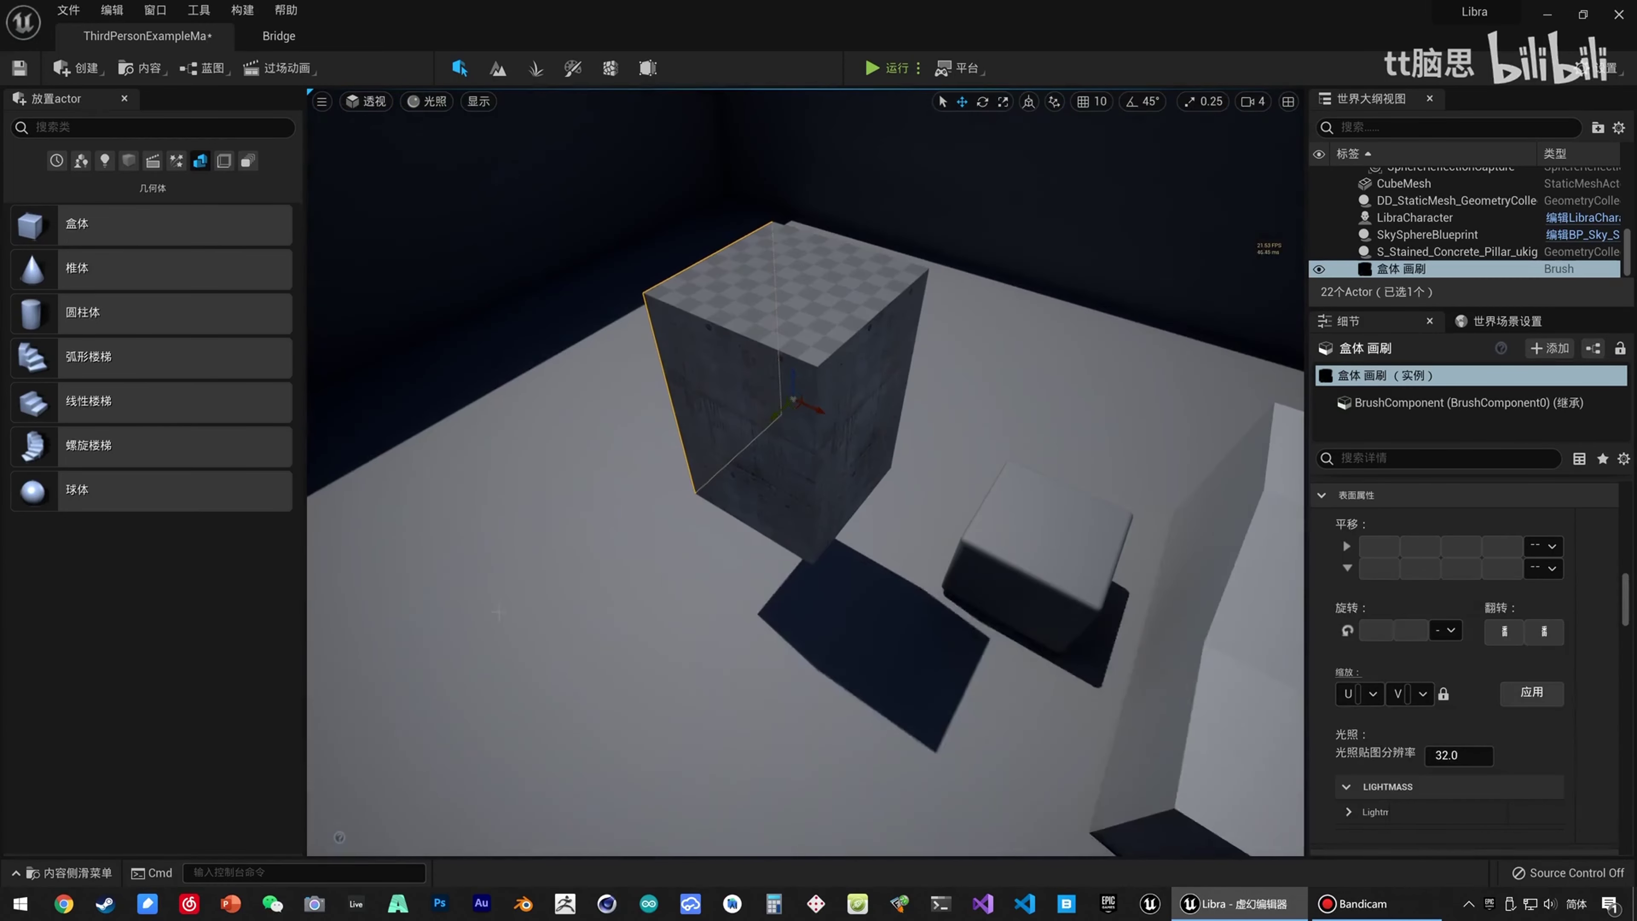
Apply the MI_Cast_In_Situ_Concrete_vftkejfew_4K material to the top face and the underside of the box brush.
key(ctrl+space)
drag(365, 657, 832, 361)
right_drag(838, 464, 908, 445)
key(ctrl+space)
drag(368, 709, 935, 479)
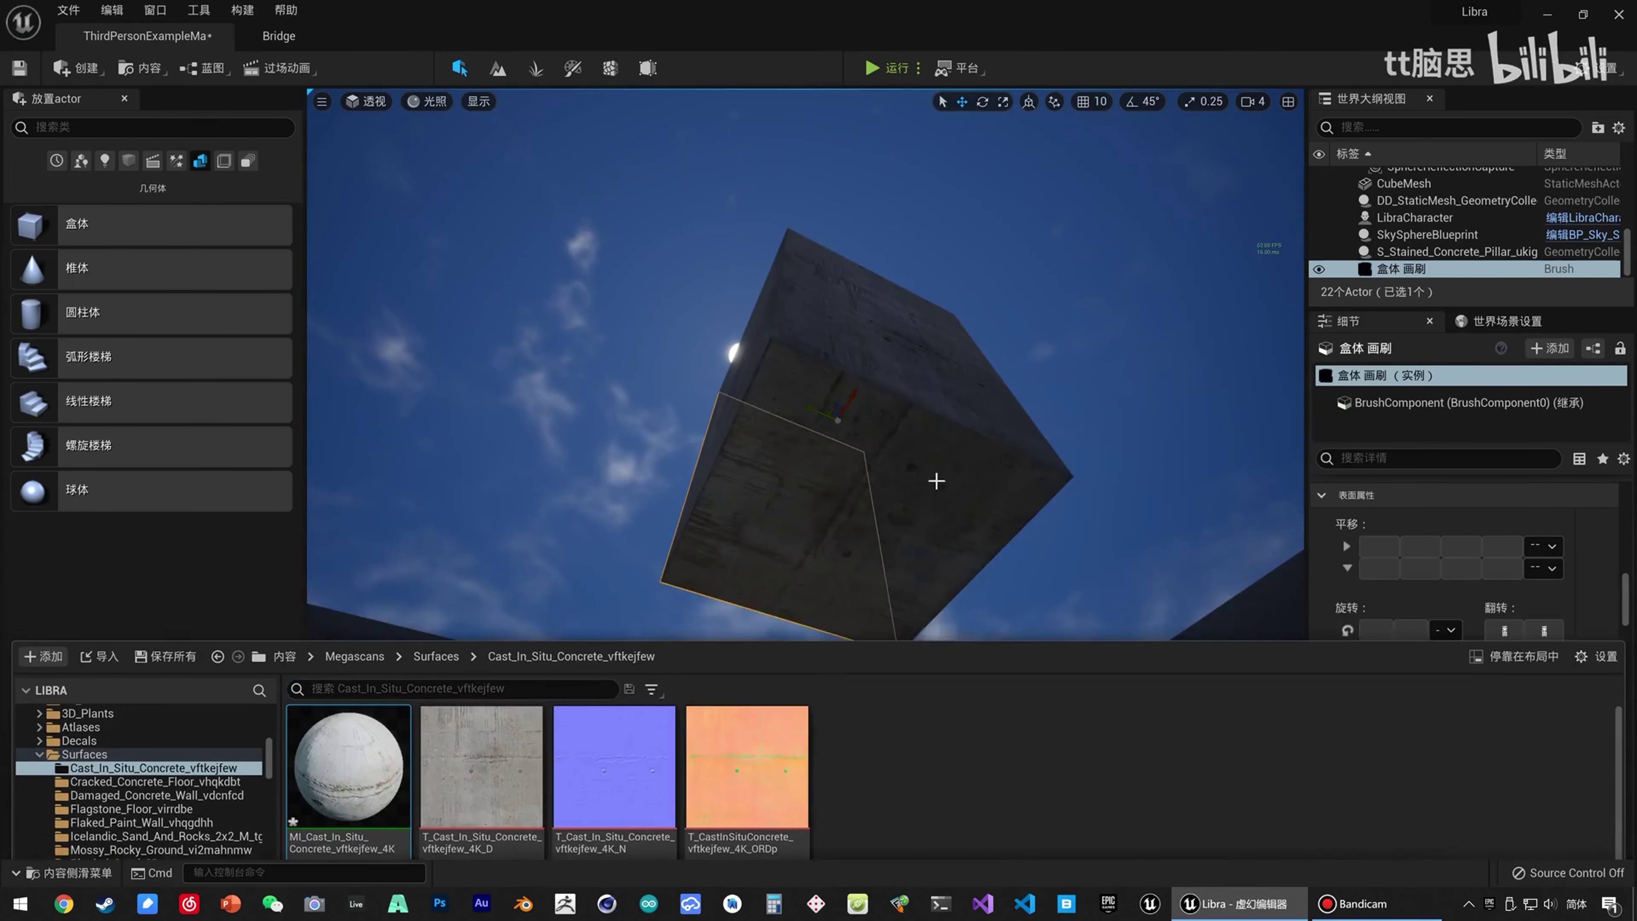
Lower the raised box brush back down to just above the floor beside the character.
mouse_move(935, 479)
right_down()
mouse_move(928, 451)
mouse_move(928, 580)
mouse_move(928, 464)
right_up()
mouse_move(734, 358)
right_down()
mouse_move(709, 381)
mouse_move(792, 438)
mouse_move(735, 357)
right_up()
drag(734, 356, 728, 570)
right_drag(720, 570, 720, 593)
key(s)
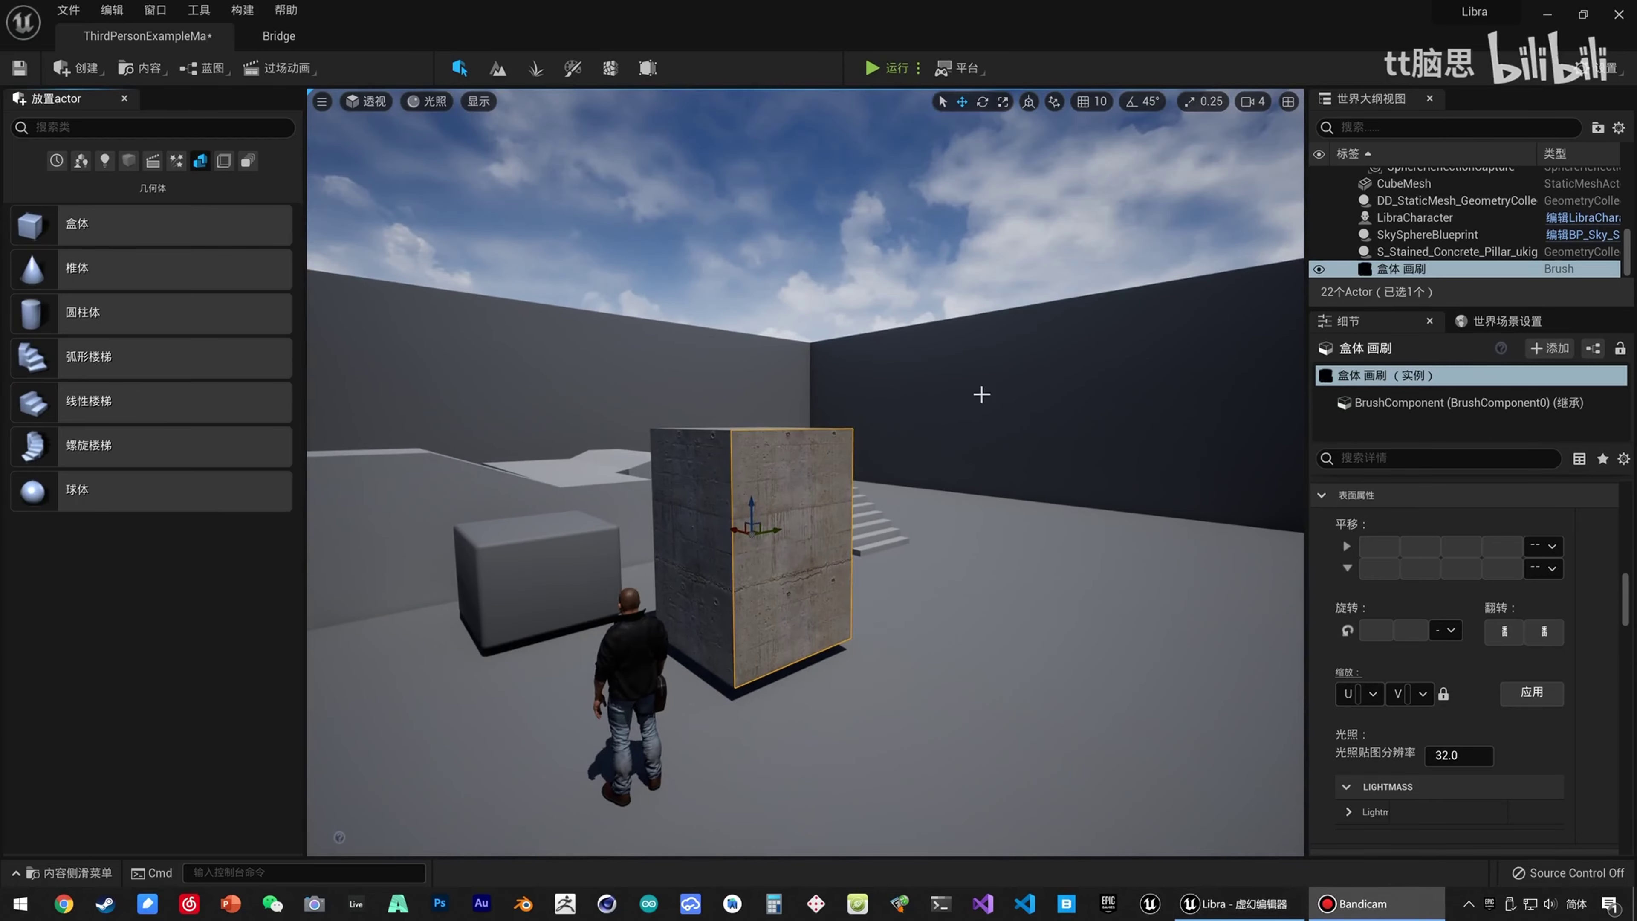
Start converting the concrete box brush to a static mesh from its advanced brush settings.
click(691, 535)
click(720, 502)
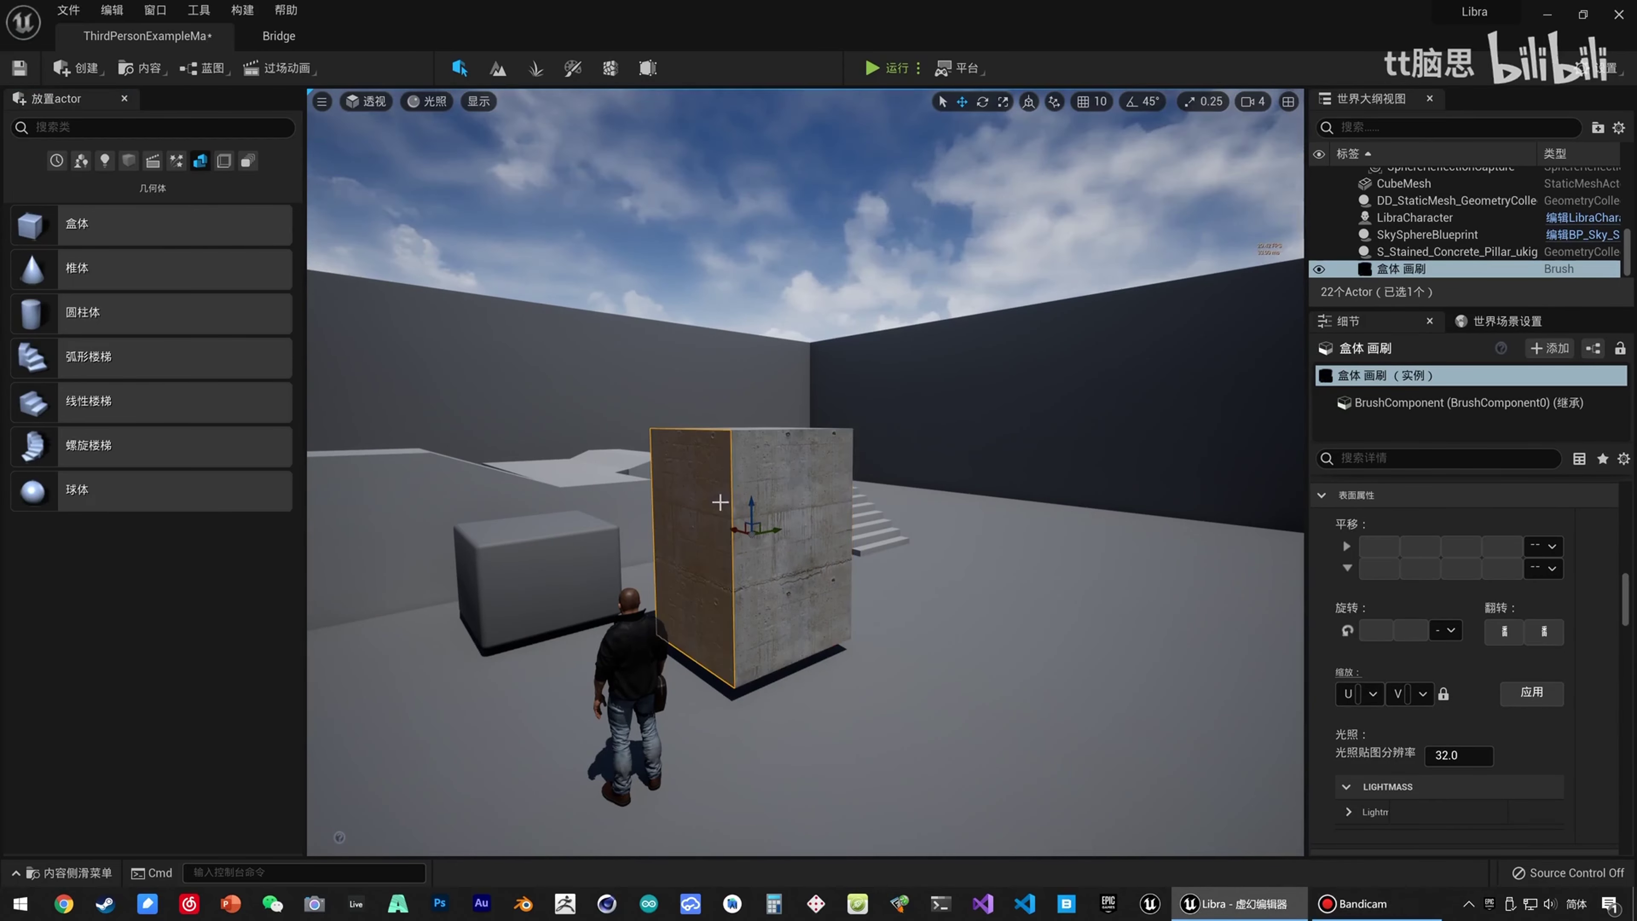
click(771, 499)
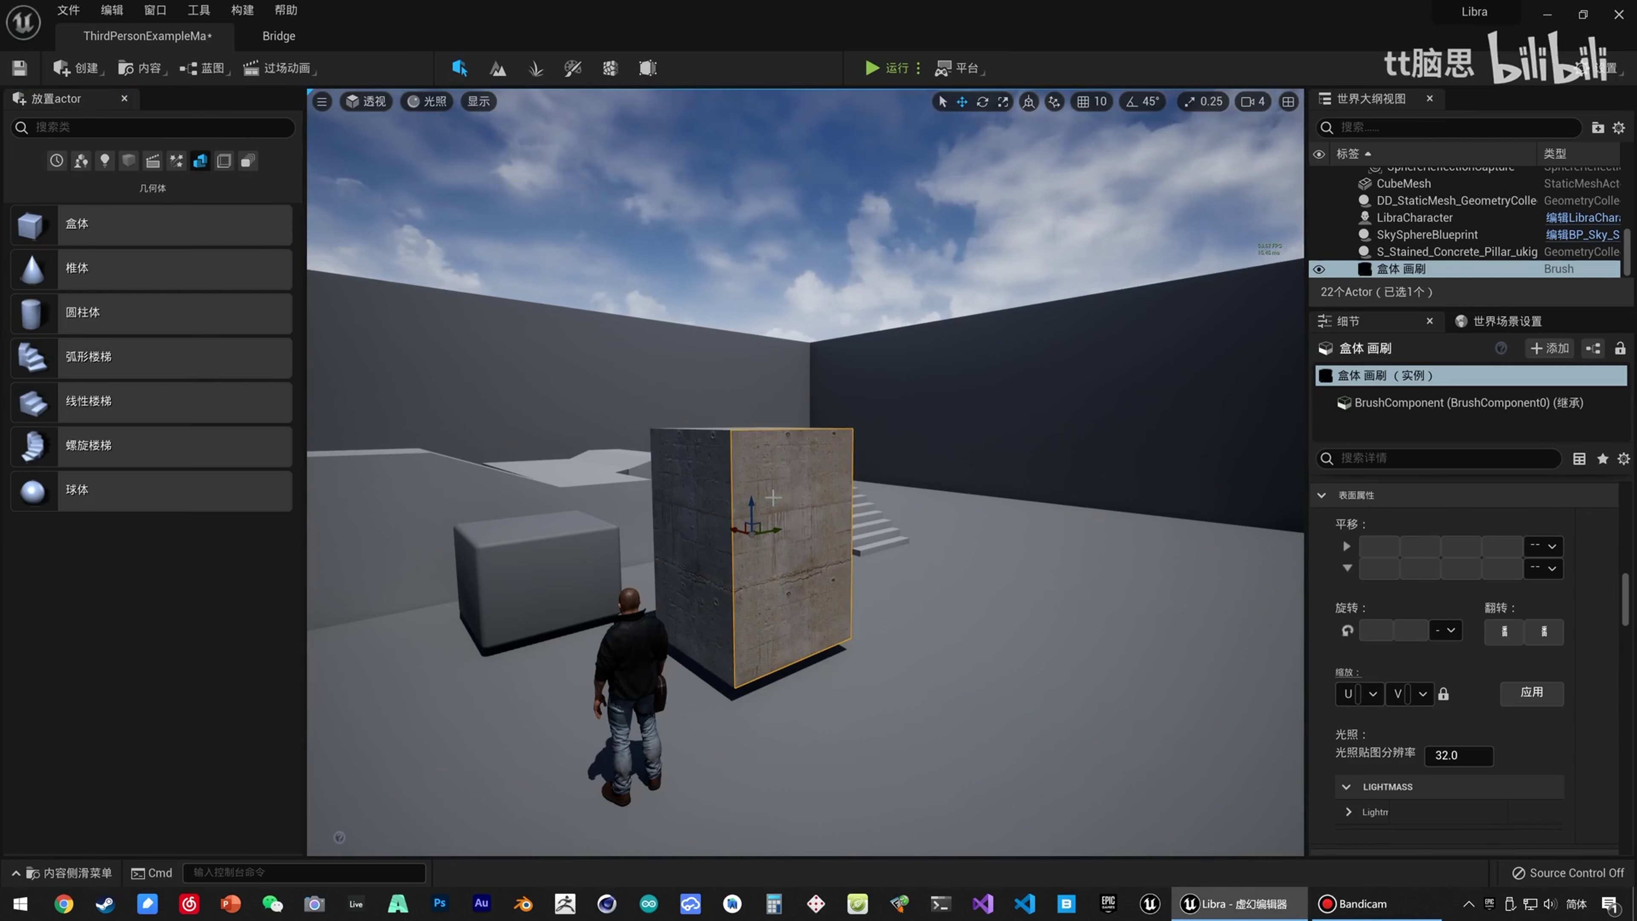
scroll(1433, 675, down, 6)
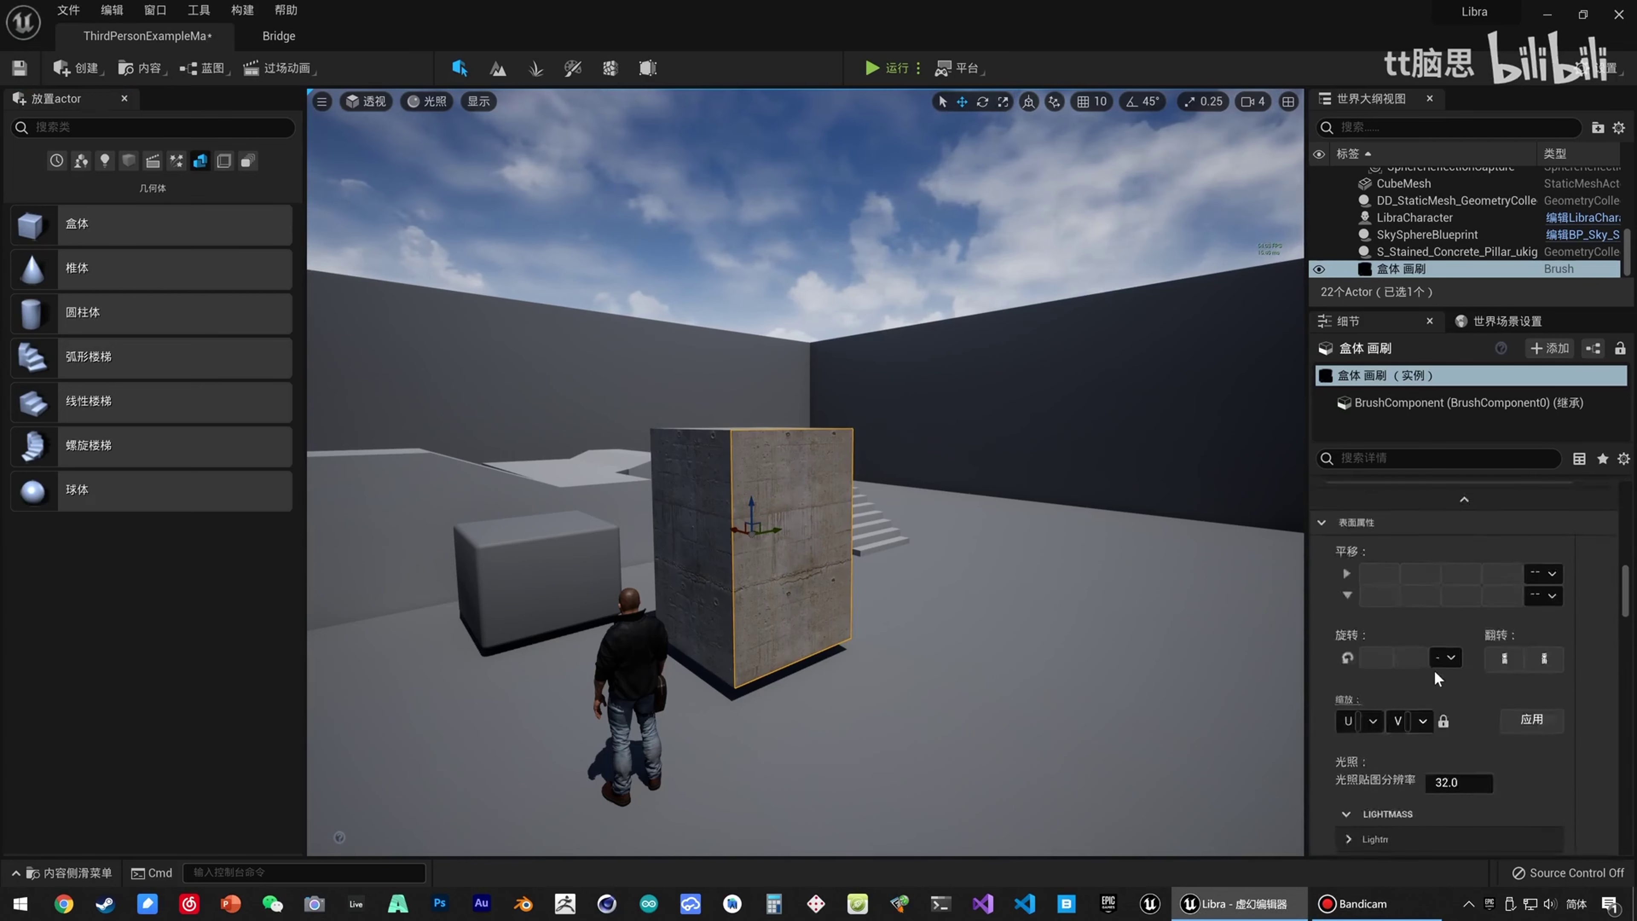
scroll(1448, 674, down, 3)
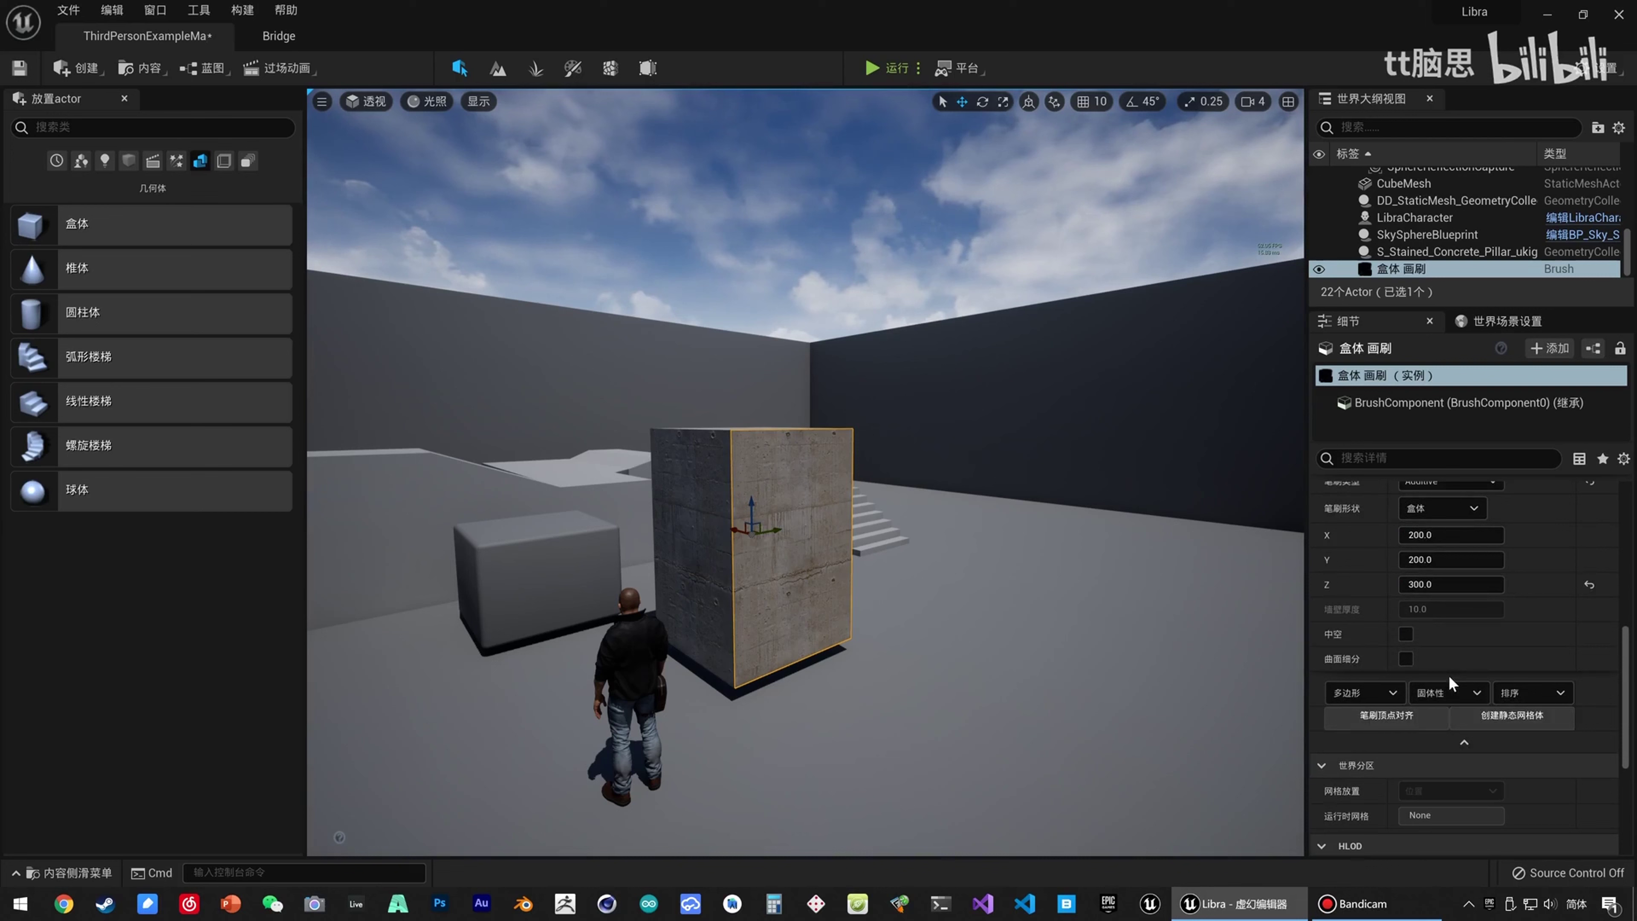
click(1476, 752)
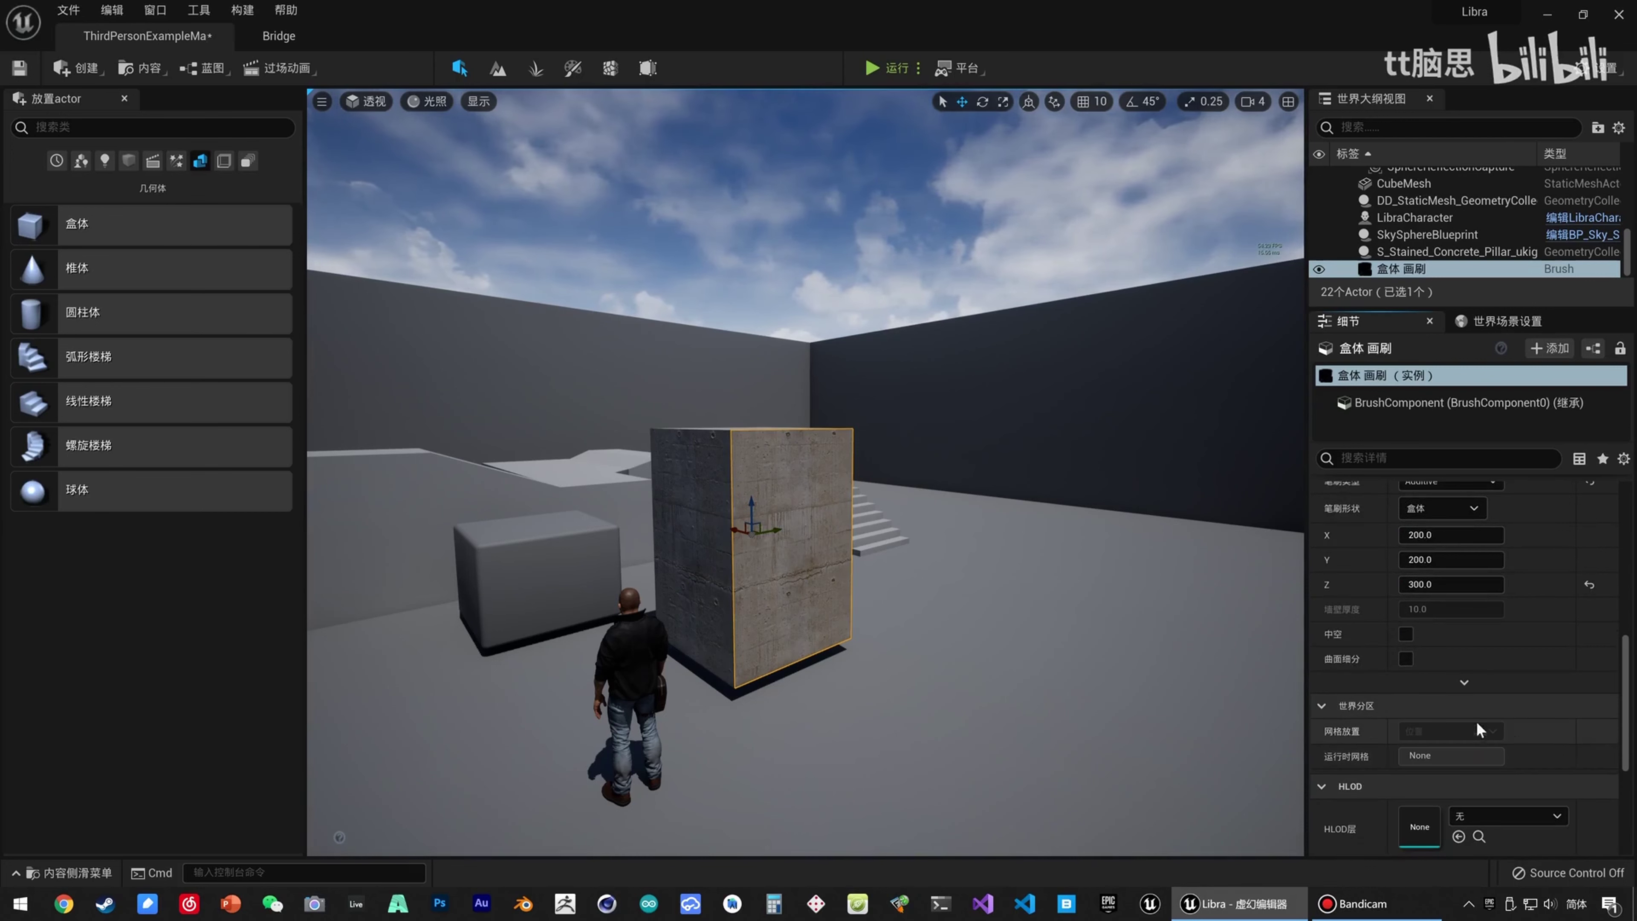
click(1464, 687)
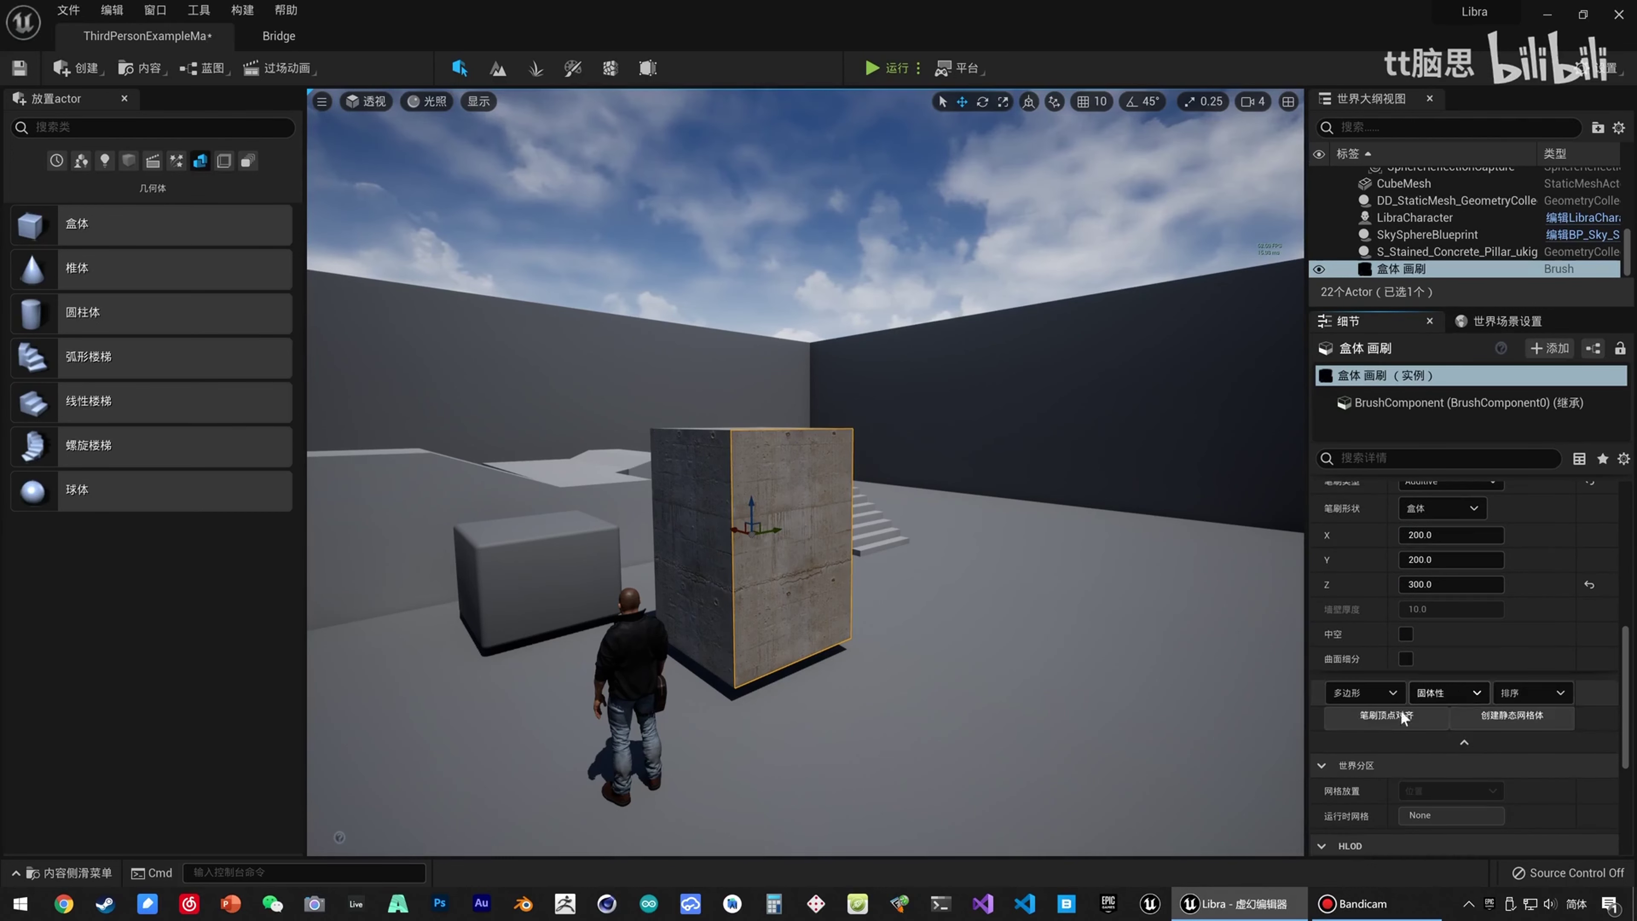
click(1516, 716)
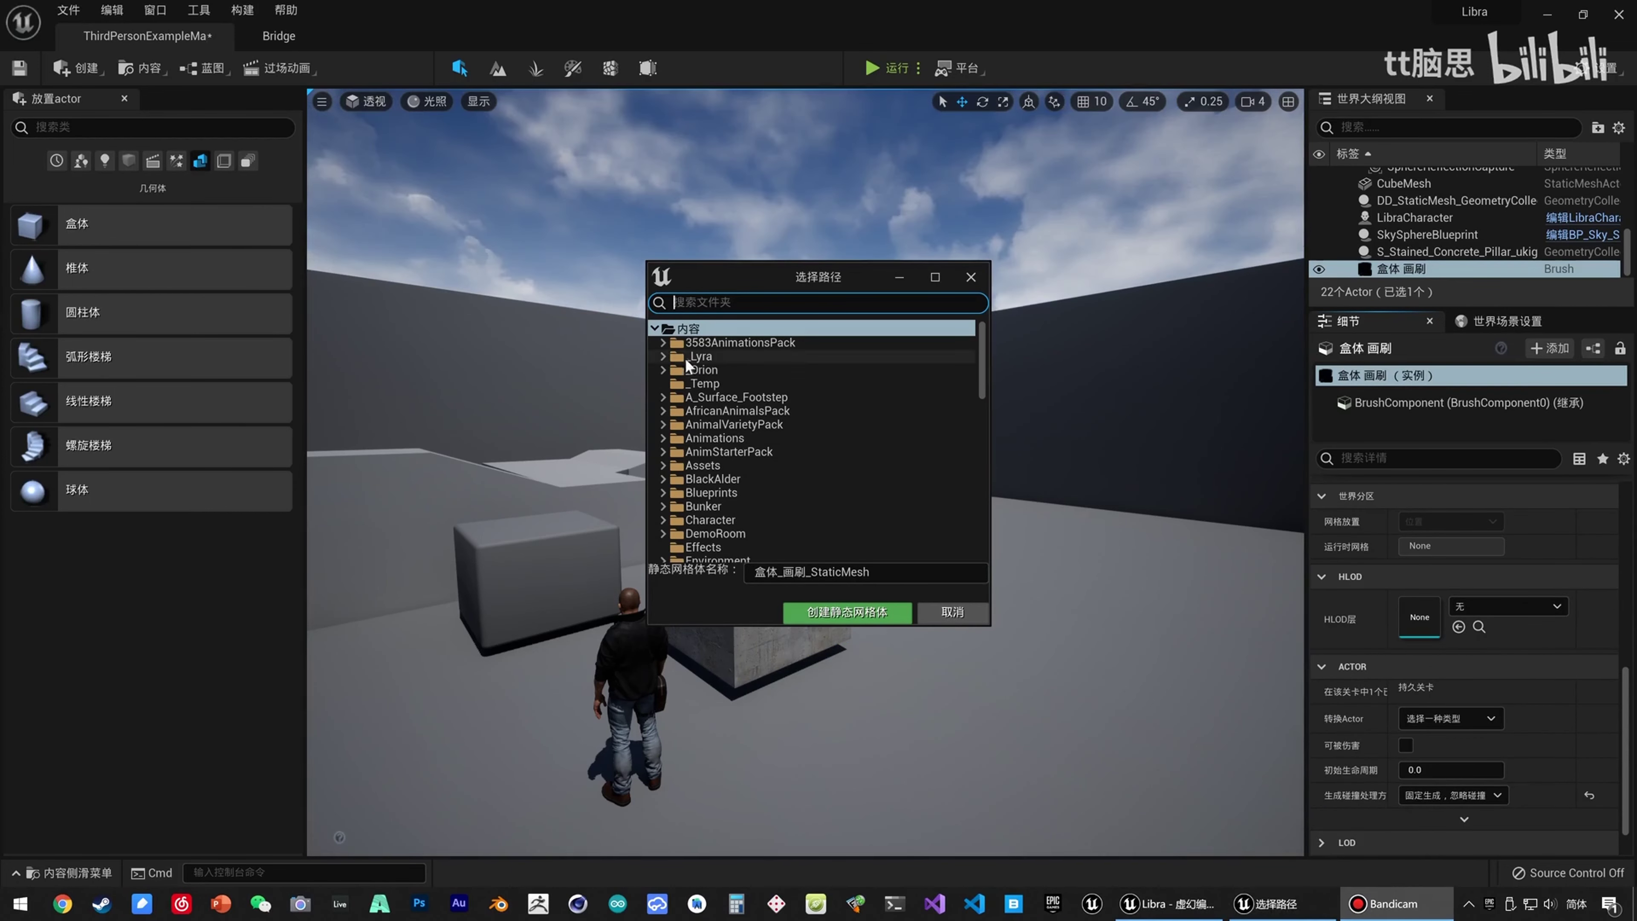
Create the static mesh in the _Lyra/Meshes folder under the name SM_Pillar_01.
click(664, 356)
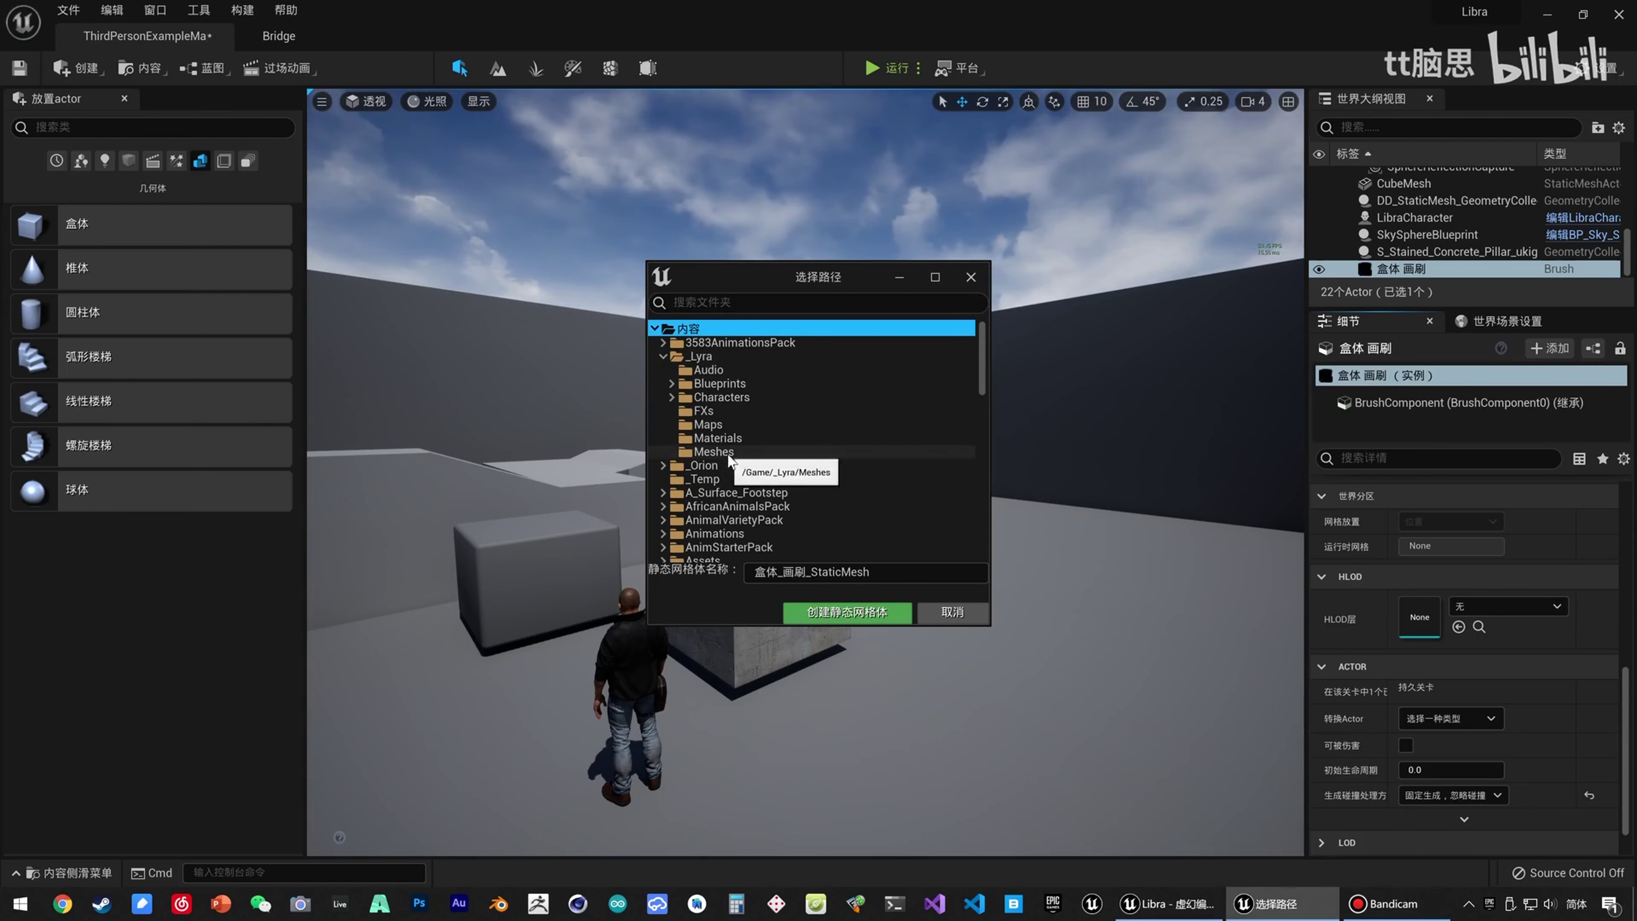
click(712, 451)
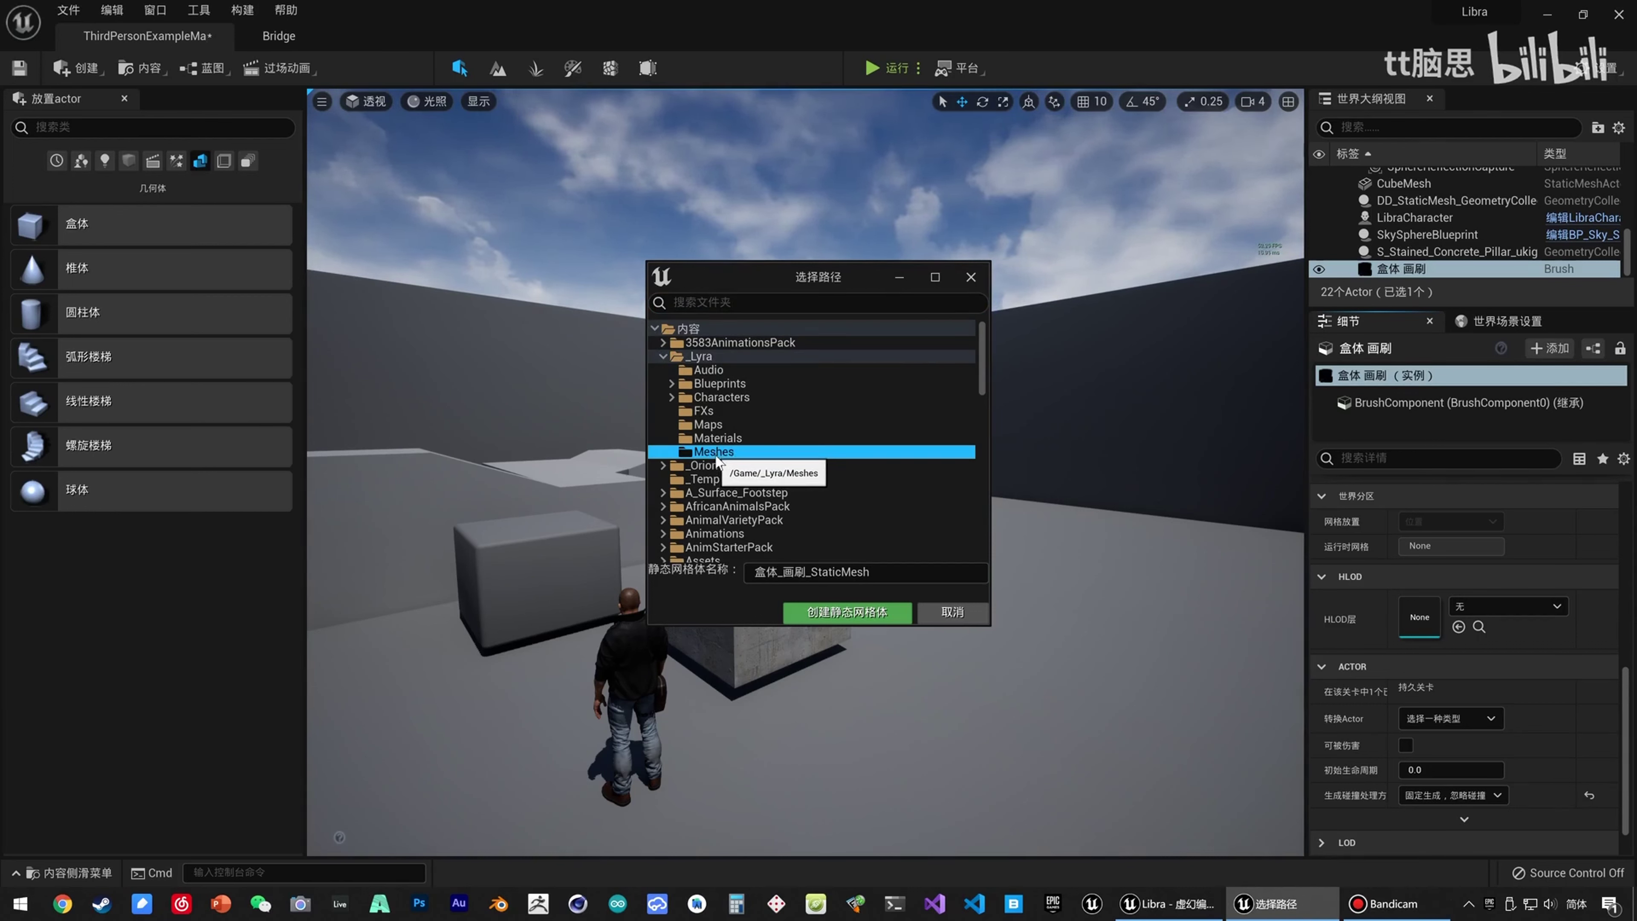
click(801, 572)
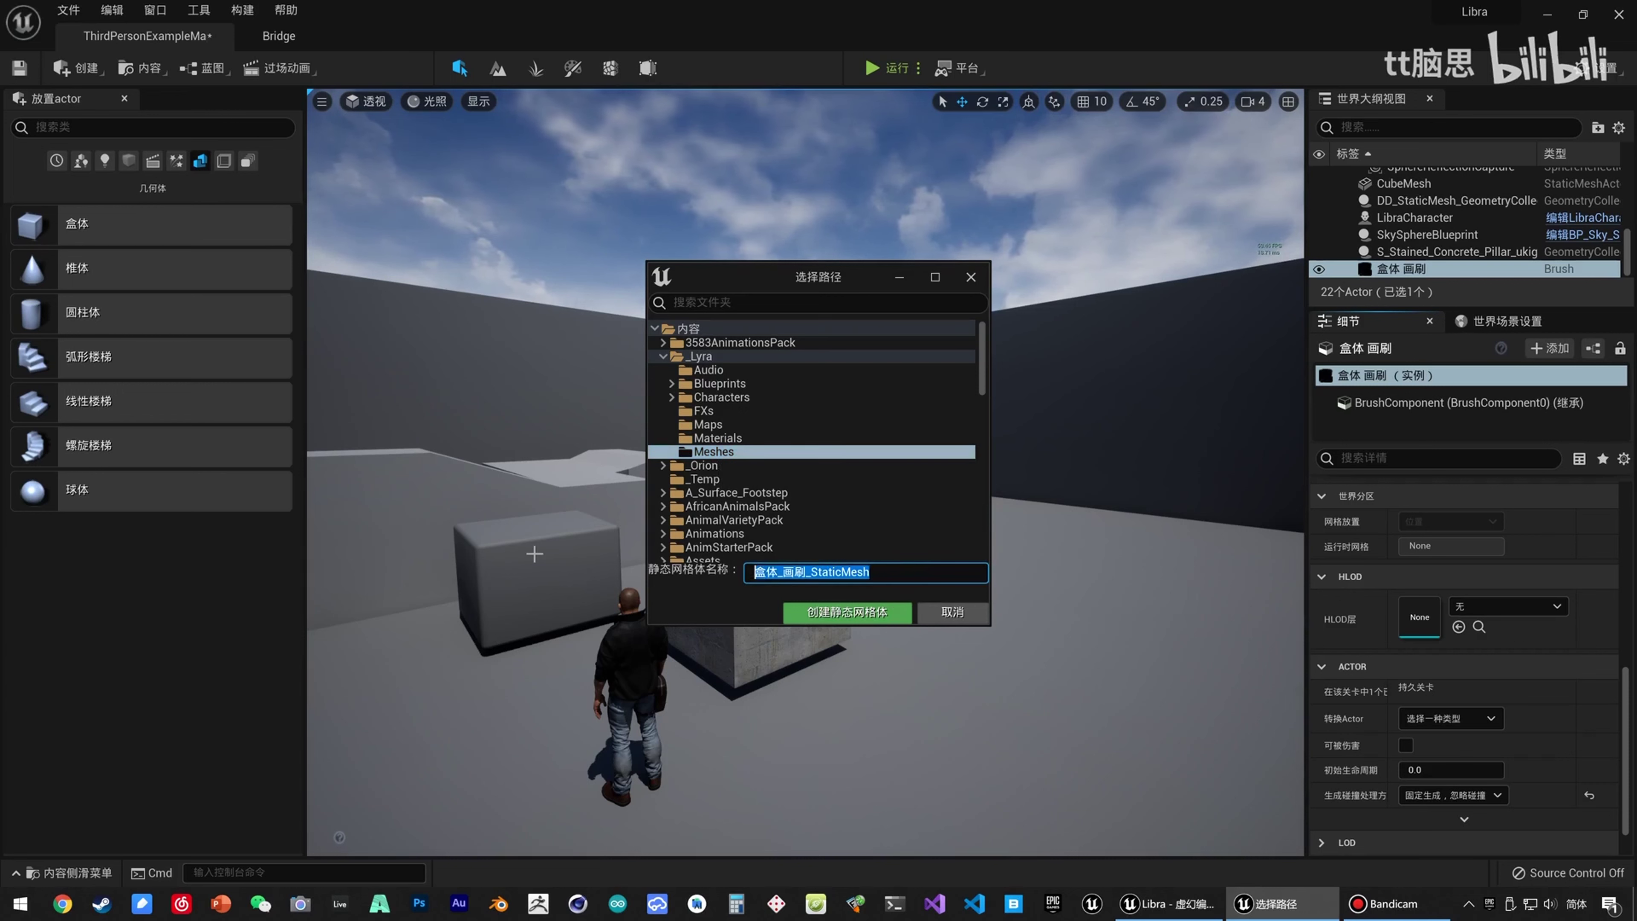
text(SM_Pillar)
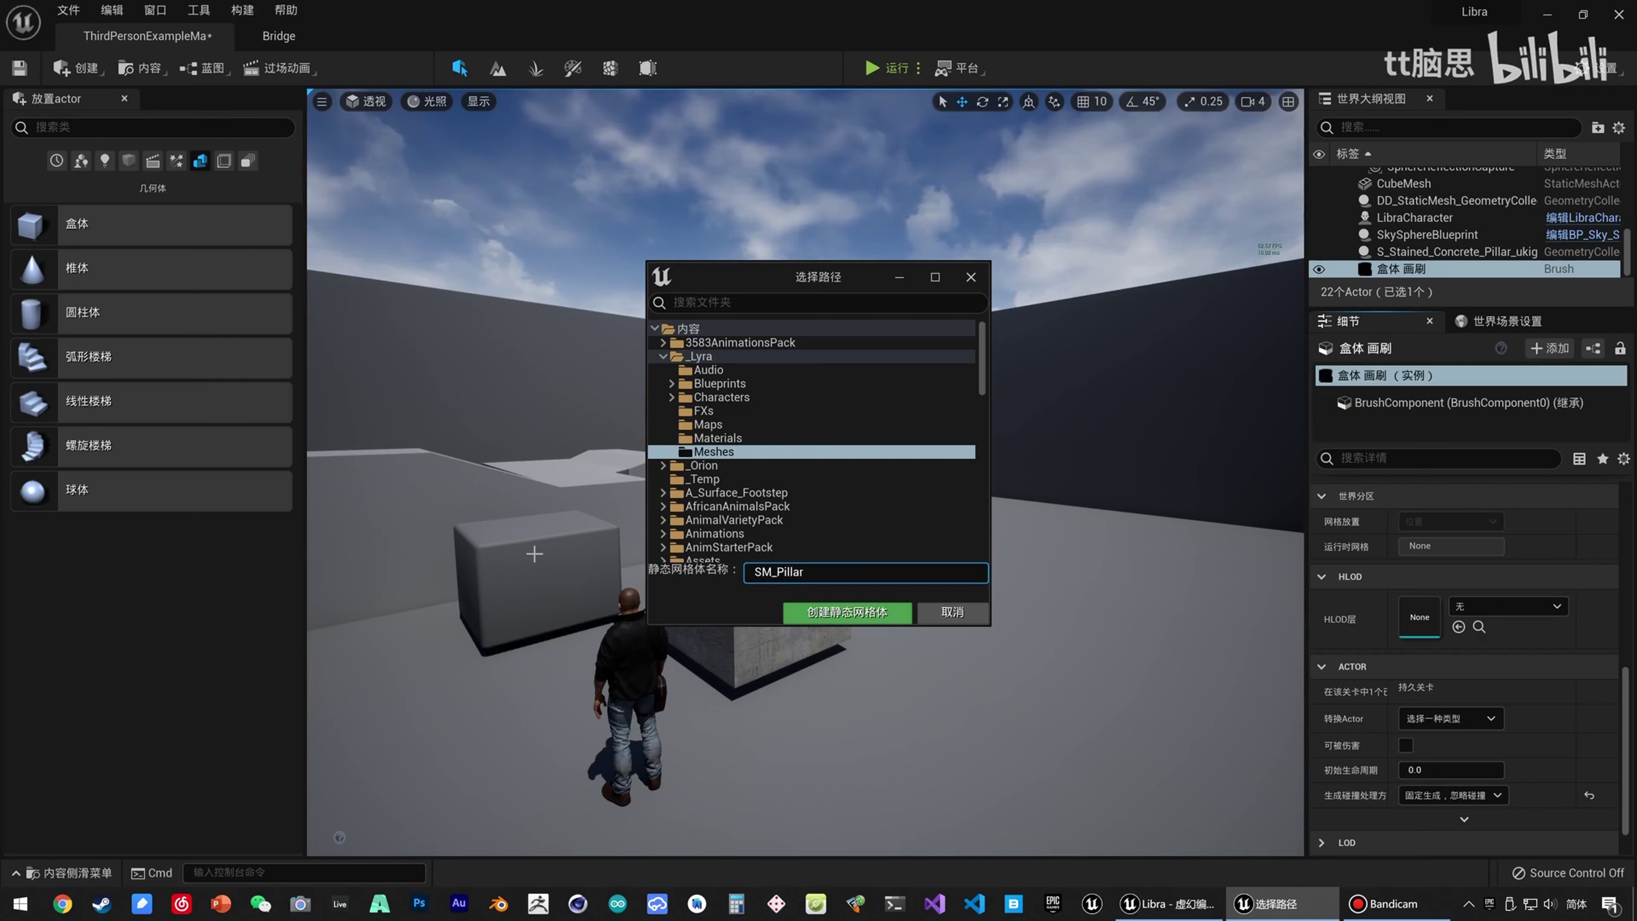
double_click(813, 572)
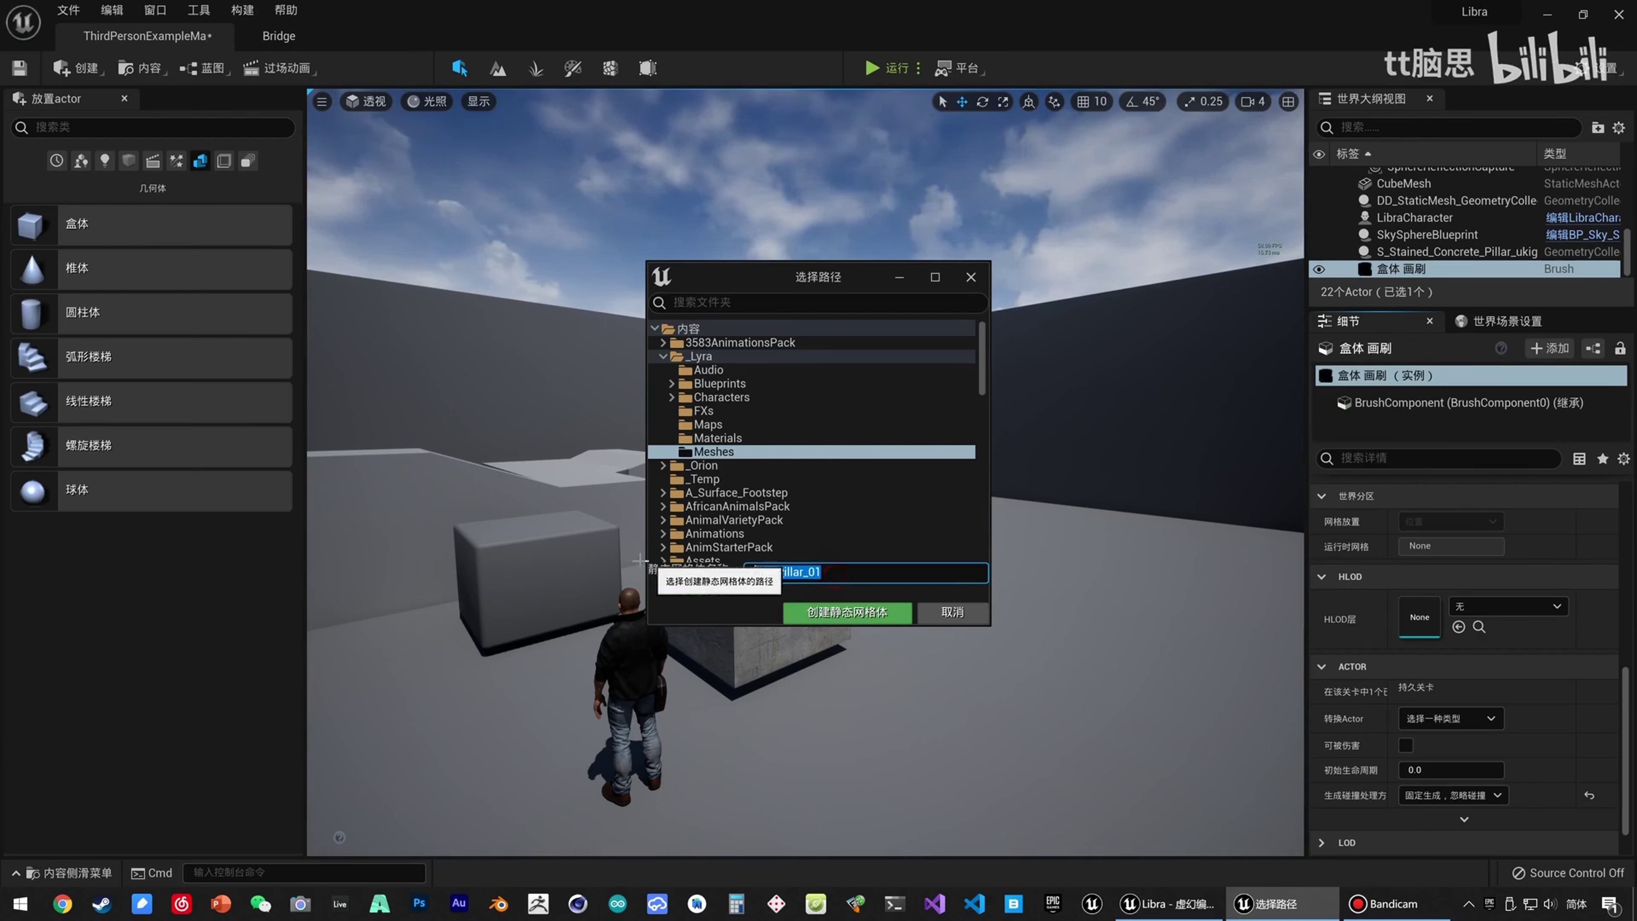
click(839, 612)
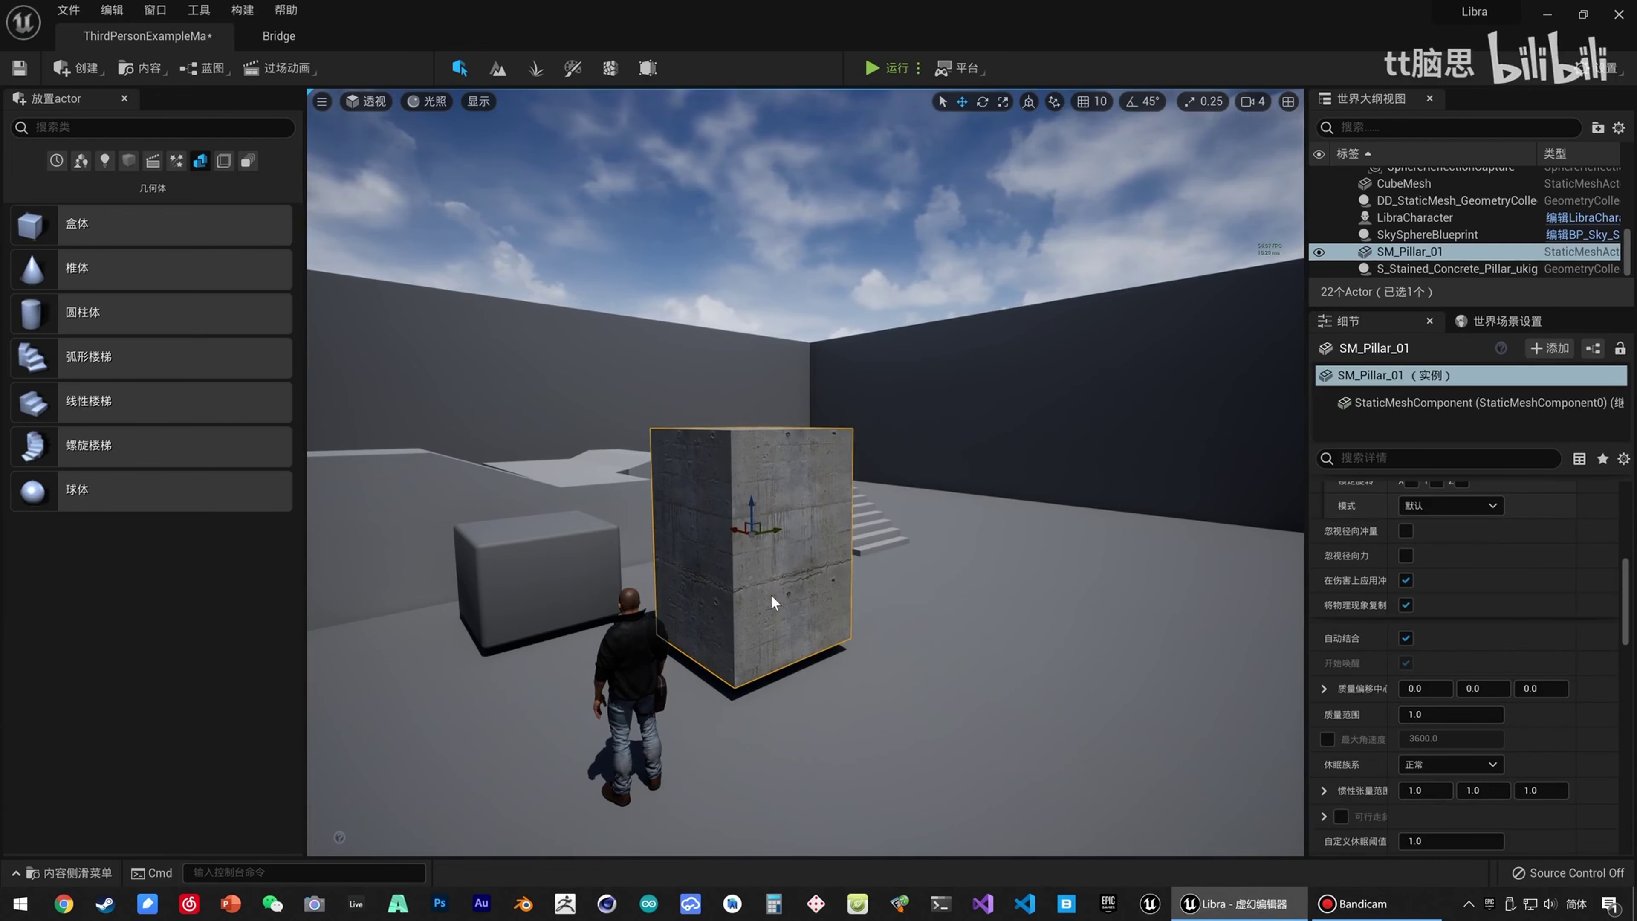
Switch to fracture mode and start a new geometry collection from SM_Pillar_01, choosing the _Lyra/Meshes/GC folder for it.
key(w)
right_drag(768, 582, 717, 551)
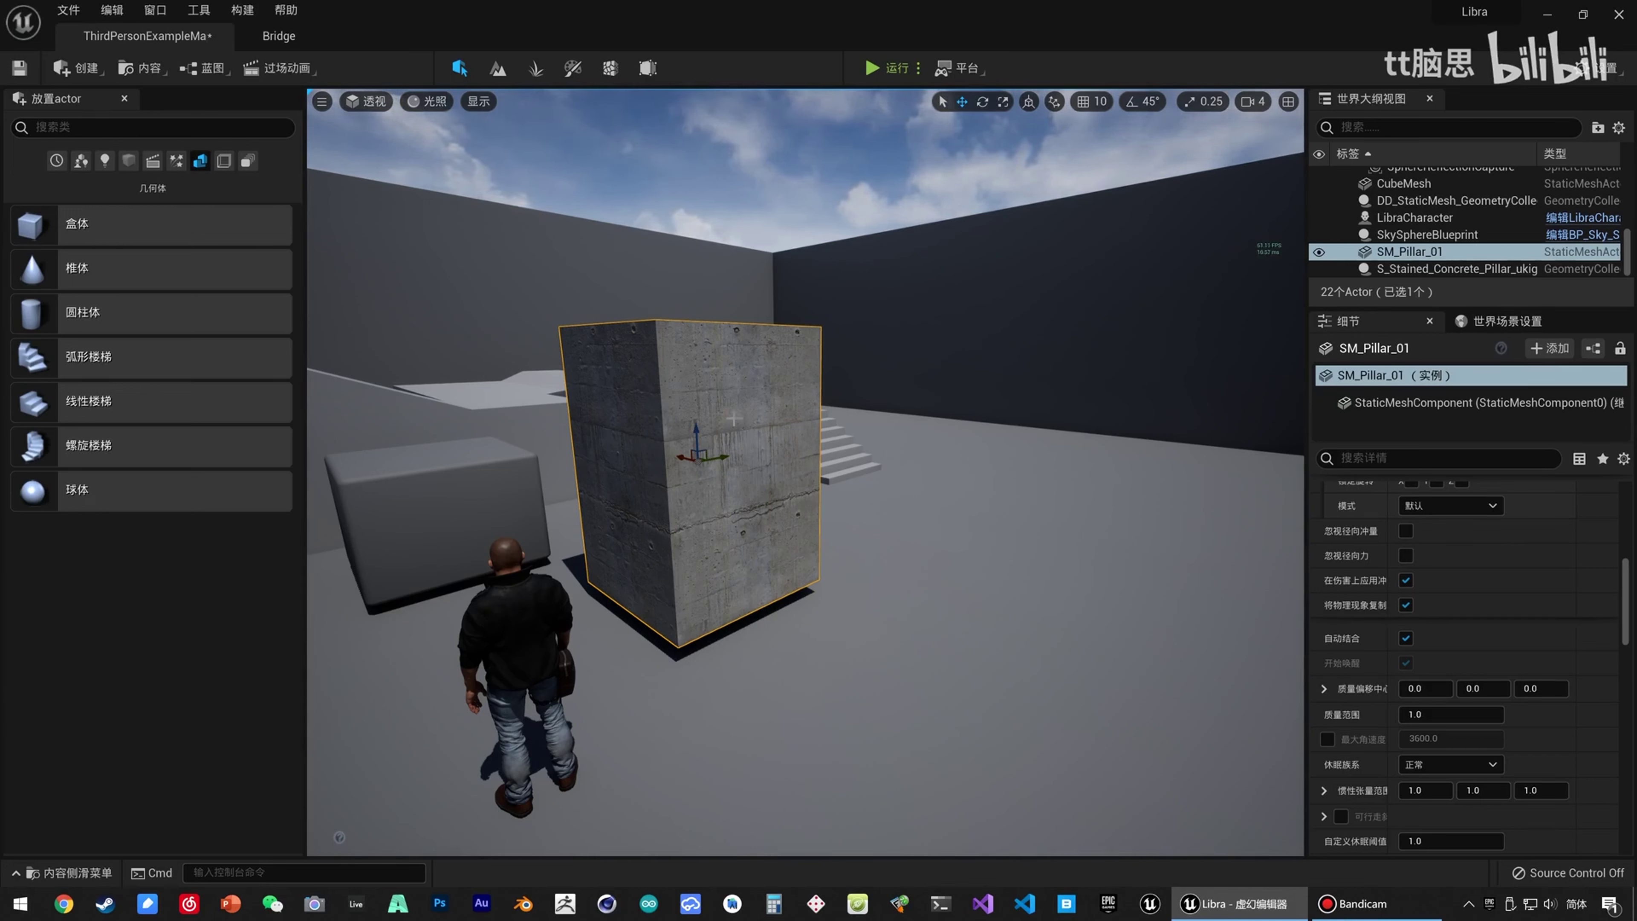
click(609, 68)
click(28, 136)
click(708, 465)
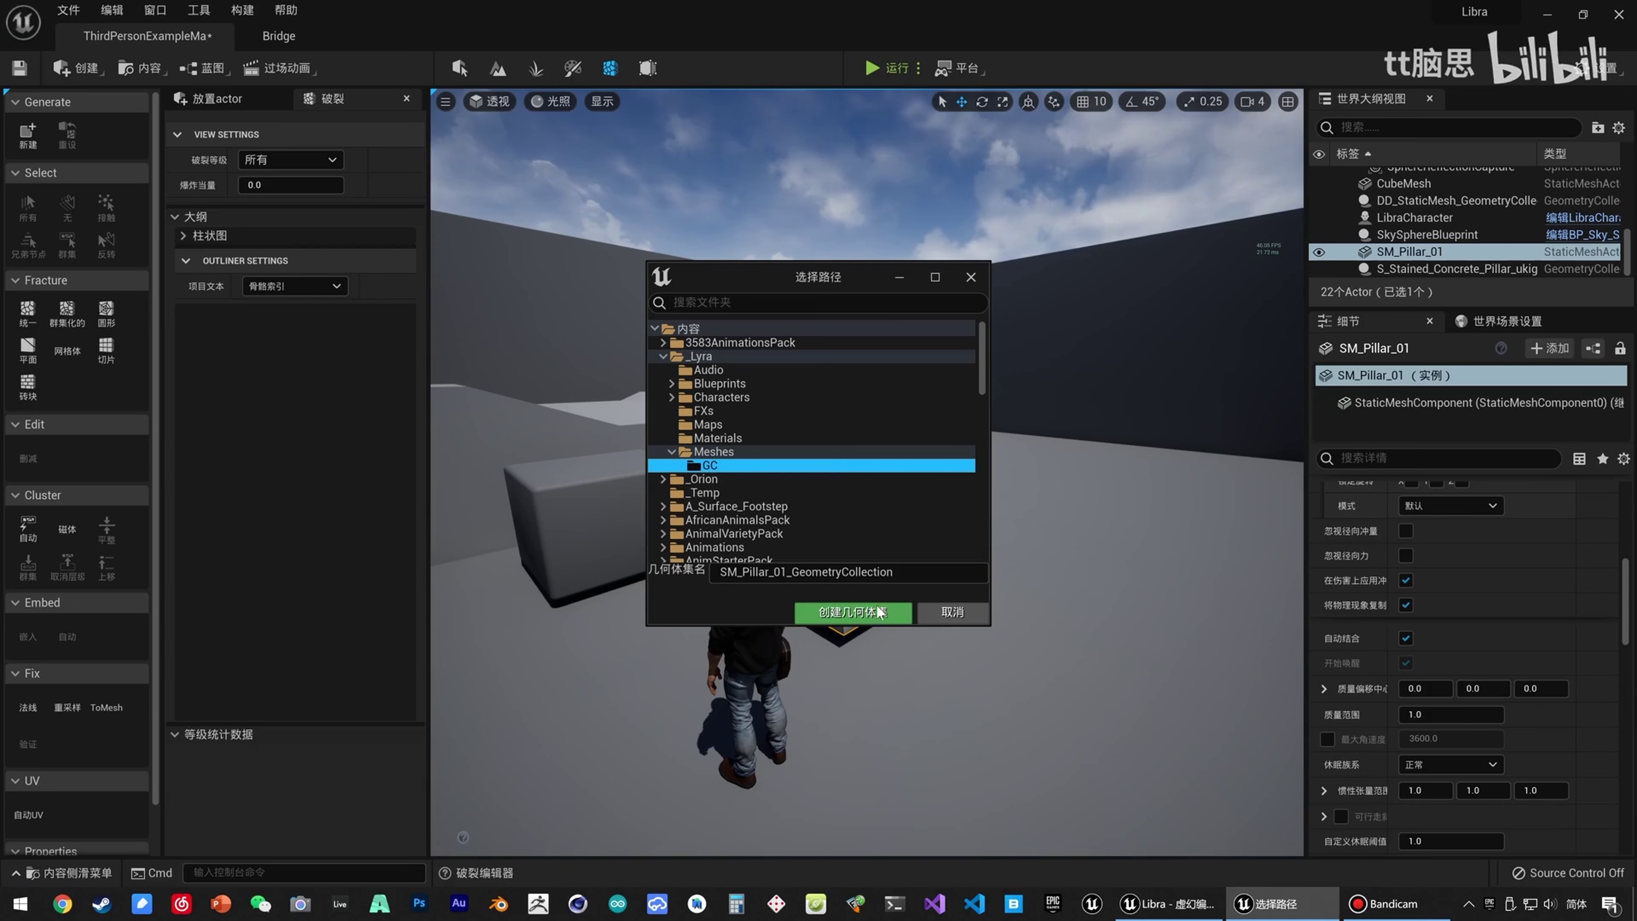
Name the geometry collection GC_Pillar_01 and create it.
drag(792, 572, 922, 579)
mouse_move(909, 575)
mouse_down()
mouse_move(790, 574)
mouse_move(928, 577)
mouse_move(901, 579)
mouse_up()
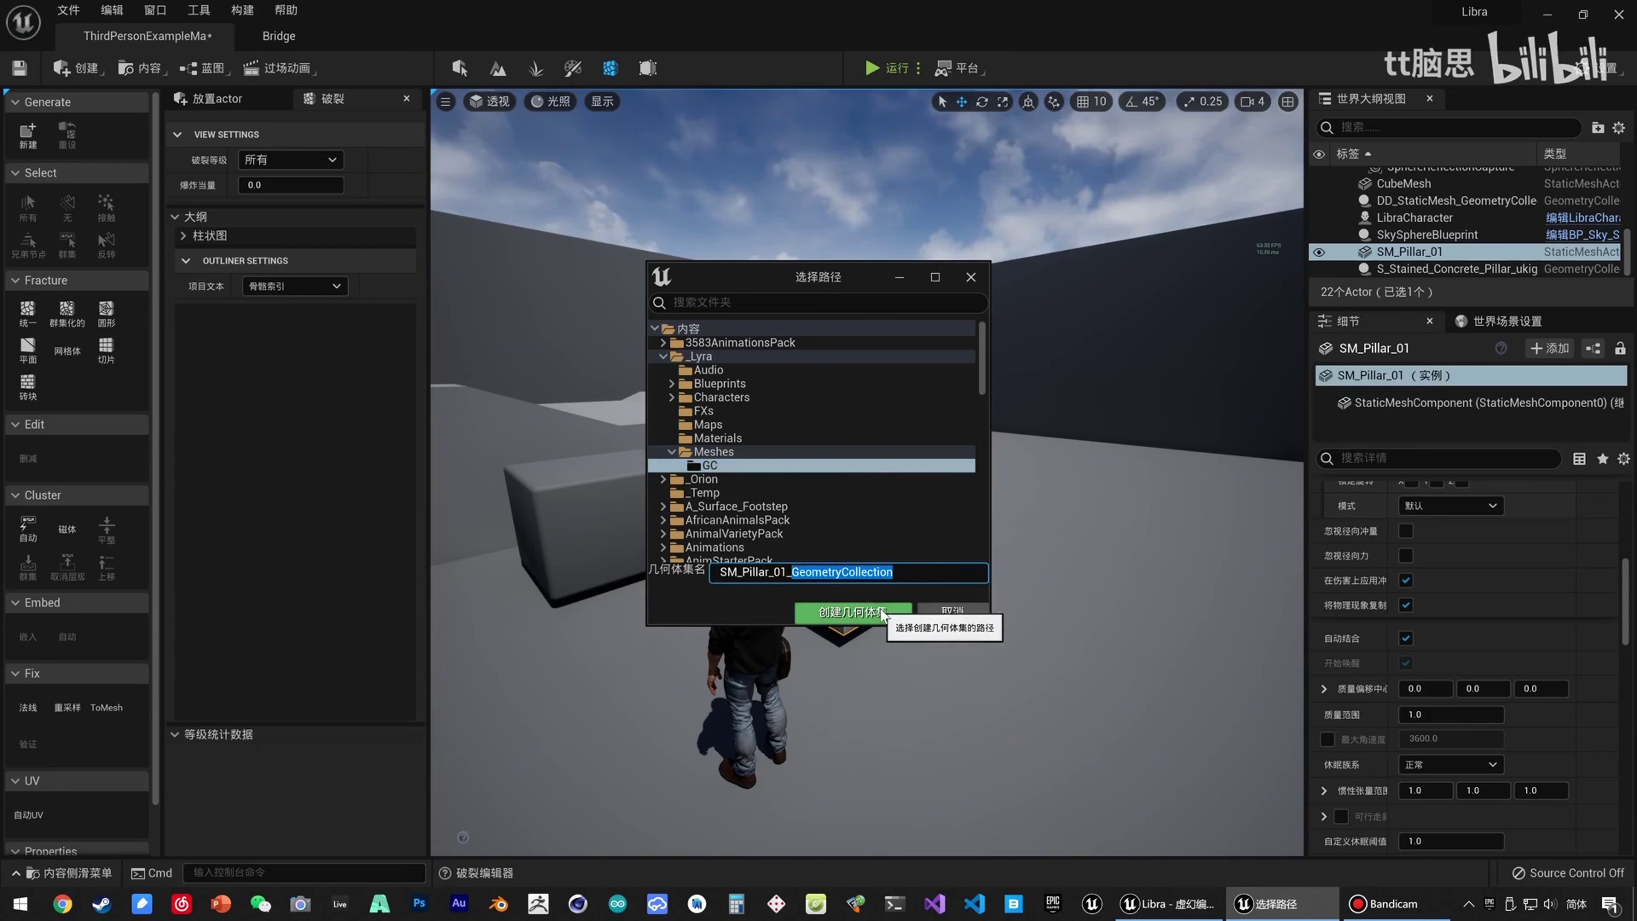
click(791, 574)
drag(739, 573, 690, 580)
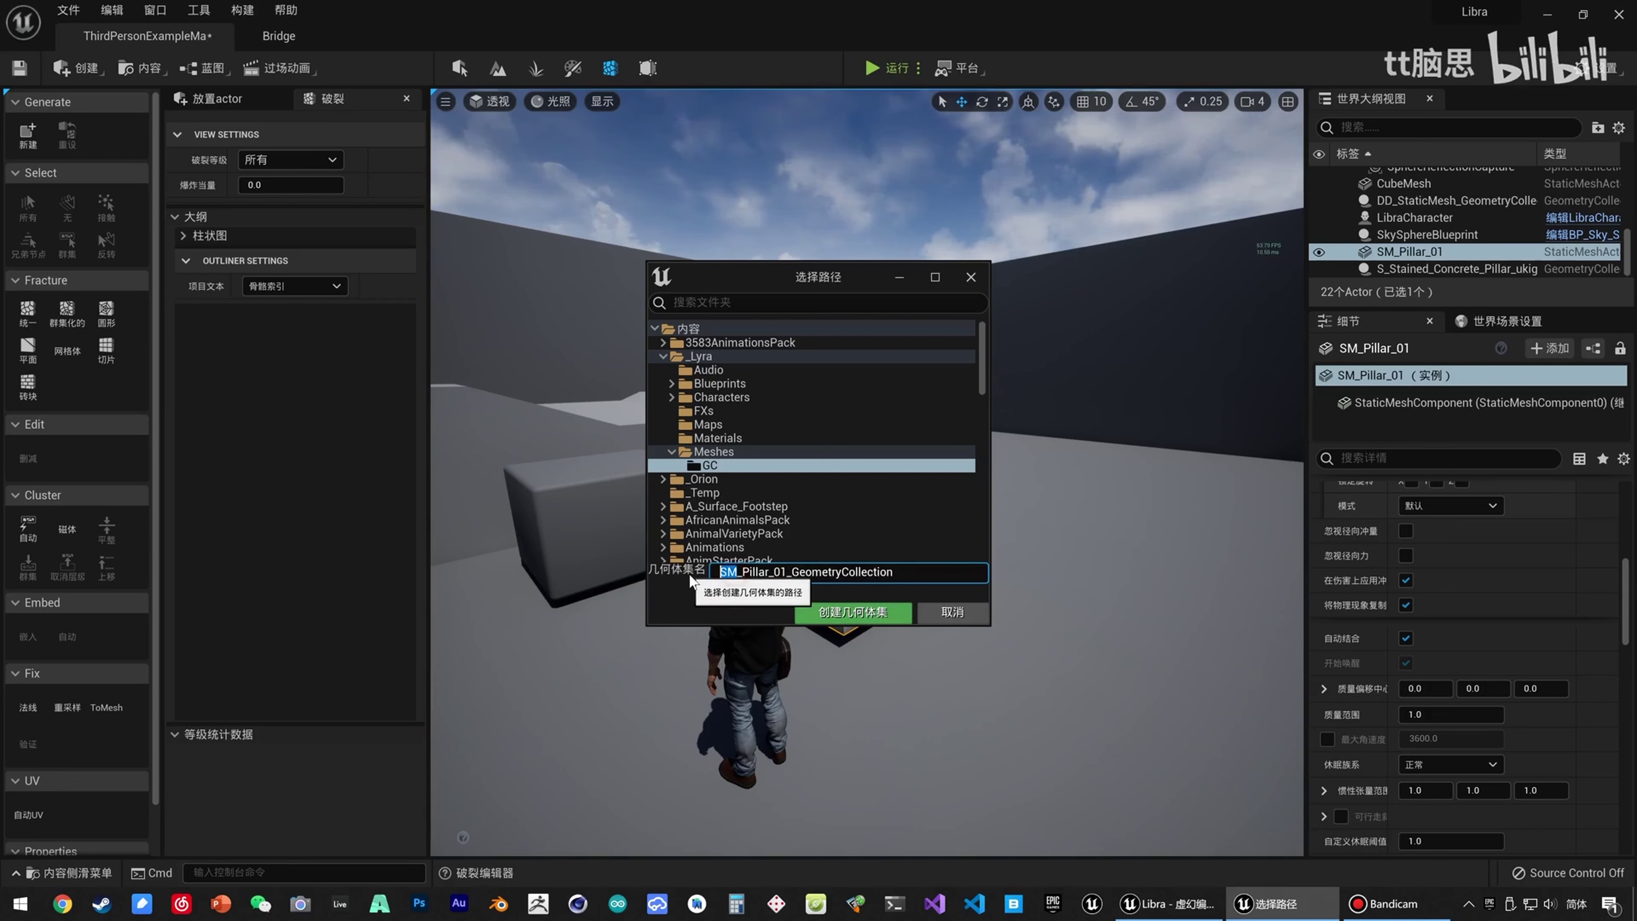
text(GC)
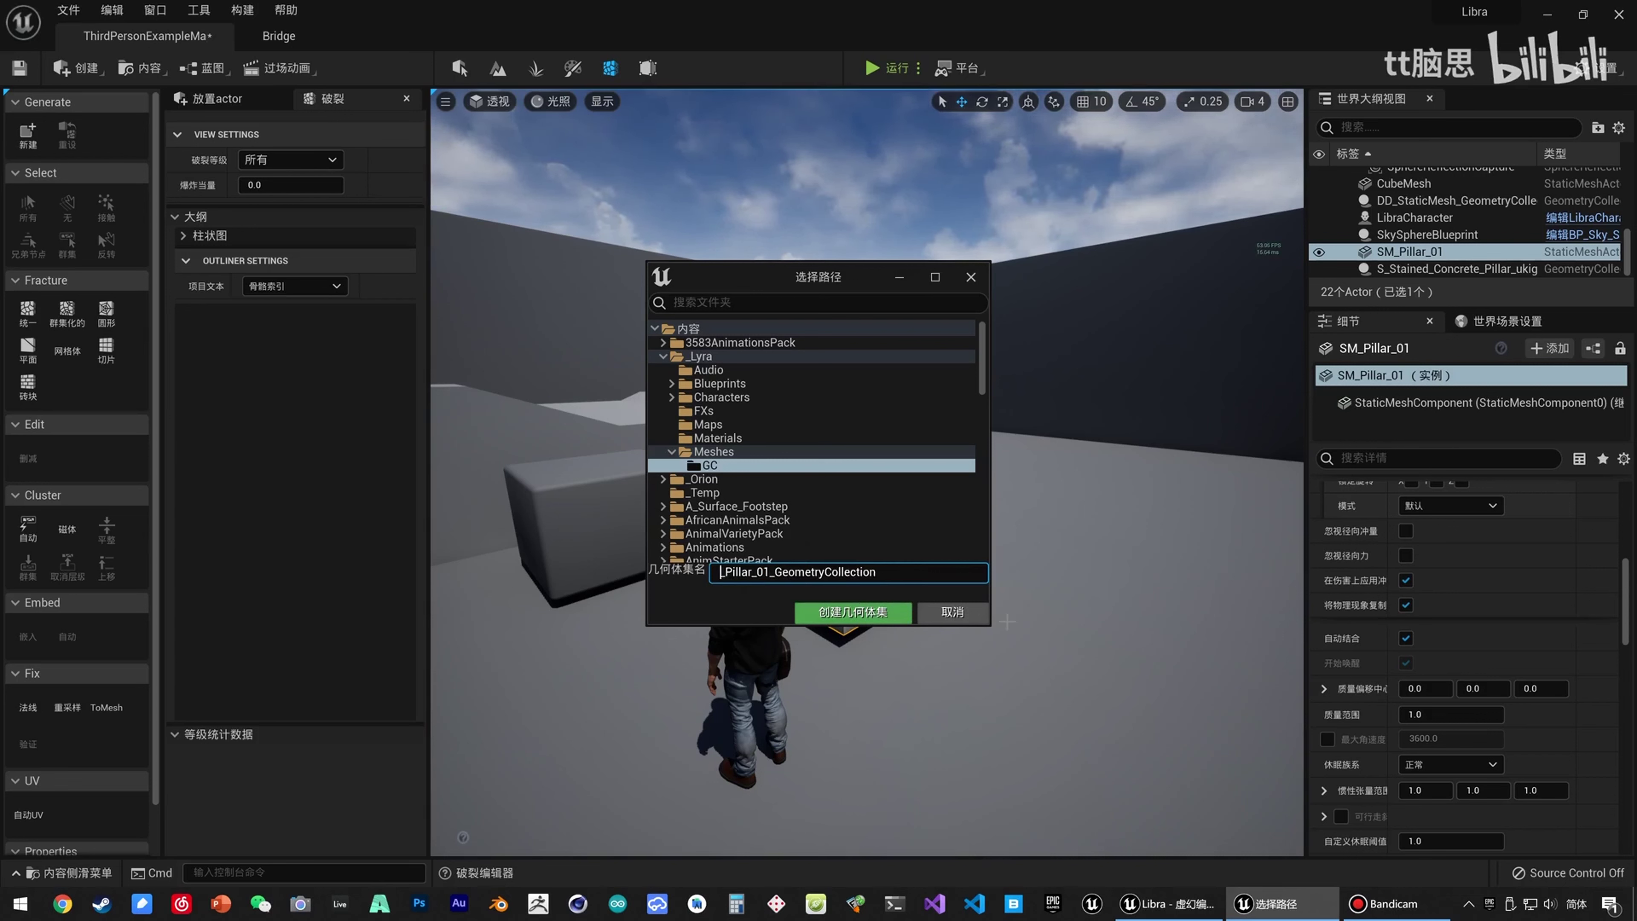
key(BackSpace)
key(BackSpace)
key(BackSpace)
key(BackSpace)
key(BackSpace)
key(BackSpace)
key(BackSpace)
key(BackSpace)
key(BackSpace)
key(BackSpace)
key(BackSpace)
key(BackSpace)
key(BackSpace)
key(BackSpace)
key(BackSpace)
key(BackSpace)
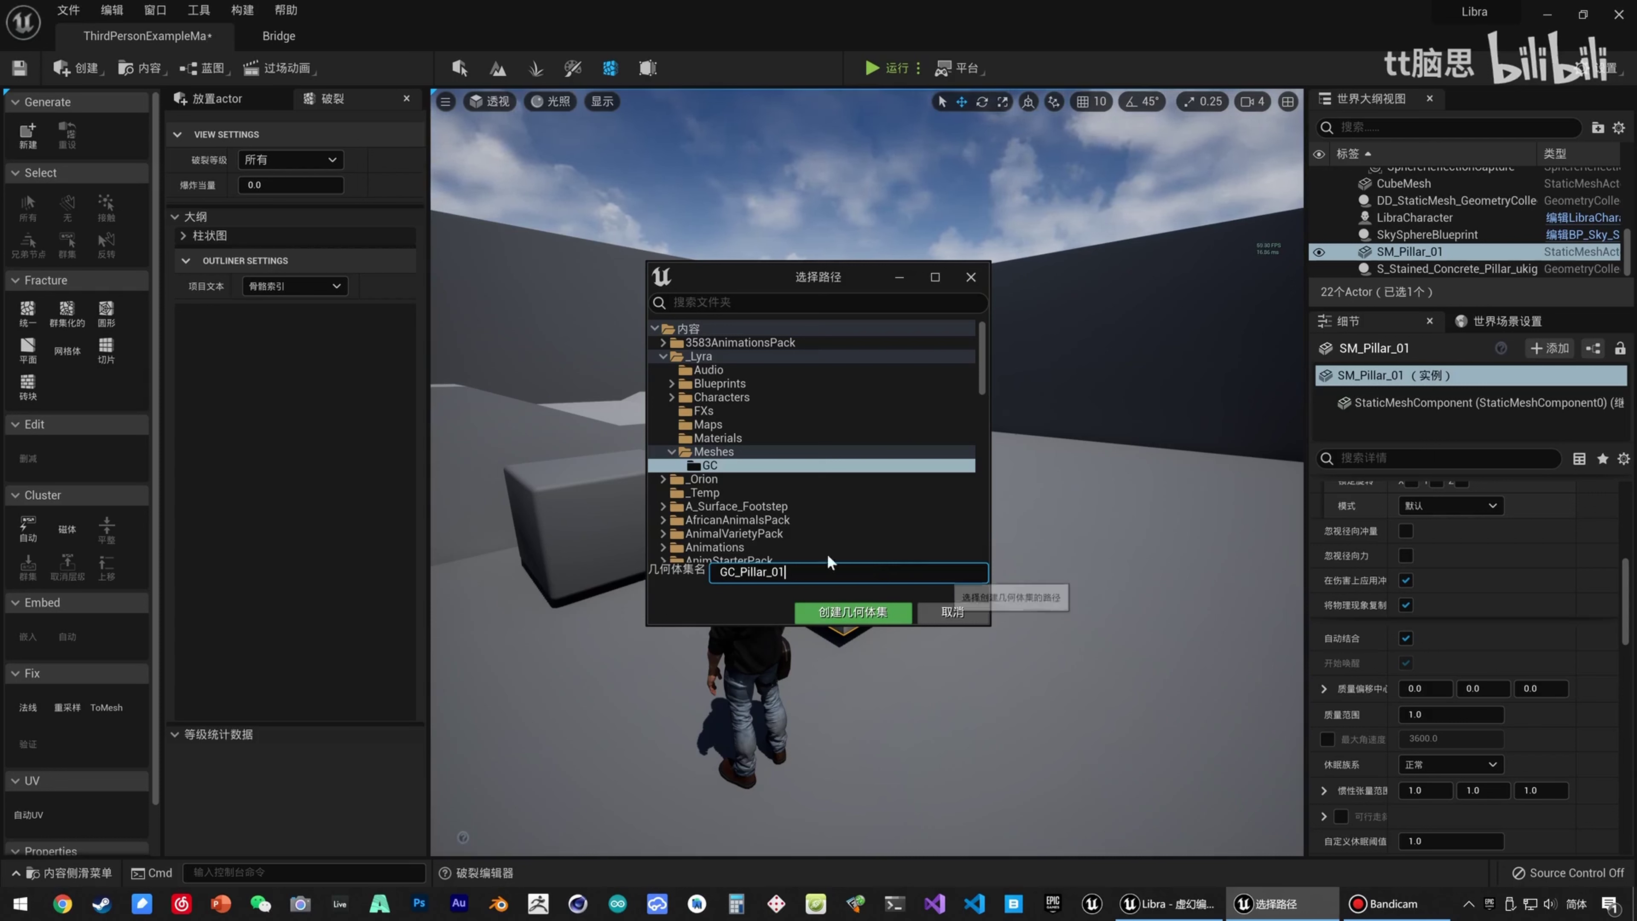
drag(798, 573, 698, 588)
click(828, 615)
click(828, 614)
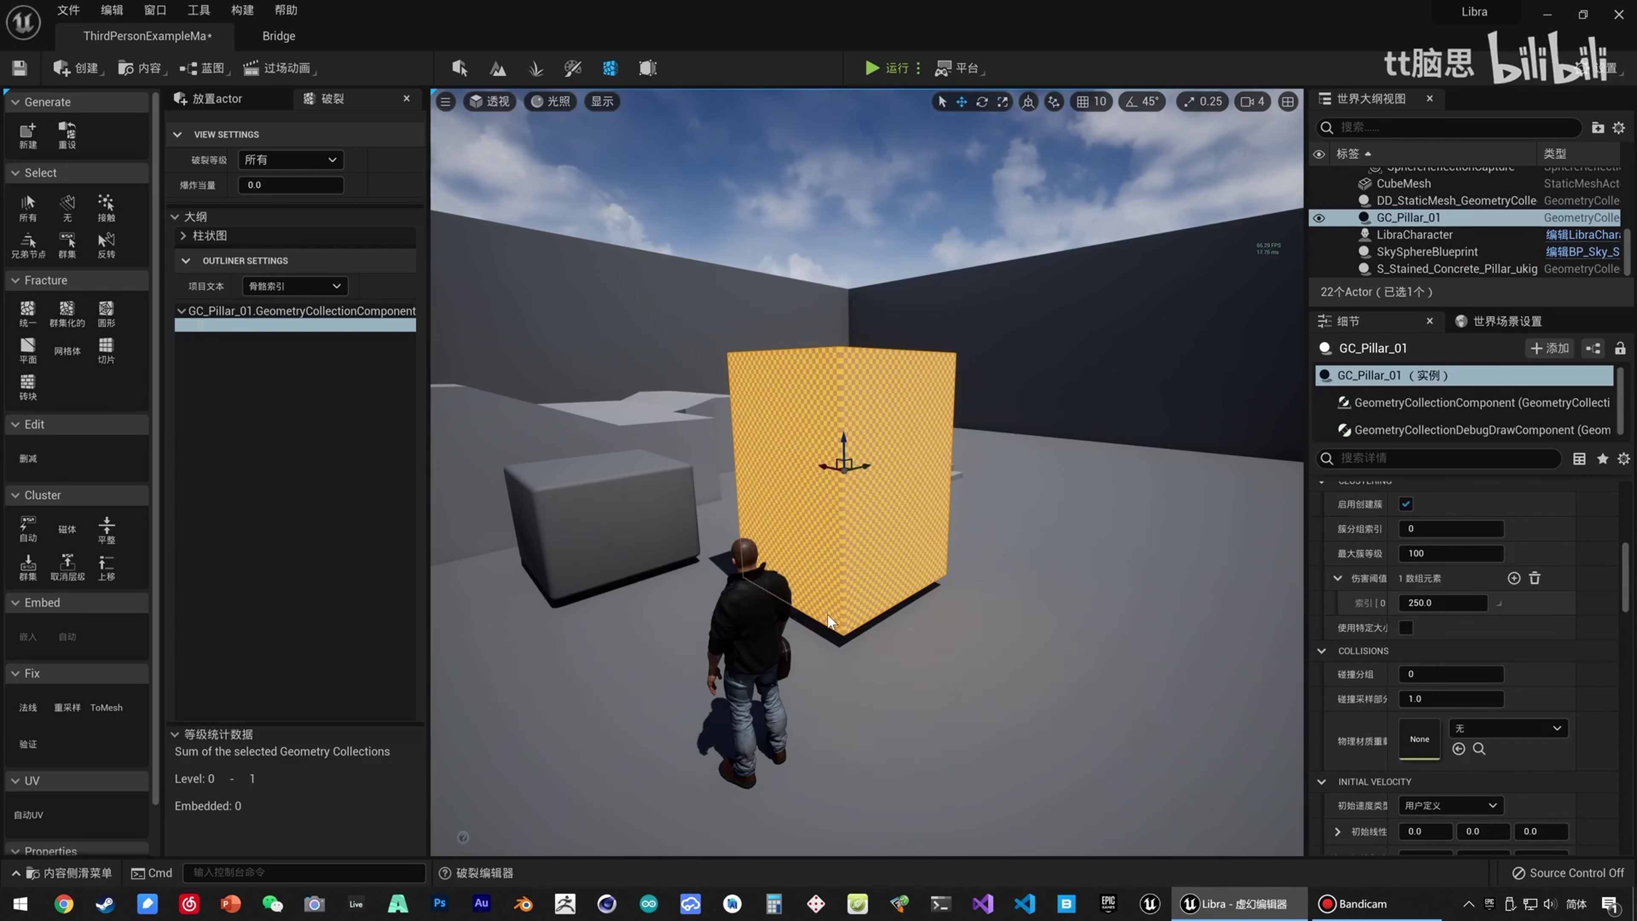
Lower the GC_Pillar_01 geometry collection slightly so that it sits on the floor.
key(d)
right_drag(1041, 541, 1012, 541)
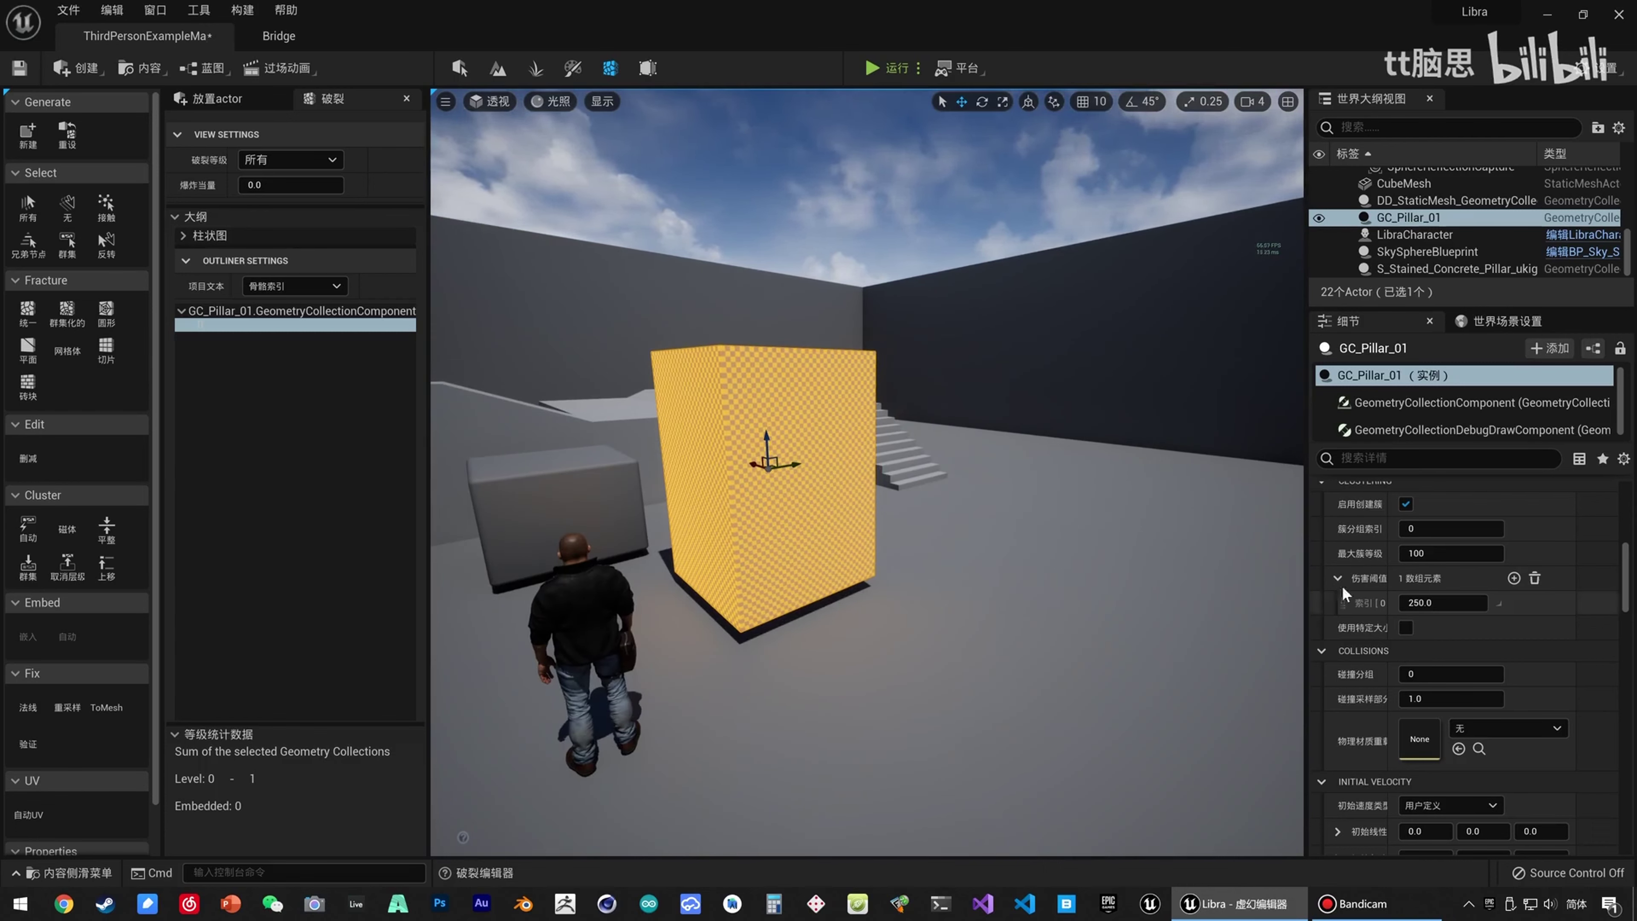
drag(767, 437, 767, 450)
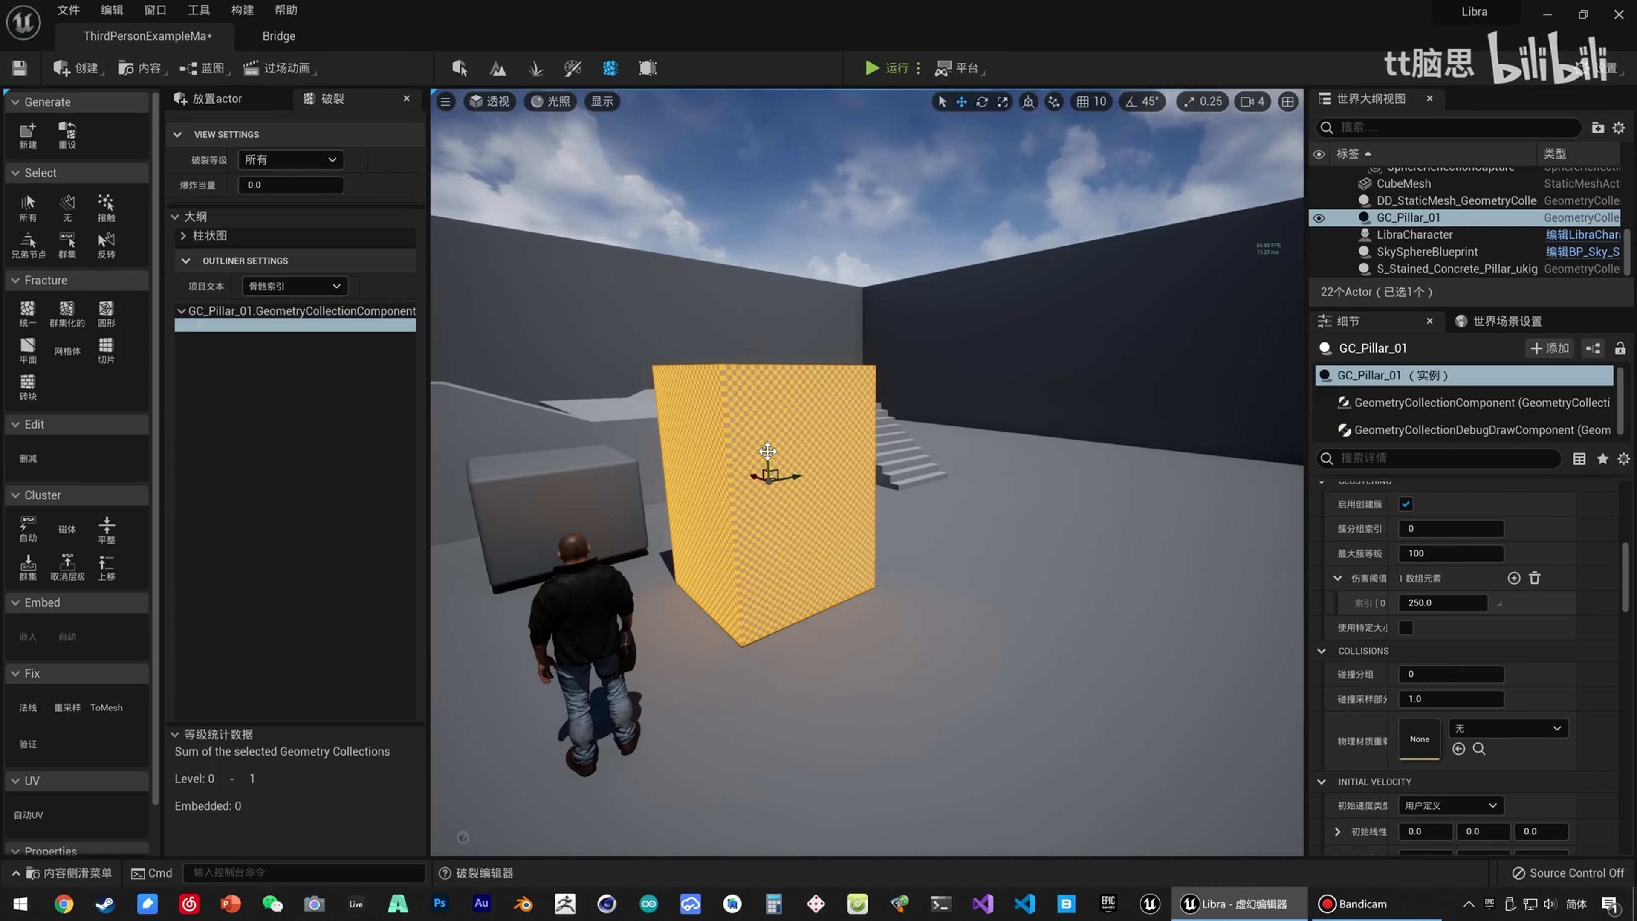
mouse_move(756, 457)
right_down()
mouse_move(777, 480)
mouse_move(766, 467)
mouse_move(786, 451)
right_up()
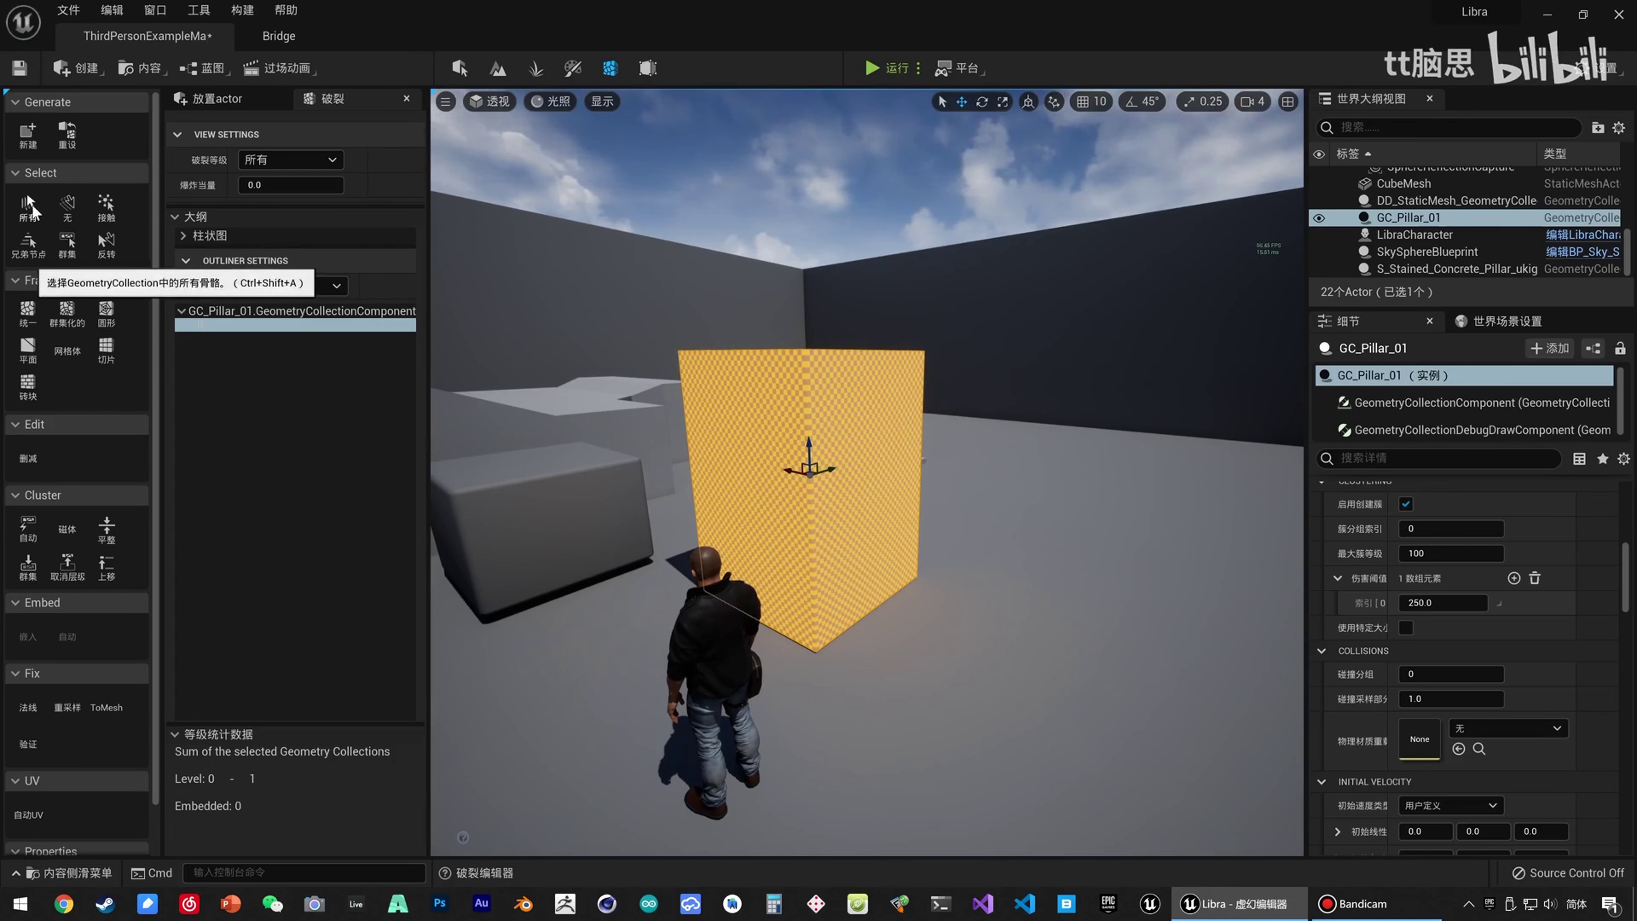
Fracture GC_Pillar_01 with Uniform Voronoi, using minimum and maximum site counts of 20.
click(28, 312)
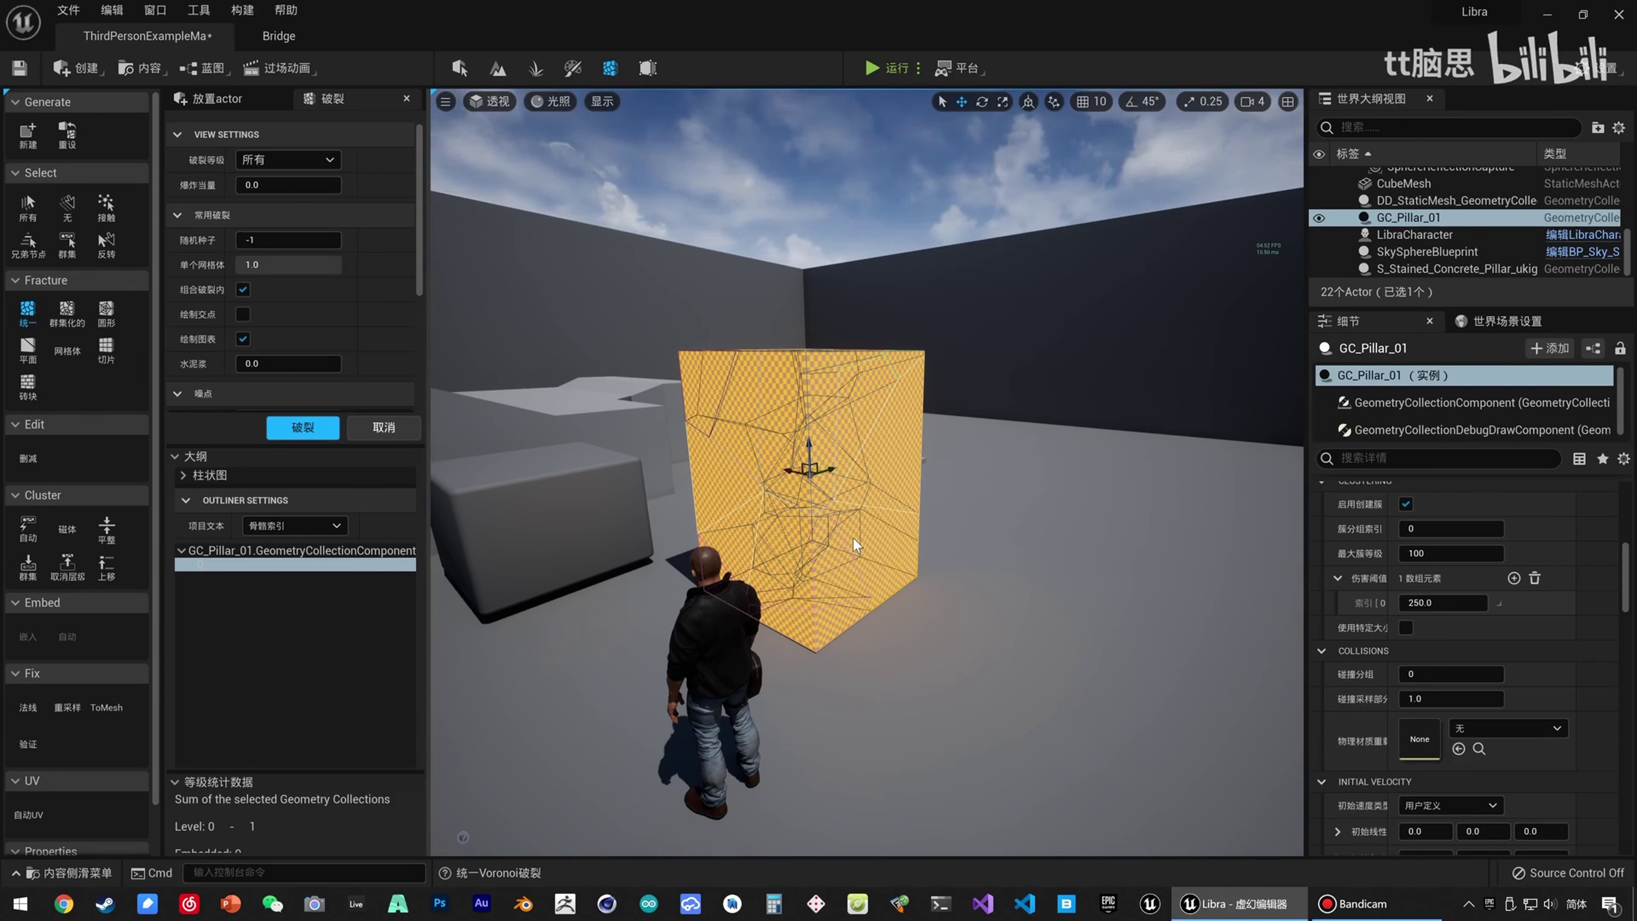
right_drag(793, 438, 644, 442)
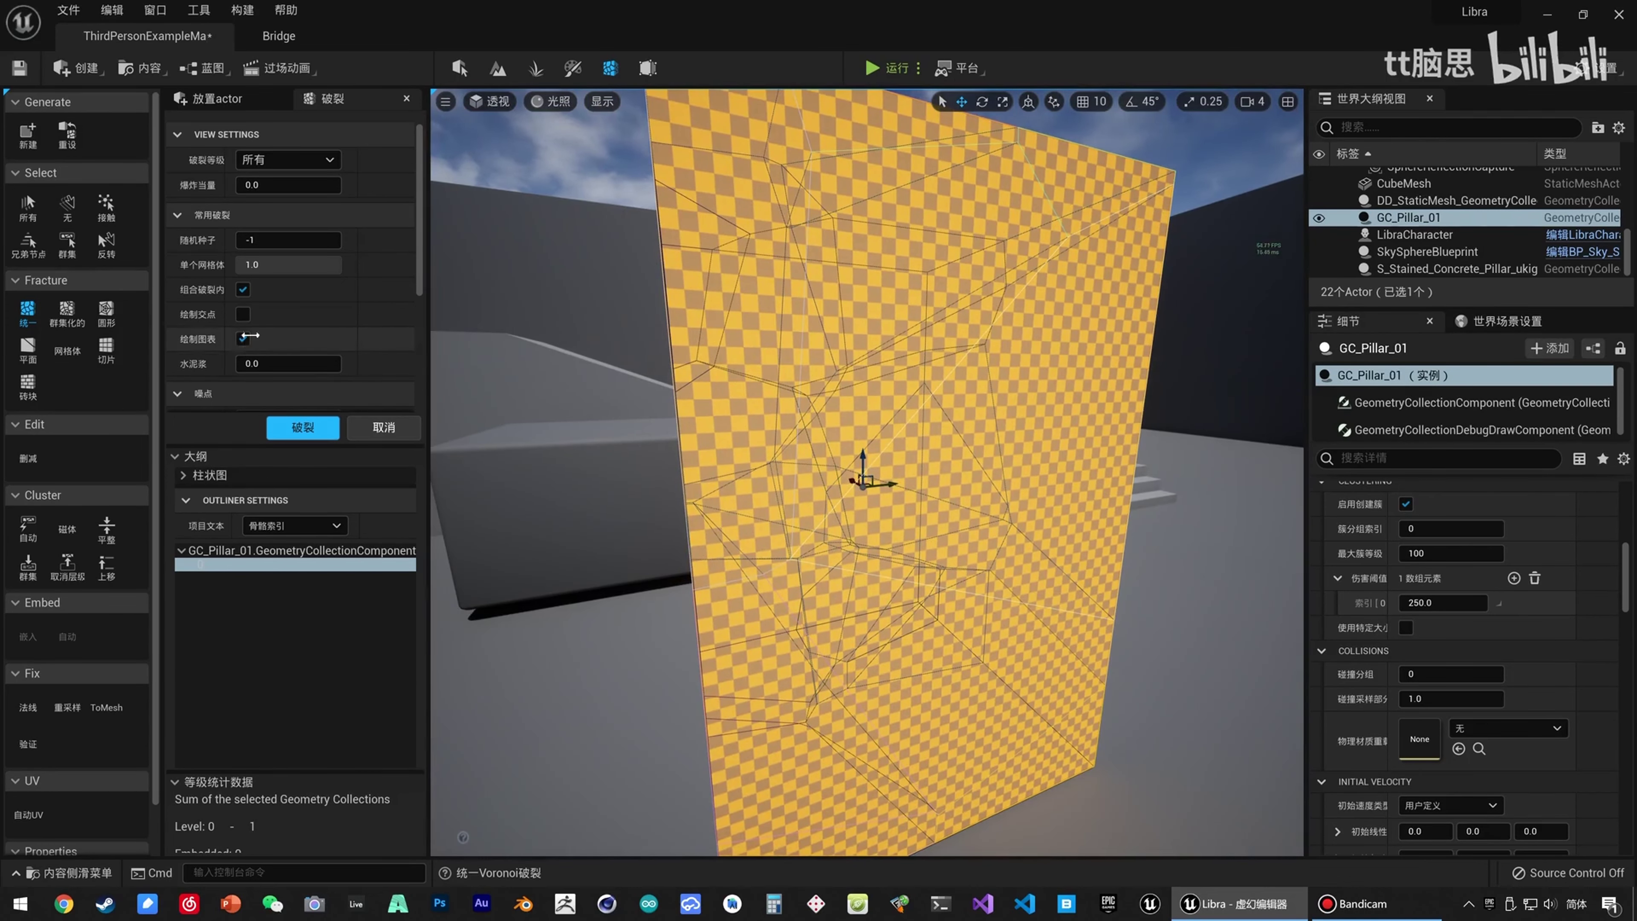
scroll(271, 345, down, 5)
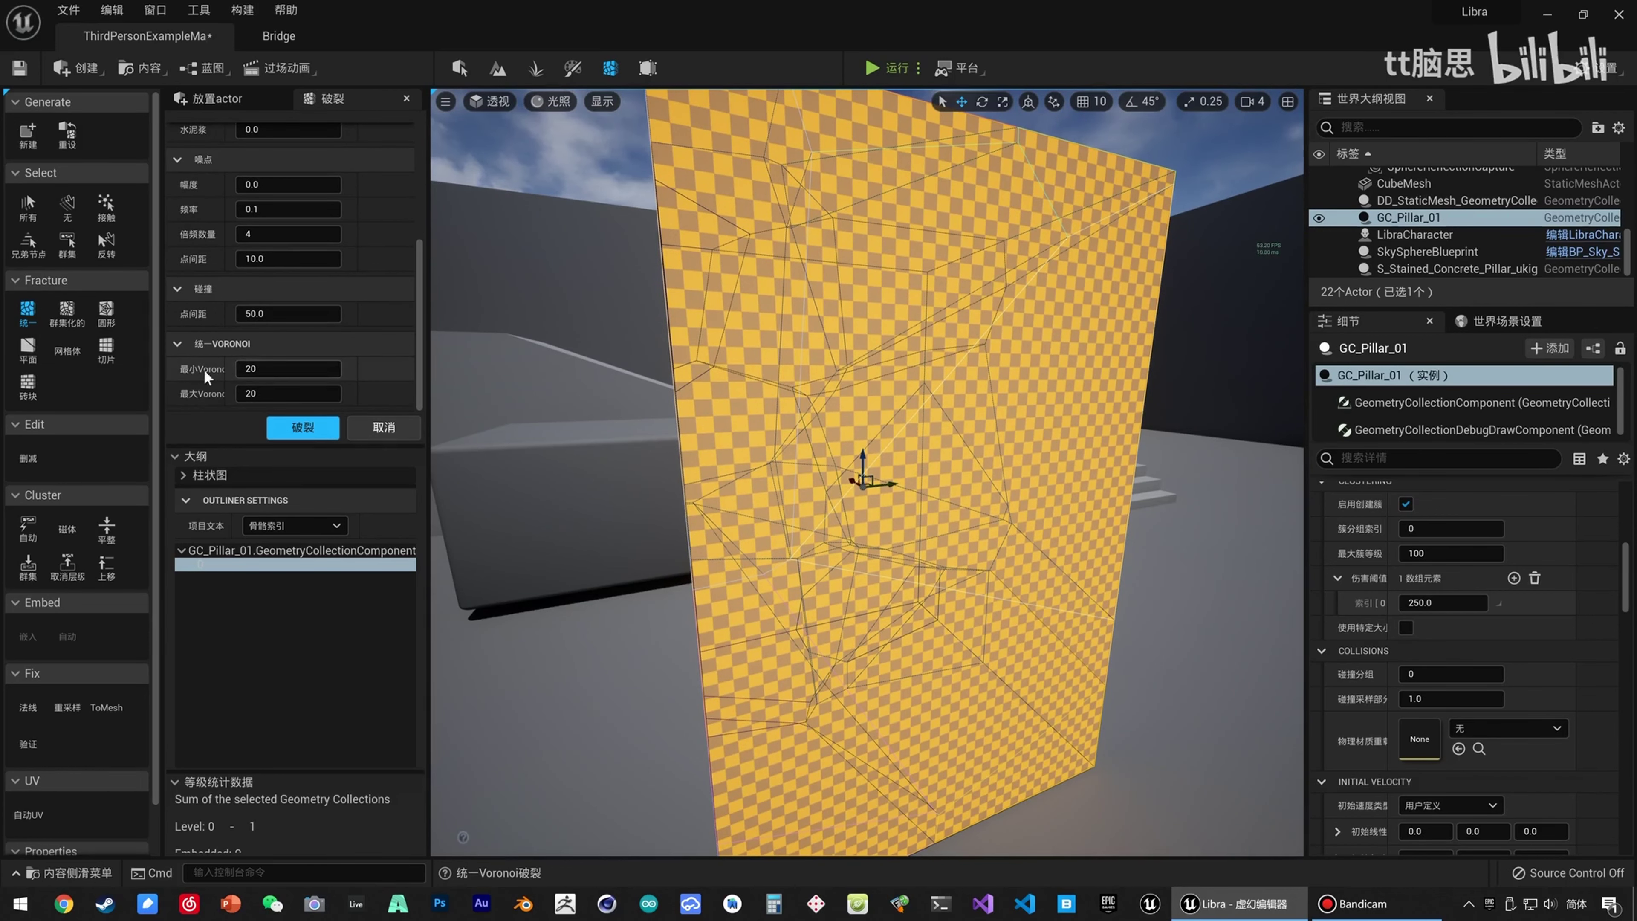
click(304, 432)
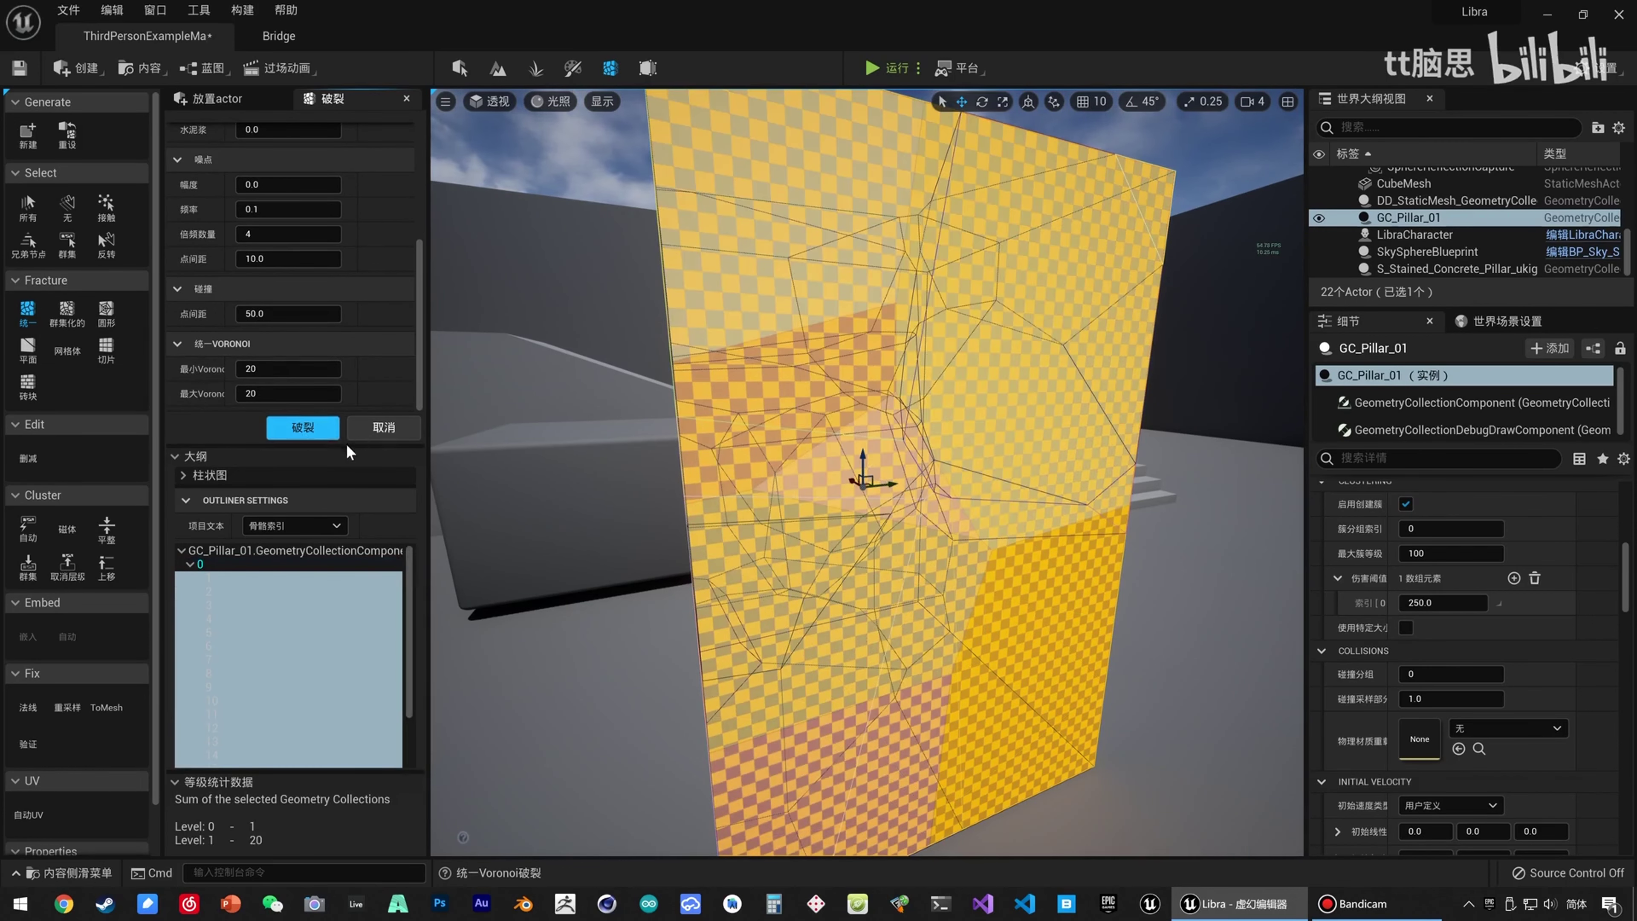
Play-test the level, walk the character around the fractured pillar to watch it break, and stop the session.
right_drag(774, 430, 810, 447)
mouse_move(606, 442)
right_down()
mouse_move(647, 453)
mouse_move(605, 441)
right_up()
key(s)
click(881, 70)
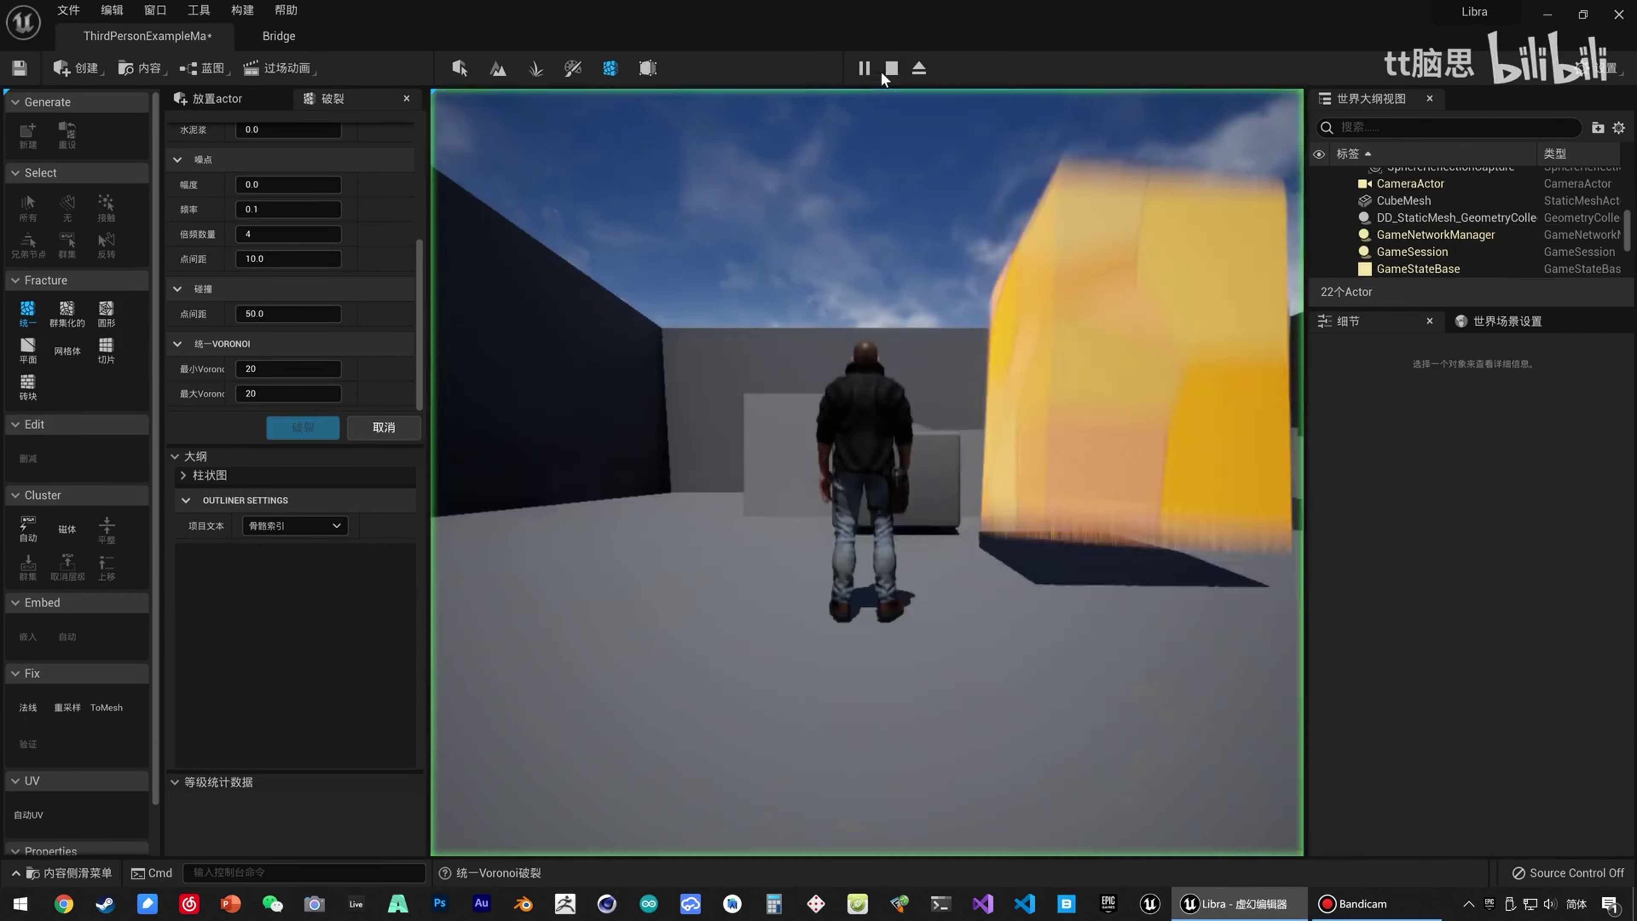
key(w)
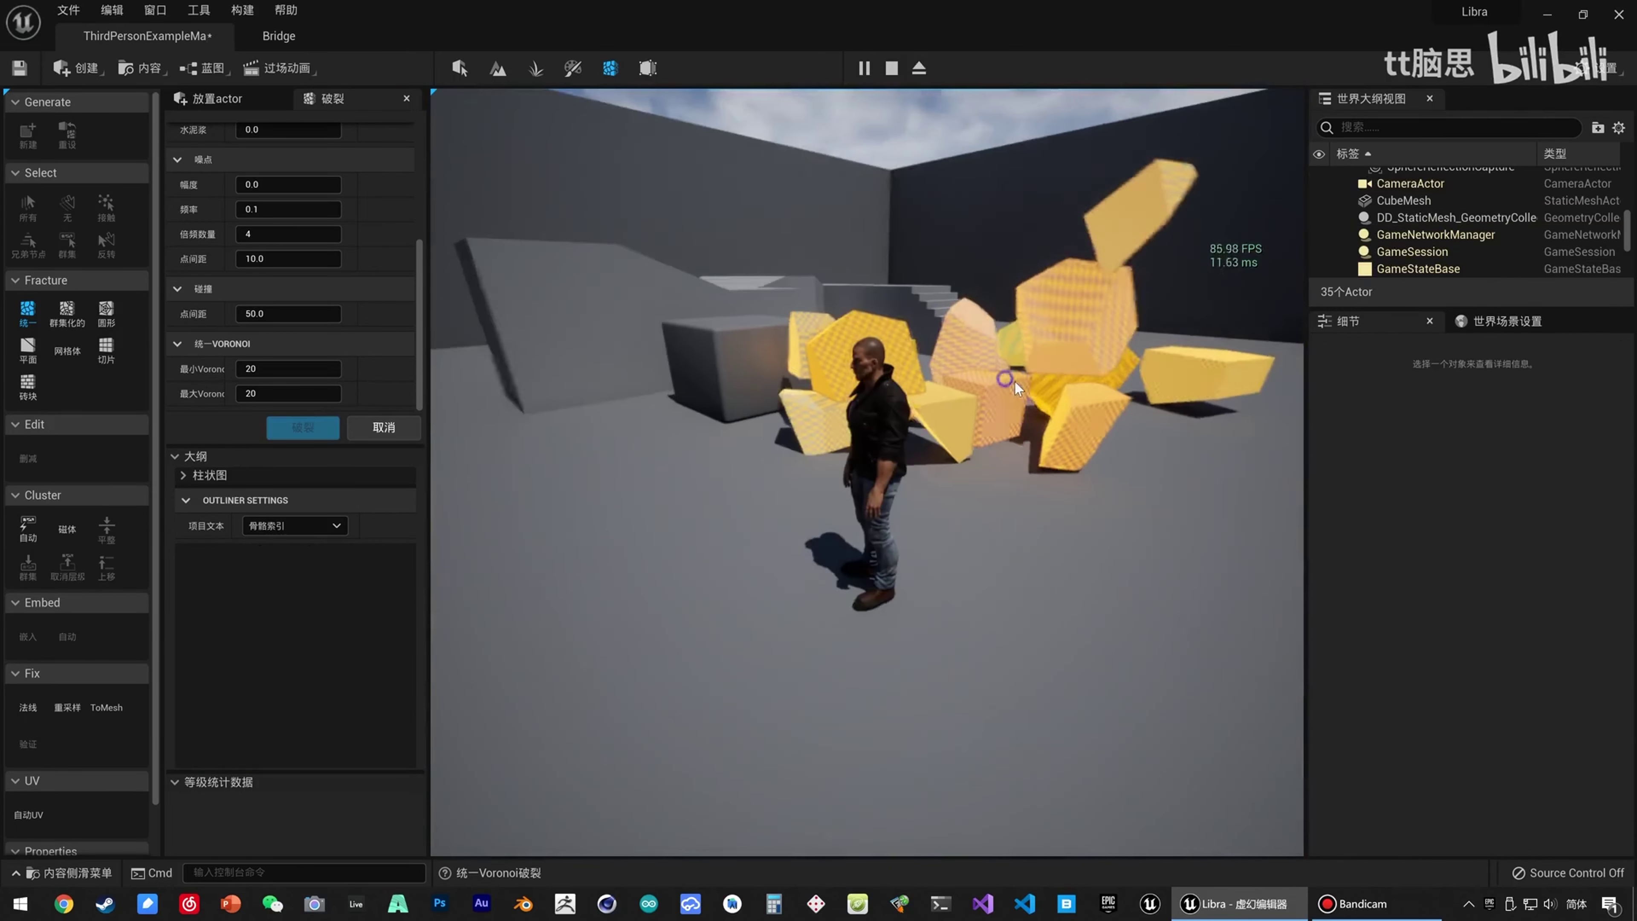
key(s)
key(a)
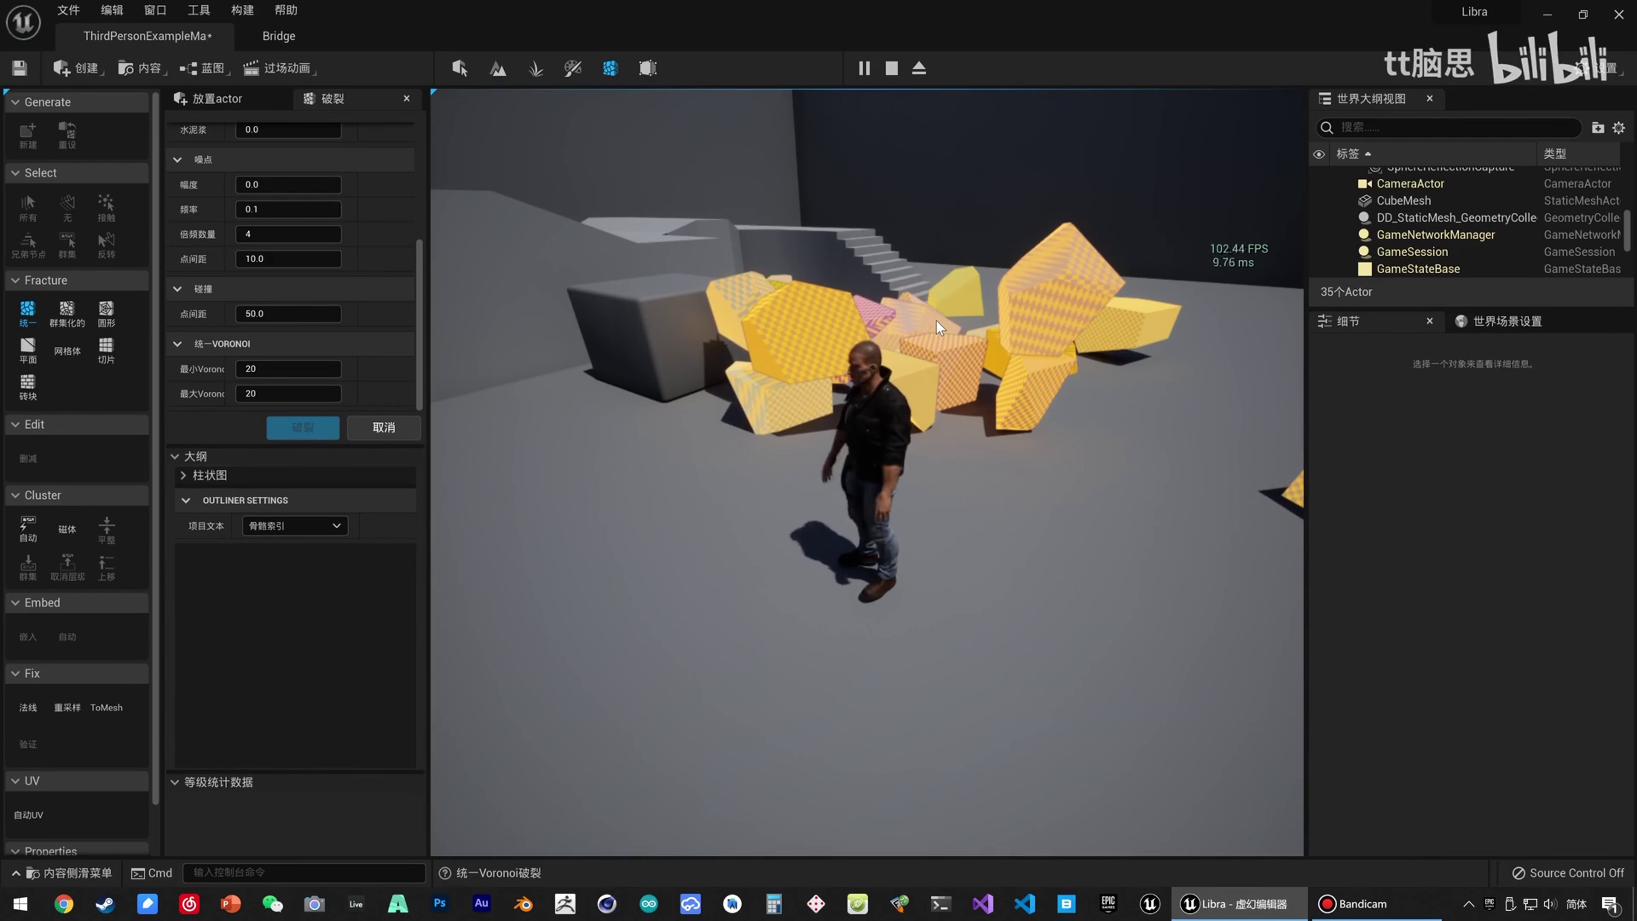
key(Escape)
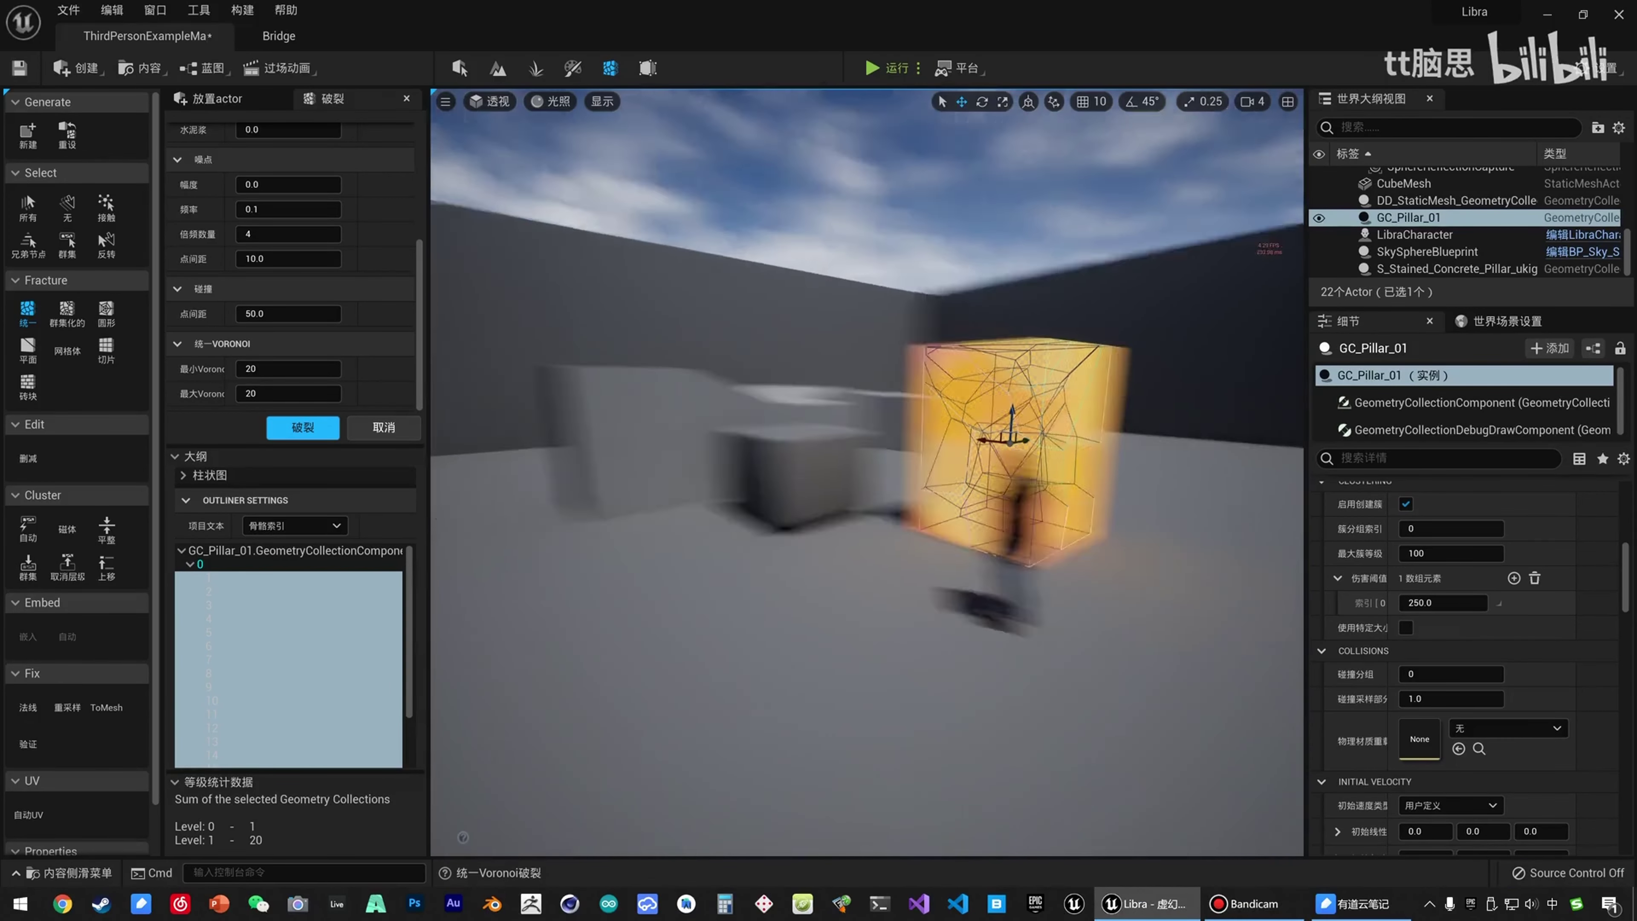
Reset the fracture of GC_Pillar_01 and select all of its bones for another Uniform Voronoi fracture.
key(d)
right_drag(945, 404, 945, 404)
key(w)
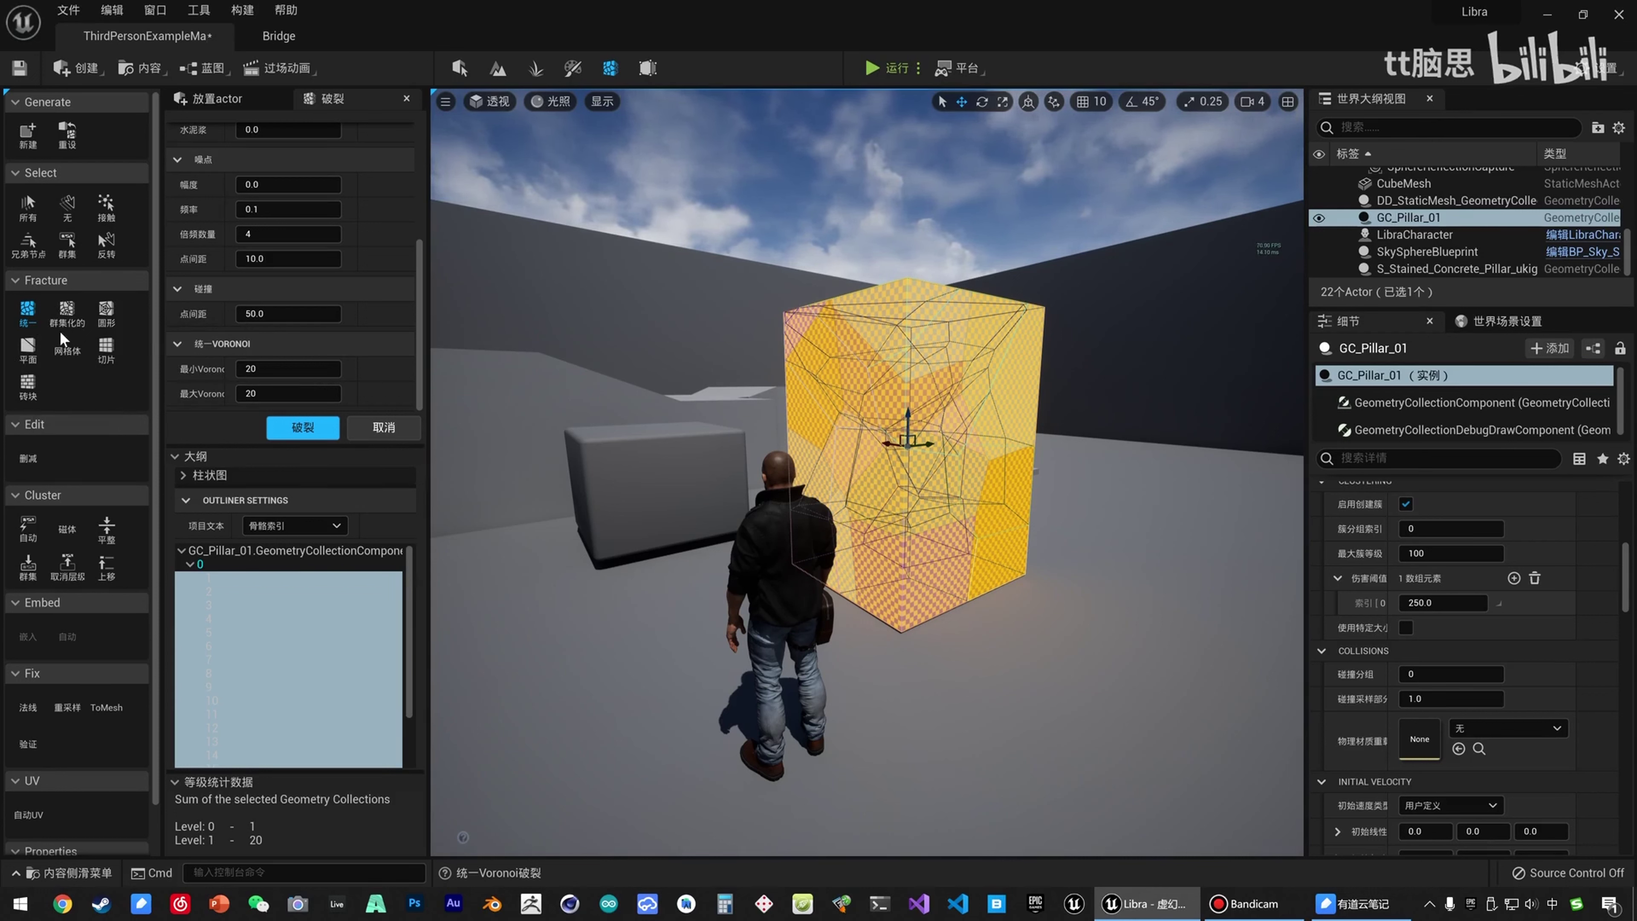
click(33, 314)
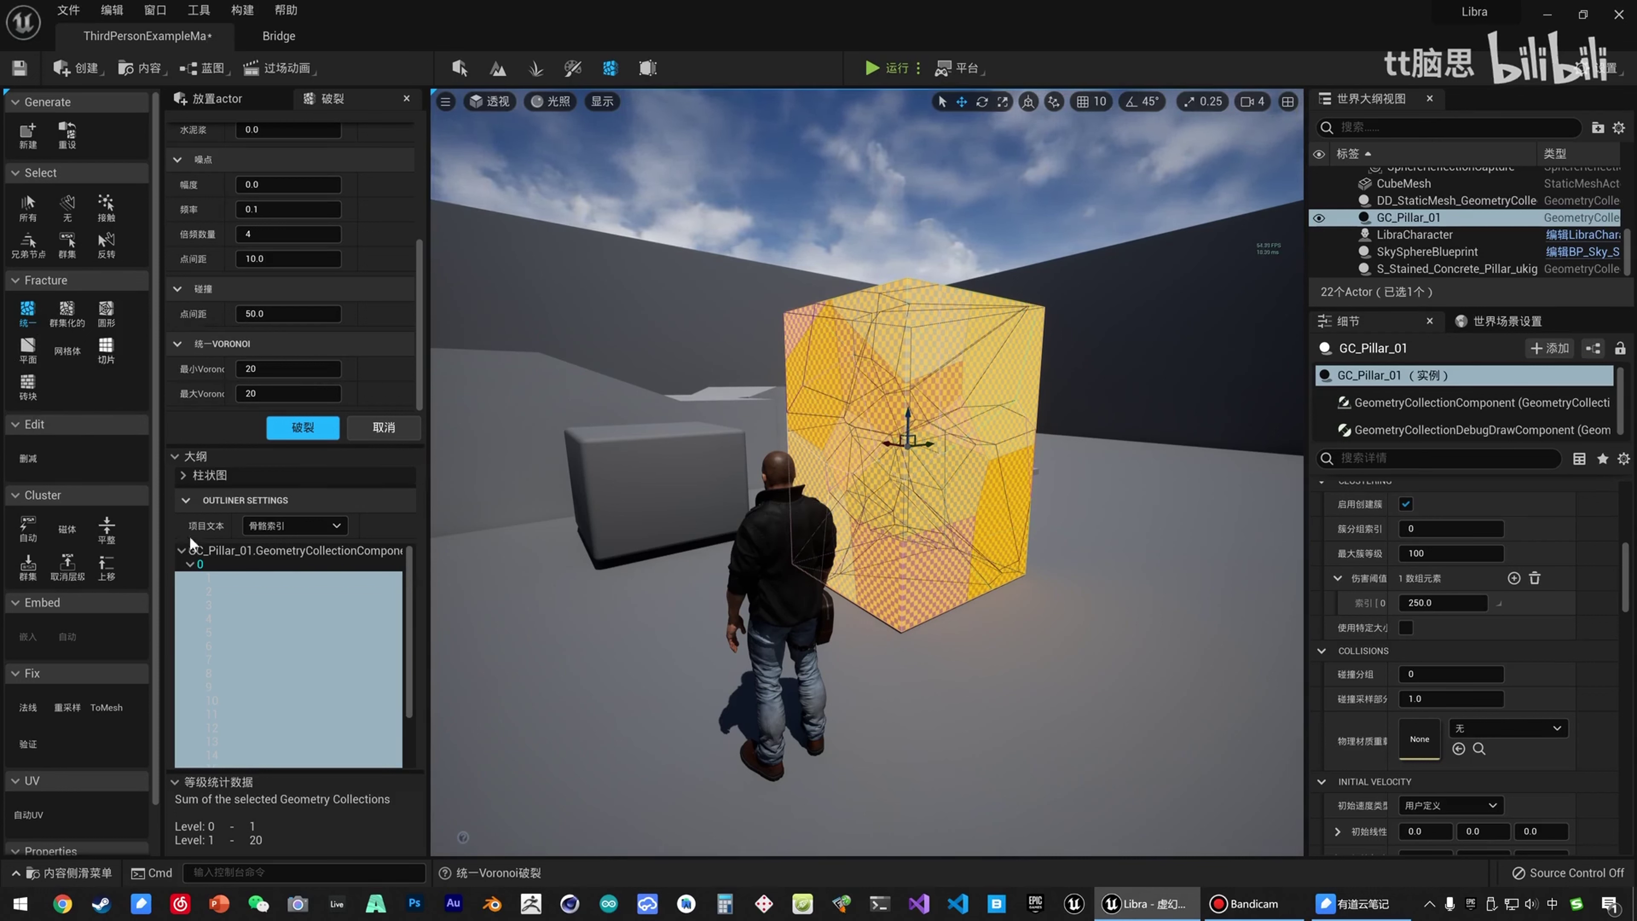
click(69, 137)
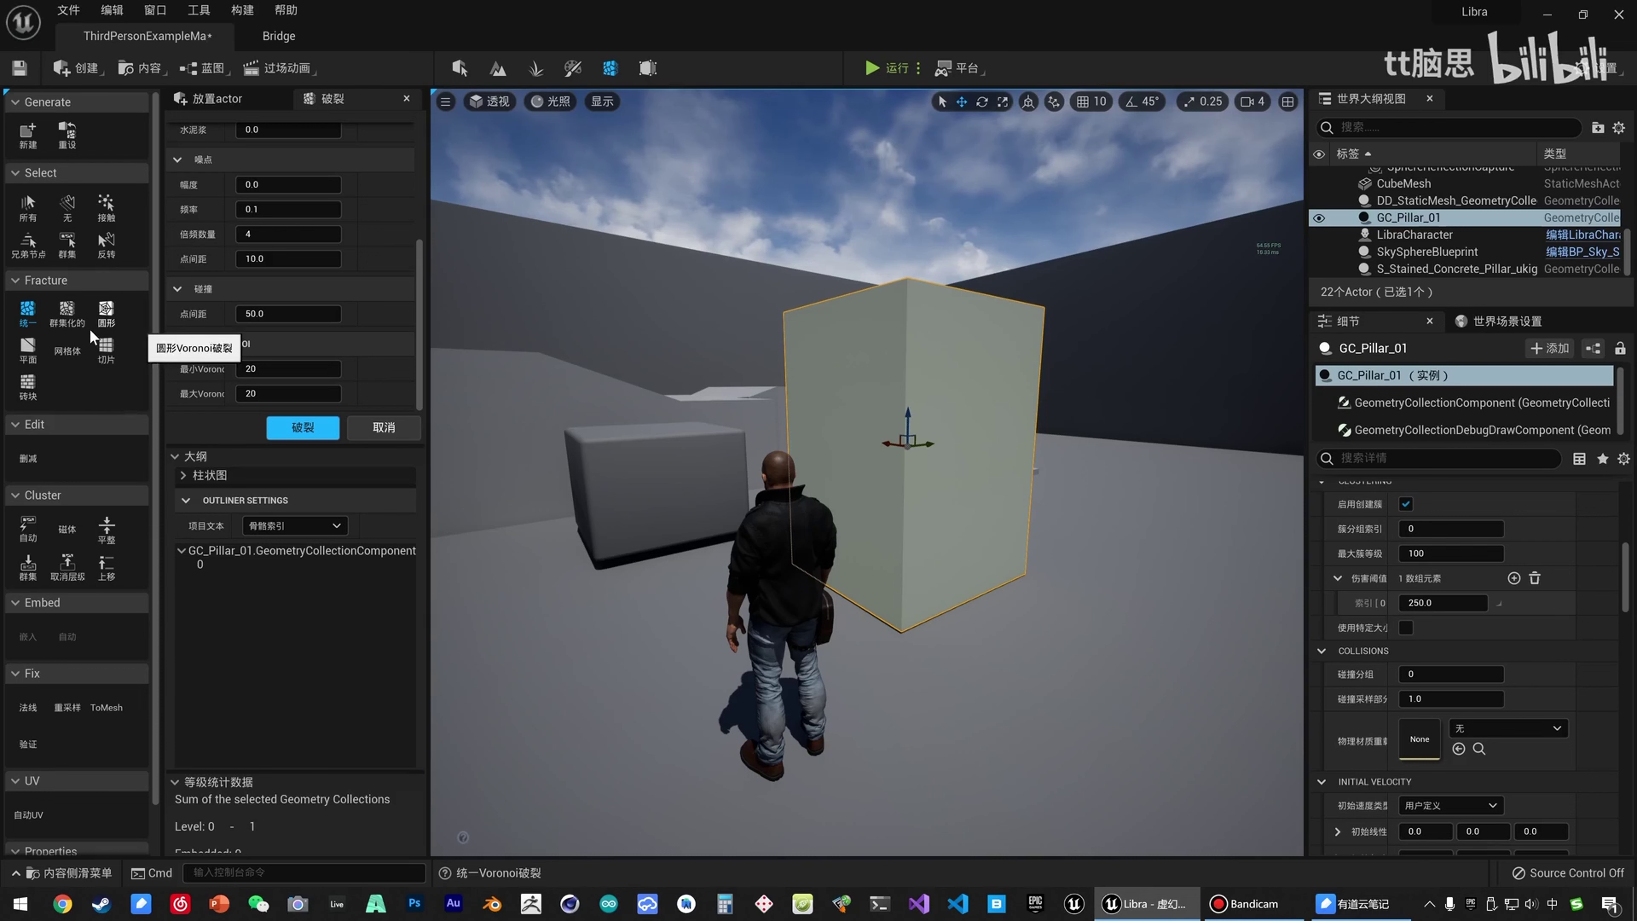
click(31, 218)
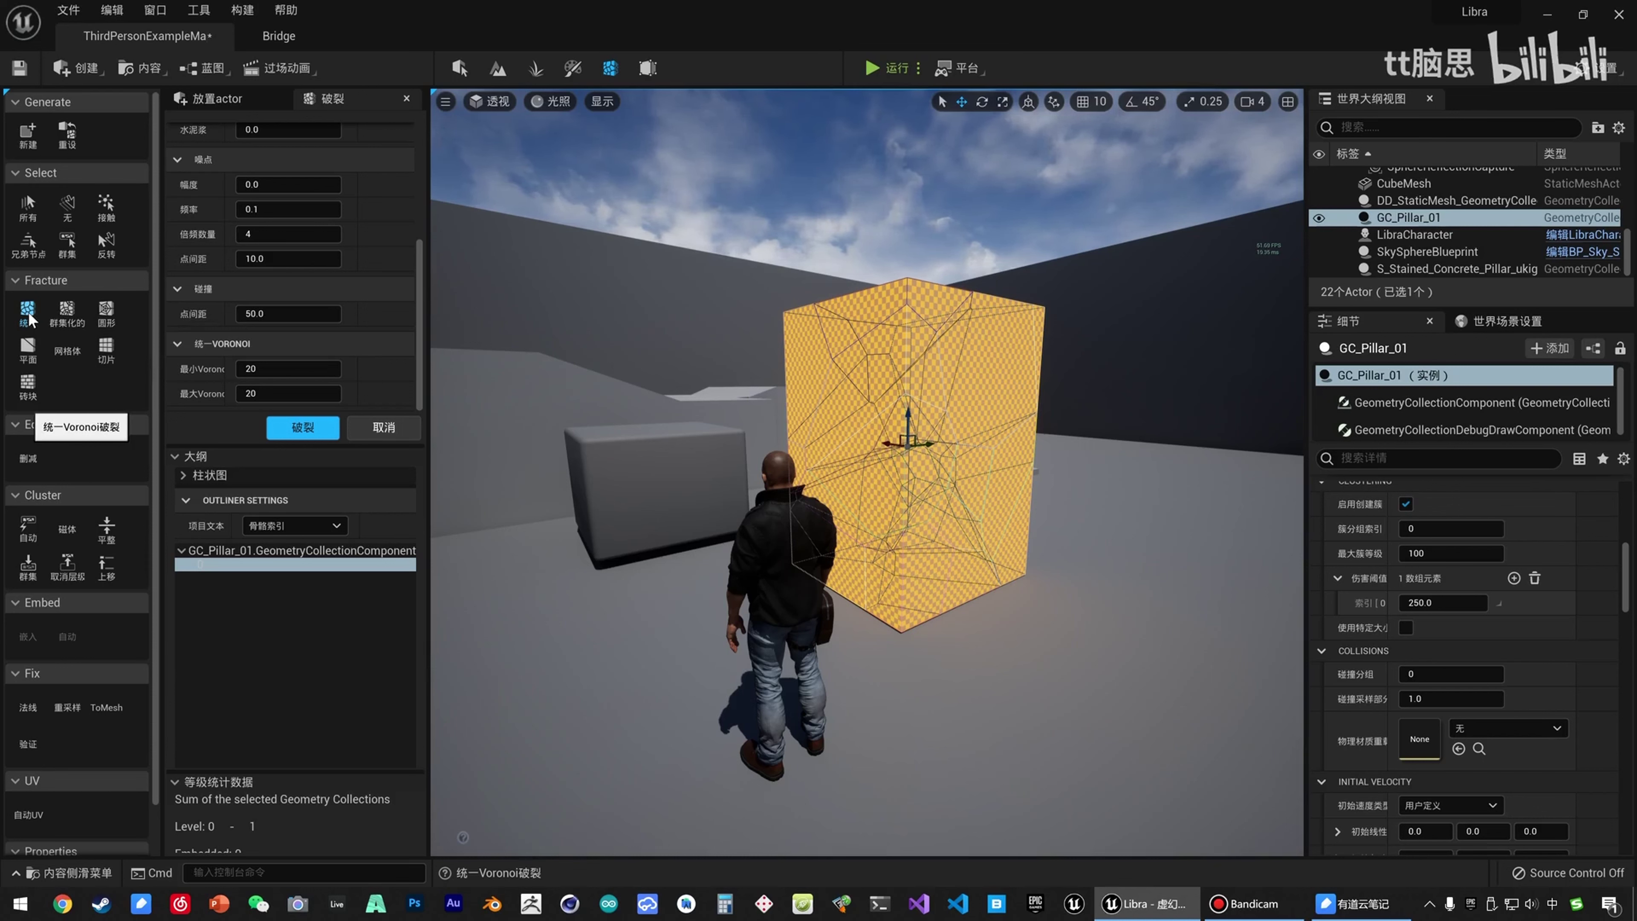
Review the Uniform Voronoi fracture settings and set the minimum and maximum Voronoi site counts to 50.
scroll(351, 253, up, 5)
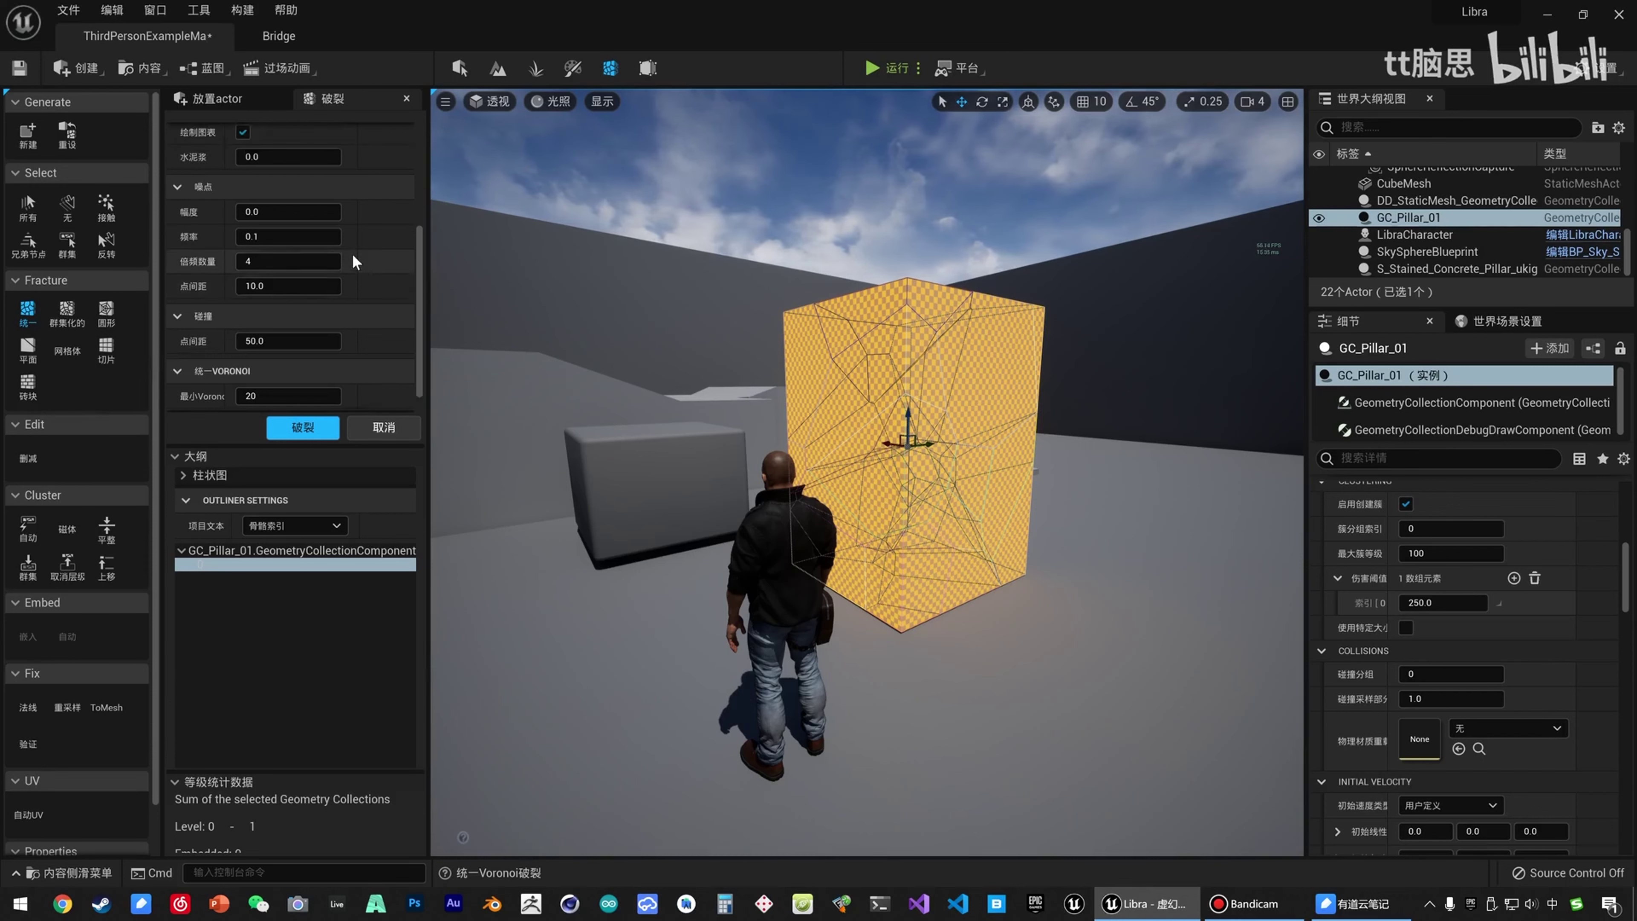
scroll(353, 250, down, 5)
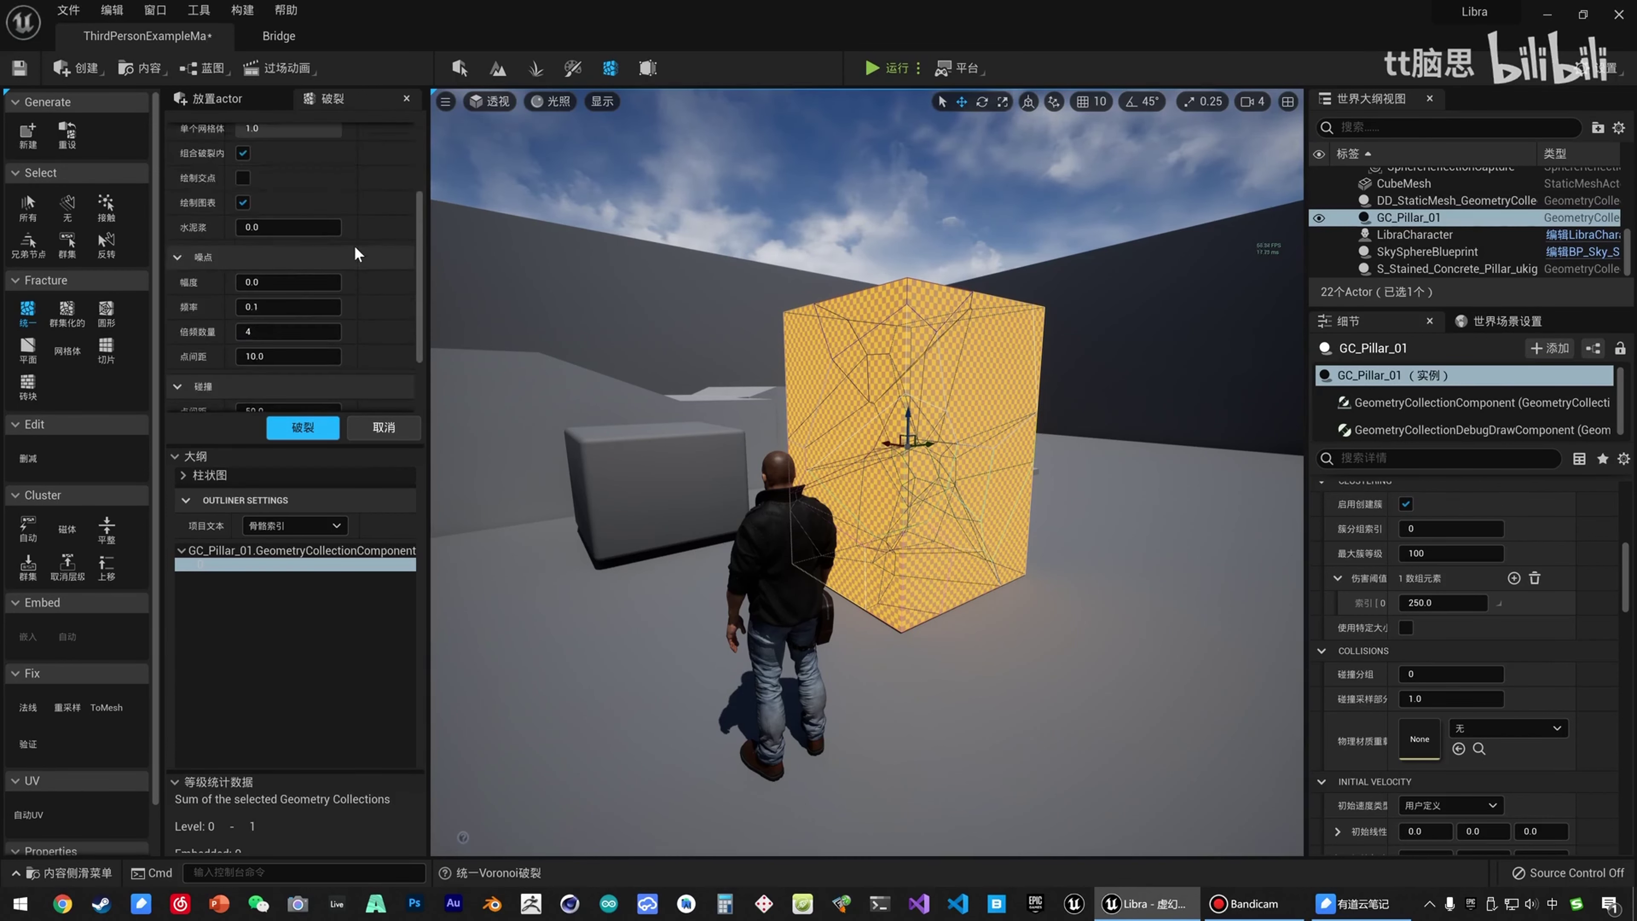
scroll(391, 293, up, 6)
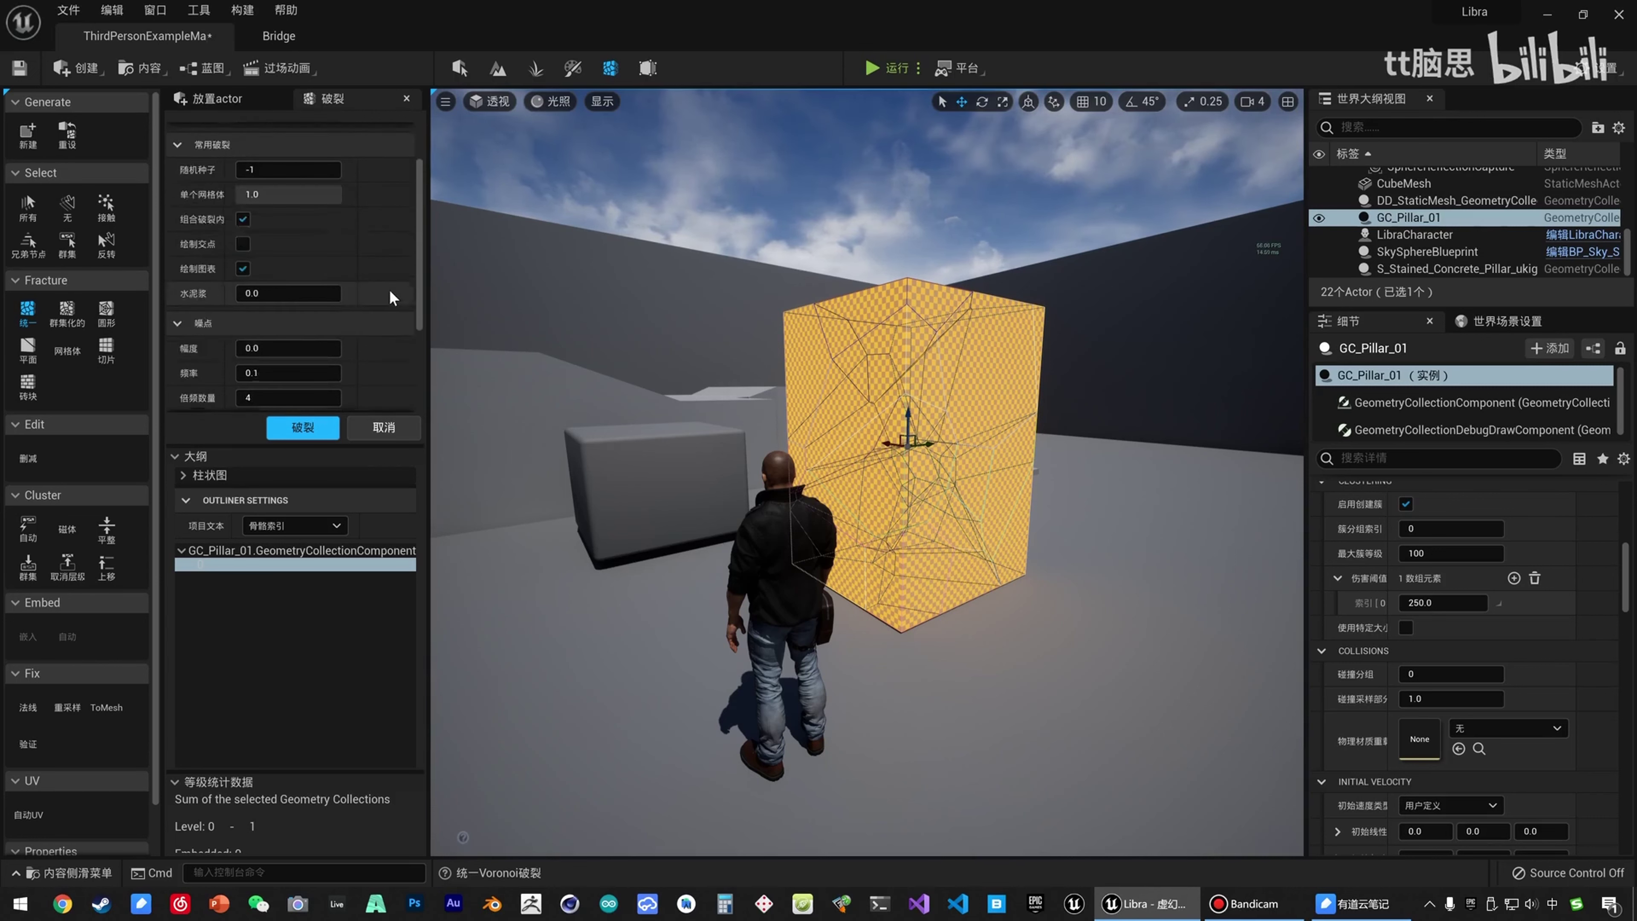
scroll(390, 293, down, 6)
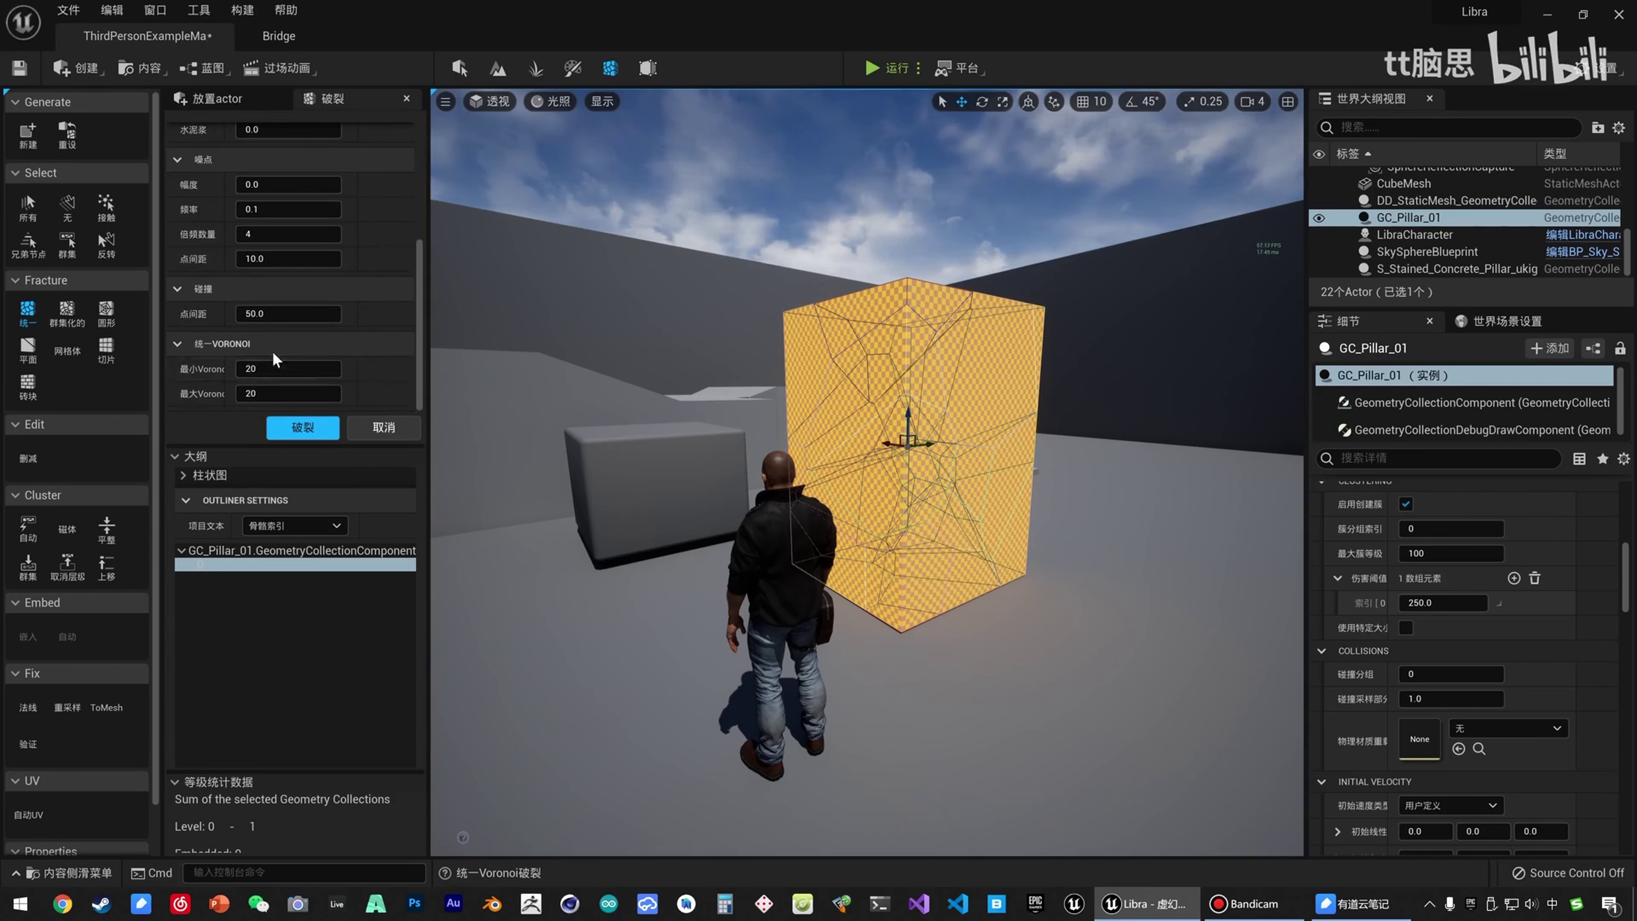
click(277, 372)
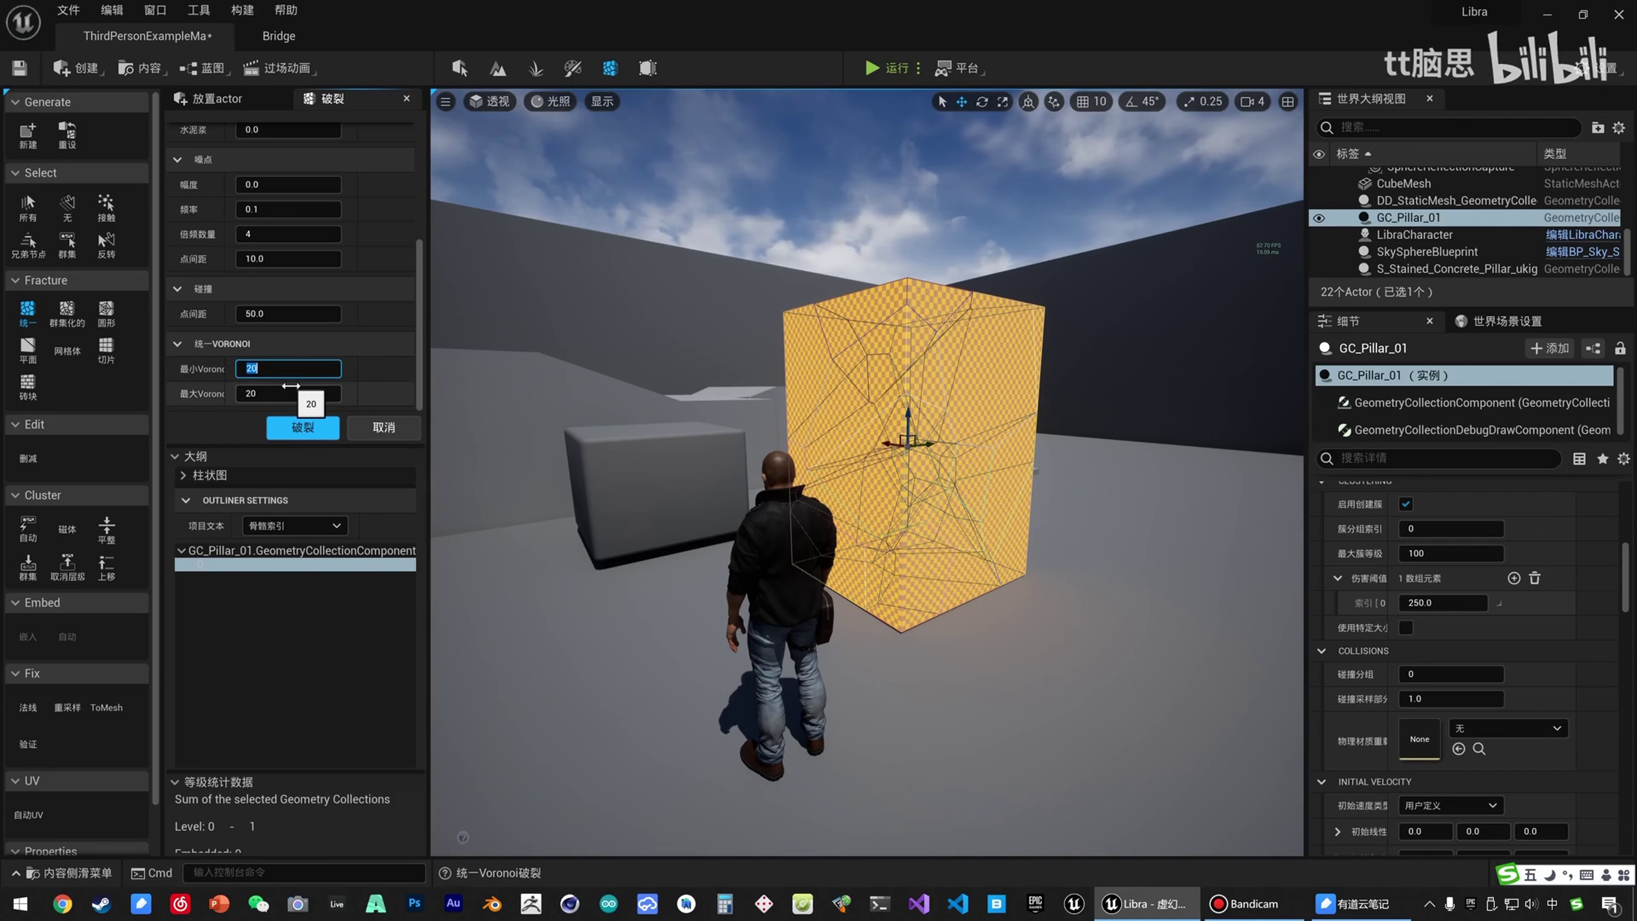
text(0)
click(283, 393)
text(50)
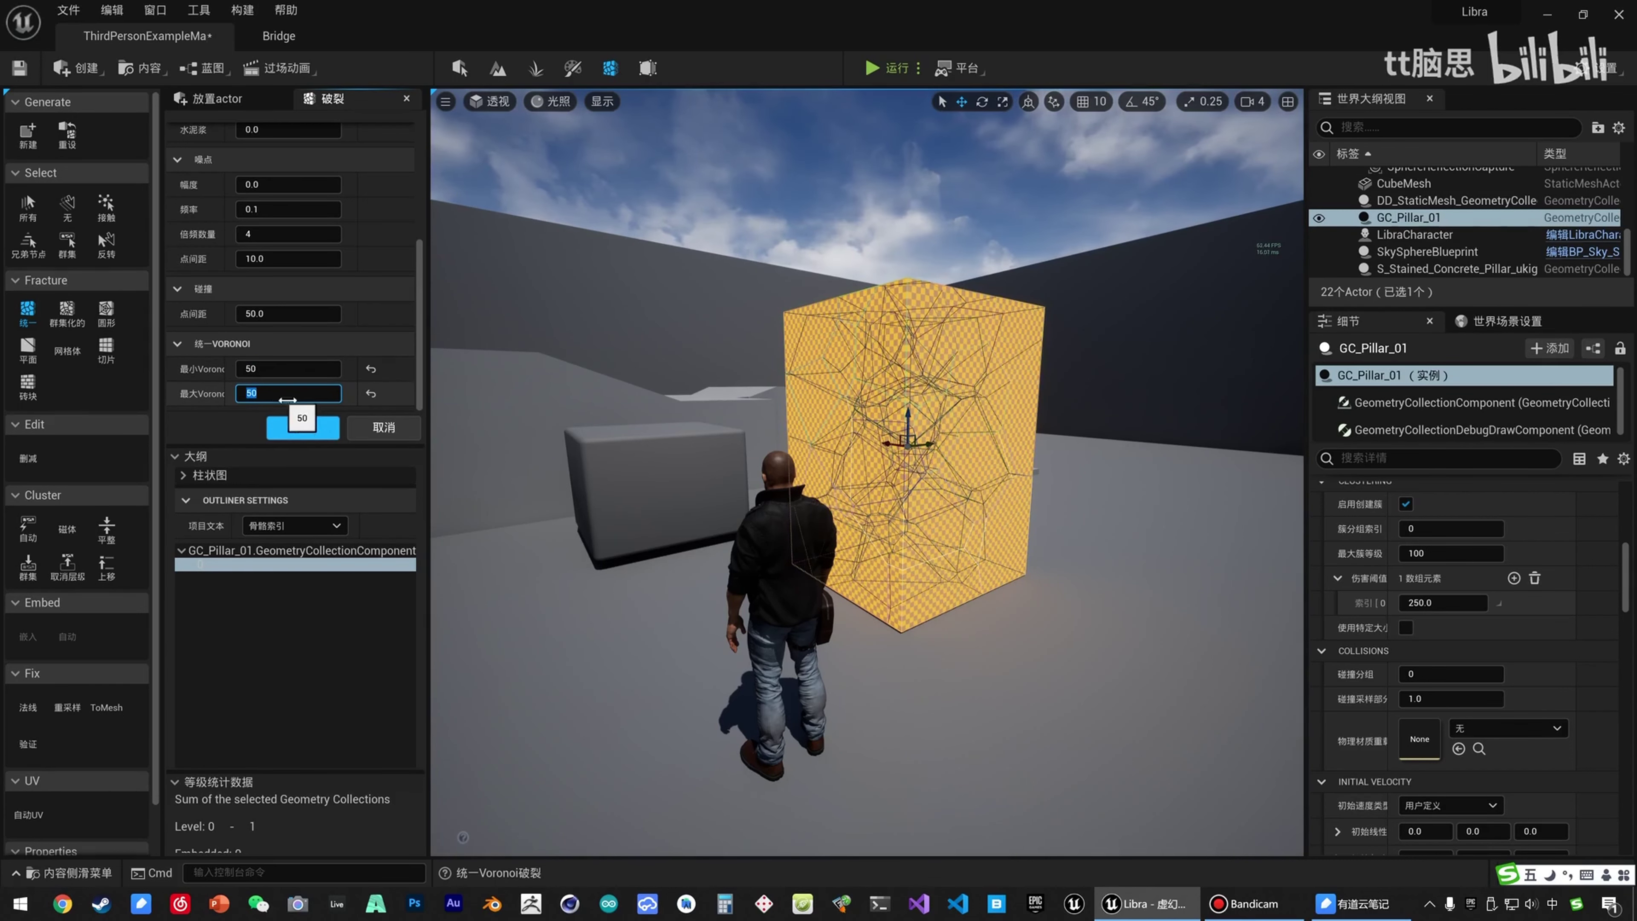
key(Return)
Raise the minimum and maximum Voronoi site counts to 200 and fracture GC_Pillar_01.
right_drag(871, 462, 830, 330)
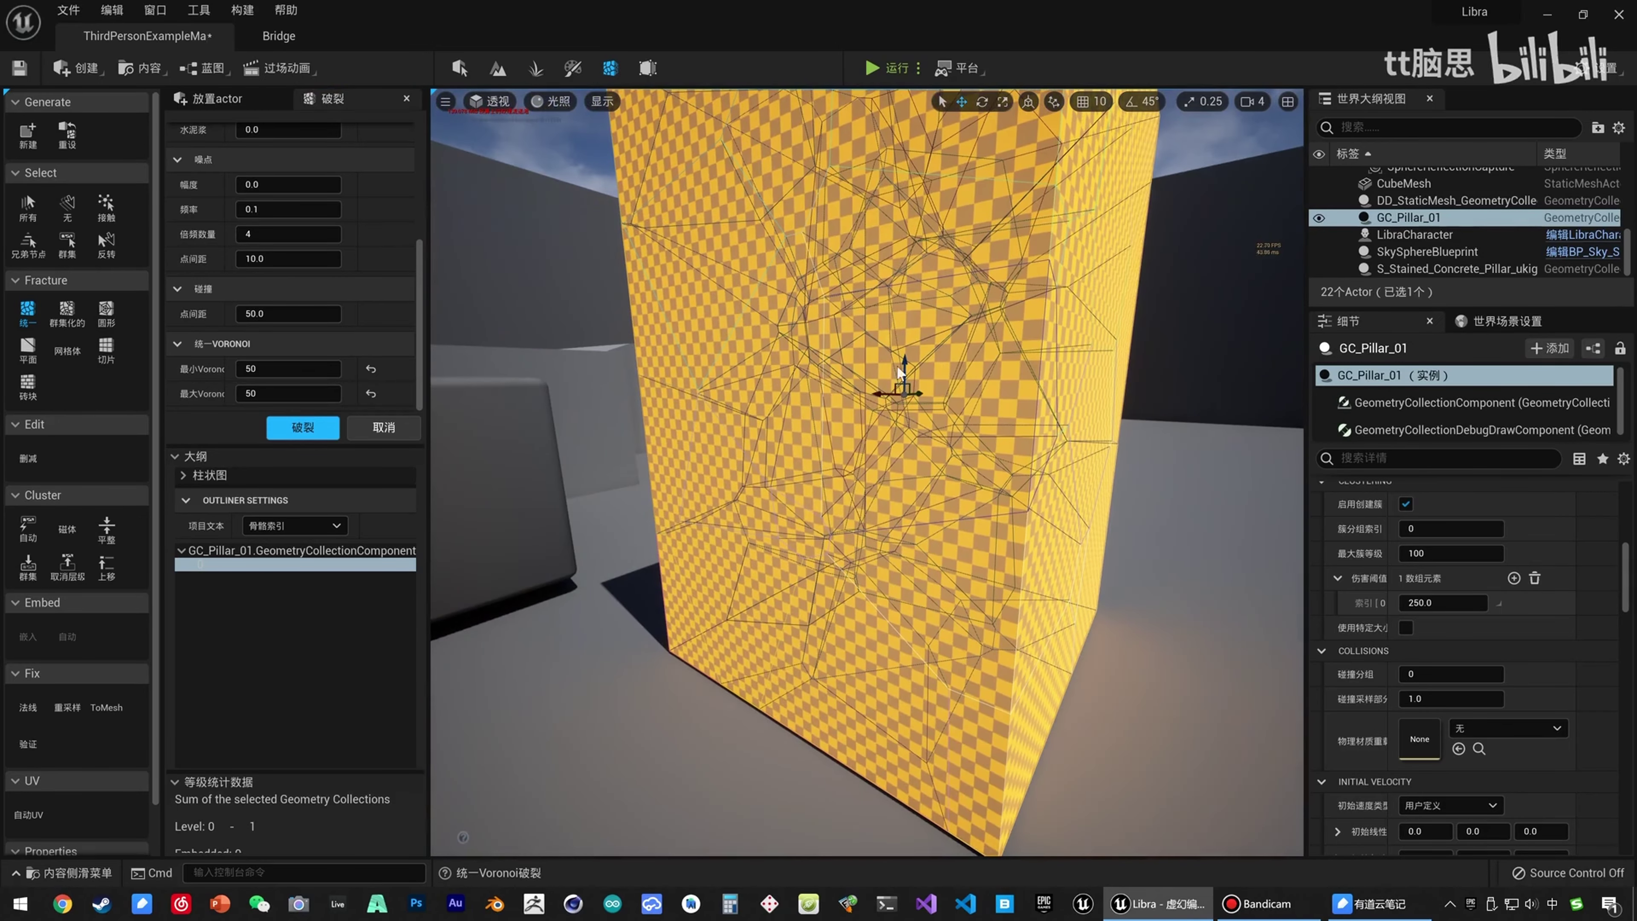
click(277, 369)
text(200)
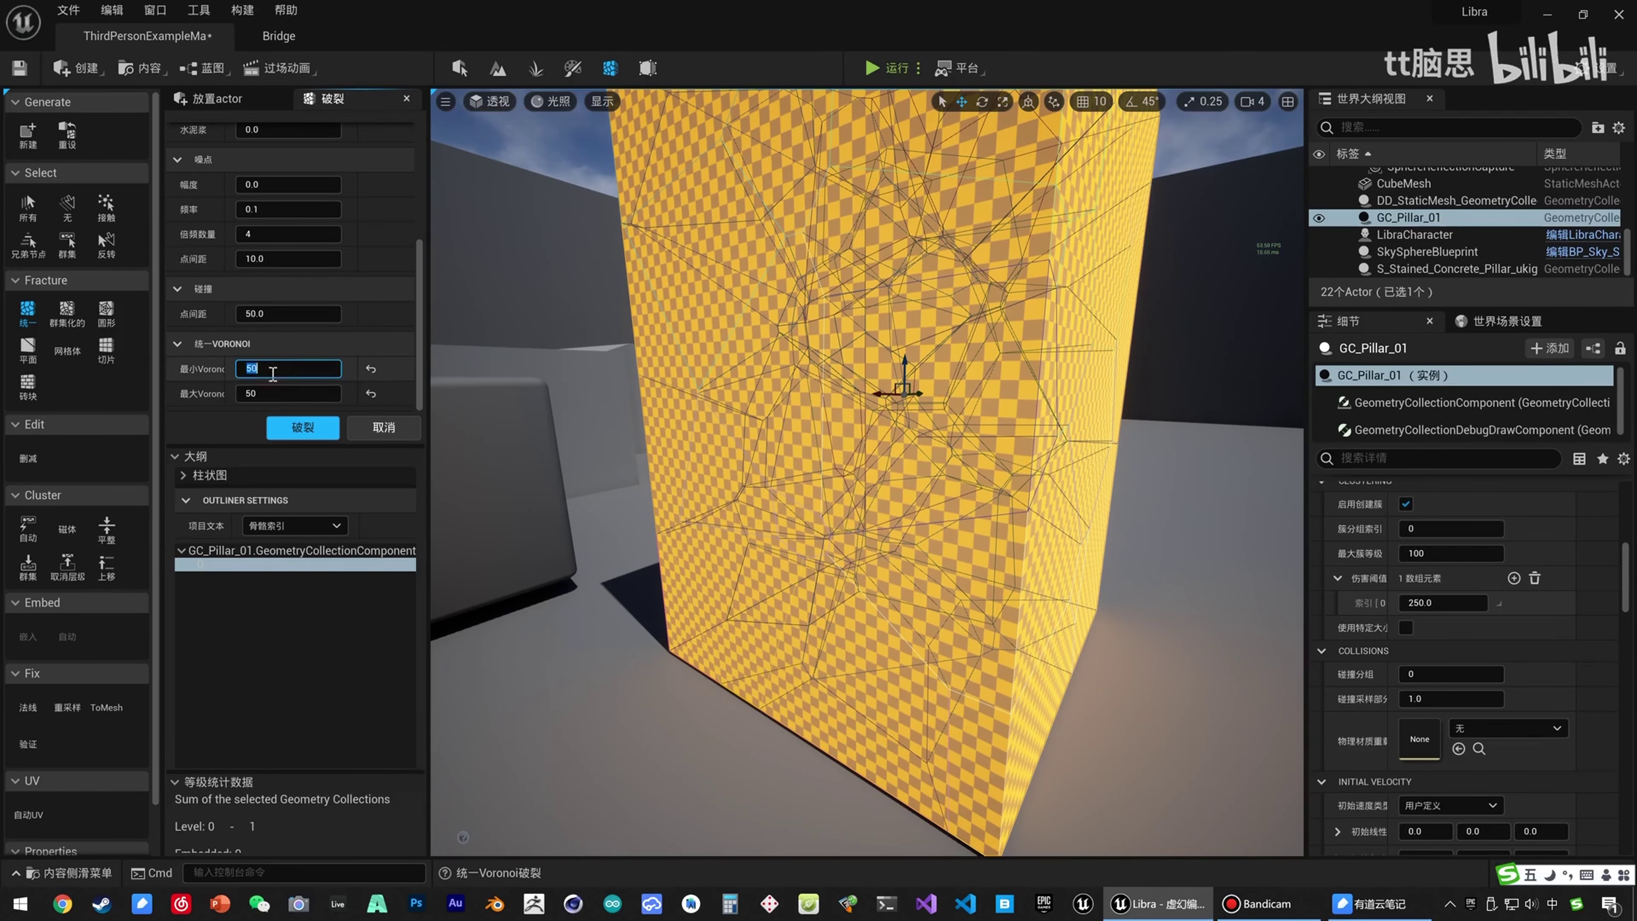
click(273, 395)
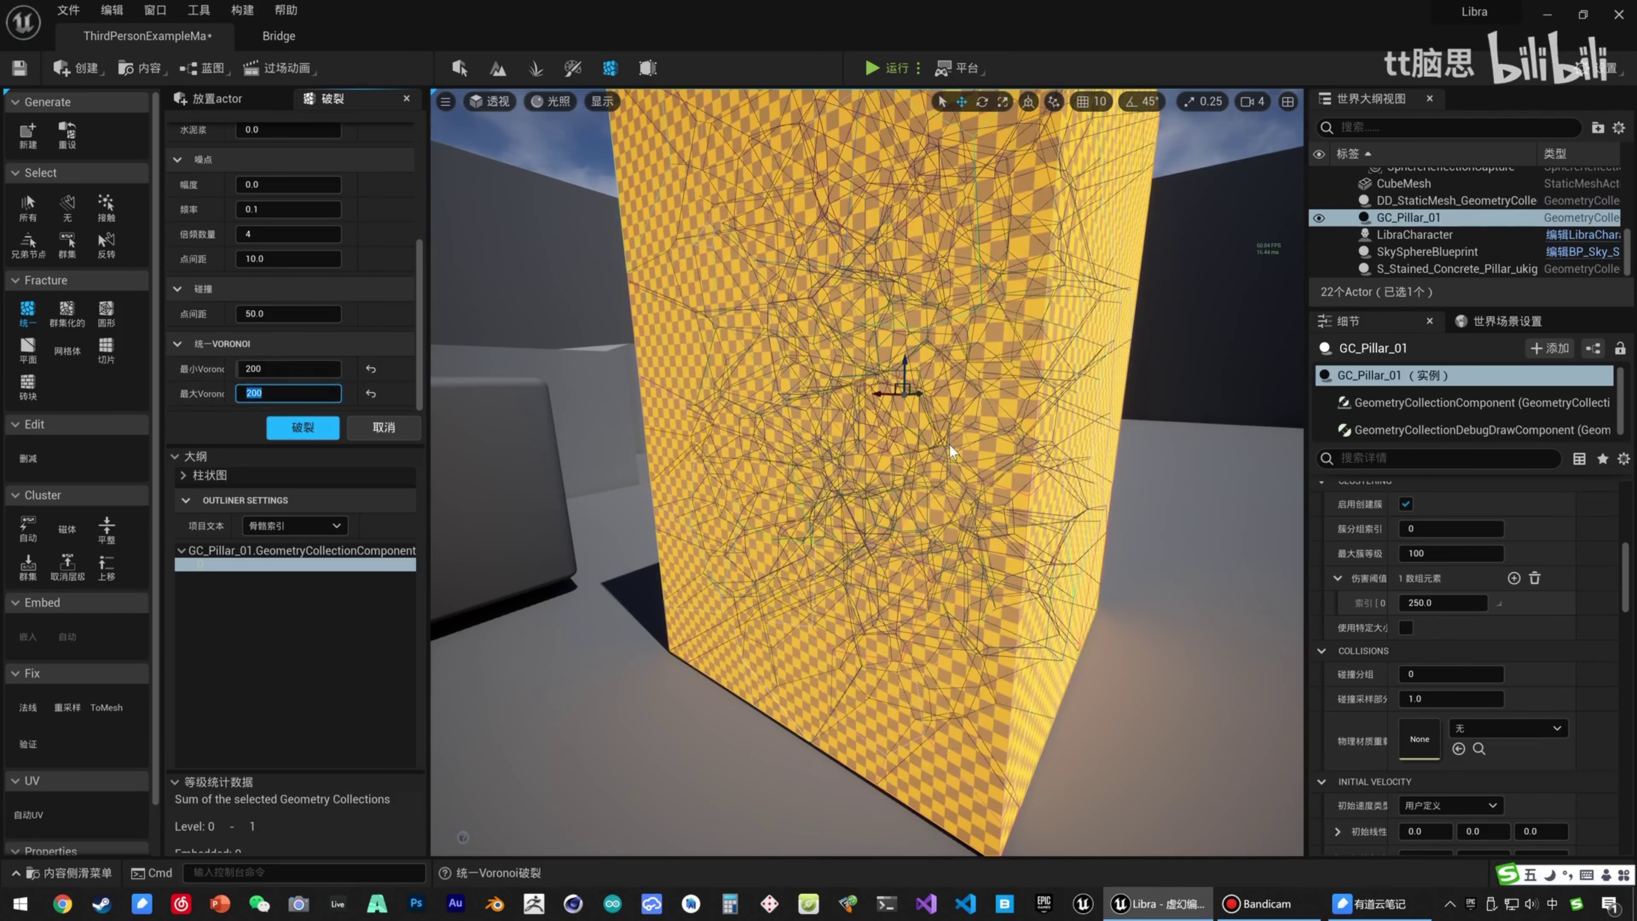
right_drag(949, 444, 793, 443)
click(305, 428)
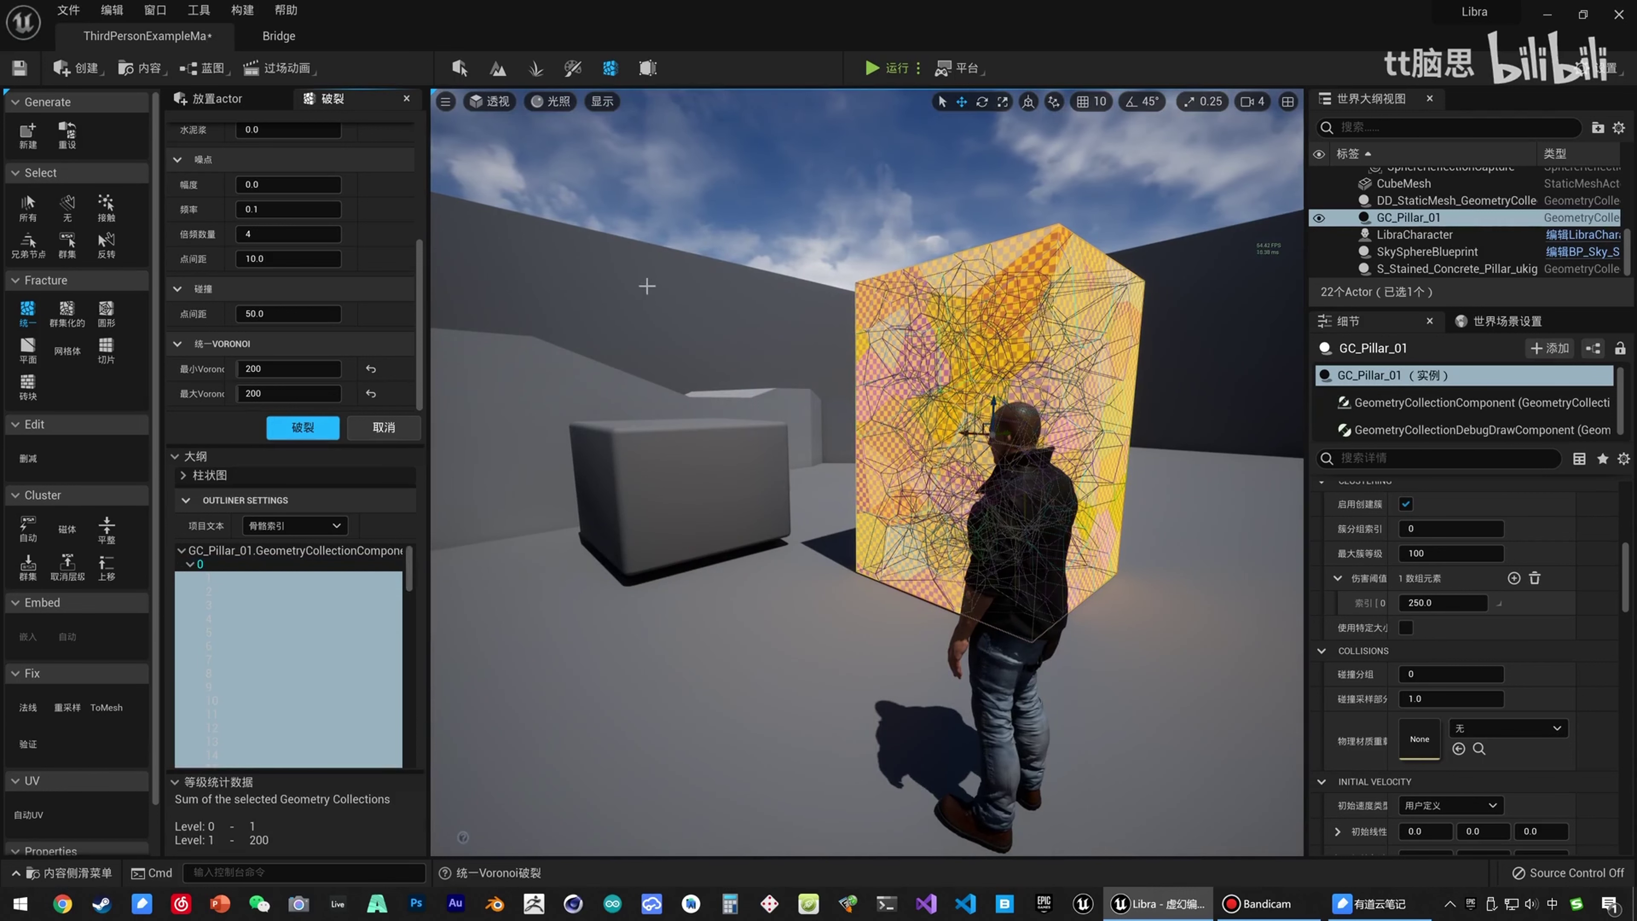
Switch the viewport's FPS display off, turn its stats display back on, and look through the fractured bone list.
right_drag(646, 285, 972, 220)
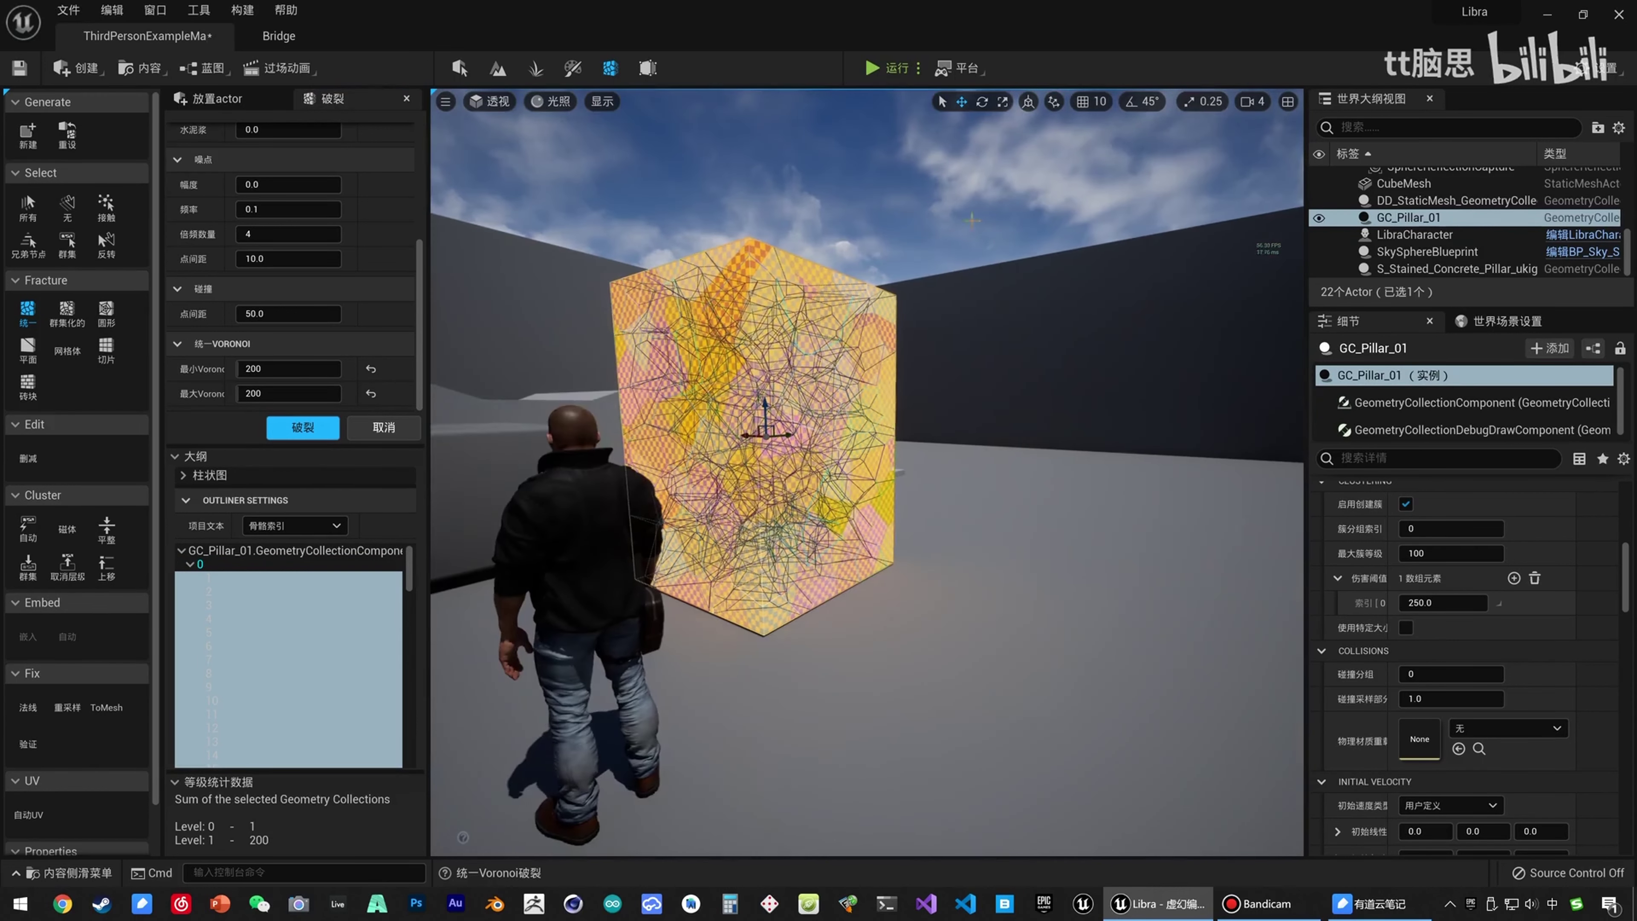
click(446, 101)
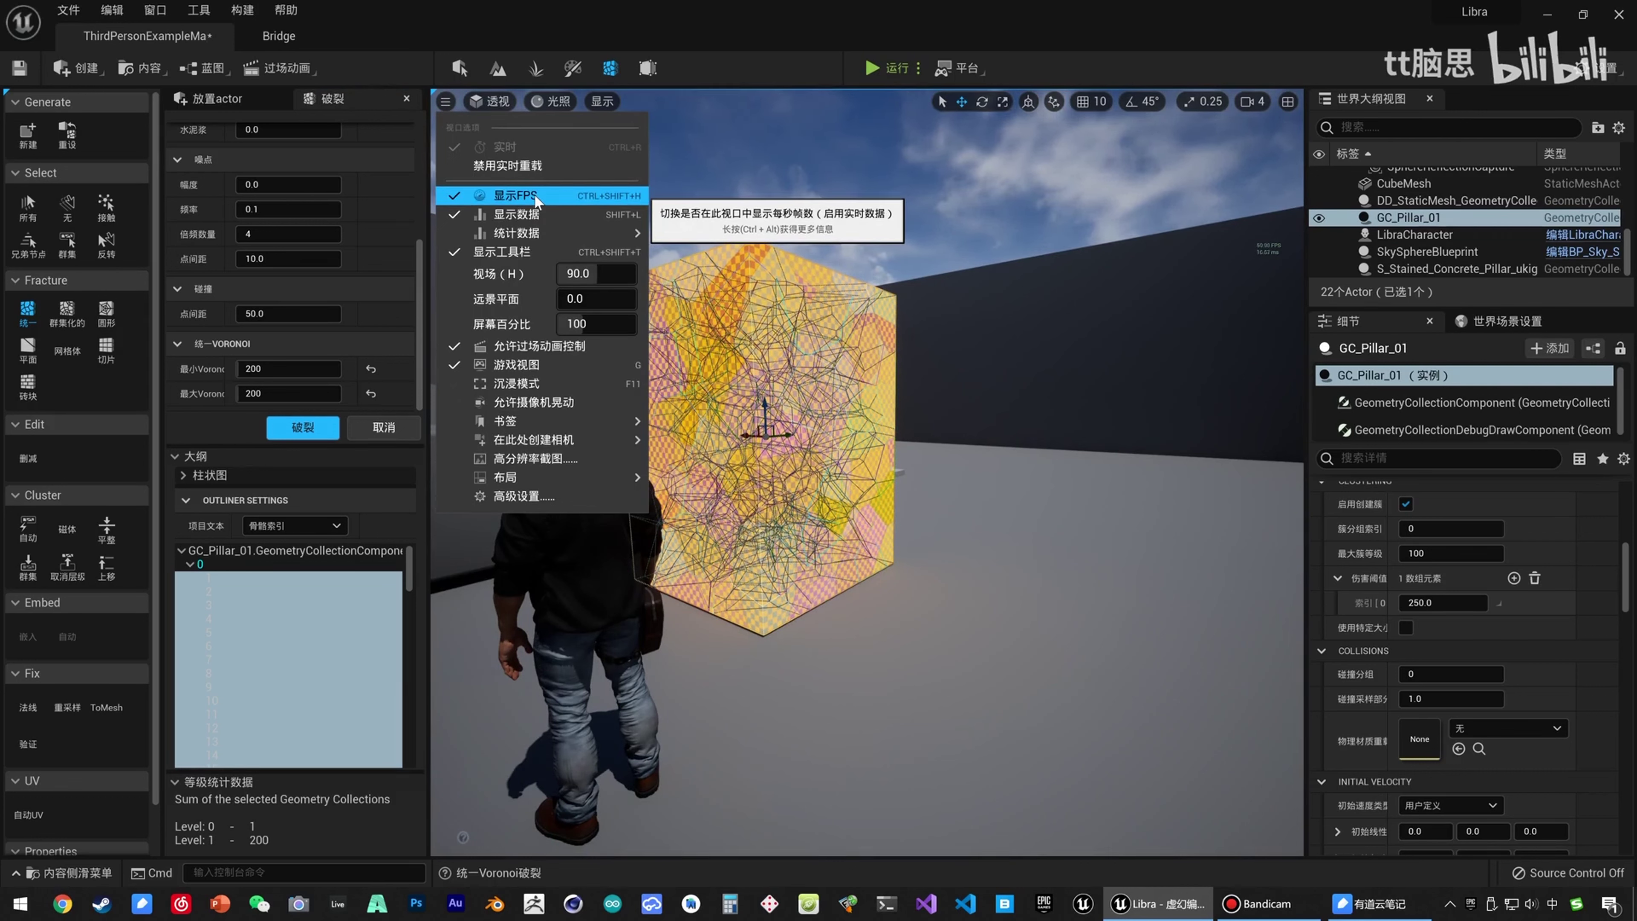
click(535, 200)
click(445, 101)
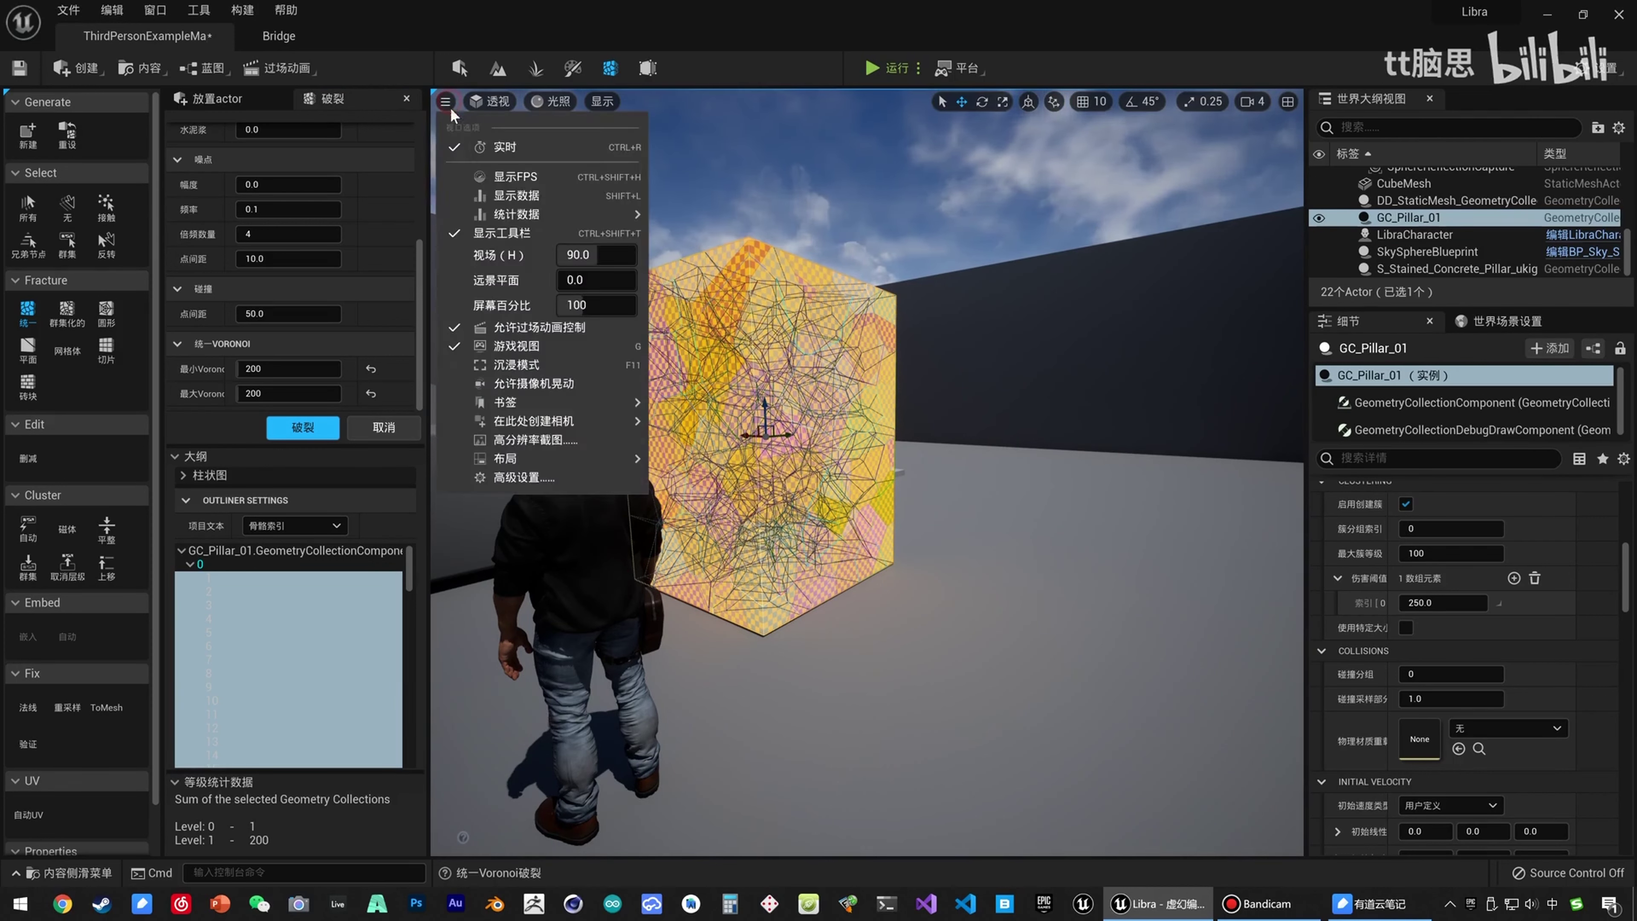
click(515, 195)
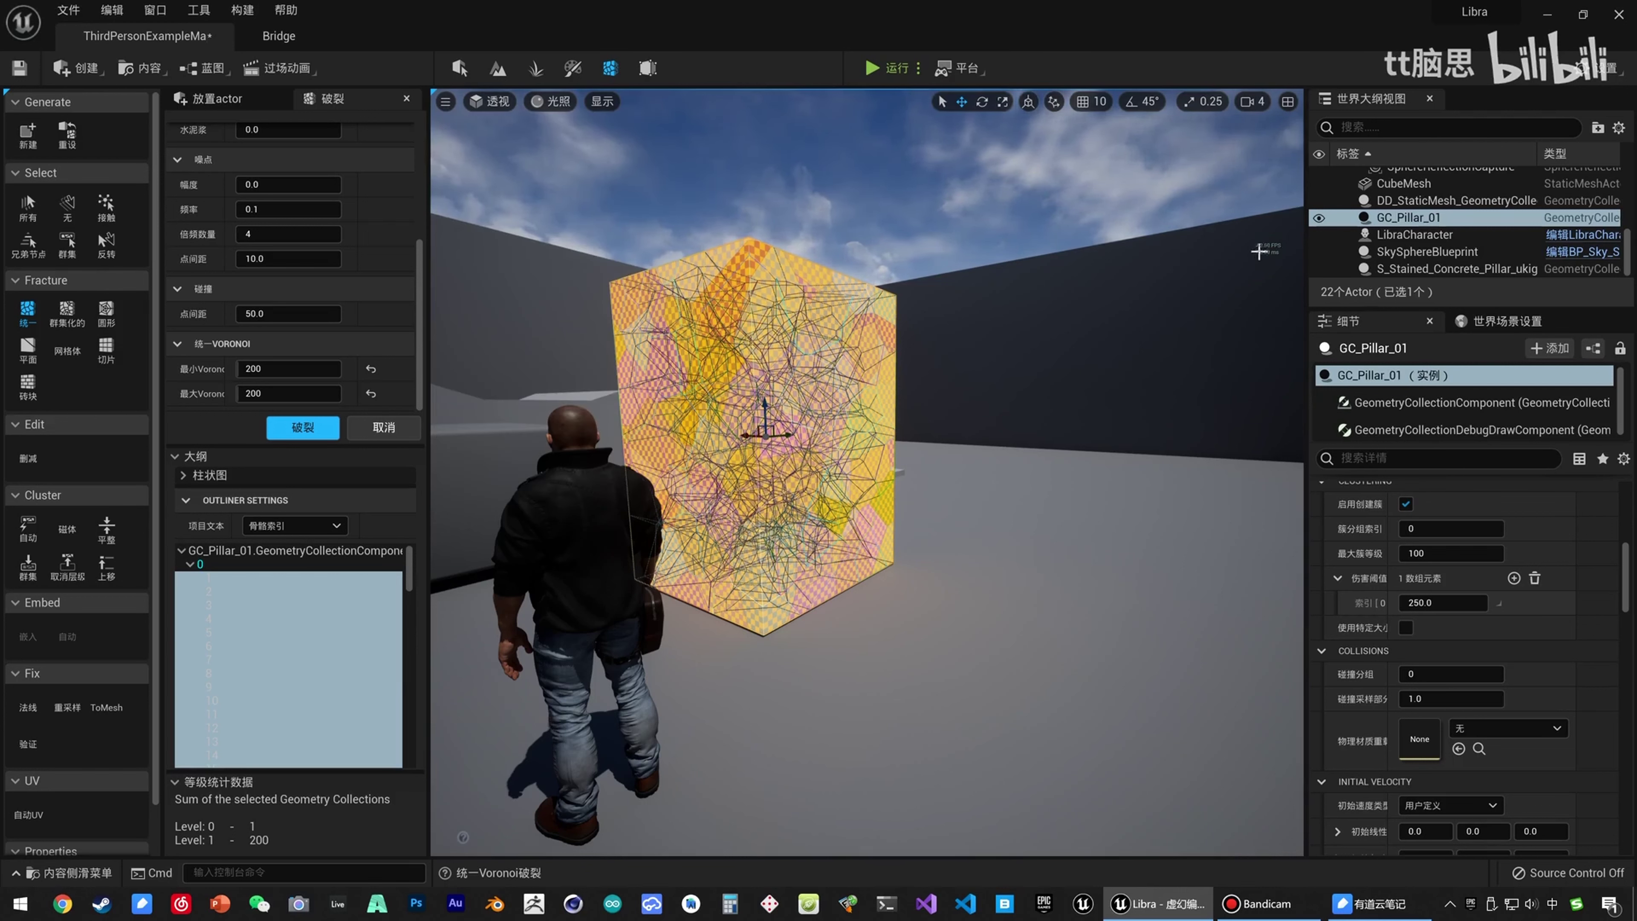
scroll(257, 762, down, 3)
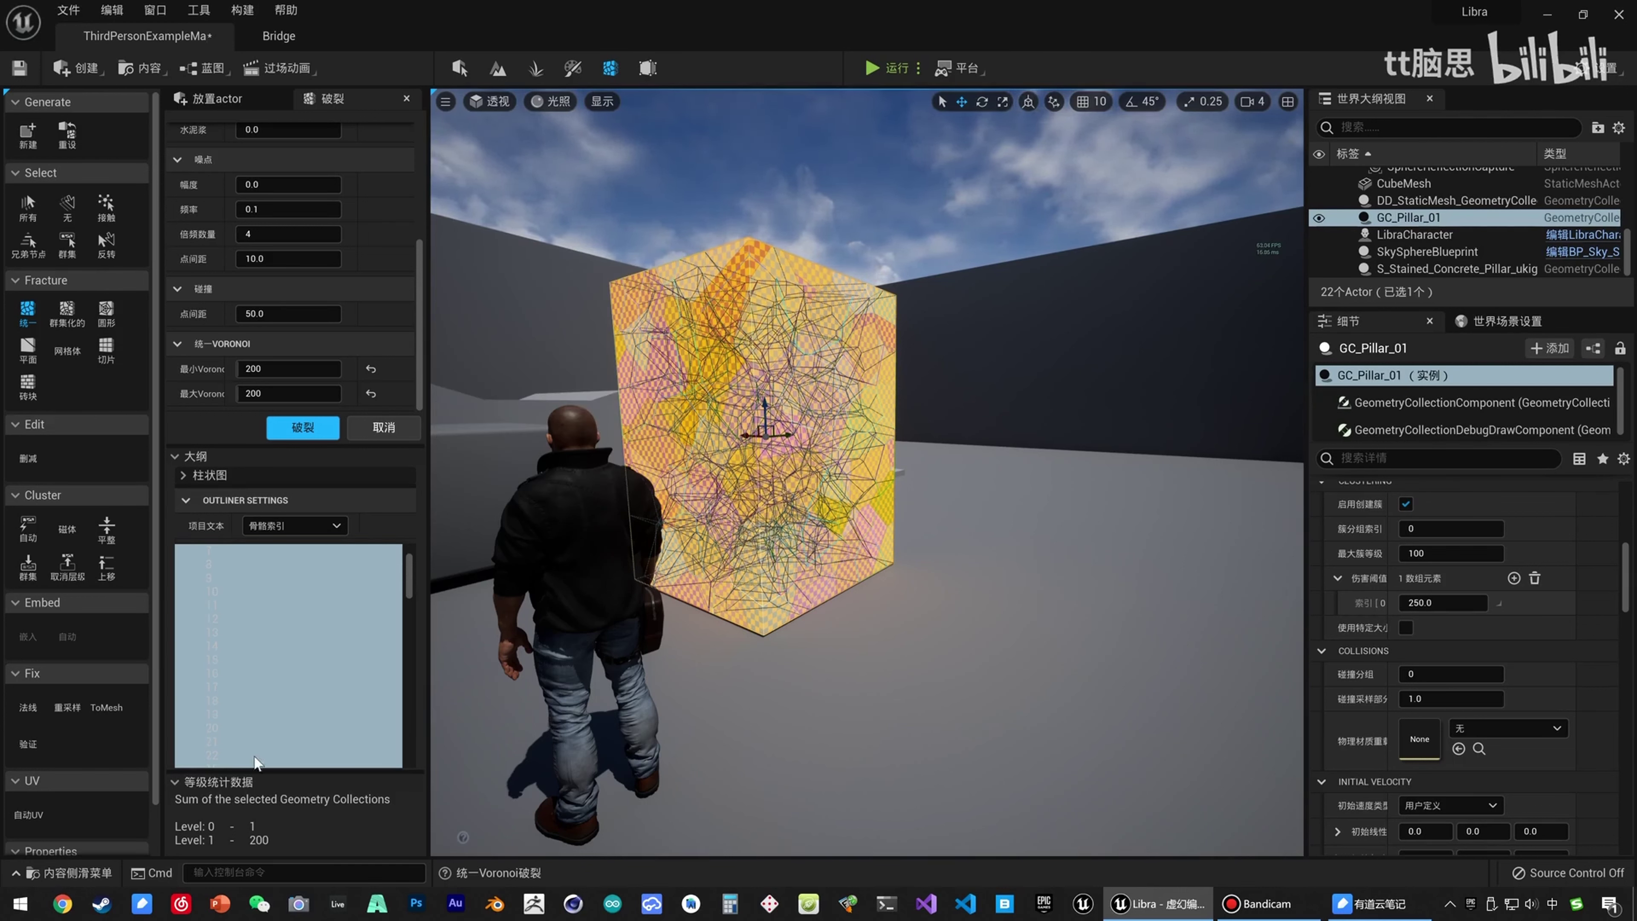
scroll(248, 734, down, 15)
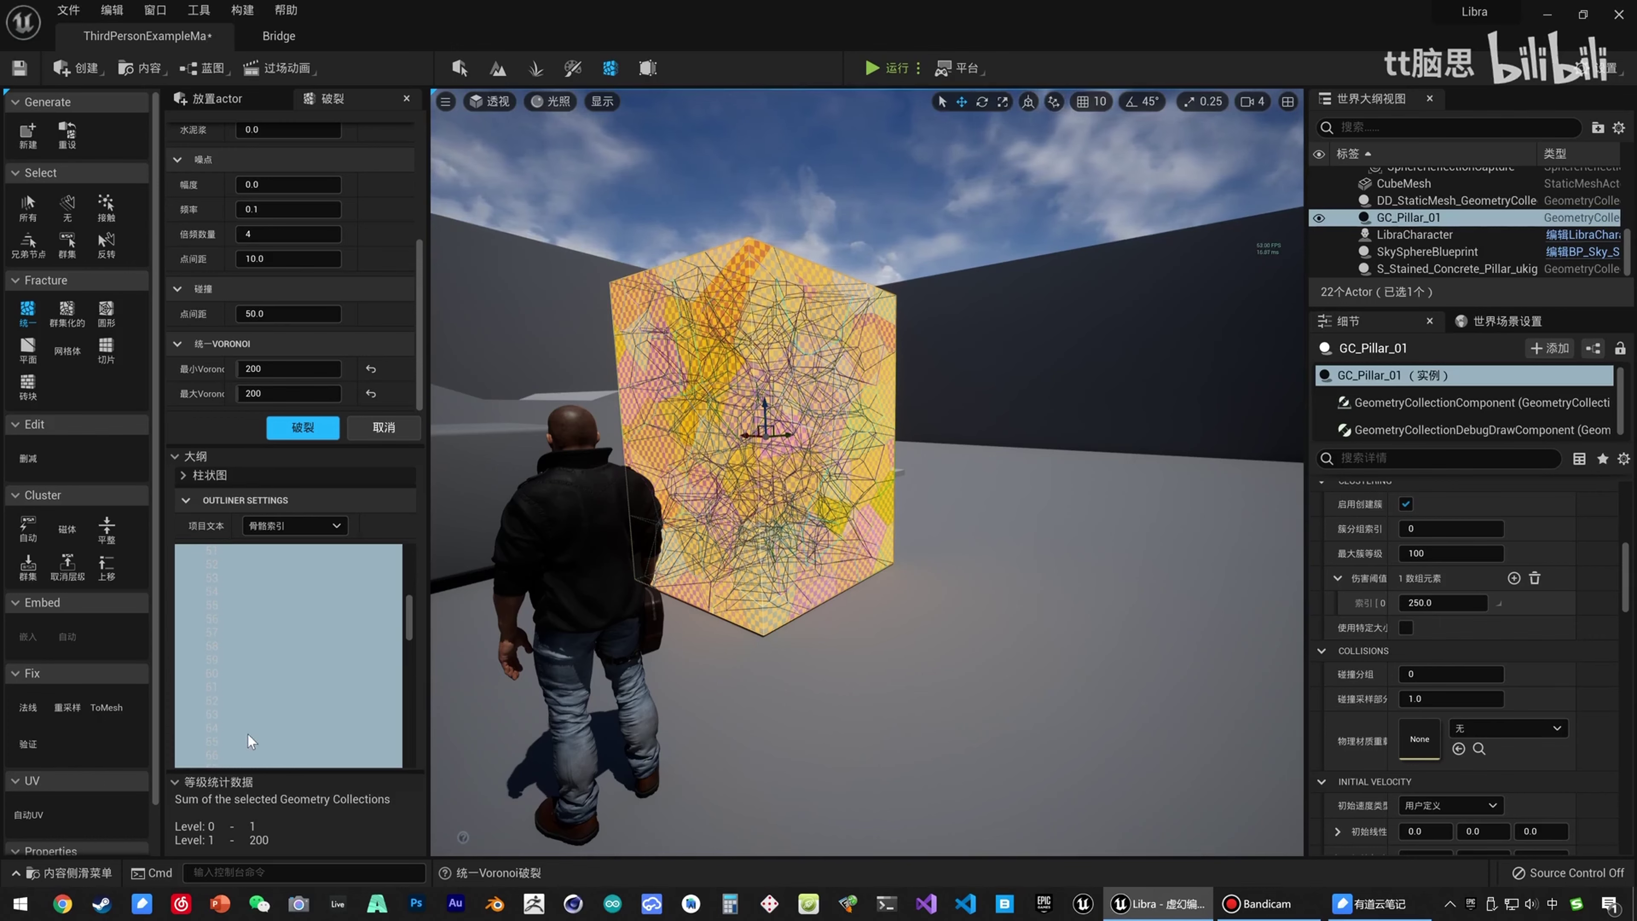
Play-test the level with the 200-site pillar fracture, check the frame rate while moving the character, and stop the session.
click(891, 74)
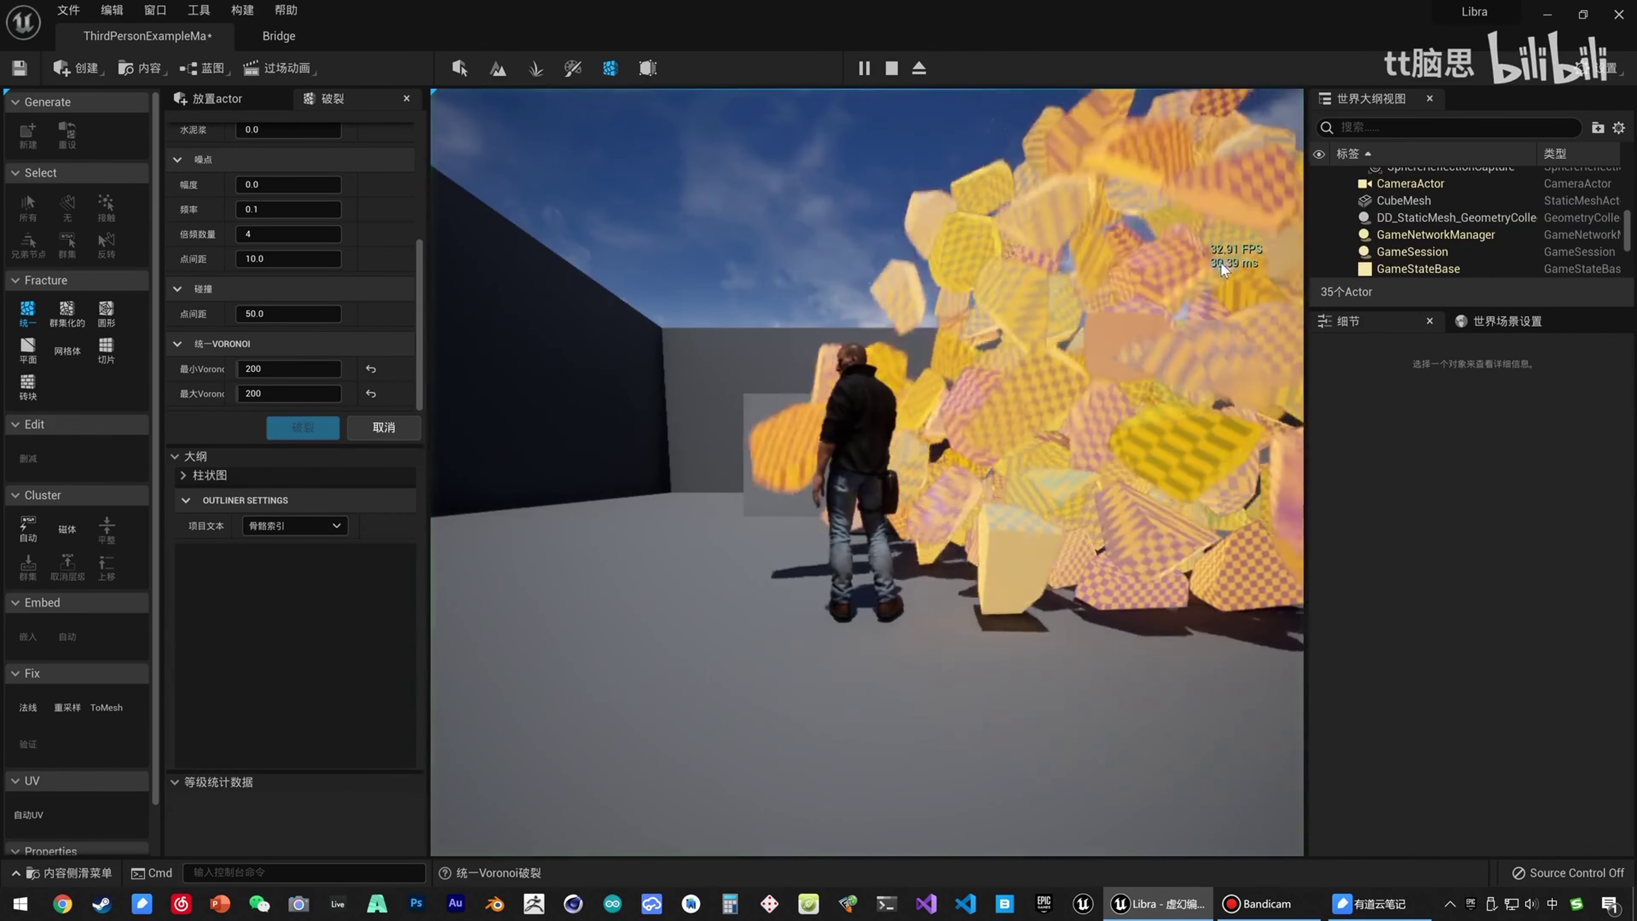
key(s)
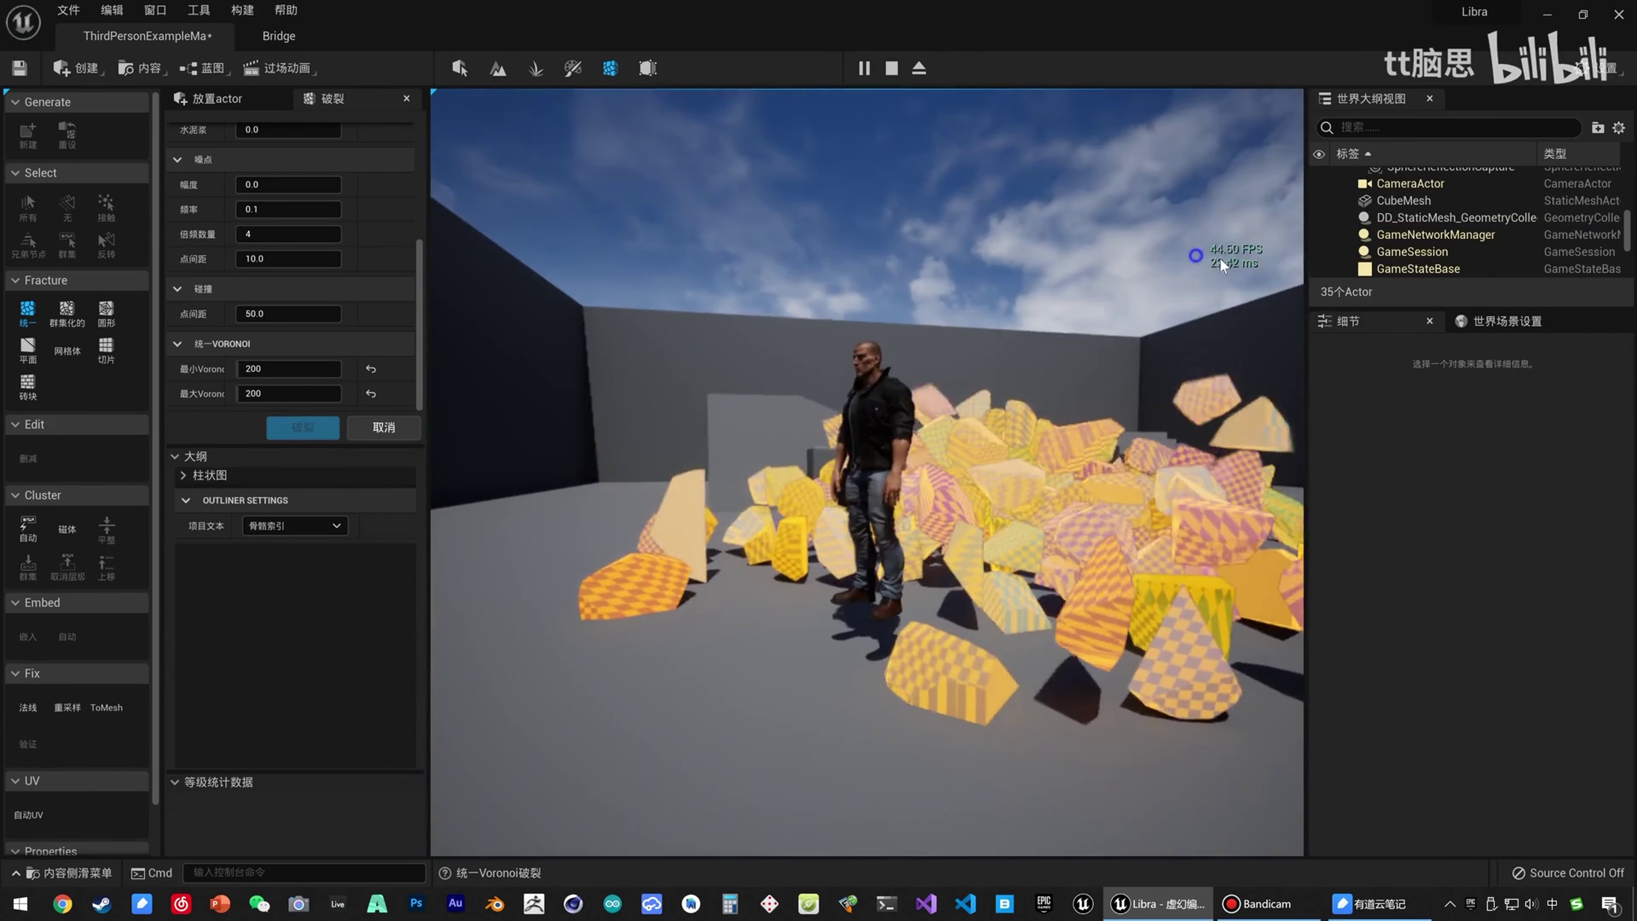
key(w)
key(d)
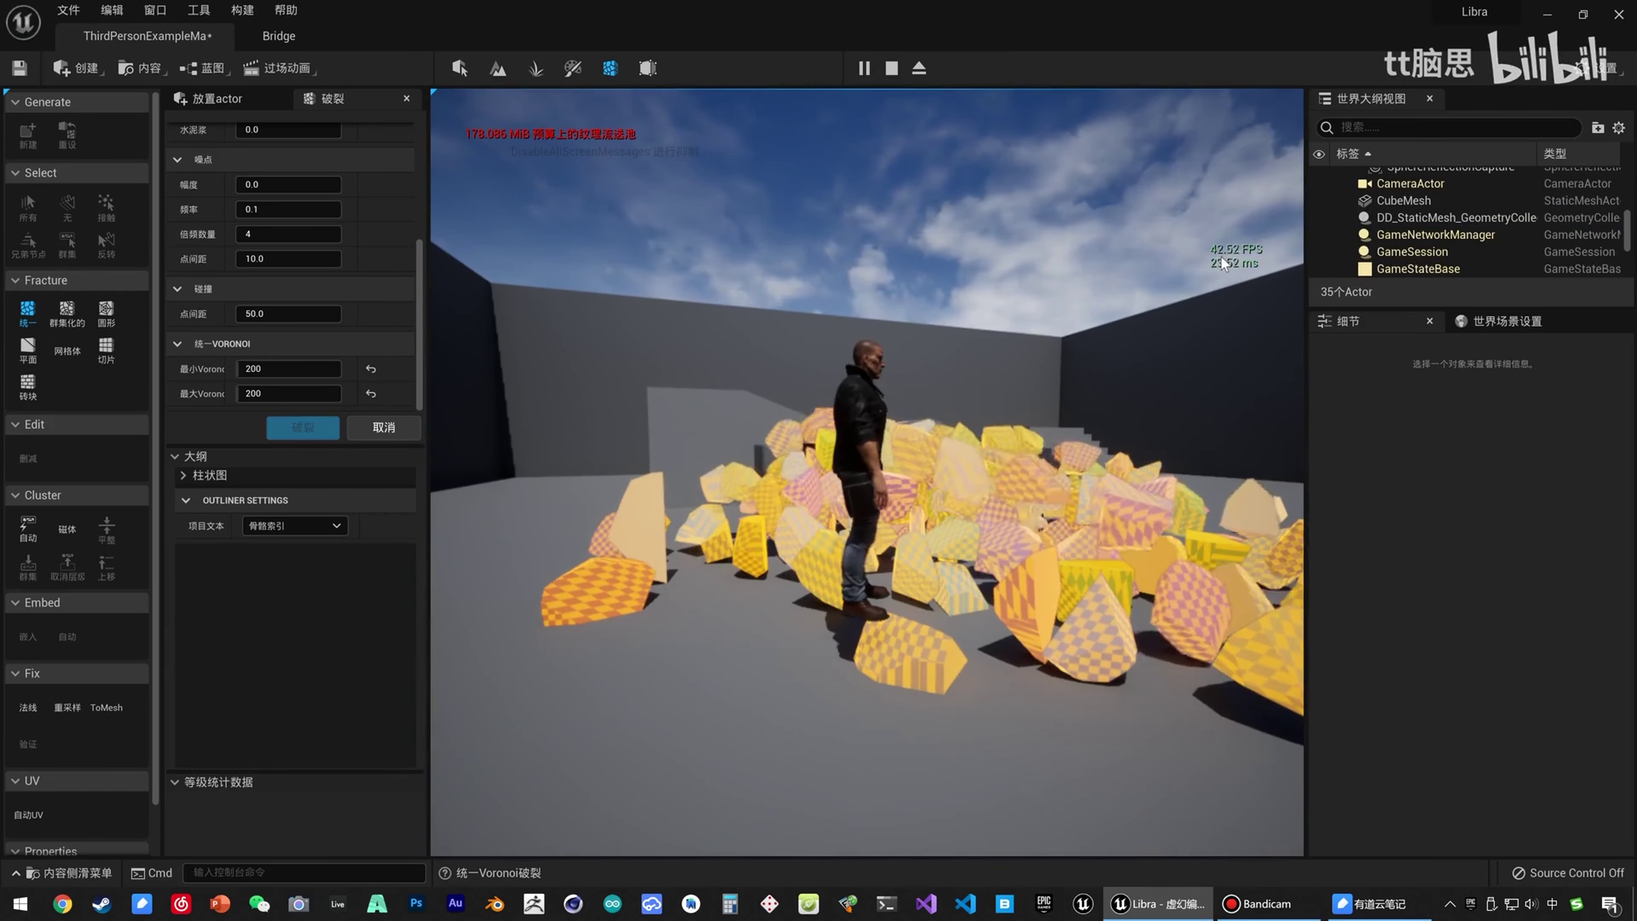
key(Escape)
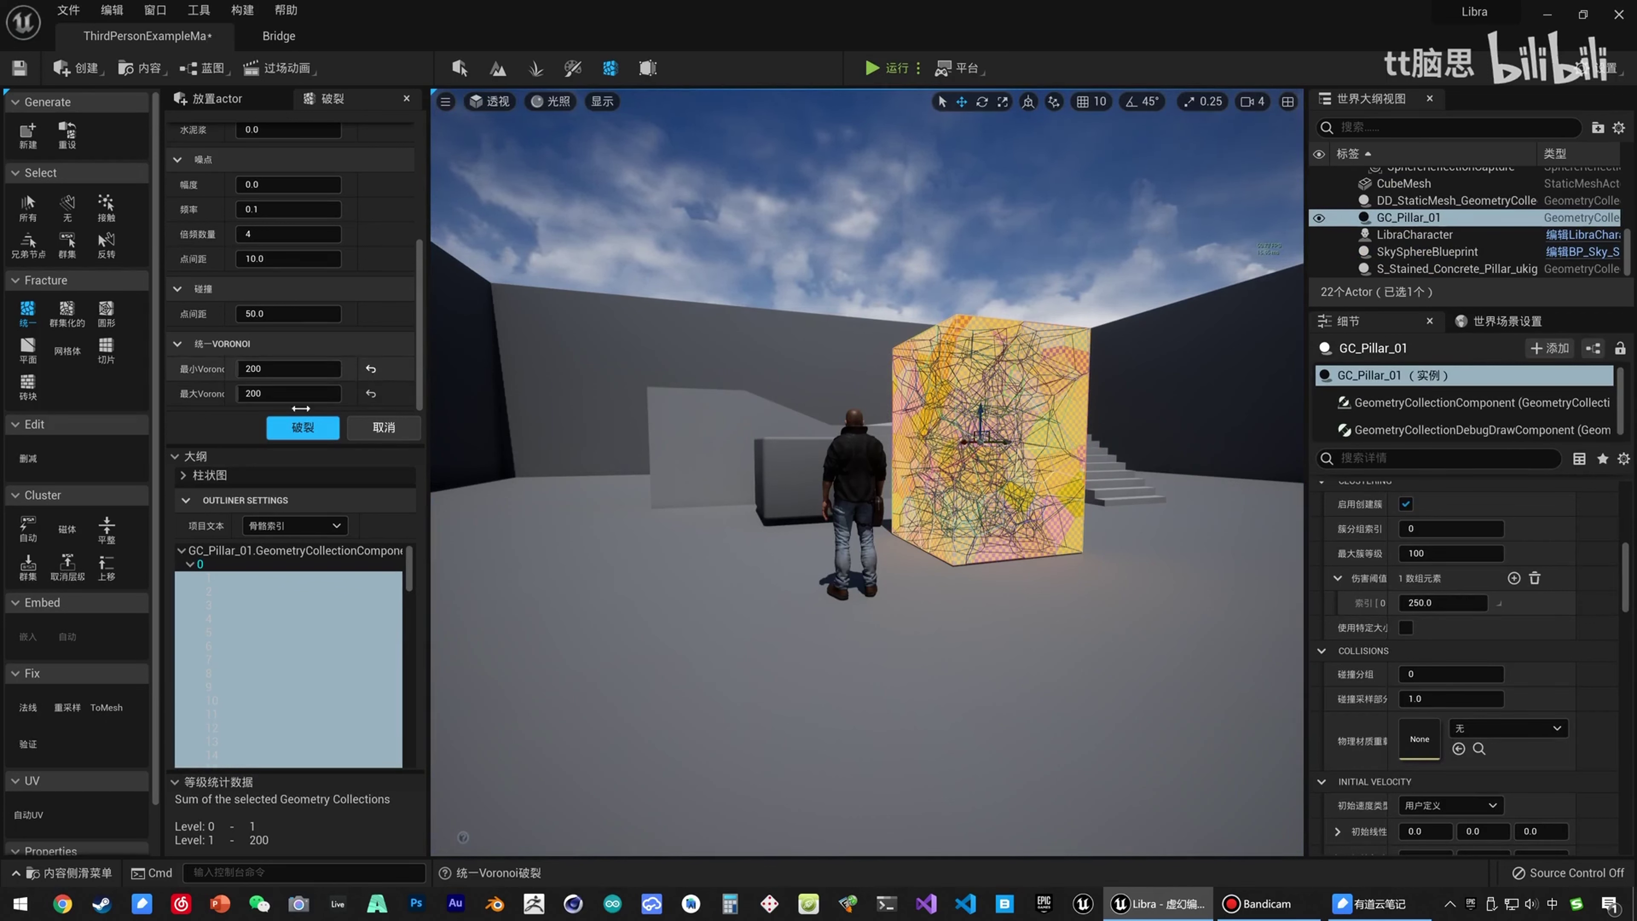
Reset GC_Pillar_01 and fracture it again with minimum and maximum Voronoi site counts of 50.
click(68, 144)
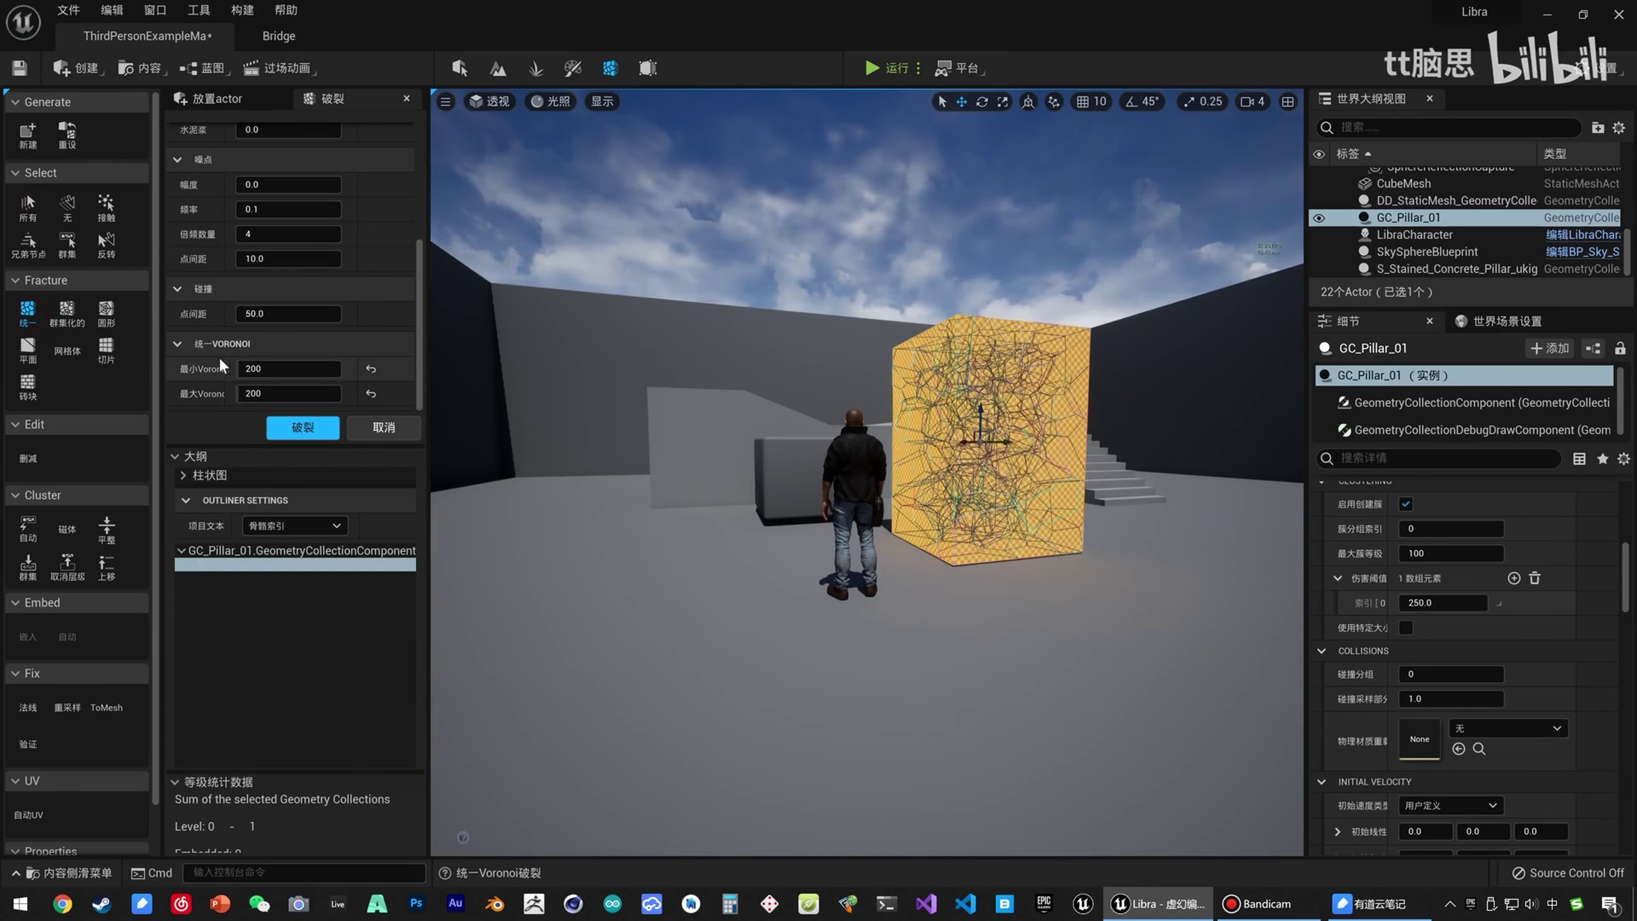
click(283, 369)
text(50)
click(291, 393)
text(50)
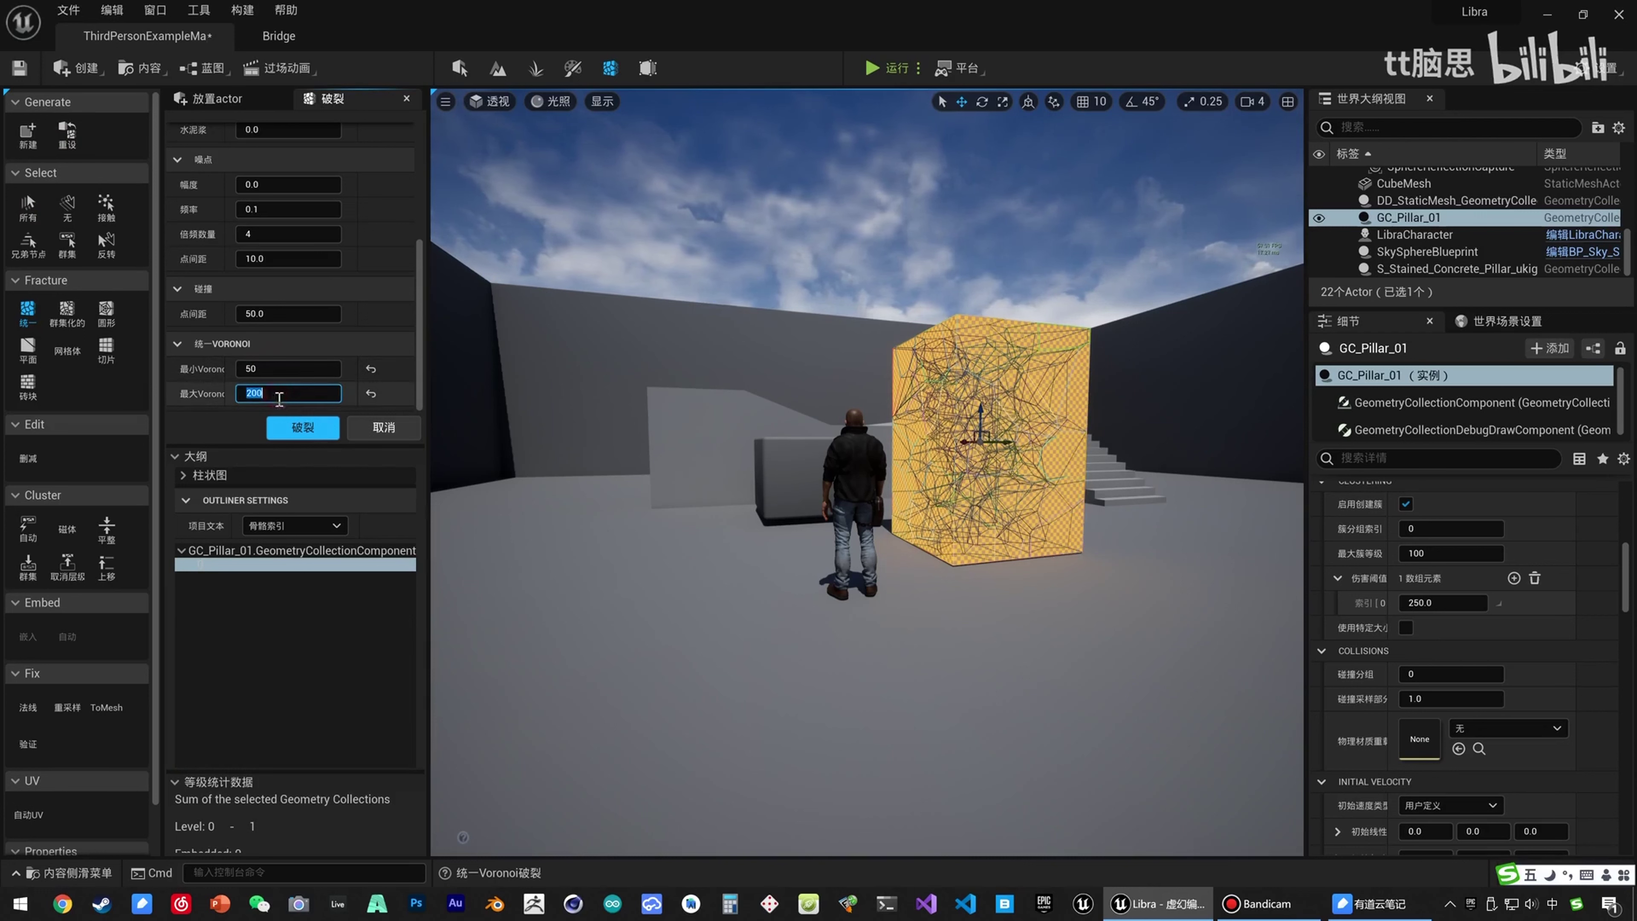
click(305, 428)
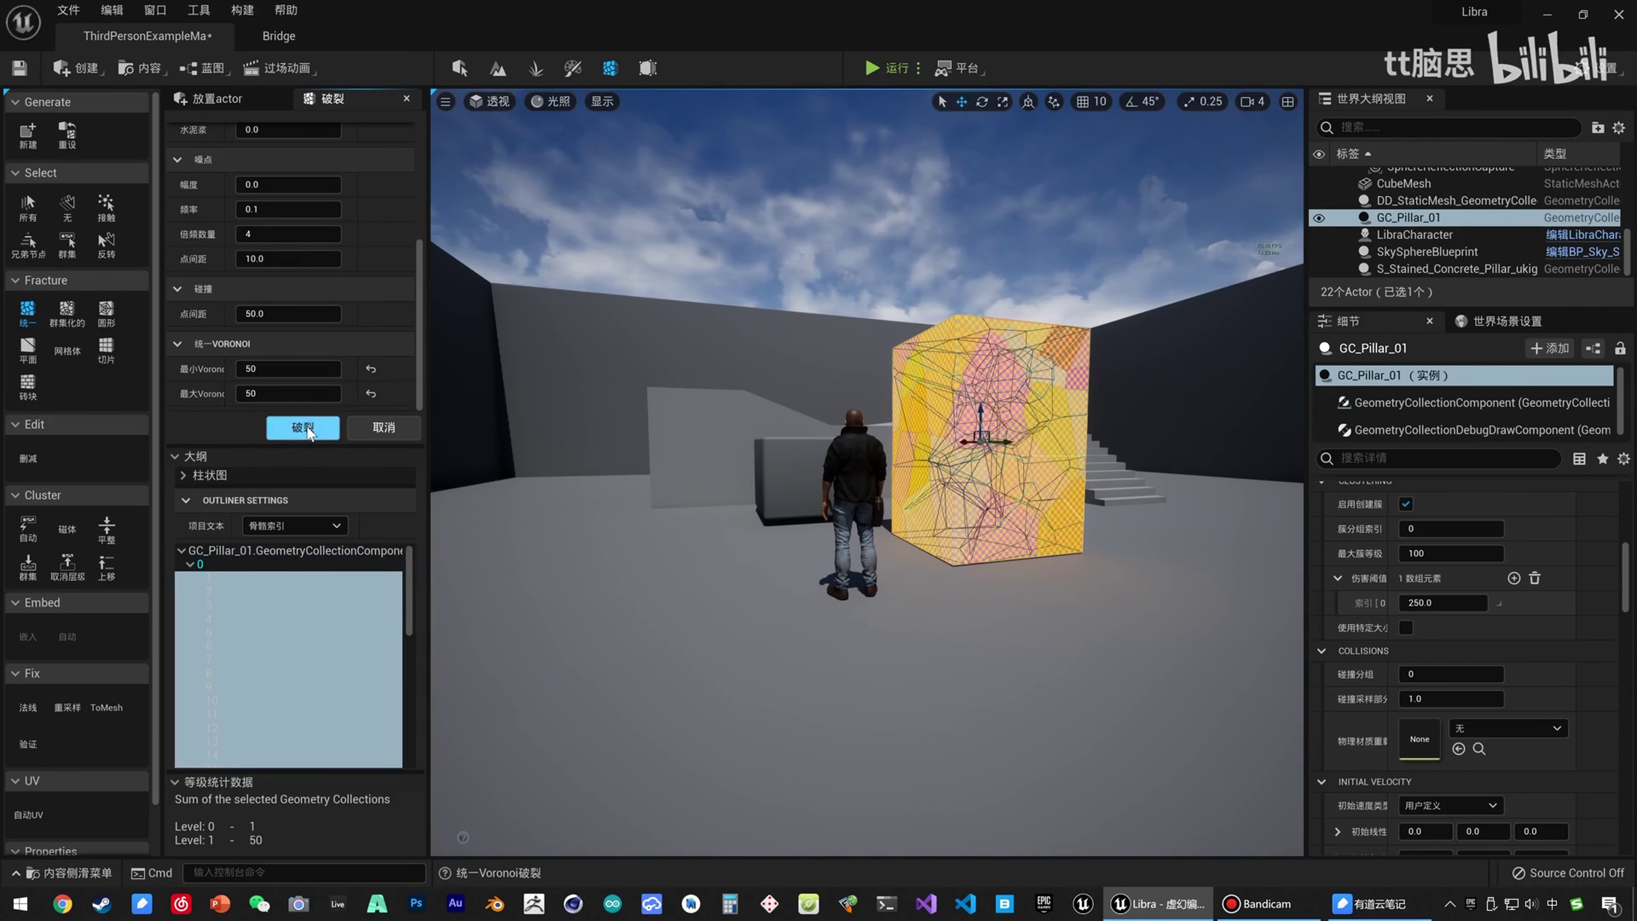
Look through the 50-site bone list of GC_Pillar_01, selecting the root bone and bone 1 to locate them in the pillar.
scroll(295, 685, down, 2)
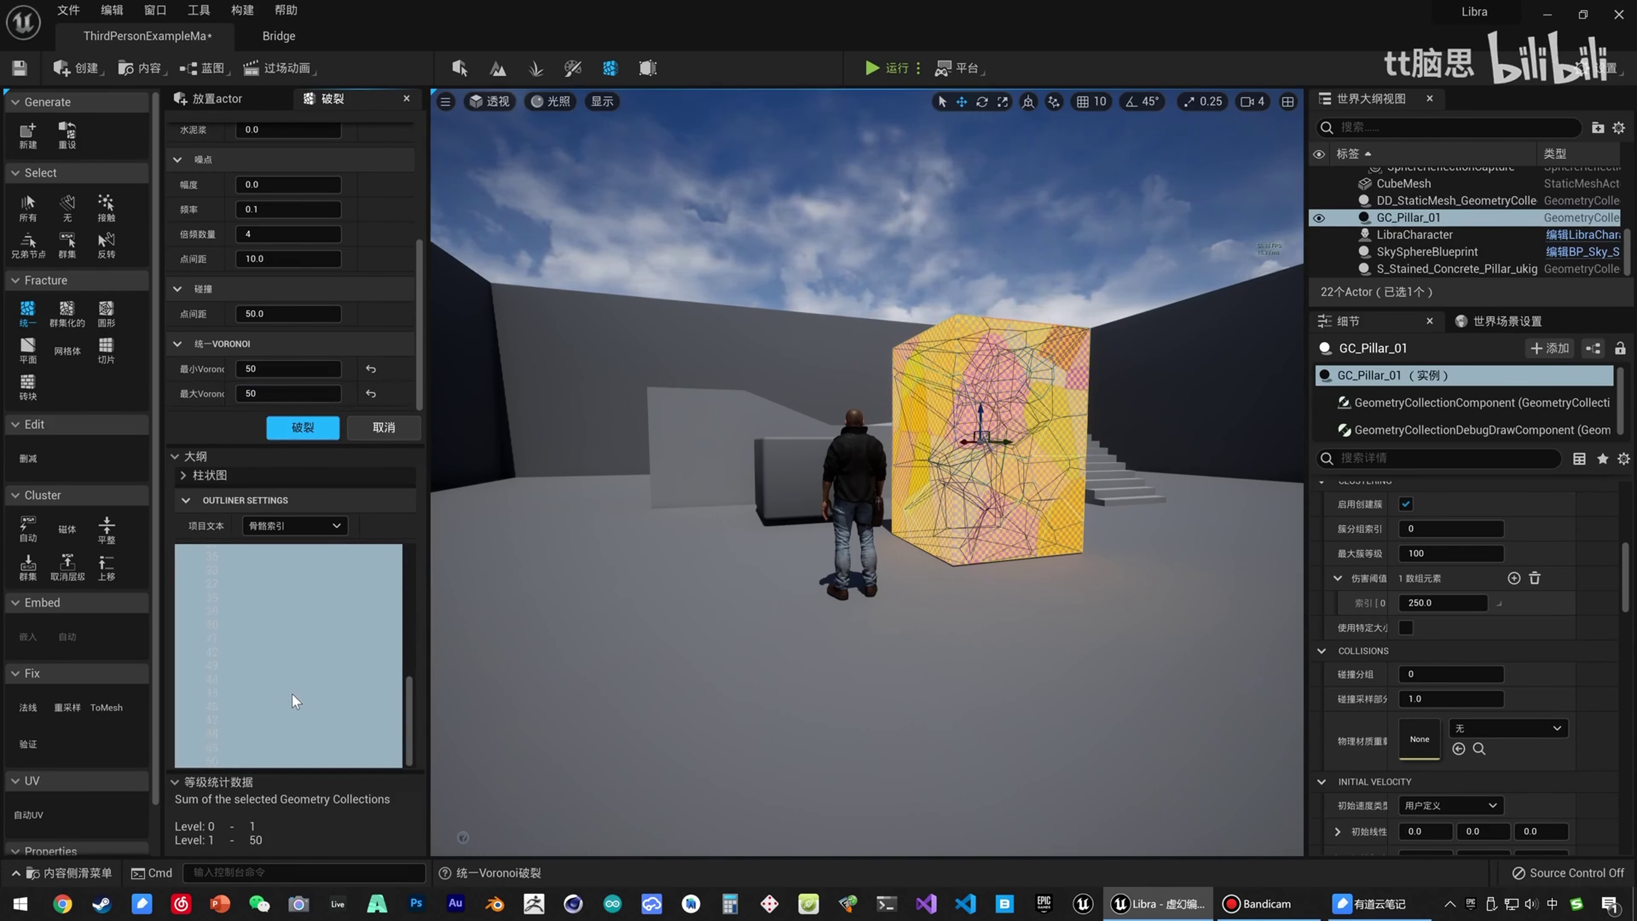
scroll(286, 664, down, 10)
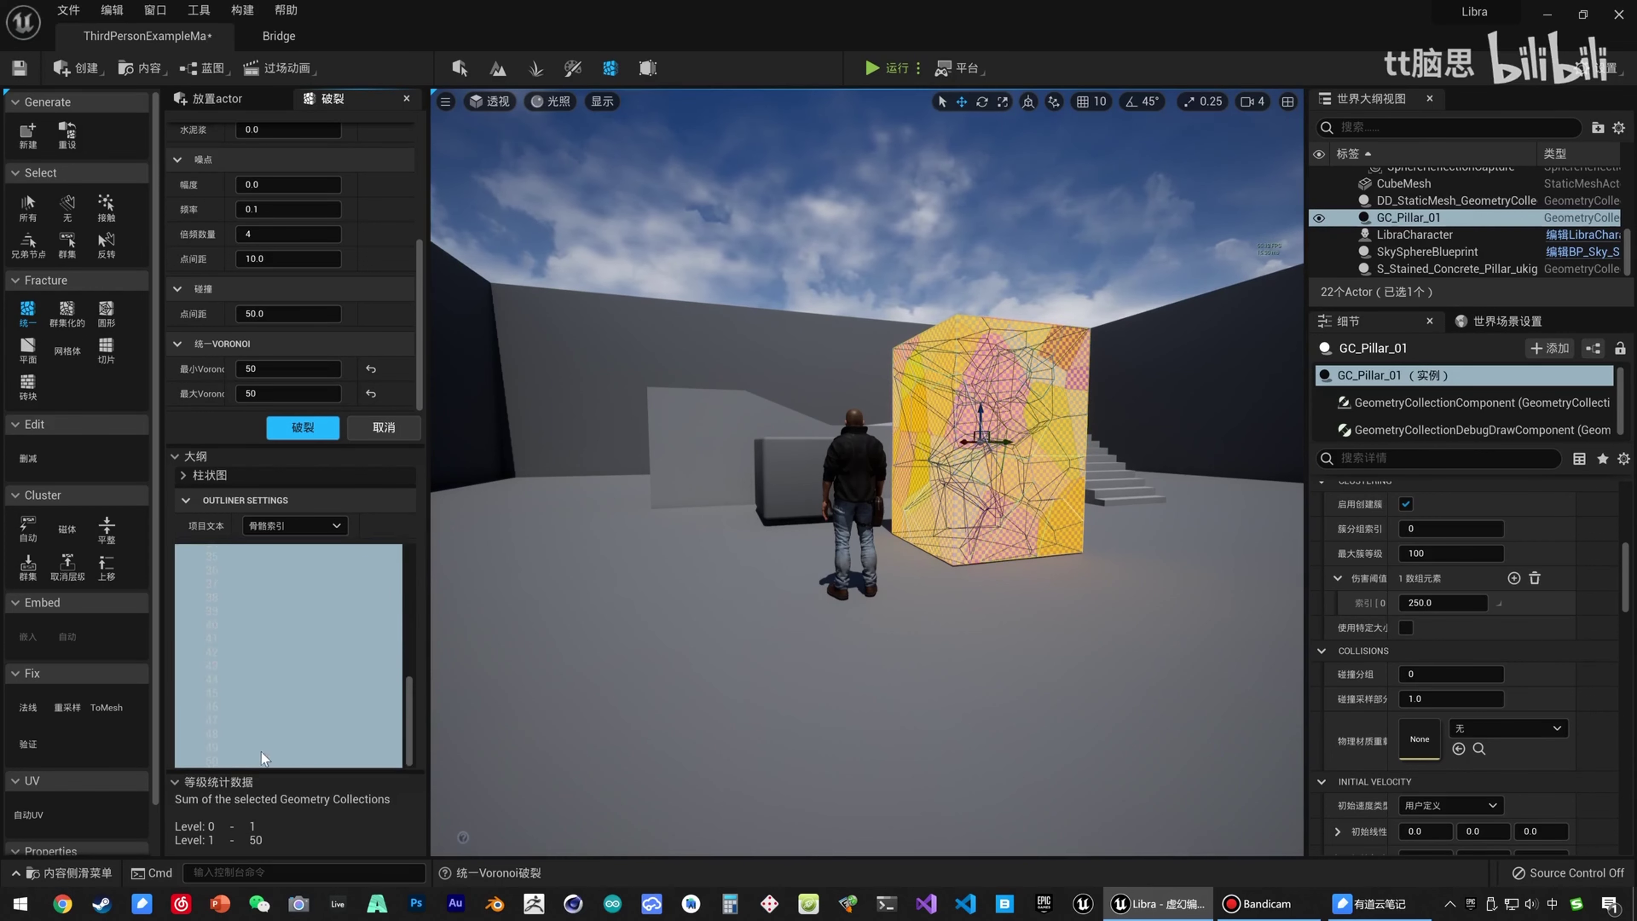
click(239, 748)
click(221, 760)
click(220, 748)
scroll(250, 660, up, 10)
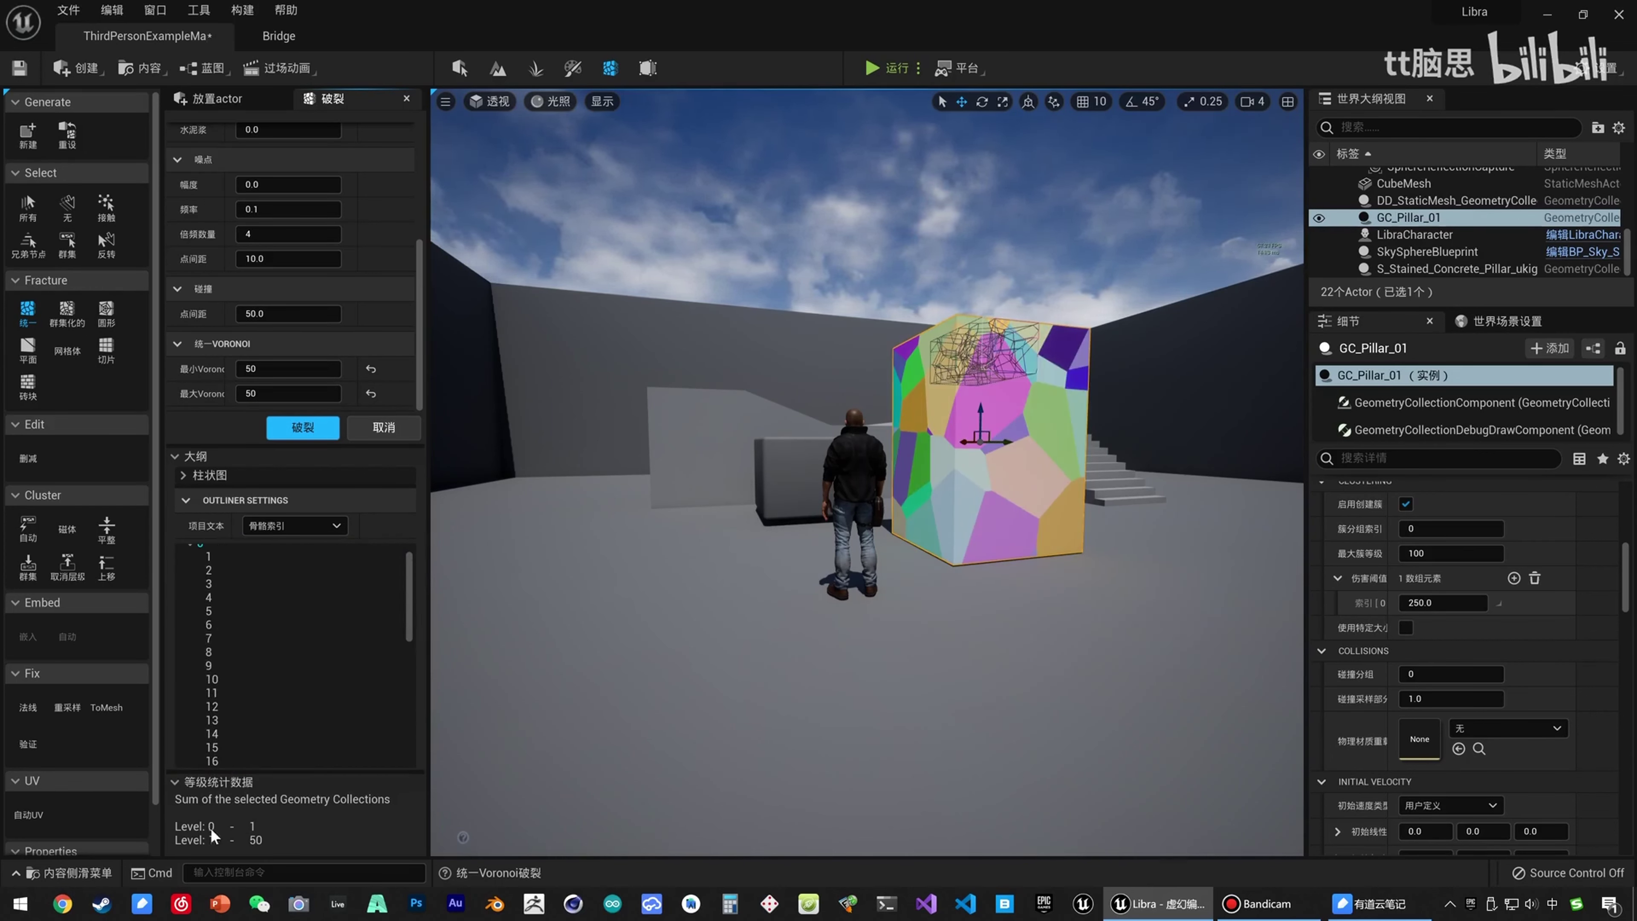
scroll(213, 580, up, 1)
click(207, 565)
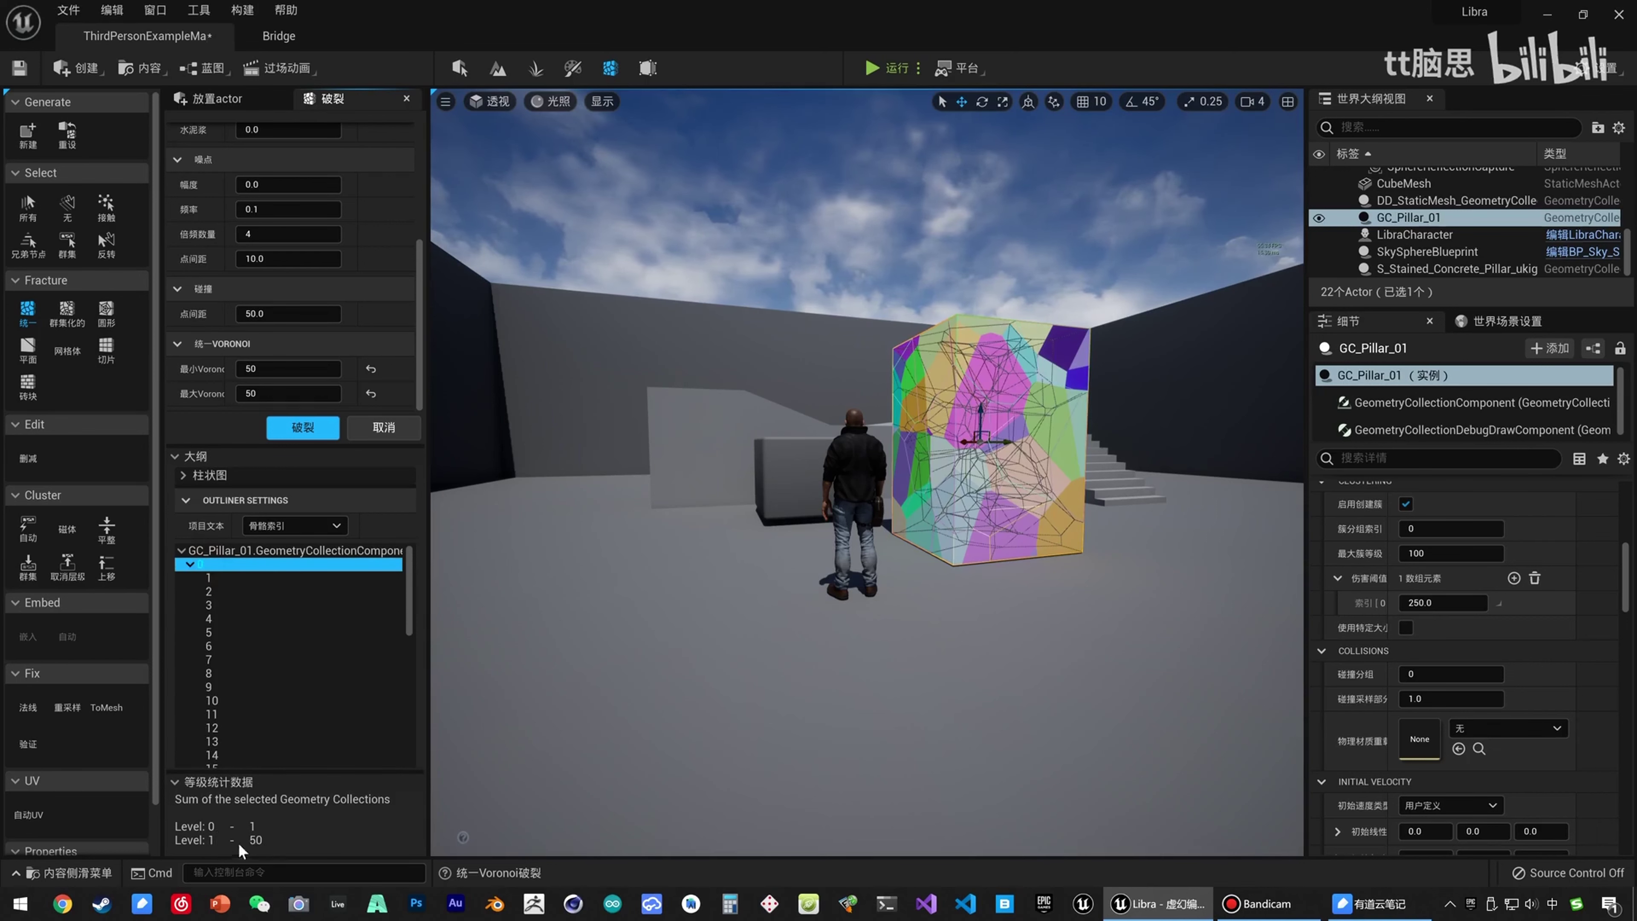
click(216, 579)
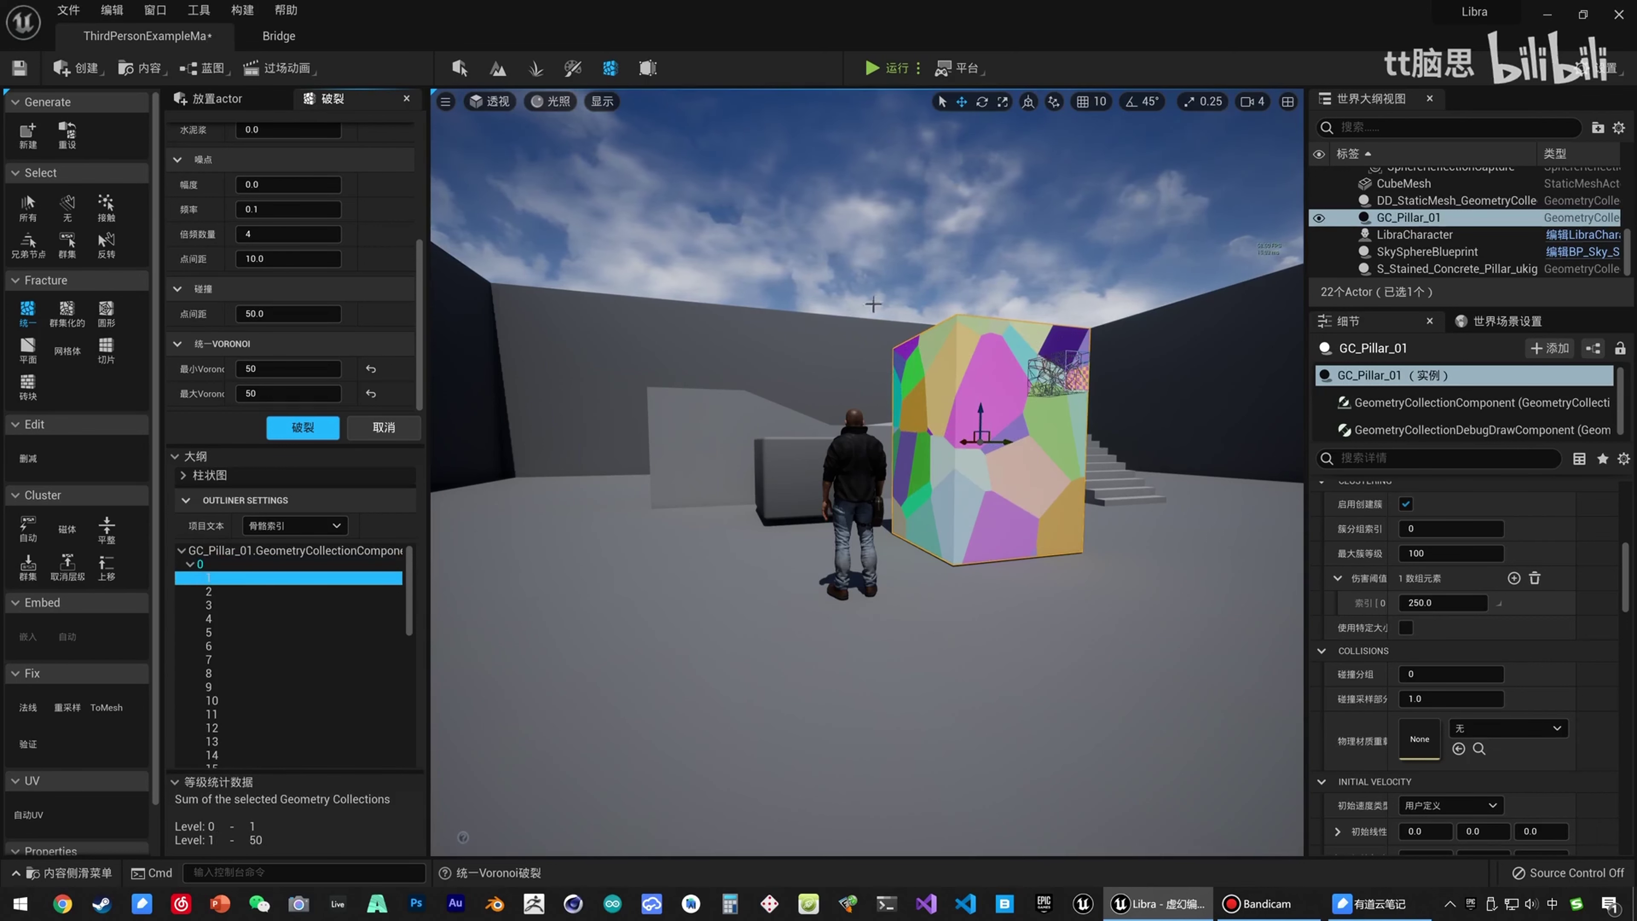
Play-test the level with the 50-site pillar fracture, check the frame rate while moving the character, and stop the session.
right_drag(900, 362, 973, 367)
key(a)
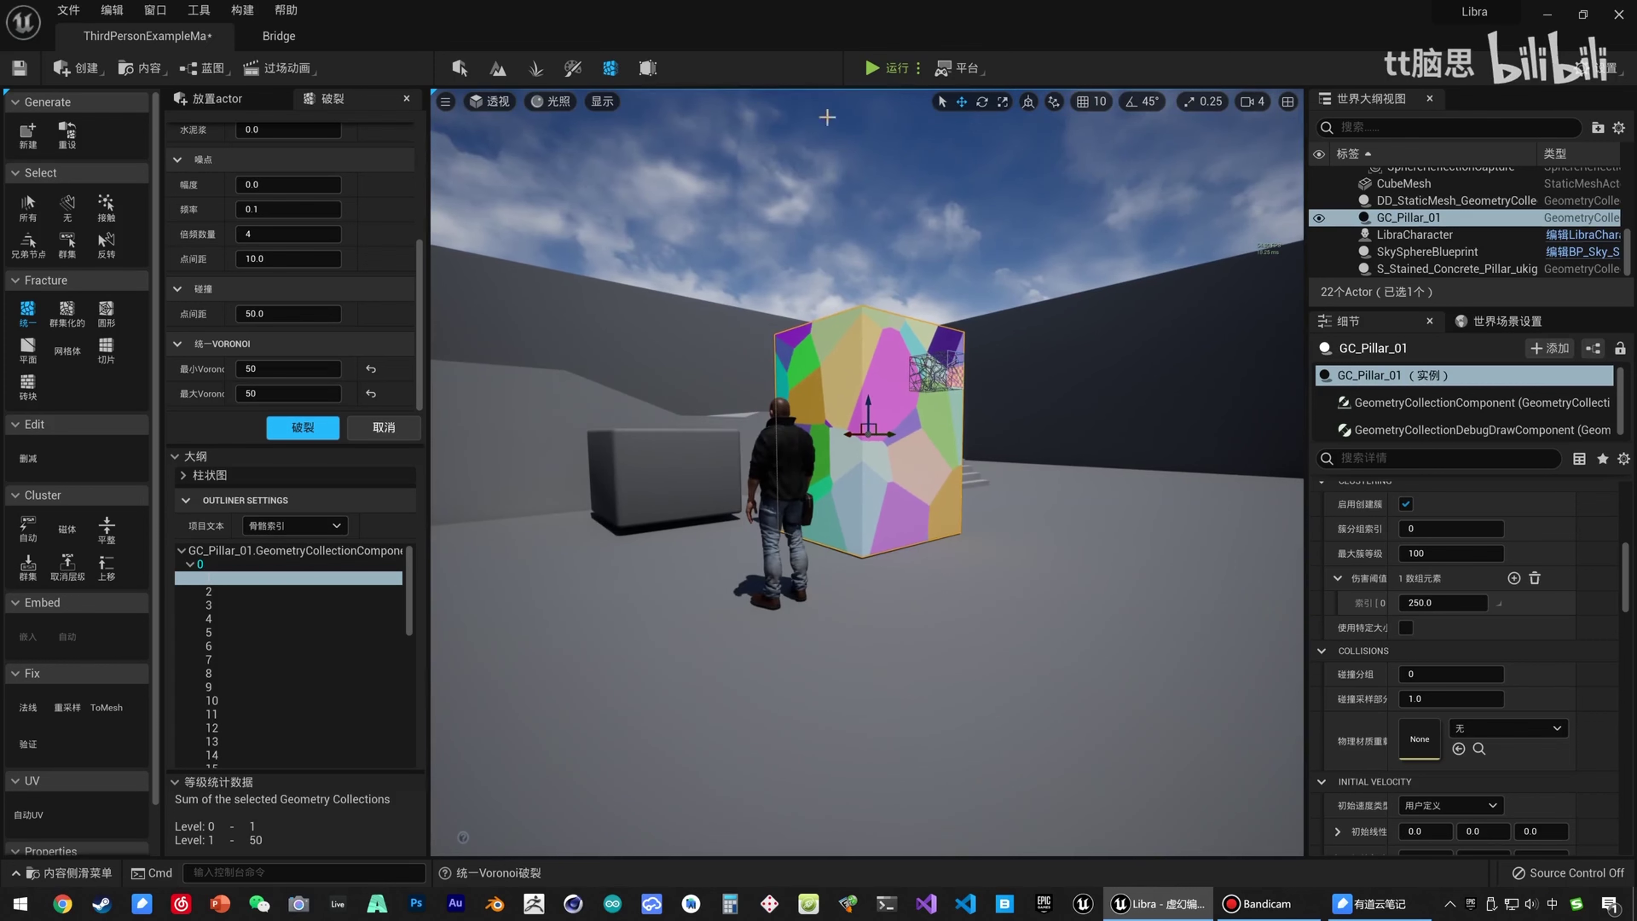
click(875, 67)
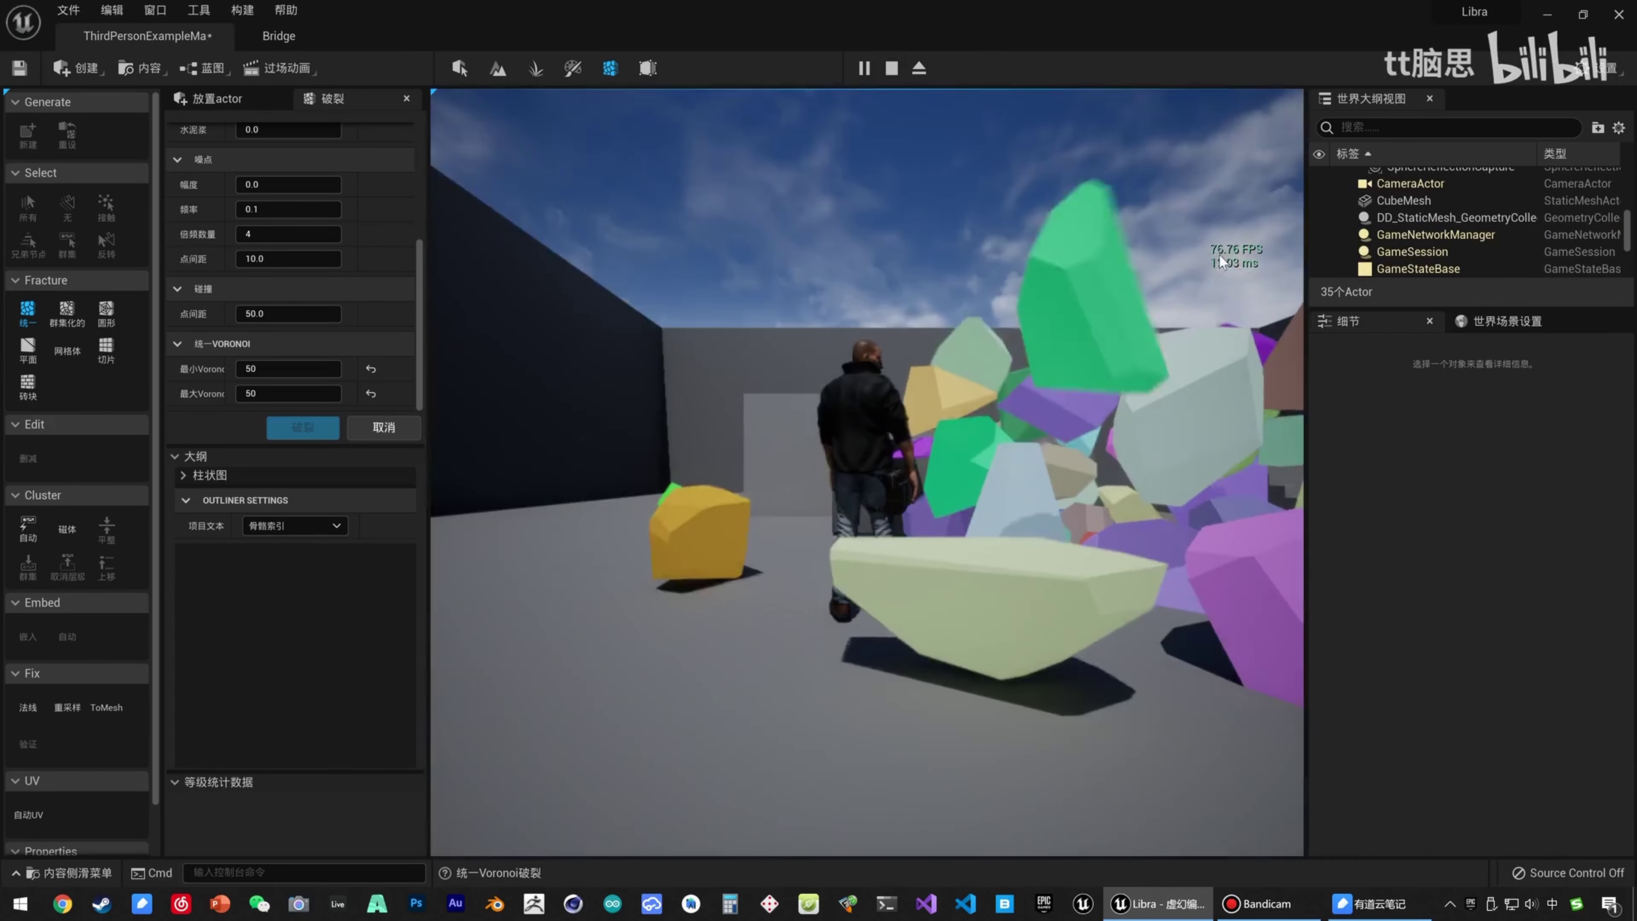
key(s)
key(a)
key(w)
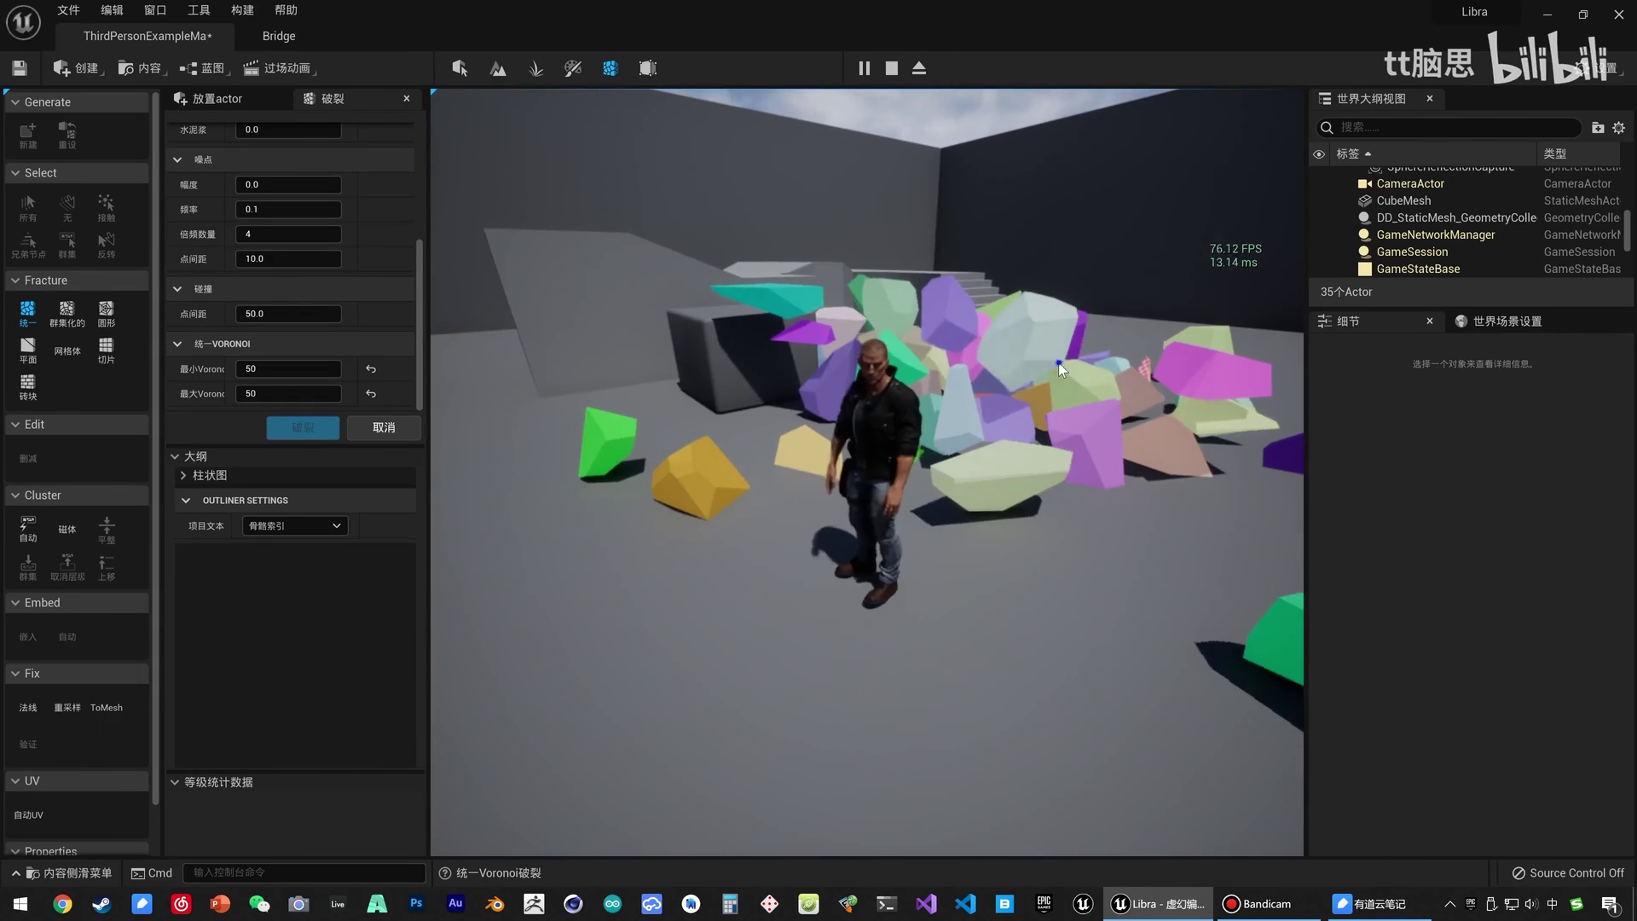
key(s)
key(w)
key(a)
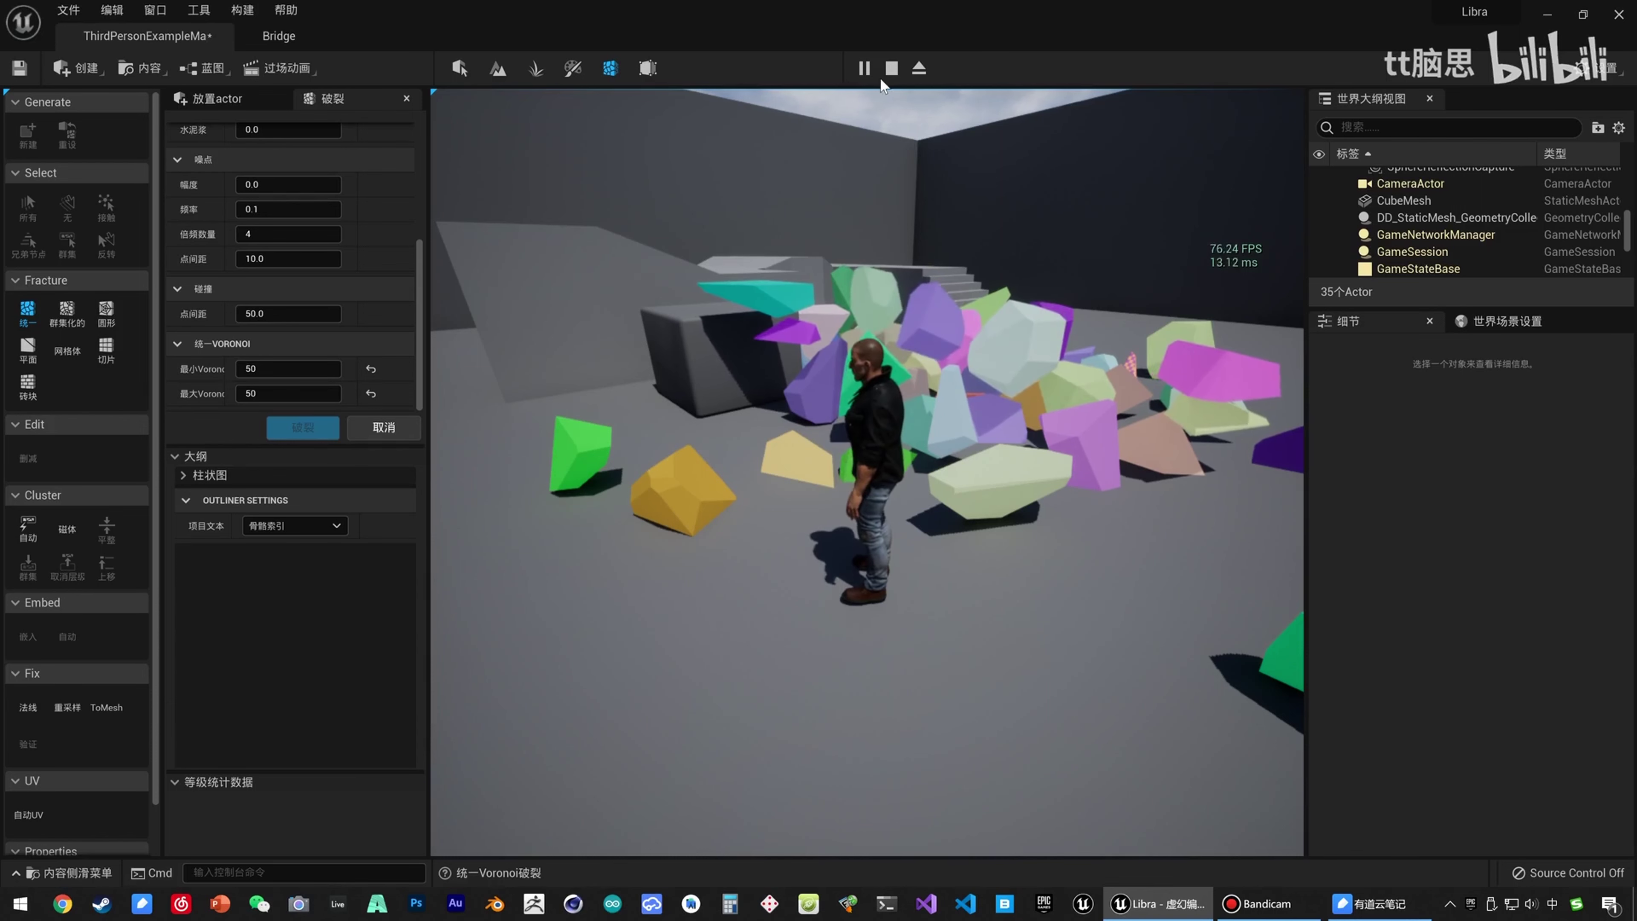
click(891, 68)
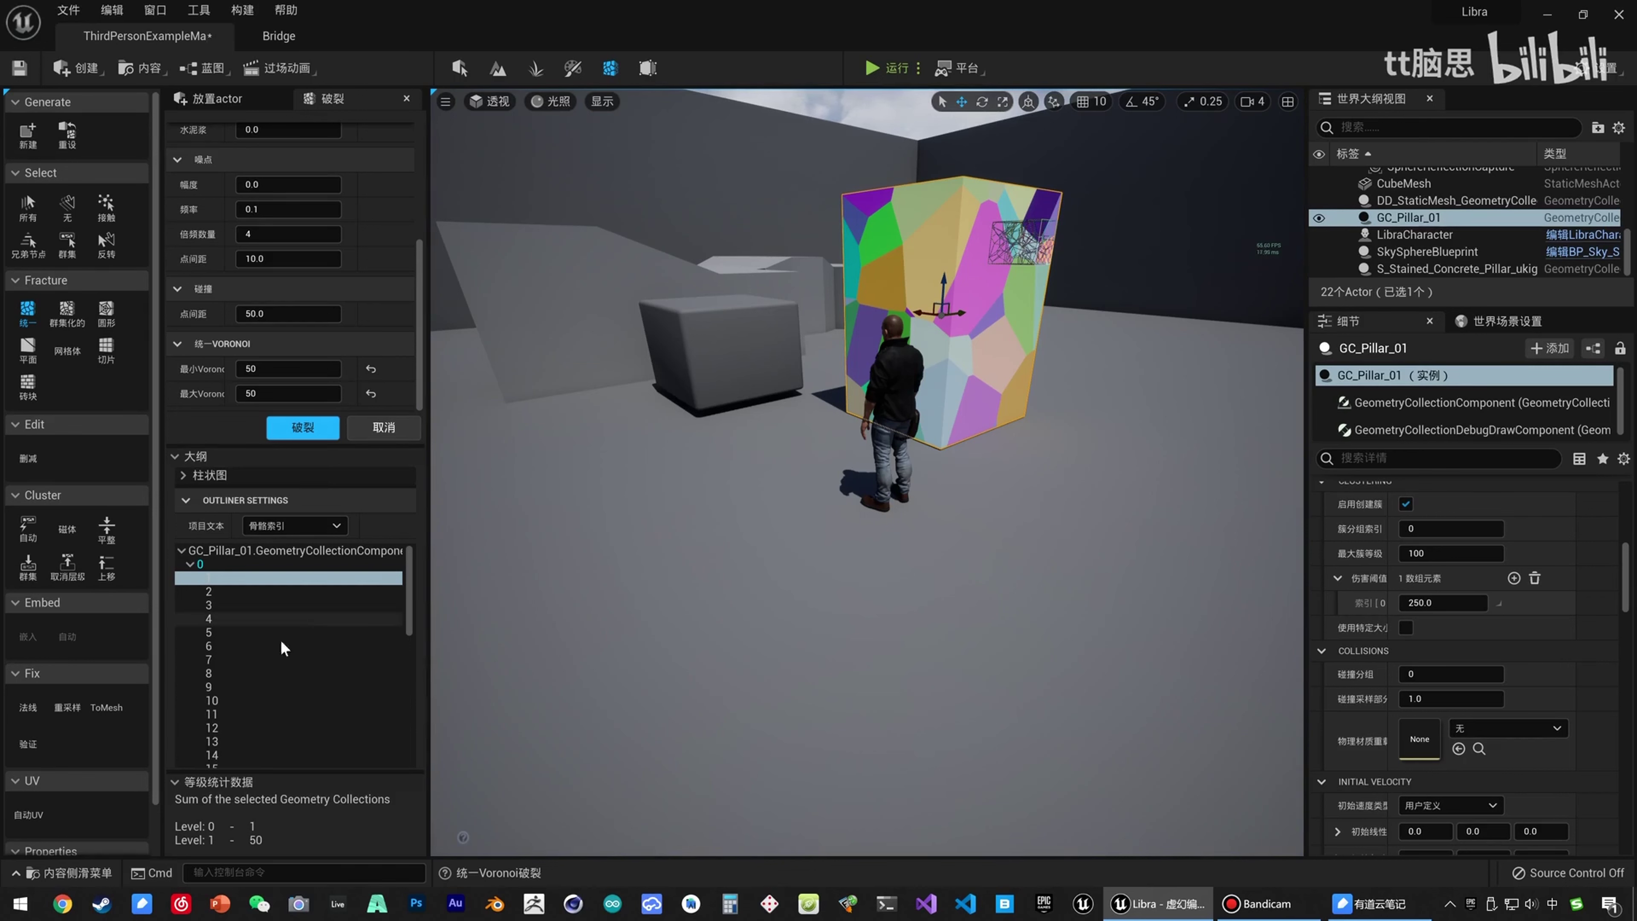
Reset GC_Pillar_01 and fracture it again with minimum and maximum Voronoi site counts of 10.
click(948, 230)
mouse_move(773, 341)
right_down()
mouse_move(812, 303)
mouse_move(772, 340)
right_up()
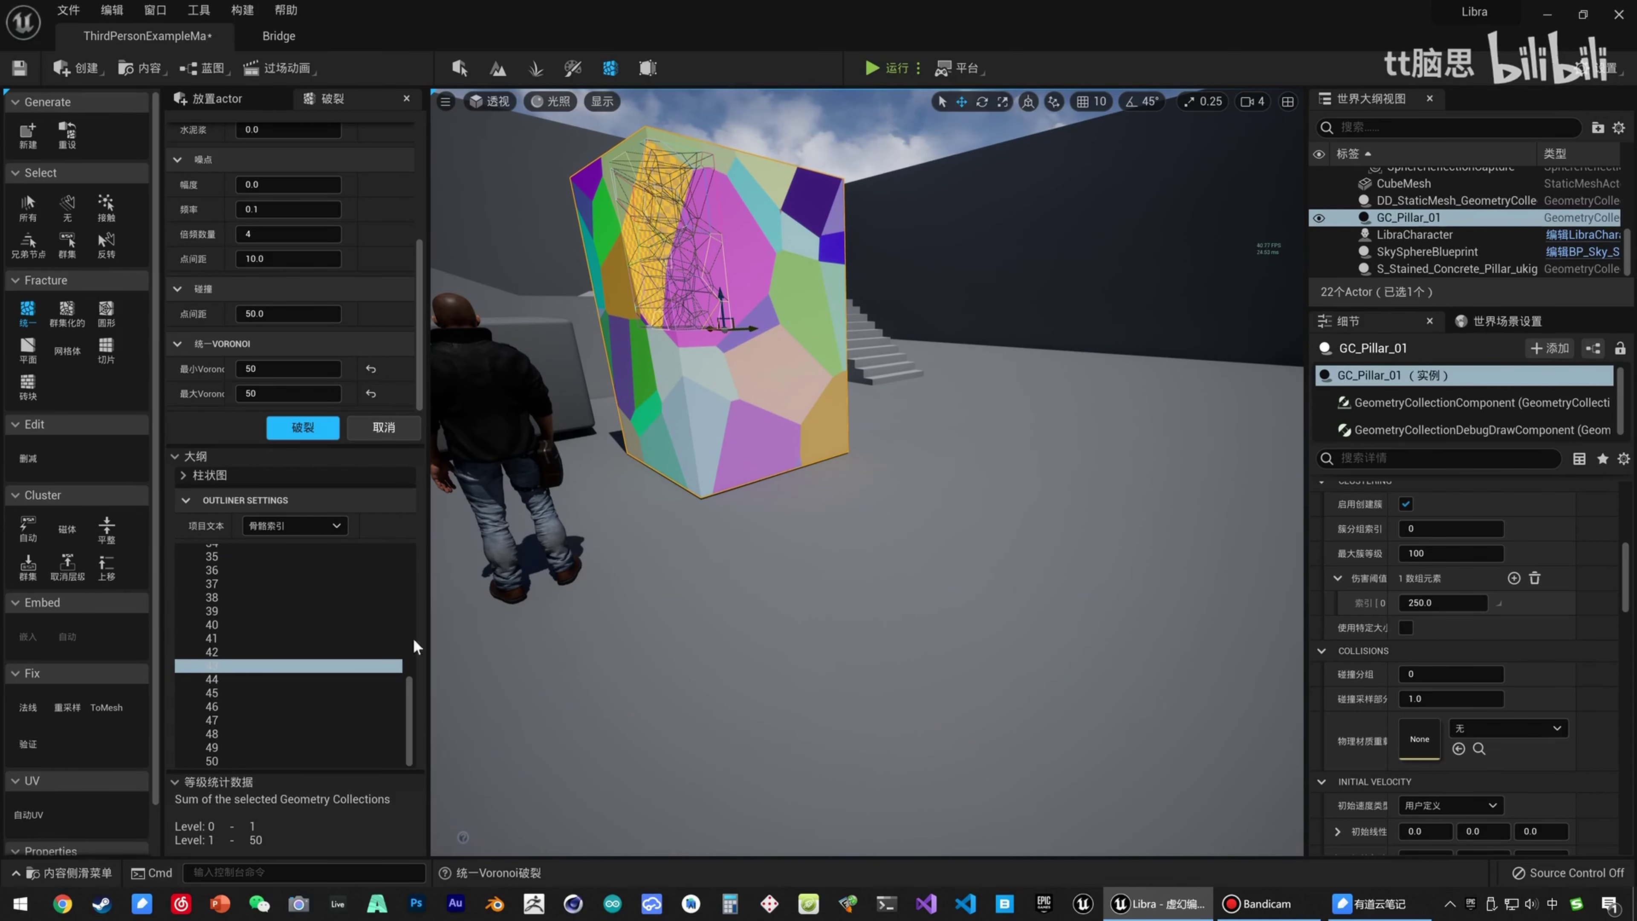
click(67, 135)
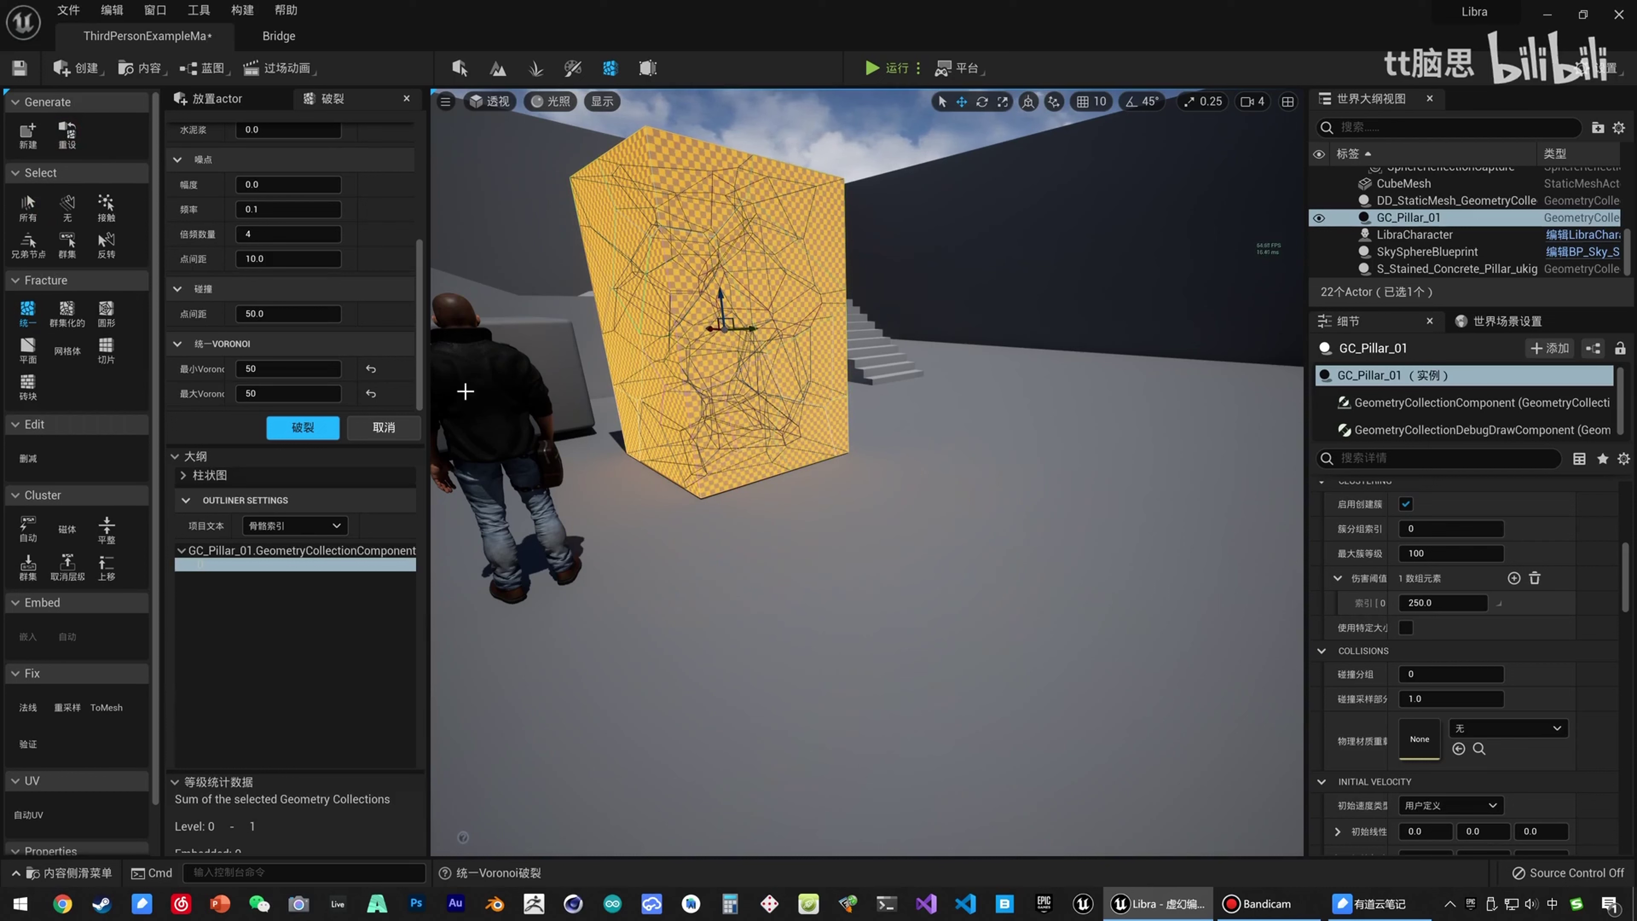
click(273, 369)
text(10)
click(272, 394)
text(10)
click(304, 428)
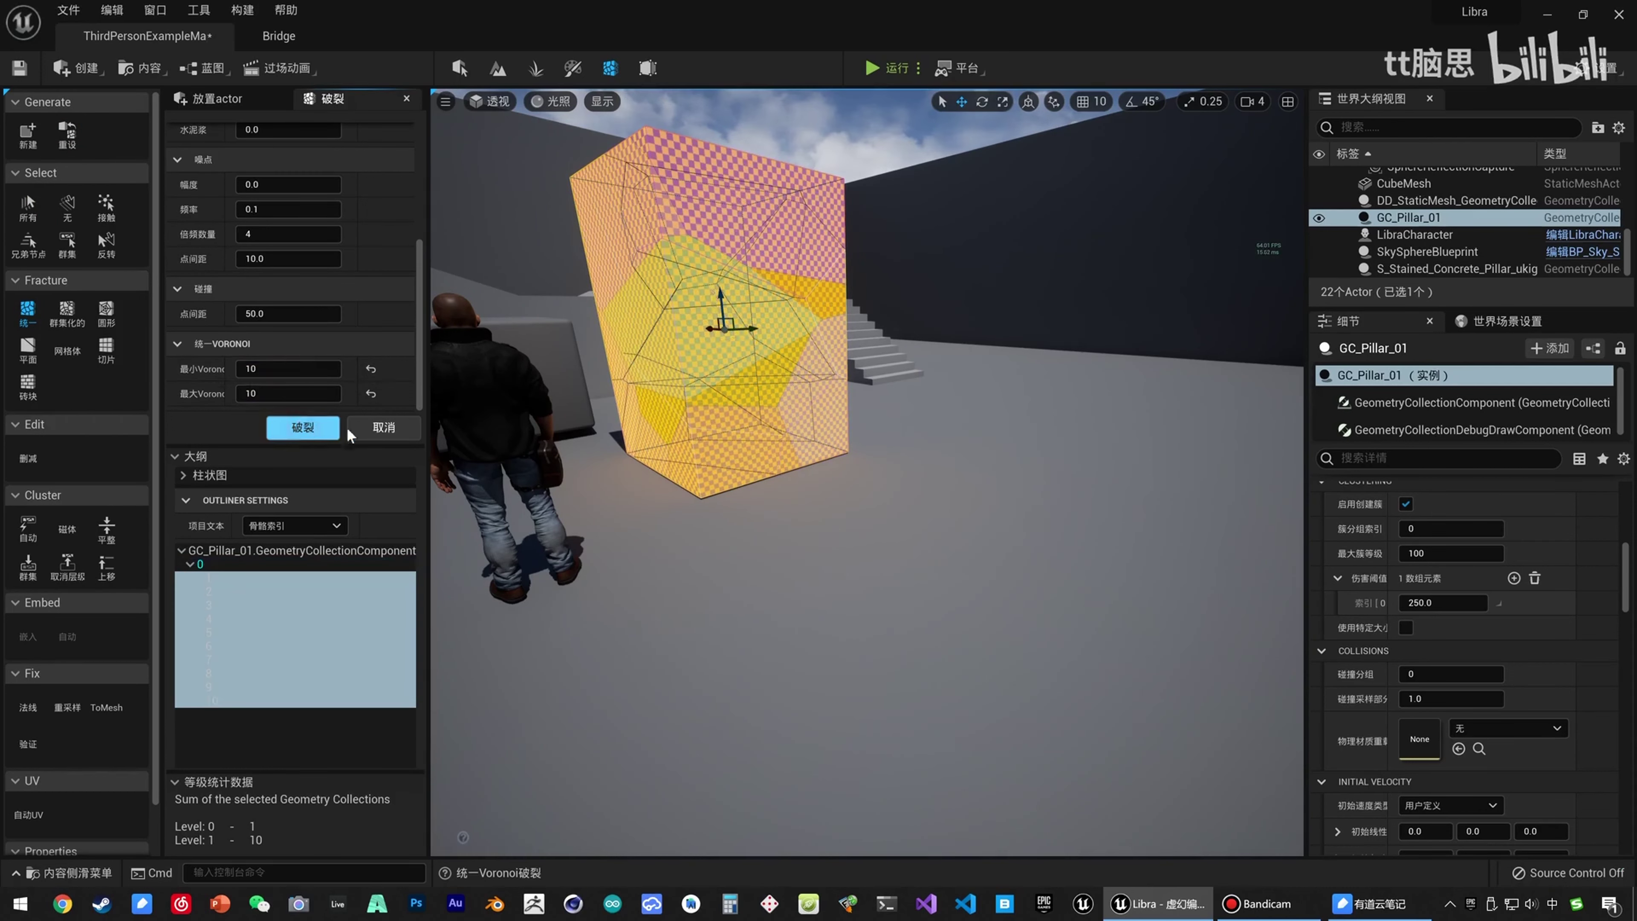
Select bones 1 to 10 and fracture them again with minimum and maximum Voronoi site counts of 12.
click(222, 734)
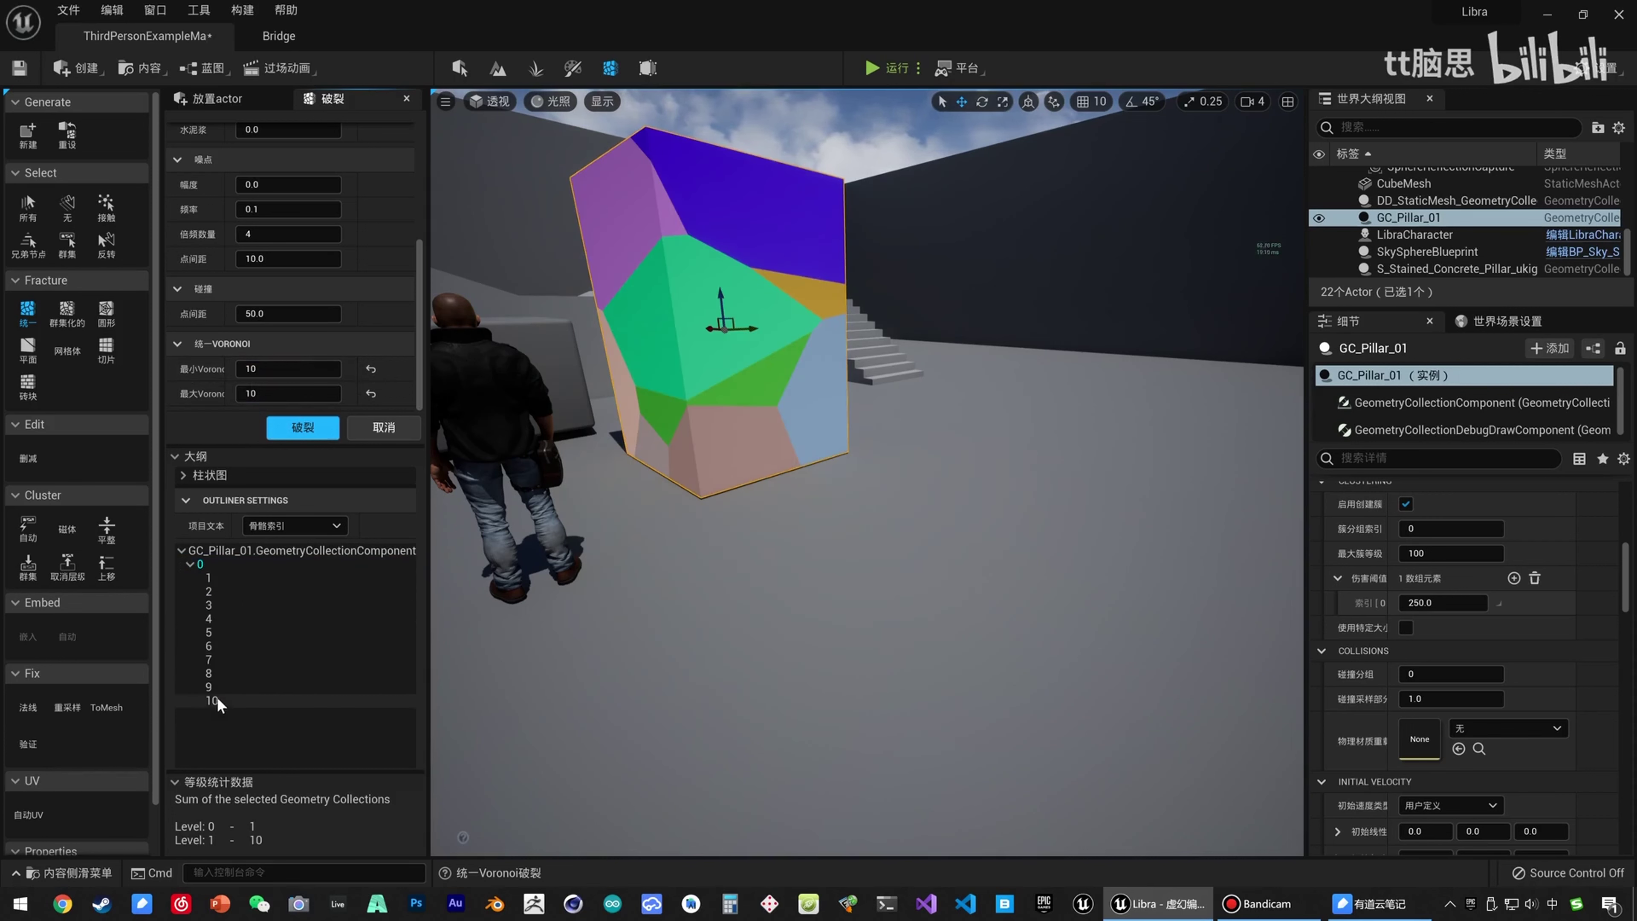
click(210, 577)
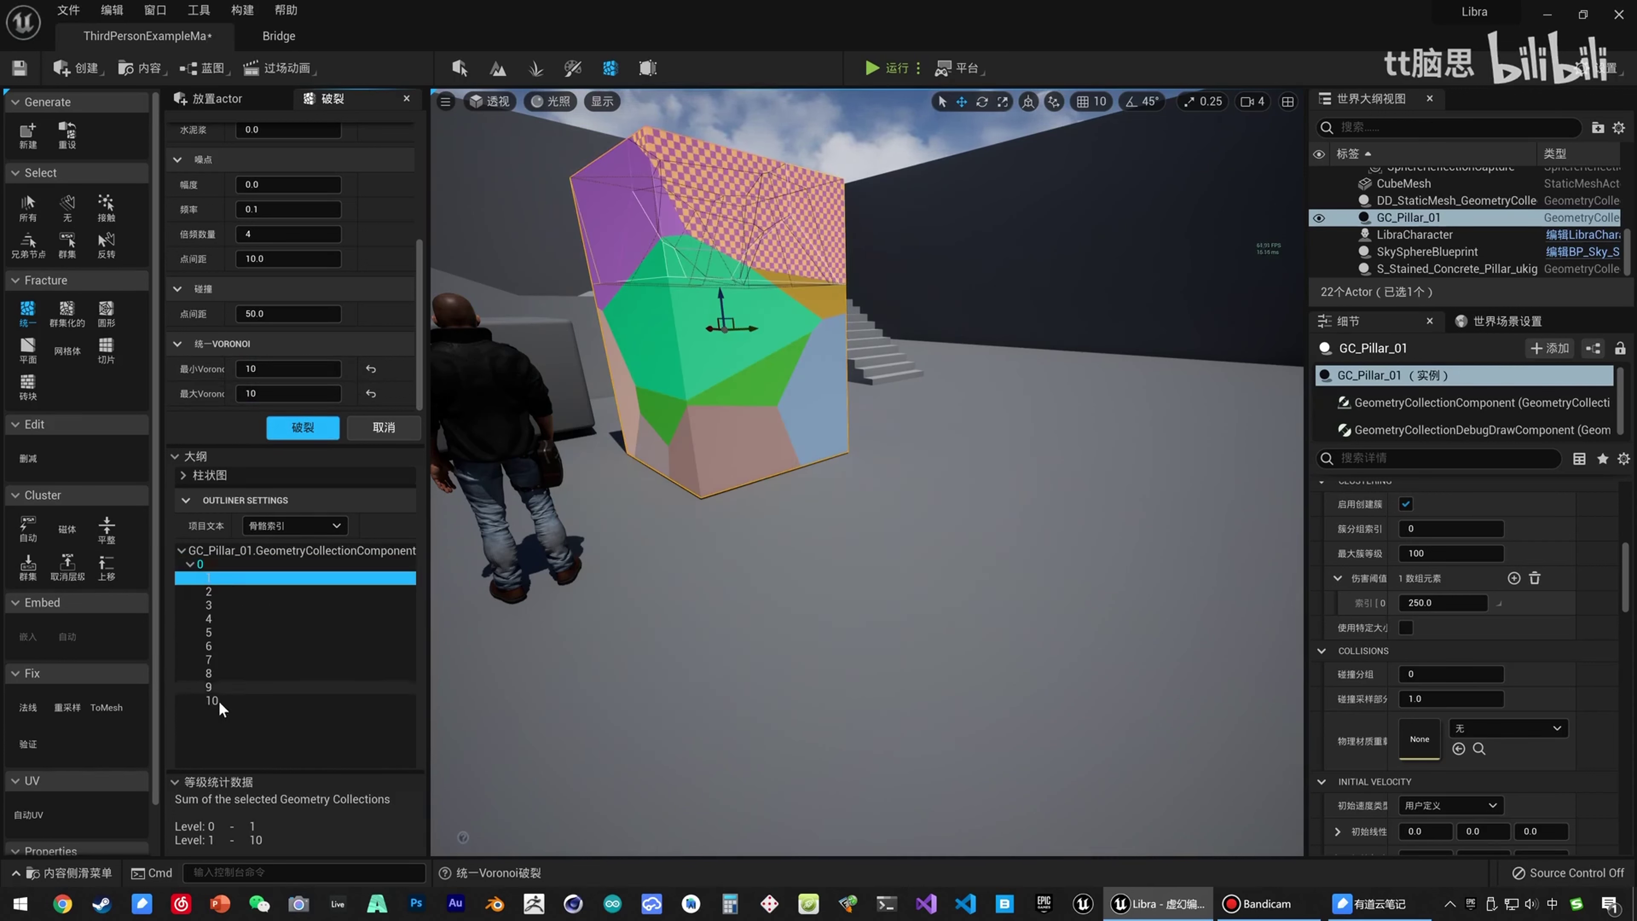
shift+click(219, 701)
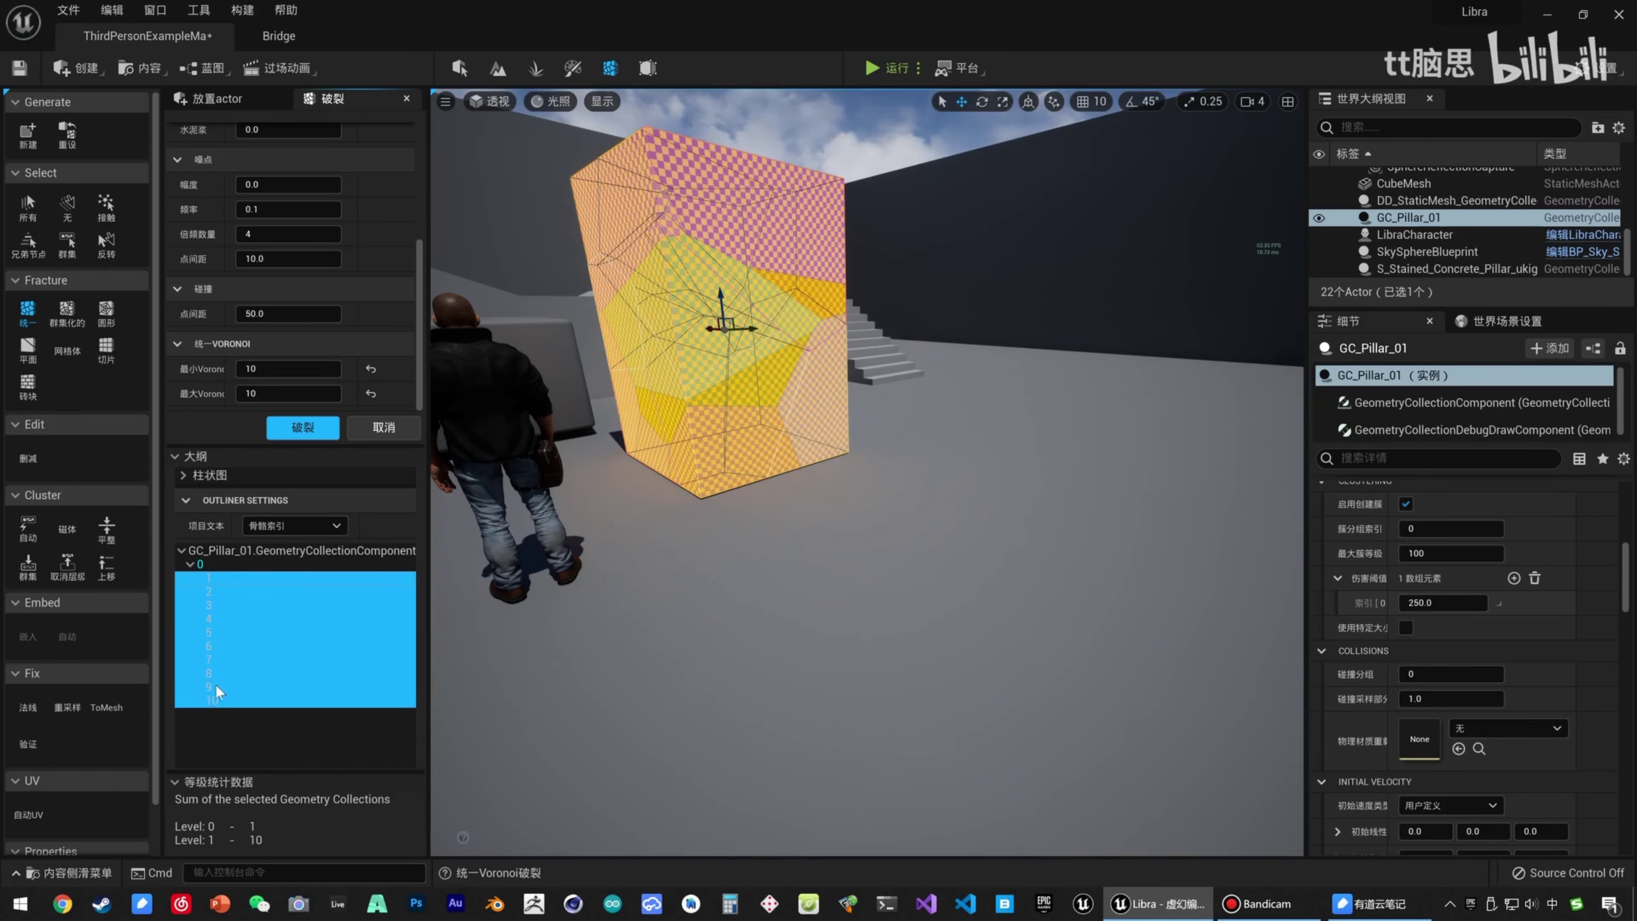
click(278, 369)
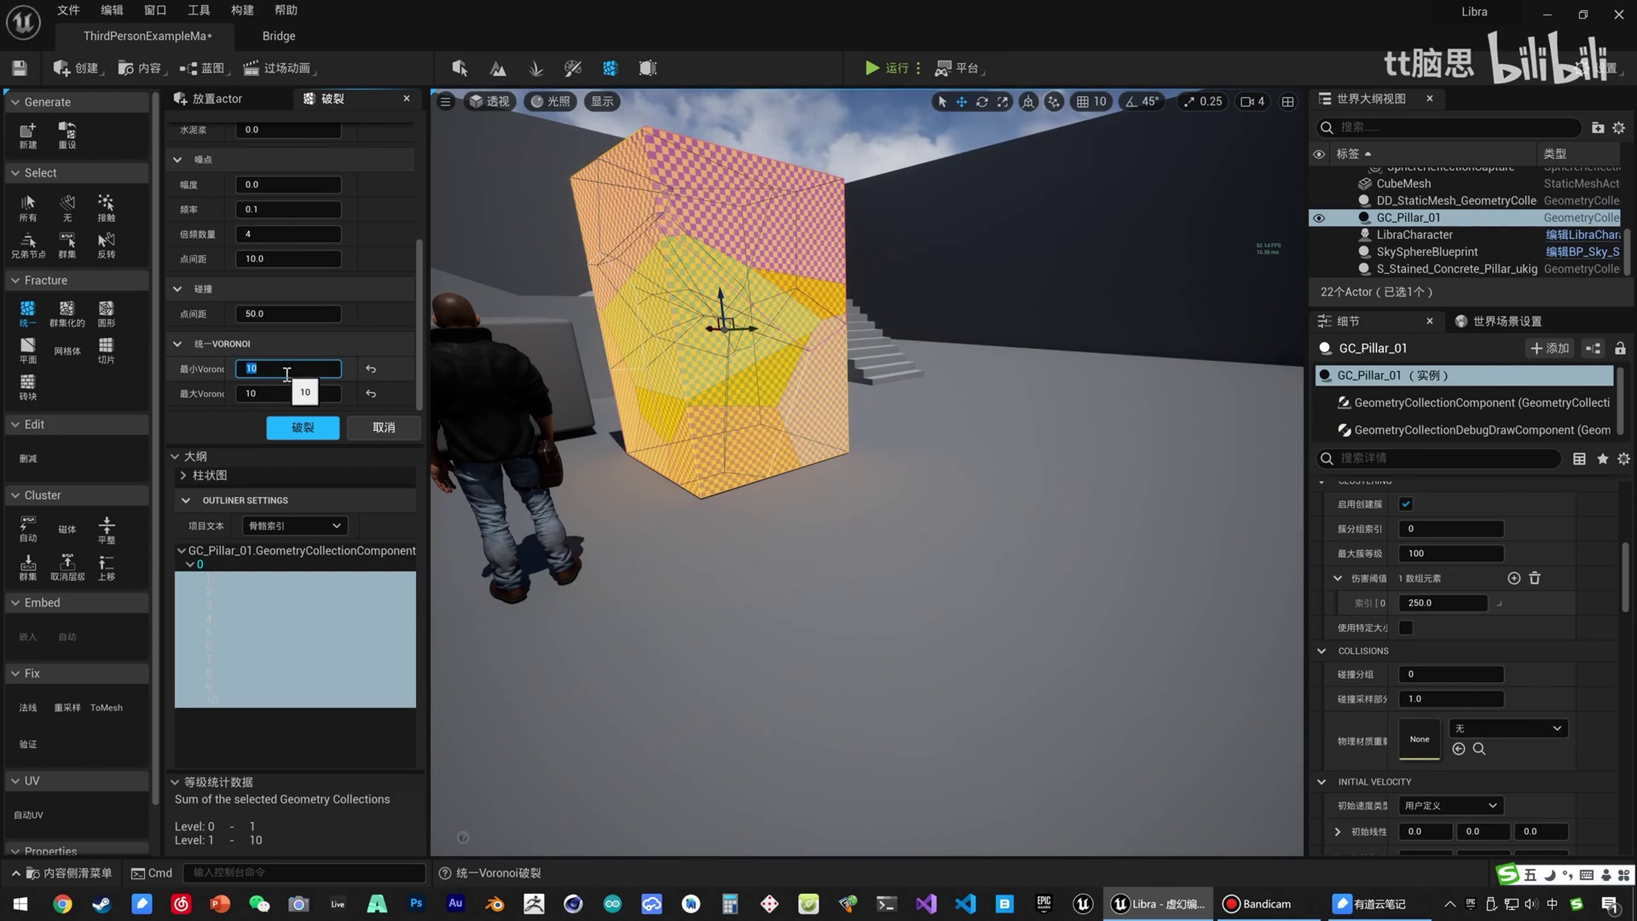
text(1)
text(2)
key(Return)
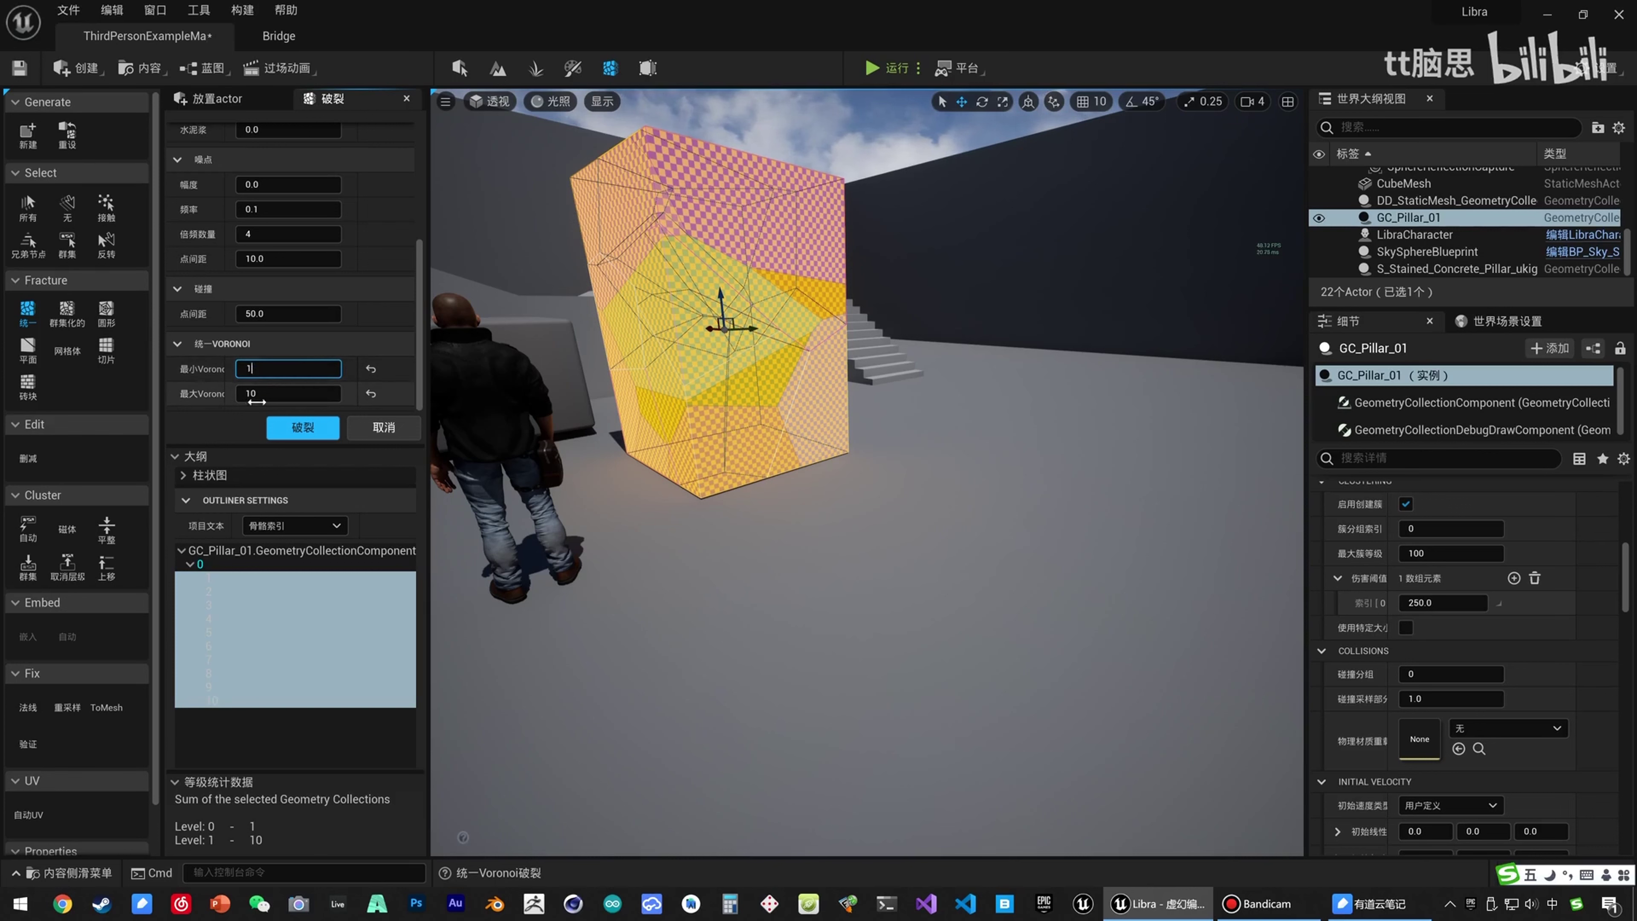
click(300, 426)
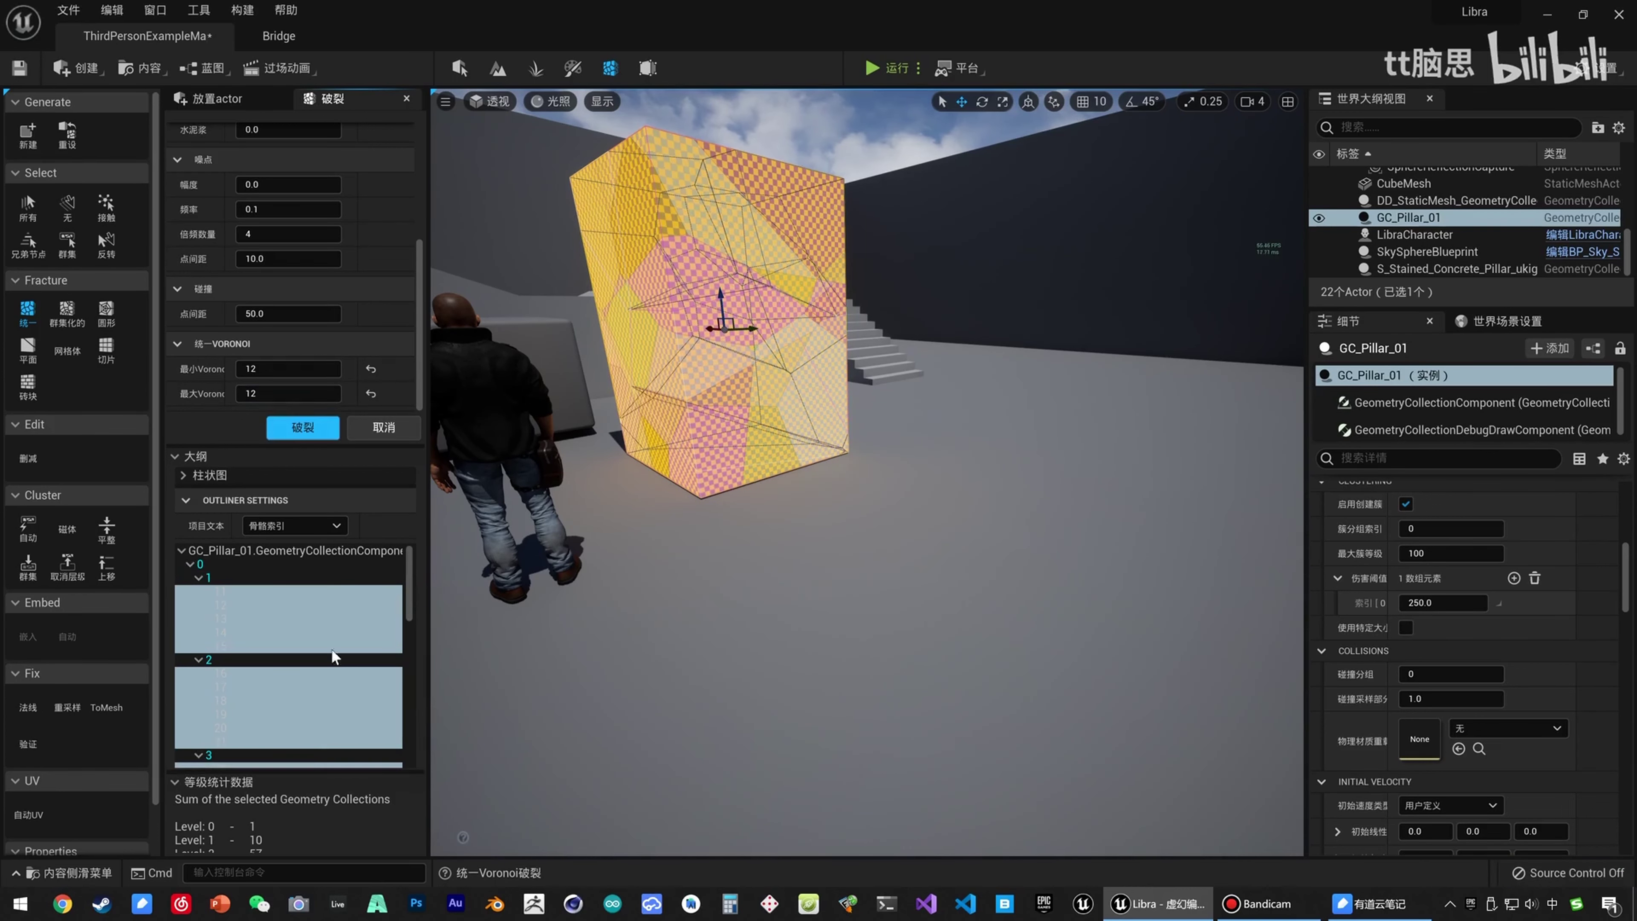
Inspect the nested bone hierarchy by selecting parent and child fragments, and collapse the outline section to see the level statistics.
click(271, 755)
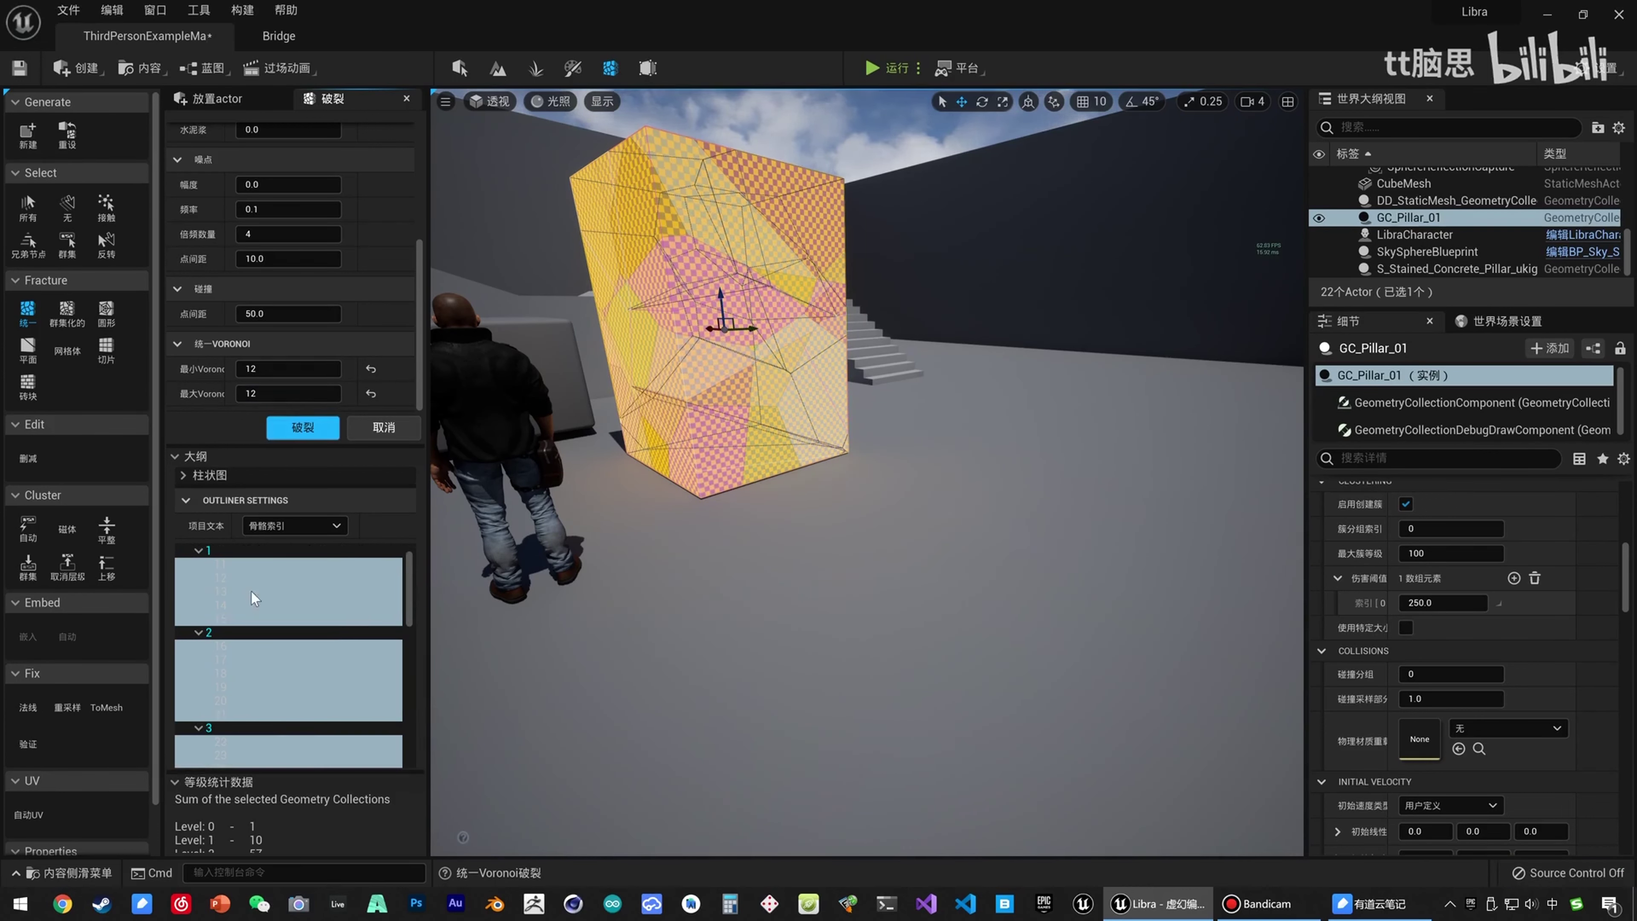
click(224, 577)
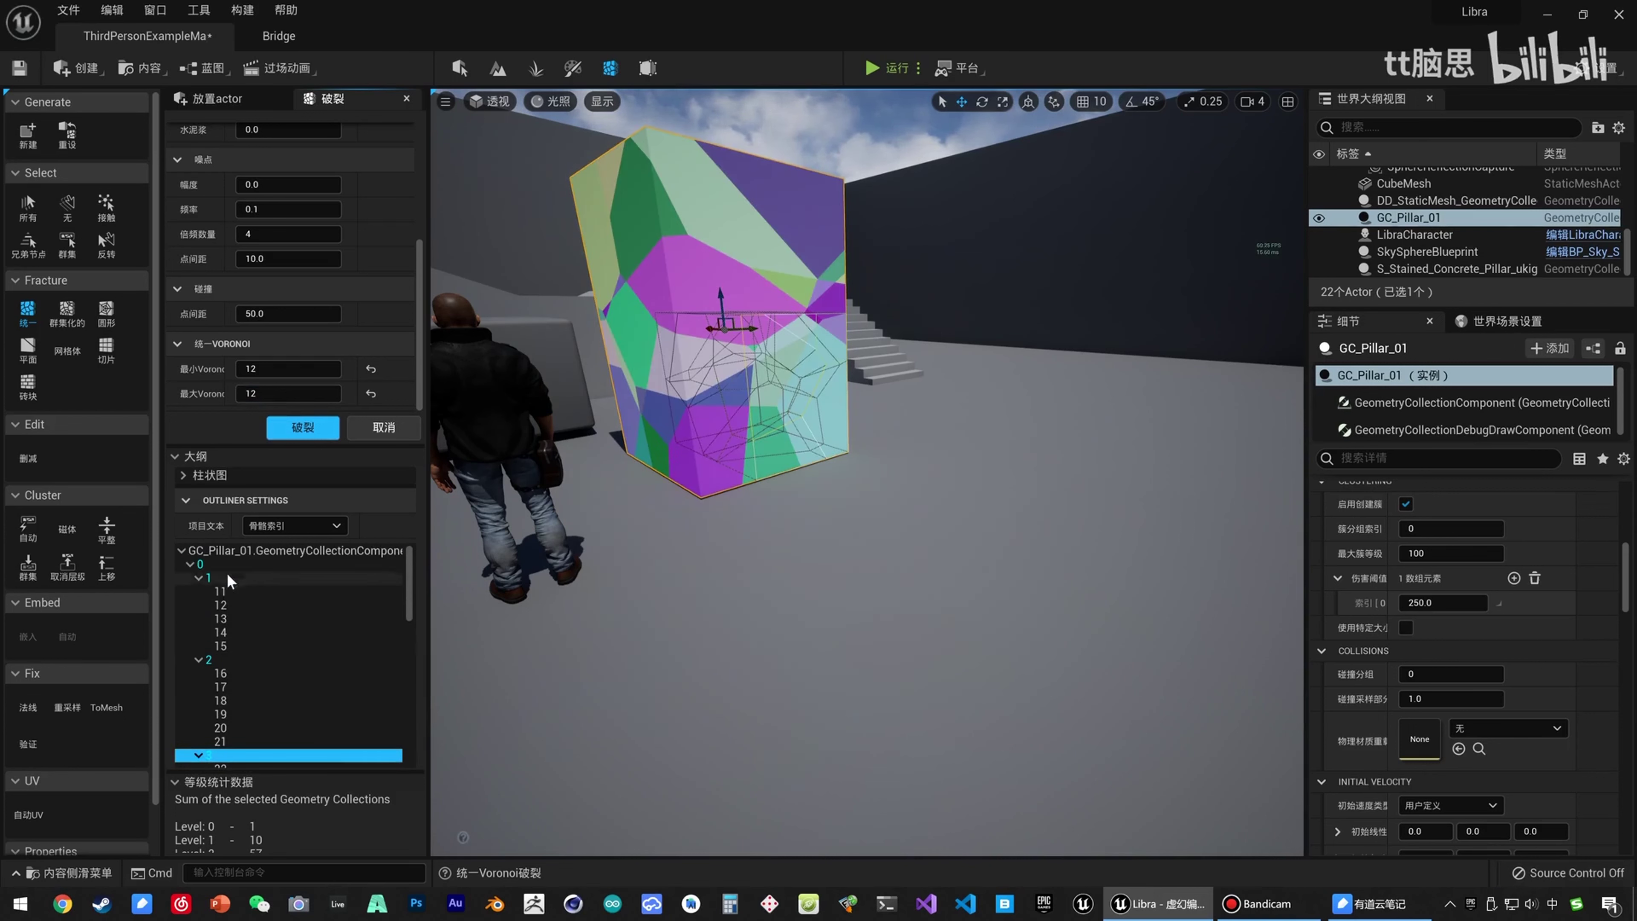
scroll(247, 663, down, 5)
scroll(247, 663, down, 10)
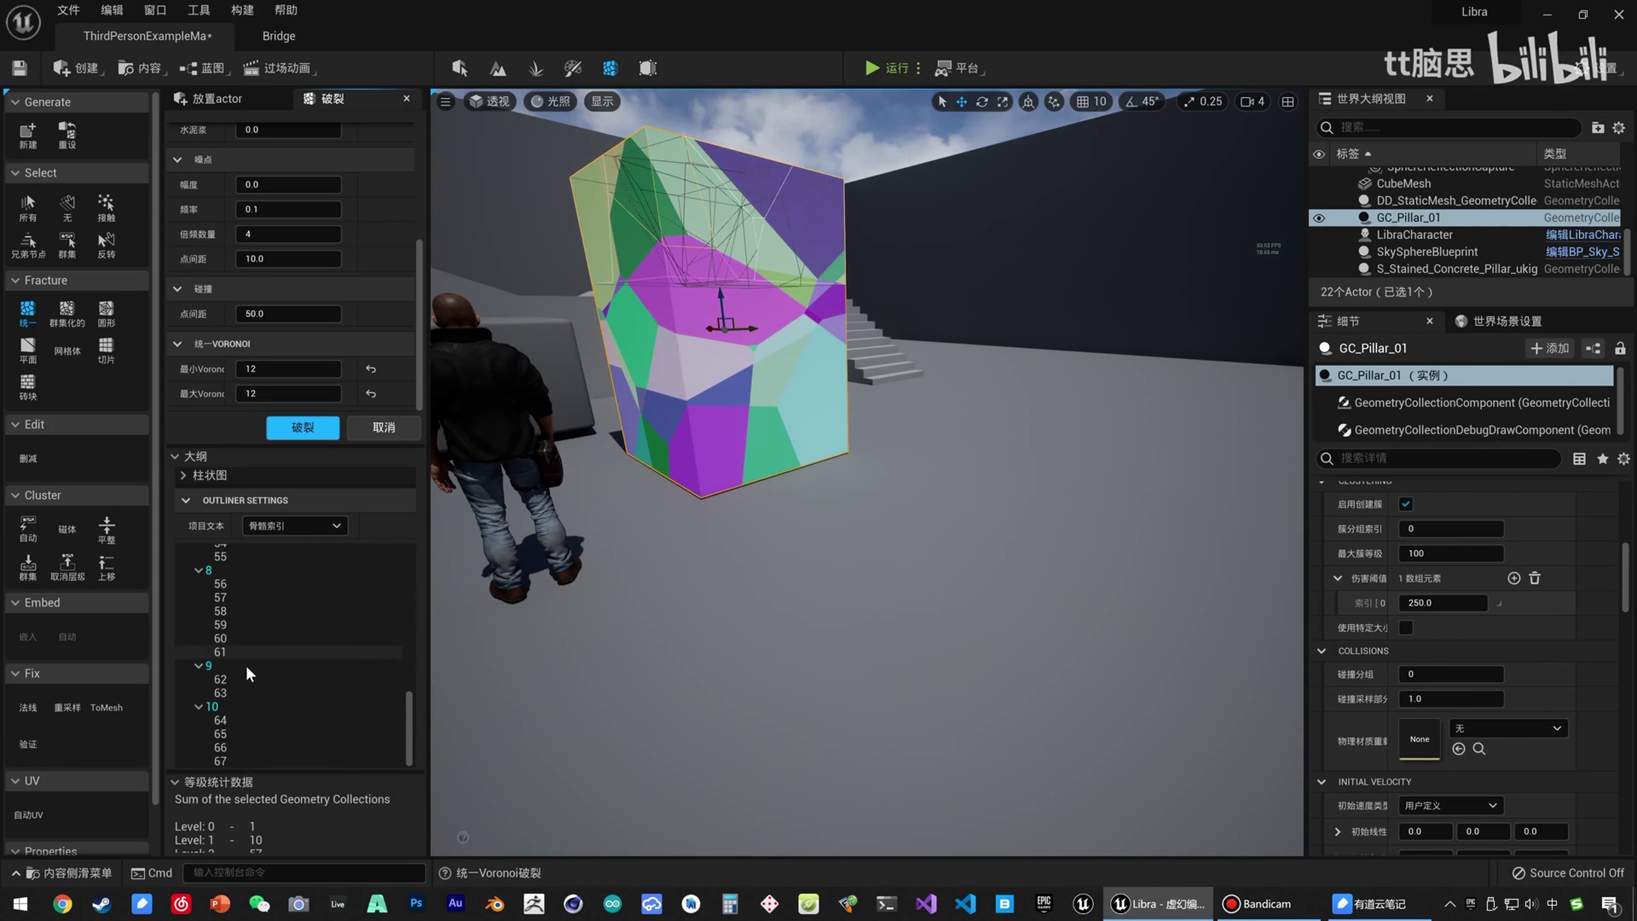
click(230, 706)
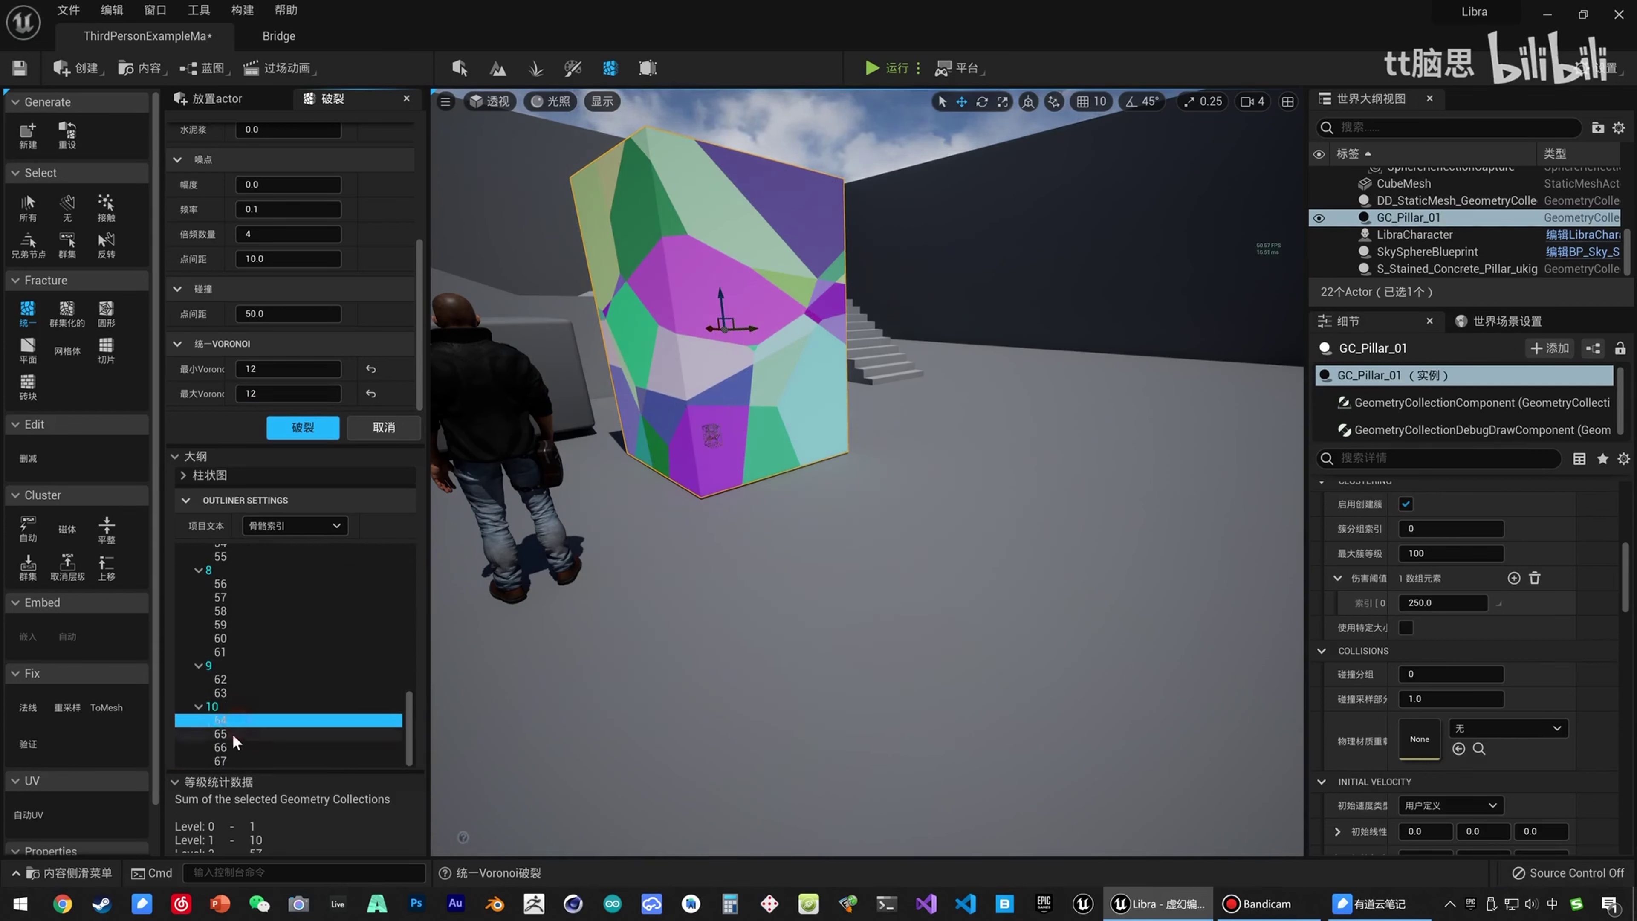
click(225, 691)
key(Up)
key(Up)
key(Up)
key(Up)
key(Up)
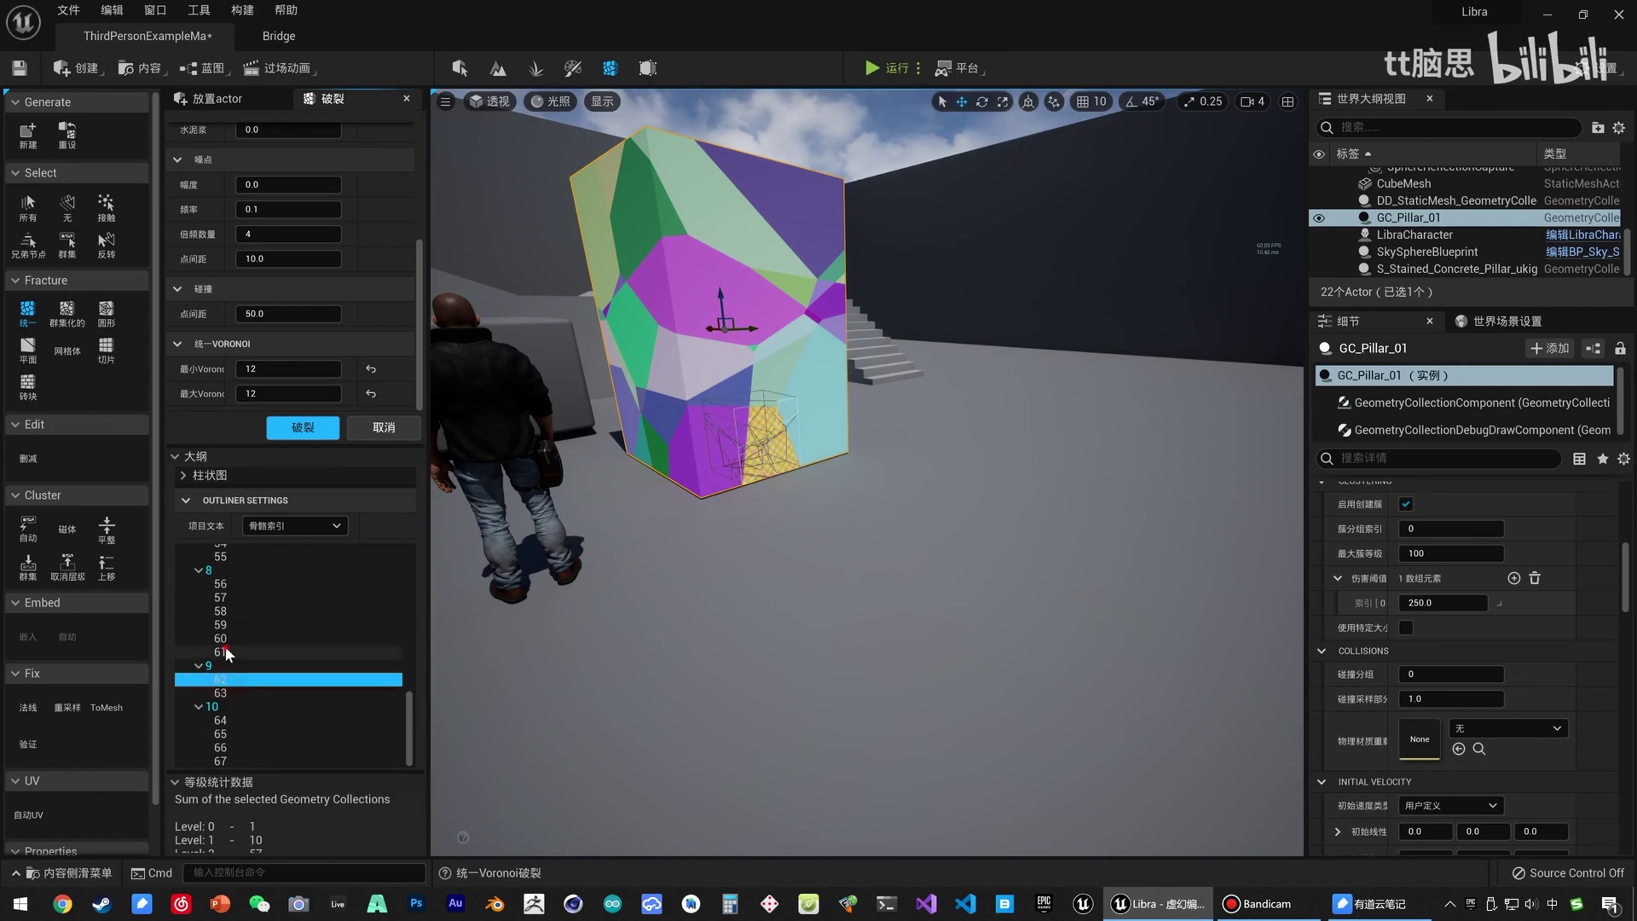
scroll(271, 665, up, 3)
scroll(271, 666, up, 6)
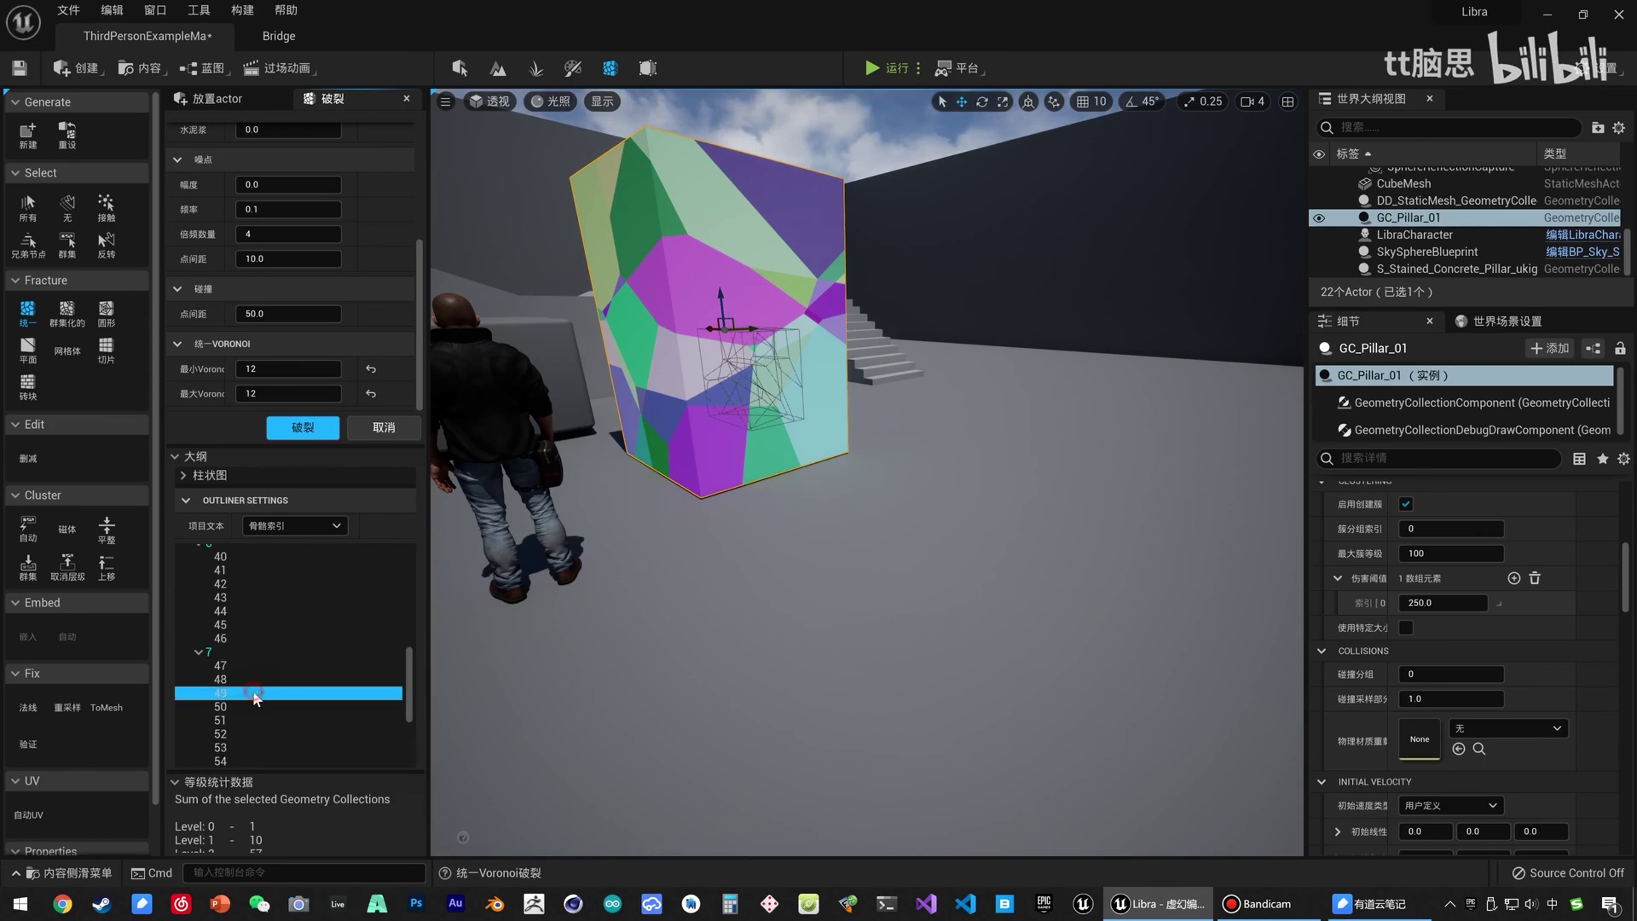
click(240, 664)
click(238, 597)
scroll(240, 622, up, 4)
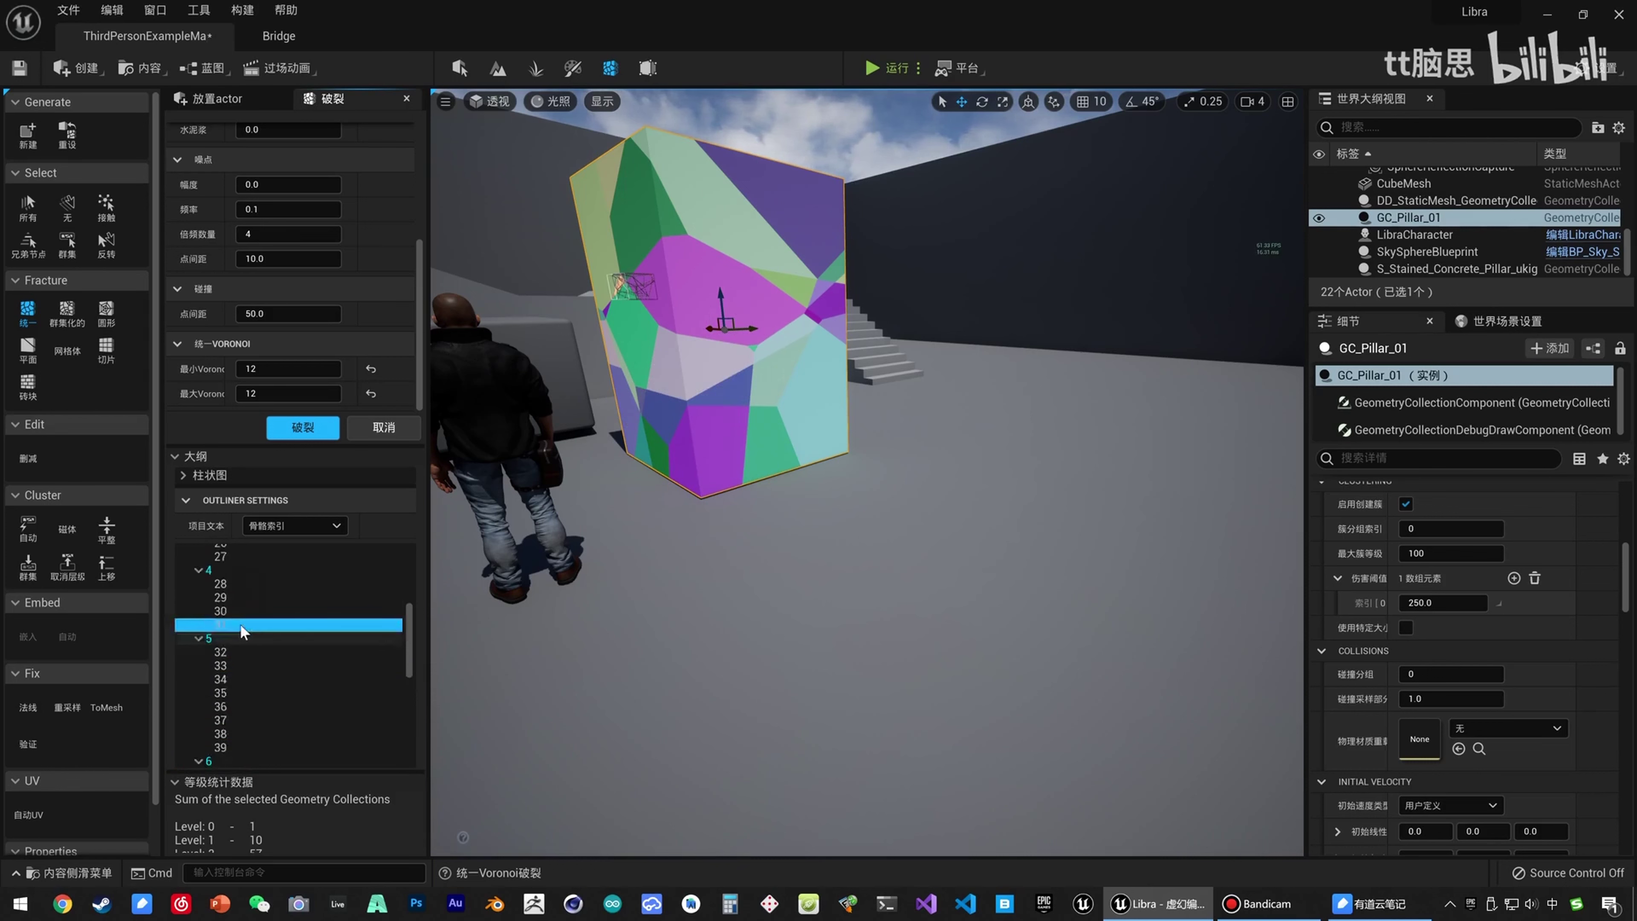
click(240, 622)
scroll(238, 588, up, 2)
scroll(239, 594, up, 2)
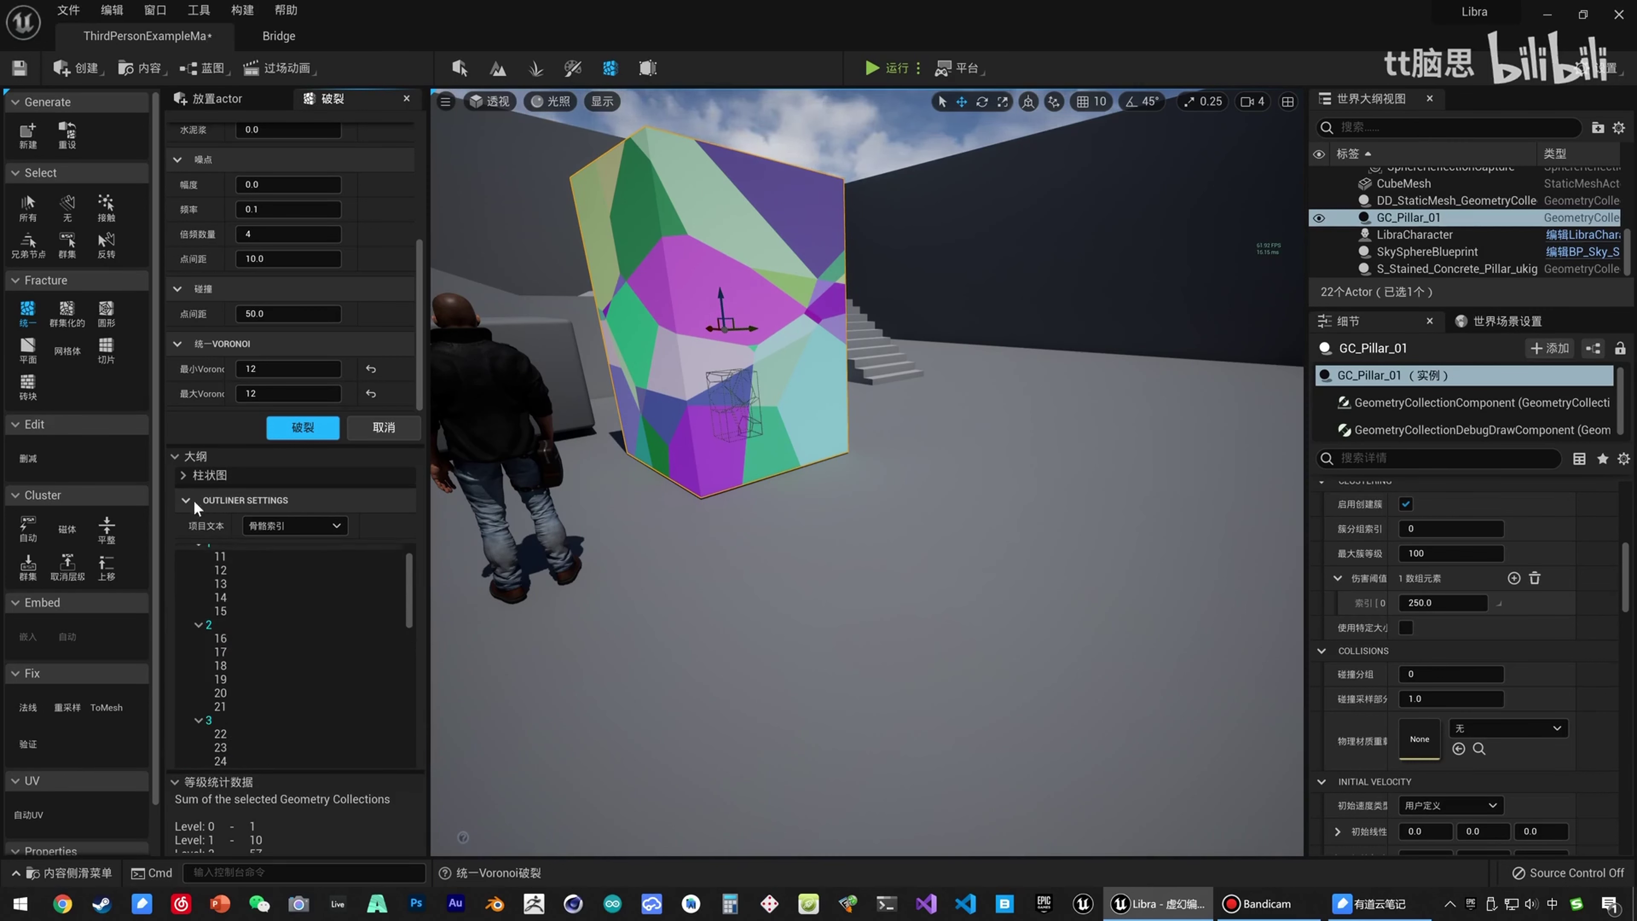
click(178, 462)
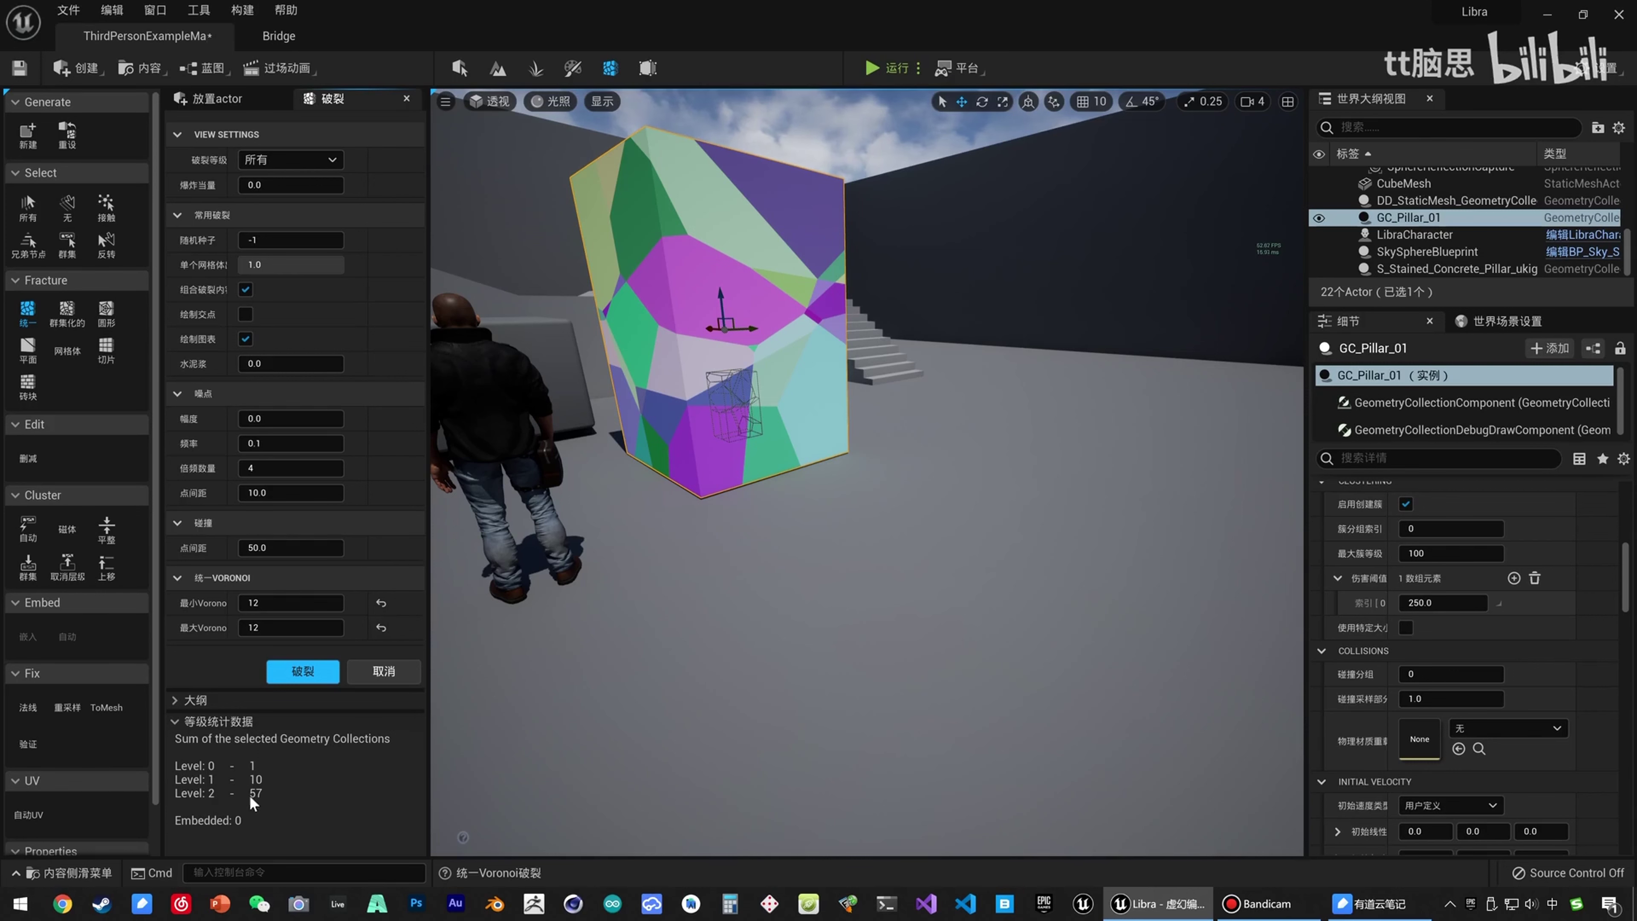
Play-test the two-level pillar fracture, move the character around the debris while checking the frame rate, and stop the session.
click(894, 69)
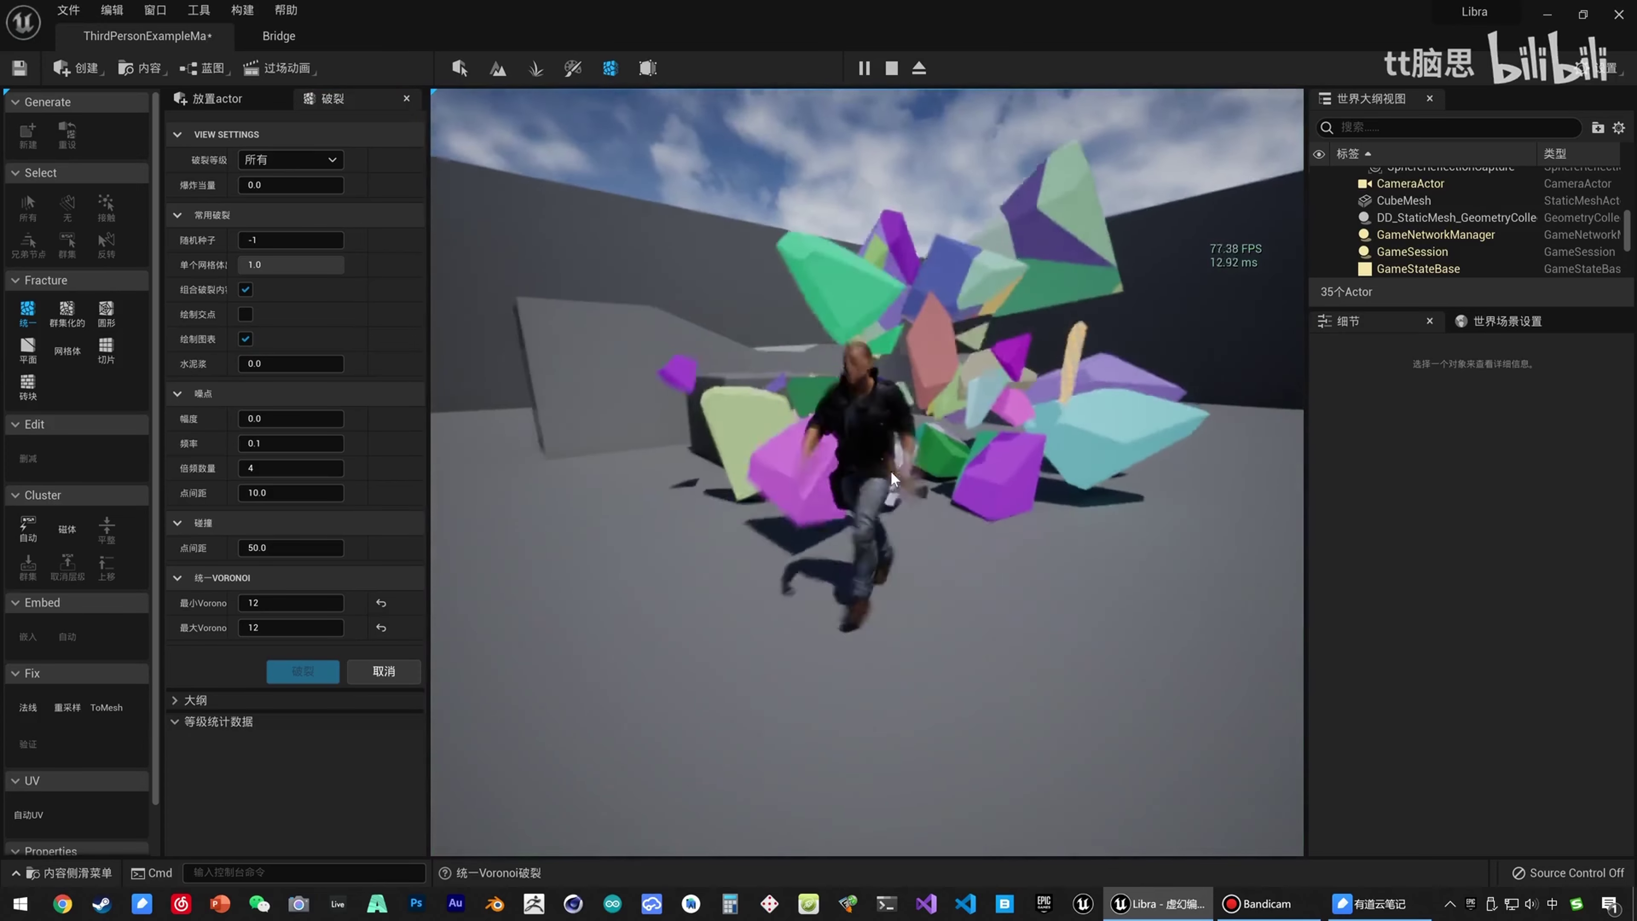
key(d)
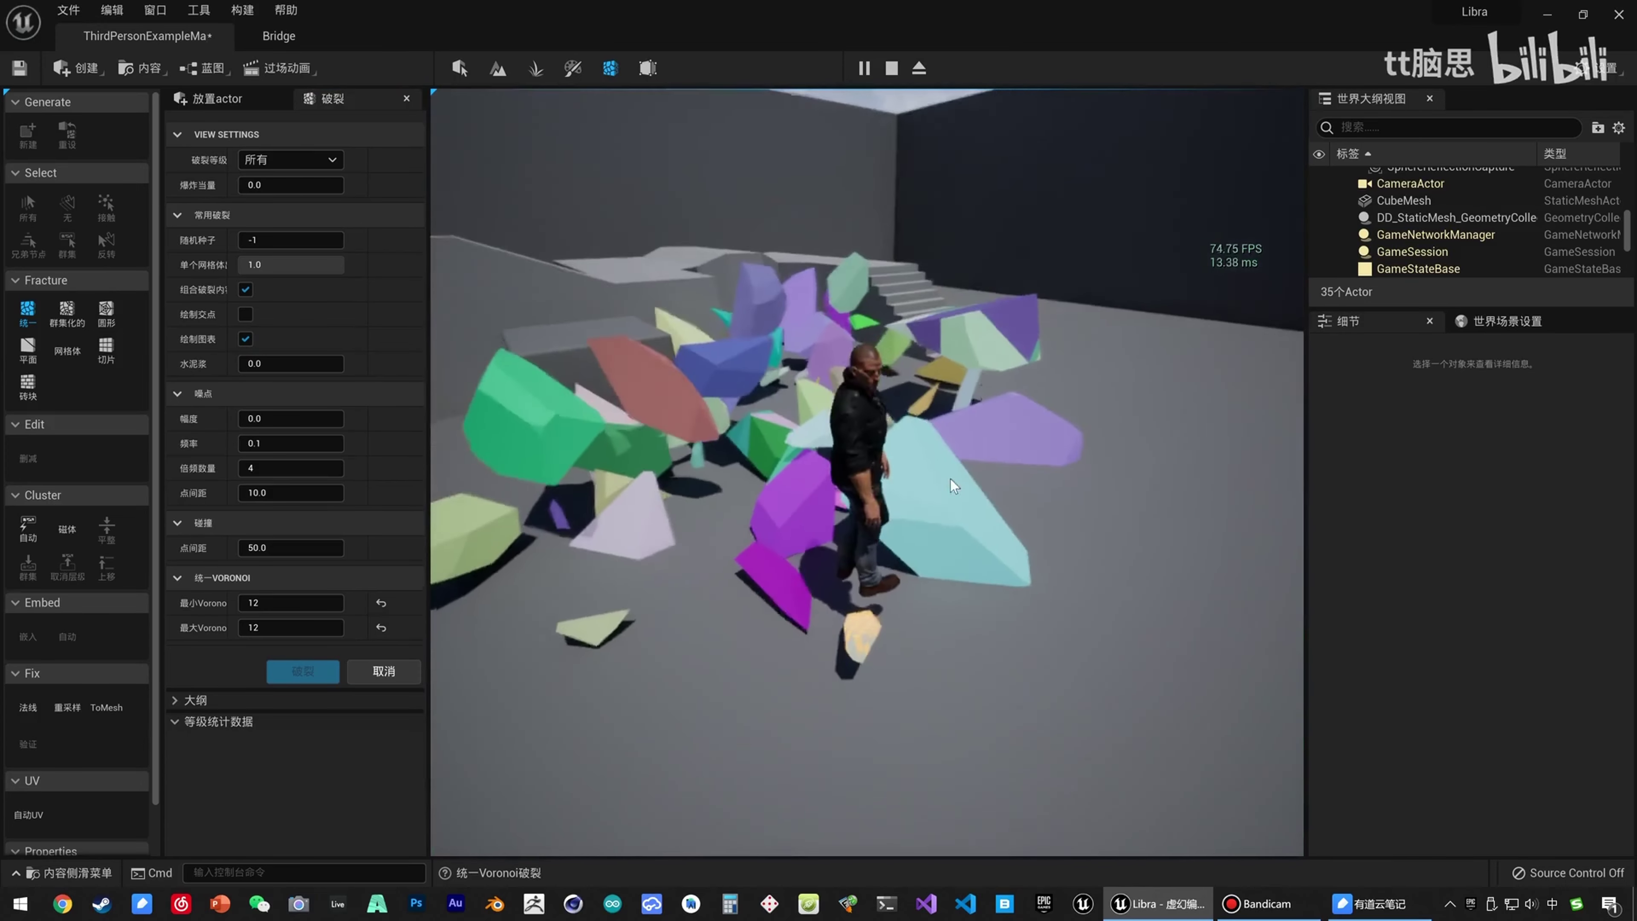
key(s)
key(w)
key(d)
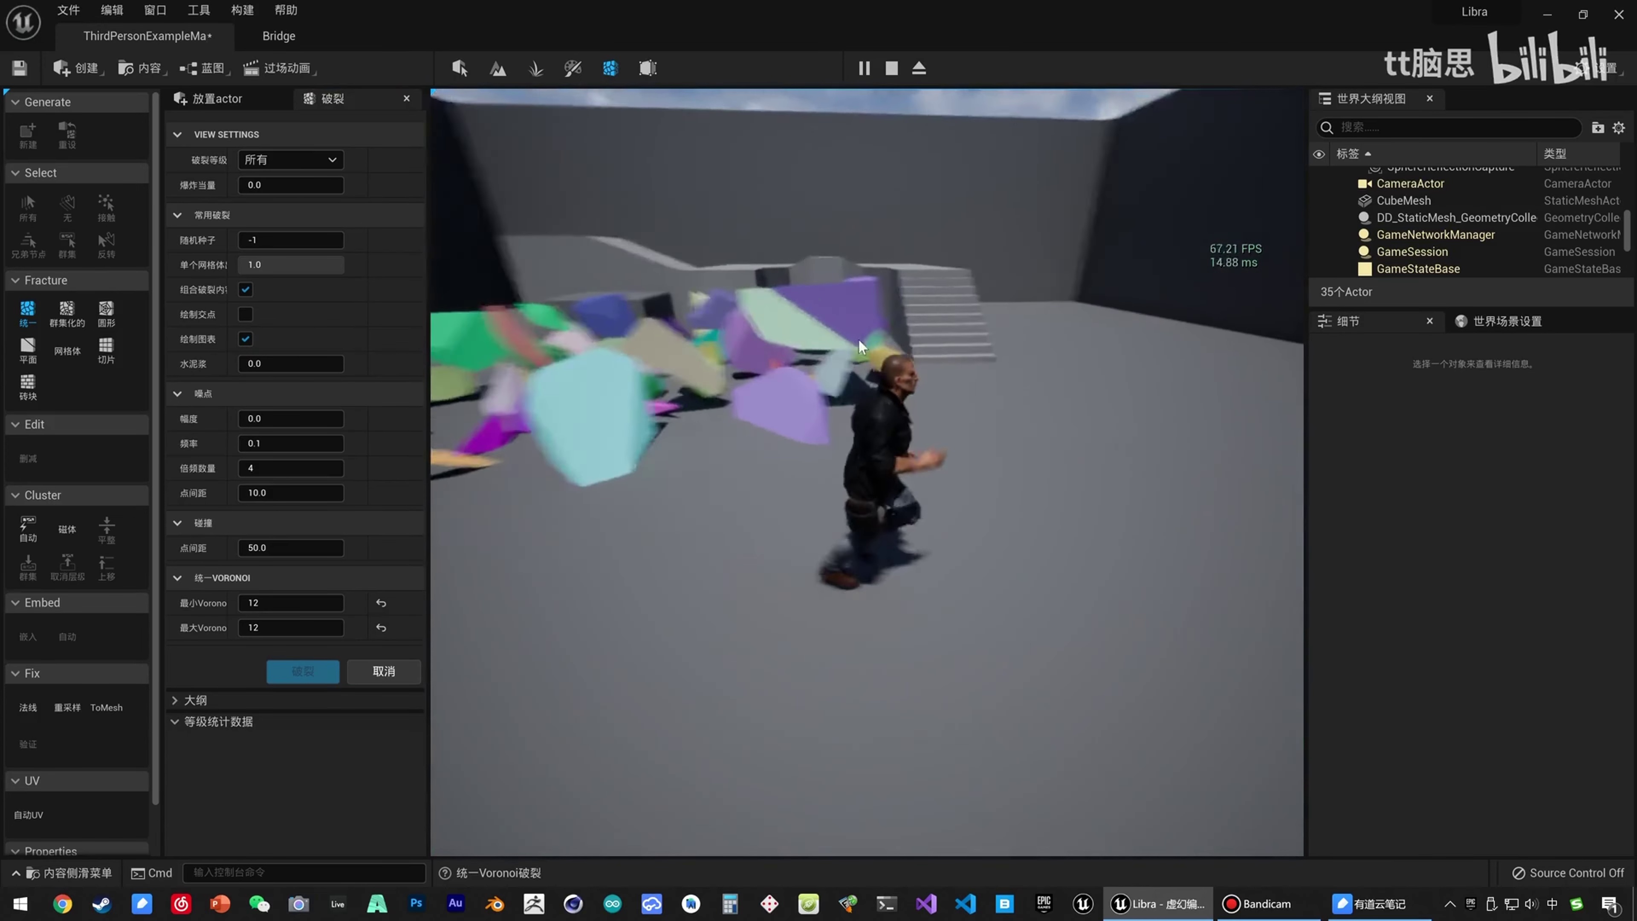
key(w)
drag(859, 339, 753, 345)
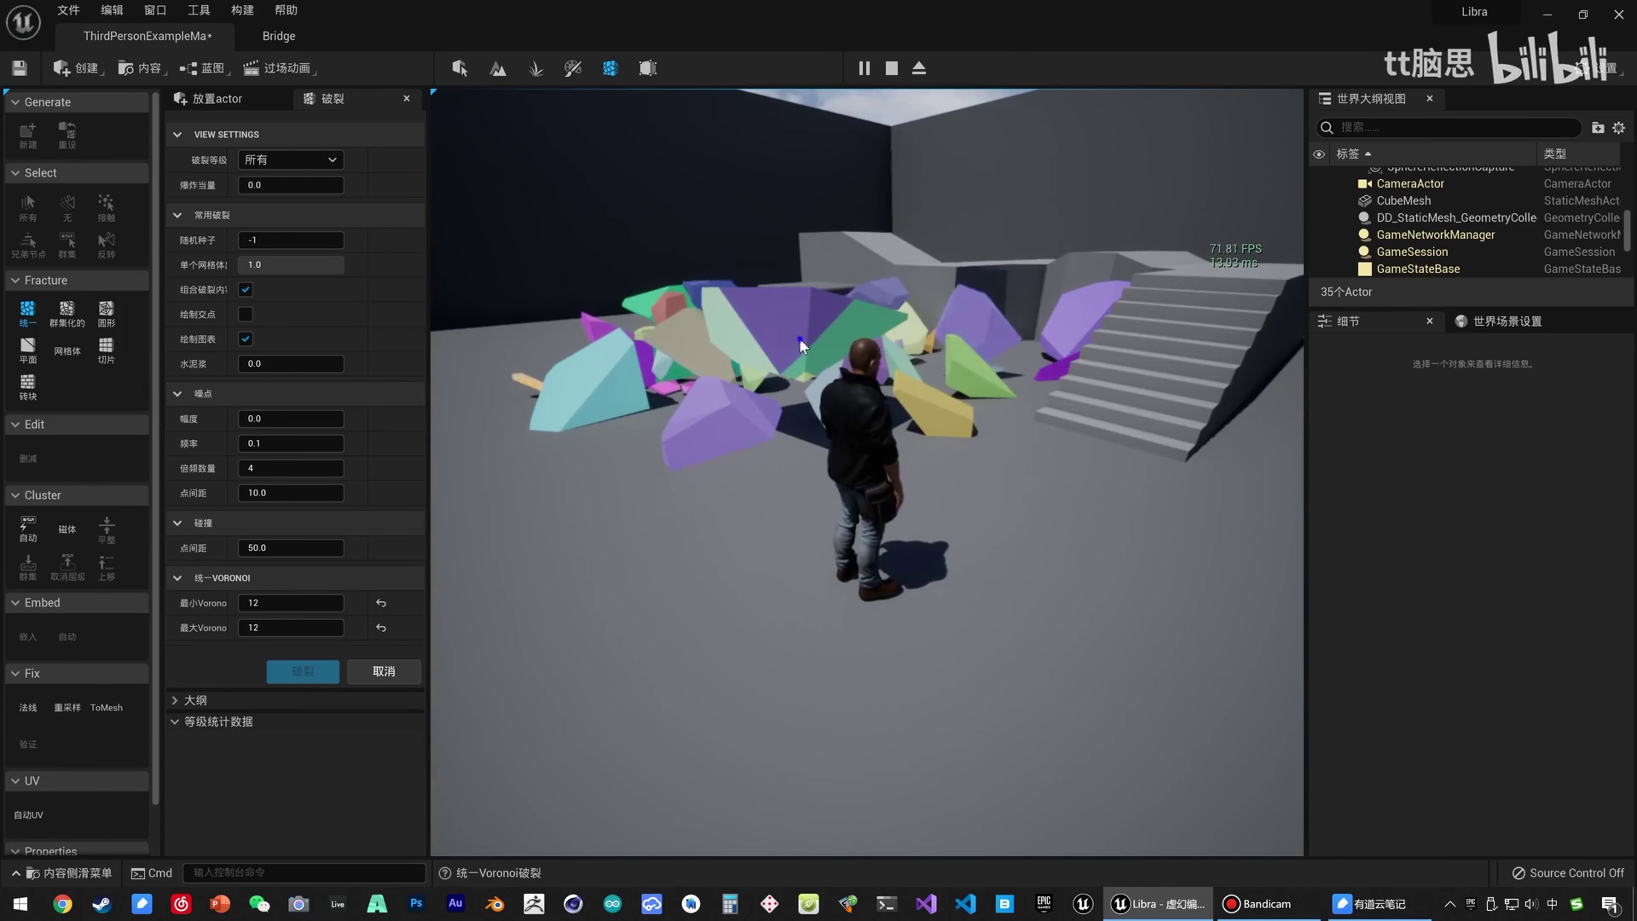
key(s)
key(a)
key(w)
key(a)
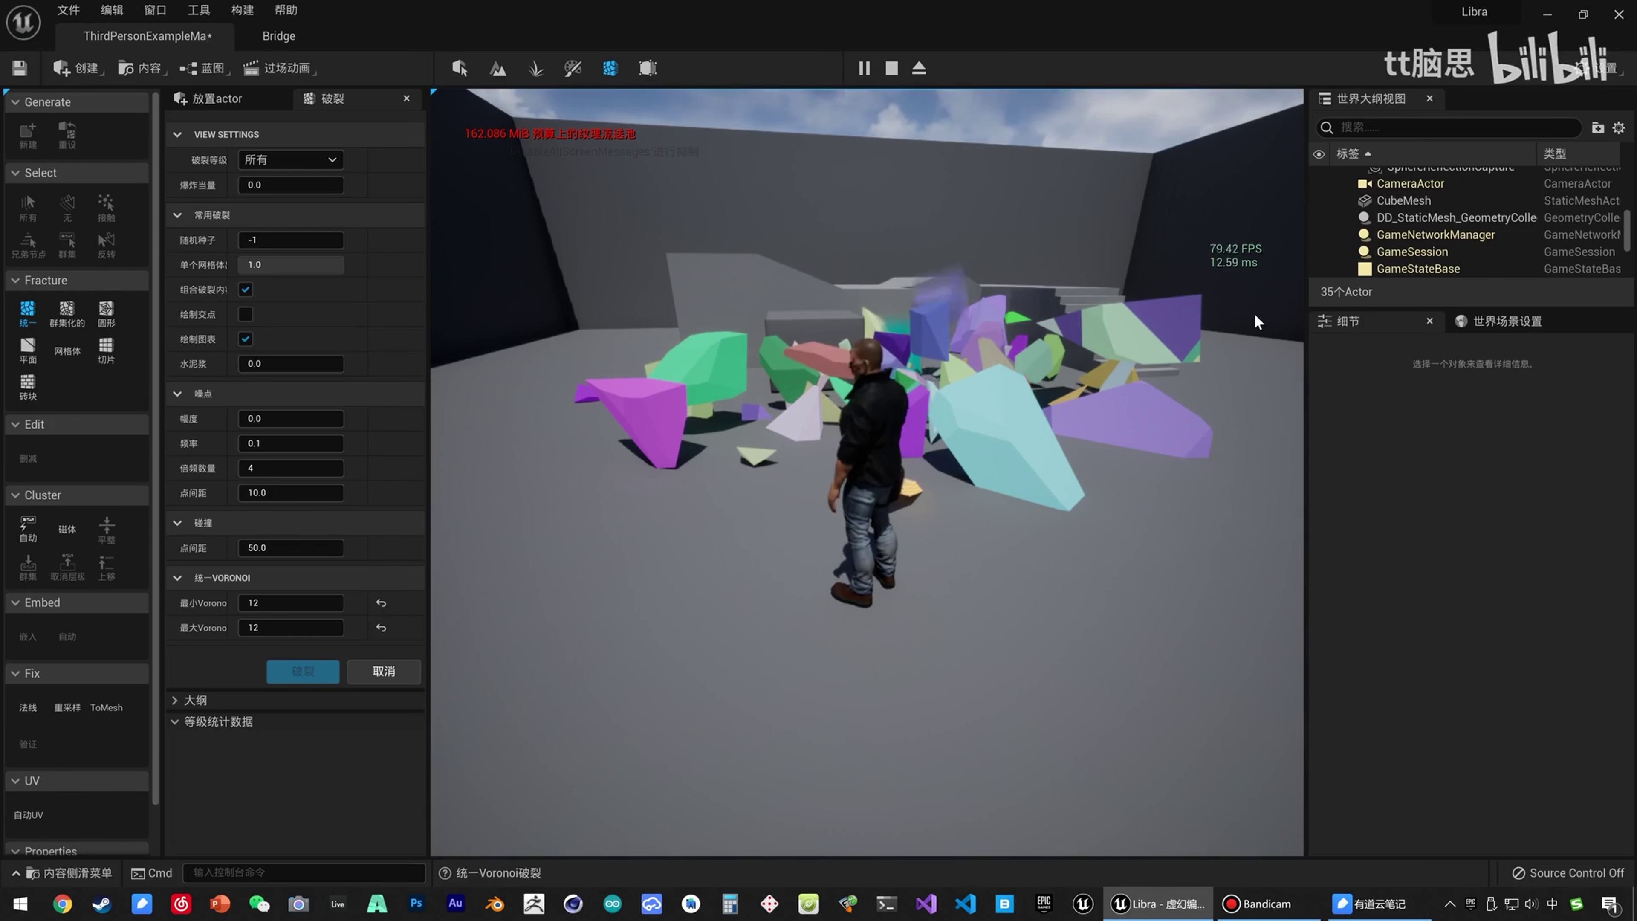
key(w)
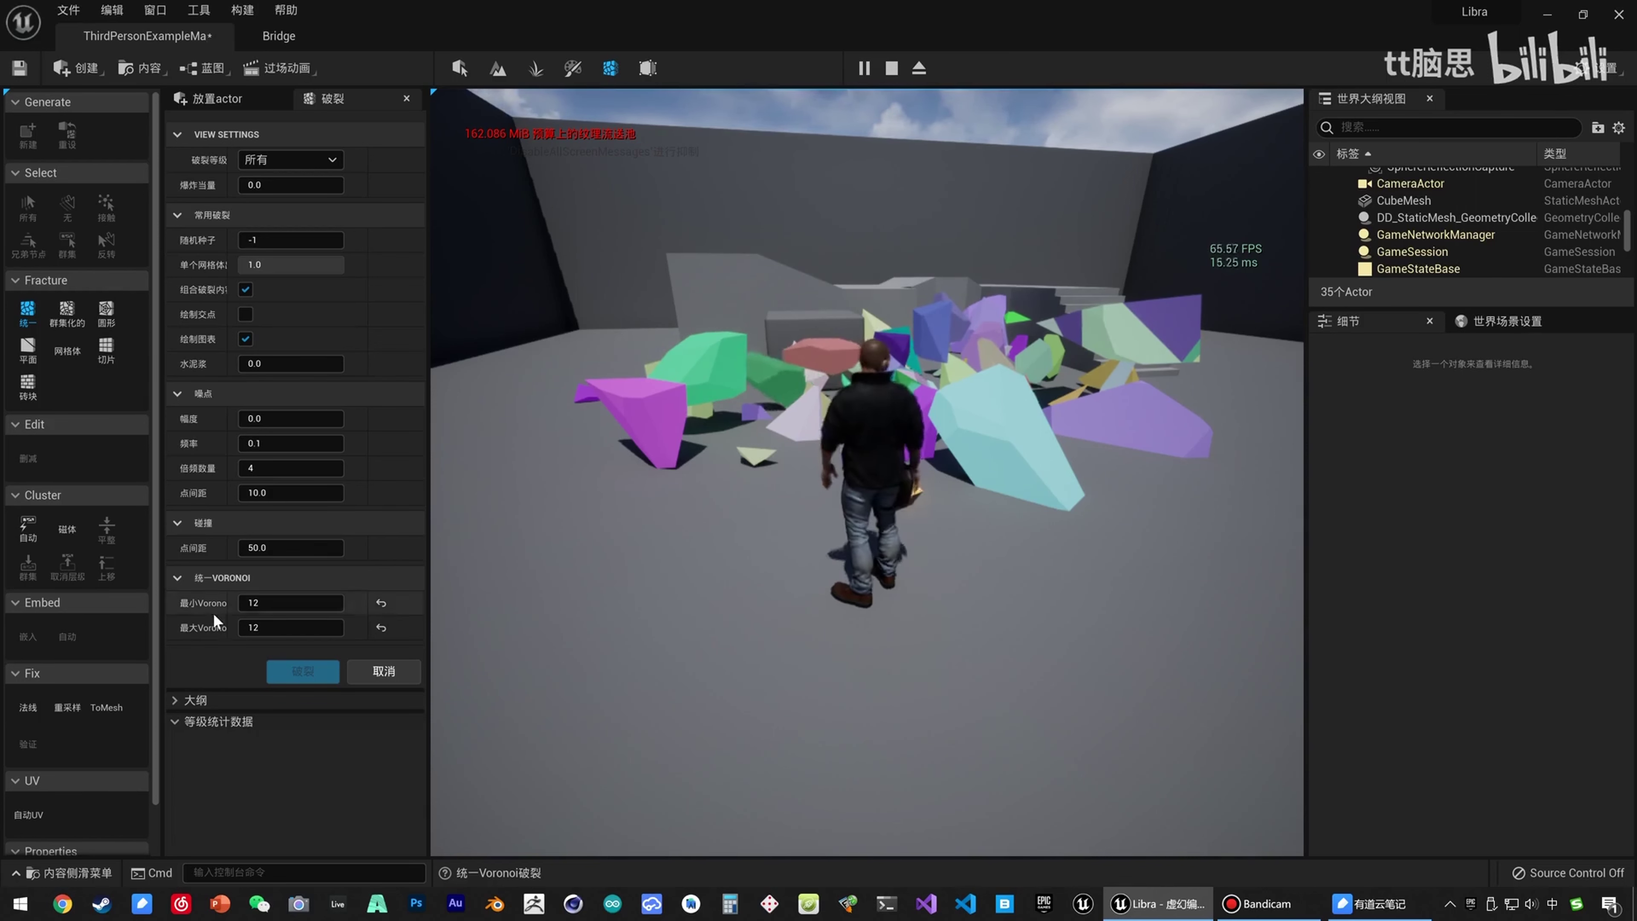
click(891, 68)
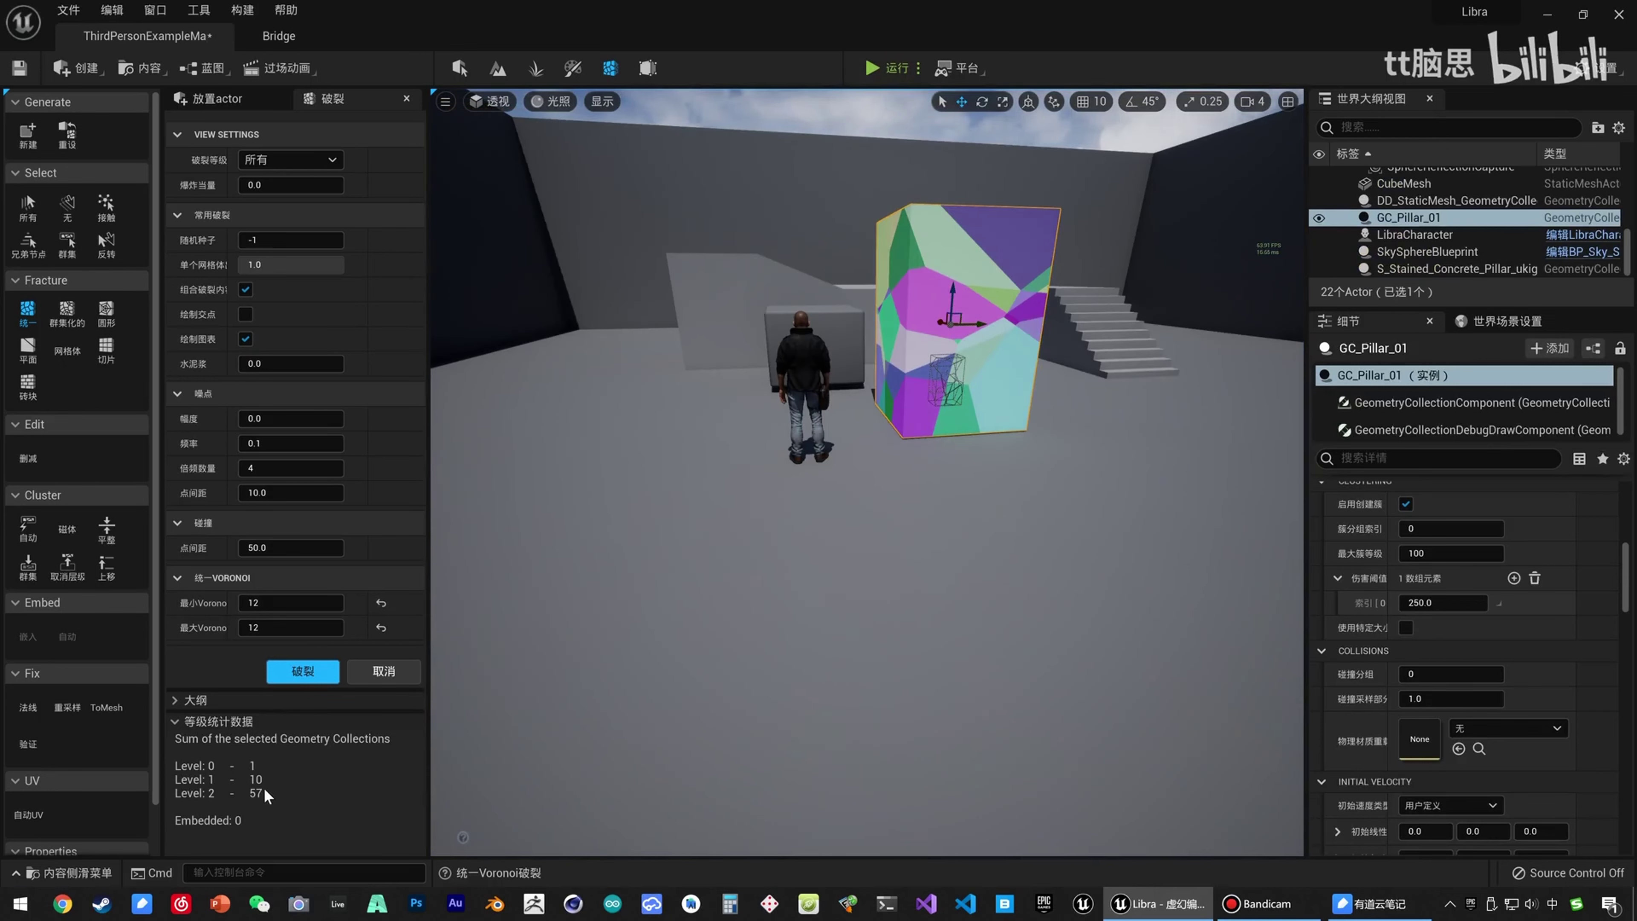
click(262, 634)
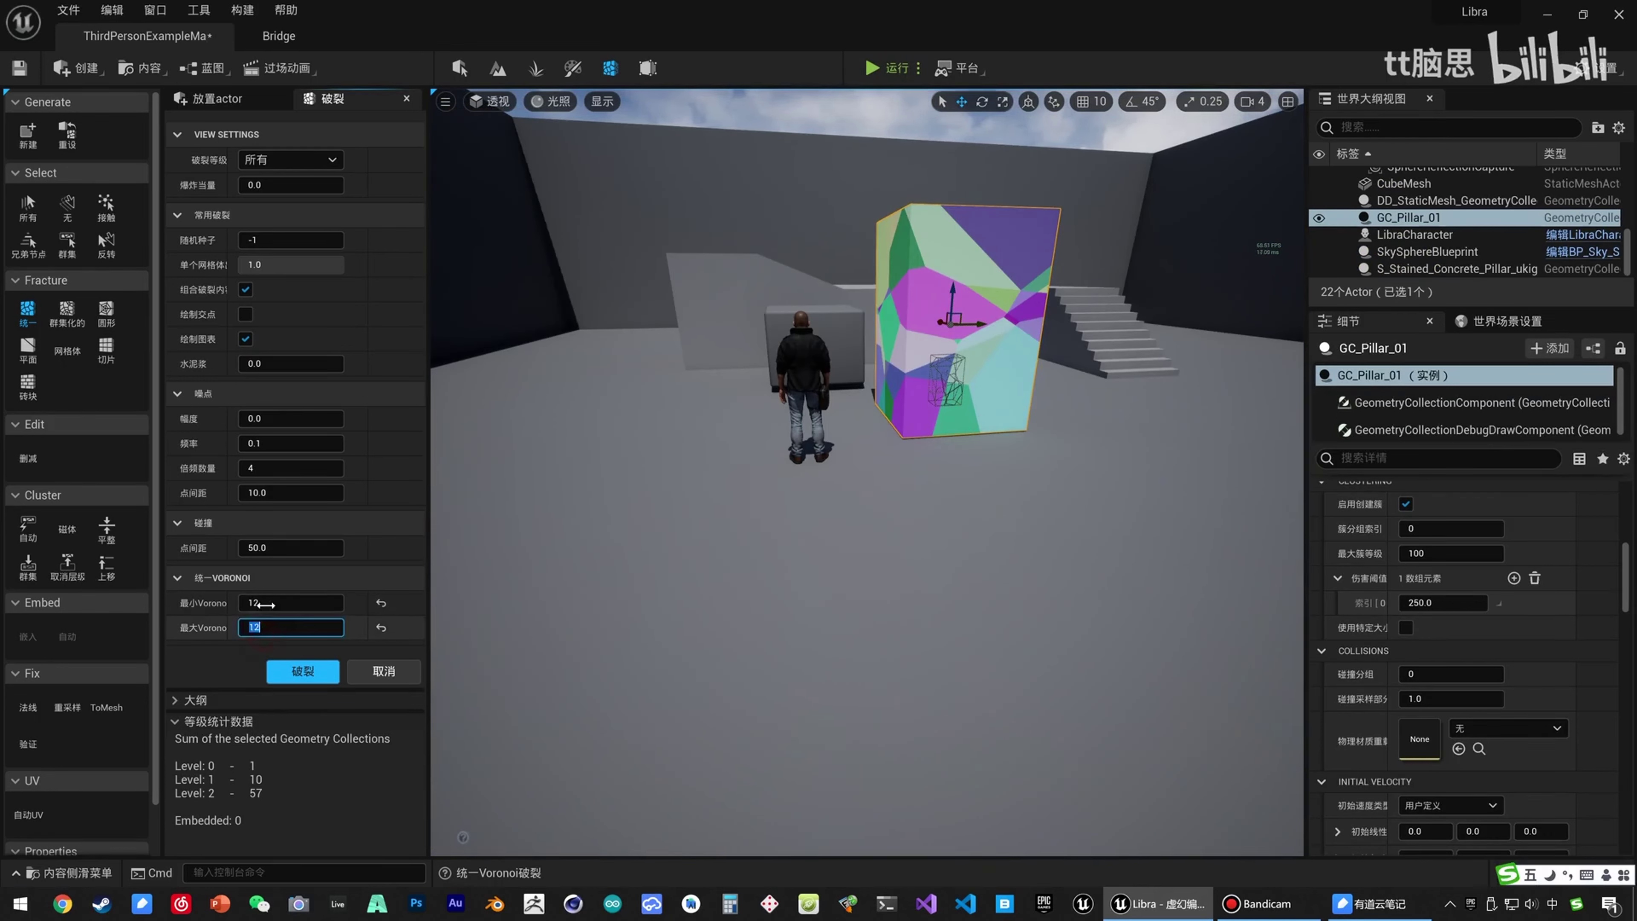
click(263, 604)
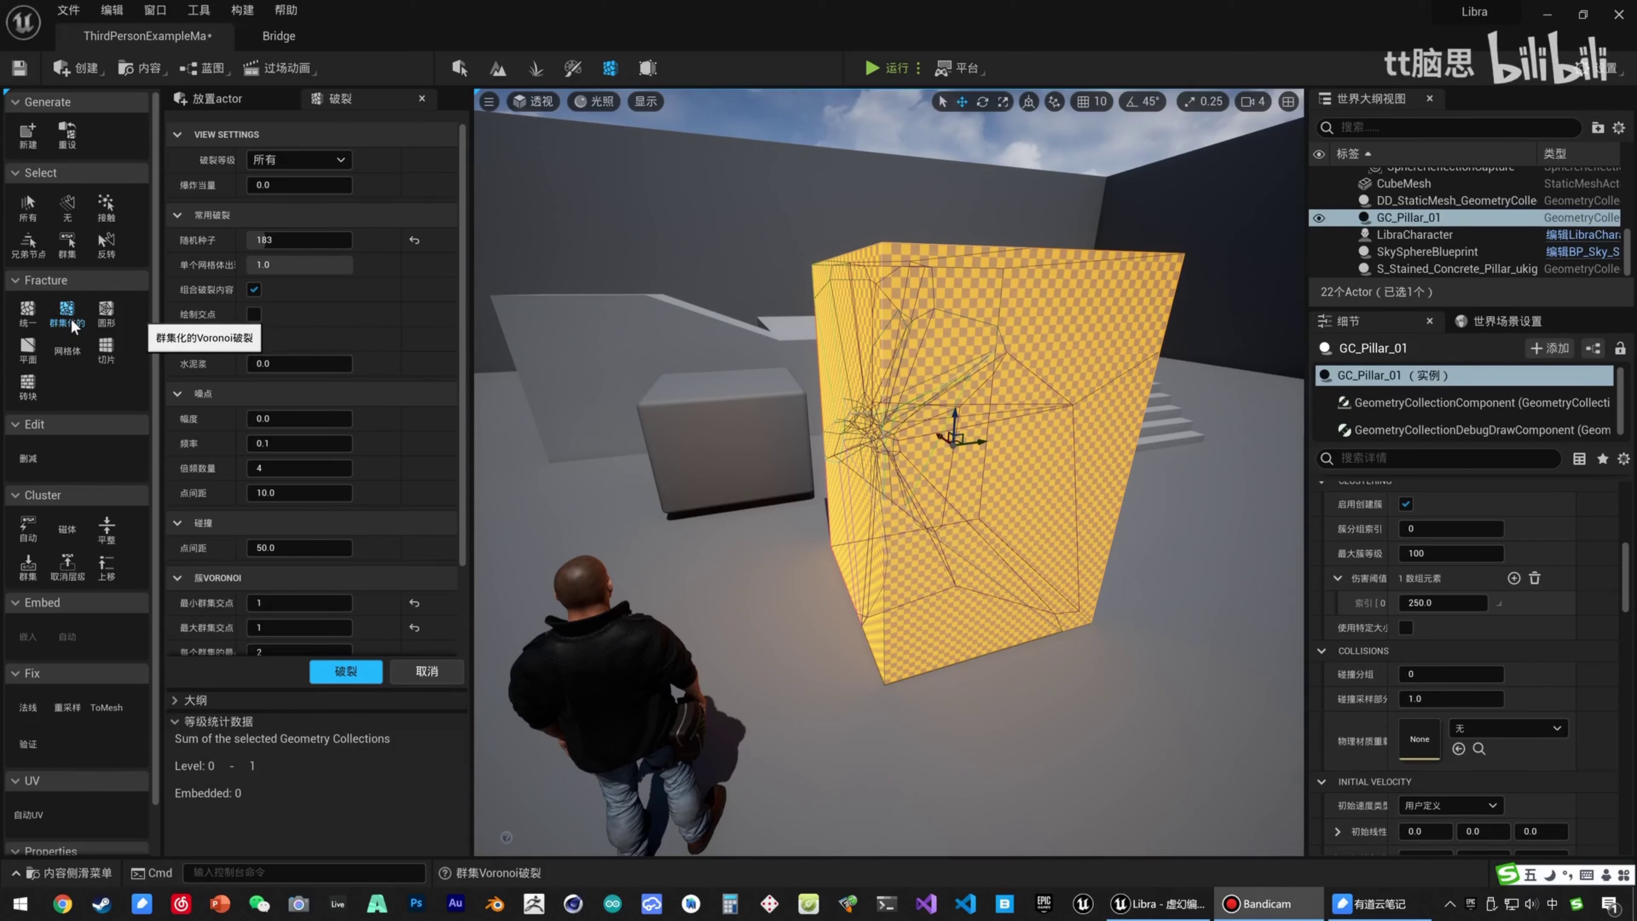
Reset GC_Pillar_01 and set up a clustered Voronoi fracture on all its bones, viewing the cut preview up close.
click(67, 137)
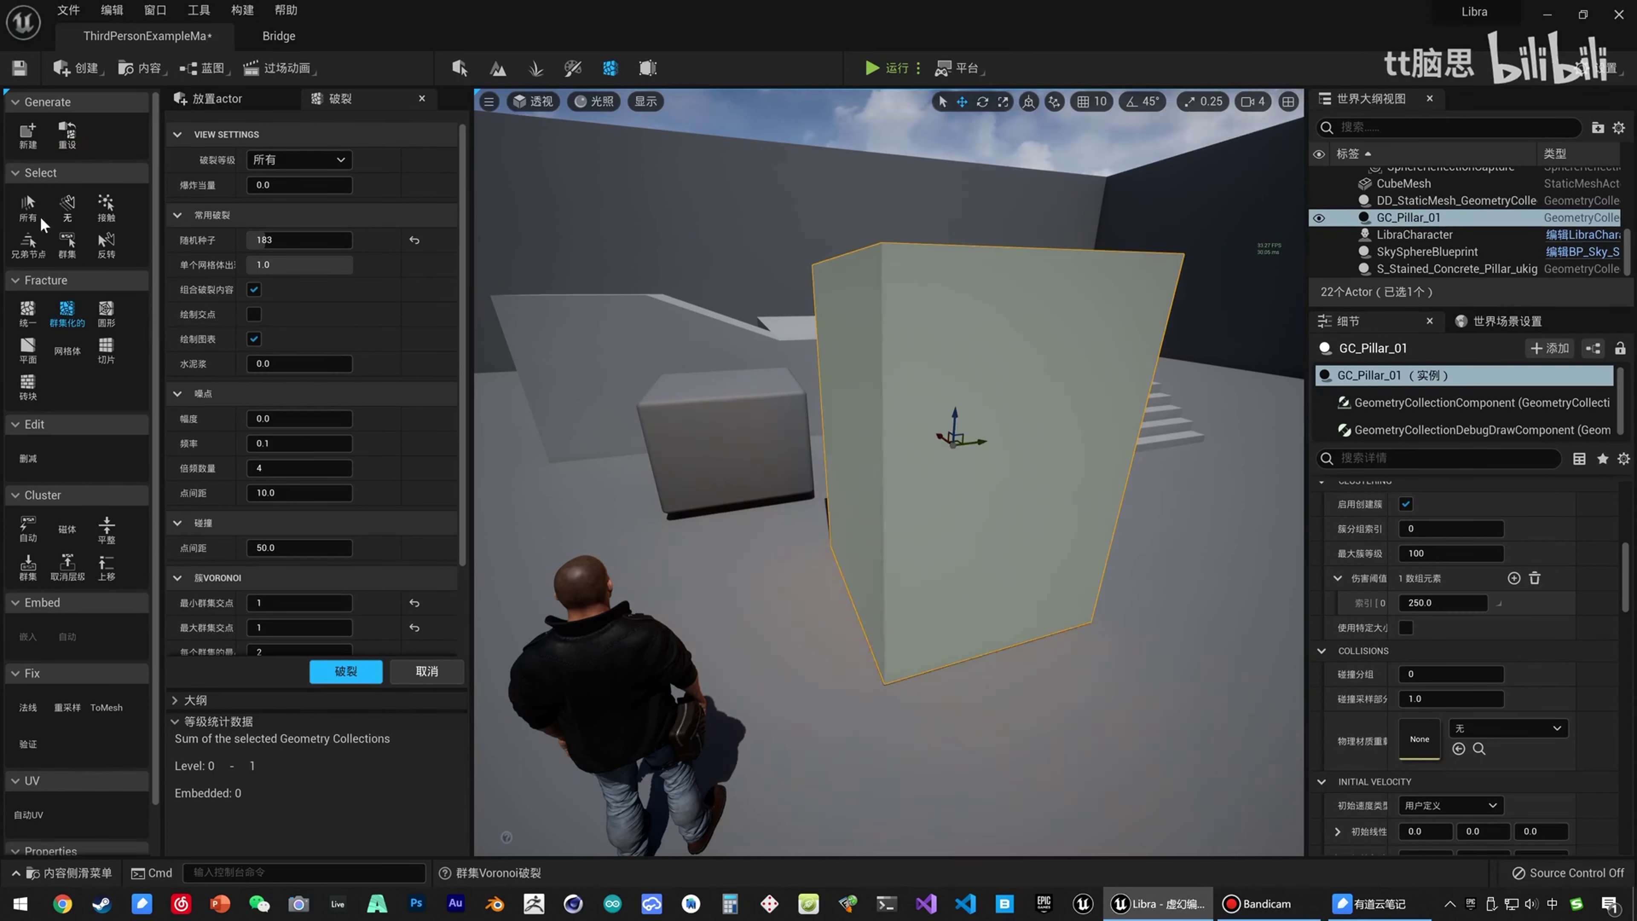
click(27, 212)
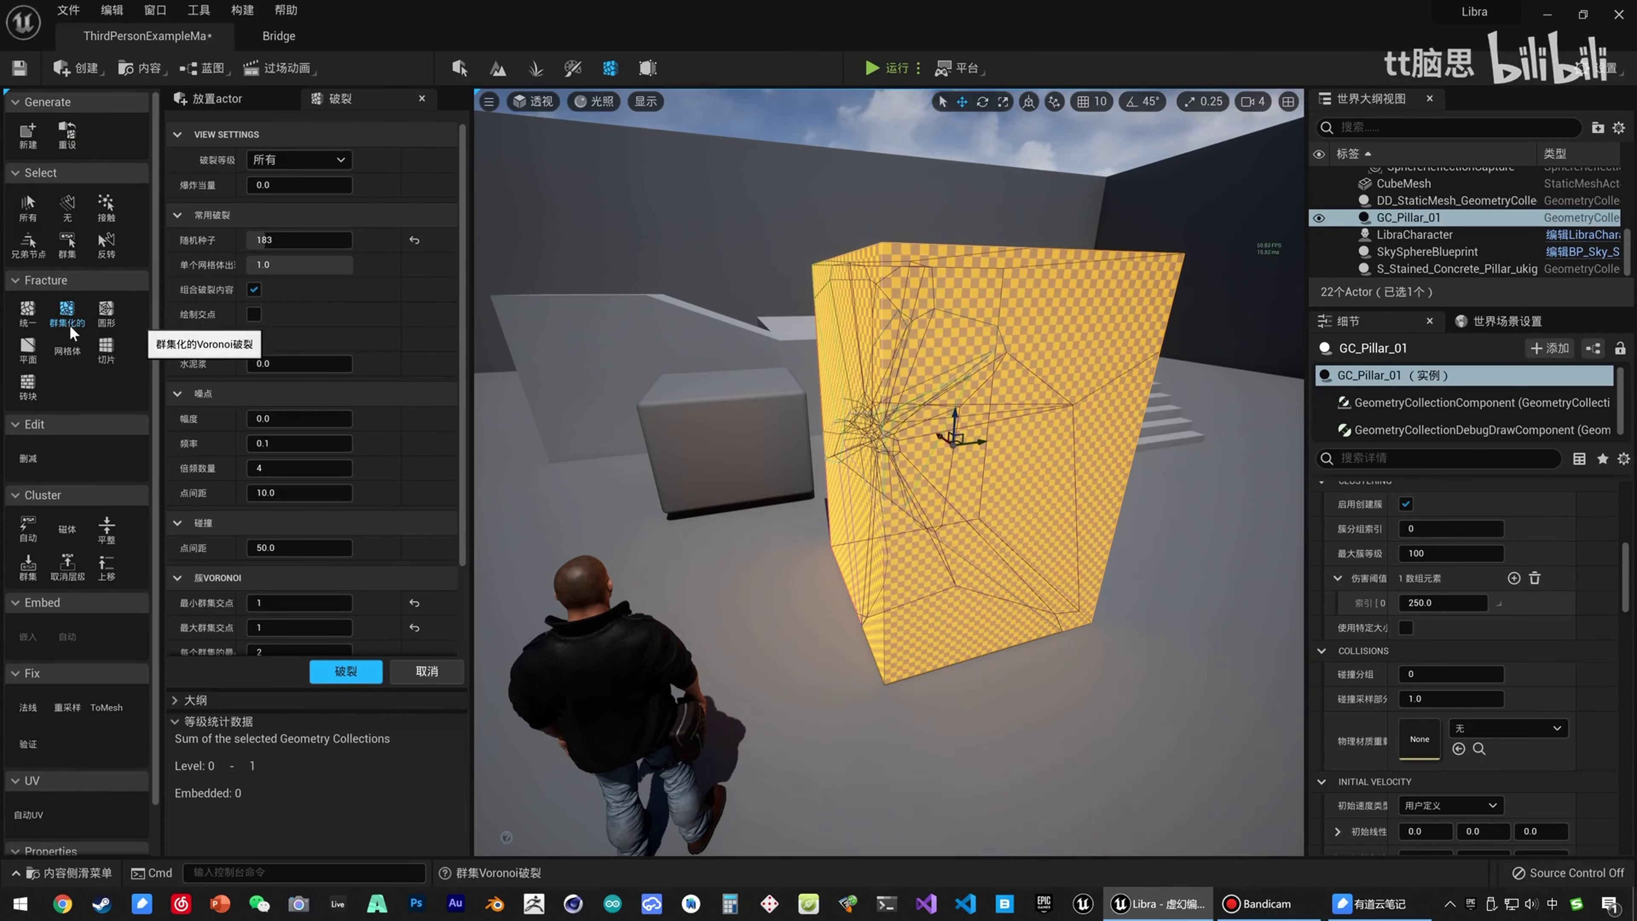
key(w)
right_drag(708, 303, 796, 319)
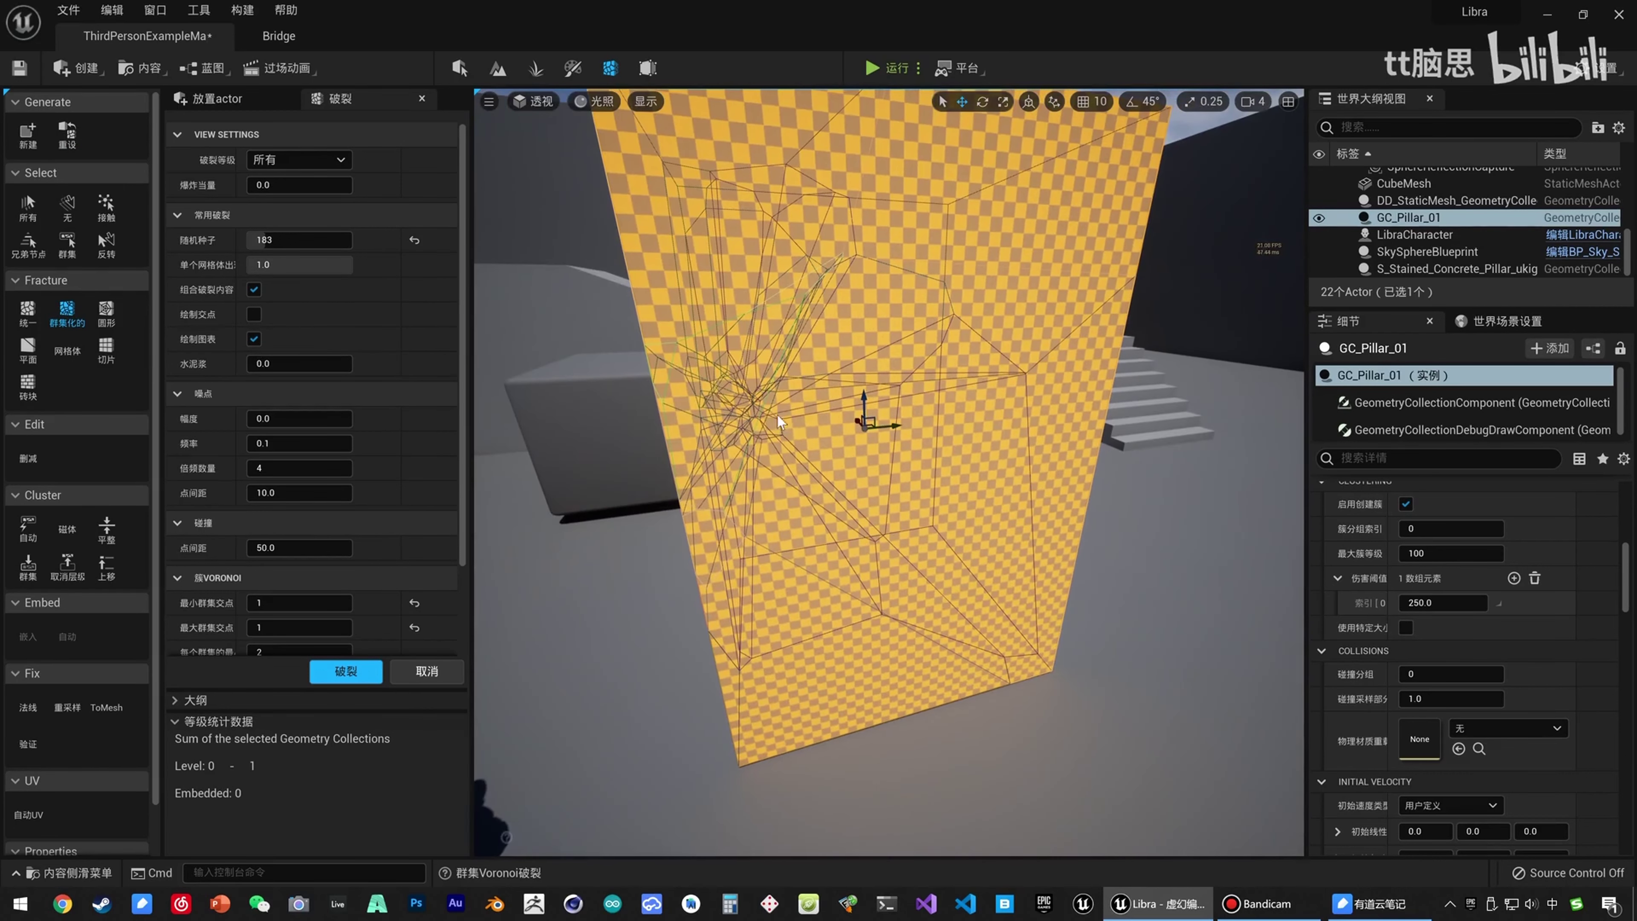
Restore the default minimum and maximum cluster site counts for the clustered Voronoi fracture.
scroll(395, 556, down, 3)
click(414, 489)
click(414, 514)
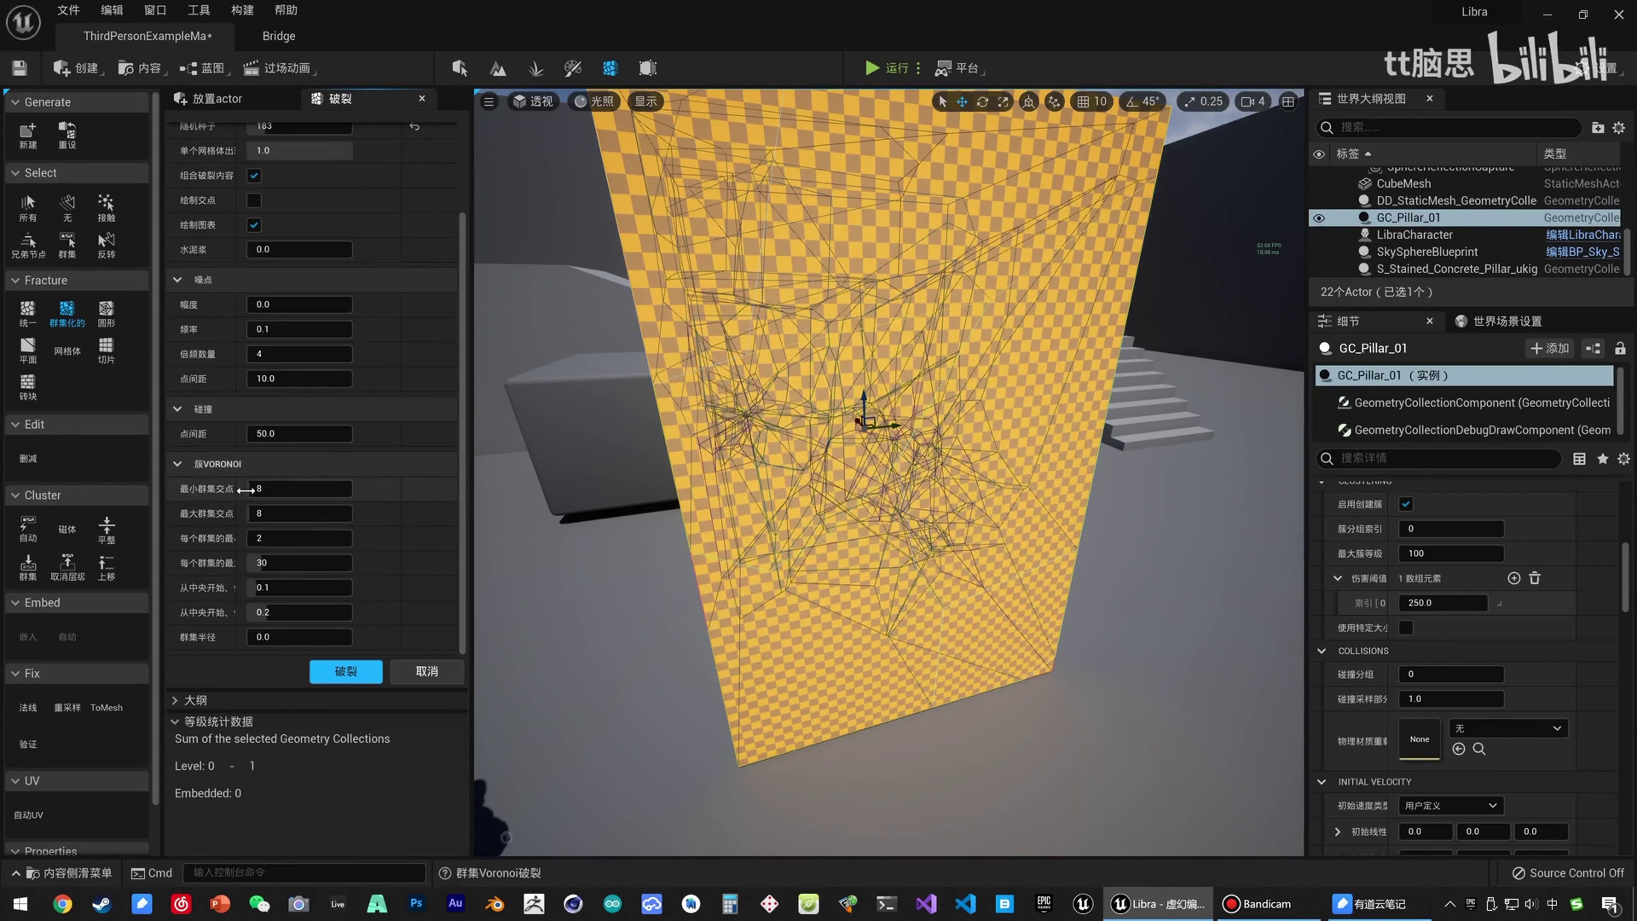
Set the minimum and maximum cluster site counts to 1 so the cuts gather around a single cluster.
click(265, 490)
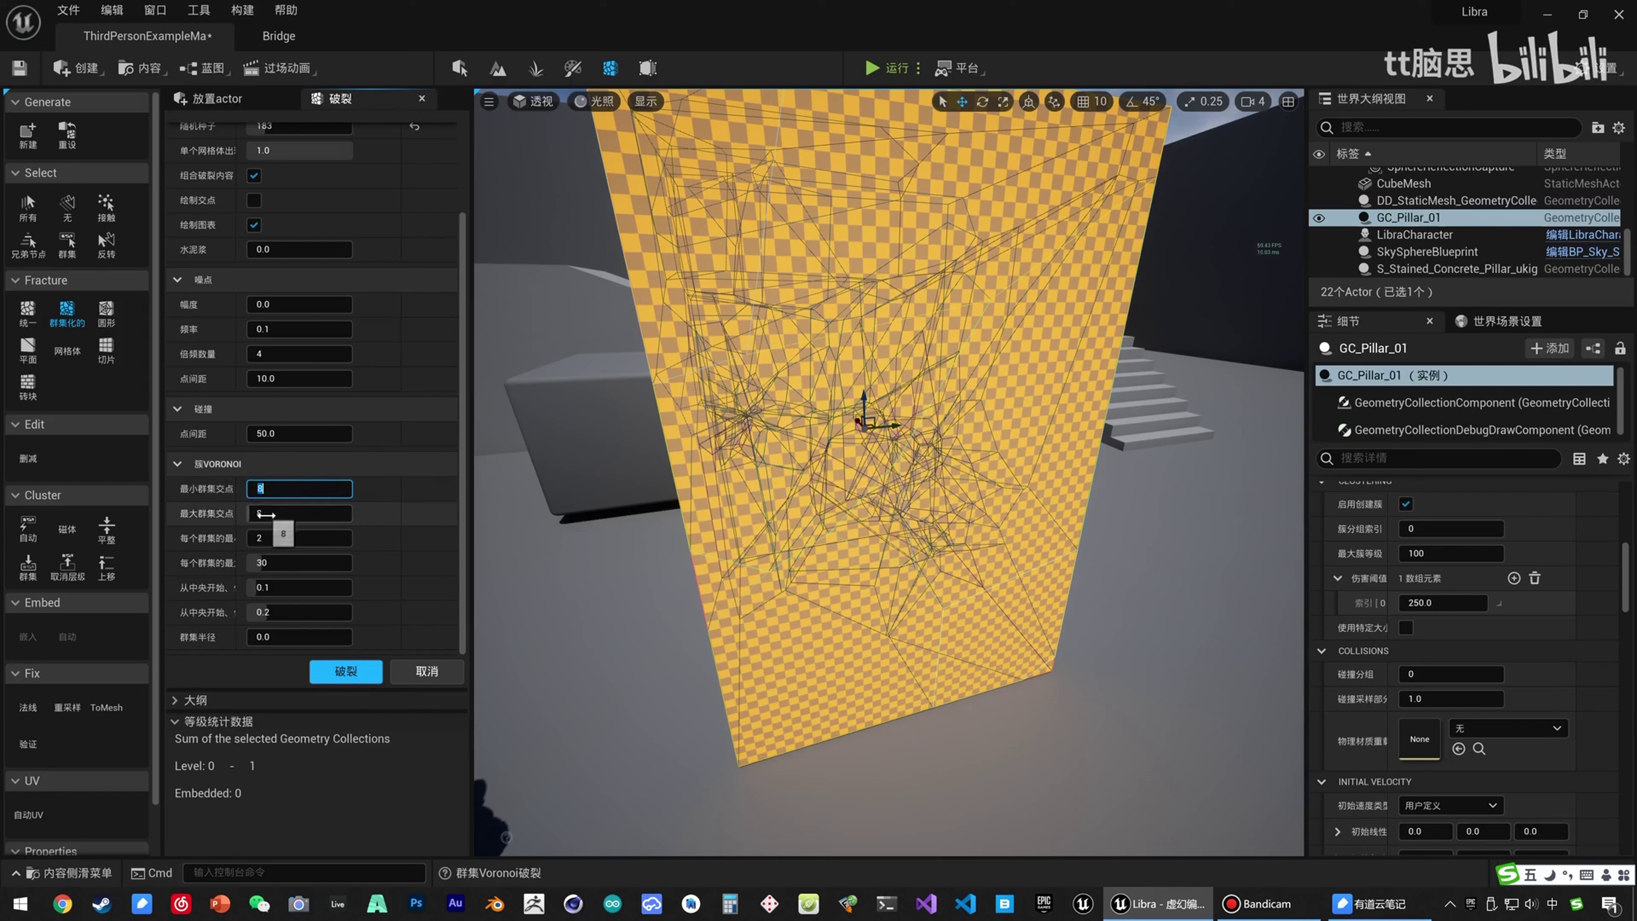
text(1)
click(271, 514)
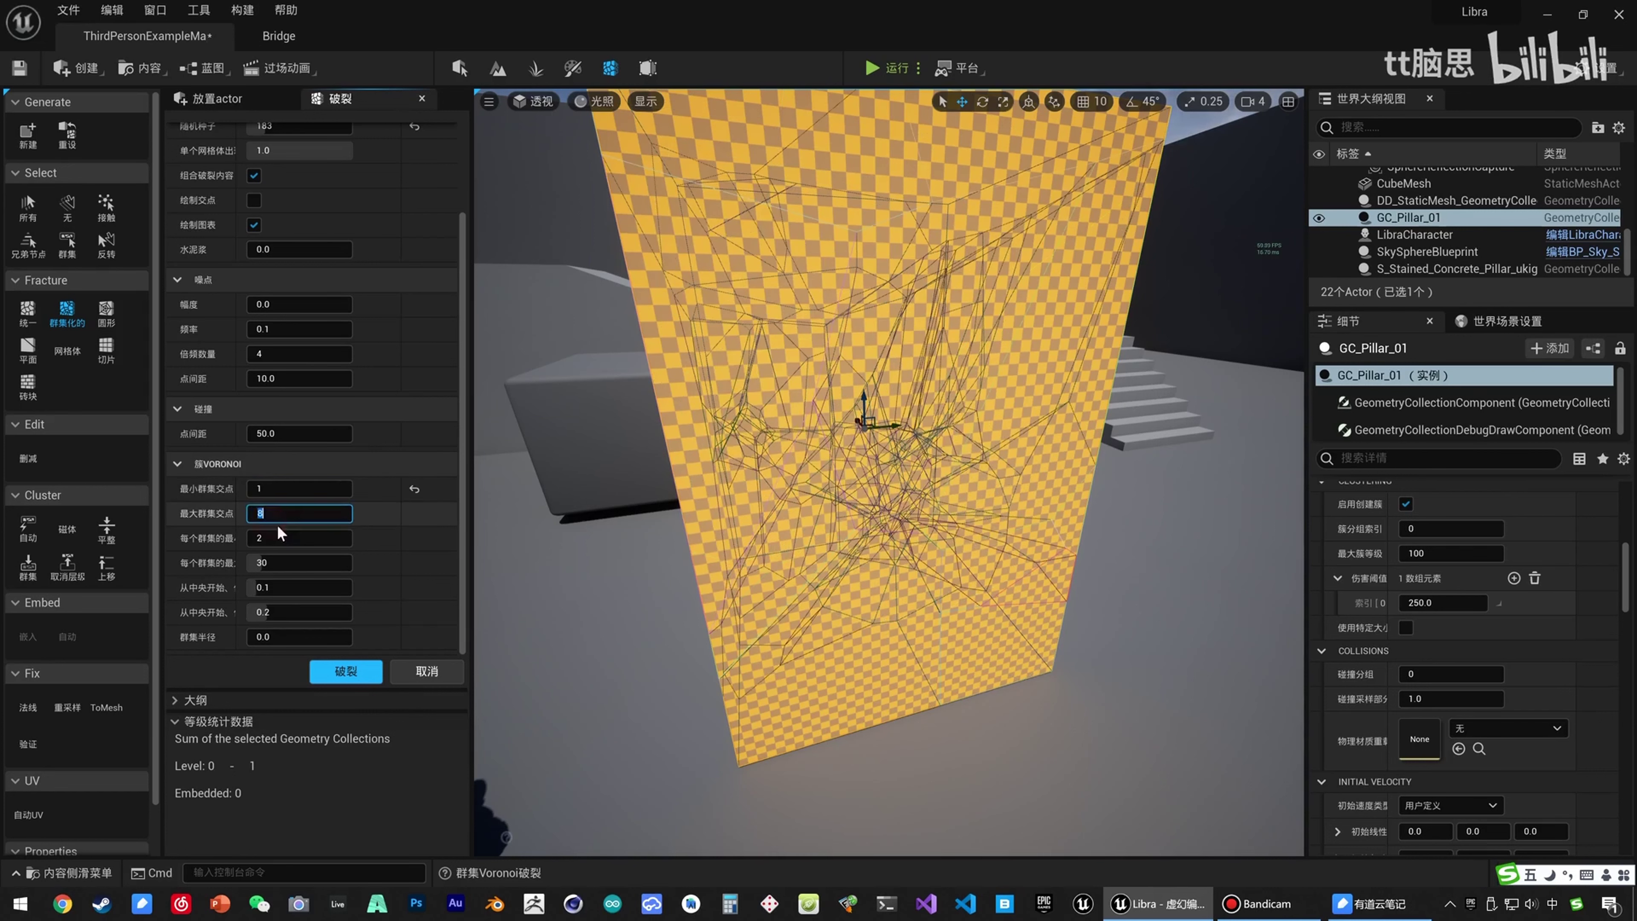
text(1)
key(Return)
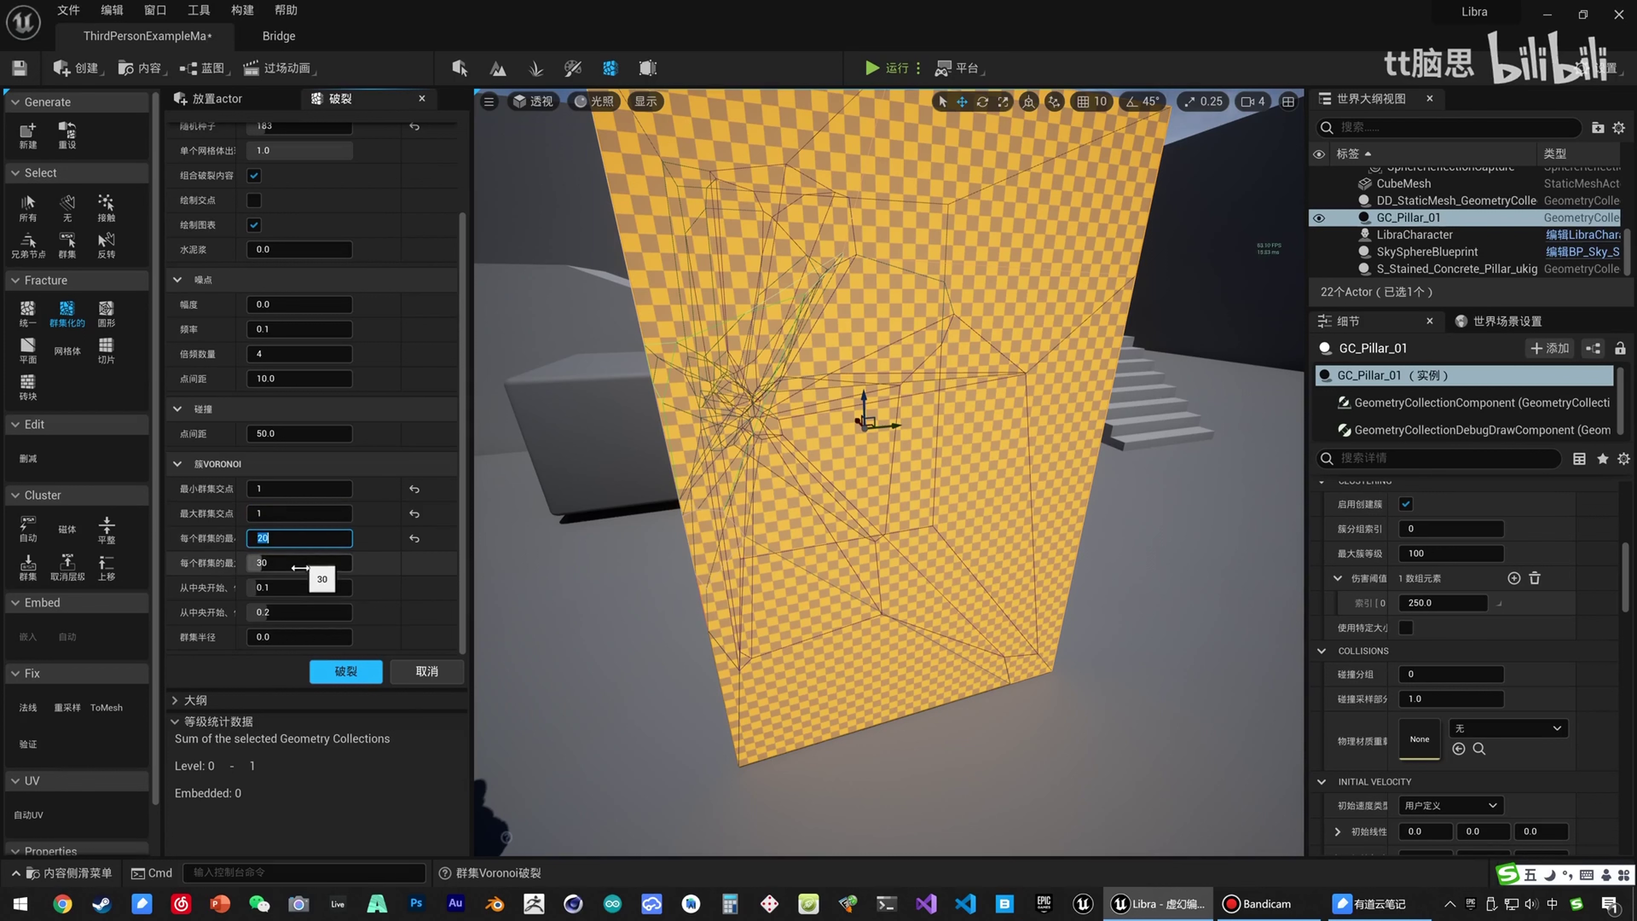
Try equal minimum and maximum sites per cluster of 20 and 50, and restore both values to their defaults.
drag(298, 567, 285, 564)
click(285, 565)
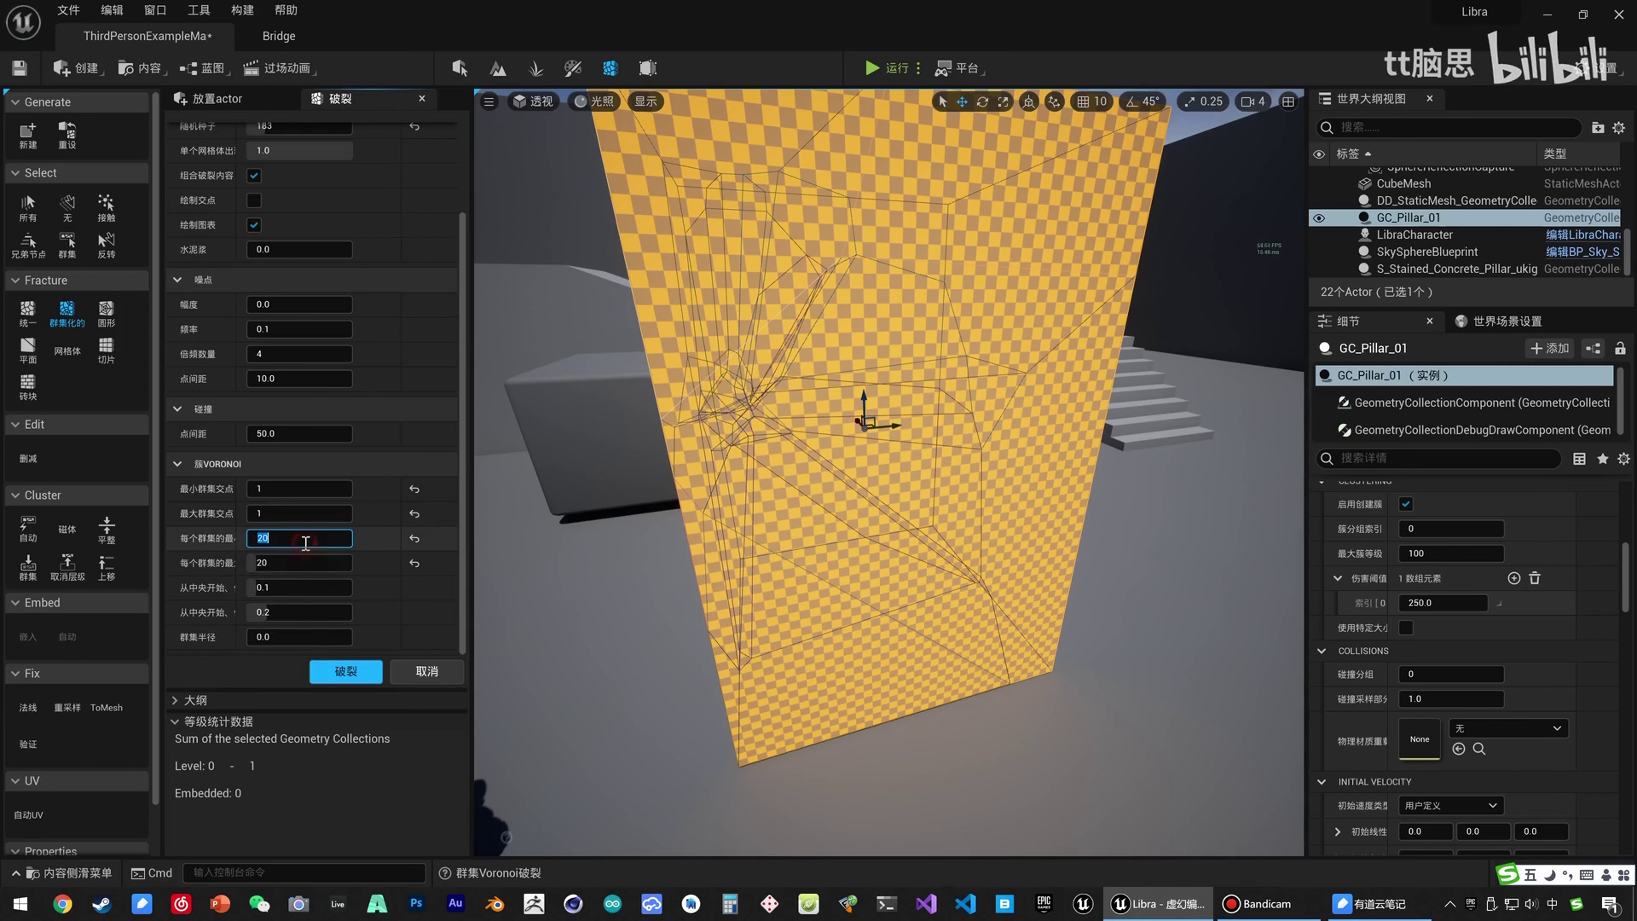
text(50)
click(299, 561)
text(50)
key(Return)
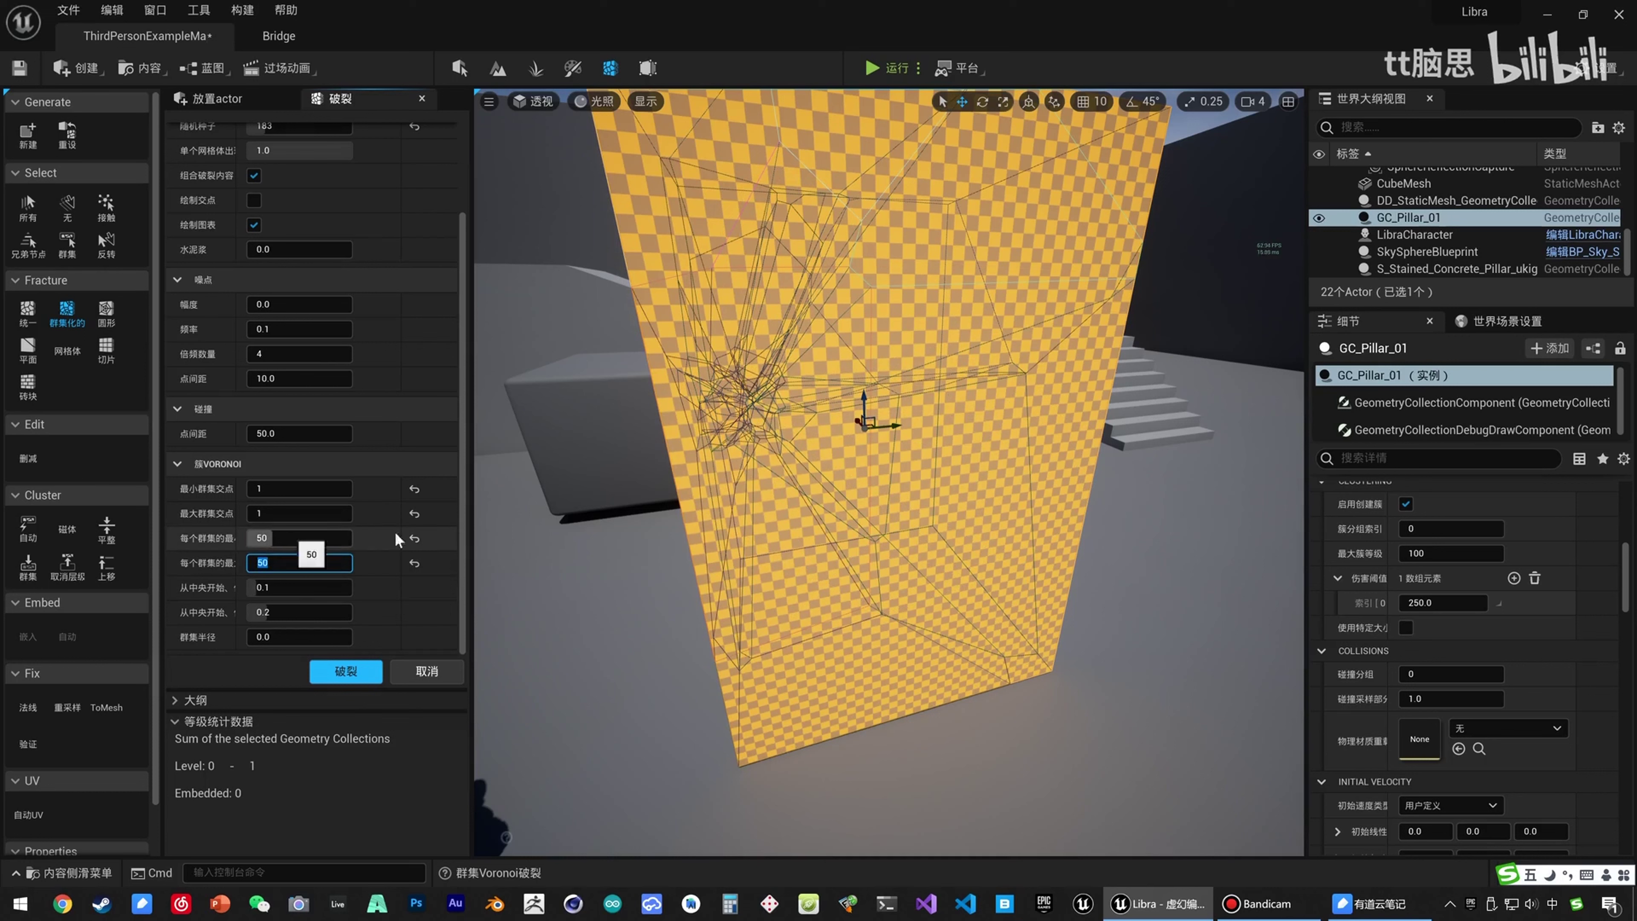
click(414, 538)
click(414, 562)
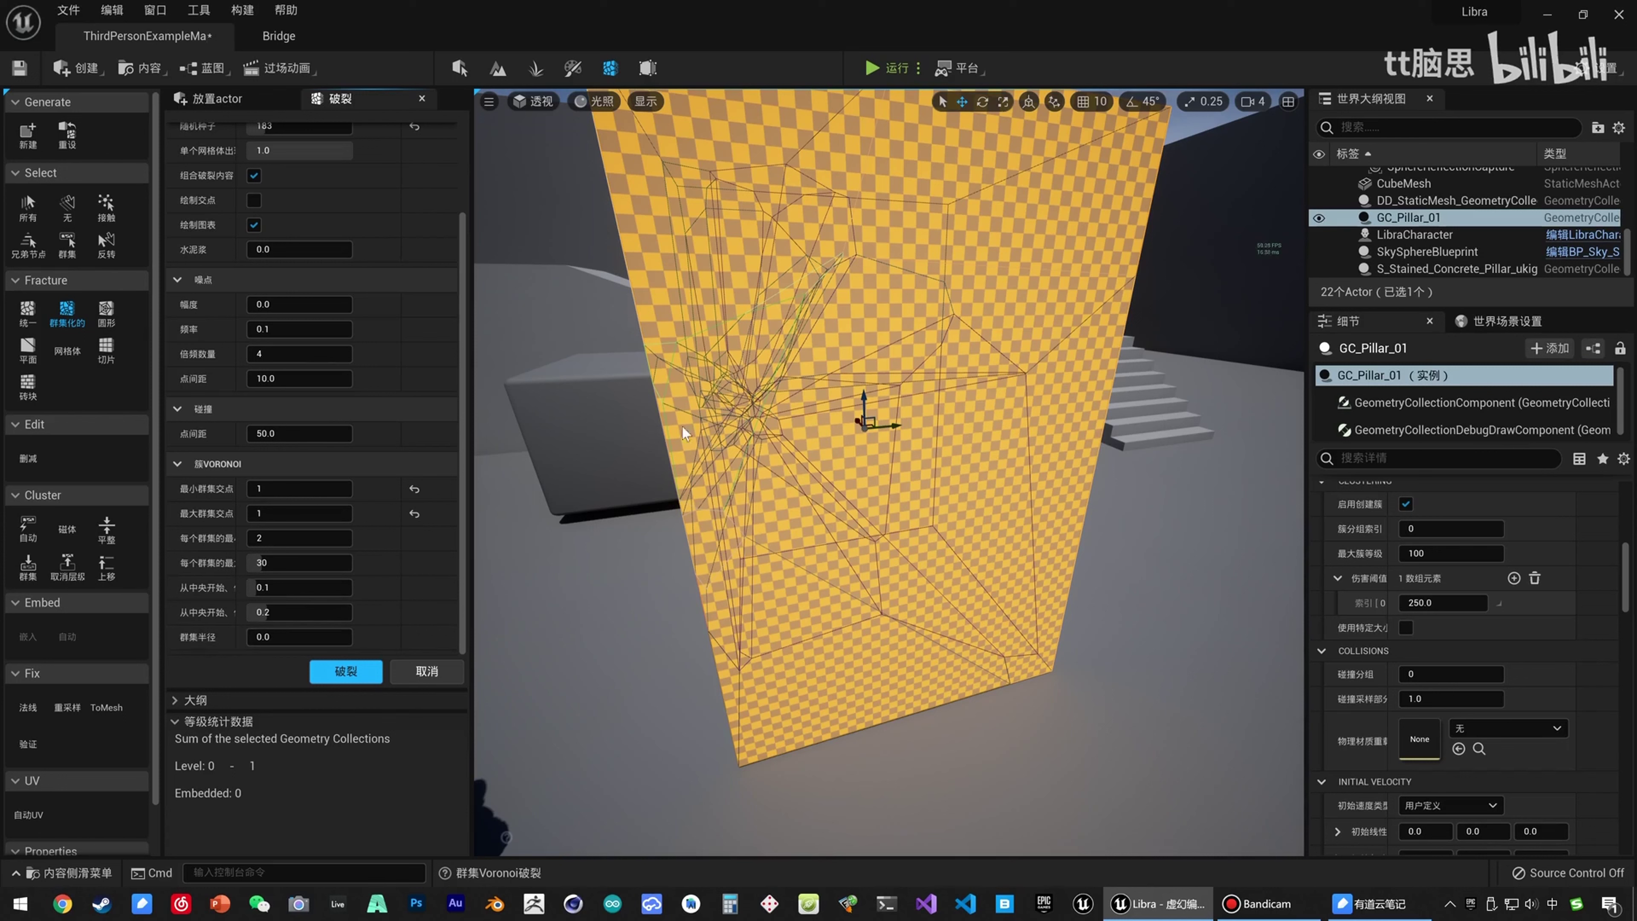
Try a cluster radius of 20 and restore its default value.
click(277, 635)
text(20)
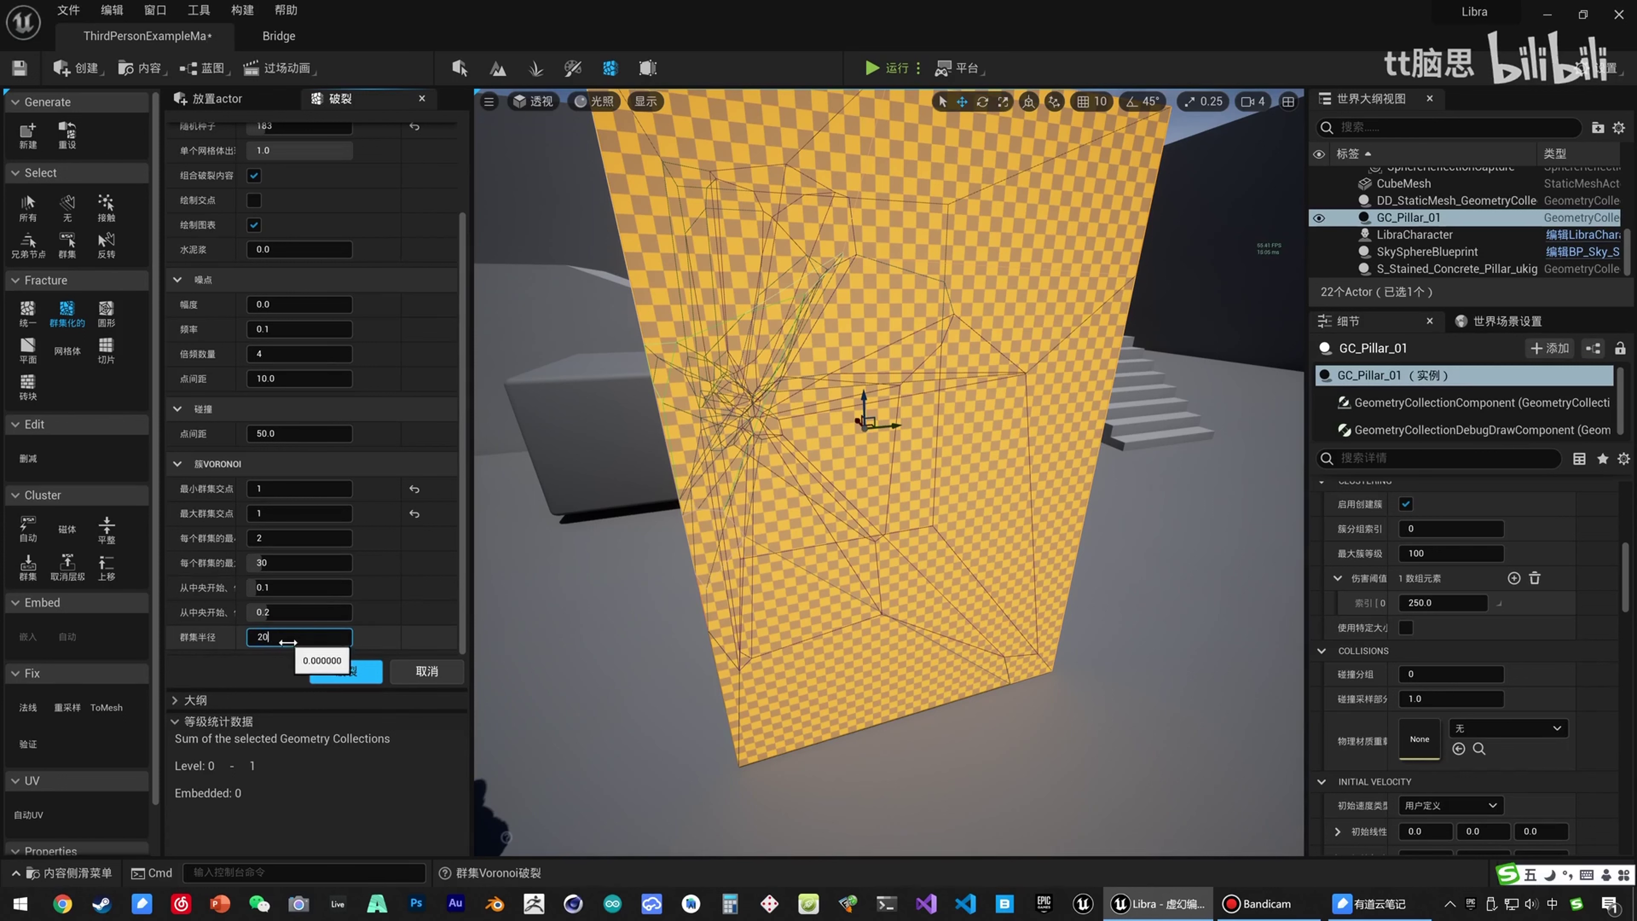
key(Return)
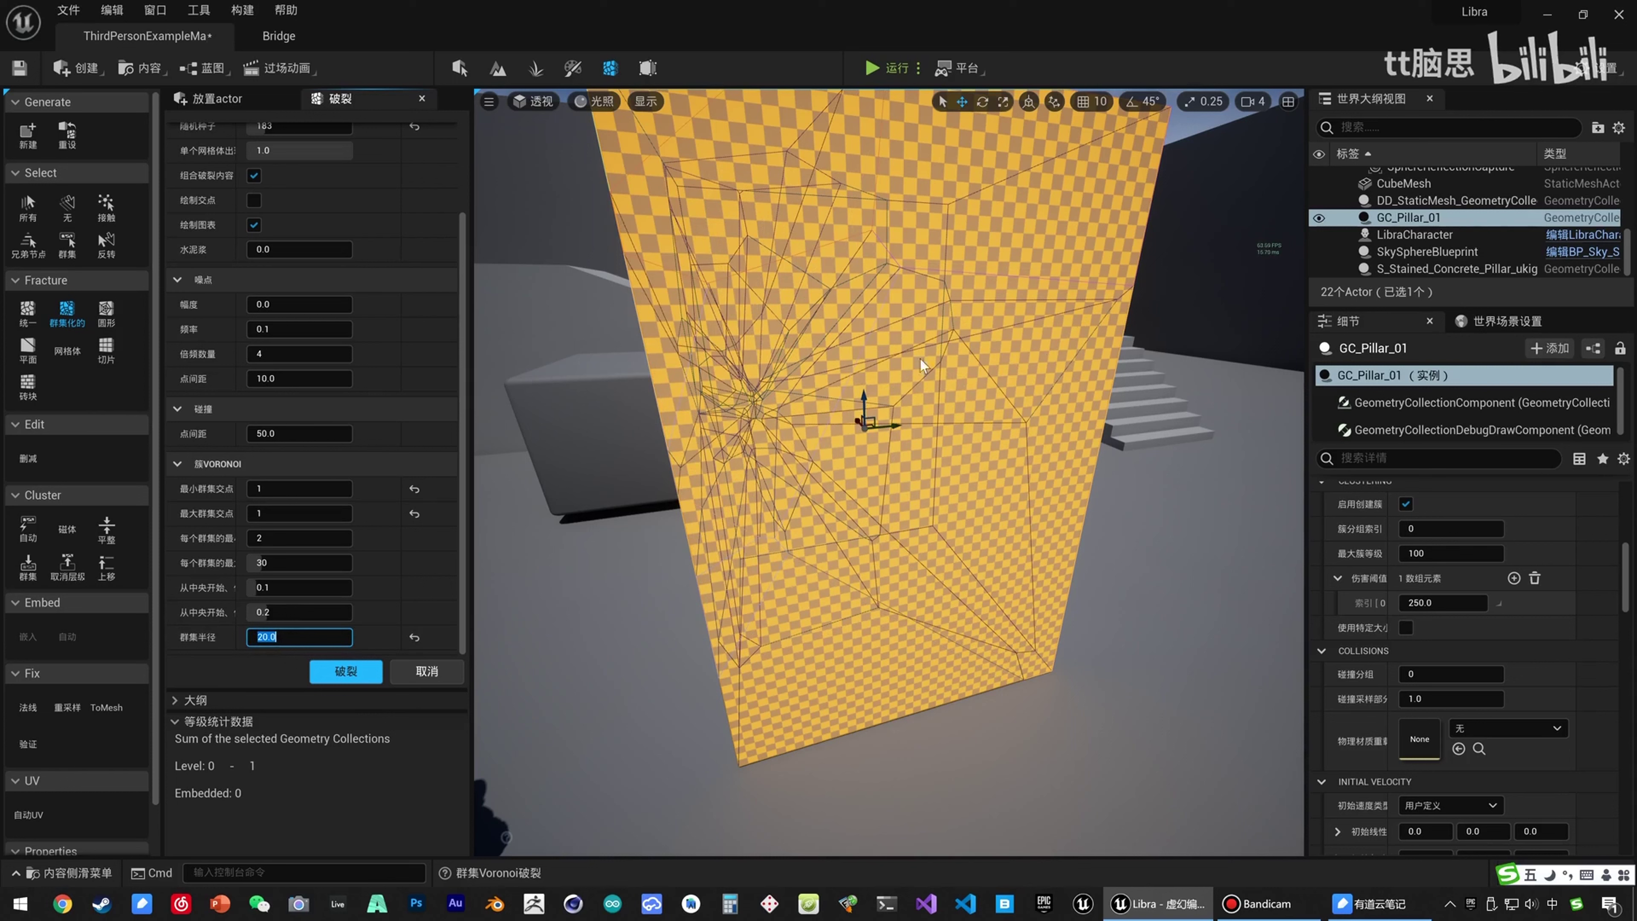
click(415, 636)
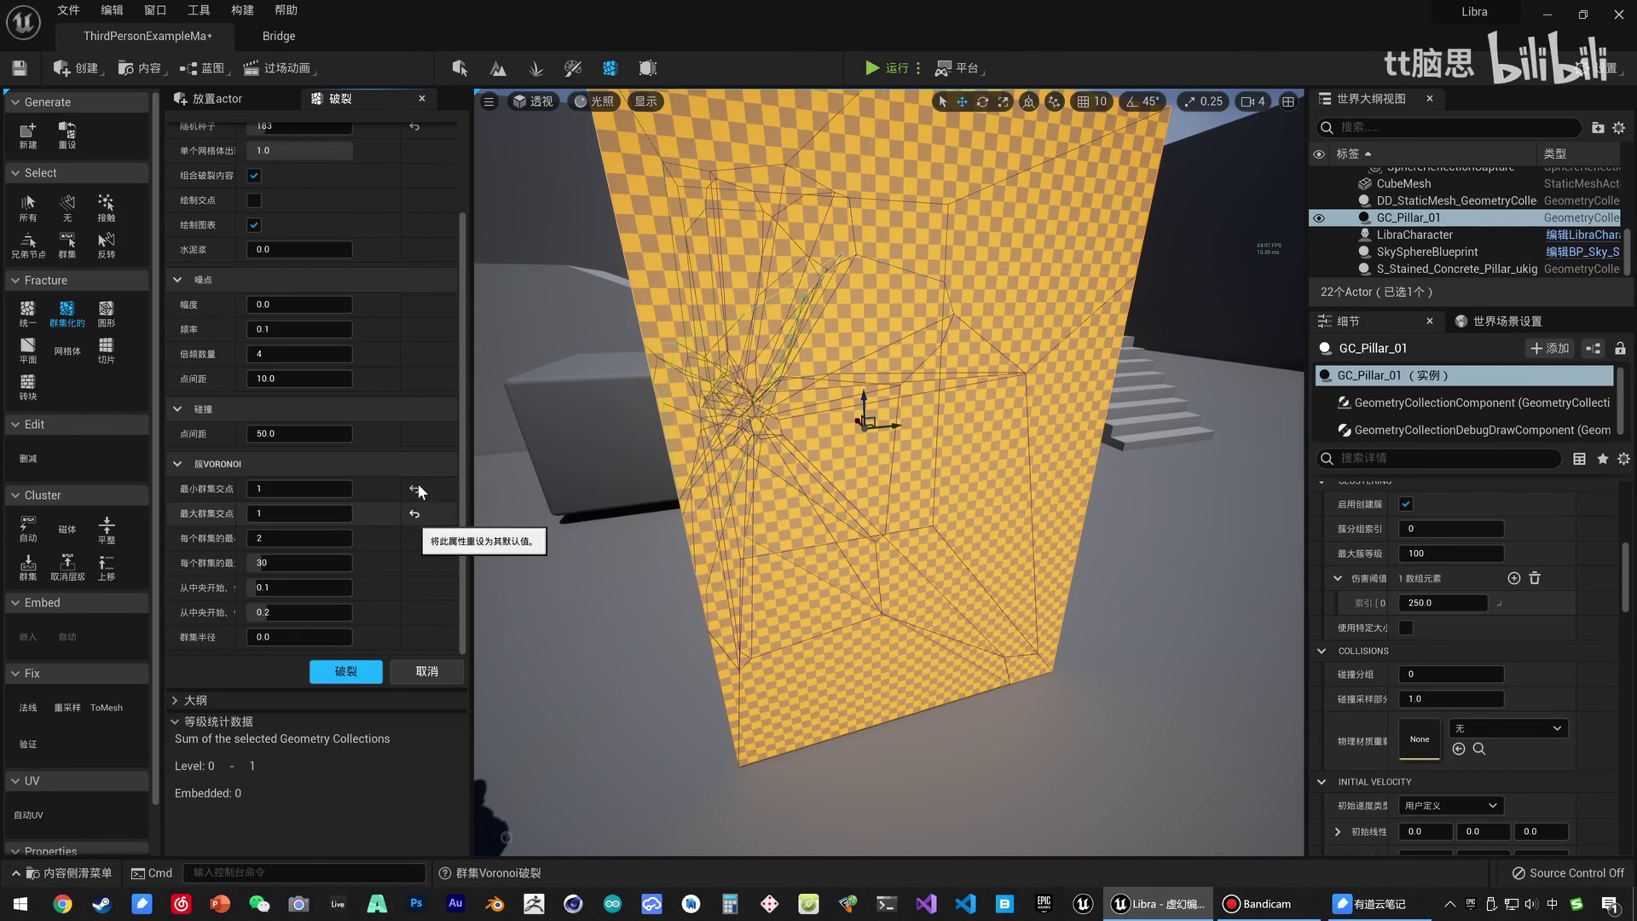
Try a maximum of 5 sites per cluster and examine the cut preview from several angles.
right_drag(842, 480, 767, 461)
key(a)
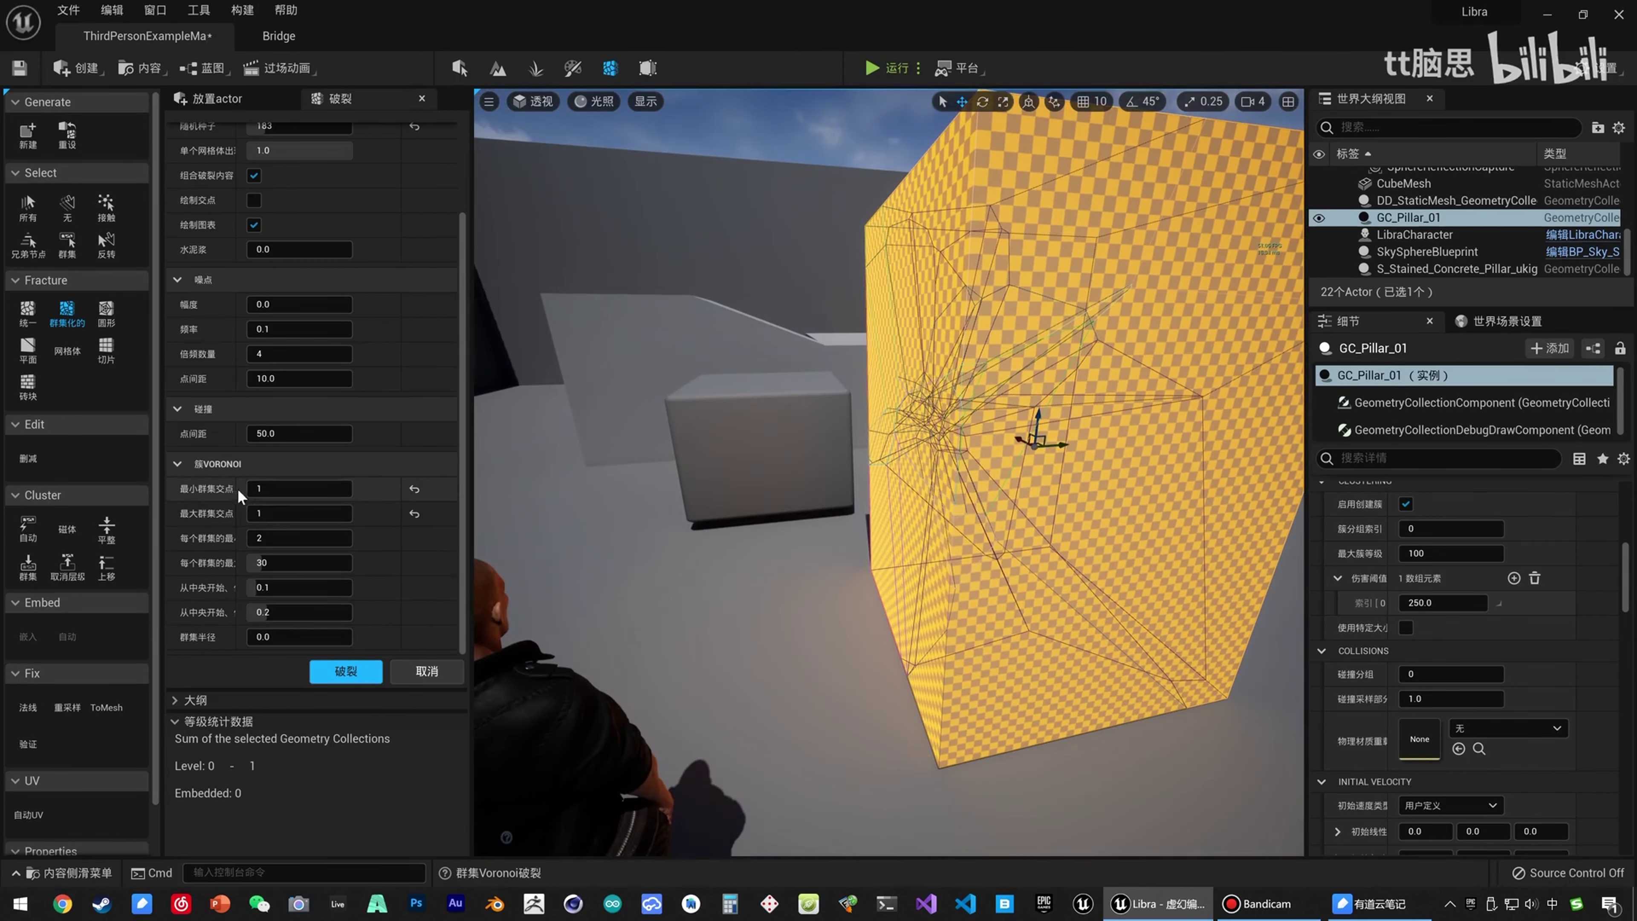
right_drag(930, 480, 976, 487)
click(298, 565)
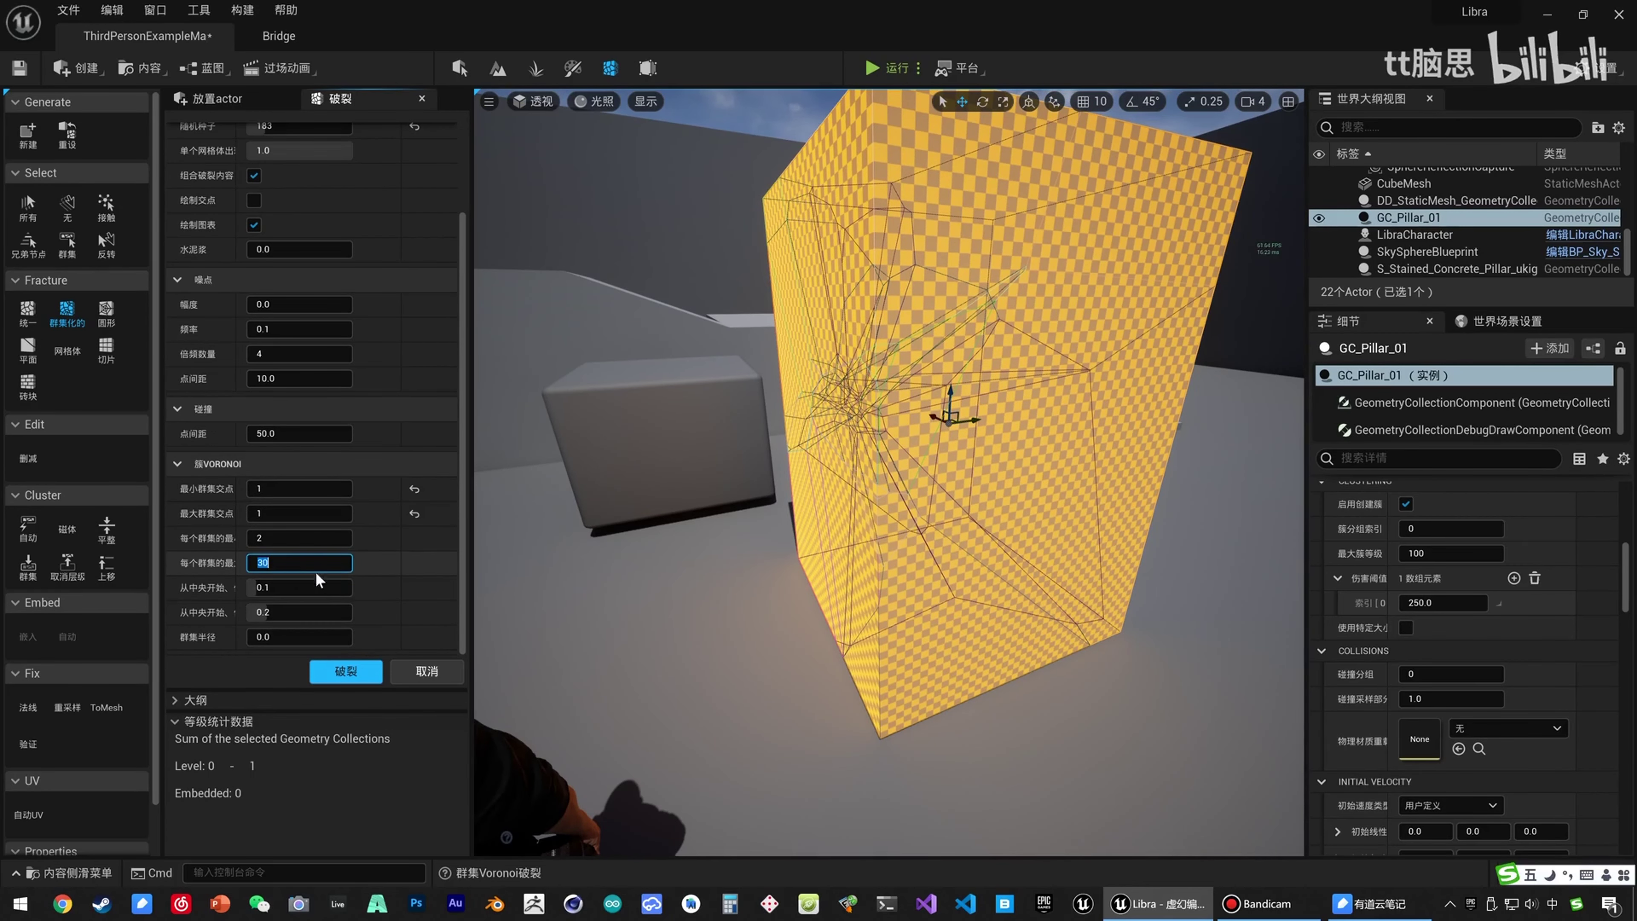
key(Return)
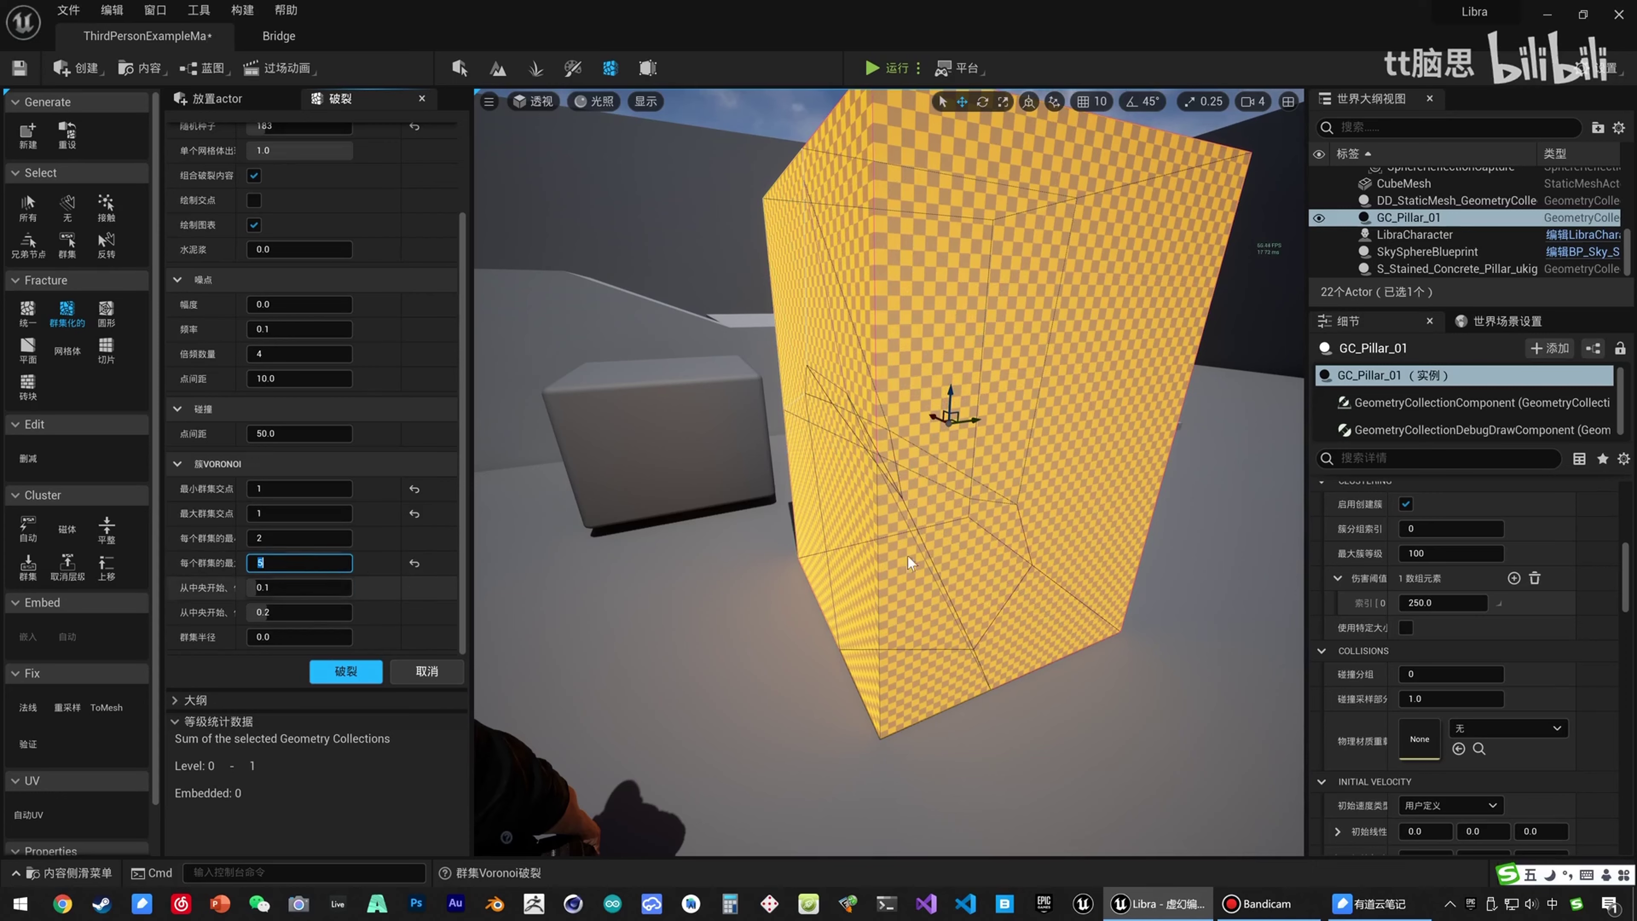
right_drag(866, 588, 809, 517)
key(d)
key(a)
key(d)
key(a)
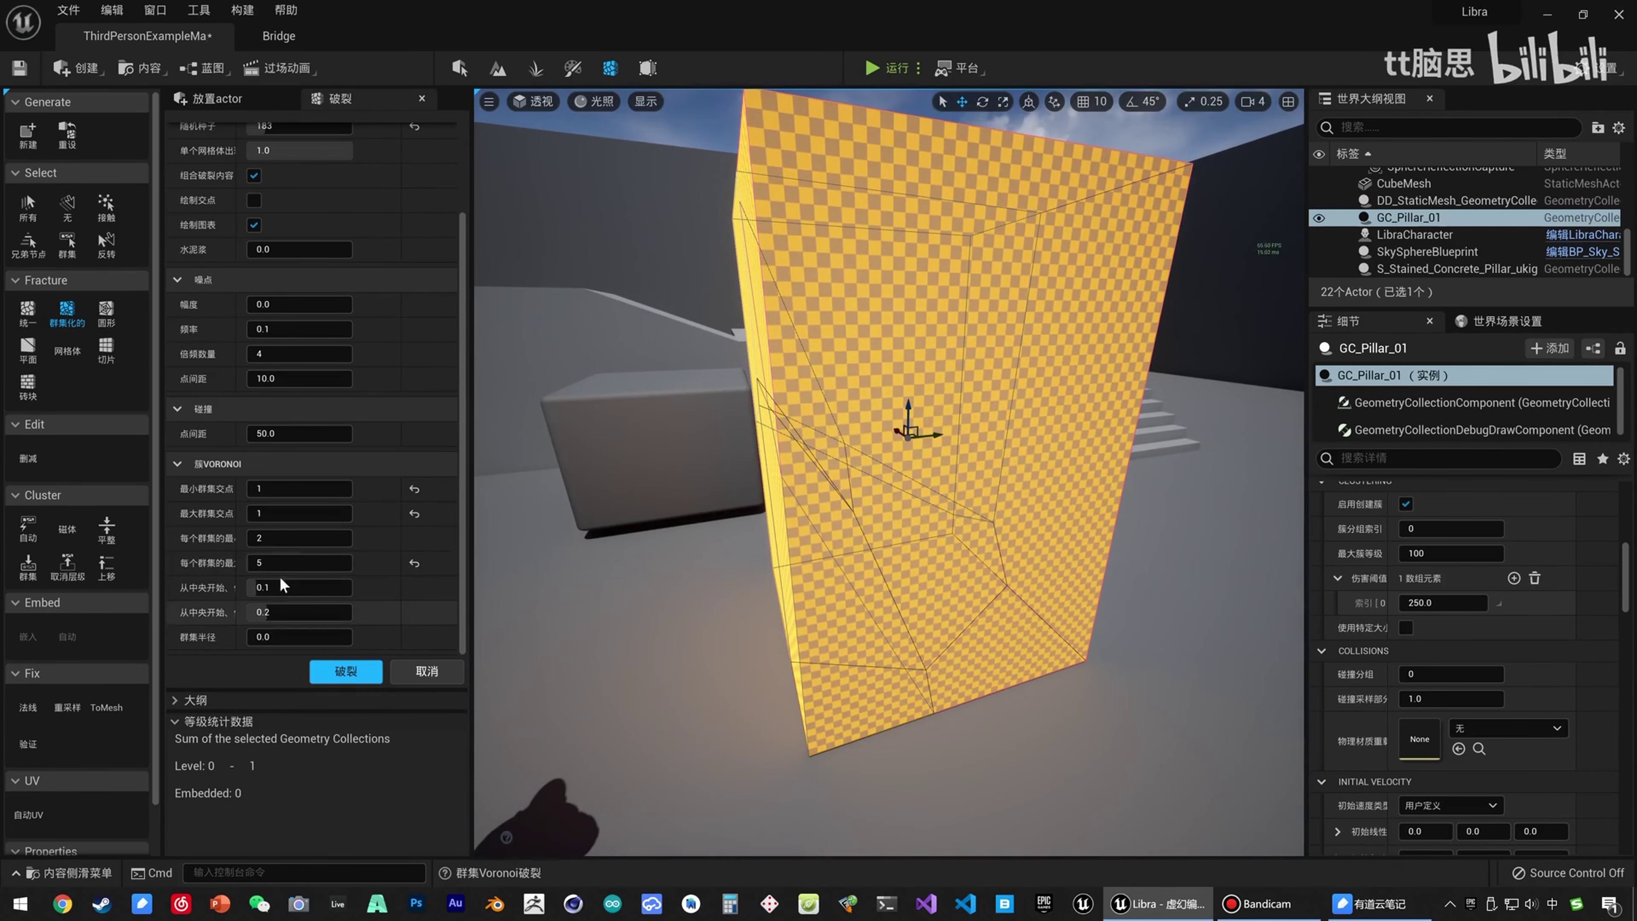
Set the maximum sites per cluster to 20 and fracture the pillar with clustered Voronoi.
click(290, 564)
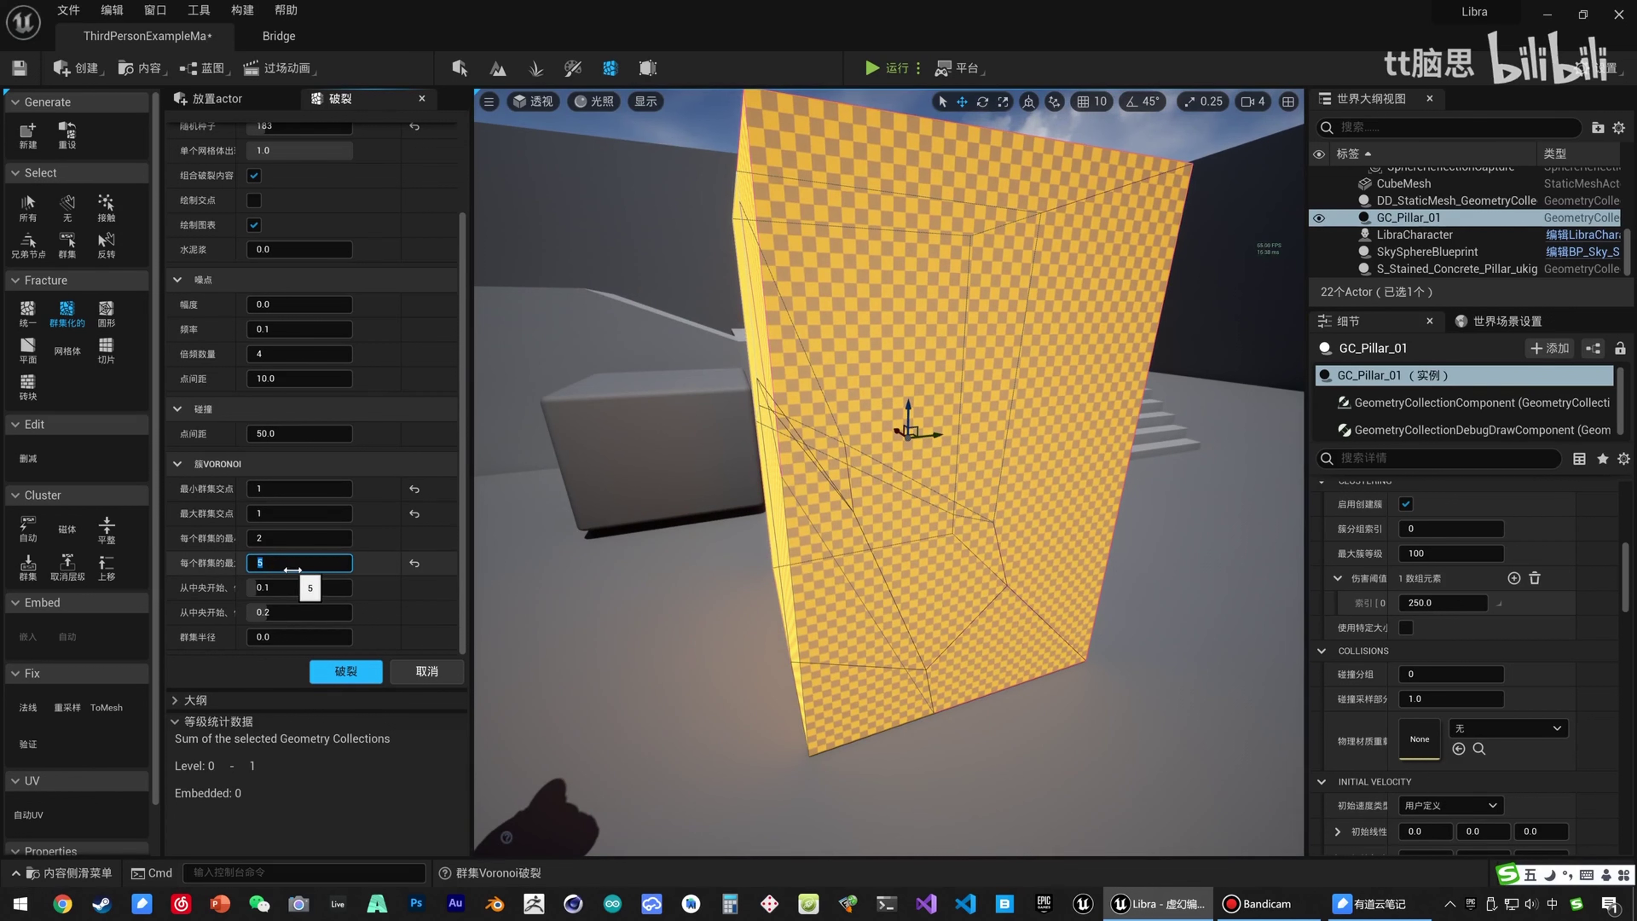
key(Return)
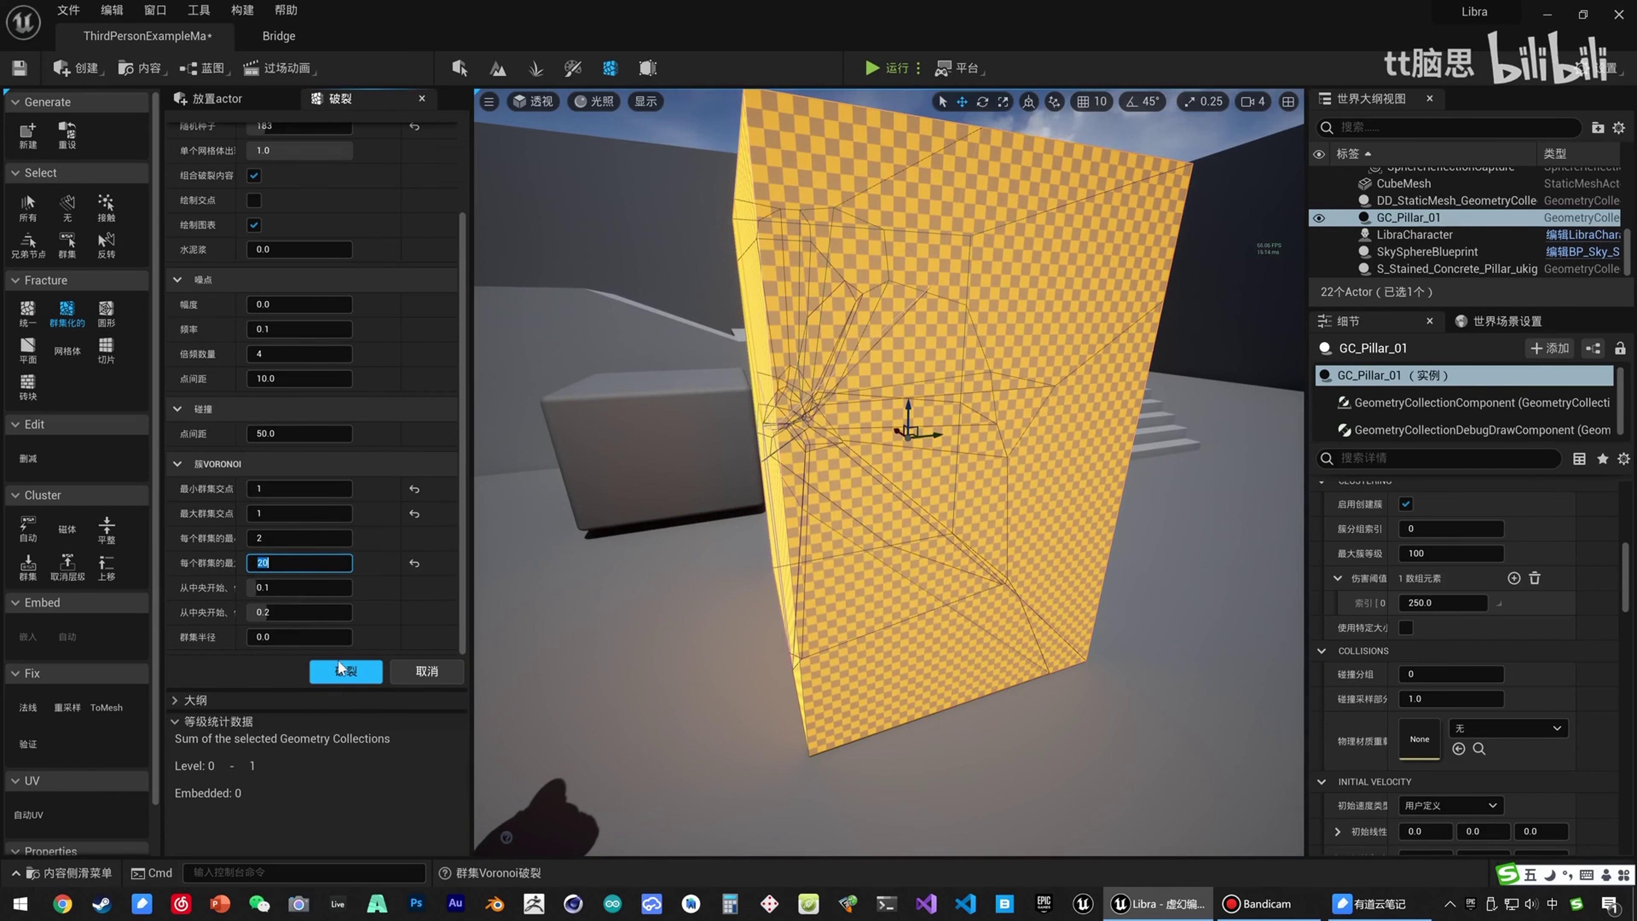
click(342, 672)
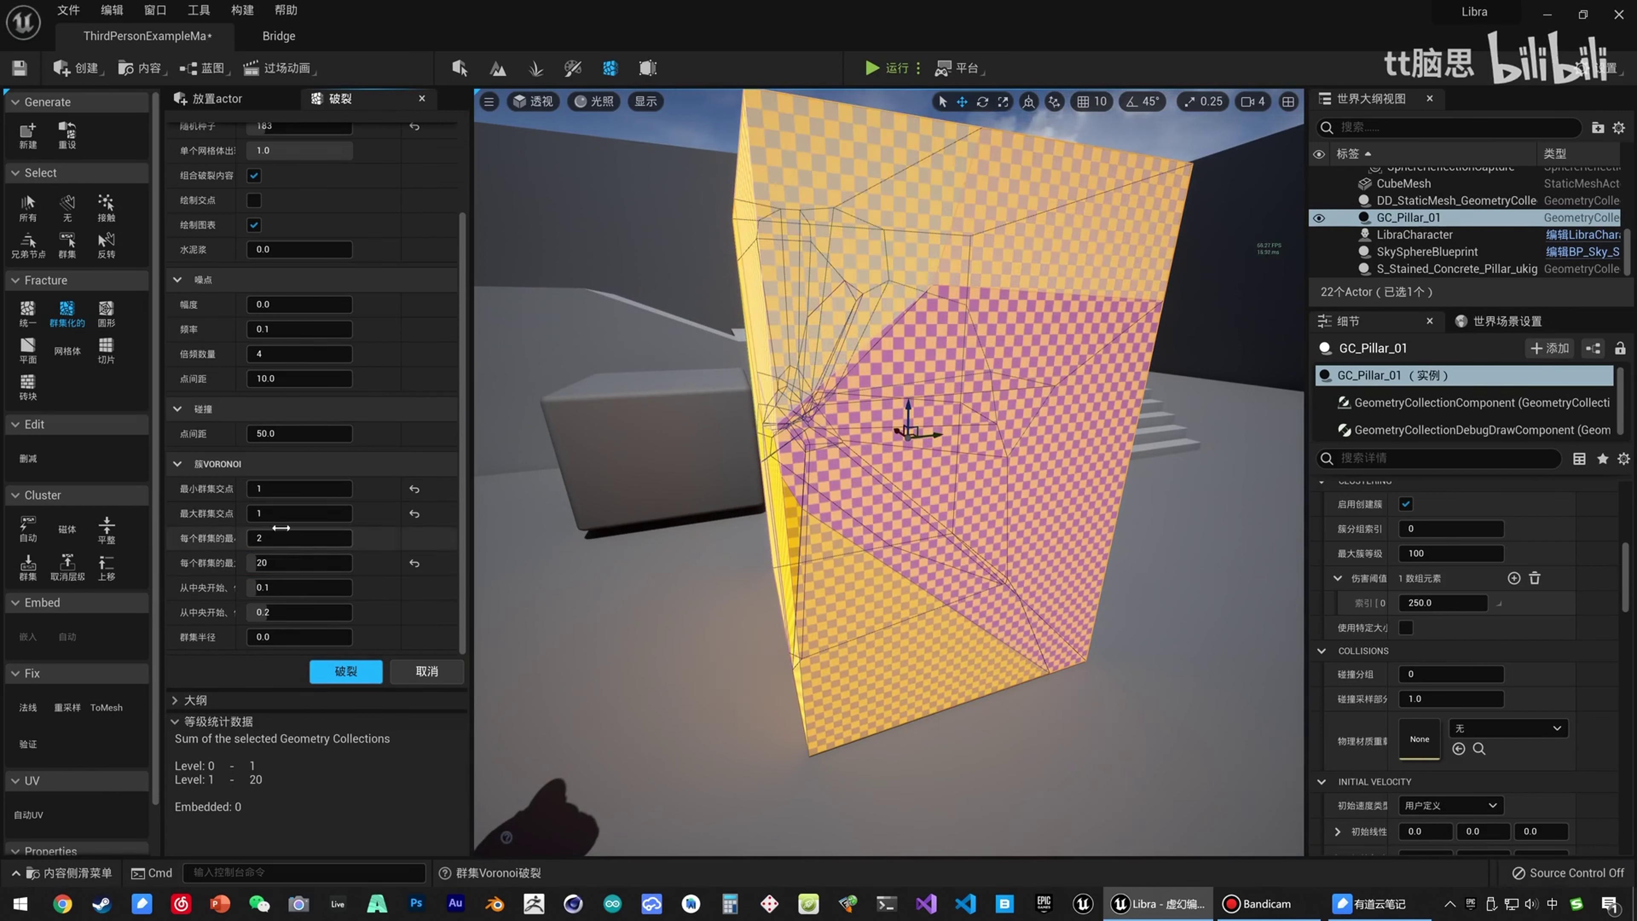
Set the random seed to 603 and fracture all of the pillar's bones again with the same clustered Voronoi settings.
scroll(372, 385, up, 2)
scroll(372, 385, up, 2)
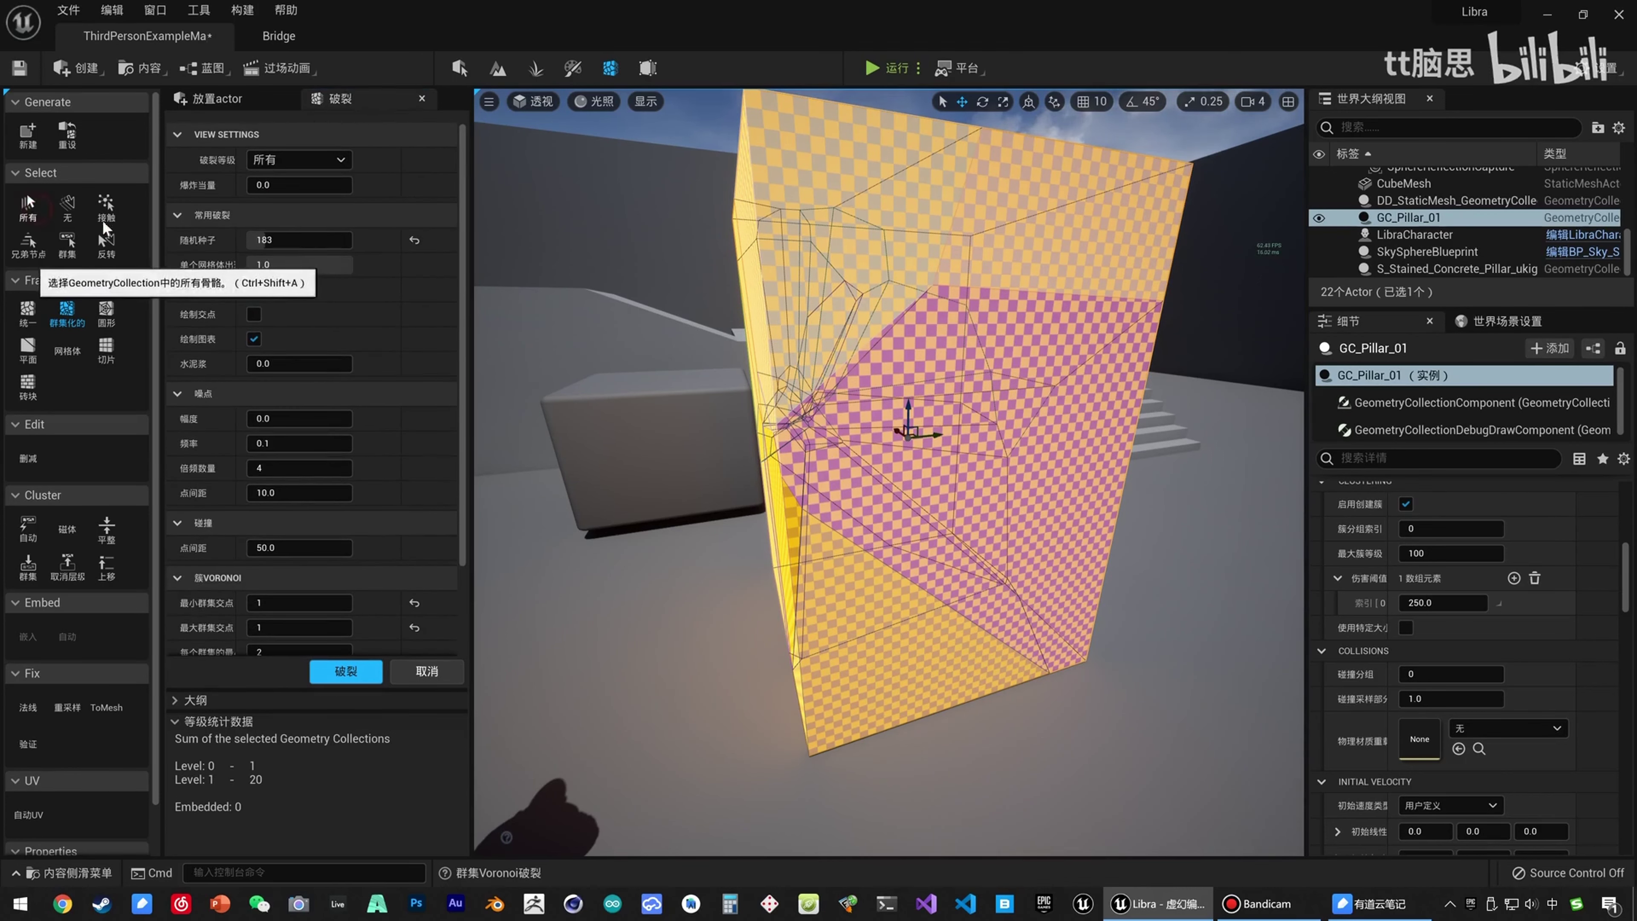
drag(276, 240, 310, 240)
mouse_move(580, 387)
right_down()
mouse_move(682, 408)
mouse_move(573, 374)
right_up()
key(w)
mouse_move(764, 545)
right_down()
mouse_move(722, 535)
mouse_move(779, 528)
mouse_move(763, 545)
right_up()
key(s)
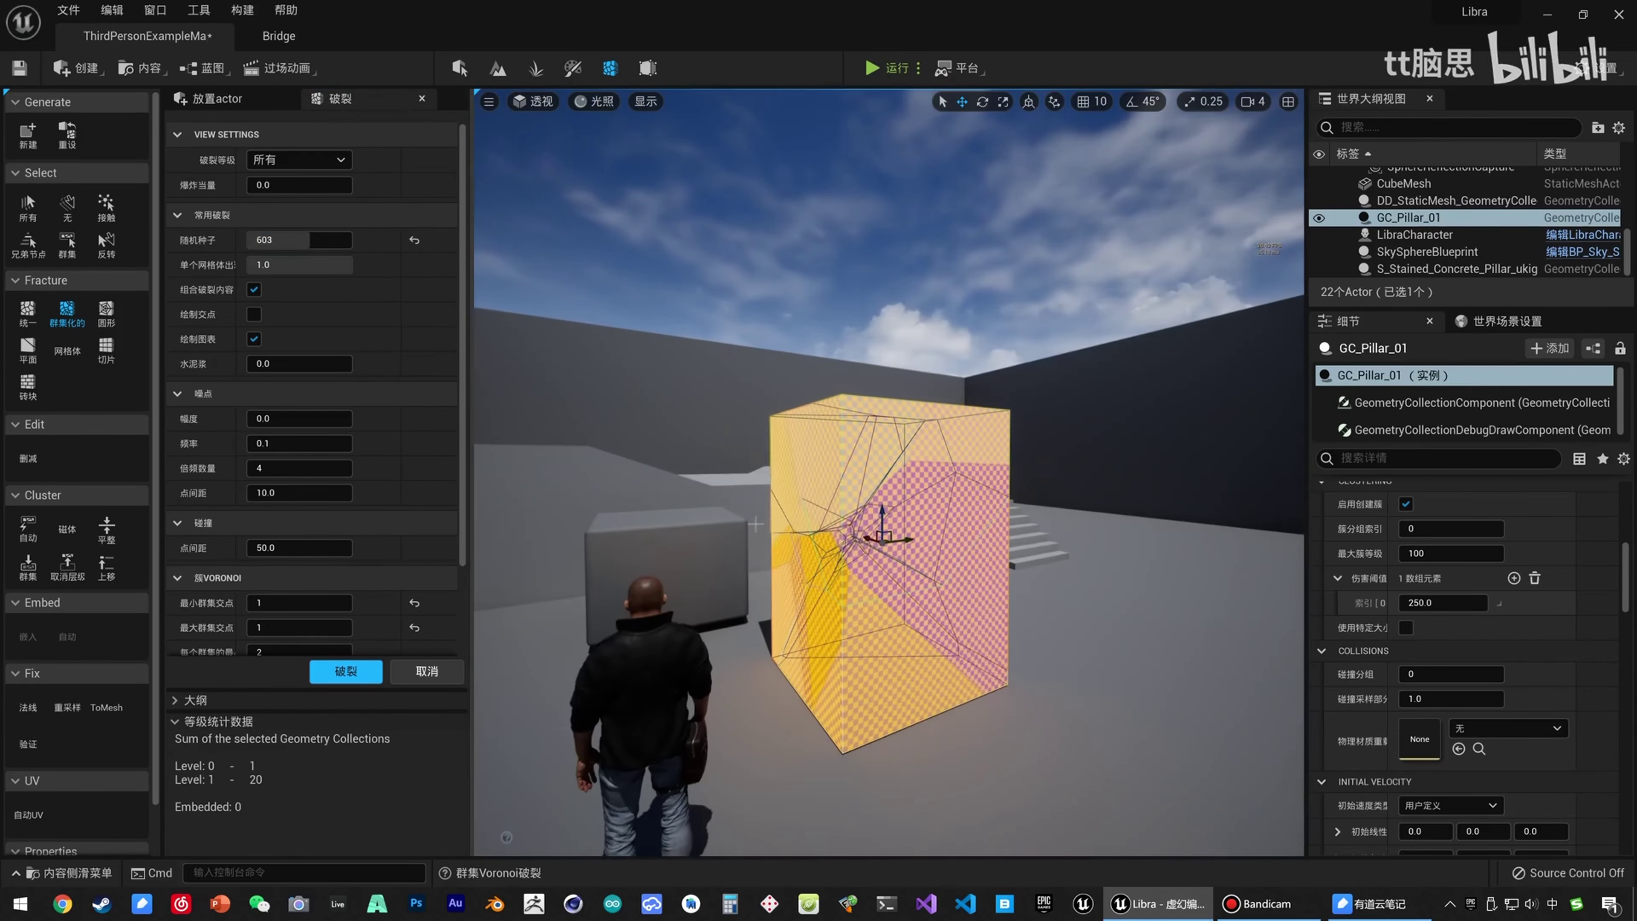
scroll(374, 503, down, 2)
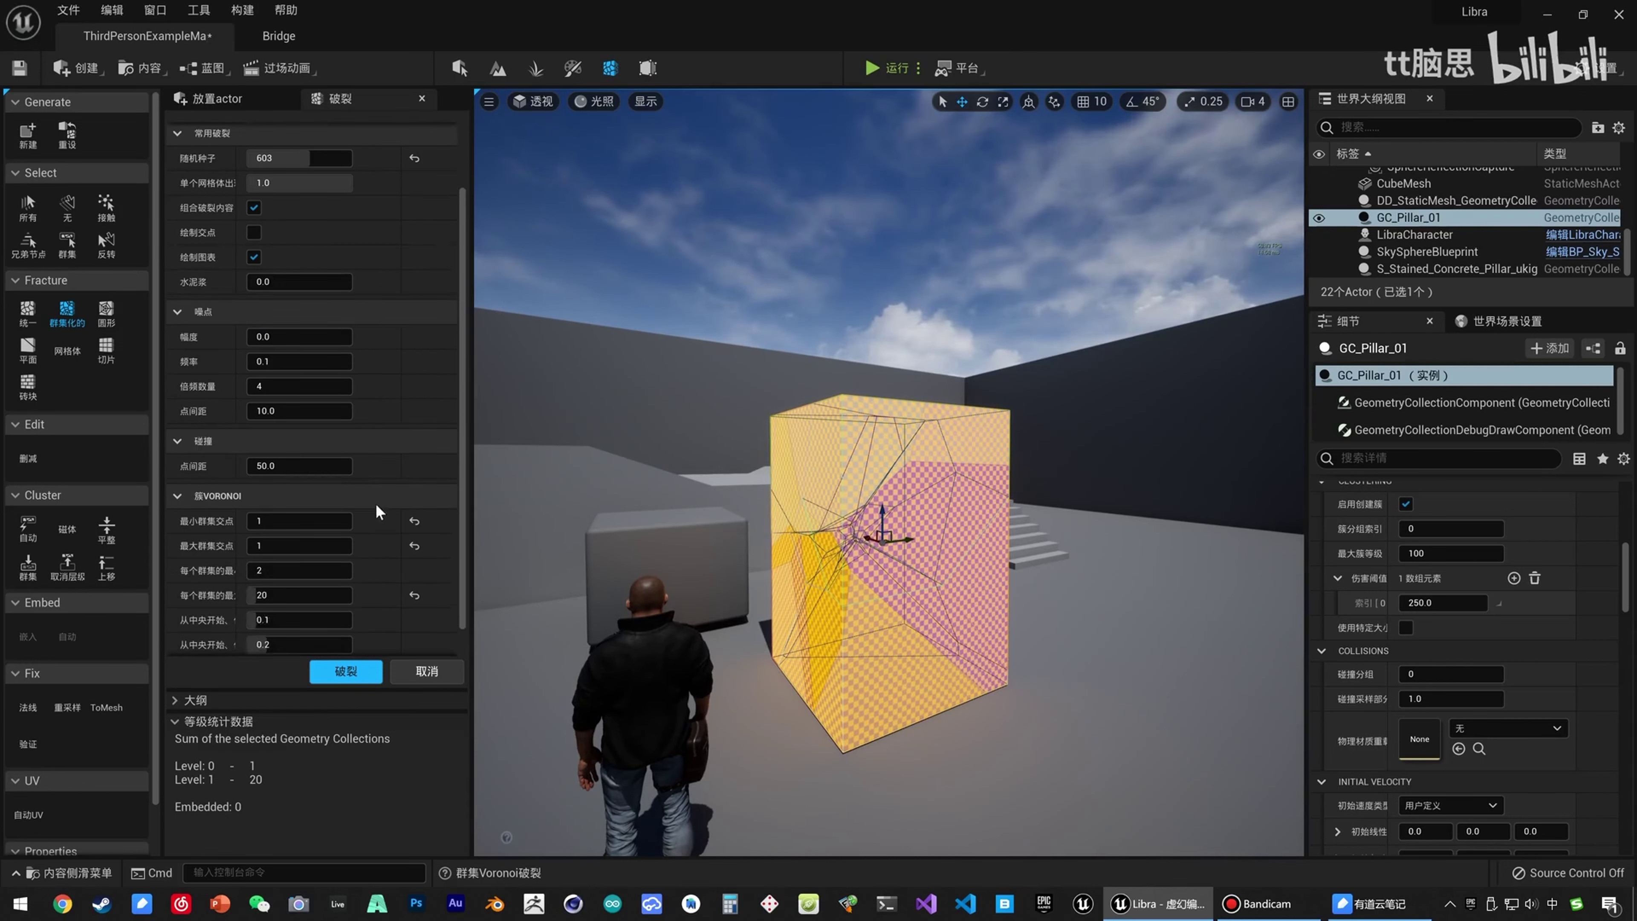
scroll(379, 511, down, 1)
click(345, 670)
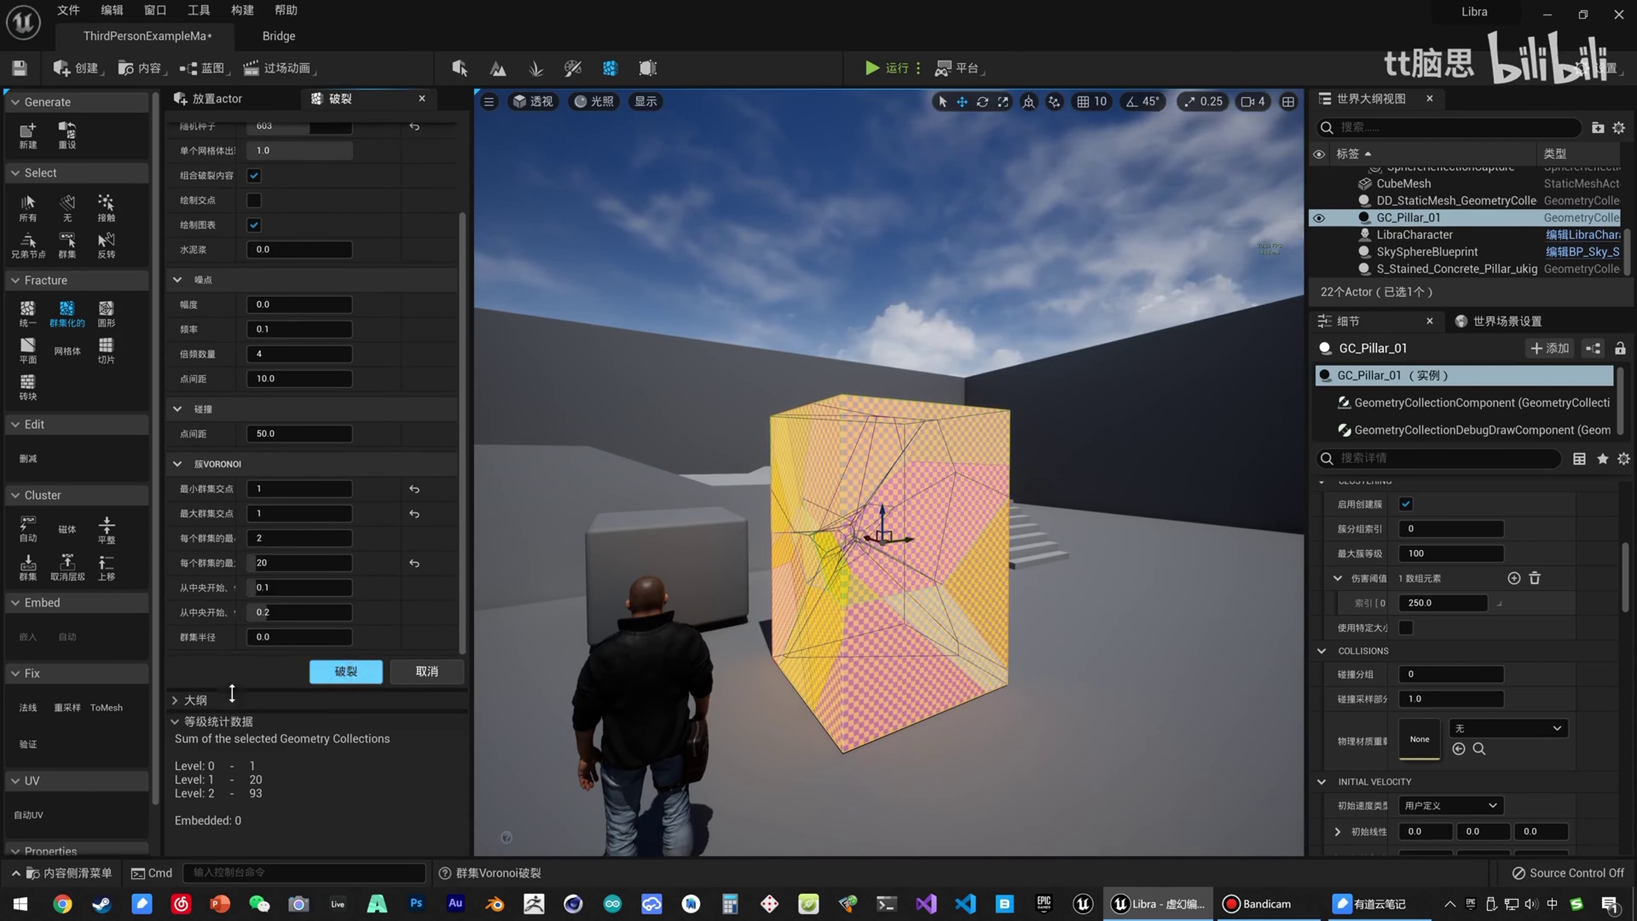
Check the fracture outline and the level statistics, leaving the outline collapsed and the statistics expanded.
click(179, 703)
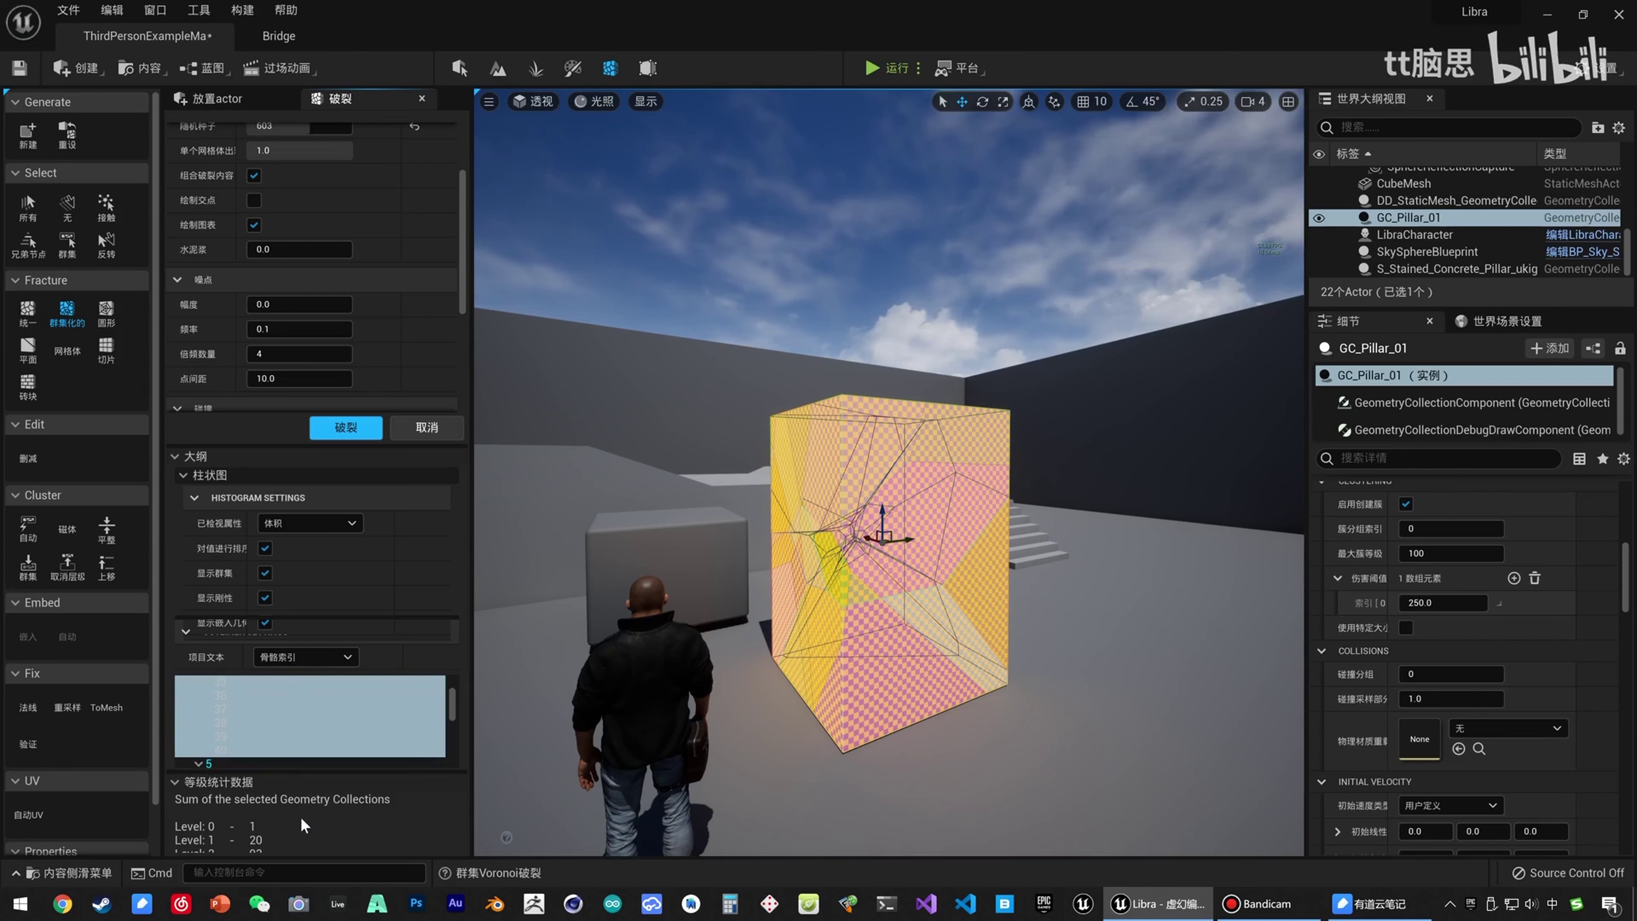
click(185, 630)
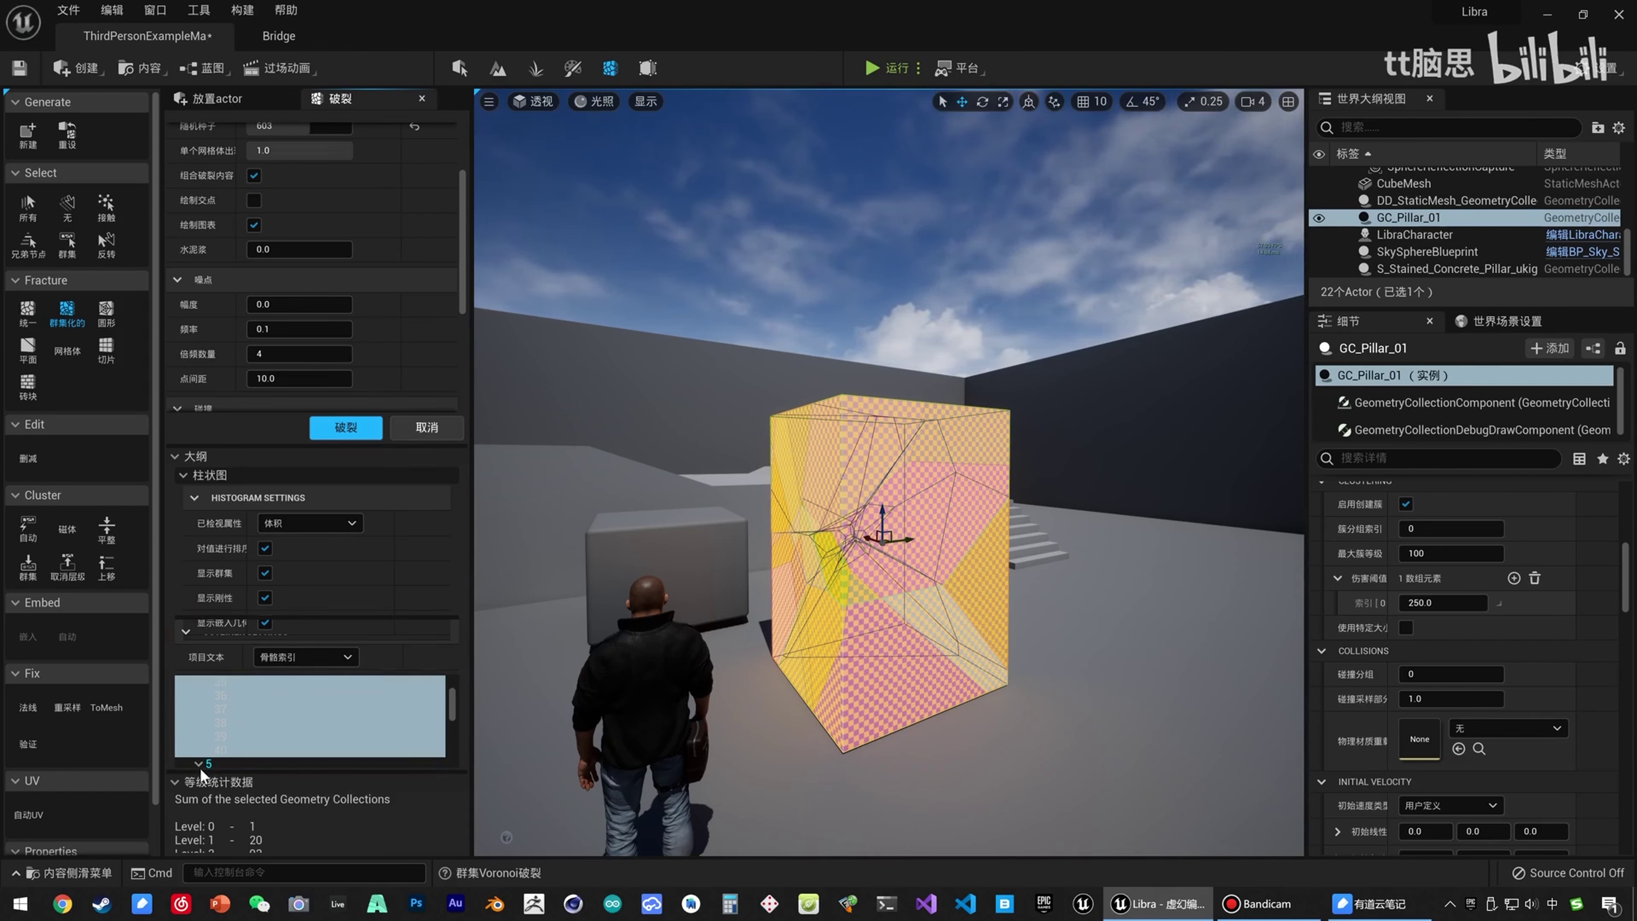
click(175, 782)
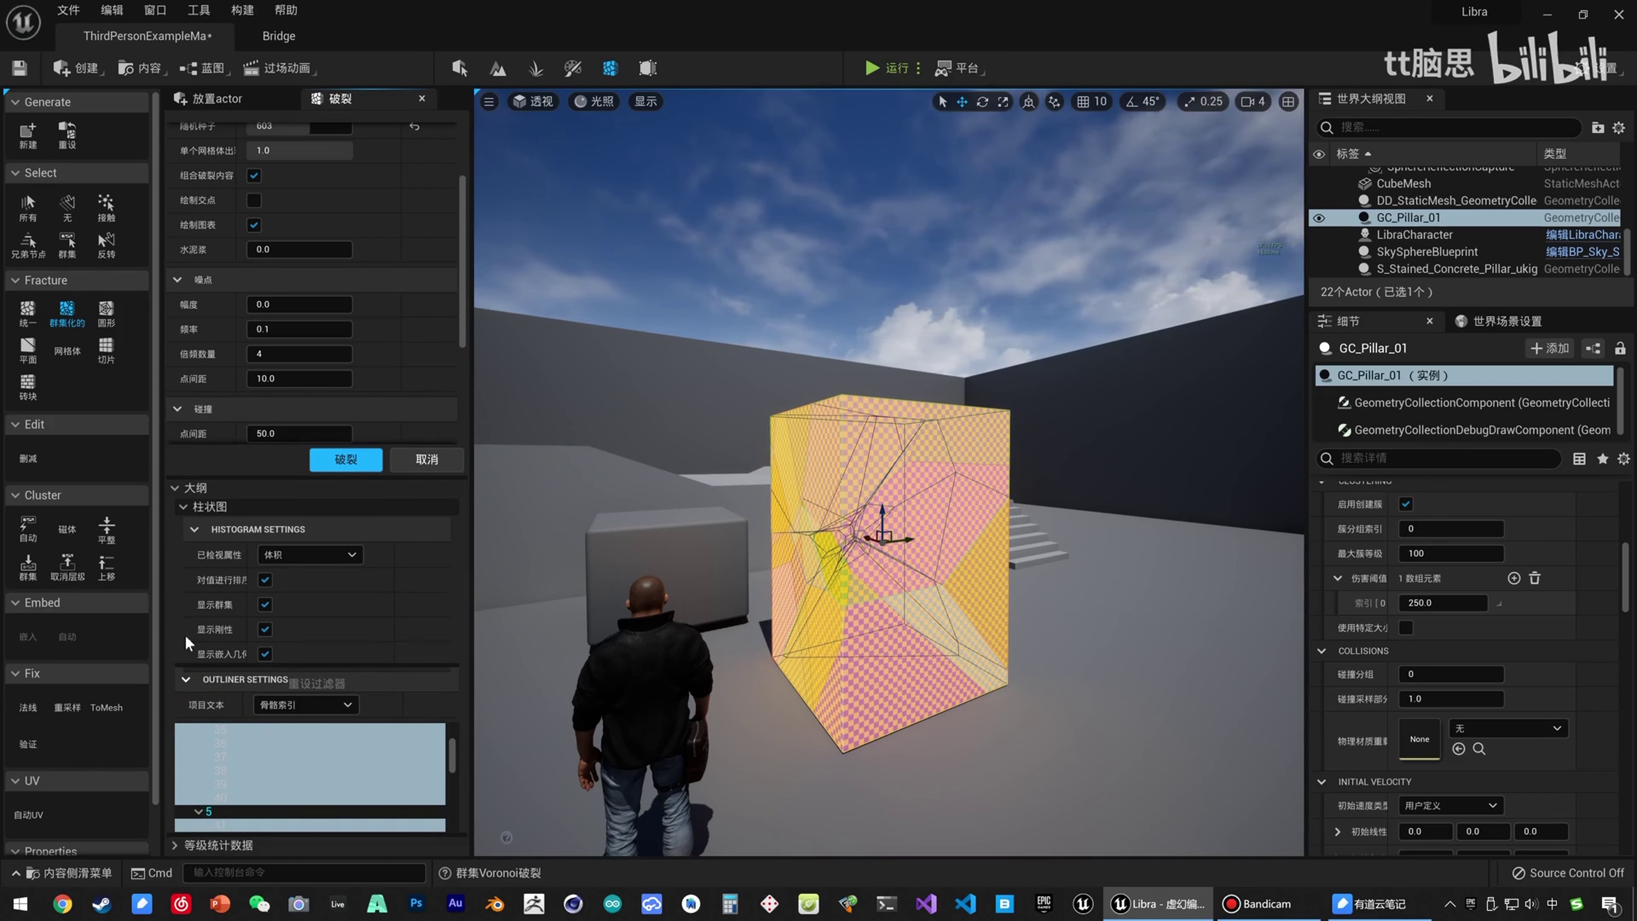
click(172, 492)
click(177, 846)
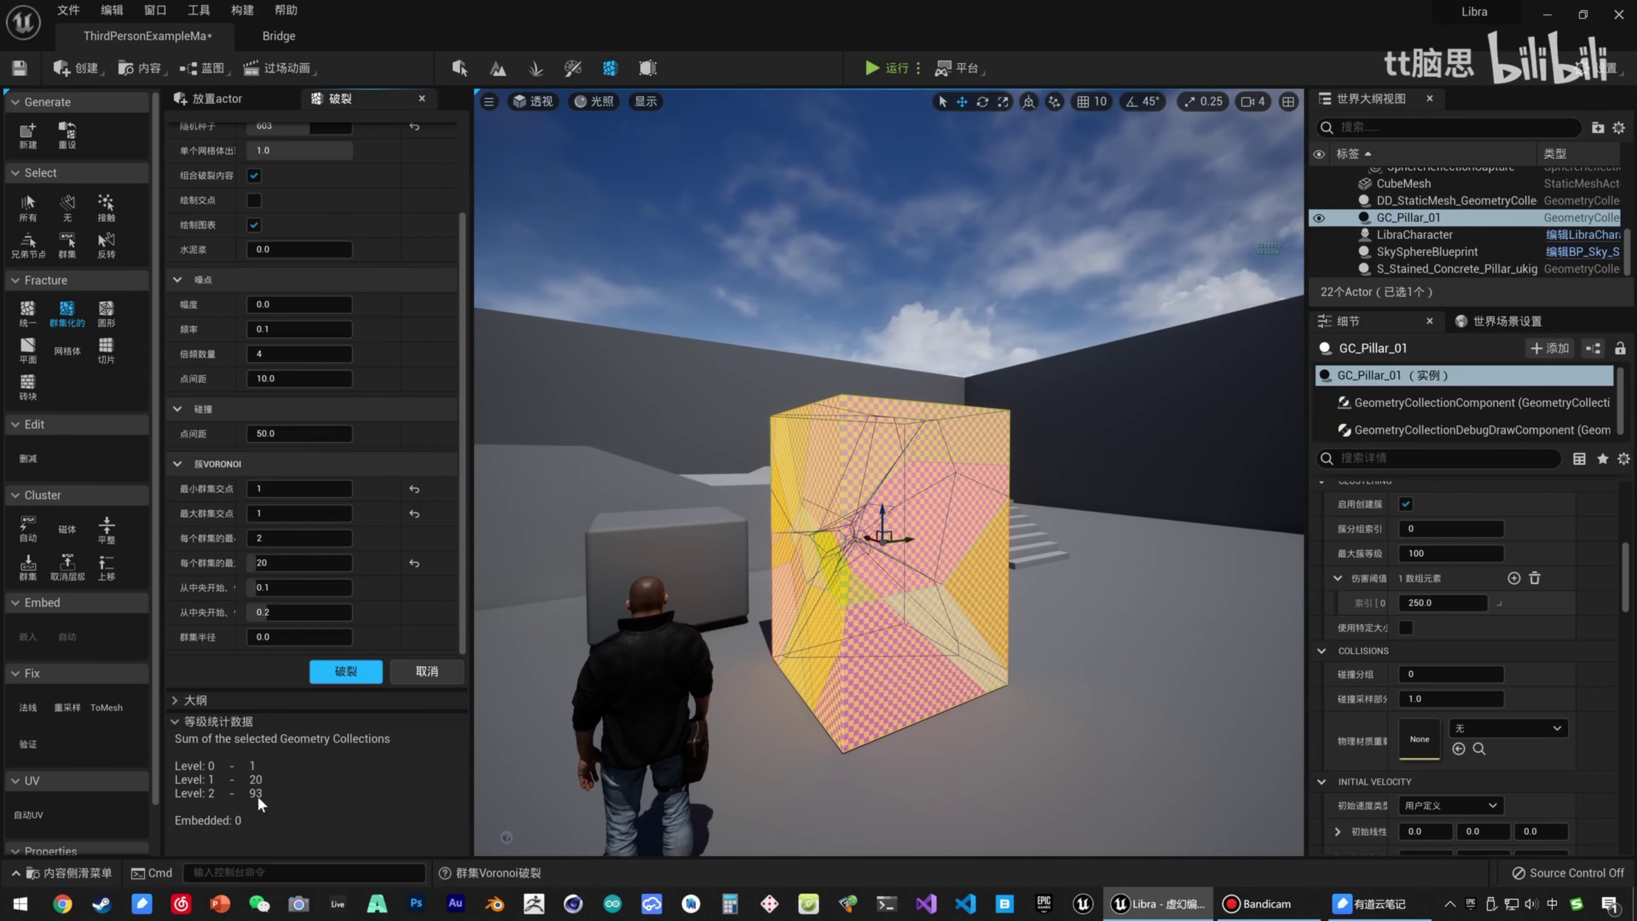
Play the level, walk the character around the shattered pillar to examine the fragments and frame rate, and end the play session.
click(874, 67)
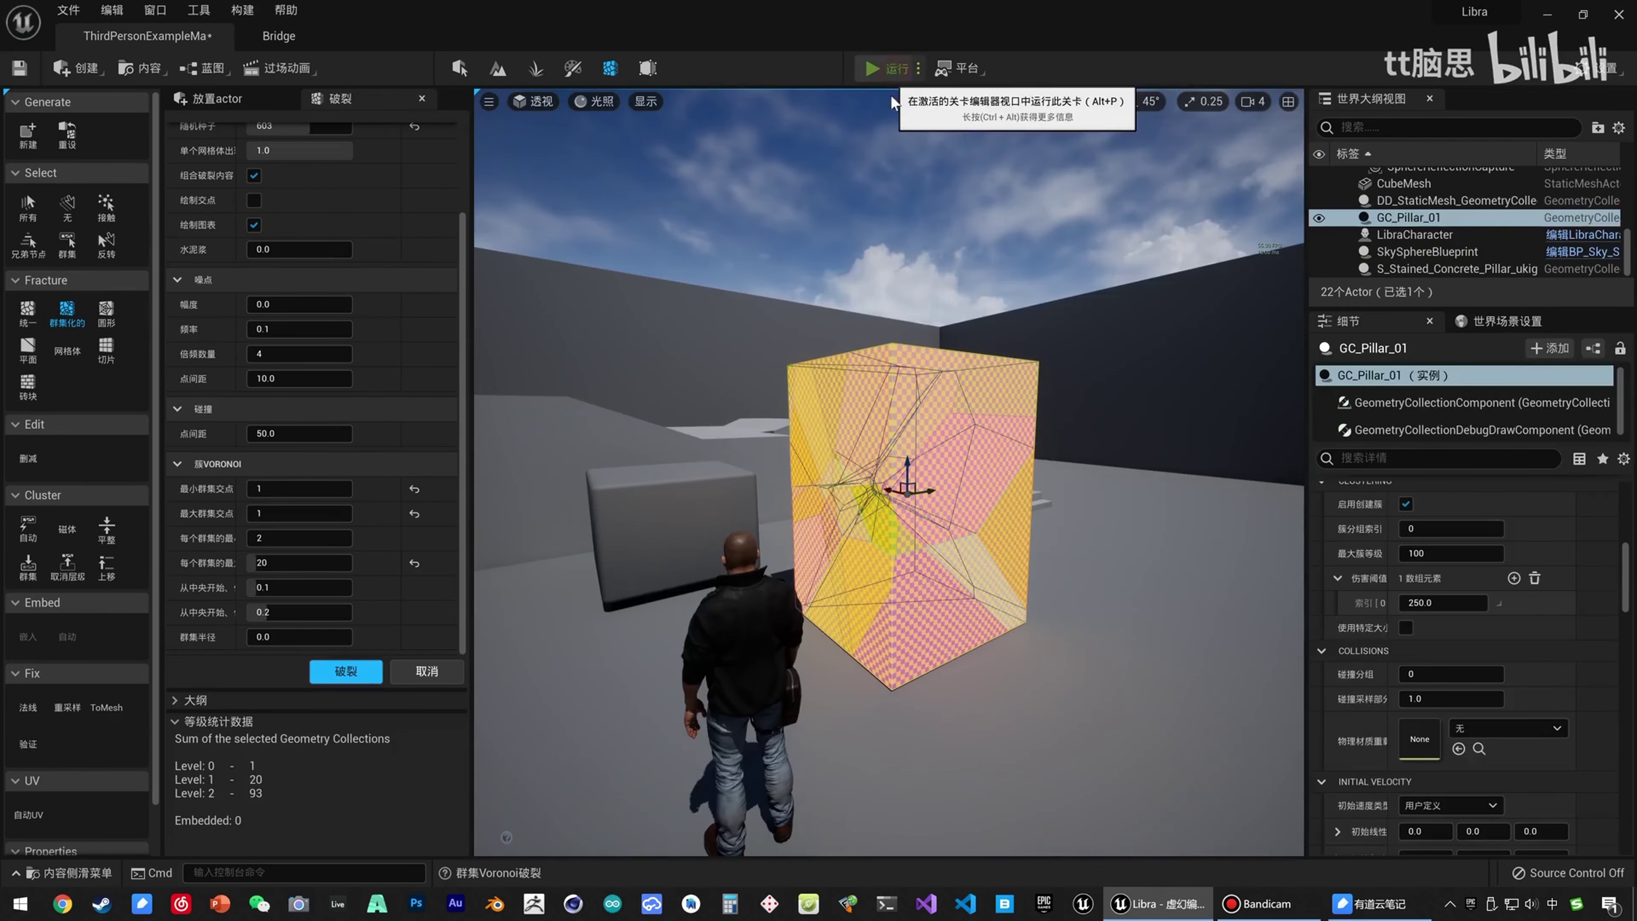
key(a)
key(w)
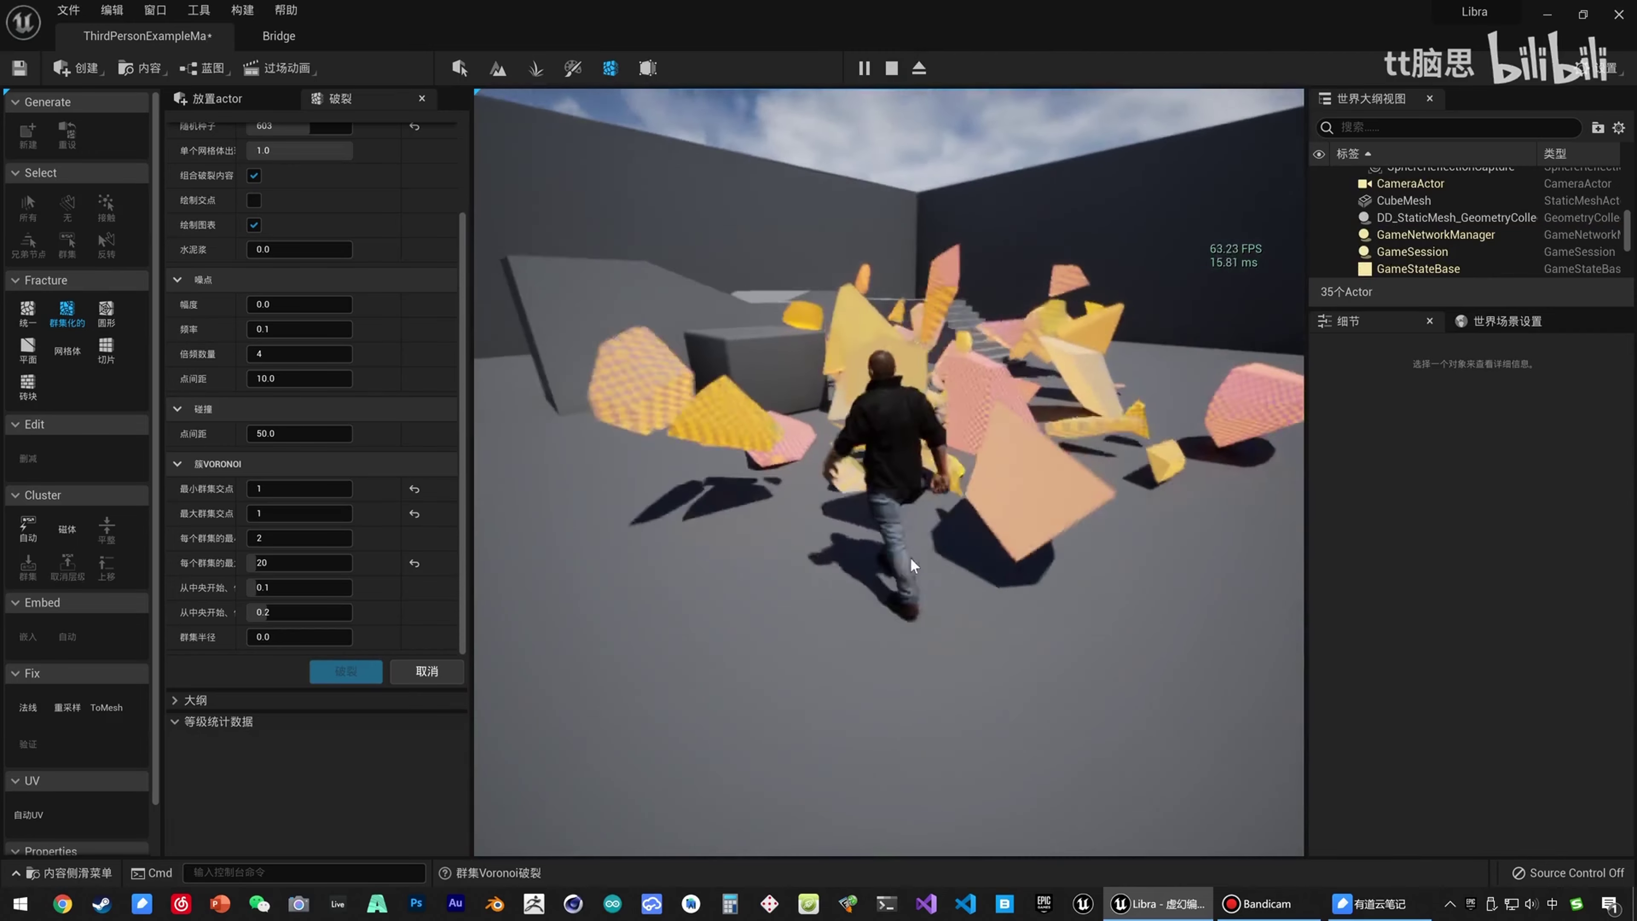
key(w)
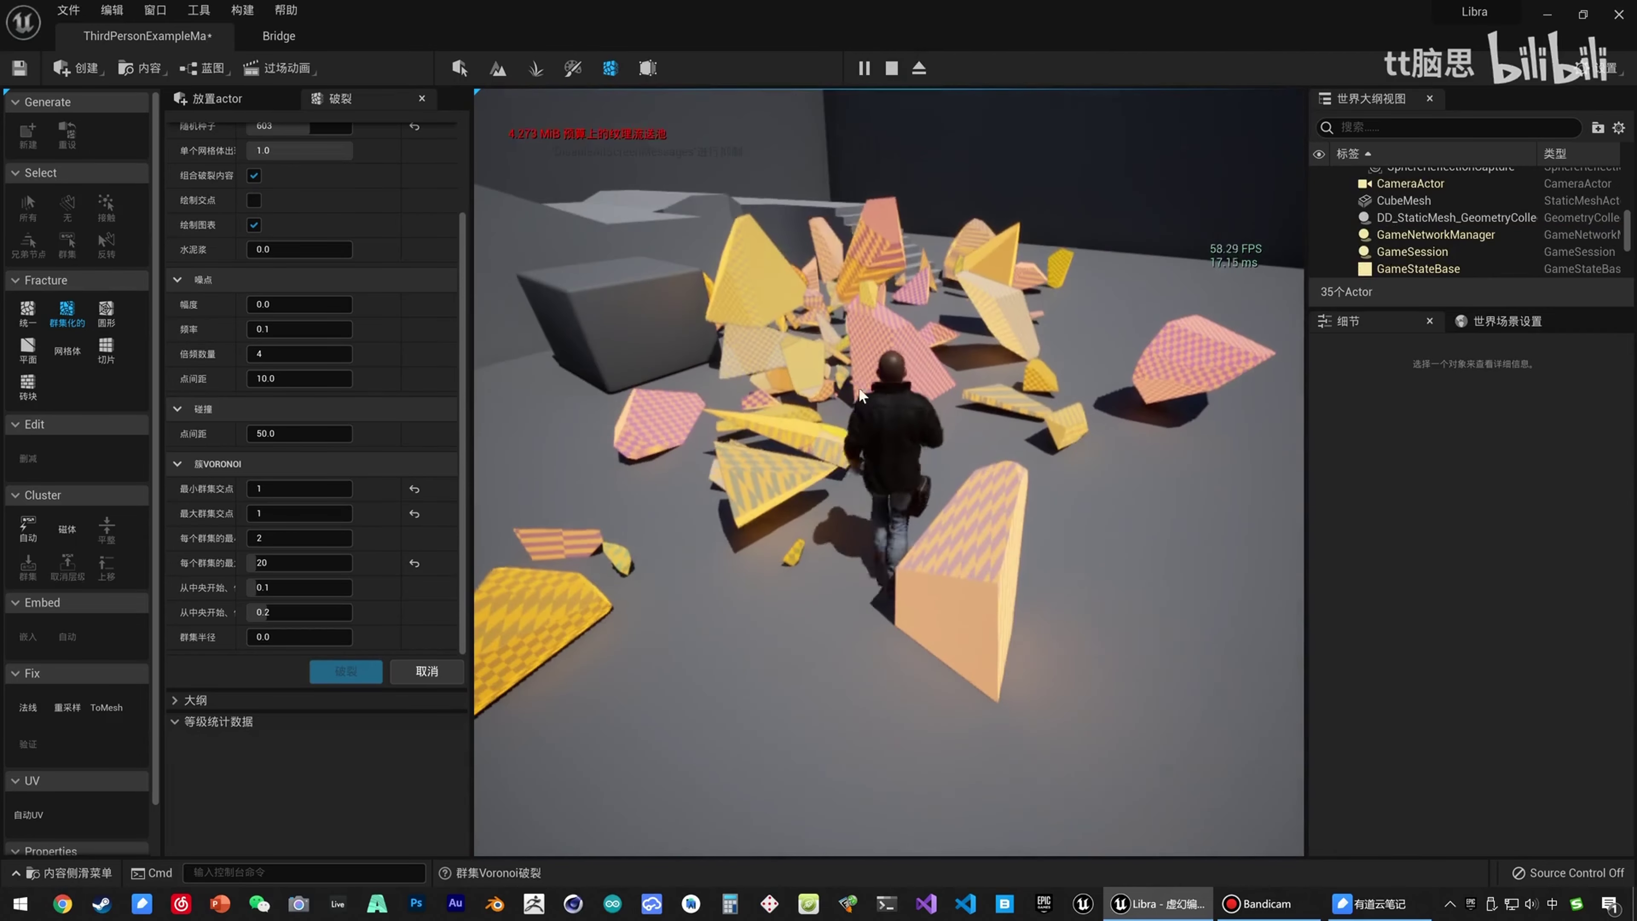
key(a)
key(d)
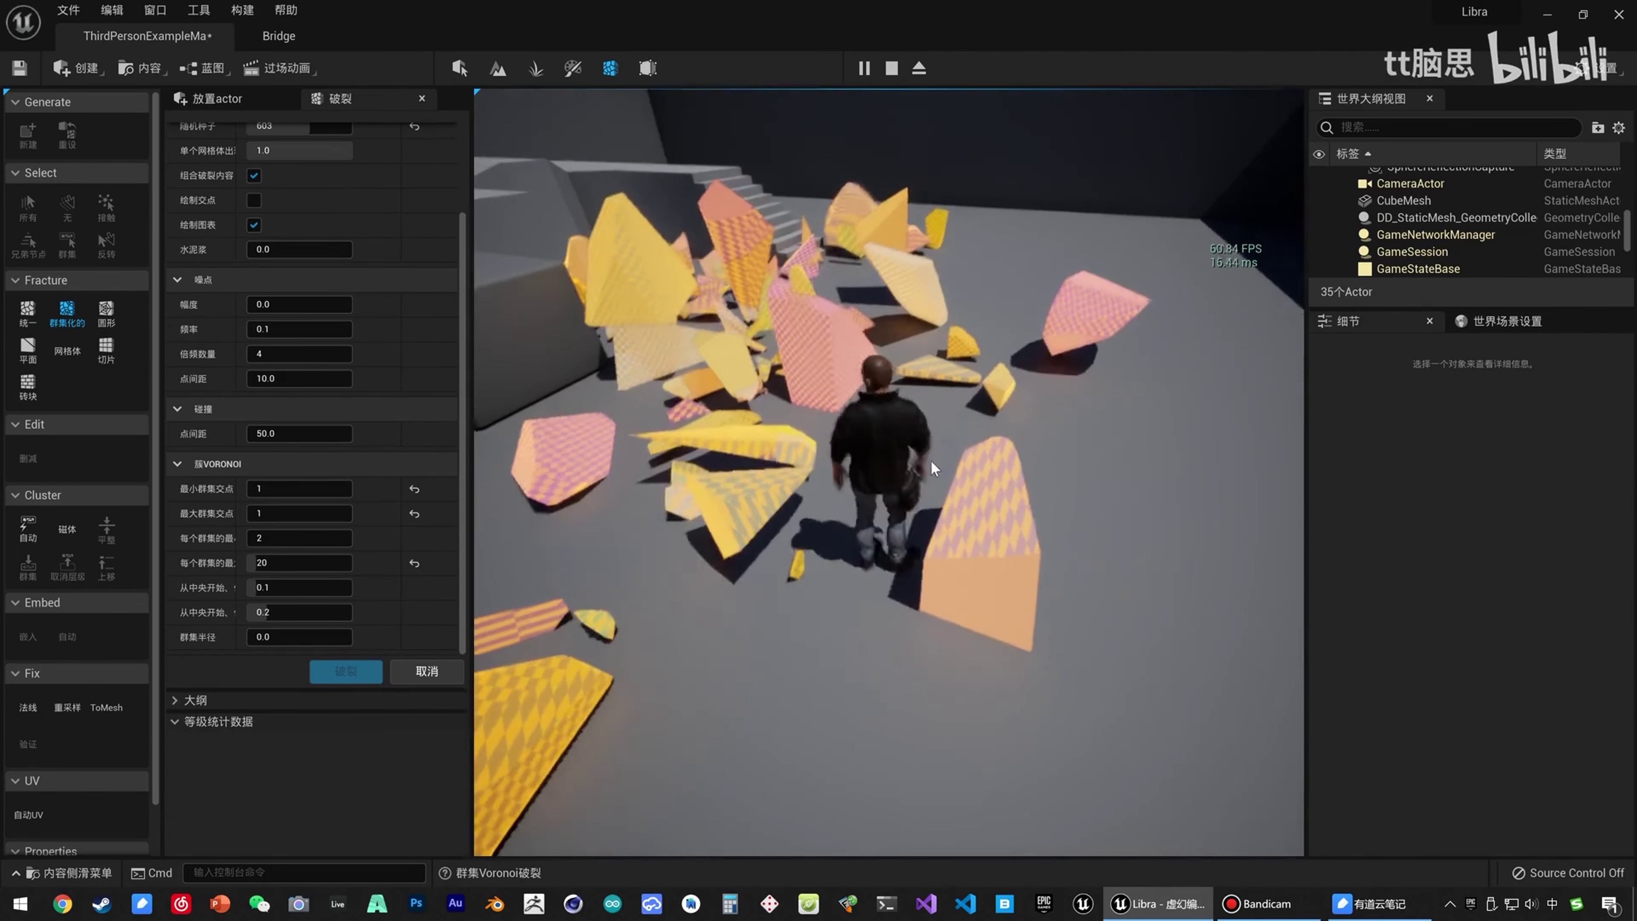
key(s)
key(a)
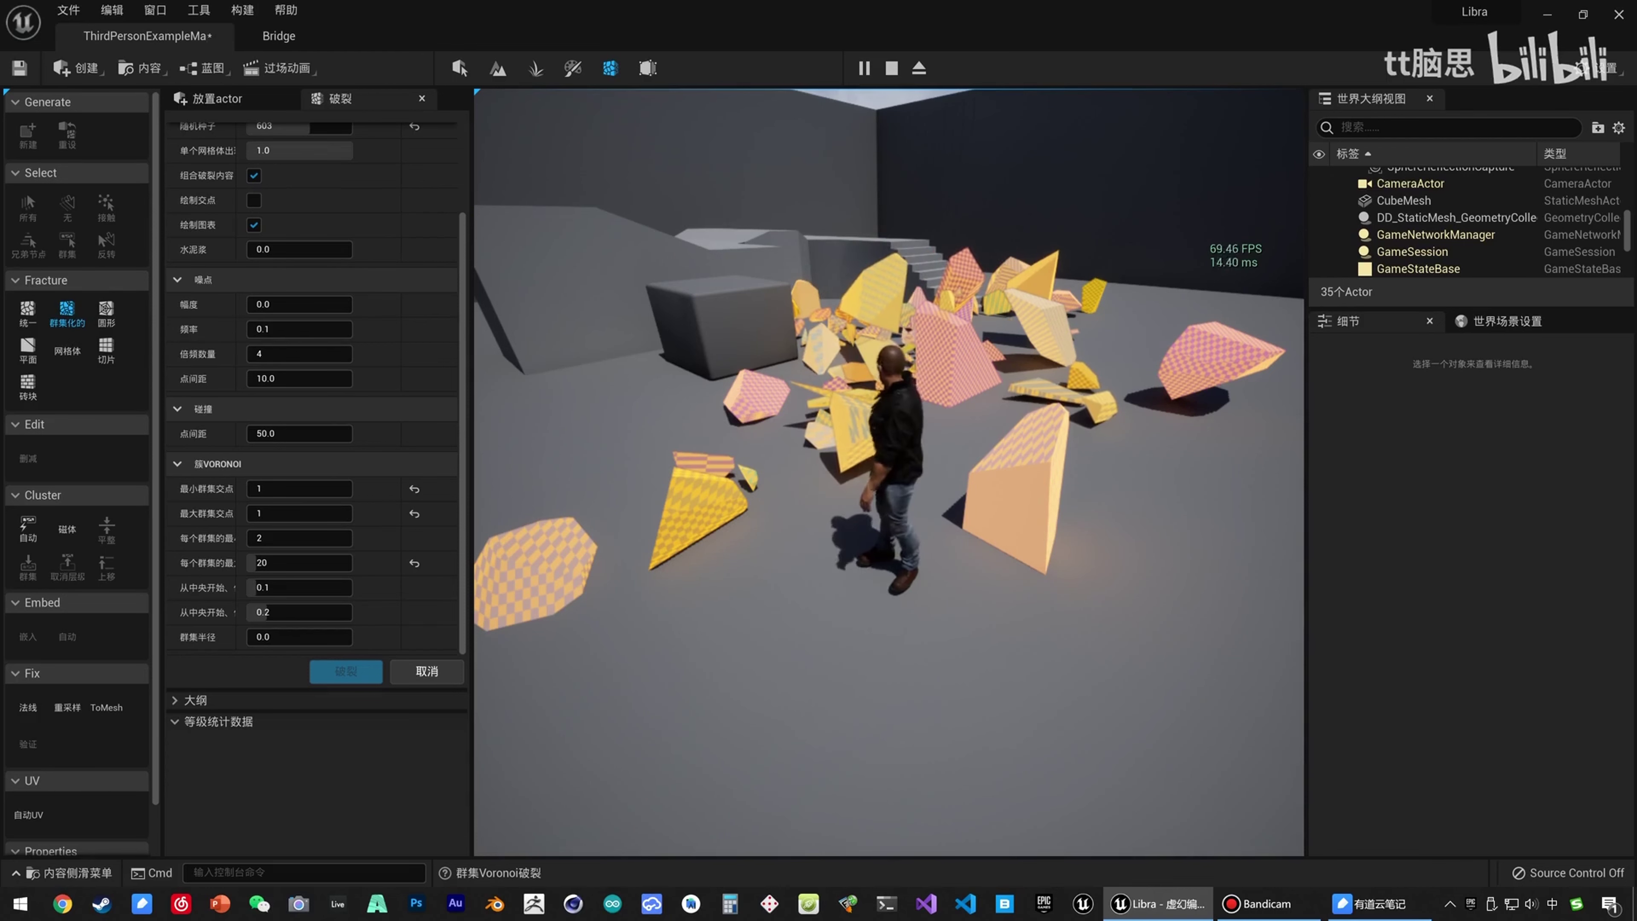
key(Escape)
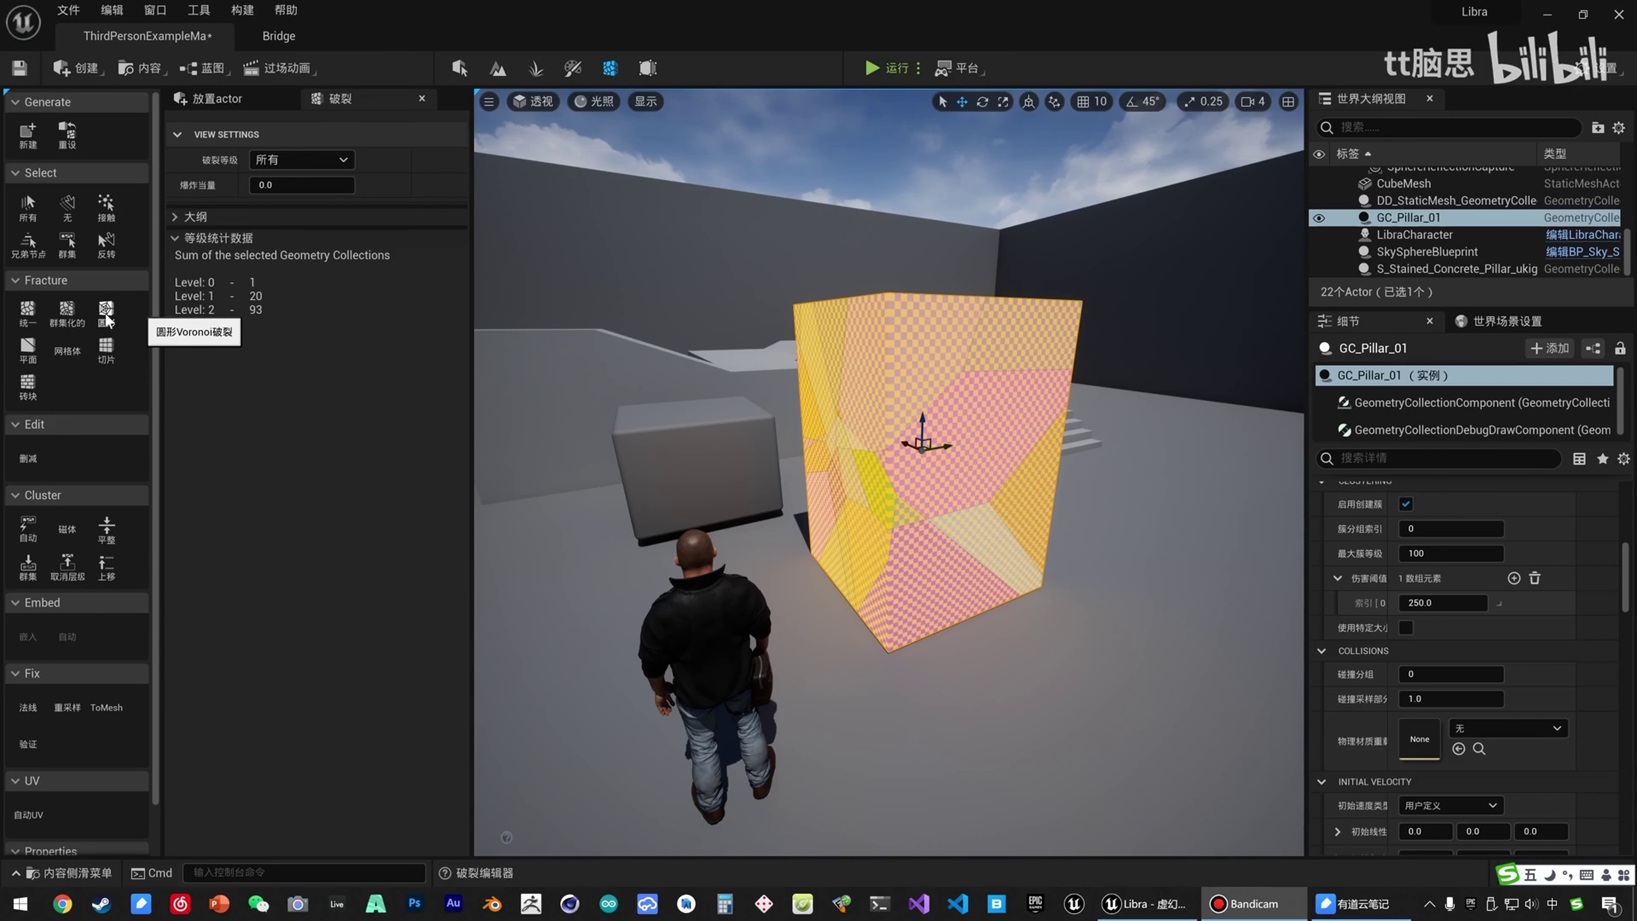
Run the level once more to check how the two-level fractured pillar breaks apart and performs, and return to editing.
mouse_move(919, 452)
right_down()
mouse_move(992, 493)
mouse_move(921, 454)
right_up()
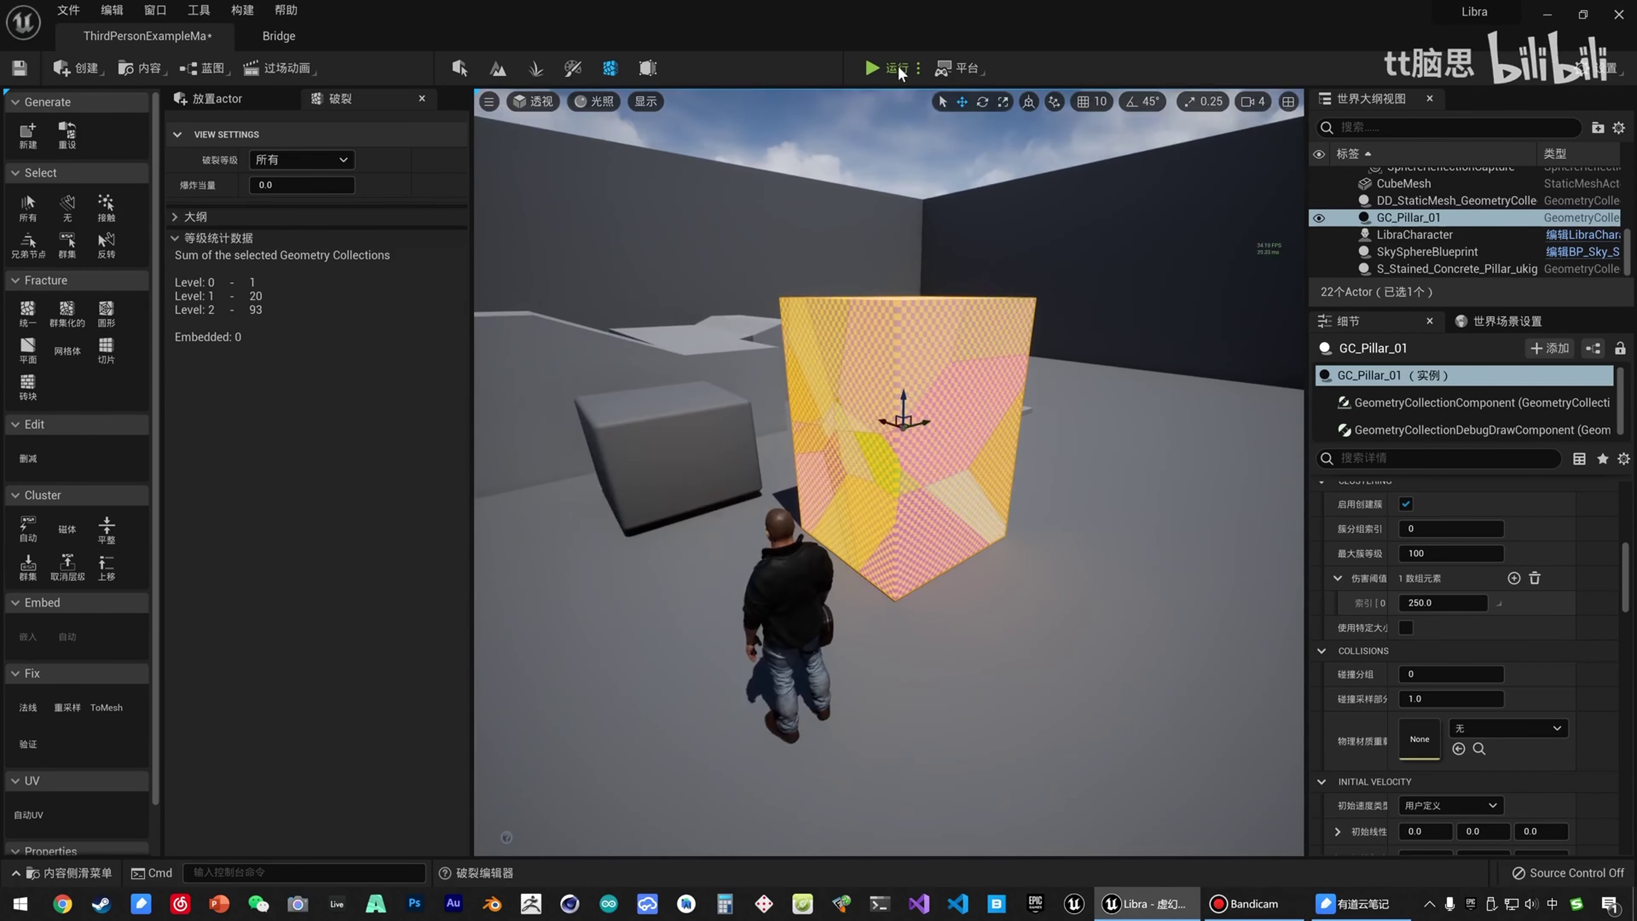
click(899, 69)
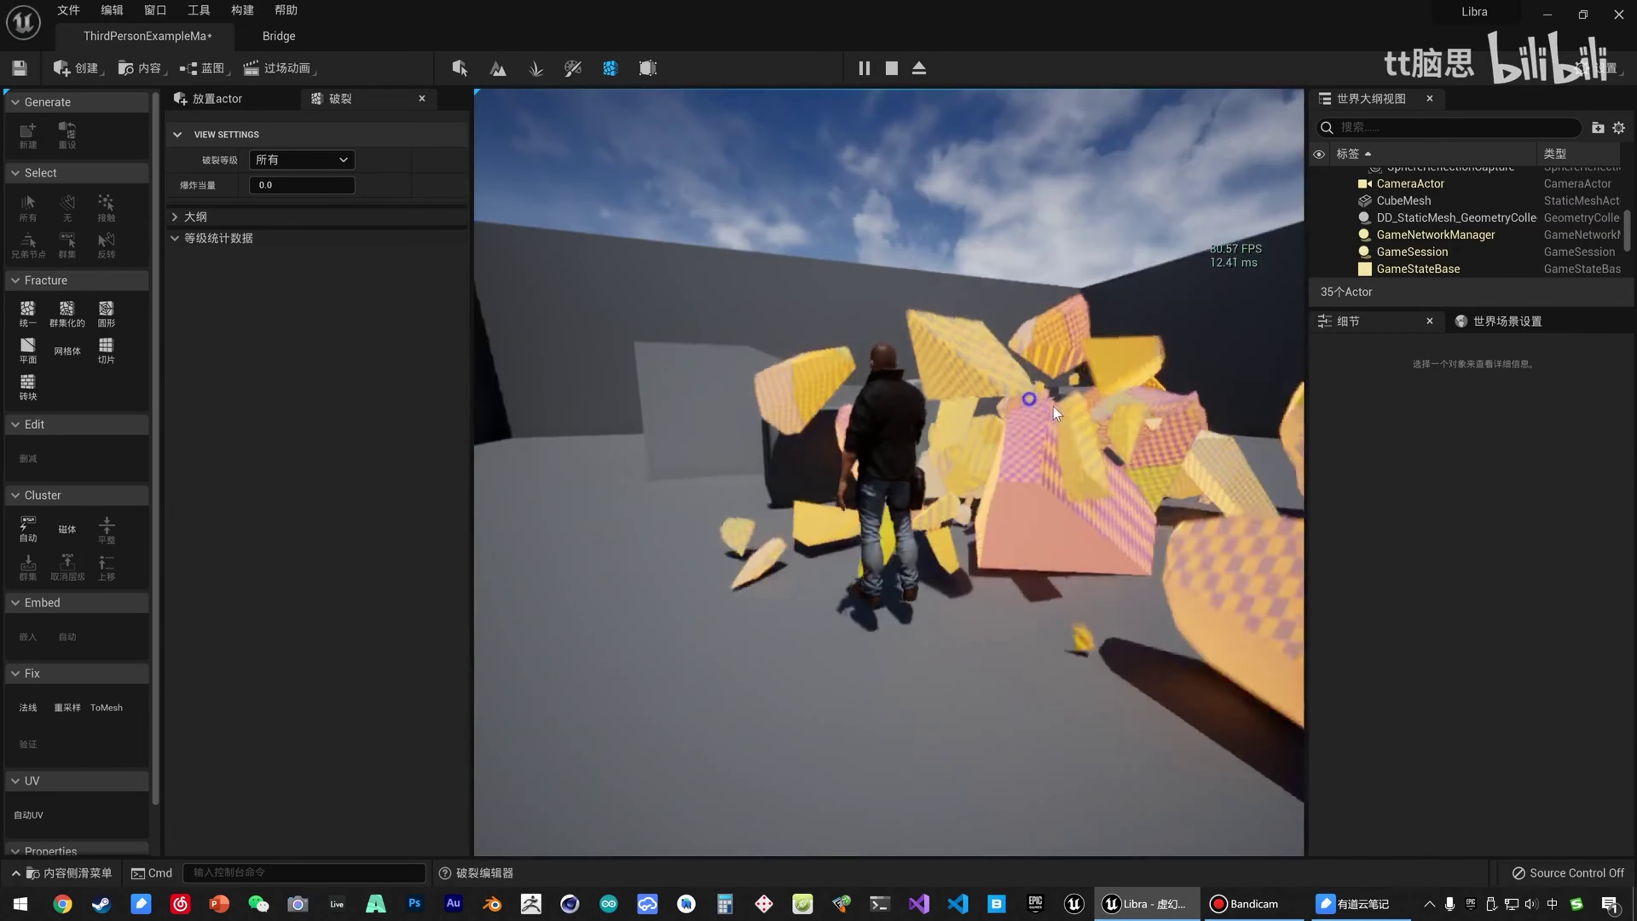
right_drag(1052, 407, 1099, 465)
key(s)
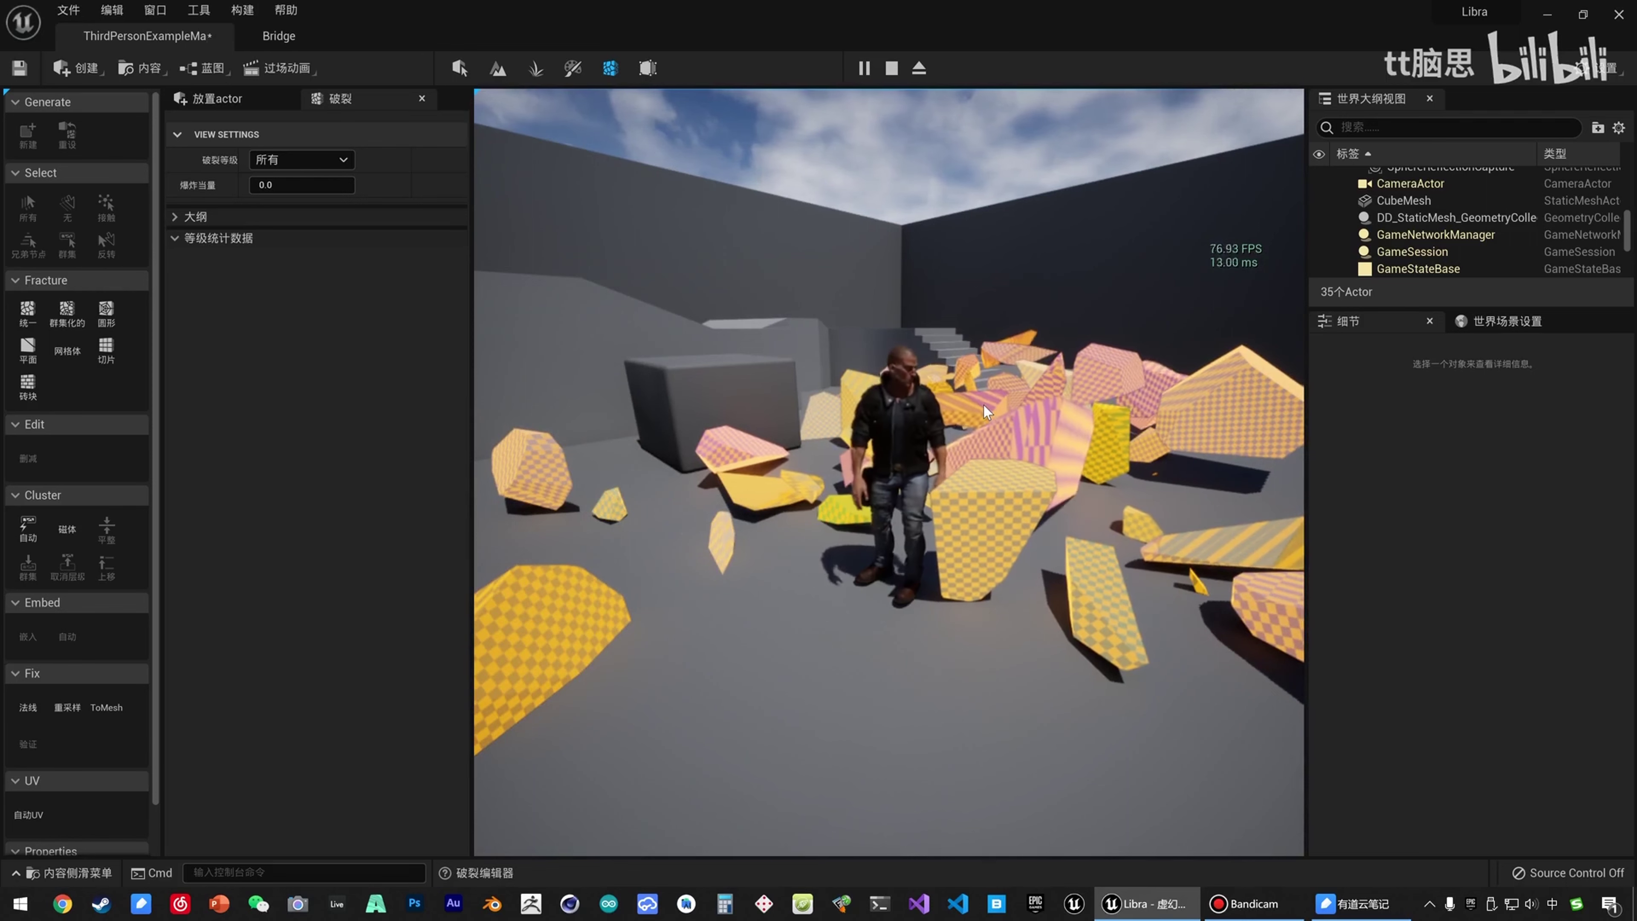
key(d)
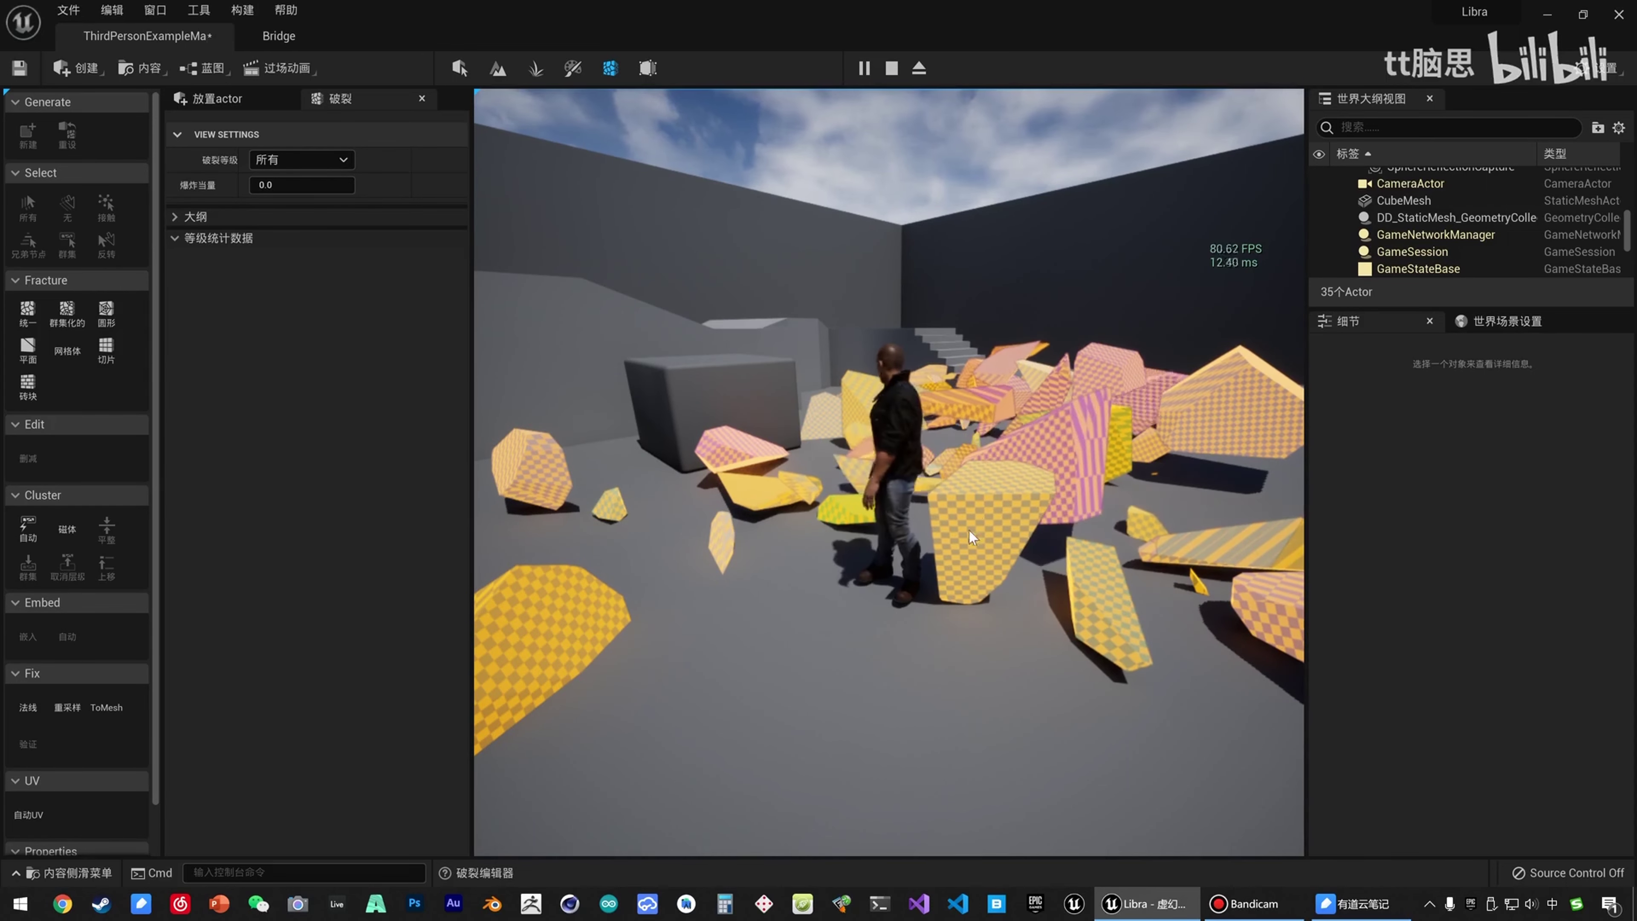
key(s)
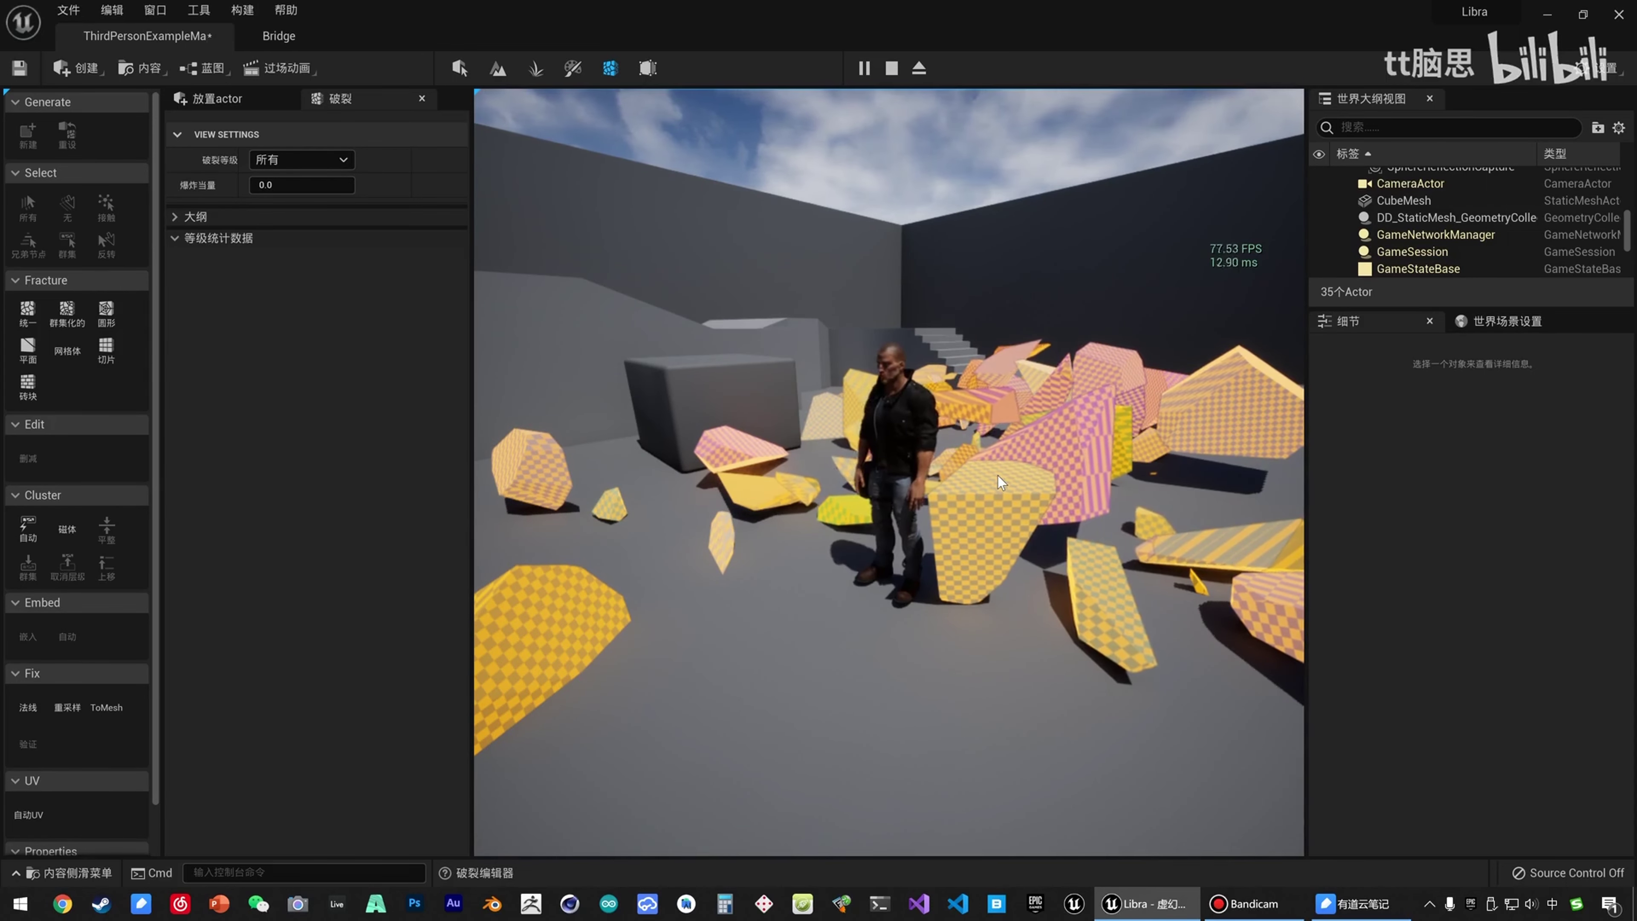
key(Escape)
right_drag(994, 391, 997, 397)
key(d)
key(w)
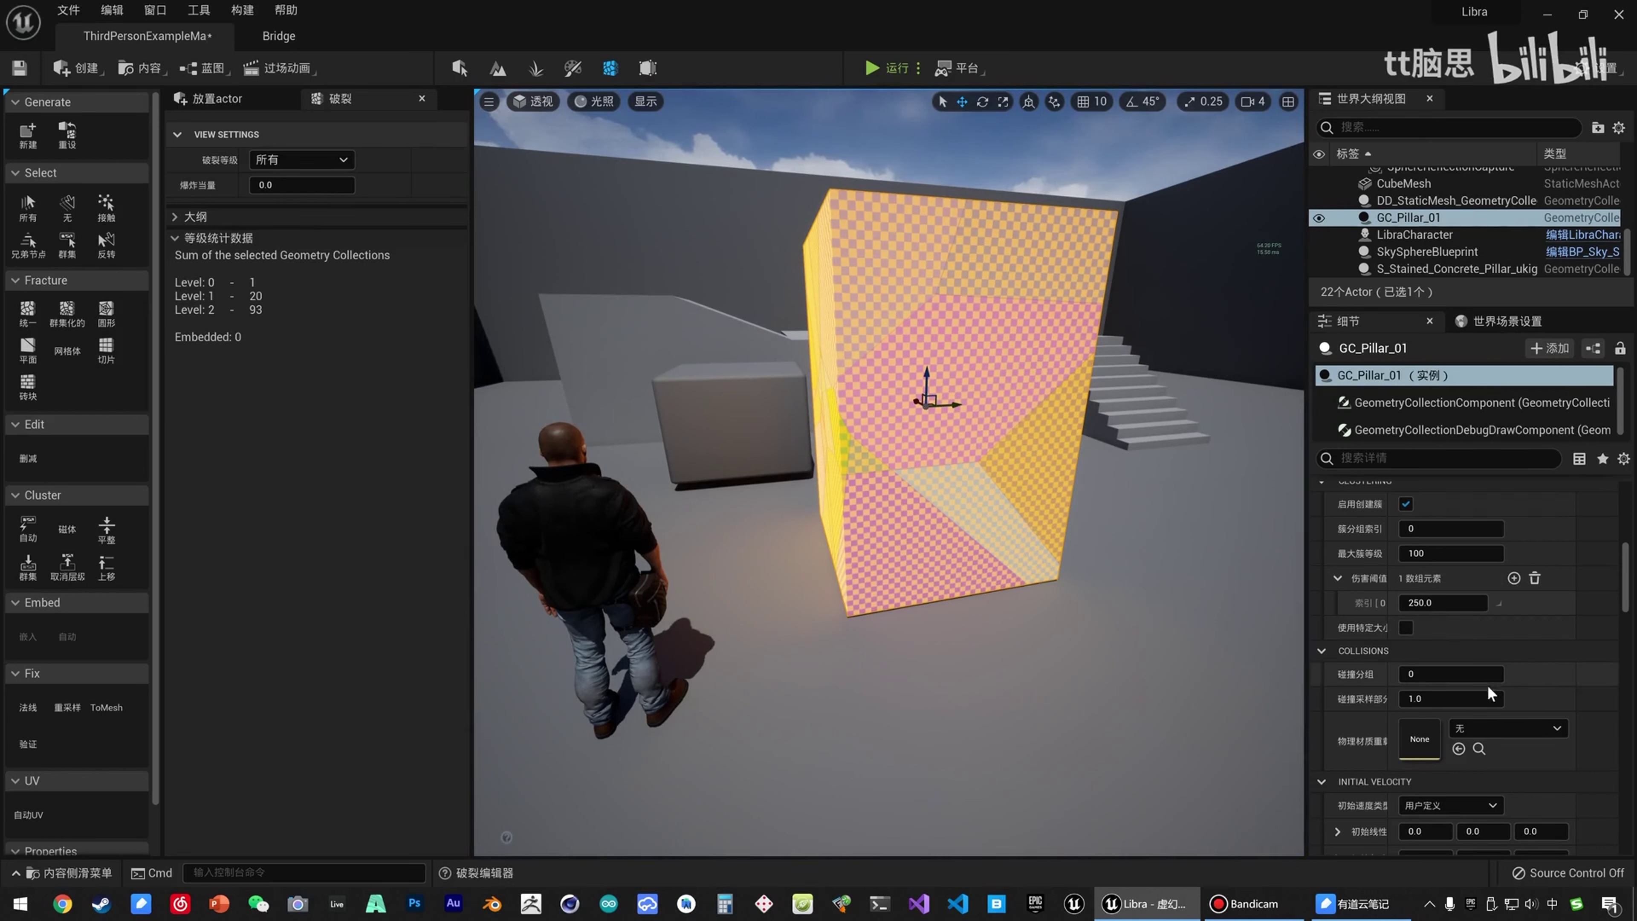
Switch the editor from fracture mode back to selection mode and close the actor placement panel.
scroll(1448, 687, up, 3)
scroll(1450, 683, up, 4)
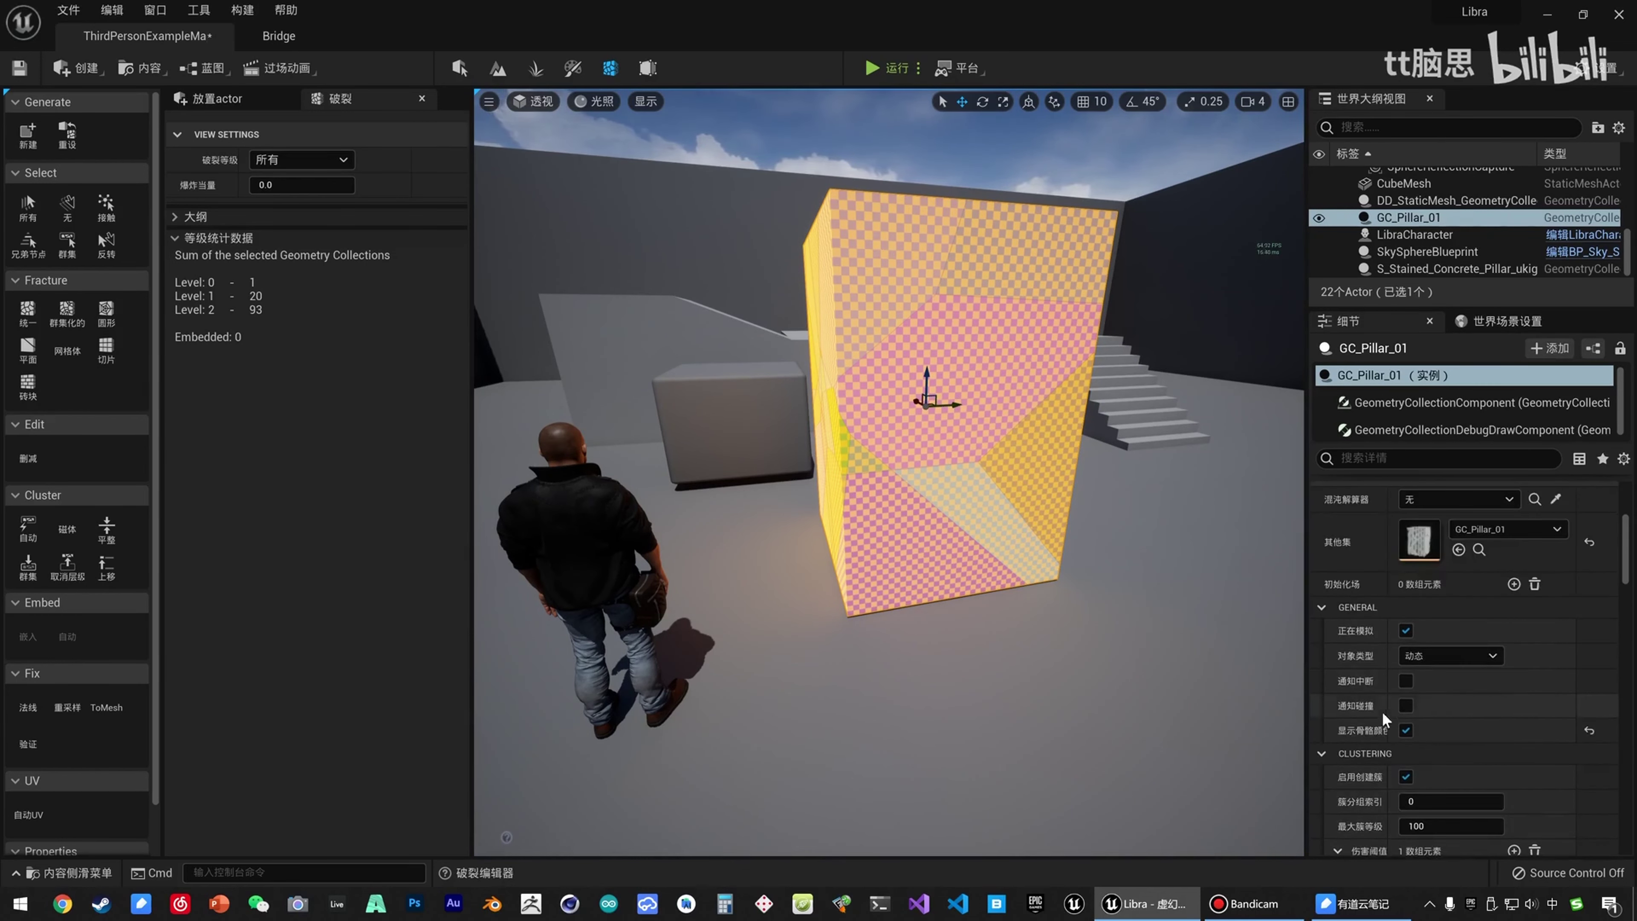
scroll(1511, 725, up, 2)
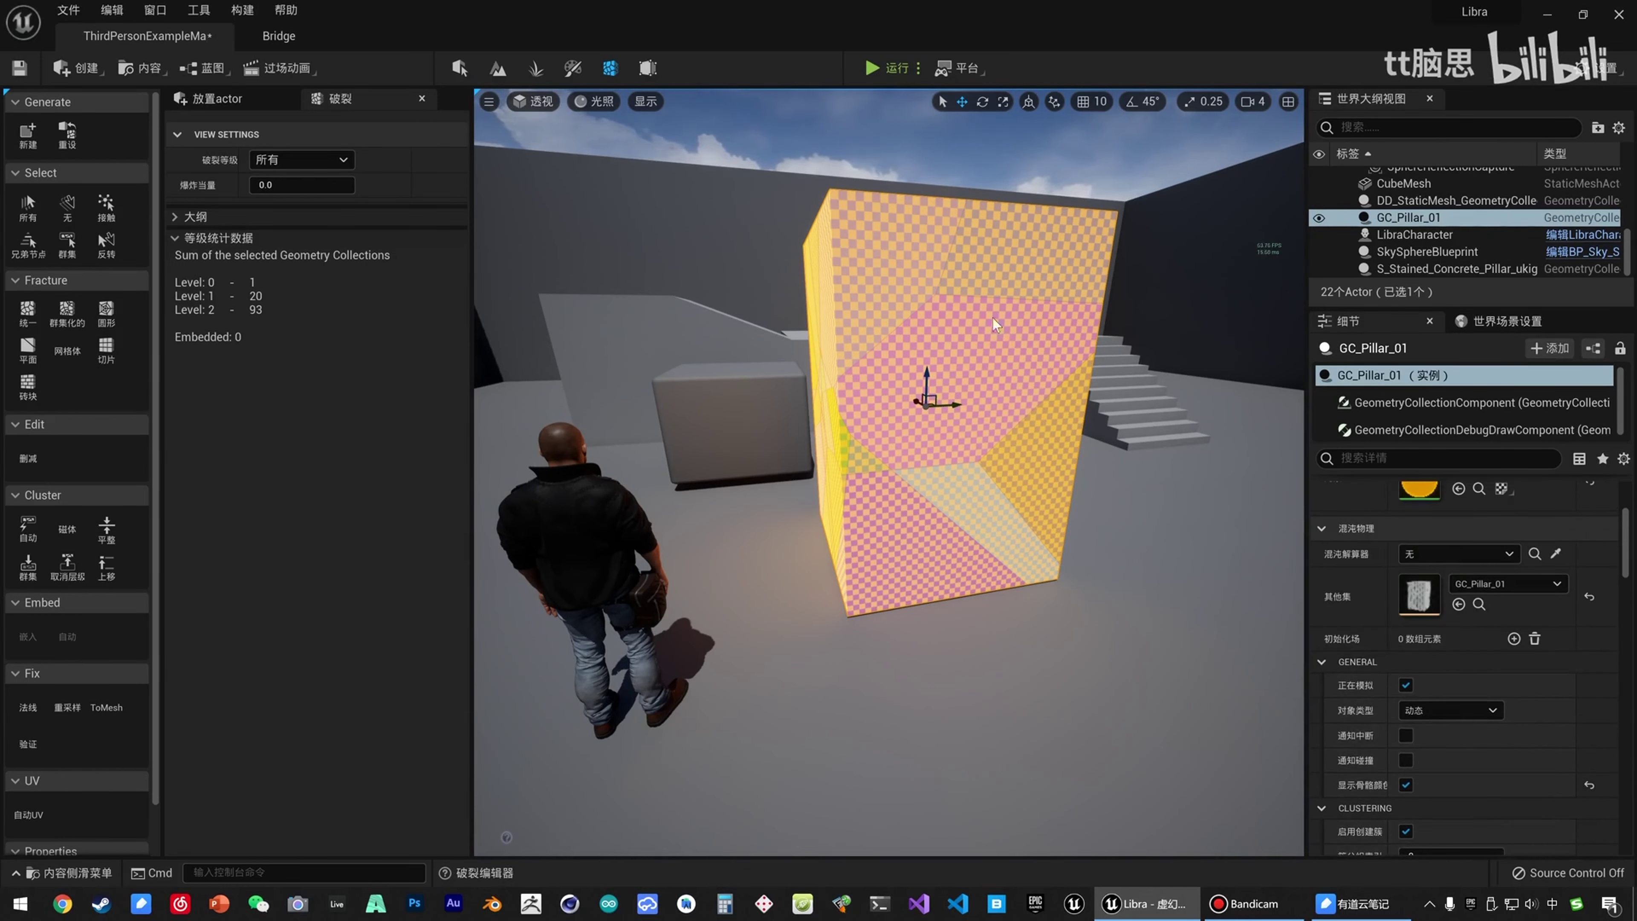
click(461, 68)
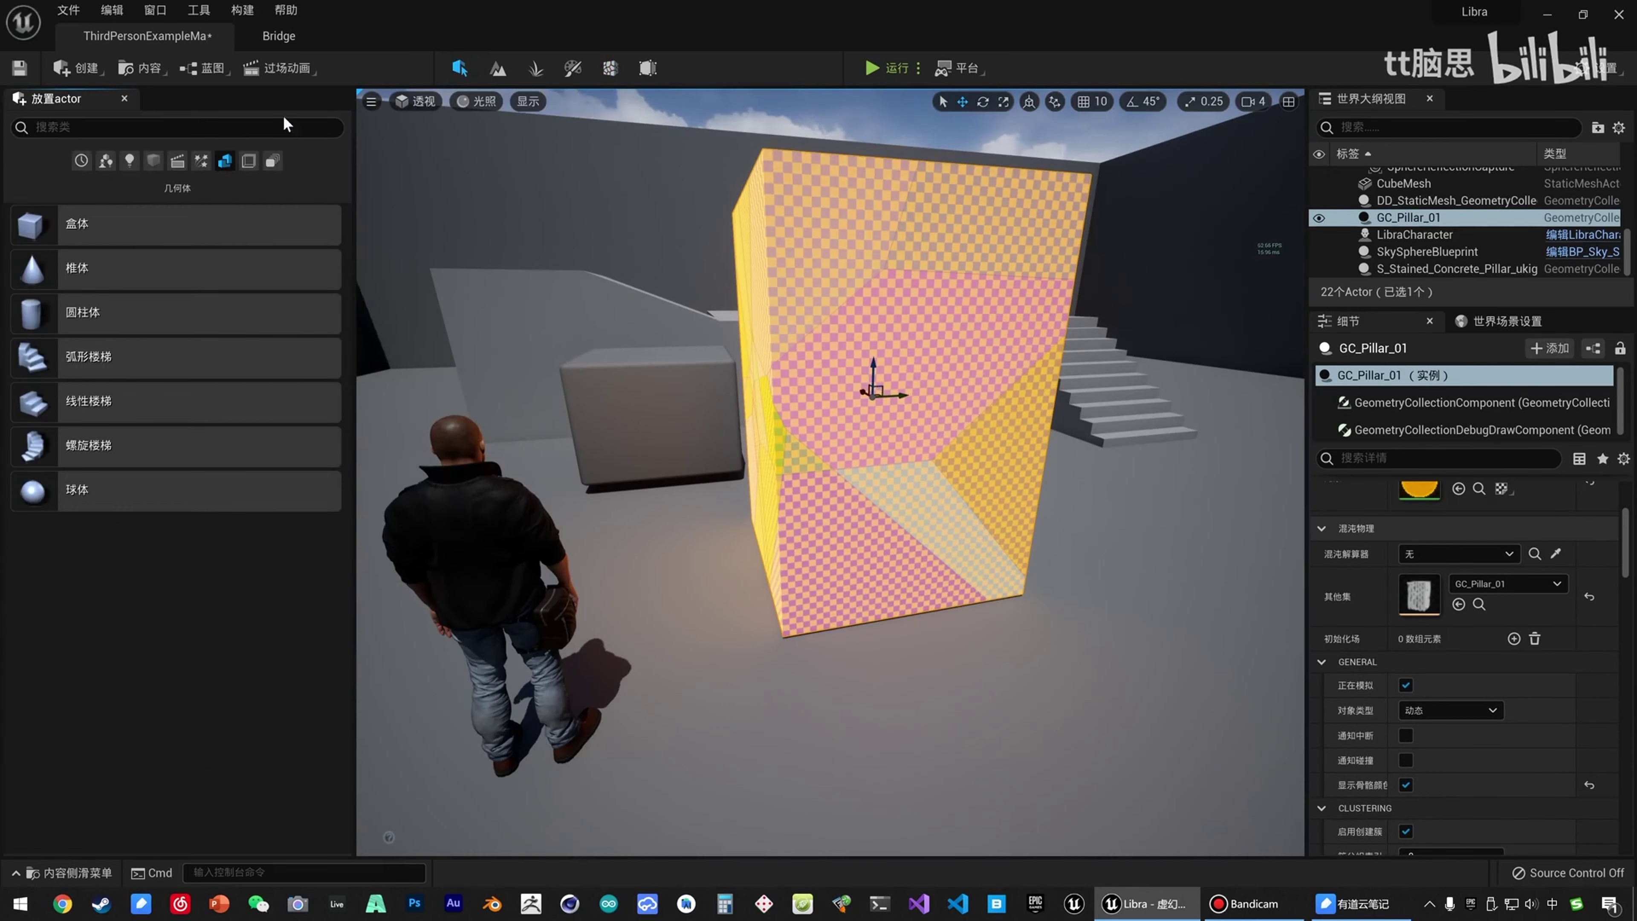
click(126, 98)
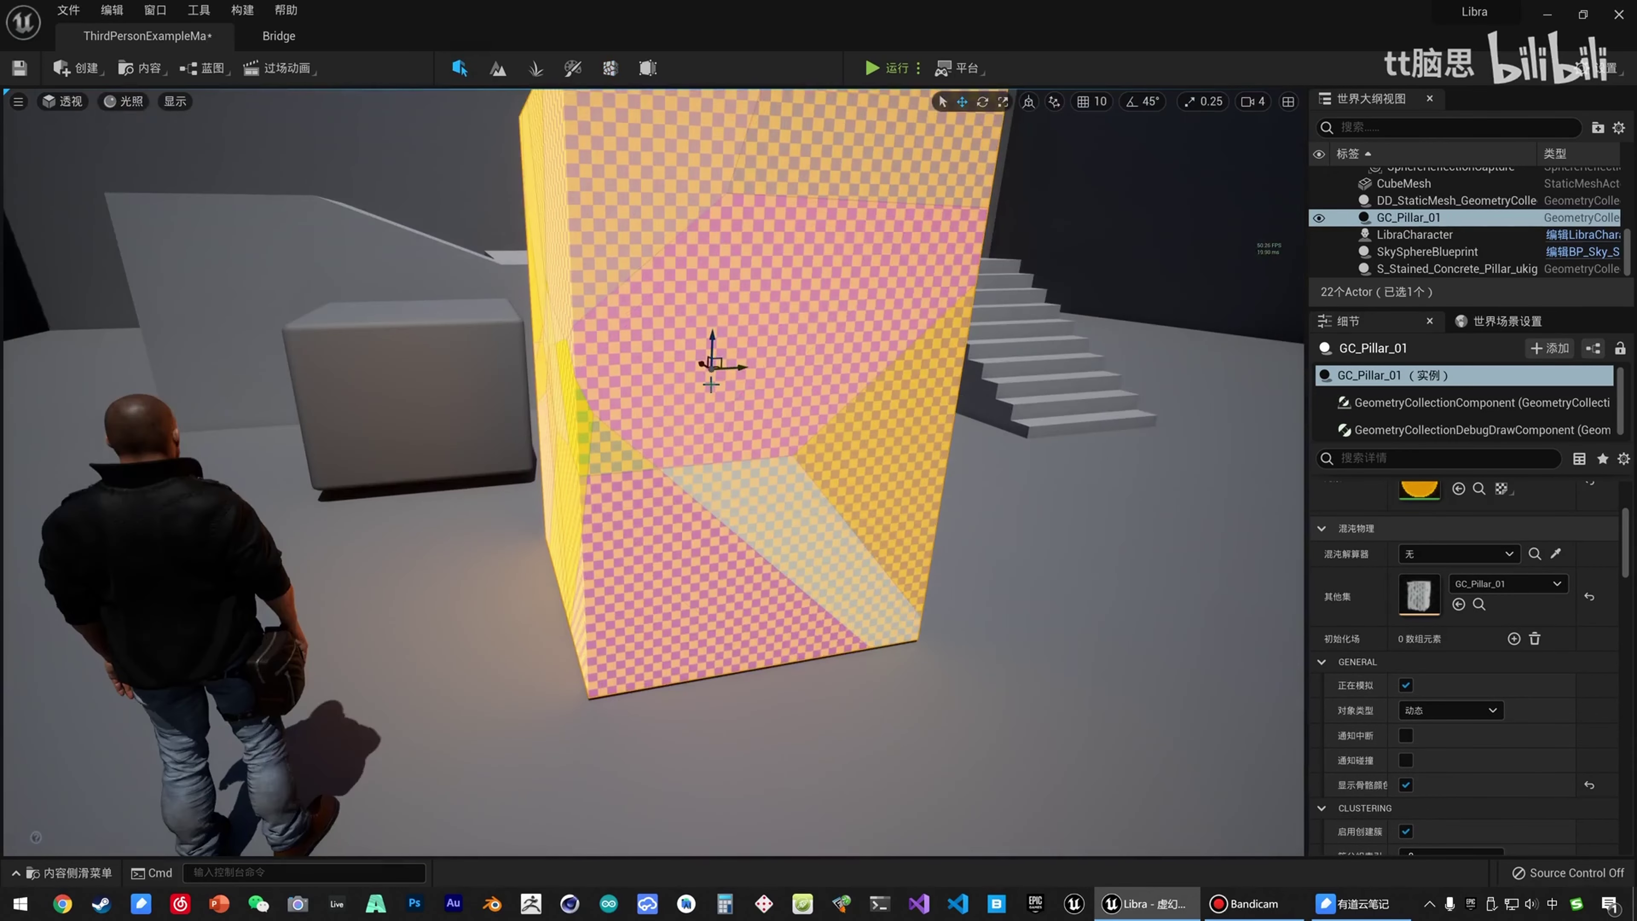
Turn off the bone color display for GC_Pillar_01 and look at its concrete surface from another angle.
scroll(711, 385, down, 5)
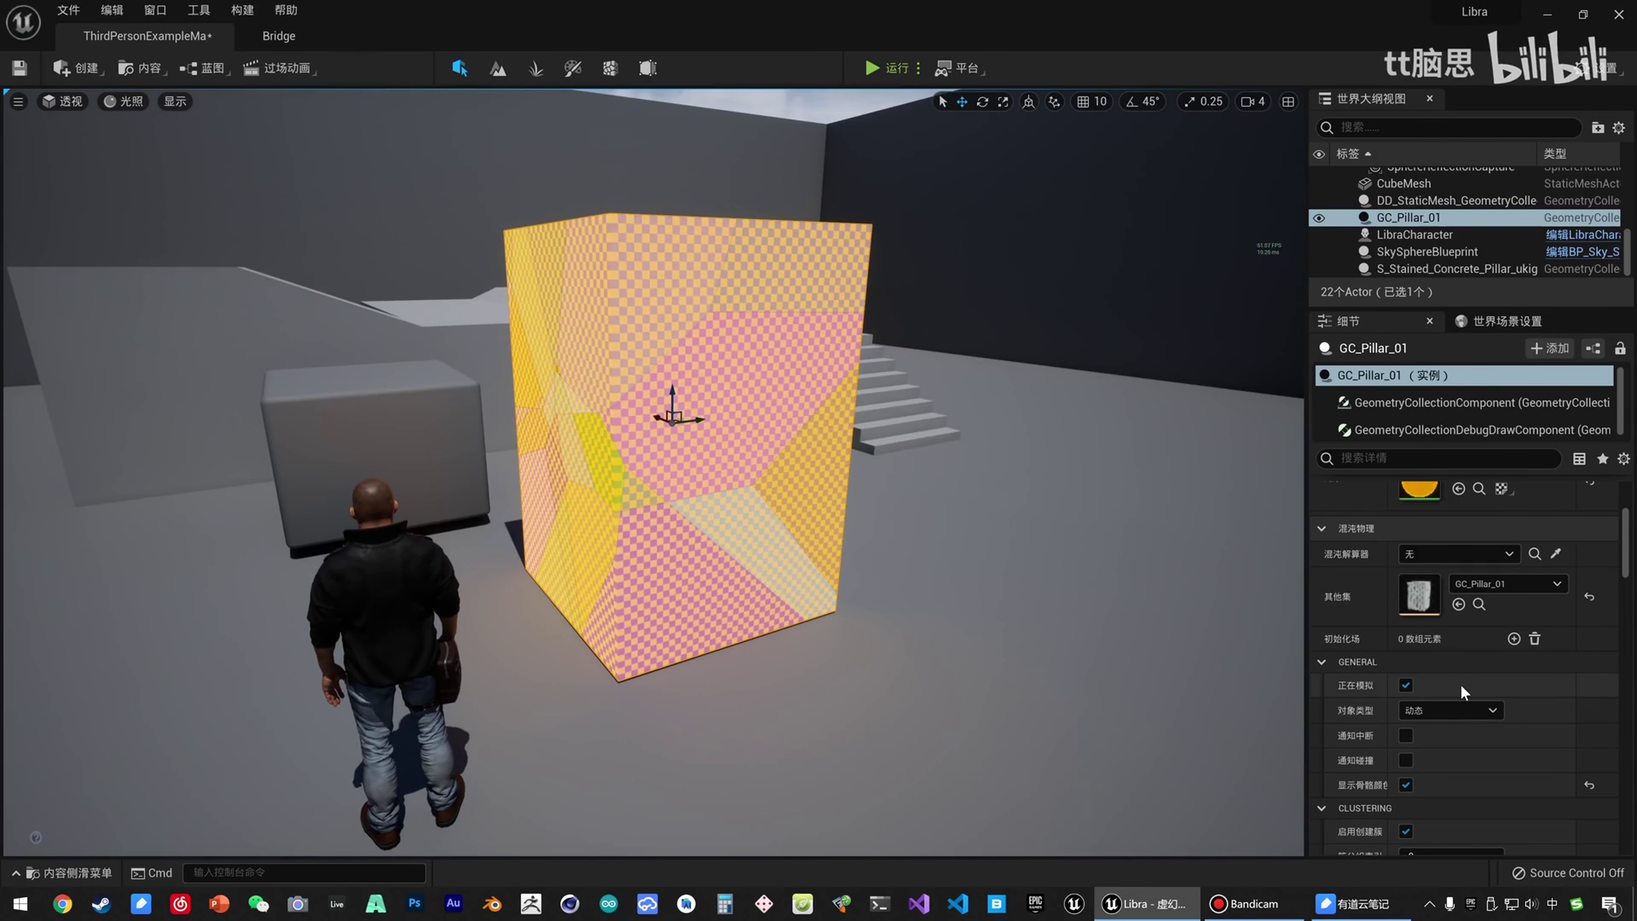
scroll(1461, 684, down, 3)
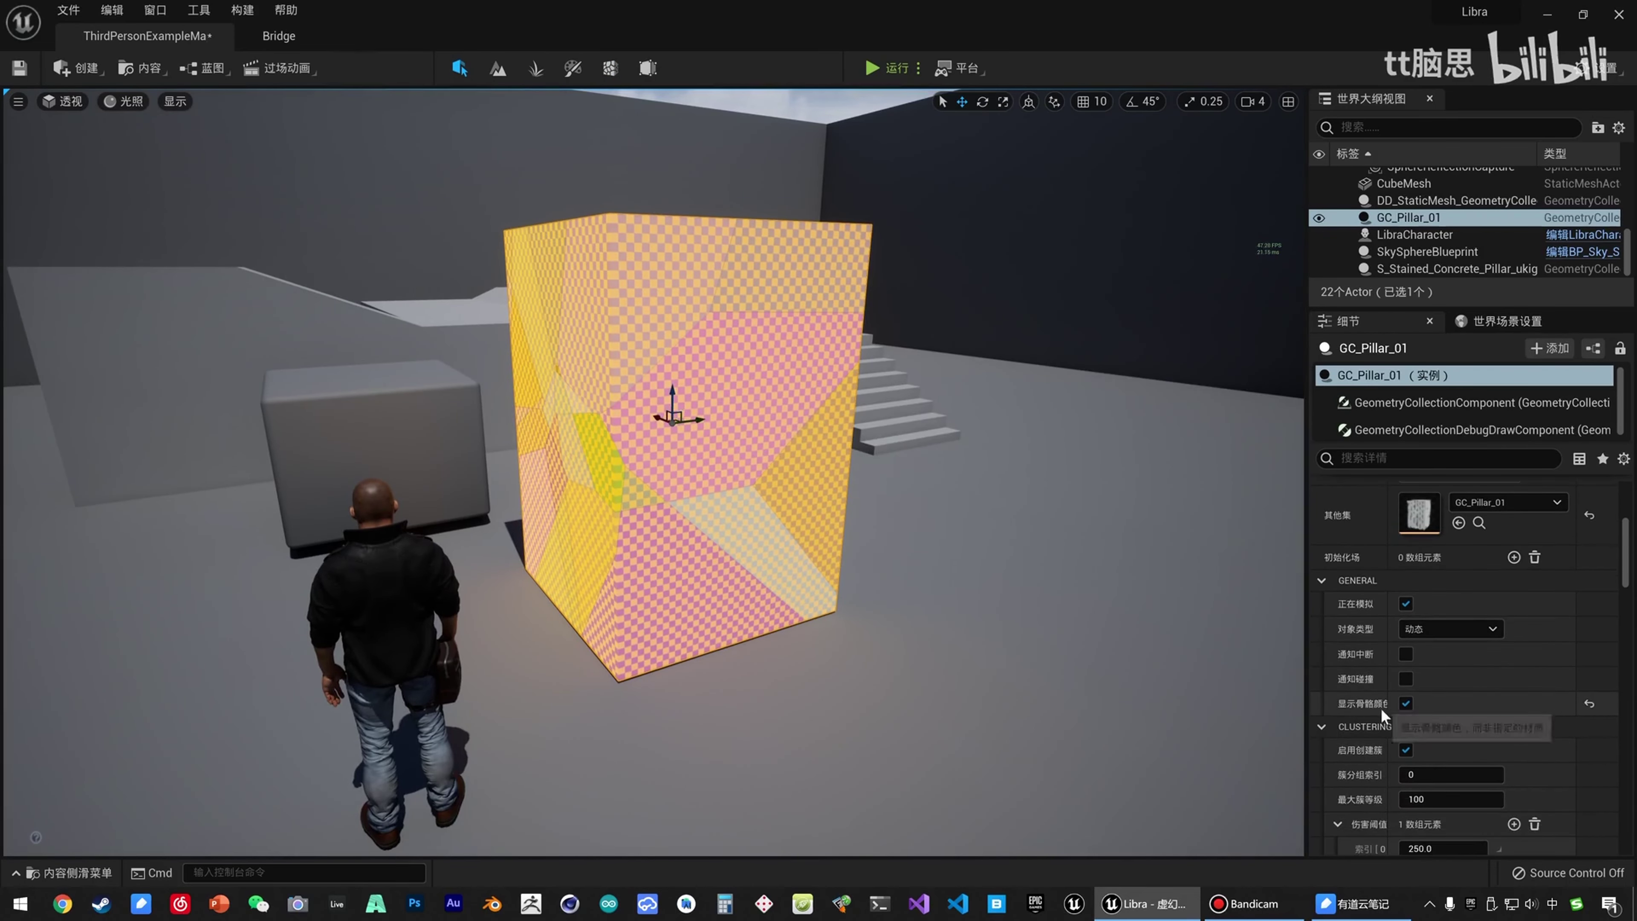
drag(1387, 707, 1402, 707)
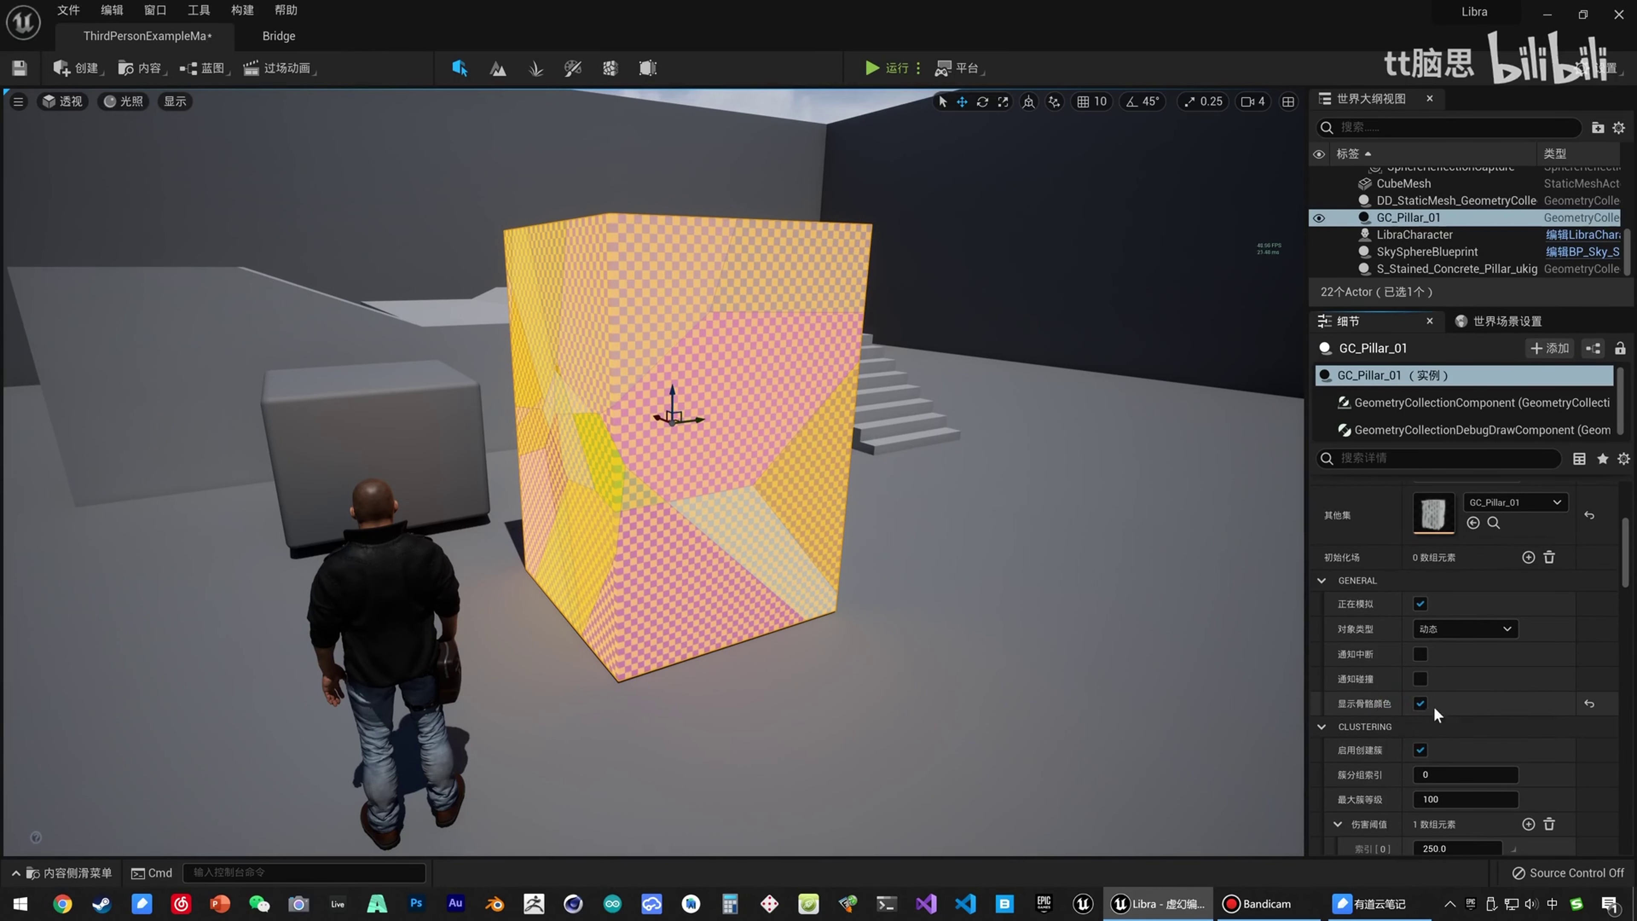
click(1421, 705)
key(a)
right_drag(625, 449, 716, 448)
key(s)
key(d)
scroll(1550, 654, up, 2)
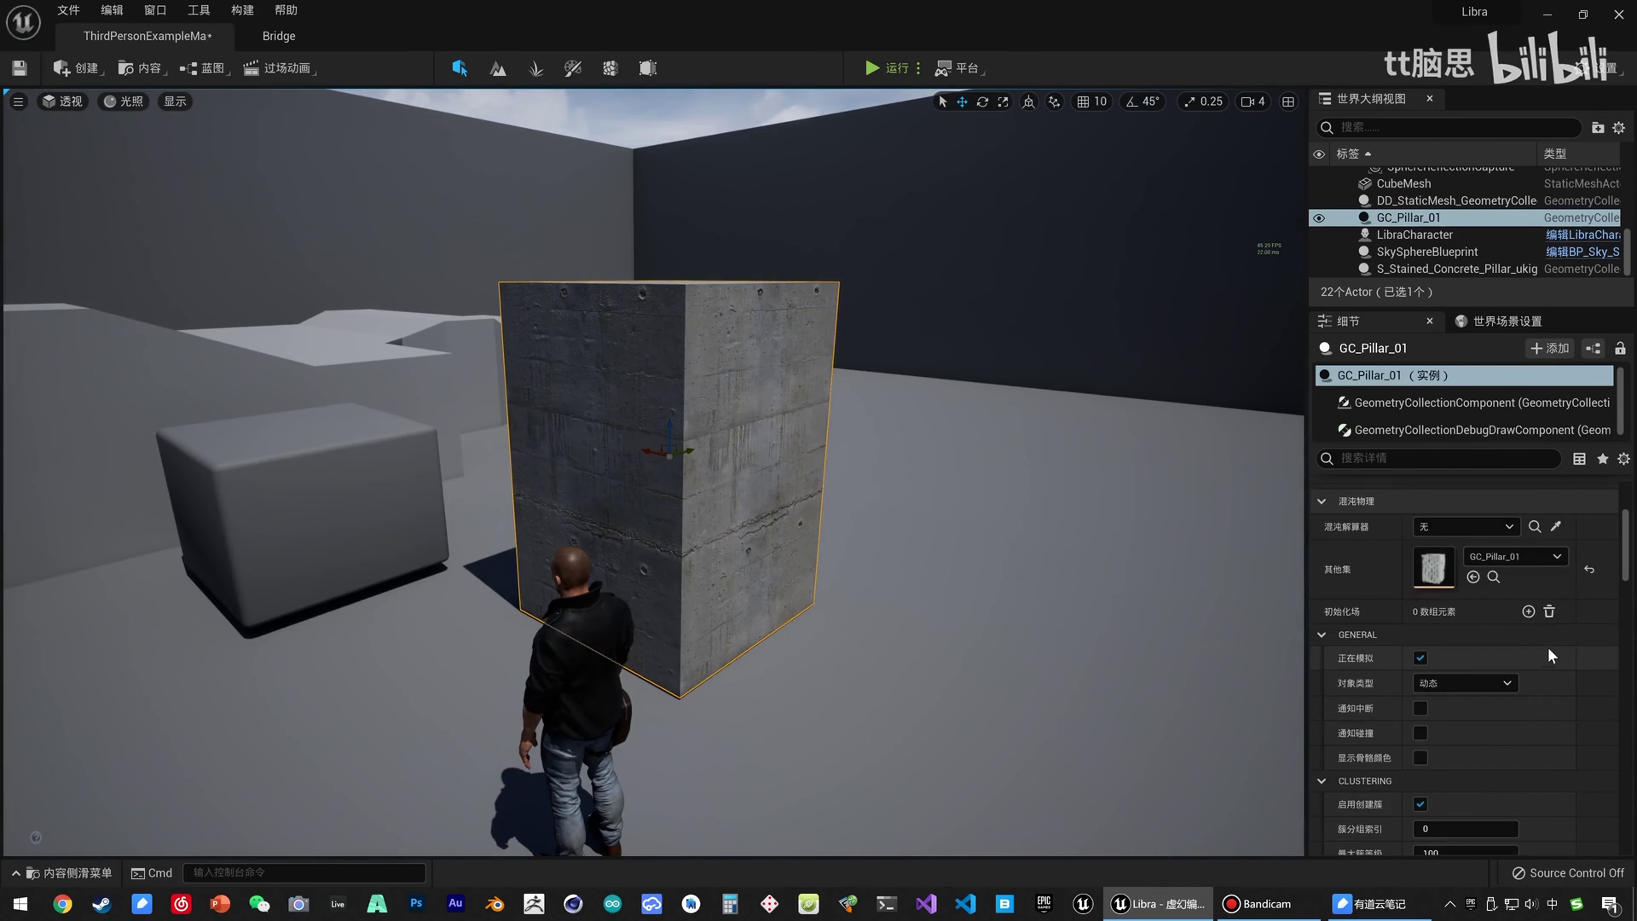
Check GC_Pillar_01's material elements and open the Megascans surface folder Damaged_Concrete_Wall_vdcnfcd in the project content.
scroll(1509, 681, down, 10)
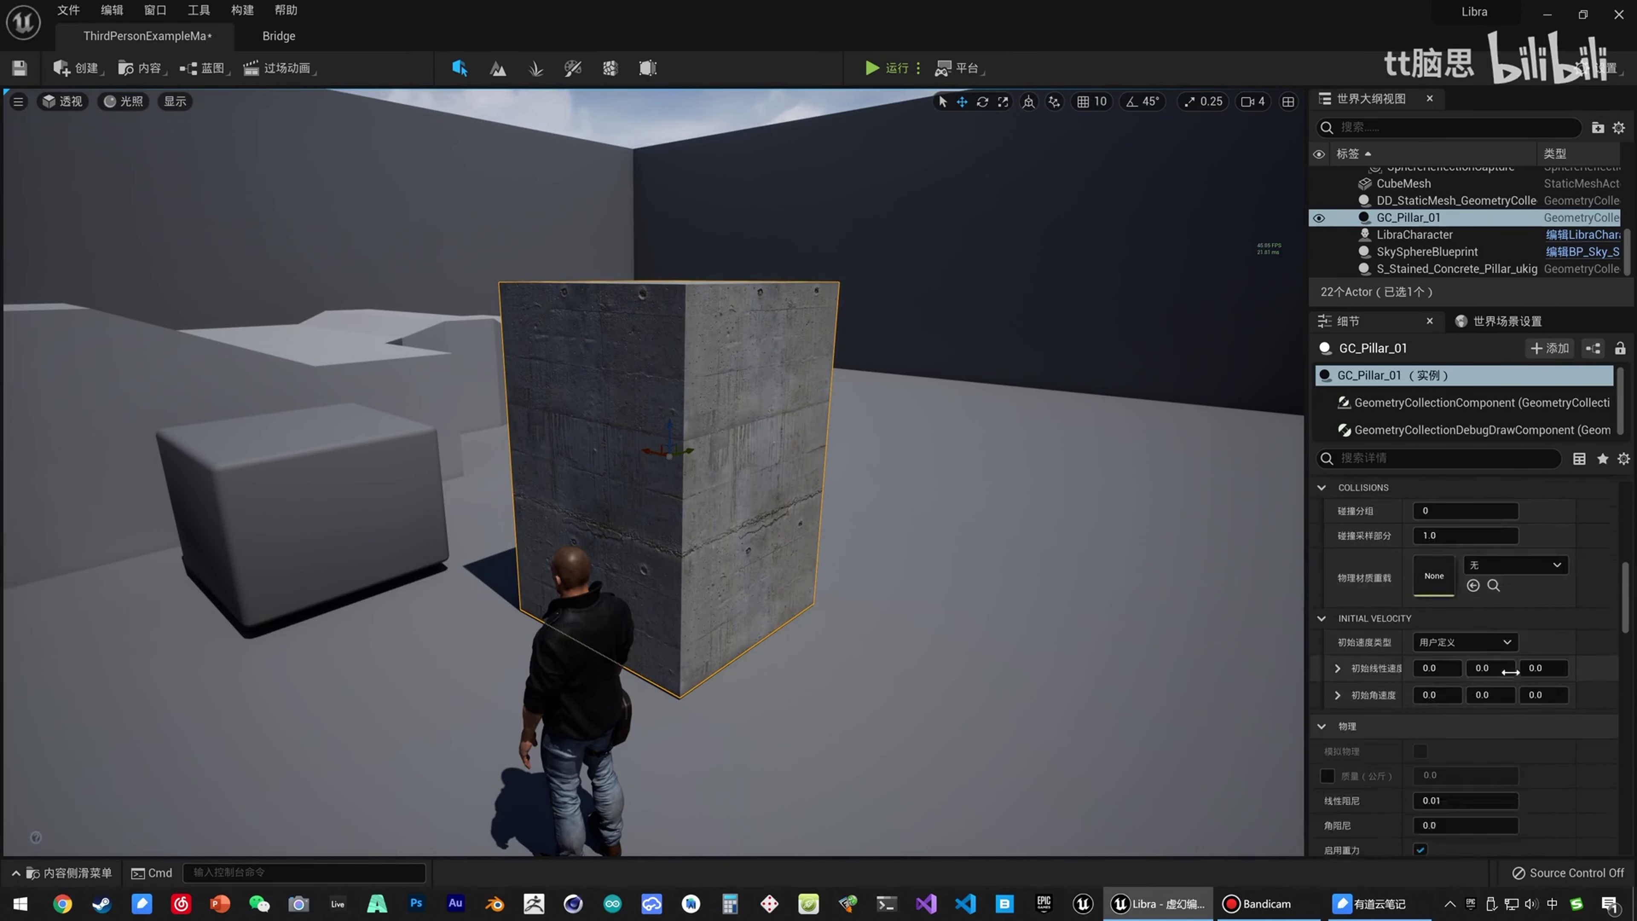
scroll(1511, 675, up, 10)
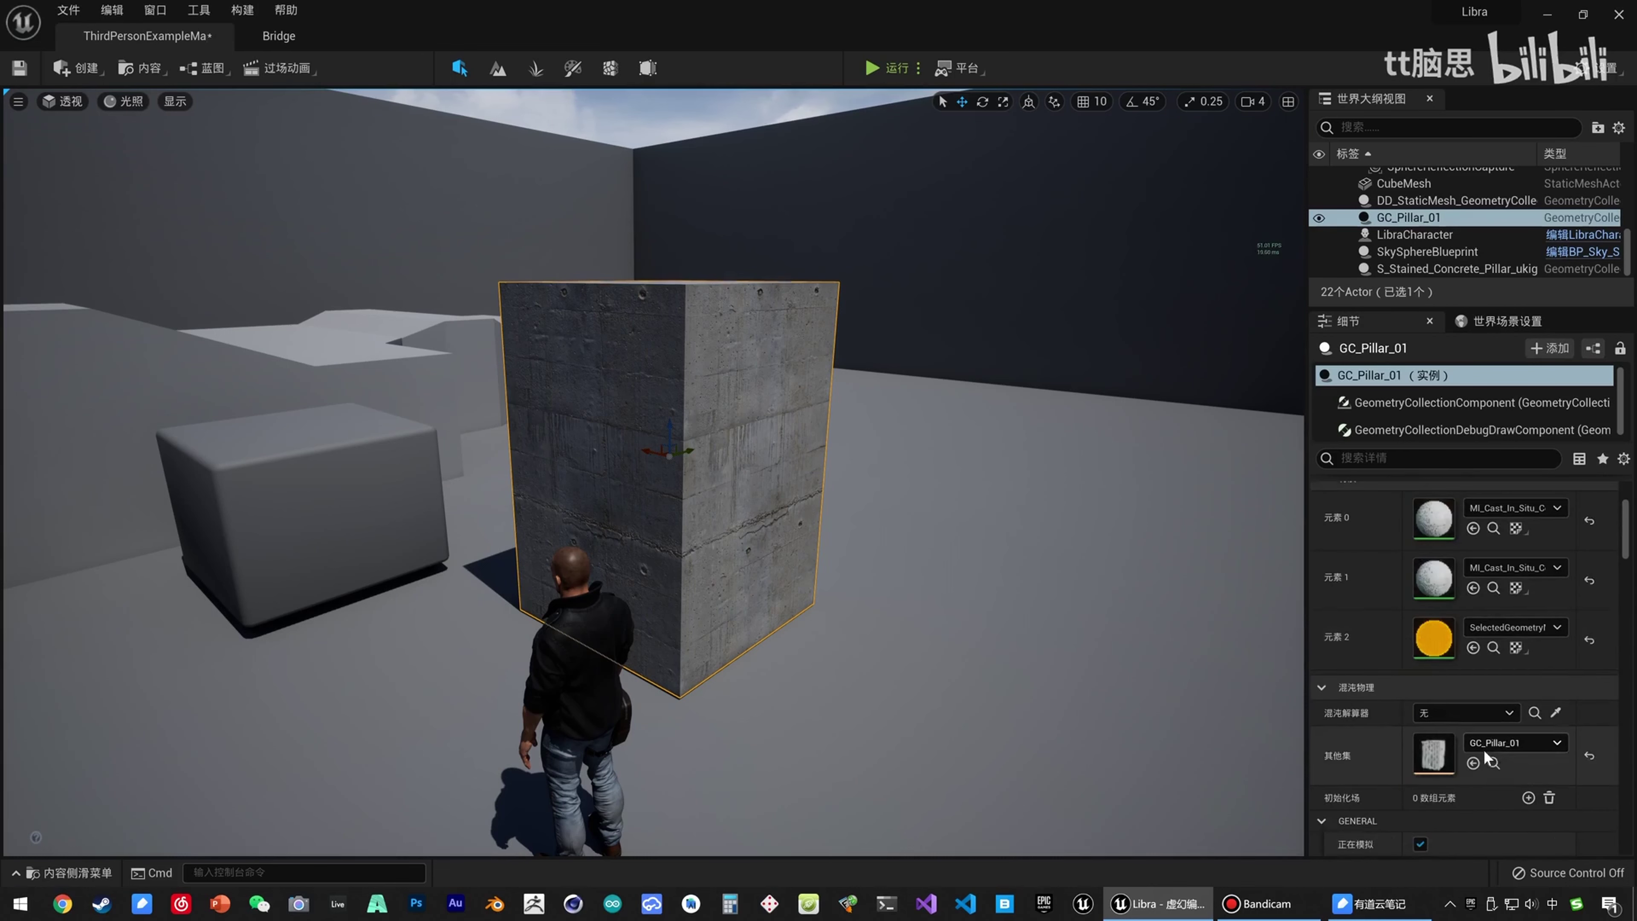
scroll(1484, 750, down, 5)
scroll(1522, 463, up, 9)
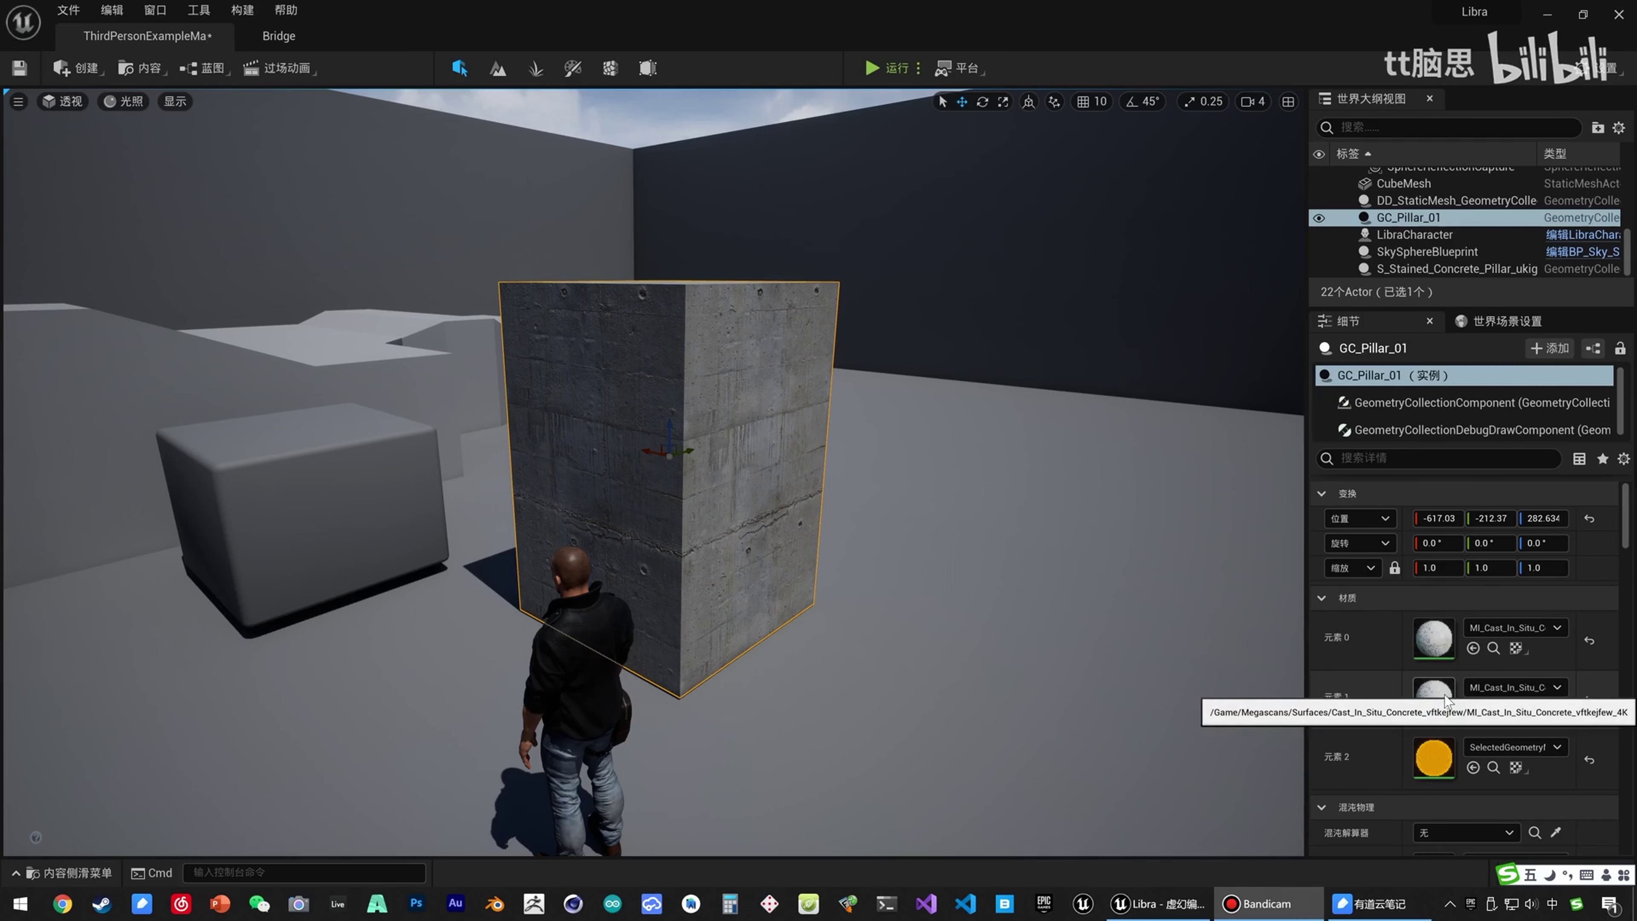
key(shift)
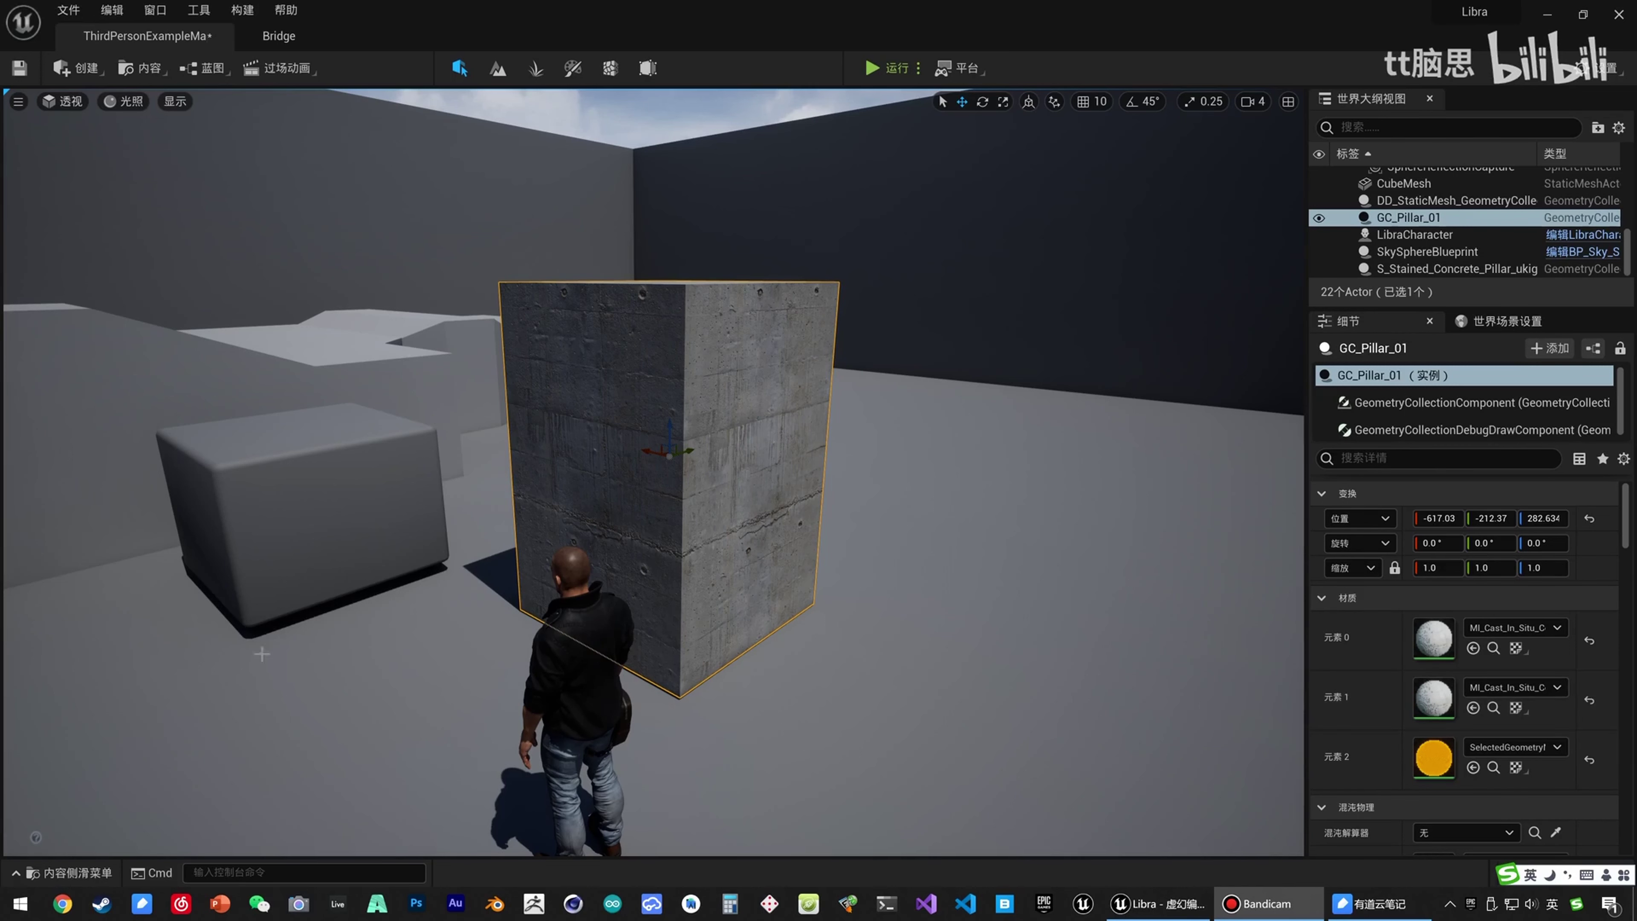
click(69, 872)
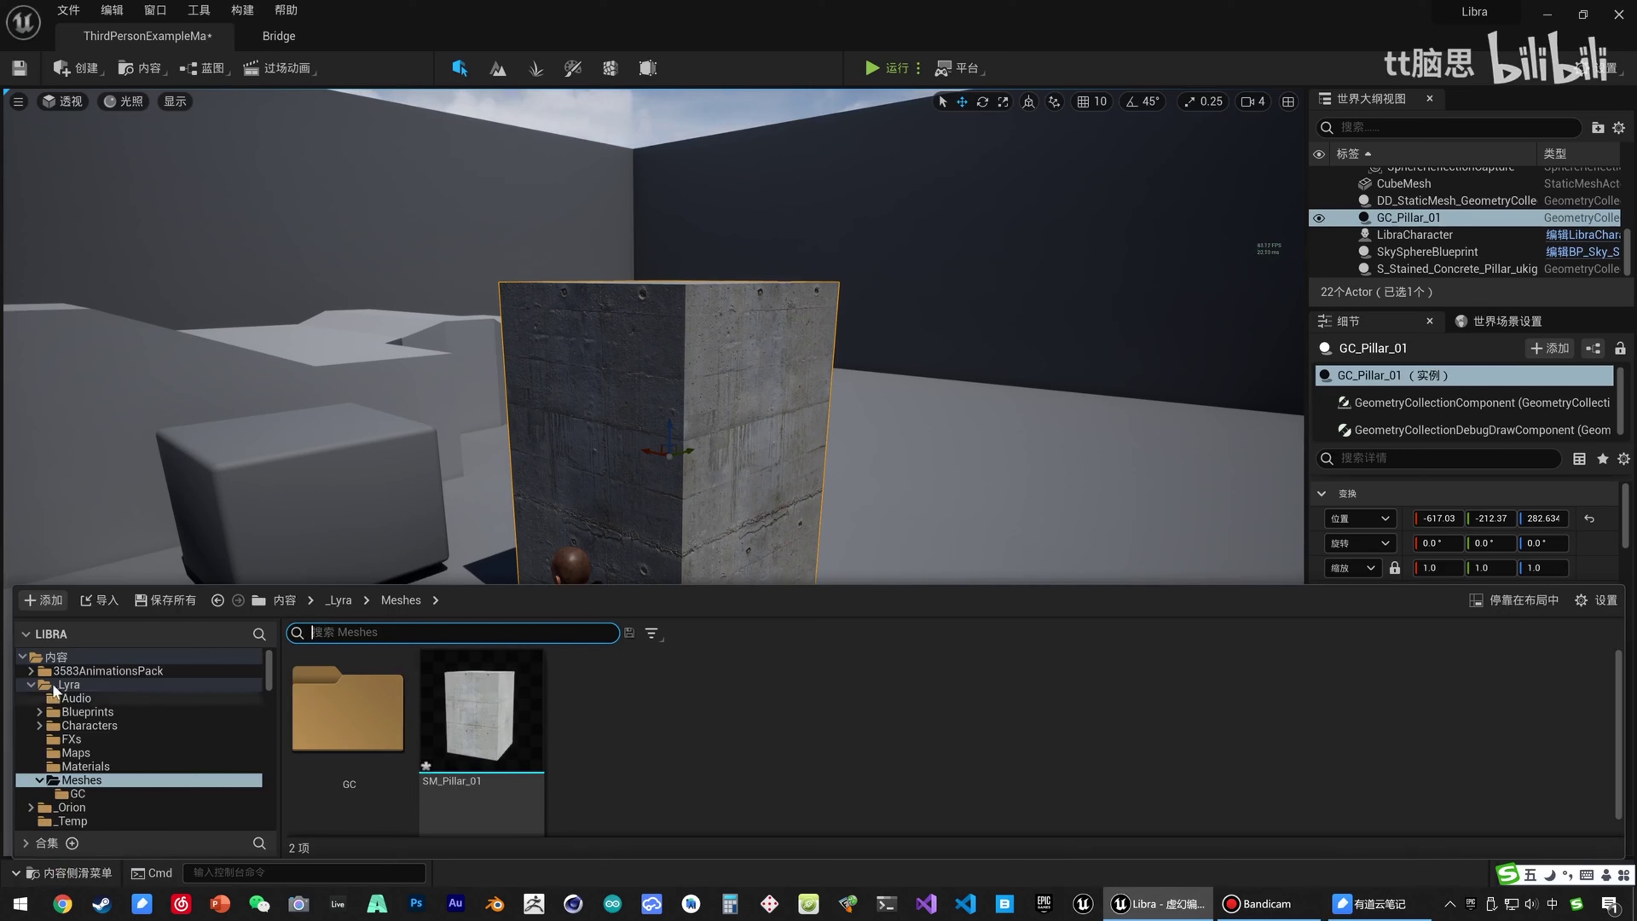
scroll(141, 726, down, 10)
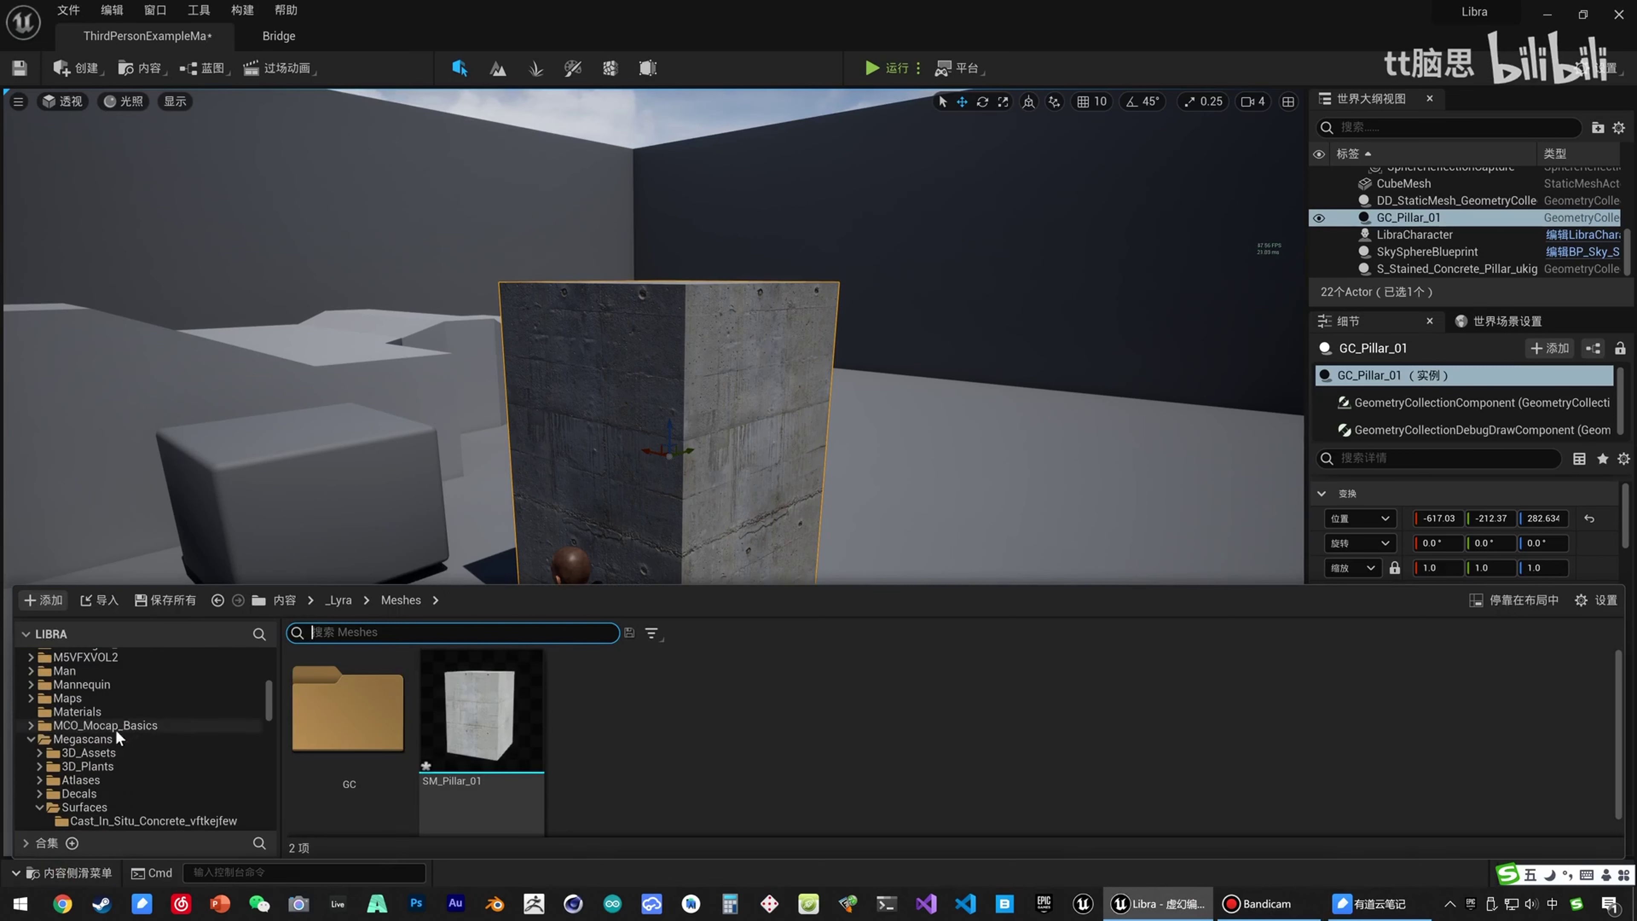
click(97, 738)
scroll(110, 761, down, 2)
click(116, 753)
scroll(148, 754, down, 2)
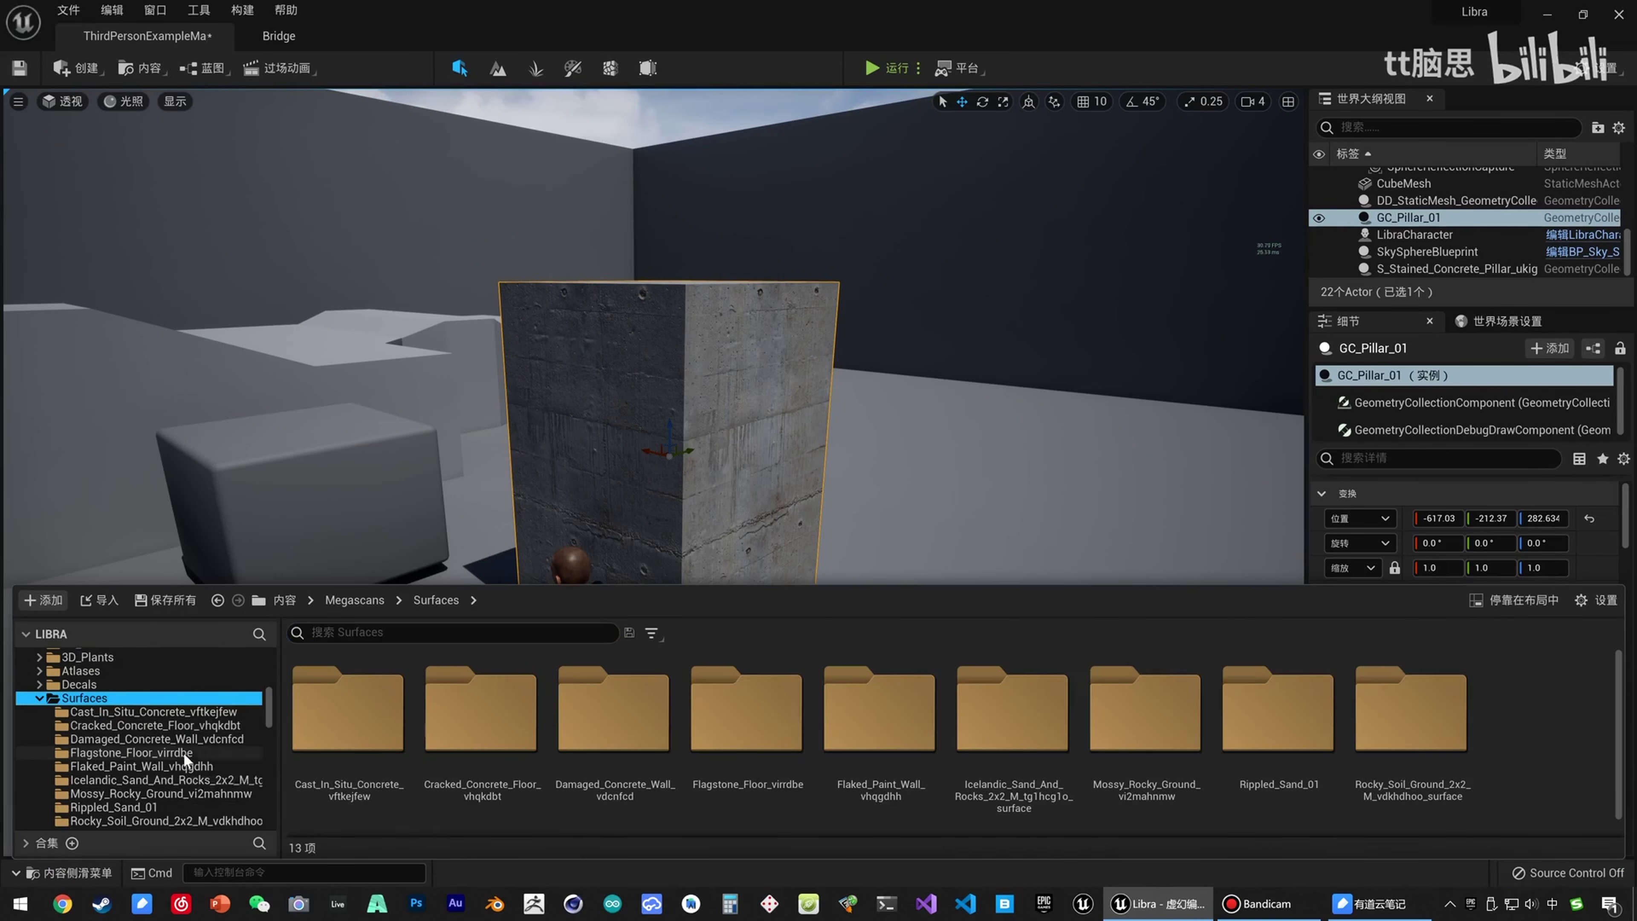
scroll(183, 754, down, 2)
click(149, 711)
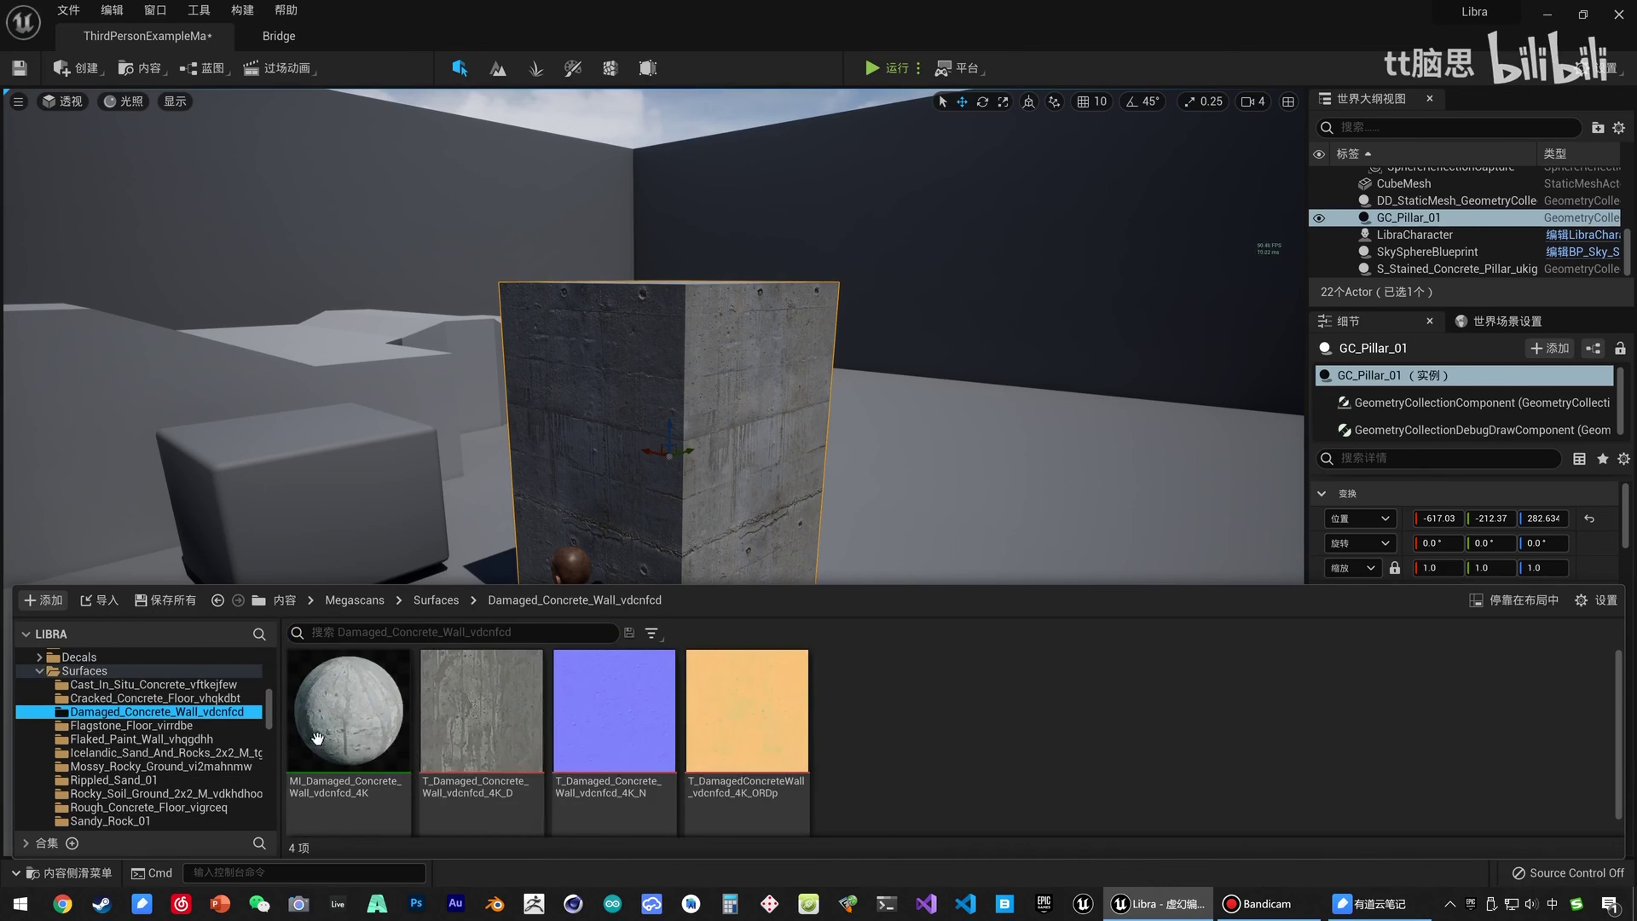
Assign MI_Damaged_Concrete_Wall_vdcnfcd_4K to material element 1 of GC_Pillar_01 and reselect the pillar to check its material list.
right_drag(807, 433, 1024, 638)
key(ctrl+space)
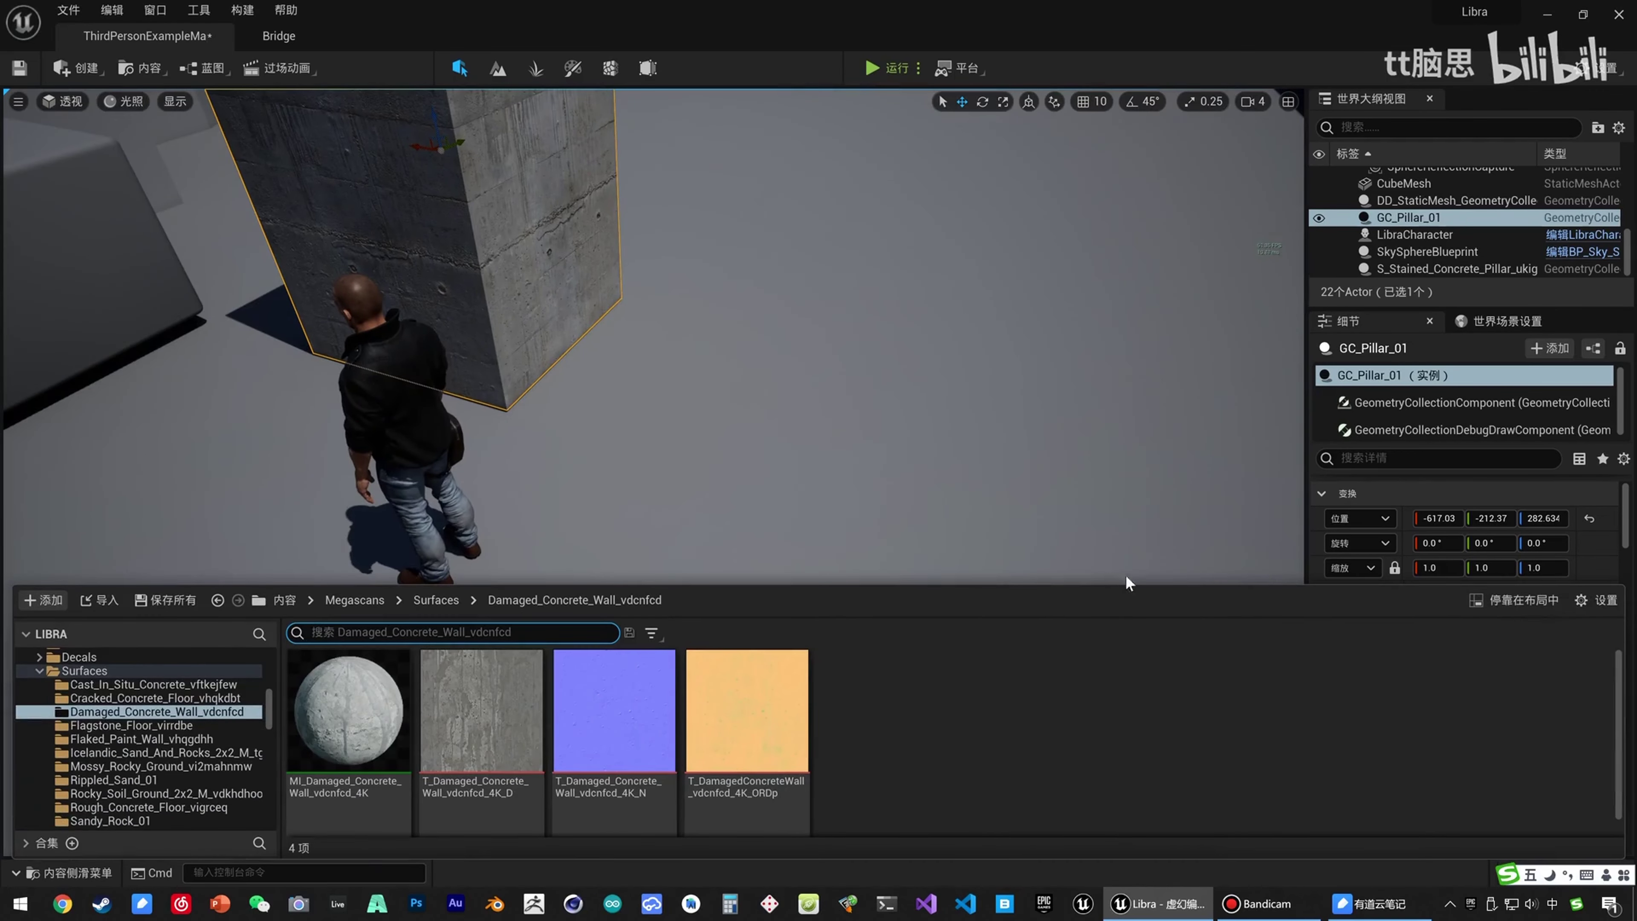
scroll(1466, 547, down, 5)
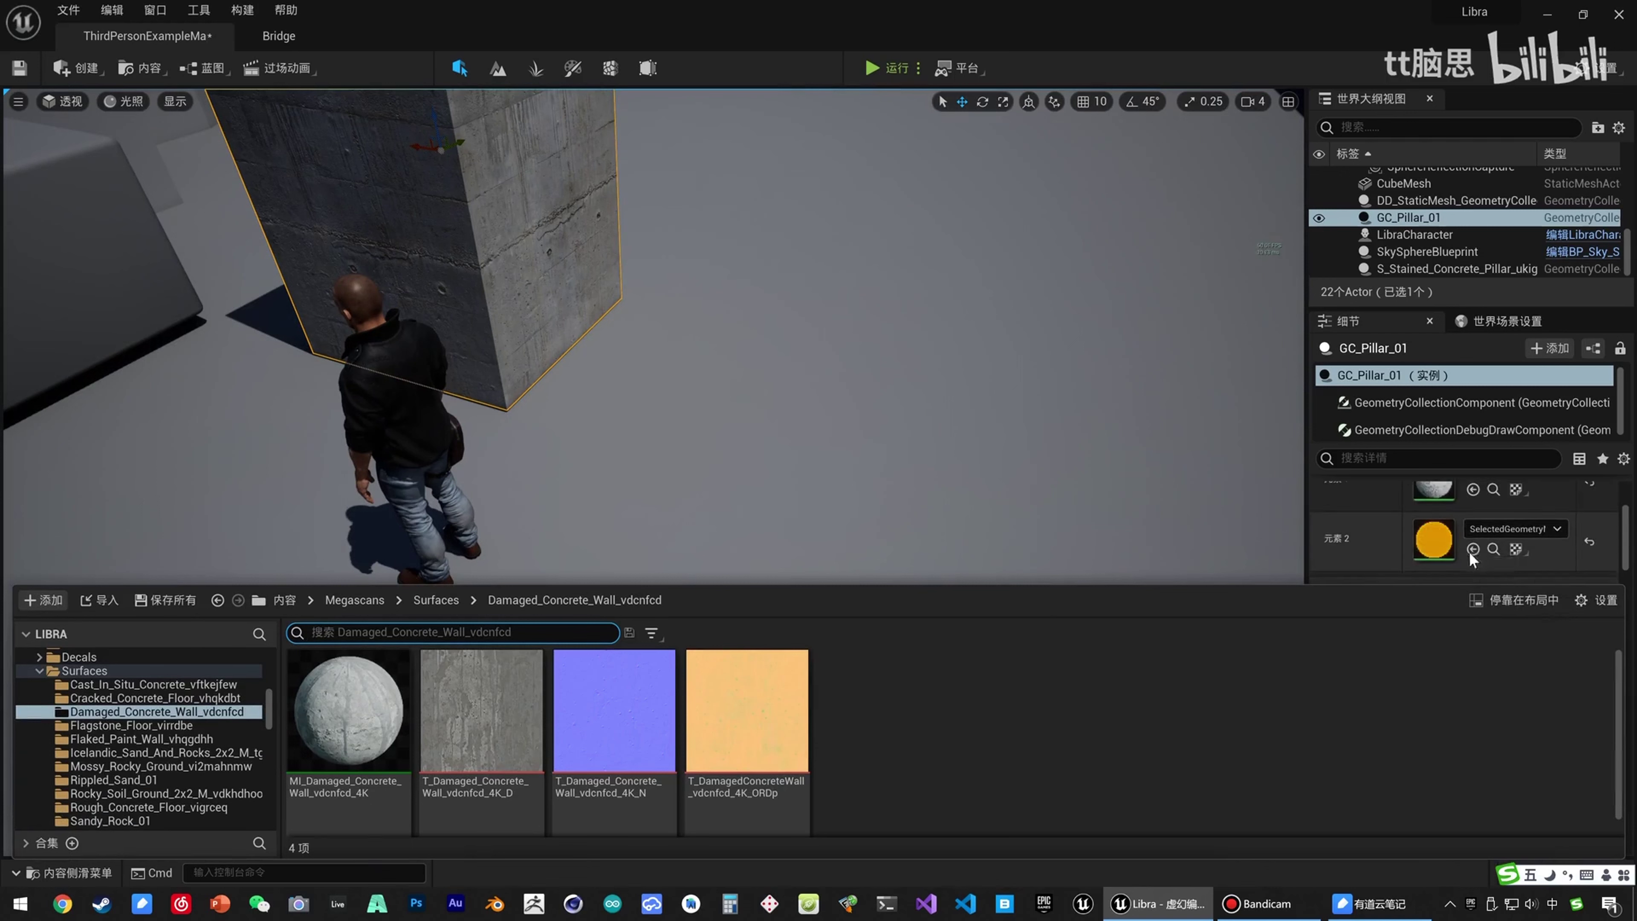
drag(382, 742, 1440, 509)
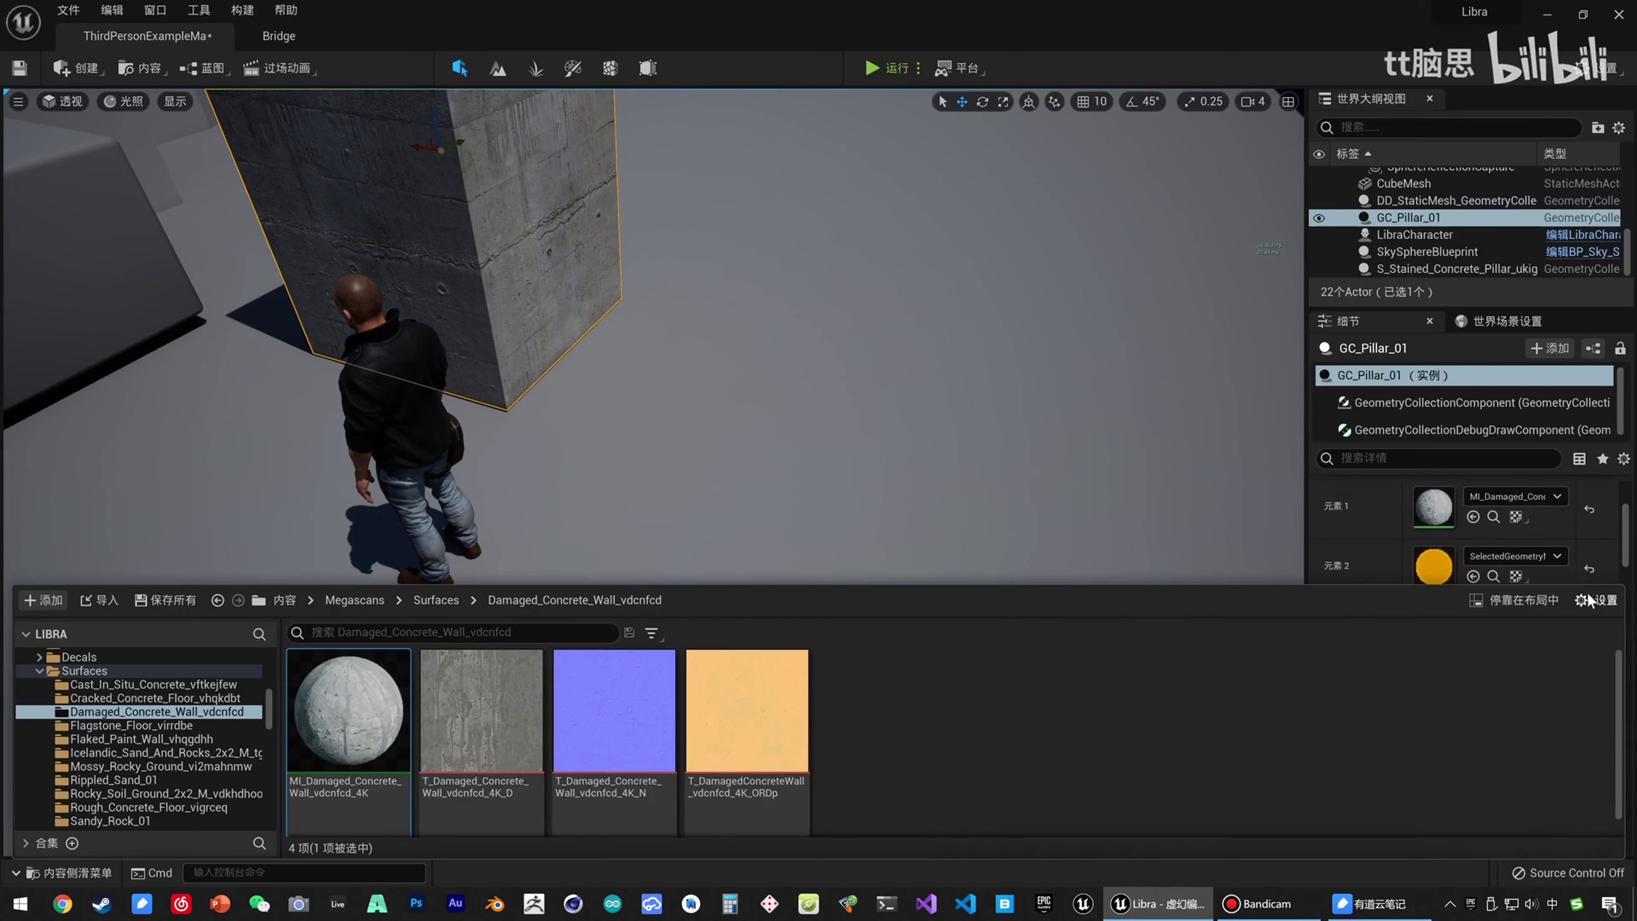
click(957, 548)
scroll(1463, 652, up, 3)
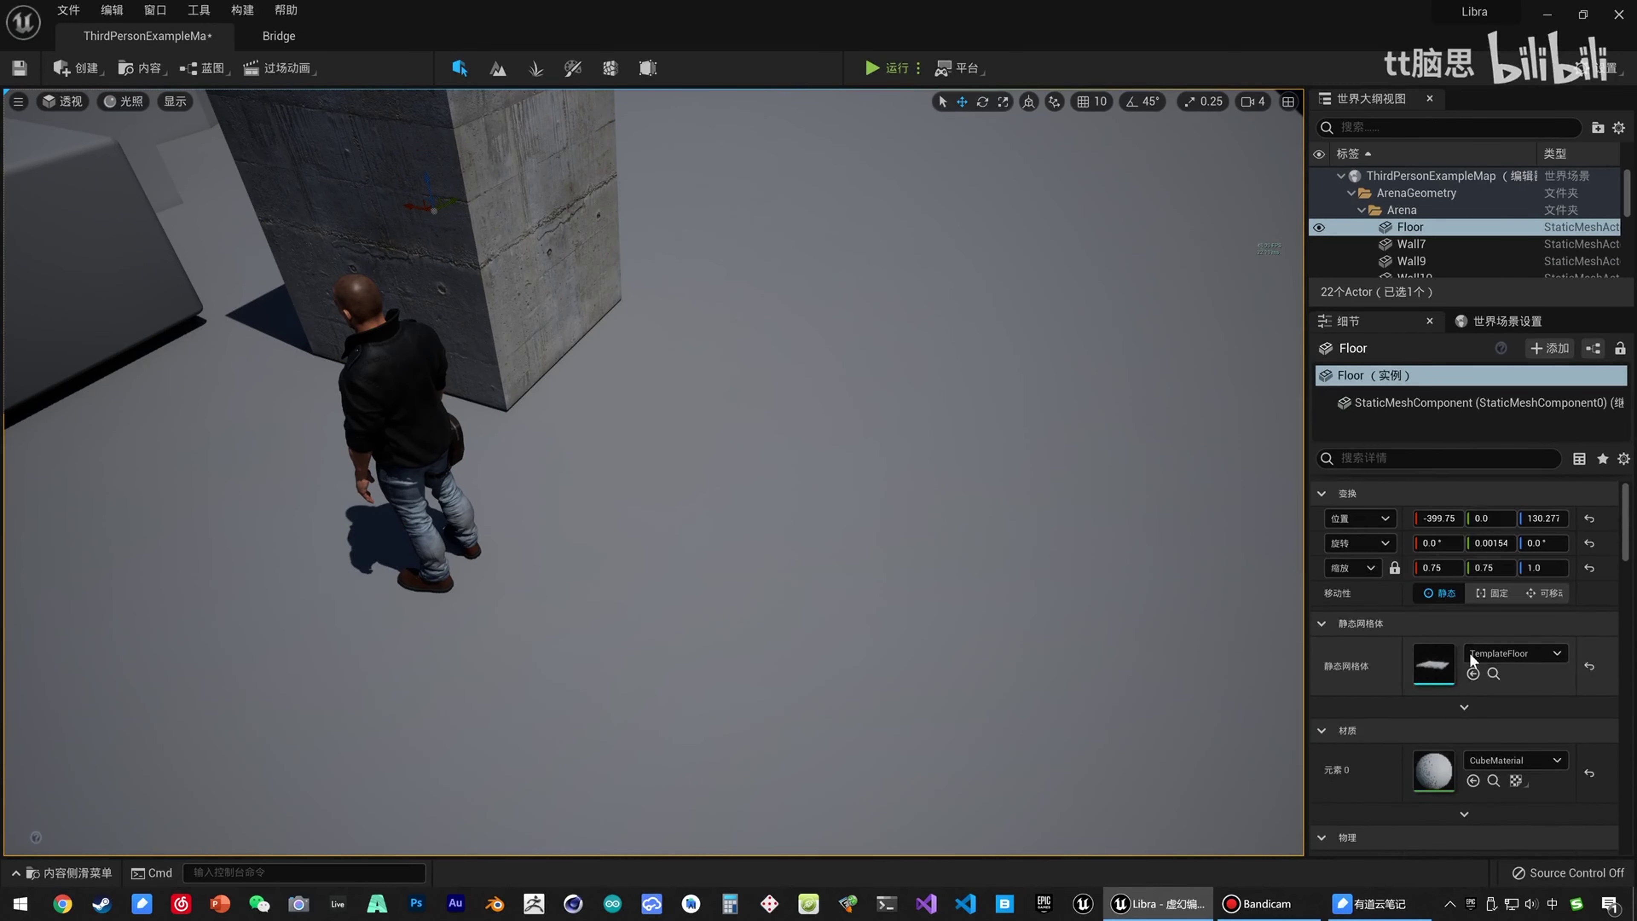
click(548, 284)
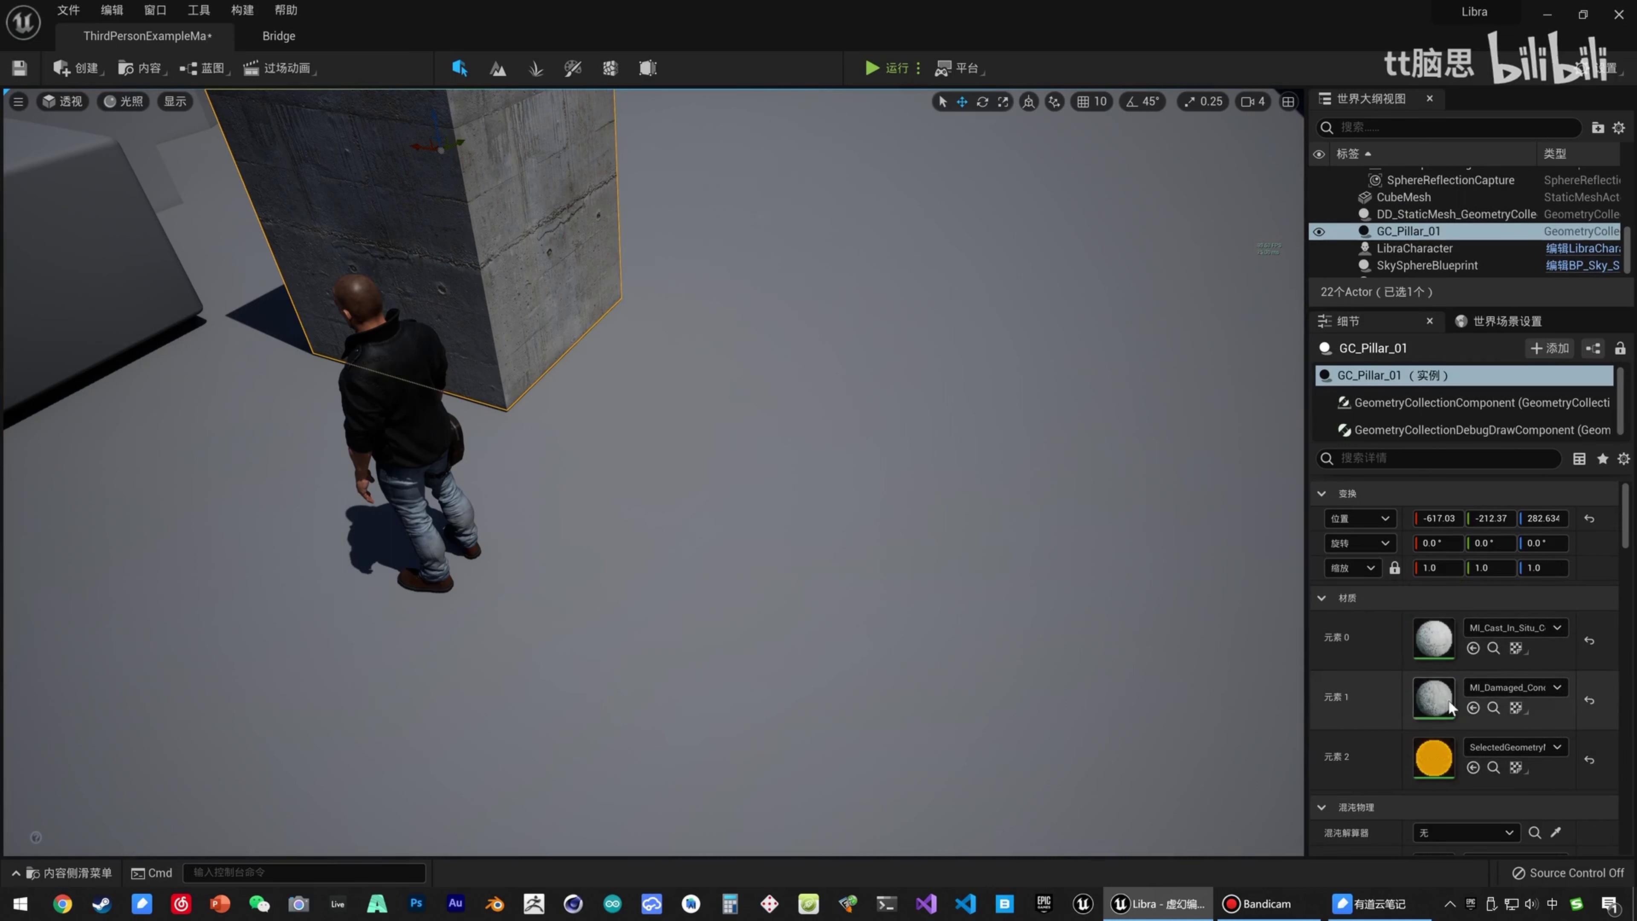
Play-test the level, walk the character around the broken pillar pieces to inspect their inner faces, and stop the session.
right_drag(763, 271, 906, 131)
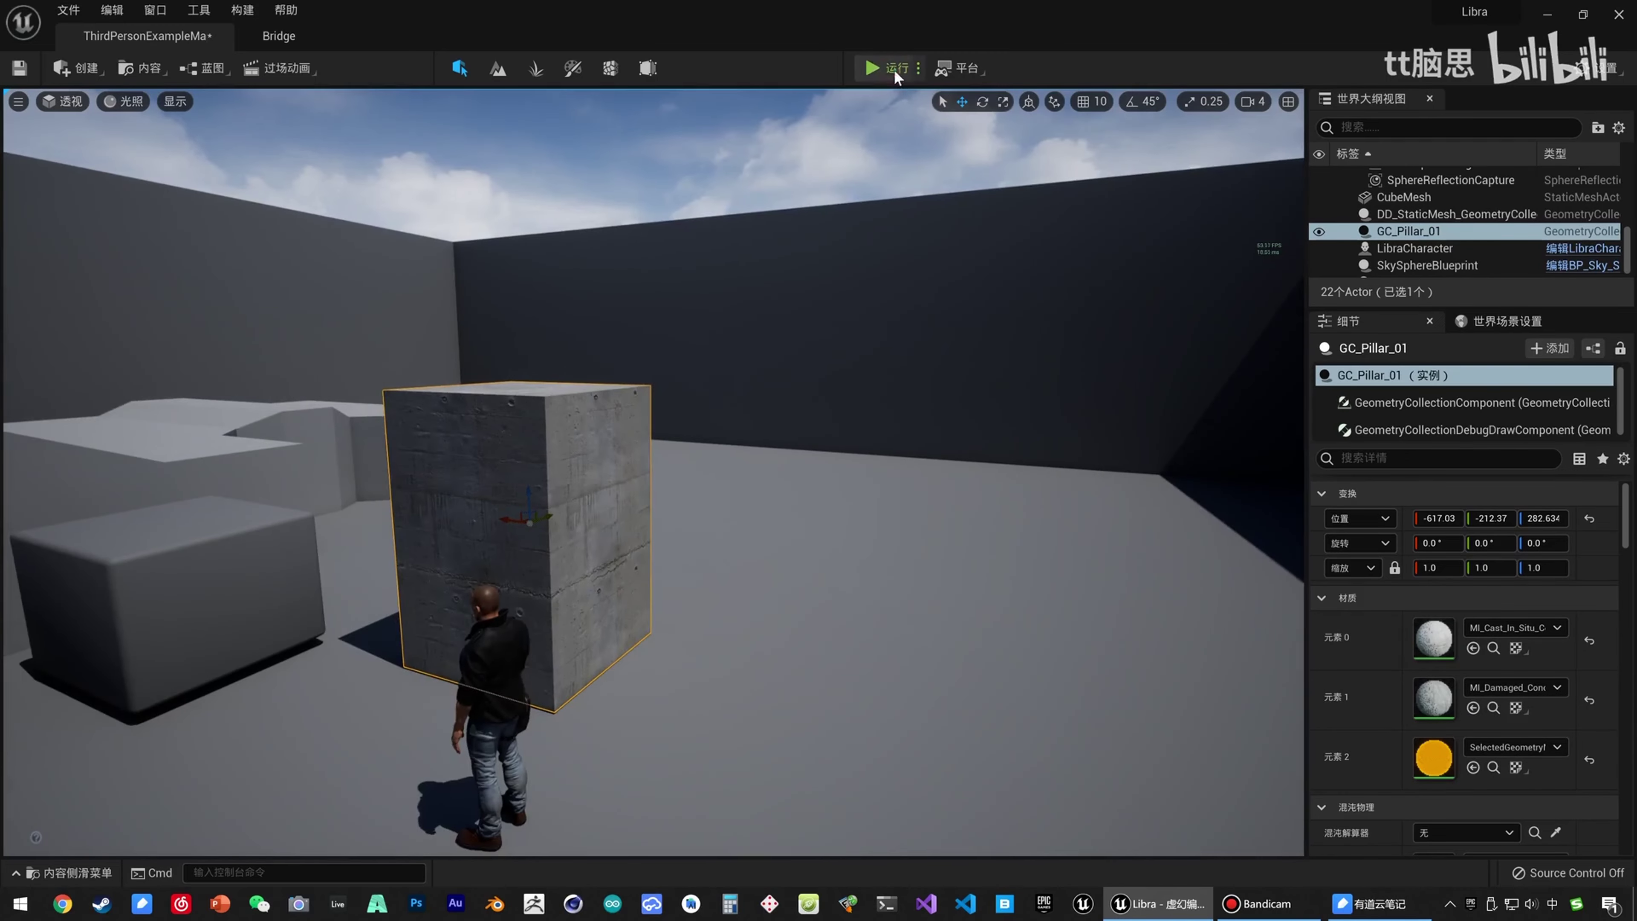
click(872, 68)
key(w)
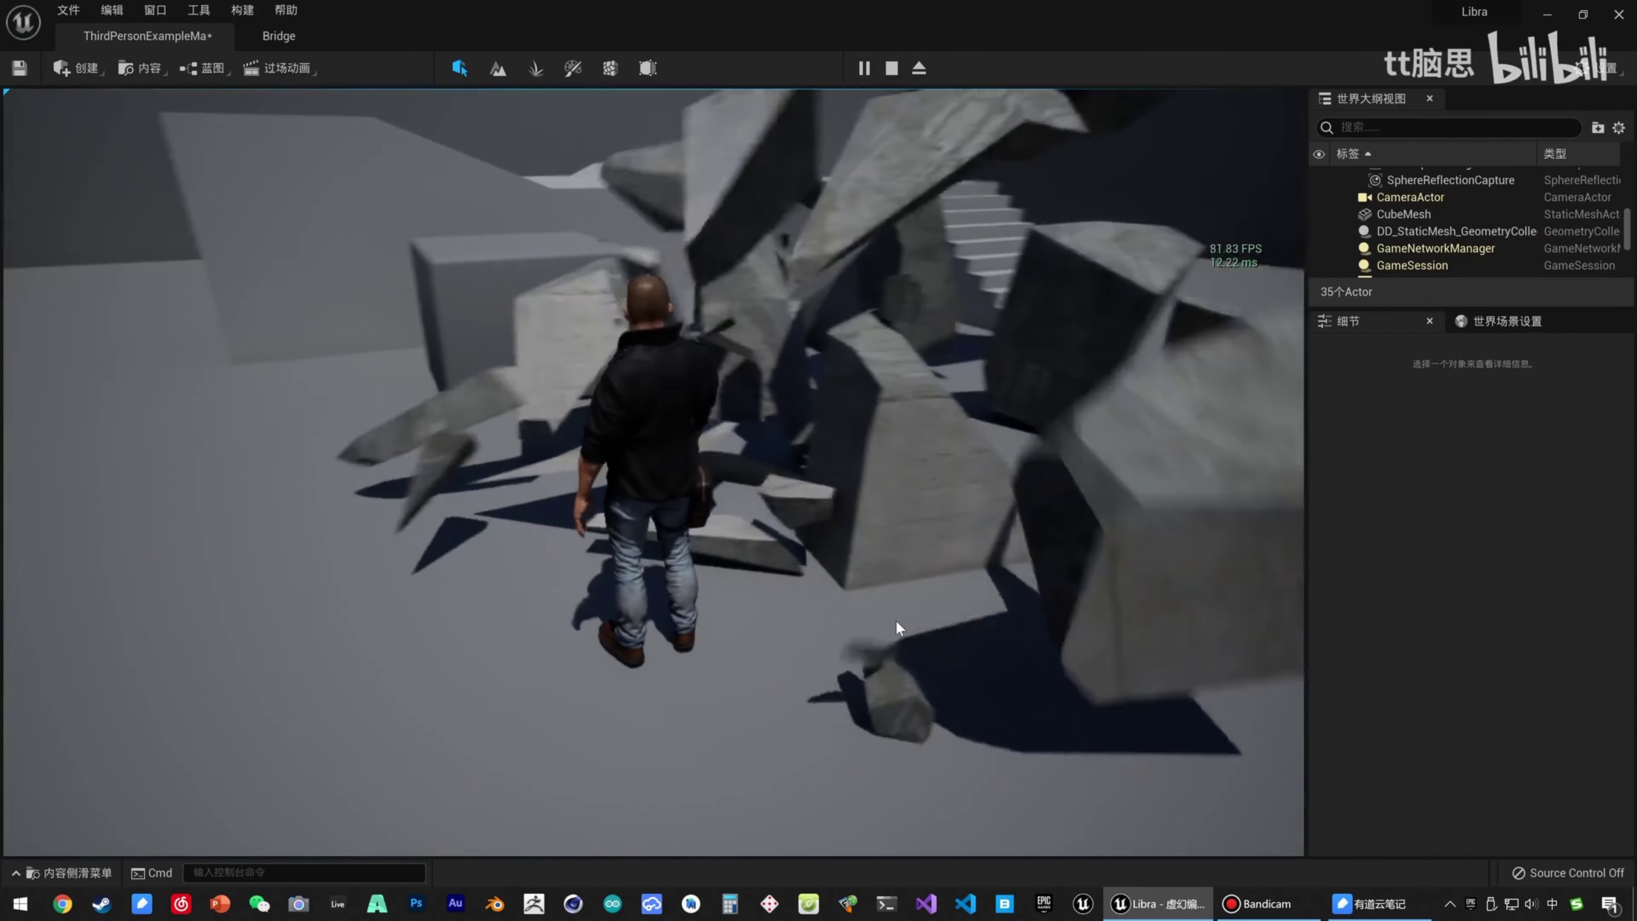
key(s)
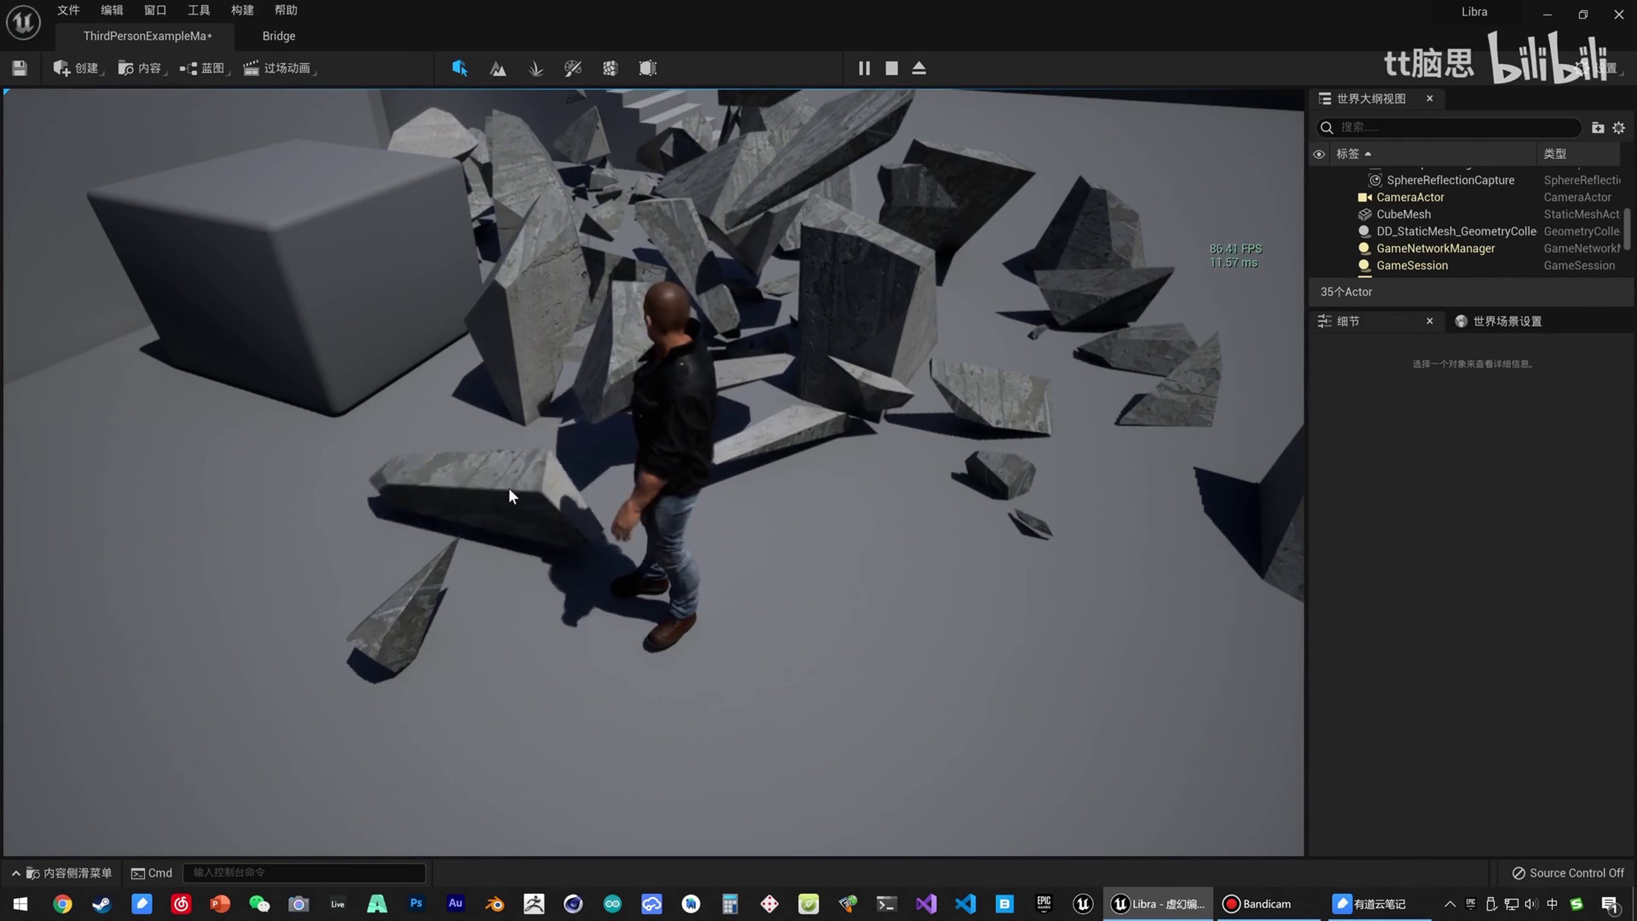
right_click(593, 573)
key(c)
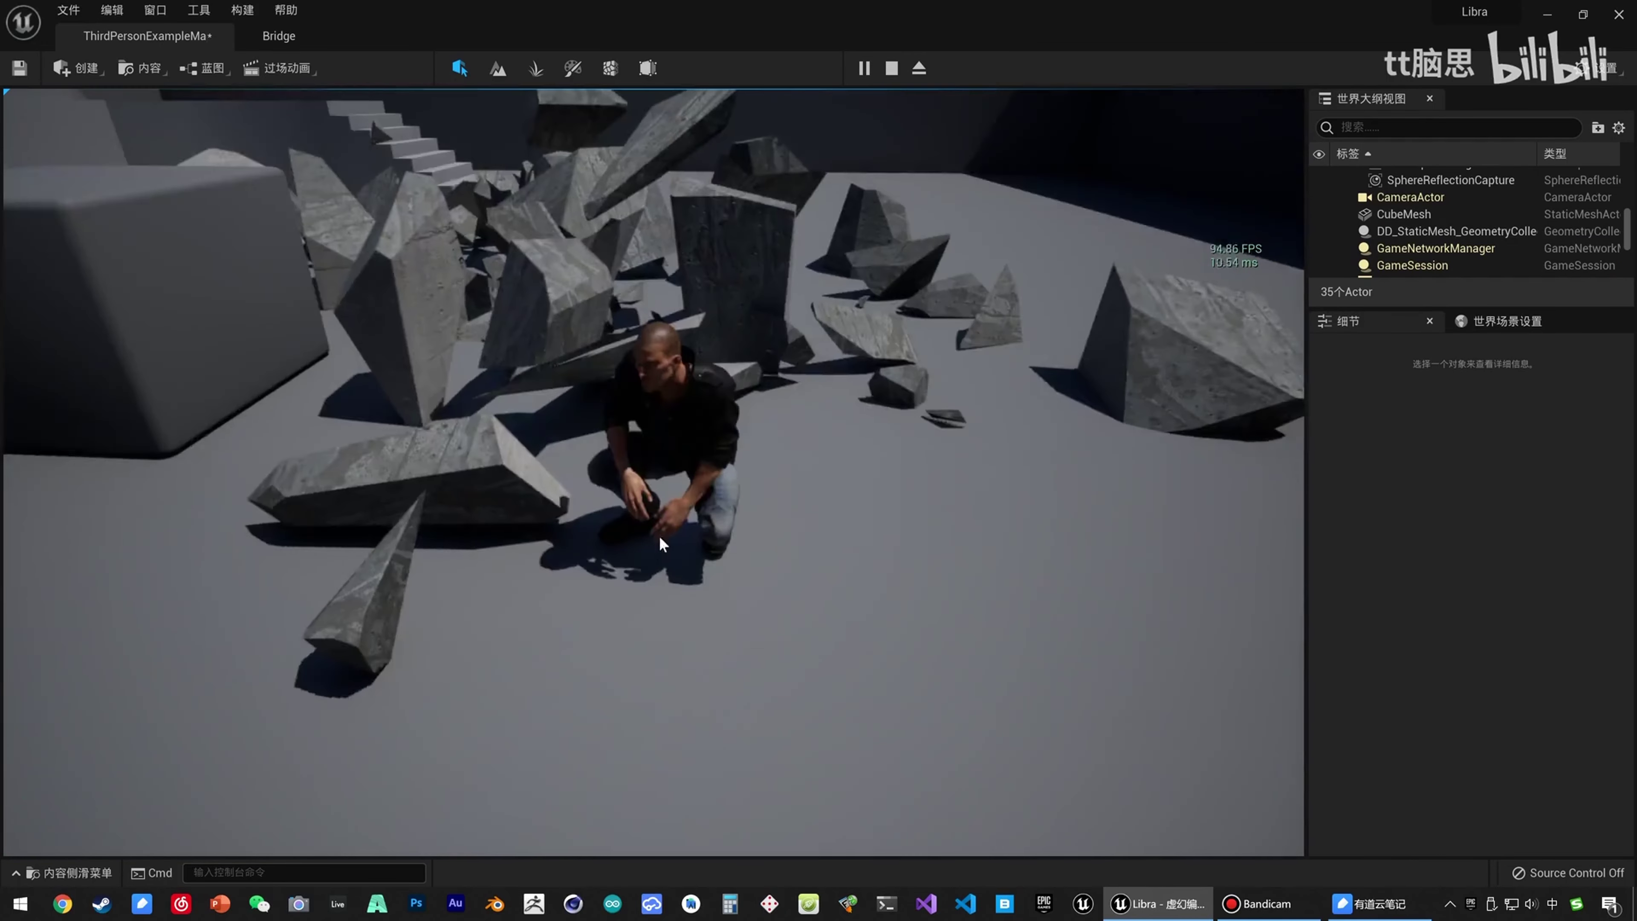
key(d)
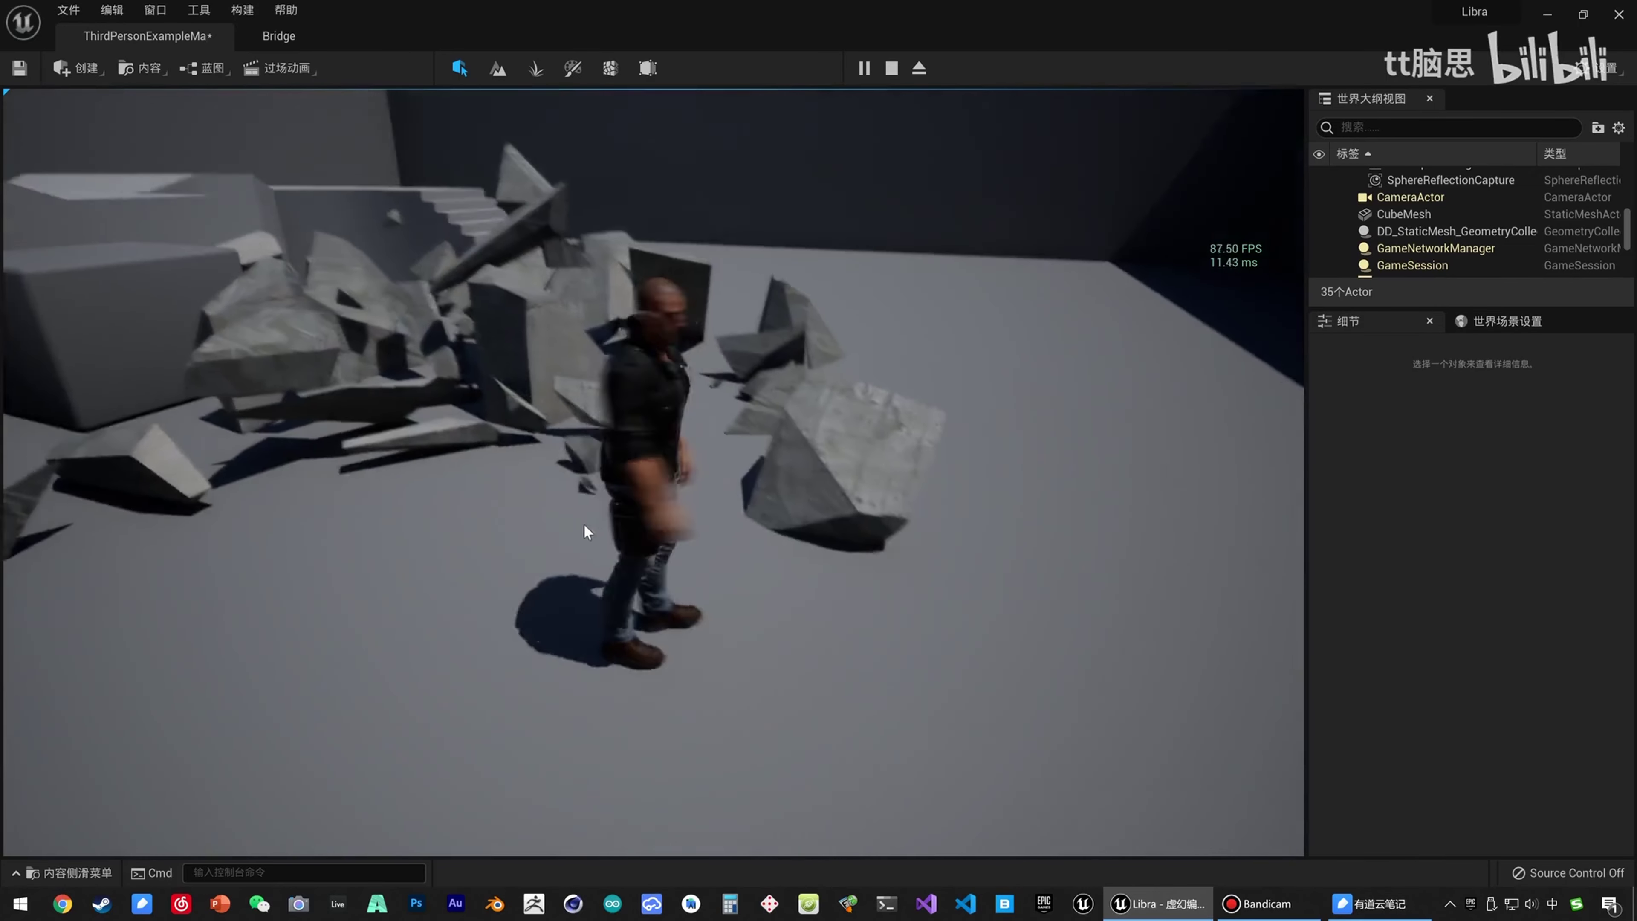
key(w)
key(a)
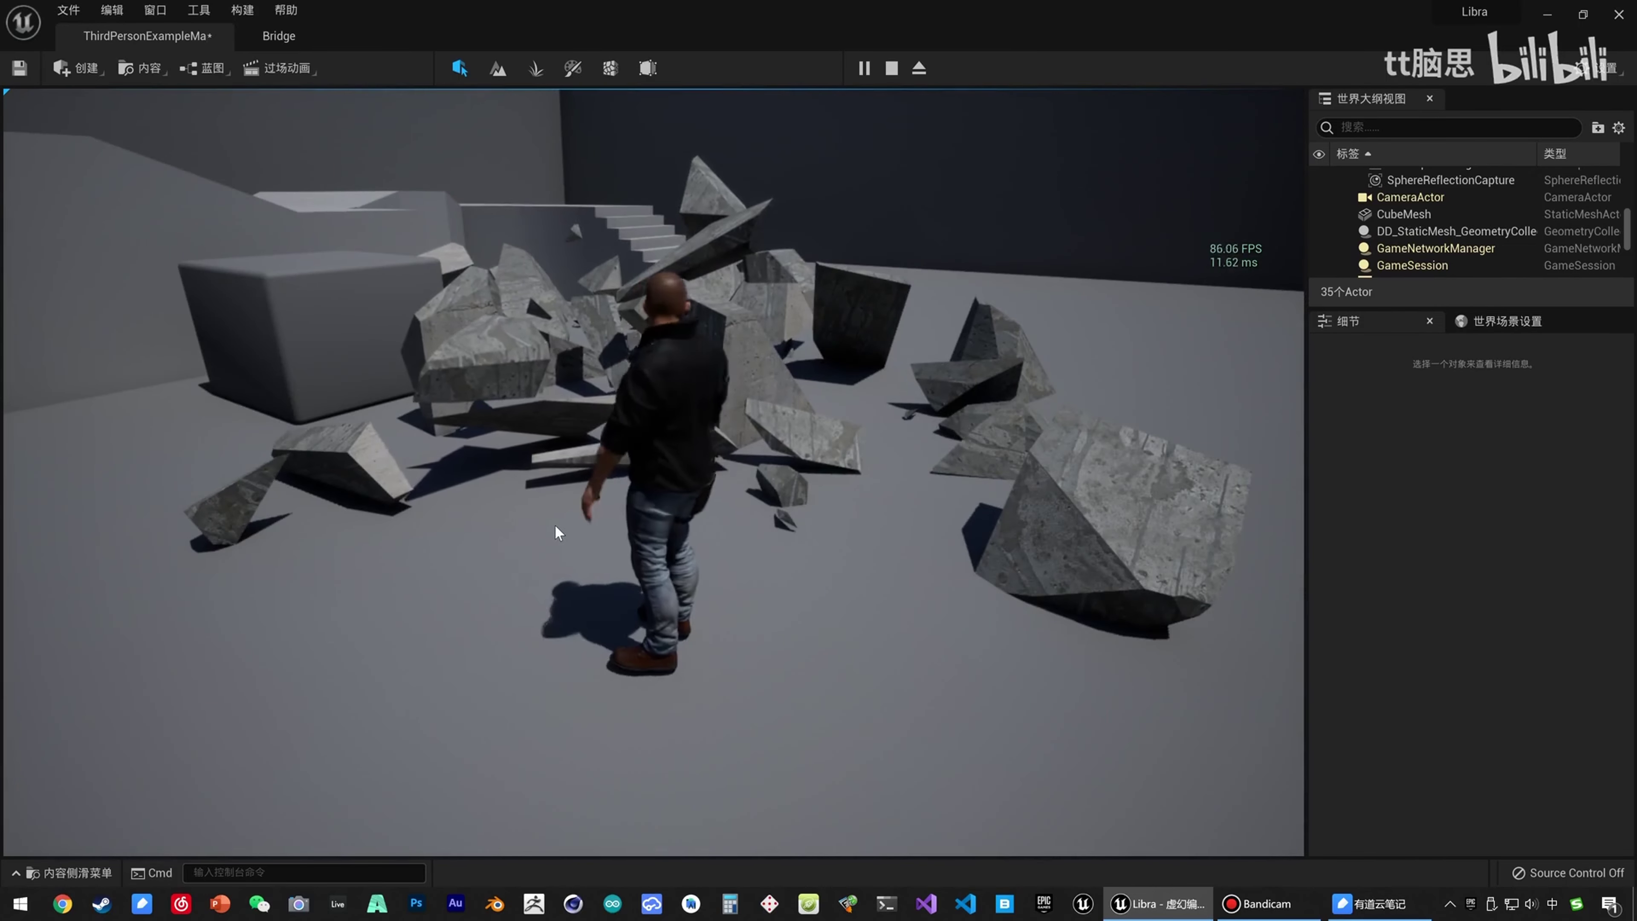
key(Escape)
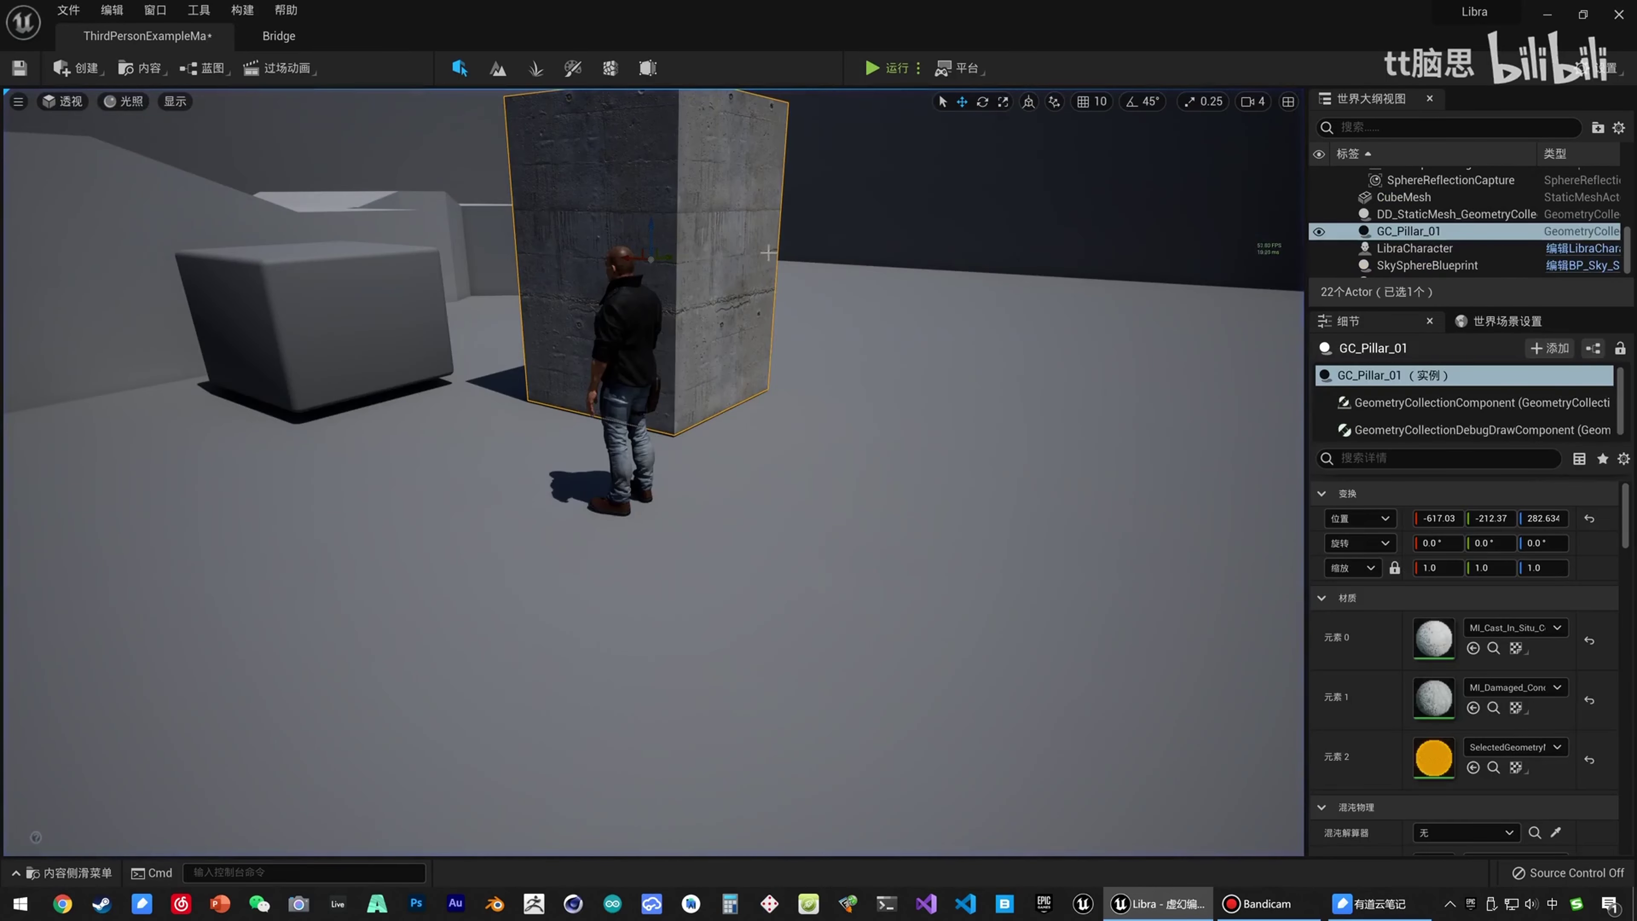
Turn GC_Pillar_01's bone color display on to view its fracture pieces, and turn it back off.
right_drag(816, 385, 873, 431)
key(w)
scroll(1479, 717, down, 3)
scroll(1479, 718, down, 2)
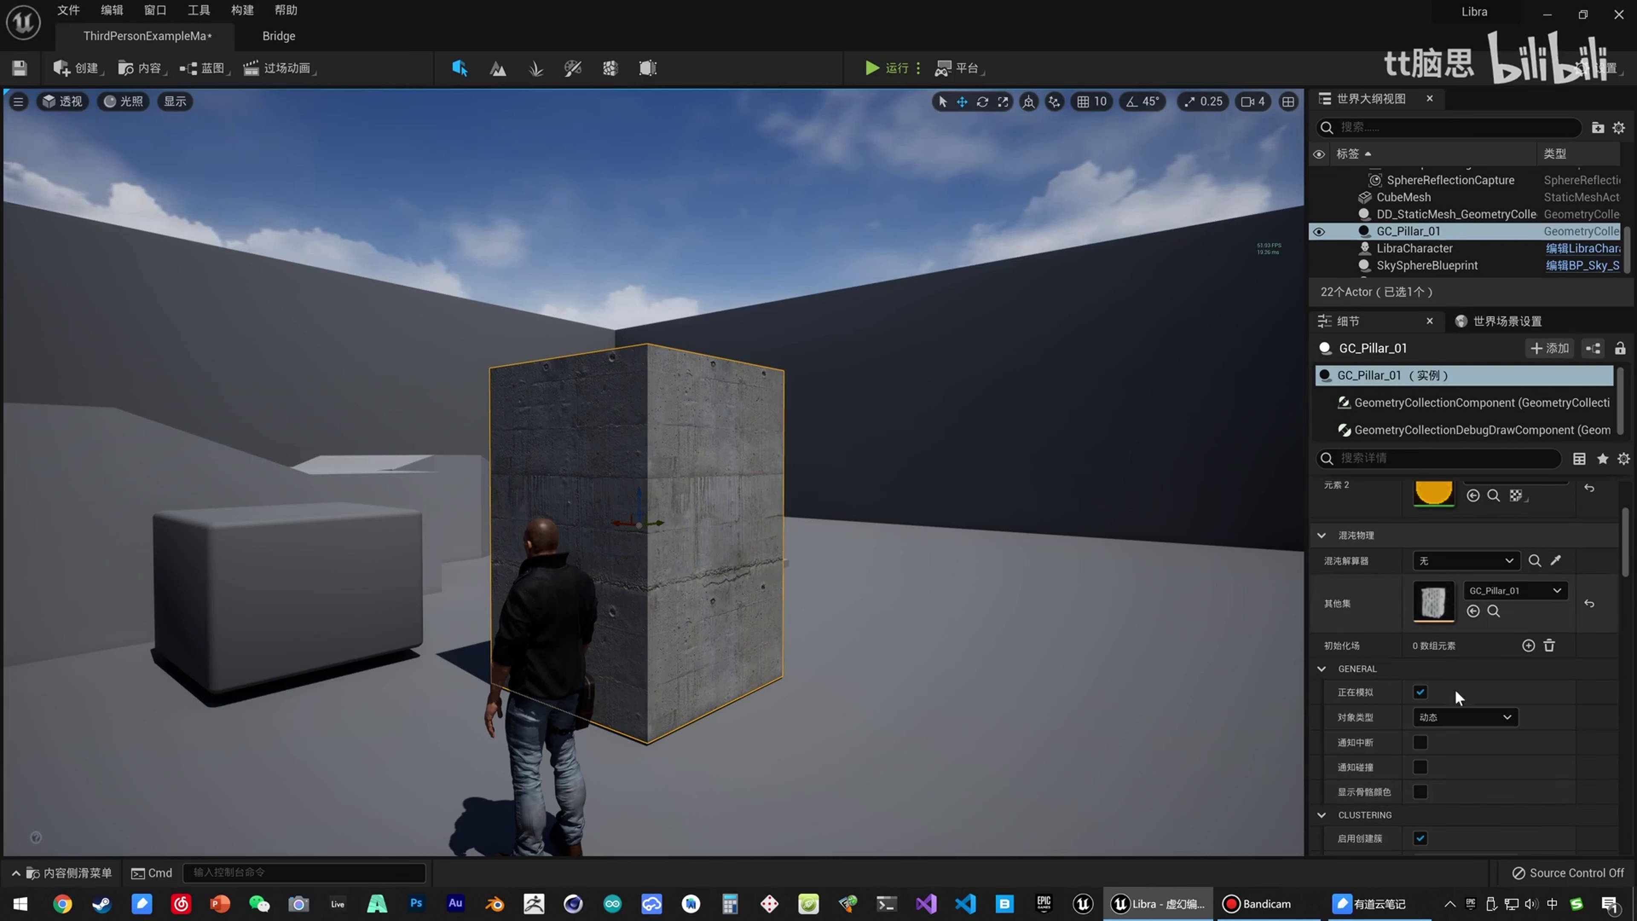
click(1420, 791)
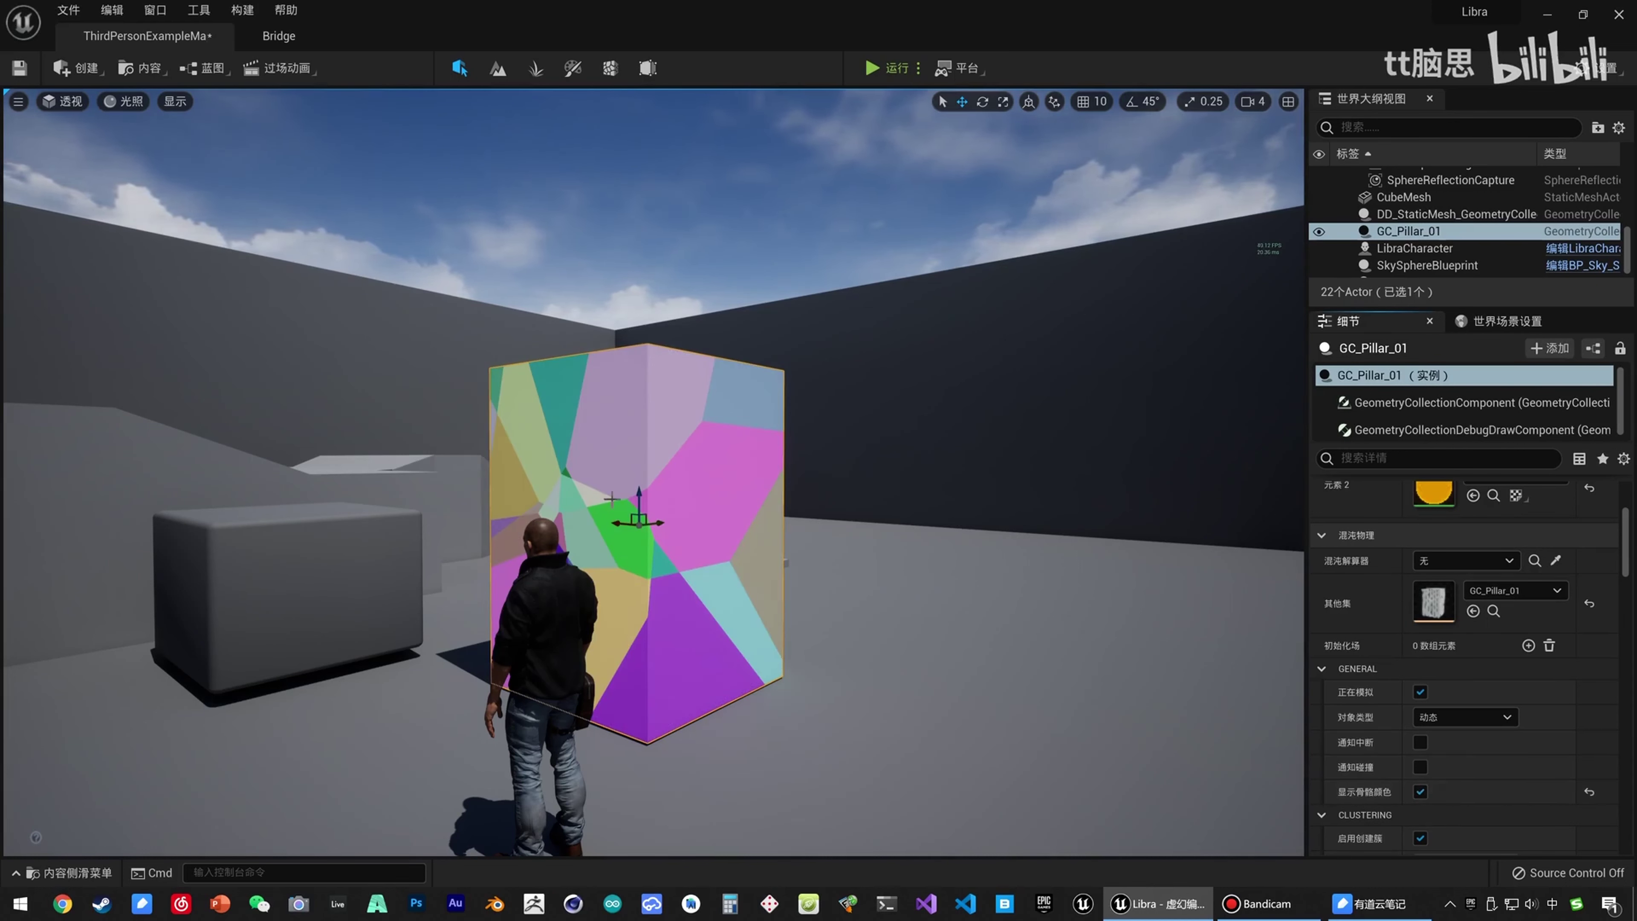
click(1420, 791)
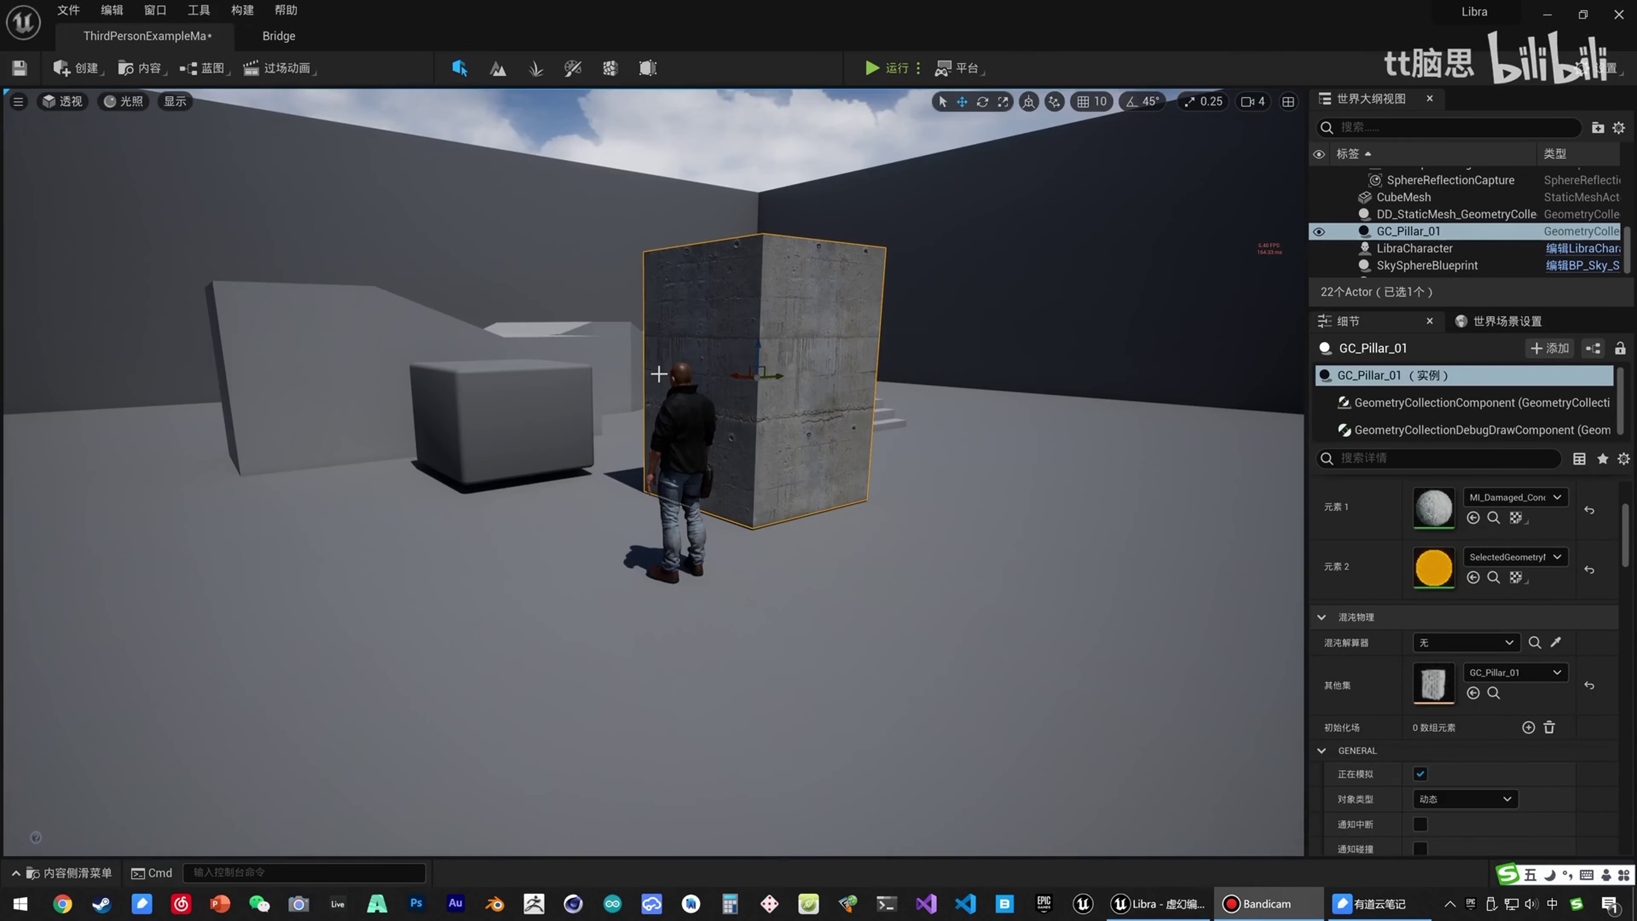
Run the level again to watch how the pillar's pieces scatter, and stop the session.
click(872, 67)
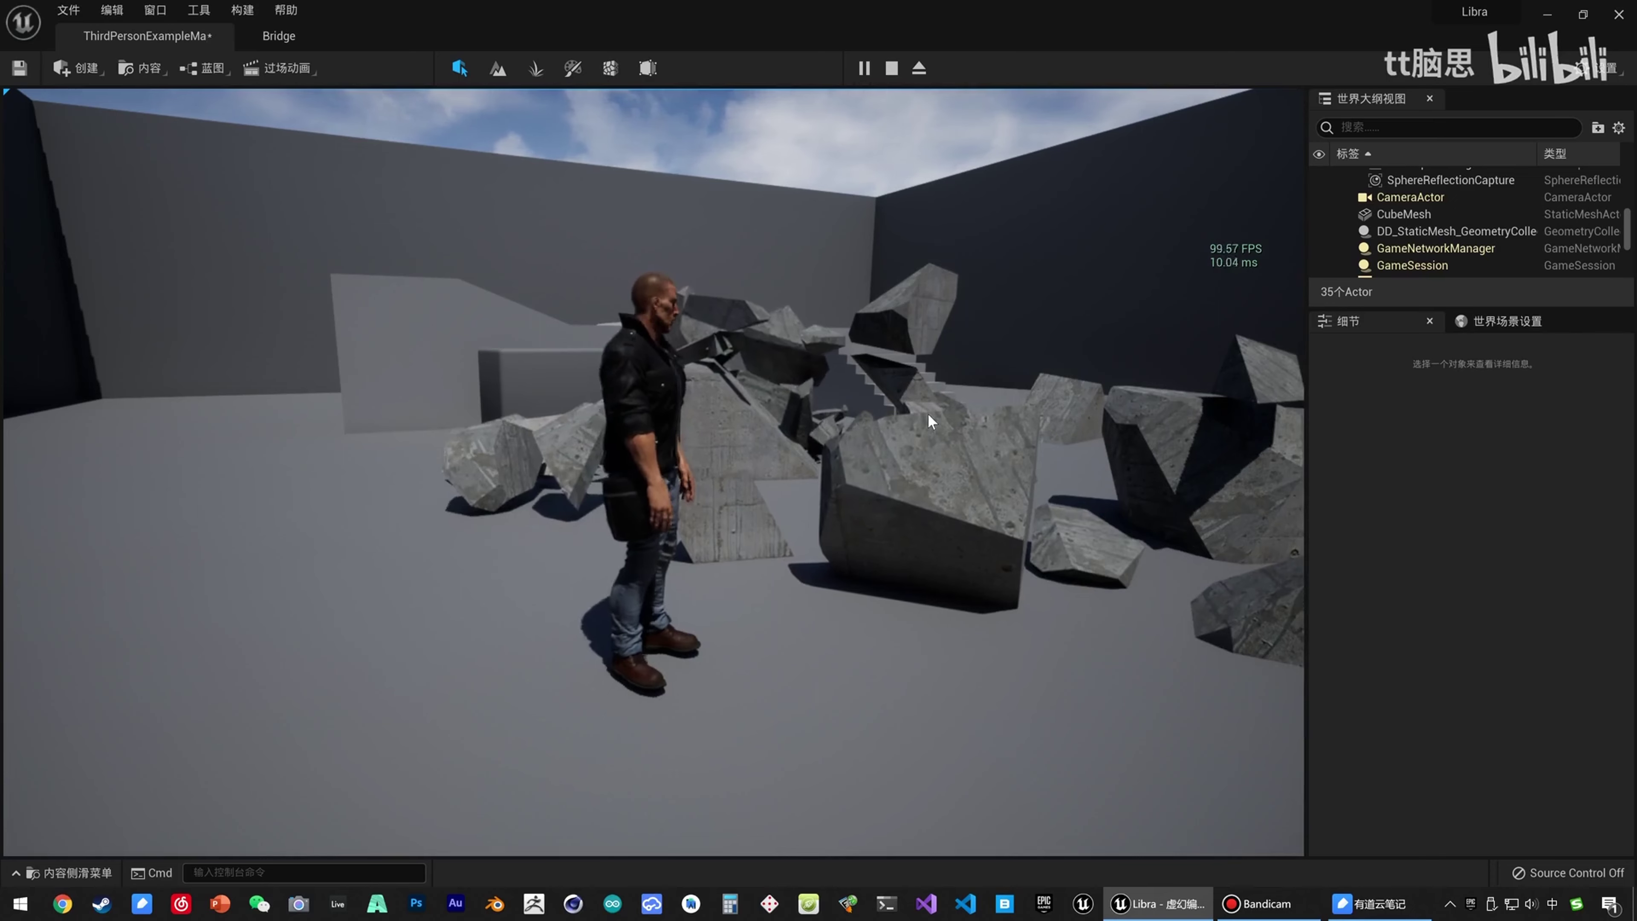
key(Escape)
right_drag(927, 413, 849, 384)
key(w)
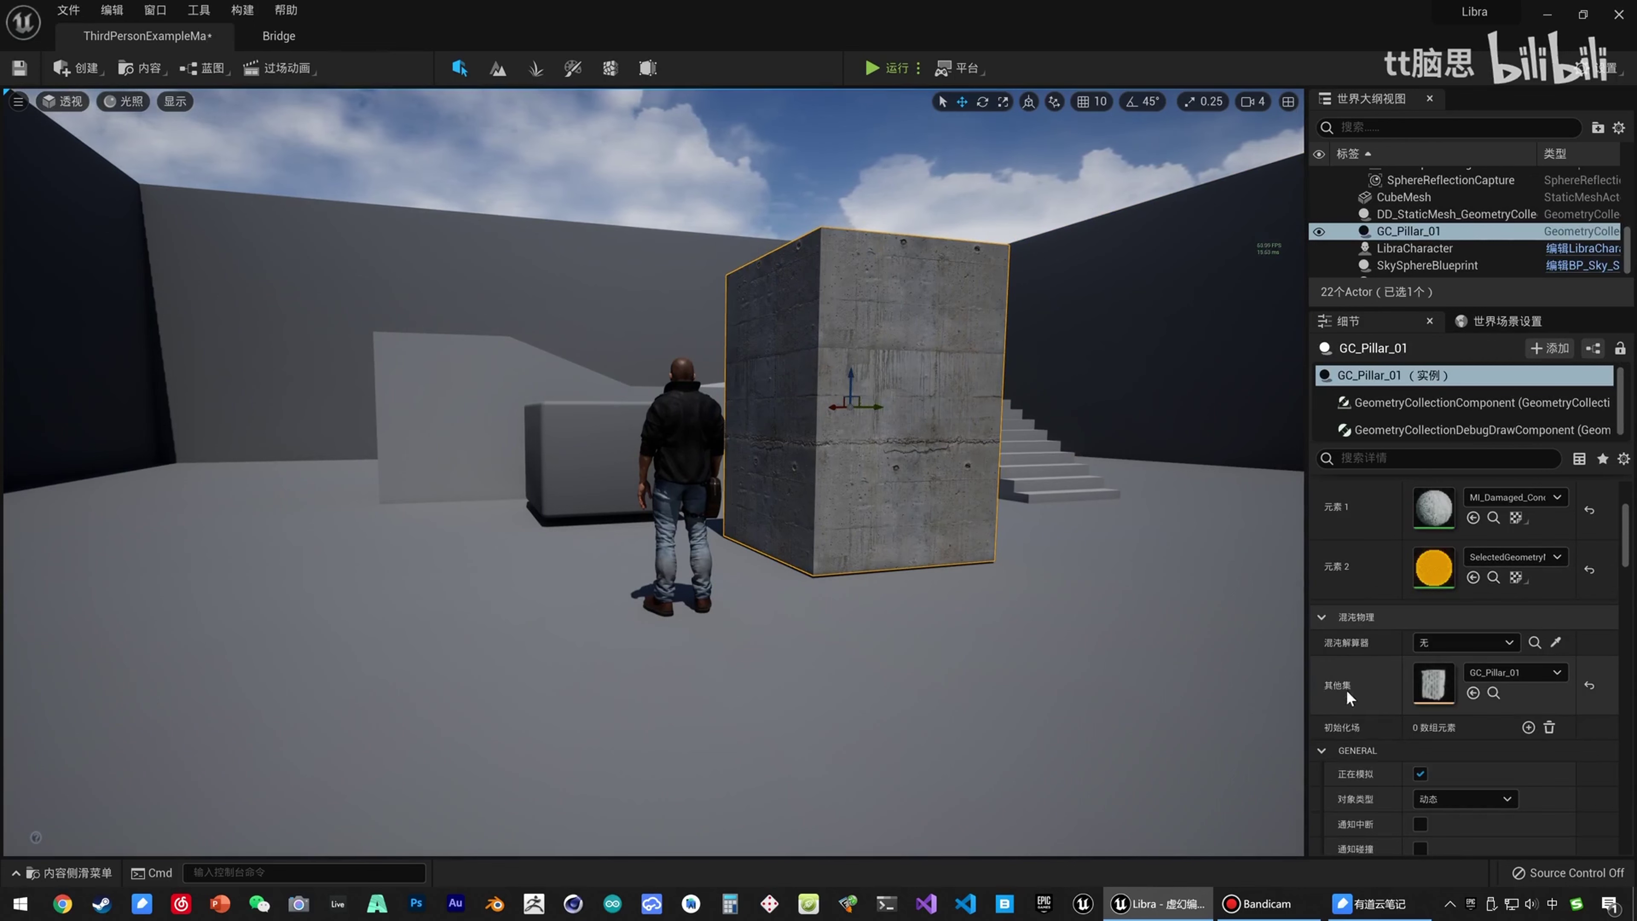
Locate the GC_Pillar_01 geometry collection in the _Lyra/Meshes/GC folder and open it for editing.
click(1435, 692)
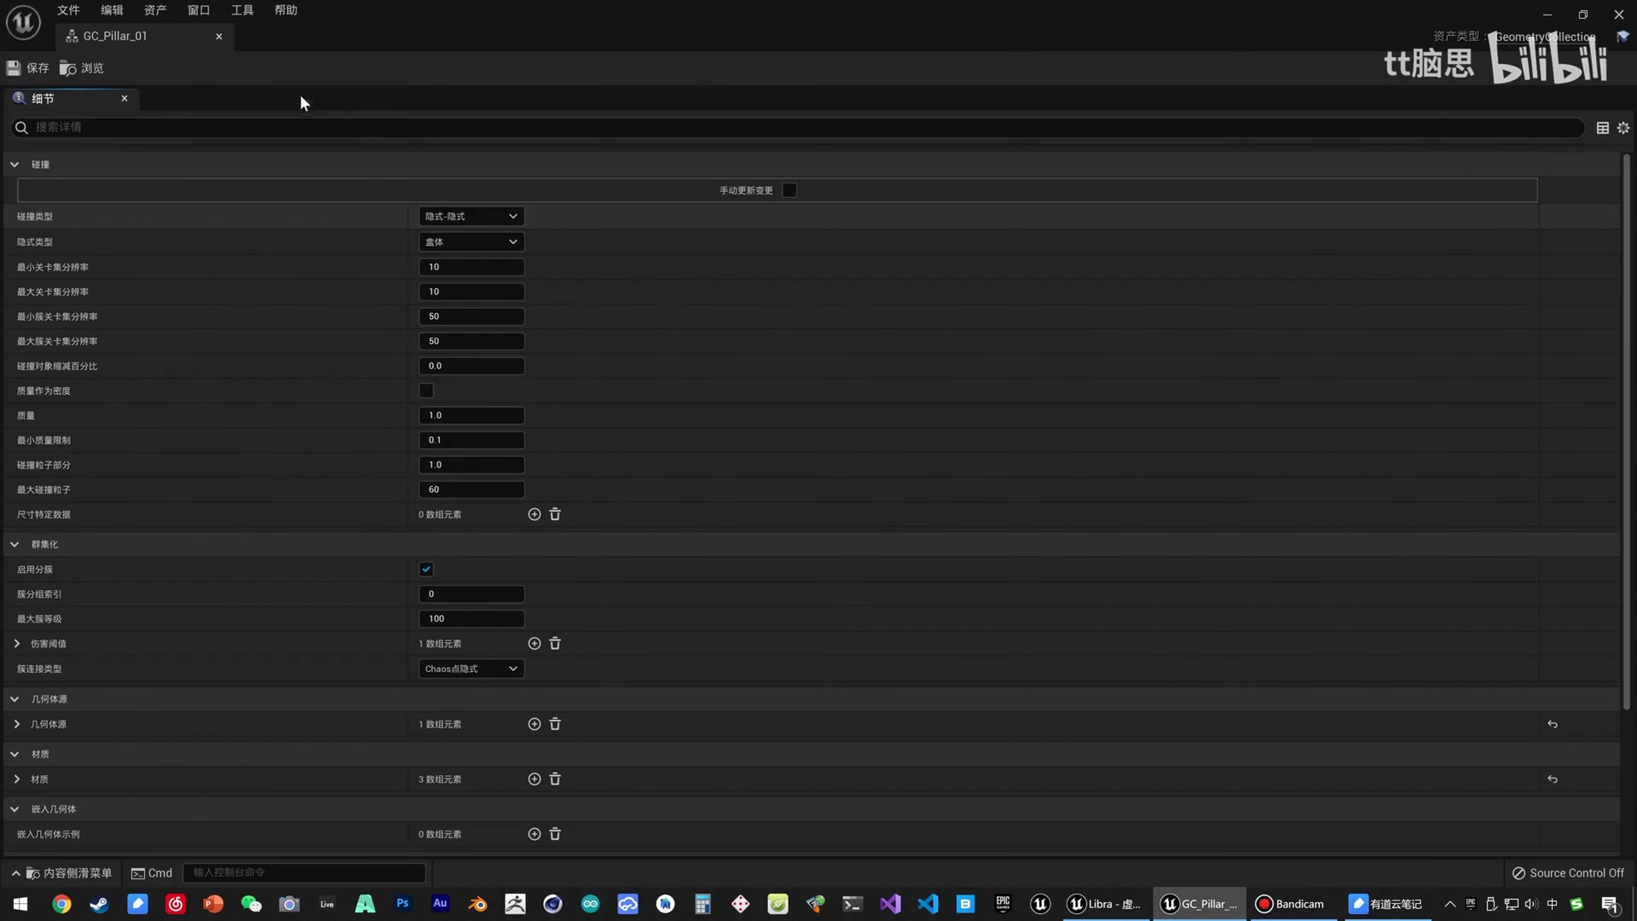
click(219, 38)
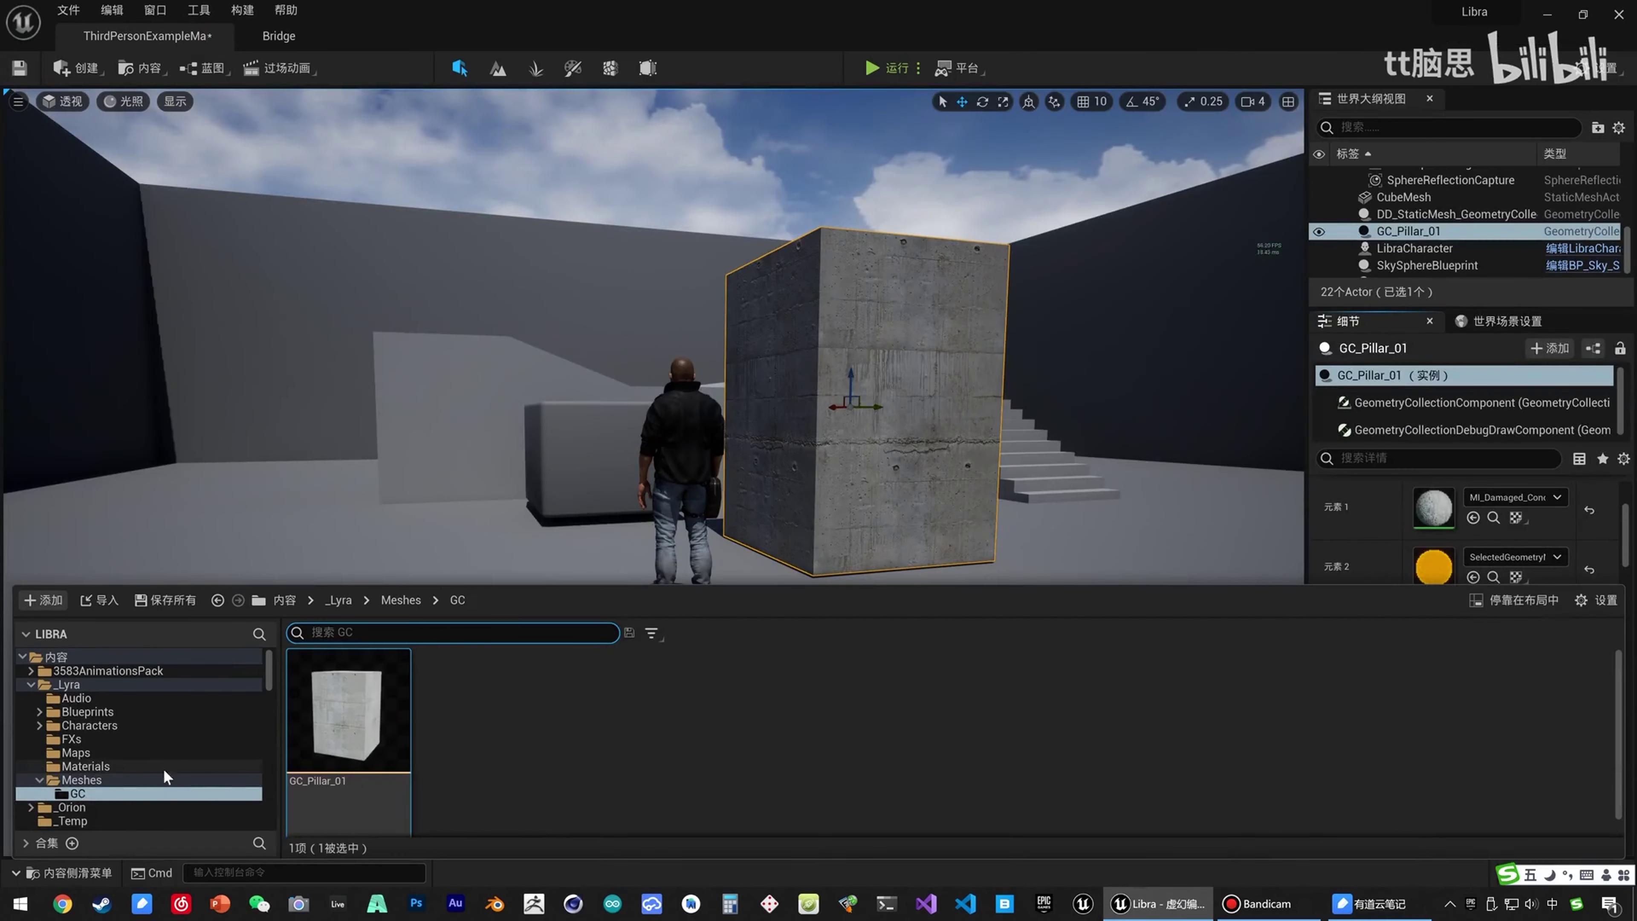
click(78, 780)
click(98, 794)
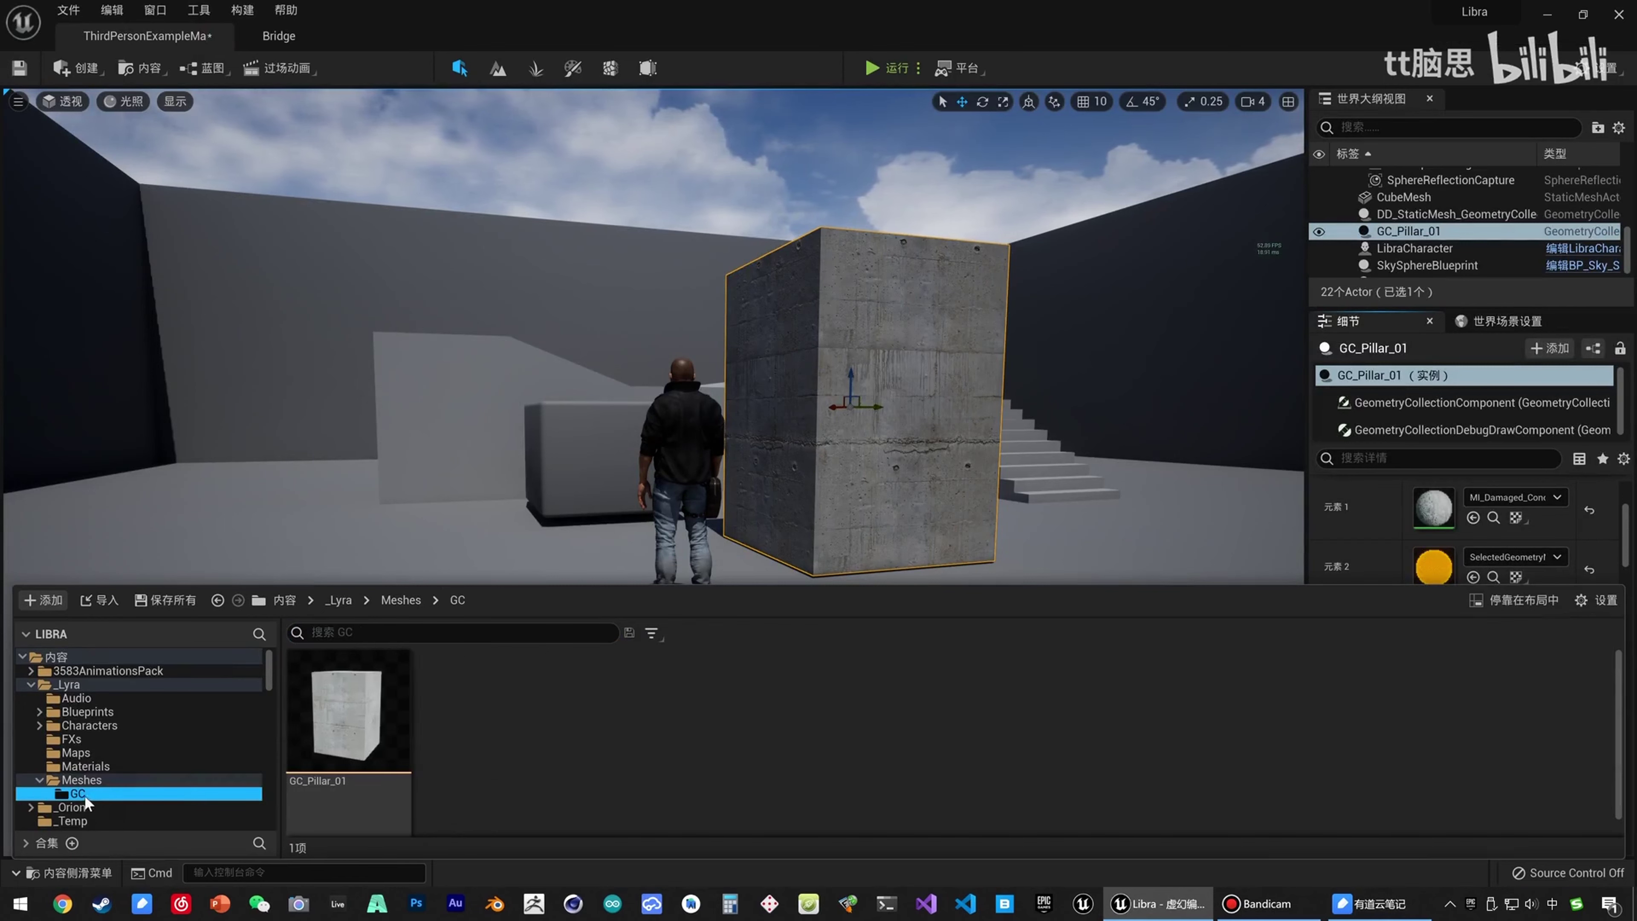
click(338, 729)
double_click(399, 740)
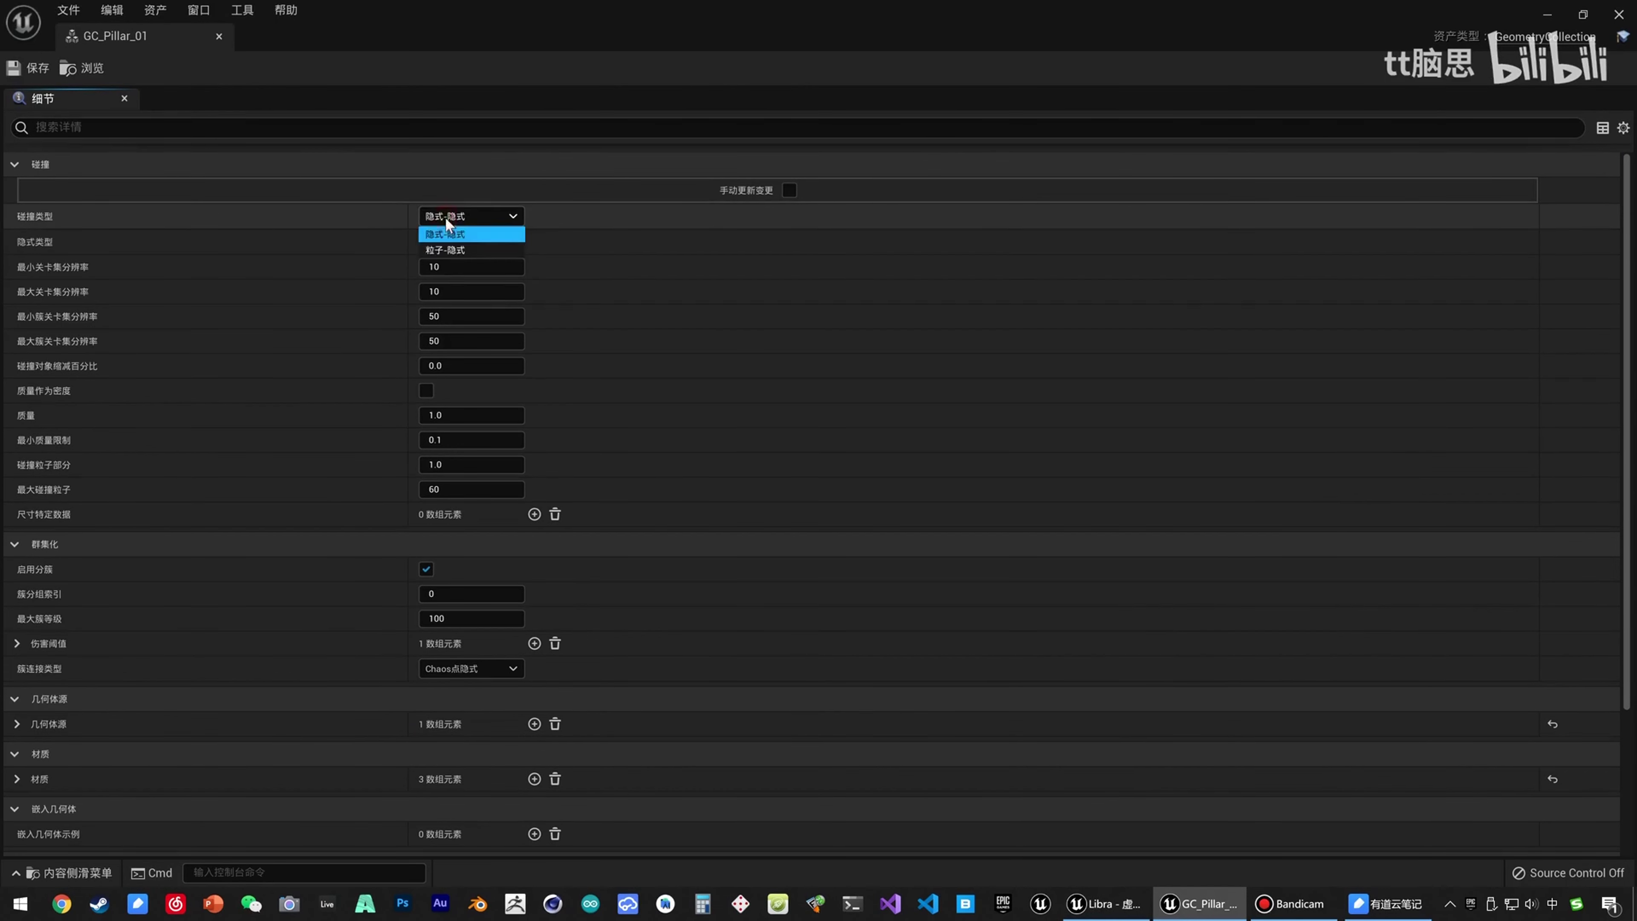
Set the collision type of GC_Pillar_01 to 粒子-隐式 (Particle-Implicit), save the asset and close it.
click(447, 249)
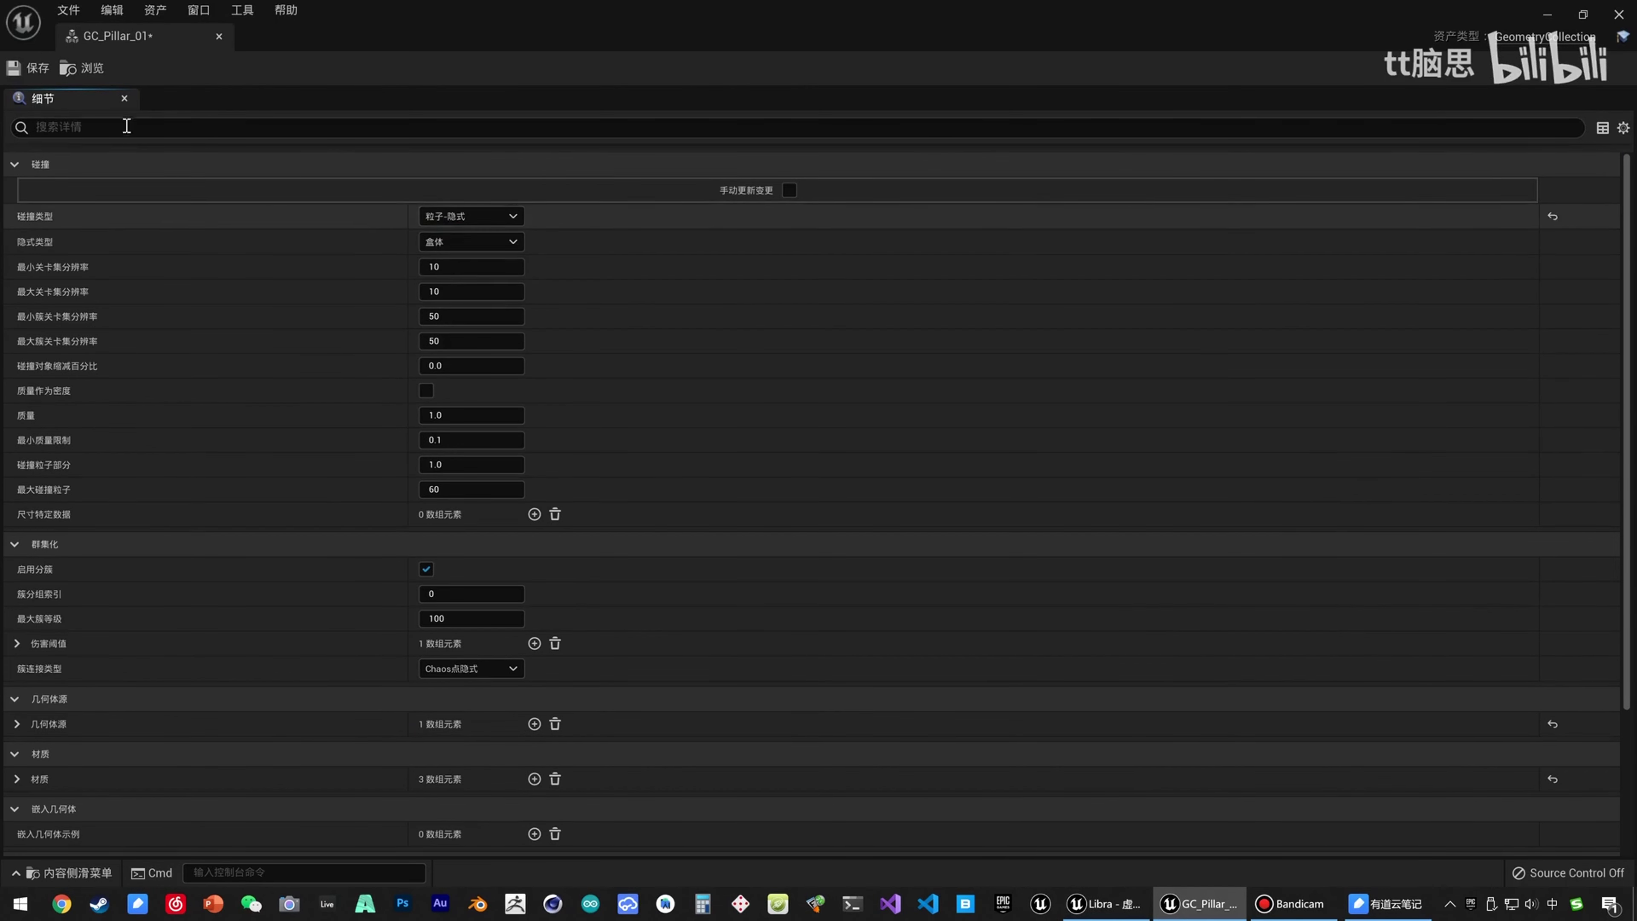
click(29, 68)
click(219, 35)
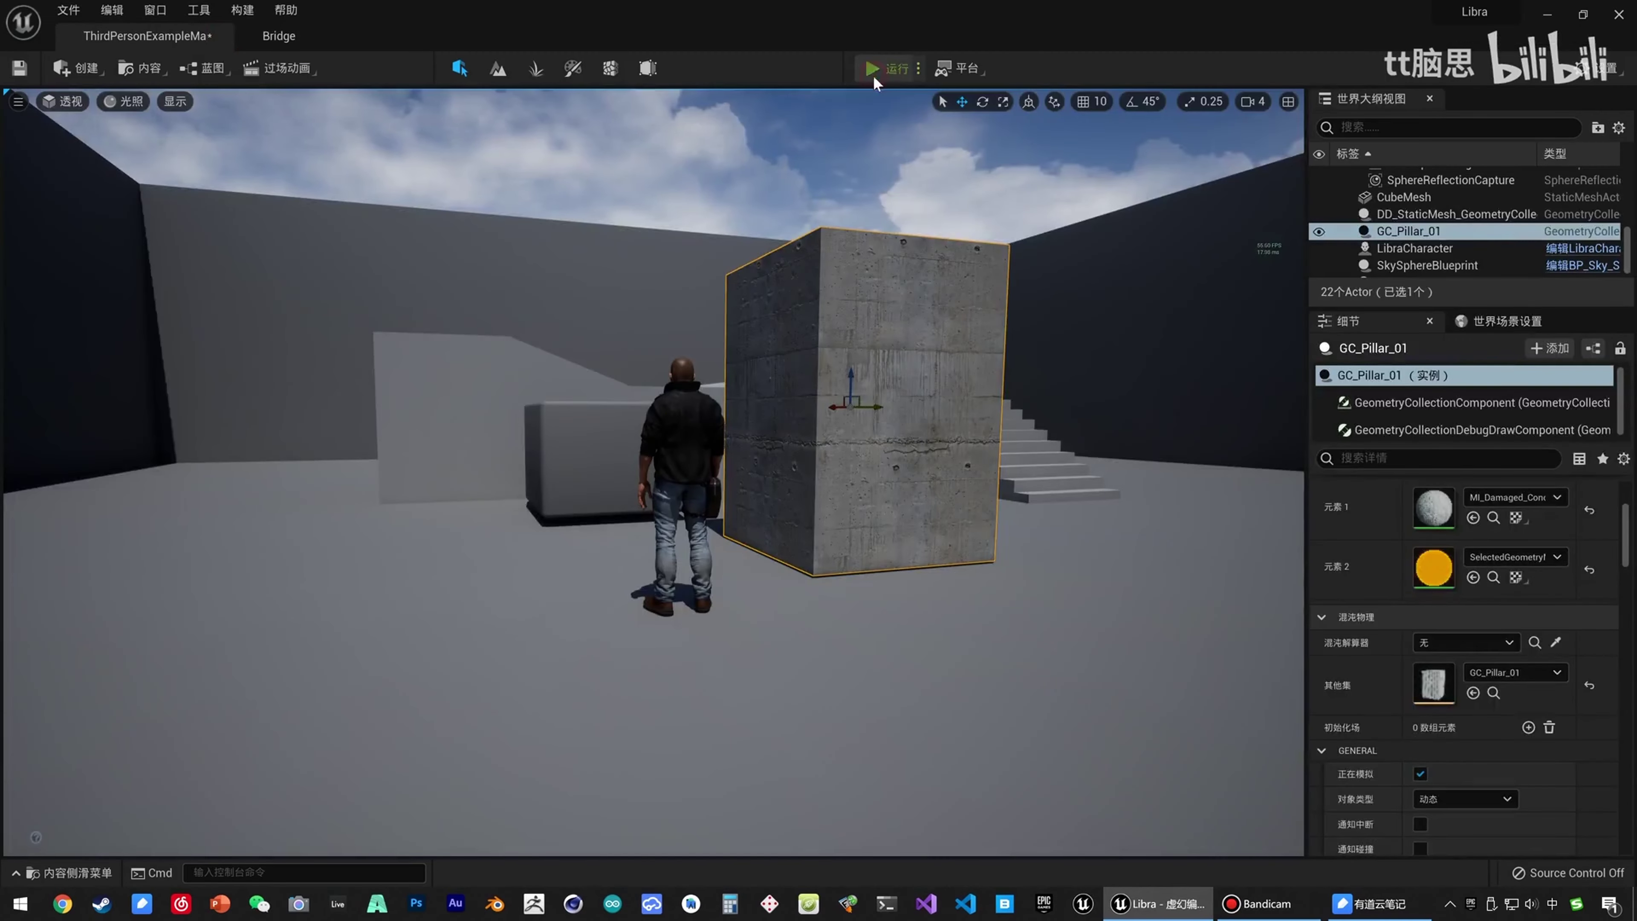
Play-test the pillar's collapse with the particle-implicit collision type, approach the rubble, and stop the session.
click(871, 70)
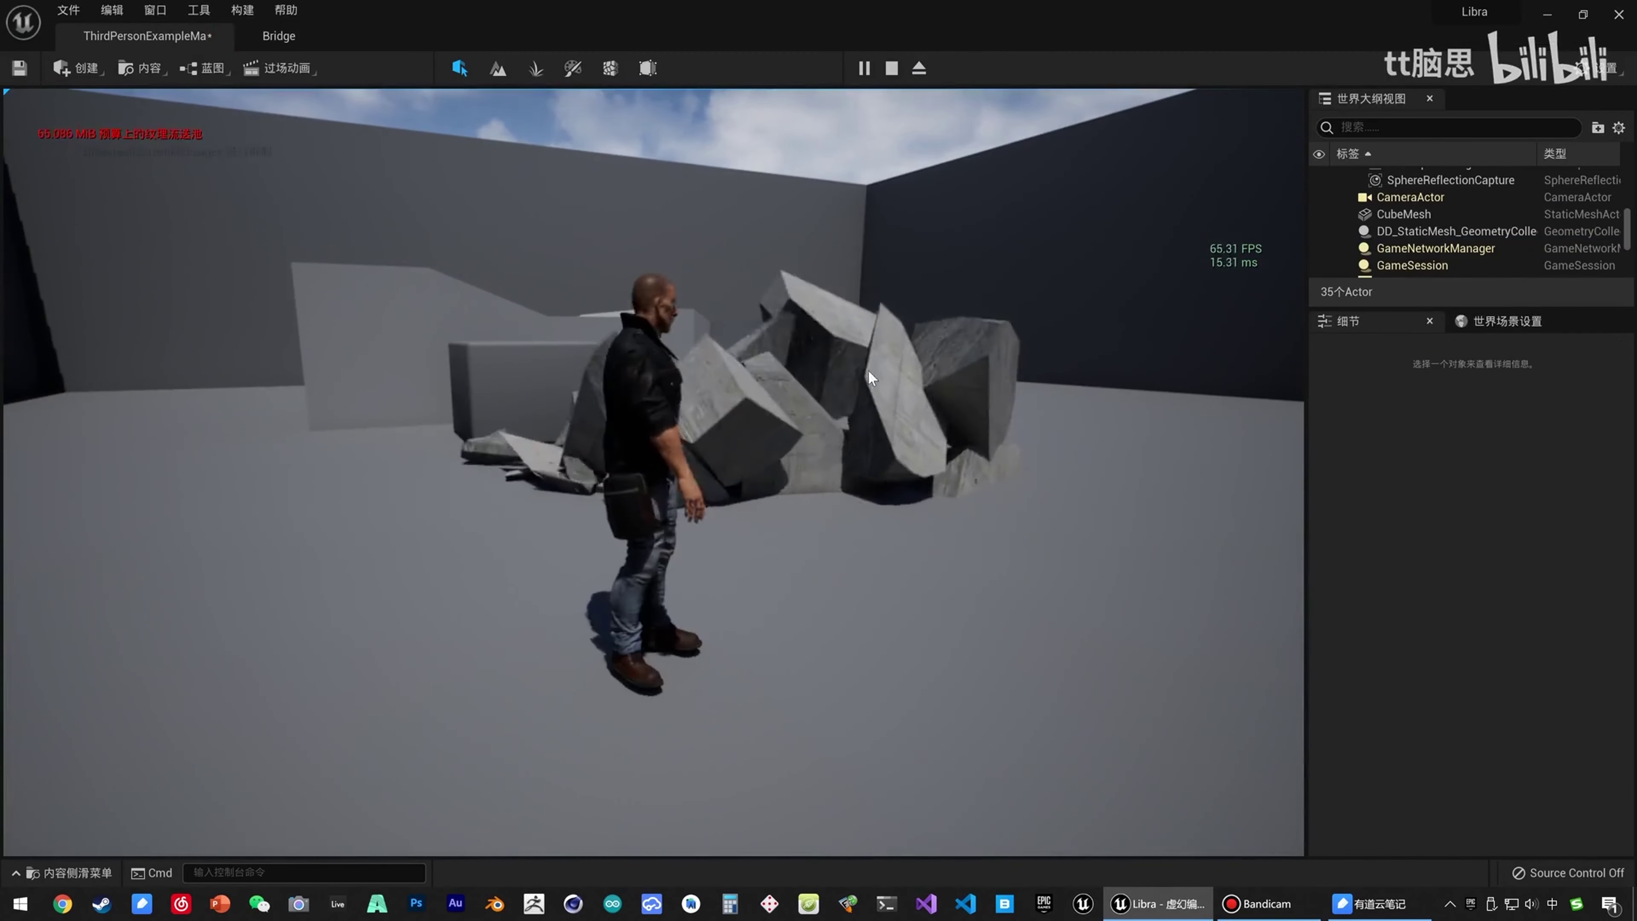
key(w)
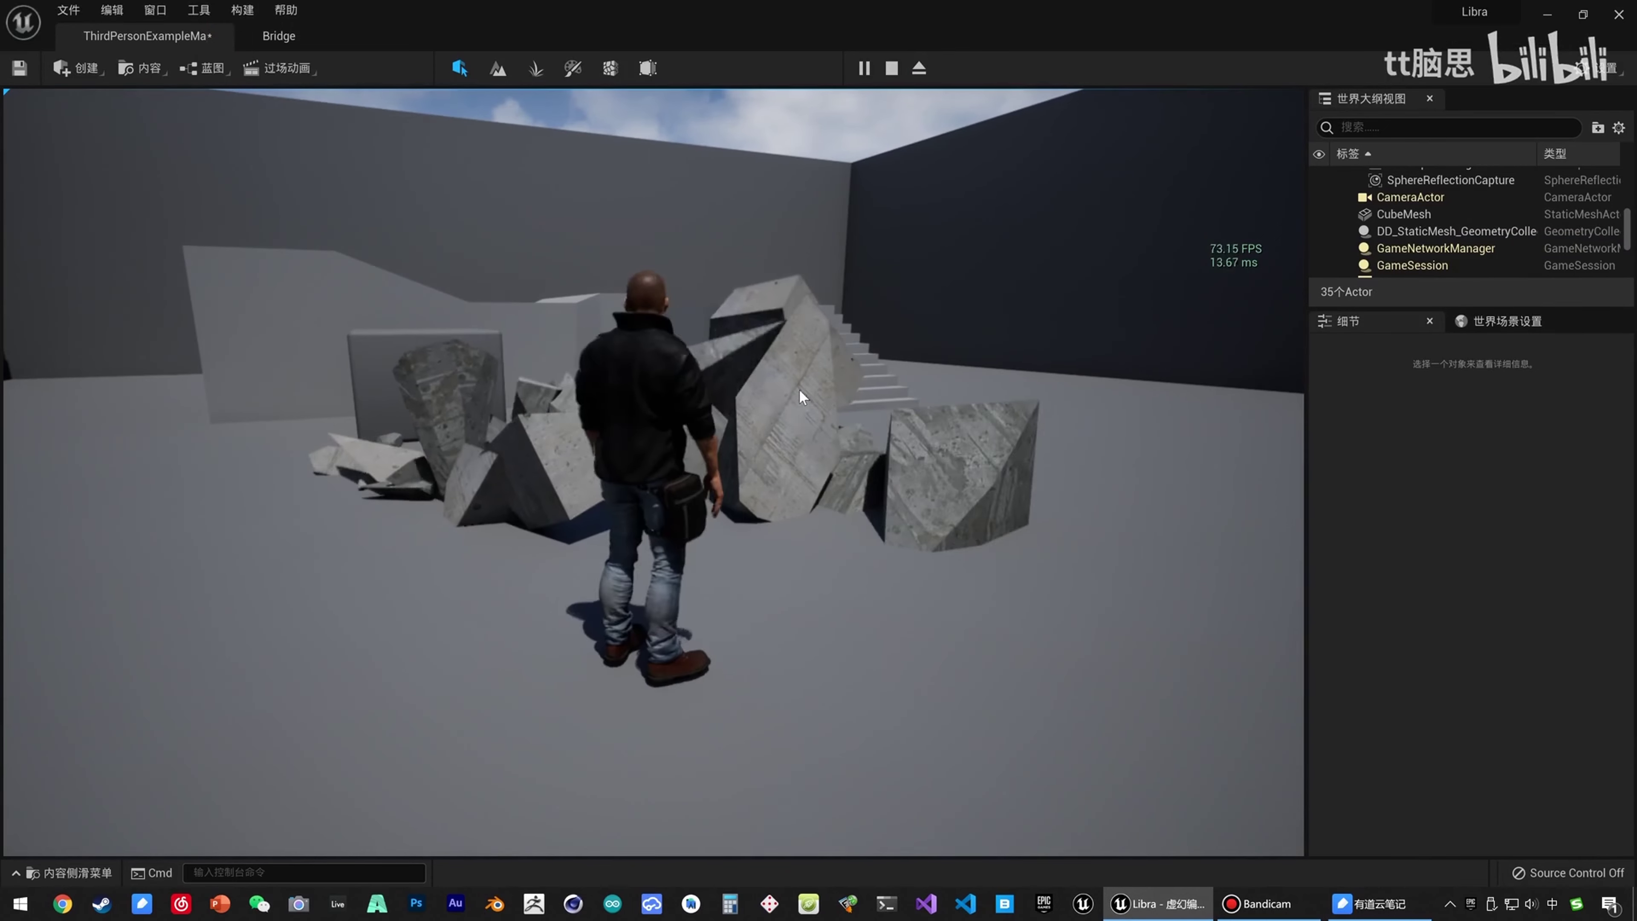
key(Escape)
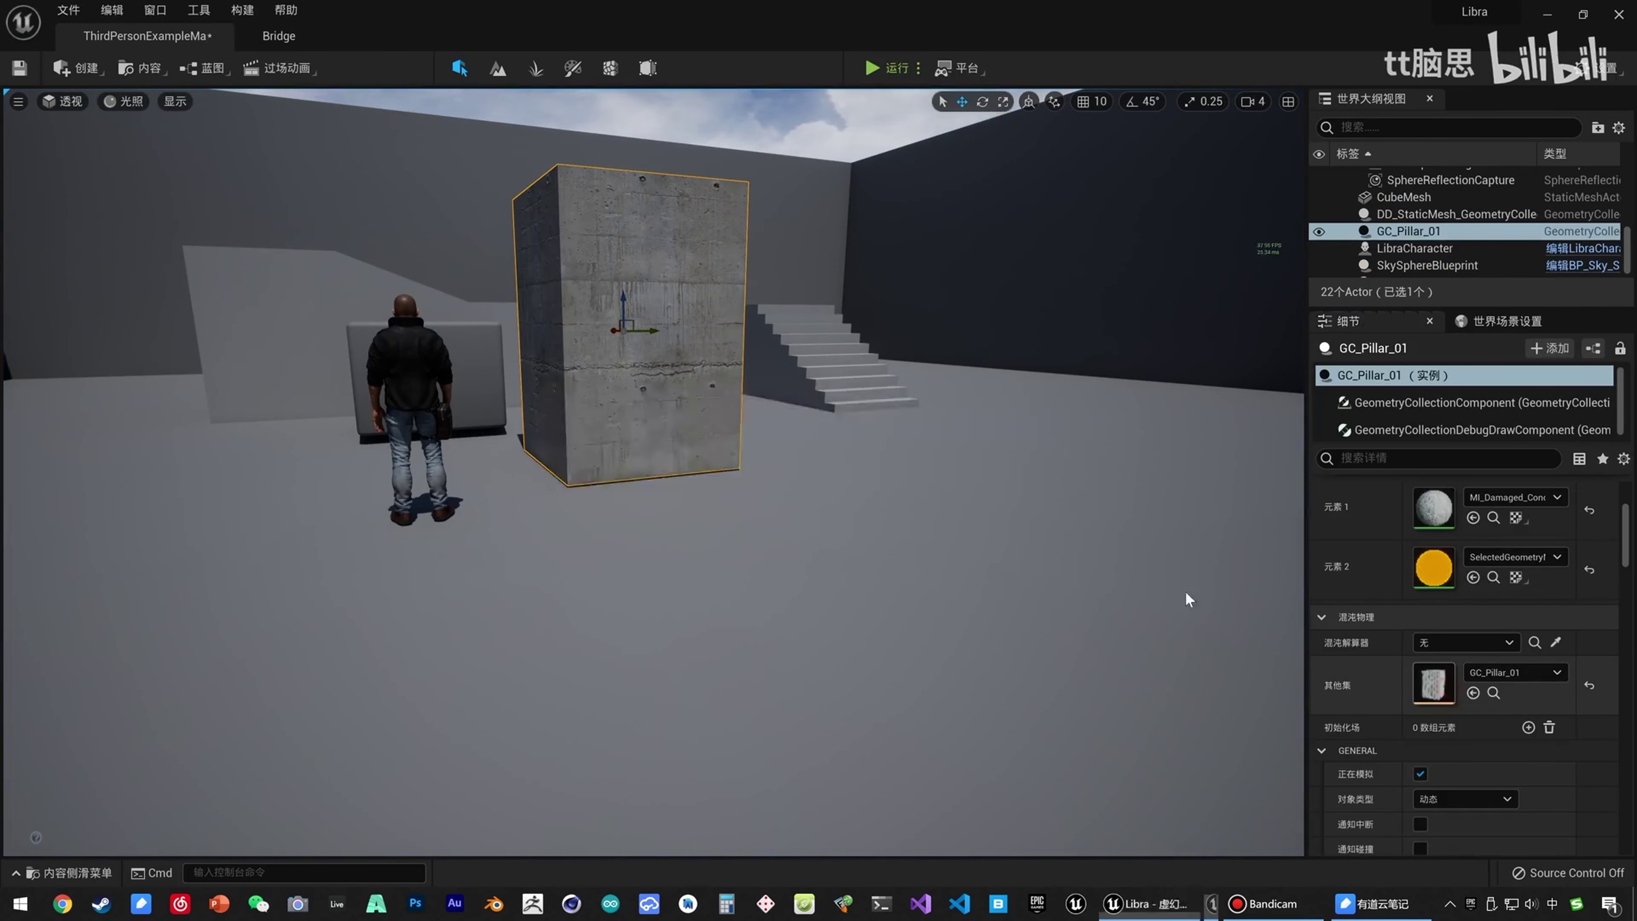
Reopen the GC_Pillar_01 asset, set its implicit type to 关卡集 (Level Set), save it and close it.
key(ctrl+e)
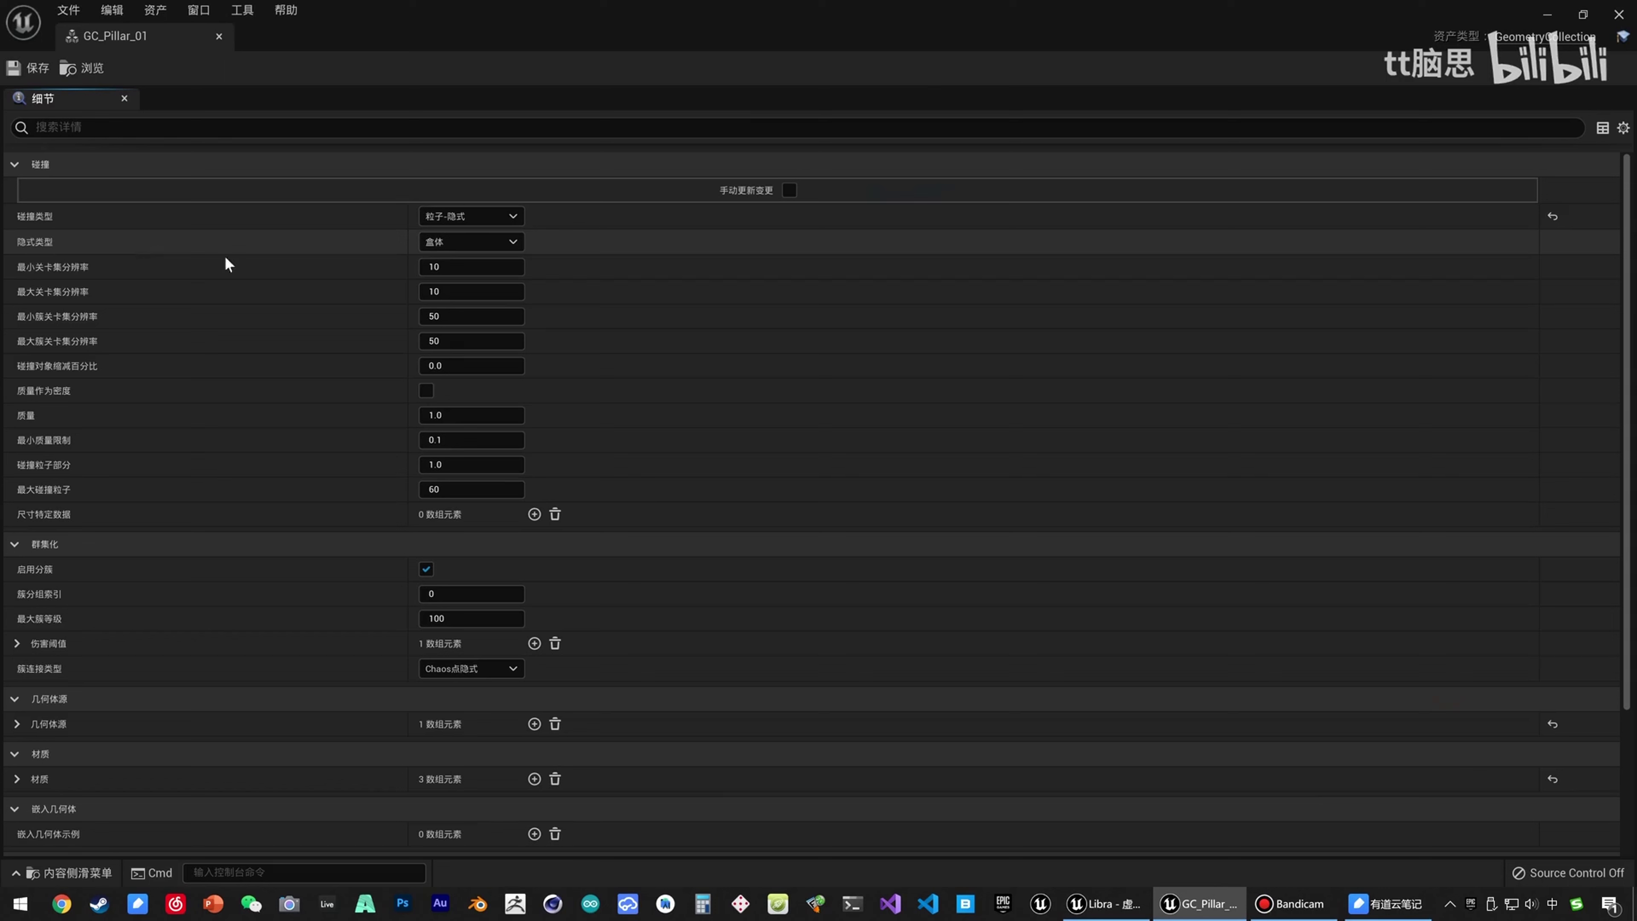
click(452, 245)
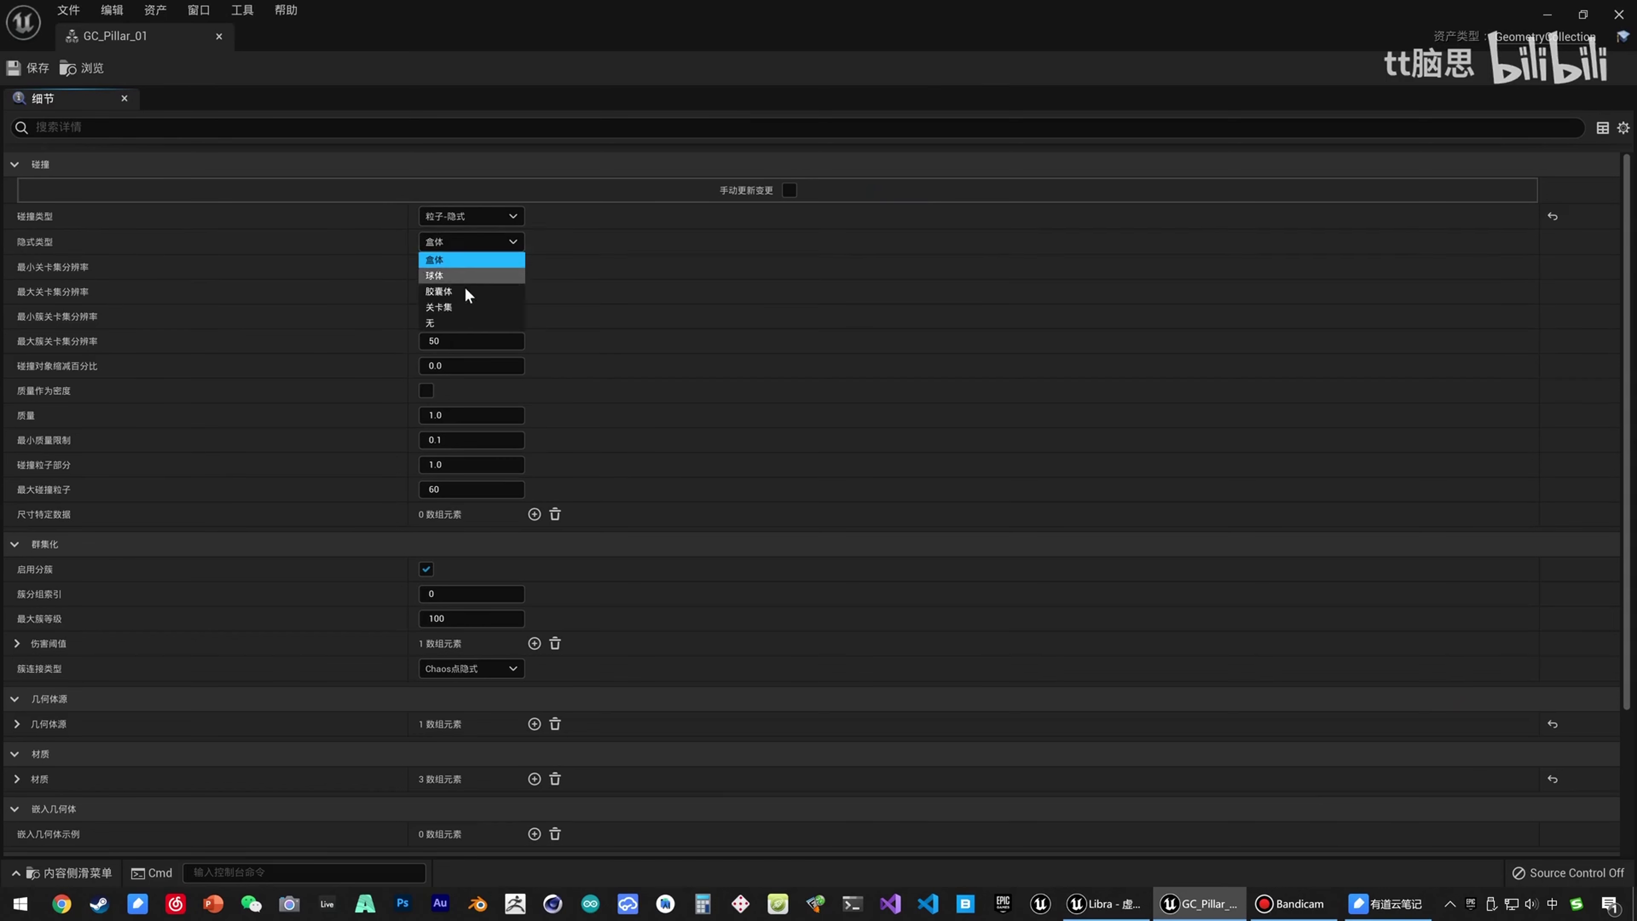
click(444, 308)
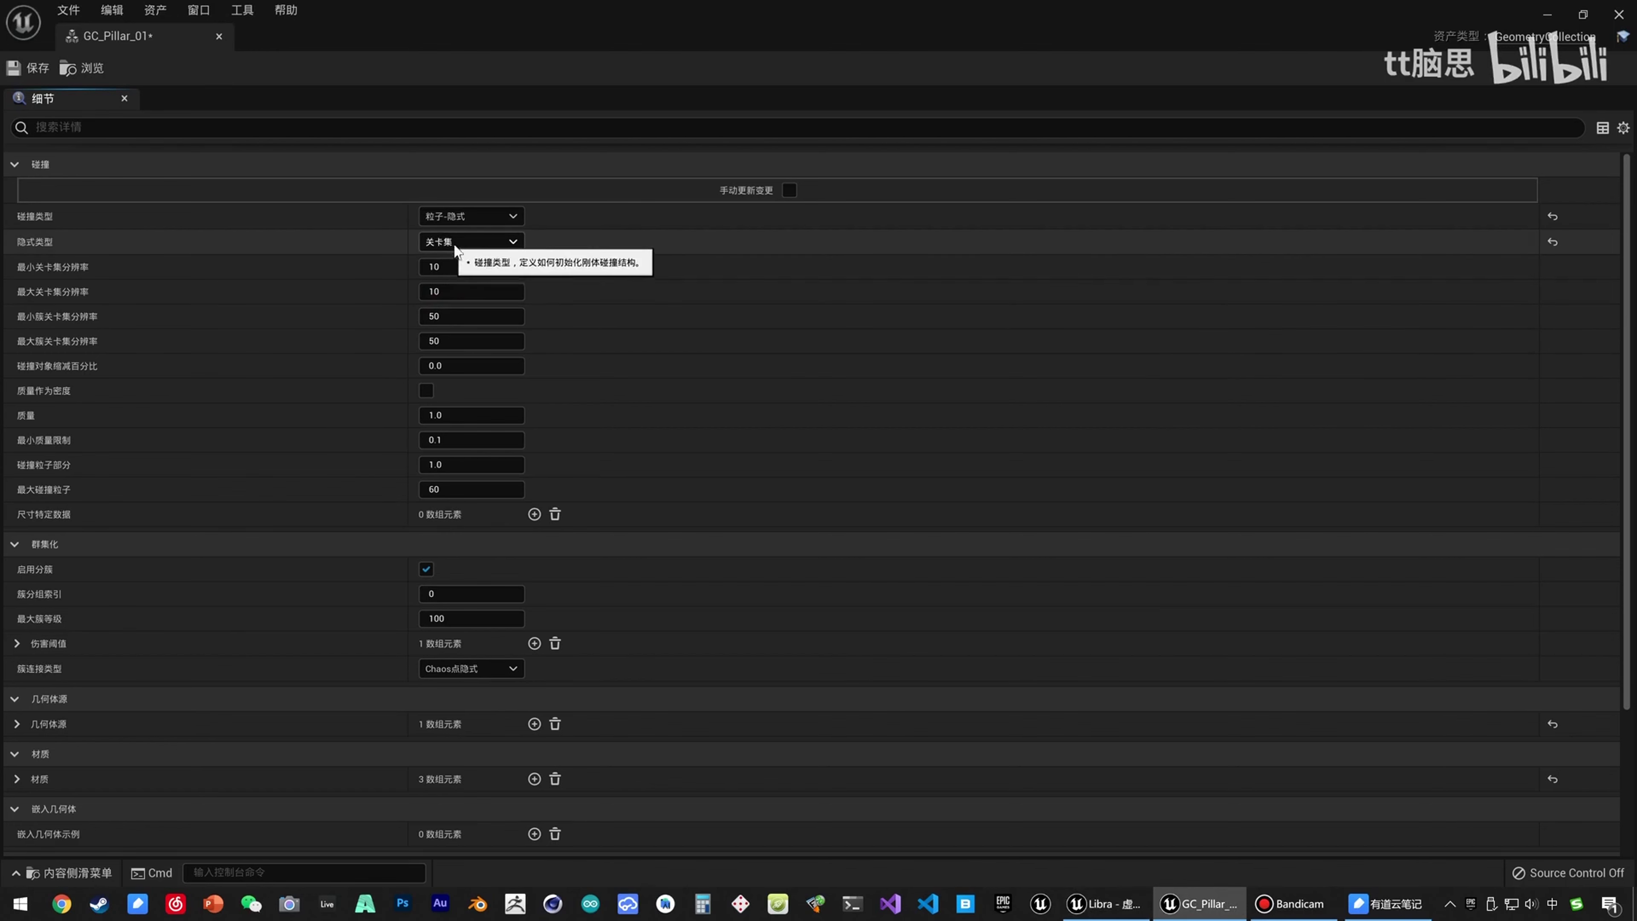
click(449, 245)
click(444, 308)
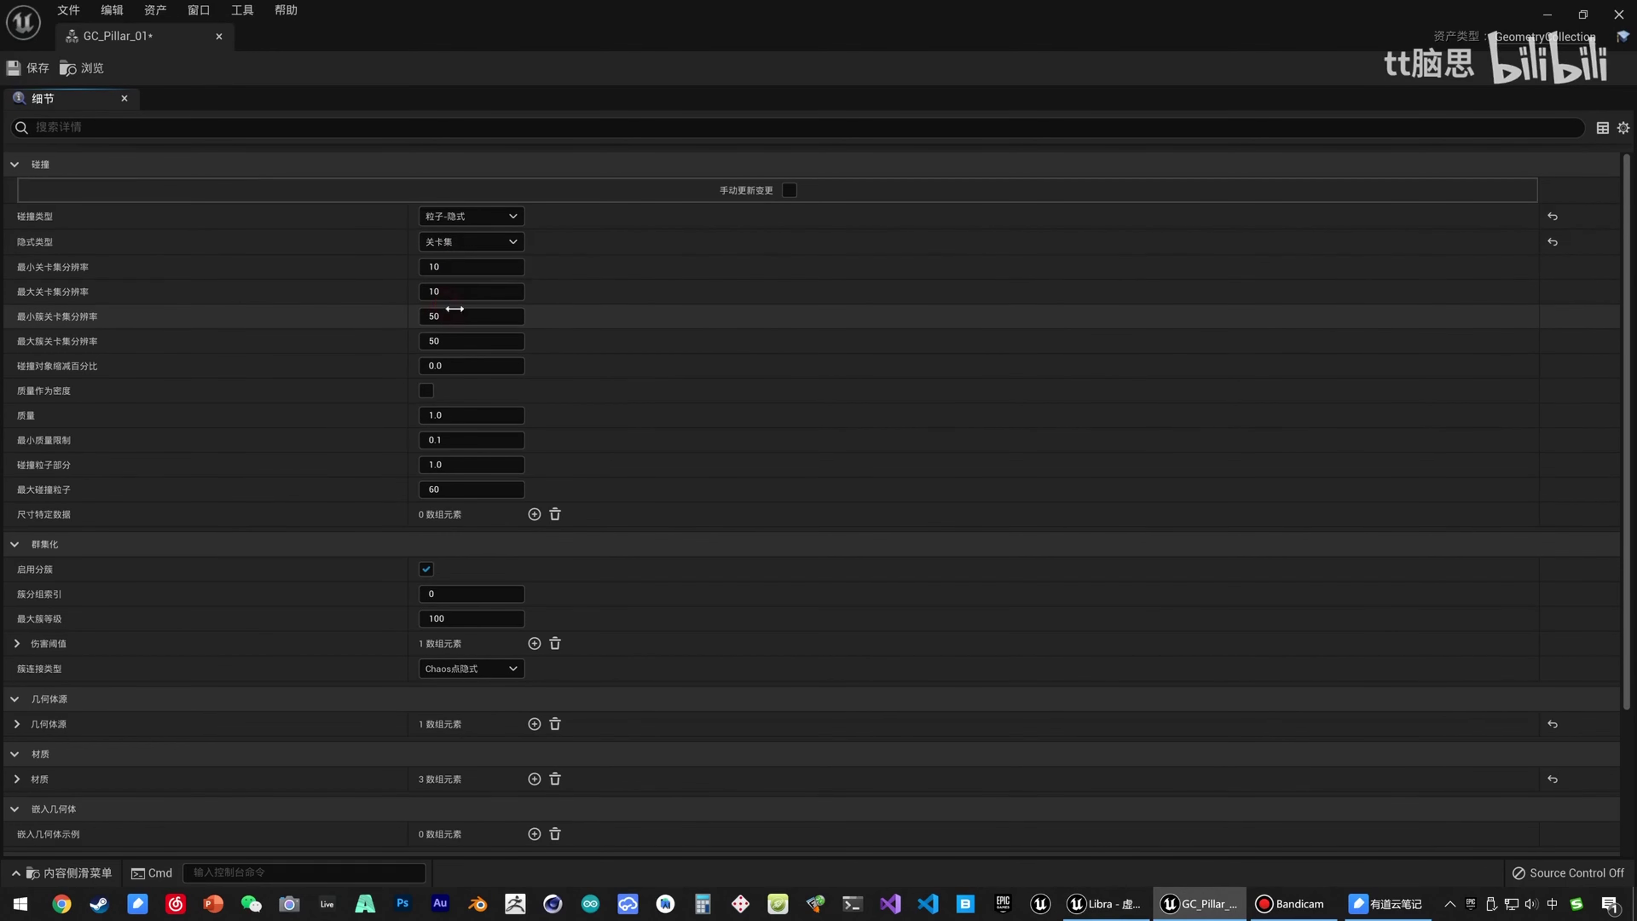
click(27, 72)
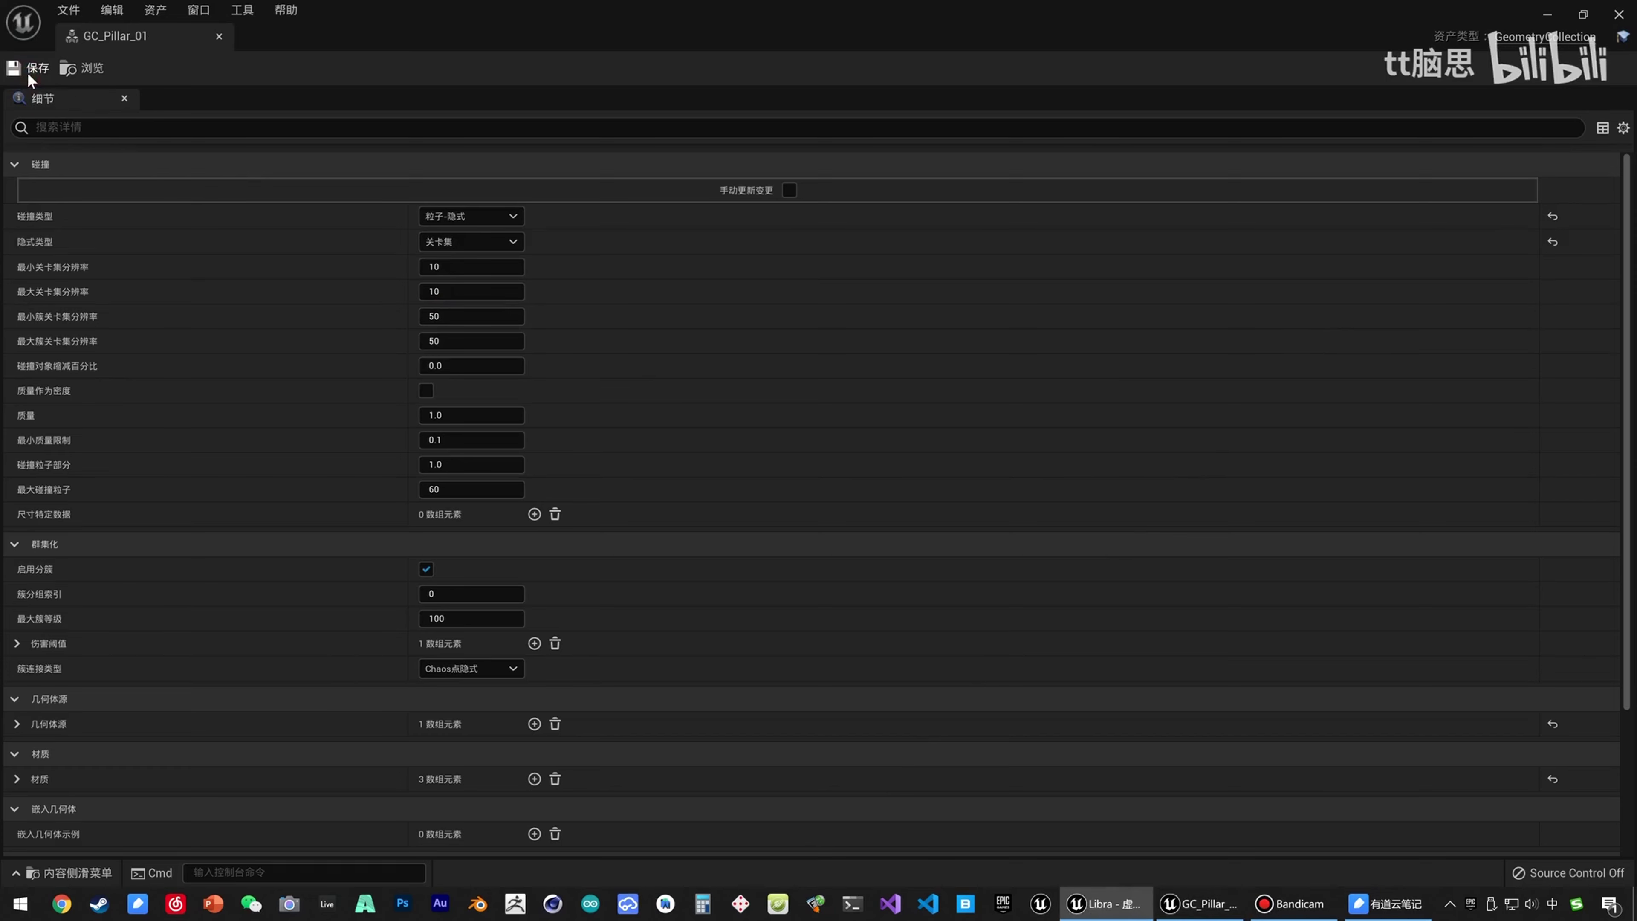
click(220, 35)
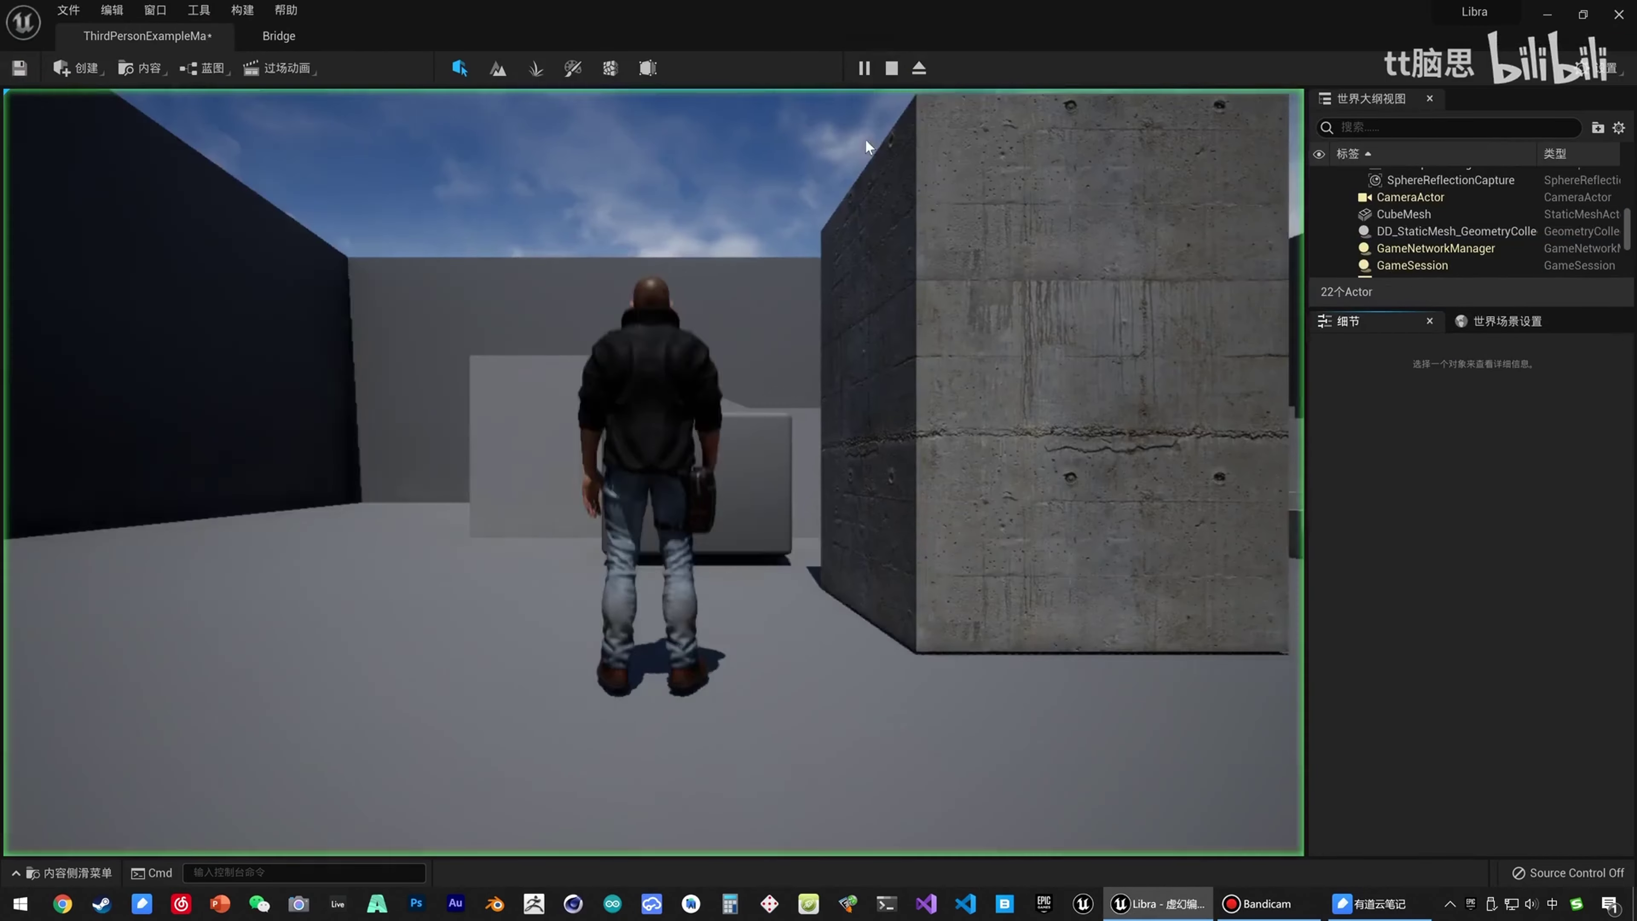
Play-test the level-set collision by walking the character around the pillar, and stop the session.
click(799, 352)
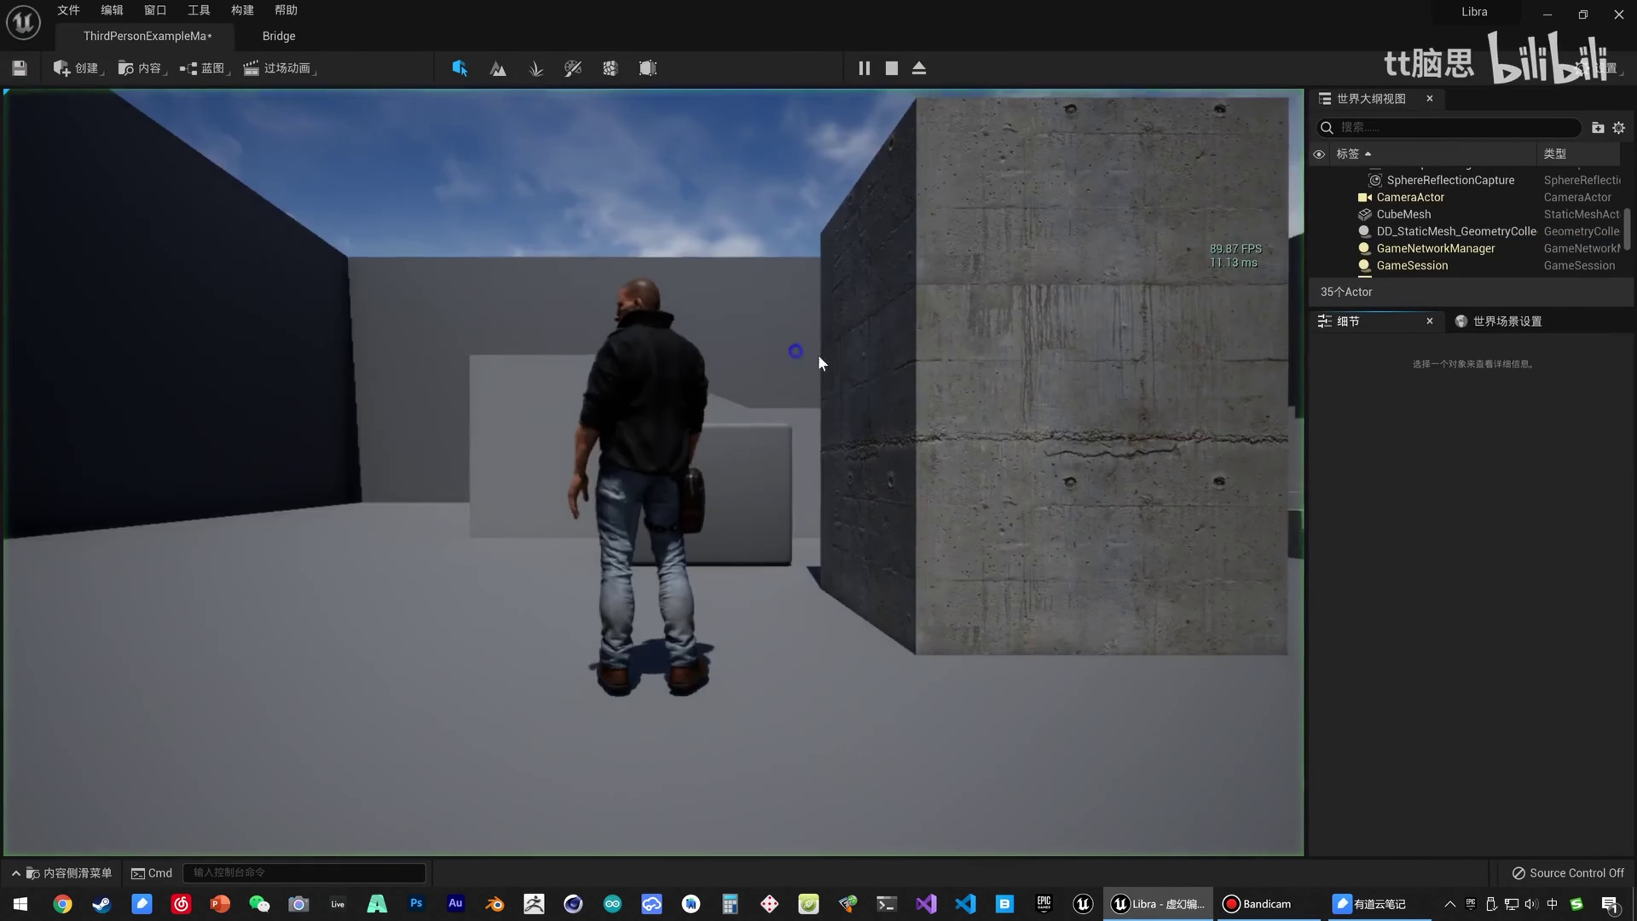
key(s)
key(d)
right_drag(856, 378, 679, 375)
key(d)
right_click(657, 378)
key(w)
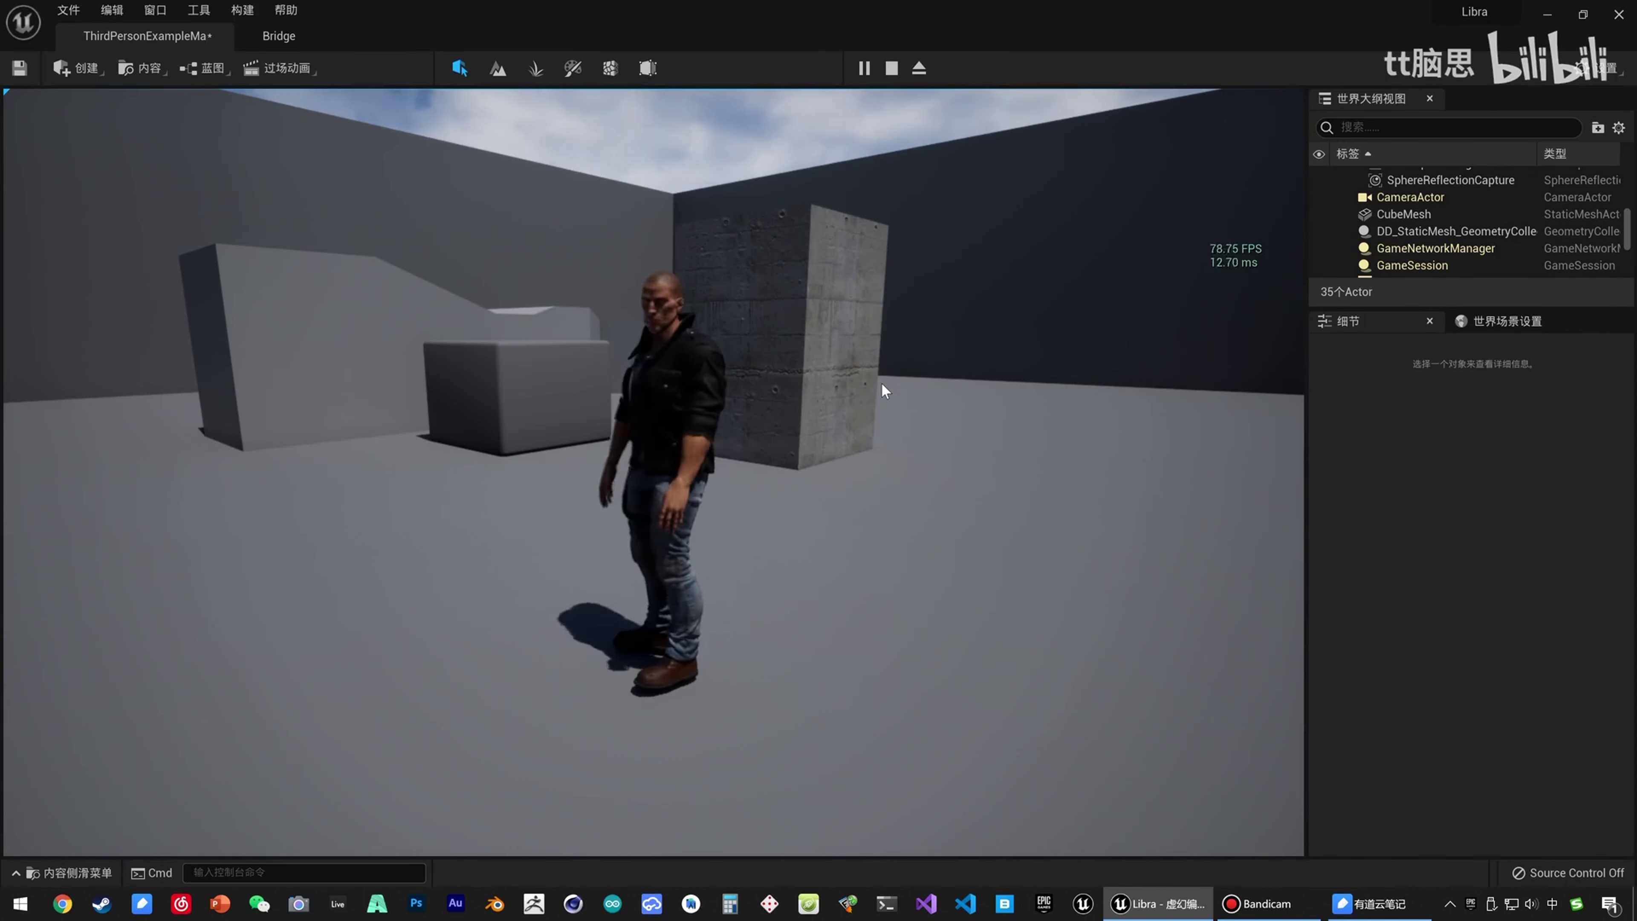
key(Escape)
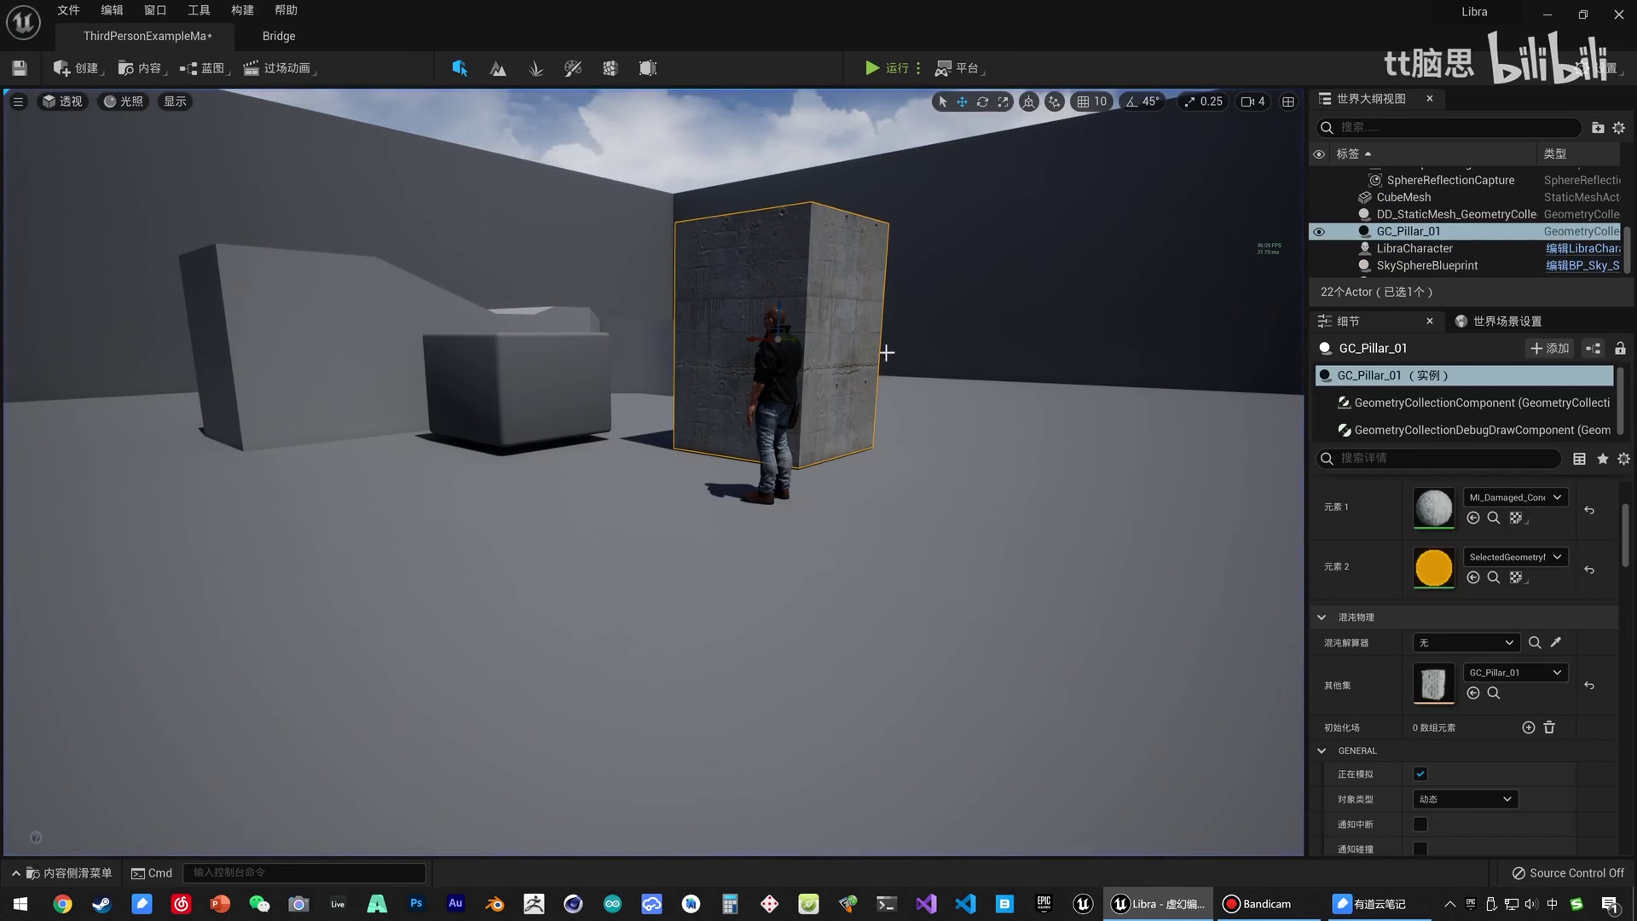
Set the damage threshold at index 0 of GC_Pillar_01's clustering settings to 5000.0.
scroll(1448, 655, down, 5)
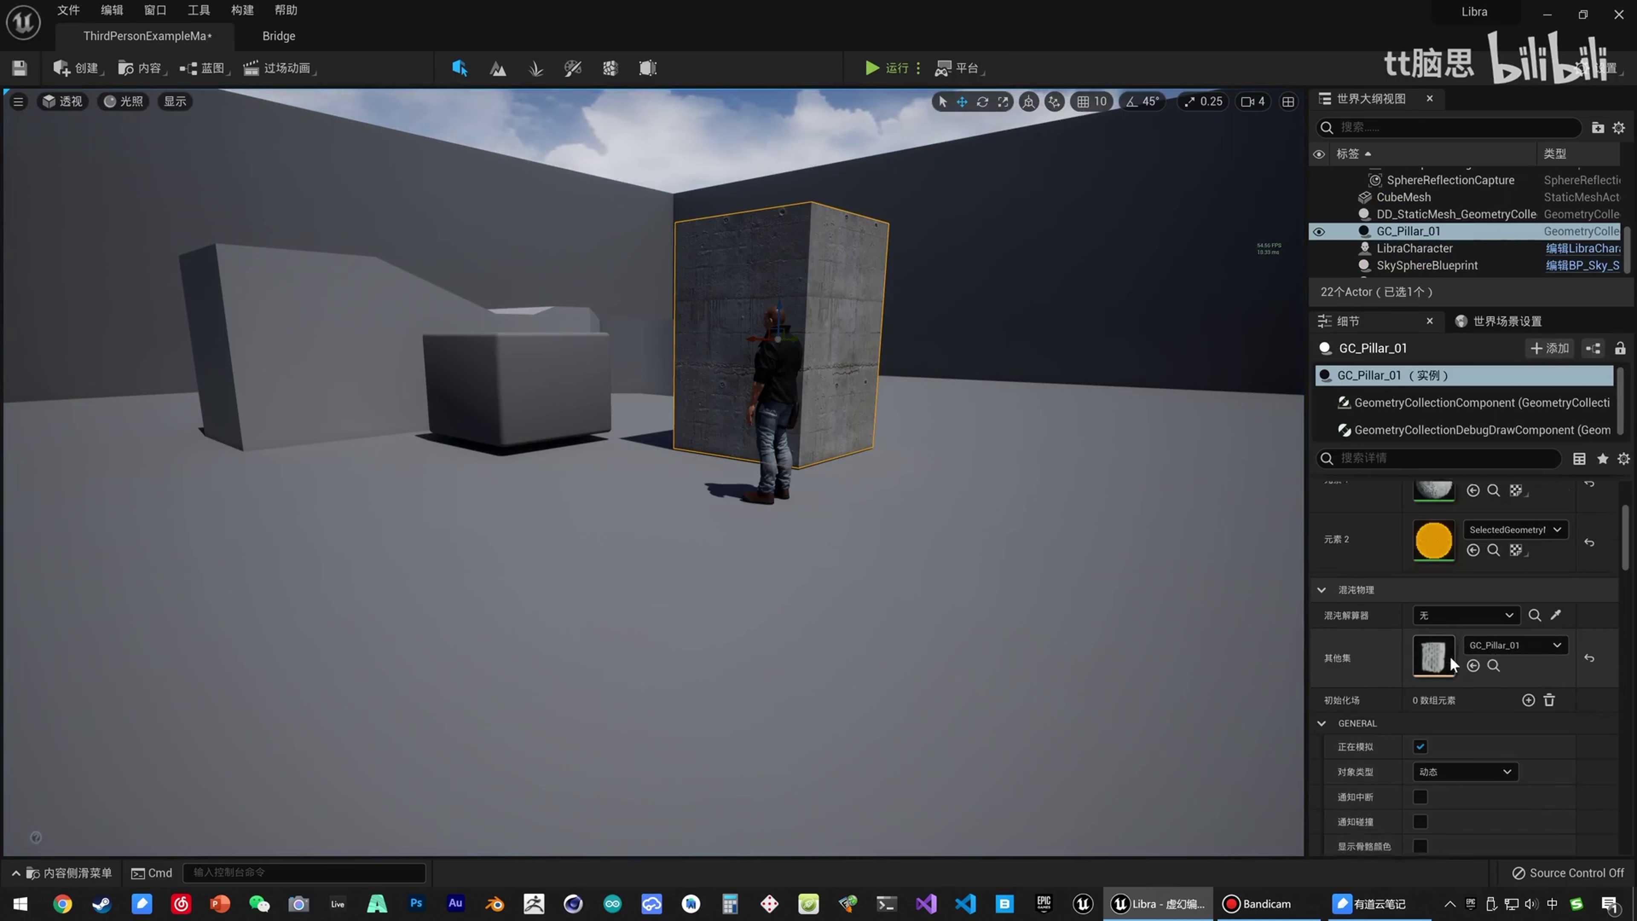
scroll(1449, 655, down, 1)
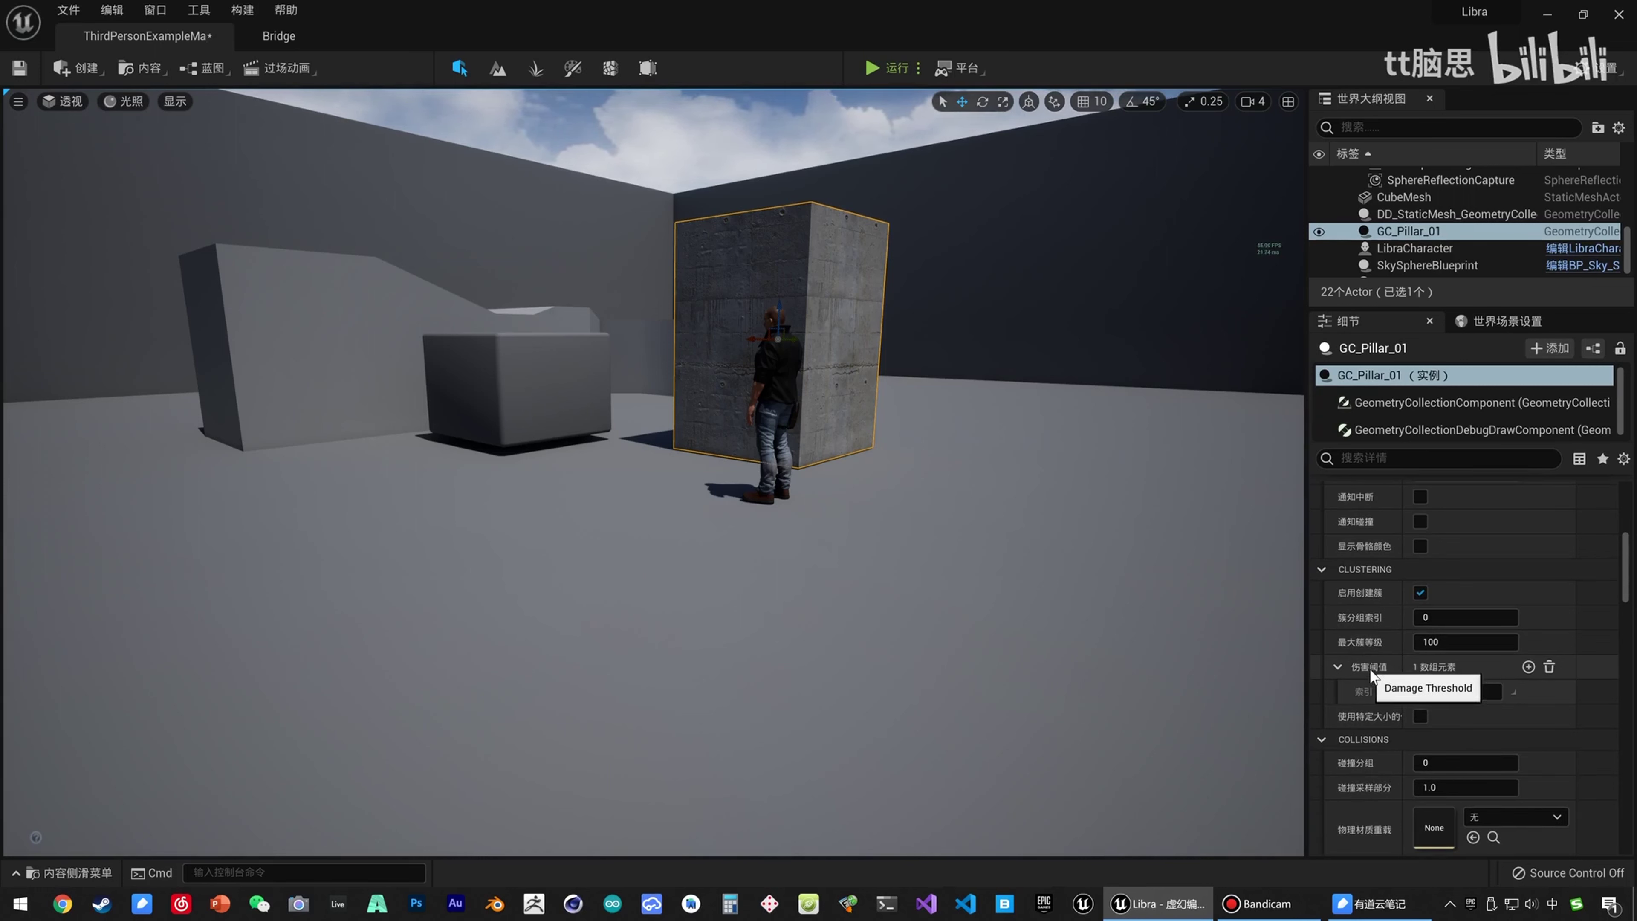
click(1463, 691)
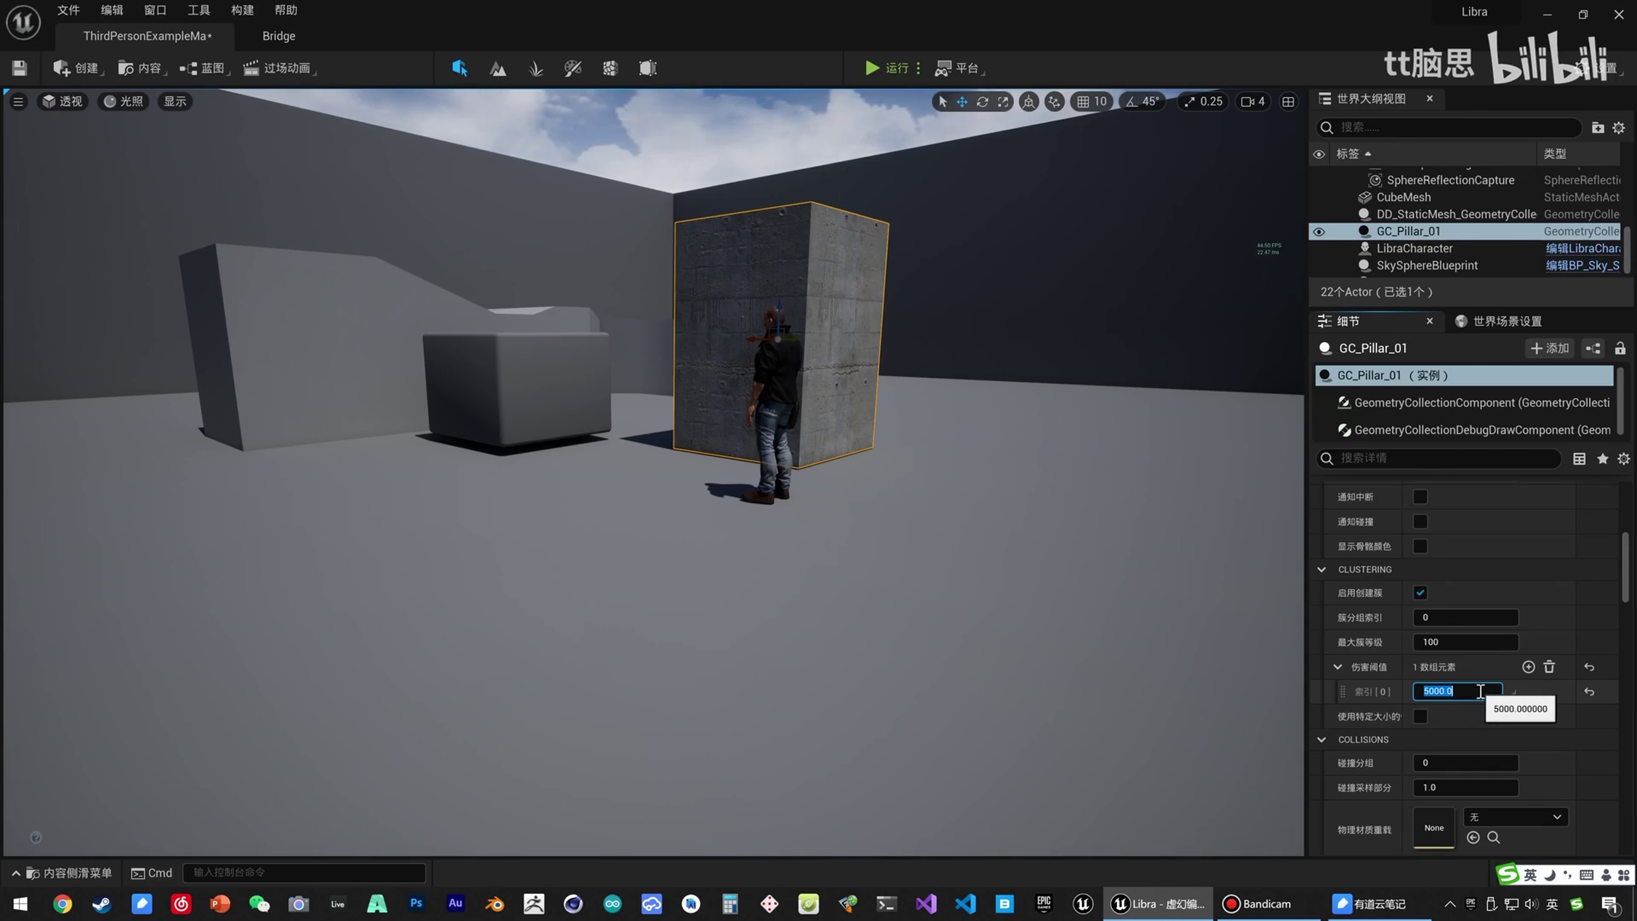
click(841, 294)
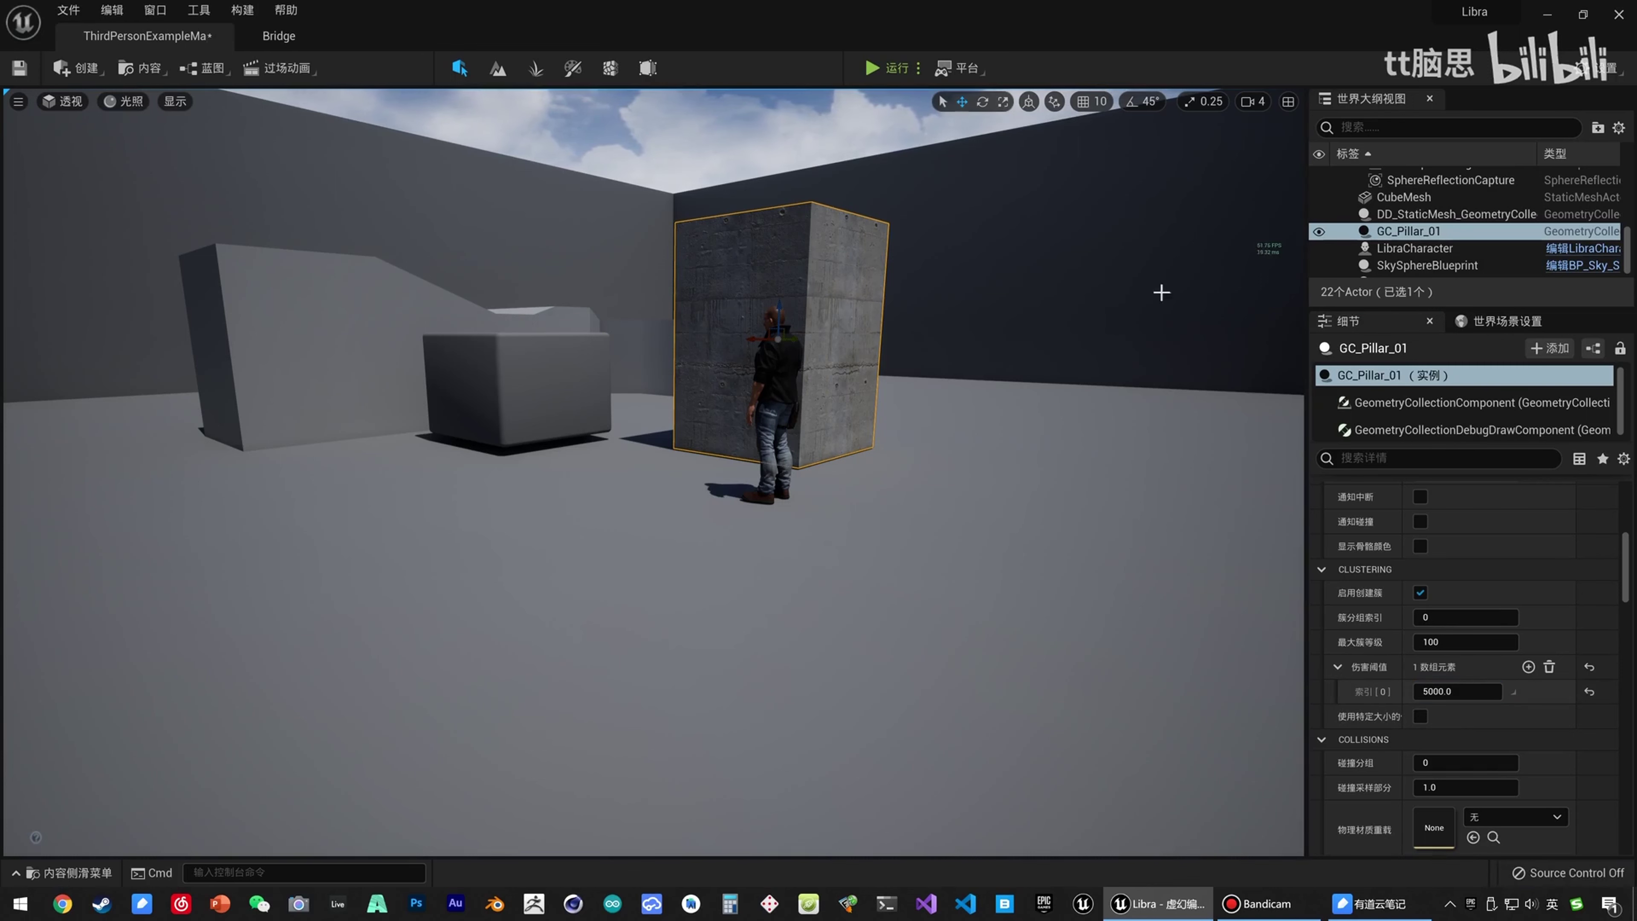
Switch the editor to fracture mode and check the level statistics of GC_Pillar_01.
click(609, 68)
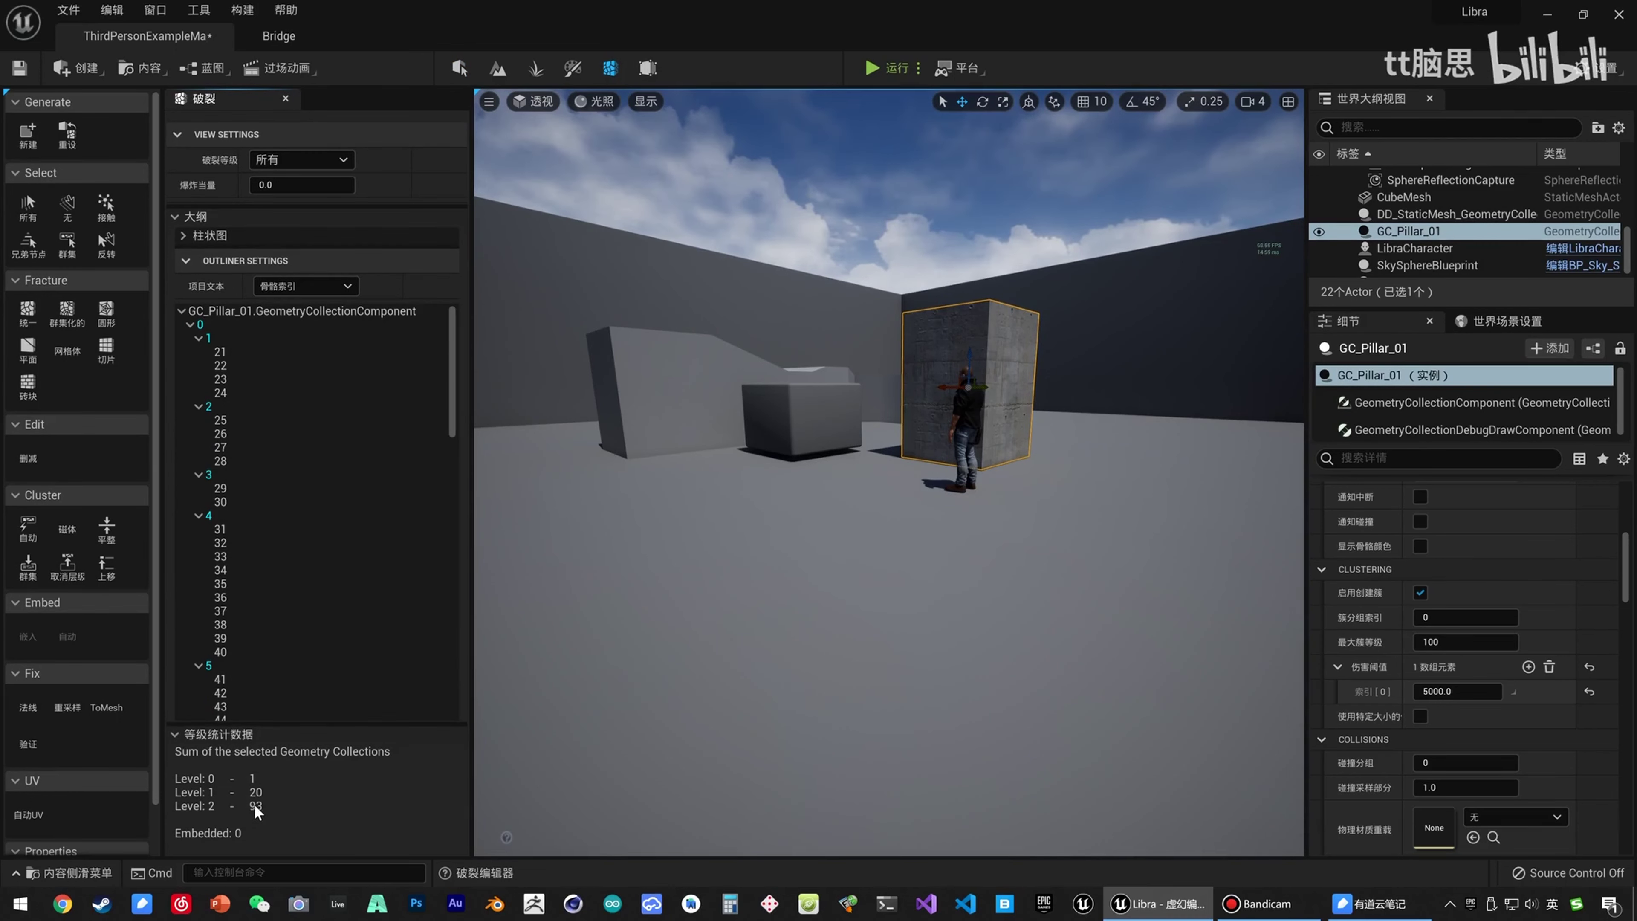
Return the editor to selection mode and add a damage threshold at index 1 of GC_Pillar_01 set to 10000.0.
click(458, 68)
click(1474, 691)
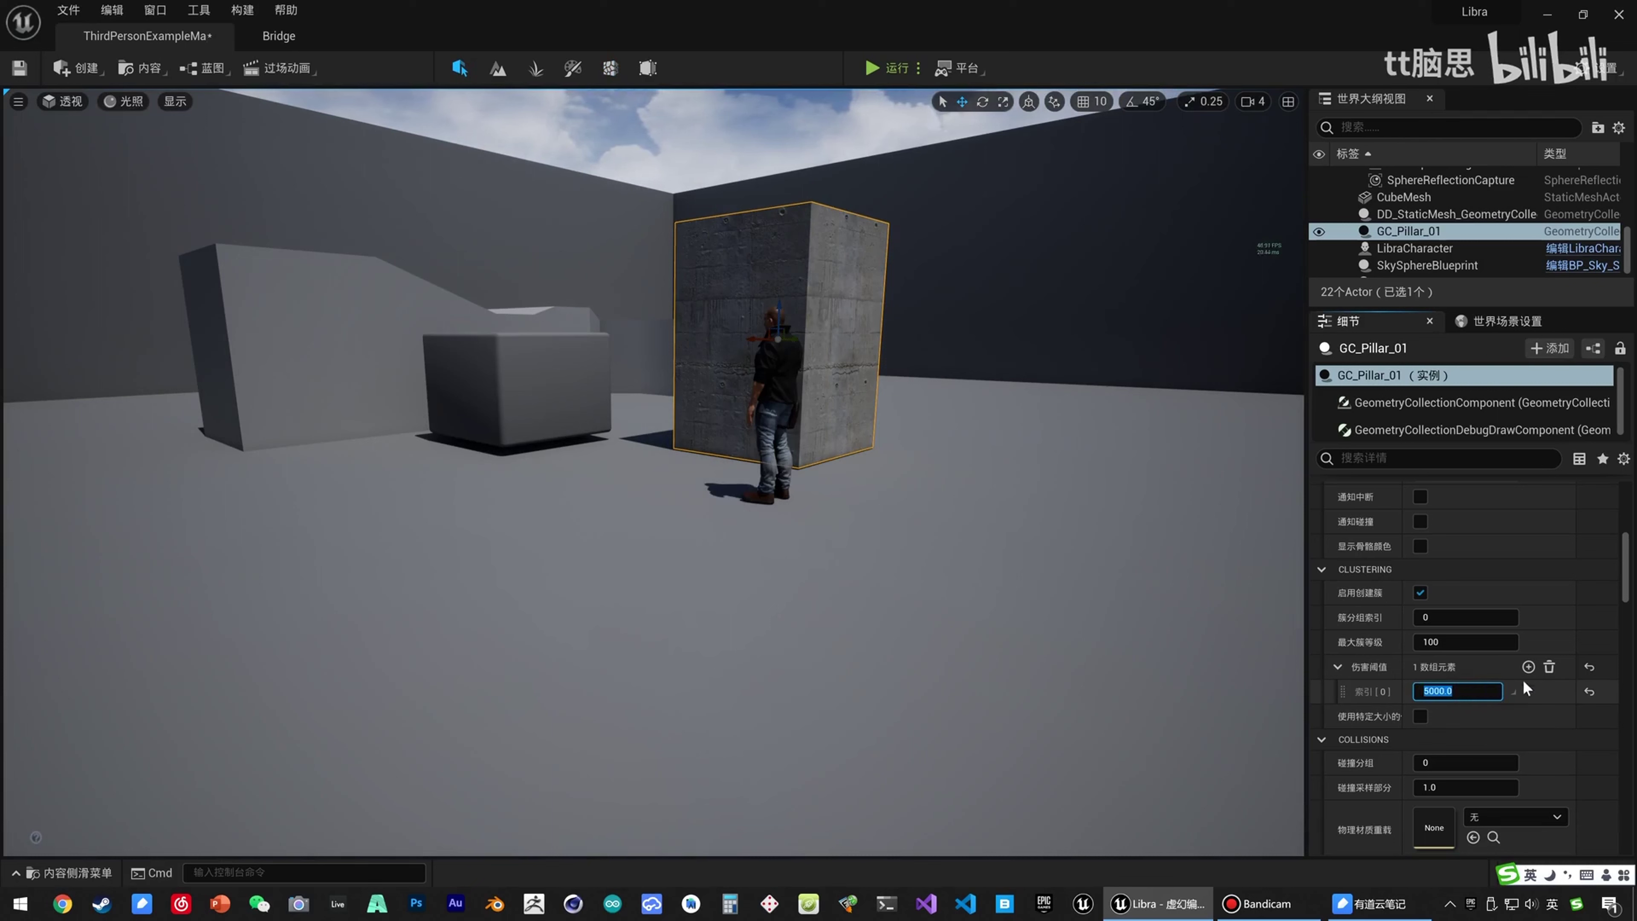
click(1528, 667)
click(1466, 716)
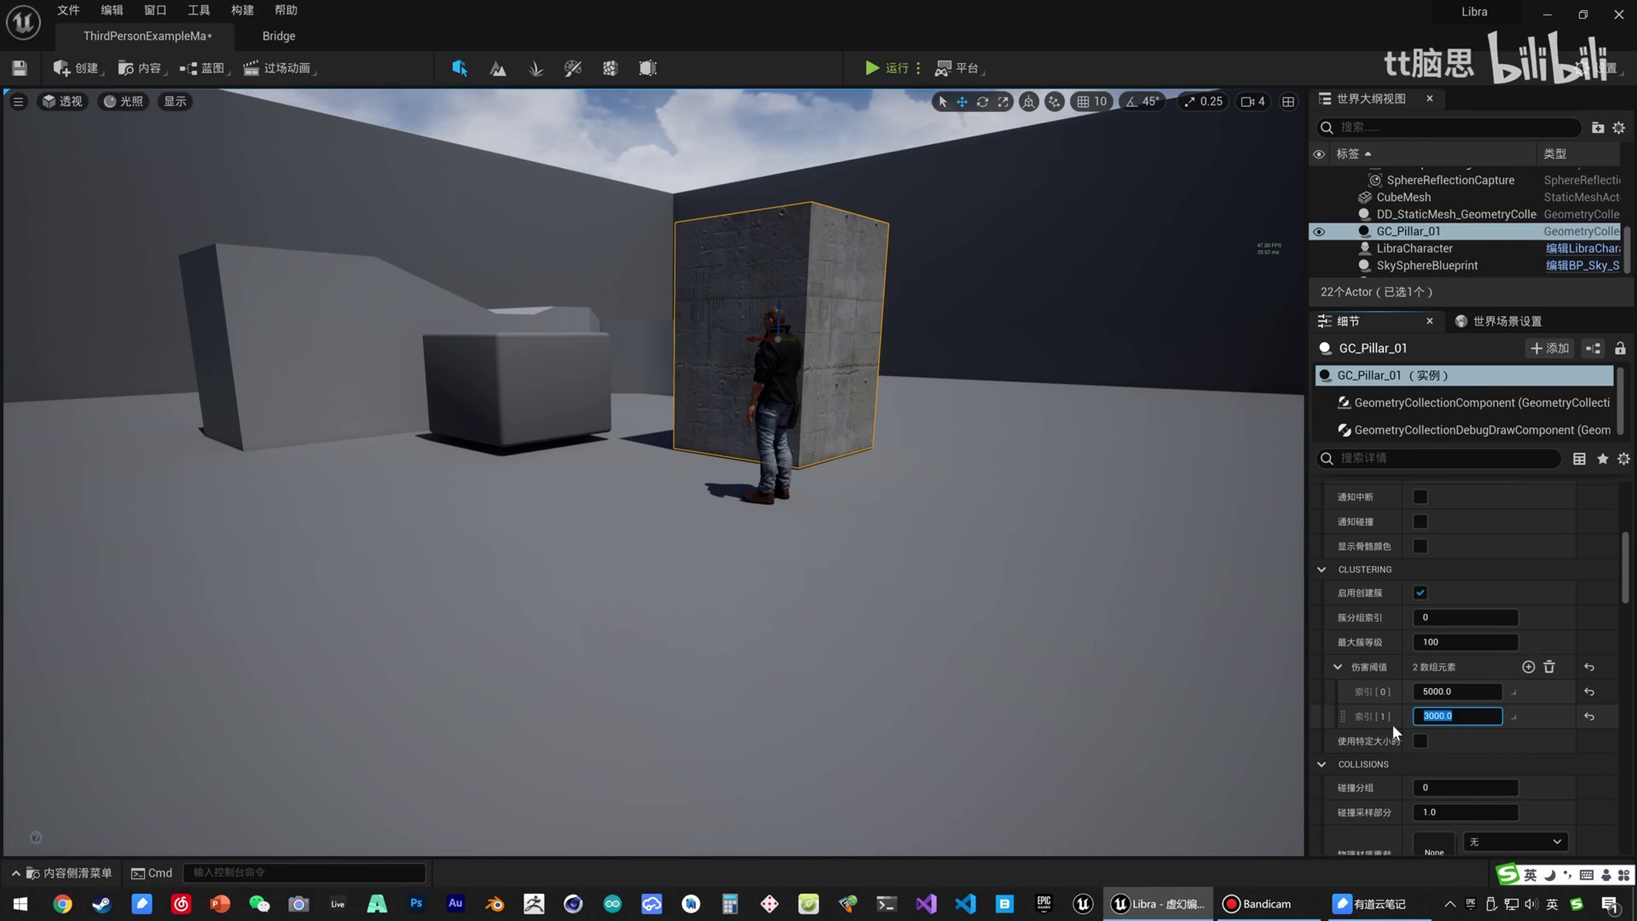
text(10000)
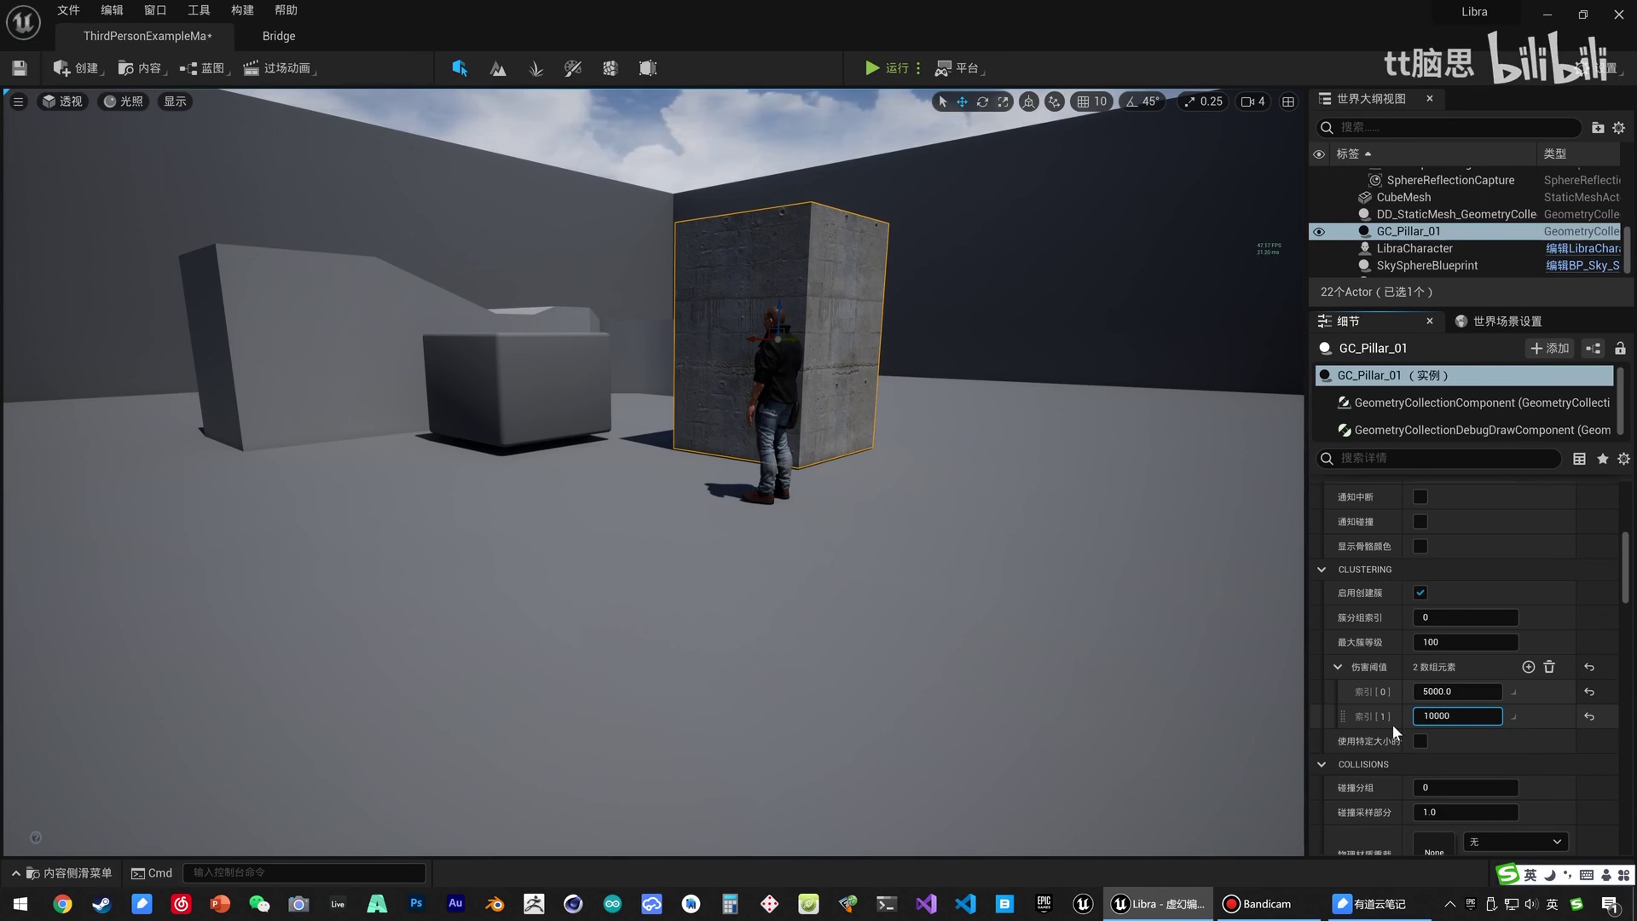
key(Return)
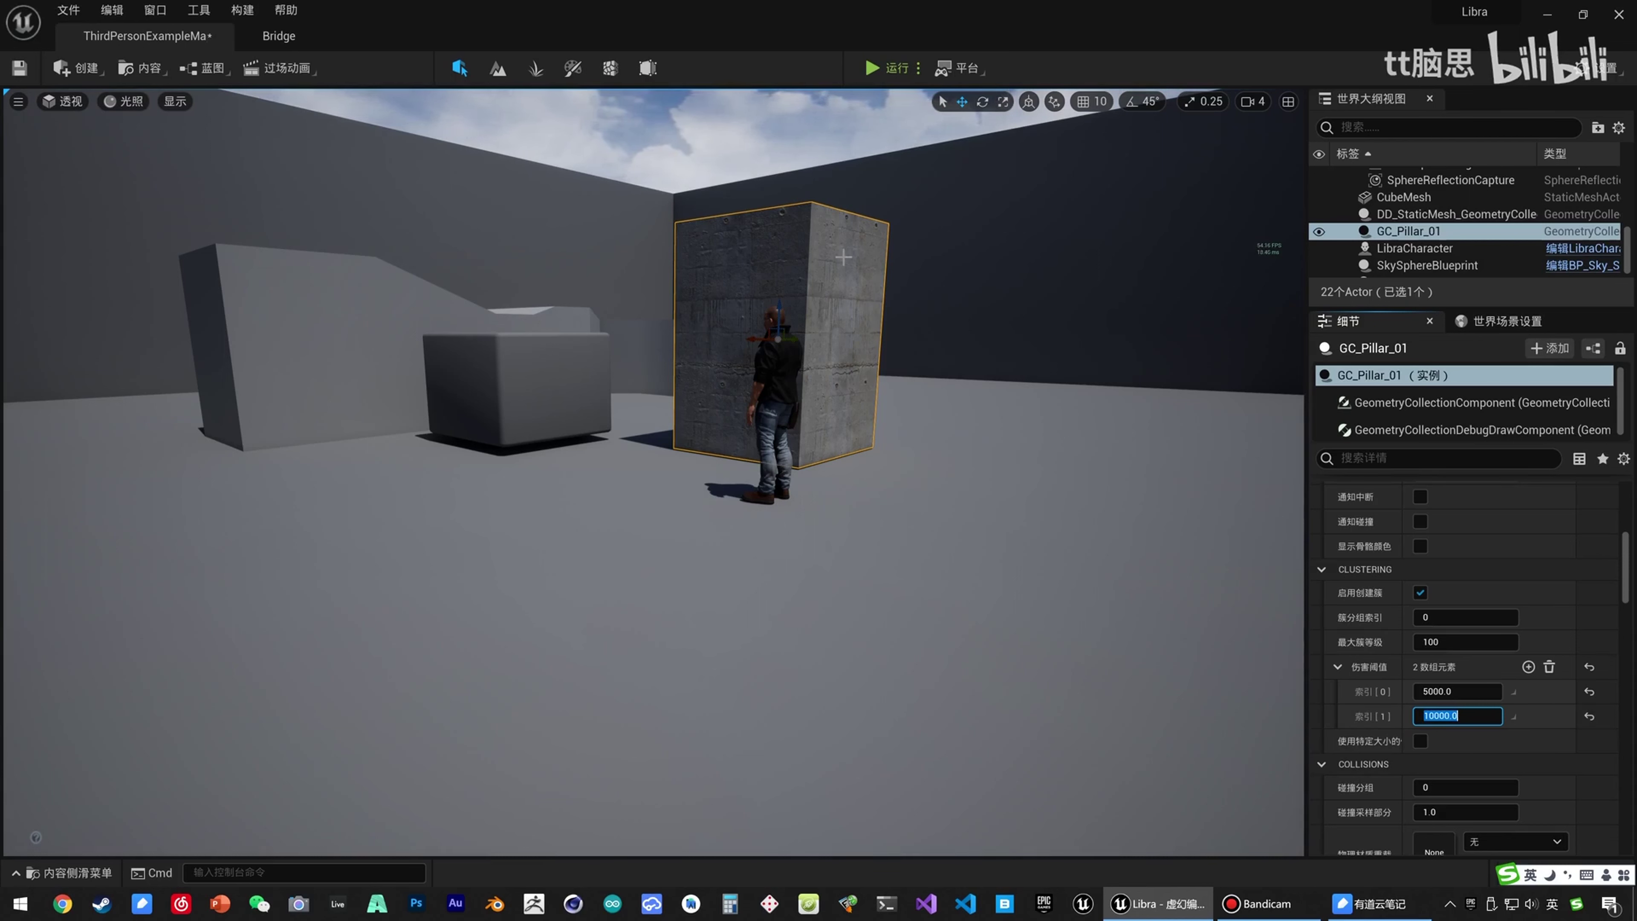
click(1436, 690)
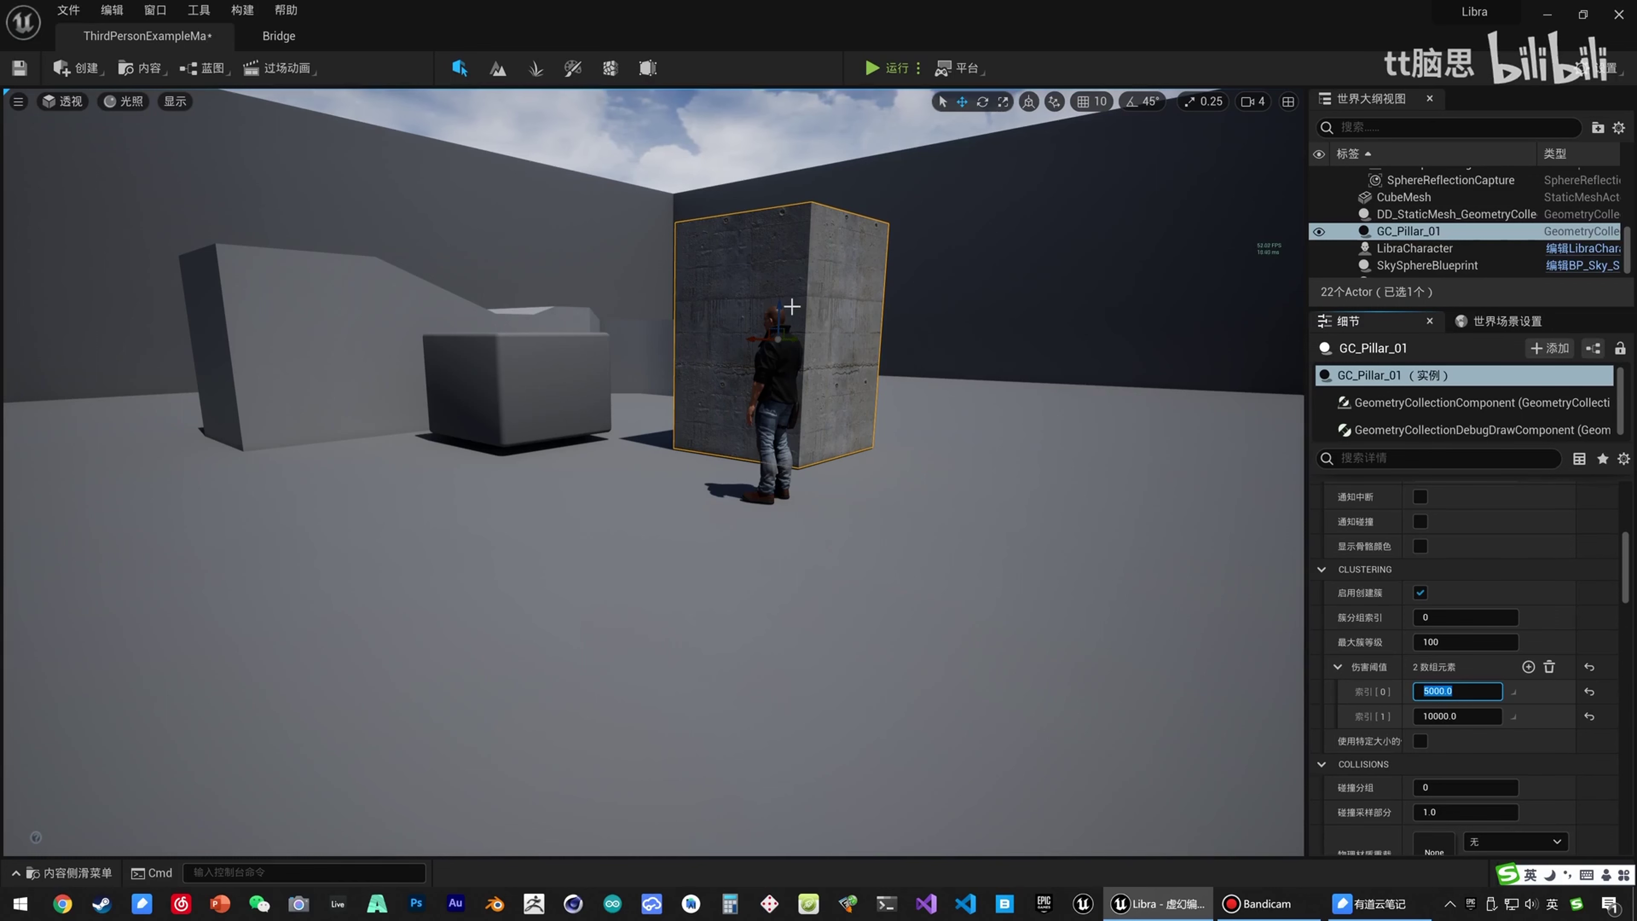
Play-test the two-level damage thresholds by moving and jumping the character around the pillar, and stop the session.
click(888, 73)
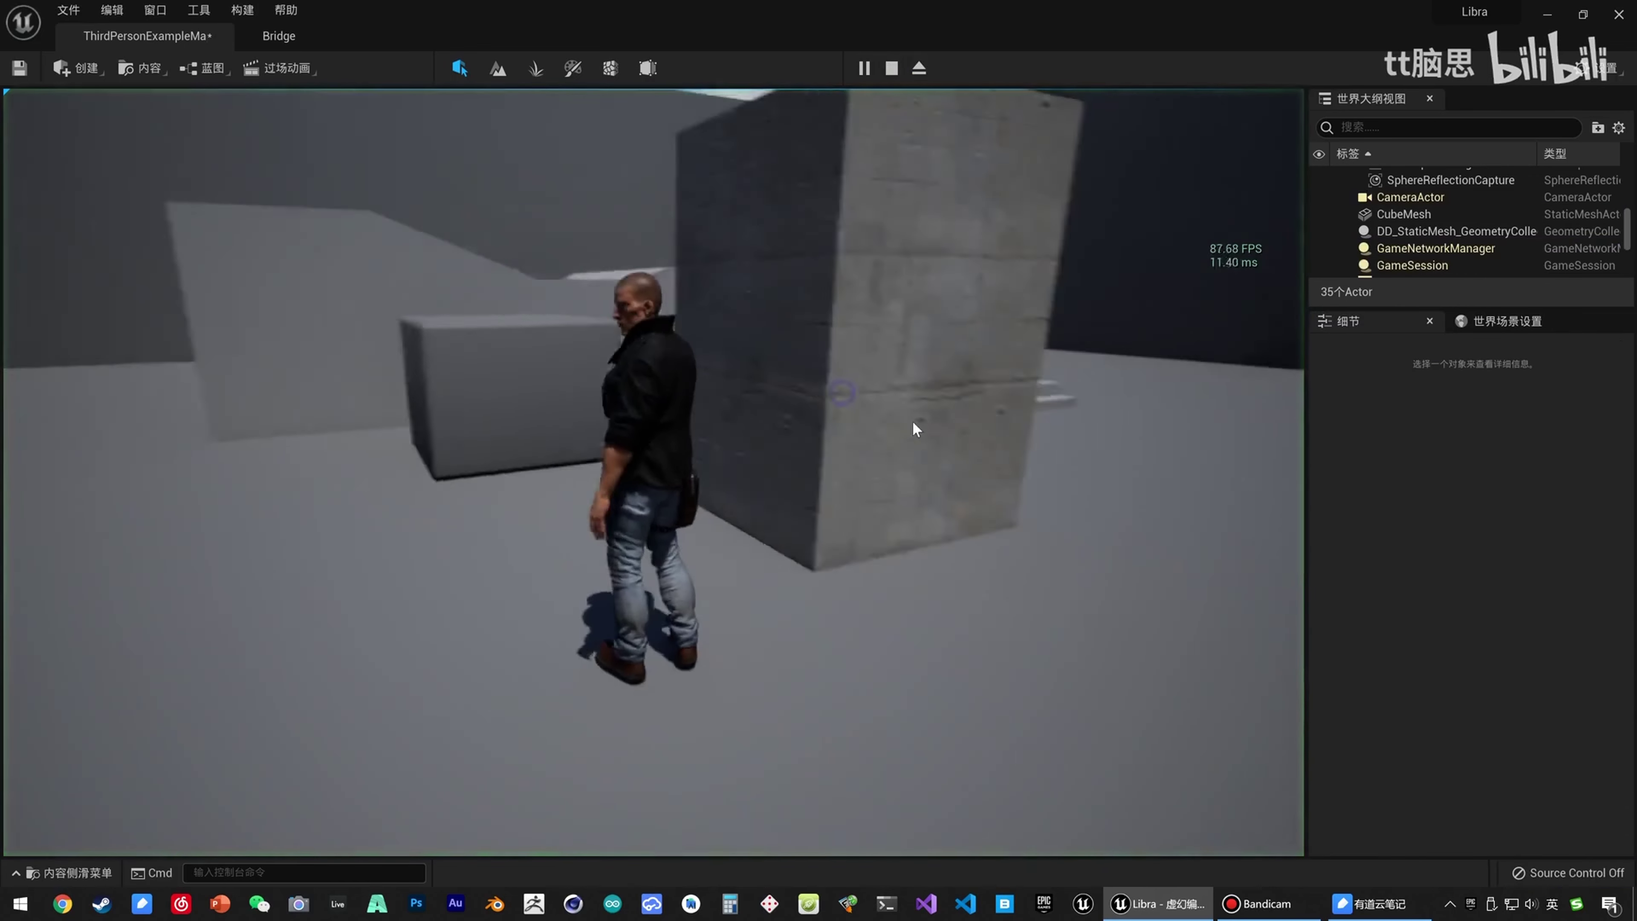
key(d)
key(w)
drag(914, 423, 774, 406)
key(s)
key(w)
key(d)
key(s)
key(a)
key(space)
key(w)
key(a)
key(w)
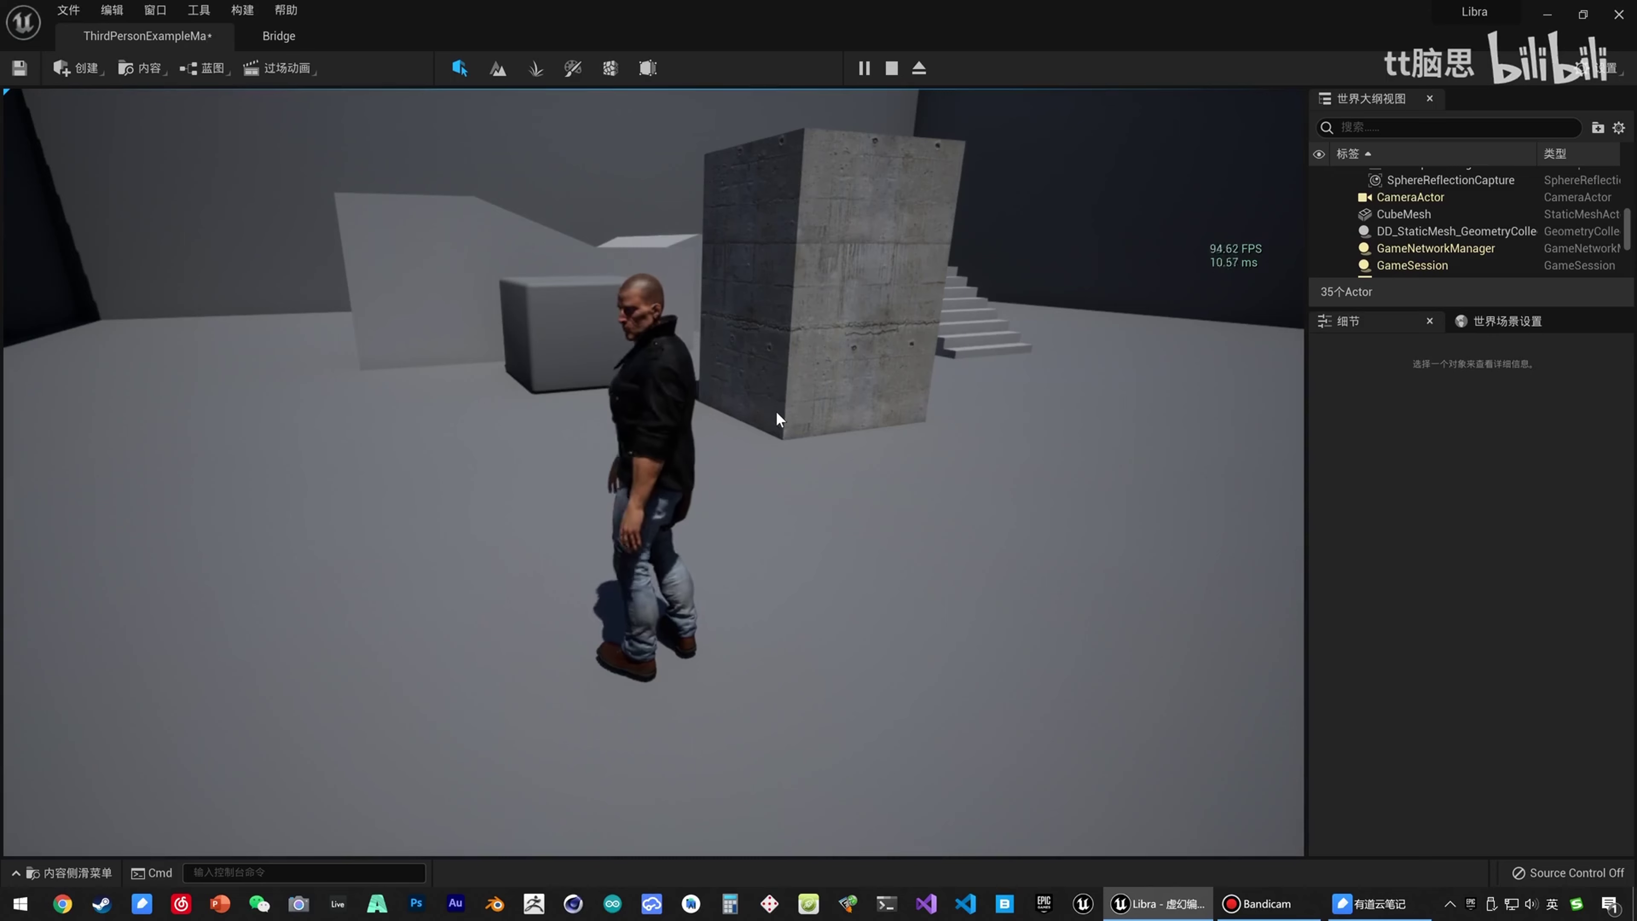
key(Escape)
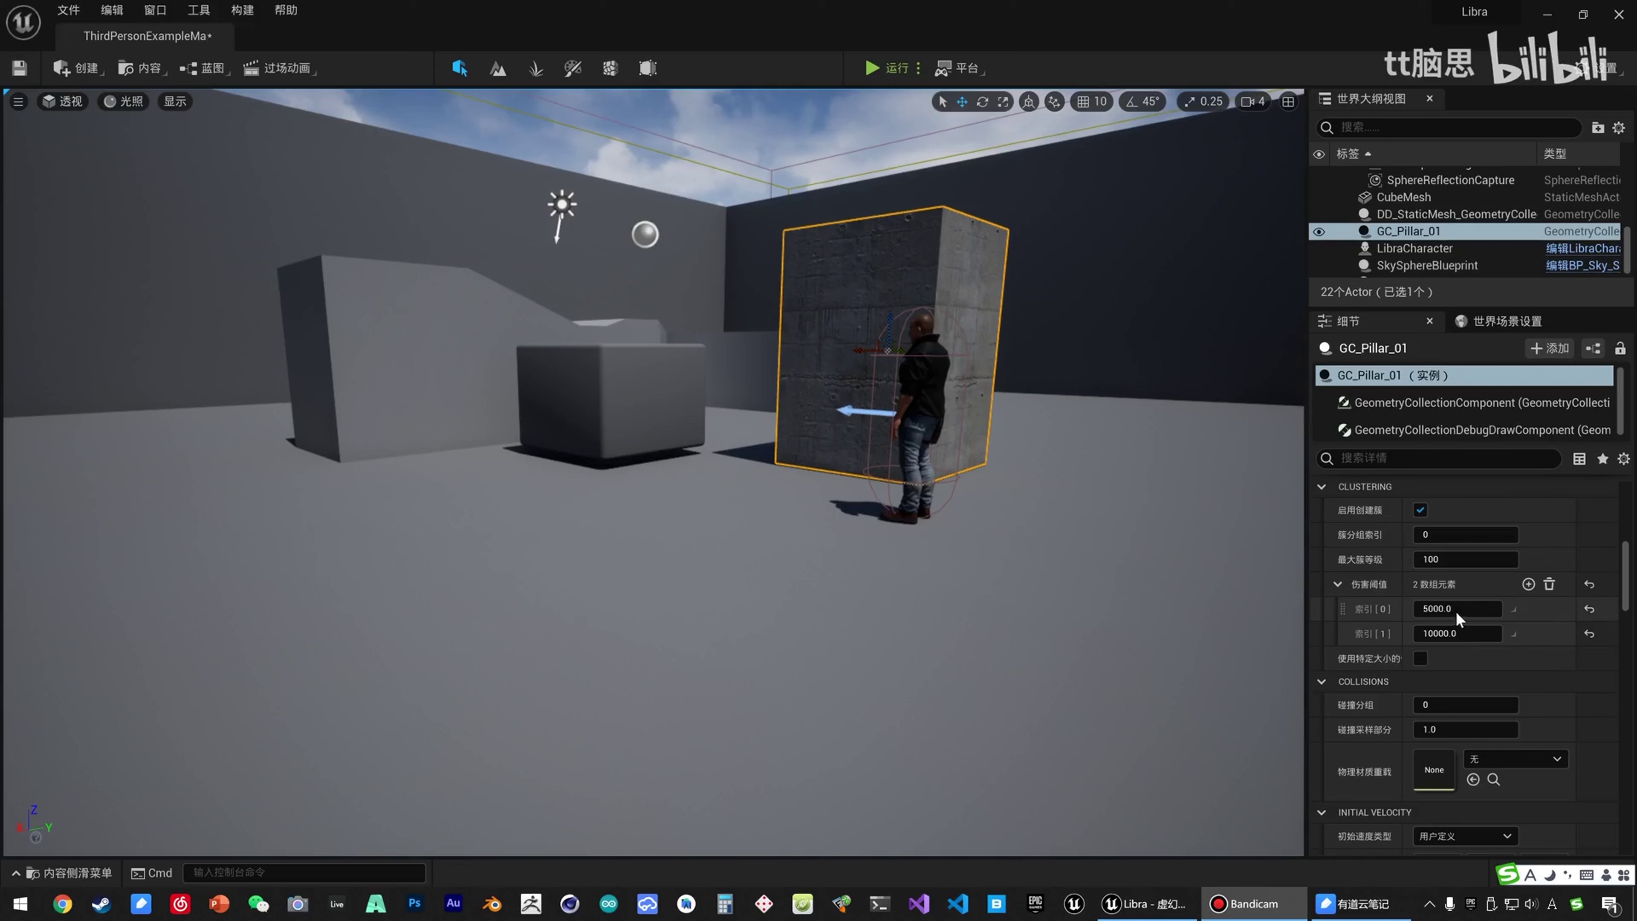
click(1468, 633)
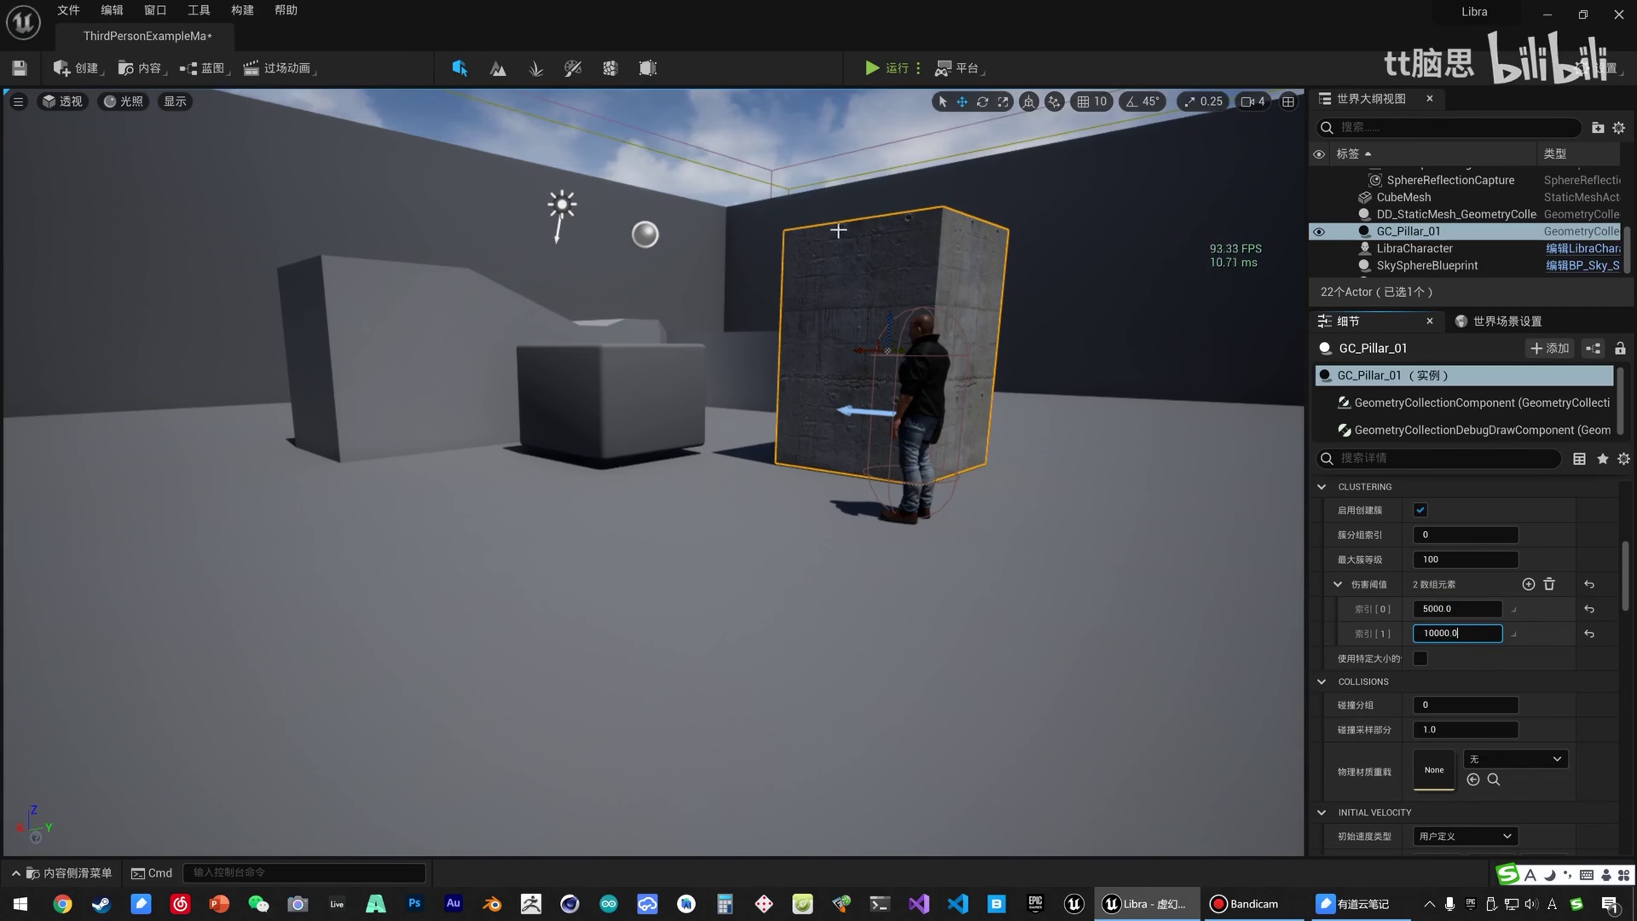
right_drag(839, 230, 924, 303)
key(w)
key(s)
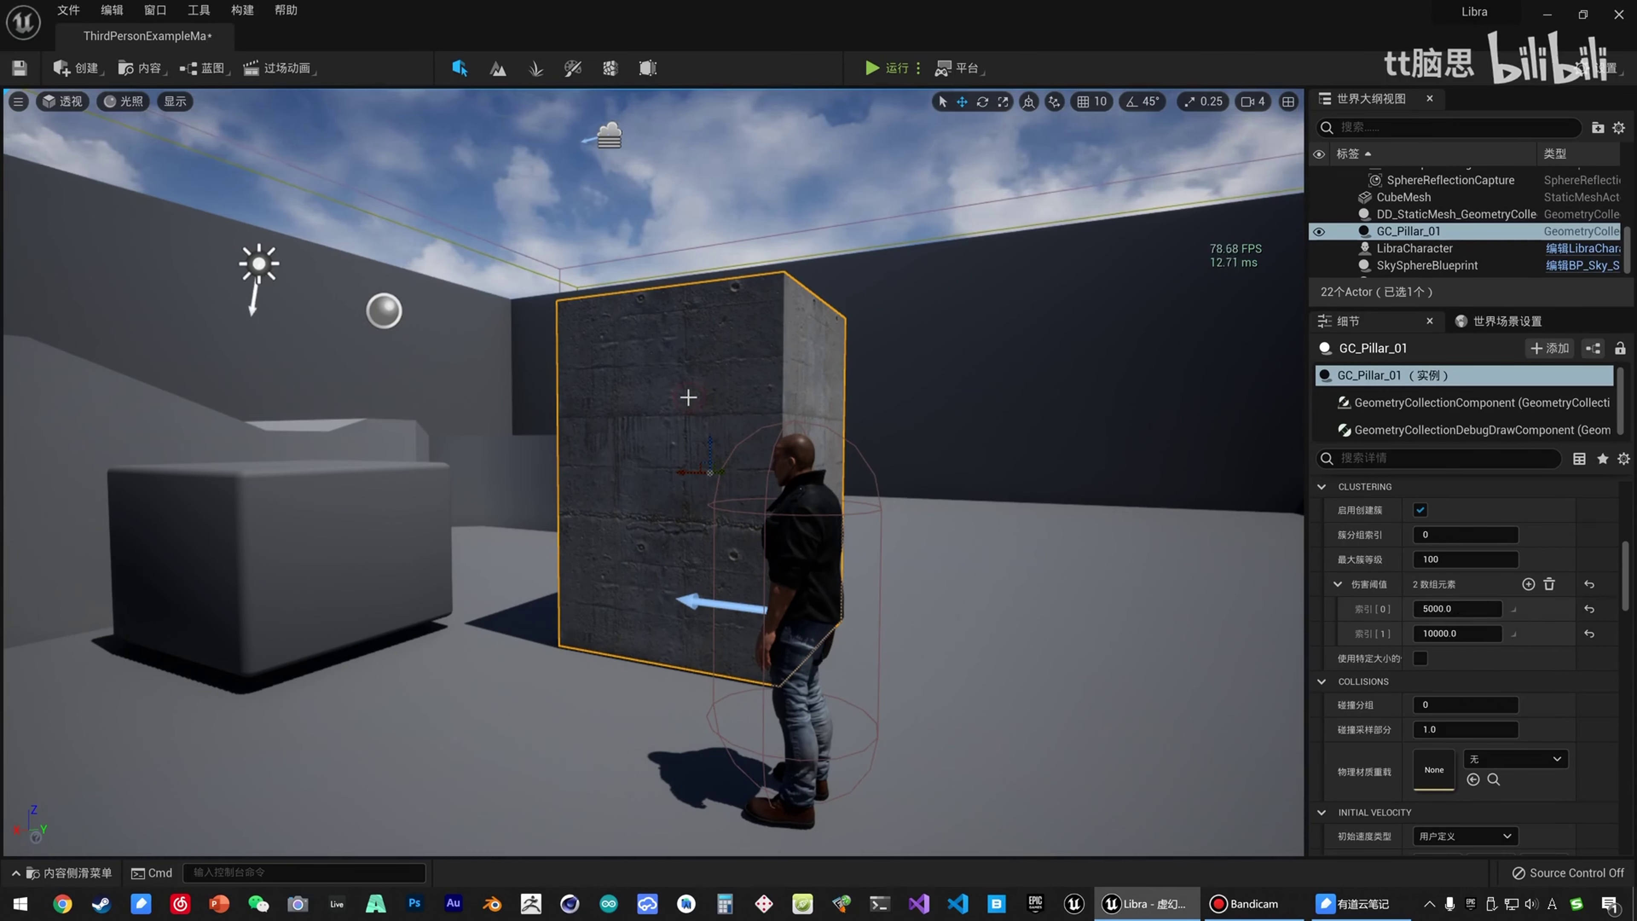
Create a new folder named Fields inside the _Lyra/Blueprints content folder.
key(ctrl+space)
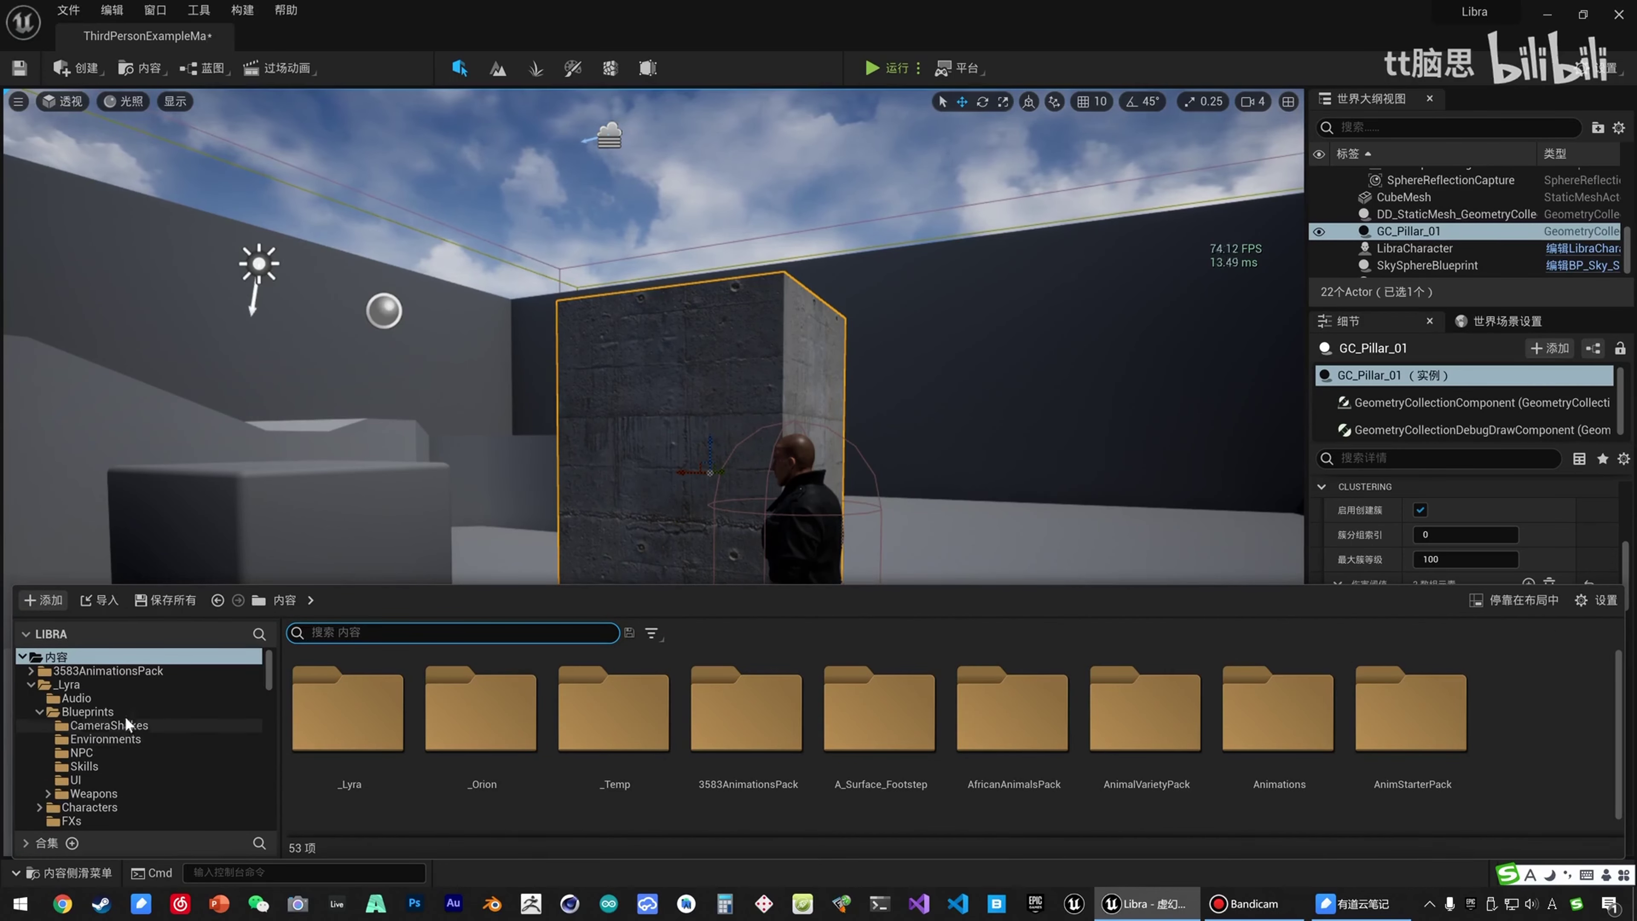
click(99, 714)
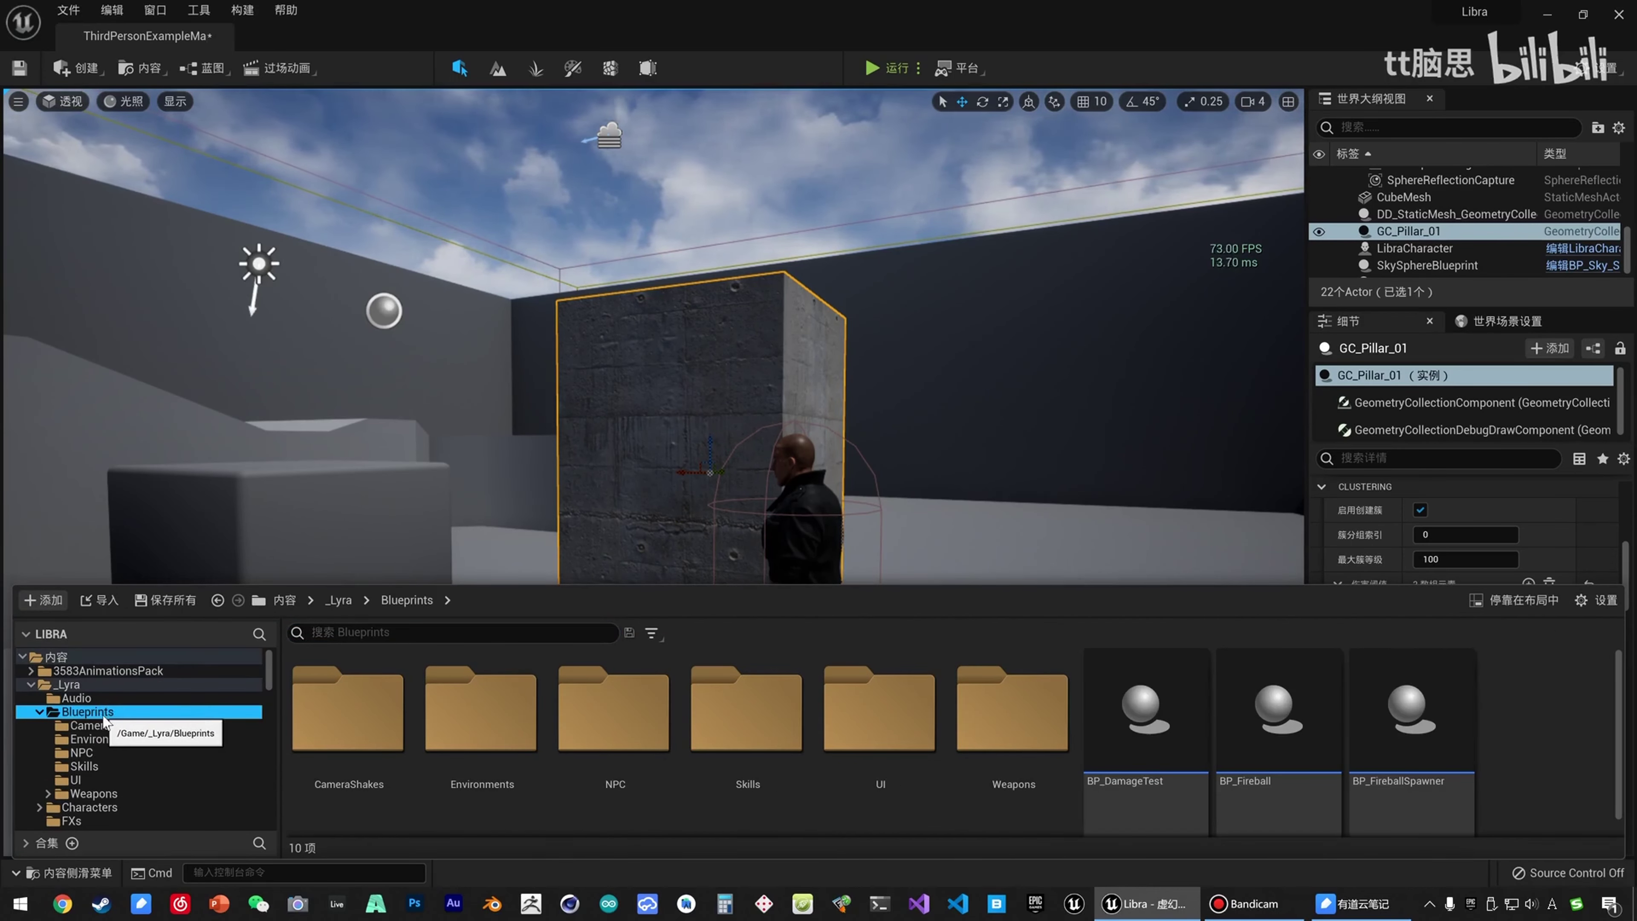
right_click(100, 714)
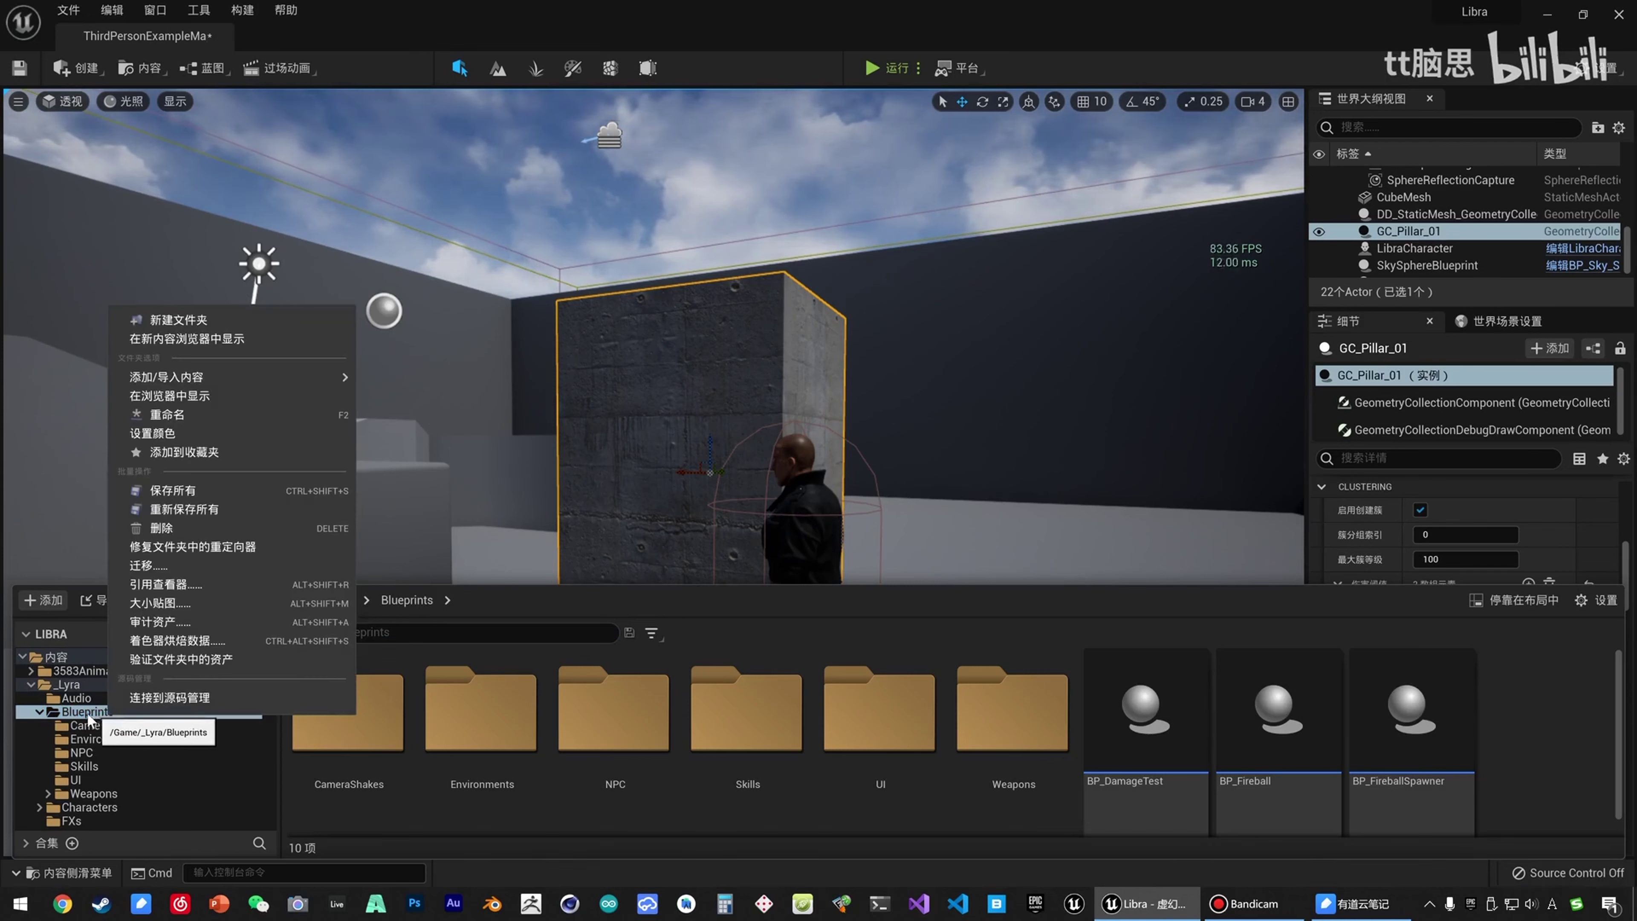
click(205, 320)
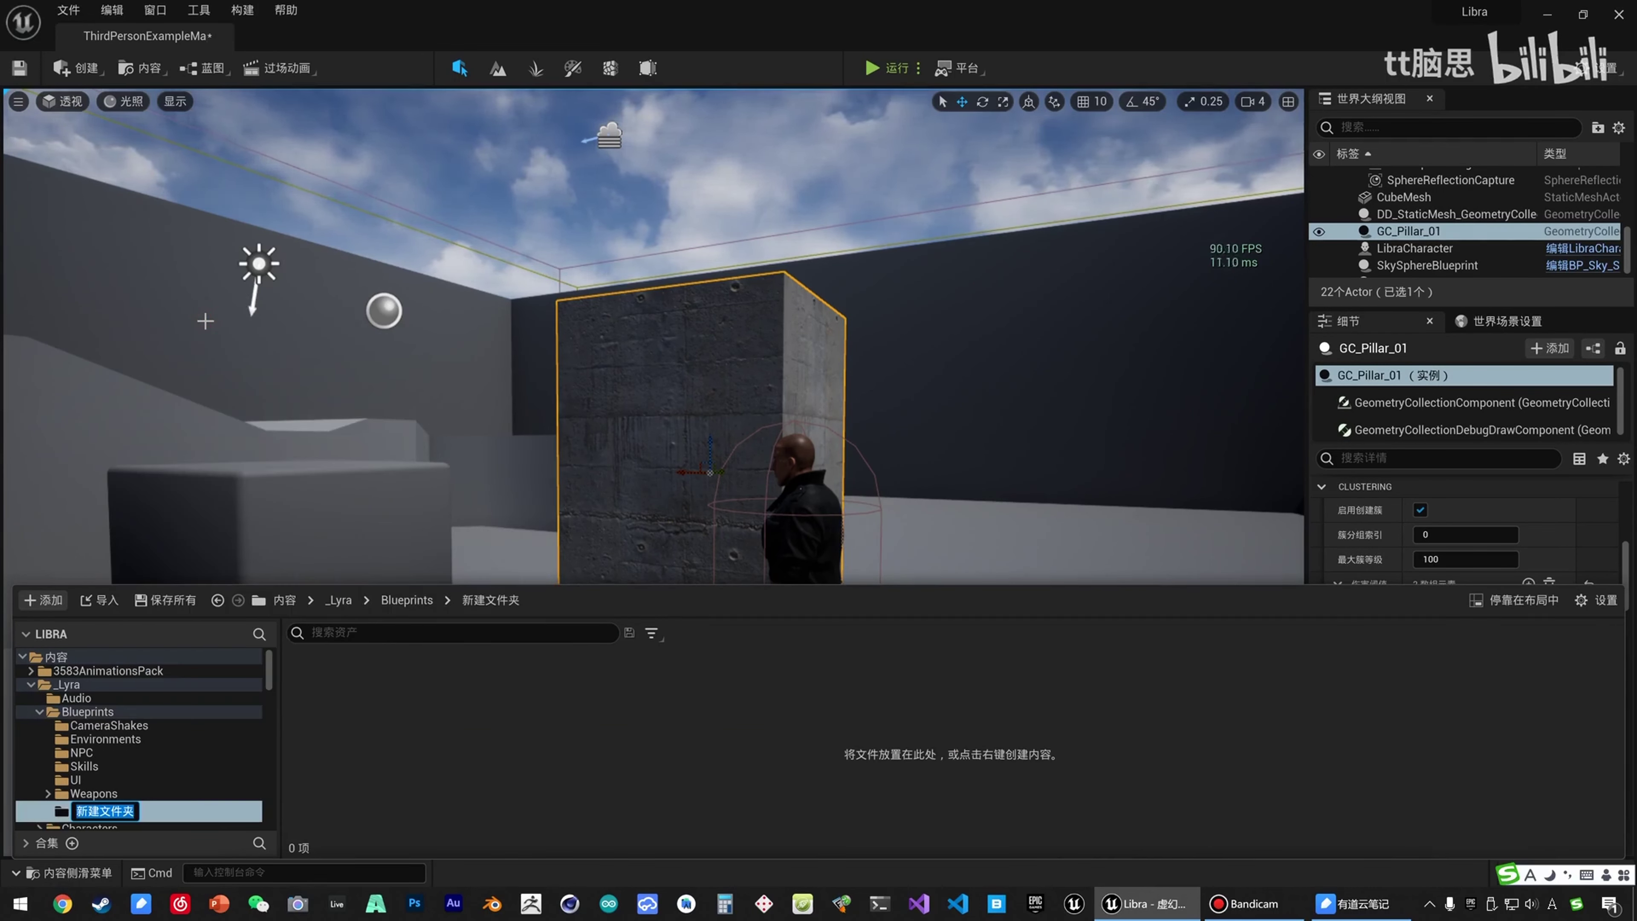
key(shift)
text(fIELD)
key(BackSpace)
key(BackSpace)
key(BackSpace)
key(BackSpace)
key(BackSpace)
text(F)
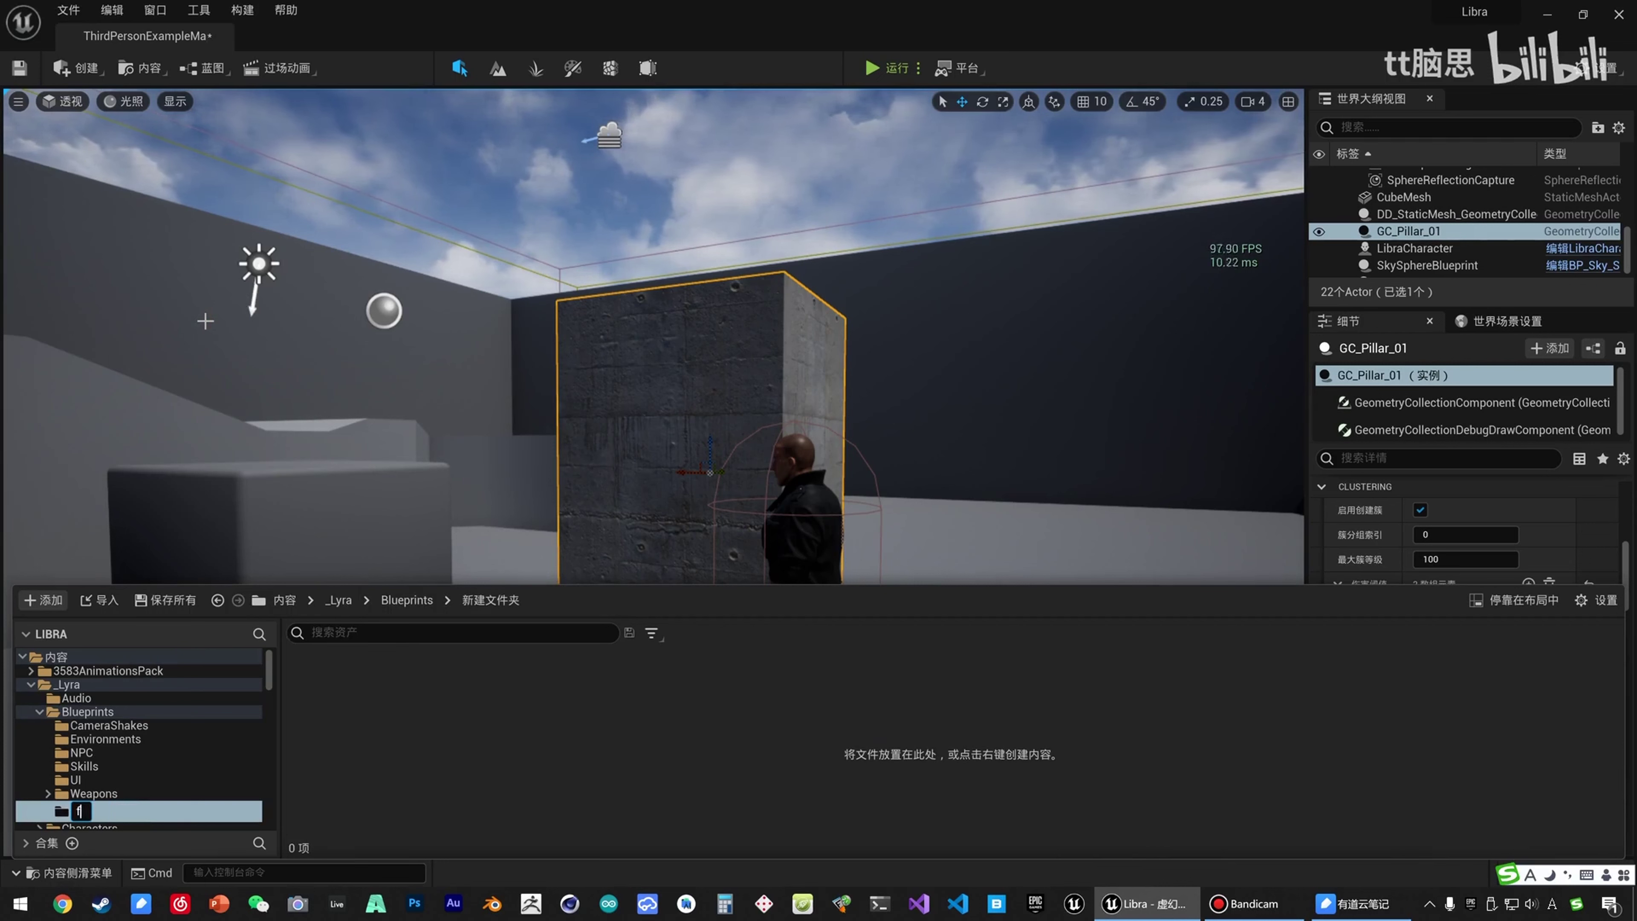
key(Caps_Lock)
text(ields)
key(Return)
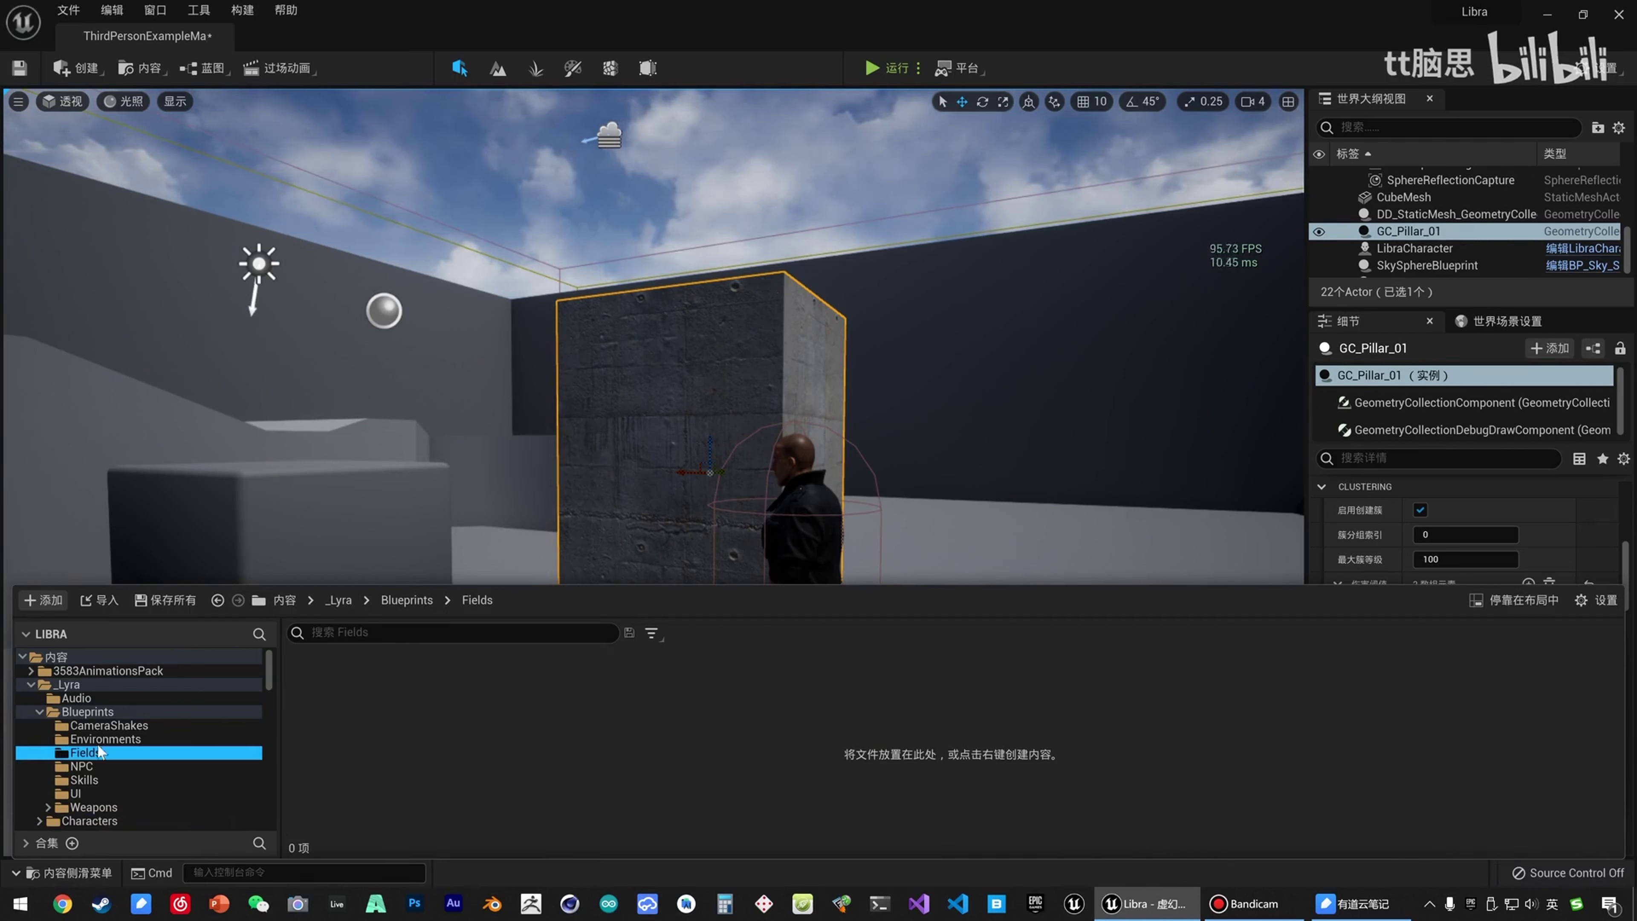
Create a Blueprint class in the Fields folder with FieldSystemActor as its parent and name it BP_ForceField.
right_click(395, 739)
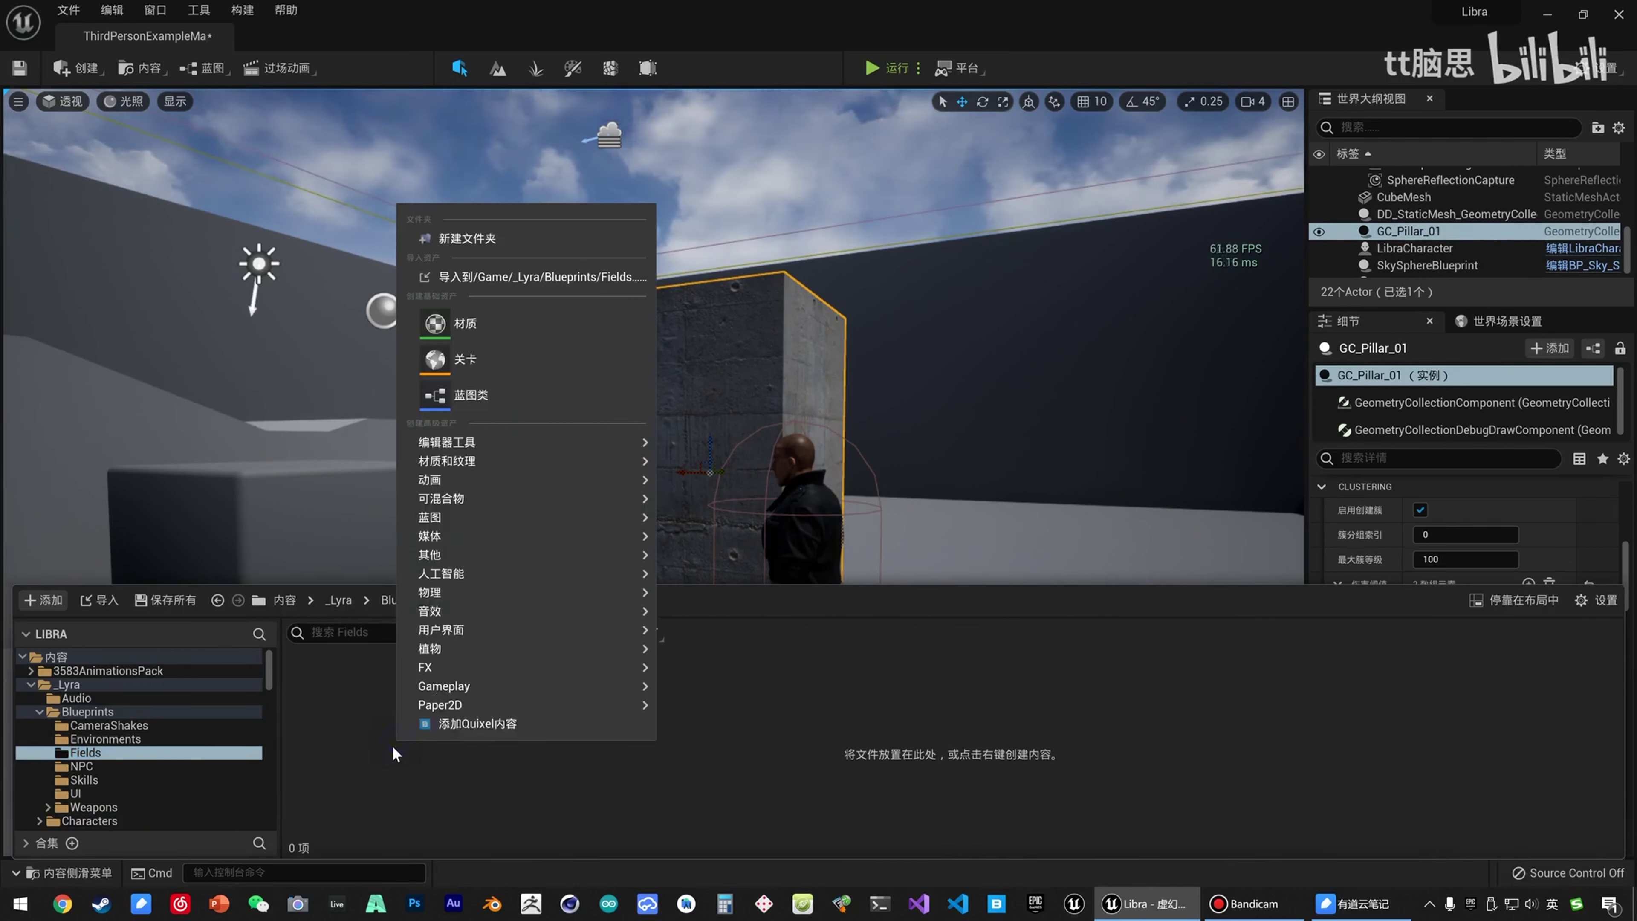
click(512, 394)
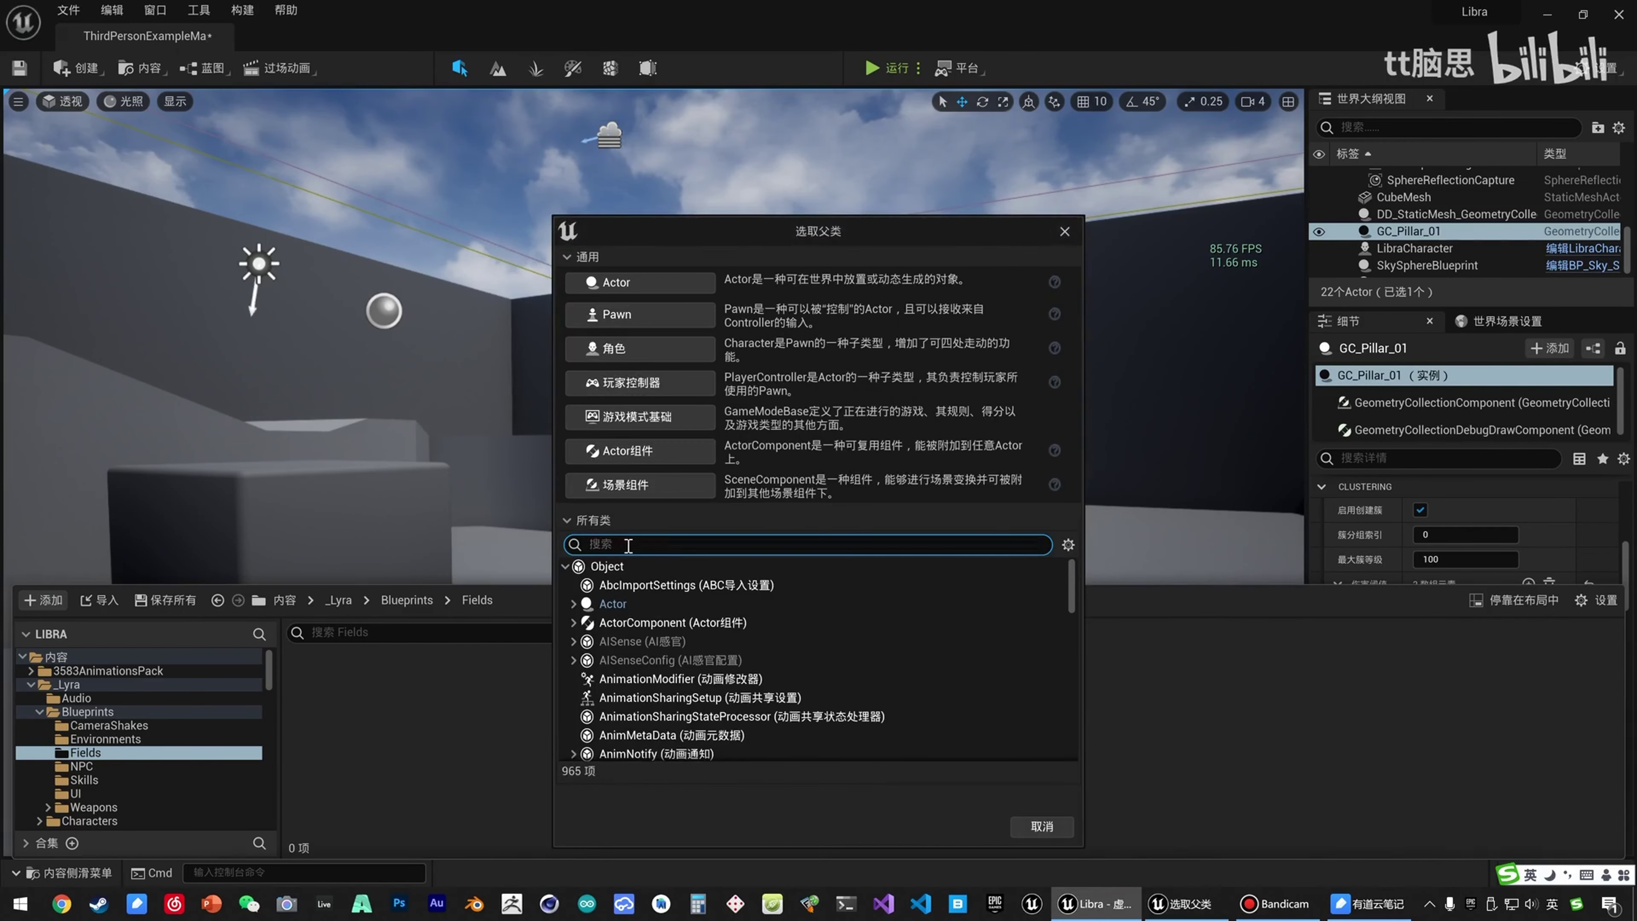
text(Fieldsys)
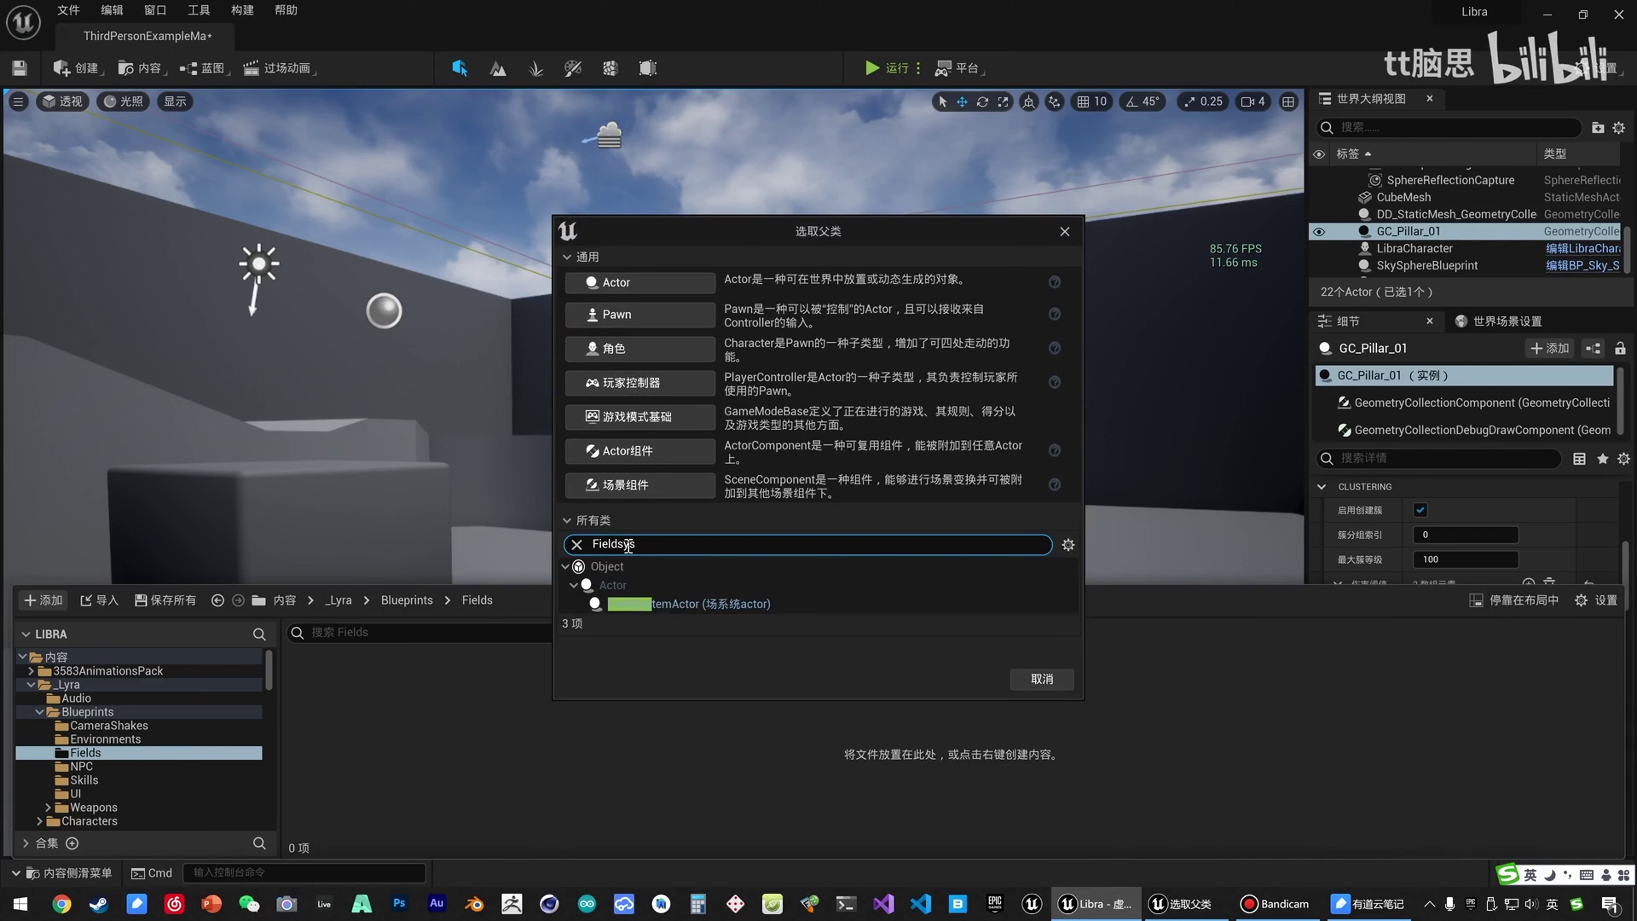
click(678, 604)
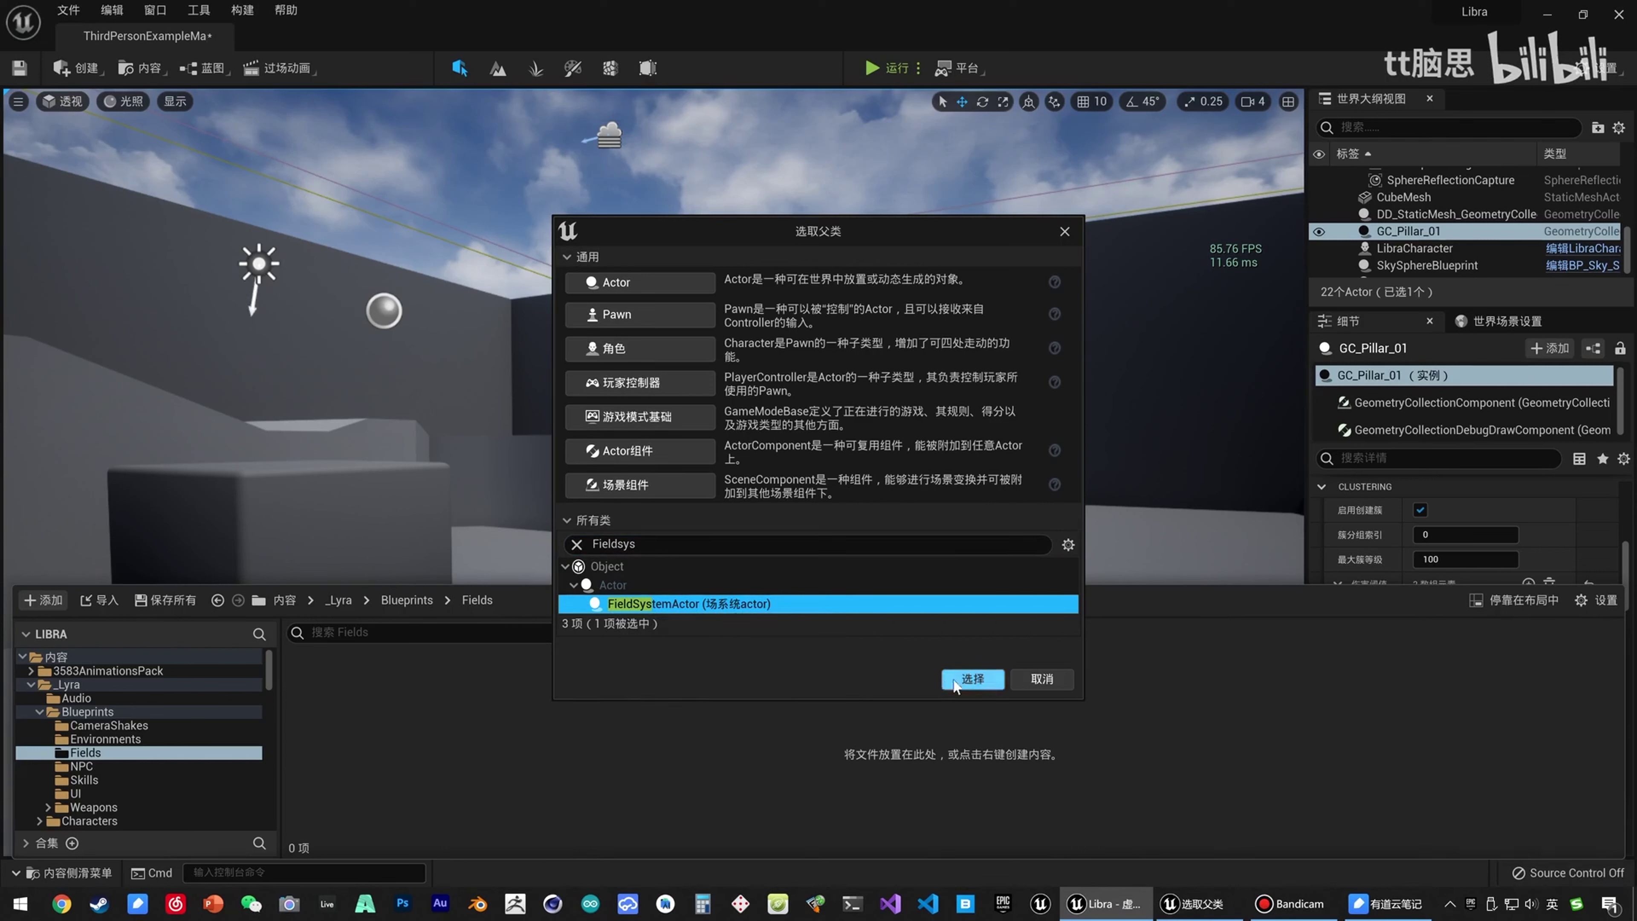
click(969, 679)
text(BP)
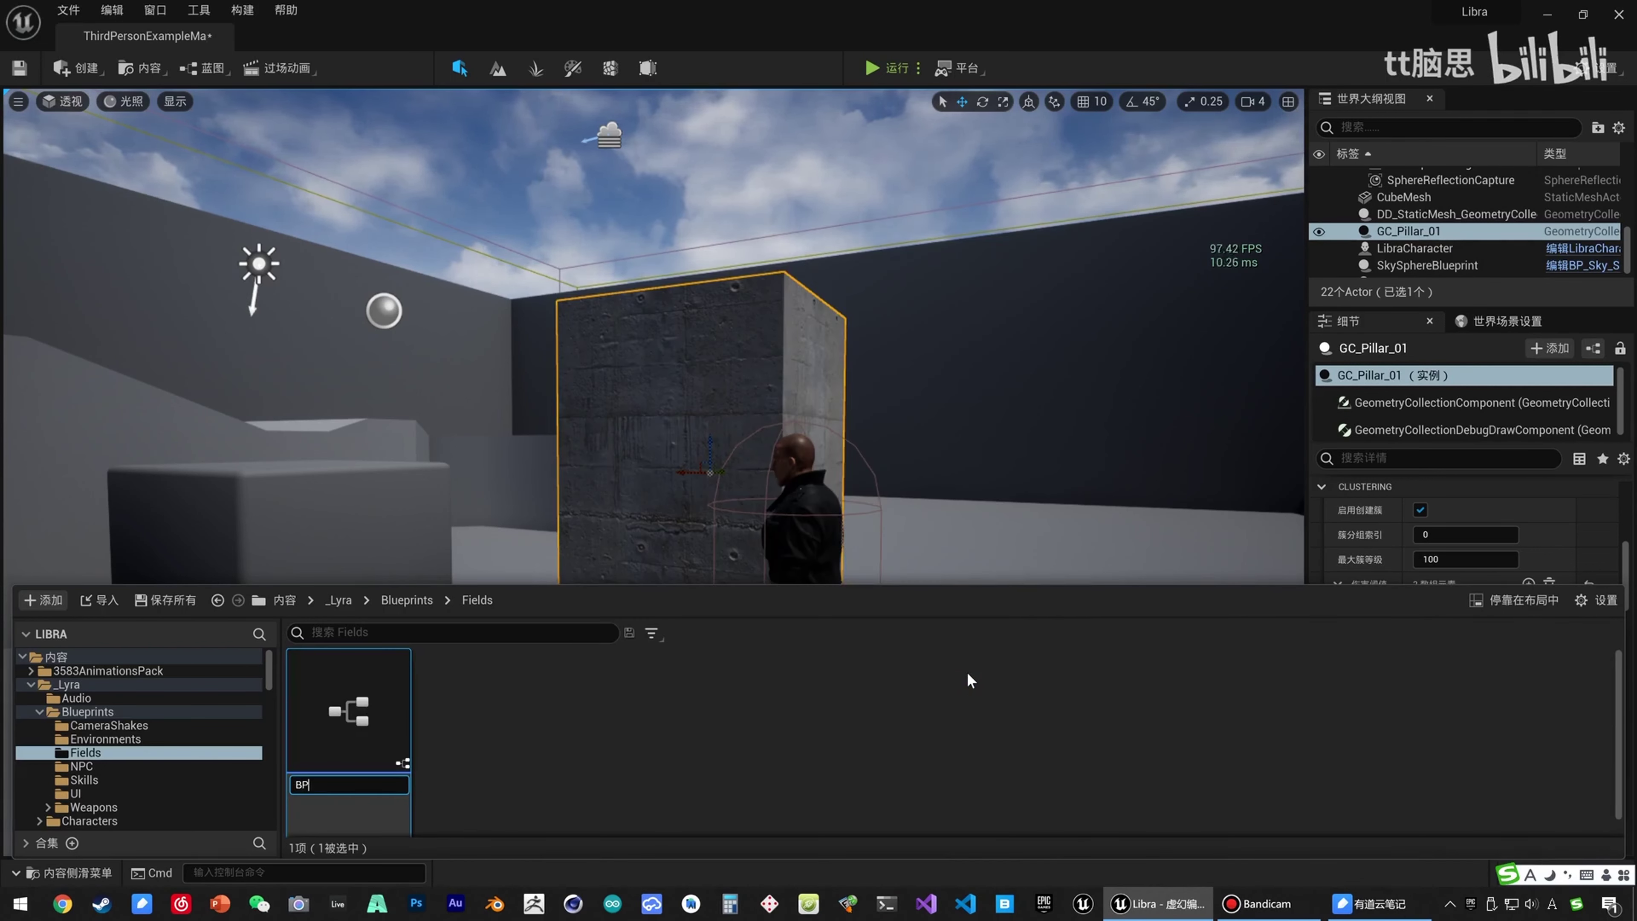
text(_ForceField)
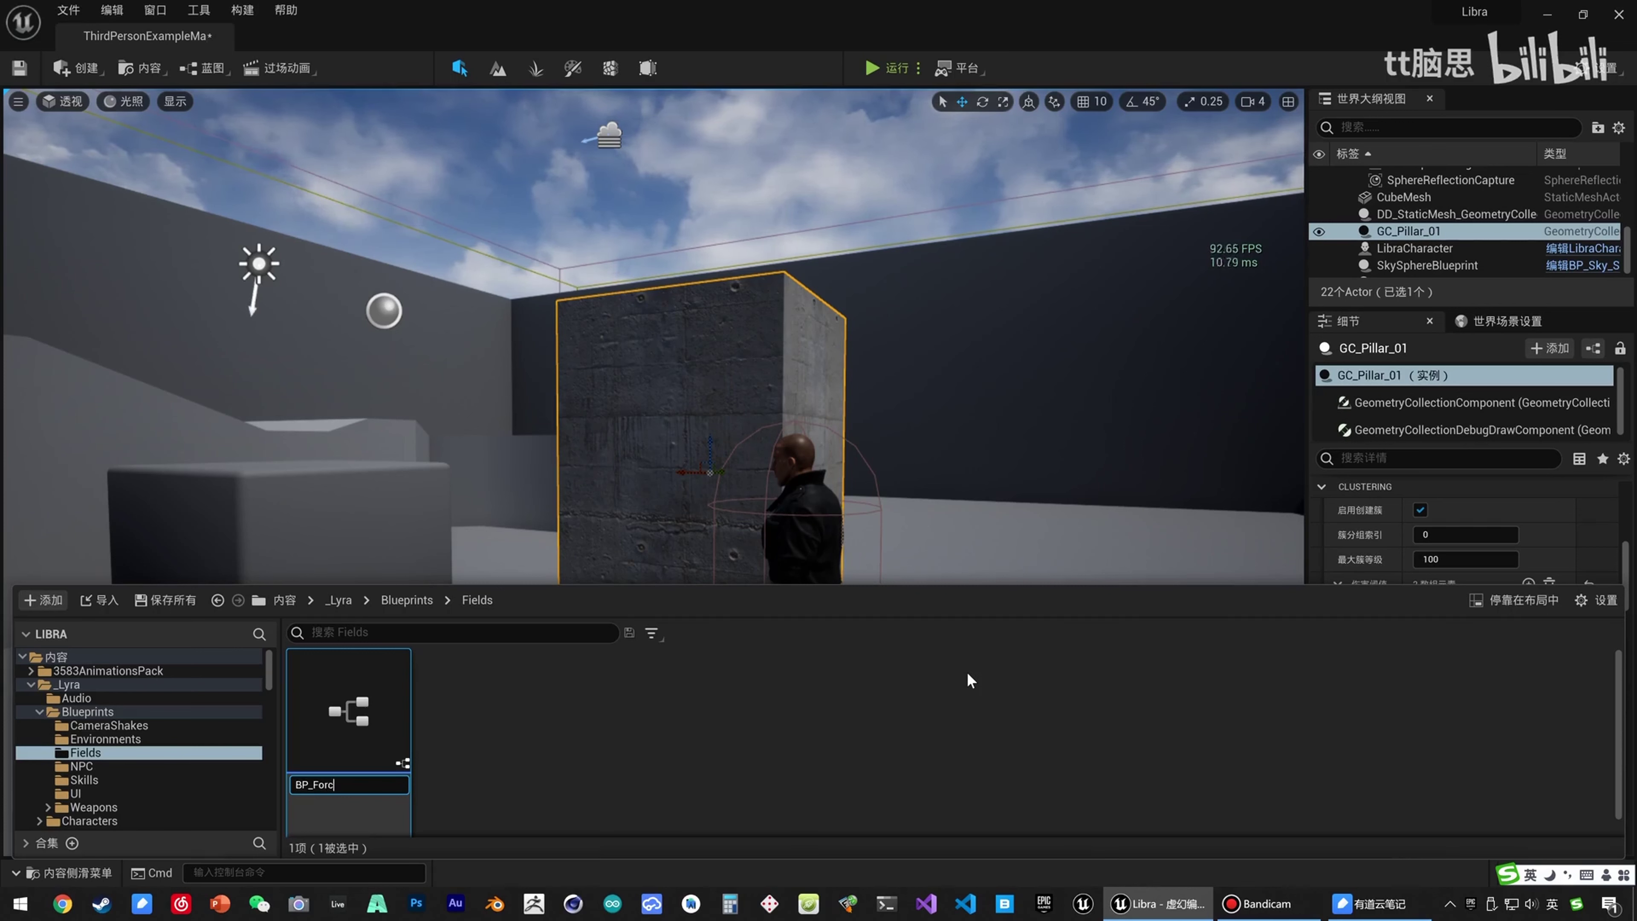
key(Return)
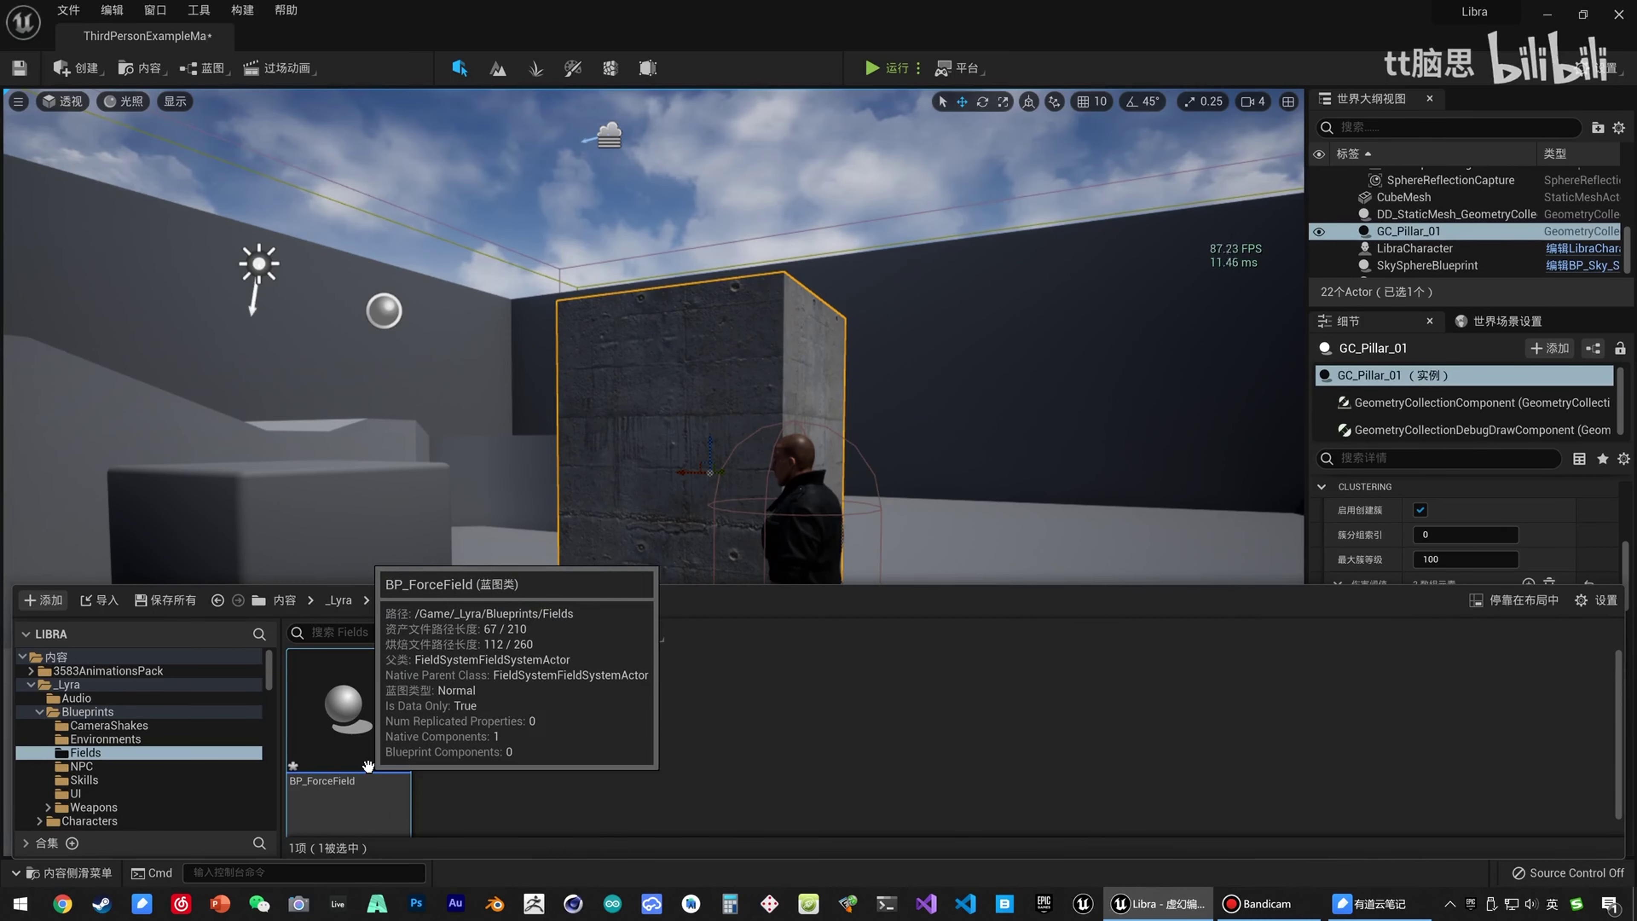
Open the BP_ForceField blueprint and bring up its event graph at the 事件开始运行 (BeginPlay) node.
double_click(391, 724)
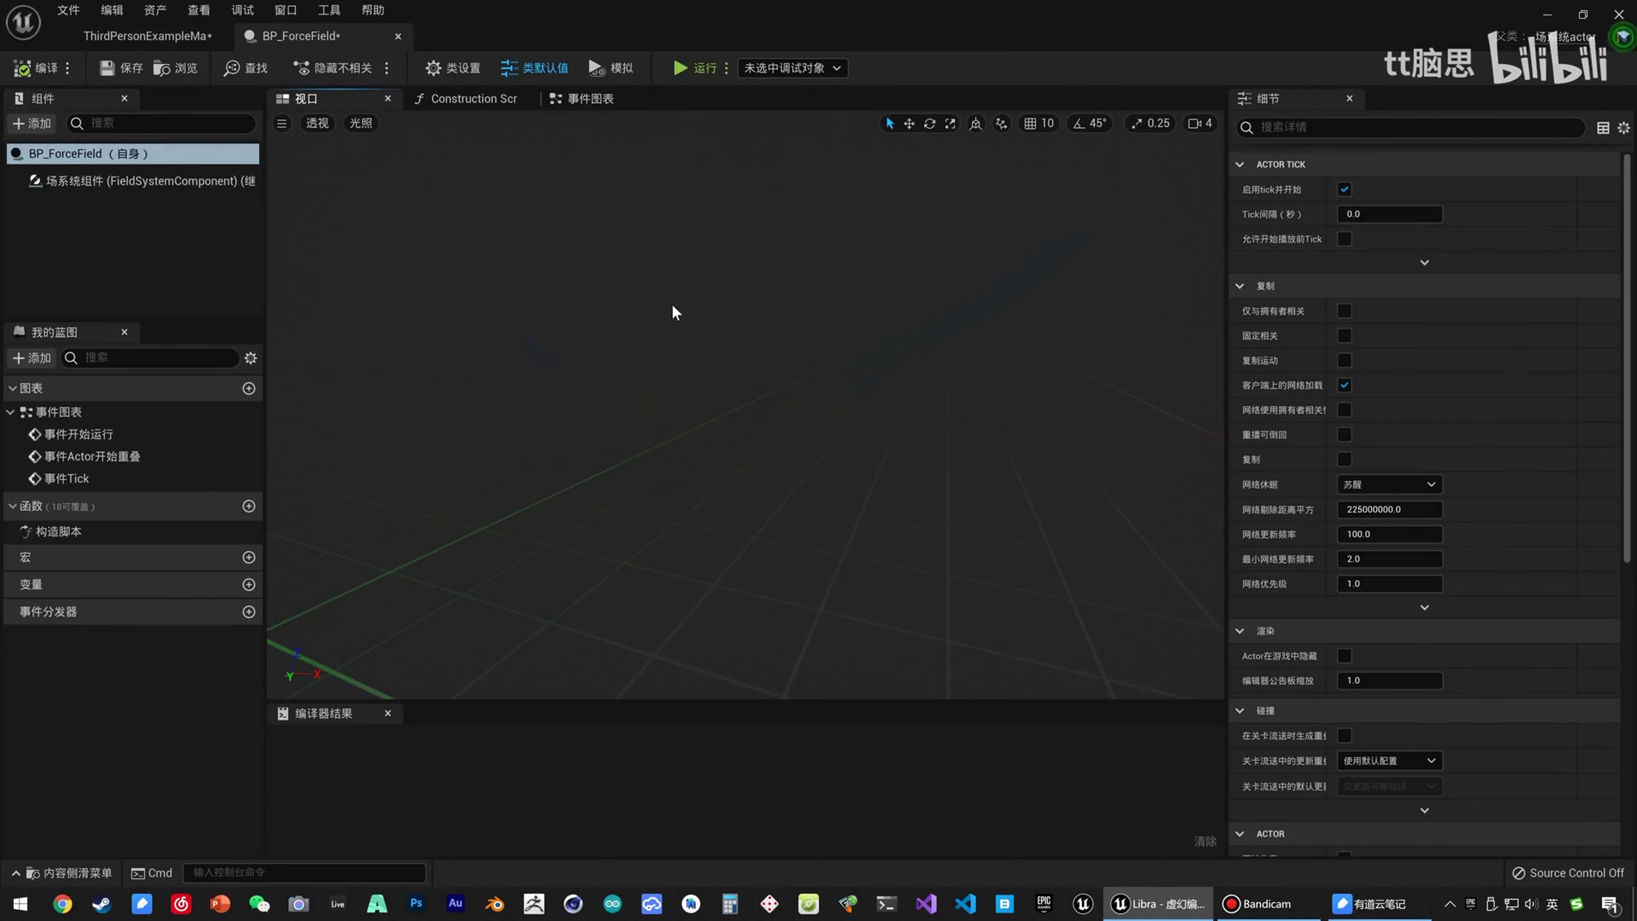
click(603, 101)
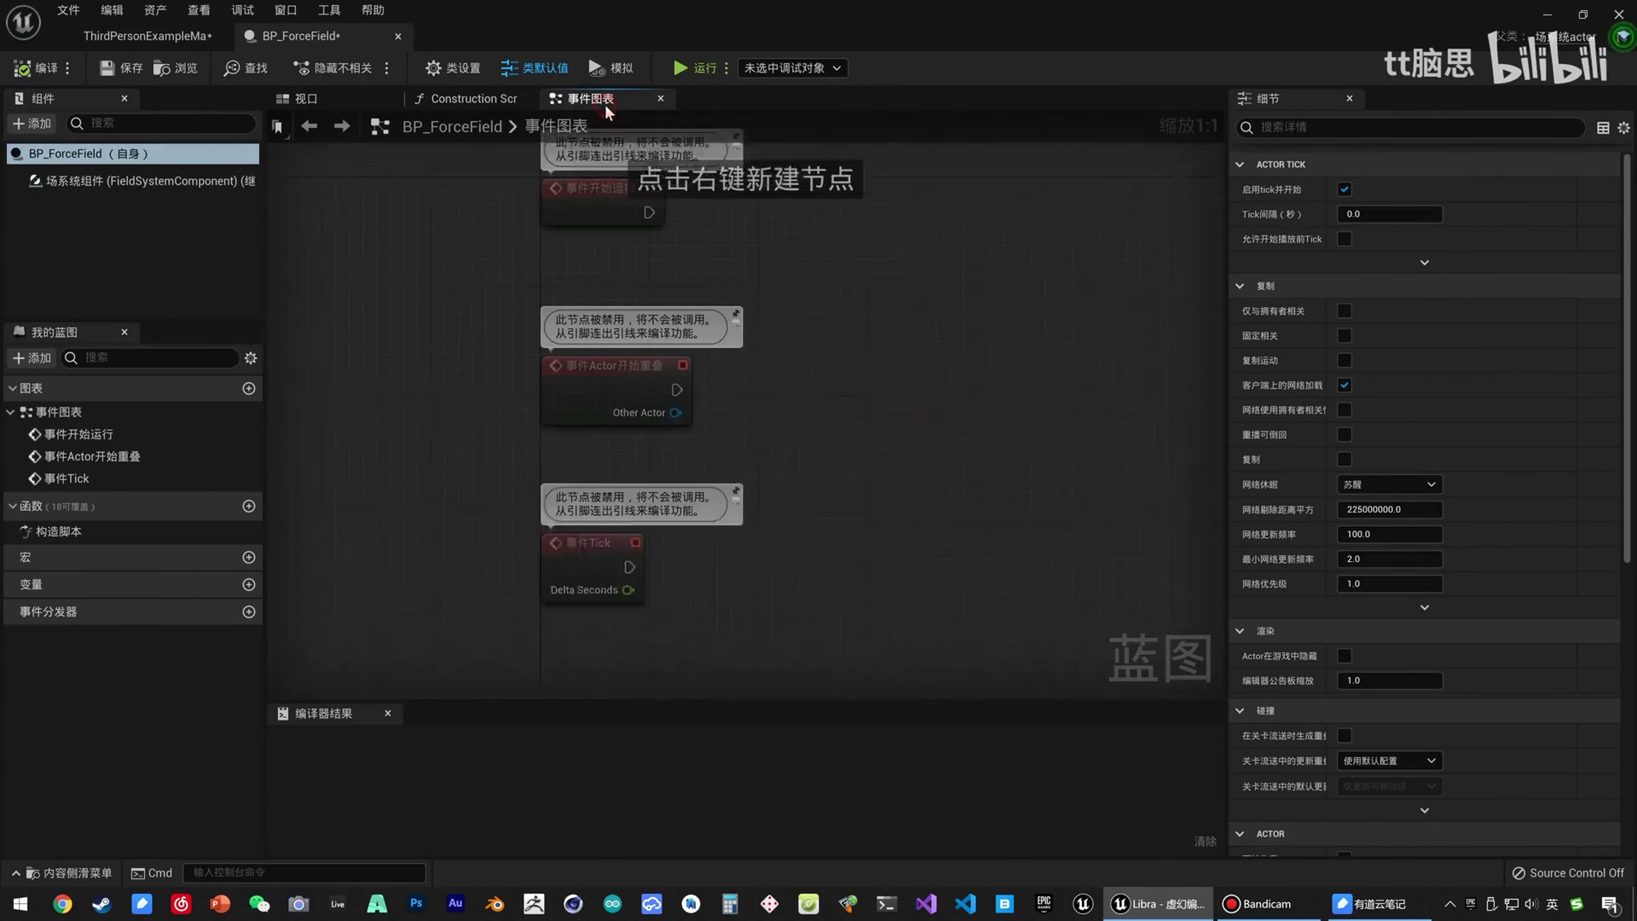
drag(558, 418, 687, 482)
click(607, 428)
click(633, 415)
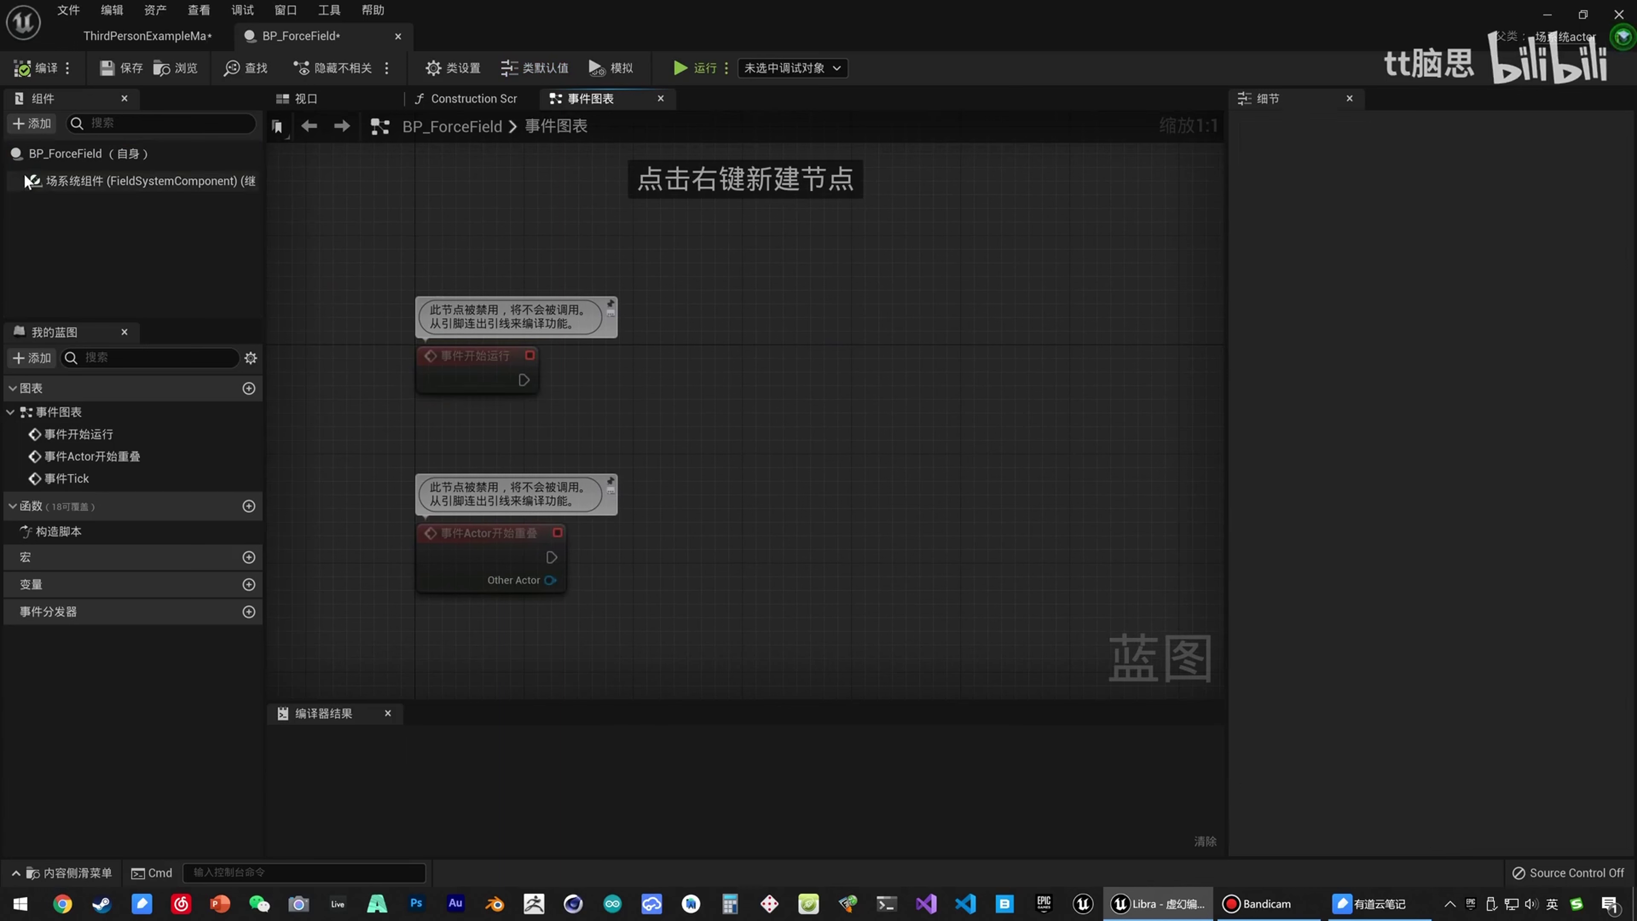
Place a reference to the field system component (场系统组件) in the graph and add a 添加临时场 (Add Transient Field) node from it.
drag(52, 187, 672, 286)
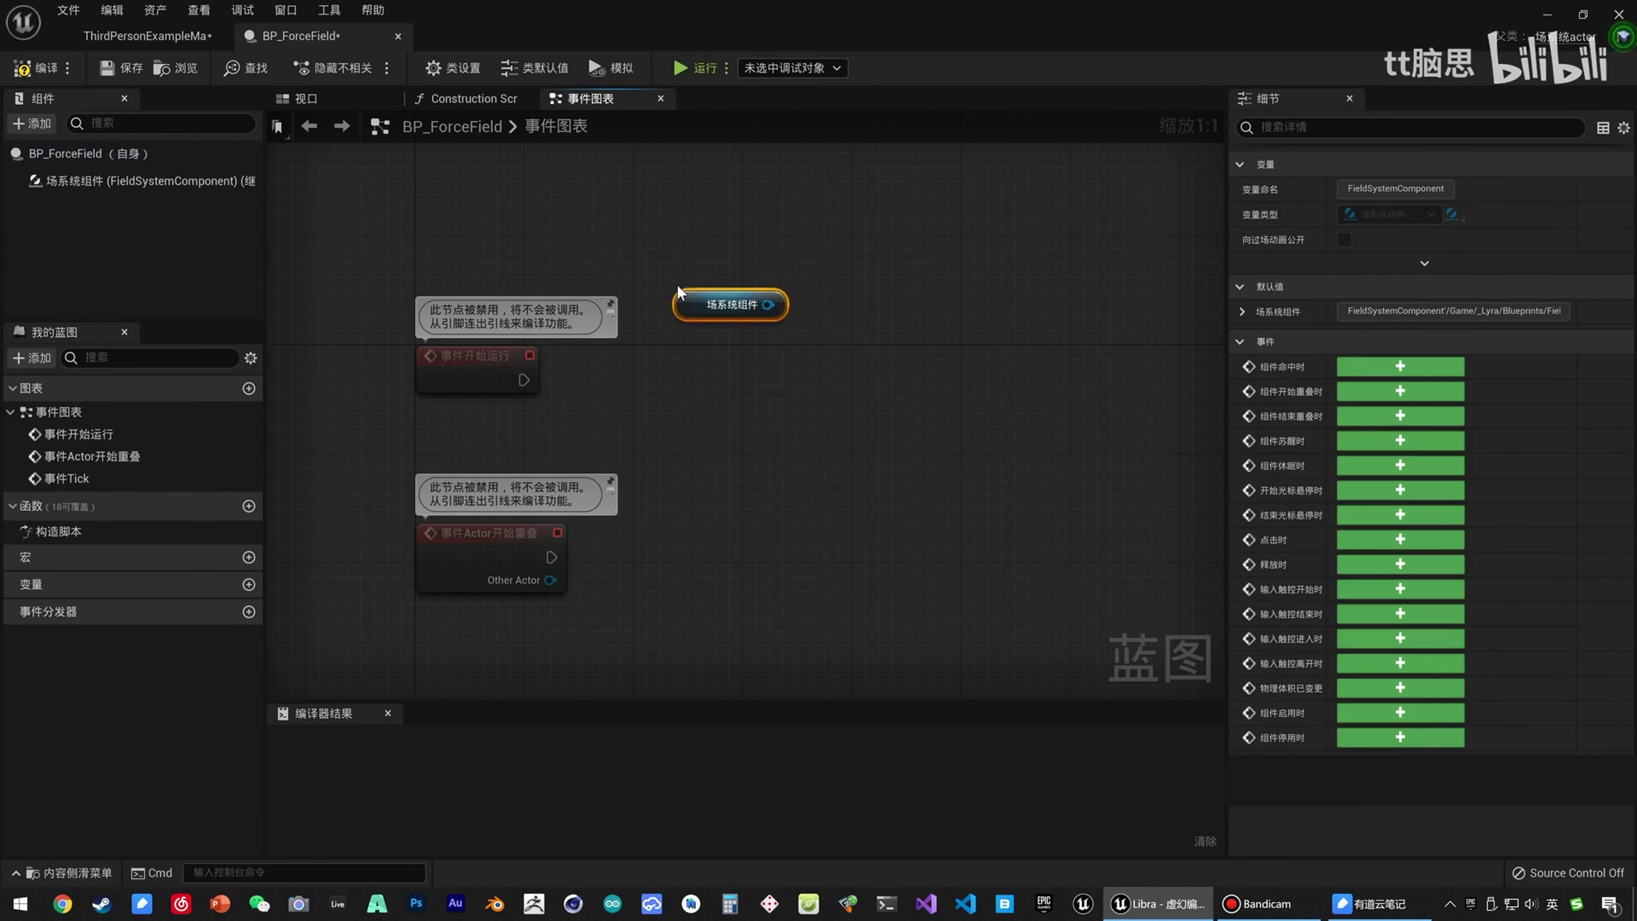
drag(767, 304, 909, 357)
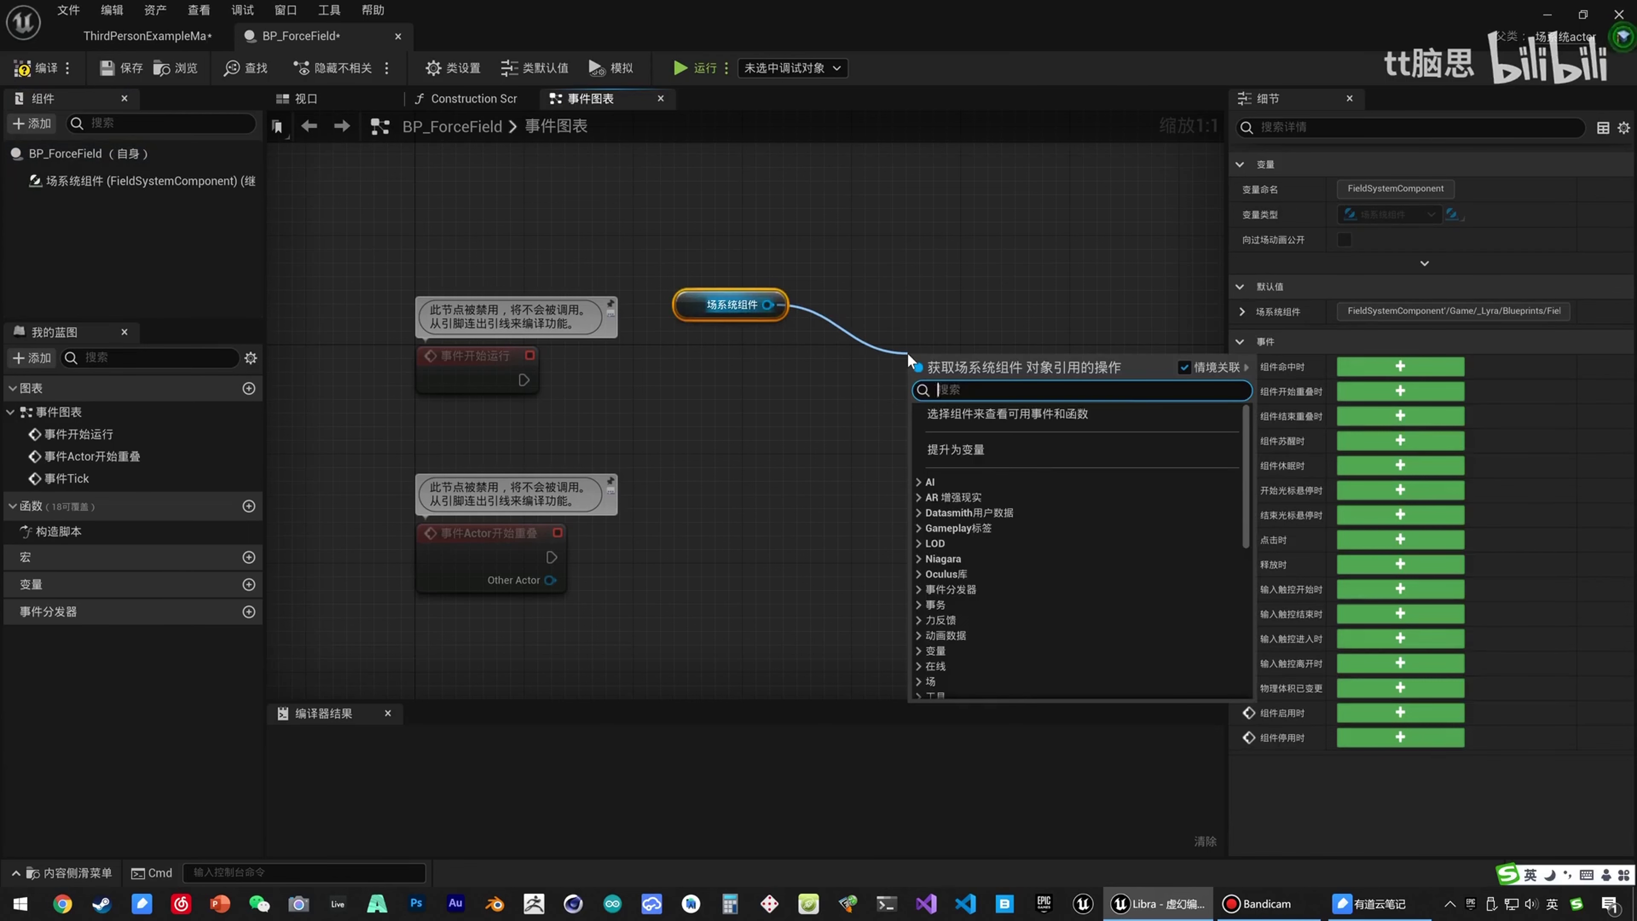
text(add)
scroll(1085, 527, up, 1)
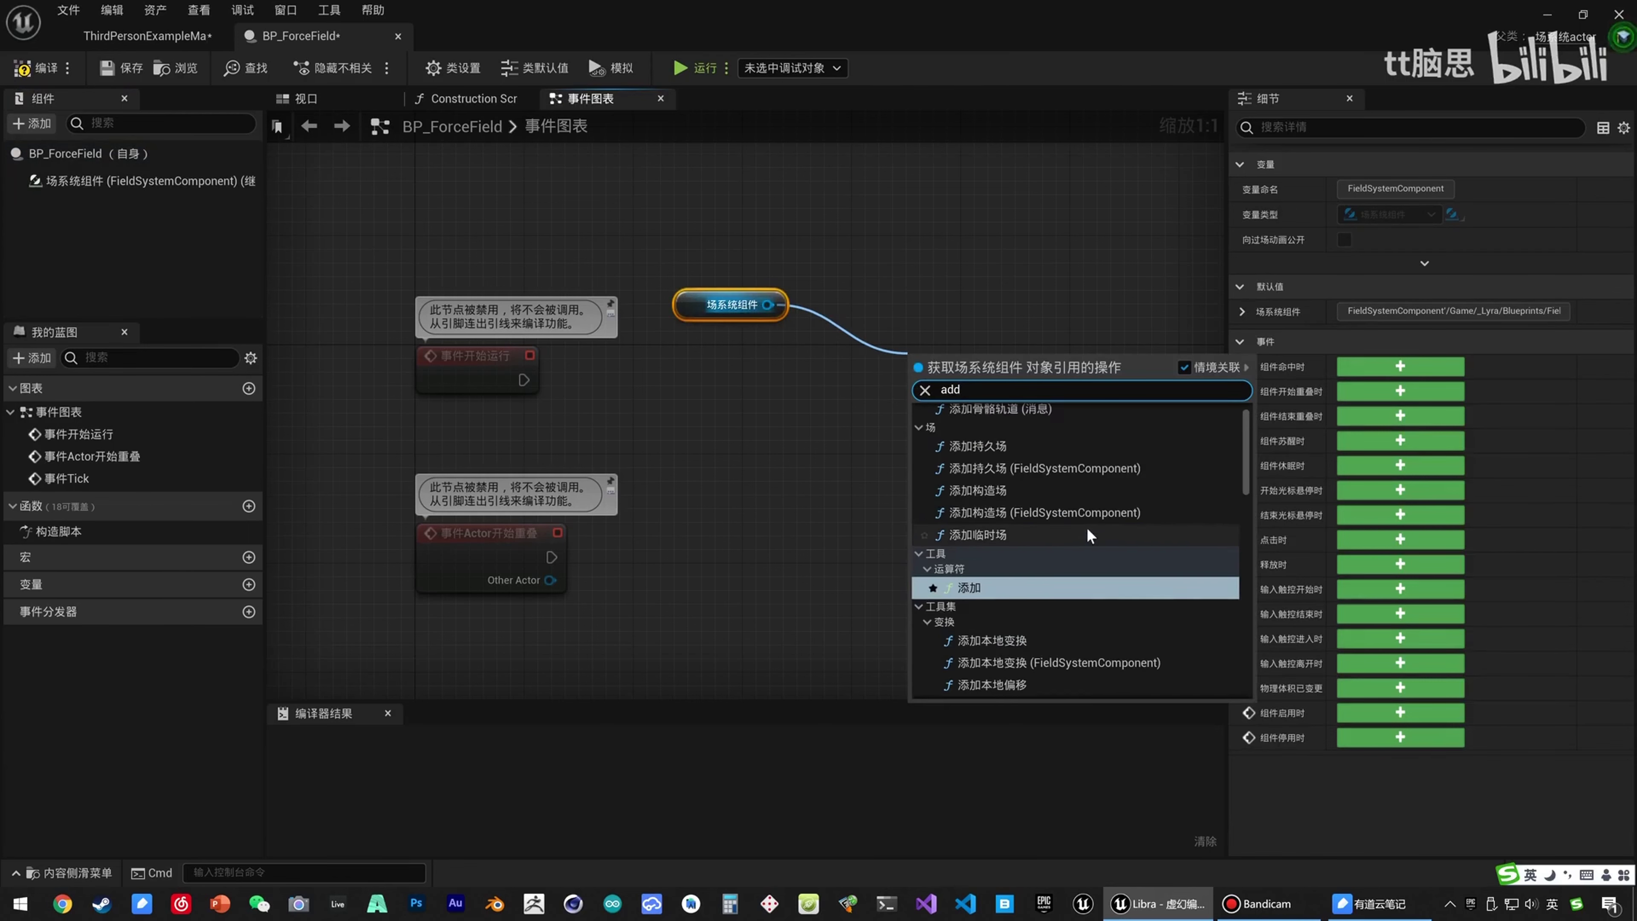
scroll(1034, 609, up, 1)
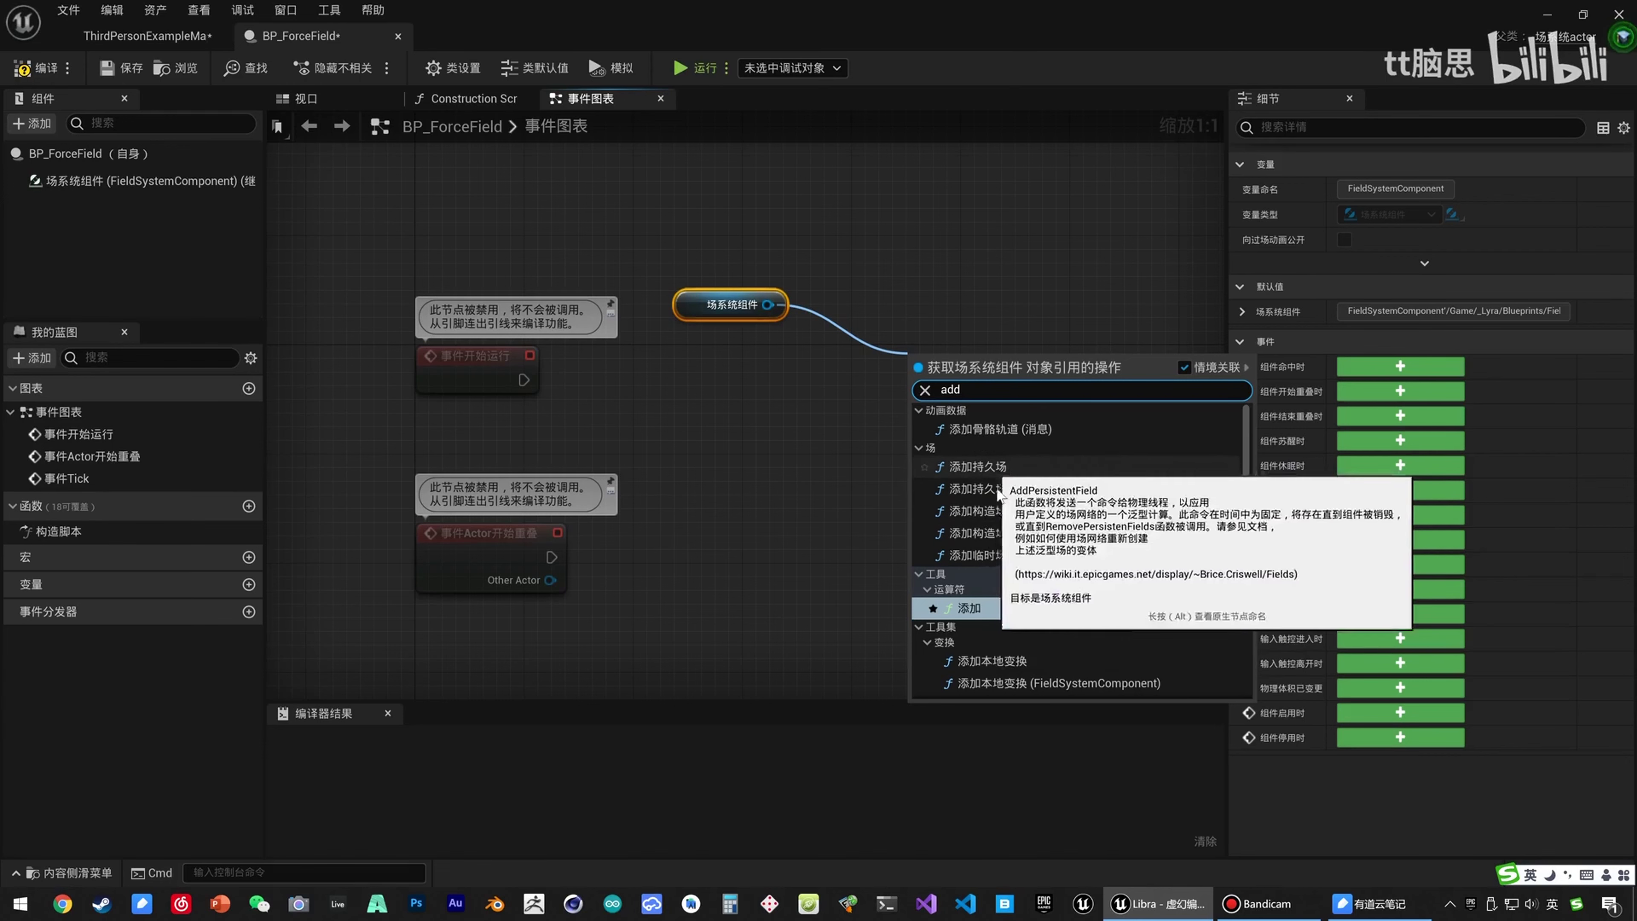
click(992, 556)
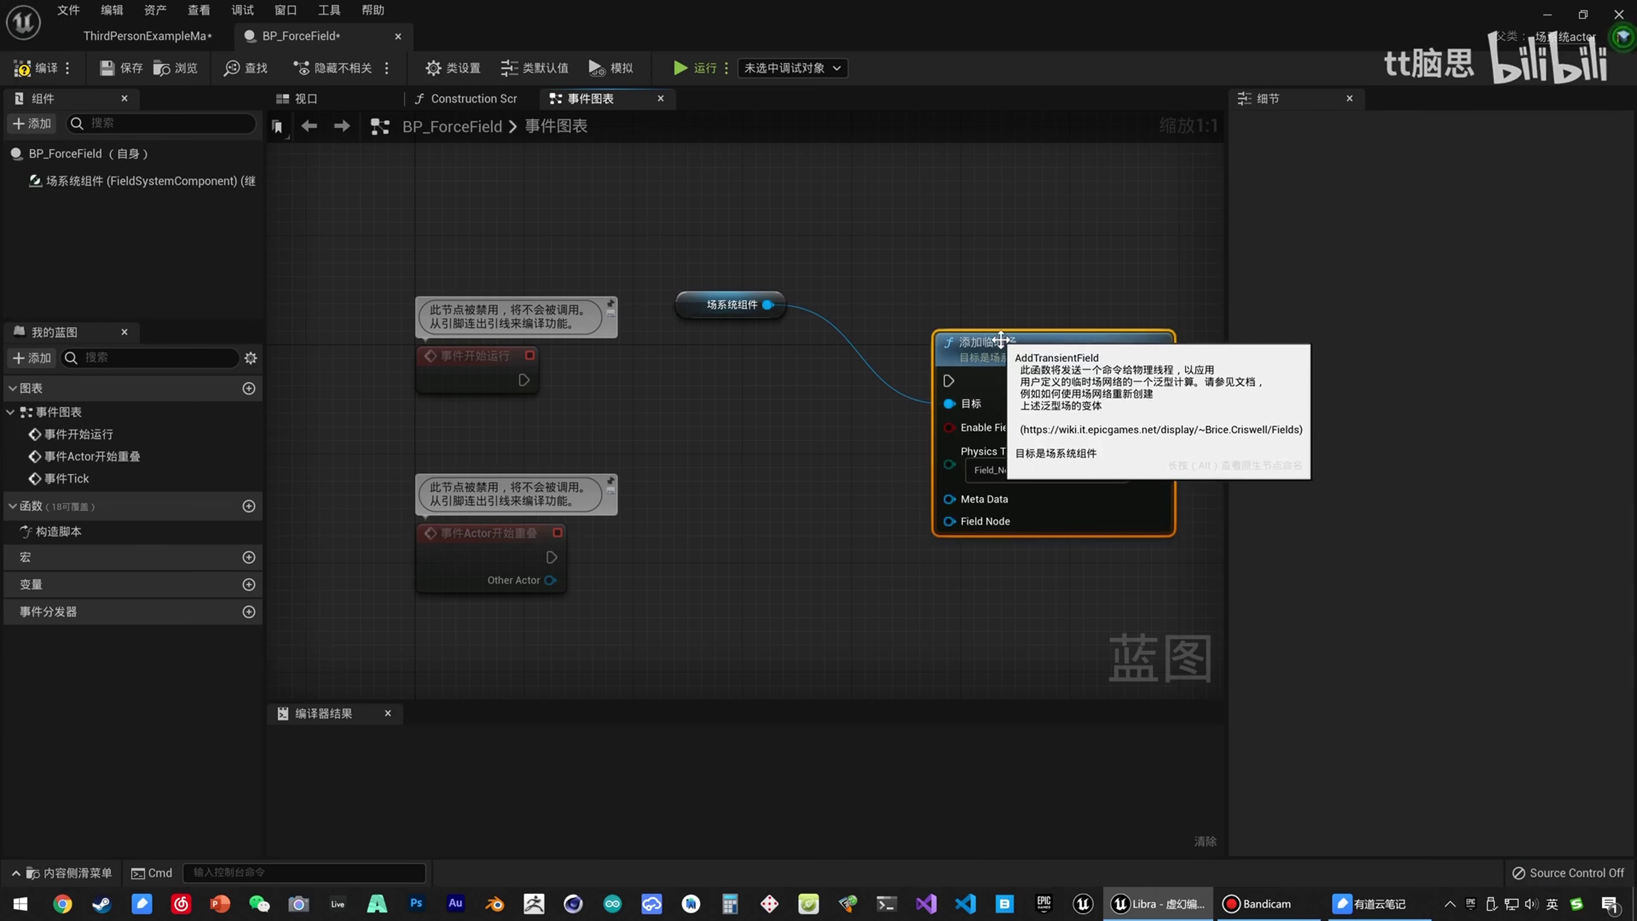
Connect the 事件开始运行 (BeginPlay) execution output to the 添加临时场 node and reposition the component reference closer to it.
right_drag(630, 384, 570, 399)
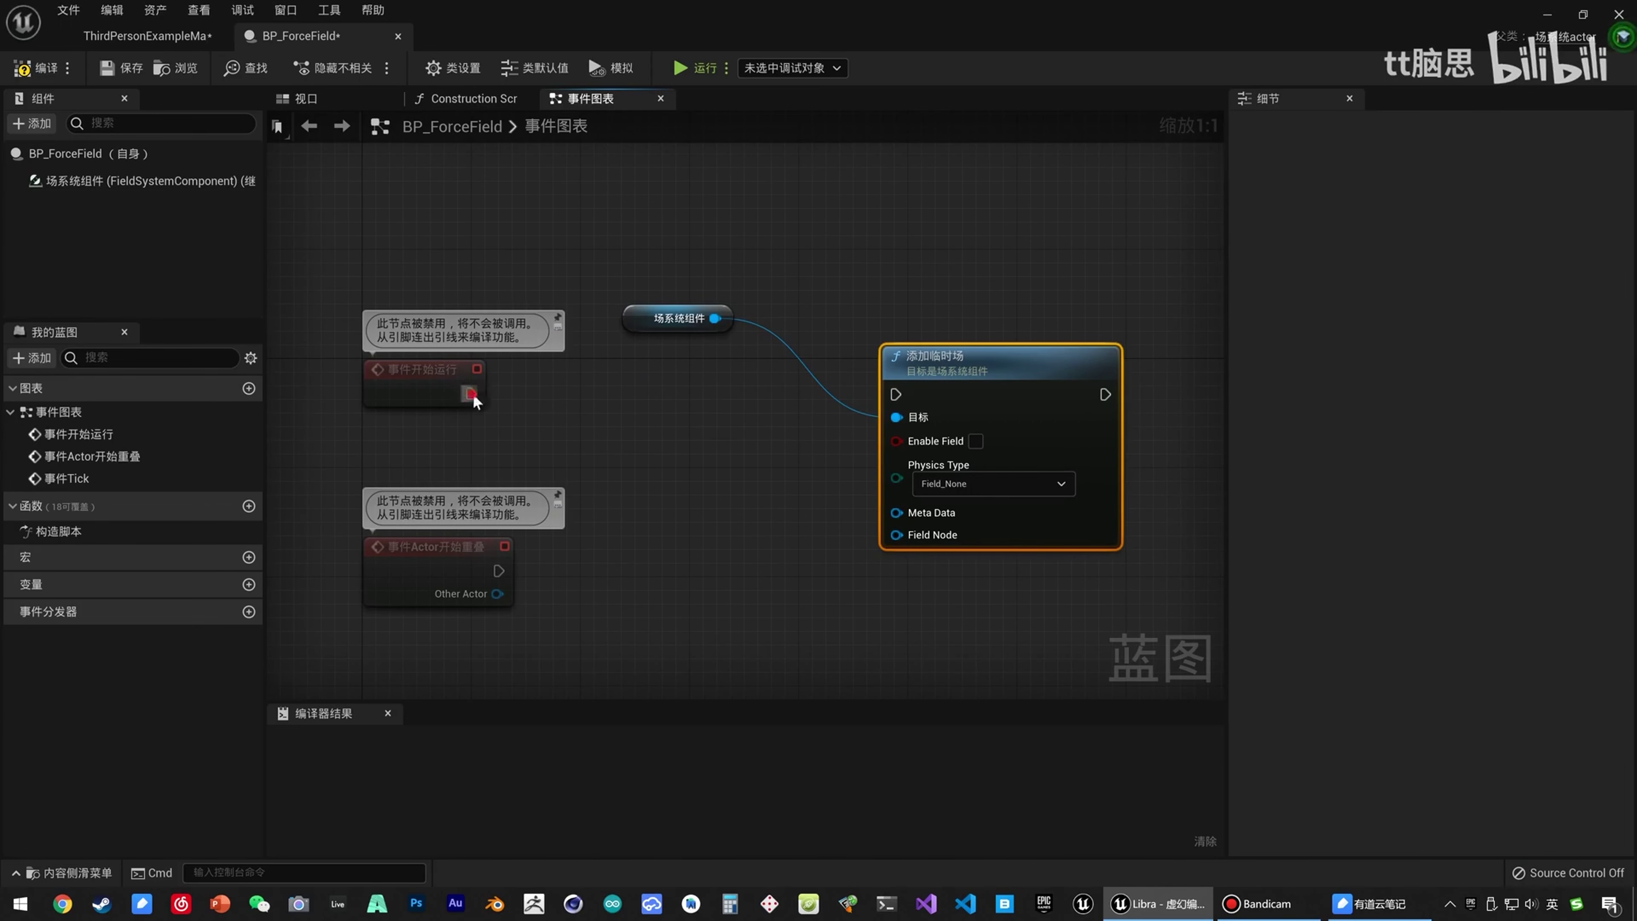
drag(471, 394, 898, 394)
right_drag(755, 440, 671, 439)
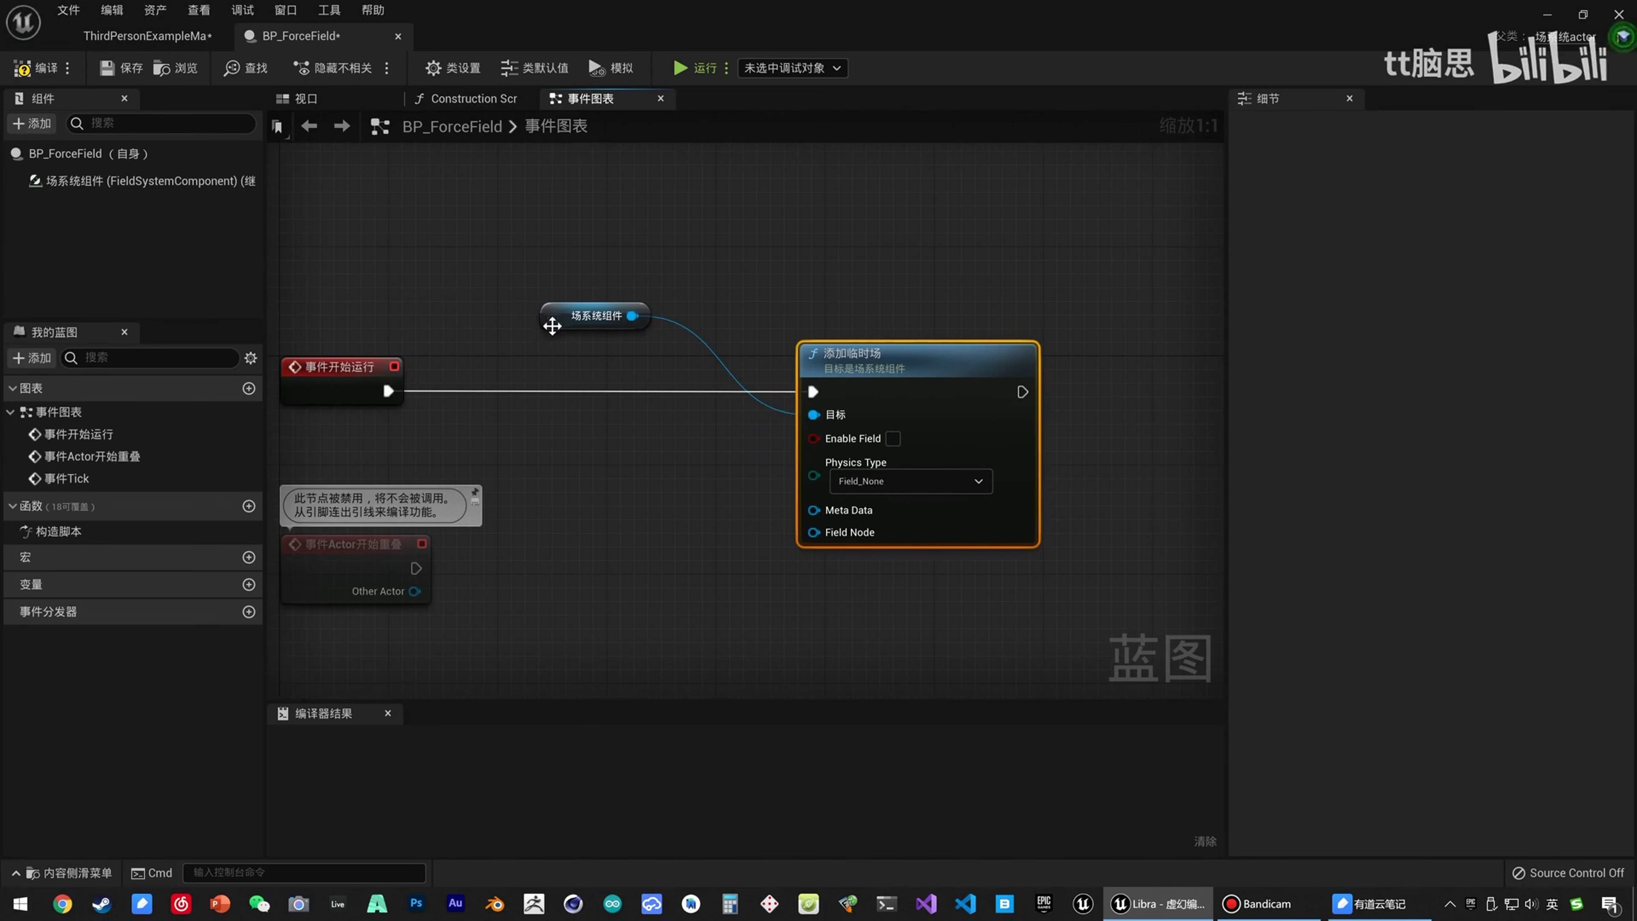
drag(553, 325, 605, 353)
right_click(708, 433)
right_click(687, 442)
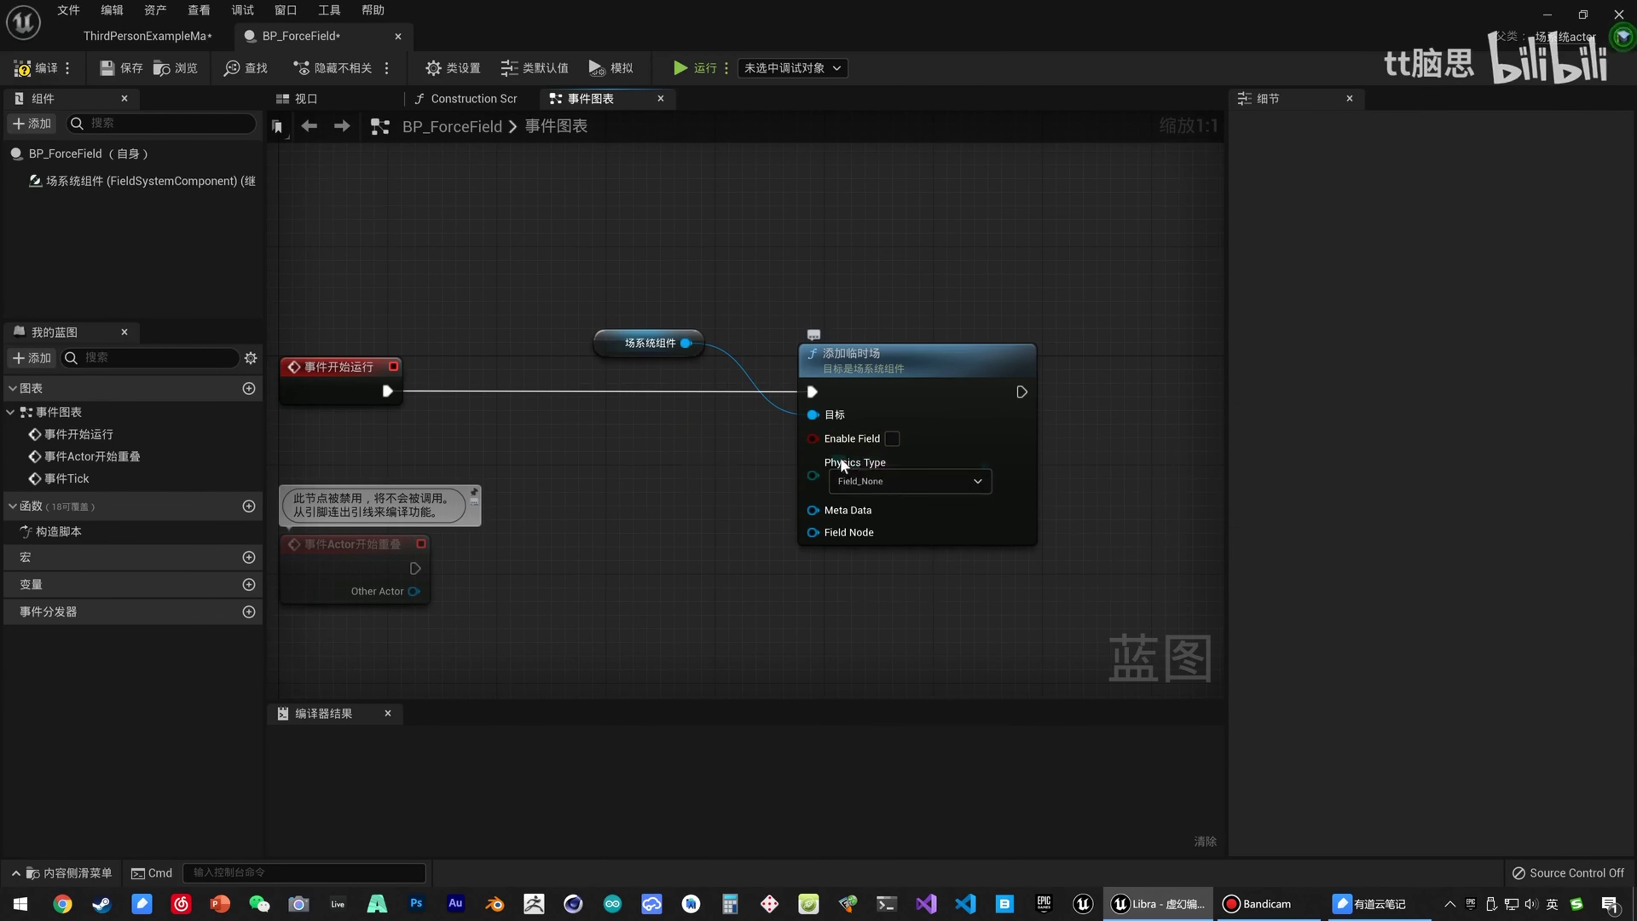
Insert a 延迟 (Delay) node with Duration 2.0 between 事件开始运行 and 添加临时场, and move the 场系统组件 reference clear of it.
drag(386, 391, 477, 393)
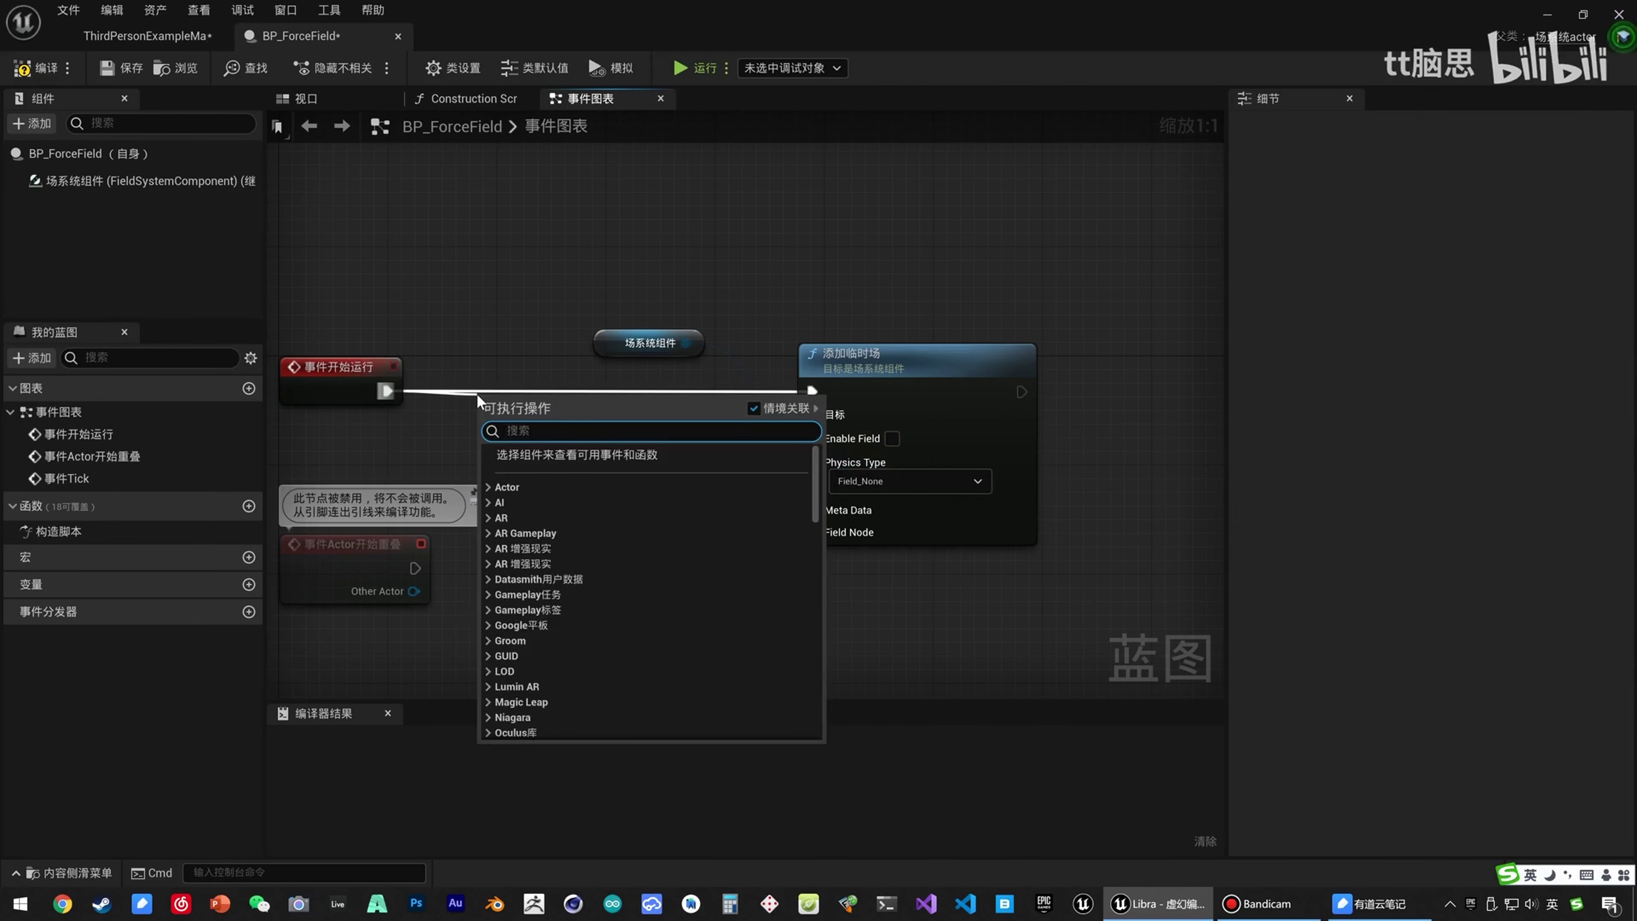
text(delay)
key(Return)
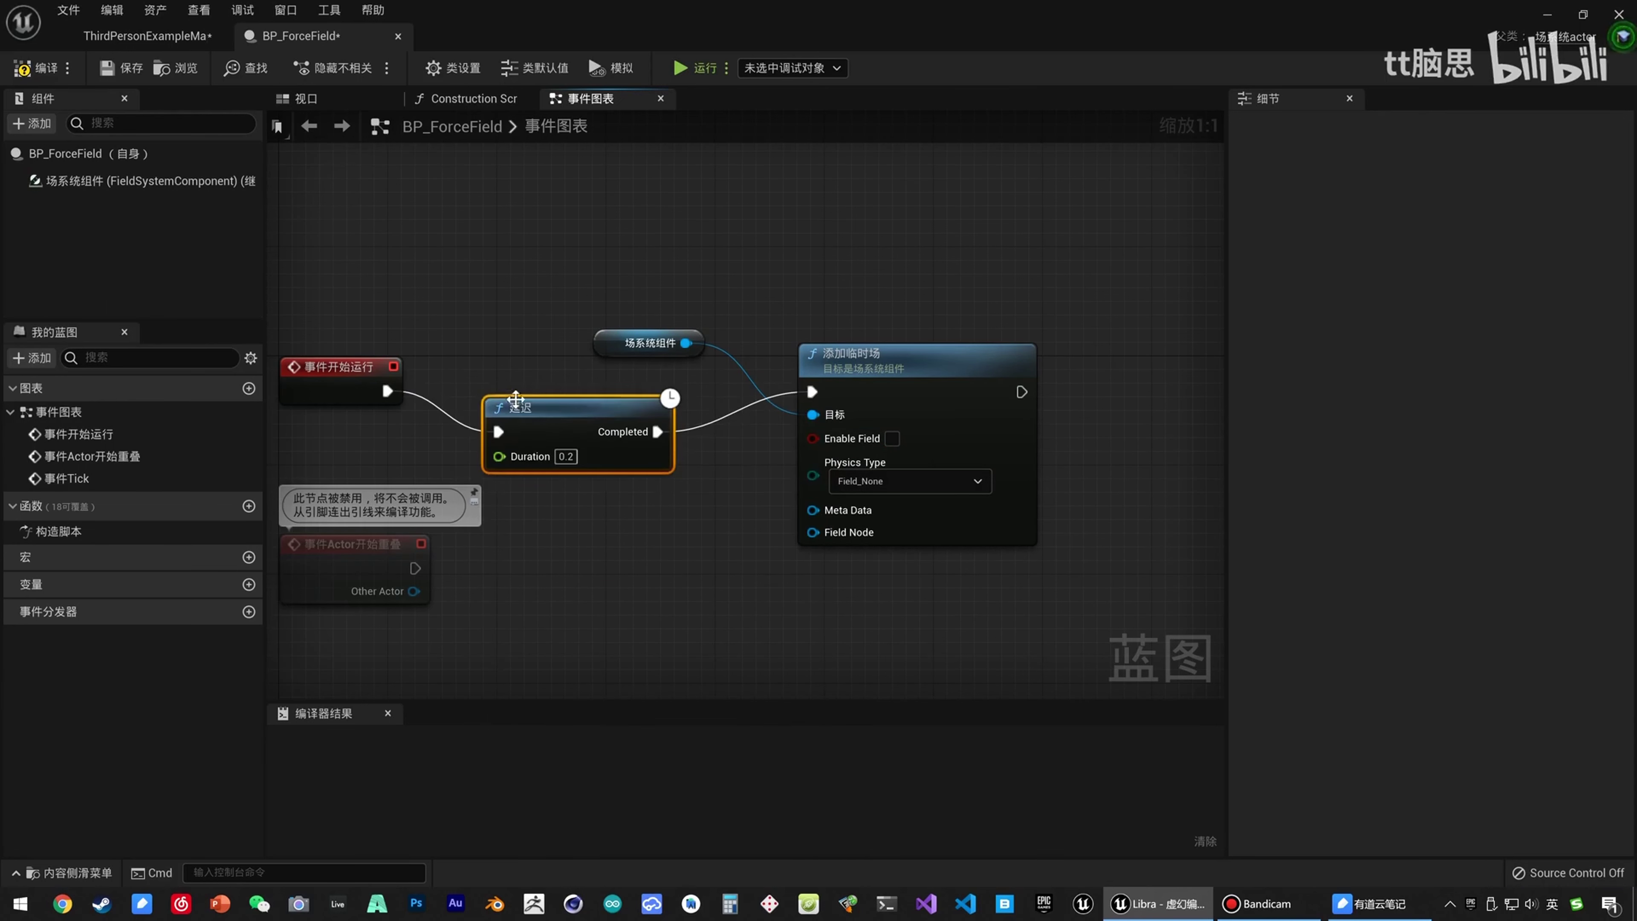
drag(507, 391, 529, 362)
click(575, 415)
text(2)
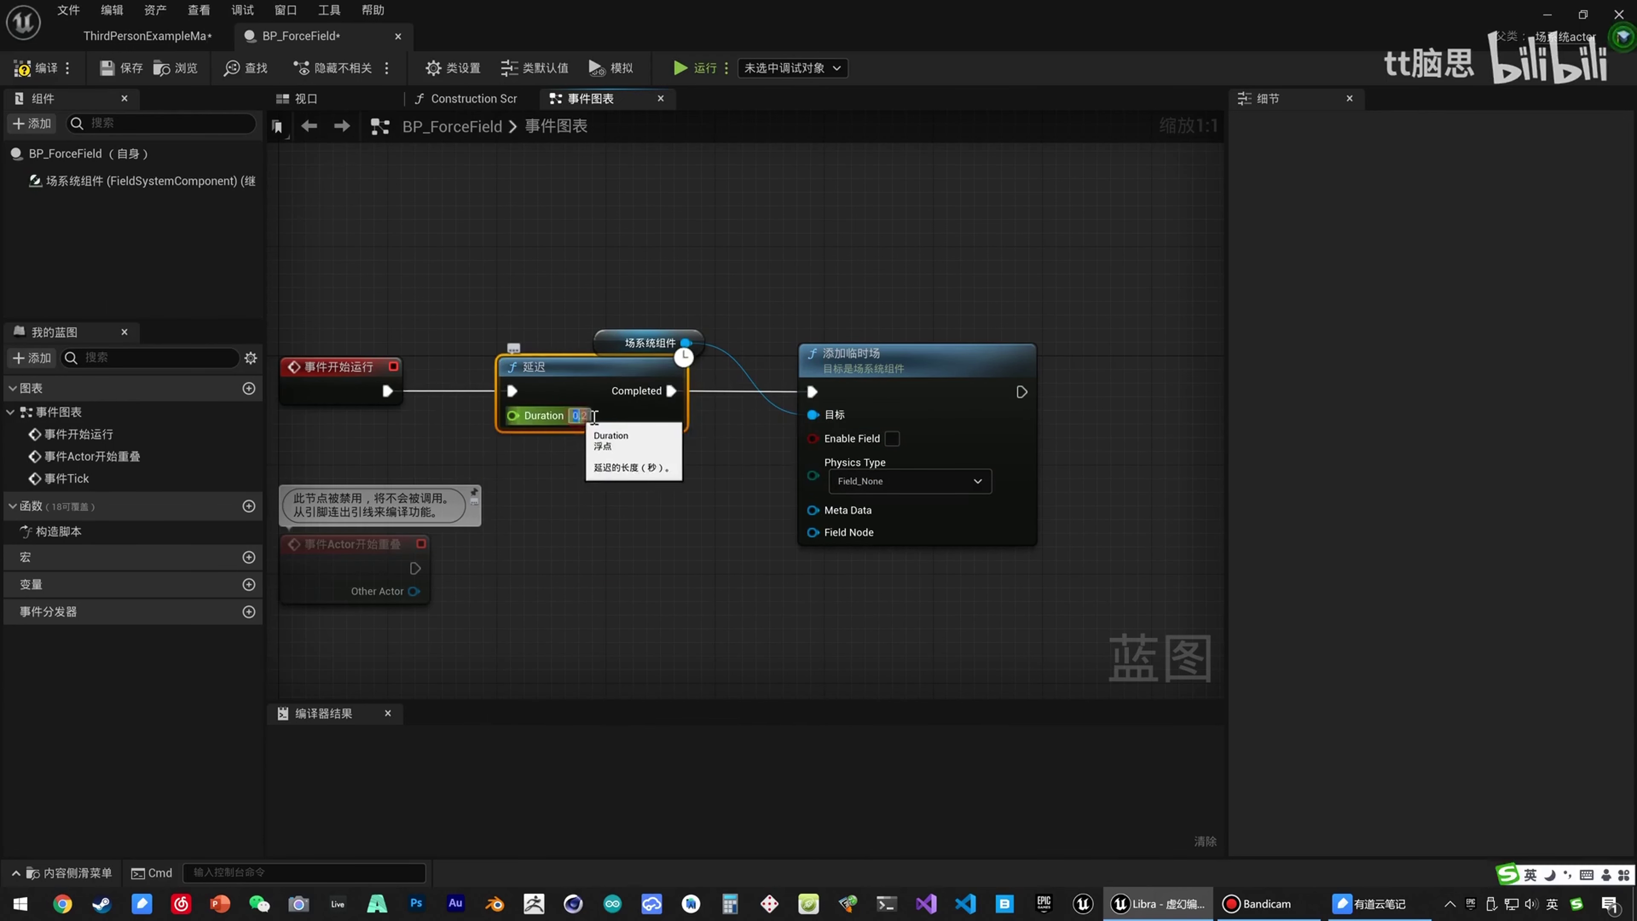
key(Return)
drag(644, 343, 672, 315)
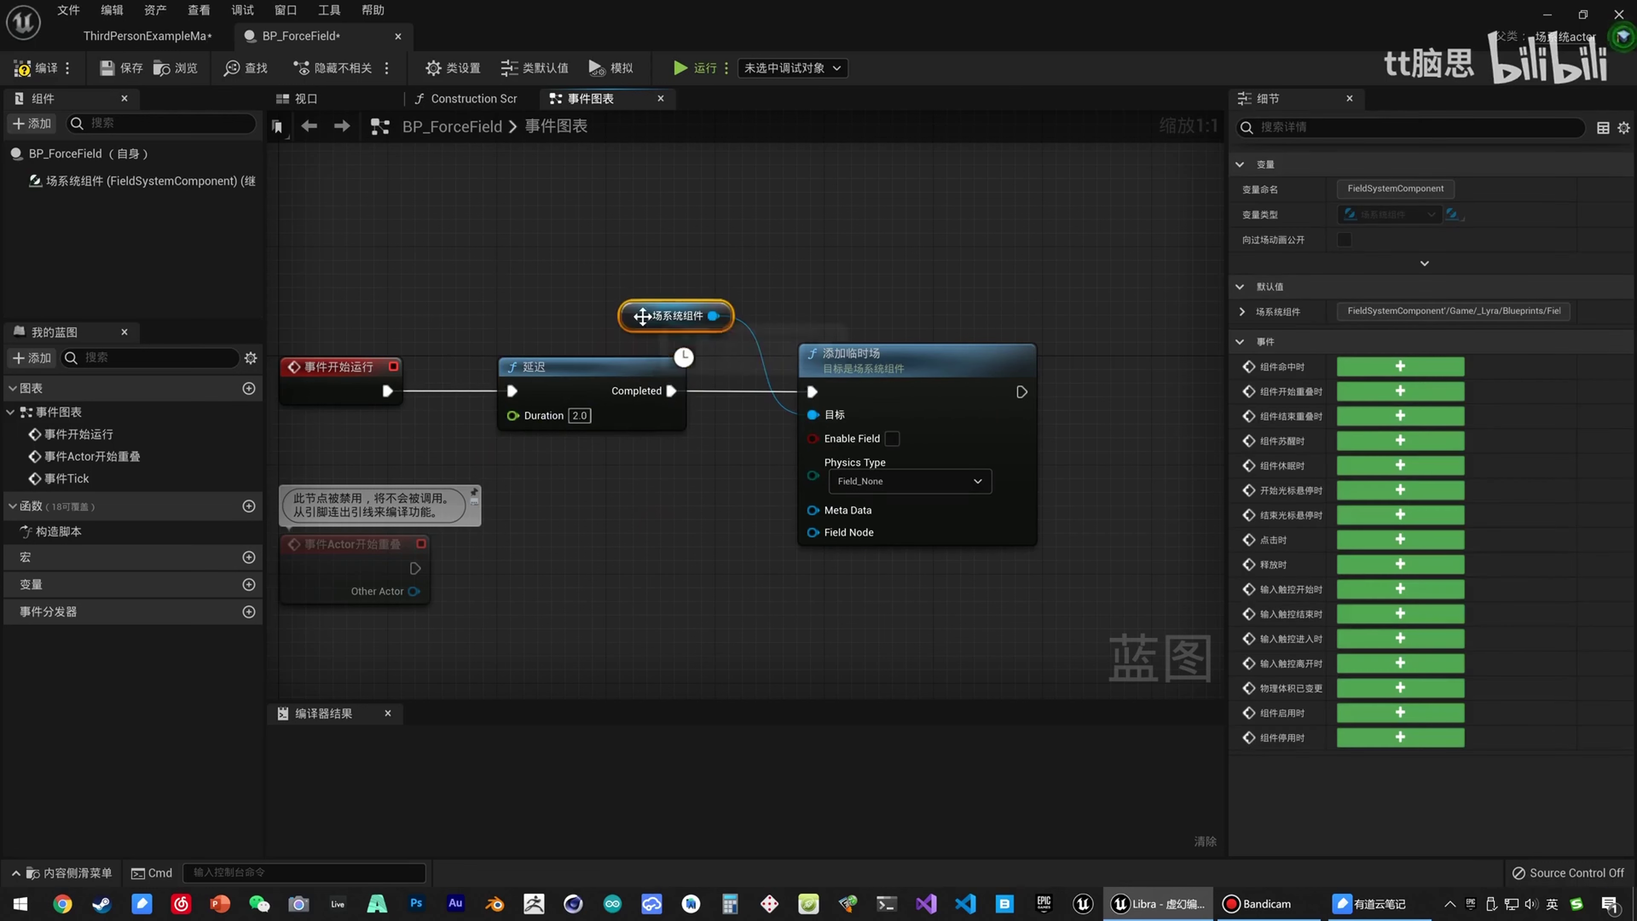
Turn on Enable Field on the 添加临时场 node and set its Physics Type to 外部张力 (External Strain).
right_drag(693, 497, 683, 496)
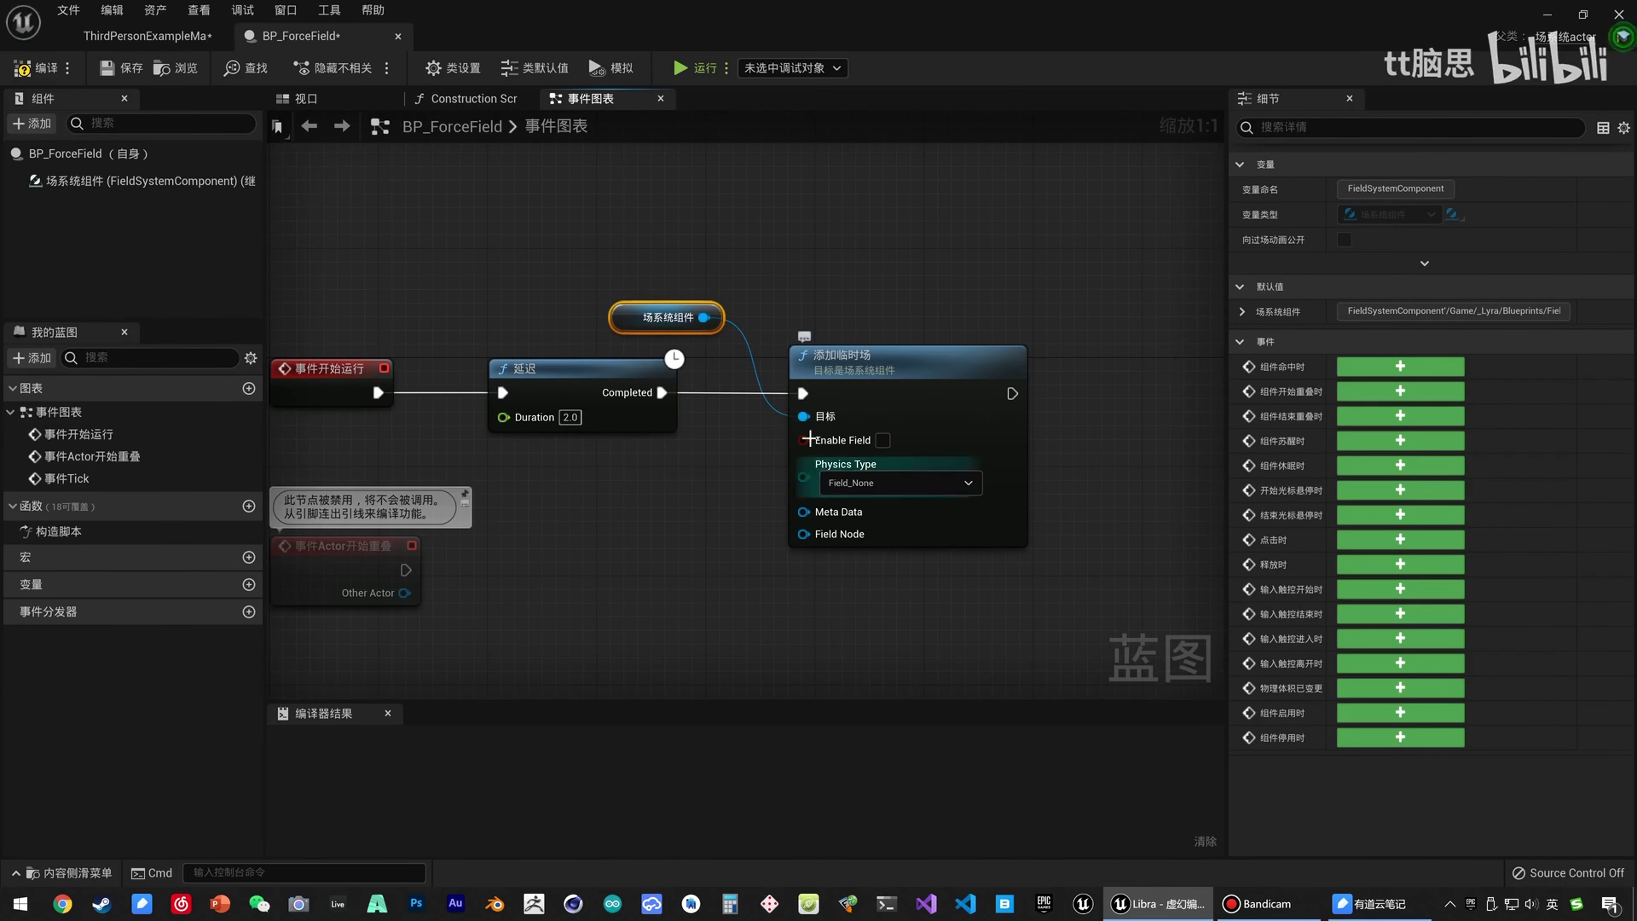
click(882, 440)
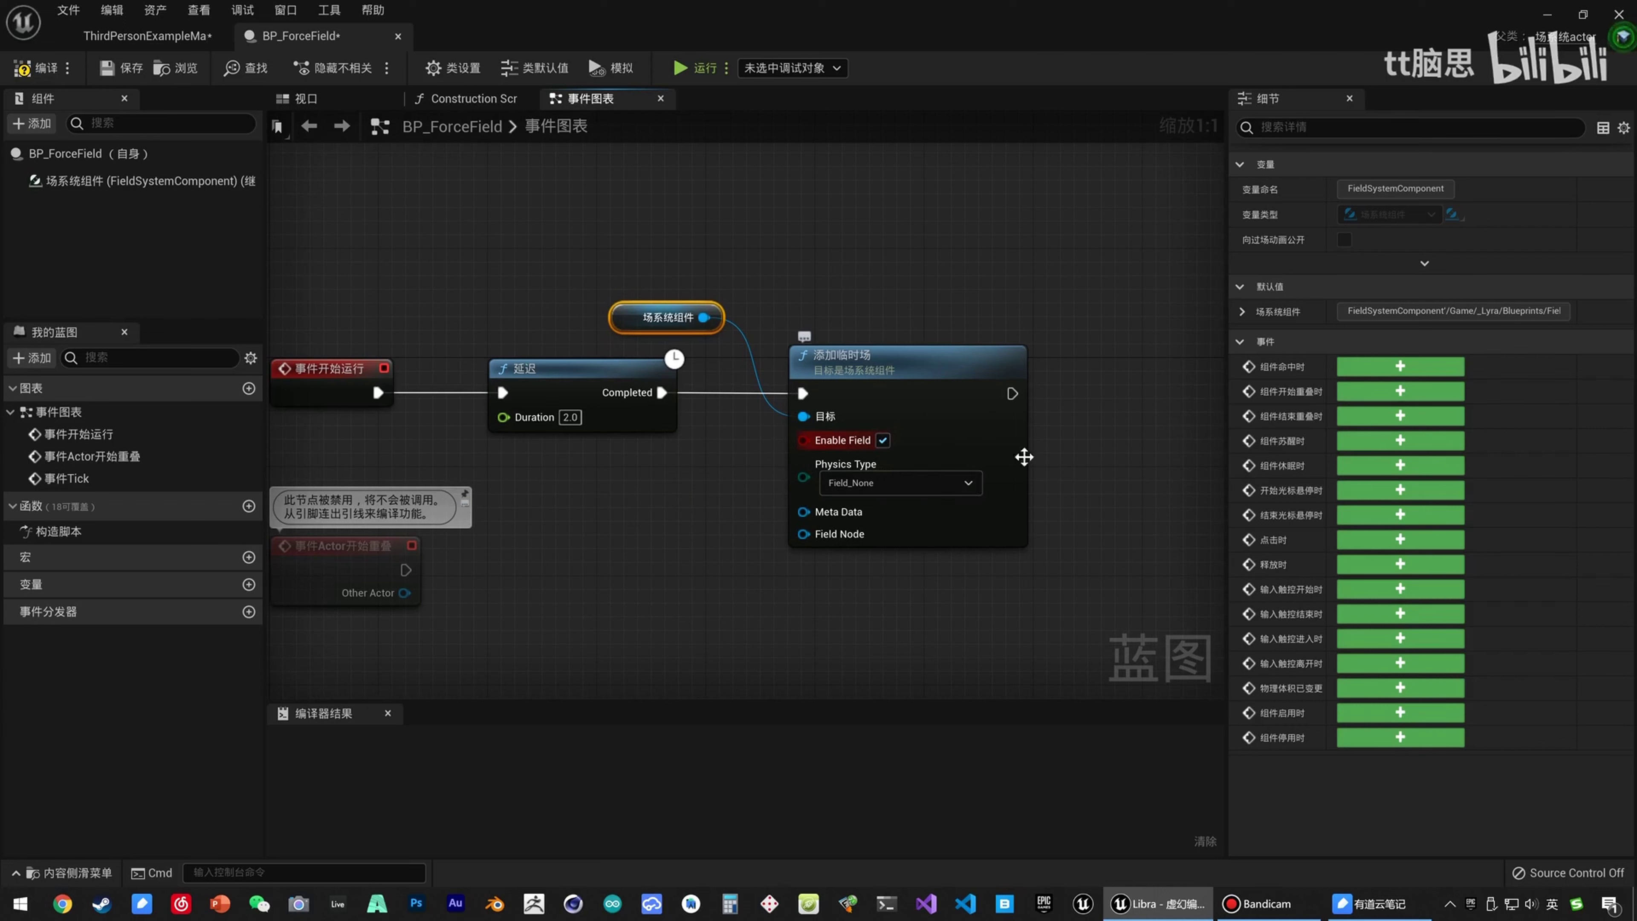
click(875, 486)
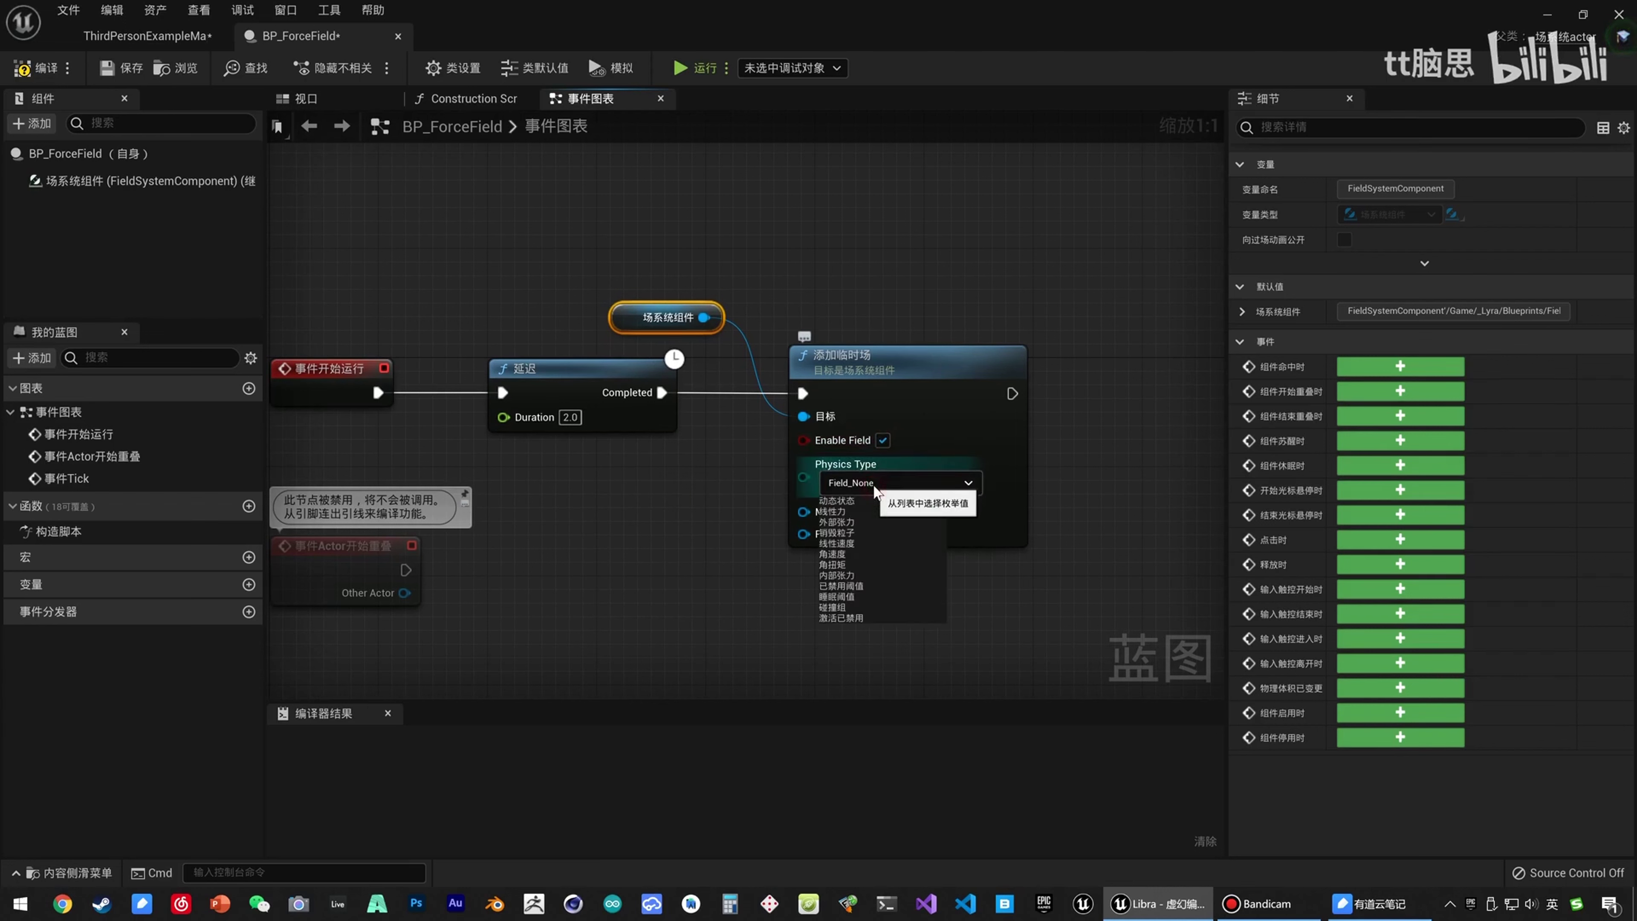
click(855, 522)
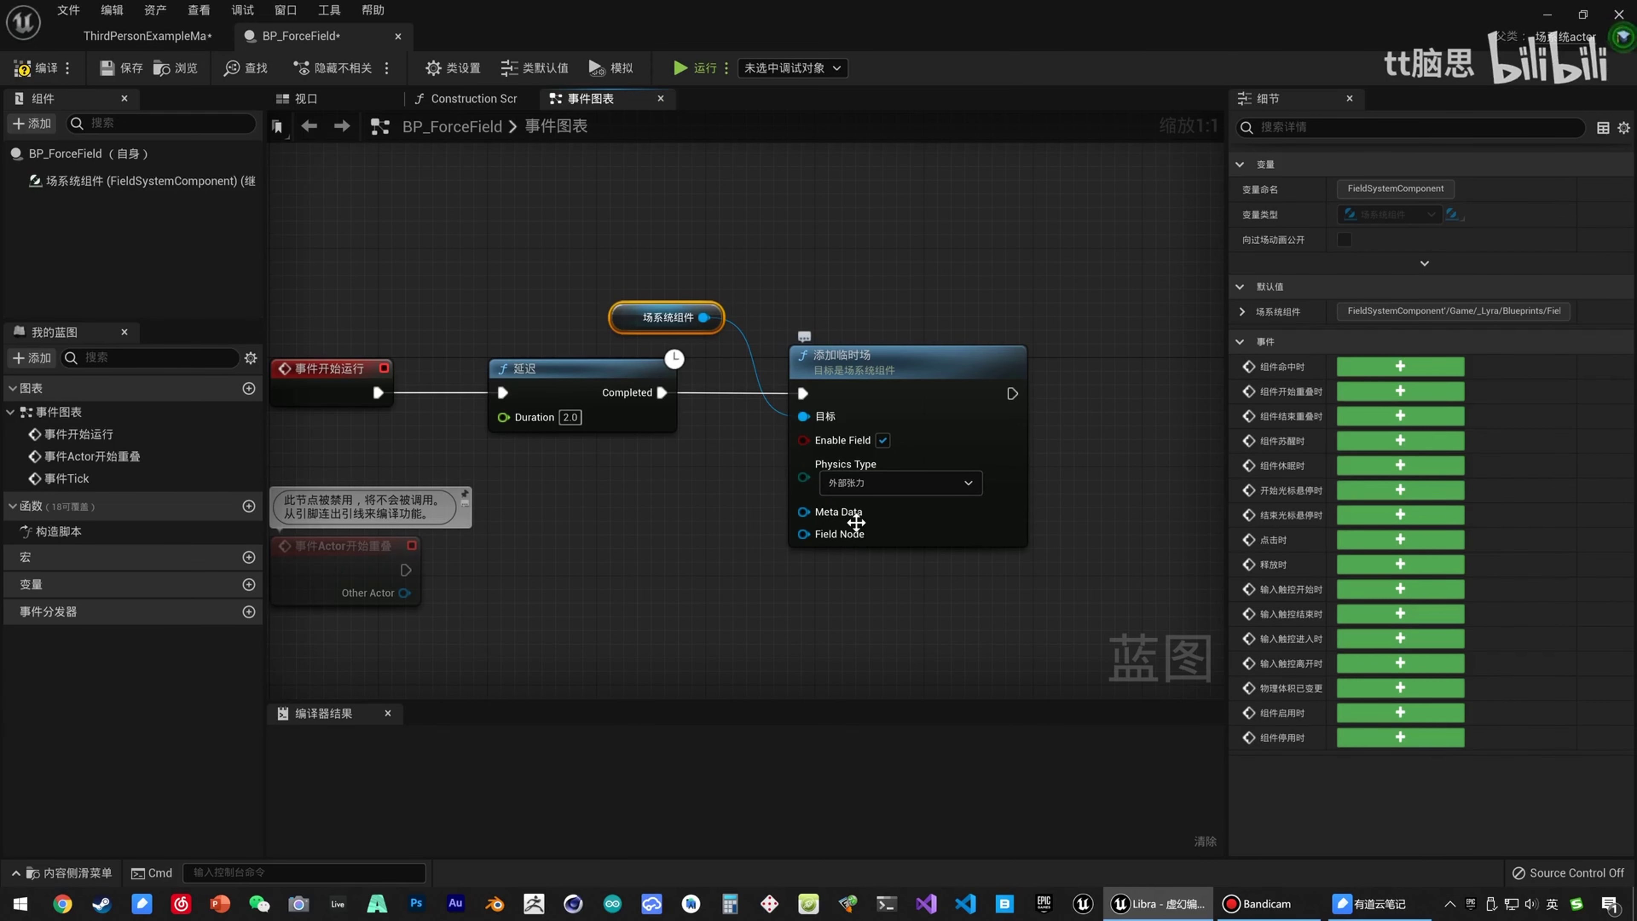
Delete the unused 事件Actor开始重叠 and 事件Tick nodes from the event graph.
right_drag(856, 522, 927, 412)
drag(541, 661, 333, 403)
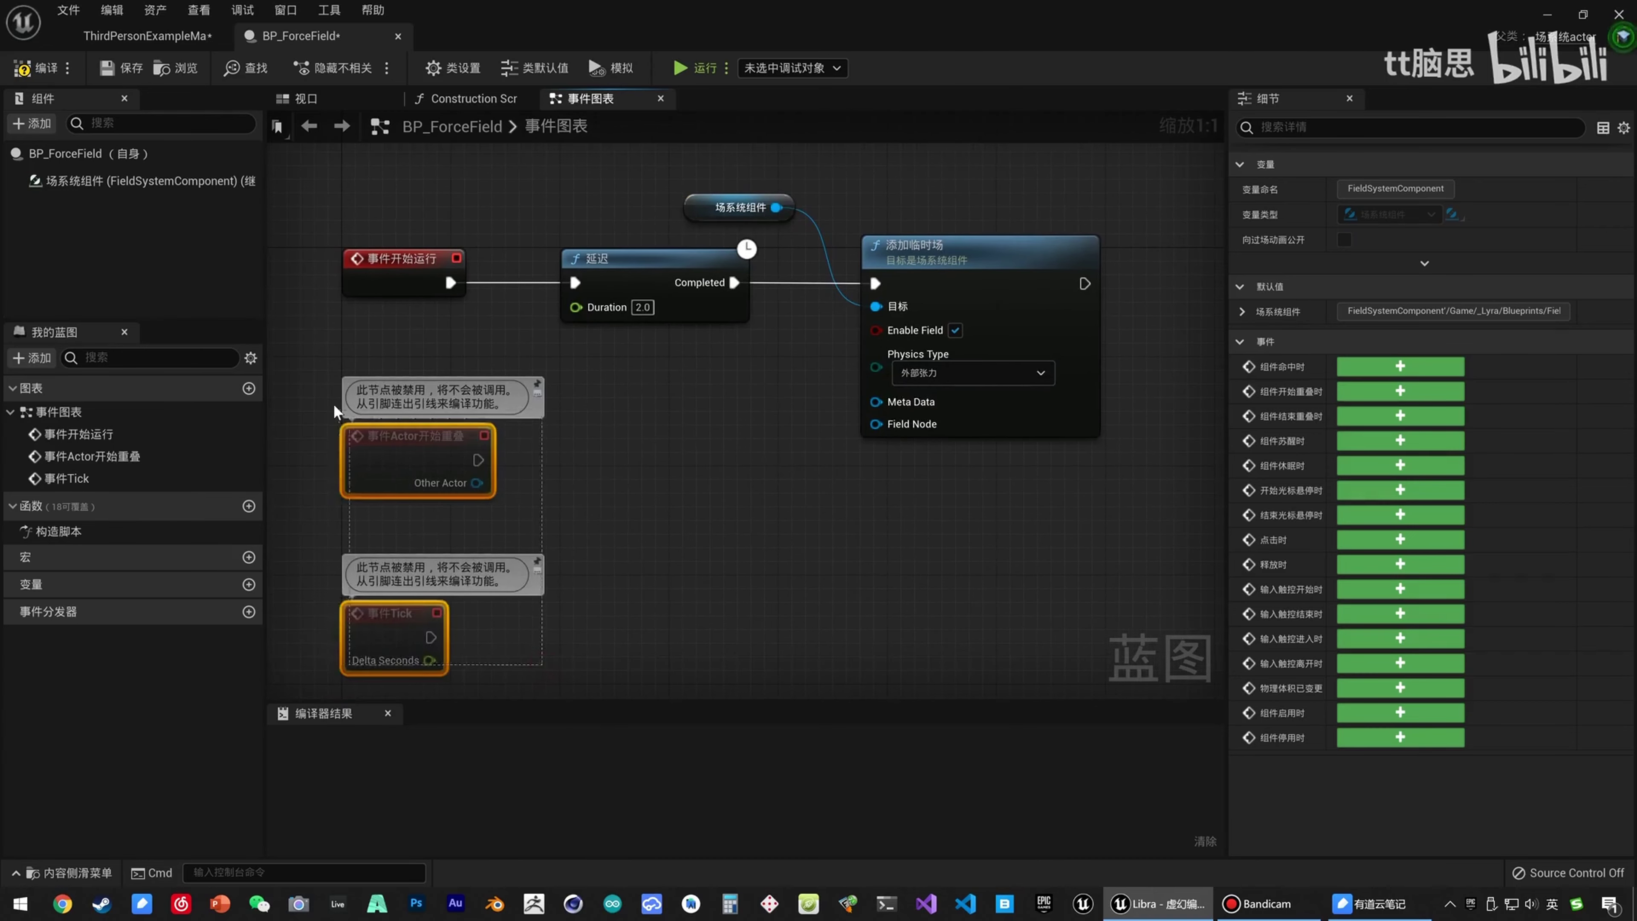
key(Delete)
right_drag(356, 403, 469, 405)
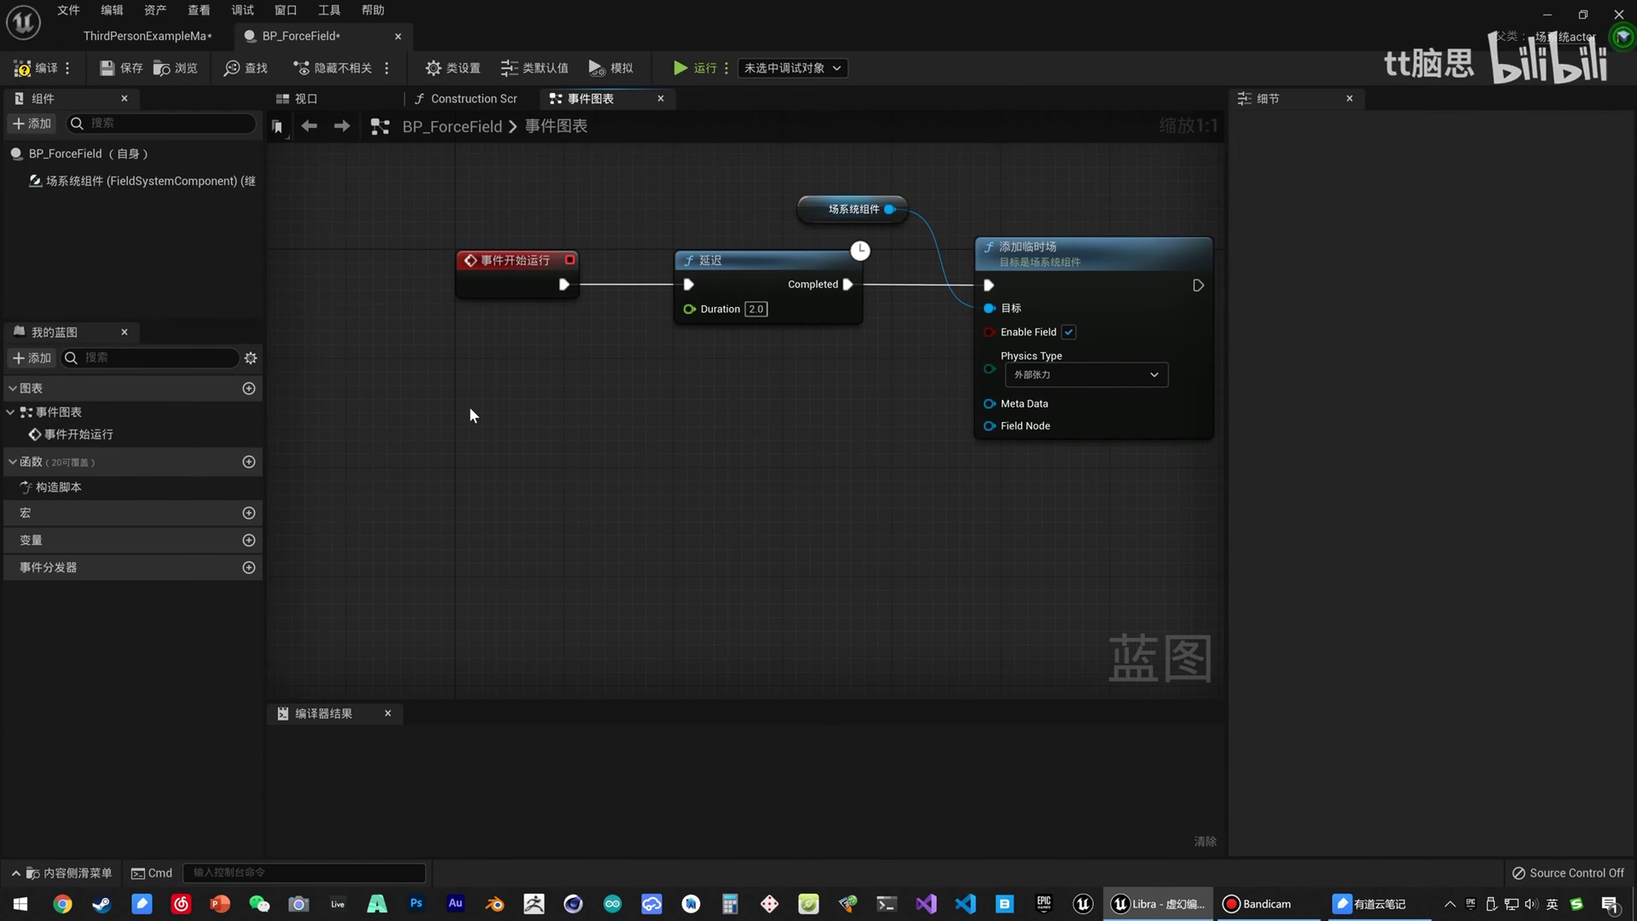
Add a 径向衰减 (Radial Falloff) component to BP_ForceField, keeping the name RadialFalloff.
click(31, 122)
scroll(128, 371, down, 5)
scroll(129, 376, down, 5)
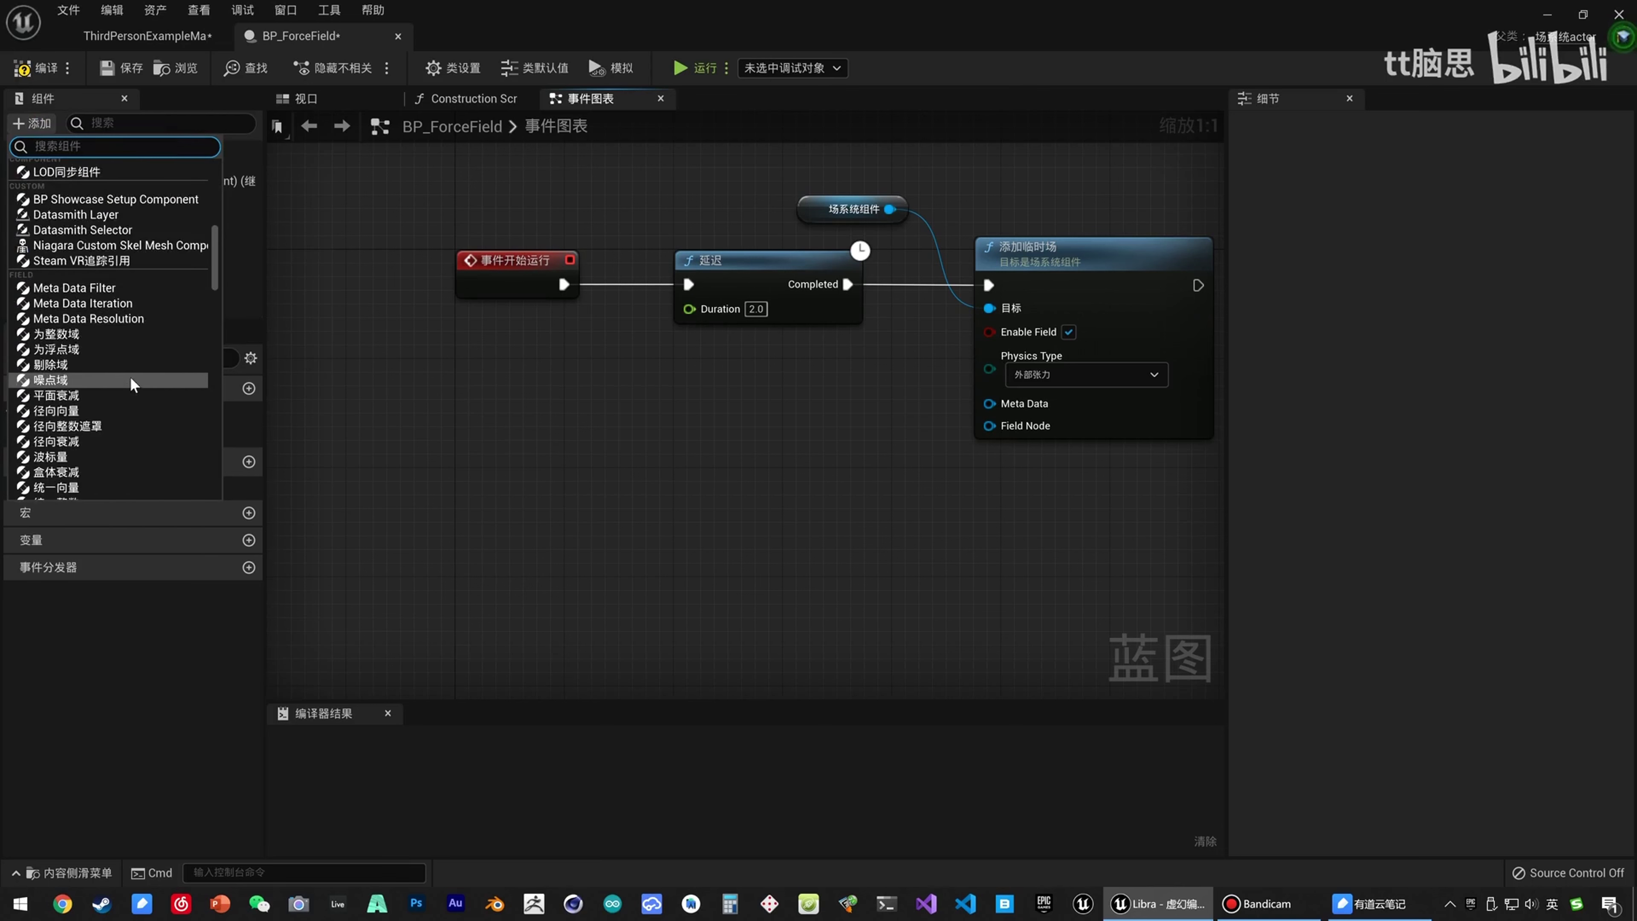
scroll(134, 377, down, 1)
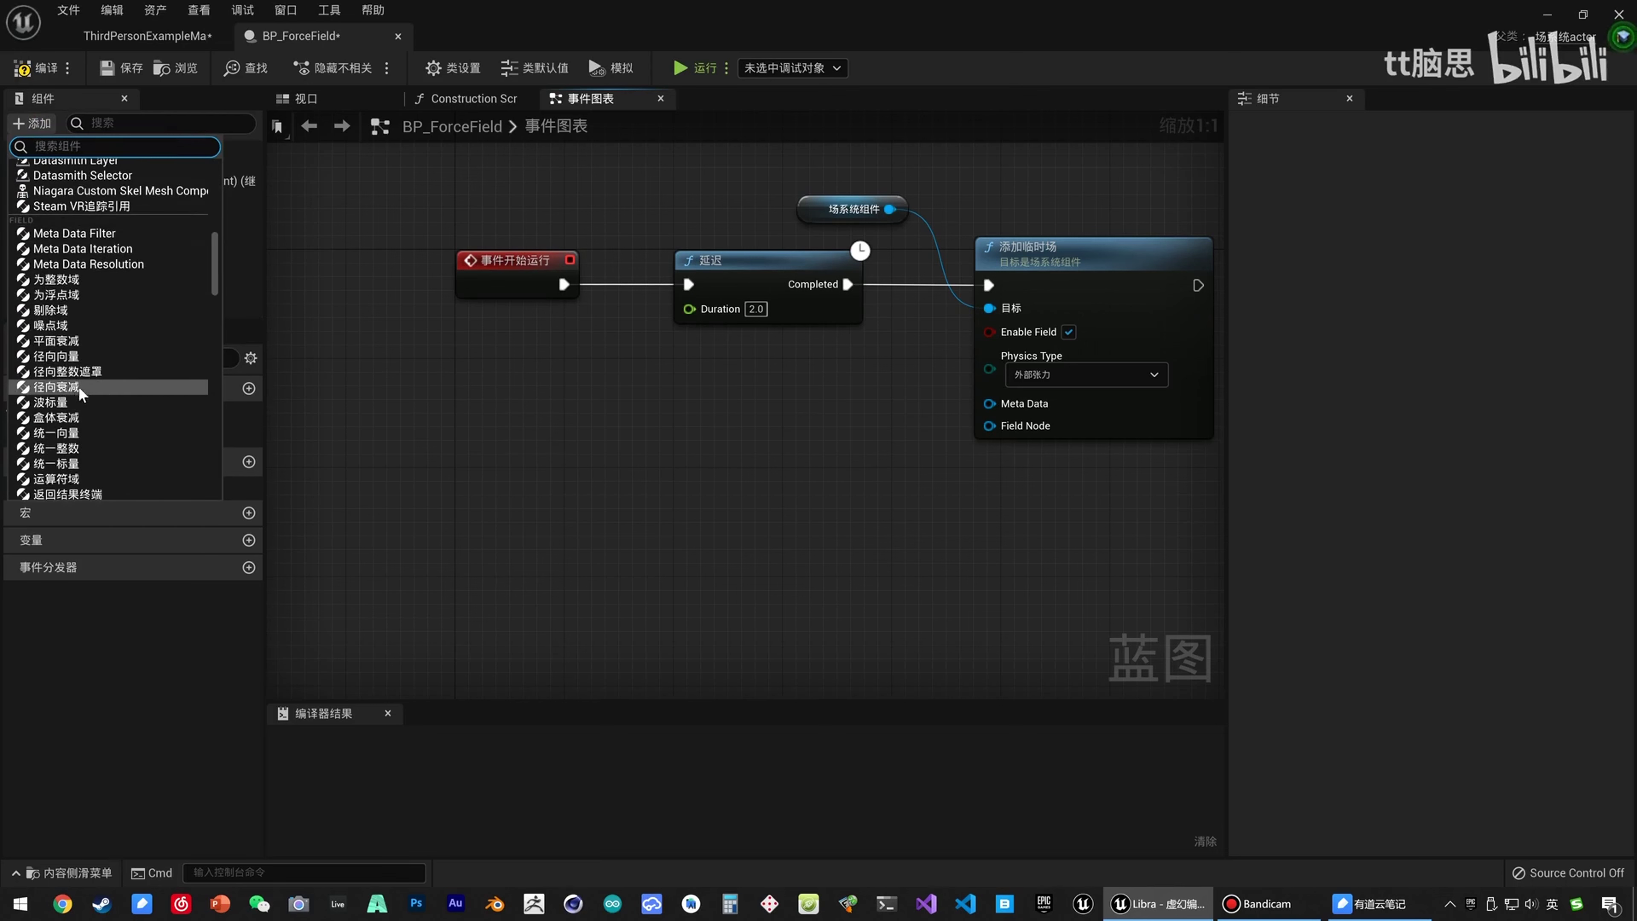
click(56, 389)
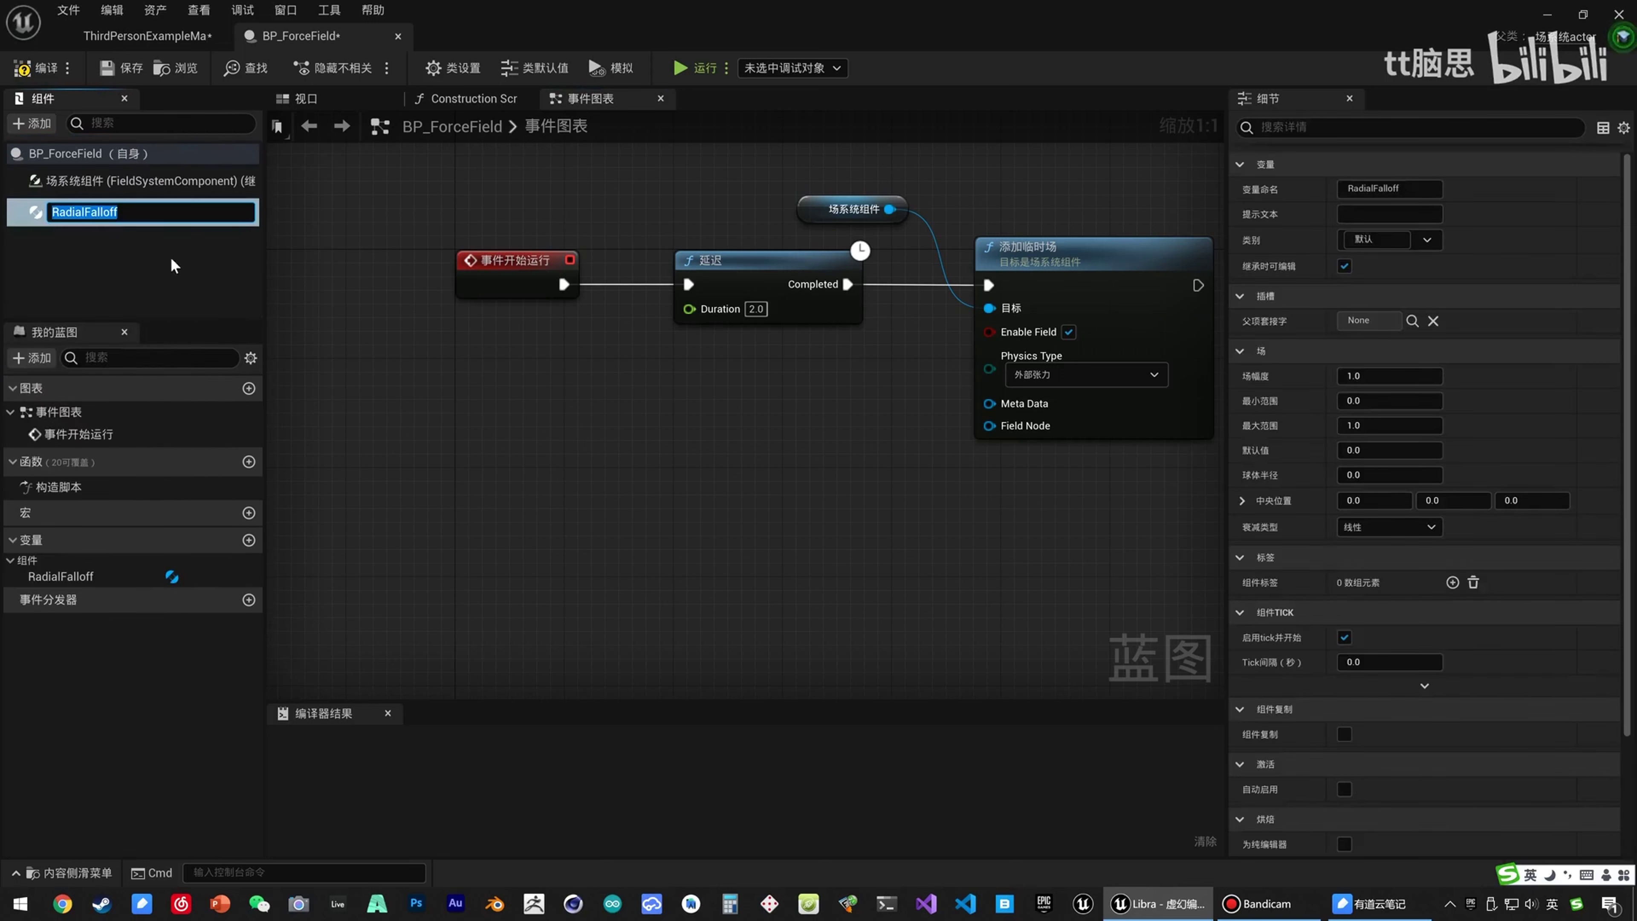
click(97, 228)
Add a Sphere Collision component to BP_ForceField, keeping the name Sphere.
click(40, 123)
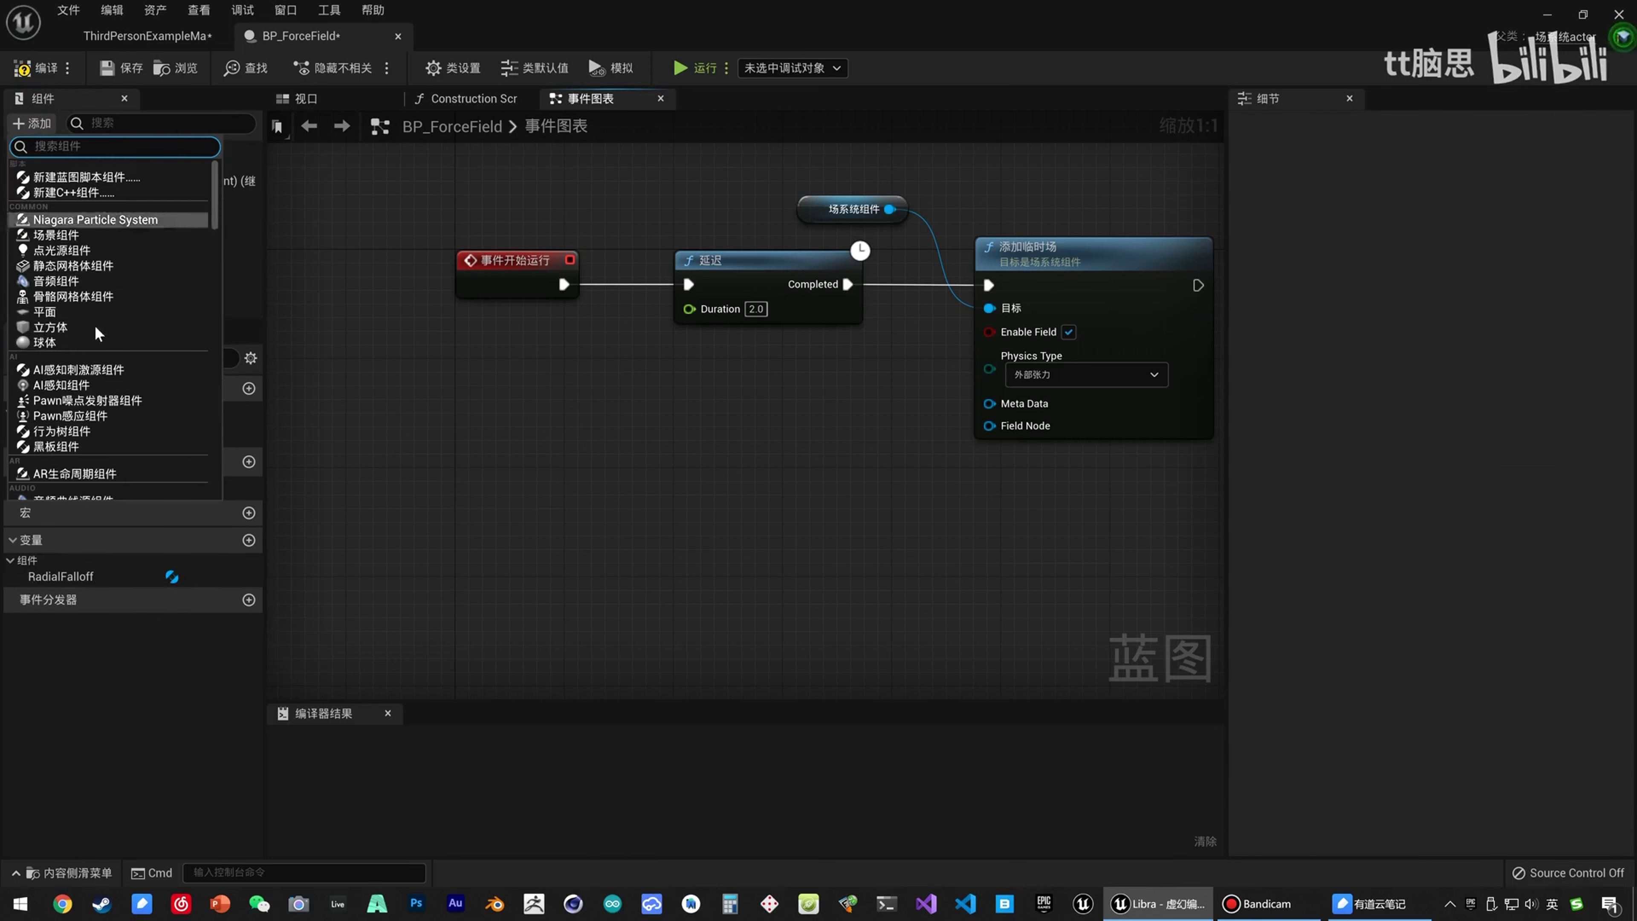
scroll(88, 351, down, 6)
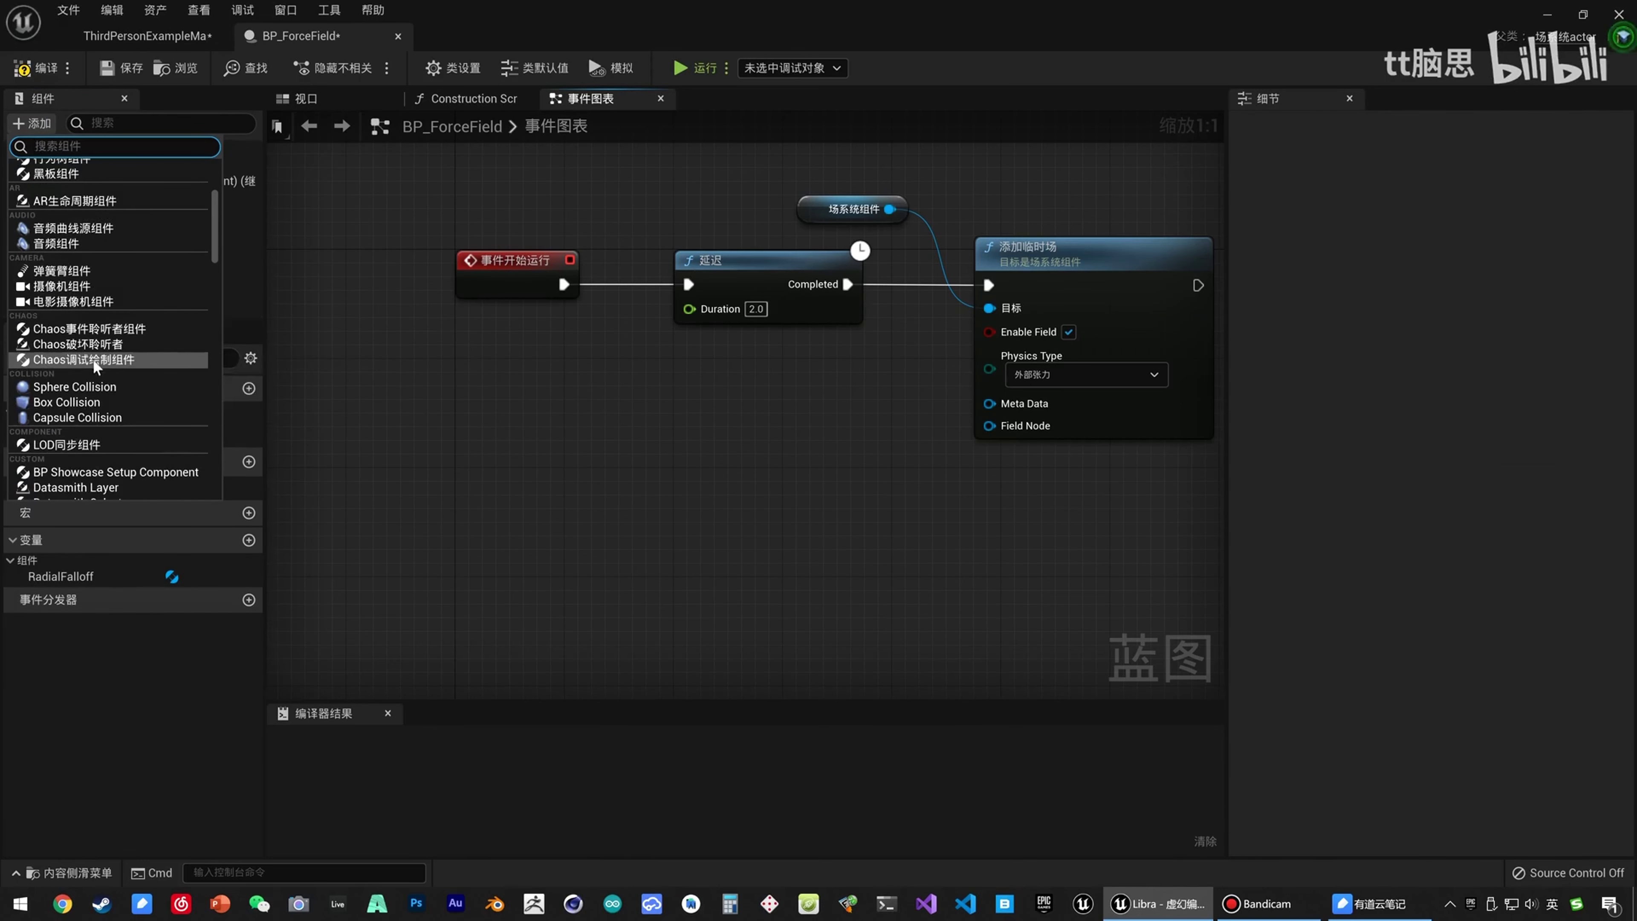
click(84, 386)
click(120, 289)
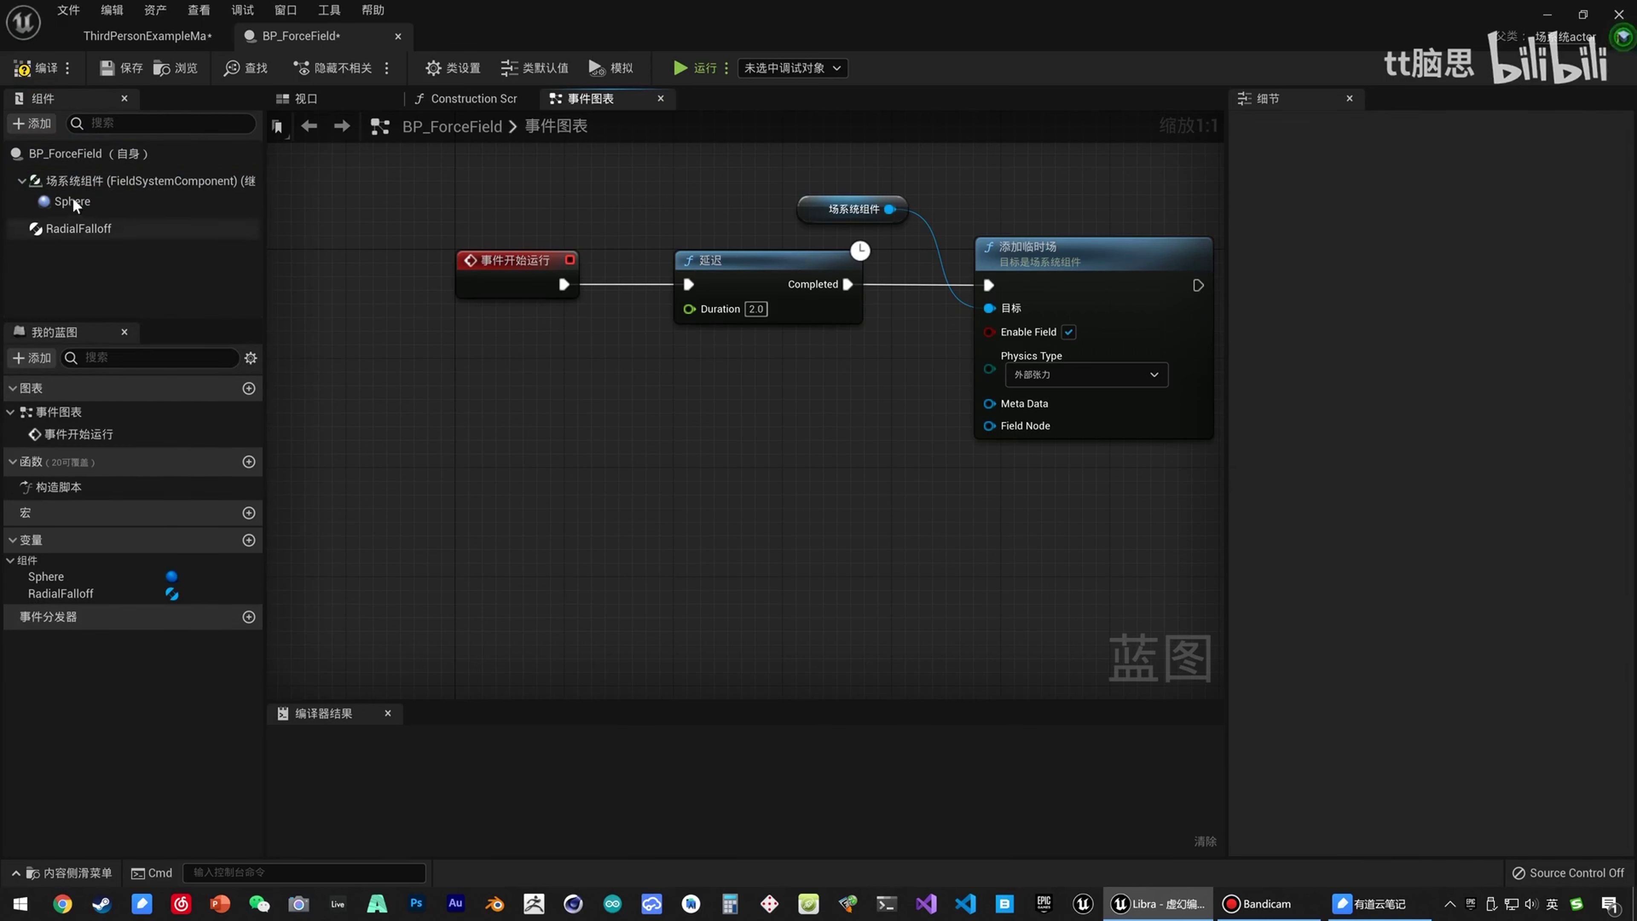
Place a RadialFalloff reference in the graph, add a 设置径向衰减 (Set Radial Falloff) node from it, and arrange both below the event chain.
drag(81, 230, 549, 475)
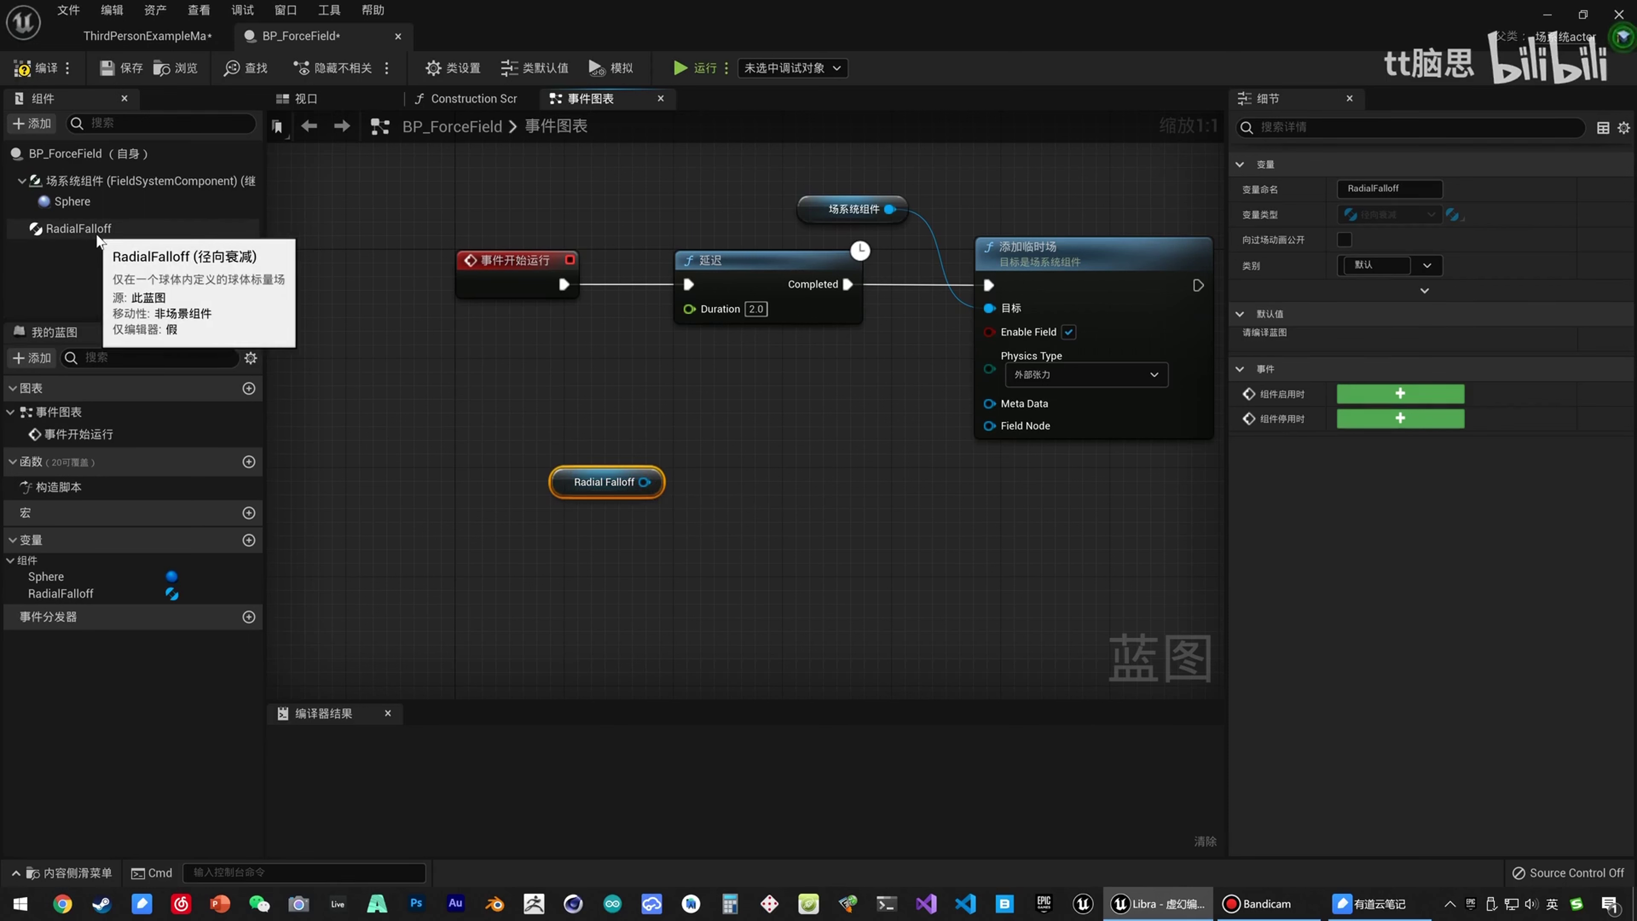
drag(559, 474, 671, 498)
text(set fallout)
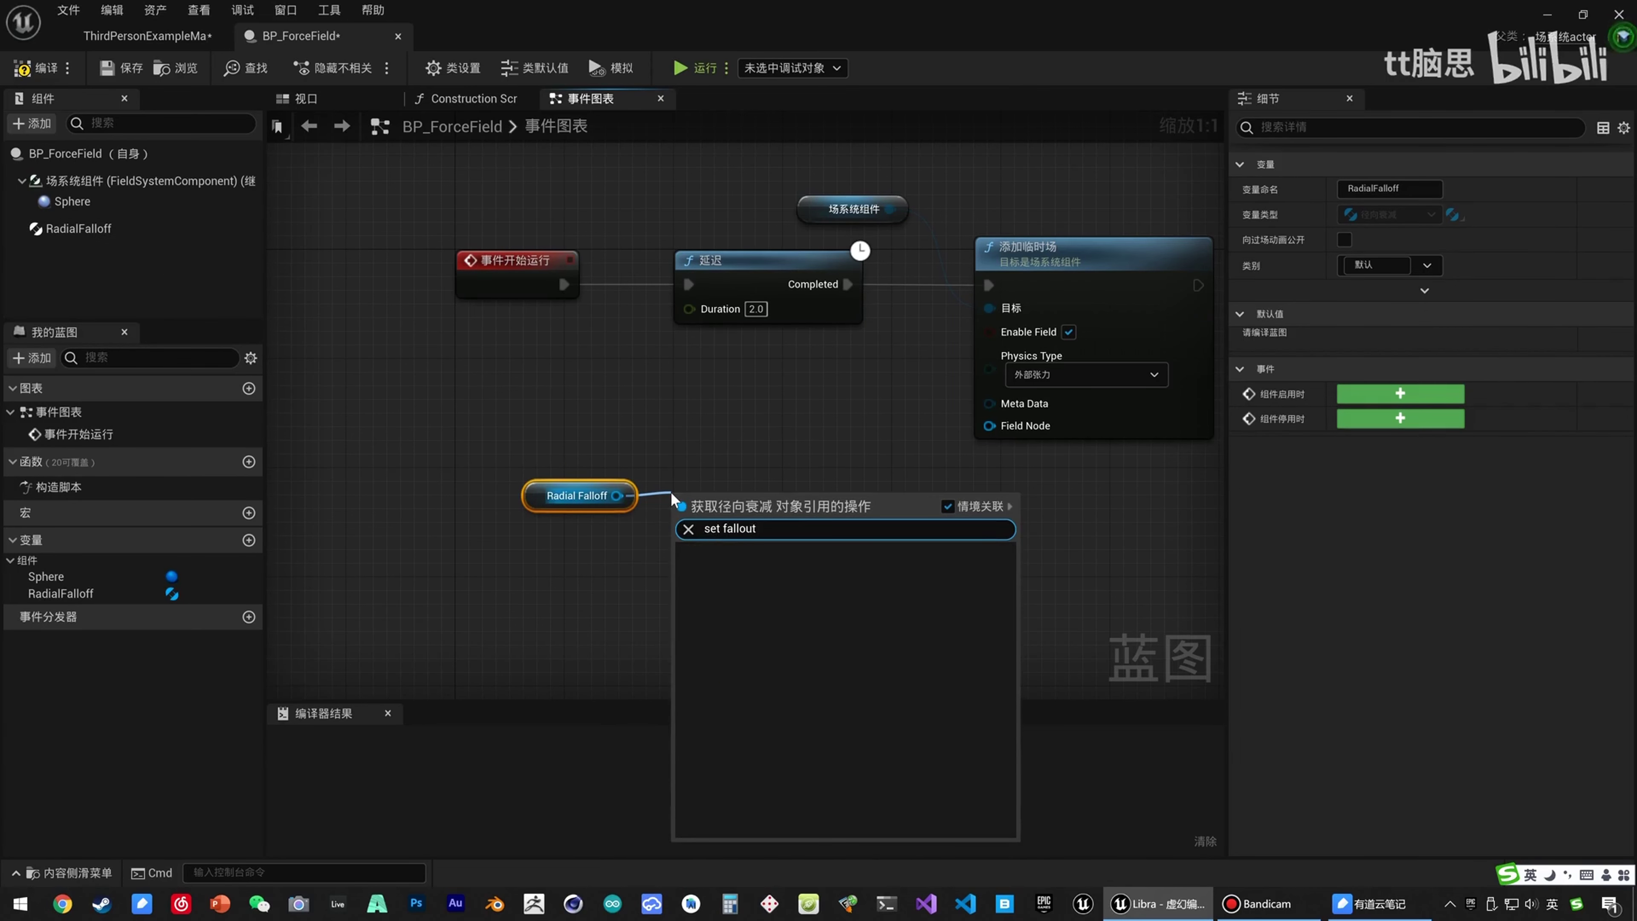
key(BackSpace)
key(BackSpace)
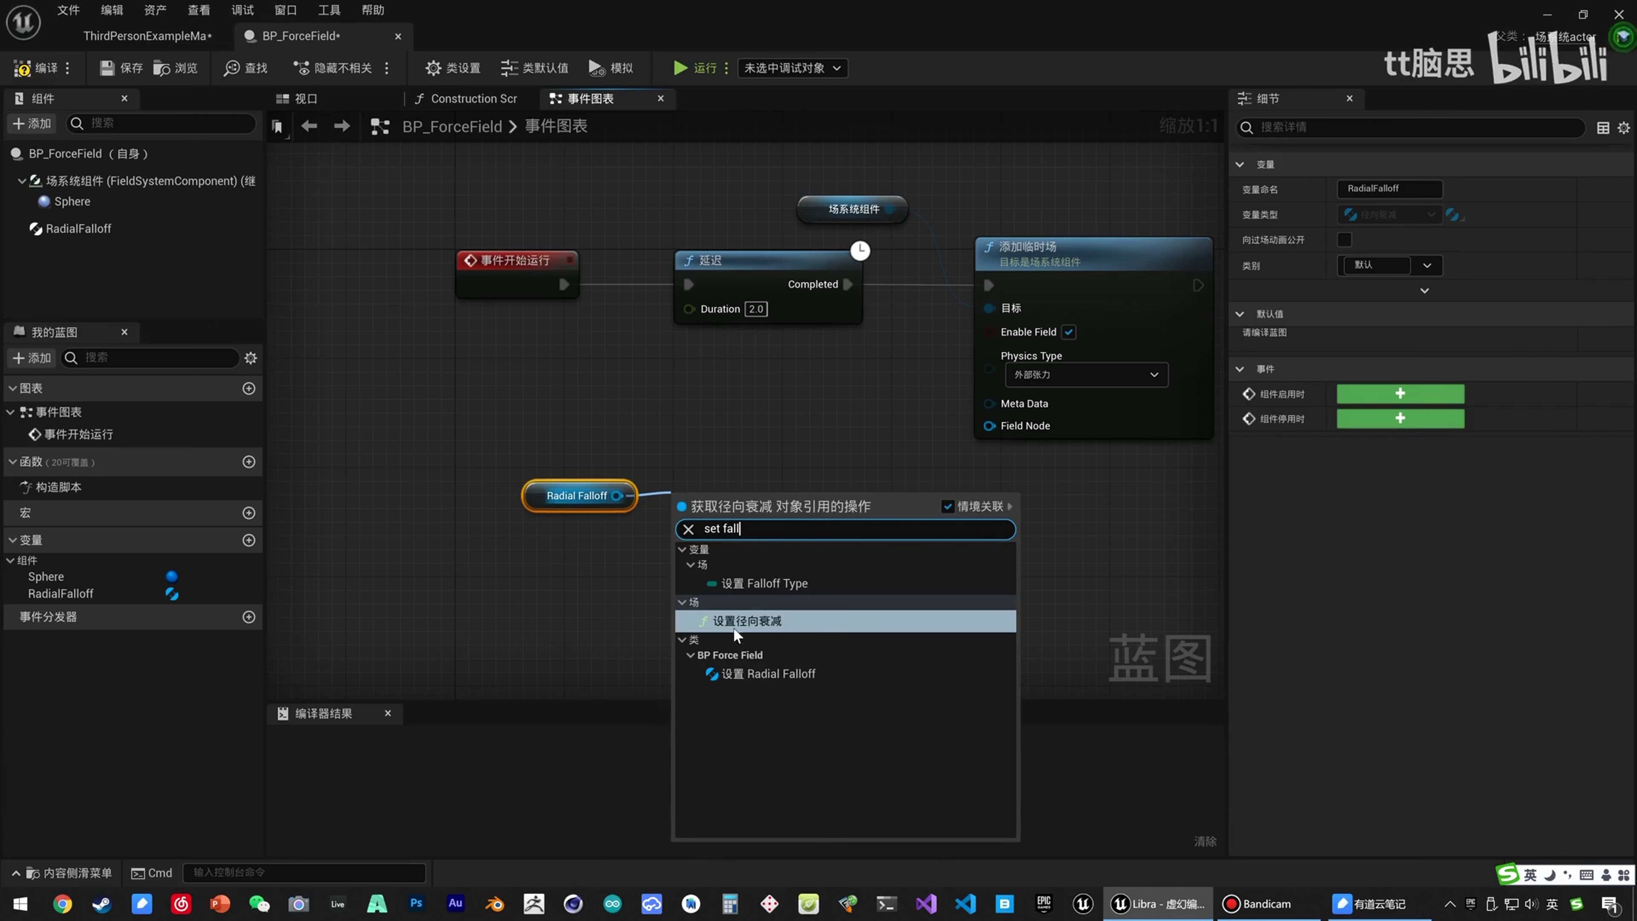
click(735, 623)
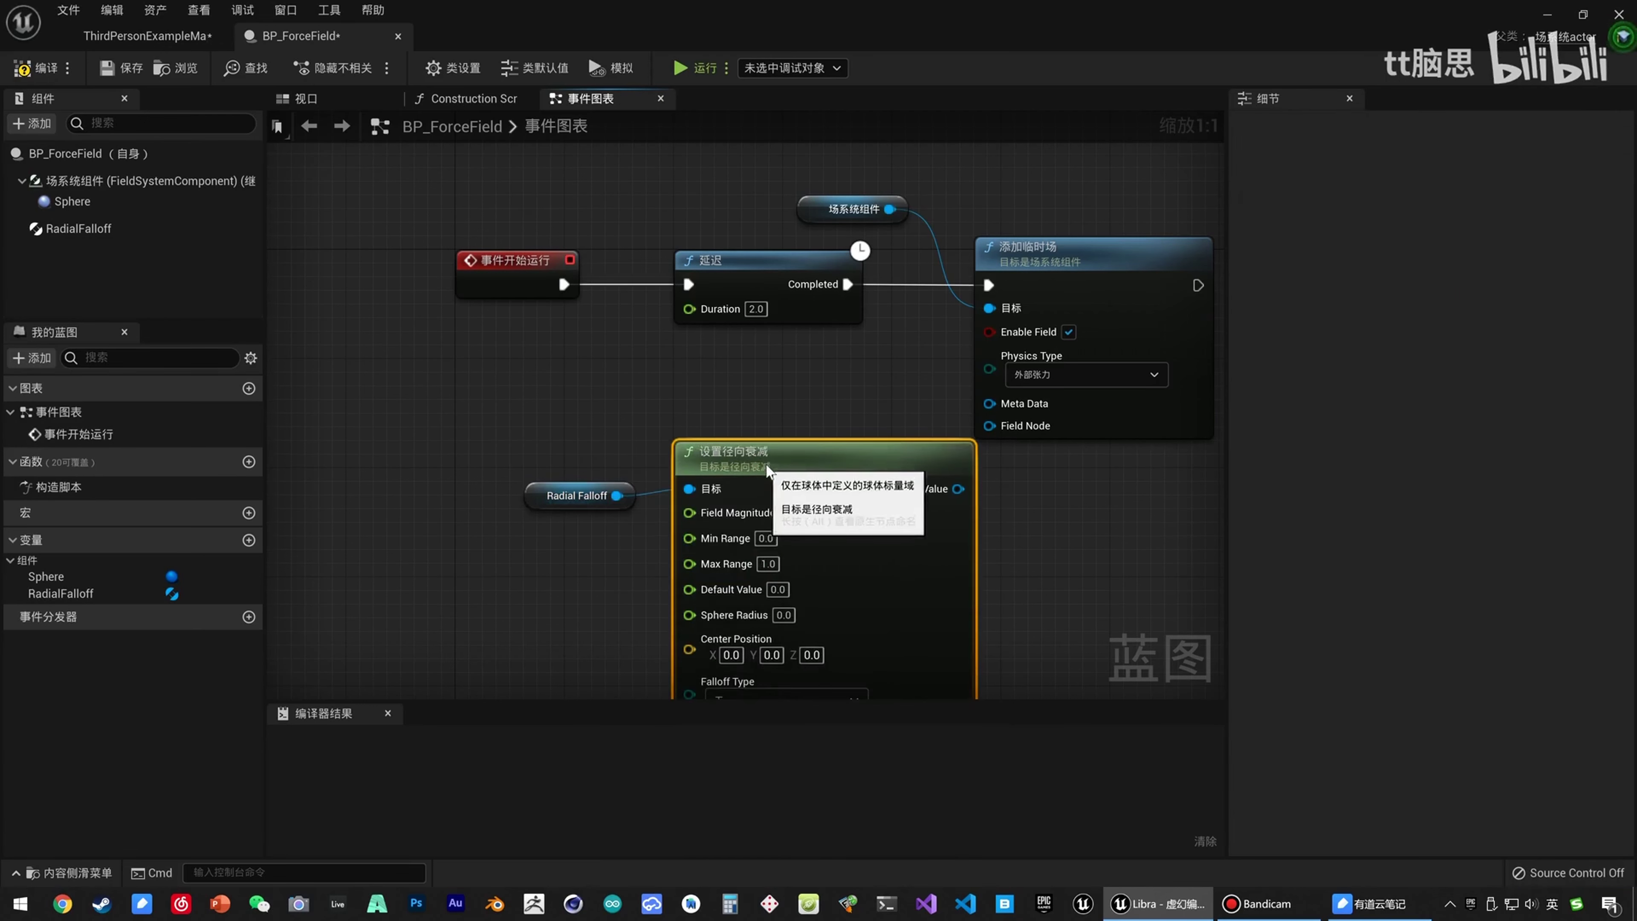
drag(544, 495, 435, 442)
drag(825, 490, 742, 476)
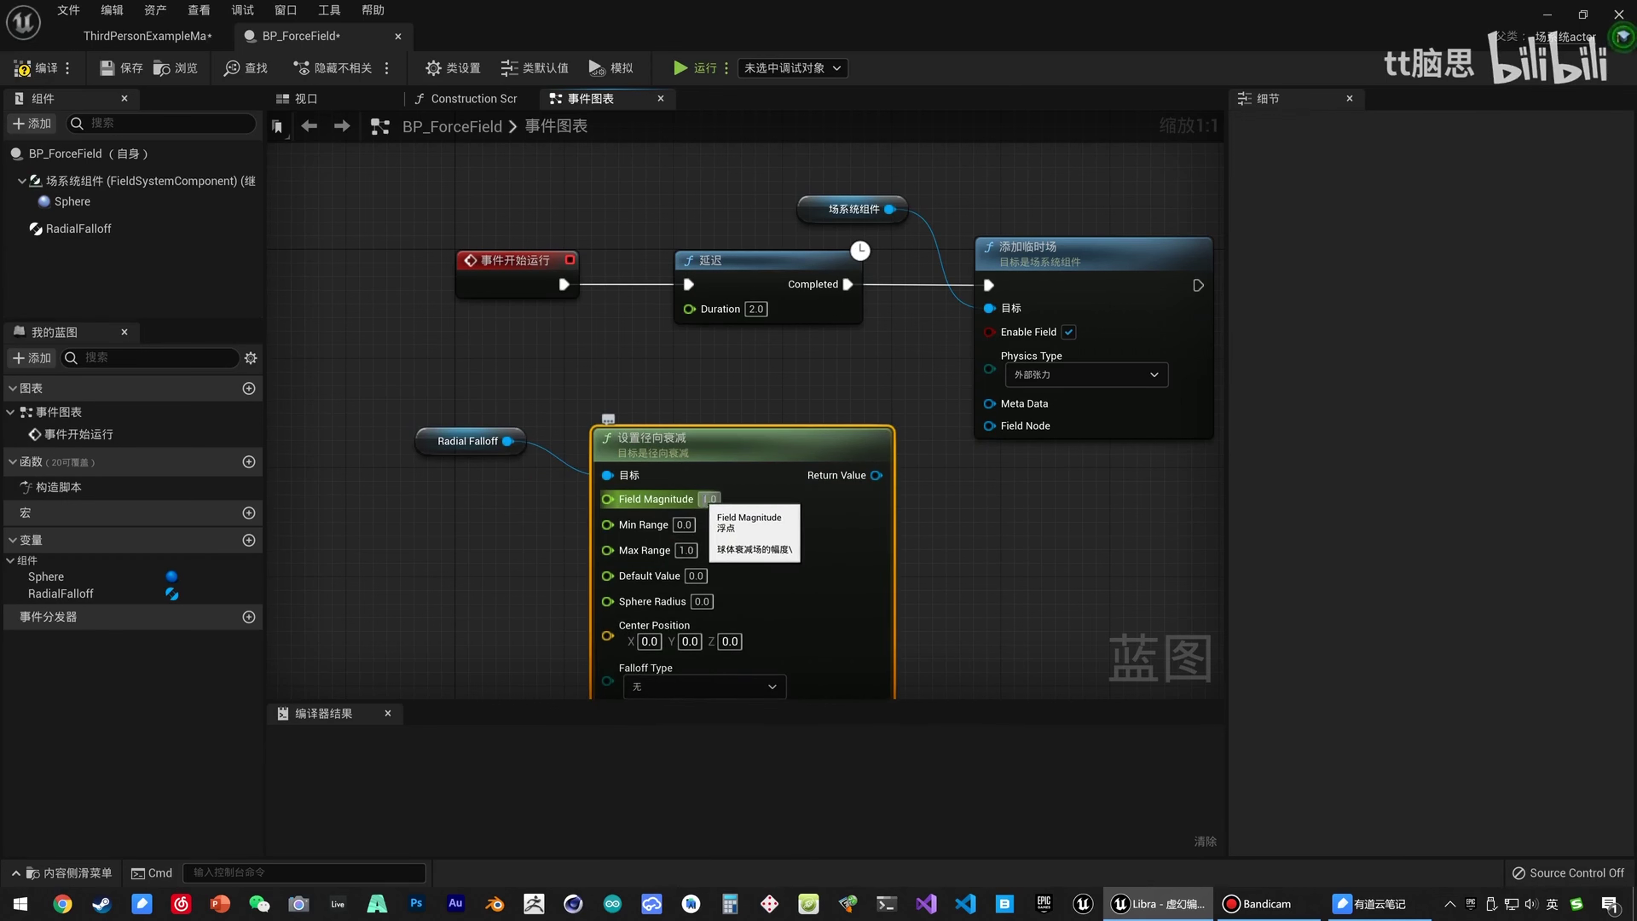
Promote the Field Magnitude input of 设置径向衰减 to a variable, place its node beside that input, and make the variable instance-editable.
right_click(606, 498)
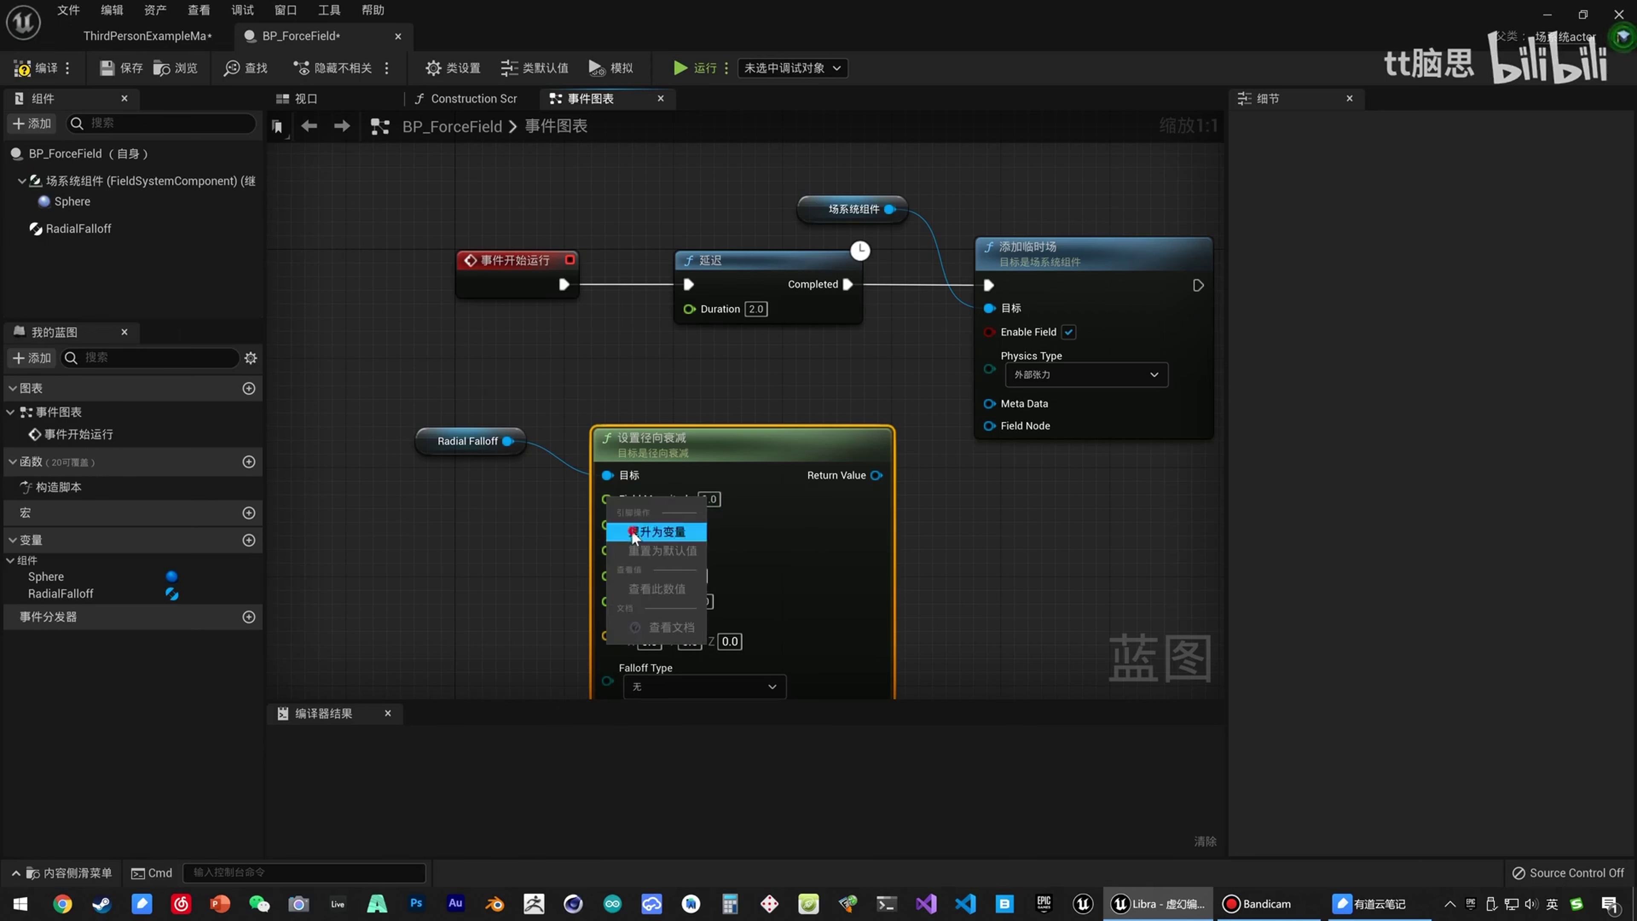
click(657, 531)
drag(540, 434, 514, 503)
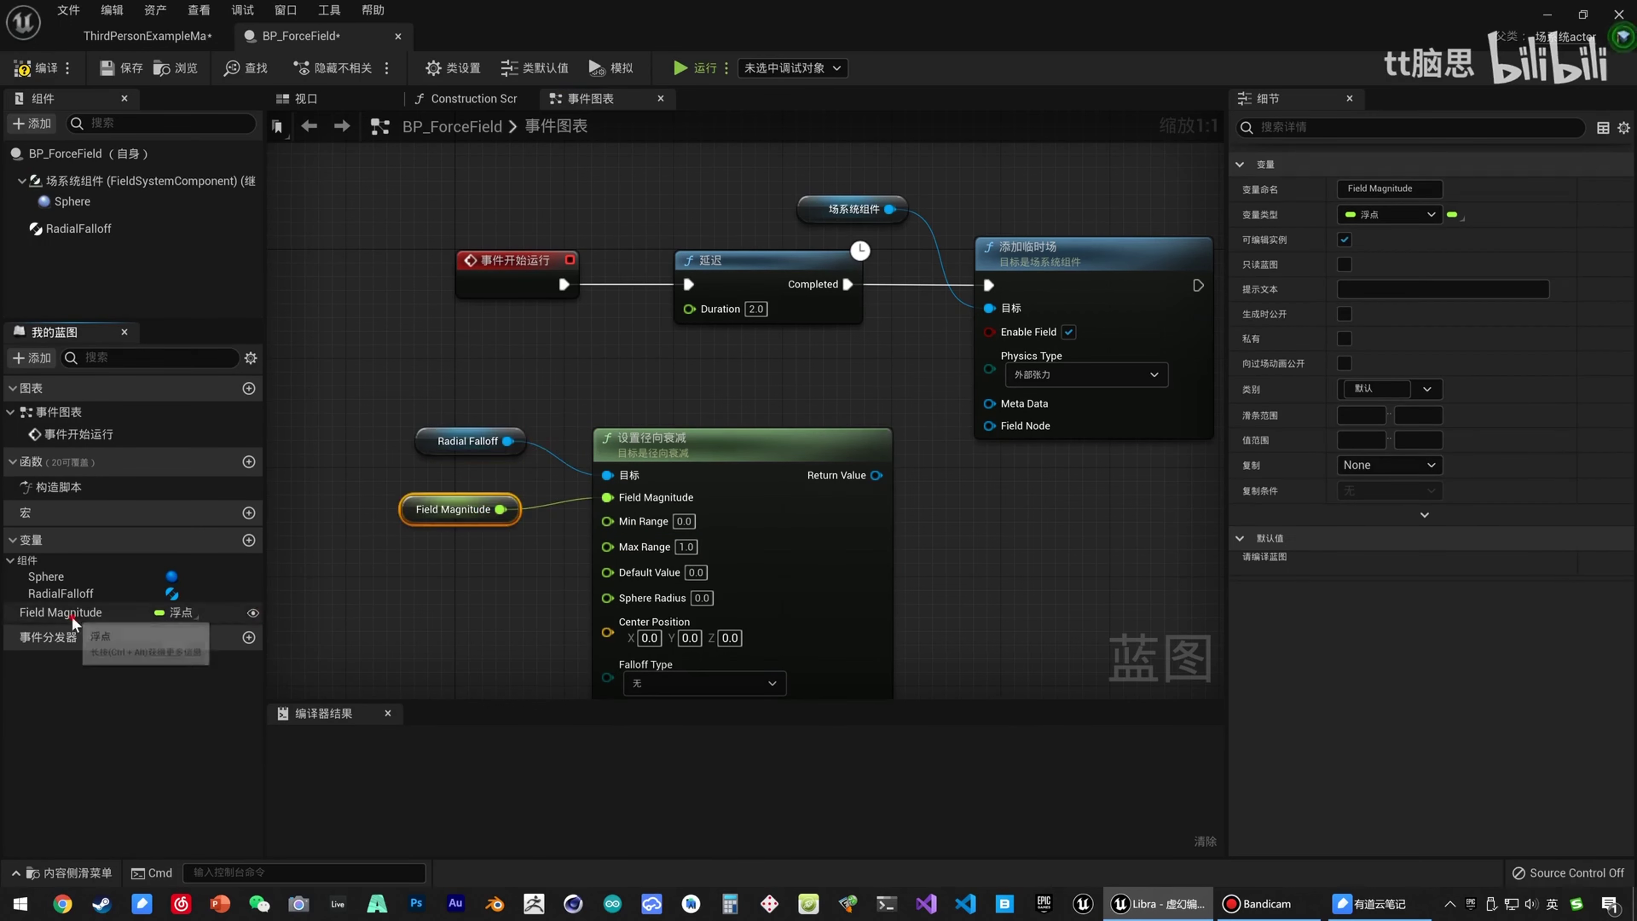
click(252, 613)
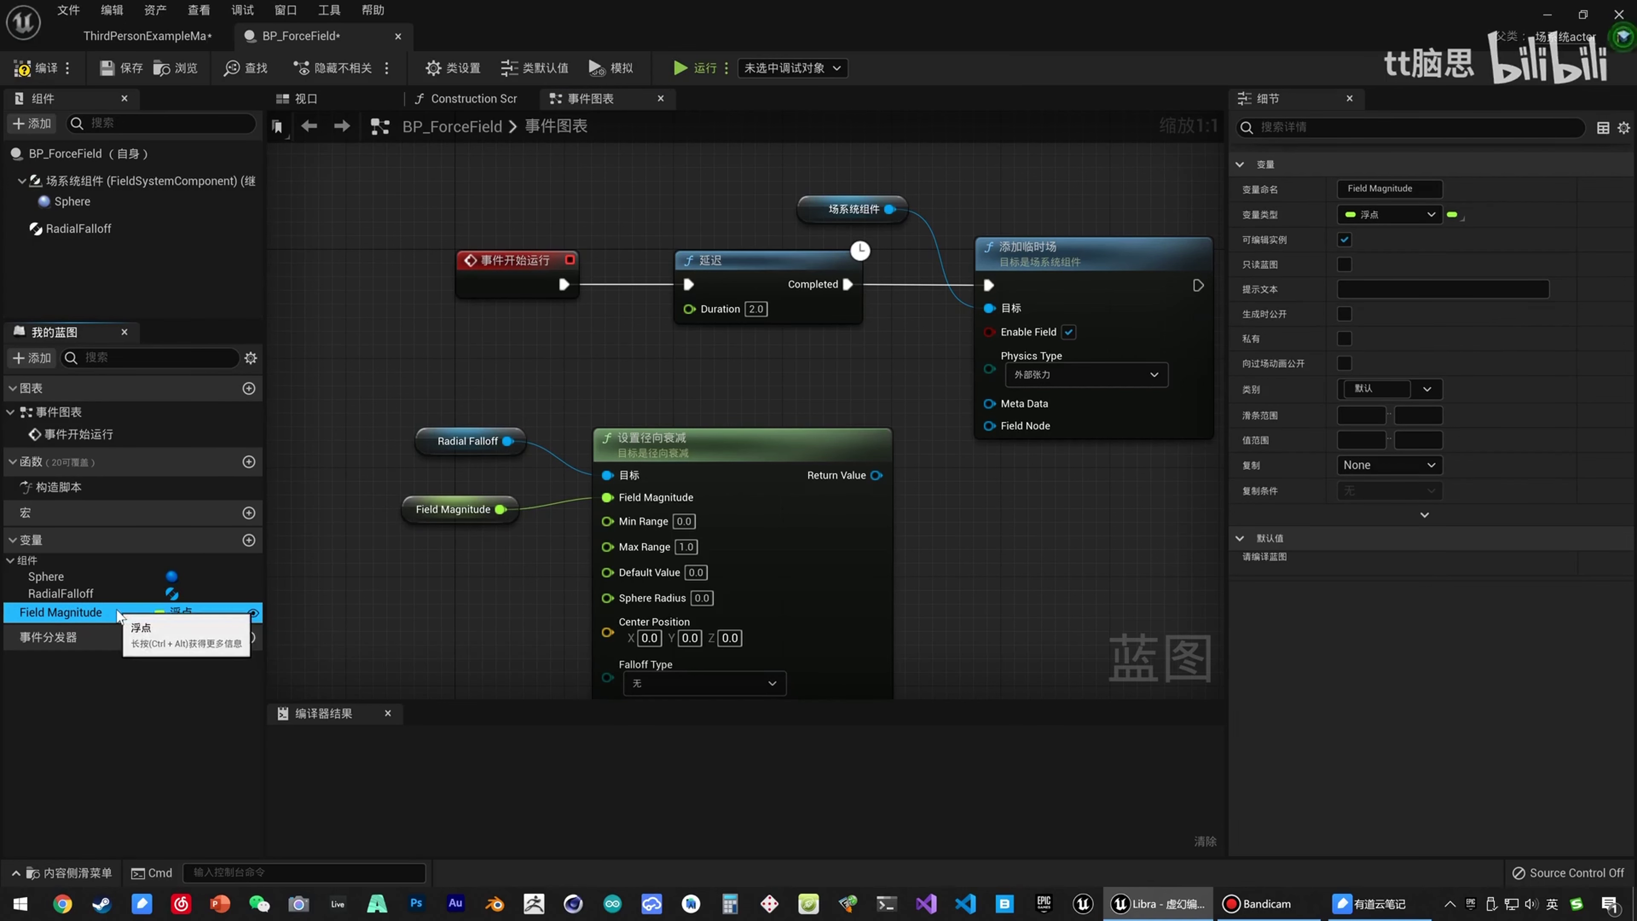
Compile the blueprint to set Field Magnitude's default value, and check the damage thresholds of GC_Pillar_01 in the level.
click(39, 68)
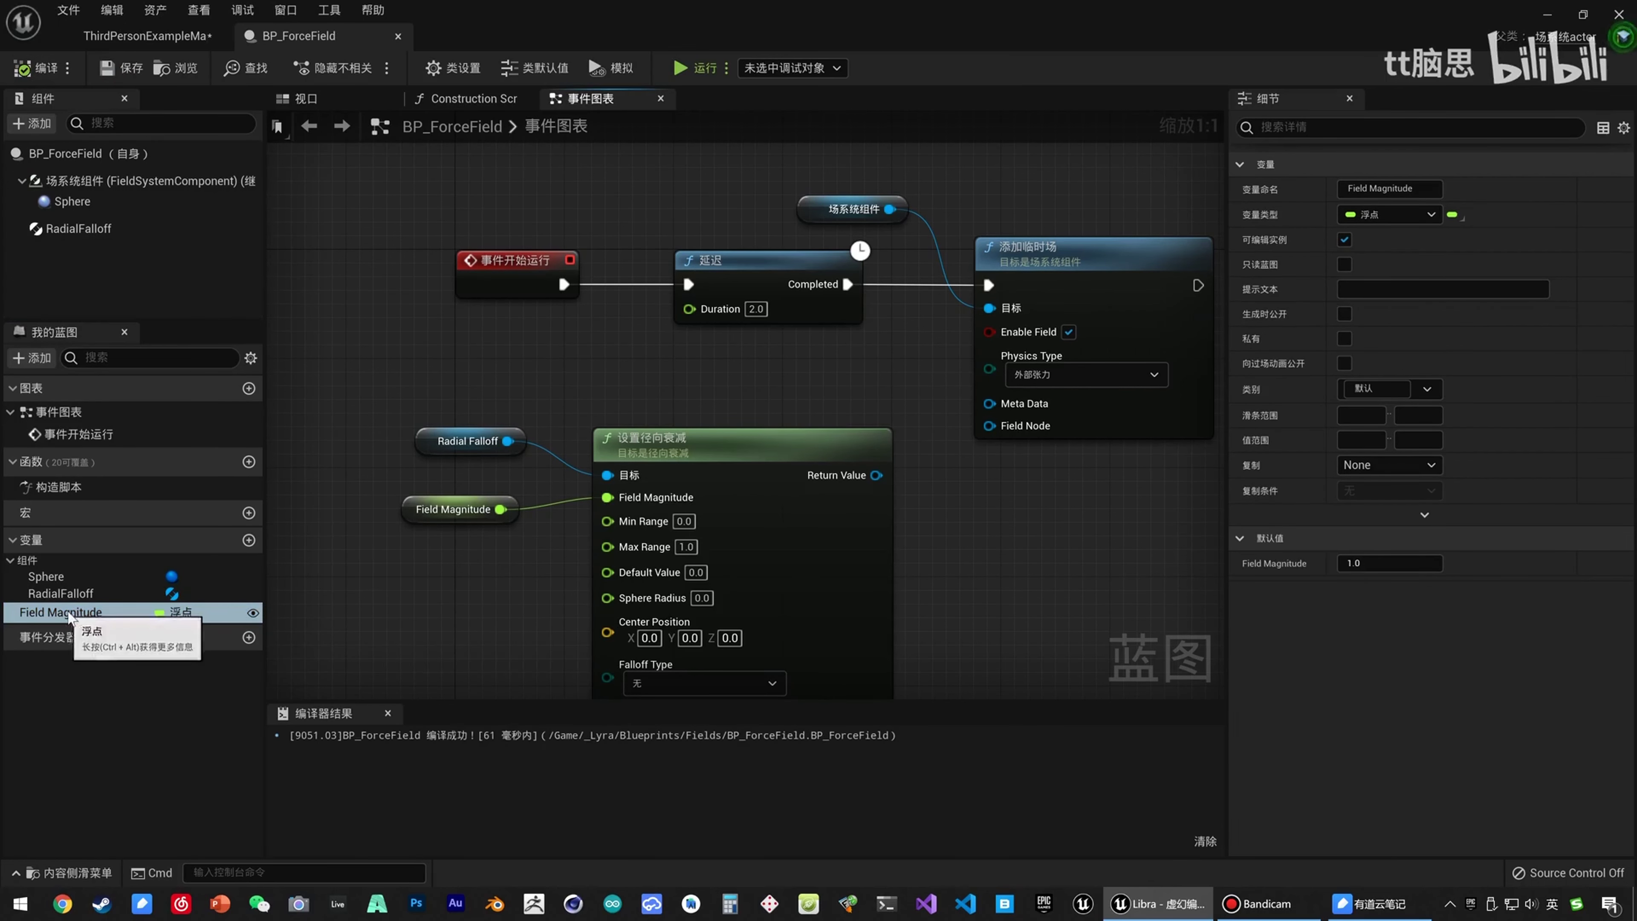
click(1363, 561)
text(10000)
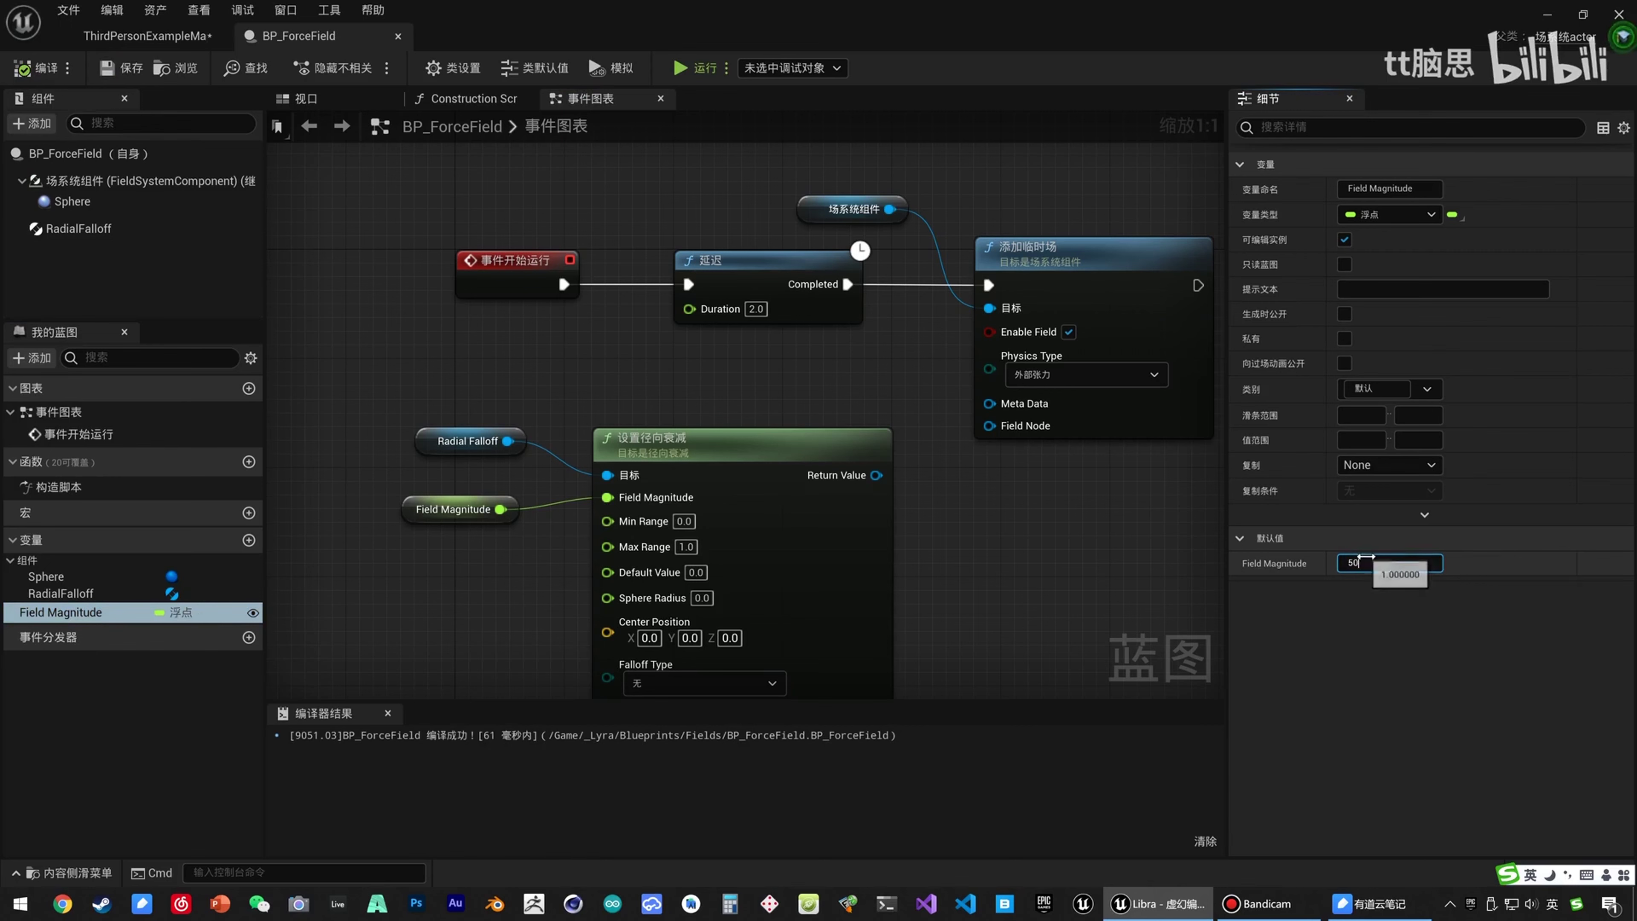
key(Return)
click(131, 40)
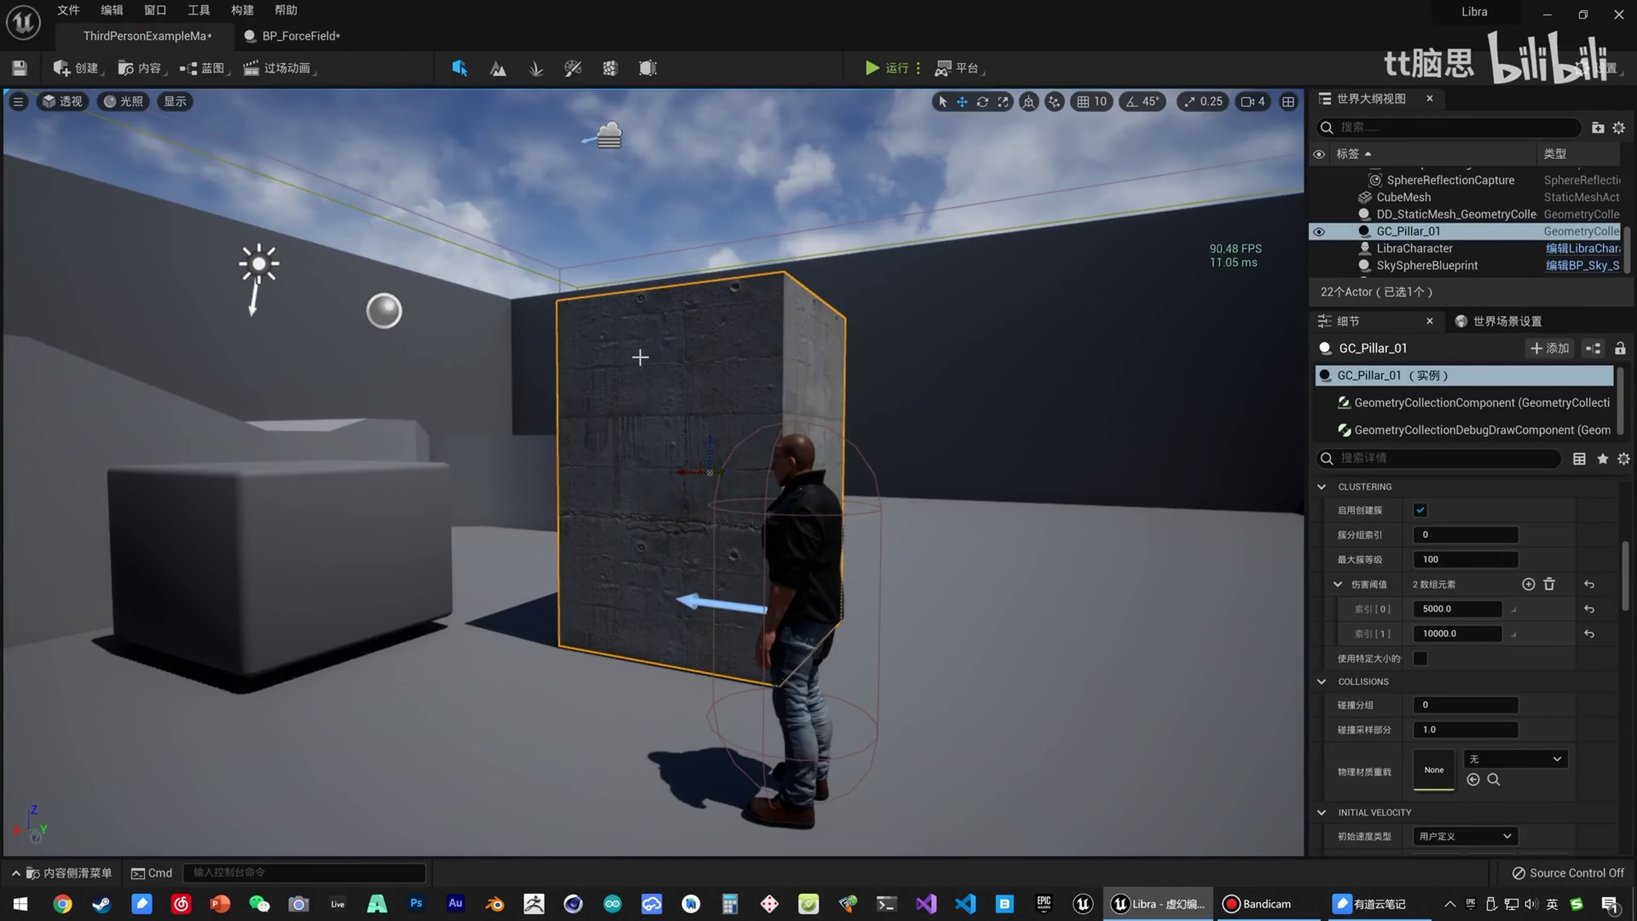
scroll(1427, 736, down, 5)
scroll(1459, 748, up, 5)
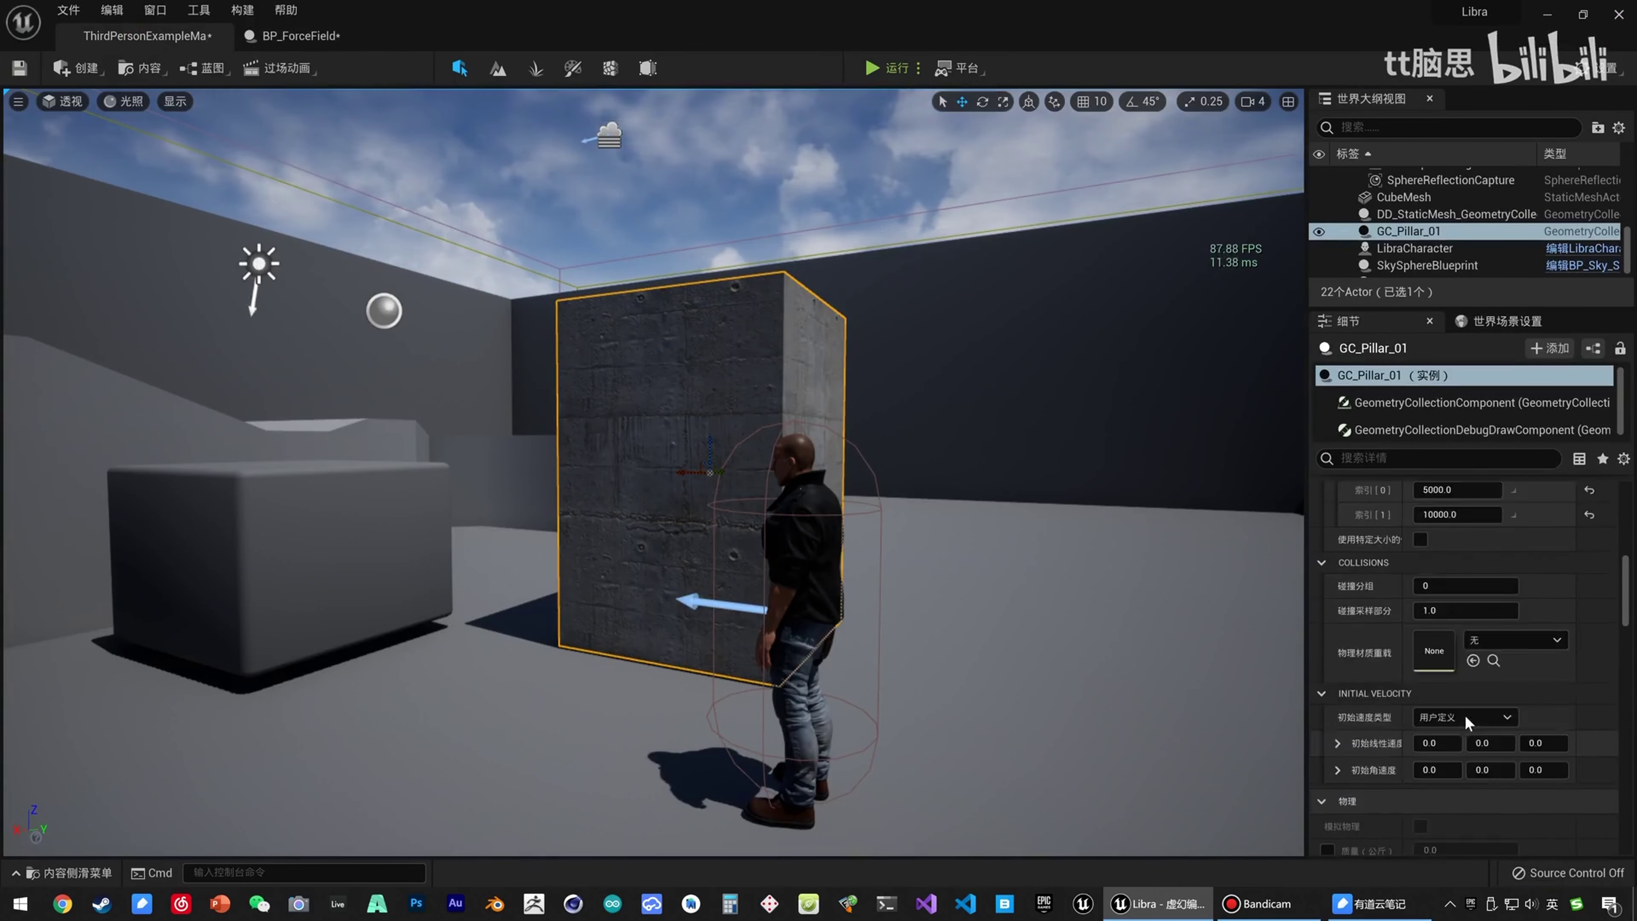
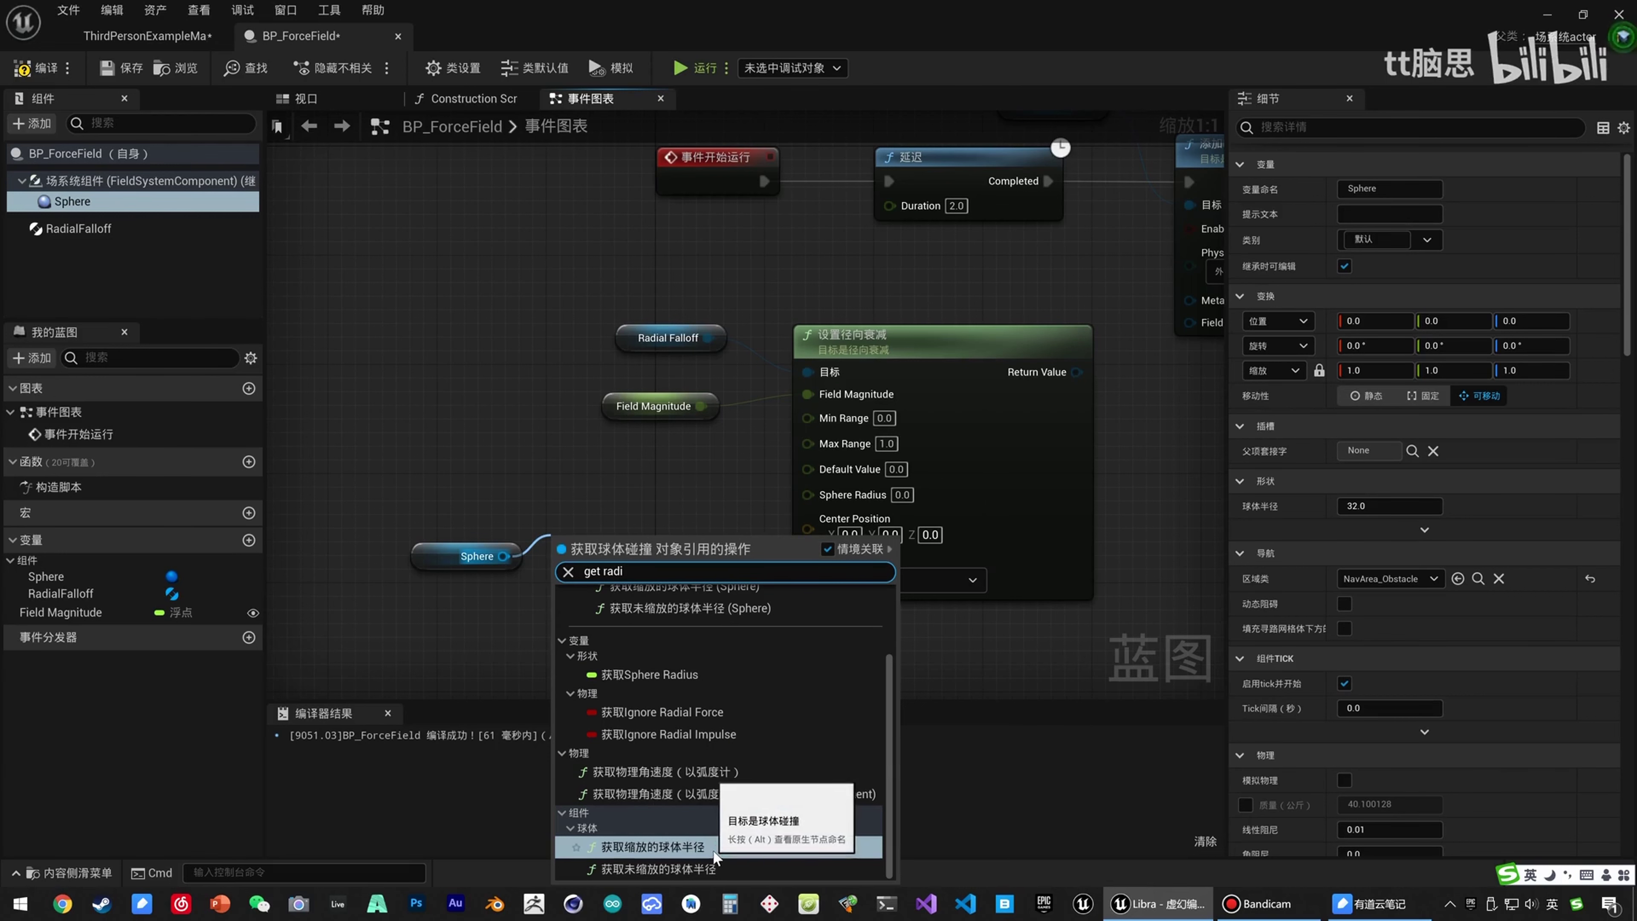
Add a 获取缩放的球体半径 (Get Scaled Sphere Radius) node from the Sphere reference and connect its result to Sphere Radius.
click(649, 849)
drag(666, 603, 680, 534)
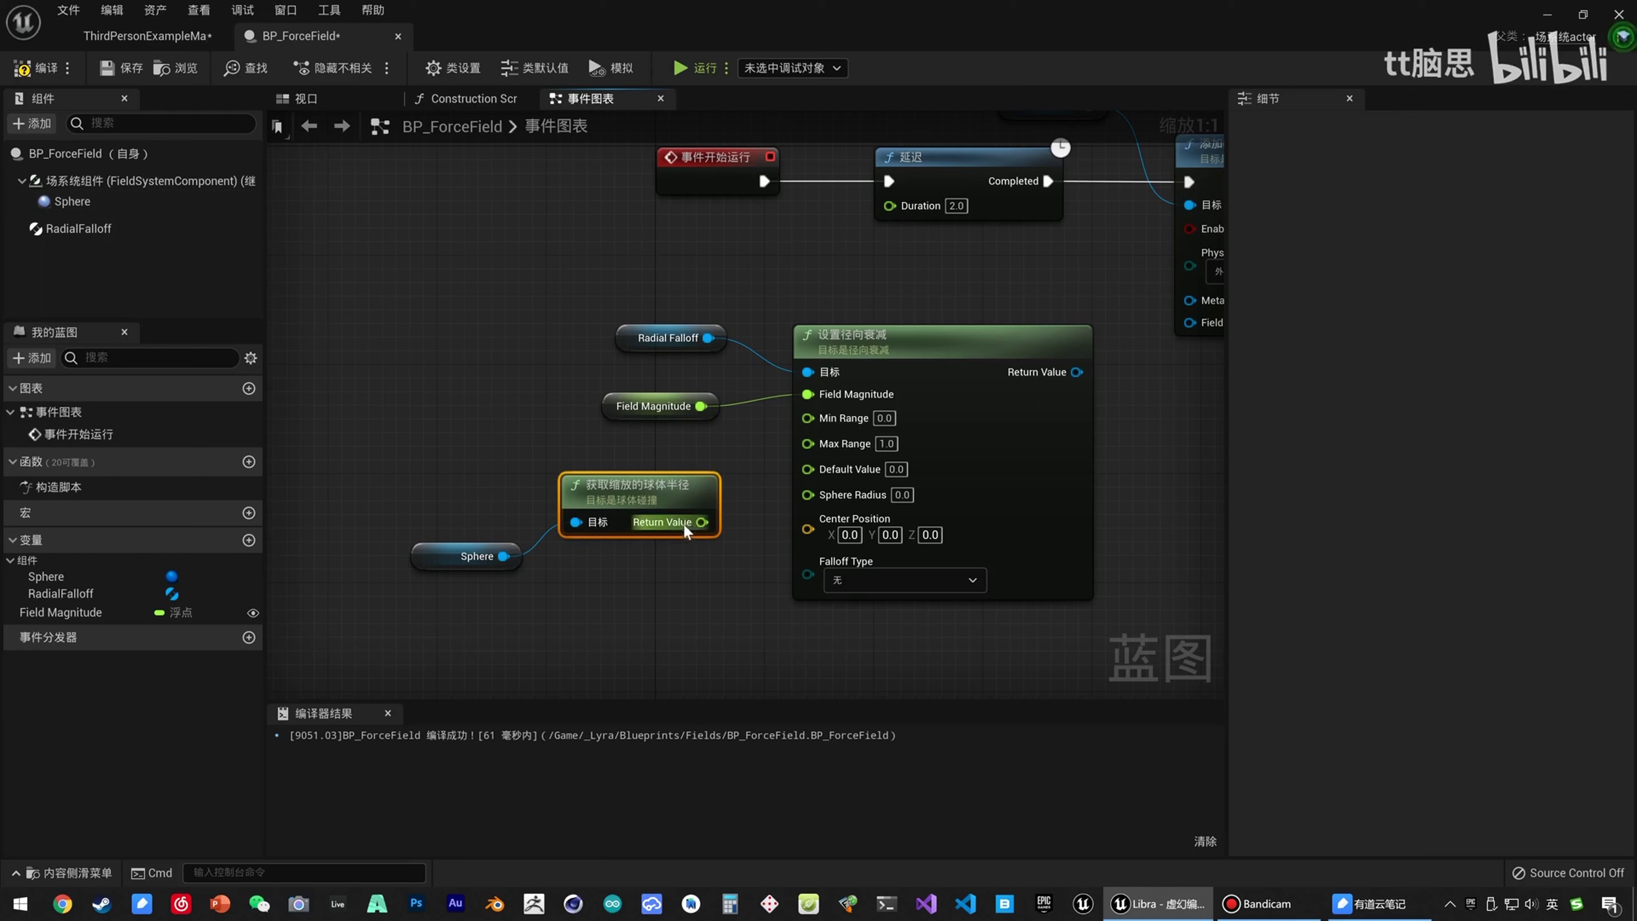
drag(701, 521, 808, 494)
Connect a 获取场景位置 (Get World Location) node from Sphere to Center Position, and wire the 设置径向衰减 Return Value to Field Node on 添加临时场.
drag(502, 557, 617, 607)
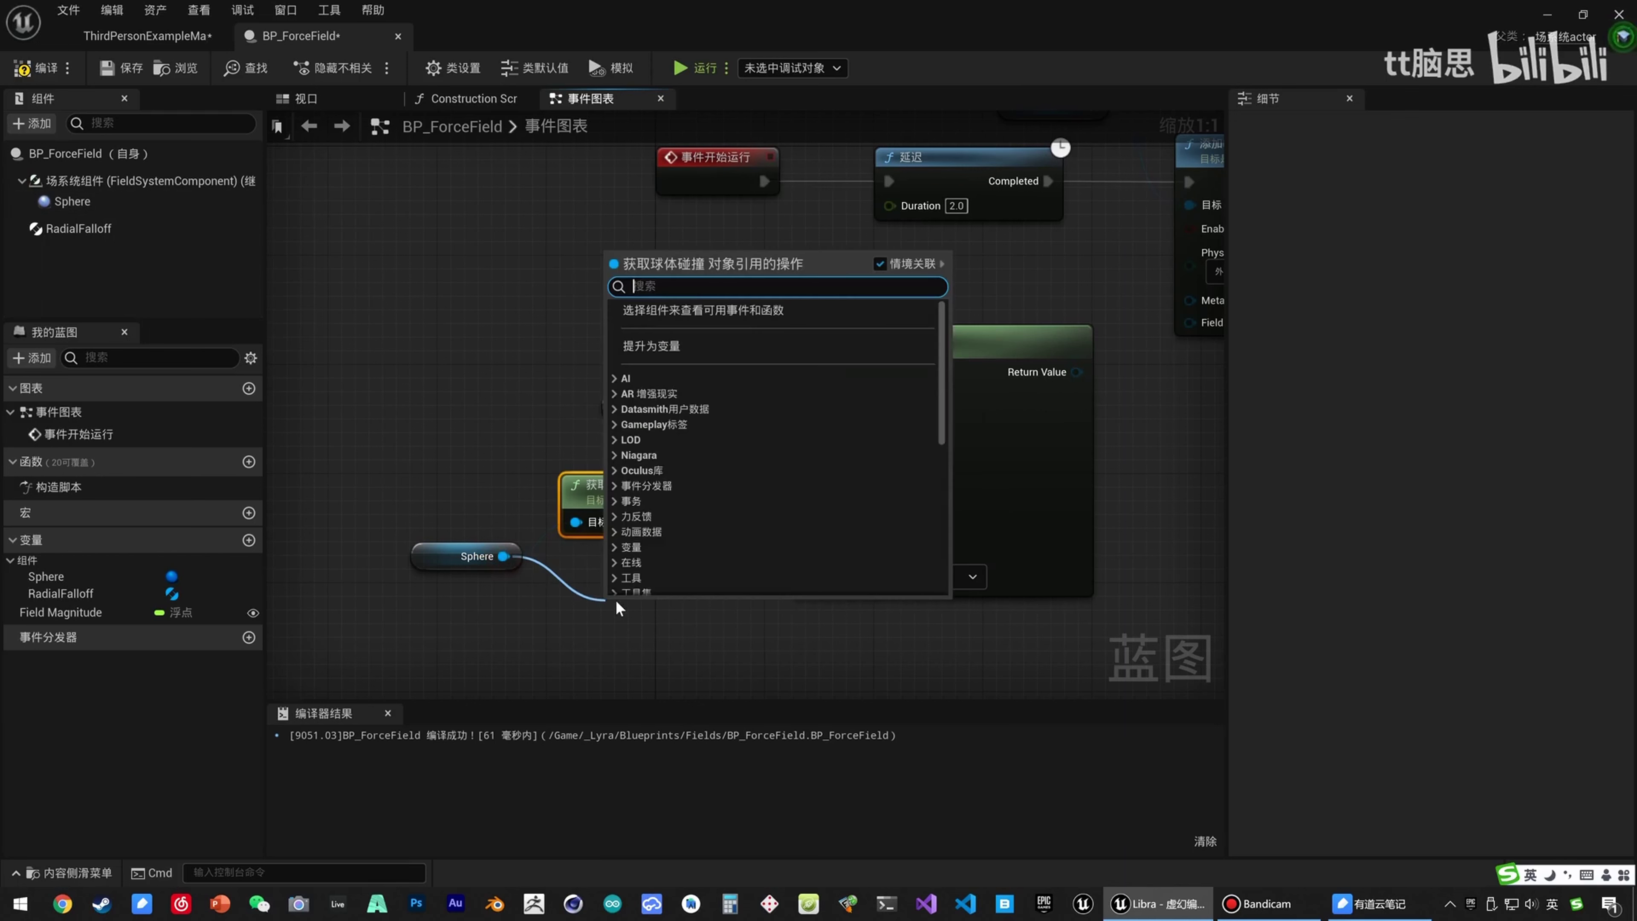
text(get world)
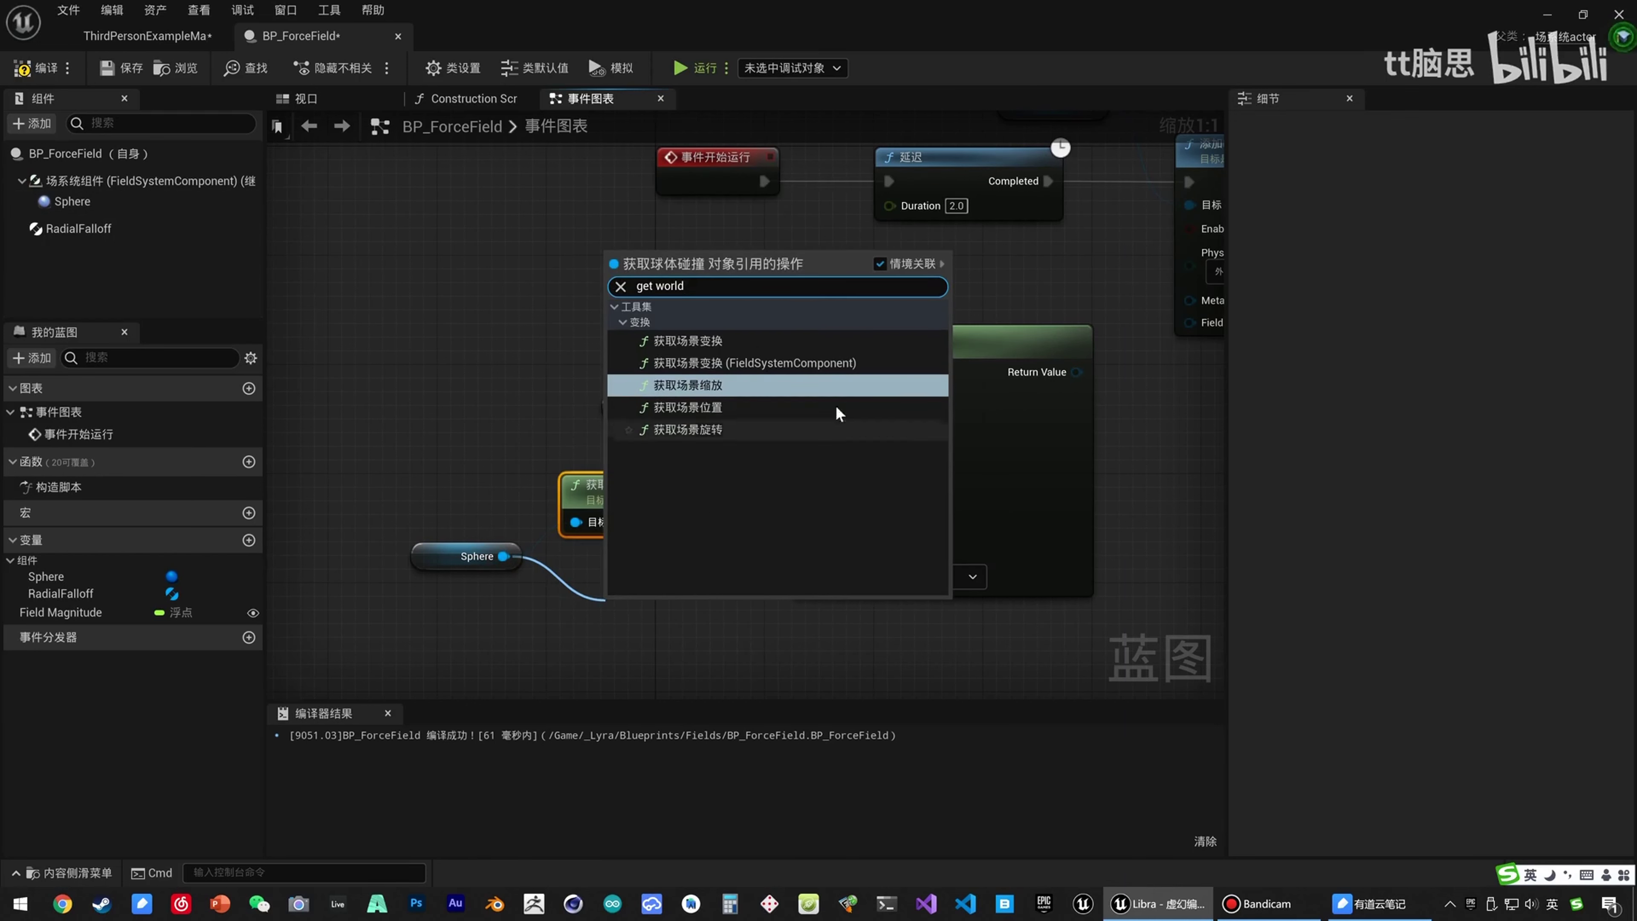
click(732, 411)
drag(742, 645, 804, 525)
drag(698, 607, 656, 581)
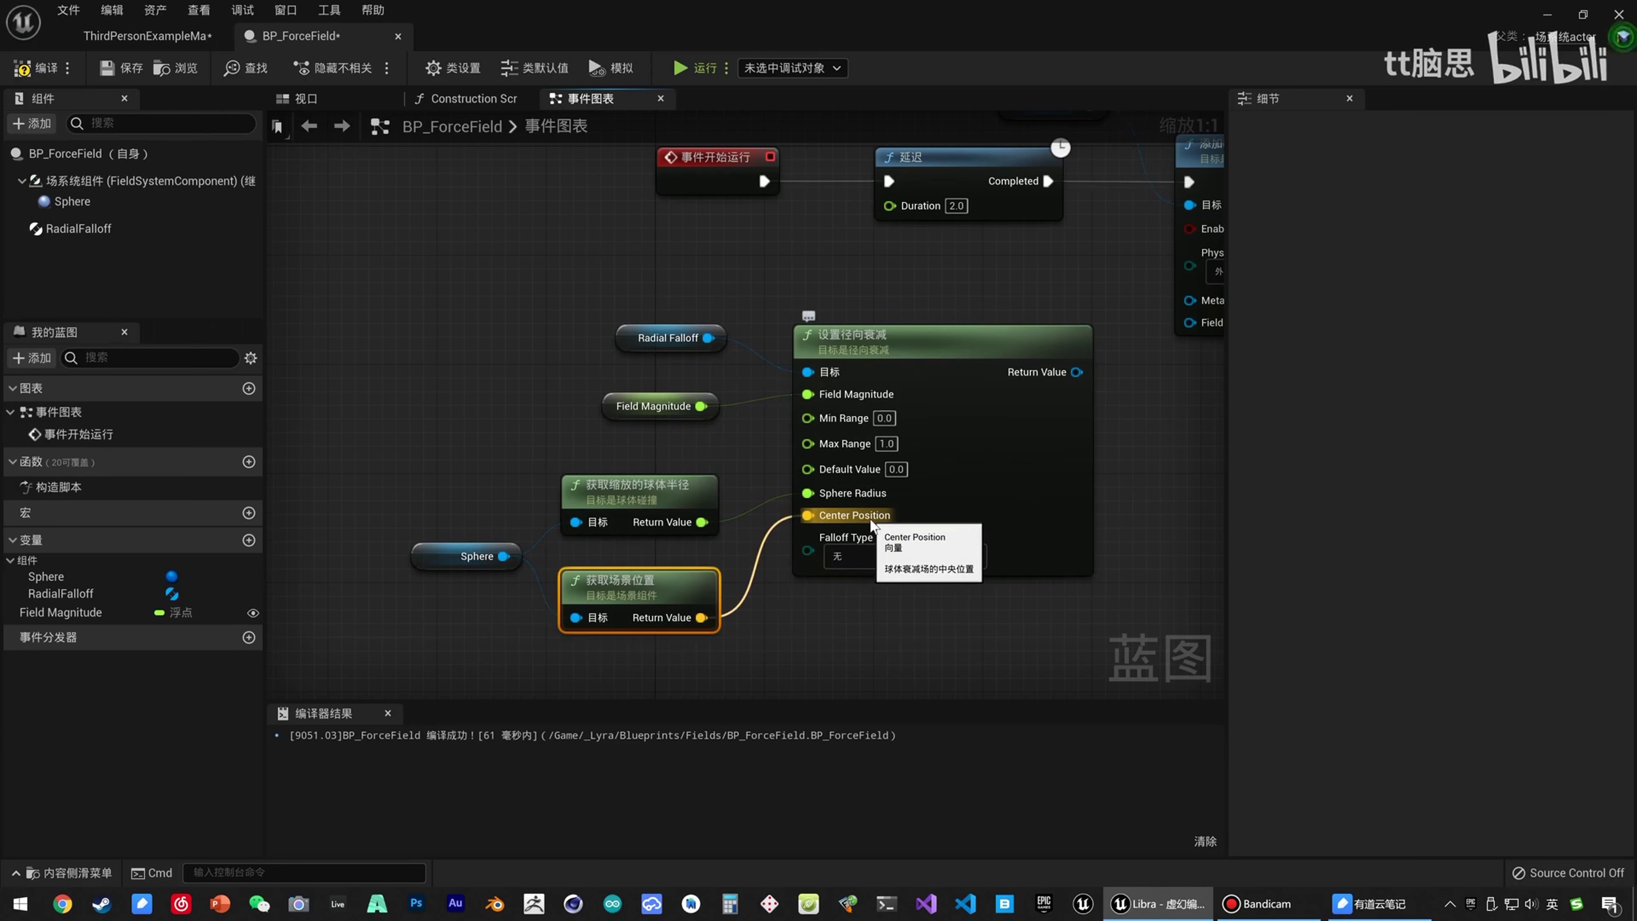
right_drag(897, 251, 681, 318)
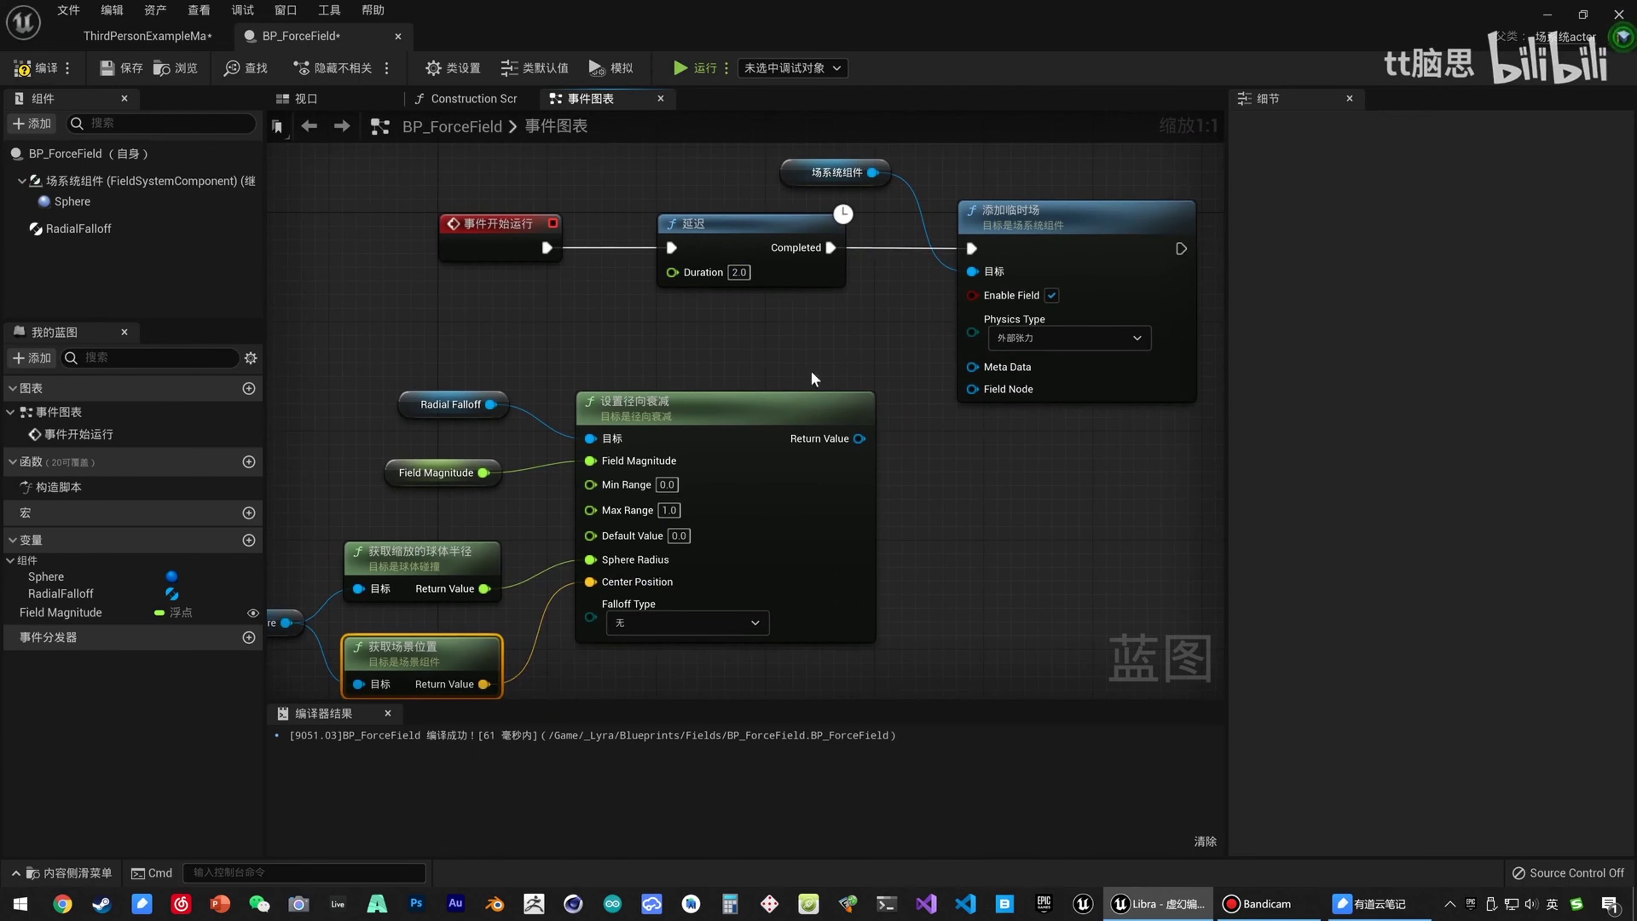
drag(861, 437, 1004, 441)
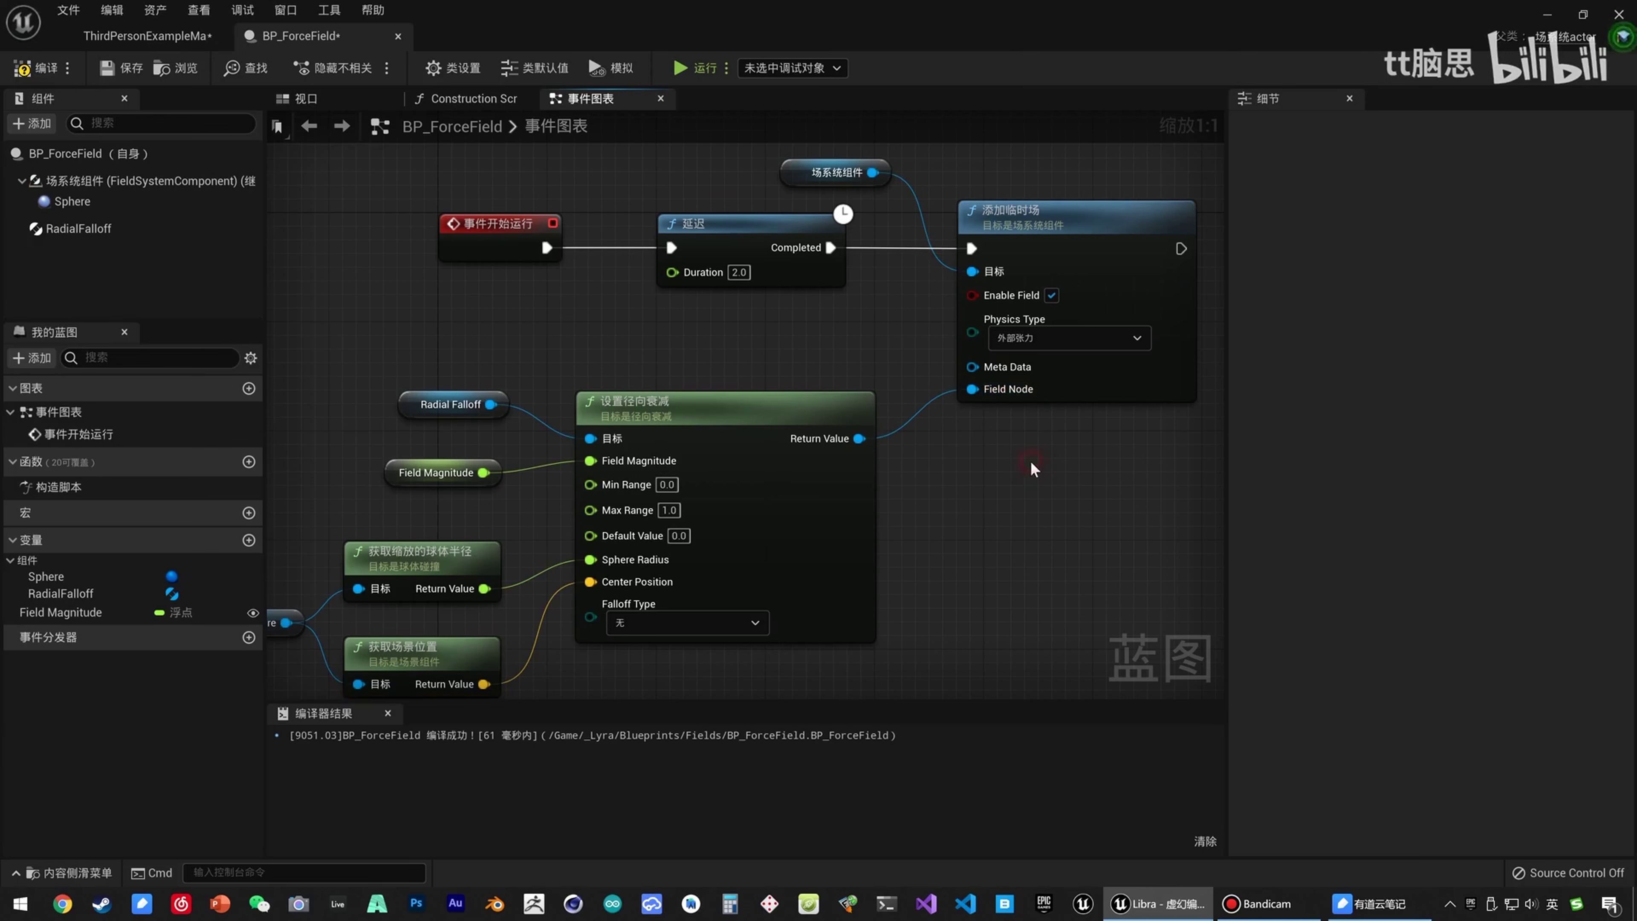
Review the finished event graph and the Sphere component's settings, and compile BP_ForceField.
right_drag(973, 457, 990, 412)
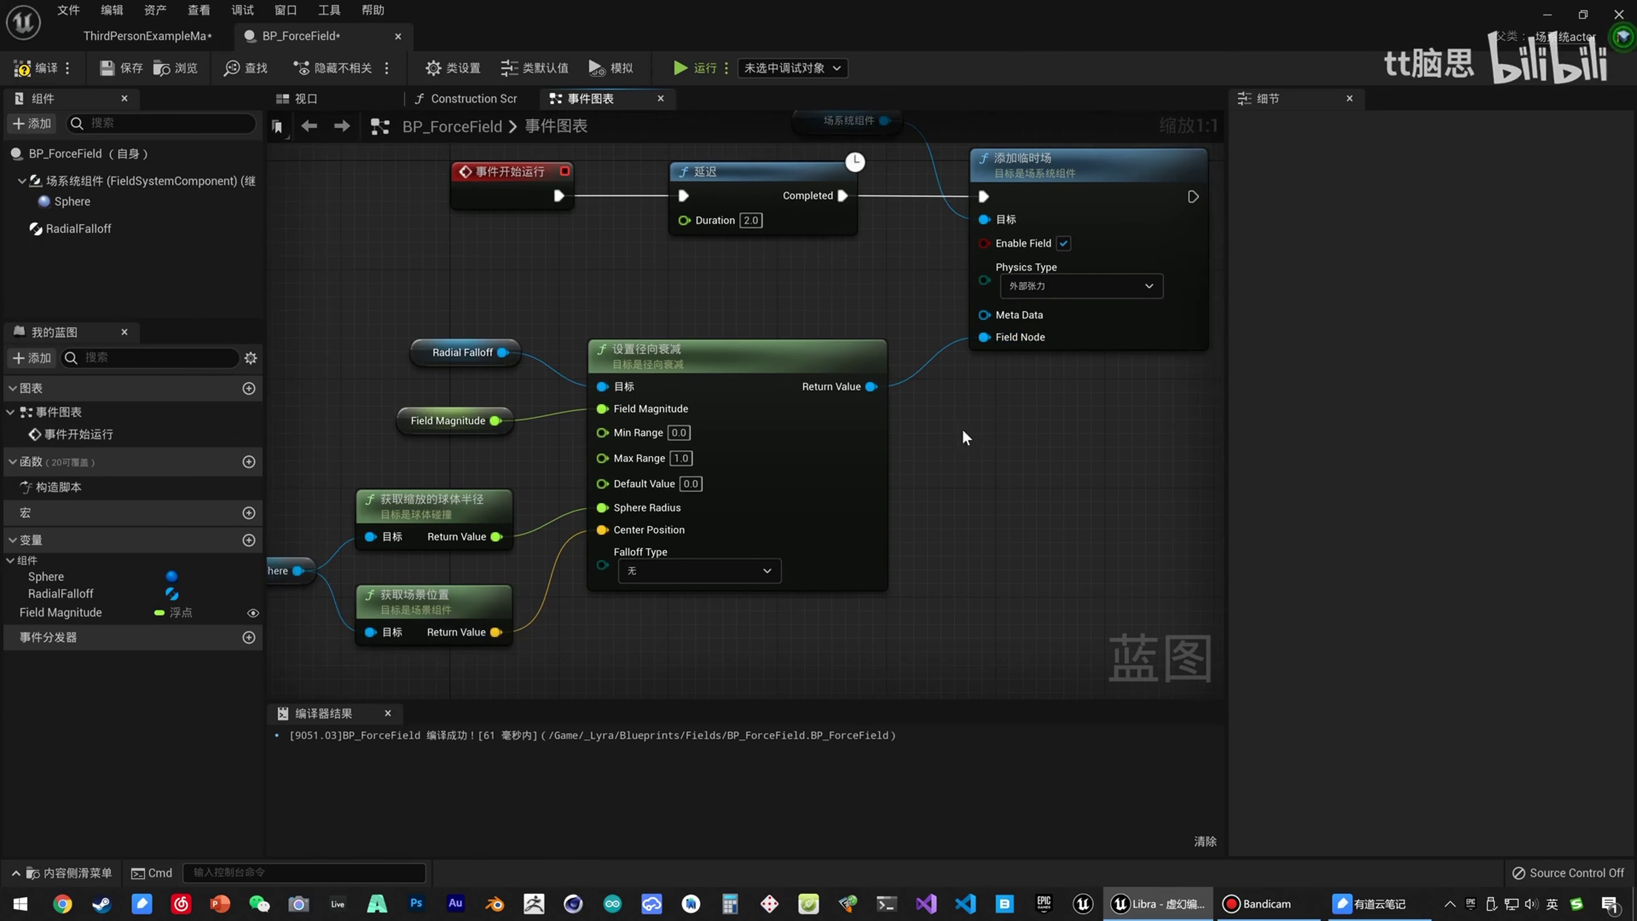
scroll(965, 438, down, 1)
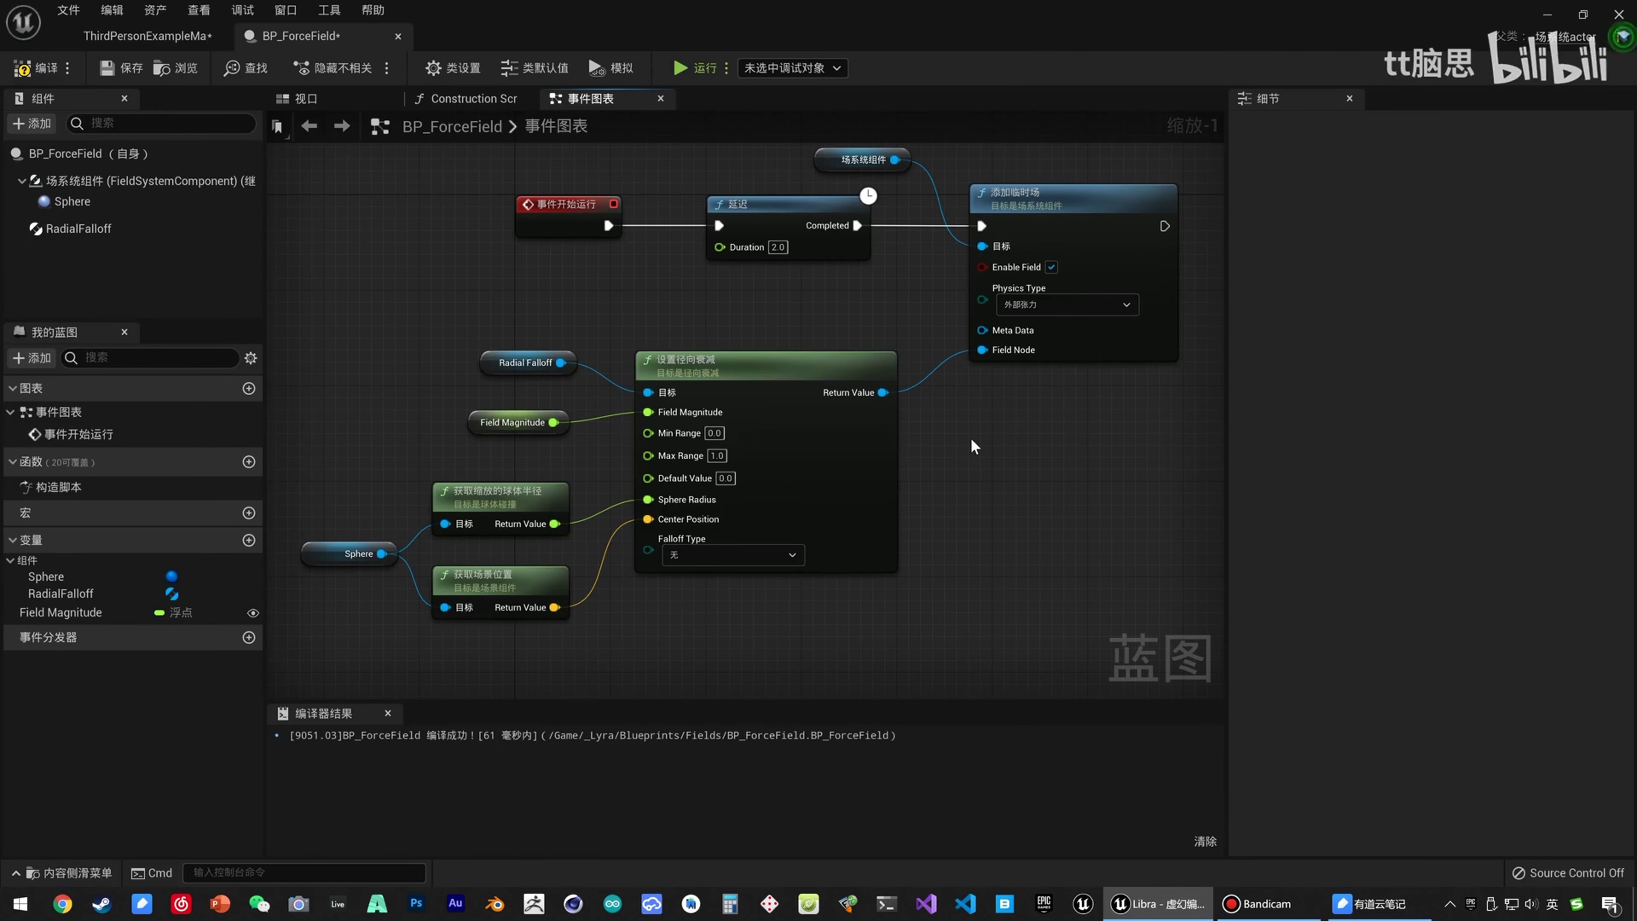
click(72, 207)
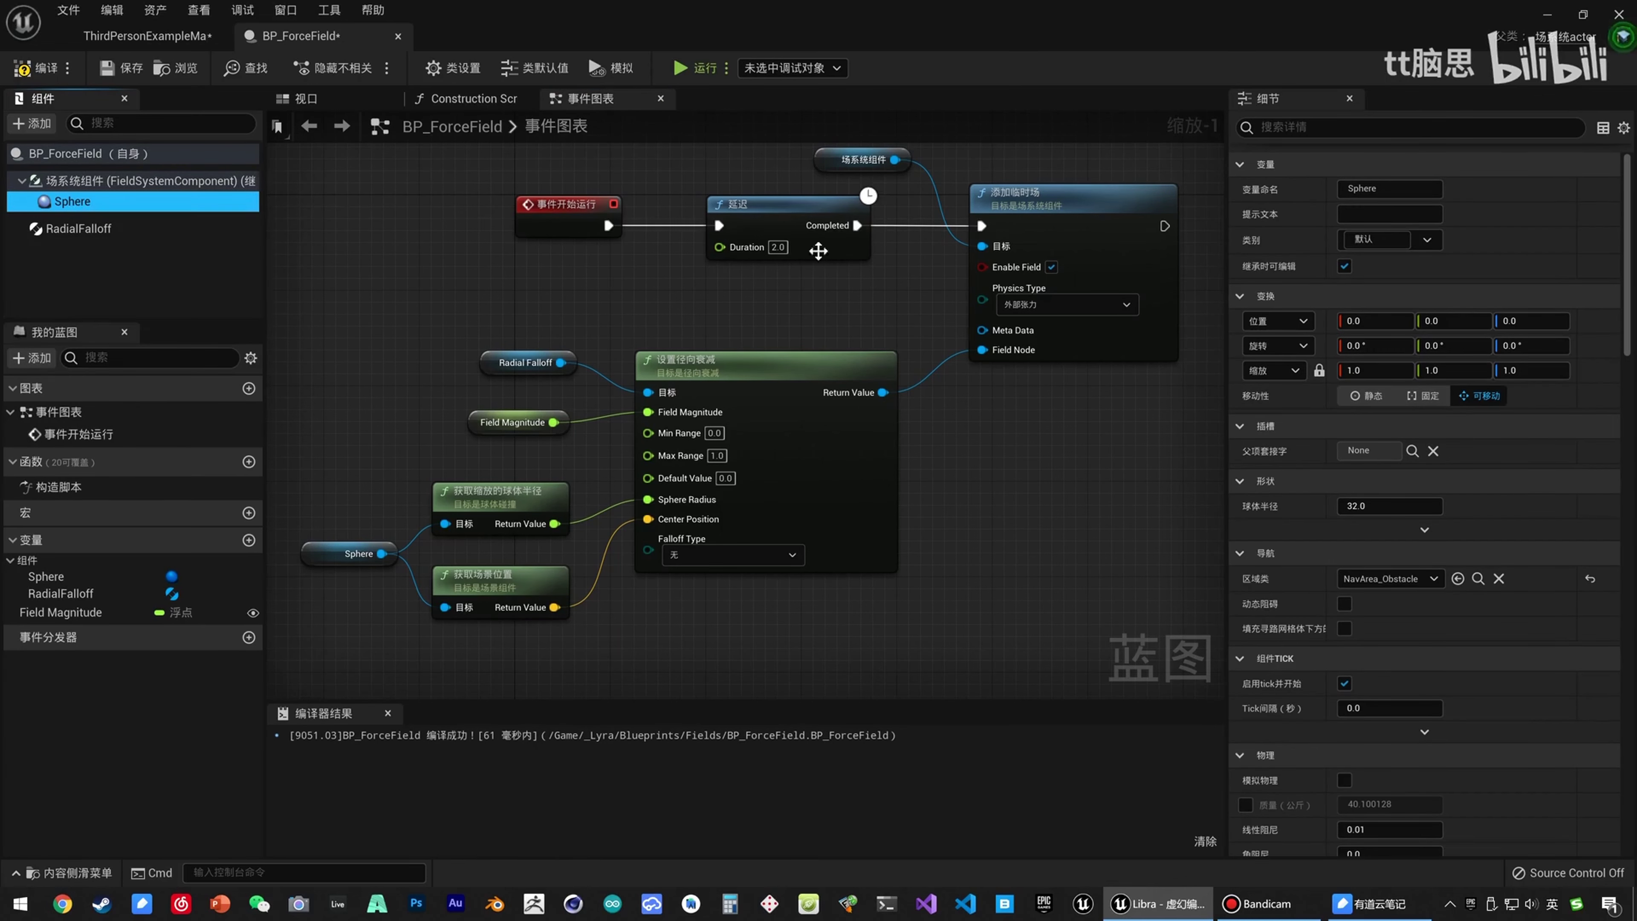
right_drag(994, 477, 981, 524)
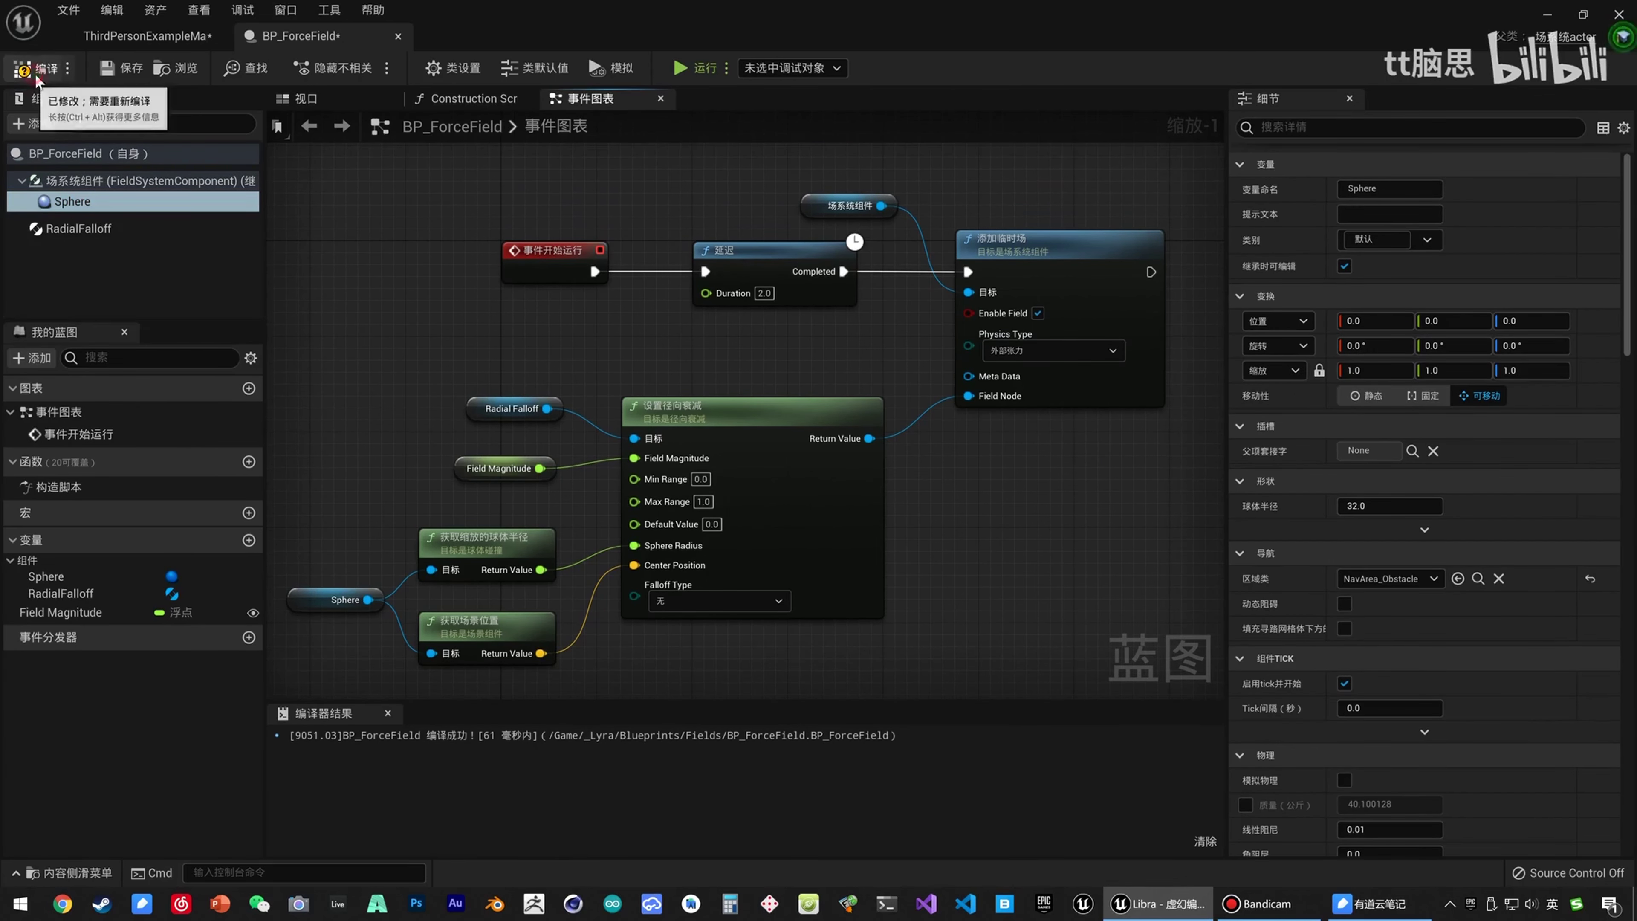
Place an instance of BP_ForceField in the ThirdPersonExampleMap level at the upper part of pillar GC_Pillar_01.
click(148, 35)
right_drag(670, 385, 694, 380)
key(ctrl+space)
drag(377, 730, 686, 278)
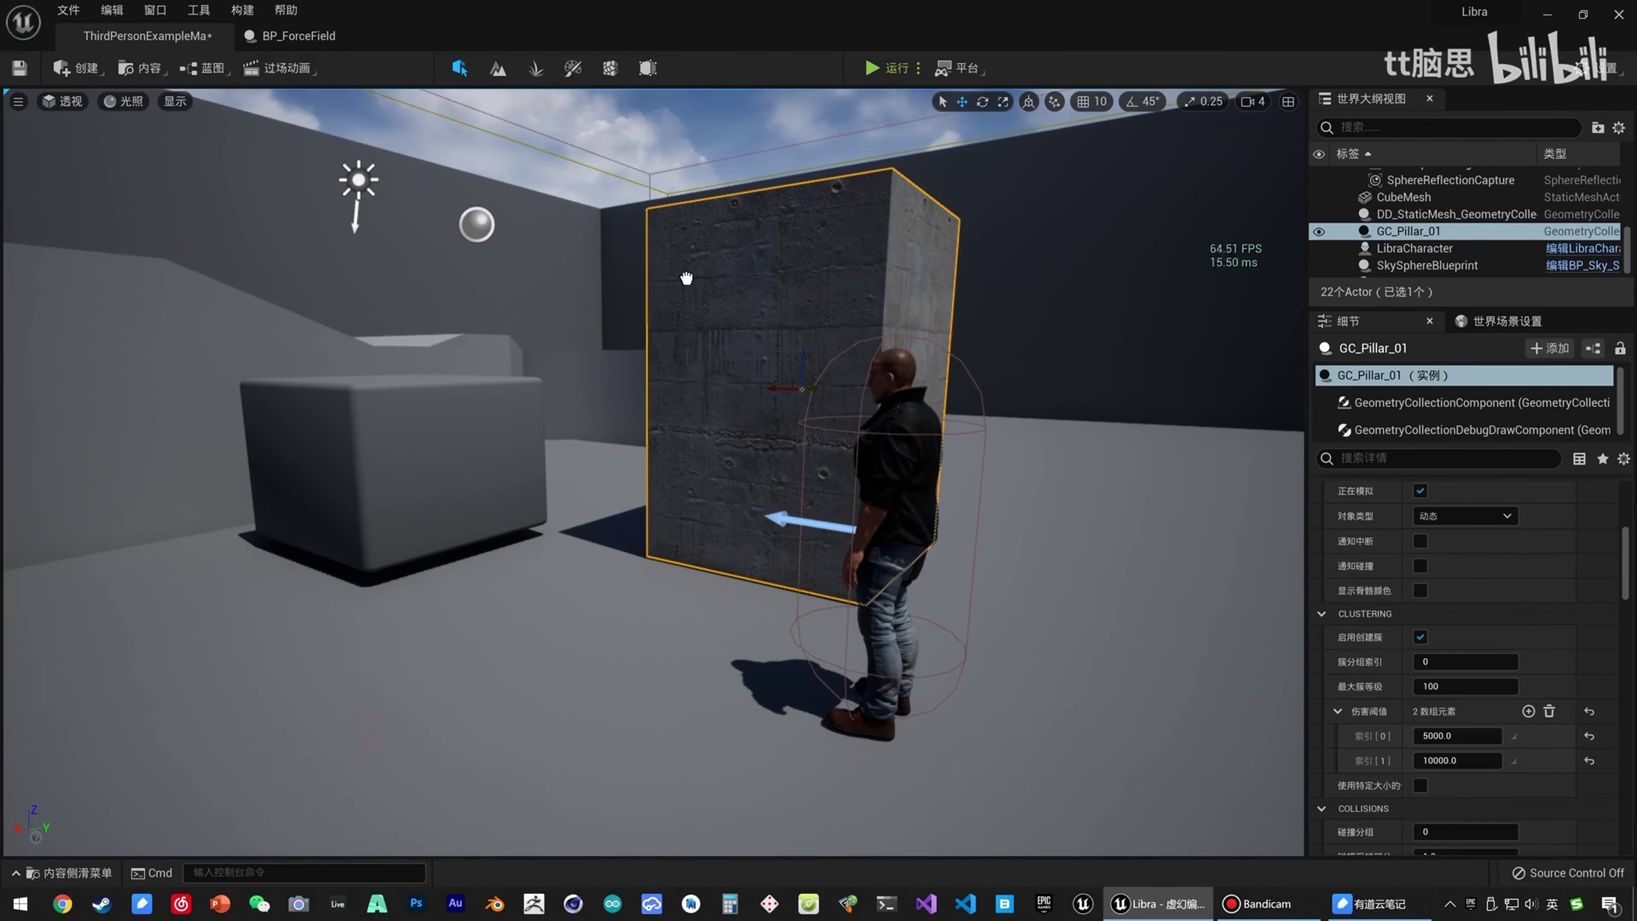
drag(680, 568, 681, 196)
Position the BP_ForceField actor at the pillar's top corner and scale it uniformly to about 2.06.
right_drag(699, 219, 635, 413)
key(e)
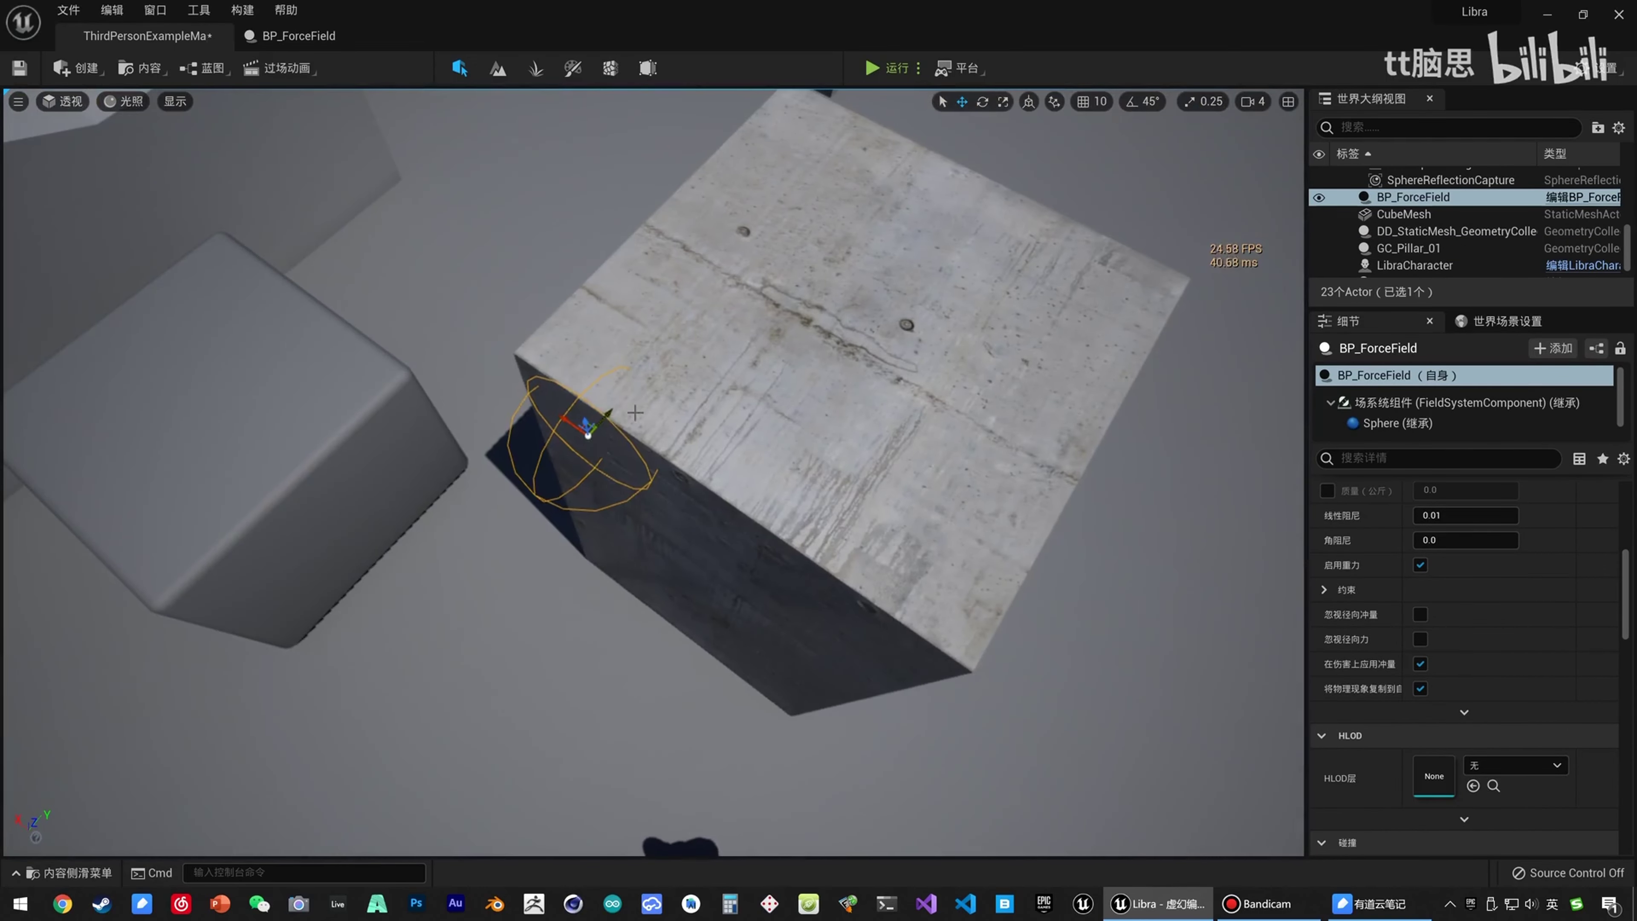
drag(605, 418, 676, 348)
scroll(1450, 625, up, 5)
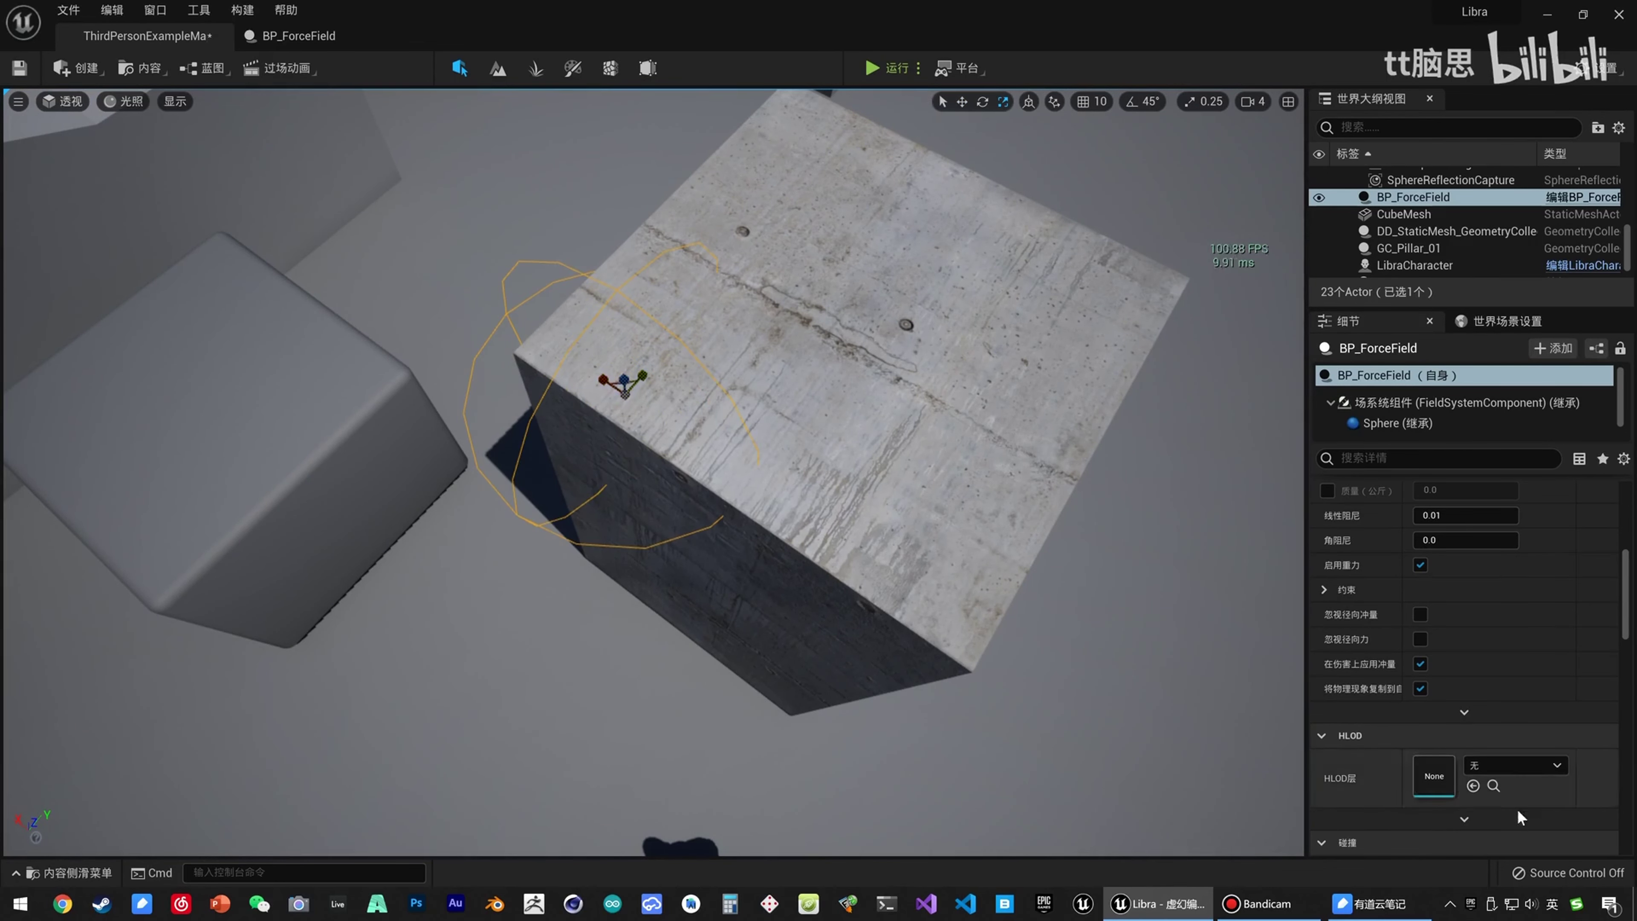
mouse_move(819, 186)
right_down()
mouse_move(818, 258)
mouse_move(819, 142)
mouse_move(819, 186)
right_up()
Play the level, walk around the pillar to watch the field fracture it, and end the play session.
click(874, 68)
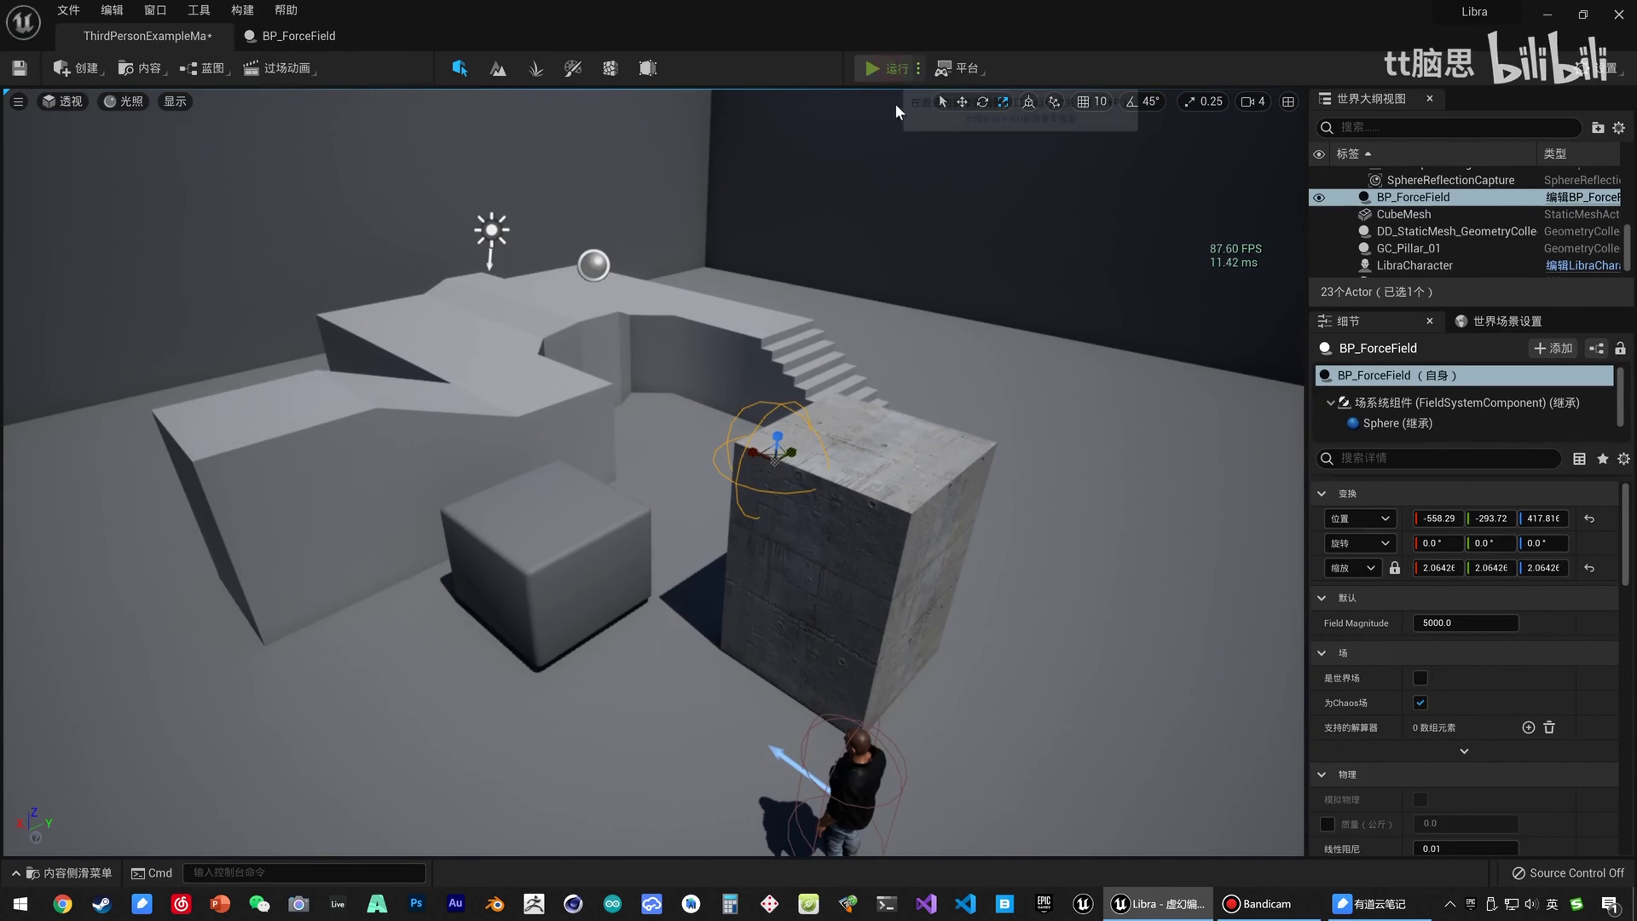
key(w)
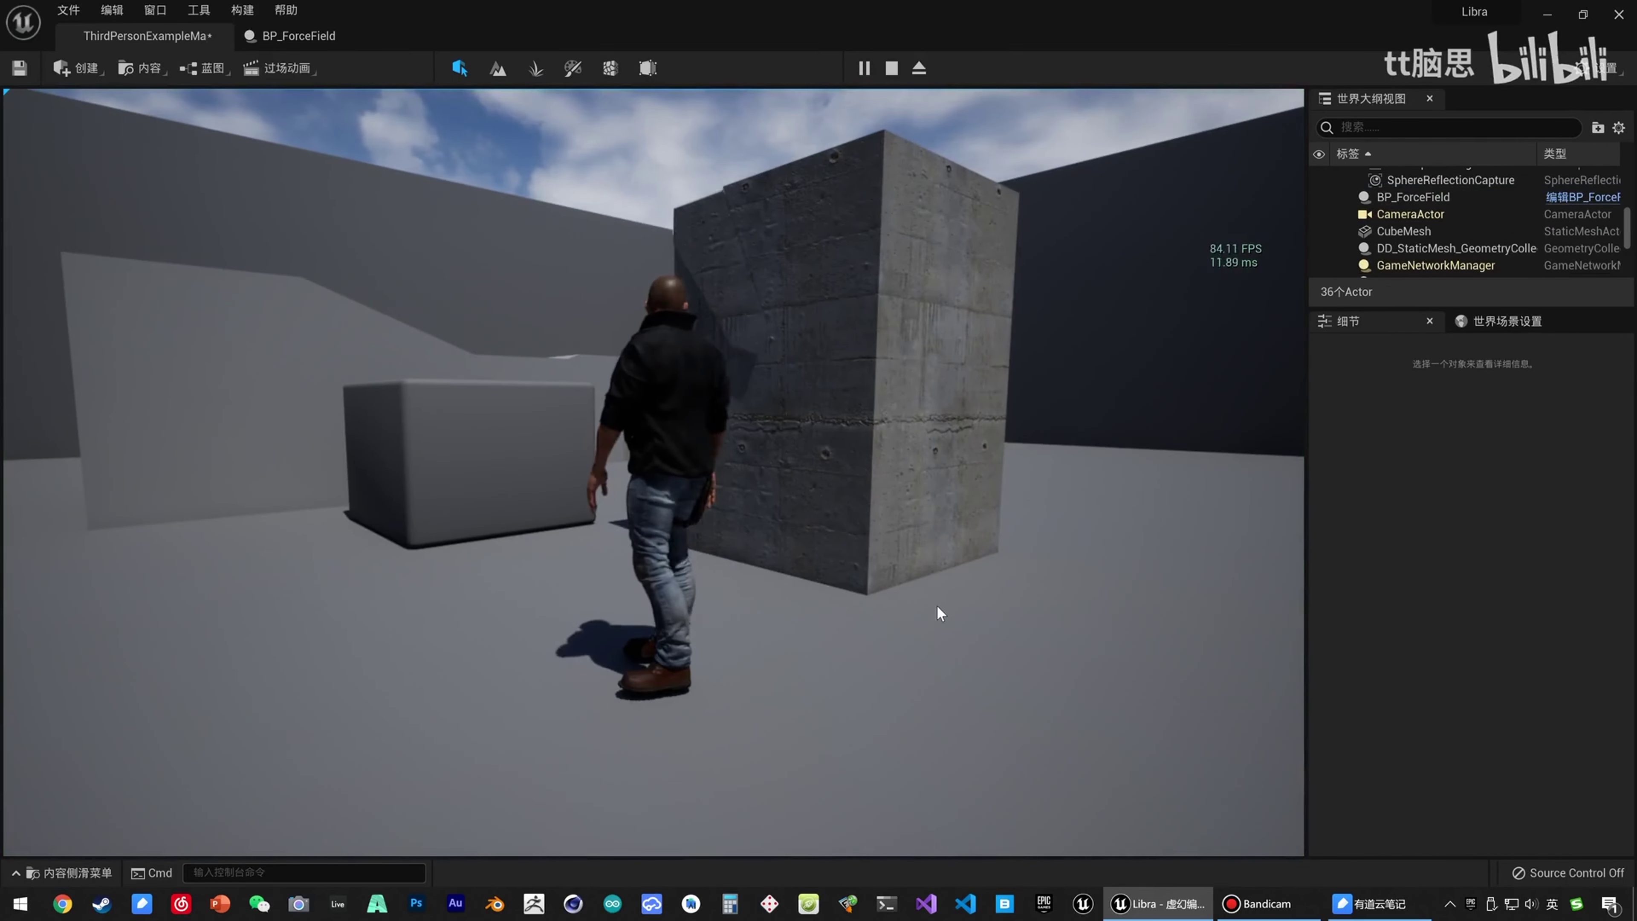
key(a)
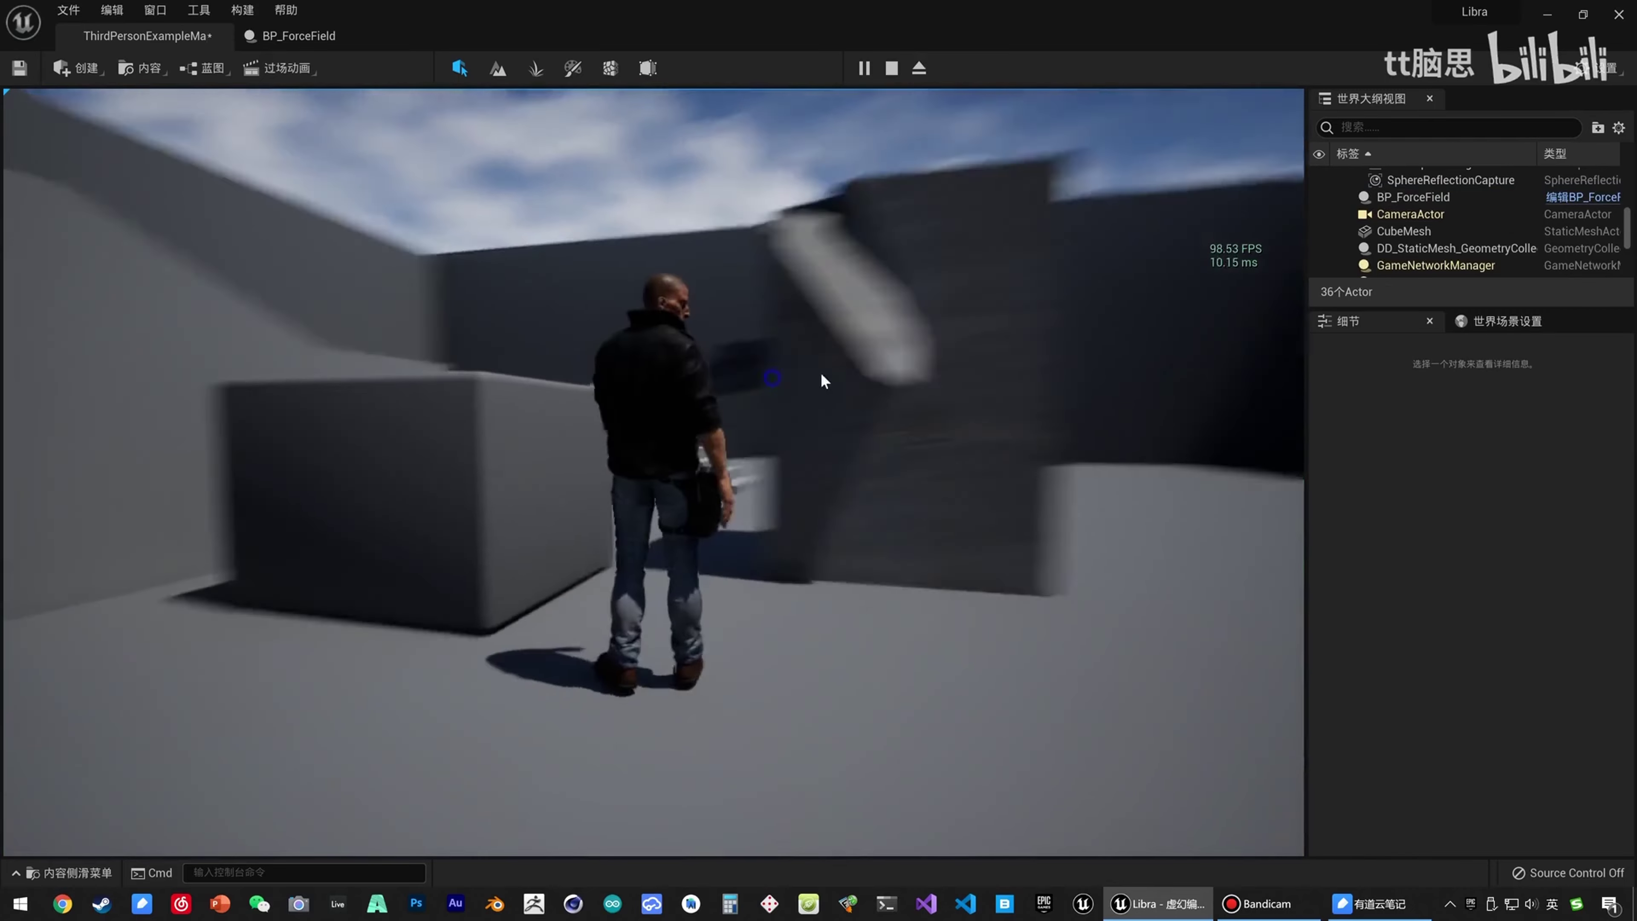
key(w)
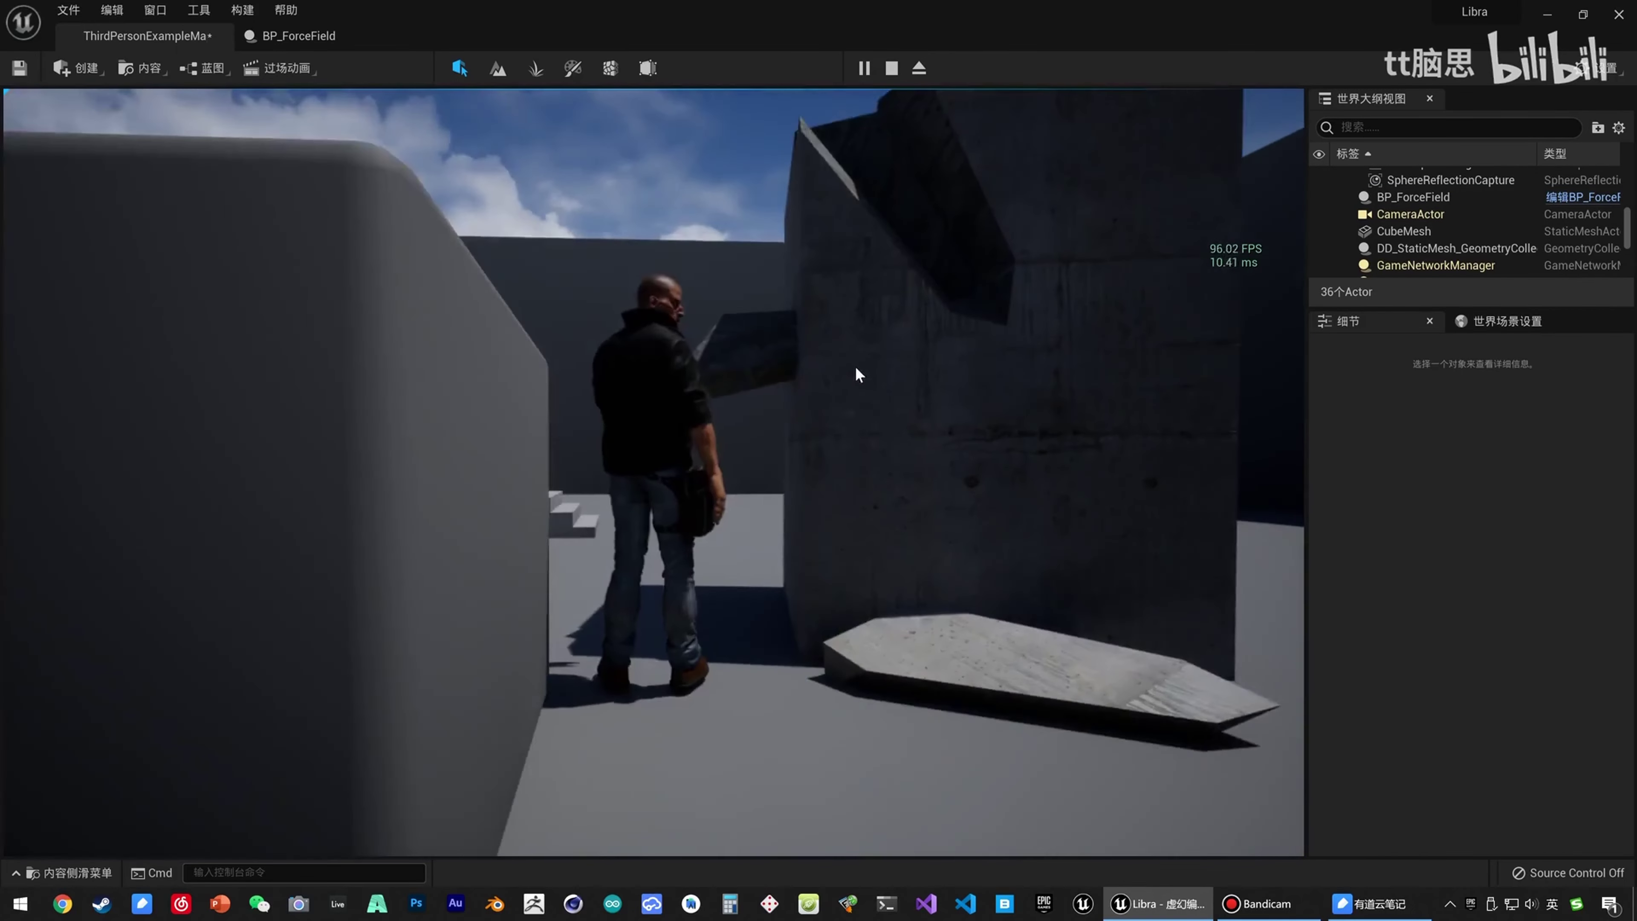
key(s)
key(w)
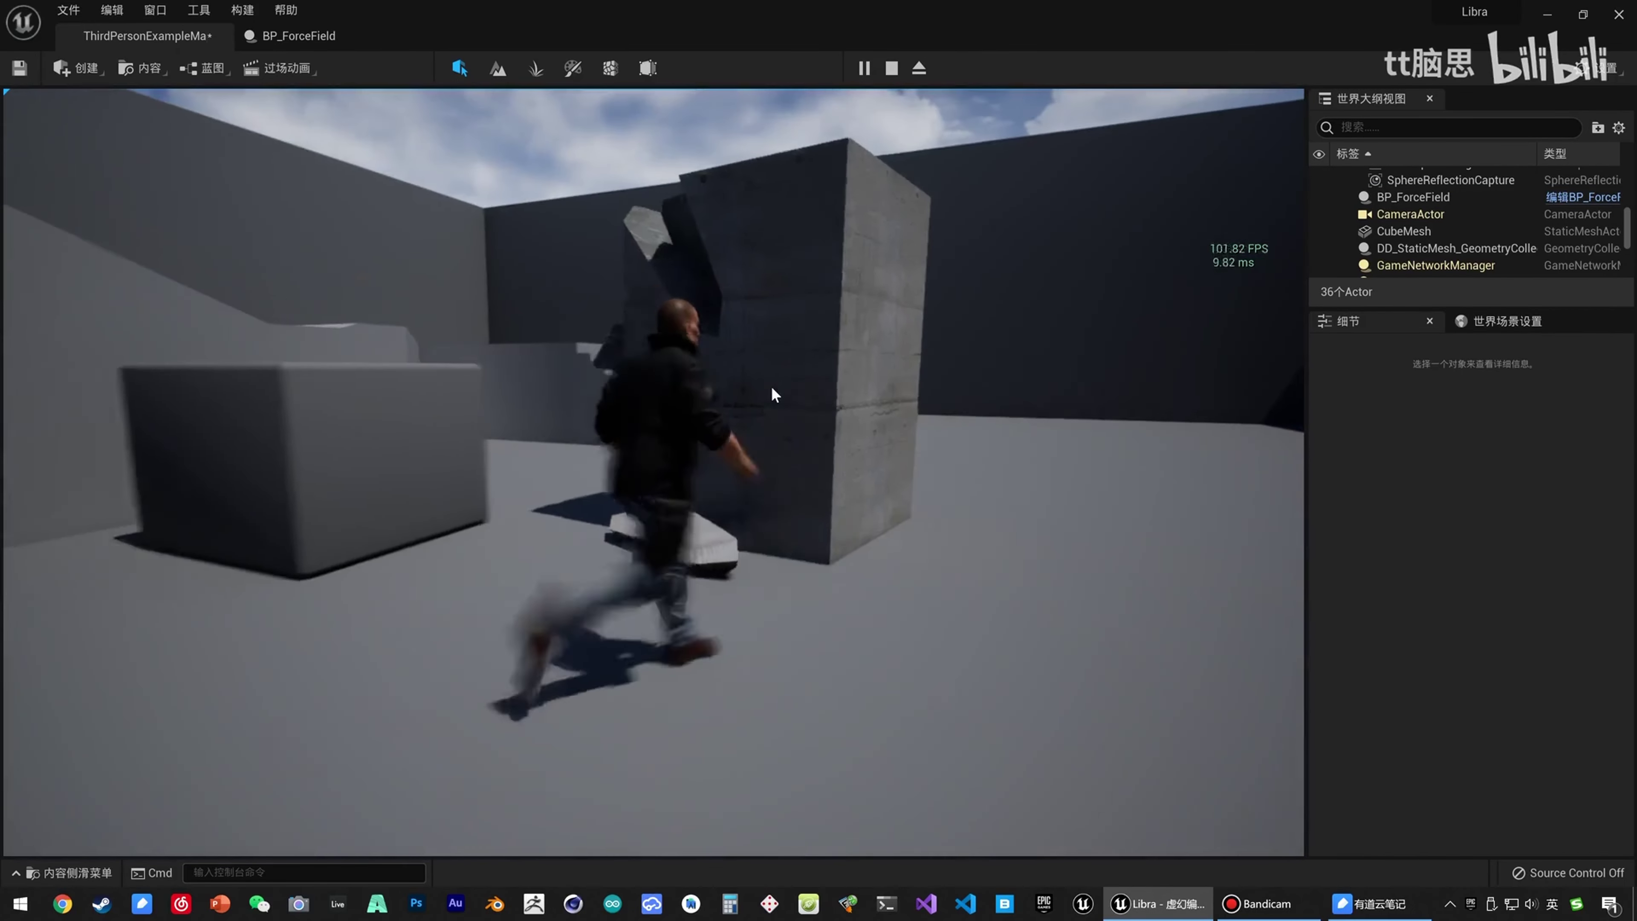
key(Escape)
Adjust the BP_ForceField sphere to cover more of the pillar's upper part, and play-test the fracture again.
right_drag(729, 390, 748, 477)
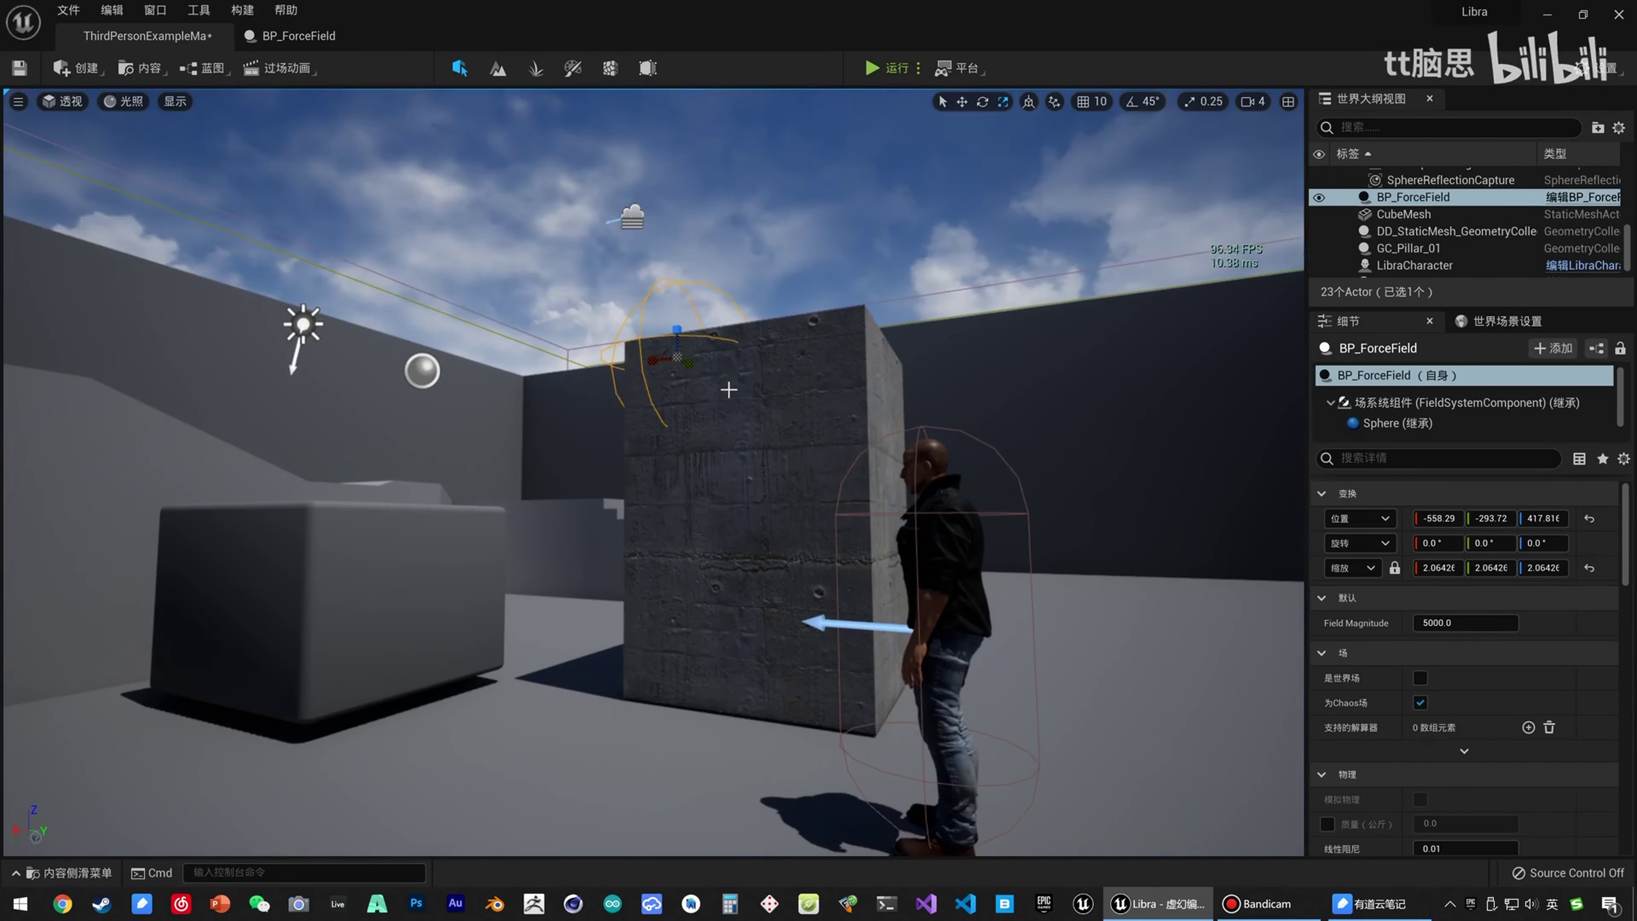
drag(680, 360, 665, 457)
click(871, 68)
right_drag(768, 428, 878, 475)
key(a)
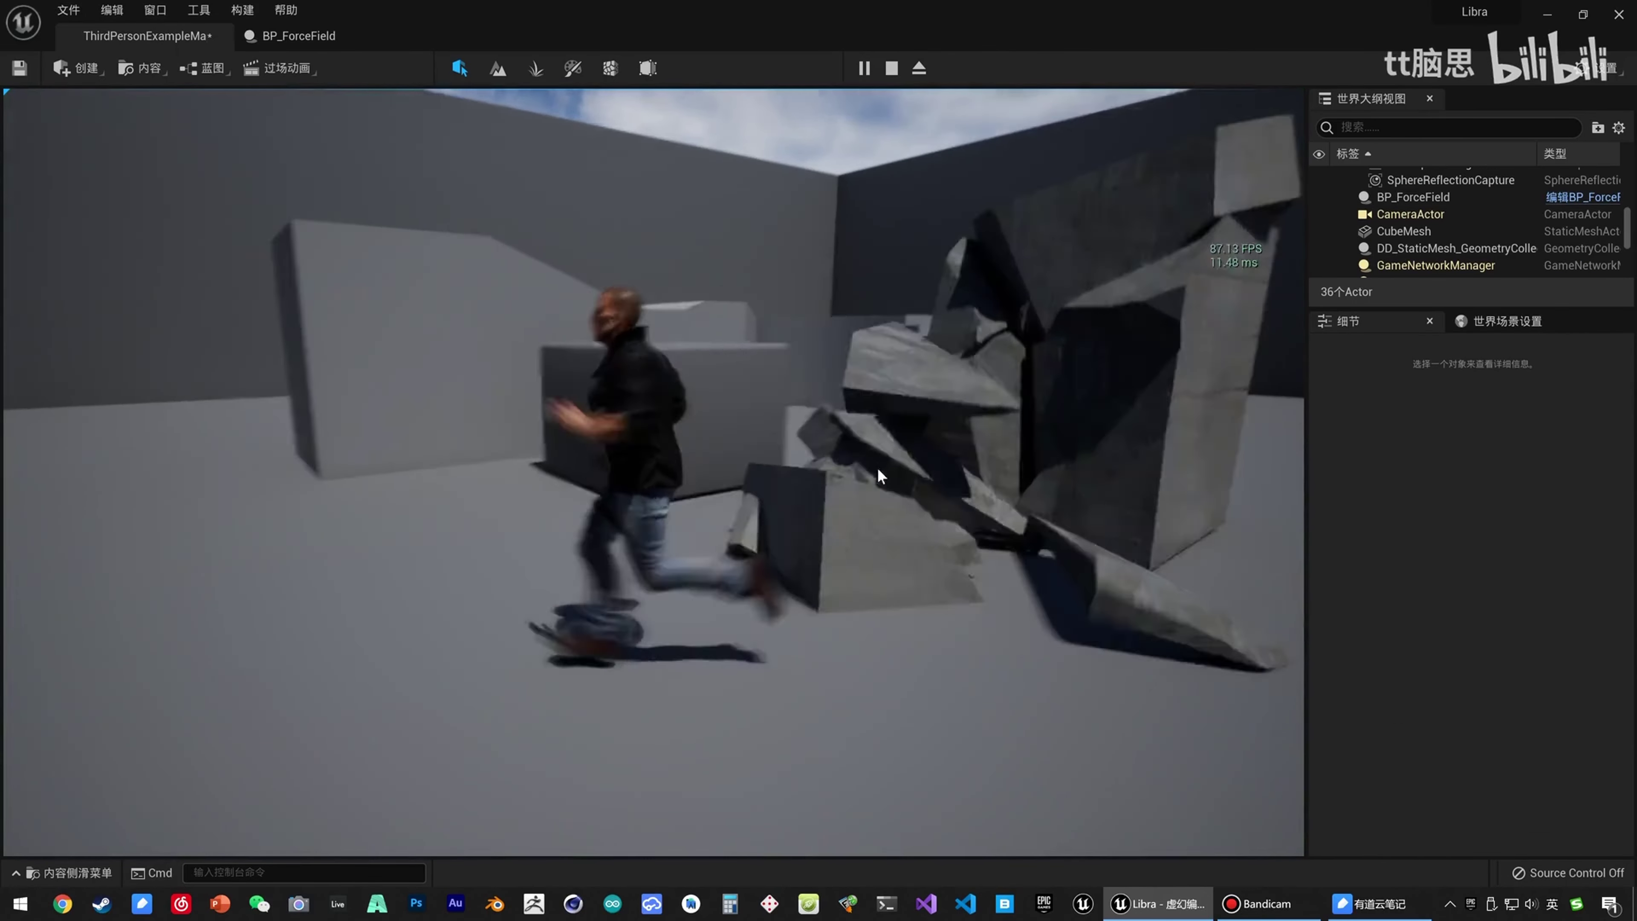
key(w)
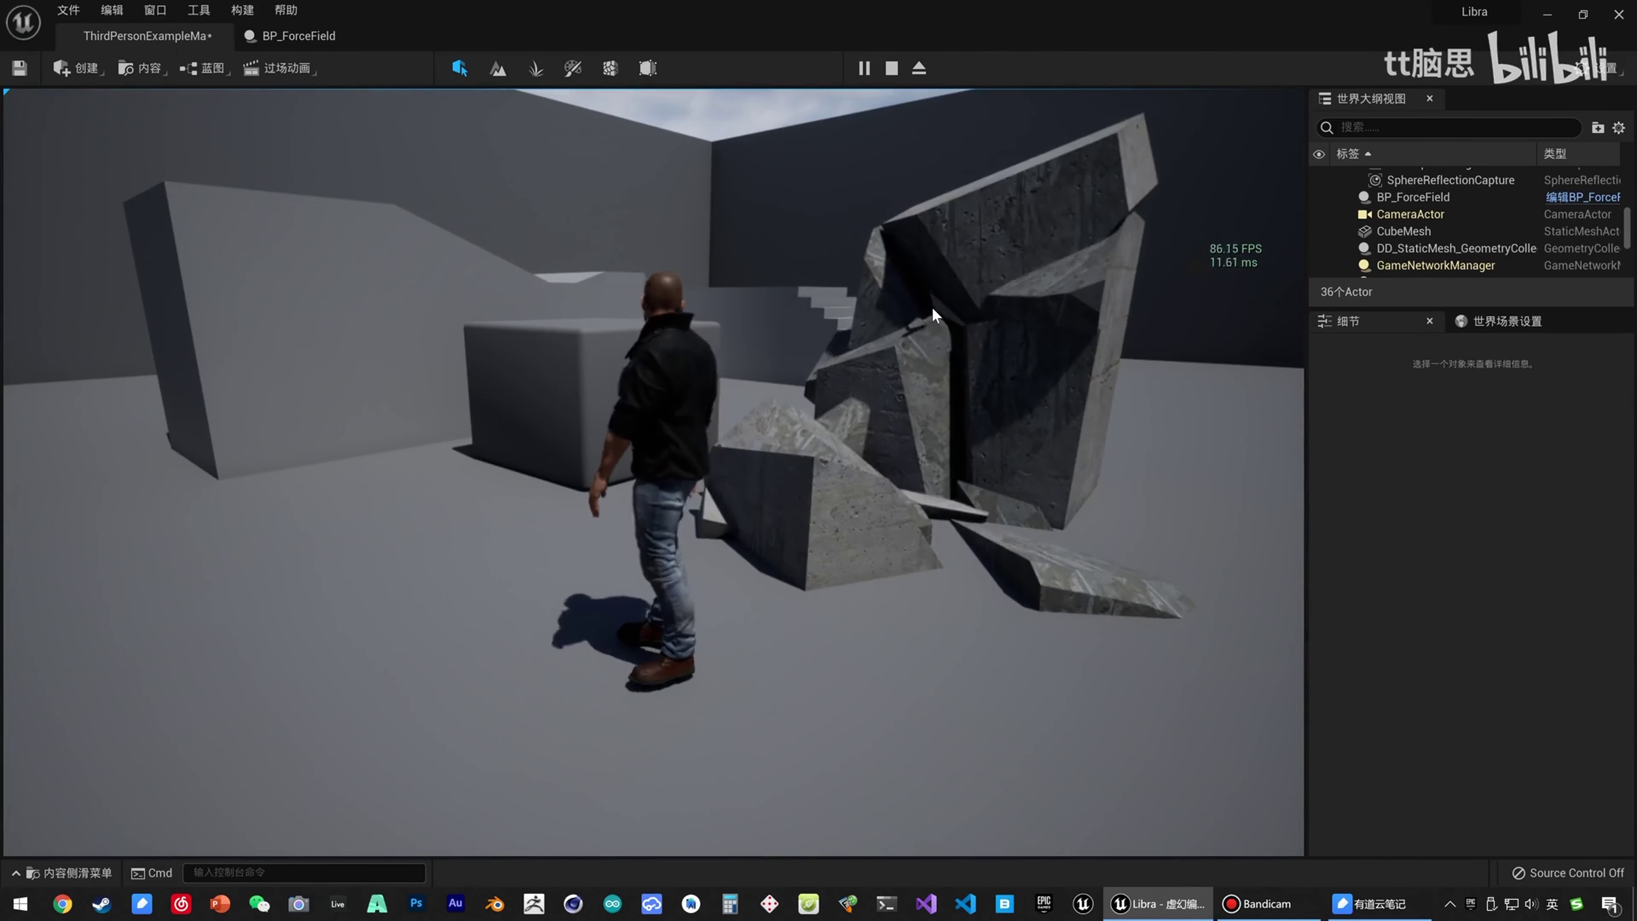
key(Escape)
Examine the Physics Type options of 添加临时场 and its 场系统组件 target node in the BP_ForceField graph.
click(299, 36)
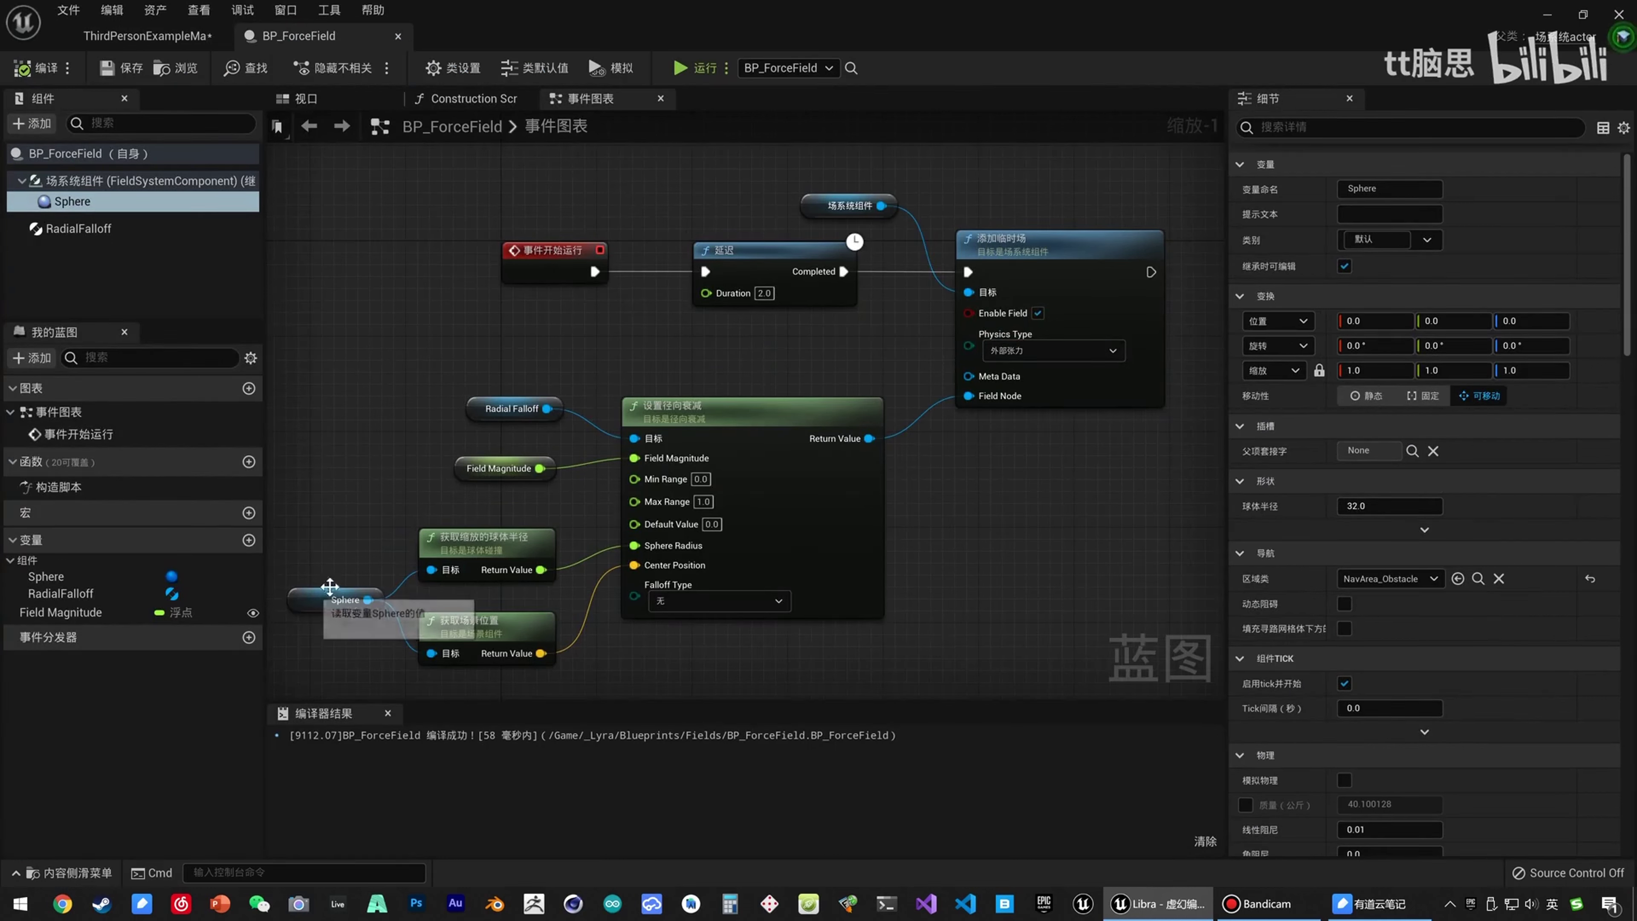
click(1048, 350)
click(1024, 389)
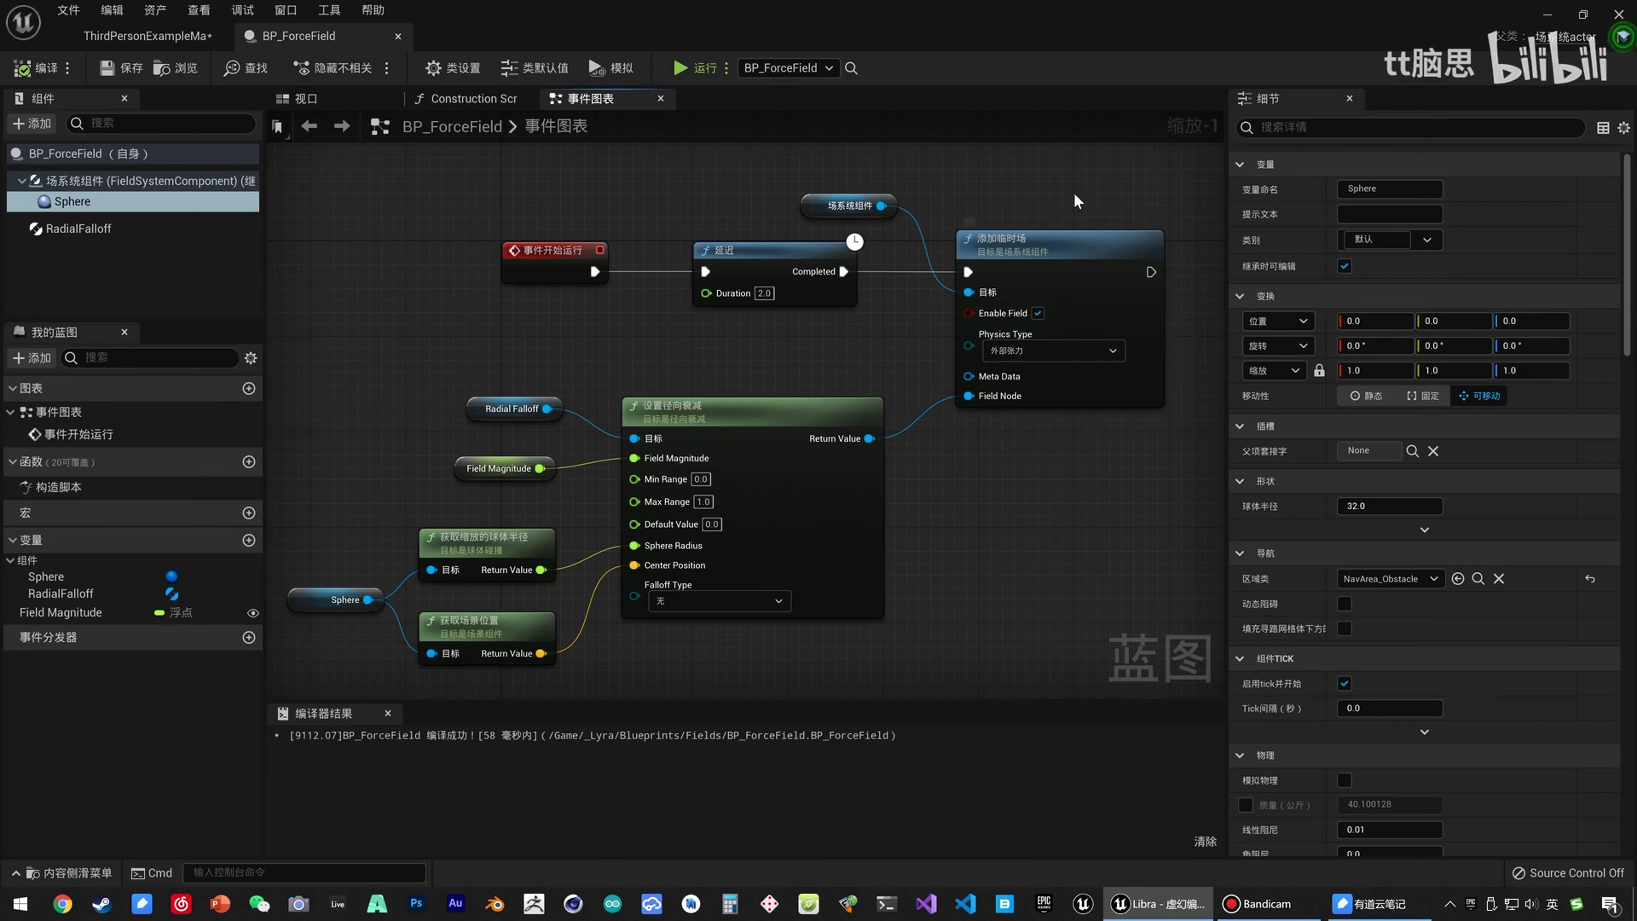
click(851, 205)
click(976, 226)
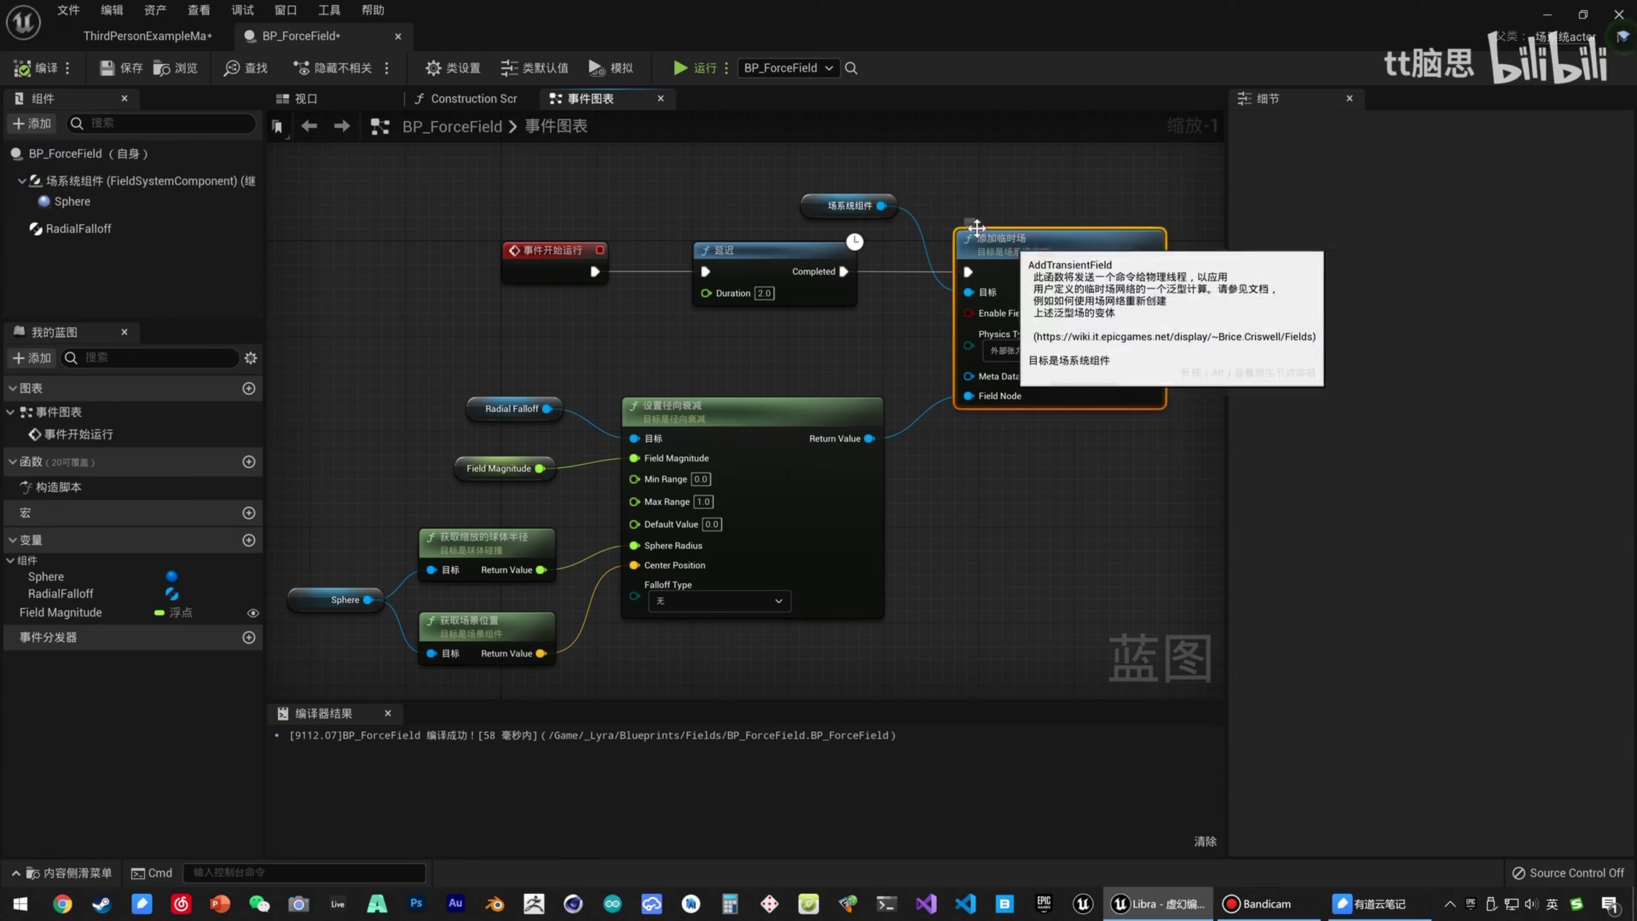
click(845, 205)
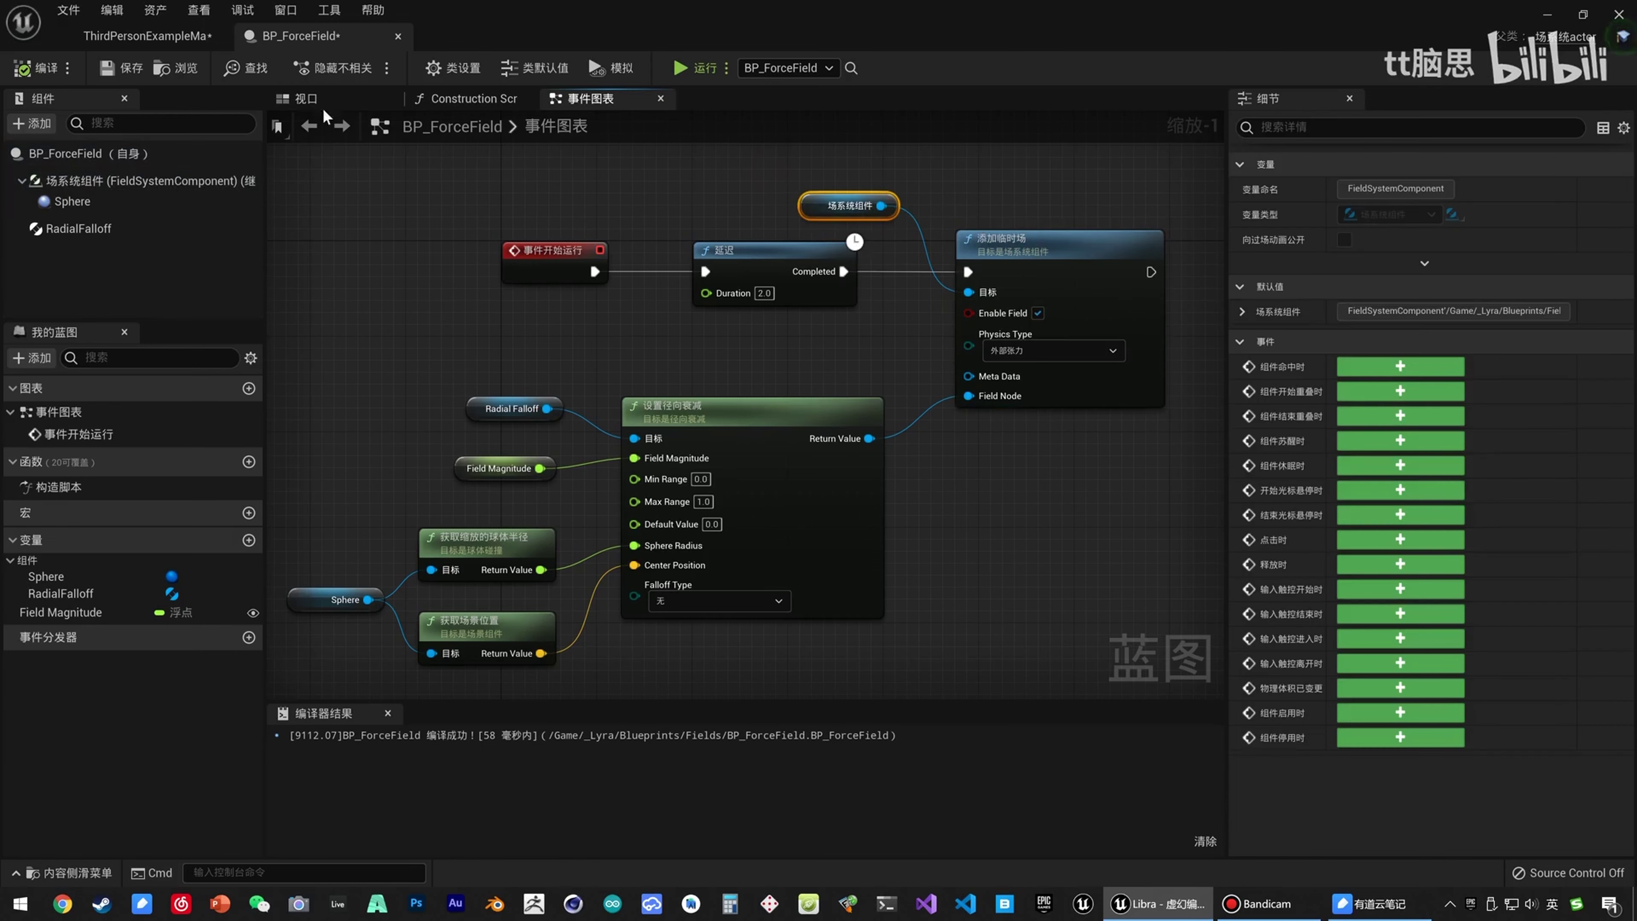
Return to the ThirdPersonExampleMap level and play it to watch the pillar break after the delay.
click(137, 37)
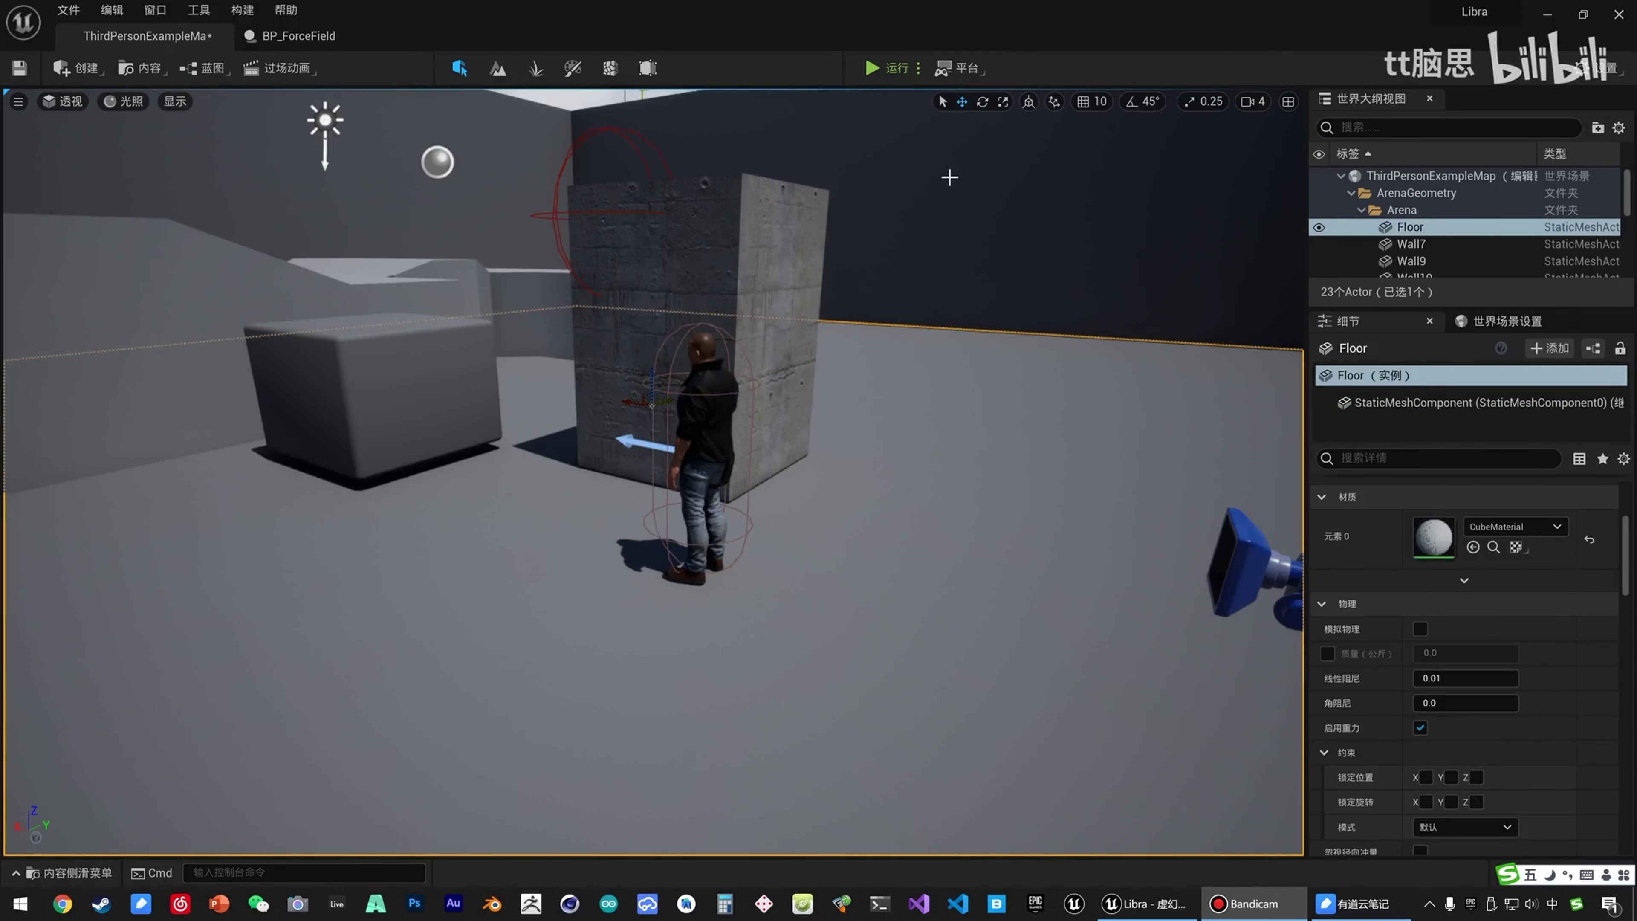
click(706, 440)
right_click(674, 447)
click(893, 70)
click(875, 69)
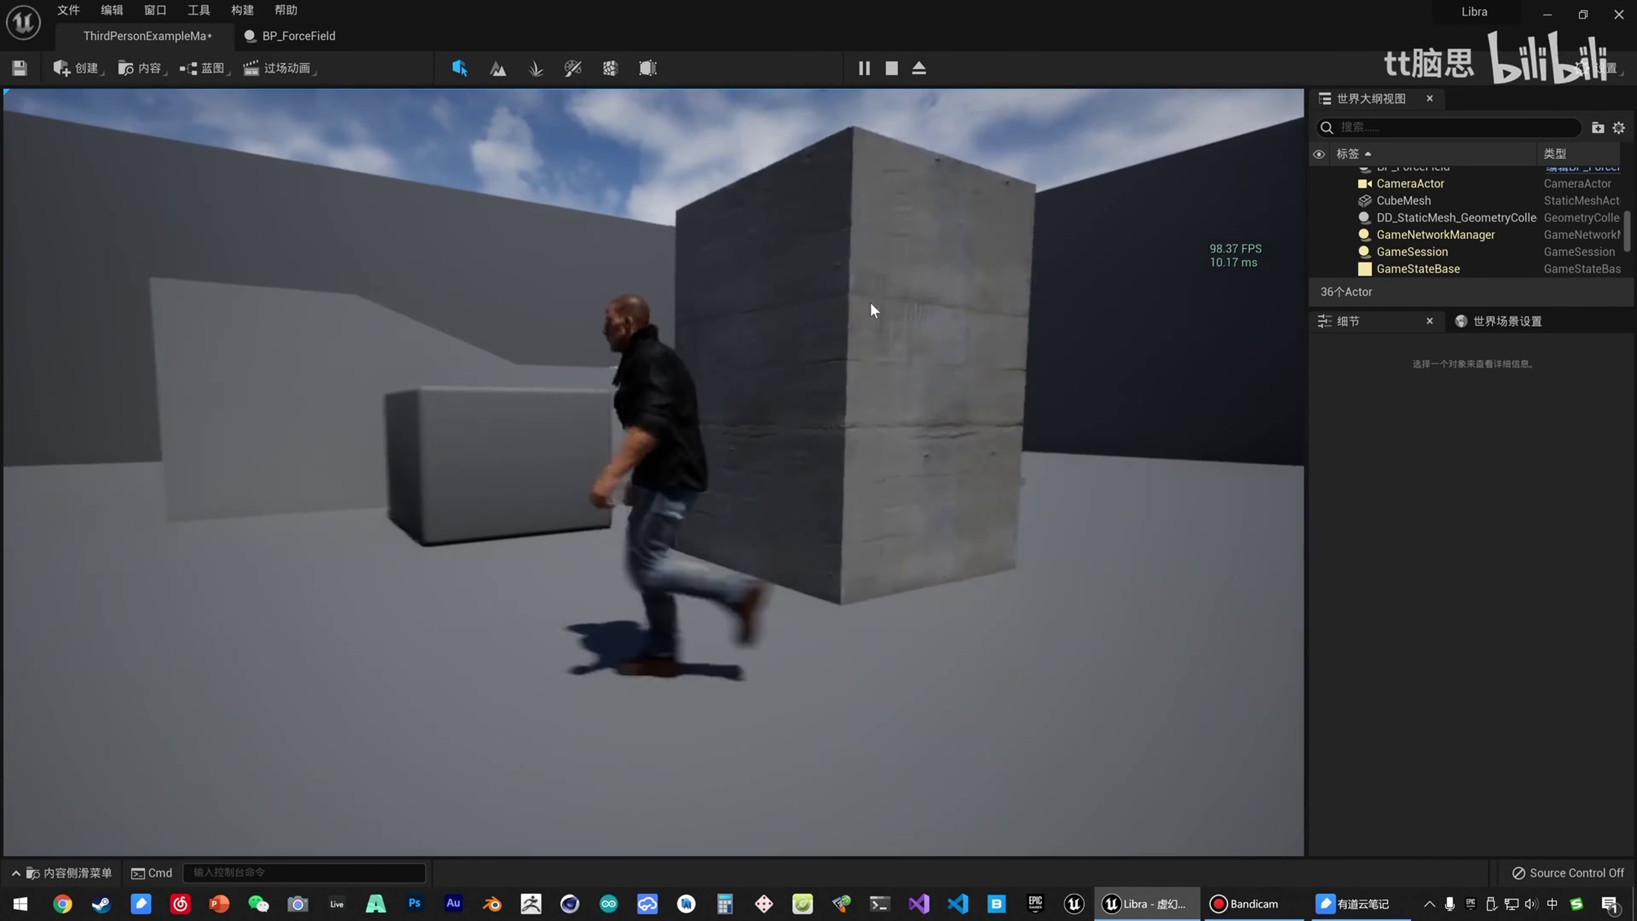
click(821, 286)
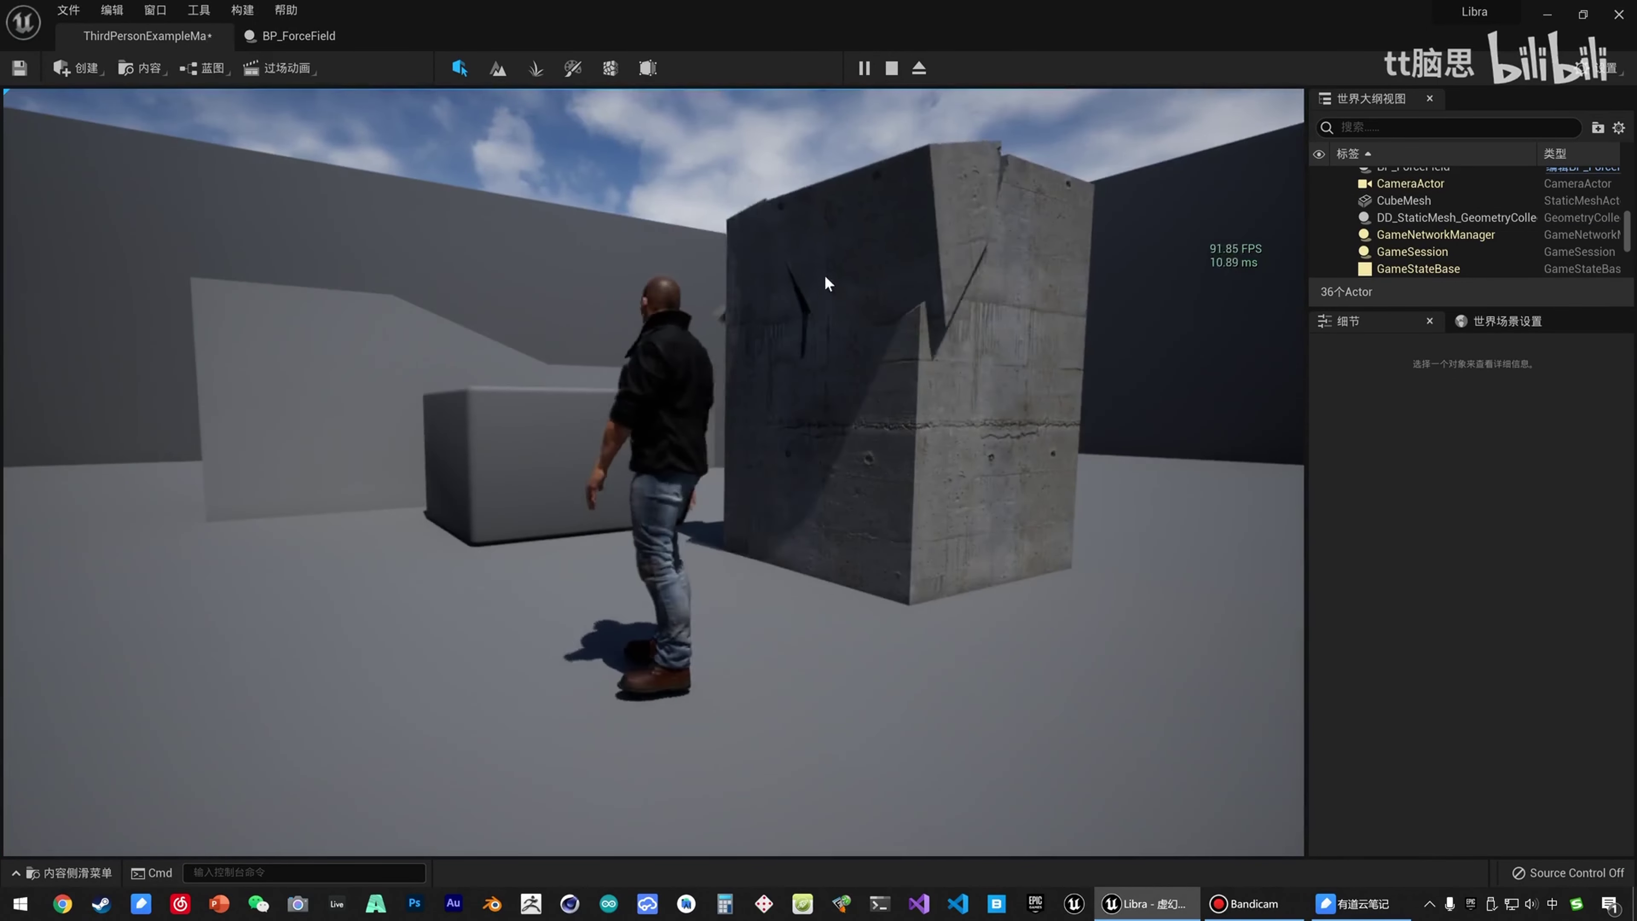
Walk the character around the fractured pillar and its fallen pieces to inspect the damage, and stop playing.
key(w)
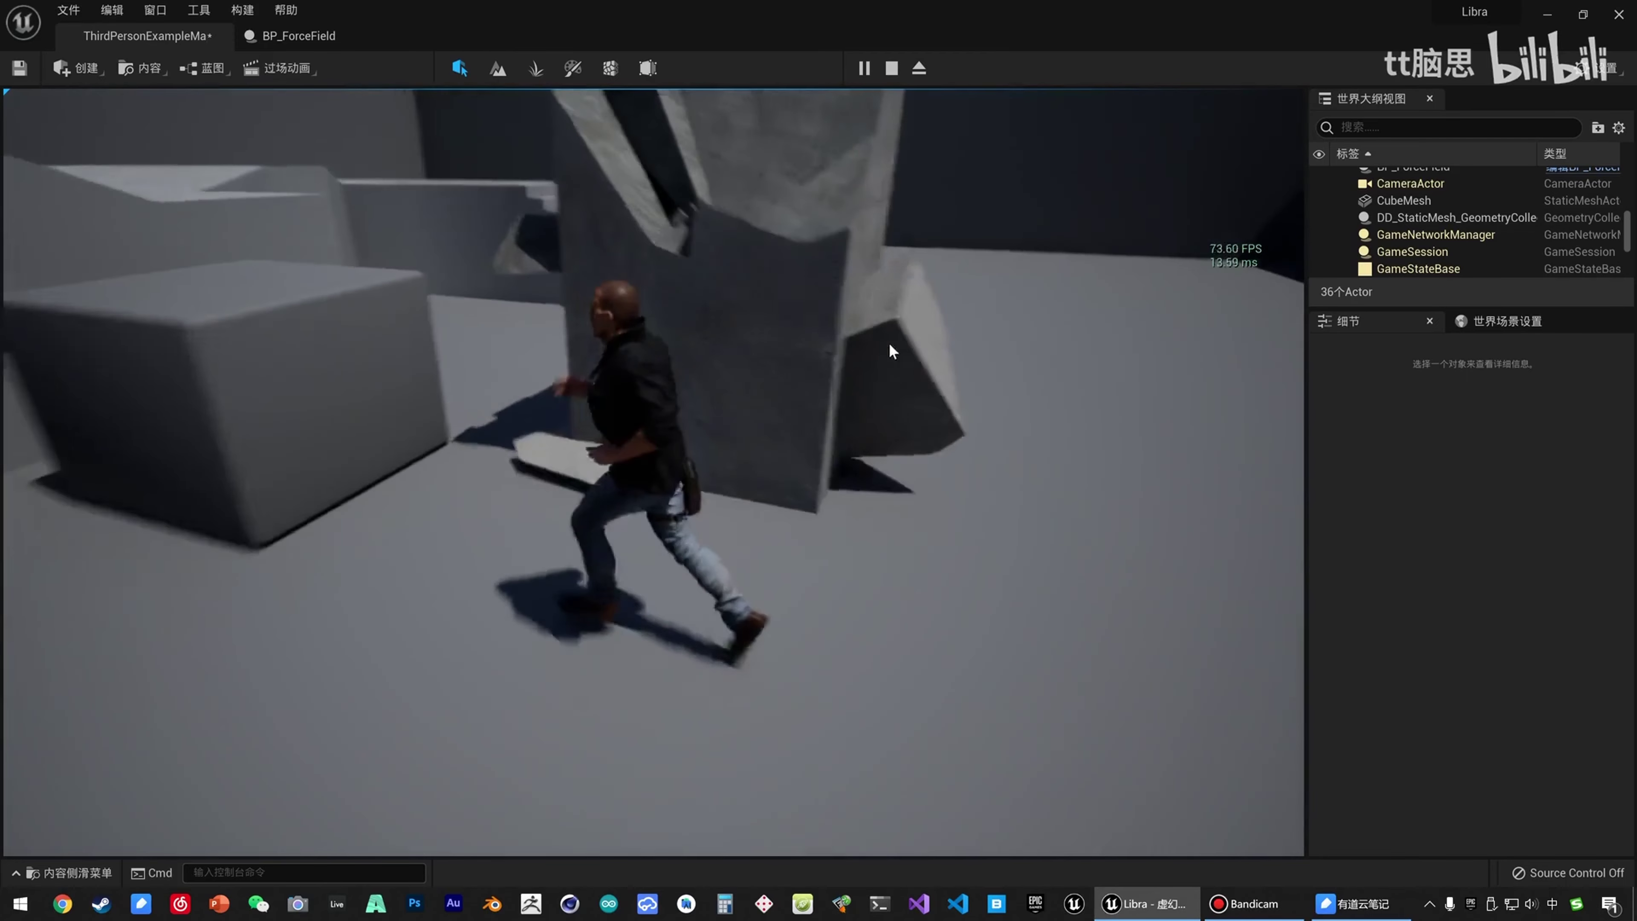
key(d)
key(s)
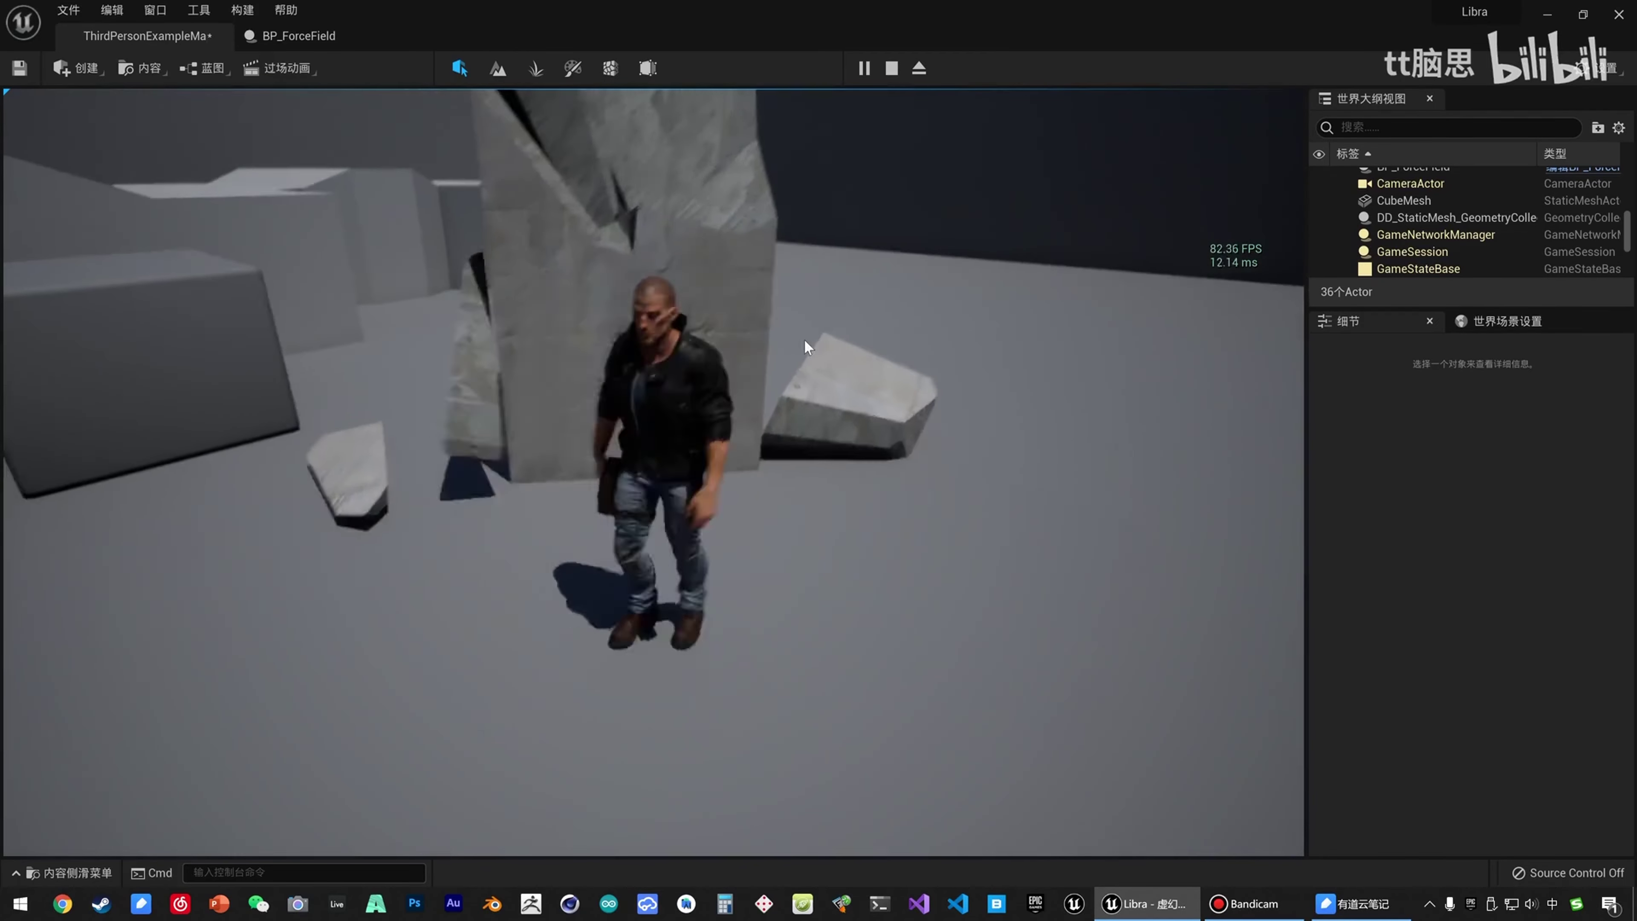
key(w)
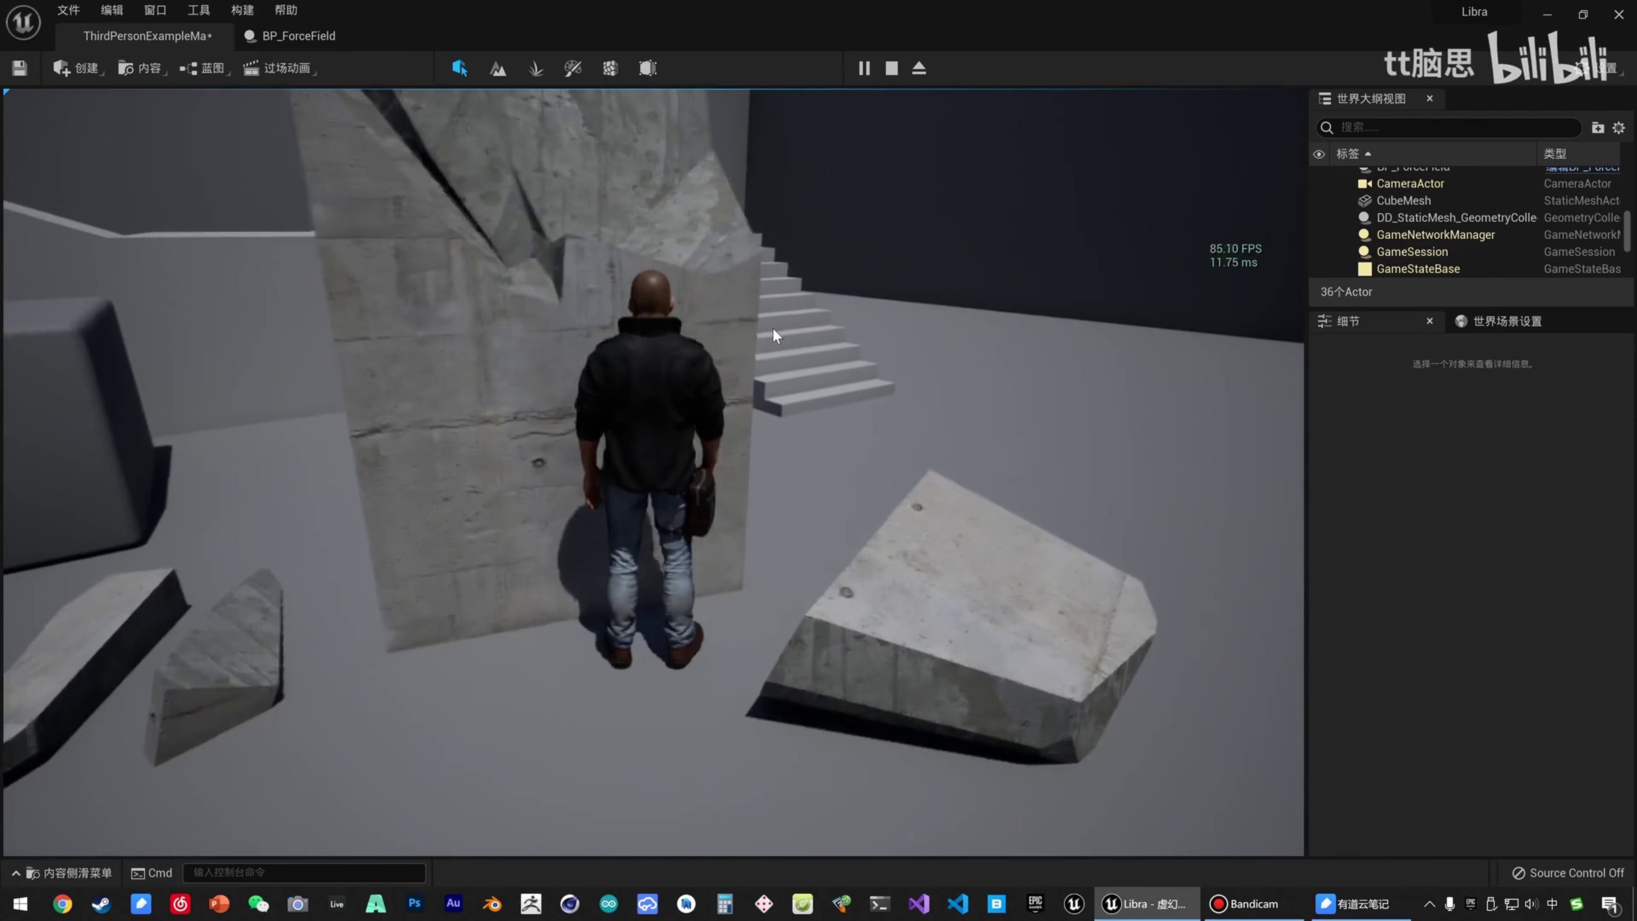
key(s)
key(w)
key(d)
key(s)
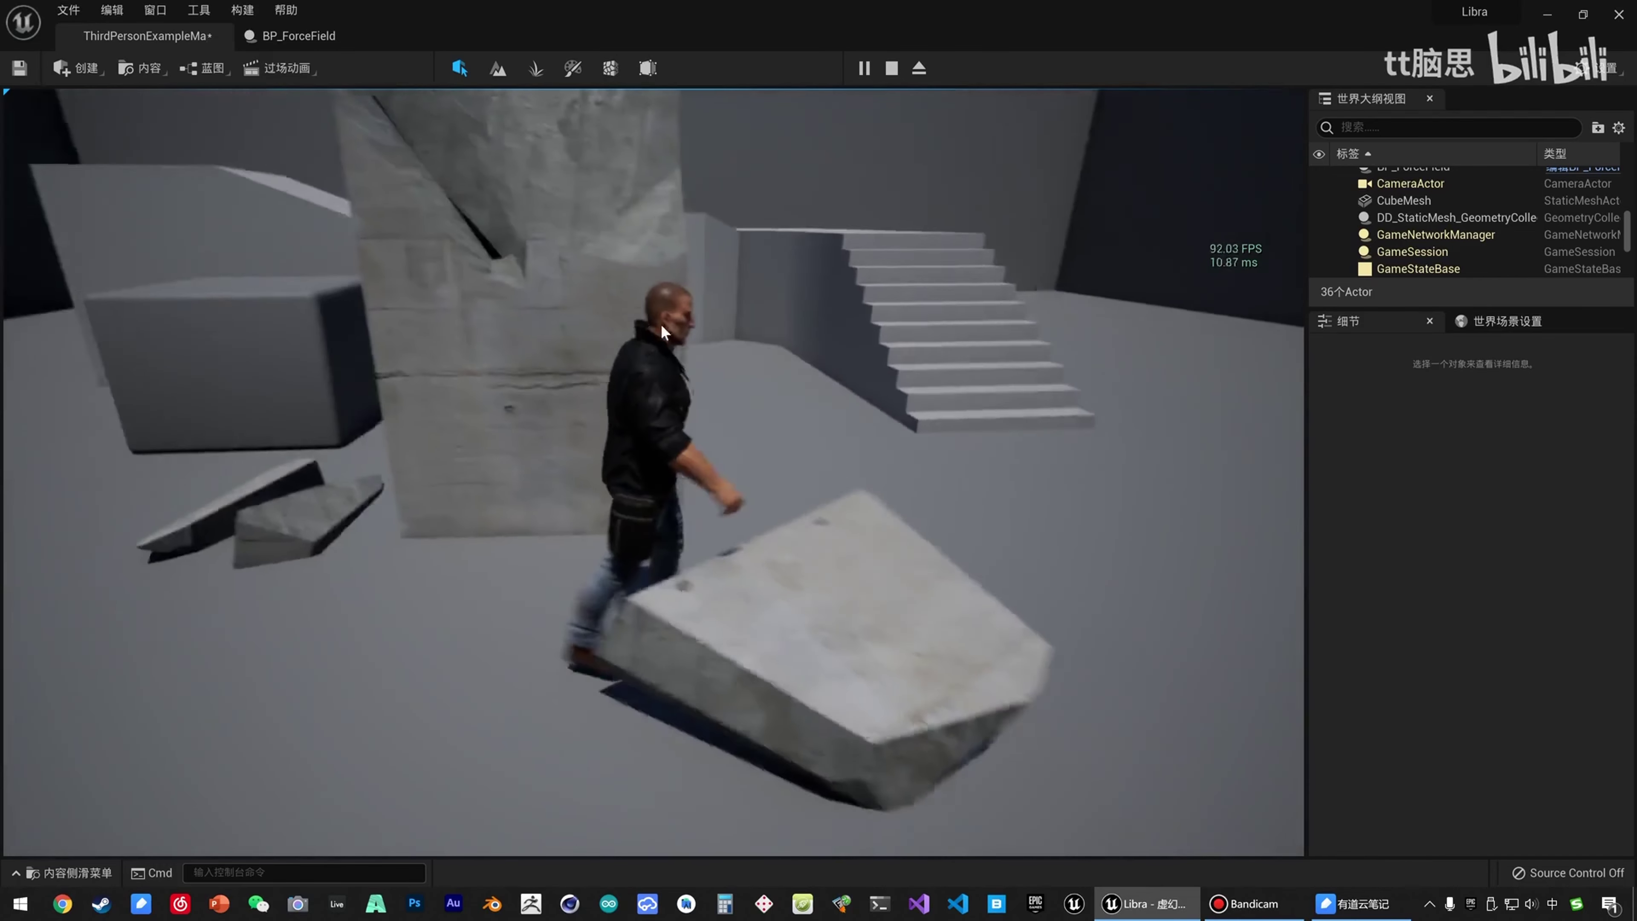
key(w)
key(s)
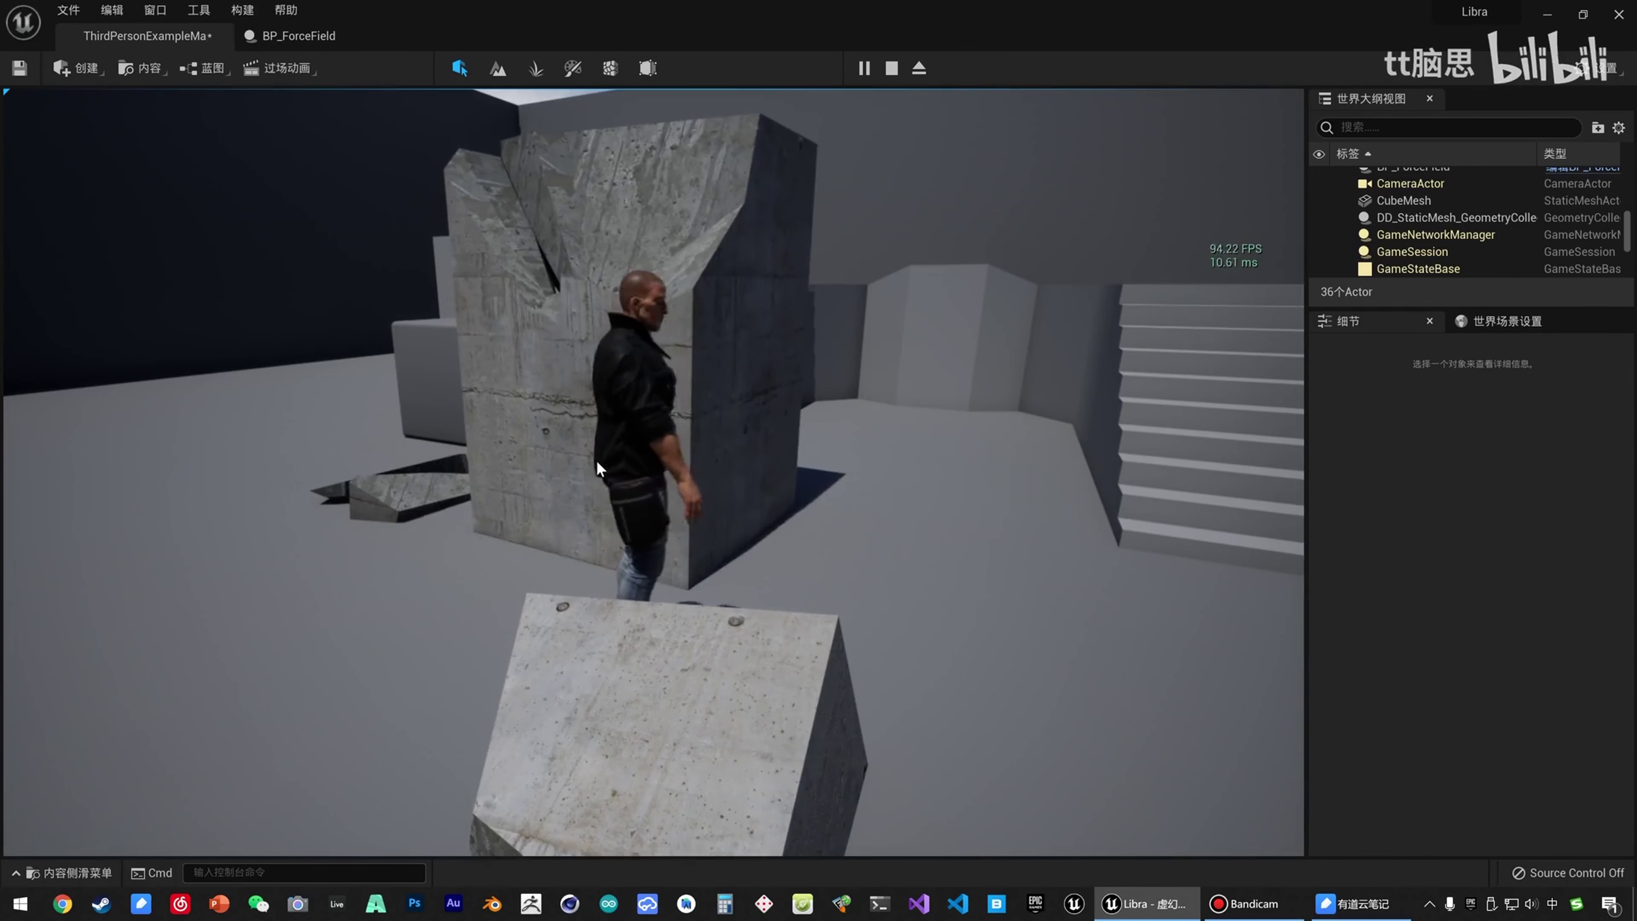
key(d)
key(d)
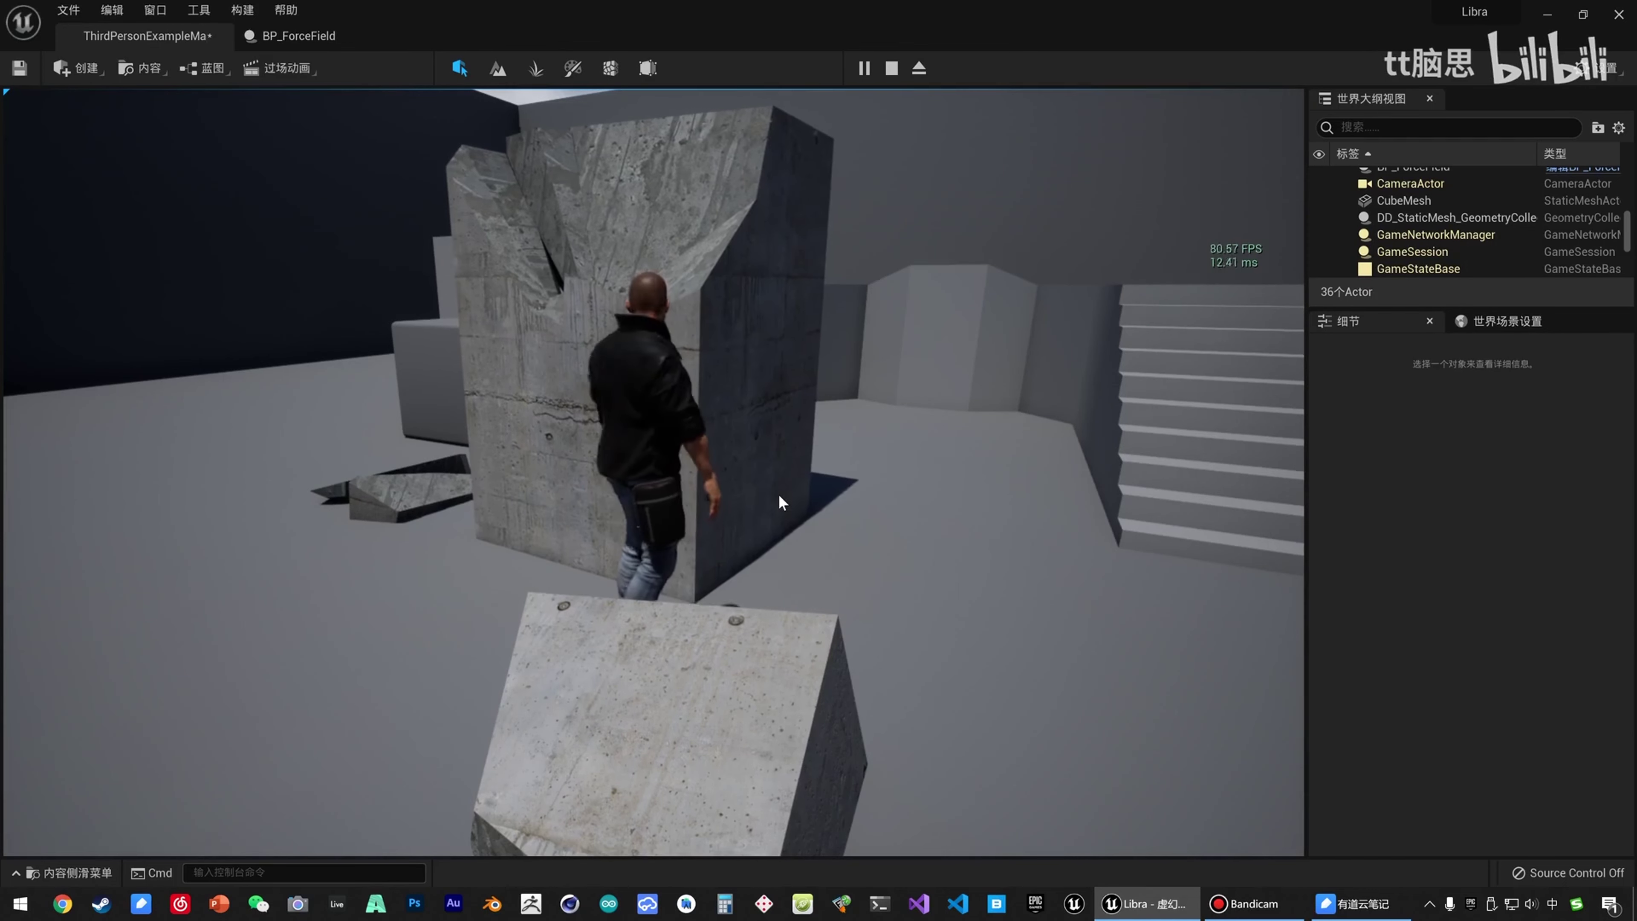
key(Escape)
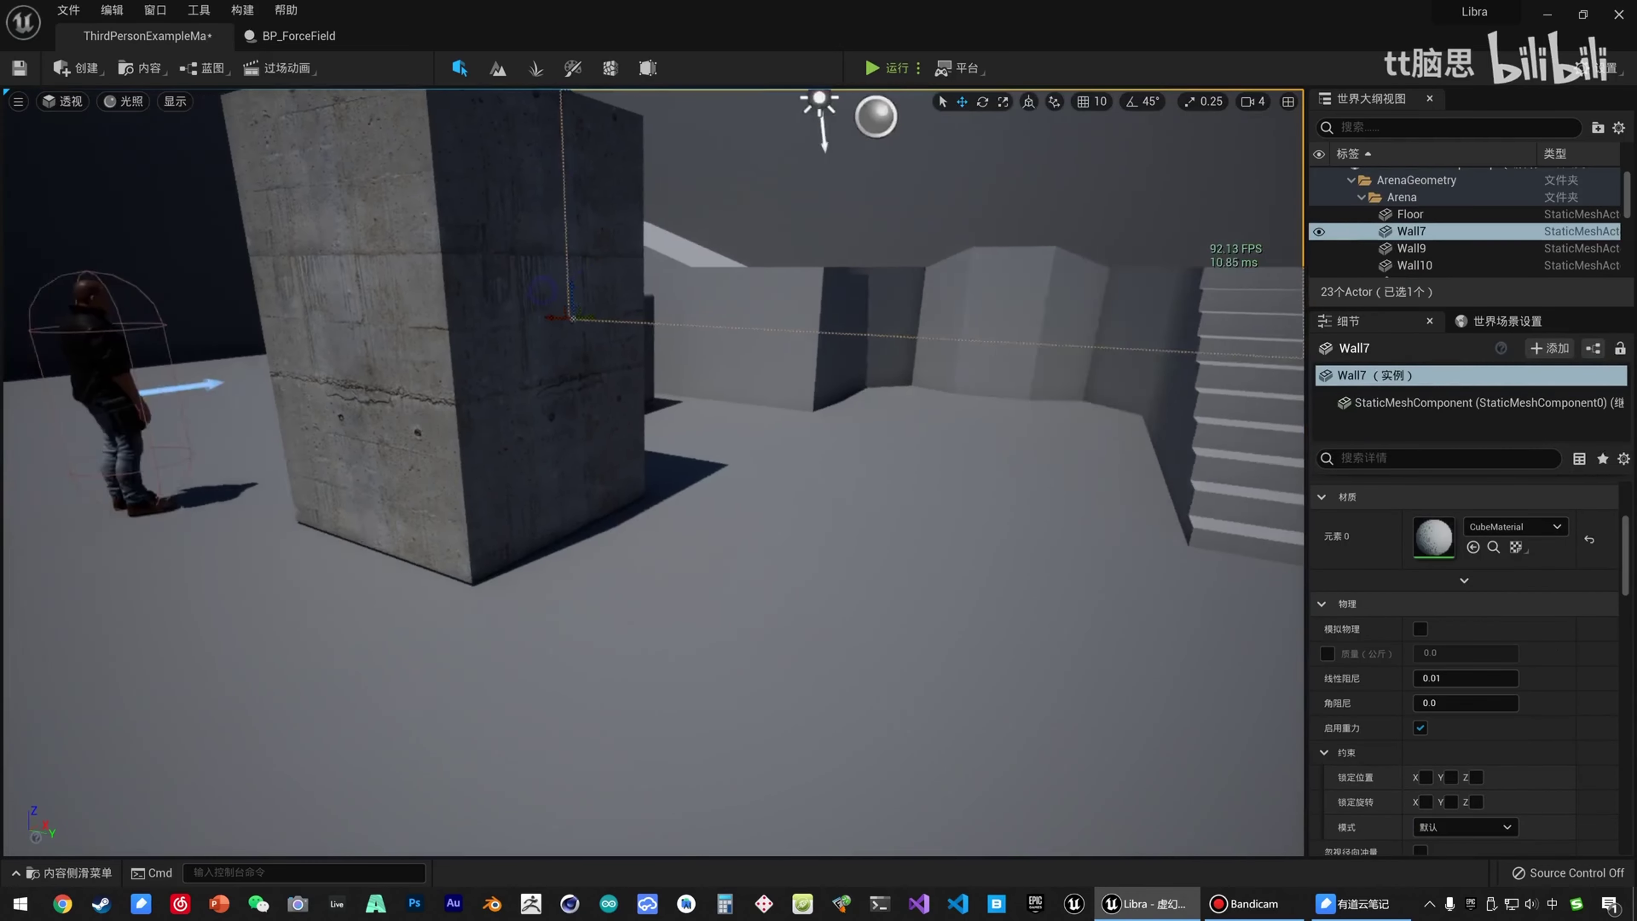
Create a blueprint class with FieldSystemActor as its parent in the Blueprints > Fields folder.
right_drag(543, 291, 546, 289)
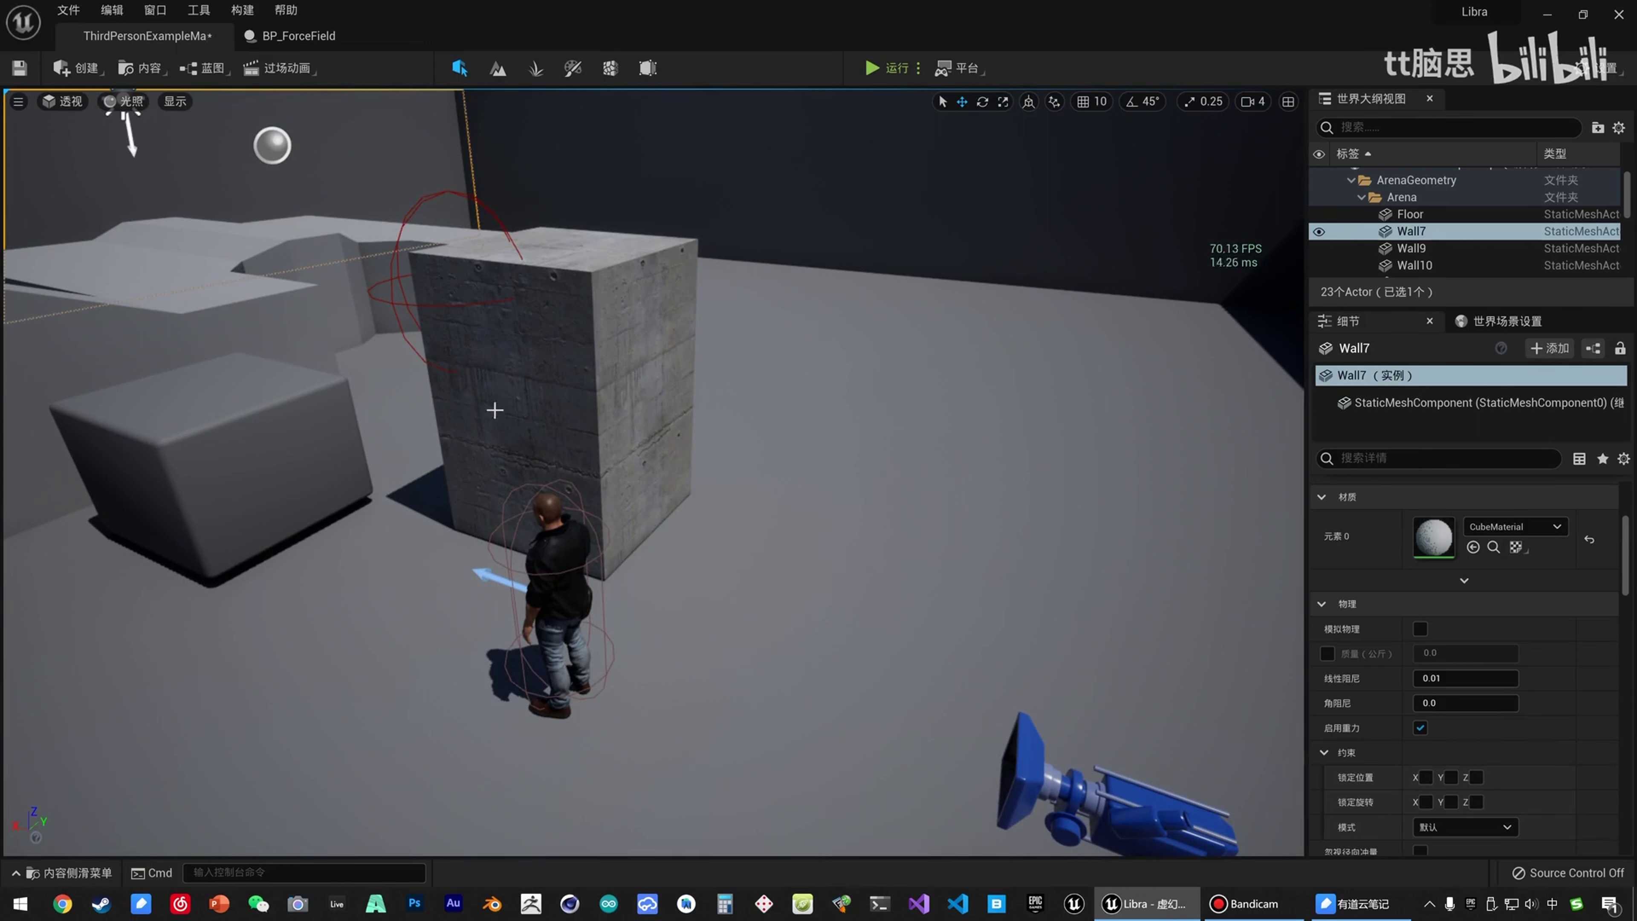
click(612, 428)
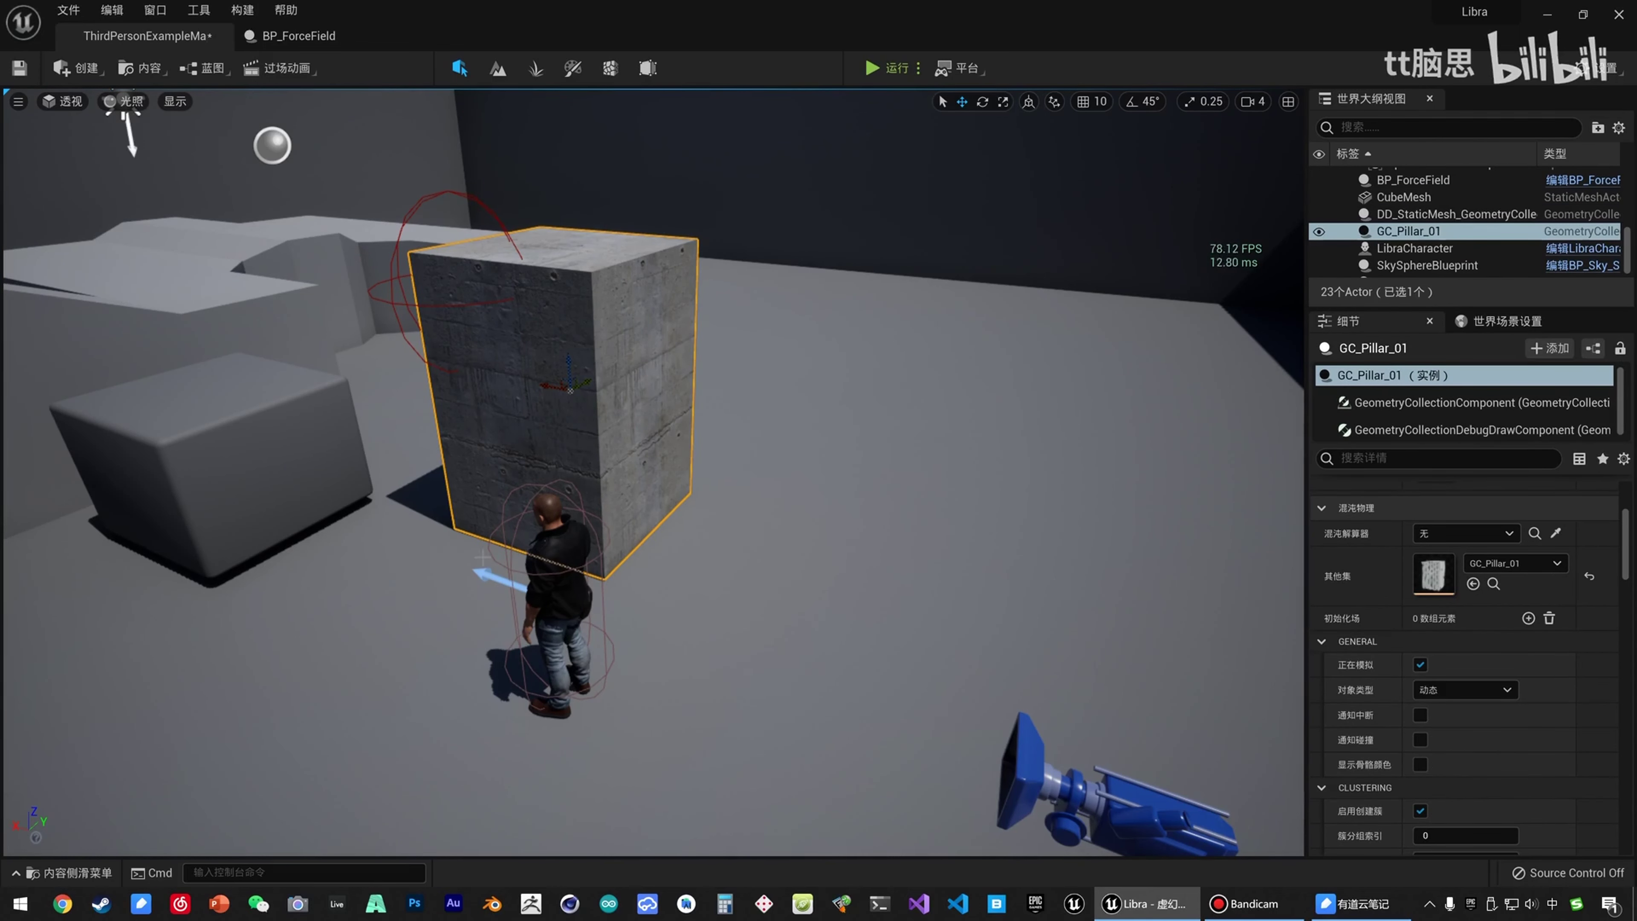
key(ctrl+space)
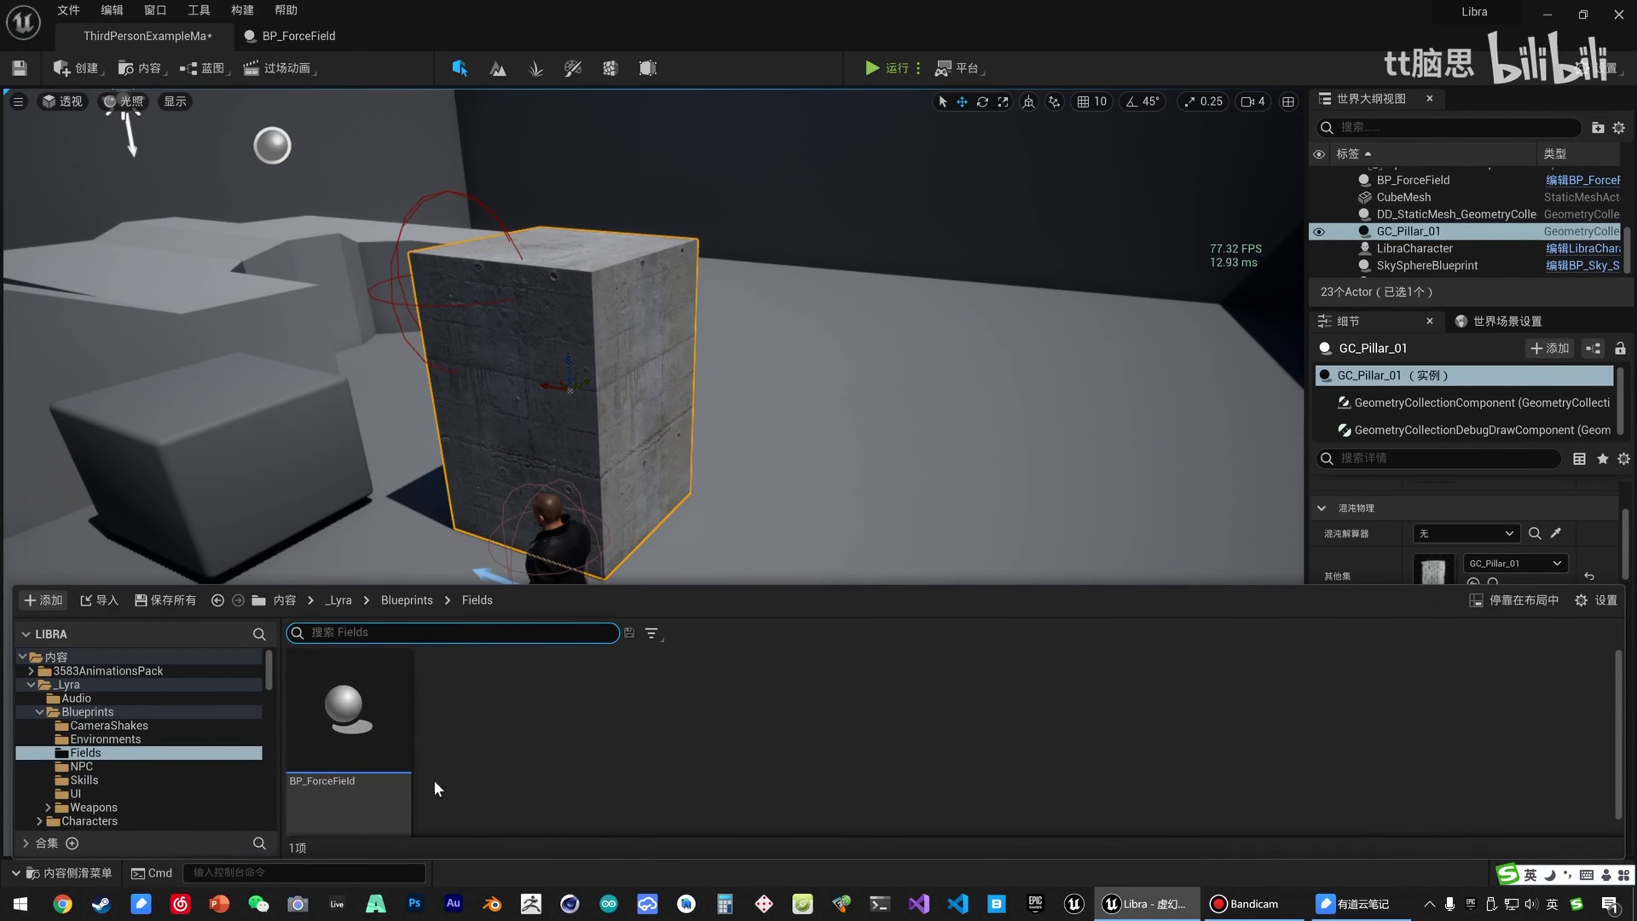
right_click(433, 794)
click(554, 430)
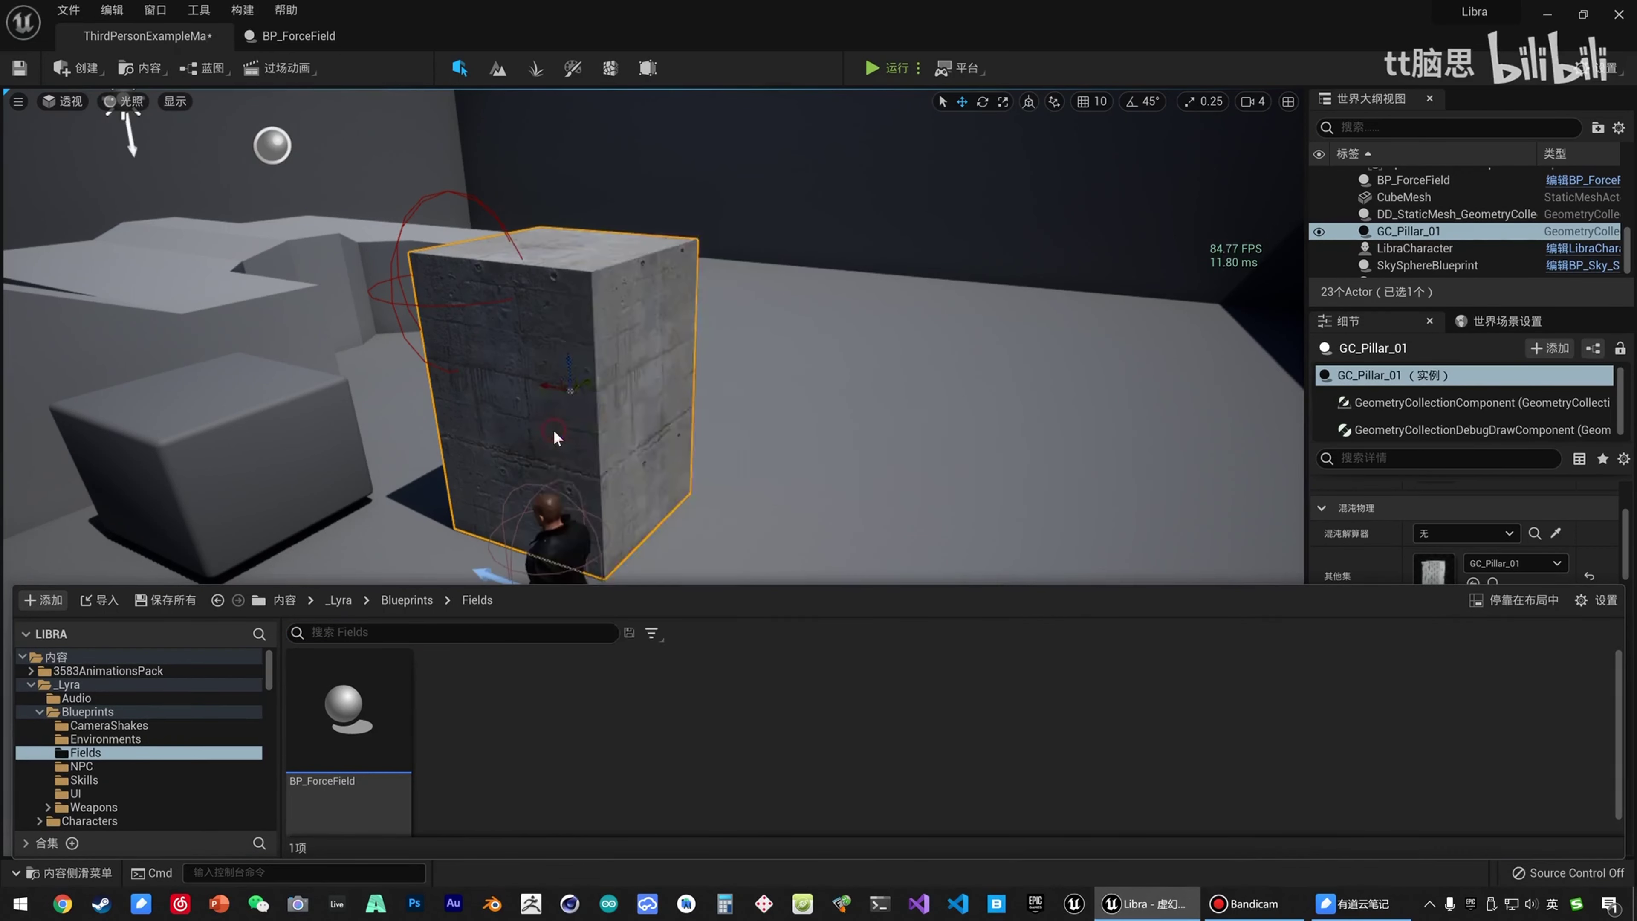
text(fie)
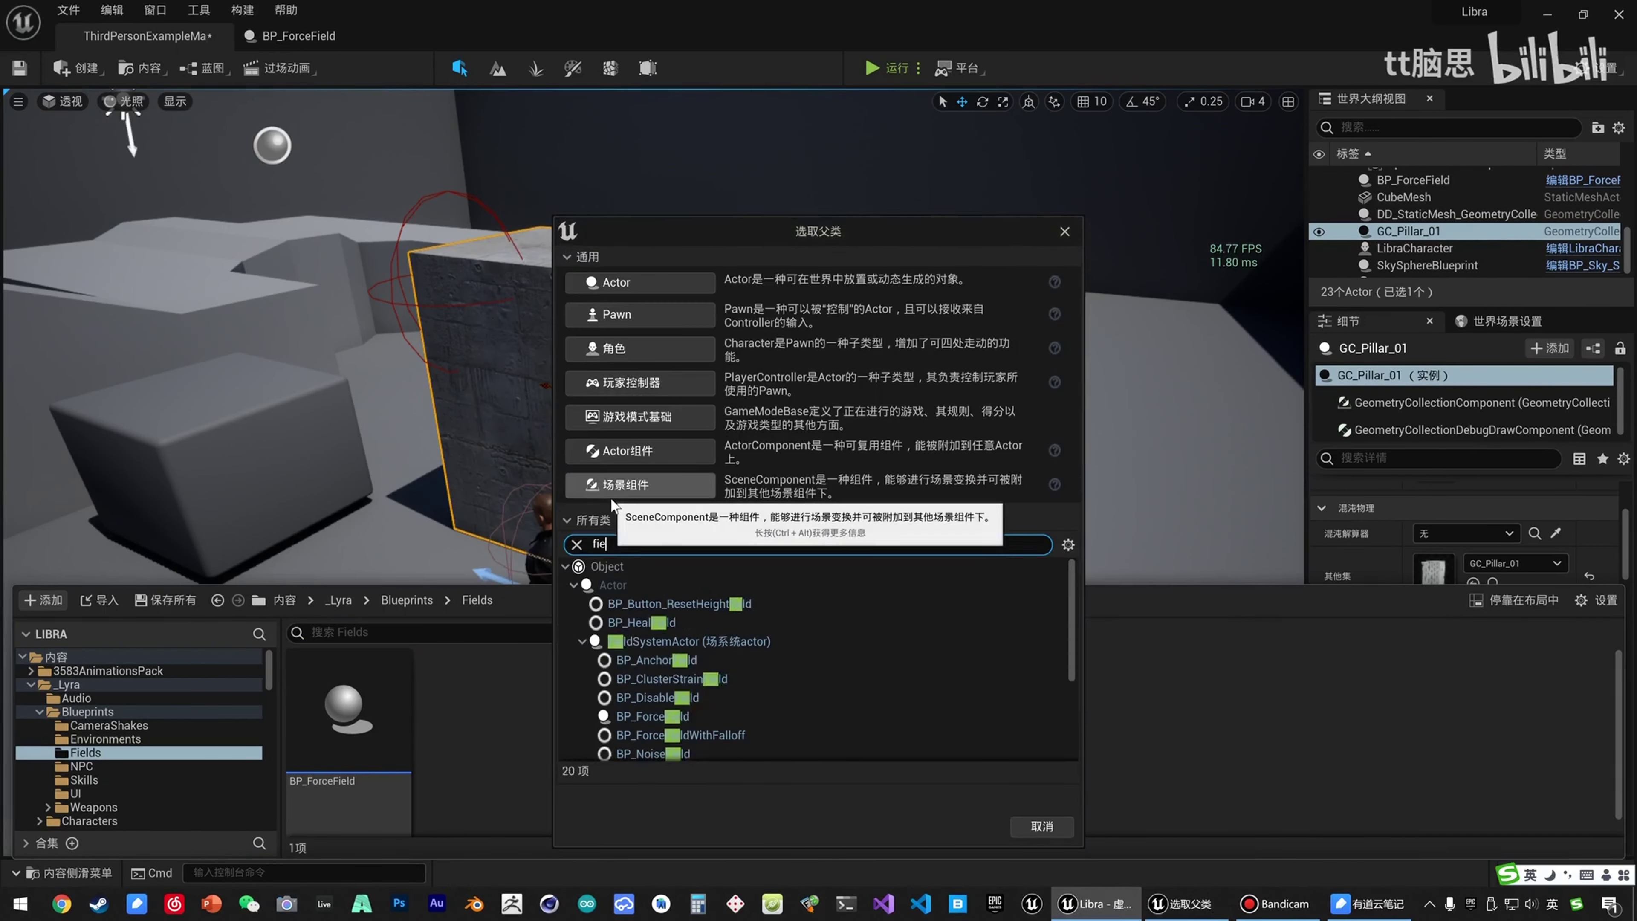
text(ld)
click(704, 643)
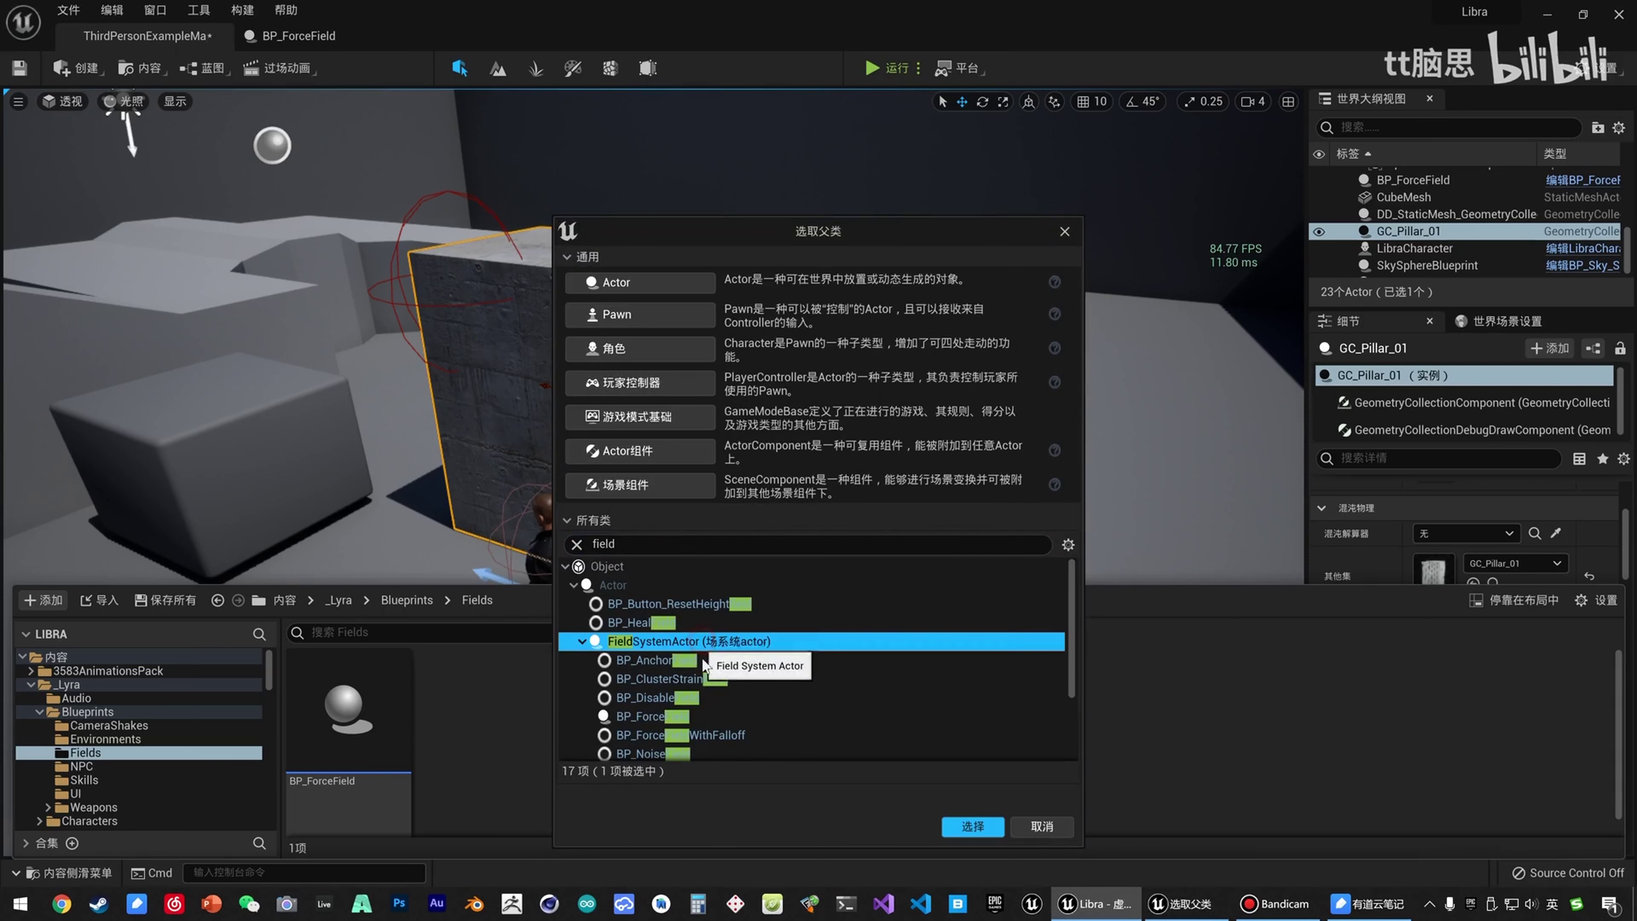
click(972, 826)
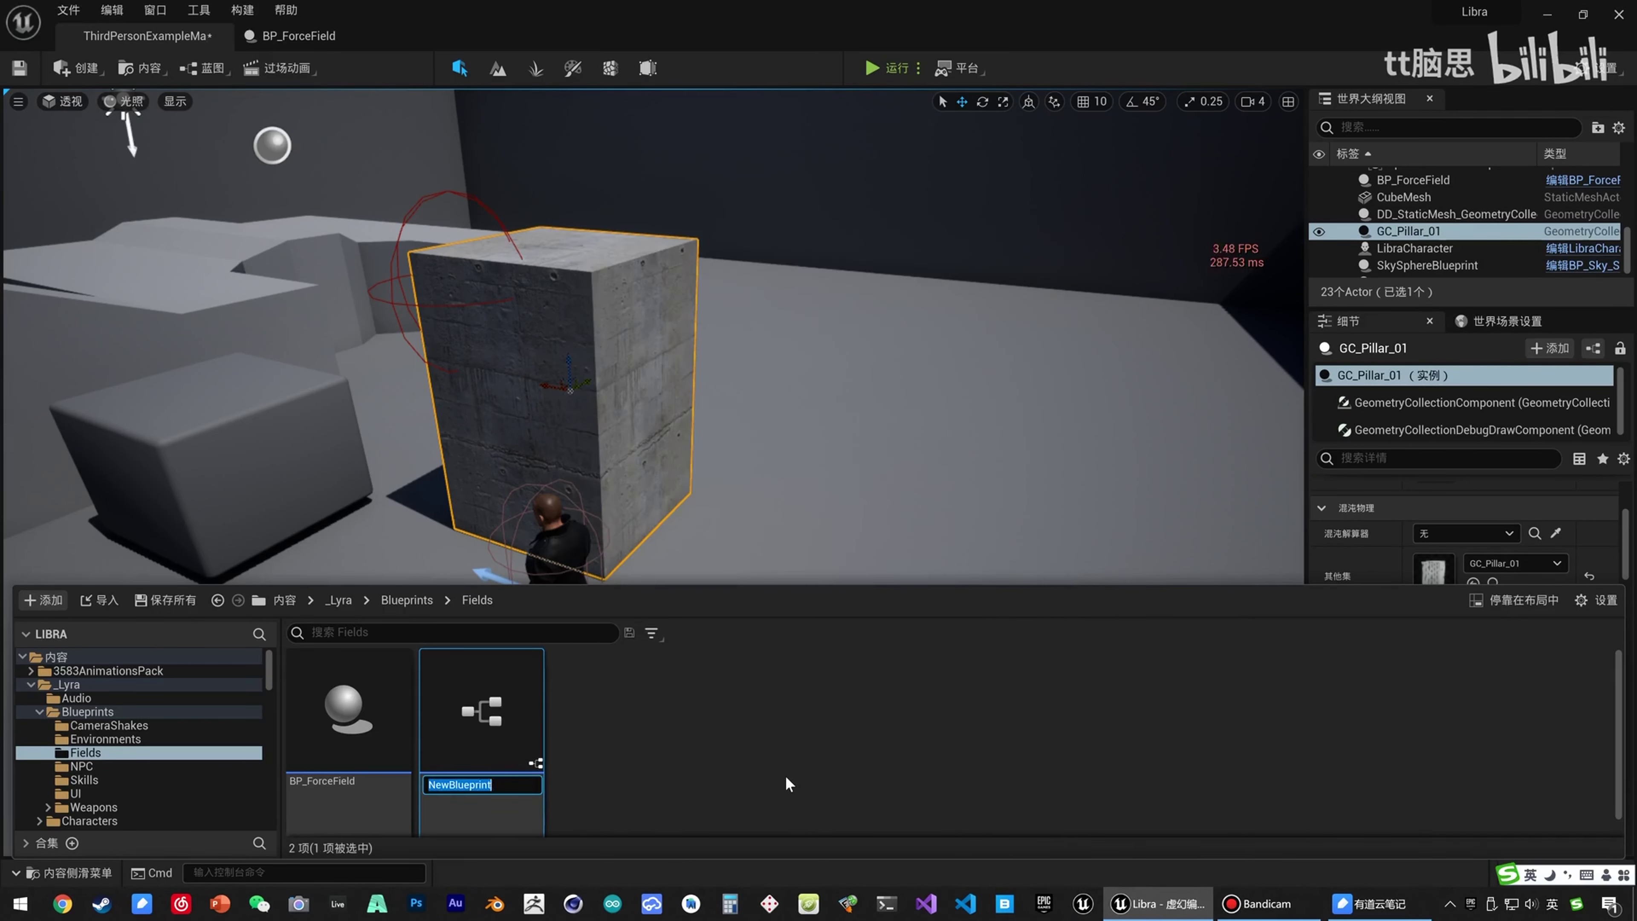
Name the new blueprint asset BP_AnchorField.
text(BP_Anchor)
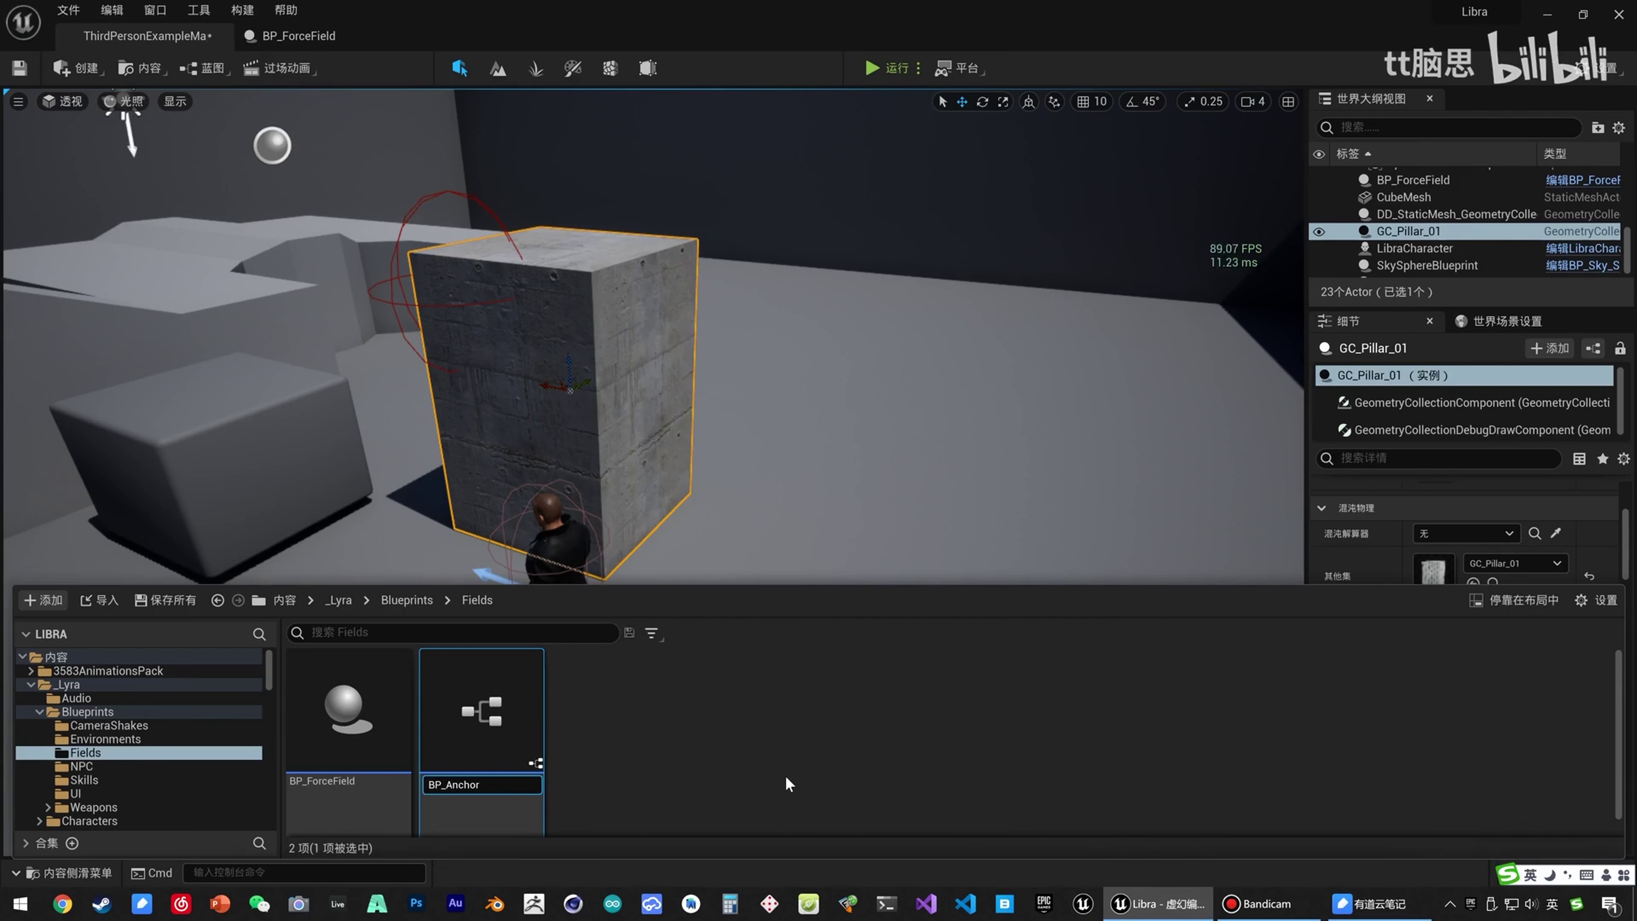
text(Field)
key(Return)
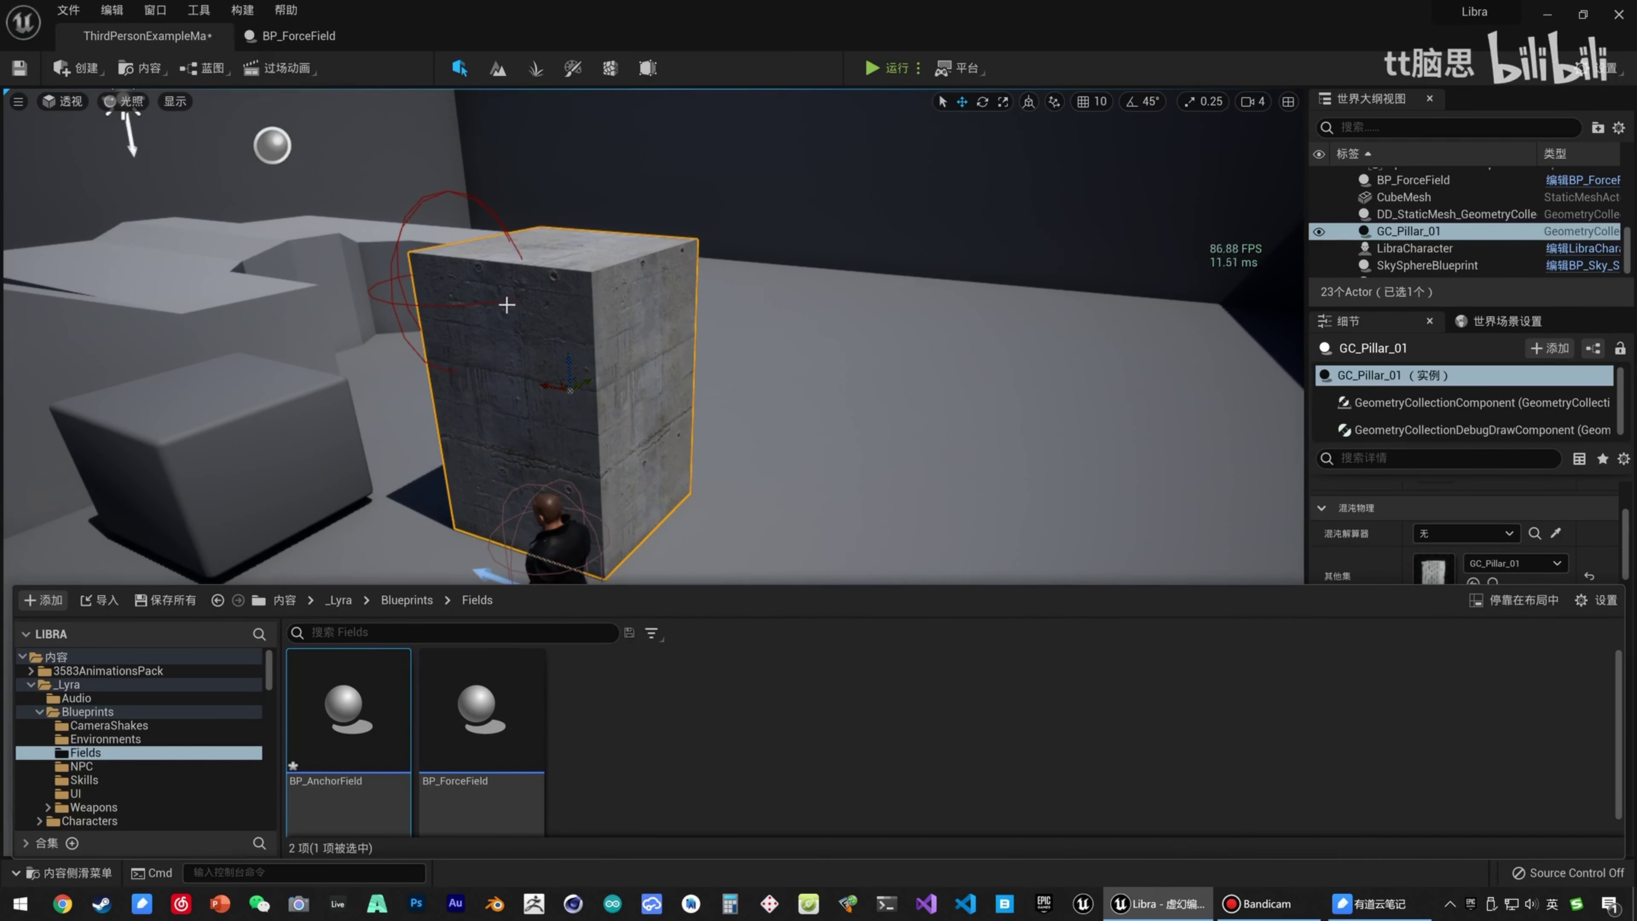
In BP_AnchorField's Construction Script, place a 场系统组件 reference and add an 添加构造场 node with it as the target.
double_click(394, 671)
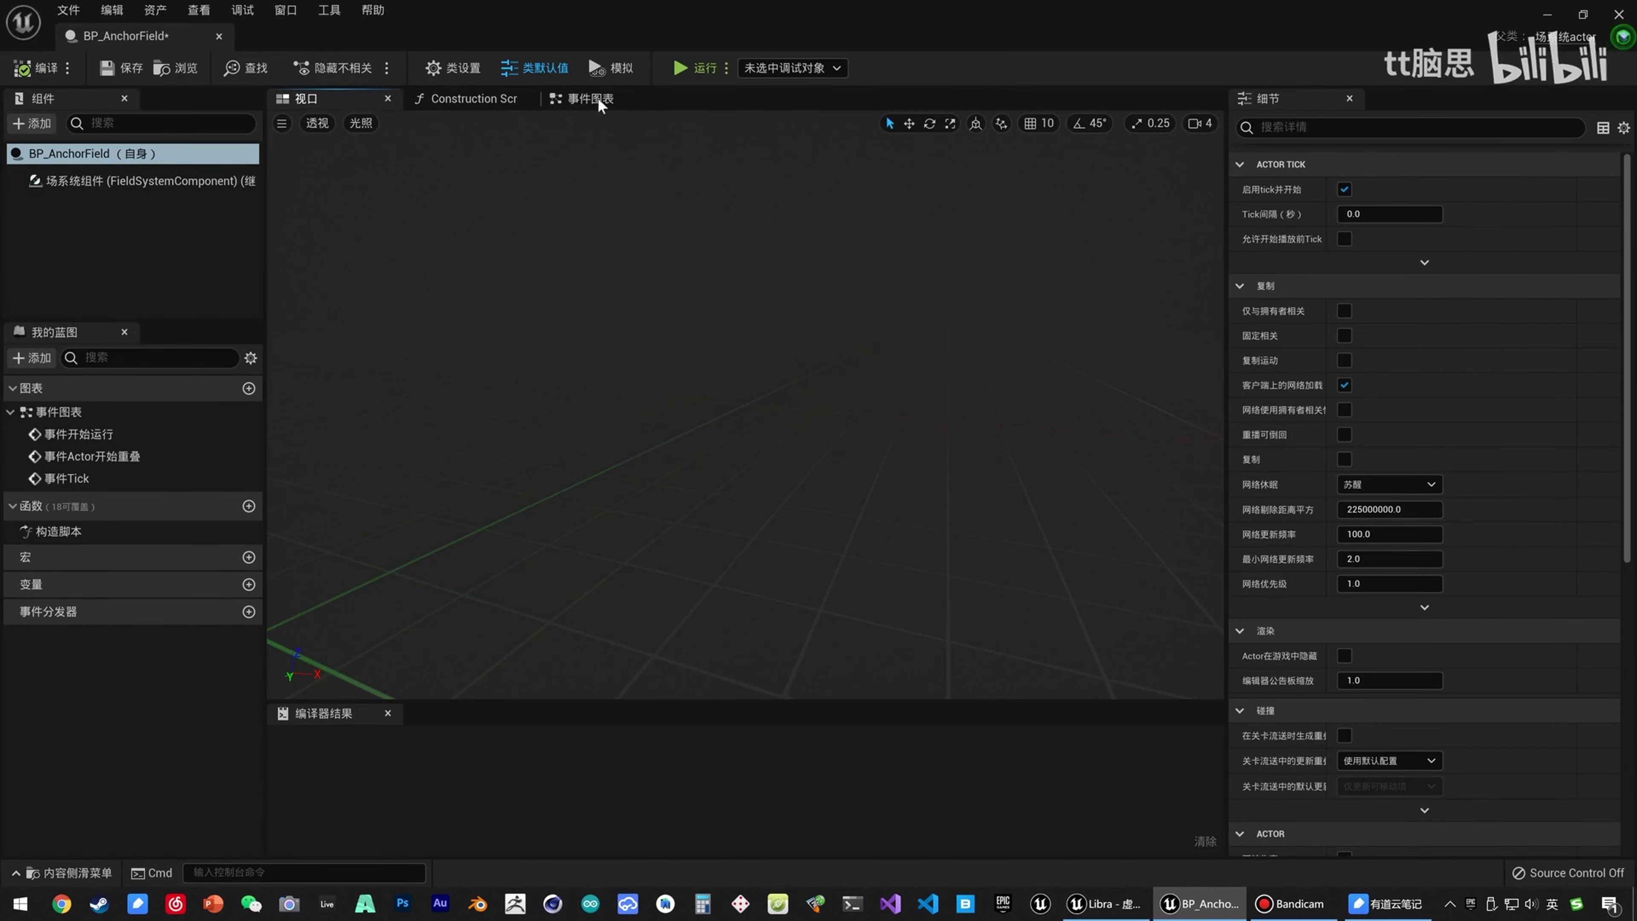
click(585, 98)
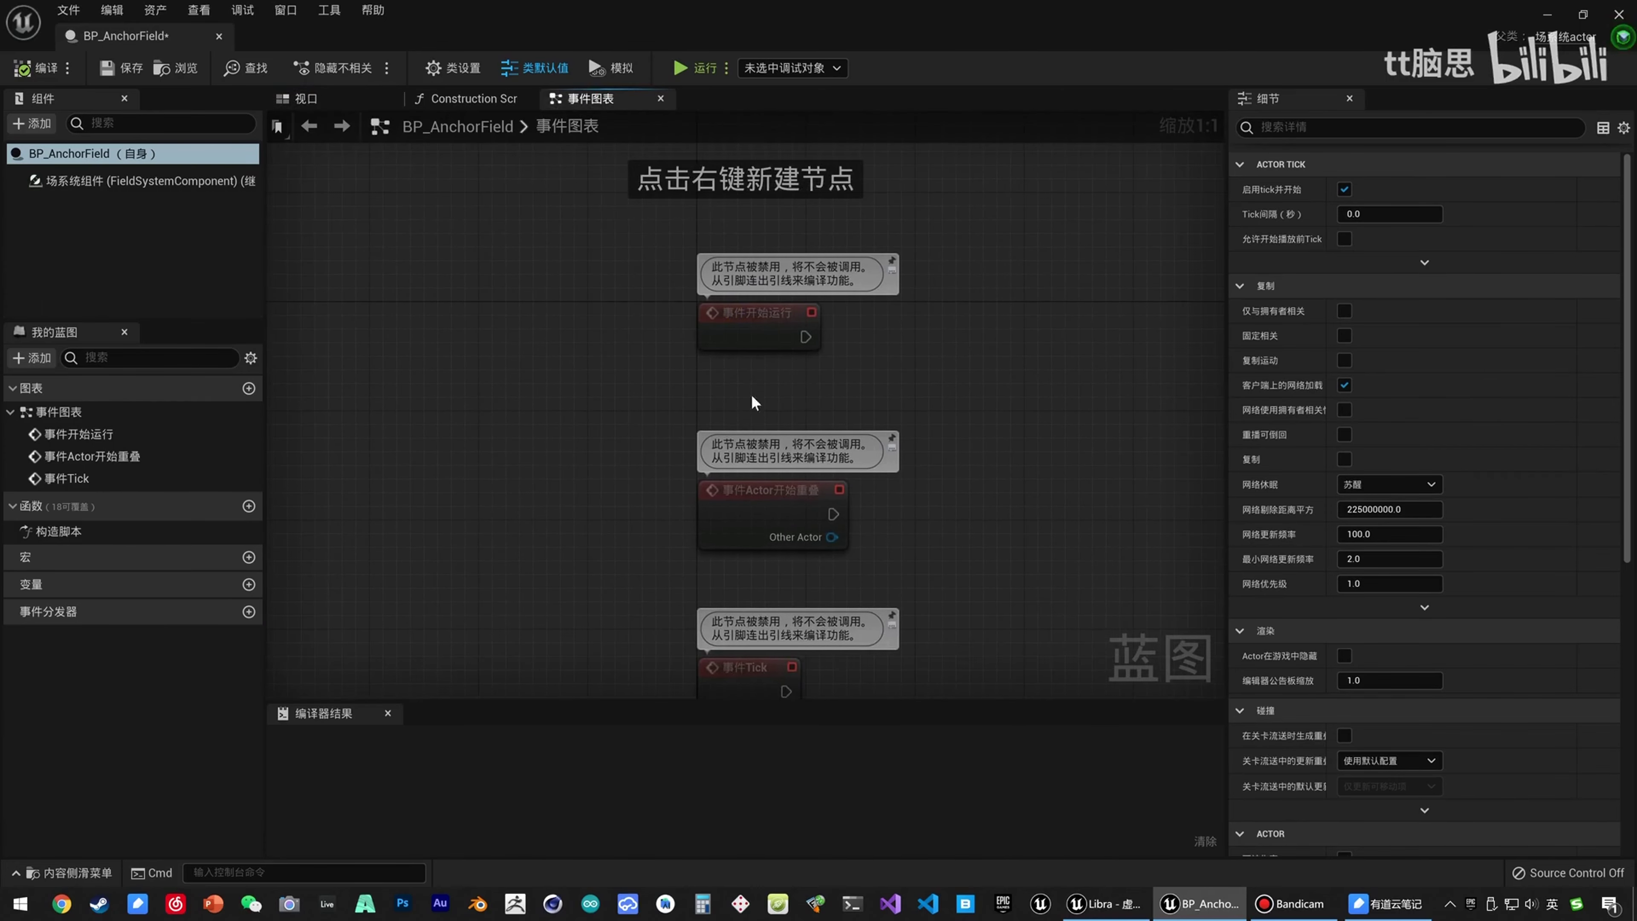
click(479, 103)
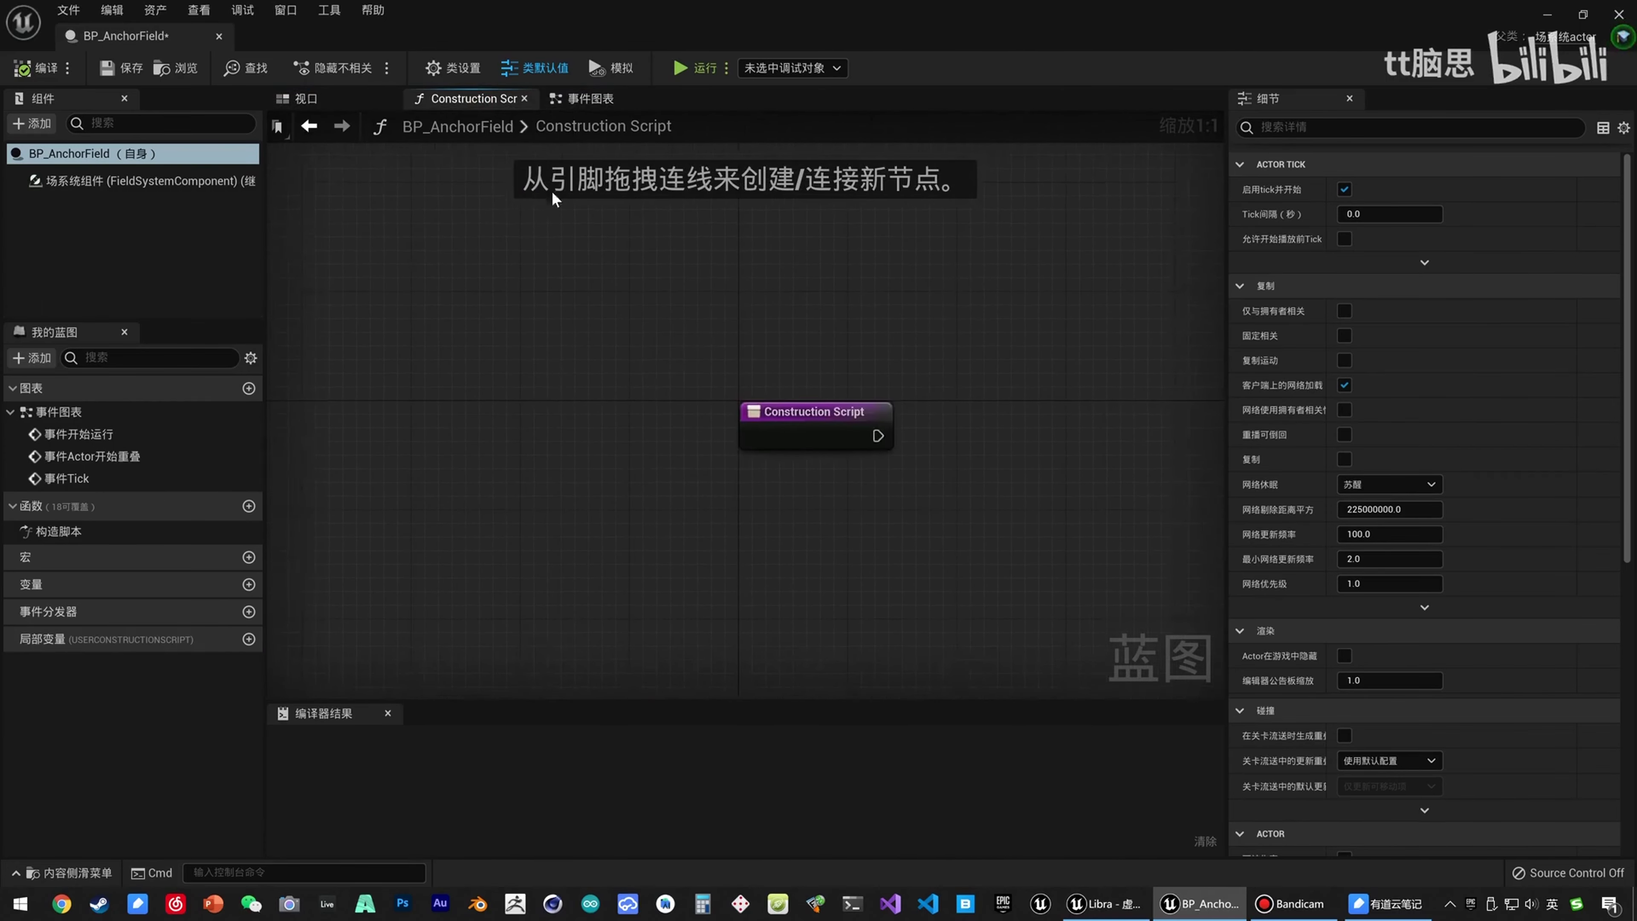
drag(137, 182, 886, 378)
text(add)
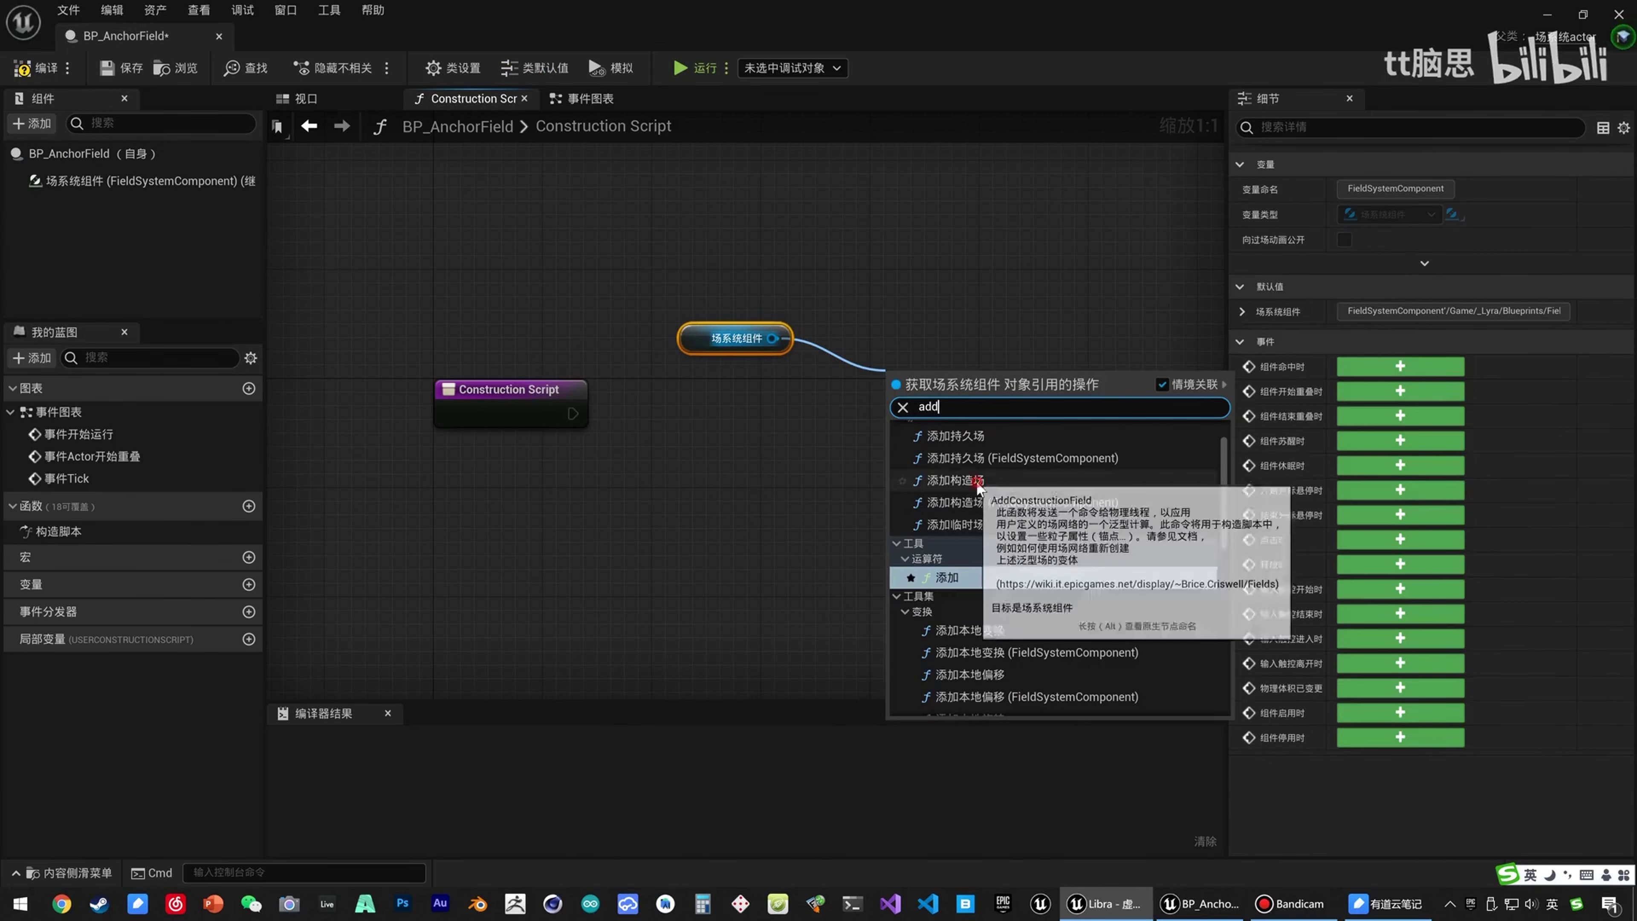
click(980, 503)
drag(993, 380, 993, 366)
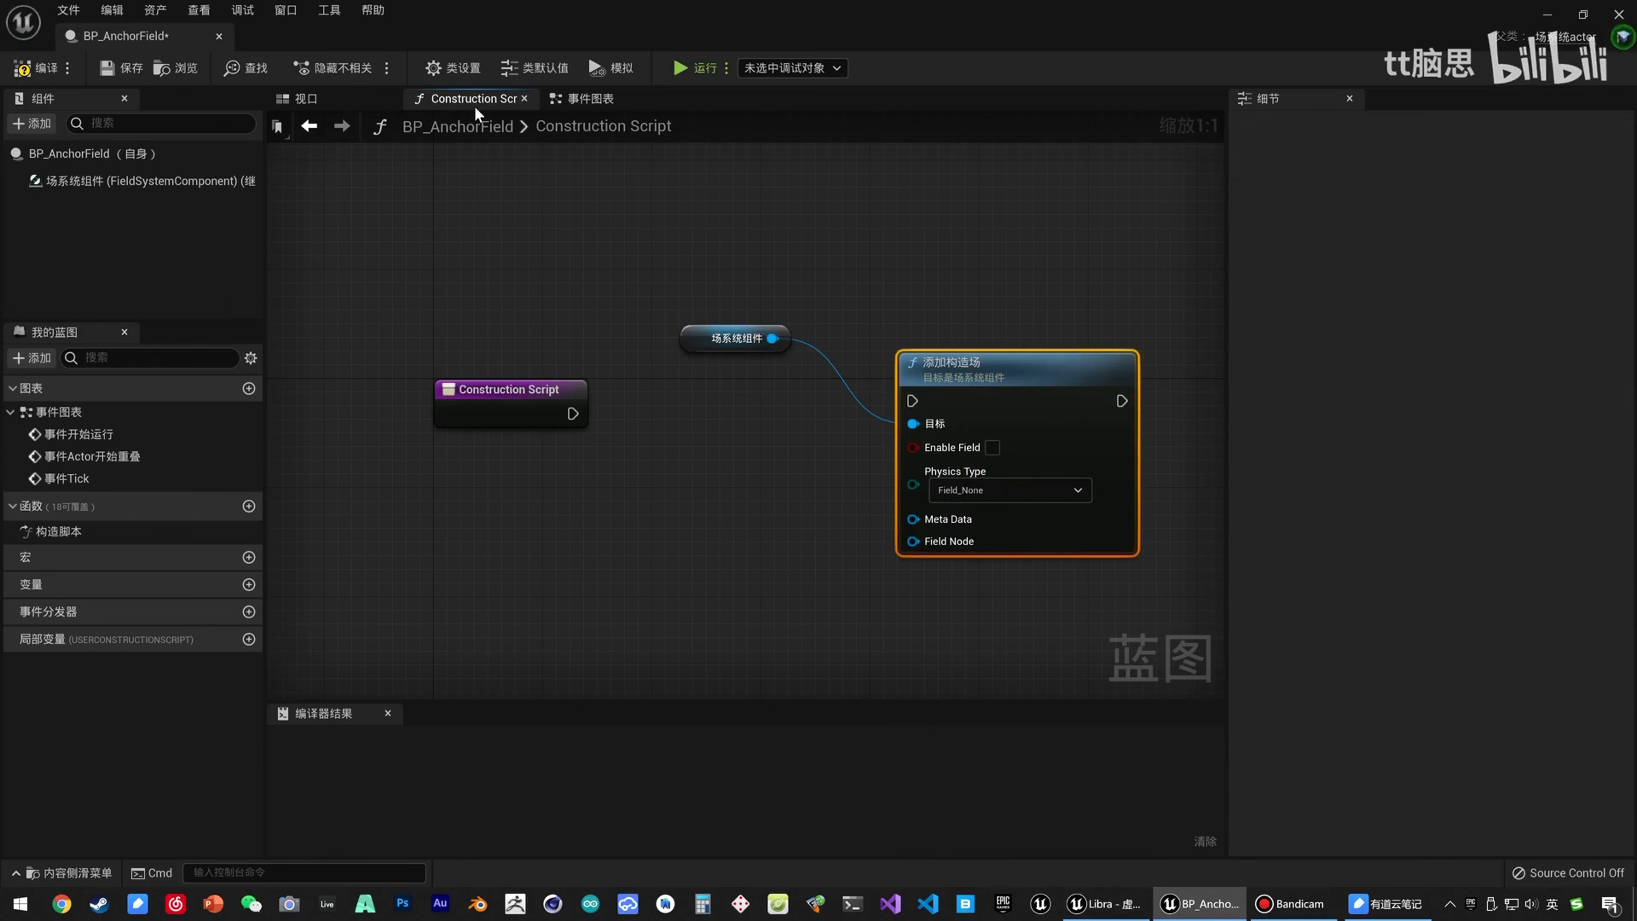
Move the 添加构造场 node farther from the Construction Script node to make room between them.
click(559, 394)
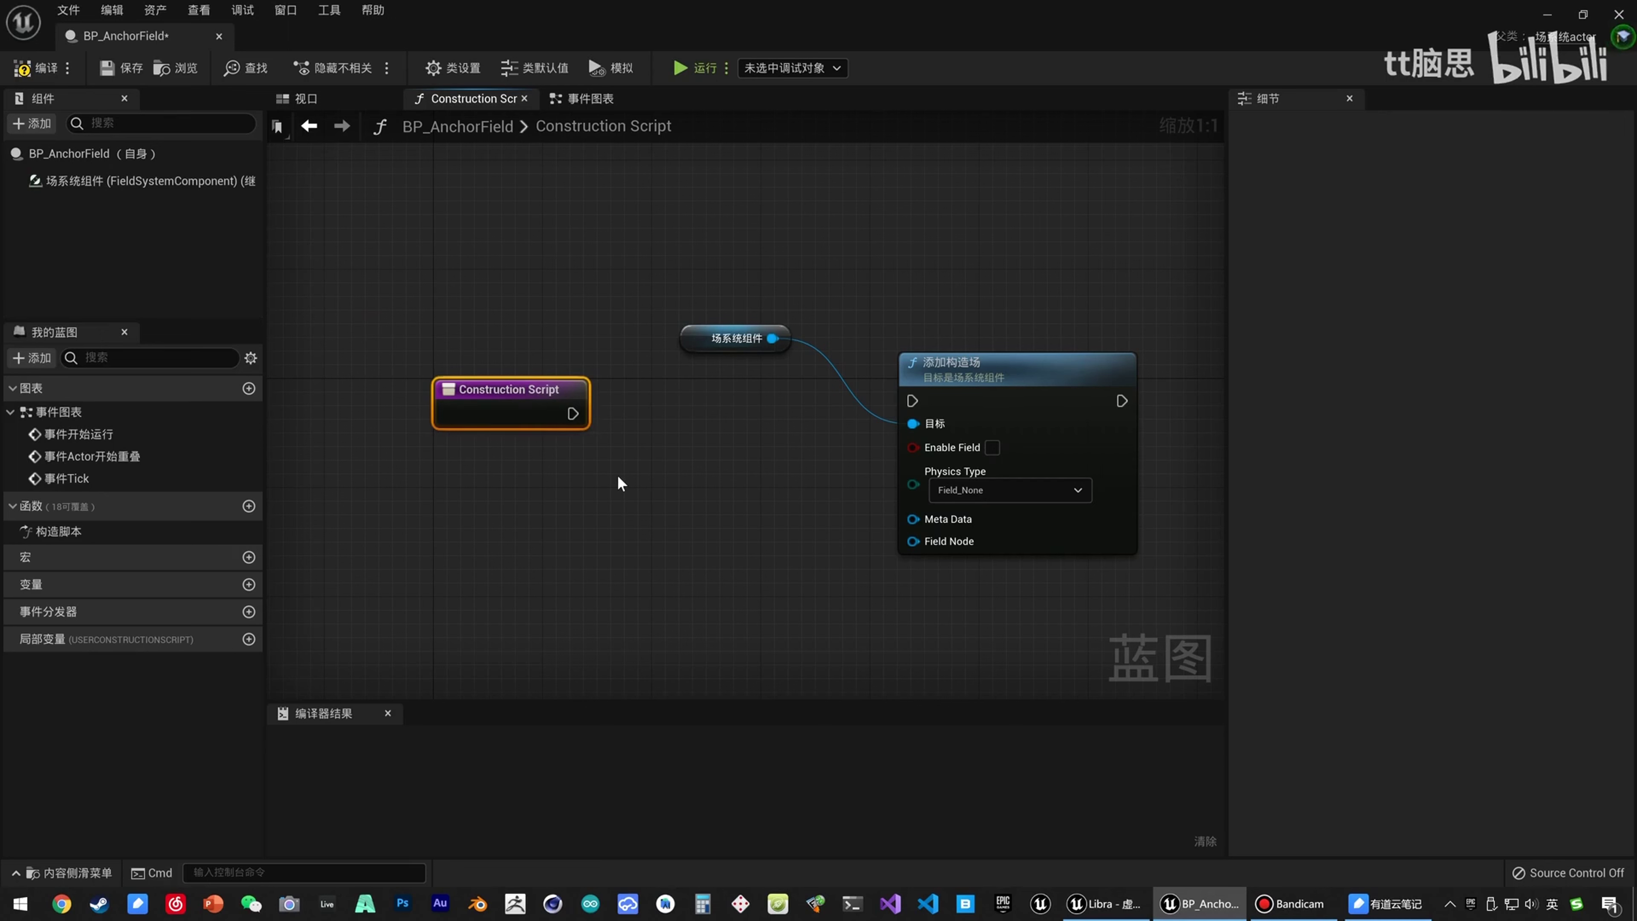
drag(989, 363, 999, 375)
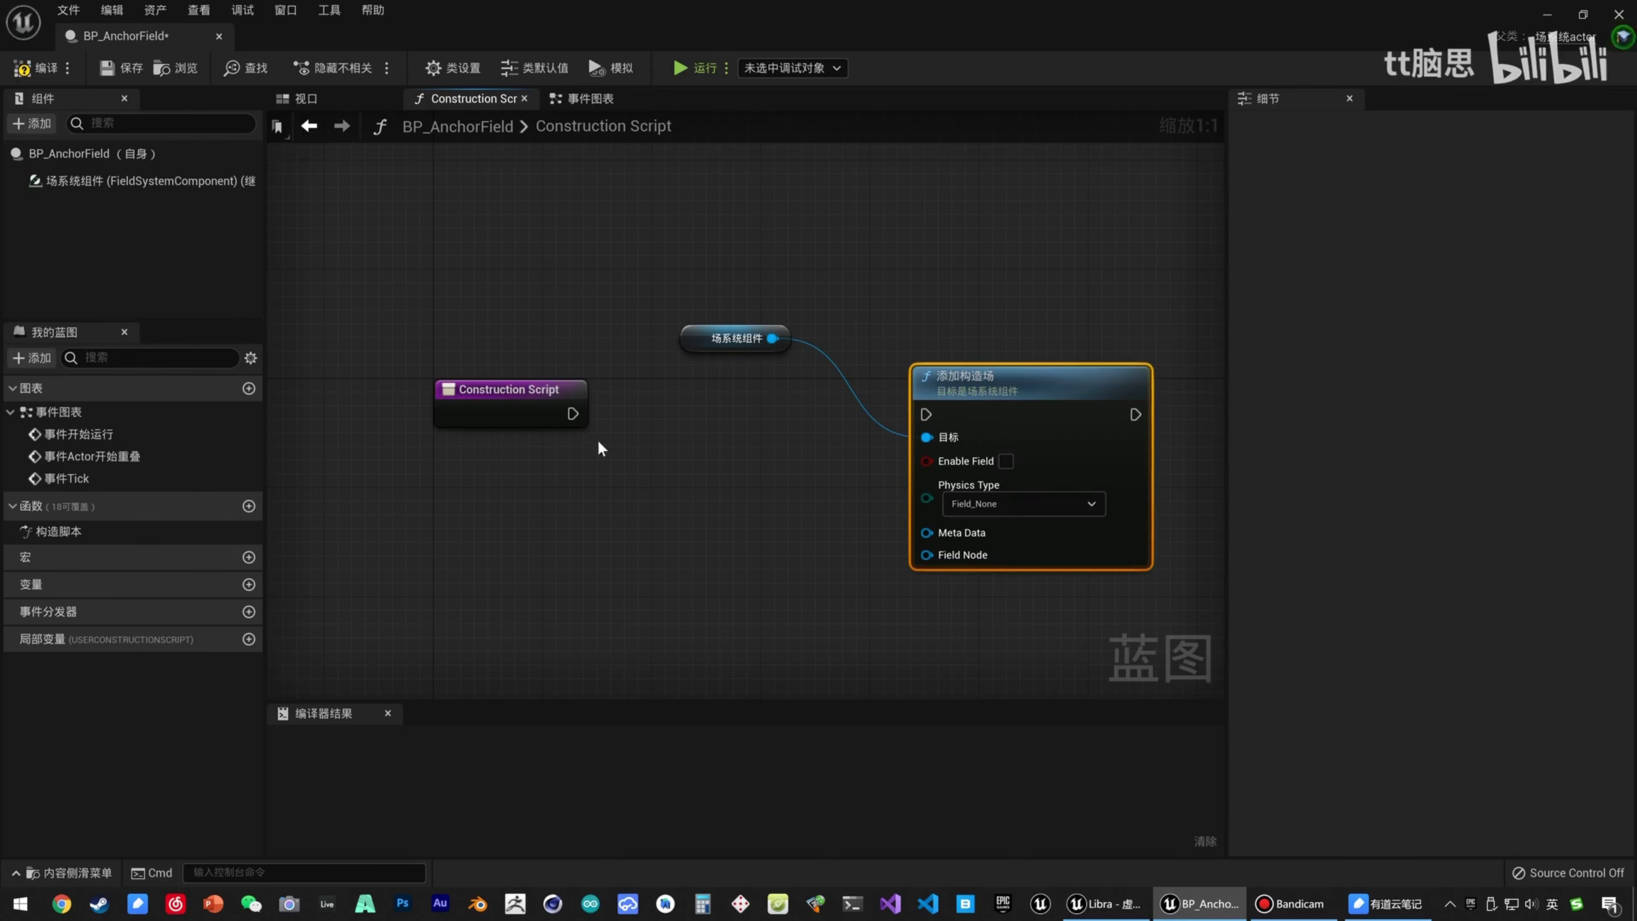
click(544, 392)
drag(1033, 402, 1060, 400)
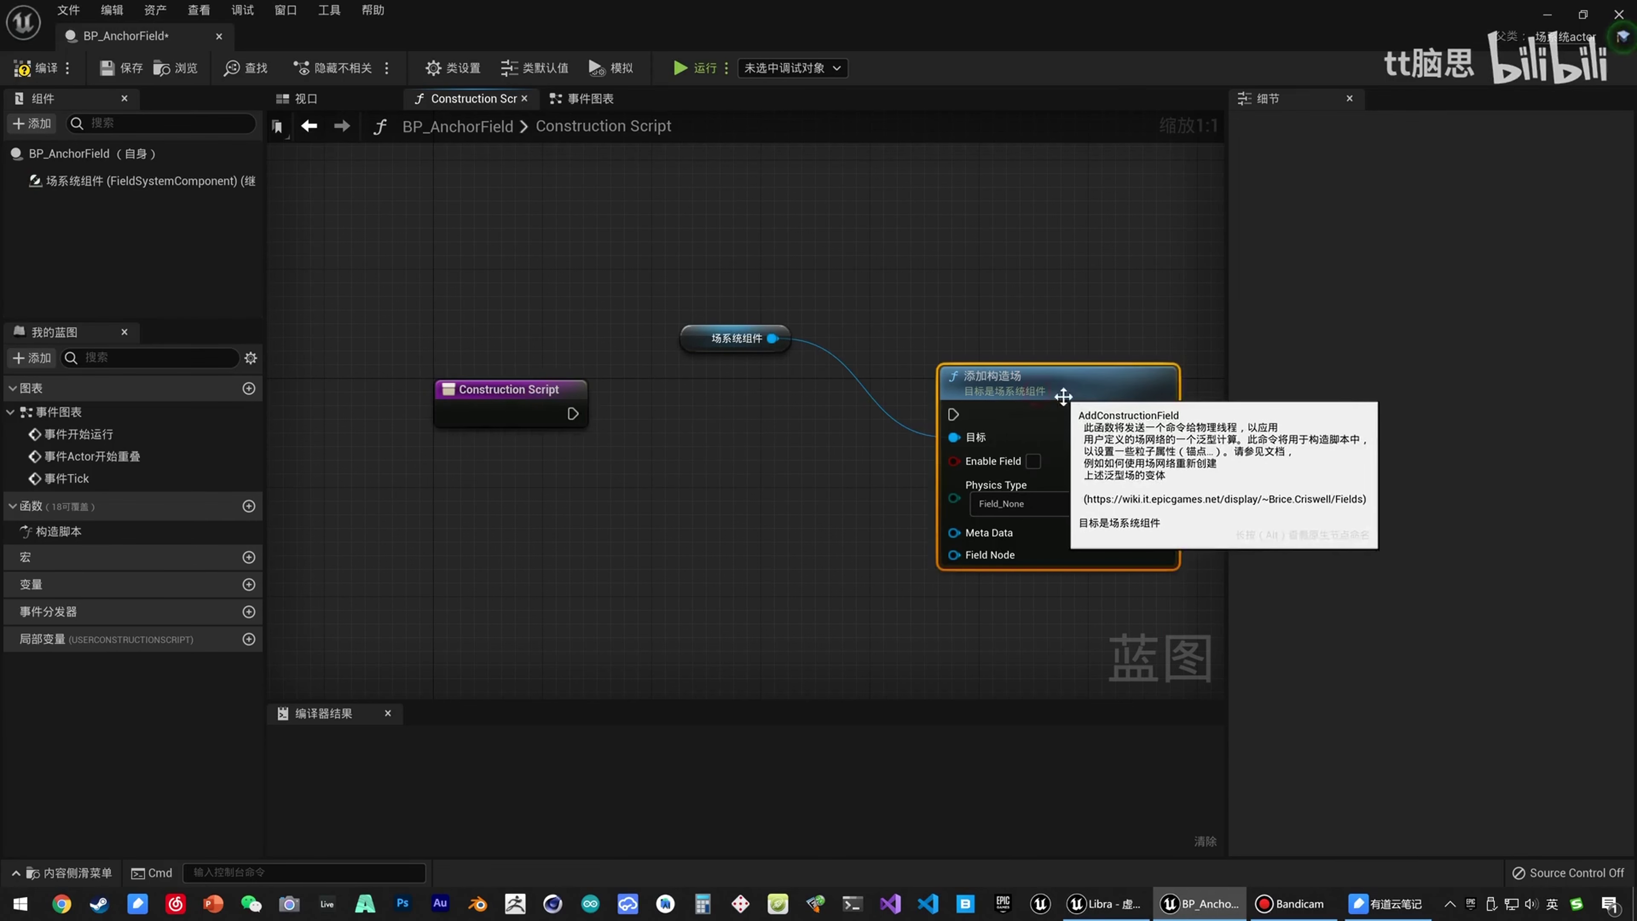
click(547, 397)
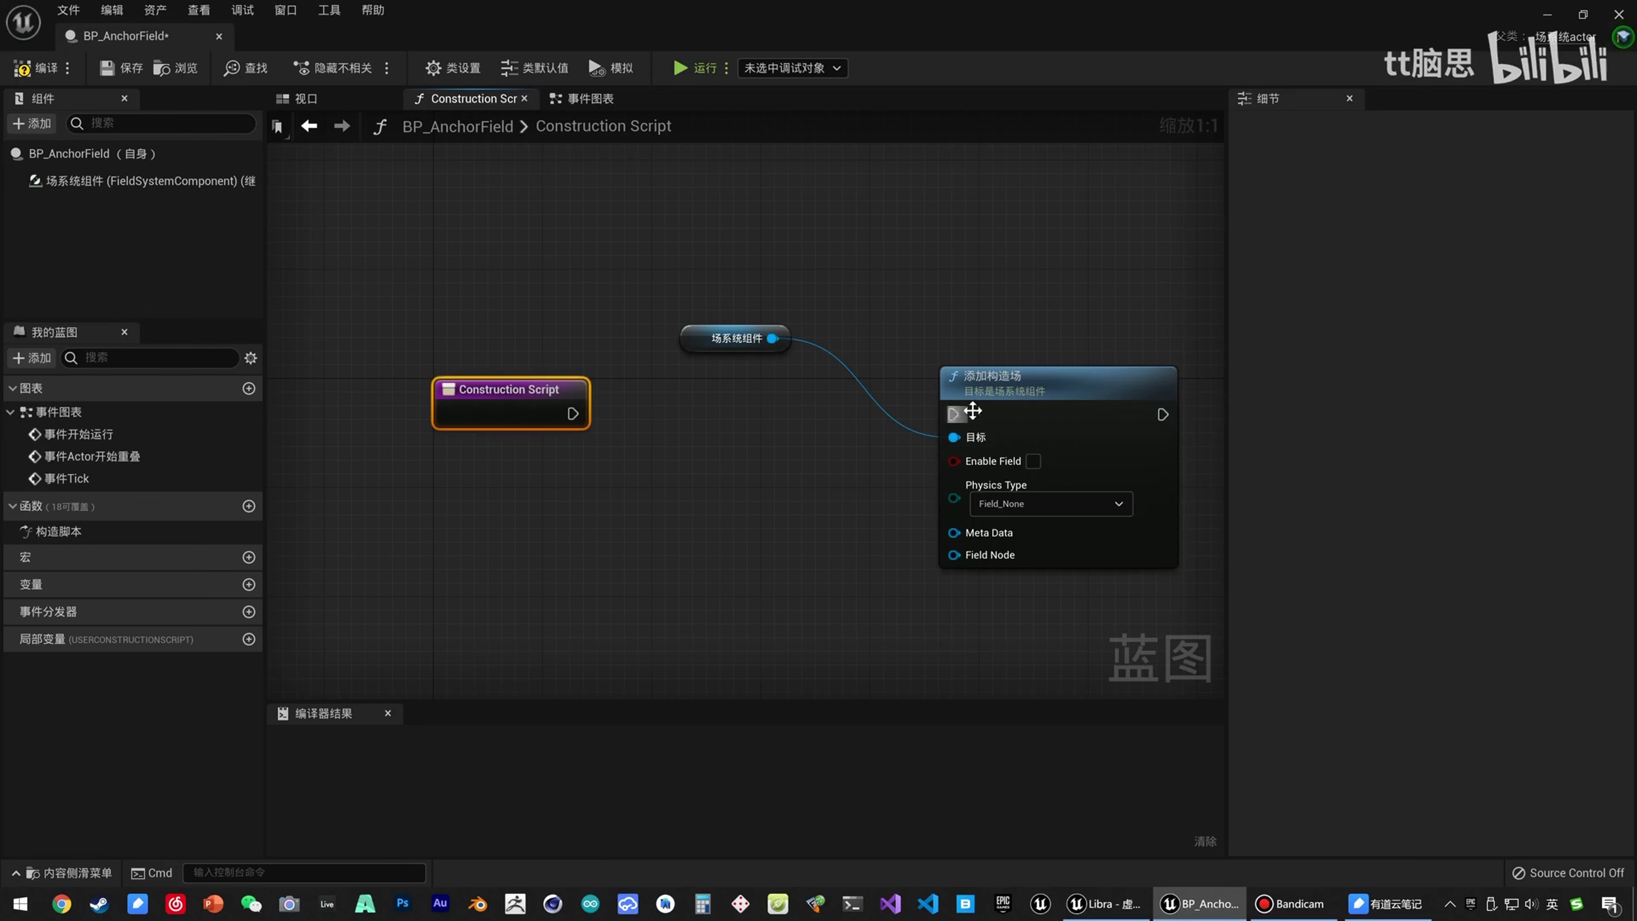
Place the 场系统组件 reference above 添加构造场, duplicate it, and create a 移除构造场 node from the copy.
drag(690, 296, 934, 302)
key(ctrl+d)
drag(636, 338, 661, 361)
text(re)
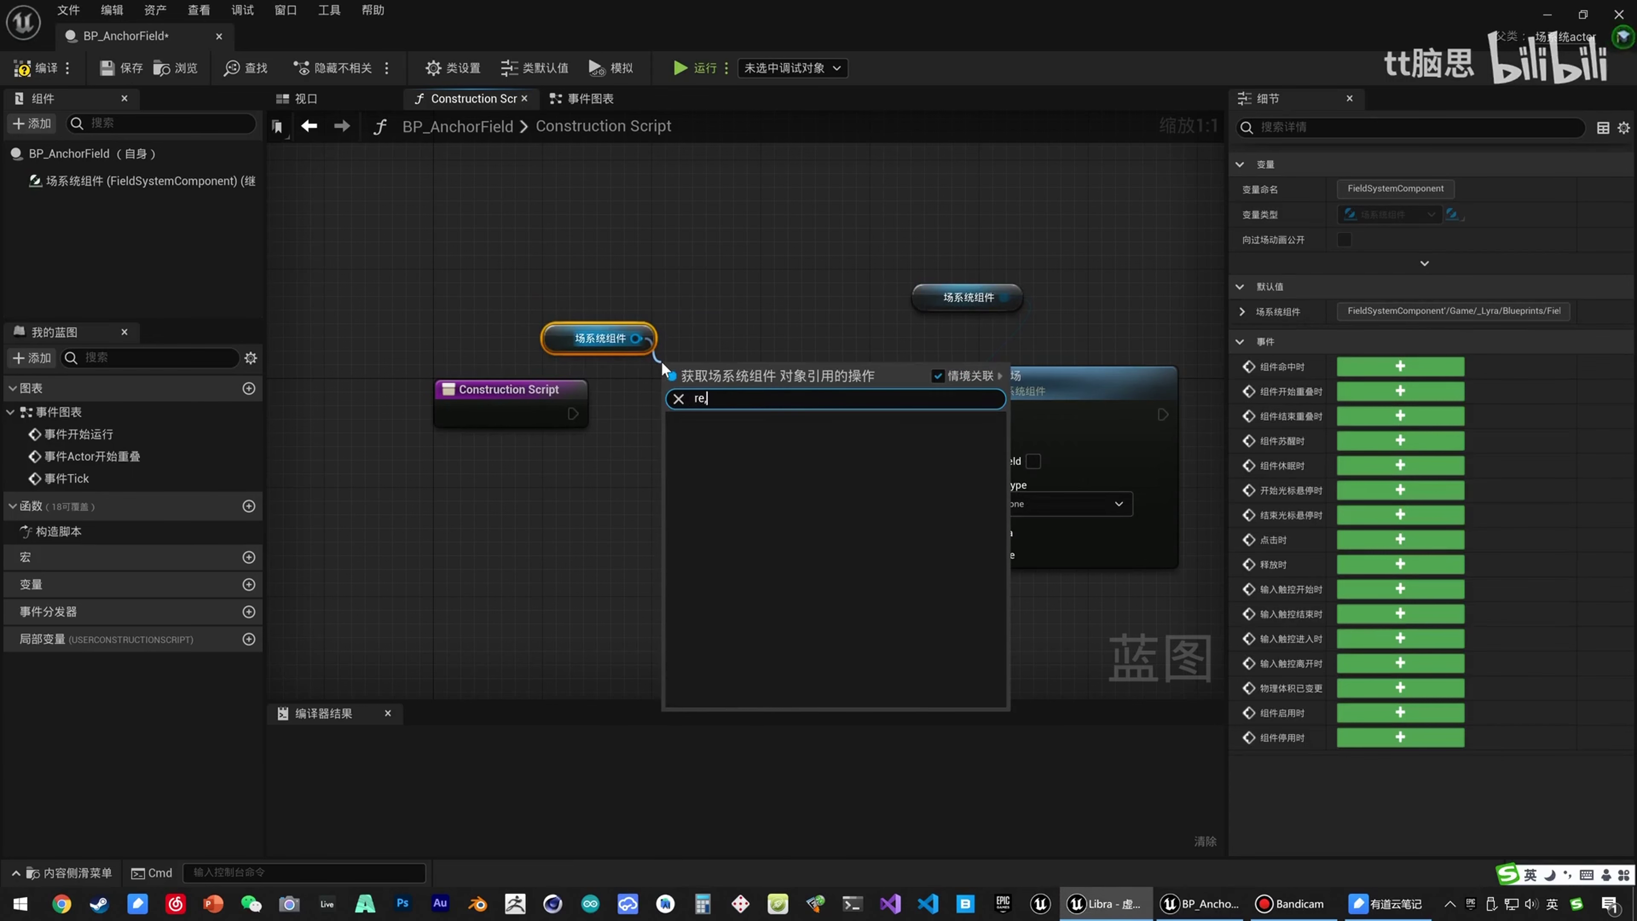
text(move s)
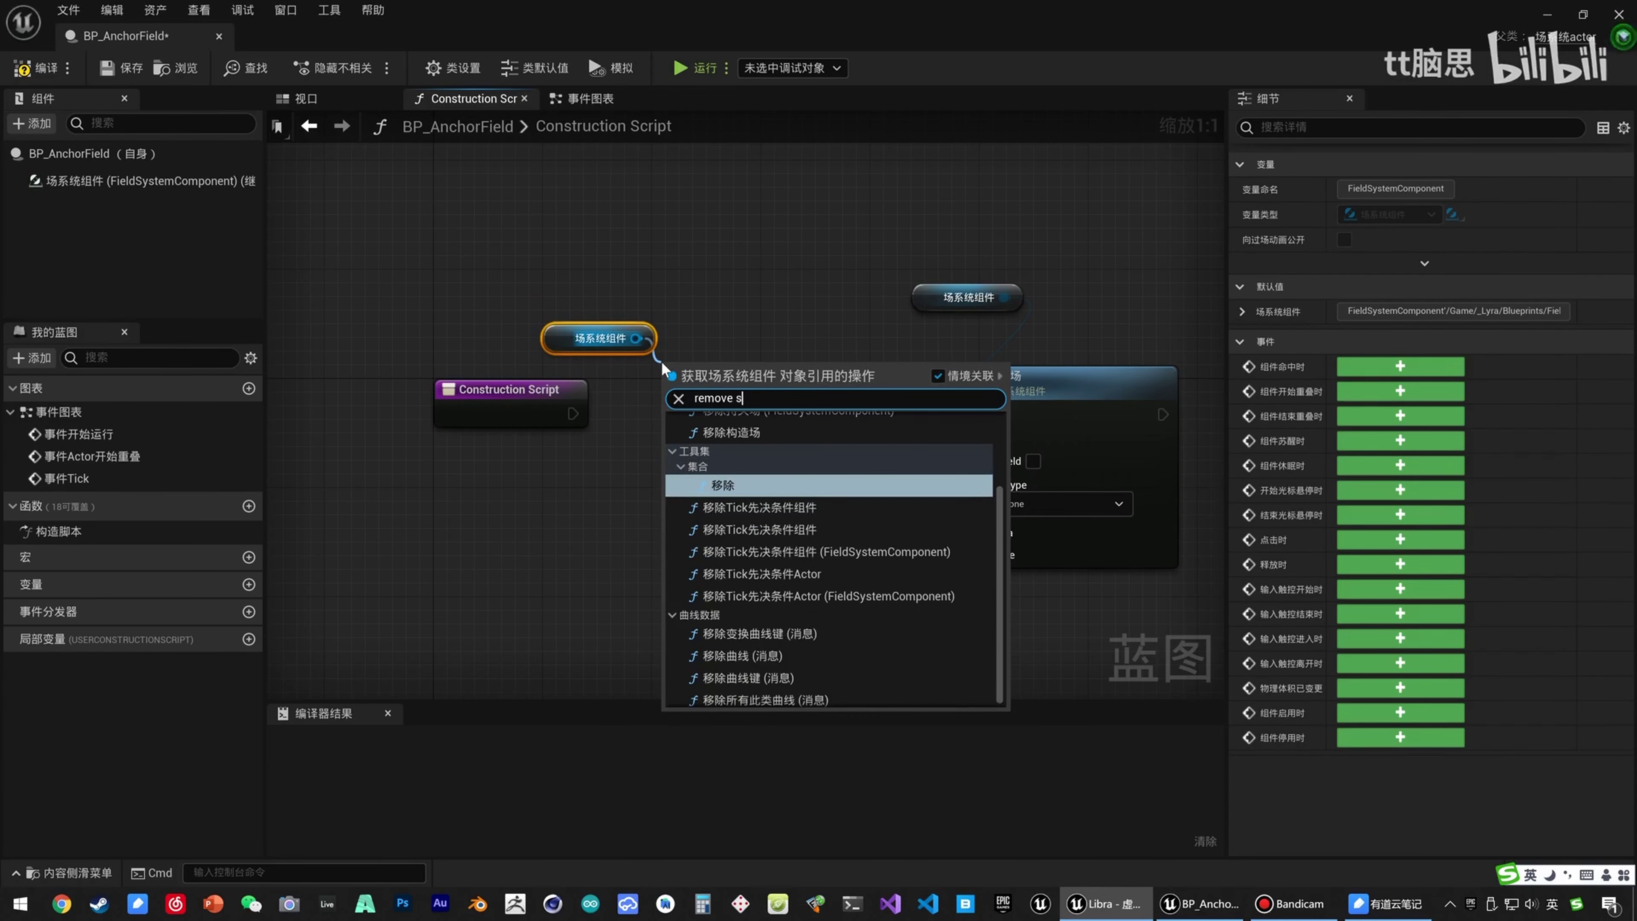
key(BackSpace)
text(con)
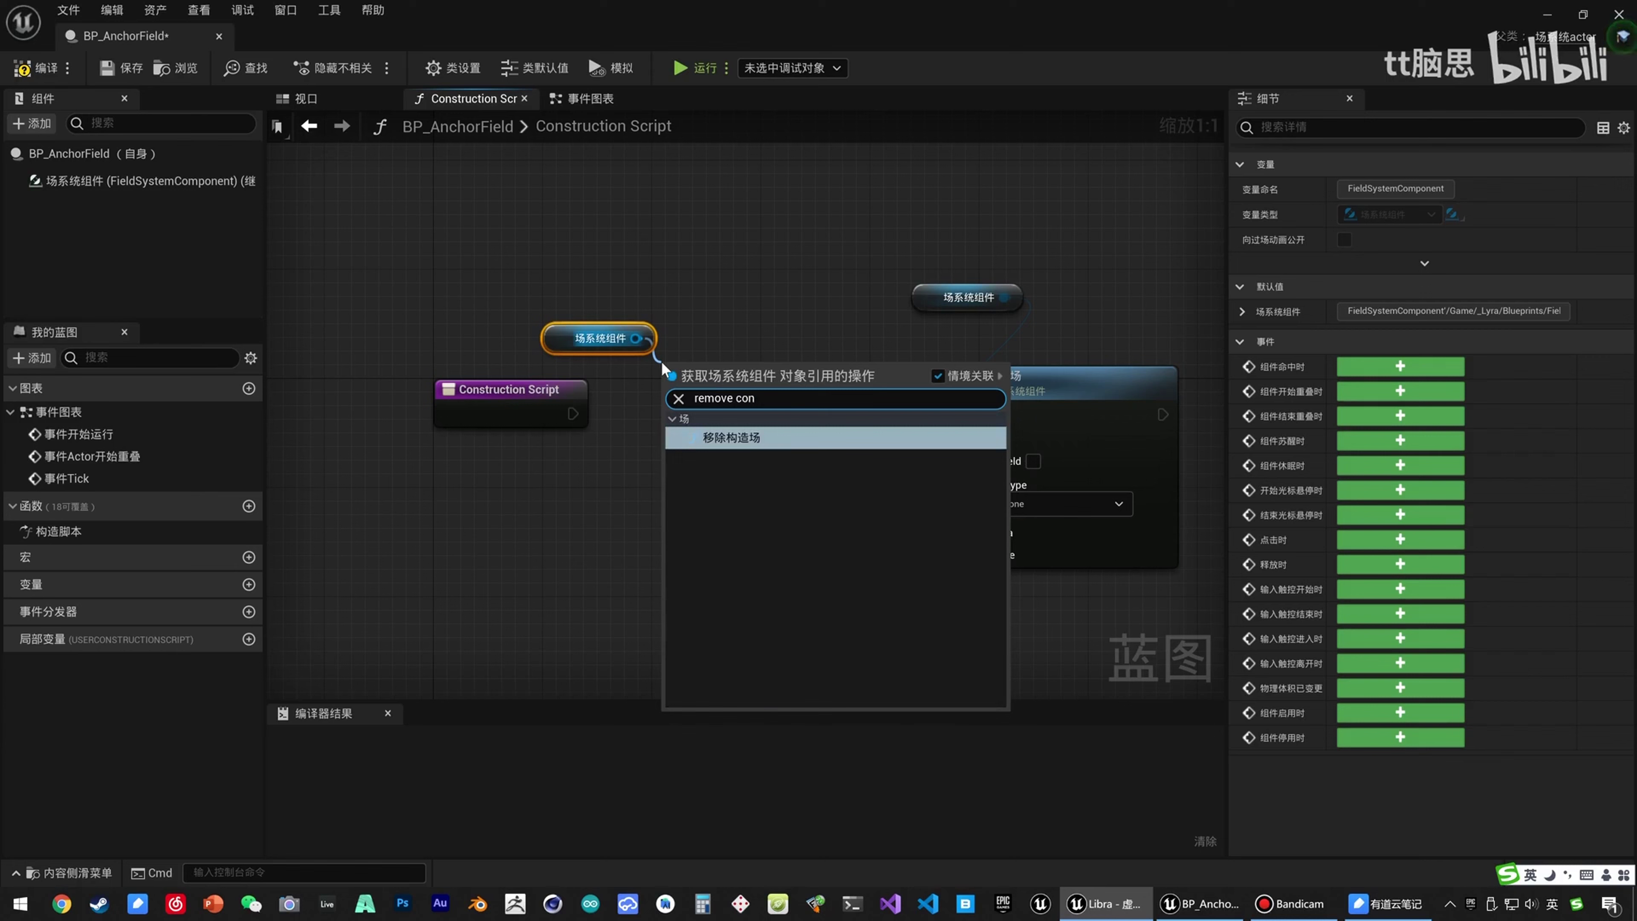
click(771, 439)
Wire the execution flow from Construction Script through 移除构造场 into 添加构造场.
drag(572, 413, 708, 414)
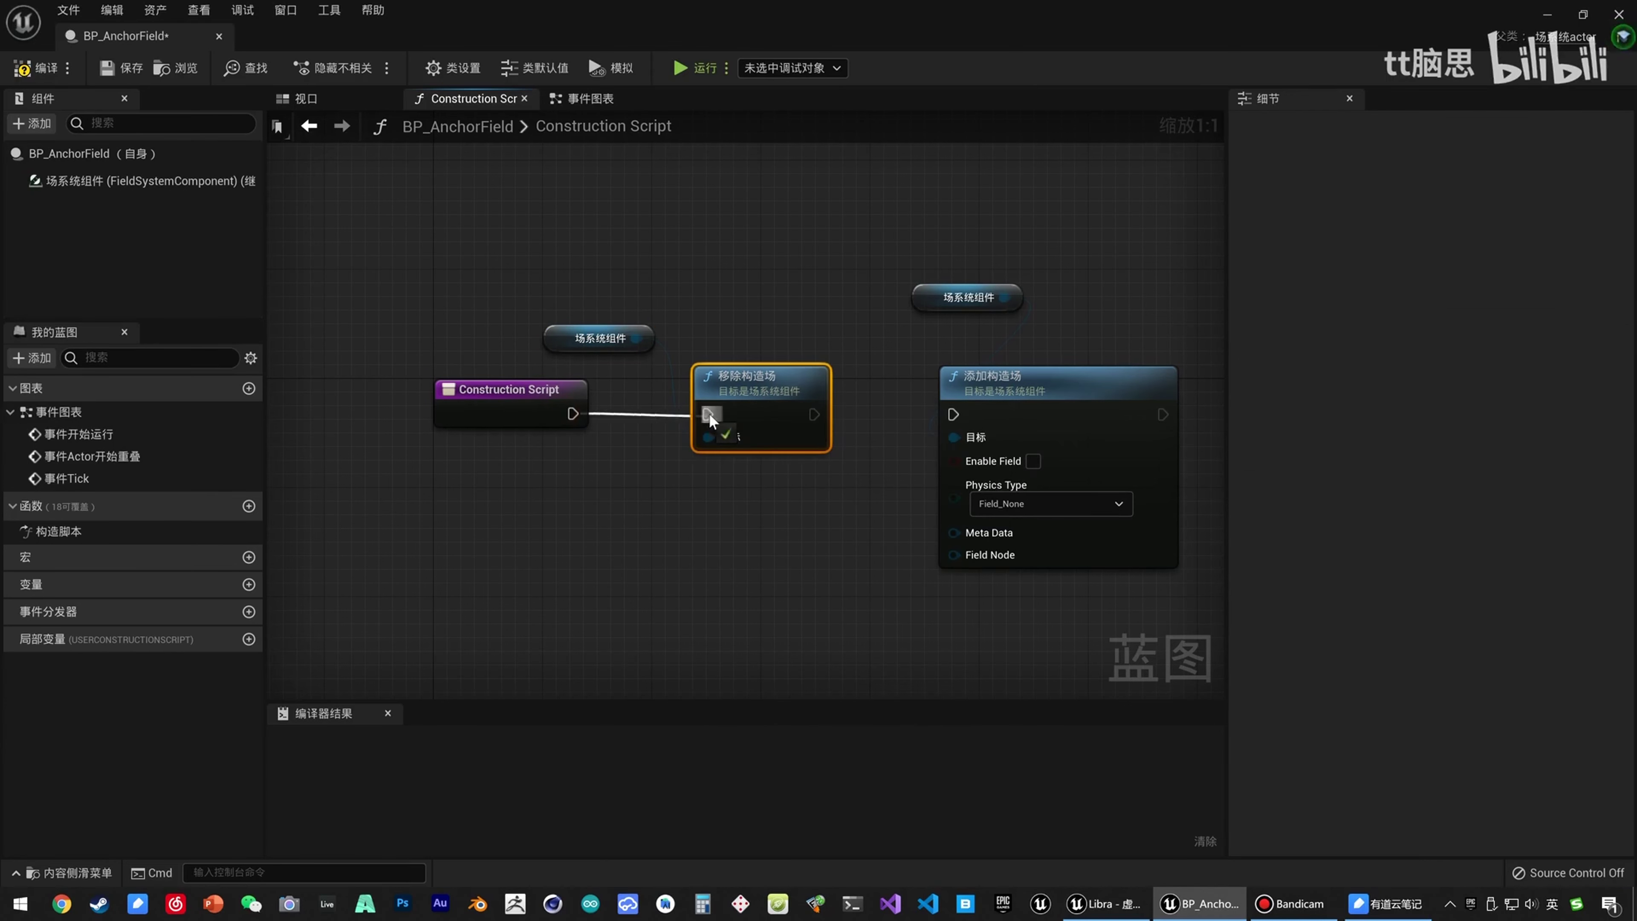
drag(813, 414, 954, 415)
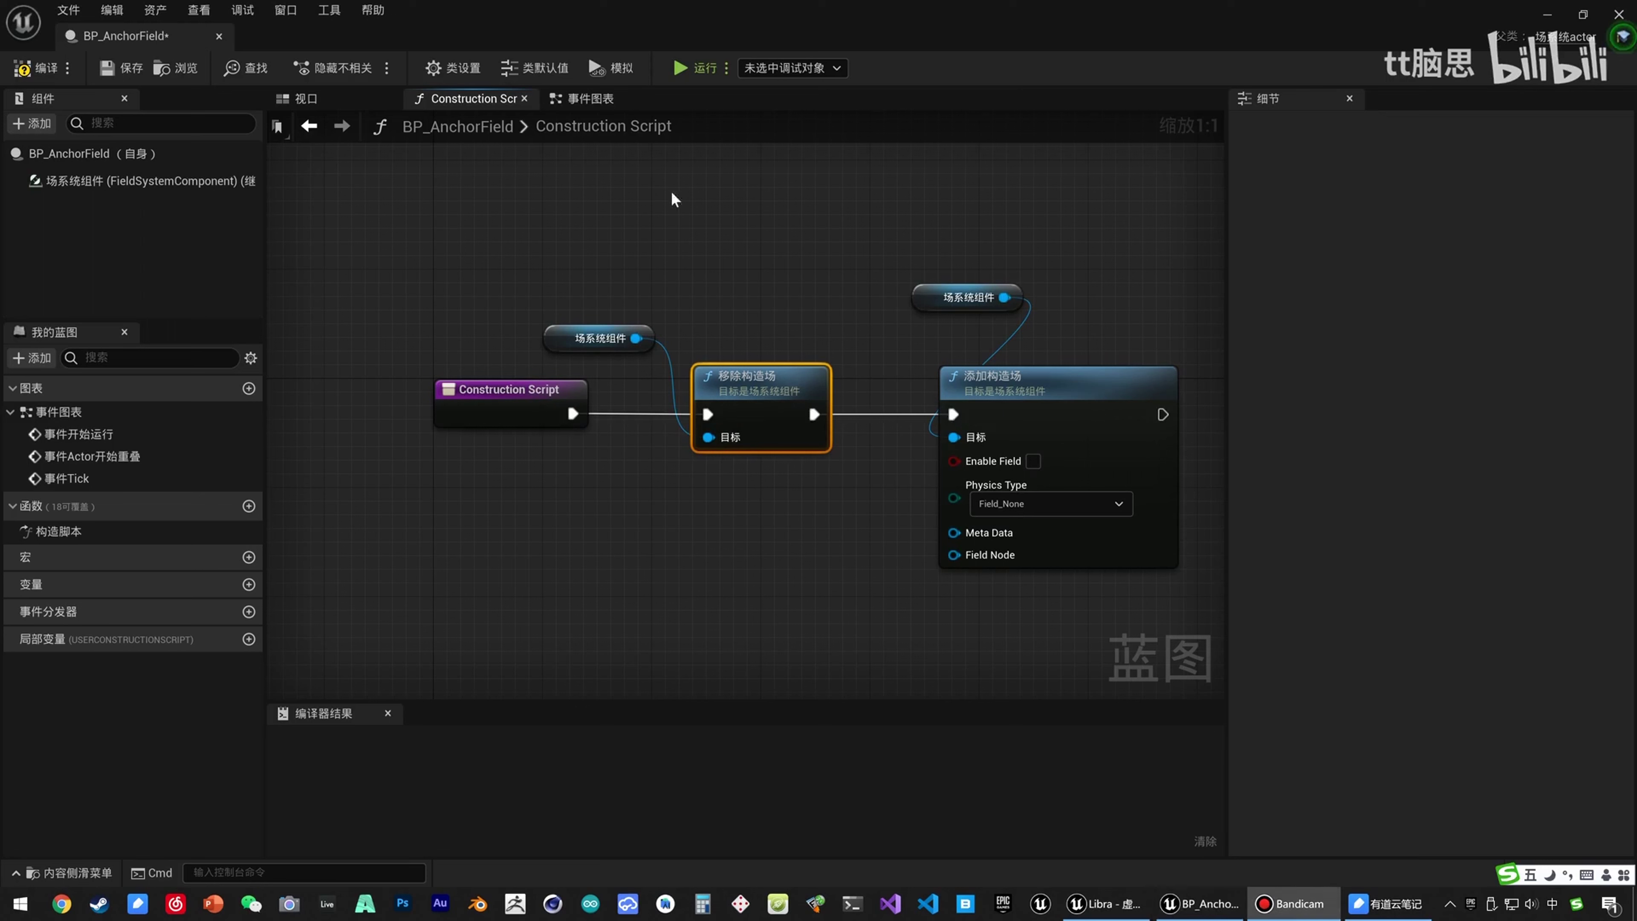
click(646, 342)
drag(734, 313, 780, 442)
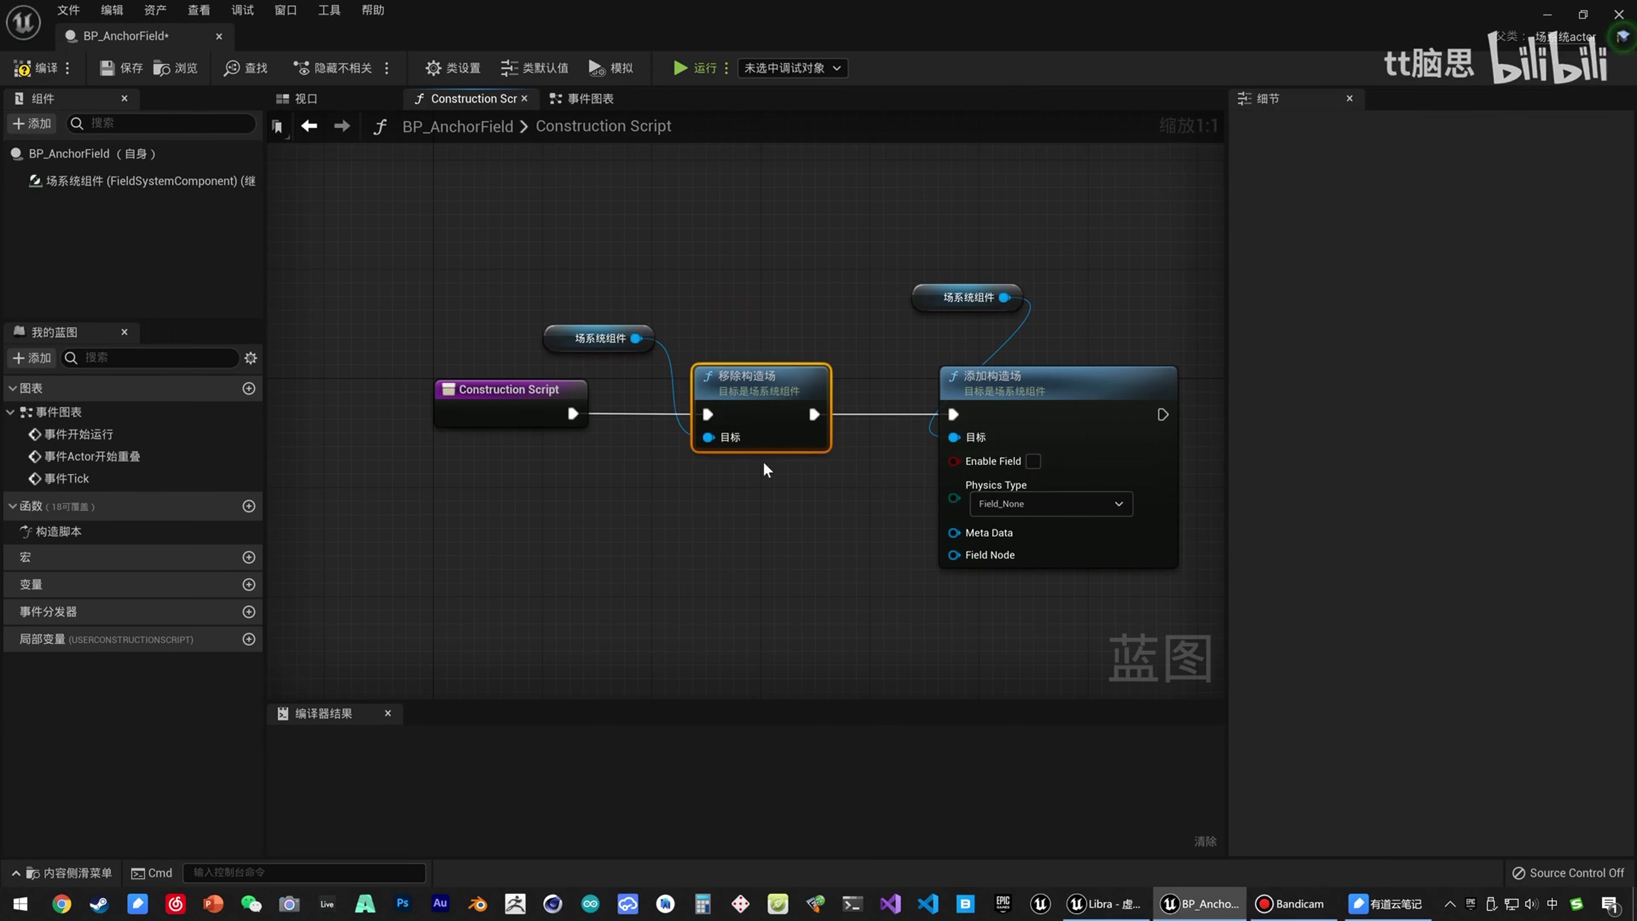
drag(877, 530, 1103, 373)
click(785, 599)
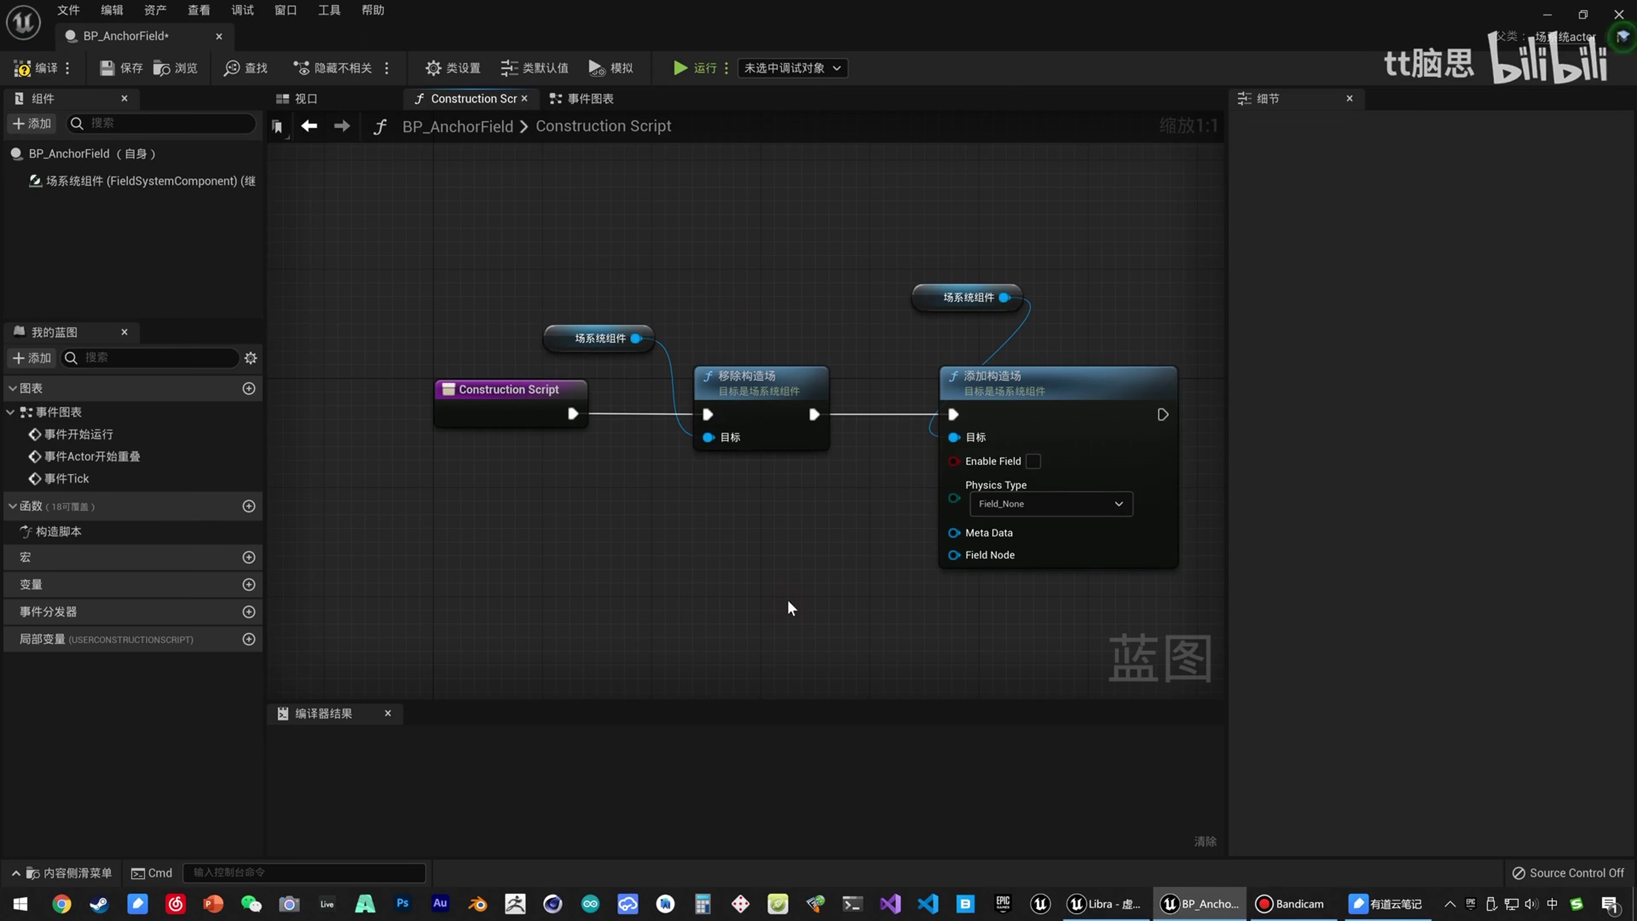
On the 添加构造场 node, turn on Enable Field and set Physics Type to 动态状态.
click(1032, 460)
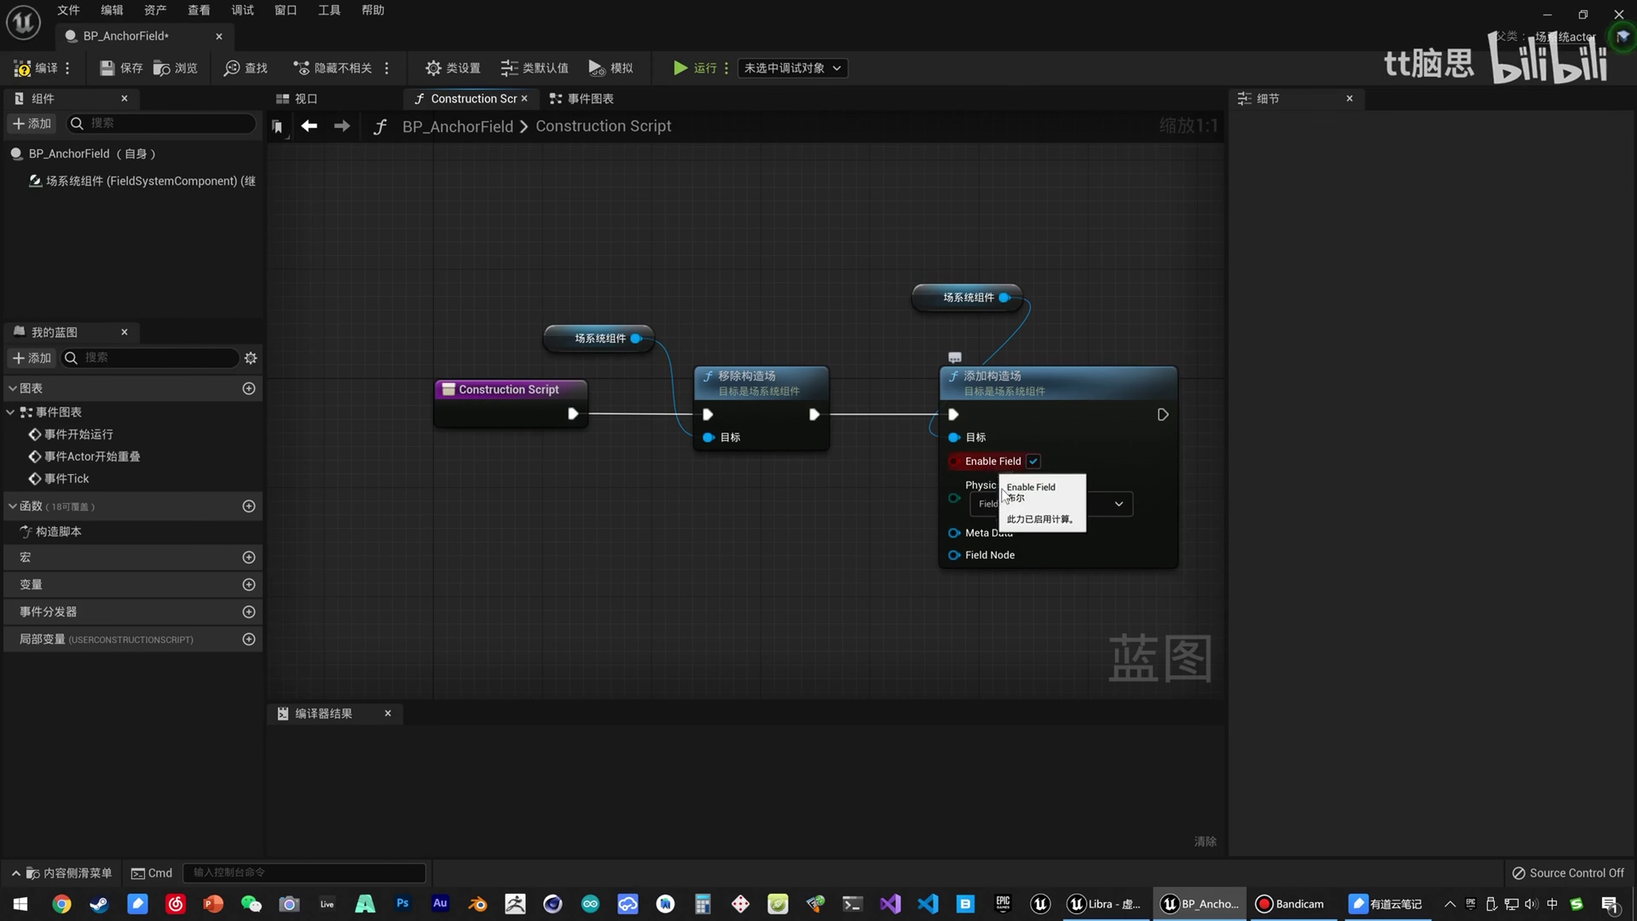
click(1021, 503)
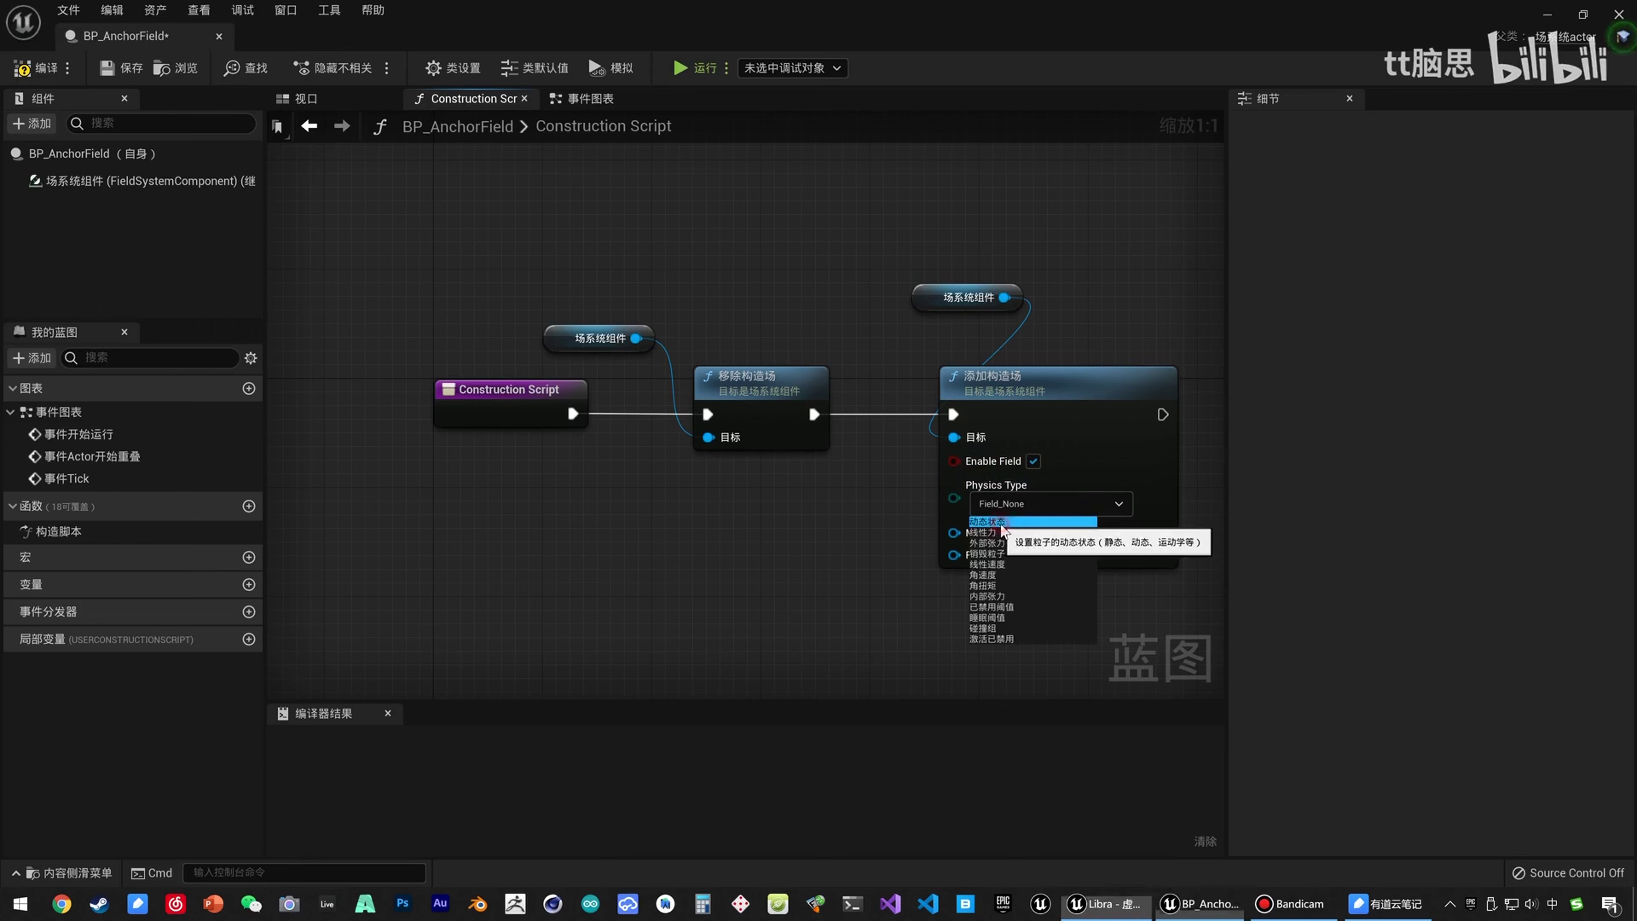
click(998, 522)
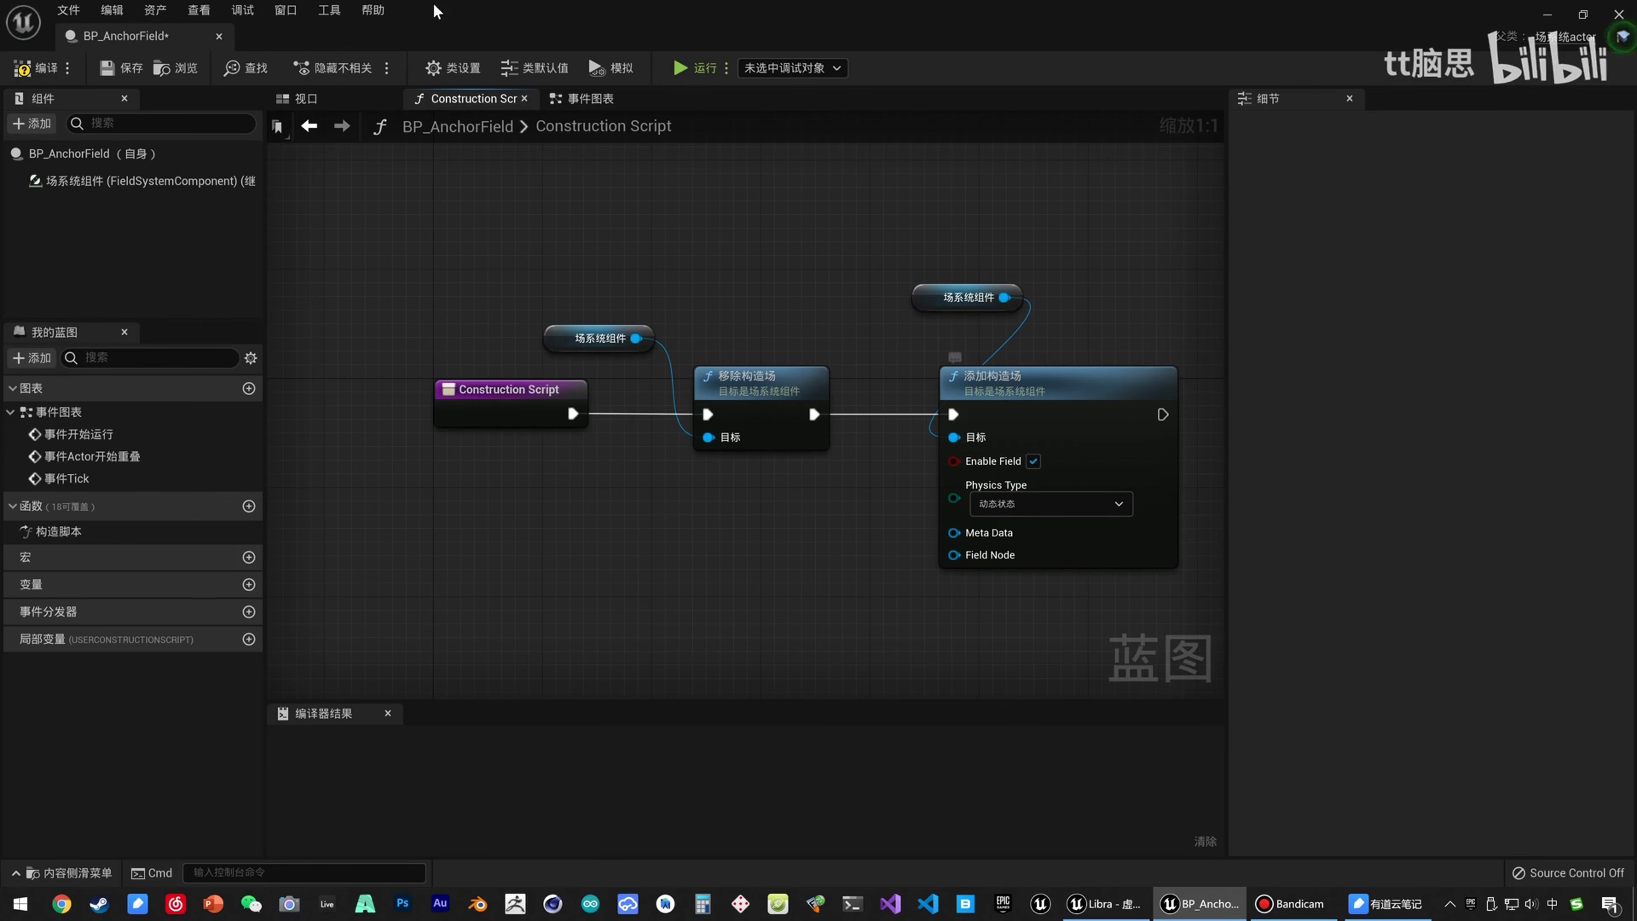
Dock the BP_AnchorField blueprint in the main editor window and examine GC_Pillar_01's 对象类型 options and its base in the level.
drag(166, 39, 364, 38)
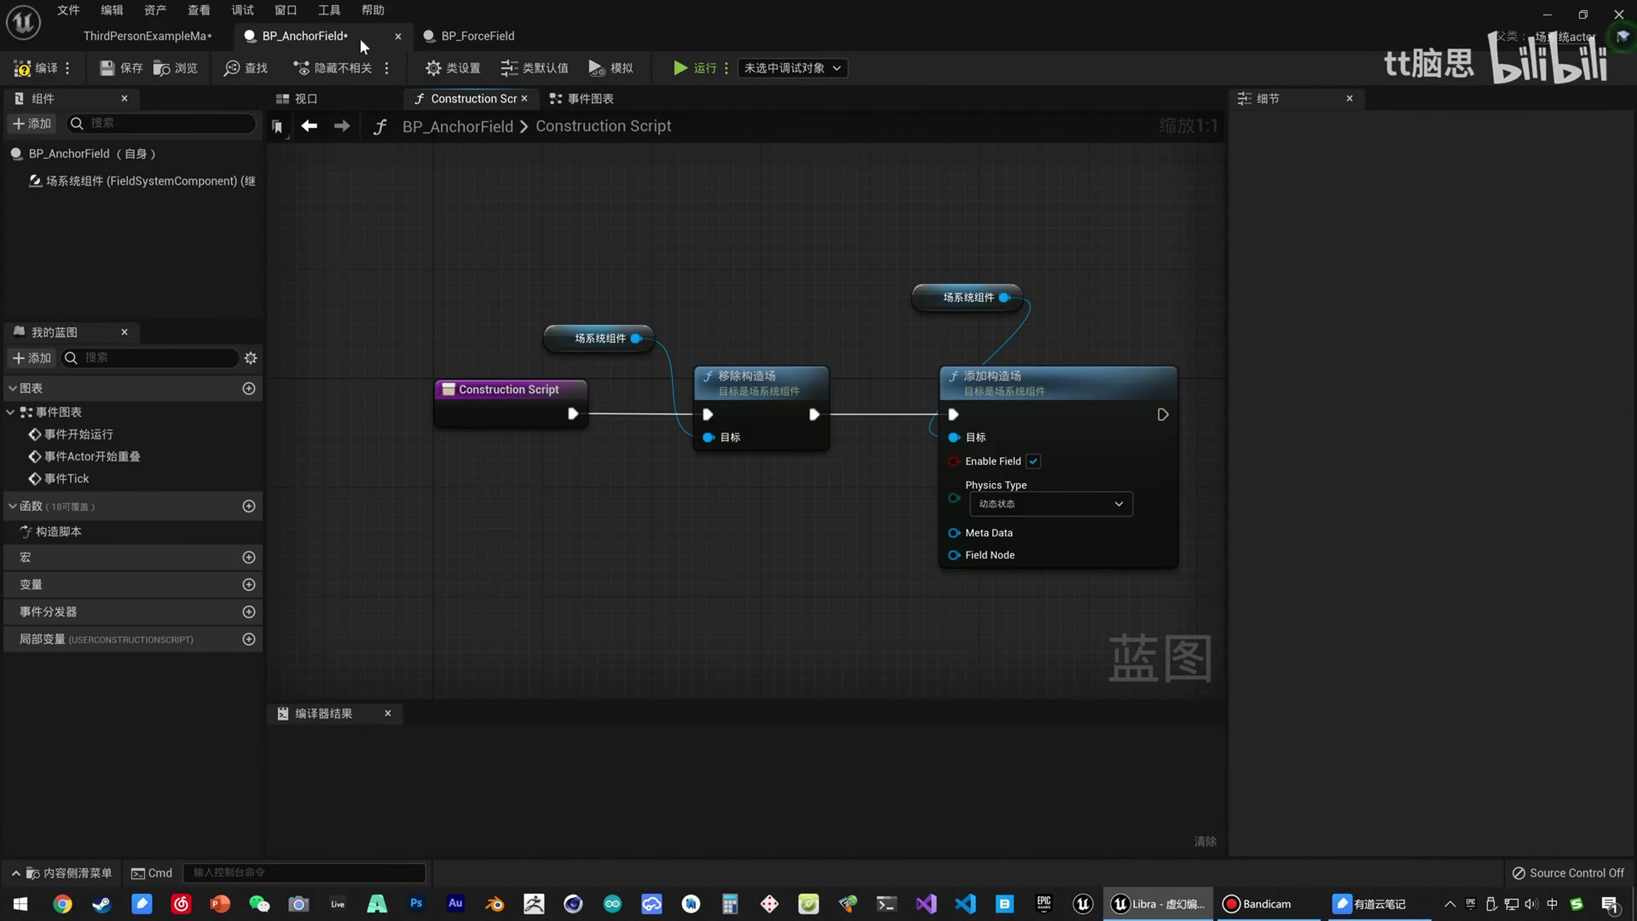
click(147, 35)
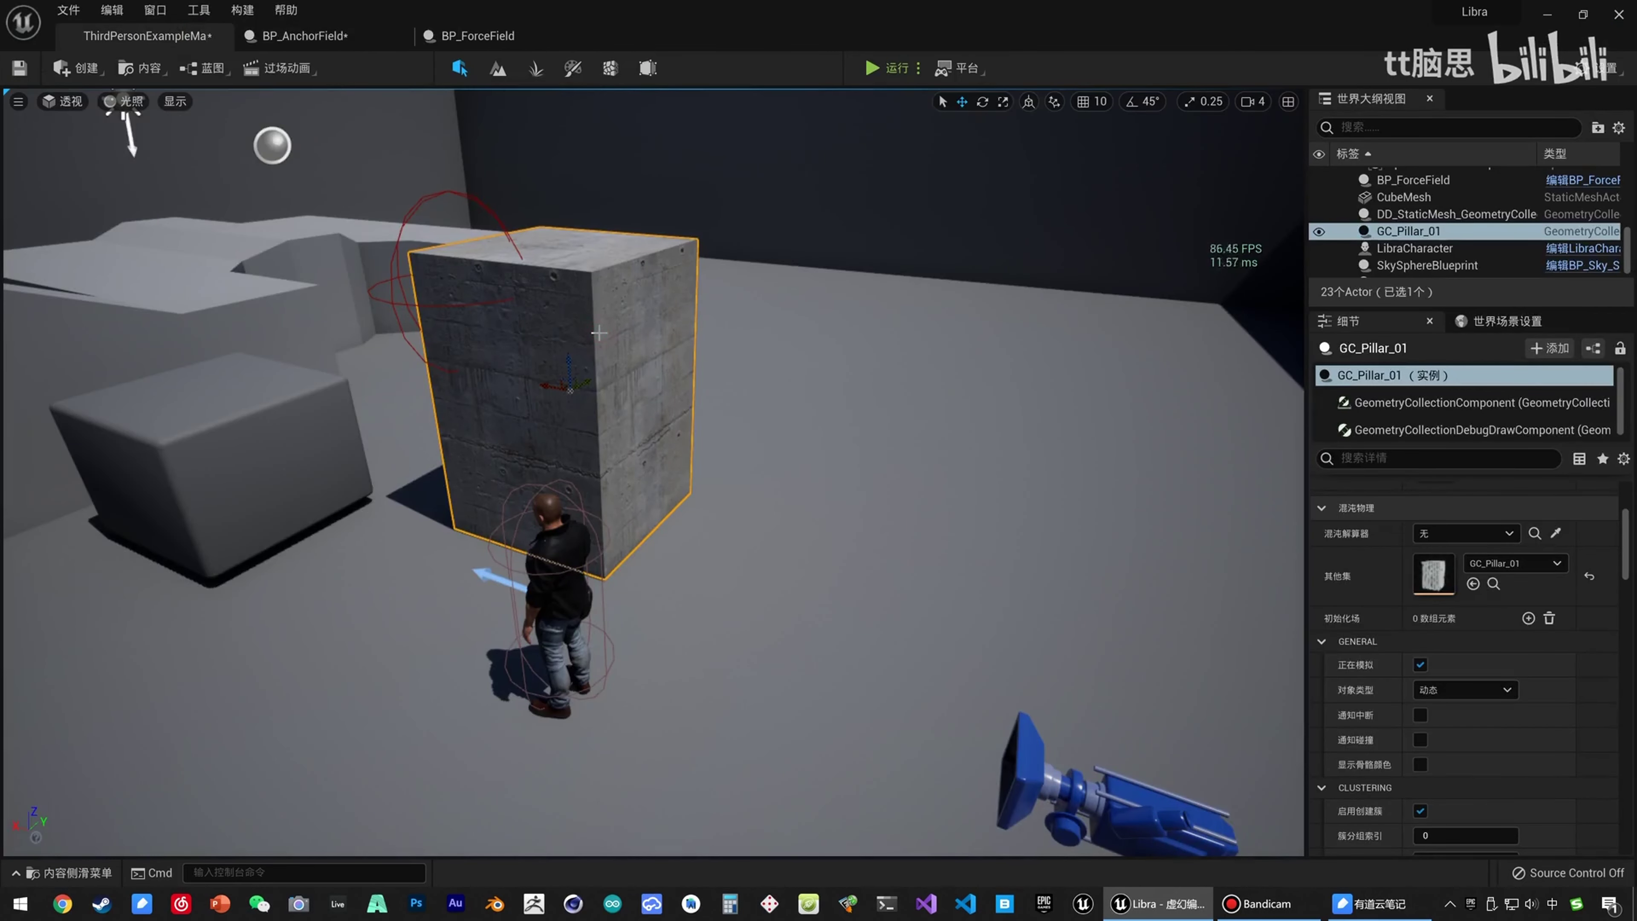
scroll(1567, 730, down, 3)
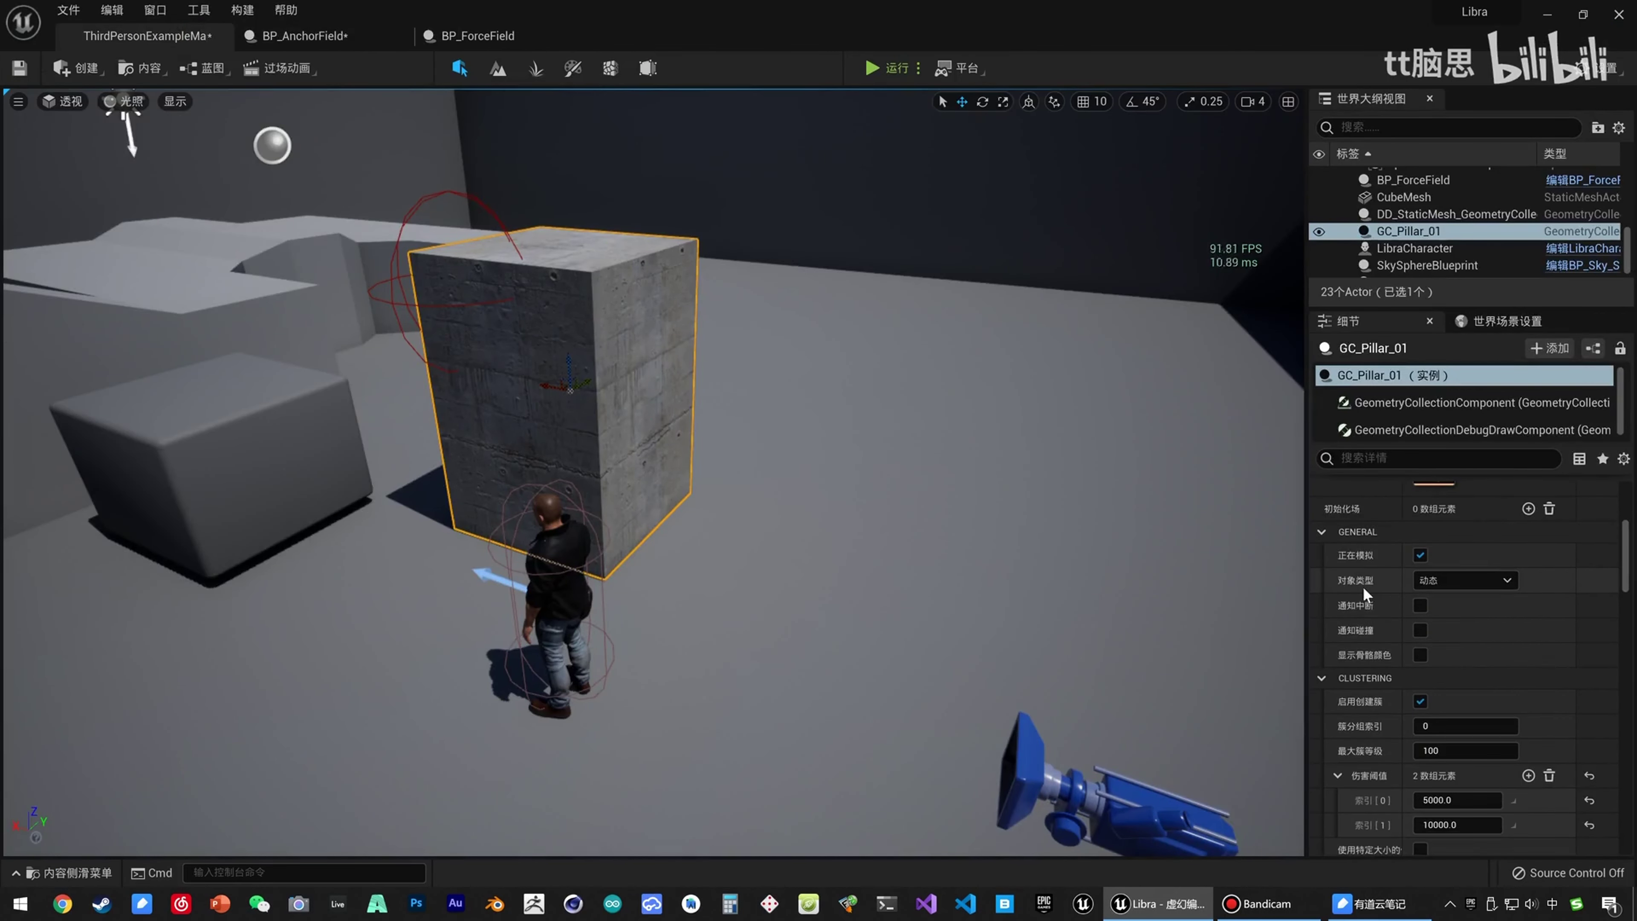
click(1433, 580)
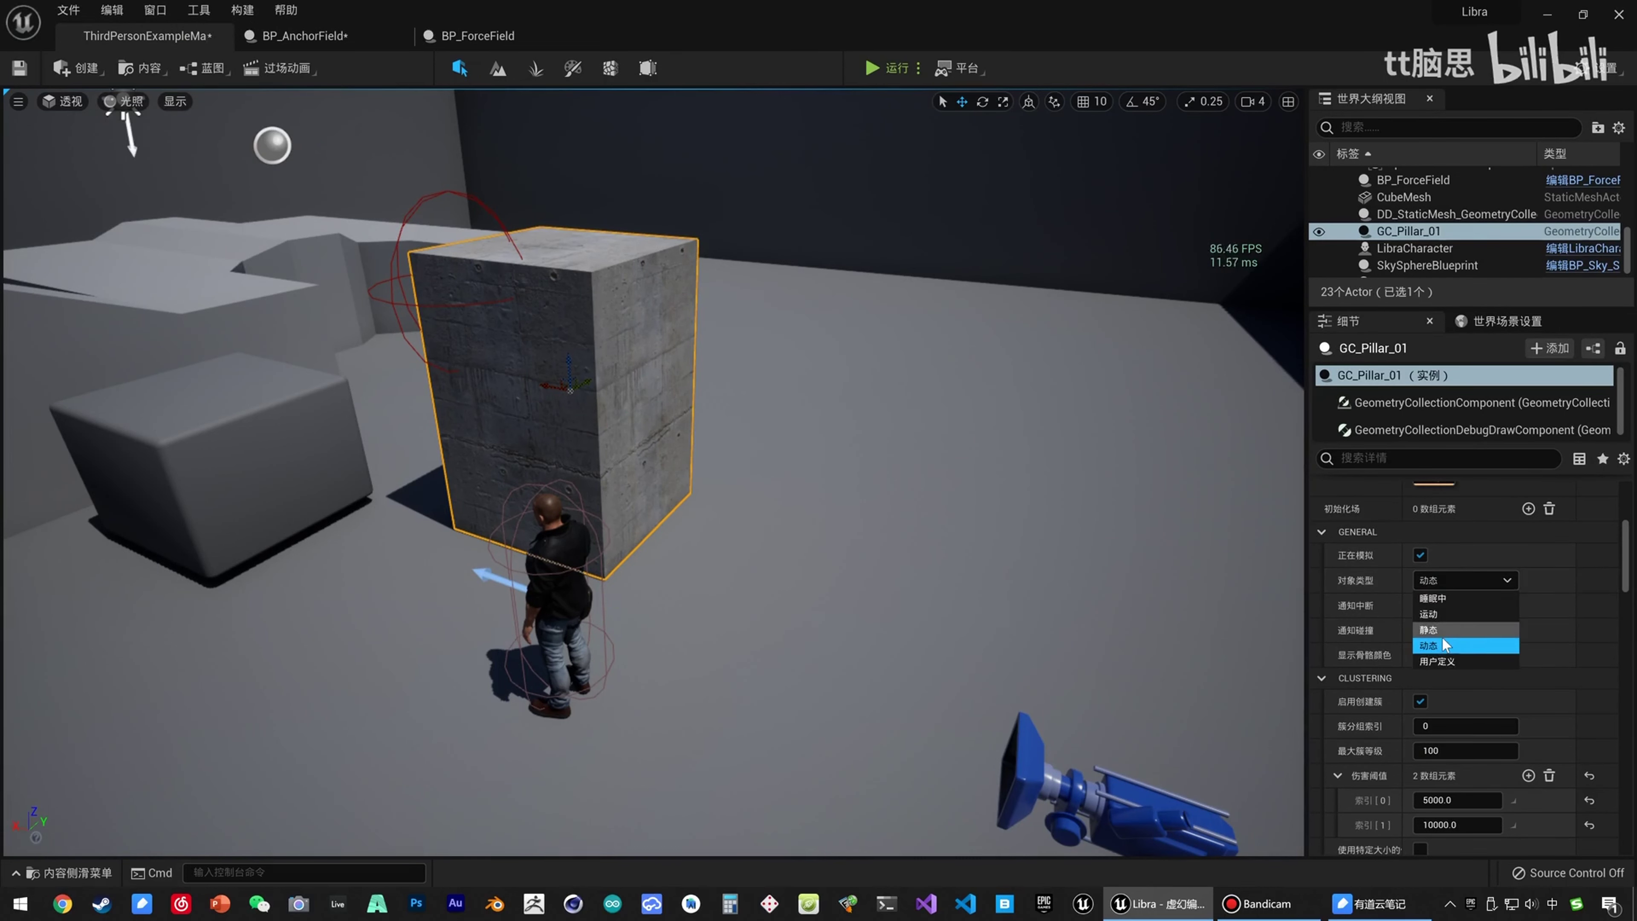
click(697, 493)
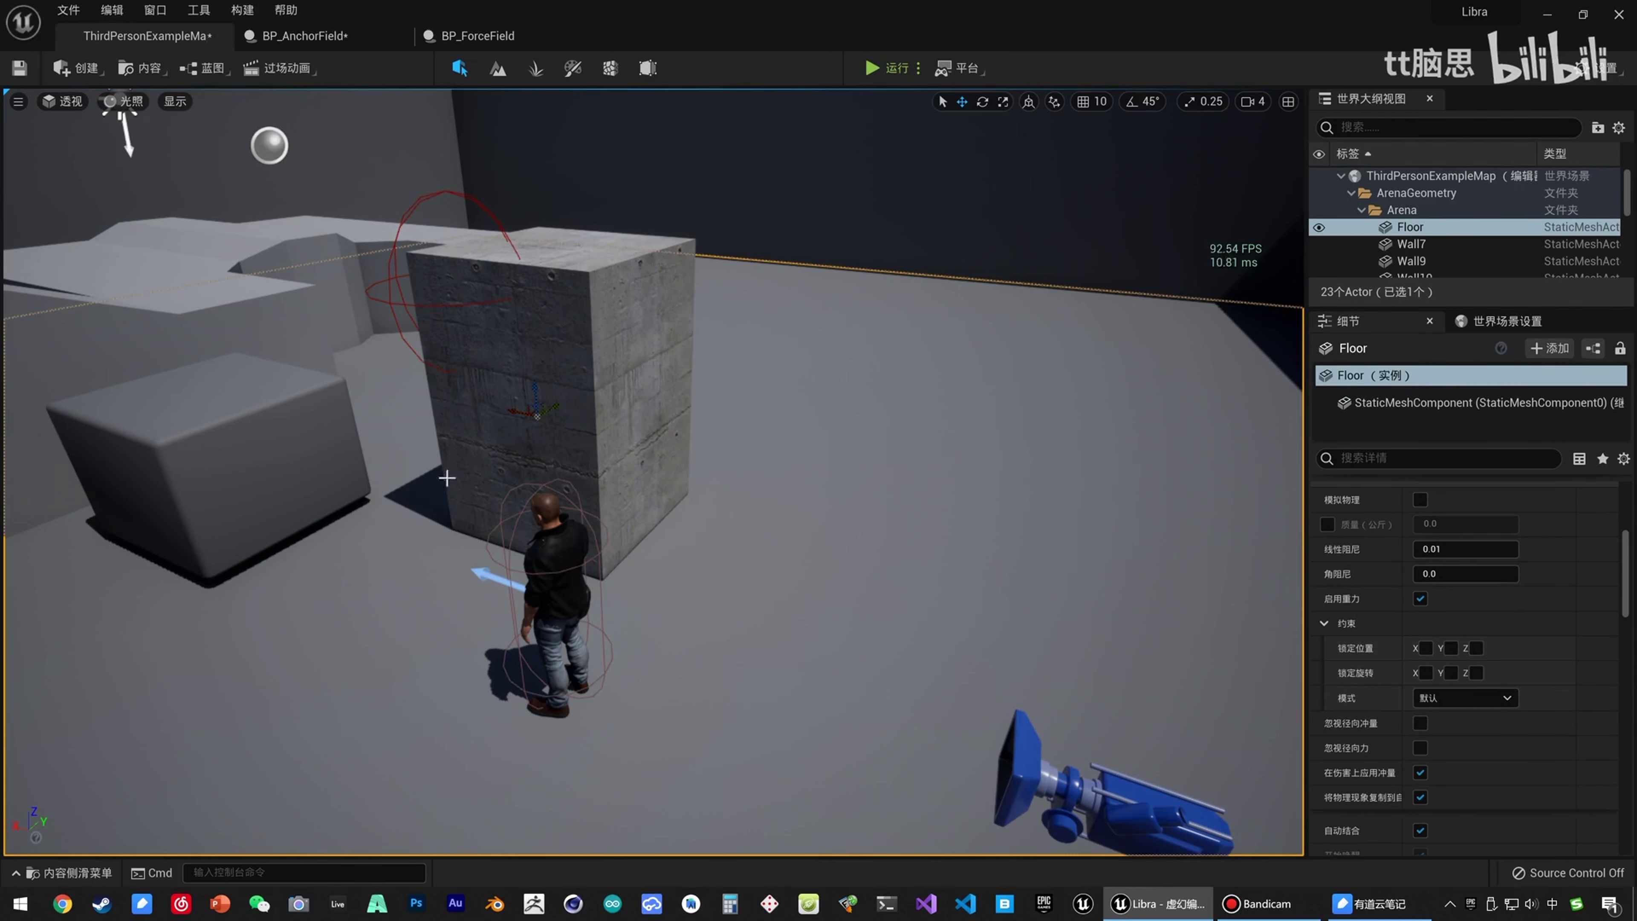
right_drag(588, 566, 665, 394)
key(w)
key(s)
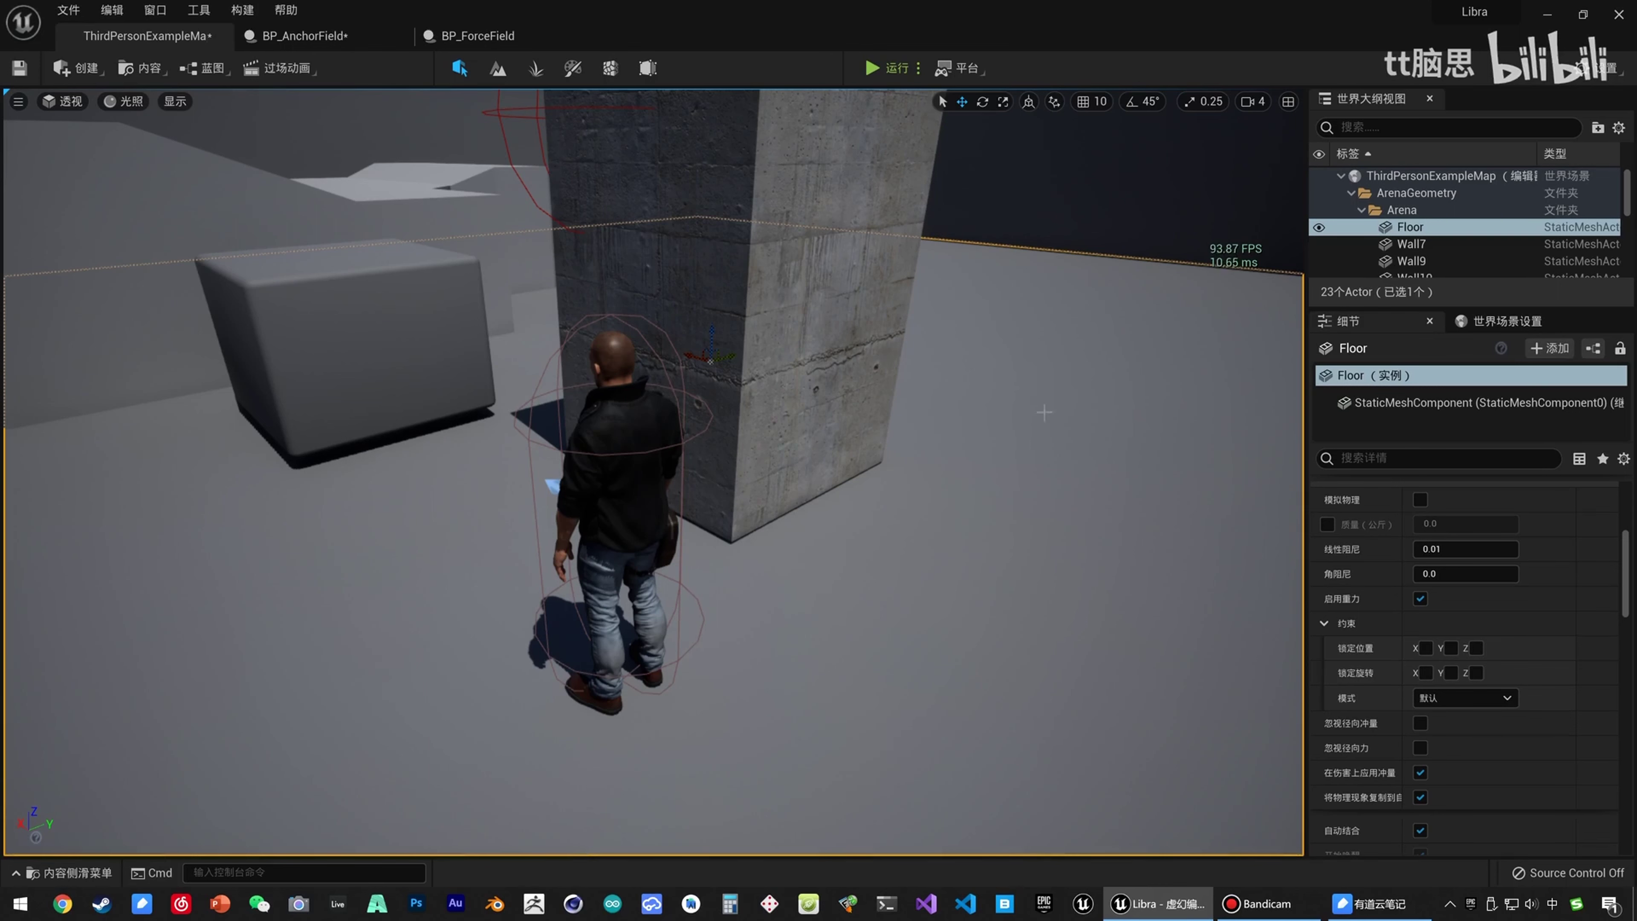
Return to the BP_AnchorField blueprint and add a Box Collision component under 场系统组件, keeping its default name.
click(309, 36)
right_drag(856, 613, 786, 408)
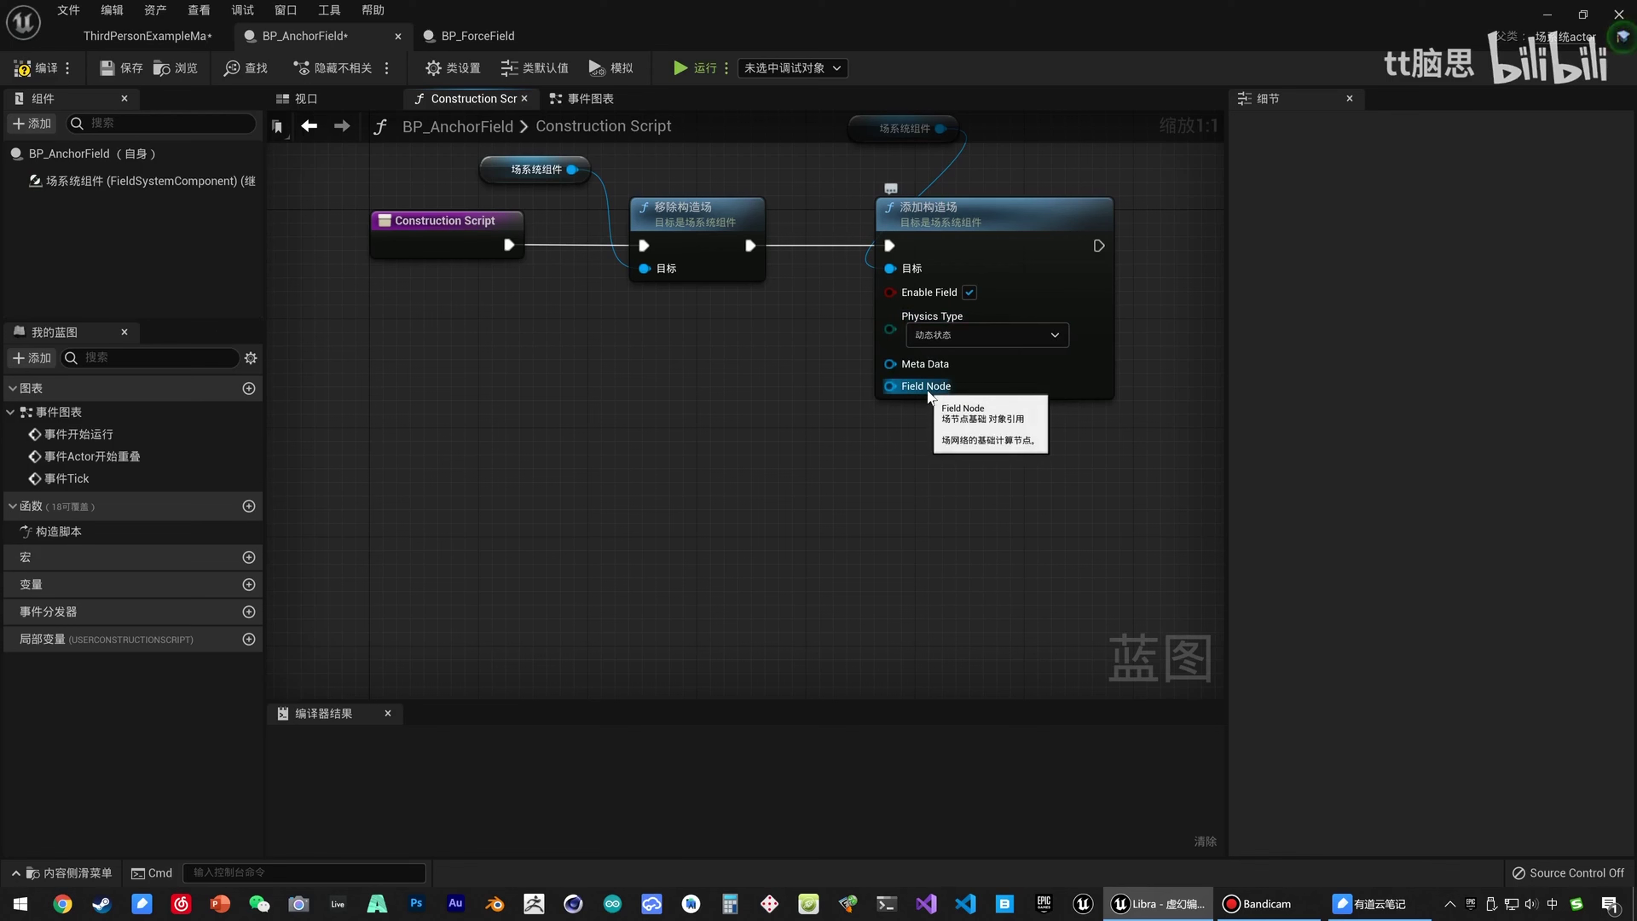
click(30, 123)
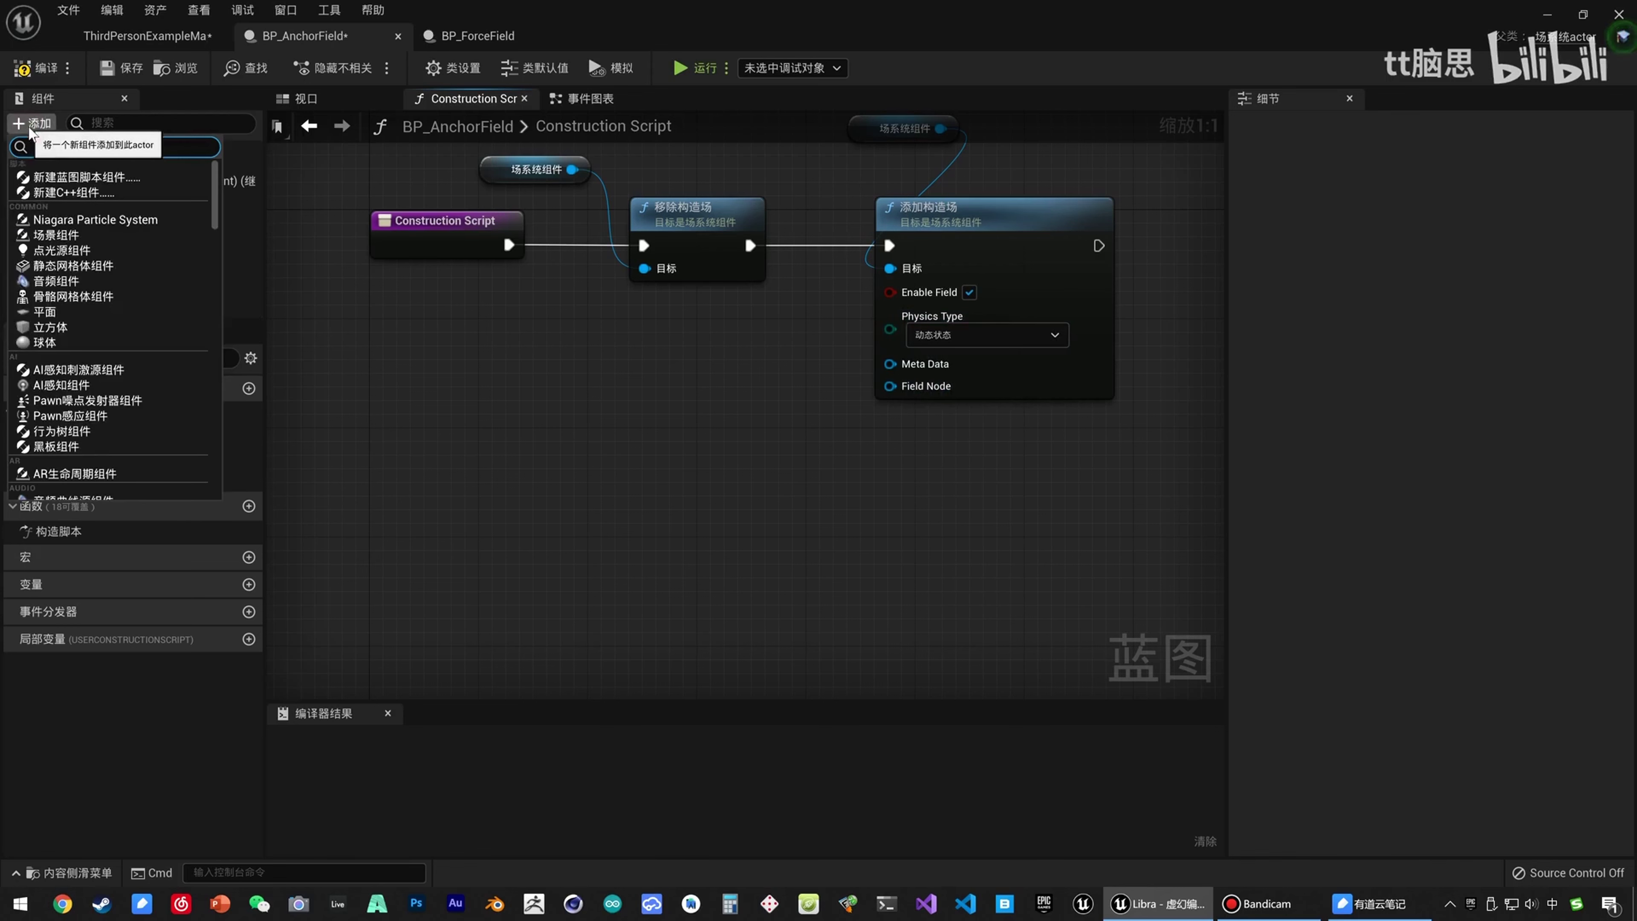
scroll(102, 241, down, 5)
scroll(109, 266, down, 3)
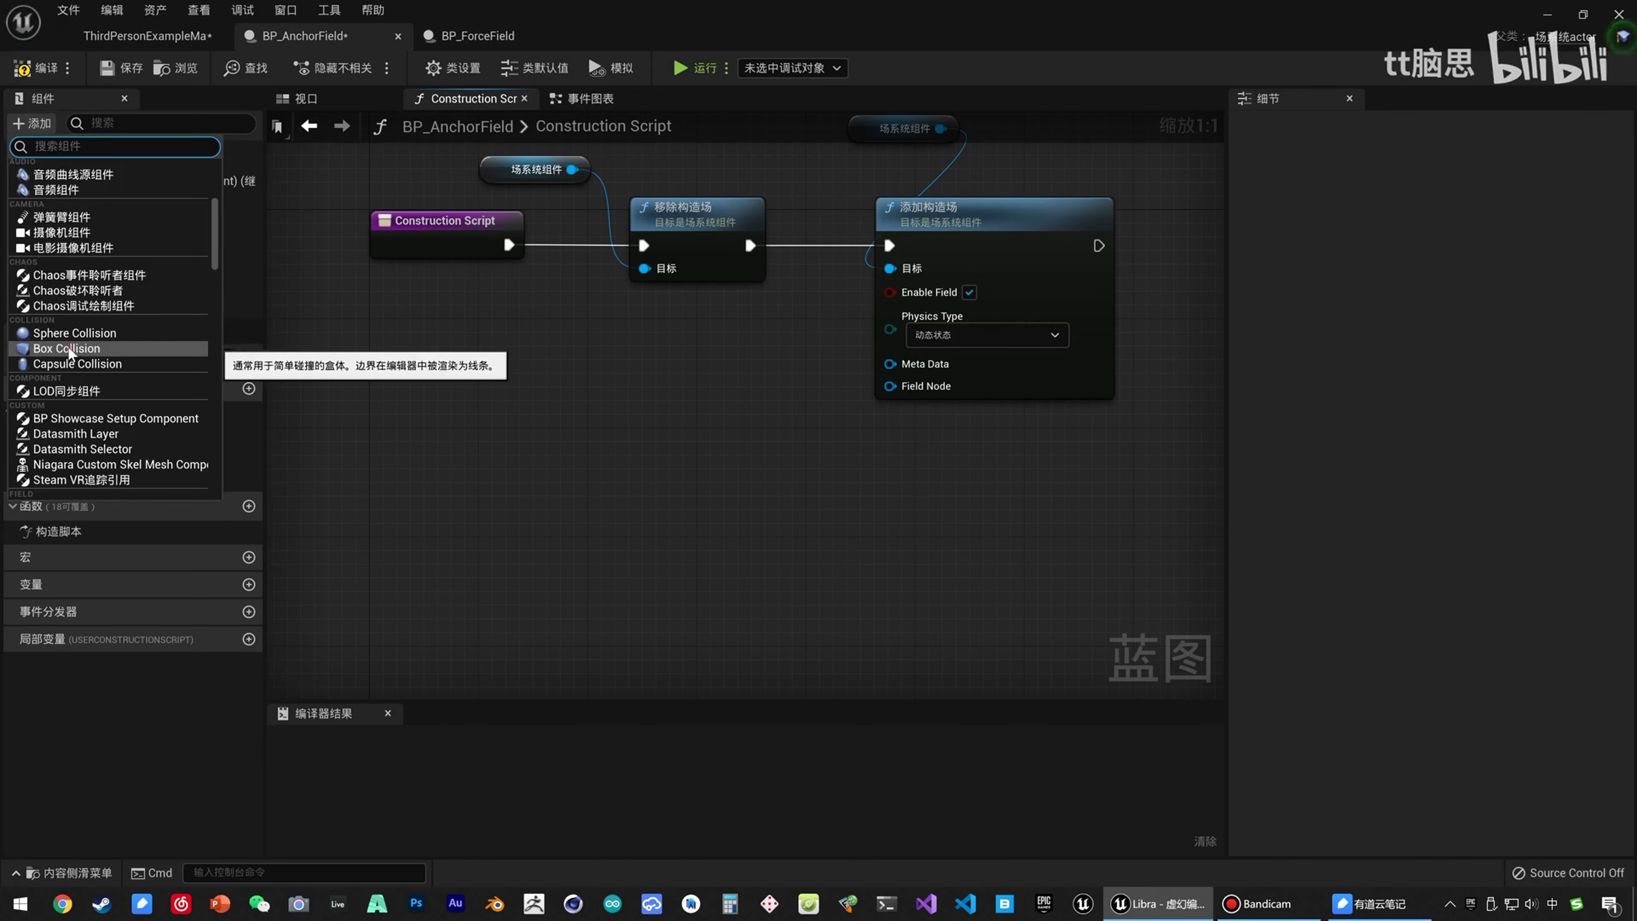
click(97, 351)
click(82, 229)
click(68, 201)
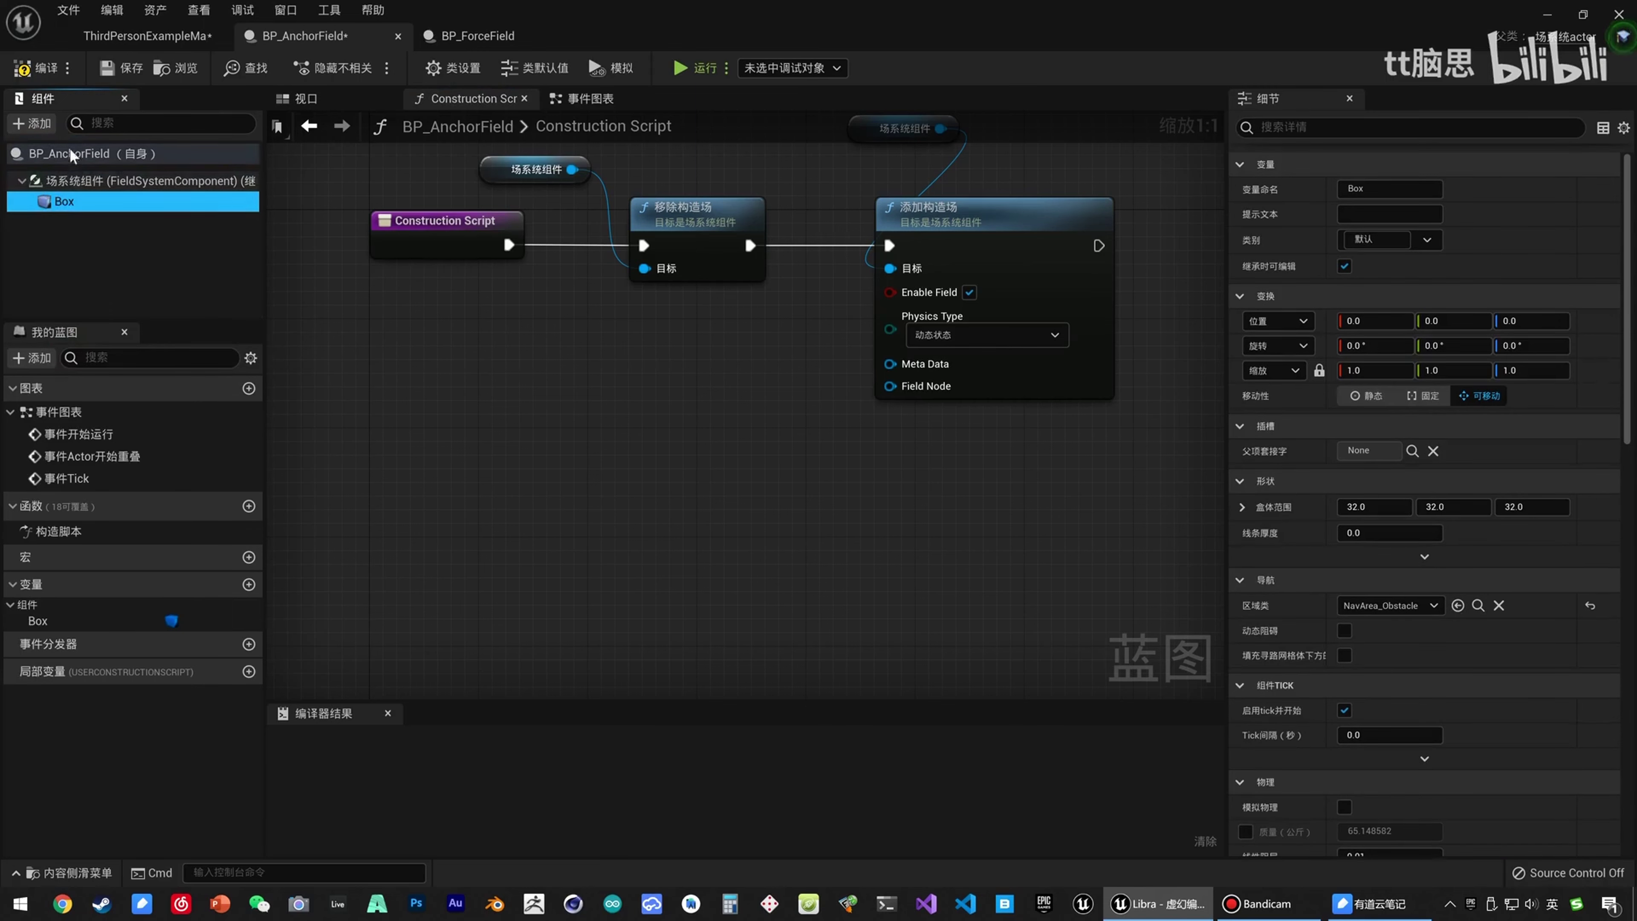
Add a 盒体衰减 (box falloff) field component to BP_AnchorField and select it to show its details.
click(38, 127)
scroll(116, 408, down, 10)
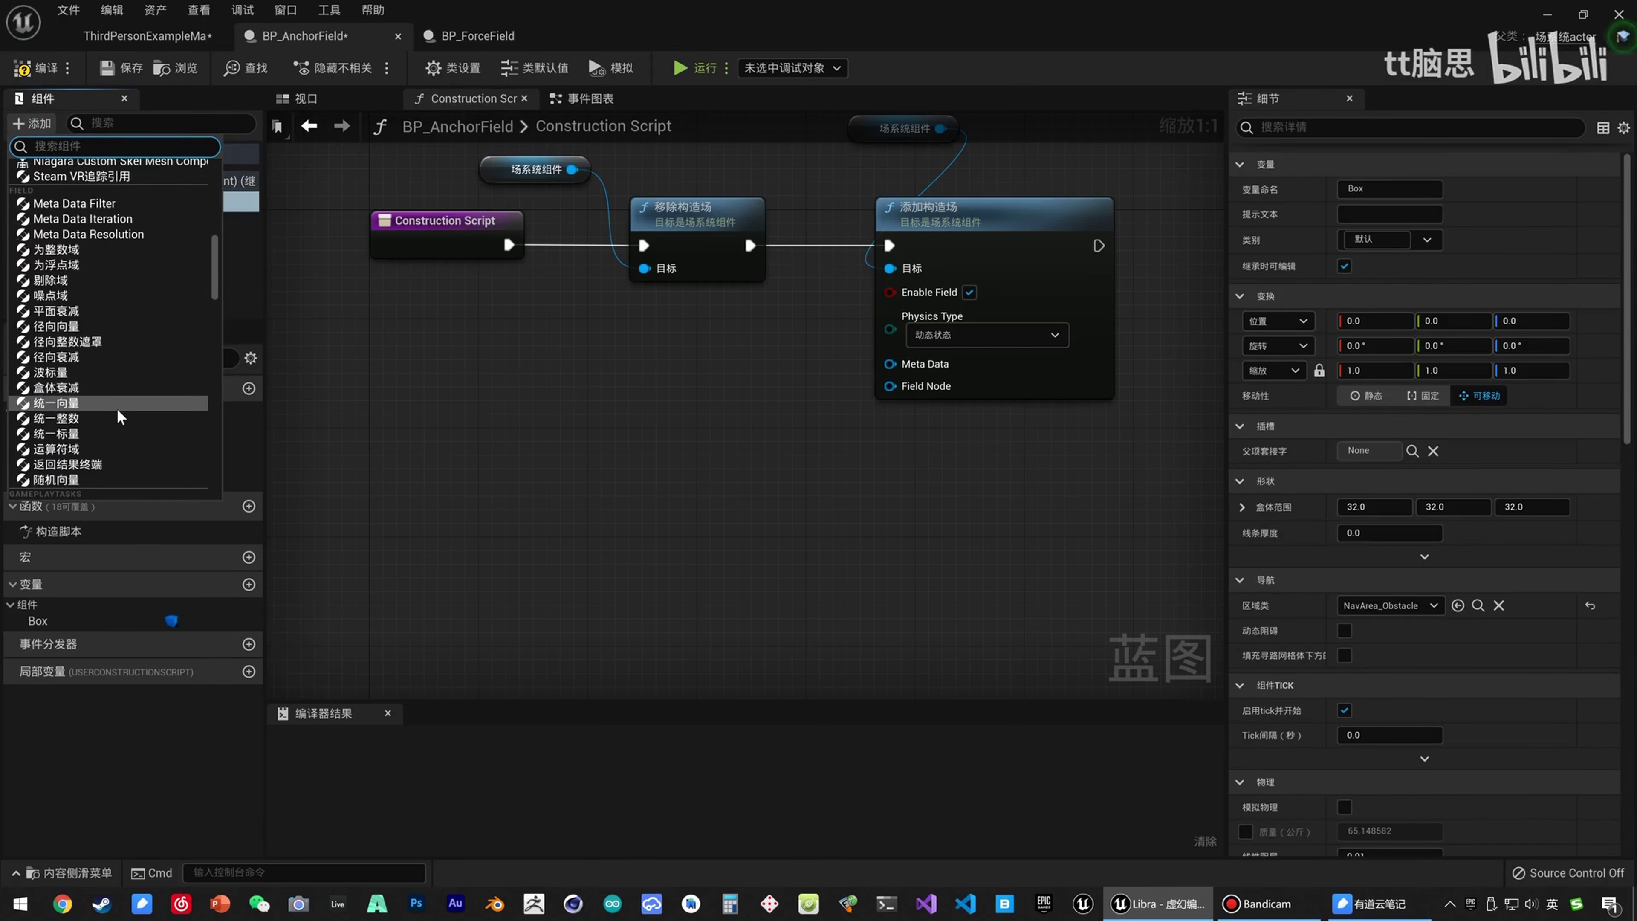
click(84, 390)
click(73, 276)
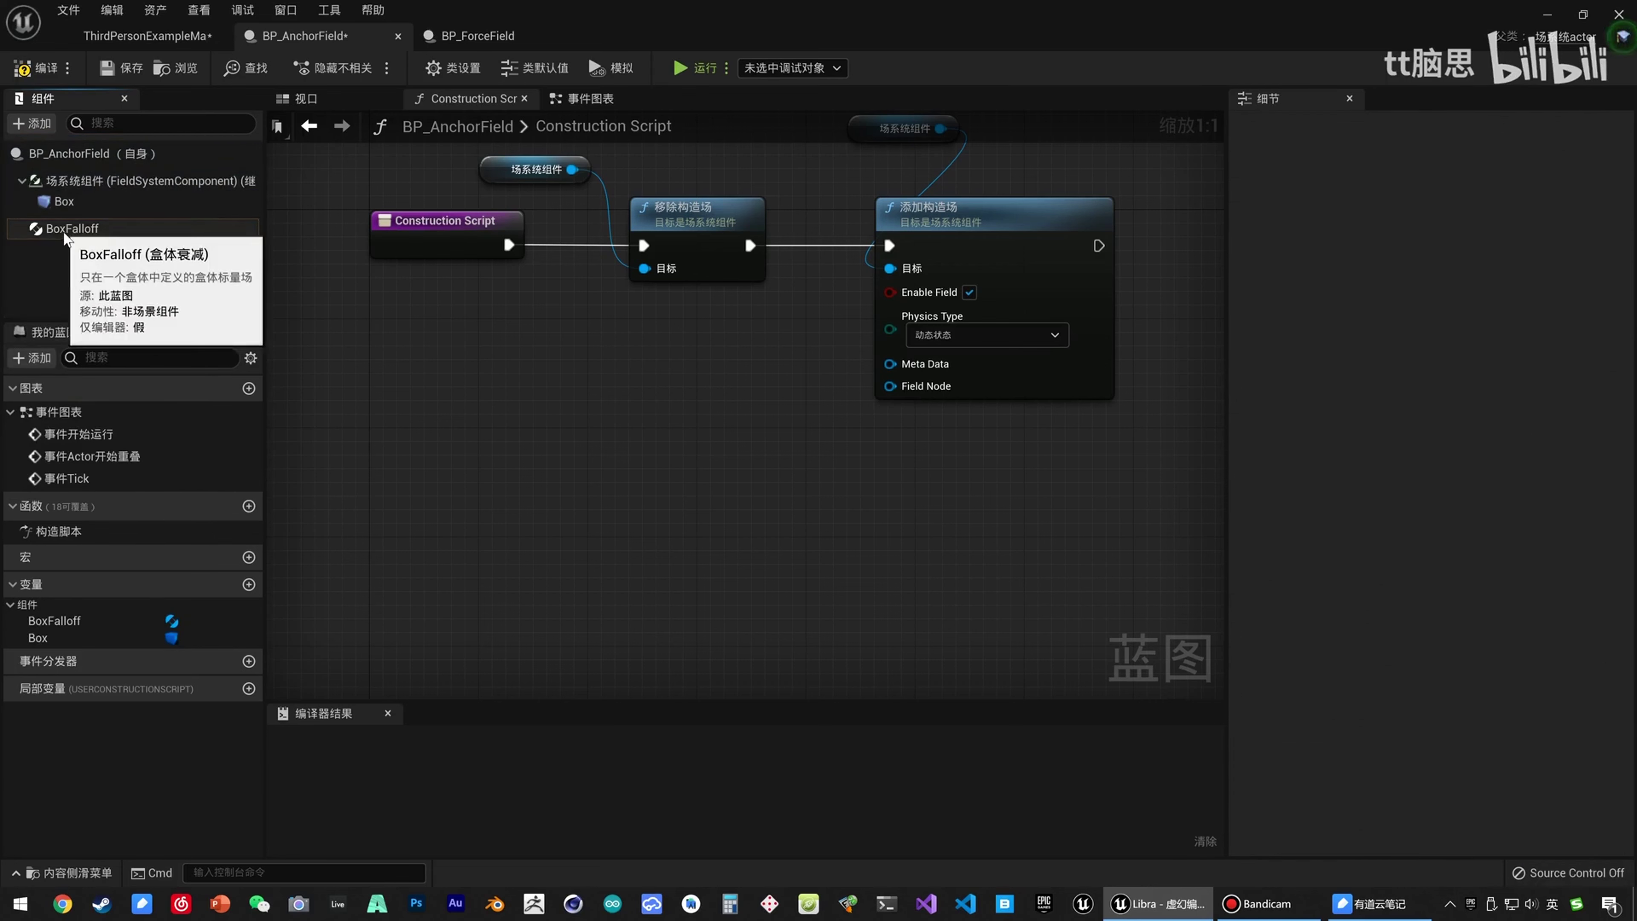
click(54, 202)
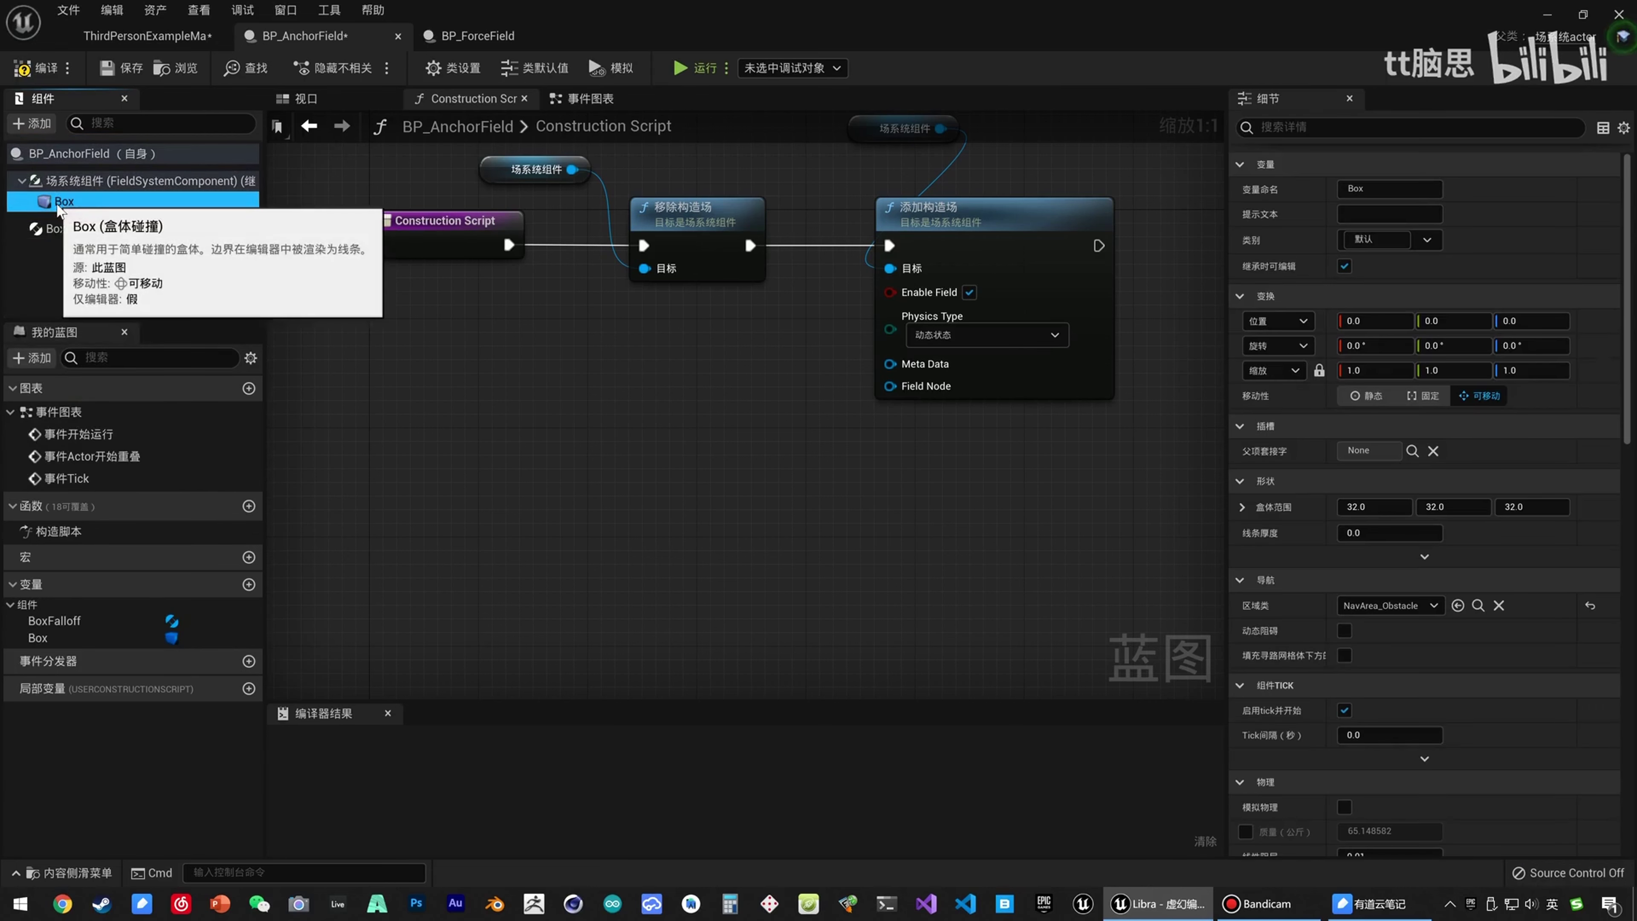
click(82, 233)
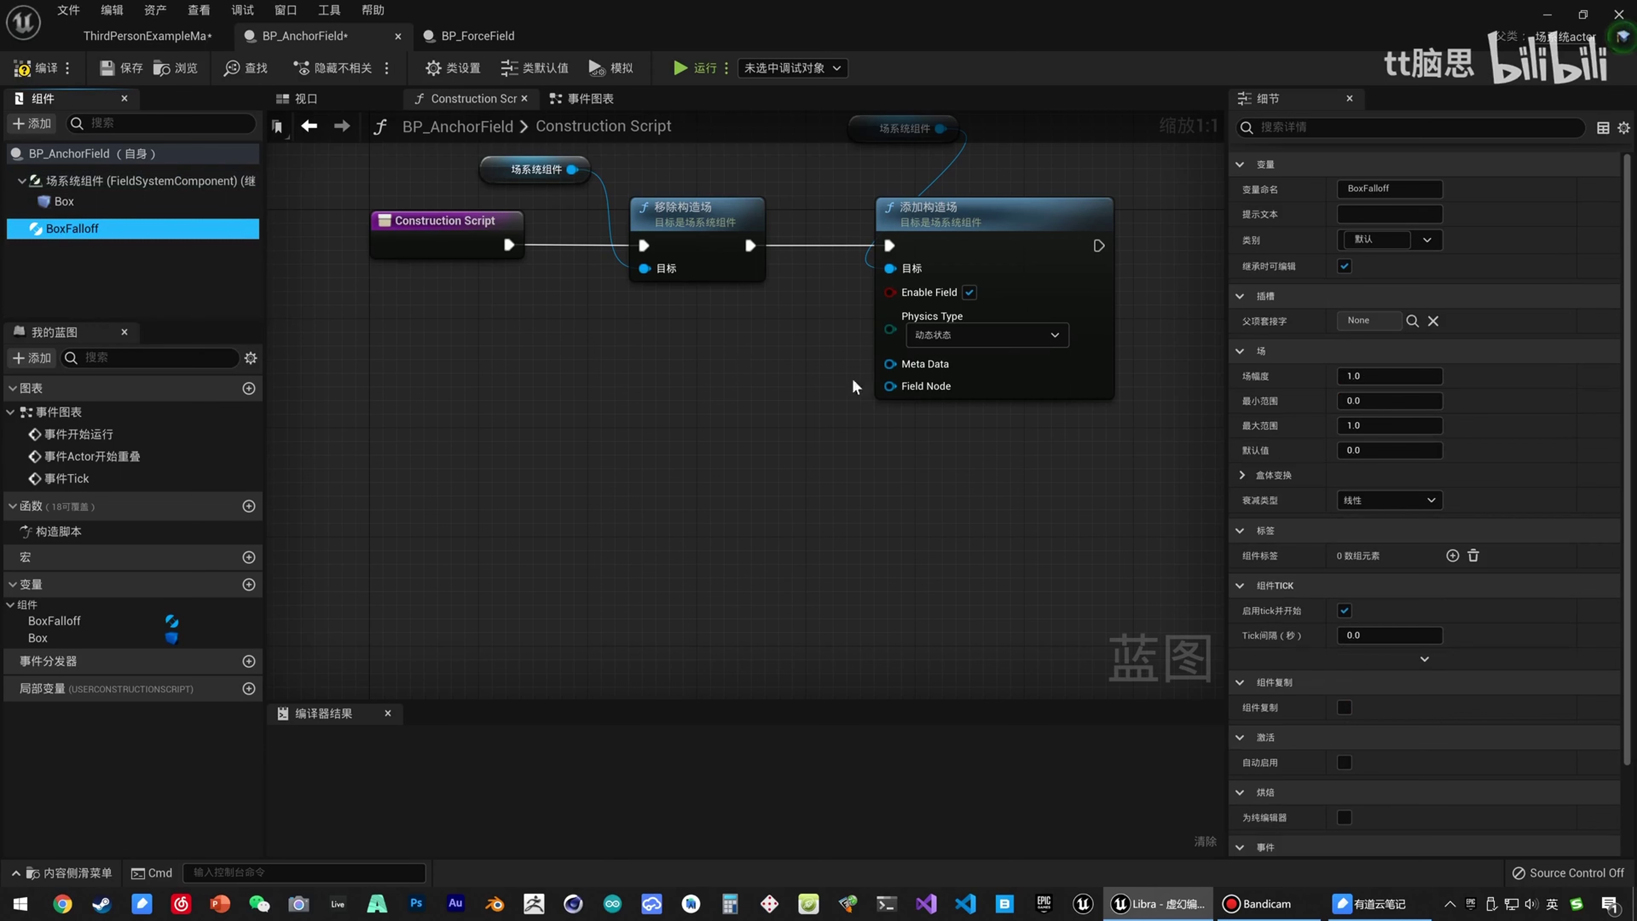
Add a 剔除域 (culling field) component to BP_AnchorField, keeping its default name.
click(34, 123)
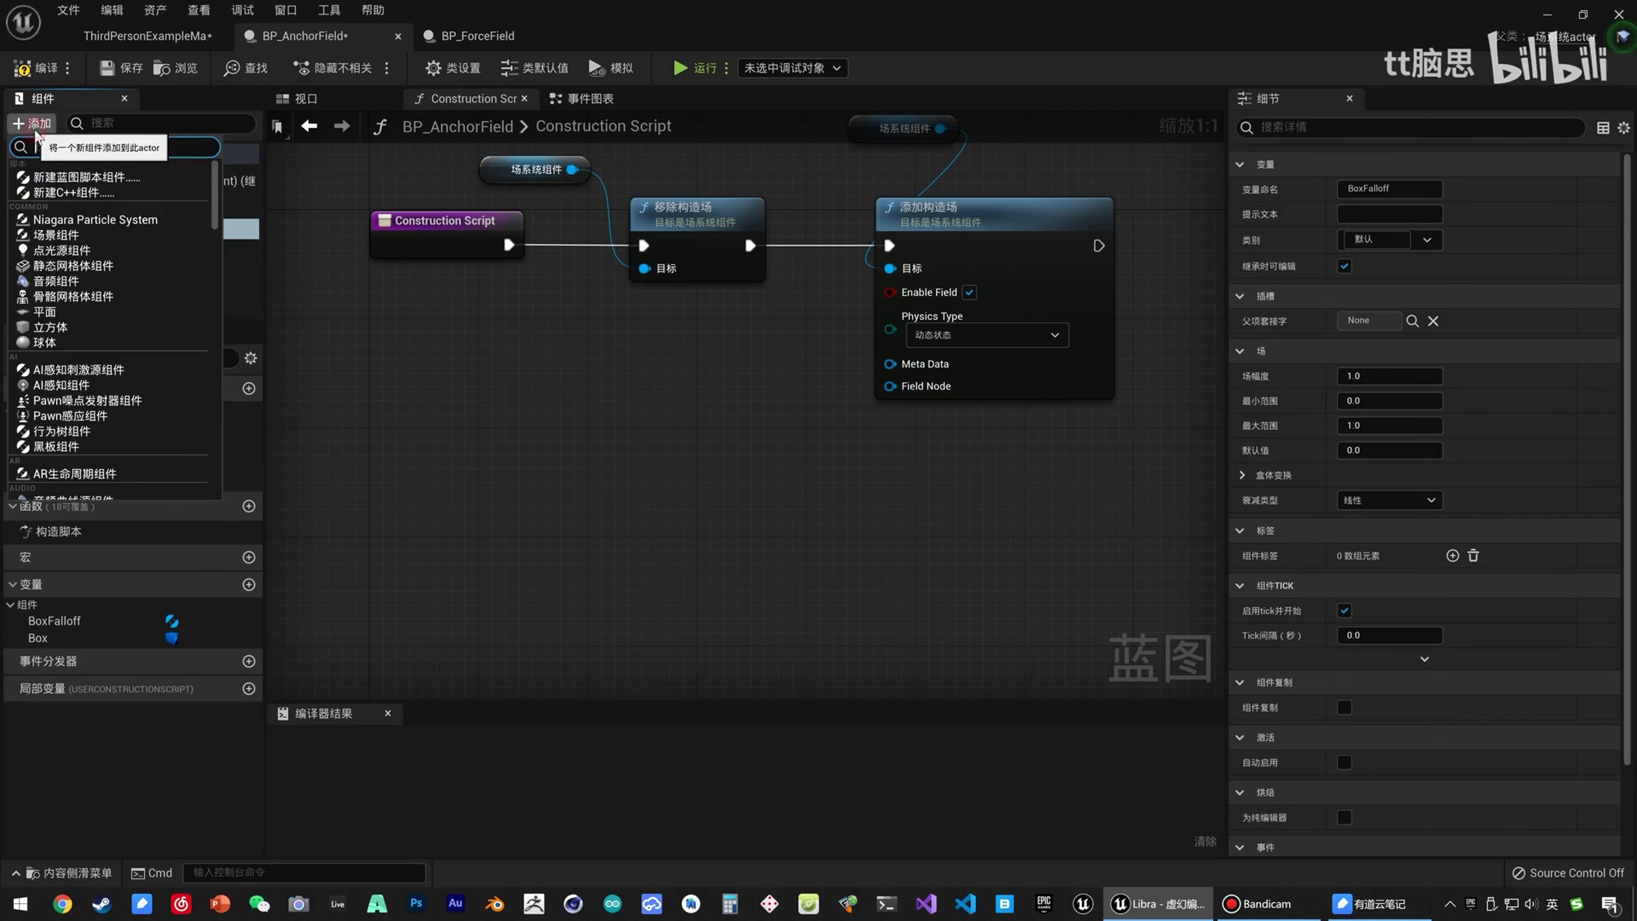
scroll(124, 400, down, 5)
scroll(124, 400, down, 15)
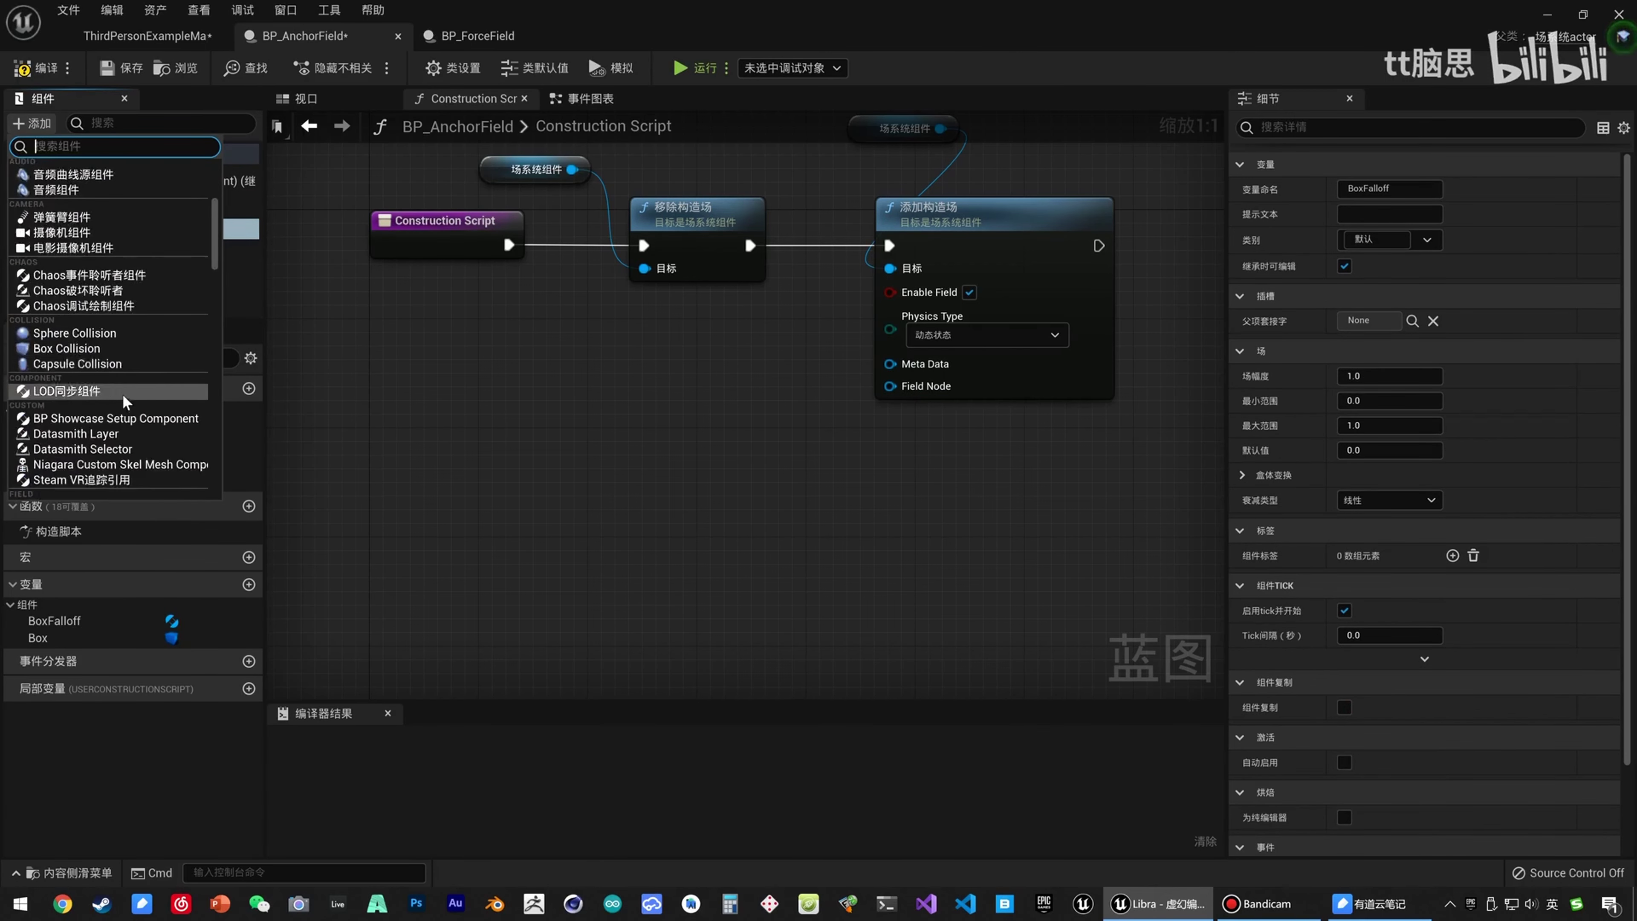
click(81, 285)
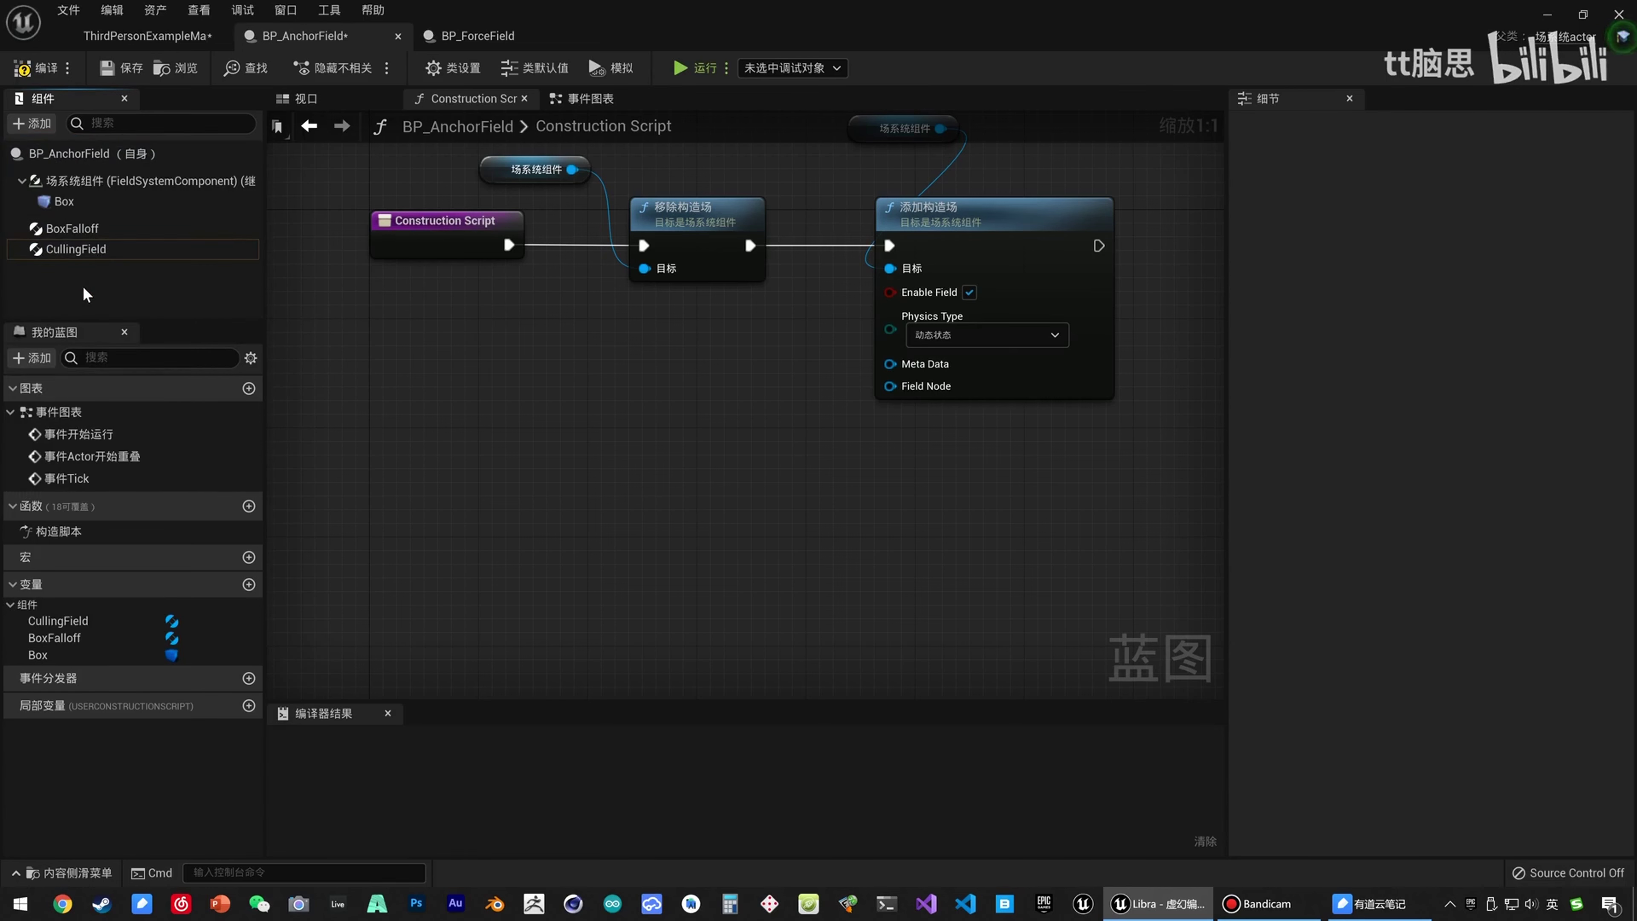
Add a 统一整数 (uniform integer) field component to BP_AnchorField, keeping its default name.
click(38, 126)
scroll(74, 357, down, 15)
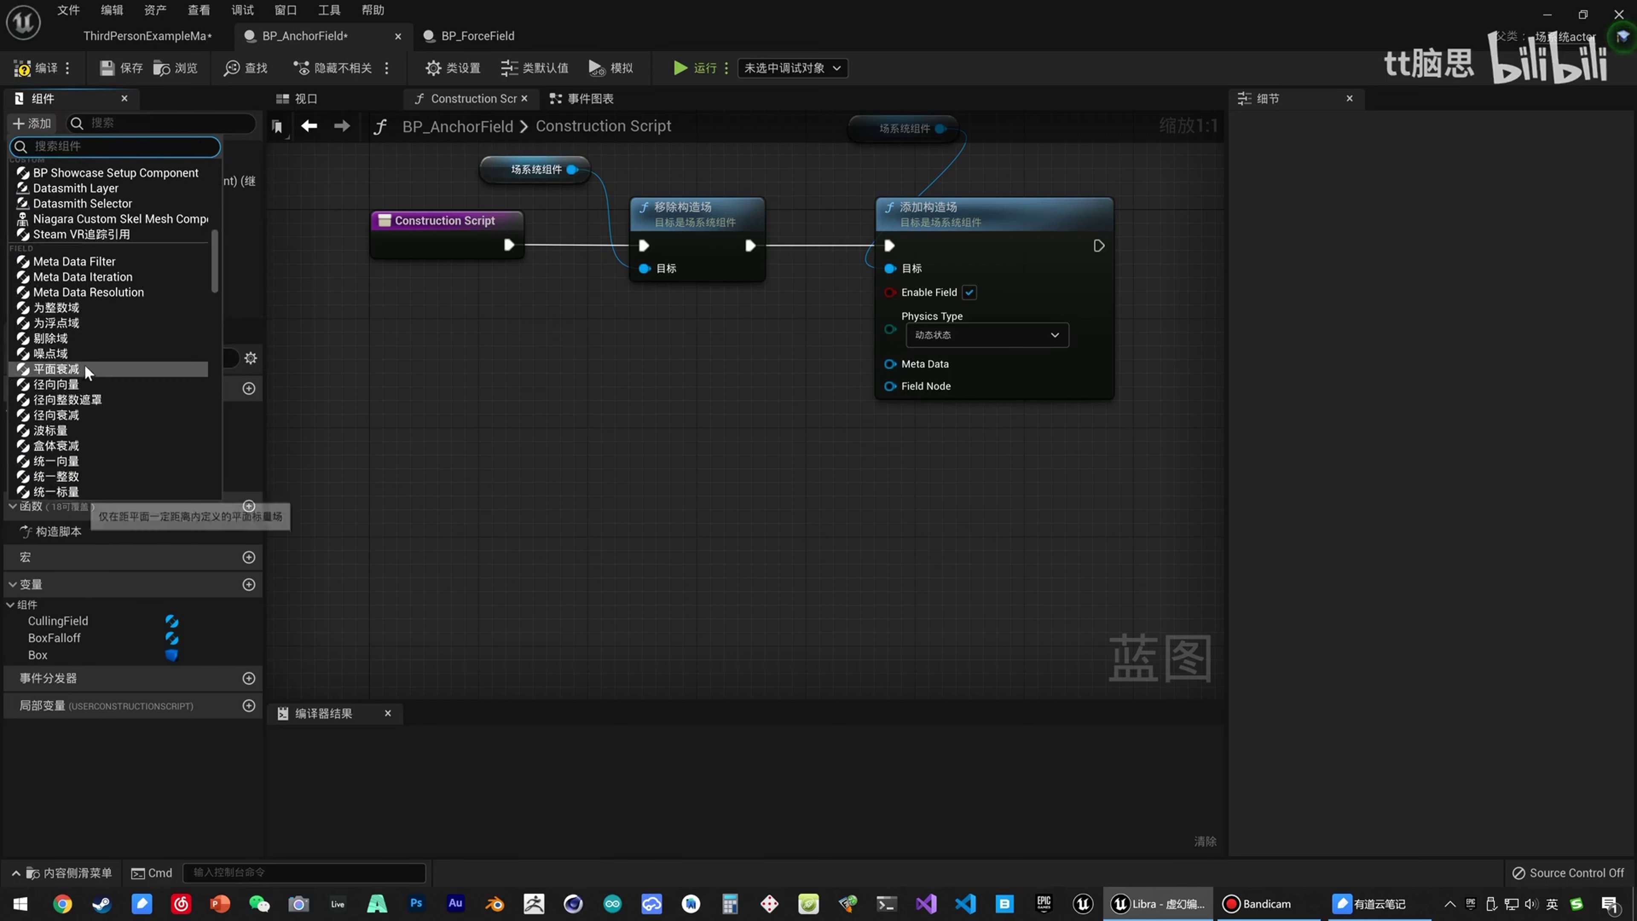
scroll(86, 371, down, 5)
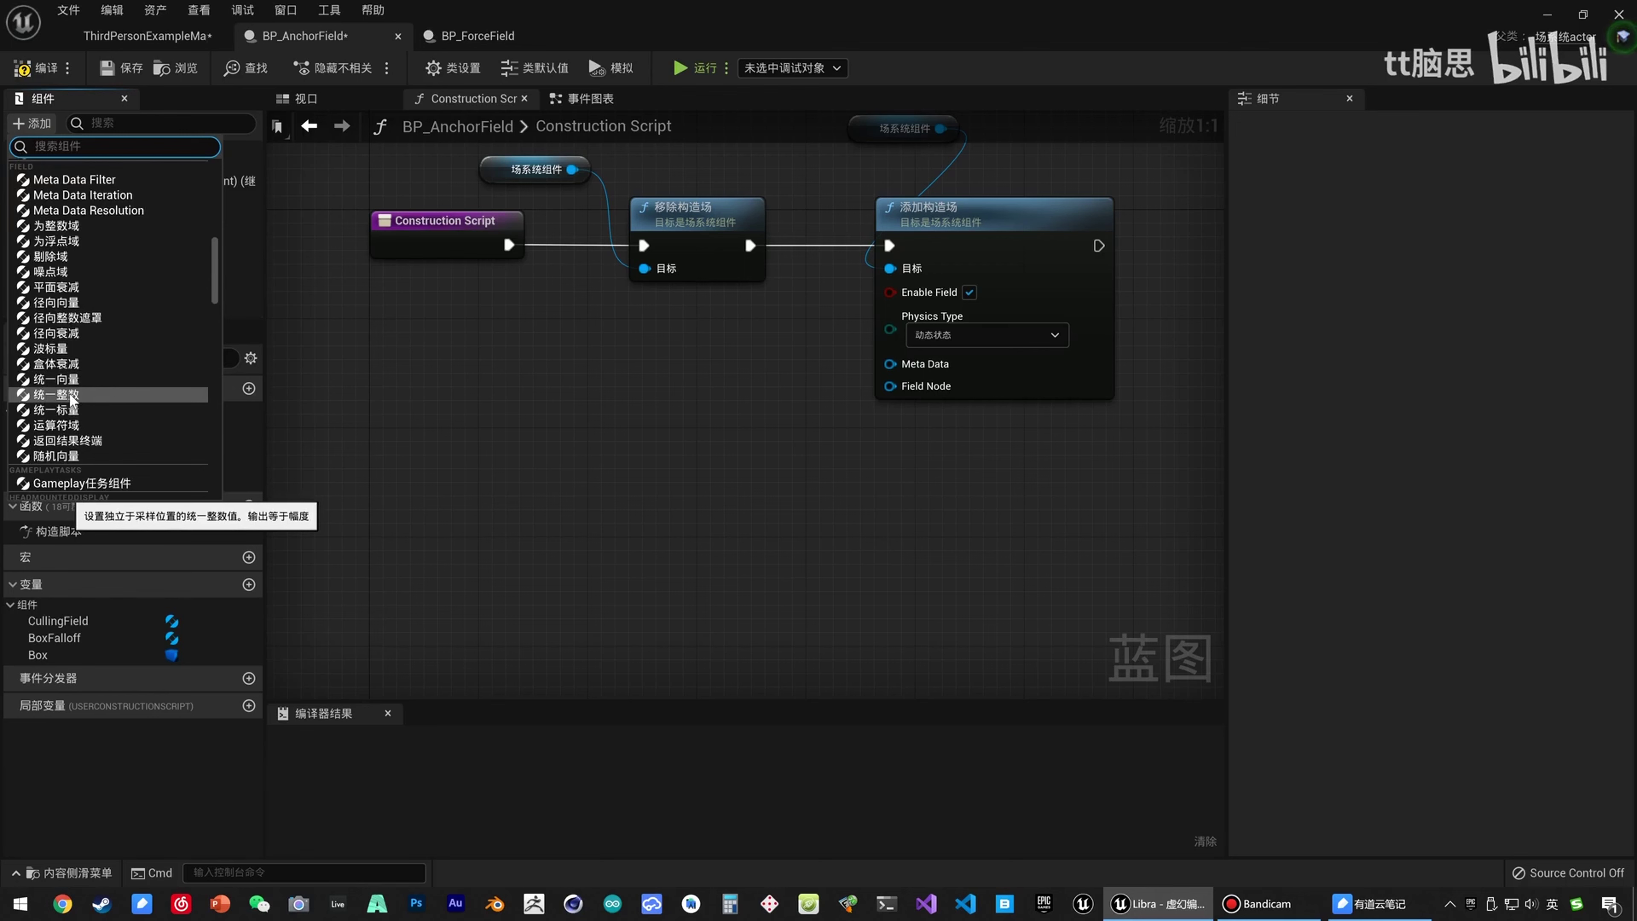
click(71, 394)
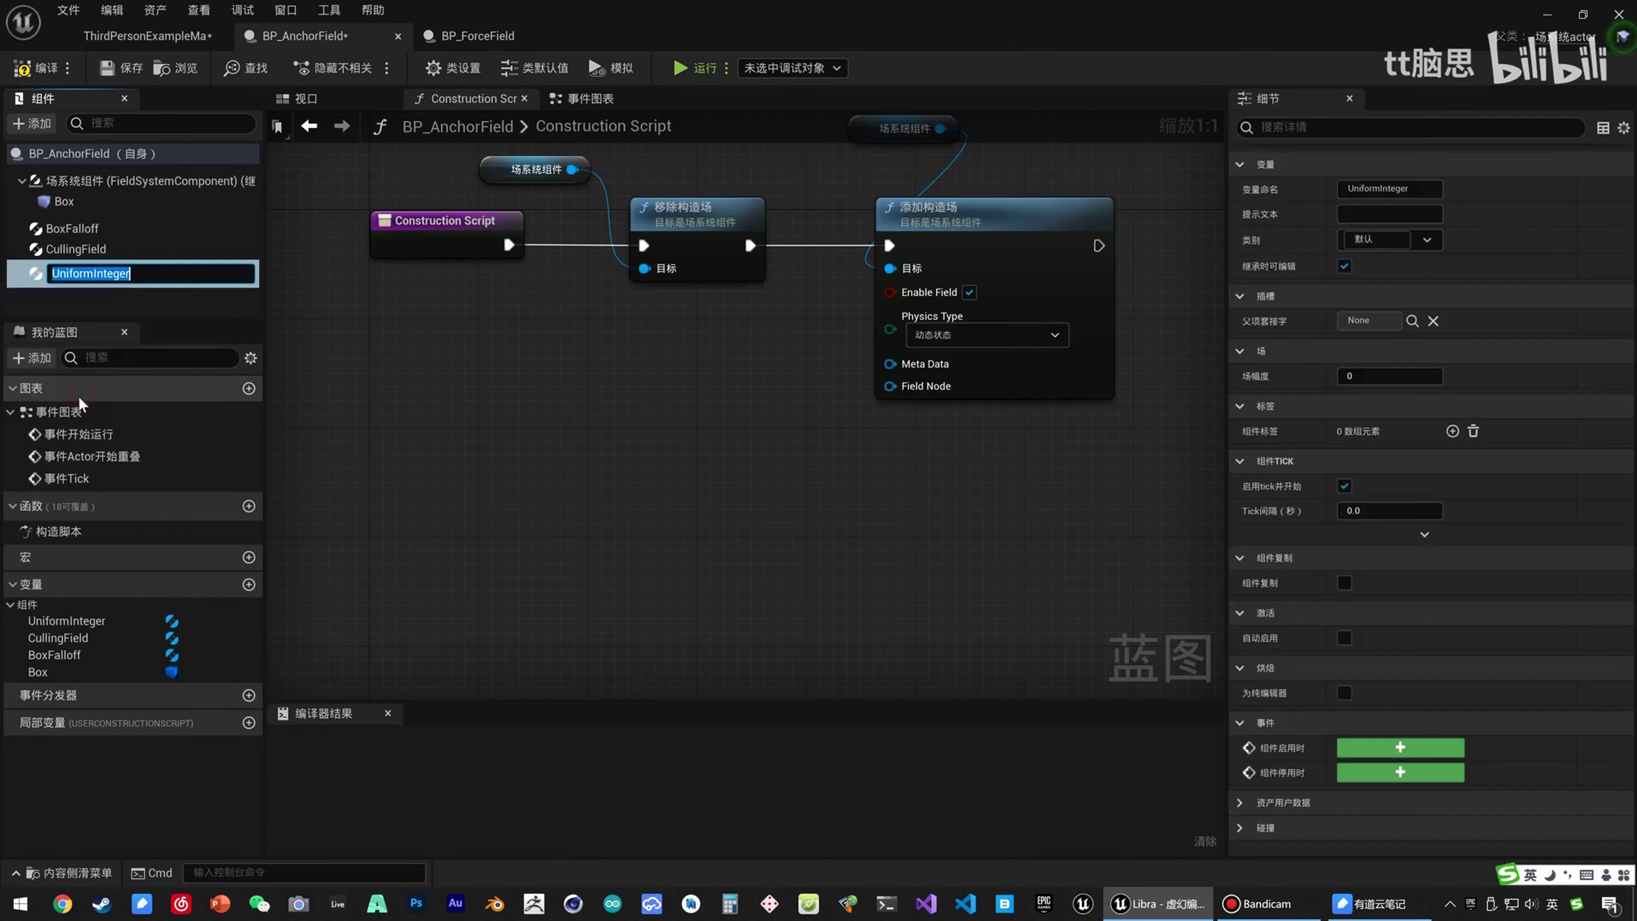
key(Return)
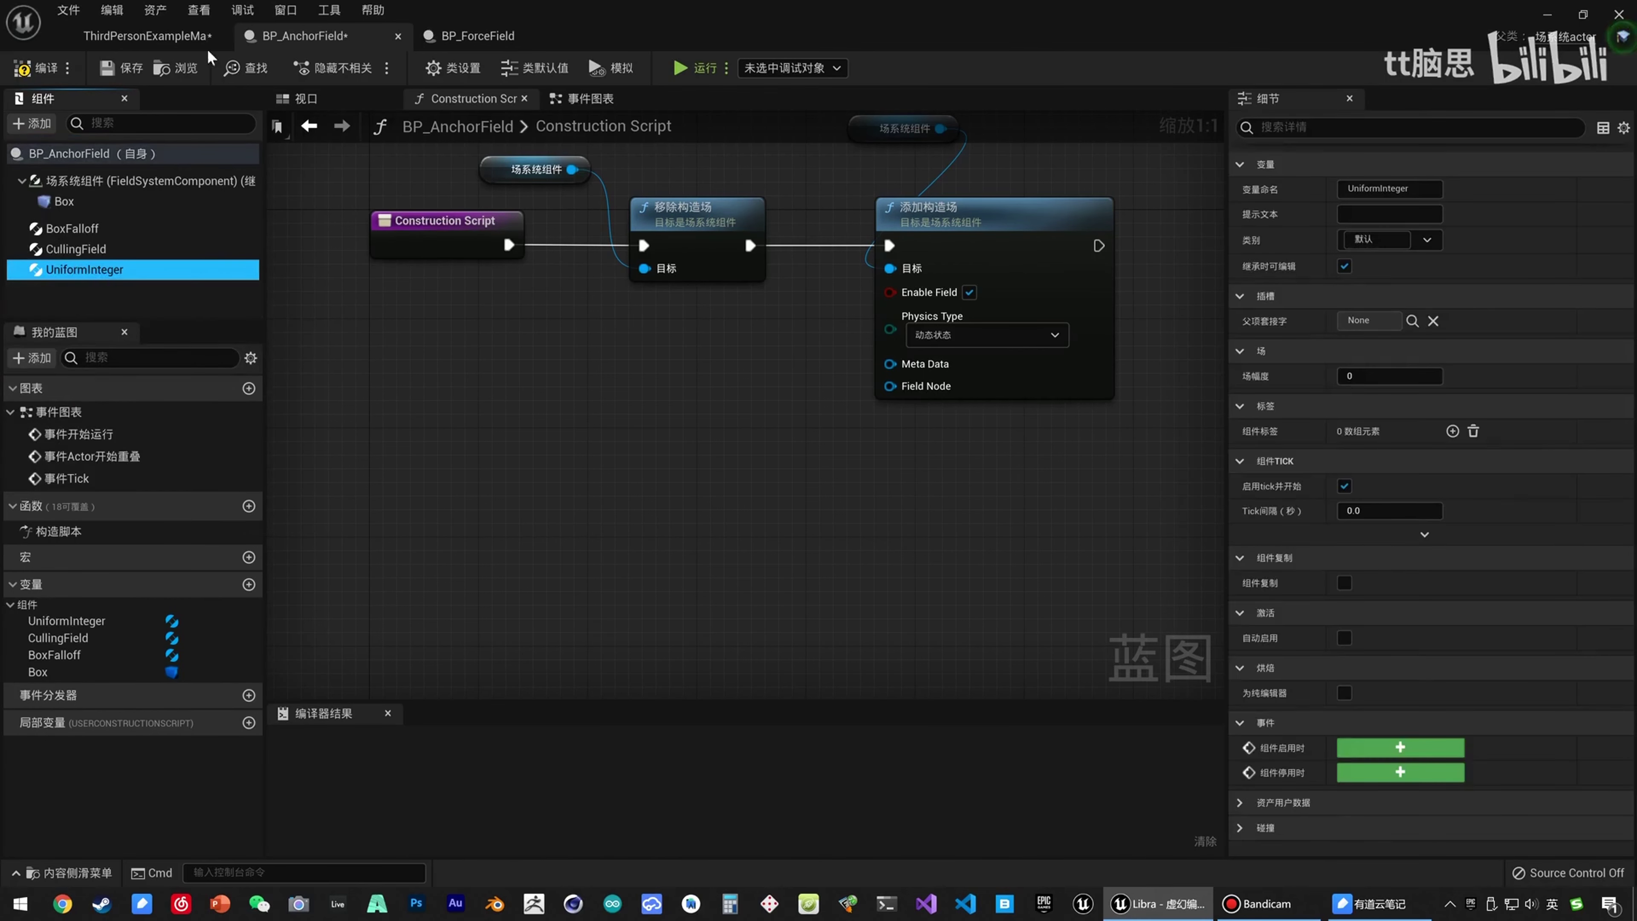
Examine the 对象类型 options of GC_Pillar_01 in the level, then return to the BP_AnchorField construction script.
click(193, 38)
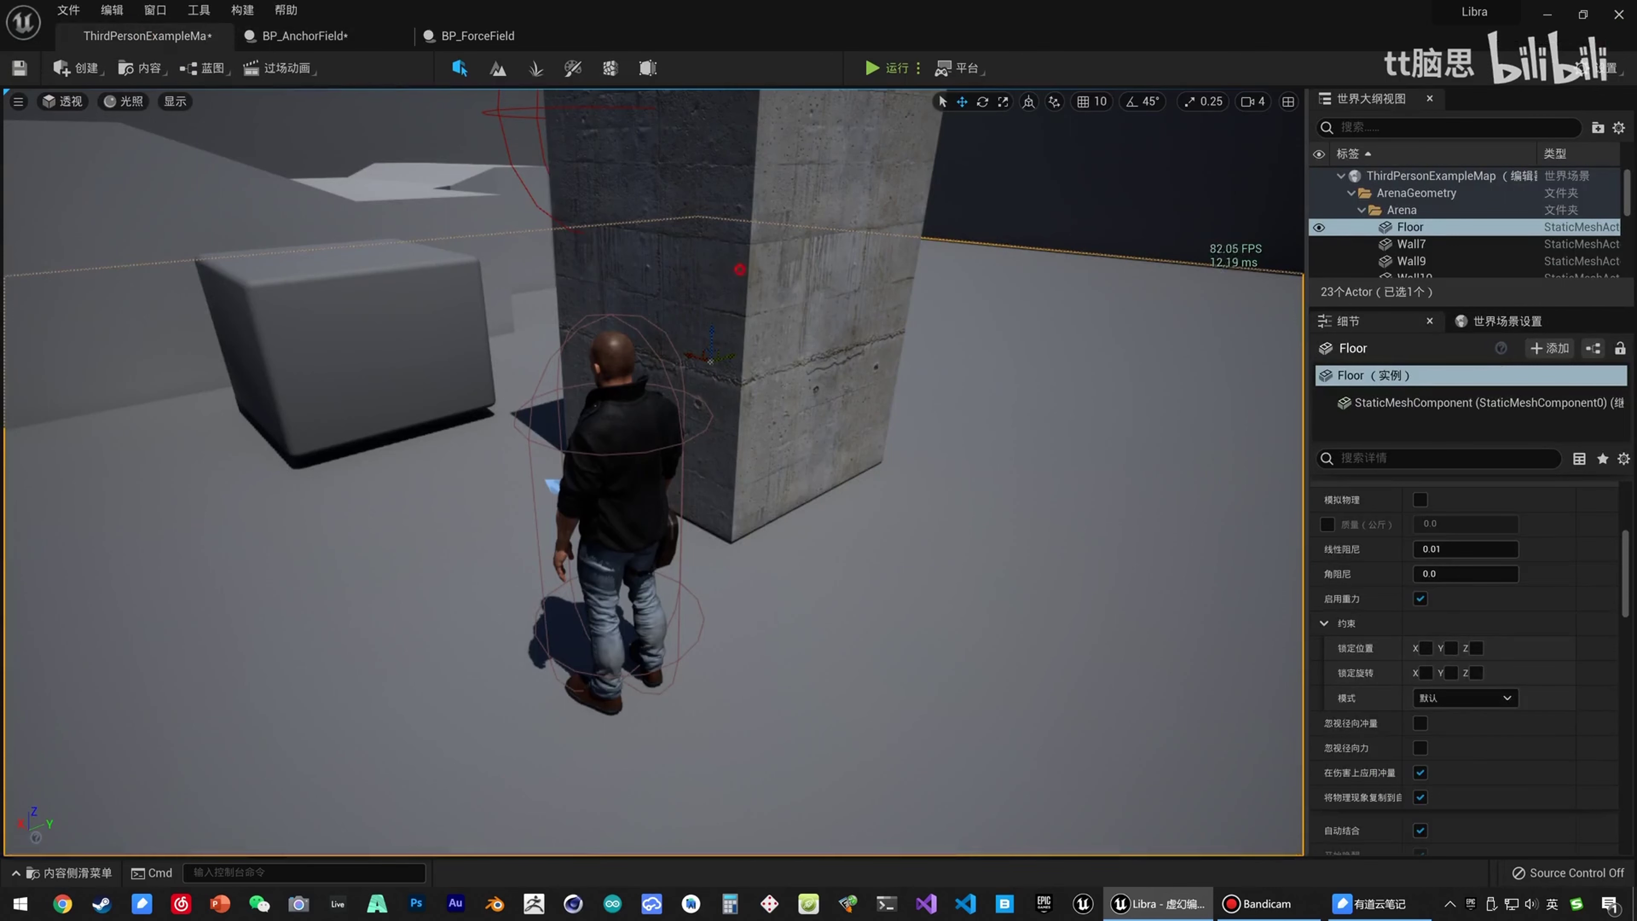
click(739, 269)
click(1450, 582)
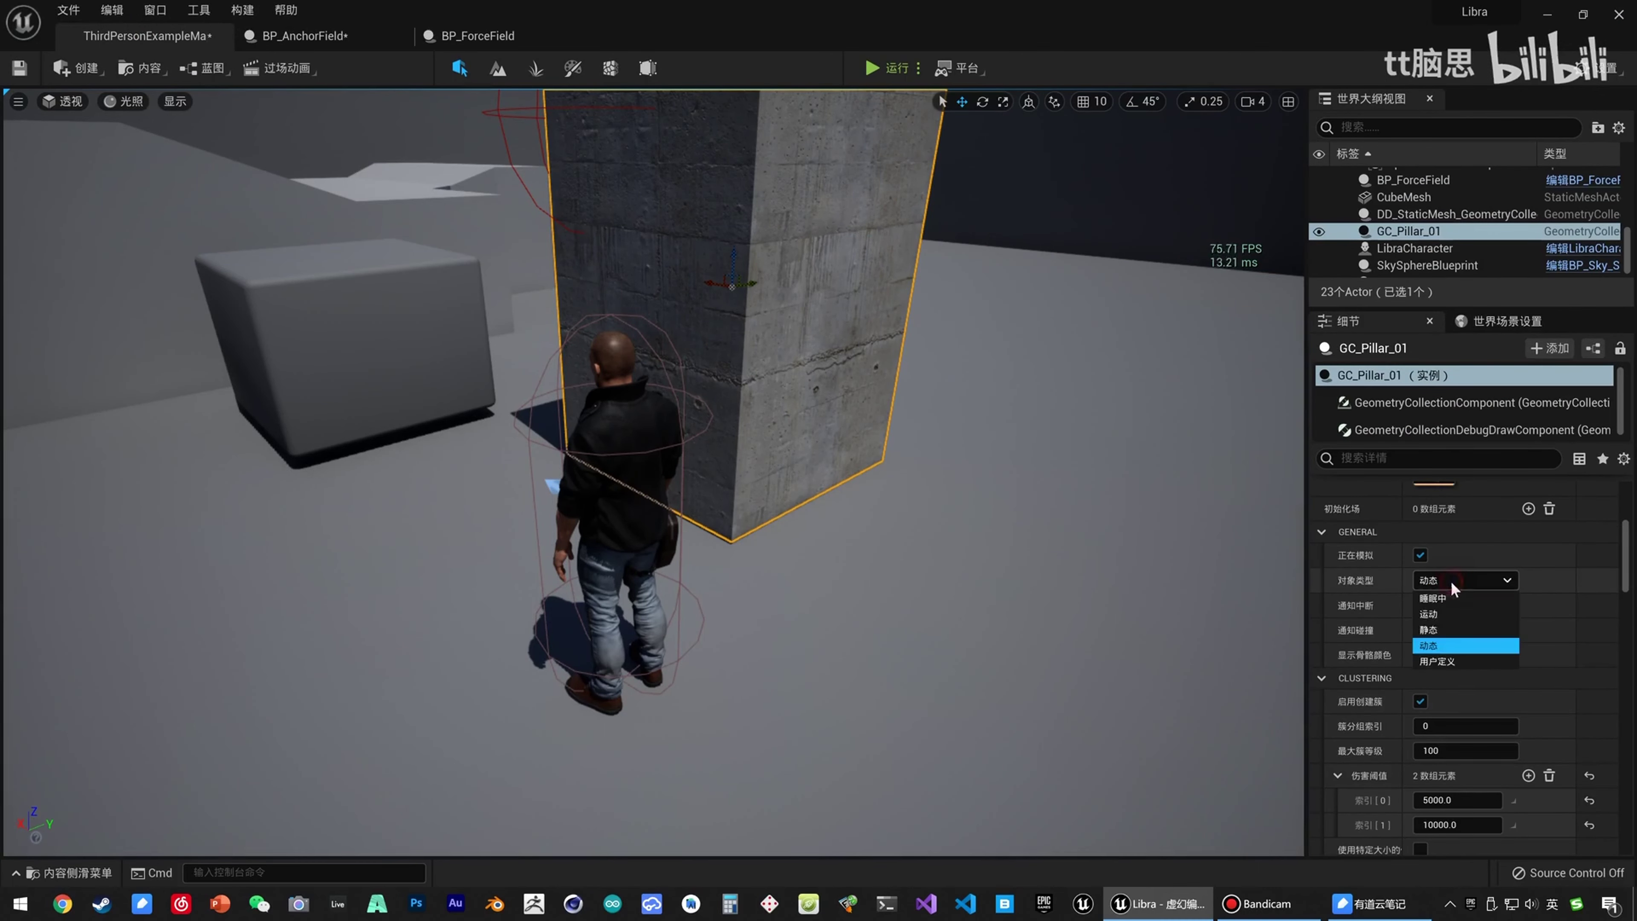
click(477, 37)
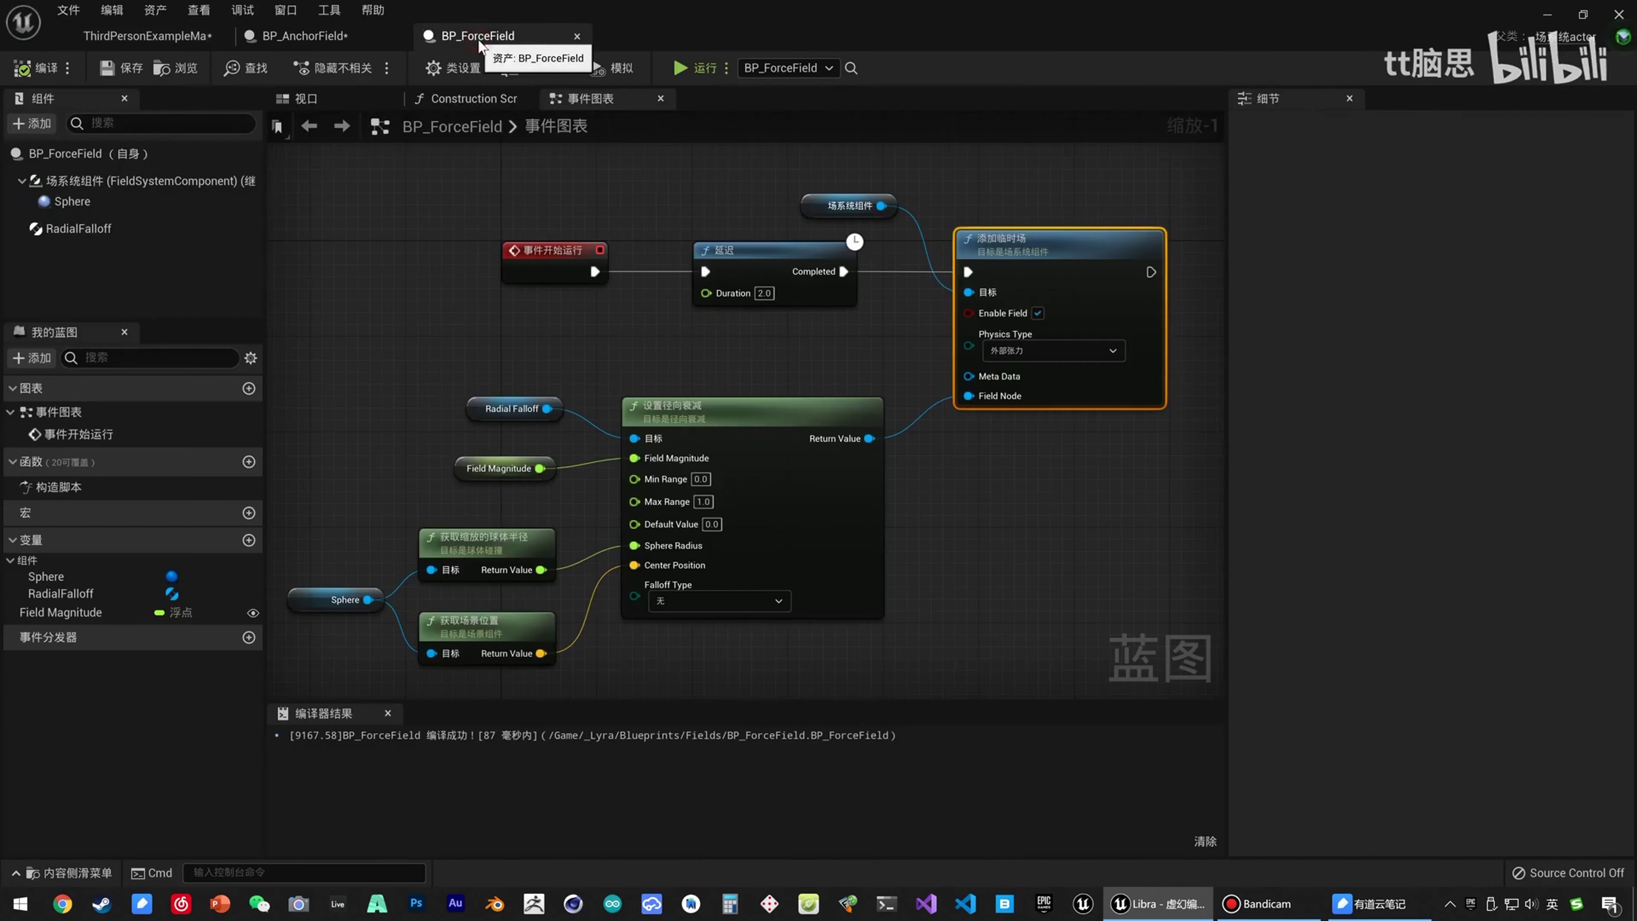
click(318, 44)
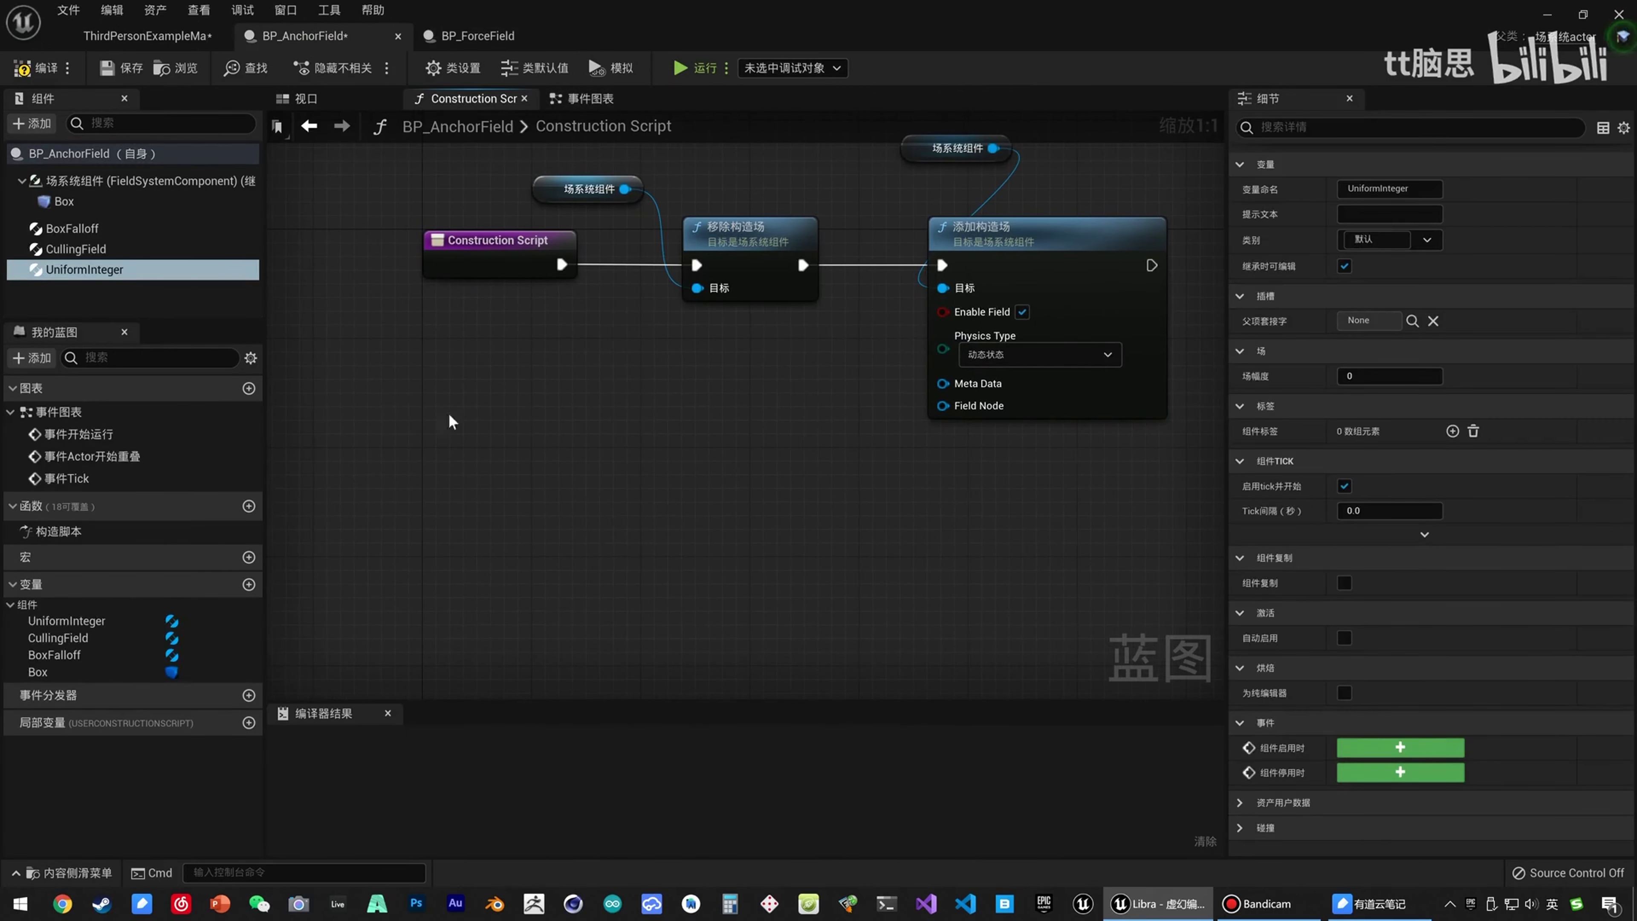
Place a Culling Field reference in the construction script, add a 设置剔除域 node from it, and set Culling Operation to 外部.
drag(76, 249, 594, 432)
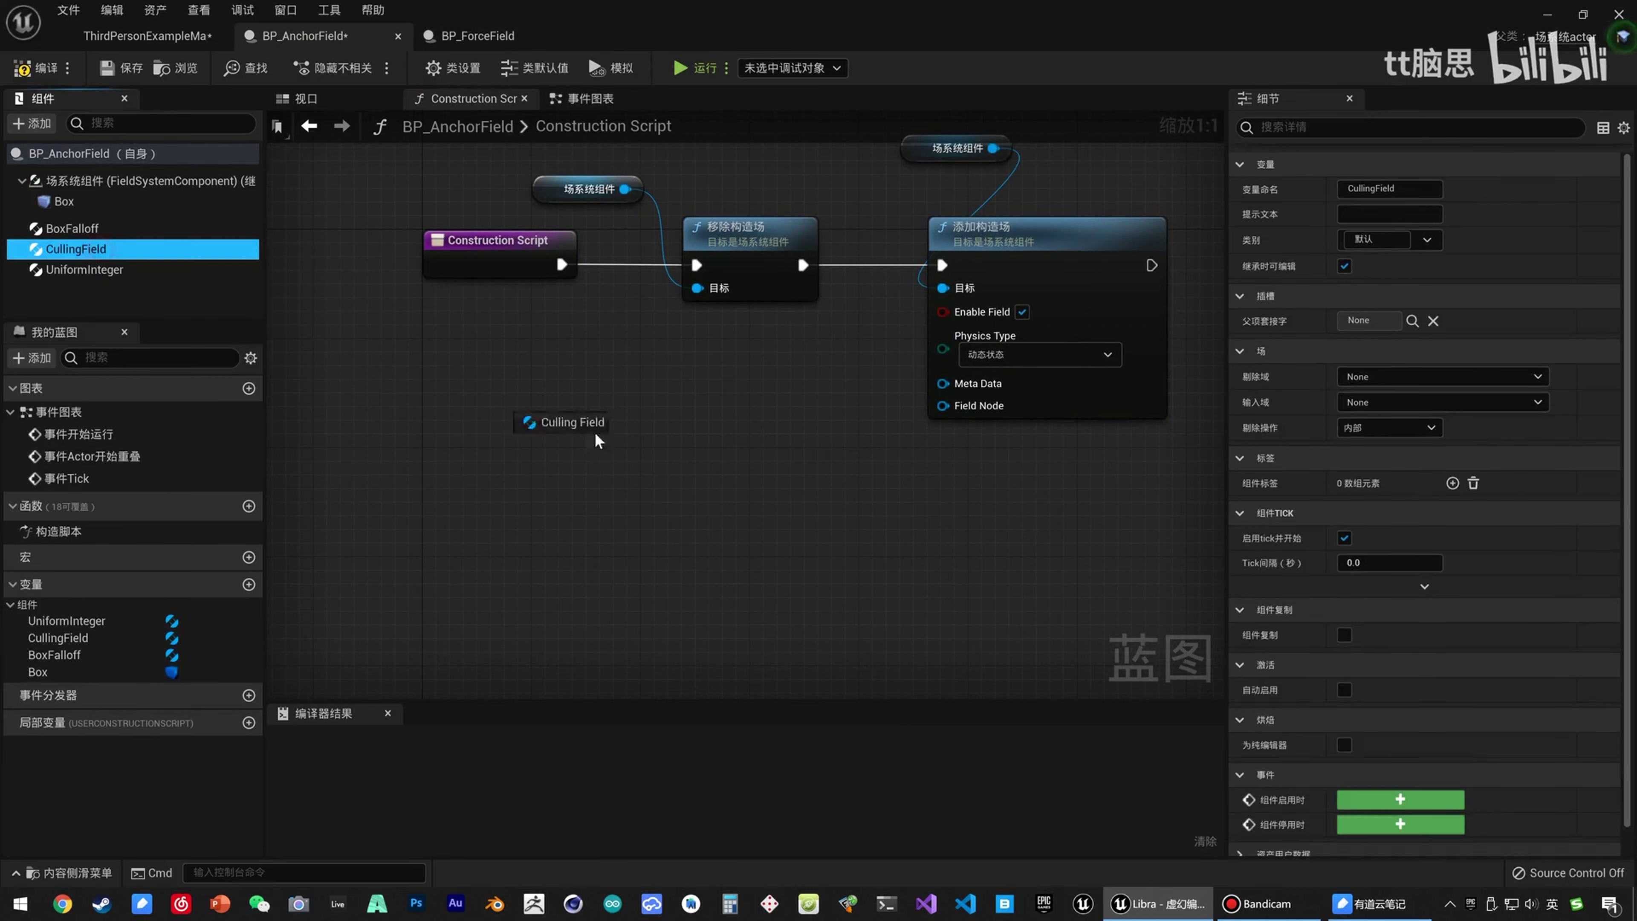
drag(696, 433, 647, 455)
text(set)
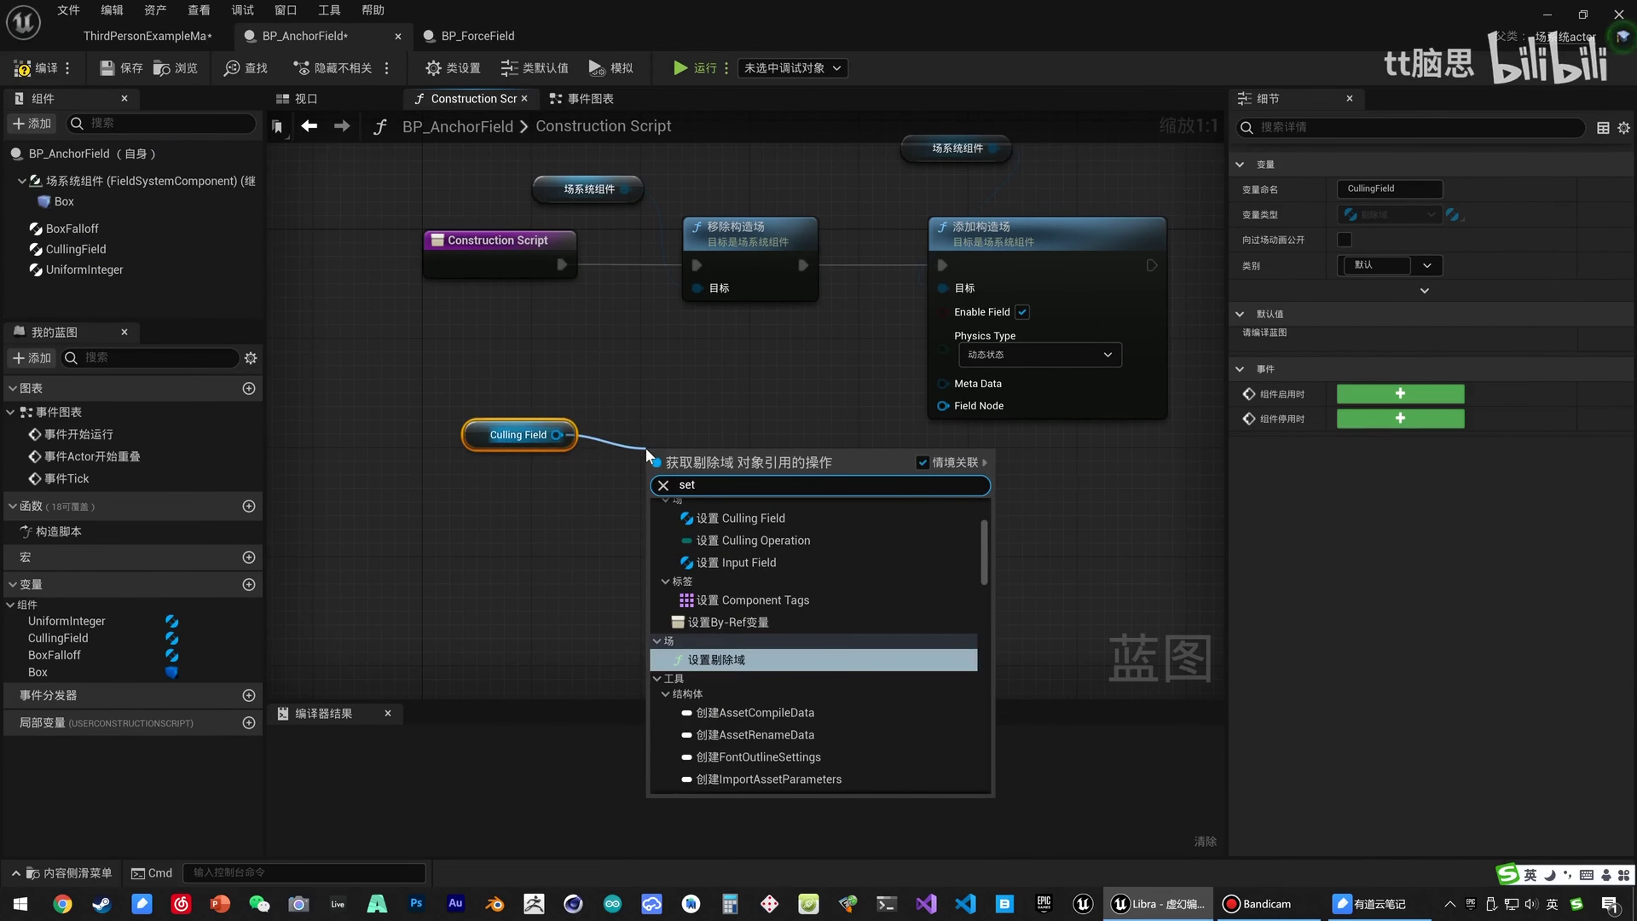
click(720, 659)
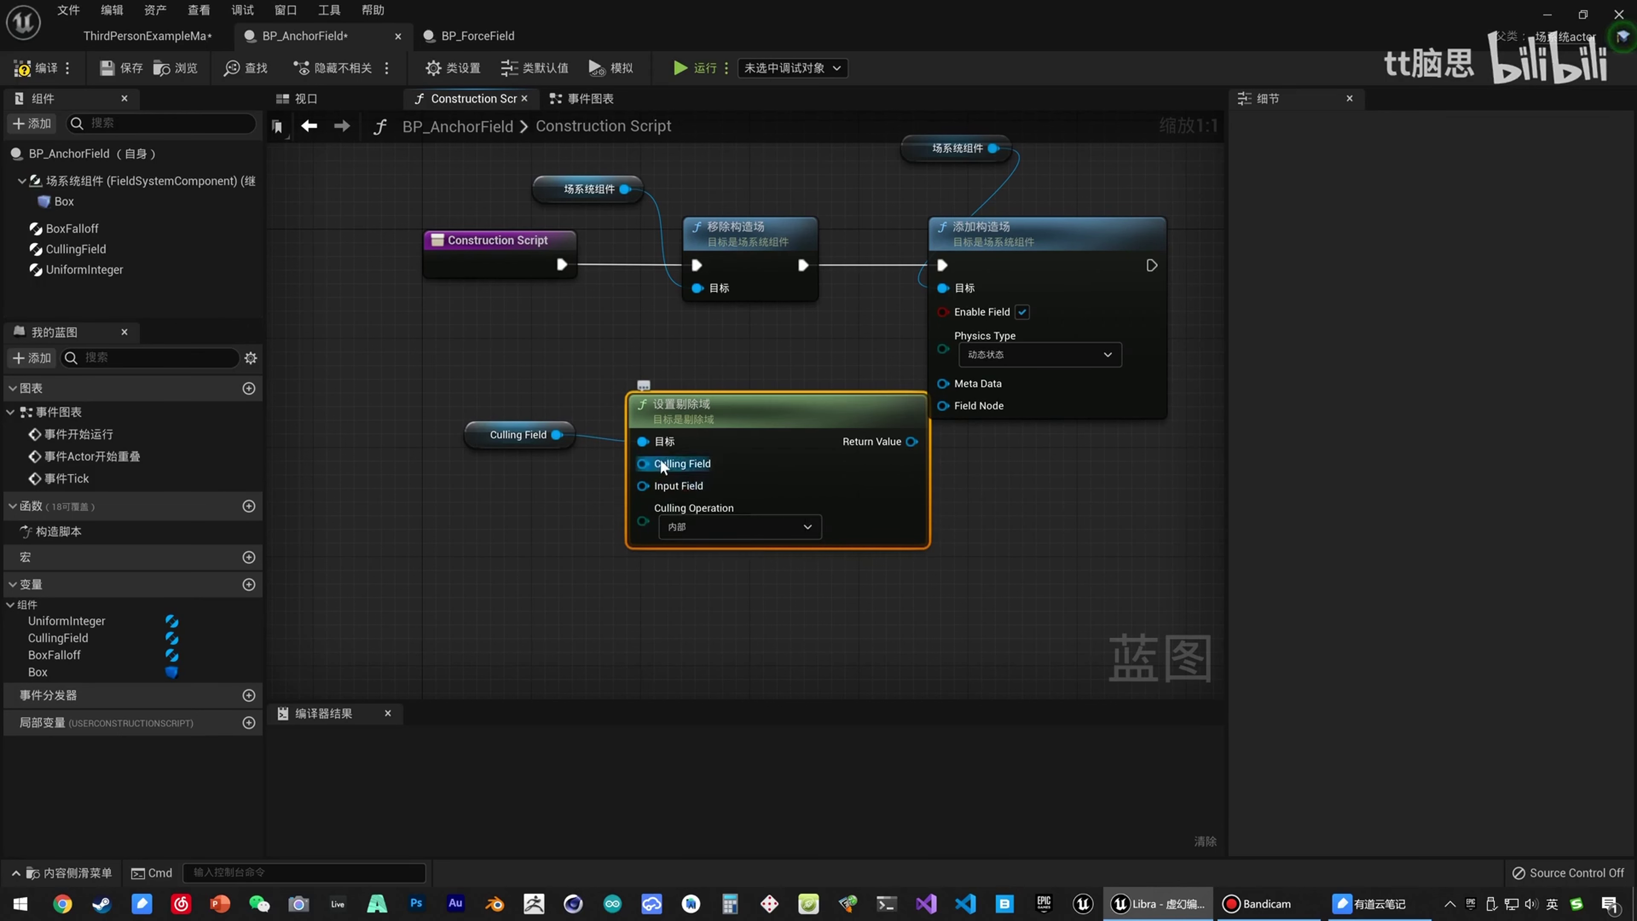
click(742, 526)
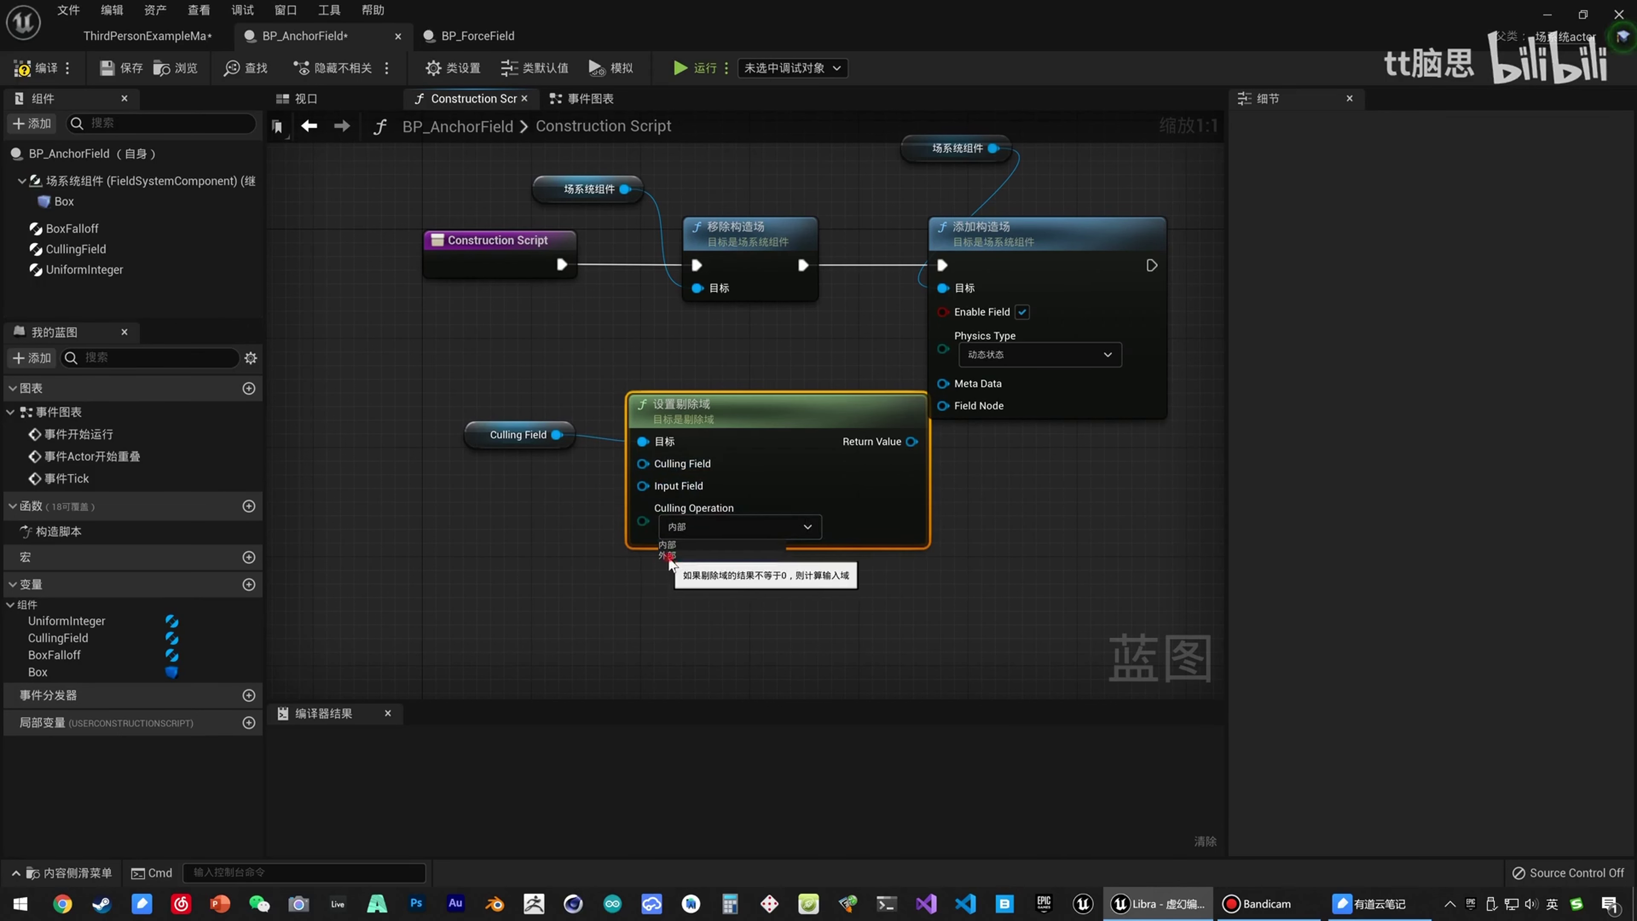
click(668, 555)
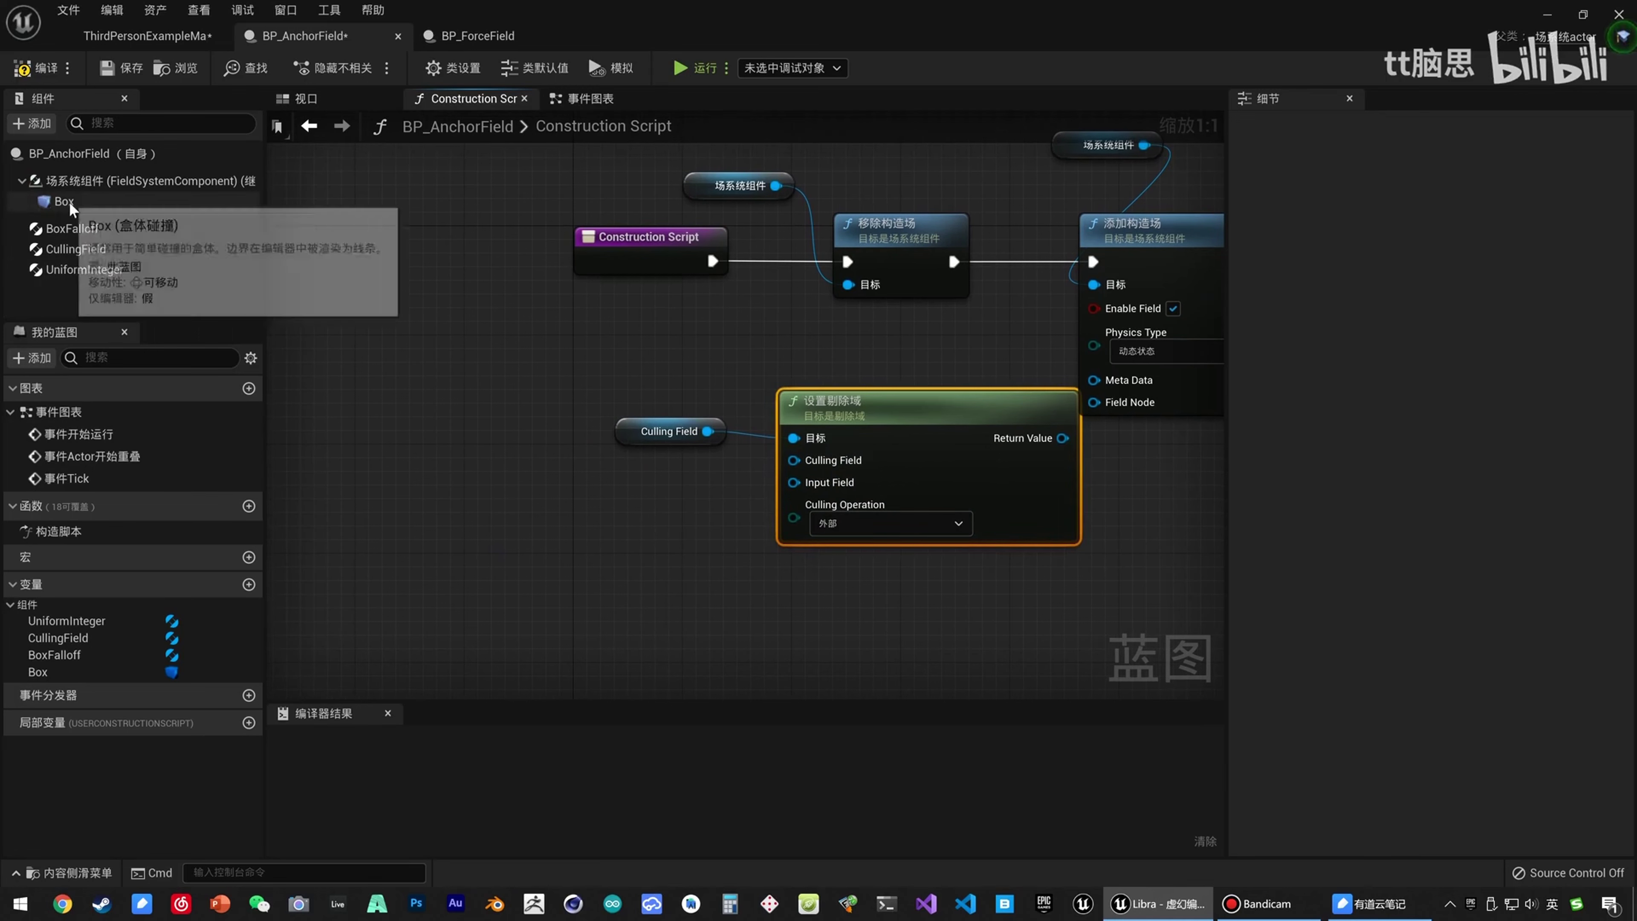
Reposition the culling nodes, then place a Box Falloff reference and add a 设置盒体衰减 node from it.
click(67, 201)
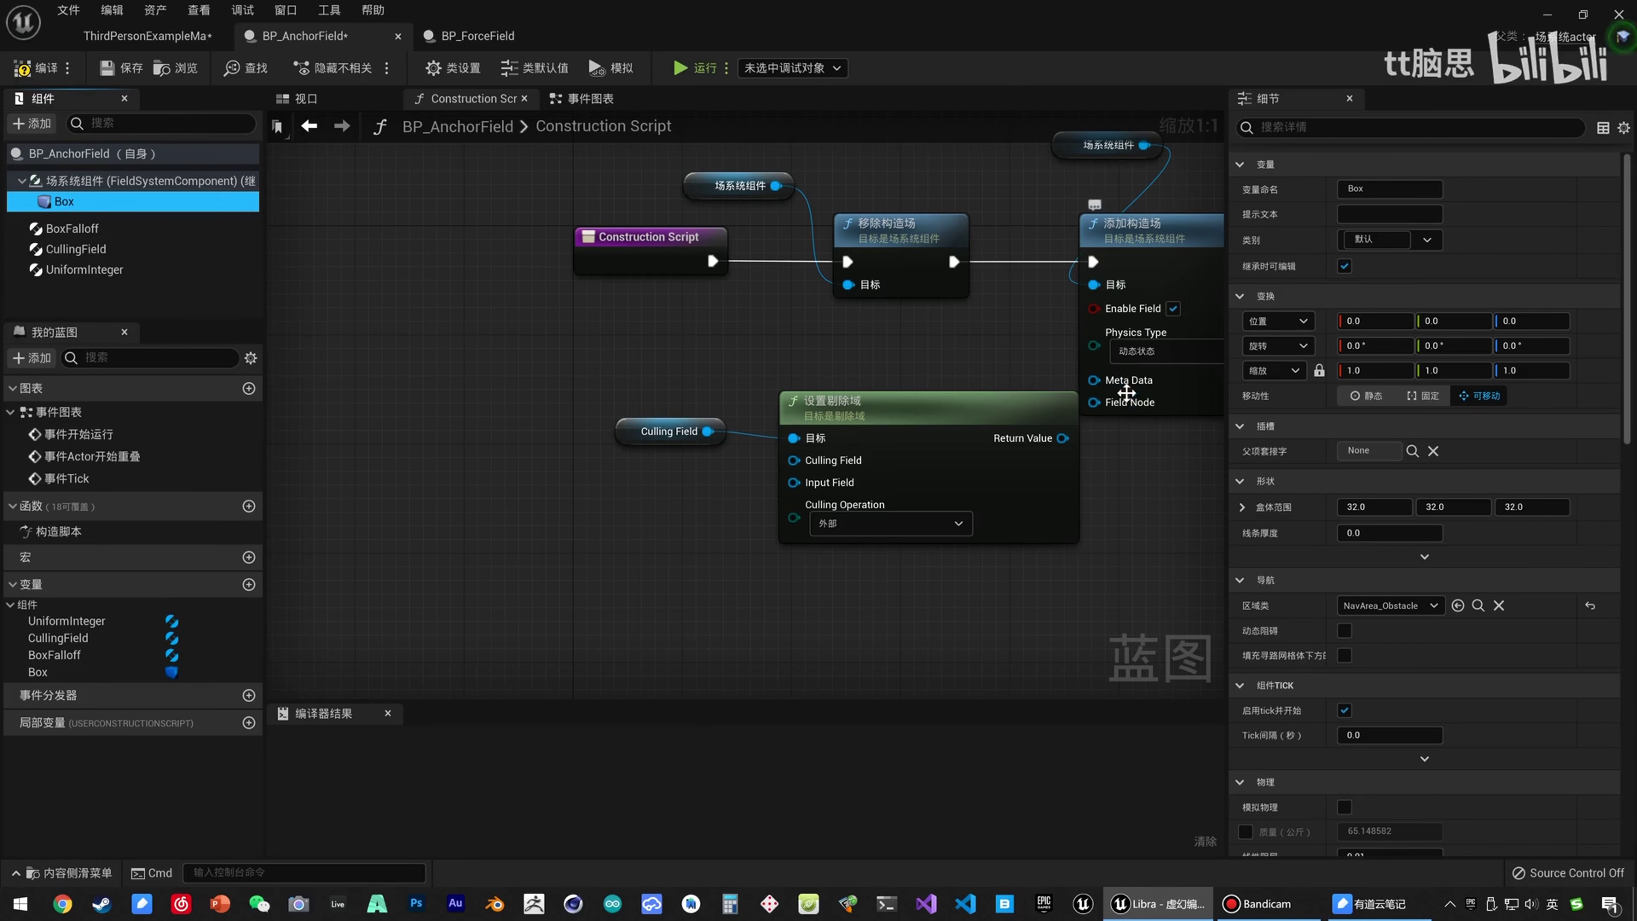
drag(618, 408, 771, 447)
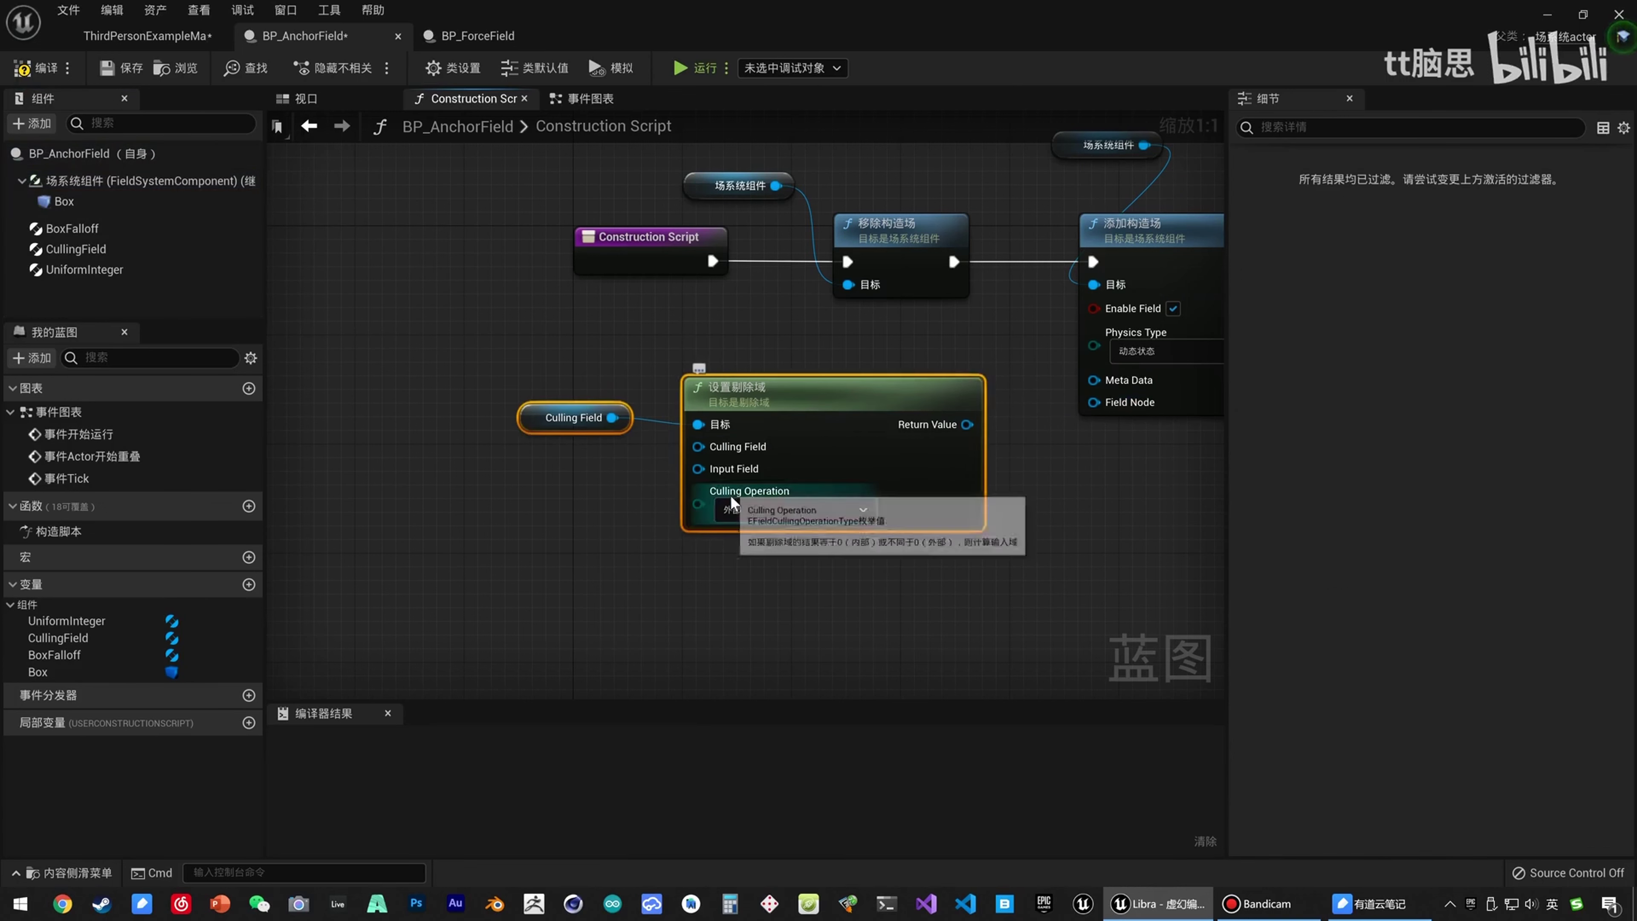
right_drag(725, 421, 981, 402)
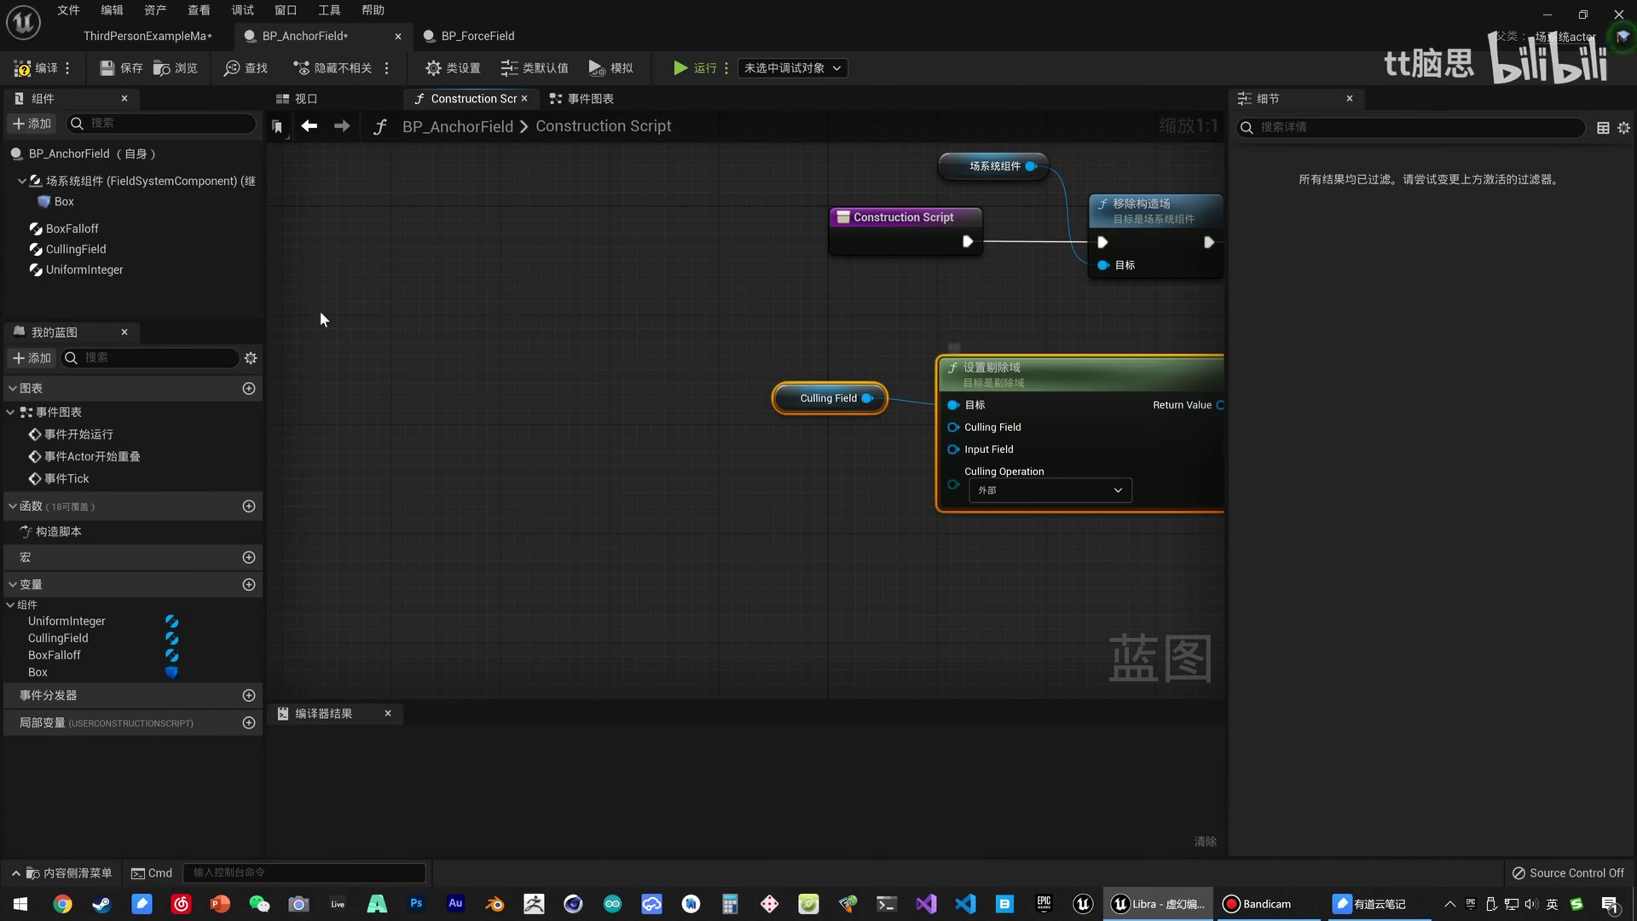
drag(72, 228, 745, 594)
drag(563, 533, 517, 523)
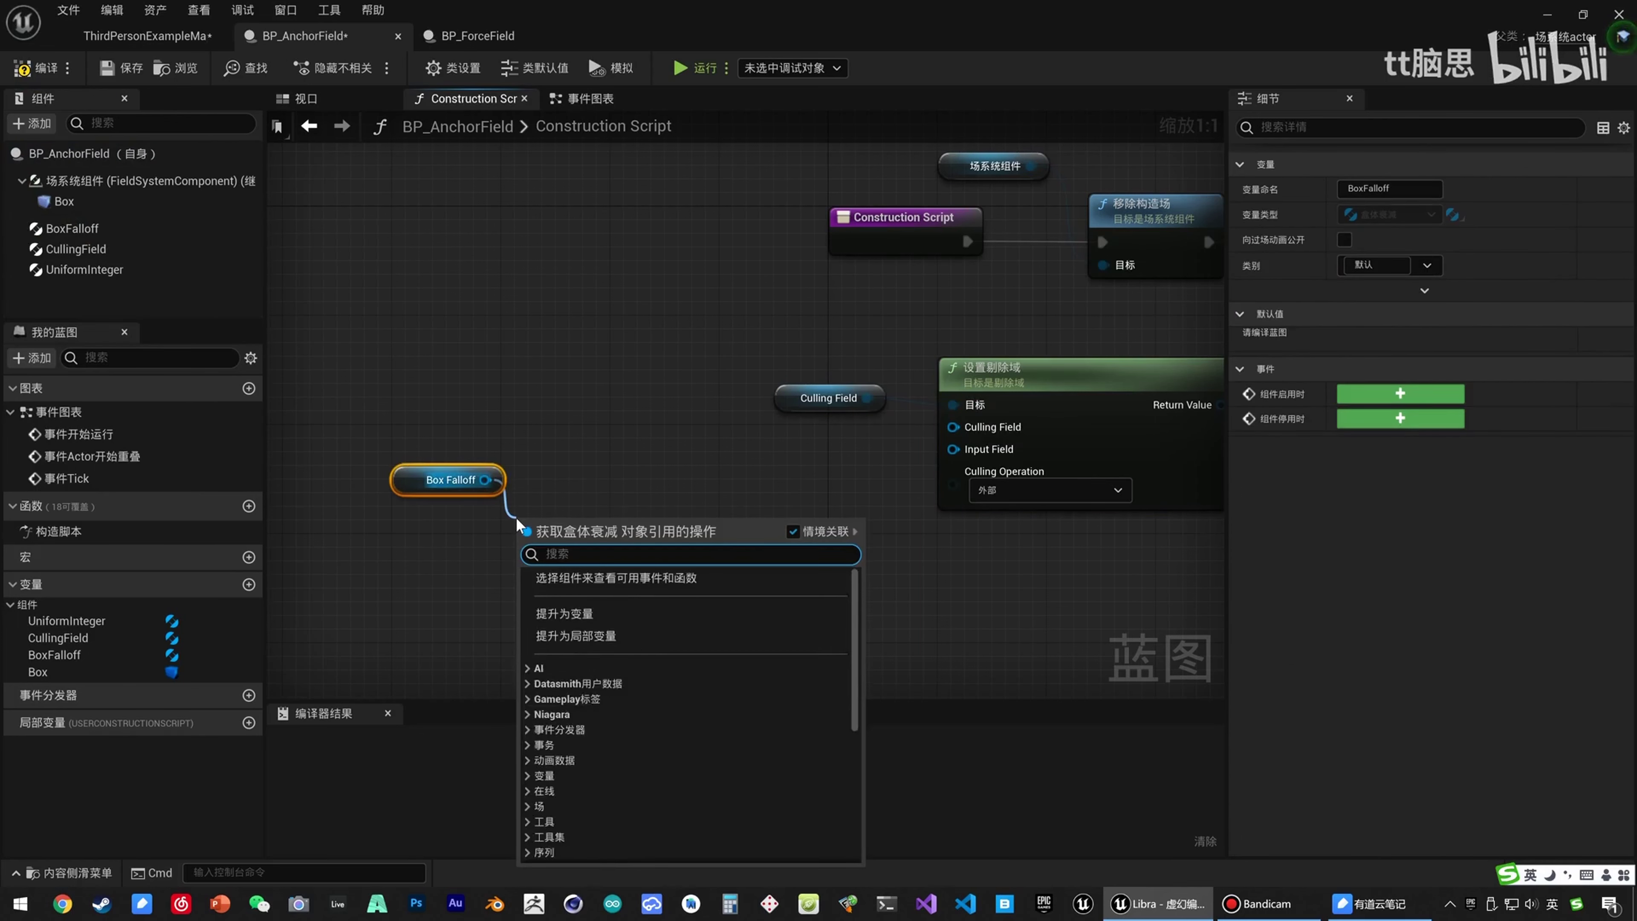
text(set fall)
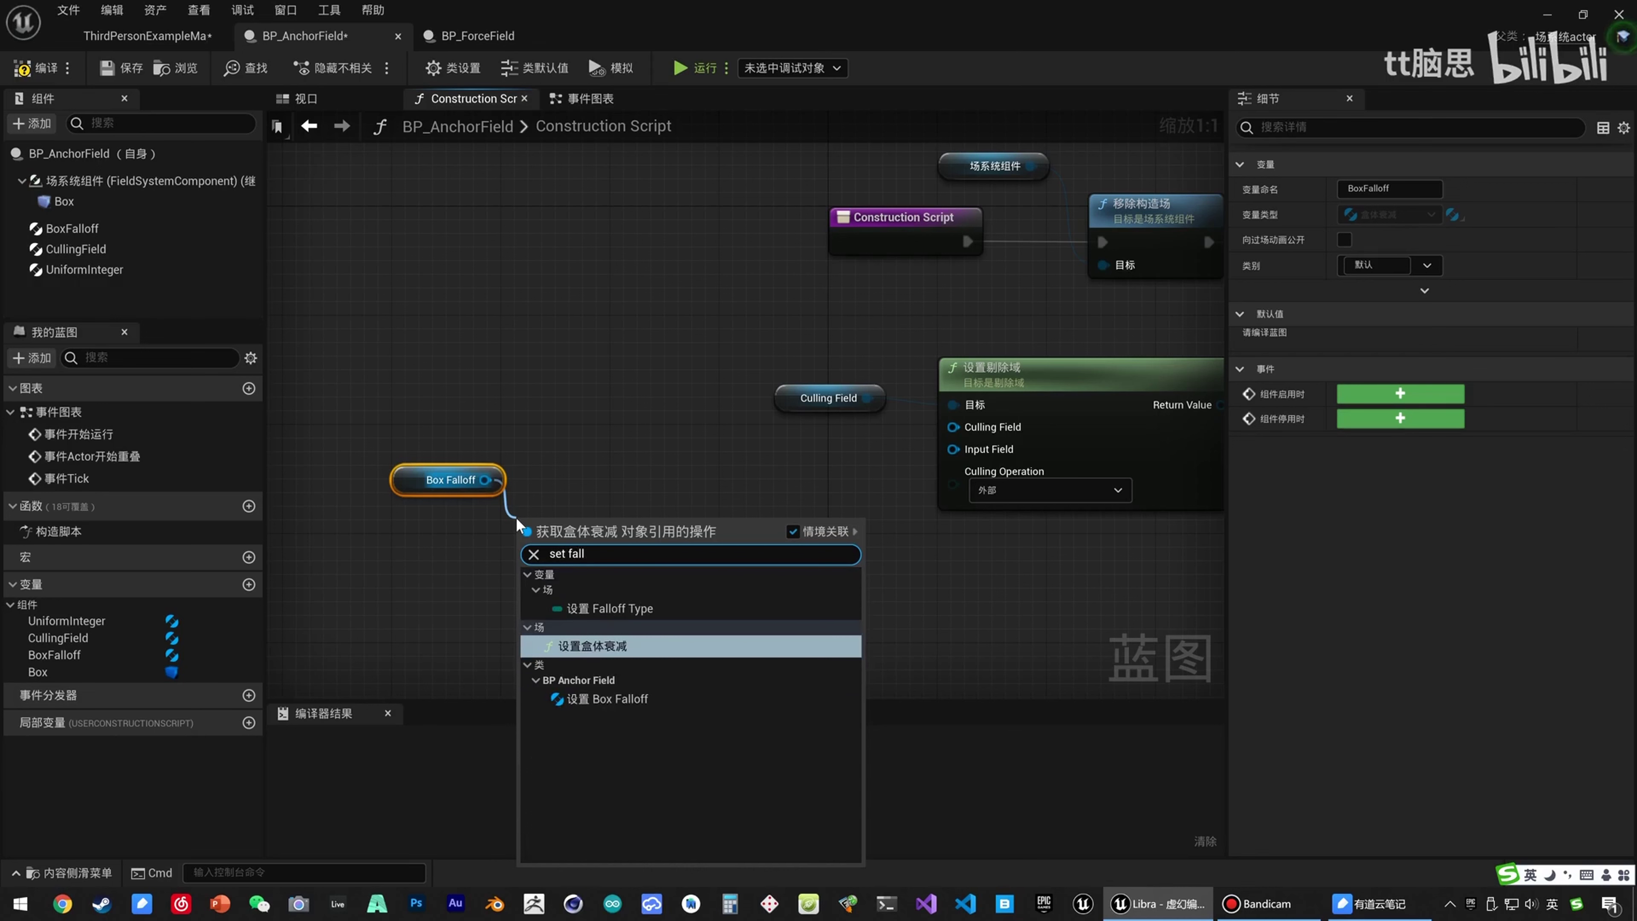
click(615, 646)
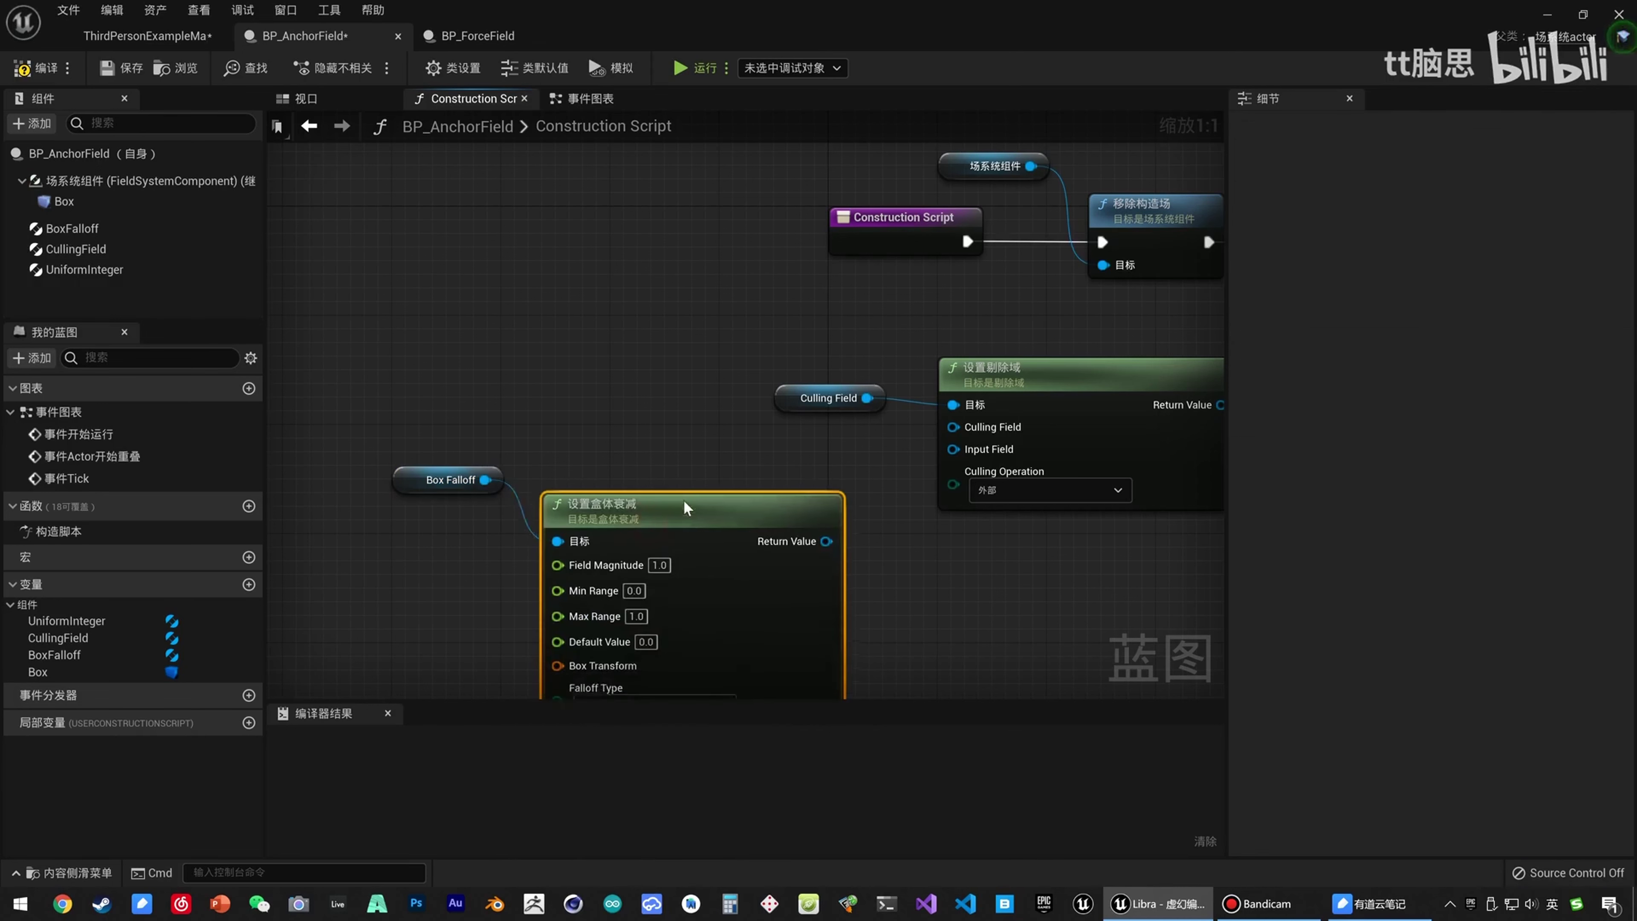
Place a Box reference, add a 获取场景变换 node from it, and connect its output to Box Transform on the 设置盒体衰减 node.
right_drag(684, 499, 831, 352)
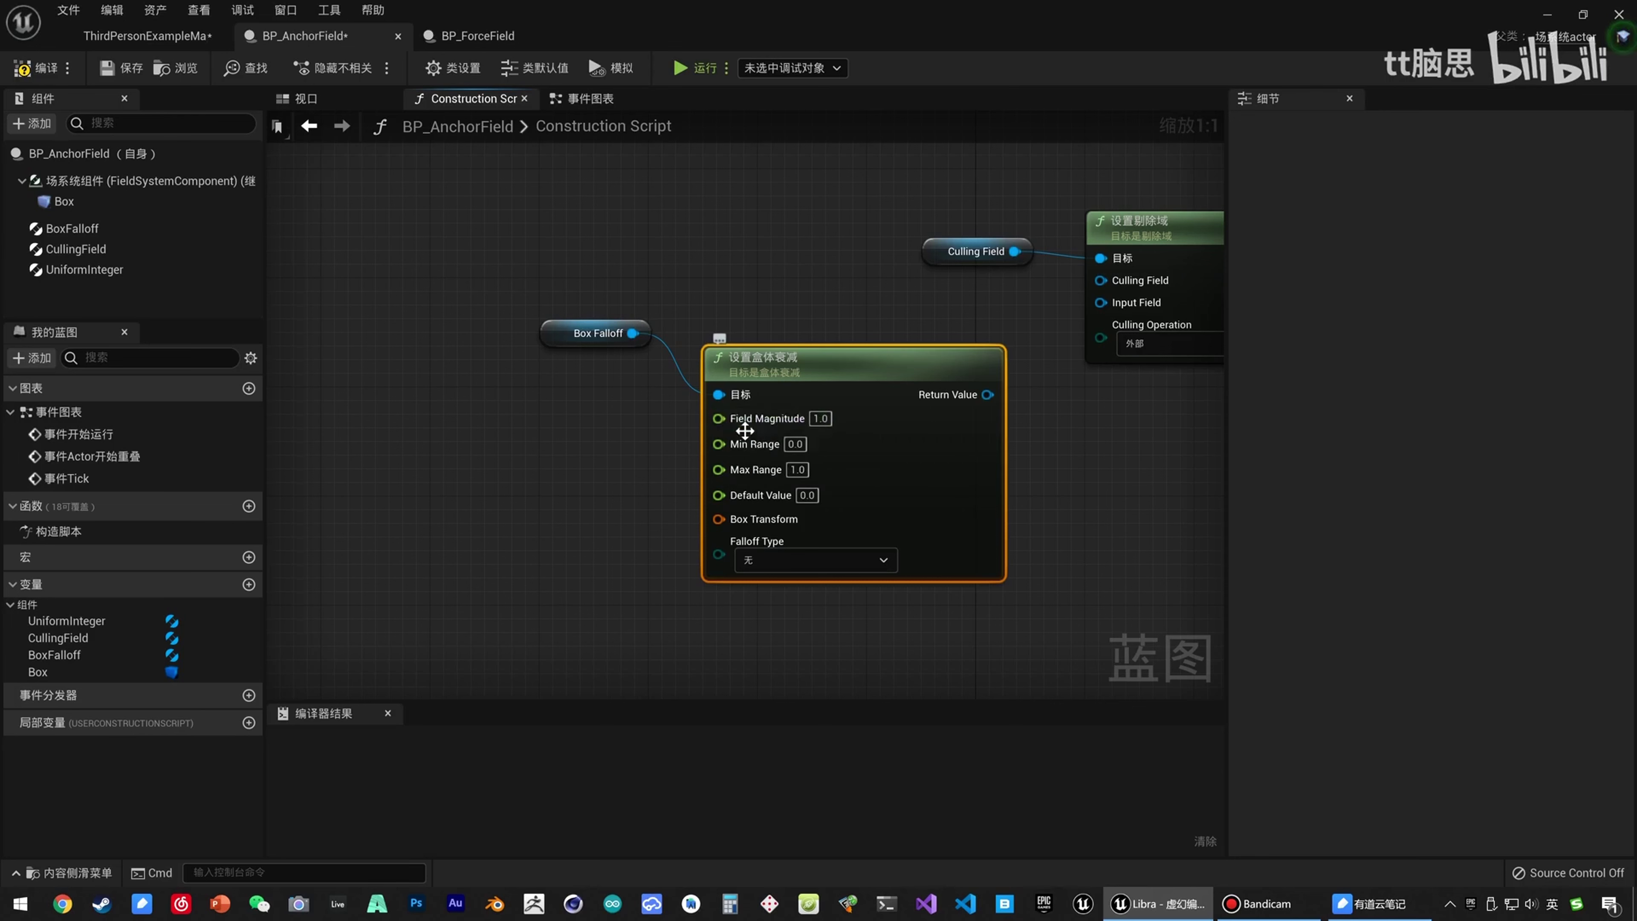
right_drag(687, 417, 312, 556)
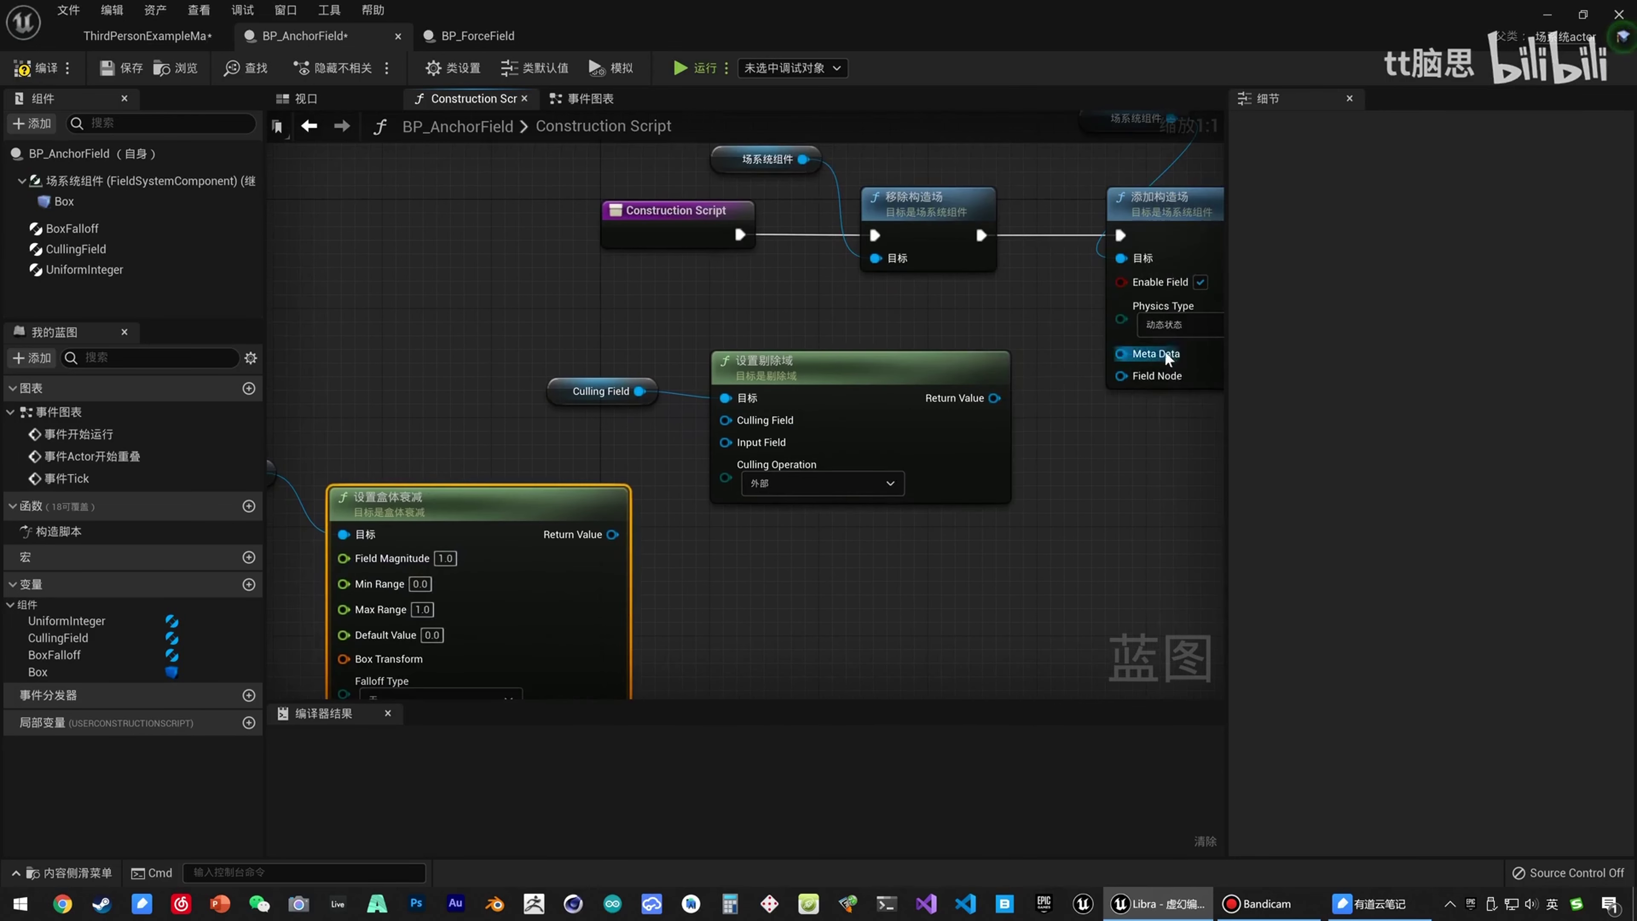
right_drag(442, 559, 590, 509)
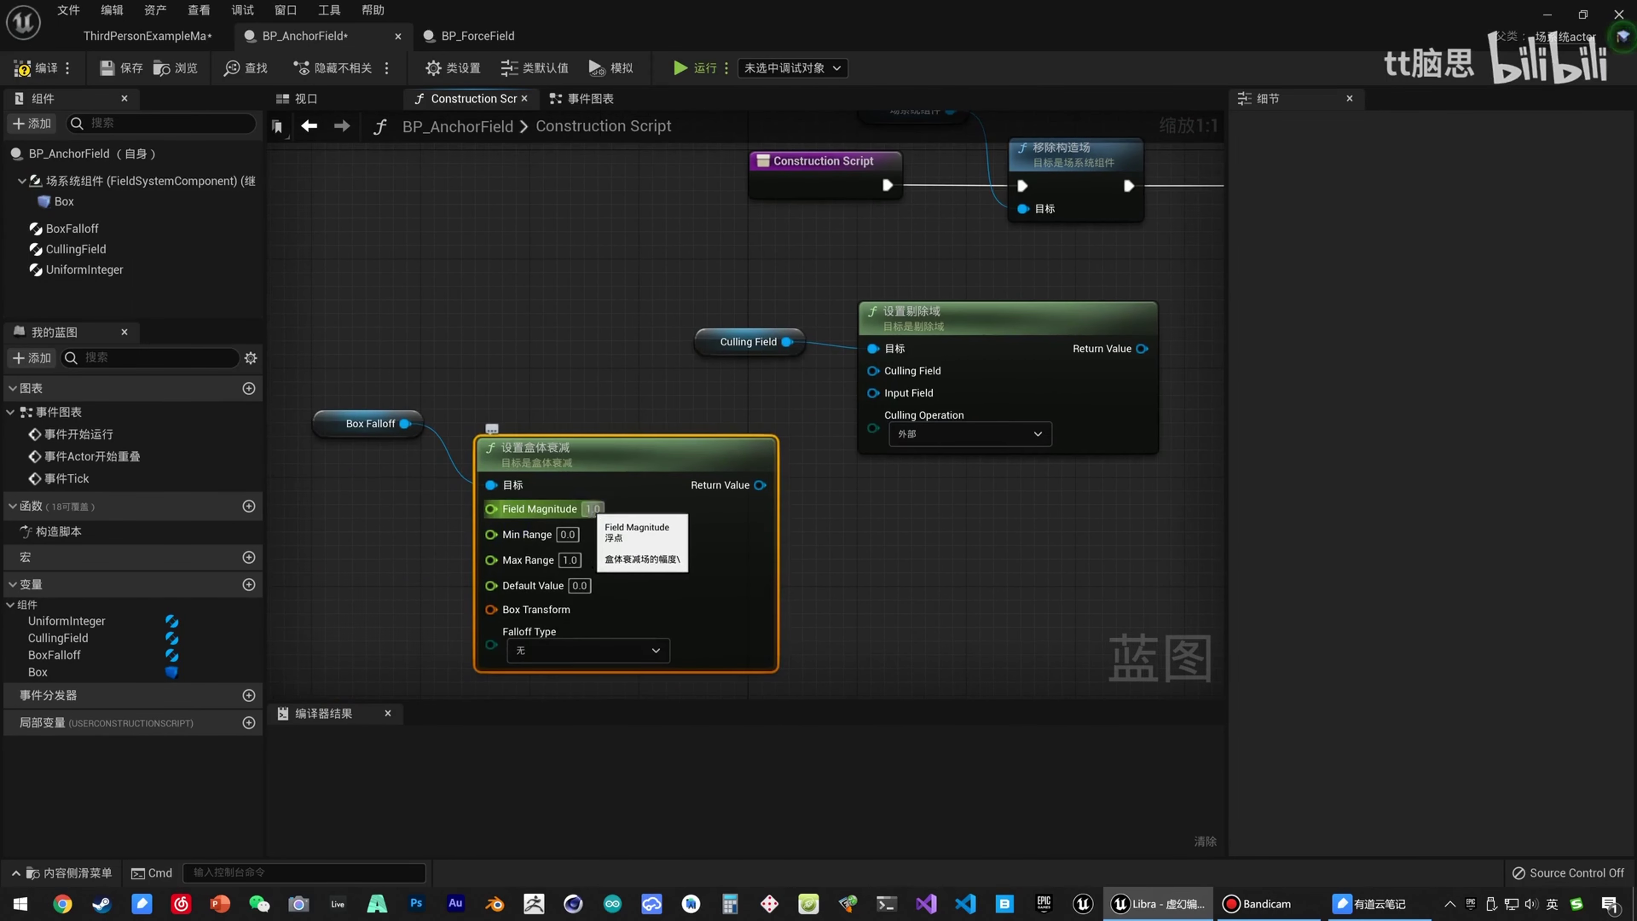
right_drag(497, 380, 677, 318)
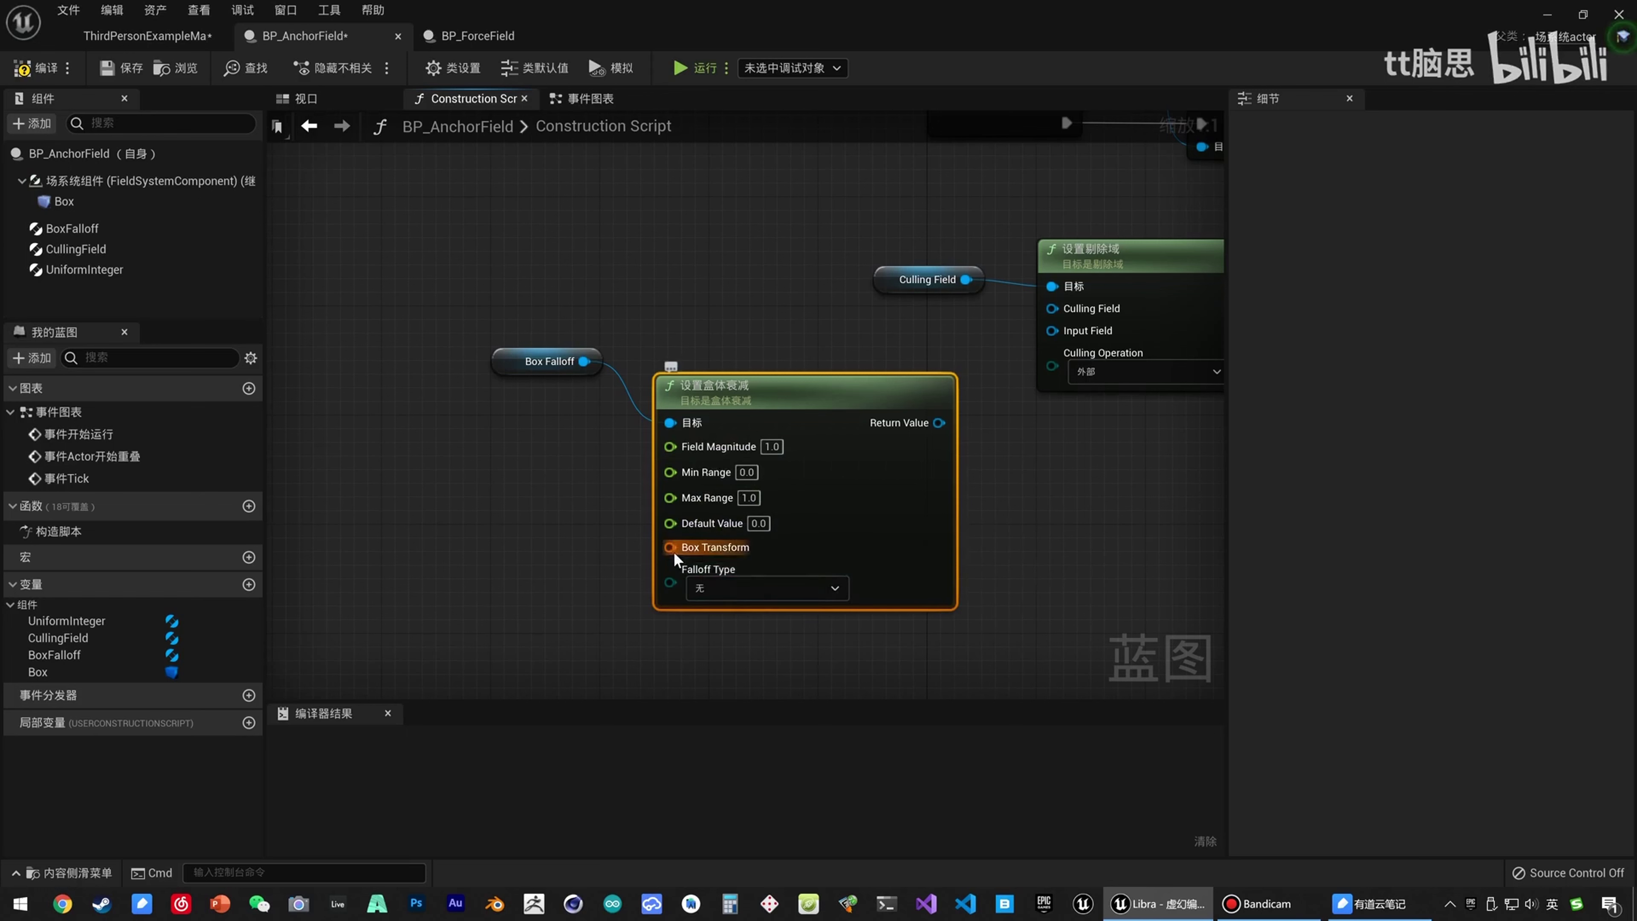
right_drag(711, 543, 860, 520)
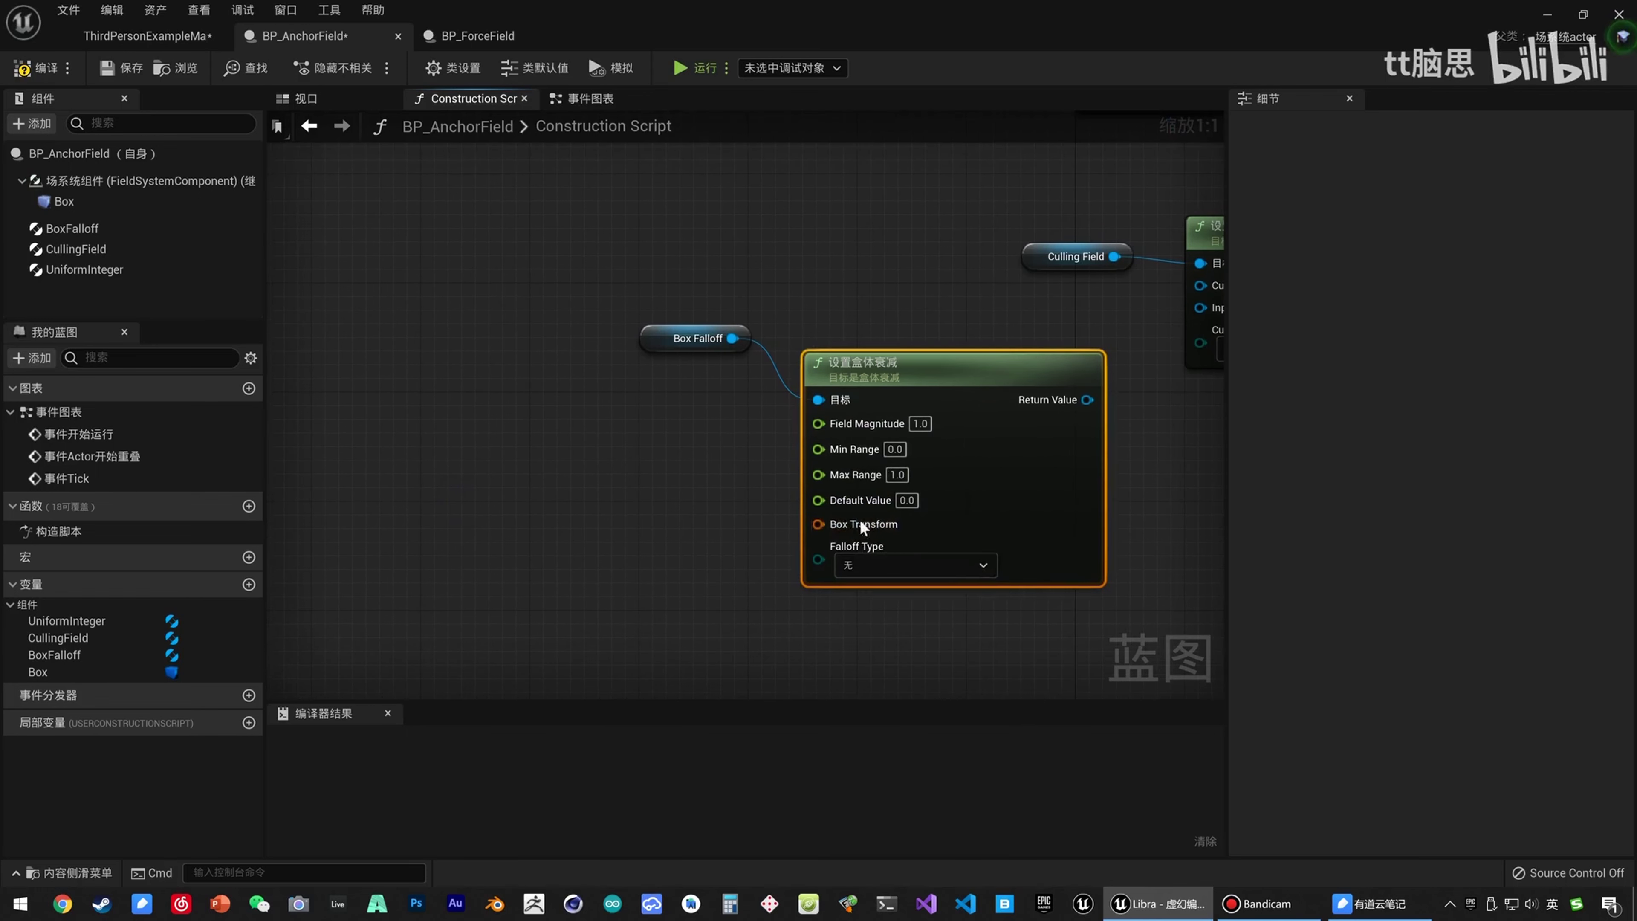
drag(63, 201, 374, 488)
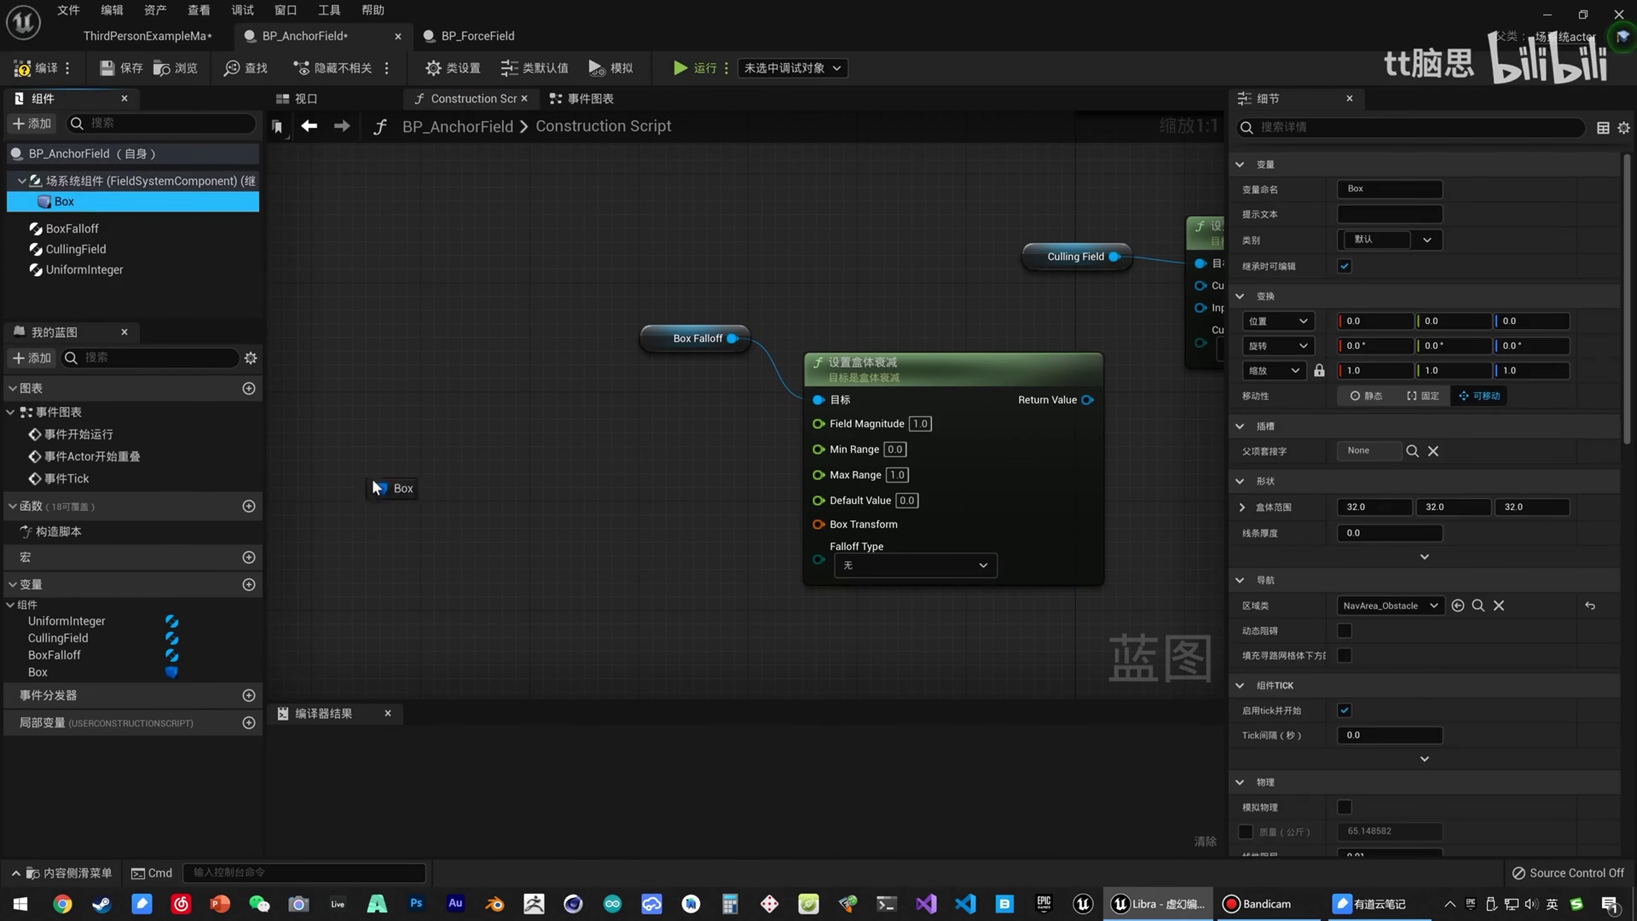
drag(484, 516, 622, 527)
text(trans)
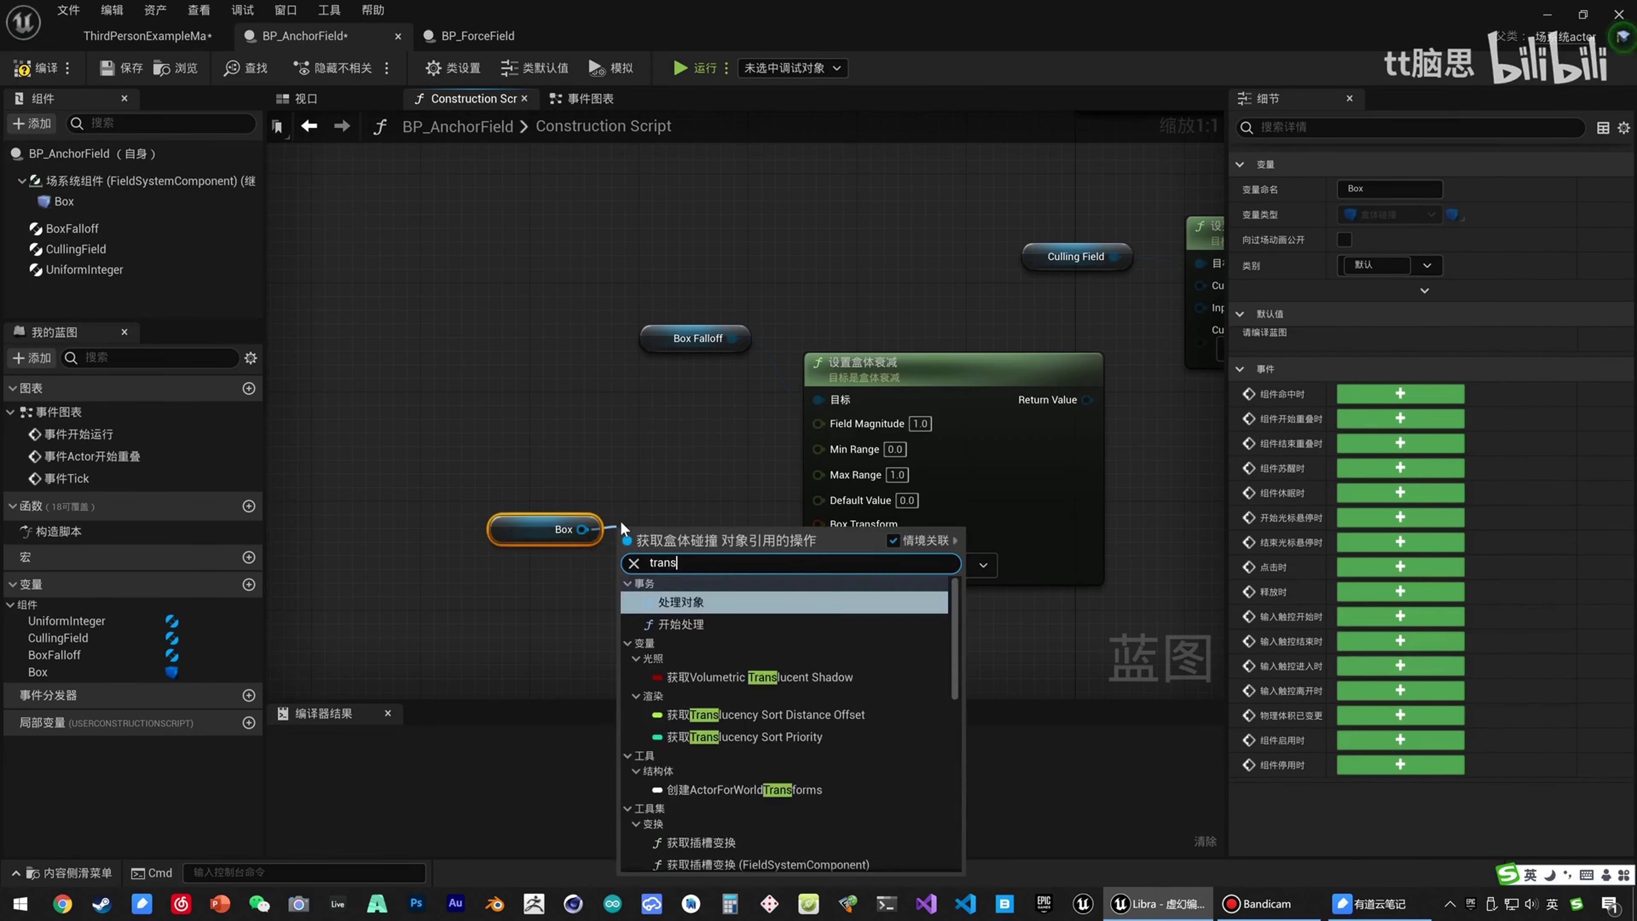
text(fo)
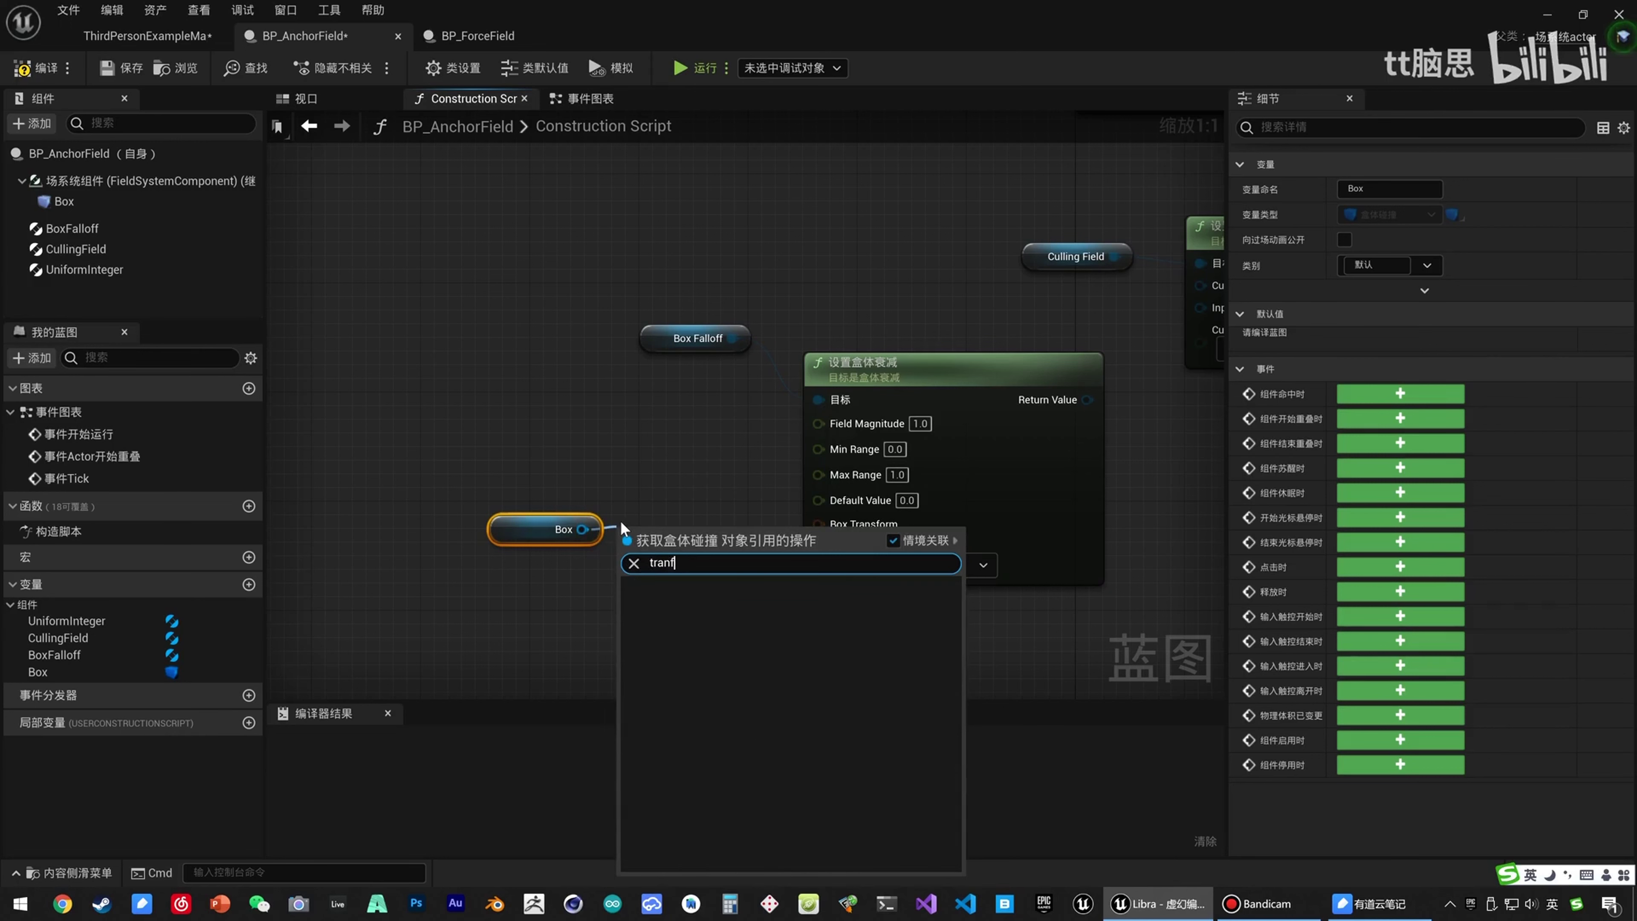
key(BackSpace)
text(sform)
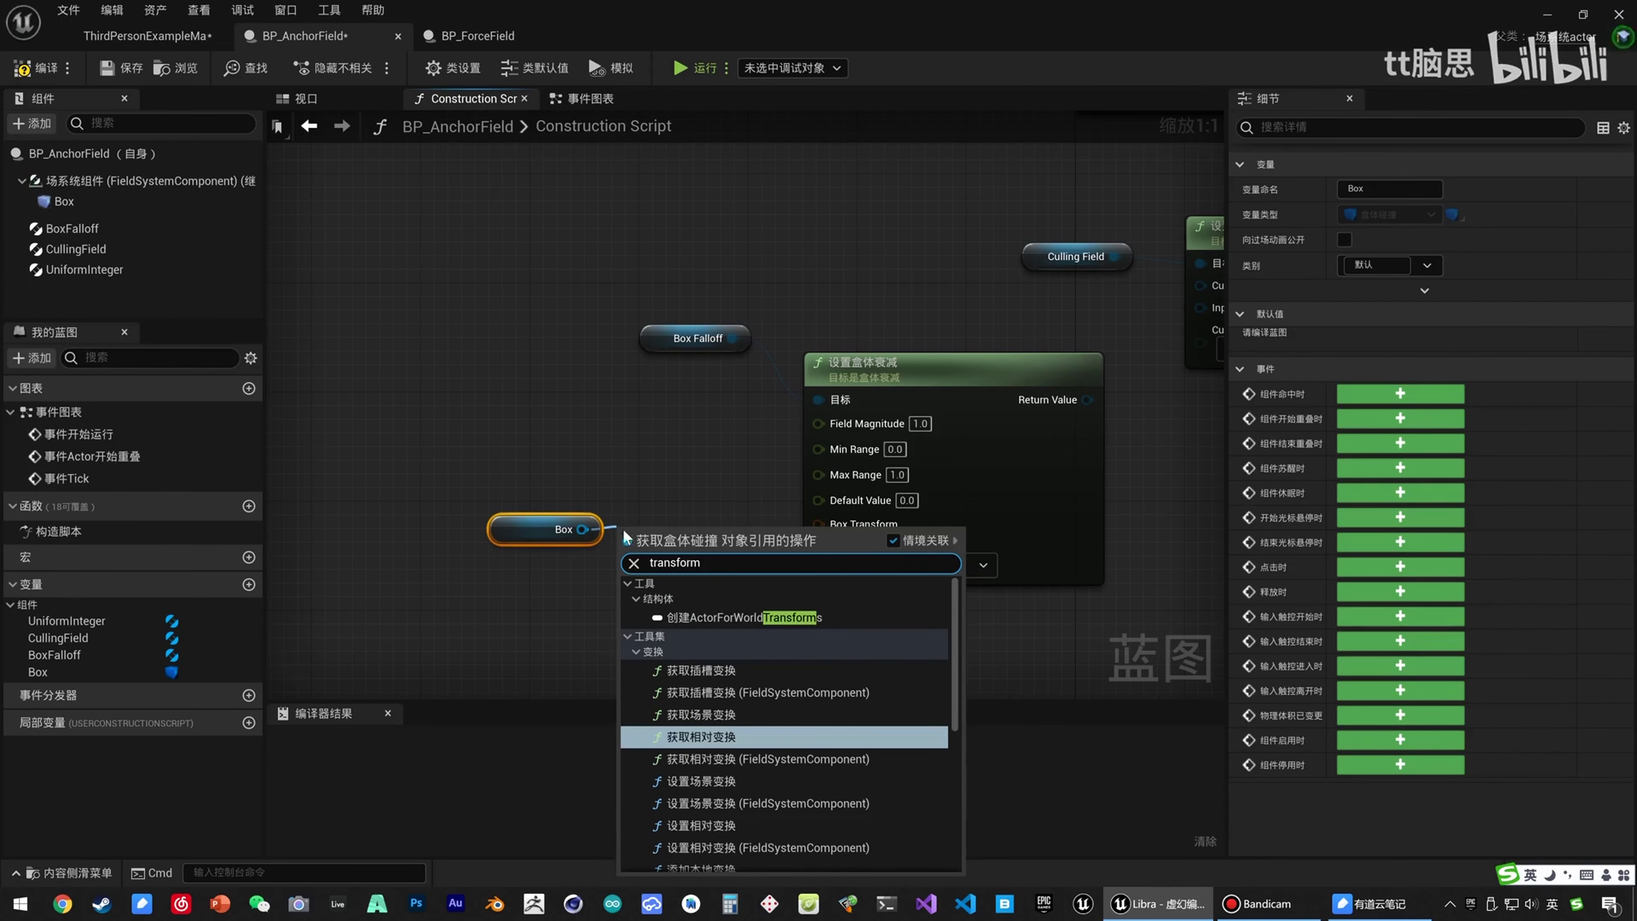
click(725, 716)
drag(535, 526, 466, 512)
drag(673, 551, 799, 532)
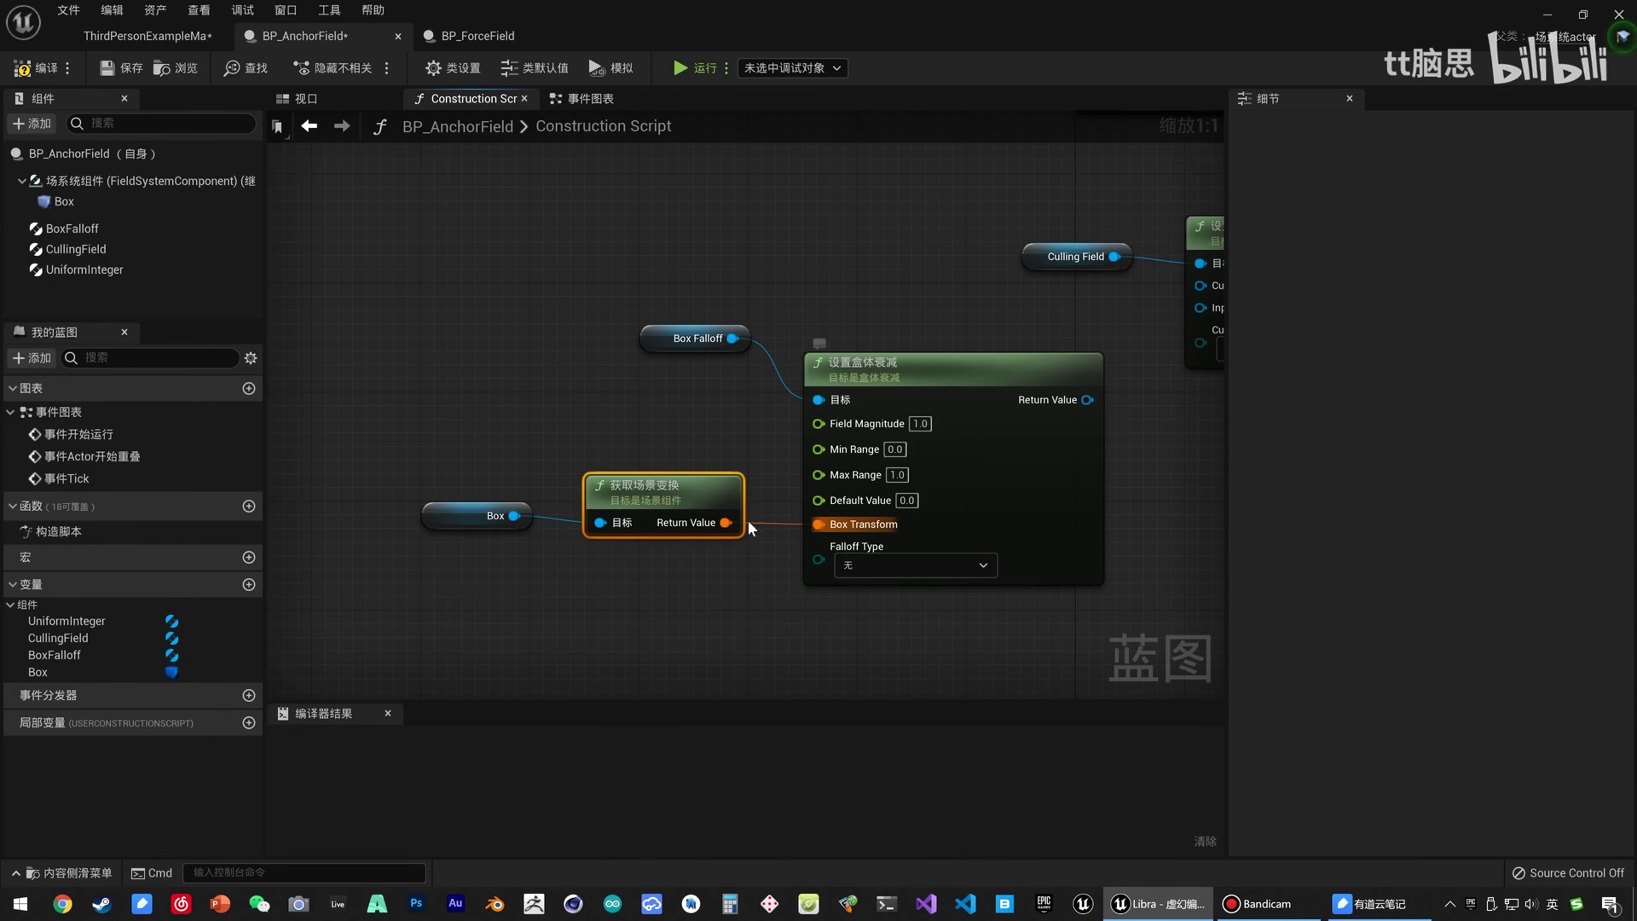
Connect the 设置盒体衰减 Return Value to the Culling Field input of 设置剔除域 and reposition the box falloff node group.
right_drag(815, 322, 555, 378)
drag(828, 455, 943, 353)
right_drag(825, 406, 1028, 394)
drag(348, 307, 886, 655)
right_drag(978, 634, 842, 569)
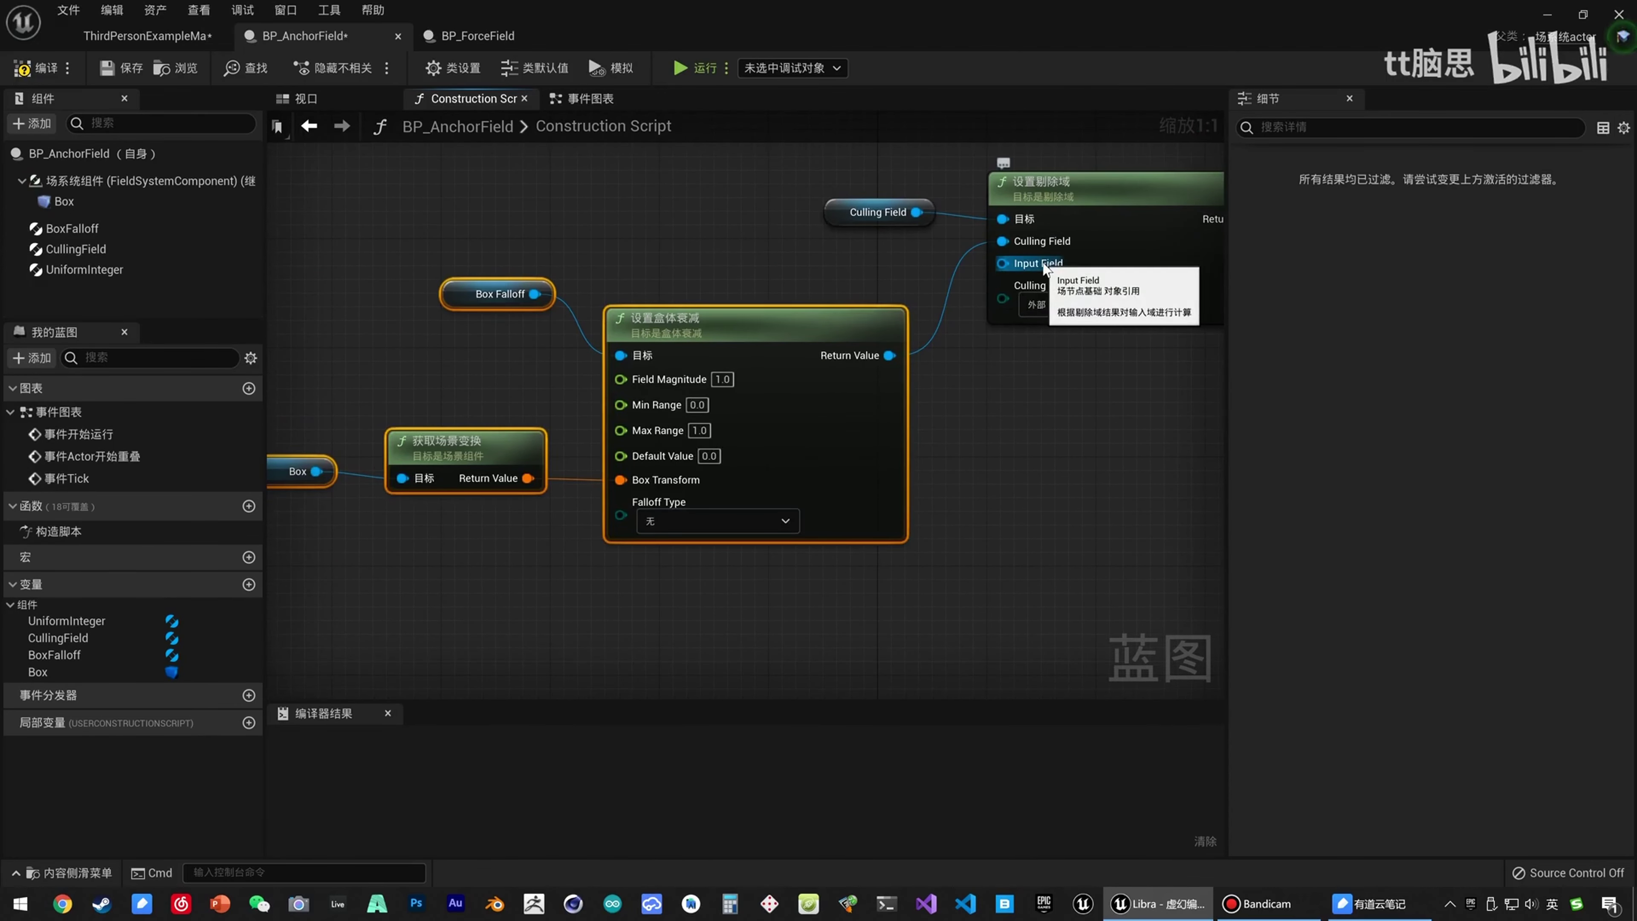
drag(324, 227, 652, 565)
drag(681, 327, 627, 287)
Place a Uniform Integer component reference below the box falloff nodes in the construction script.
right_drag(859, 348, 573, 587)
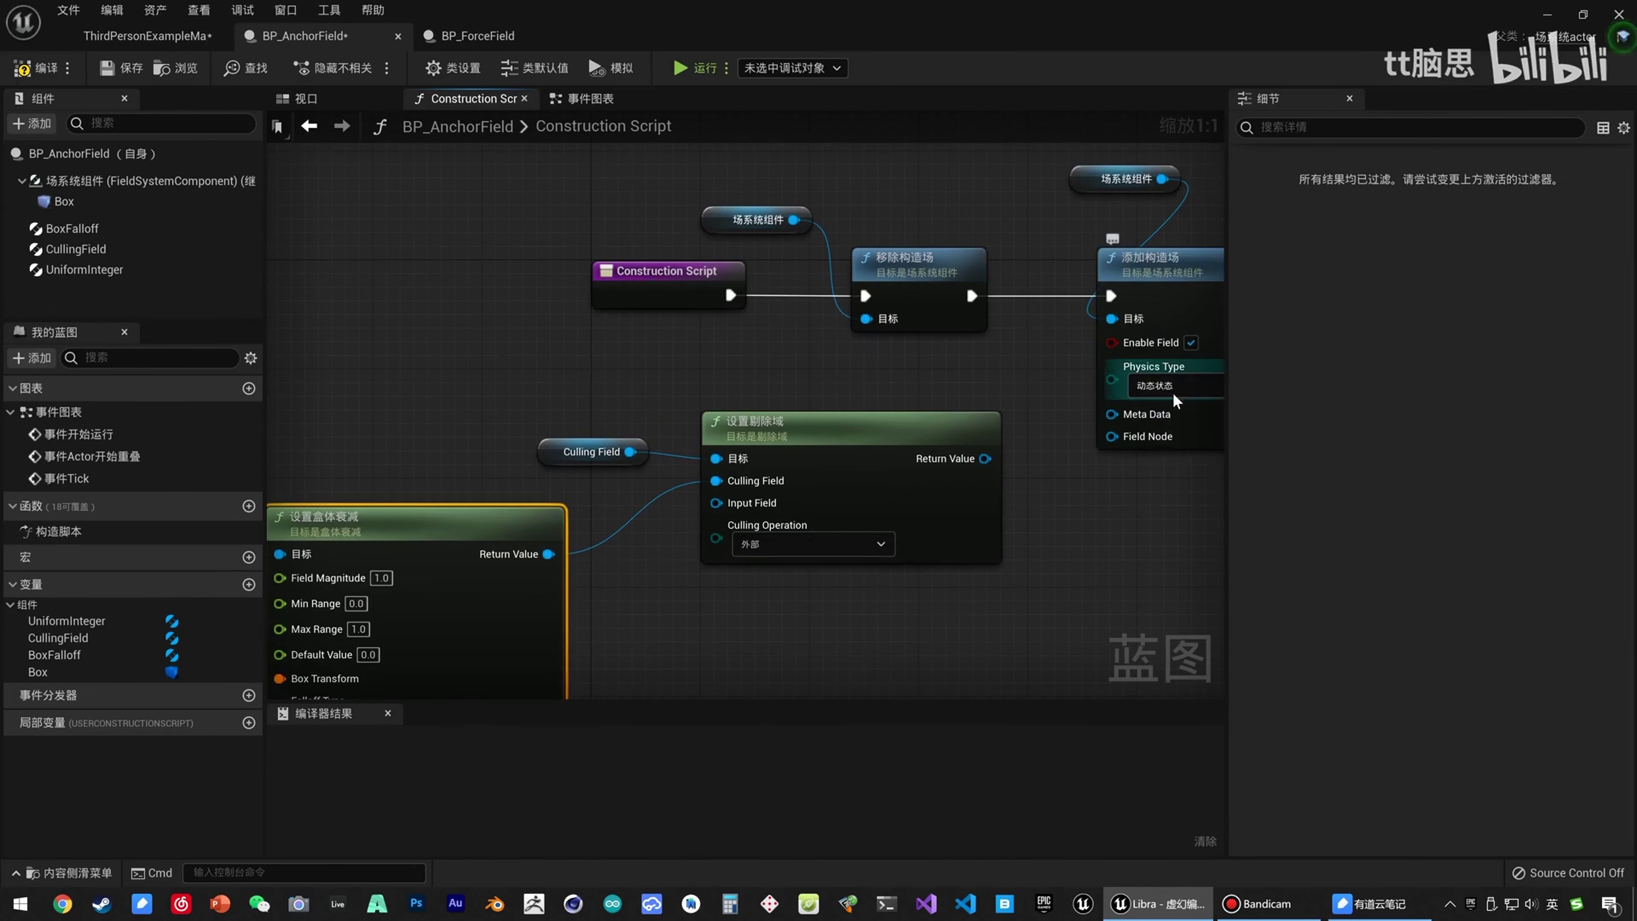
right_drag(678, 651, 1055, 449)
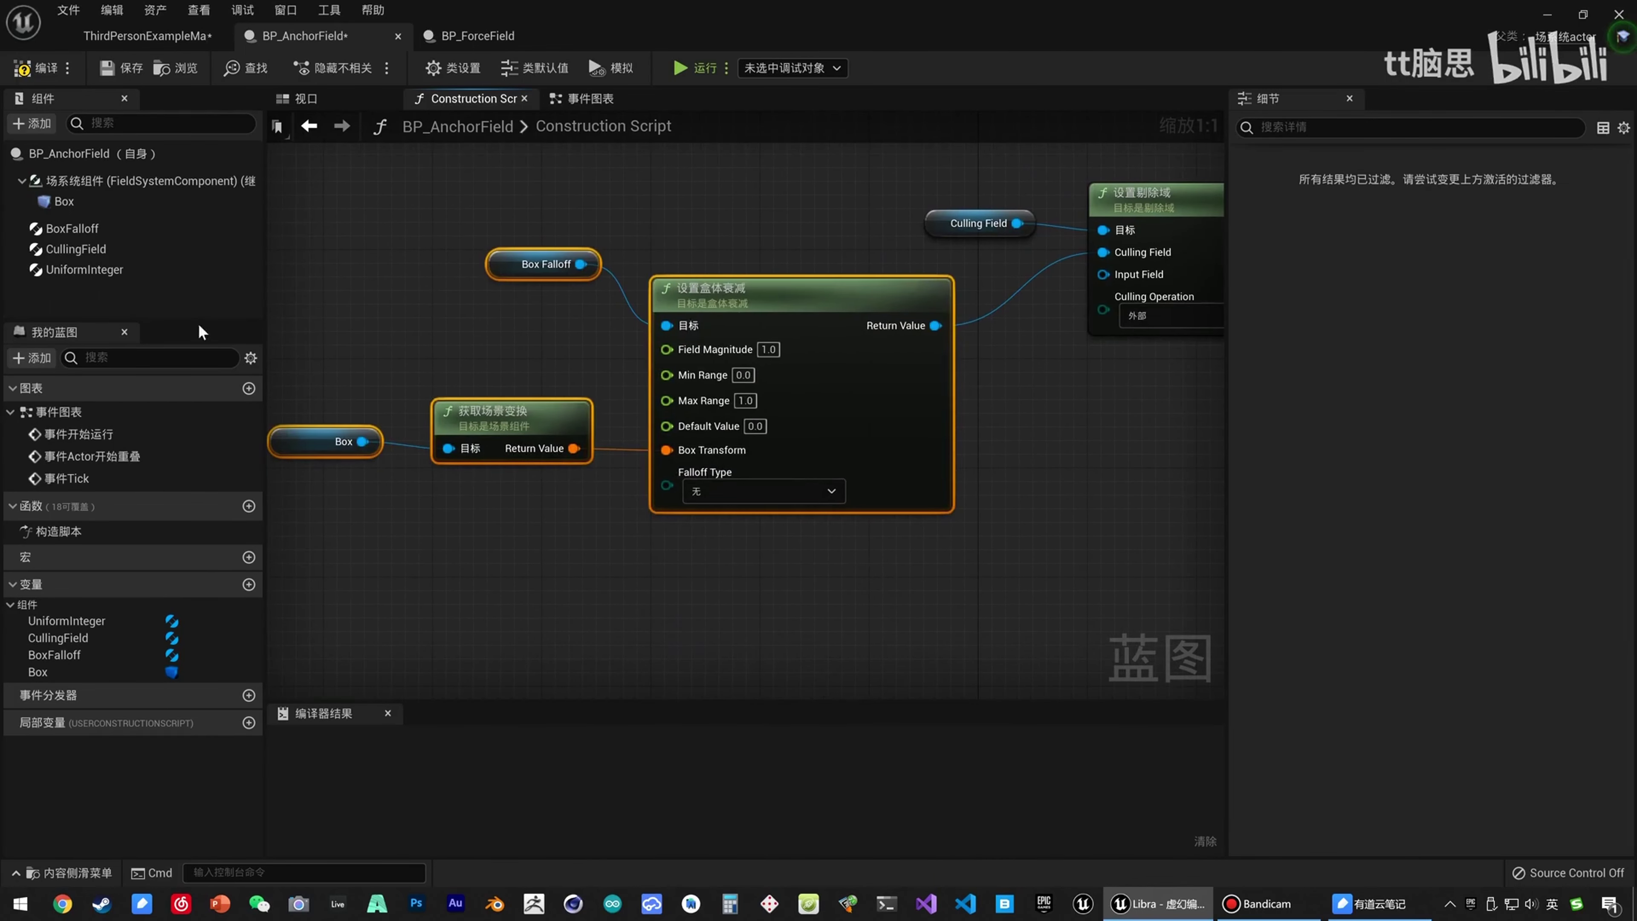
drag(82, 268, 561, 590)
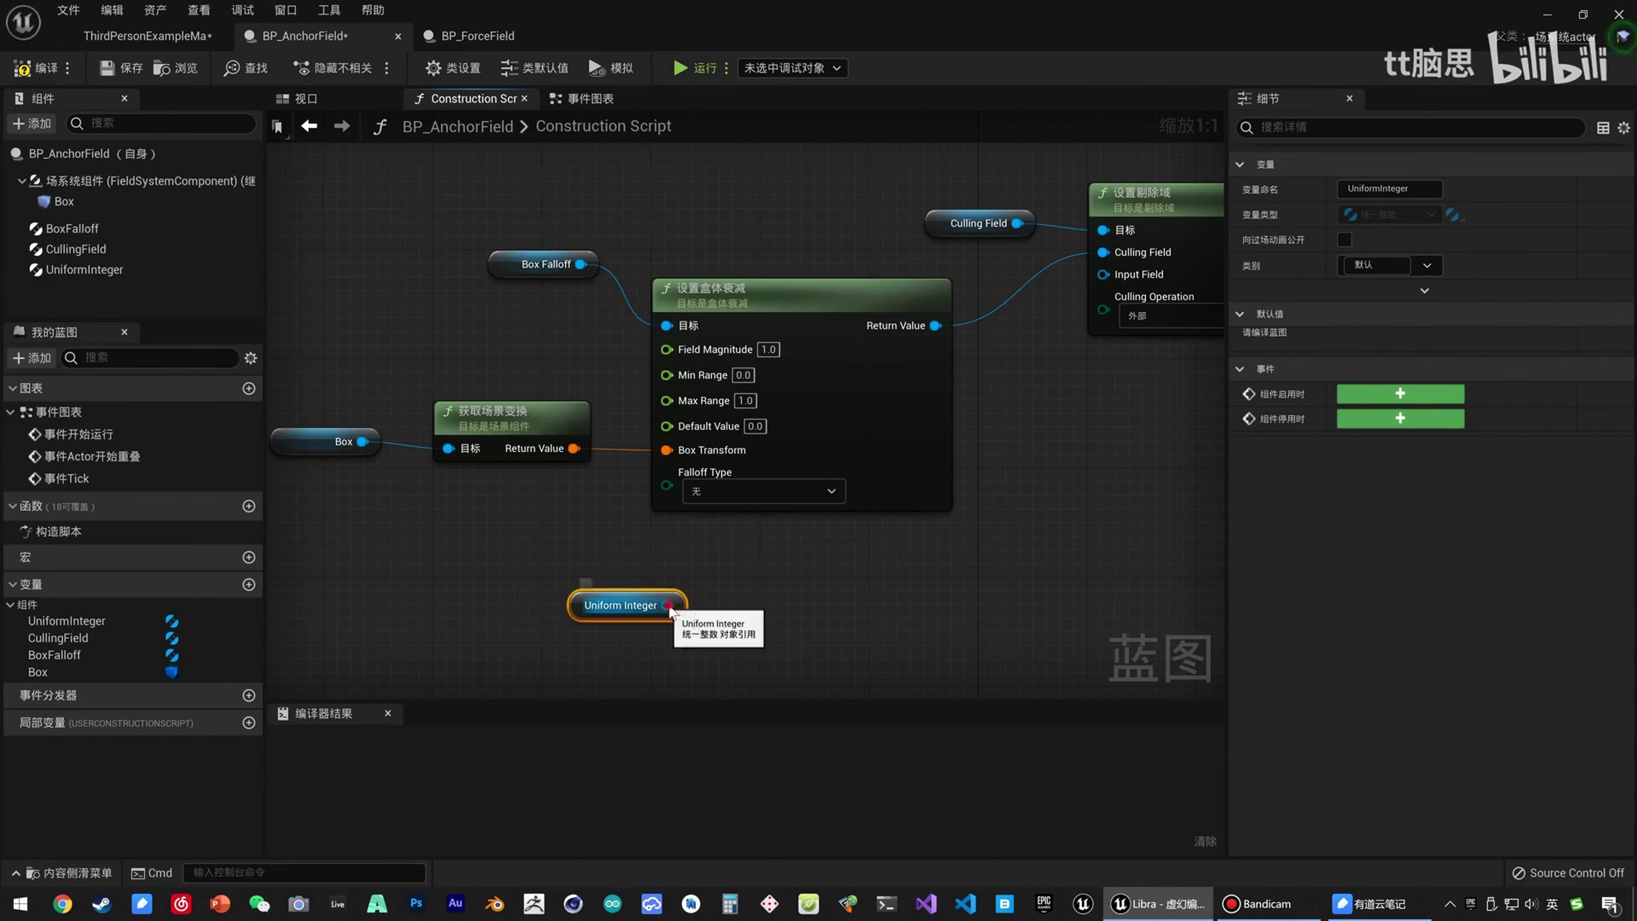
drag(666, 605, 772, 621)
text(set)
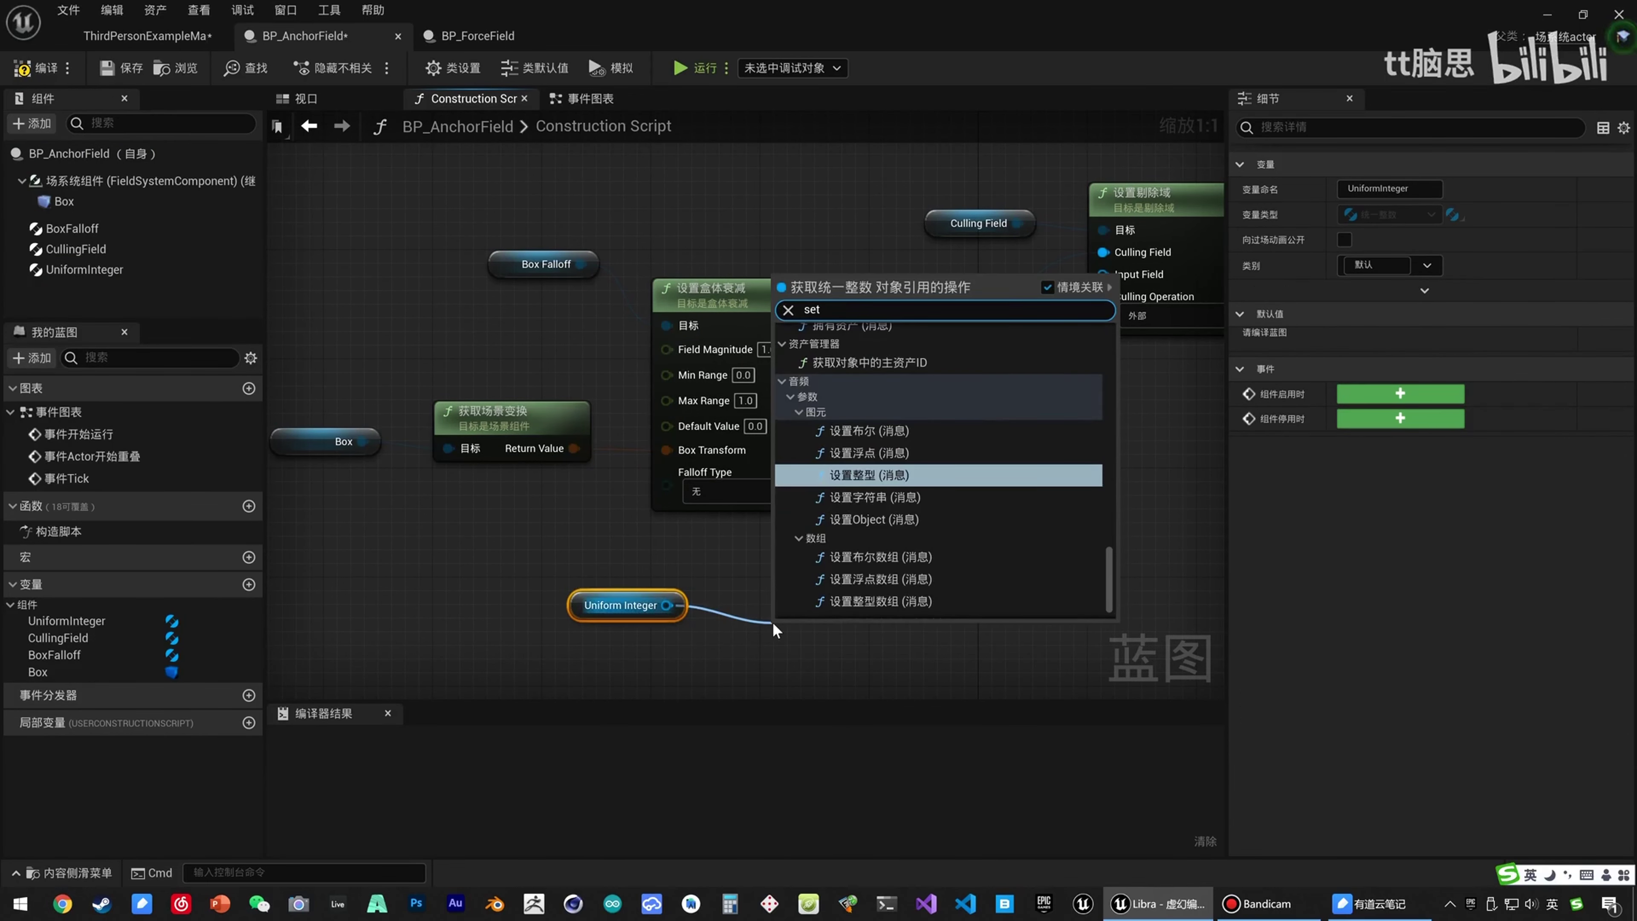
text( in)
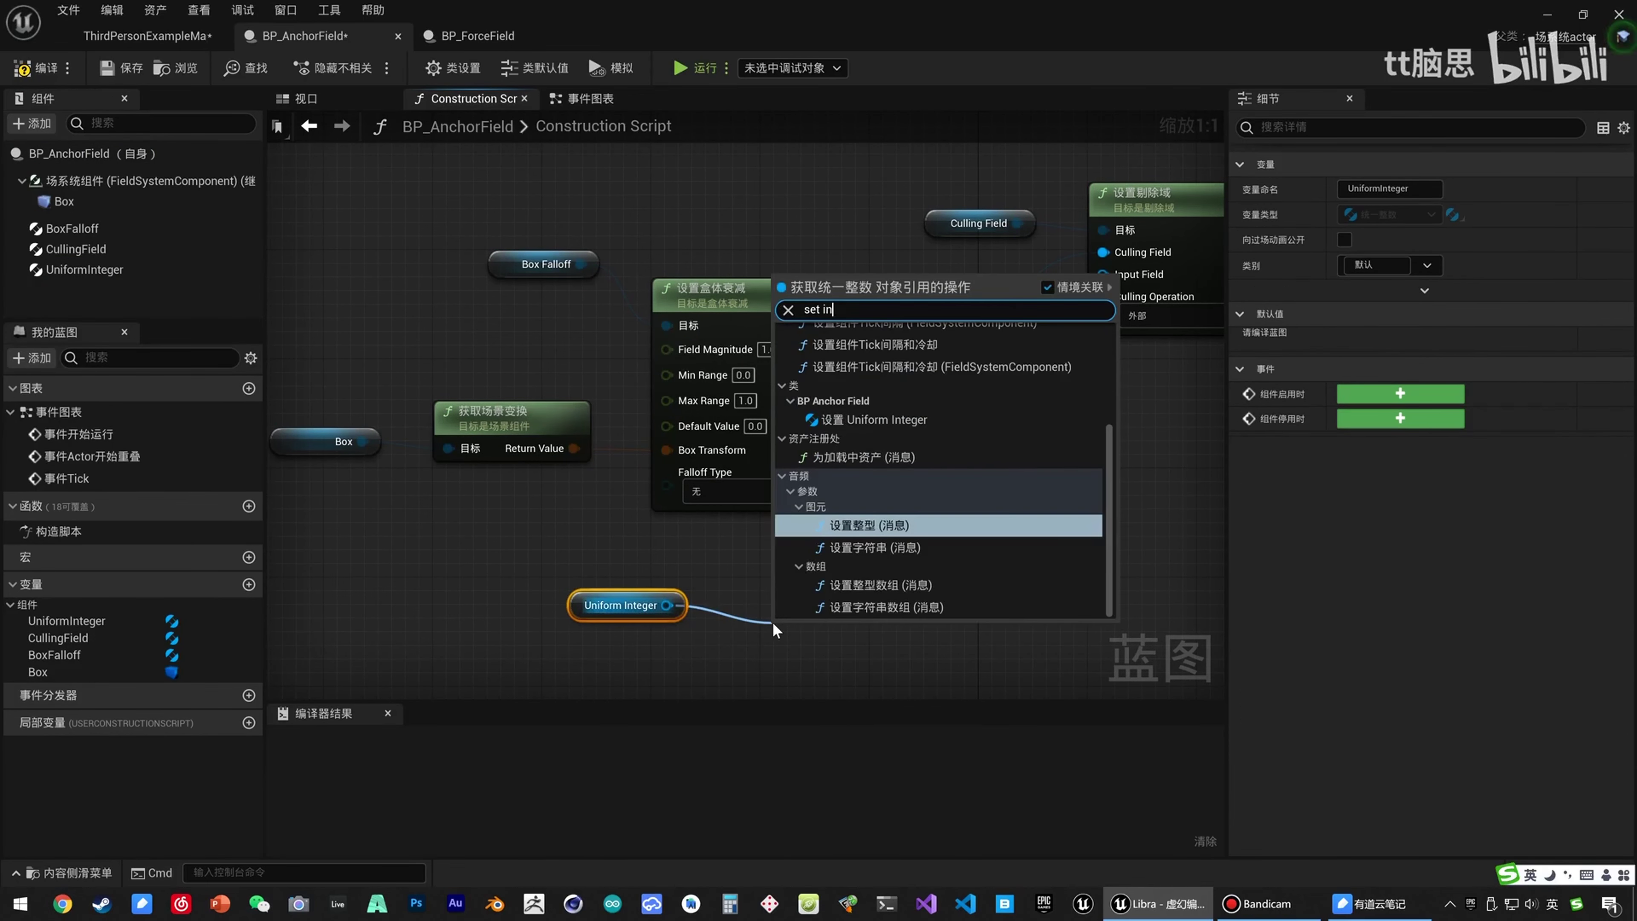
key(BackSpace)
key(BackSpace)
text(fi)
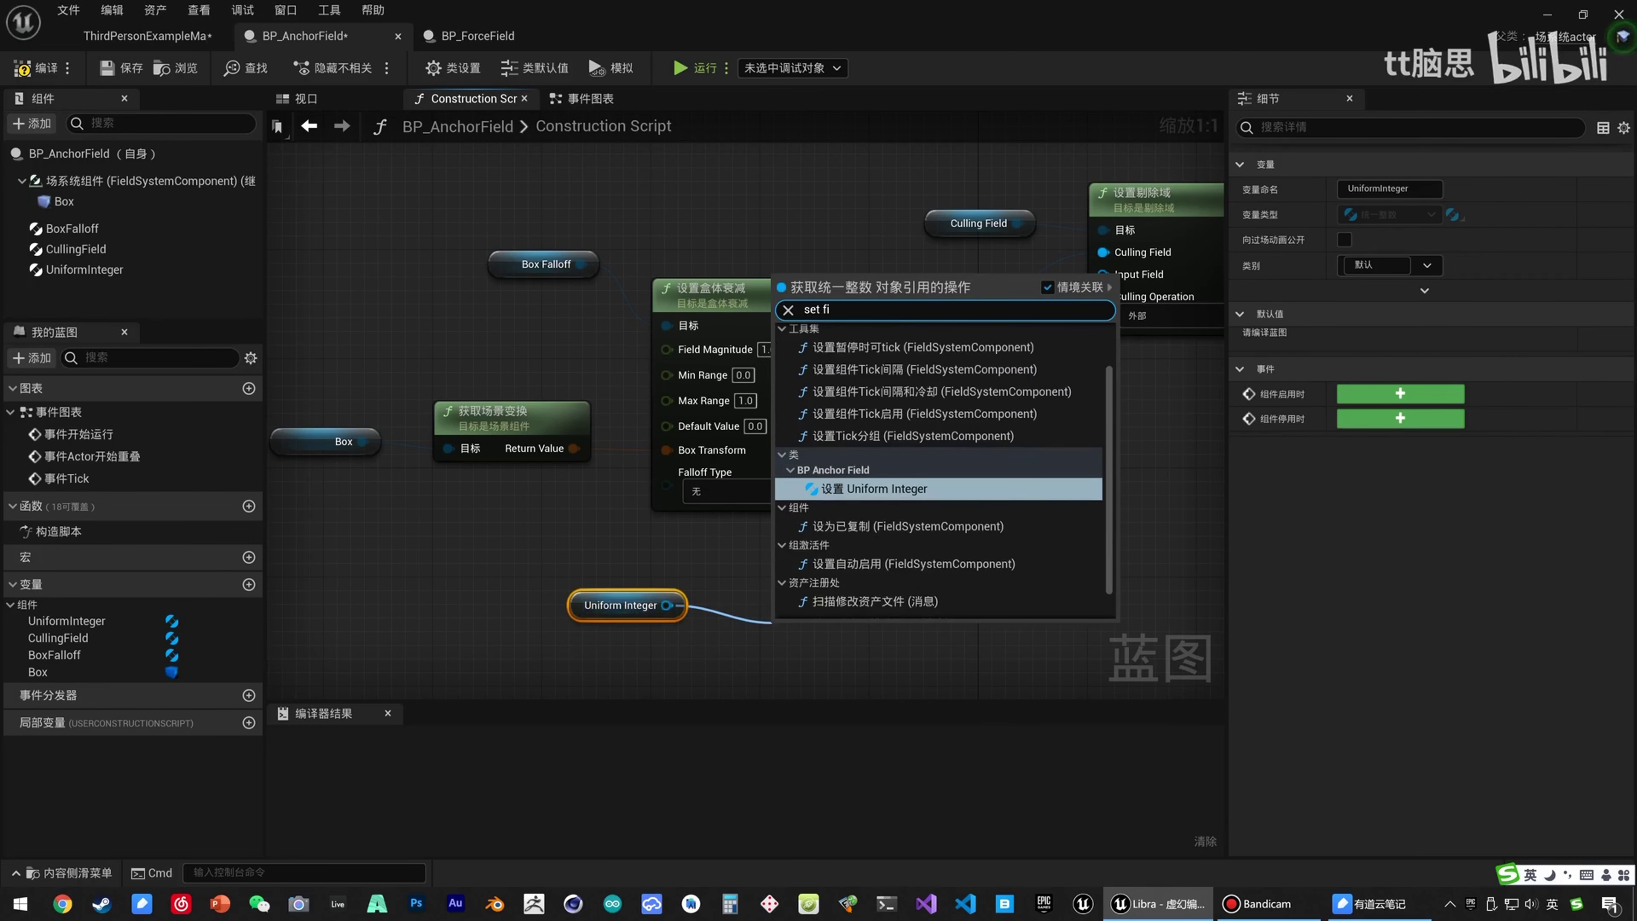
click(754, 599)
Add a 设置统一整数 node with the Uniform Integer reference as its target.
drag(667, 604, 764, 610)
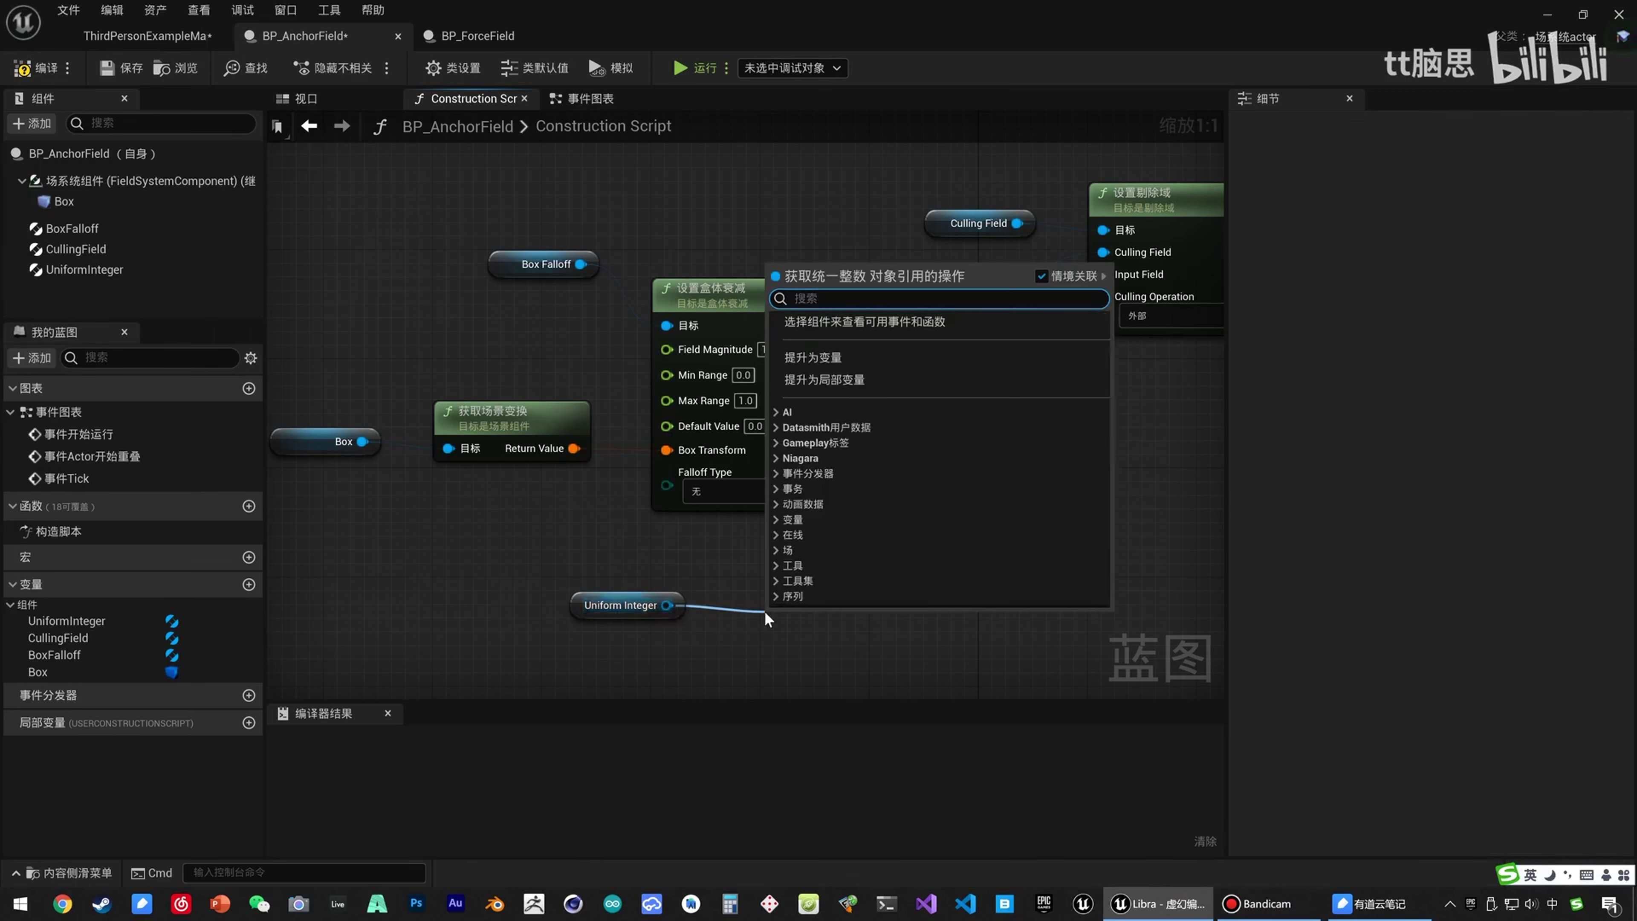
text(set uni)
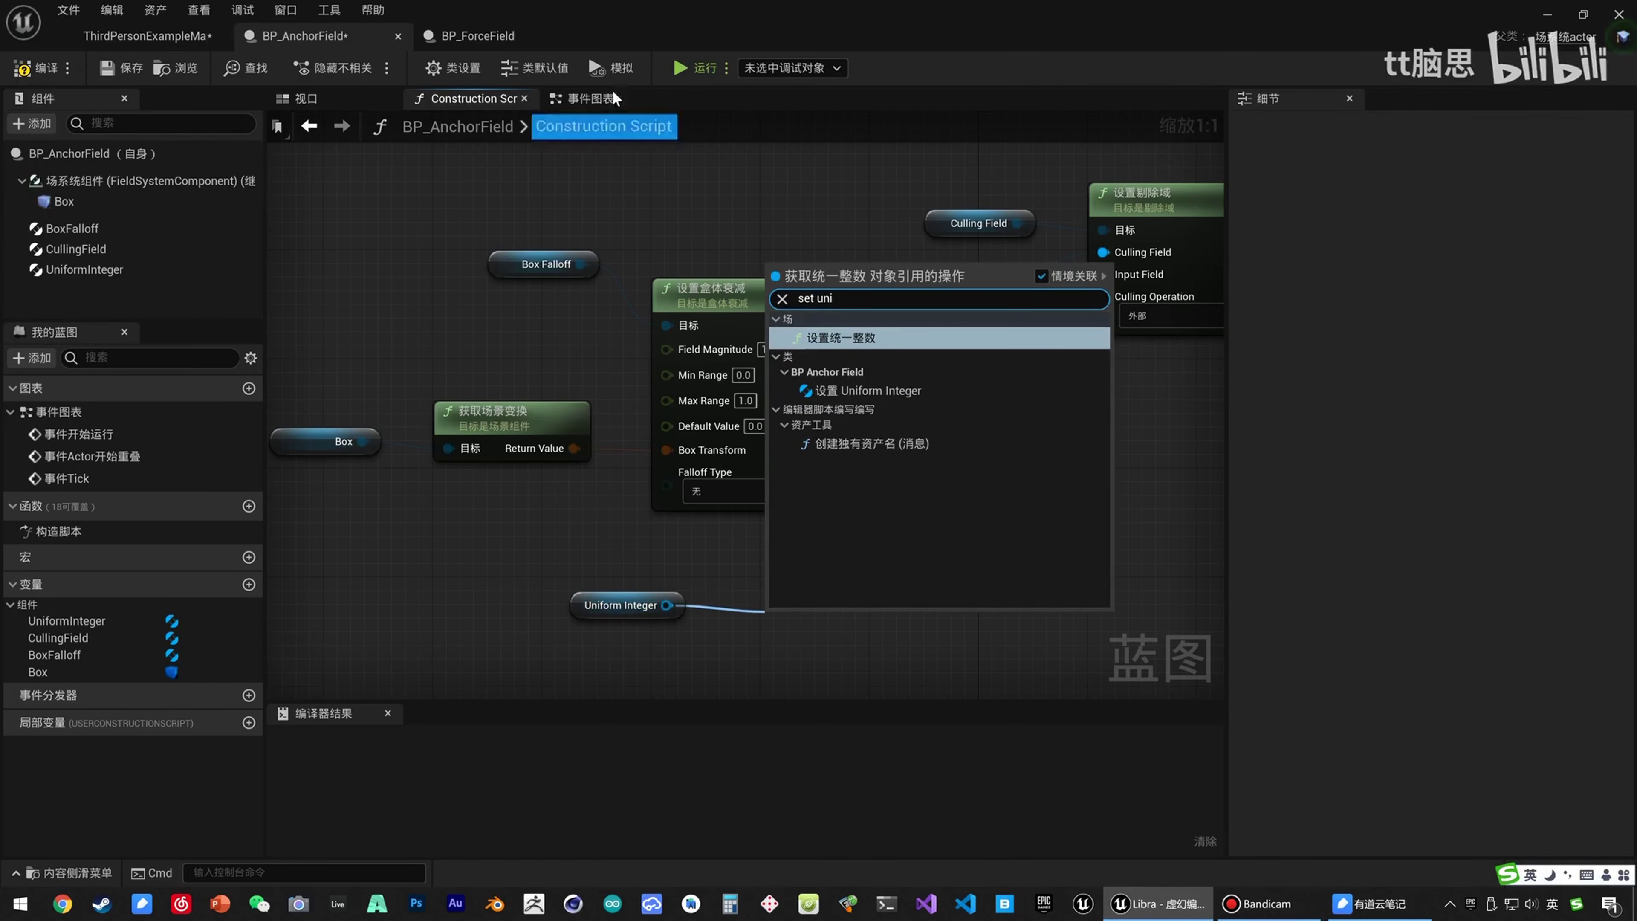
click(850, 337)
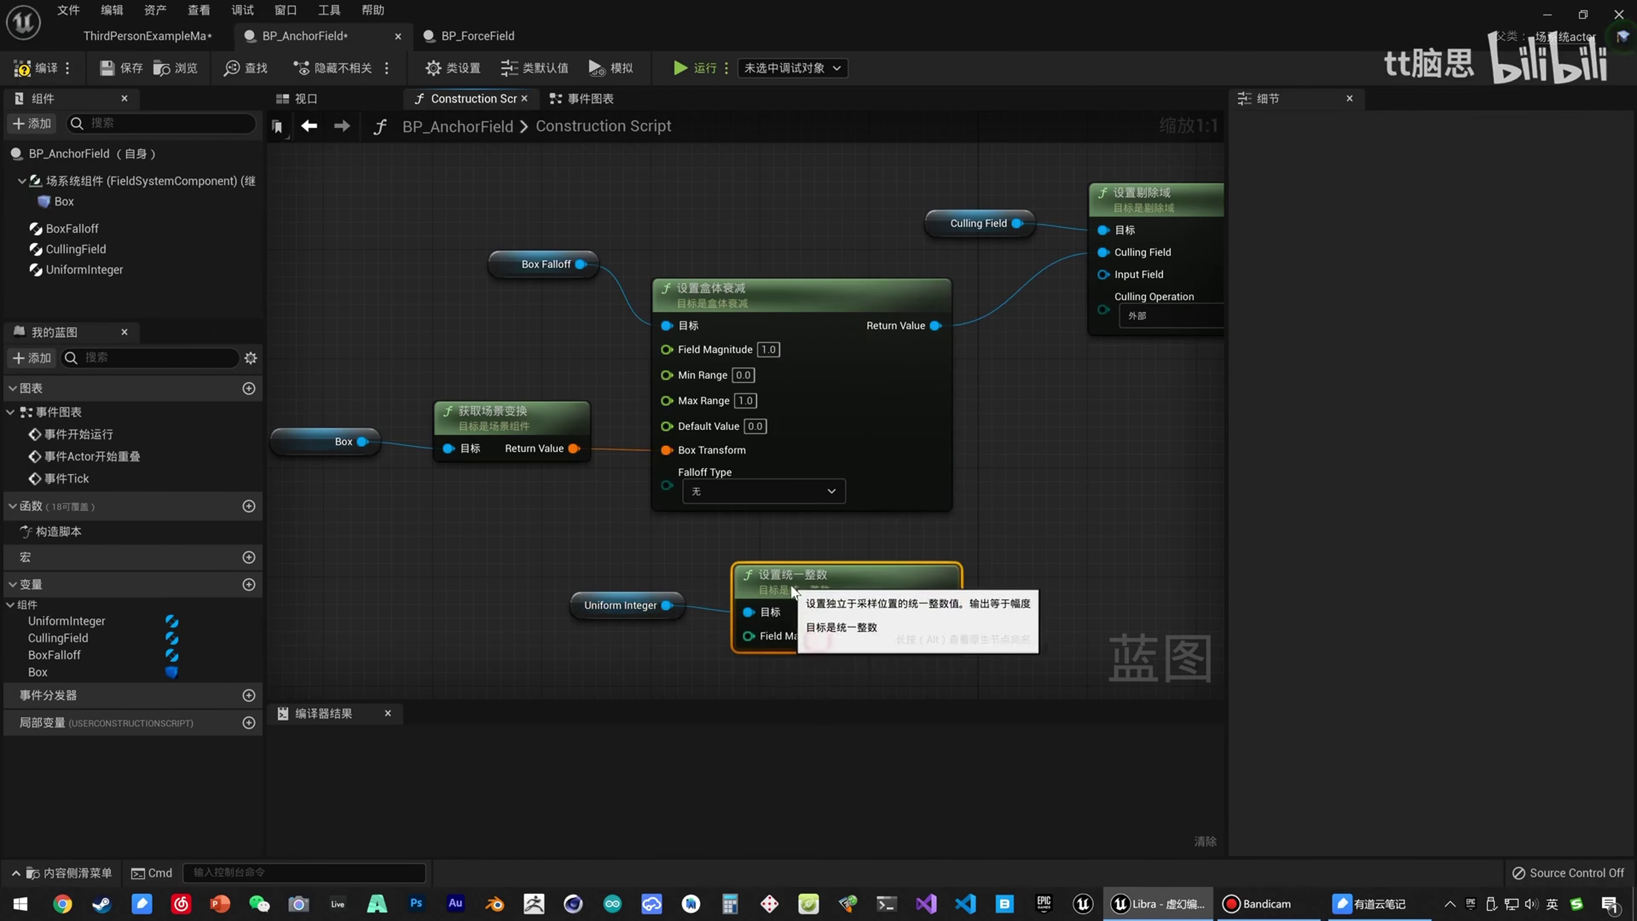
Check the 对象类型 options of GC_Pillar_01 in the level, look over the BP_ForceField event graph and return to BP_AnchorField.
right_drag(827, 672, 835, 657)
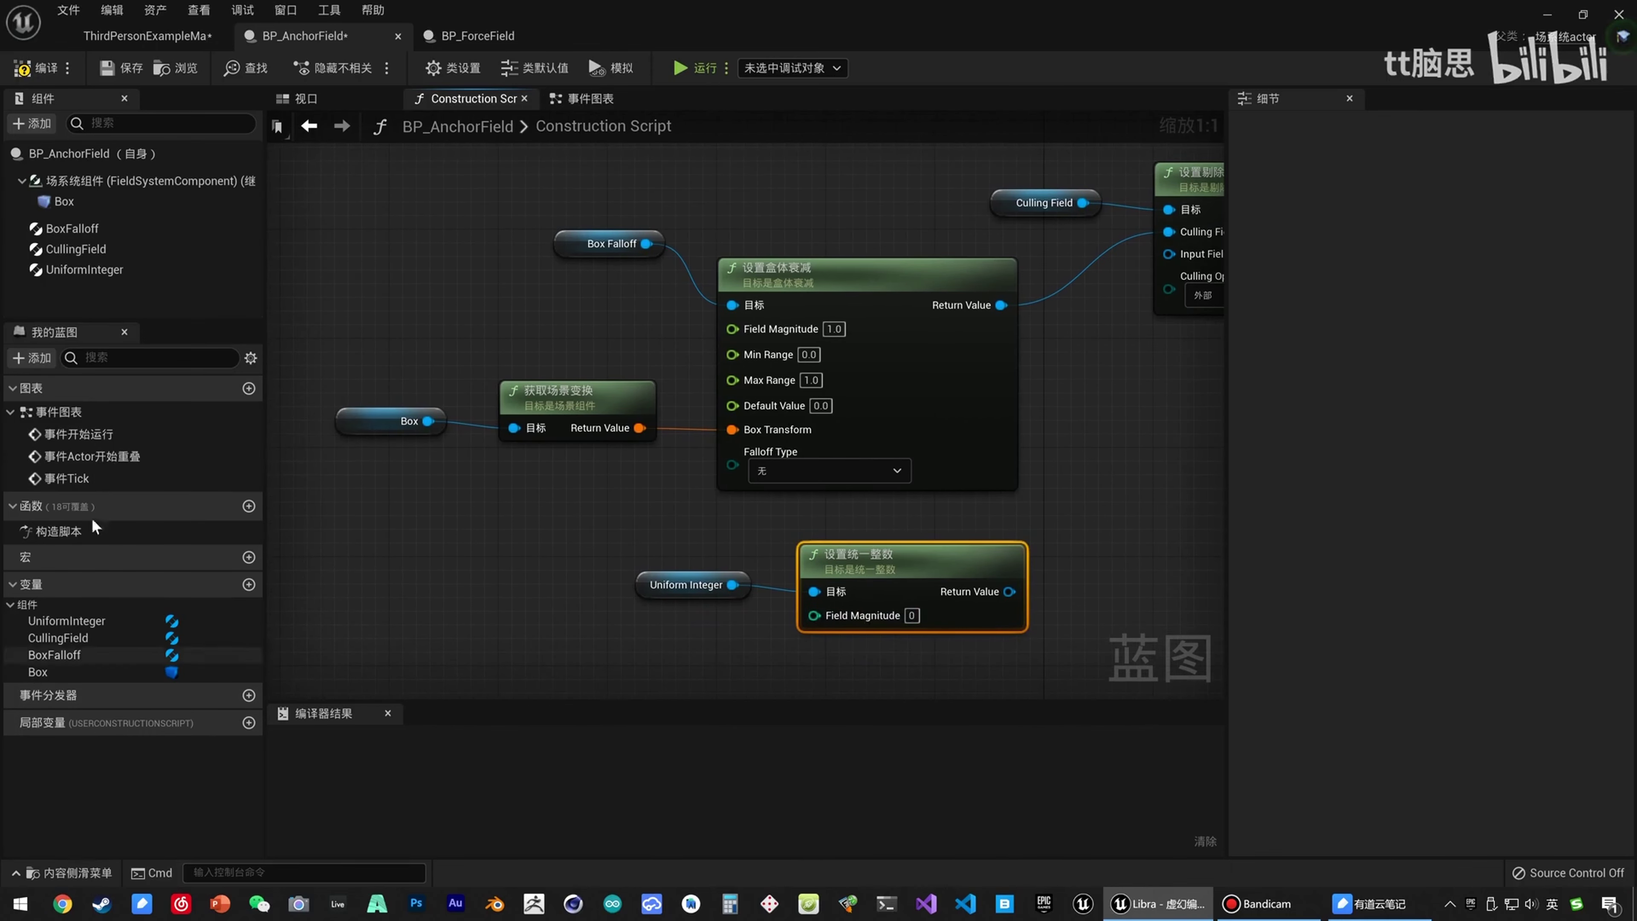
click(148, 36)
click(1463, 580)
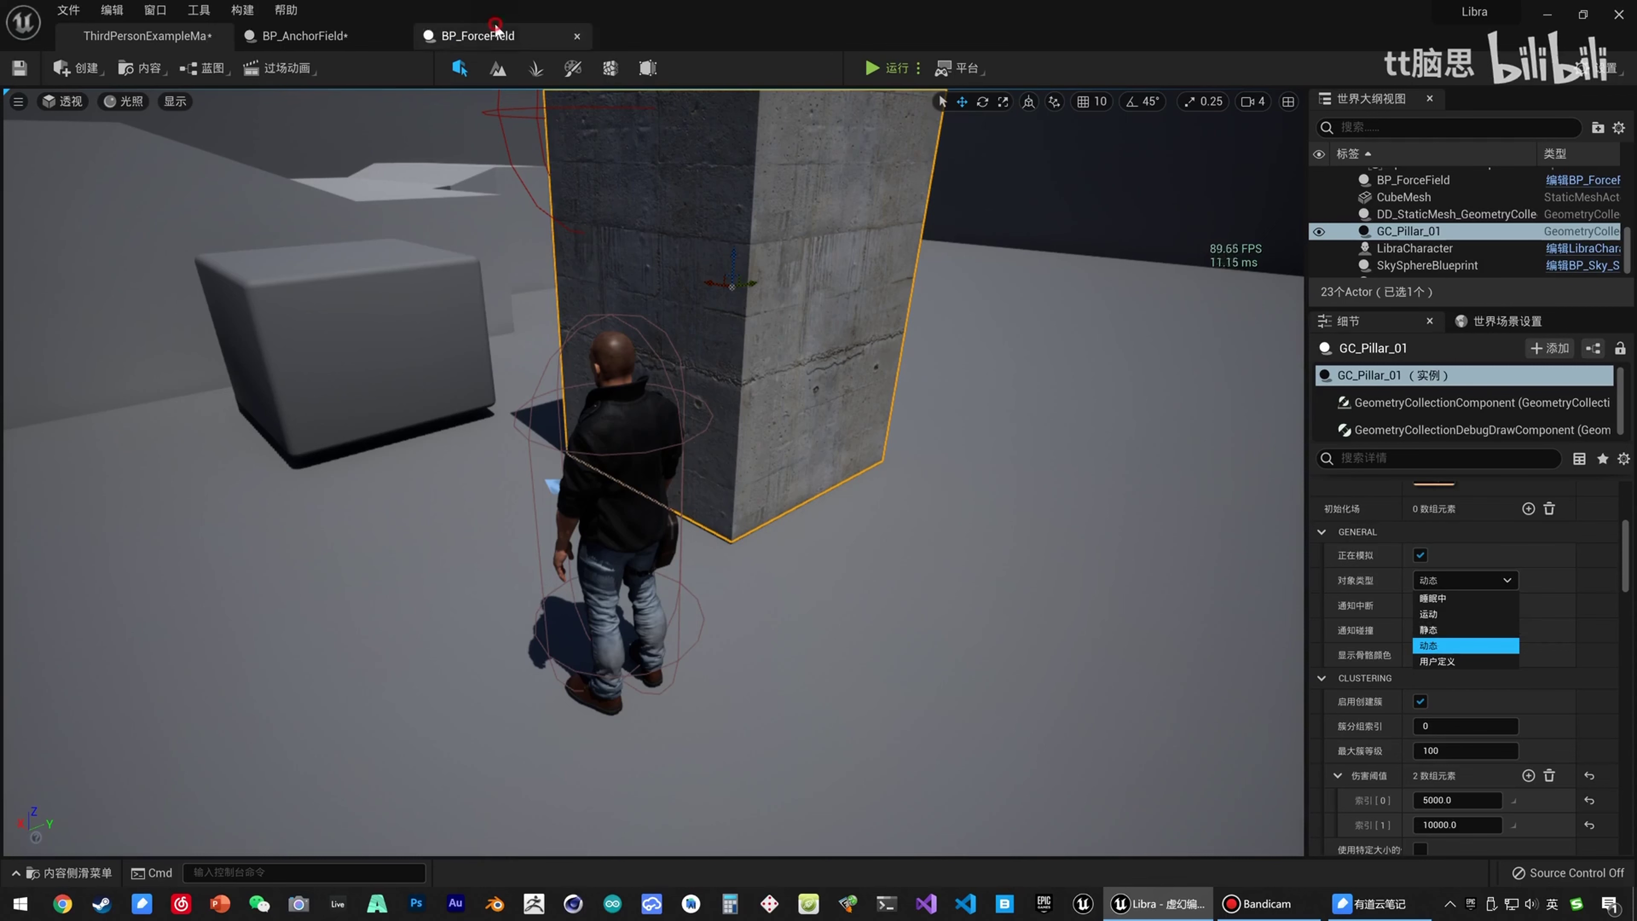
click(477, 36)
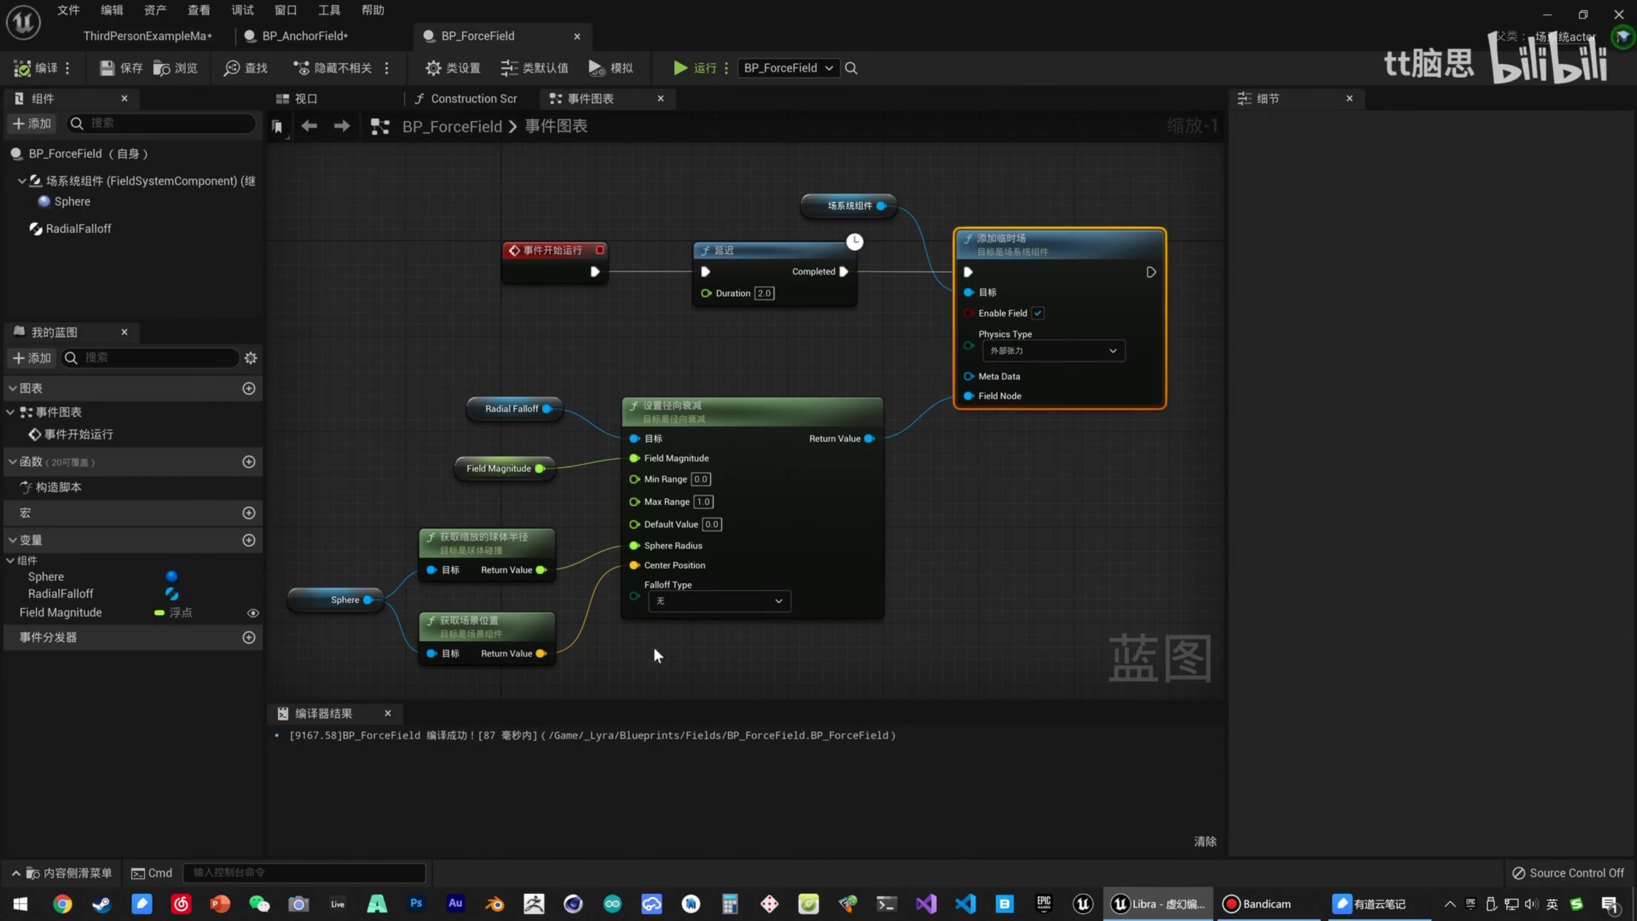
right_drag(652, 652, 708, 555)
click(350, 40)
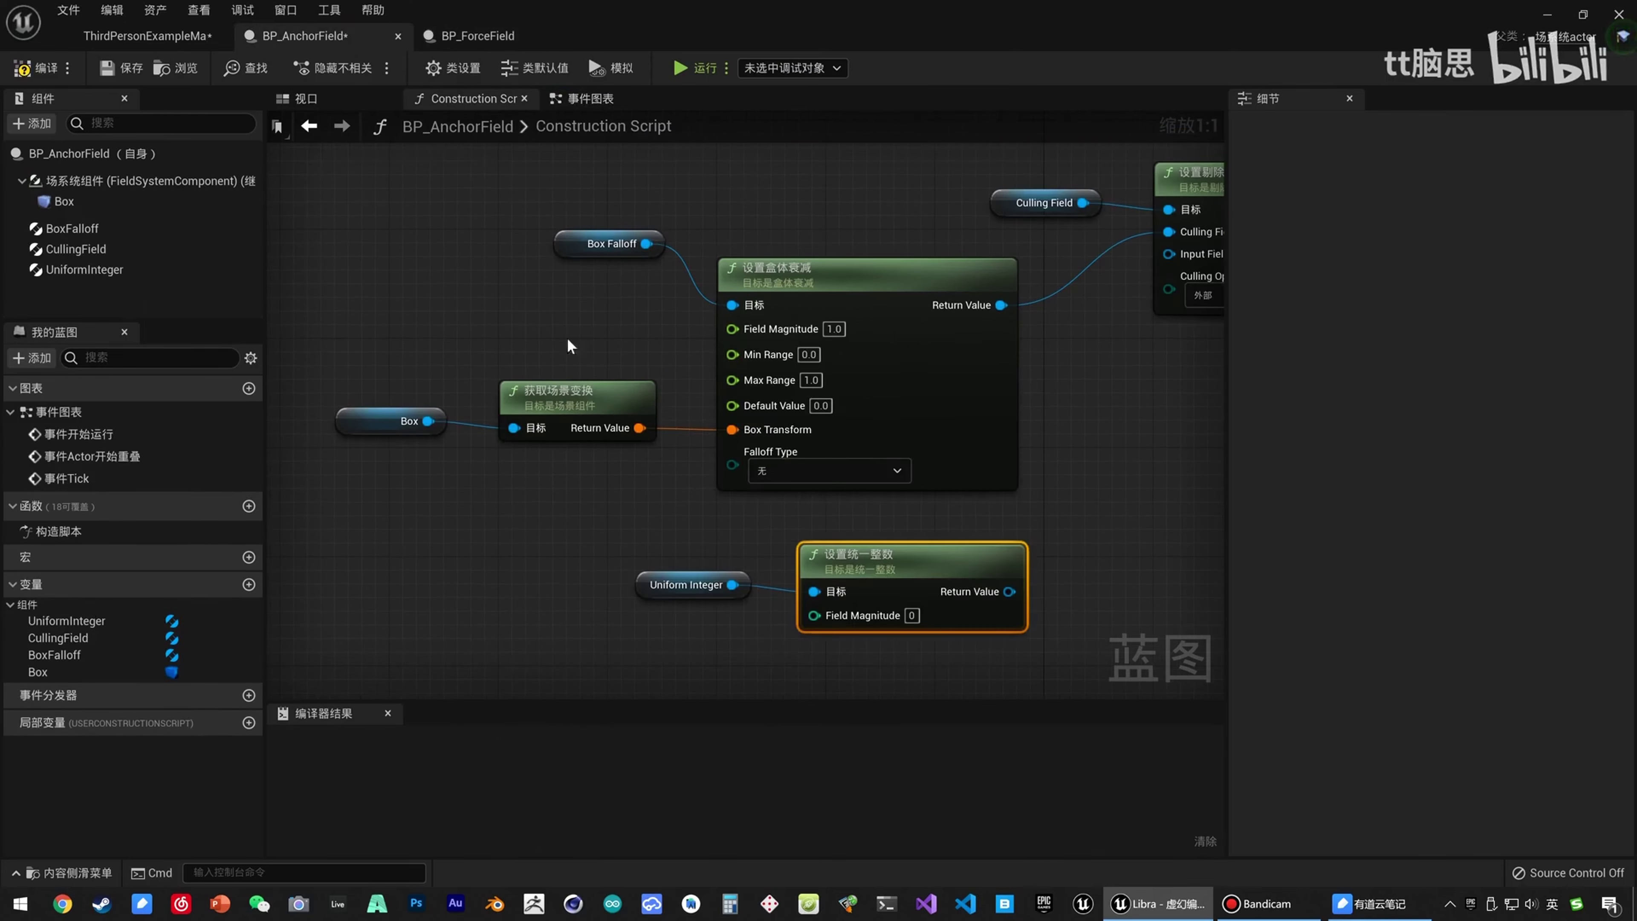
Add a variable named ObjectState to BP_AnchorField and set its type to the E对象状态类型列举 enum.
right_drag(612, 548, 719, 455)
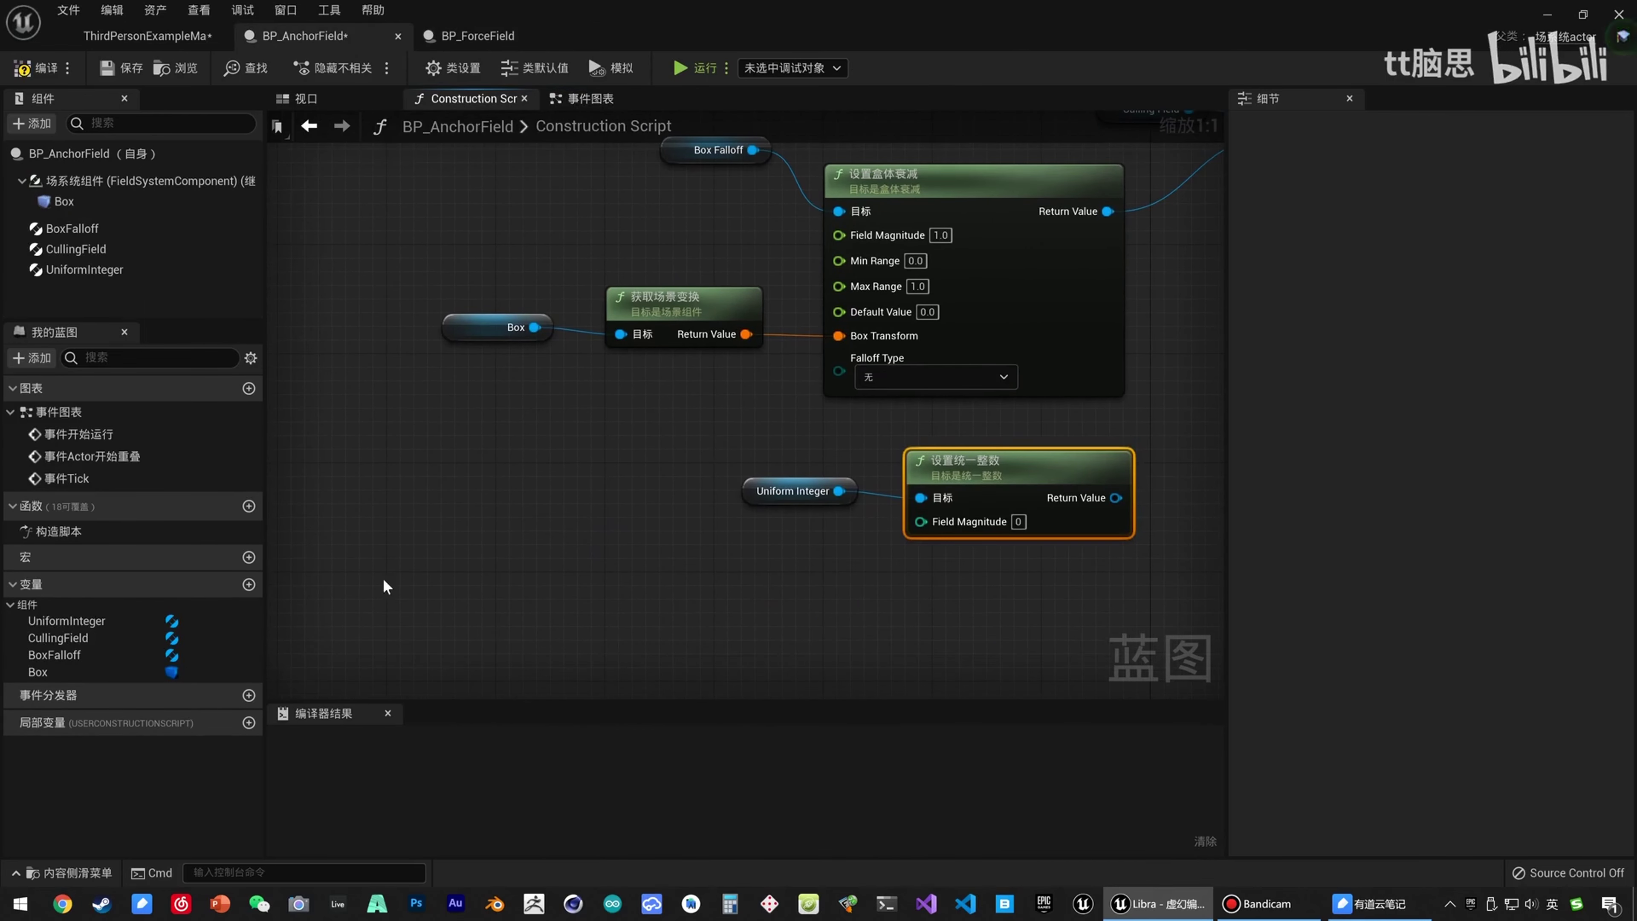
click(249, 583)
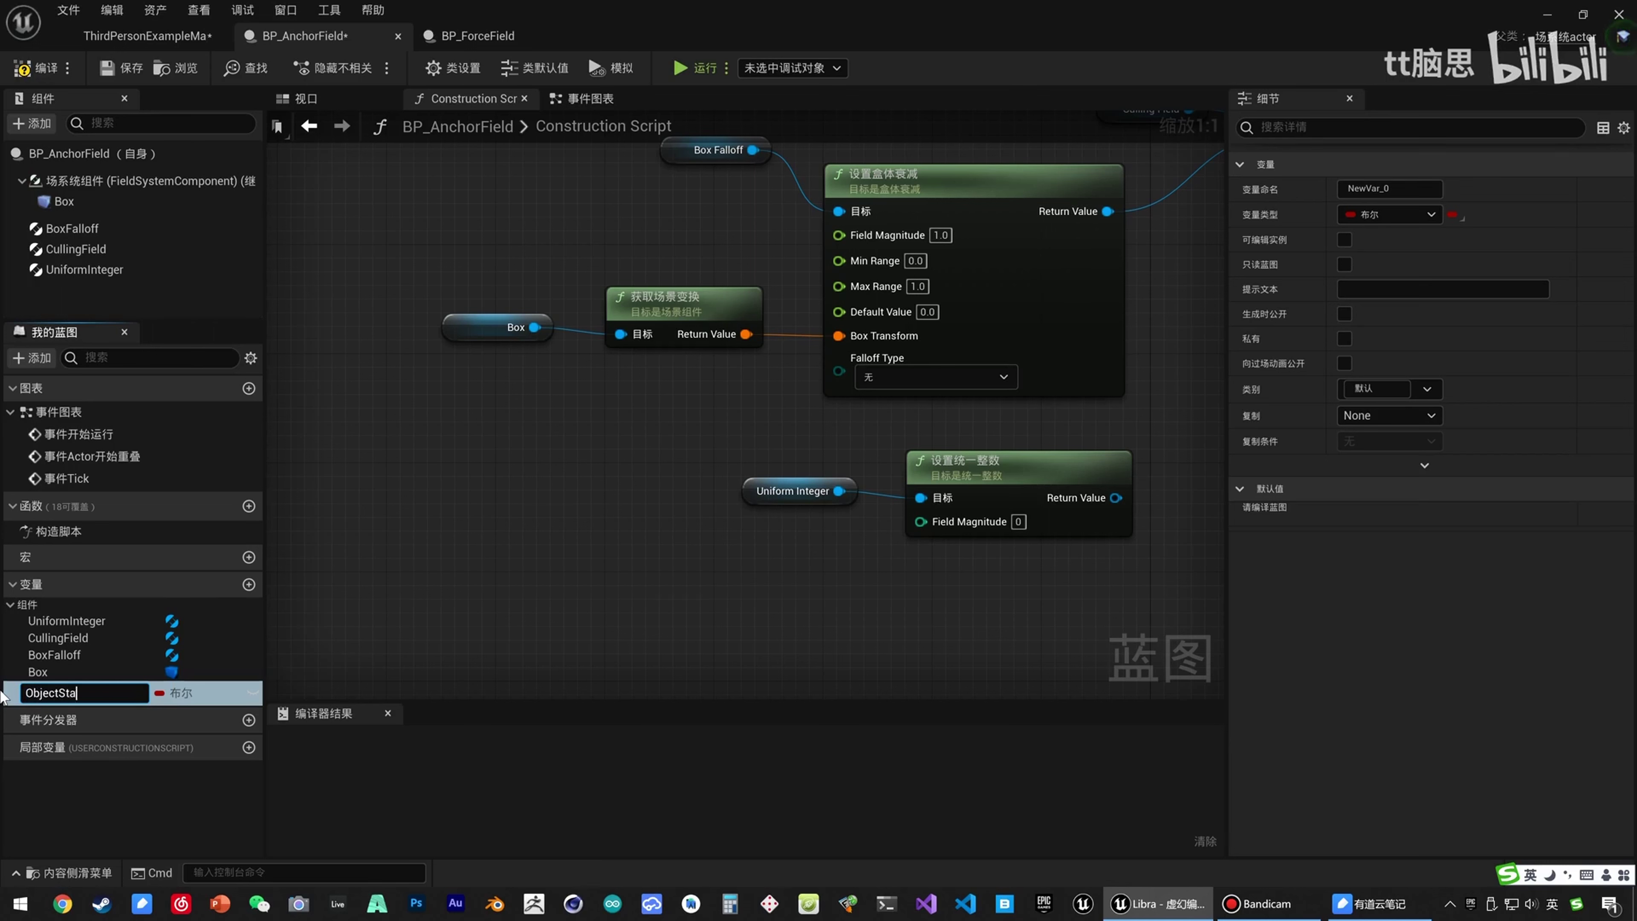
key(BackSpace)
key(Return)
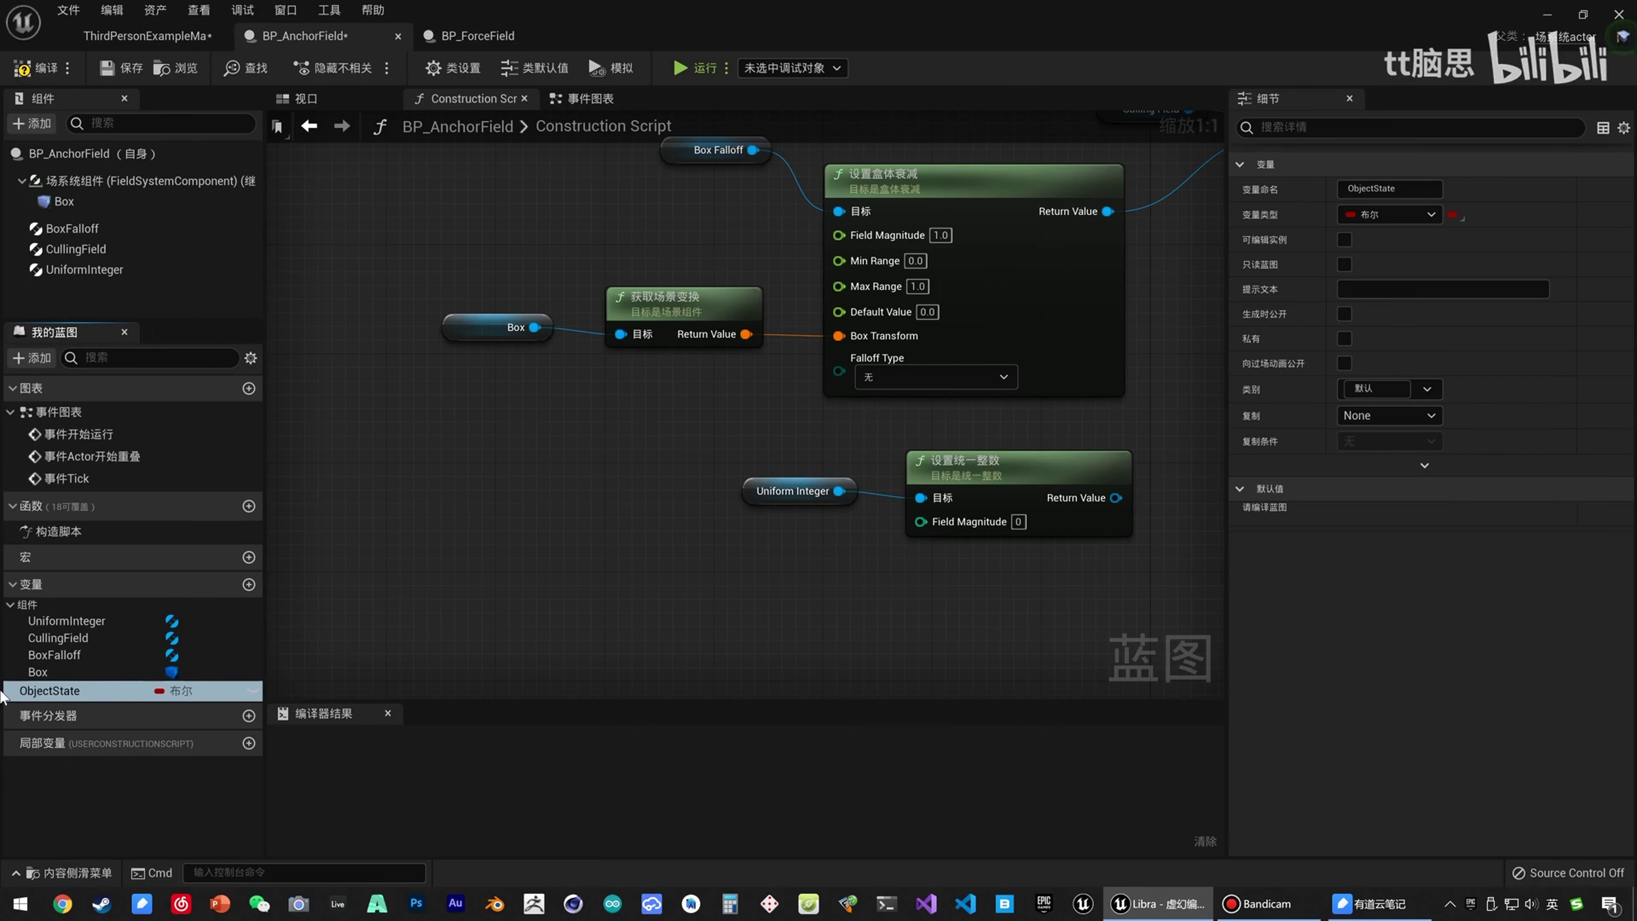
click(188, 694)
text(obj)
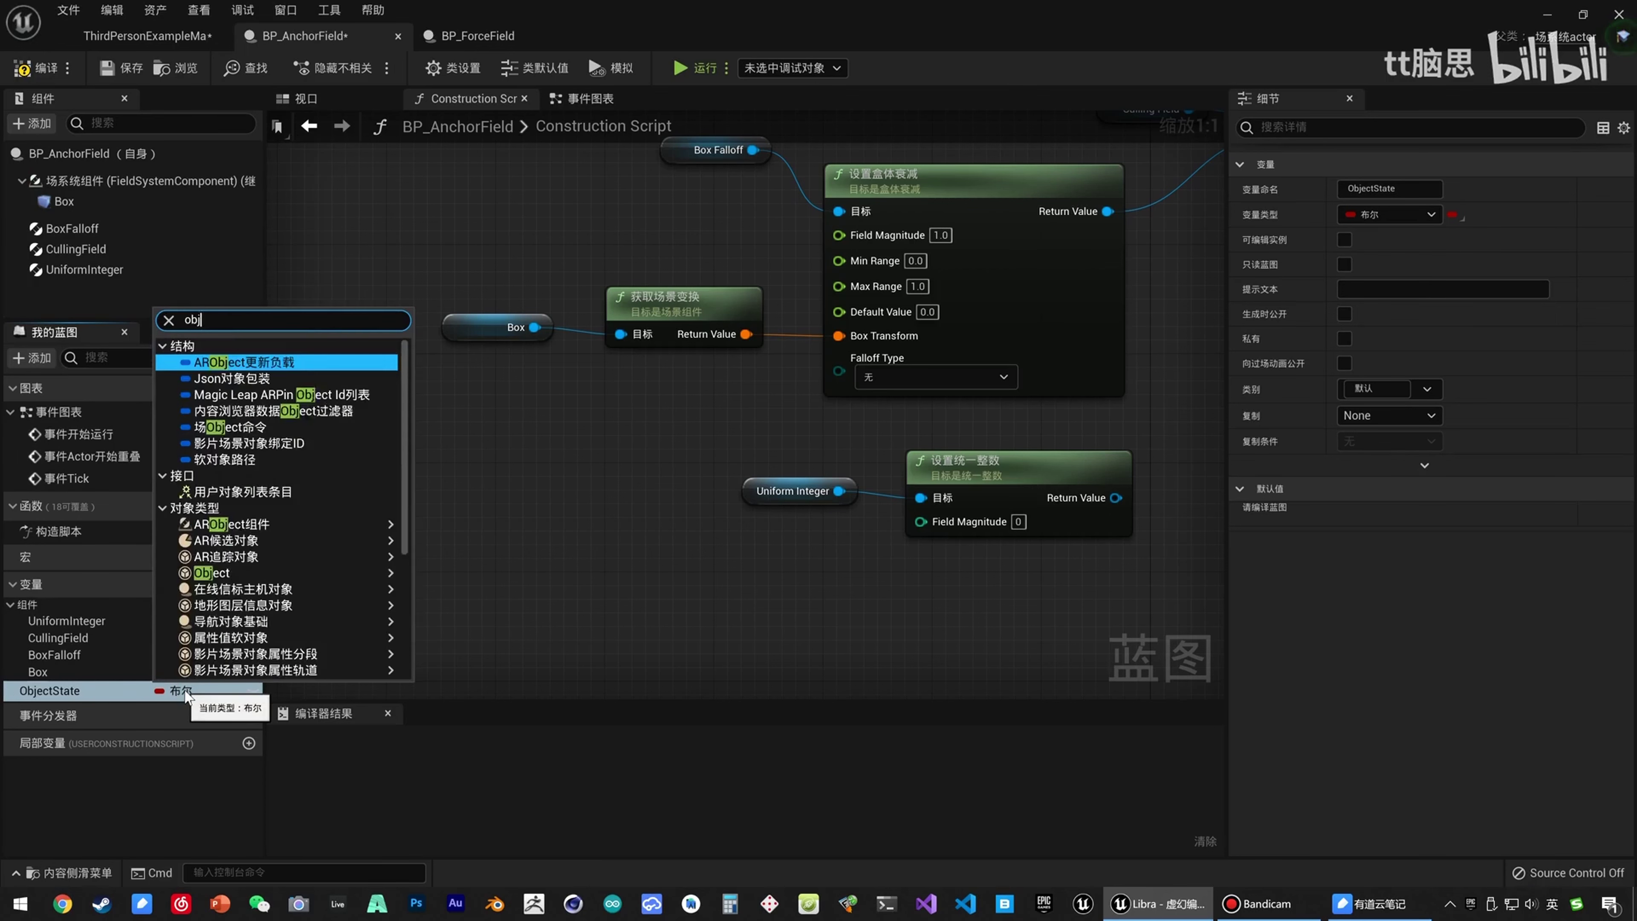
text(ectst)
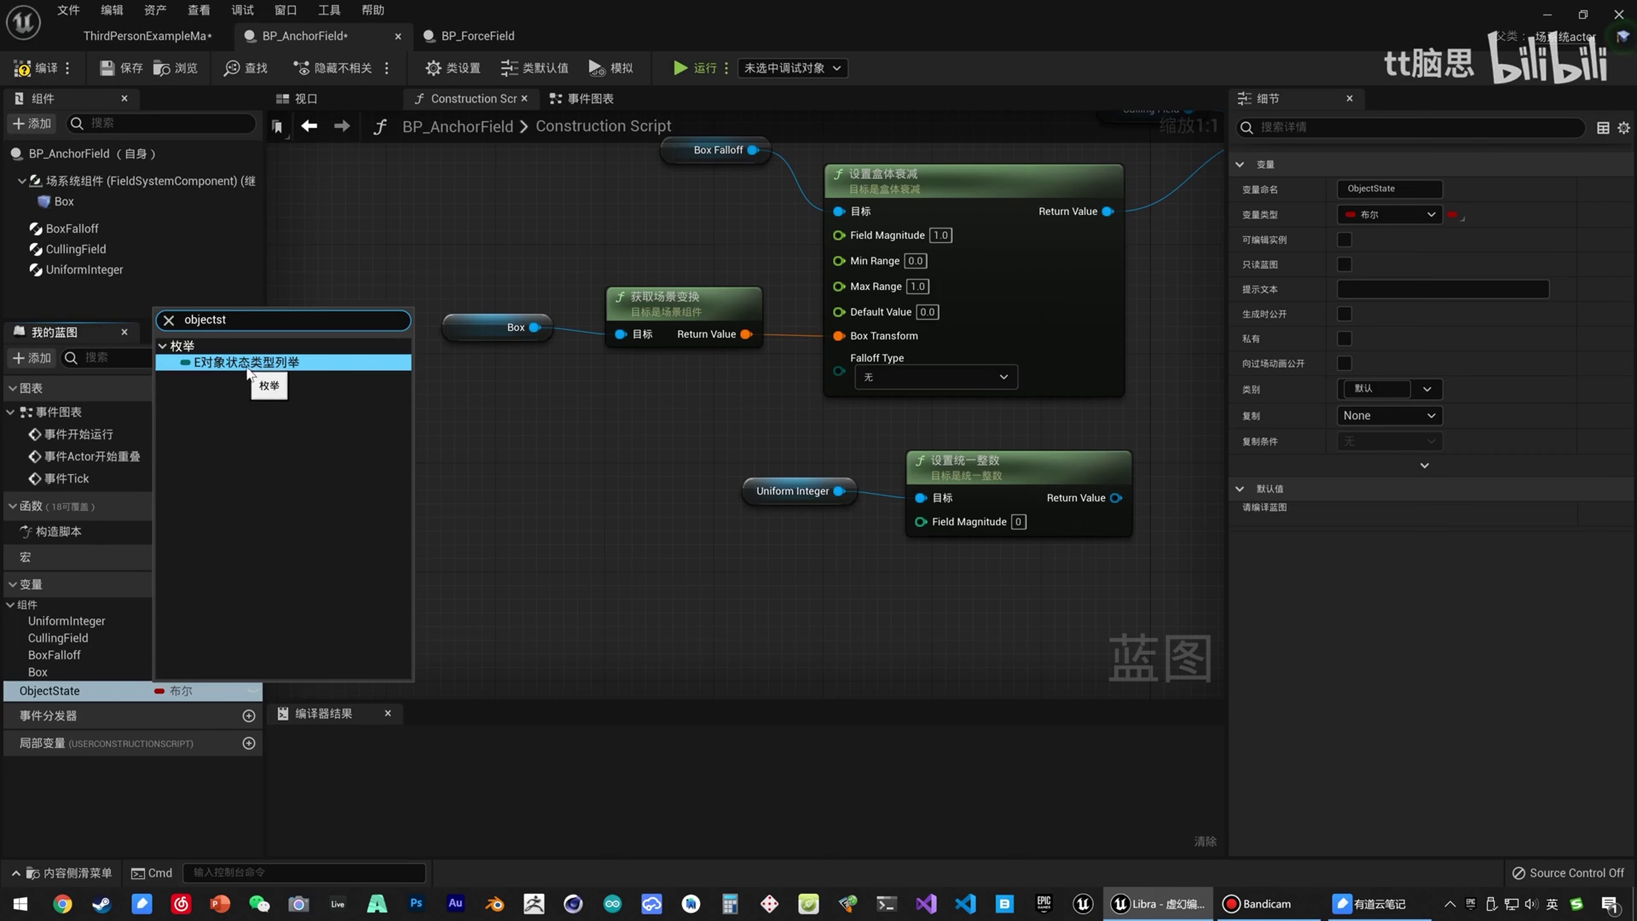
click(284, 365)
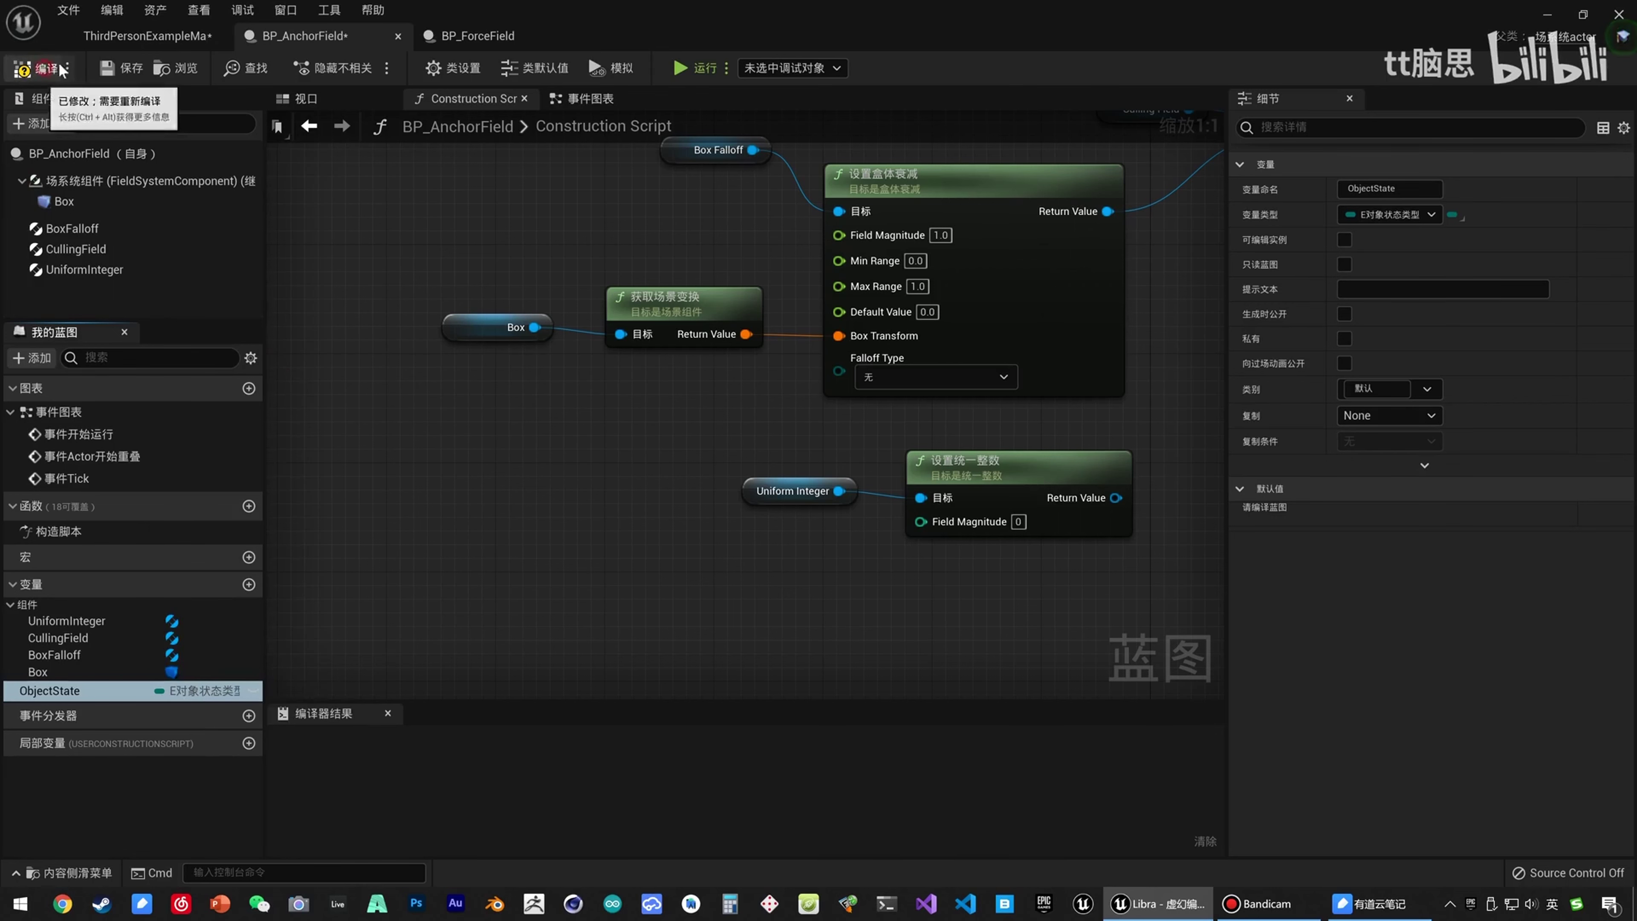
Compare the pillar's 对象类型 options in the level and the variables of BP_ForceField, returning to BP_AnchorField.
click(147, 35)
click(1437, 579)
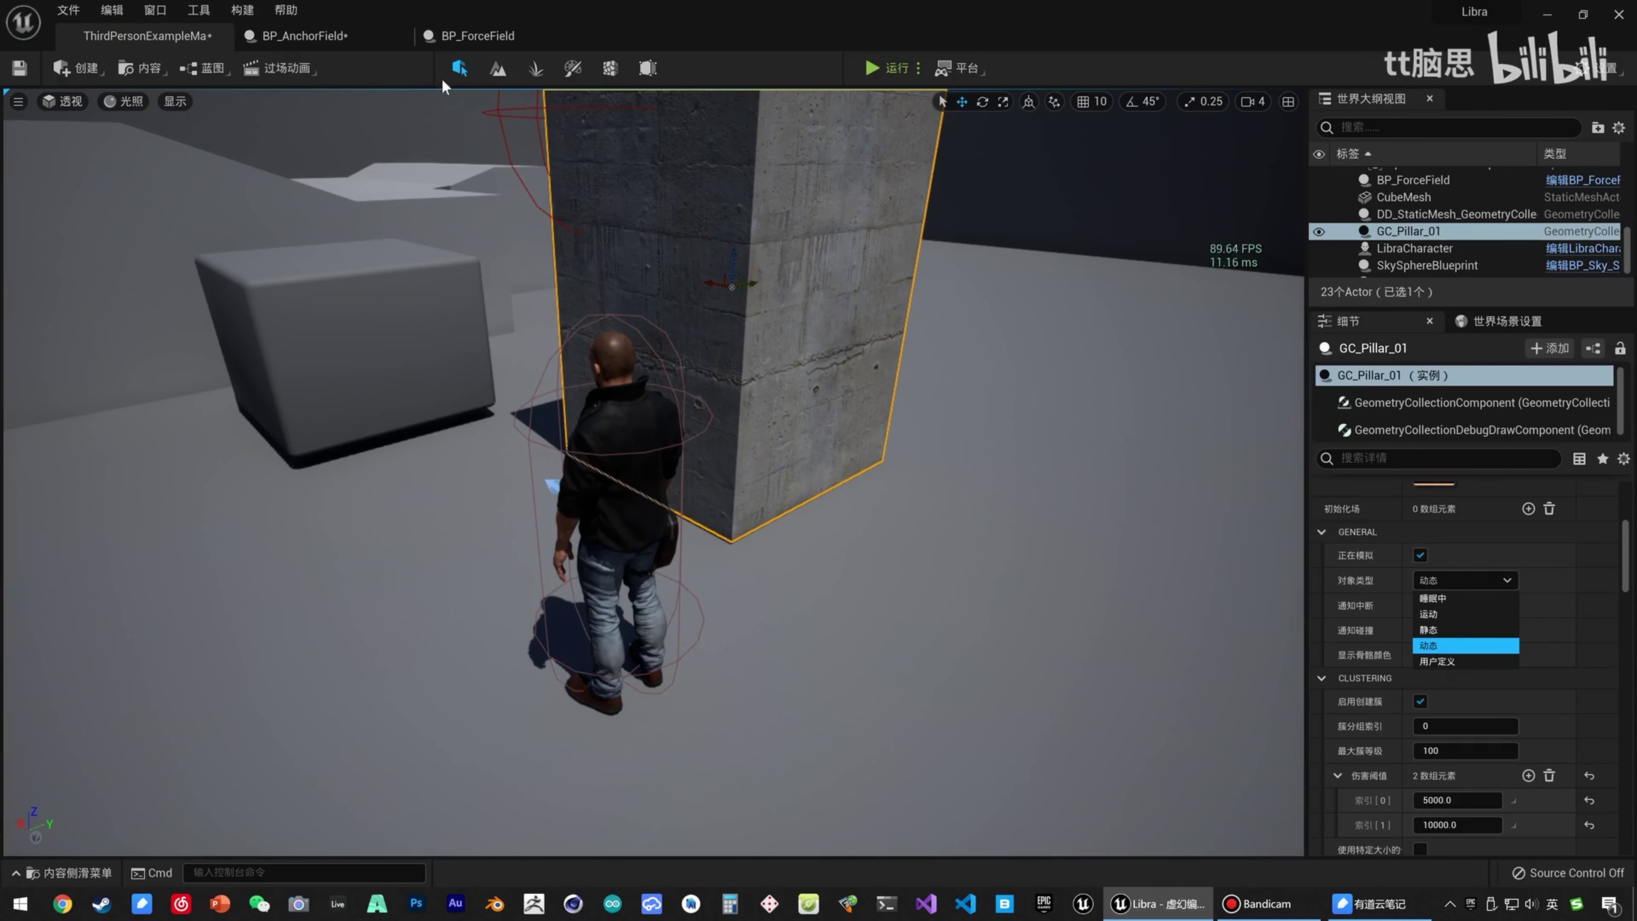
click(489, 34)
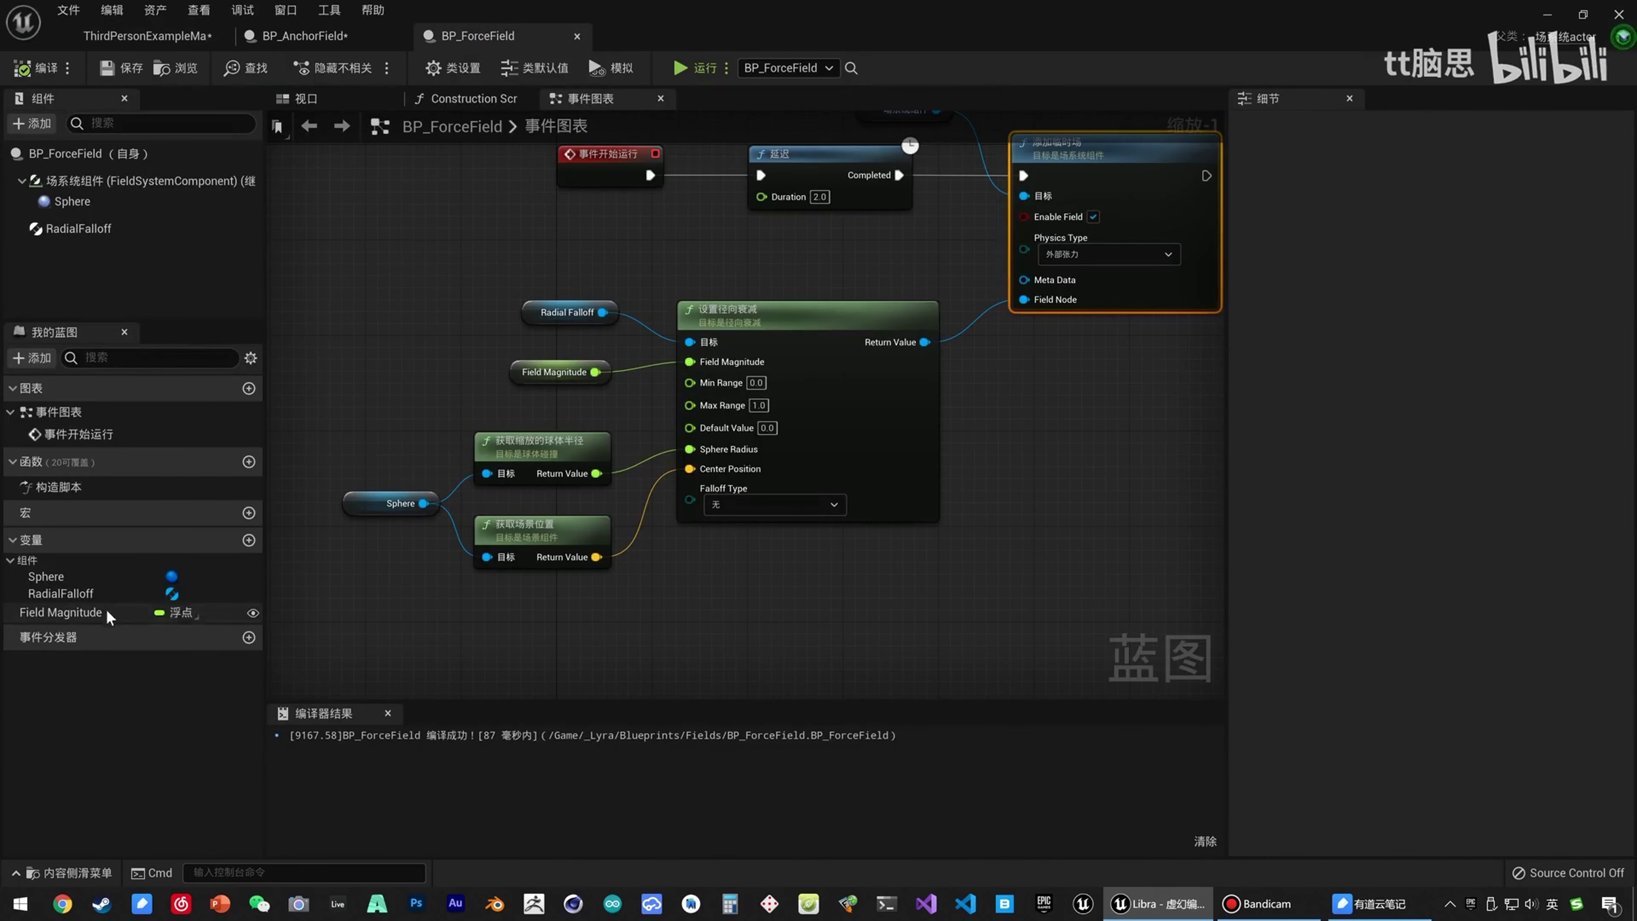
click(342, 38)
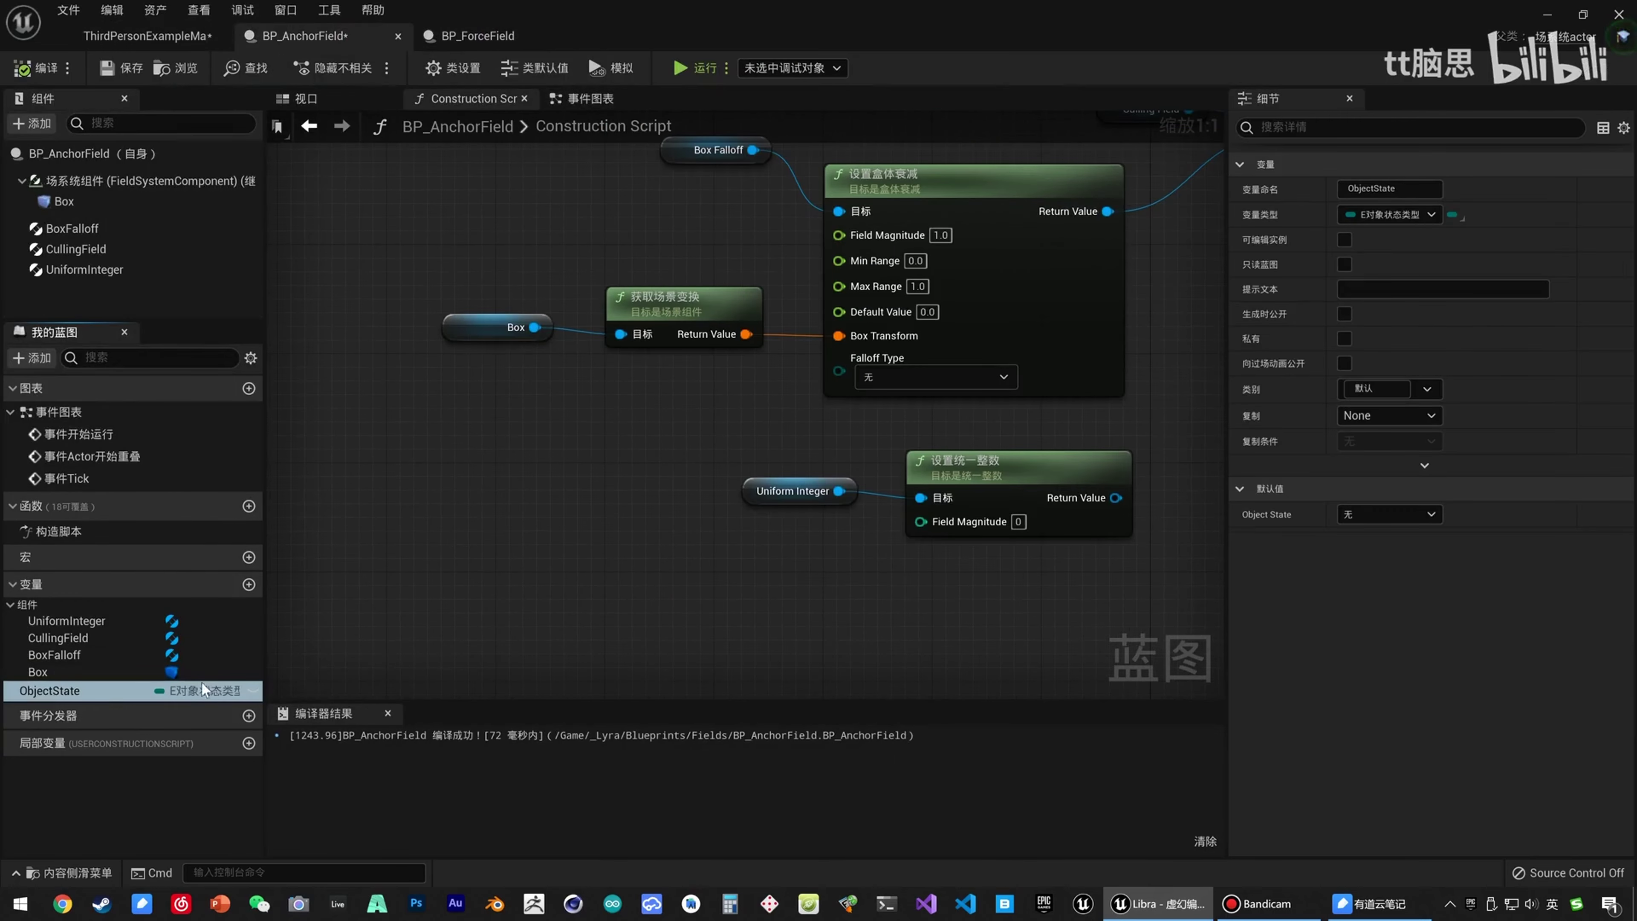
Set the default value of the ObjectState variable to 静态.
click(49, 688)
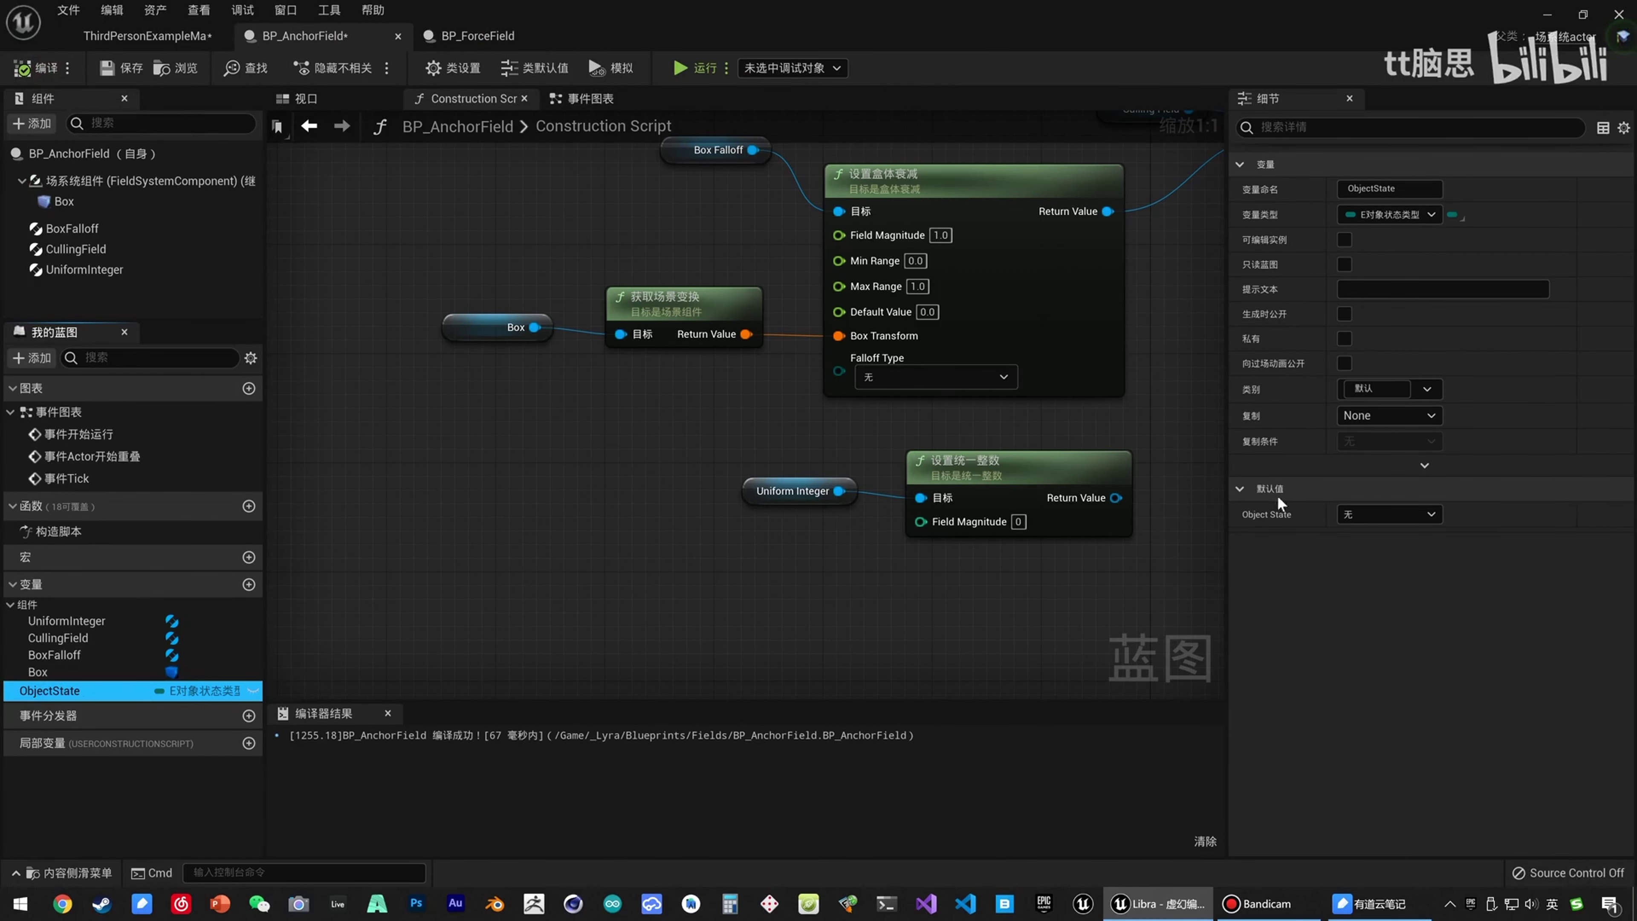
click(1416, 516)
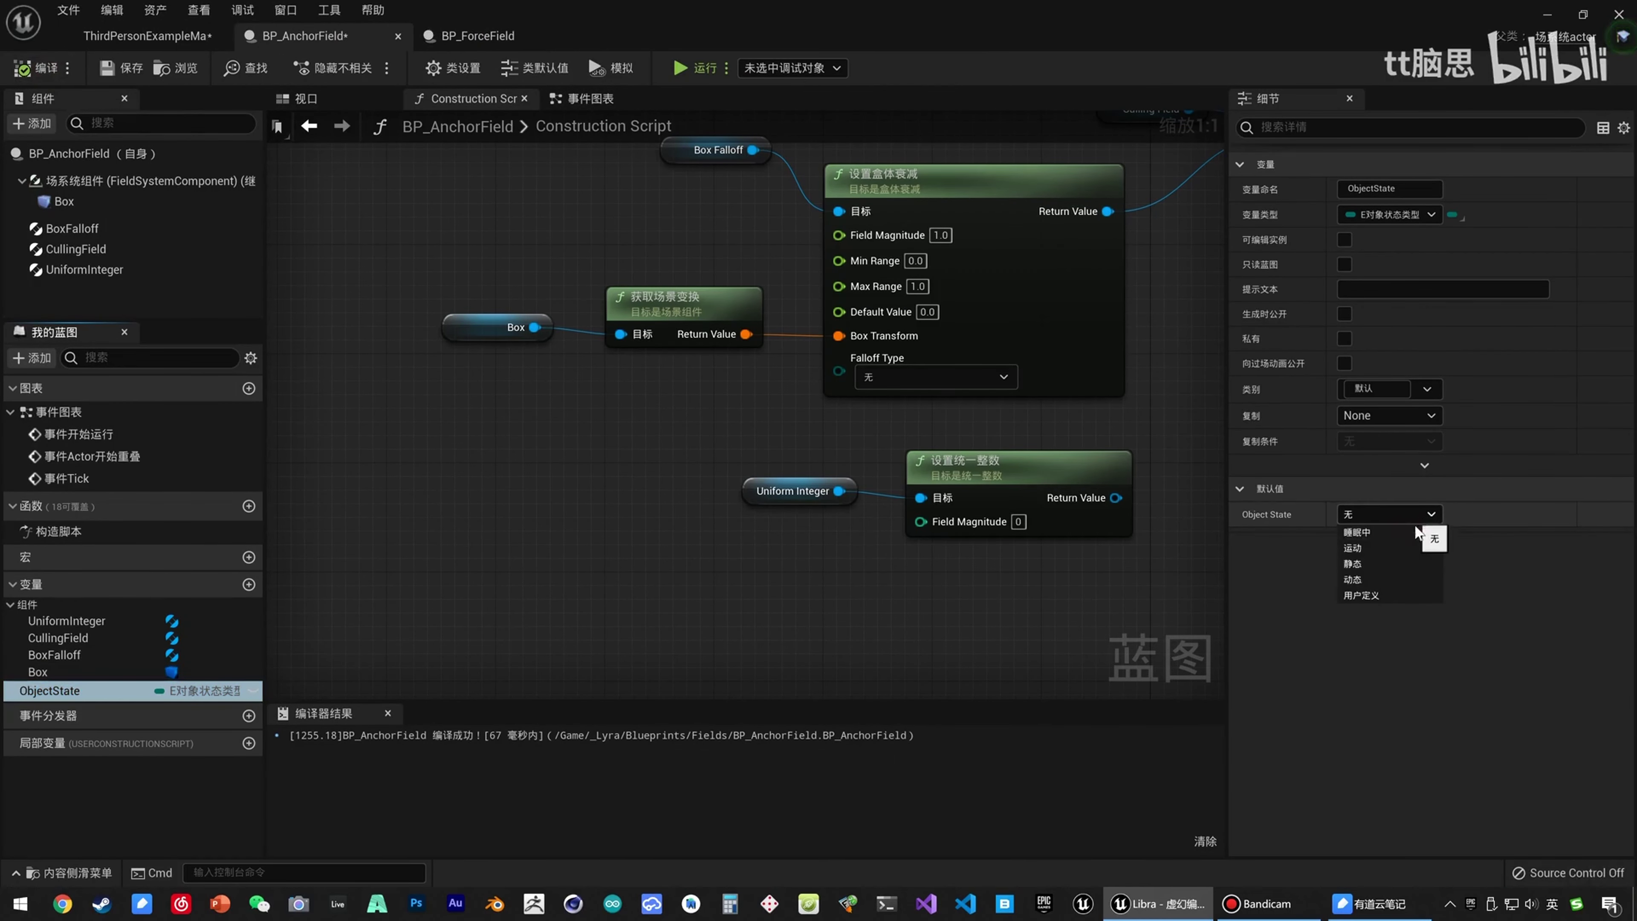
click(1373, 564)
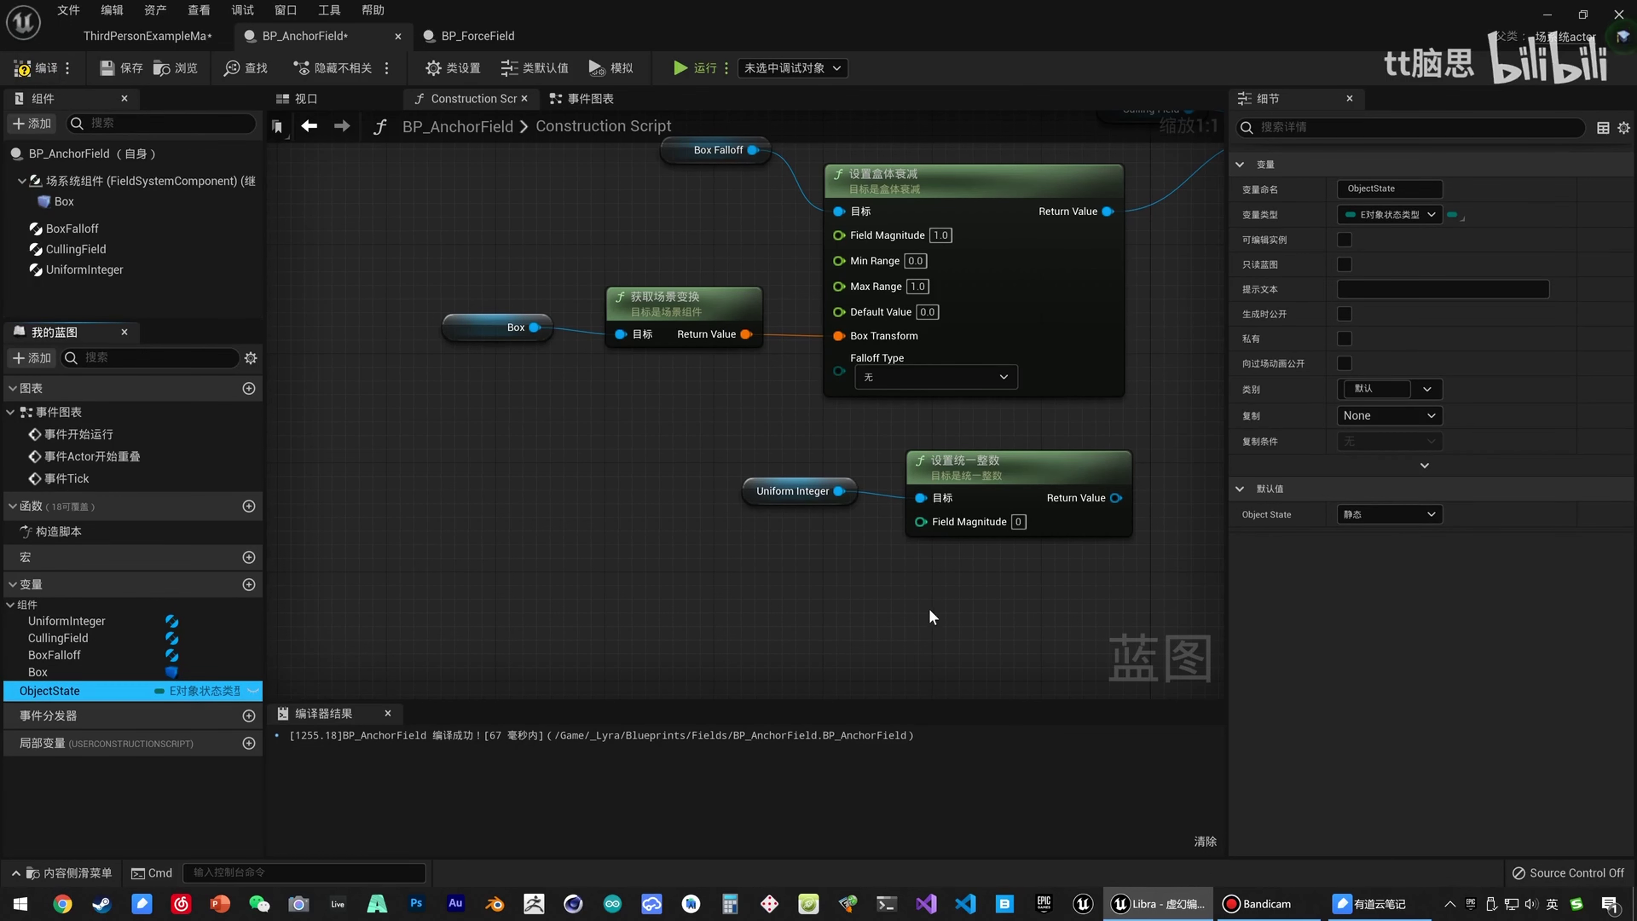
Place an Object State getter, convert it with a 为整数（字节） node and connect the result to Field Magnitude on 设置统一整数.
right_click(942, 603)
drag(66, 692, 927, 527)
click(624, 582)
drag(615, 560, 744, 571)
text(to int)
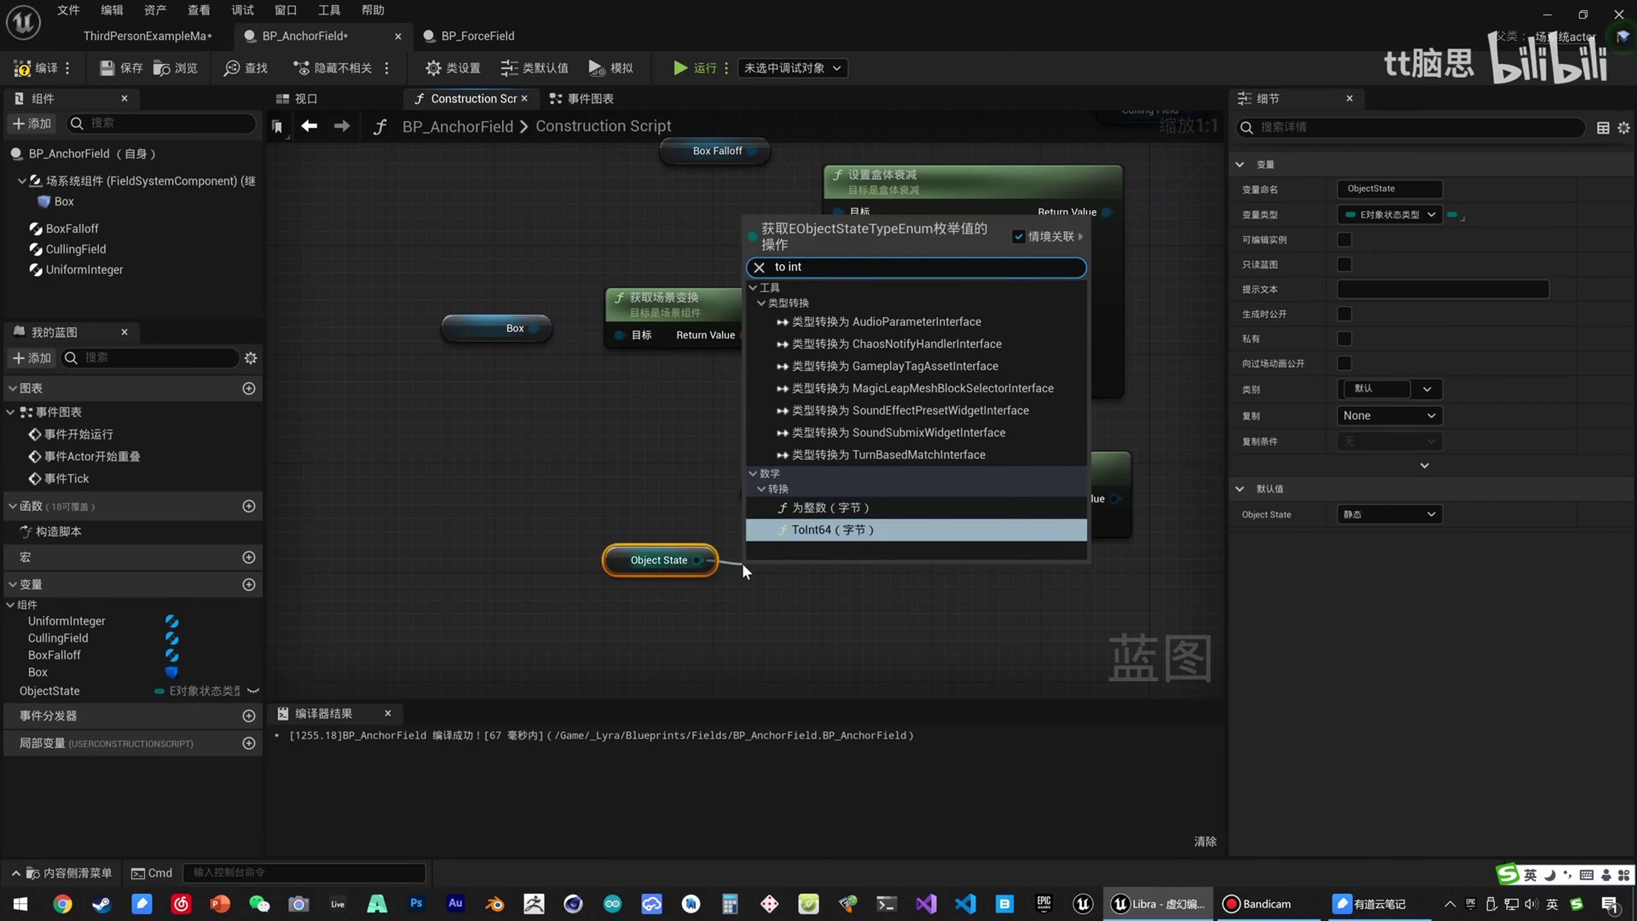
click(831, 507)
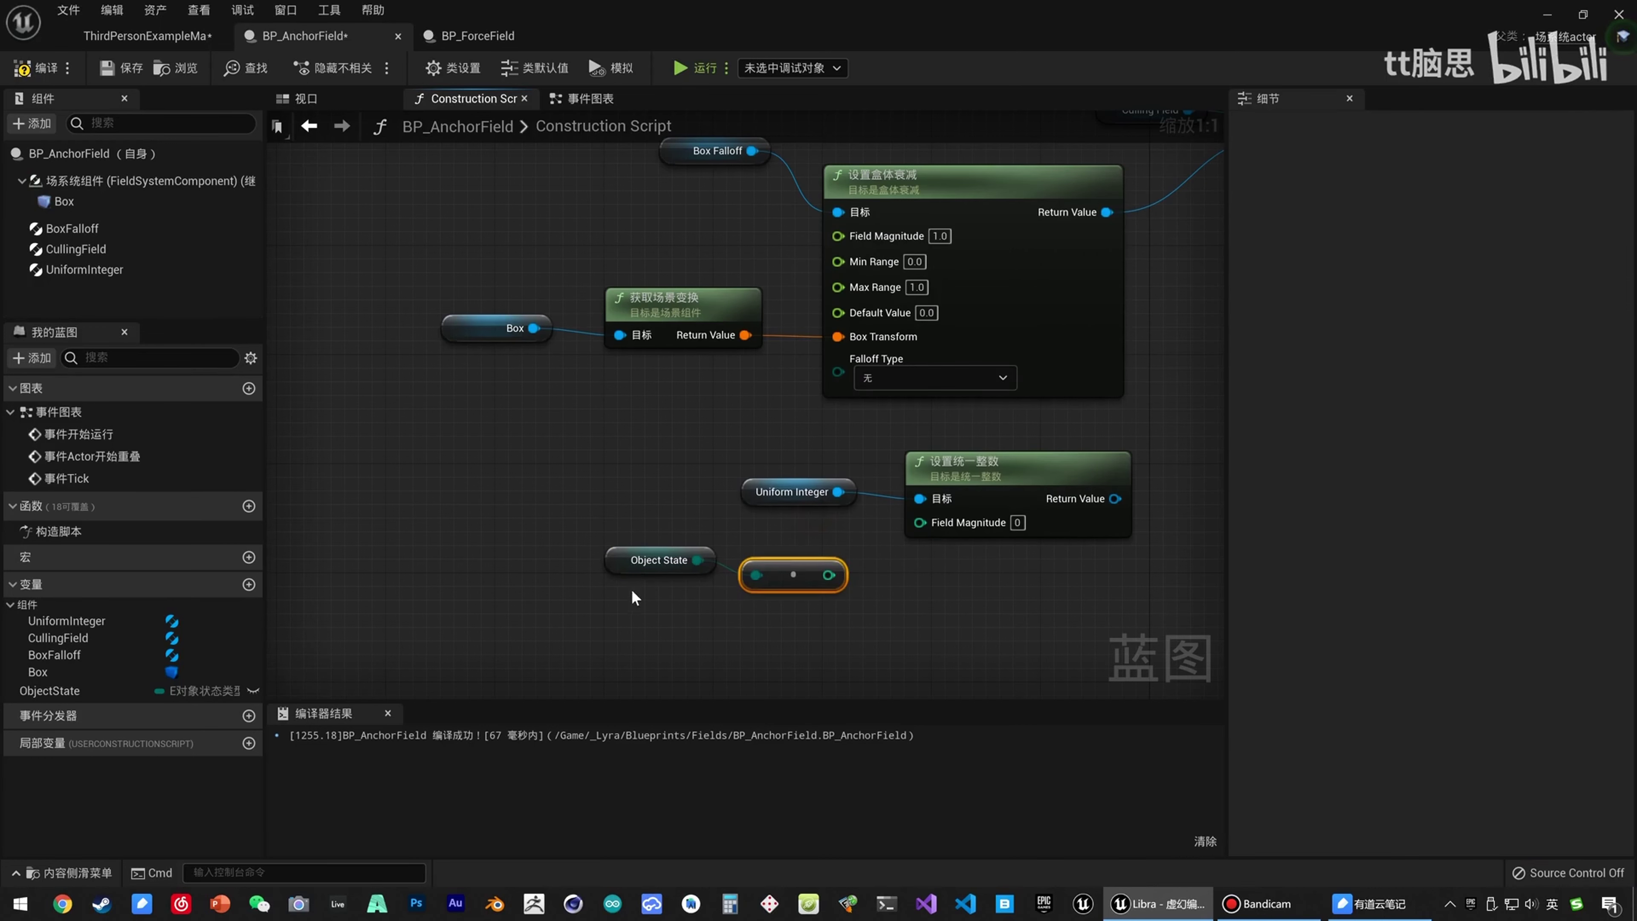
drag(624, 560, 583, 558)
drag(775, 564, 941, 528)
right_drag(1128, 467, 652, 576)
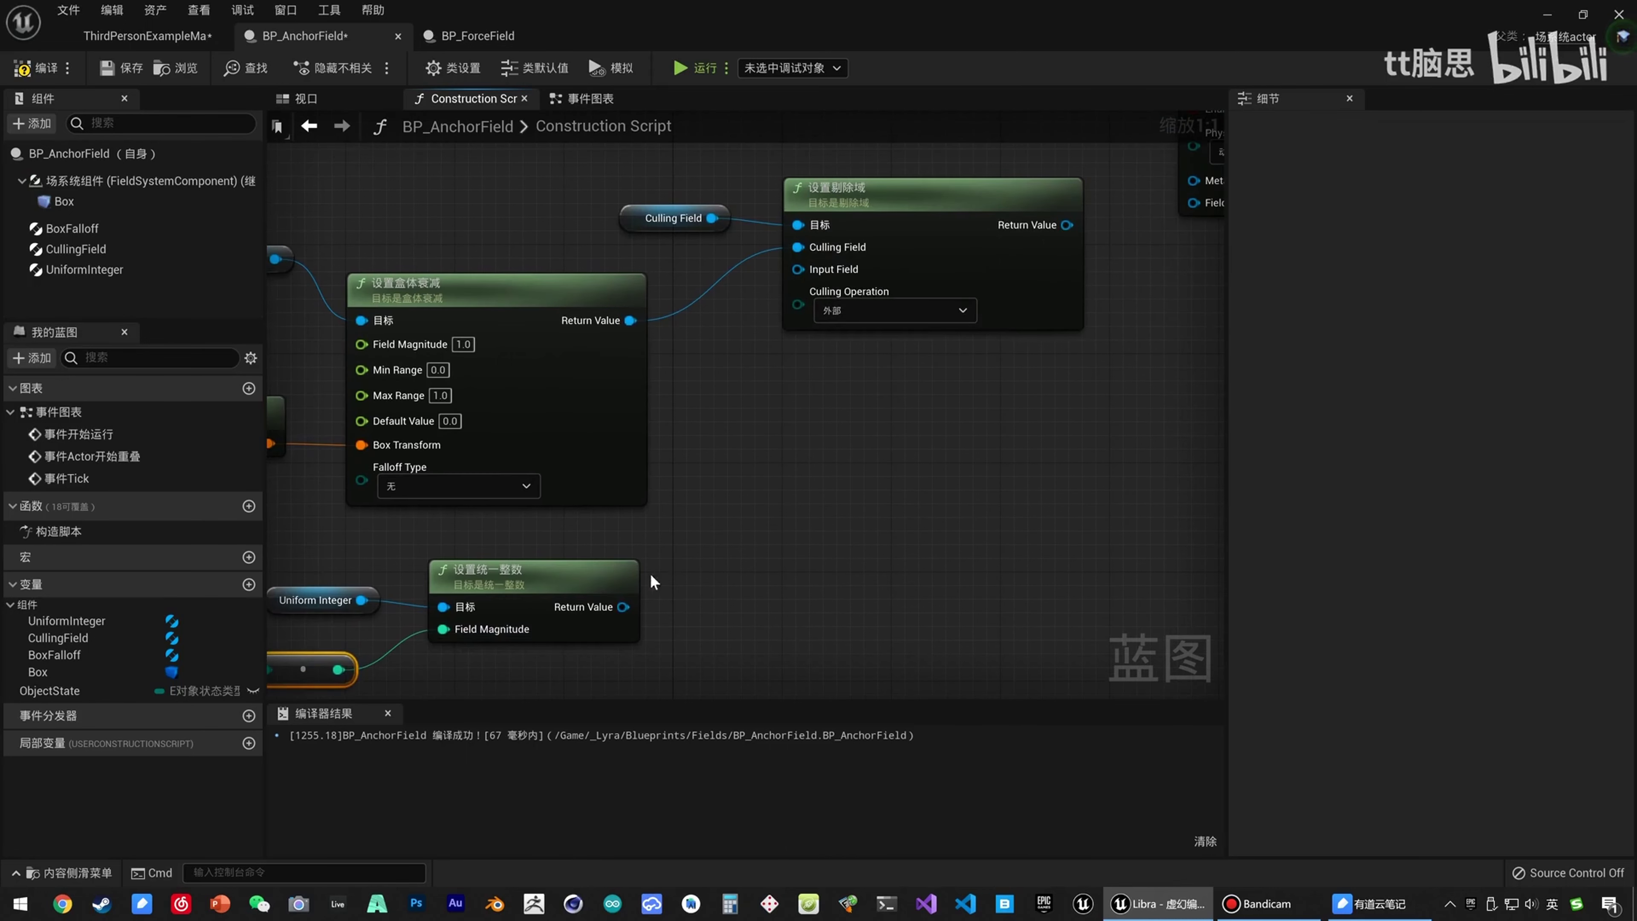
drag(621, 606, 772, 470)
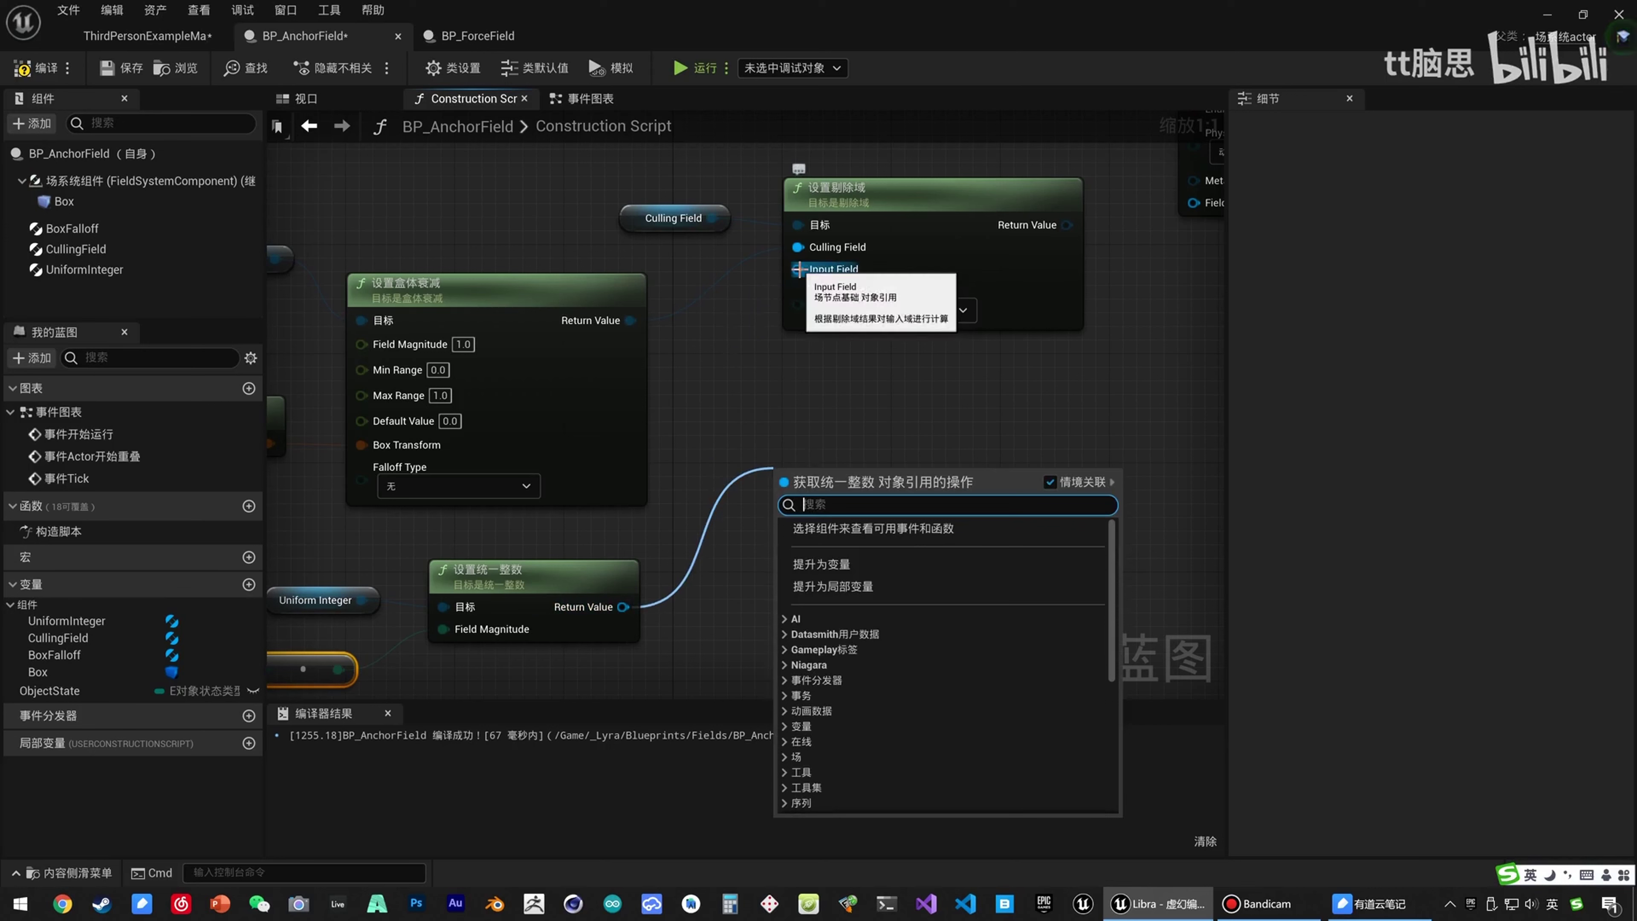
click(755, 307)
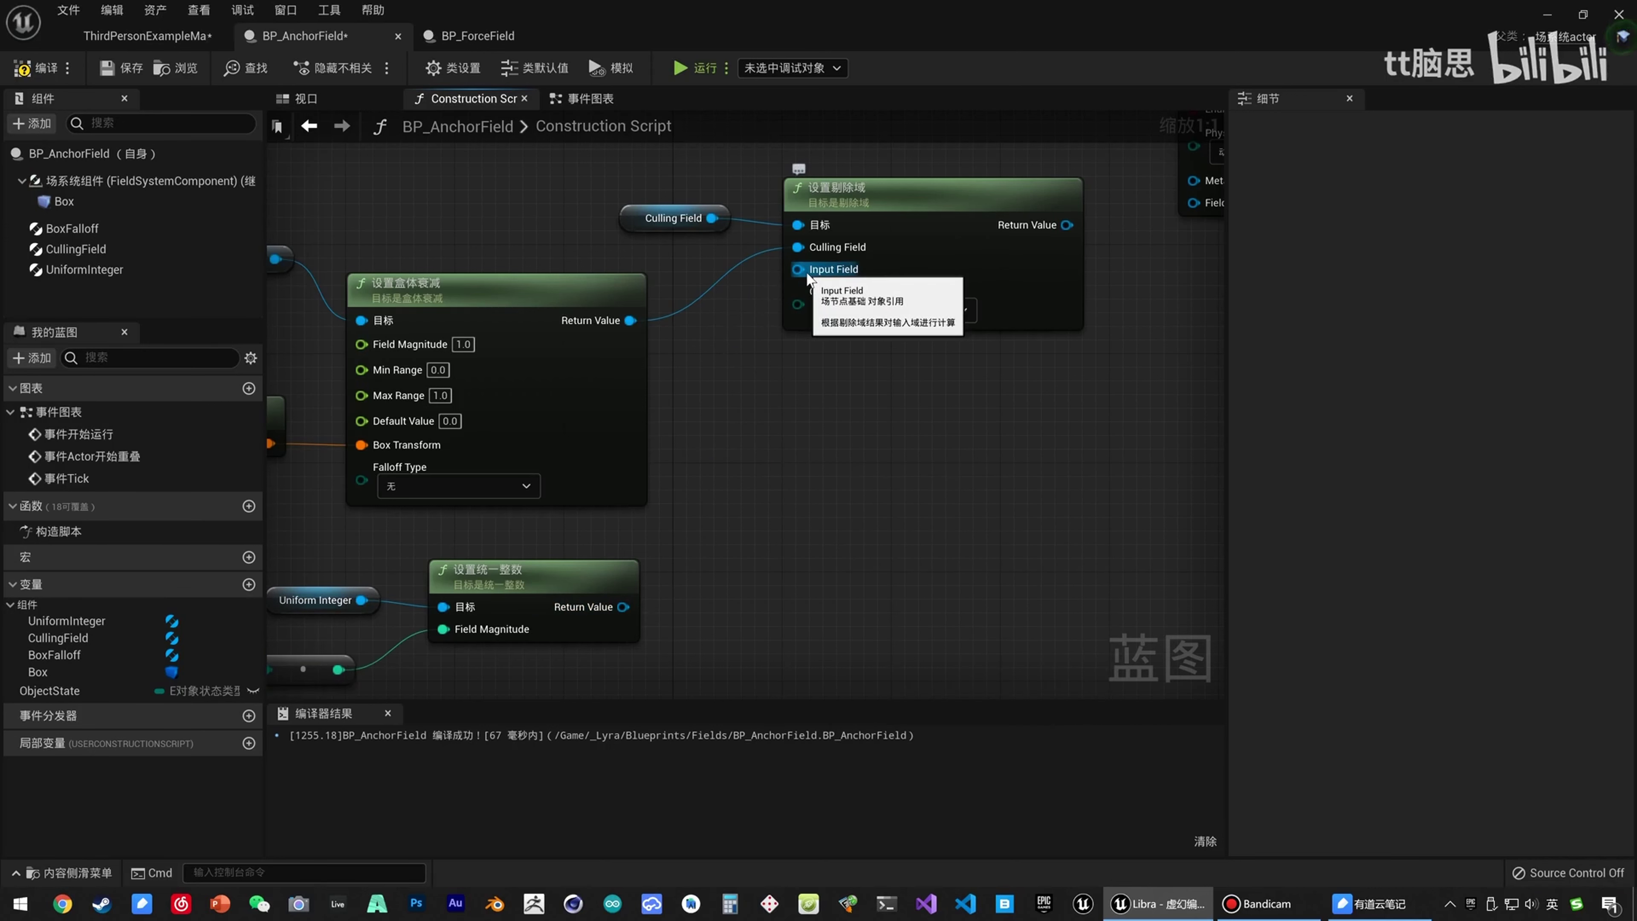
Line up the Object State getter and the integer conversion node below the Uniform Integer reference.
right_drag(529, 647, 649, 476)
drag(541, 363, 838, 503)
drag(667, 436, 799, 503)
right_drag(312, 550, 471, 566)
drag(471, 565, 627, 502)
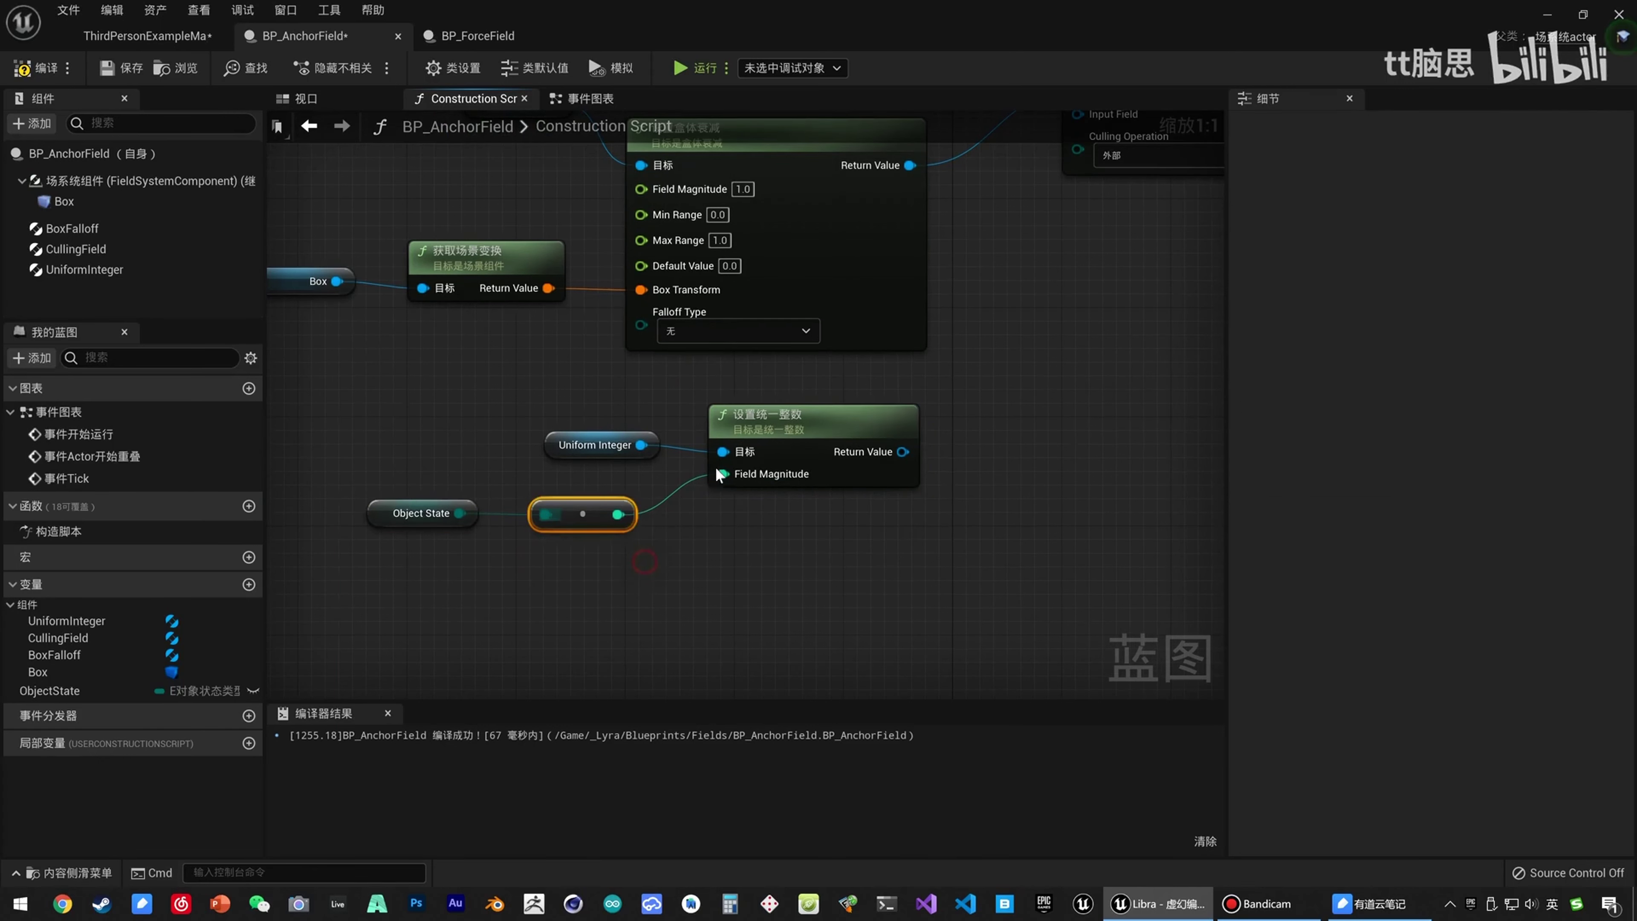
Connect the 设置统一整数 Return Value to the Input Field of the 设置剔除域 node.
right_drag(966, 346, 715, 552)
drag(647, 658, 834, 334)
right_drag(830, 501, 980, 444)
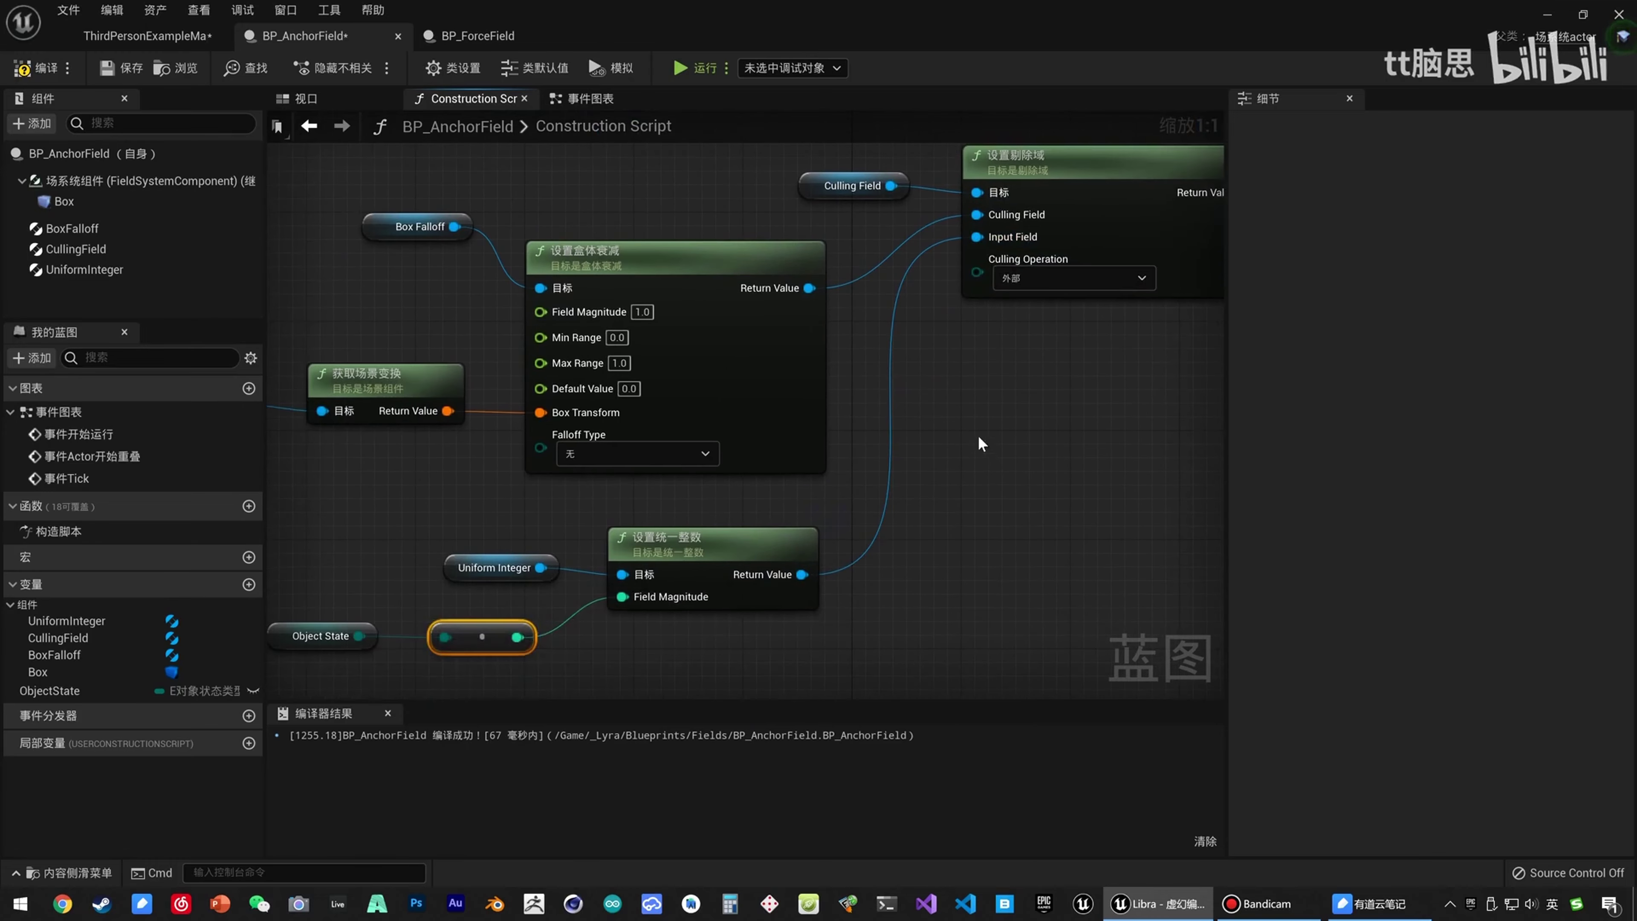
Review how the uniform integer, box falloff and culling nodes feed the construction field in the construction script.
right_drag(725, 655, 743, 621)
drag(742, 621, 328, 476)
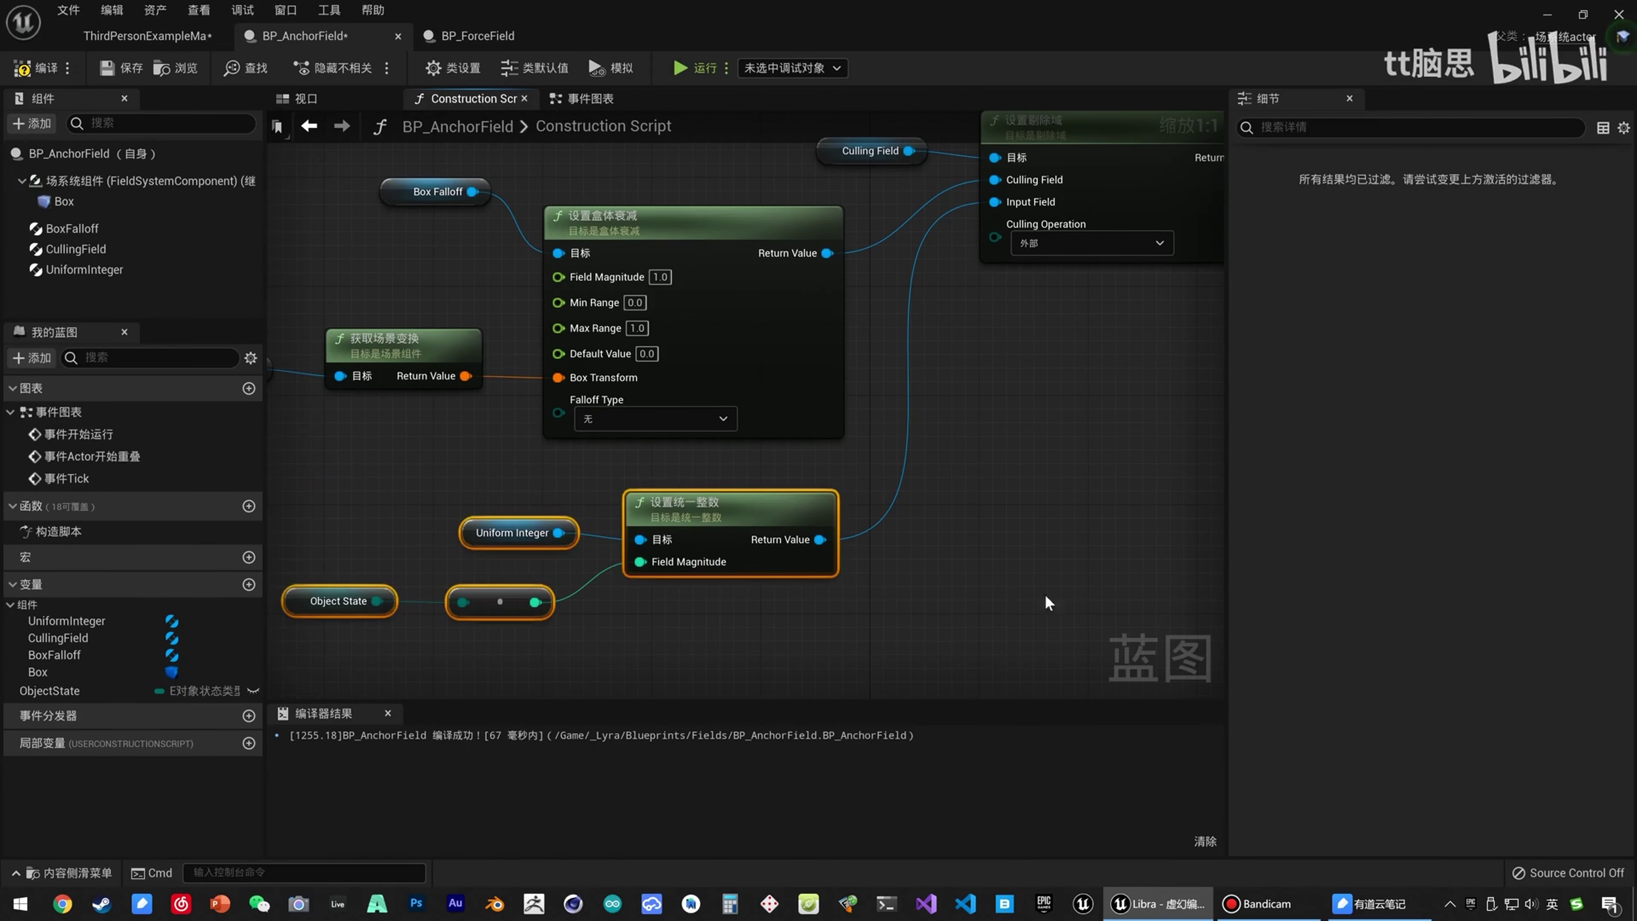
right_drag(1045, 603, 496, 801)
drag(713, 355, 851, 334)
right_drag(766, 477, 1003, 446)
click(449, 400)
right_drag(450, 400, 747, 345)
mouse_move(858, 523)
right_down()
mouse_move(635, 650)
mouse_move(679, 358)
right_up()
click(588, 442)
right_drag(677, 501, 600, 631)
right_drag(357, 648, 716, 631)
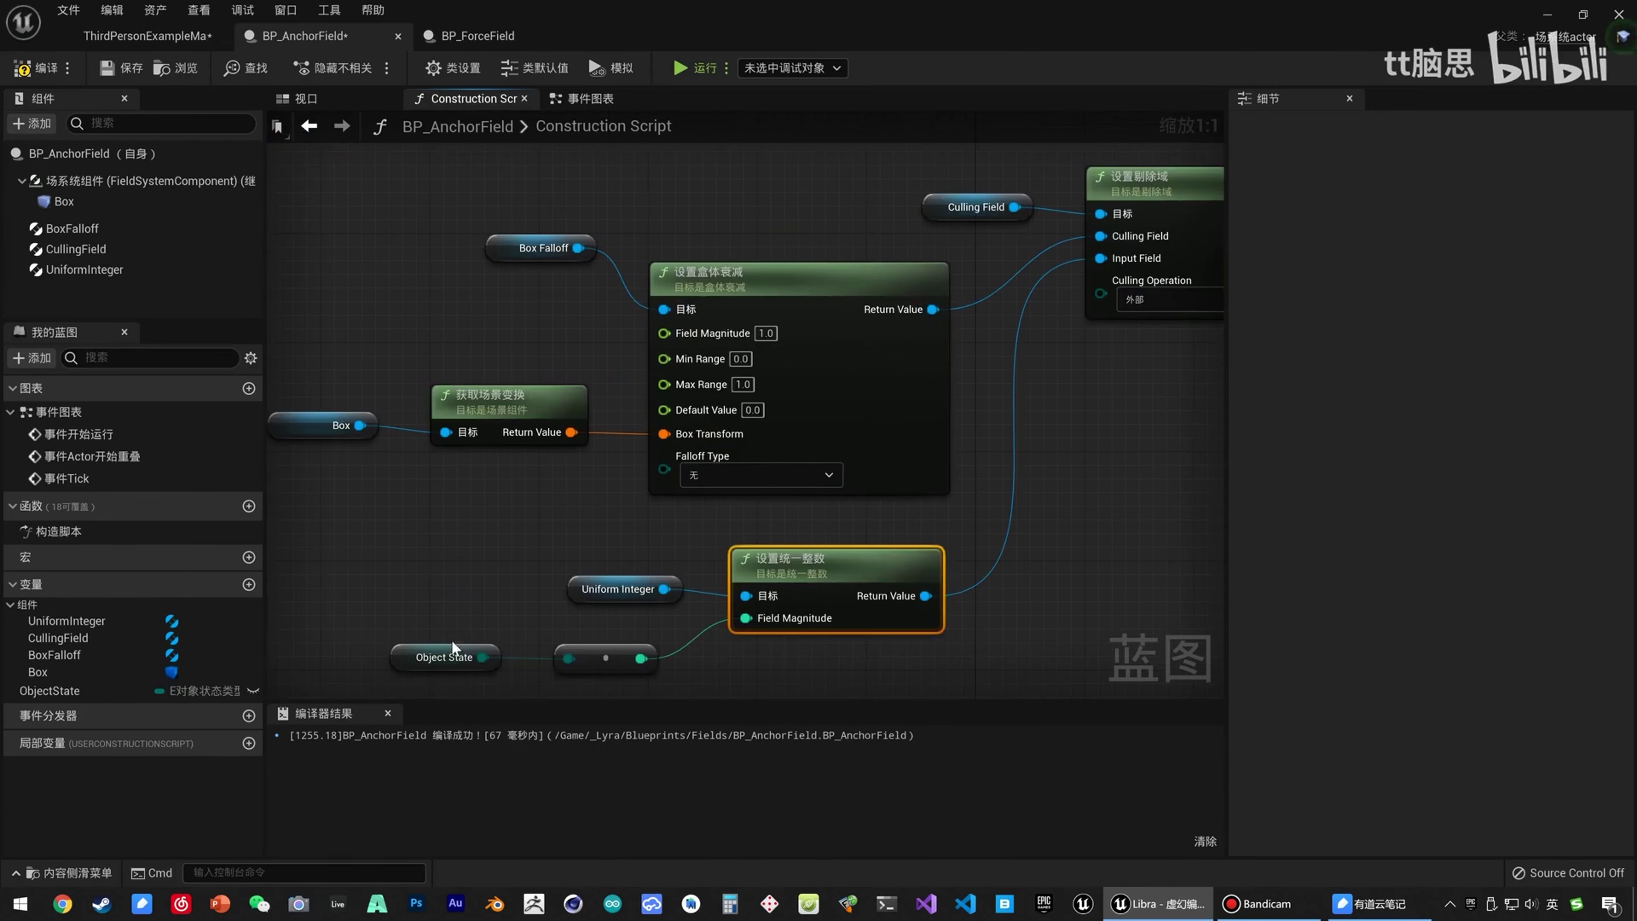
Compile and save the BP_AnchorField blueprint.
right_drag(1211, 349, 728, 560)
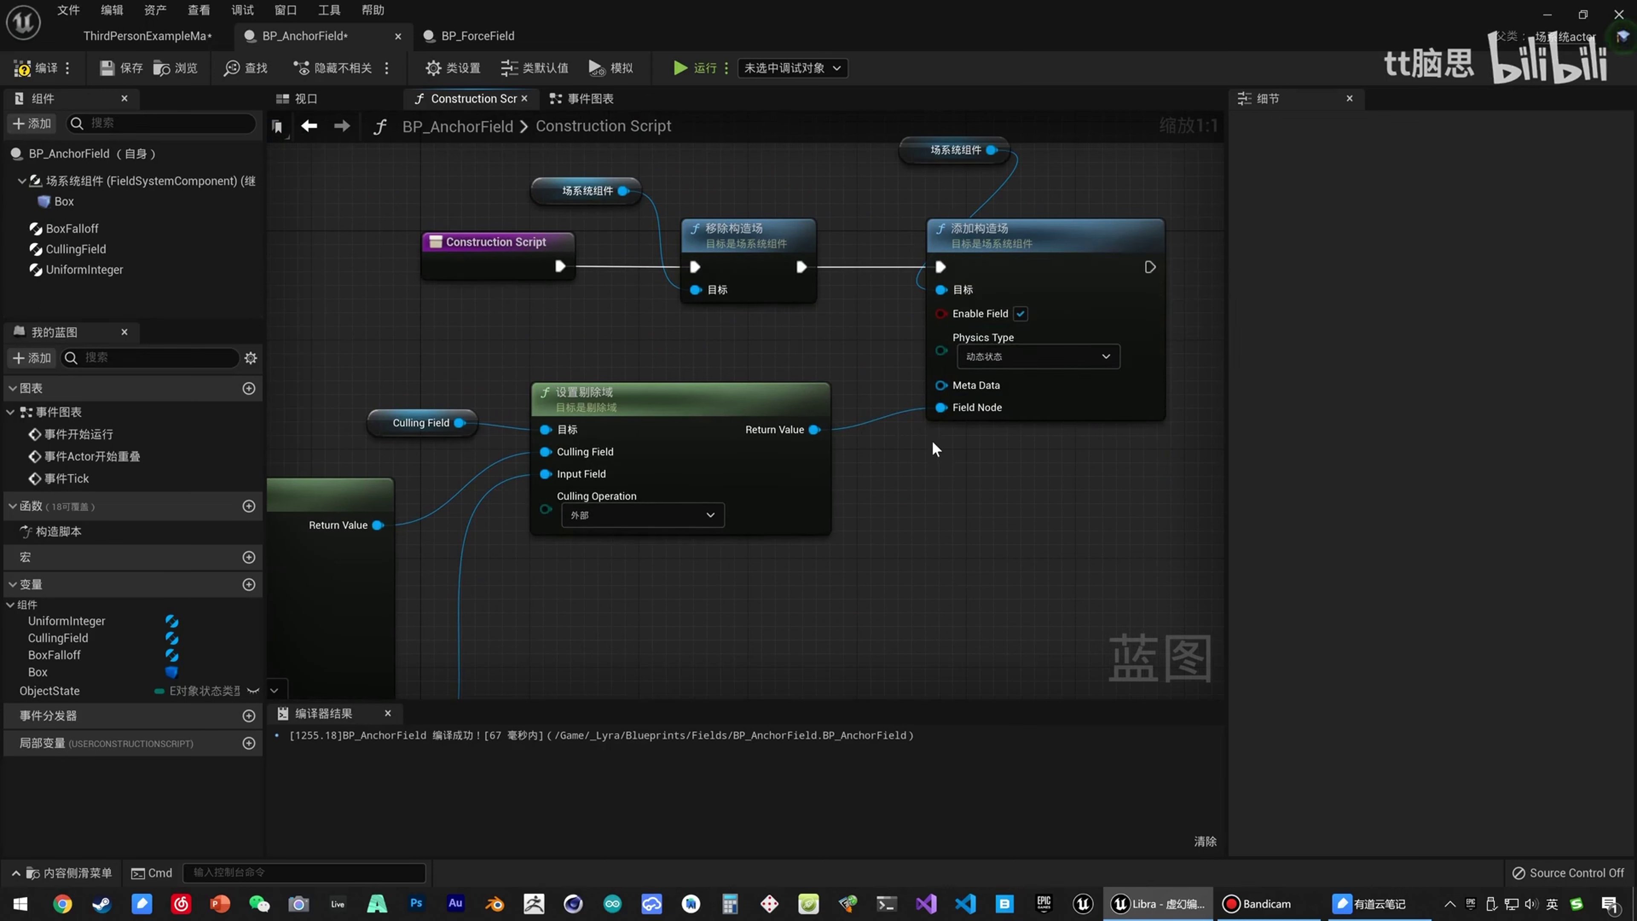
click(38, 68)
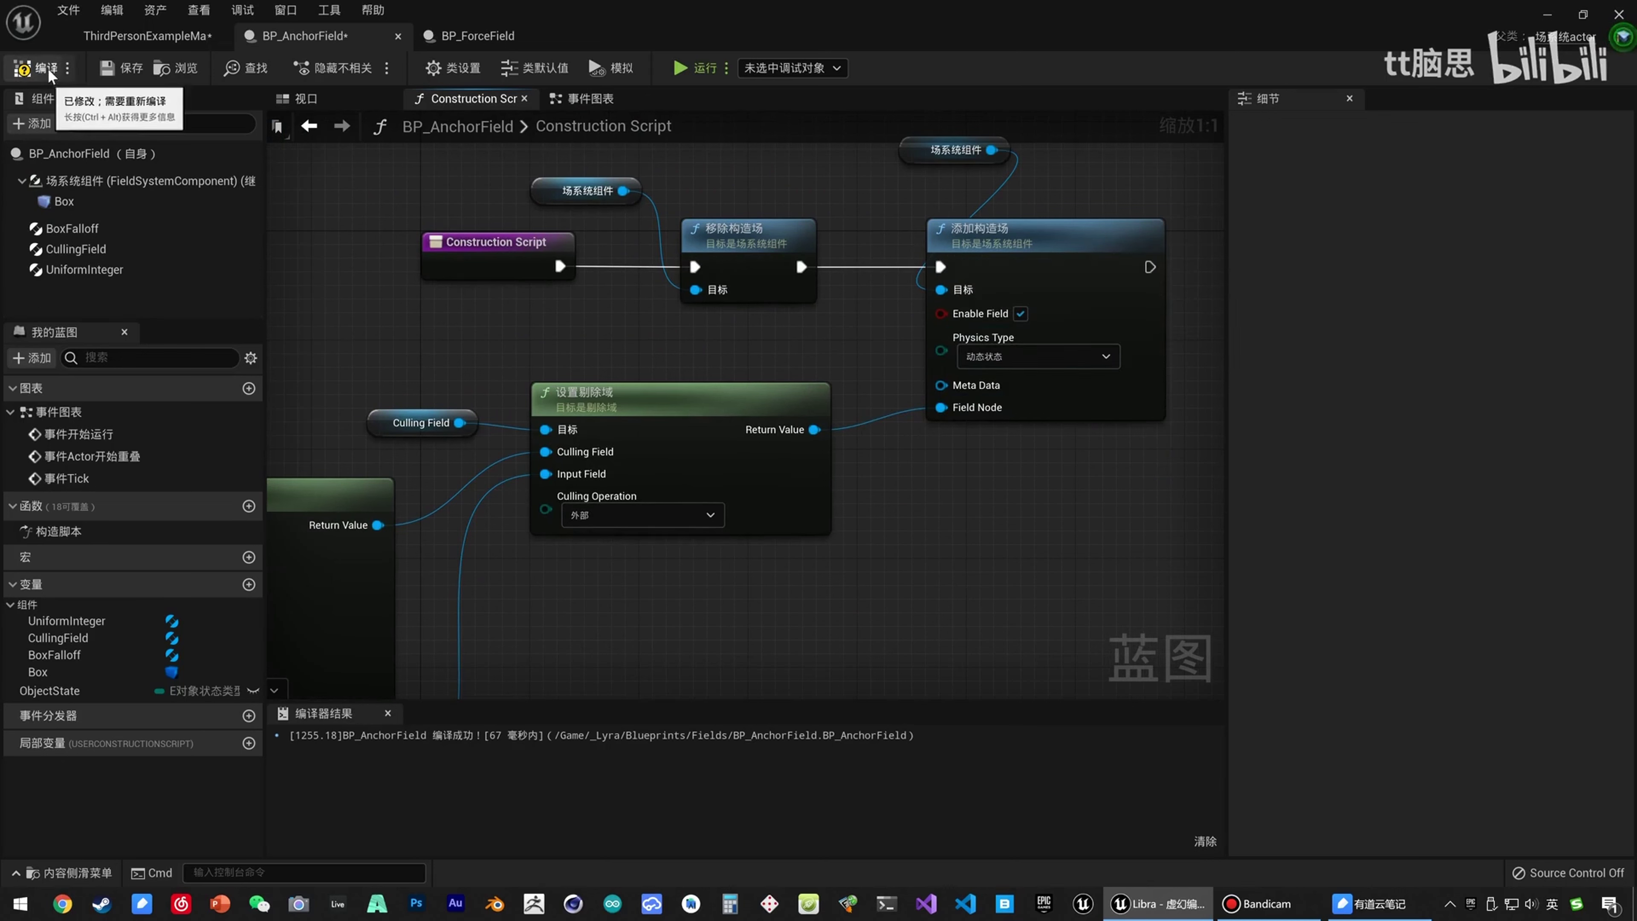
click(122, 72)
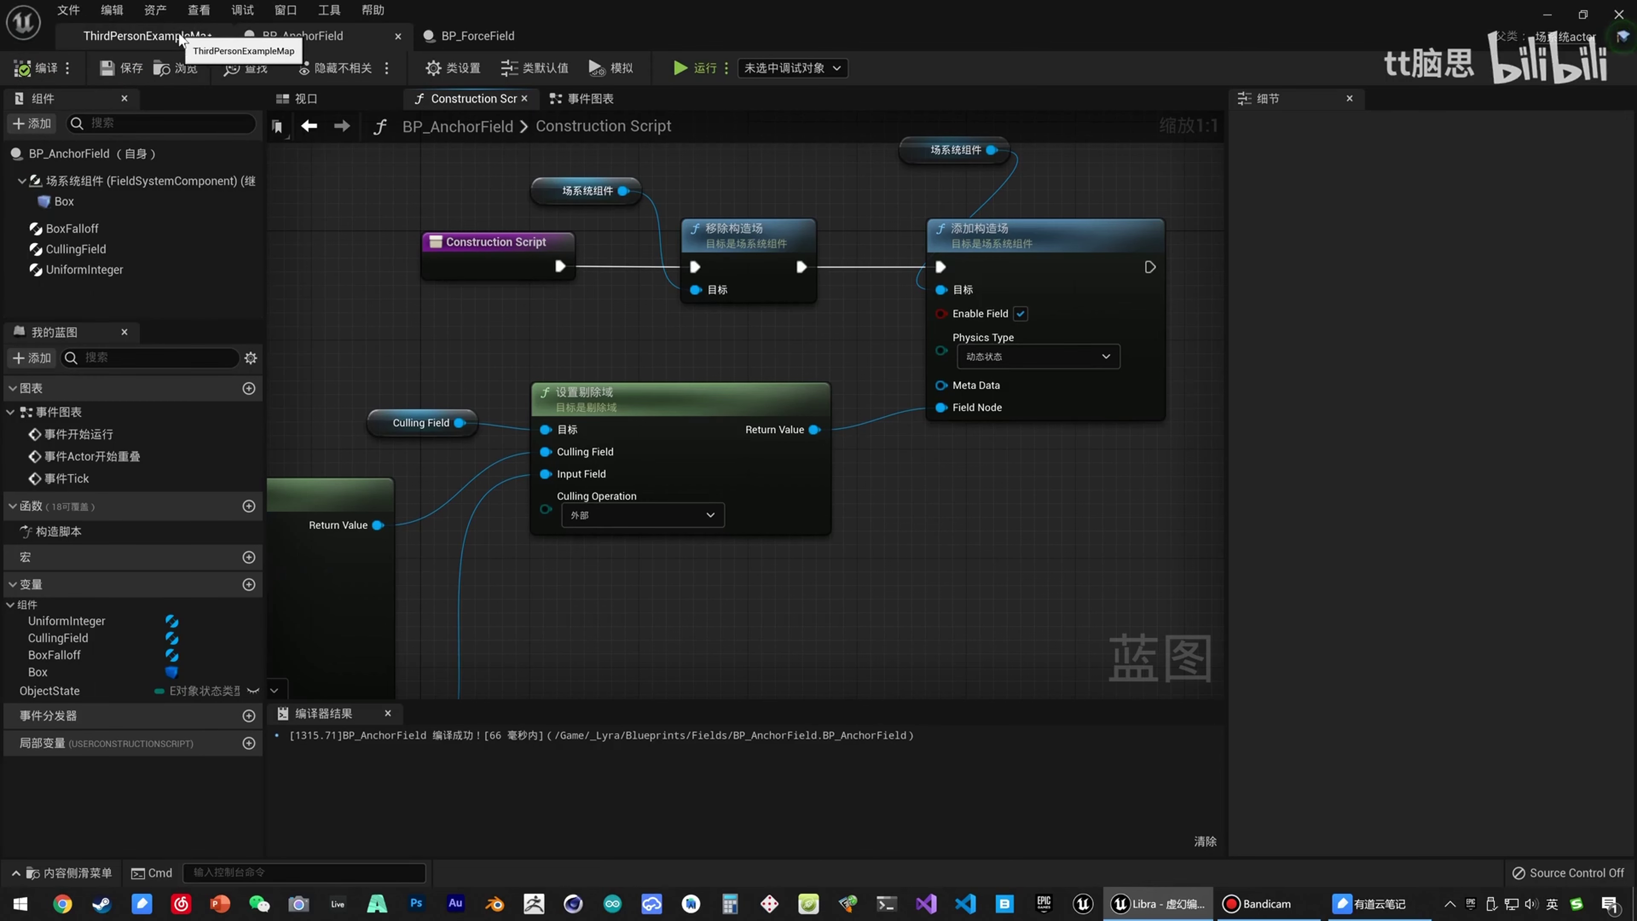
Switch to the ThirdPersonExampleMap level, place a BP_AnchorField actor at the concrete pillar's base and focus the view on it.
click(184, 44)
key(s)
right_drag(788, 447, 767, 501)
key(ctrl+space)
drag(388, 729, 692, 559)
key(f)
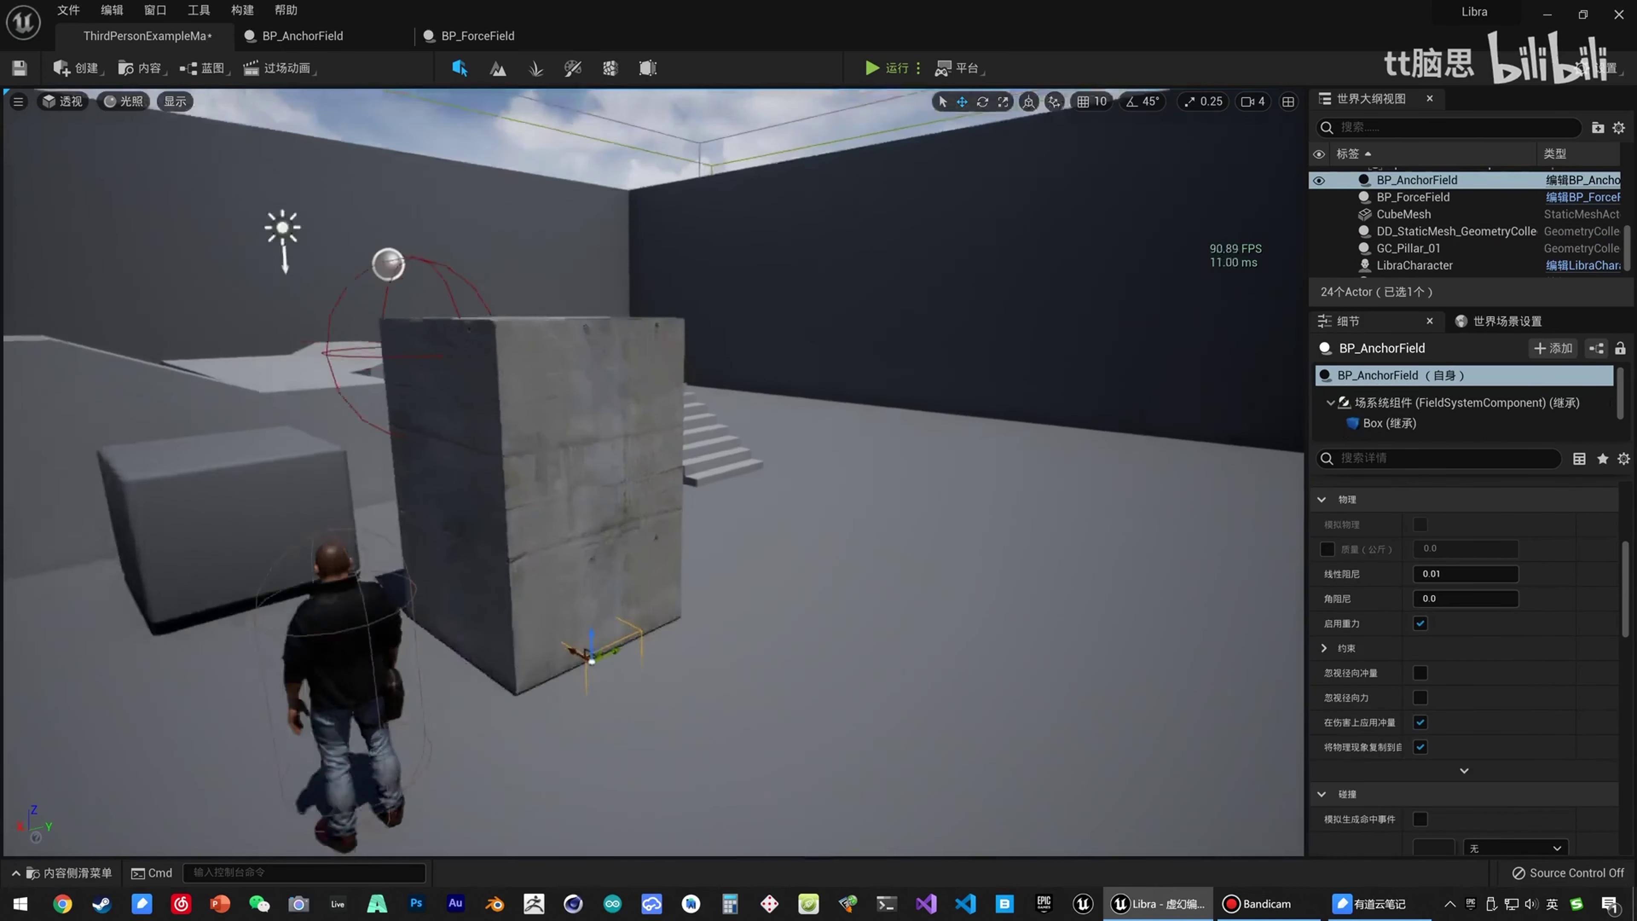
Move the BP_AnchorField actor so its box surrounds the base of the concrete pillar, checking the fit from several sides.
drag(715, 552, 673, 472)
right_drag(672, 472, 837, 432)
right_drag(709, 499, 805, 483)
drag(790, 424, 703, 424)
mouse_move(779, 432)
right_down()
mouse_move(831, 435)
mouse_move(709, 429)
mouse_move(748, 445)
mouse_move(793, 433)
right_up()
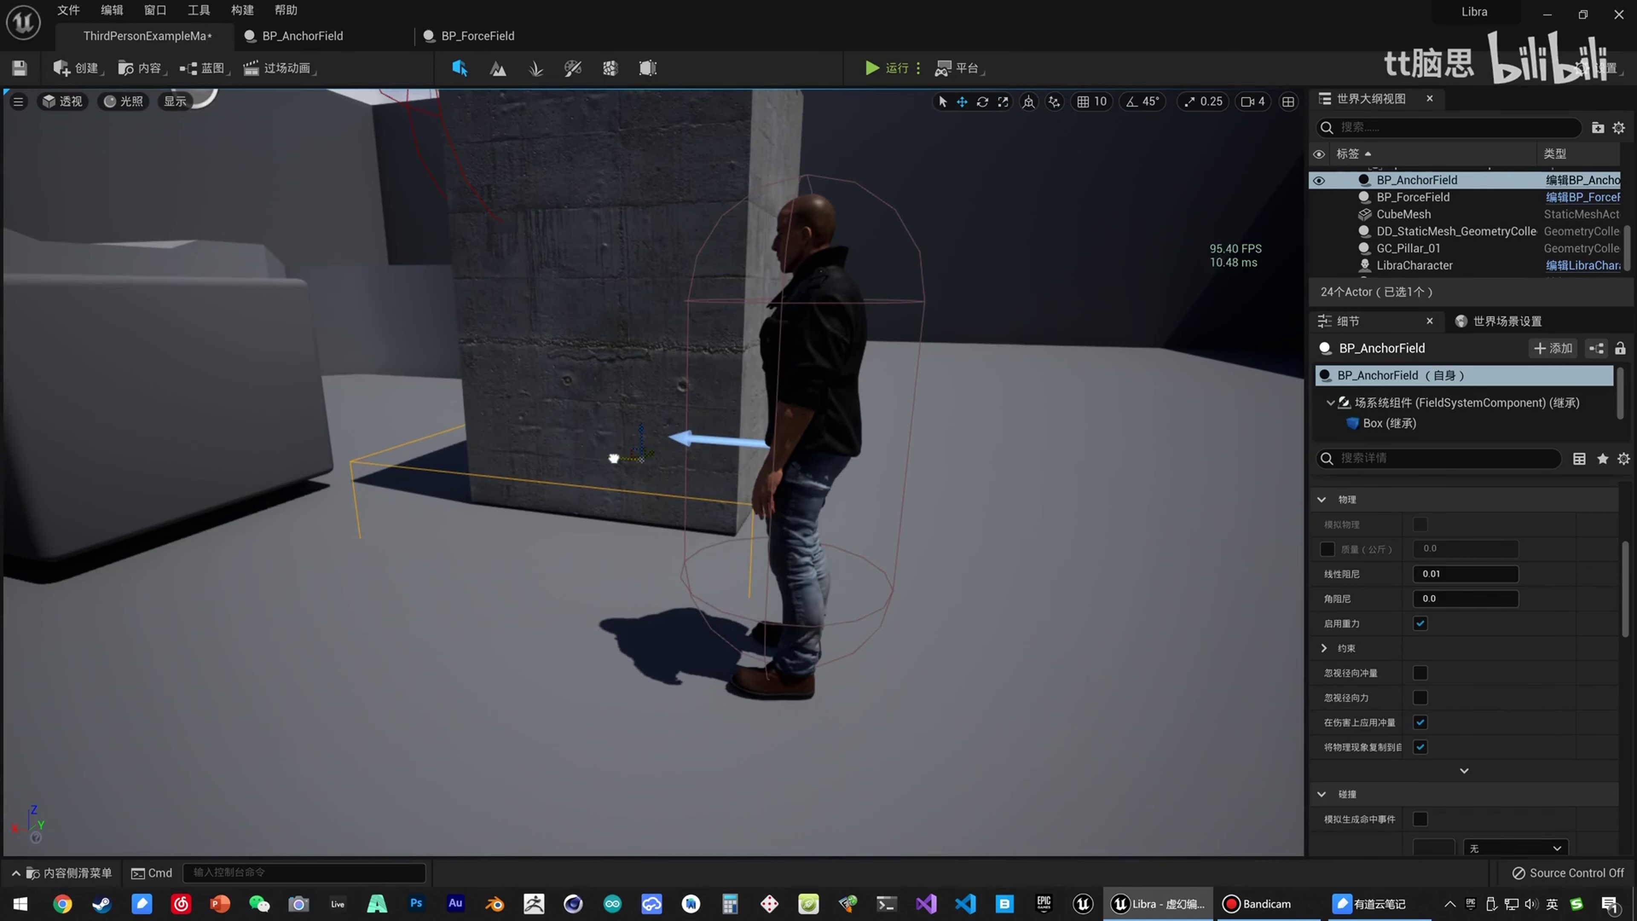
right_drag(466, 510, 486, 581)
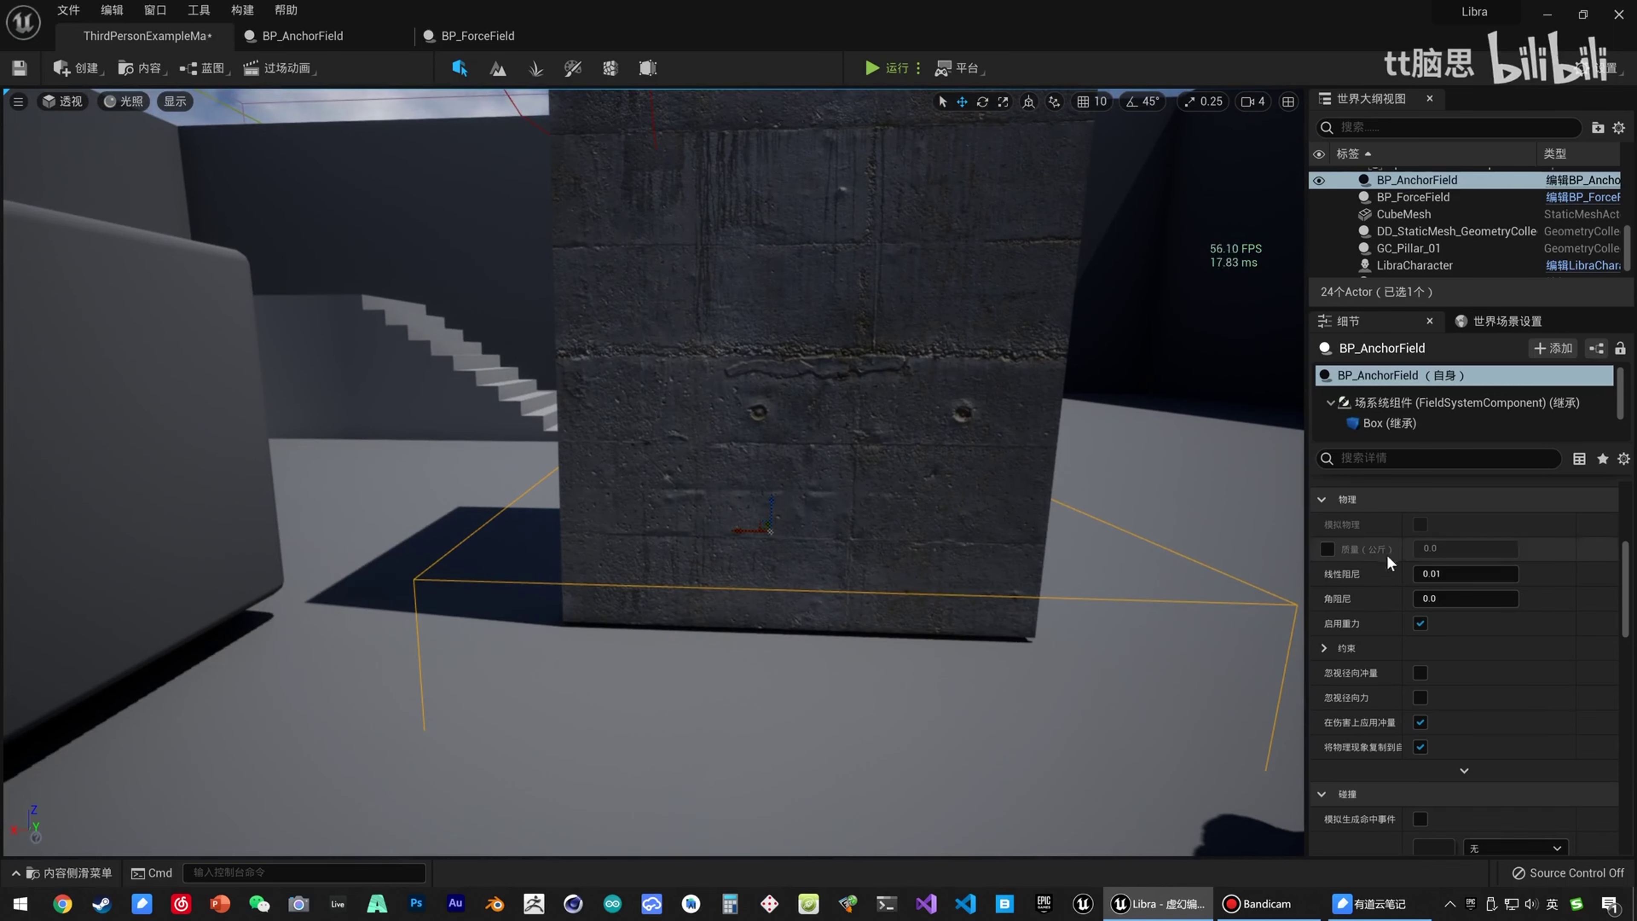
right_drag(826, 469, 793, 516)
right_drag(775, 459, 833, 465)
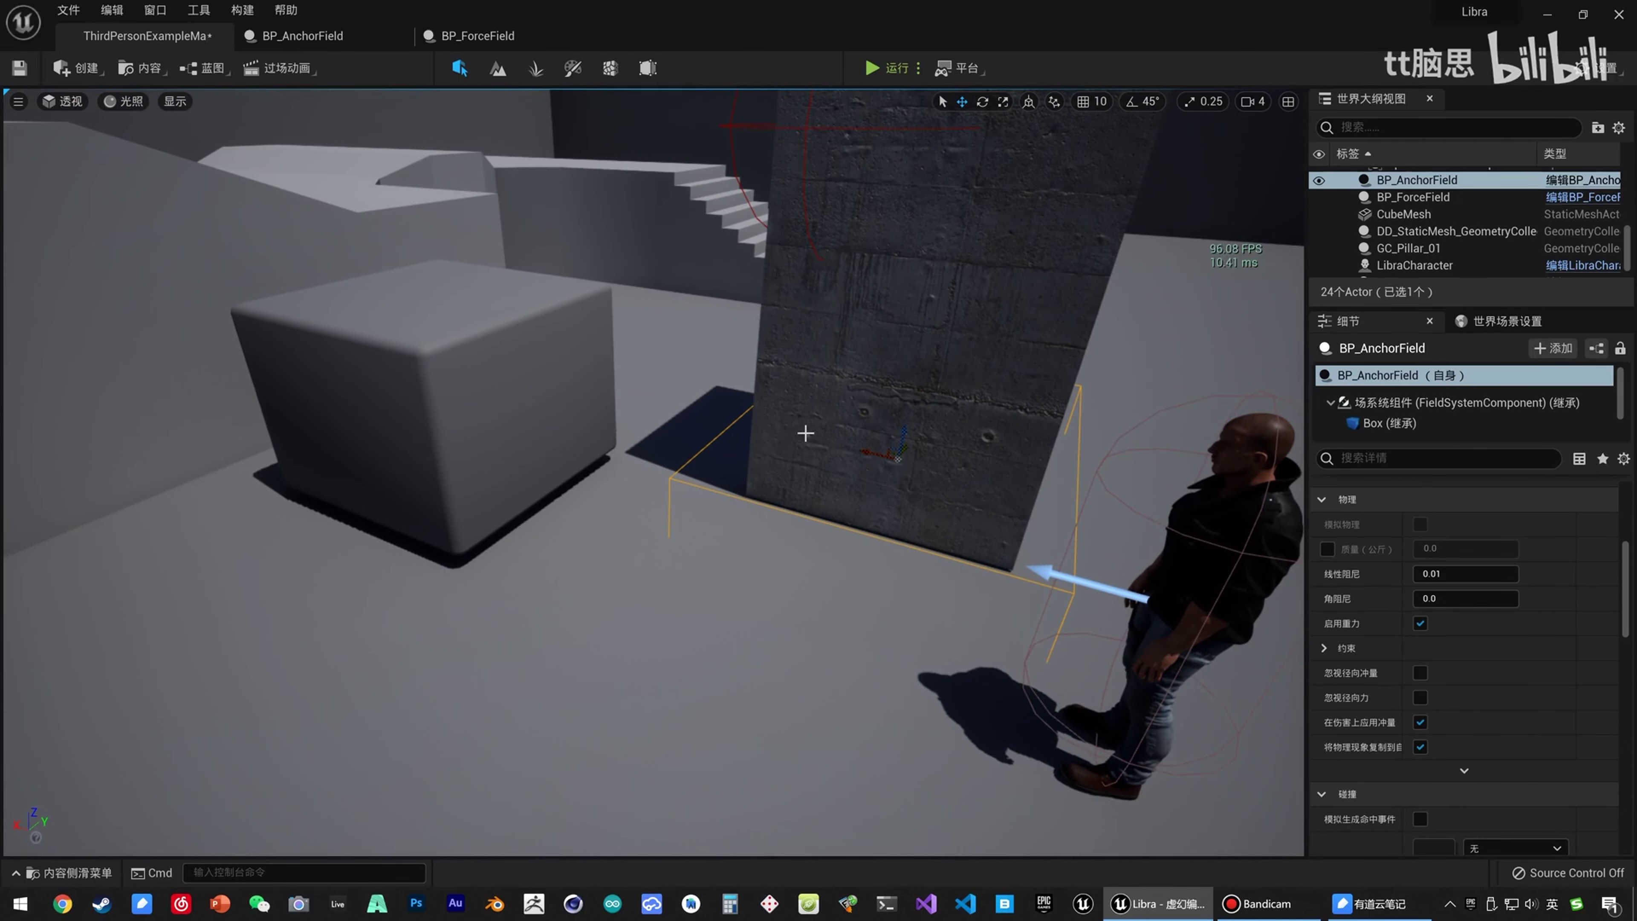
Select GC_Pillar_01, examine its 初始化场 and 对象类型 settings, and return to the BP_AnchorField construction script.
click(824, 380)
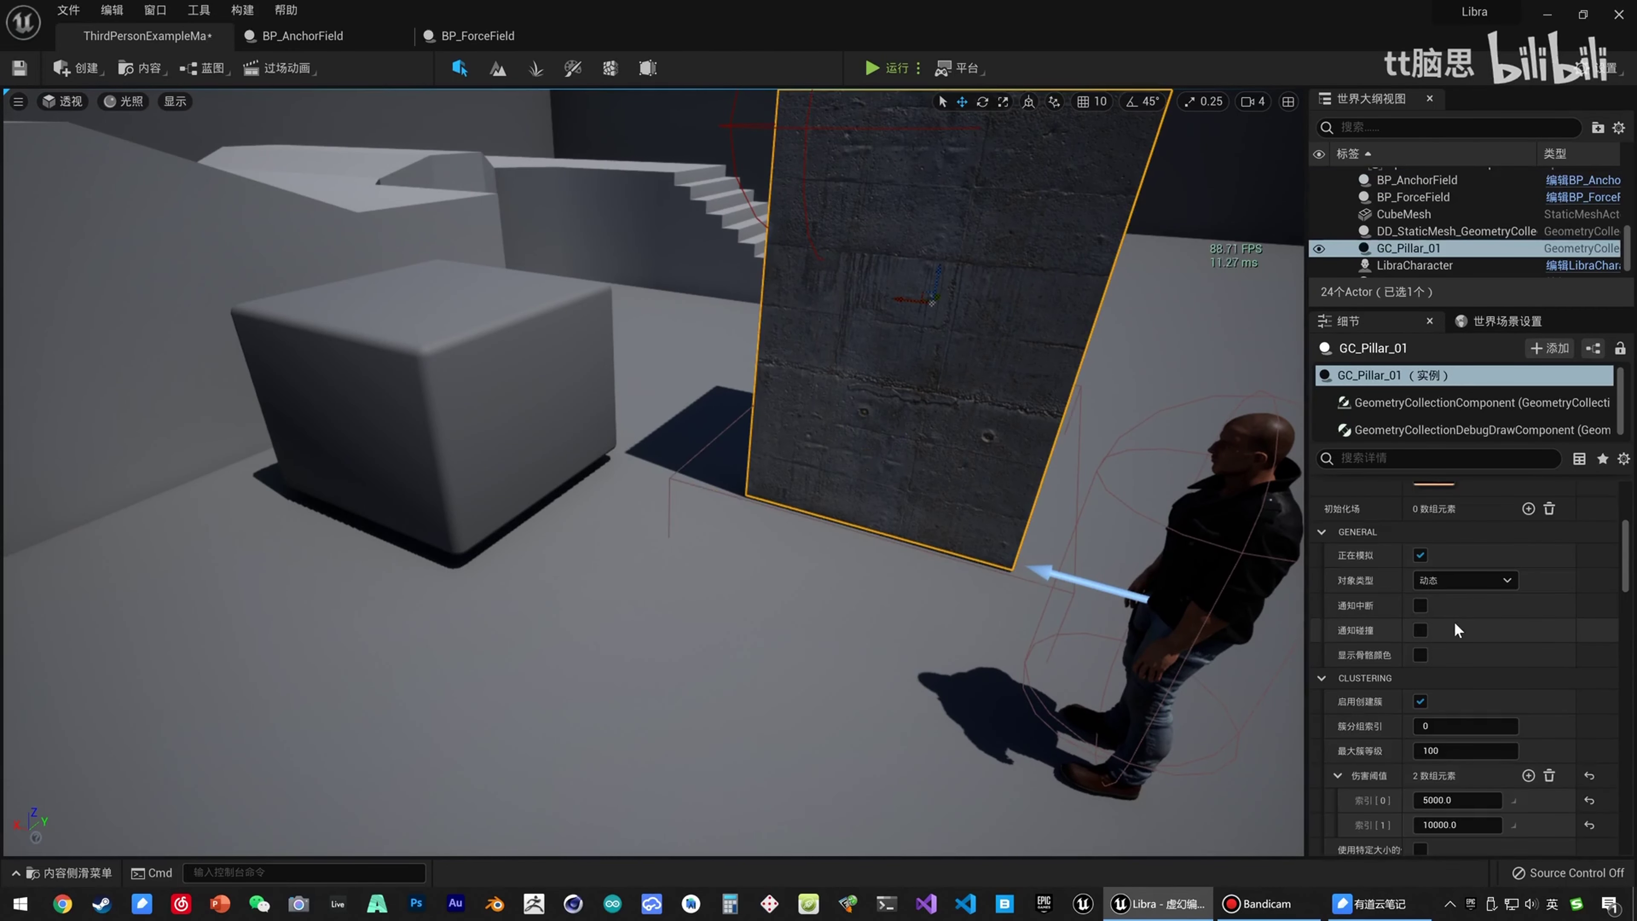
scroll(1453, 620, up, 3)
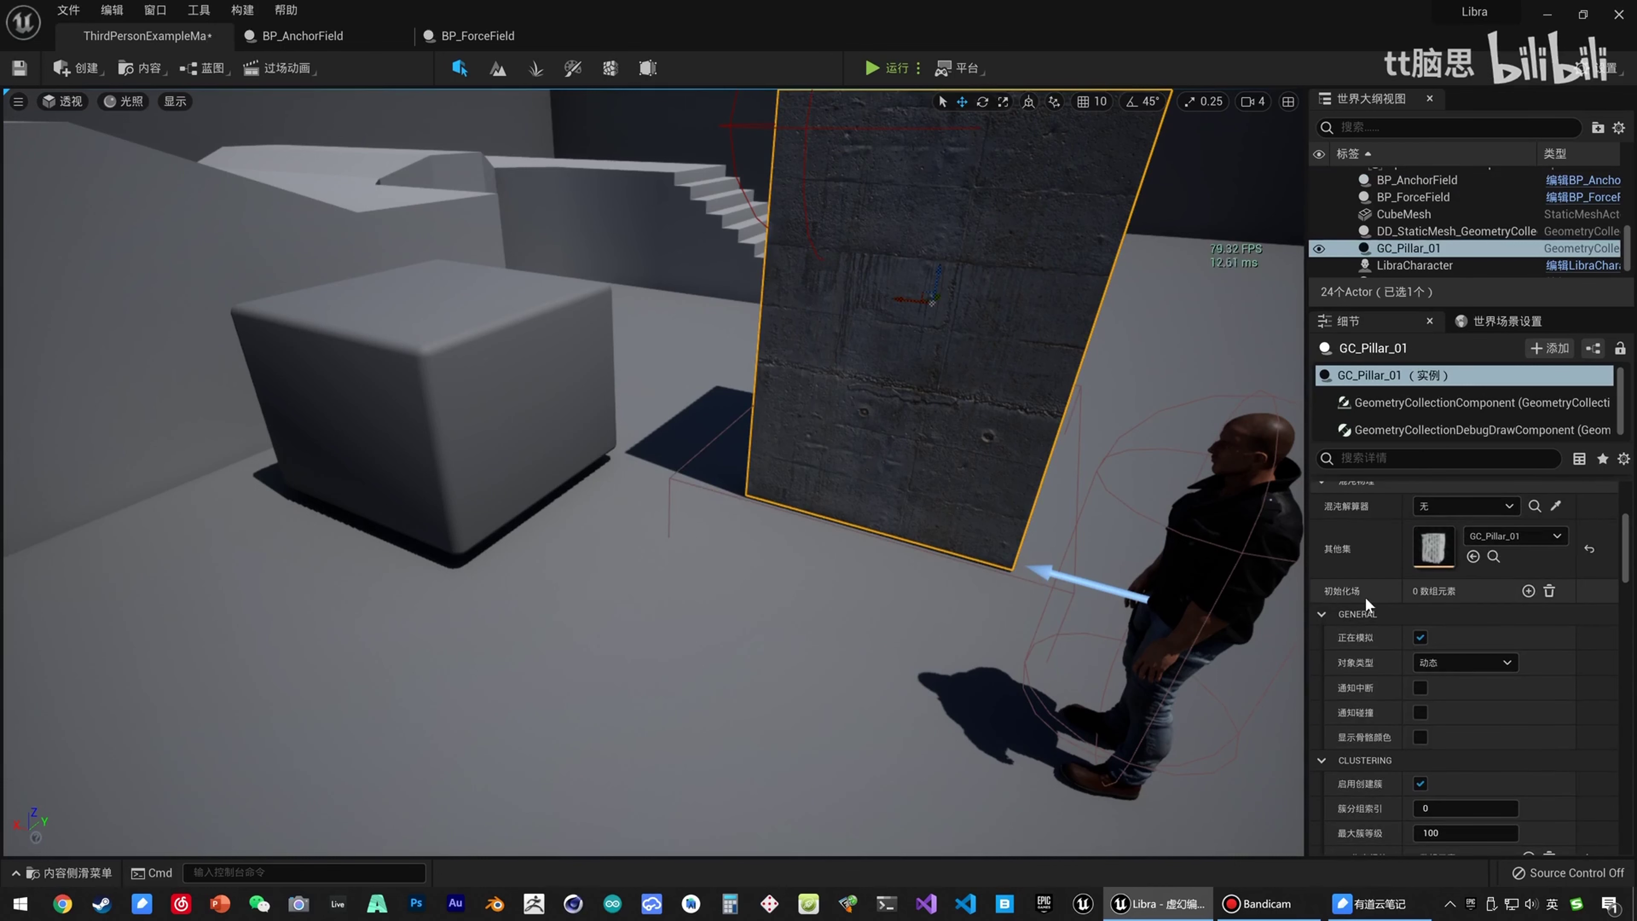
click(299, 35)
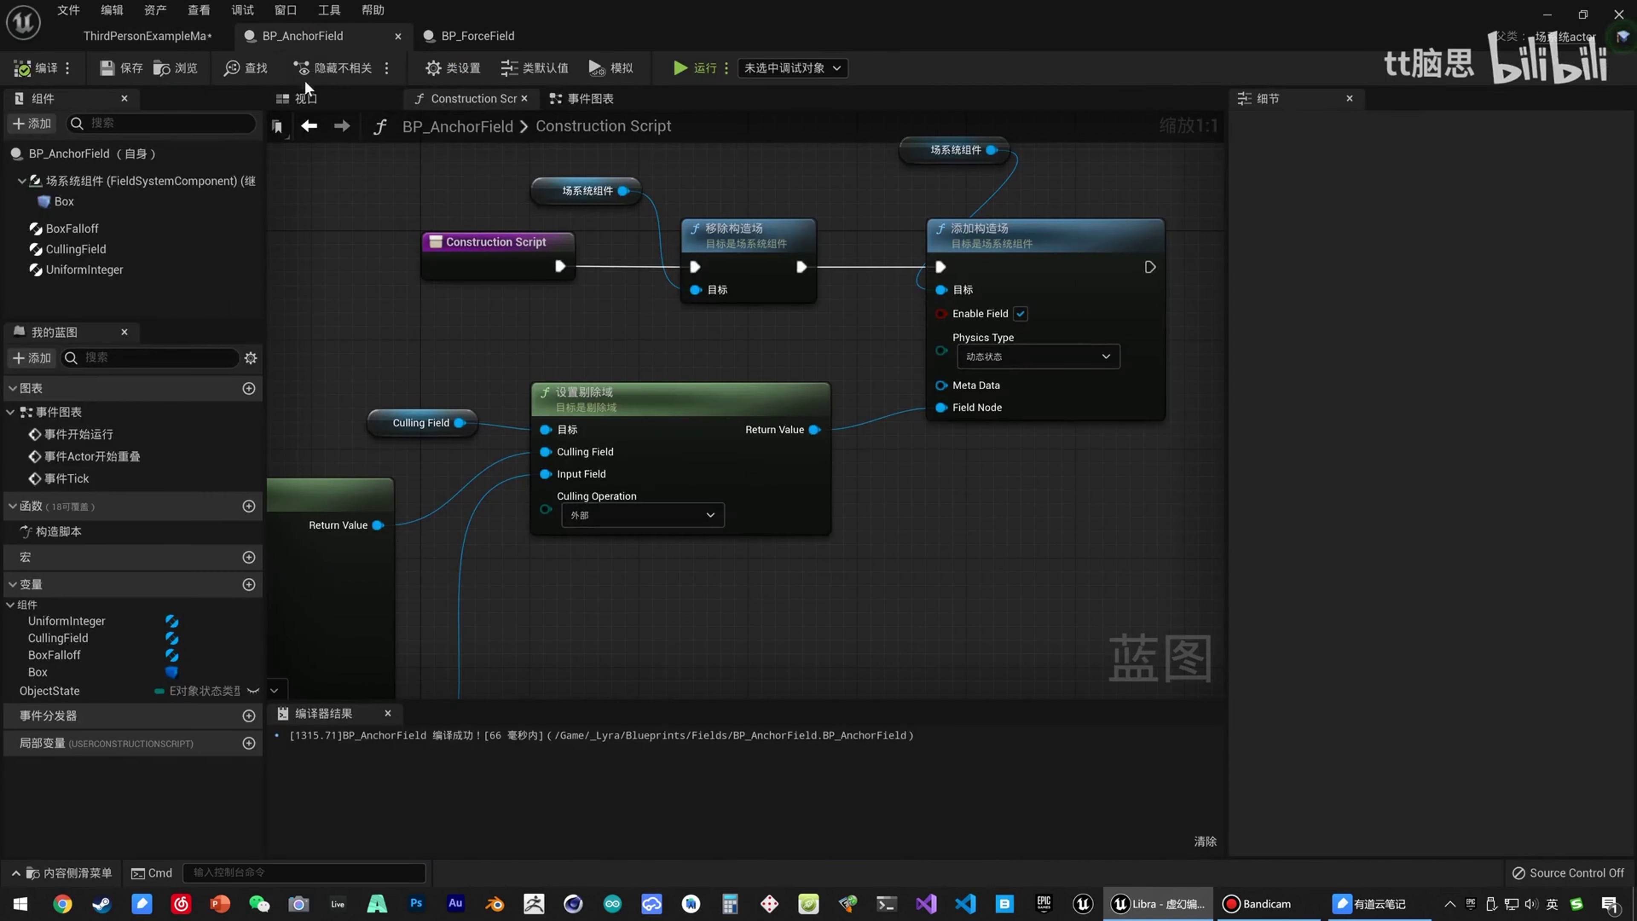
Return to the ThirdPersonExampleMap level and add BP_AnchorField as an element of GC_Pillar_01's 初始化场 array.
click(984, 249)
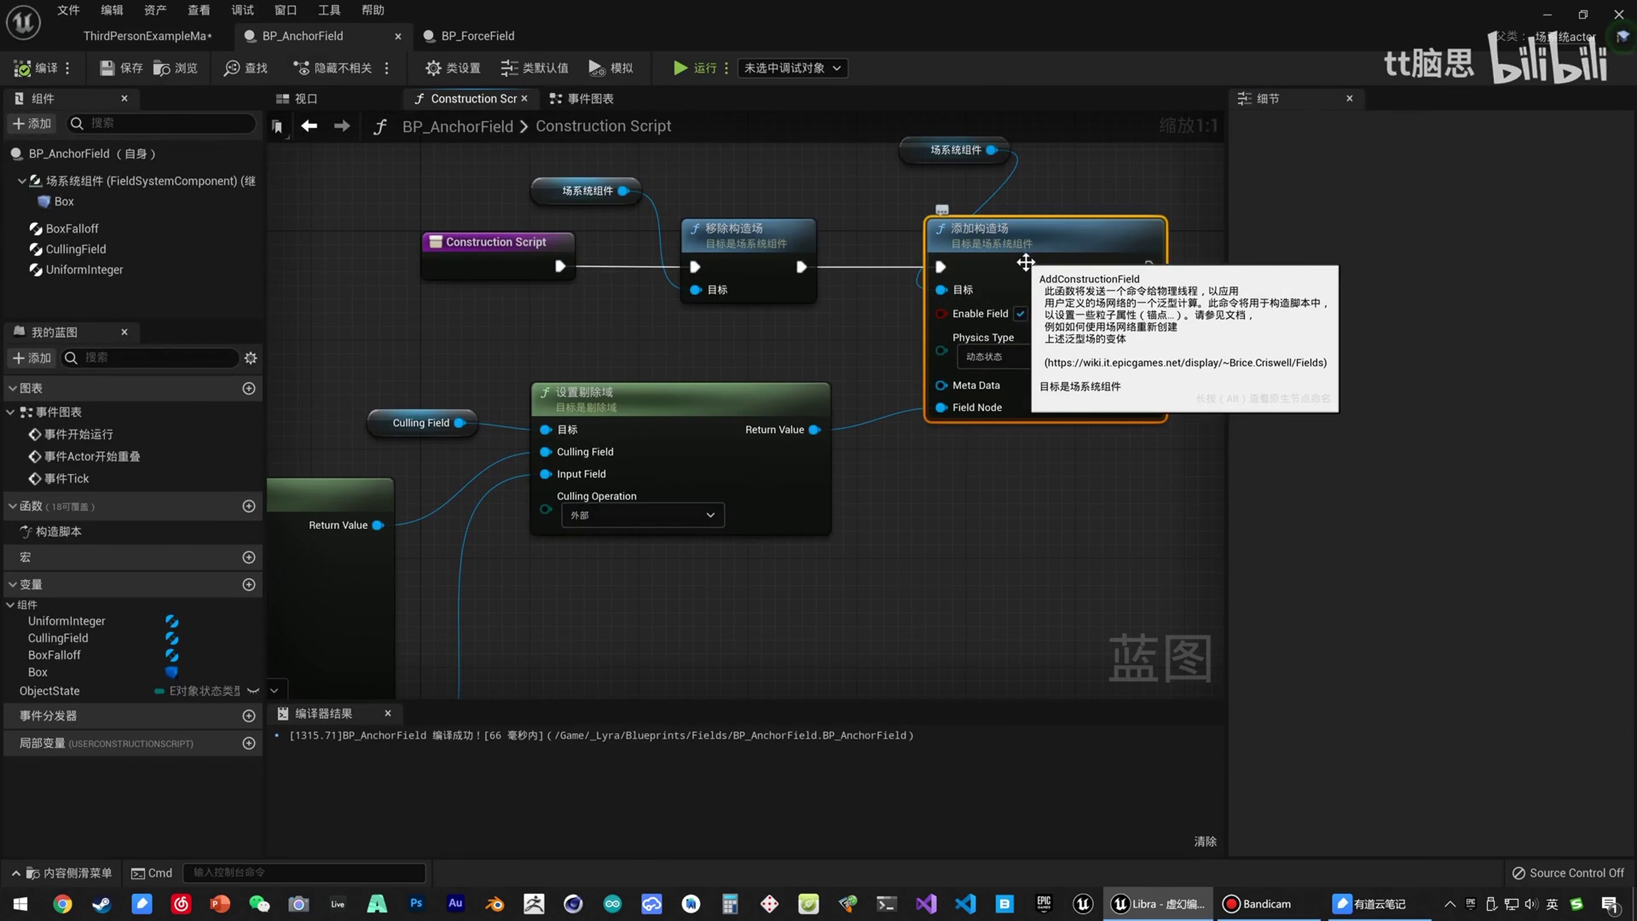
click(145, 36)
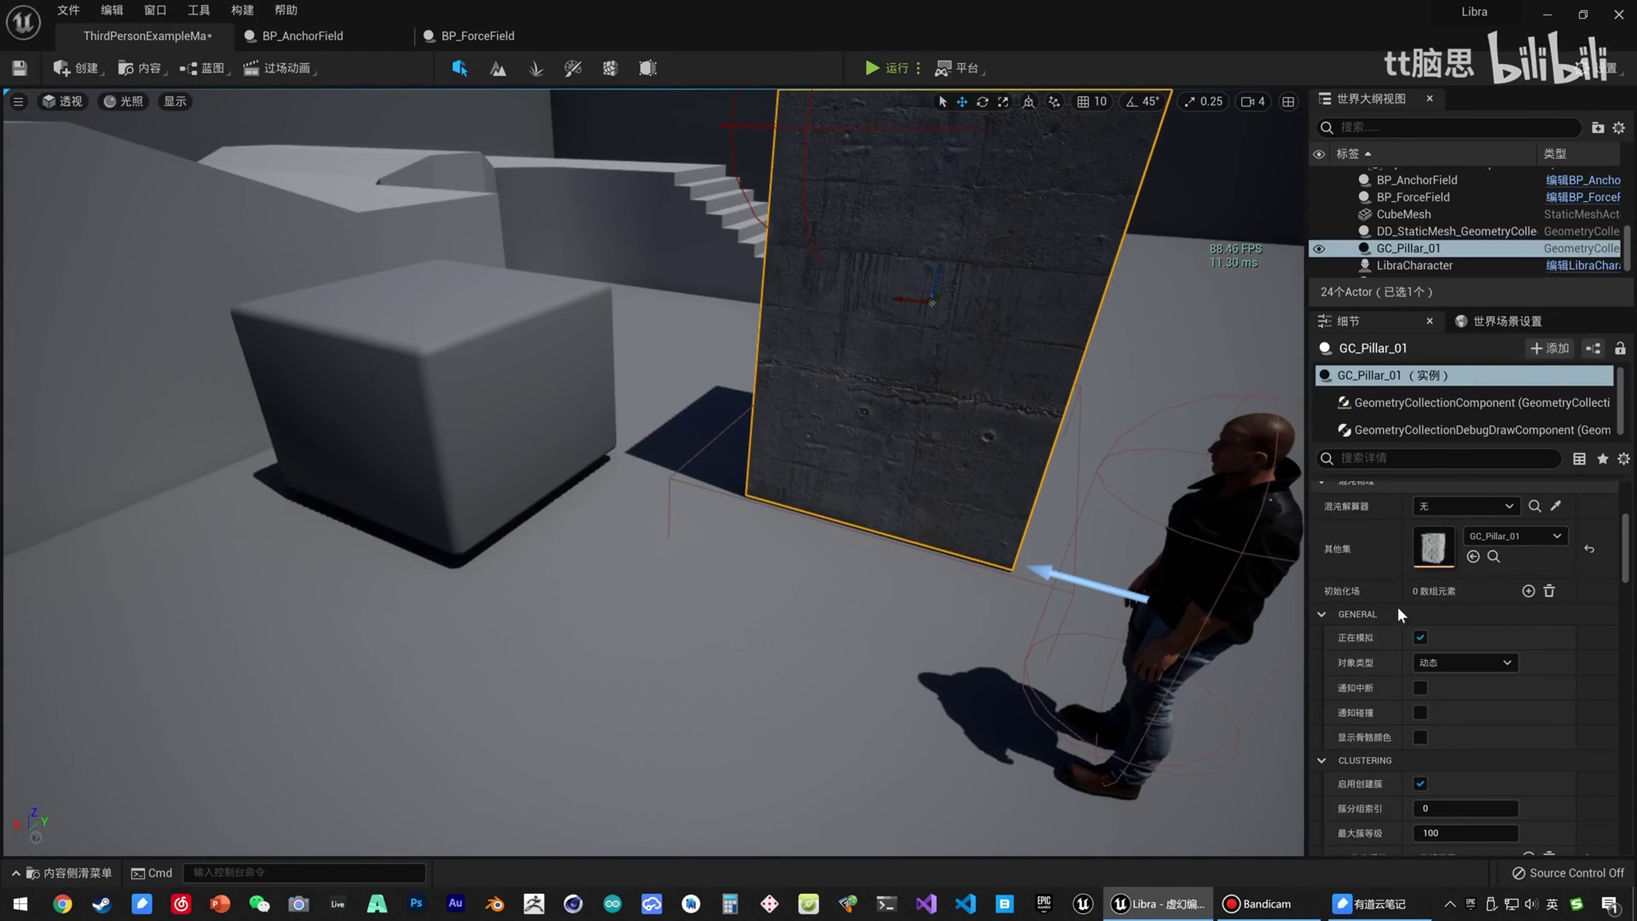
click(1527, 591)
click(1461, 616)
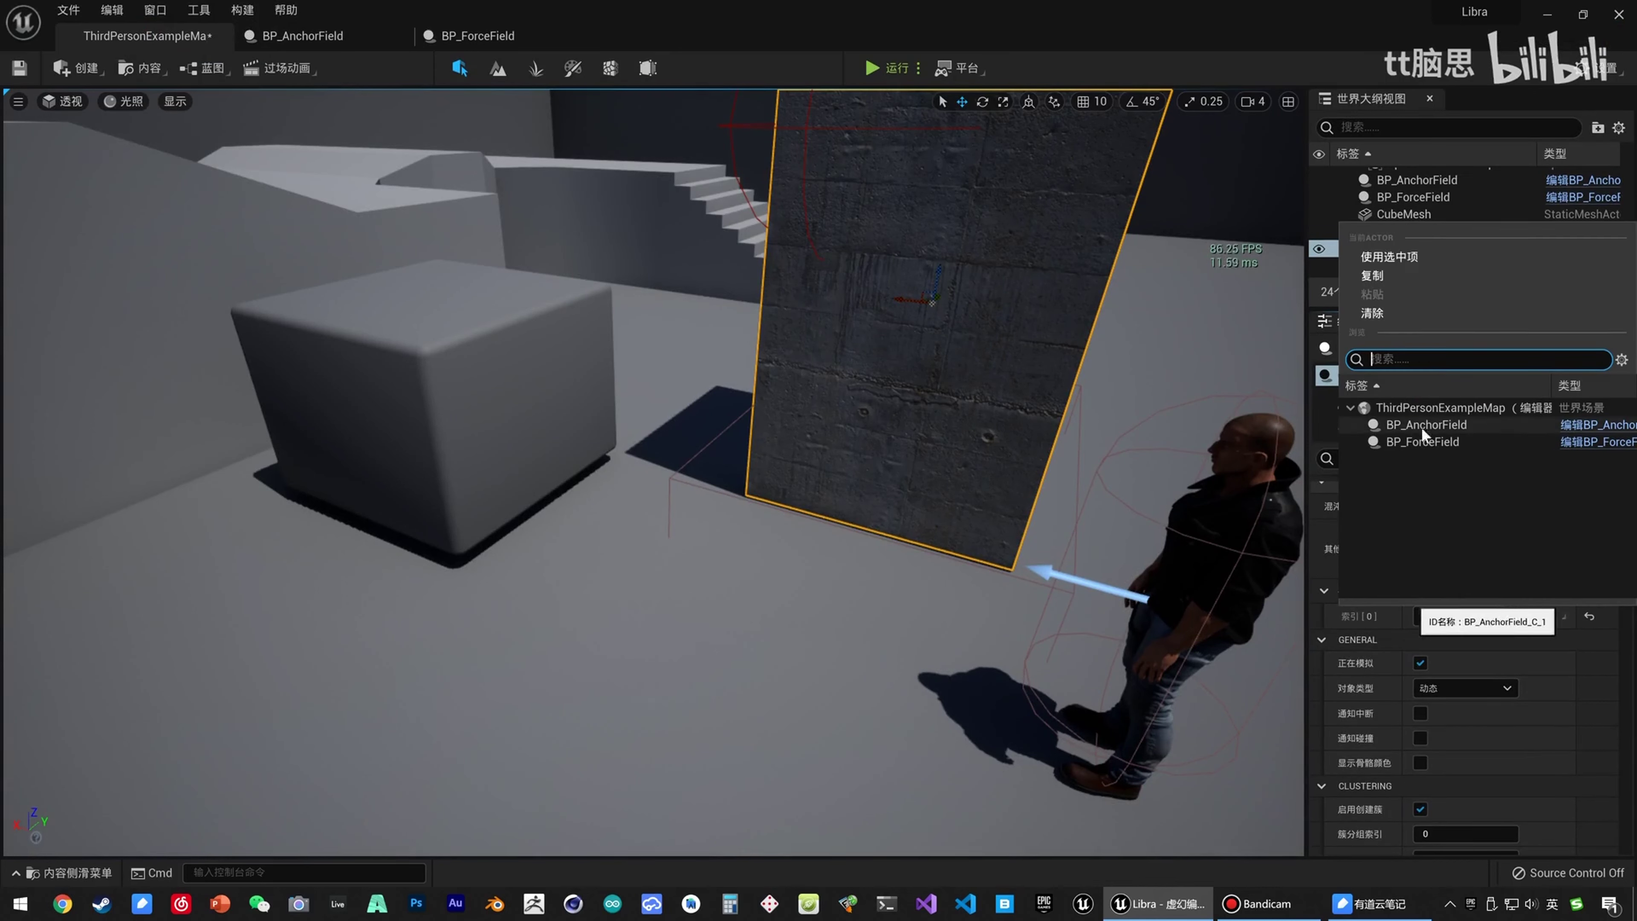
click(1459, 428)
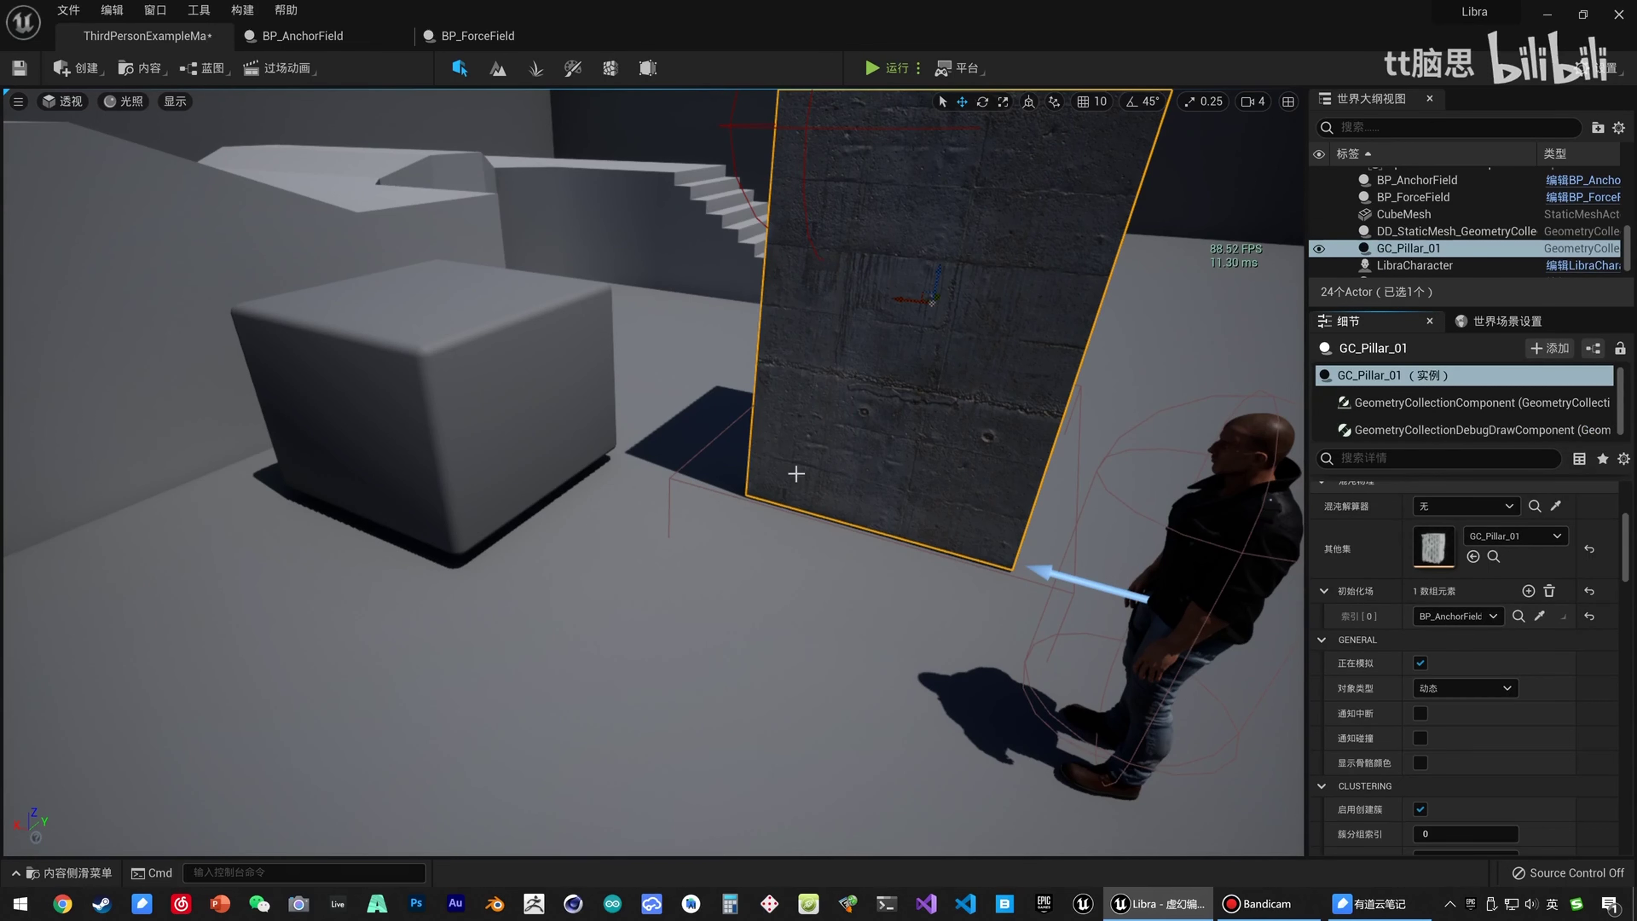
Select BP_AnchorField, play-test the level while walking around the fracturing pillar to examine its anchored base, and stop the session.
click(669, 480)
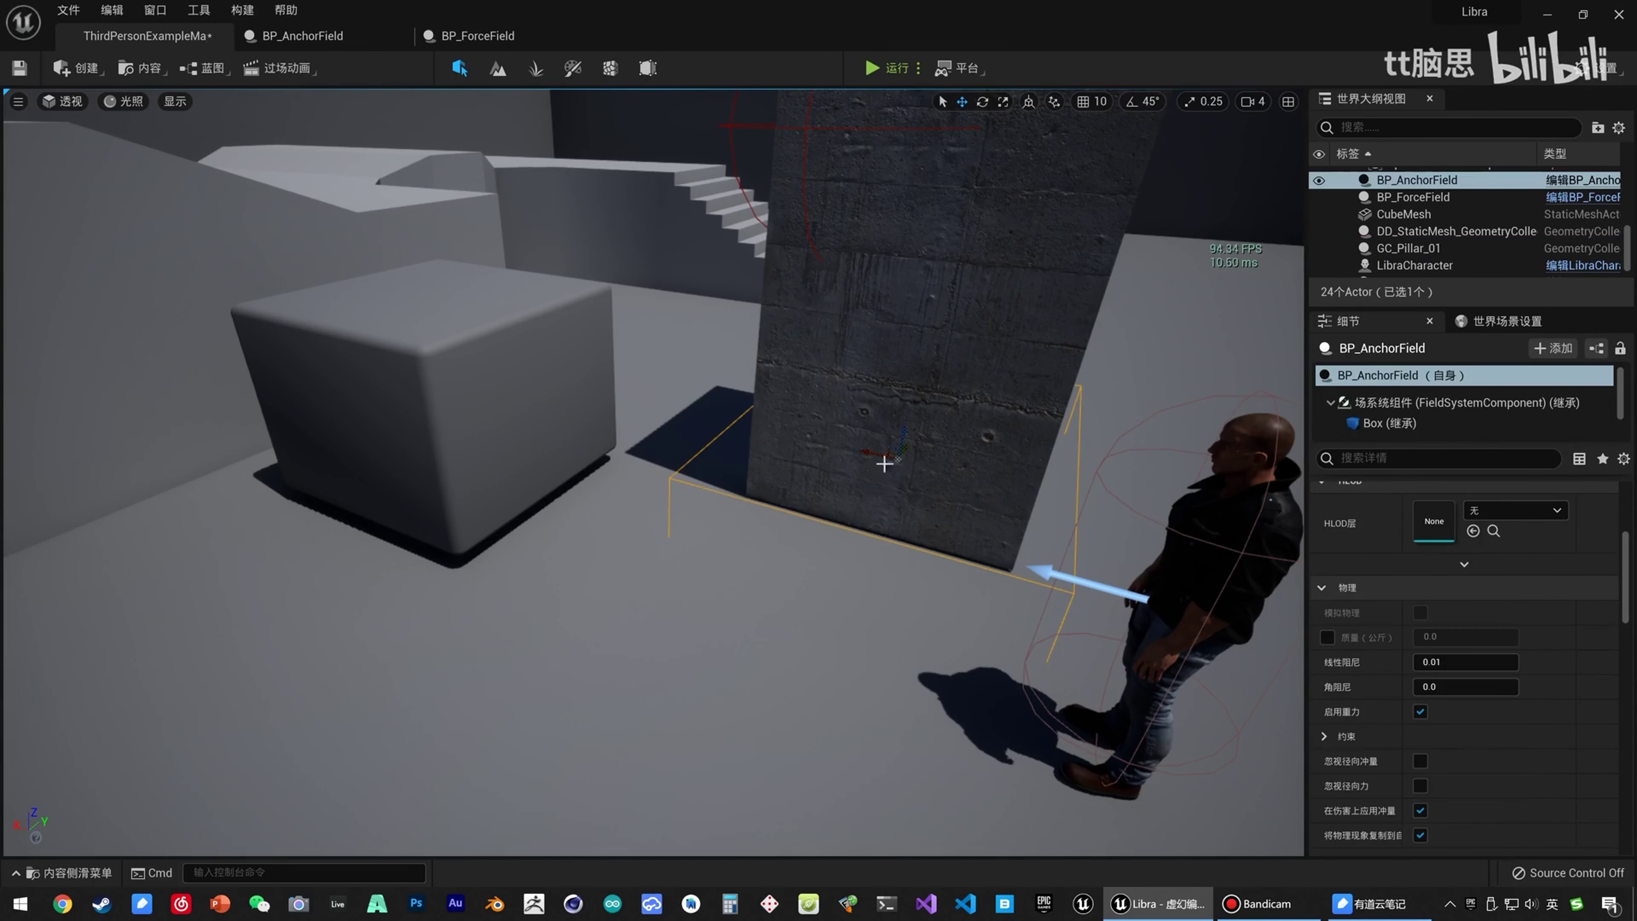
click(871, 68)
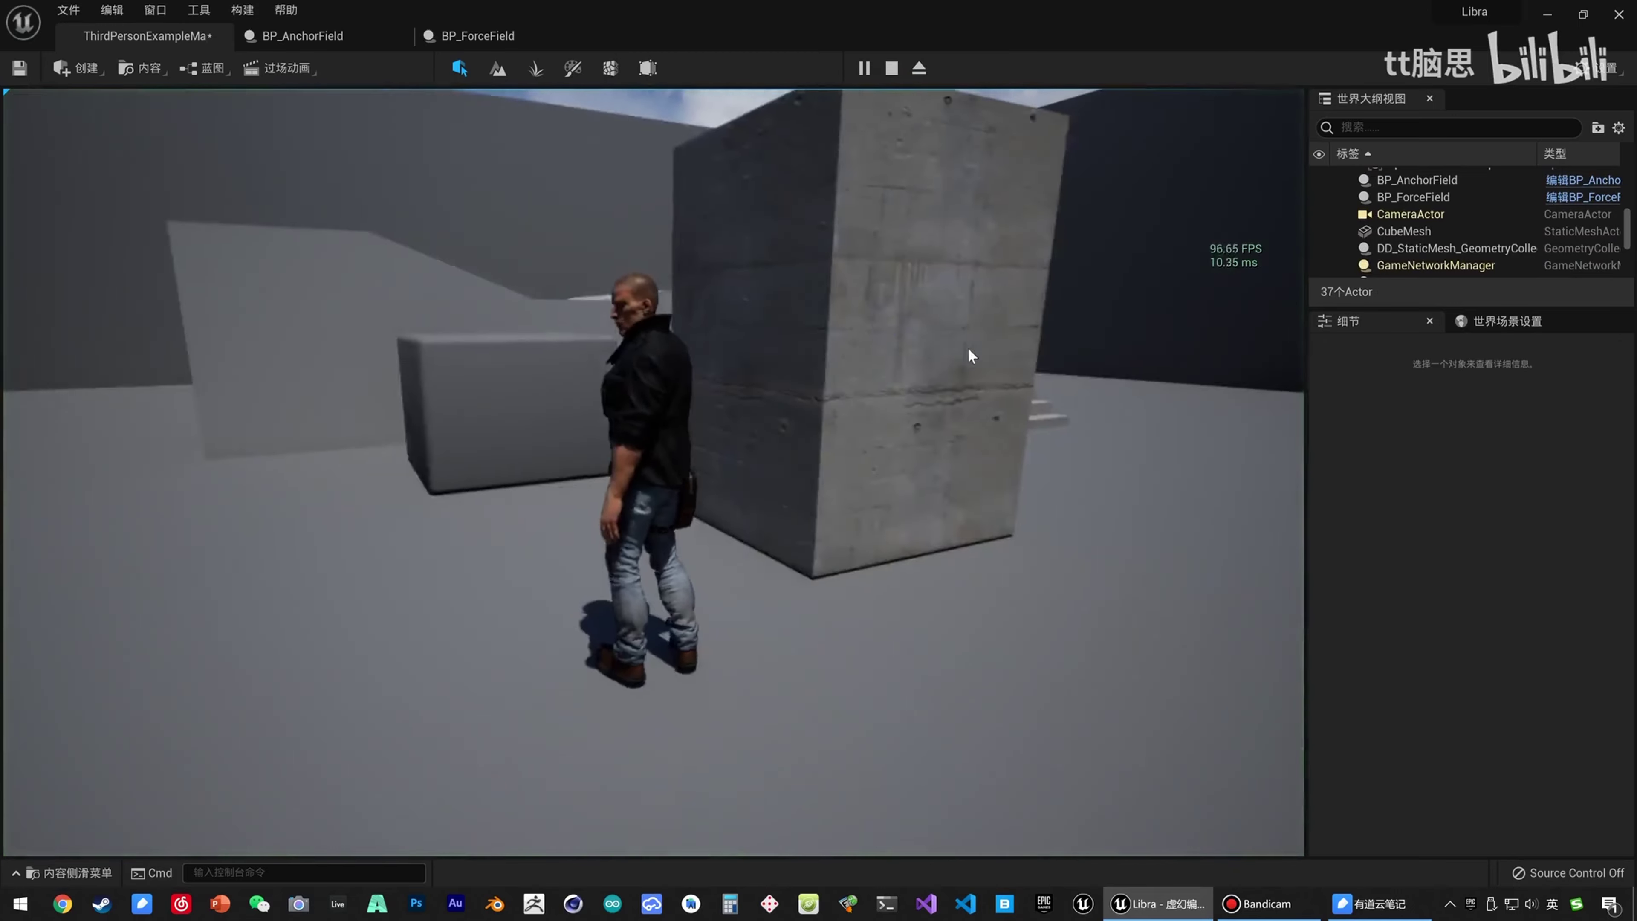
key(a)
click(879, 293)
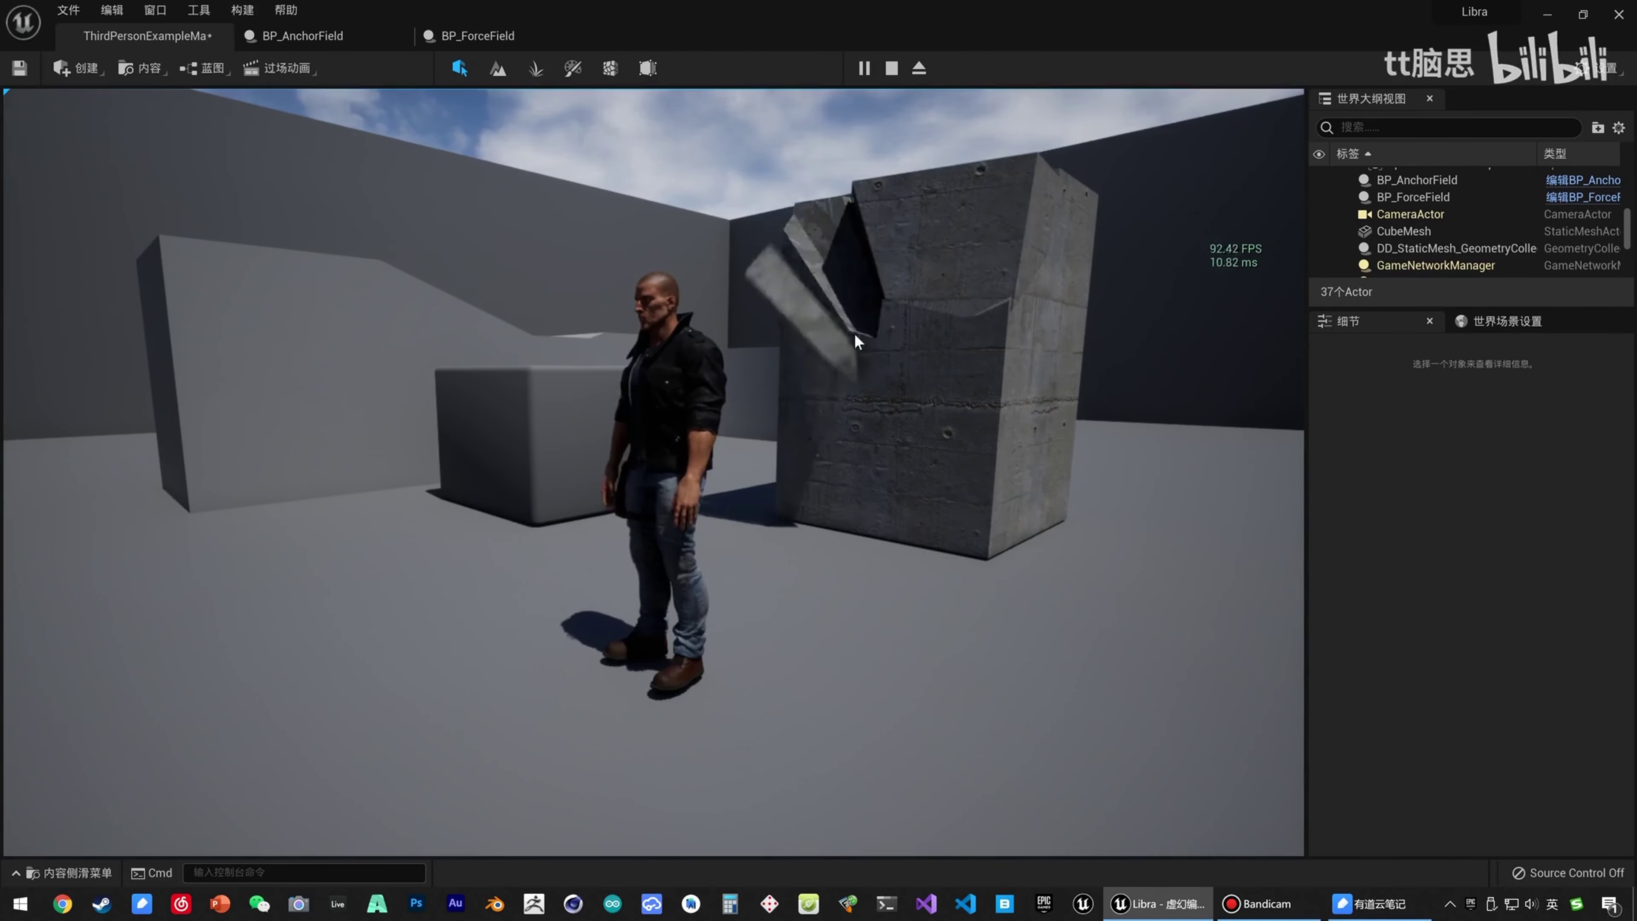
key(d)
drag(855, 333, 920, 386)
key(w)
key(d)
key(w)
key(a)
key(w)
key(s)
key(w)
key(s)
key(w)
key(s)
key(Escape)
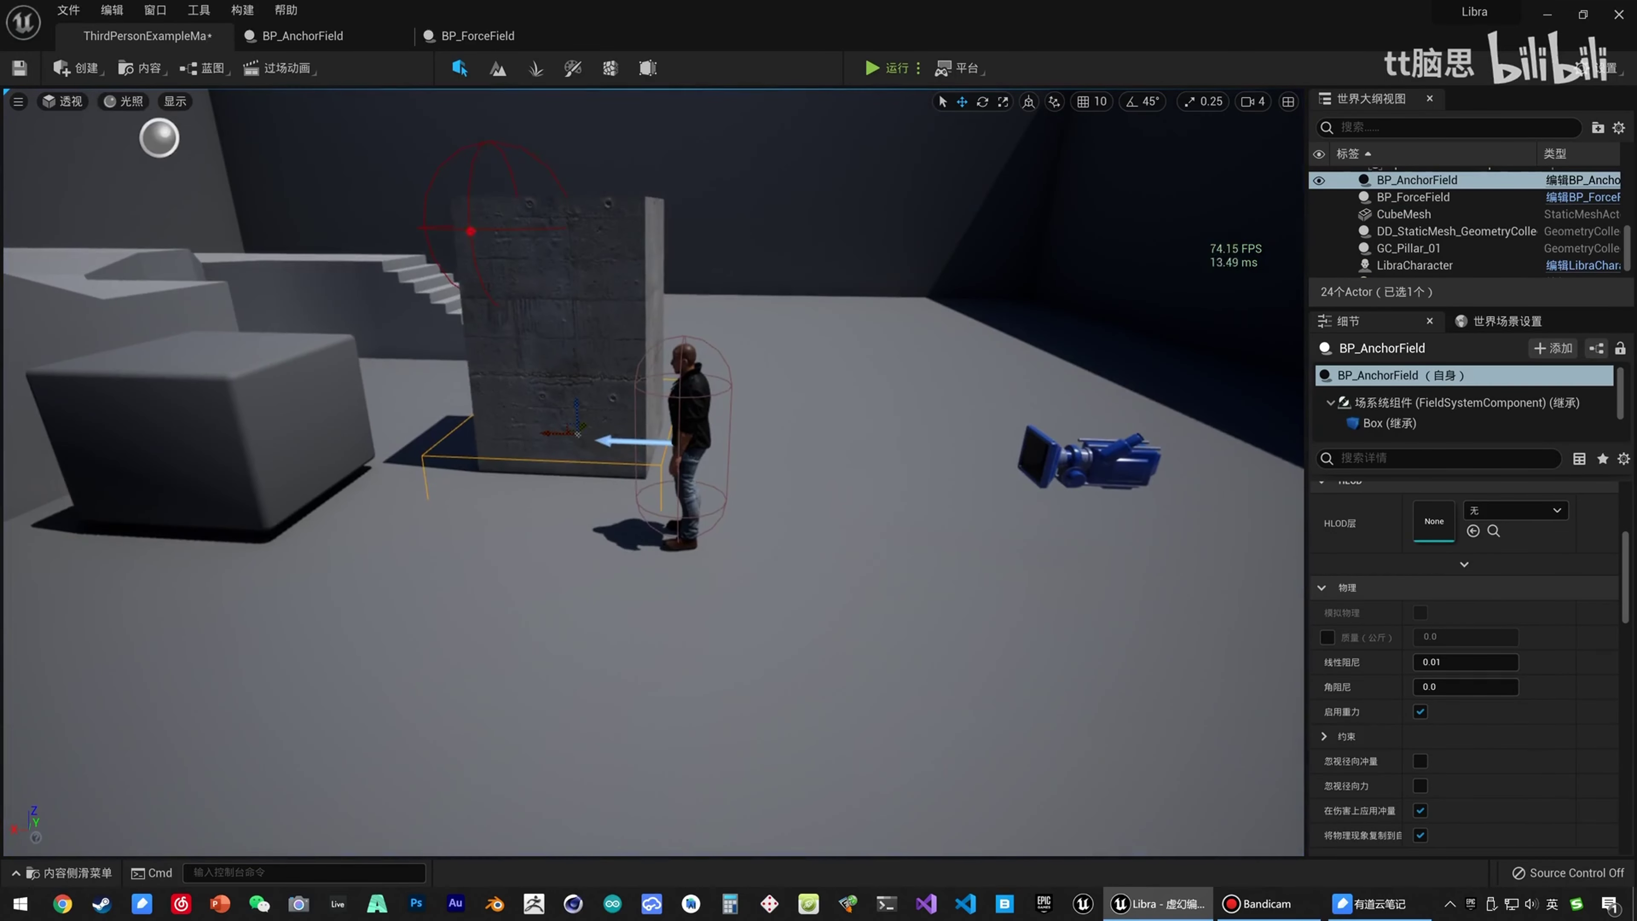
Select the BP_ForceField sphere and move it down from the pillar's top toward its middle.
click(469, 232)
click(422, 227)
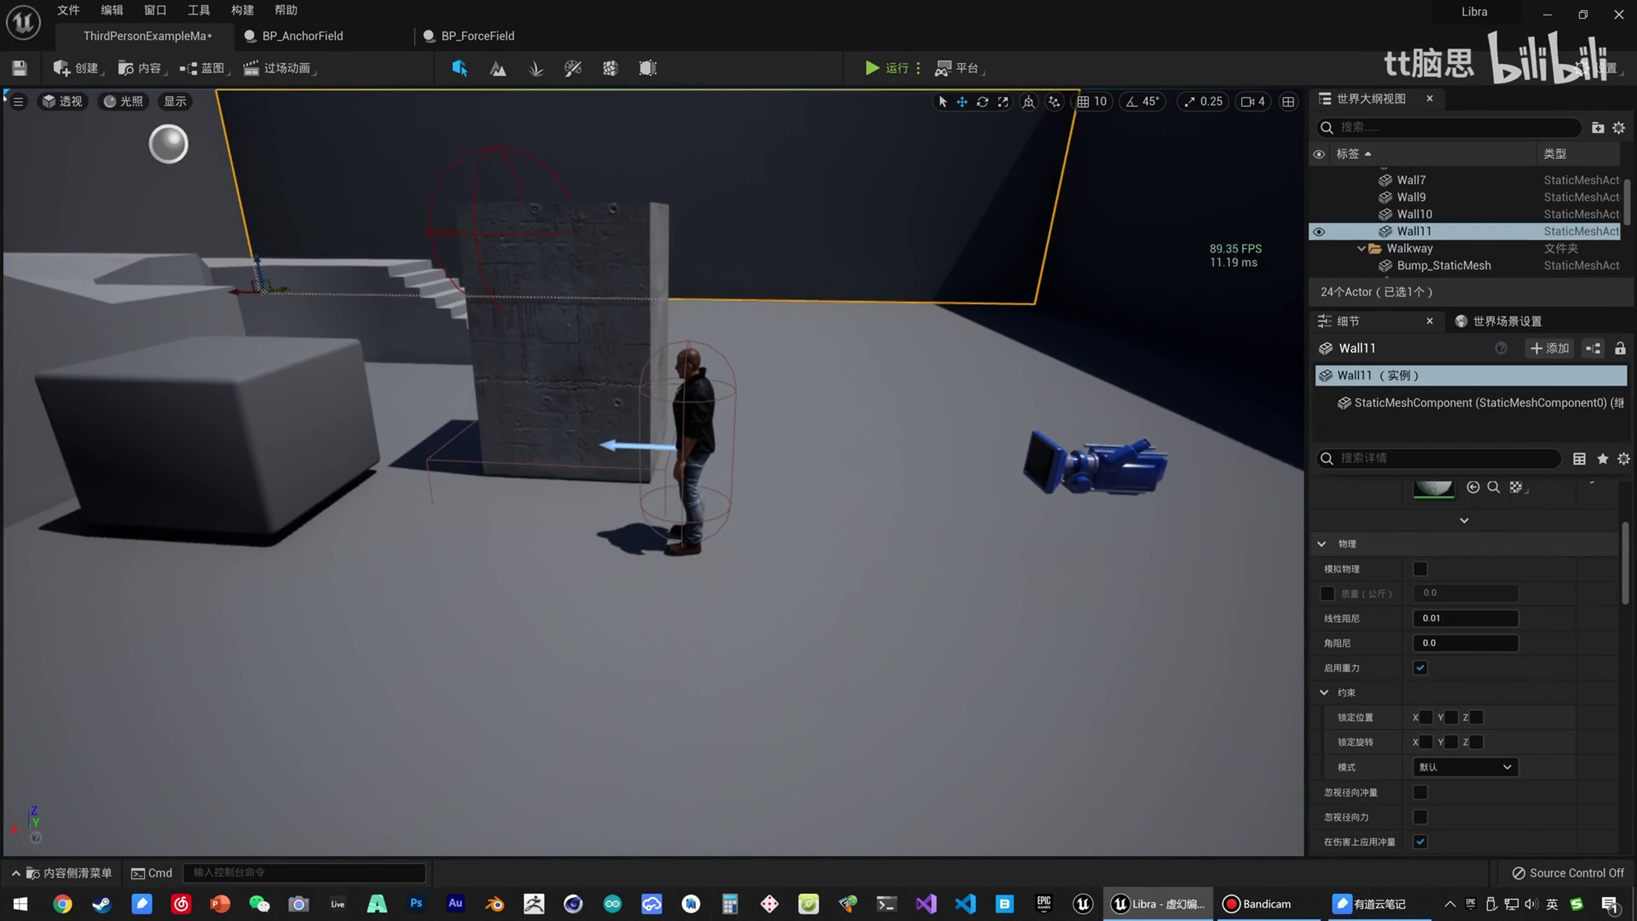
right_drag(422, 226, 396, 175)
key(w)
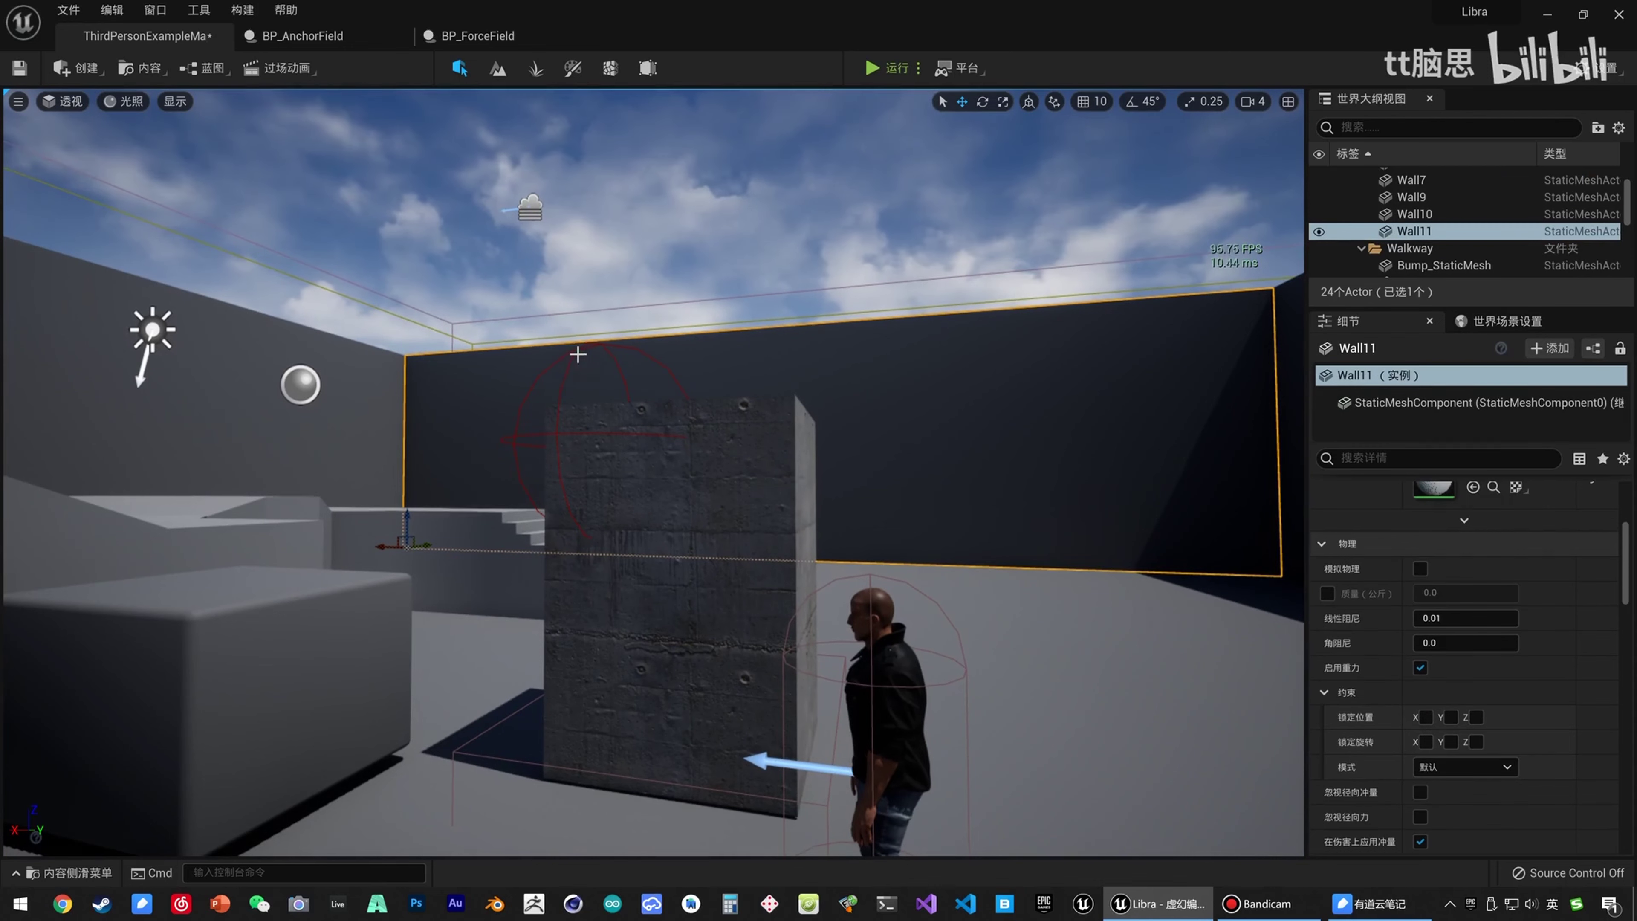
right_drag(624, 482, 574, 499)
key(w)
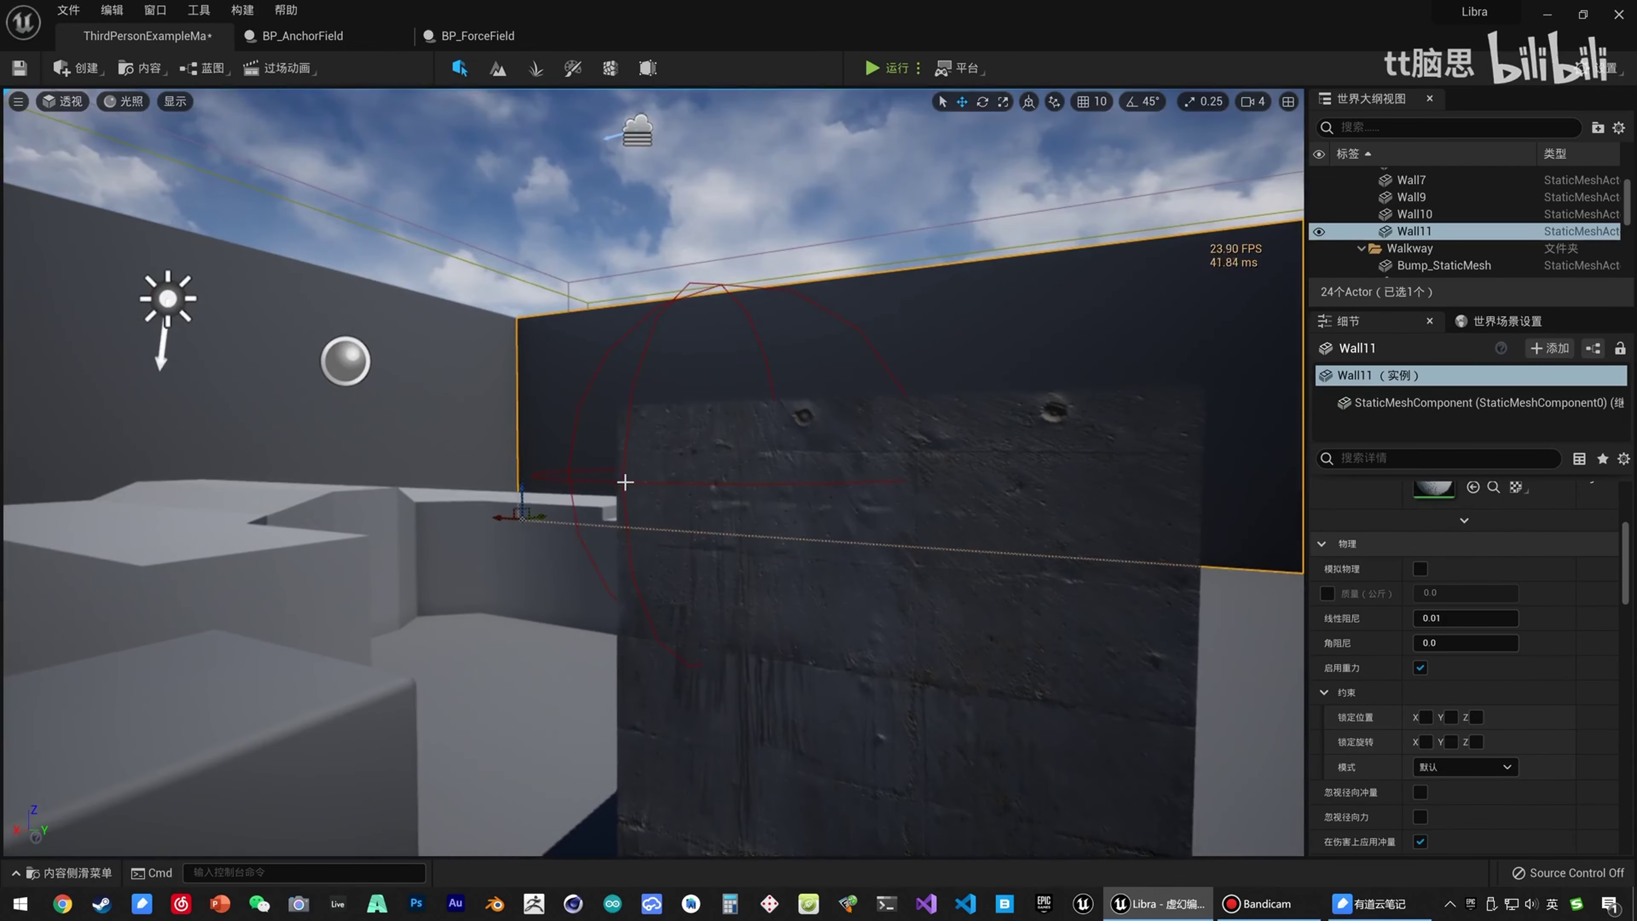
click(622, 483)
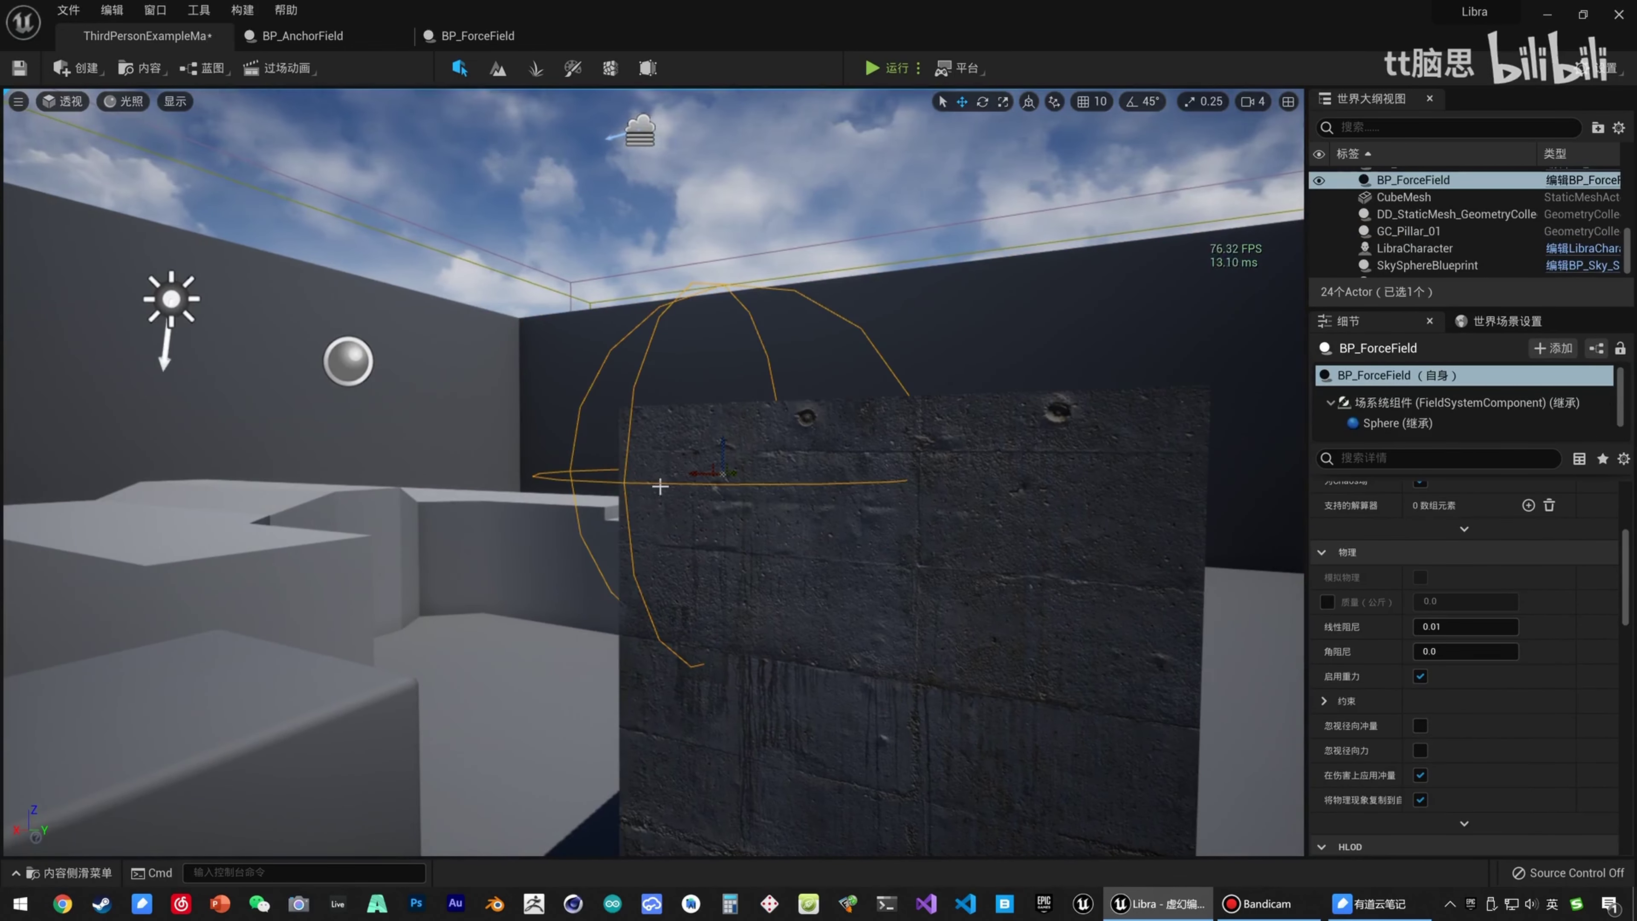
right_drag(797, 526, 648, 507)
key(e)
key(d)
drag(649, 507, 754, 467)
key(a)
right_drag(754, 467, 857, 464)
right_drag(672, 590, 673, 526)
key(s)
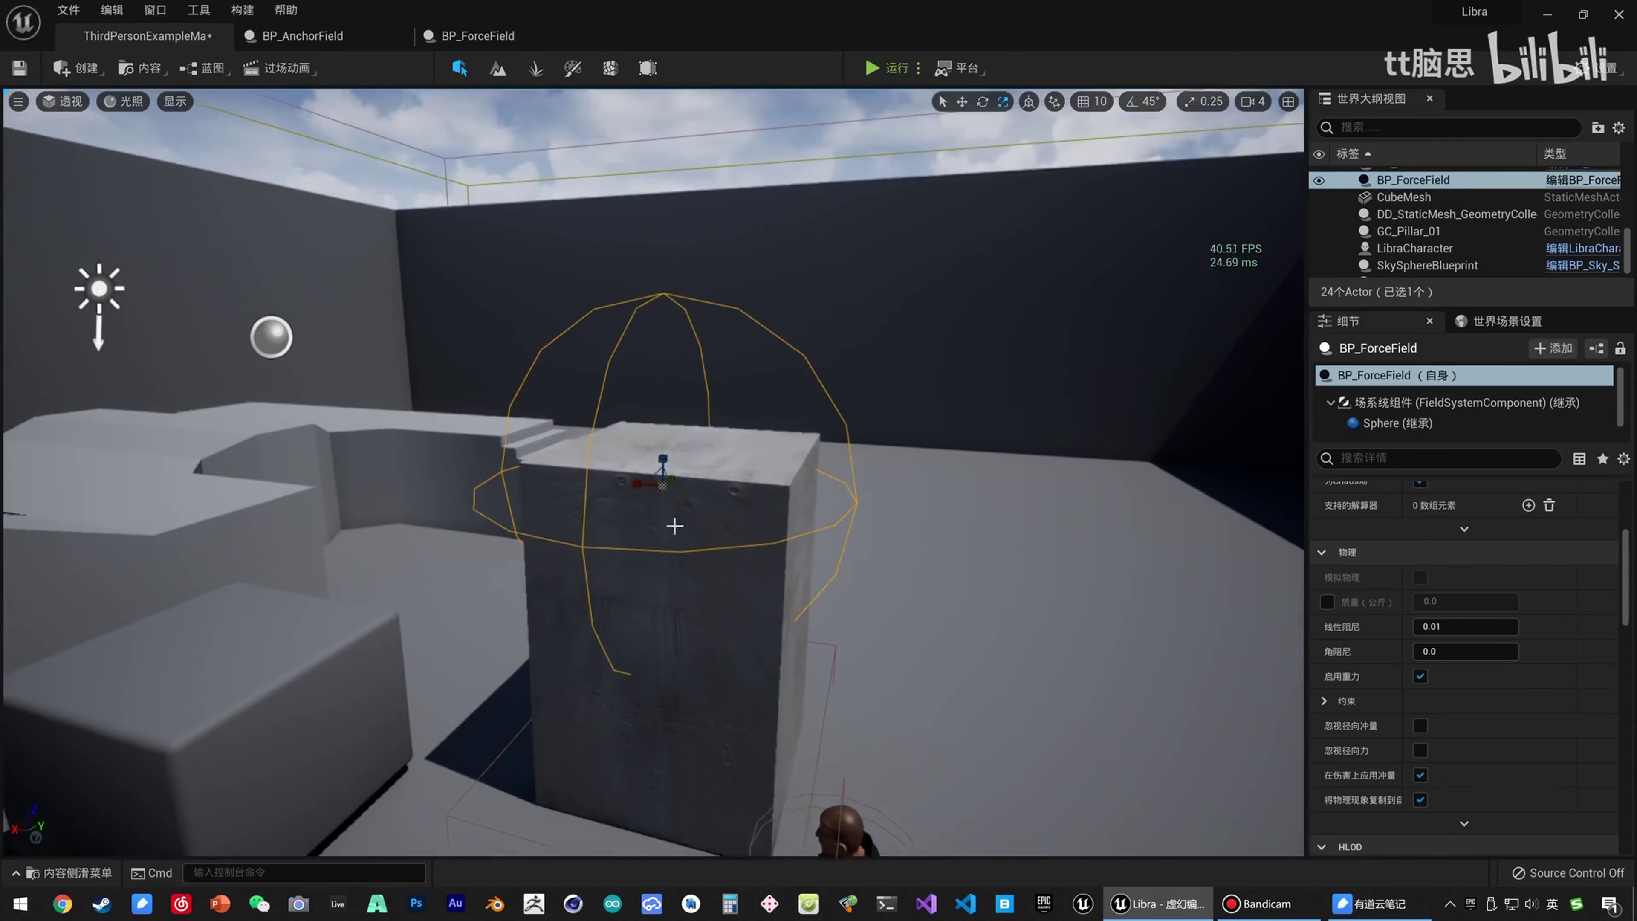
key(w)
drag(663, 449, 662, 546)
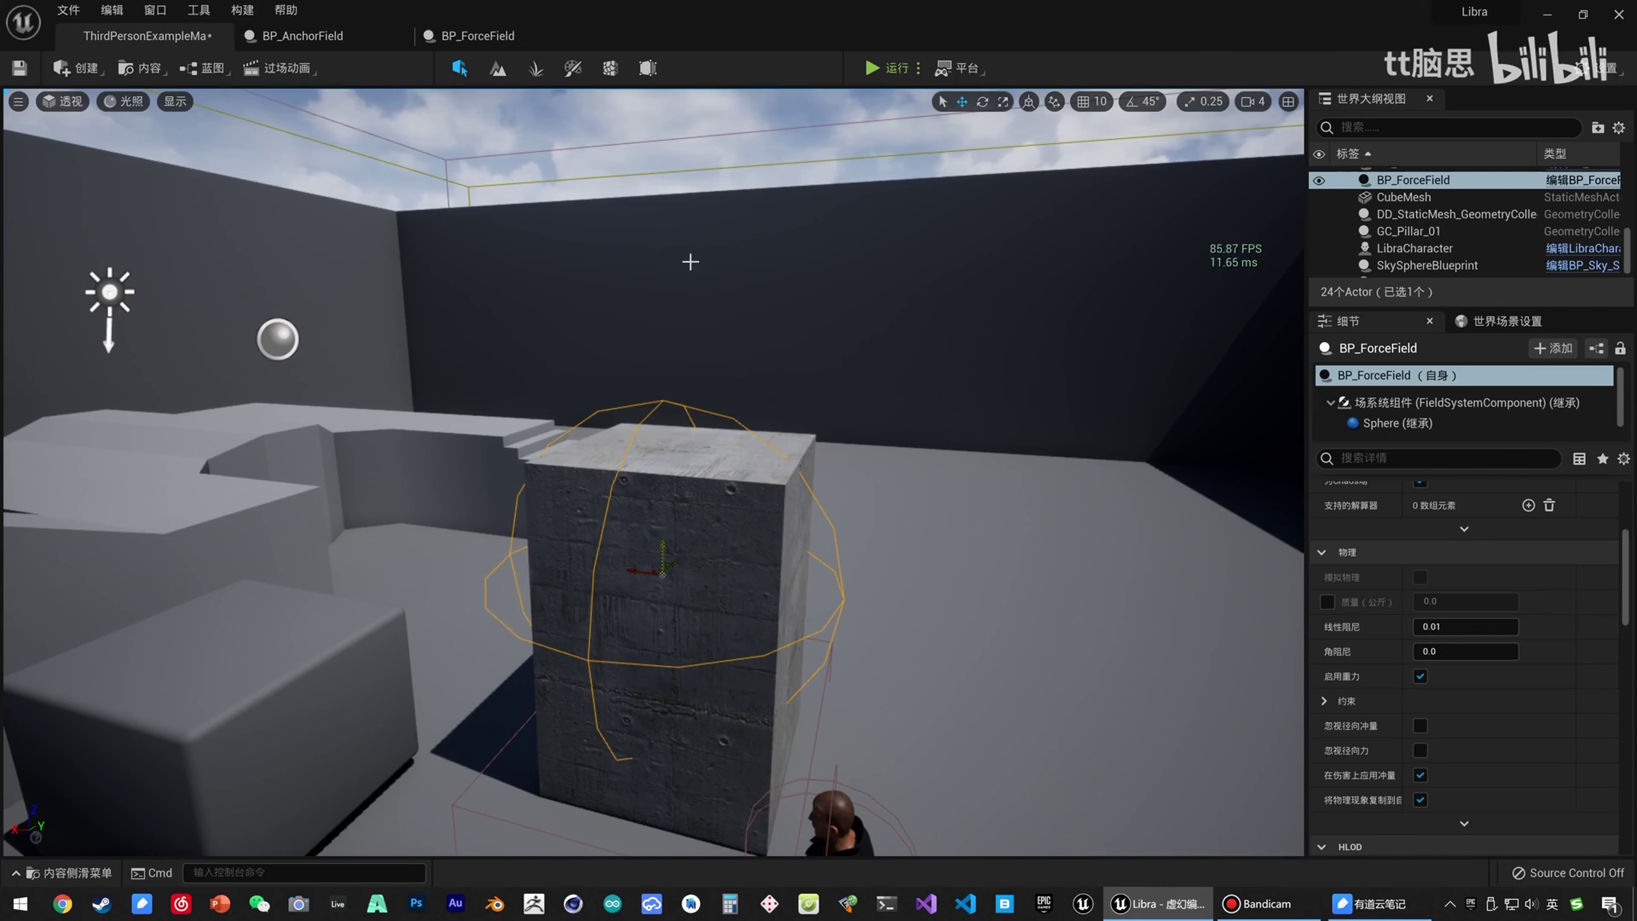
Play-test the level with the lowered force field, check how the pillar breaks, and stop the session.
click(895, 72)
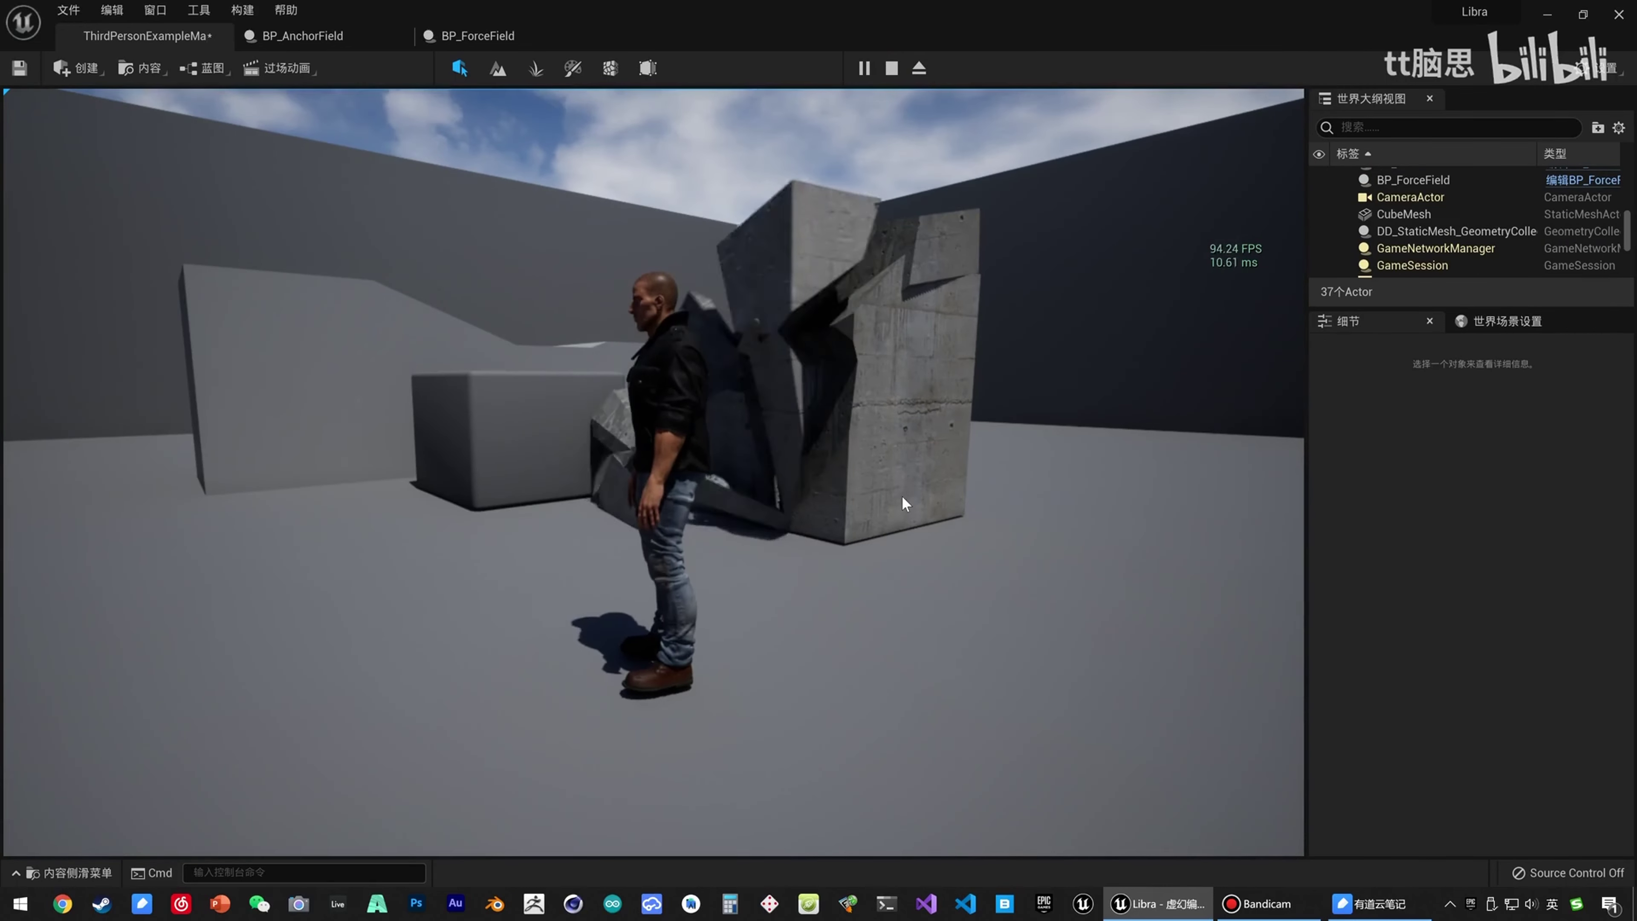
key(d)
key(s)
key(w)
key(Escape)
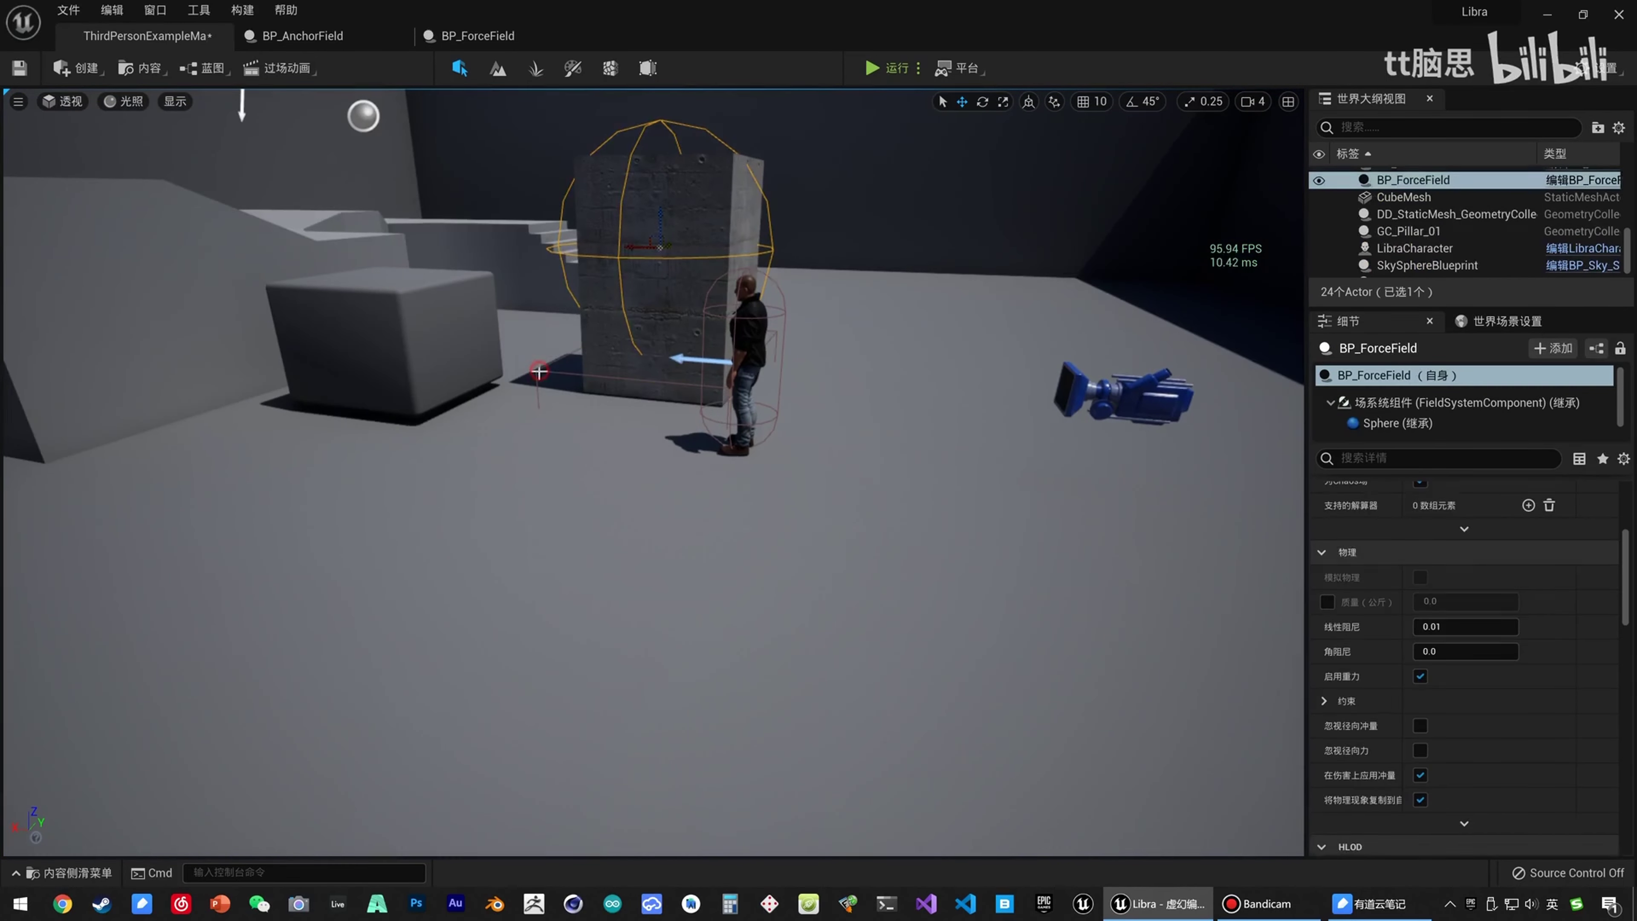
Select BP_AnchorField and raise it so its box encloses more of the pillar's lower part.
click(539, 372)
scroll(668, 318, up, 4)
right_drag(669, 318, 728, 291)
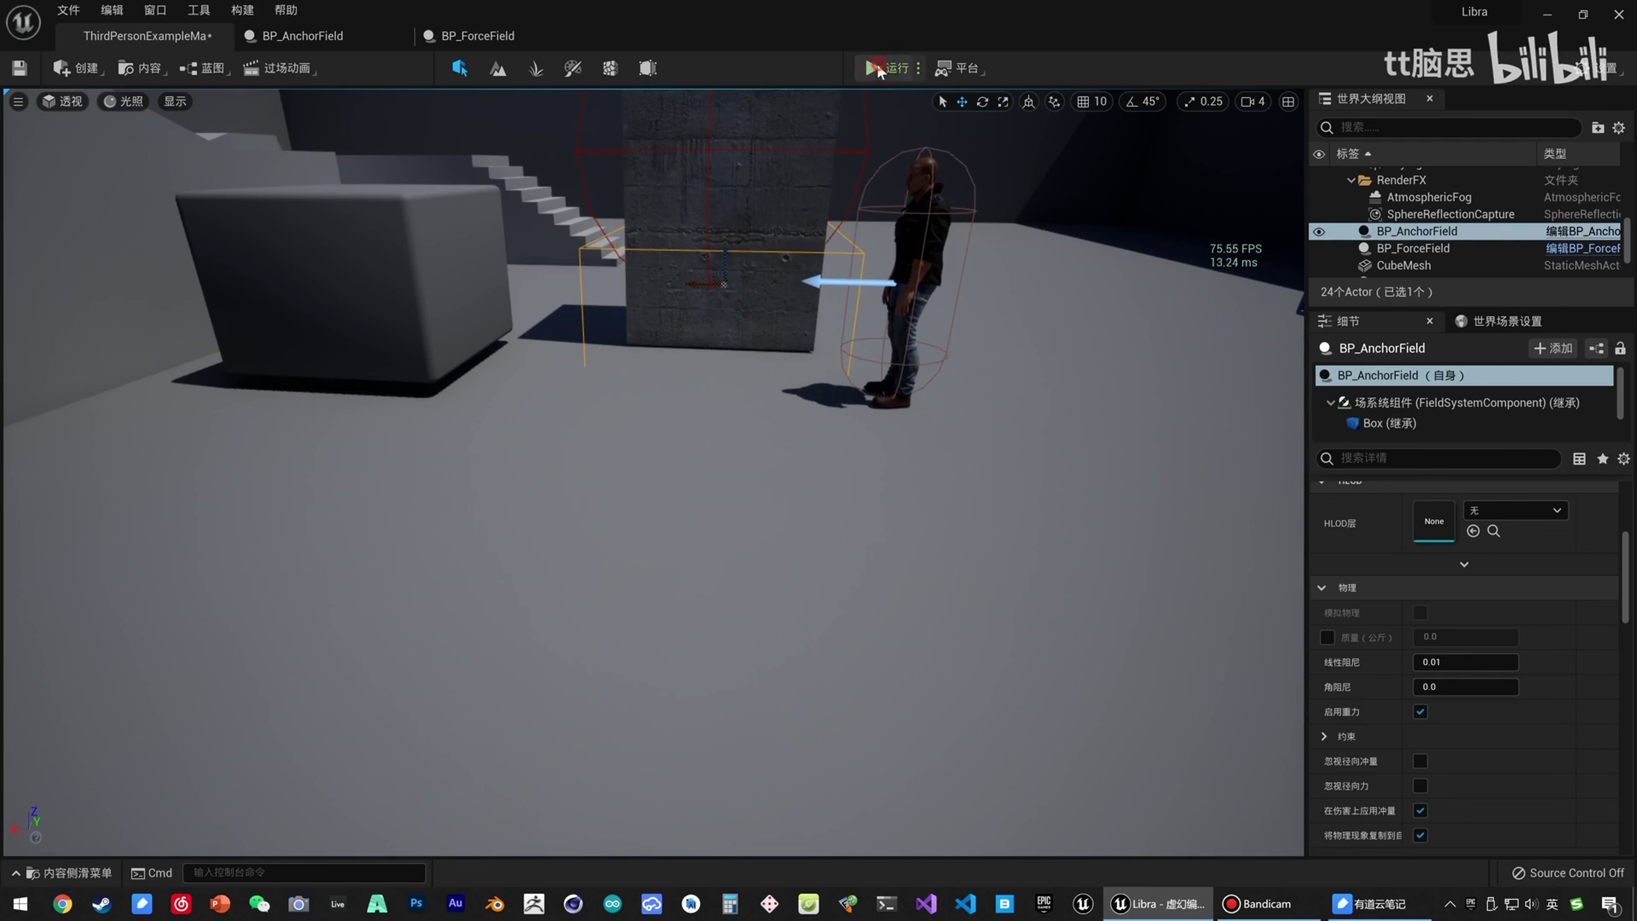
Play-test the level with the raised anchor field, walk around the broken pillar to check its anchored part, and stop the session.
click(878, 68)
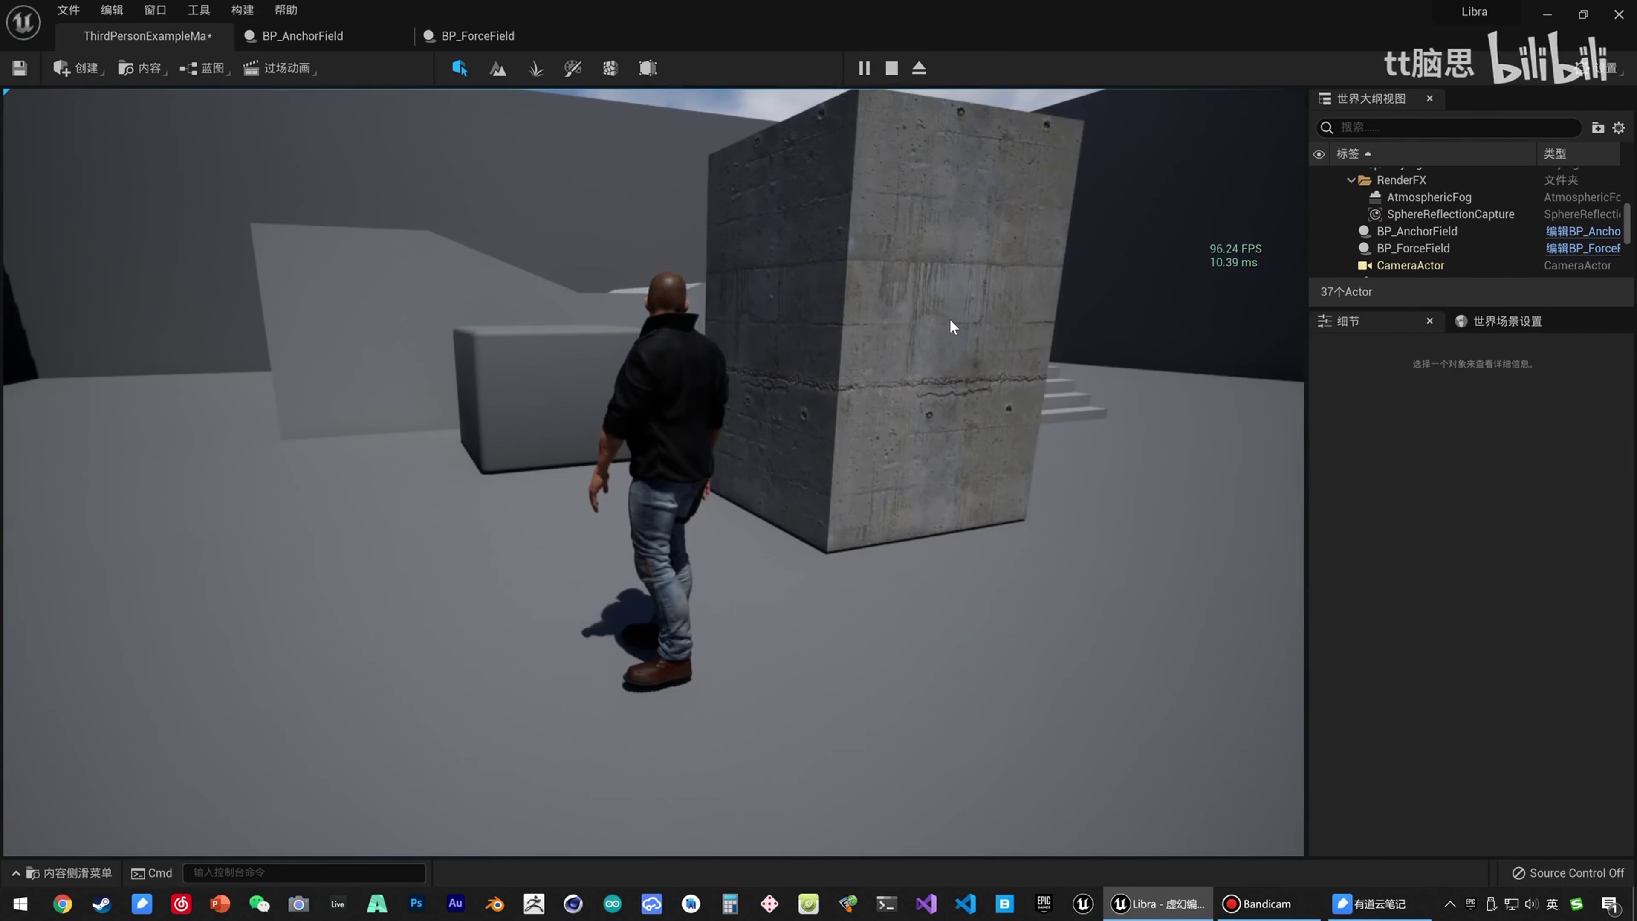
key(a)
key(s)
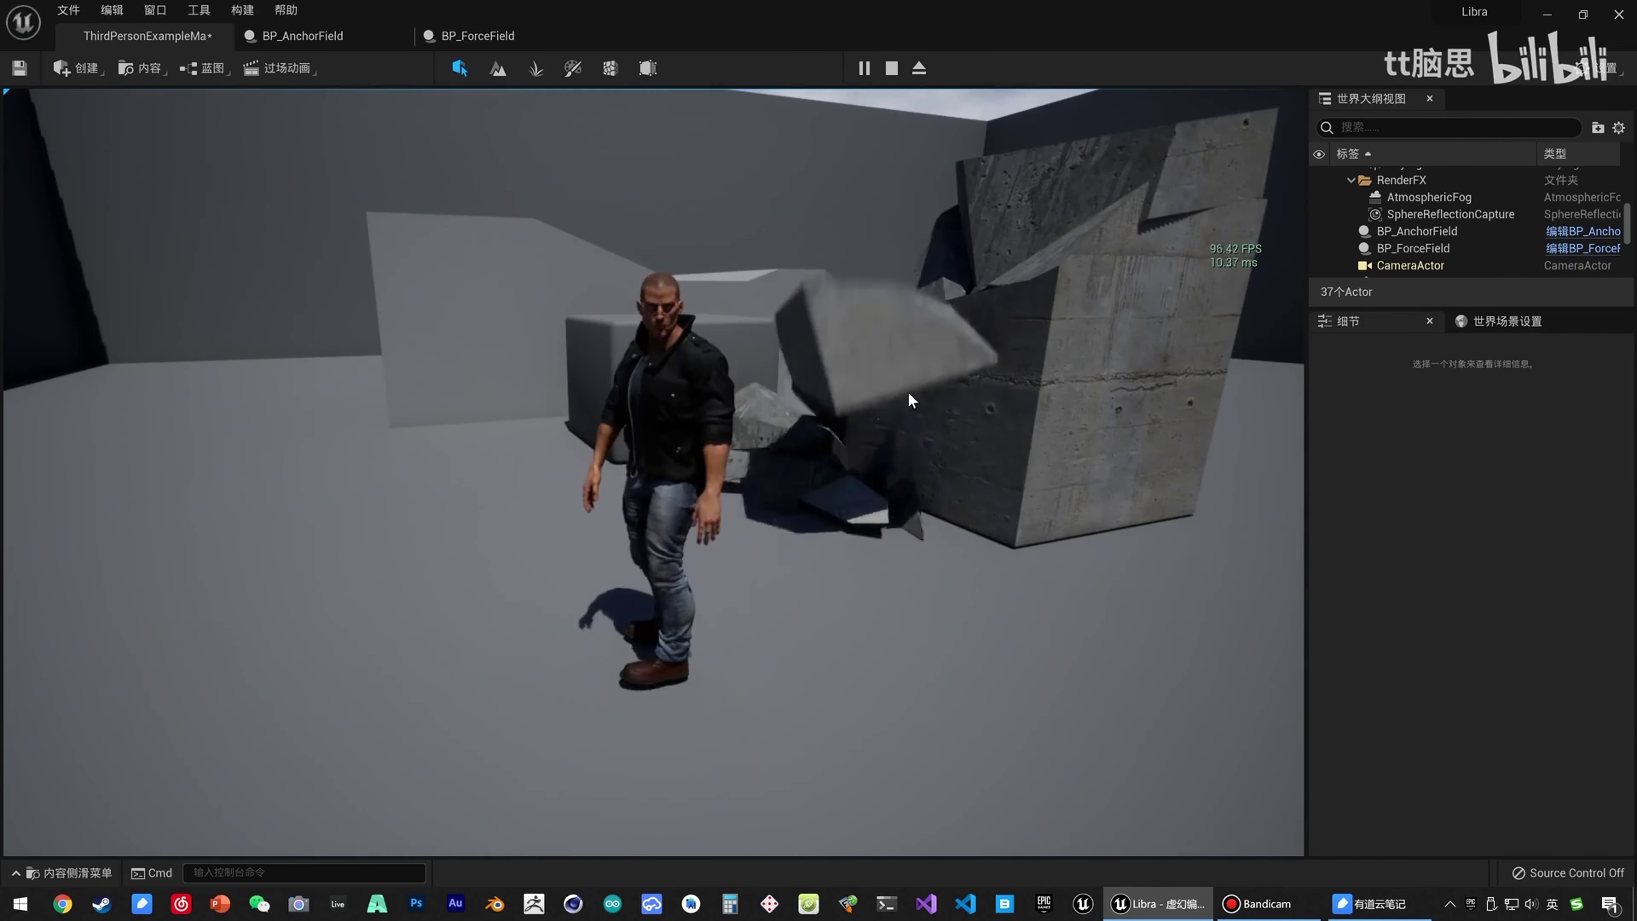
key(w)
key(s)
key(d)
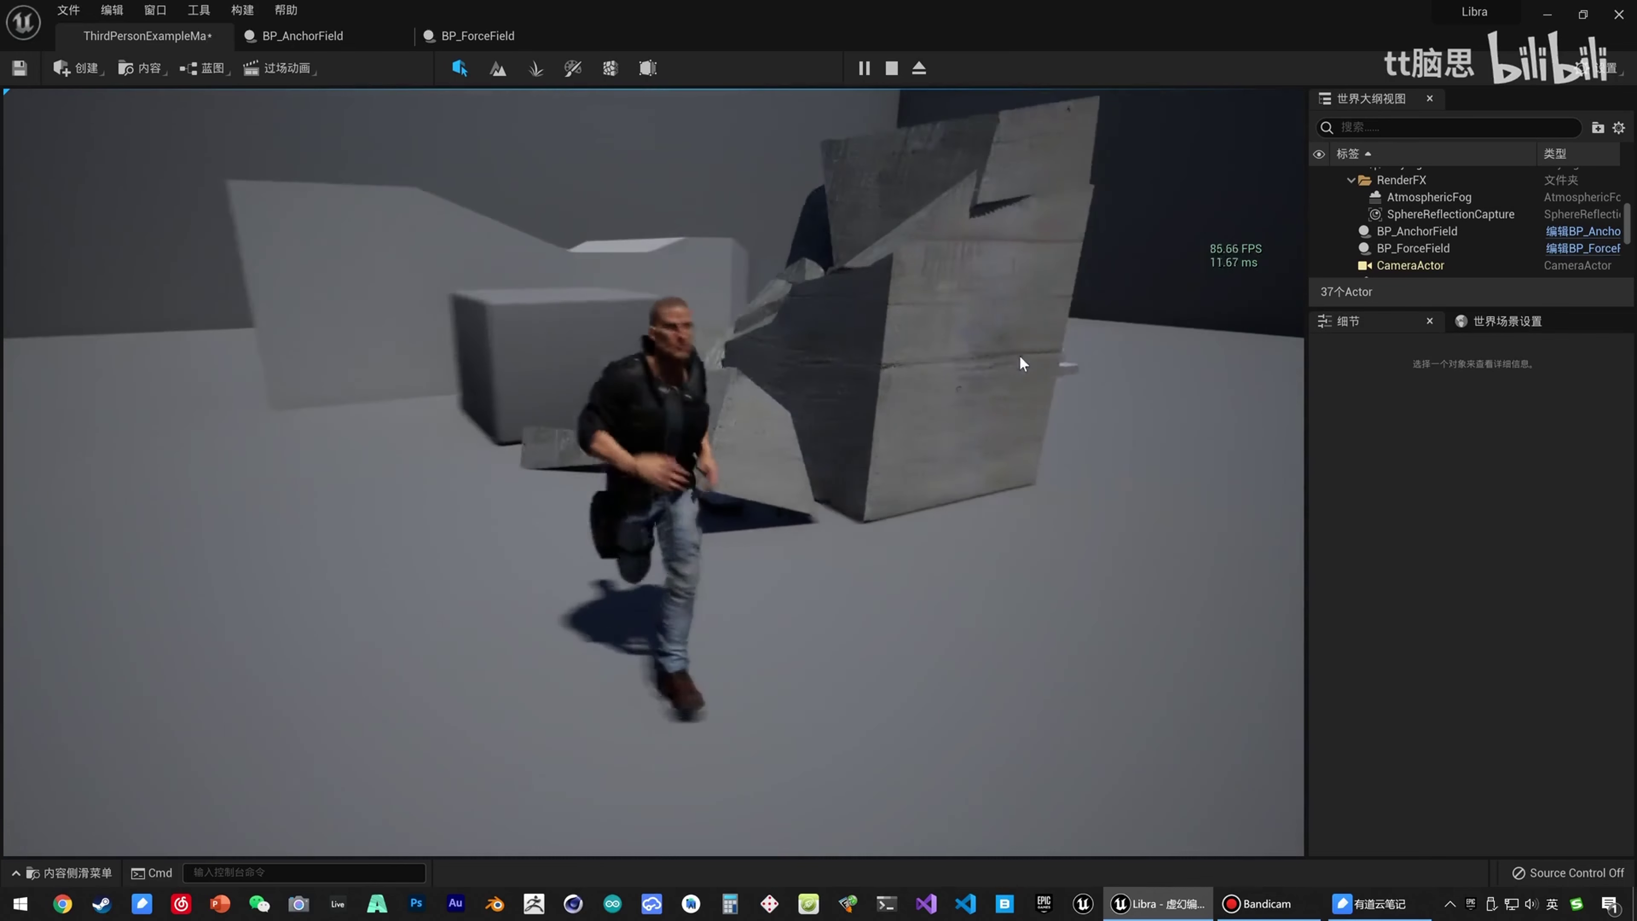
key(w)
key(d)
key(s)
key(a)
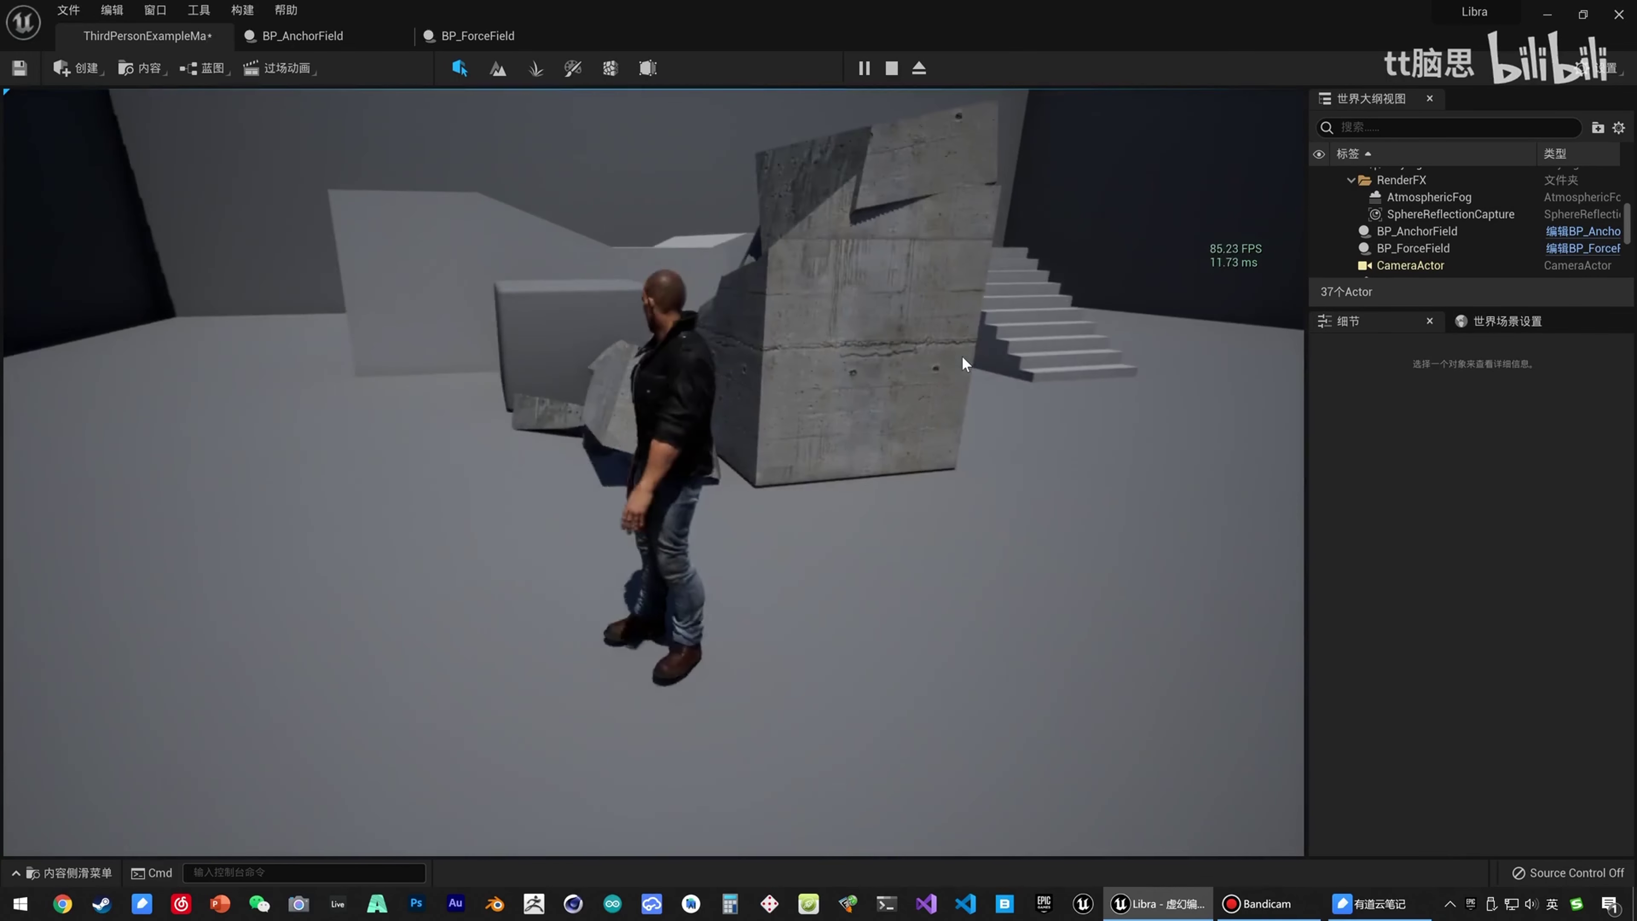
key(Escape)
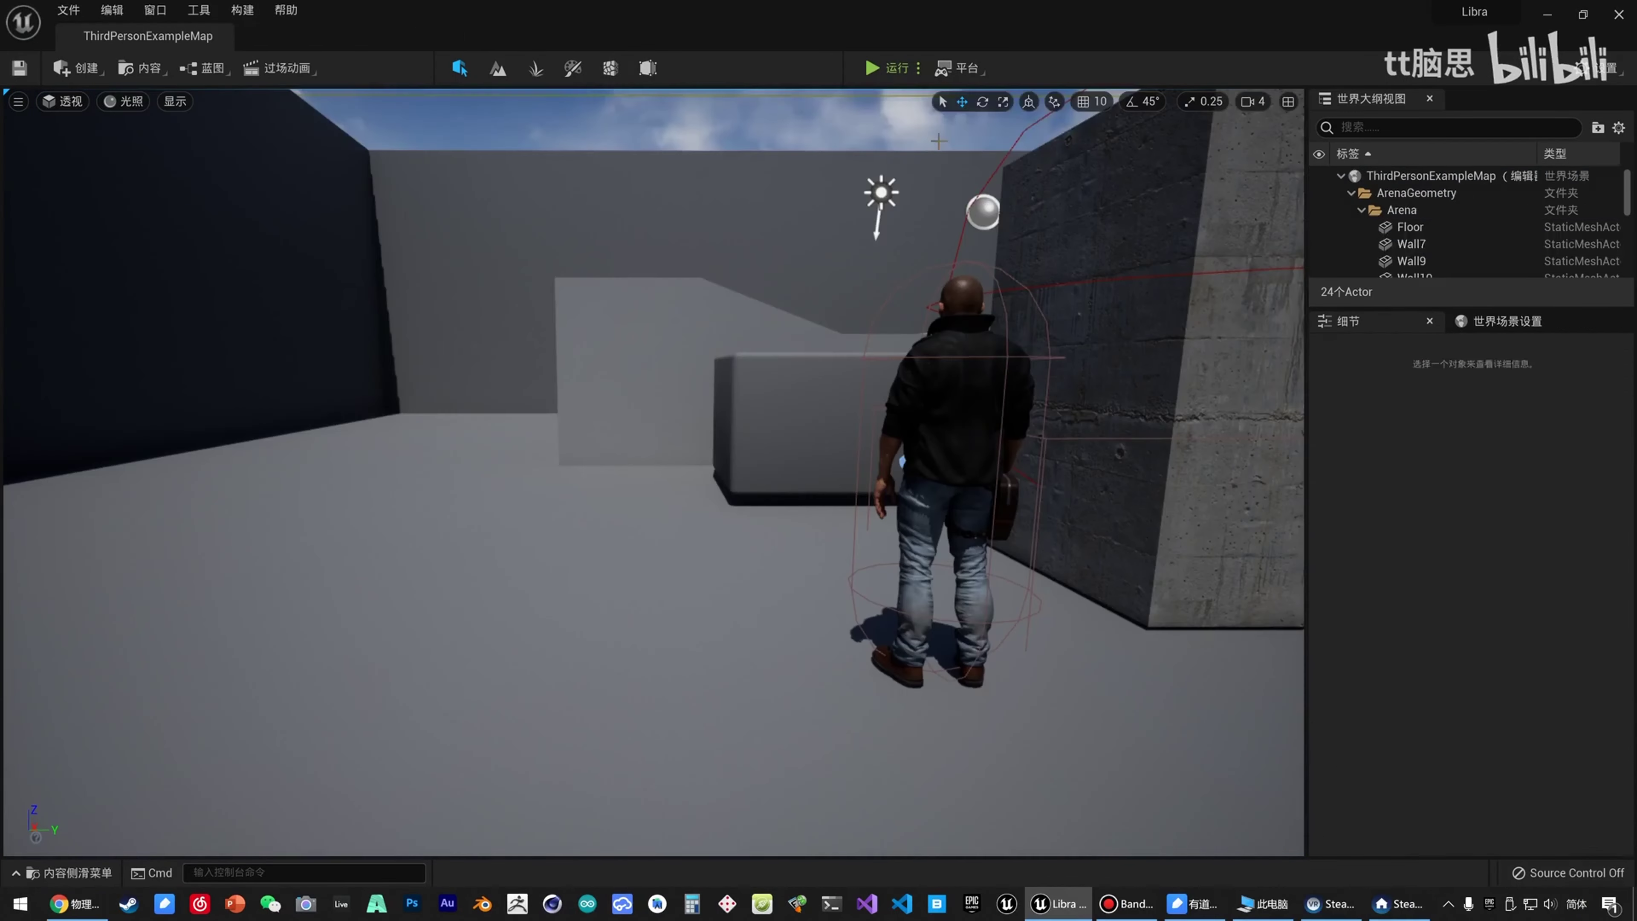
Start another play session of ThirdPersonExampleMap and walk the character up to the fractured pillar.
click(1411, 244)
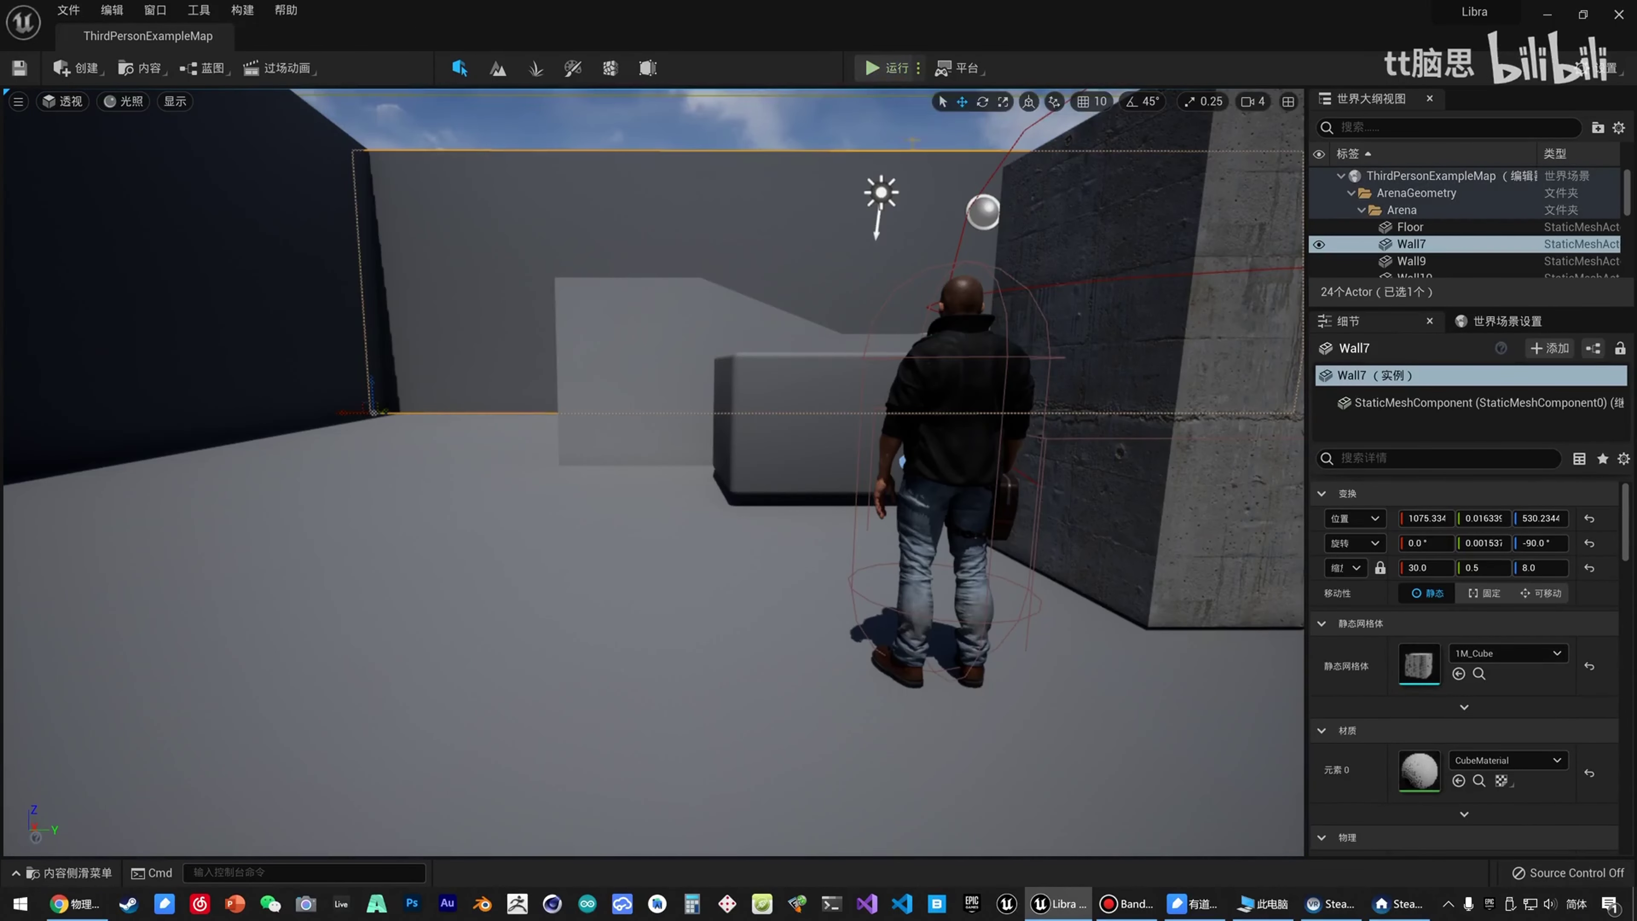
click(895, 68)
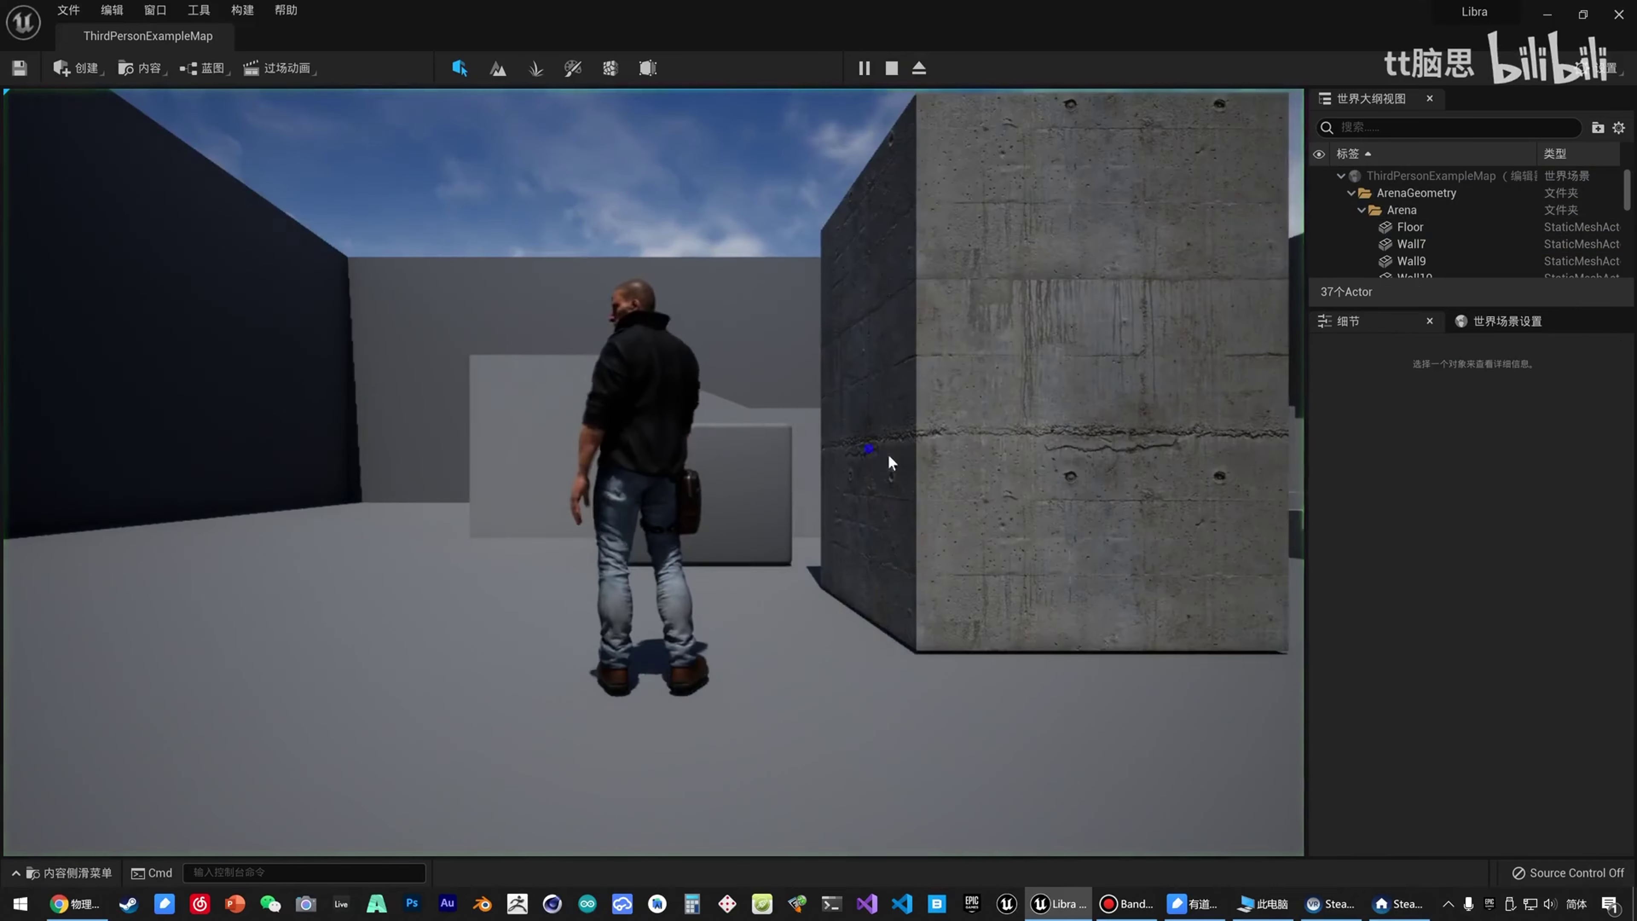
key(a)
key(a)
right_click(913, 442)
key(d)
key(w)
right_click(491, 467)
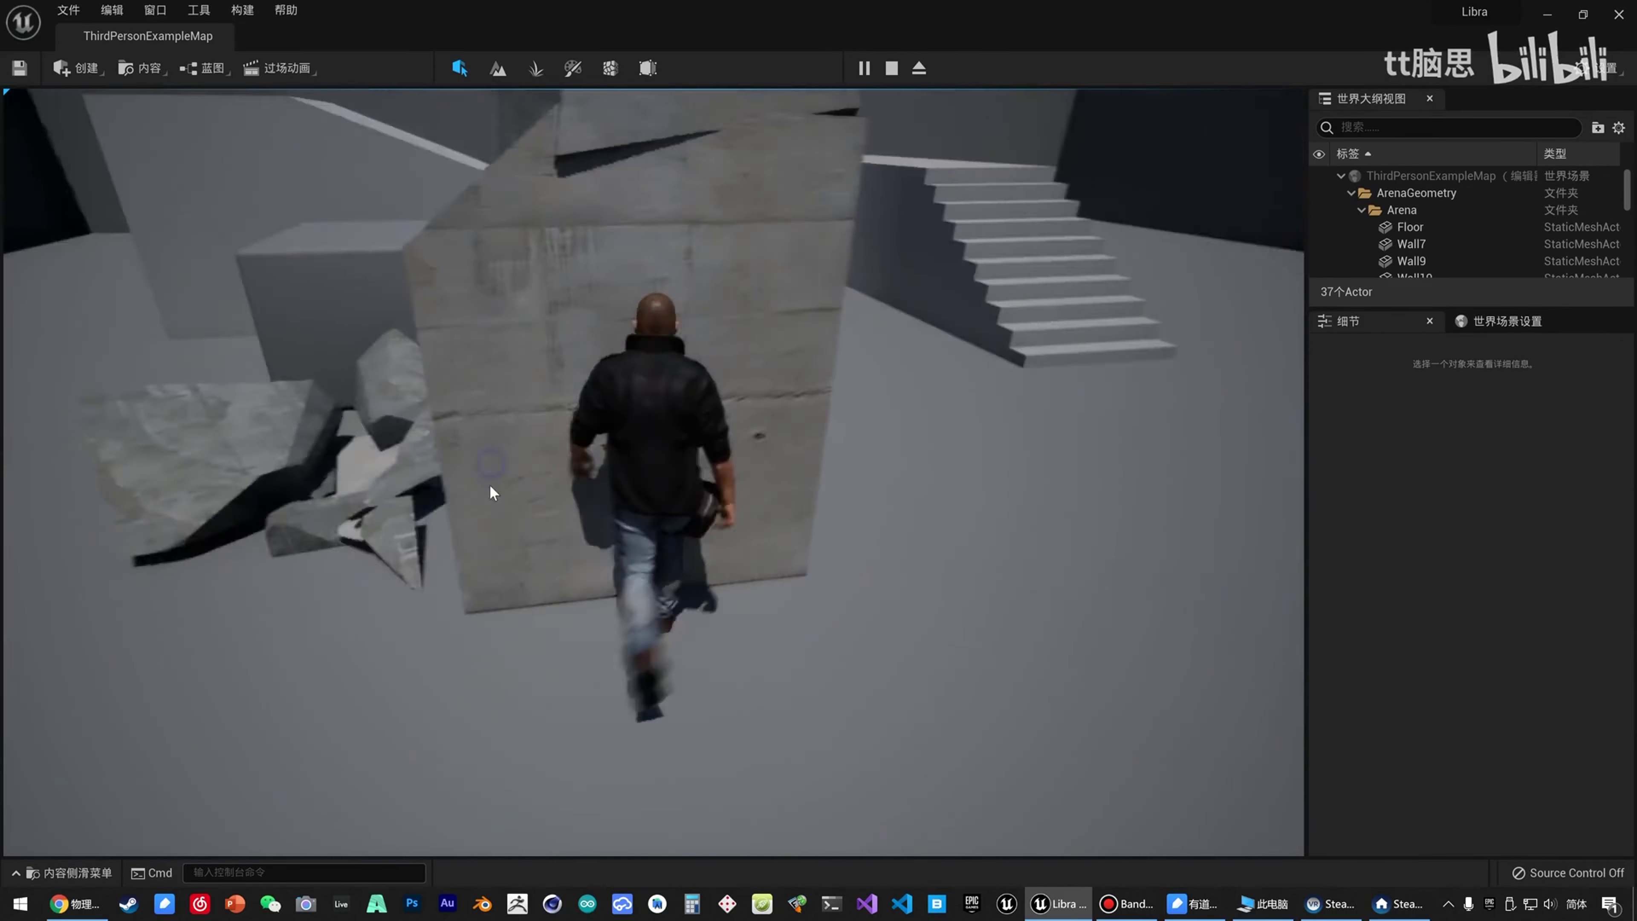
key(a)
key(s)
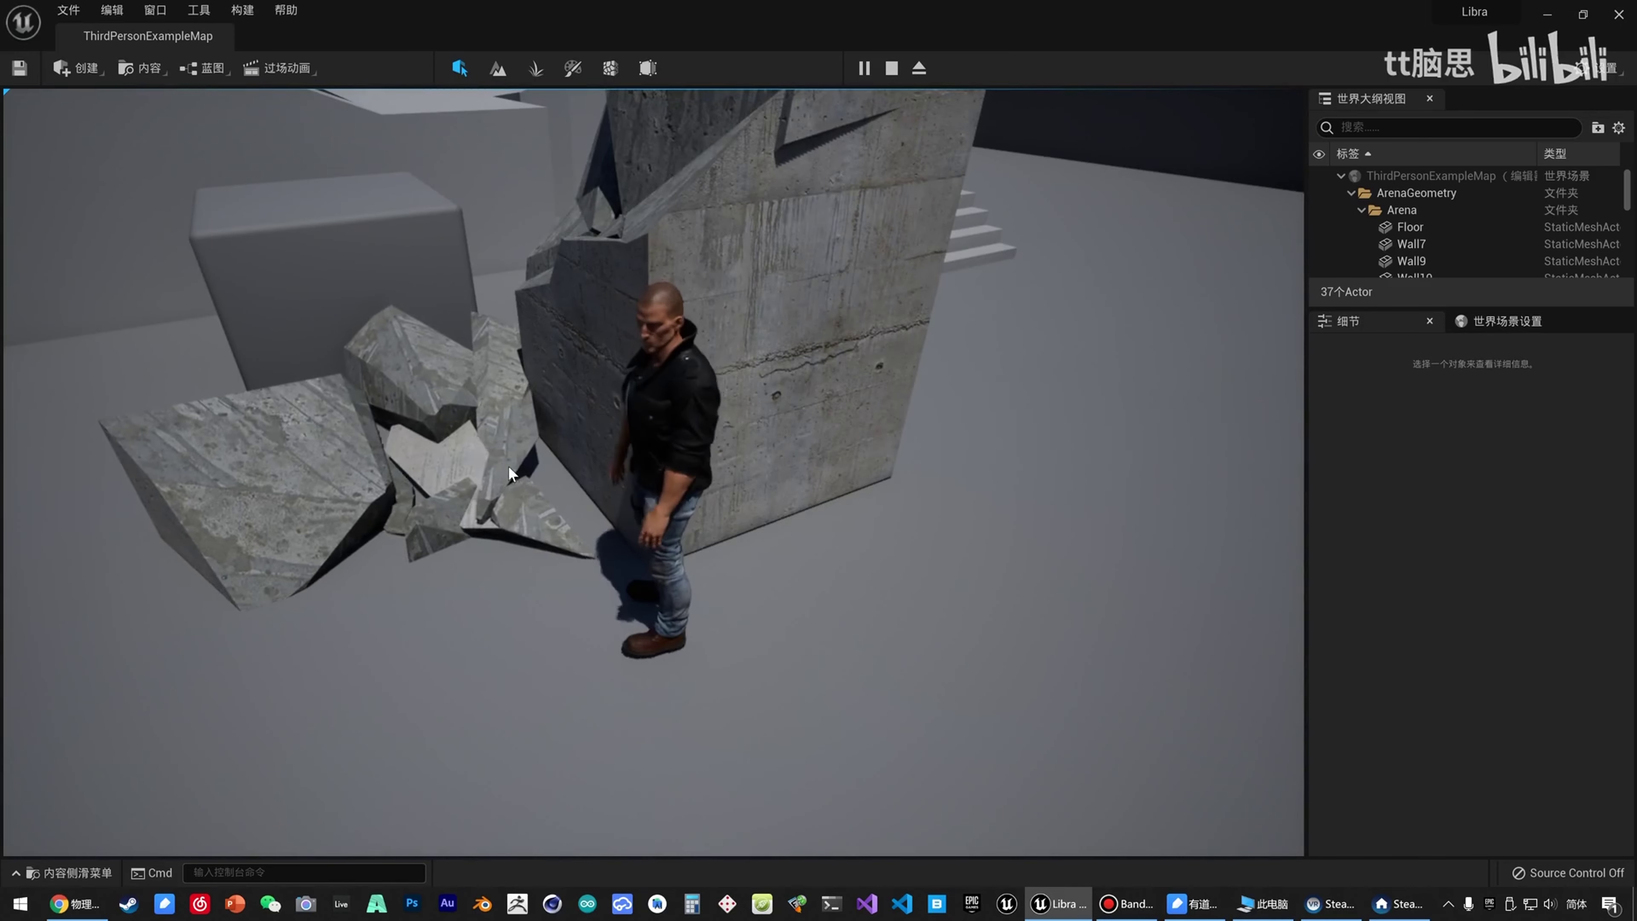
Examine the fallen concrete fragments beside the pillar while moving the character around next to them.
key(w)
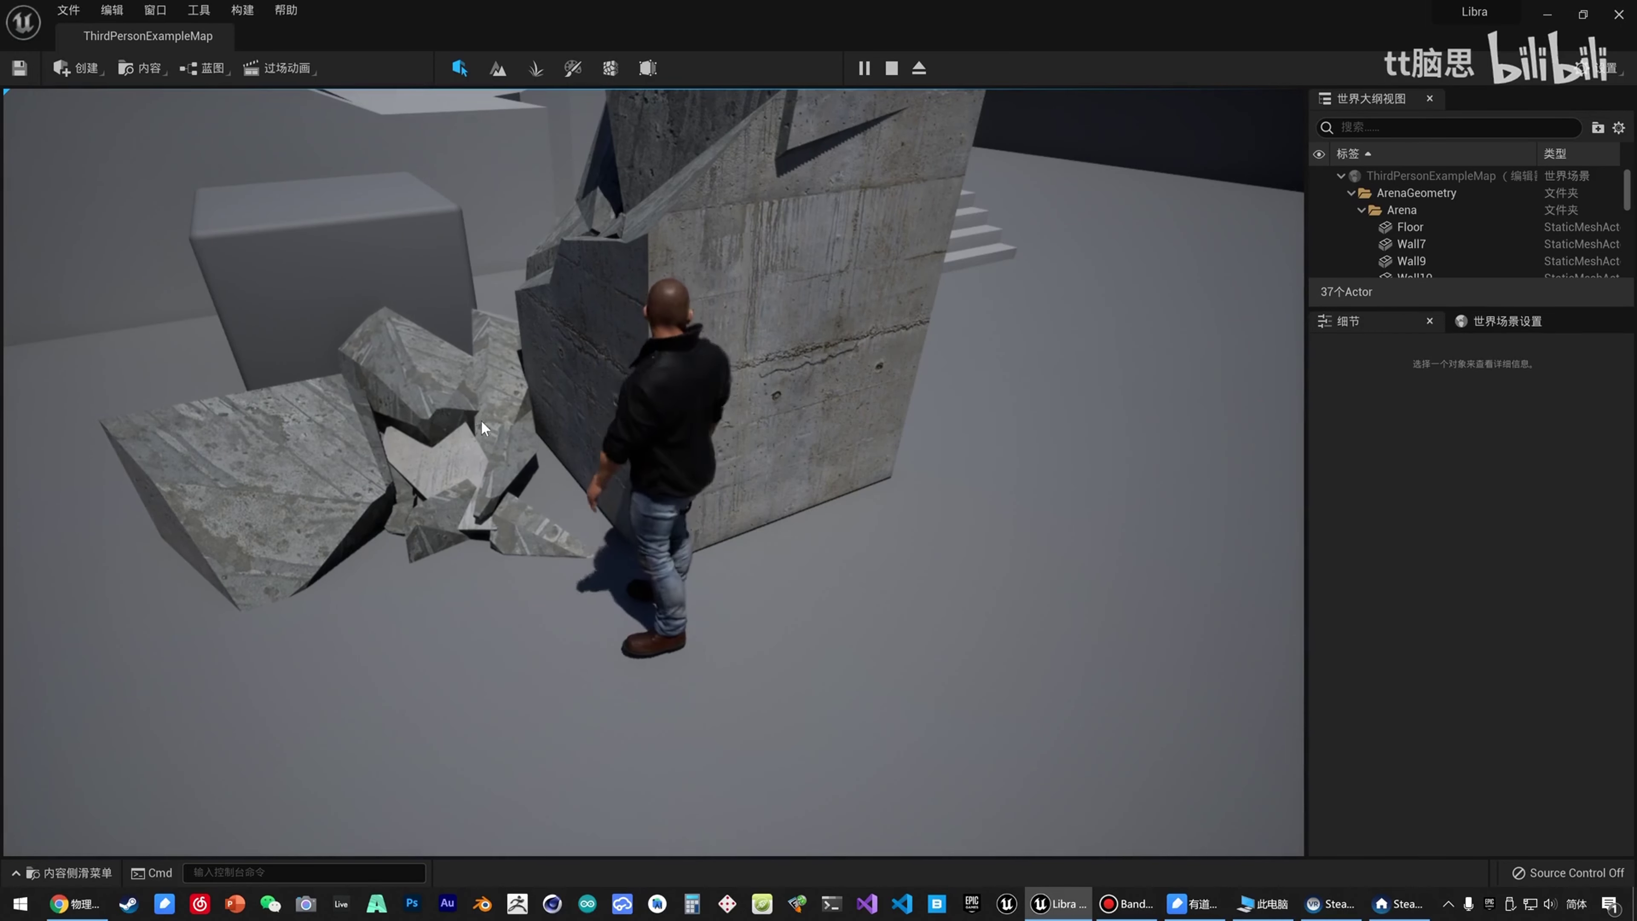
key(a)
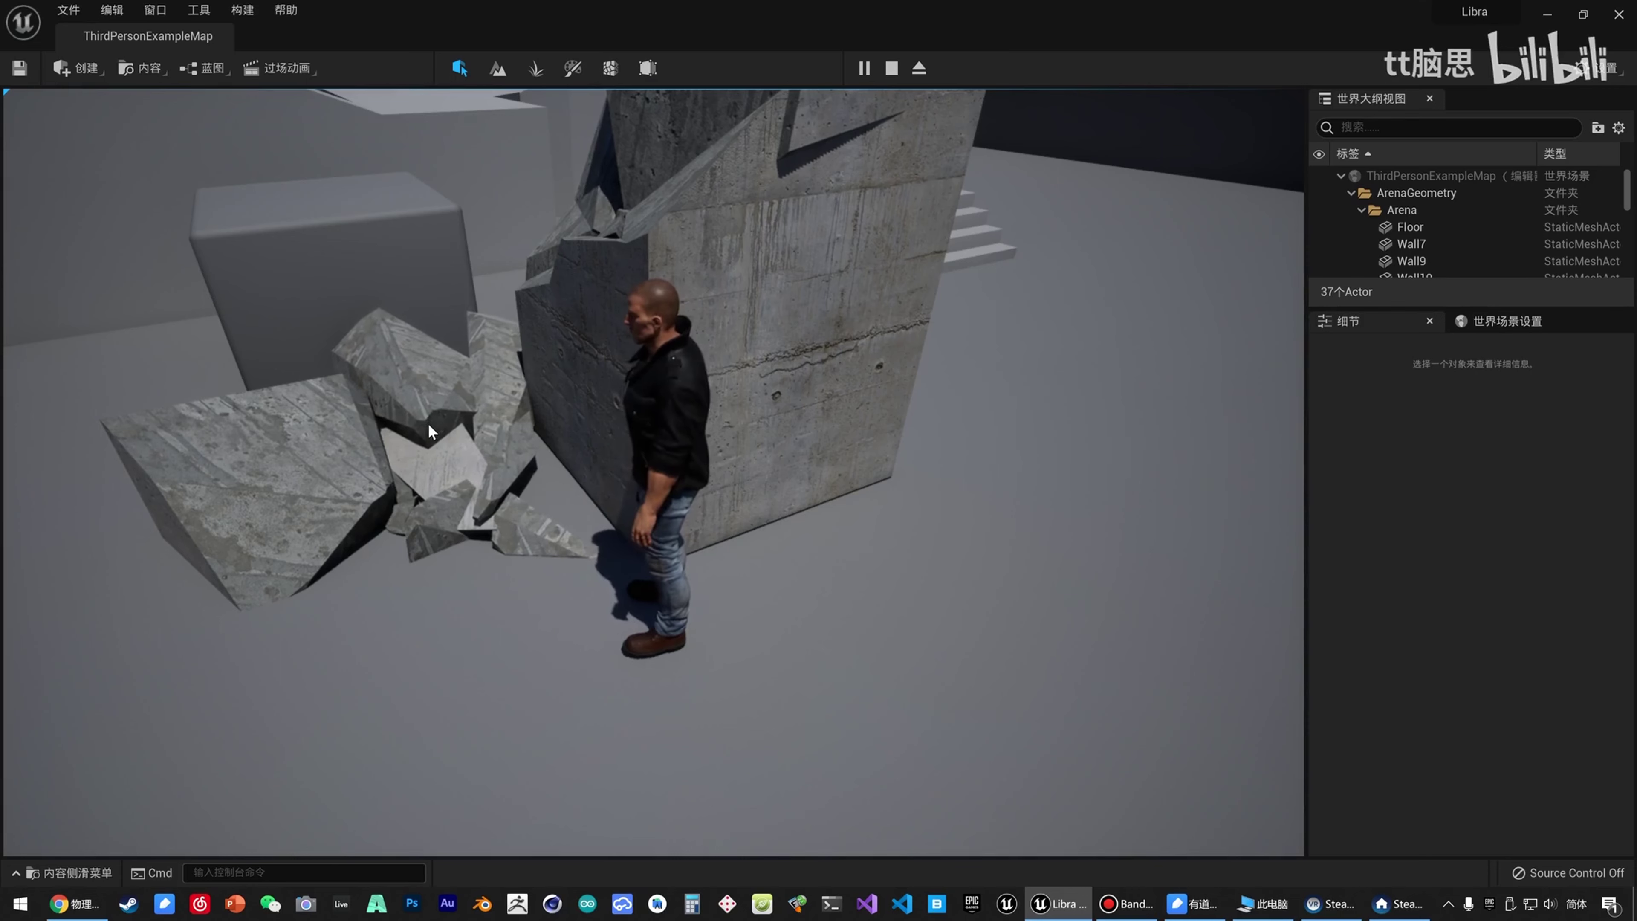
key(a)
right_click(440, 425)
key(w)
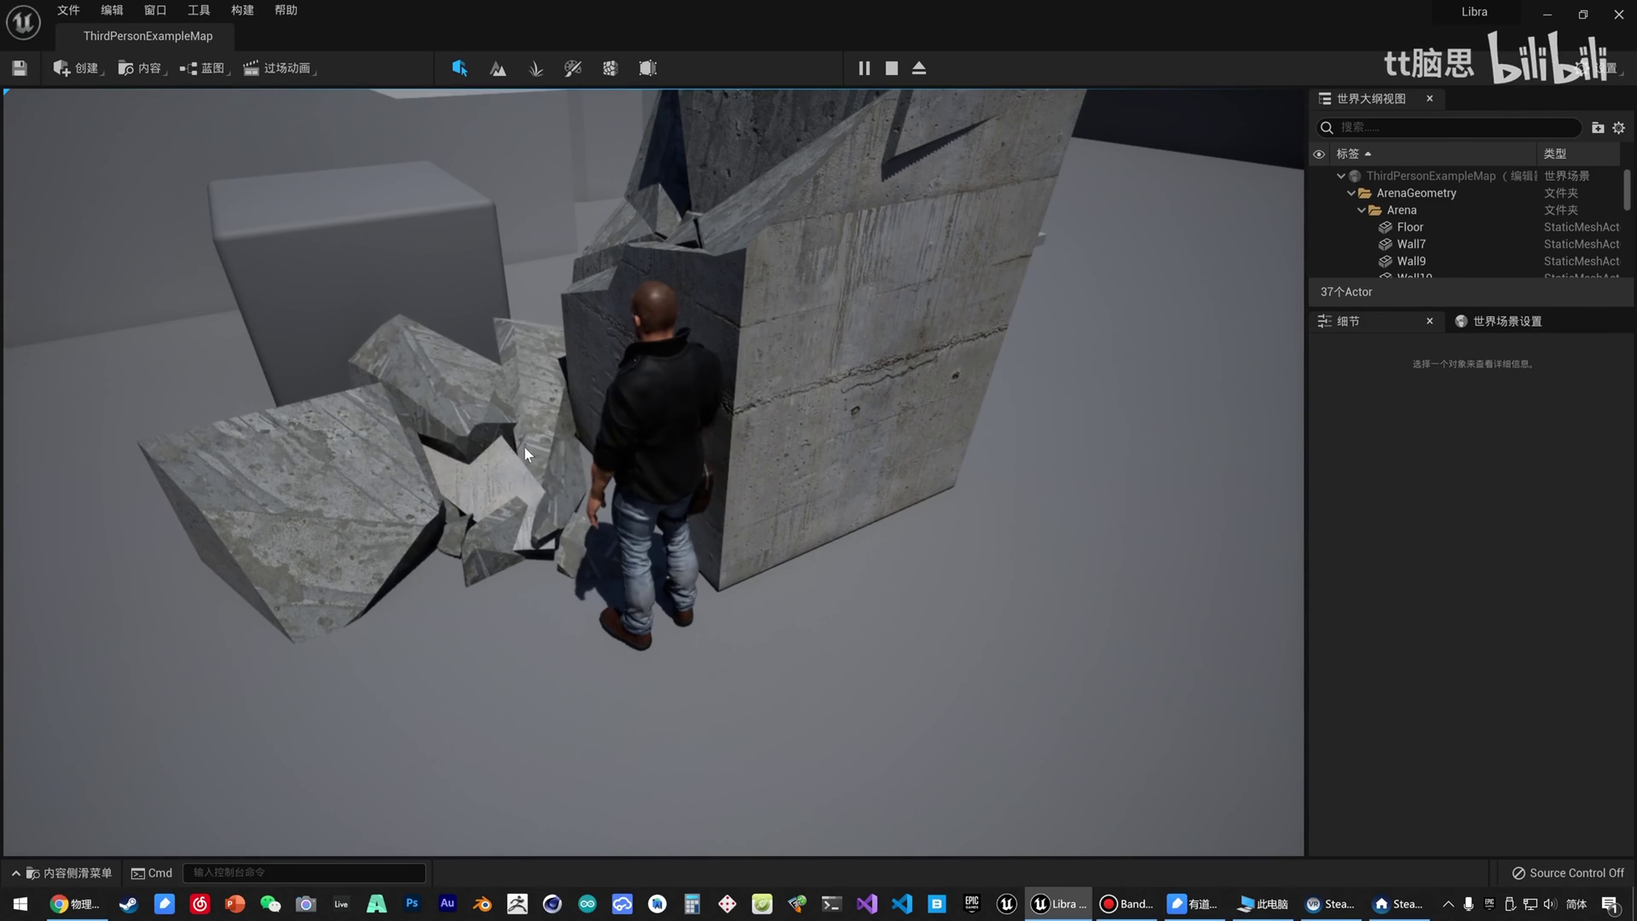
key(s)
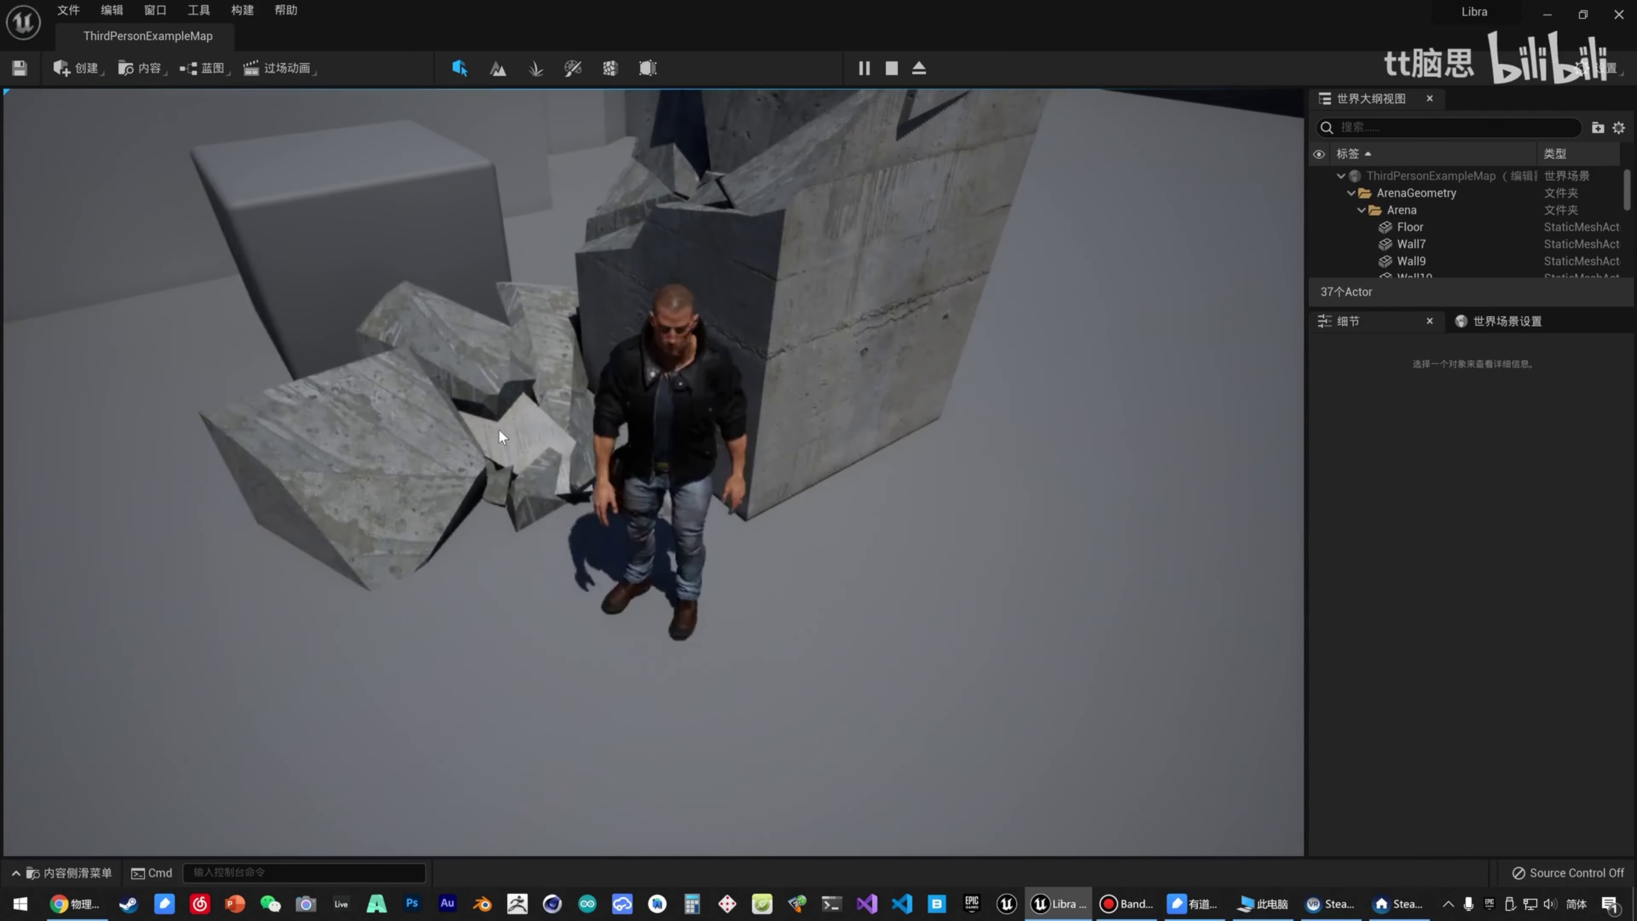
key(w)
key(a)
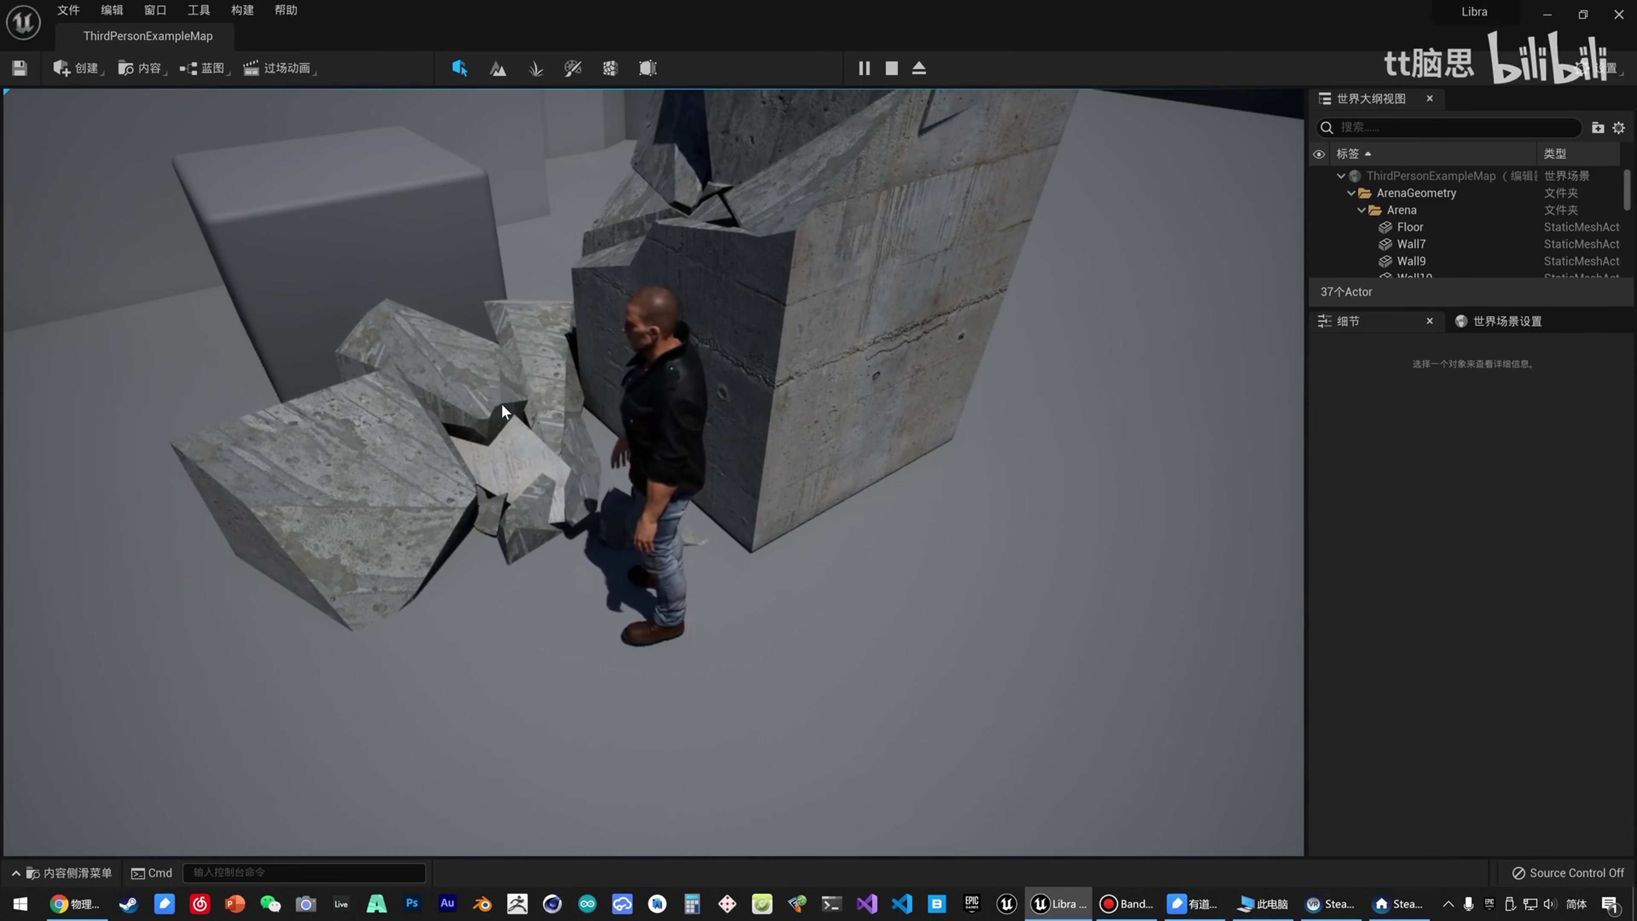
key(s)
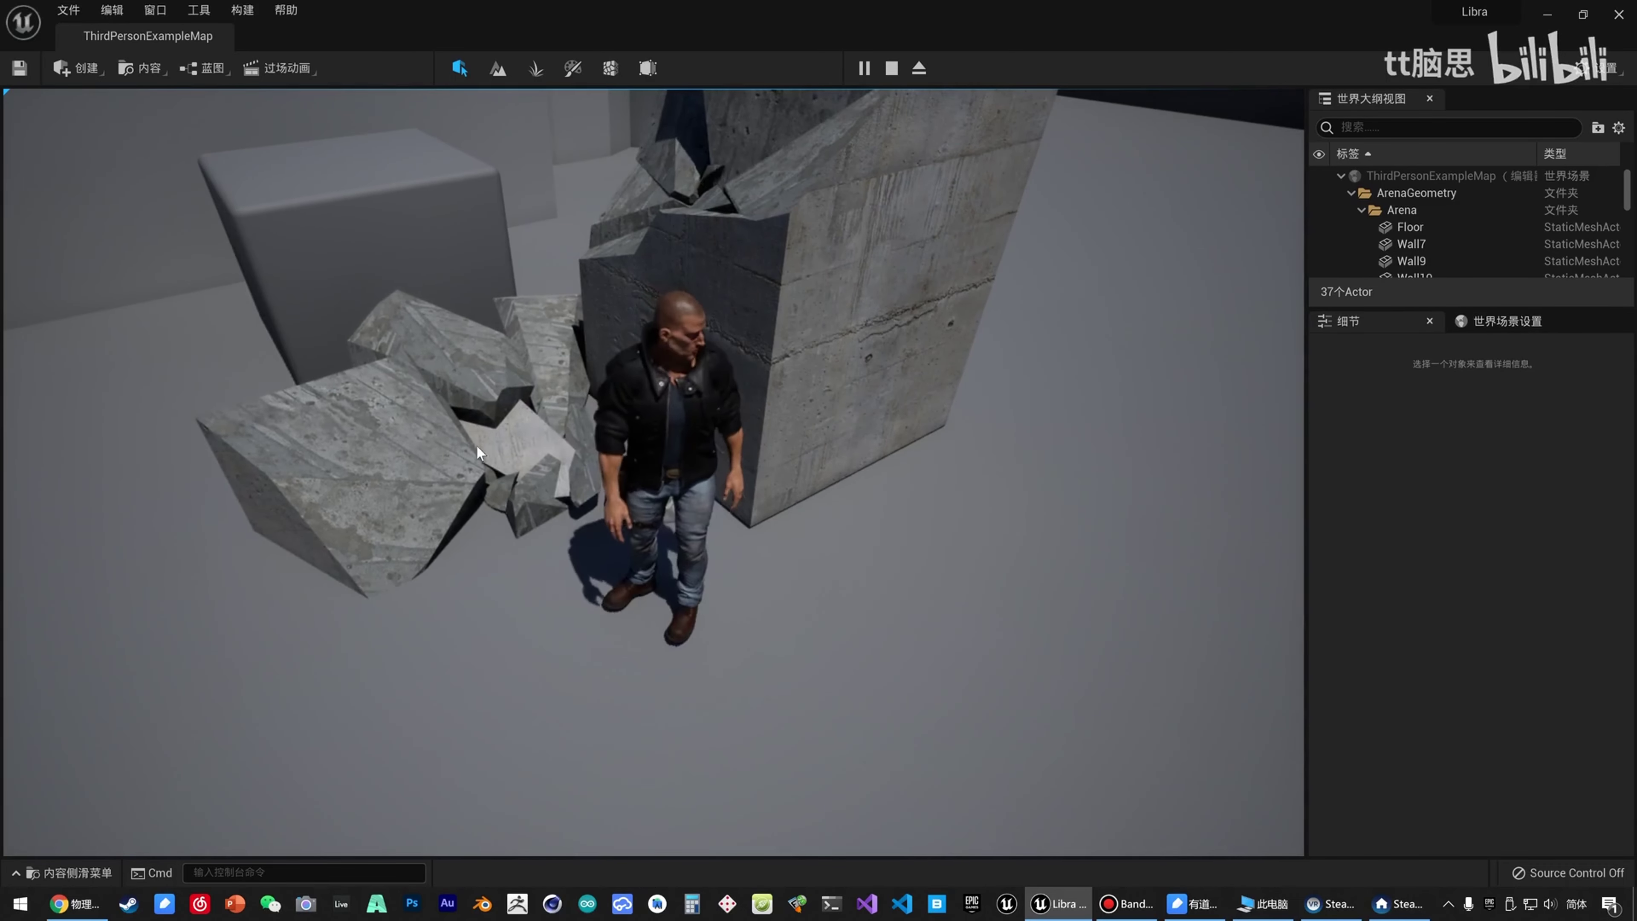
key(d)
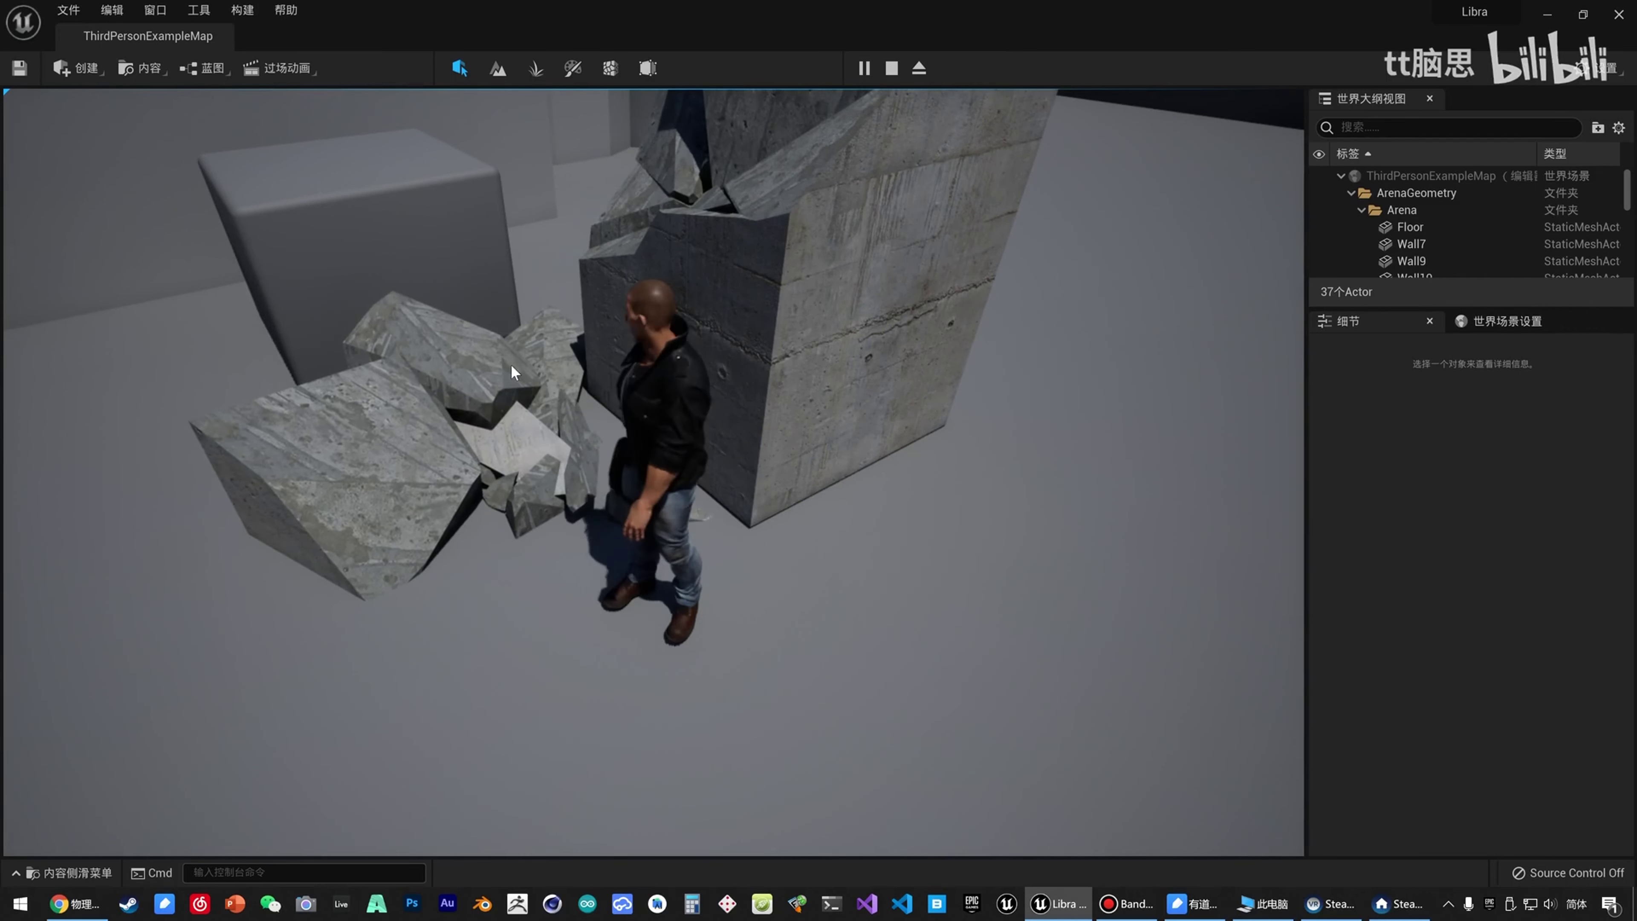
key(a)
key(s)
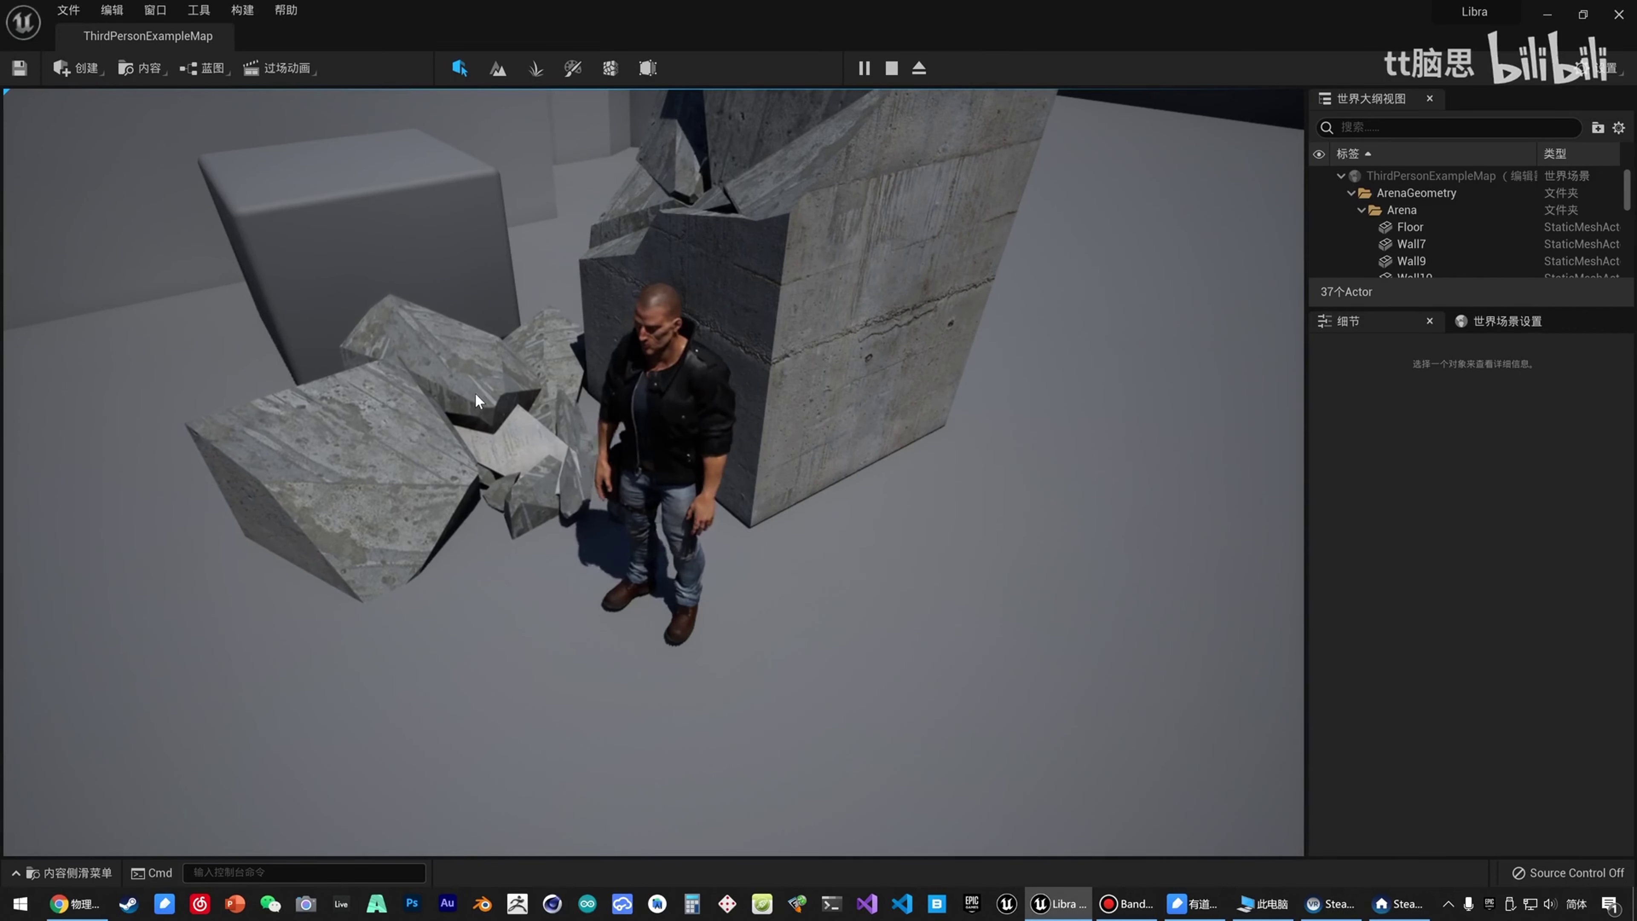
key(w)
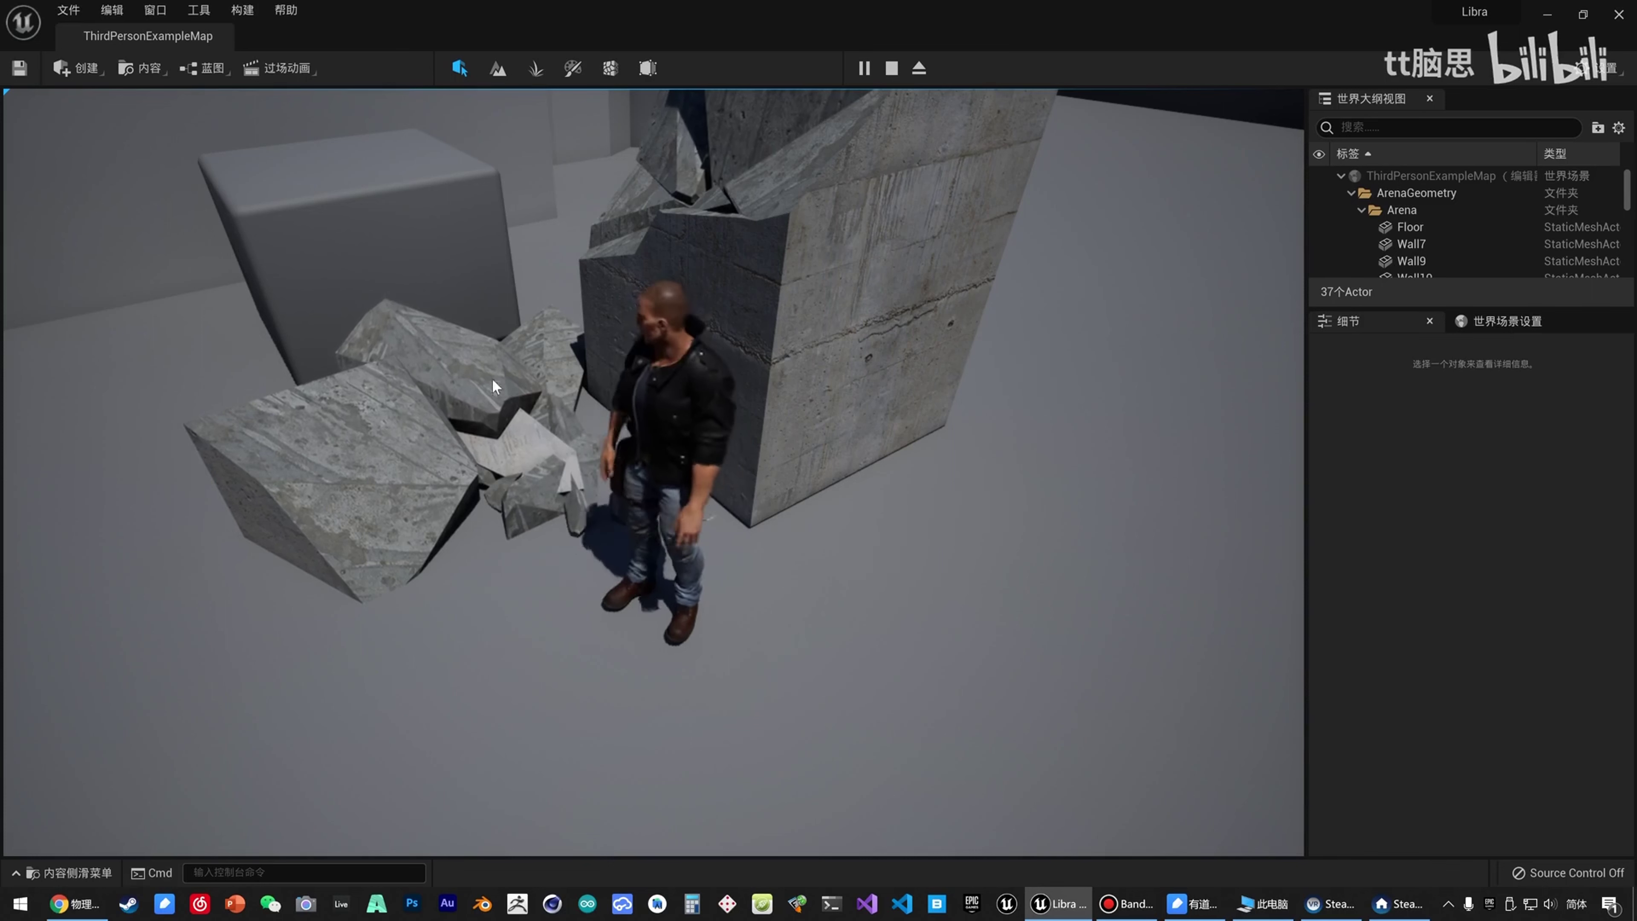
Walk the character around the fallen fragments beside the pillar to check how they react, and end the play session.
key(s)
right_drag(616, 404, 671, 462)
key(w)
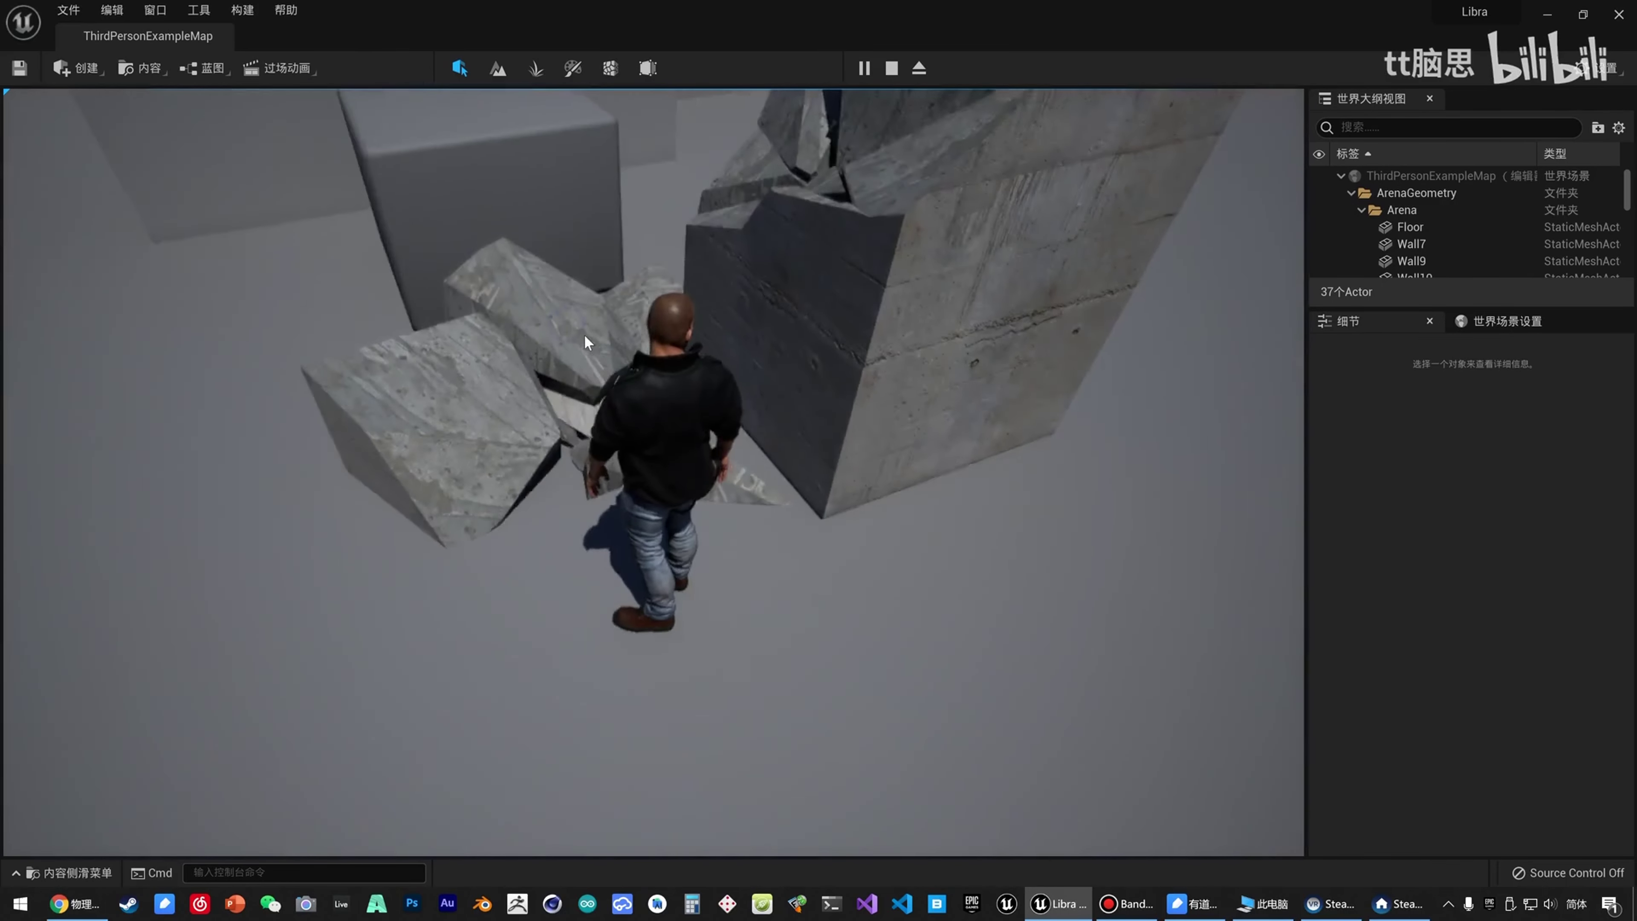
key(s)
key(w)
key(s)
right_drag(583, 335, 624, 343)
key(w)
key(s)
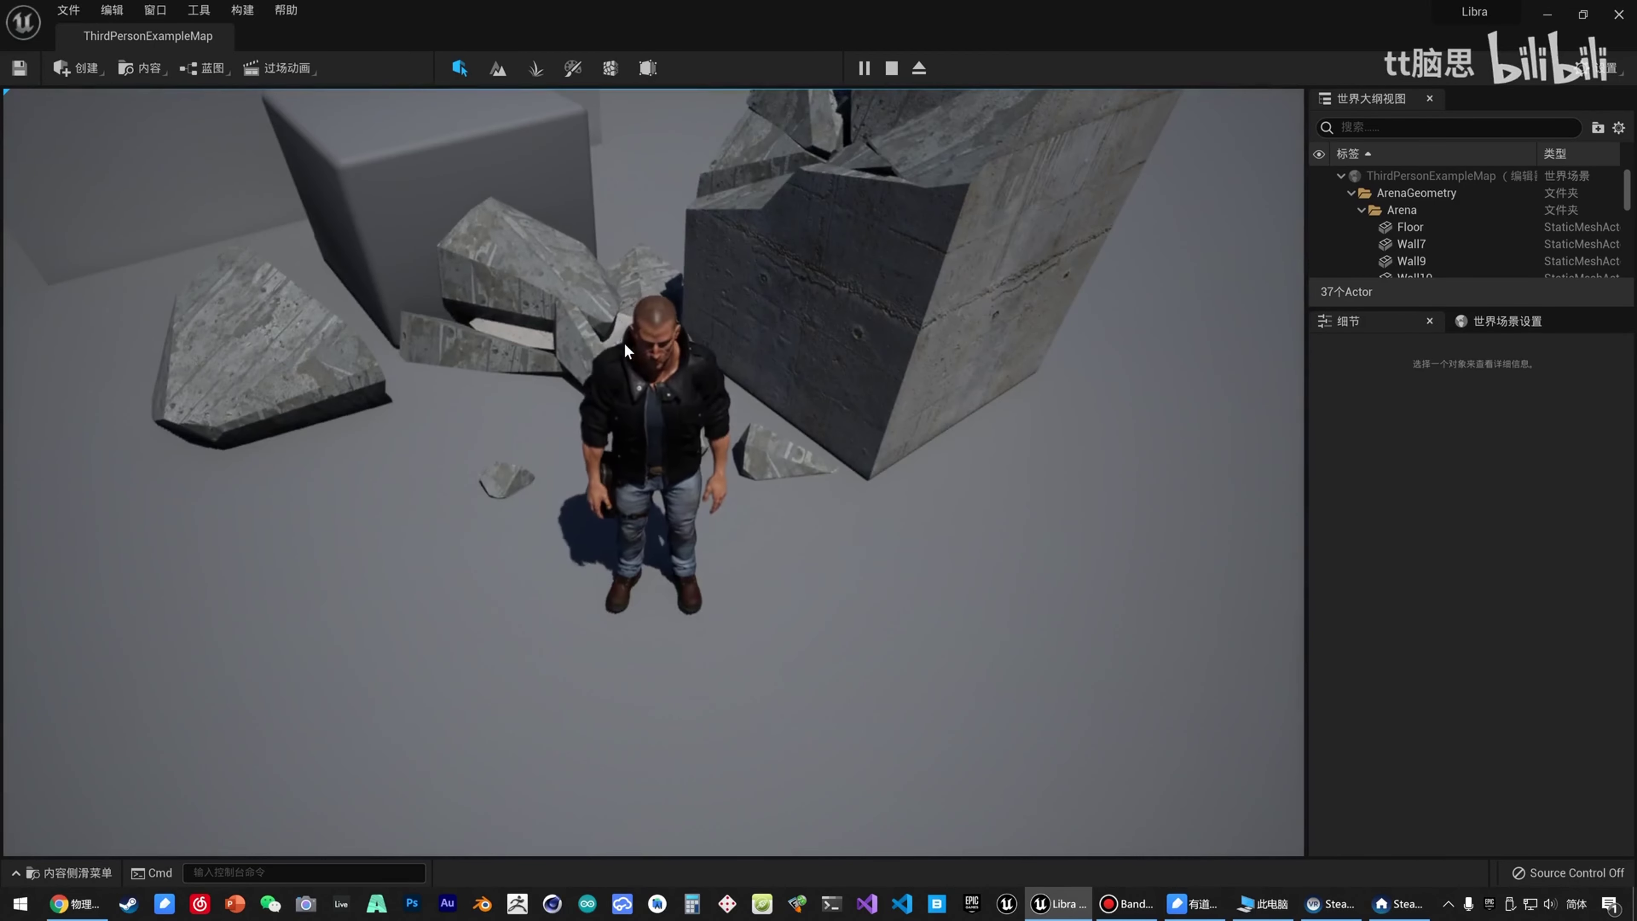
key(Escape)
key(s)
right_drag(700, 273, 705, 210)
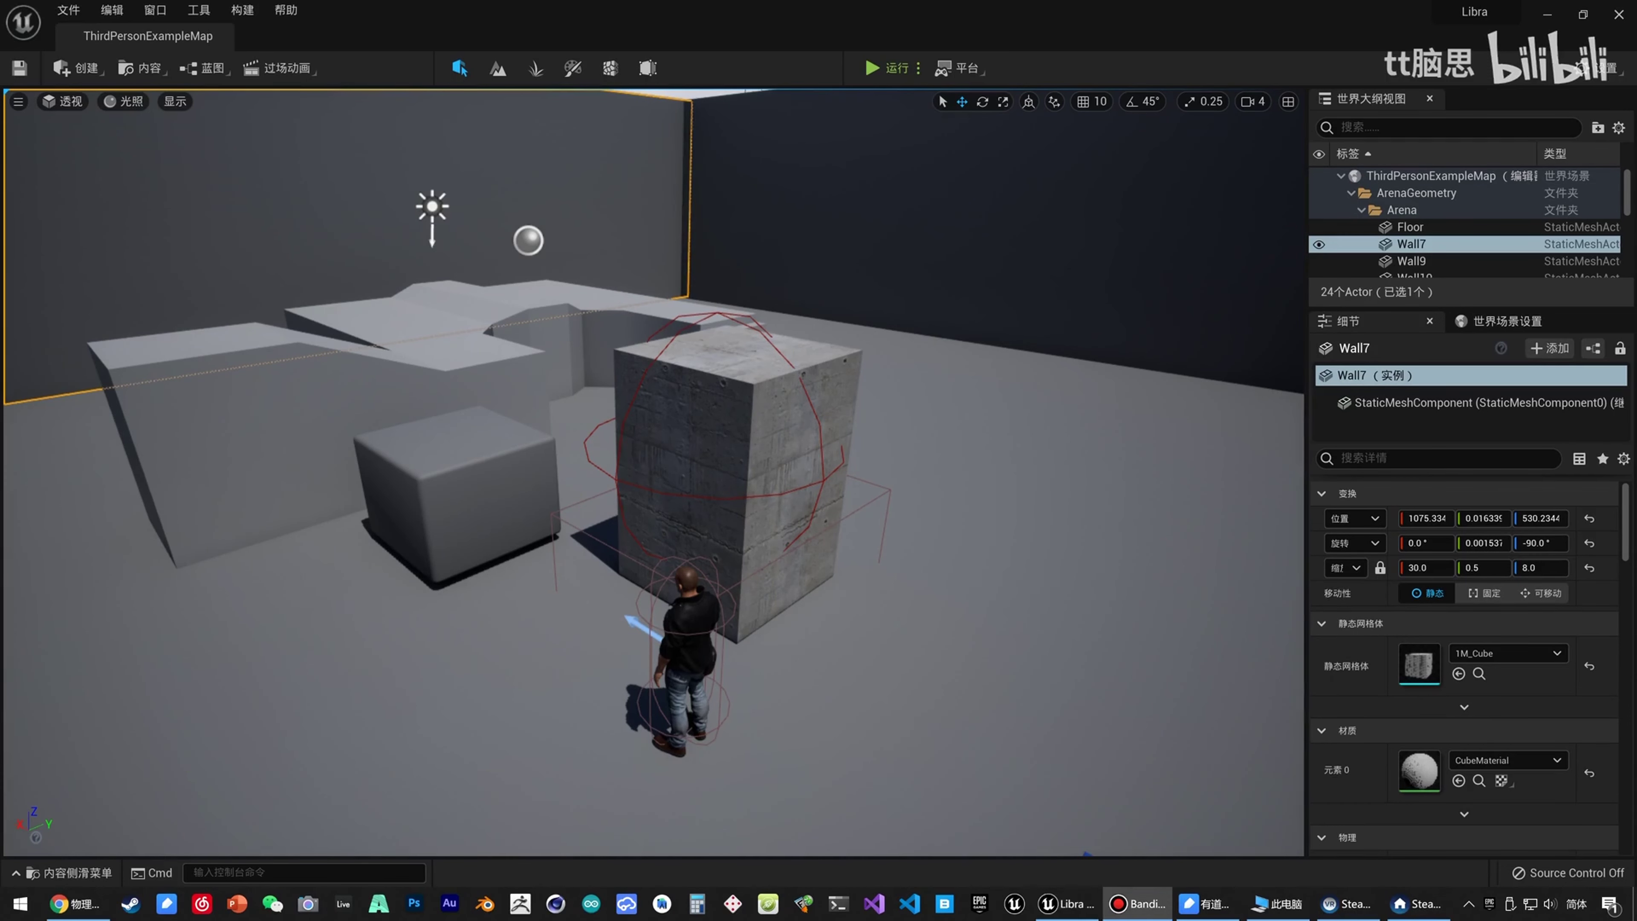
Create a Blueprint class based on FieldSystemActor in the Blueprints/Fields folder and name it BP_DisableField.
key(ctrl+space)
click(101, 756)
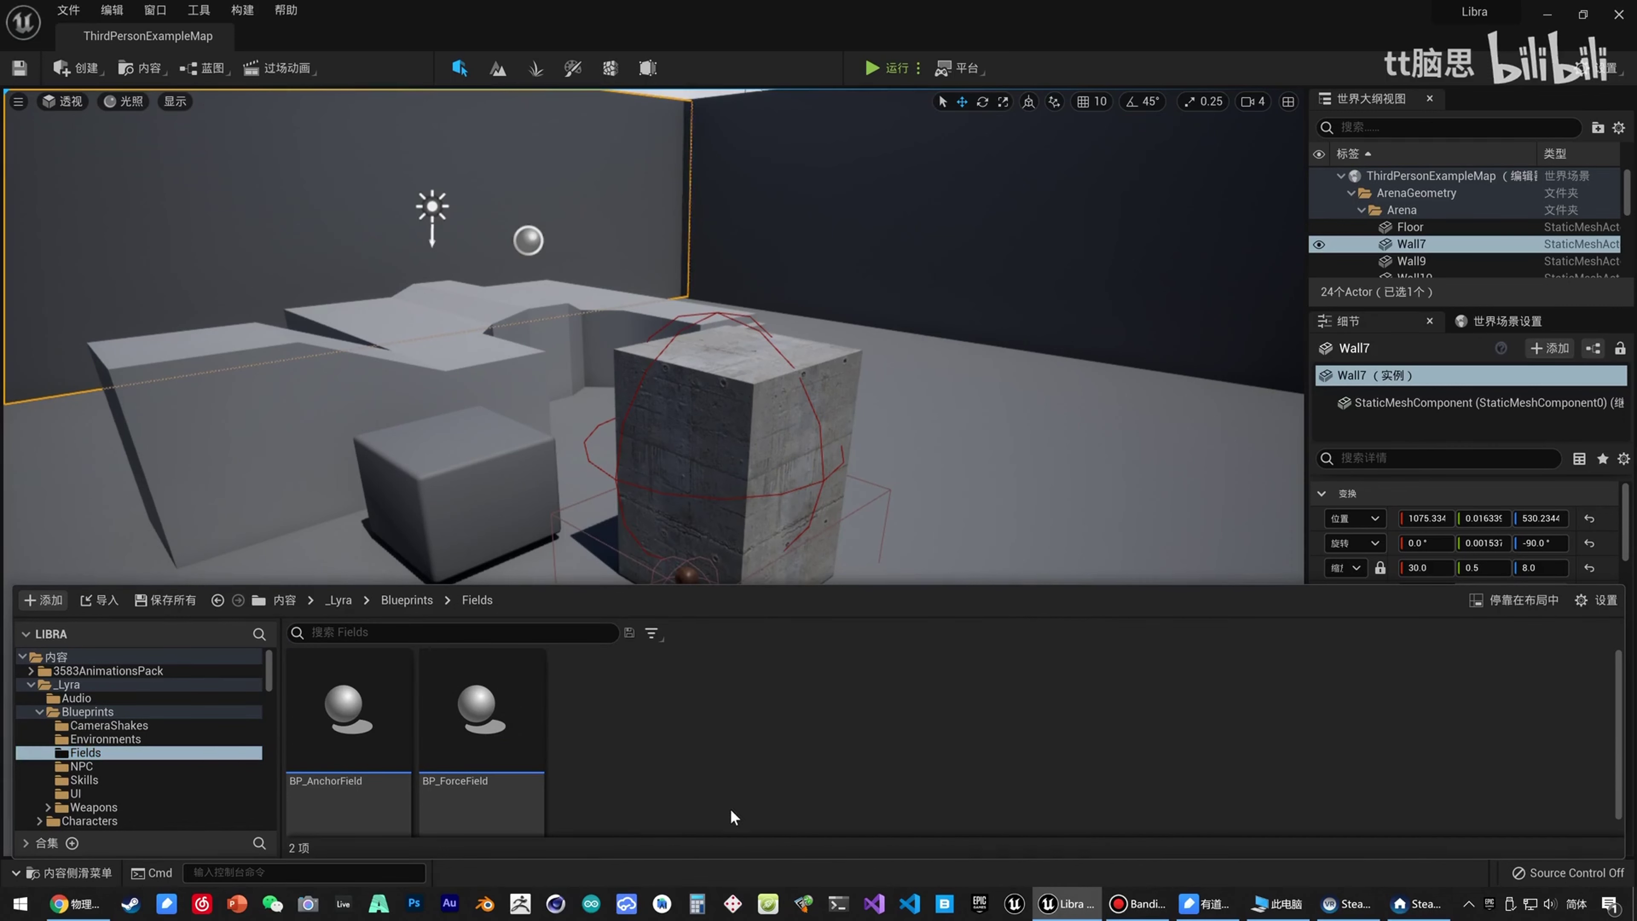
right_click(659, 761)
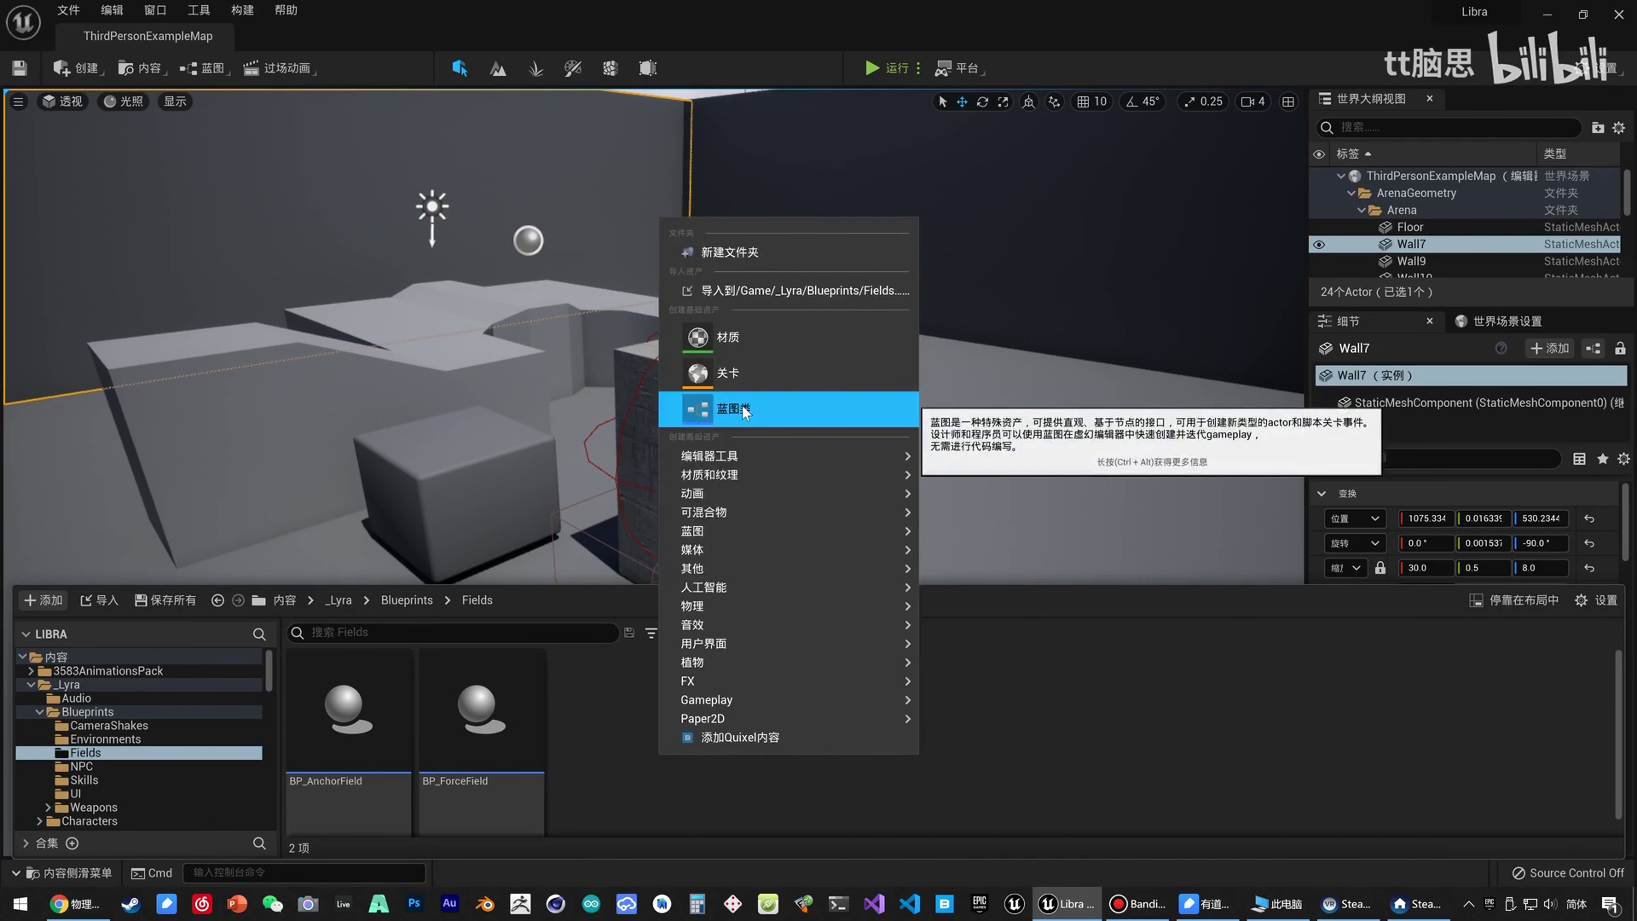
click(722, 413)
text(fieldsys)
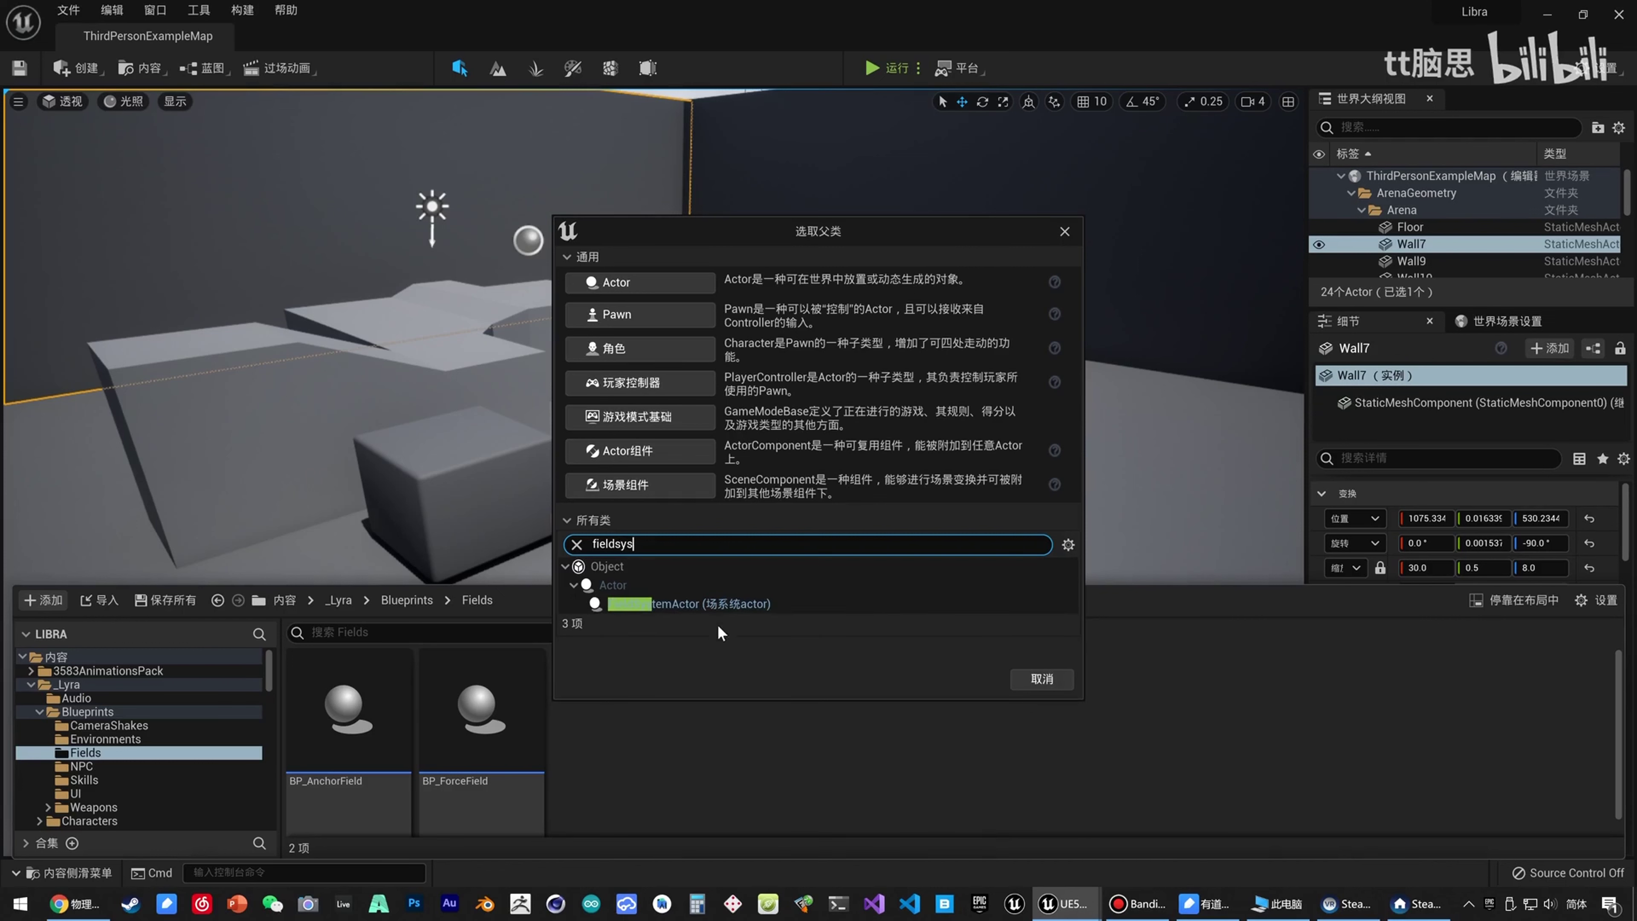
click(718, 606)
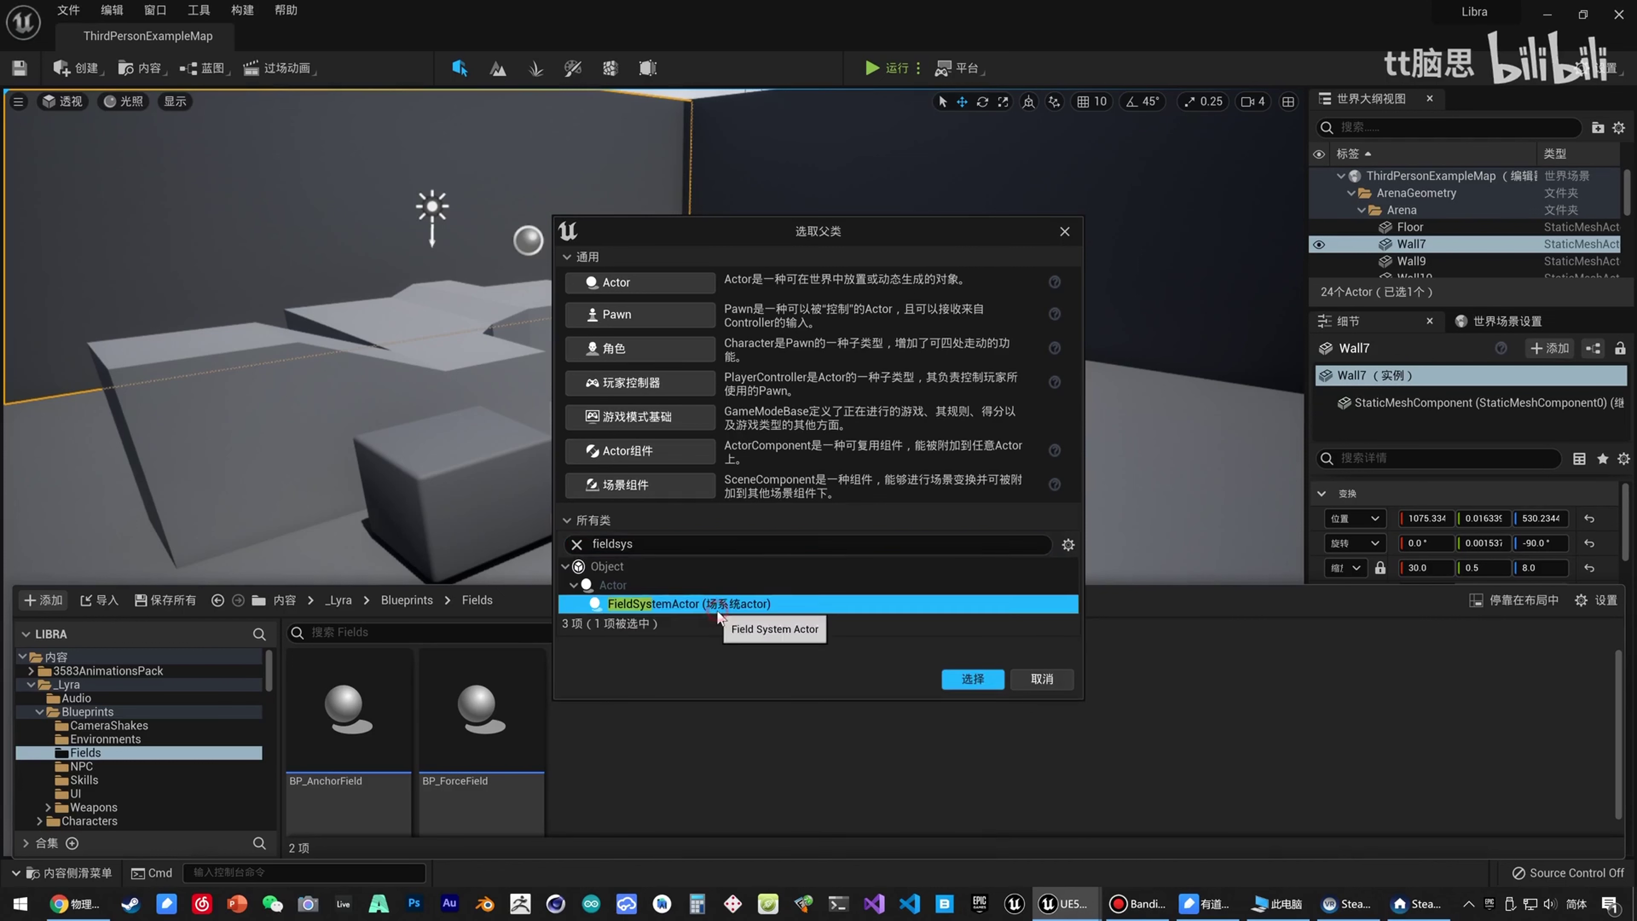
click(949, 673)
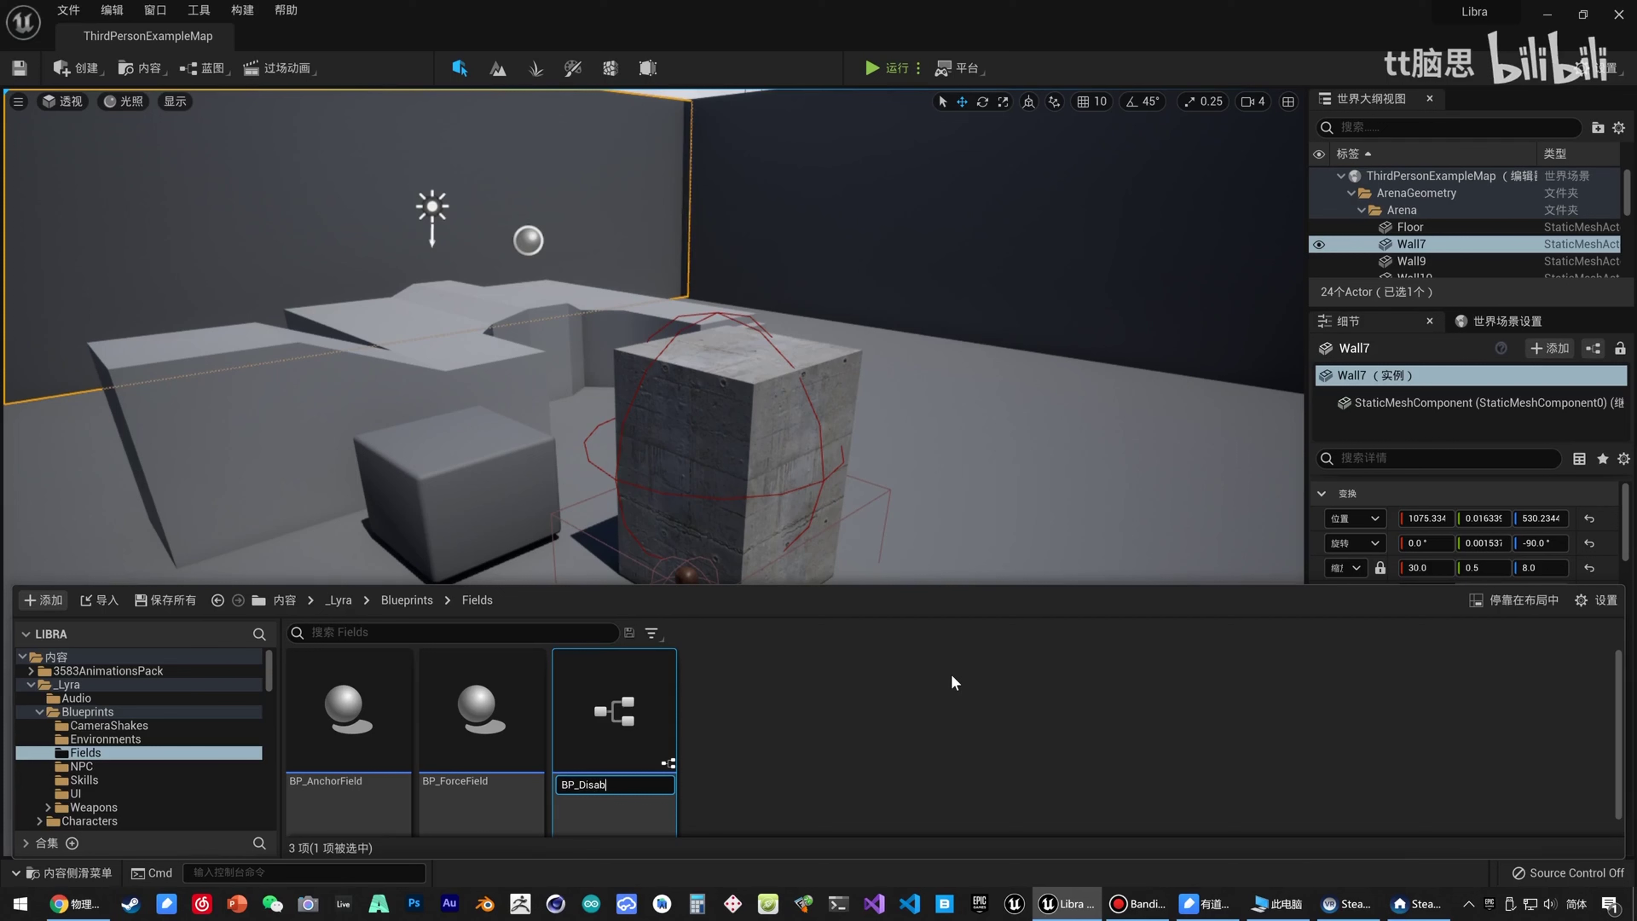
text(BP_DisableField)
key(Return)
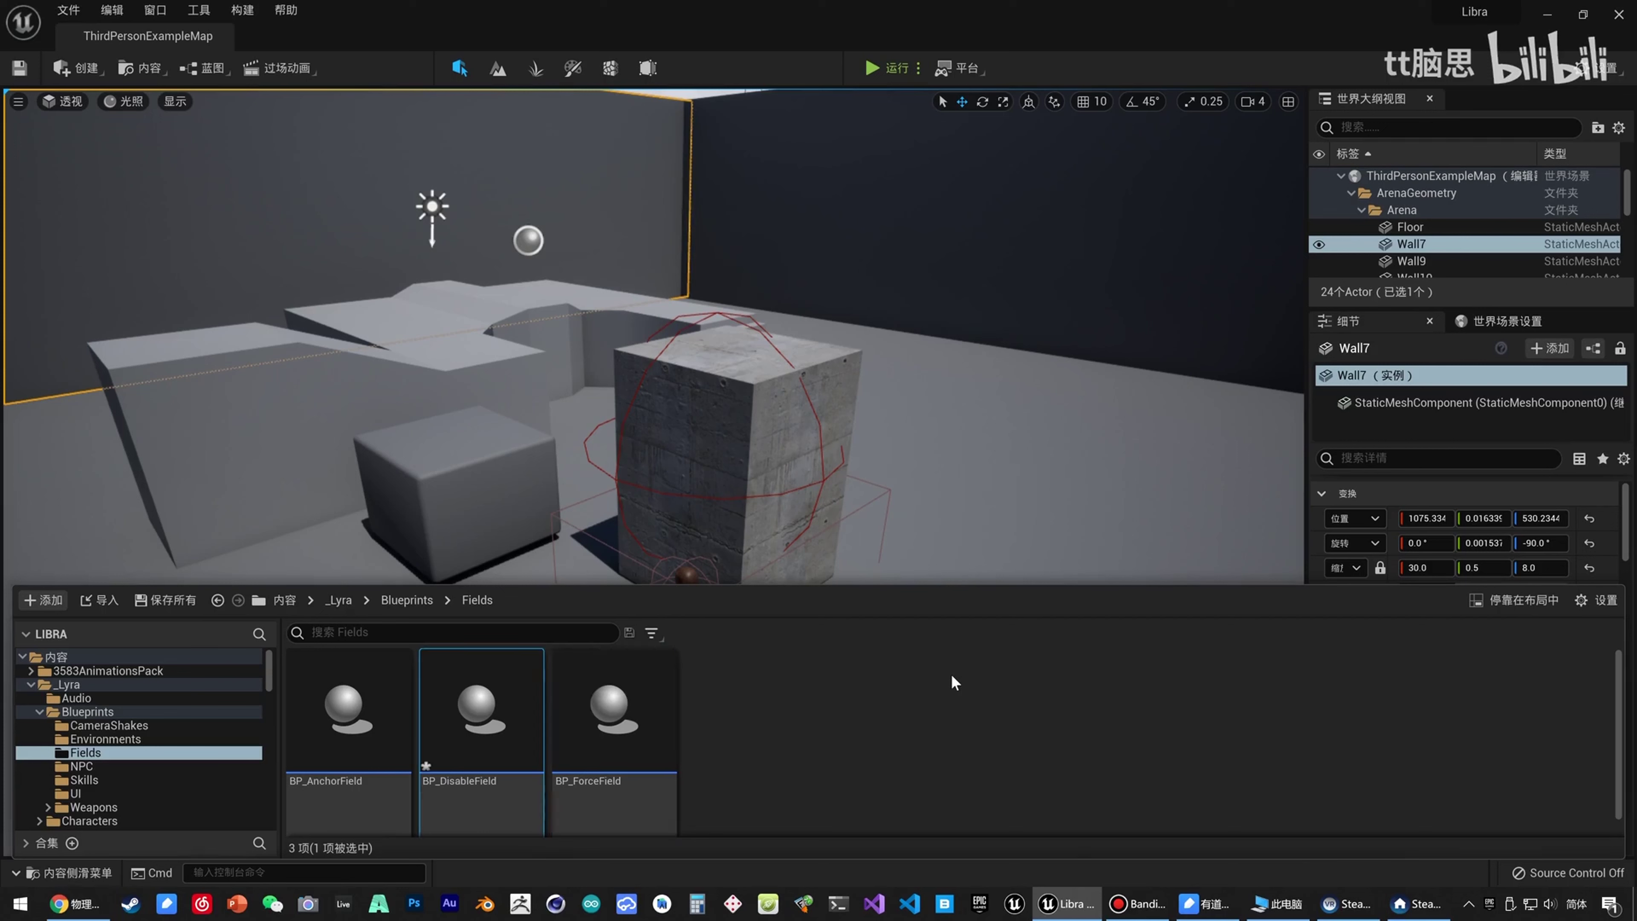
Open BP_DisableField and add an Add Persistent Field (添加持久场) node targeting the field system component in its event graph.
double_click(518, 722)
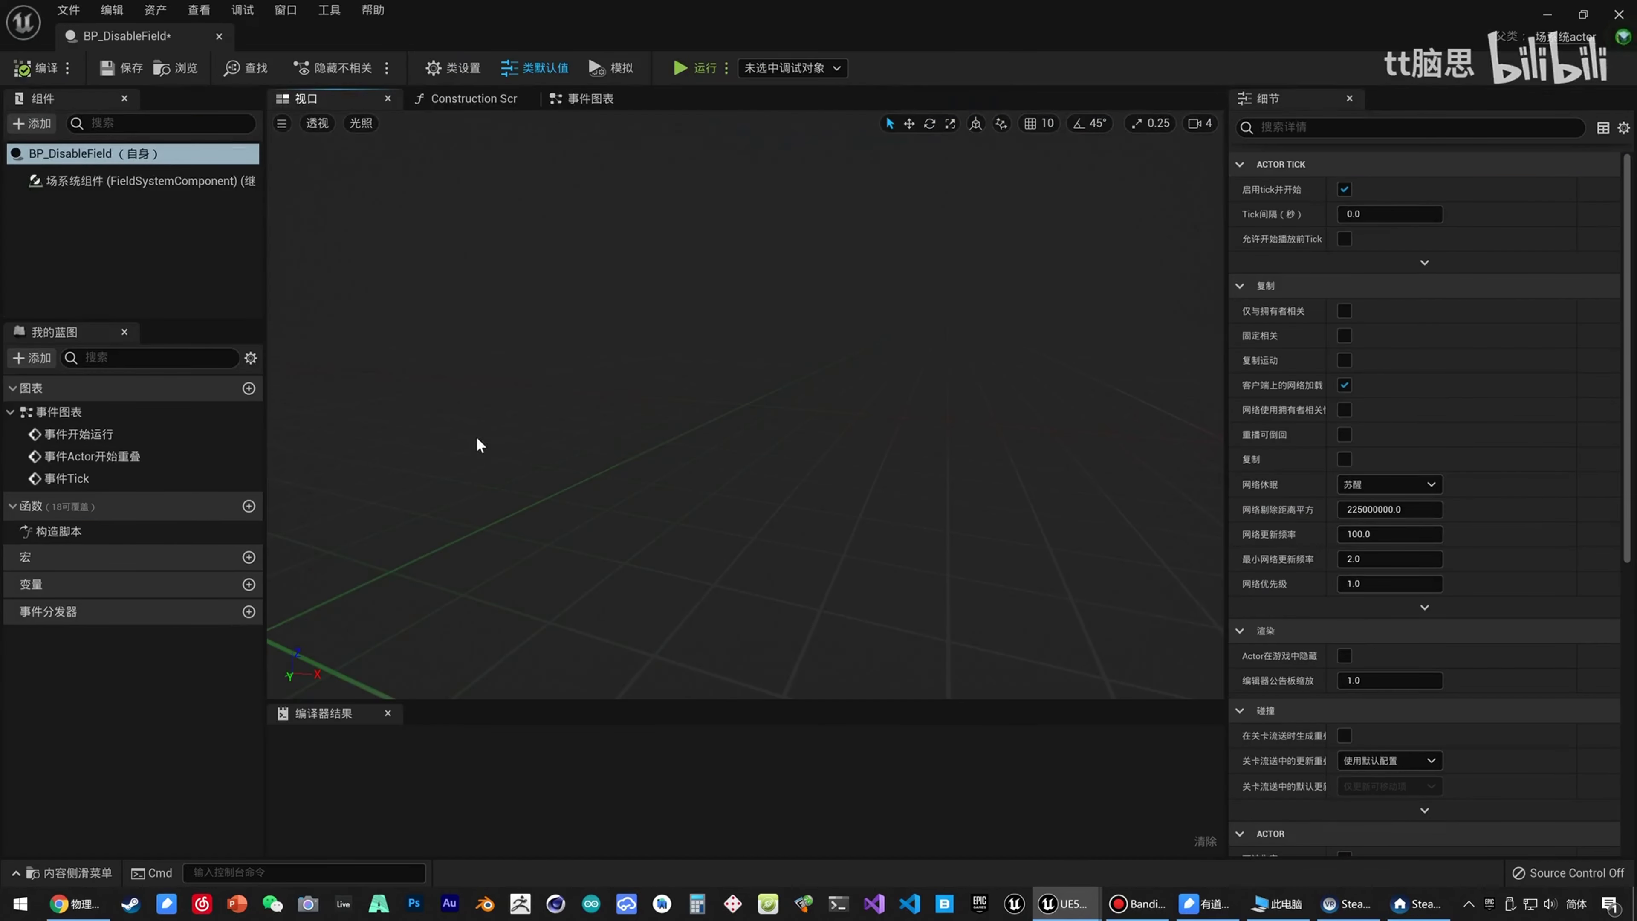
click(583, 98)
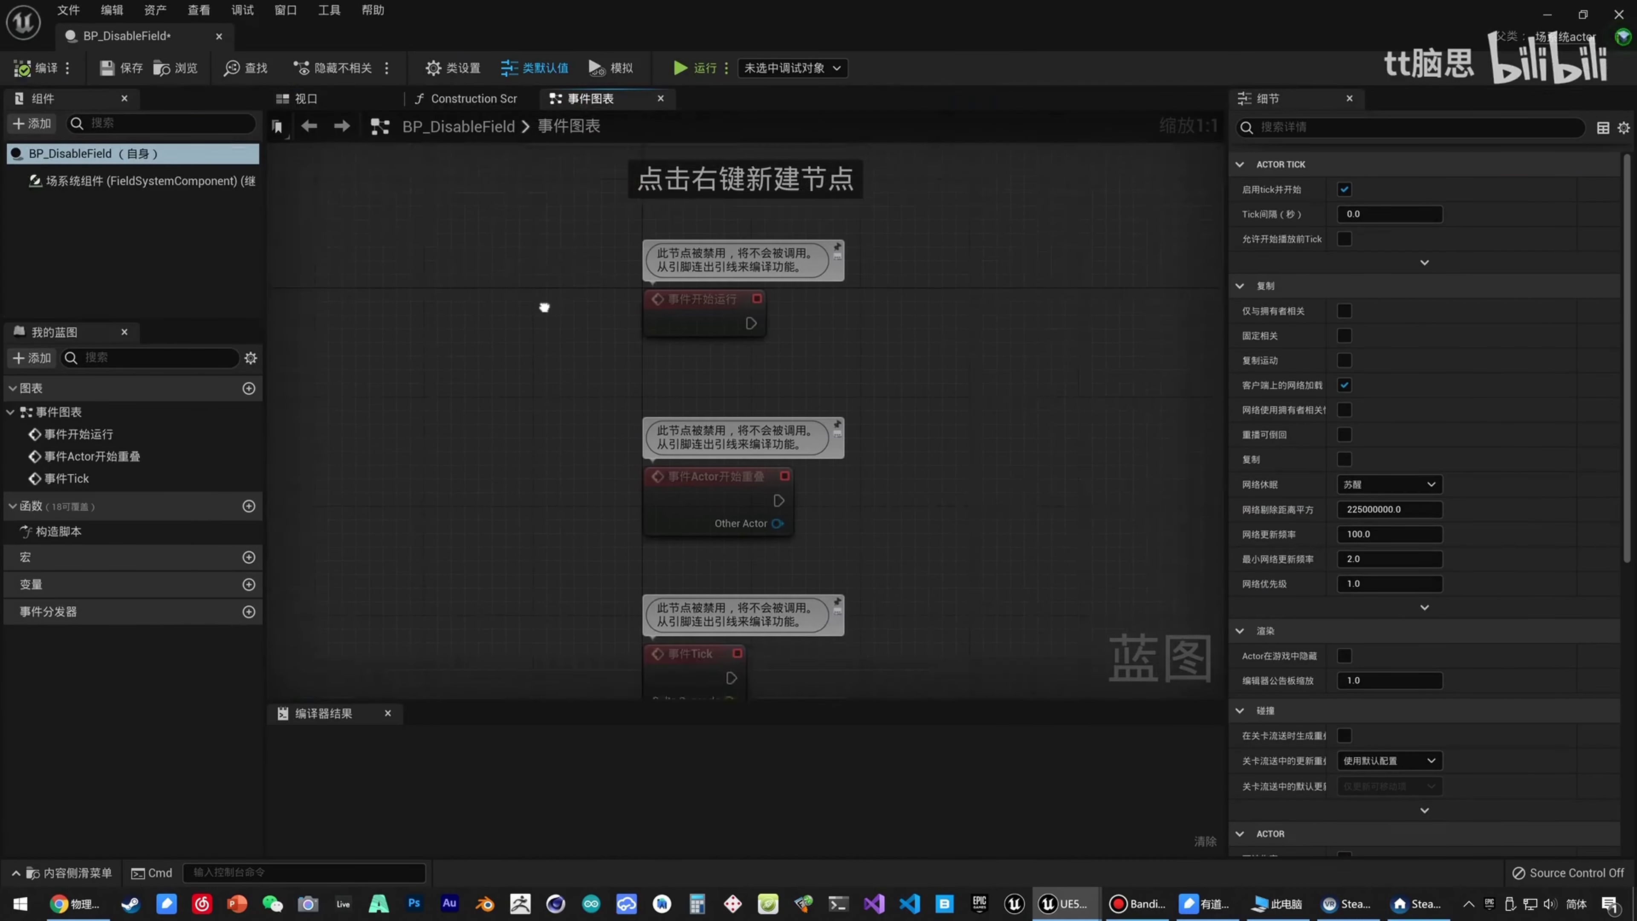
click(467, 99)
click(583, 99)
drag(96, 187, 844, 309)
text(add per)
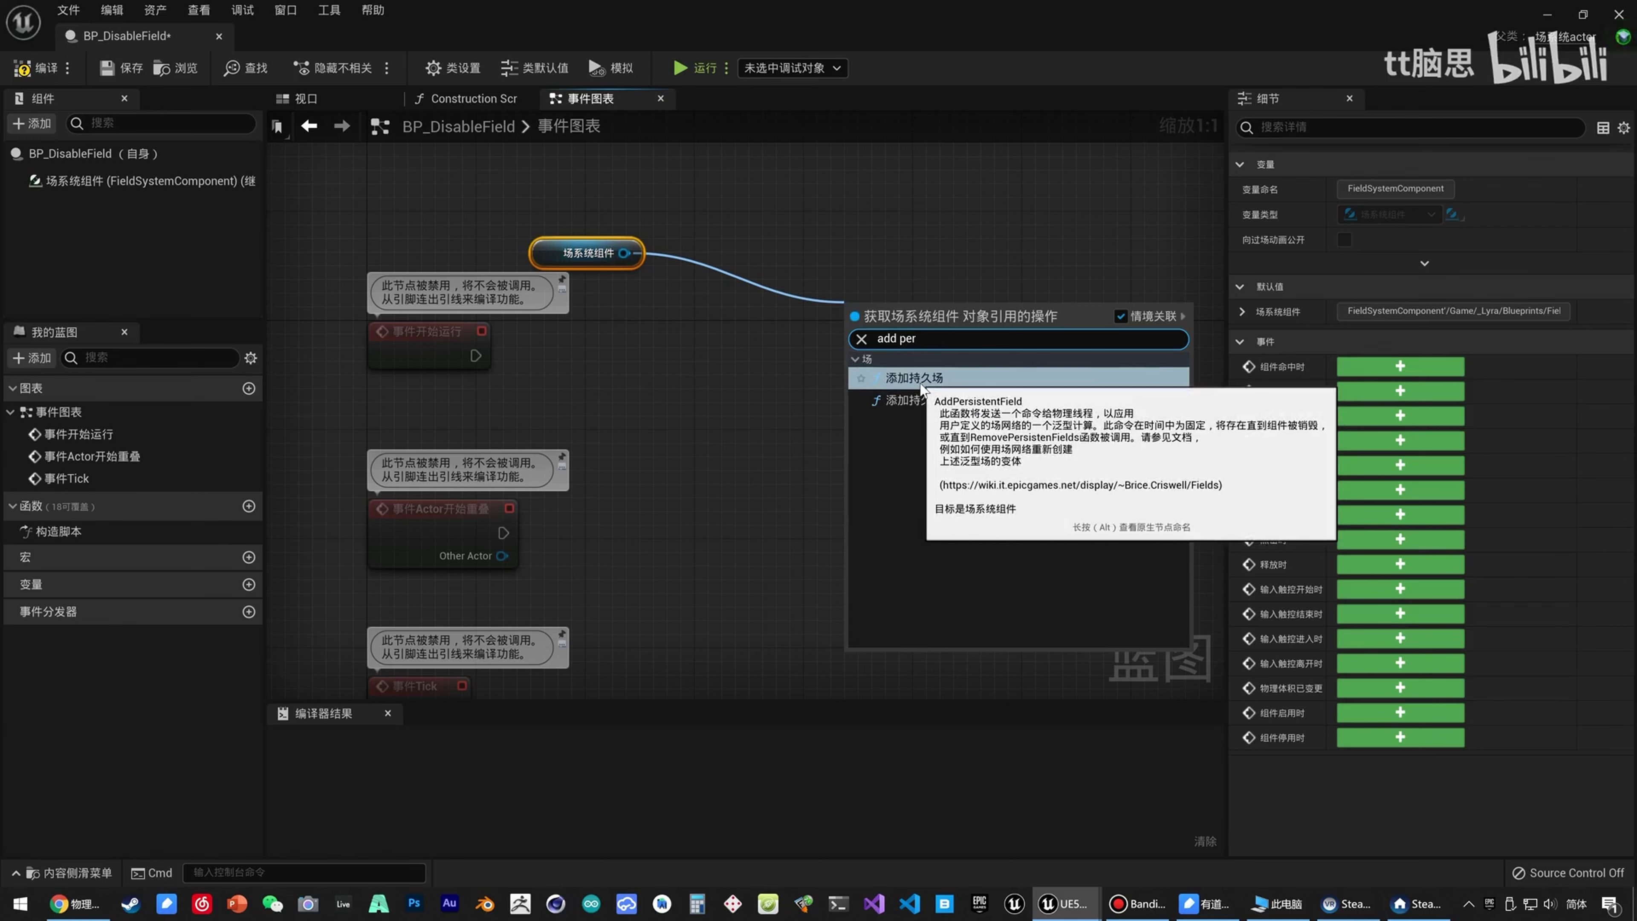
click(918, 379)
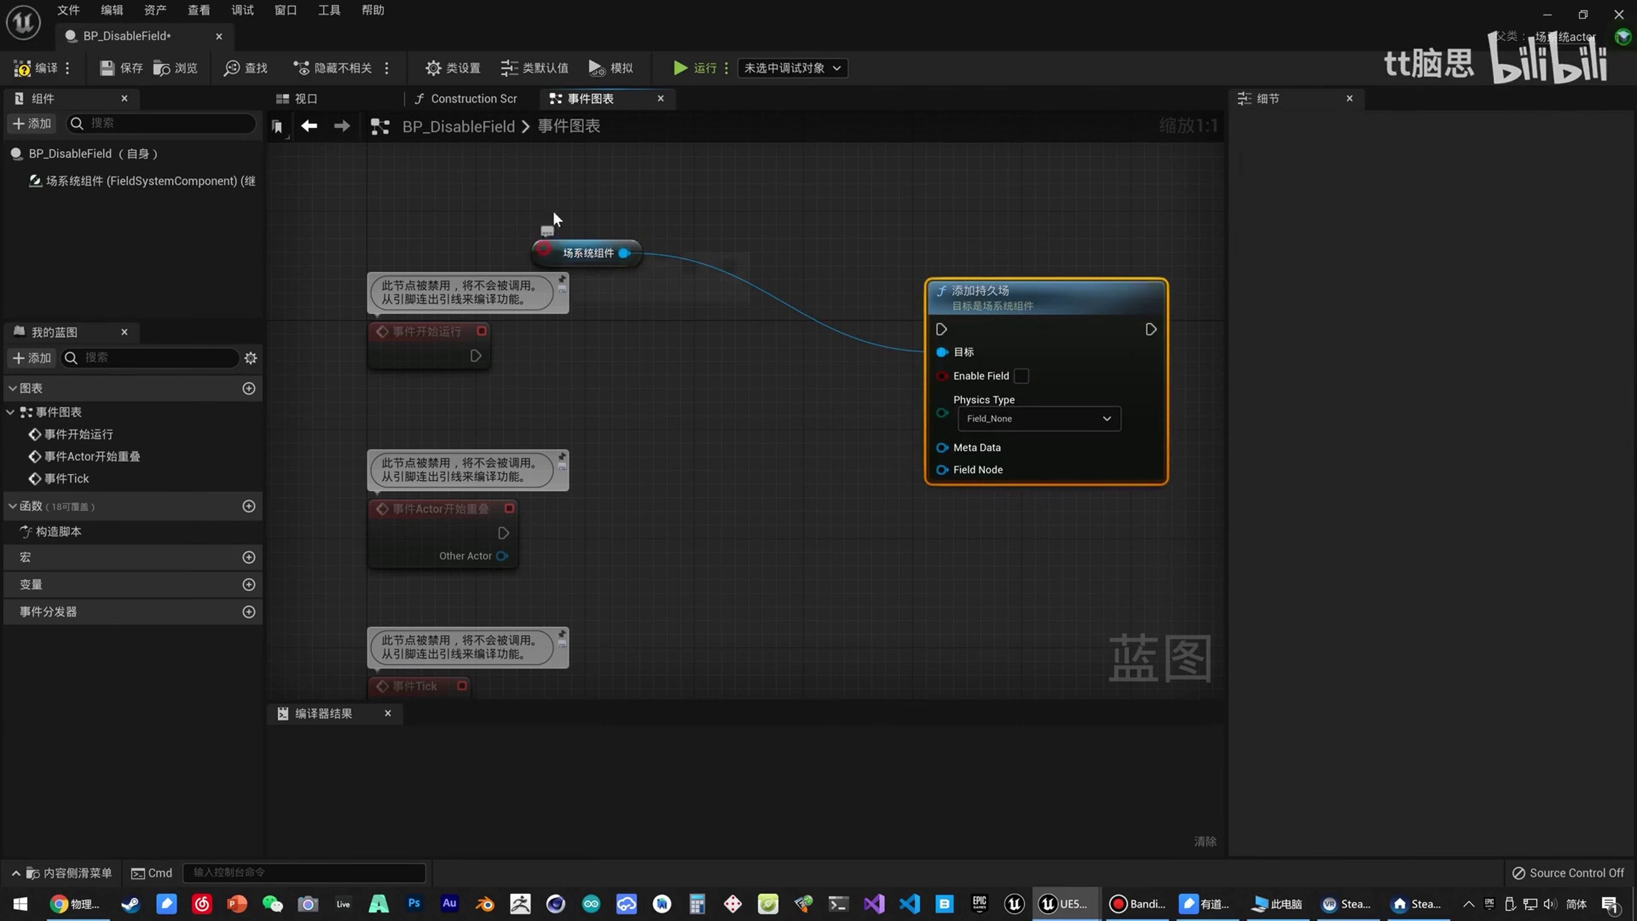
Duplicate the field system component reference and create a Remove Persistent Fields (移除持久场) node from the copy.
drag(542, 249, 748, 215)
key(ctrl+c)
click(440, 200)
key(ctrl+v)
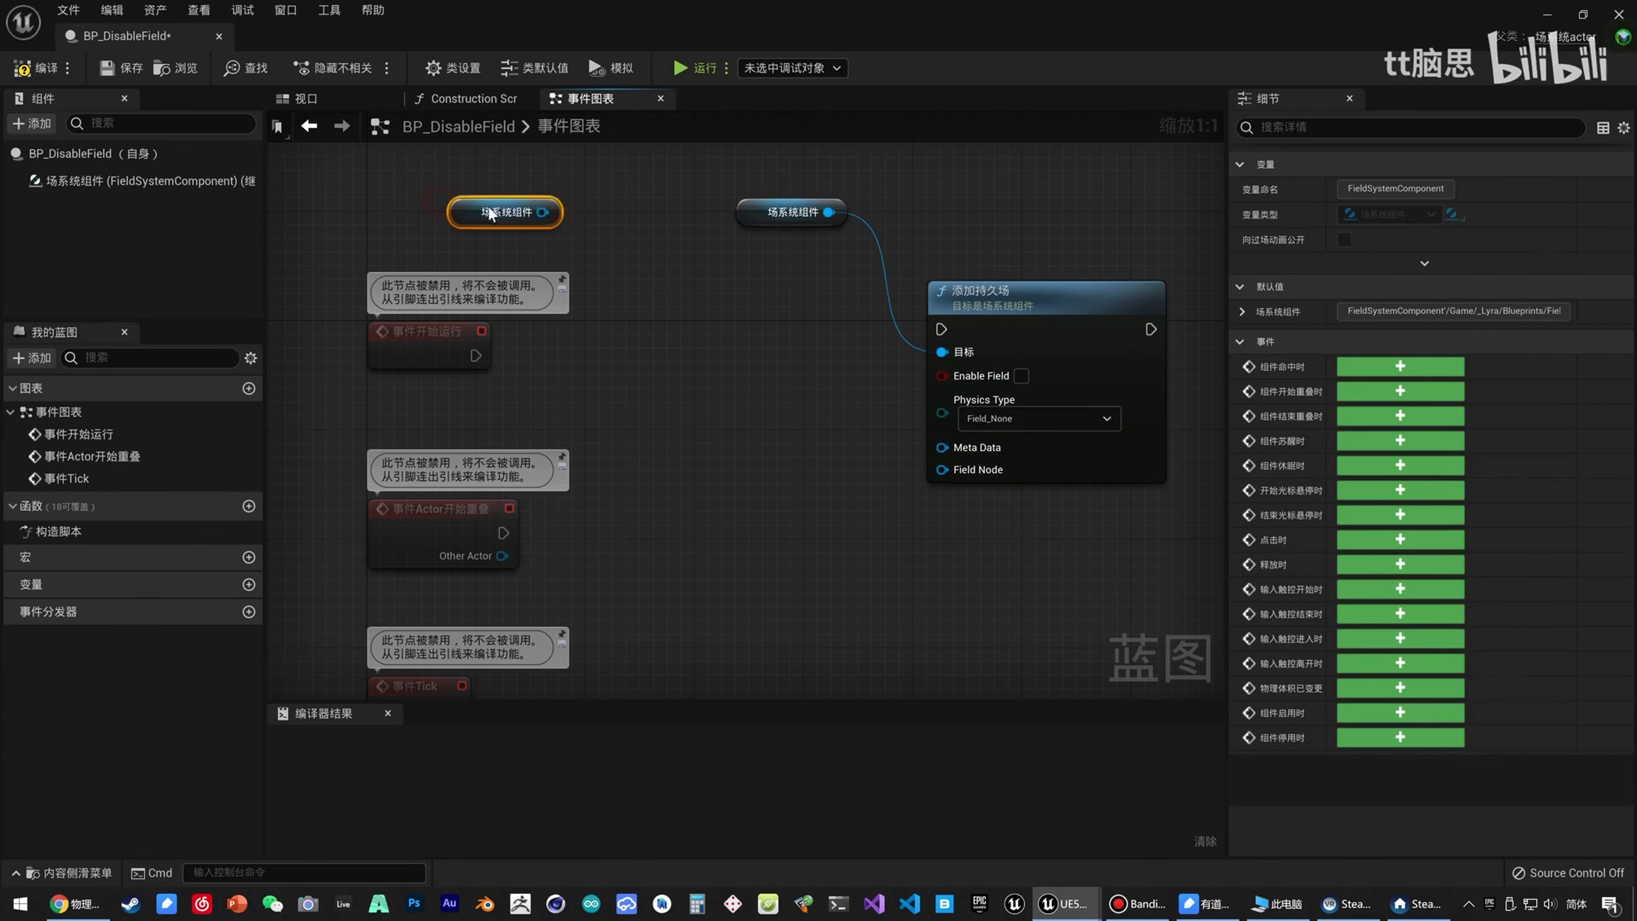
drag(541, 213, 583, 282)
text(remove p)
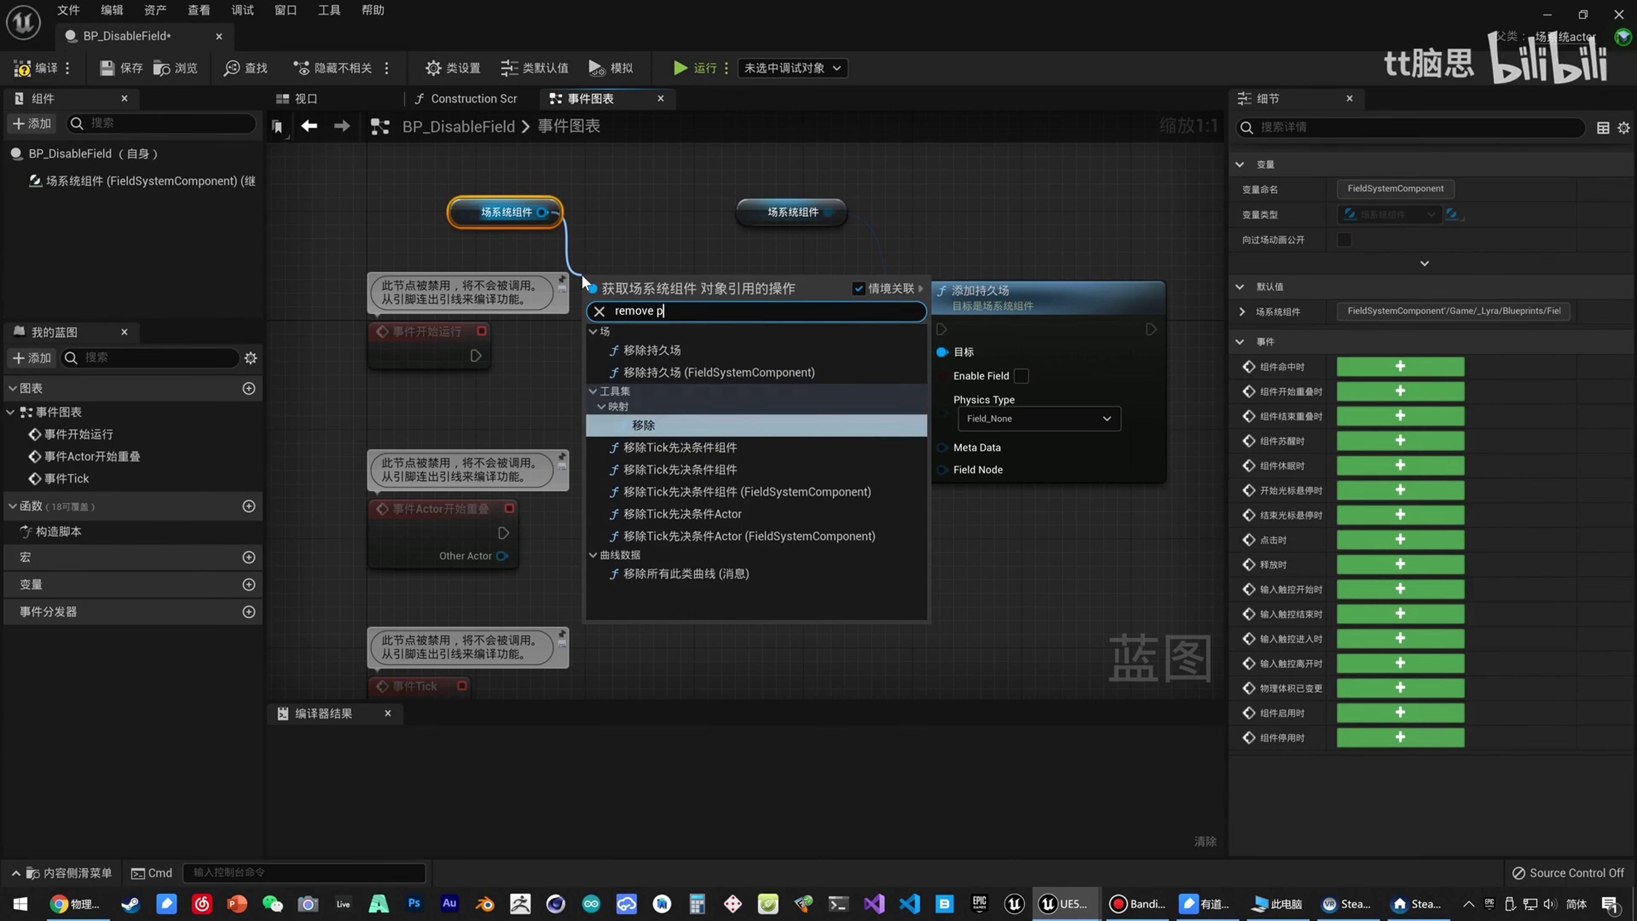
text(er)
click(653, 350)
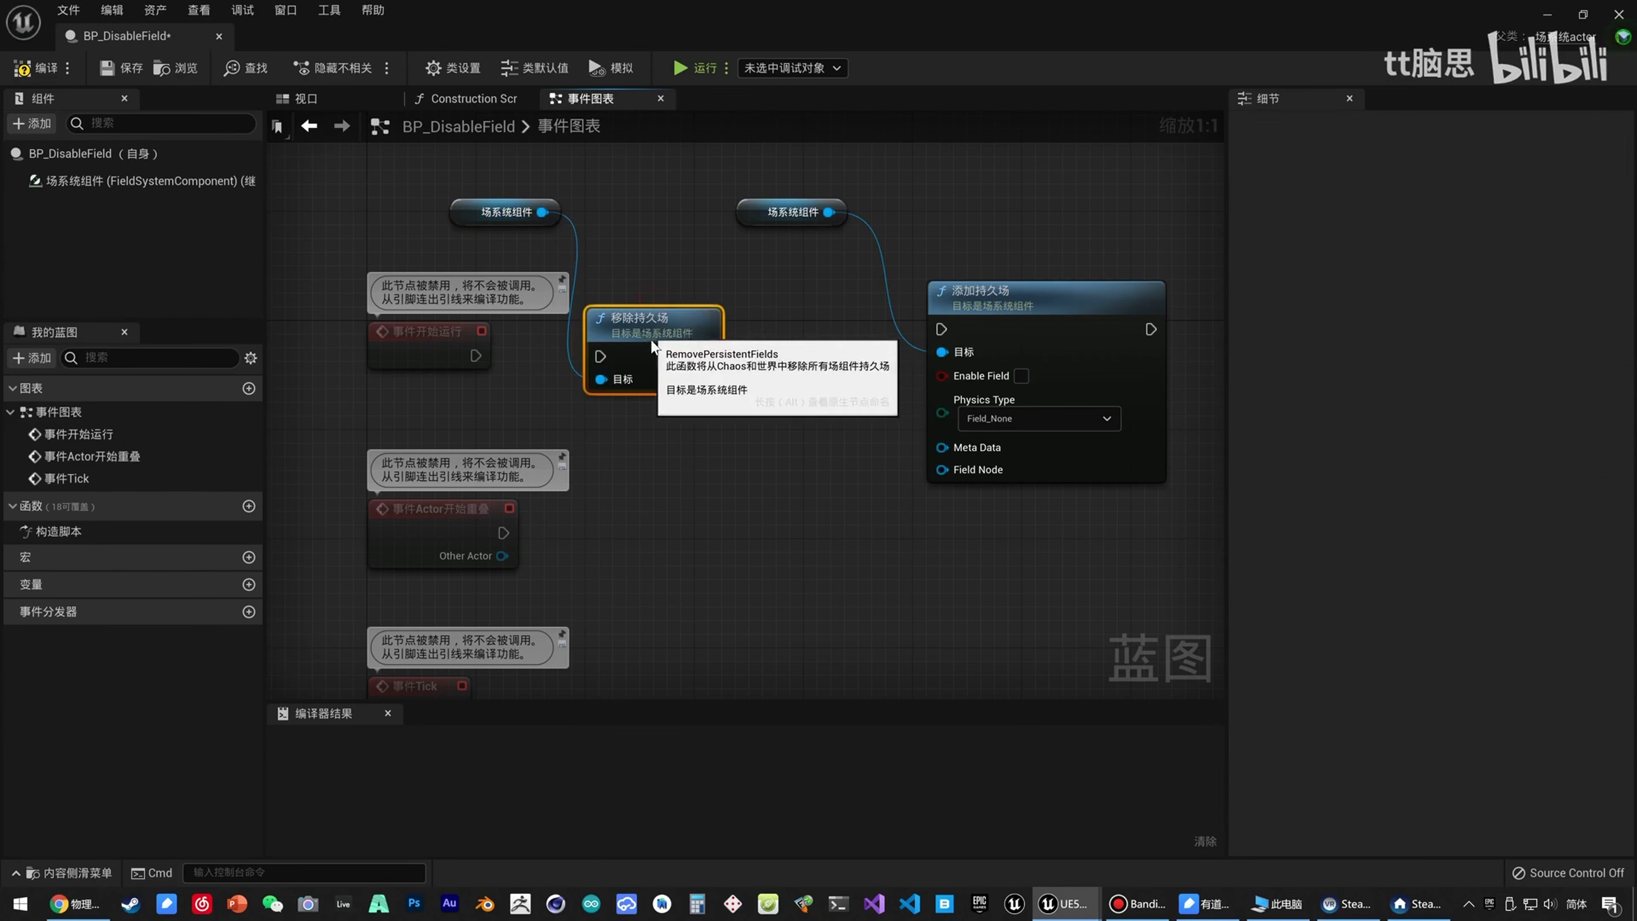
Wire the BeginPlay event (事件开始运行) through Remove Persistent Fields into Add Persistent Field and line up the nodes.
drag(474, 355, 600, 356)
drag(720, 331, 1045, 343)
drag(346, 308, 519, 381)
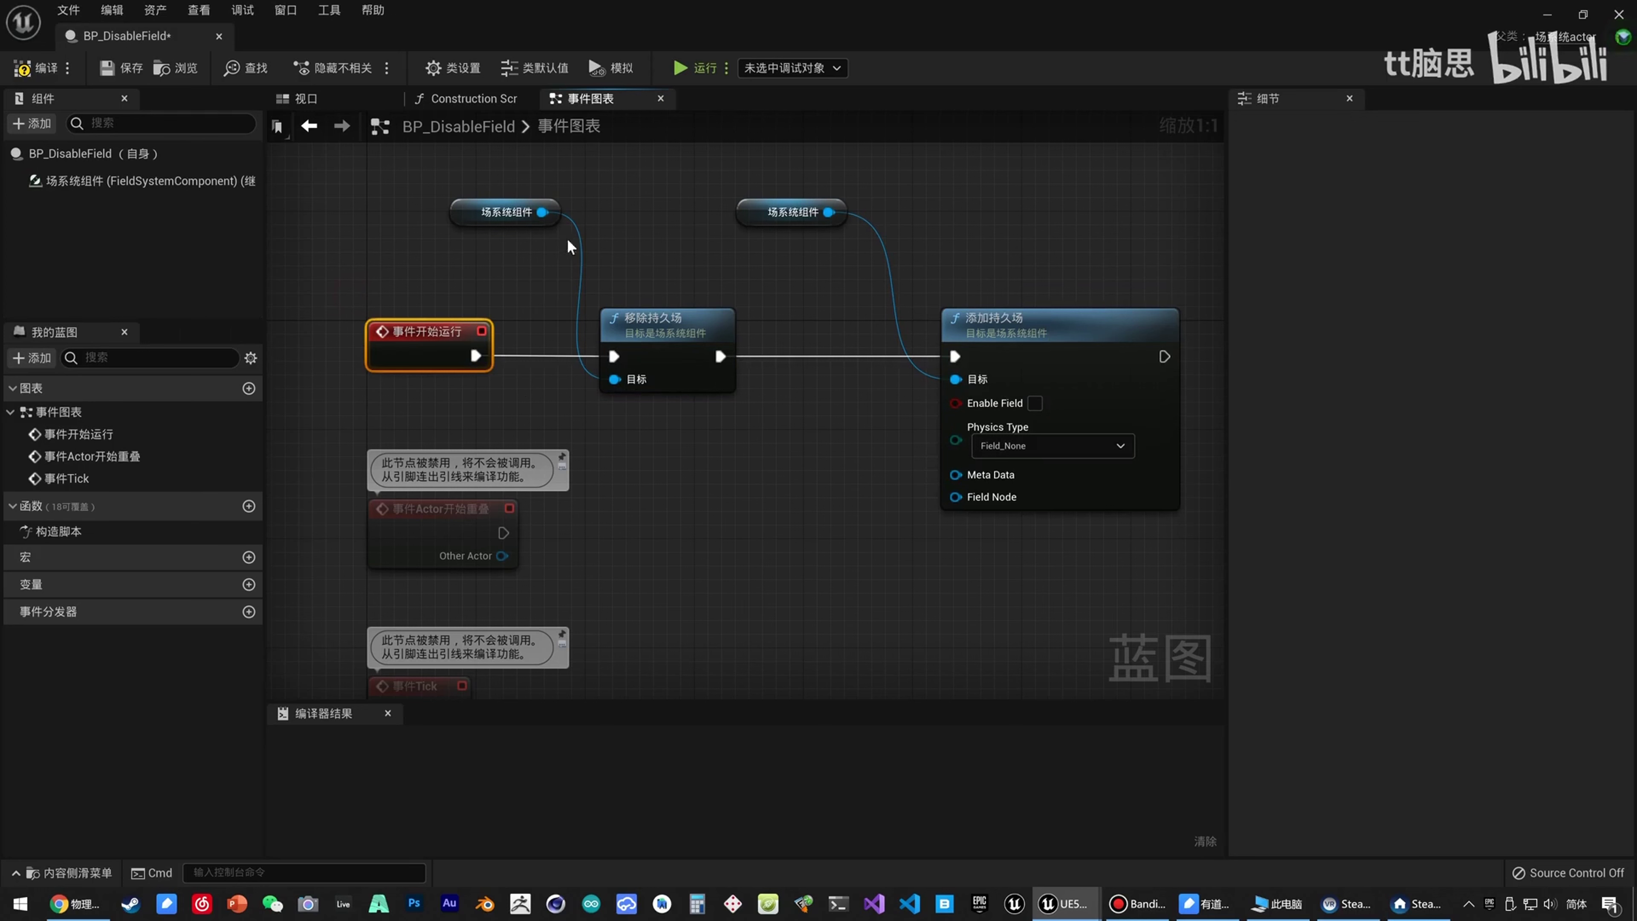
drag(404, 363, 477, 415)
Delete the unused Actor Begin Overlap and Tick event nodes from the event graph.
right_drag(476, 417, 549, 303)
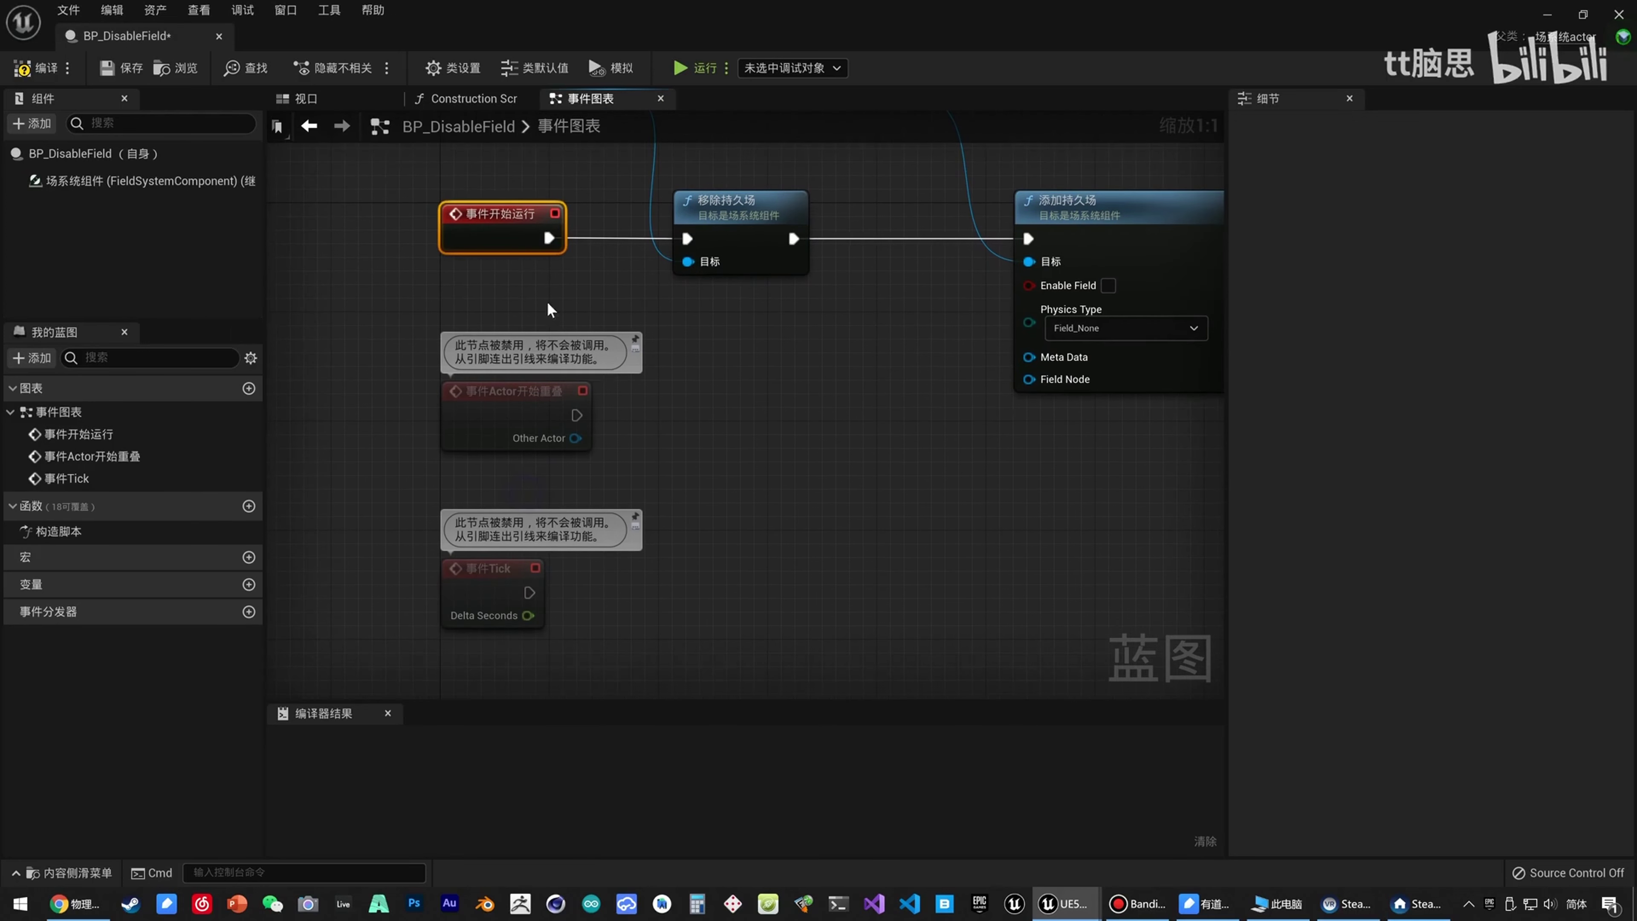
click(479, 104)
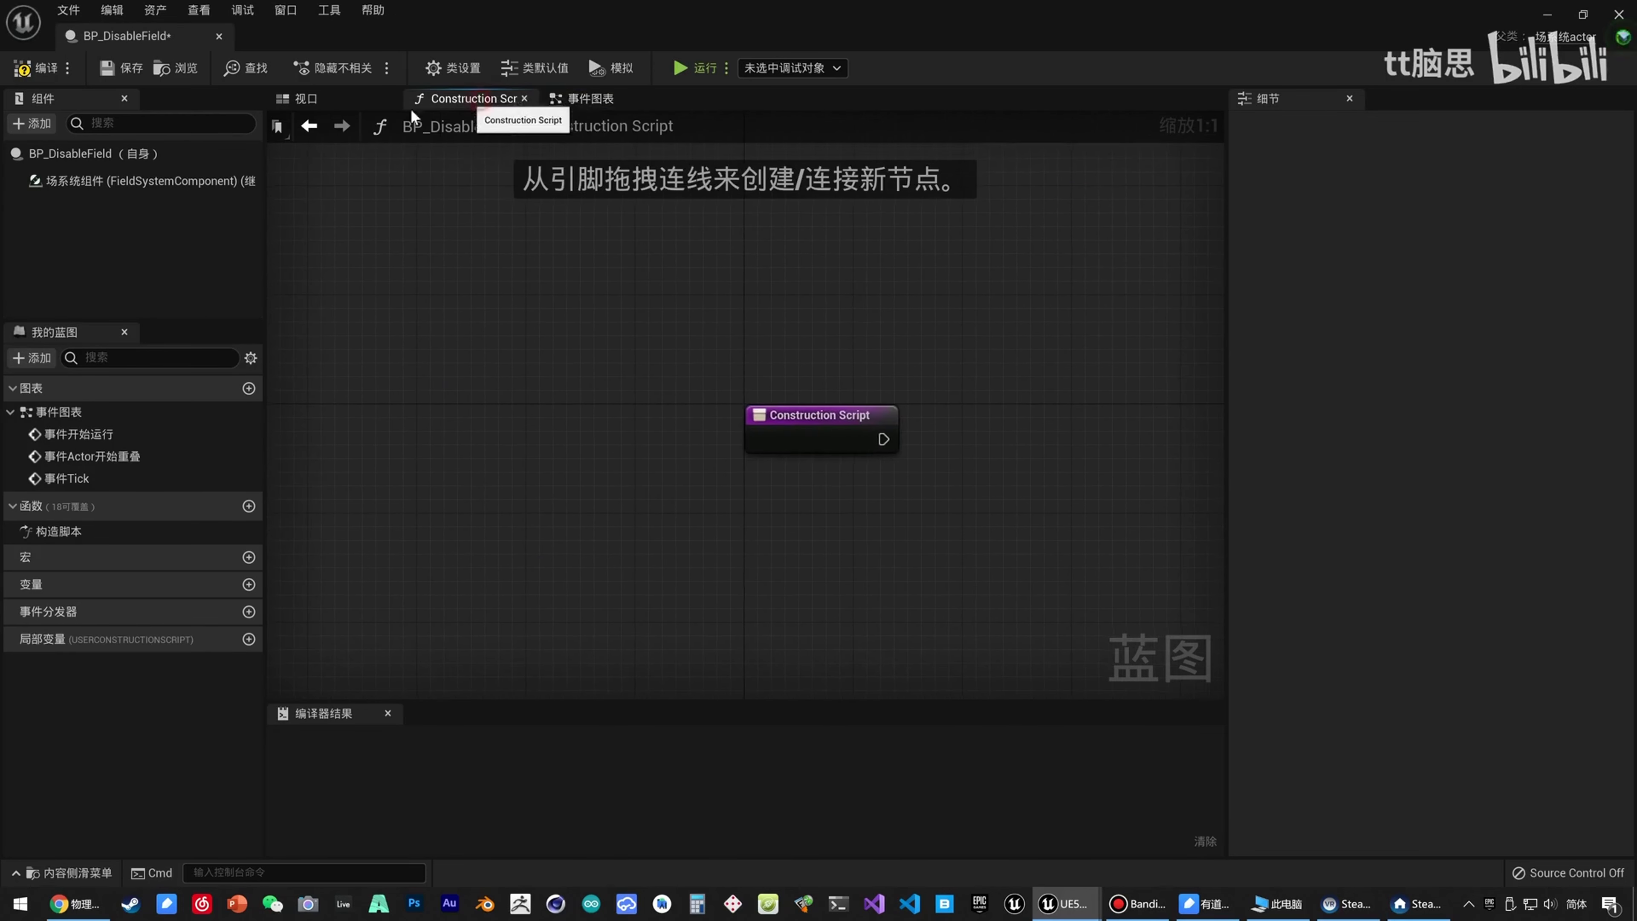
click(580, 99)
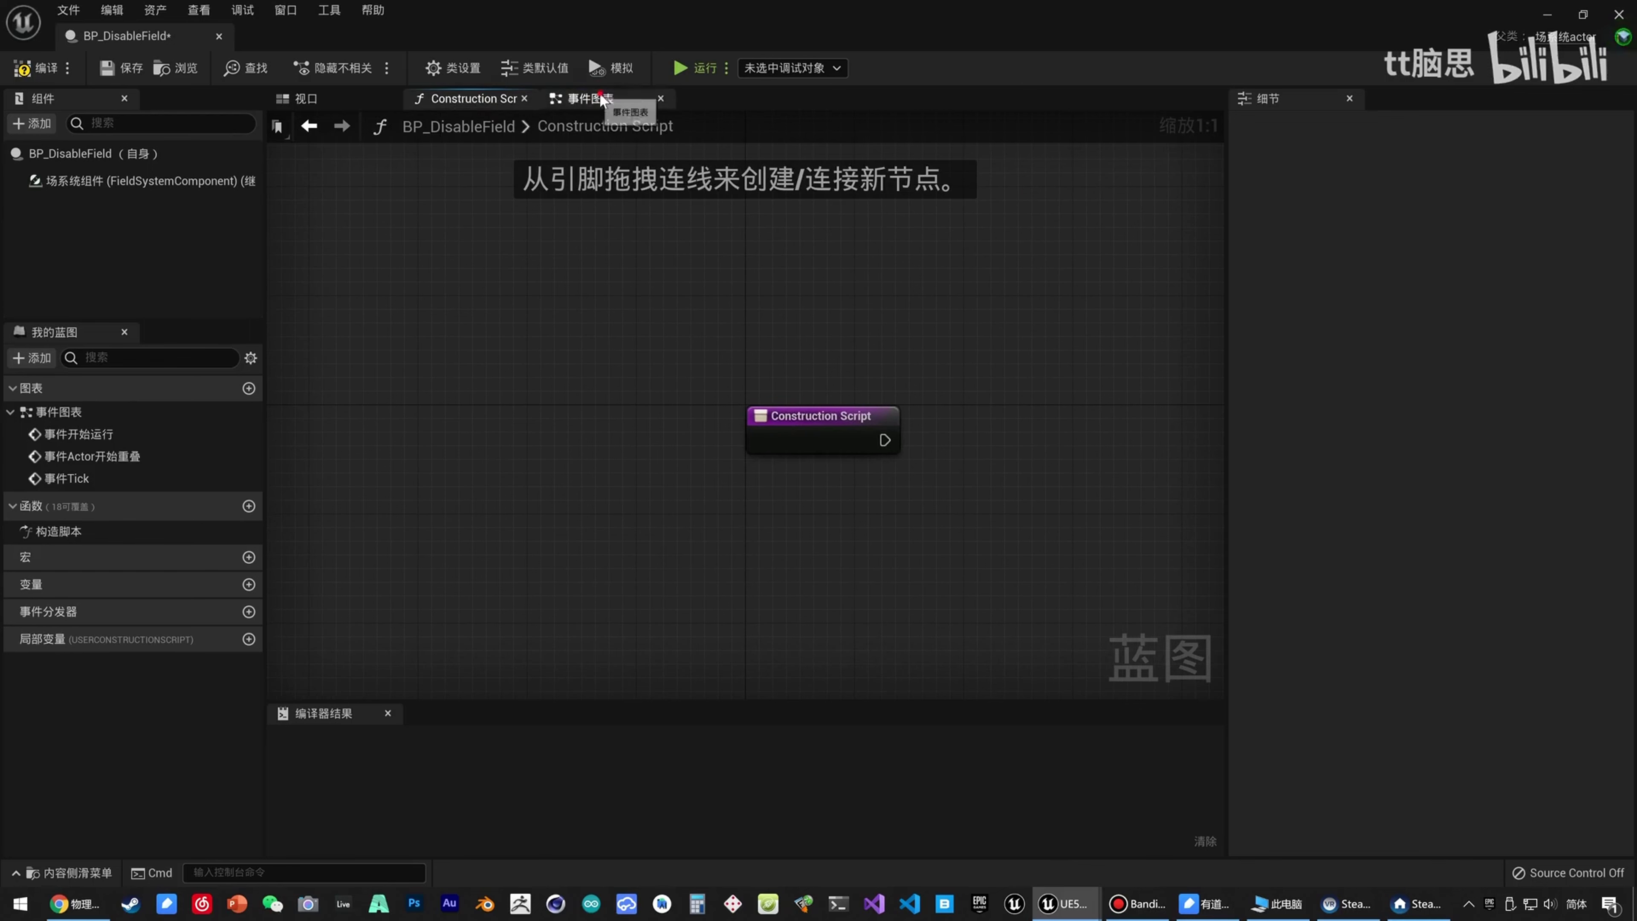
drag(345, 342, 669, 669)
key(Delete)
right_drag(793, 416, 714, 480)
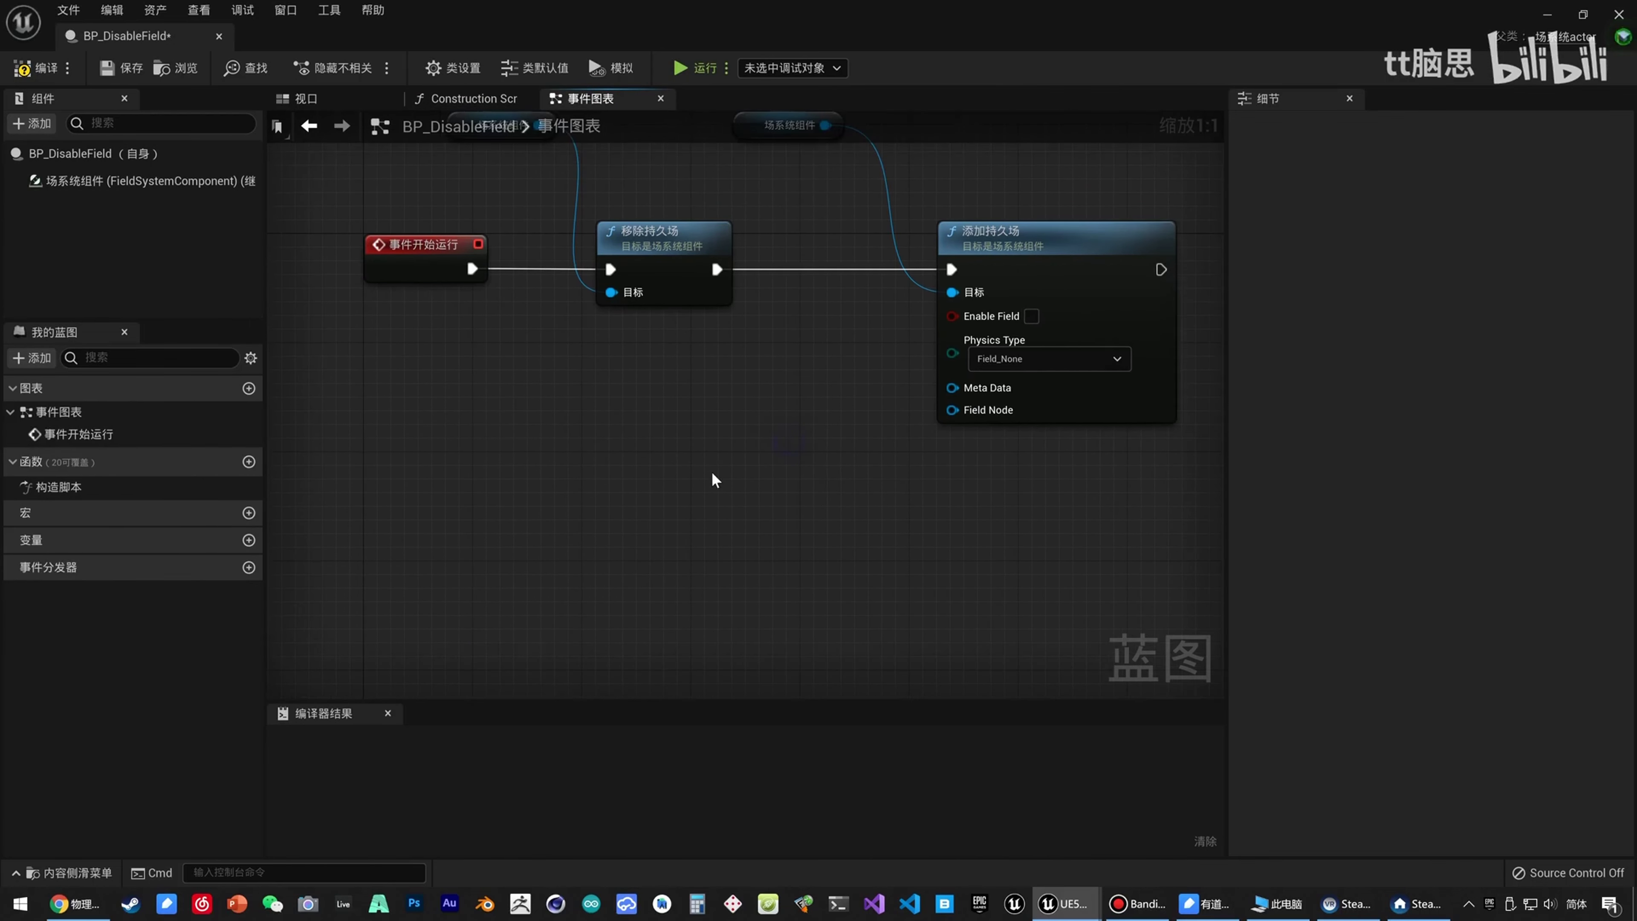
Add a Box Collision component under the field system component and a Box Falloff (盒体衰减) component to BP_DisableField.
click(35, 126)
scroll(99, 412, down, 5)
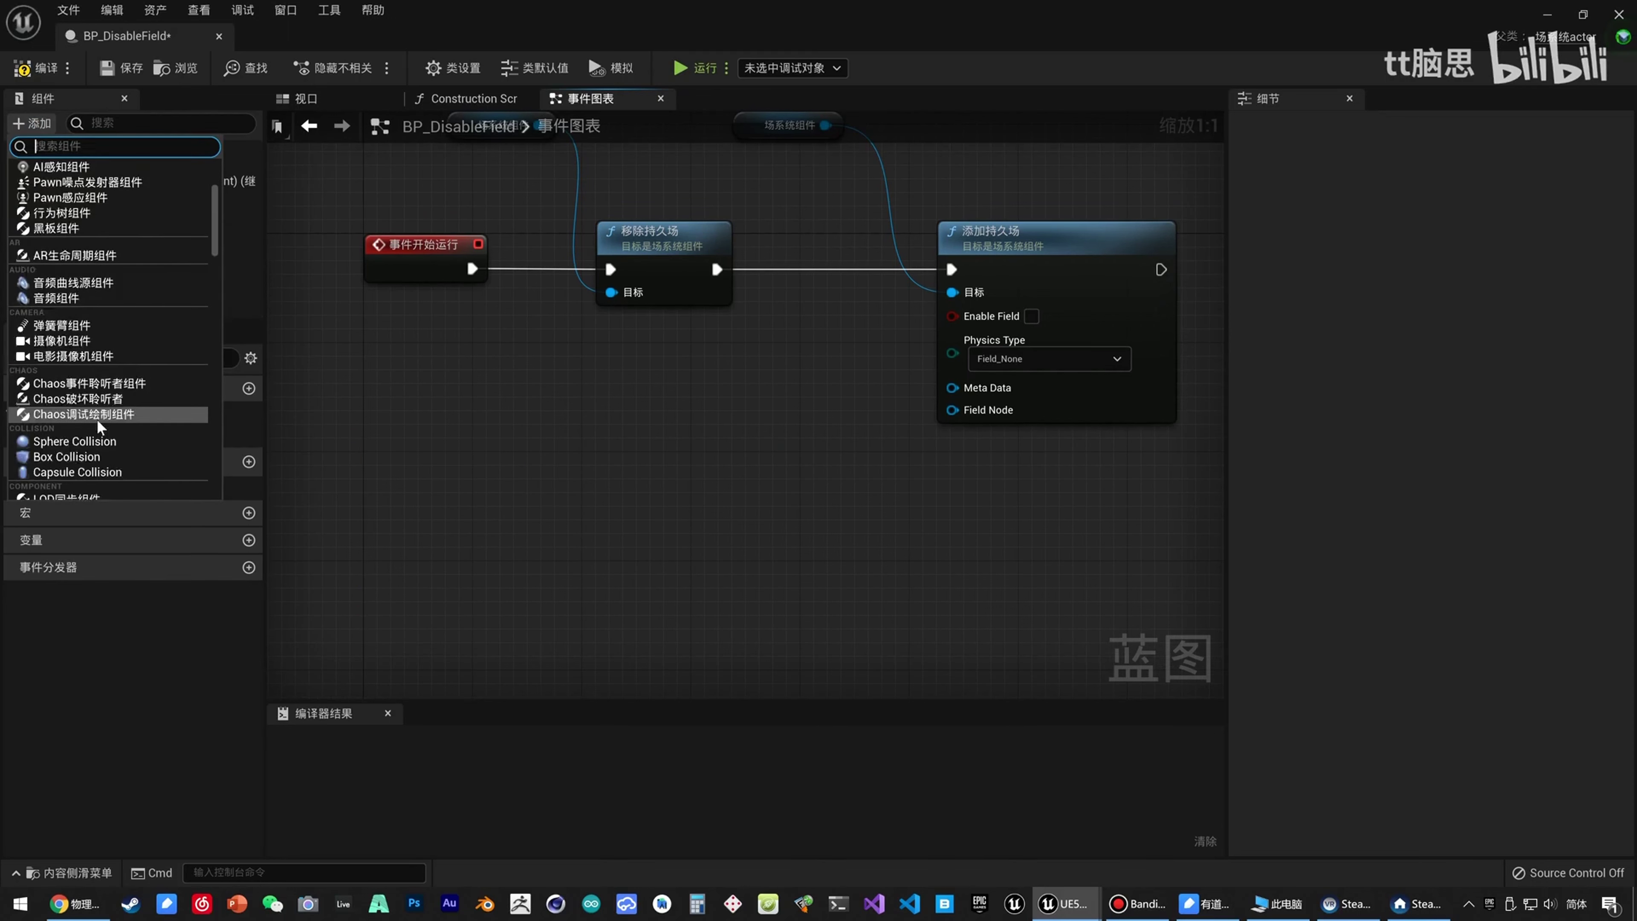
click(100, 427)
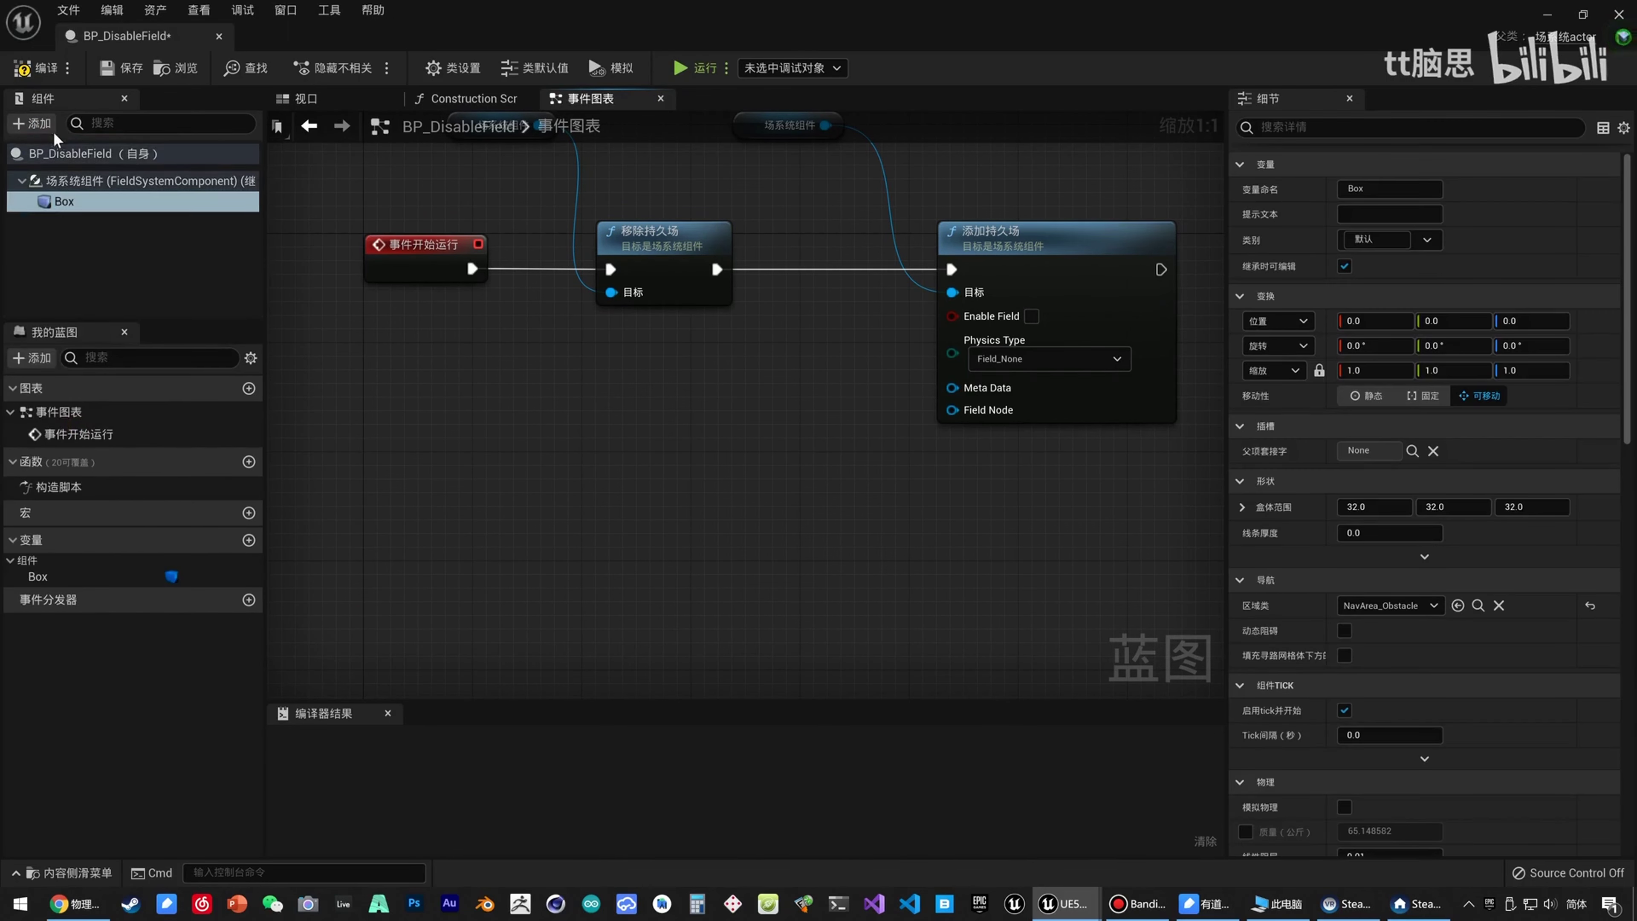
click(55, 135)
scroll(111, 368, down, 10)
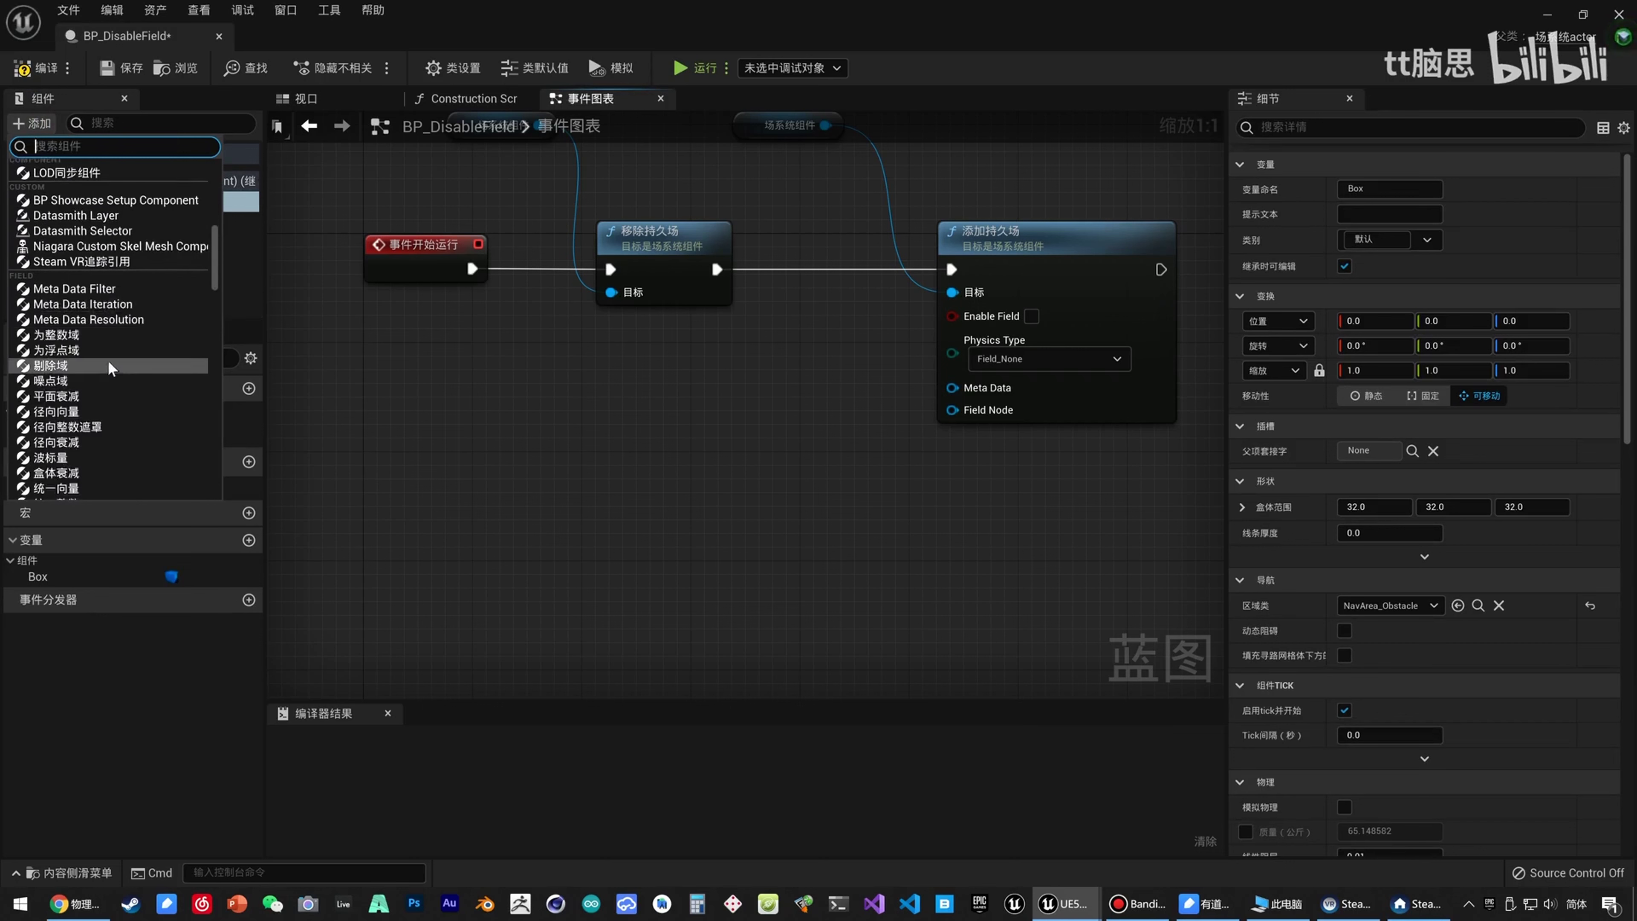
scroll(111, 368, down, 3)
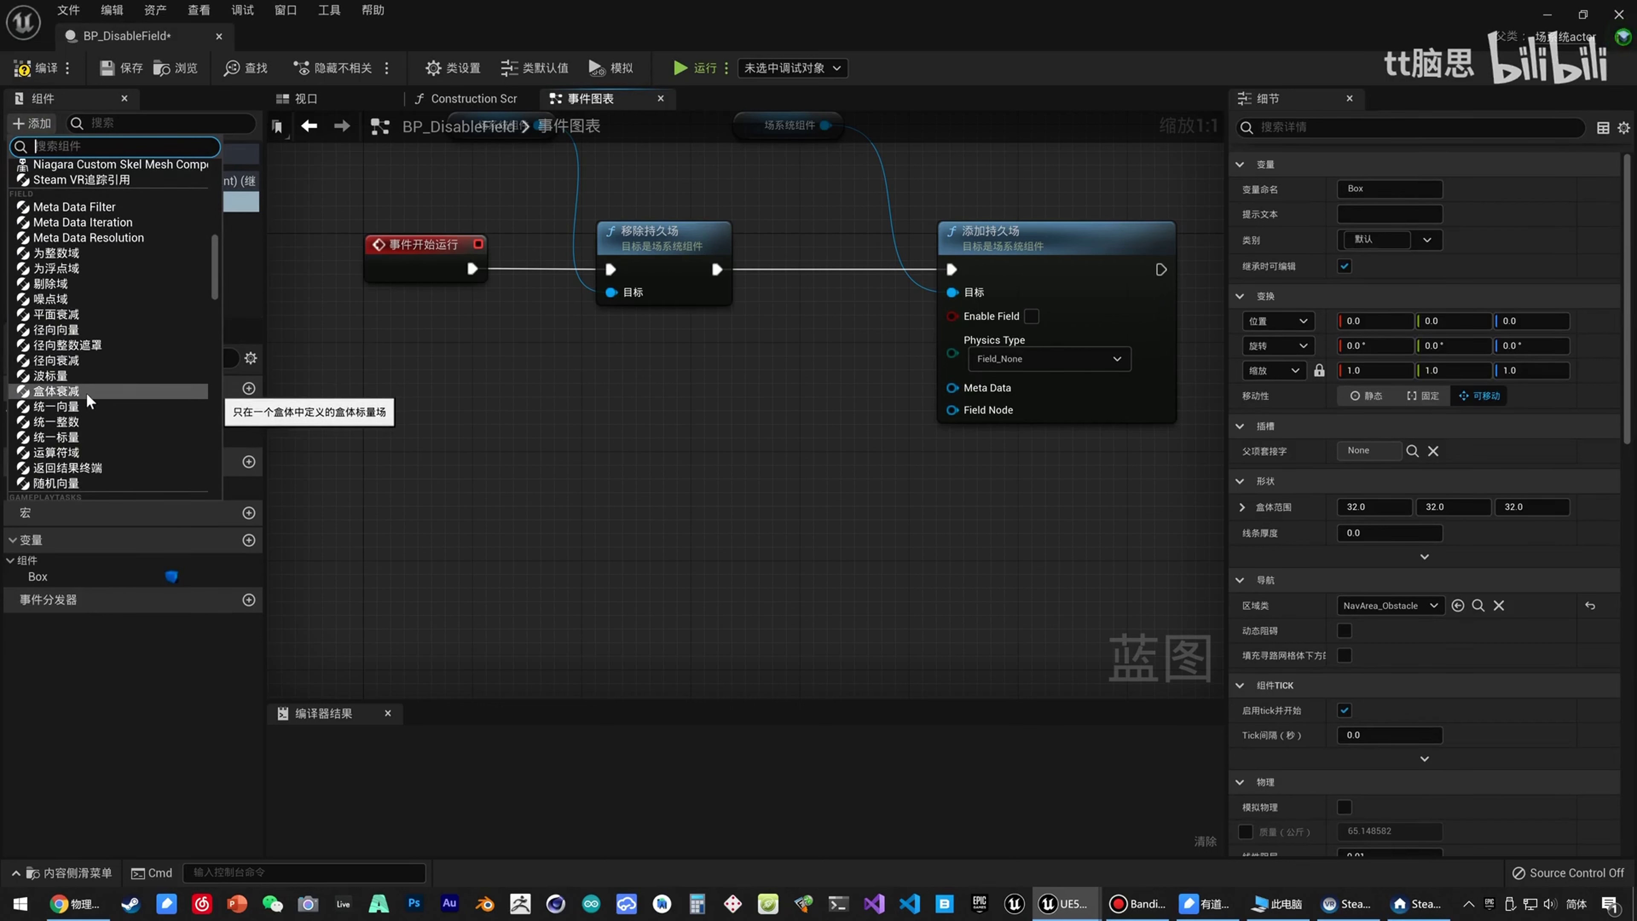
click(89, 400)
key(Return)
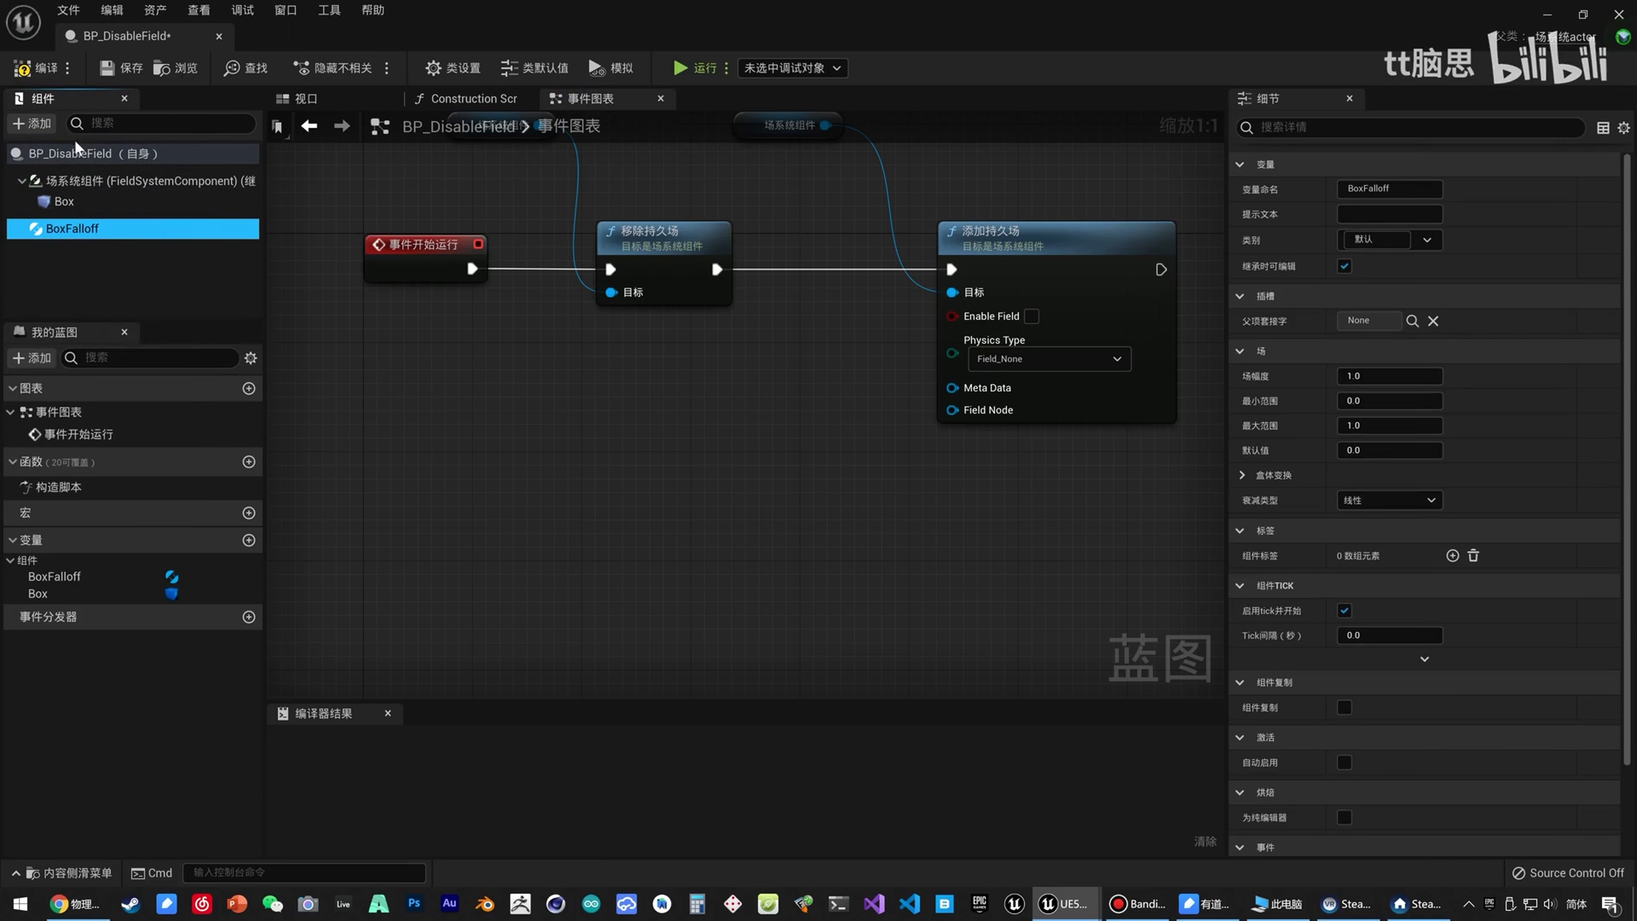
Add a second Box Falloff component and a Culling Field (剔除域) component to BP_DisableField, keeping their default names.
click(31, 123)
scroll(86, 377, down, 10)
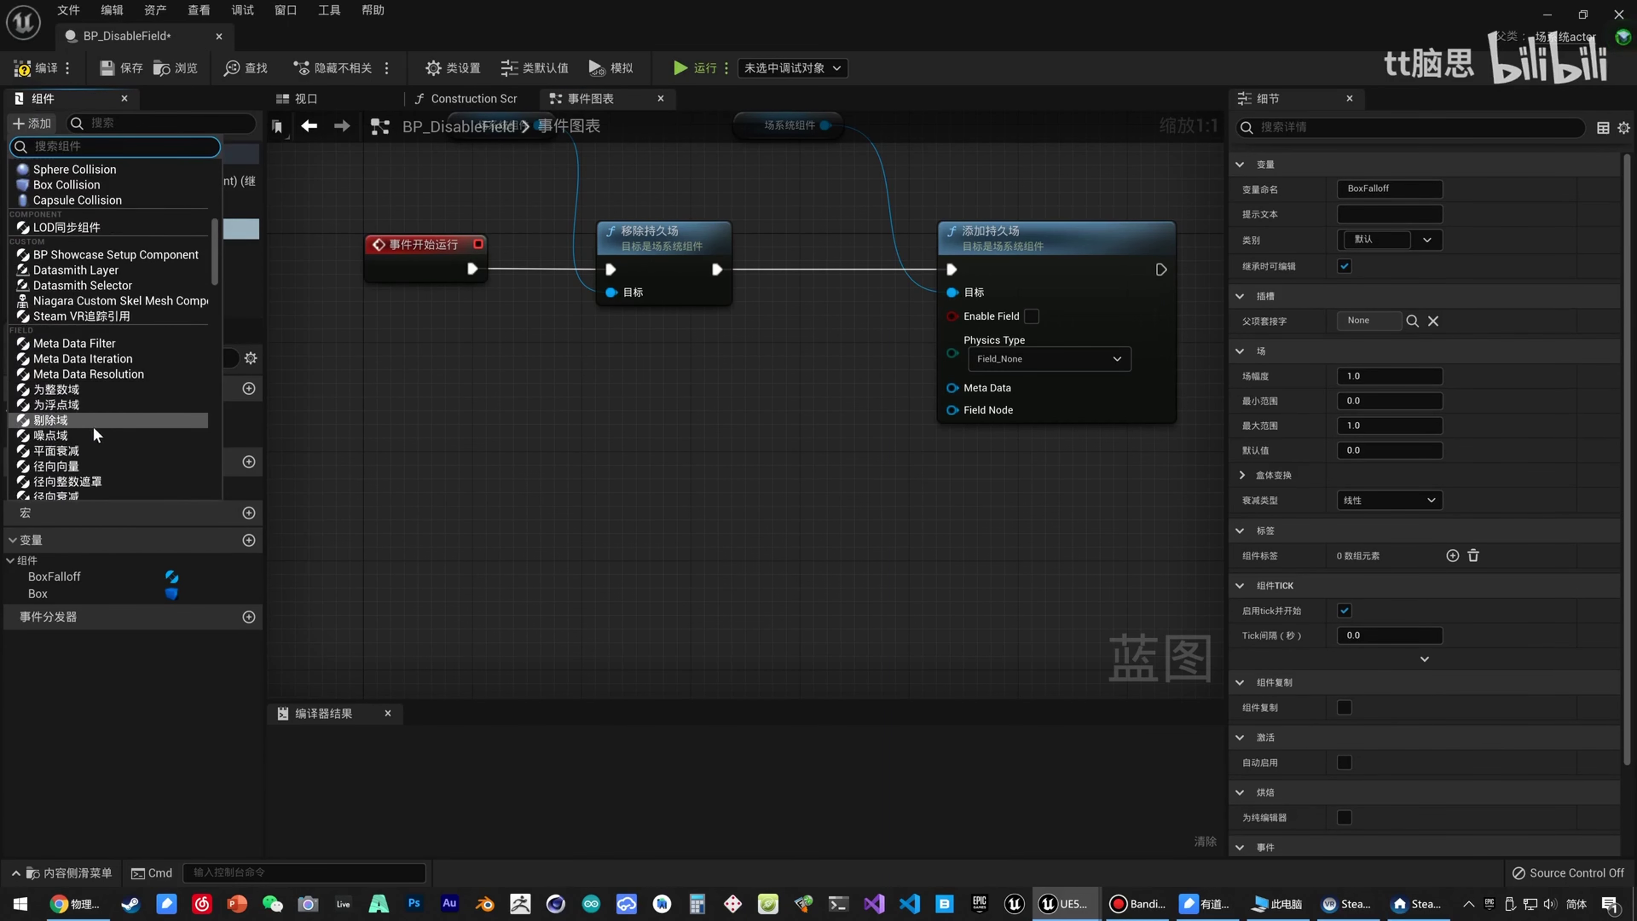
scroll(96, 469, down, 2)
scroll(96, 473, down, 1)
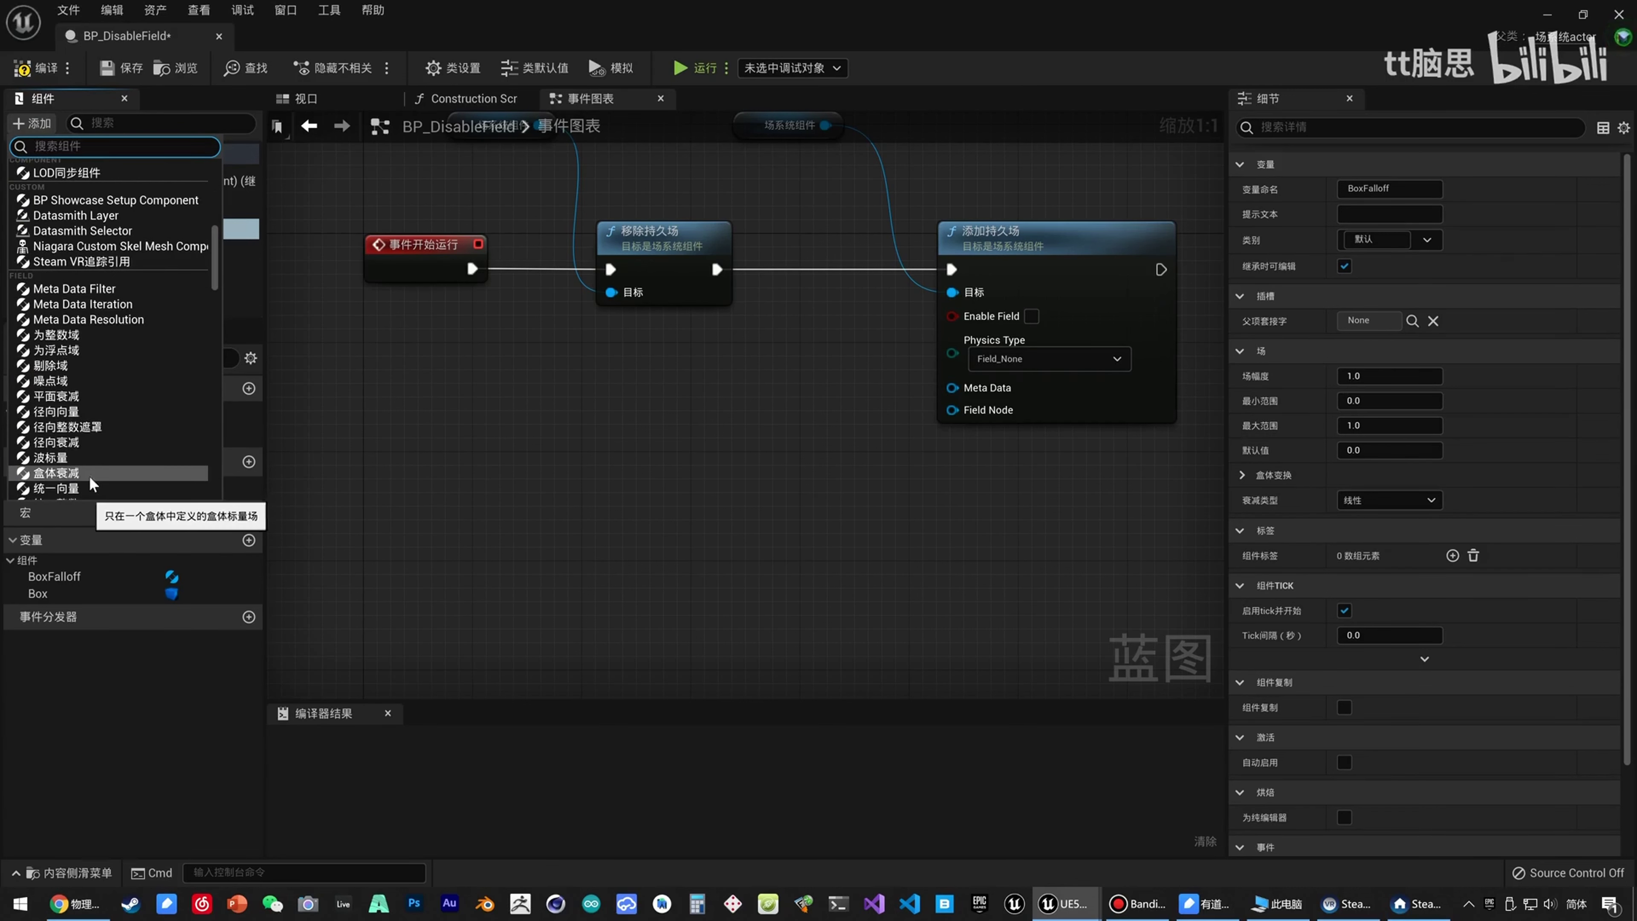
click(58, 472)
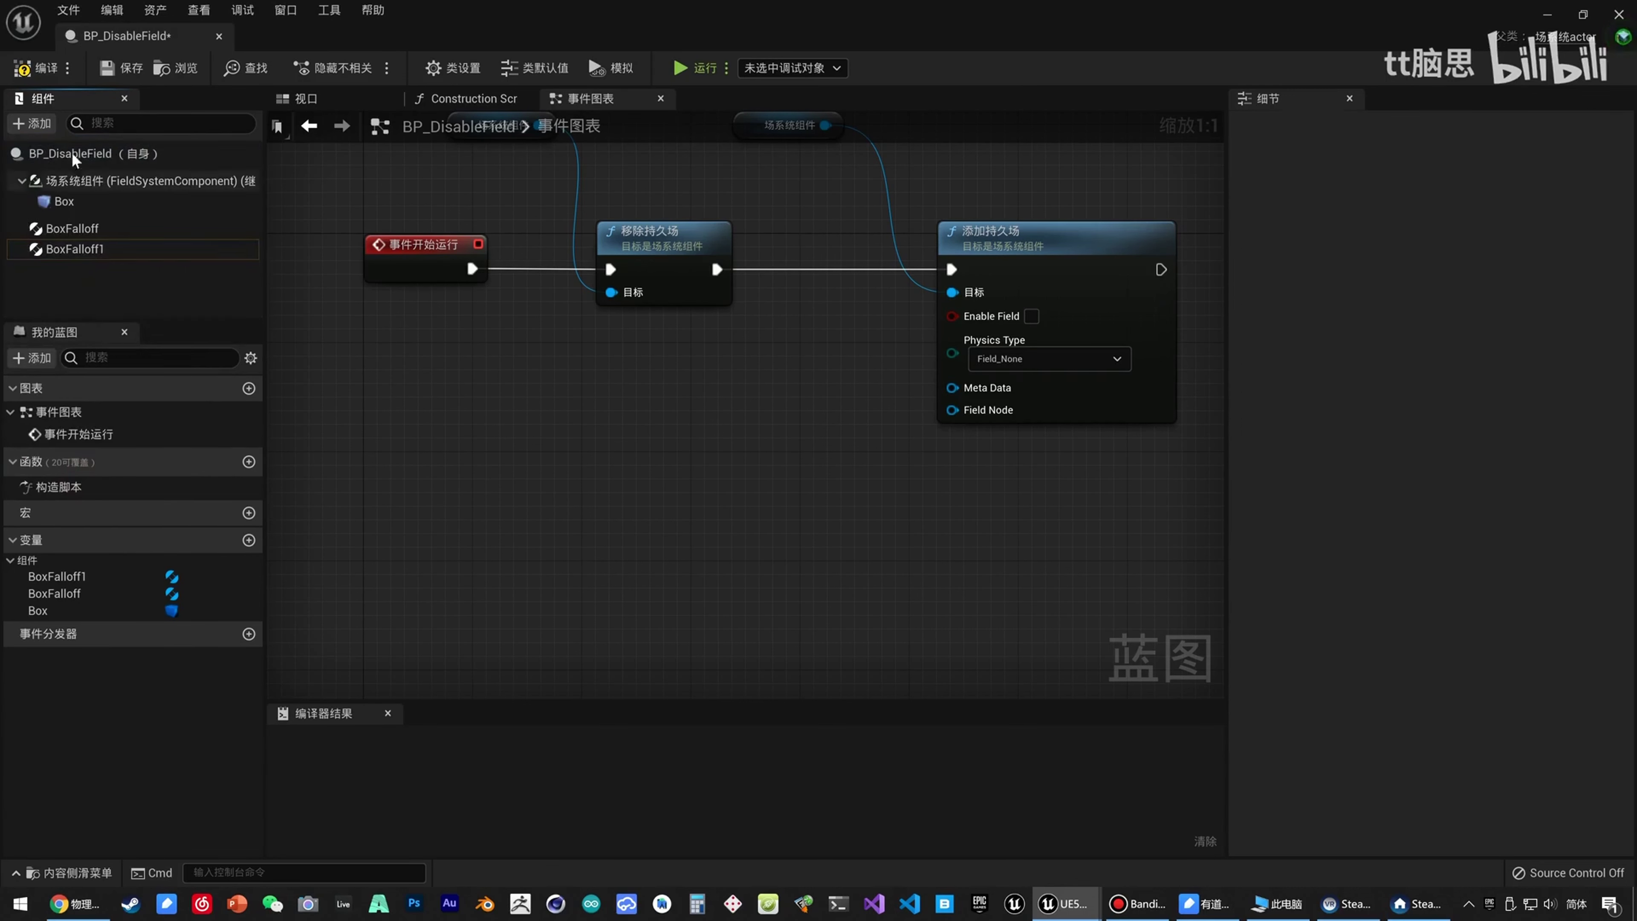
click(32, 123)
scroll(123, 425, down, 10)
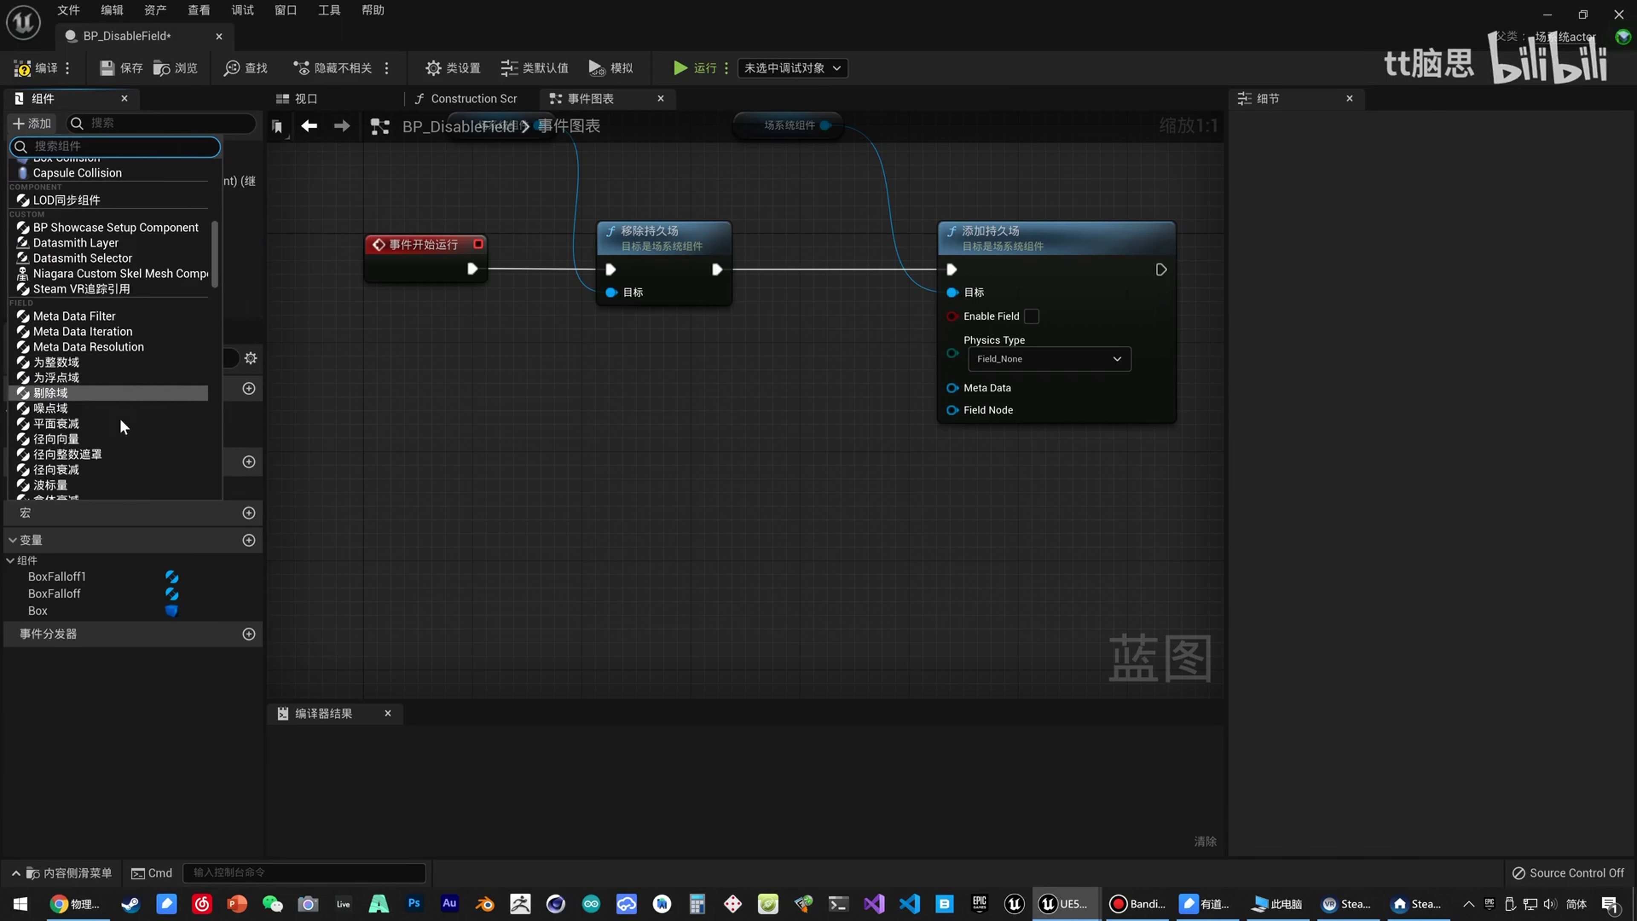
click(65, 392)
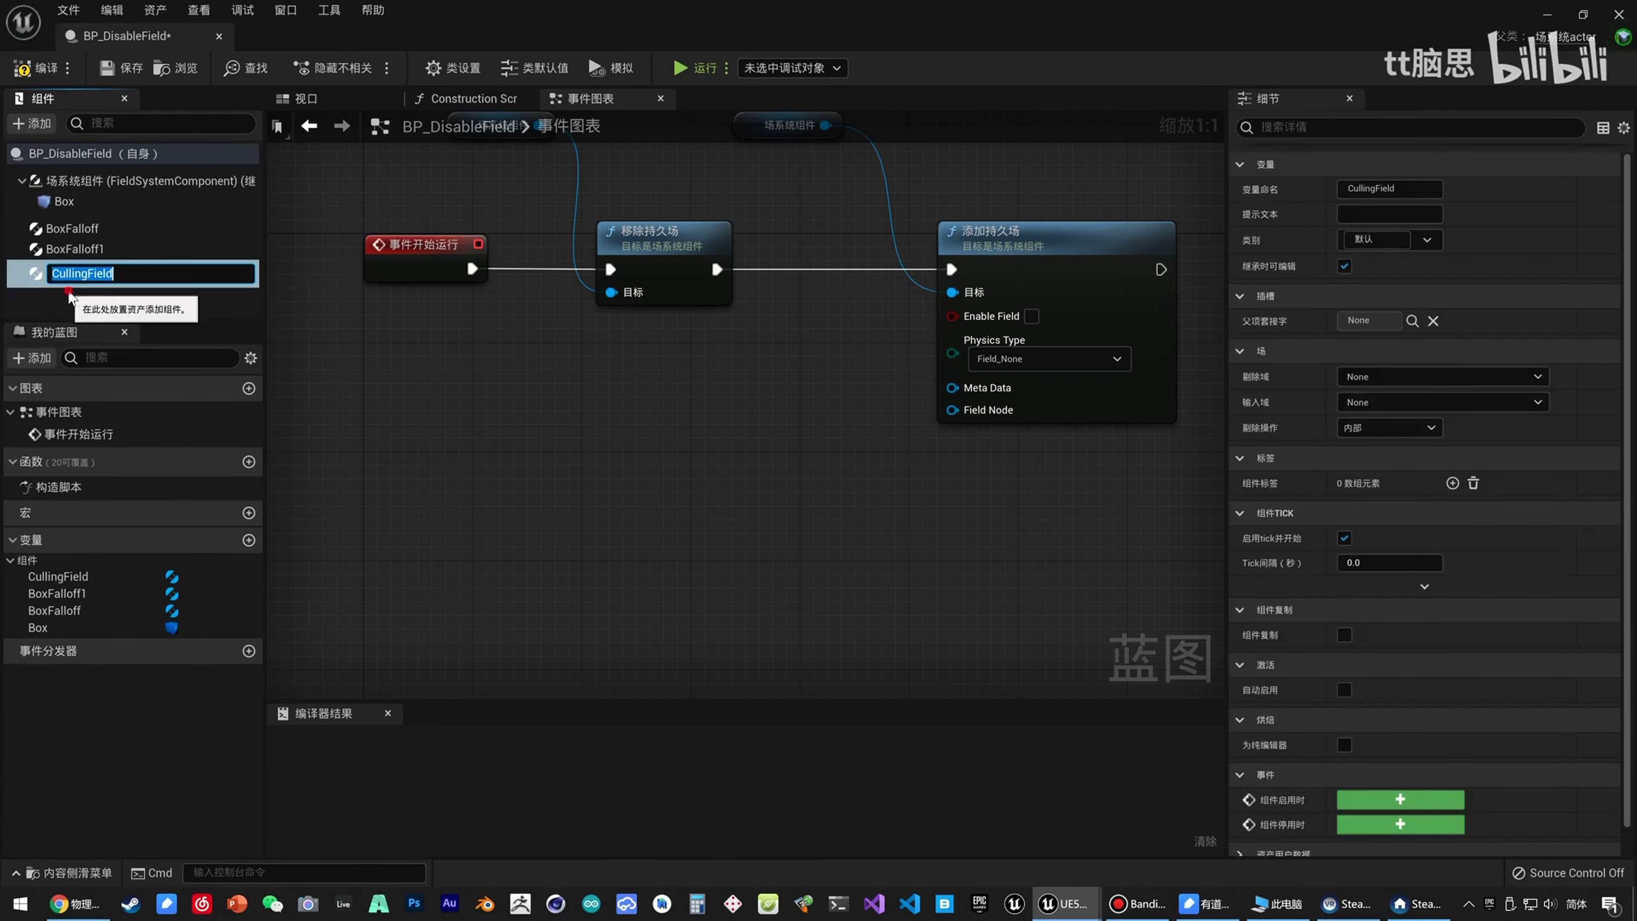
key(Return)
Turn on Enable Field in the Add Persistent Field node and set its Physics Type to 已禁用阈值 (disabled threshold).
right_drag(694, 456, 596, 474)
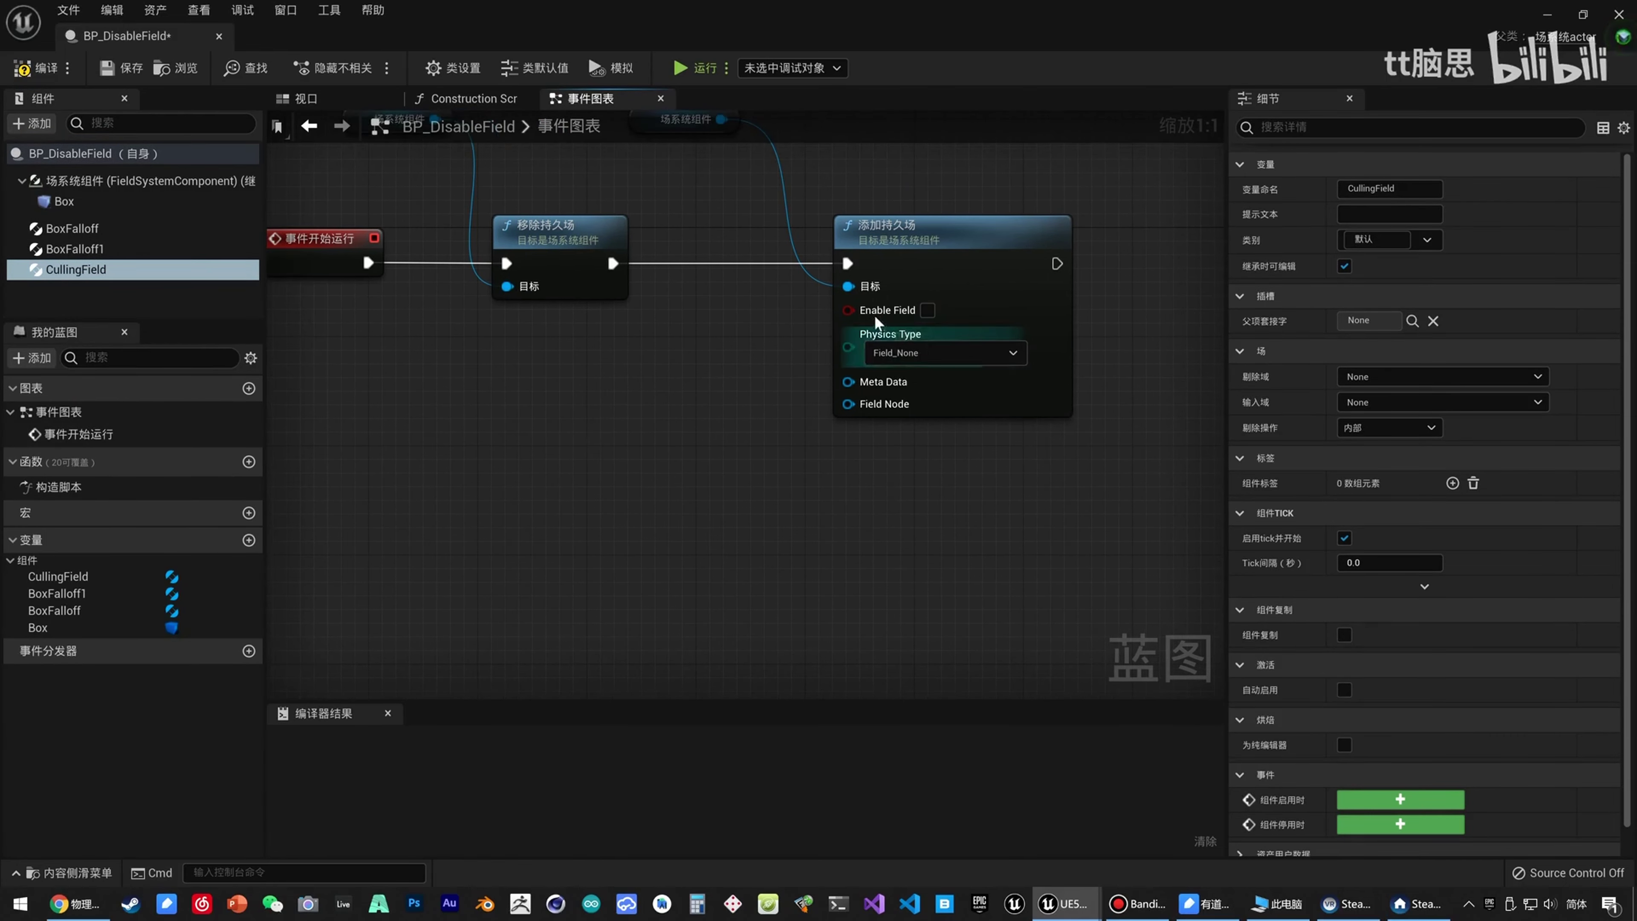
click(927, 310)
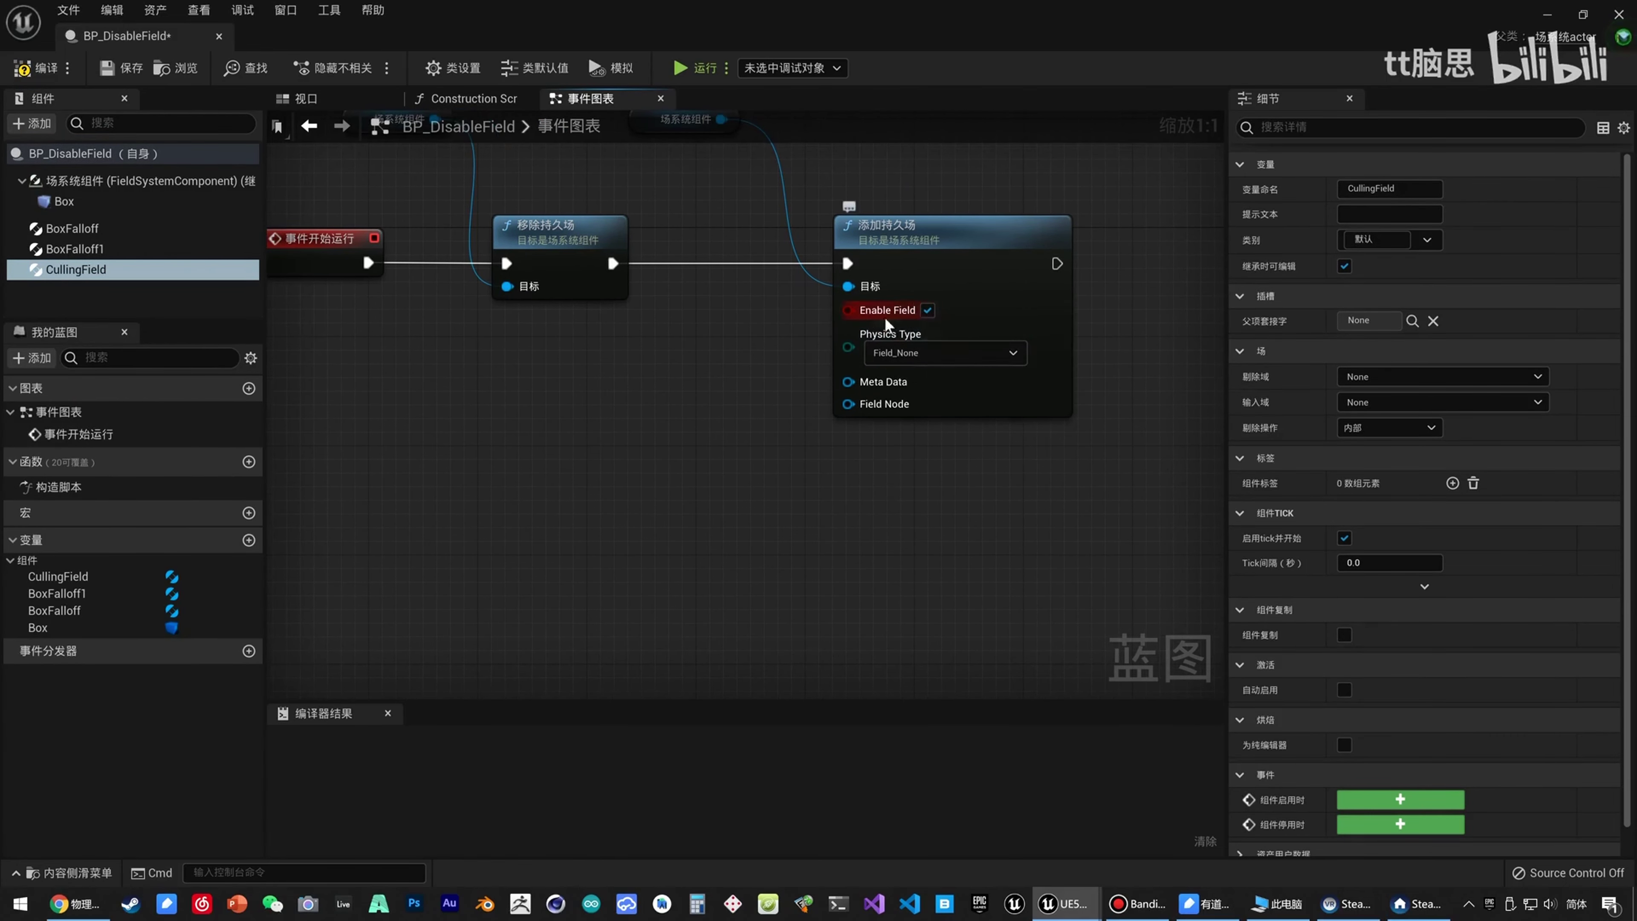
click(898, 353)
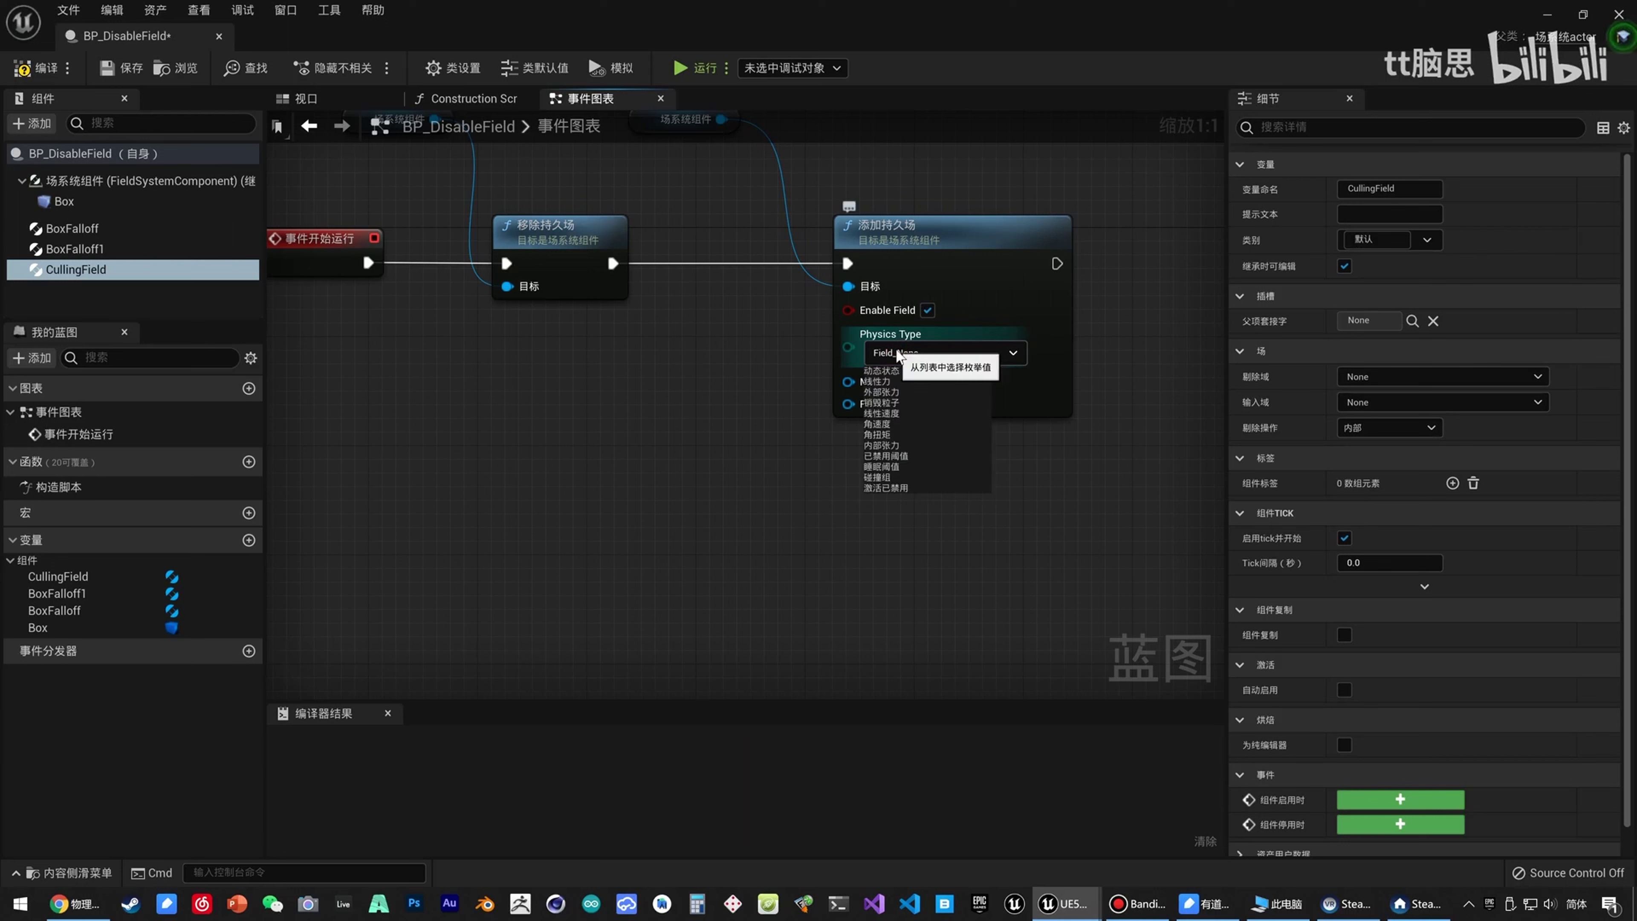
click(899, 458)
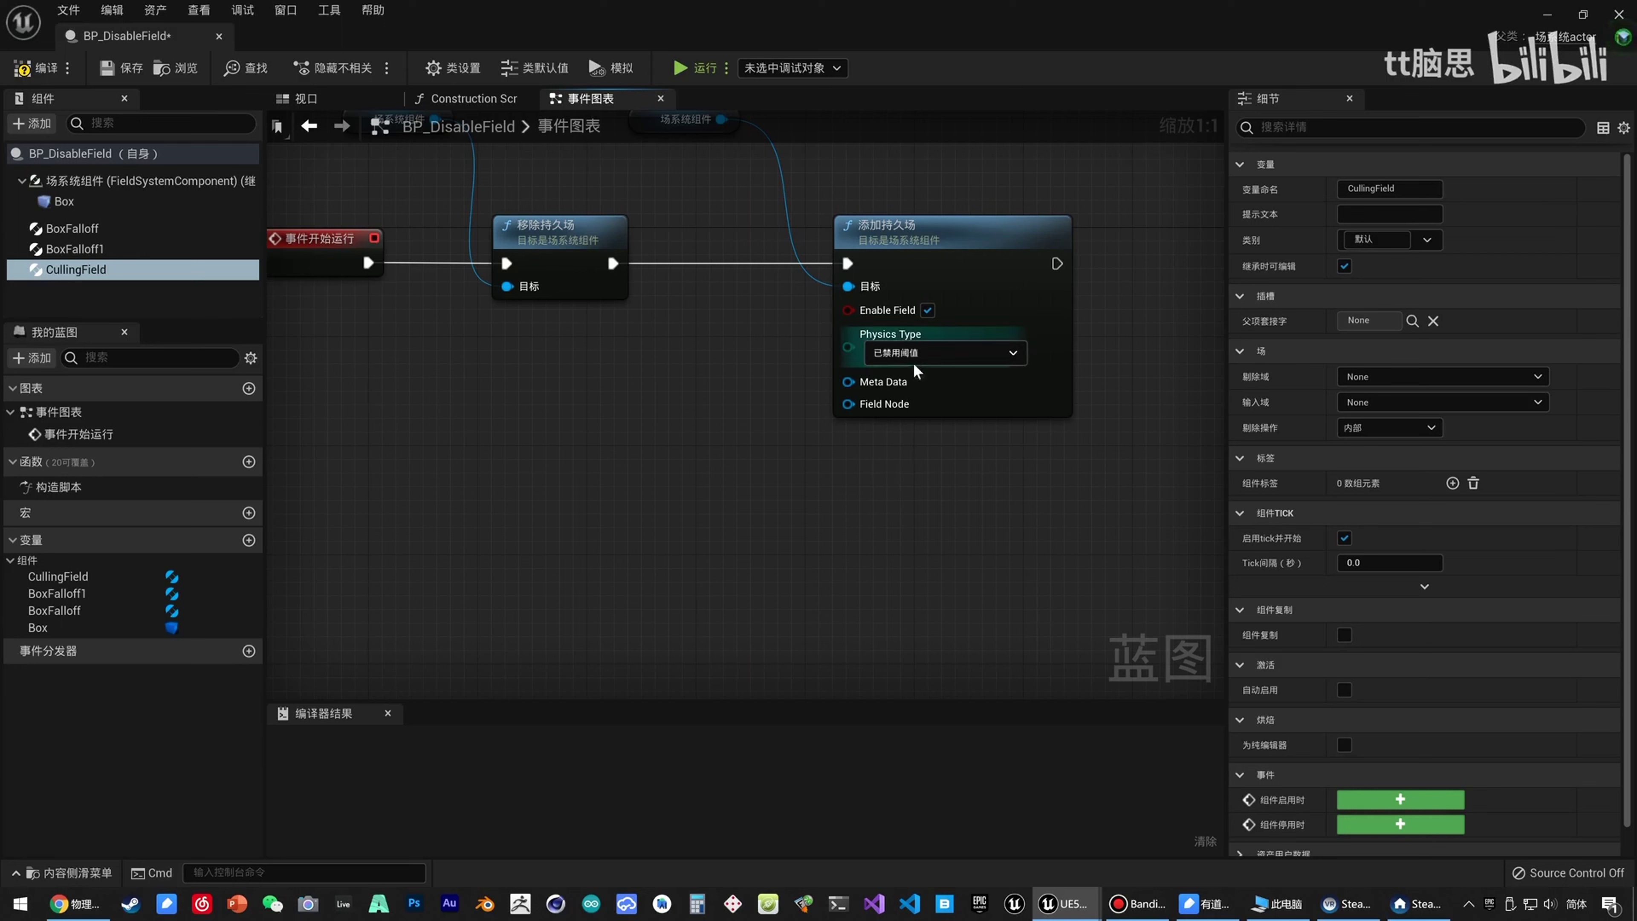
click(902, 353)
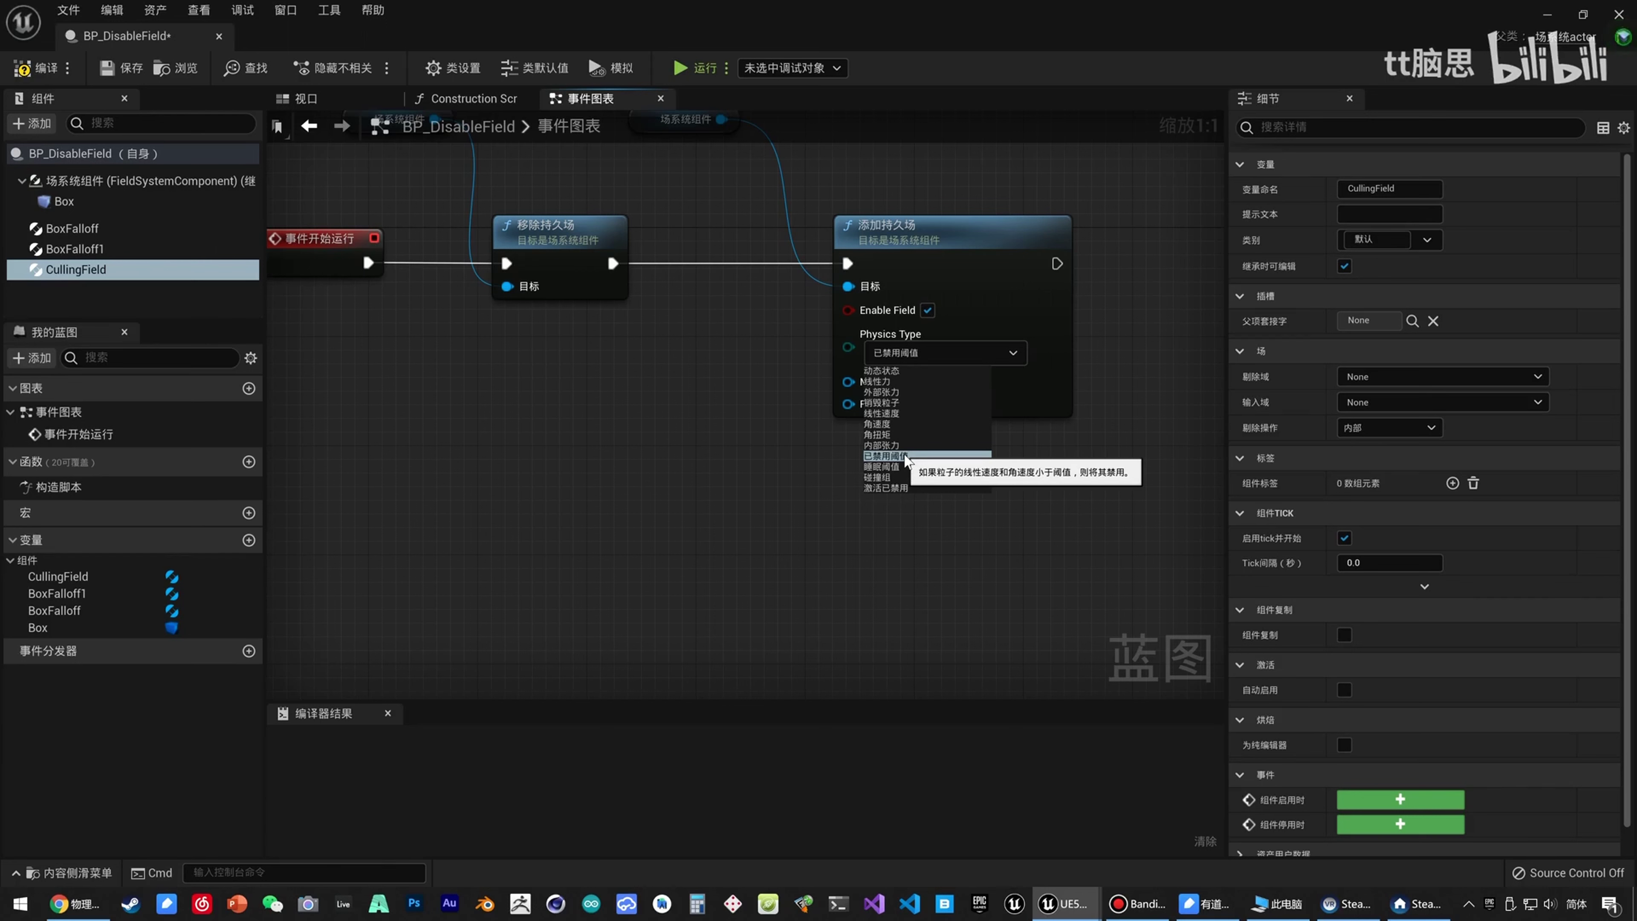
click(659, 470)
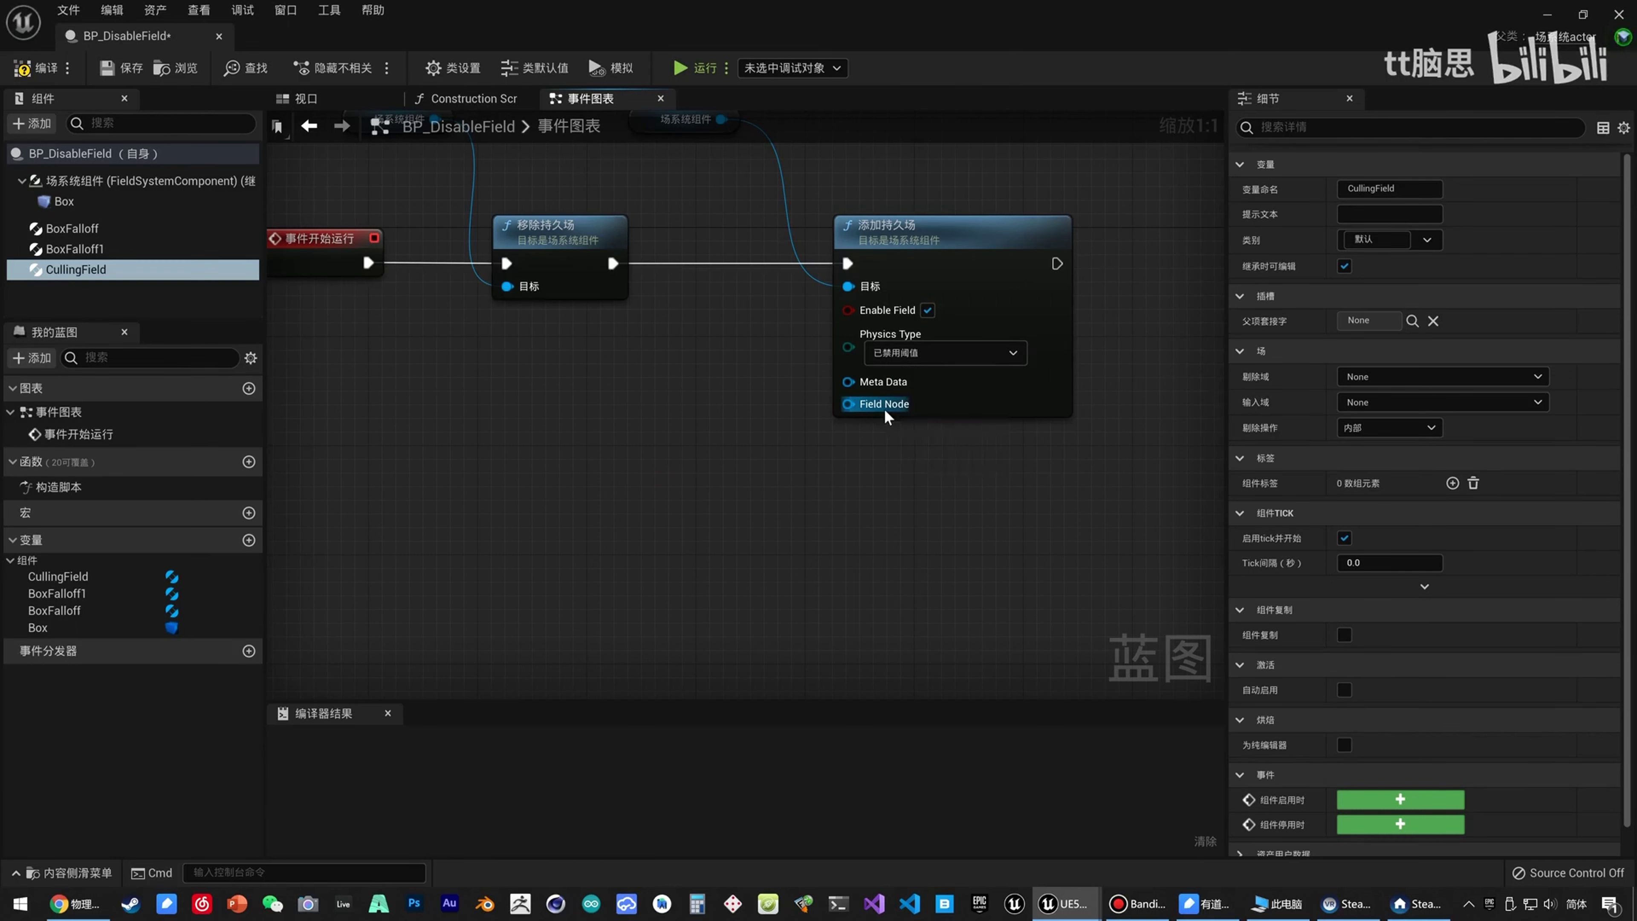
Place a Culling Field reference in the event graph and attach a Set Culling Field (设置剔除域) node to it.
right_drag(686, 440, 887, 439)
drag(134, 278, 765, 436)
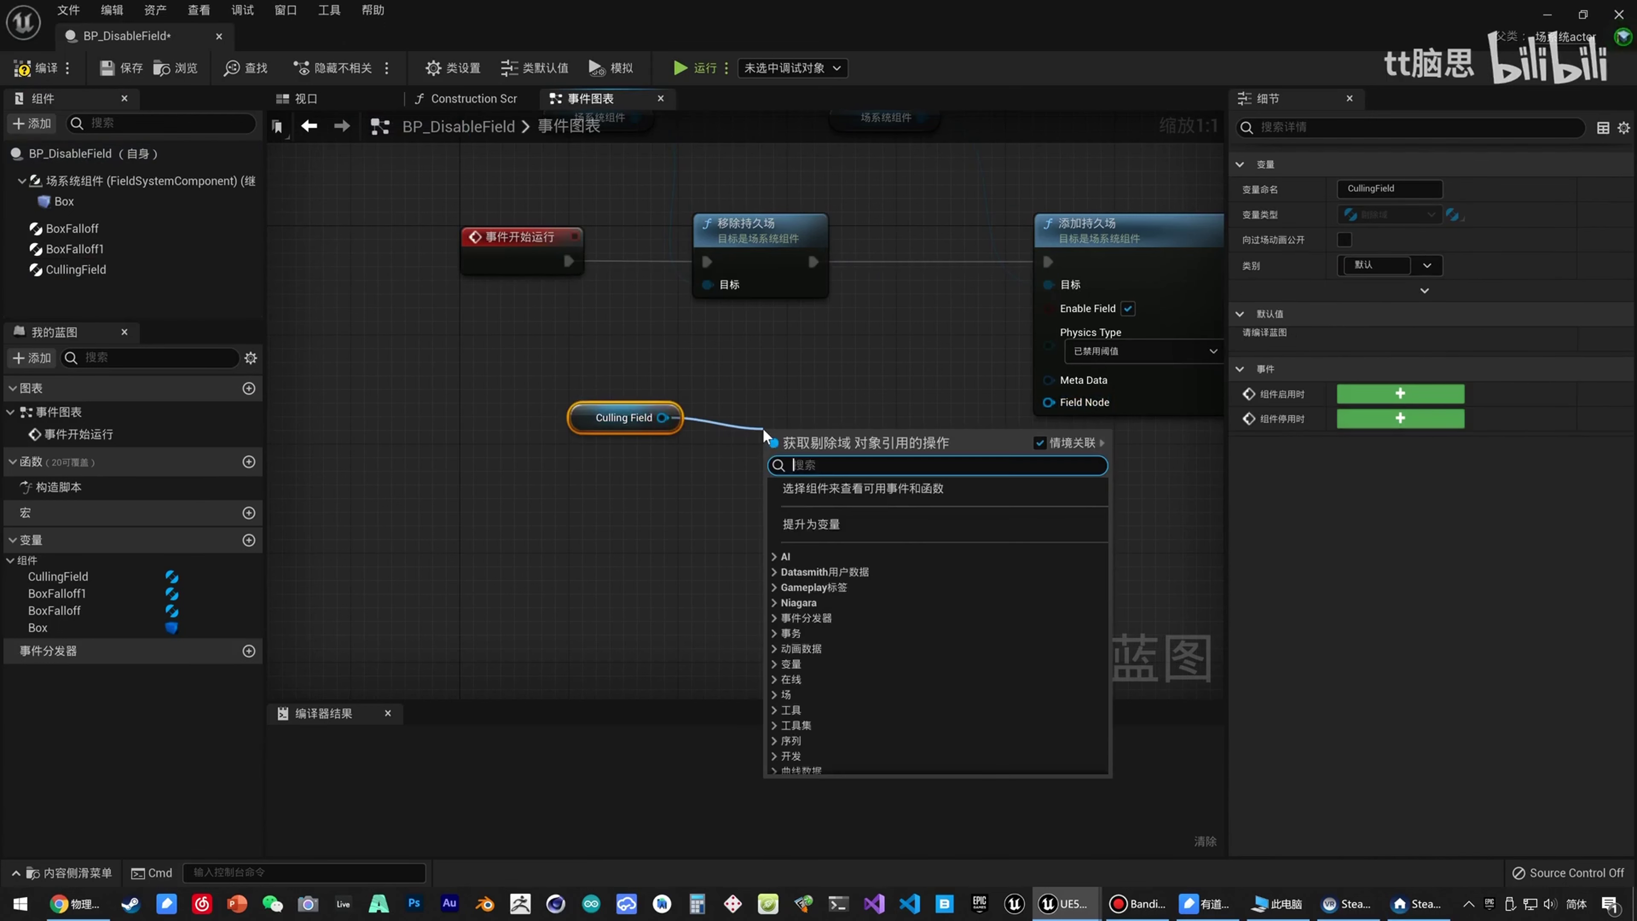
text(set)
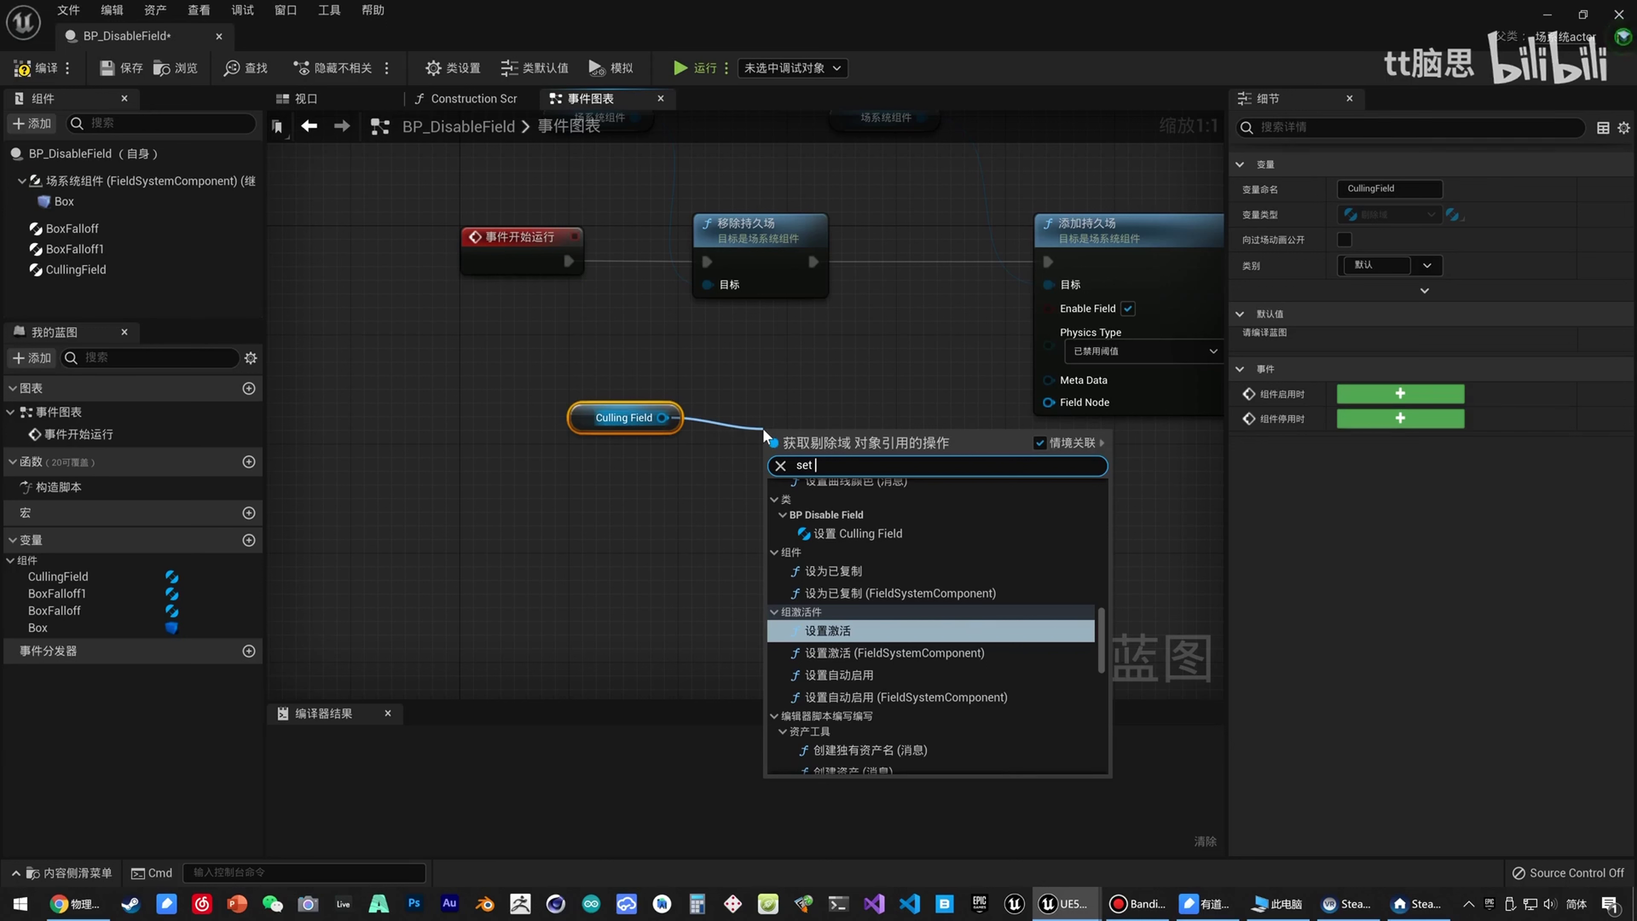
text(fiel)
key(Return)
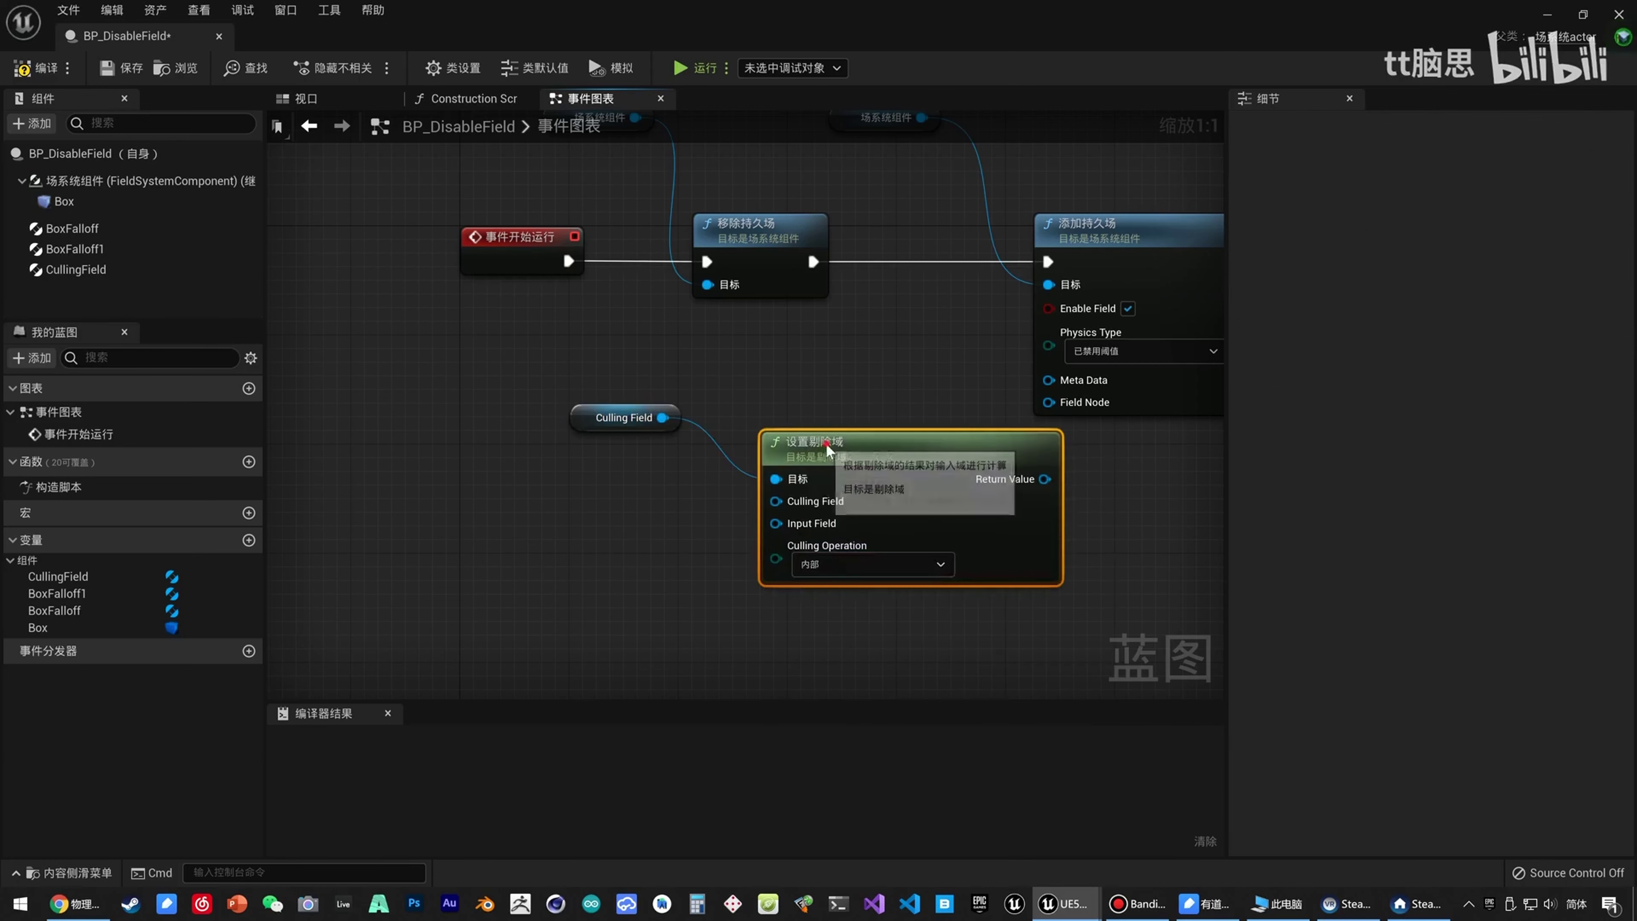
drag(598, 426, 461, 411)
drag(776, 403, 745, 387)
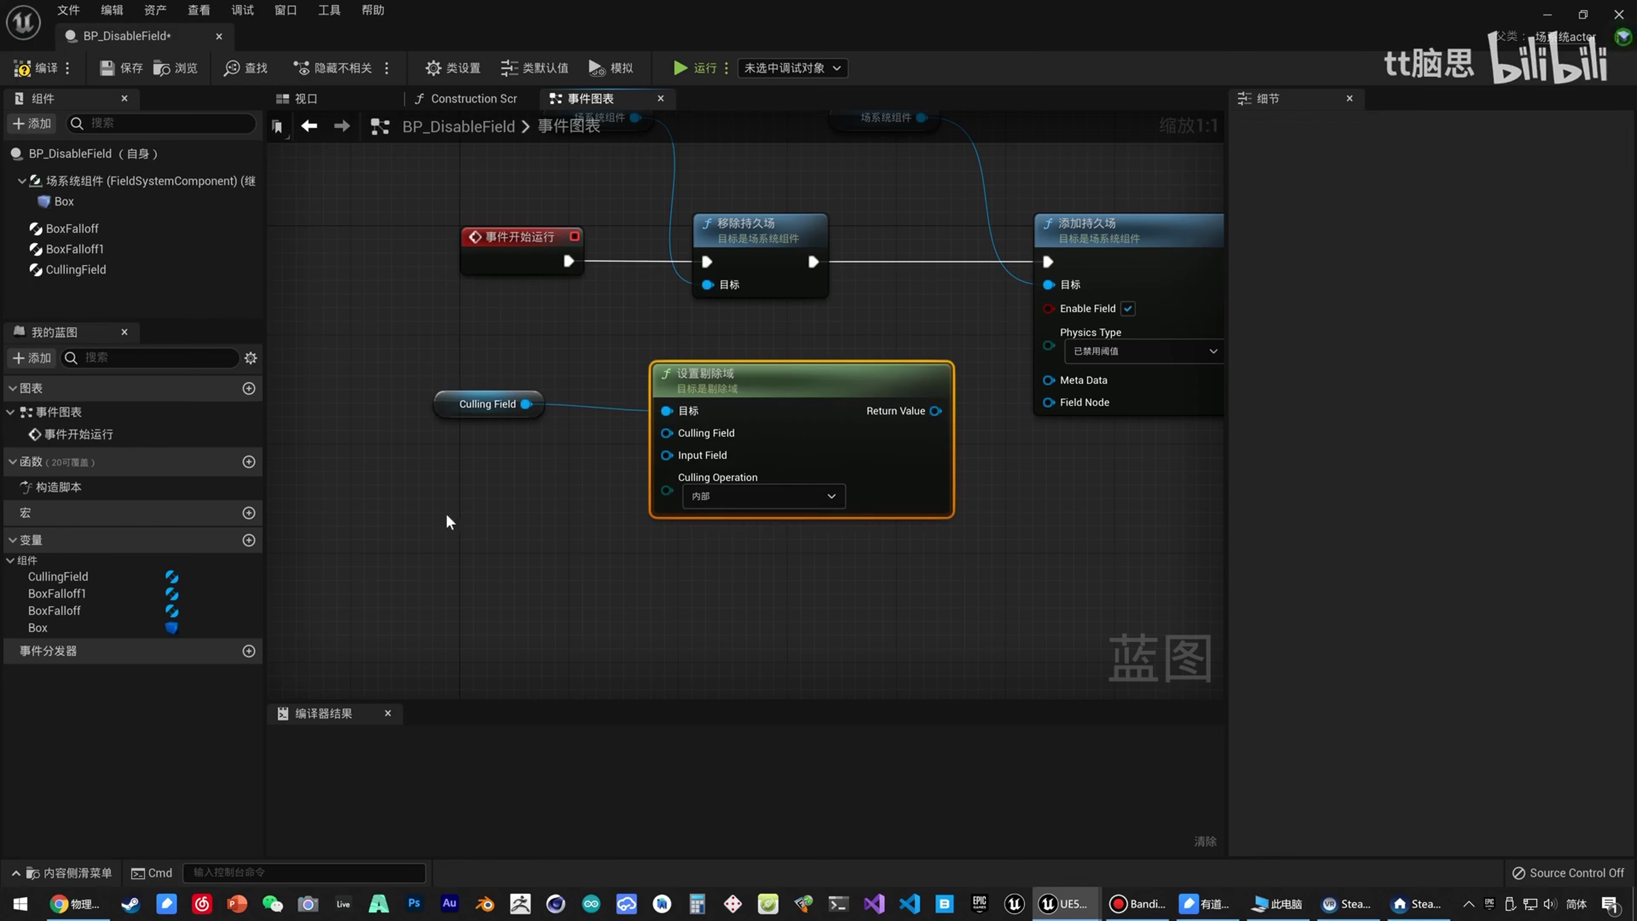
Place a BoxFalloff reference in the graph and set the culling node's Culling Operation to 外部 (outside).
right_drag(357, 472, 375, 475)
right_drag(435, 276, 622, 278)
drag(154, 228, 364, 505)
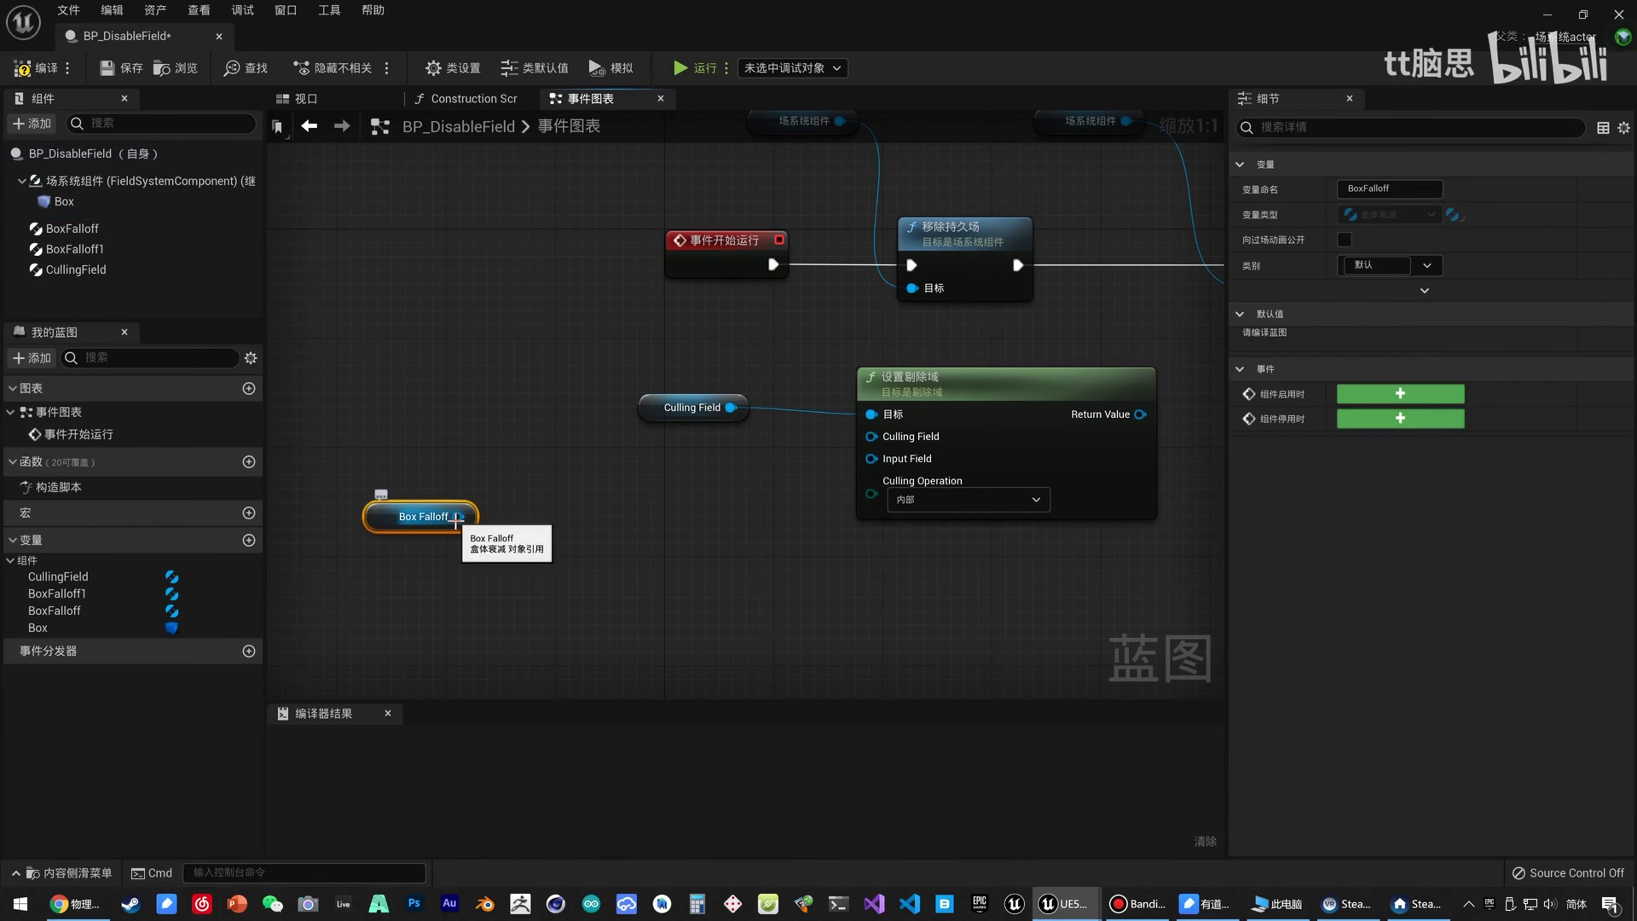
click(967, 499)
click(915, 535)
drag(419, 516, 418, 488)
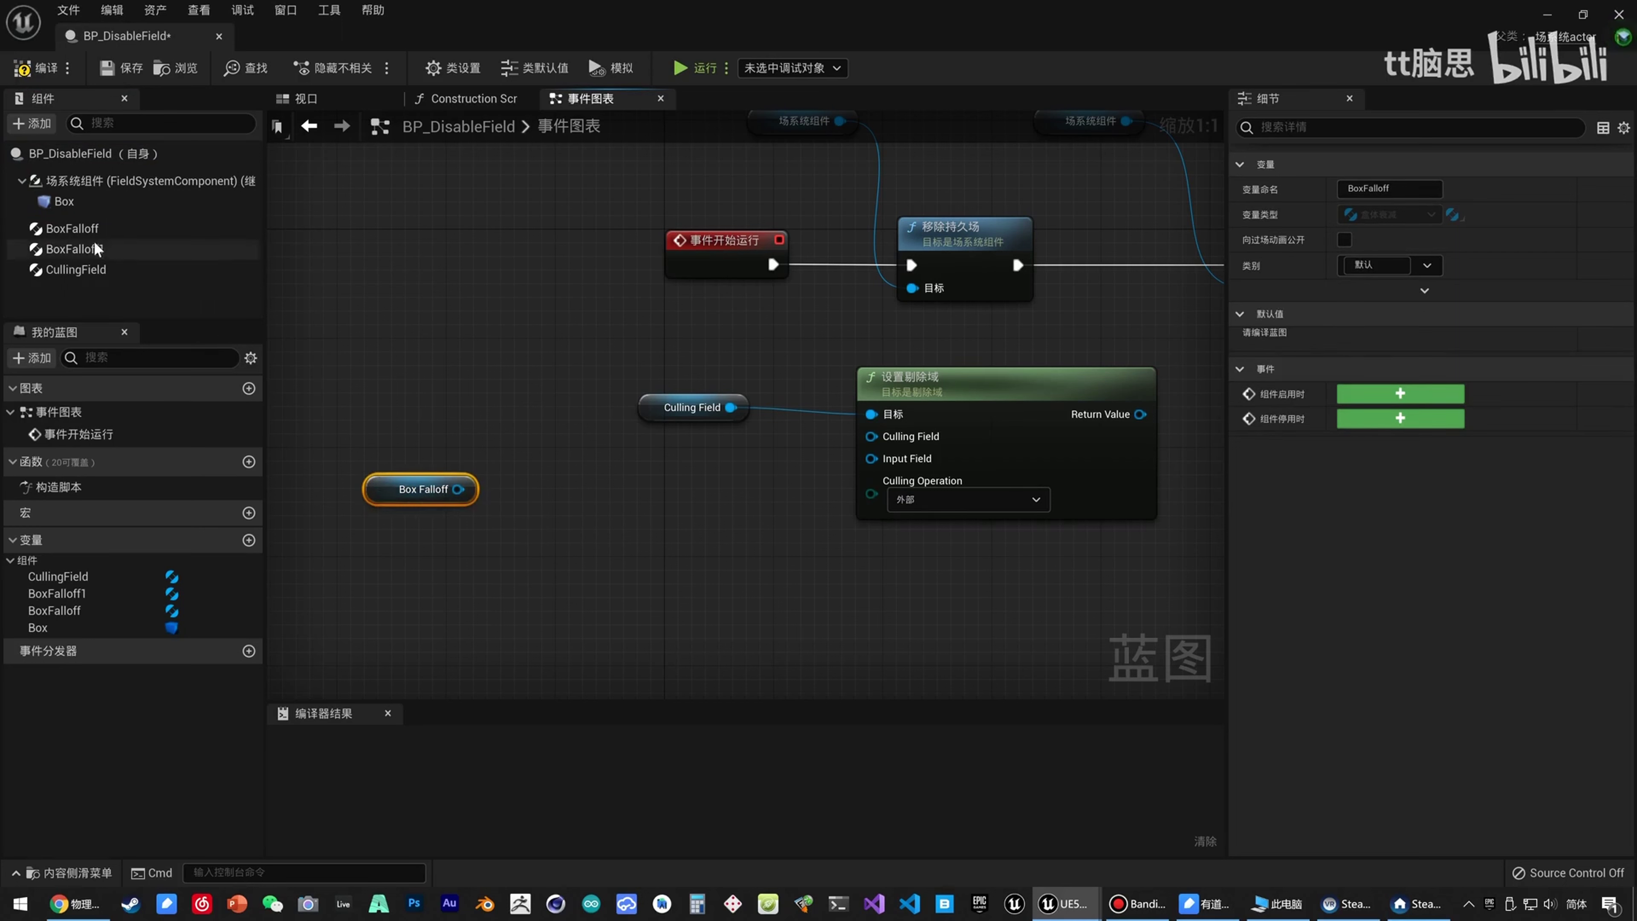
Rename the BoxFalloff component as BoxFalloff_Out and BoxFalloff1 as BoxFalloff_In.
click(129, 250)
double_click(125, 229)
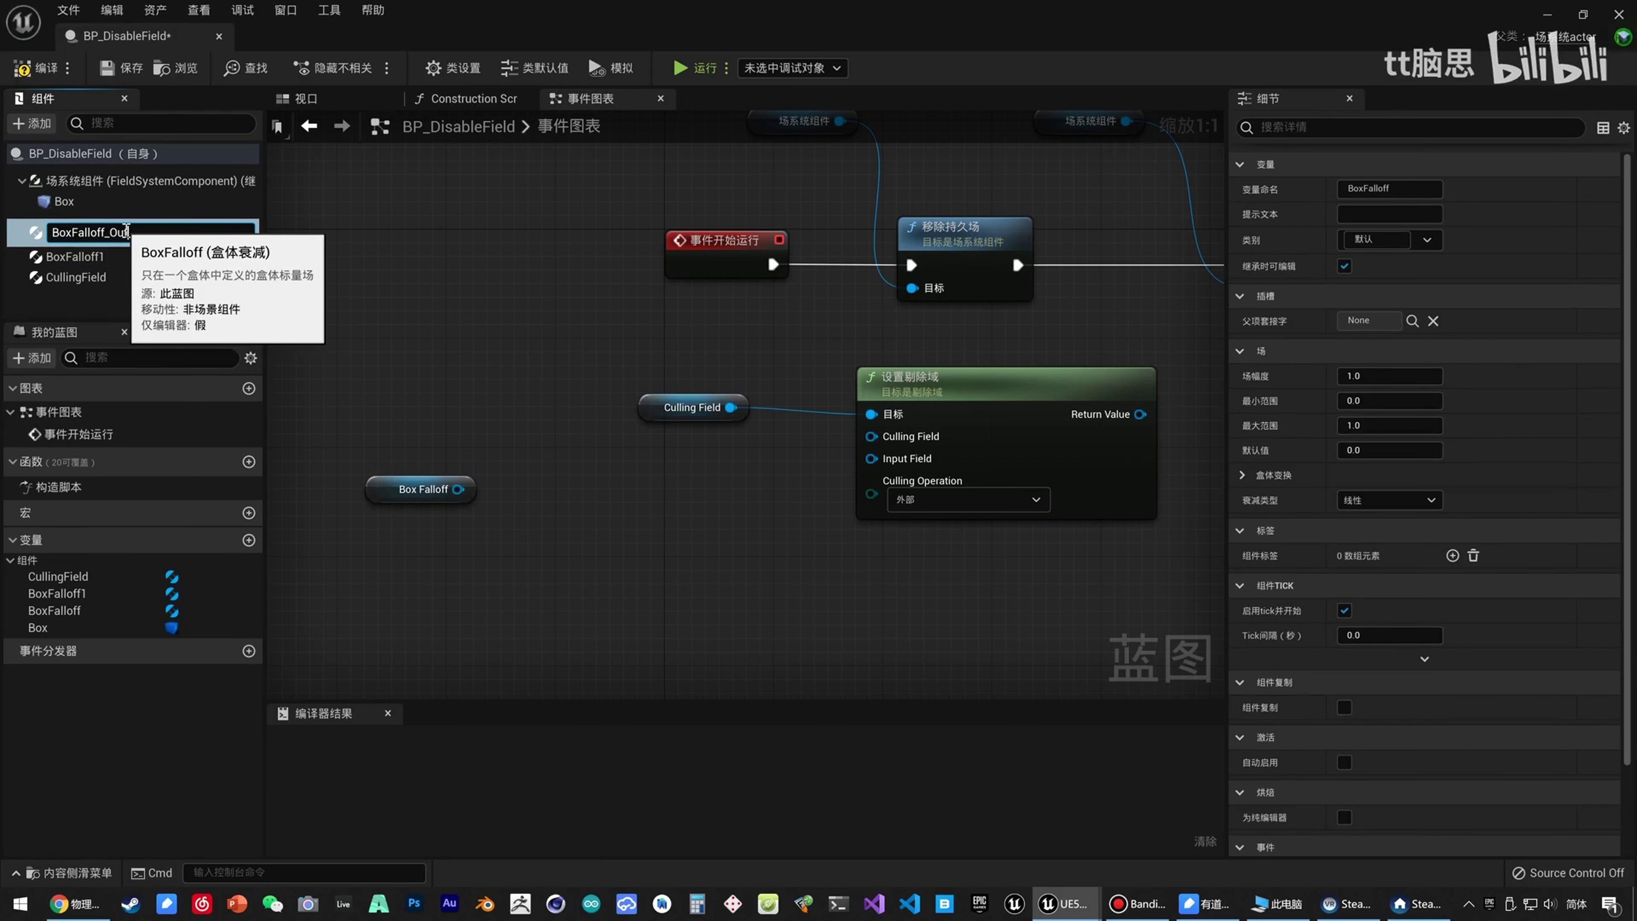
text(_Out)
key(Return)
double_click(115, 254)
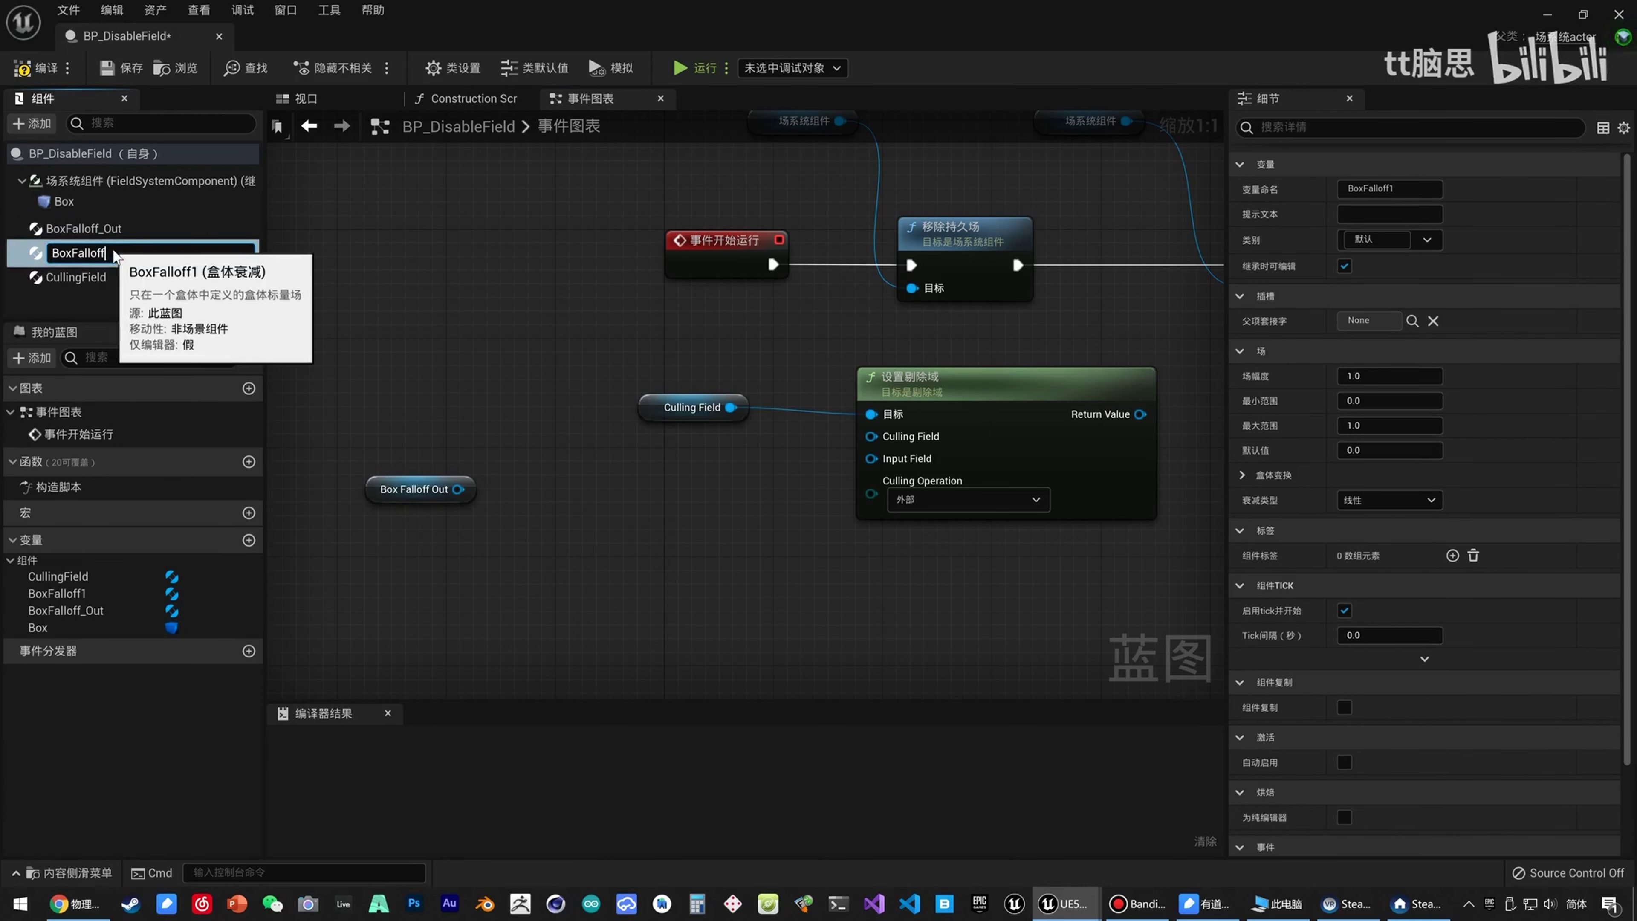
text(In)
key(Return)
click(113, 229)
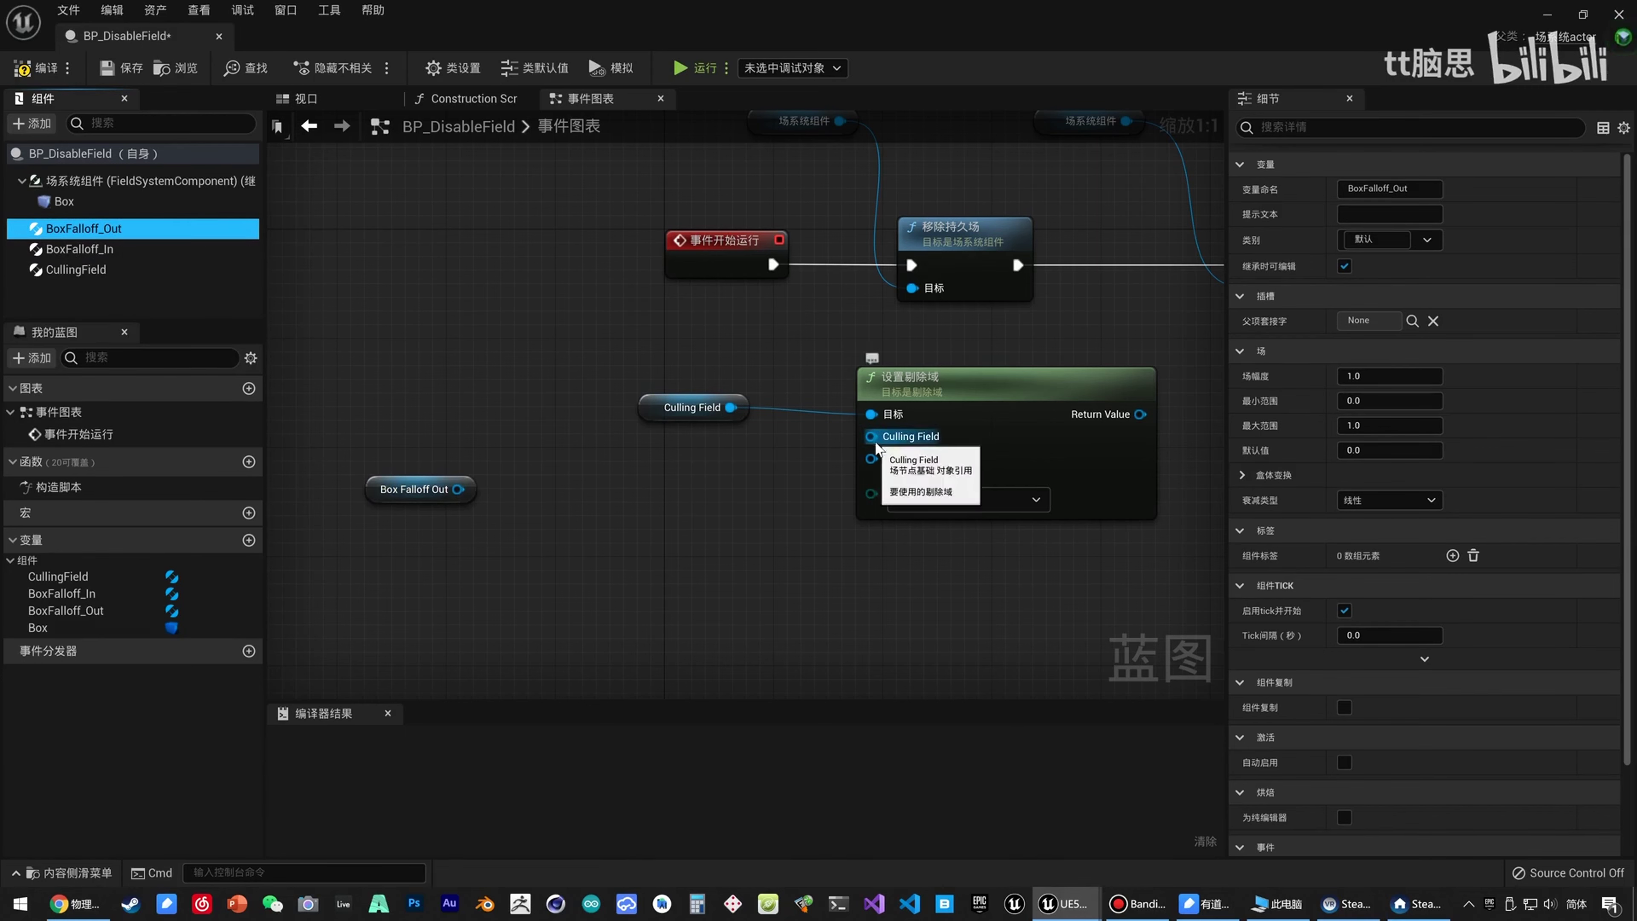
Add a Set Box Falloff (设置盒体衰减) node targeting the Box Falloff Out reference and arrange both nodes beneath the event chain.
drag(457, 489, 517, 493)
text(se)
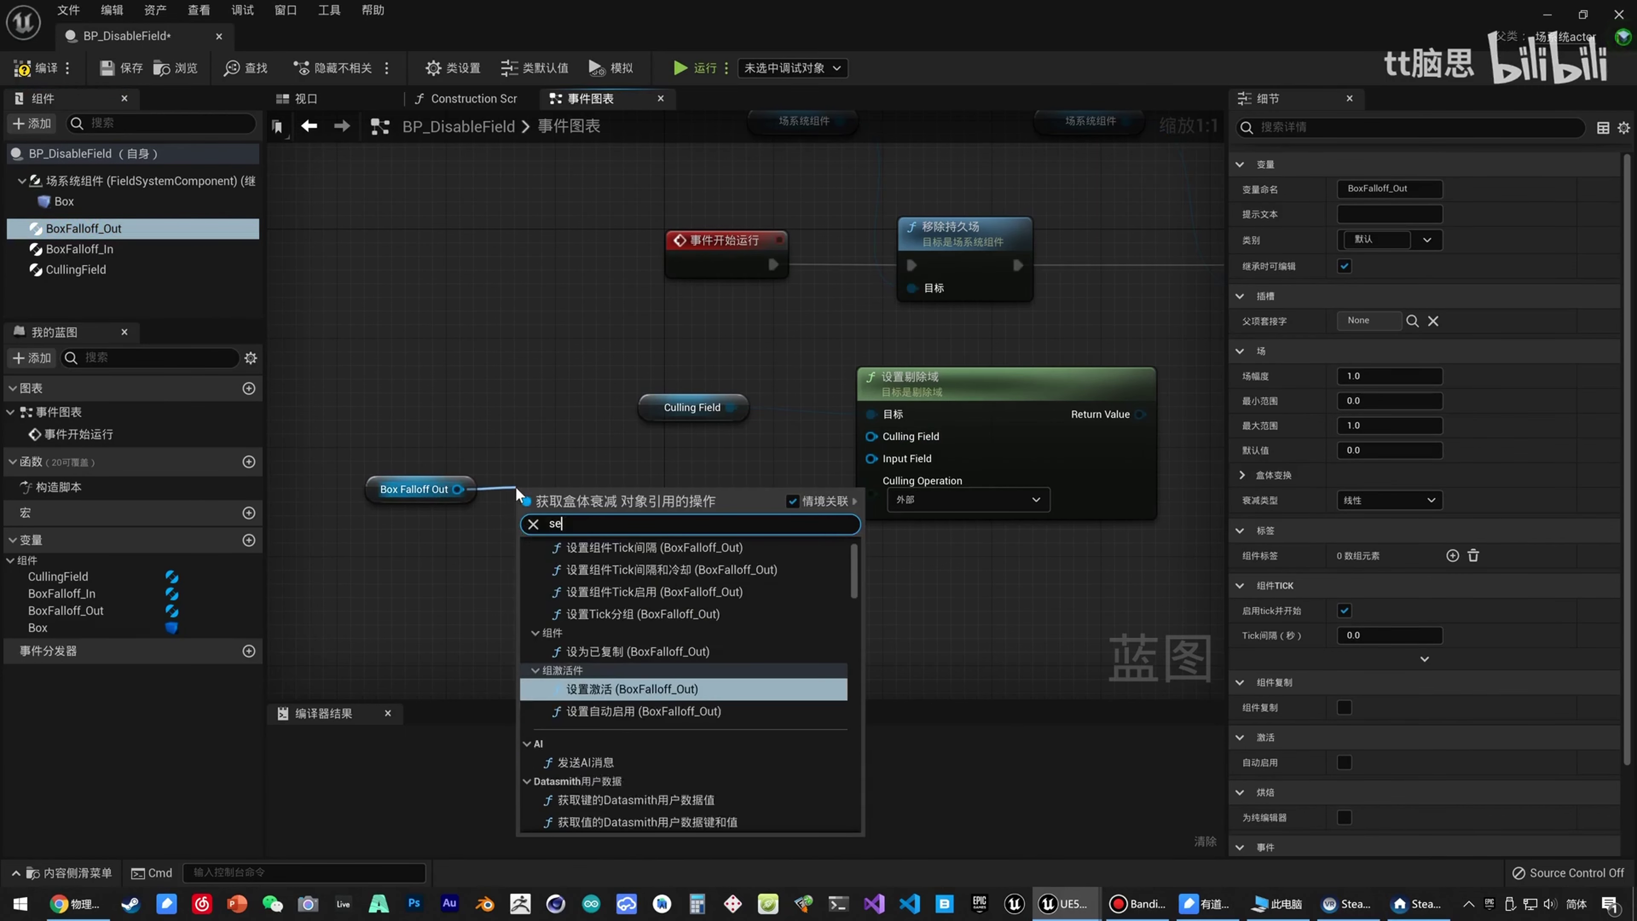
text(t fiel)
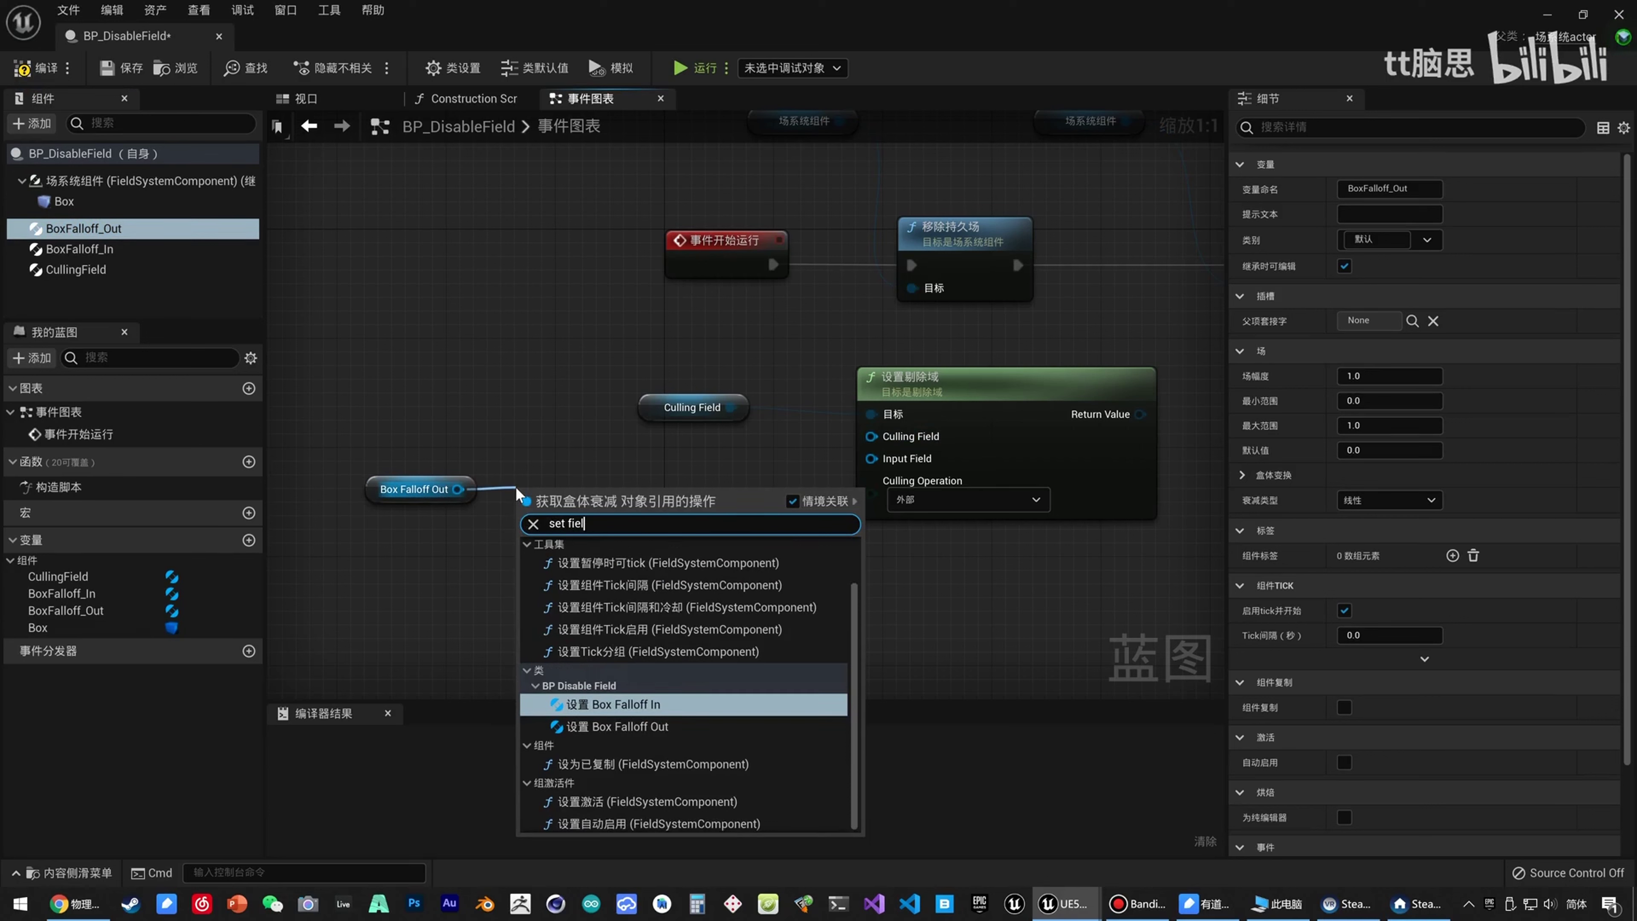
key(BackSpace)
key(BackSpace)
key(BackSpace)
text(allo)
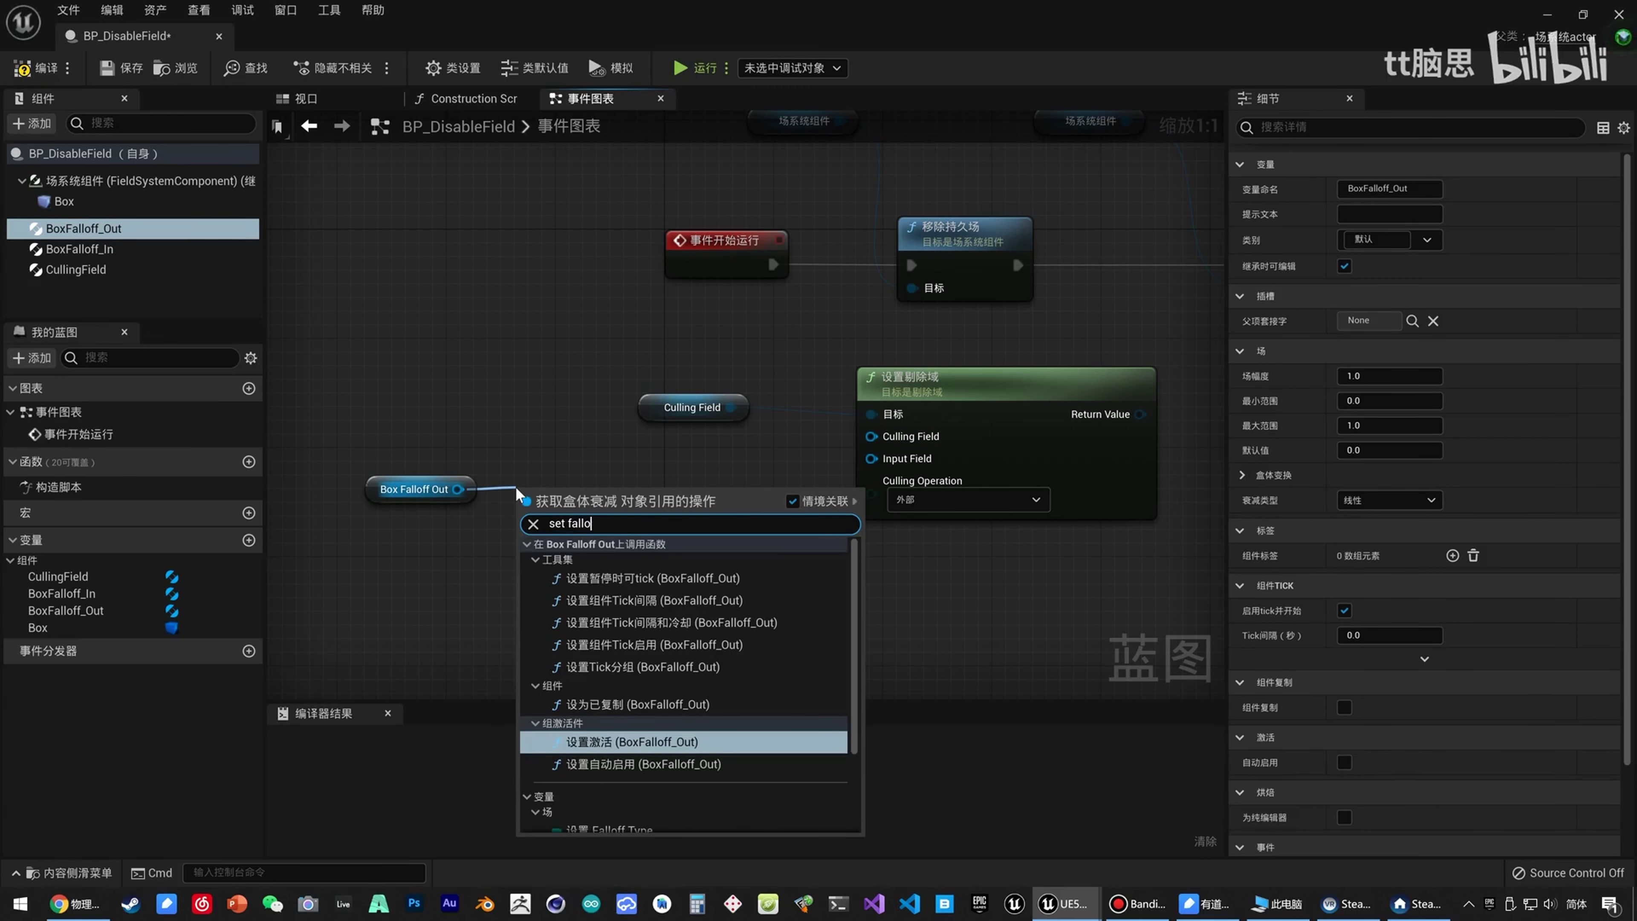
scroll(643, 728, down, 3)
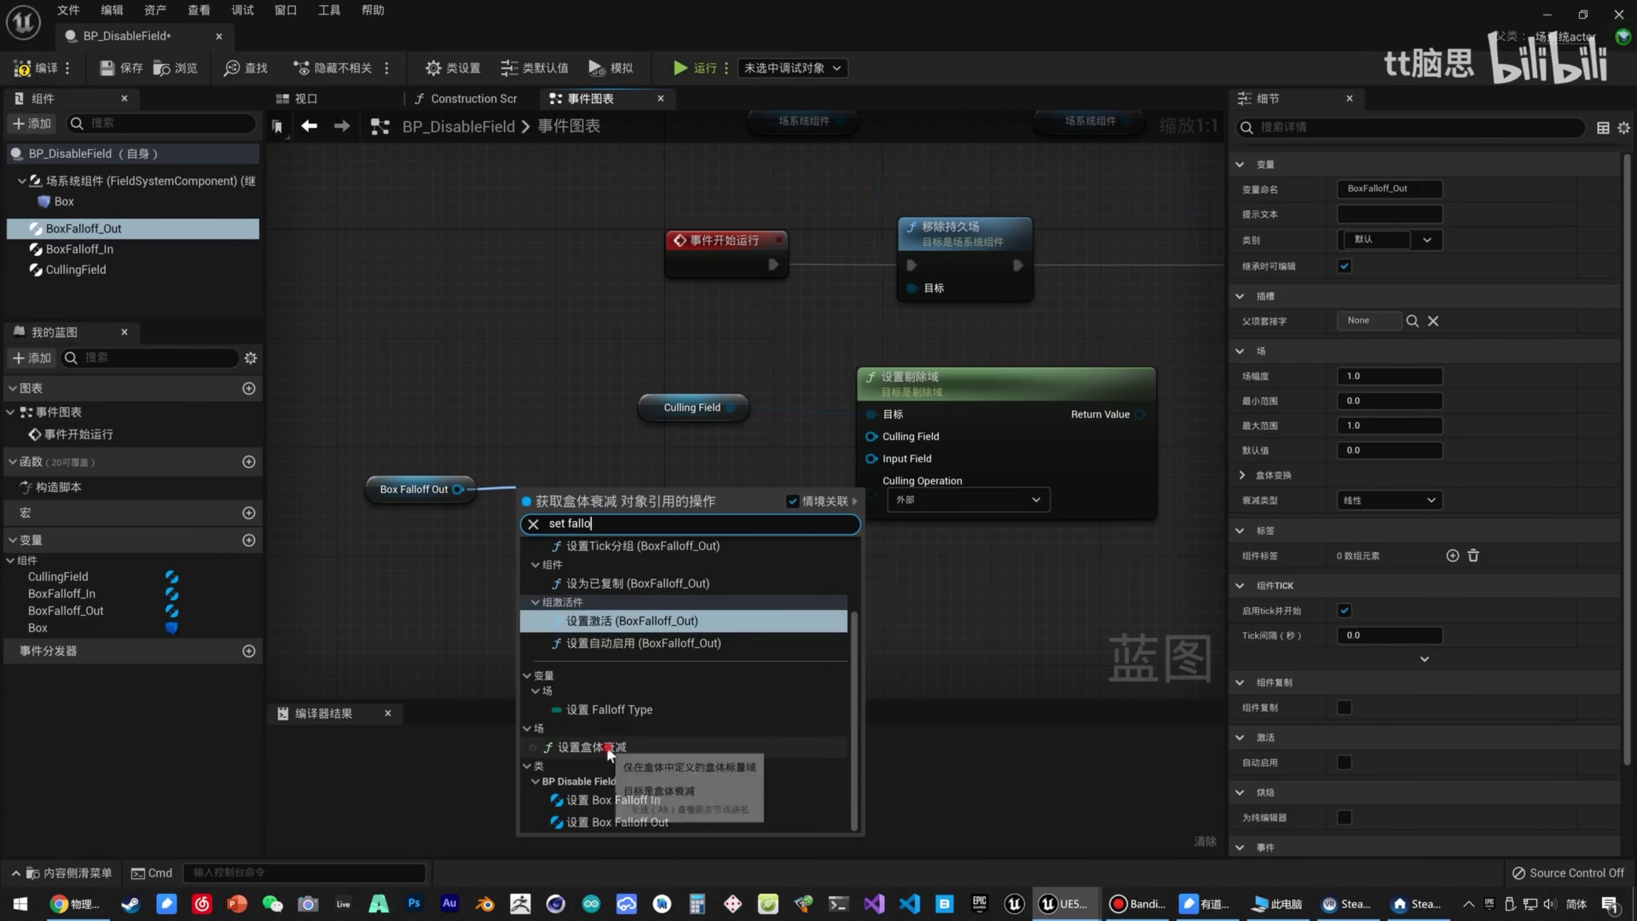
click(610, 746)
drag(599, 526, 583, 499)
right_drag(354, 518, 583, 475)
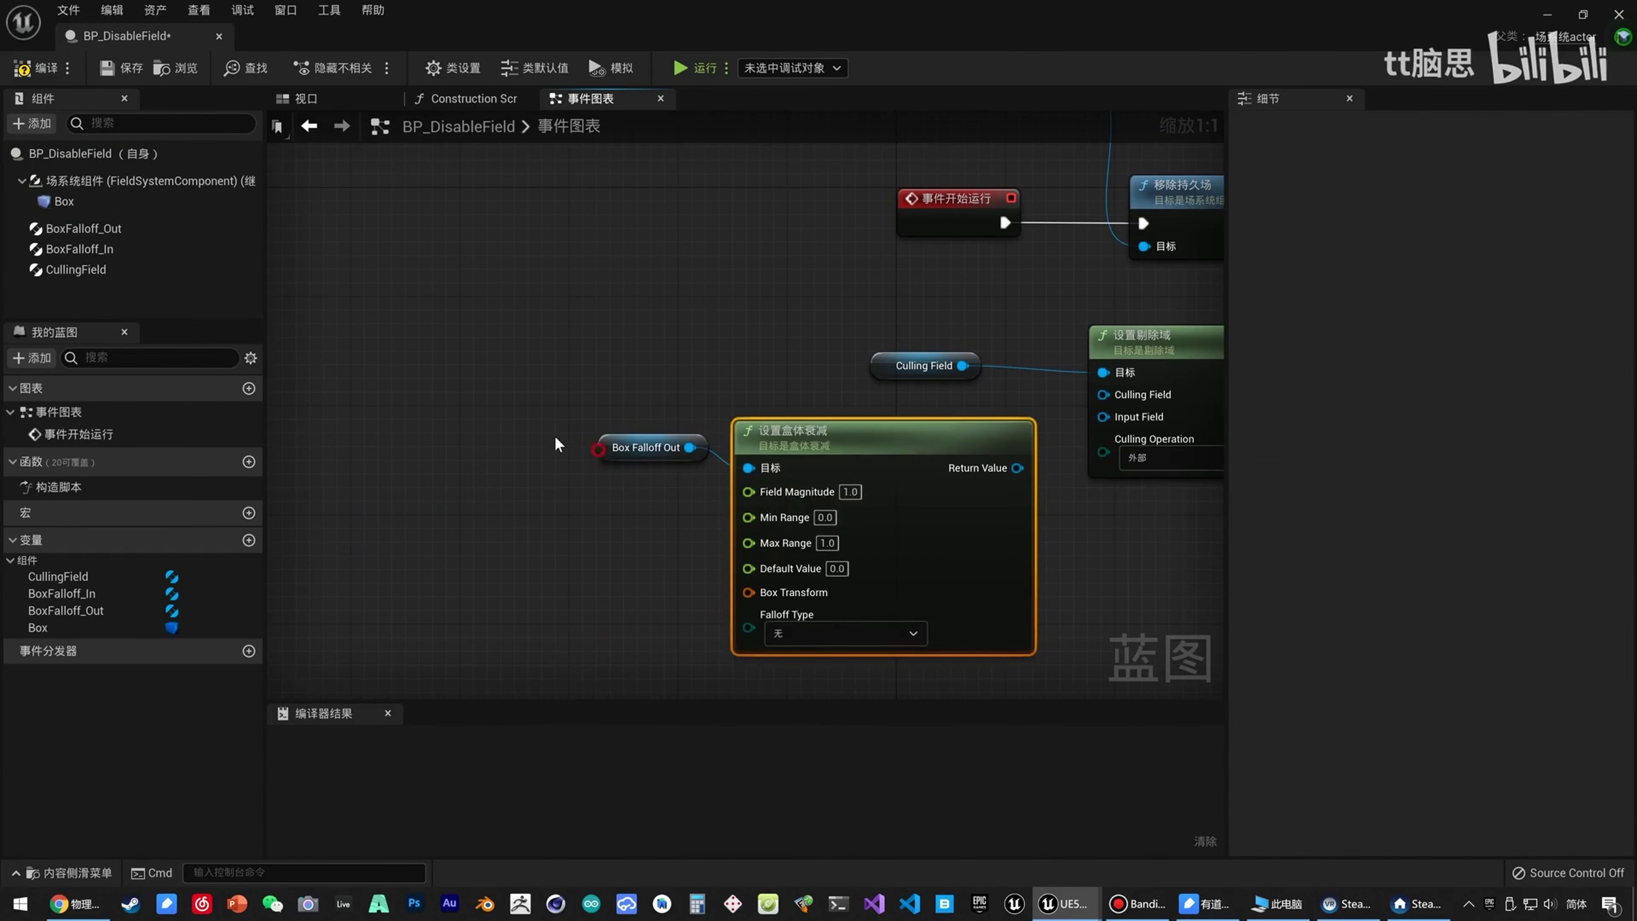
drag(622, 445, 568, 432)
drag(809, 441, 759, 440)
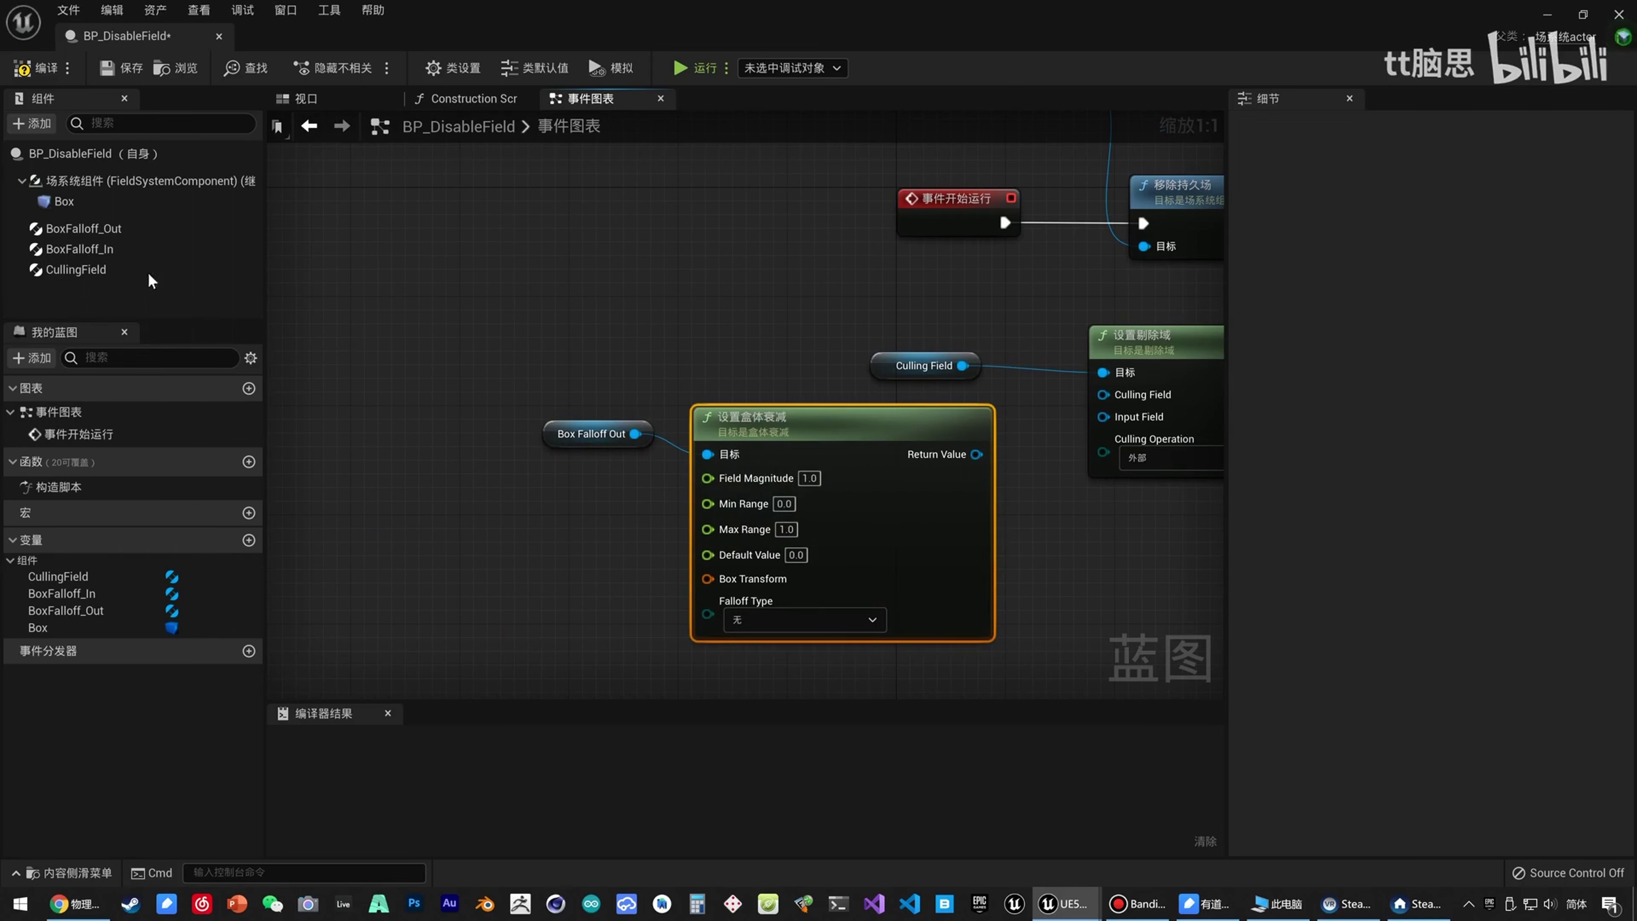
Get the Box component's world transform (获取场景变换) and connect it to the Box Transform input of the Set Box Falloff node.
drag(64, 201, 541, 550)
text(transfor)
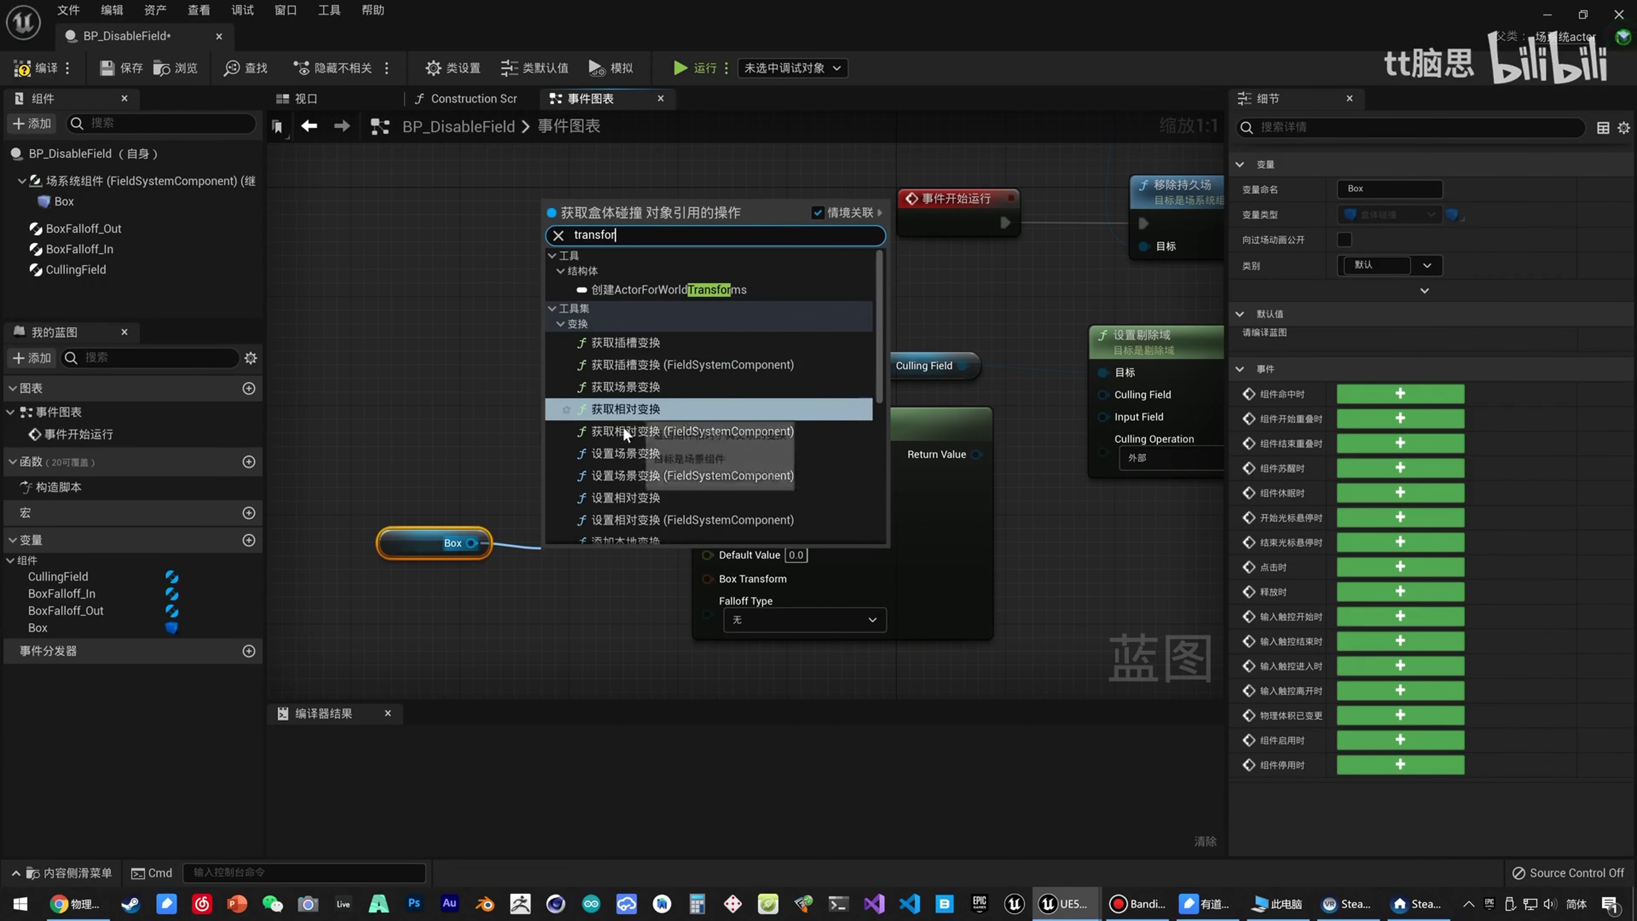
click(656, 388)
drag(435, 544, 368, 543)
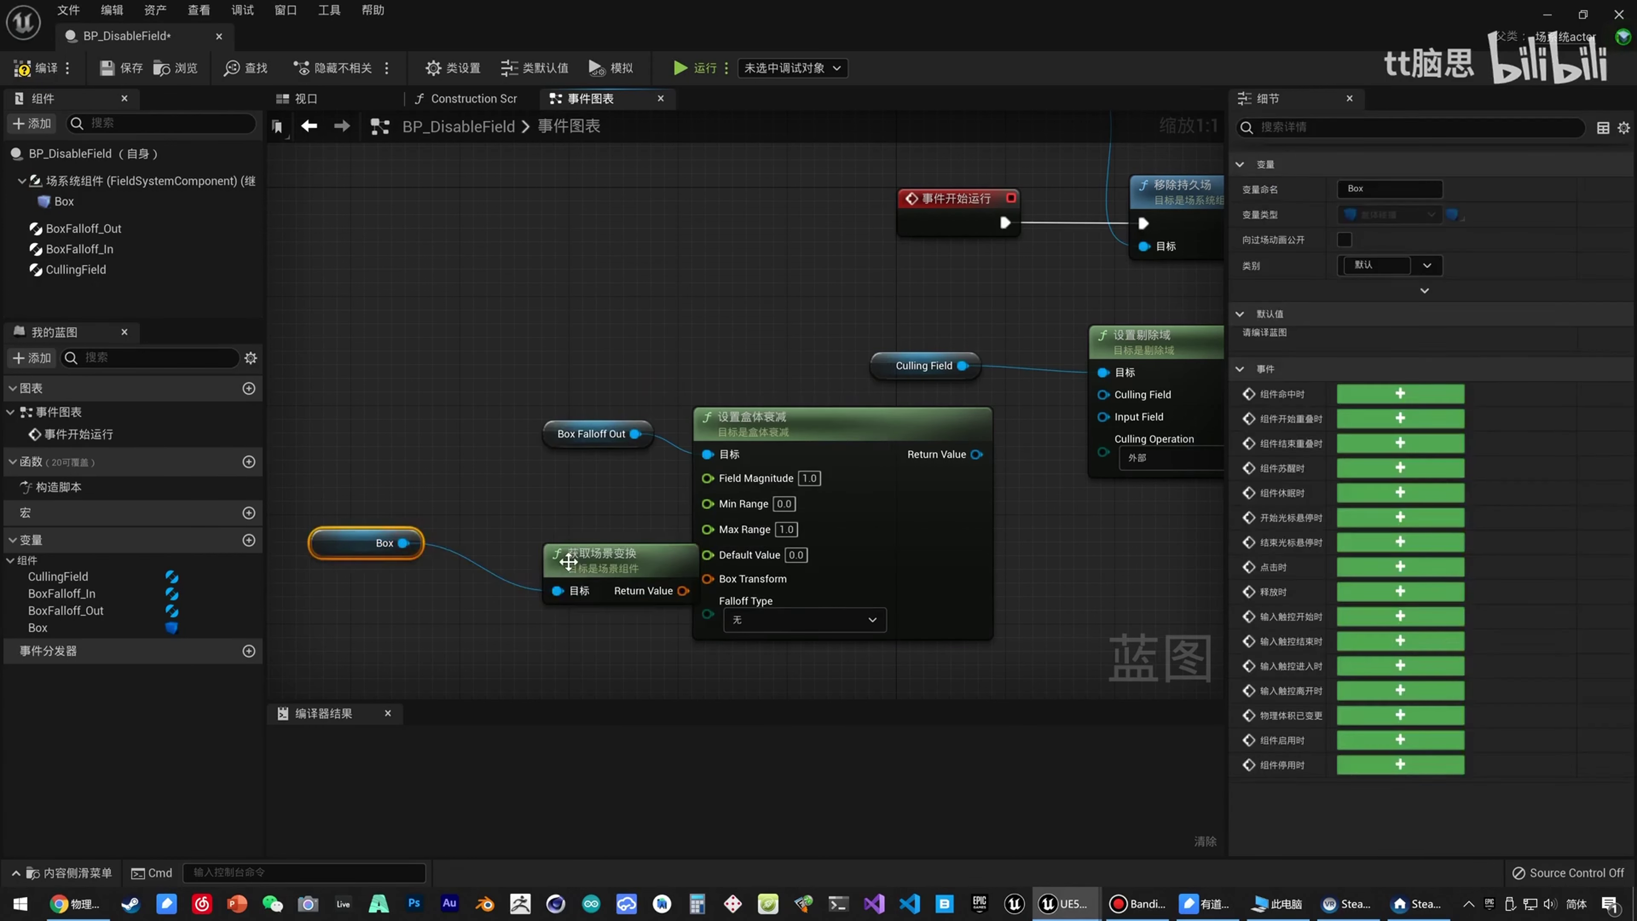
drag(558, 563, 485, 546)
drag(611, 573, 707, 578)
right_drag(985, 451, 833, 445)
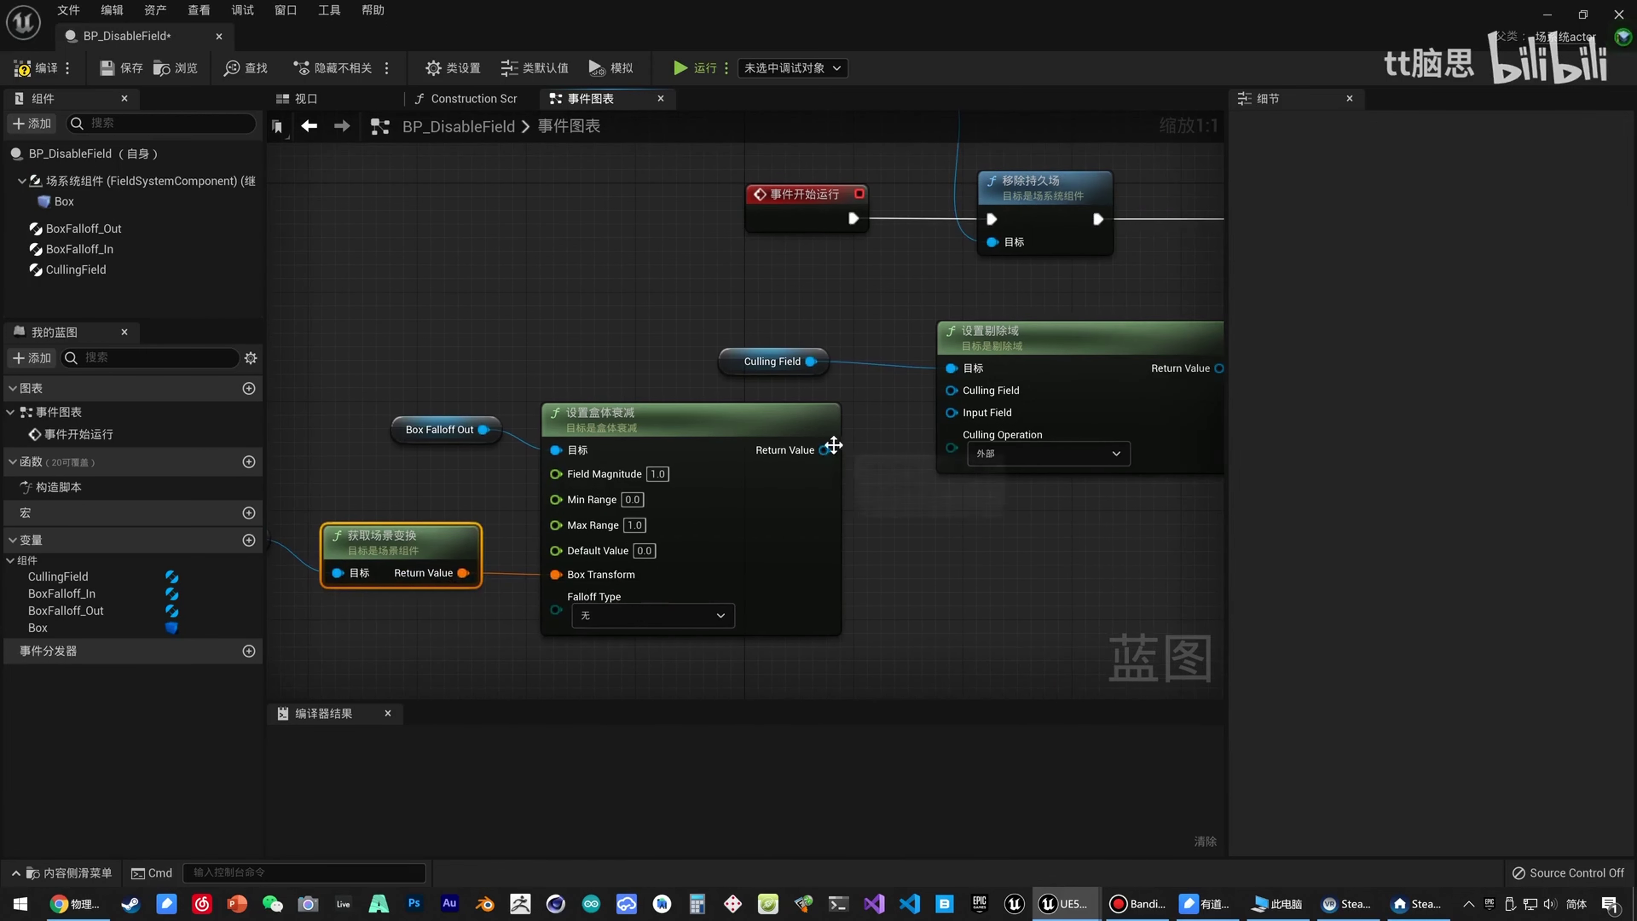
Connect the Set Box Falloff return value to the Culling Field input and the culling node's return value to the persistent field's Field Node.
drag(827, 450, 951, 391)
drag(733, 372, 747, 358)
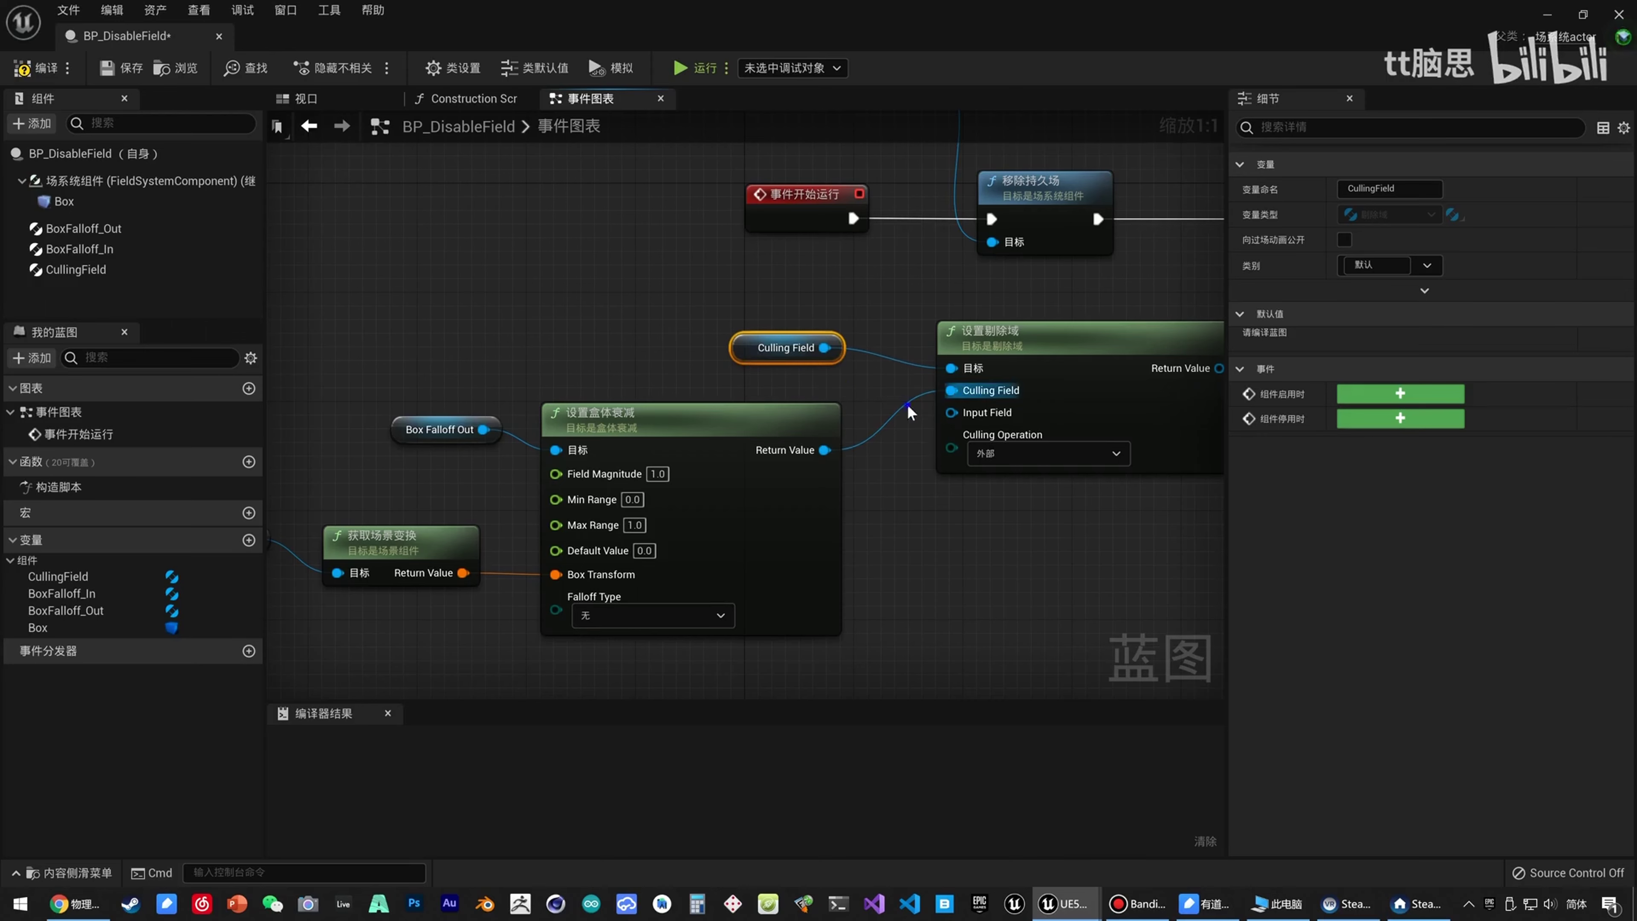
right_drag(906, 404, 856, 442)
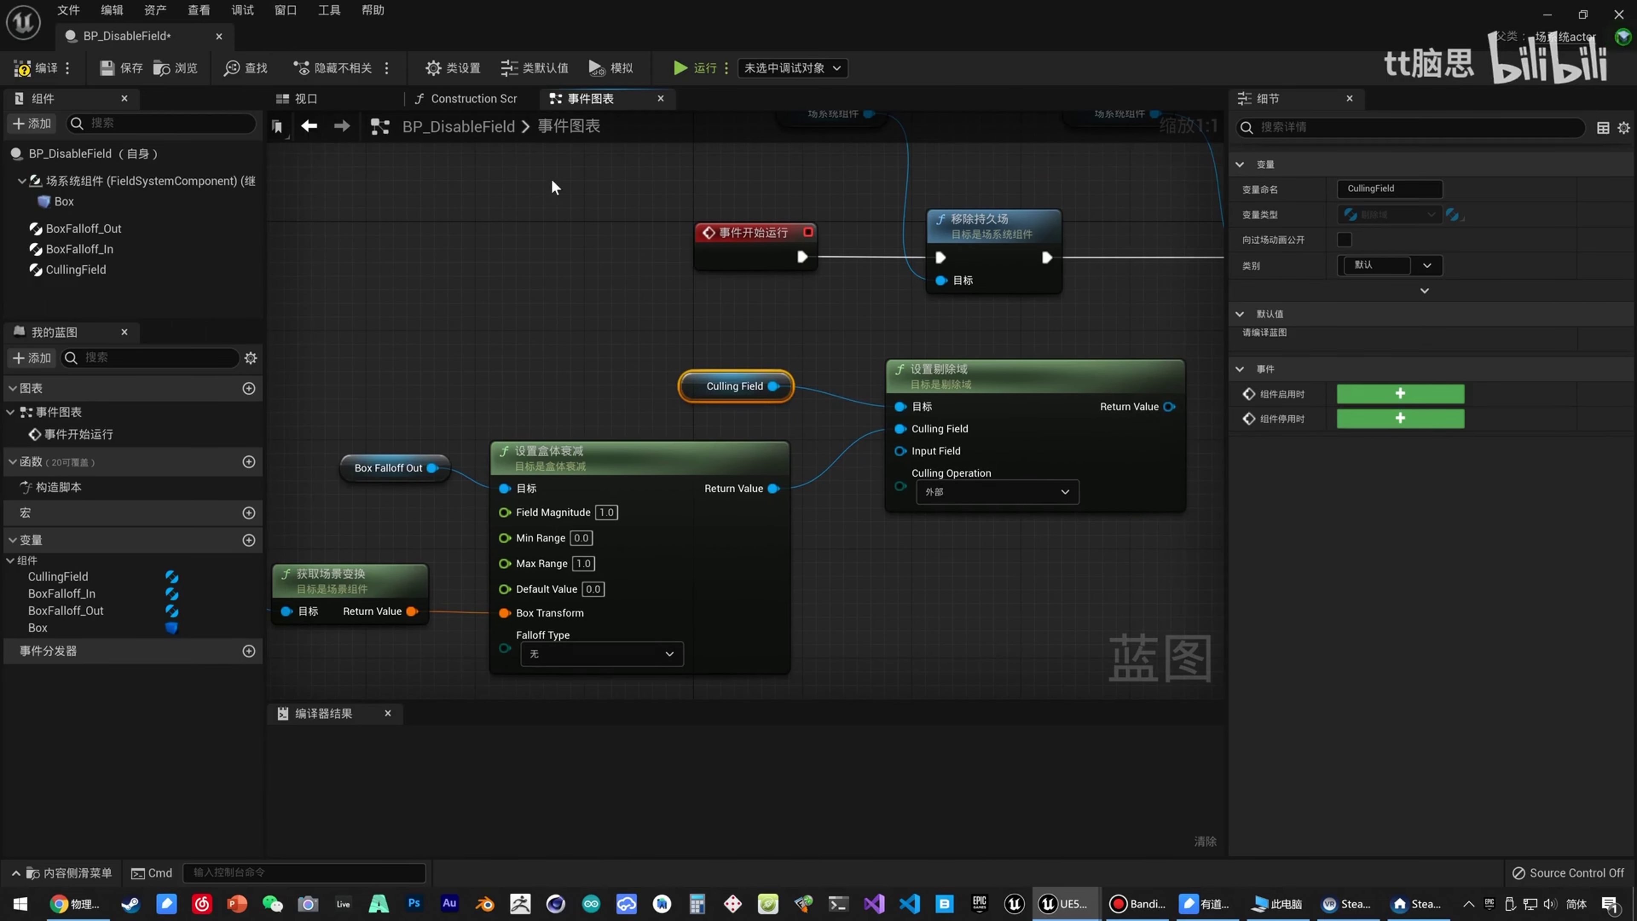
drag(700, 398, 673, 398)
right_drag(835, 520, 785, 536)
right_drag(1217, 442, 941, 430)
drag(867, 401, 992, 393)
right_drag(776, 538, 1114, 457)
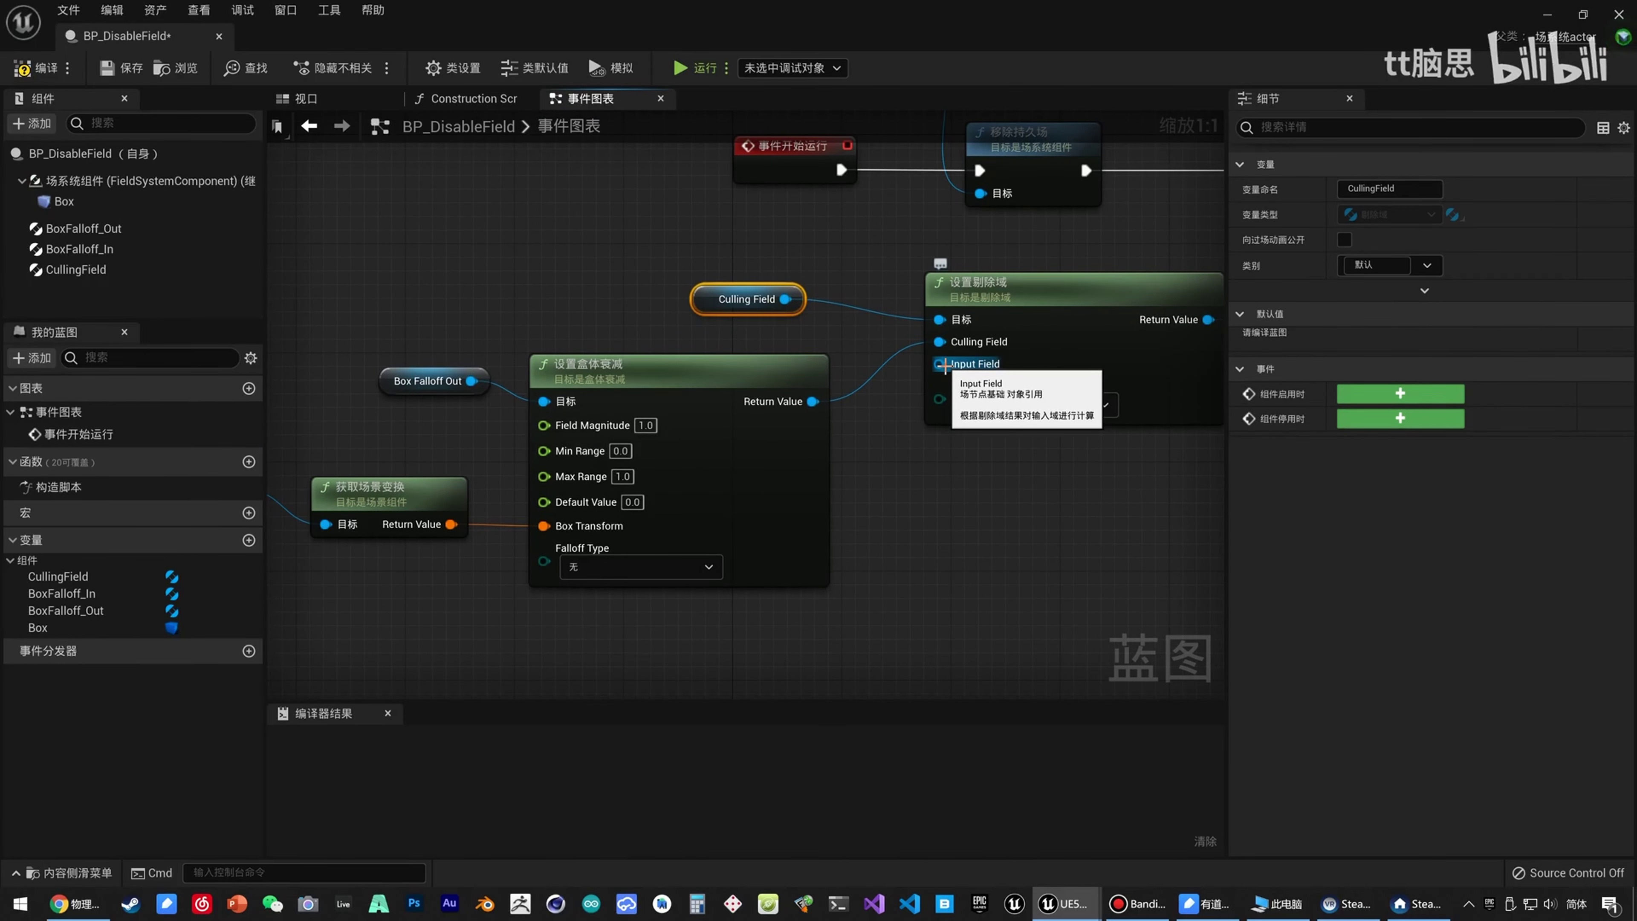
right_drag(1175, 247, 721, 384)
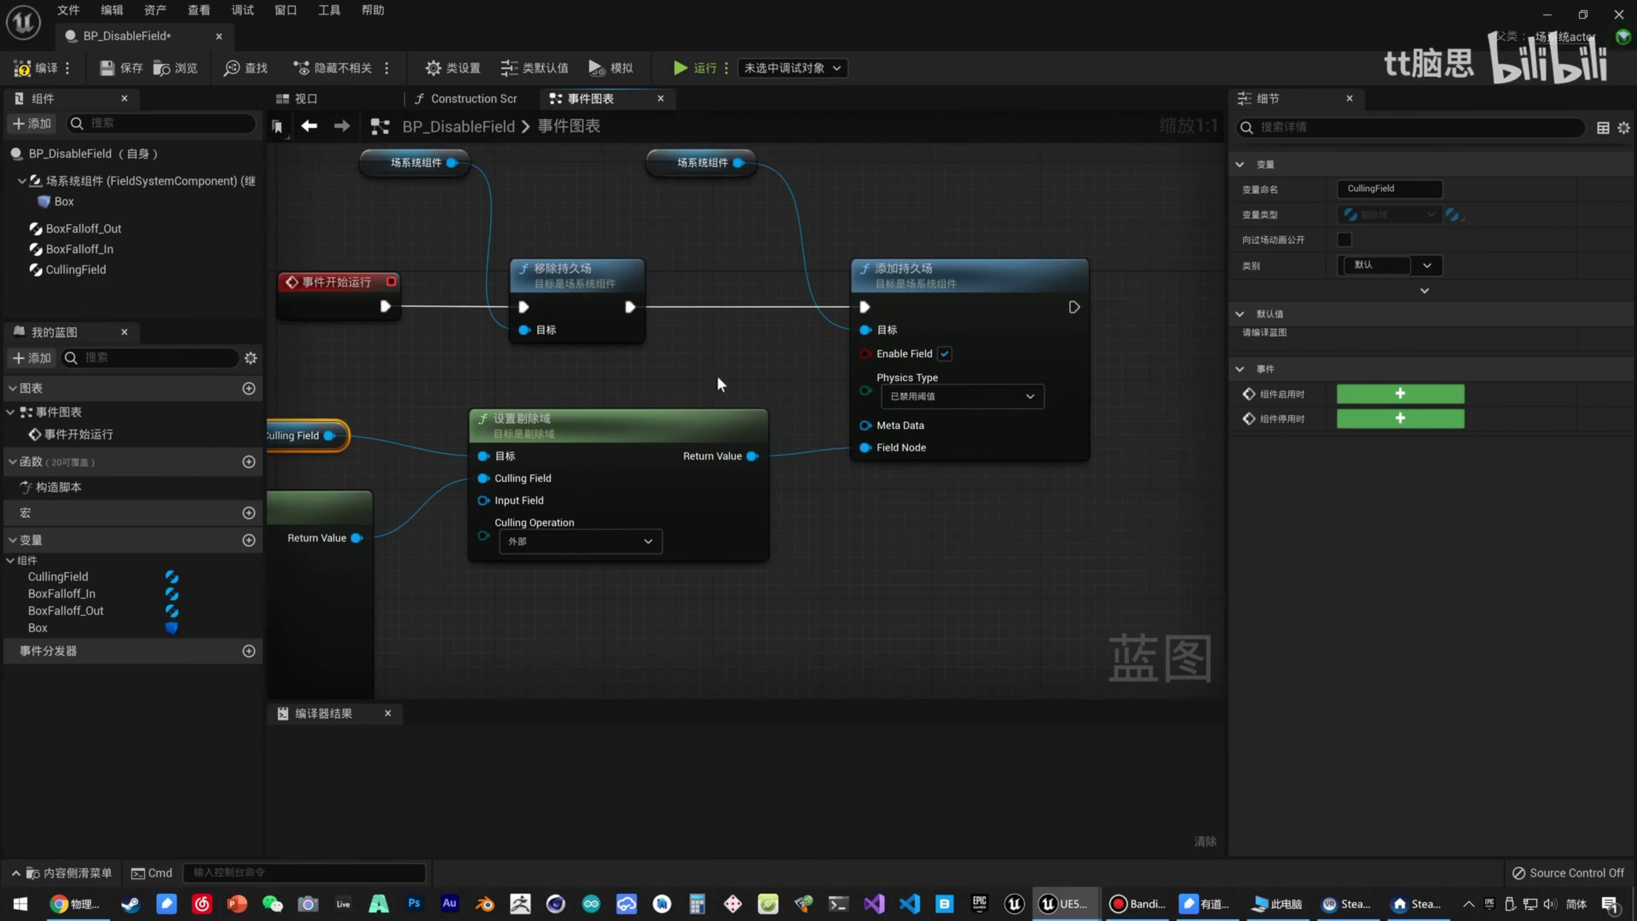
Duplicate the Box Falloff node group below the original and replace the copied Box Falloff Out reference with BoxFalloff_In as the target.
right_drag(395, 610, 1002, 316)
right_drag(290, 333, 348, 297)
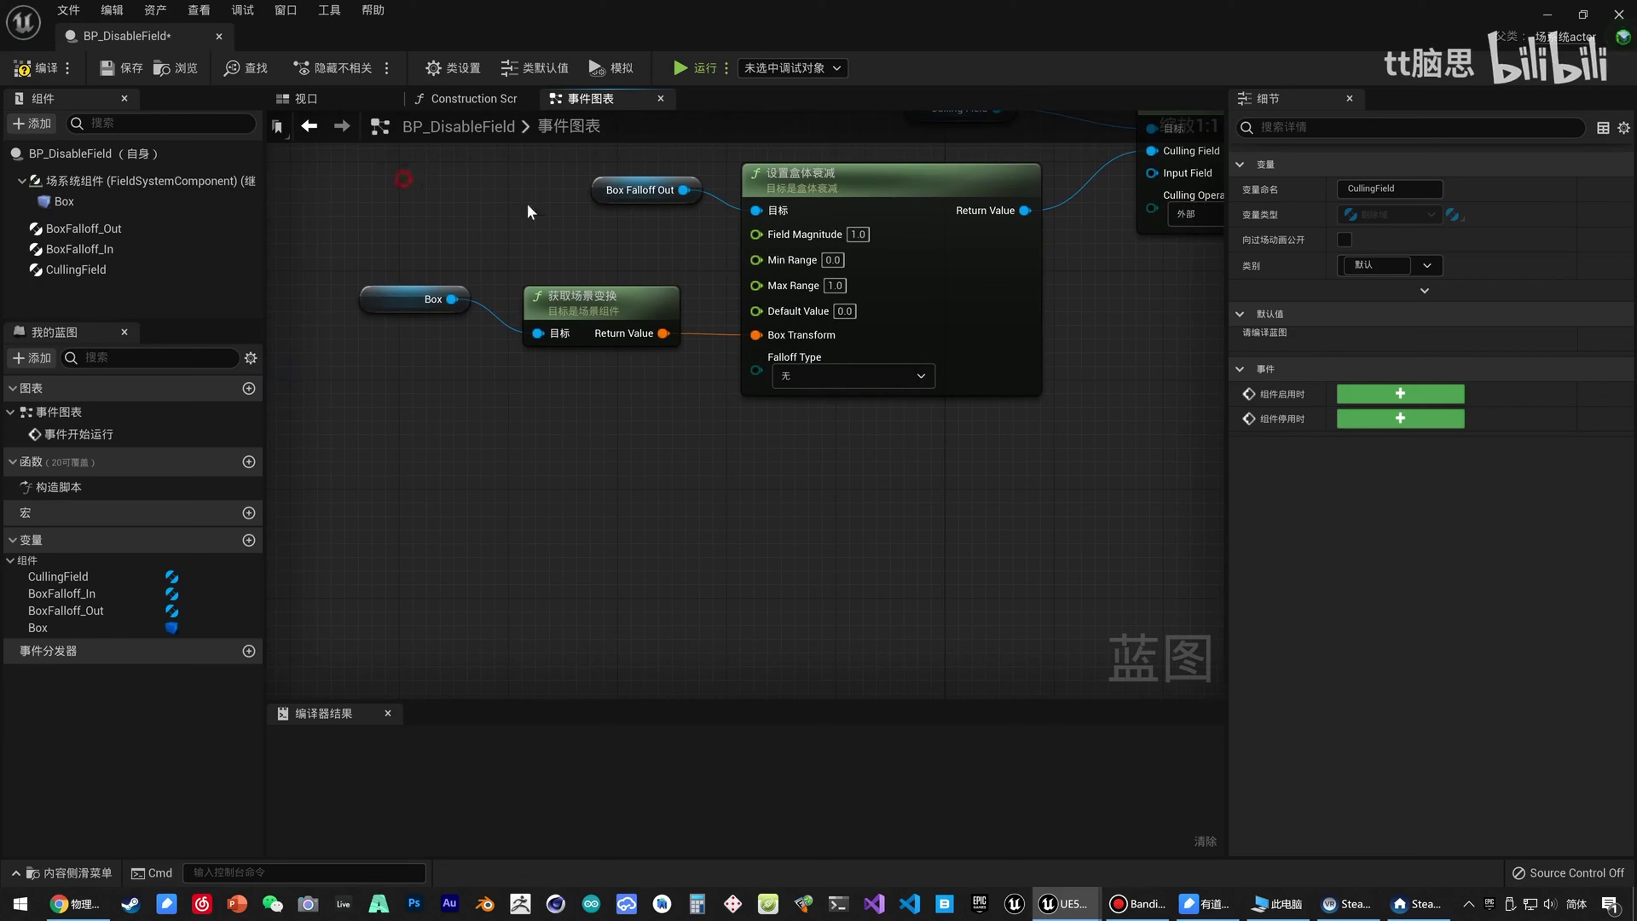
drag(527, 203, 786, 475)
key(ctrl+c)
key(ctrl+v)
drag(995, 462, 835, 482)
click(643, 495)
key(Delete)
drag(113, 250, 750, 511)
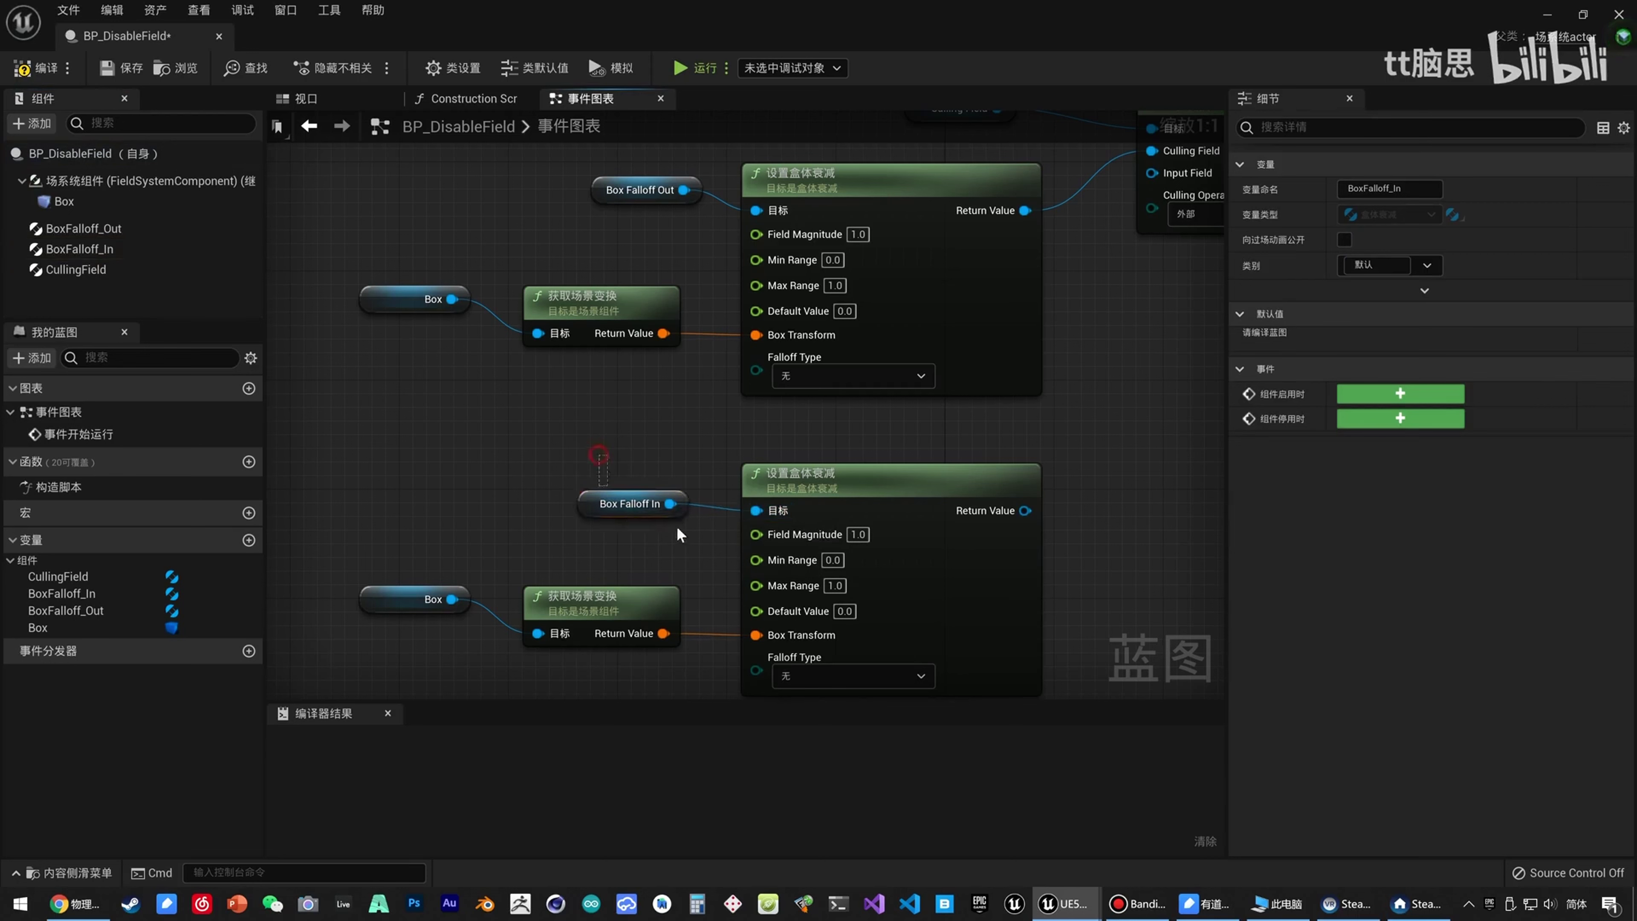
Promote the Field Magnitude input of the Box Falloff In node to a variable named Disbale Field Magnitude.
click(857, 534)
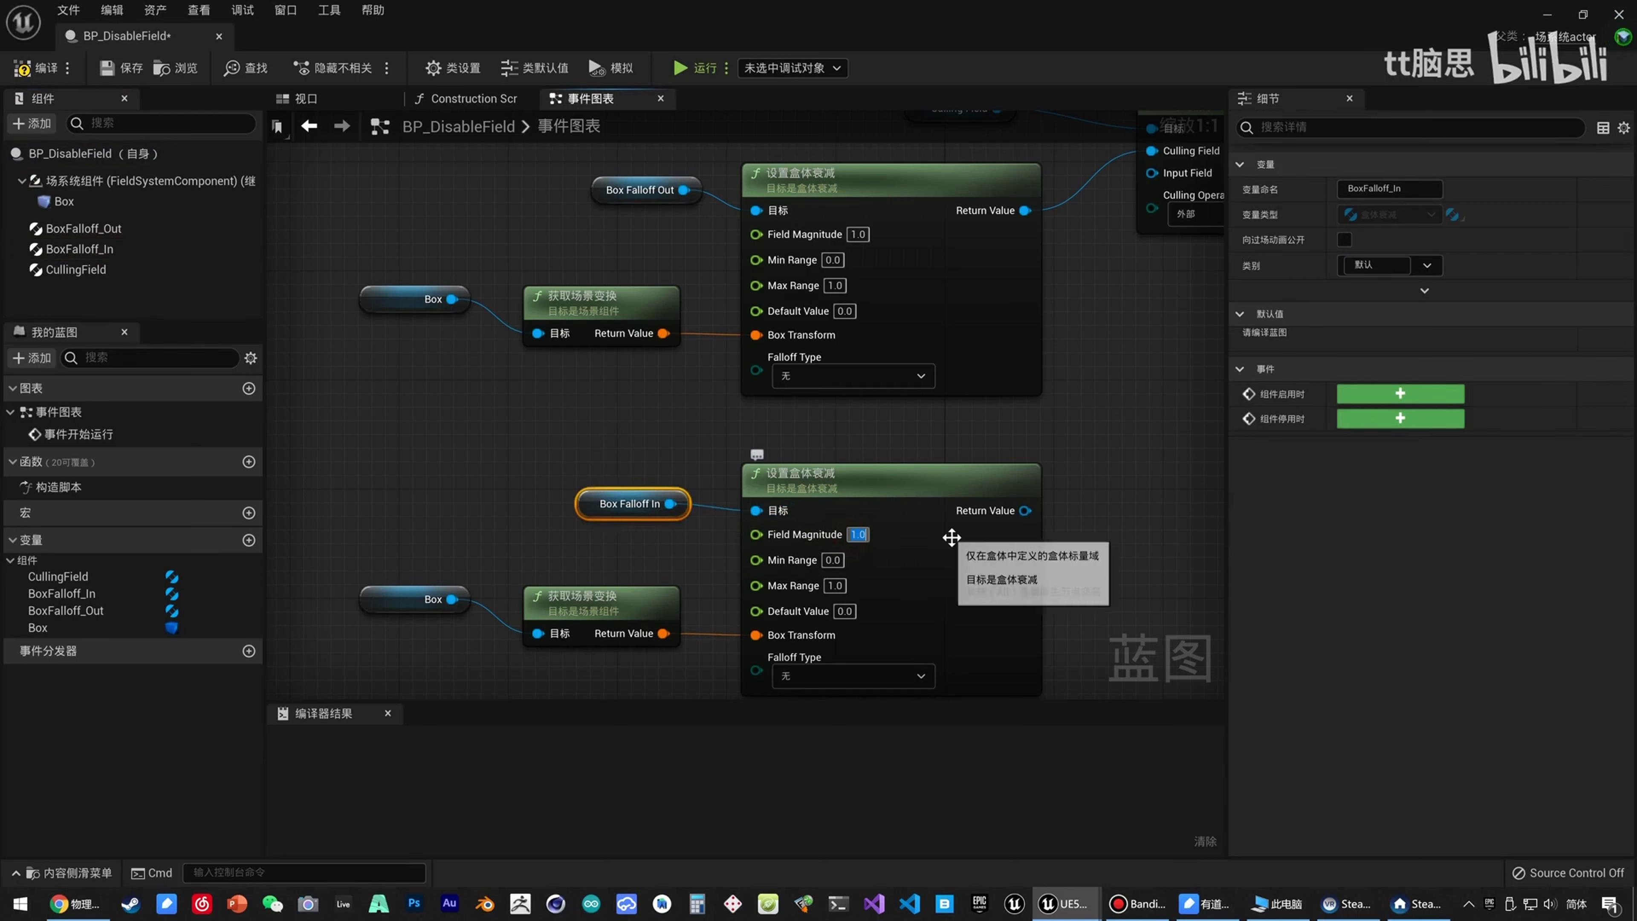
right_click(758, 534)
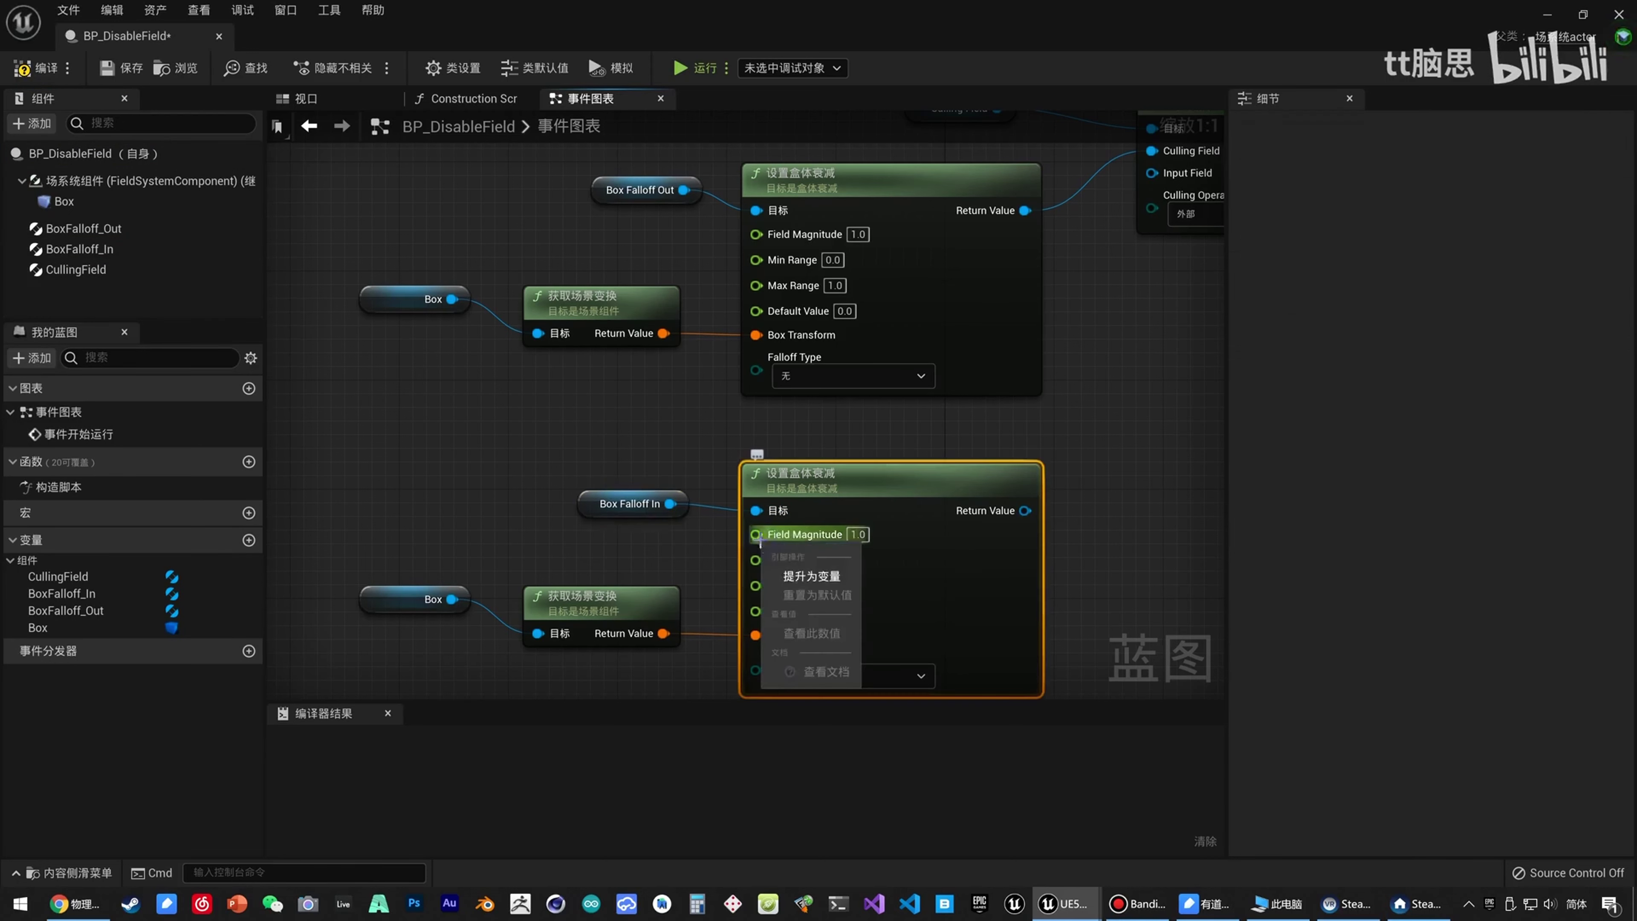
click(793, 584)
drag(586, 469, 517, 538)
click(73, 656)
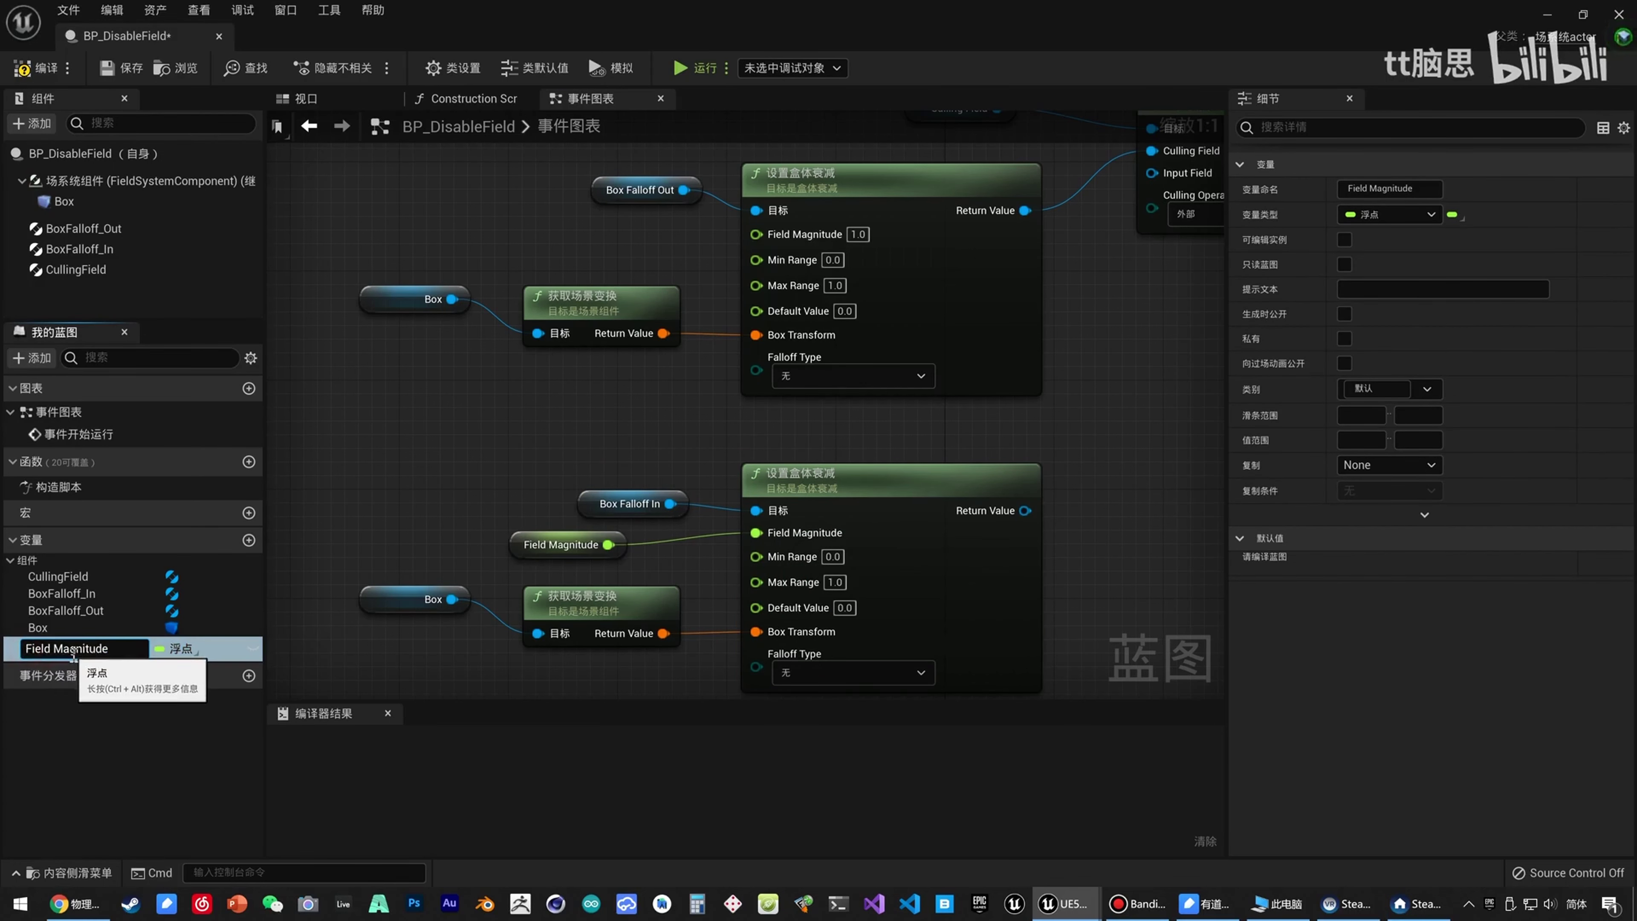
key(Return)
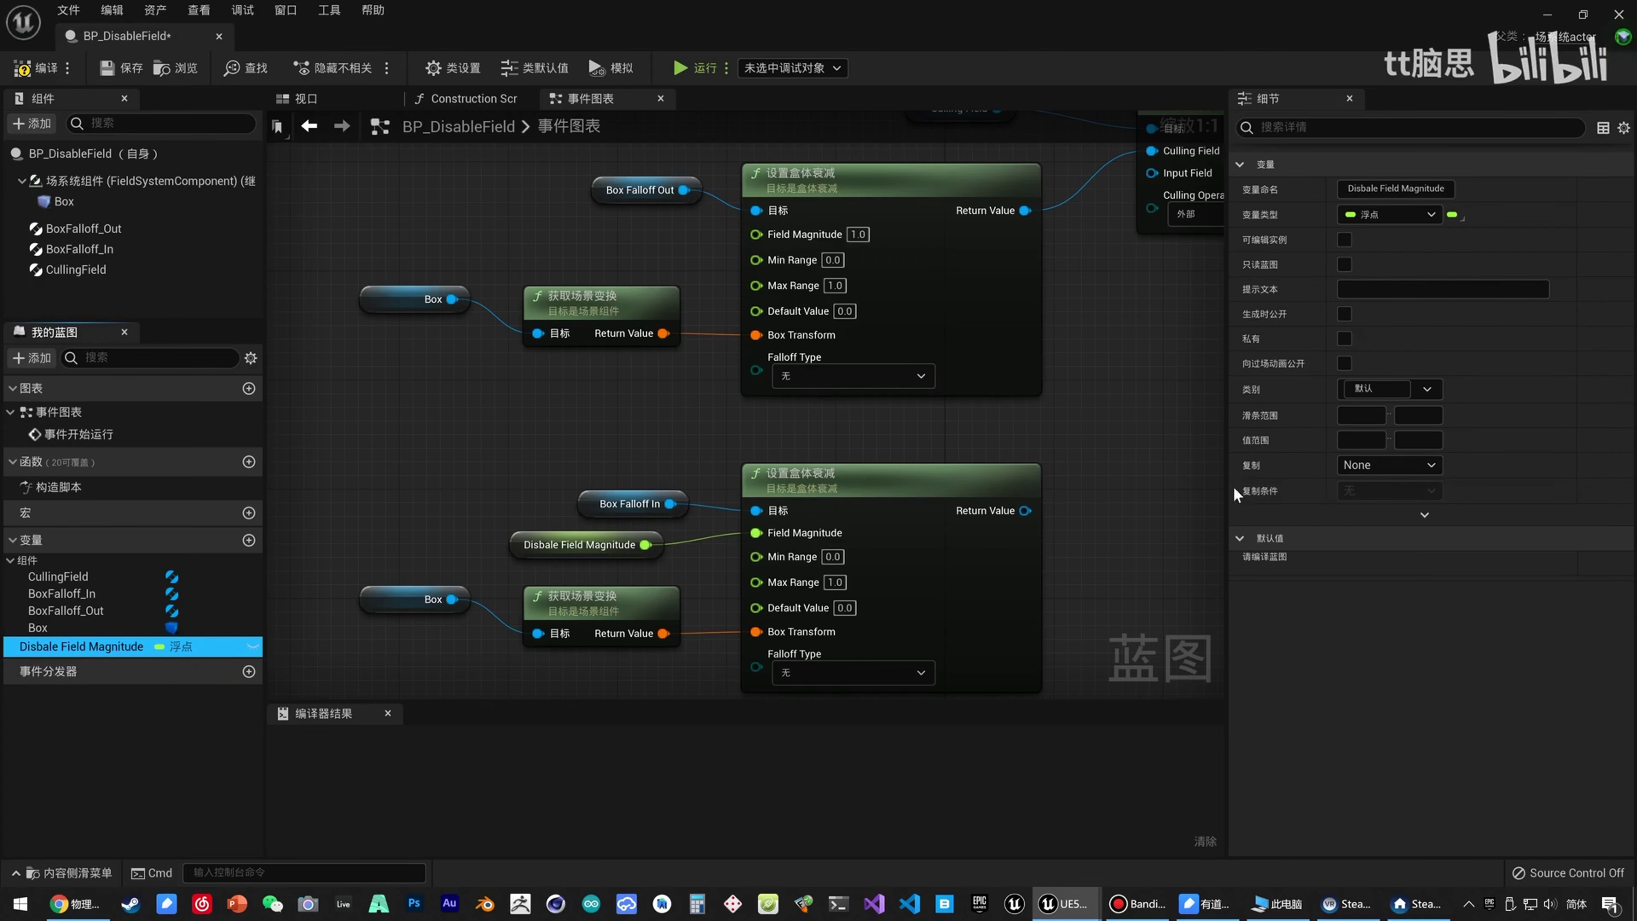
Compile the Blueprint and set the default value of Disbale Field Magnitude to 200000.
click(25, 70)
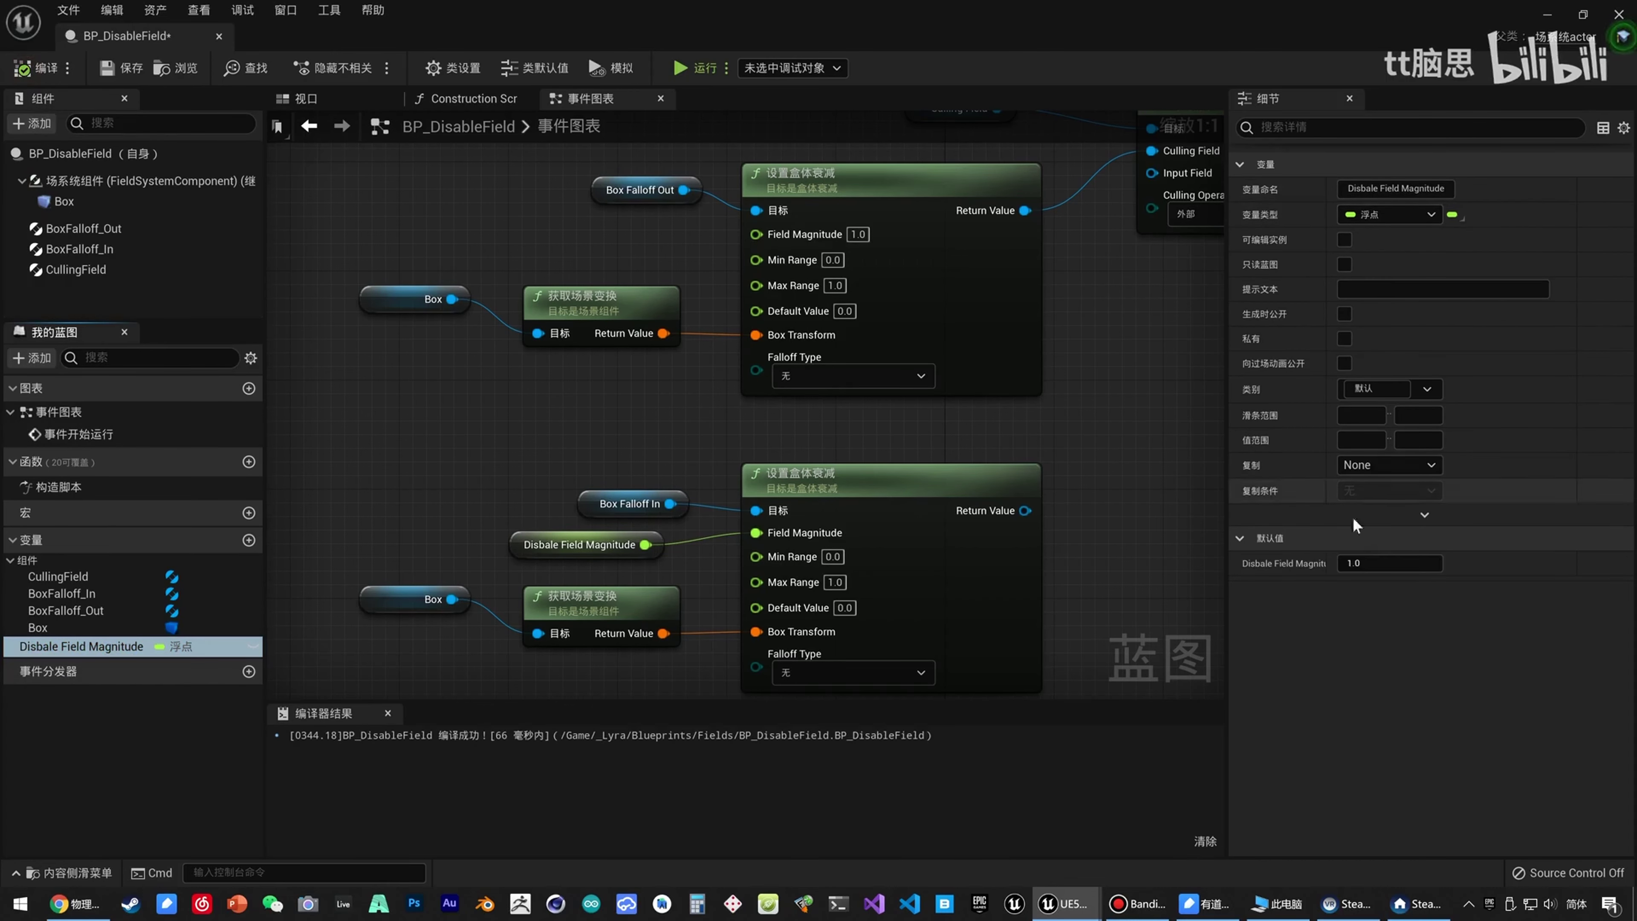
click(1390, 563)
text(200000)
key(Return)
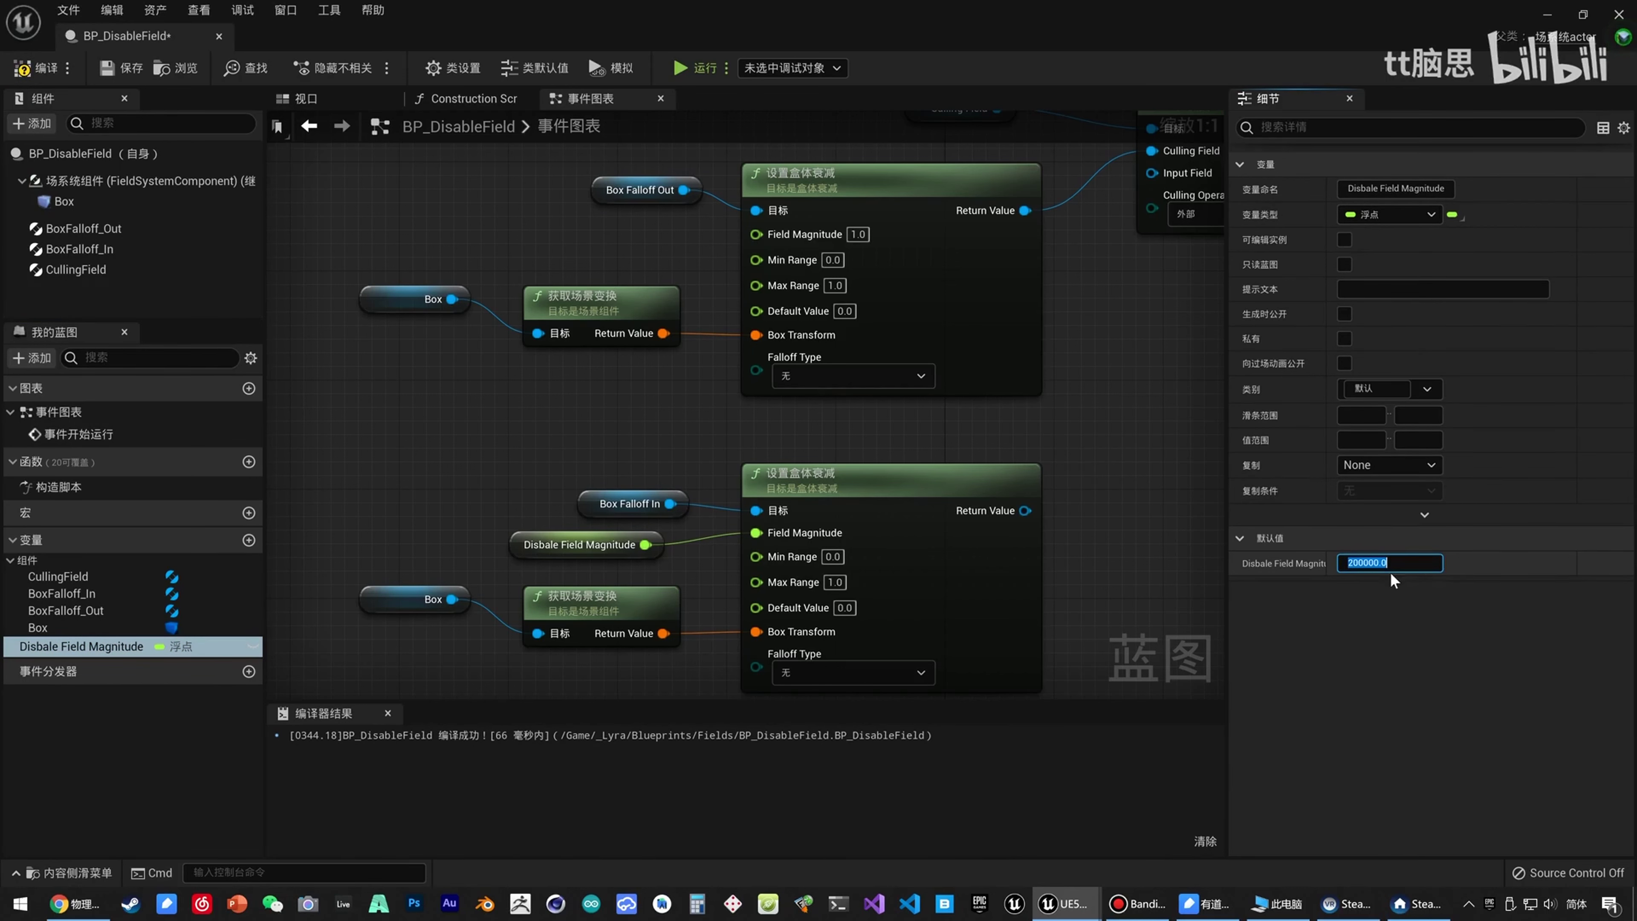
Connect the Box Falloff In node's return value to the Input Field of the Set Culling Field node.
right_drag(677, 581, 393, 553)
drag(730, 480, 878, 355)
click(831, 464)
drag(728, 696, 859, 340)
right_drag(889, 364, 887, 211)
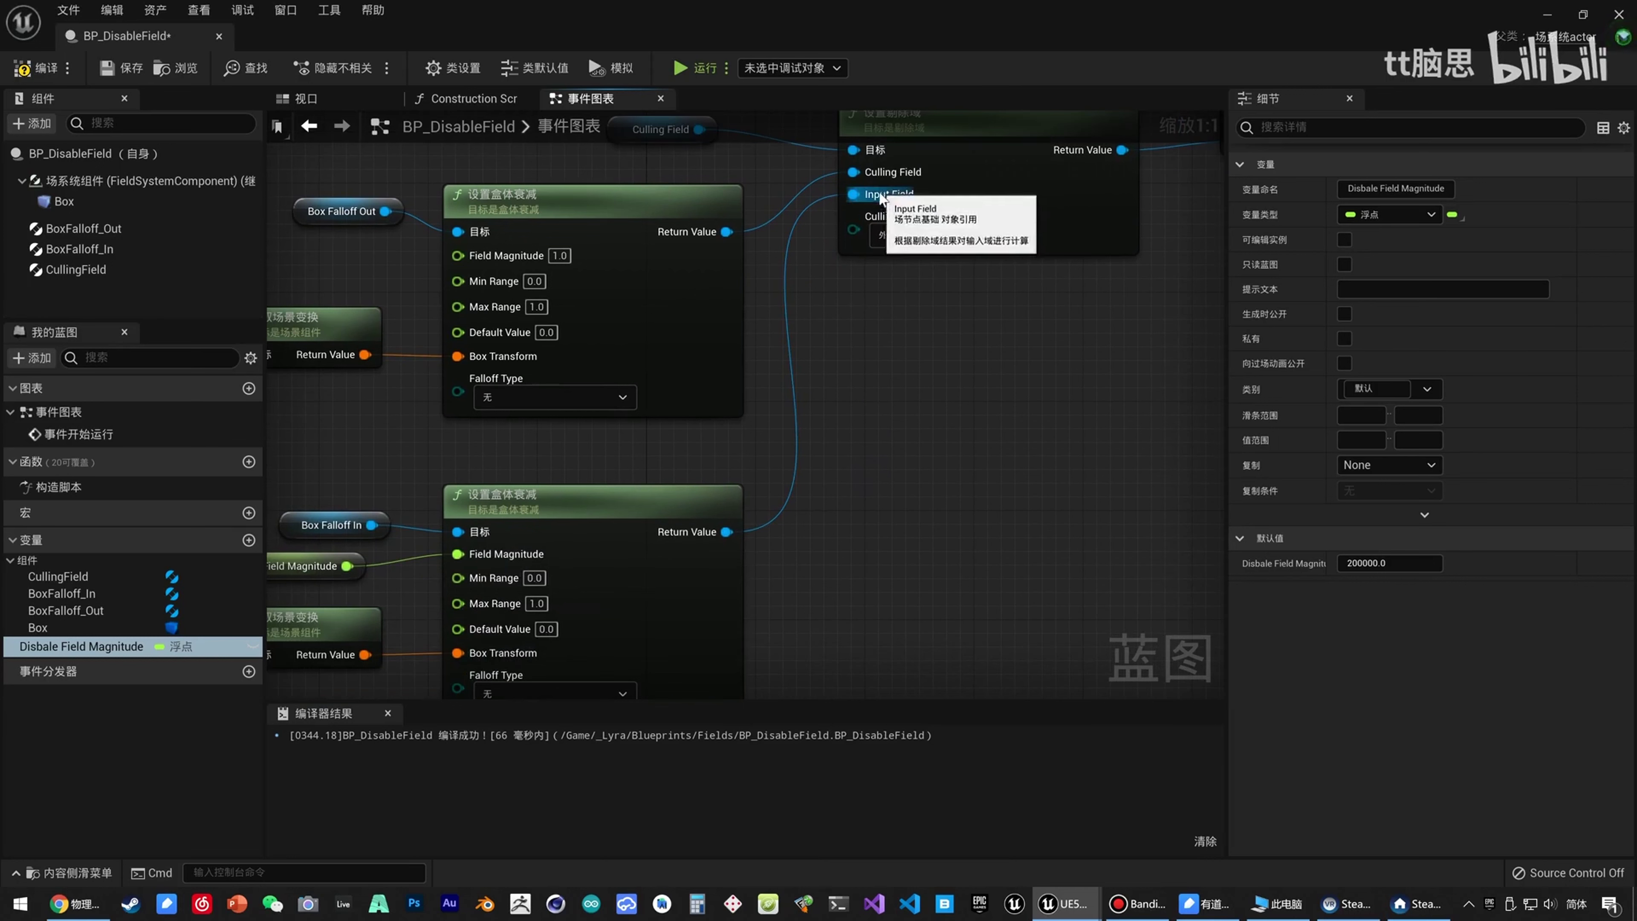
click(633, 492)
right_drag(528, 458, 629, 393)
right_drag(982, 383, 450, 696)
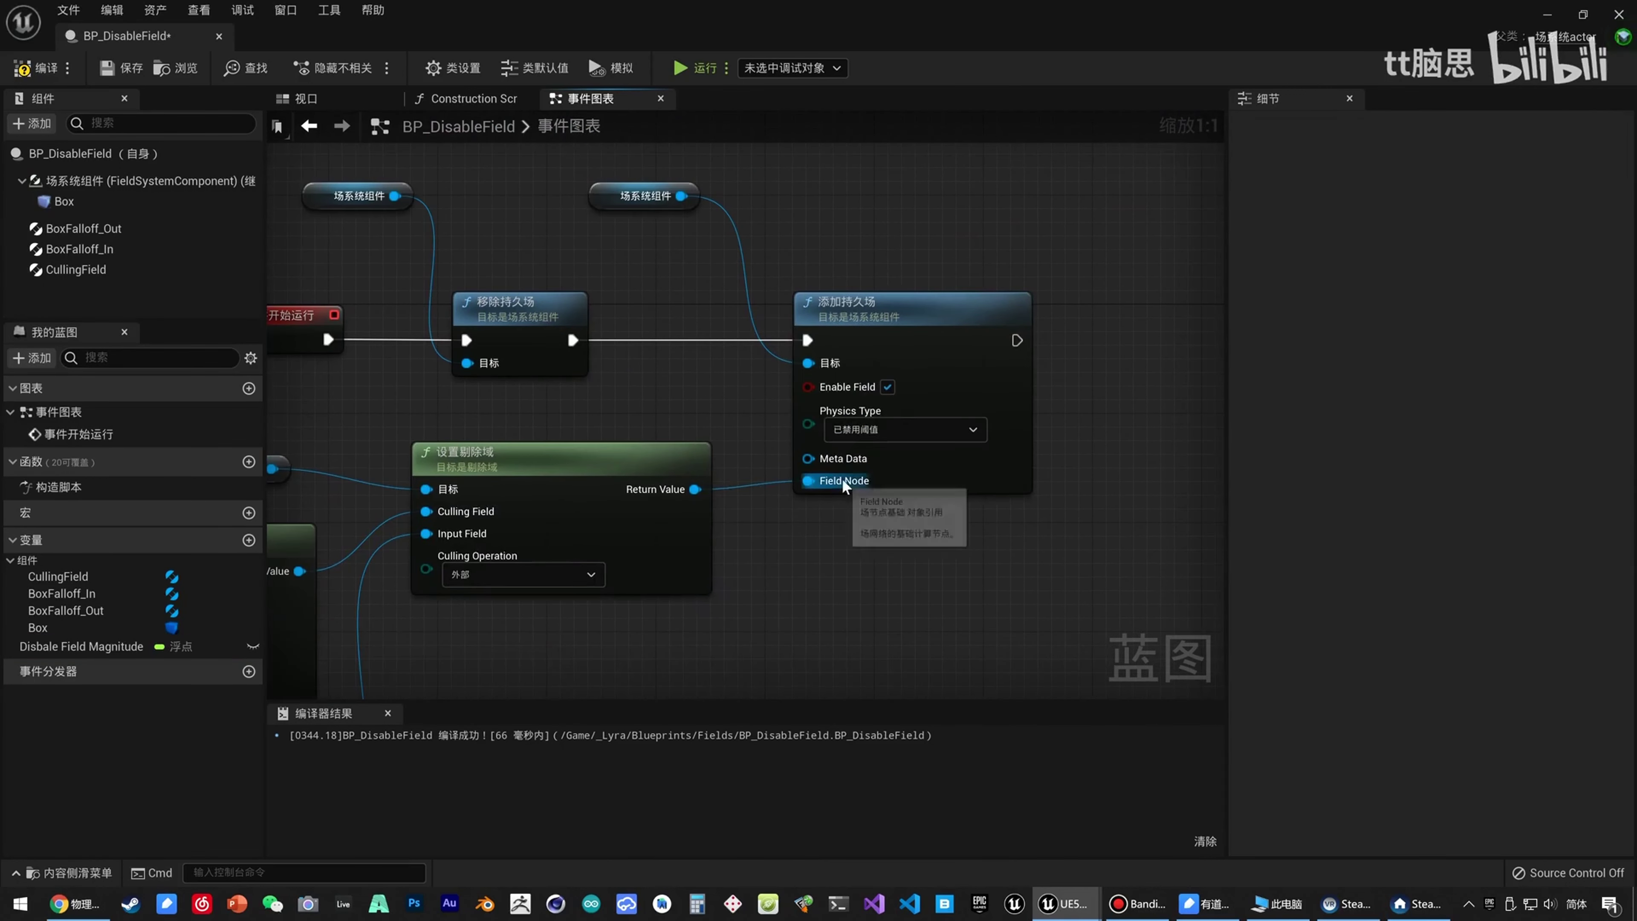
click(849, 303)
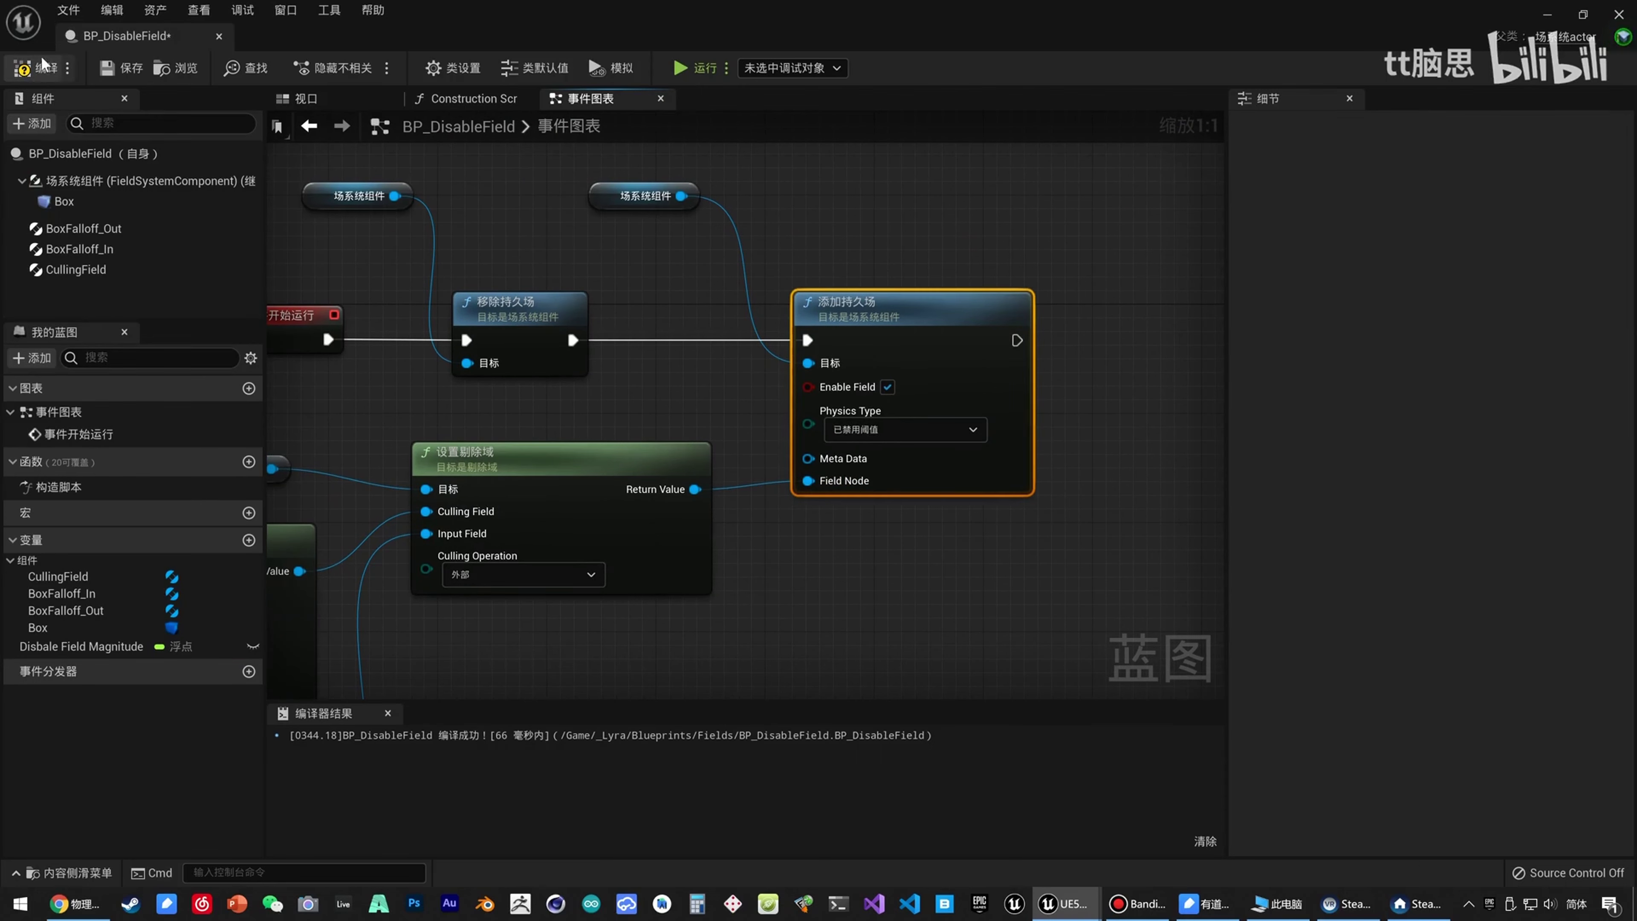
Save the BP_DisableField Blueprint and place an instance of it from the Fields folder in the level in front of the pillar.
click(106, 69)
drag(154, 46, 286, 33)
click(183, 38)
right_drag(342, 127, 374, 270)
key(ctrl+space)
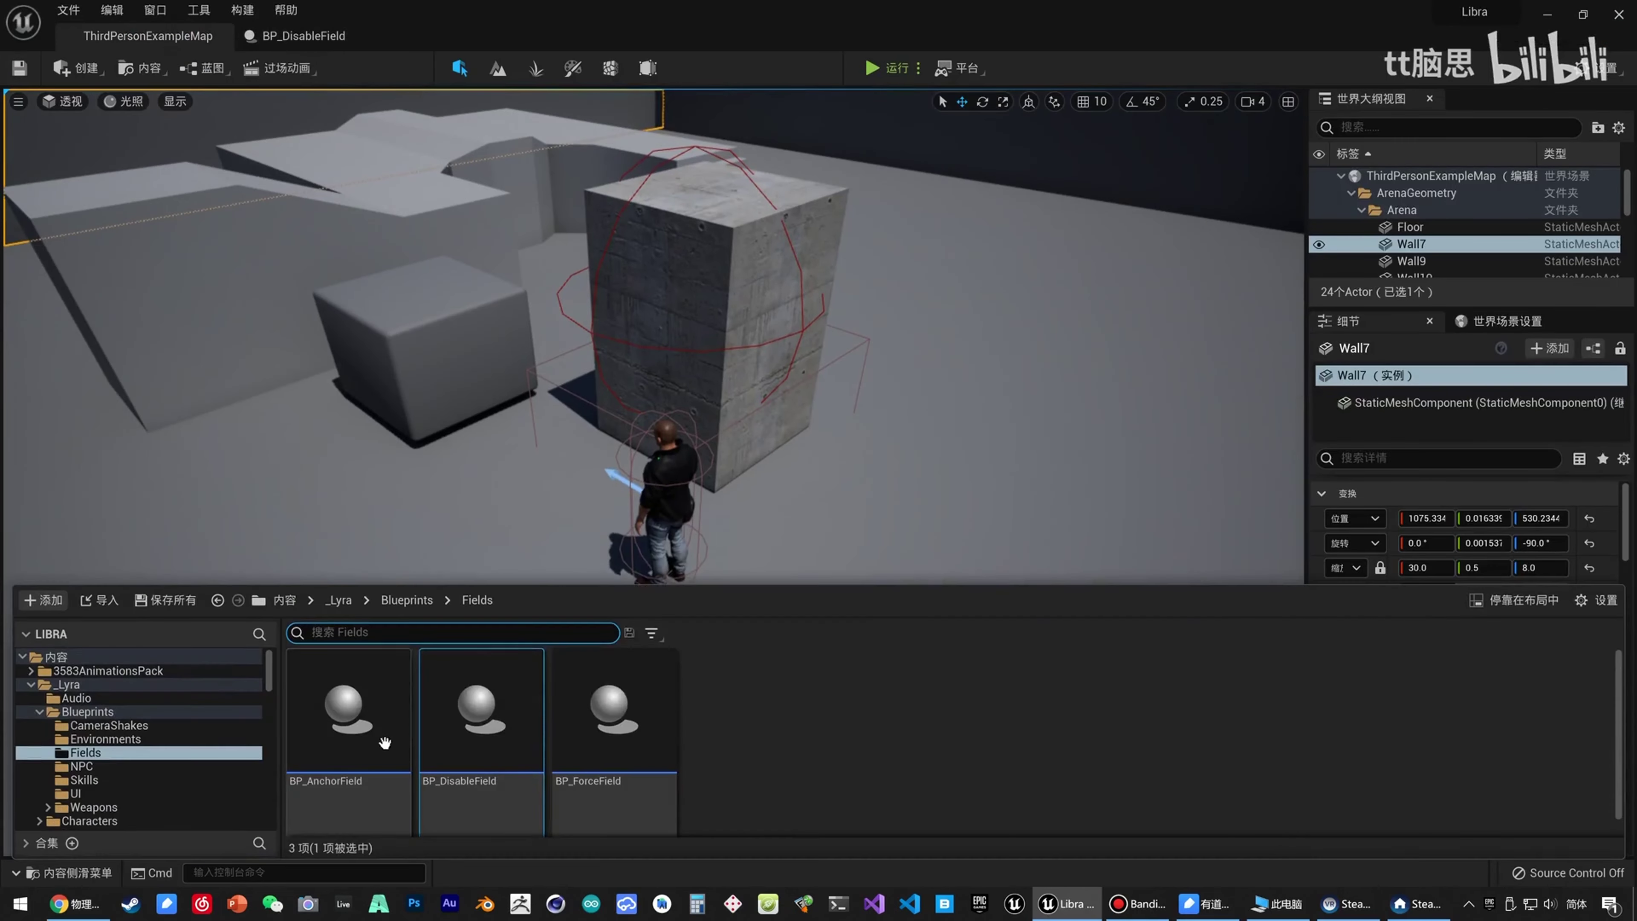
drag(484, 722, 604, 457)
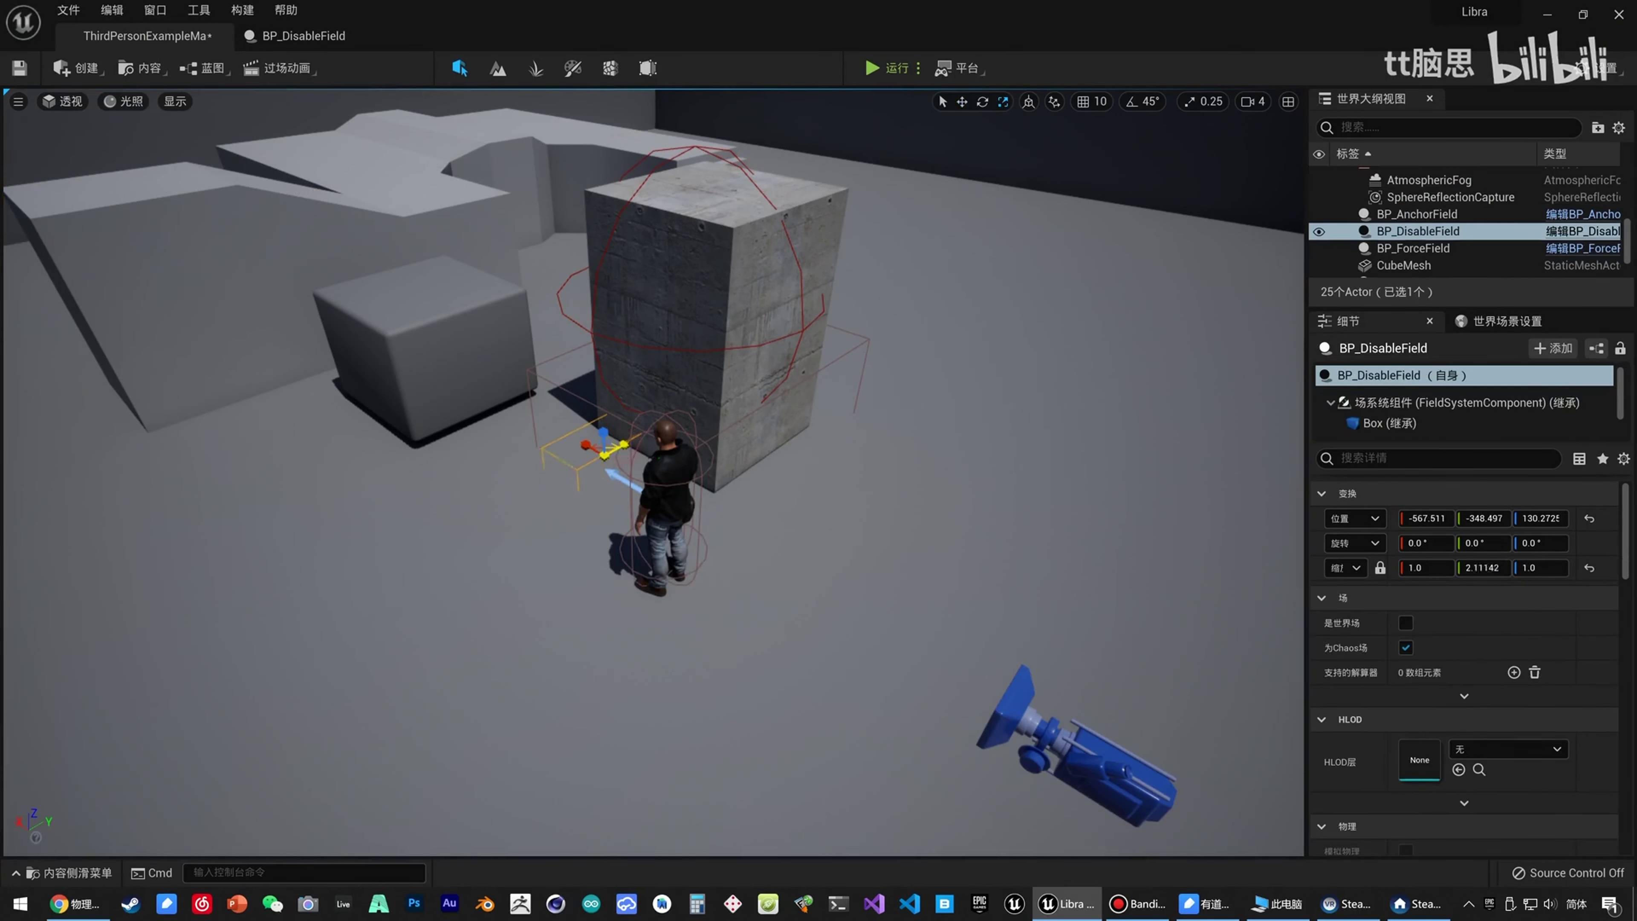
Enlarge and position the BP_DisableField box to surround the pillar's base, and delete the CubeMesh cube beside the pillar.
drag(588, 451, 739, 405)
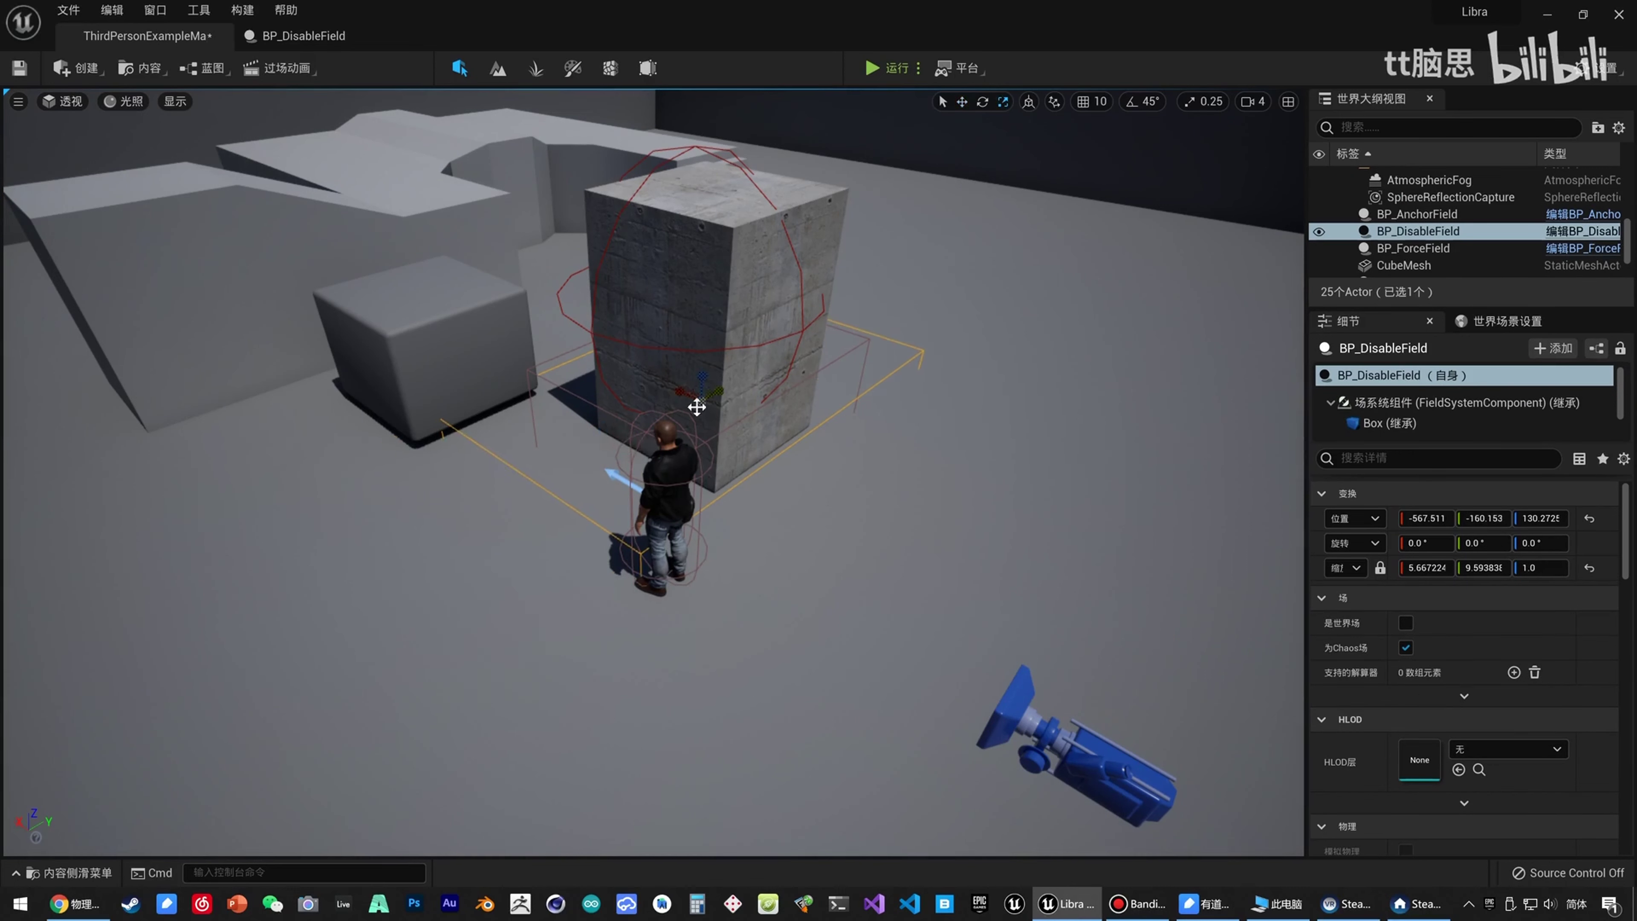
click(457, 373)
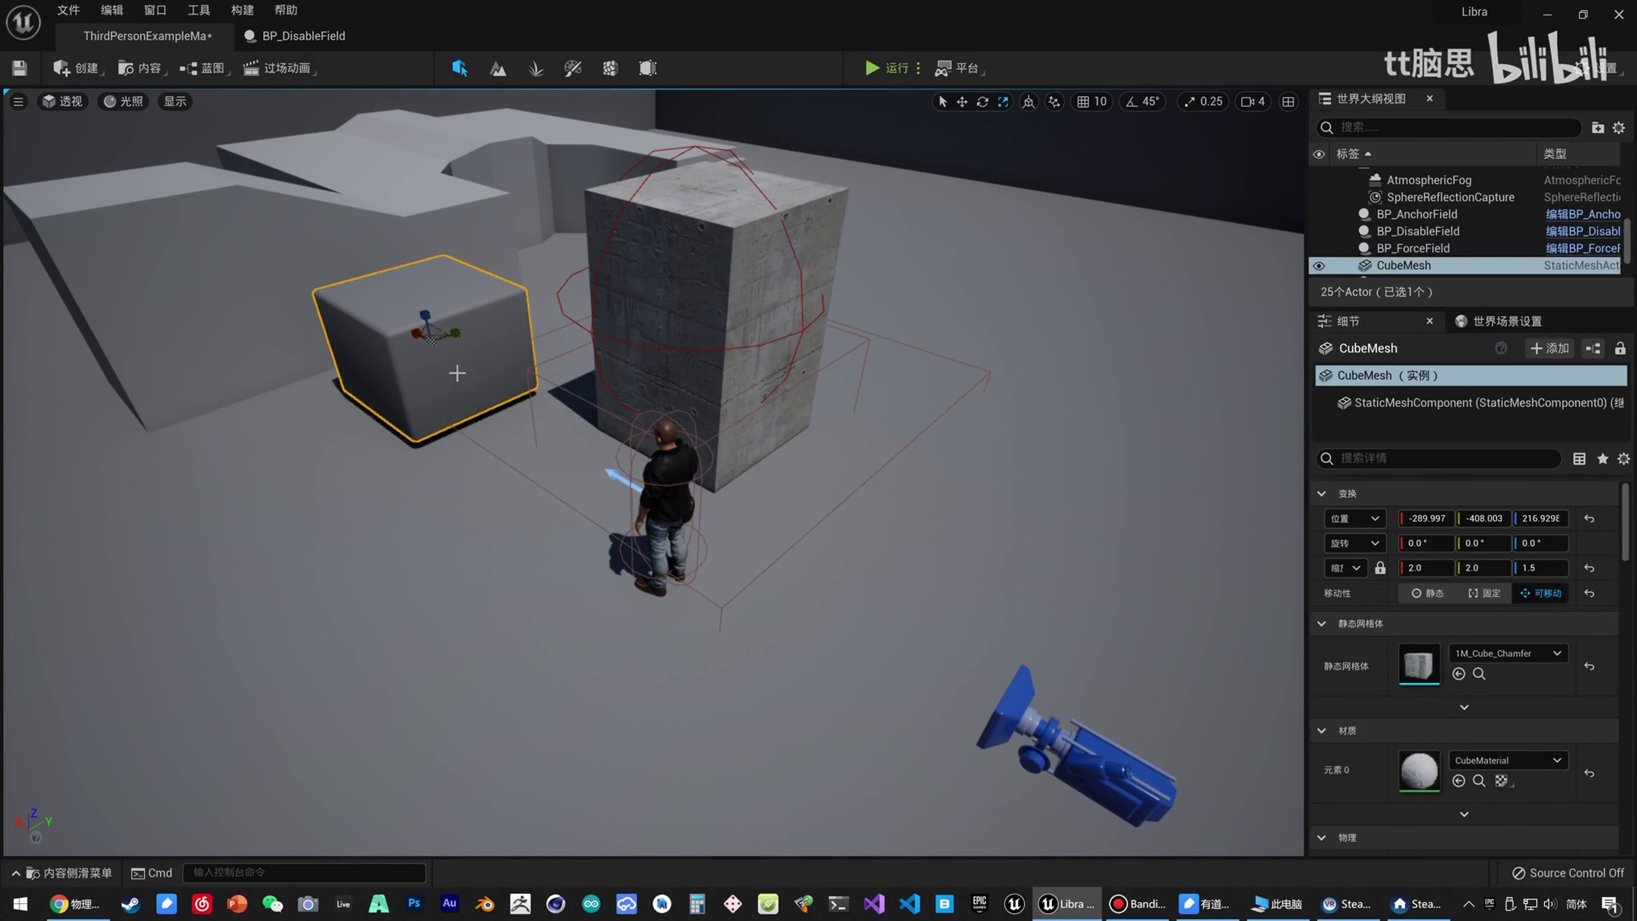
key(Delete)
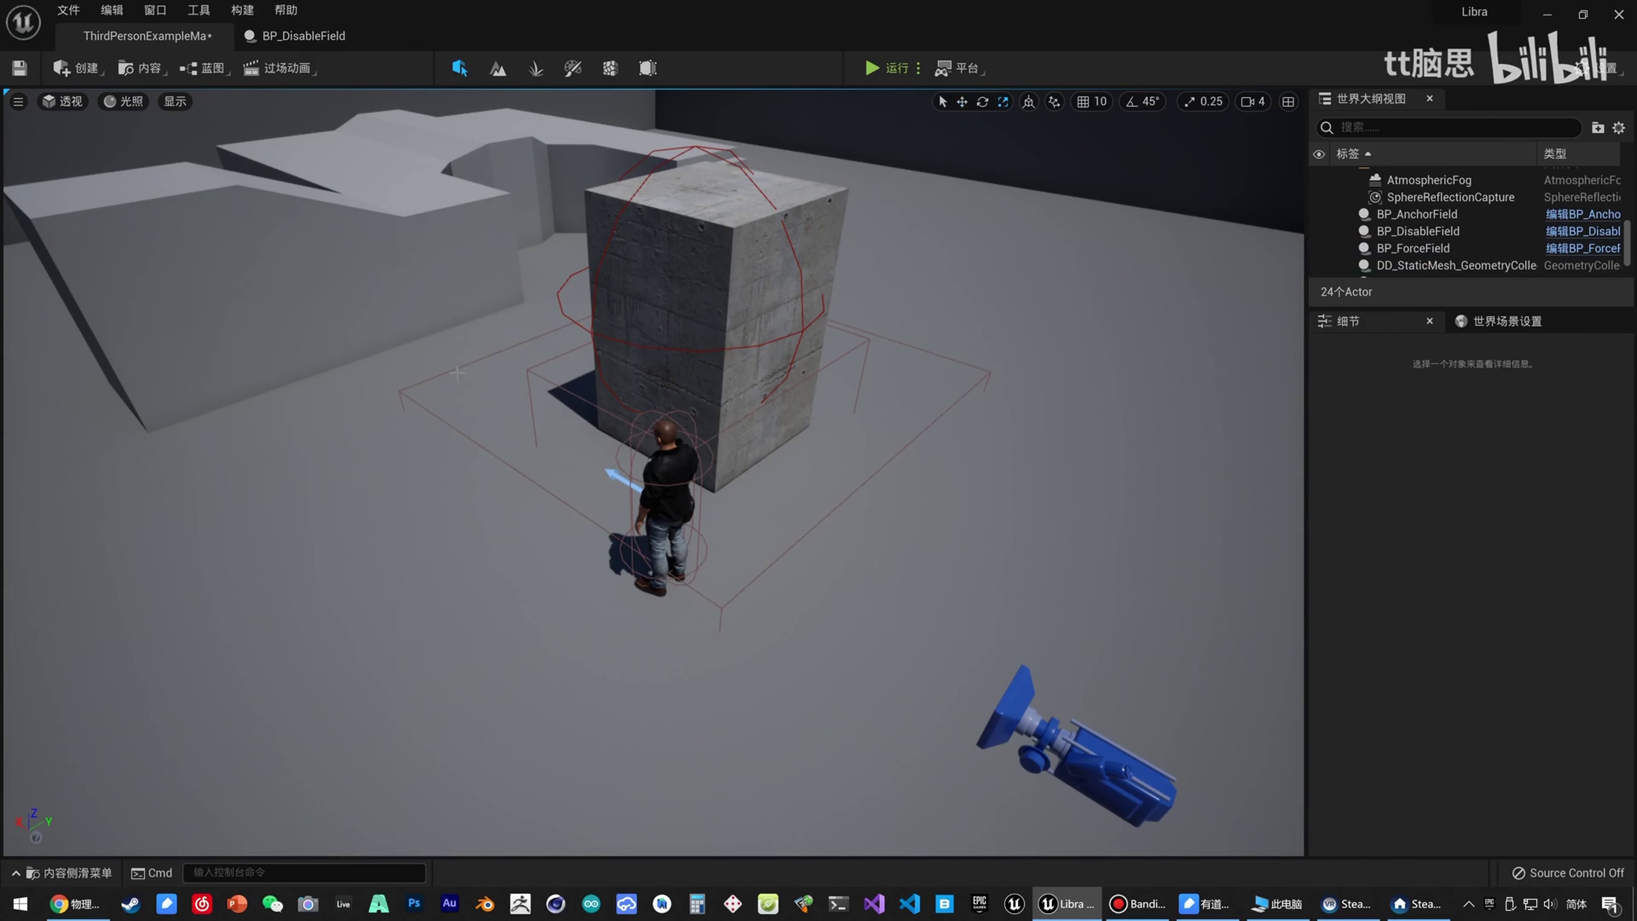
Play-test the level, walking the character around the pillar to examine how its fragments behave, and stop the simulation.
click(891, 72)
key(w)
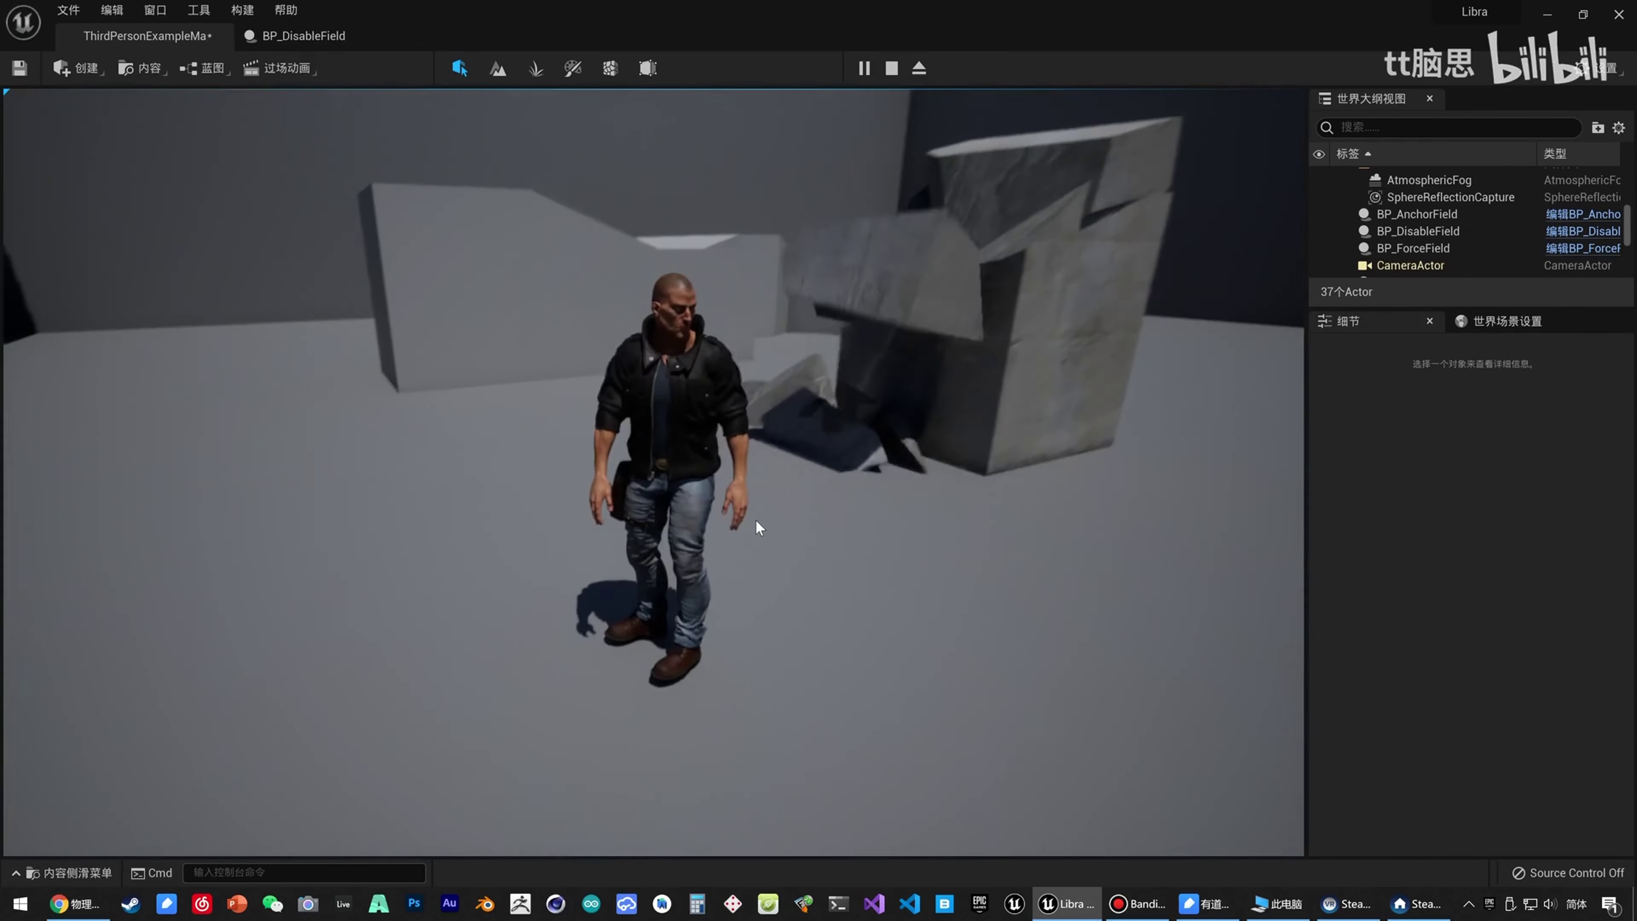
key(w)
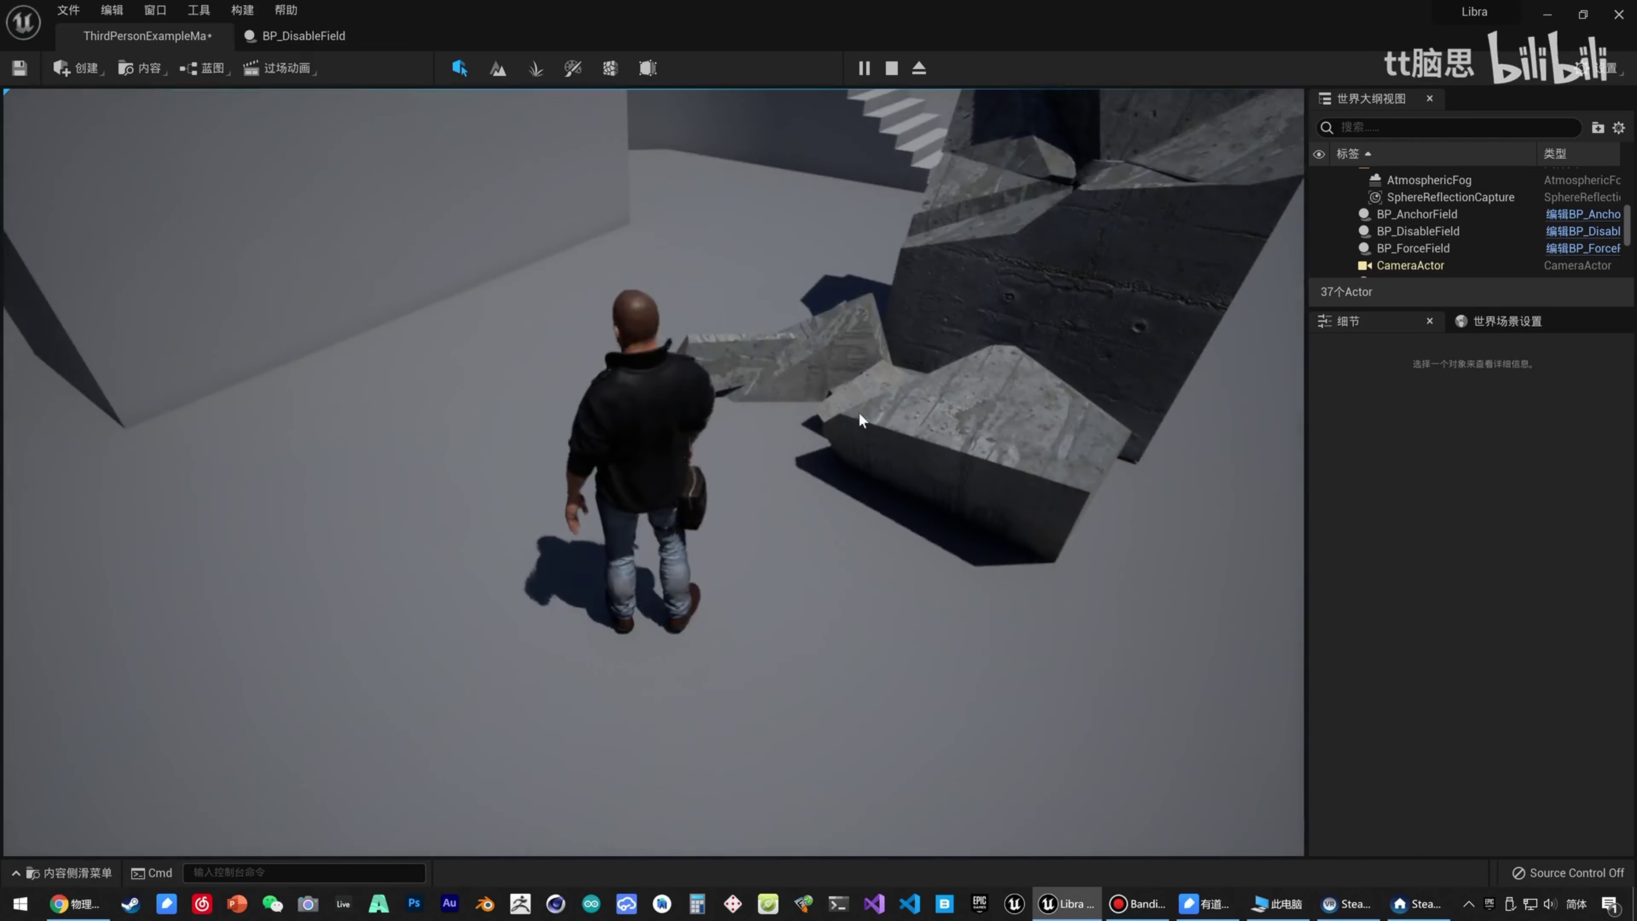
key(w)
key(s)
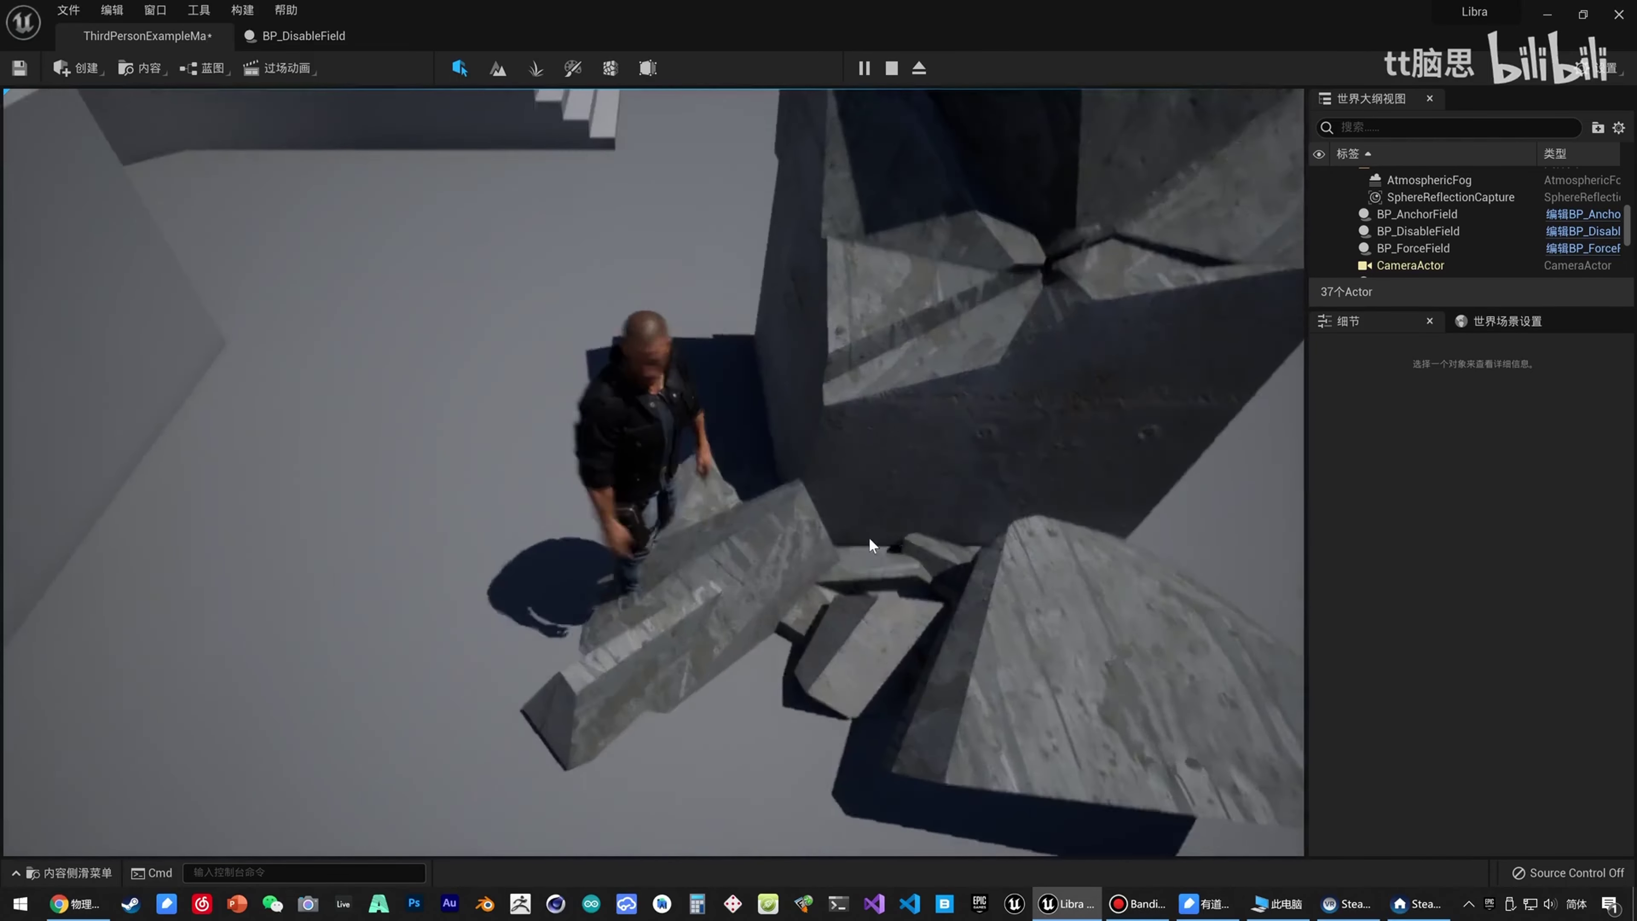
key(d)
key(w)
key(s)
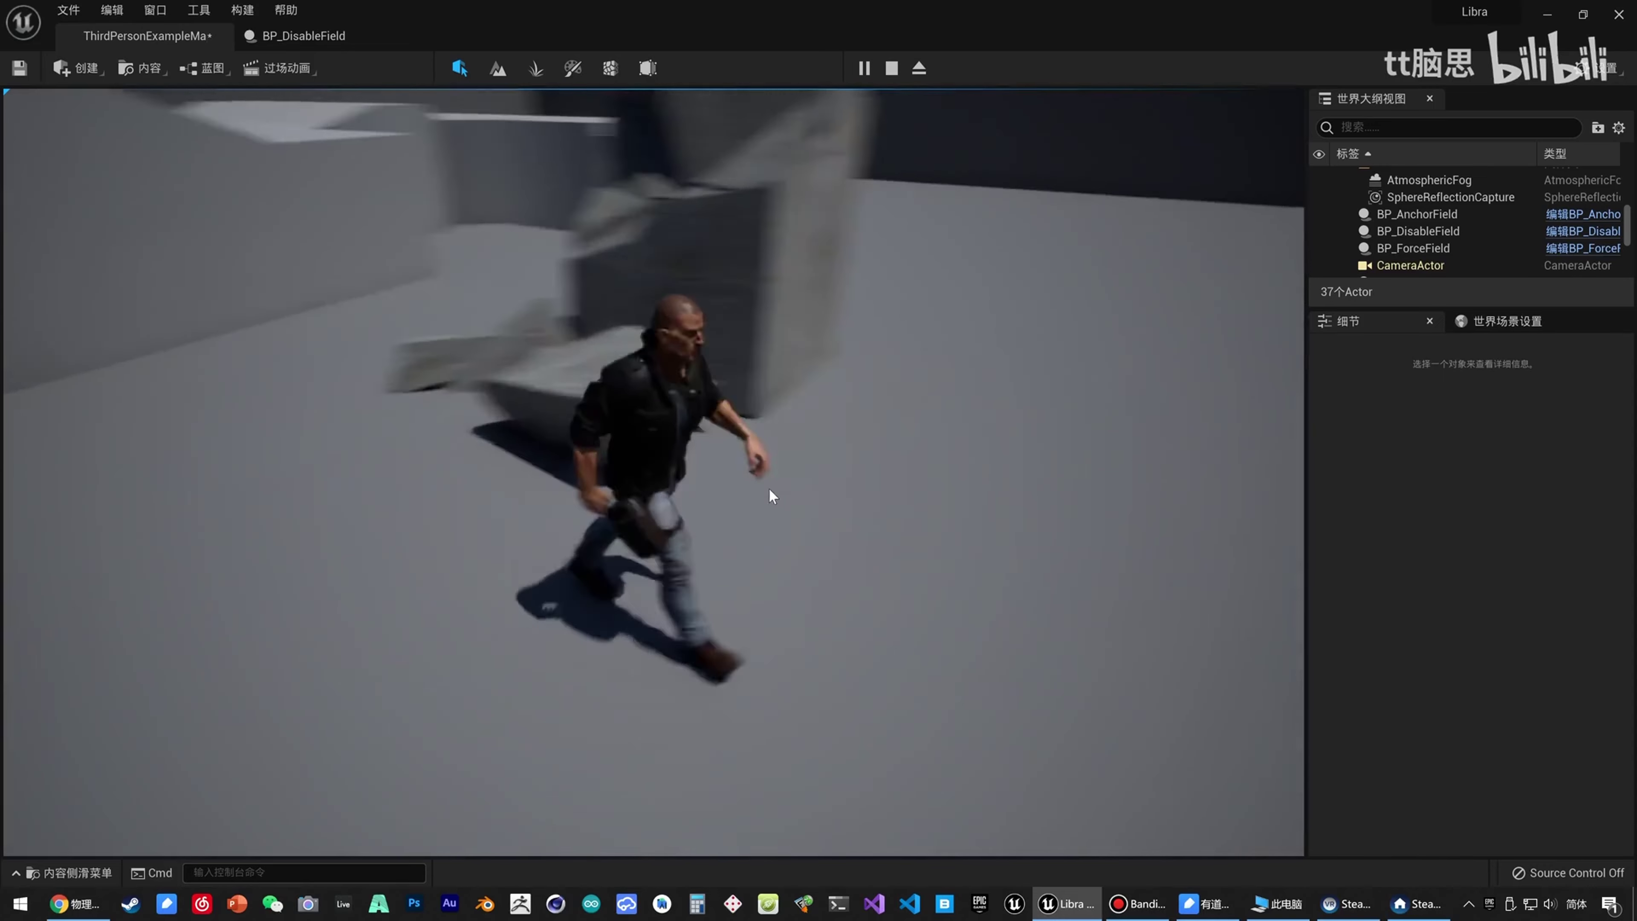
key(w)
key(s)
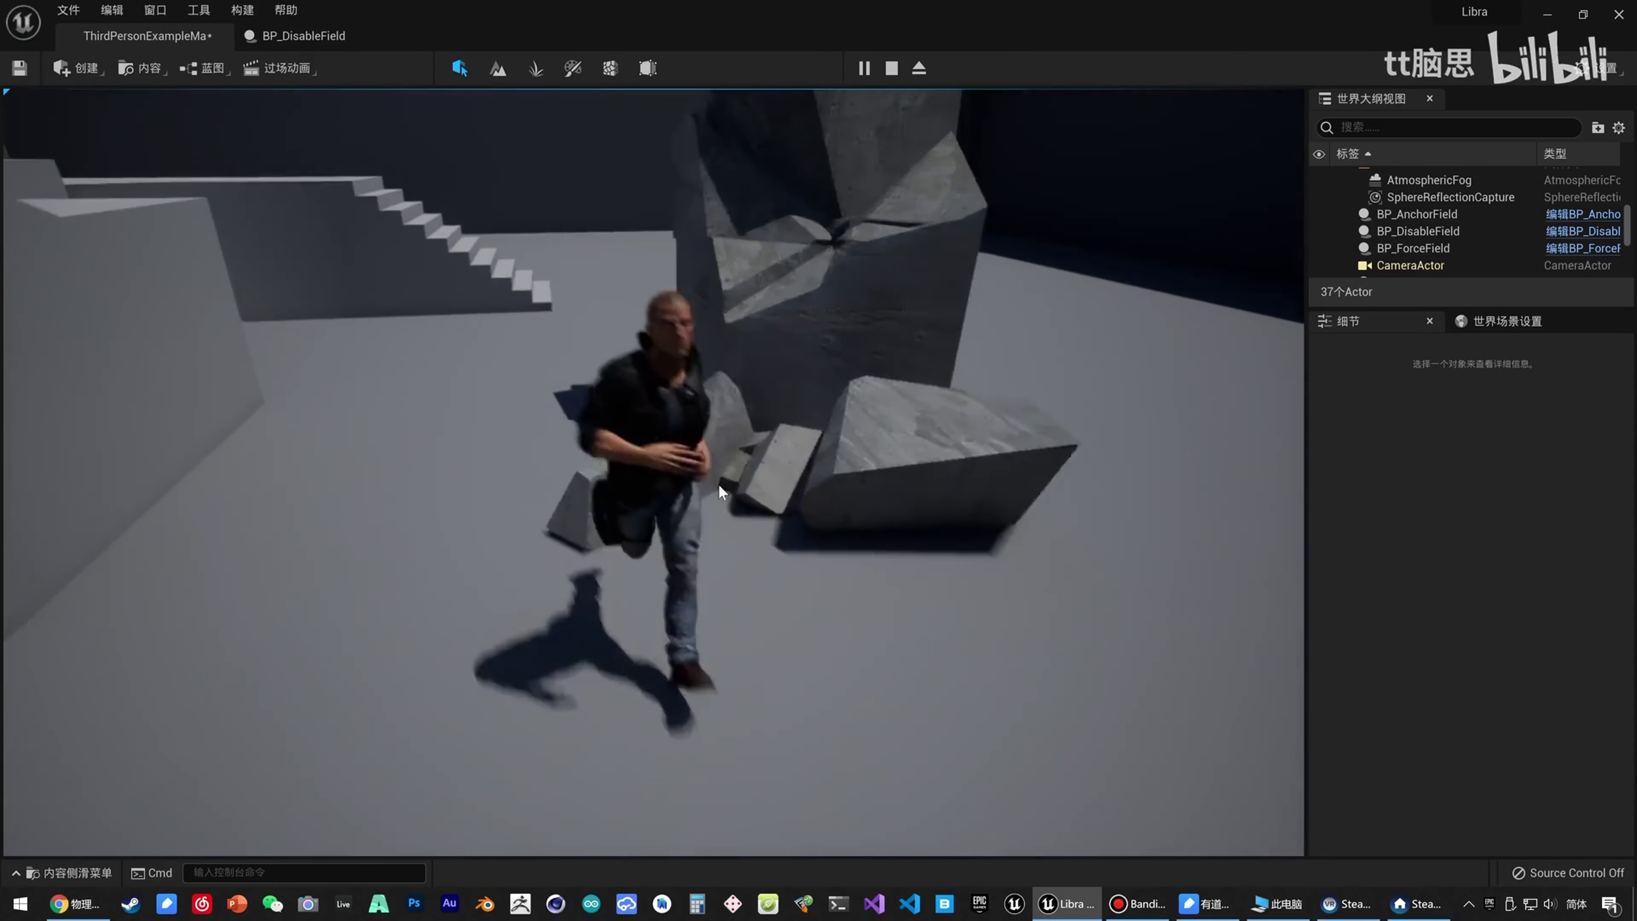
key(w)
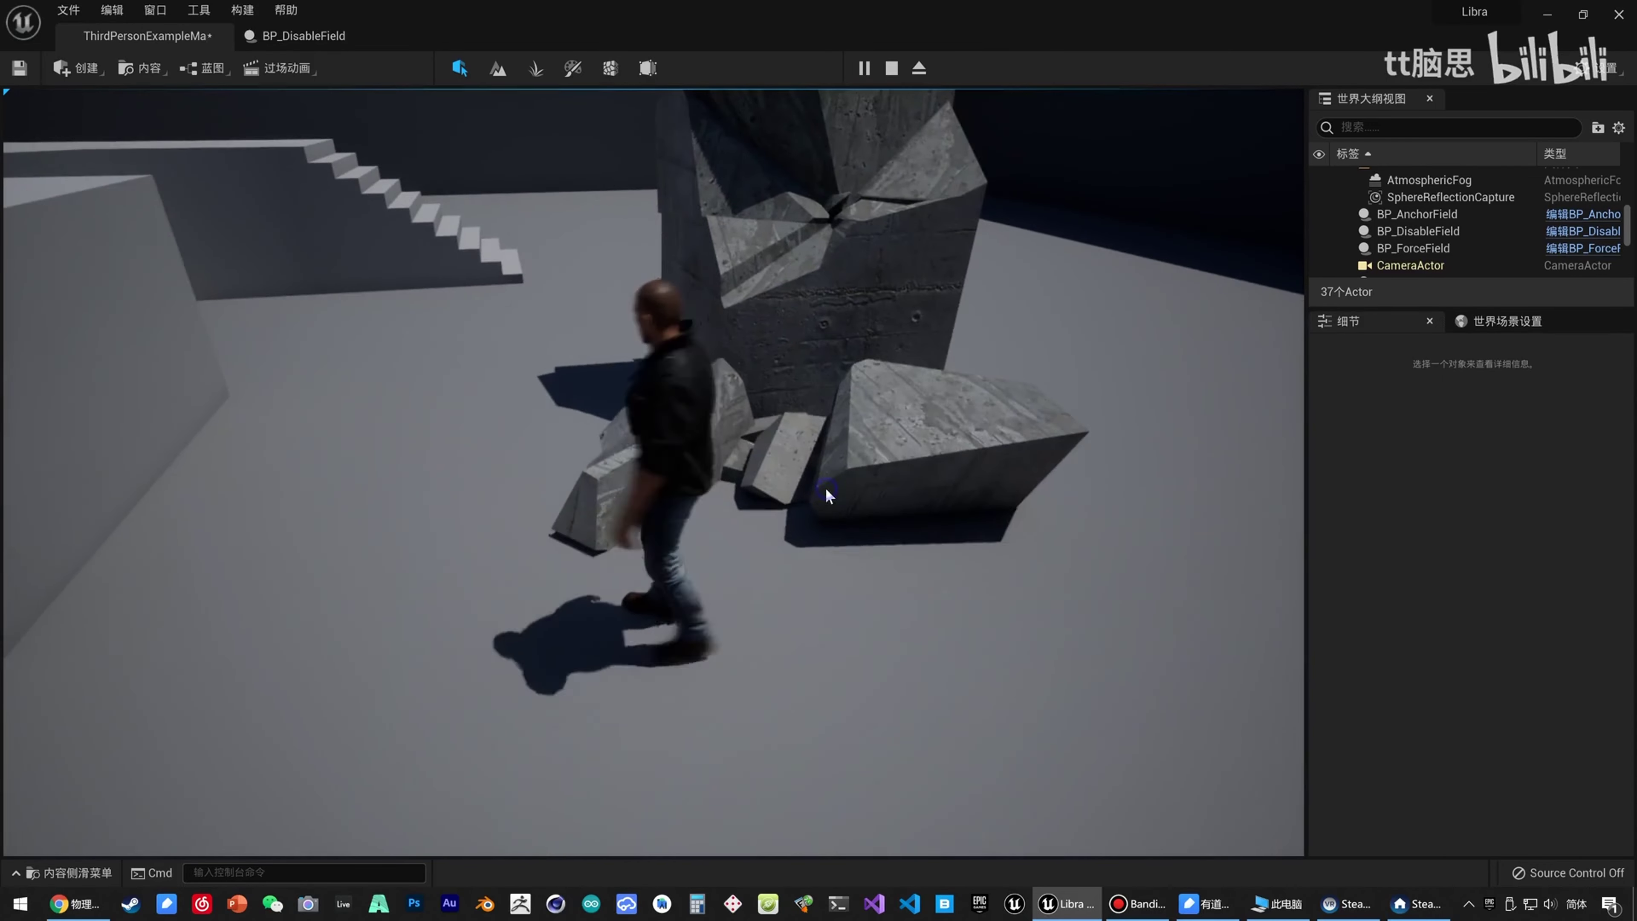
key(w)
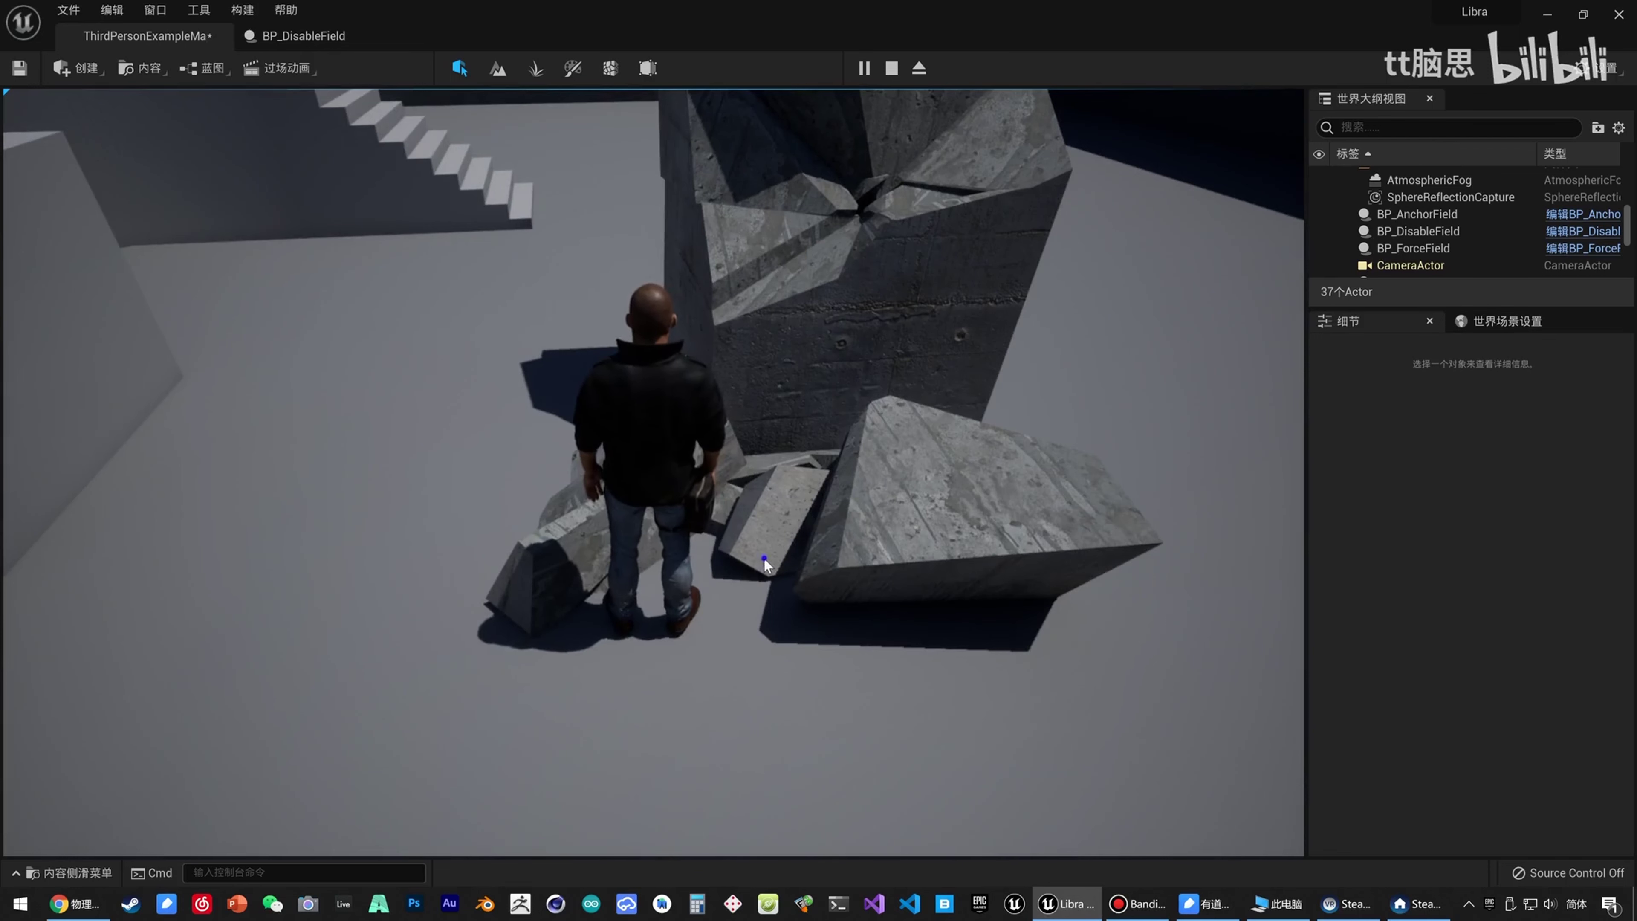
key(s)
key(d)
key(s)
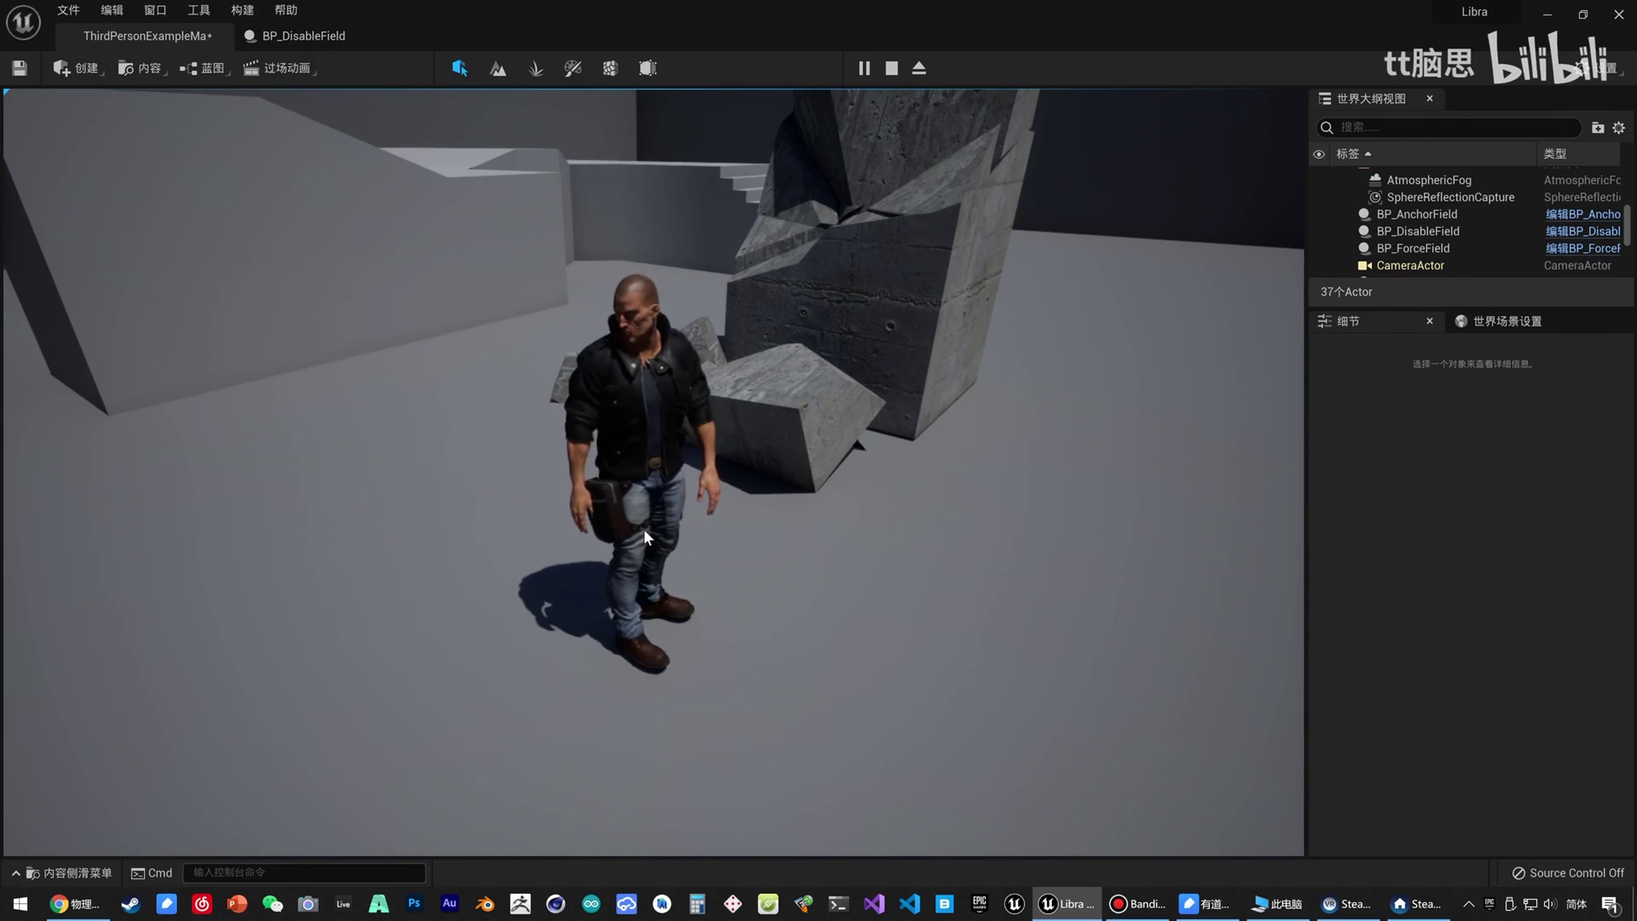
drag(646, 518, 654, 500)
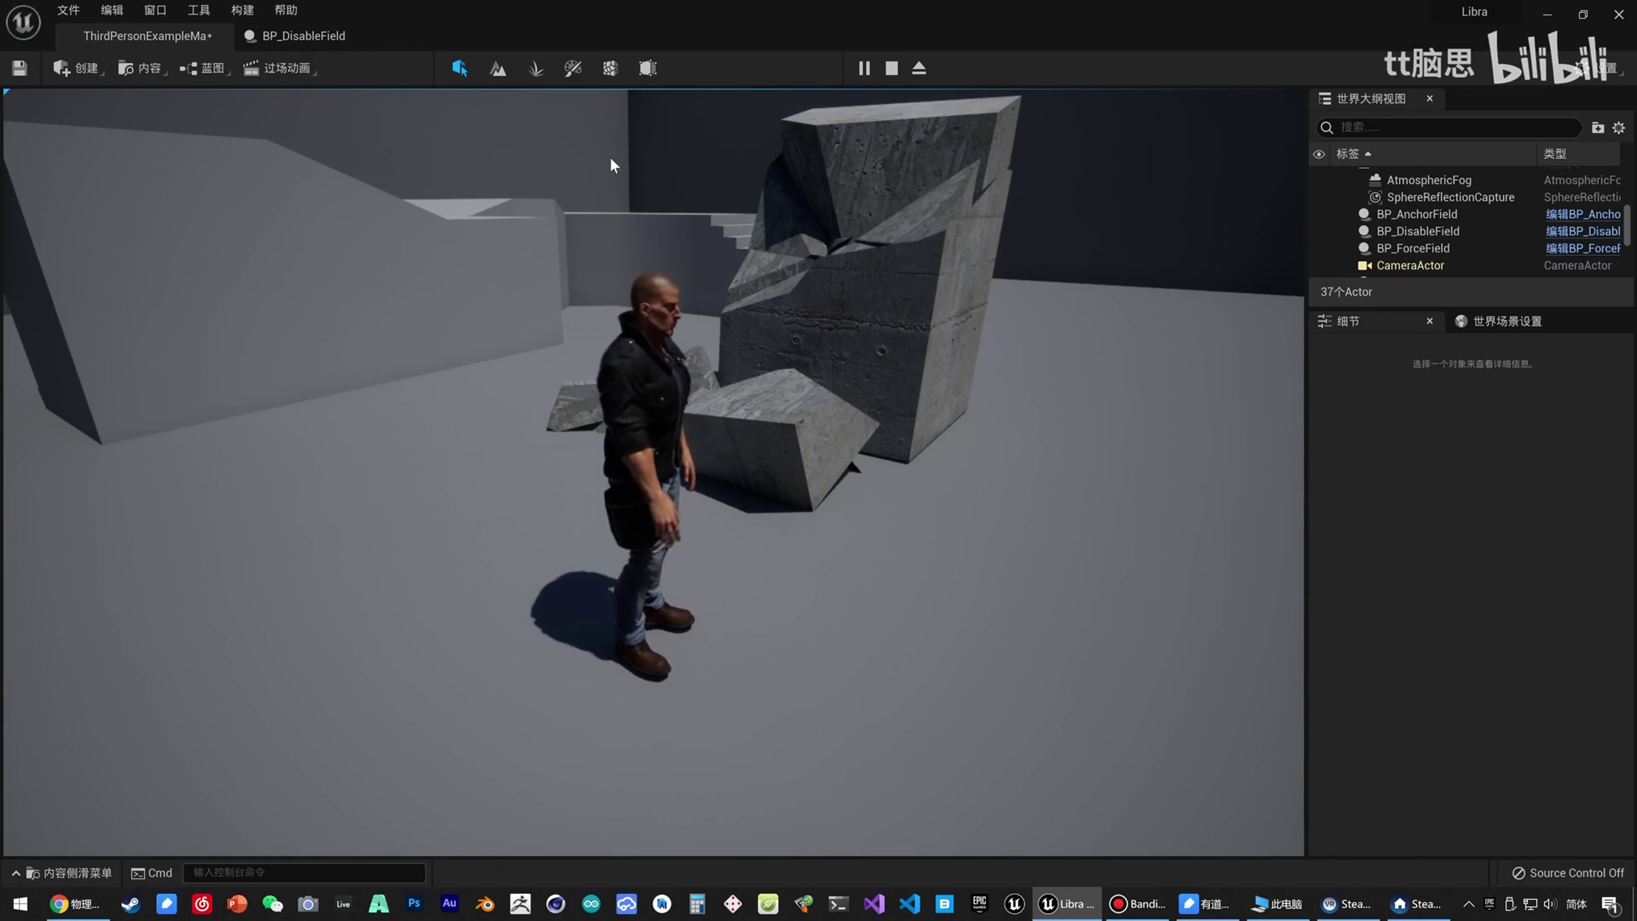
click(322, 49)
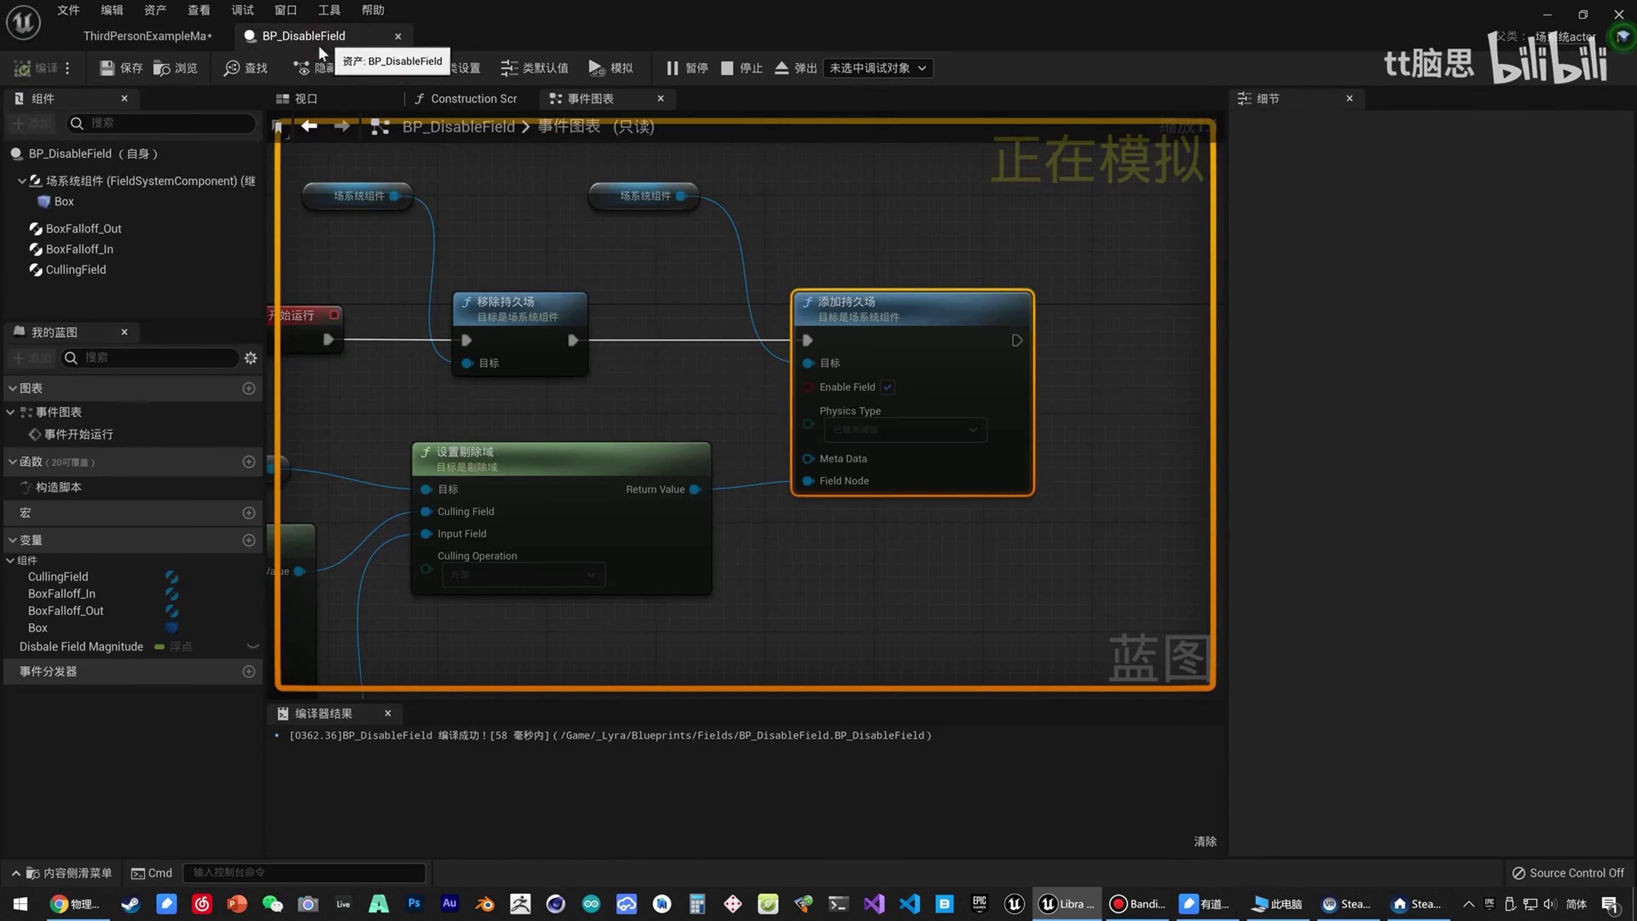
click(156, 40)
key(Escape)
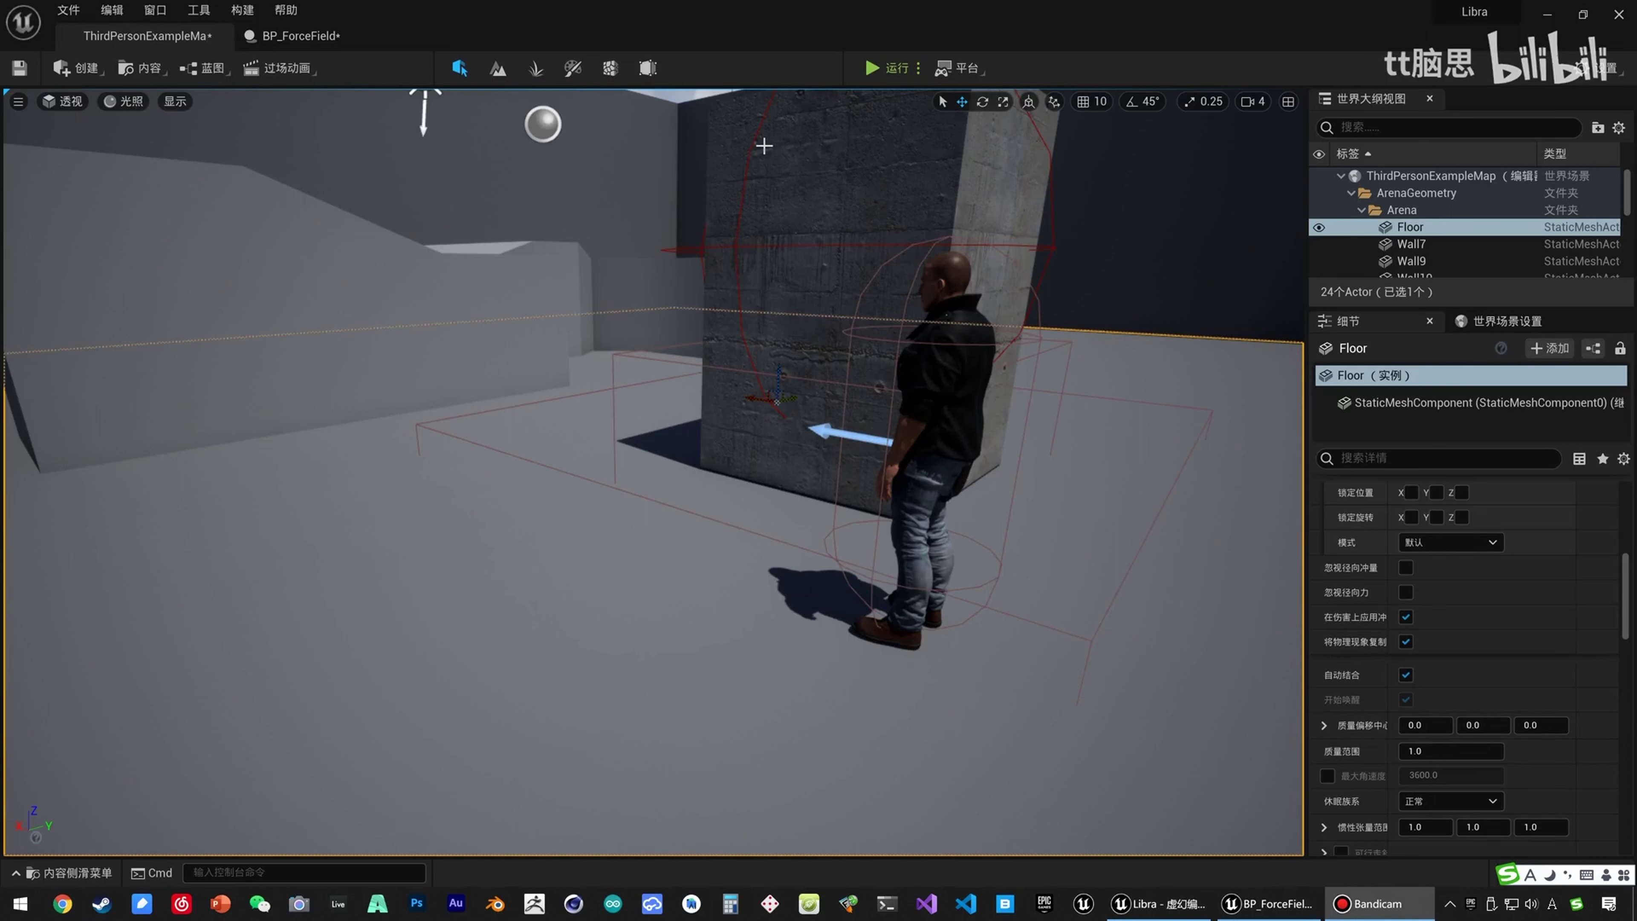
Select the anchor, force and disable fields one after another in the level to examine their outlines around the pillar.
scroll(662, 283, down, 5)
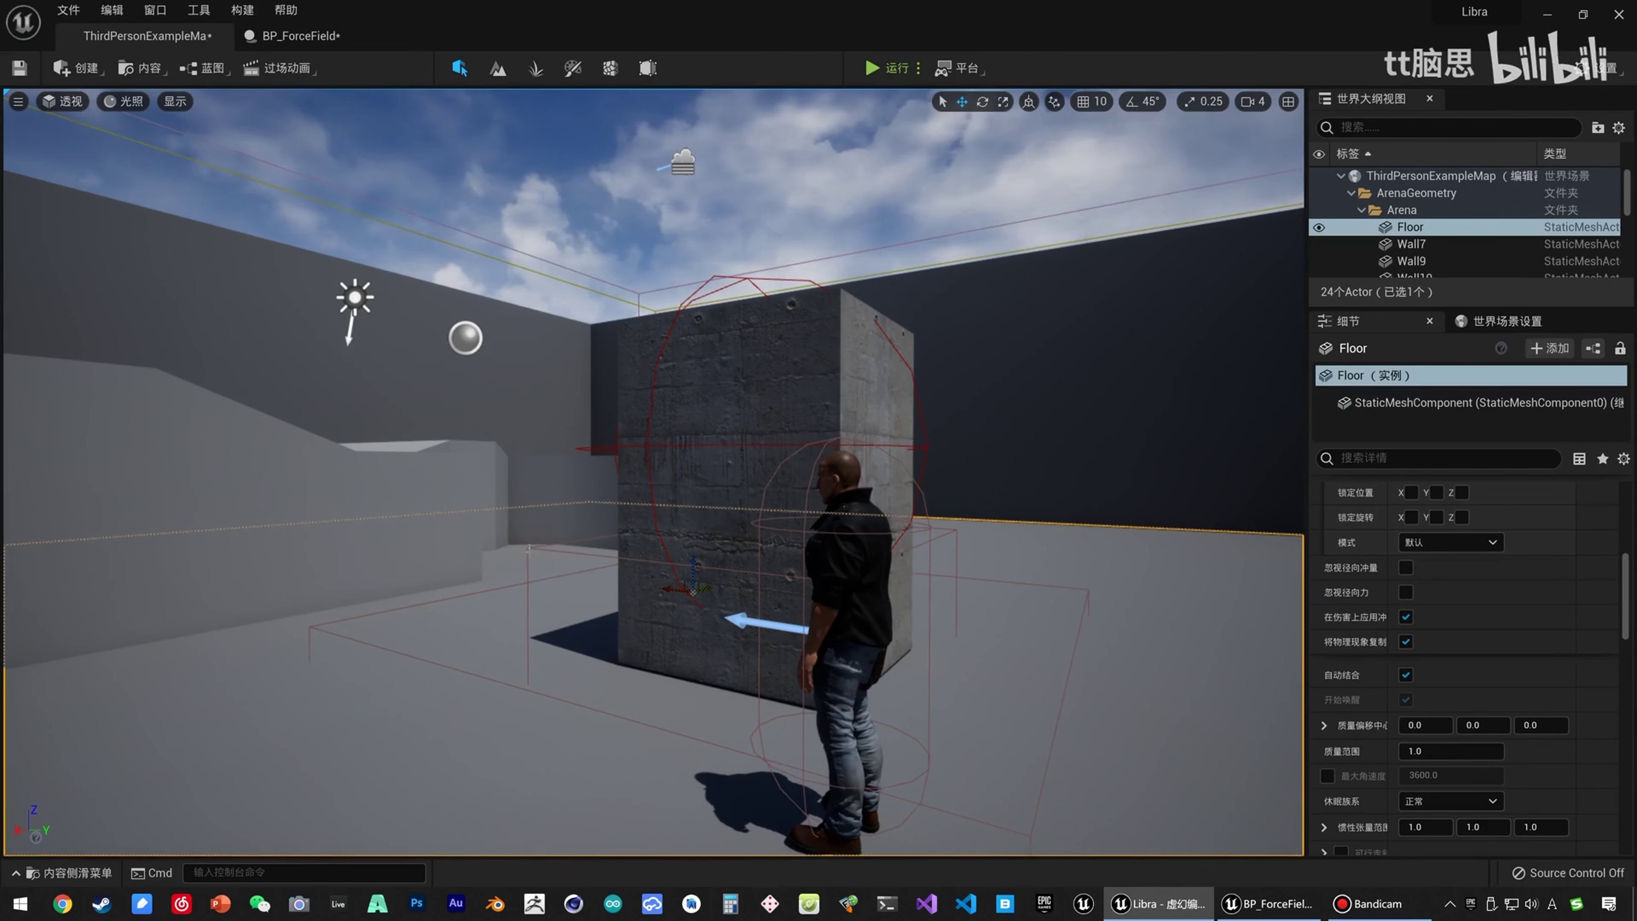
click(528, 552)
click(529, 548)
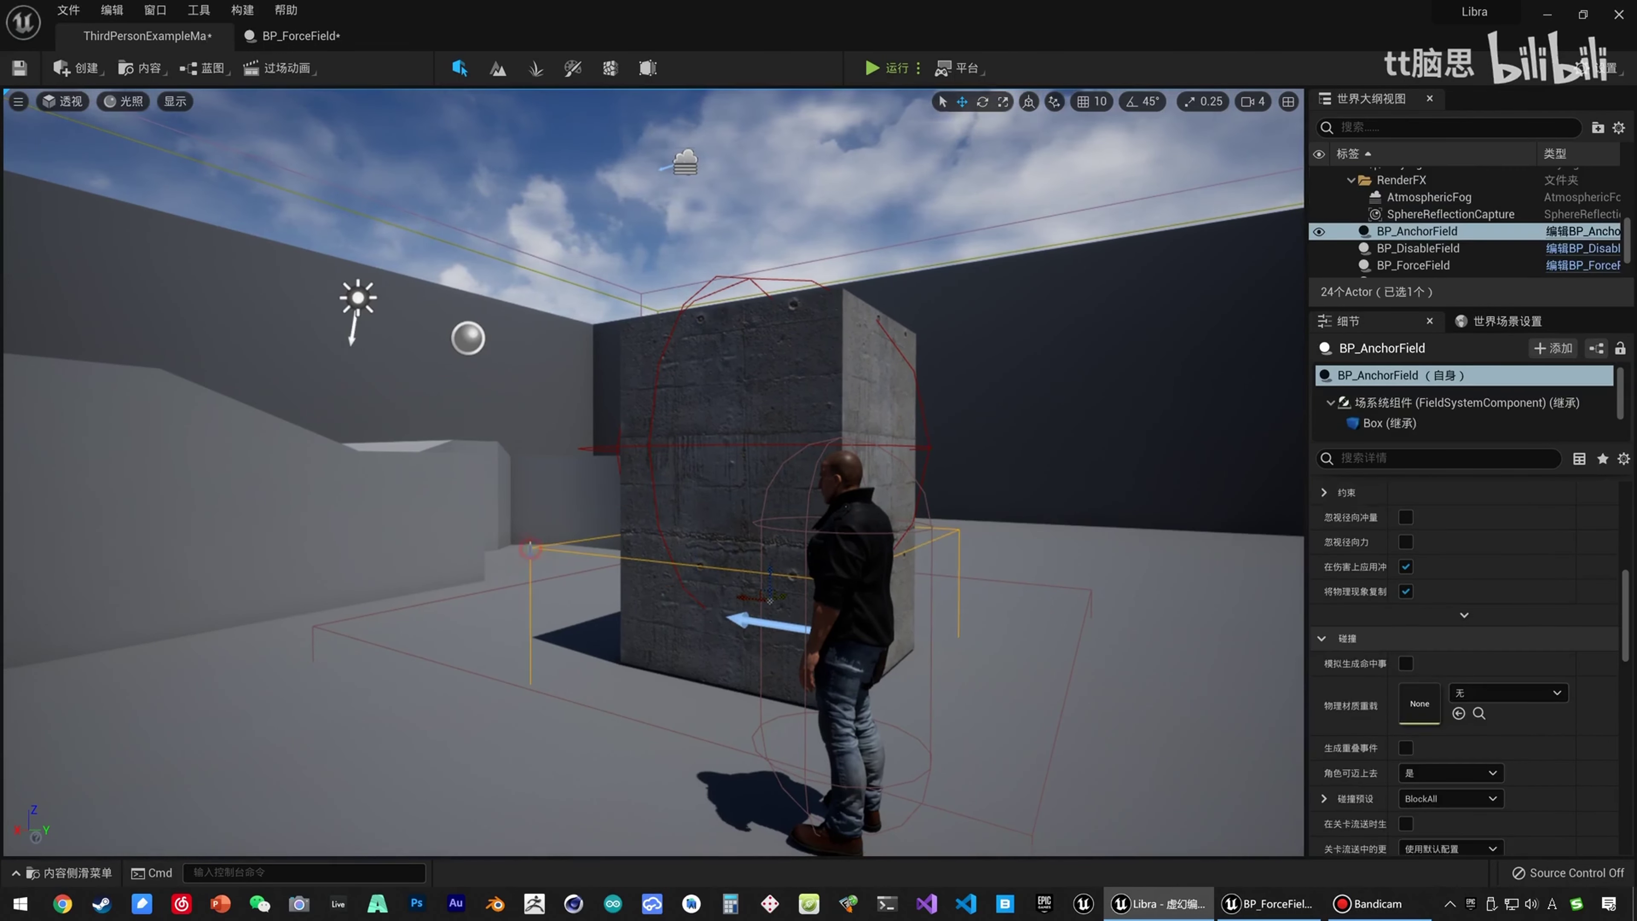
click(656, 447)
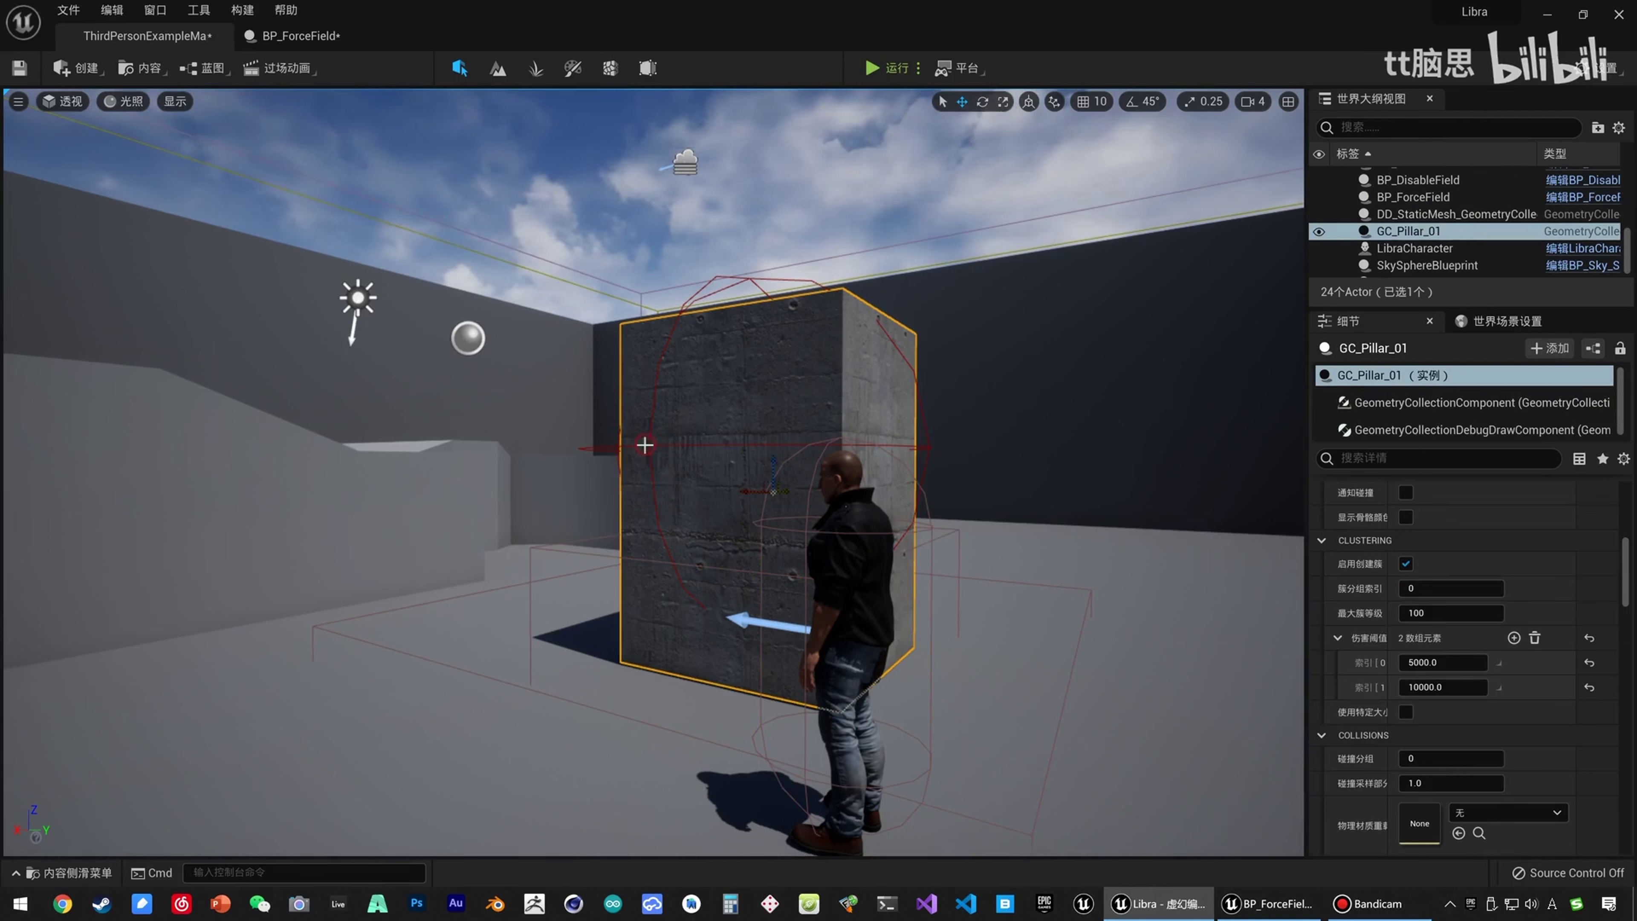
click(649, 445)
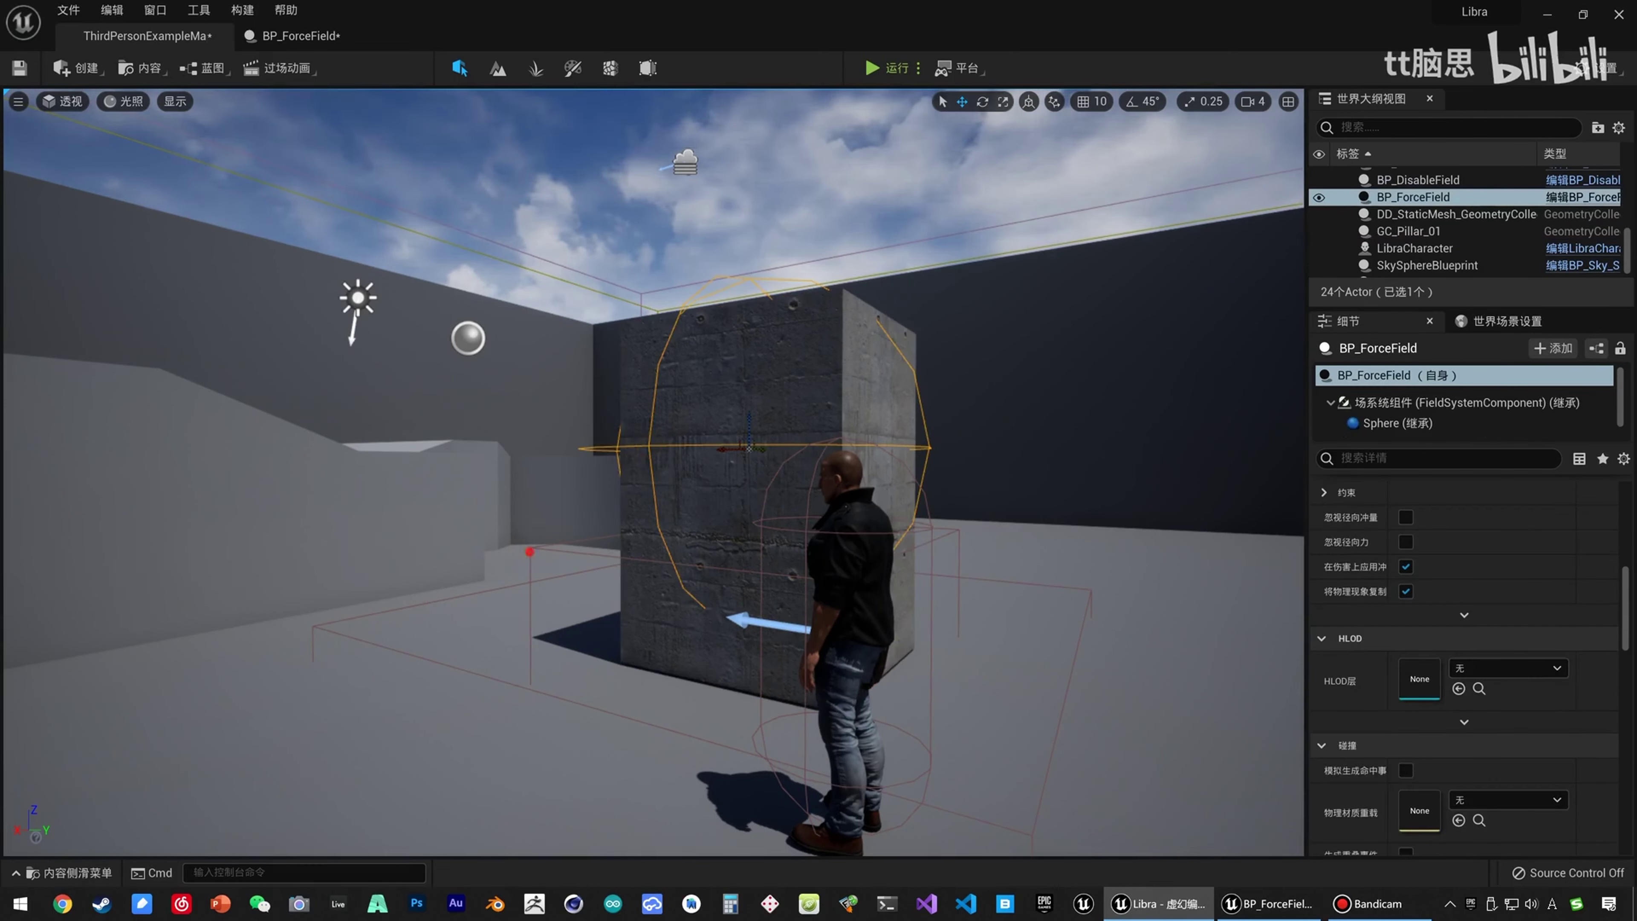
click(696, 590)
click(315, 626)
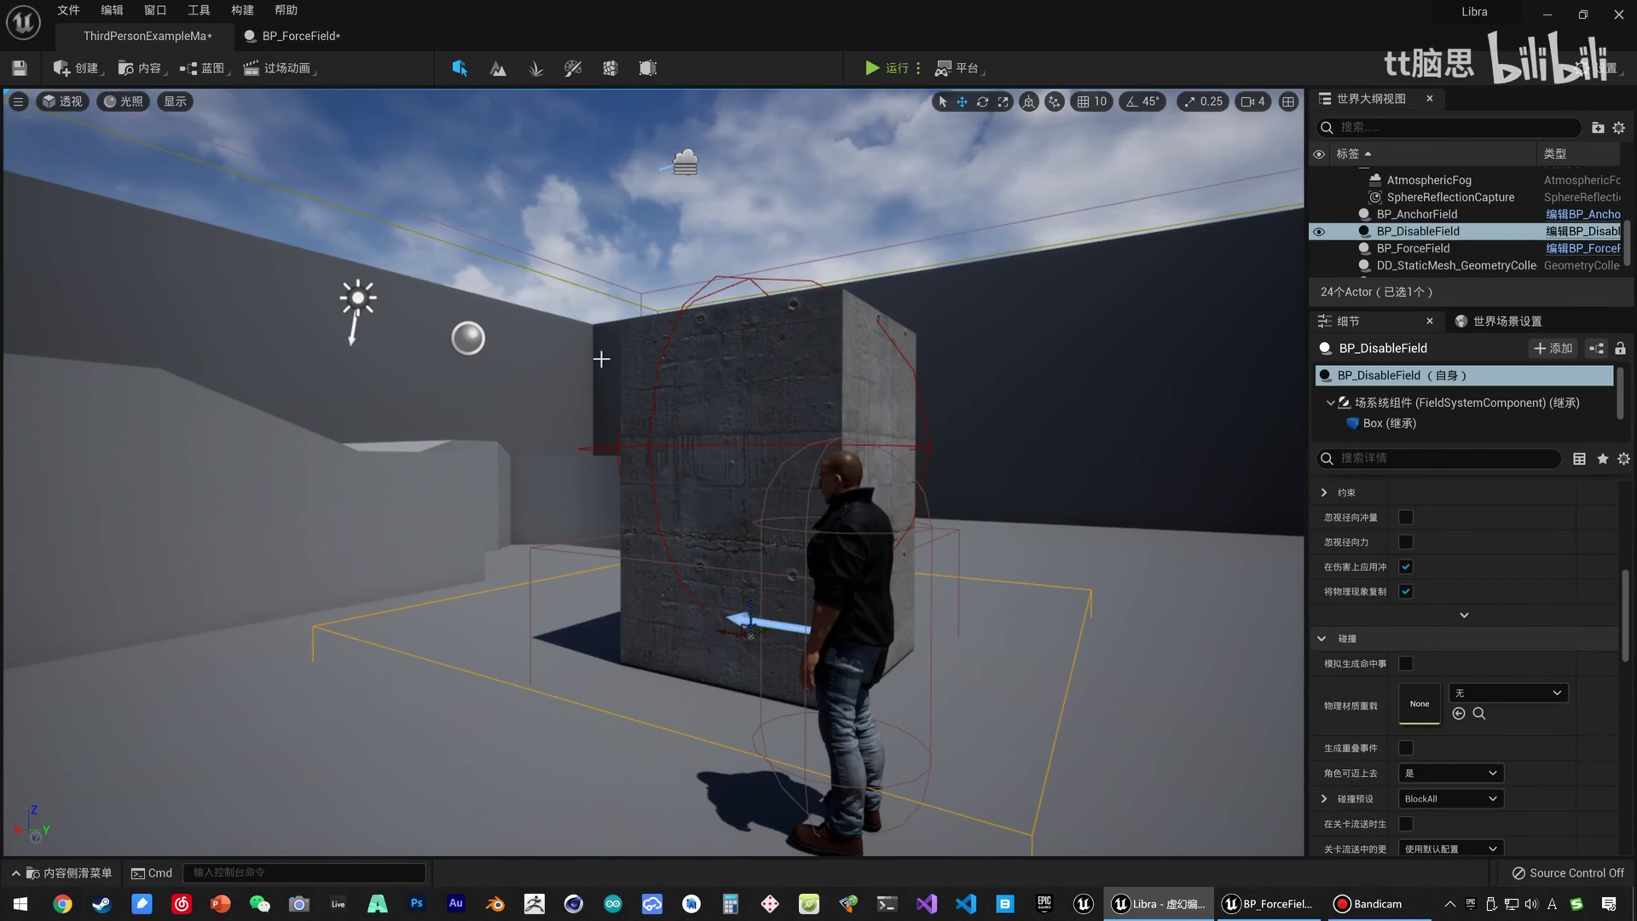
mouse_move(601, 358)
right_down()
mouse_move(709, 258)
mouse_move(805, 310)
mouse_move(844, 393)
mouse_move(602, 360)
right_up()
key(w)
key(s)
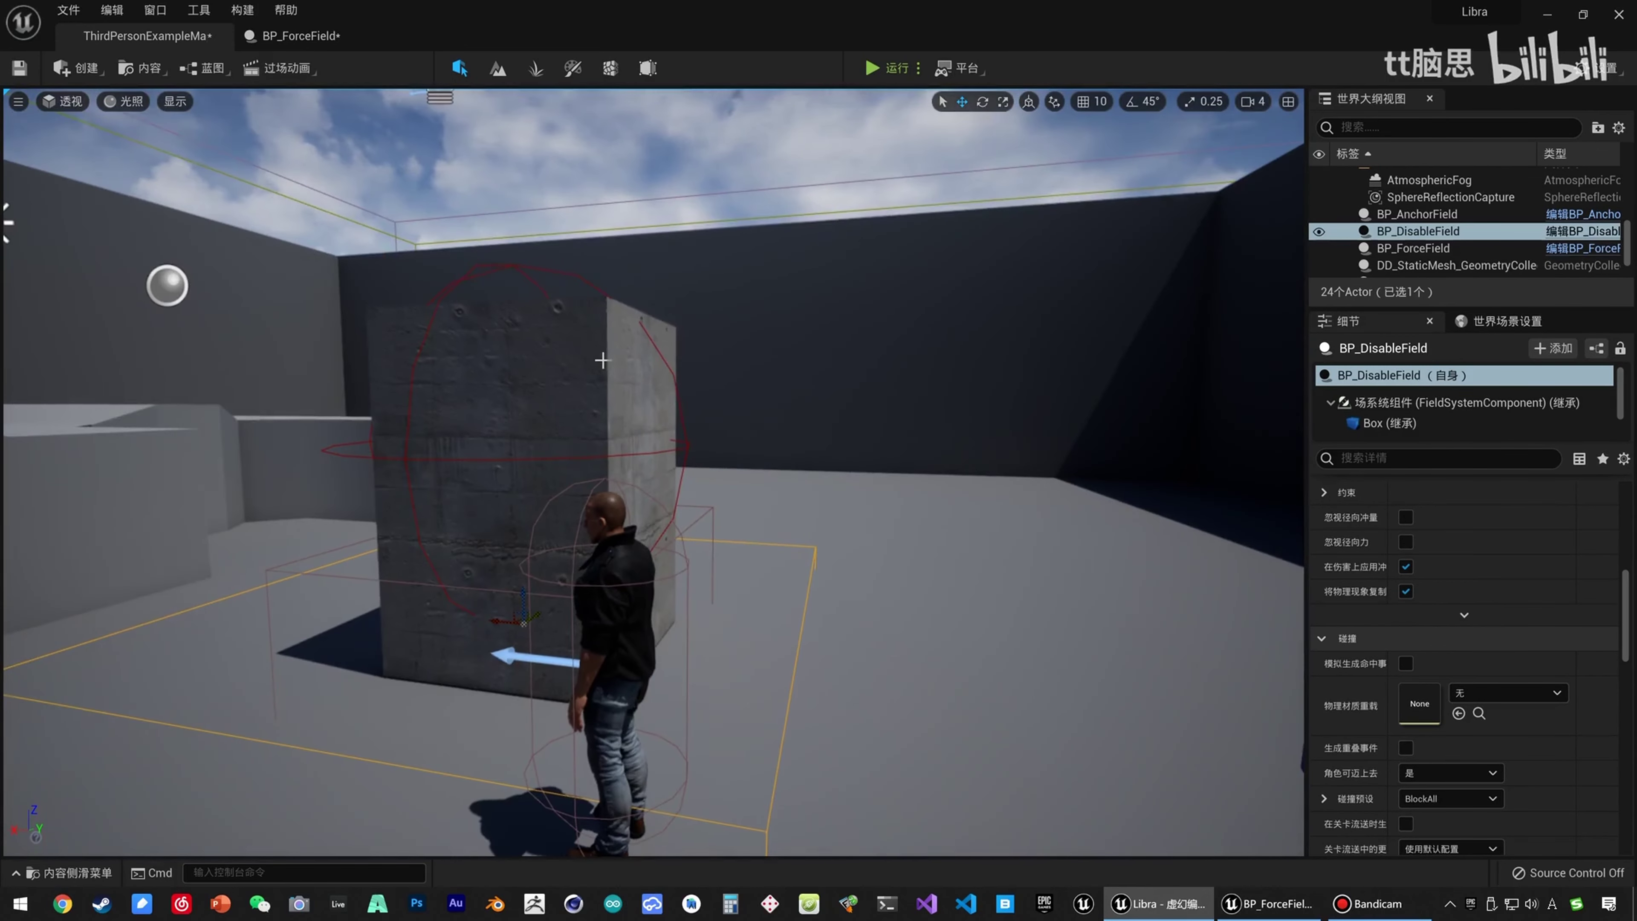
Add a Billboard component with its default name to the BP_ForceField Blueprint.
click(296, 36)
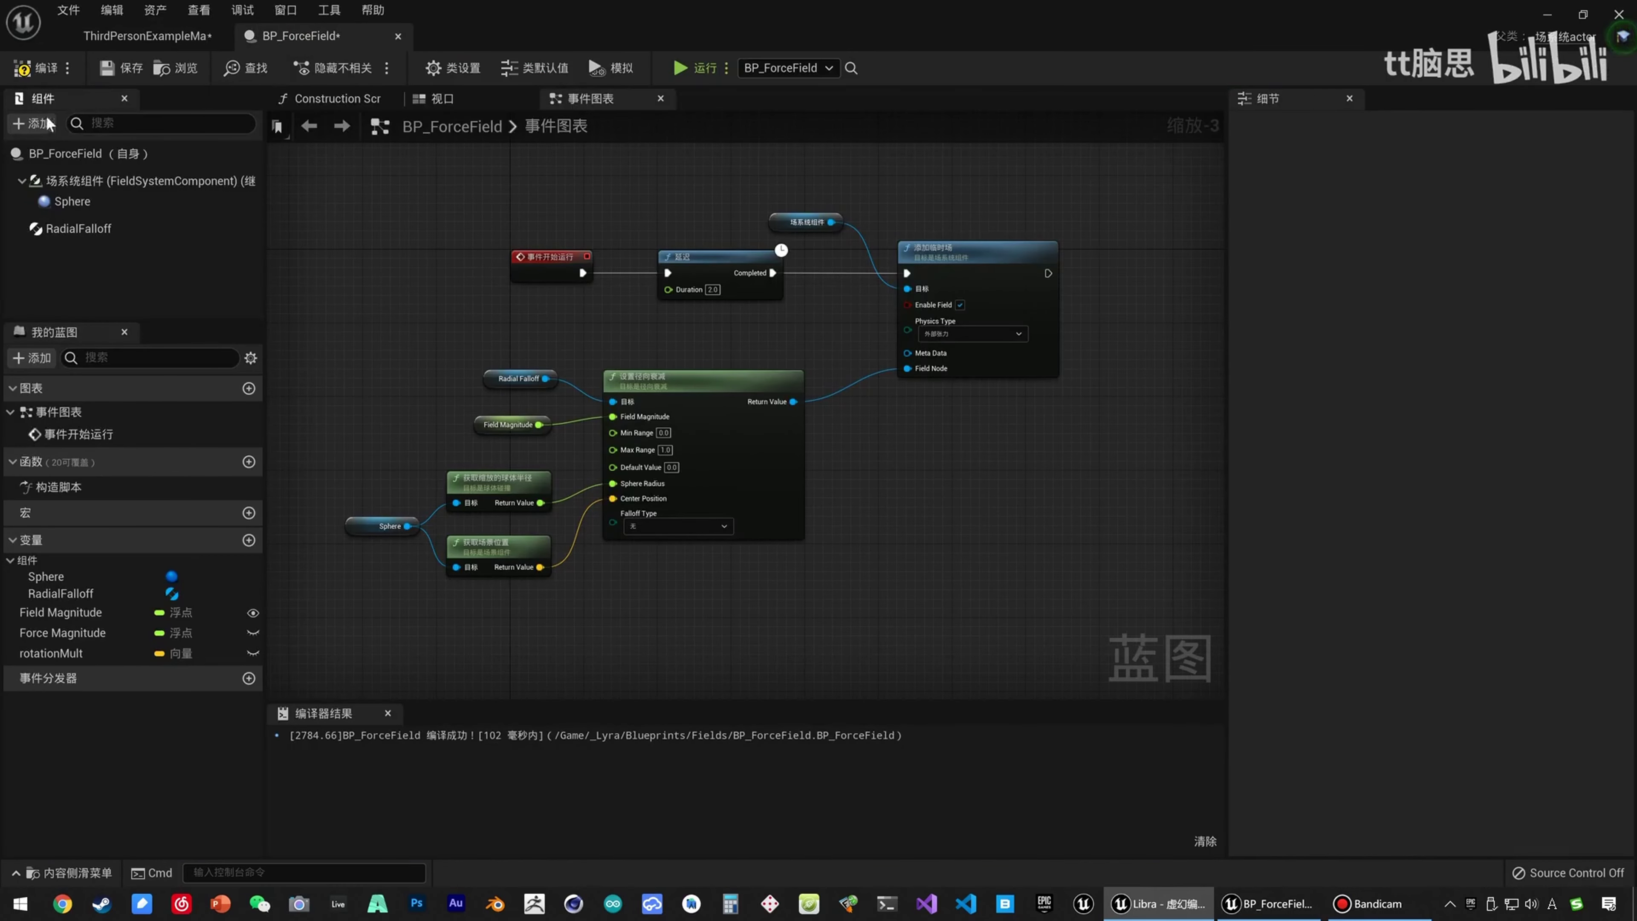
click(31, 124)
drag(214, 197, 214, 389)
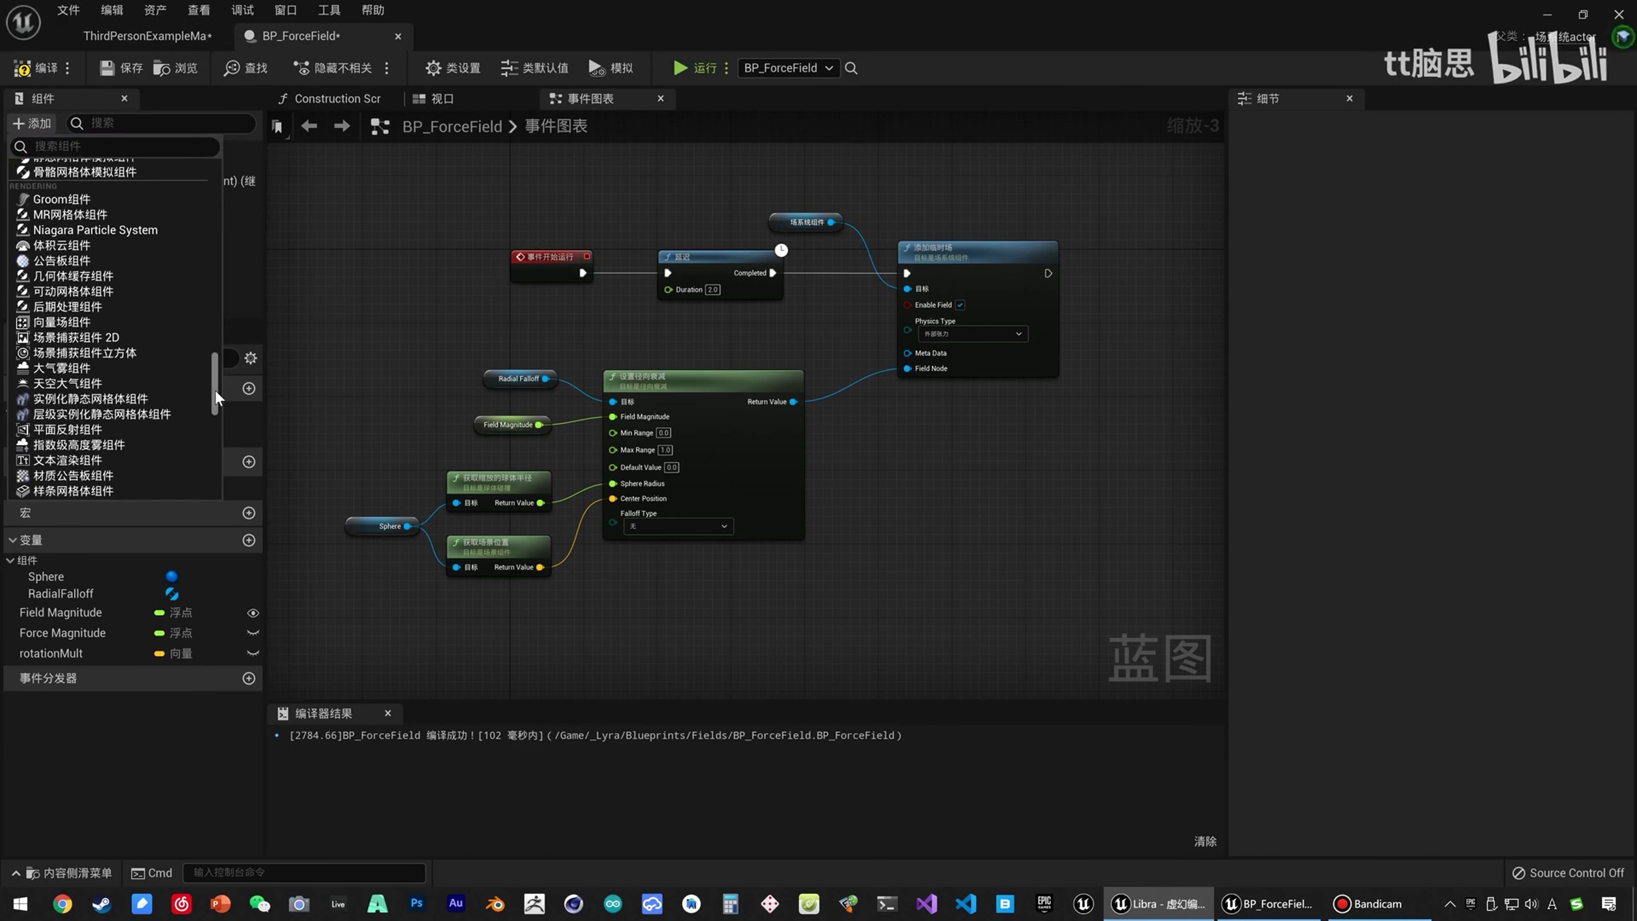
click(71, 261)
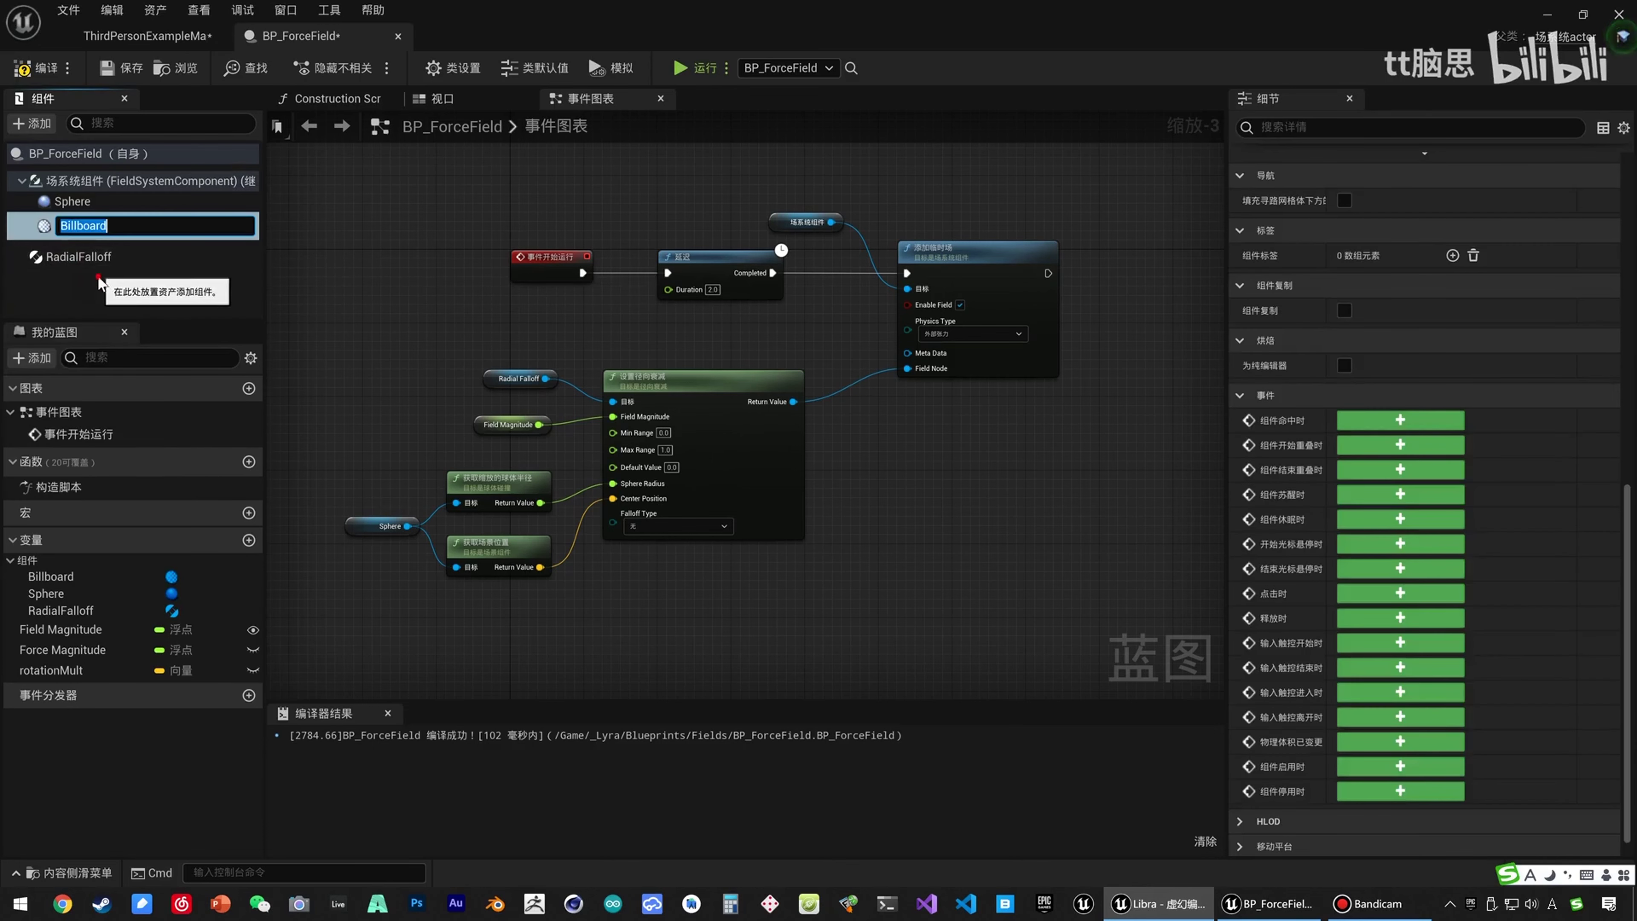
click(98, 282)
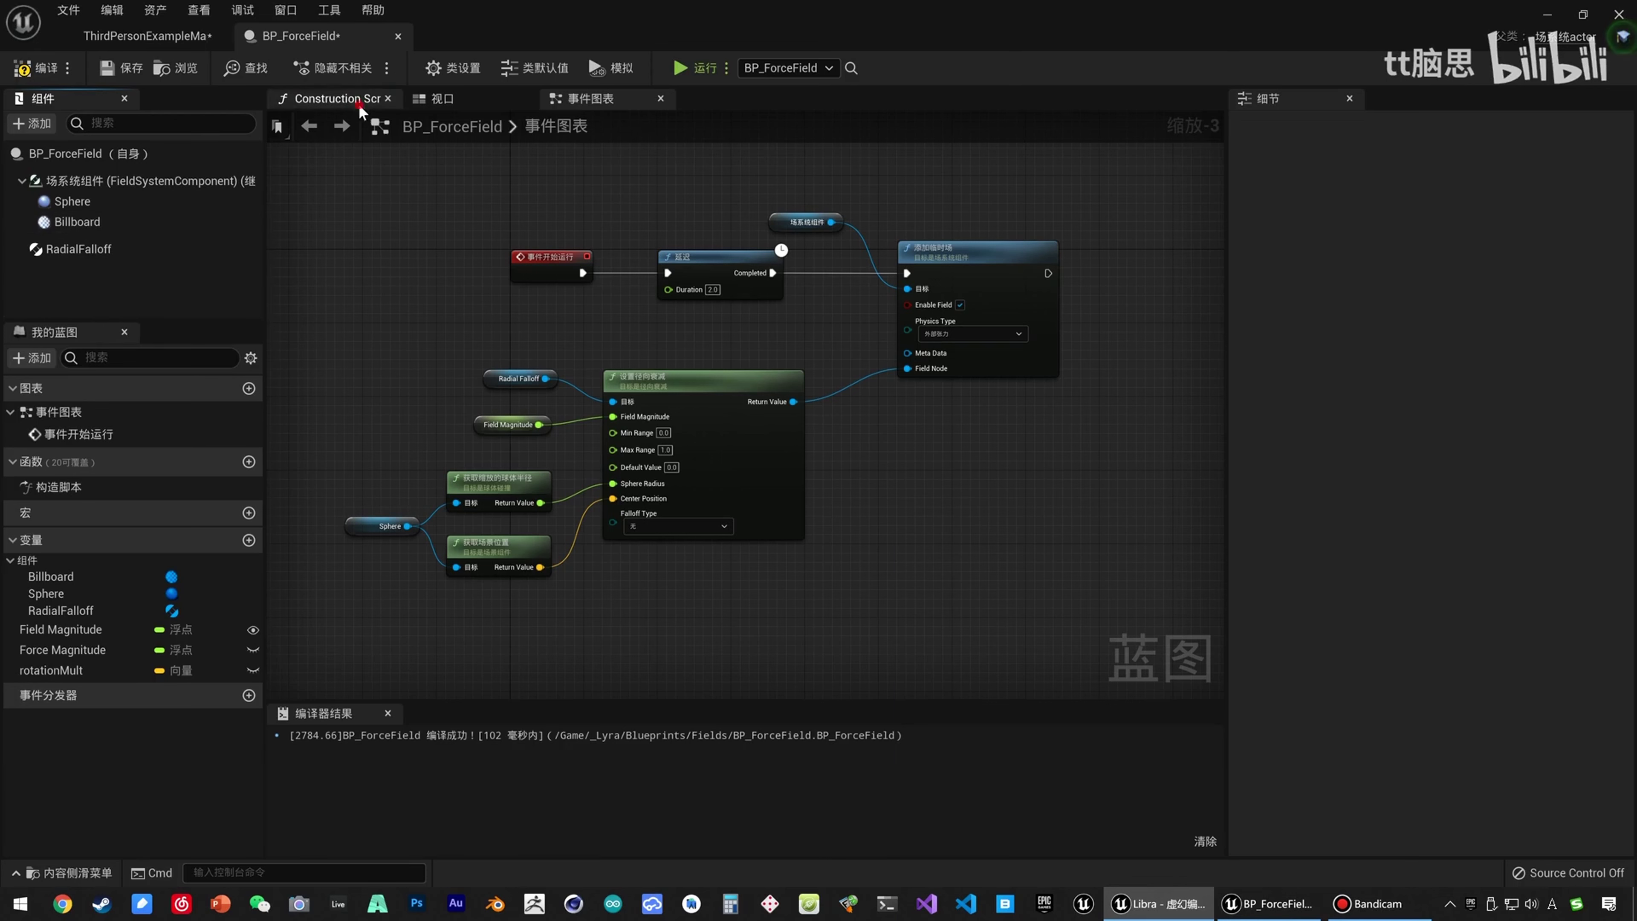
Raise the Billboard component above the sphere and scale it up, and compile and save BP_ForceField.
click(467, 102)
right_drag(694, 358, 691, 370)
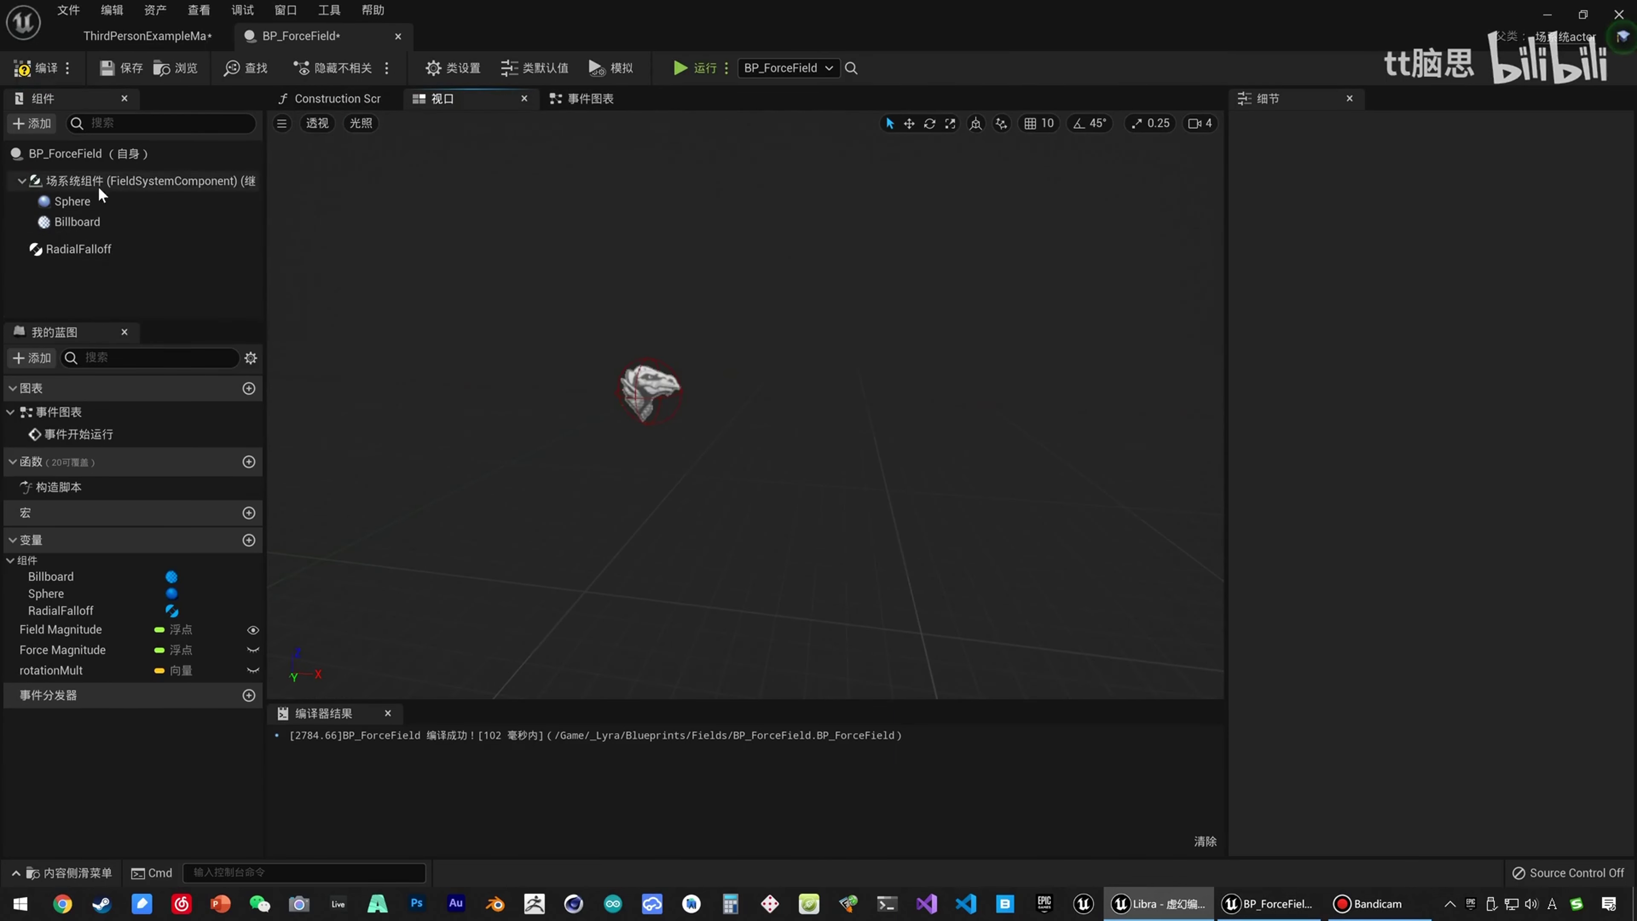
click(77, 221)
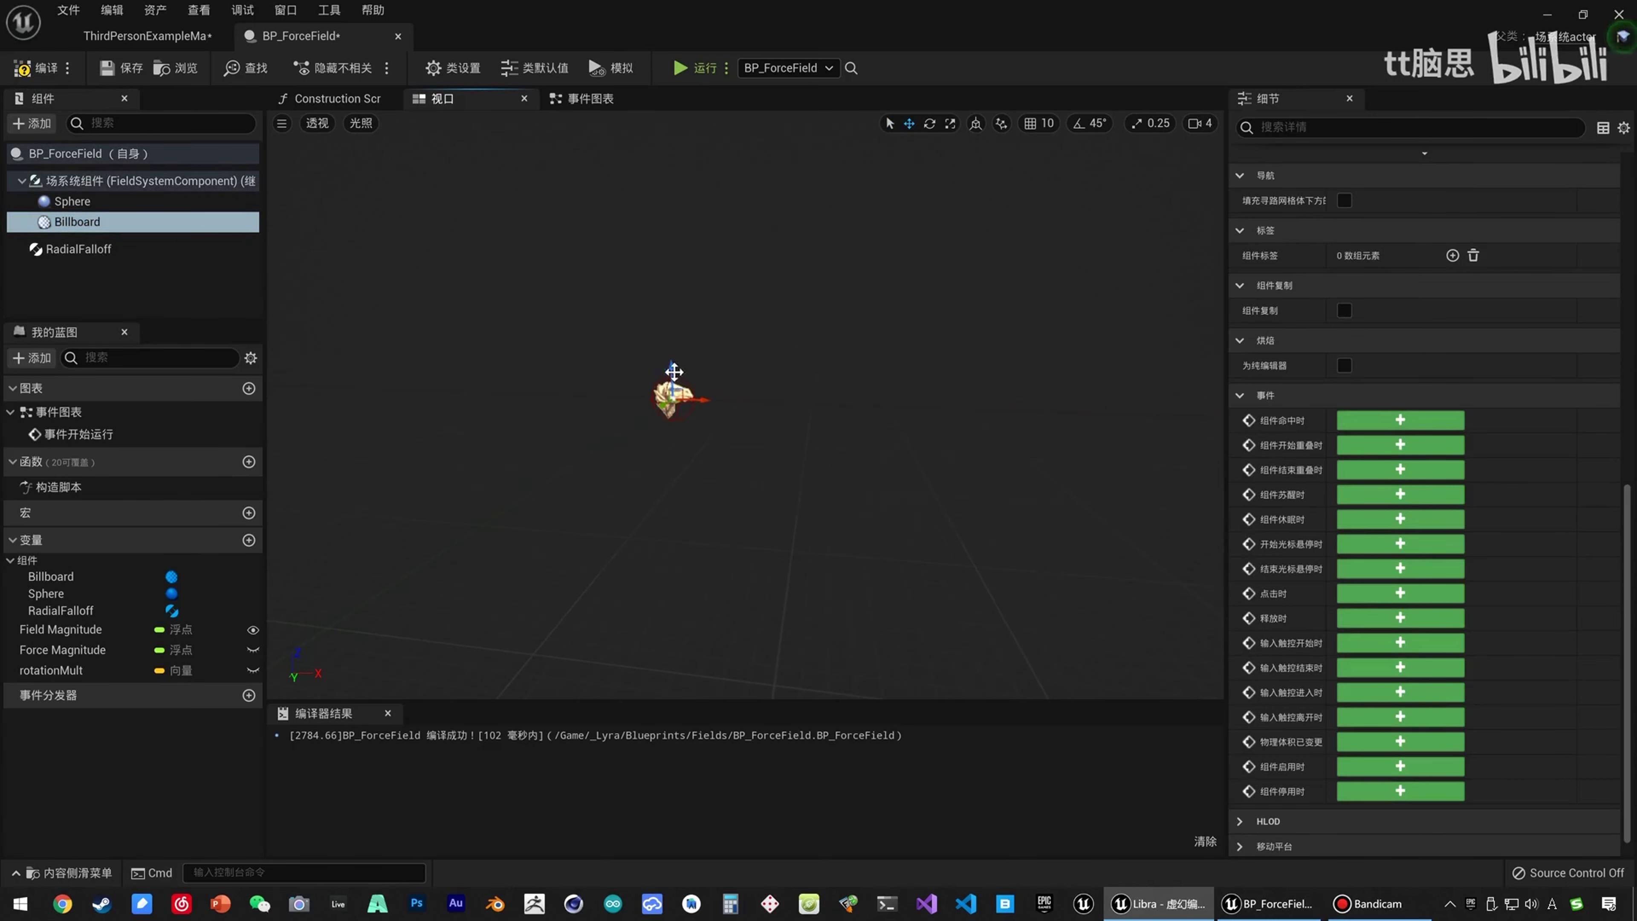
drag(686, 325, 696, 284)
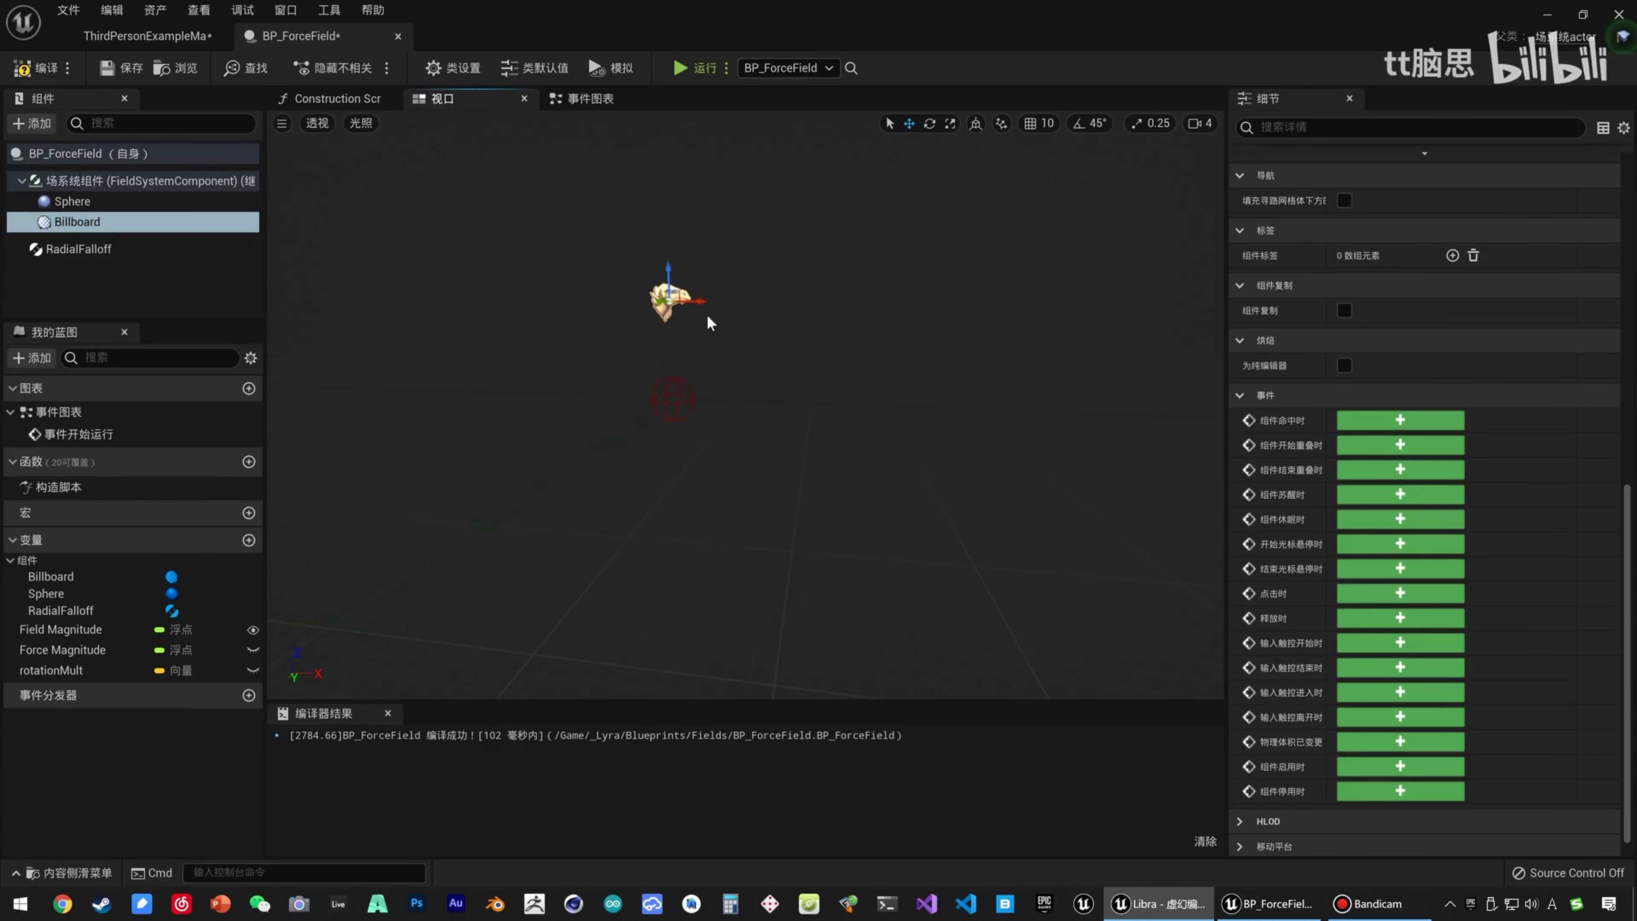
click(39, 67)
click(107, 72)
Frame the force field instance in the level to check how its billboard is displayed.
click(142, 40)
mouse_move(621, 365)
right_down()
mouse_move(741, 366)
mouse_move(621, 366)
right_up()
click(657, 320)
key(f)
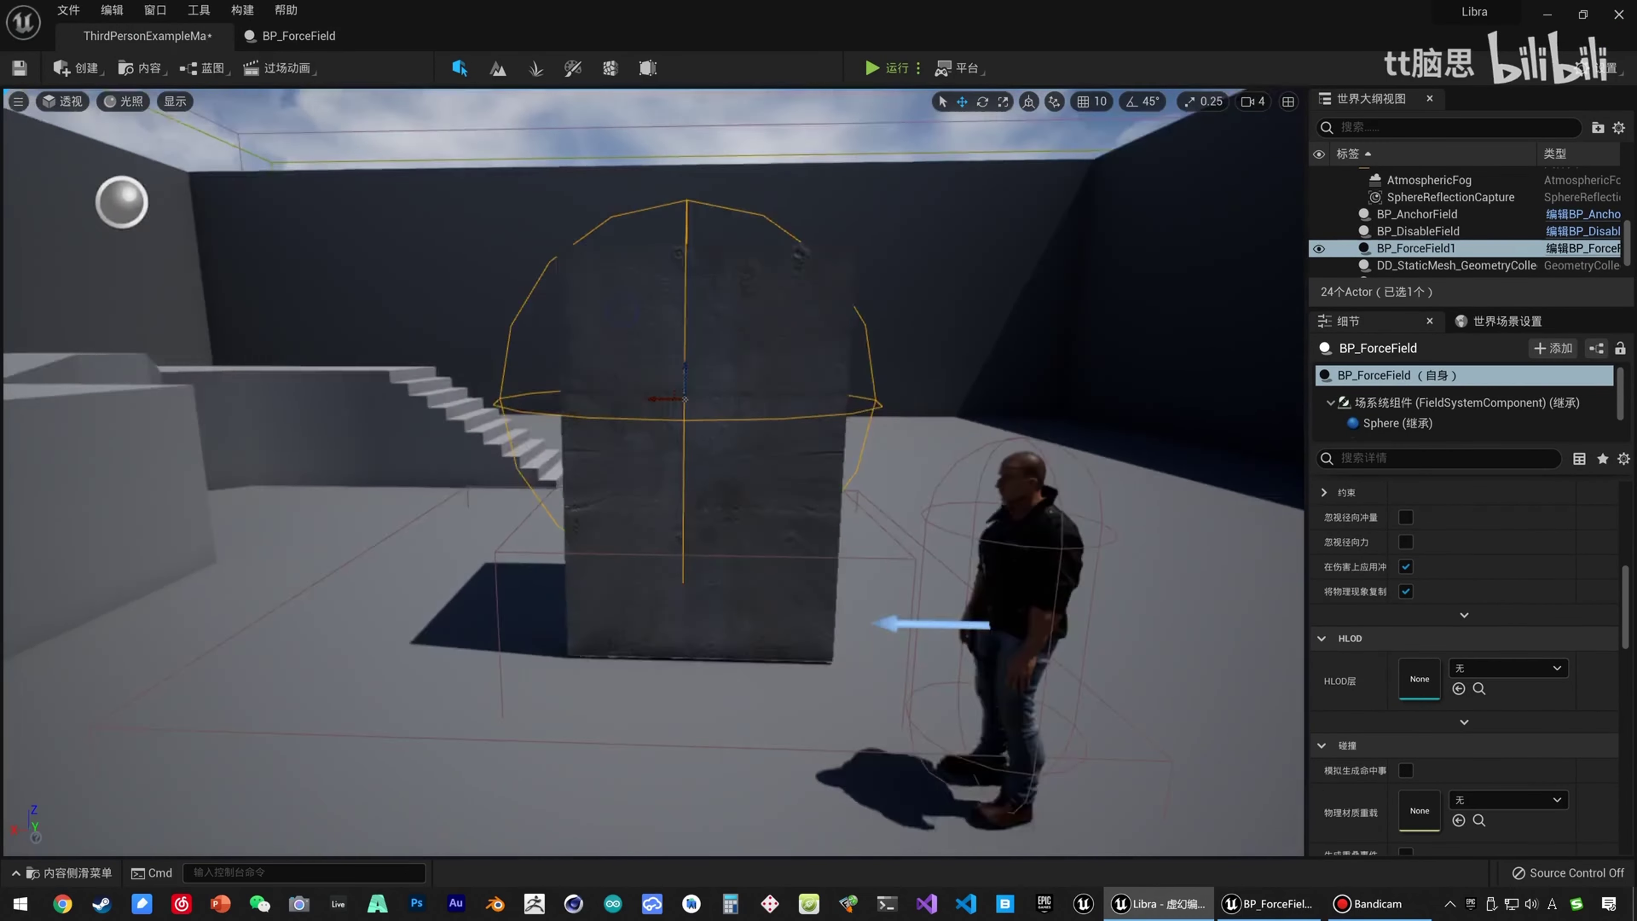
Raise the Billboard component further above the sphere in BP_ForceField, compile, and check the force field instance in the level.
click(290, 36)
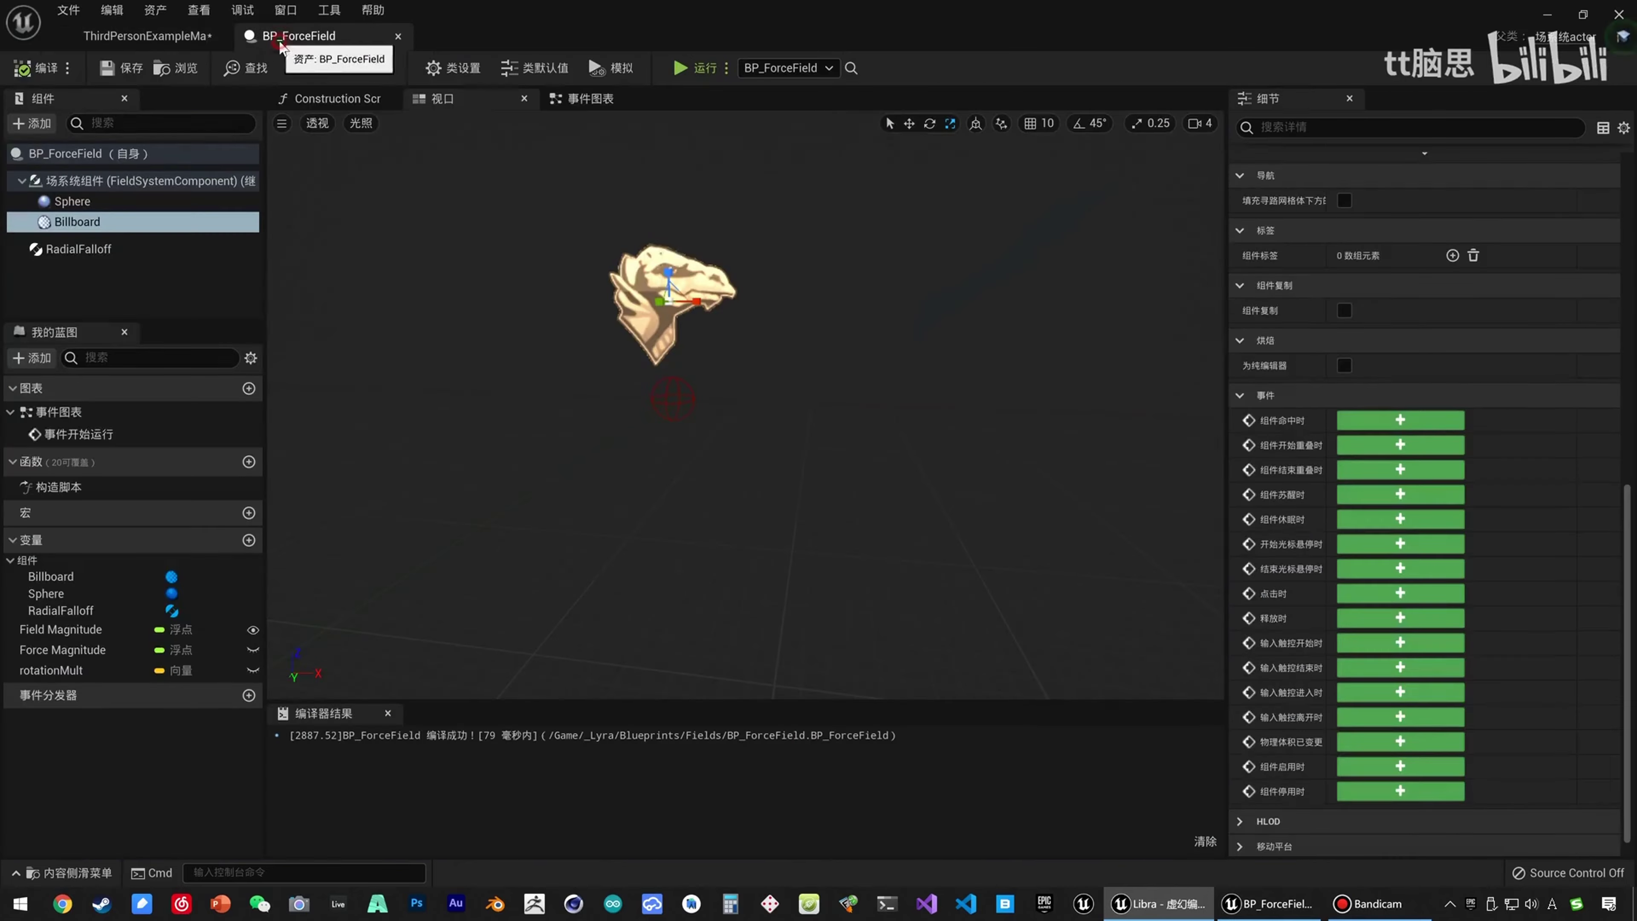
click(99, 202)
click(102, 221)
key(Escape)
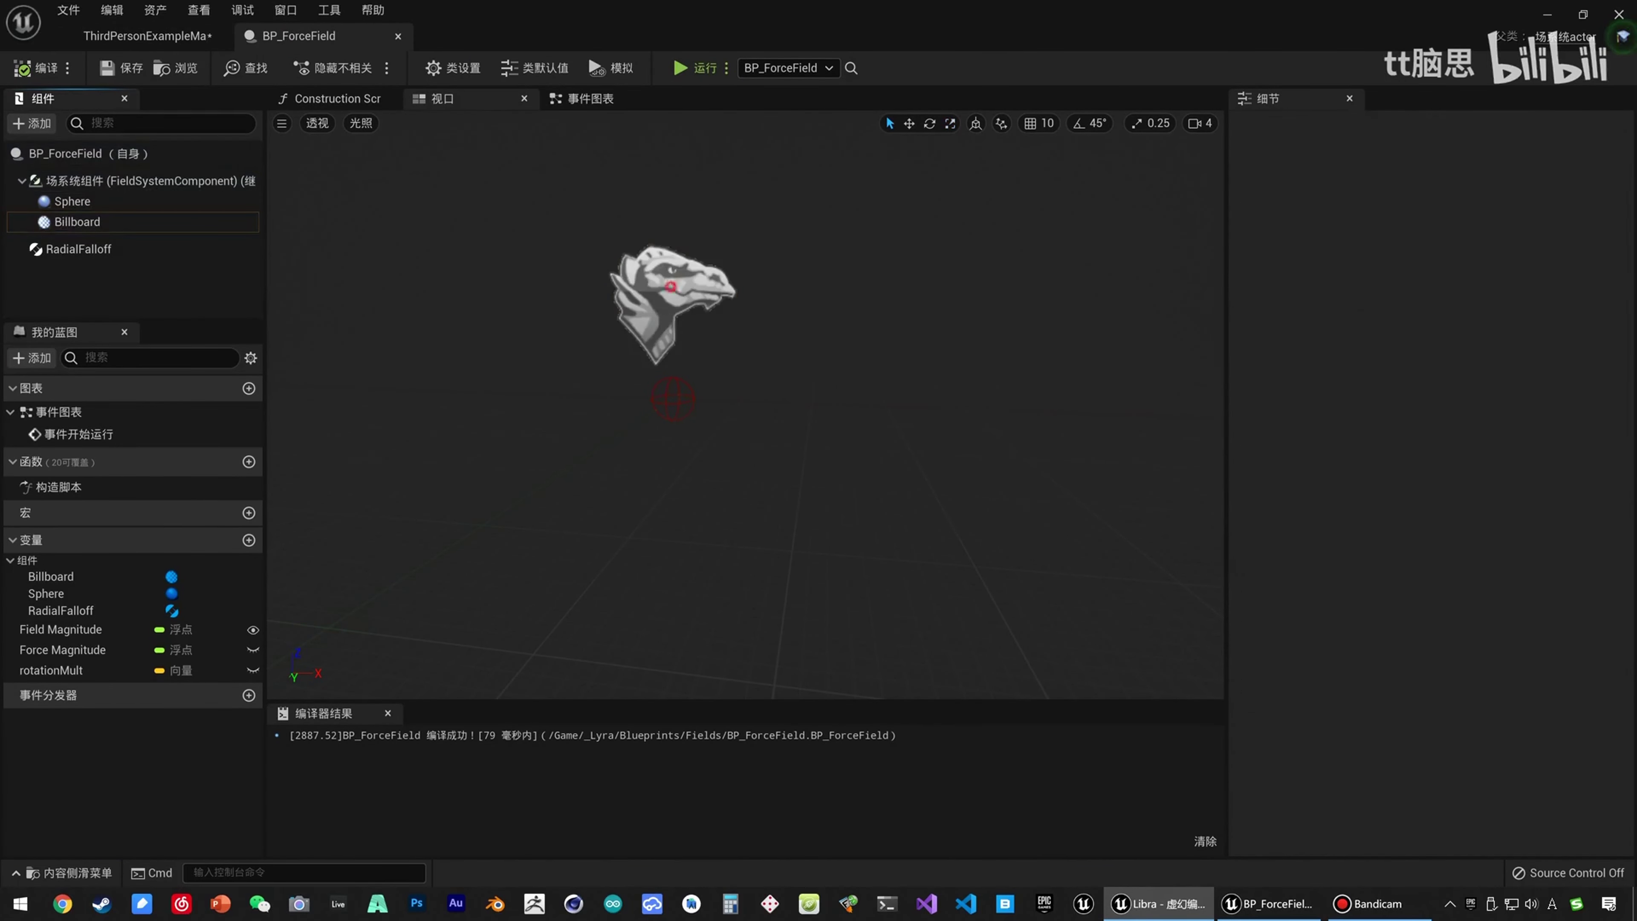
click(677, 293)
key(e)
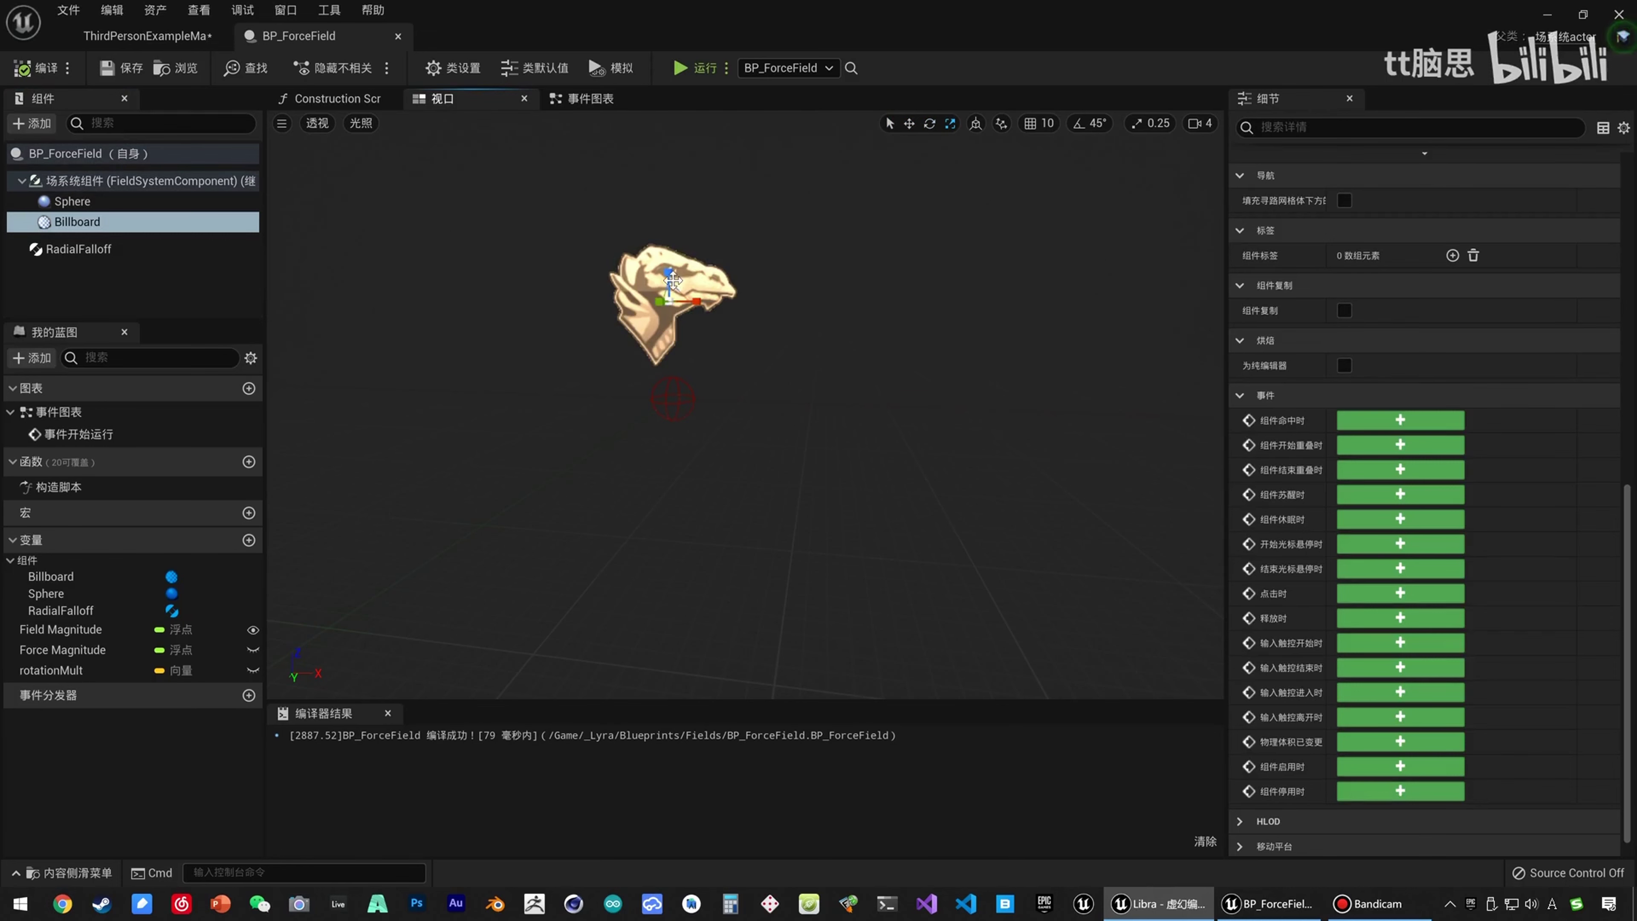
drag(670, 282, 670, 155)
click(43, 68)
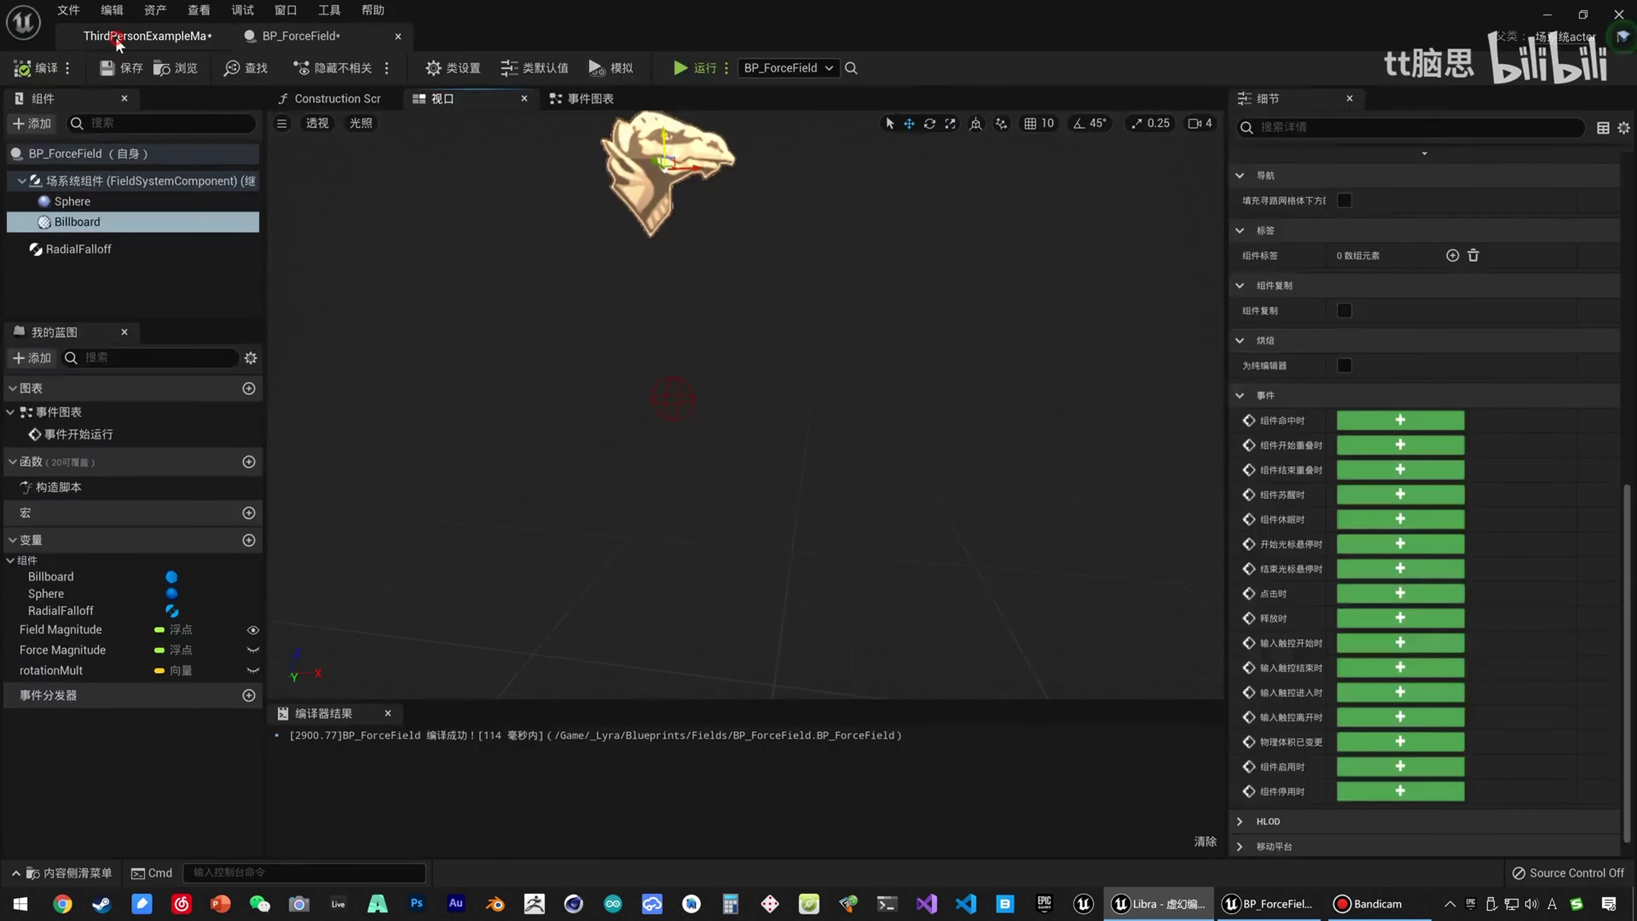
click(116, 36)
key(f)
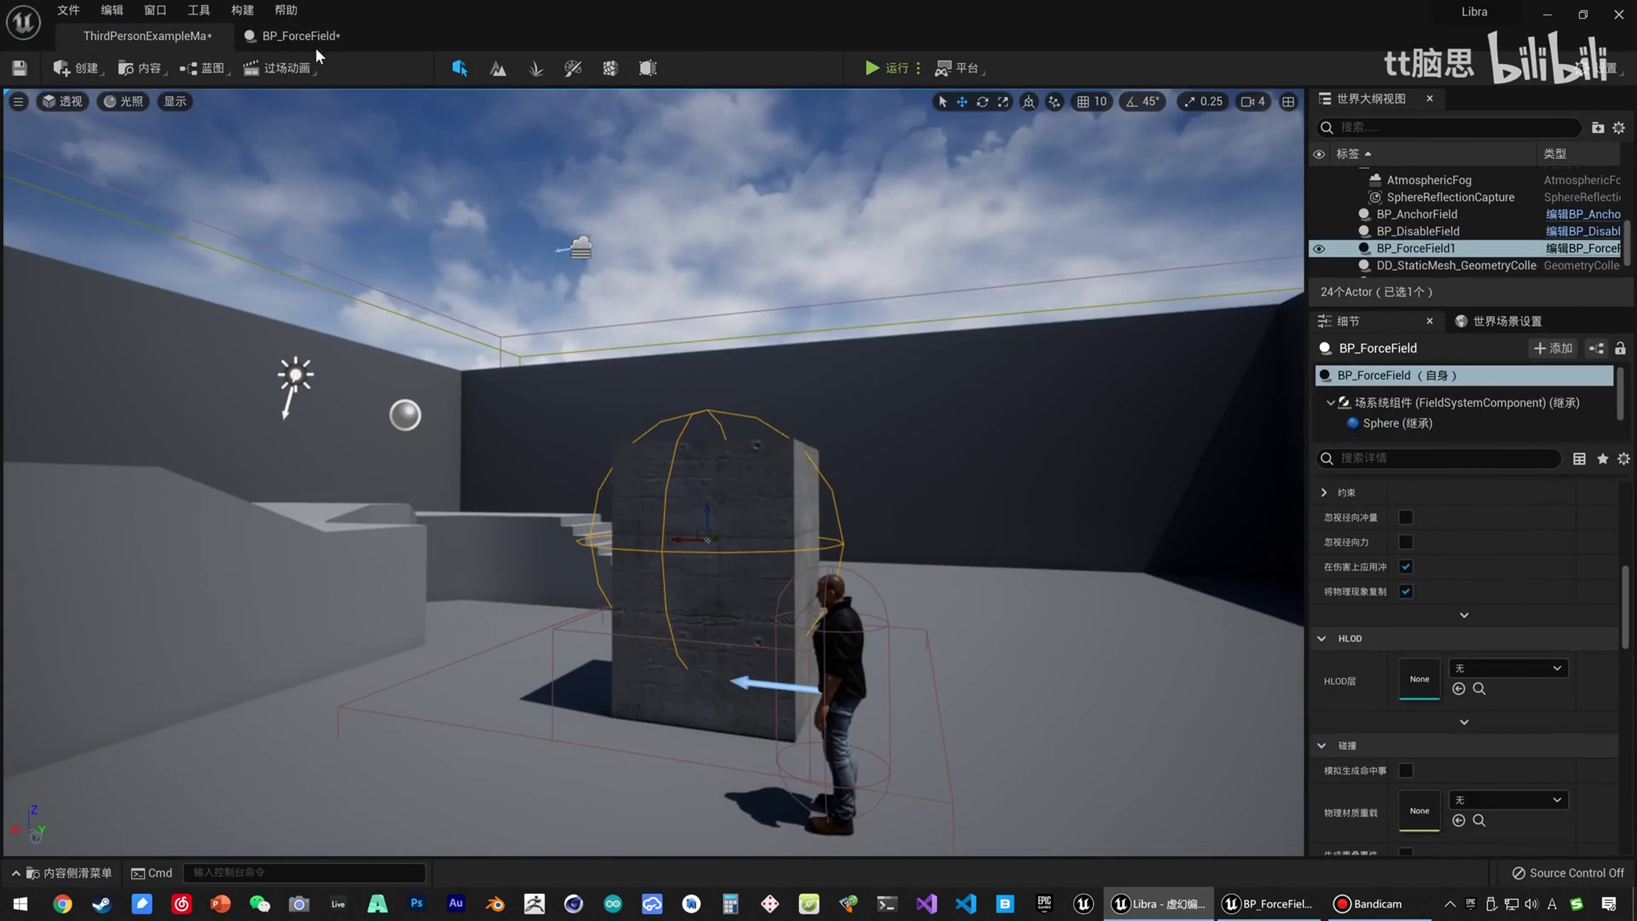
Check the force field's billboard in the level once more, and delete the Billboard component from BP_ForceField.
click(298, 36)
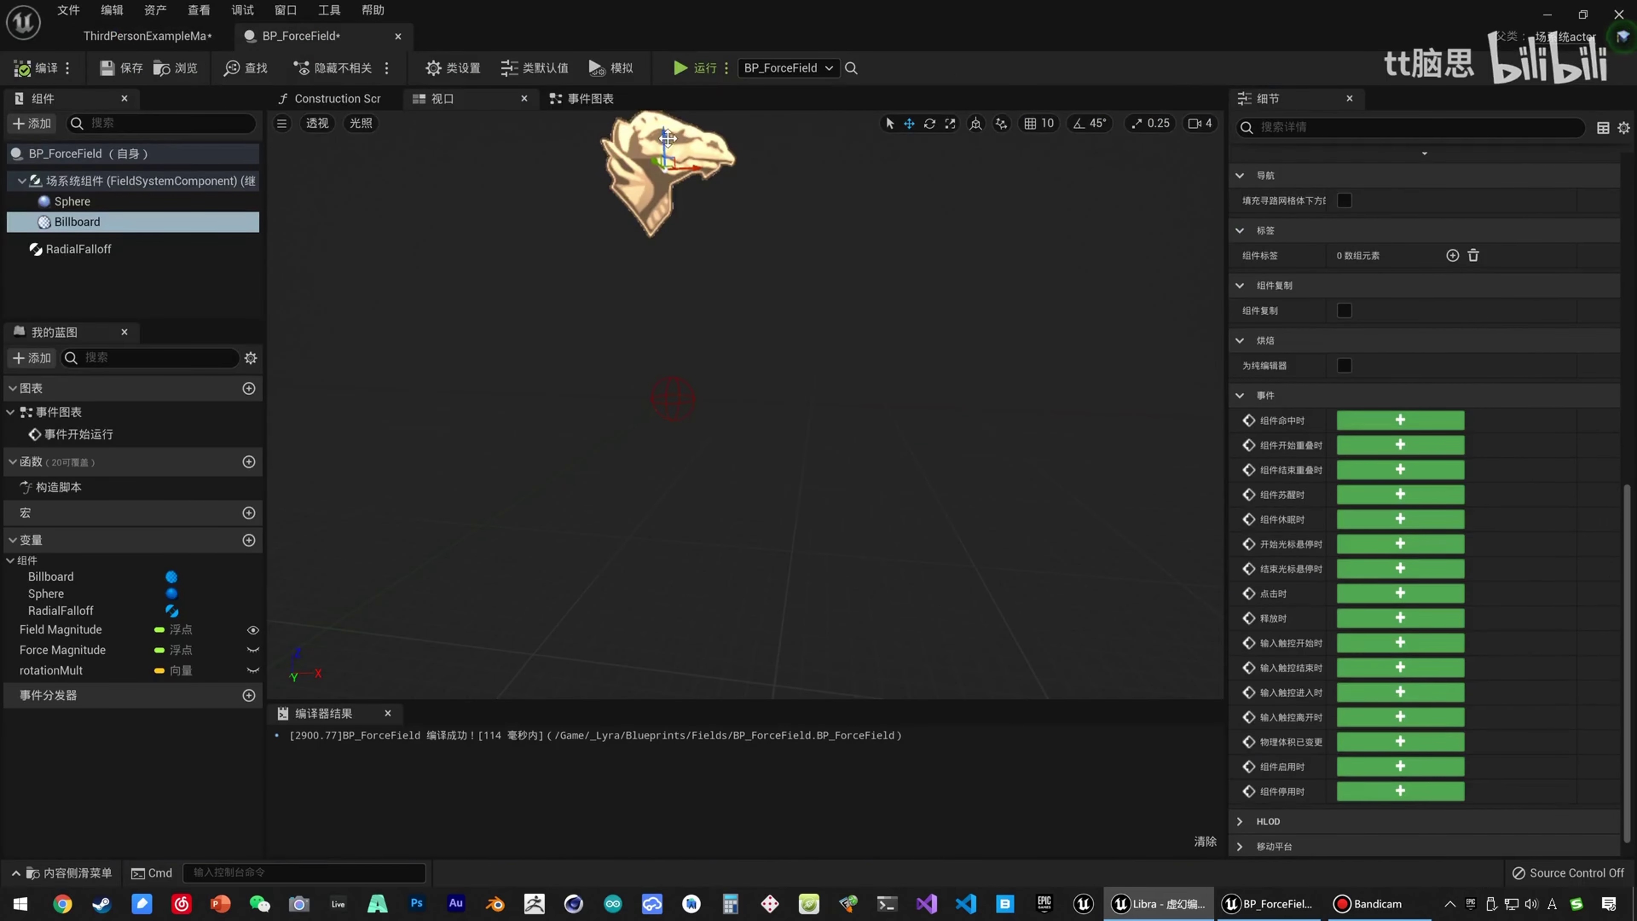
click(129, 36)
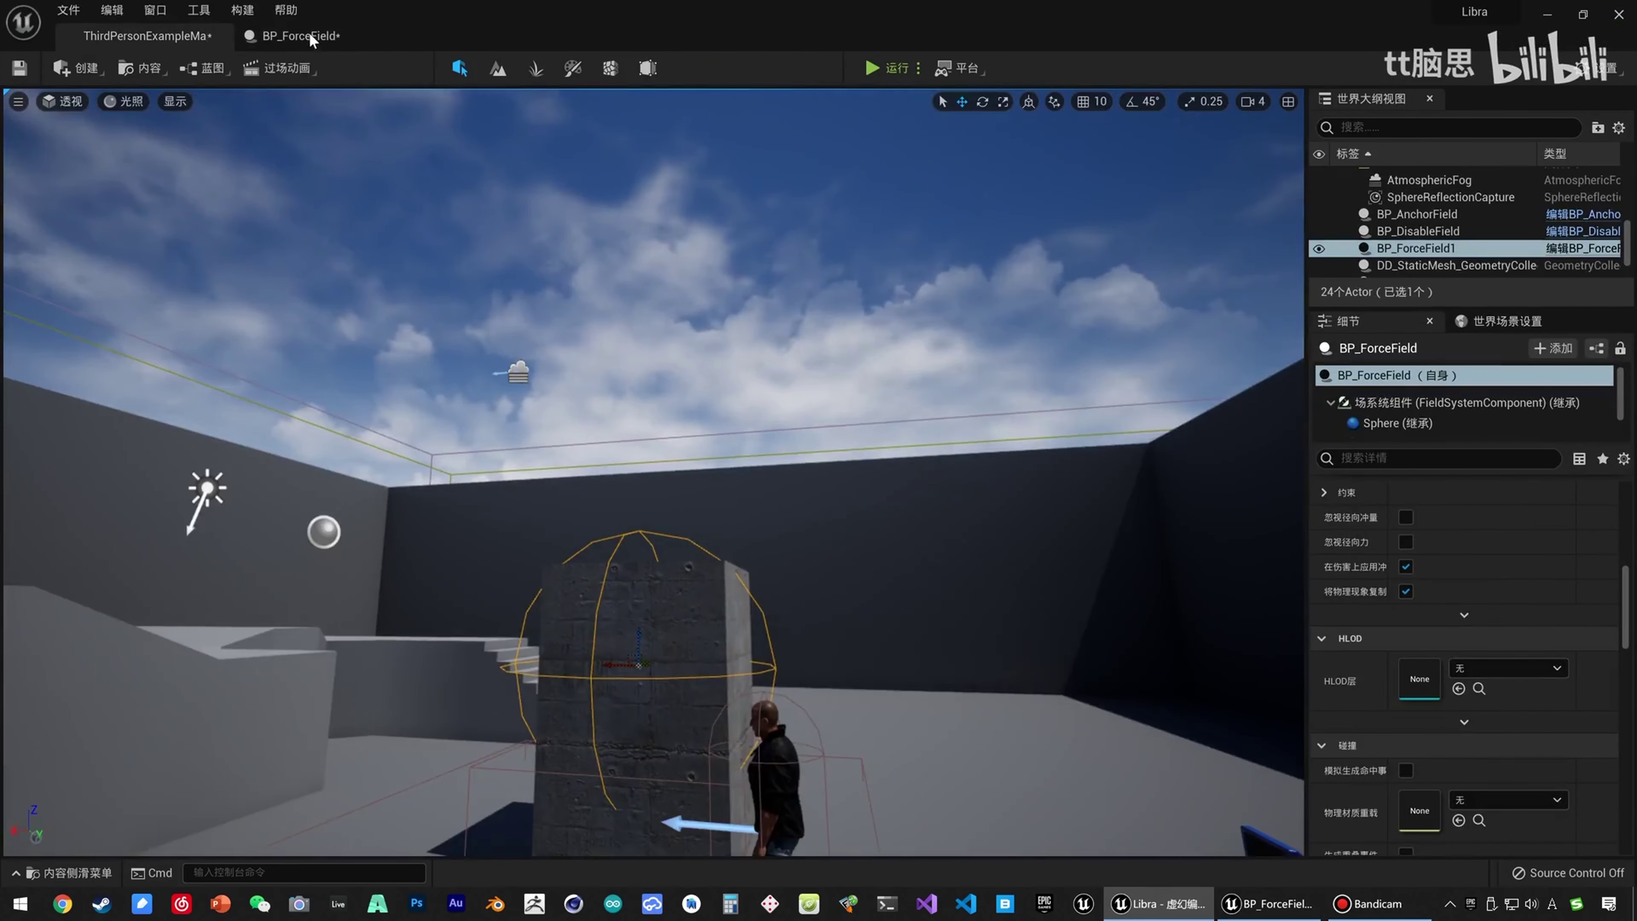
click(303, 36)
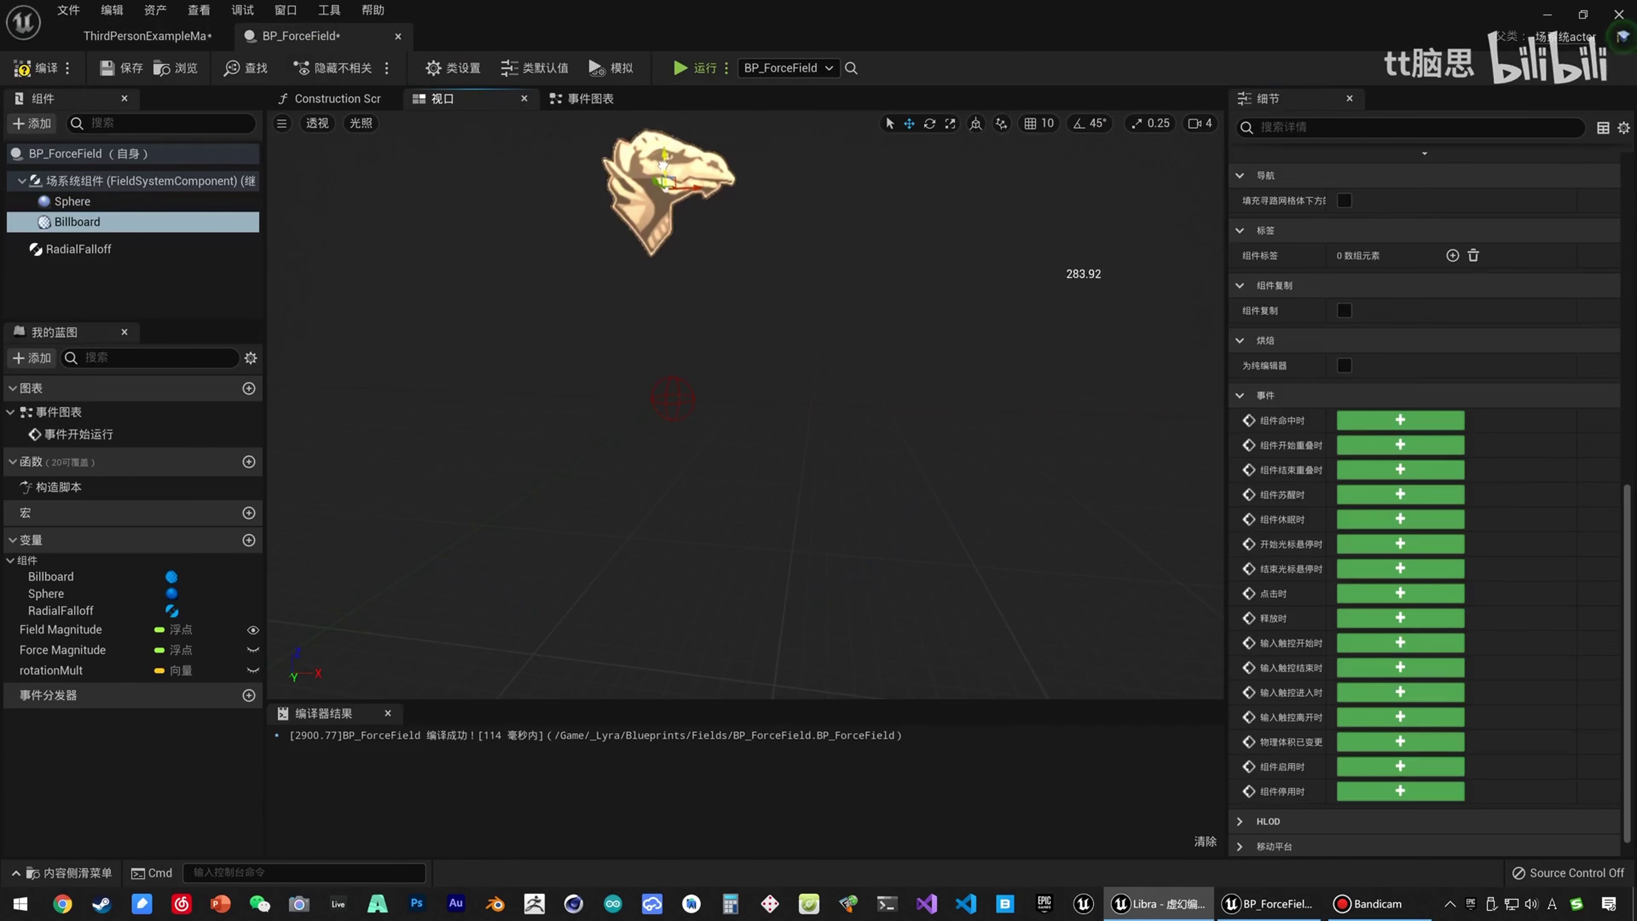
key(Delete)
Add a Text Render component (文本渲染组件) with its default name to the BP_ForceField Blueprint.
click(33, 123)
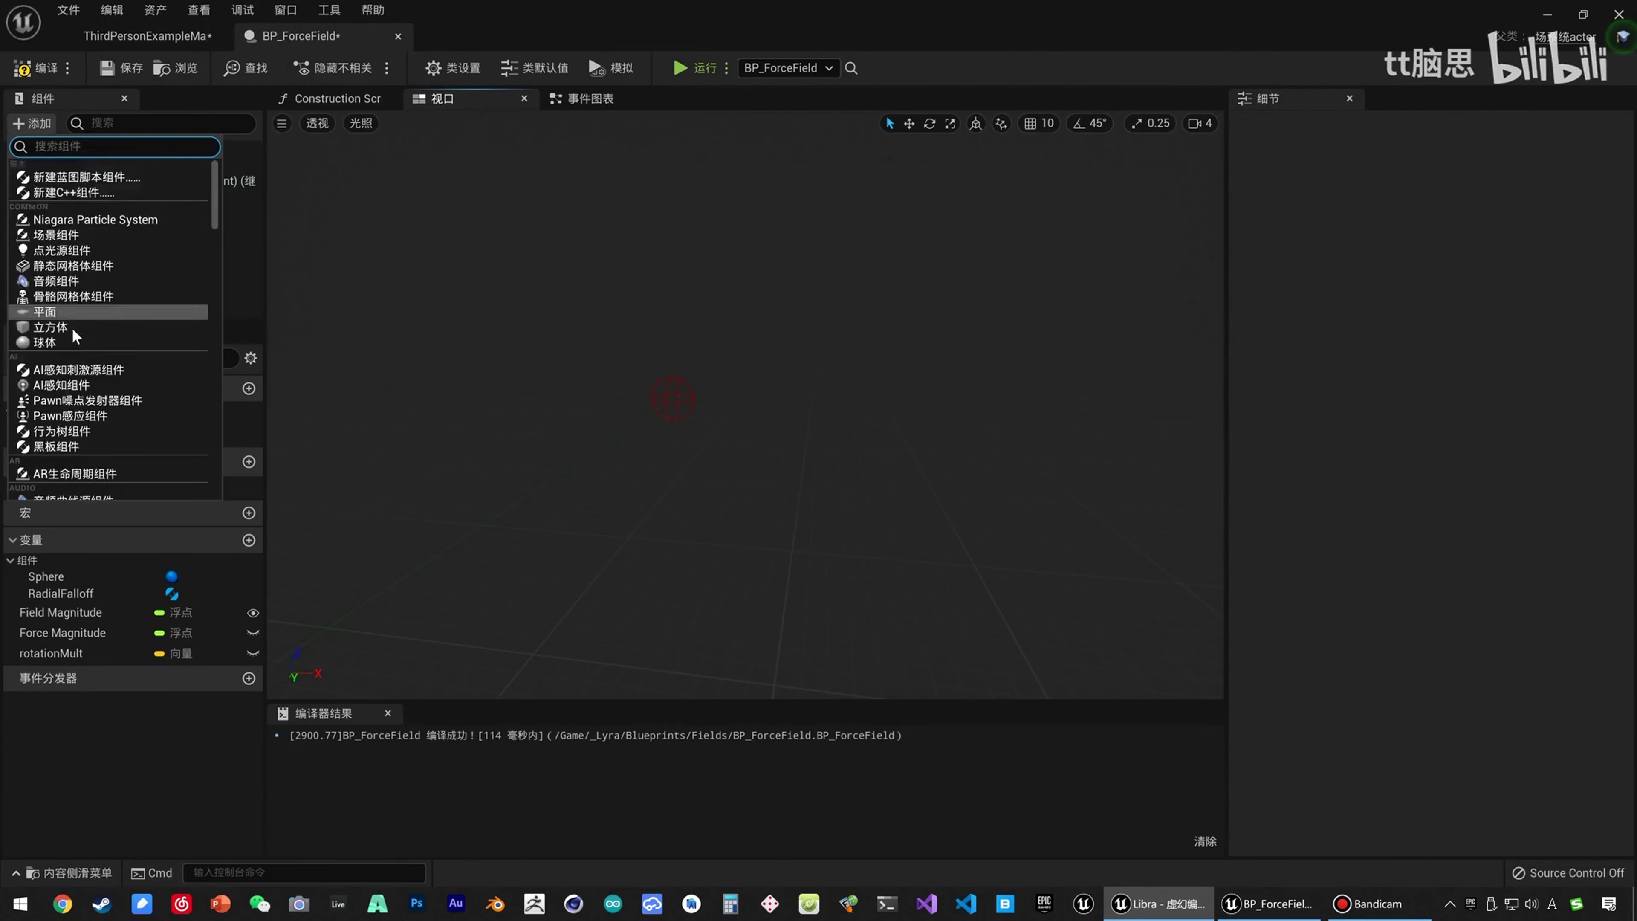
scroll(157, 358, down, 15)
scroll(149, 385, down, 8)
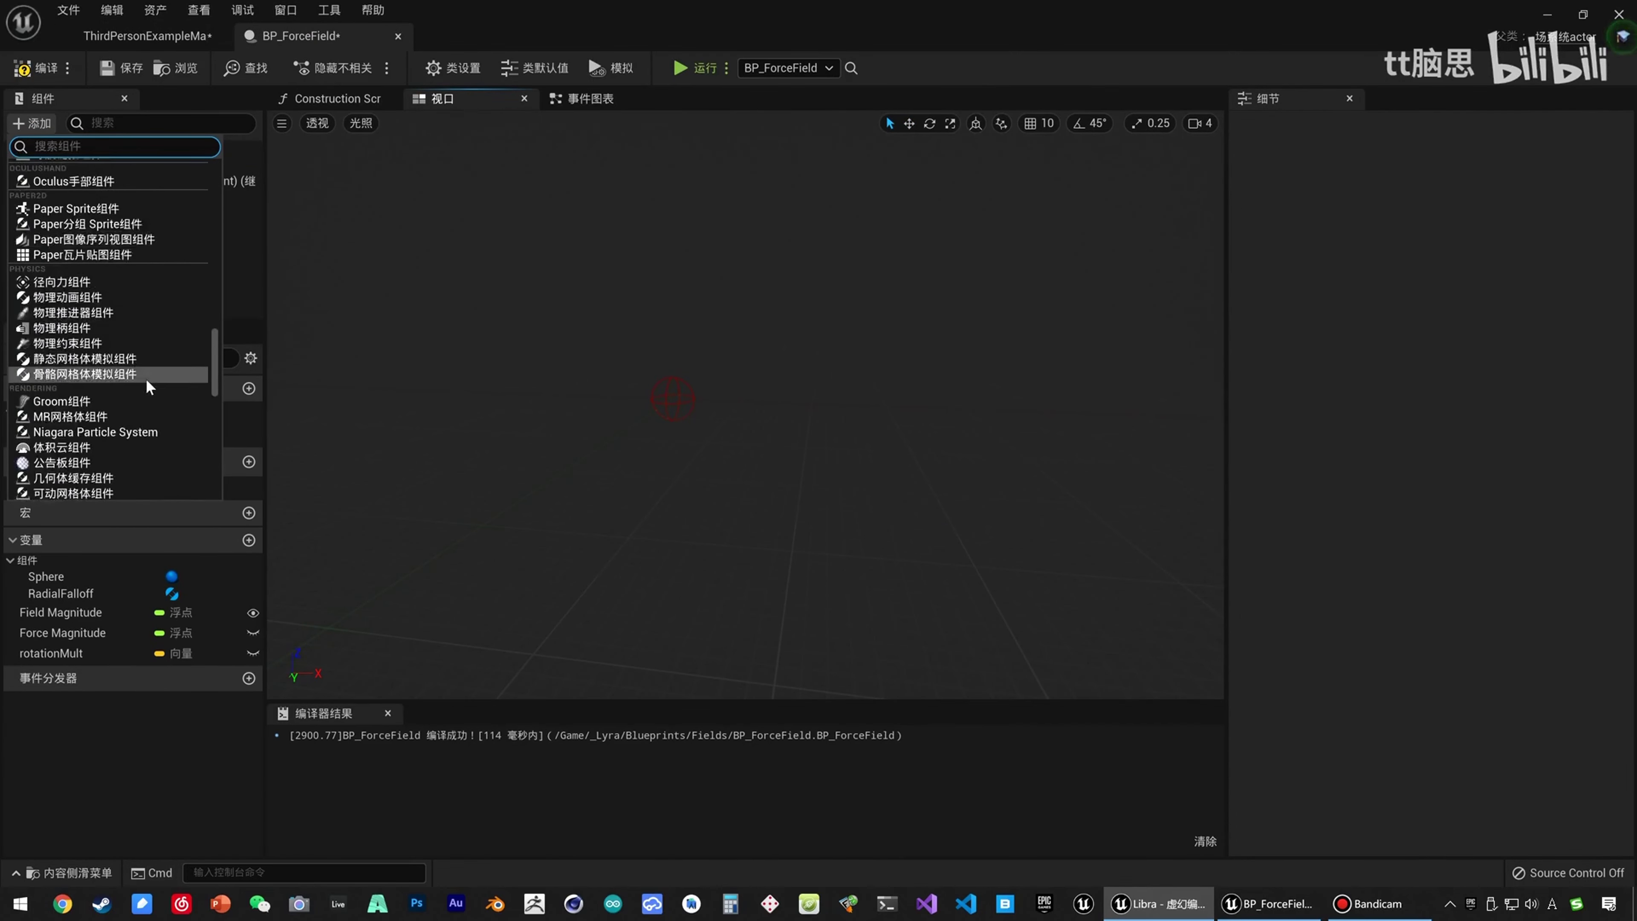
scroll(150, 385, down, 10)
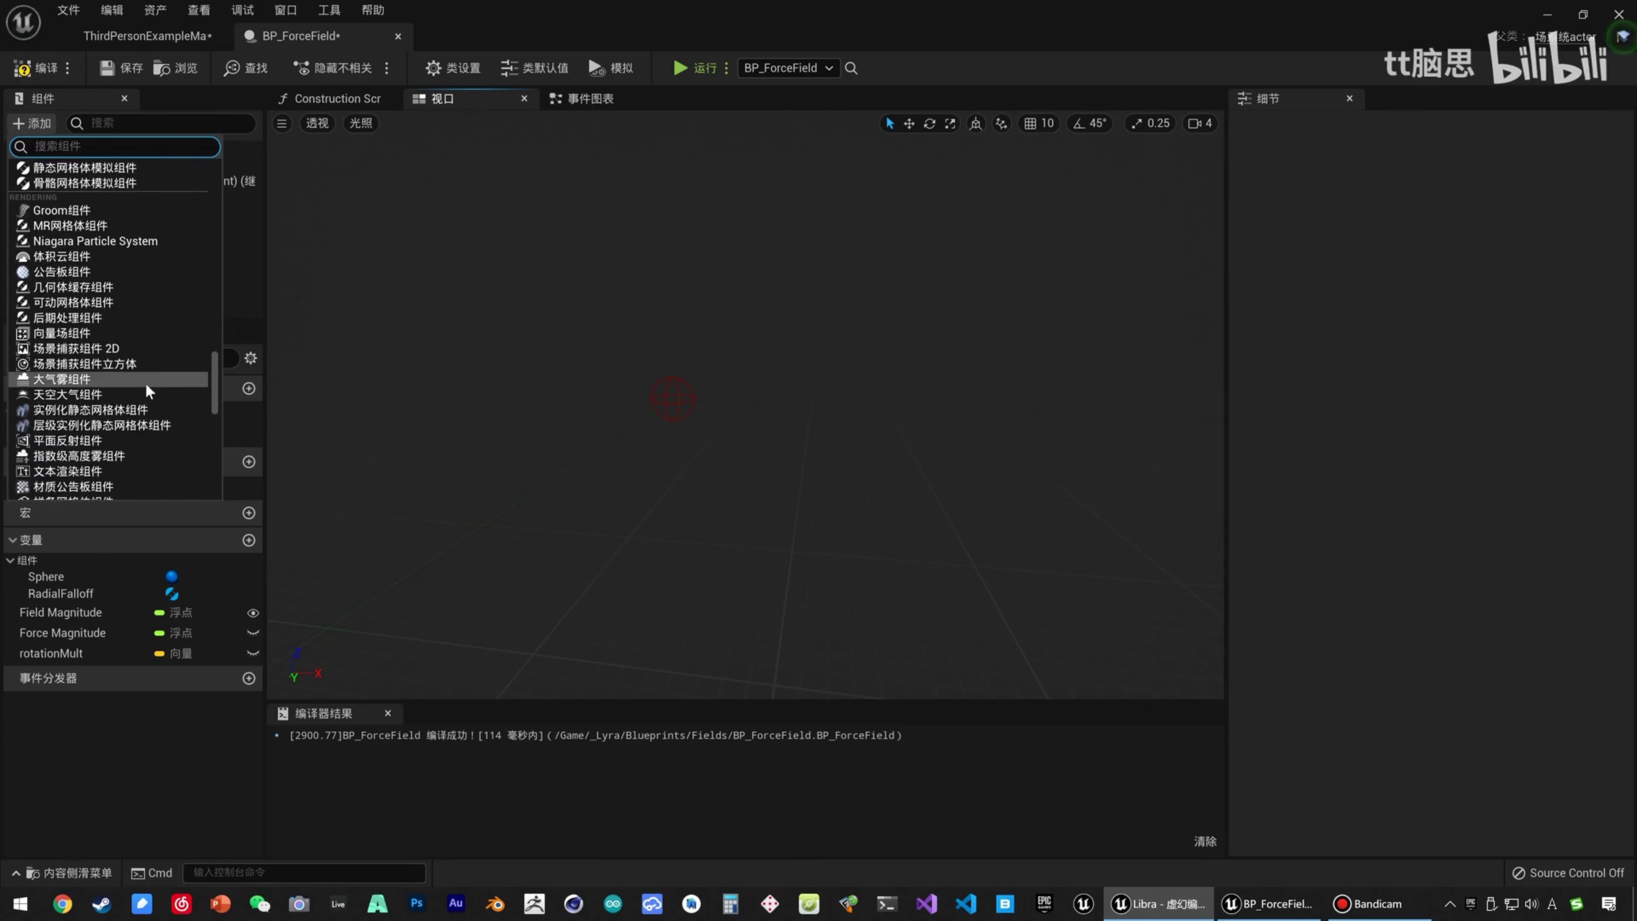
click(132, 390)
key(Return)
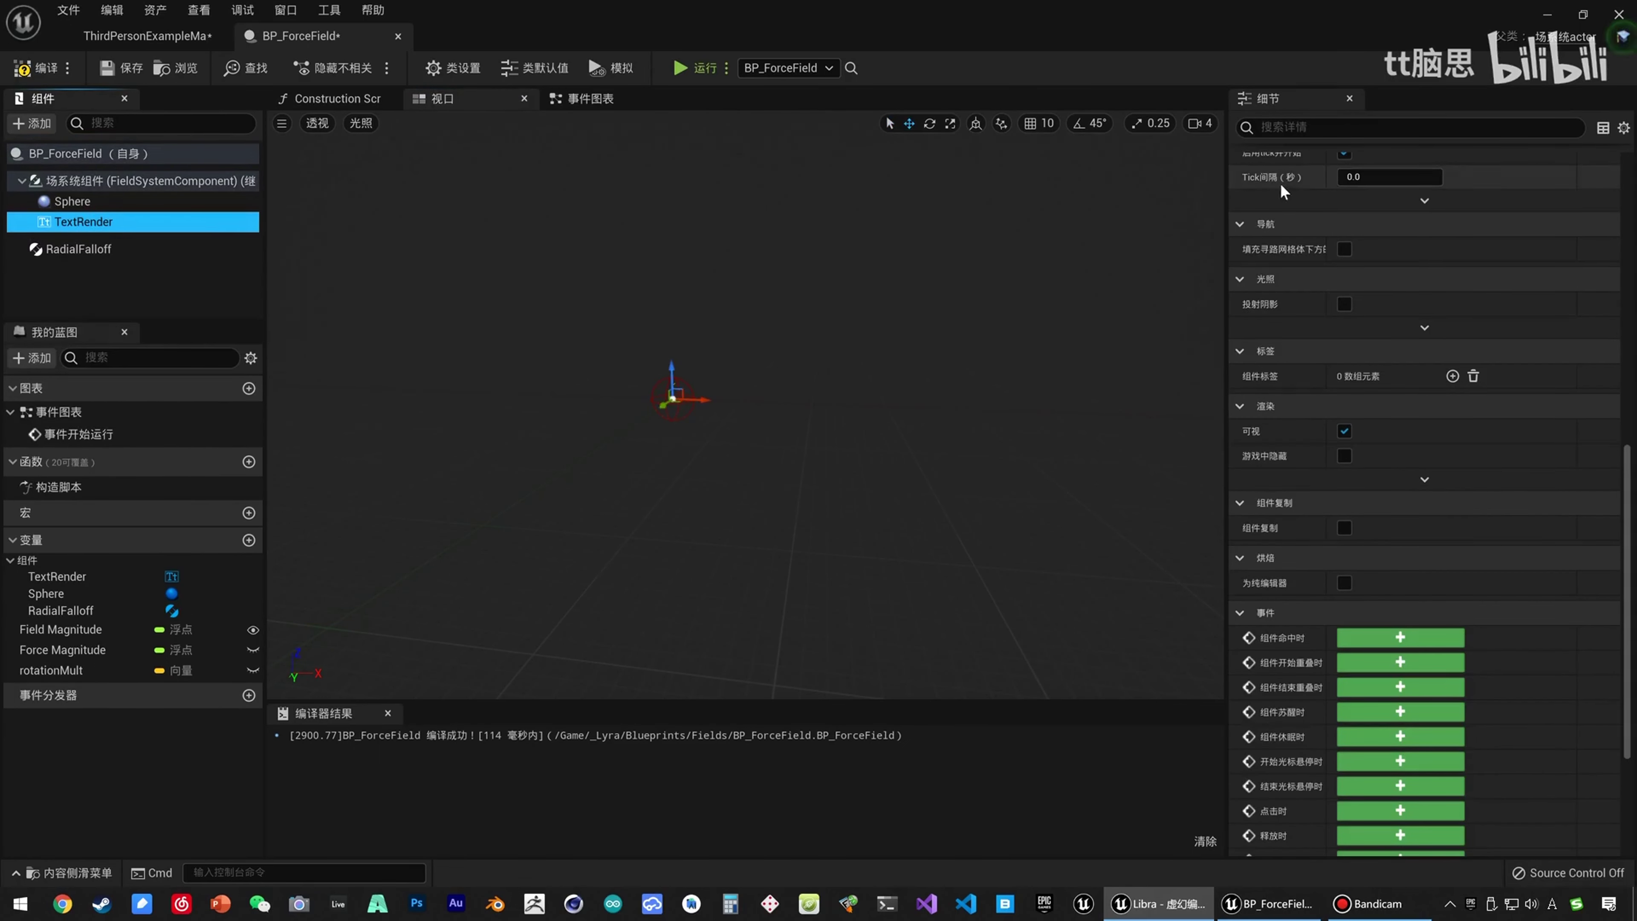
Set the text of the TextRender component to "Field".
scroll(1359, 508, up, 6)
scroll(1359, 503, up, 6)
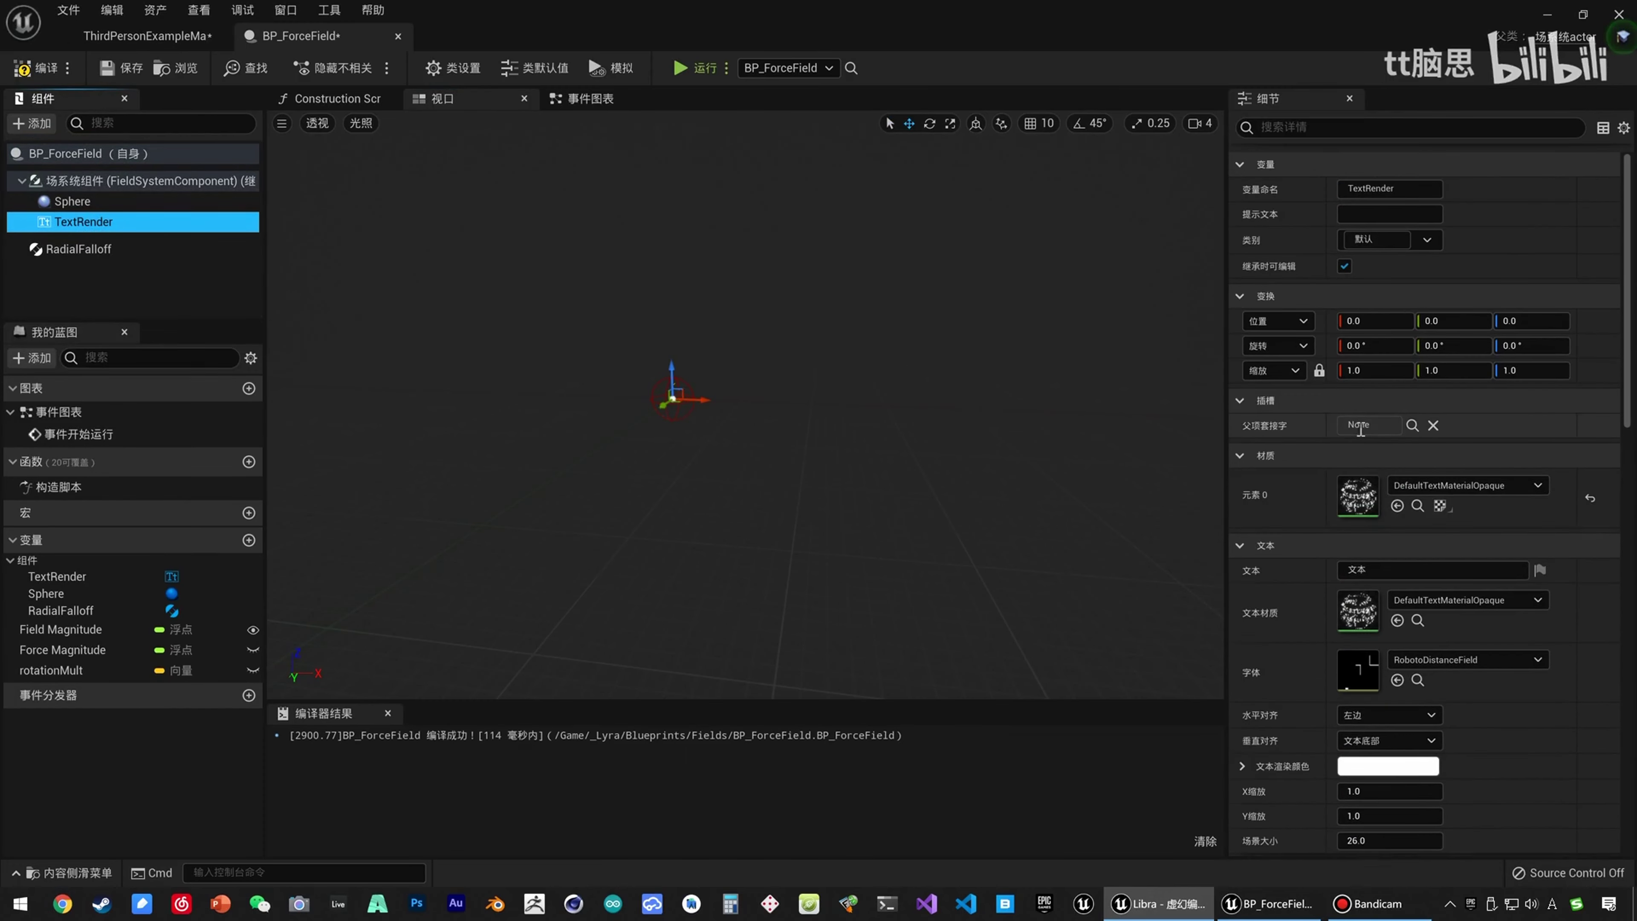
click(1417, 567)
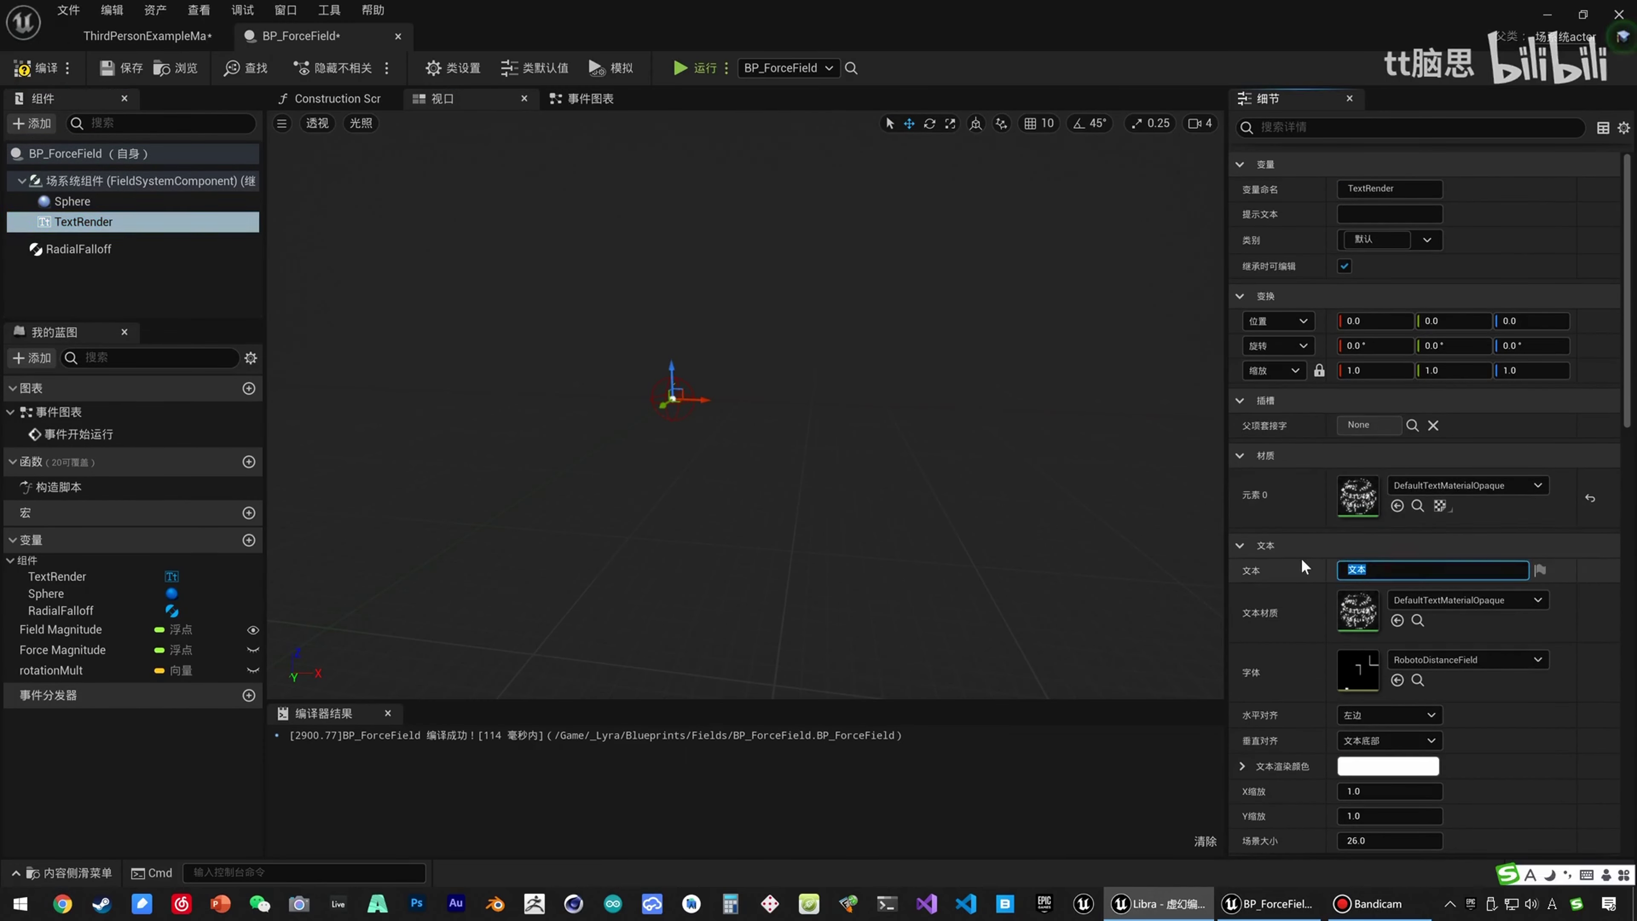
text(fIE)
key(BackSpace)
key(BackSpace)
key(Caps_Lock)
text(ield)
Move the TextRender component above the sphere to about Y 24.8 and Z 29.0, and compile BP_ForceField.
scroll(654, 374, up, 5)
right_drag(654, 373, 541, 365)
key(w)
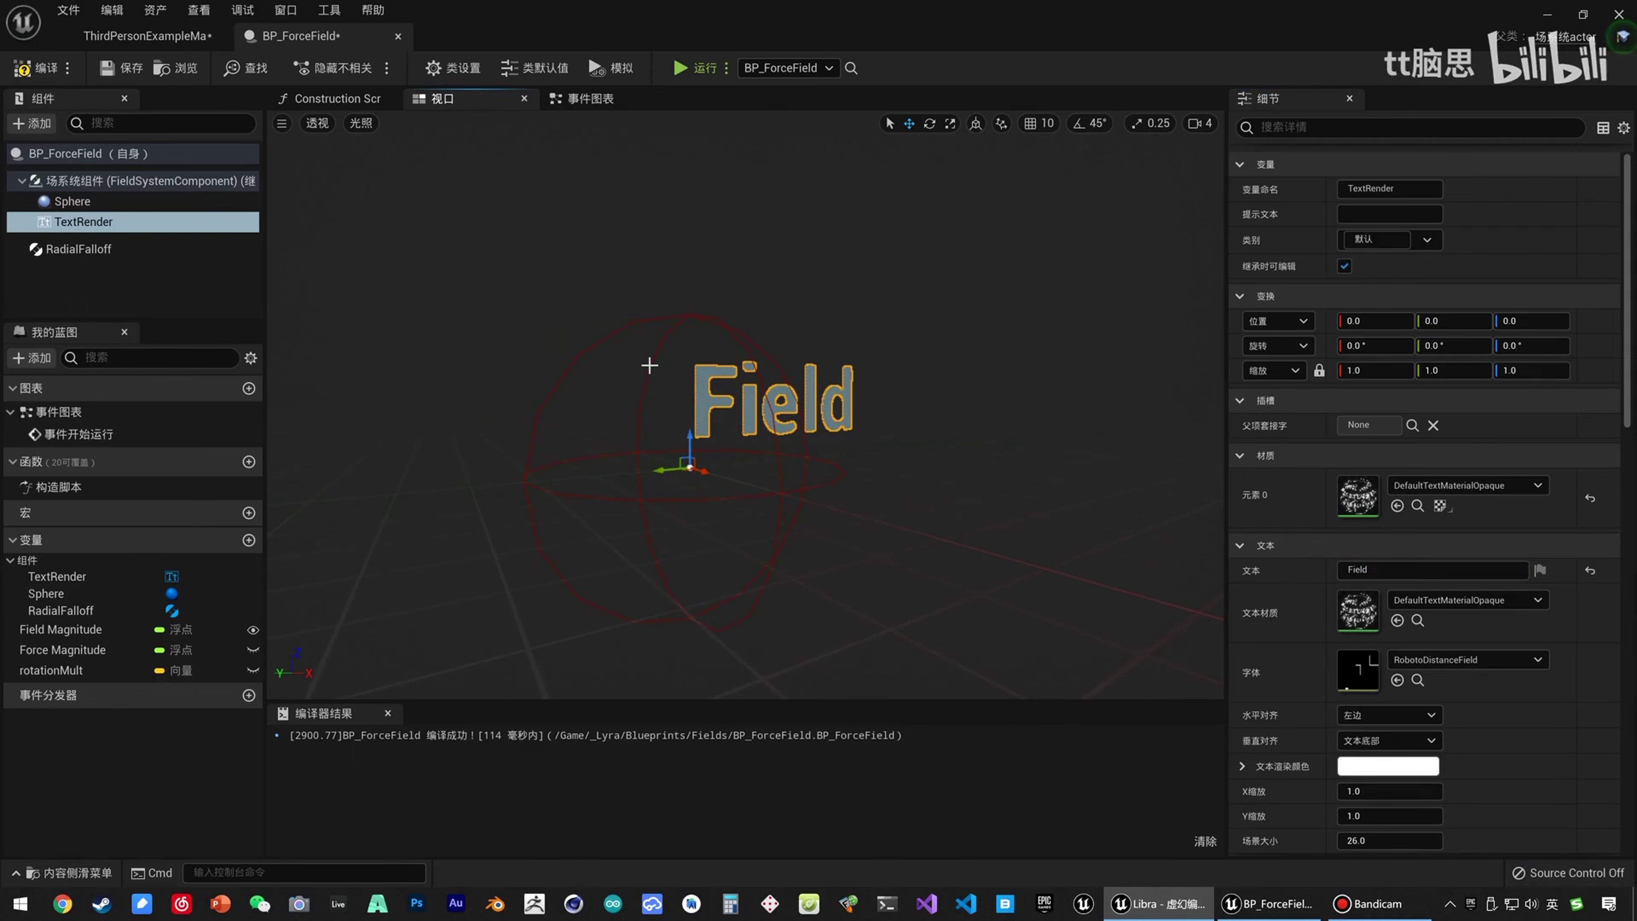
drag(690, 440, 538, 319)
Select the force field instance in the level and play briefly to check whether the Field text shows in game.
click(147, 35)
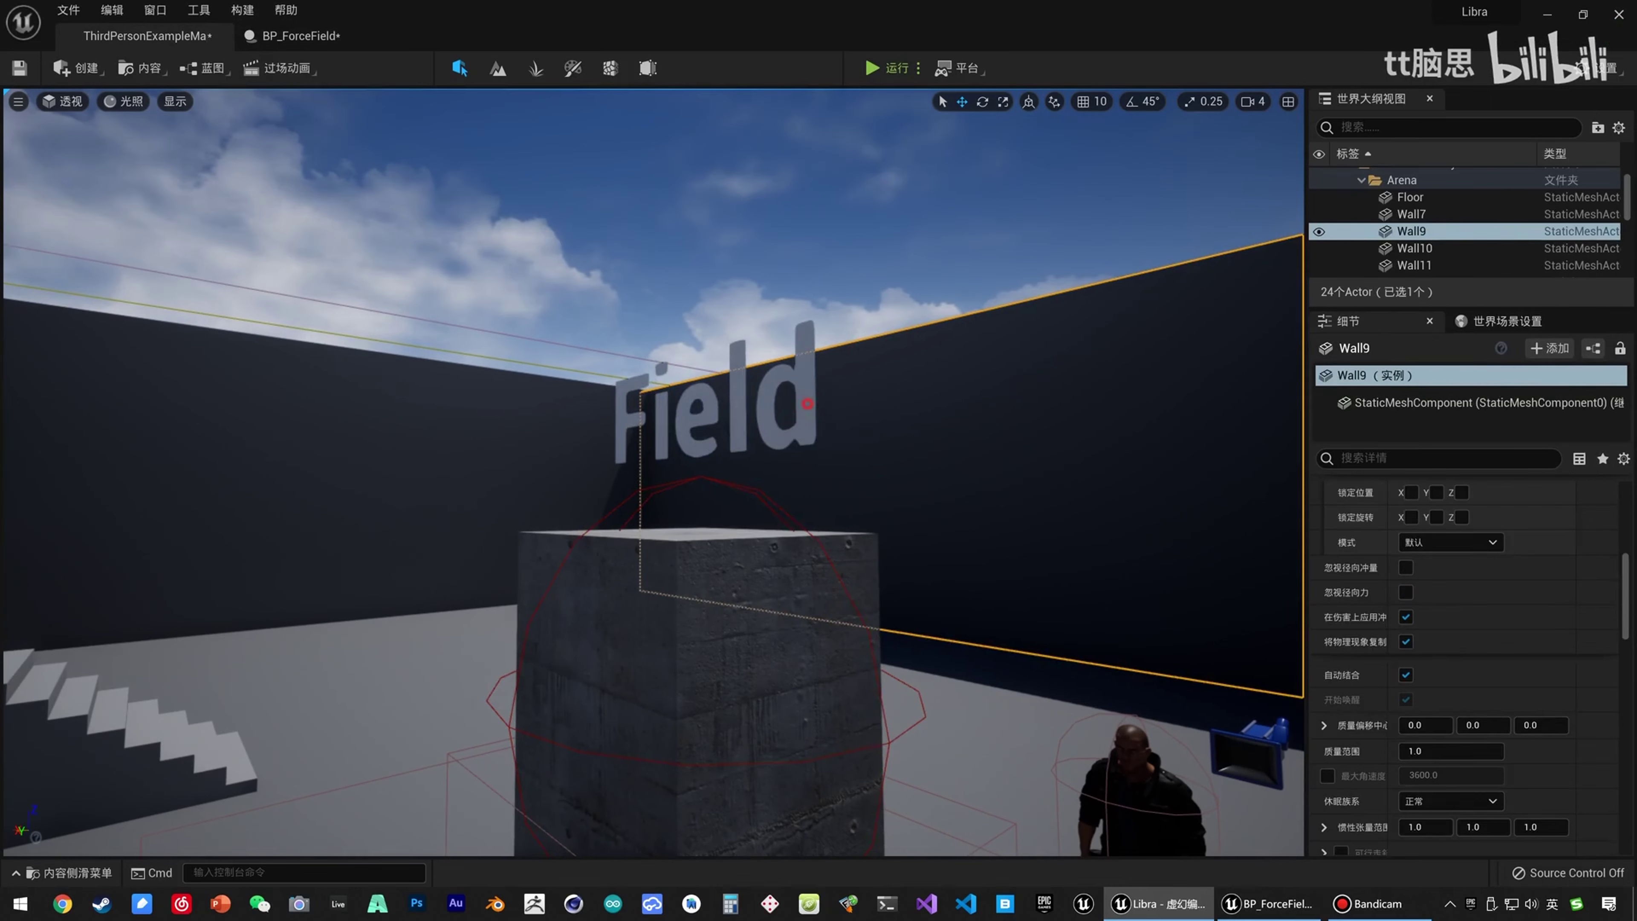
click(803, 406)
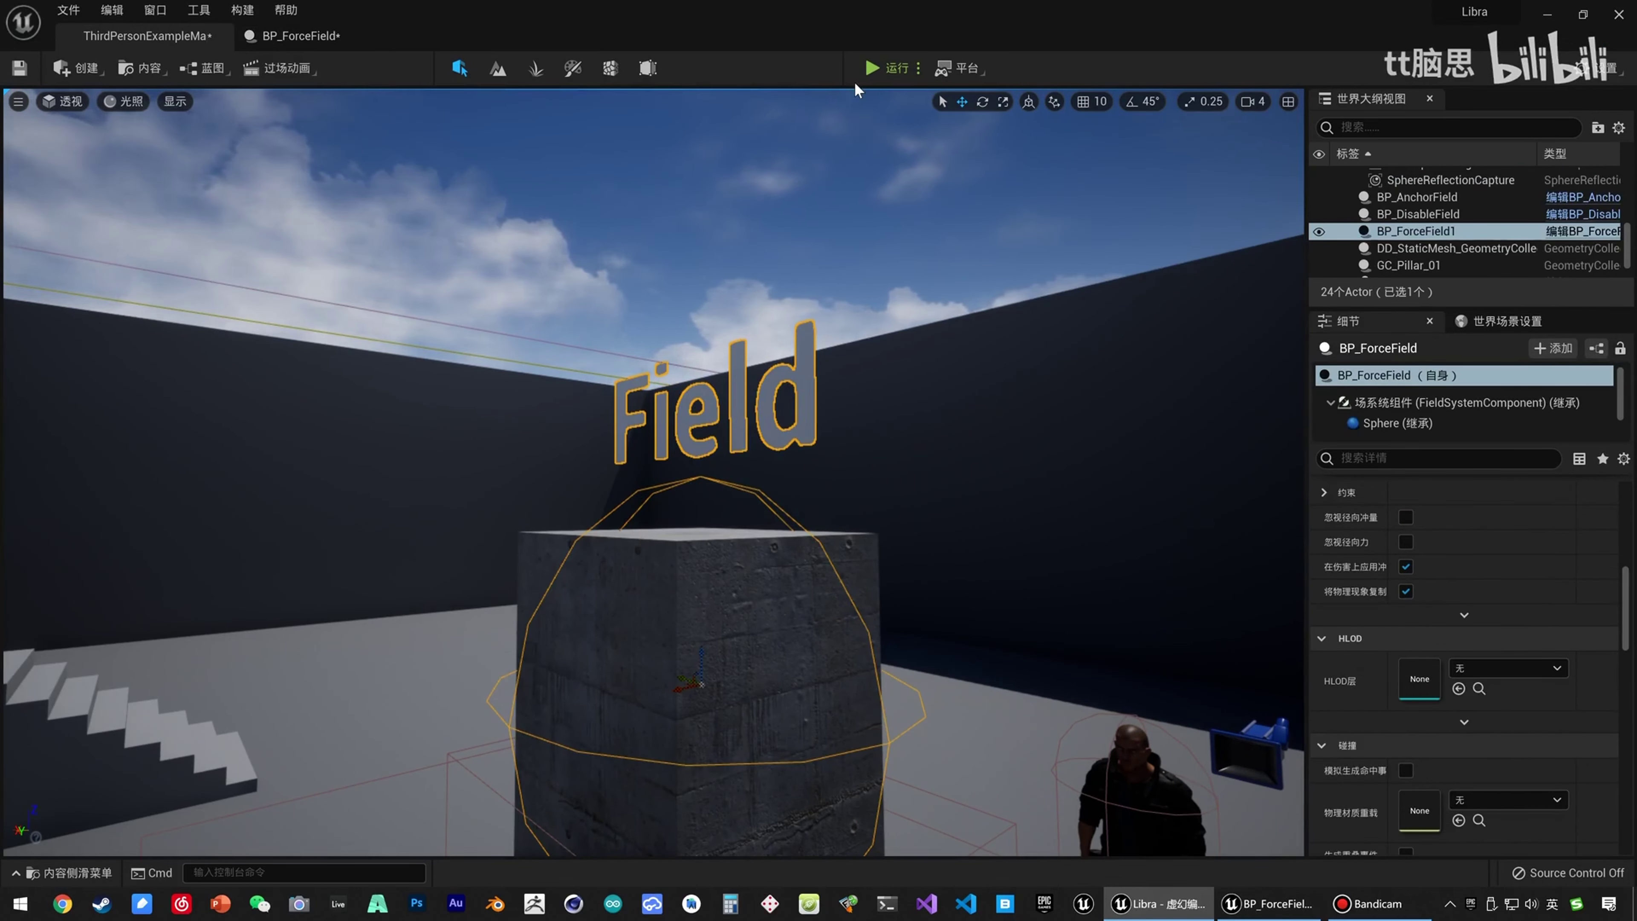
click(873, 69)
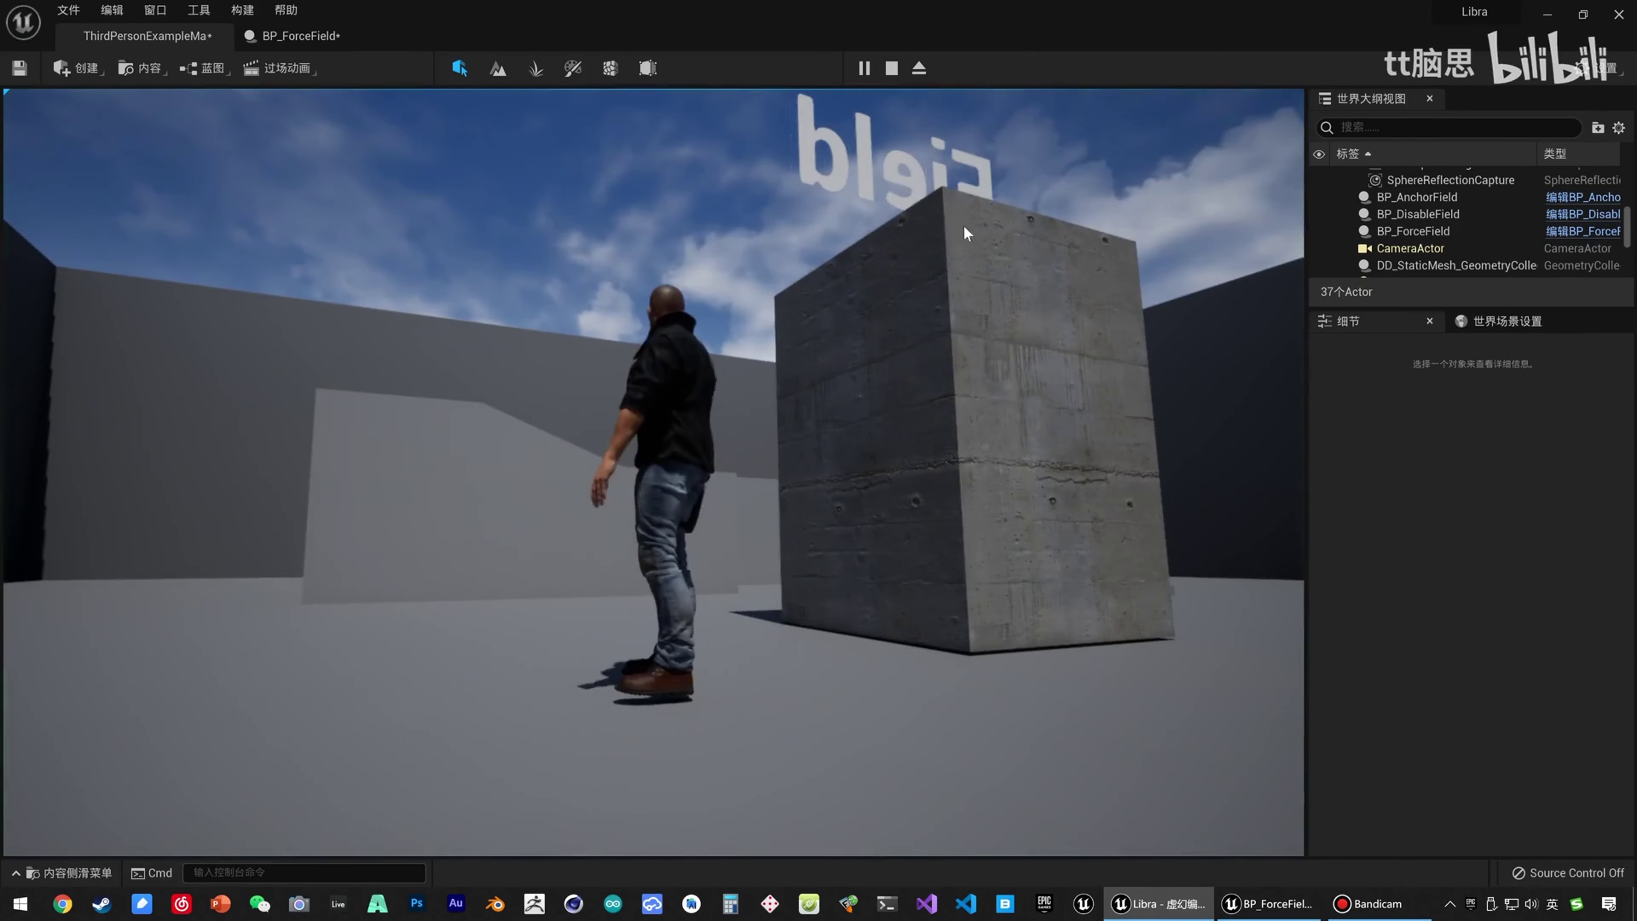
key(Escape)
Enable Hidden in Game (游戏中隐藏) for the TextRender component, and compile and save BP_ForceField.
click(324, 37)
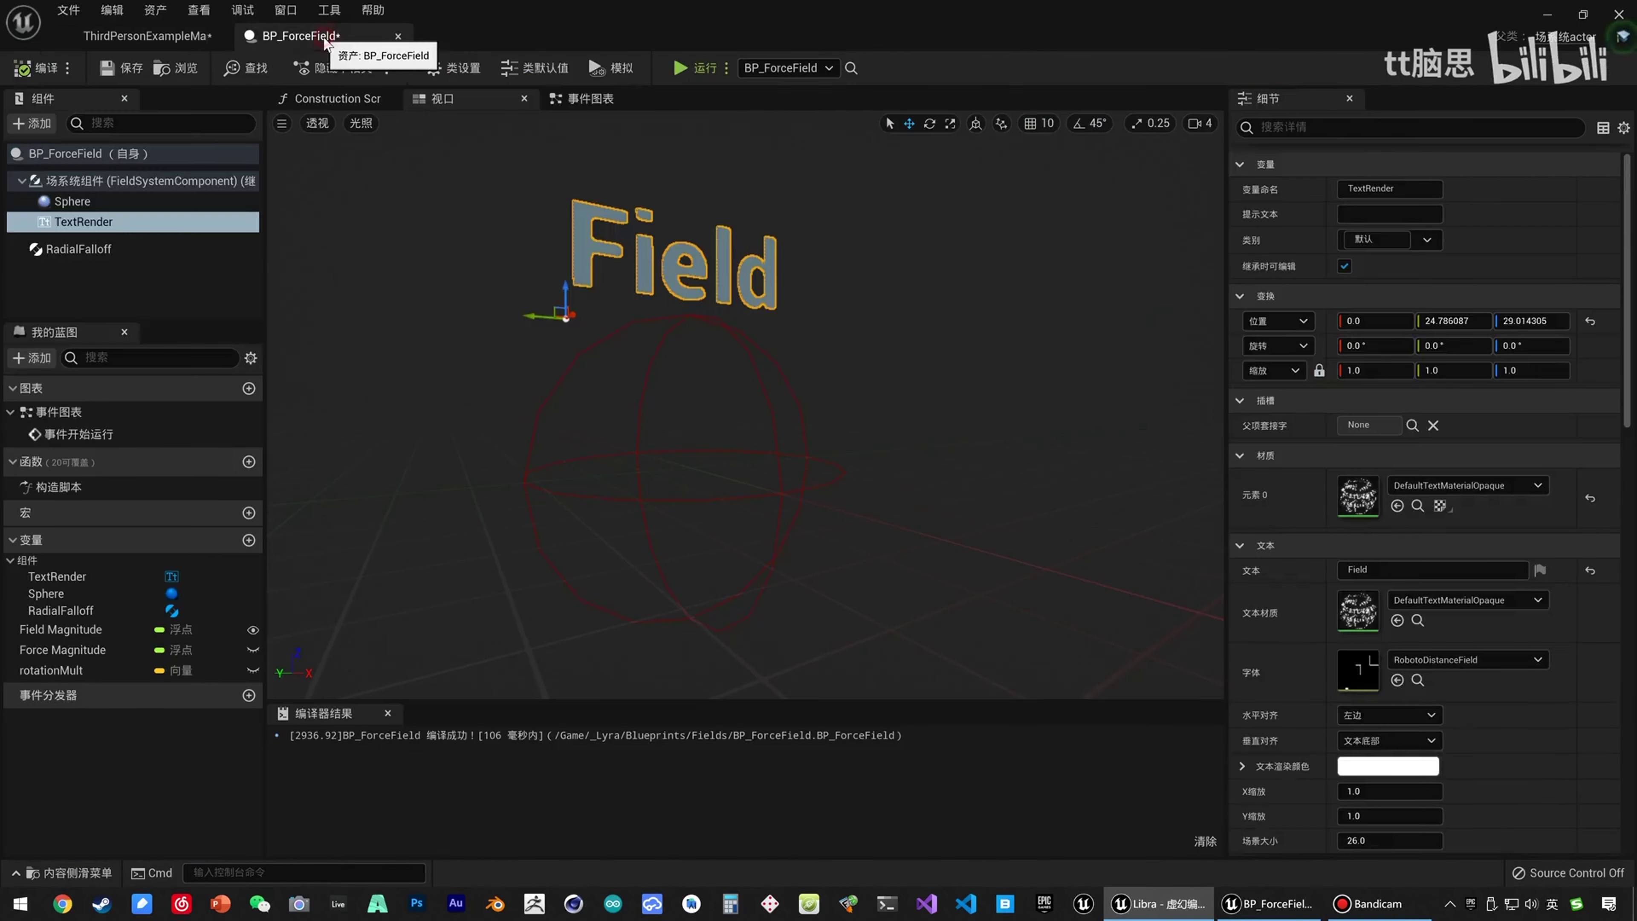
click(109, 251)
click(80, 222)
scroll(1305, 555, down, 15)
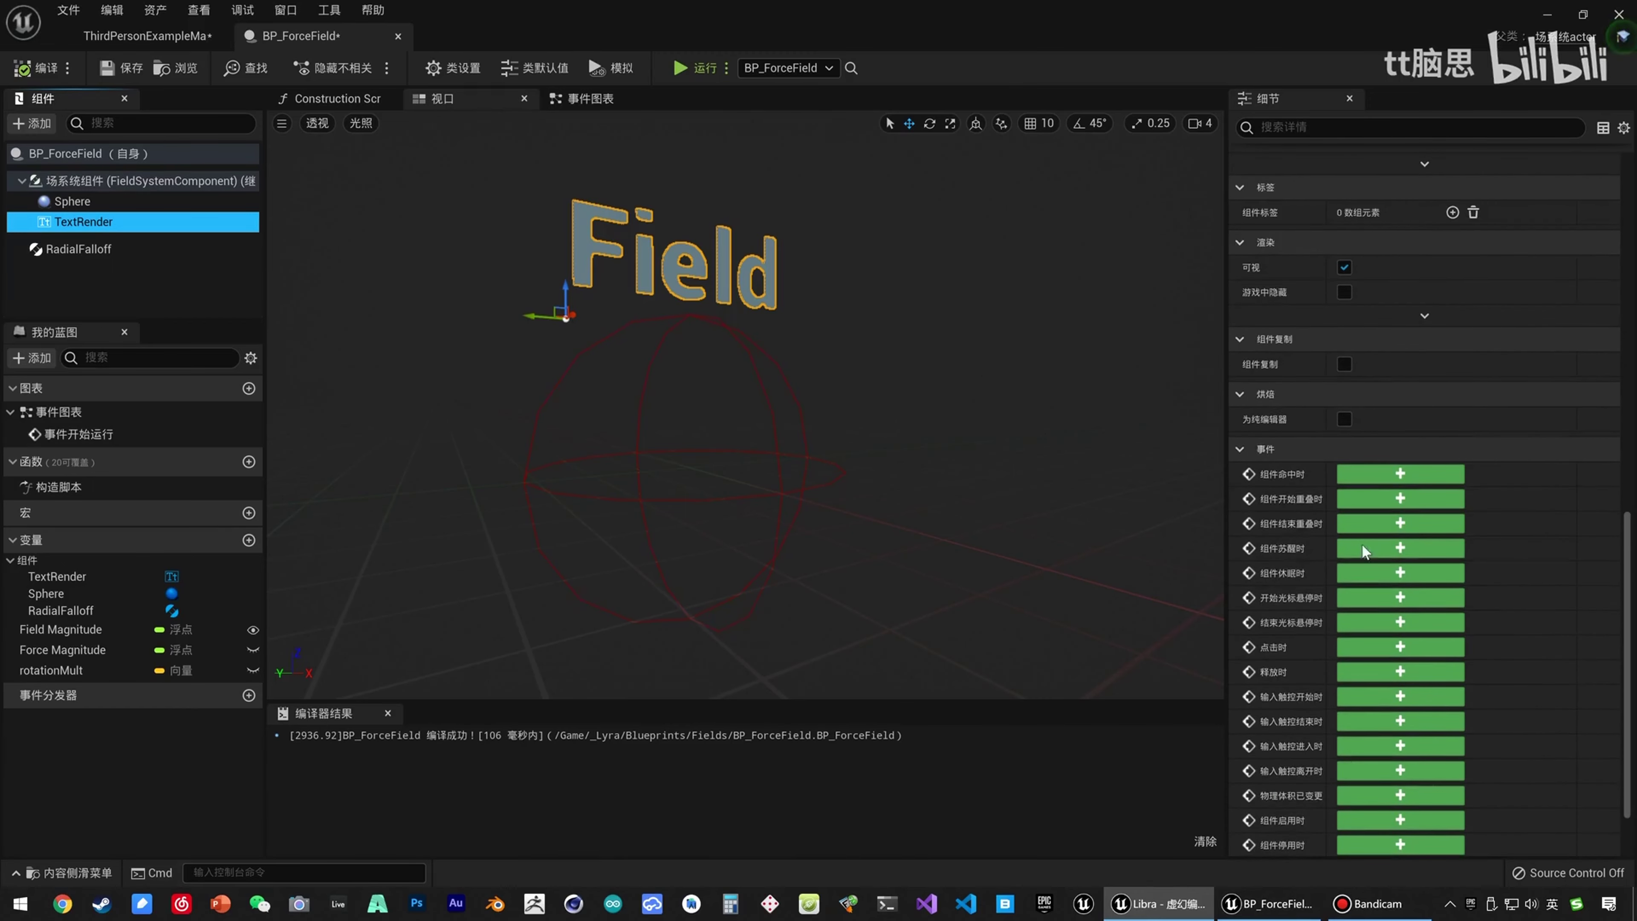
scroll(1375, 527, up, 5)
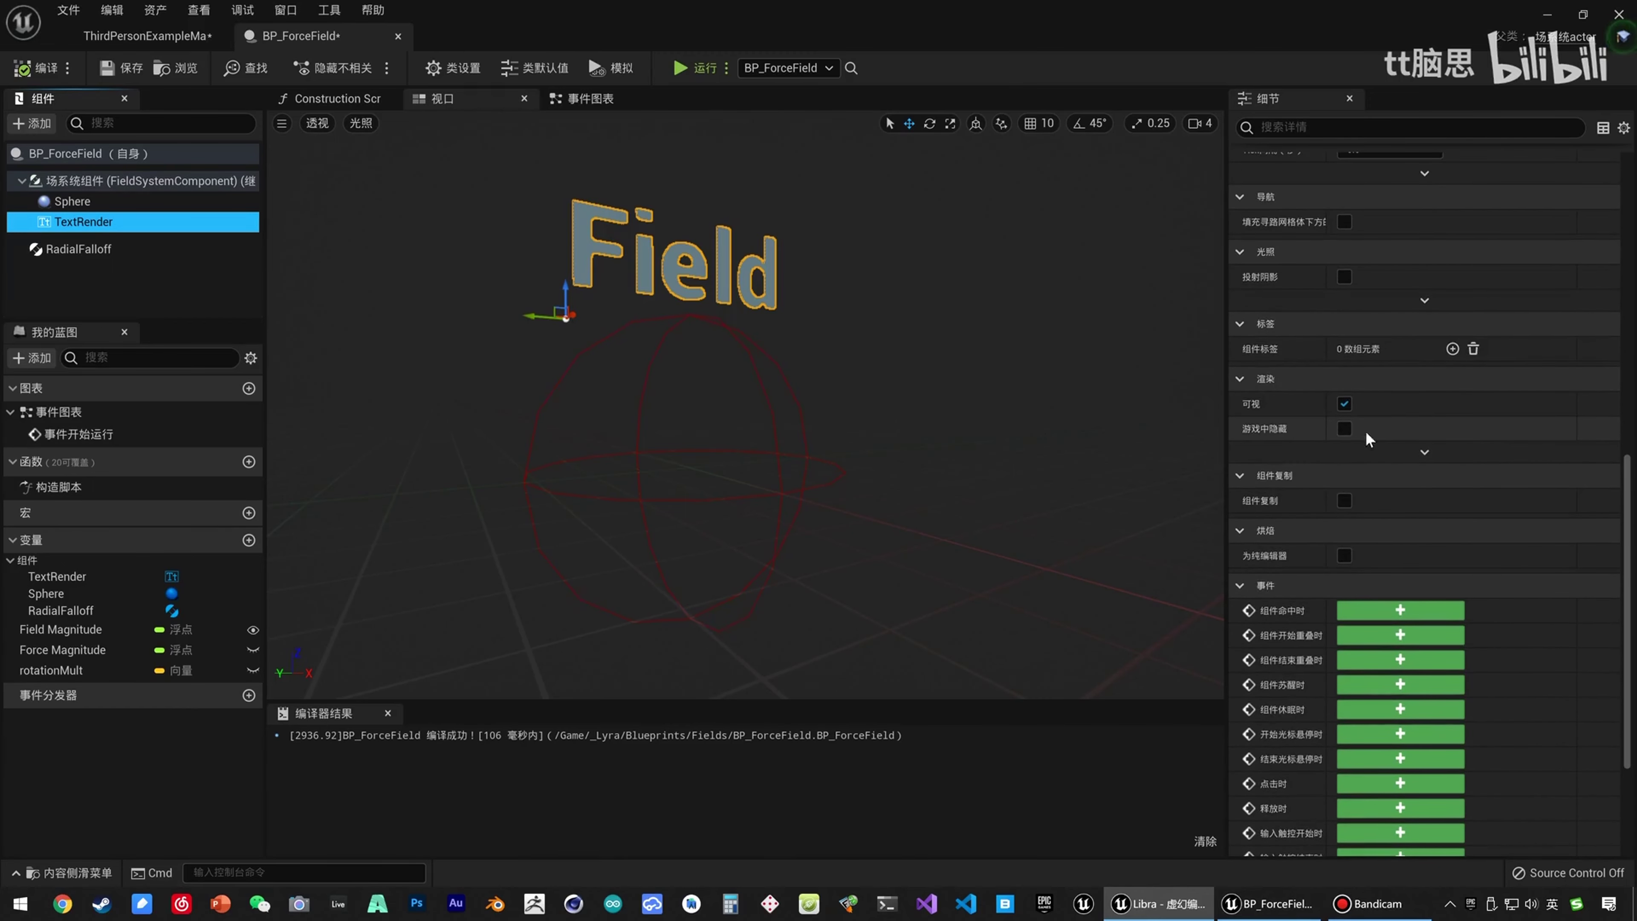
click(1344, 429)
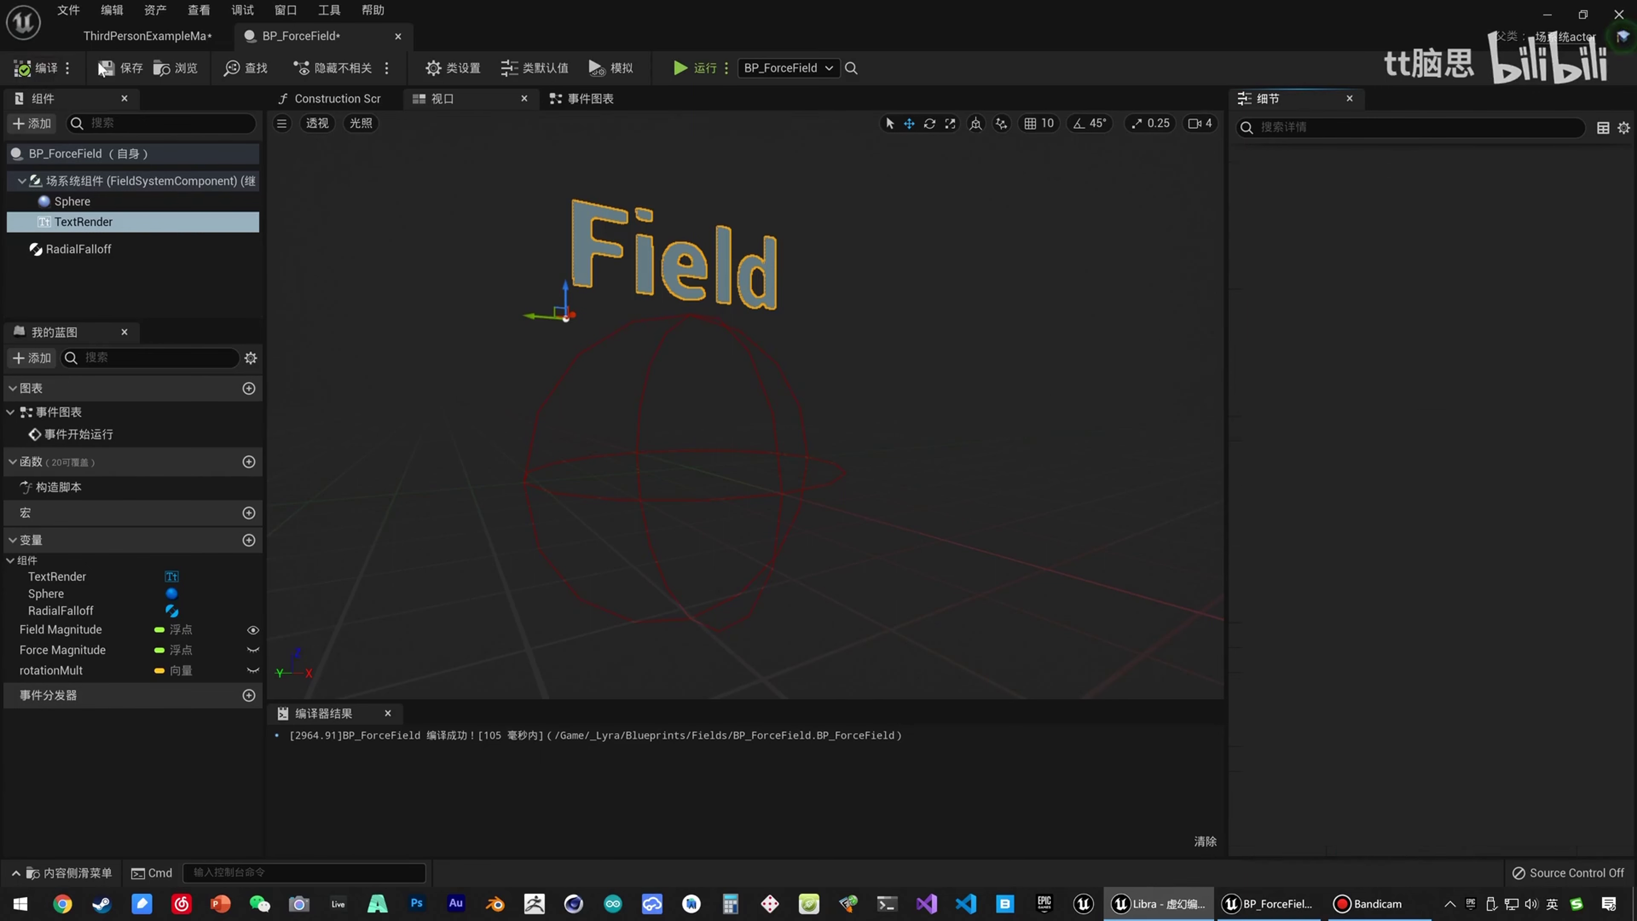
Play the level to check that the Field text is hidden in game, and stop the session.
click(219, 34)
click(871, 68)
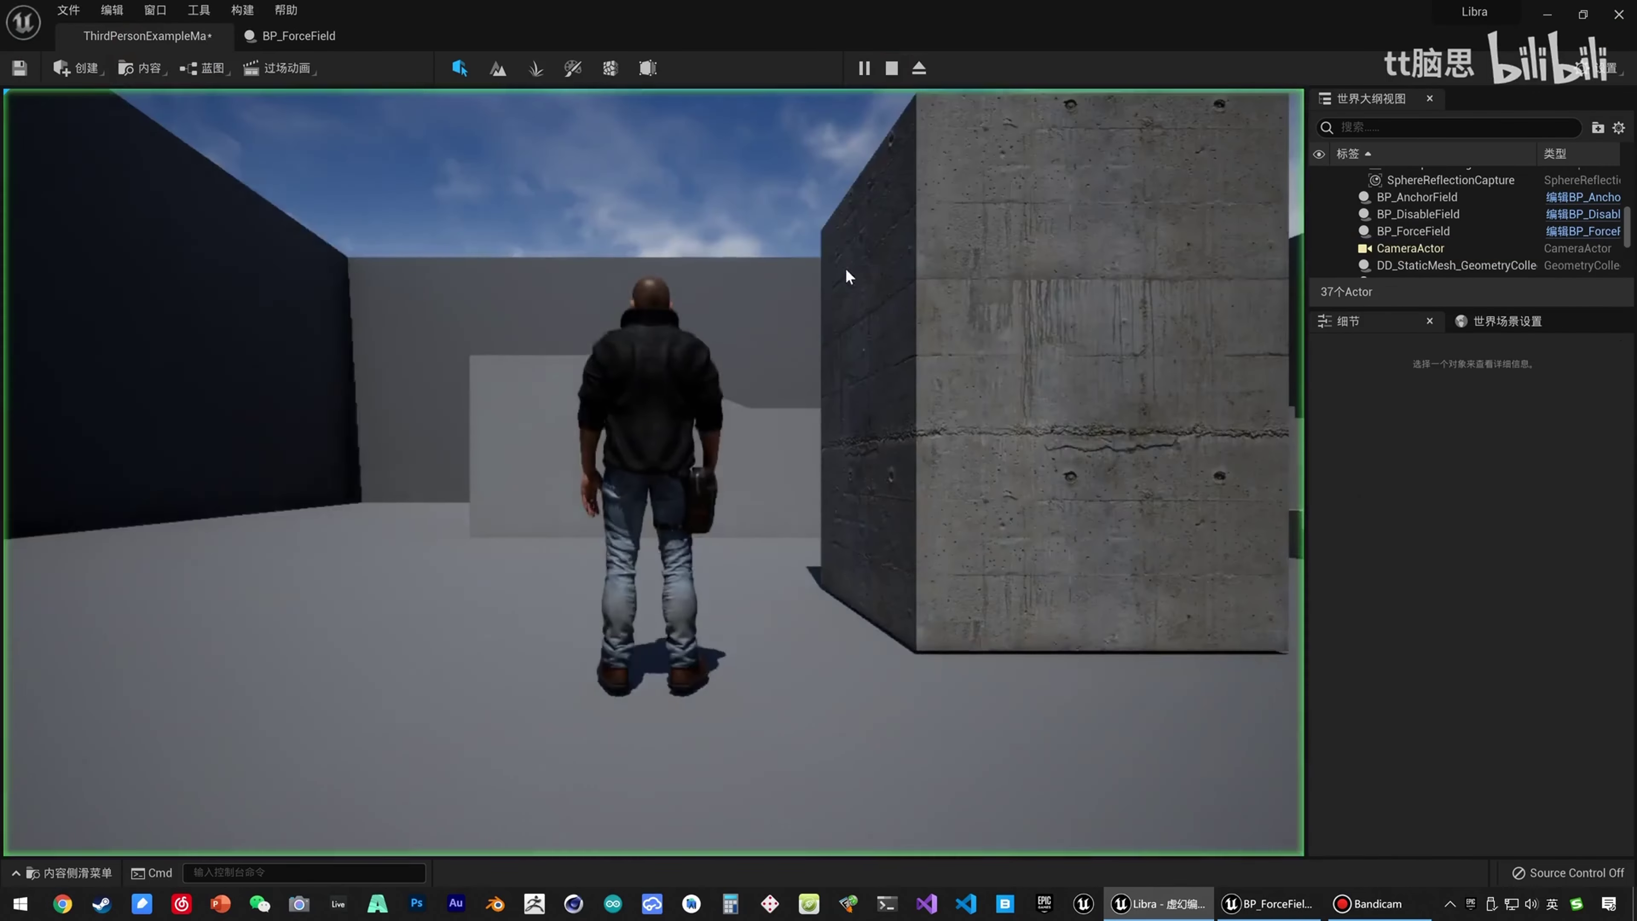
key(a)
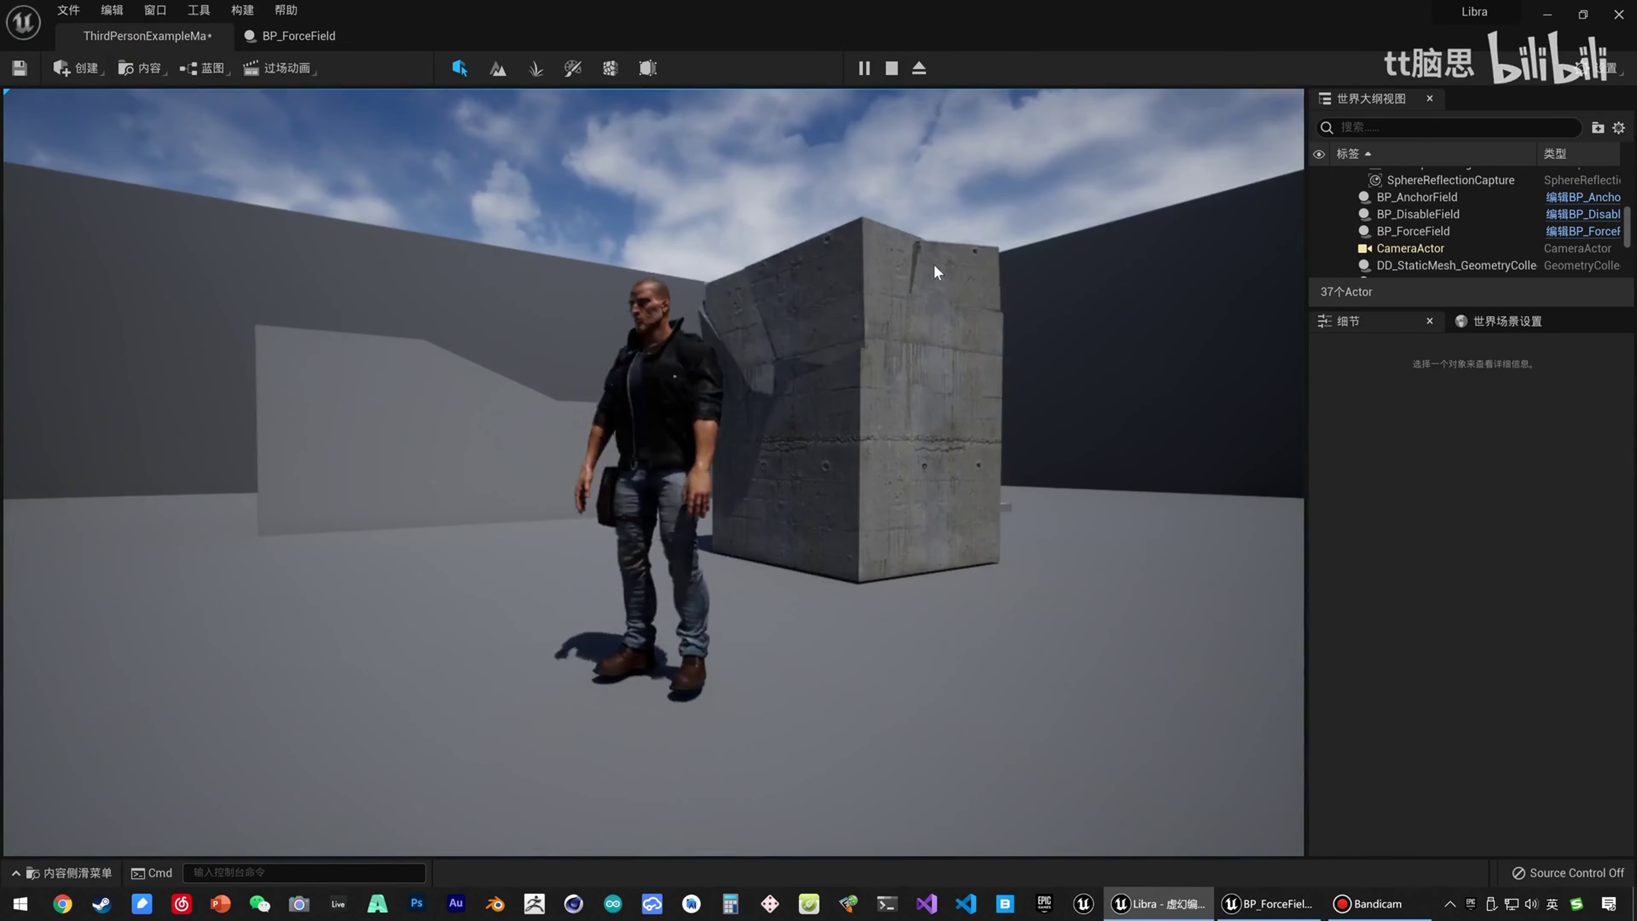
key(Escape)
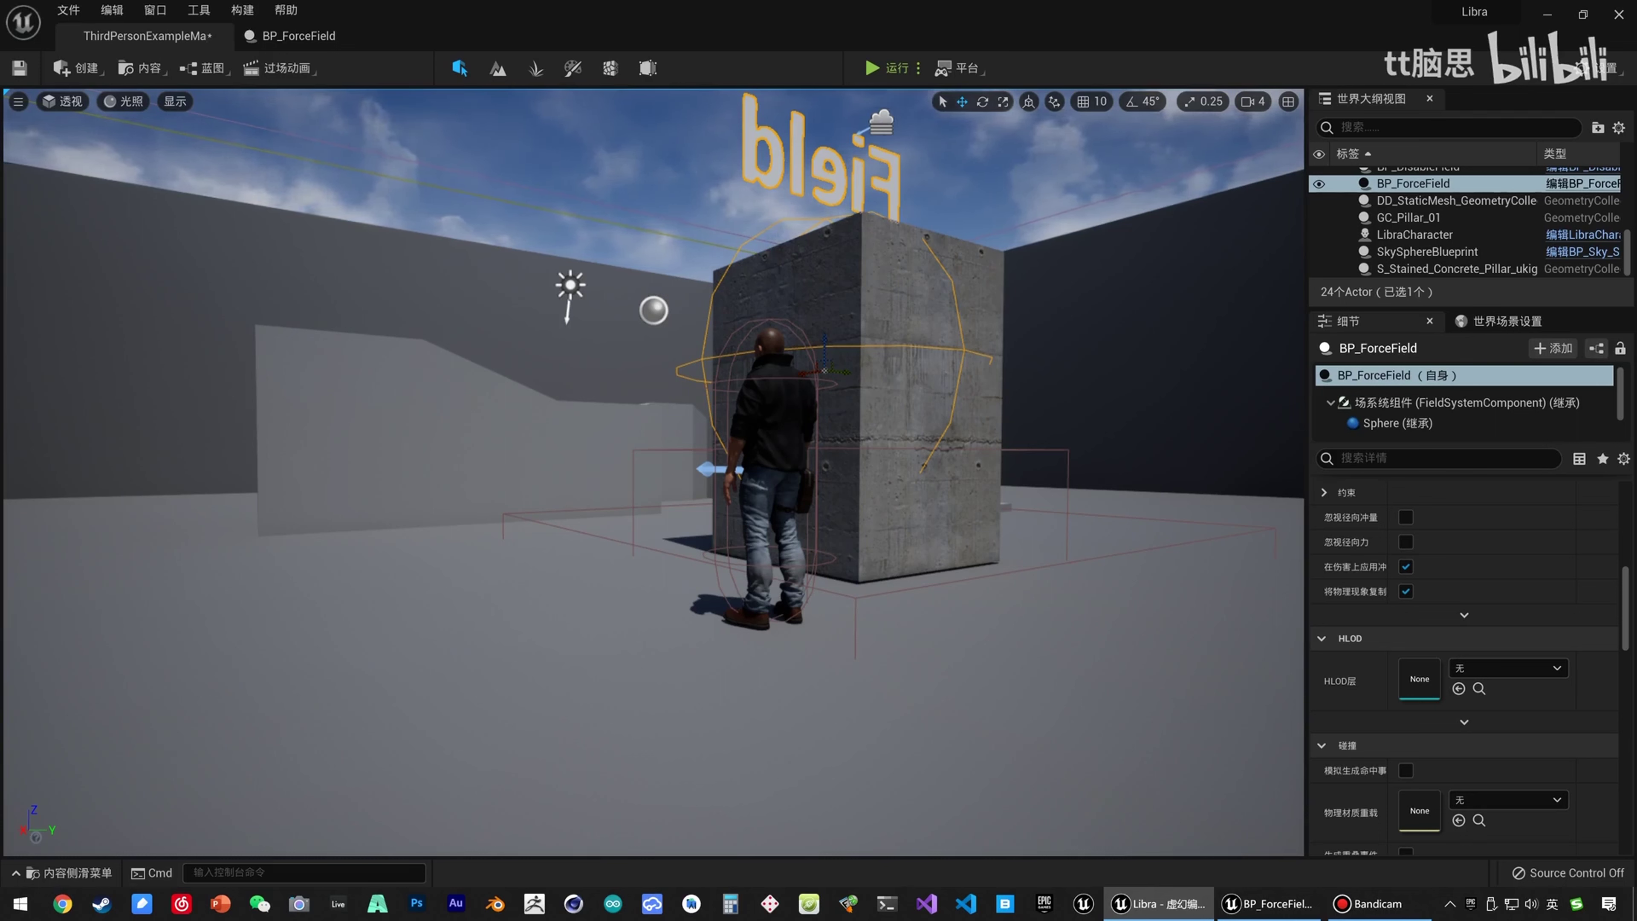
key(ctrl+space)
click(720, 8)
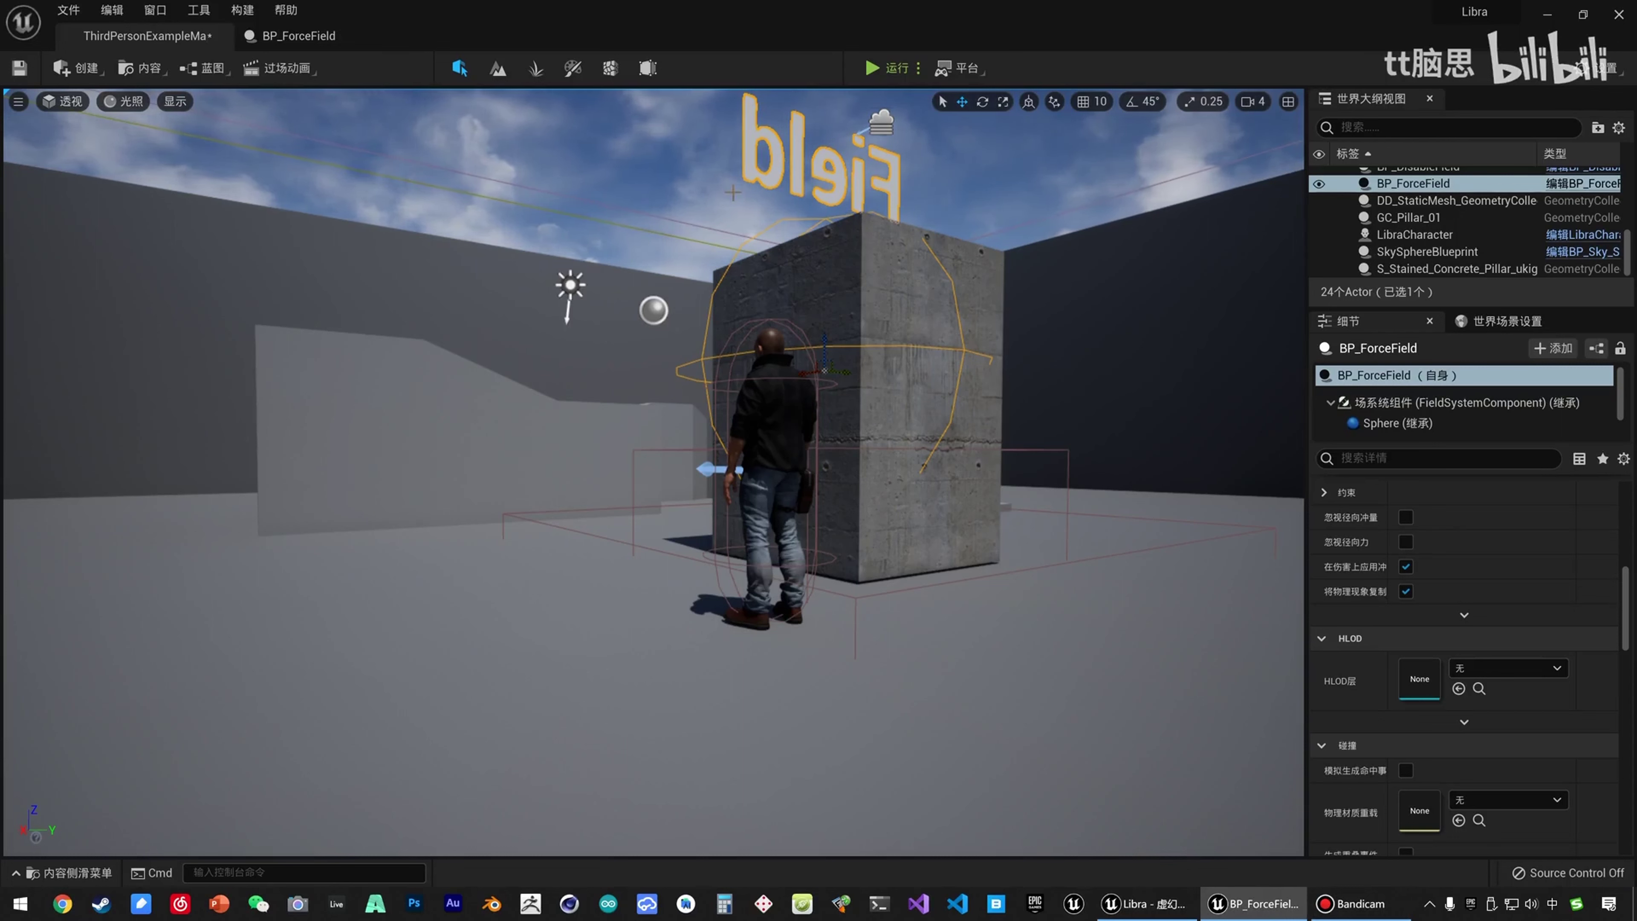
click(760, 166)
click(774, 169)
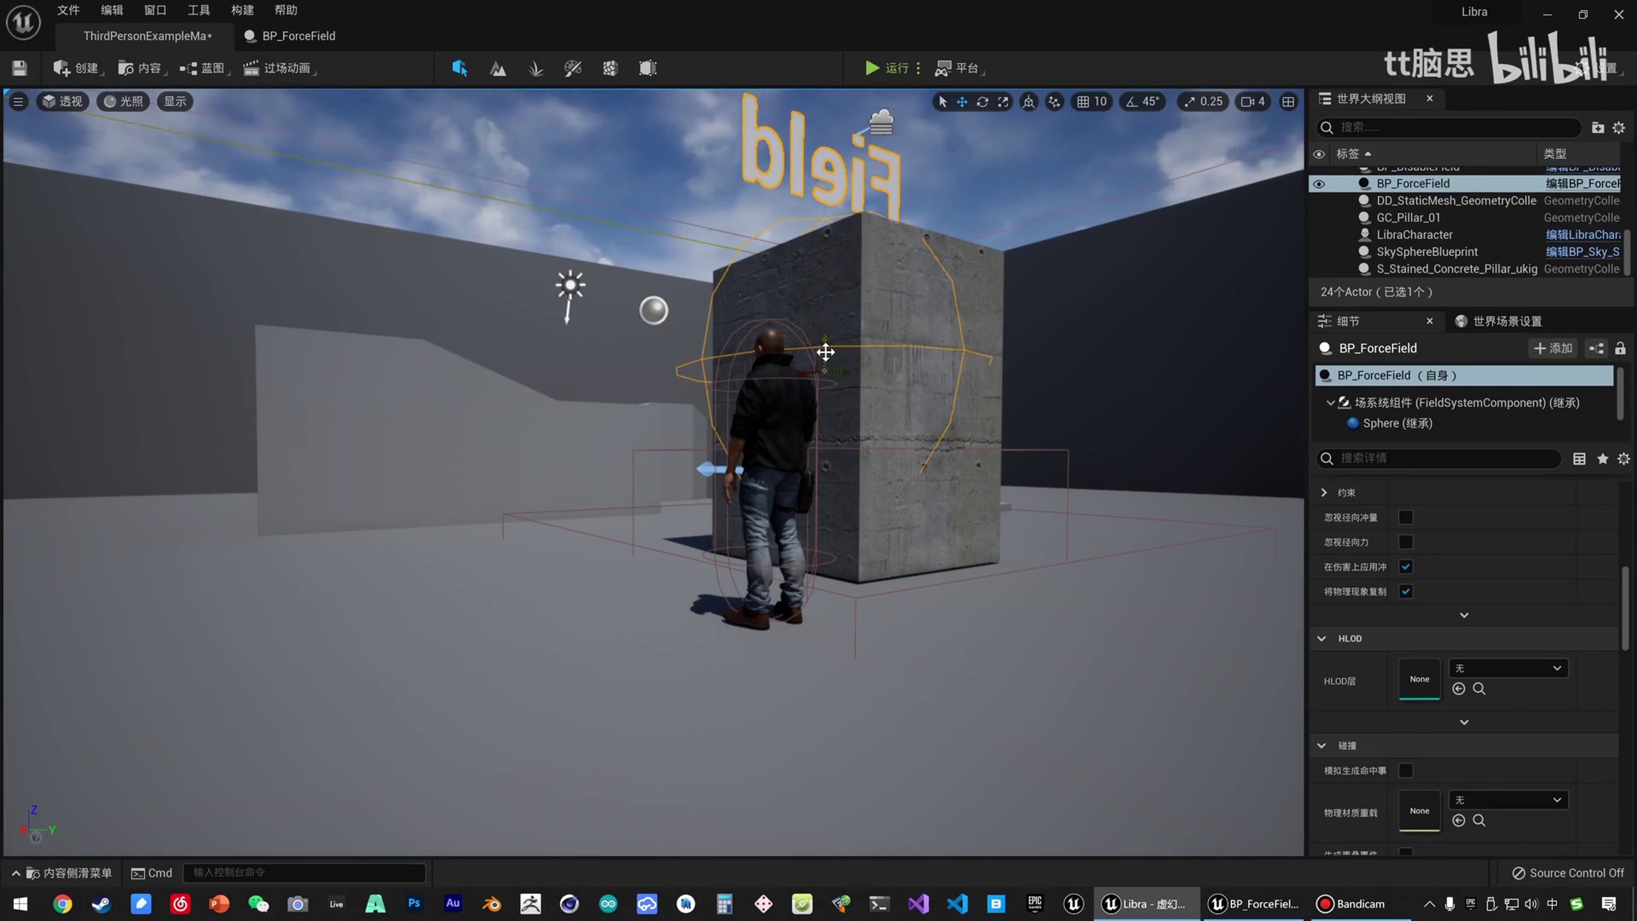
Play the level to watch how the force field breaks the pillar, and stop the session.
click(886, 68)
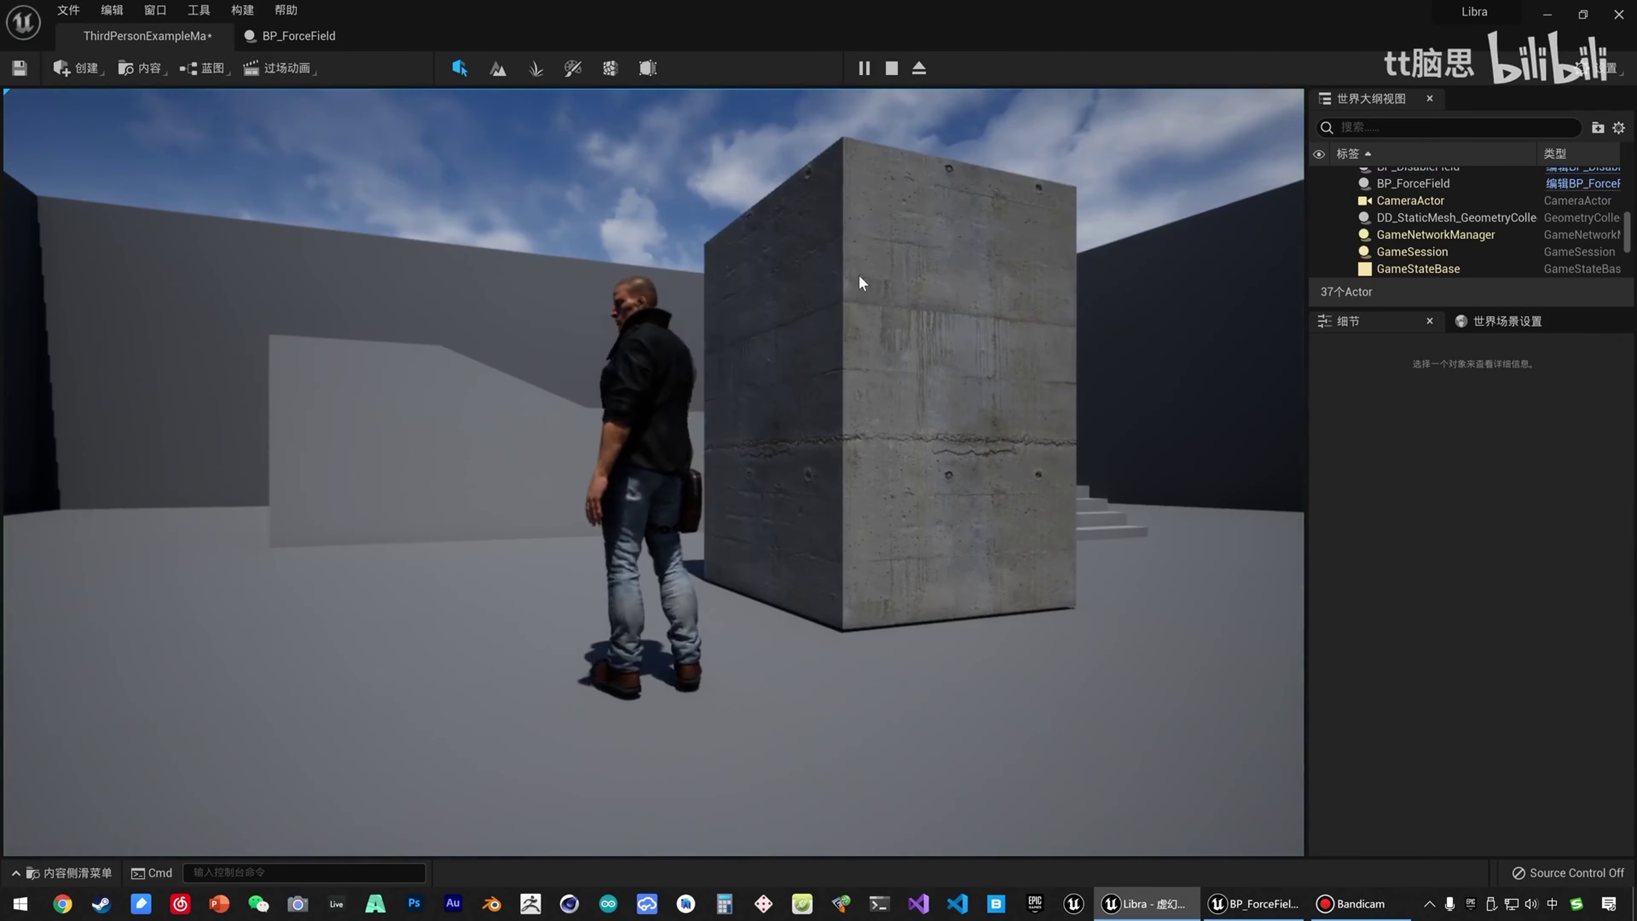
key(w)
click(790, 289)
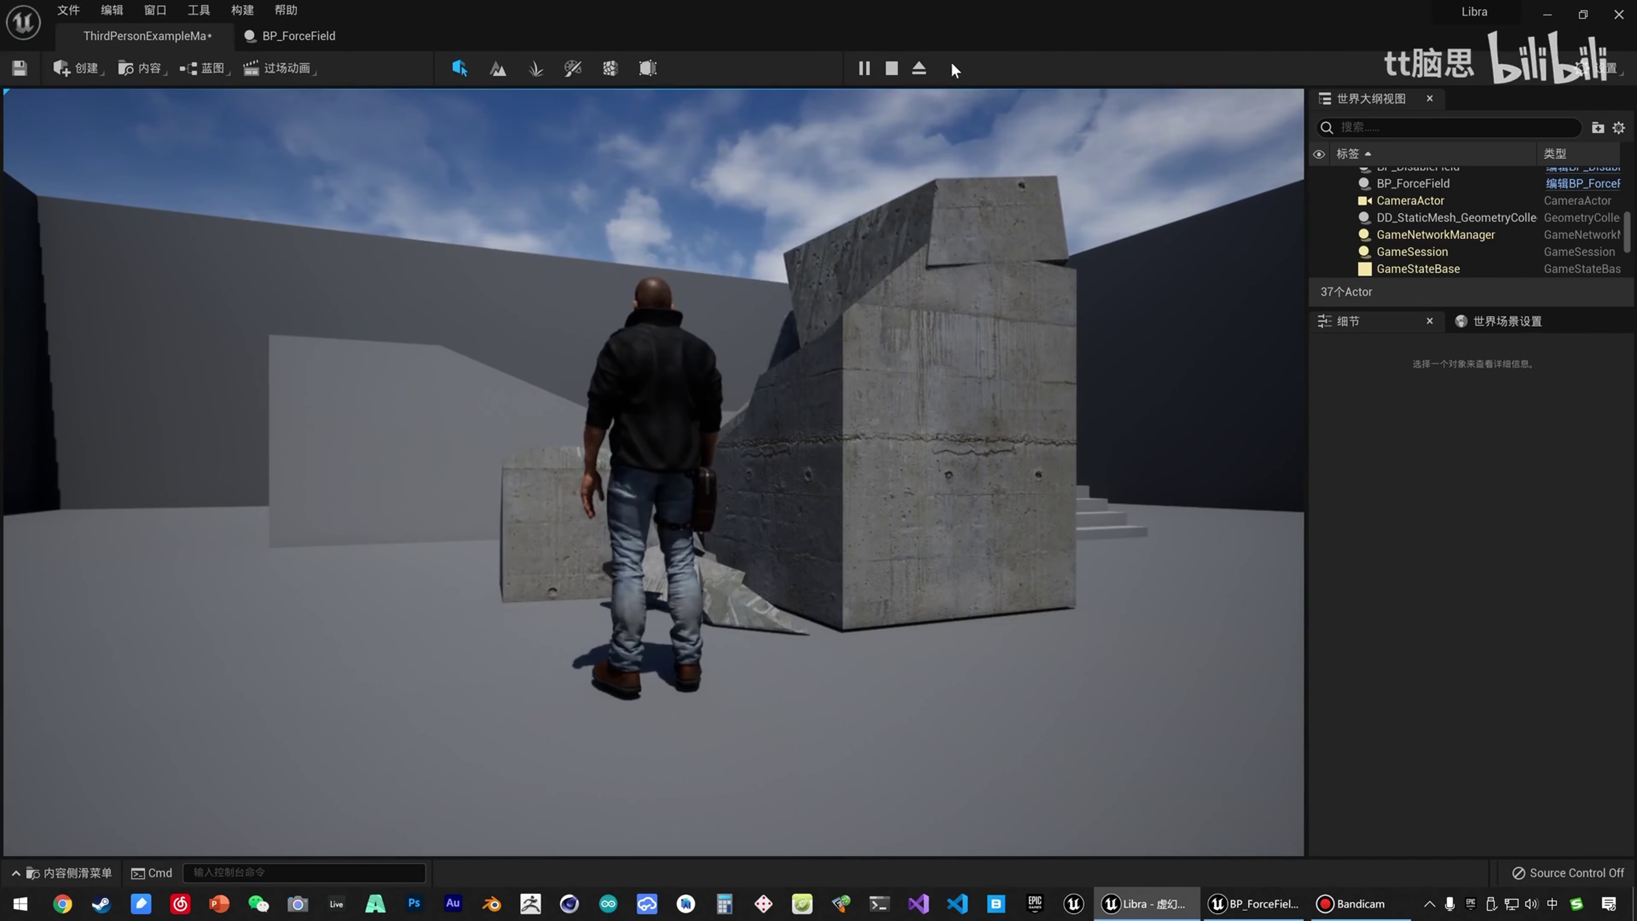
click(892, 69)
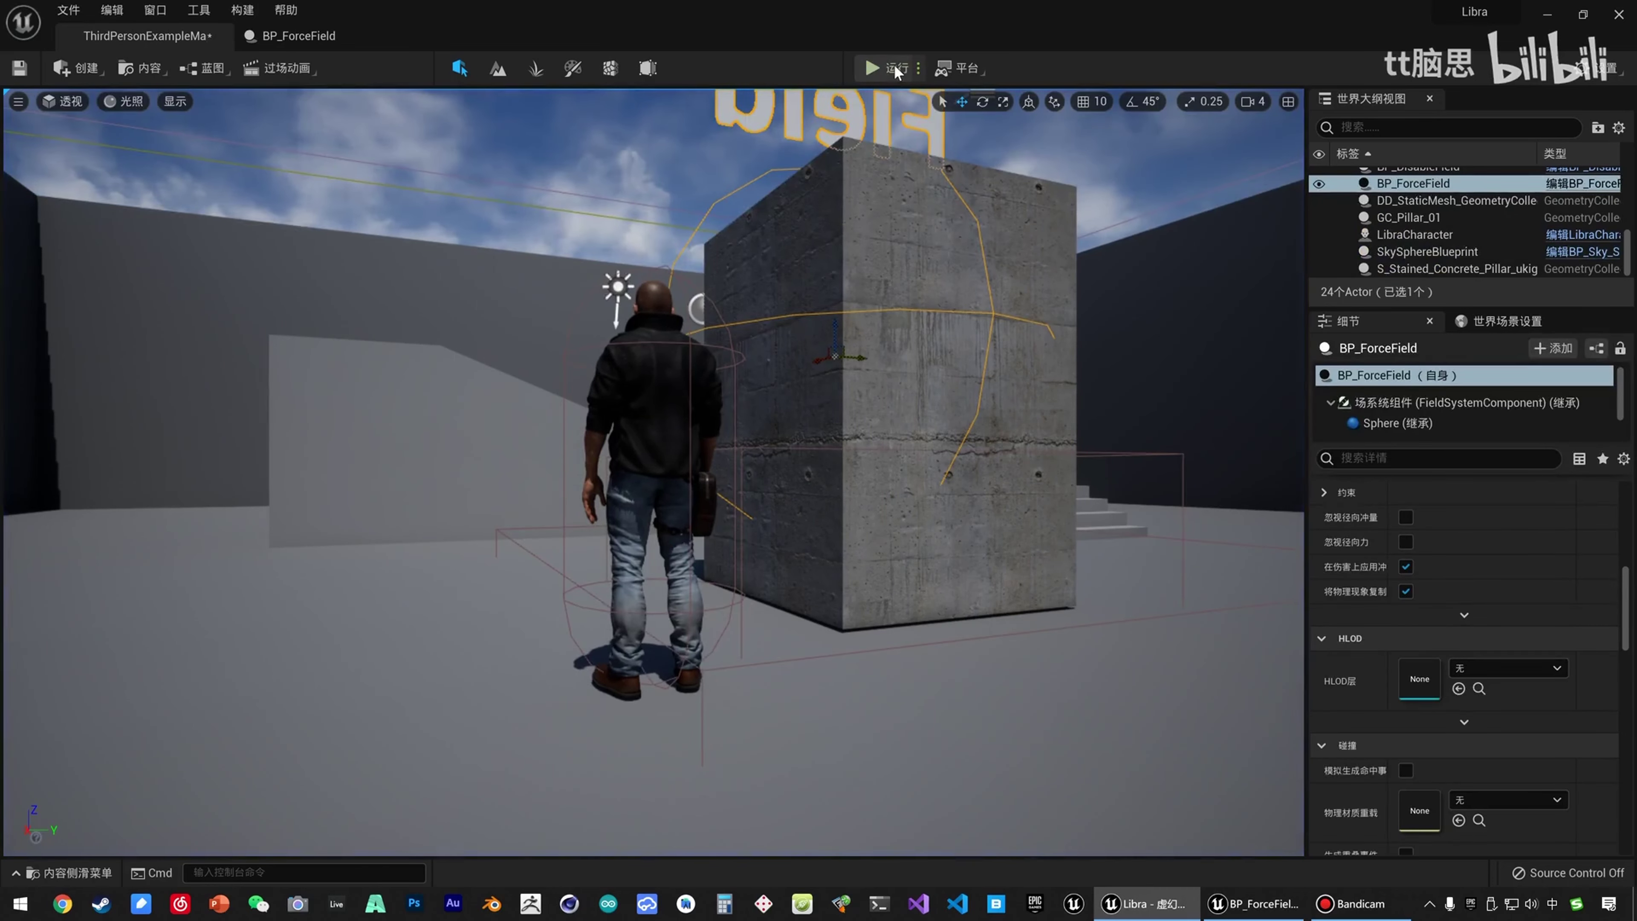
In BP_ForceField's event graph, select the Add Transient Field and radial falloff nodes and shift them away from the Delay node.
click(309, 36)
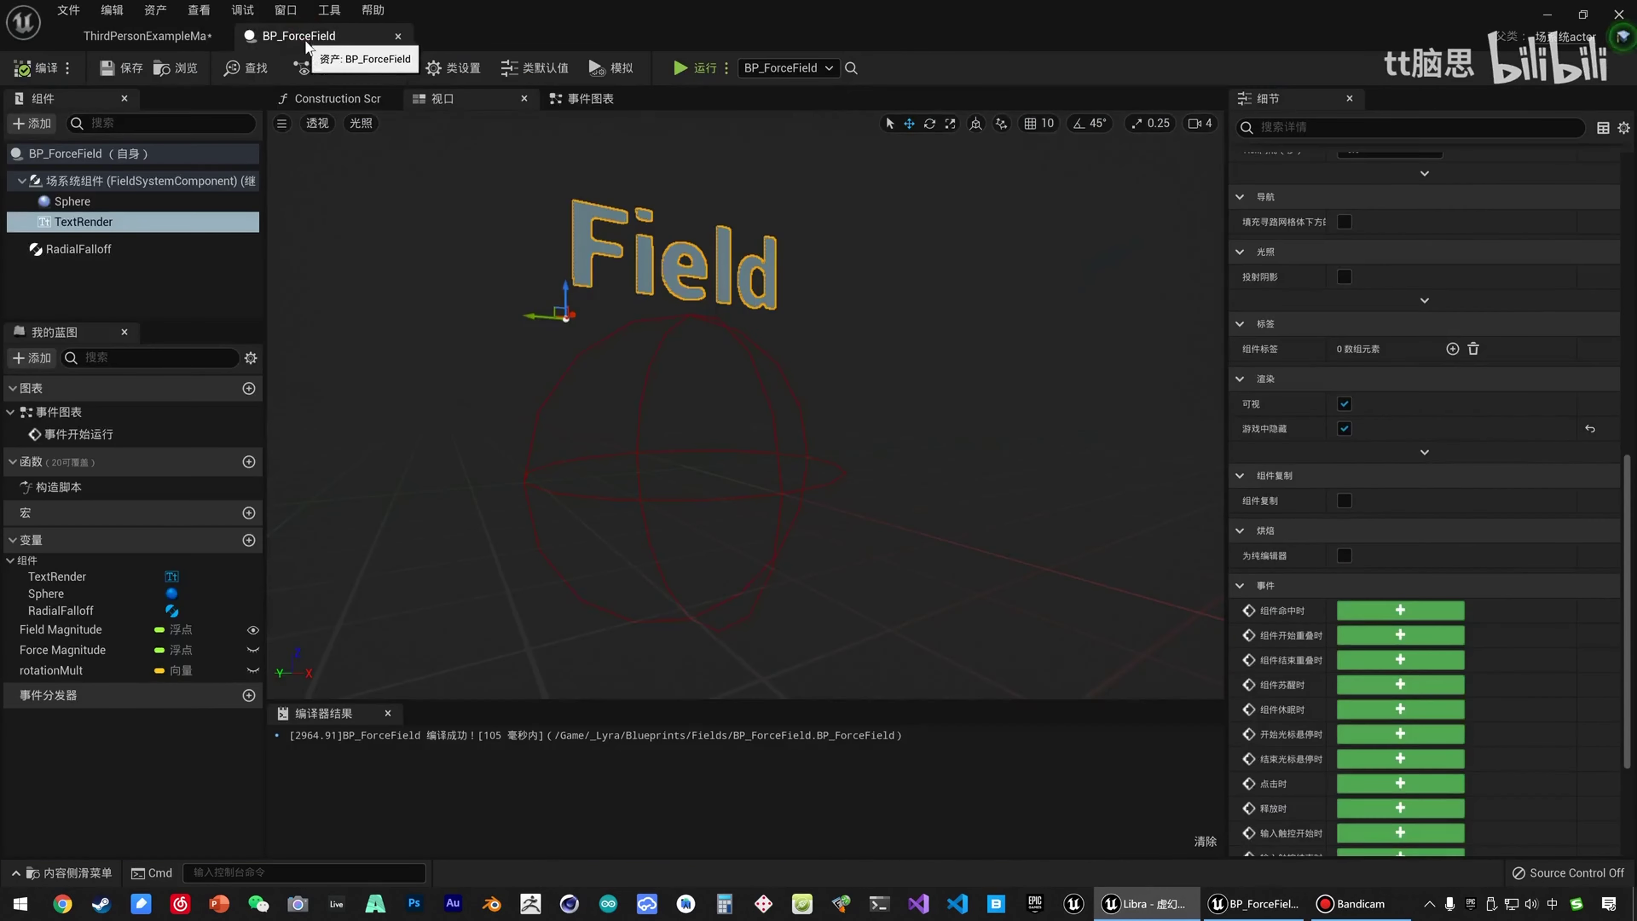
click(580, 98)
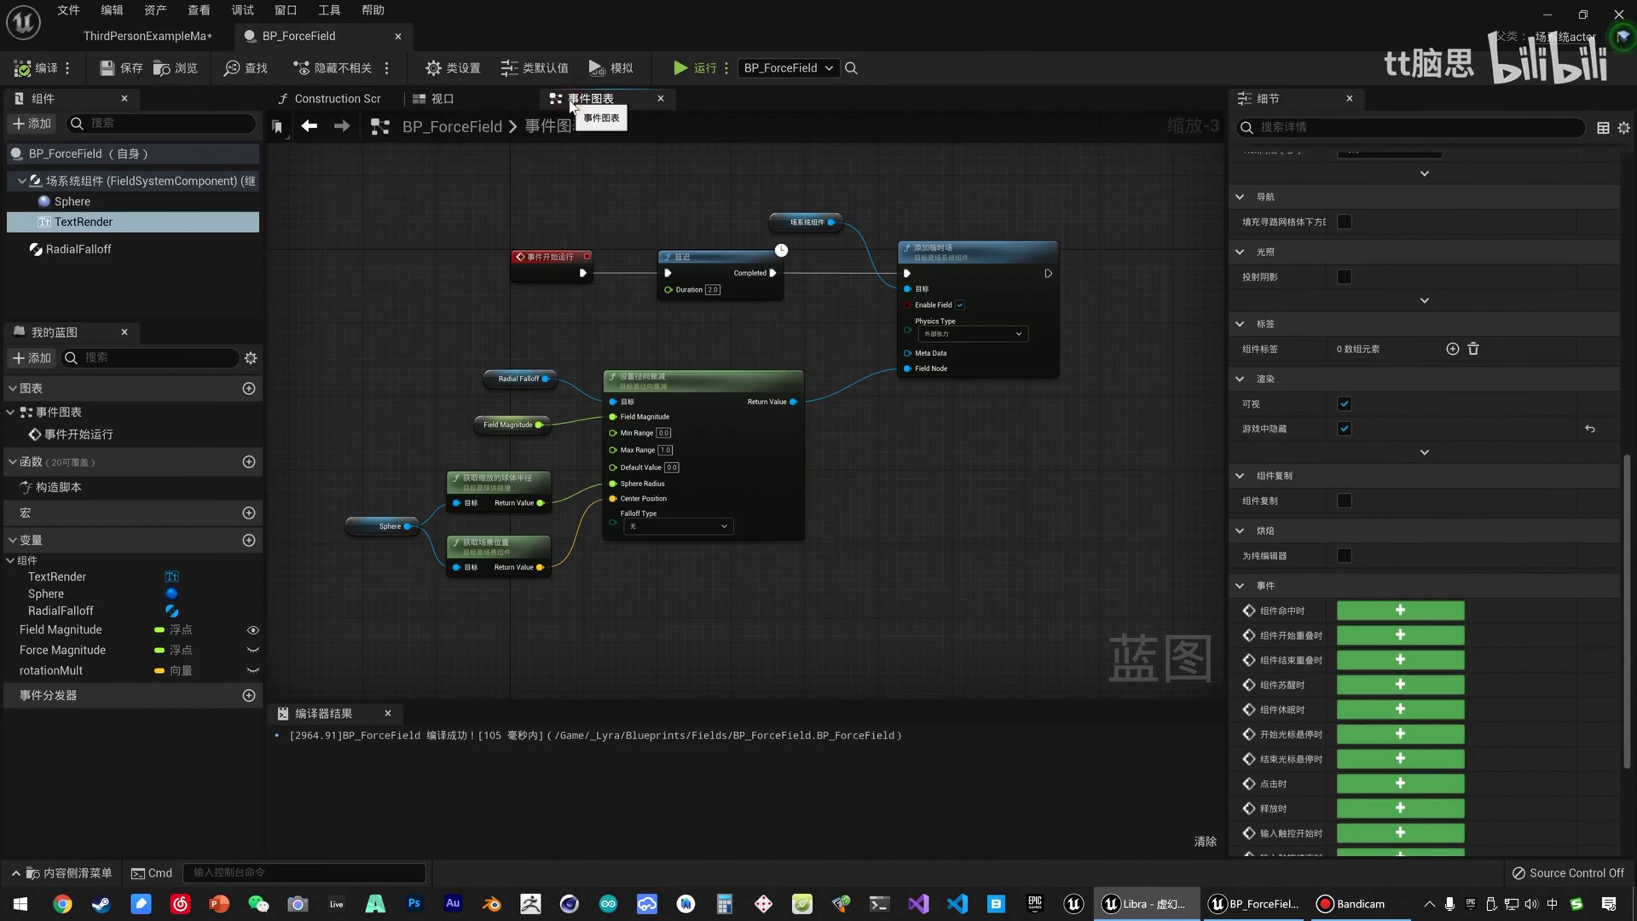
scroll(862, 354, down, 1)
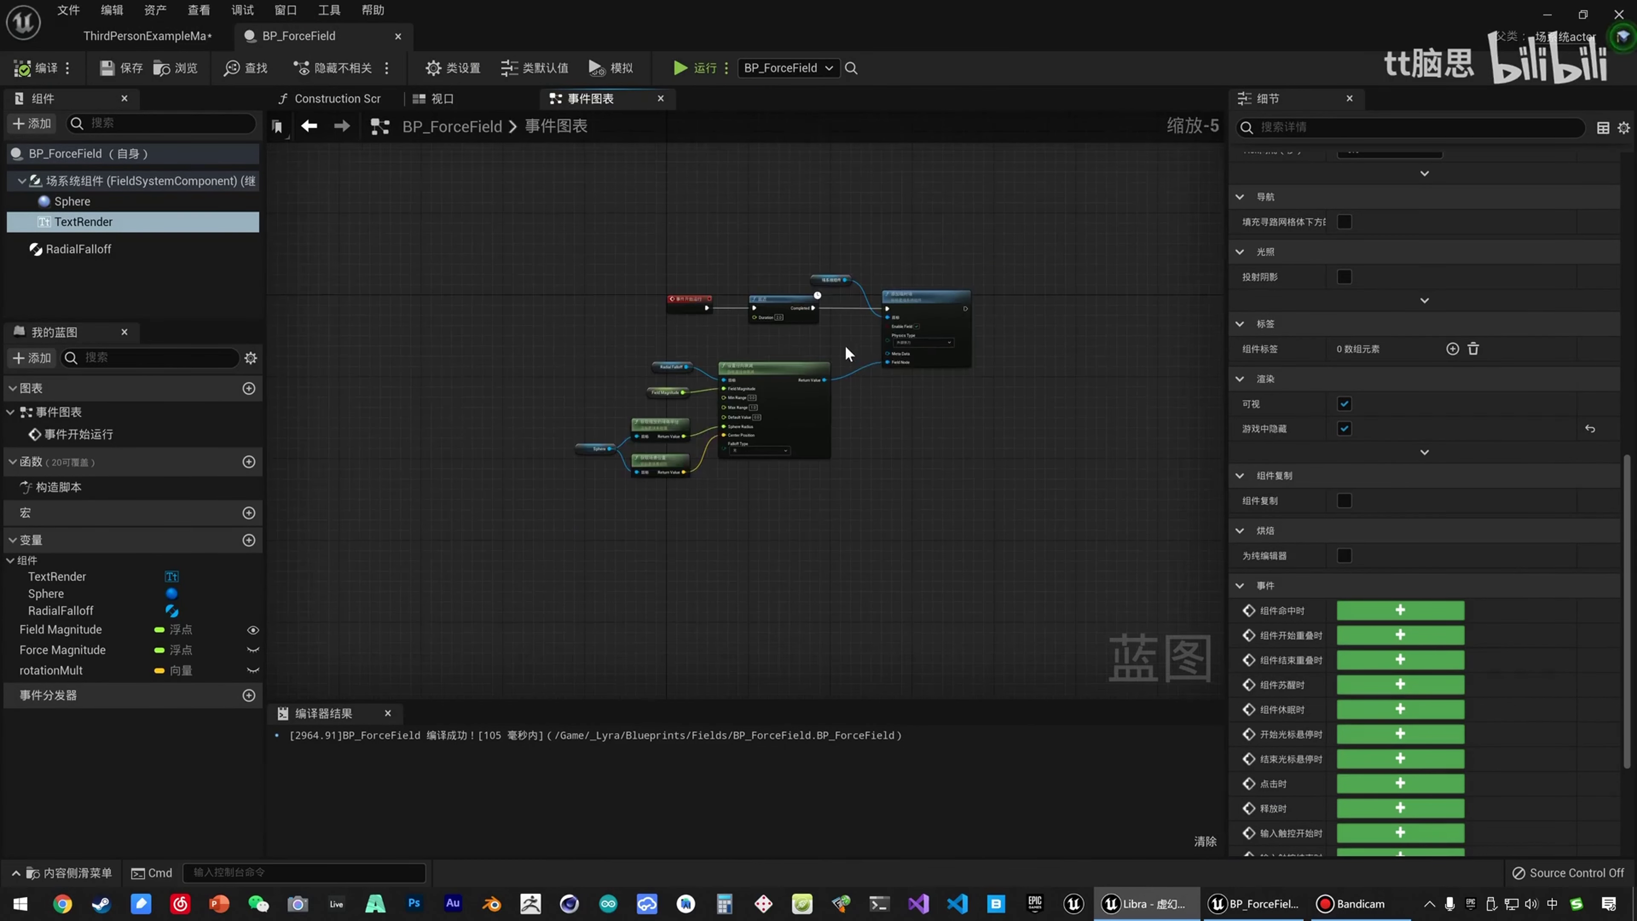
scroll(843, 335, up, 1)
drag(850, 235, 1008, 397)
shift+drag(921, 567, 528, 371)
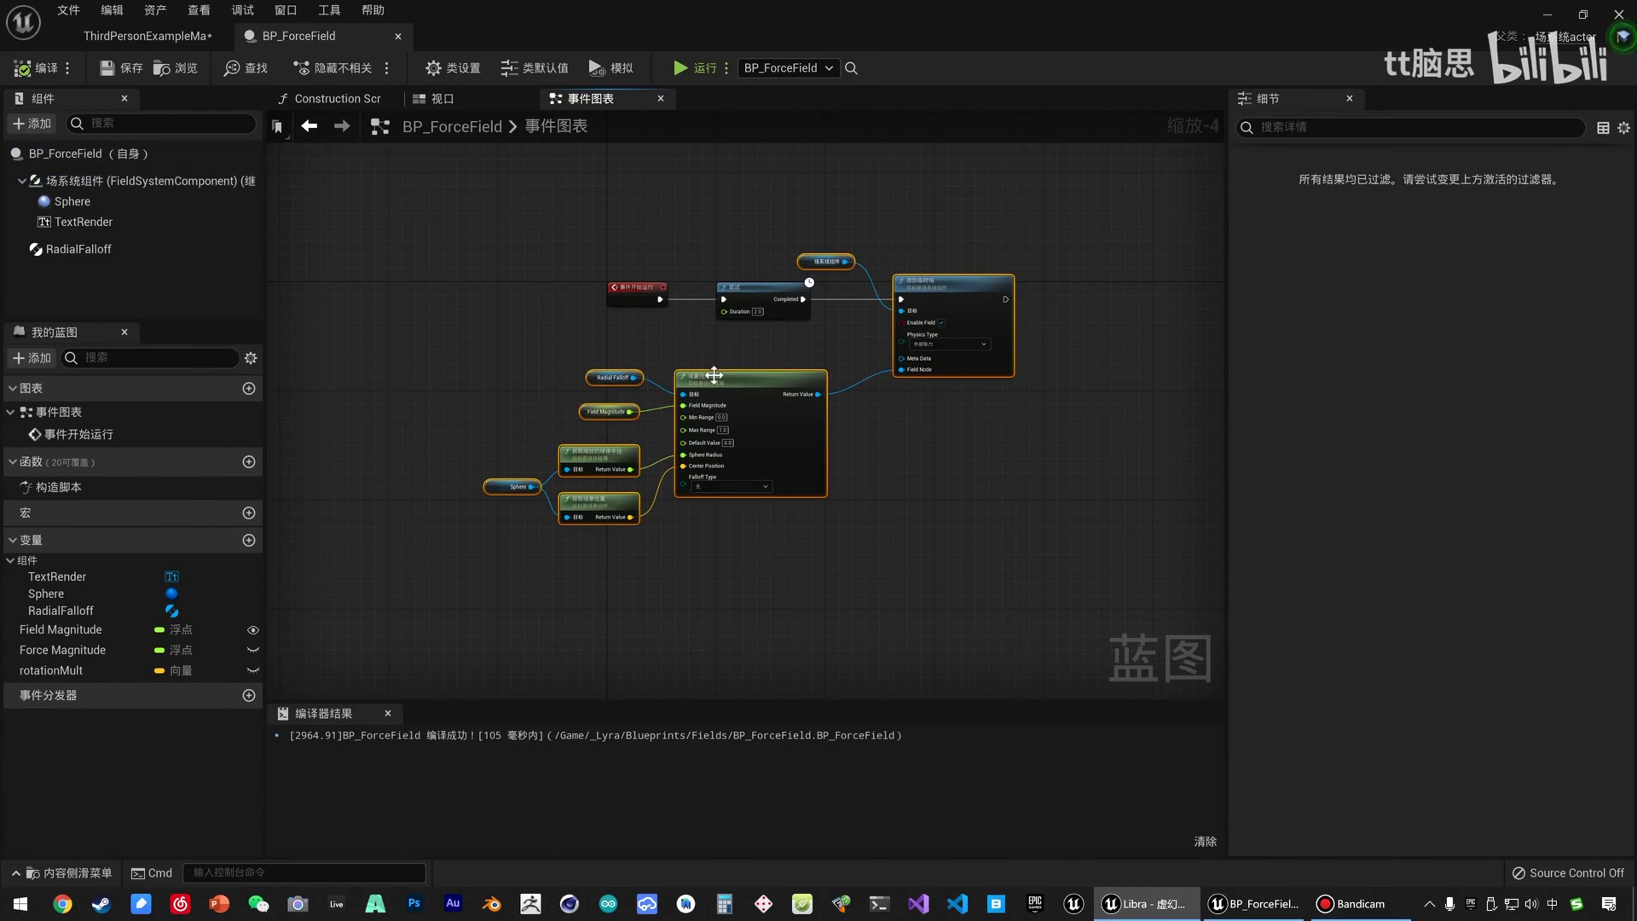
drag(753, 387, 1058, 387)
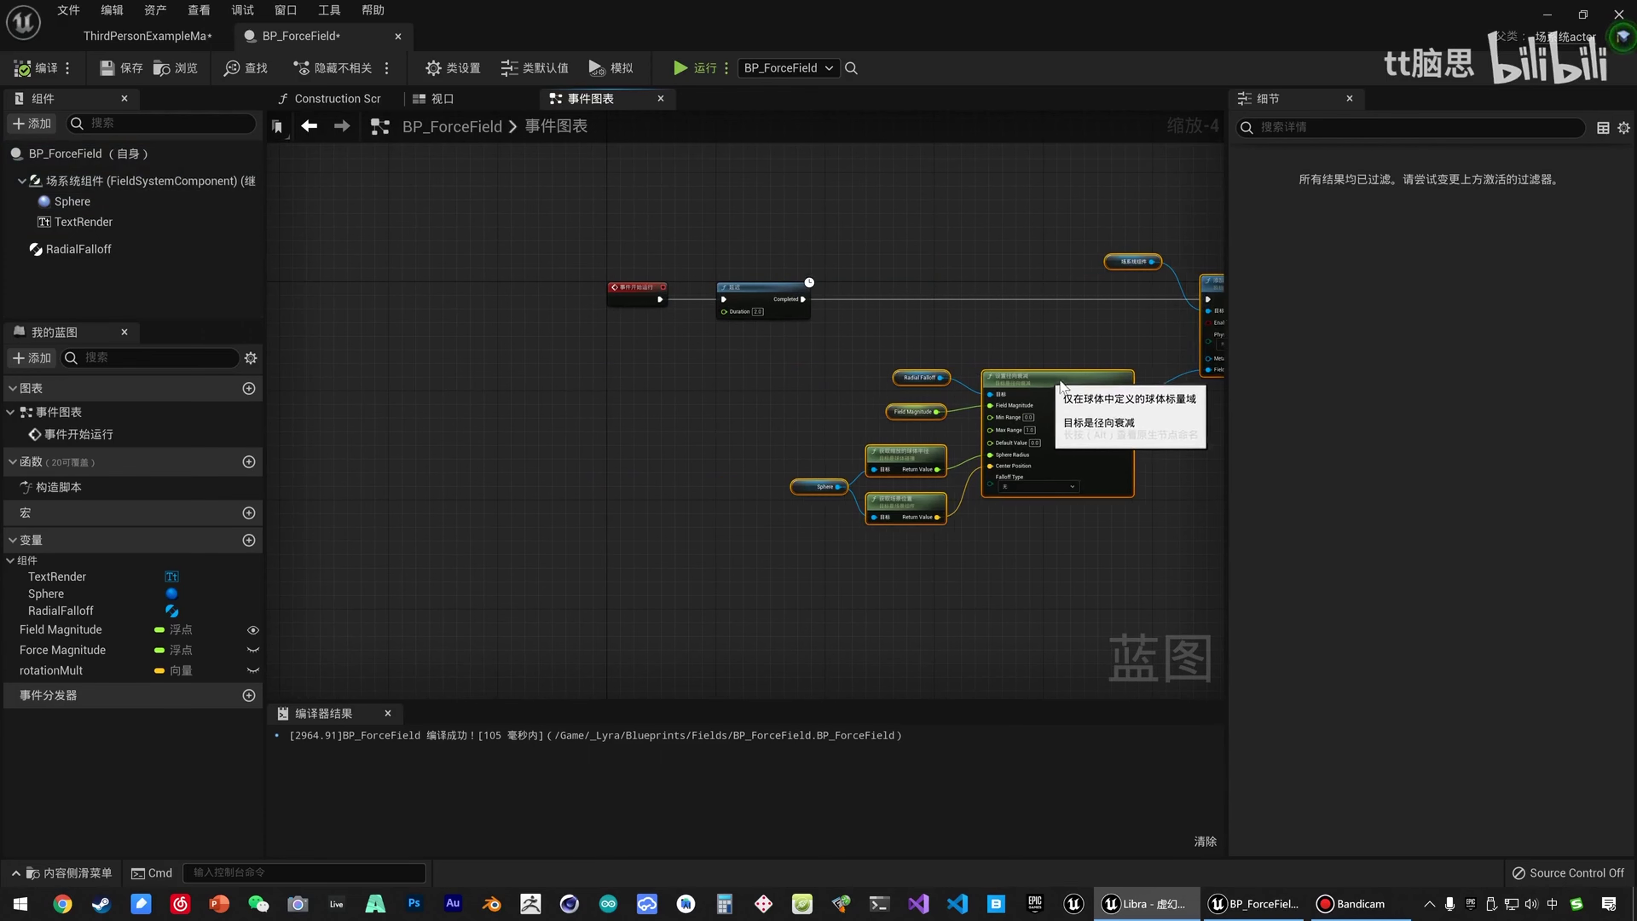
Wrap the selected force nodes in a comment box titled "外部张力".
right_drag(1059, 387, 872, 385)
key(c)
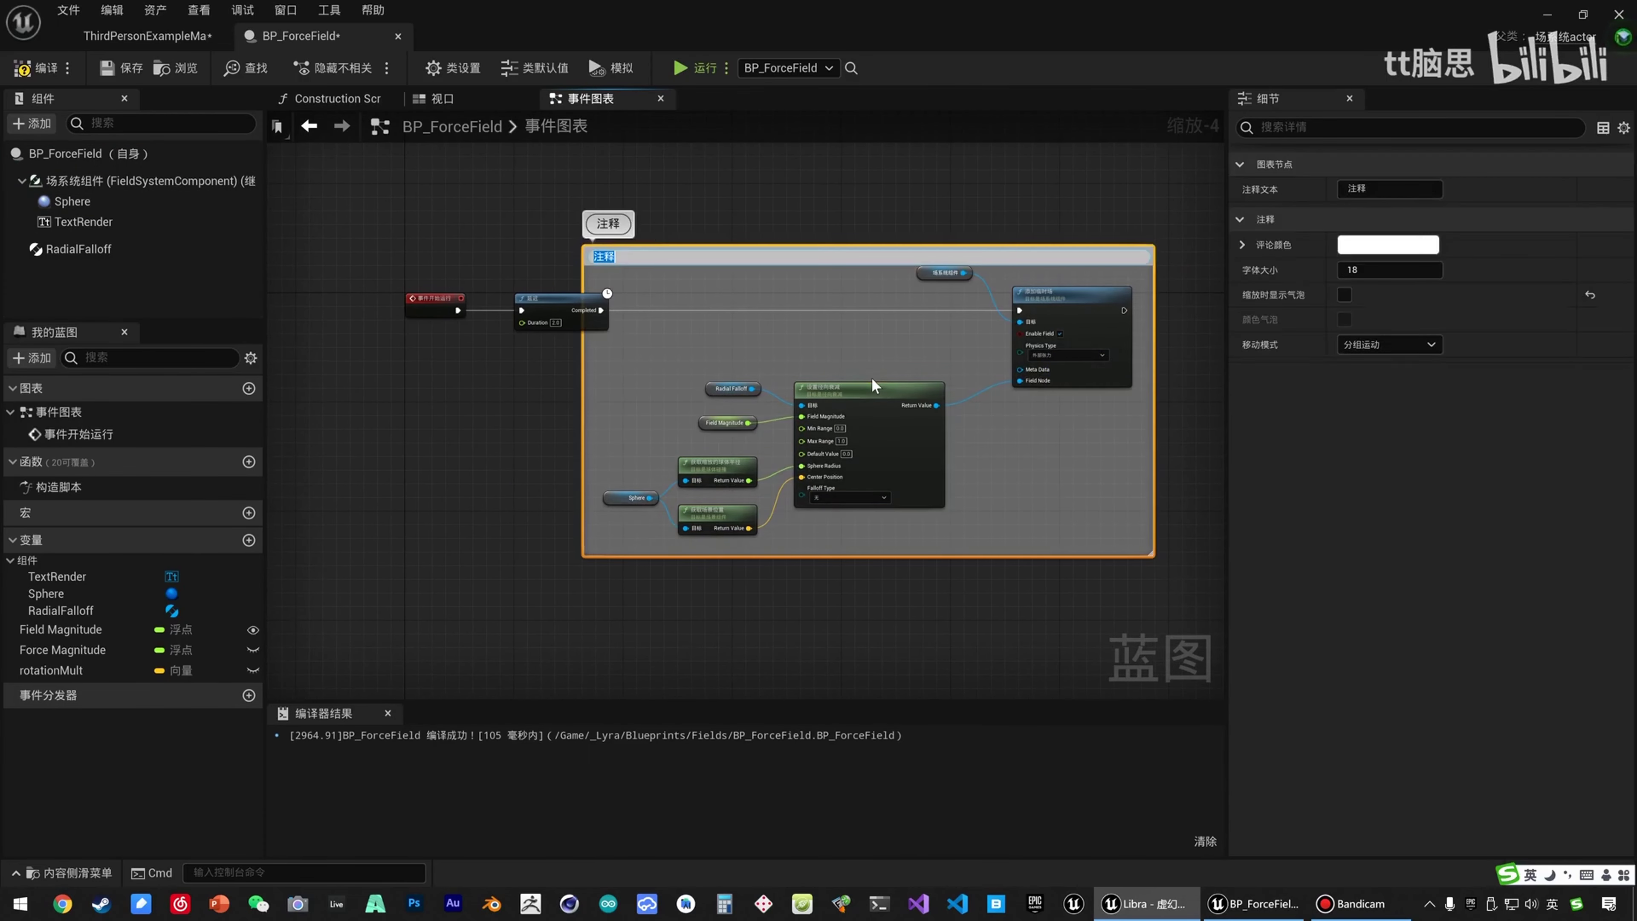
click(634, 242)
drag(650, 253, 705, 253)
scroll(705, 254, up, 3)
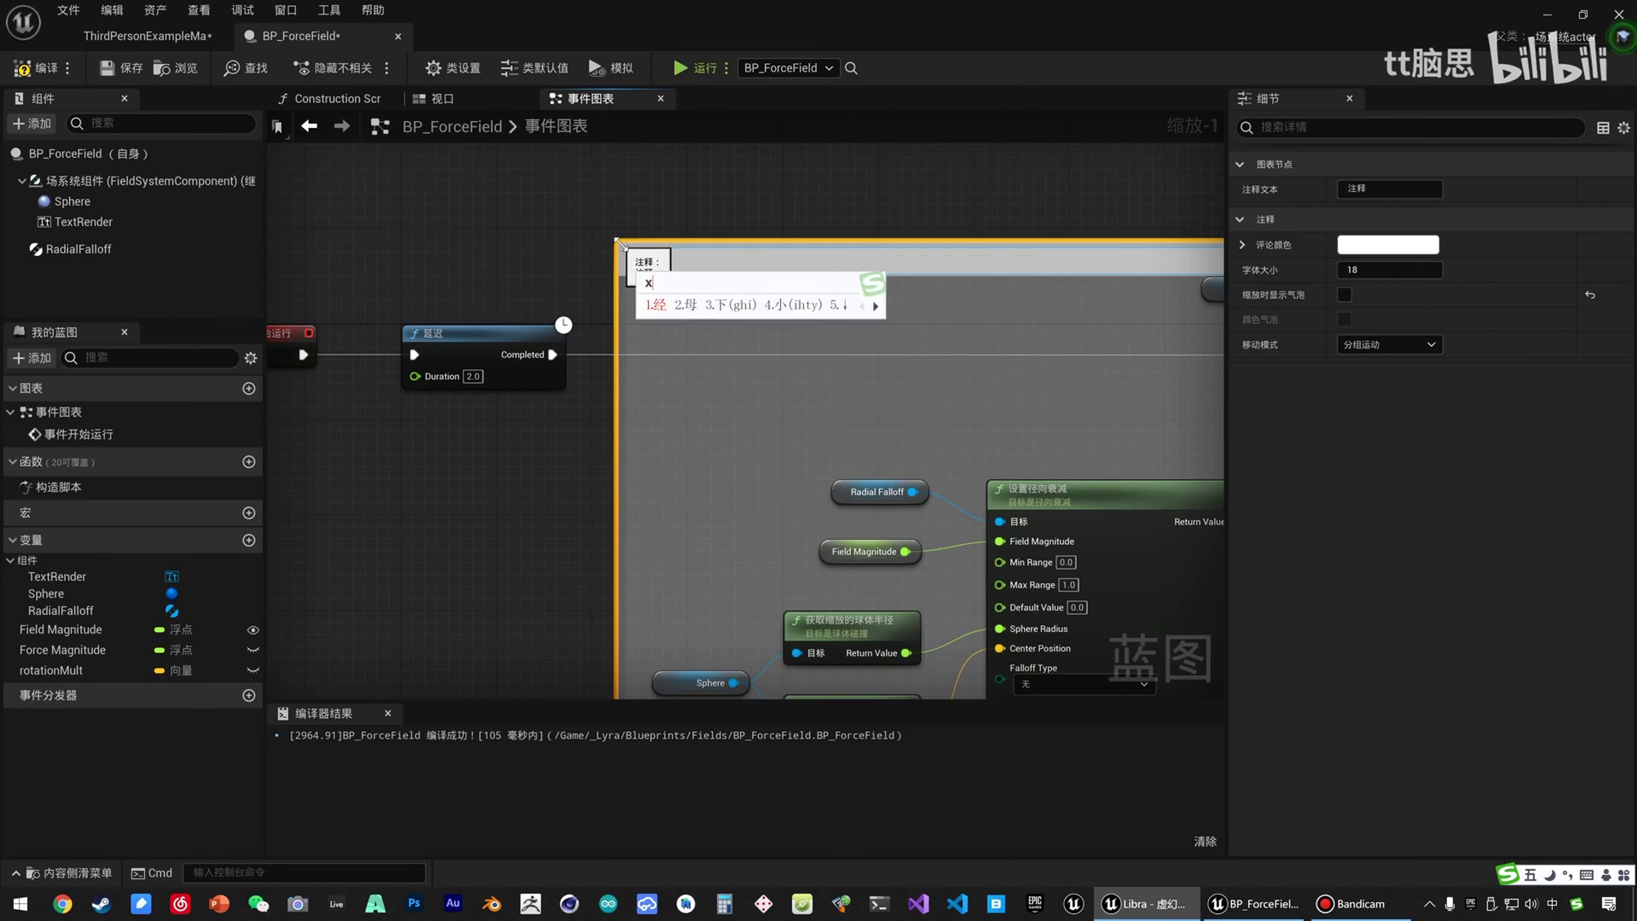
text(外部张力)
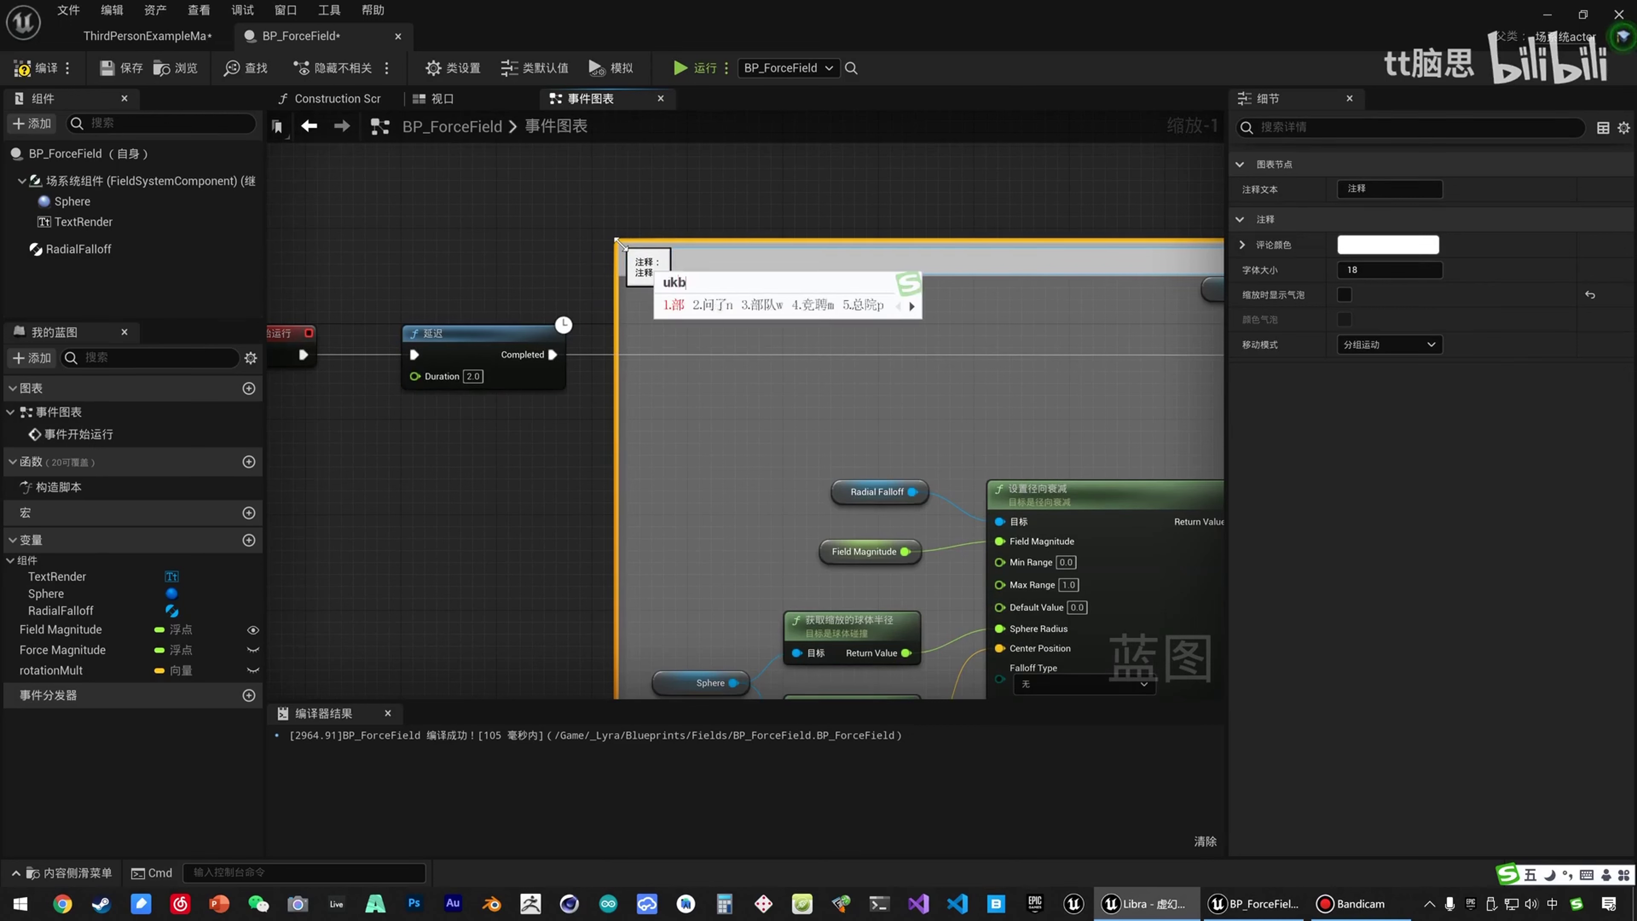
key(Return)
Adjust the node placement around the Add Transient Field node inside the 外部张力 comment.
right_drag(947, 282, 533, 310)
scroll(799, 307, down, 1)
right_drag(871, 332, 614, 325)
right_drag(816, 365, 651, 365)
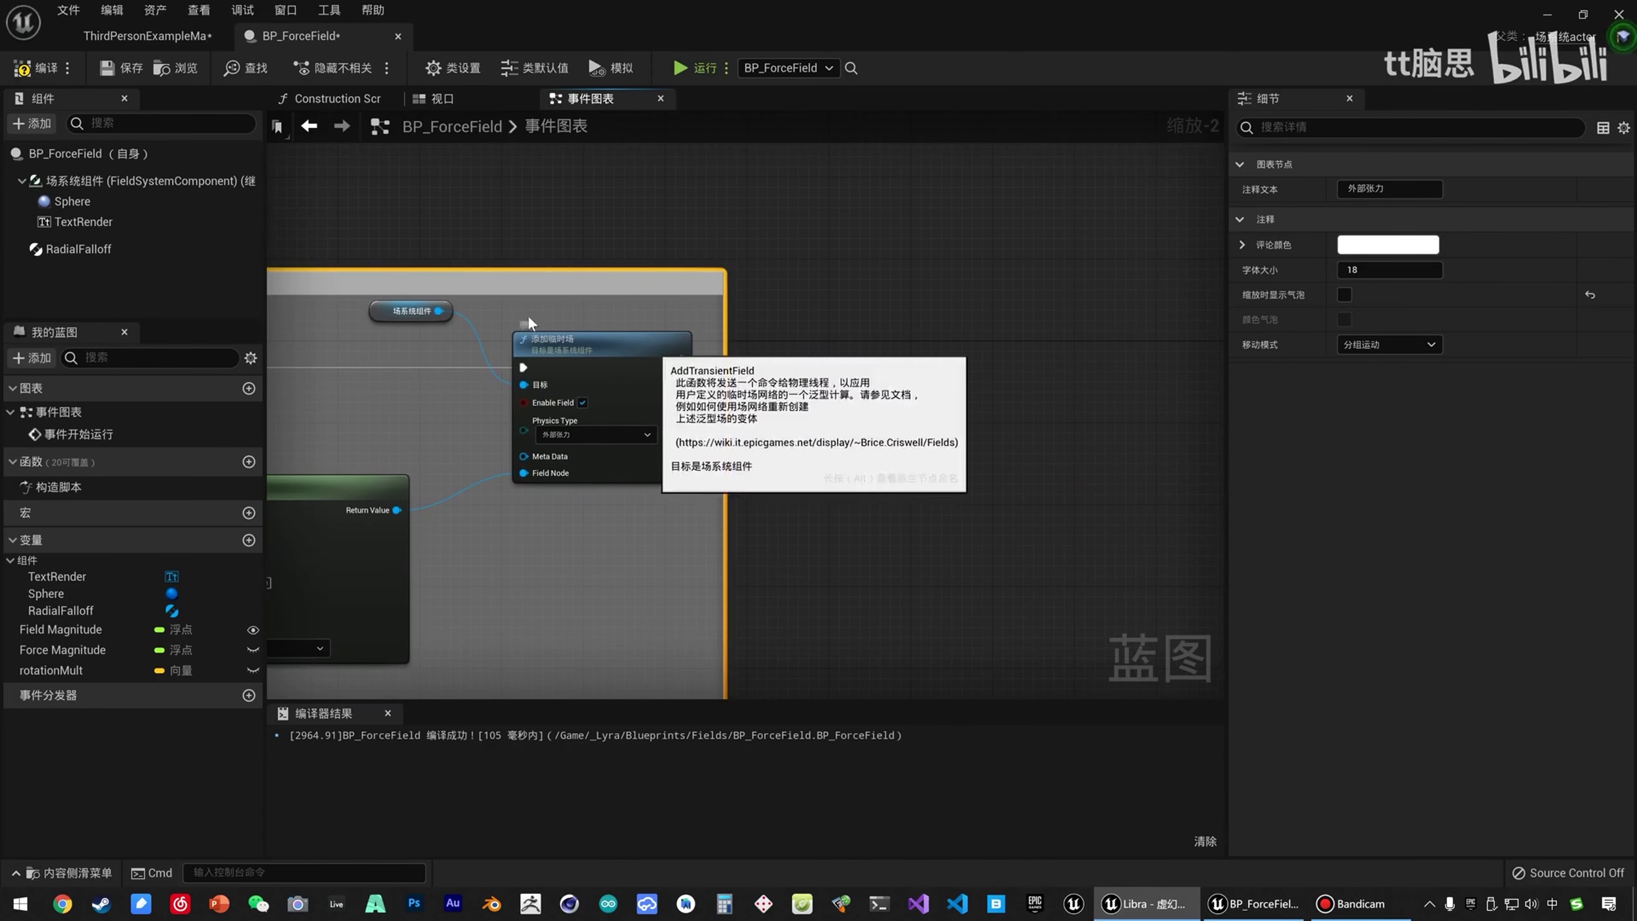
drag(384, 312, 358, 317)
right_drag(839, 356, 661, 343)
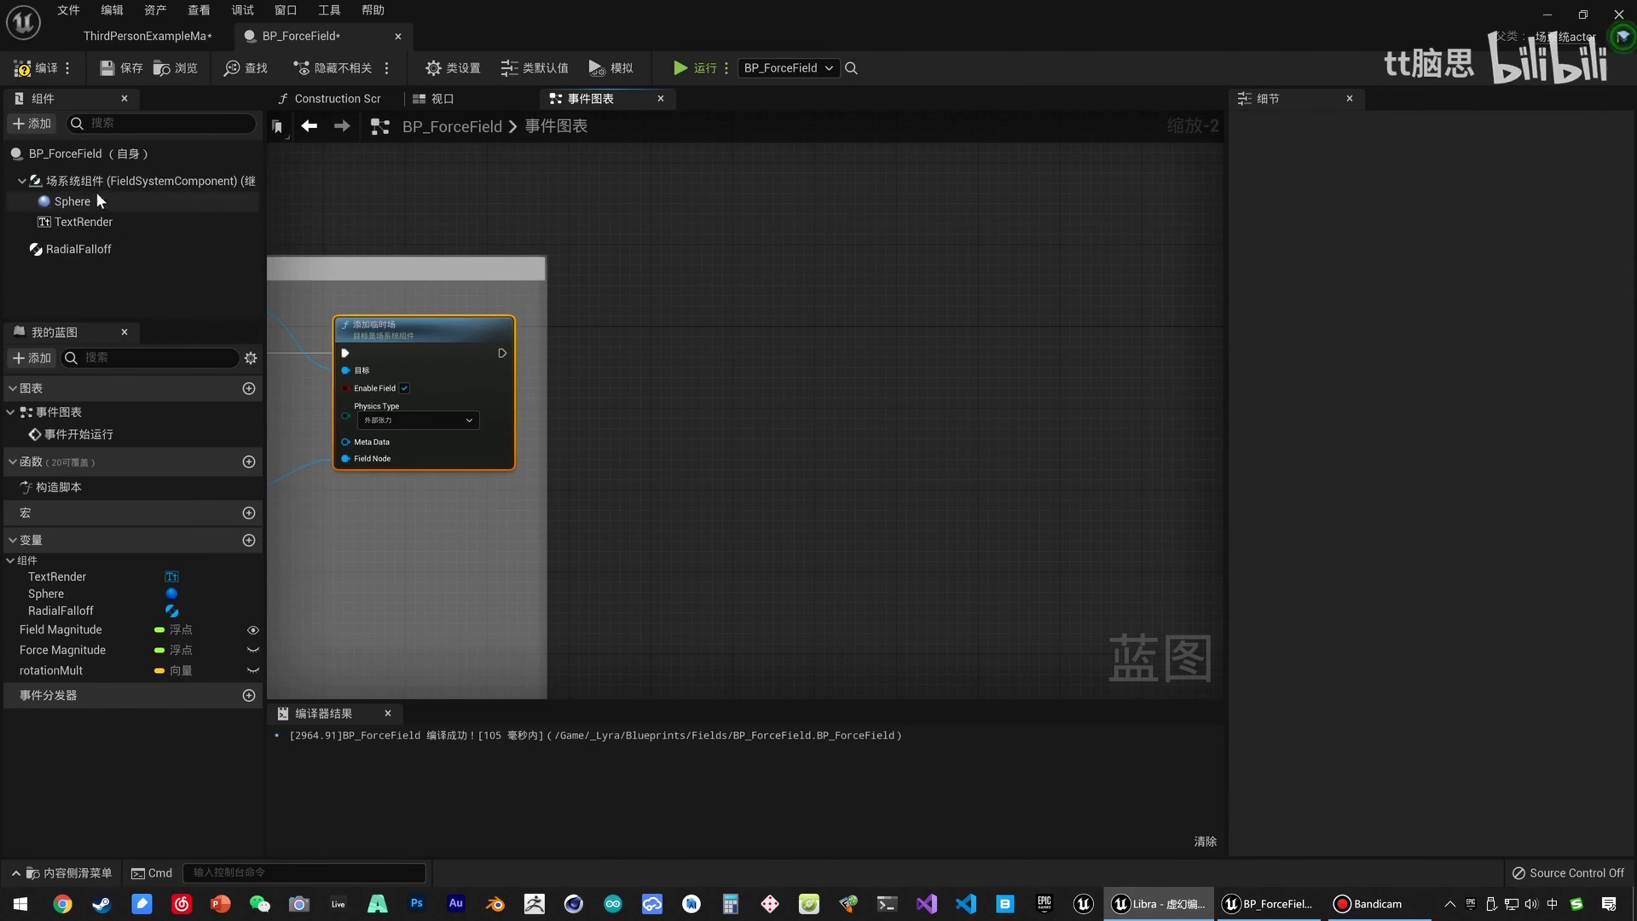
Add a second 添加临时场 (Add Transient Field) node from the field system component and chain its execution after the 外部张力 one.
drag(96, 184, 858, 324)
text(add)
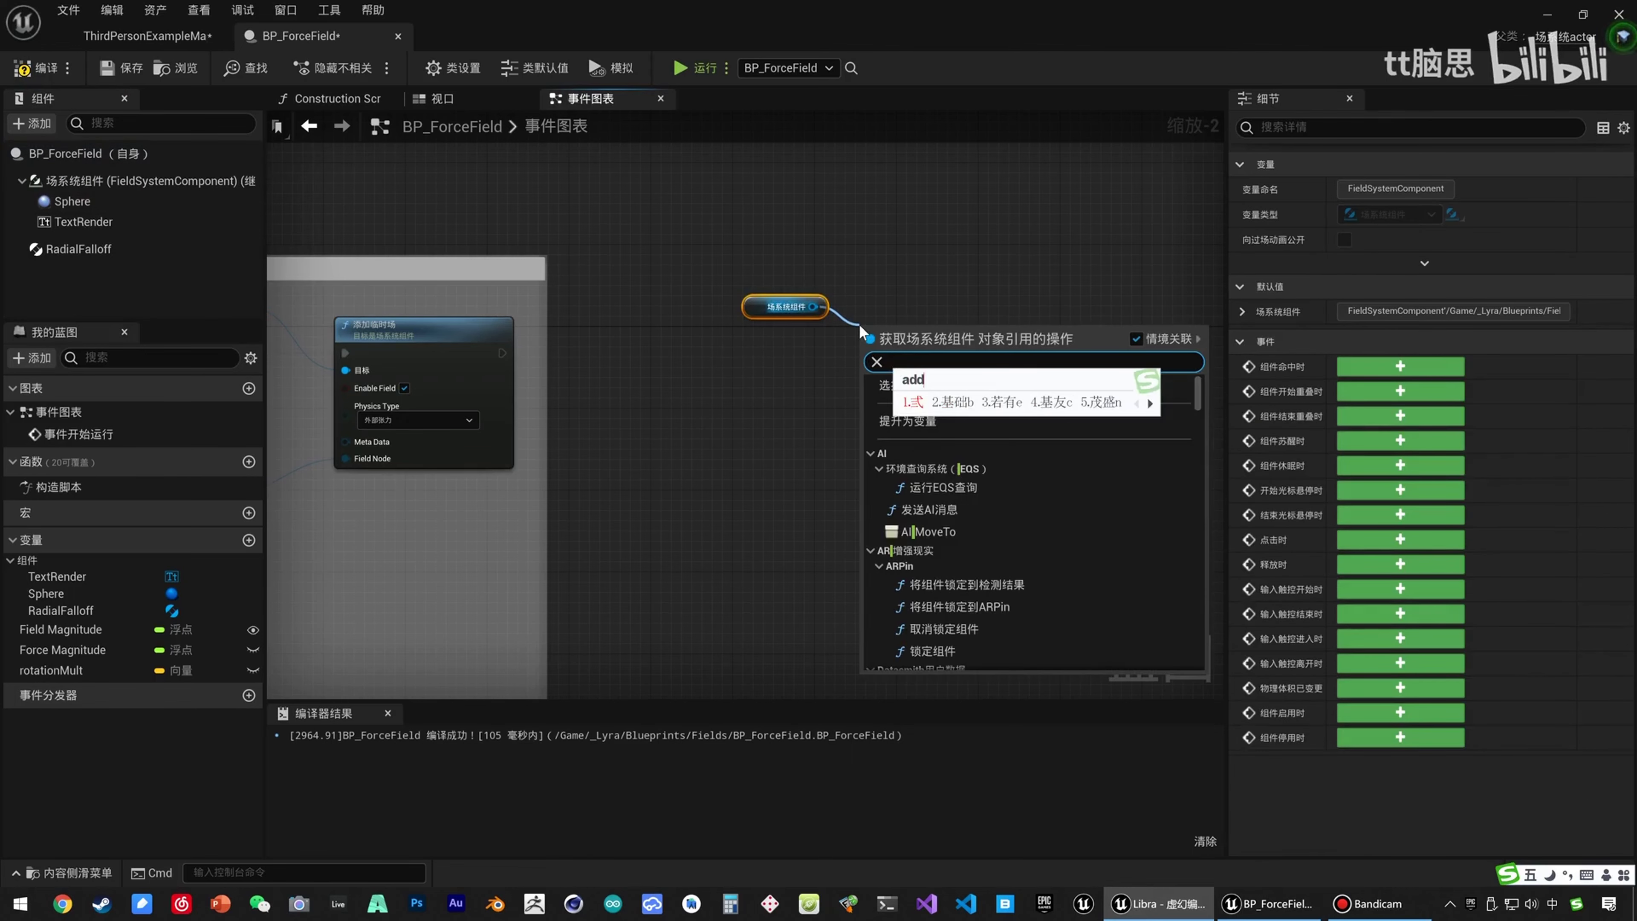
key(shift)
text(dd)
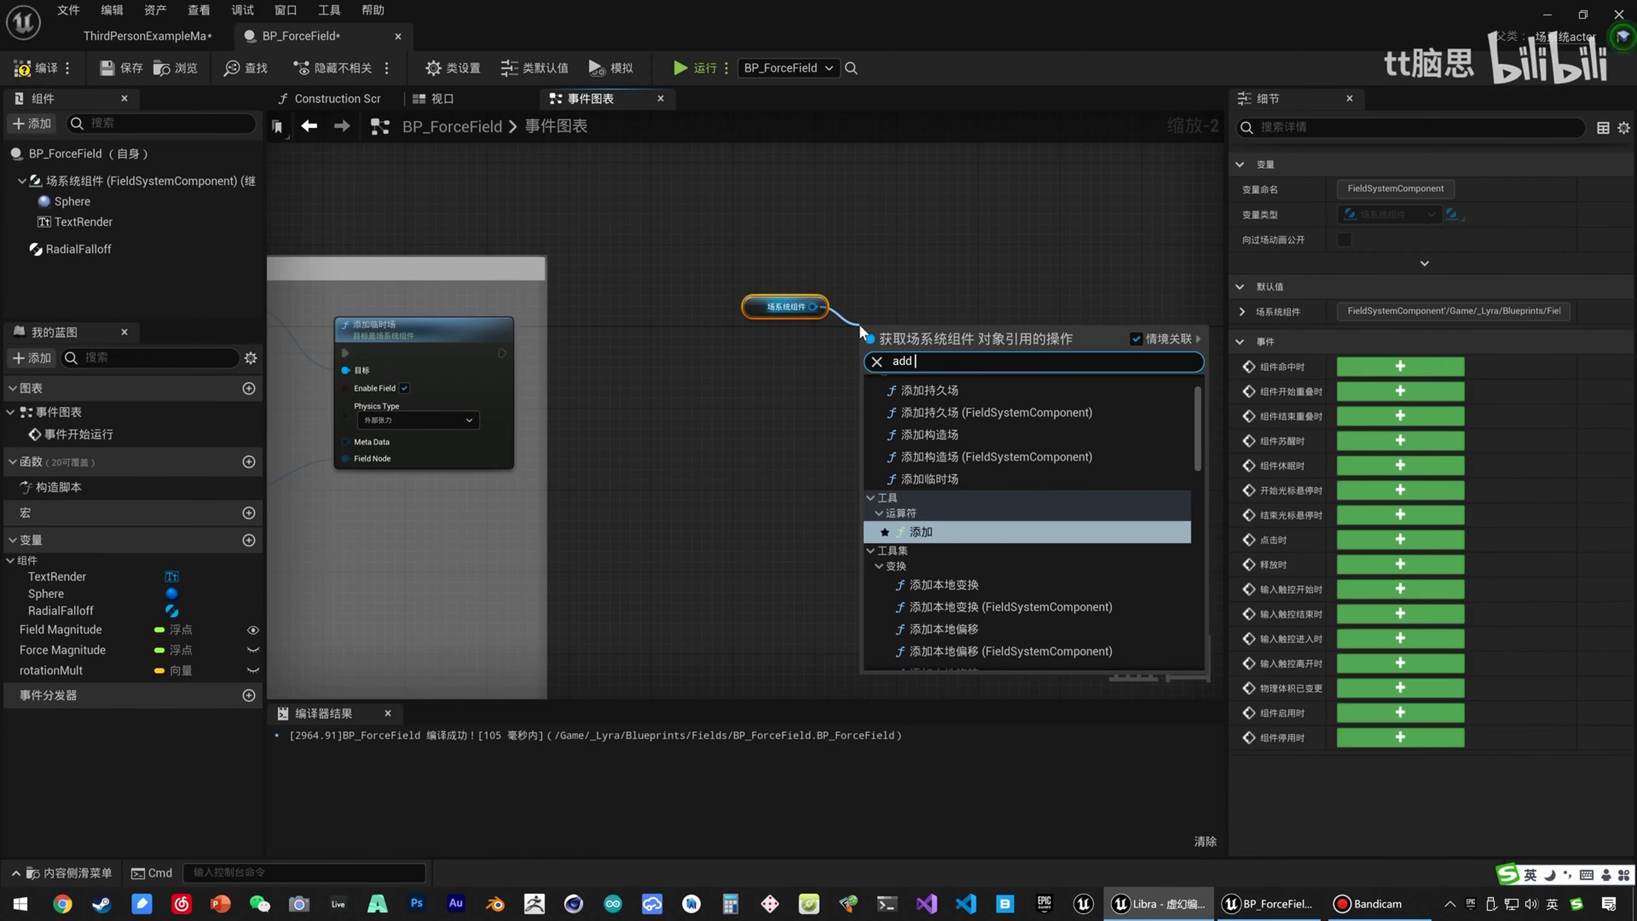
text( tra)
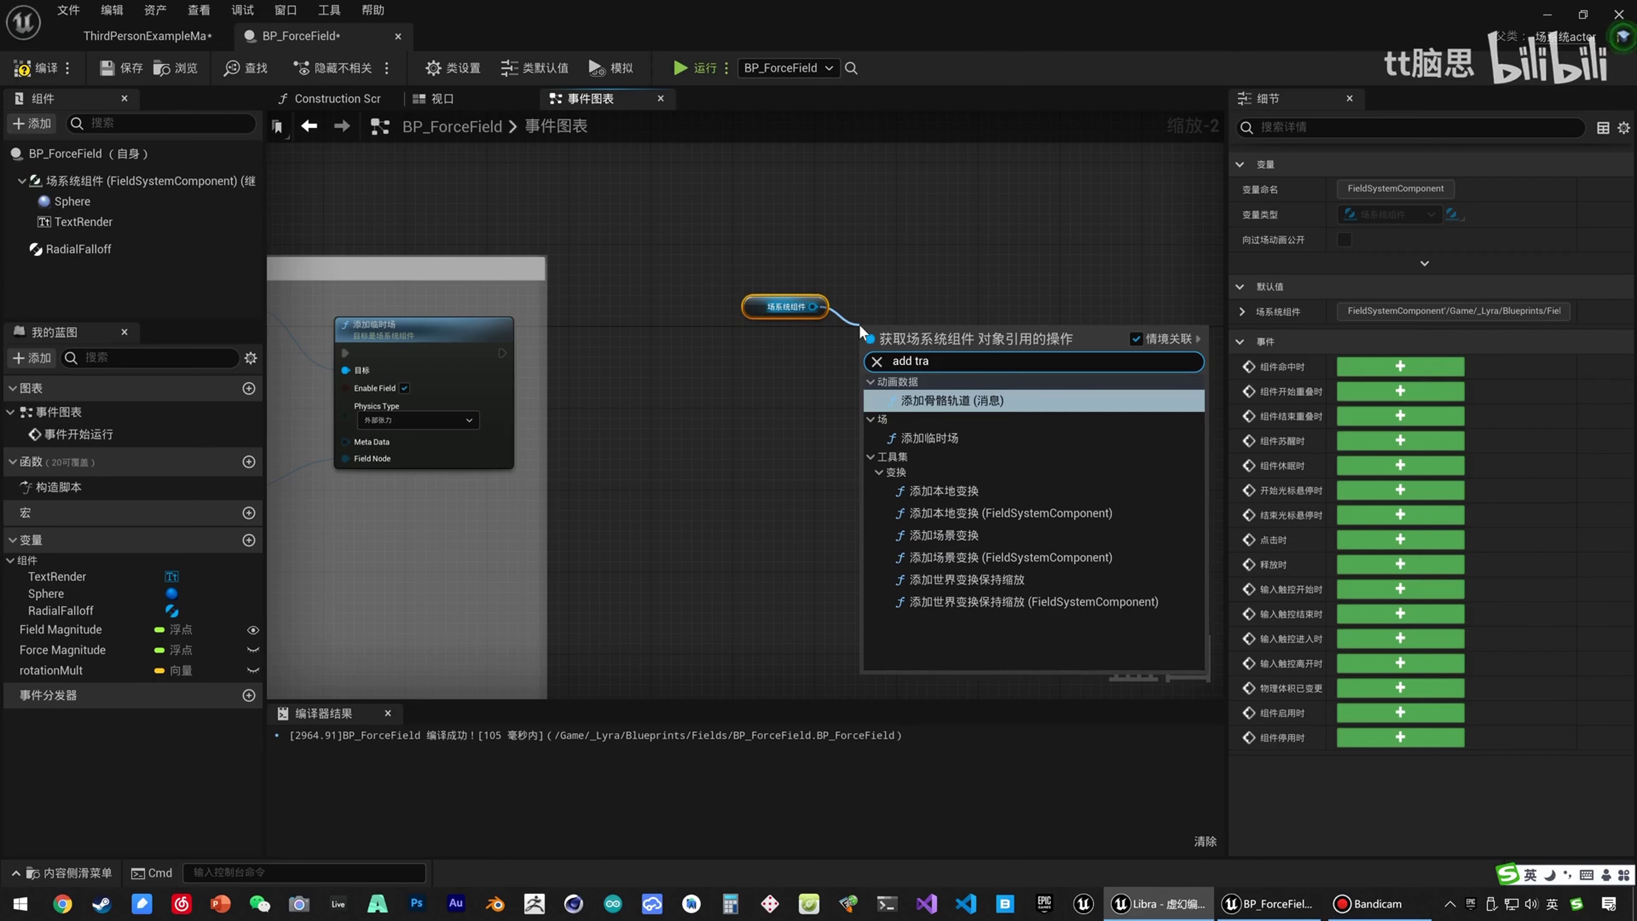
click(928, 437)
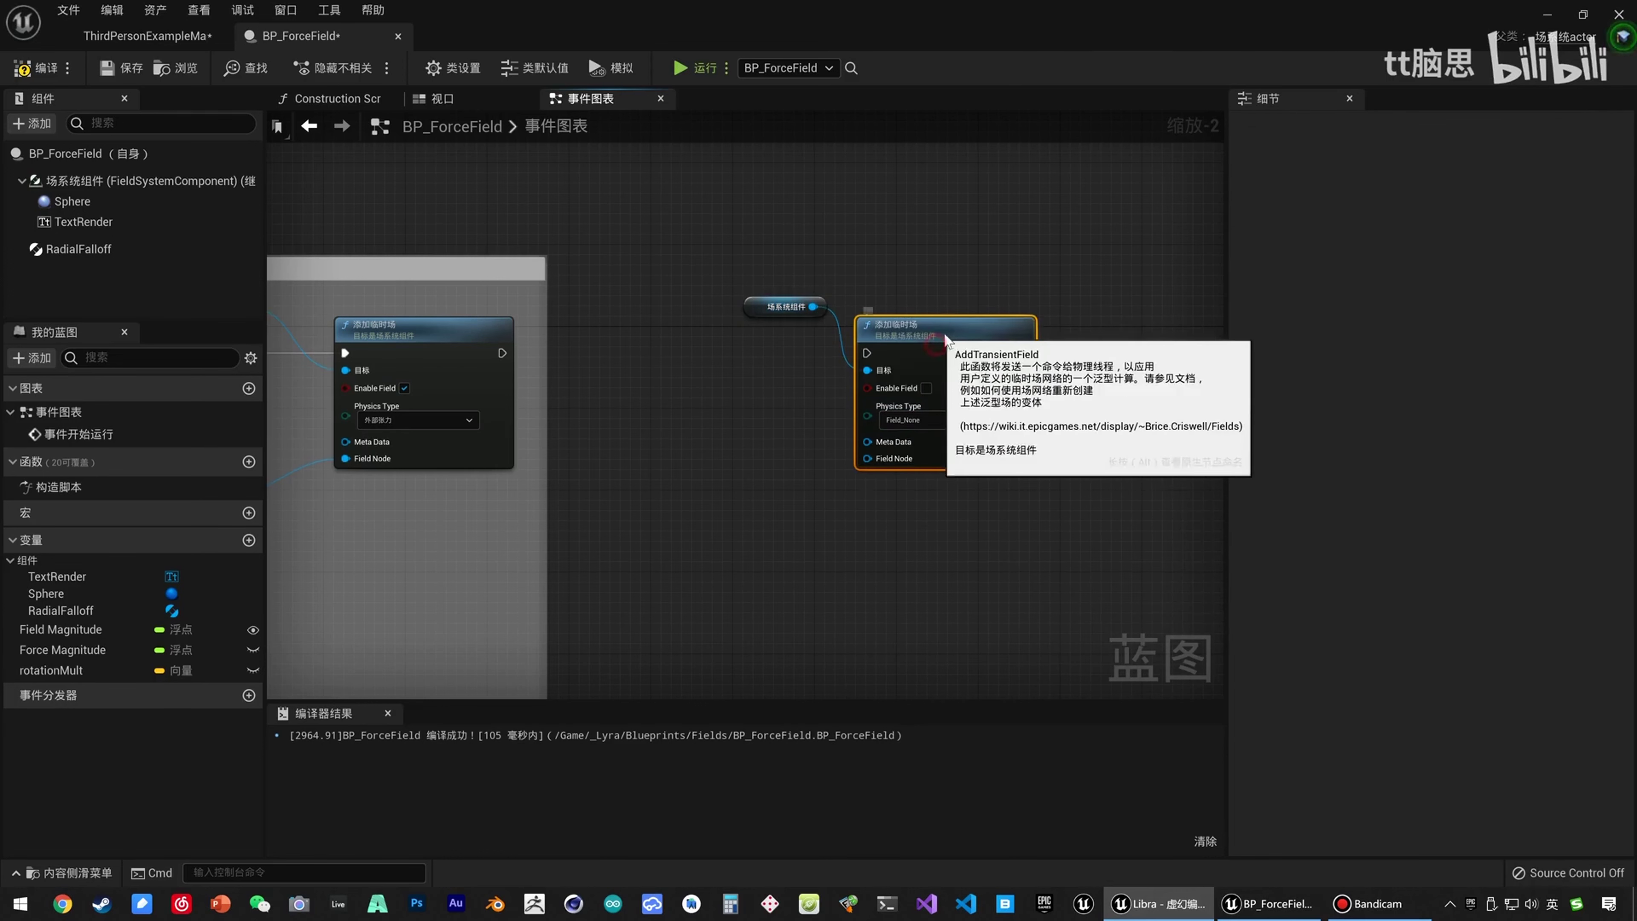
drag(942, 398, 973, 388)
drag(503, 353, 898, 353)
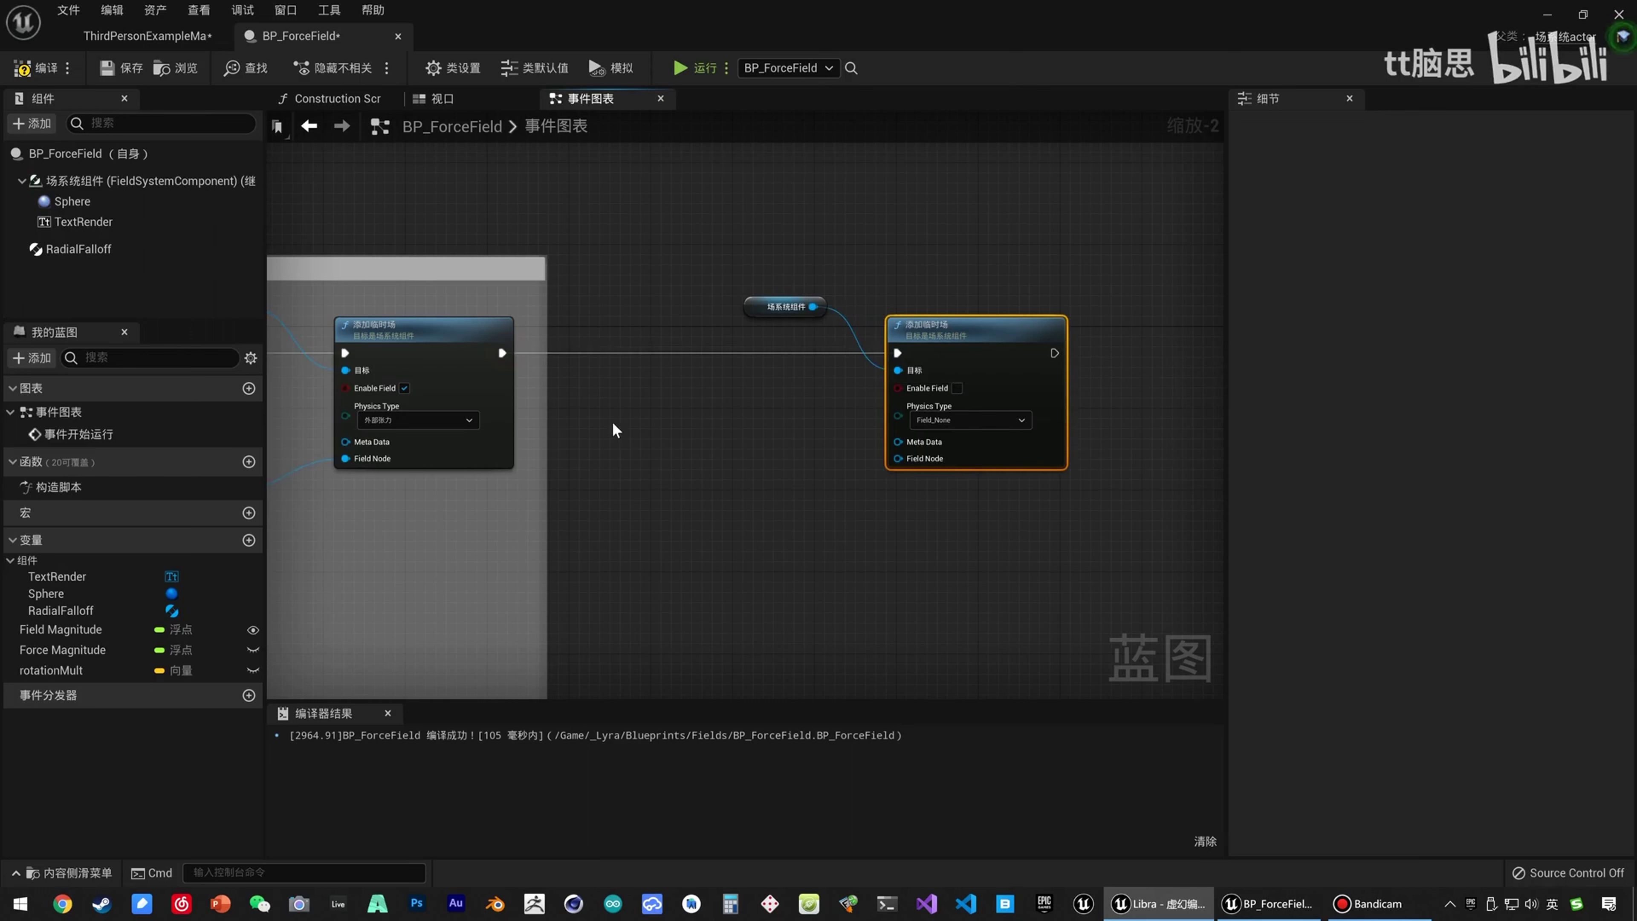
Add a 径向向量 (Radial Vector) component to BP_ForceField, keeping the name RadialVector.
click(32, 122)
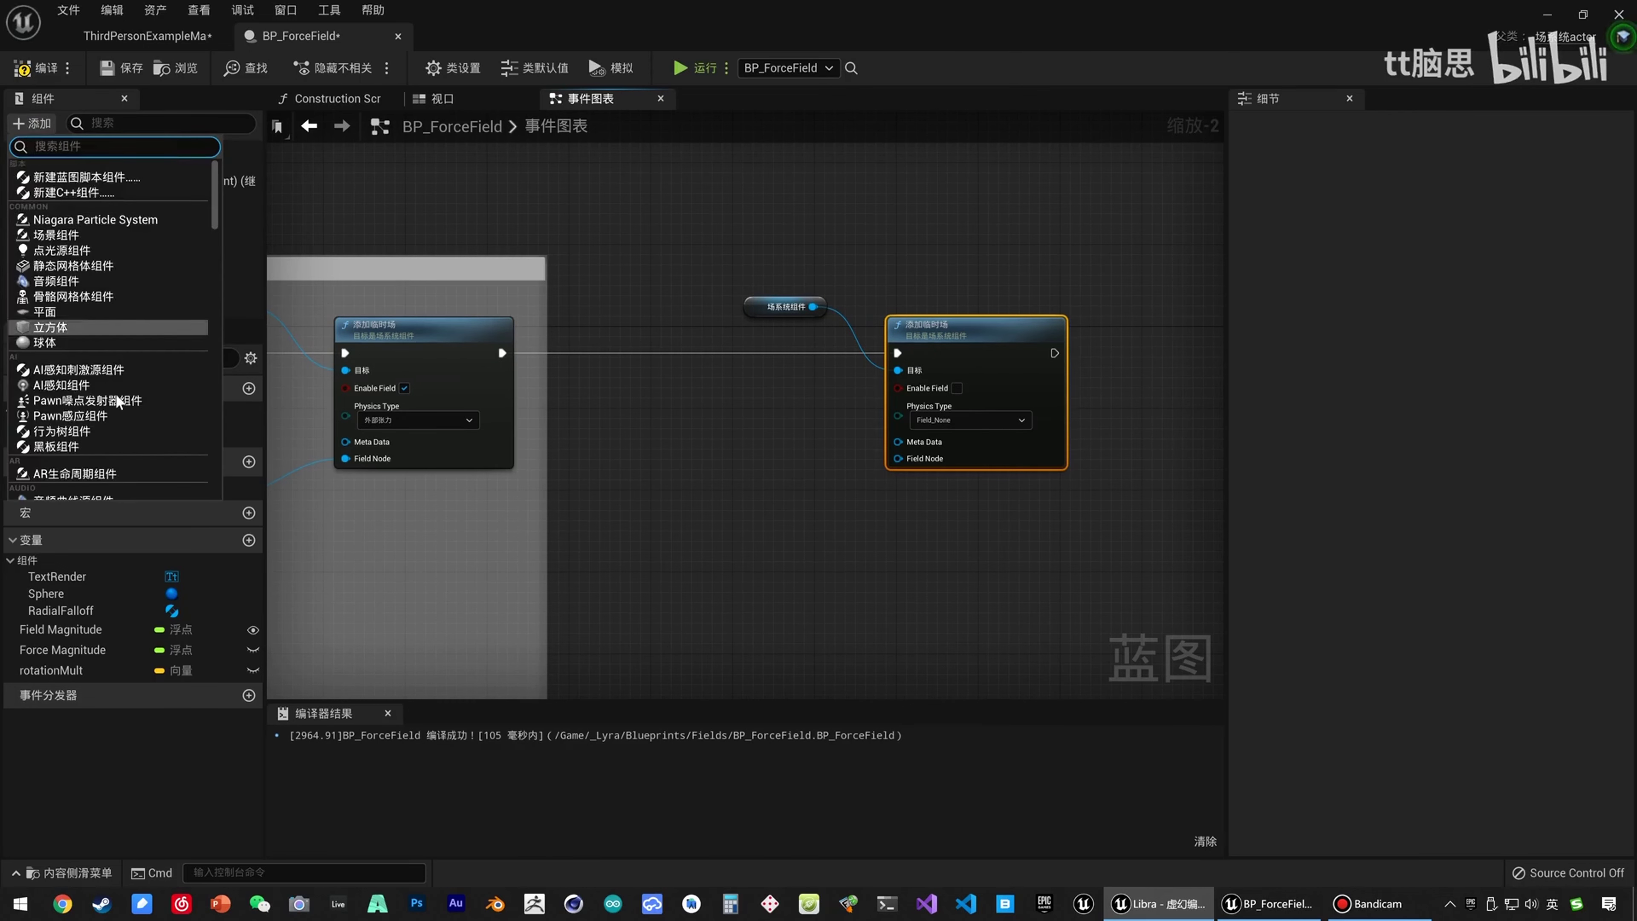
scroll(118, 392, down, 8)
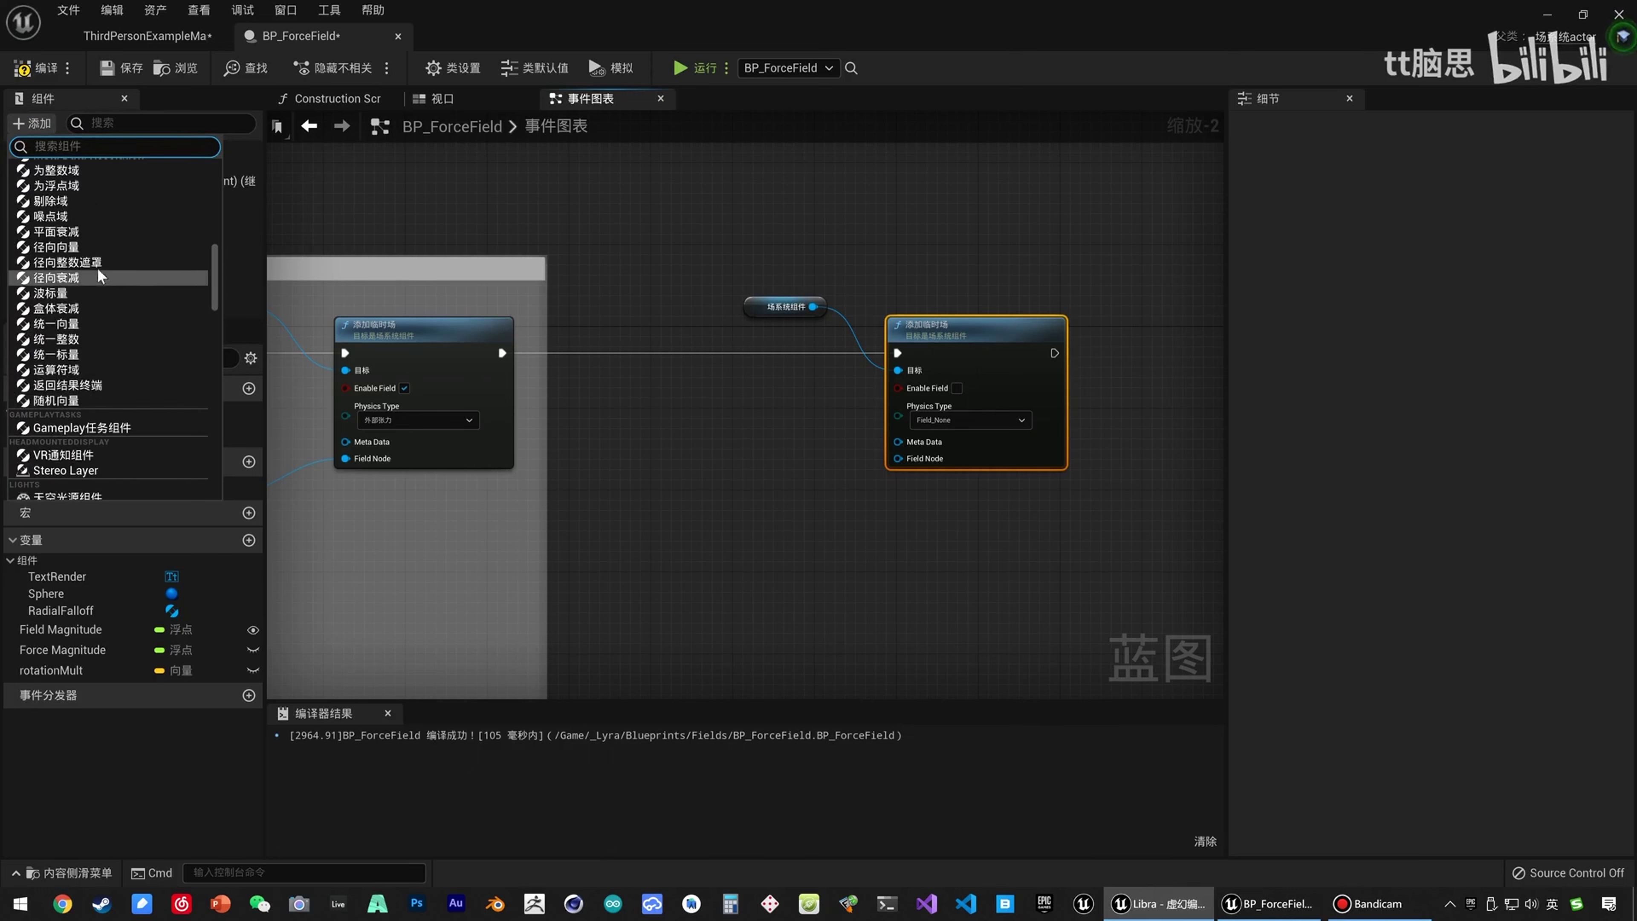
click(69, 251)
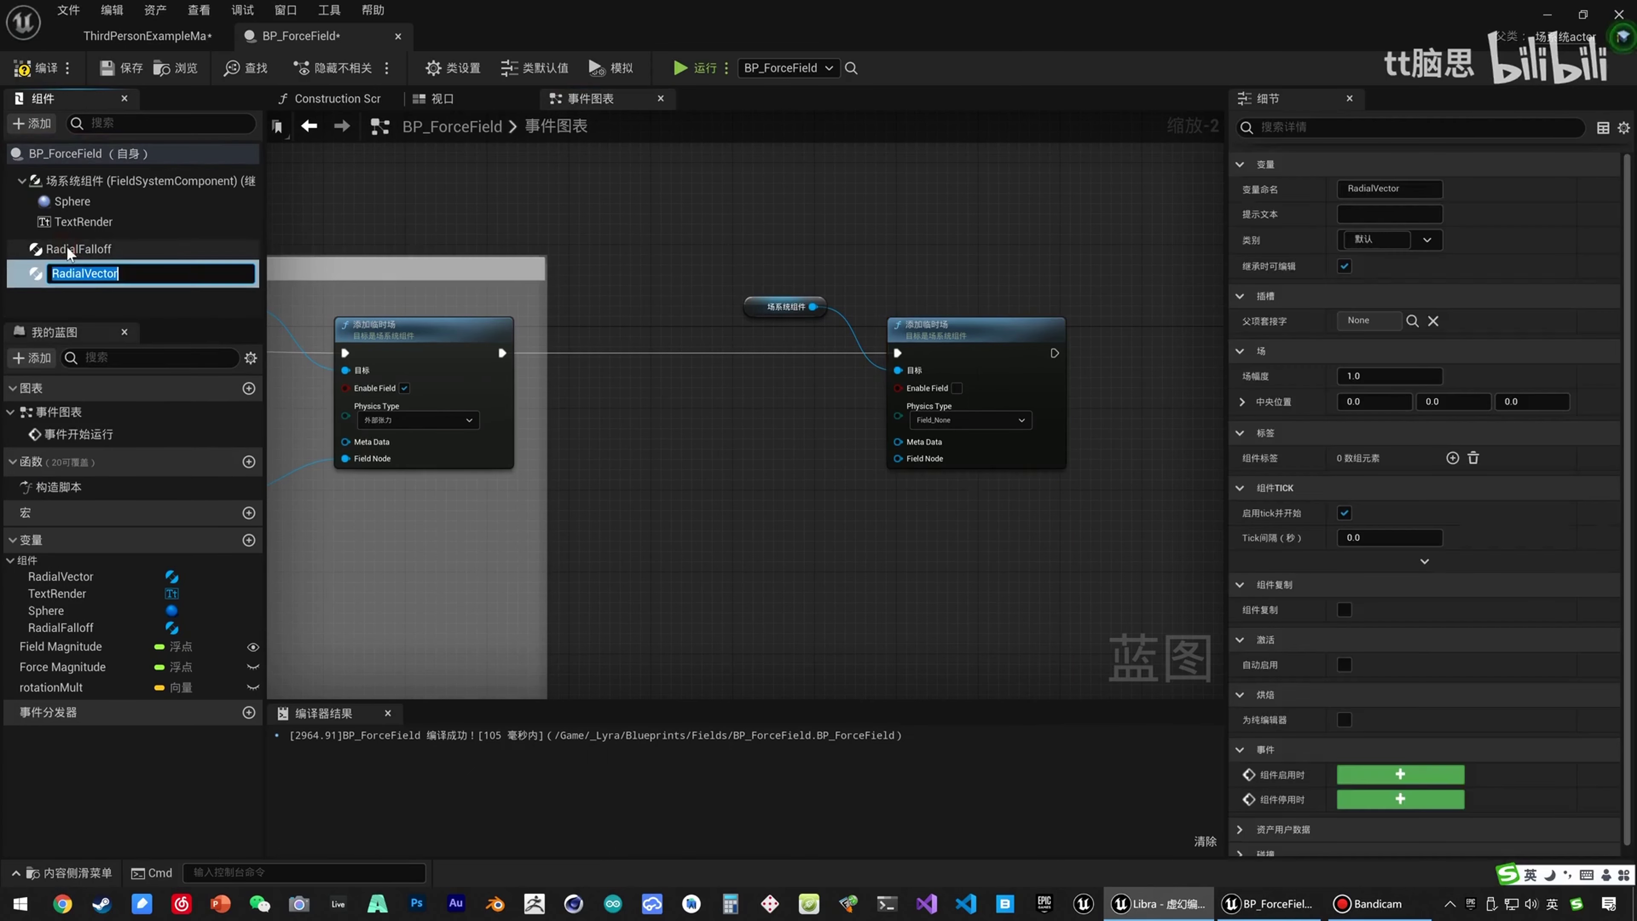
click(88, 284)
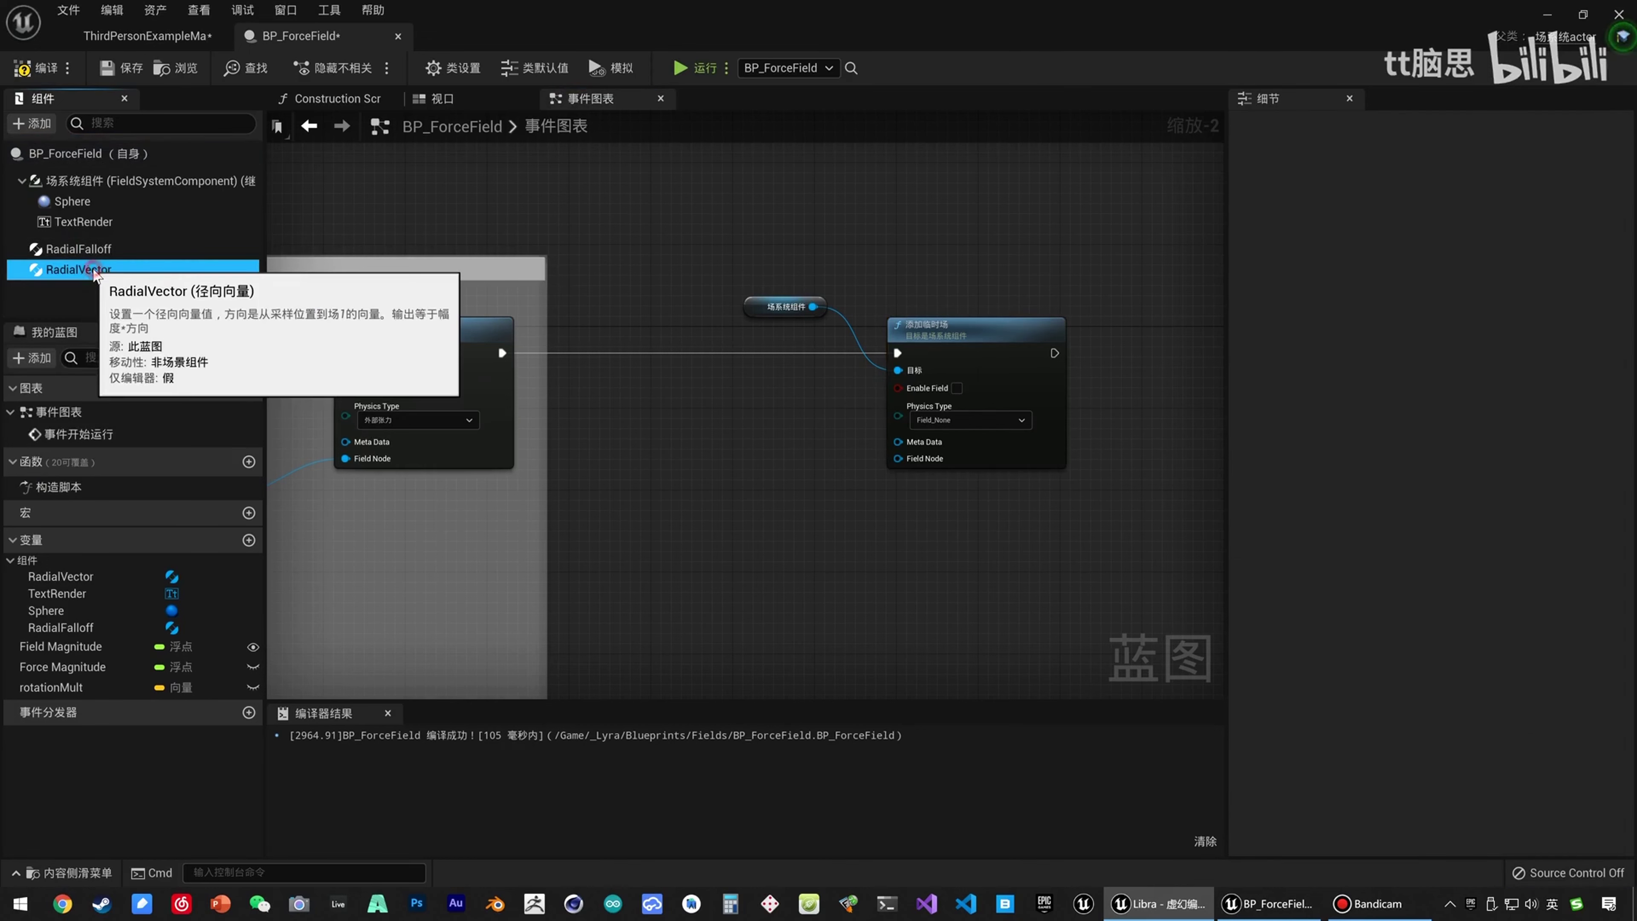
click(83, 270)
Place a RadialVector reference before the new transient field node and add a 设置径向向量 (Set Radial Vector) node from it.
drag(1004, 353, 1084, 354)
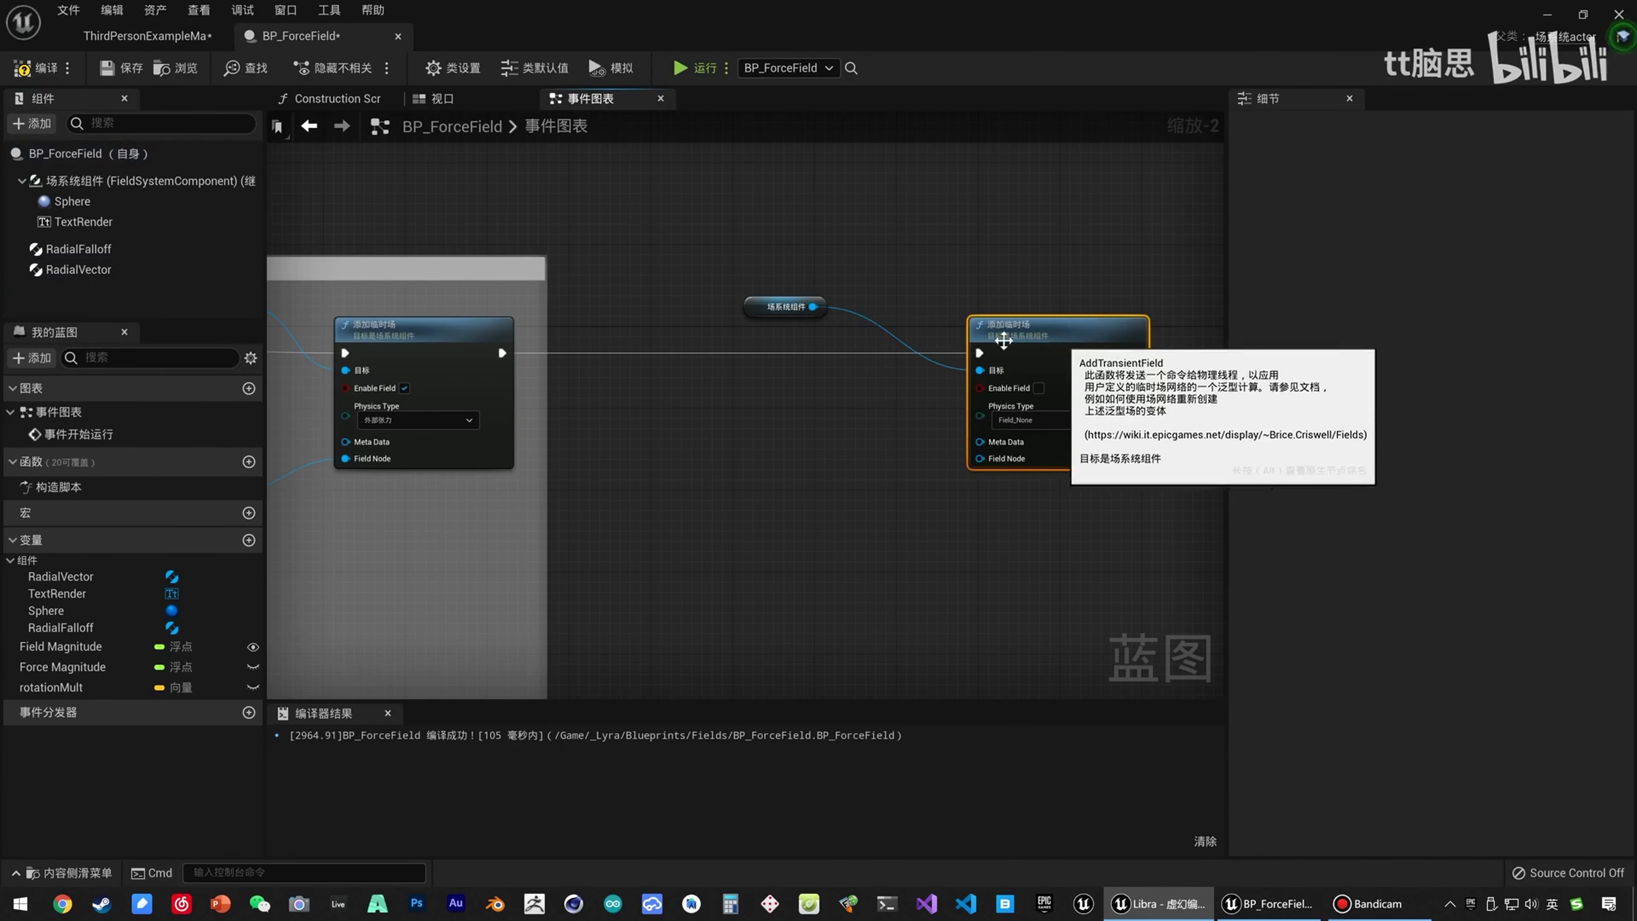
drag(785, 307, 906, 297)
drag(101, 270, 609, 482)
click(647, 444)
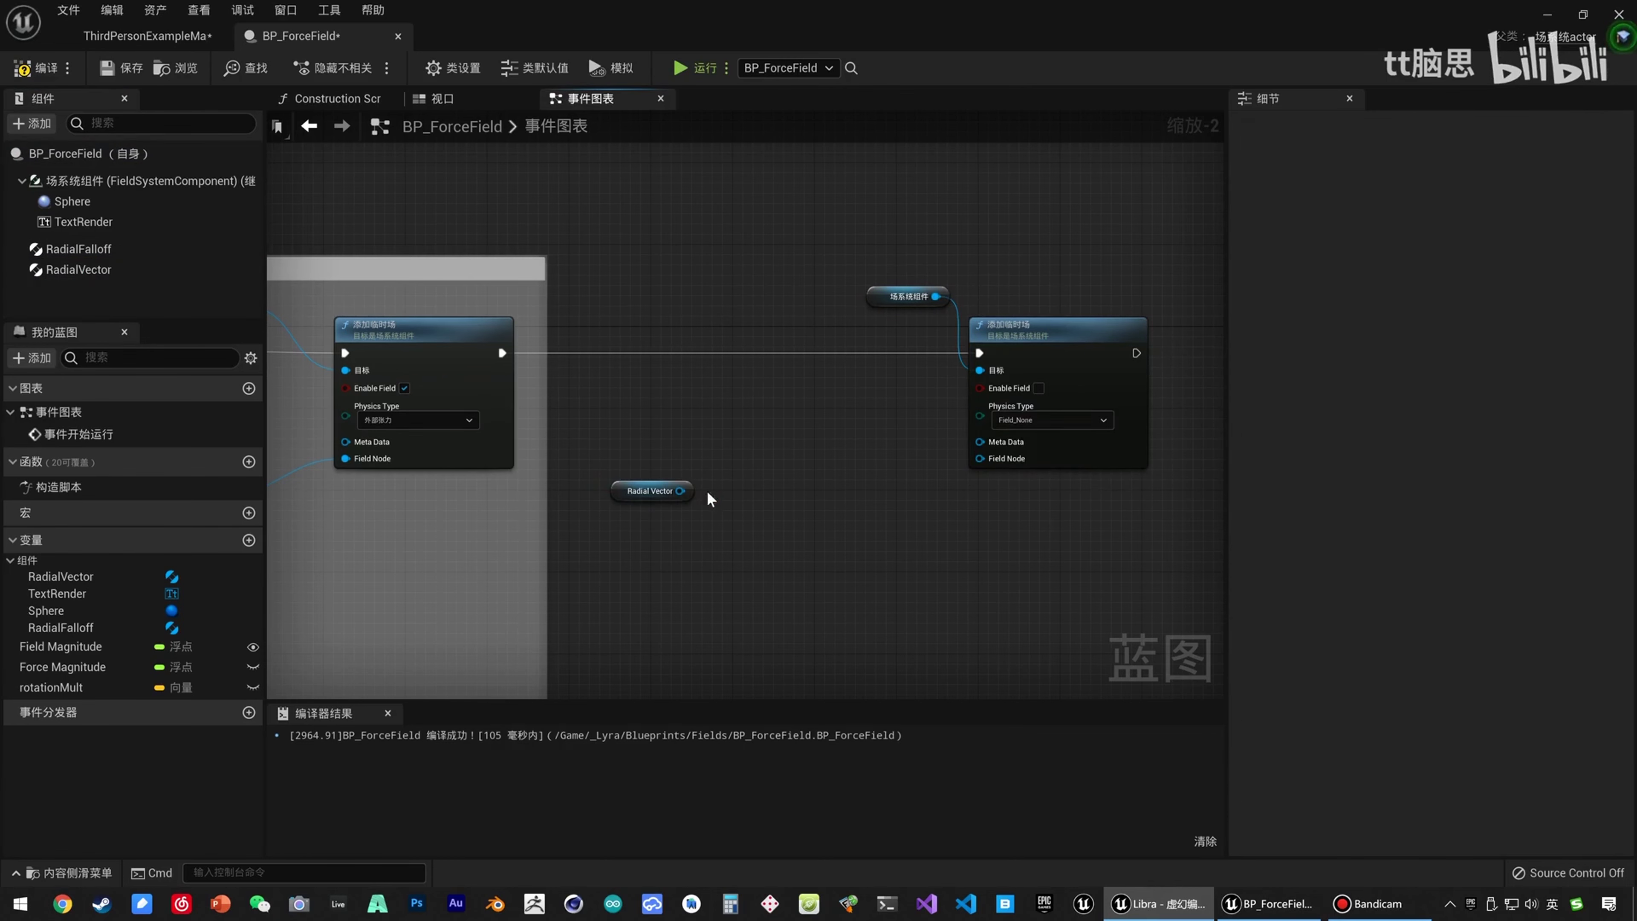
drag(679, 499, 718, 497)
text(s)
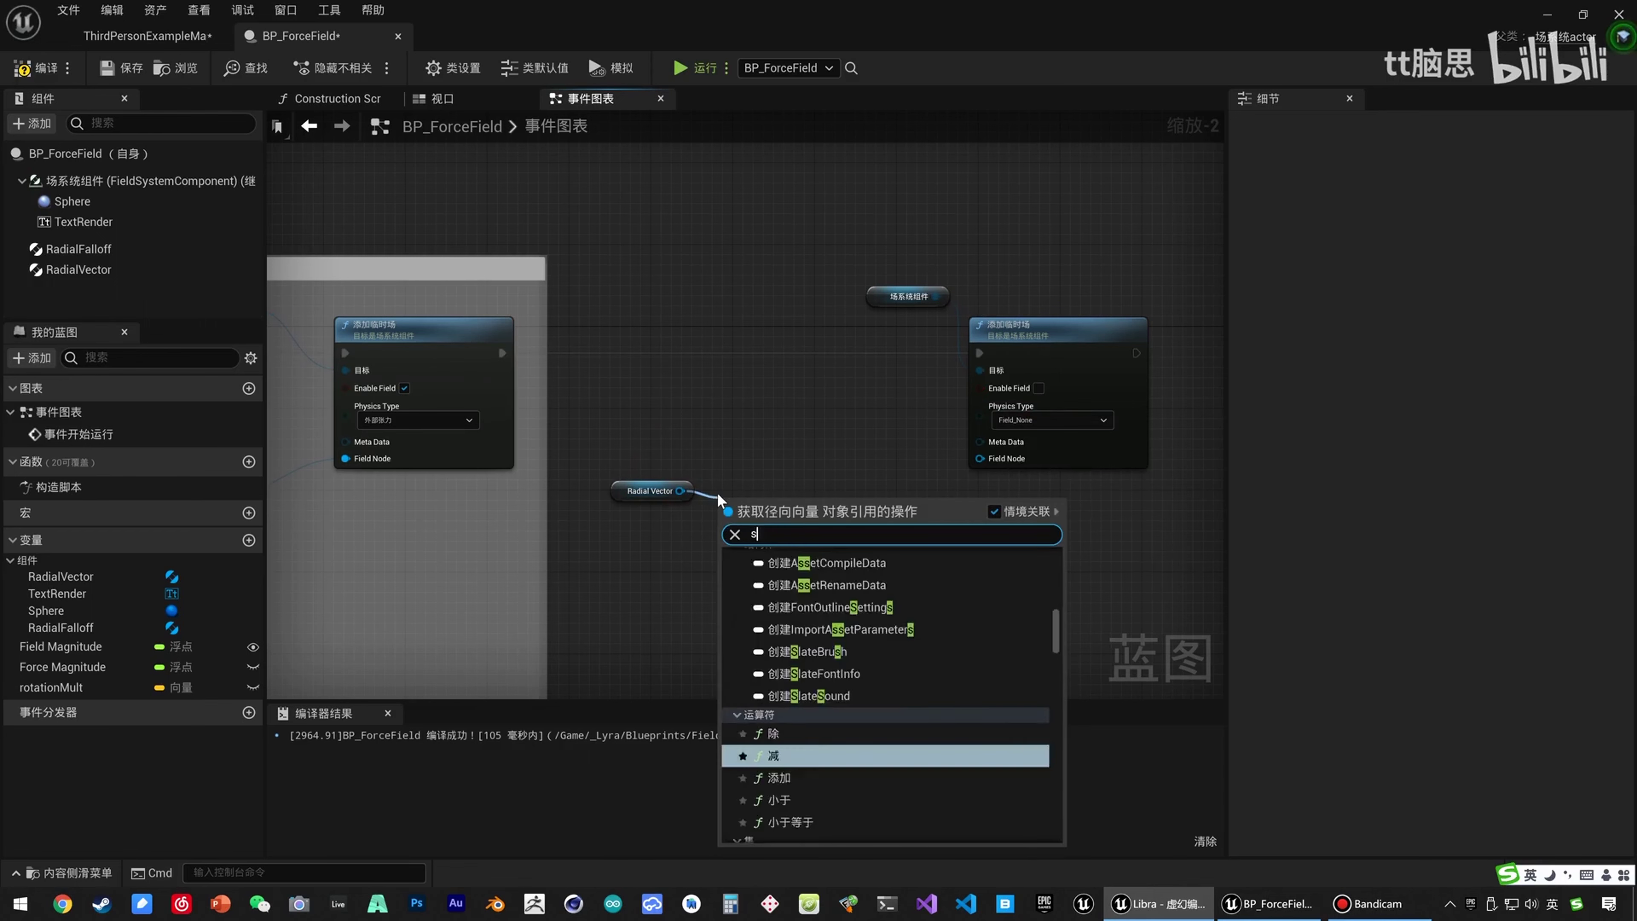
text(et vec)
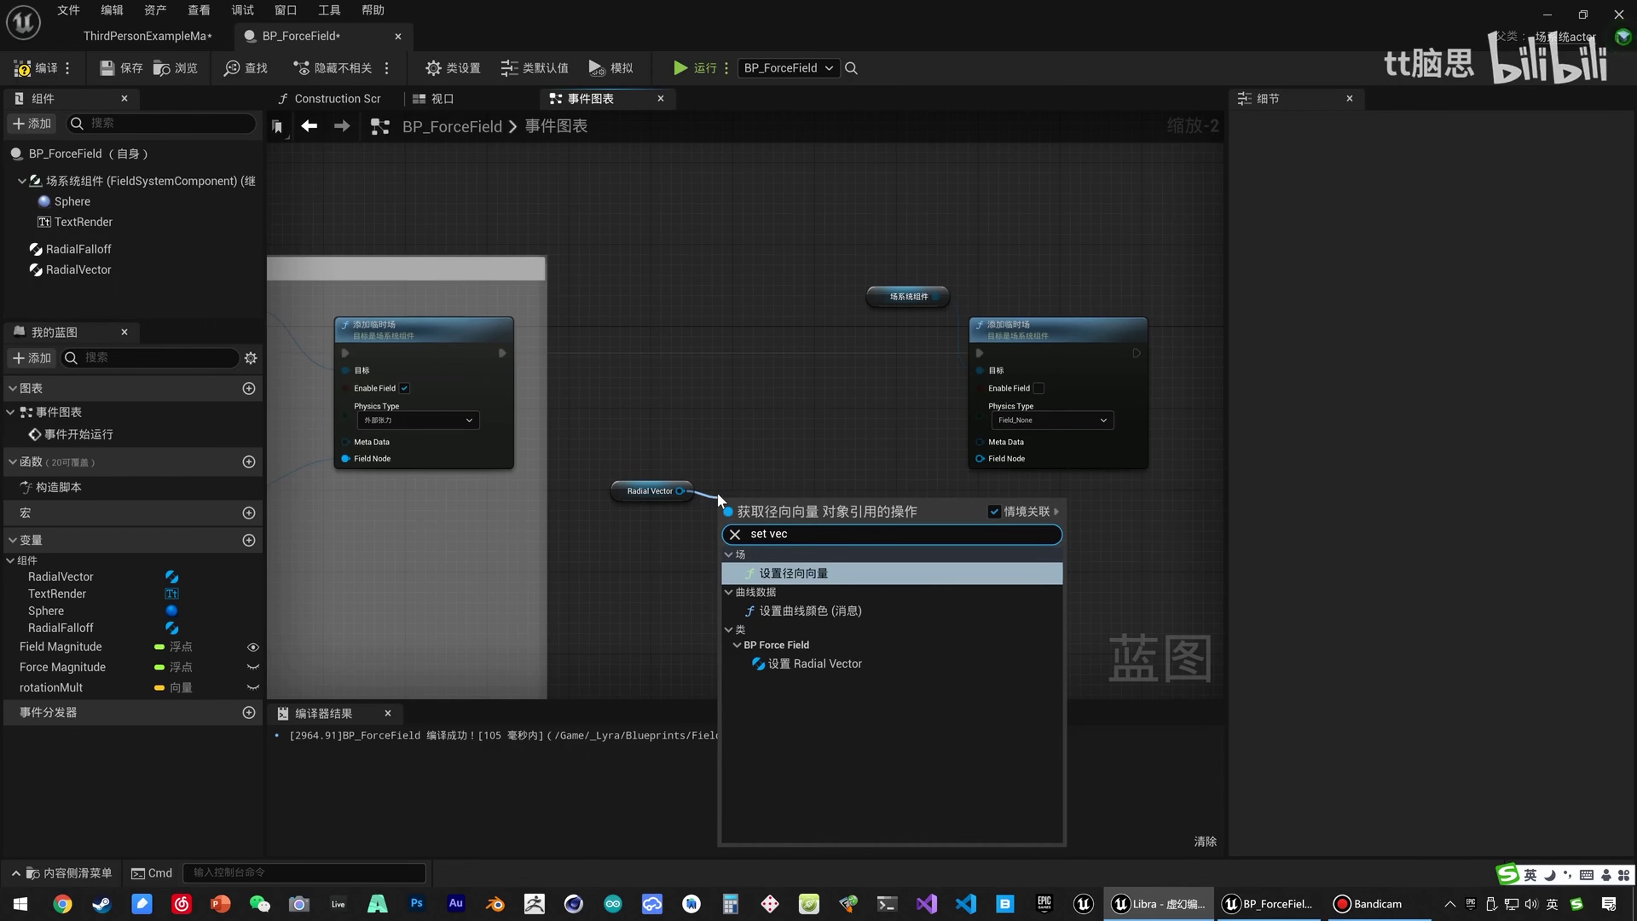
click(793, 573)
drag(816, 475, 817, 466)
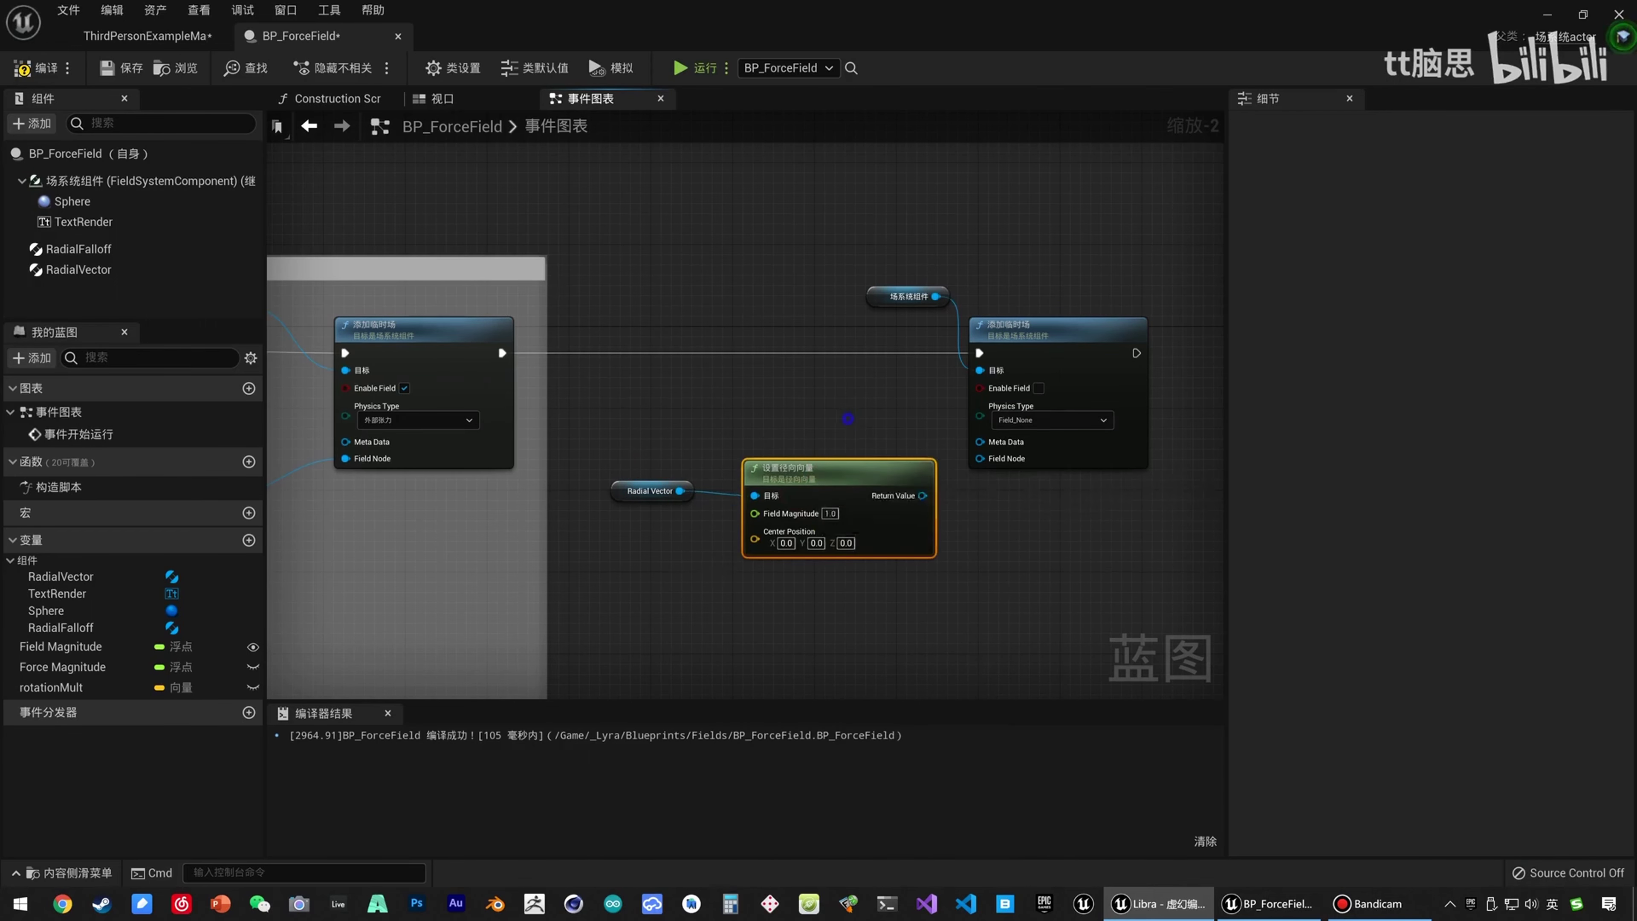
Space out the second transient field node and the Radial Vector reference around the 设置径向向量 node.
right_drag(844, 420, 602, 403)
drag(830, 326, 869, 324)
drag(380, 472, 368, 452)
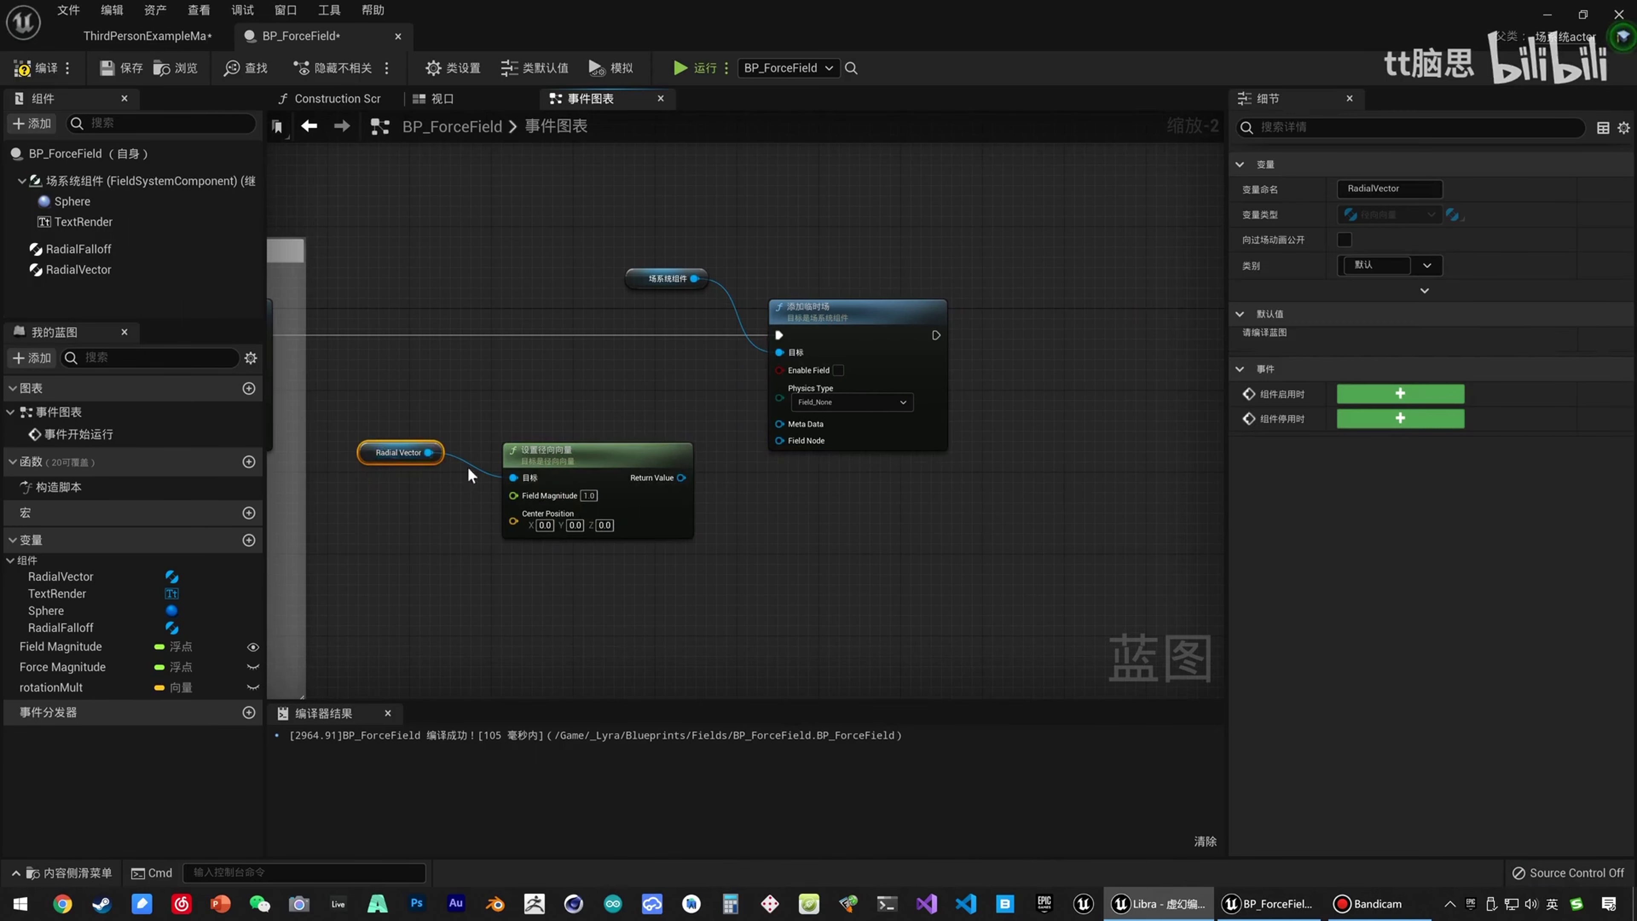
Feed the Sphere's world location (获取场景位置) into the Center Position of the 设置径向向量 node.
right_drag(448, 522, 537, 506)
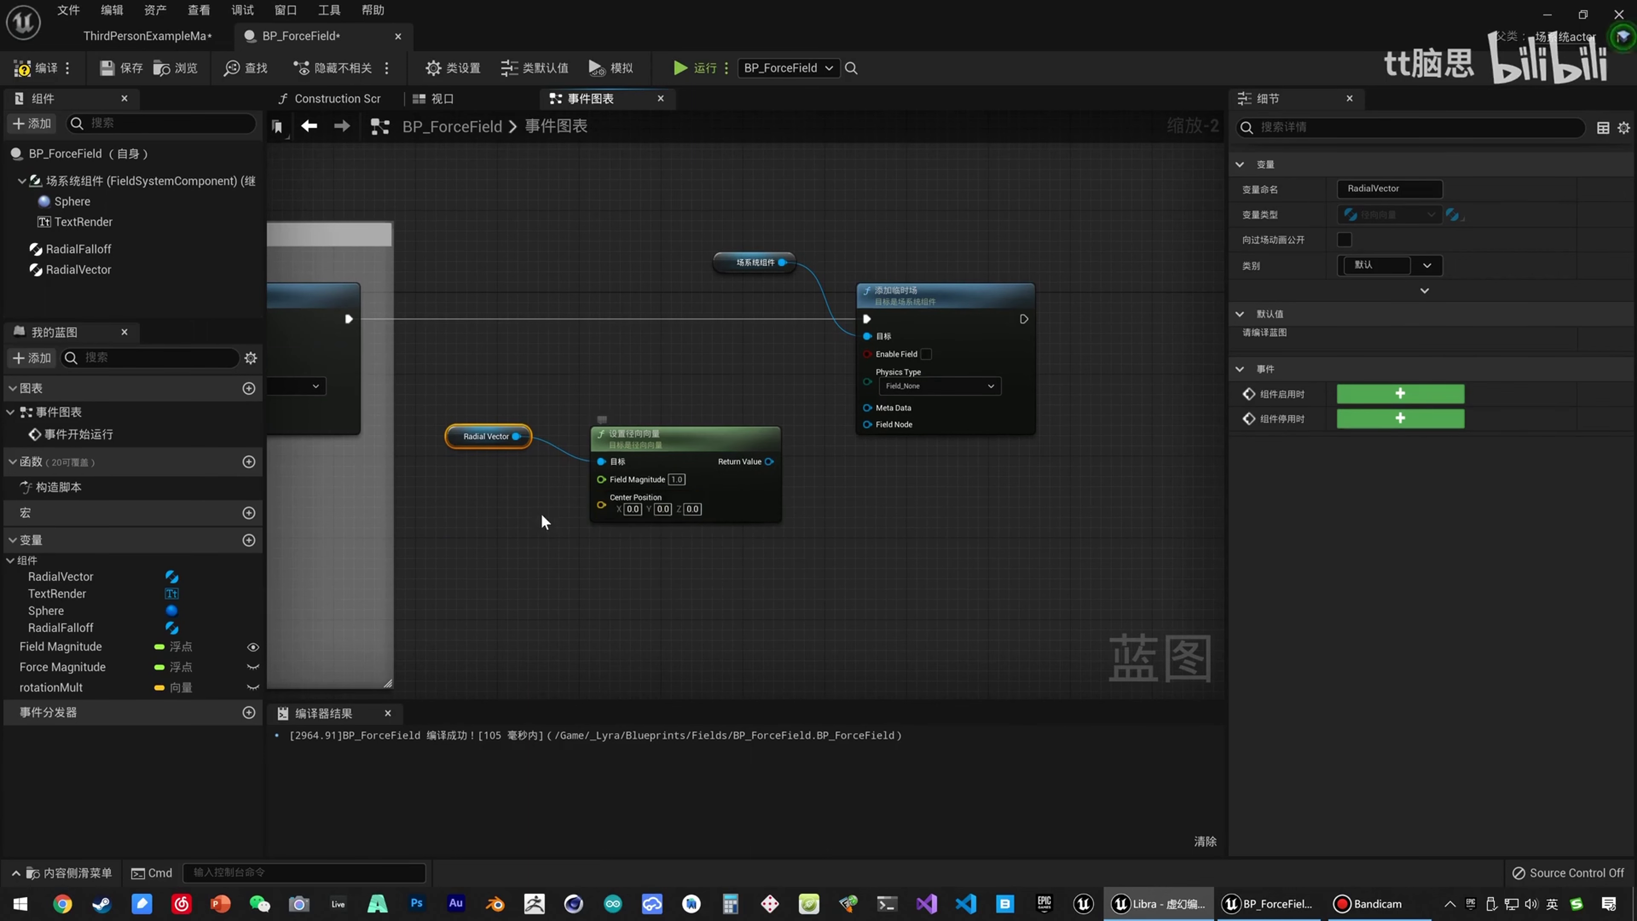
right_drag(540, 513, 752, 518)
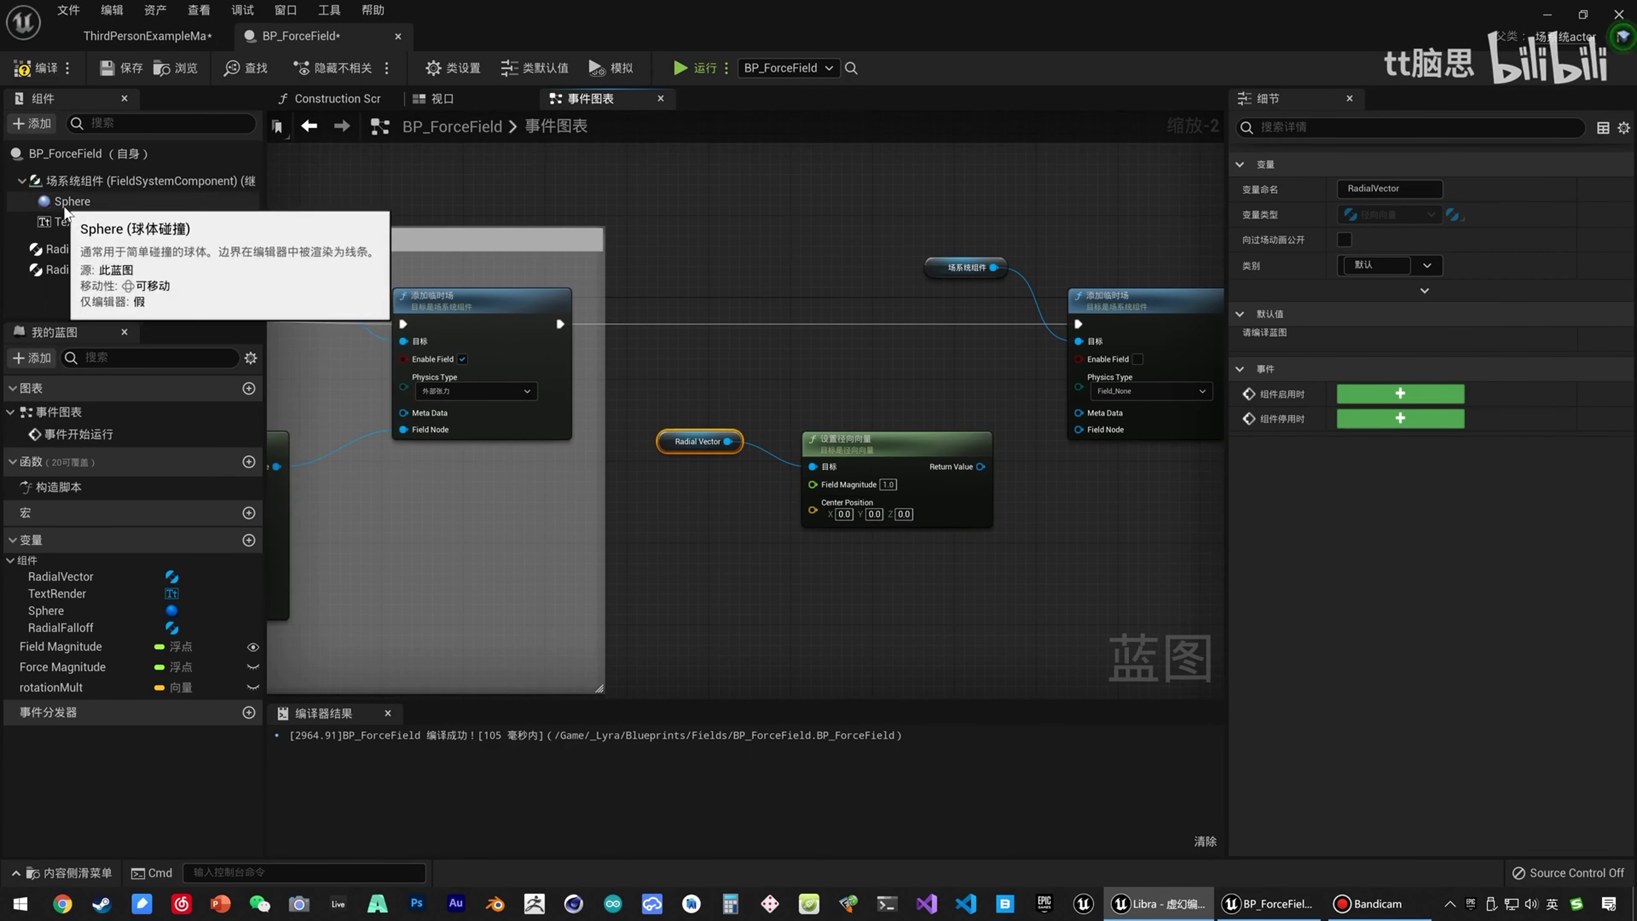
drag(67, 208, 762, 596)
text(location)
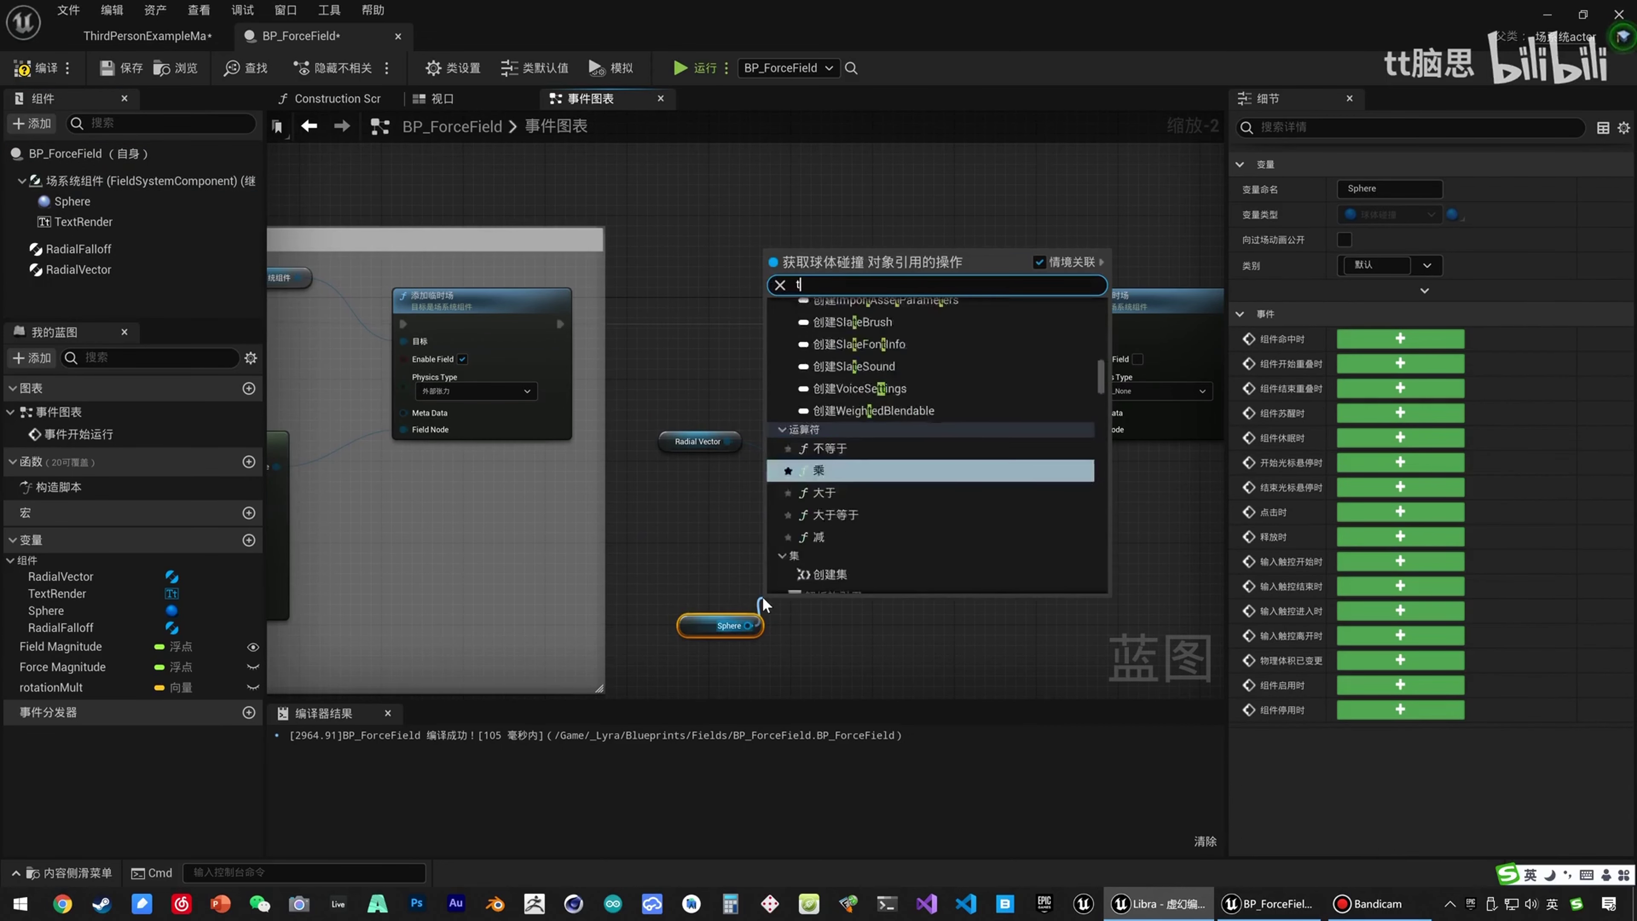
text( wor)
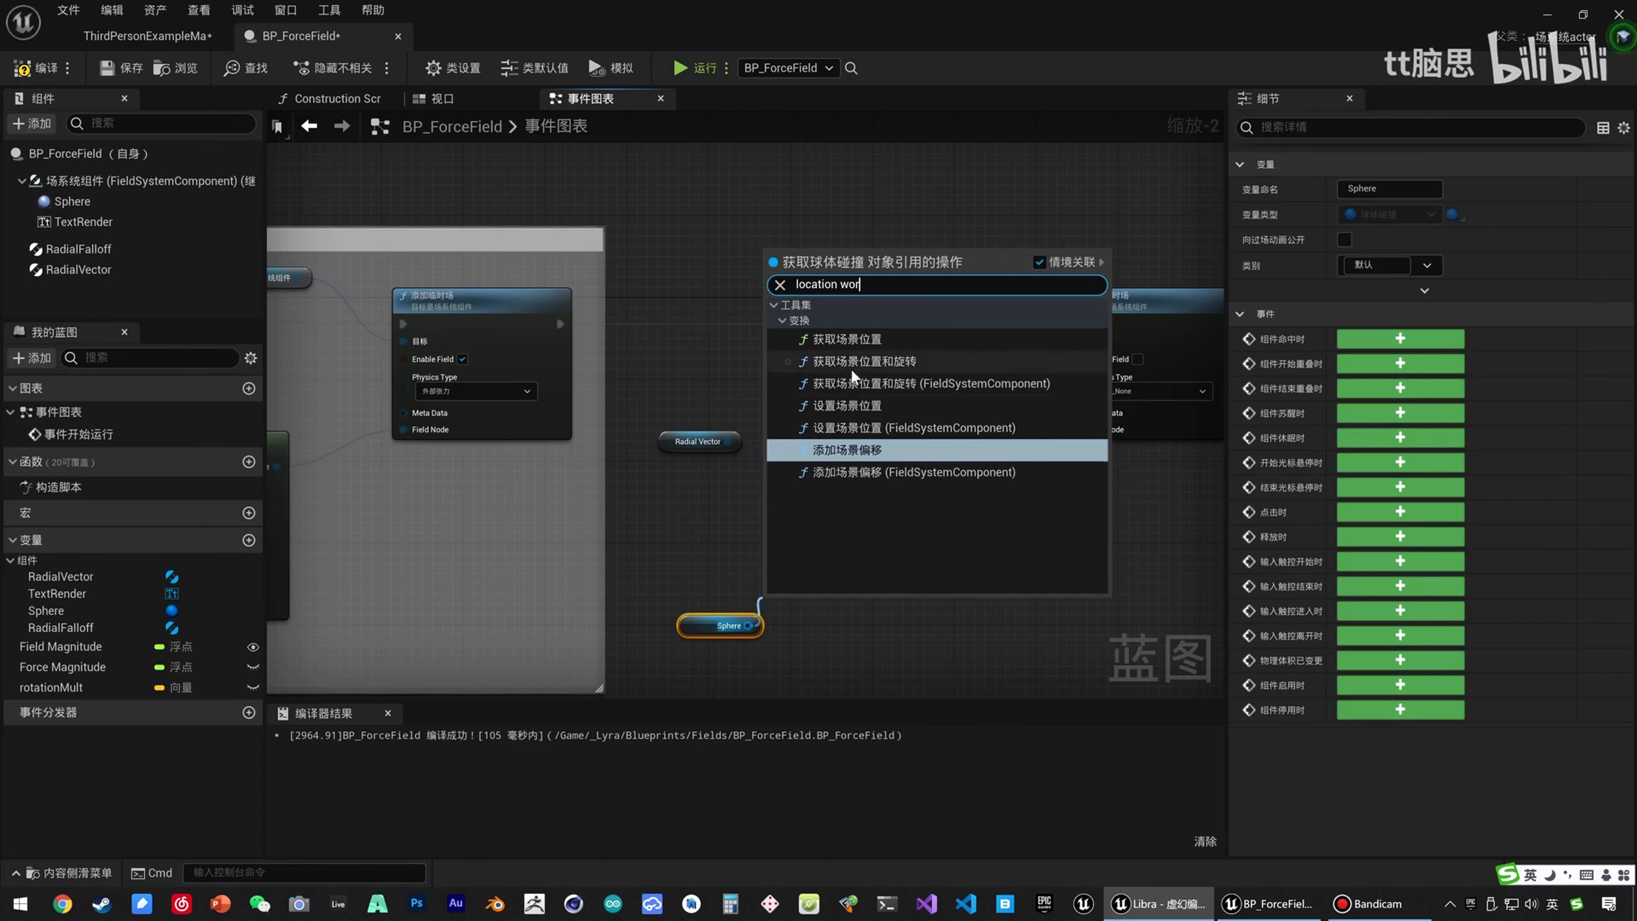
click(850, 340)
drag(833, 513, 813, 510)
drag(840, 599, 805, 502)
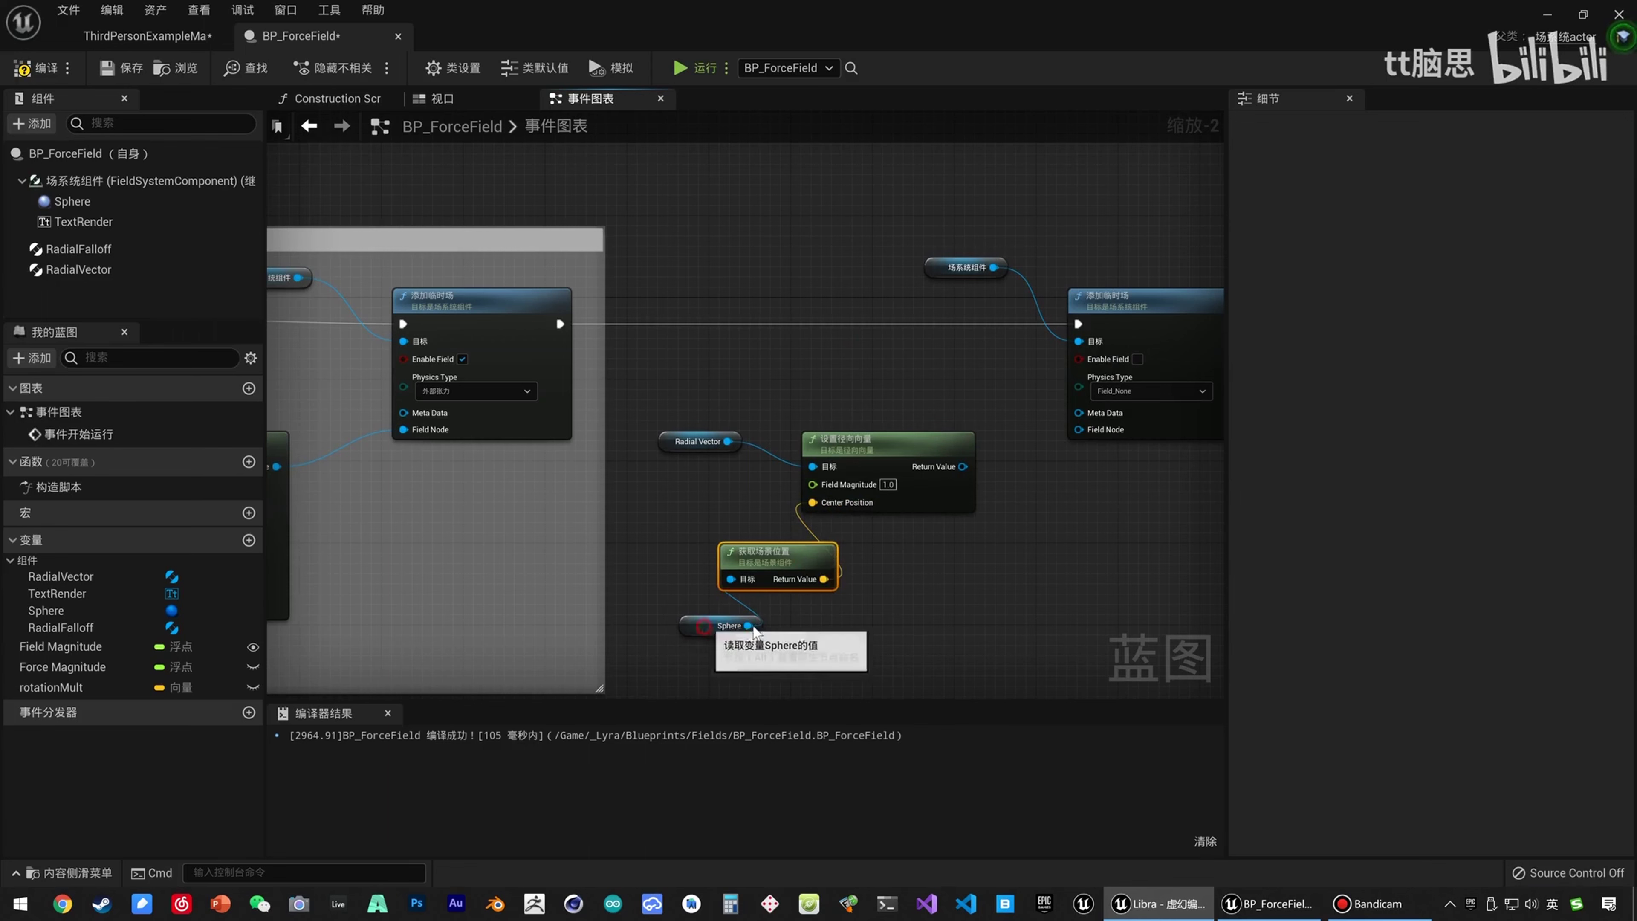
drag(722, 625, 781, 625)
Promote the 设置径向向量 node's Field Magnitude input to a variable and place its getter below the Radial Vector reference.
right_click(811, 485)
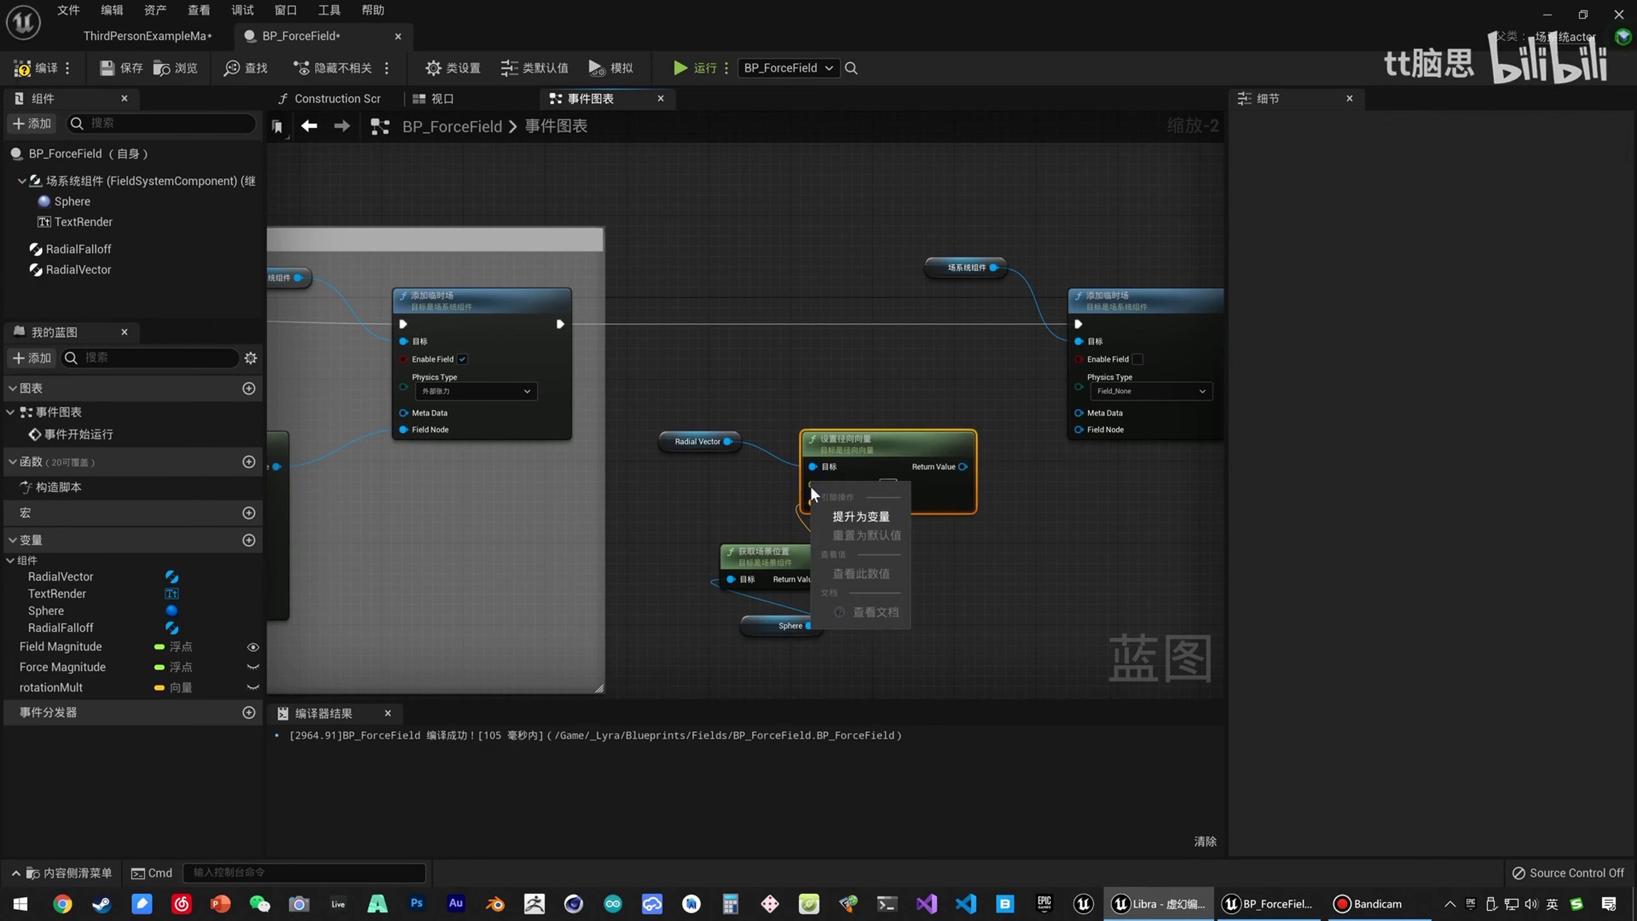
click(834, 511)
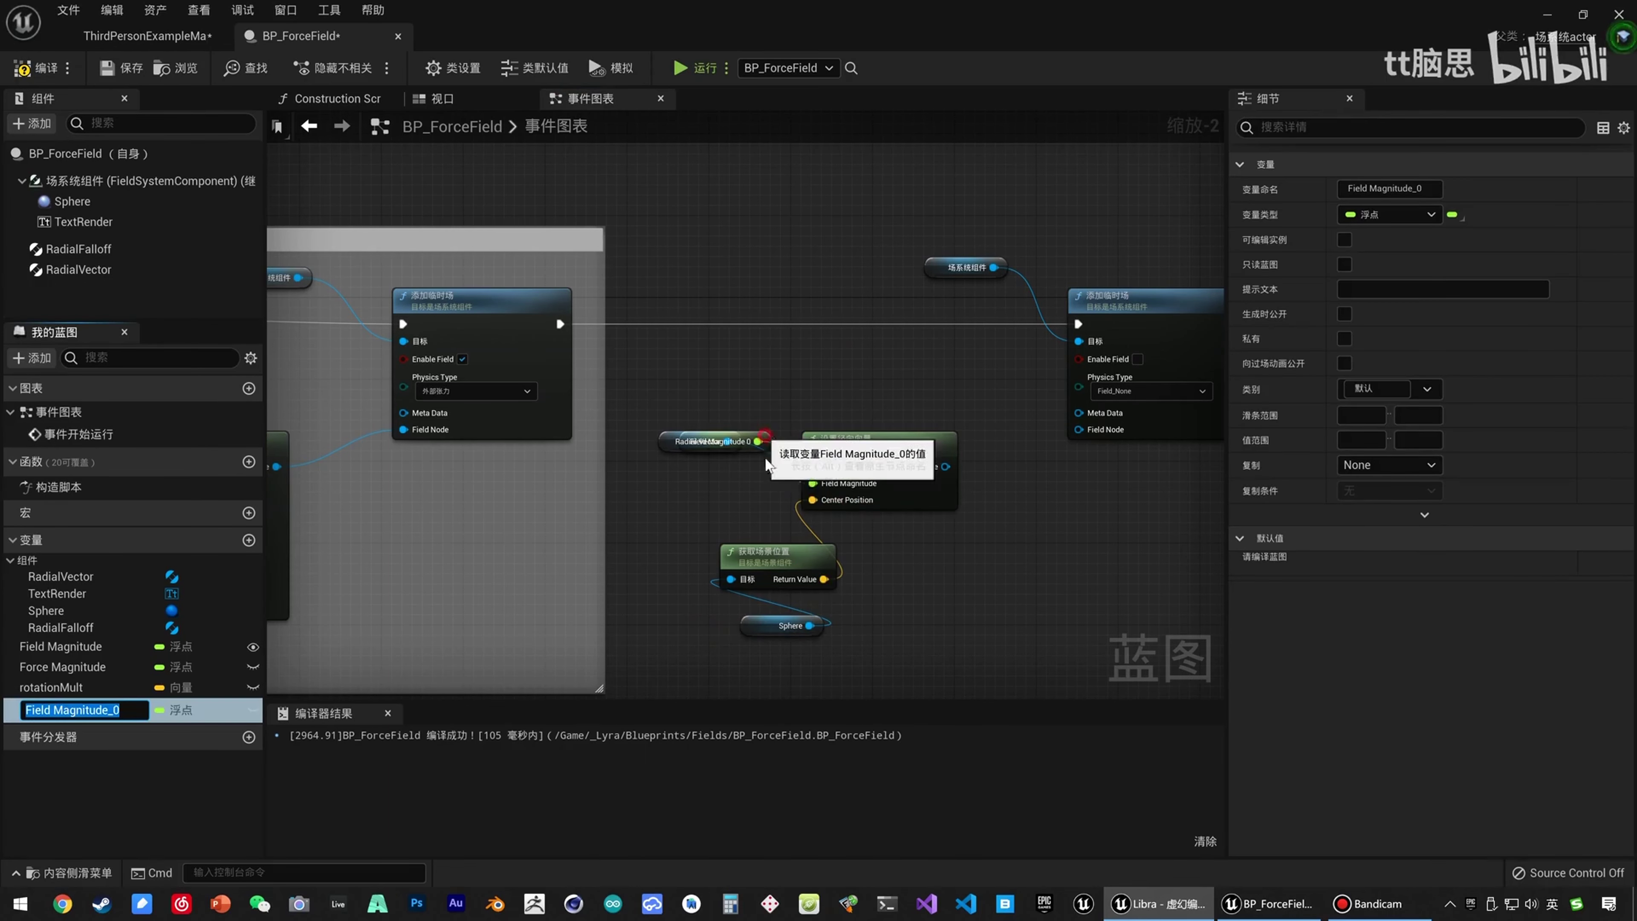
drag(735, 441, 714, 491)
Rename the Field Magnitude variable used in the 外部张力 group as Strain Magnitude.
right_drag(662, 501, 1306, 437)
click(604, 439)
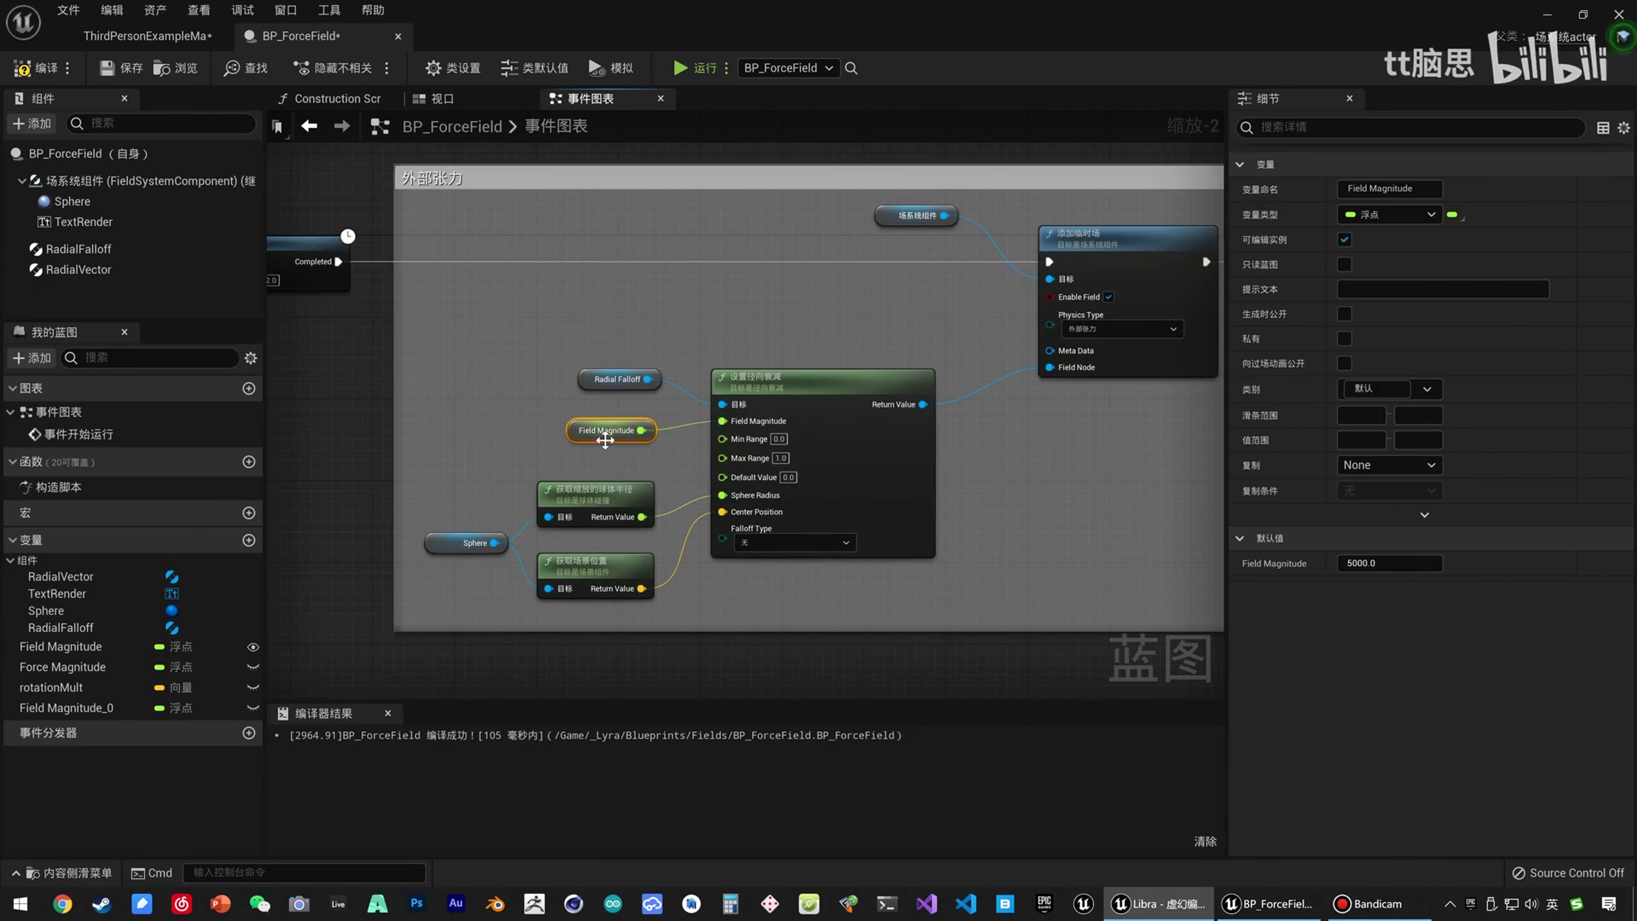
click(58, 646)
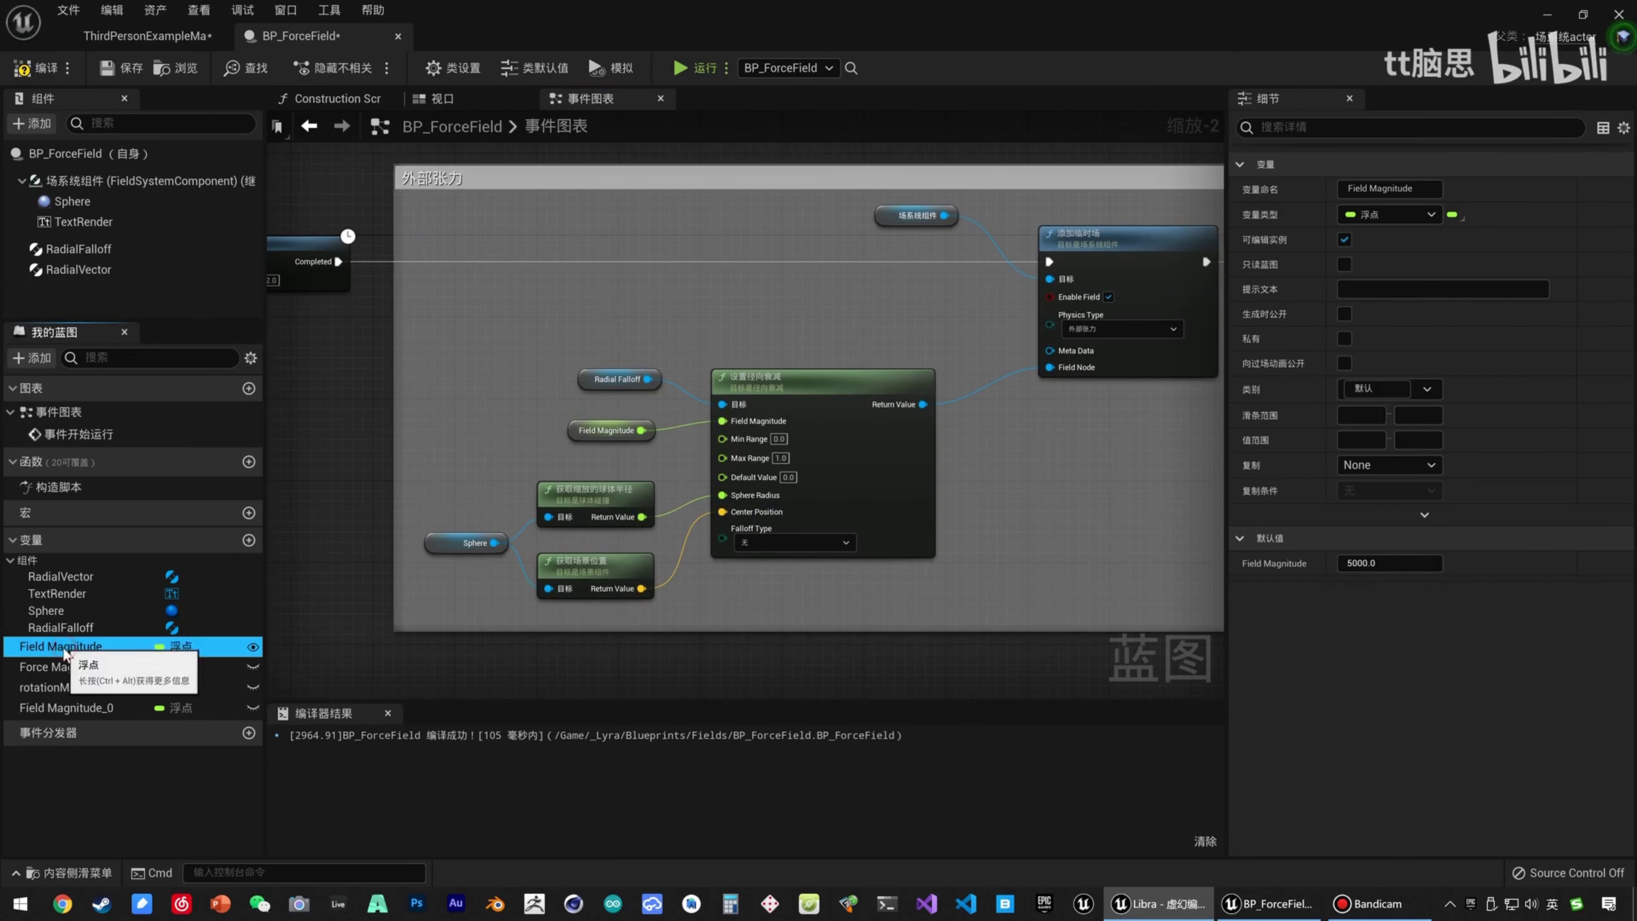
click(49, 648)
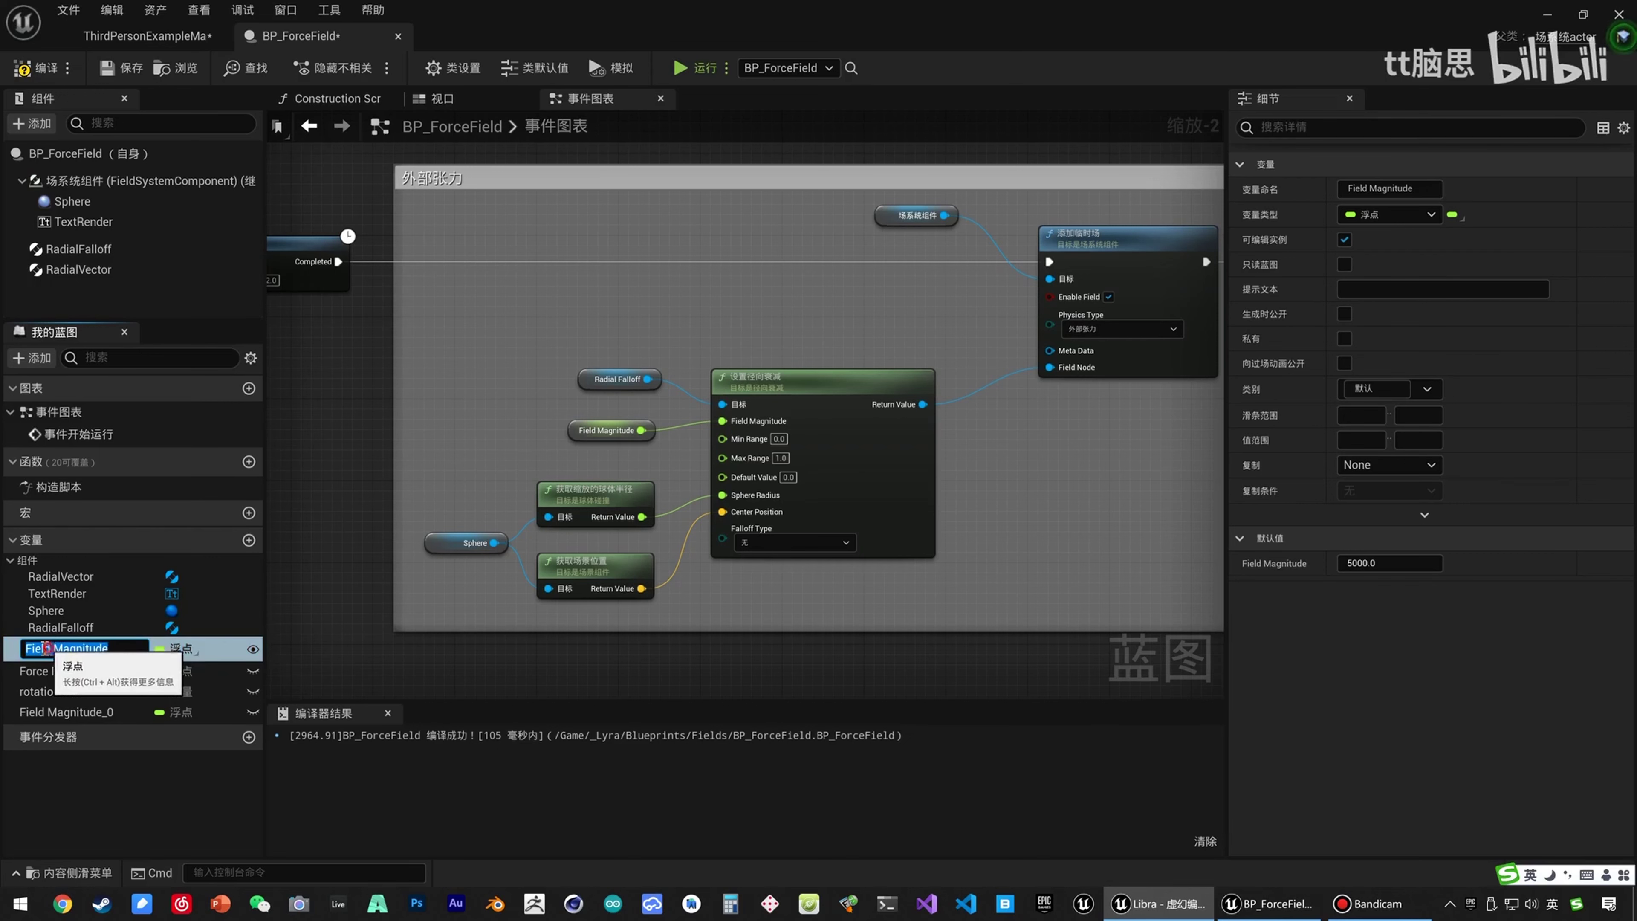
drag(51, 649, 1, 642)
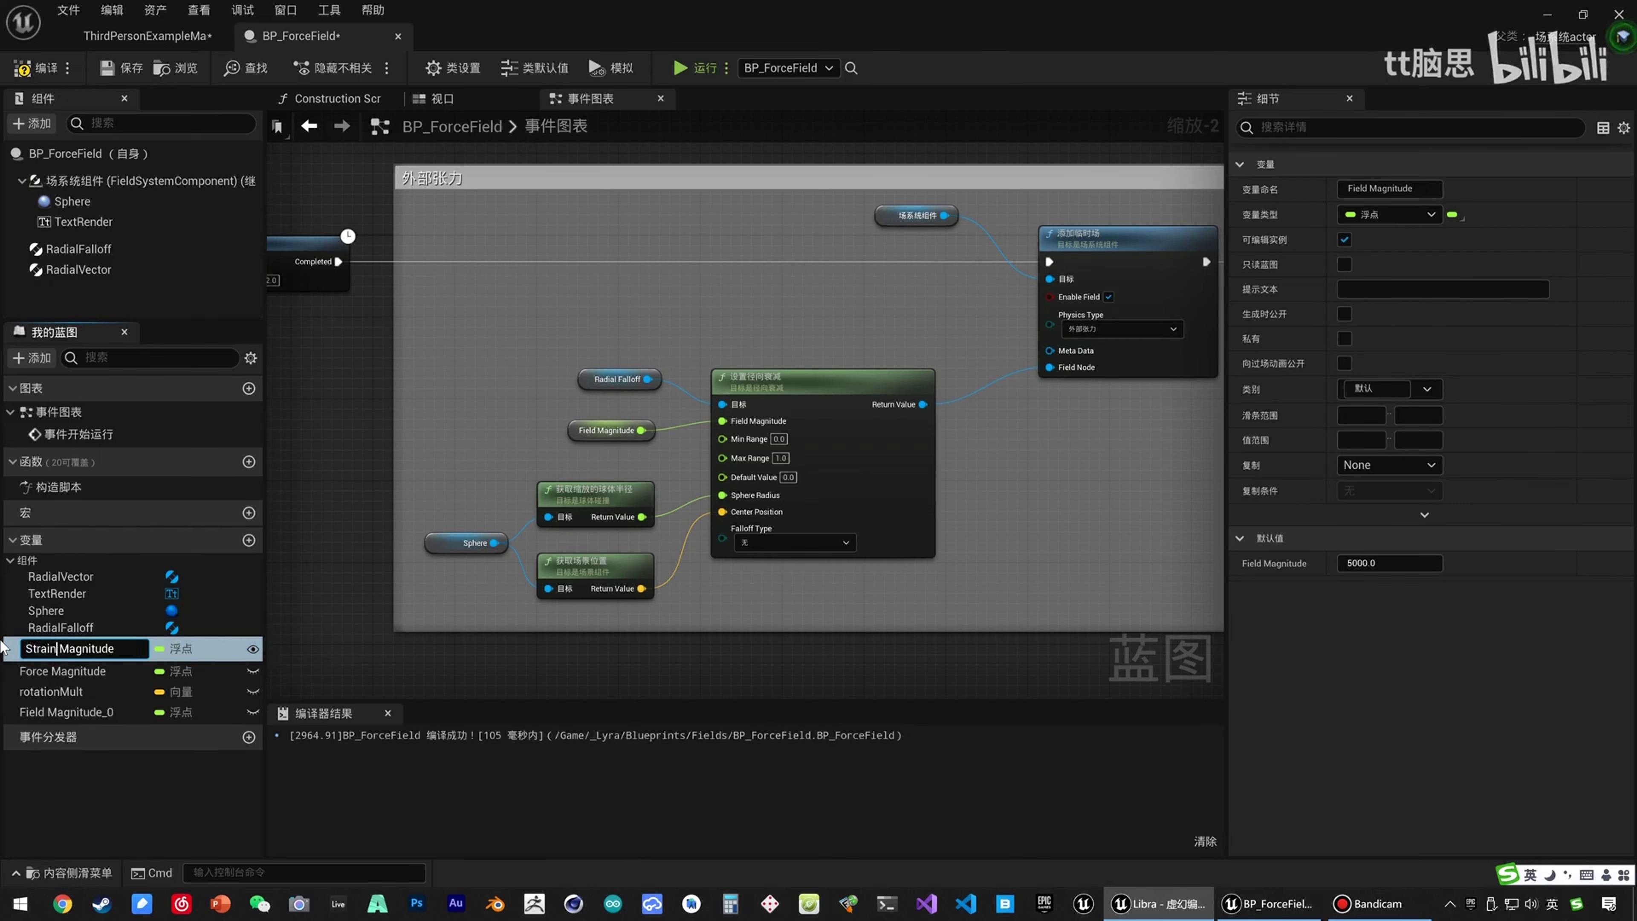
key(Return)
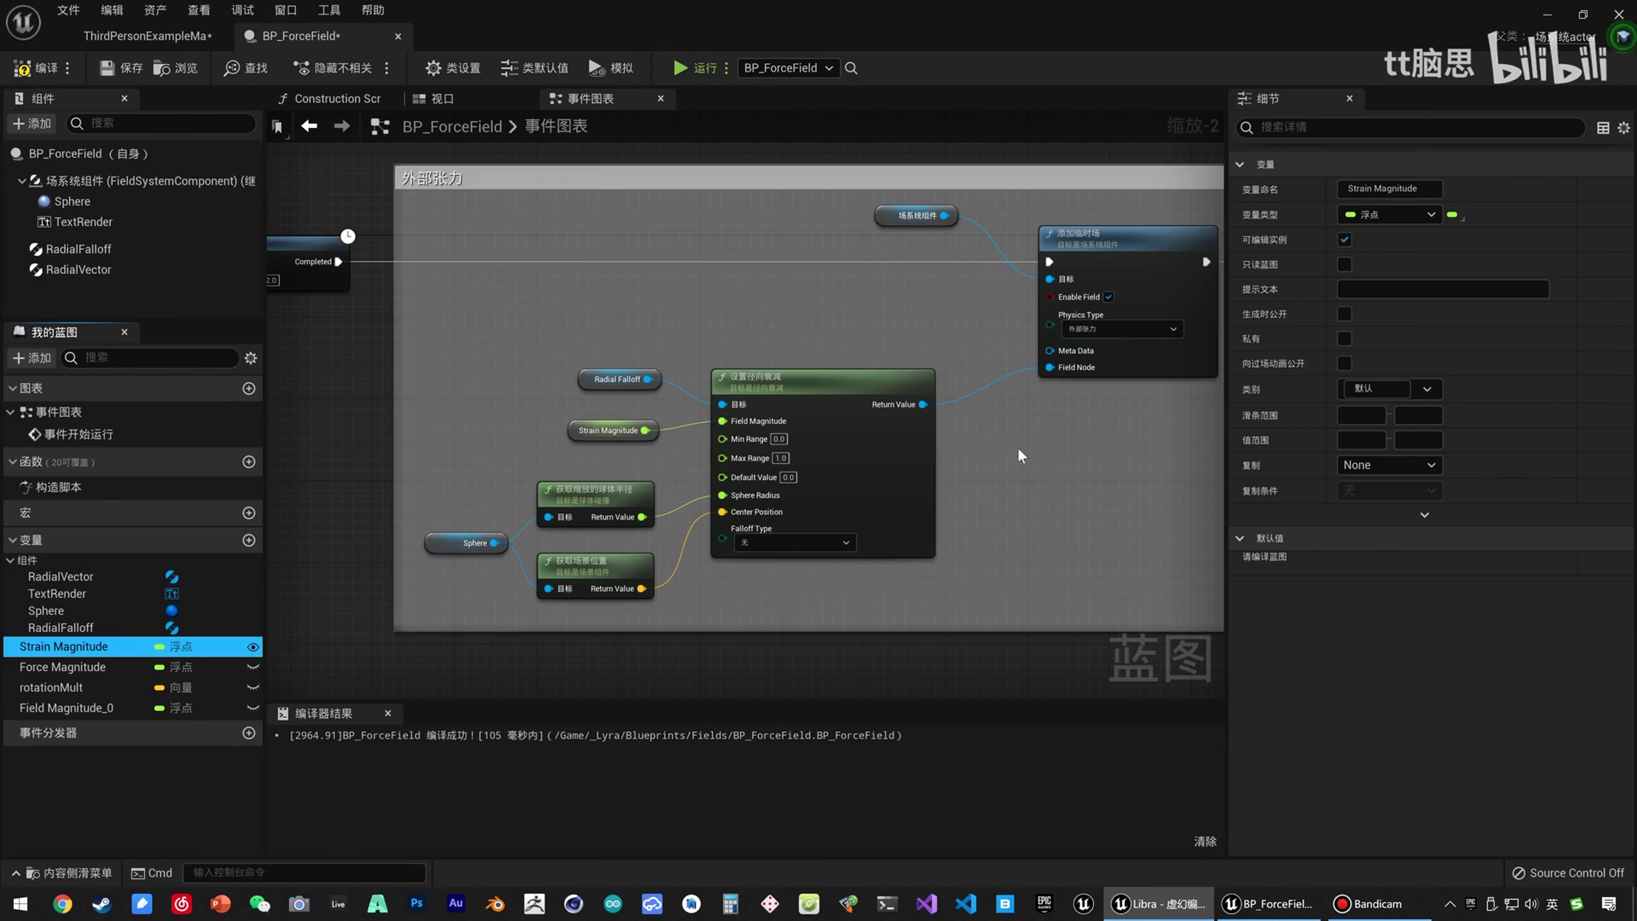
Delete the unused Force Magnitude and rotationMult variables from the Blueprint.
right_drag(1054, 491, 828, 486)
click(838, 451)
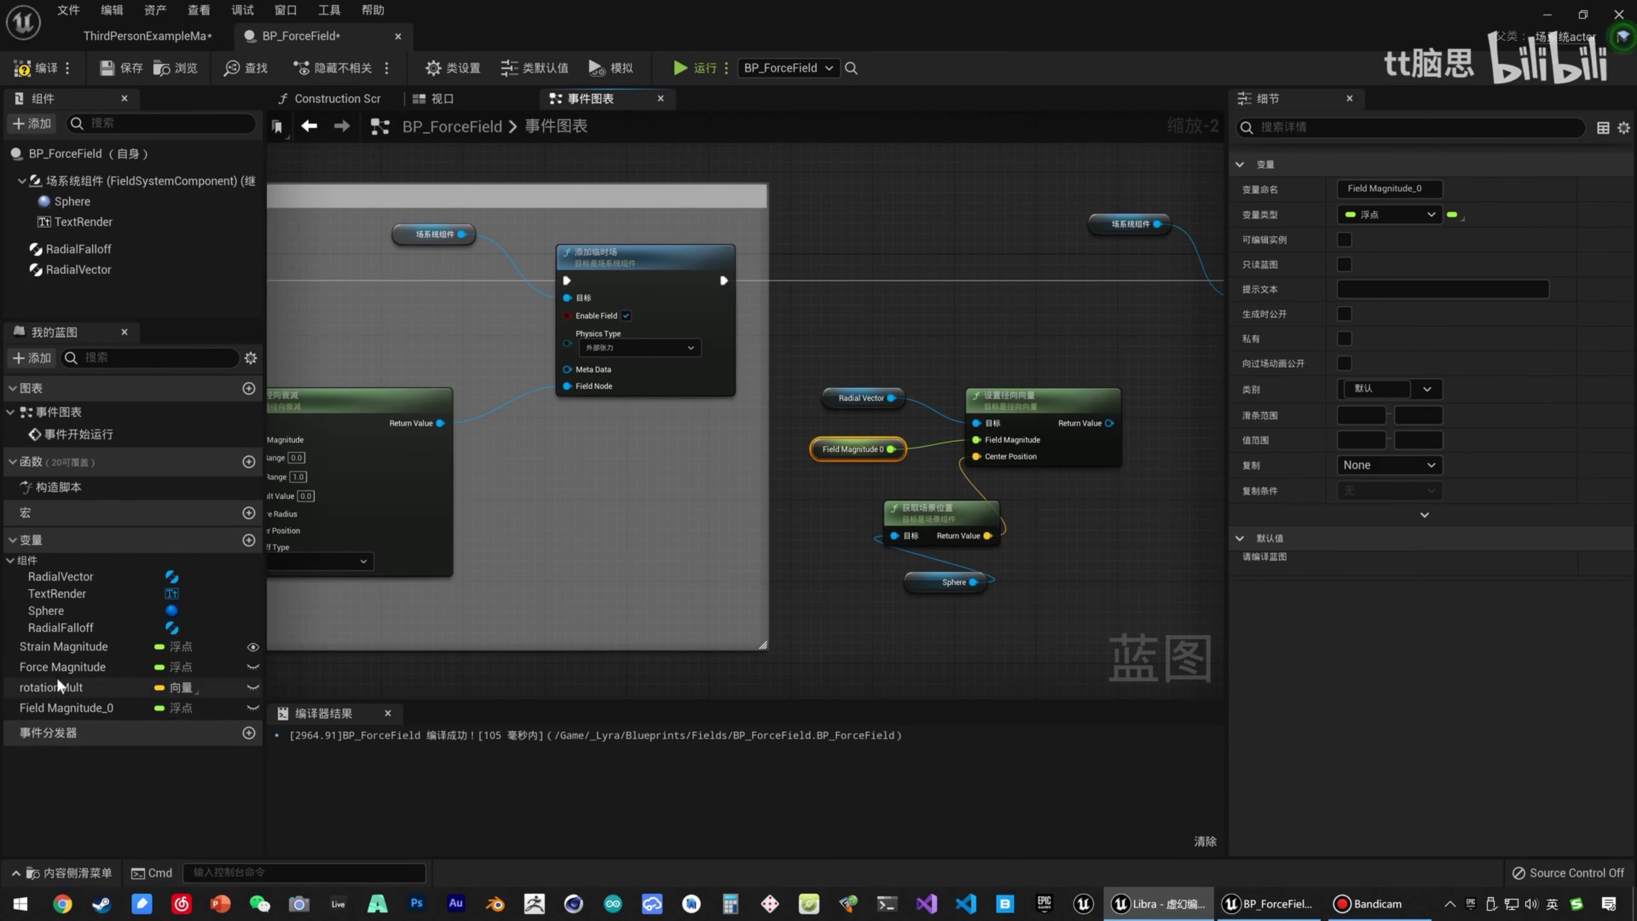
click(77, 666)
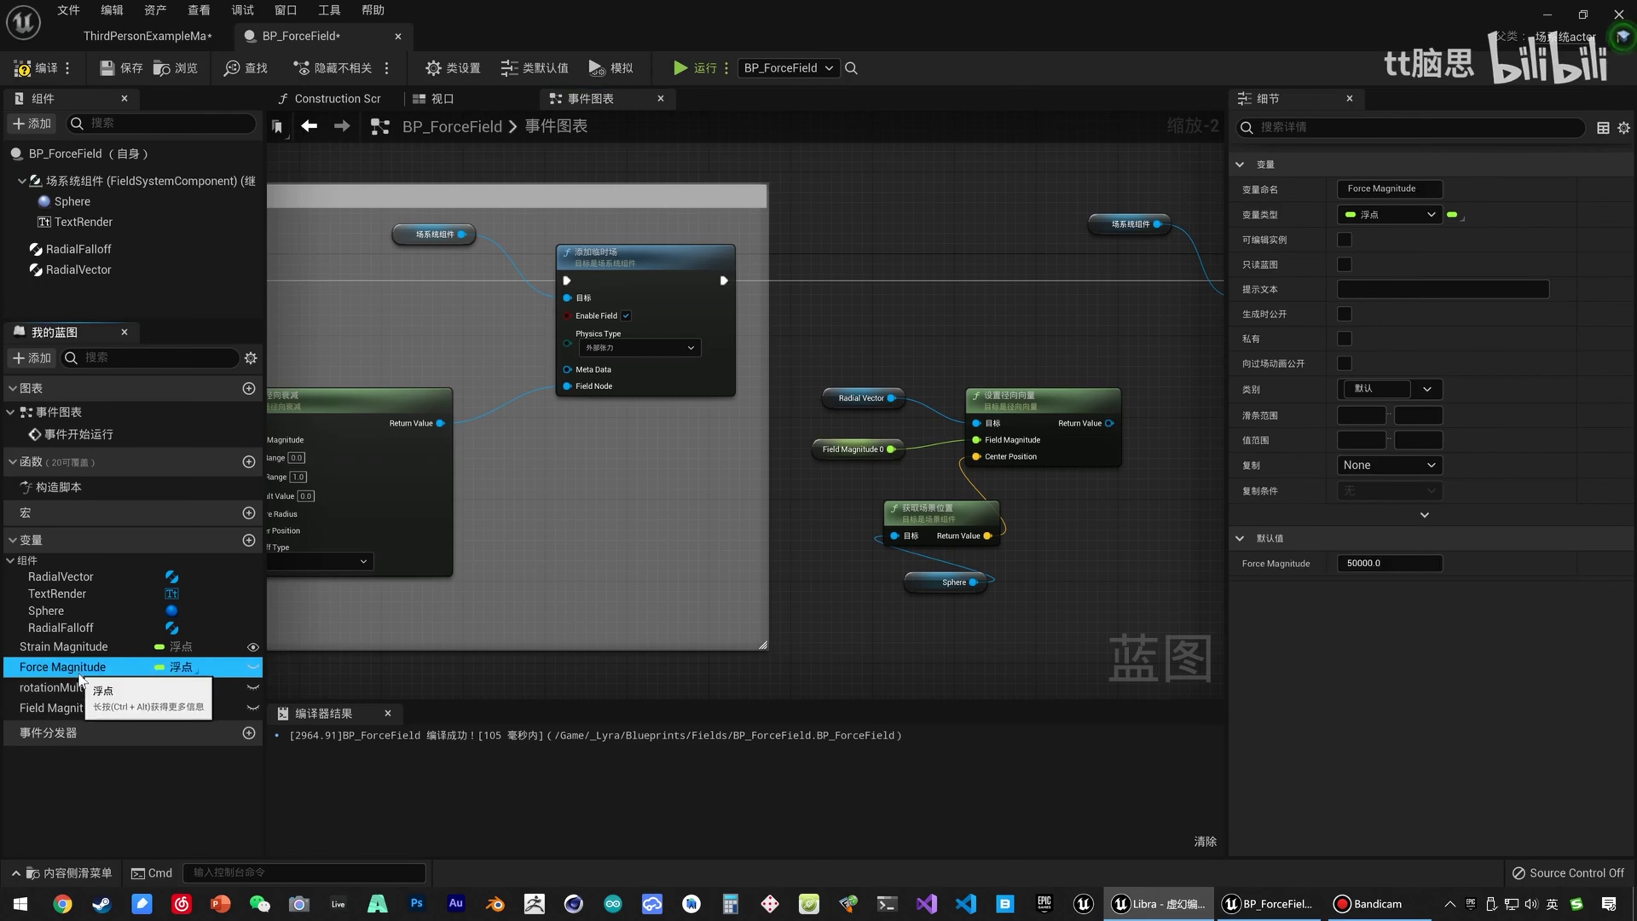
key(Delete)
Rename the Field Magnitude_0 variable as Force Magnitude.
click(51, 671)
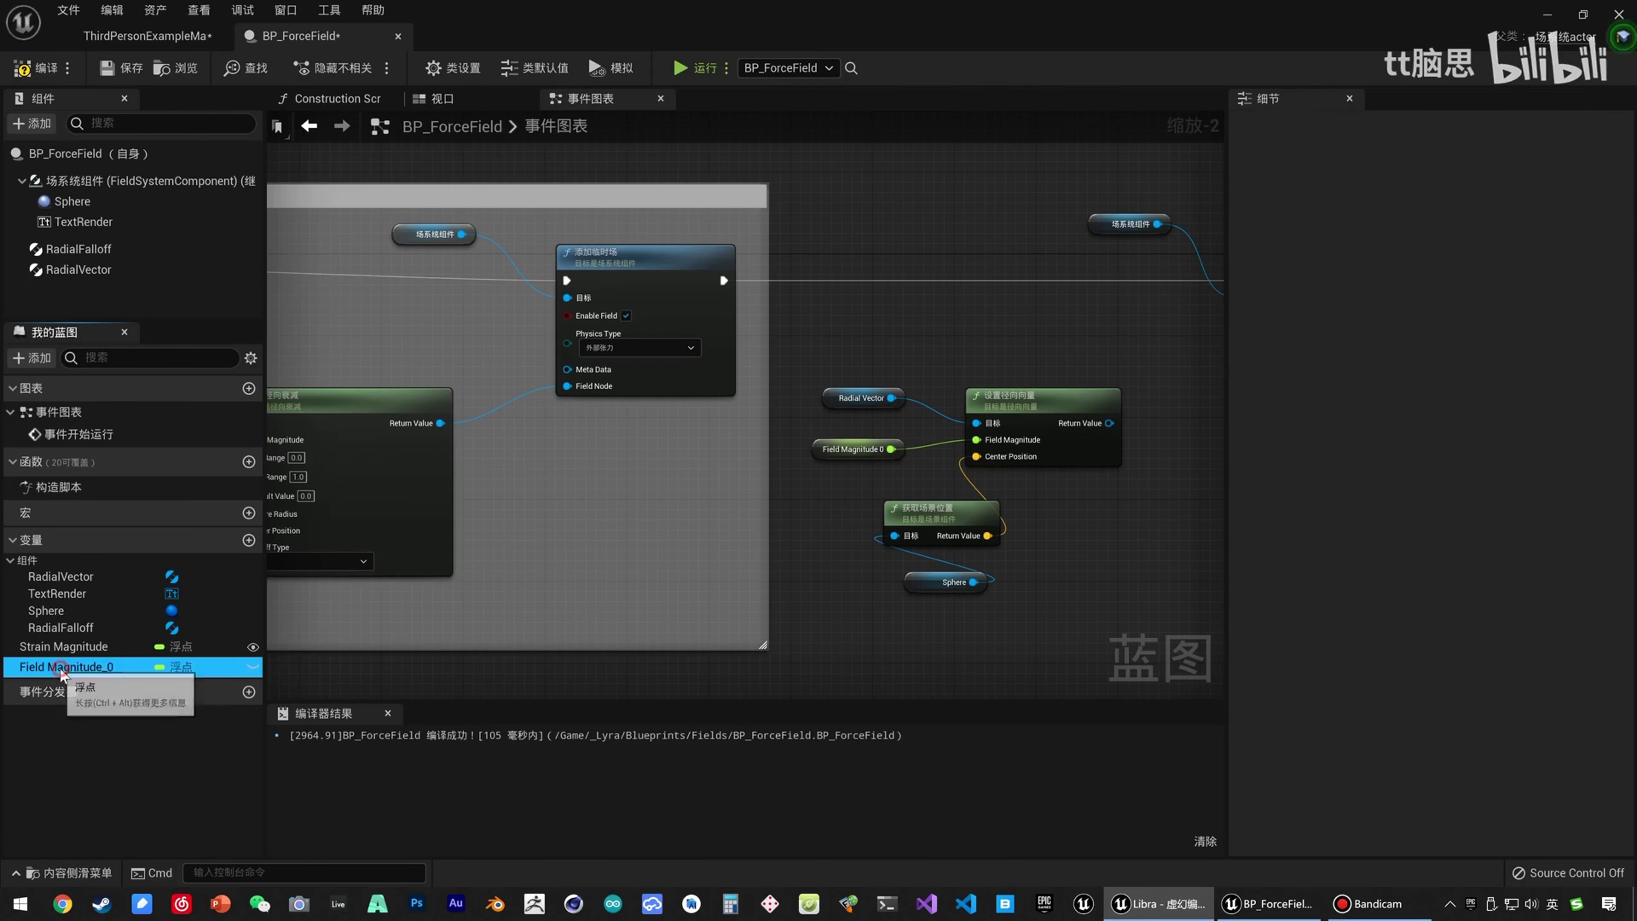
click(52, 670)
drag(108, 670, 147, 670)
key(BackSpace)
double_click(46, 669)
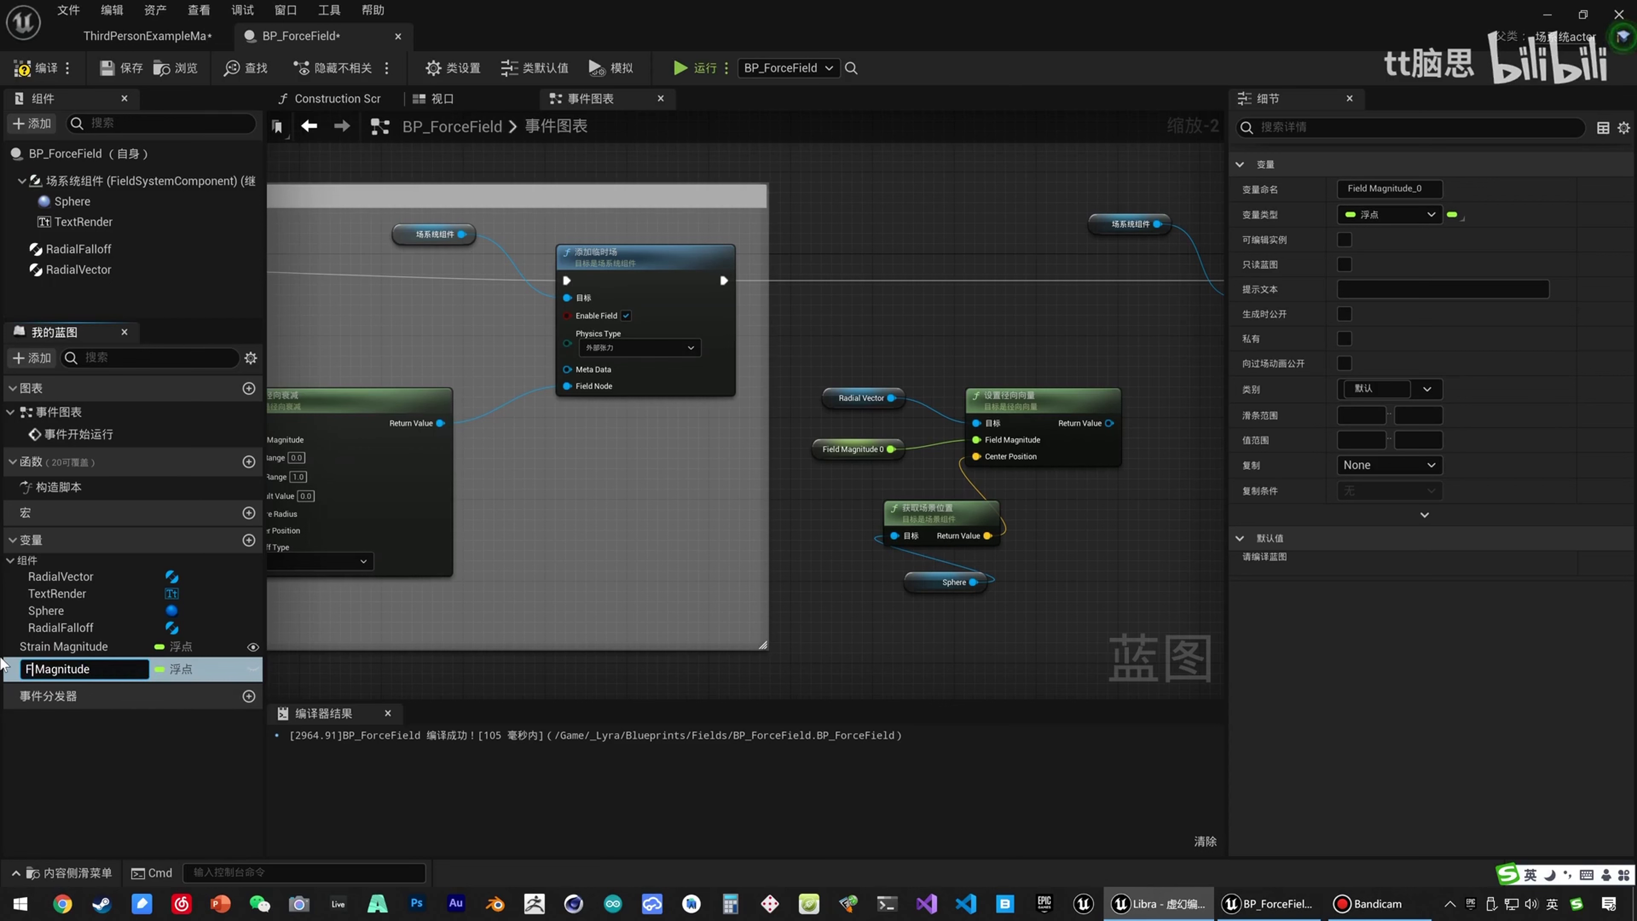
text(Force)
key(Return)
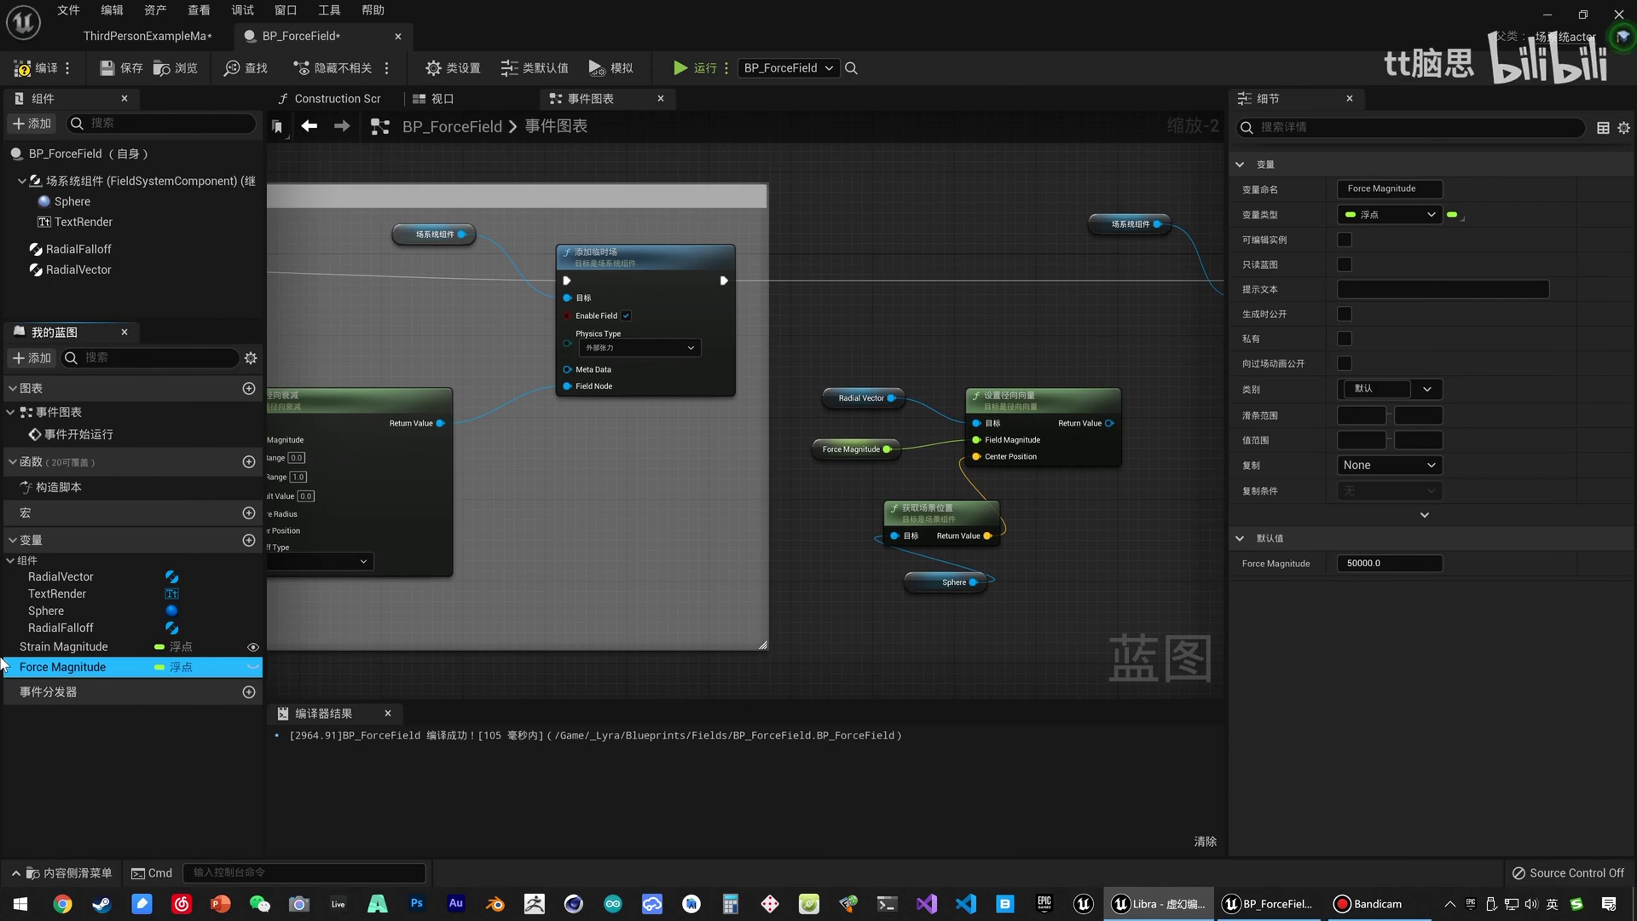
Turn on Enable Field for the second transient field and connect the 设置径向向量 return value to its Field Node.
right_drag(991, 364, 772, 397)
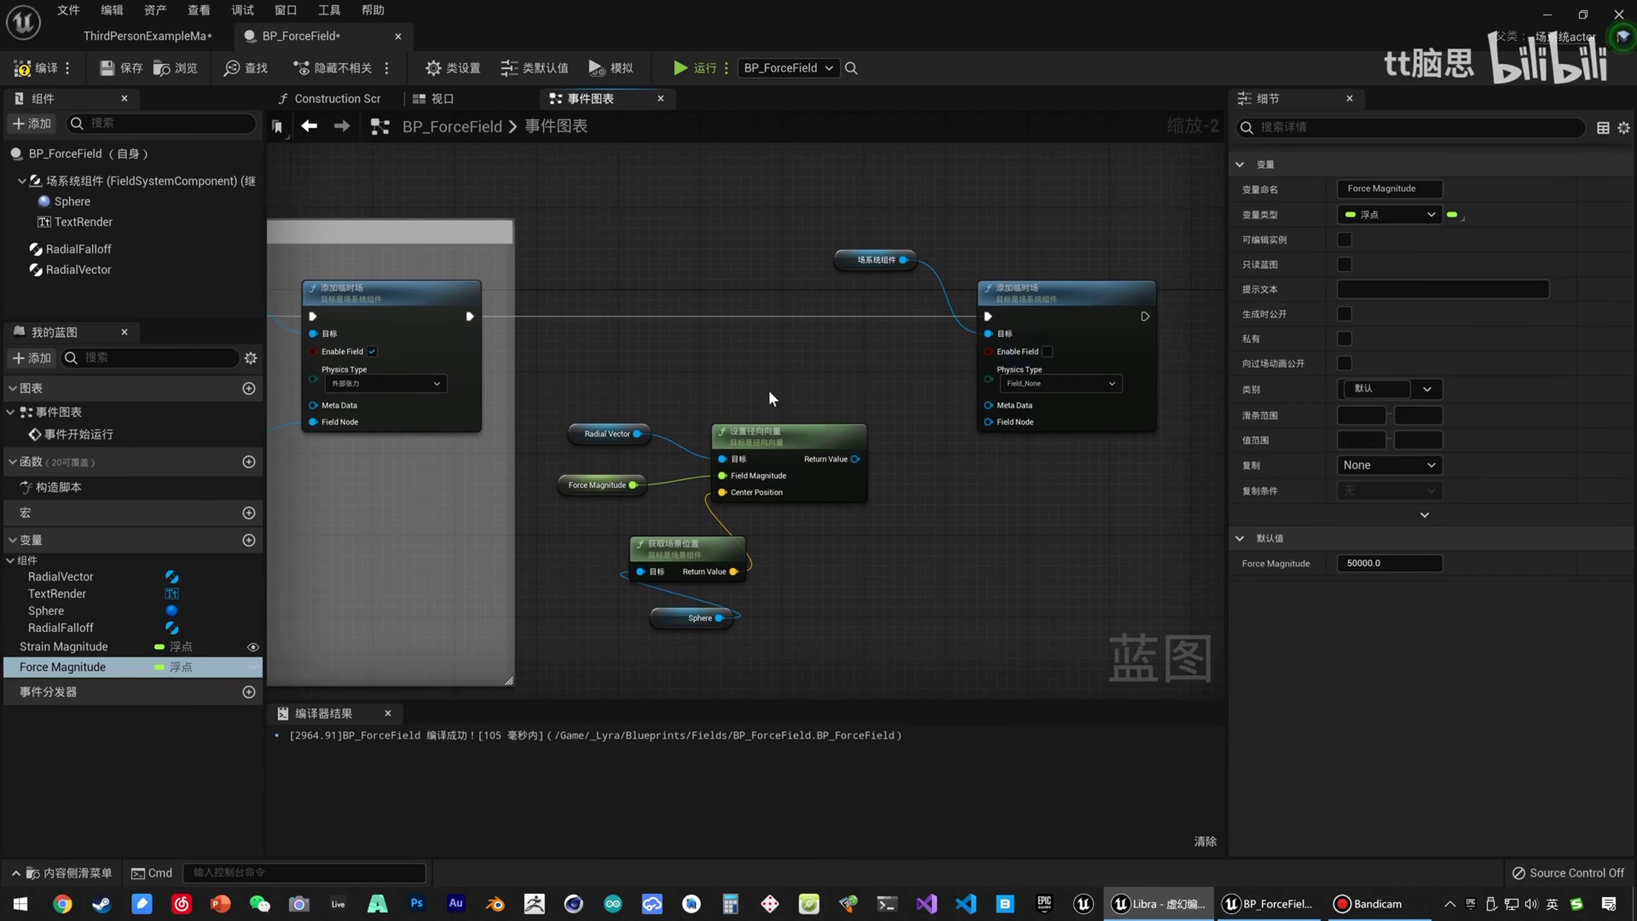
click(1047, 352)
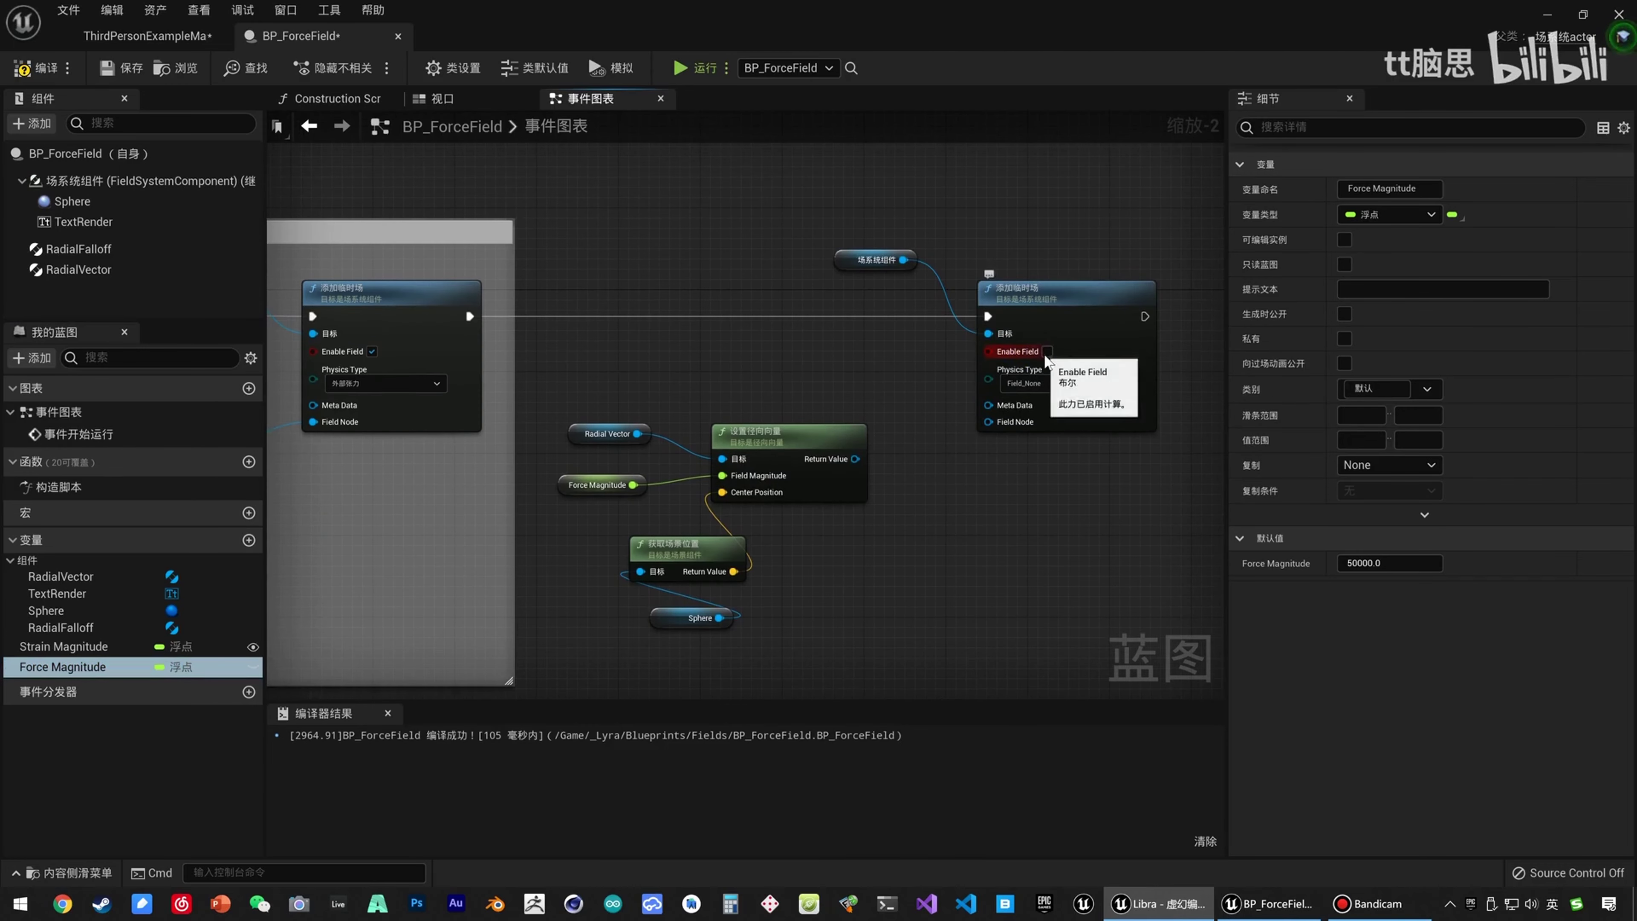
drag(855, 458, 990, 421)
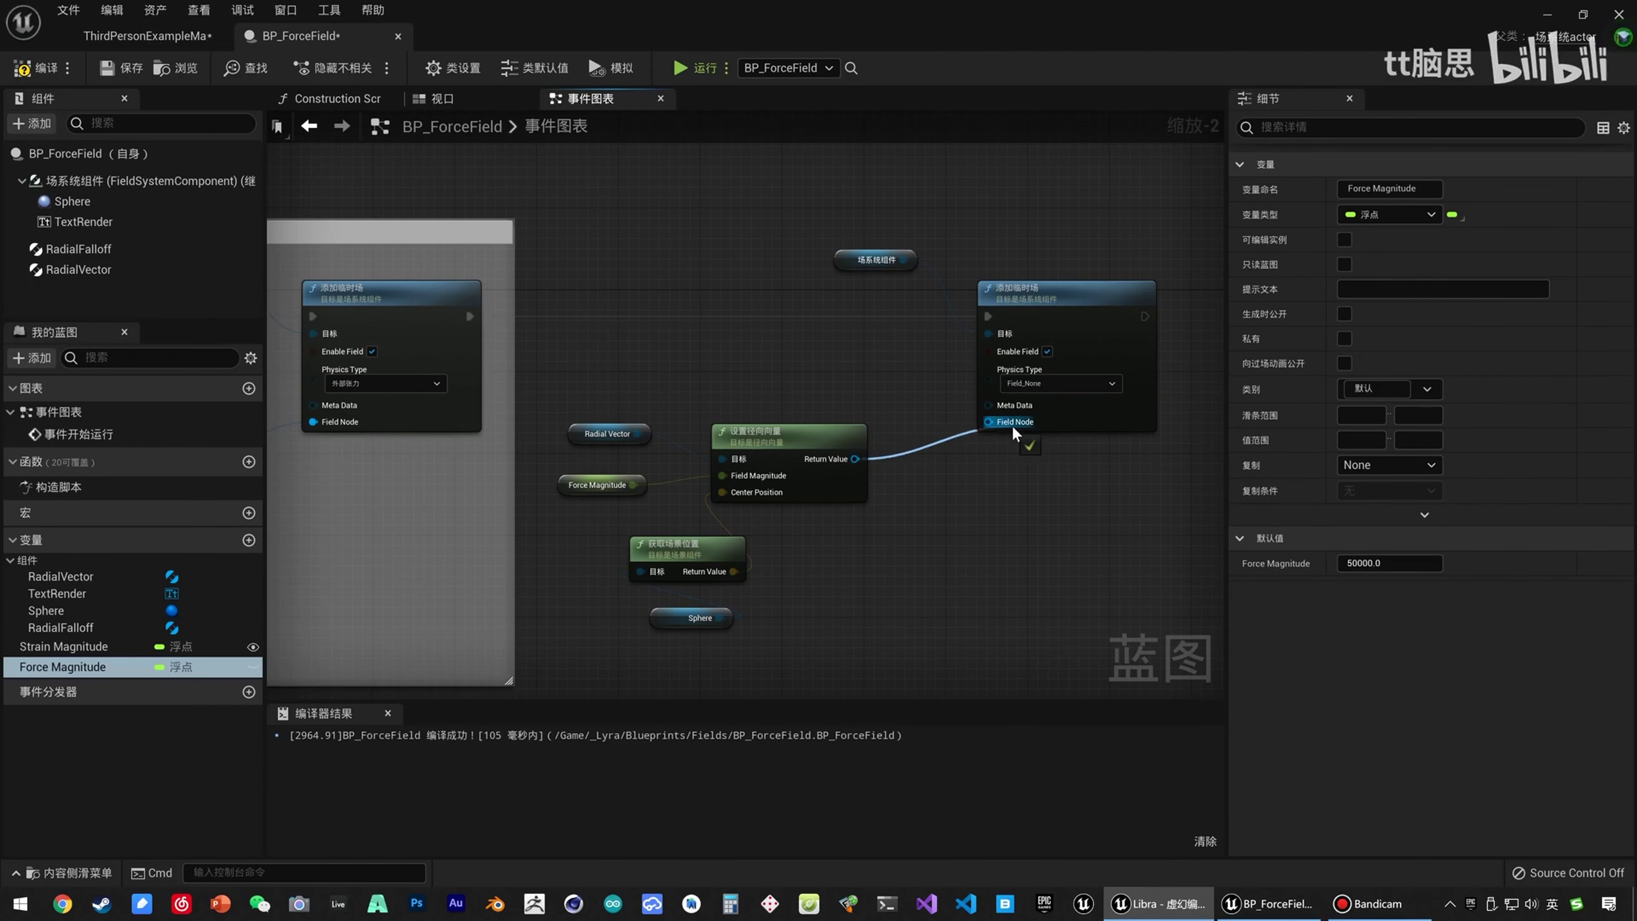
Set the second transient field's Physics Type to 线性力 and compile and save BP_ForceField.
click(1054, 384)
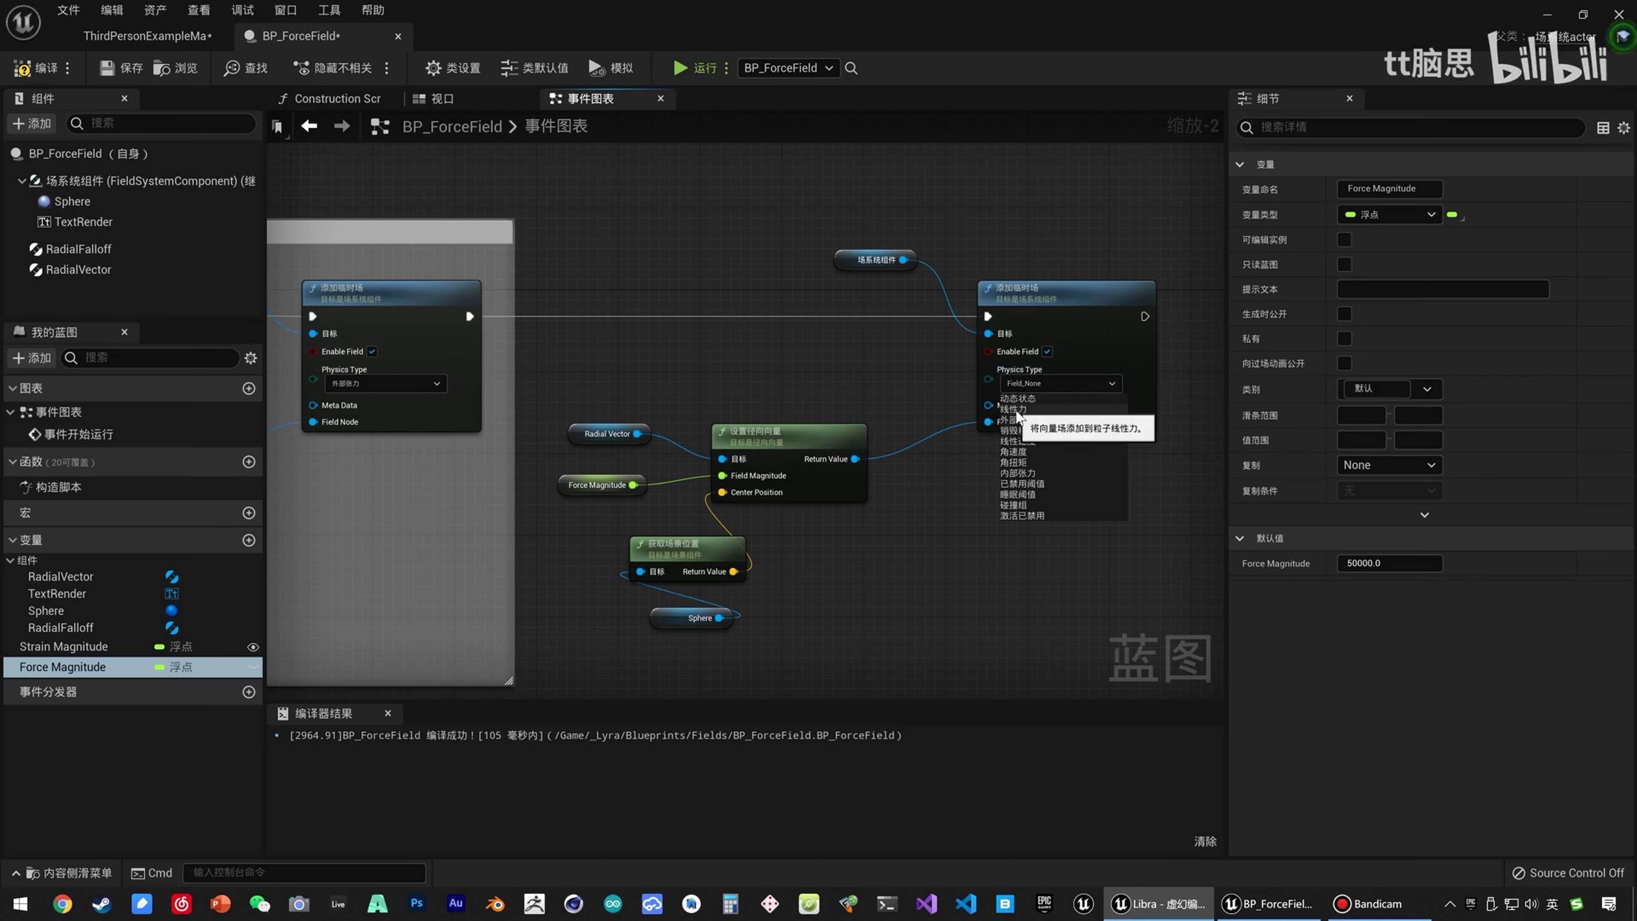
click(1034, 408)
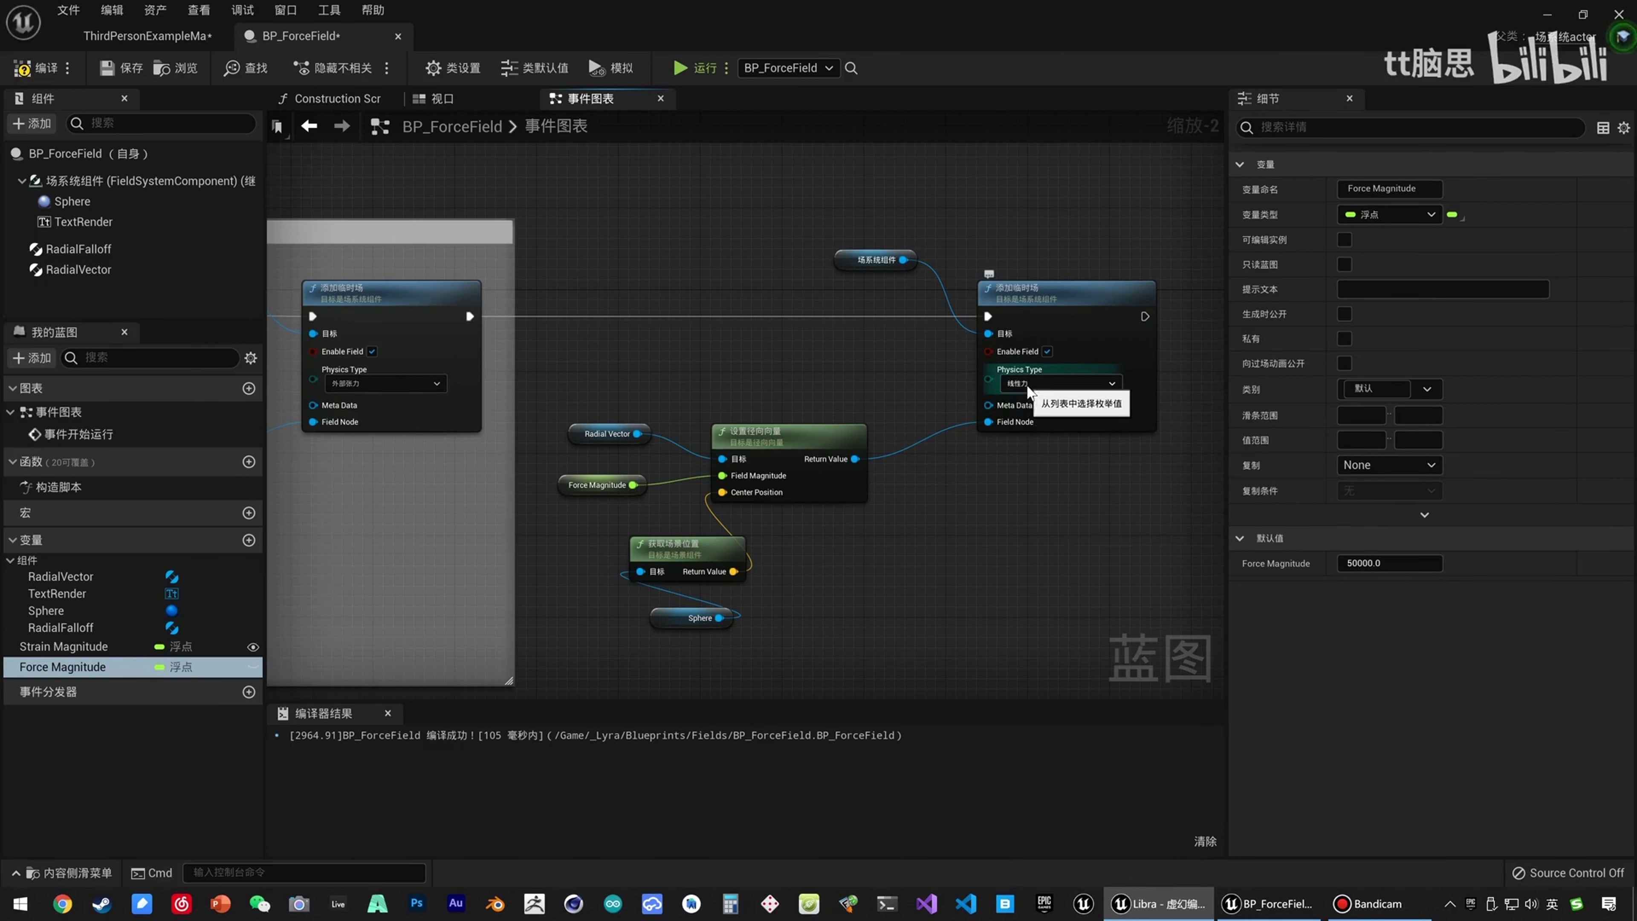
drag(593, 366, 820, 666)
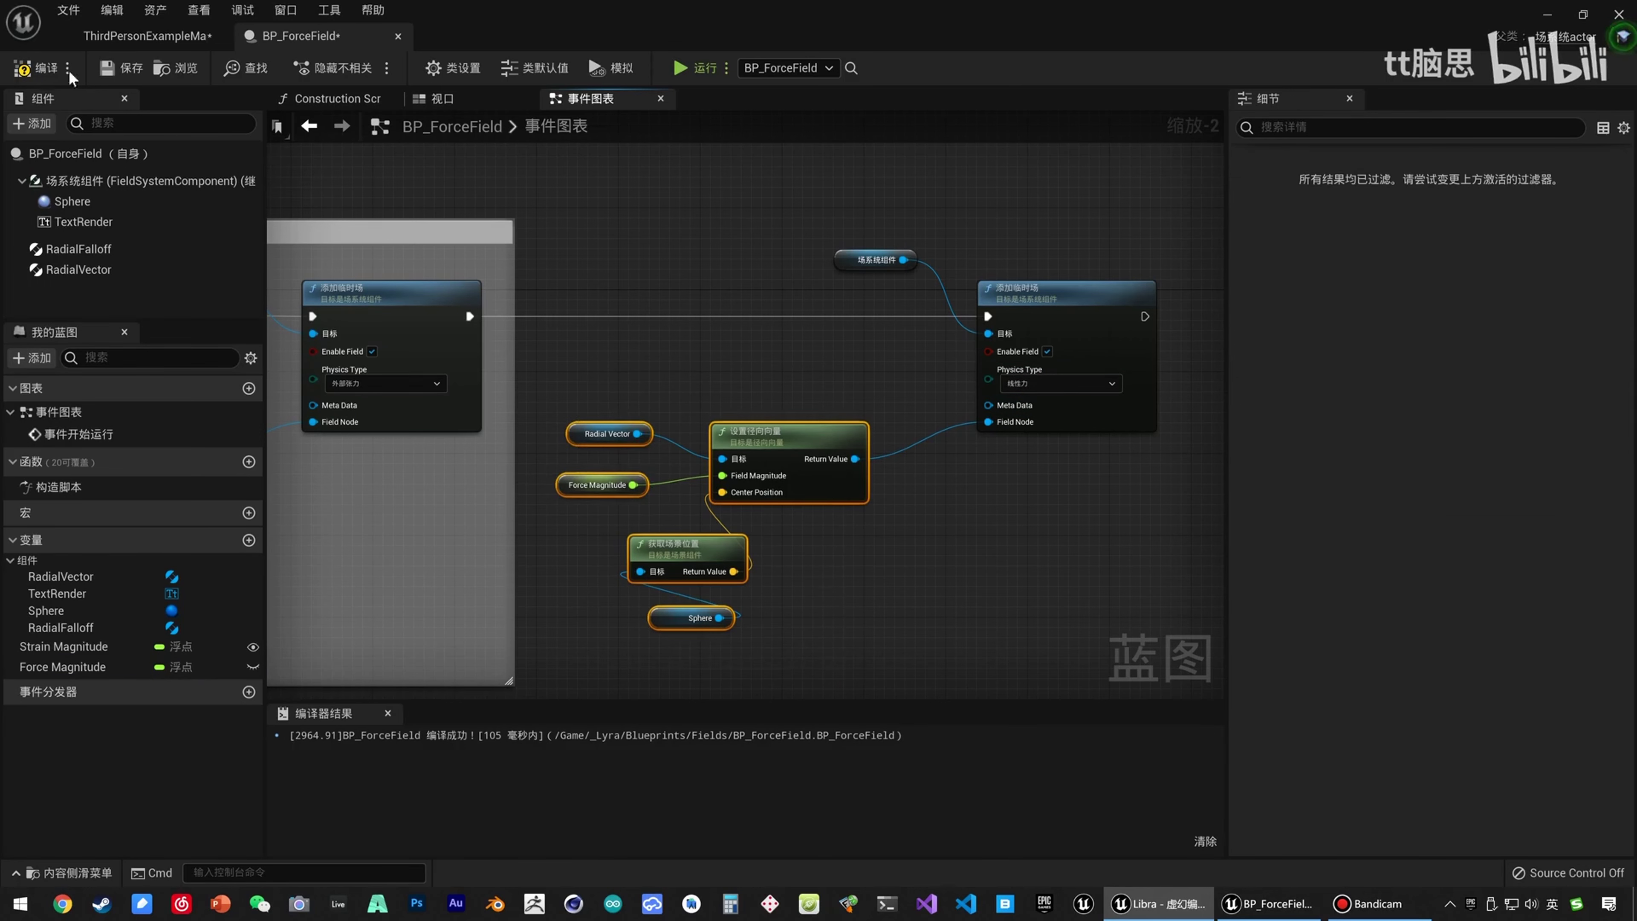
click(37, 68)
click(106, 67)
Play-test the third-person level and back the character away from the pillar to check the linear force.
click(148, 36)
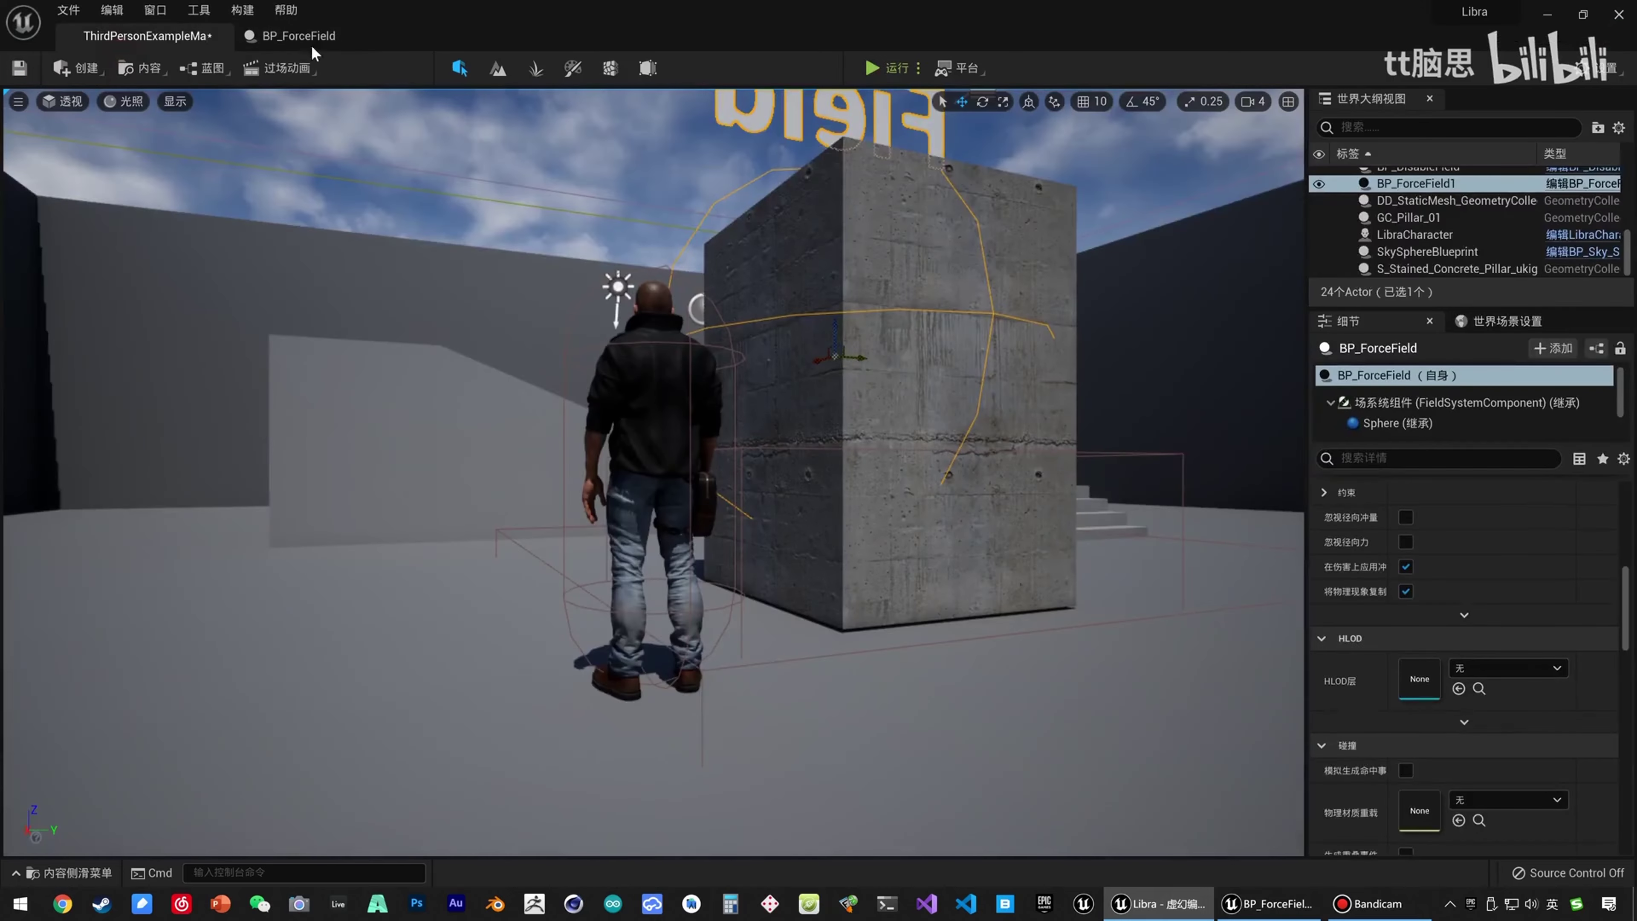
click(873, 69)
key(s)
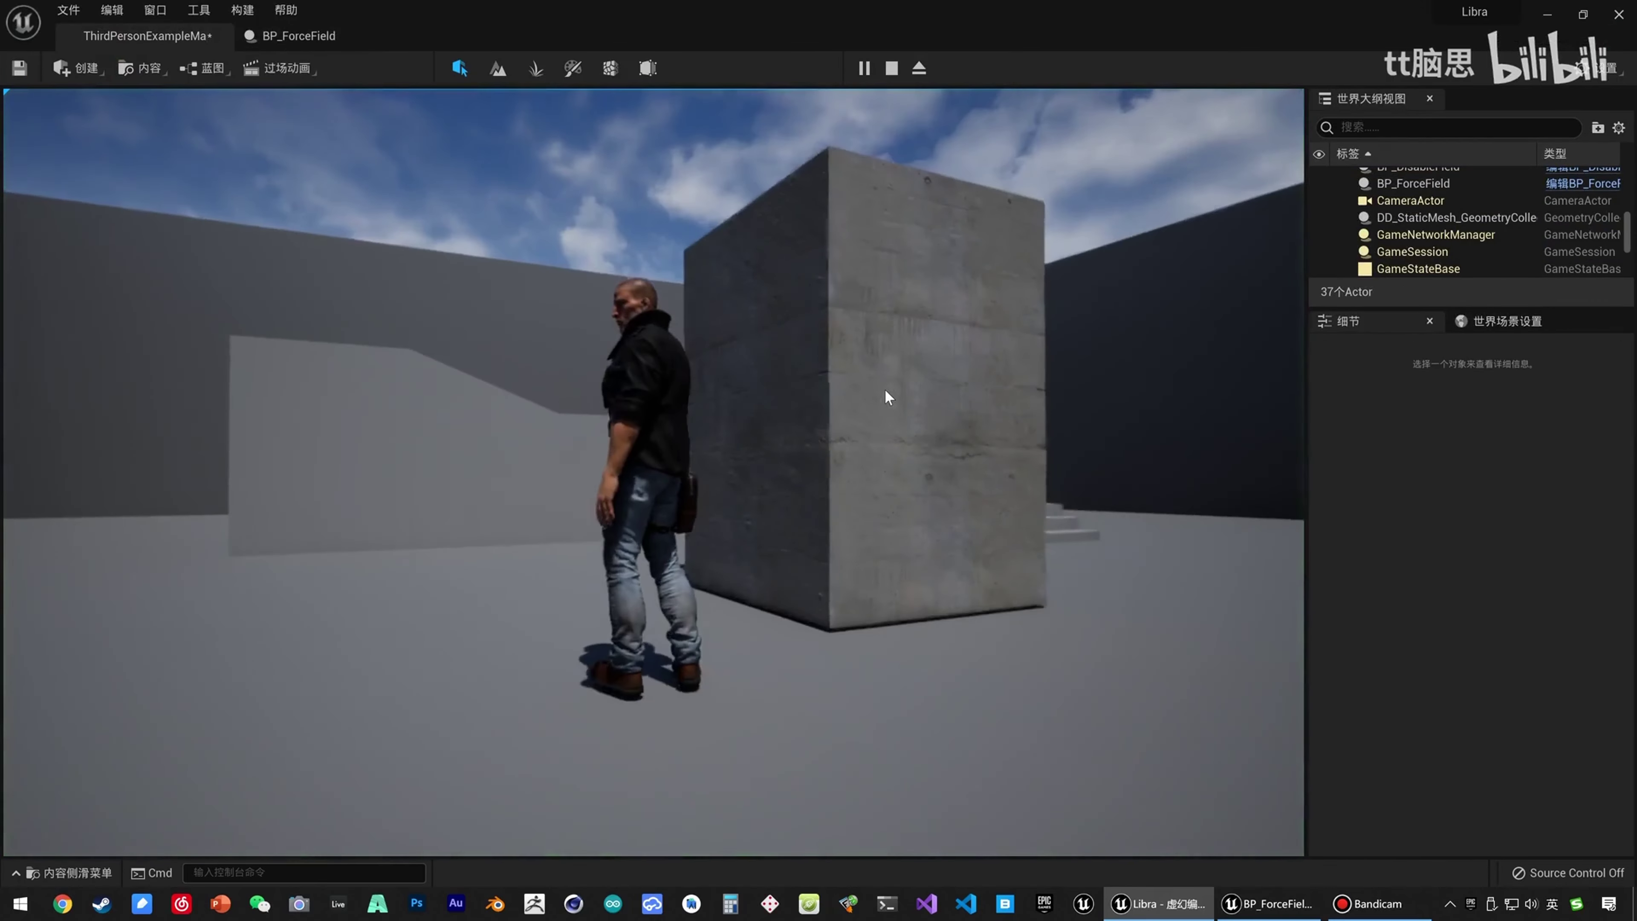
key(s)
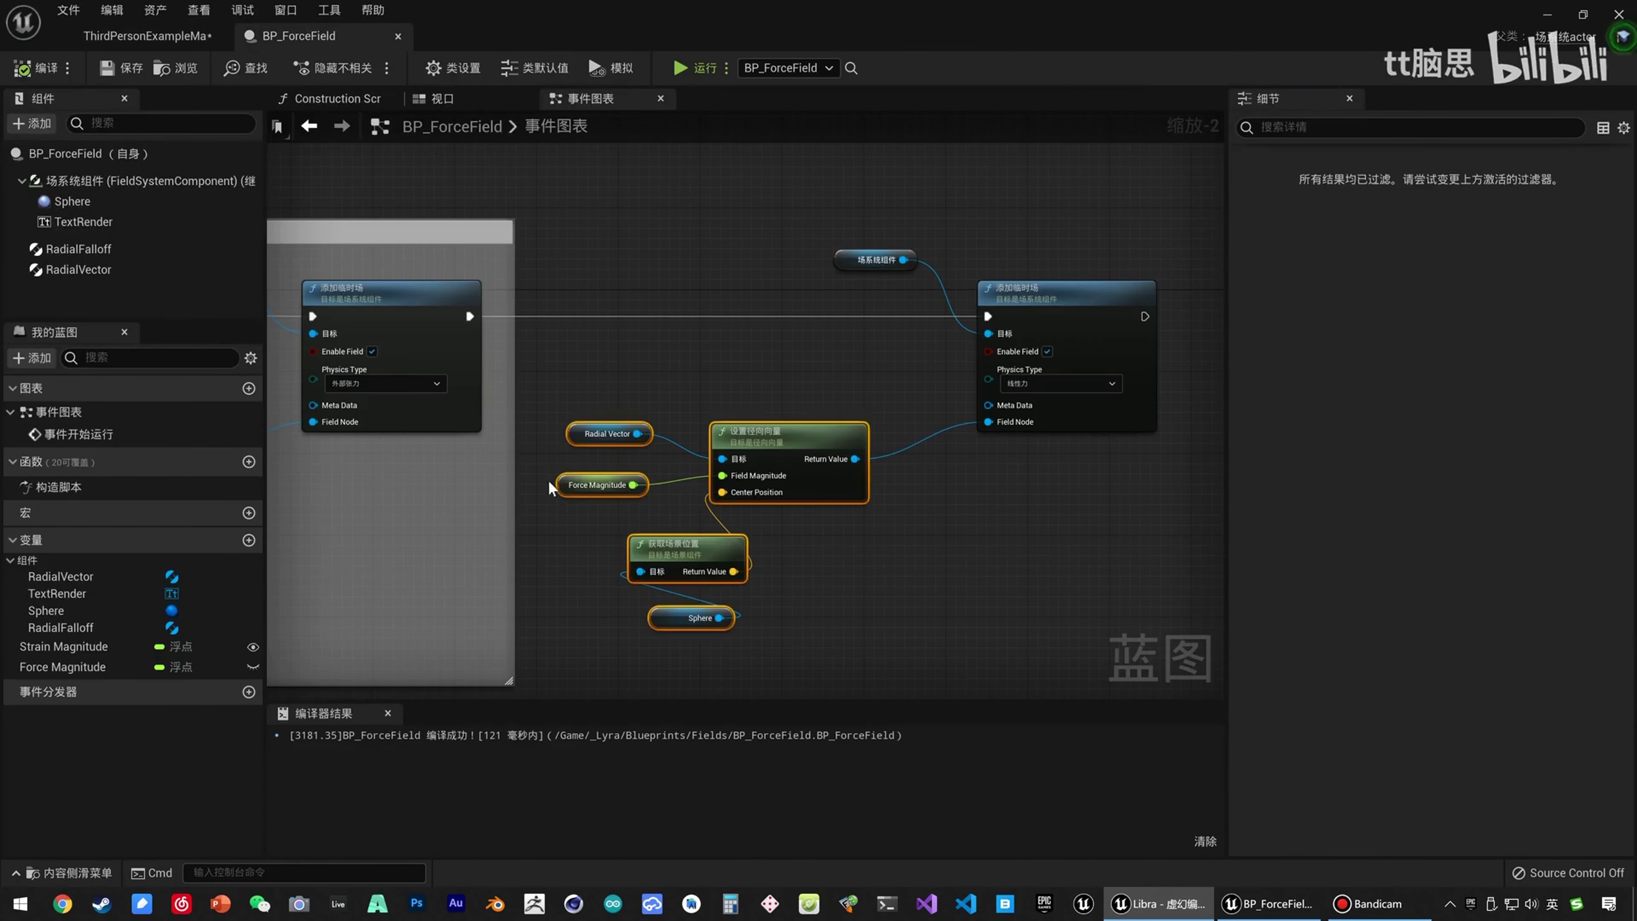
Change the default value of the Force Magnitude variable and recompile and save the Blueprint.
click(1385, 562)
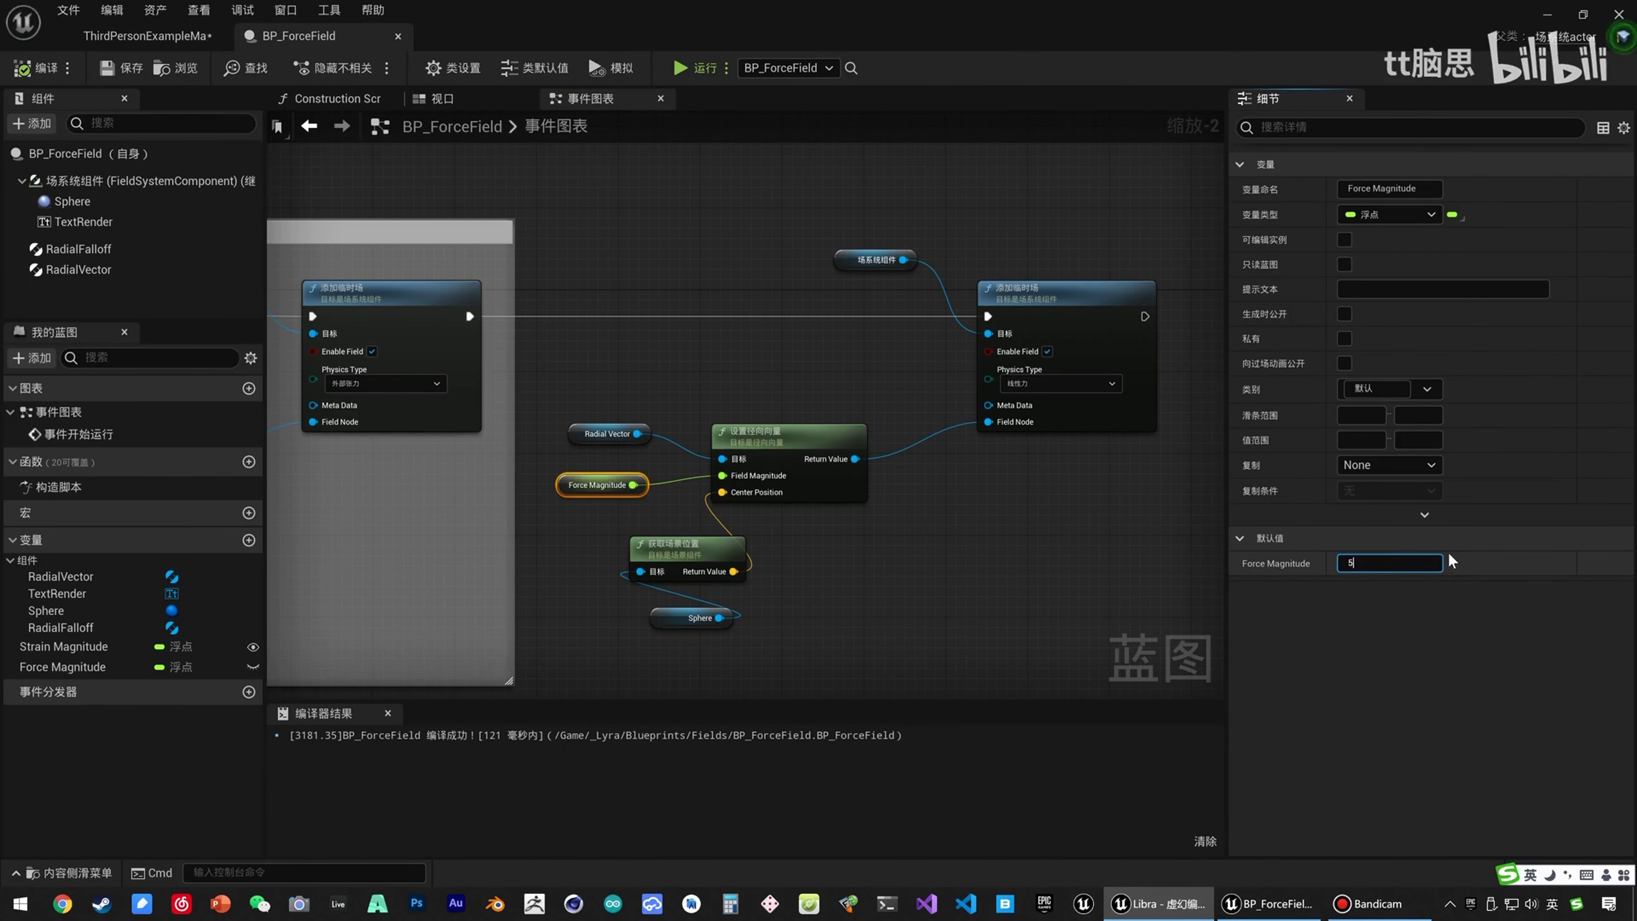
click(39, 72)
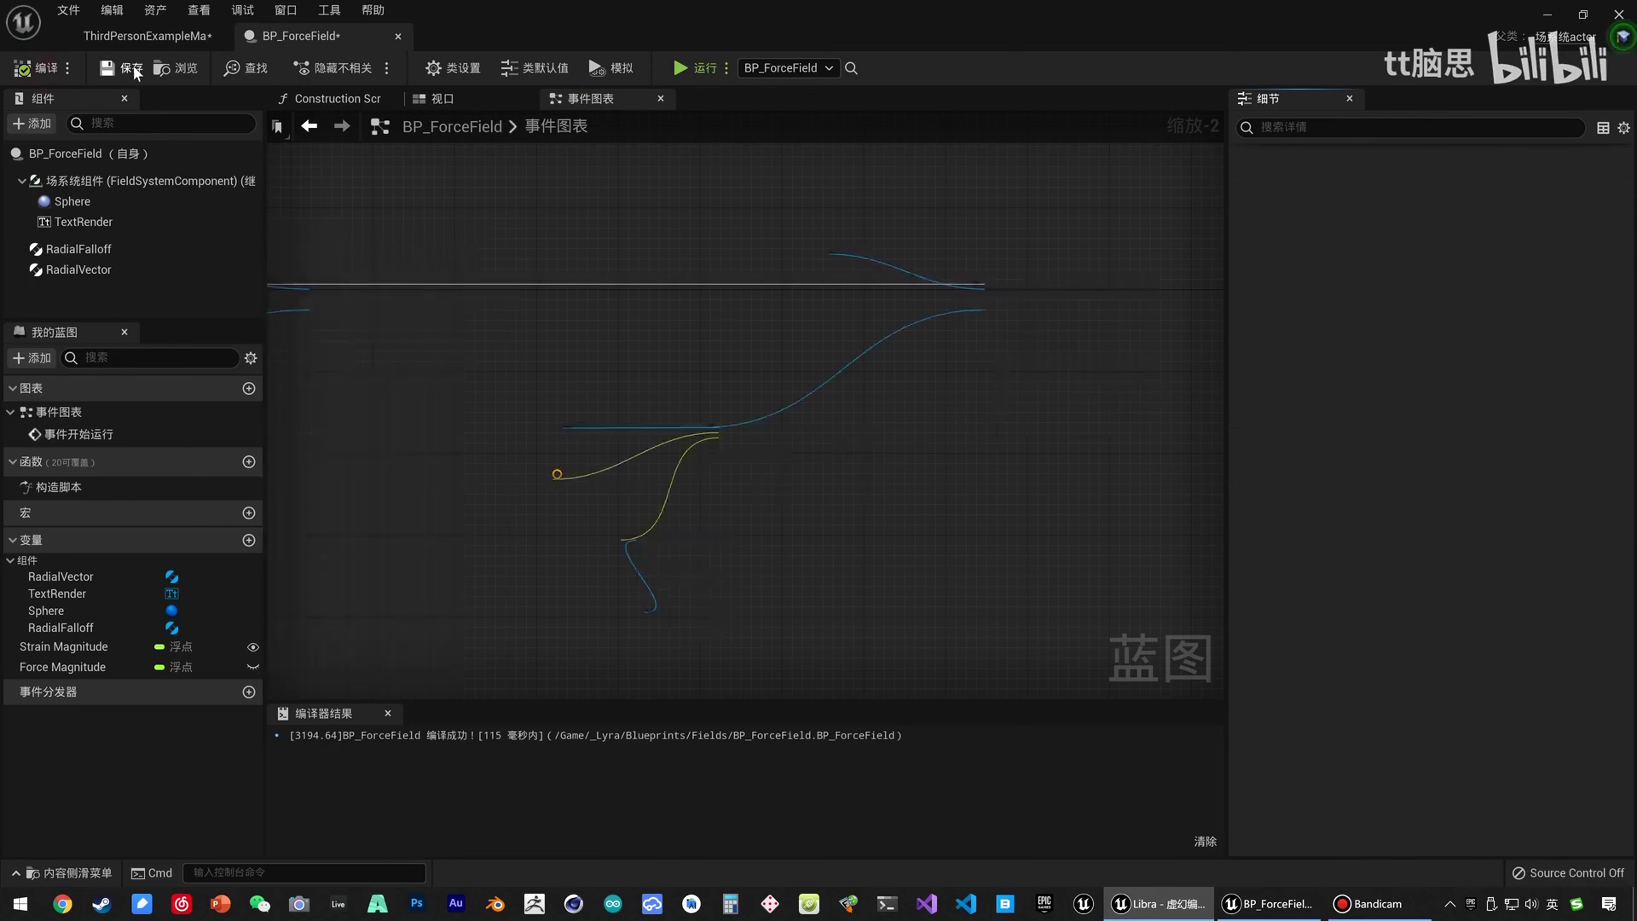
click(128, 68)
Run the level with the new force magnitude, walk around the pillar to examine the scattered fragments, and stop the session.
click(146, 40)
click(884, 65)
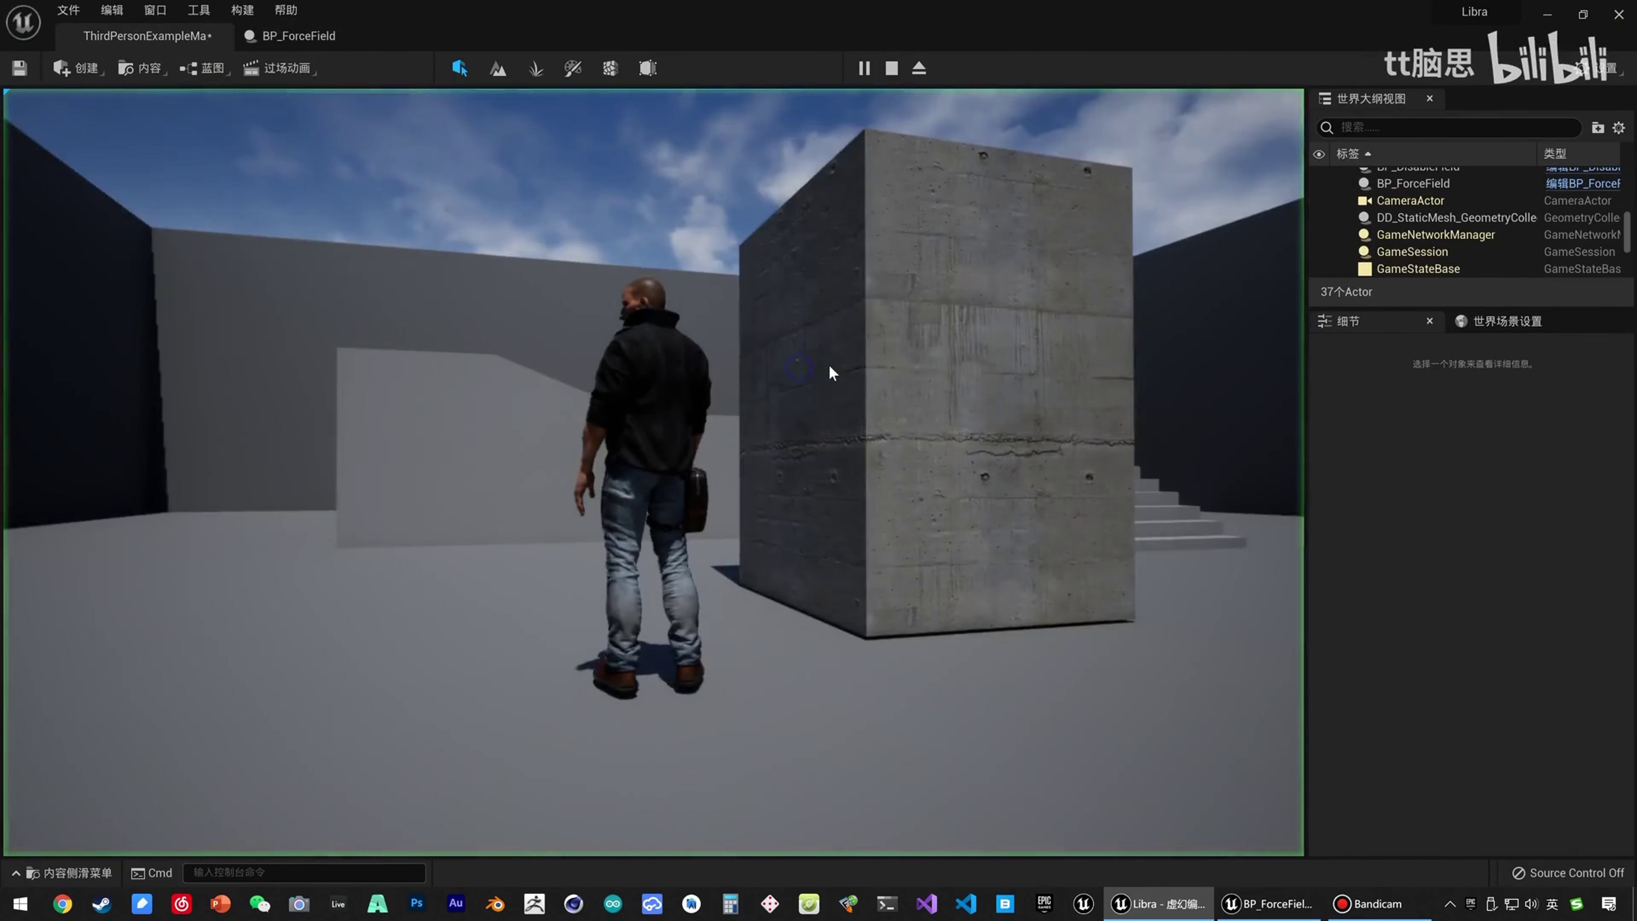
key(s)
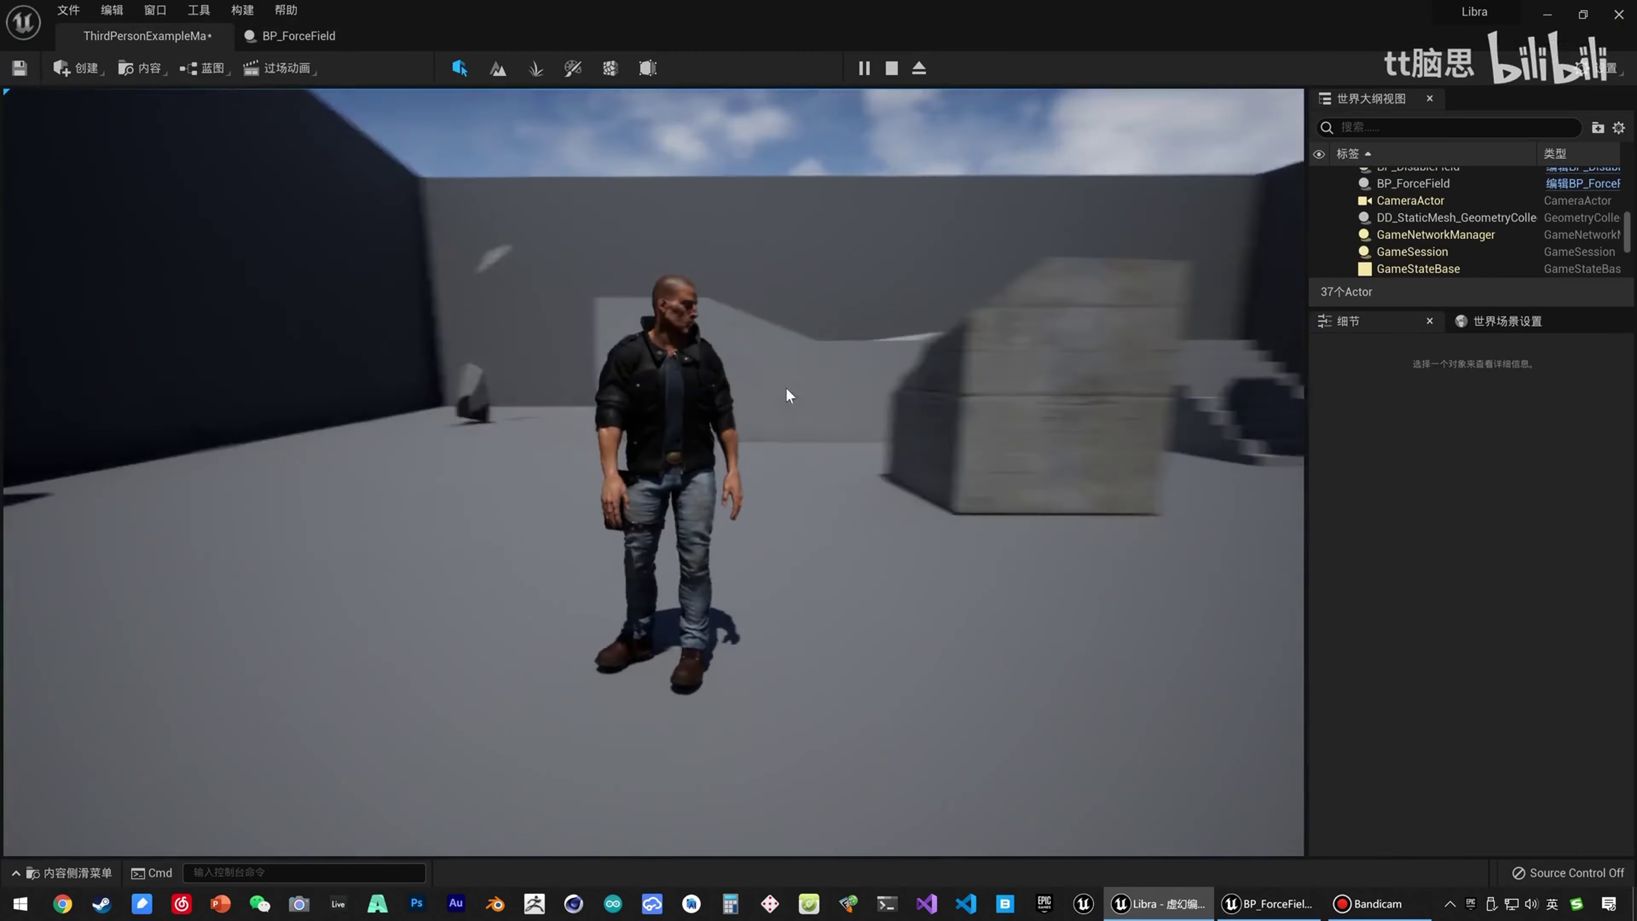
key(s)
key(a)
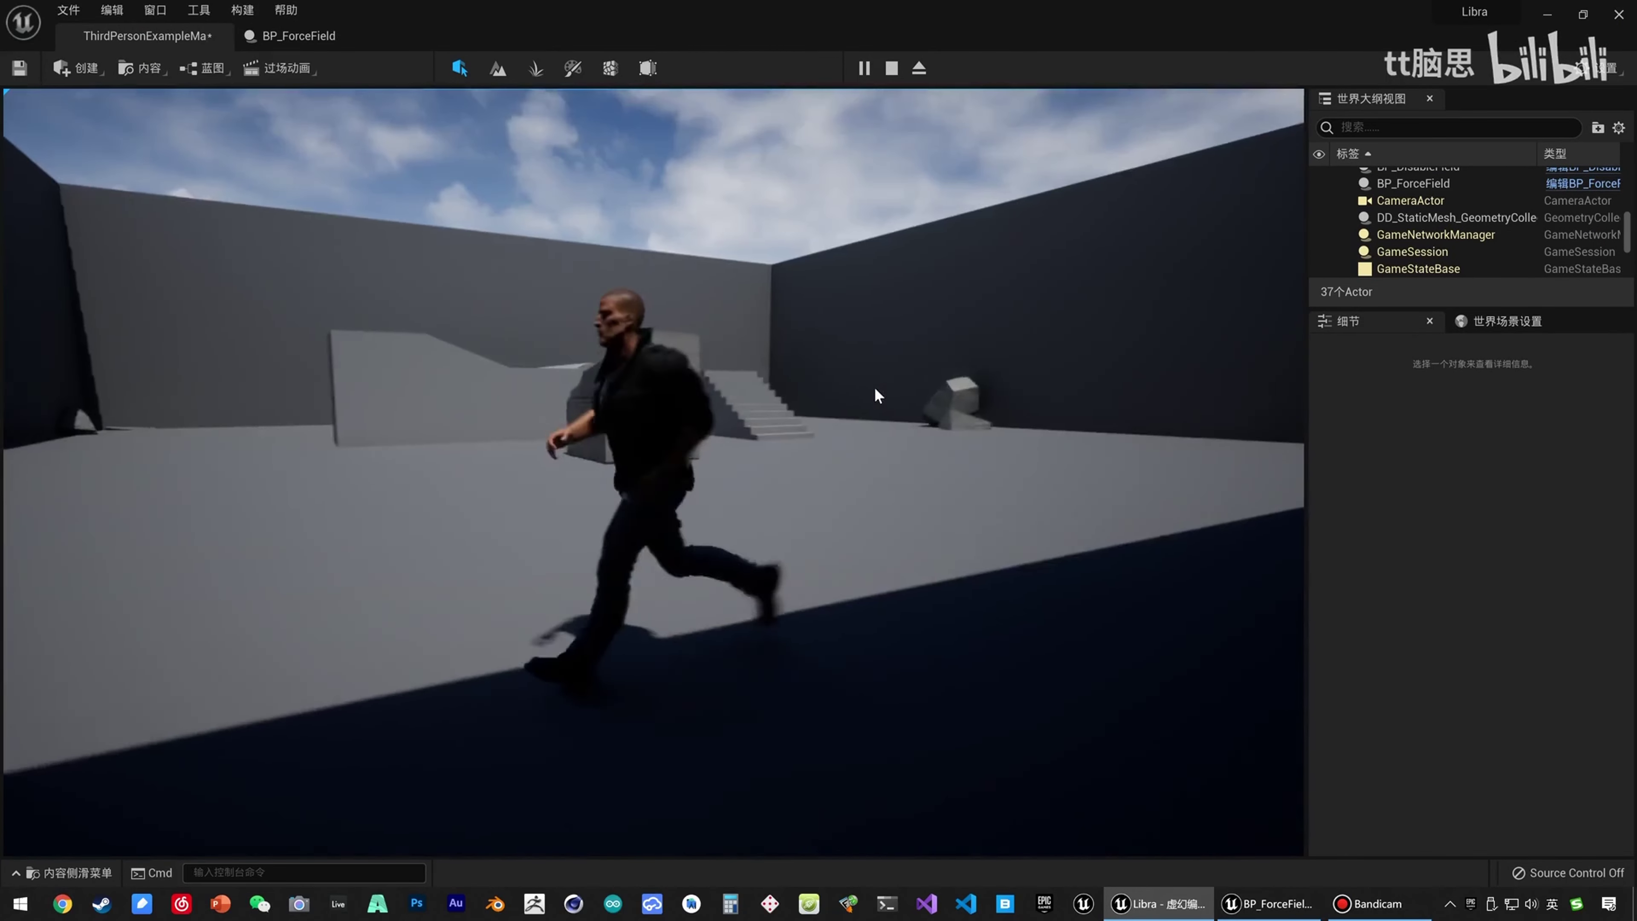
key(w)
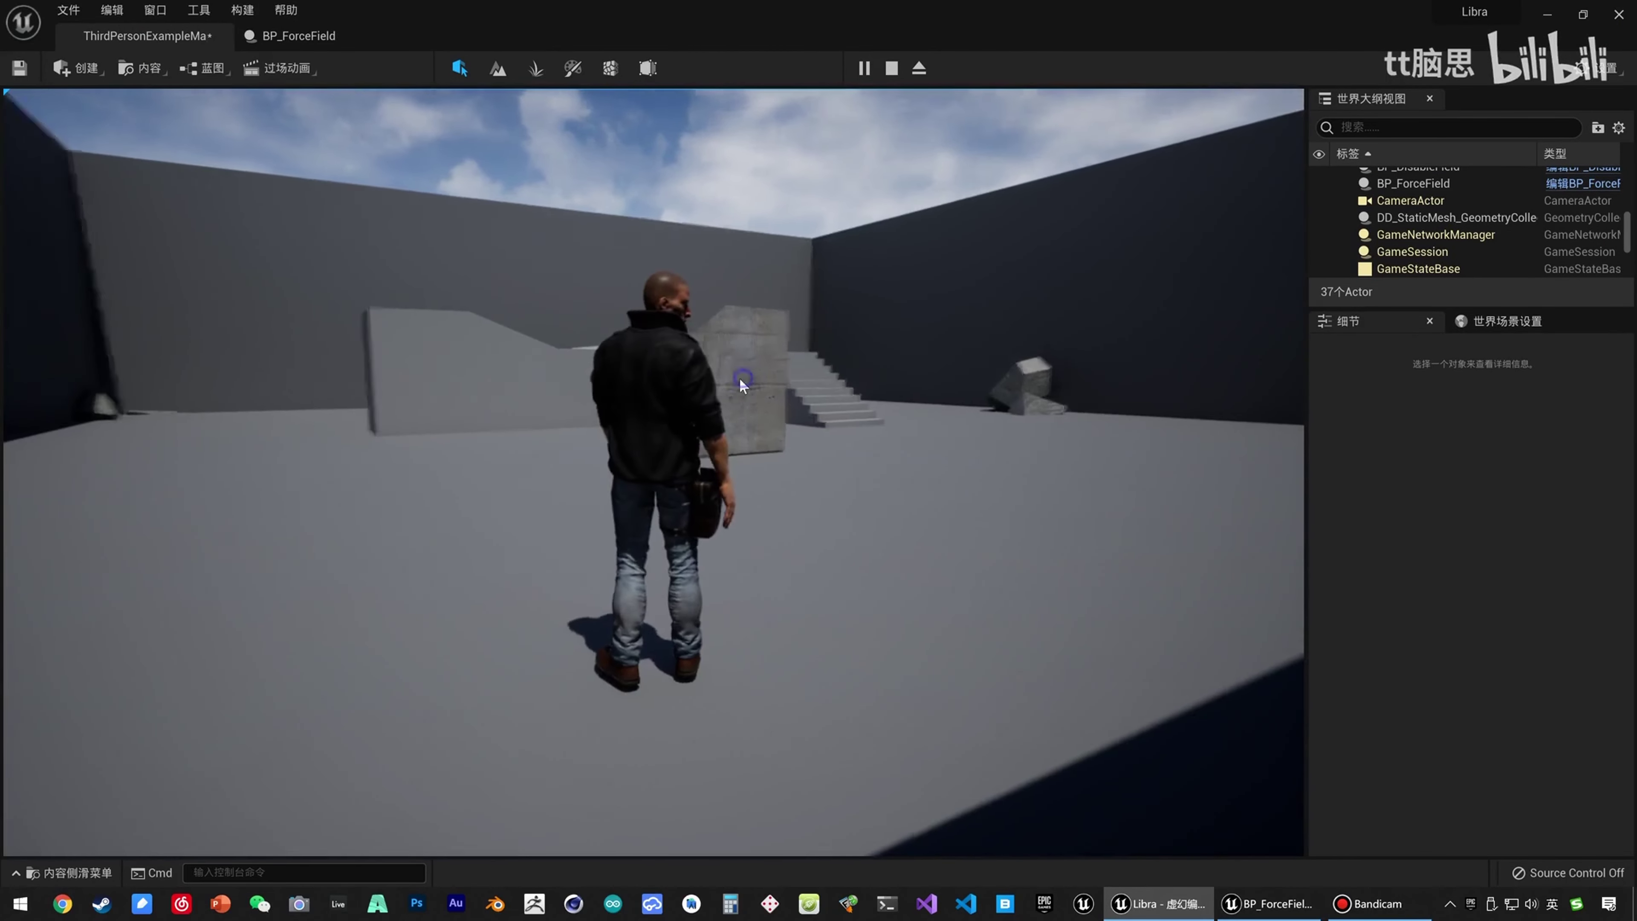
key(Escape)
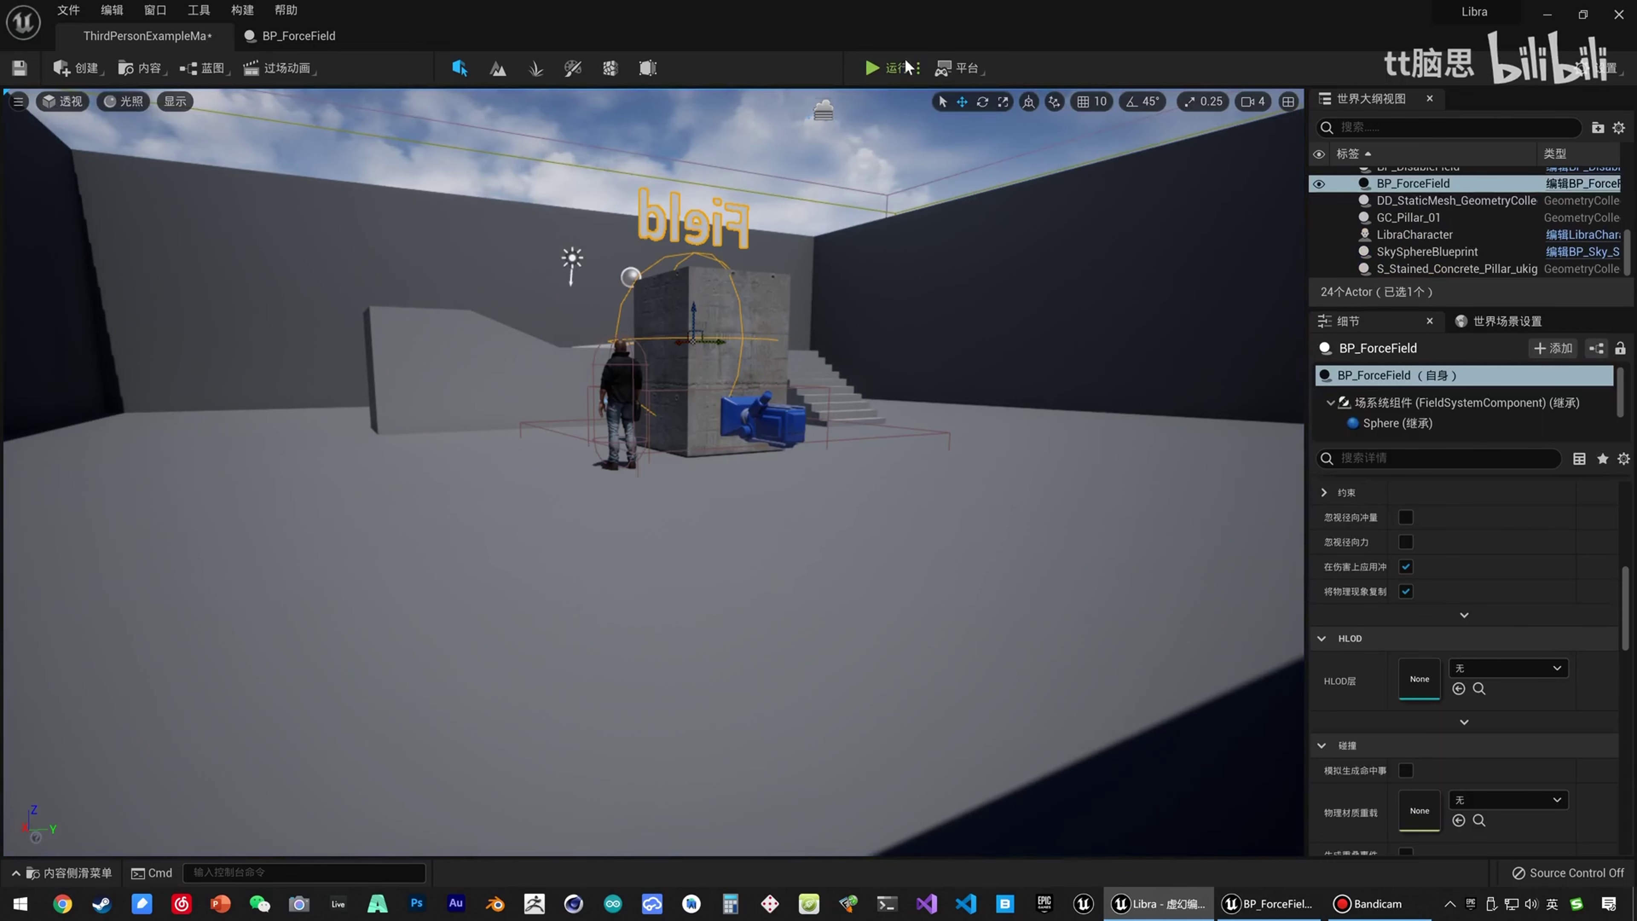
Repeat the play test, moving the character to the side to examine how far the fragments fly, and end it.
click(907, 67)
key(s)
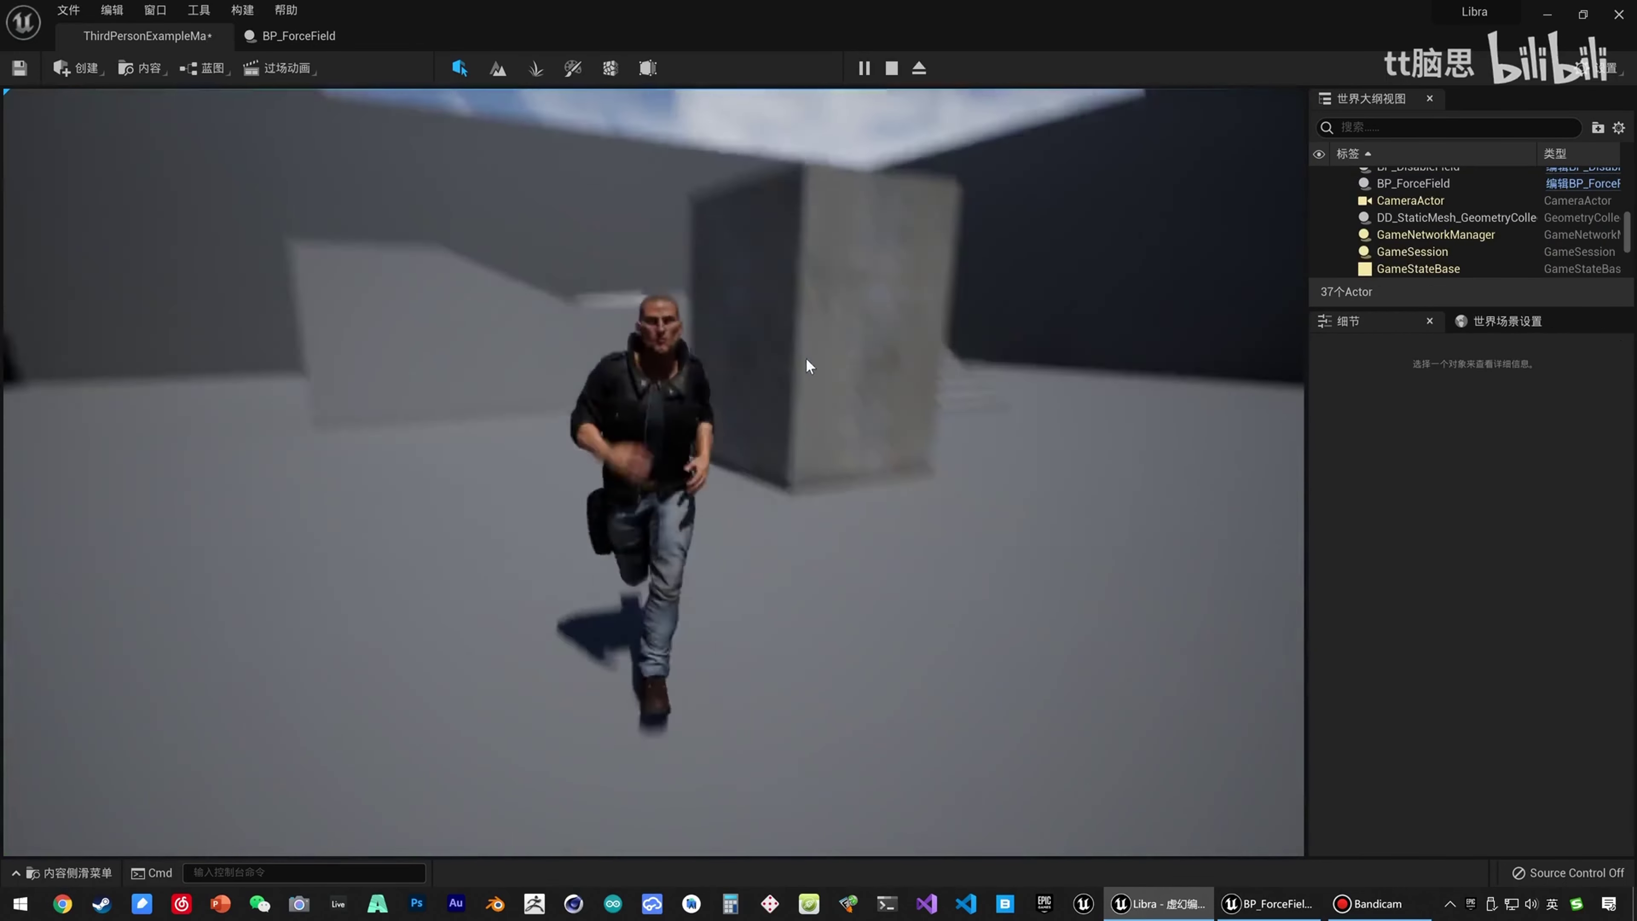
key(a)
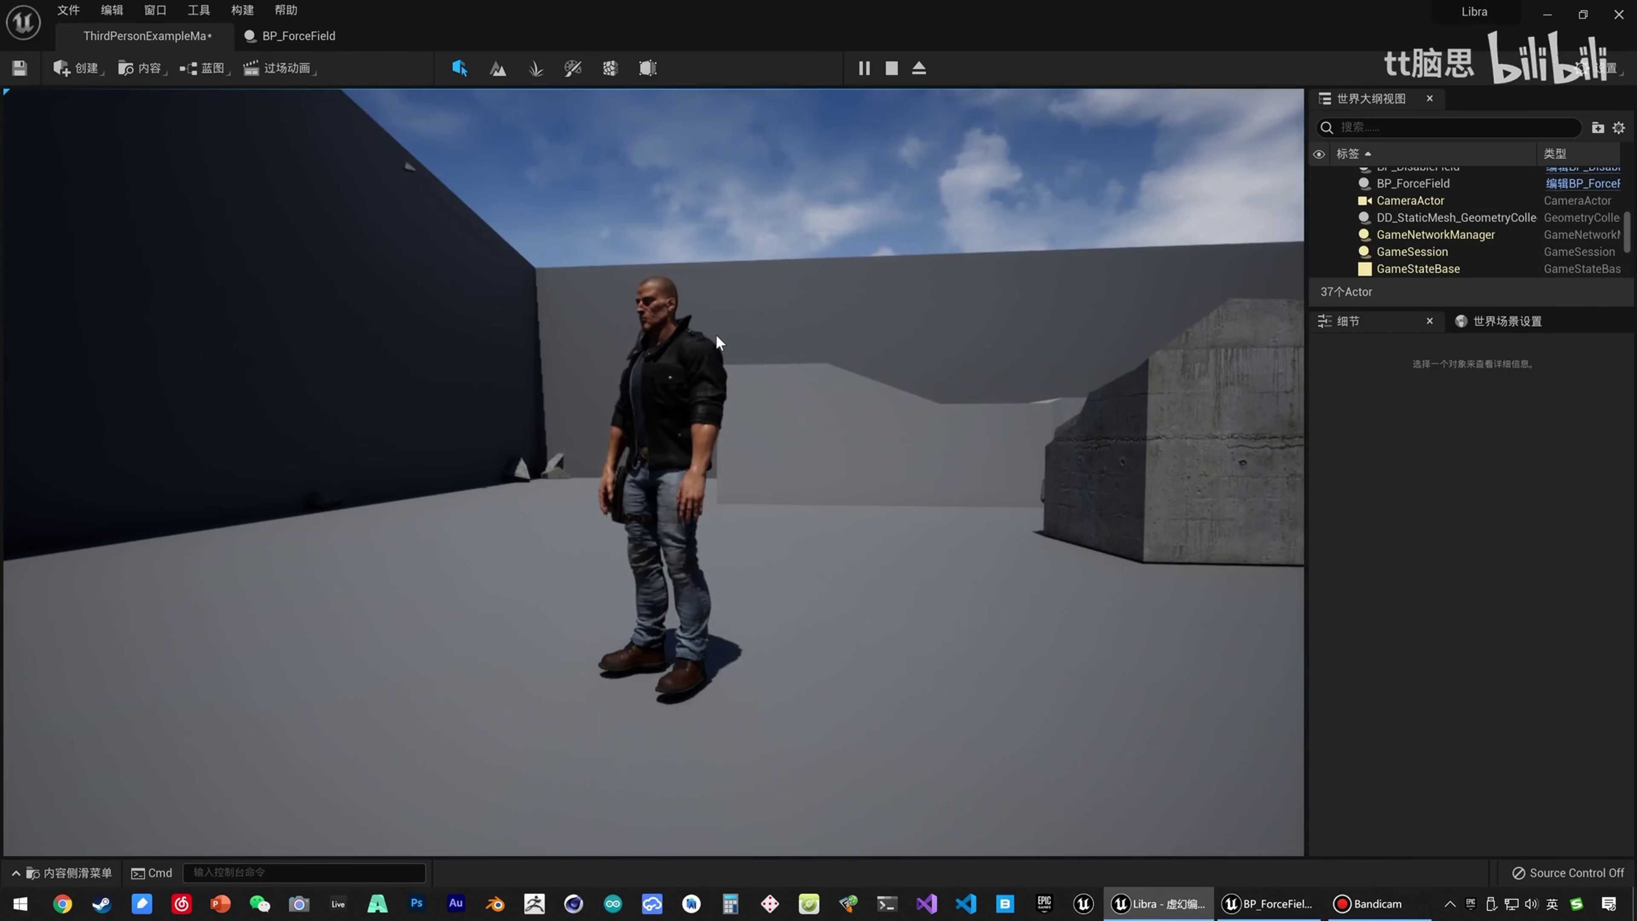
key(Escape)
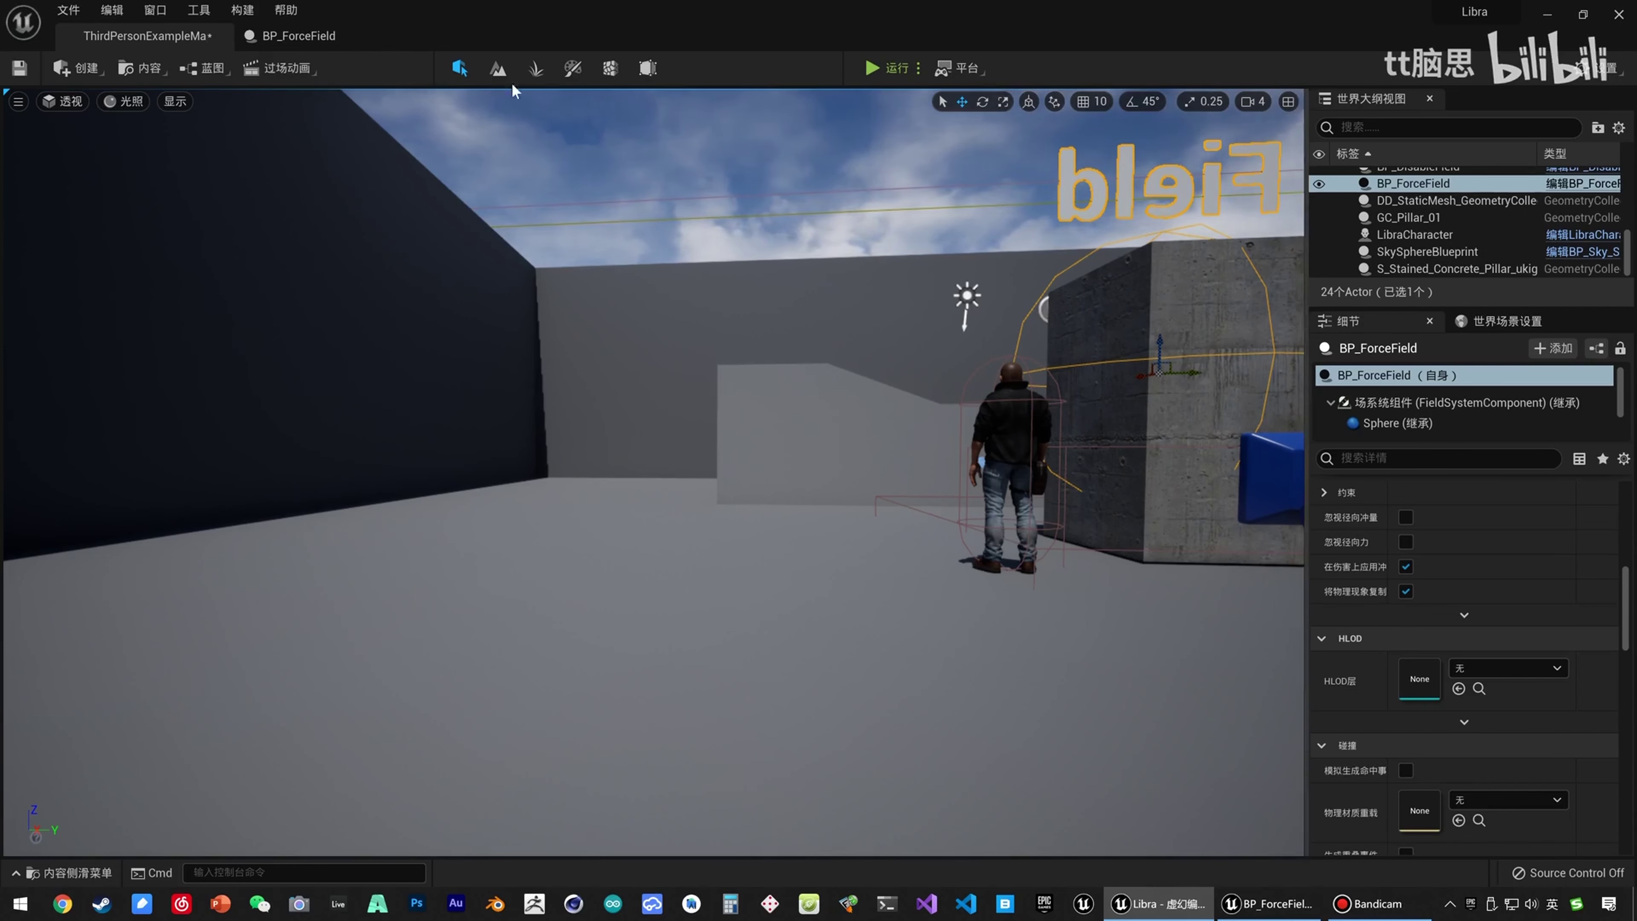
Compare the 设置径向衰减 node in the 外部张力 group with the radial vector nodes in BP_ForceField's event graph.
click(305, 38)
right_drag(613, 322, 871, 371)
click(663, 490)
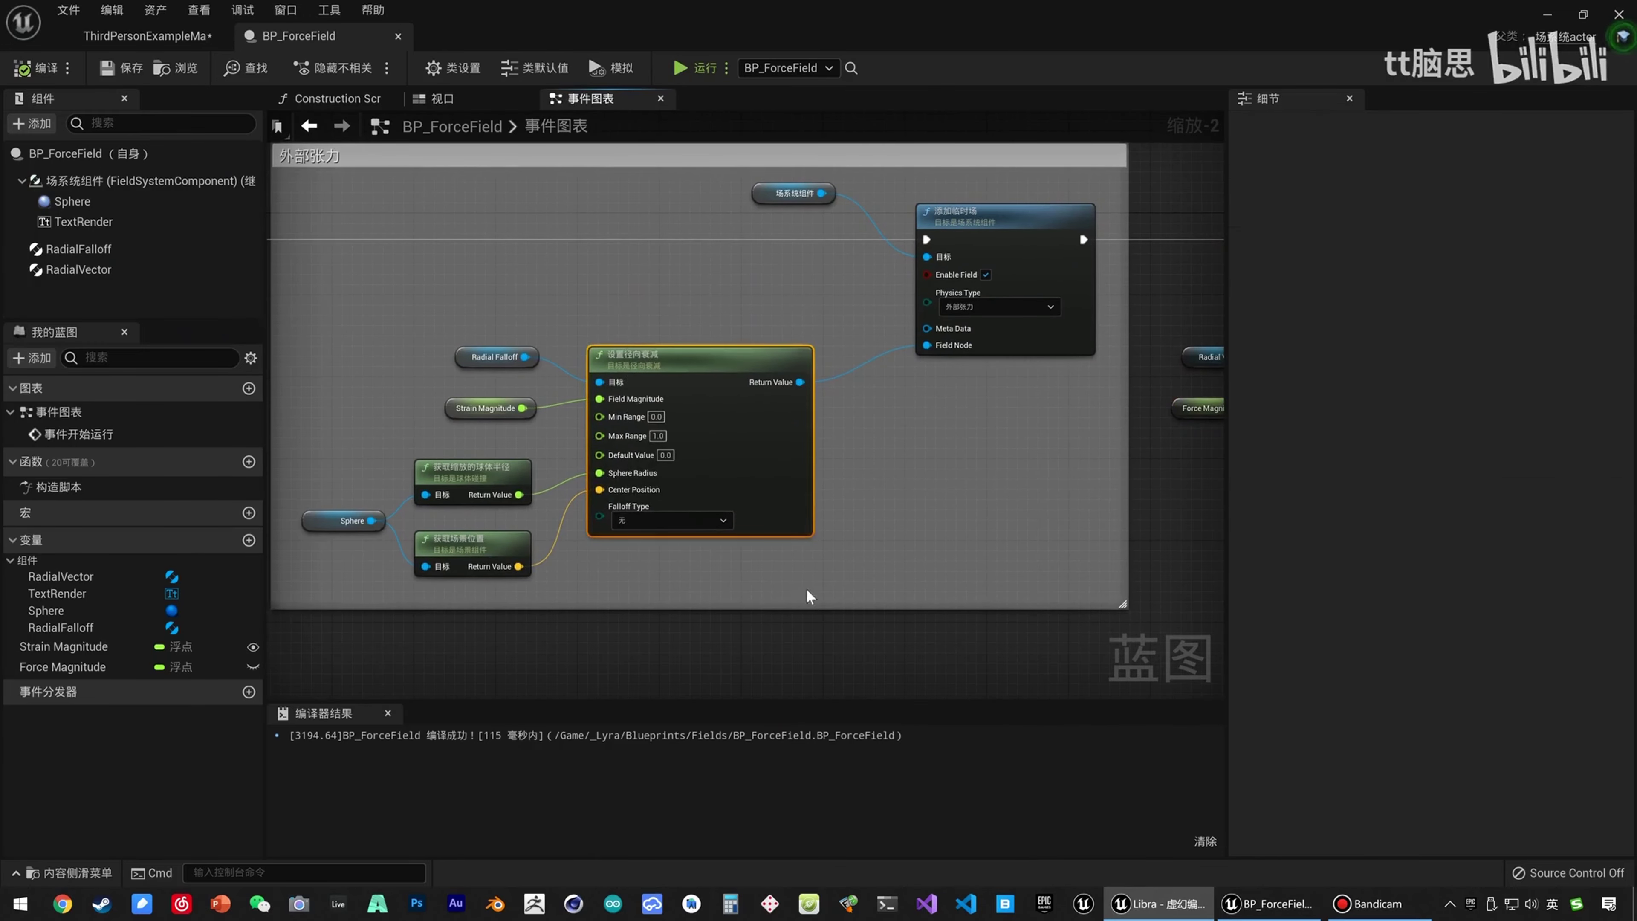
drag(653, 313, 704, 563)
right_drag(881, 514, 734, 504)
right_drag(895, 415, 631, 406)
drag(782, 548, 967, 279)
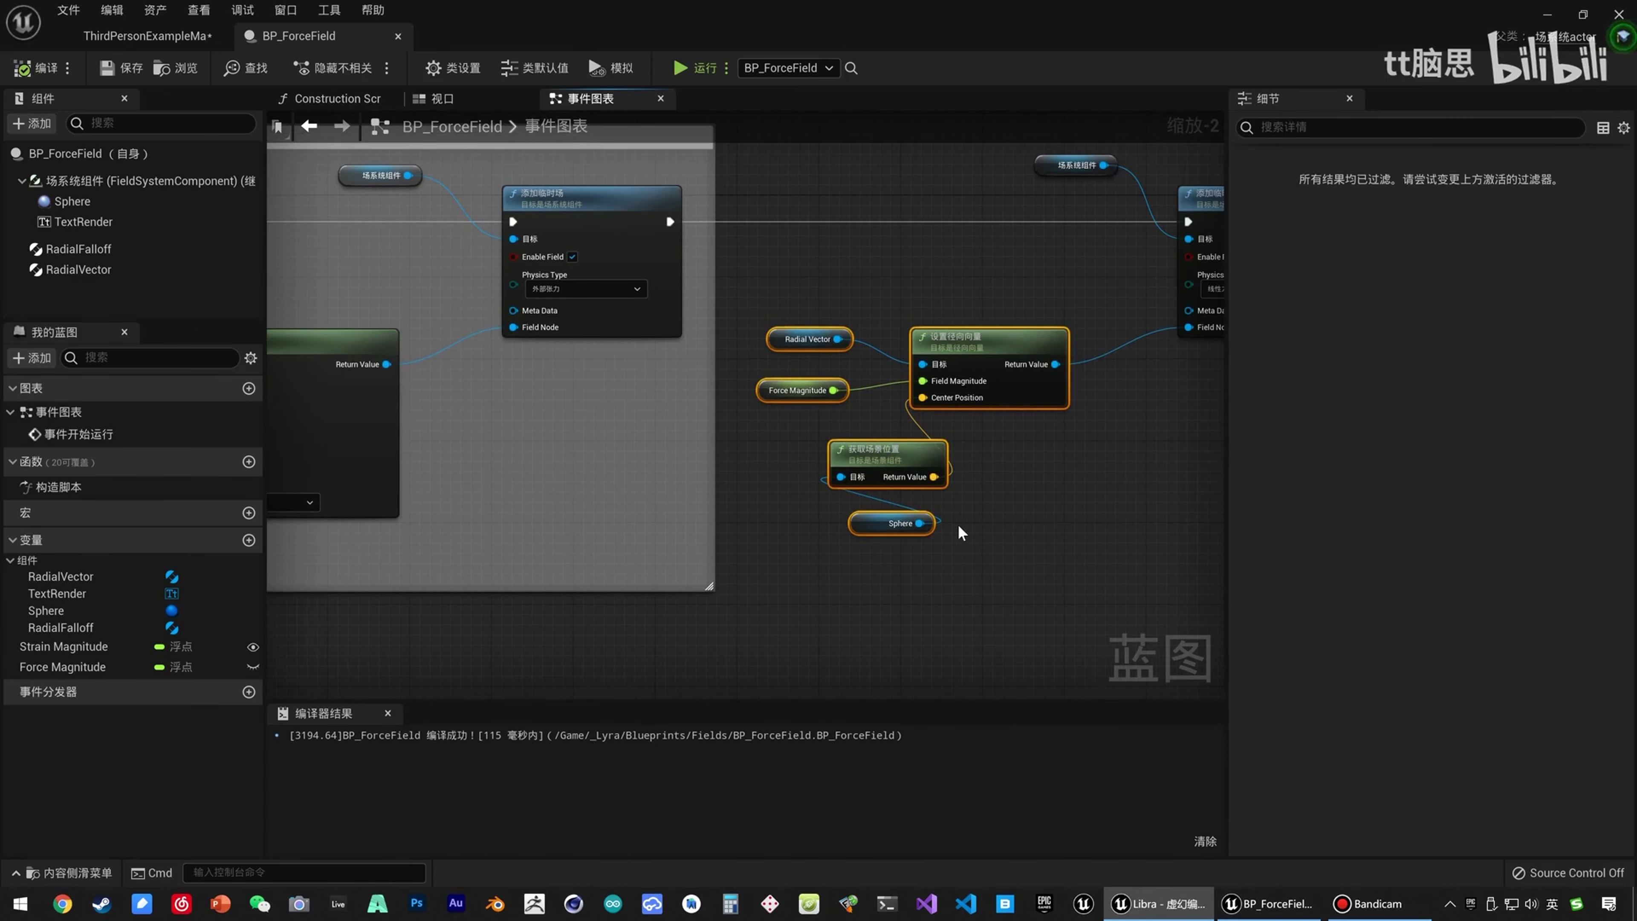
right_drag(1025, 533, 921, 457)
right_drag(668, 471, 997, 463)
click(490, 254)
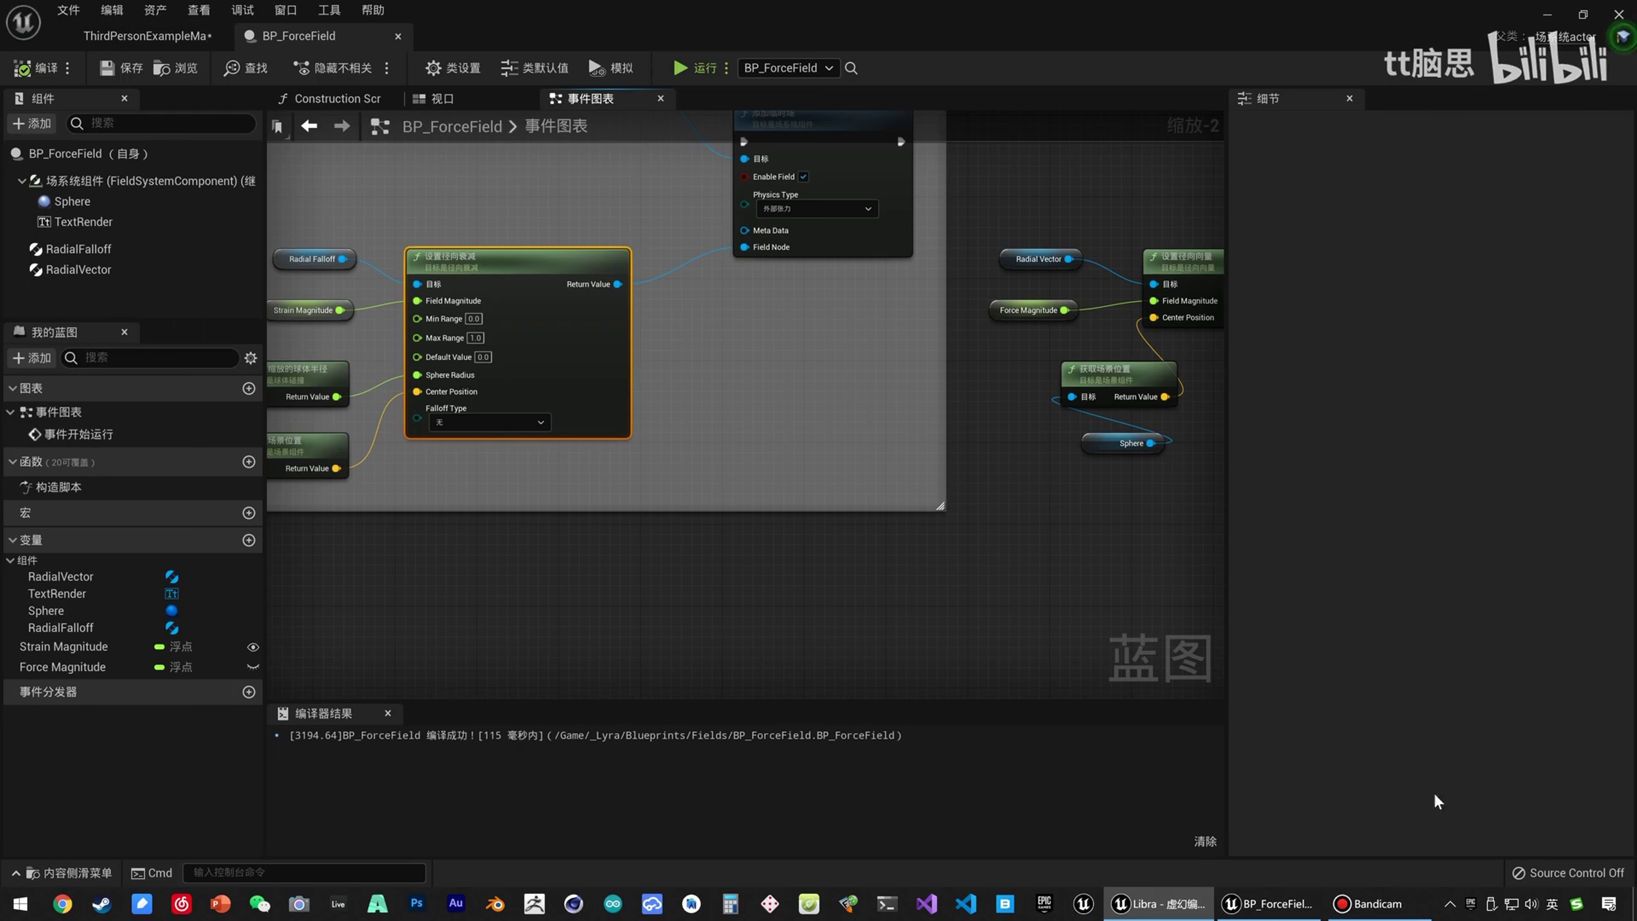
click(1390, 906)
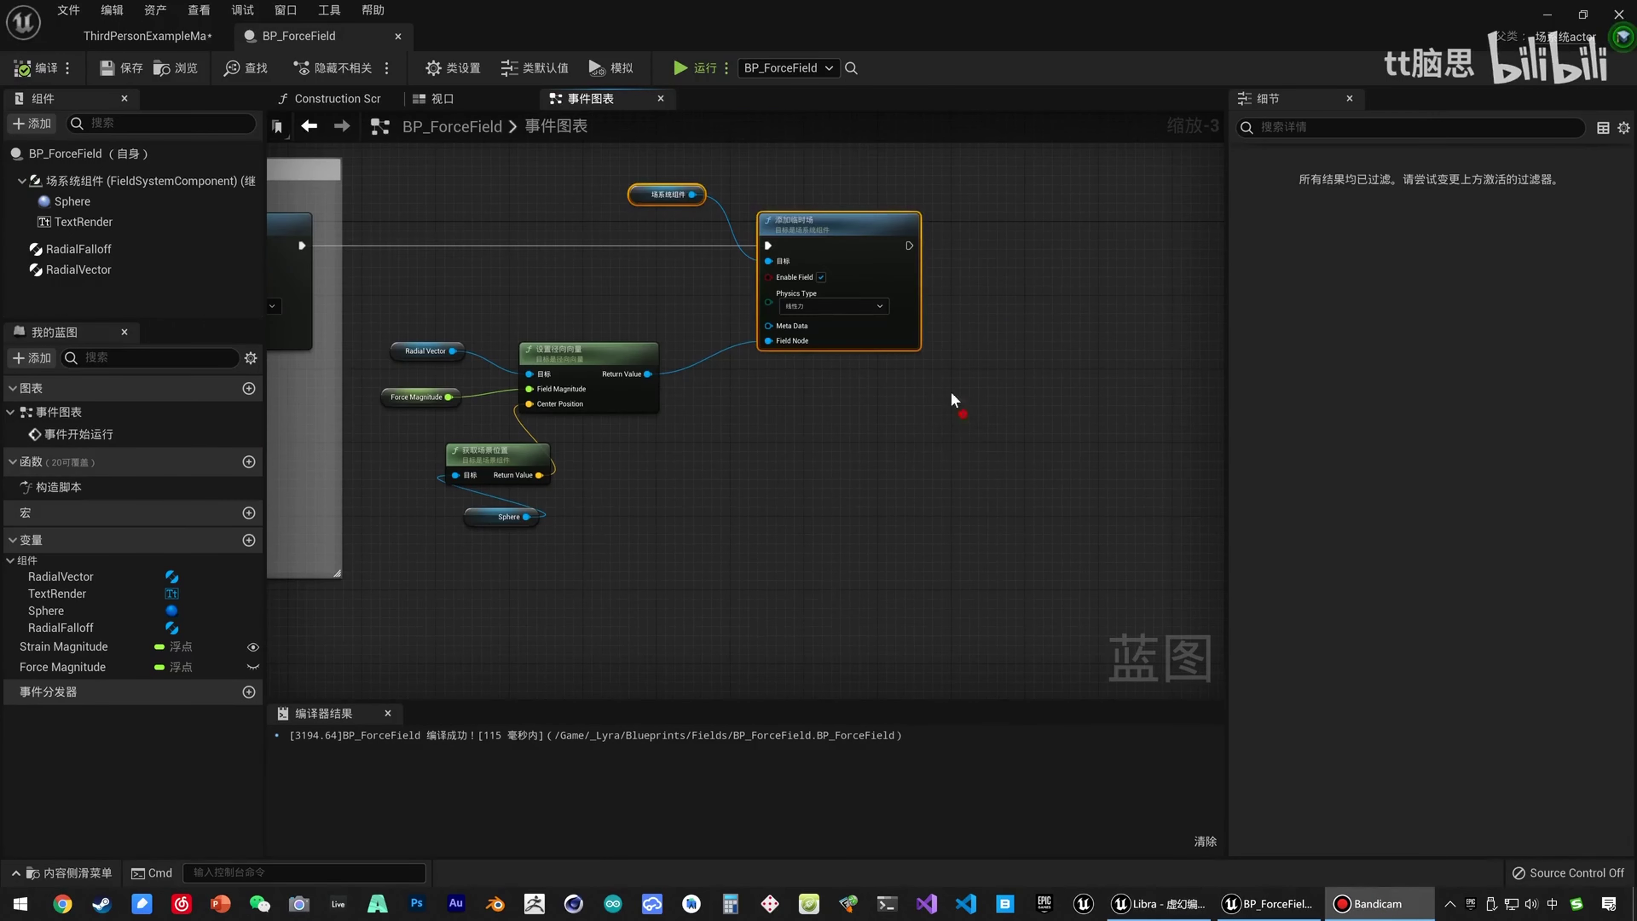
Shift the second 添加临时场 node with its 场系统组件 reference to the right and nudge the radial vector nodes the same way.
ctrl+click(670, 200)
drag(811, 229, 912, 224)
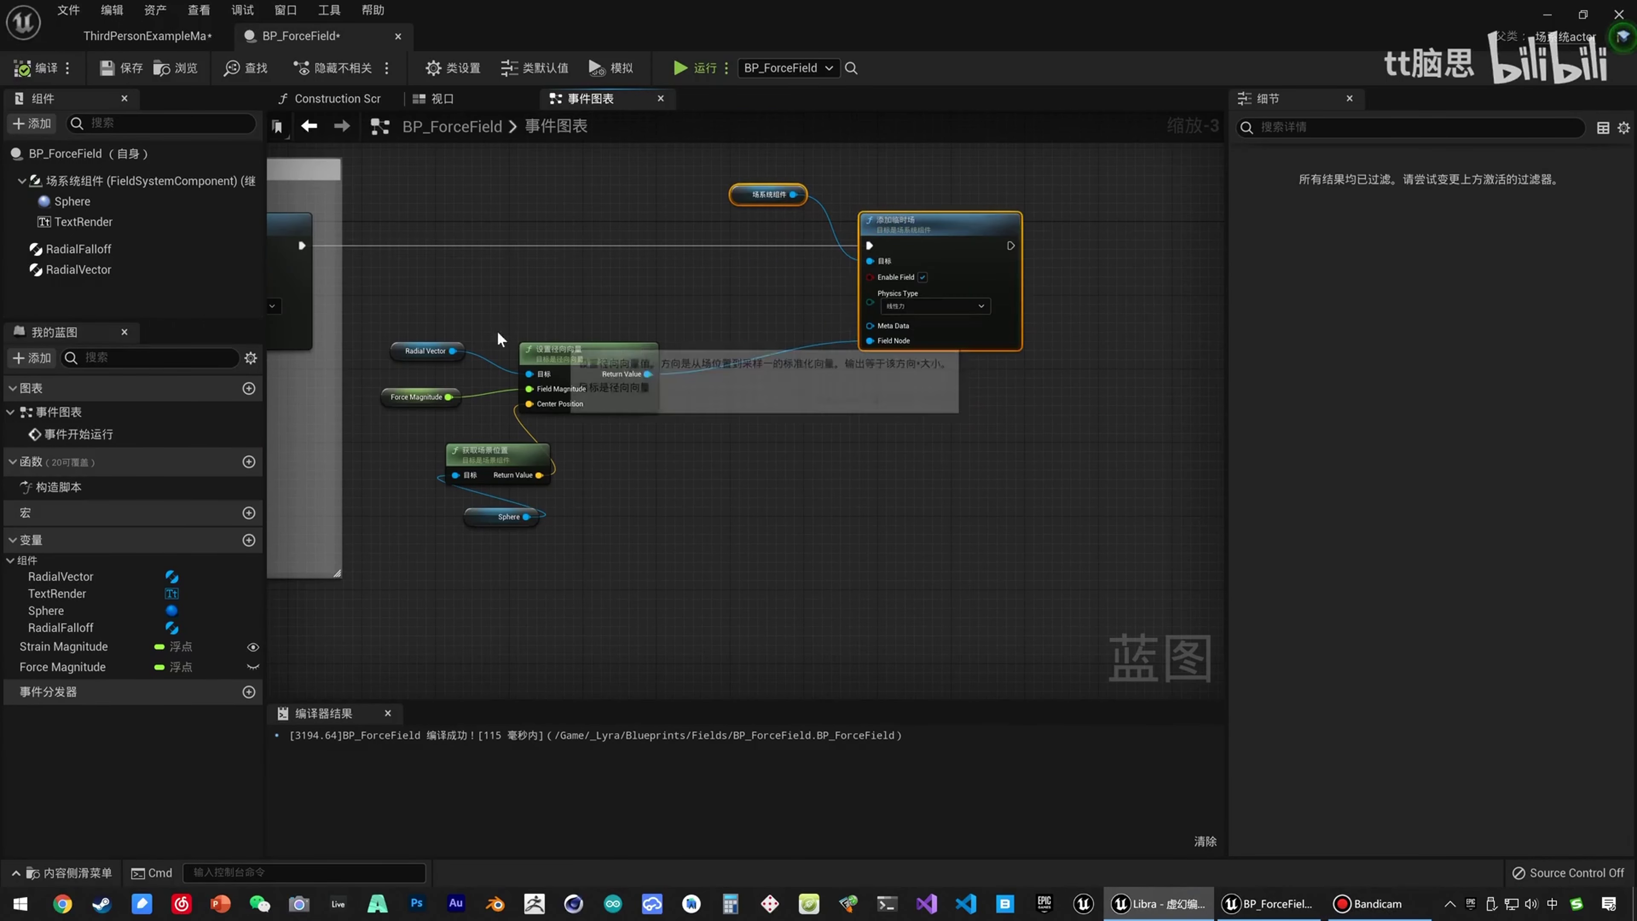
drag(413, 317, 567, 535)
drag(598, 373, 626, 365)
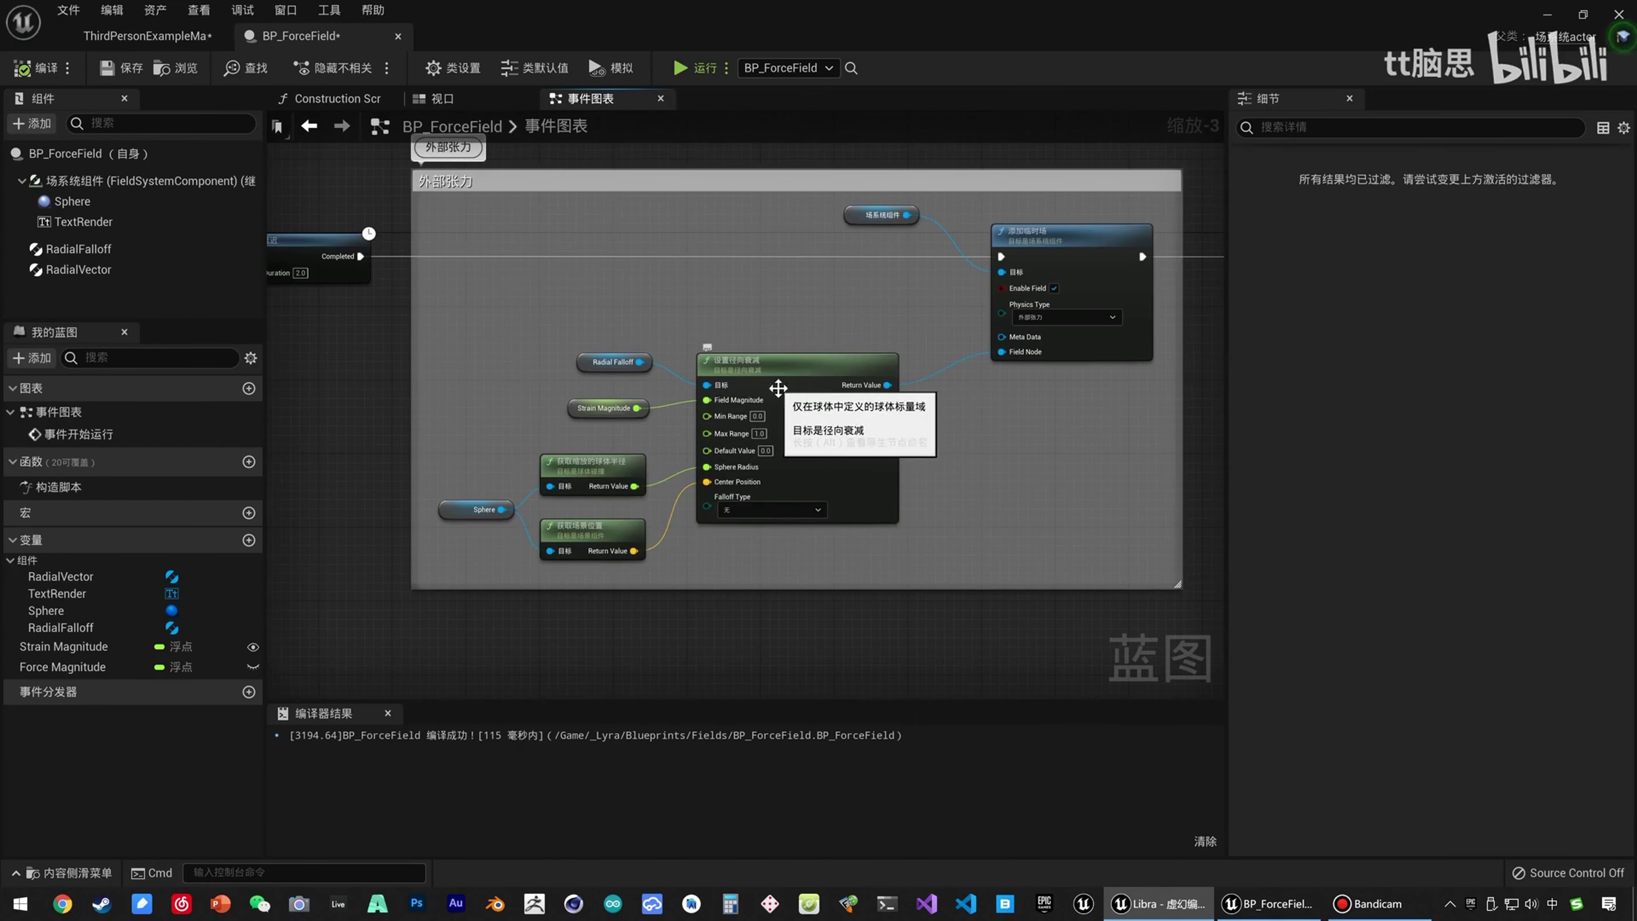
Widen the gap between the 设置径向向量 node and the second 添加临时场 node, moving its 场系统组件 reference along.
click(771, 367)
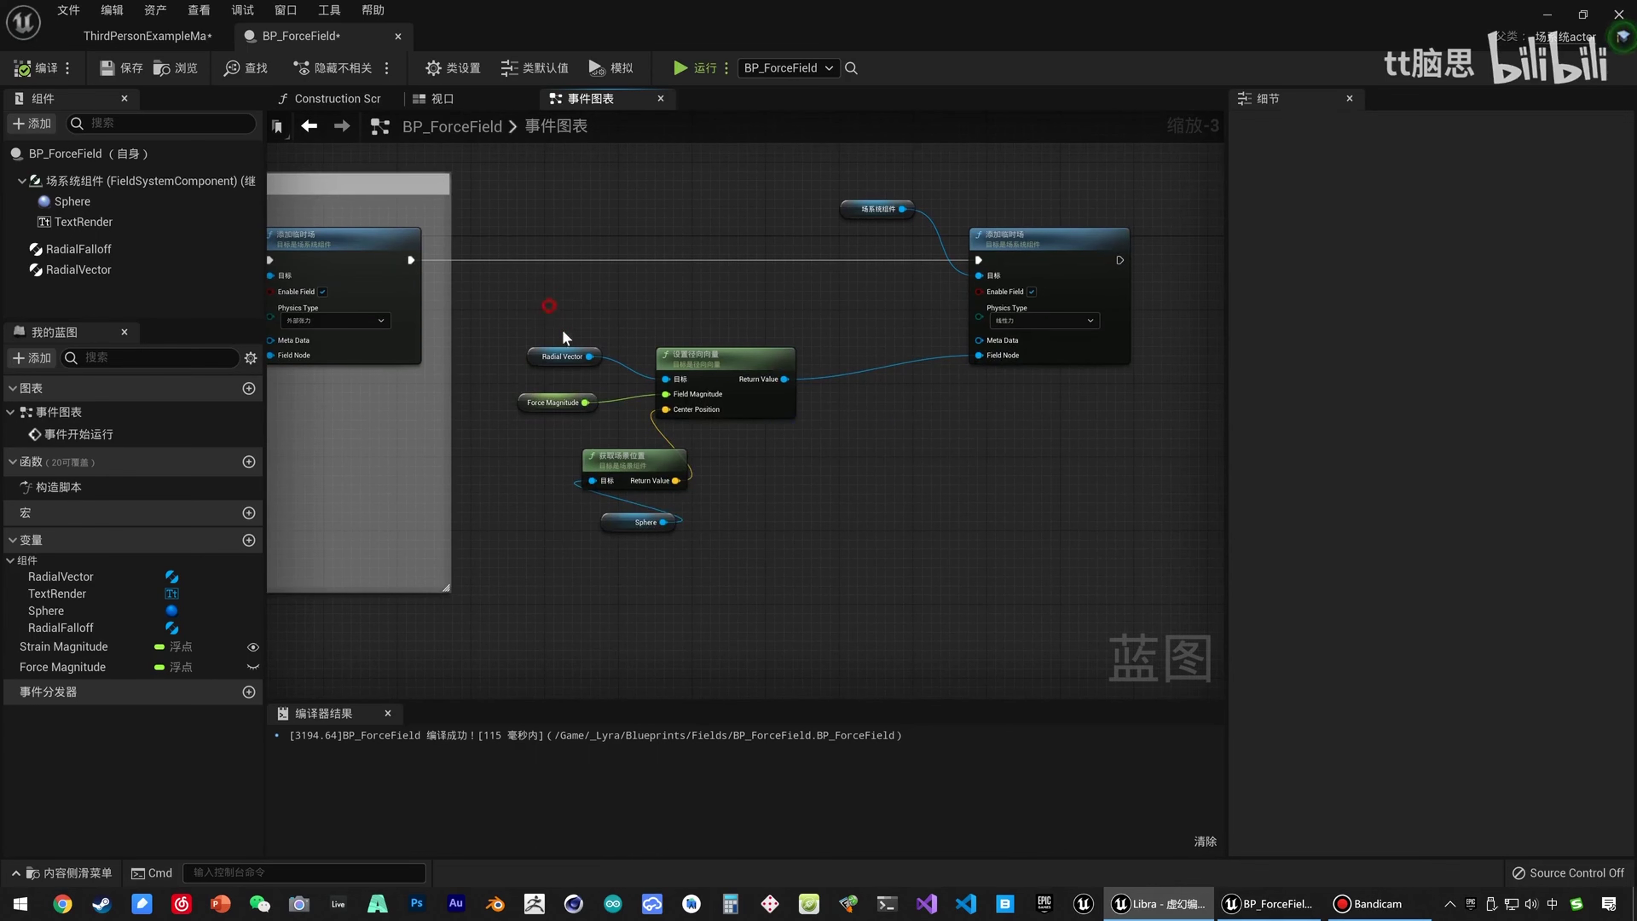
drag(548, 304, 765, 544)
drag(688, 430, 577, 324)
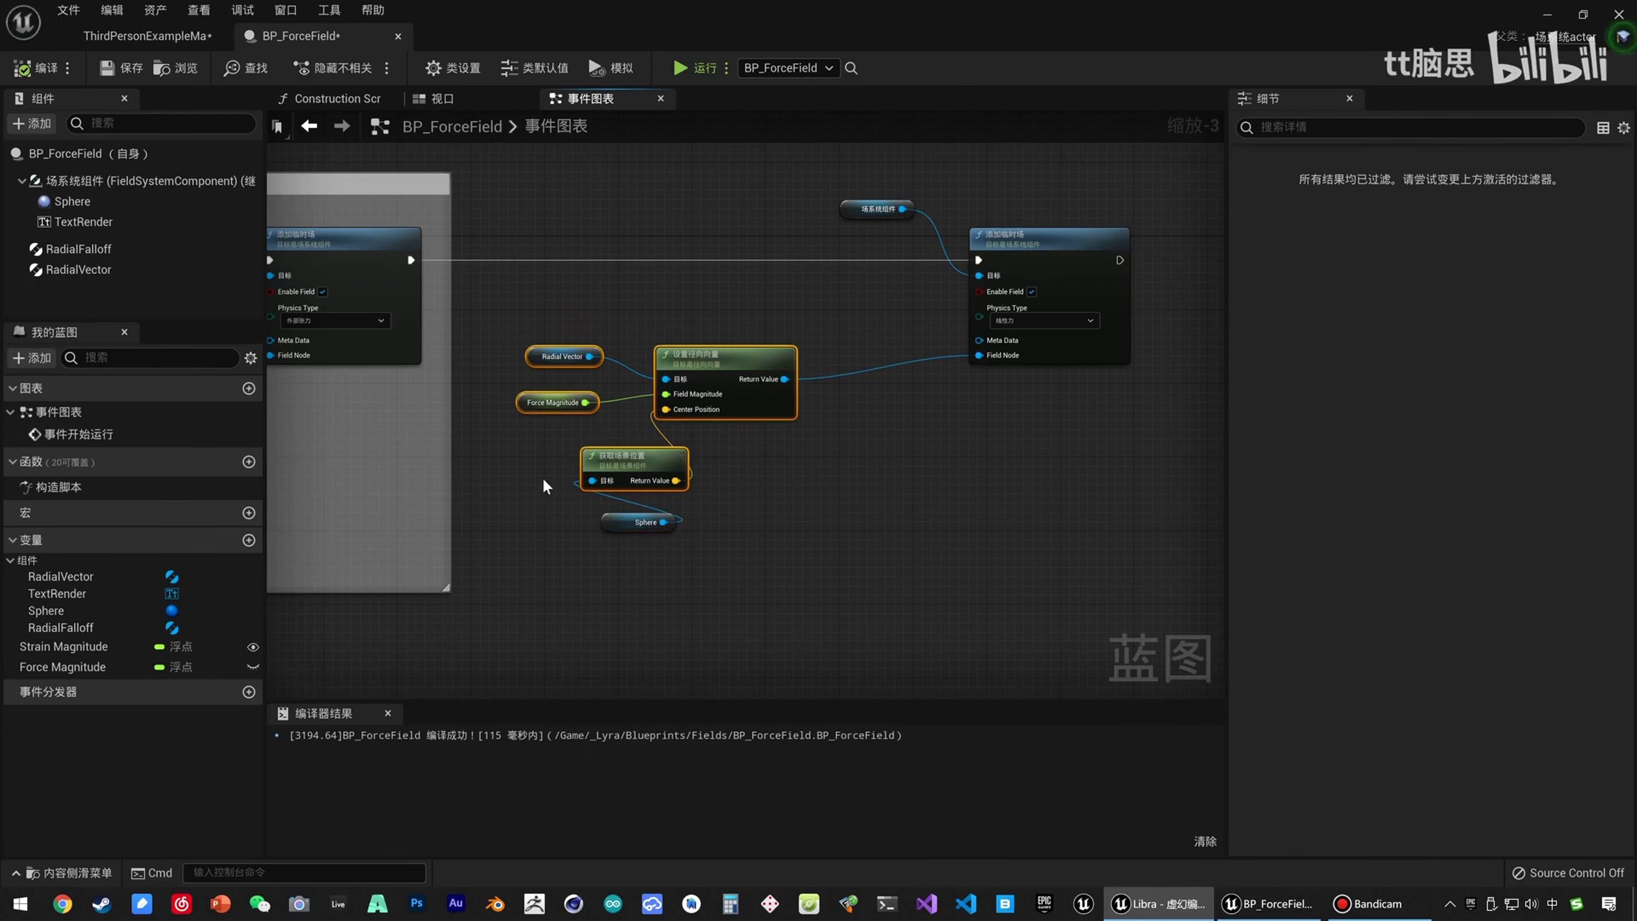
right_drag(298, 476, 558, 456)
click(345, 357)
right_drag(1106, 441, 826, 469)
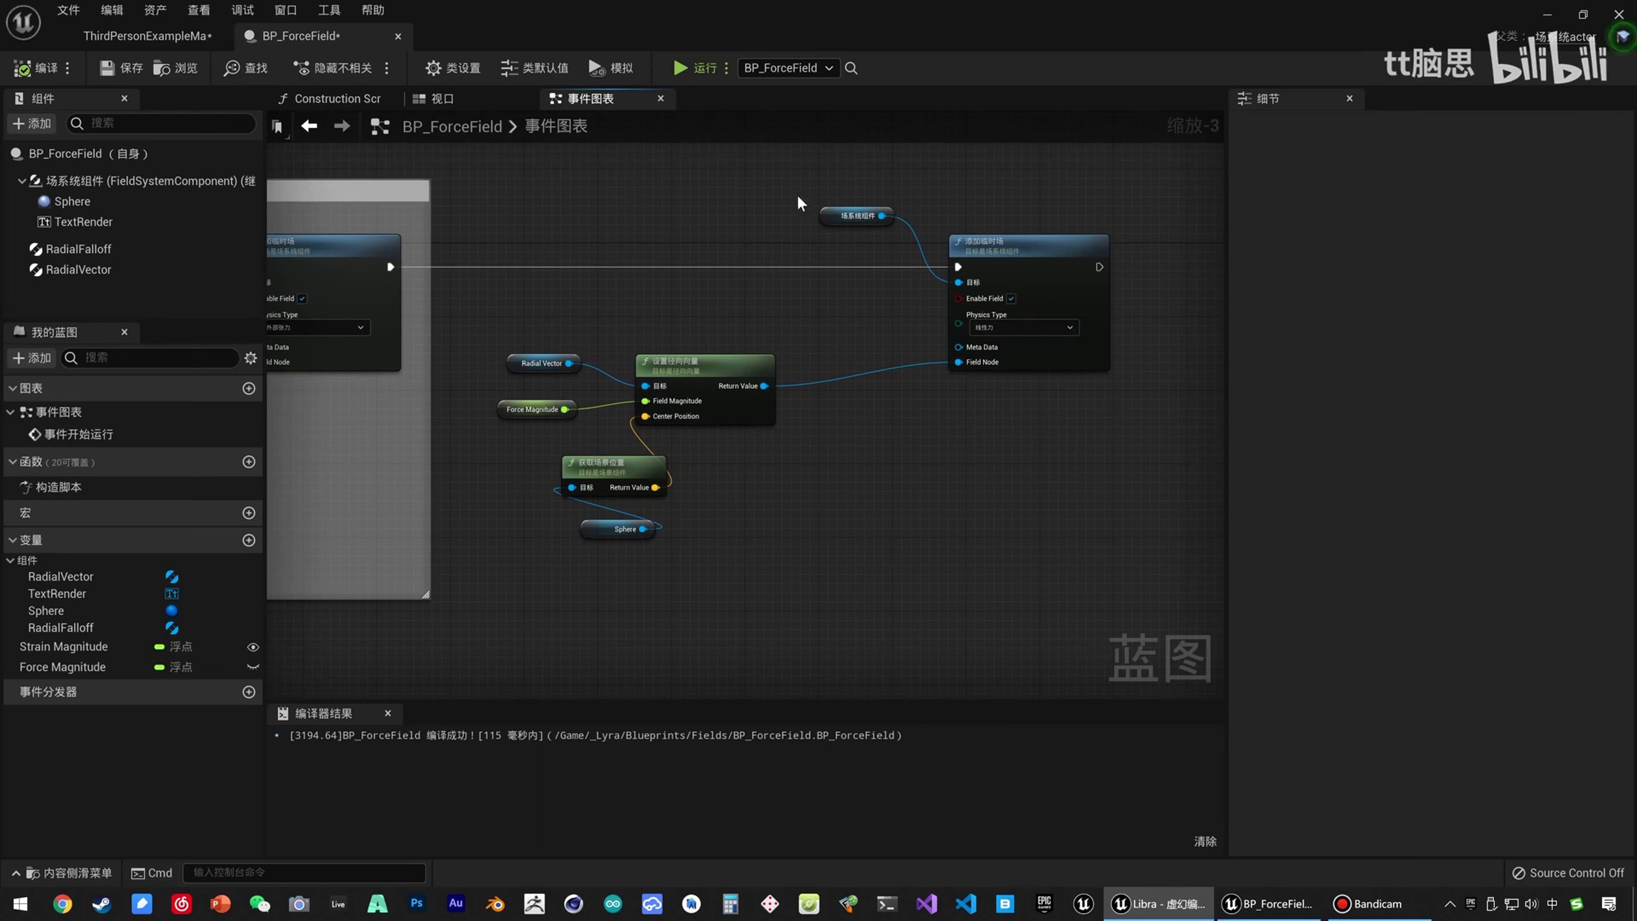
drag(1010, 377, 1014, 380)
drag(1010, 247, 1102, 248)
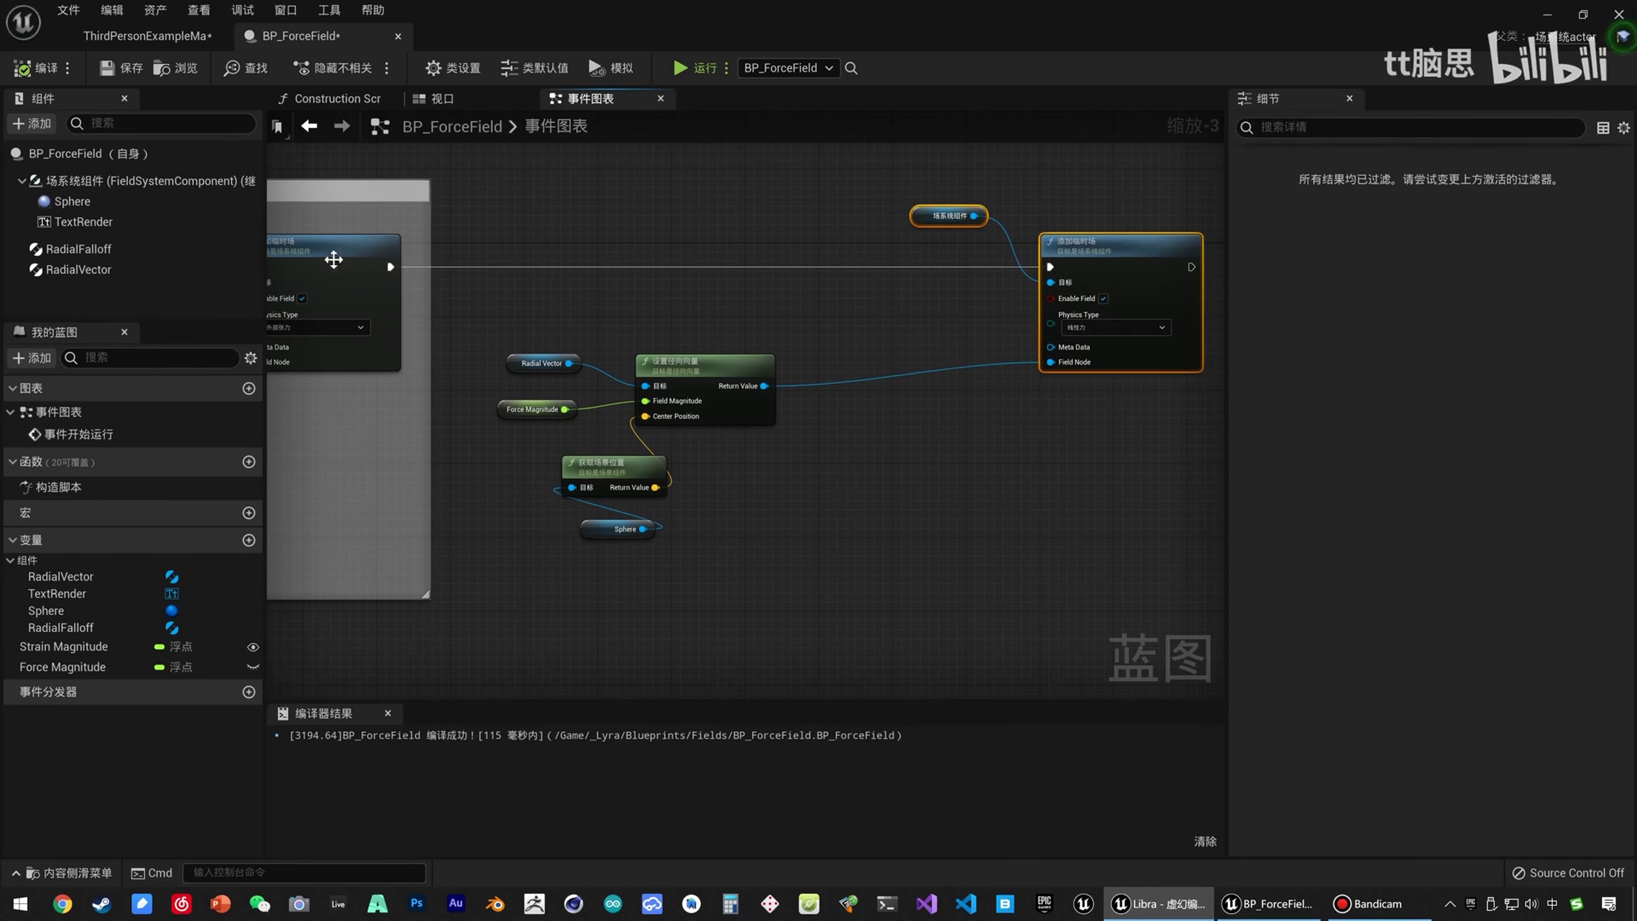
Add a 径向衰减 component to the Blueprint and name it RadialFalloff_Force.
click(31, 122)
scroll(125, 412, down, 5)
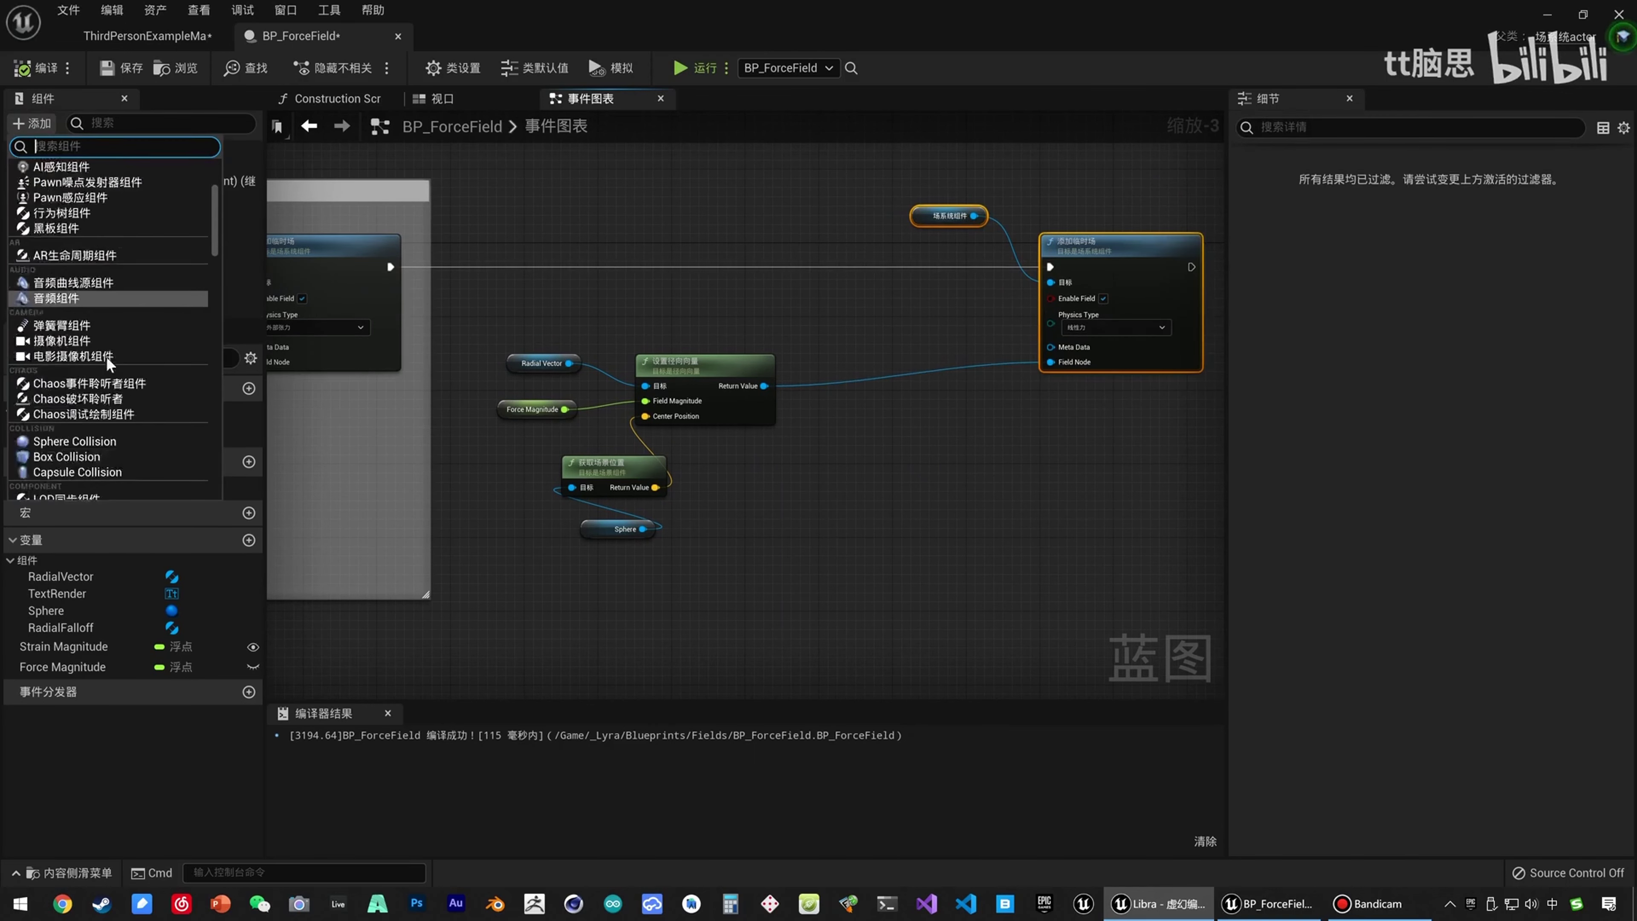
scroll(127, 422, down, 5)
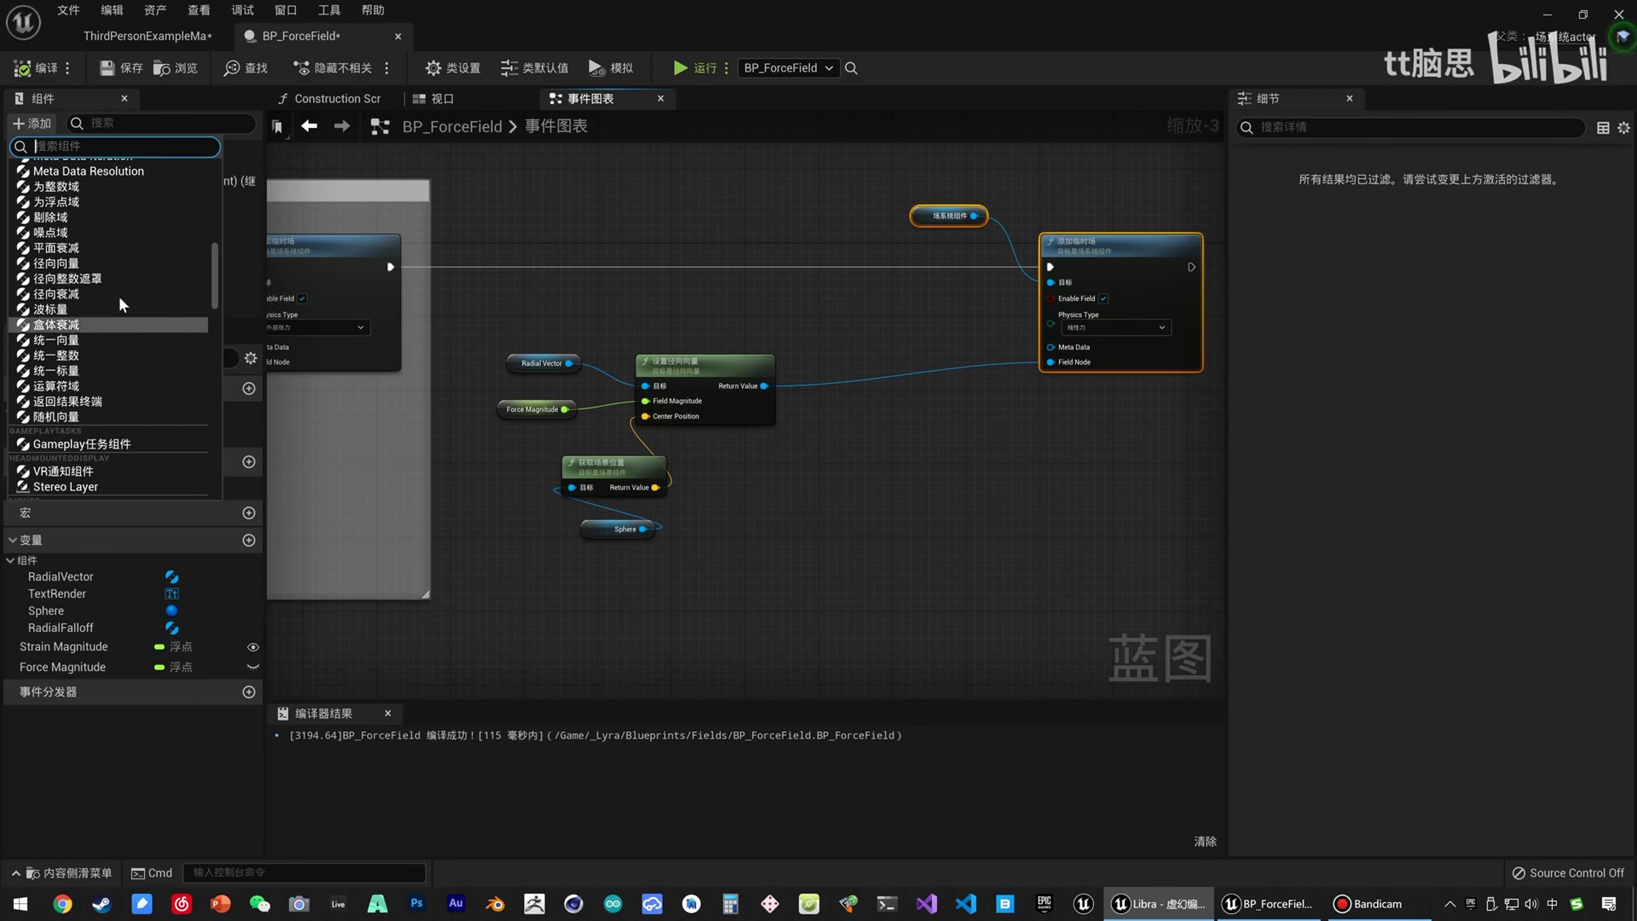
click(78, 295)
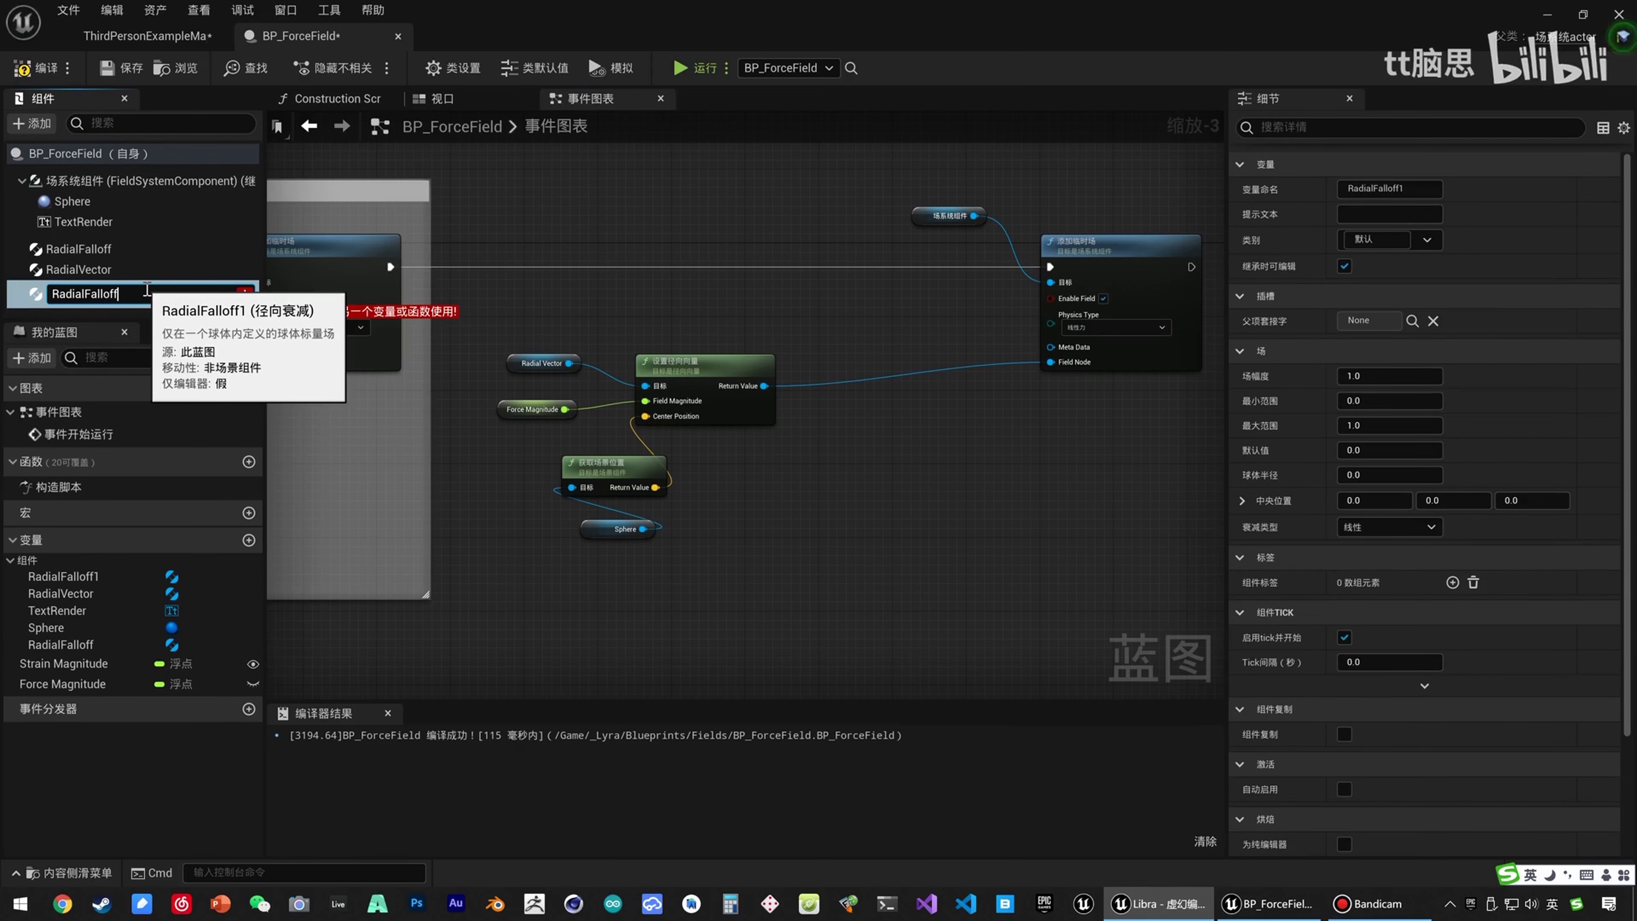
text(_Force)
key(Return)
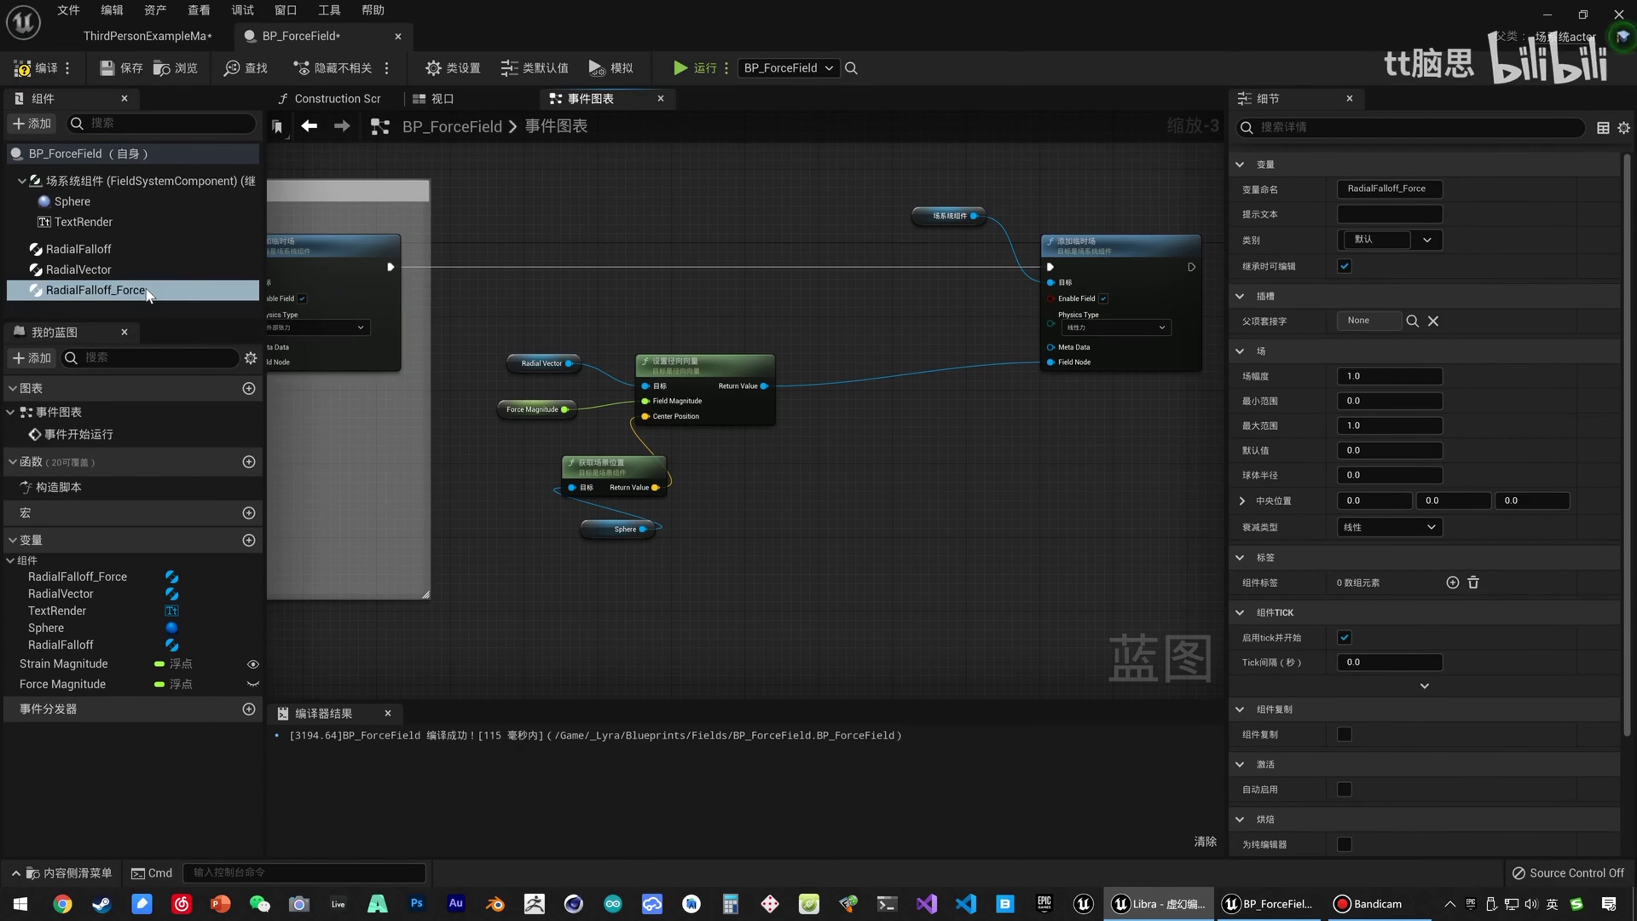
Rename the original RadialFalloff component as RadialFalloff_Strain.
click(176, 251)
click(176, 251)
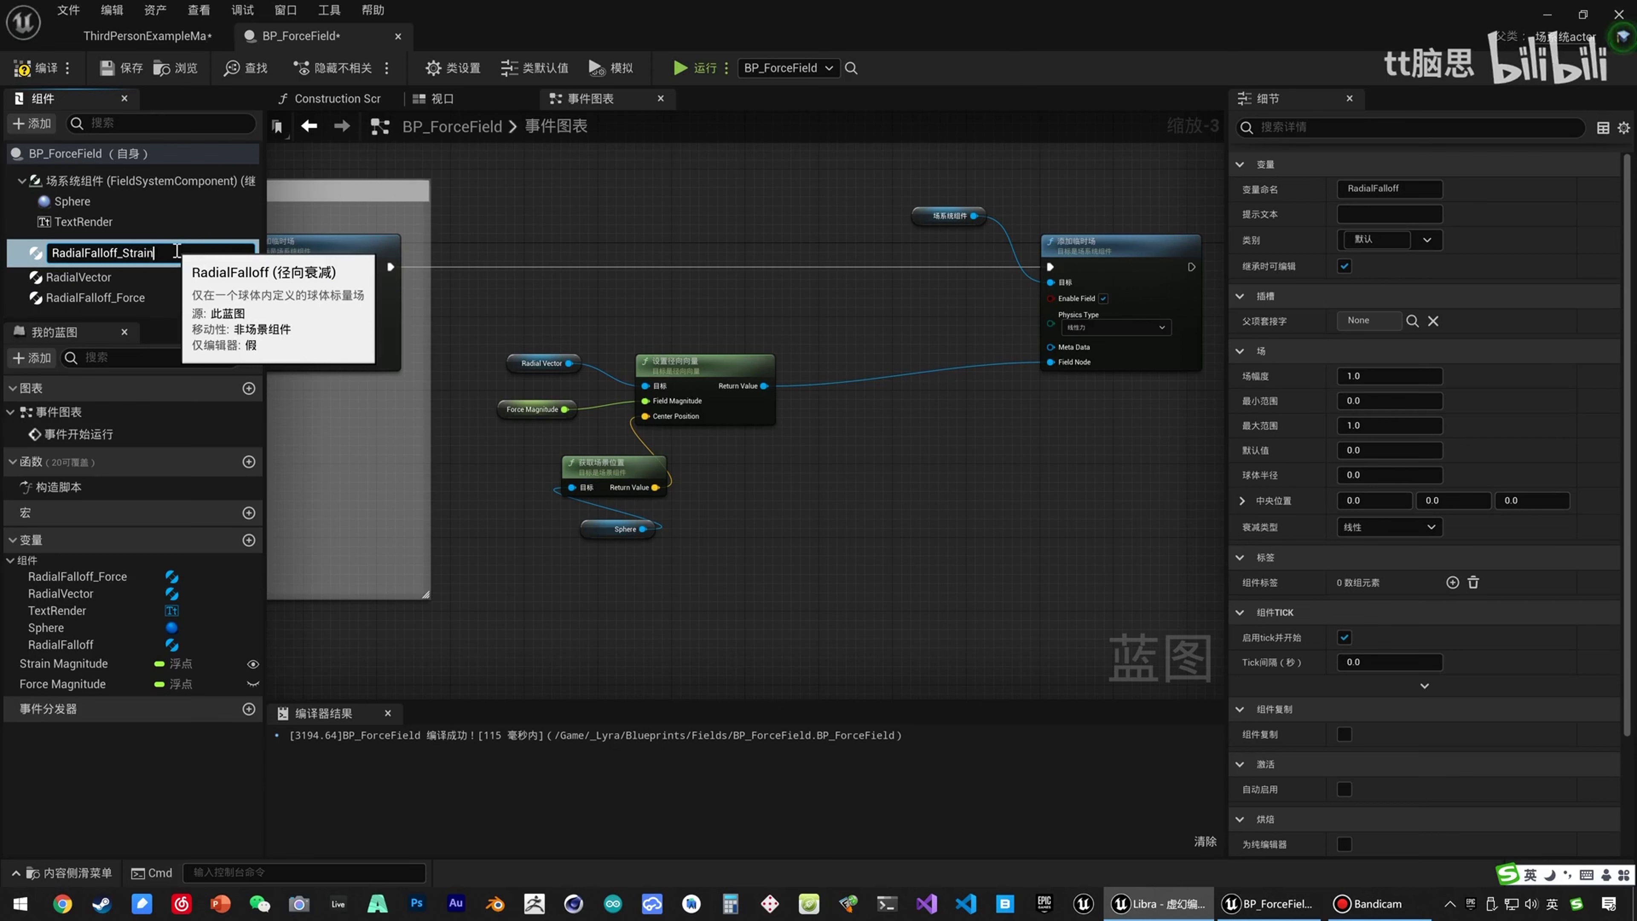
key(Return)
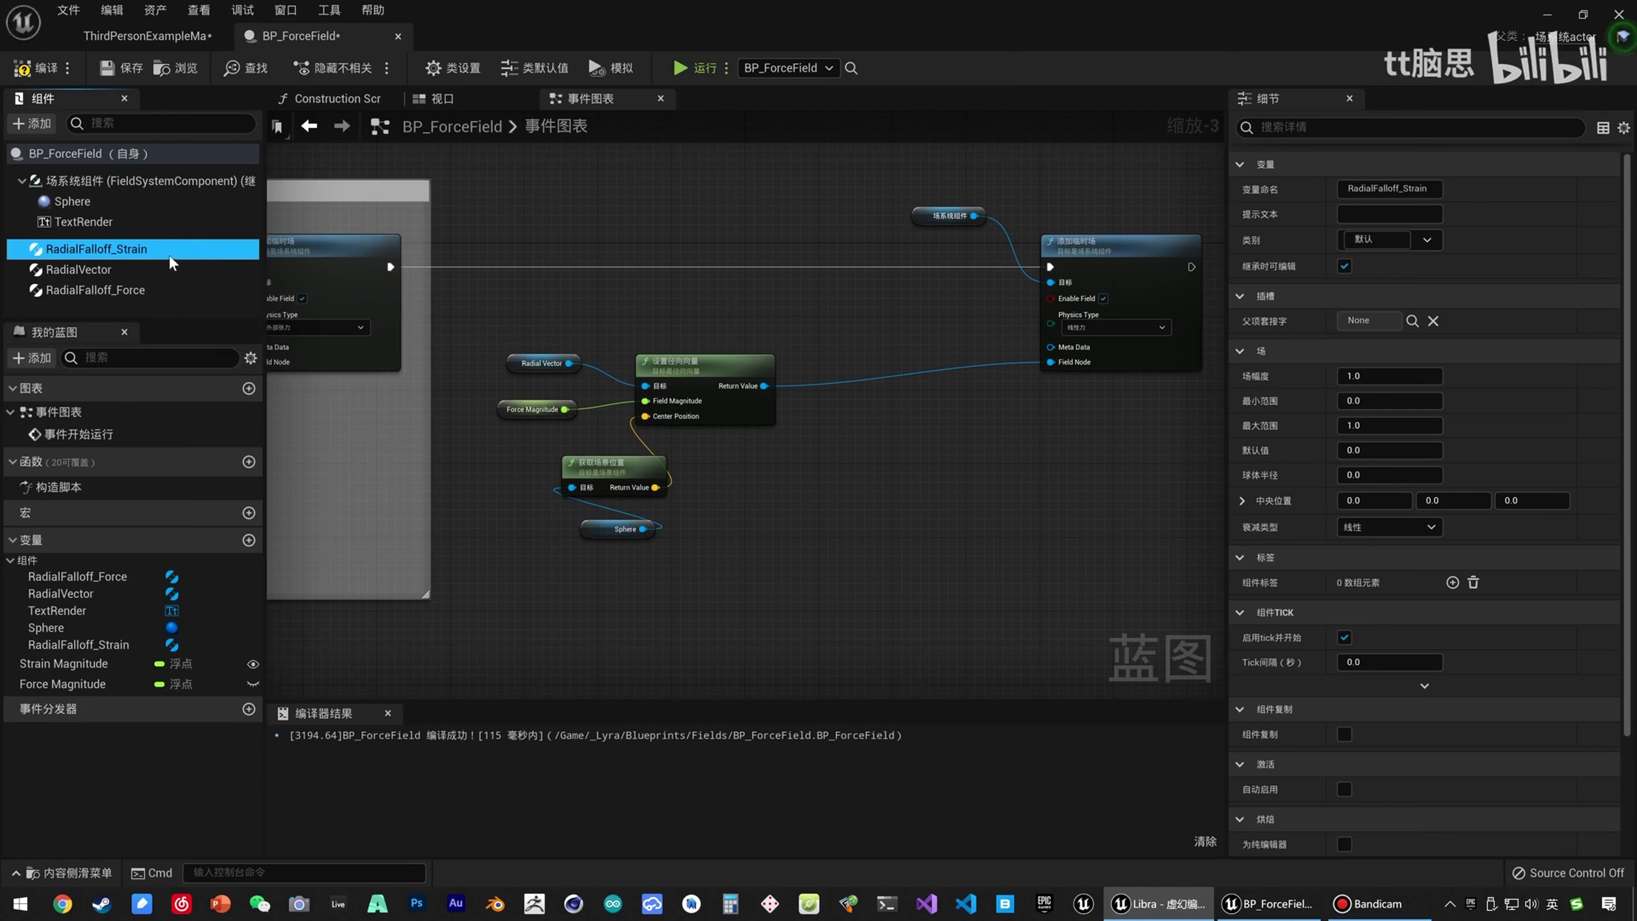
Open the RadialVector component's name for editing.
click(204, 268)
click(203, 268)
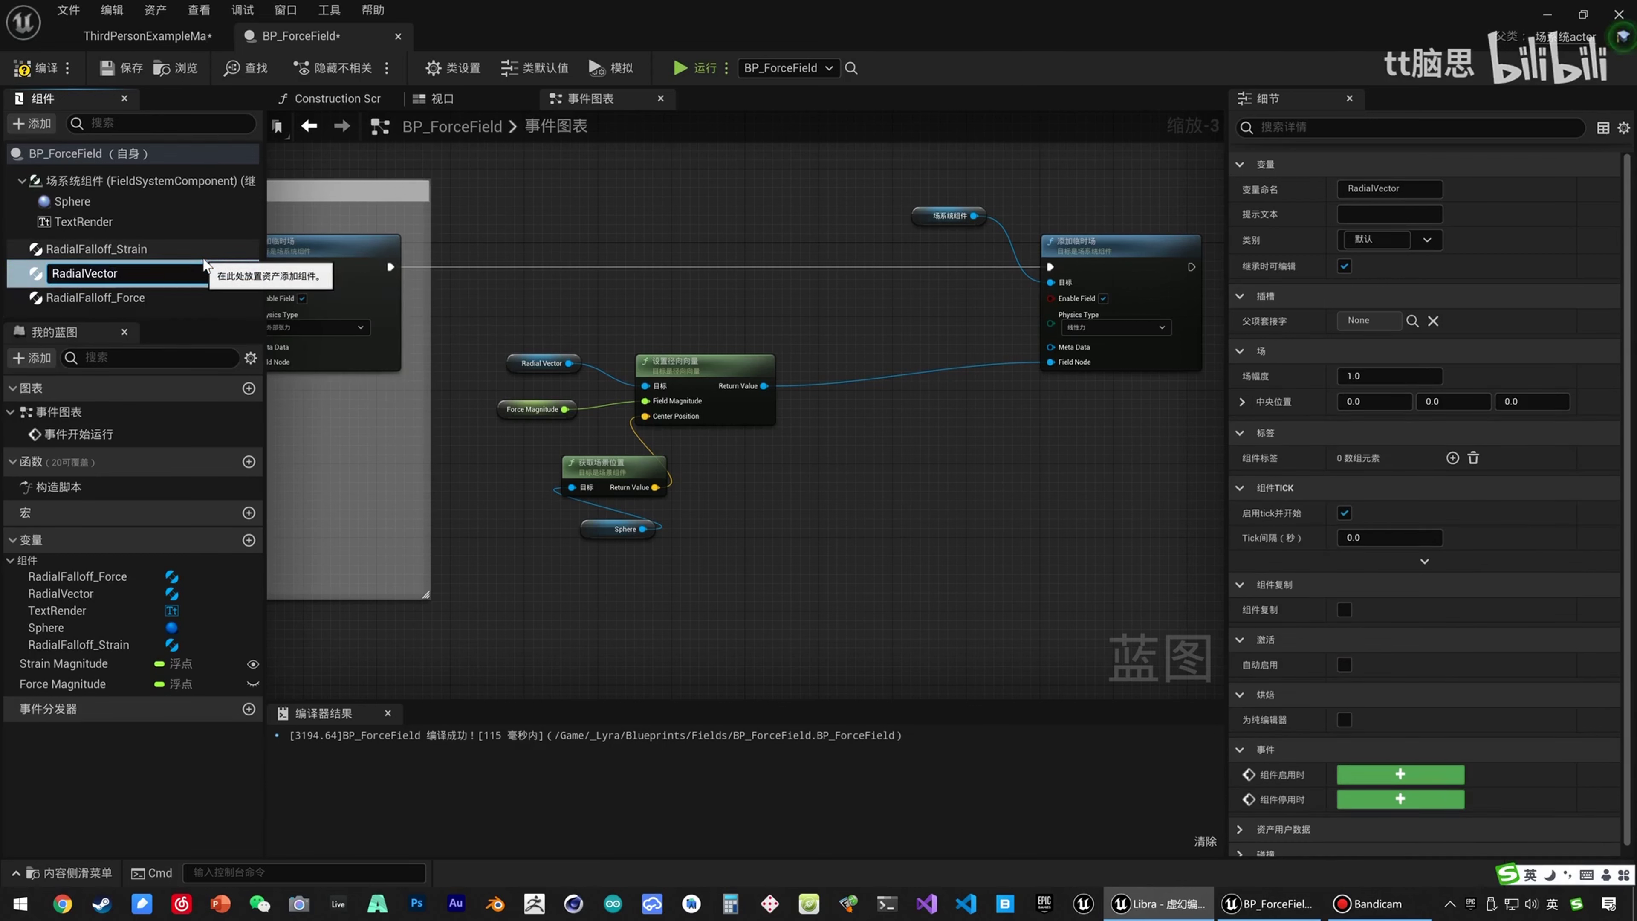
Finish renaming the radial vector component as RadialVector_Force and add an operator field (运算符域) component to the blueprint.
text(_Force)
key(Return)
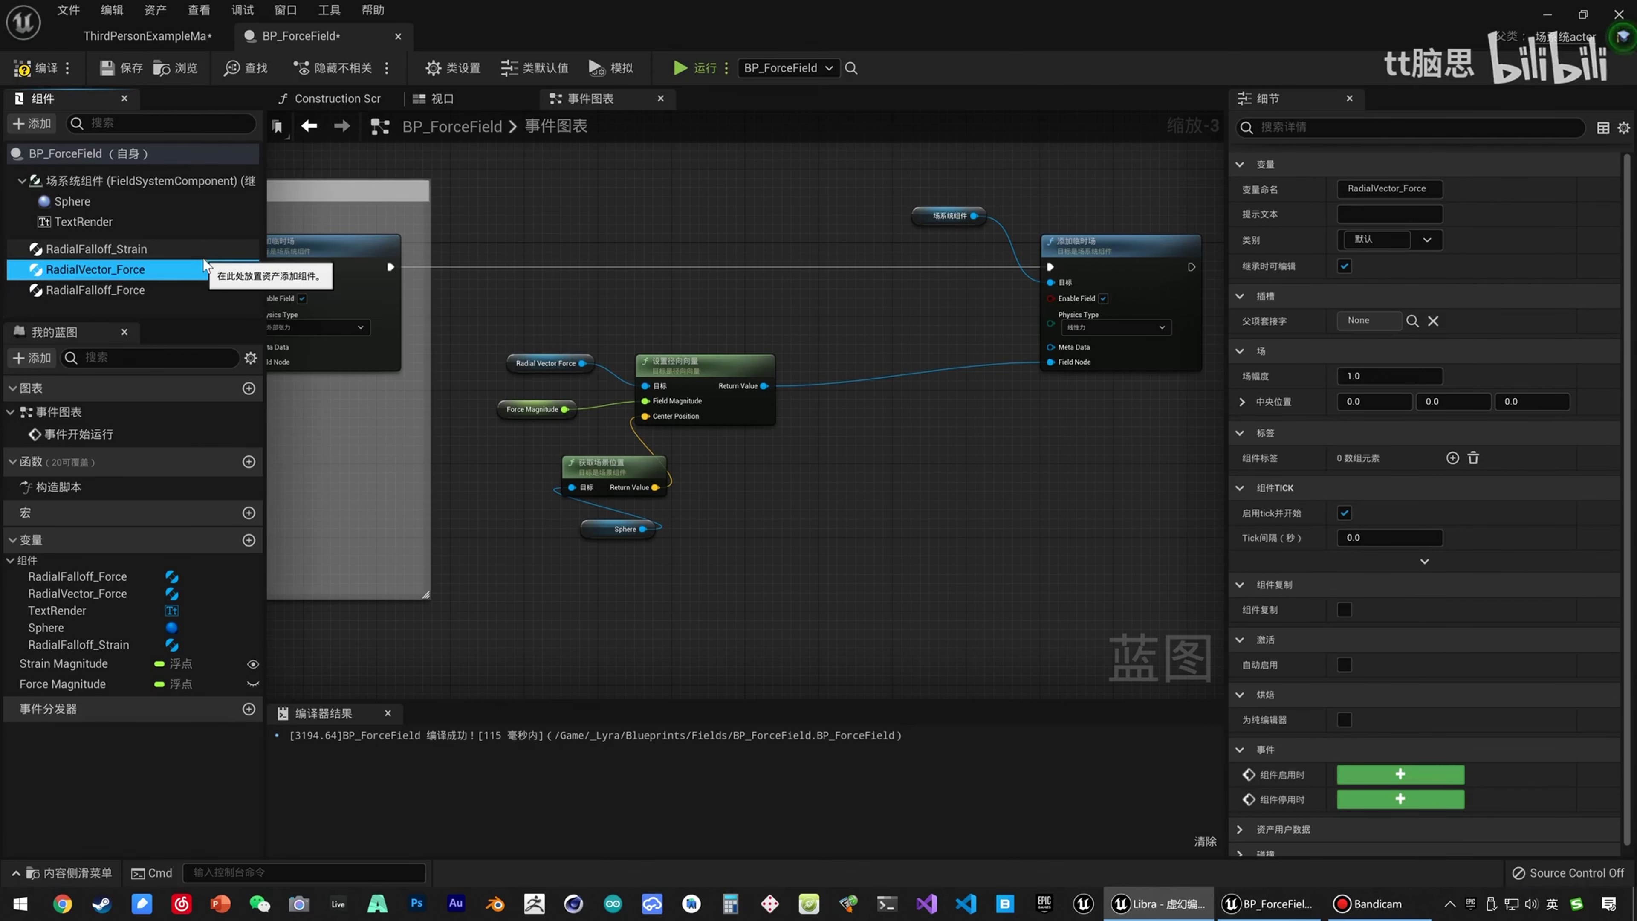
click(29, 124)
scroll(105, 368, down, 10)
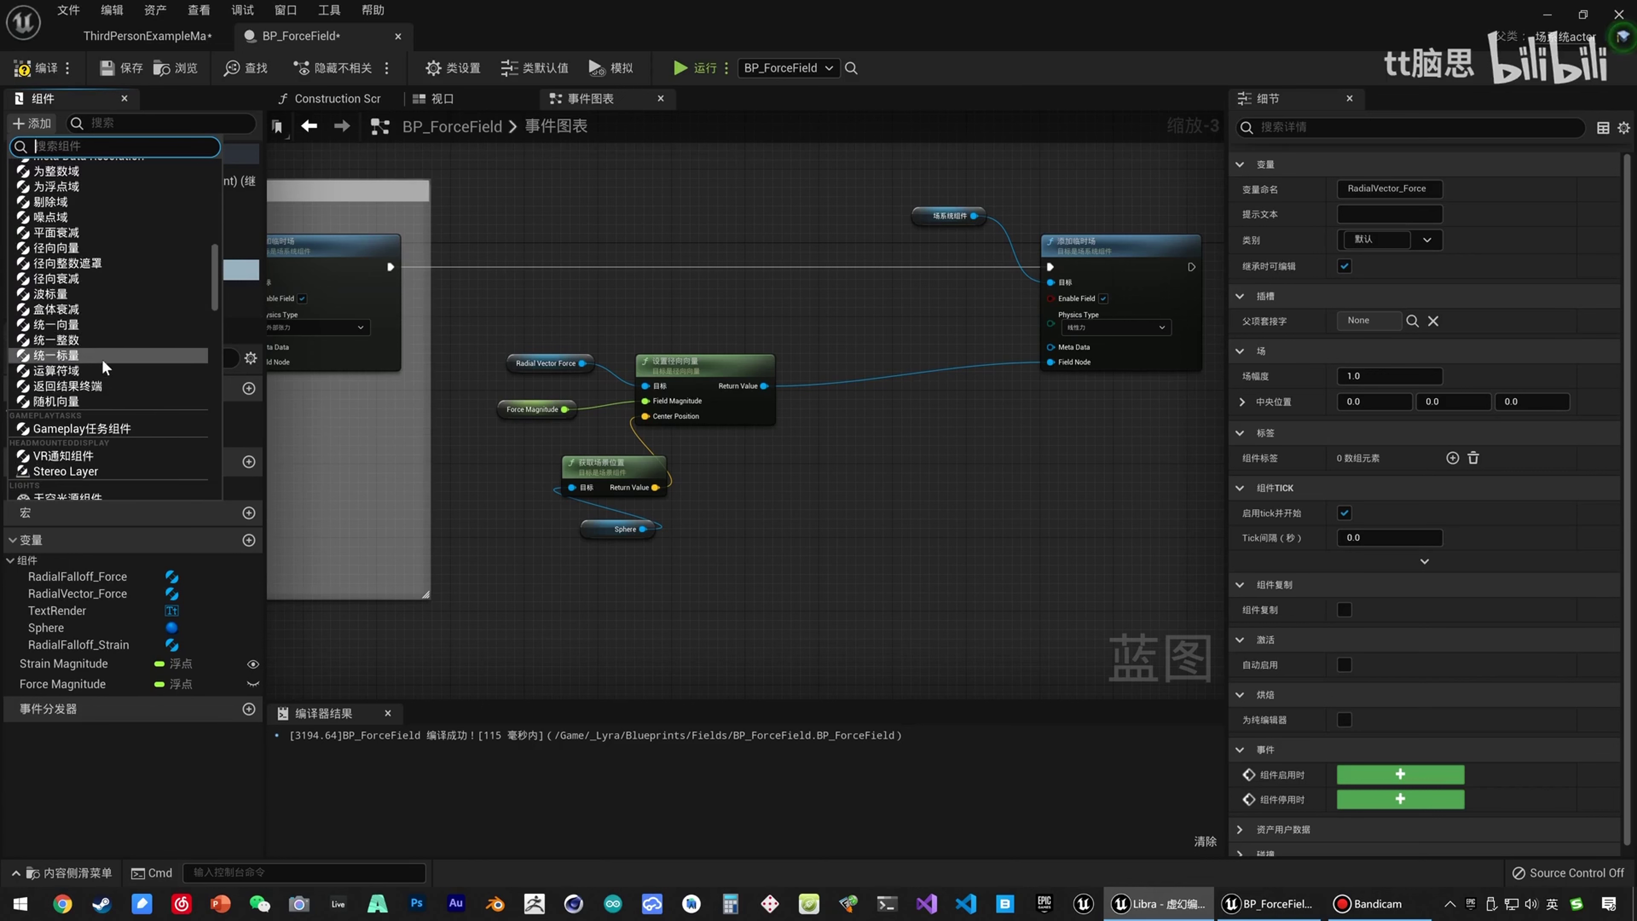
scroll(122, 310, up, 2)
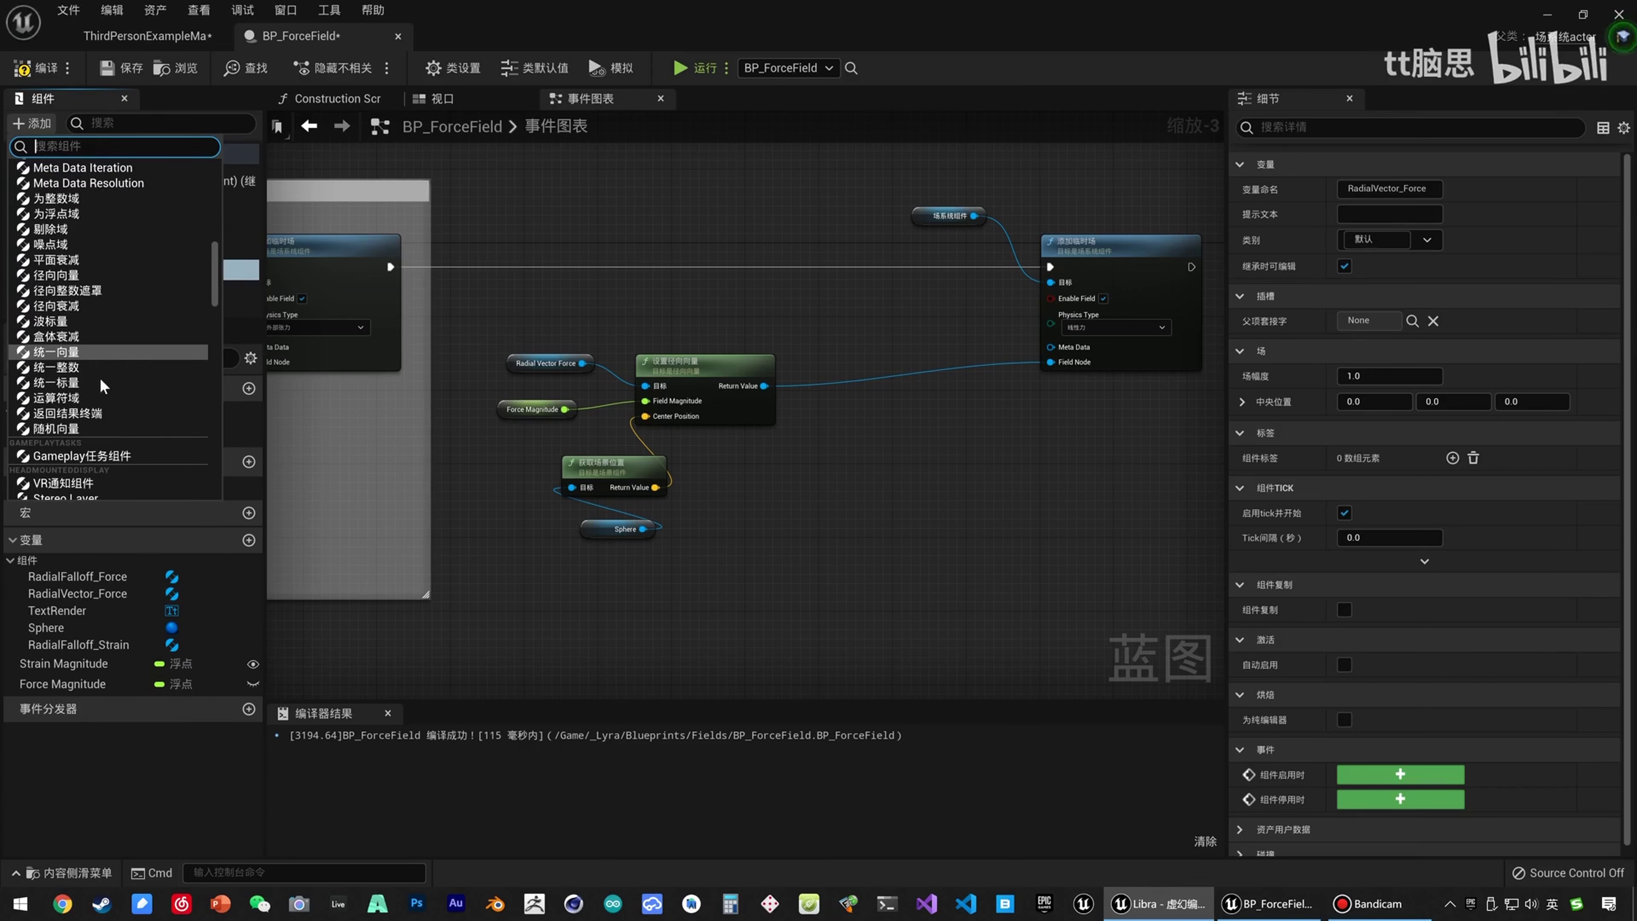
click(82, 402)
Rename the new operator field component as OperatorField_Force.
click(137, 291)
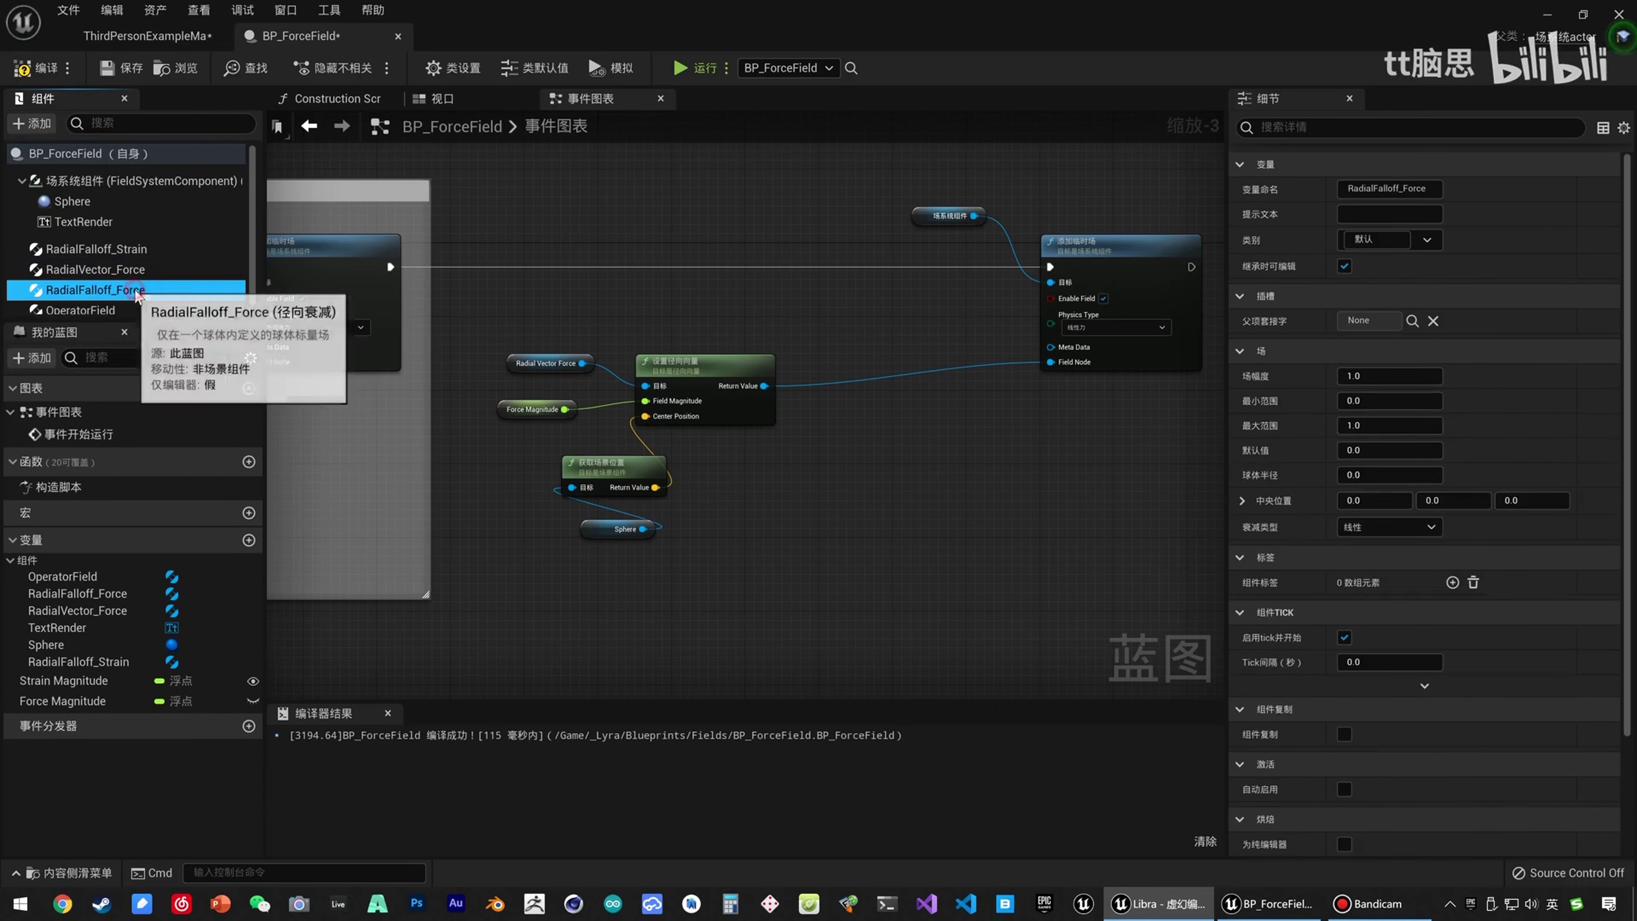
click(169, 309)
click(171, 310)
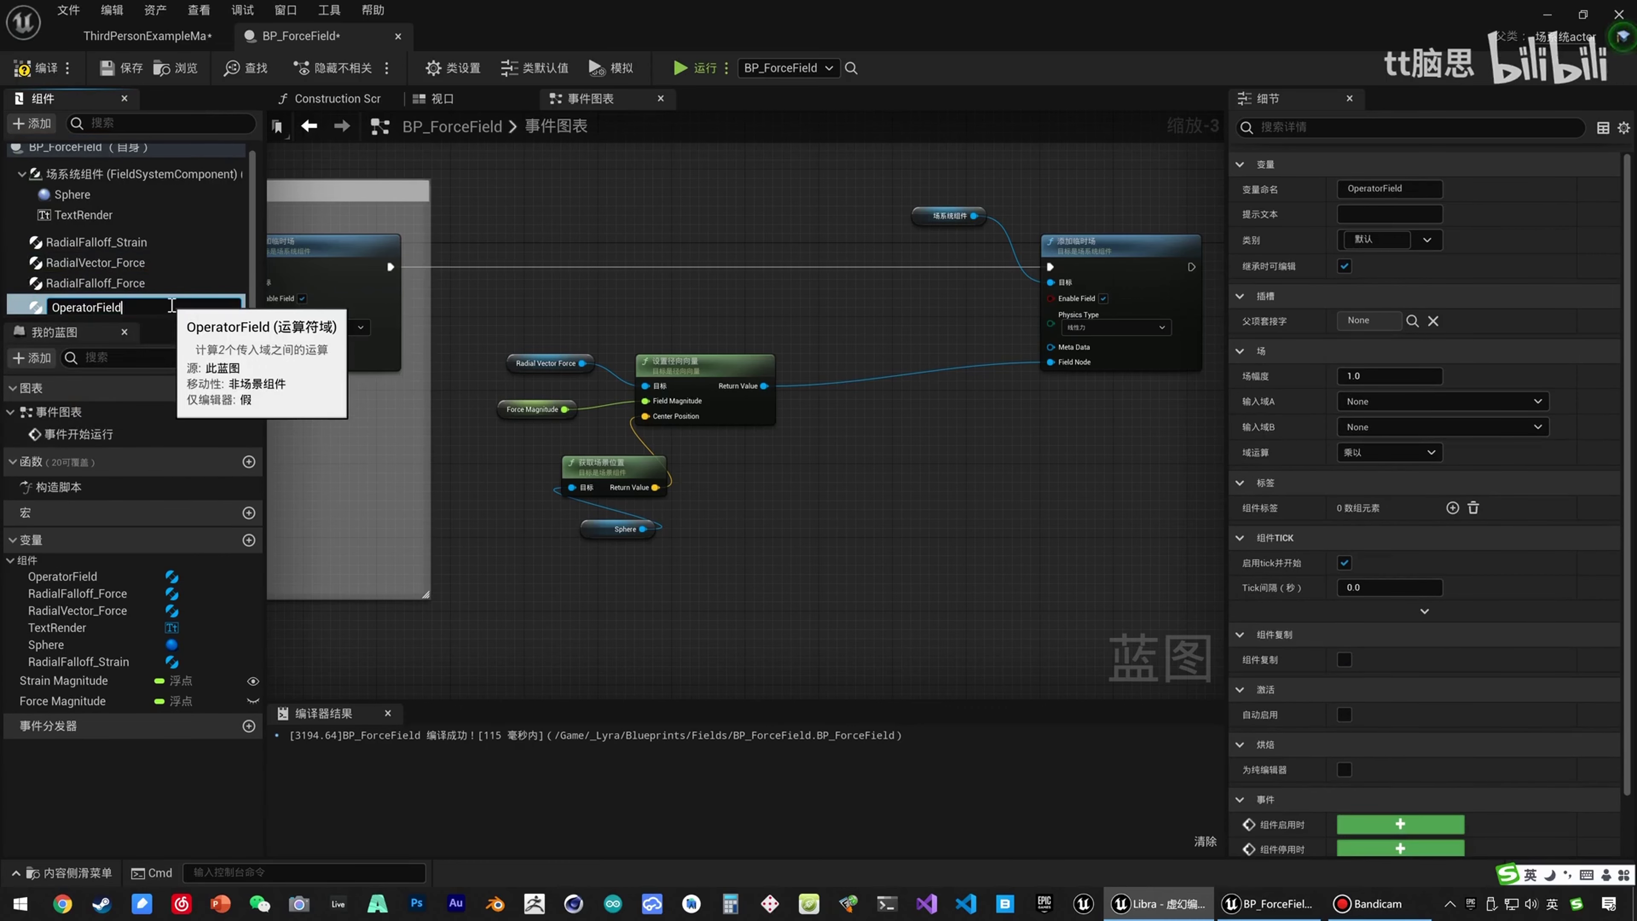
text(_Force)
key(Return)
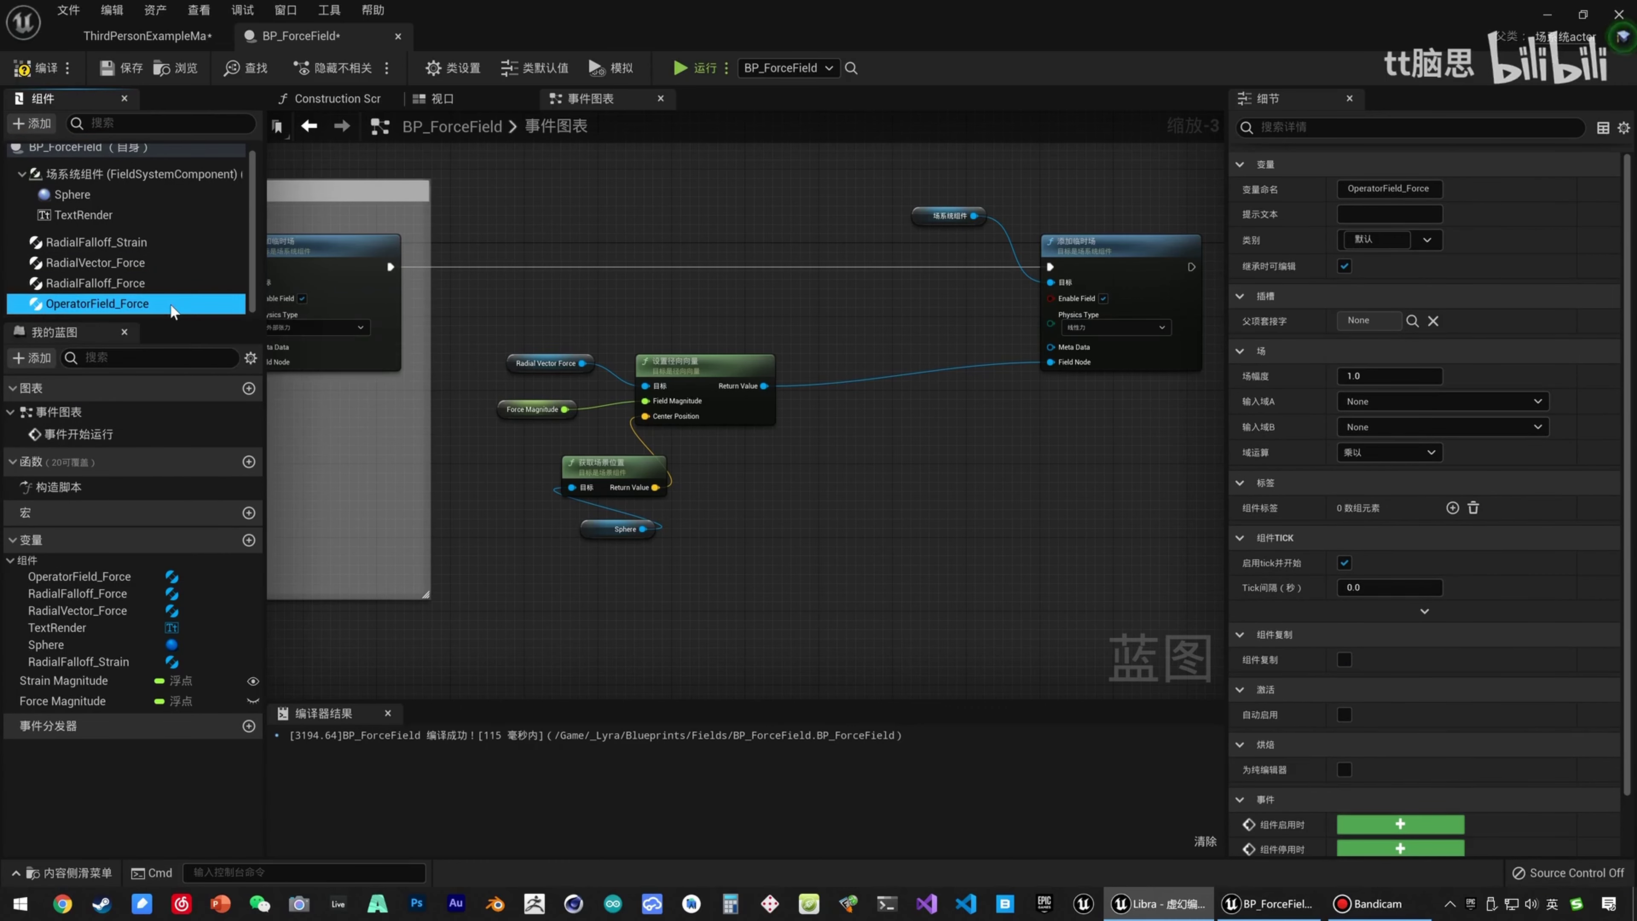
Place references to OperatorField_Force and RadialFalloff_Force in the event graph, and shift the radial vector node group slightly to make room.
drag(166, 312, 831, 472)
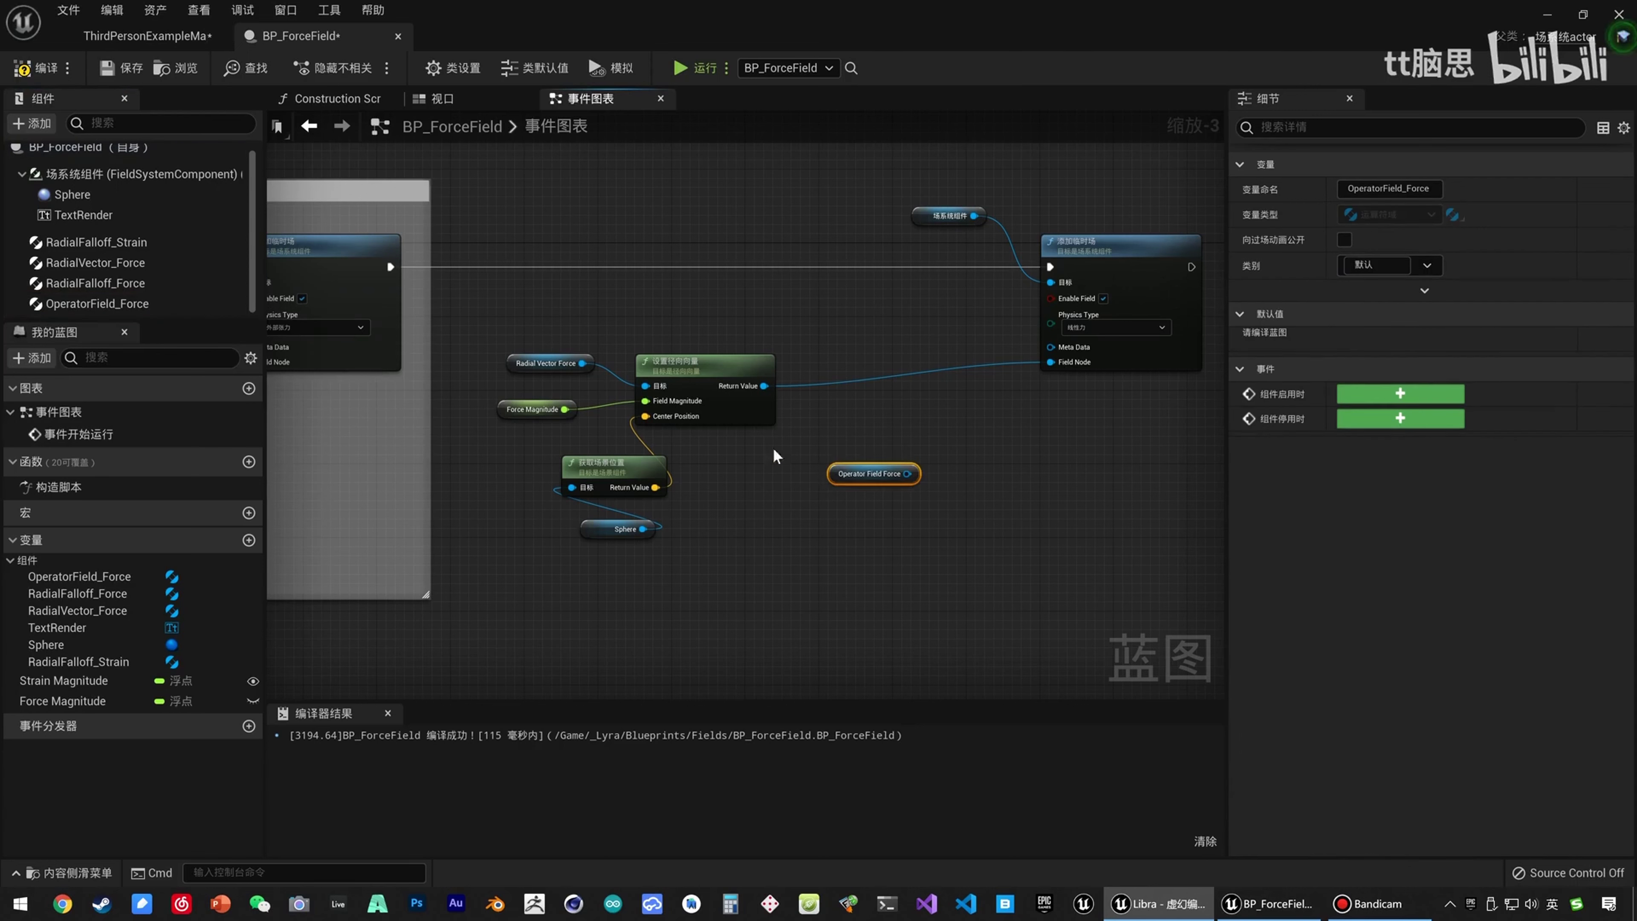
drag(117, 289, 617, 619)
drag(758, 535, 526, 337)
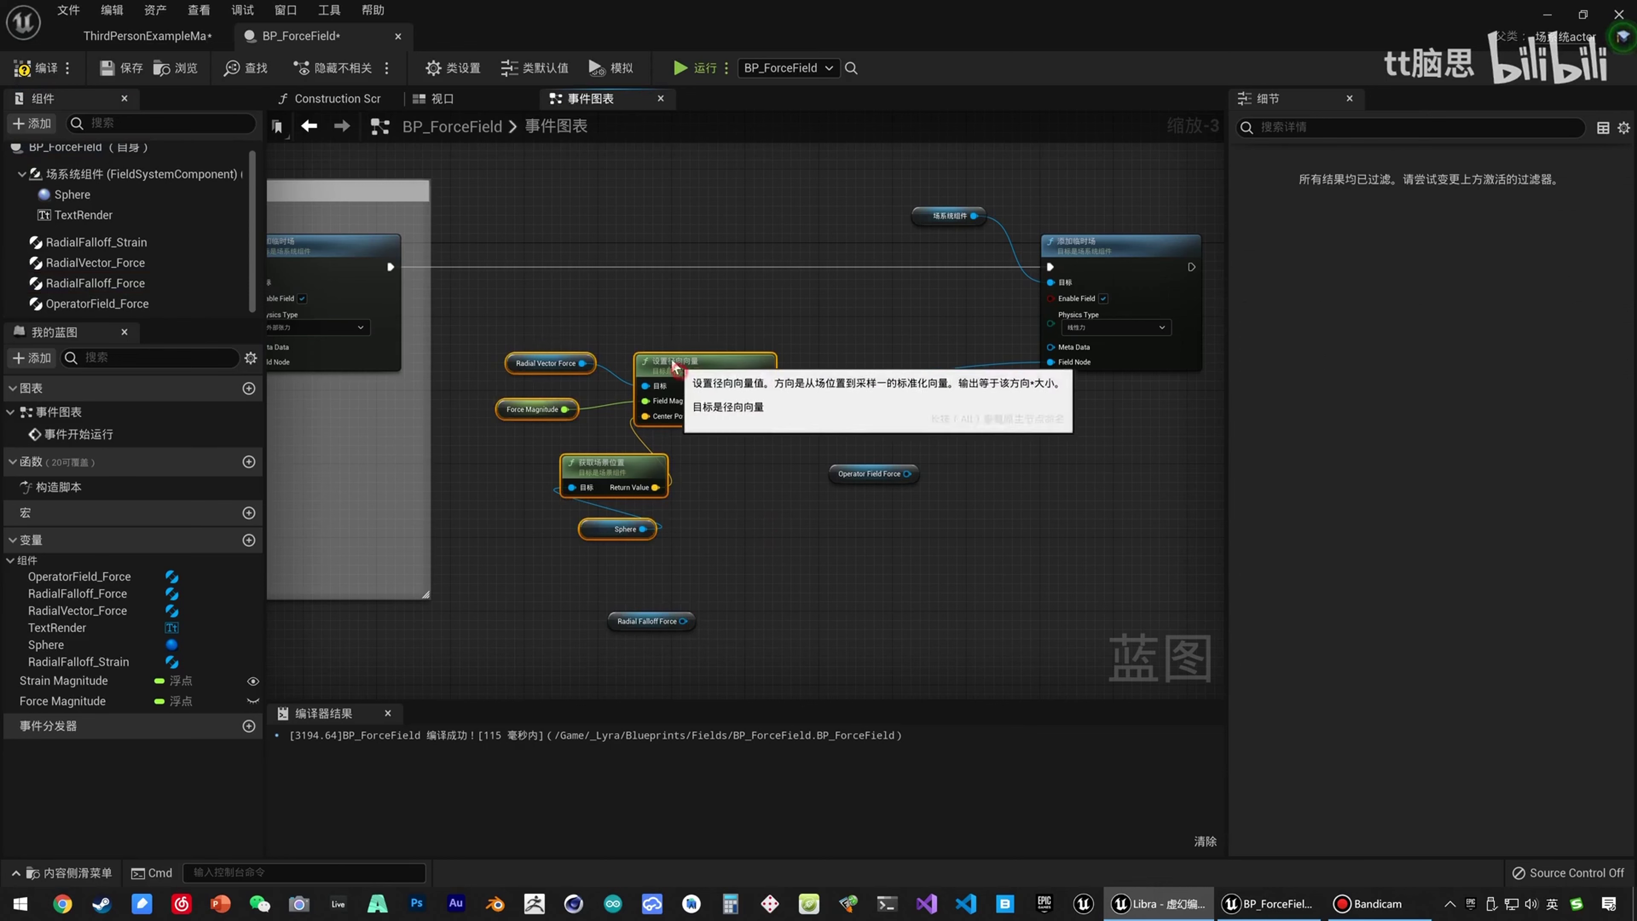
drag(672, 366, 654, 356)
drag(579, 579, 768, 692)
right_drag(788, 500, 676, 592)
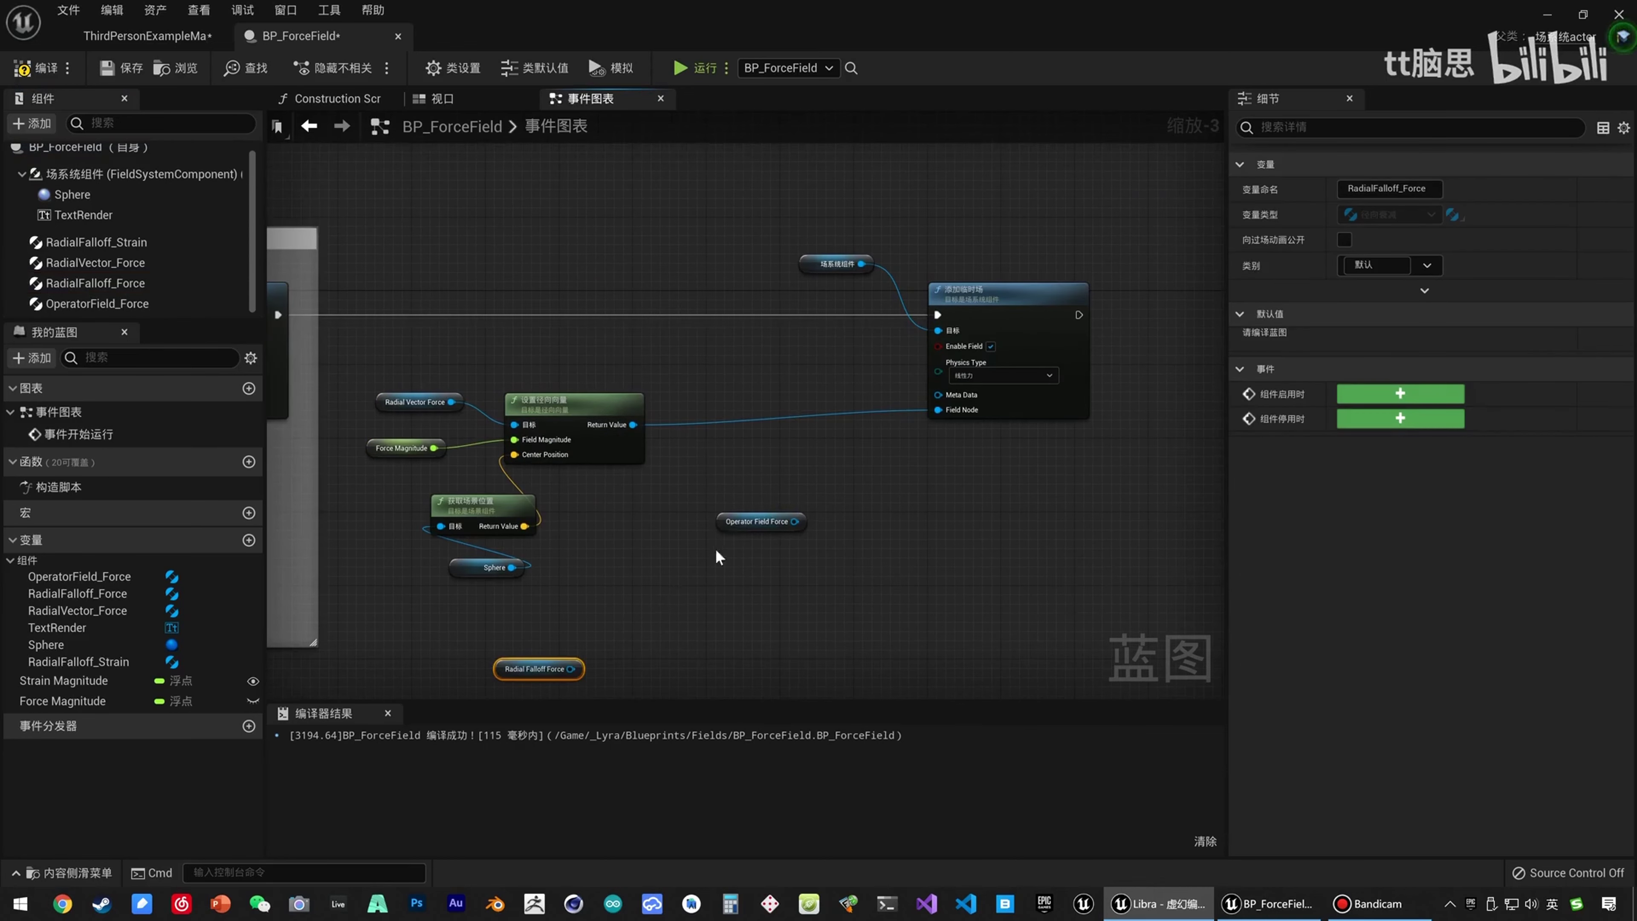
Add a 设置运算符域 node that targets the Operator Field Force reference.
drag(728, 532, 852, 529)
text(set )
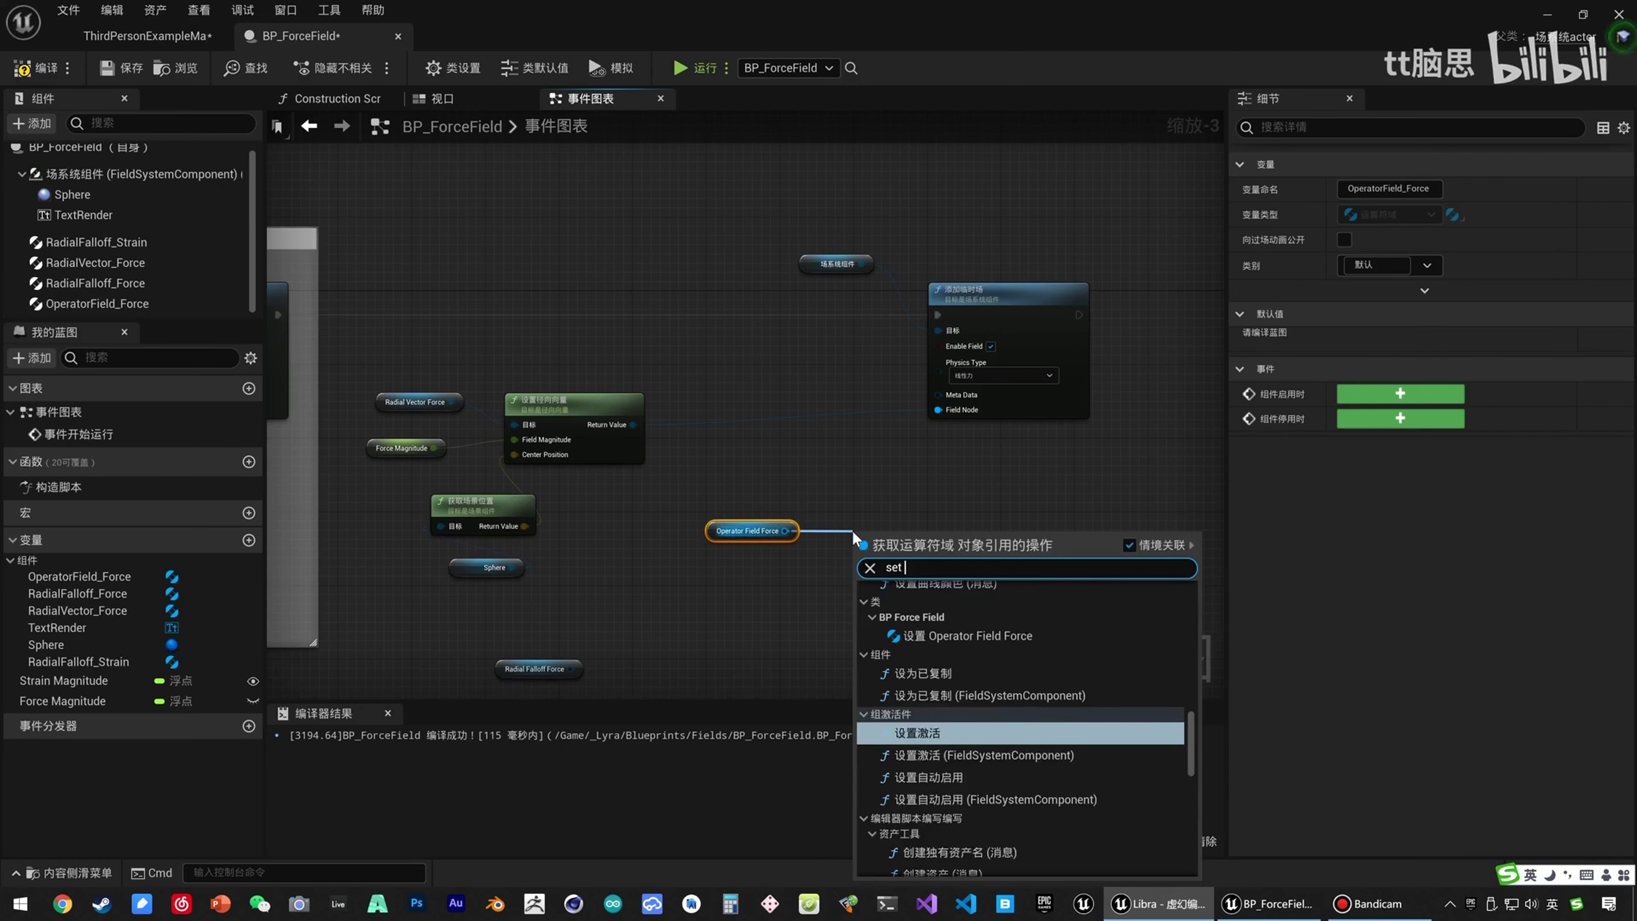
text(fie)
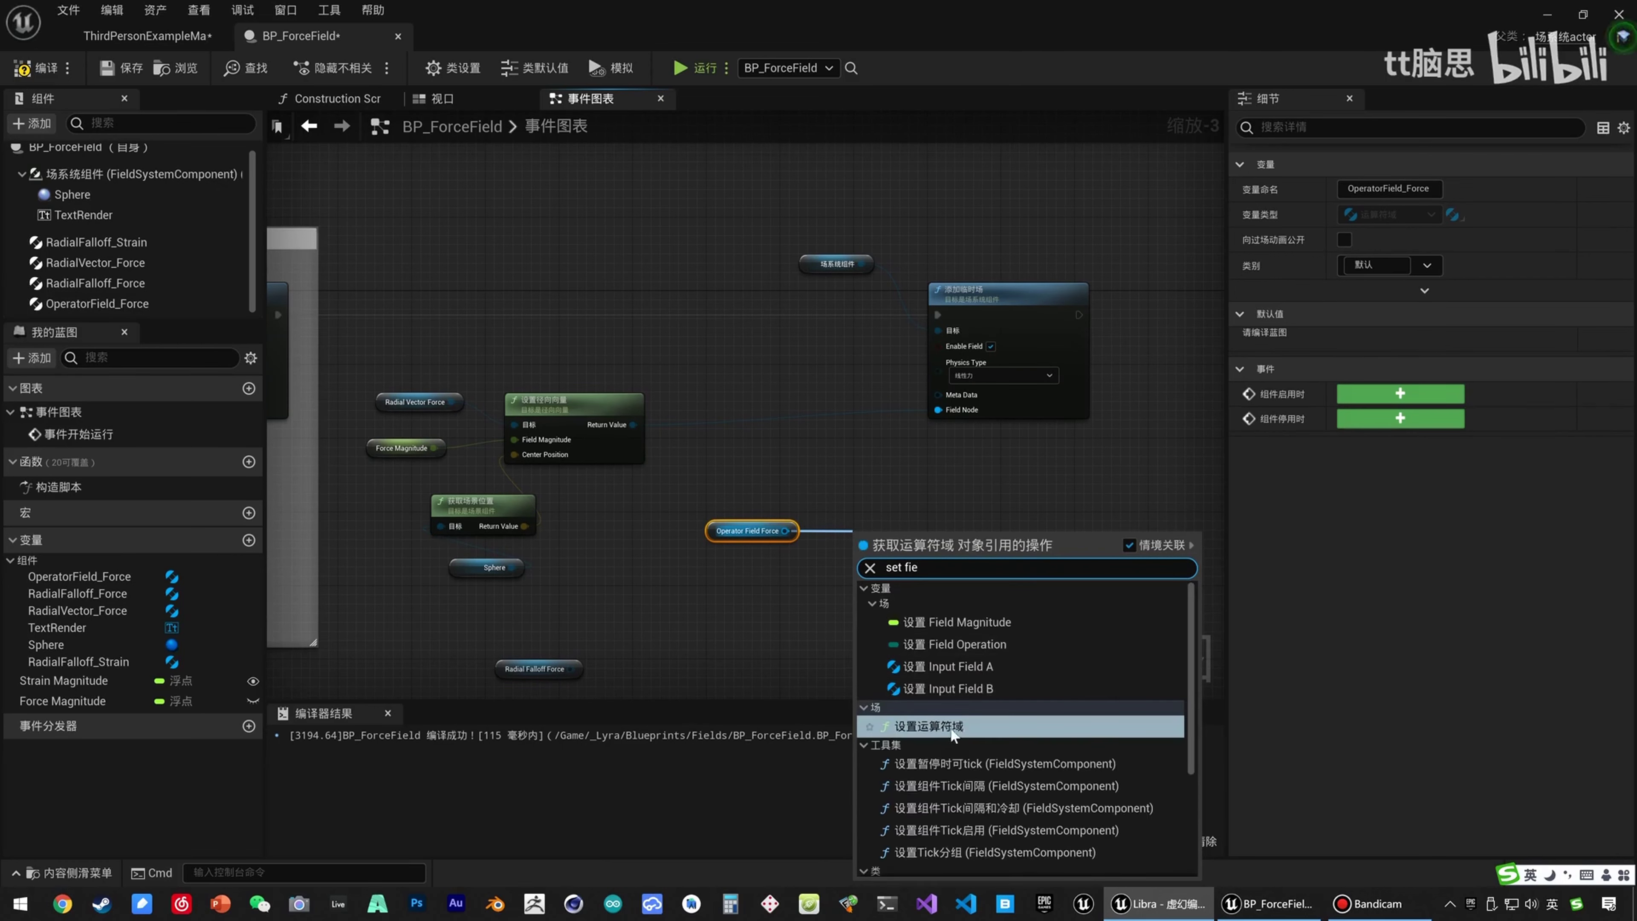
click(932, 725)
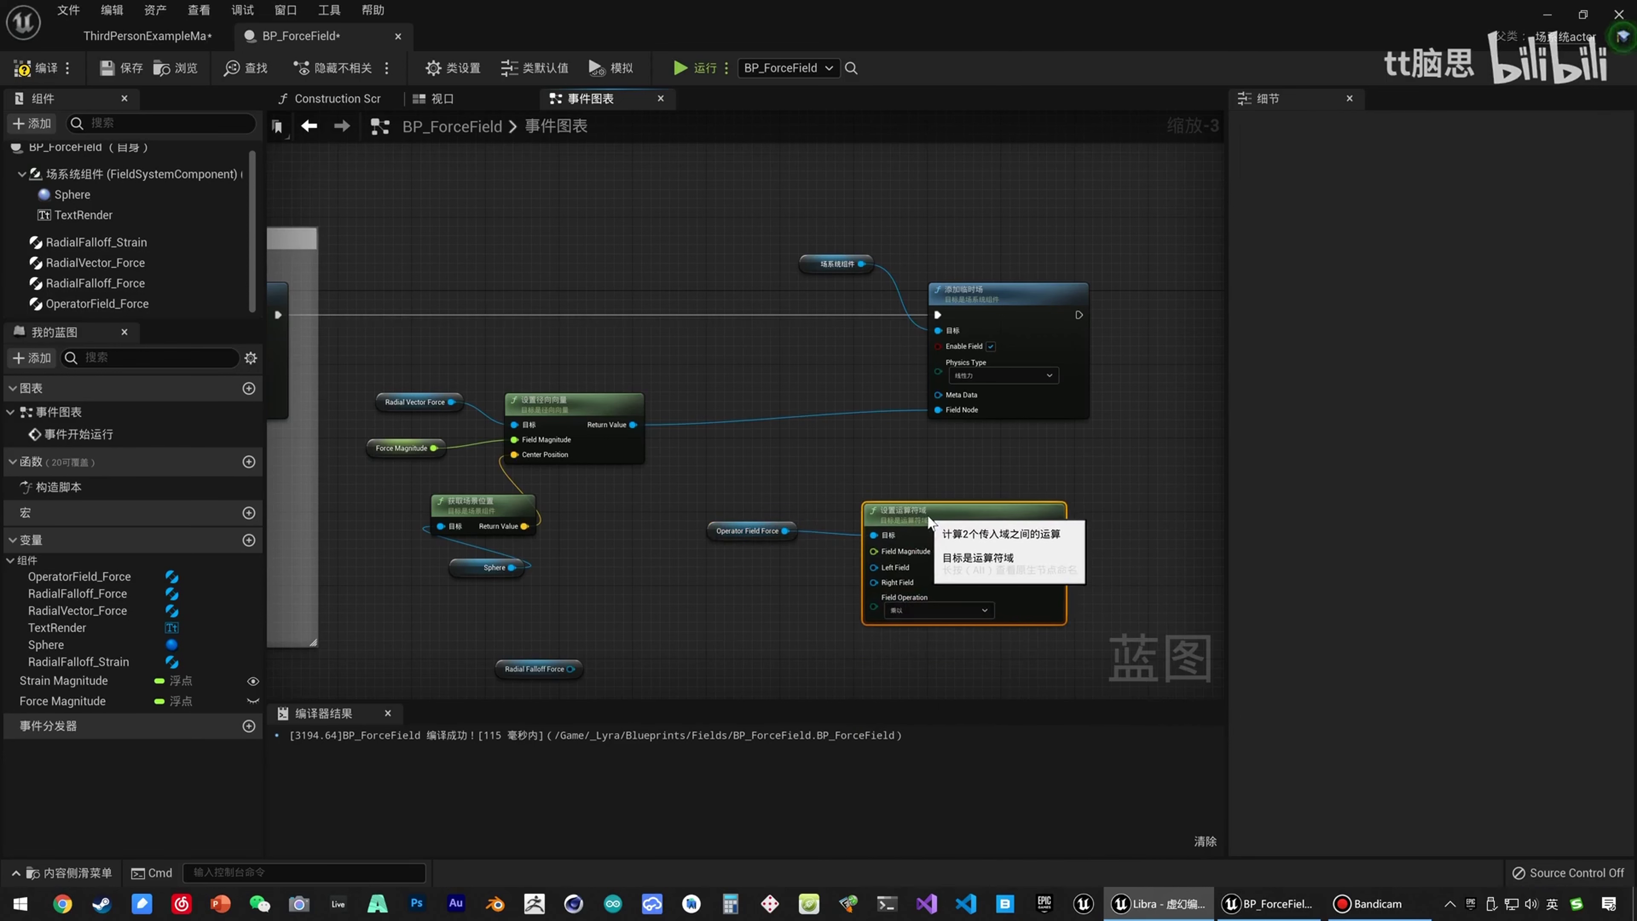
Connect the 设置径向向量 return value to Left Field on the 设置运算符域 node and view its Field Operation options.
right_drag(811, 468, 774, 364)
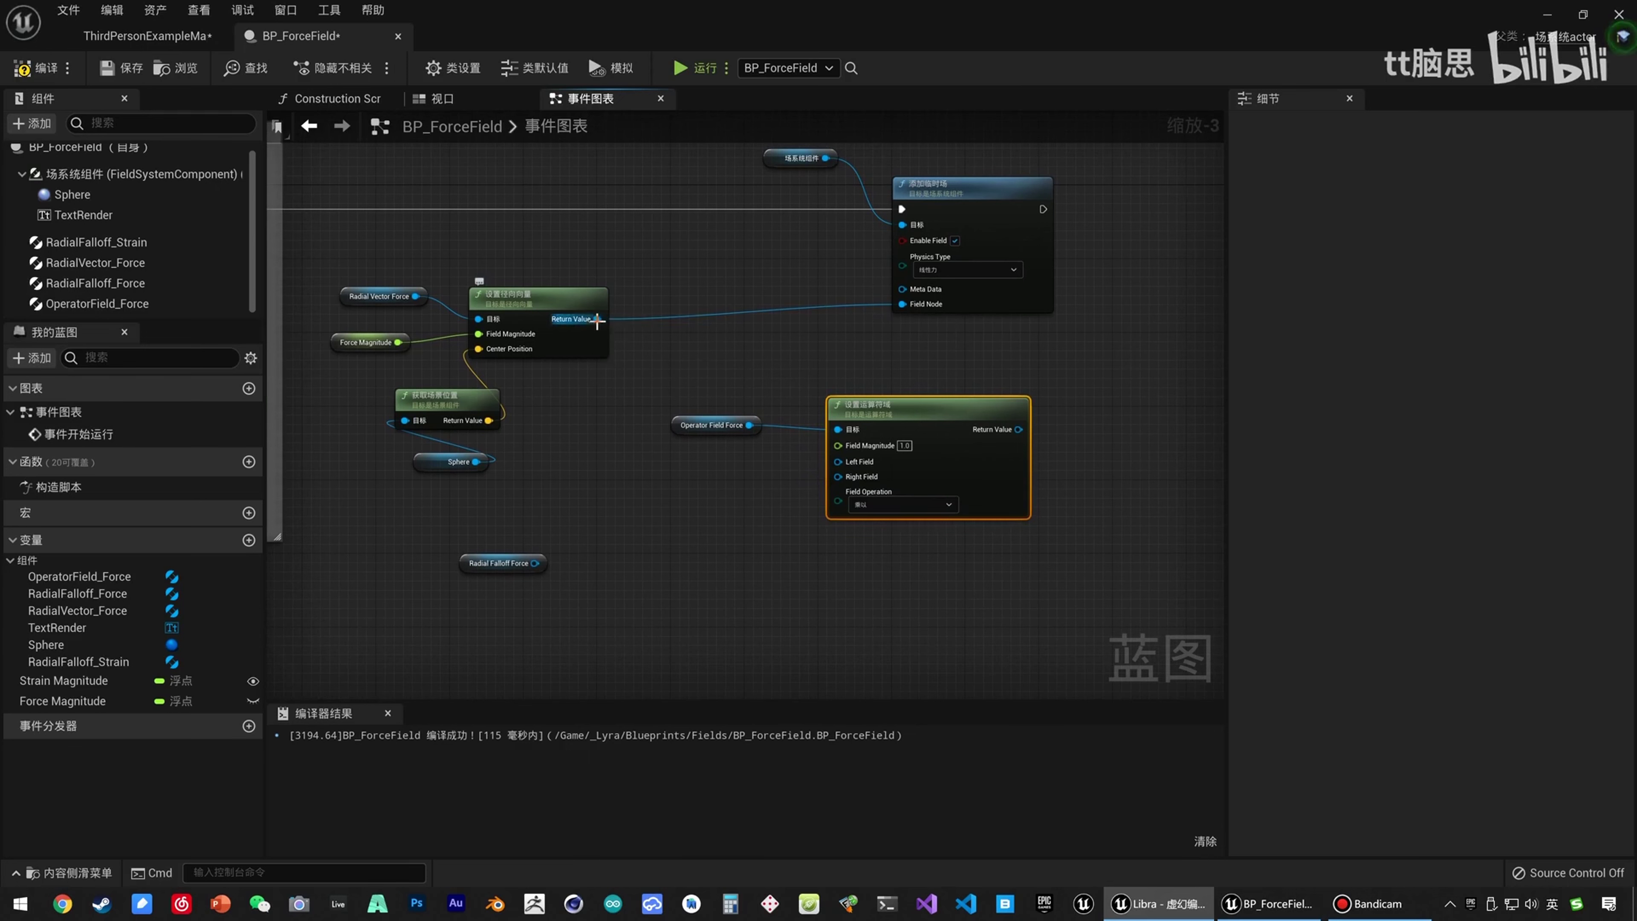
drag(597, 318, 837, 466)
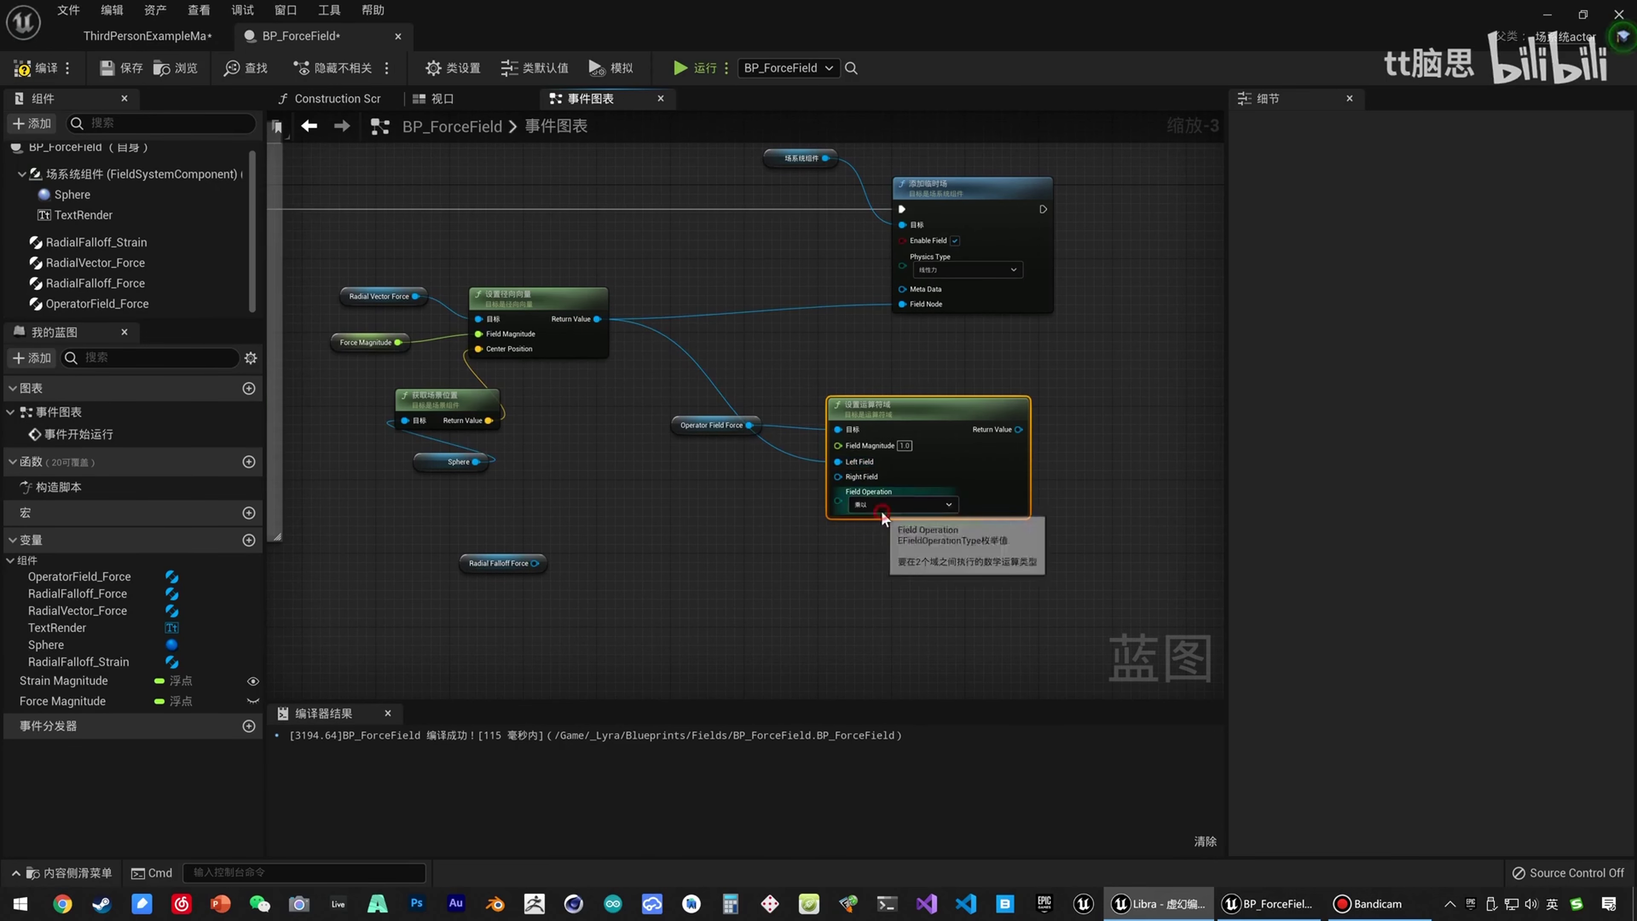
scroll(644, 448, up, 3)
click(754, 433)
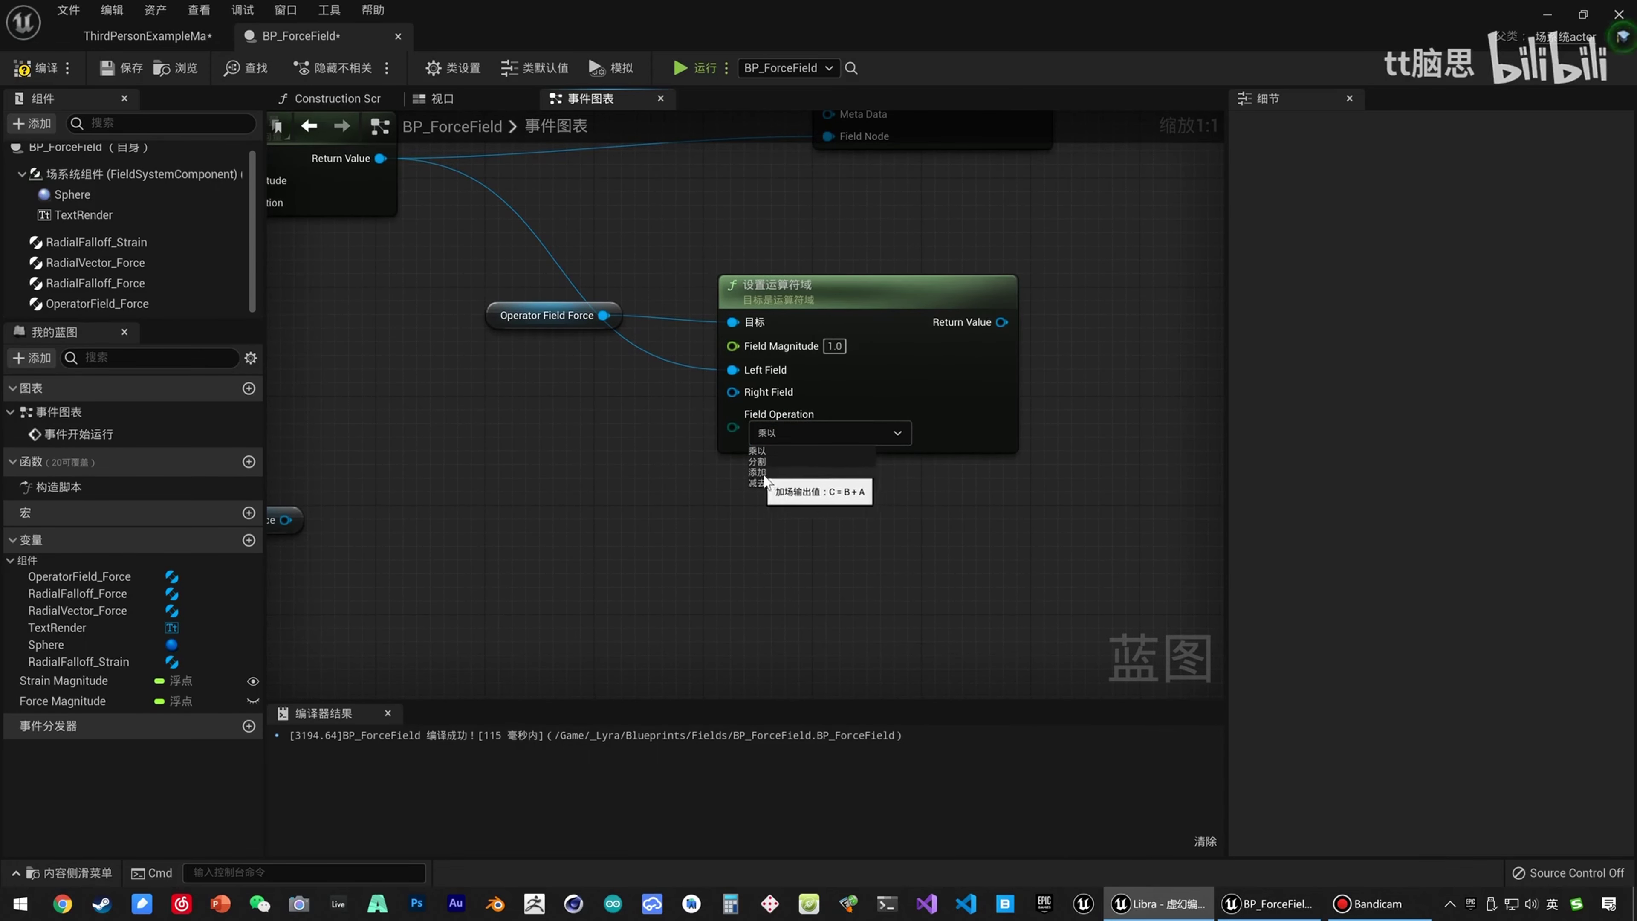
Reposition the Radial Falloff Force reference and add a 设置径向衰减 node that targets it.
right_drag(430, 492, 781, 515)
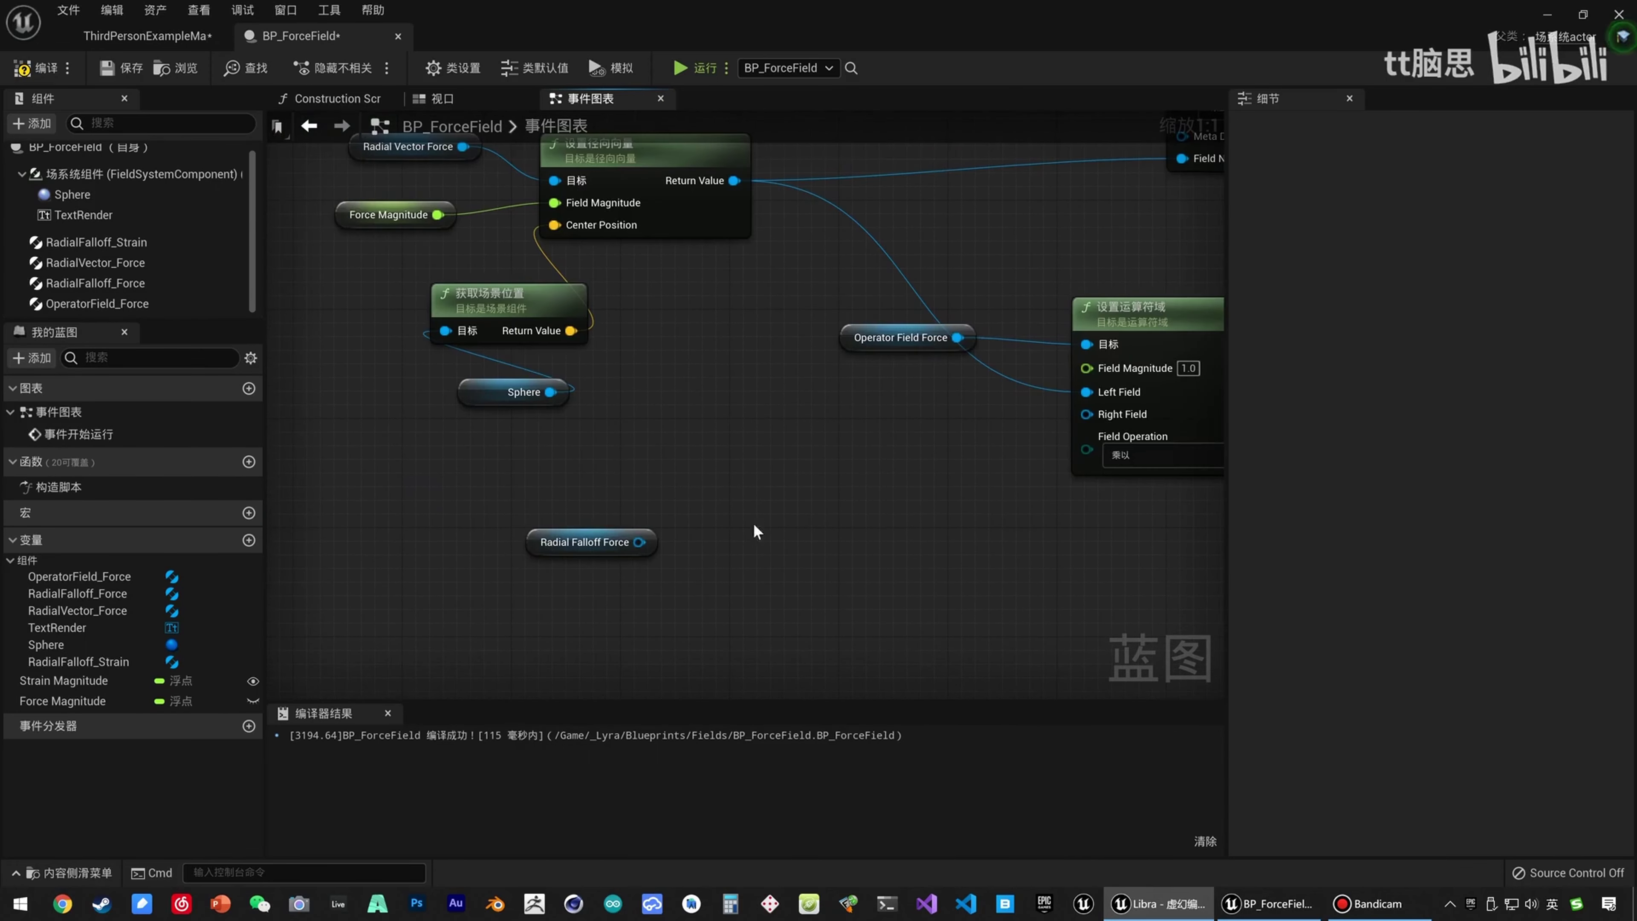
drag(543, 554, 463, 581)
right_drag(589, 520, 641, 459)
drag(607, 526, 654, 517)
text(set)
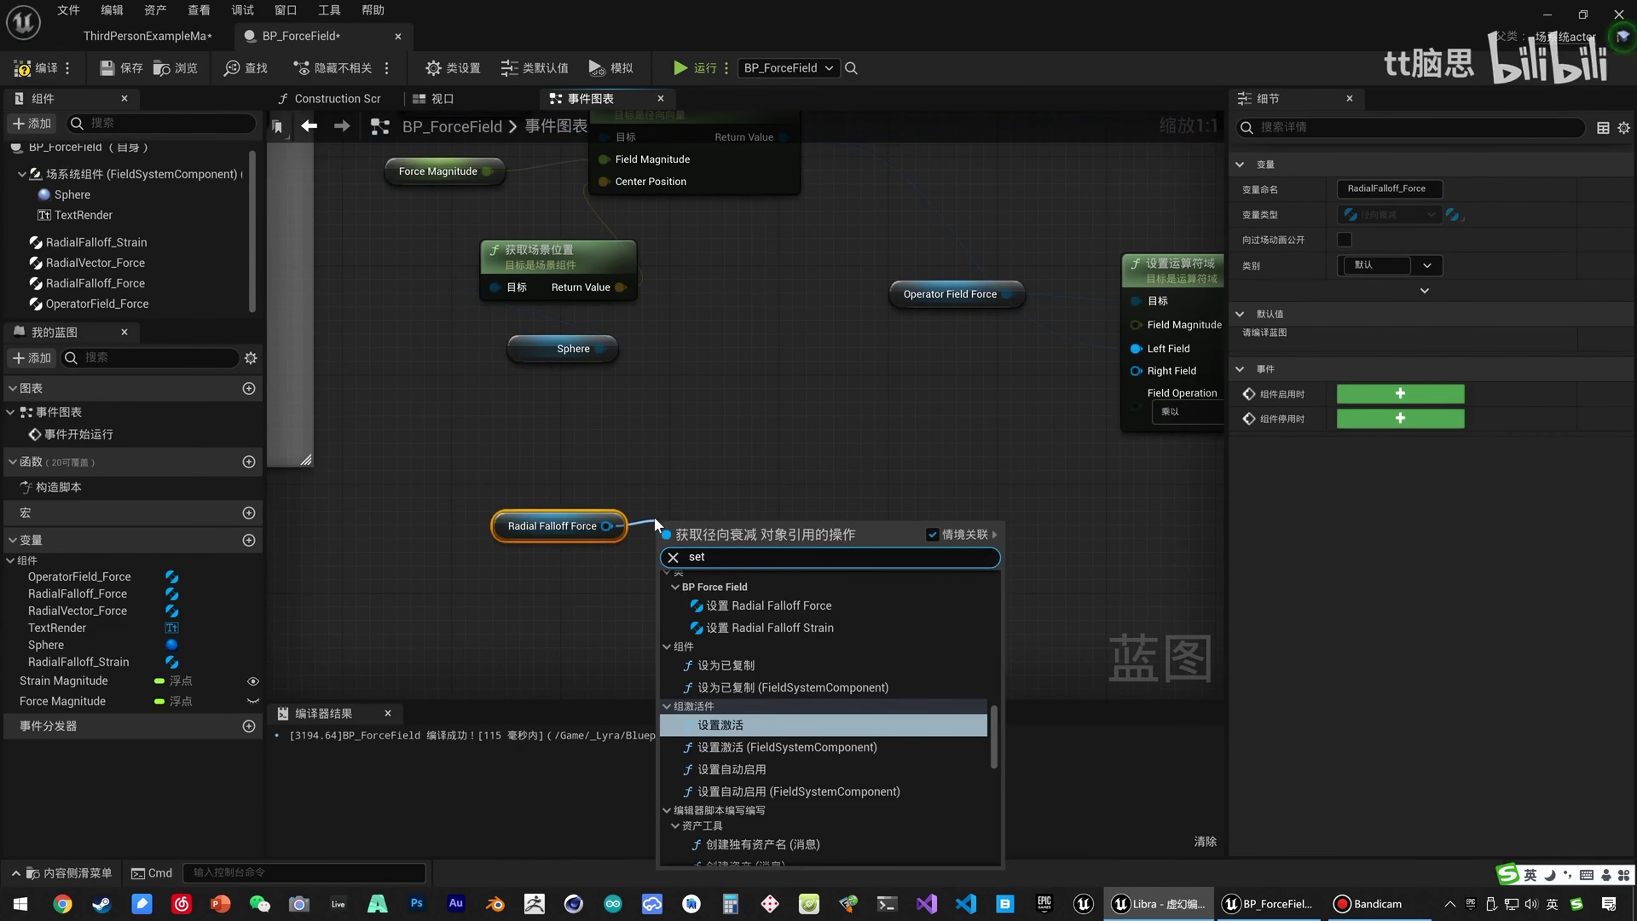
text( fall)
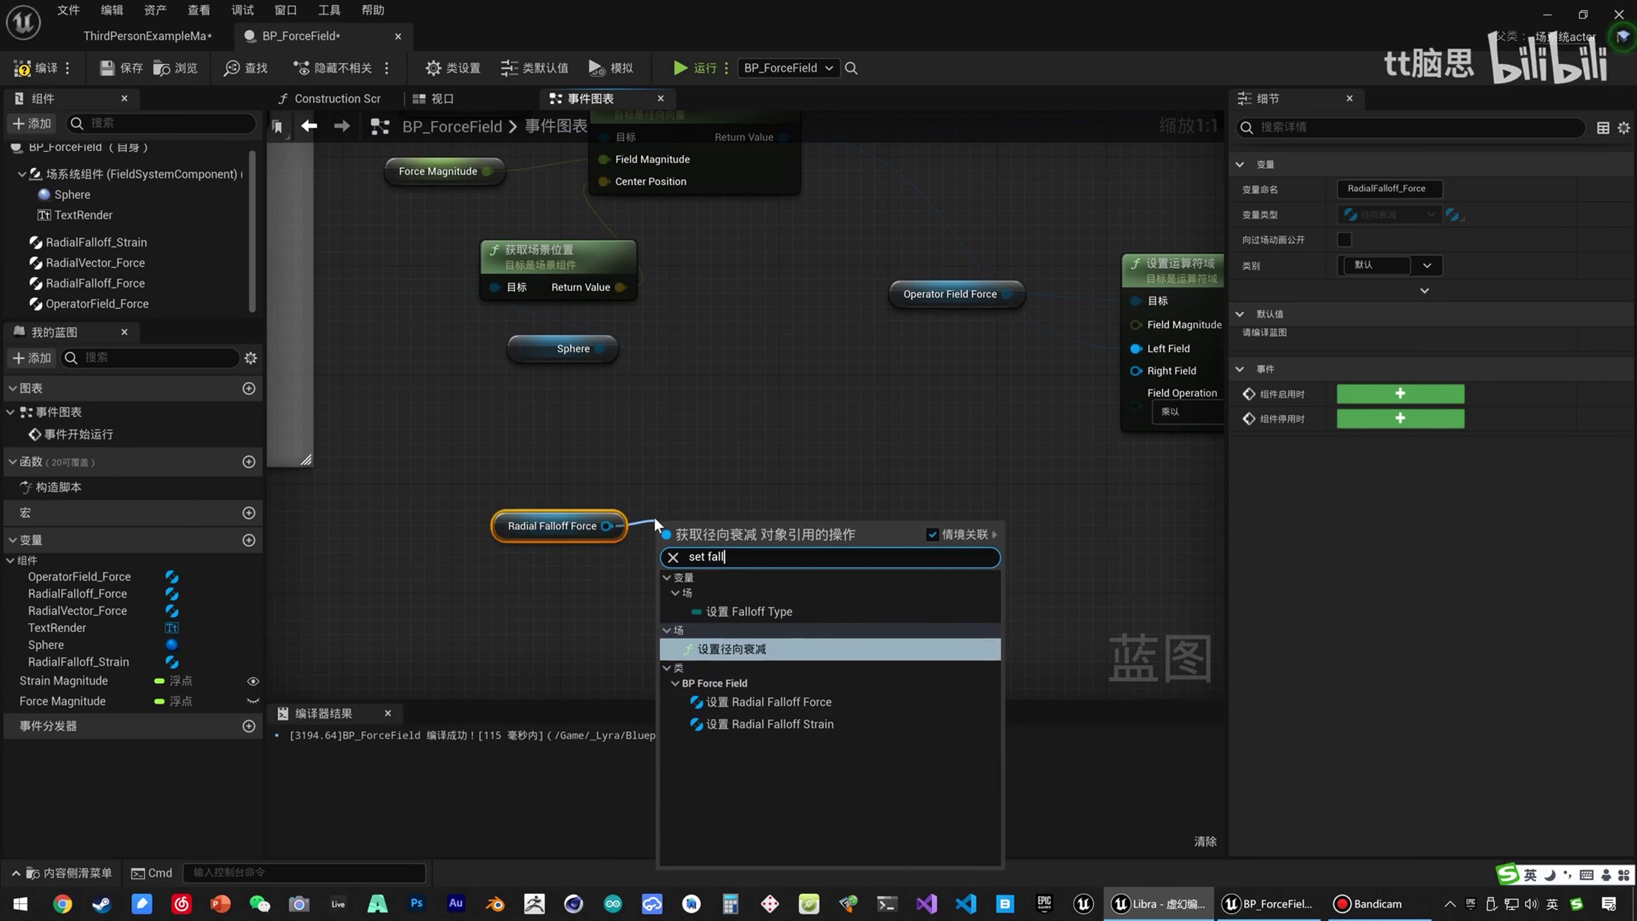
click(734, 649)
drag(764, 538, 806, 495)
right_drag(806, 495, 766, 261)
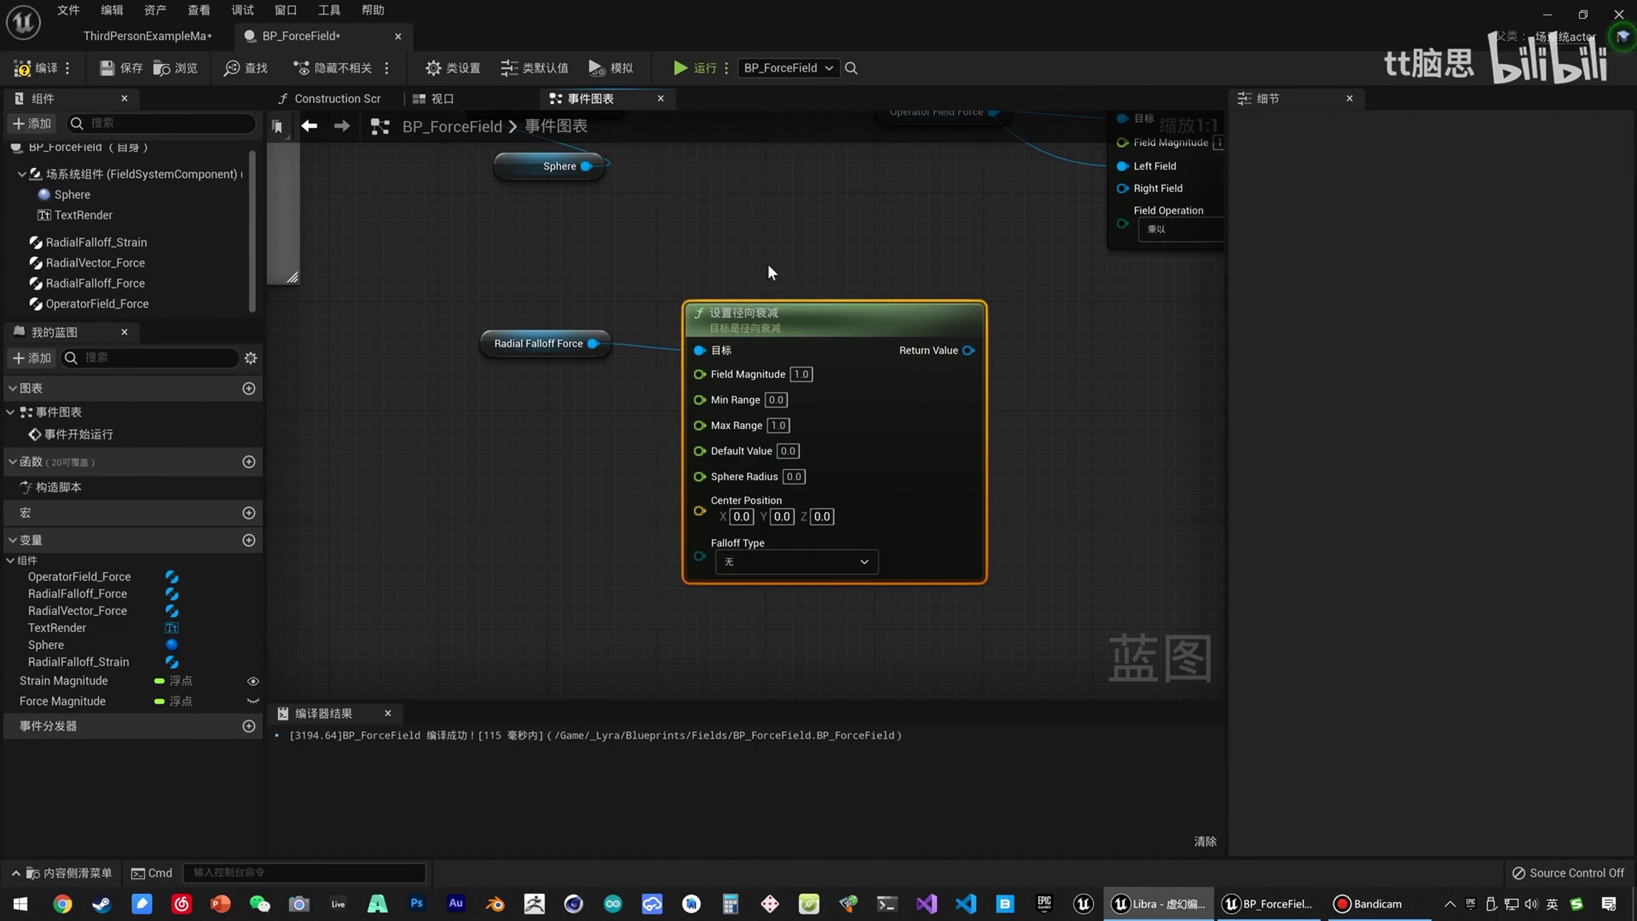
right_drag(565, 469, 766, 485)
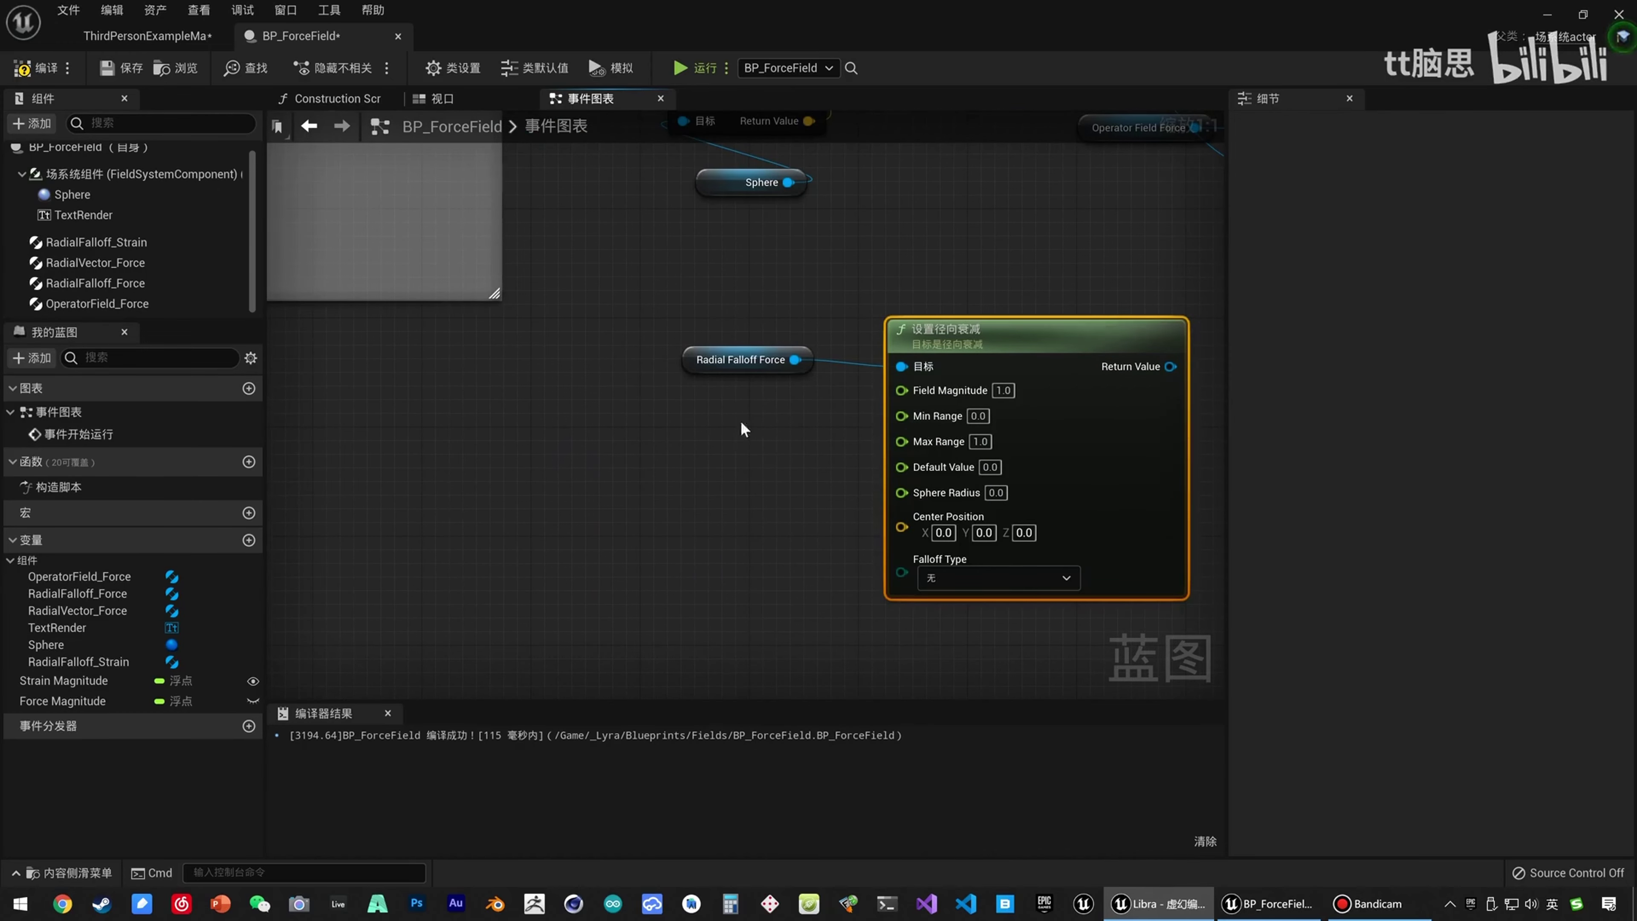
right_drag(711, 219, 673, 260)
click(702, 232)
right_drag(491, 525, 594, 525)
click(616, 526)
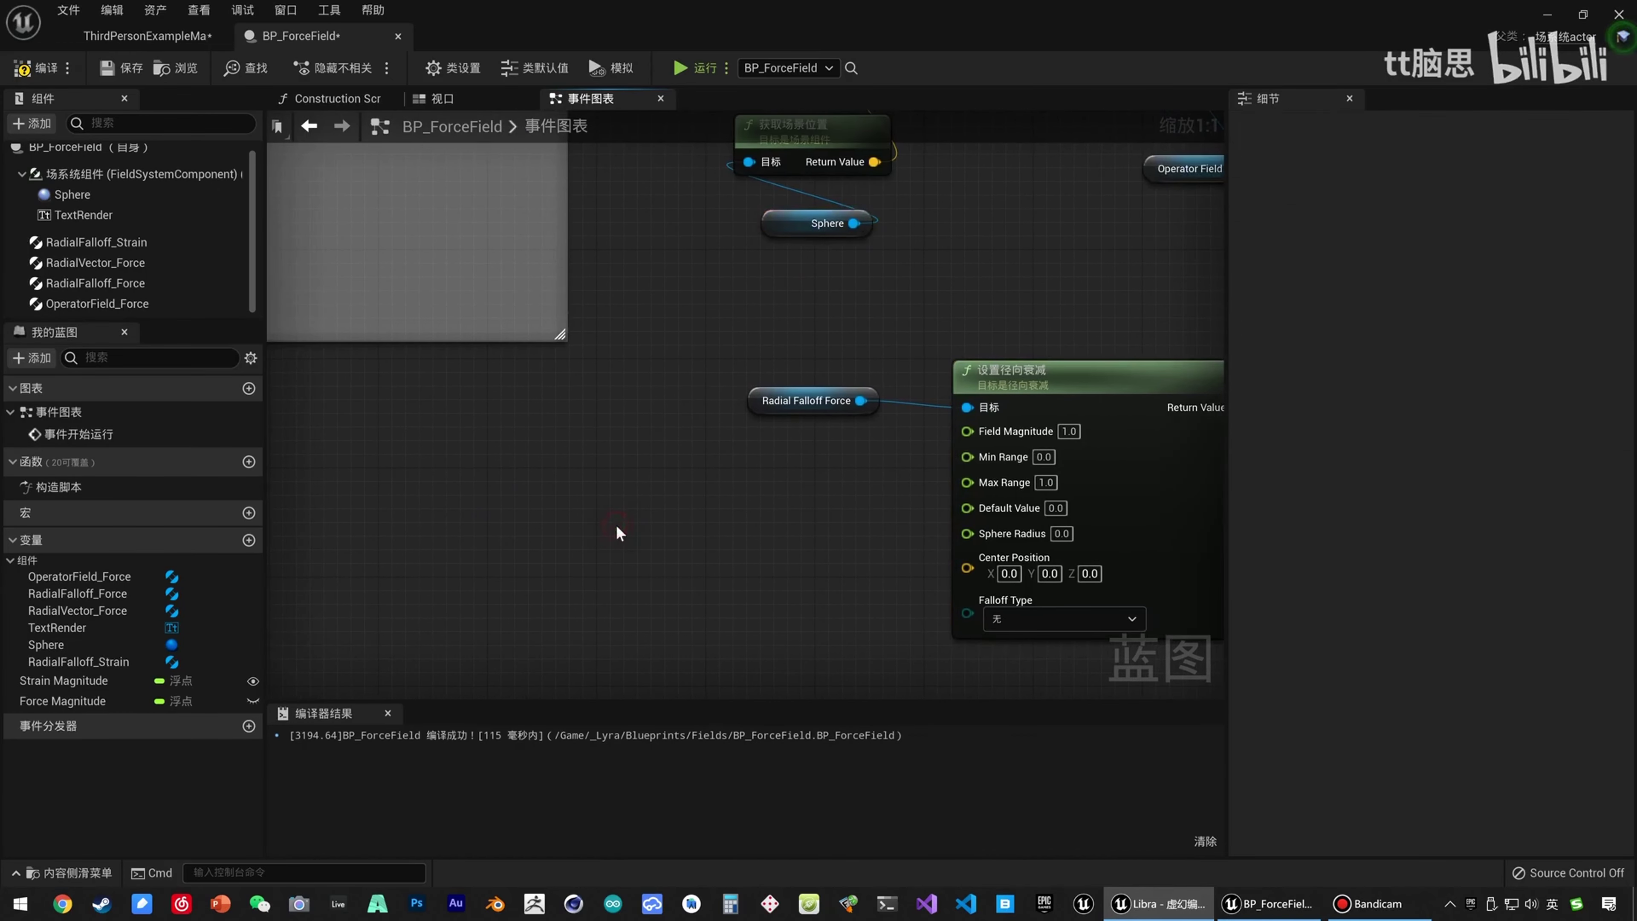
key(ctrl+v)
Replace the nodes pasted below Radial Falloff Force with copies of the strain section's Sphere, 获取缩放的球体半径 and 获取场景位置 nodes.
right_drag(516, 451, 1114, 487)
right_drag(455, 330, 893, 549)
drag(512, 377, 760, 535)
right_drag(875, 537, 22, 290)
drag(661, 471, 864, 560)
key(Delete)
right_drag(865, 560, 613, 526)
key(ctrl+v)
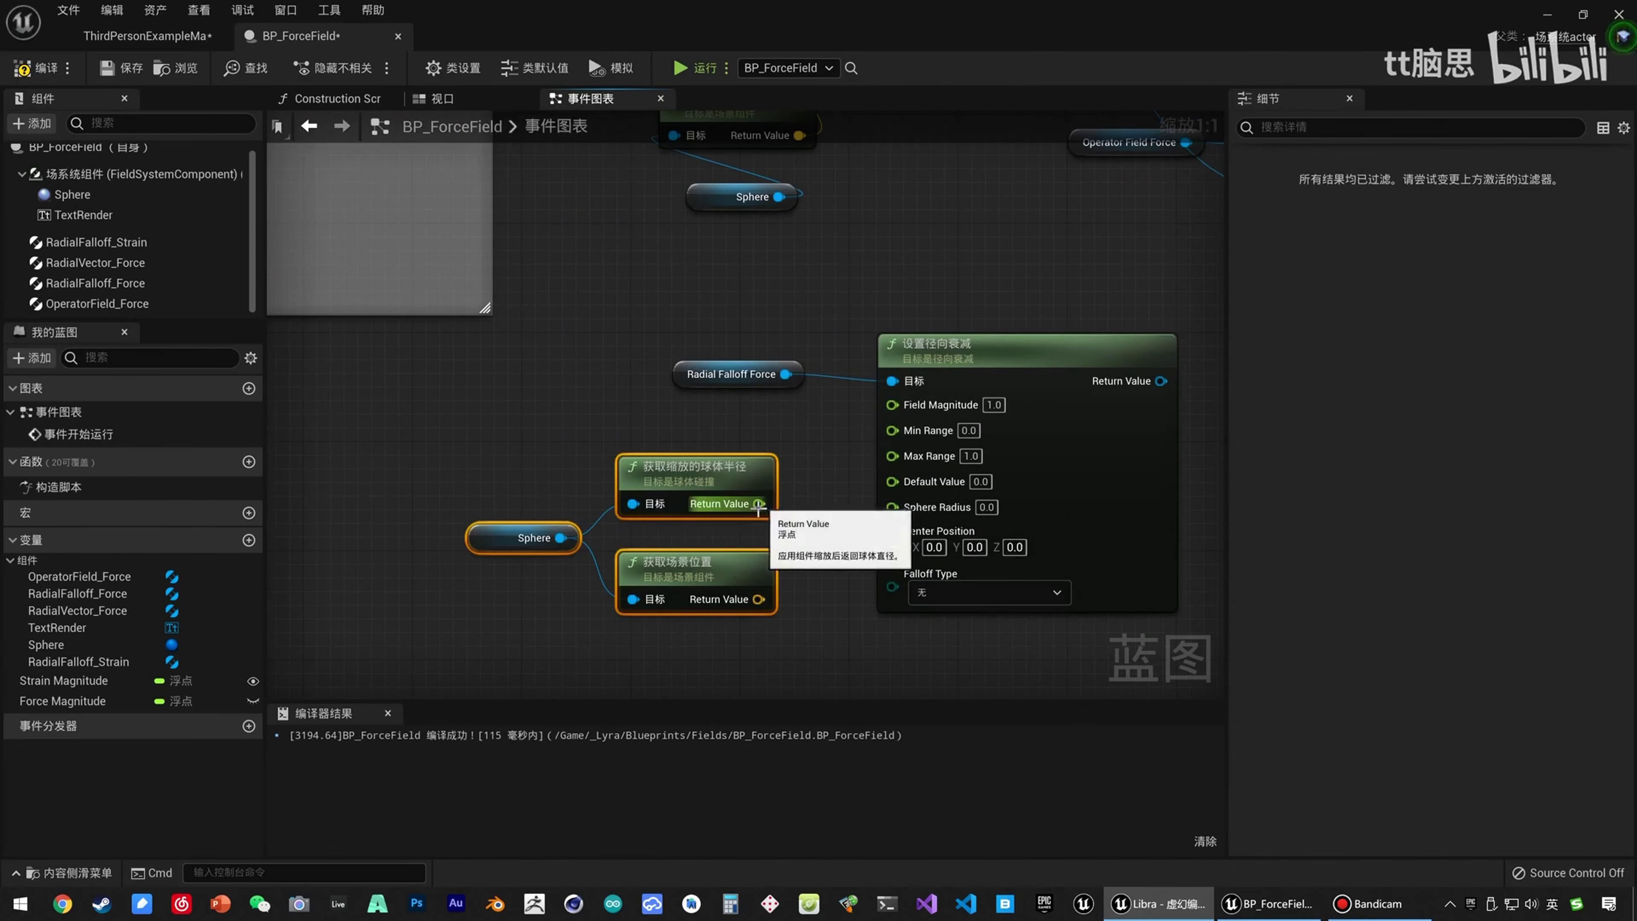
Connect the scaled sphere radius to Sphere Radius and the scene location to Center Position on the 设置径向衰减 node.
drag(759, 505, 893, 507)
drag(758, 599, 910, 541)
right_drag(829, 585, 683, 611)
Connect the 设置径向衰减 return value to Right Field on the 设置运算符域 node.
right_drag(696, 553, 487, 475)
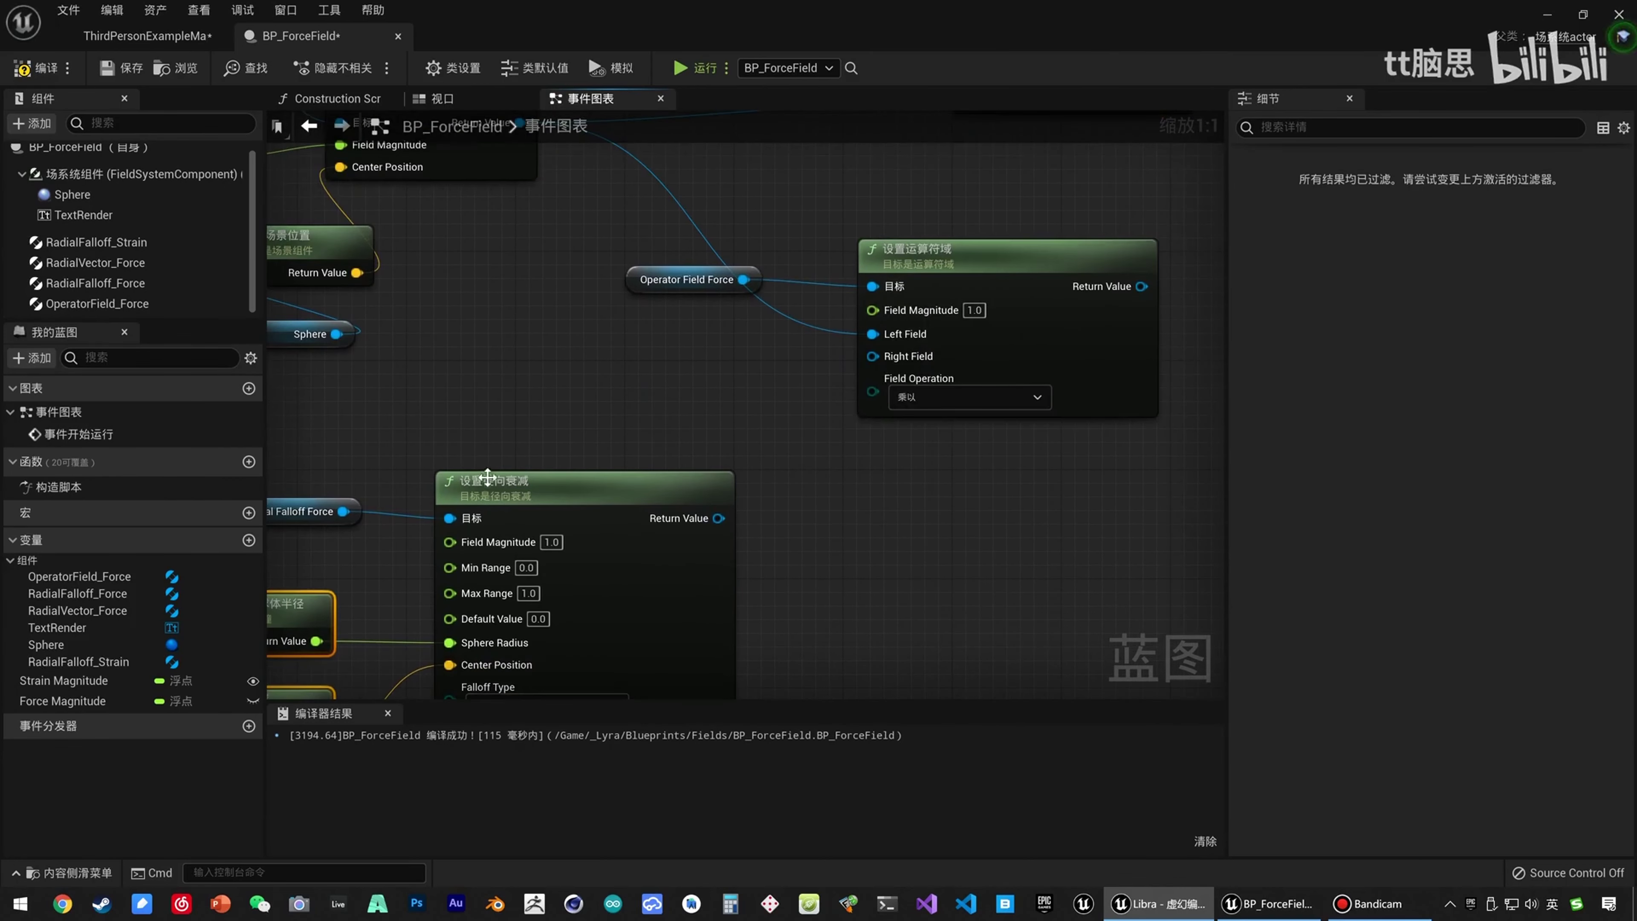
drag(718, 518, 872, 355)
right_drag(643, 317, 744, 508)
click(756, 443)
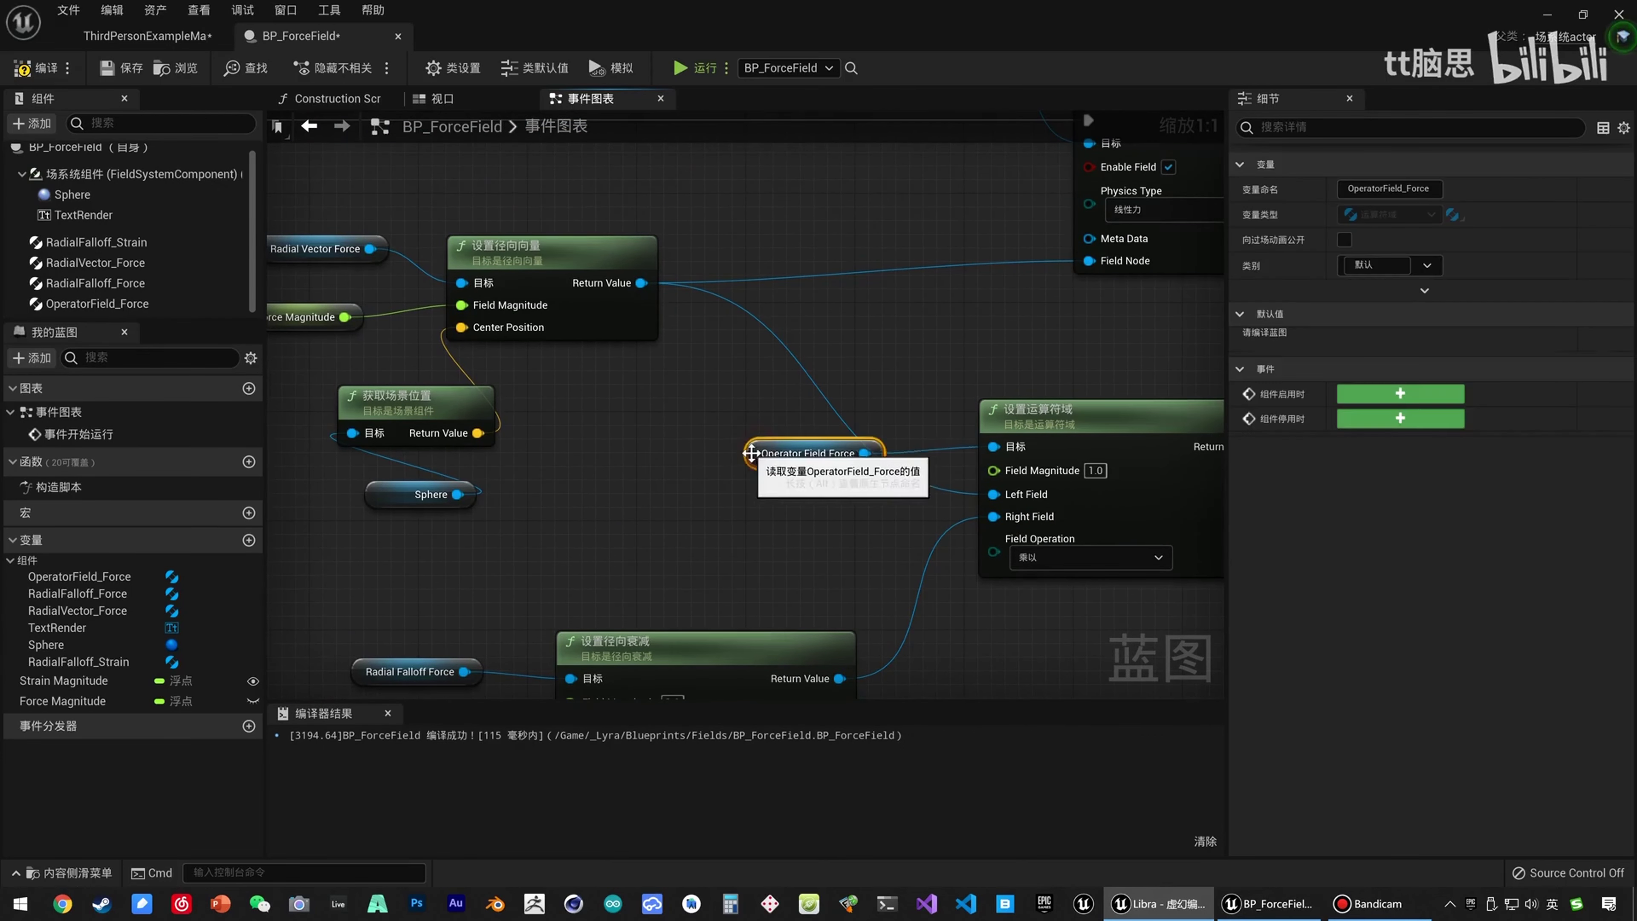
Connect the 设置运算符域 return value to Field Node on the linear-force 添加临时场 node.
right_drag(757, 448, 361, 483)
drag(866, 474, 703, 299)
click(632, 363)
drag(868, 476, 703, 293)
Move the 场系统组件 reference and its 添加临时场 node farther along the execution line, clear of the operator field nodes.
right_drag(640, 328, 662, 481)
drag(583, 193, 912, 362)
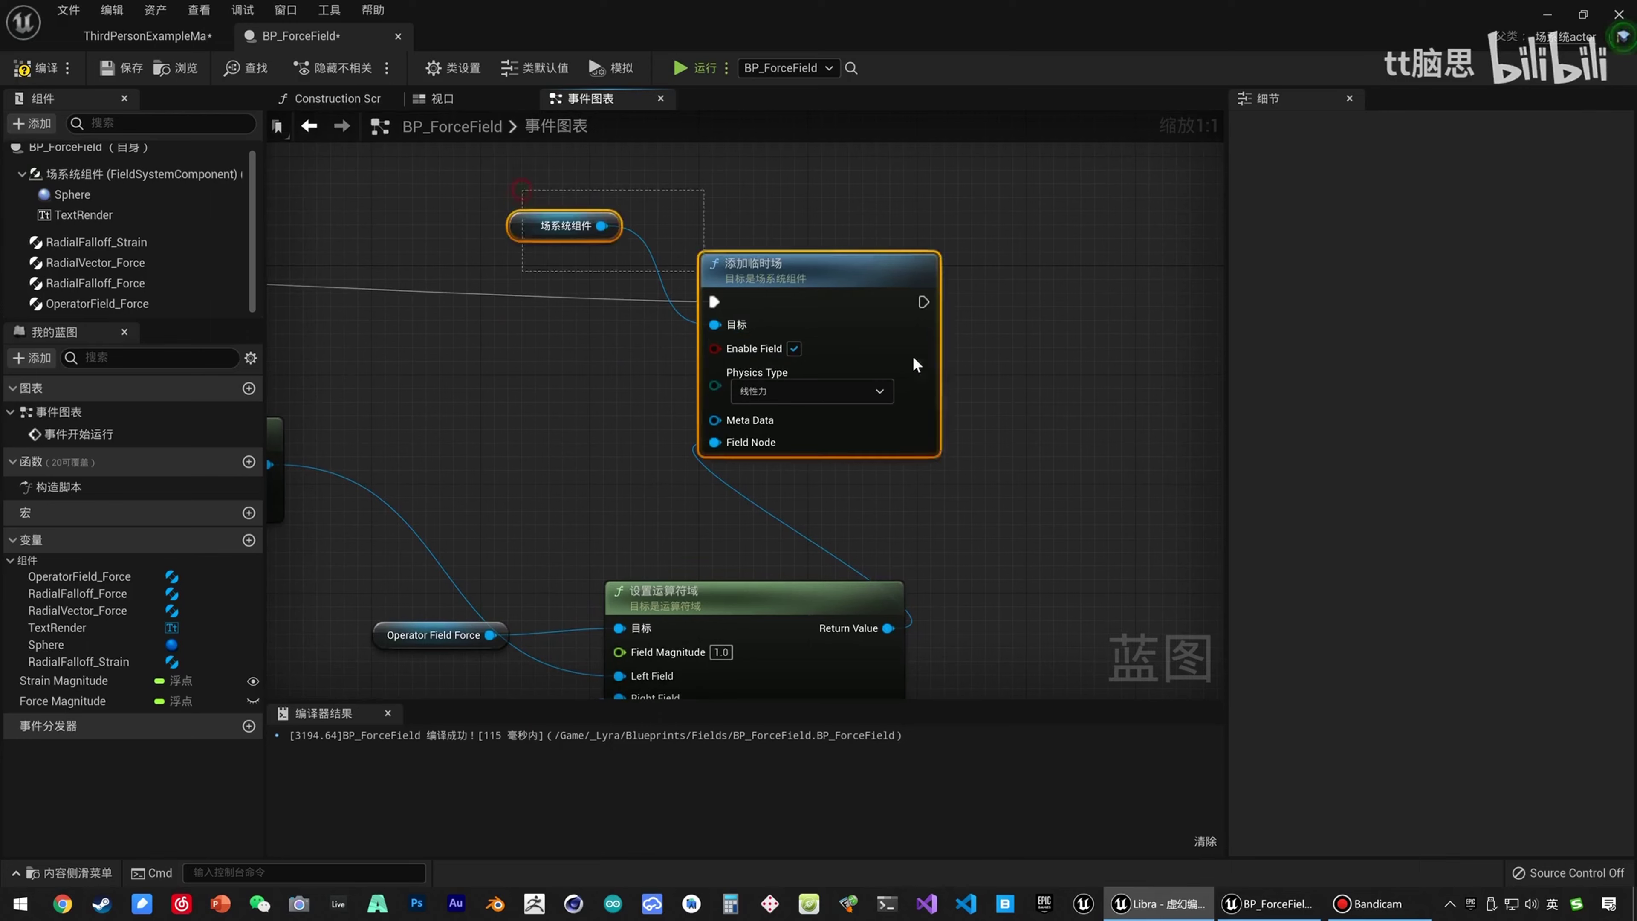
drag(775, 268, 1130, 215)
right_drag(735, 399, 1168, 371)
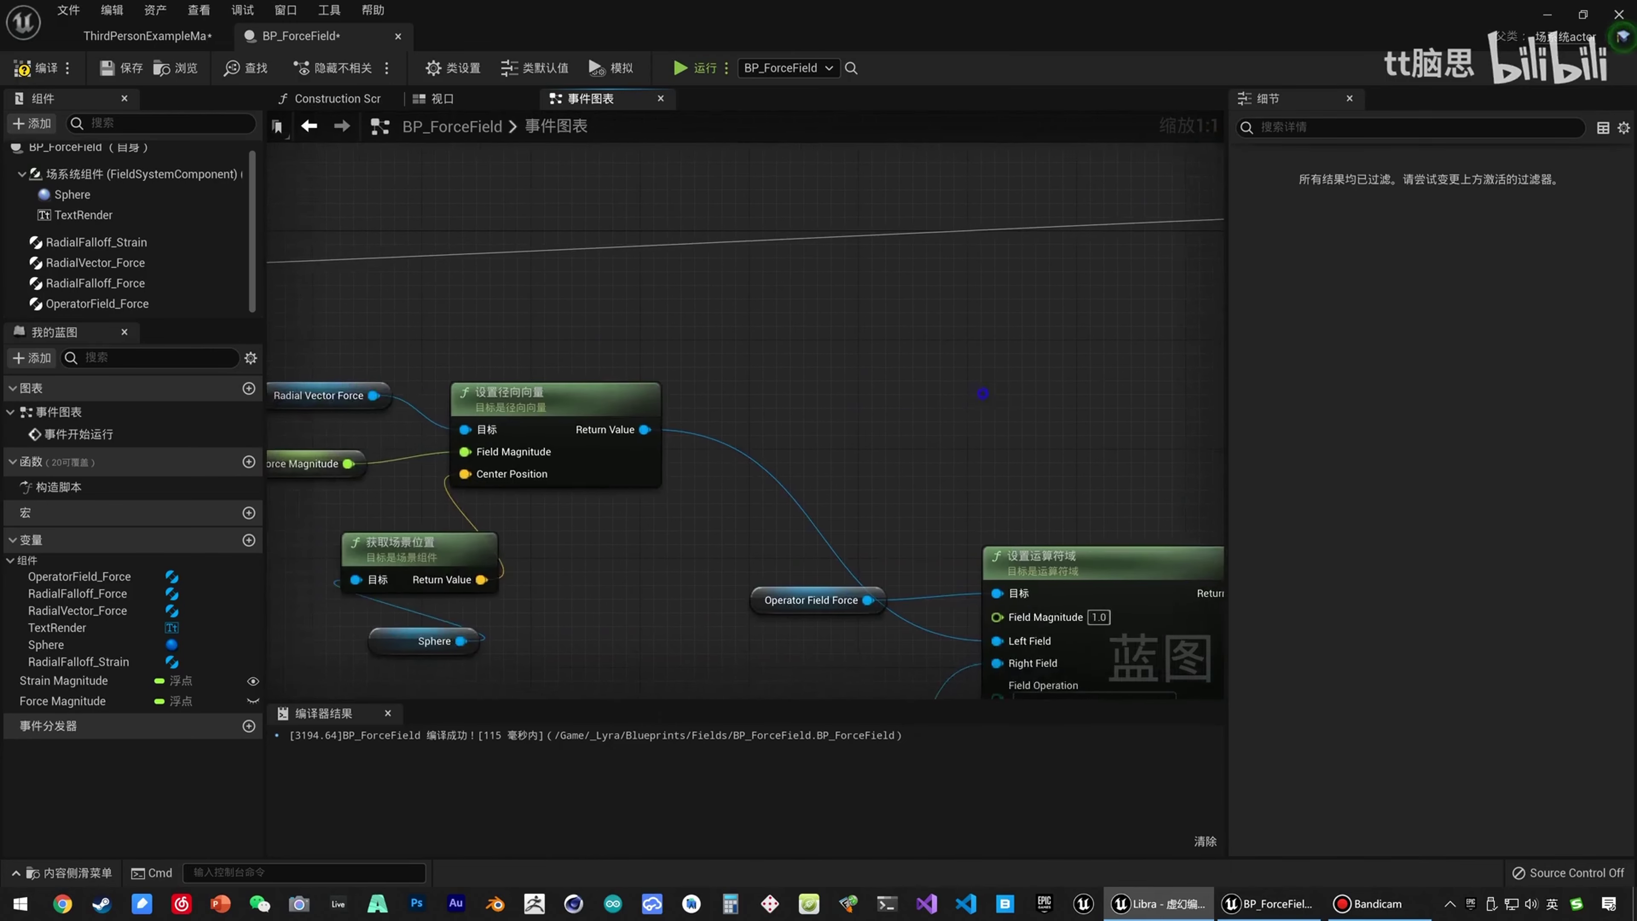
right_drag(983, 395, 721, 453)
scroll(721, 453, down, 2)
drag(1111, 303, 1142, 343)
right_drag(864, 433, 1099, 362)
Move the Operator Field Force reference above the 设置运算符域 node and review the radial vector and radial falloff groups feeding it.
right_drag(957, 450, 882, 263)
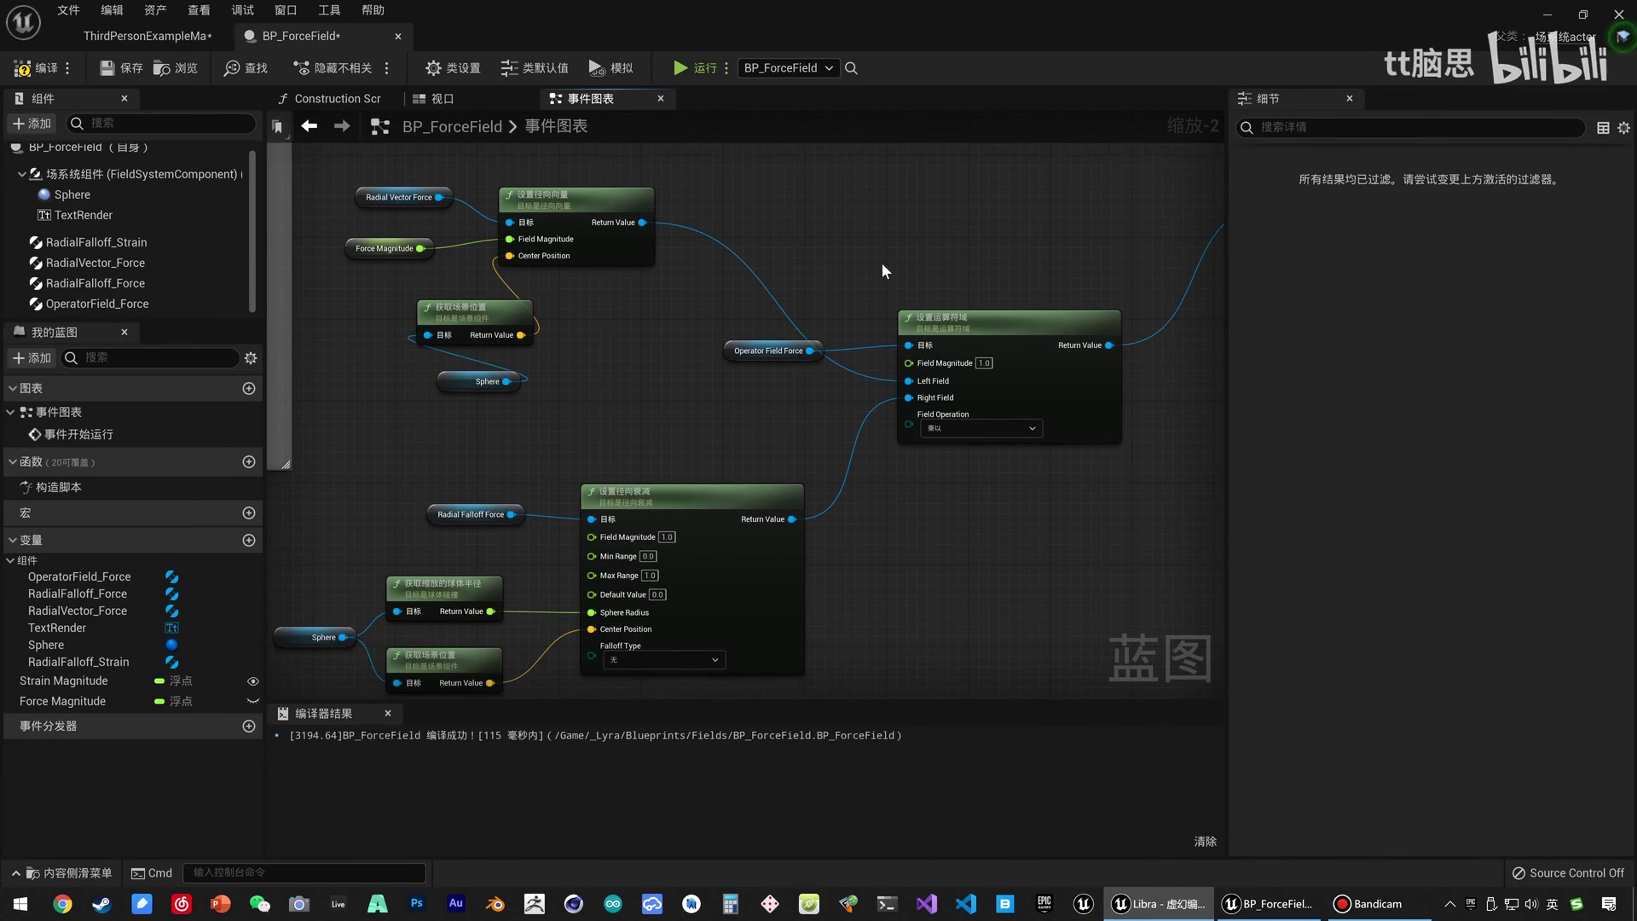
drag(715, 278, 382, 166)
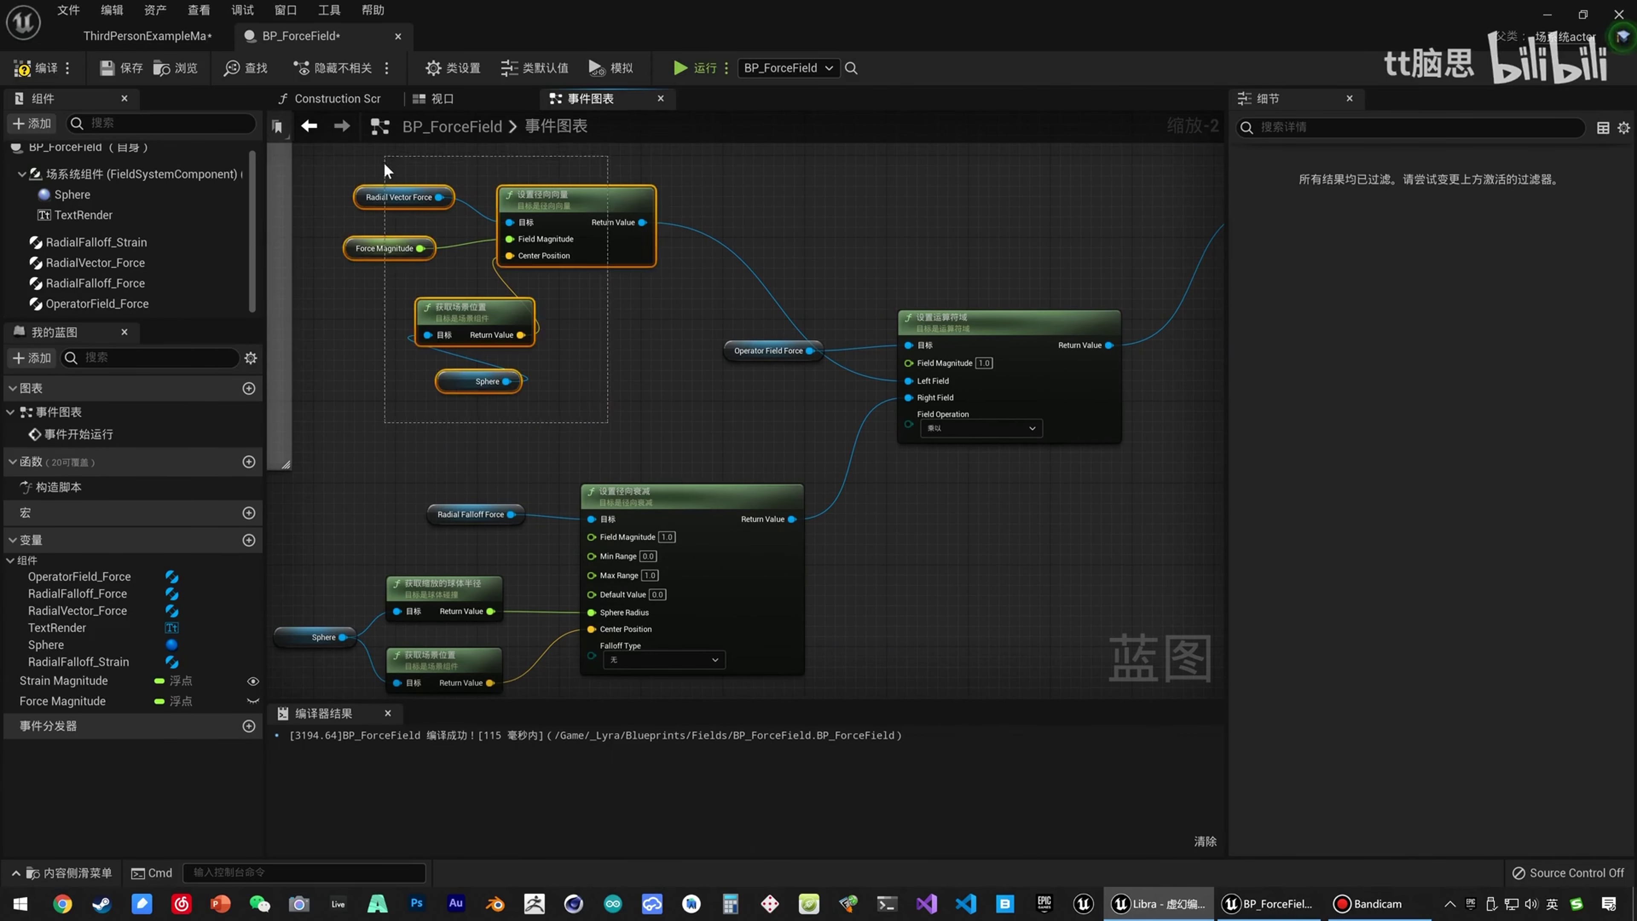
click(748, 349)
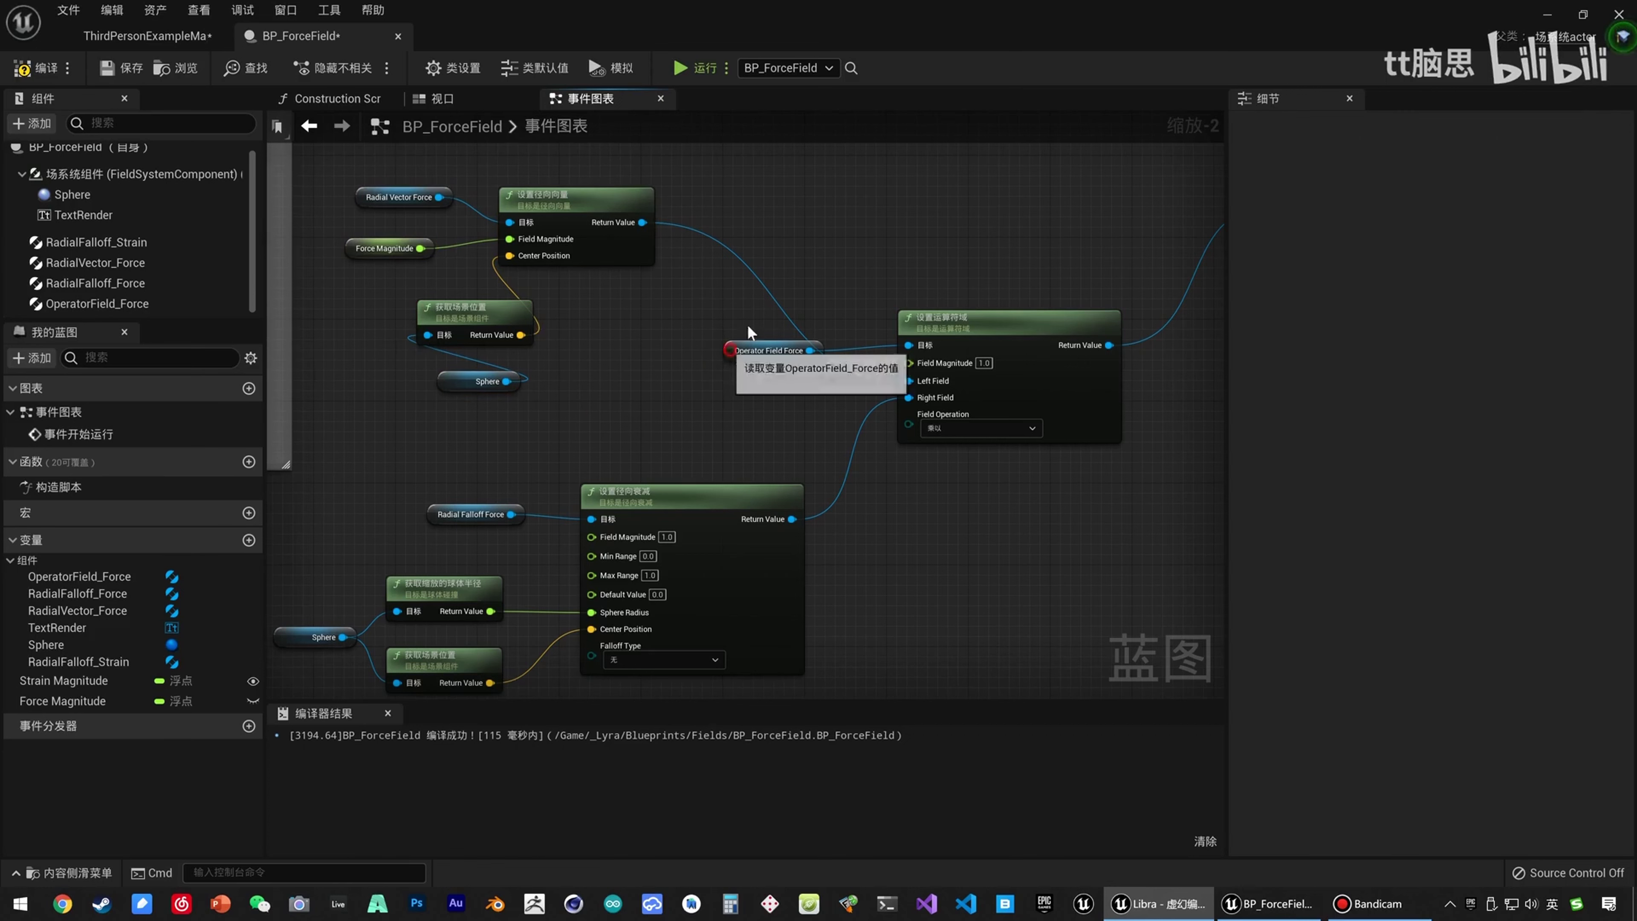
drag(747, 350, 842, 258)
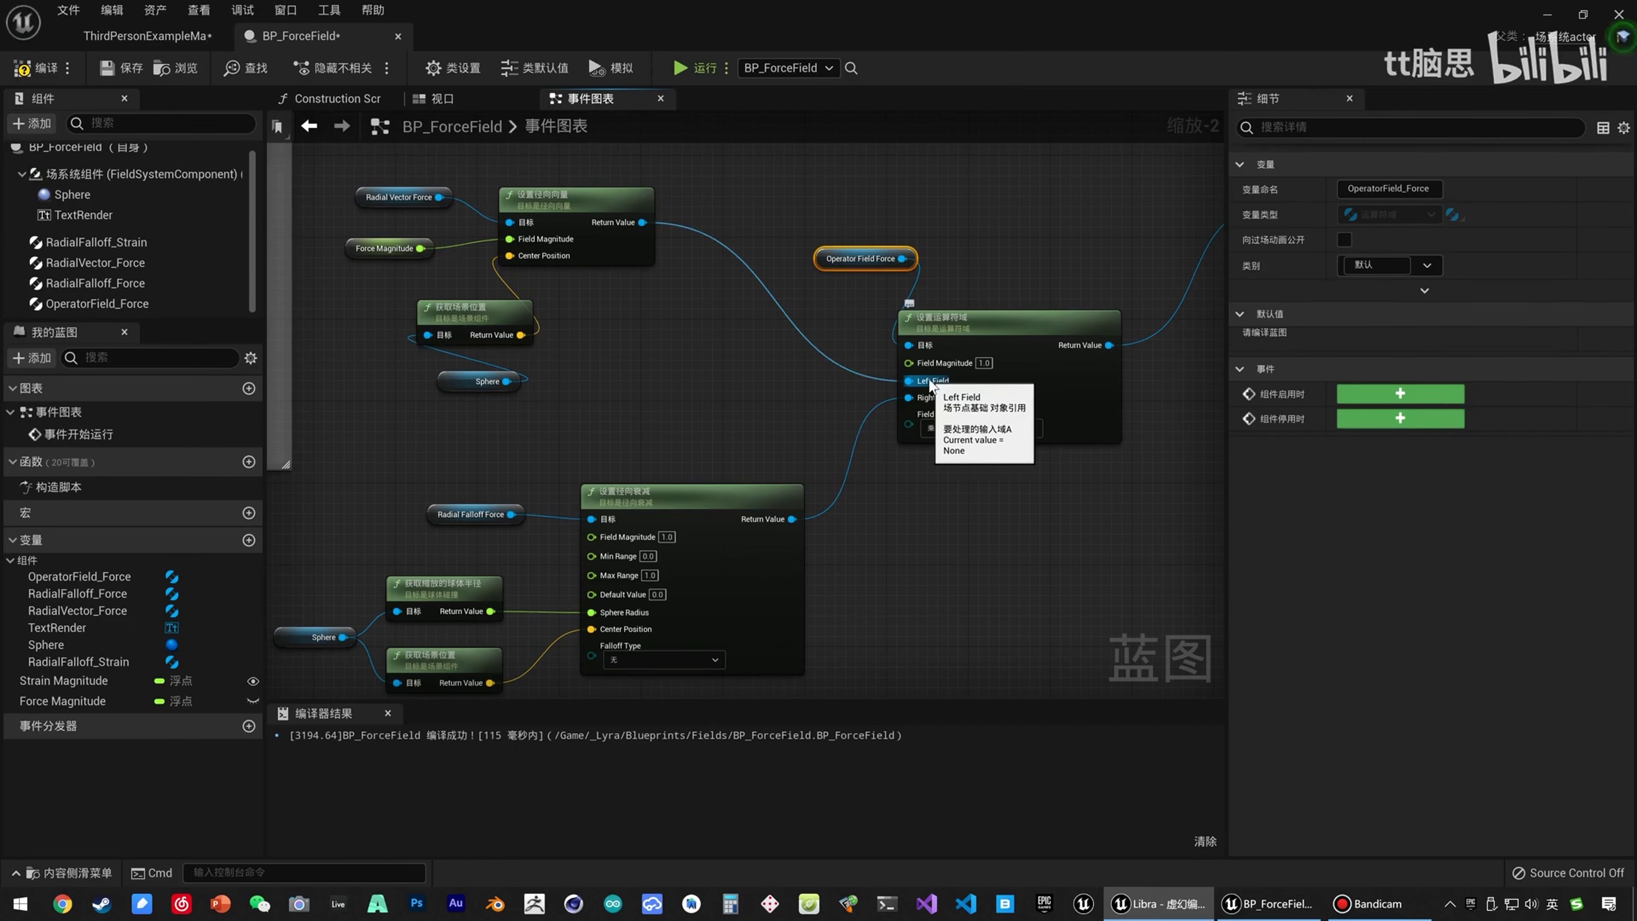
drag(333, 504, 696, 657)
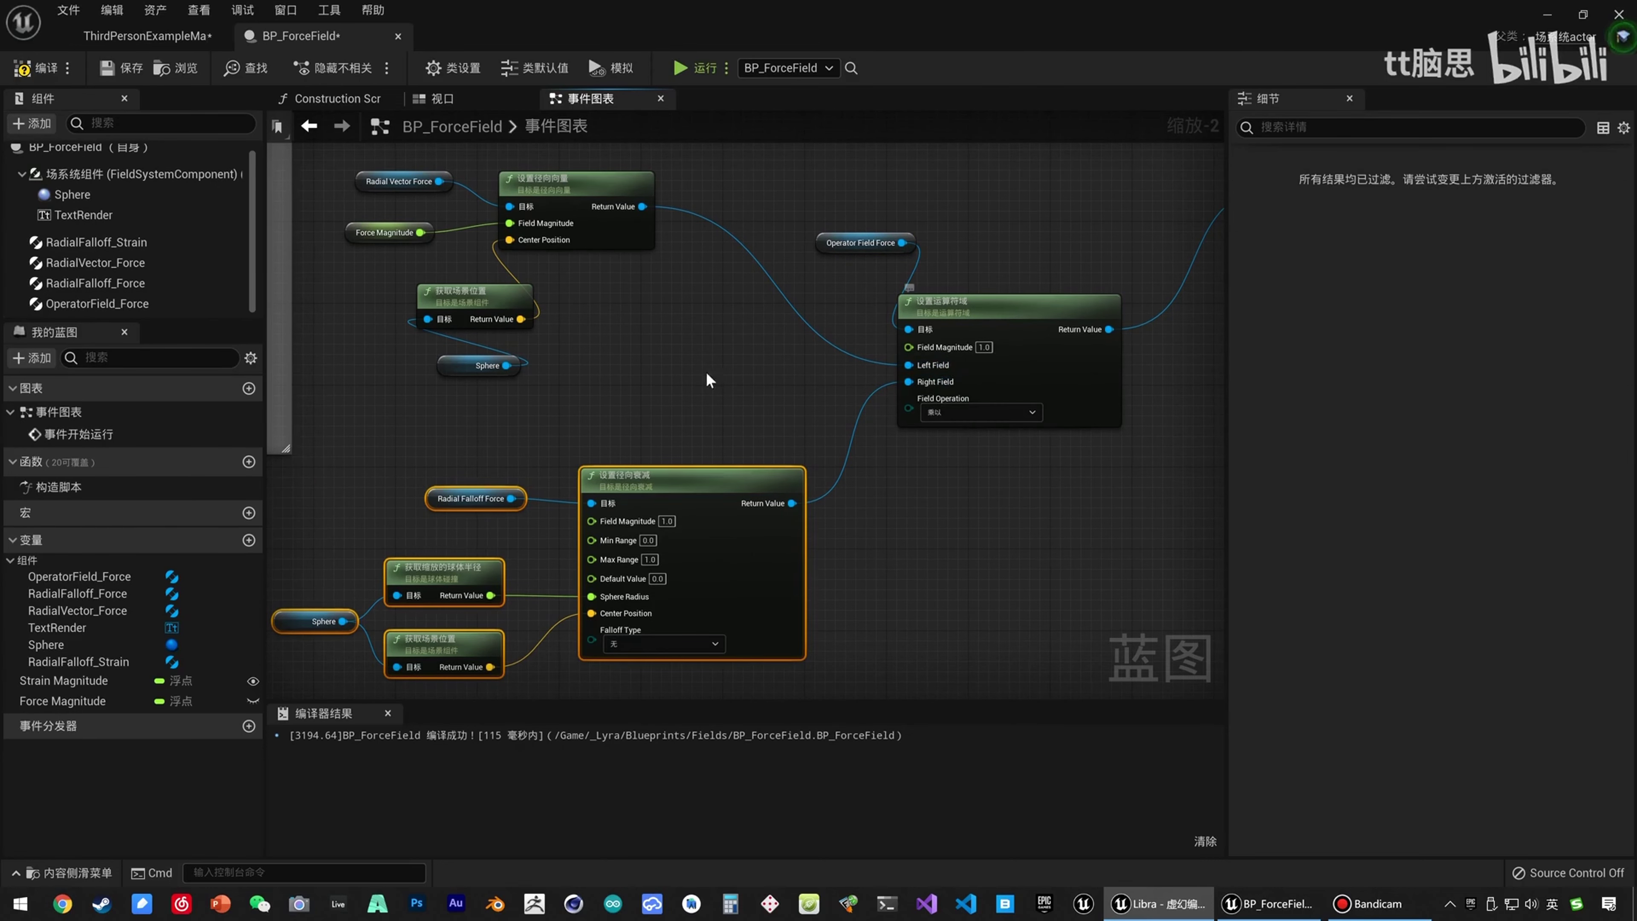
drag(626, 367, 424, 178)
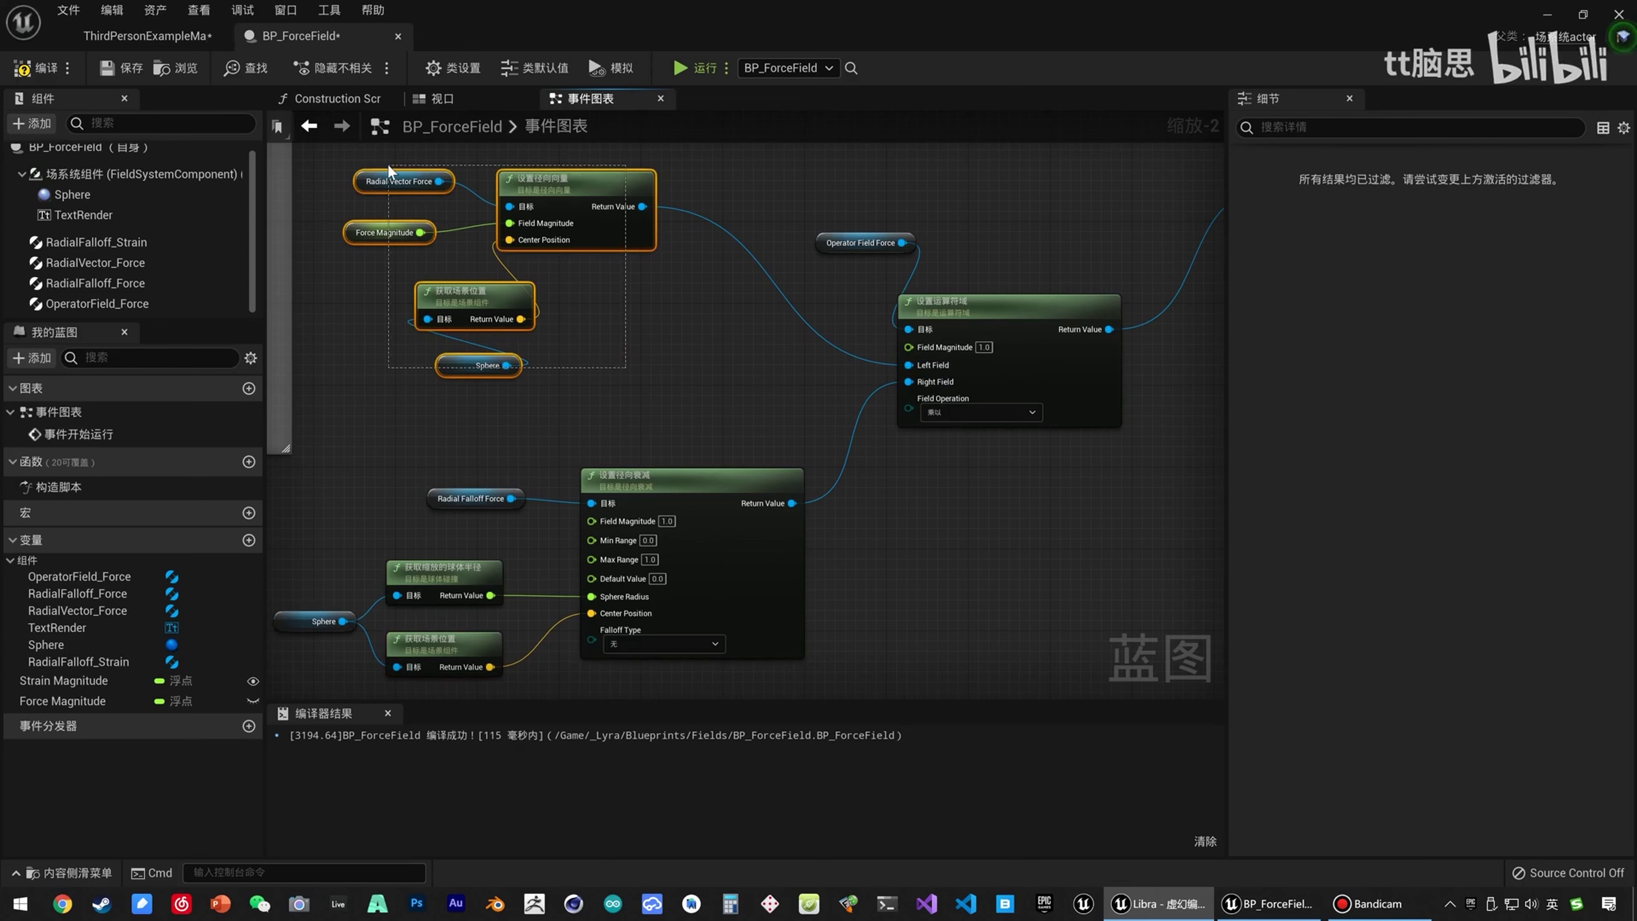
Play-test the ThirdPersonExampleMap level by running the character around the concrete pillar, and end the session.
click(147, 35)
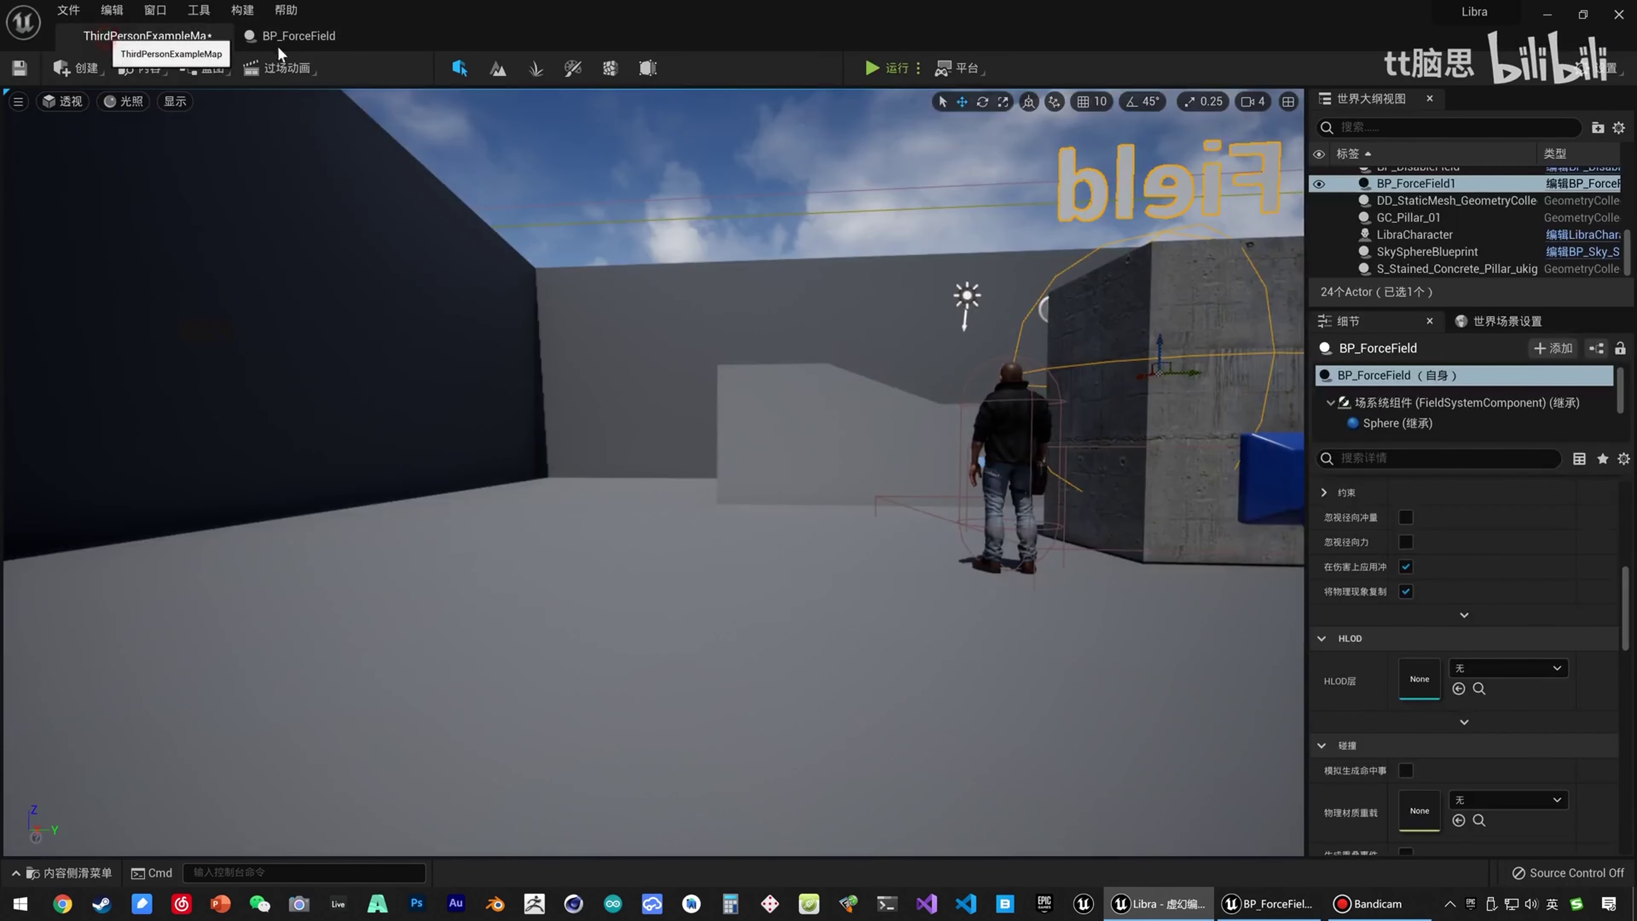
key(s)
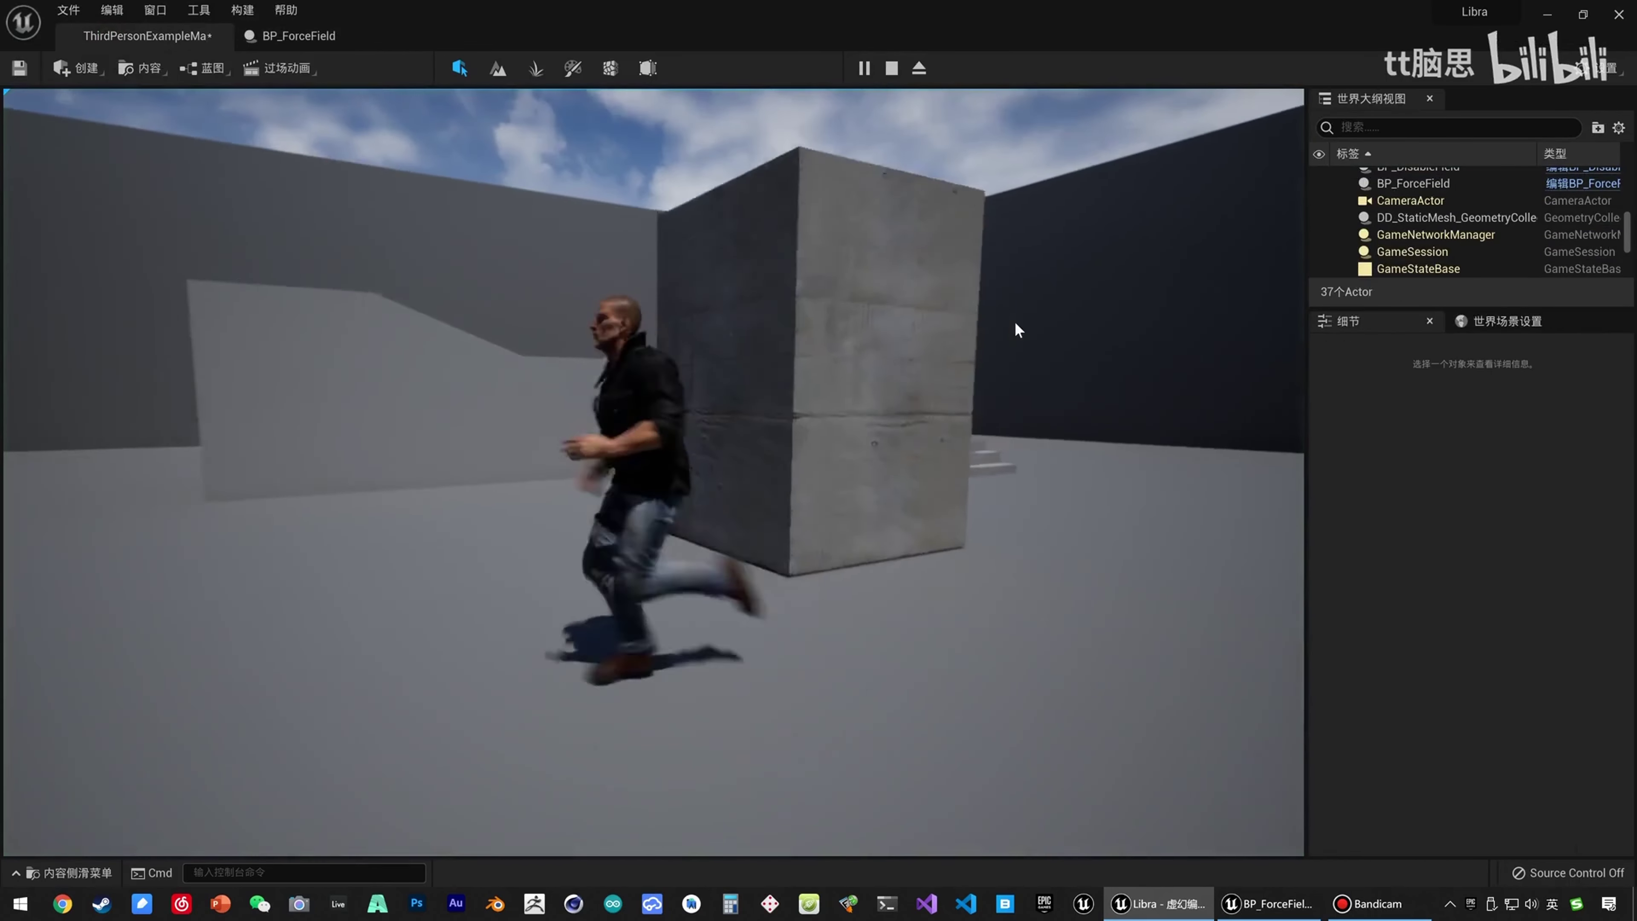
key(a)
drag(969, 329, 929, 316)
key(s)
key(a)
key(Escape)
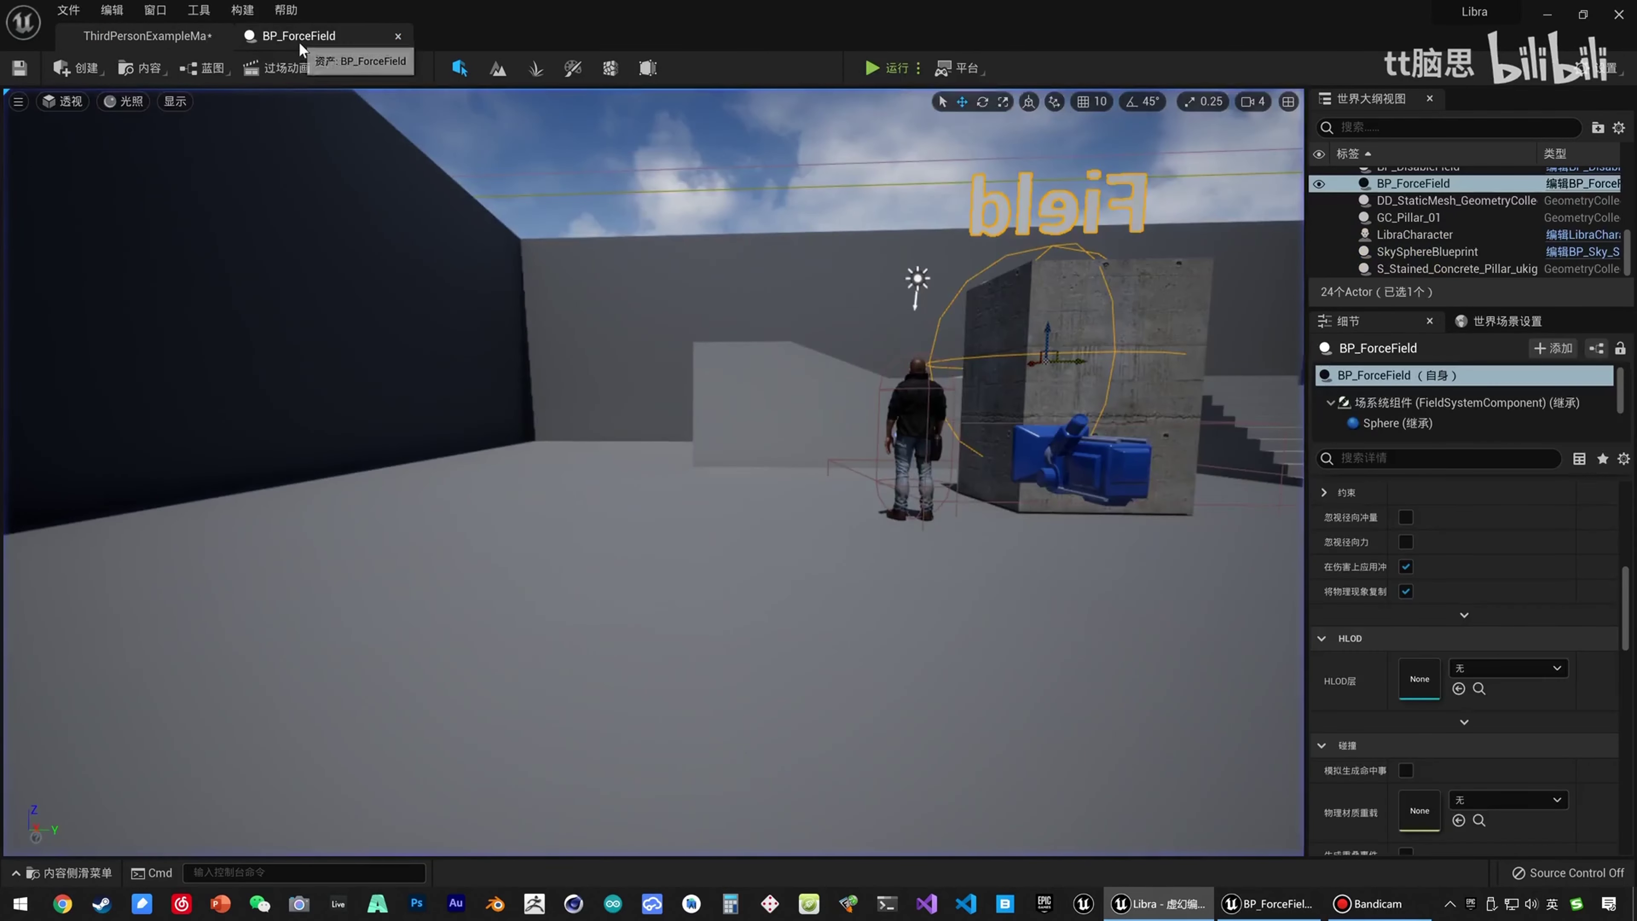
Set the Falloff Type of the 设置径向衰减 node in BP_ForceField to 线性 and compile the blueprint.
click(298, 38)
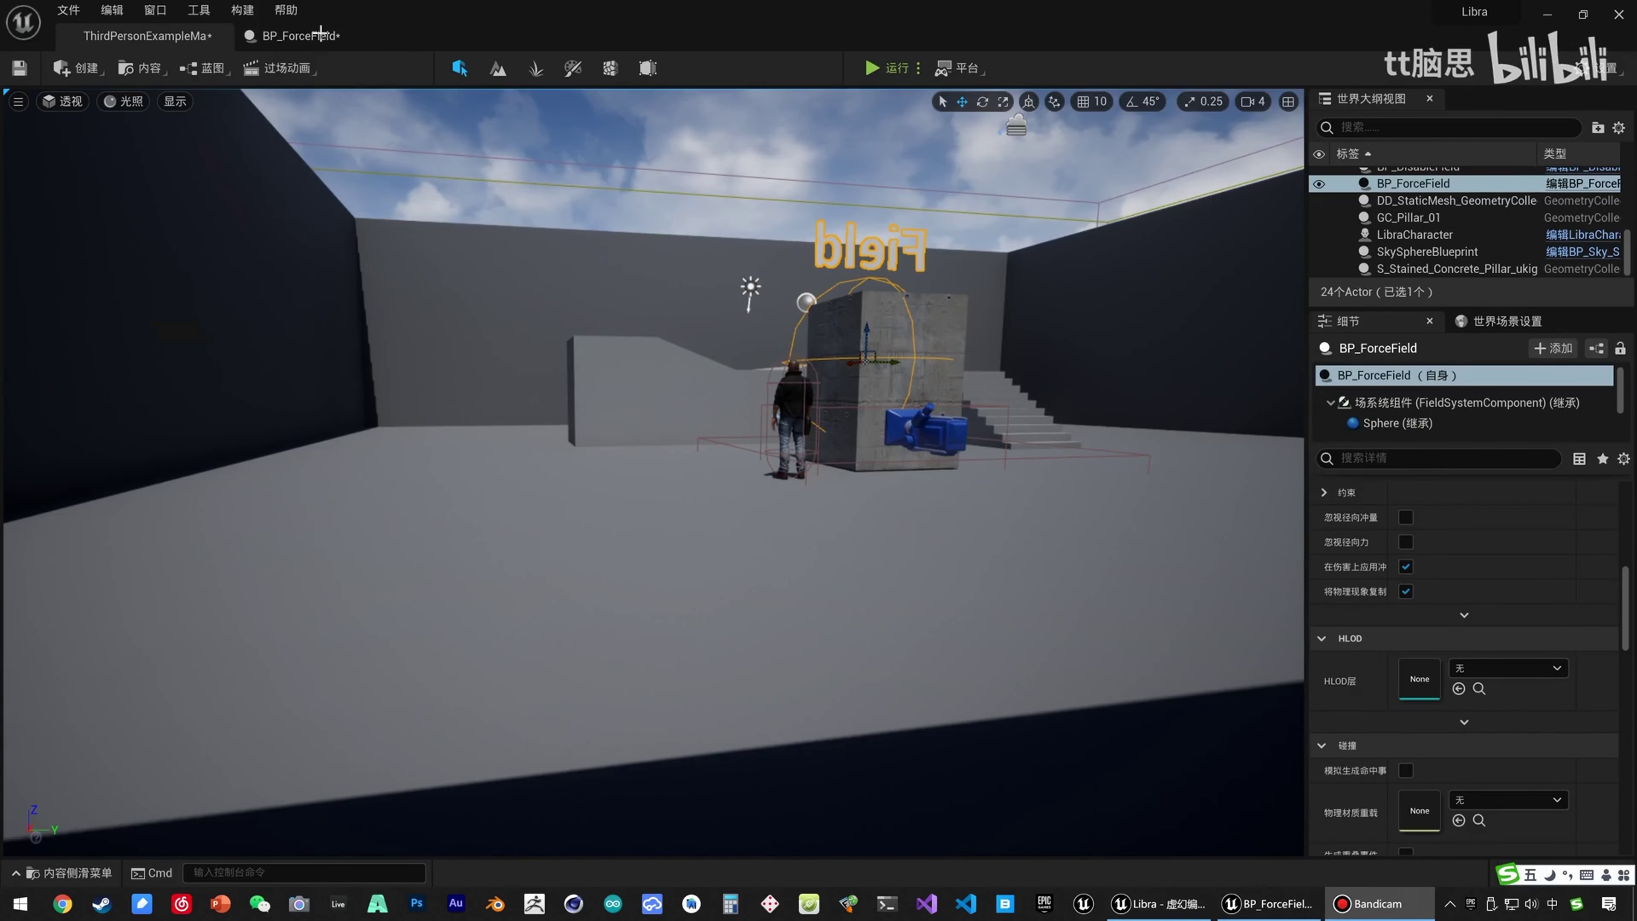
click(321, 33)
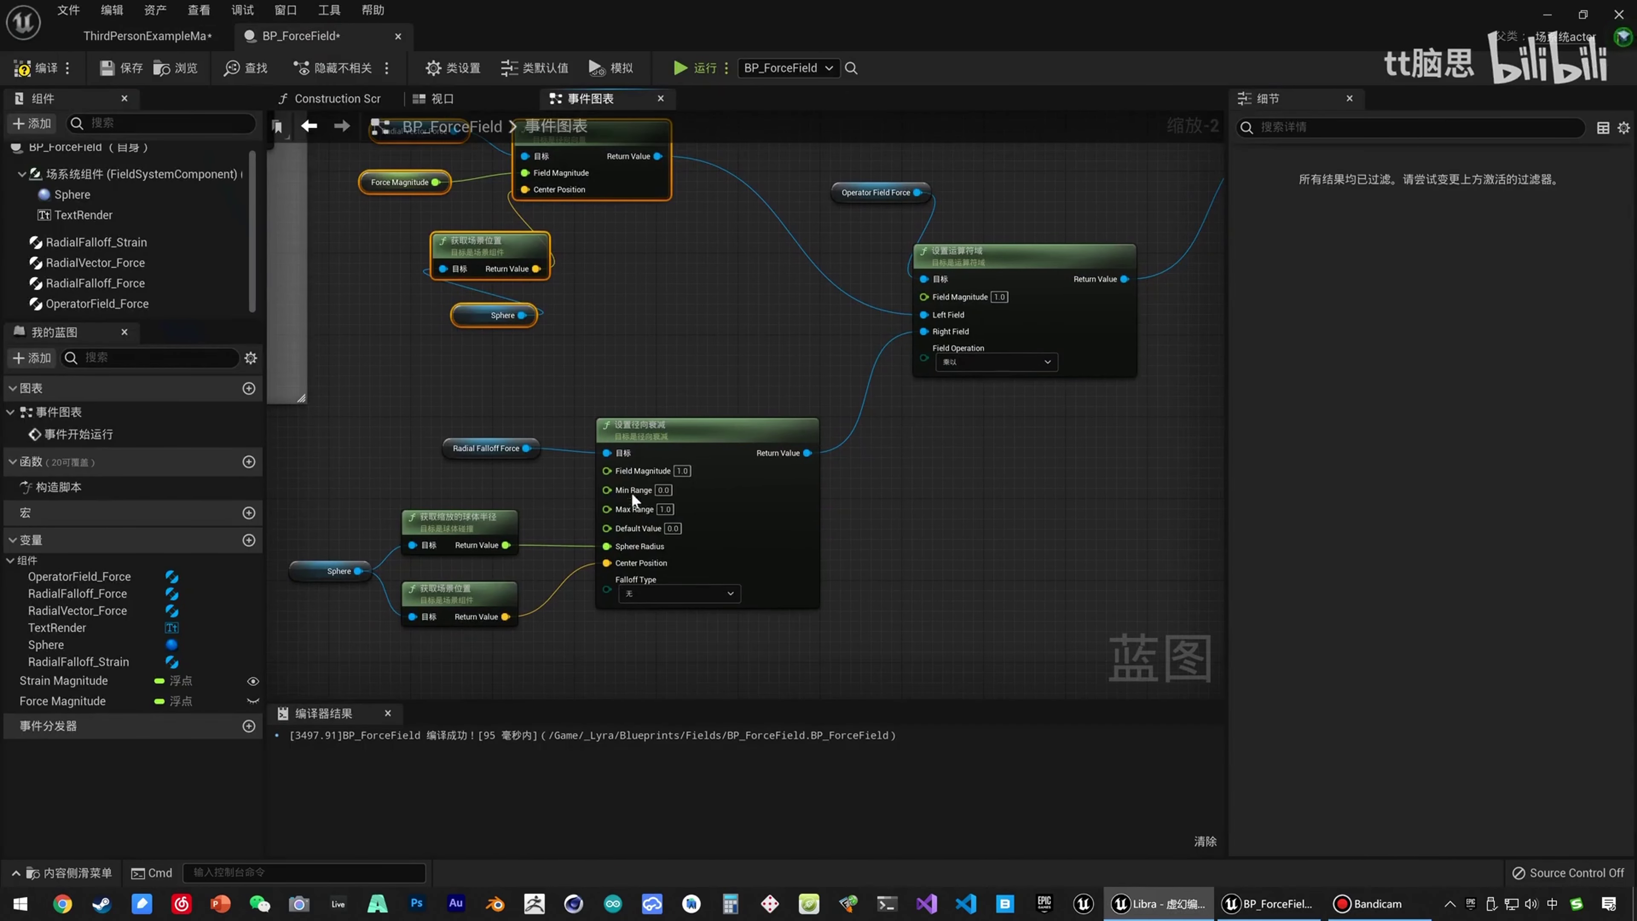
right_drag(596, 519, 643, 329)
click(691, 406)
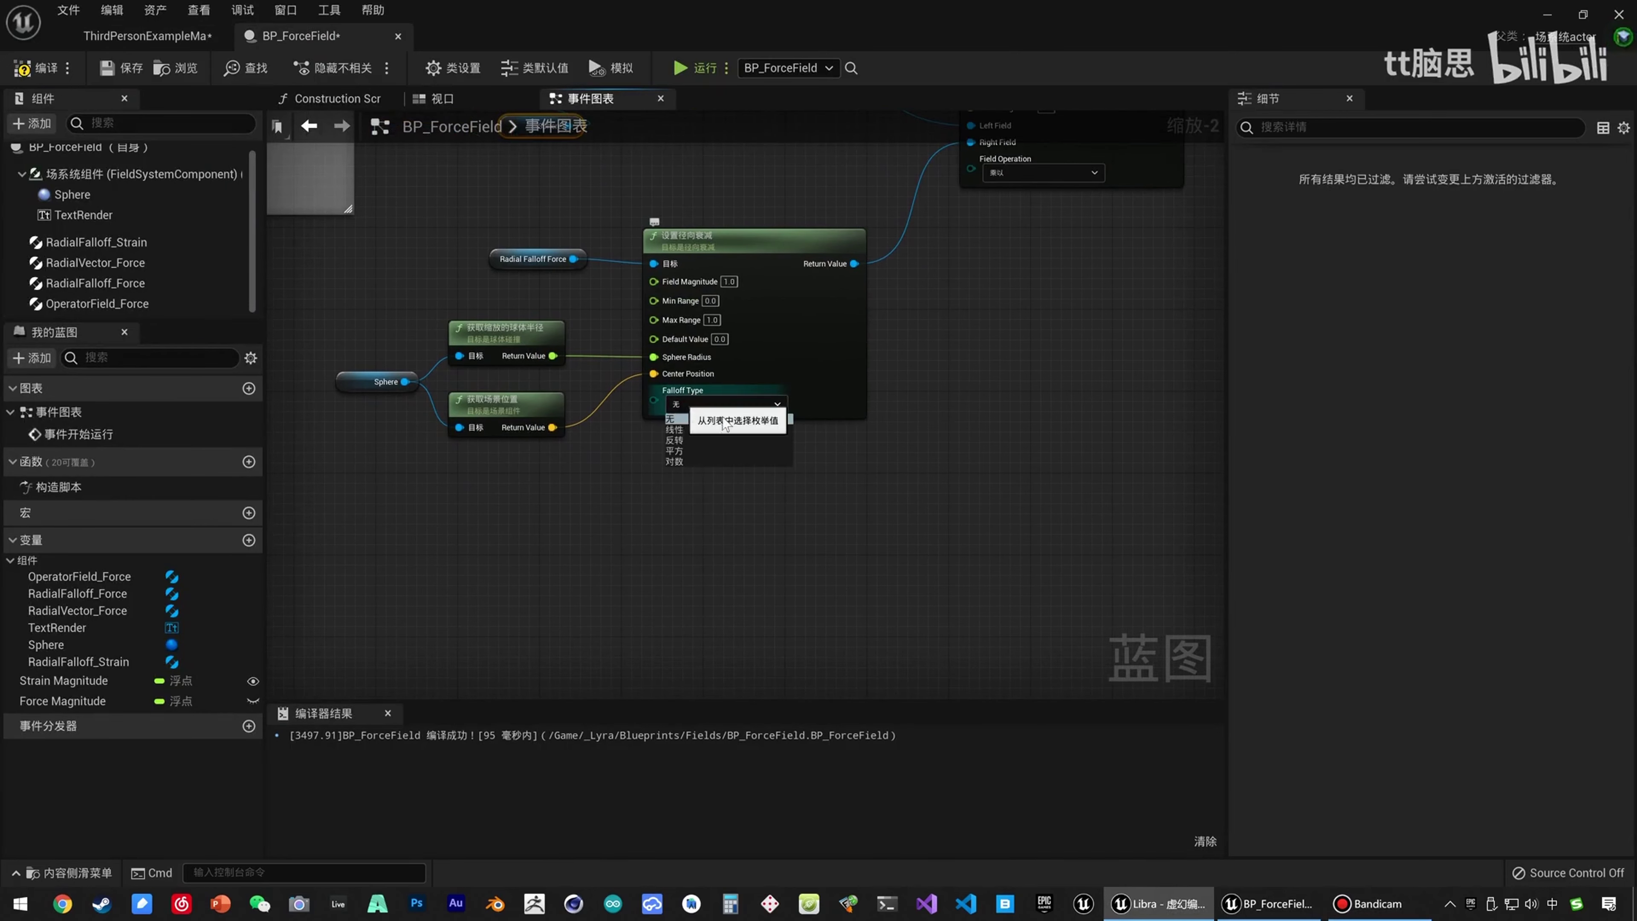
click(696, 429)
right_drag(702, 443, 693, 511)
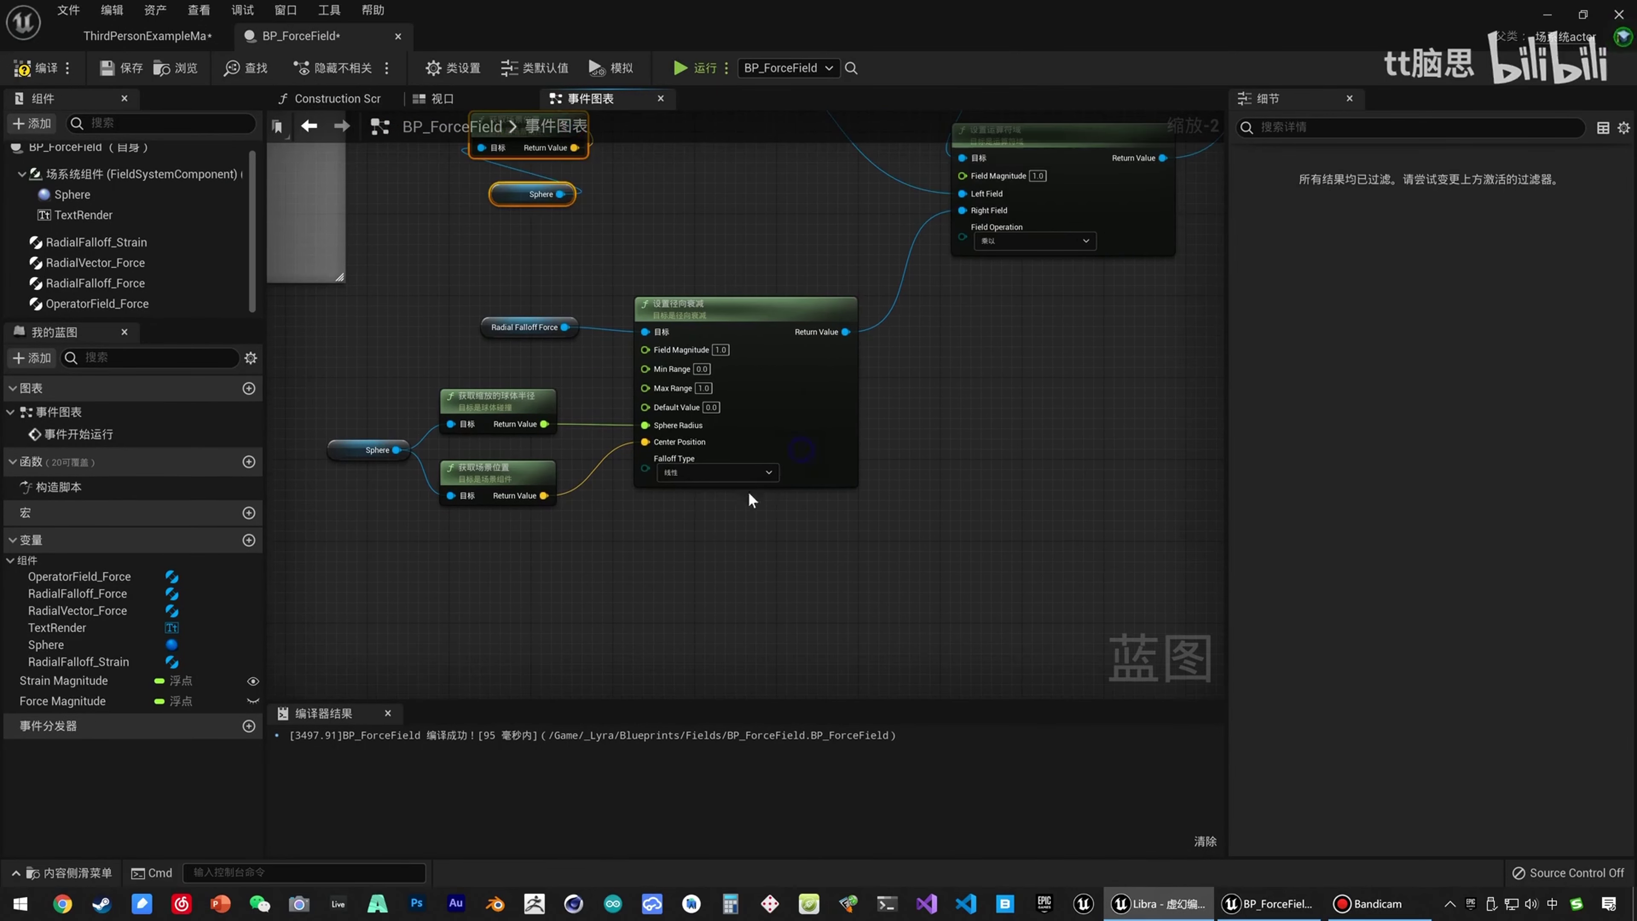
click(36, 68)
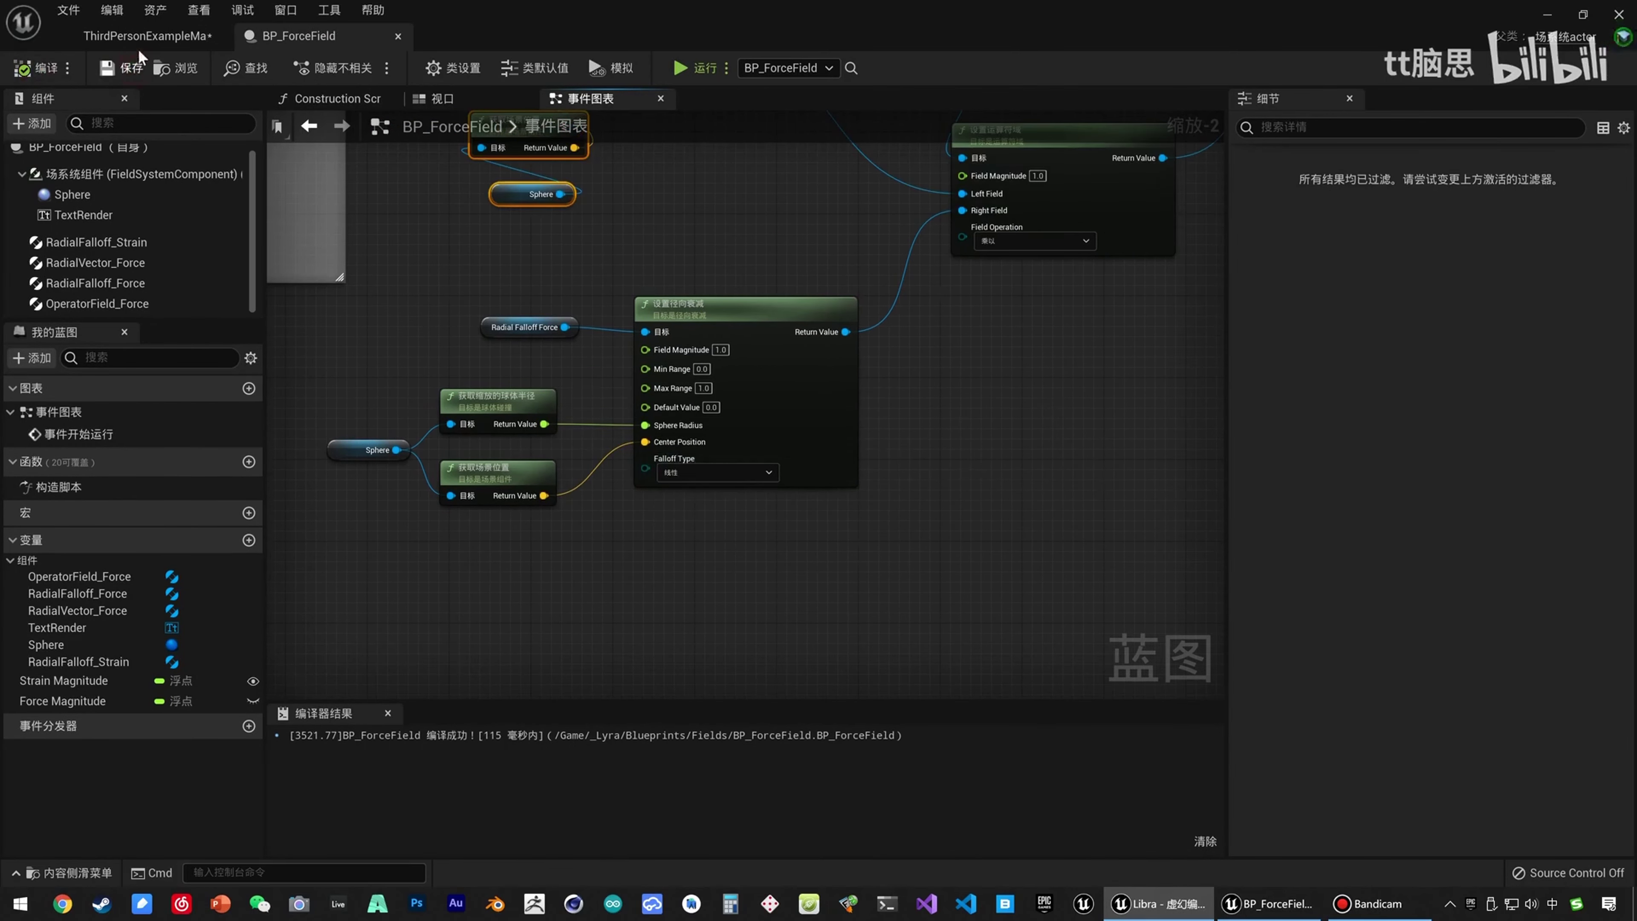
Play-test the ThirdPersonExampleMap level twice, moving the character around the concrete pillar, and end each session.
click(143, 36)
click(903, 71)
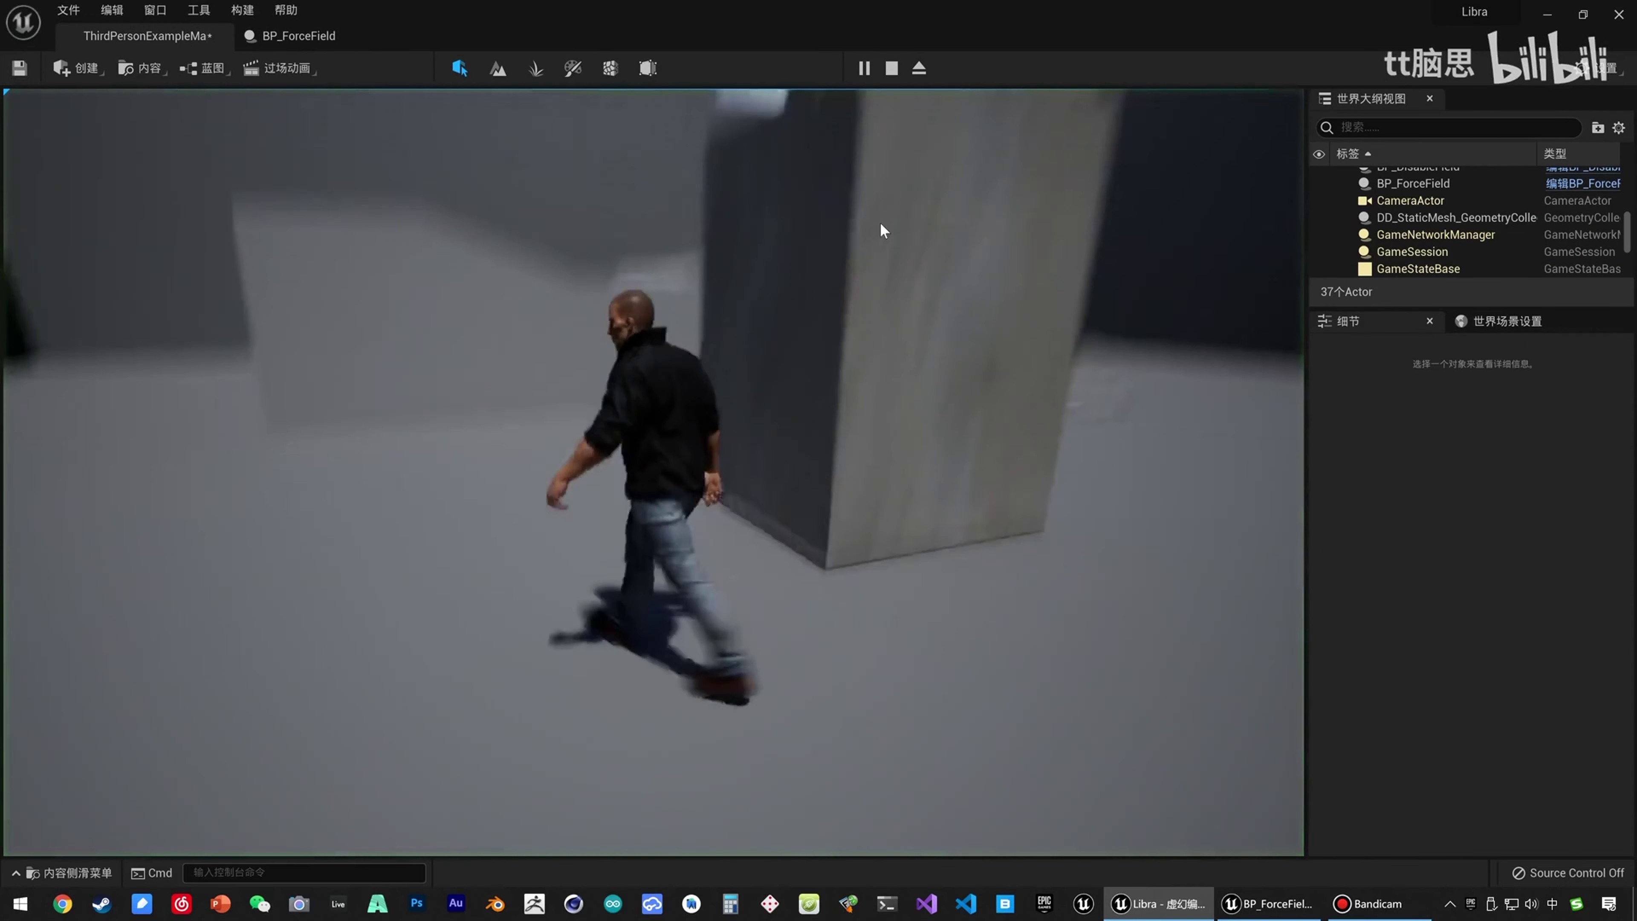
key(s)
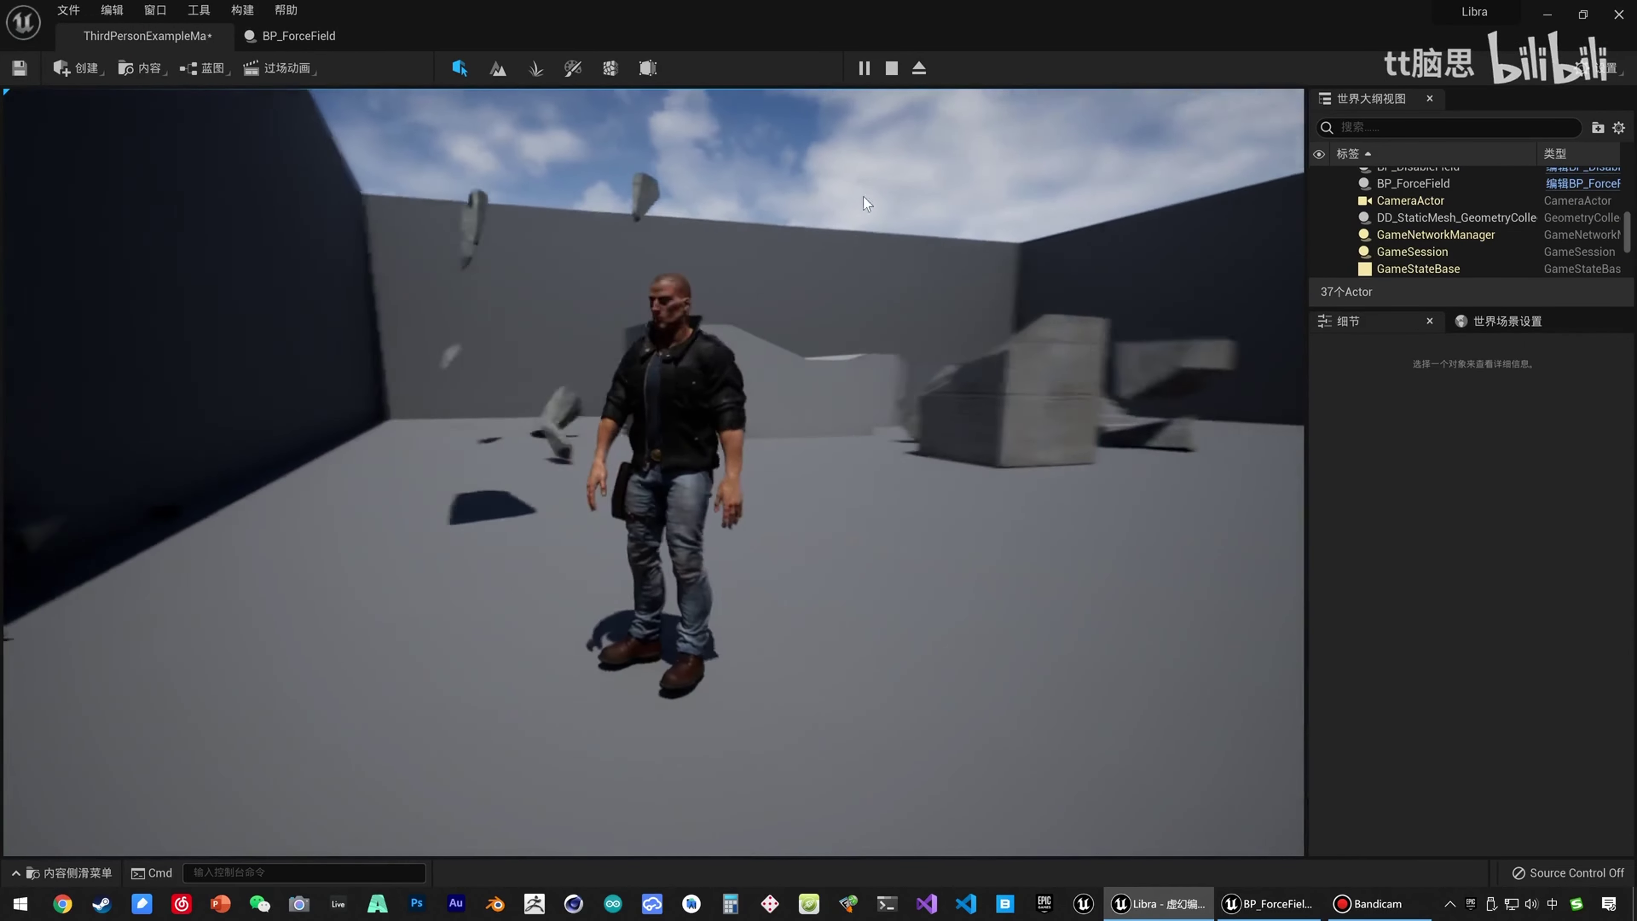
key(s)
drag(813, 362, 877, 337)
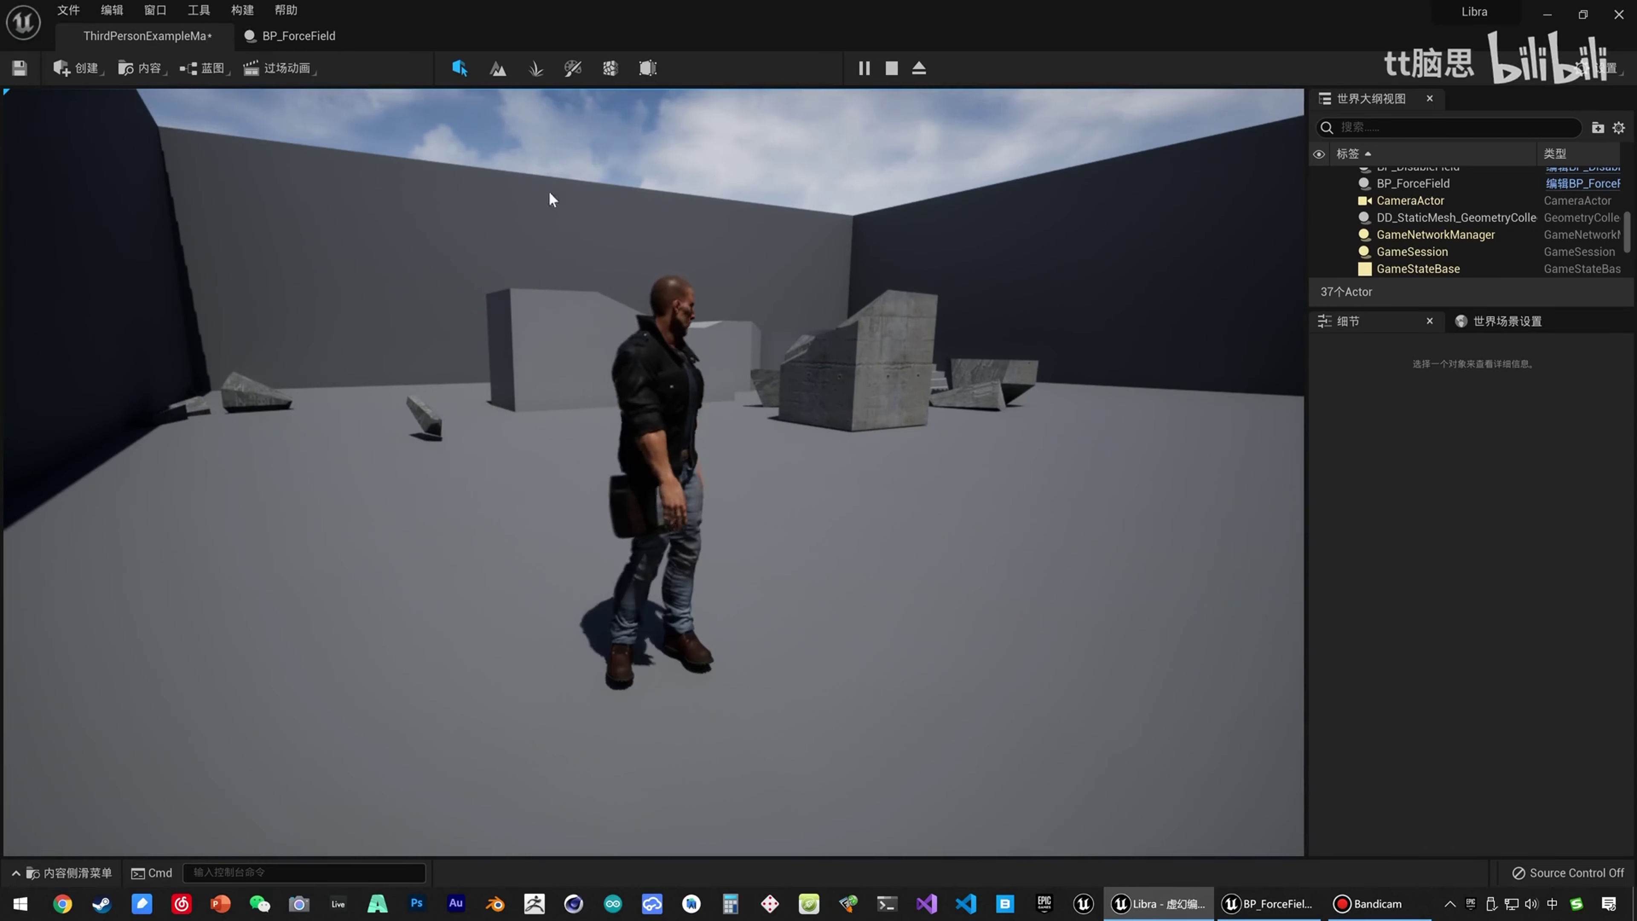
click(892, 69)
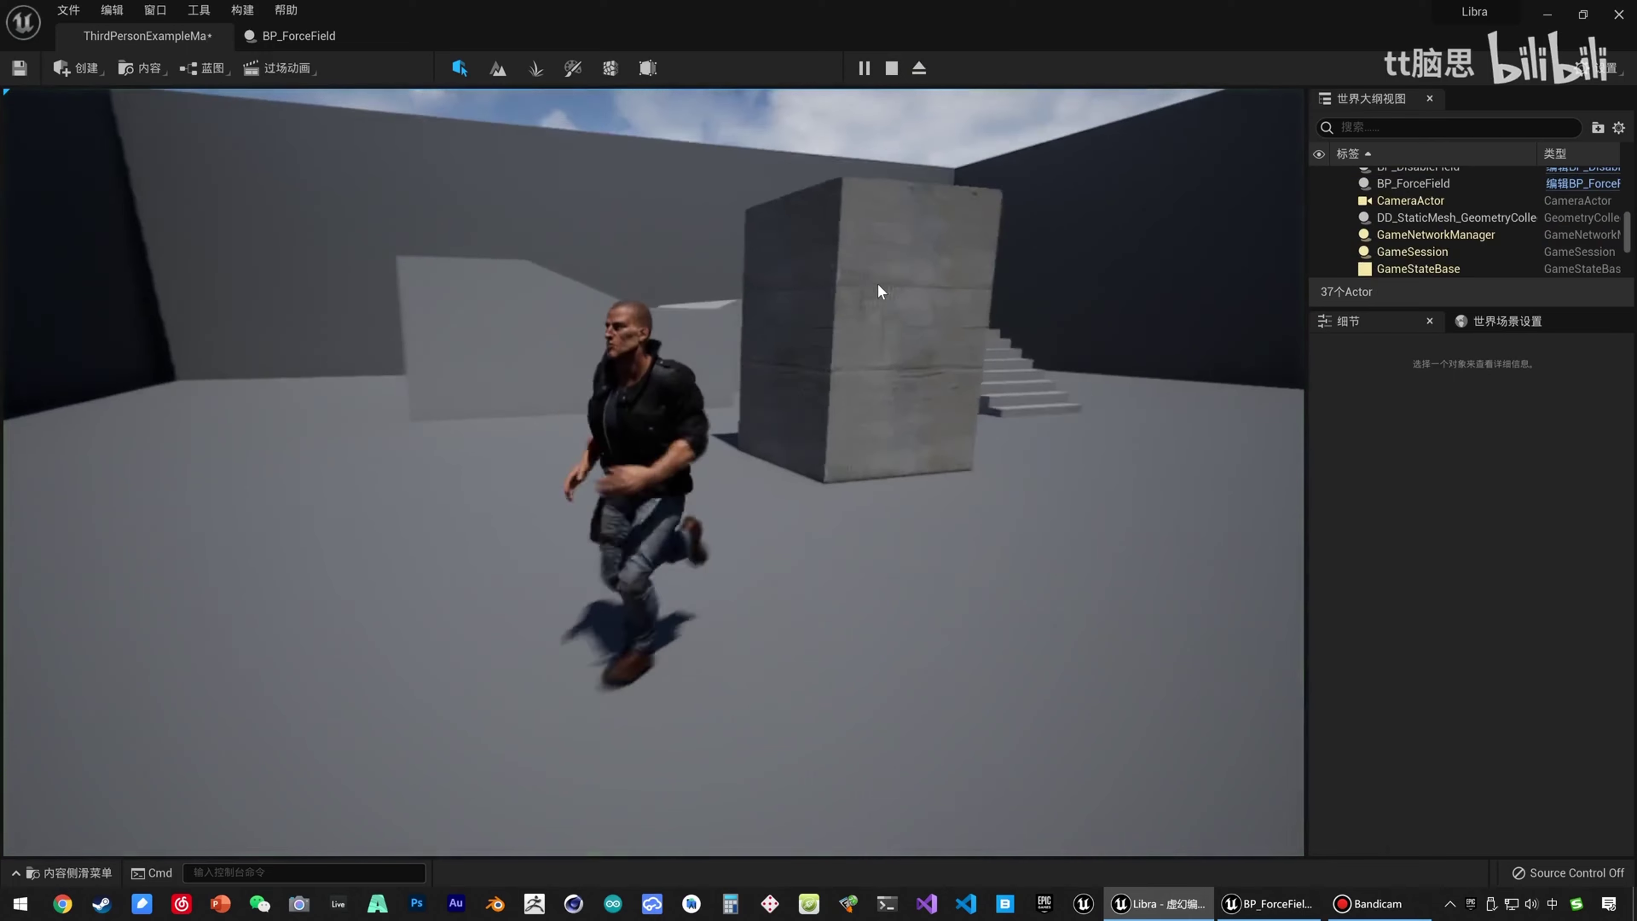
key(s)
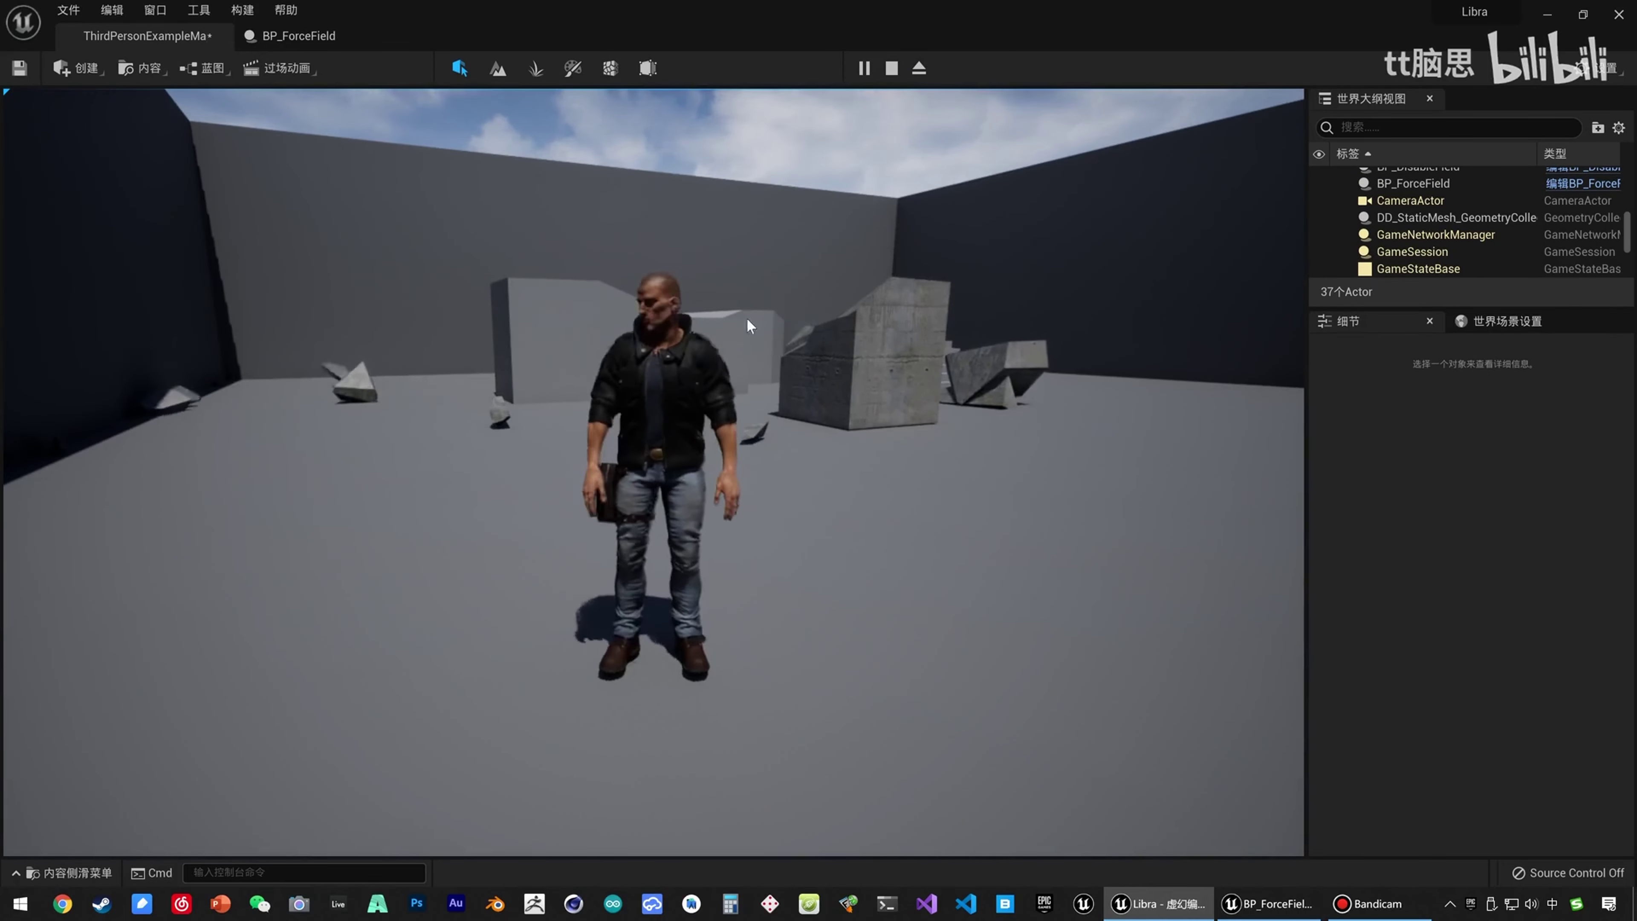
right_drag(747, 317, 421, 209)
right_click(910, 331)
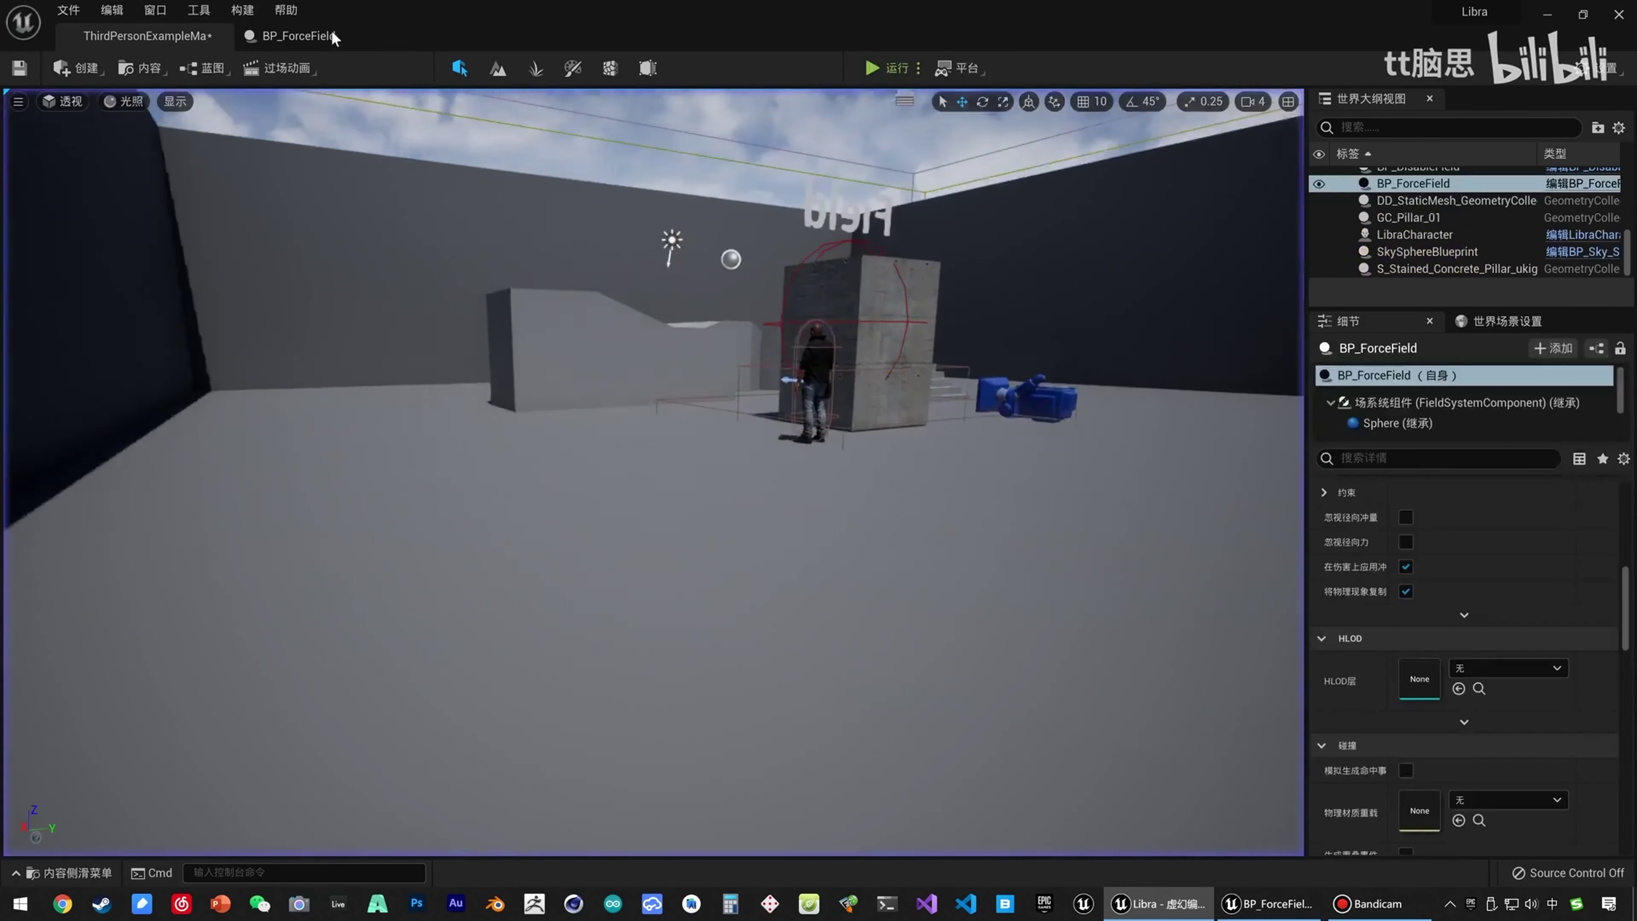
Move the Operator Field Force reference directly above the 设置运算符域 node in the BP_ForceField event graph.
click(341, 34)
right_drag(952, 216, 838, 480)
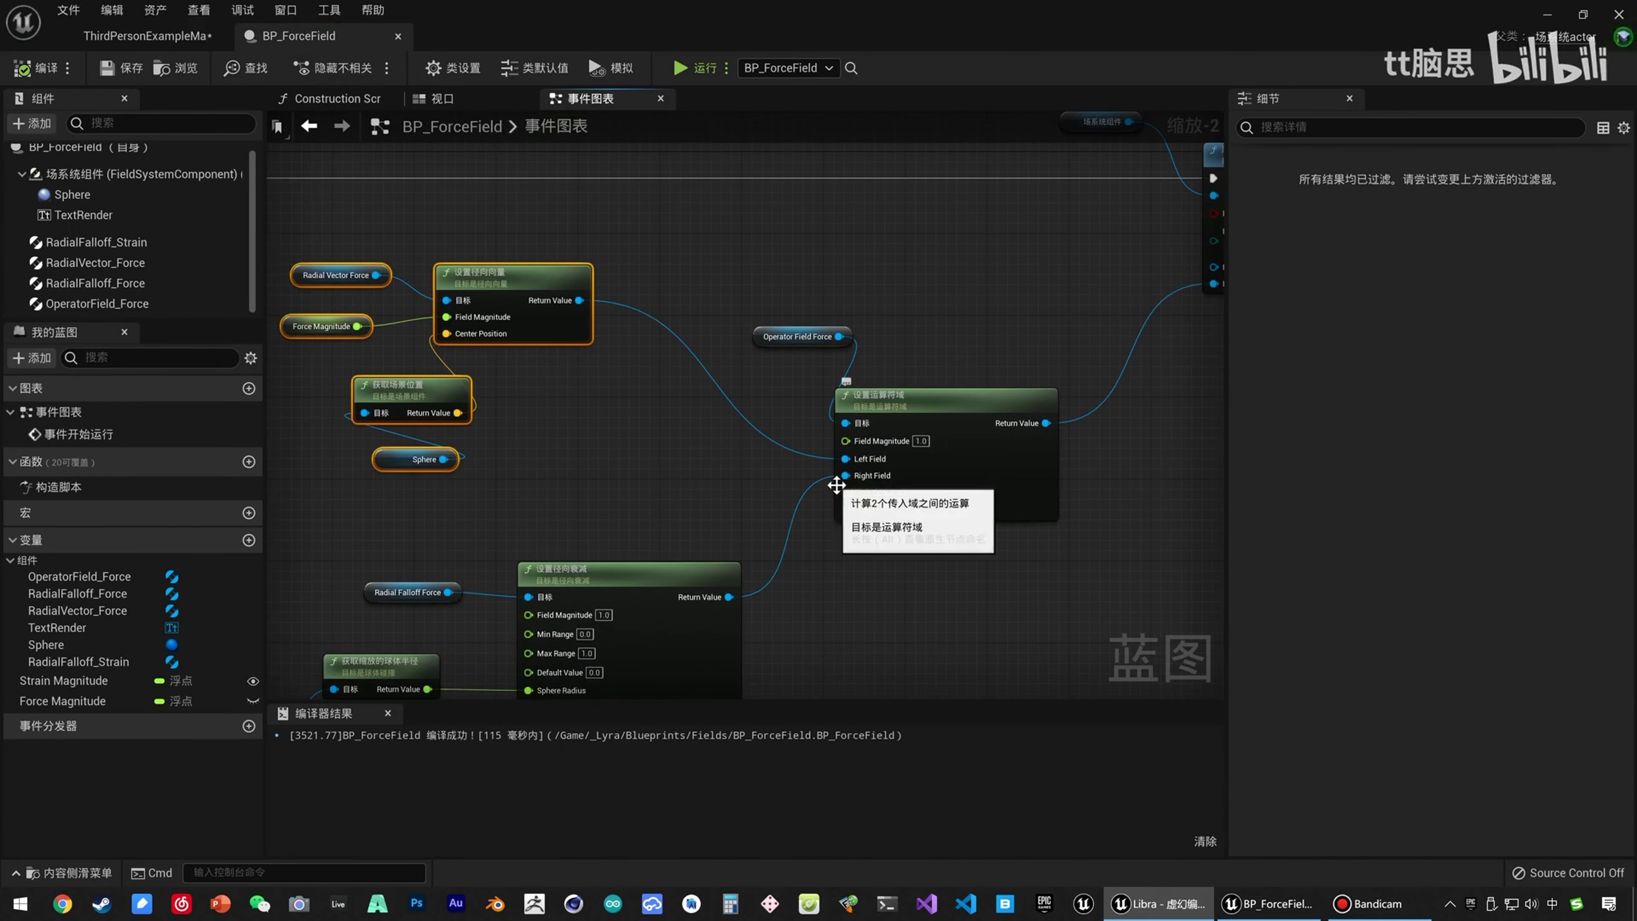
drag(754, 337, 837, 347)
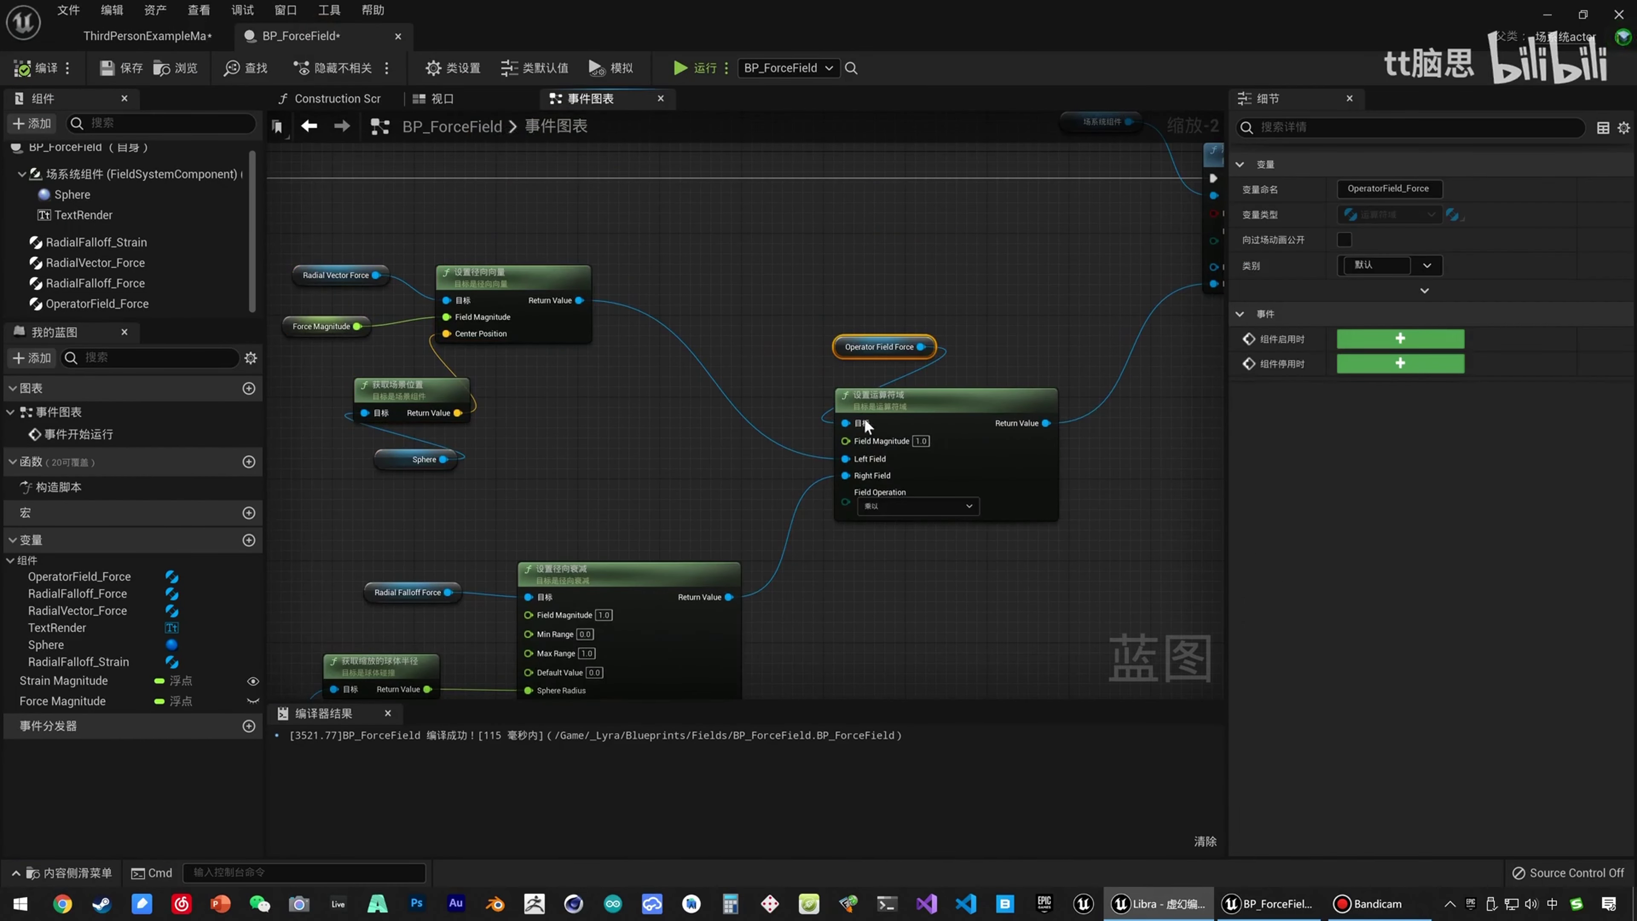
right_drag(683, 490, 832, 460)
mouse_move(791, 450)
mouse_down()
mouse_move(453, 195)
mouse_move(796, 461)
mouse_up()
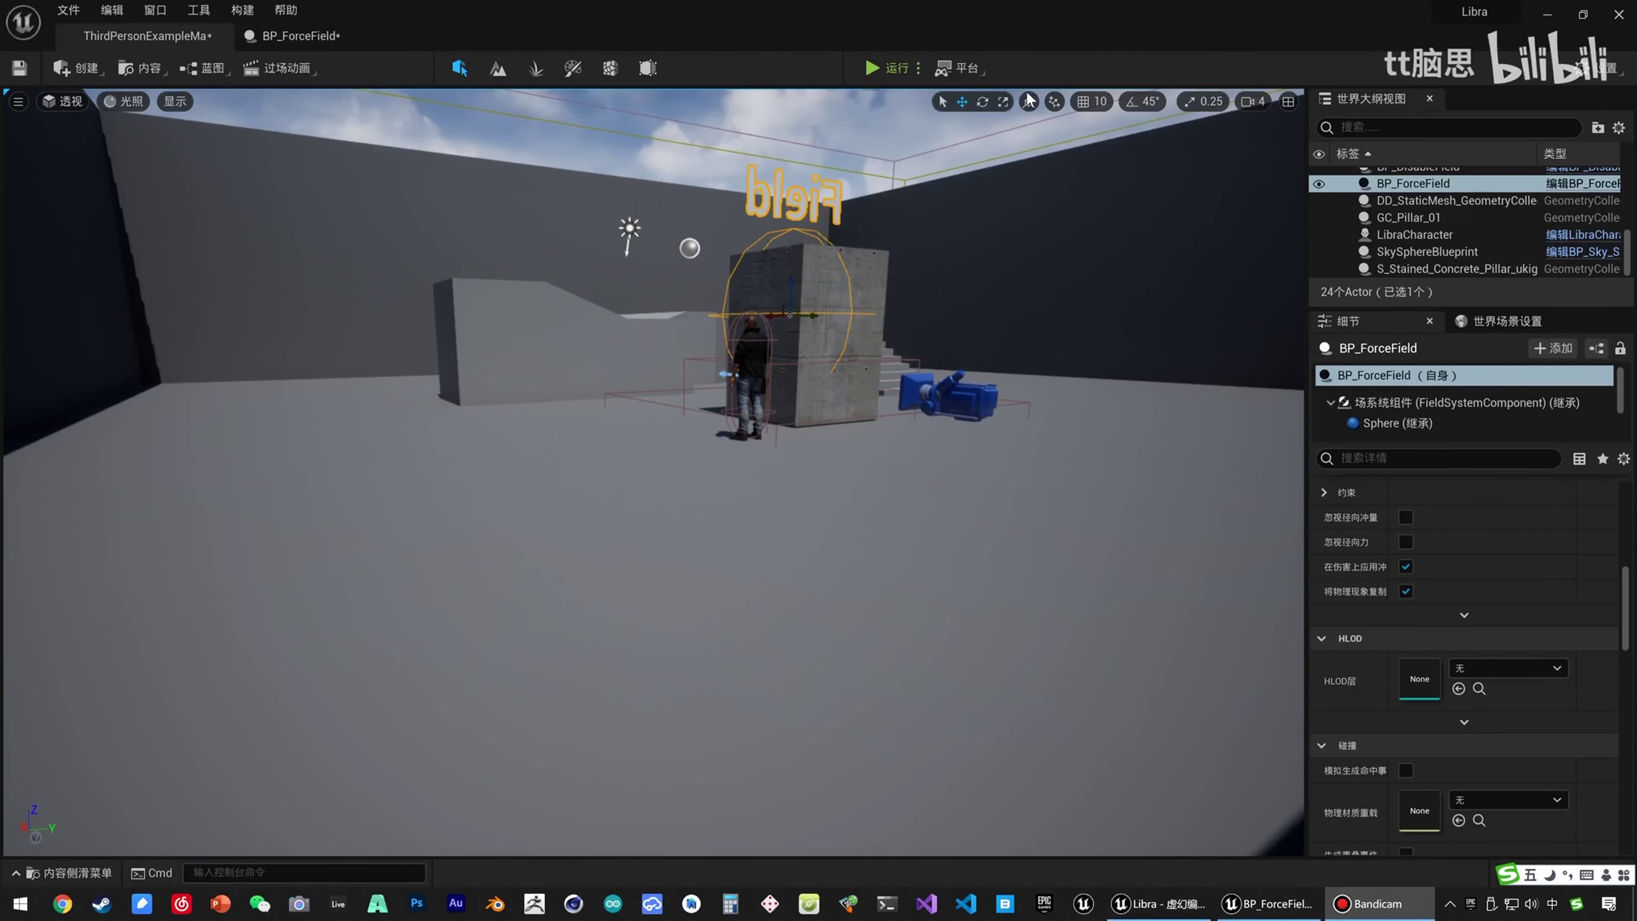
Play-test the level again, moving the character back to view the scattered pillar fragments, and stop the session.
click(871, 69)
click(825, 339)
key(s)
key(a)
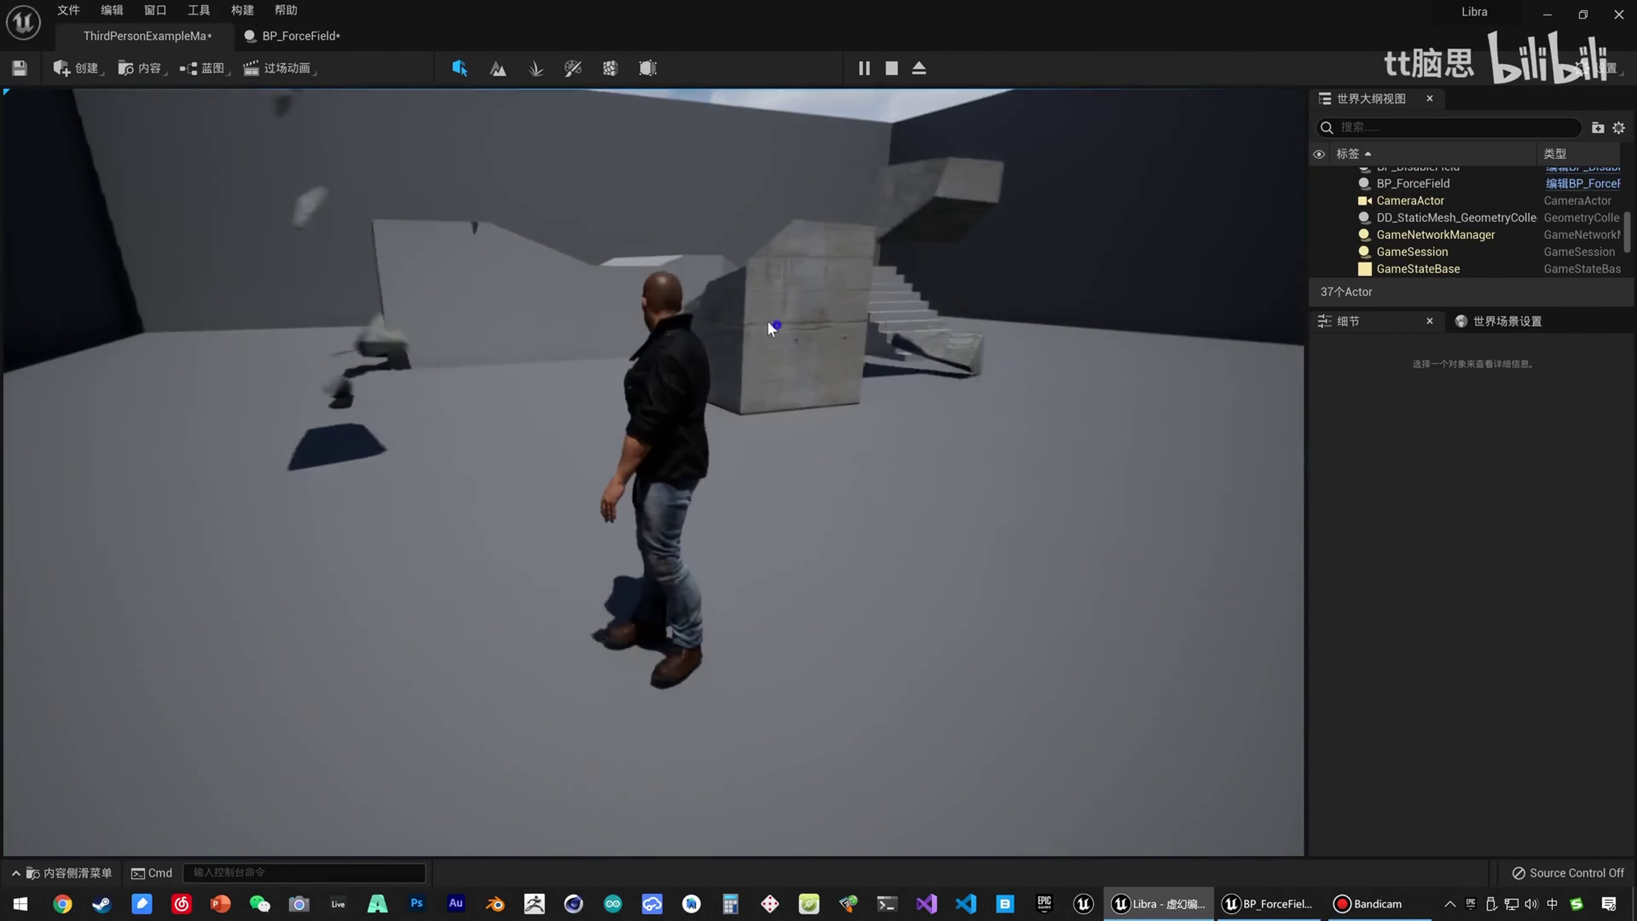
click(465, 367)
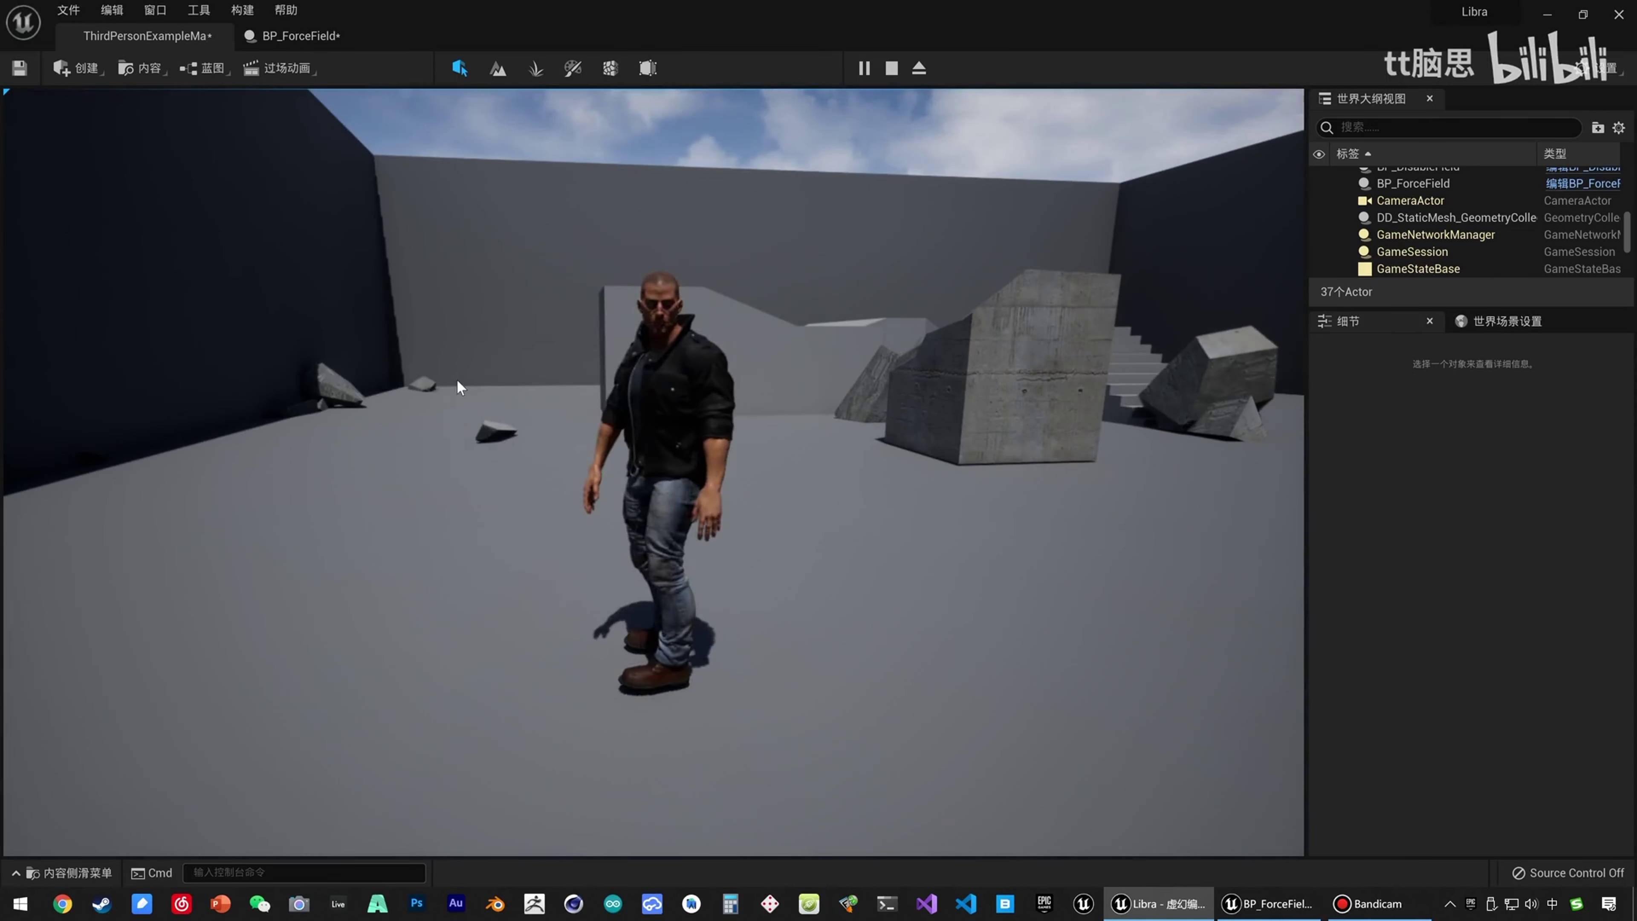
click(684, 339)
key(a)
click(892, 68)
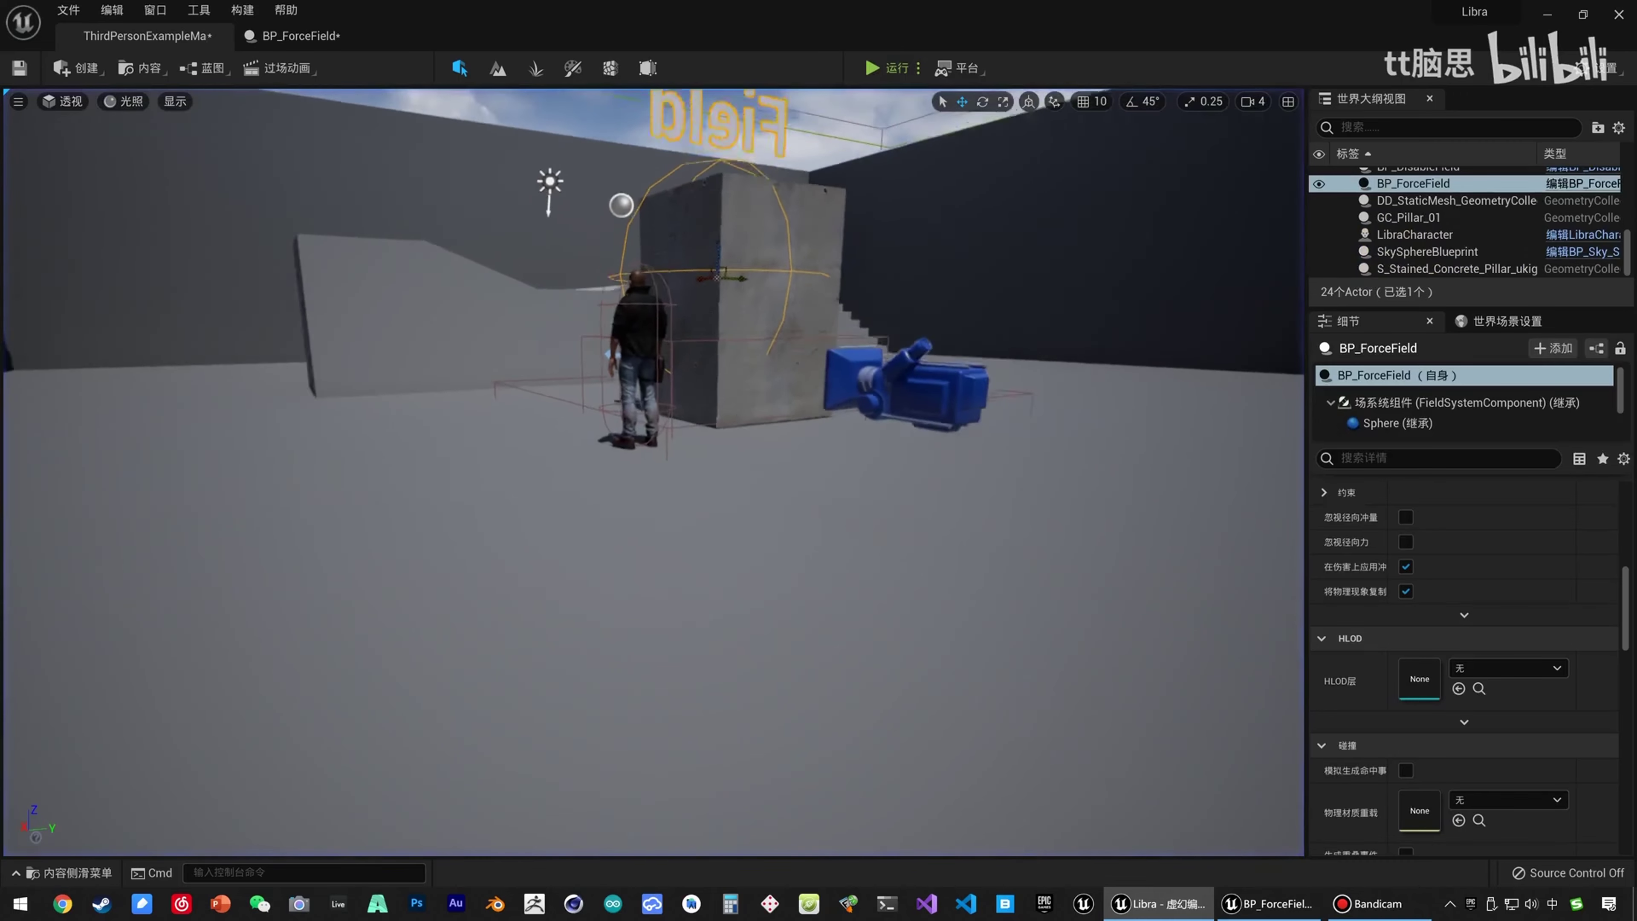
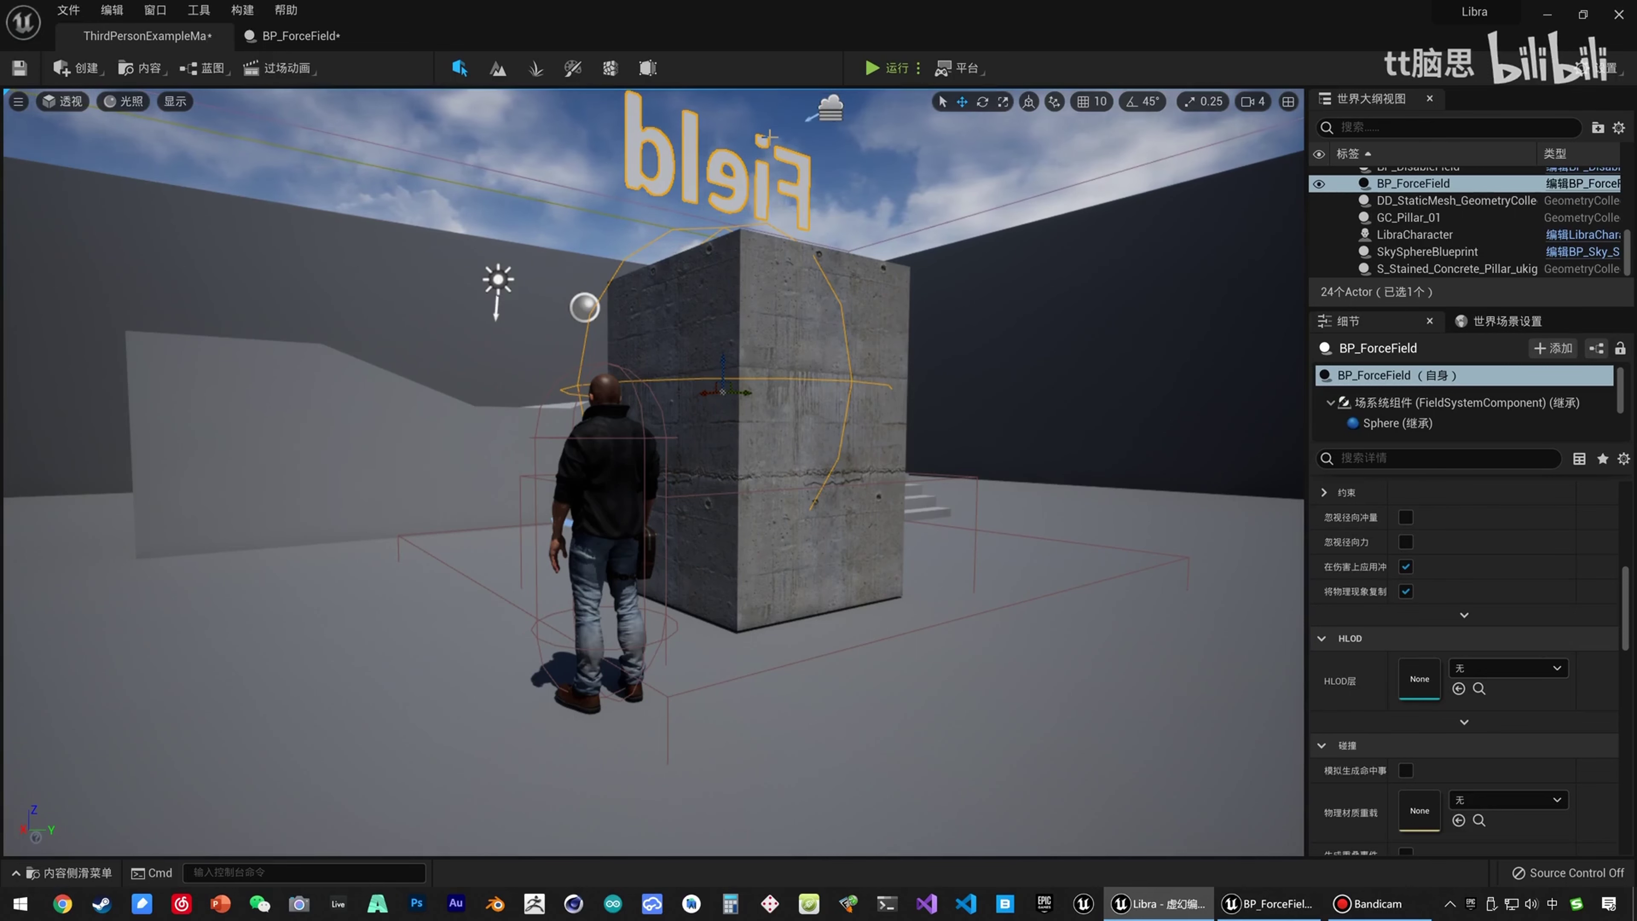
Duplicate the 场系统组件 reference and its linear-force 添加临时场 node in BP_ForceField, placing the copies farther along the execution line.
click(314, 42)
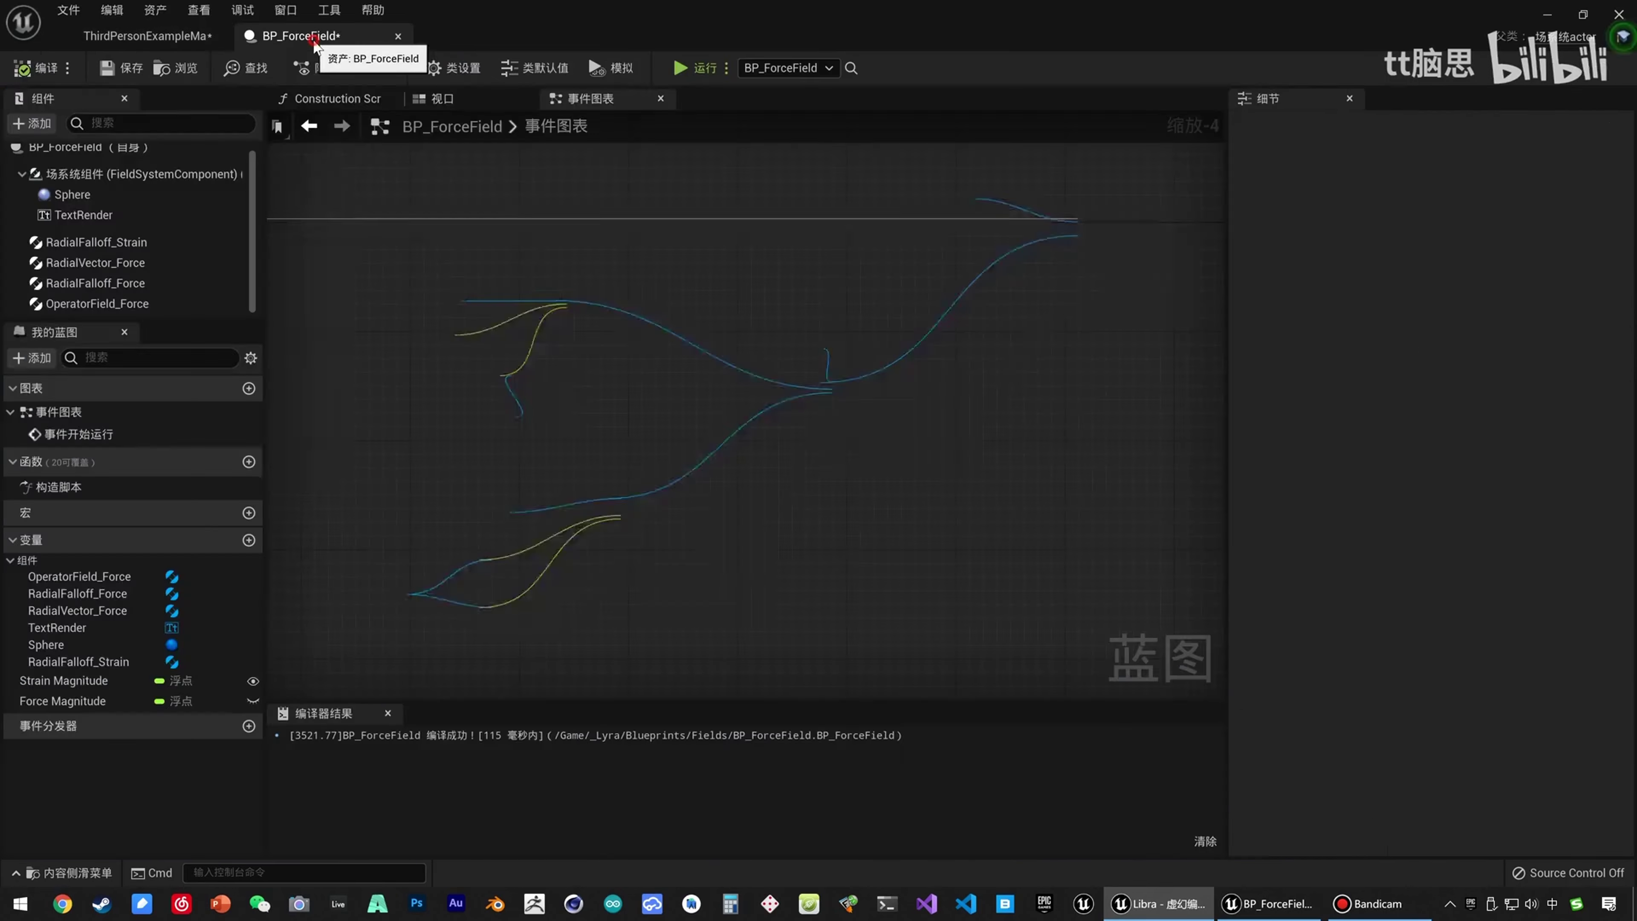
right_drag(854, 292, 641, 213)
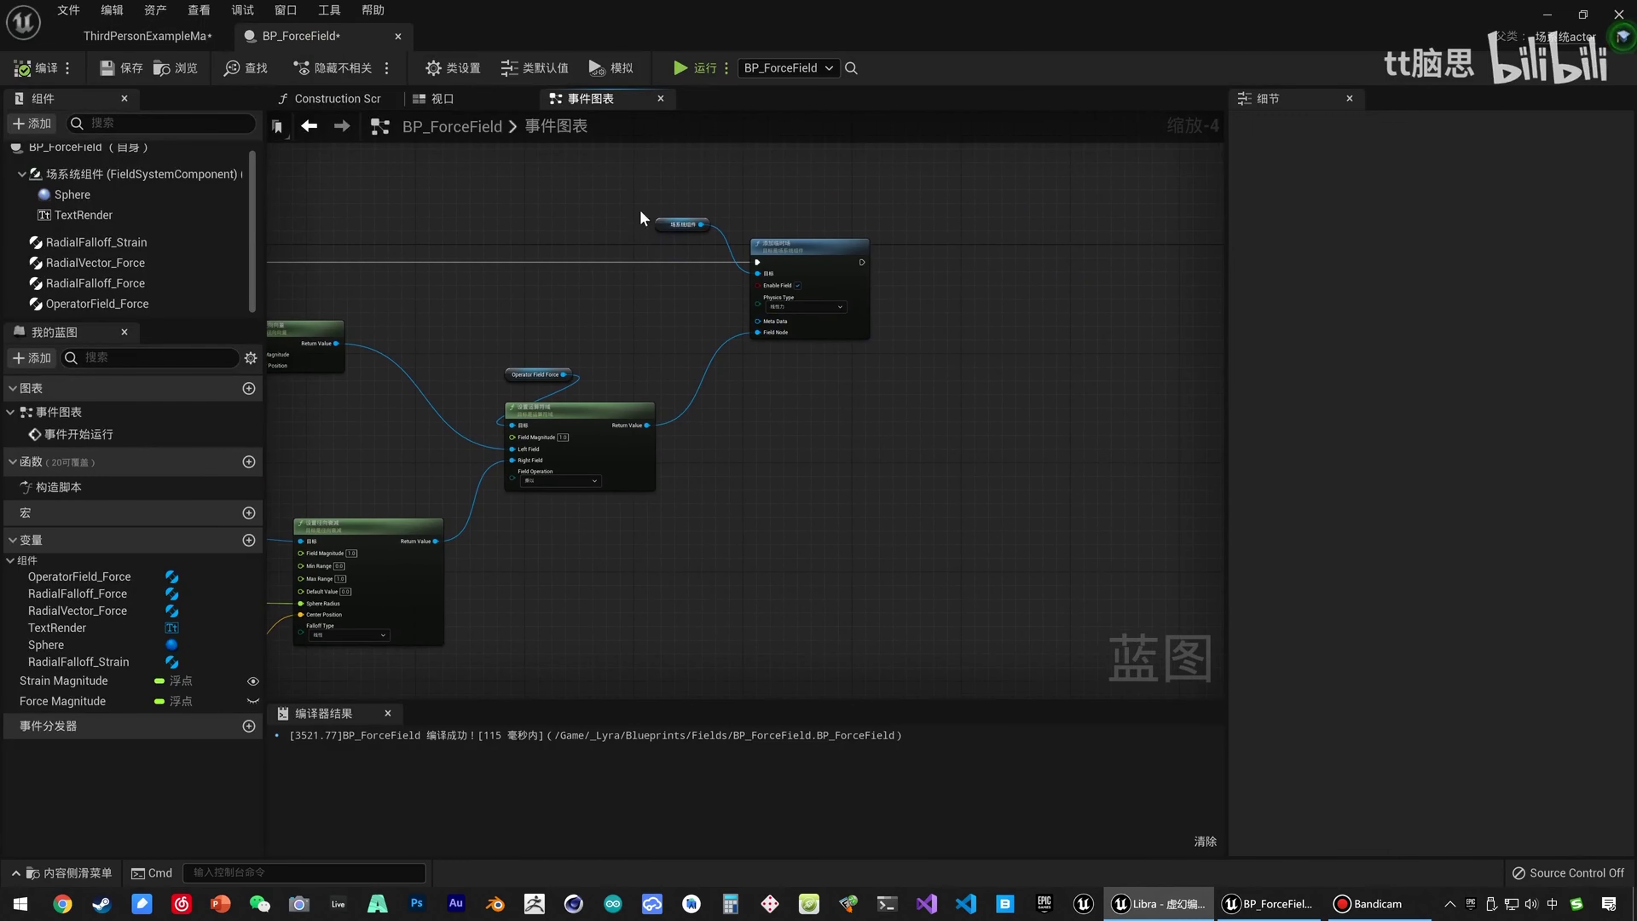
drag(771, 244, 818, 256)
right_drag(1098, 263, 797, 252)
key(ctrl+v)
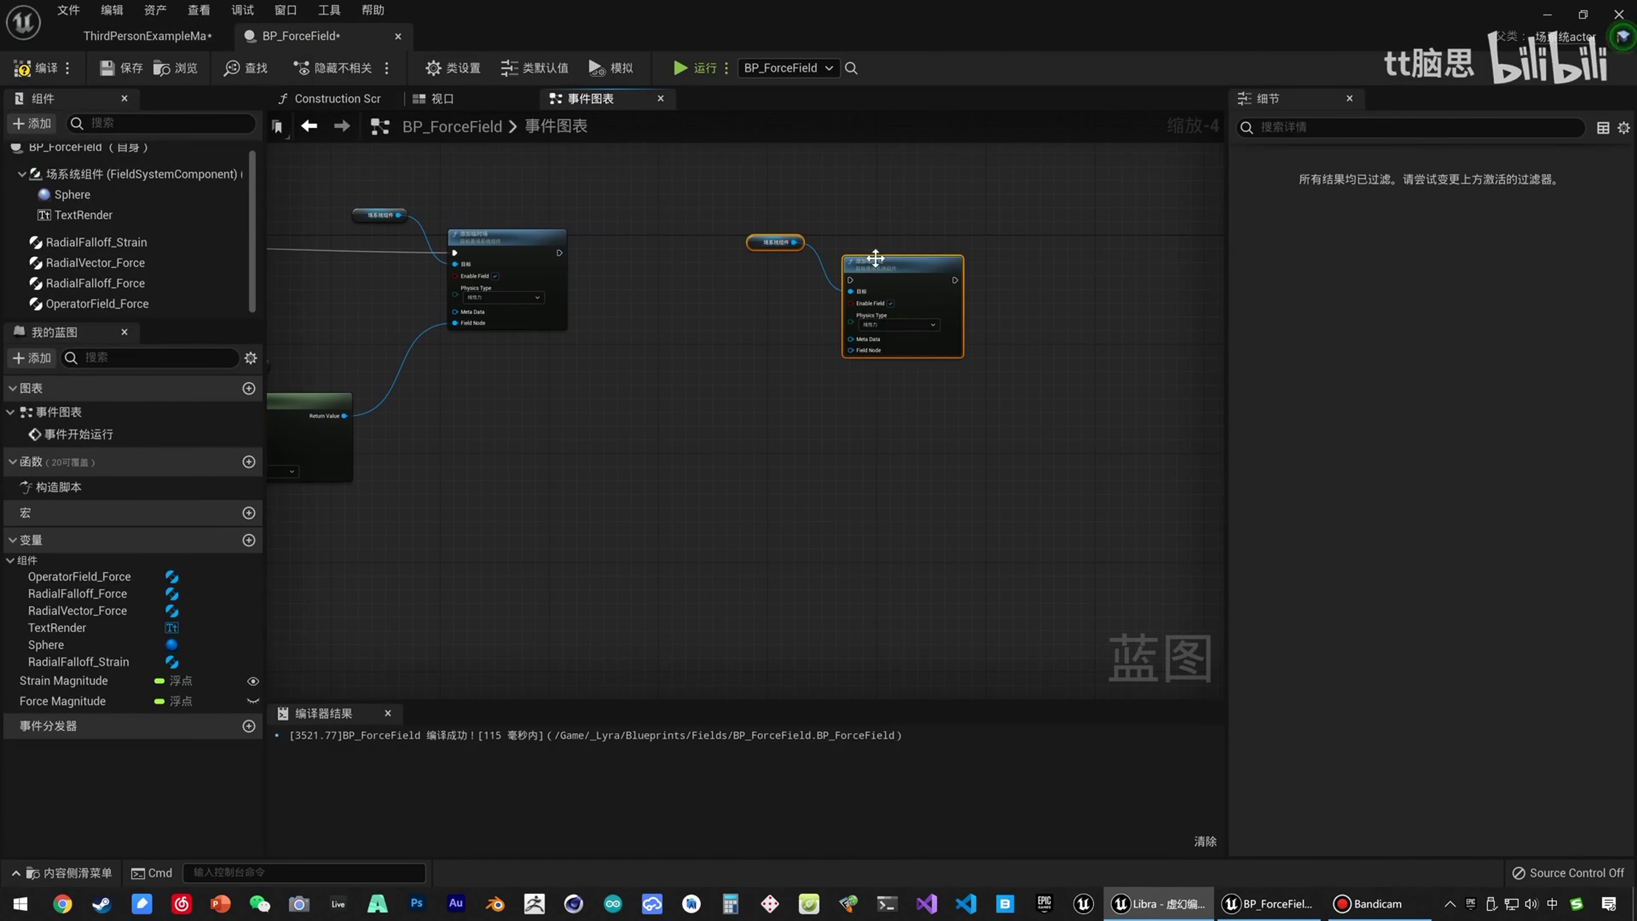
drag(872, 254, 879, 229)
Connect the execution output of the existing linear-force 添加临时场 node to the execution input of its copy.
scroll(879, 247, up, 2)
right_drag(481, 271, 570, 316)
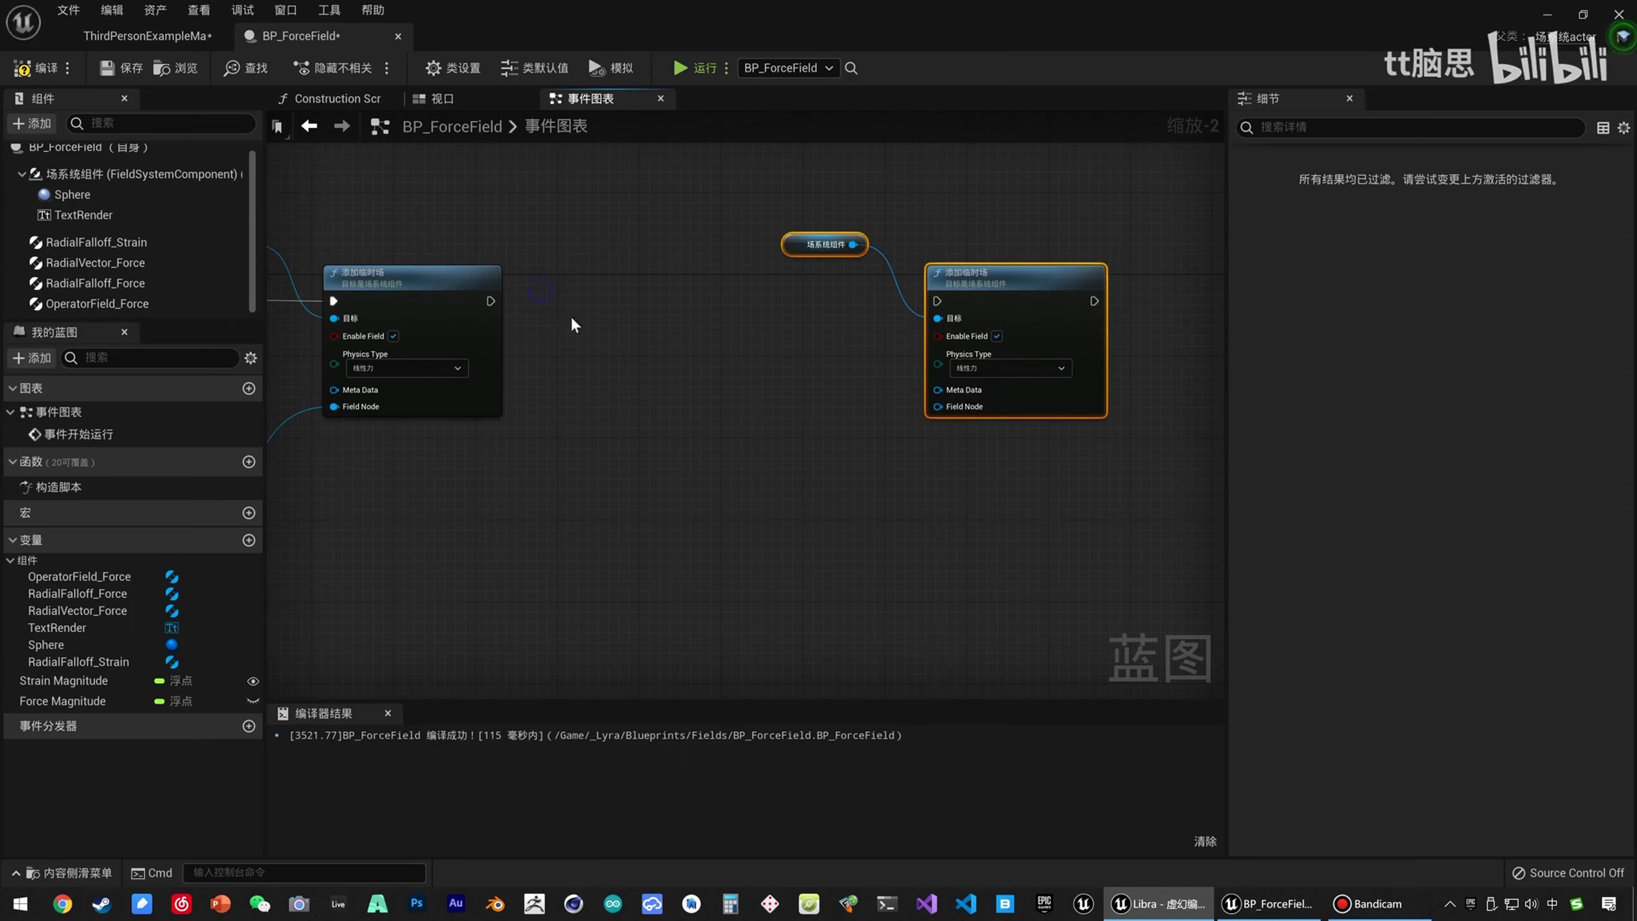
drag(489, 300, 1038, 284)
click(789, 377)
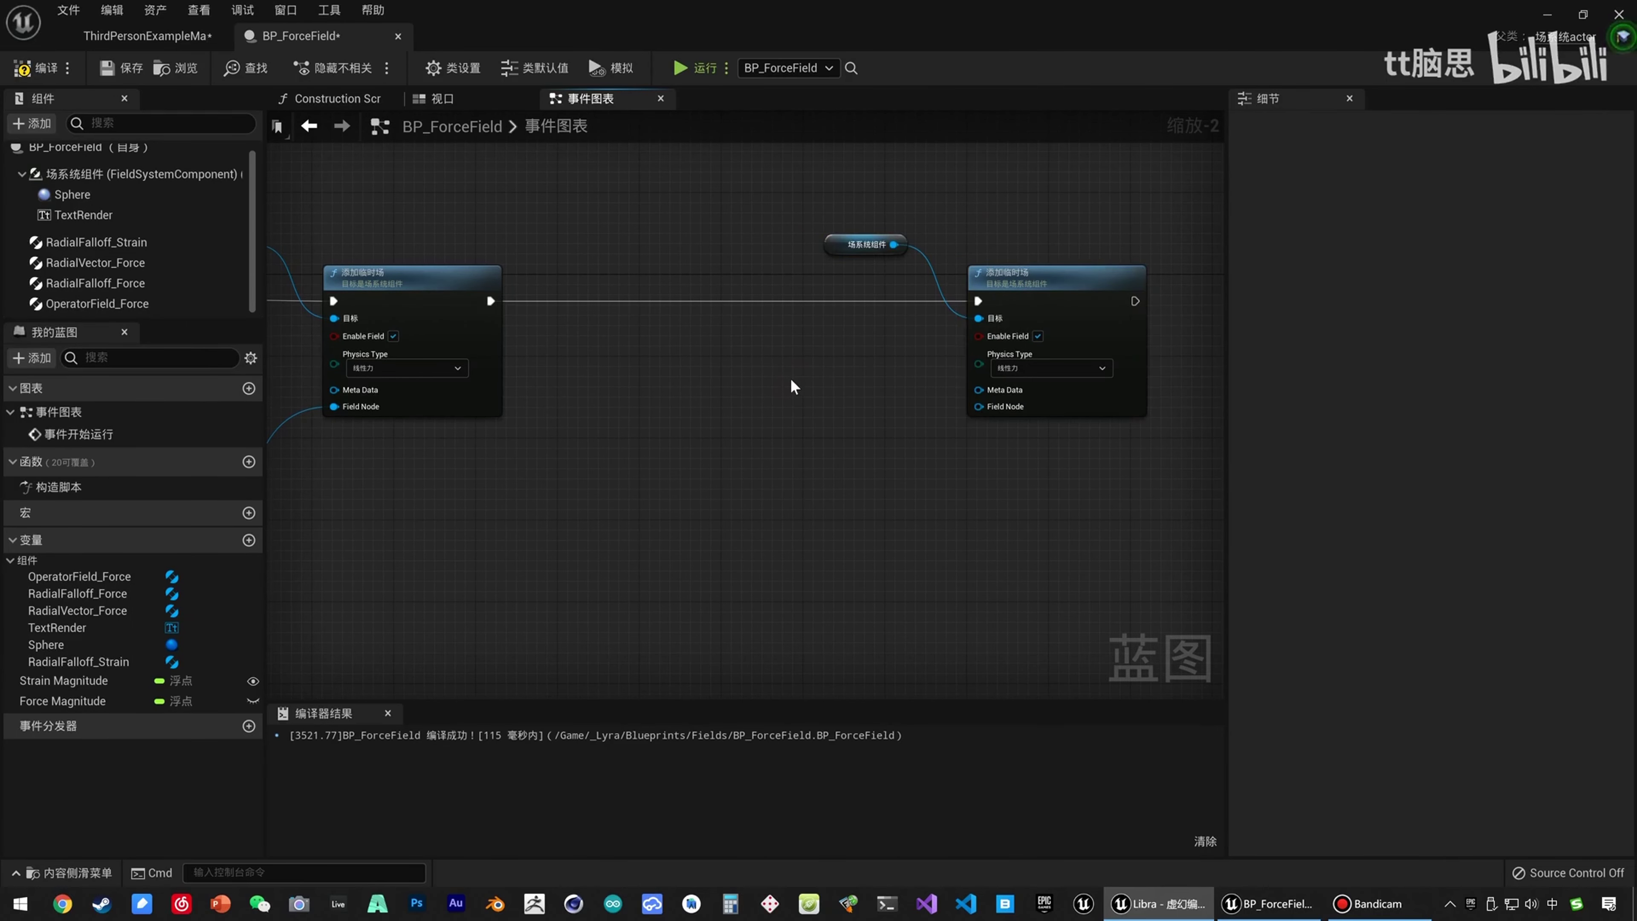
right_drag(789, 377, 874, 418)
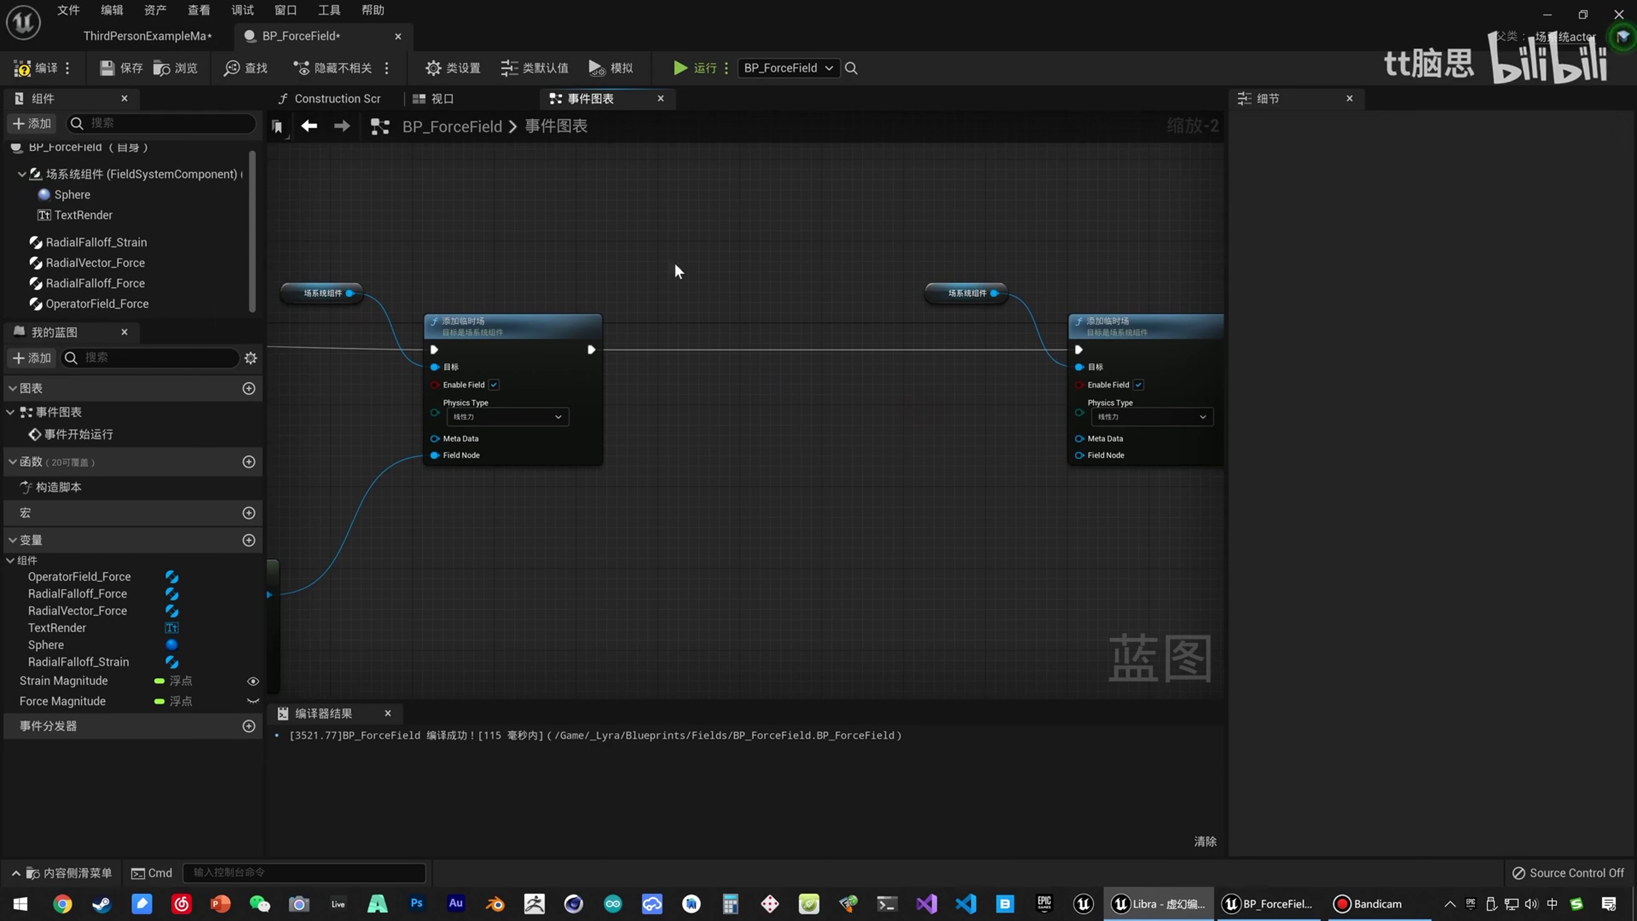
Add a 随机向量 field component to the blueprint and name it RandomVector_Torque.
click(31, 123)
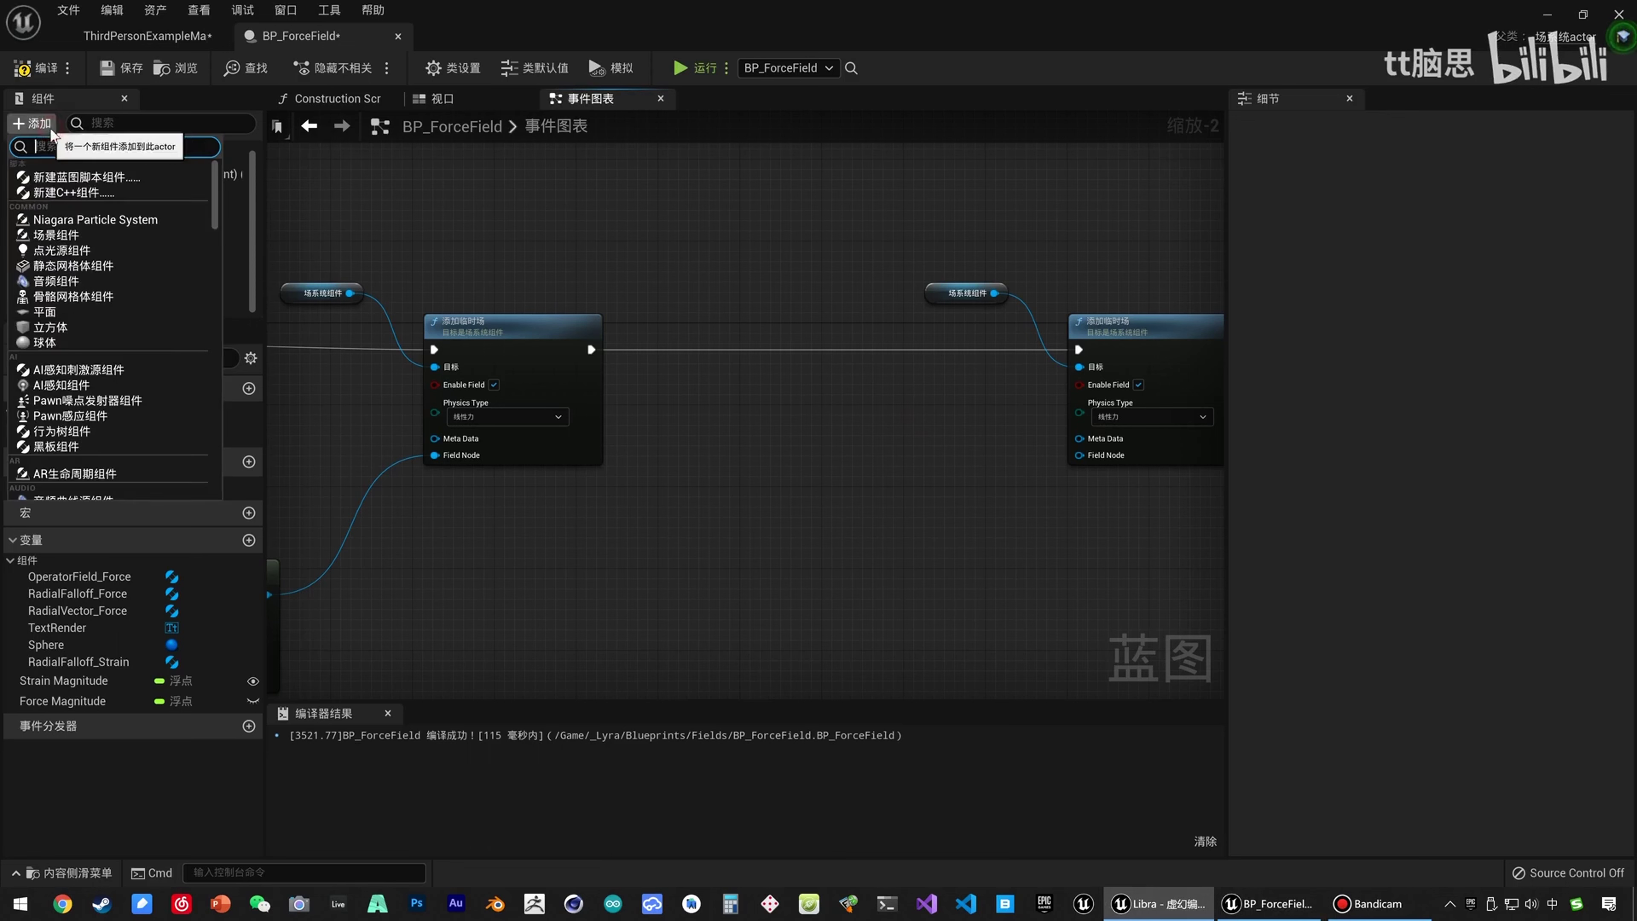
scroll(137, 322, down, 5)
scroll(135, 331, down, 4)
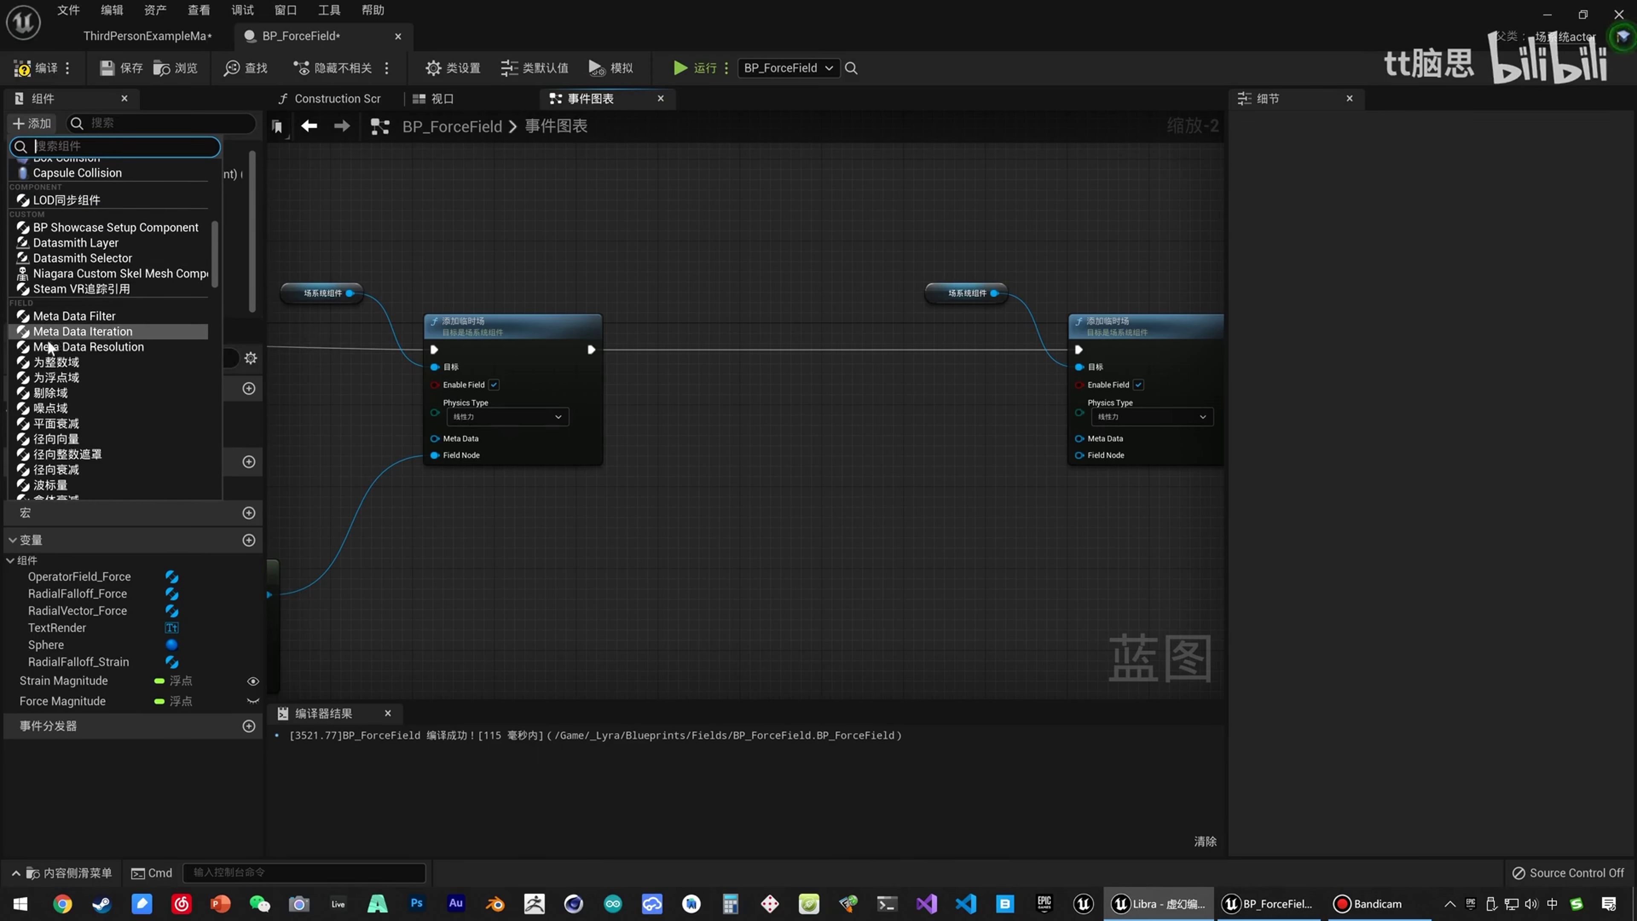
scroll(98, 332, down, 4)
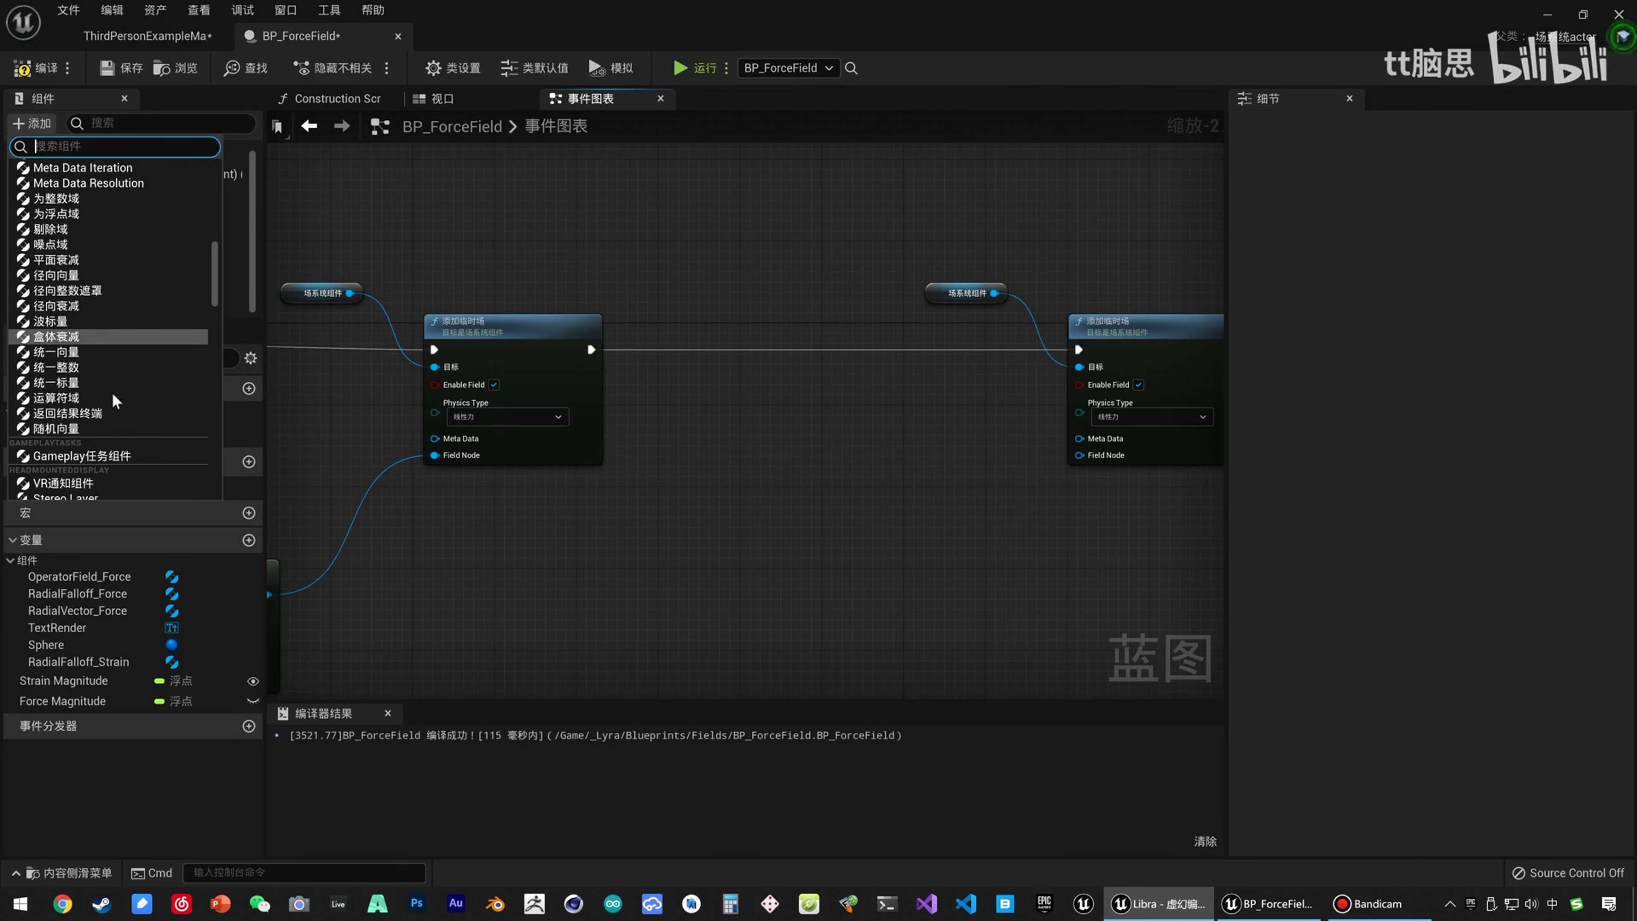
click(71, 428)
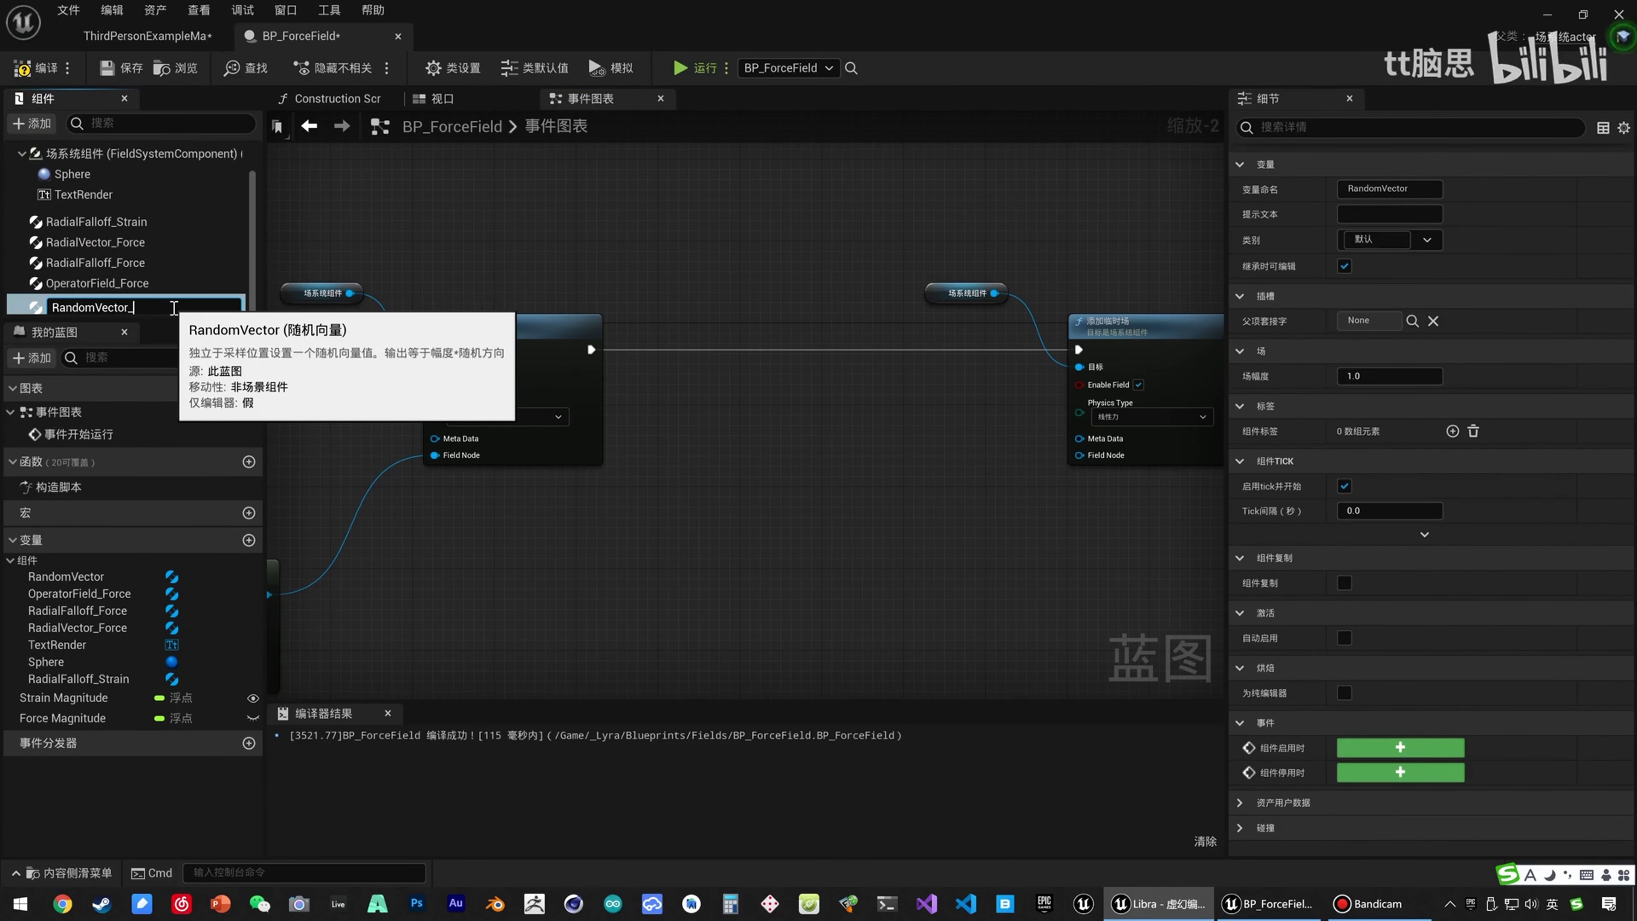
text(_Torque)
key(Return)
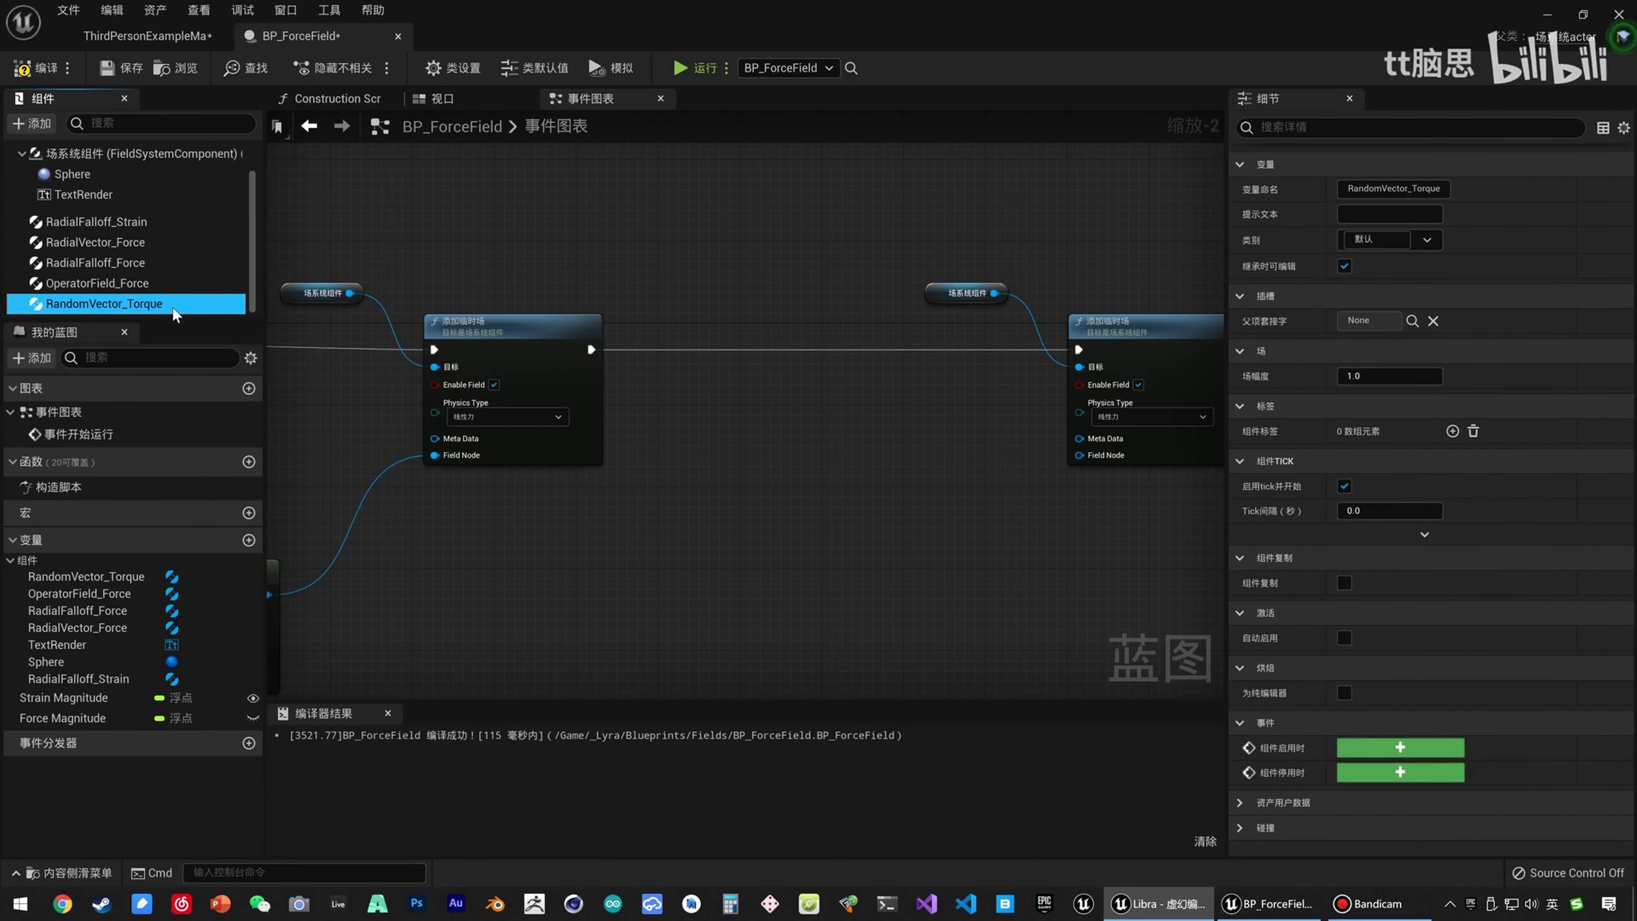
Add a 统一向量 field component to the blueprint and name it UniformVector_Torque.
click(32, 122)
scroll(84, 374, down, 15)
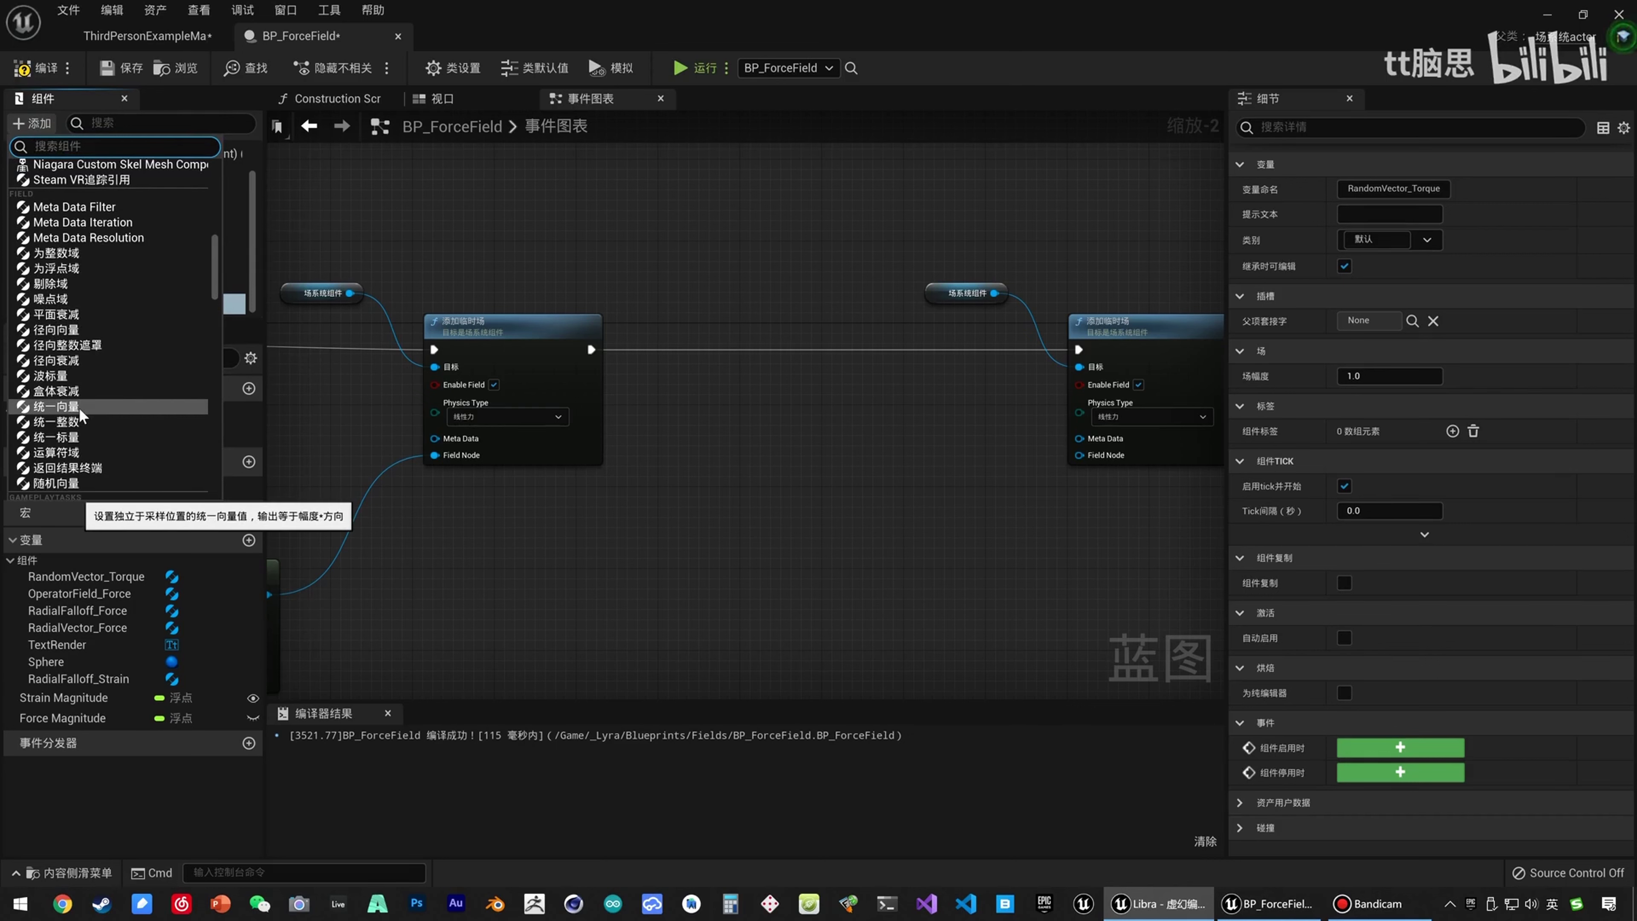
click(79, 407)
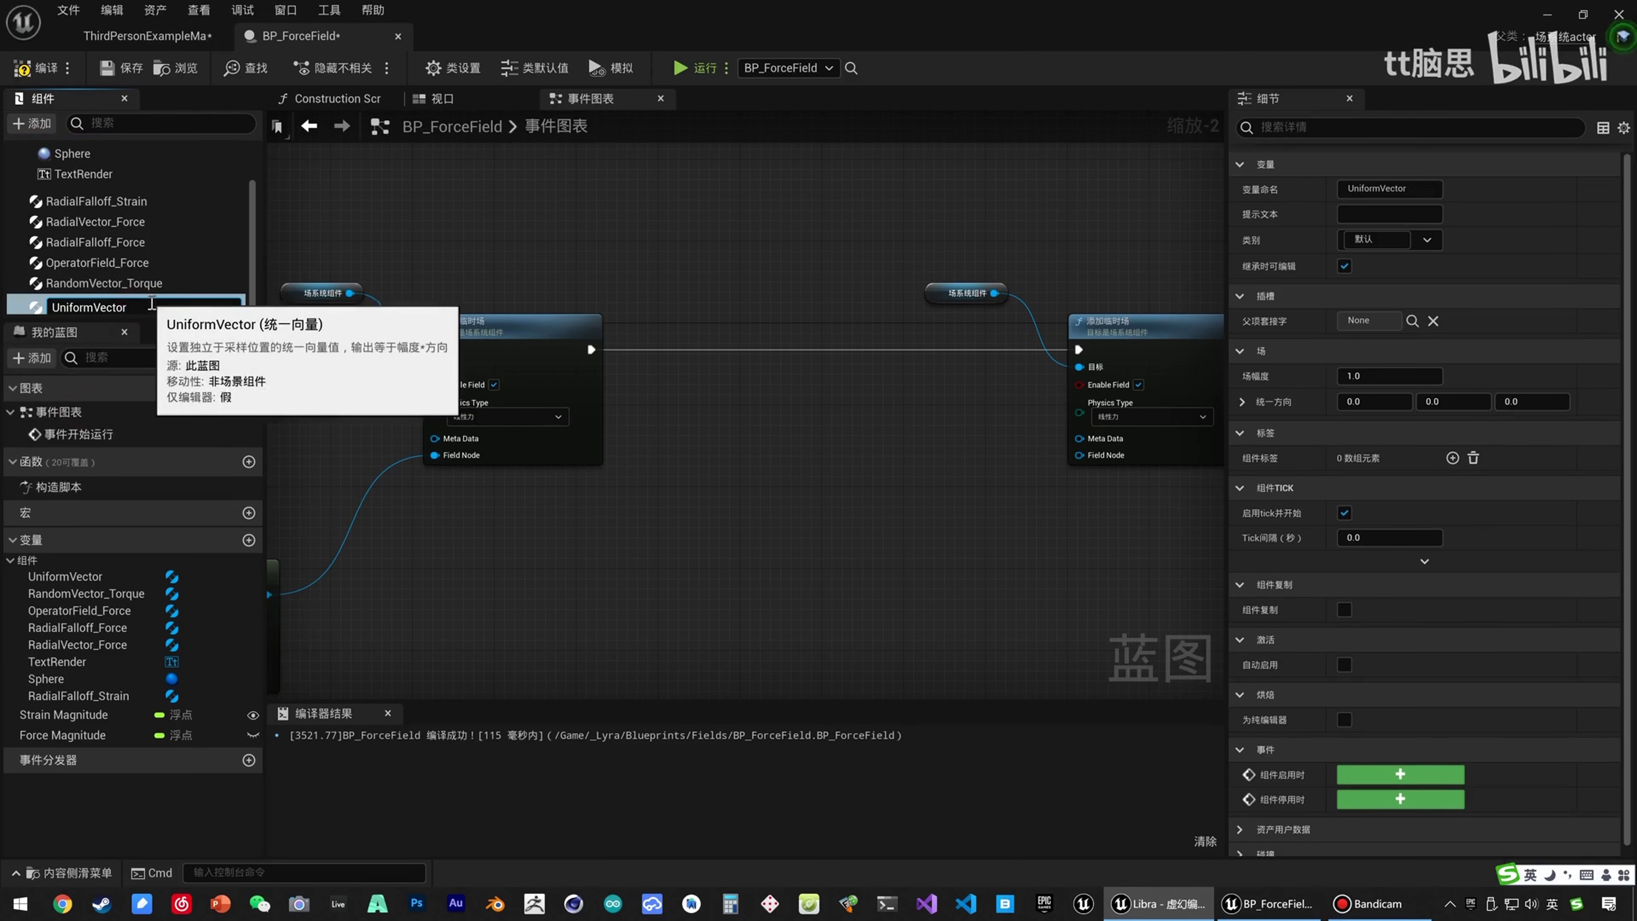
text(_Torque)
key(Return)
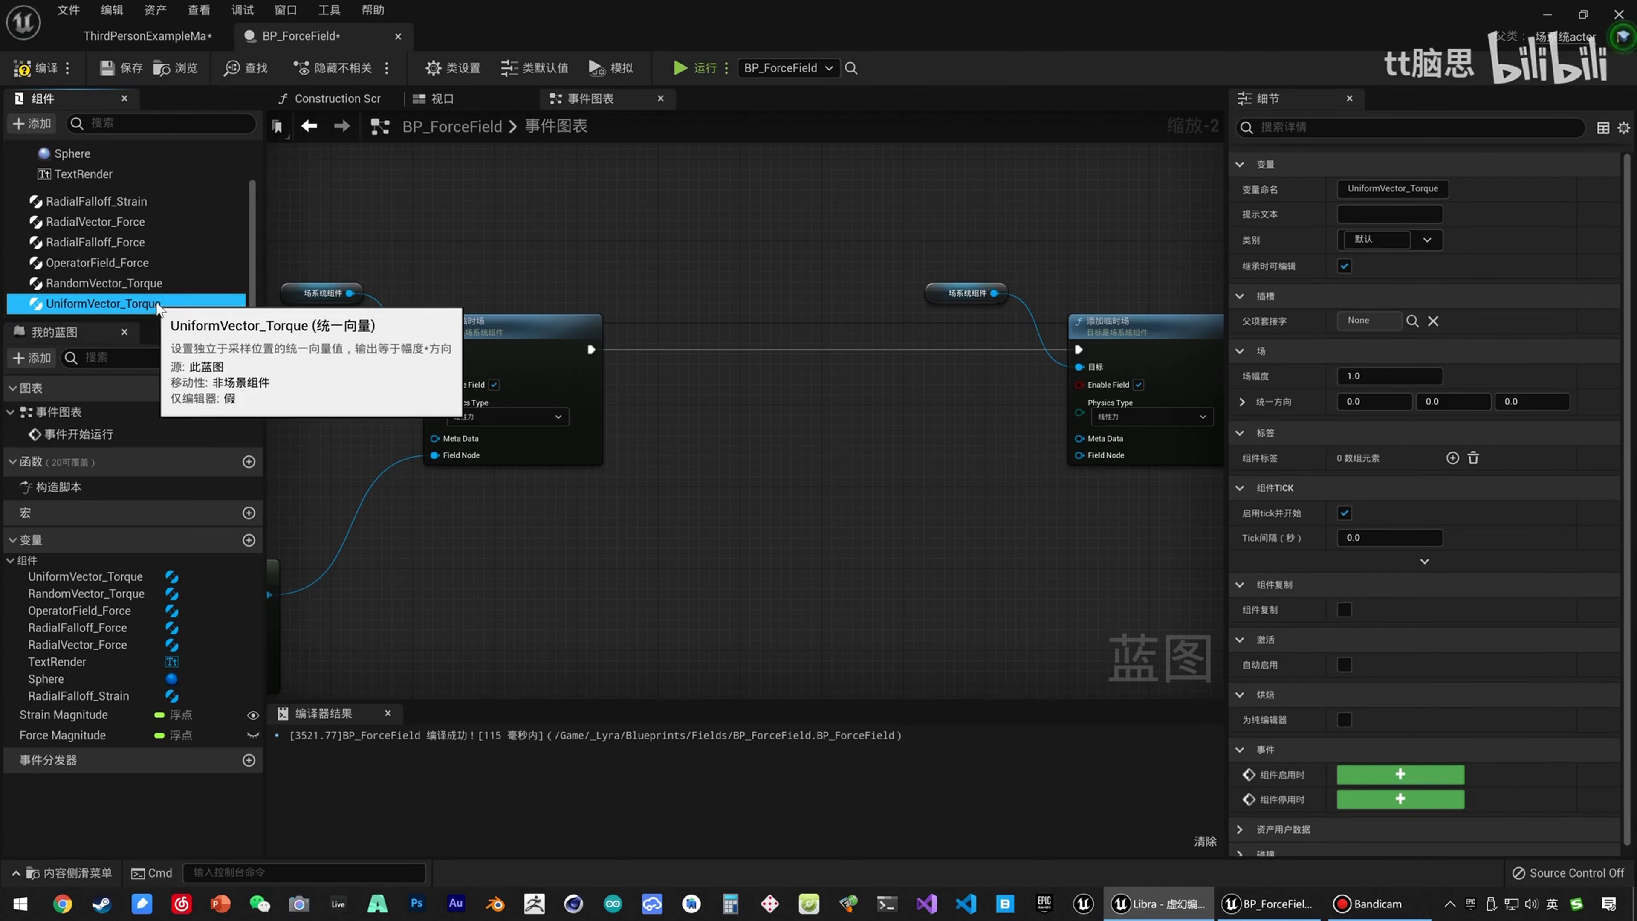
Compare the settings of the RandomVector_Torque and UniformVector_Torque components.
drag(93, 284, 89, 298)
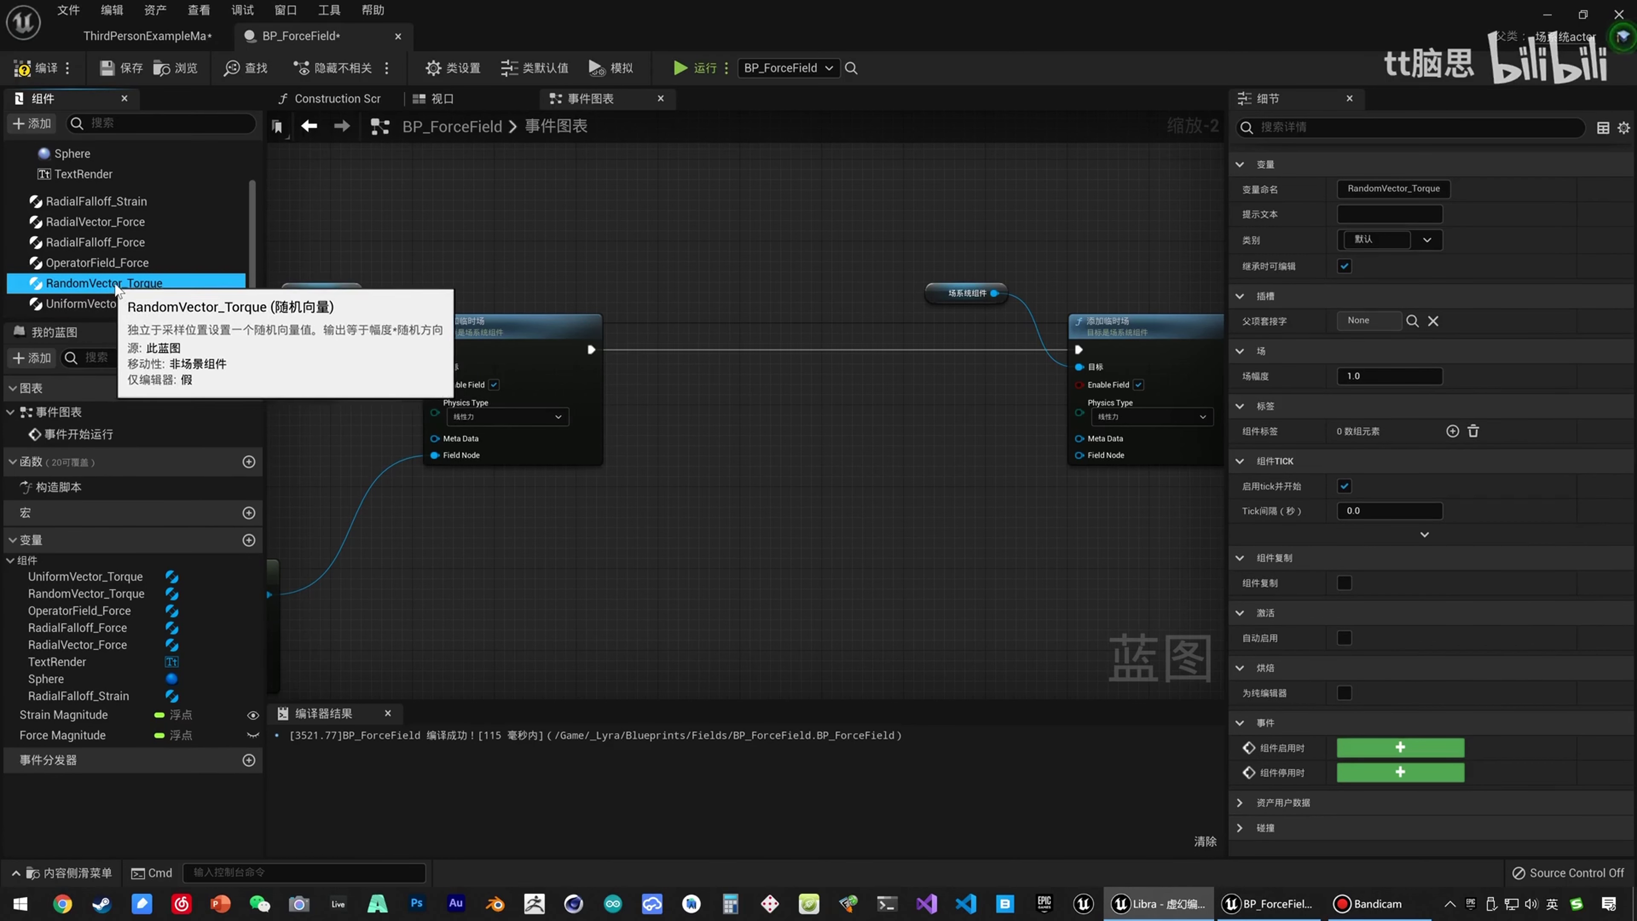
click(103, 304)
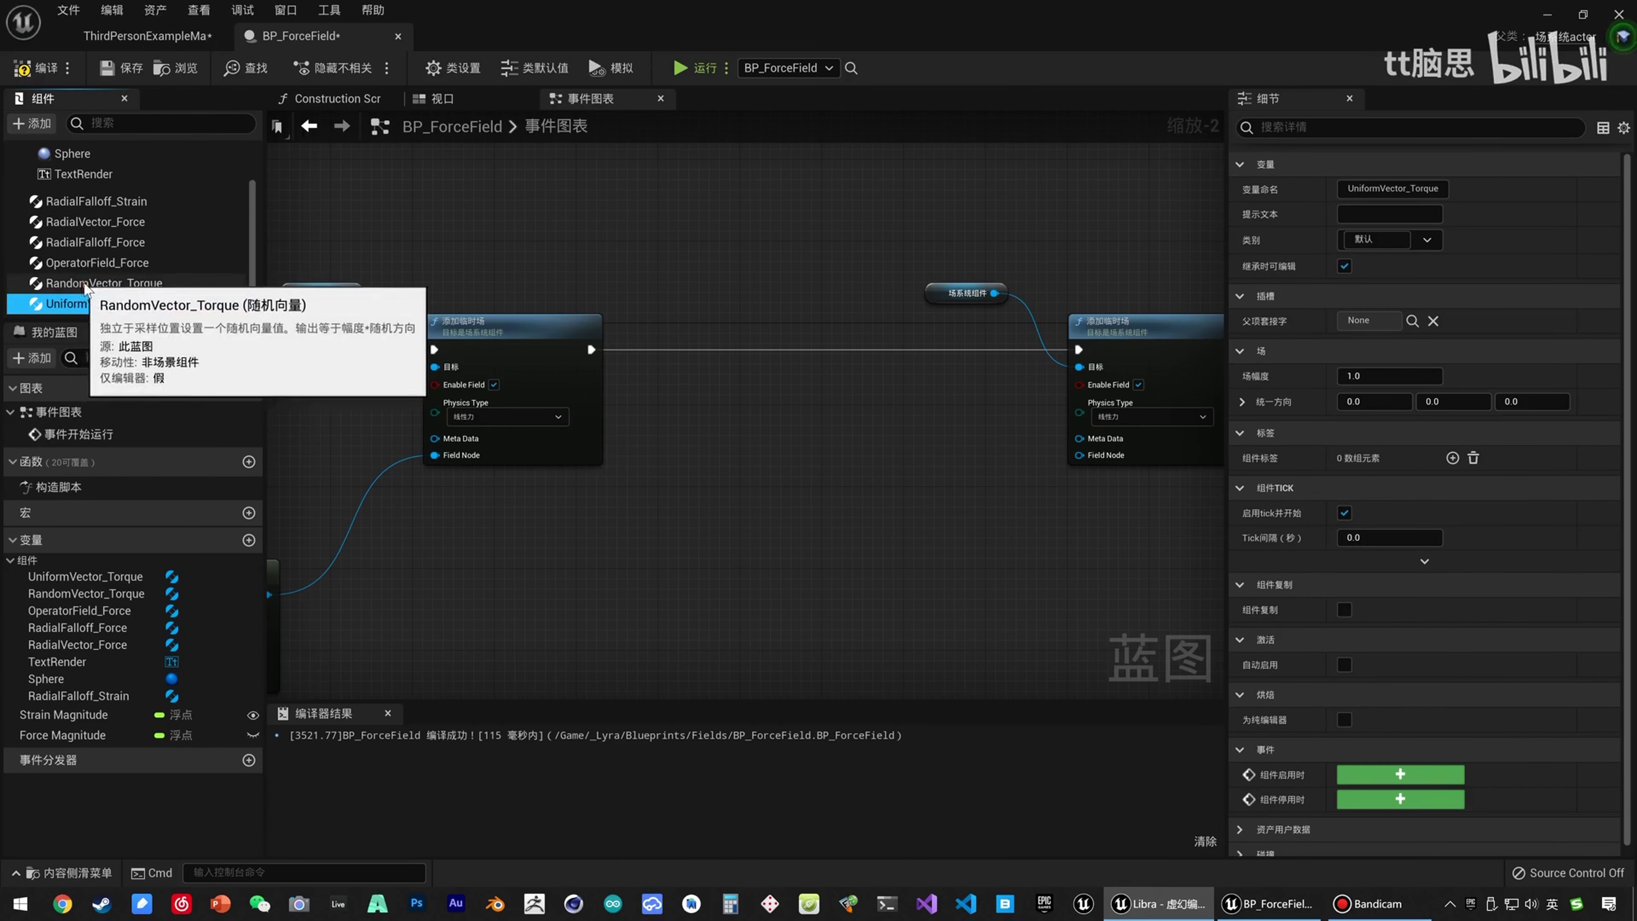
click(72, 284)
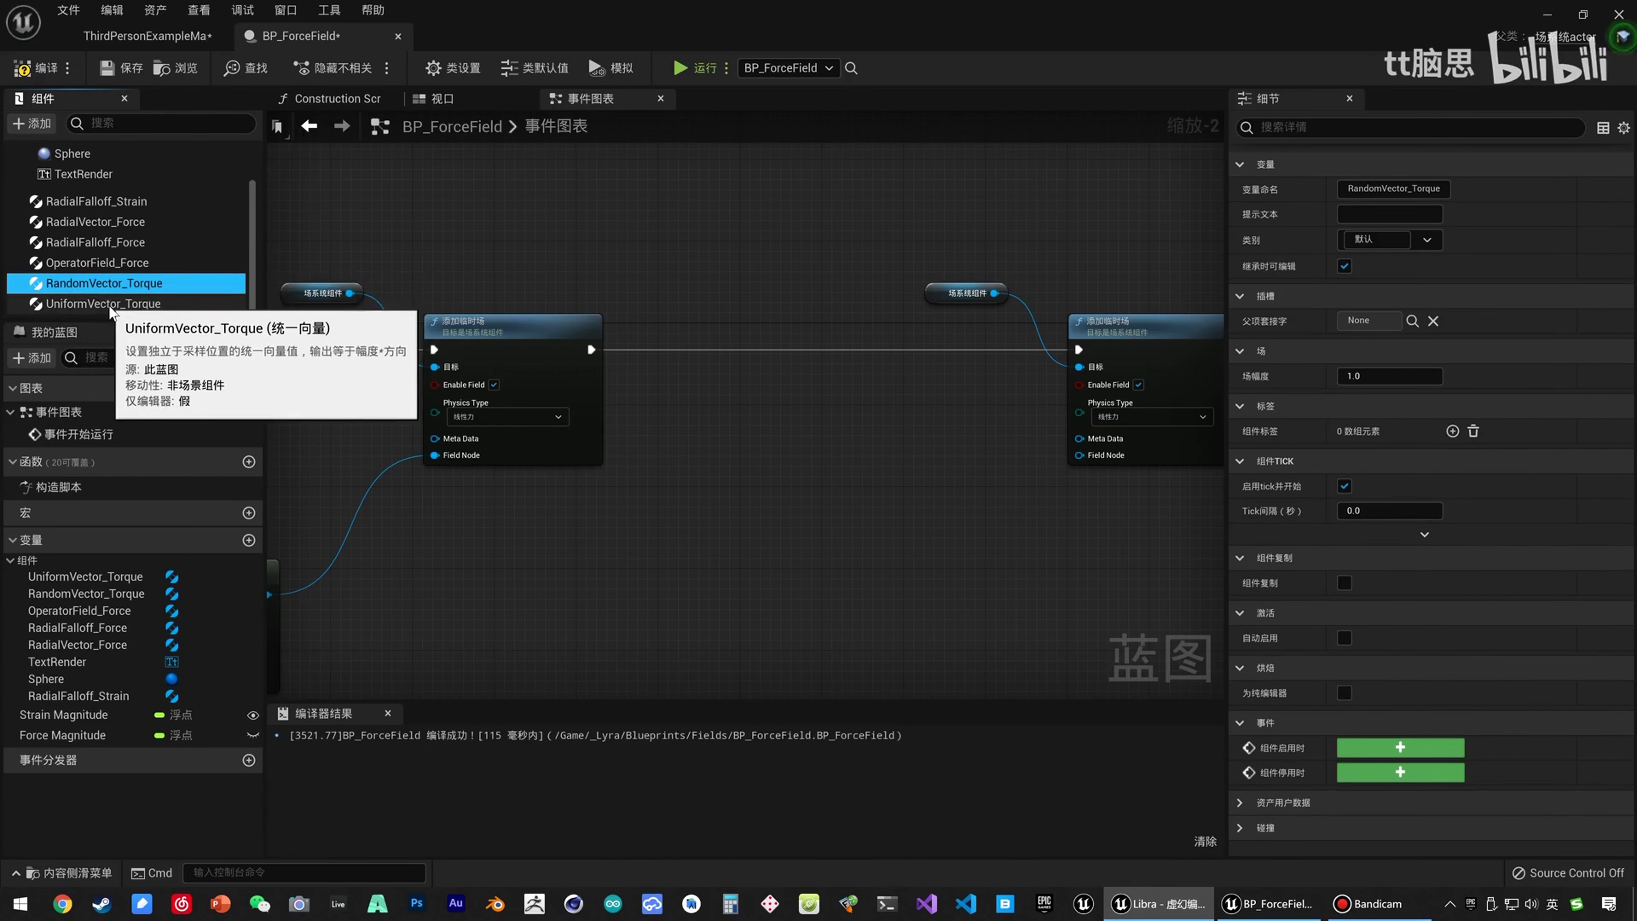
Move the copied 添加临时场 node and its 场系统组件 reference farther from the linear-force node to make room between them.
click(108, 304)
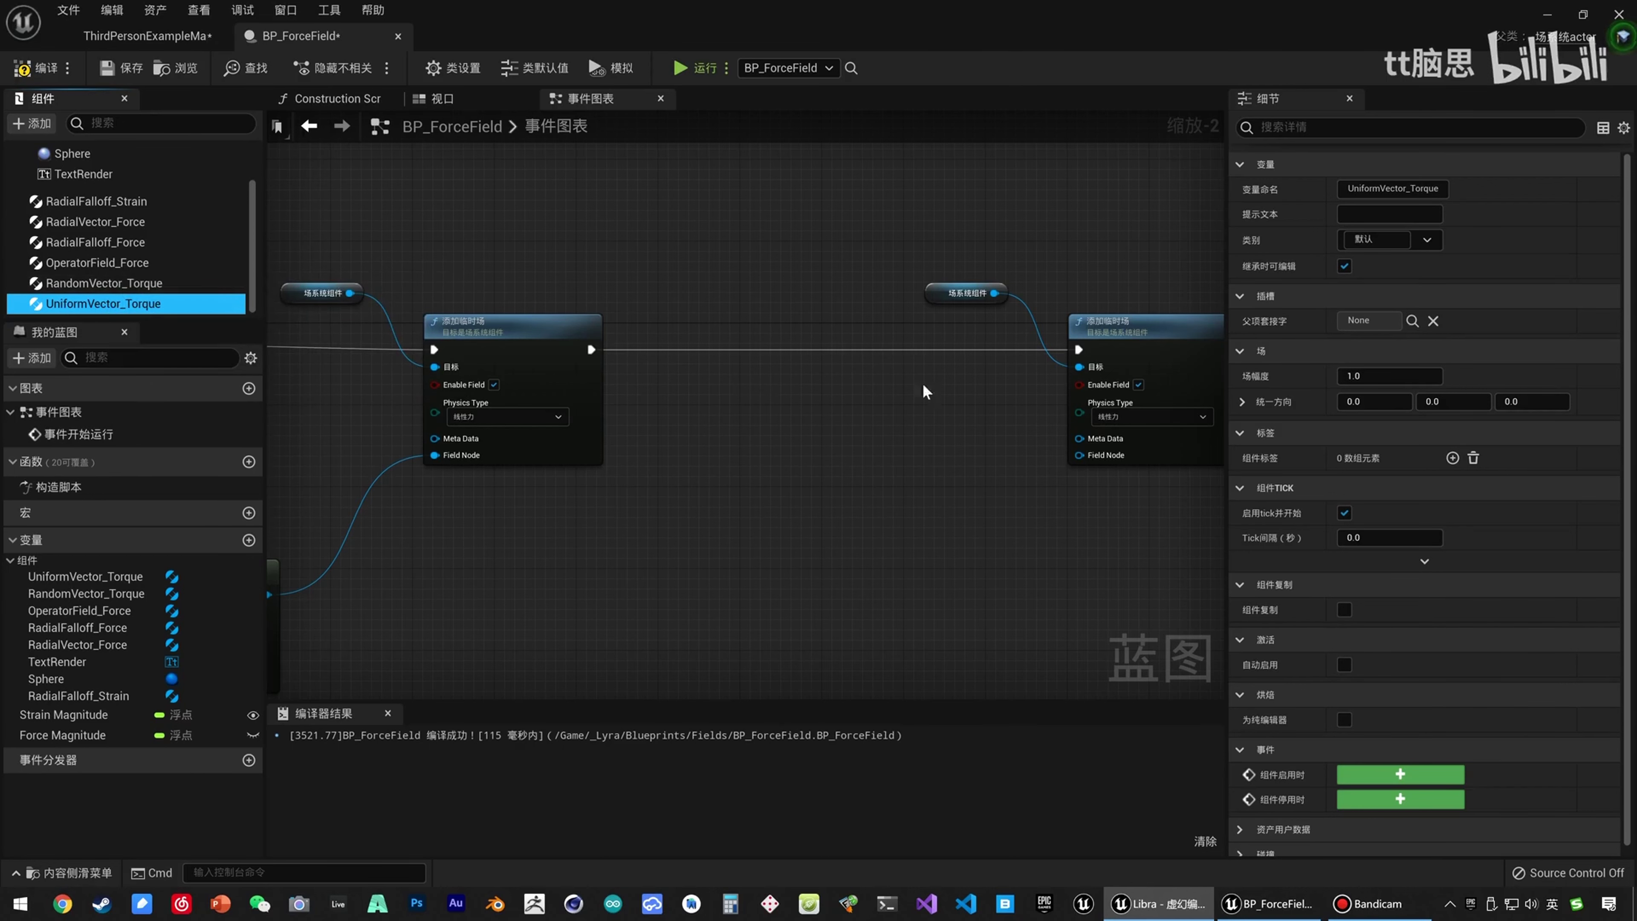
right_drag(1021, 432, 934, 389)
drag(741, 232, 1051, 453)
right_drag(736, 344, 534, 337)
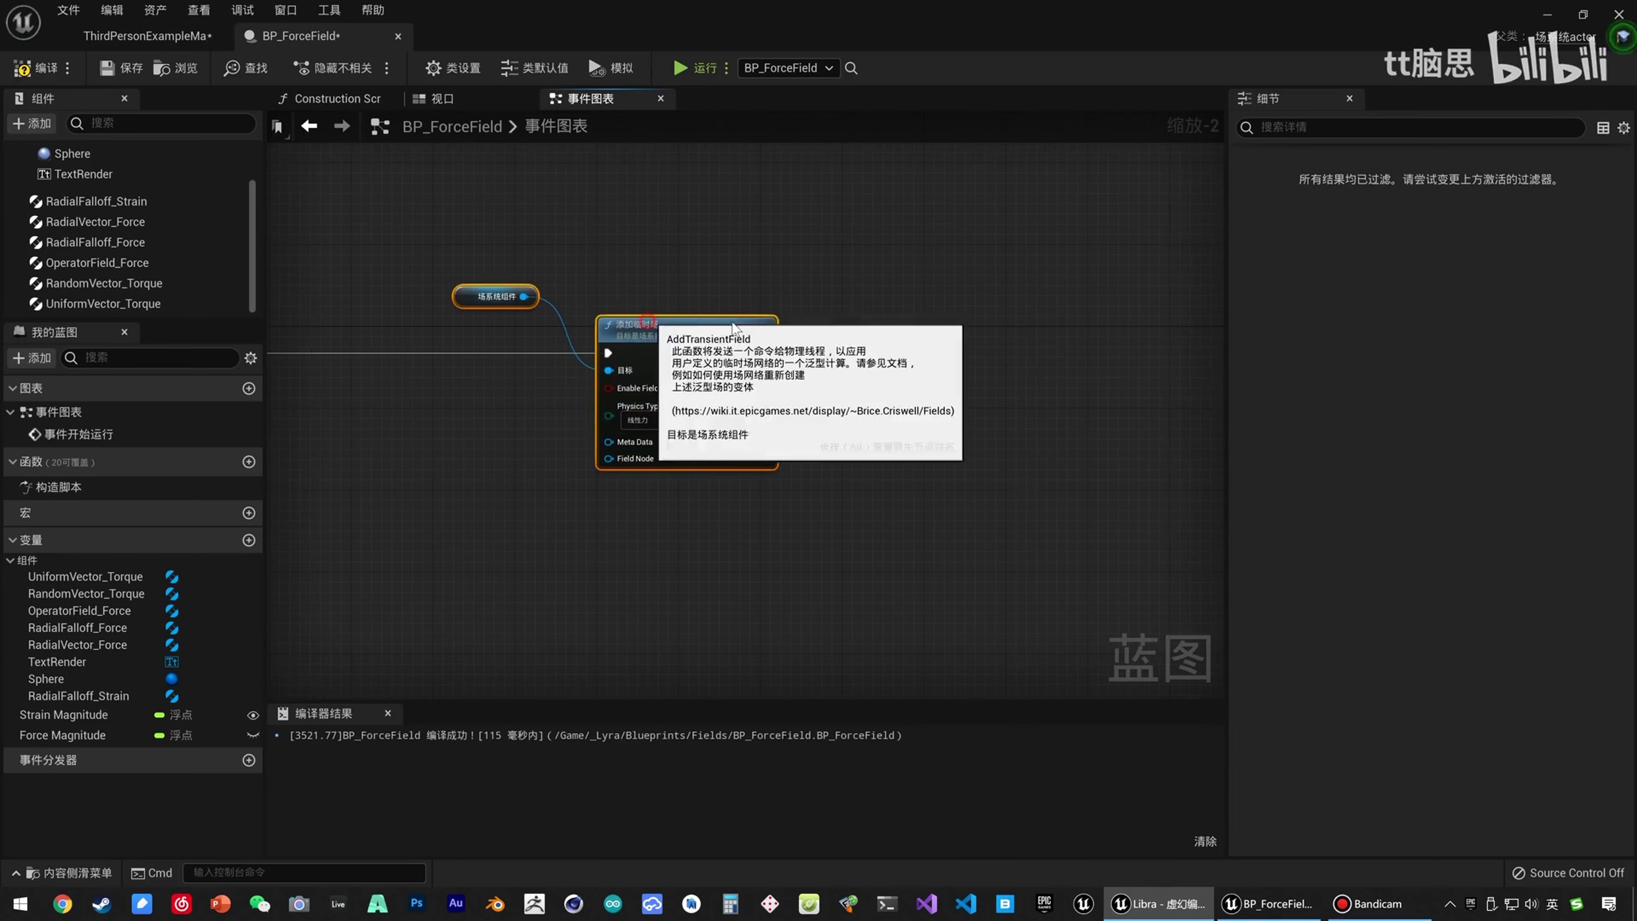
drag(648, 323, 931, 318)
click(581, 442)
right_drag(538, 455, 719, 430)
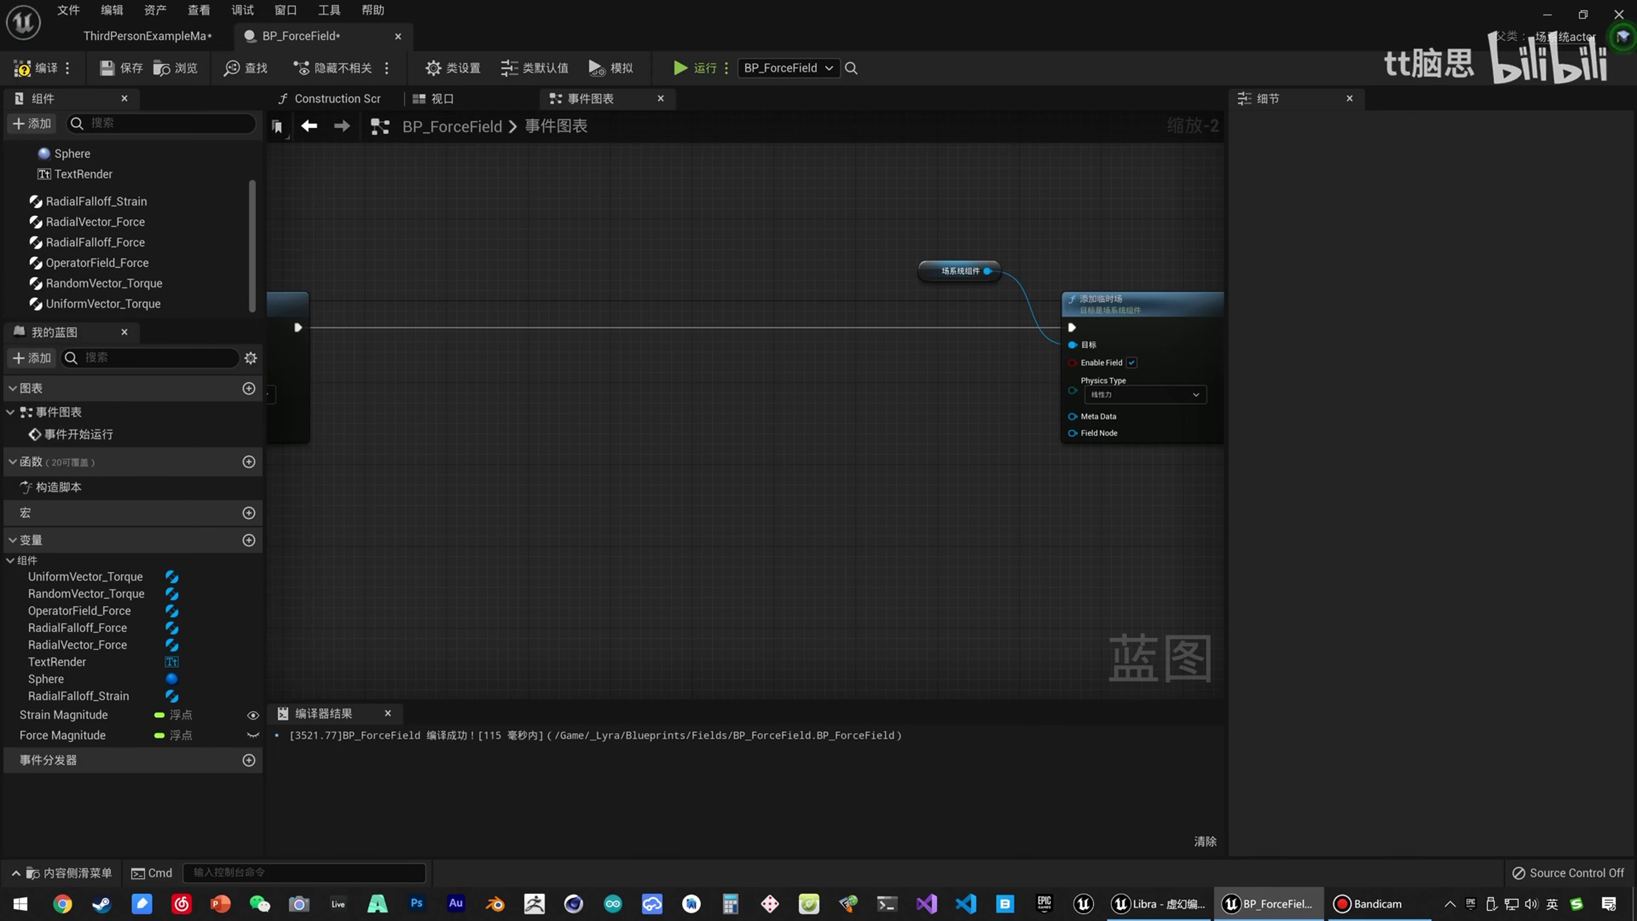
Place RandomVector_Torque and UniformVector_Torque references in the event graph below the execution wire.
right_drag(601, 397, 635, 387)
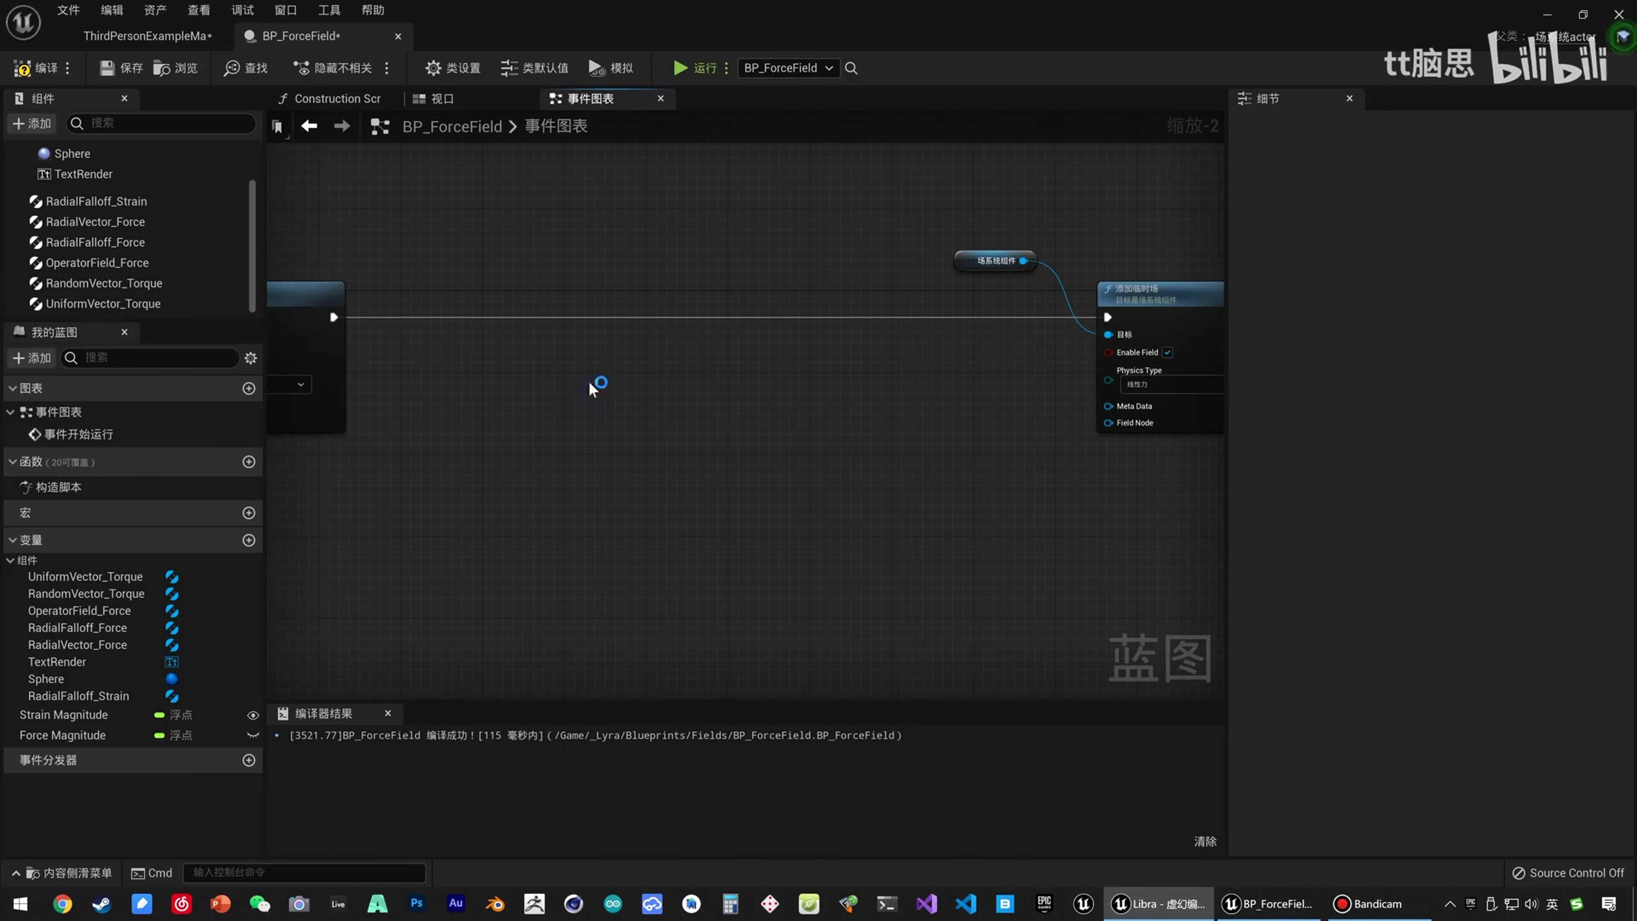
drag(103, 284, 480, 428)
drag(103, 303, 504, 633)
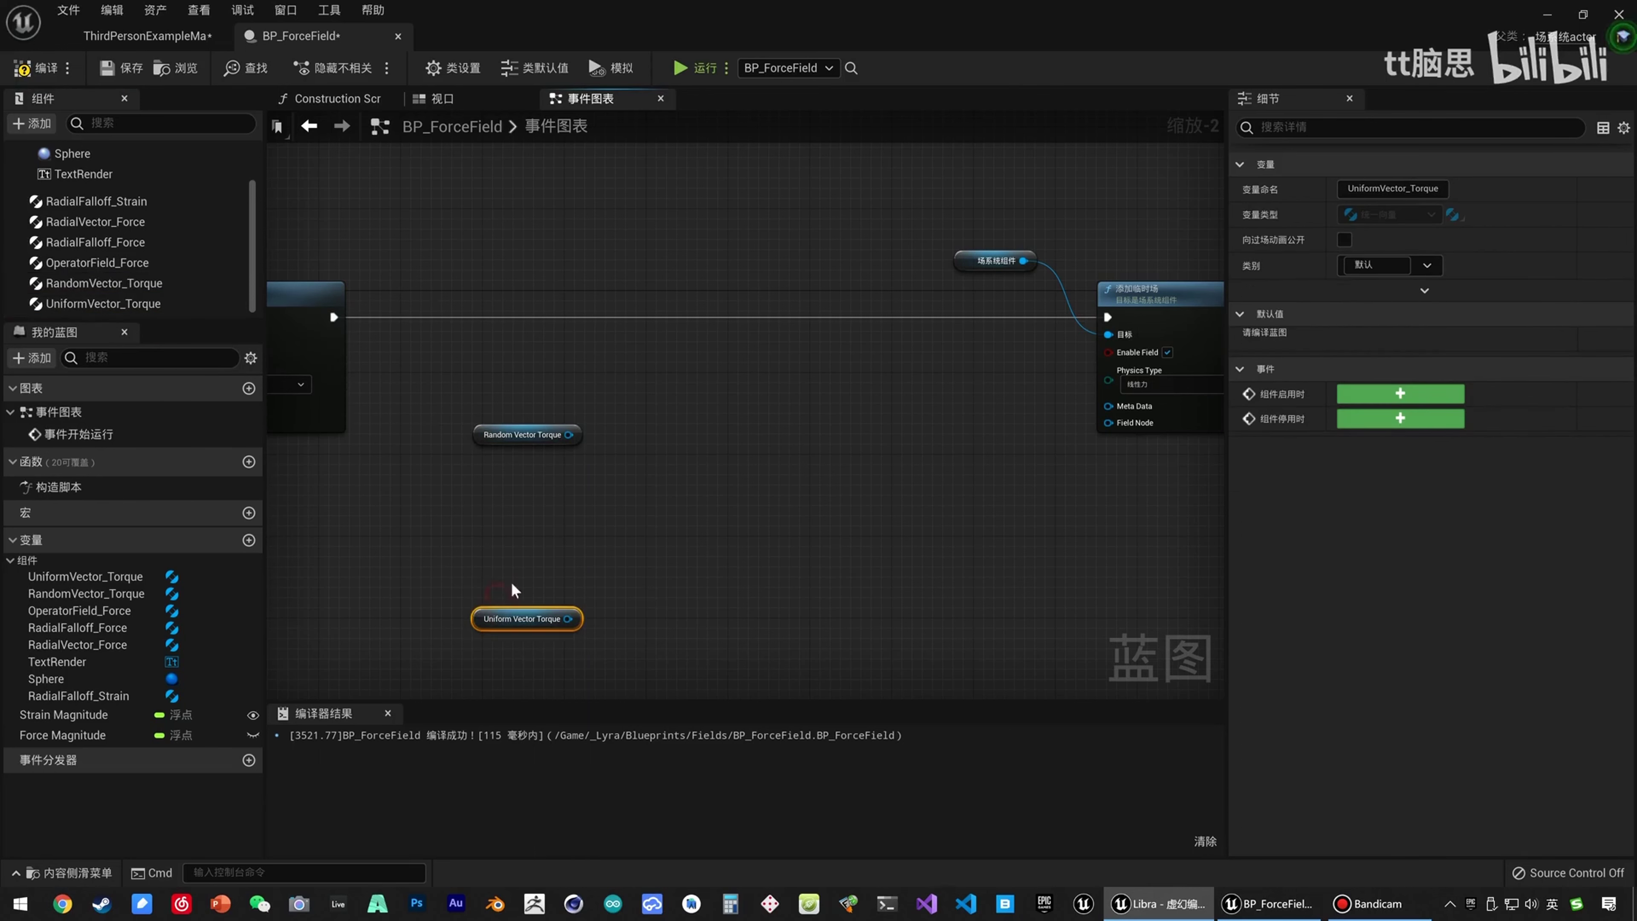
Add a 运算符域 component named OperatorField_Torque and place its reference between the two torque vector references in the event graph.
click(51, 126)
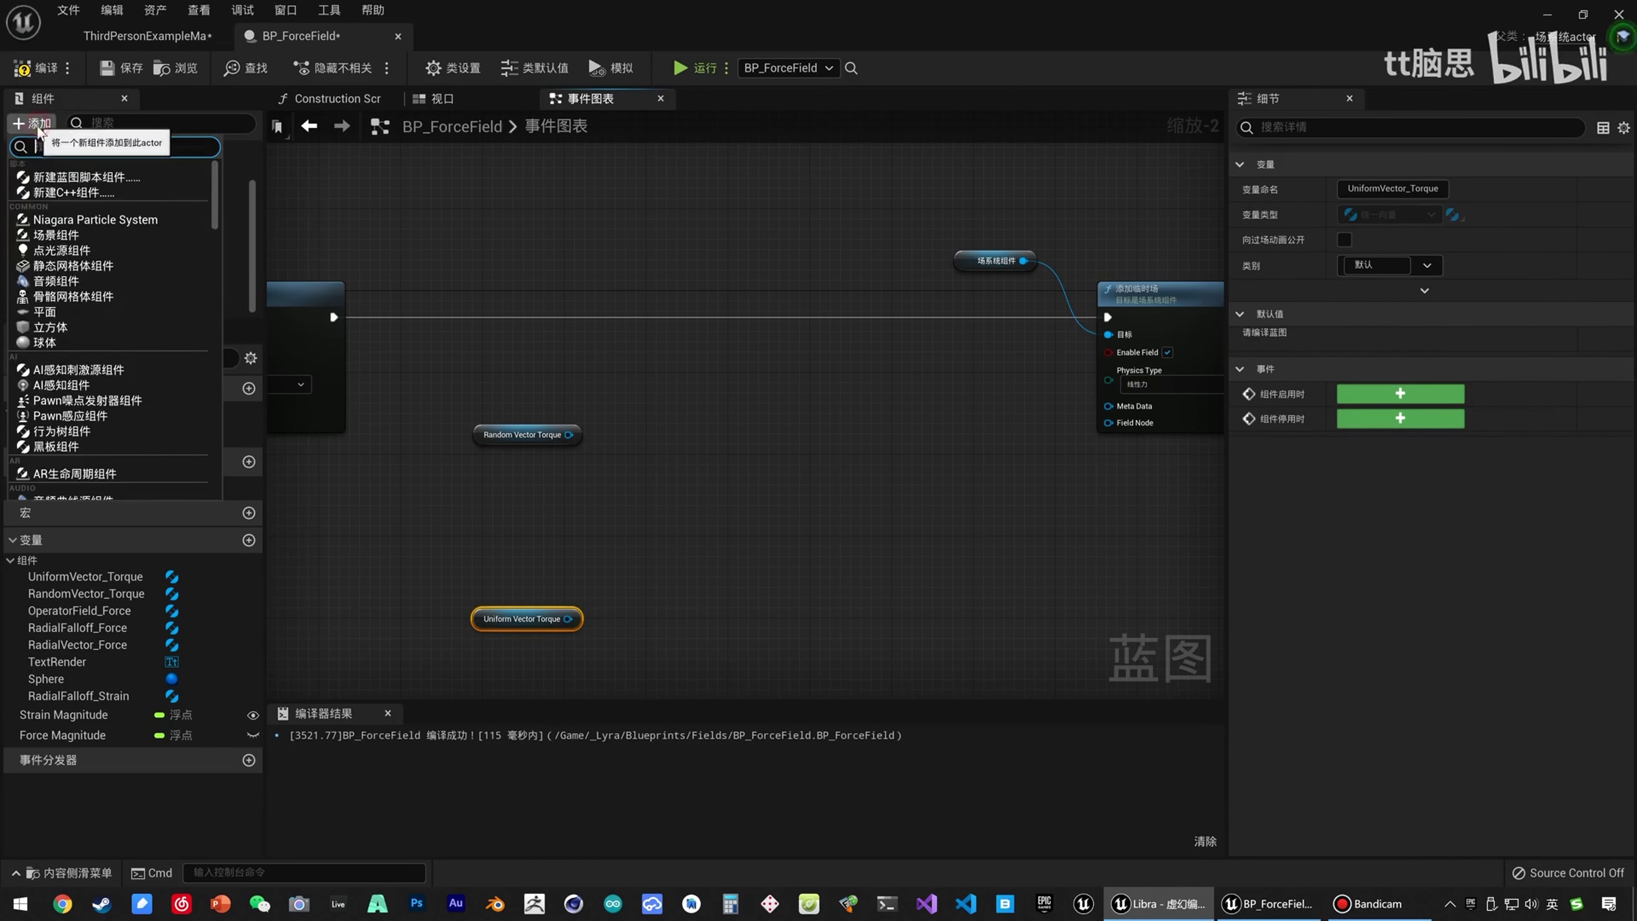
scroll(74, 309, down, 10)
scroll(84, 342, down, 3)
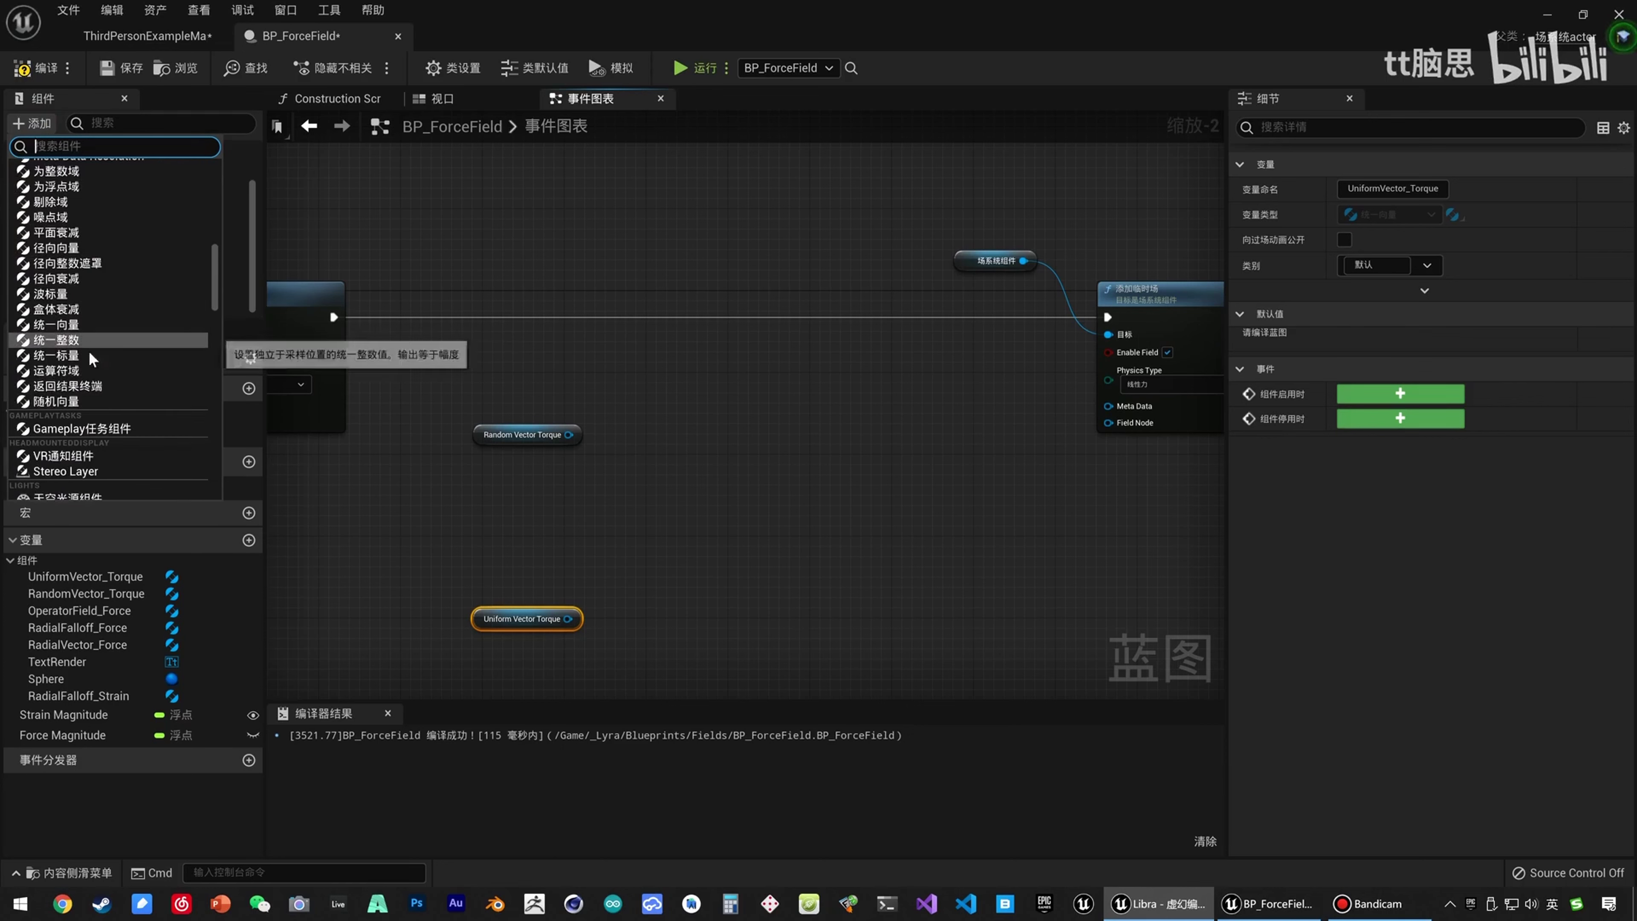
click(77, 366)
click(121, 270)
click(183, 301)
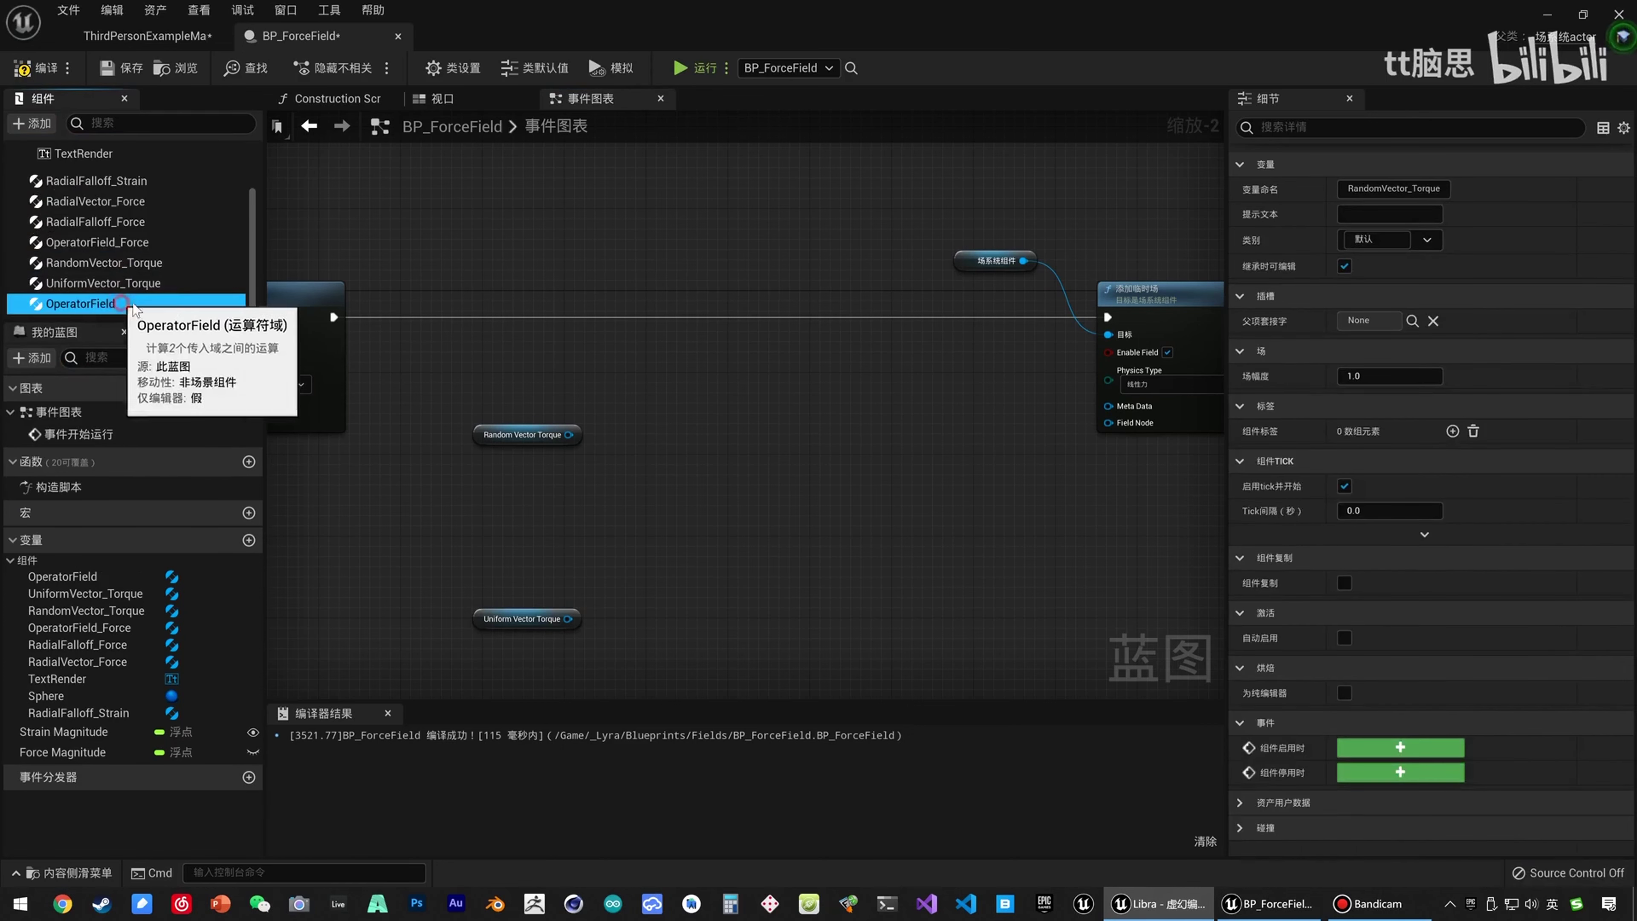
click(186, 303)
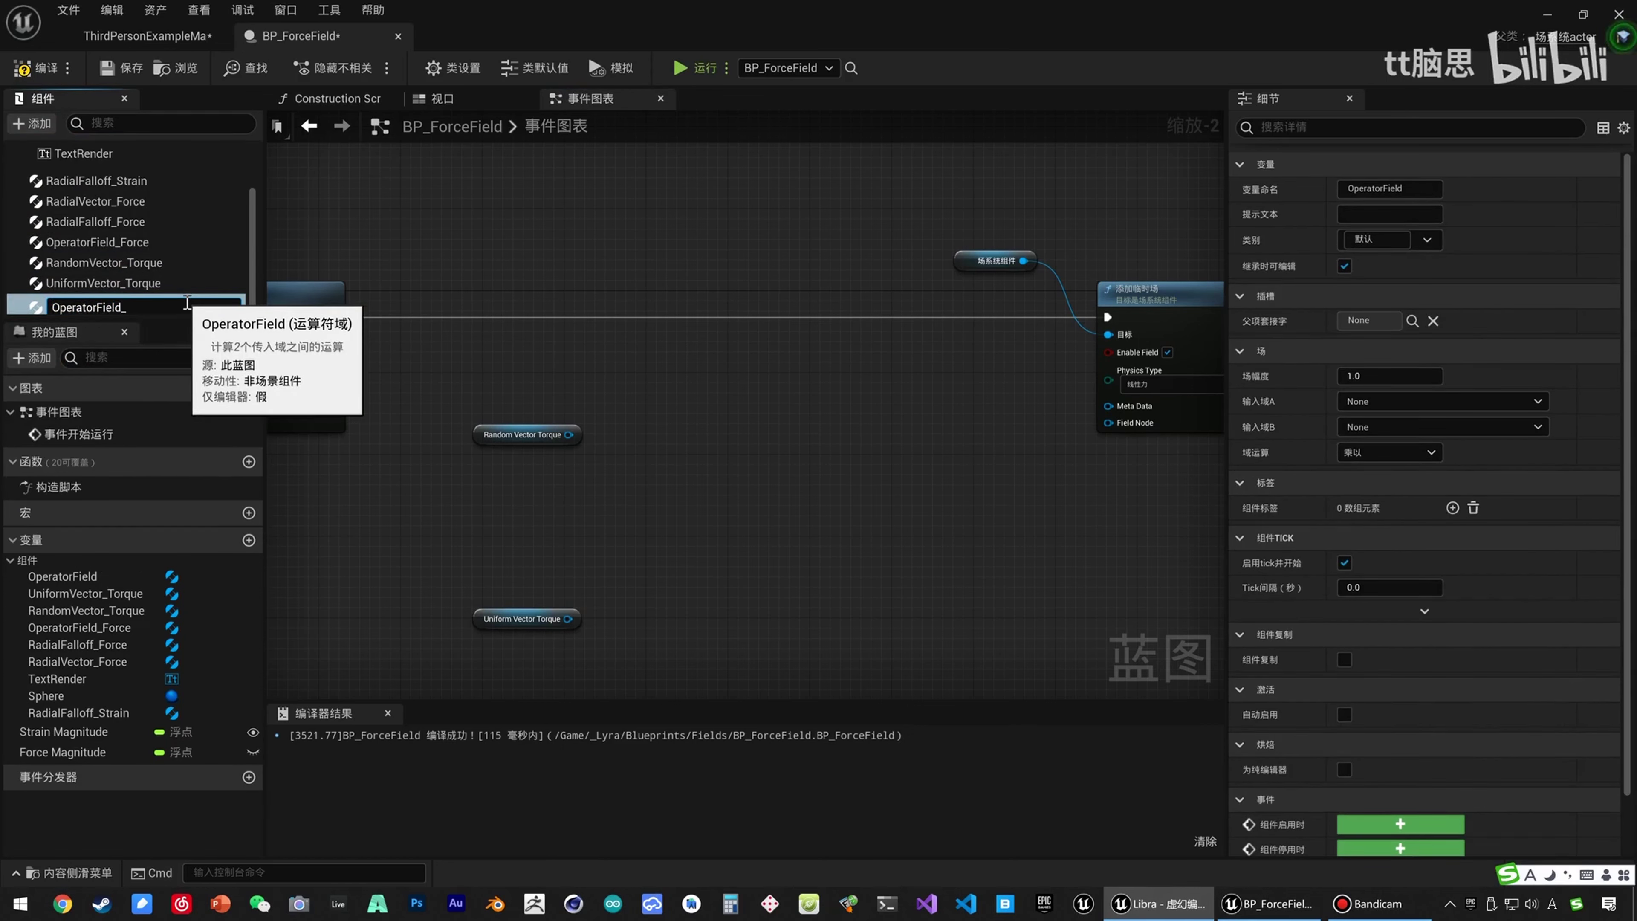
text(_Torque)
key(Return)
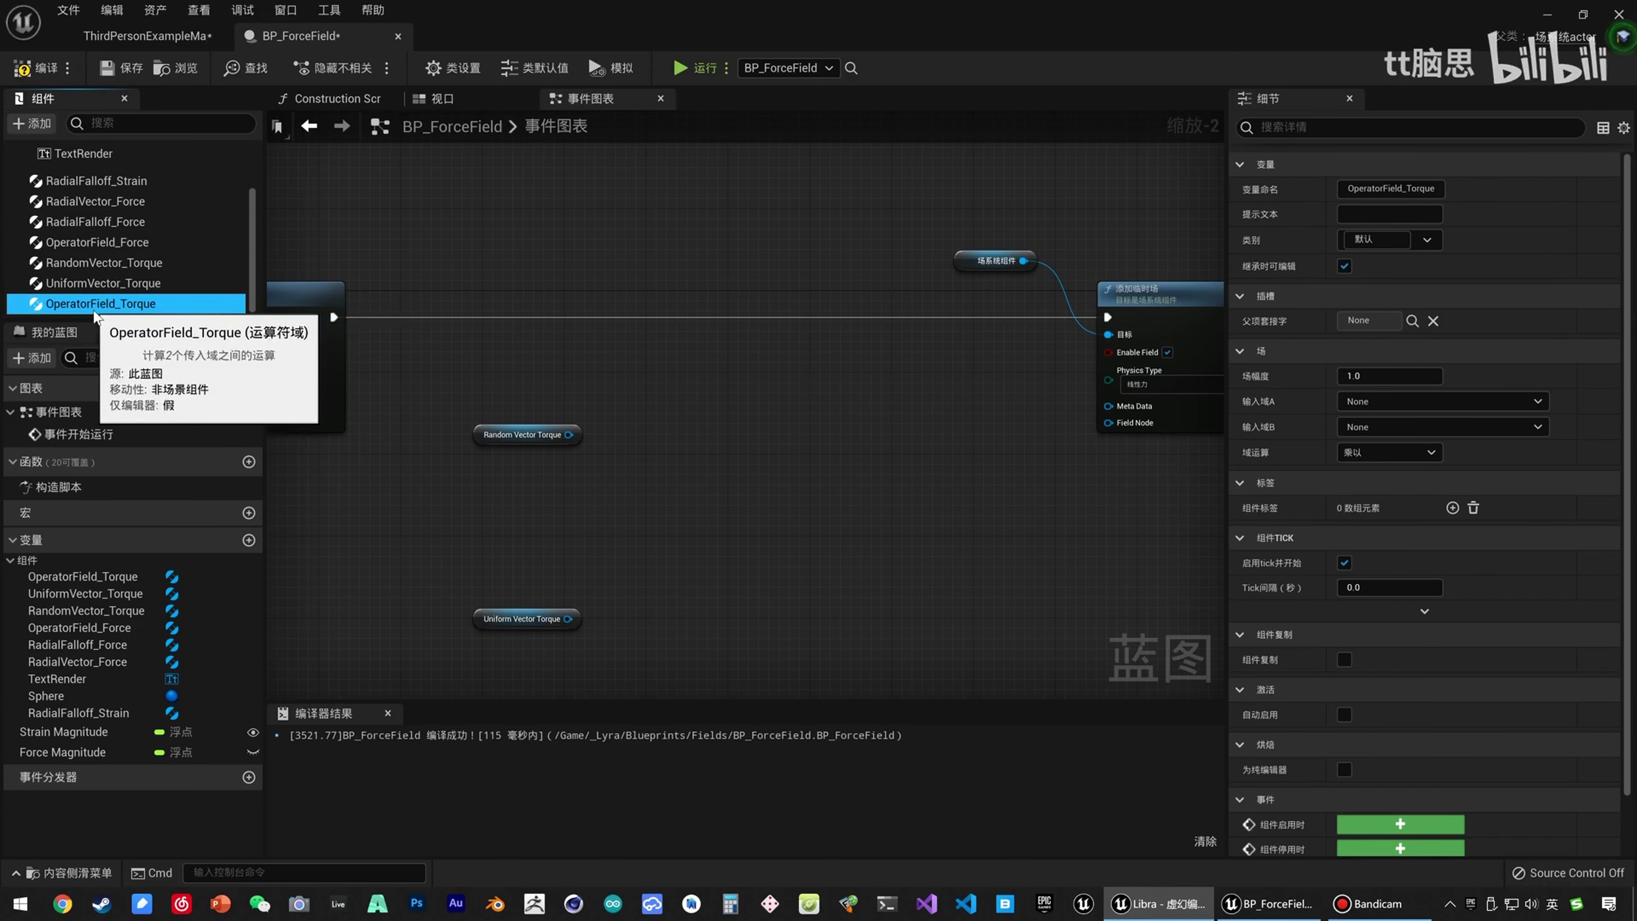
drag(179, 308, 689, 510)
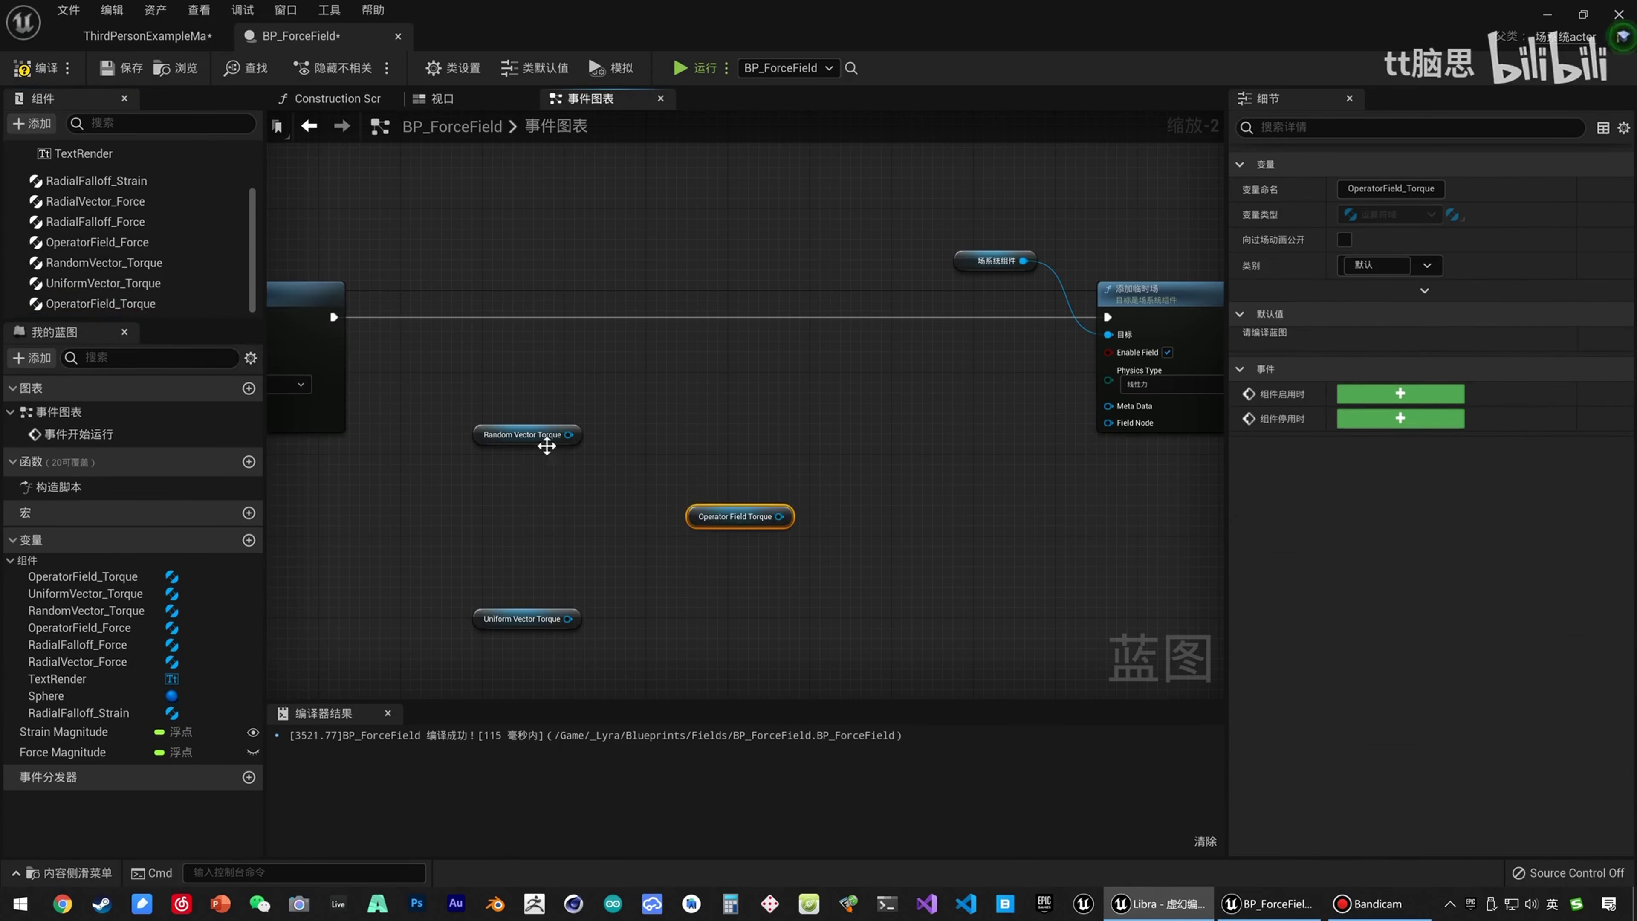
Add a 设置随机向量 node targeting the Random Vector Torque reference.
right_drag(562, 452, 555, 349)
drag(561, 331, 603, 332)
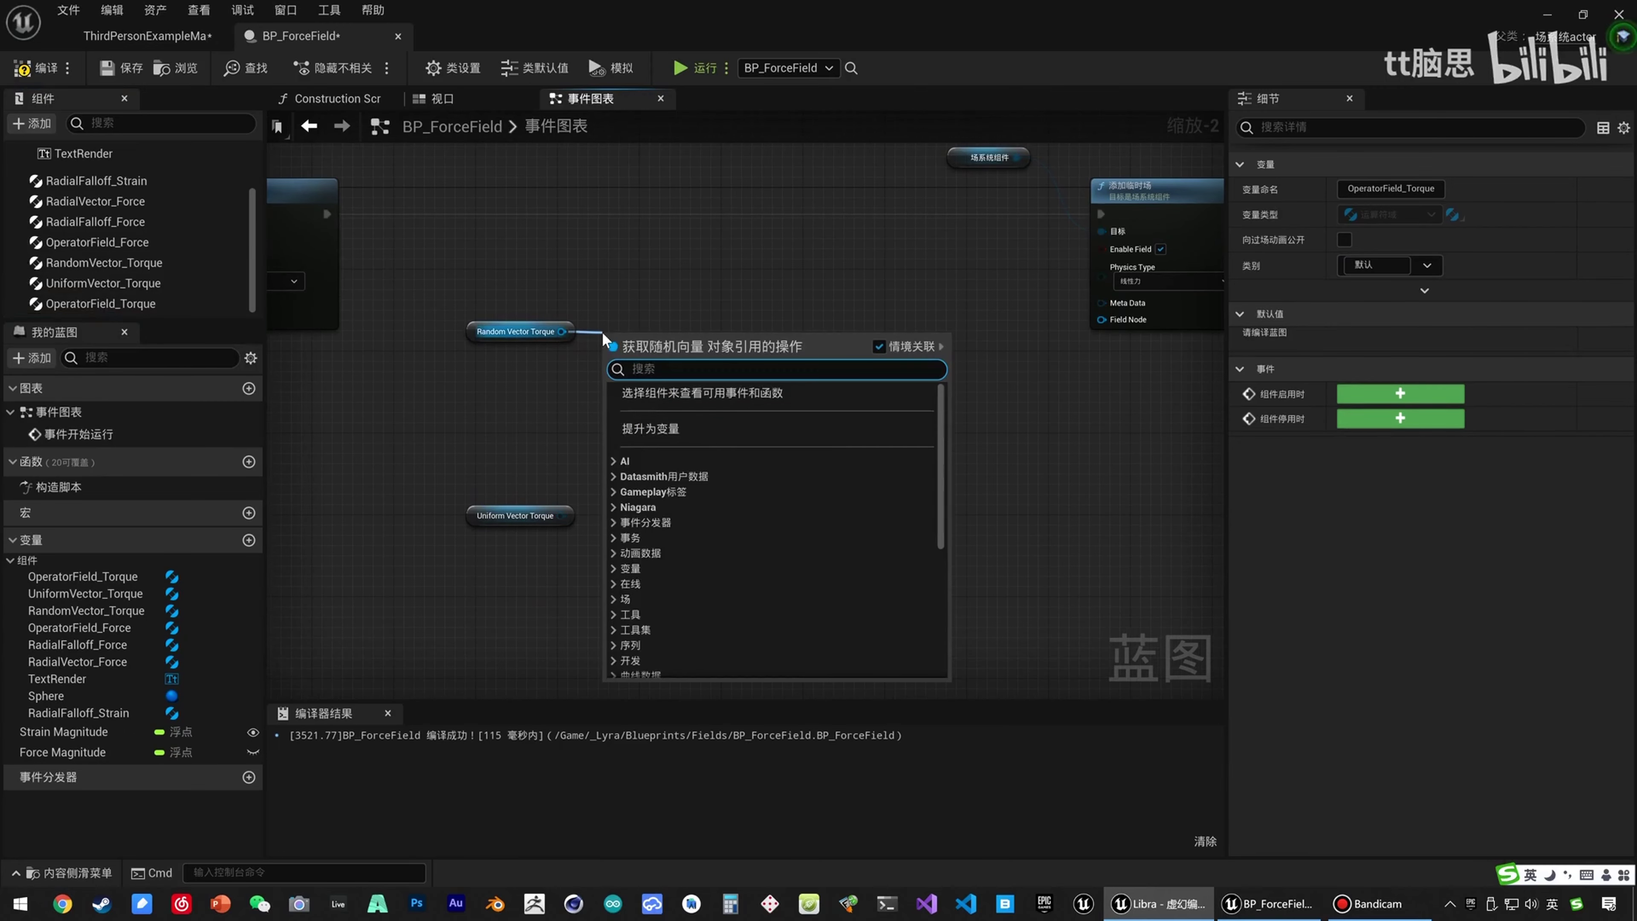
text(set)
text( random)
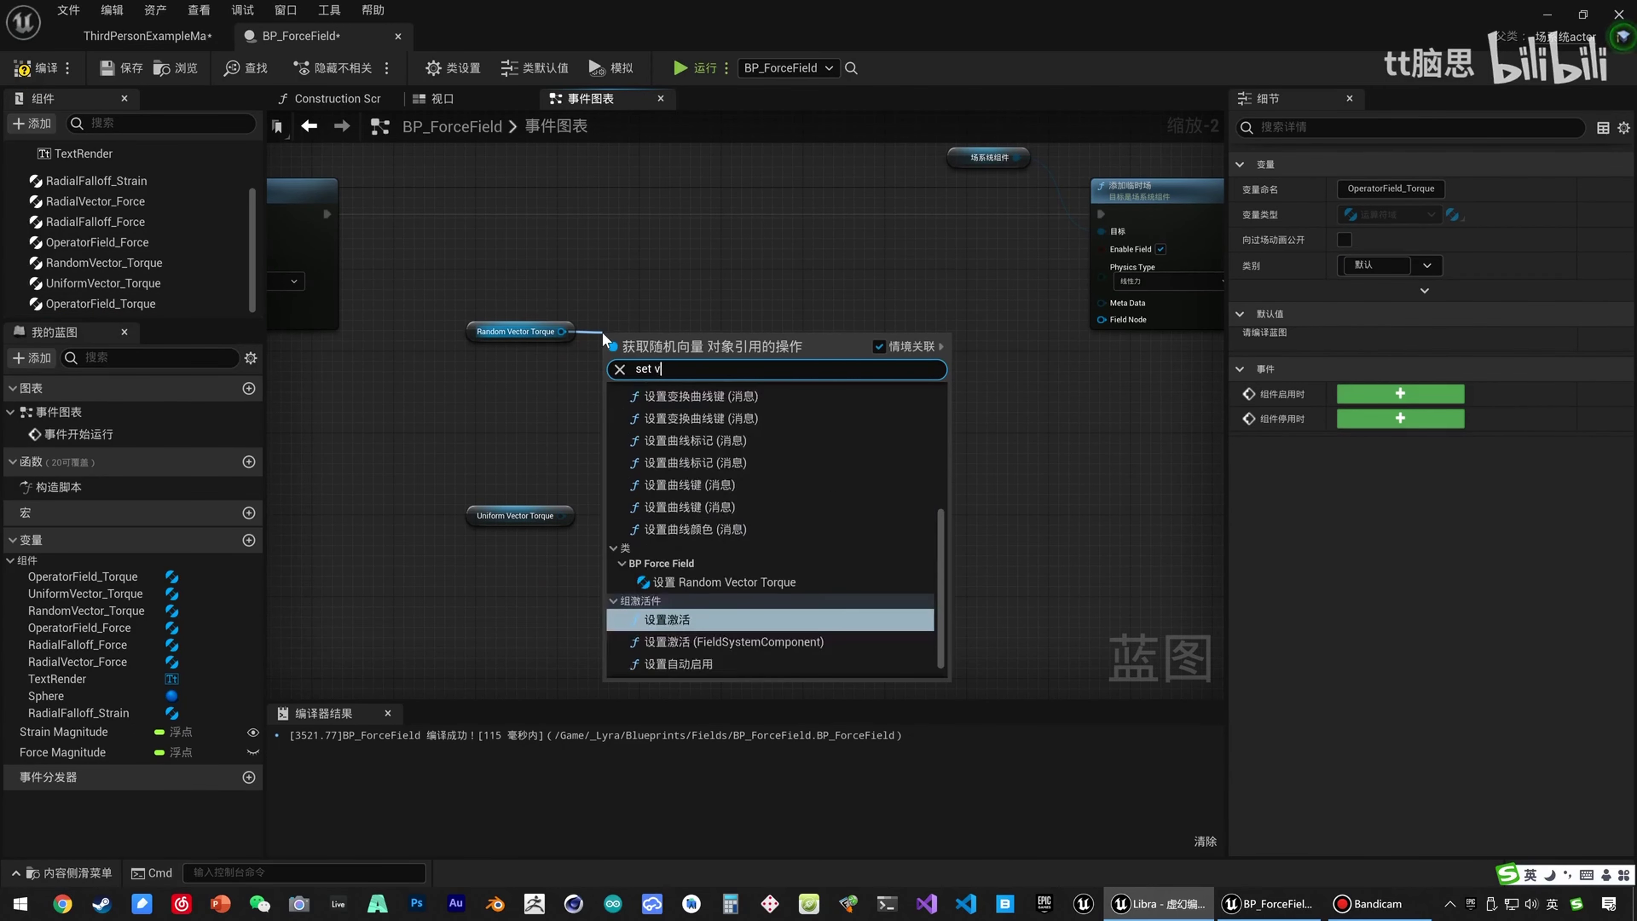
key(Return)
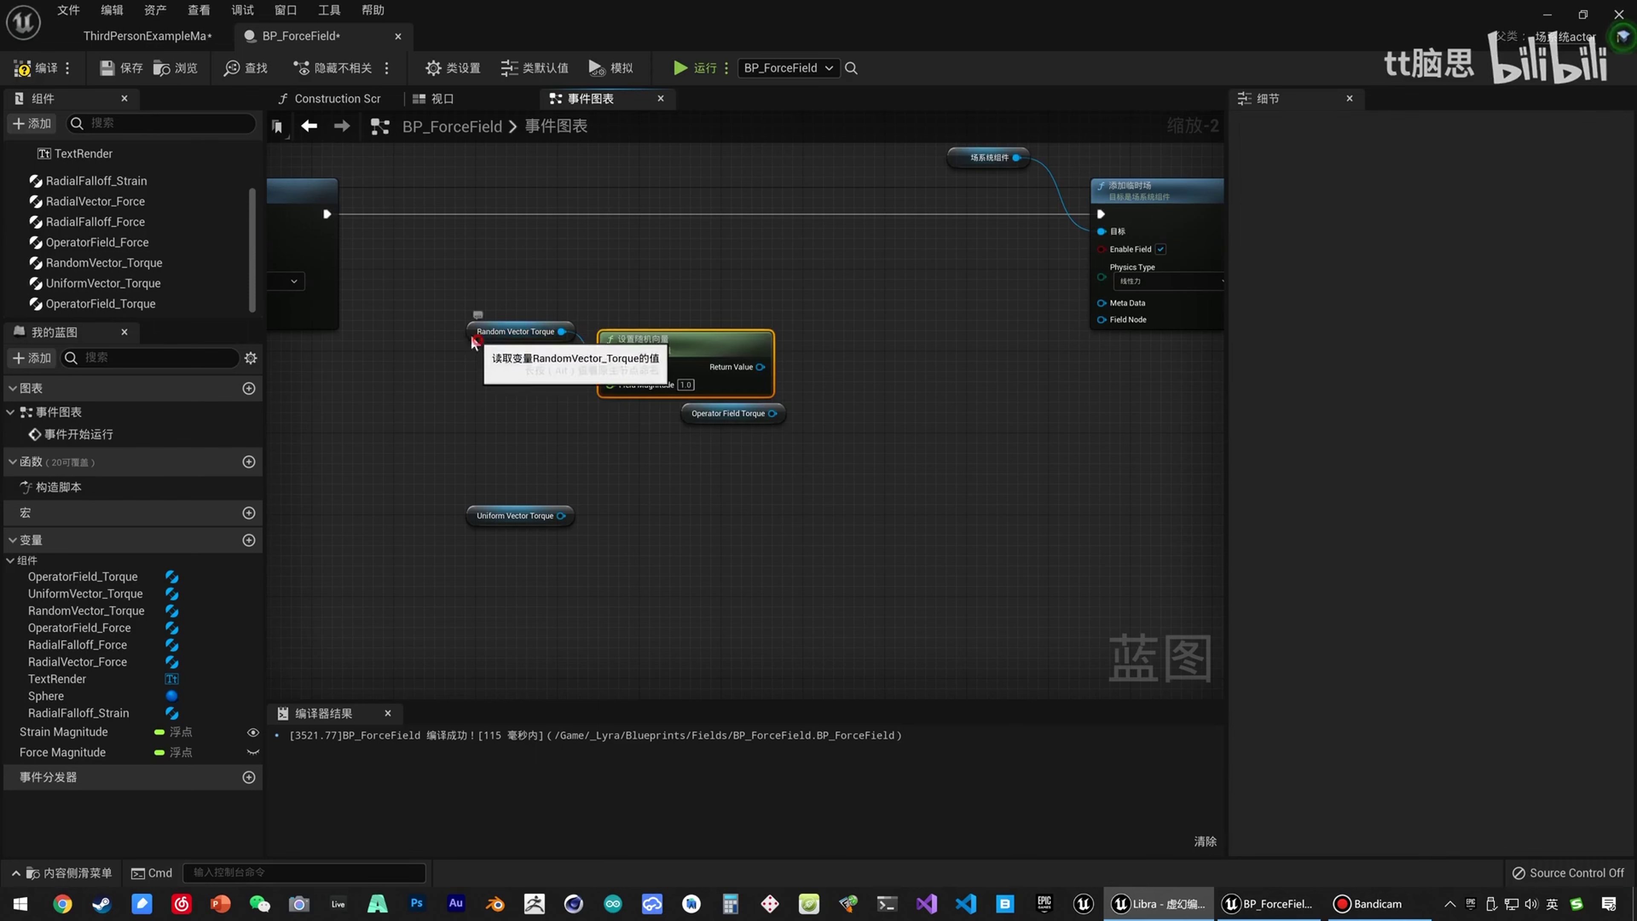
Rearrange the Random Vector Torque reference and its 设置随机向量 node, and set the node's Field Magnitude to 100.
drag(515, 332, 455, 292)
drag(710, 384, 638, 353)
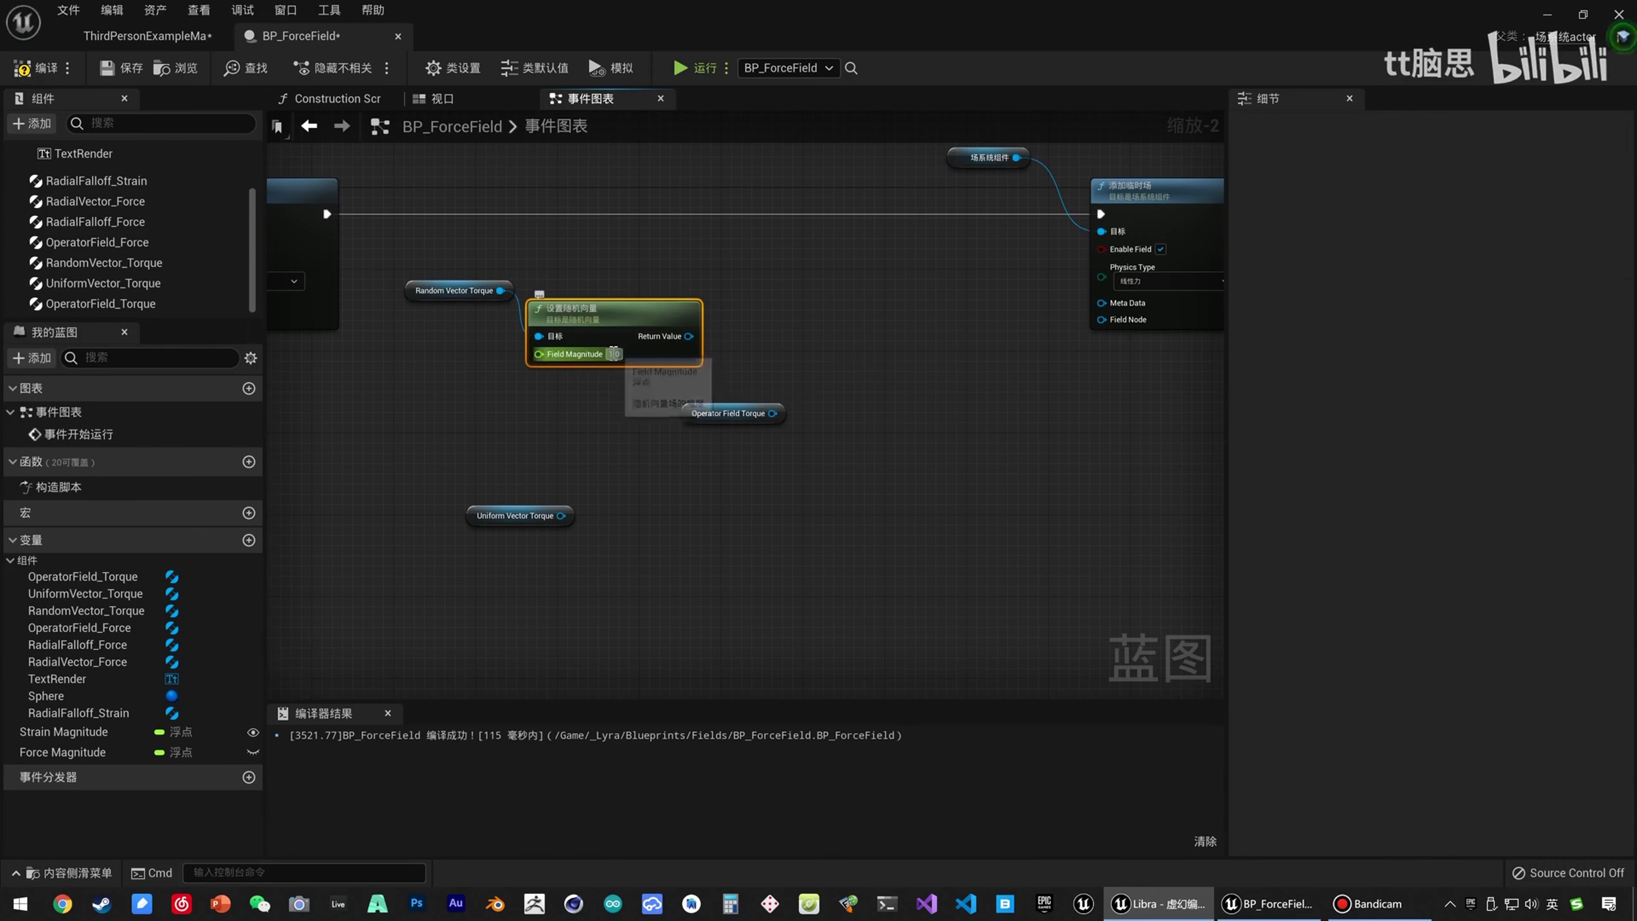
click(613, 354)
text(100)
click(632, 402)
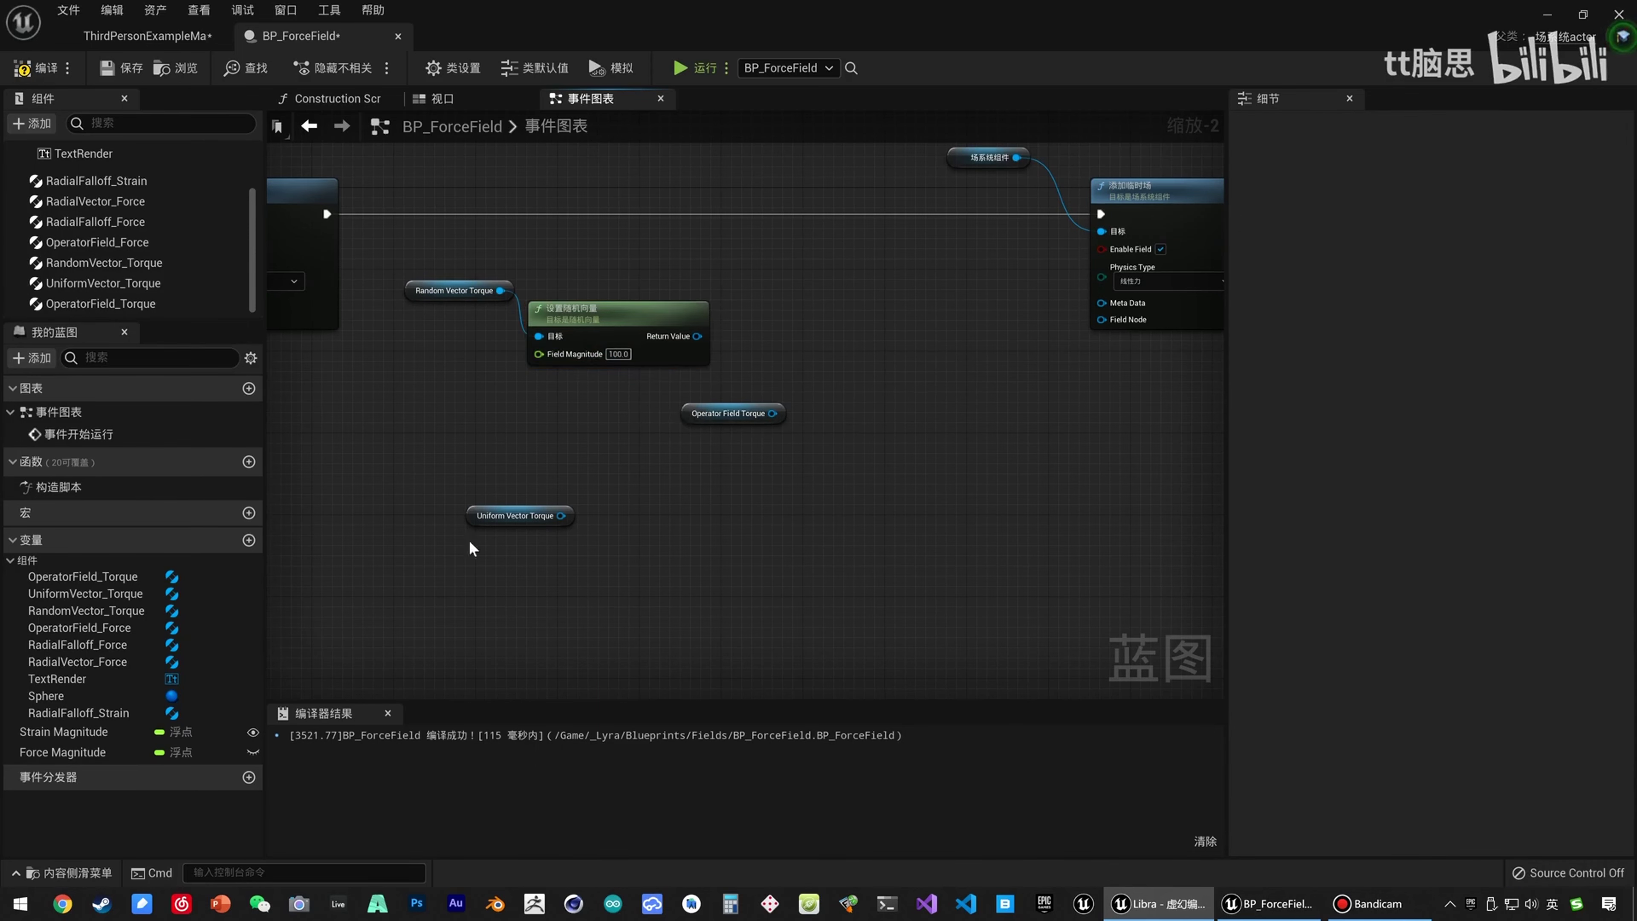
Add a 设置统一向量 node targeting the Uniform Vector Torque reference and set its Field Magnitude to 100.
drag(472, 516, 573, 523)
text(set vec)
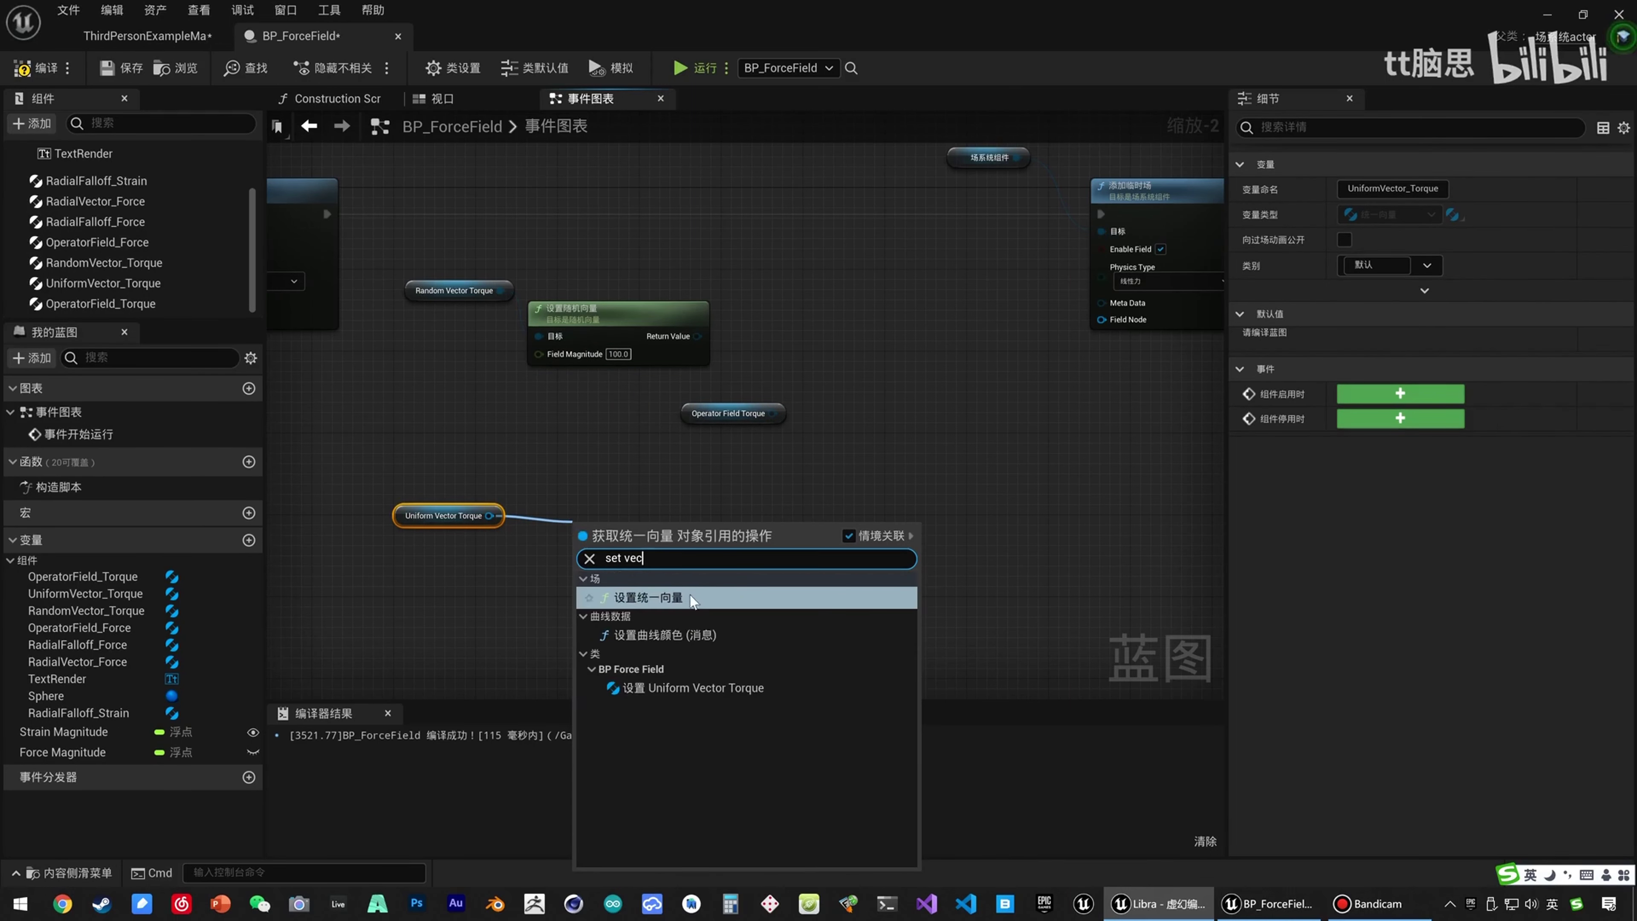
key(Return)
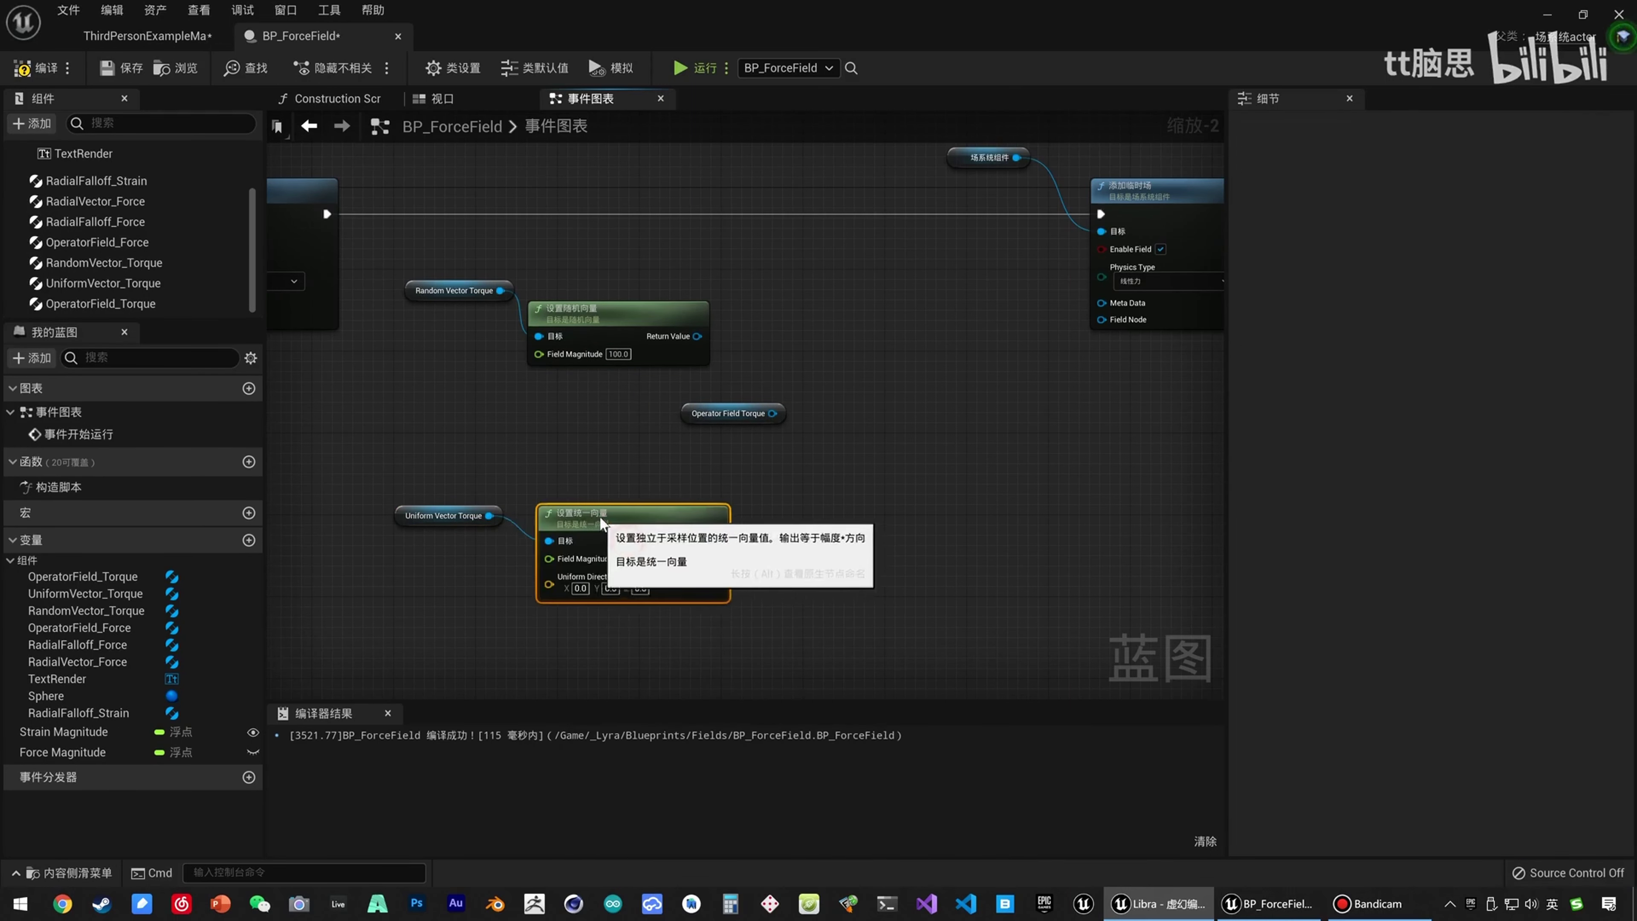
scroll(618, 576, up, 2)
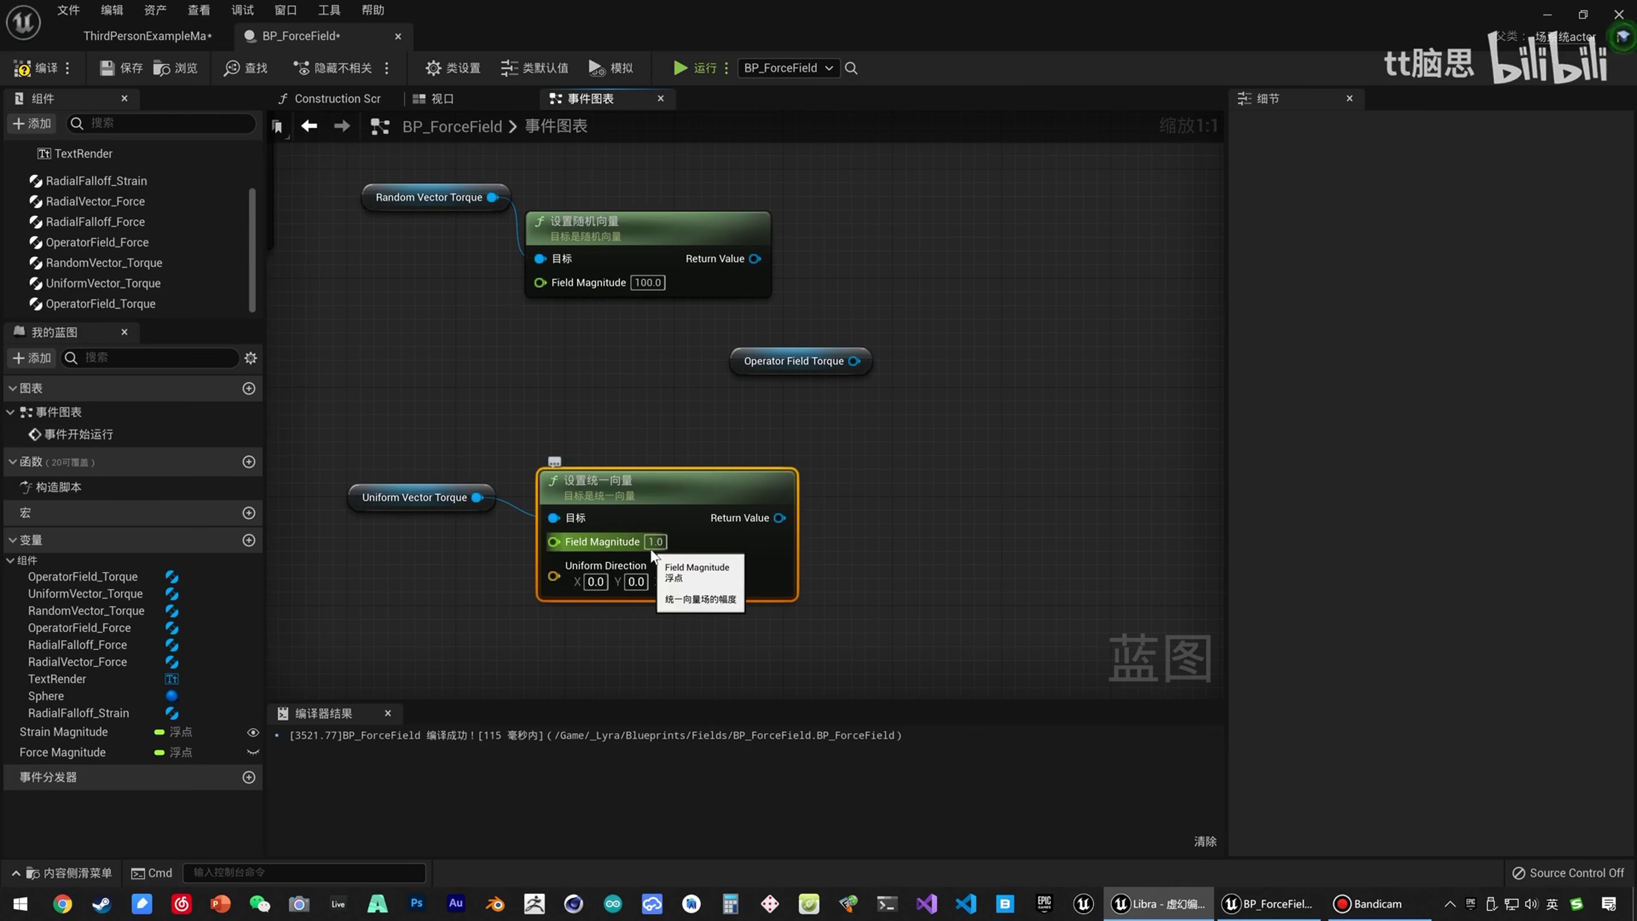
click(653, 541)
text(100)
key(Return)
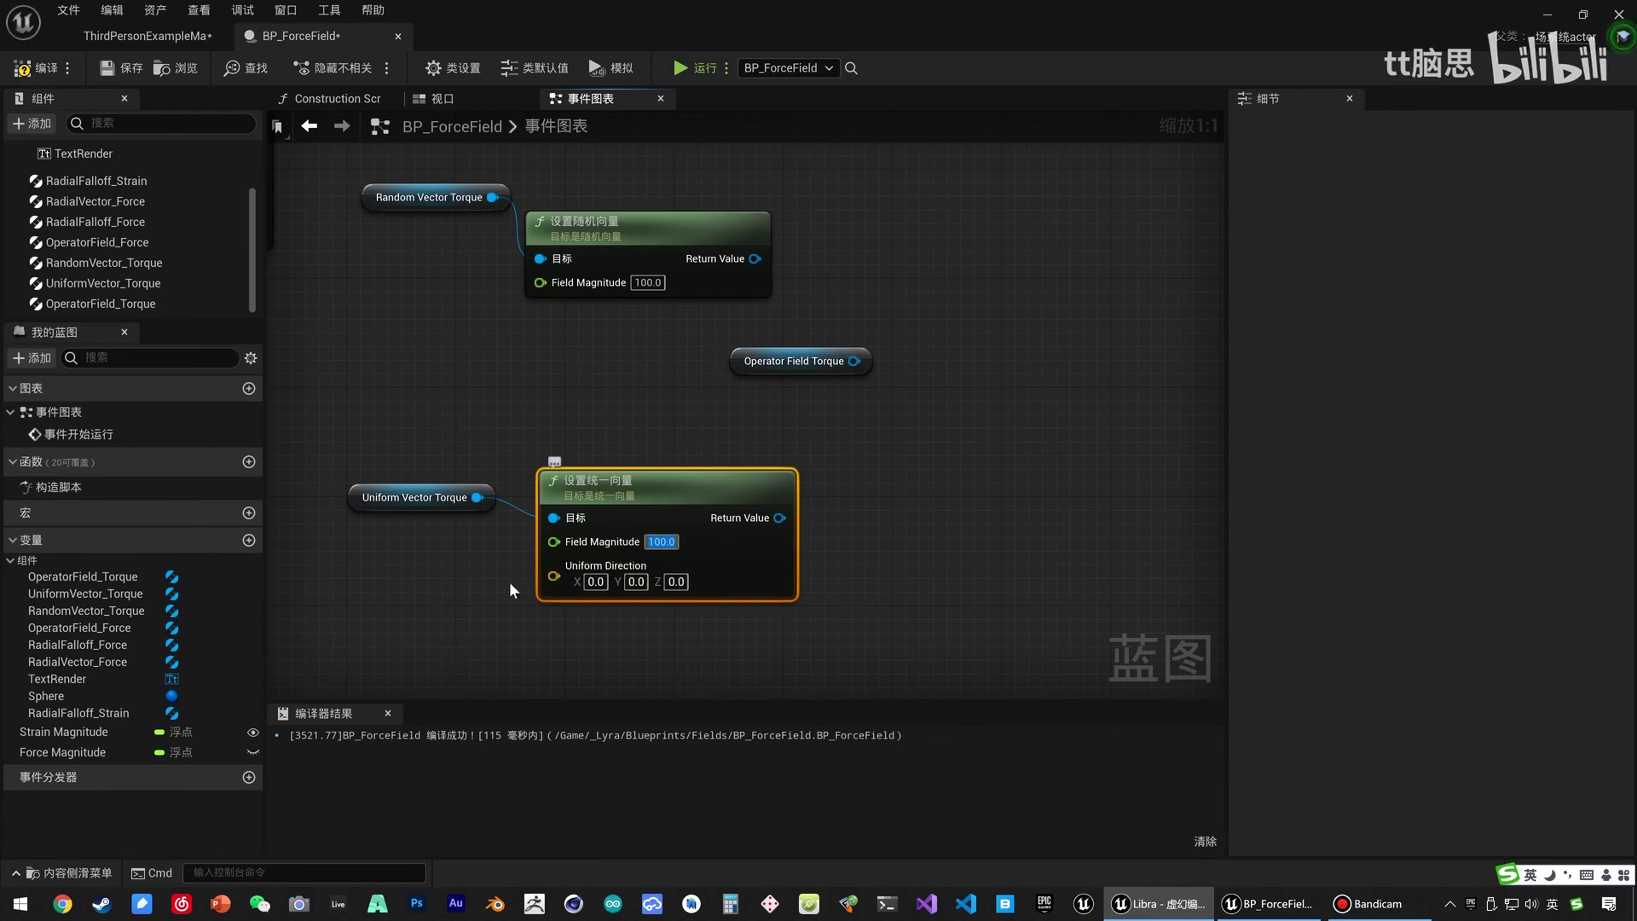
Set the 设置统一向量 node's Uniform Direction to 1 in Z and 2 in Y.
right_drag(508, 581, 593, 559)
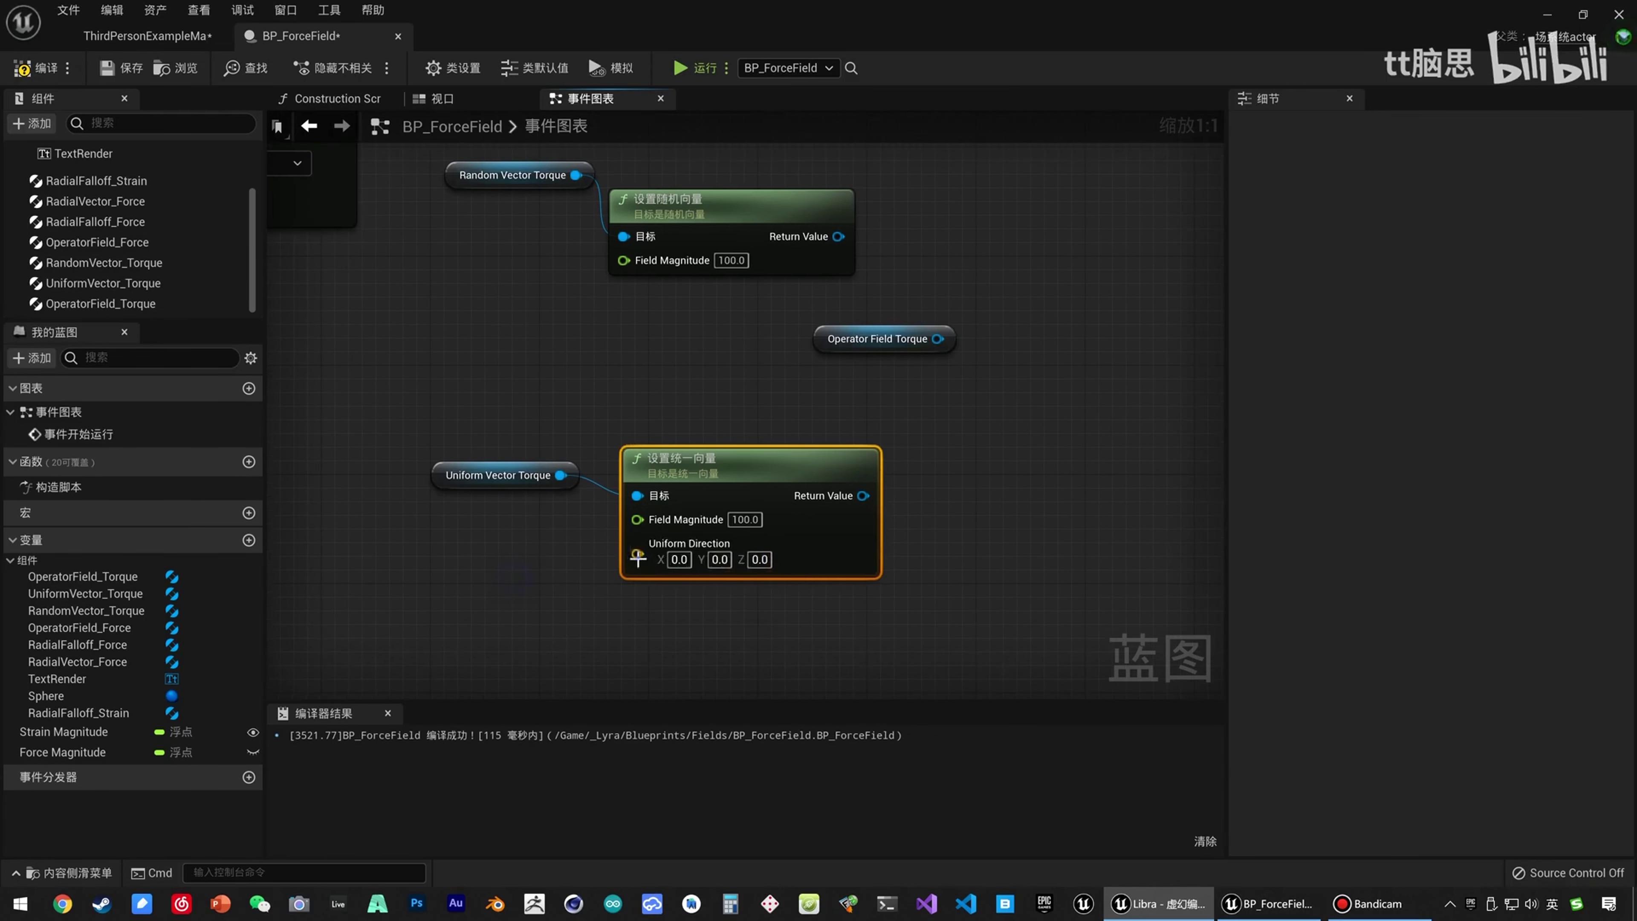
click(755, 560)
text(1)
click(815, 612)
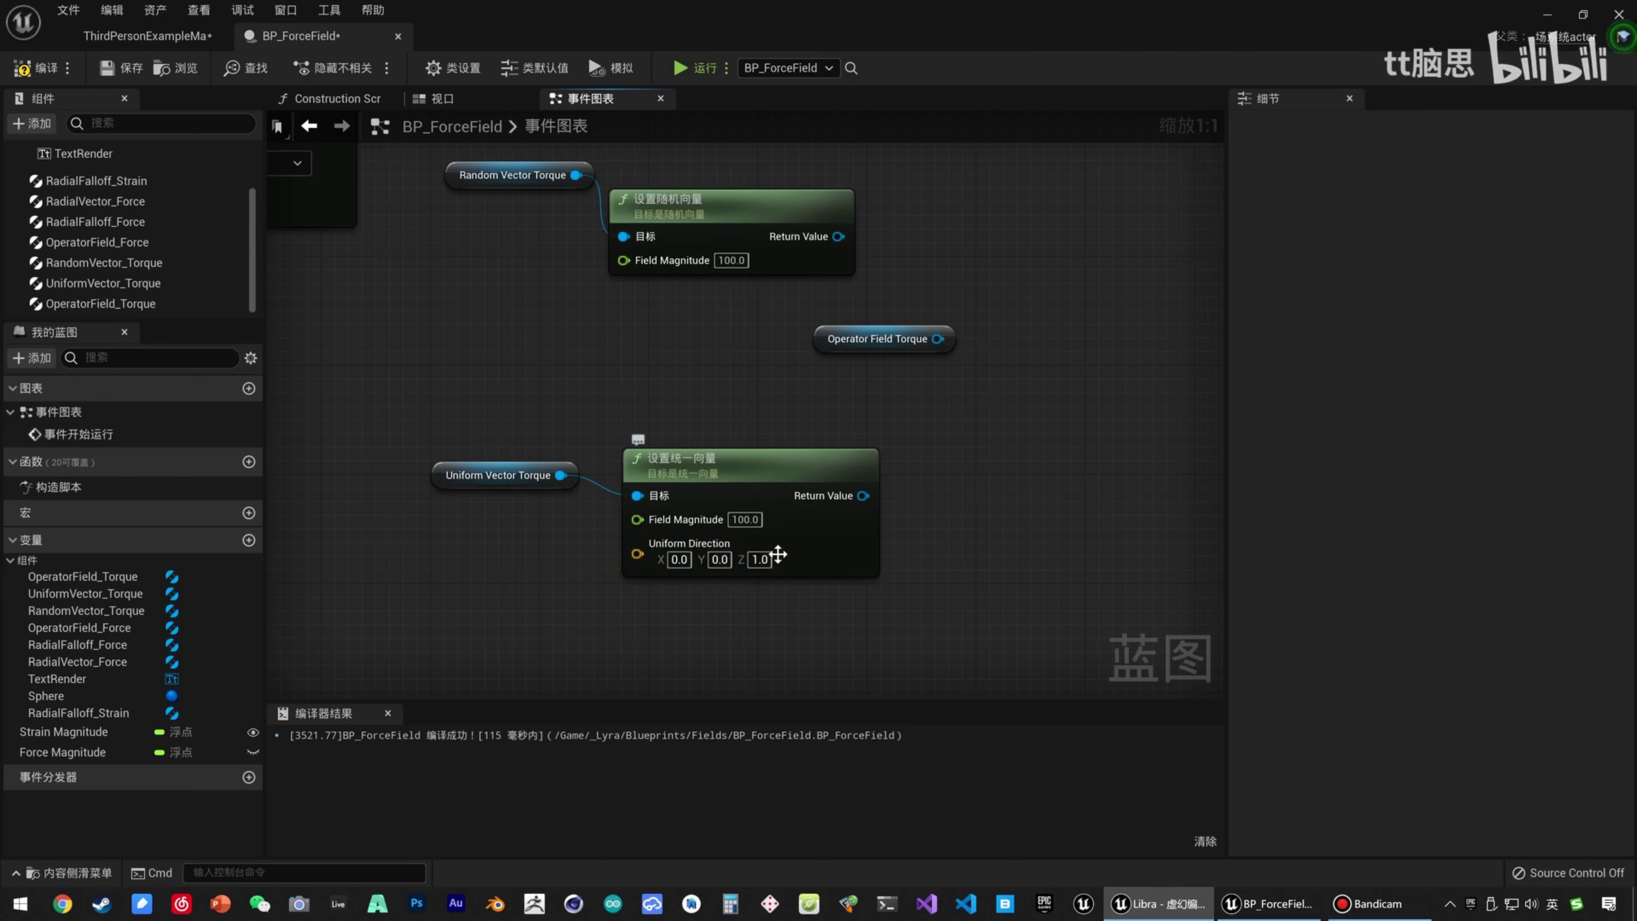
click(719, 559)
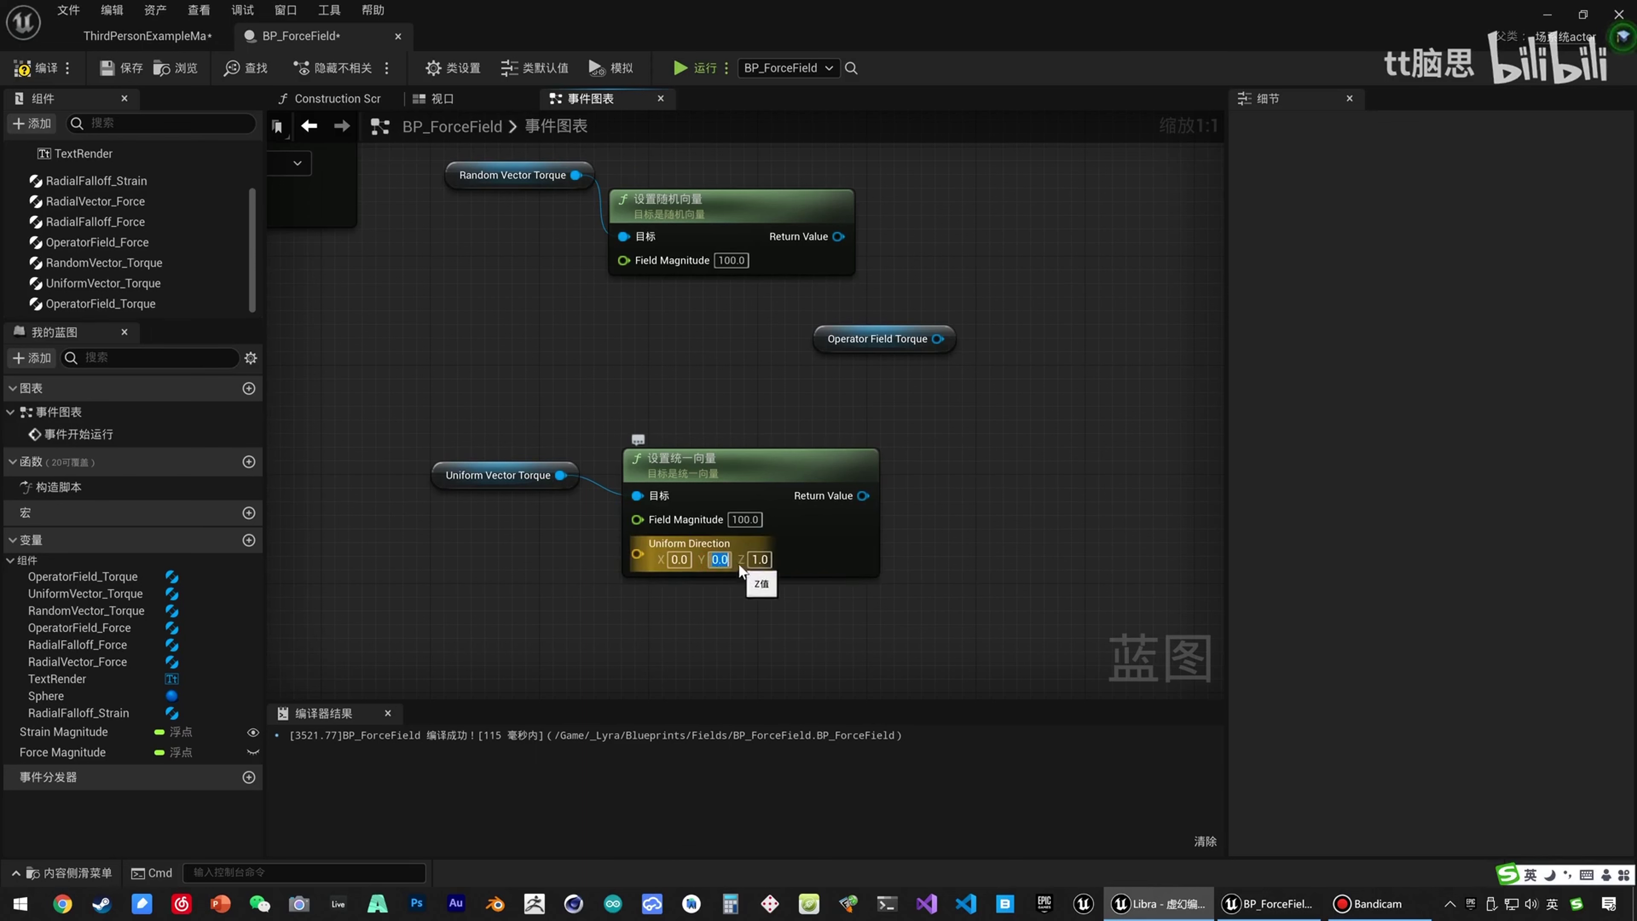
text(2)
key(Return)
Add a 设置运算符域 node targeting Operator Field Torque and position it beyond the two vector nodes.
right_drag(1008, 456, 810, 476)
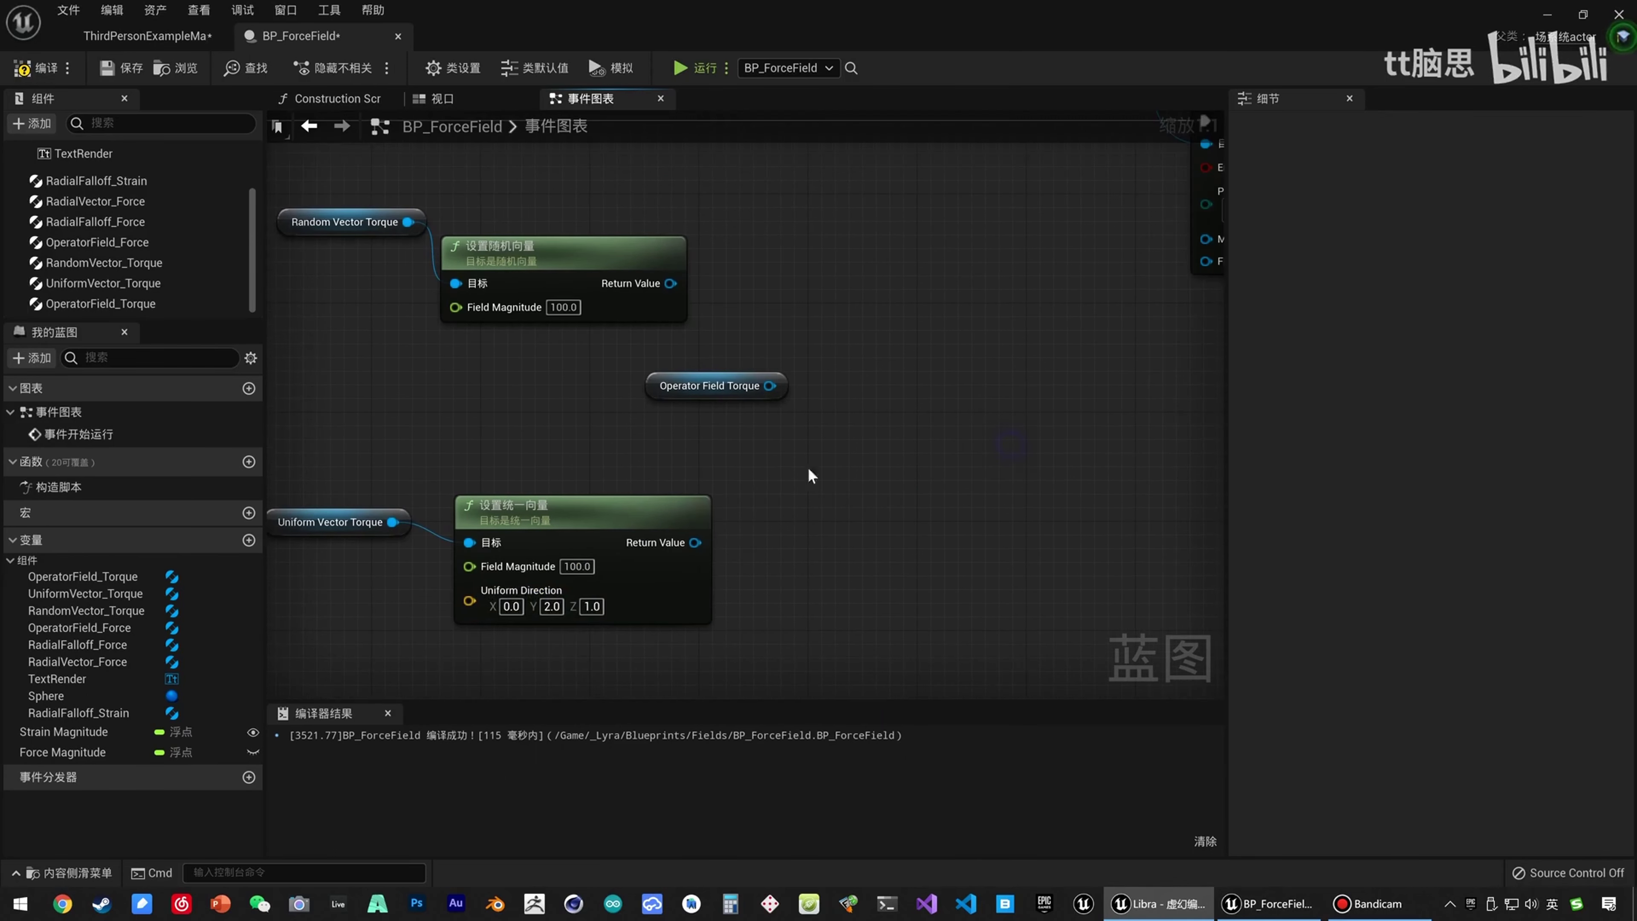
right_drag(771, 379, 729, 416)
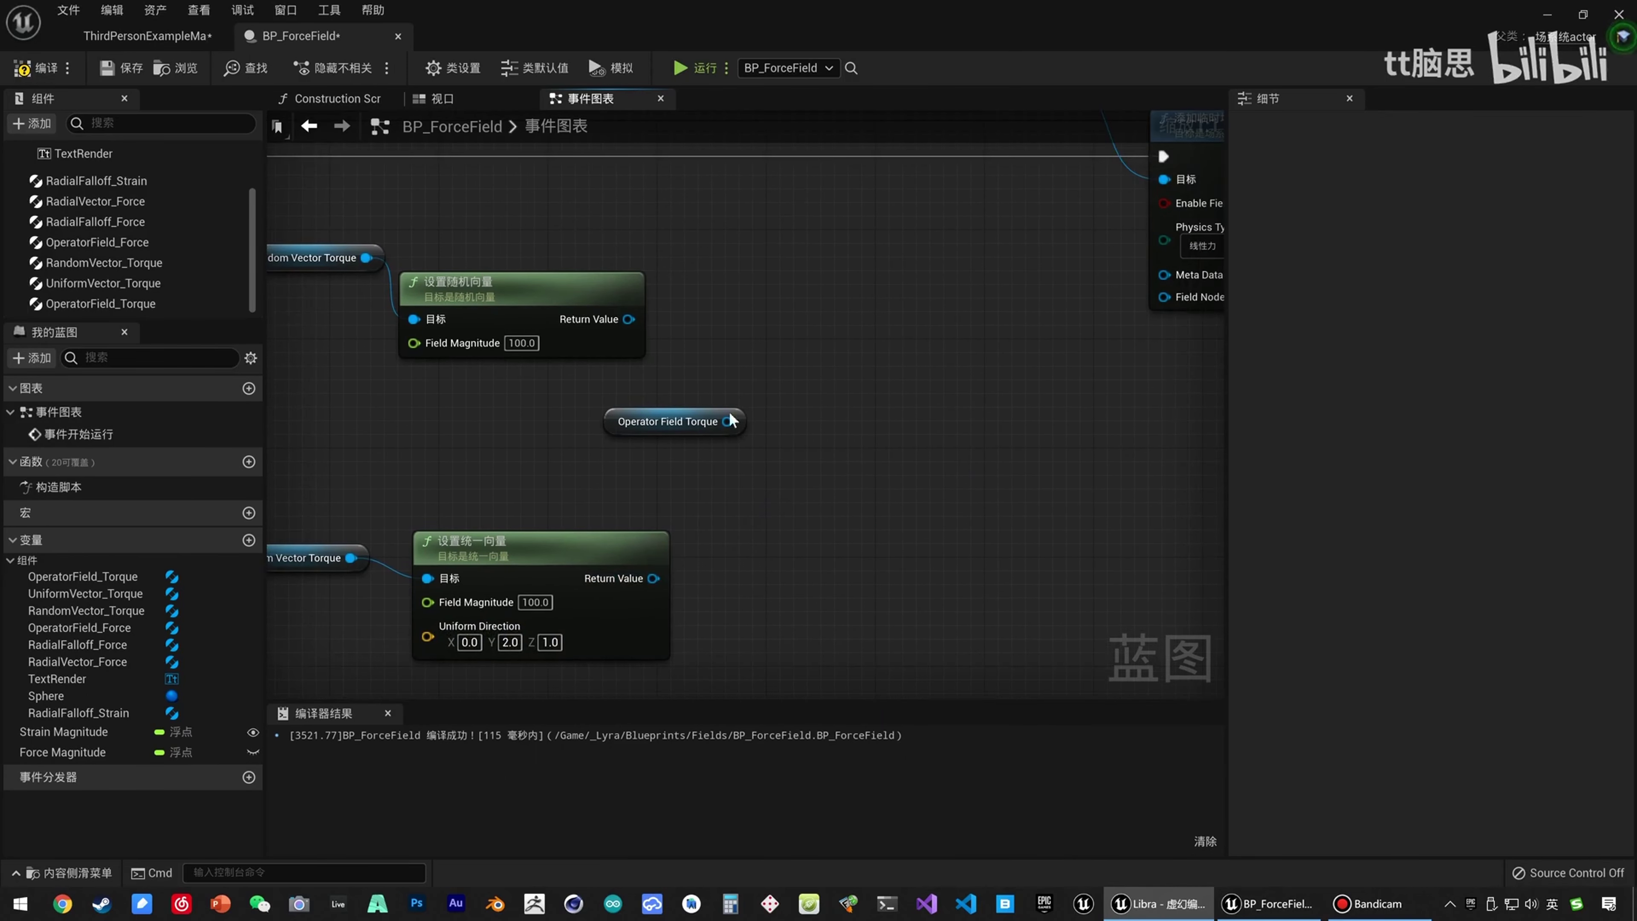
drag(727, 421, 807, 418)
text(set f)
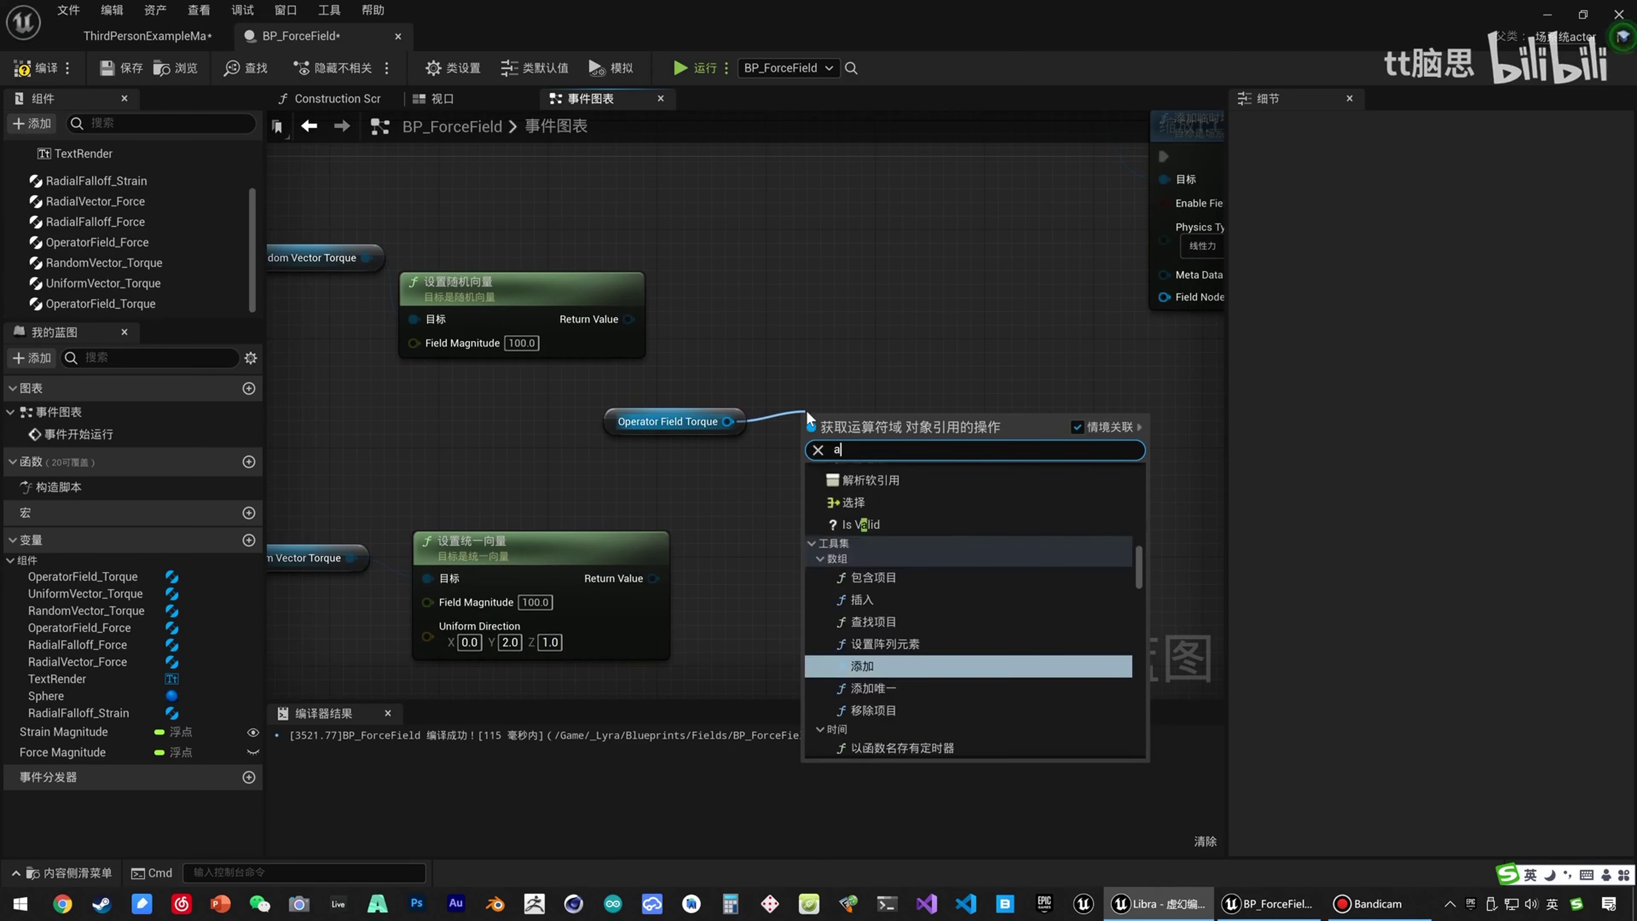
text(ield)
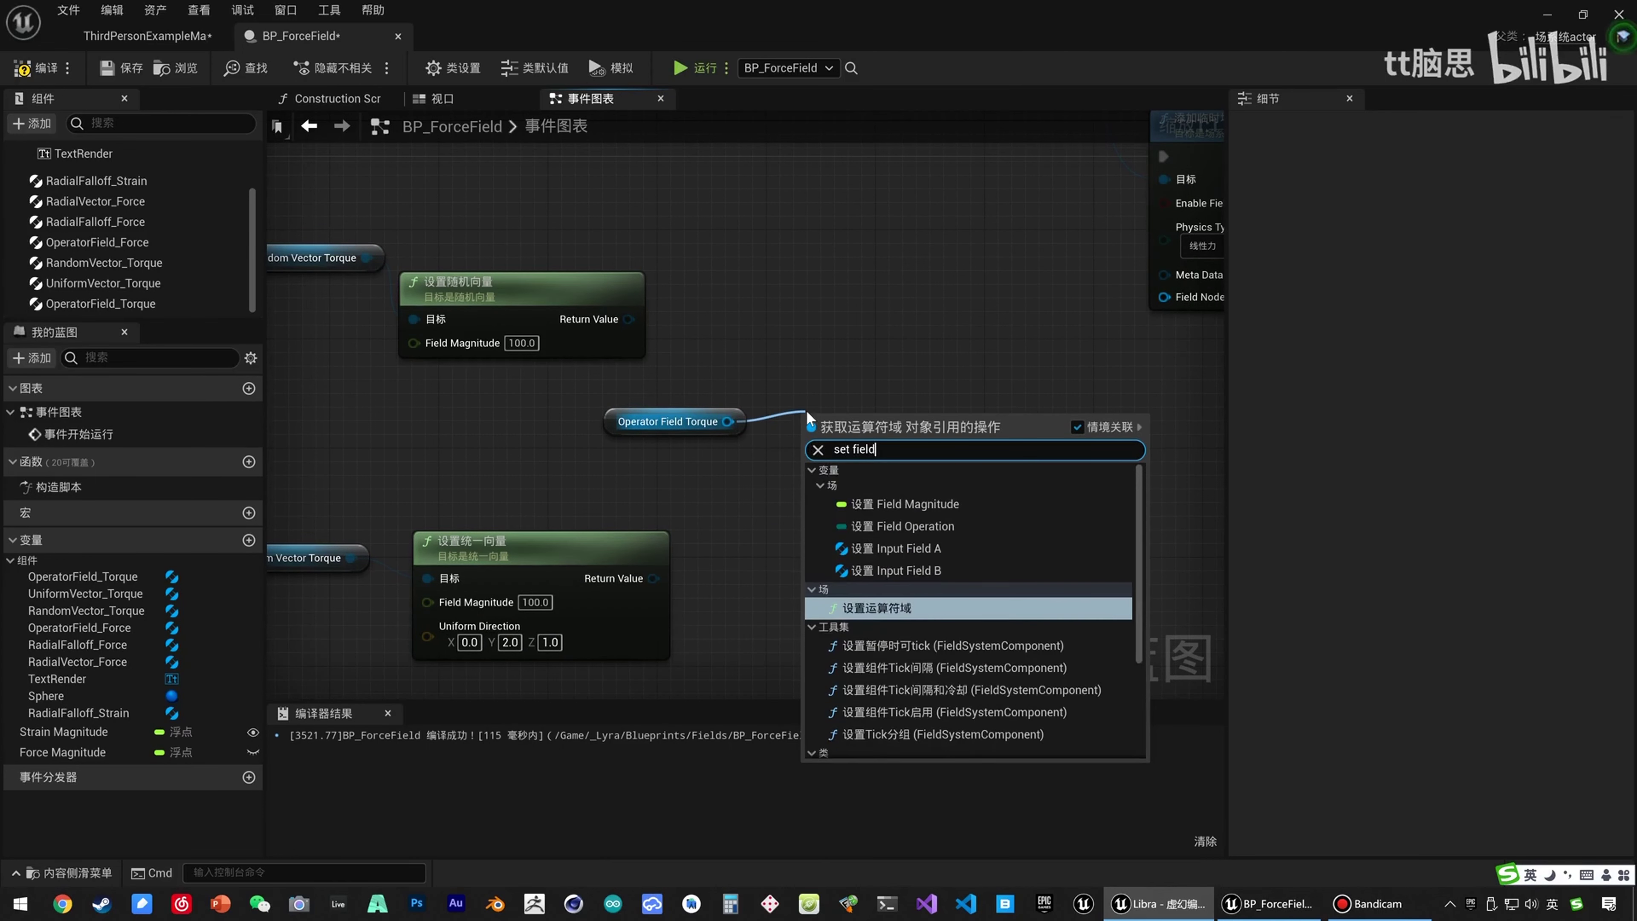
click(874, 607)
click(906, 425)
drag(929, 405, 956, 377)
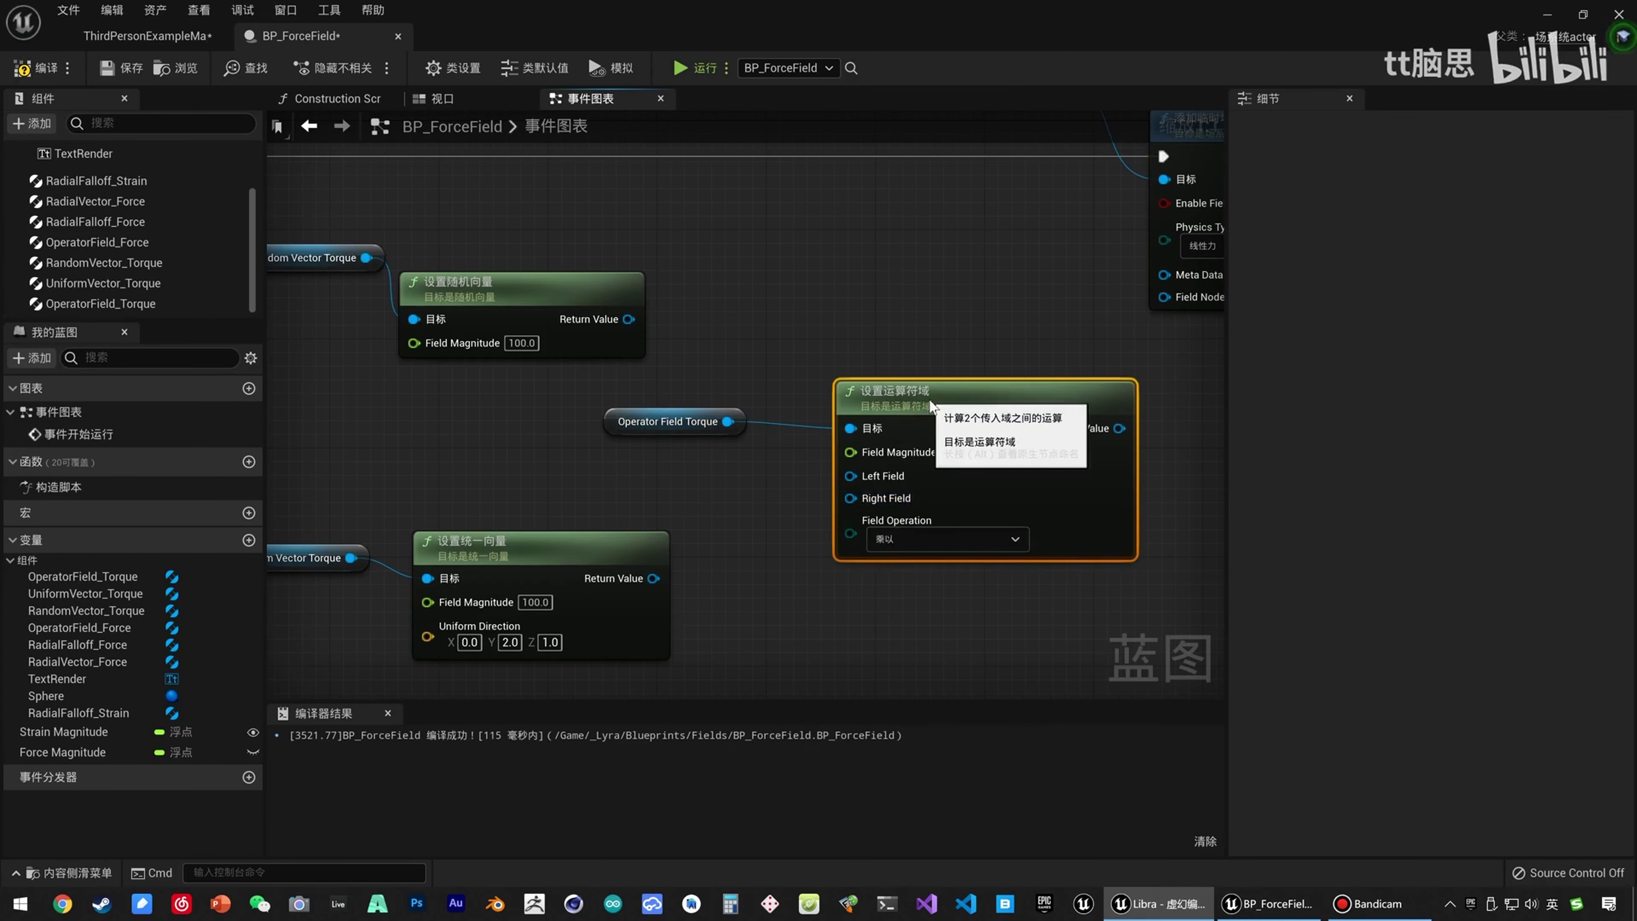
Connect the 设置随机向量 output to the operator node's Left Field and the 设置统一向量 output to its Right Field.
drag(628, 318, 856, 474)
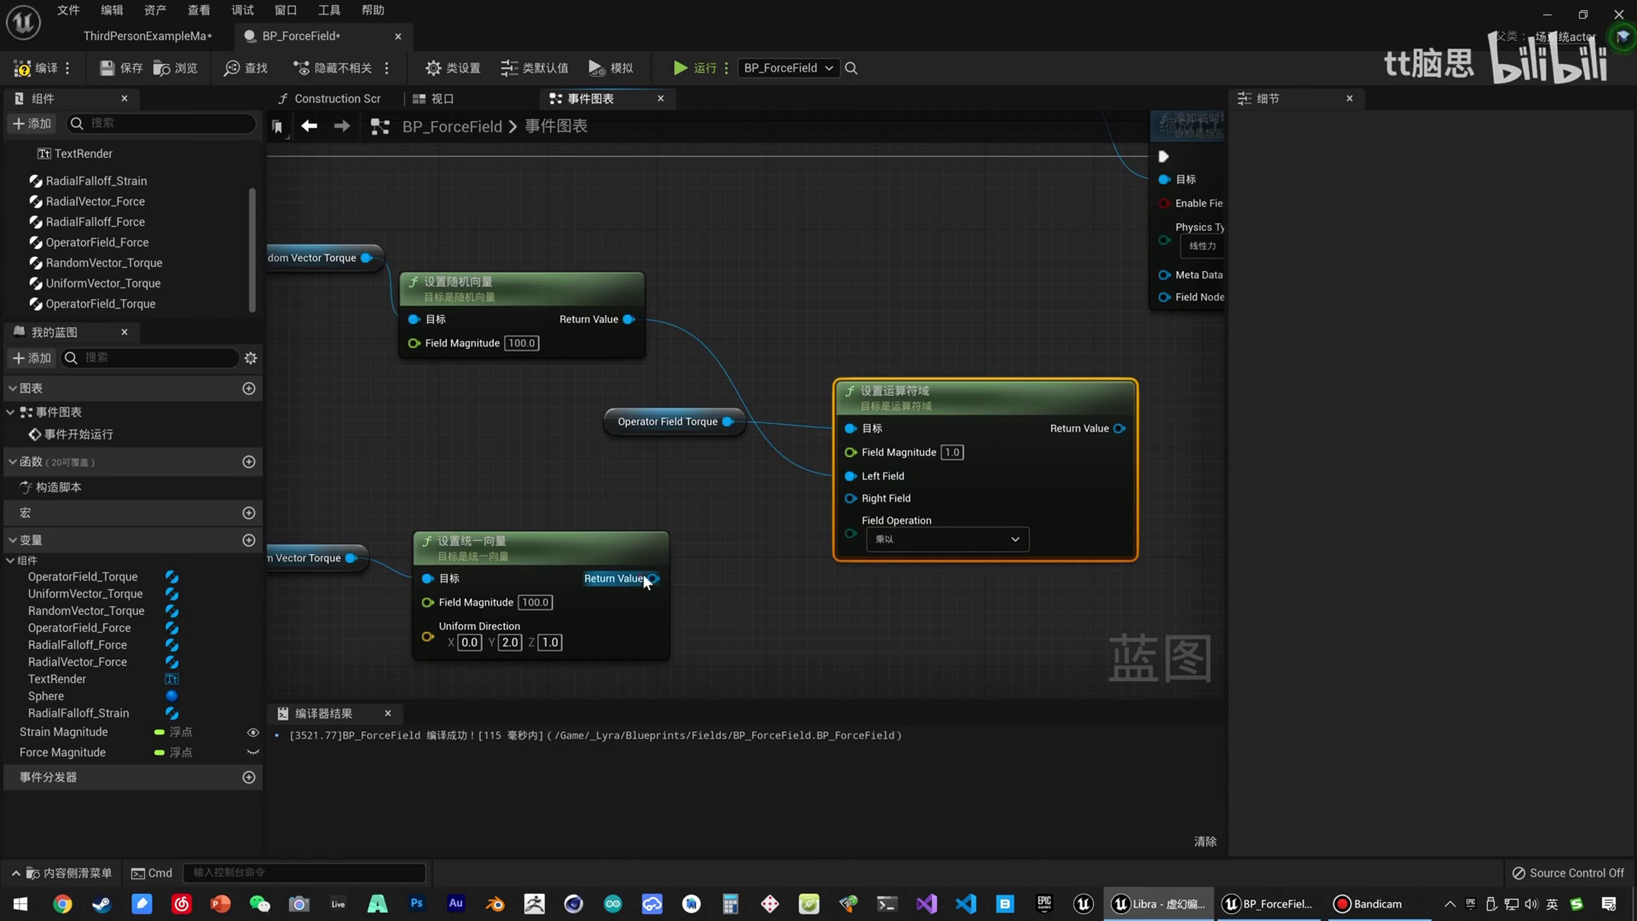
drag(652, 577, 850, 498)
Connect the 设置运算符域 output to the copied 添加临时场 node's Field Node and set that node's Physics Type to 角速度.
right_drag(1044, 289, 747, 443)
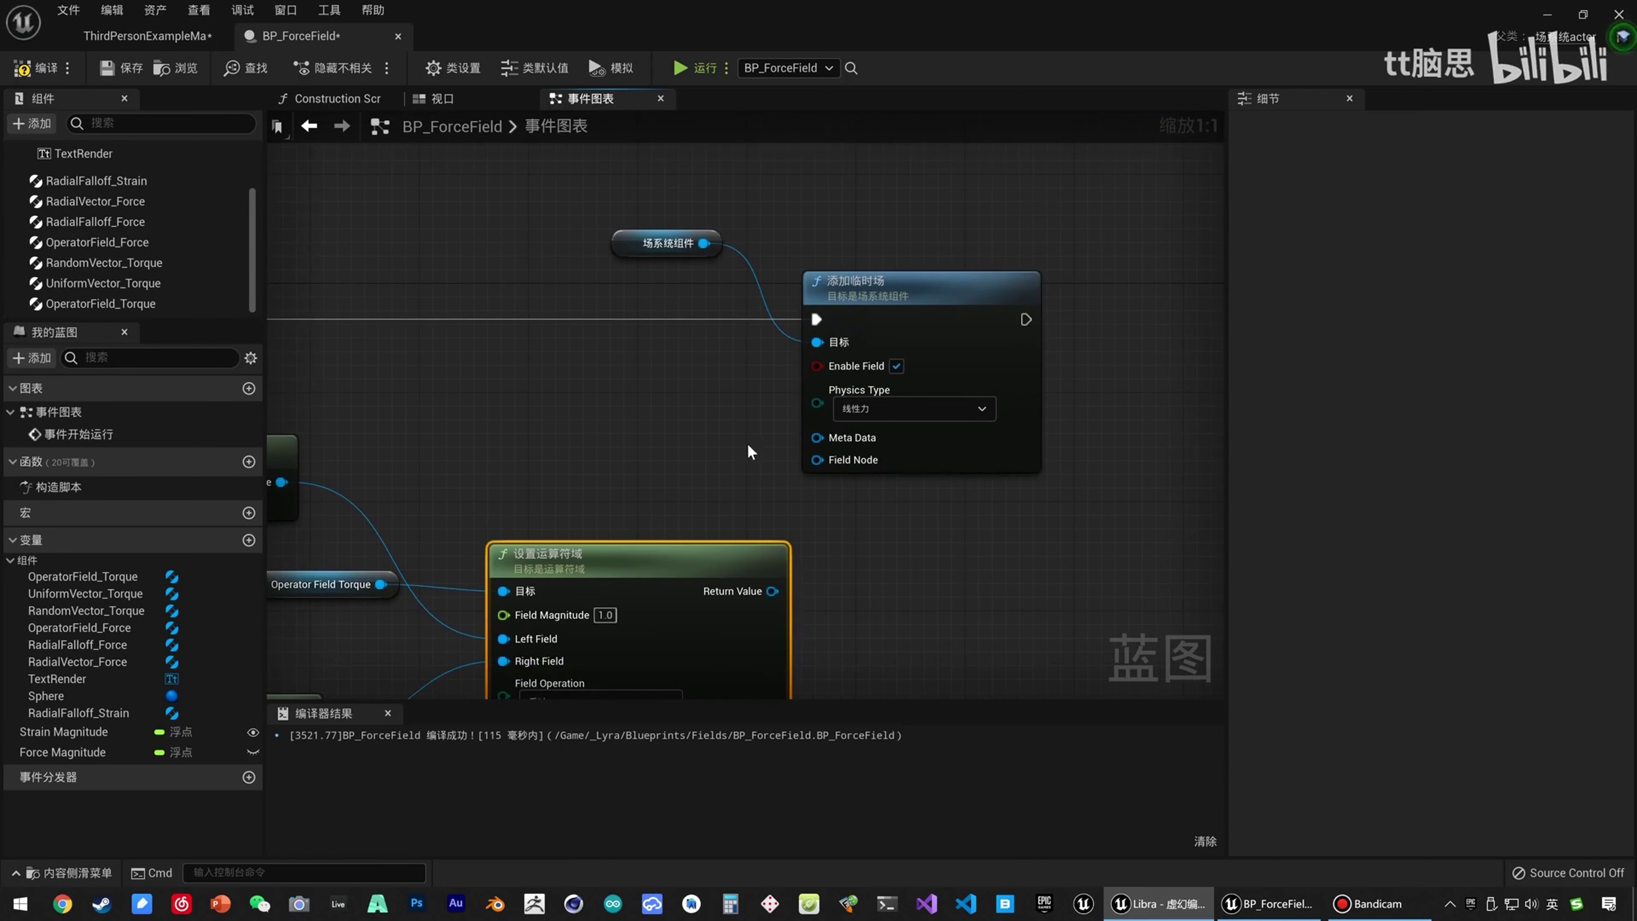
drag(770, 591, 817, 459)
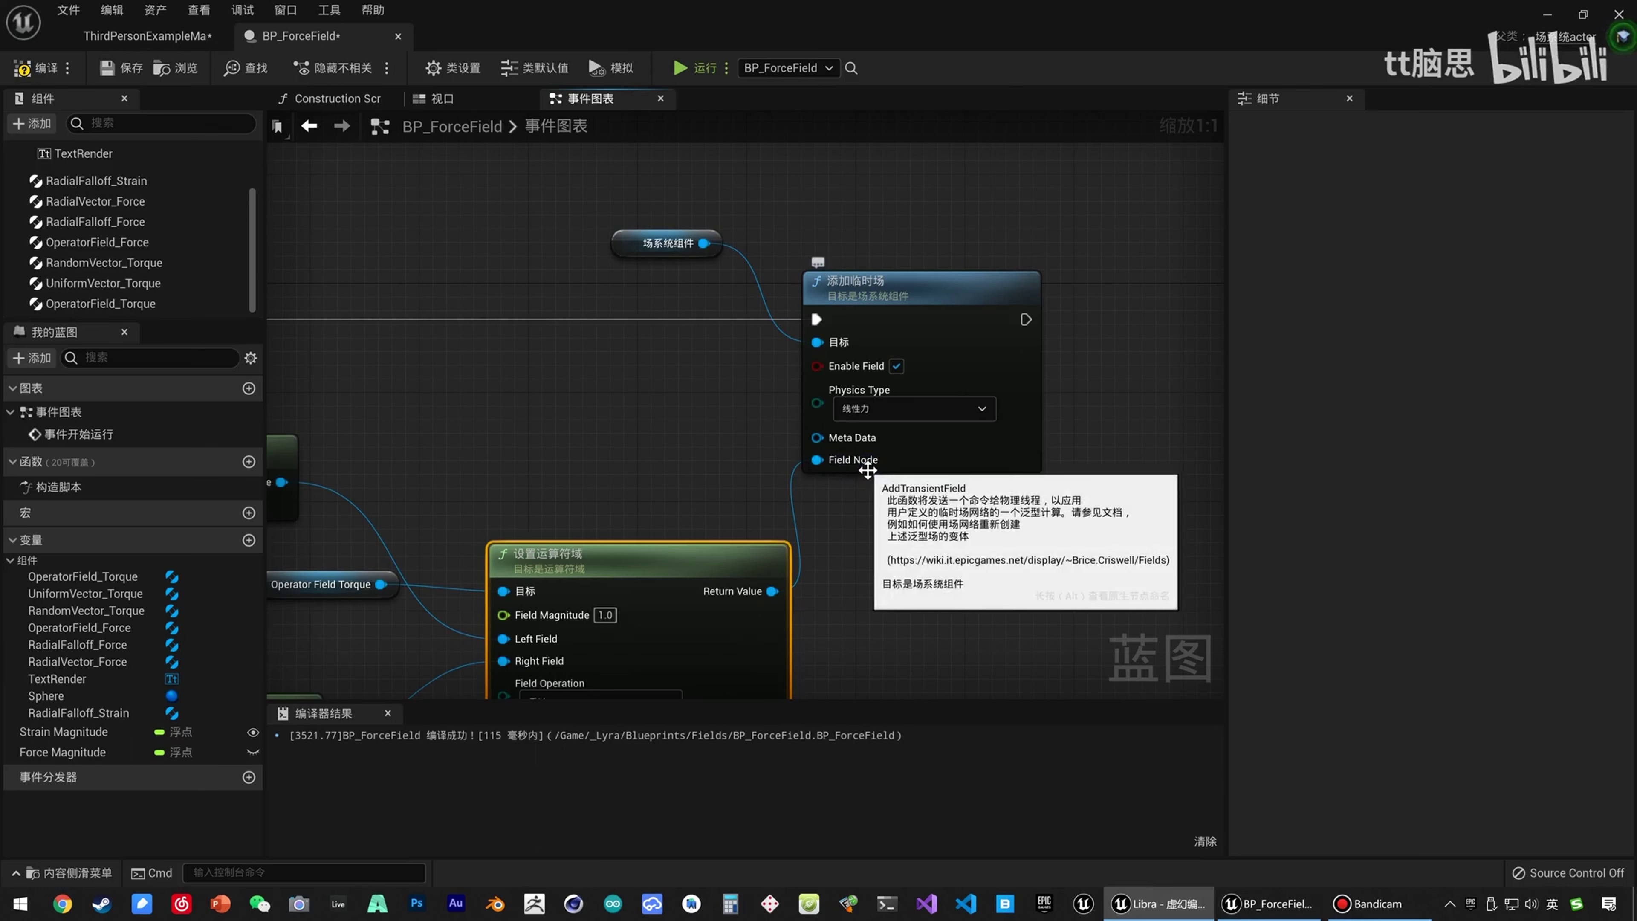
click(860, 413)
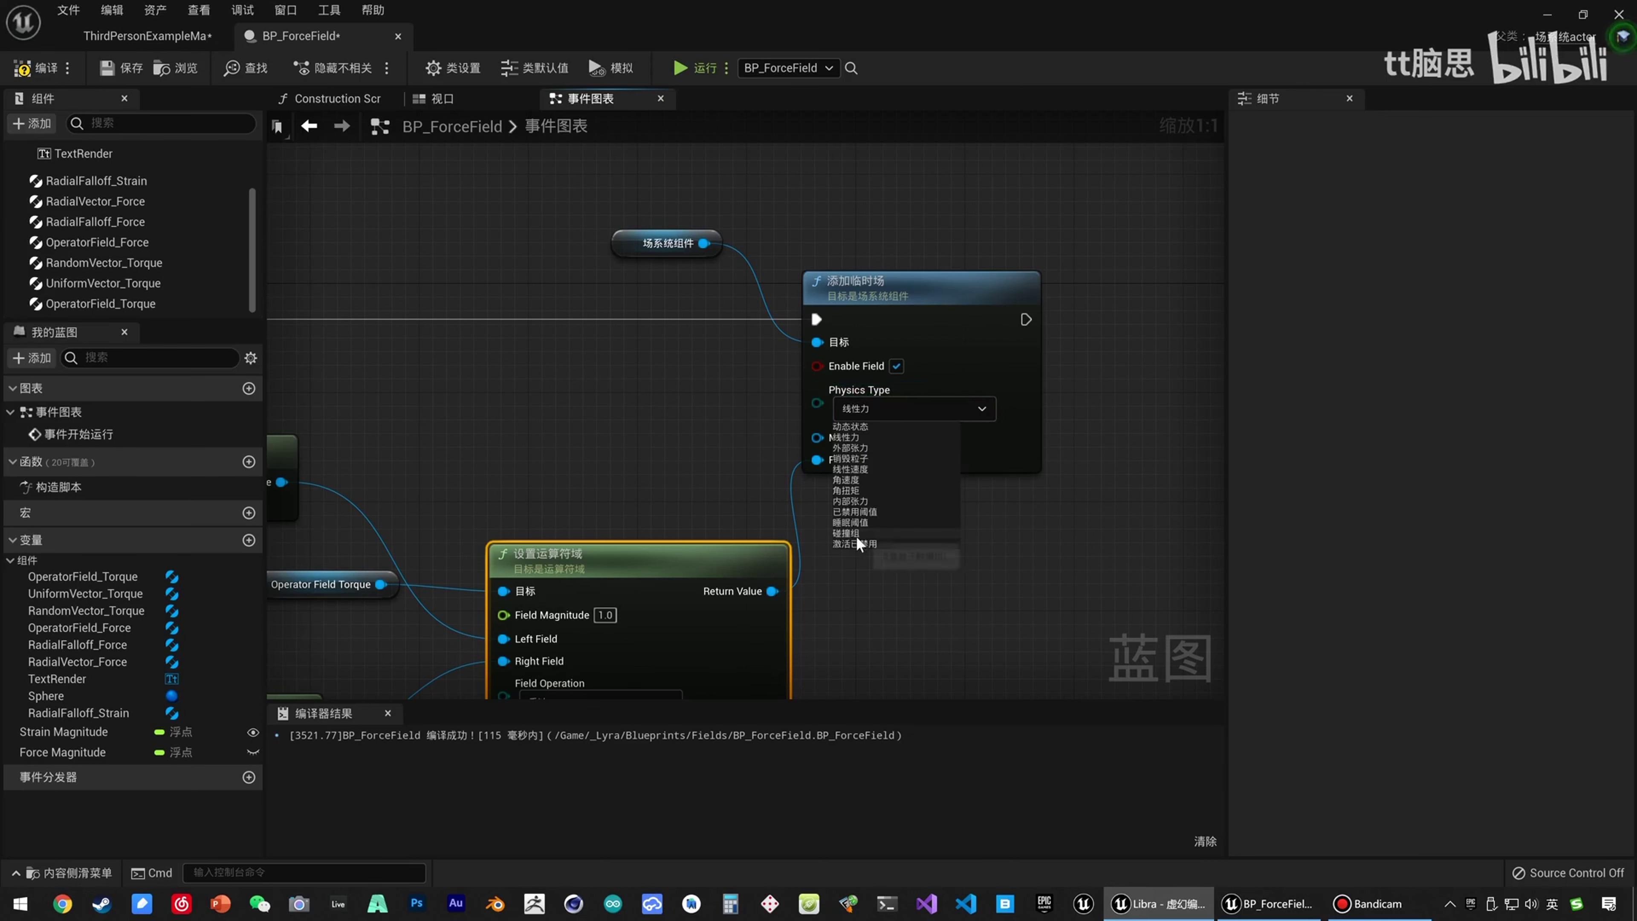
click(851, 481)
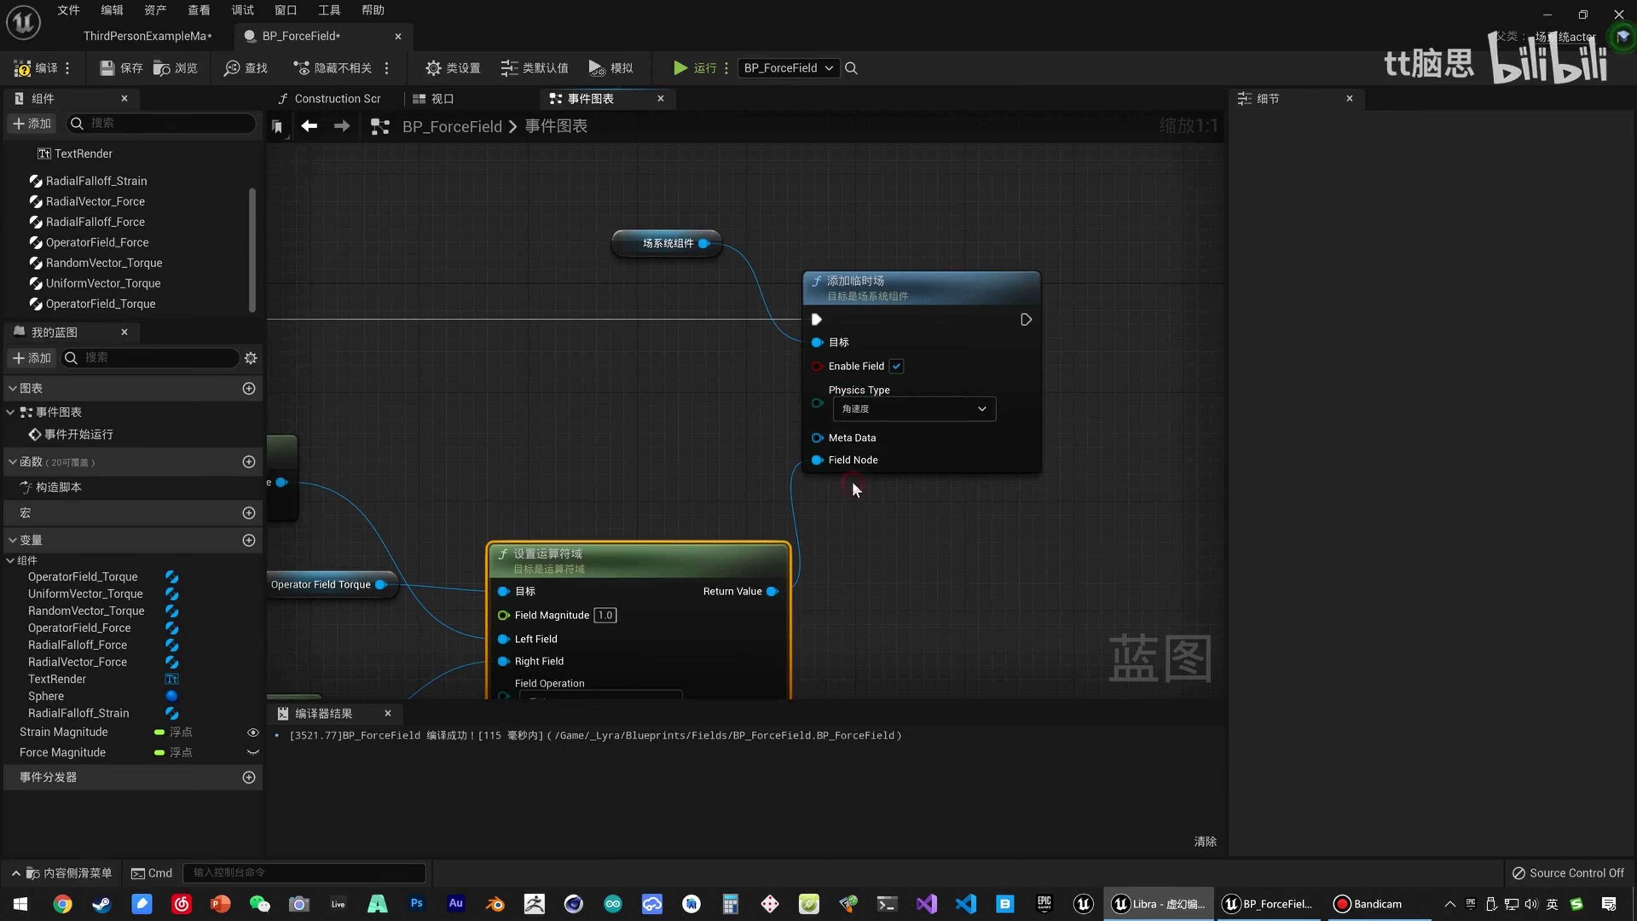
Compile and save the BP_ForceField blueprint.
right_drag(605, 469, 894, 379)
scroll(893, 378, down, 1)
right_drag(723, 392, 810, 387)
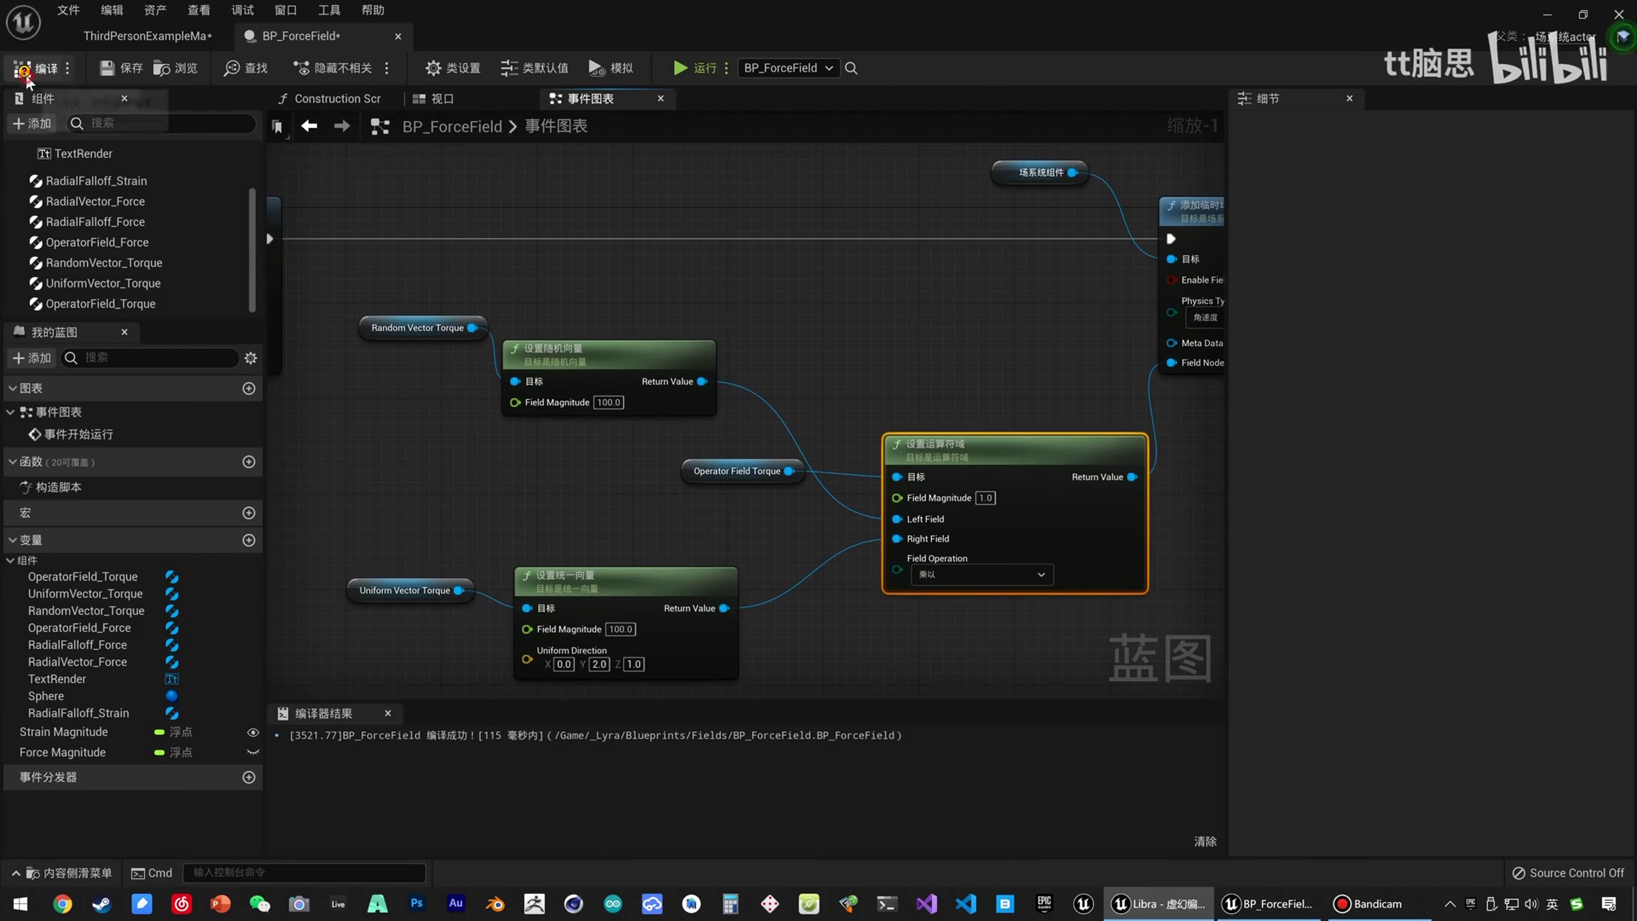
click(34, 68)
click(120, 67)
right_drag(943, 321, 801, 296)
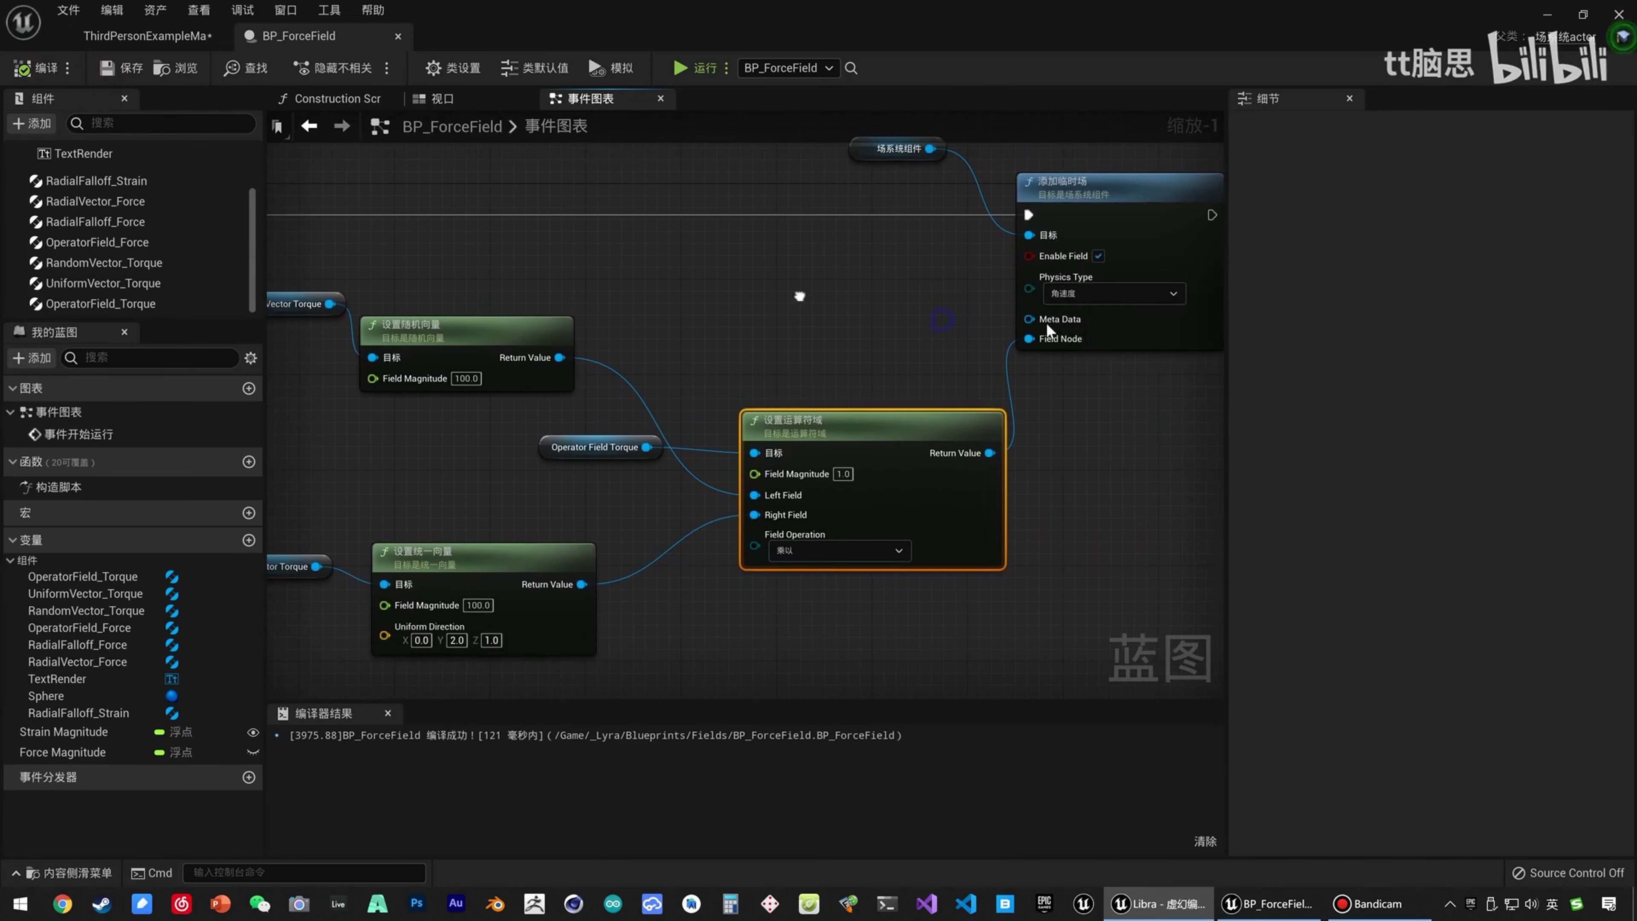
Play the third-person example level twice, walking the character and turning the view to check how the destructible pillar's fragments scatter.
click(168, 38)
click(867, 63)
key(s)
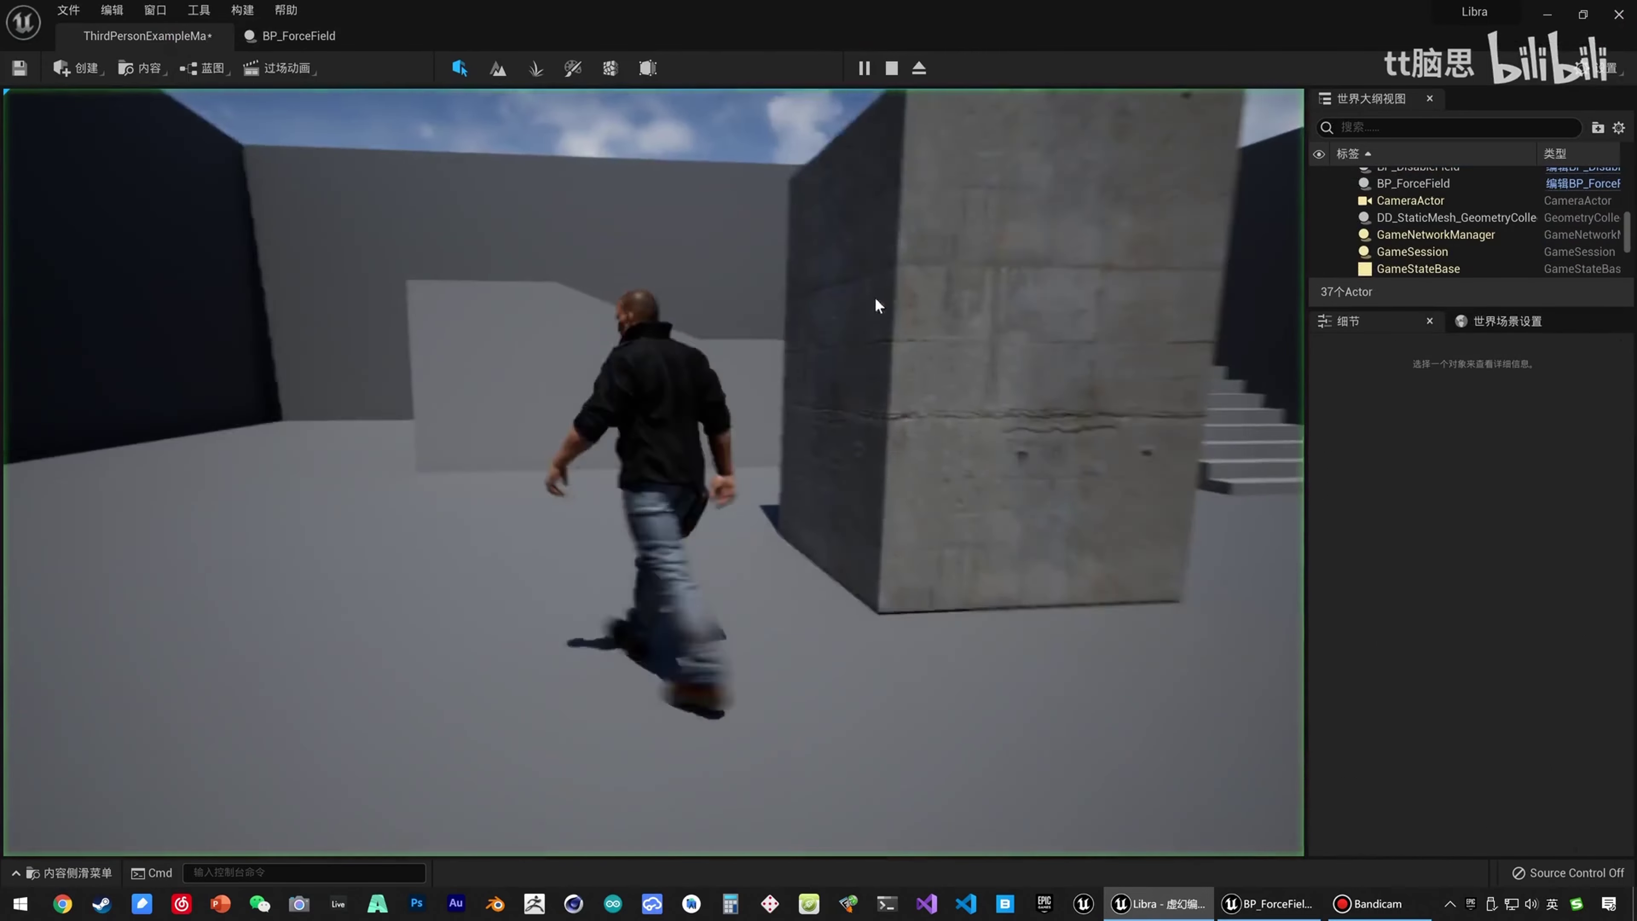
key(a)
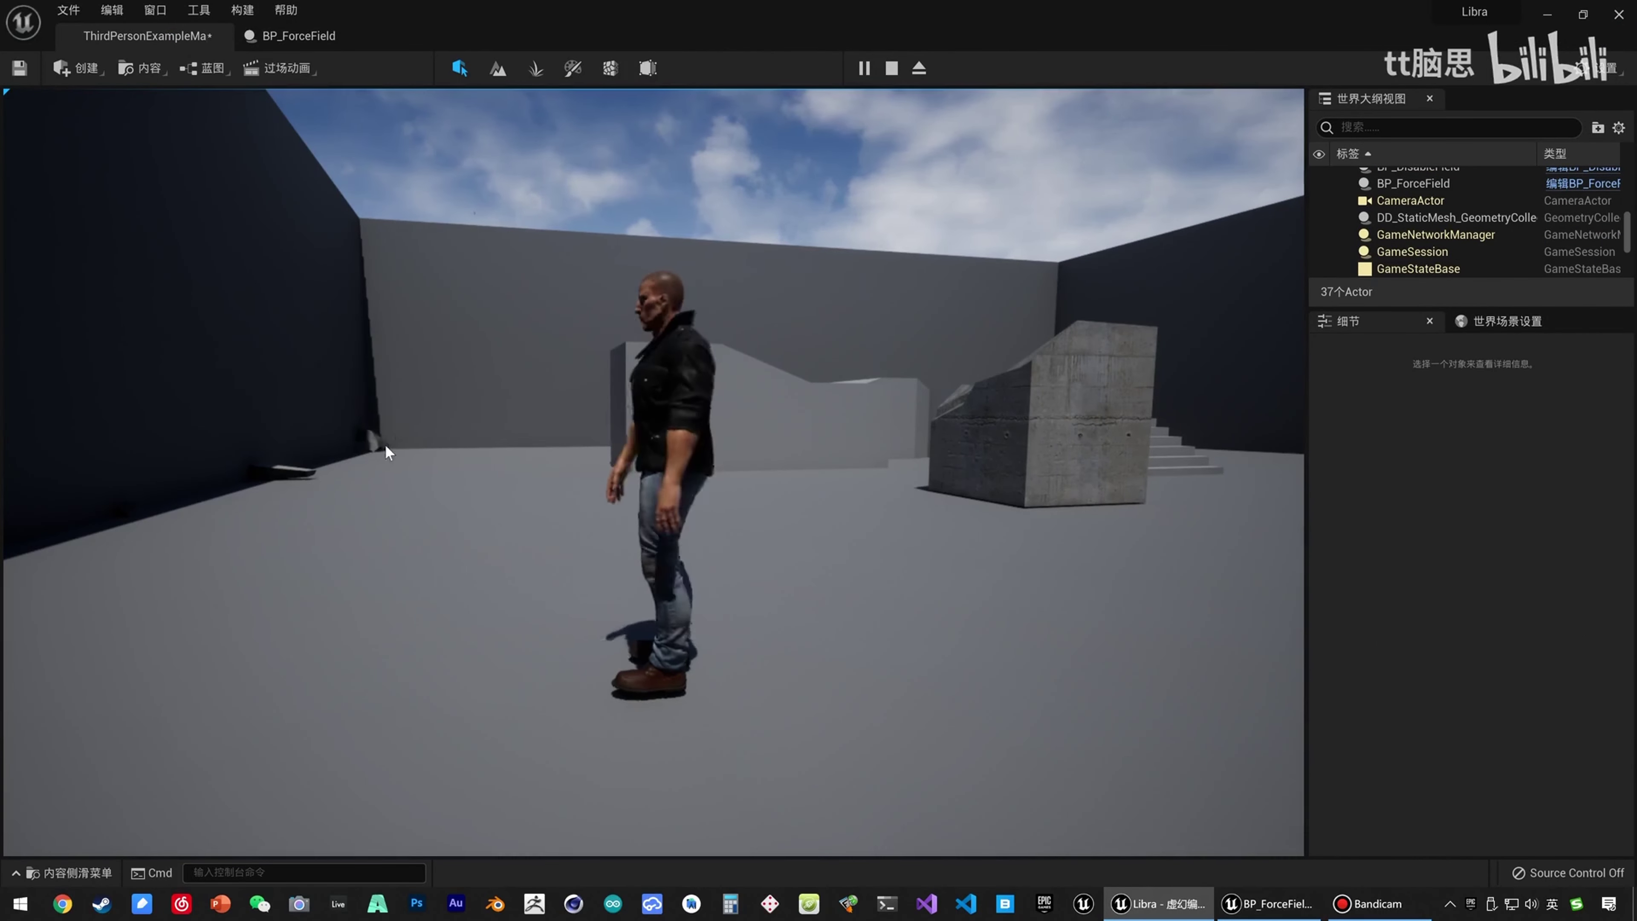
key(d)
right_drag(750, 419, 977, 438)
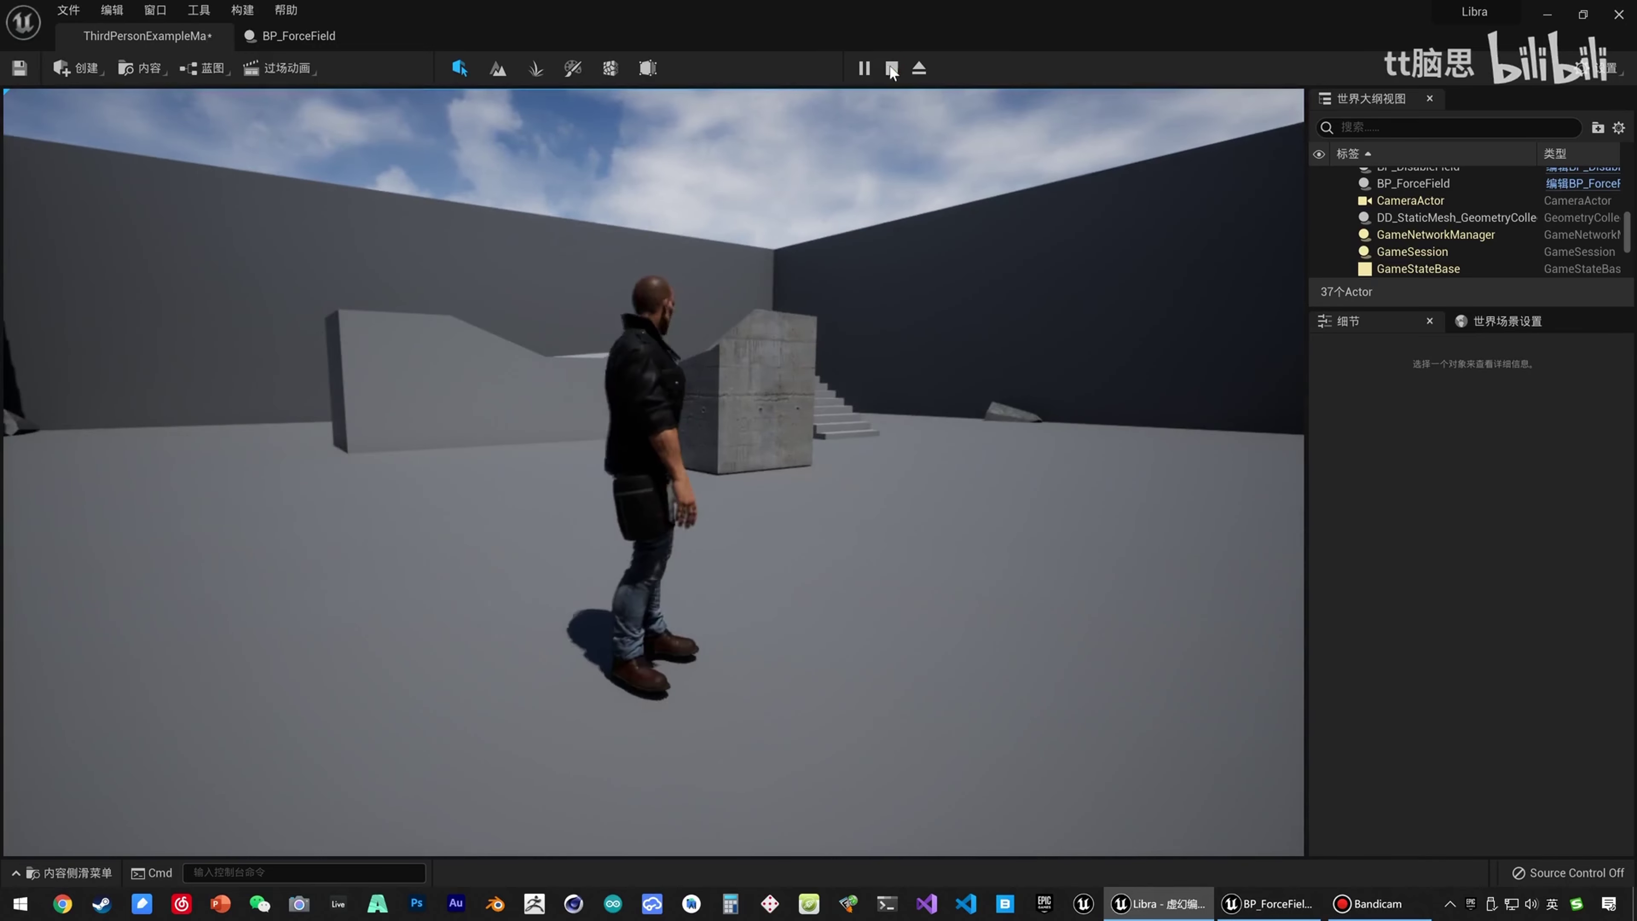
key(Escape)
click(871, 68)
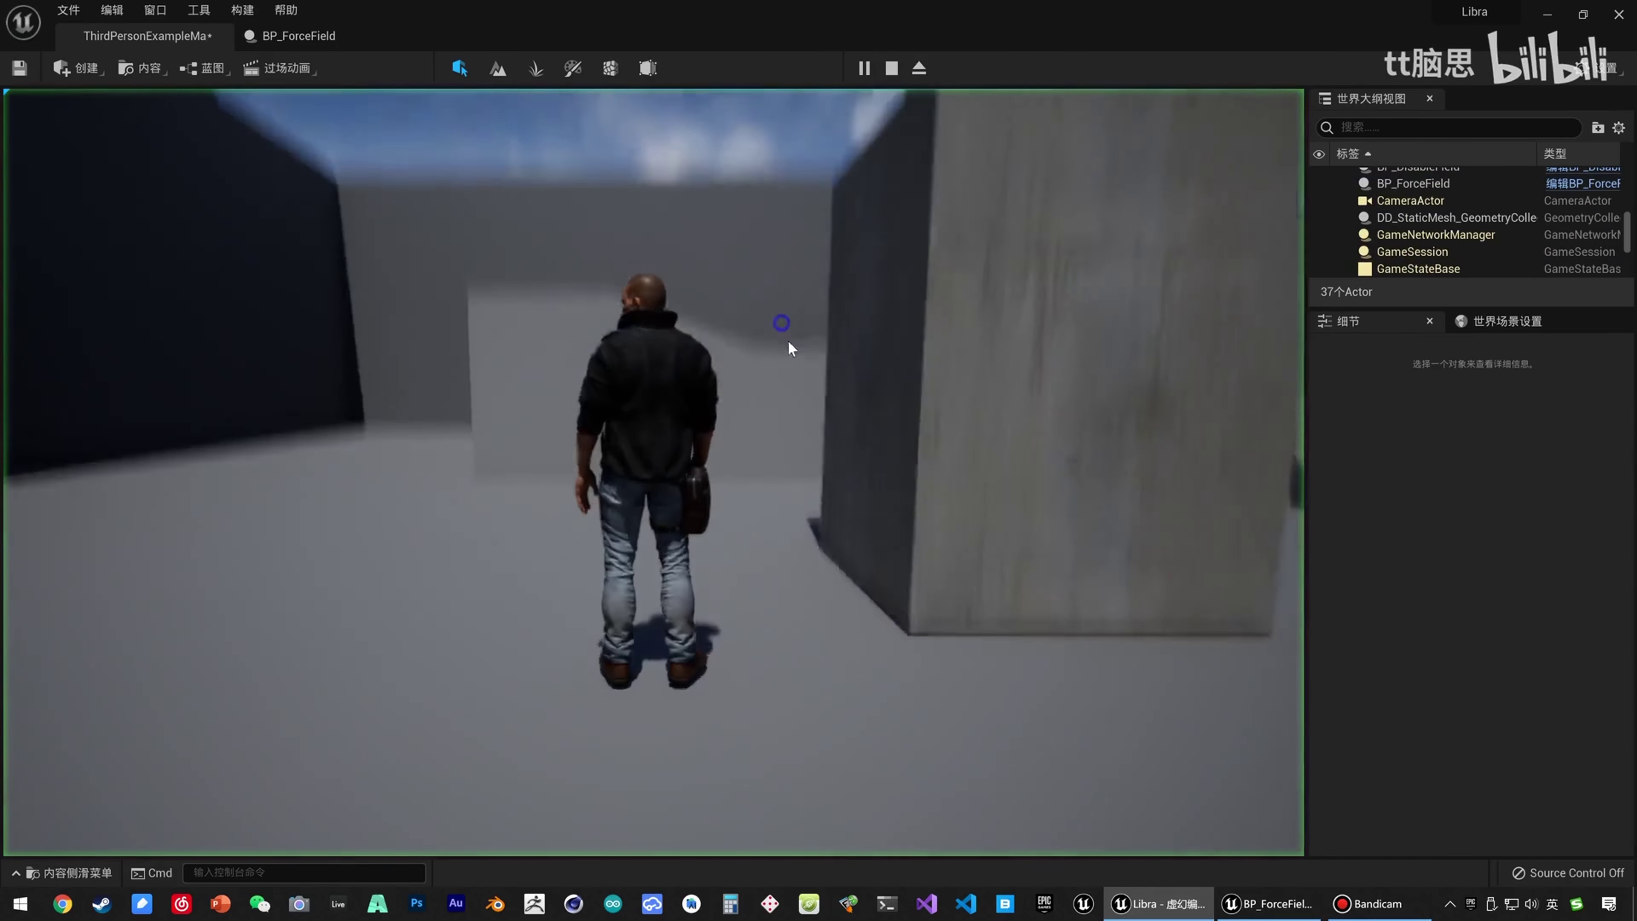
right_drag(826, 348, 774, 334)
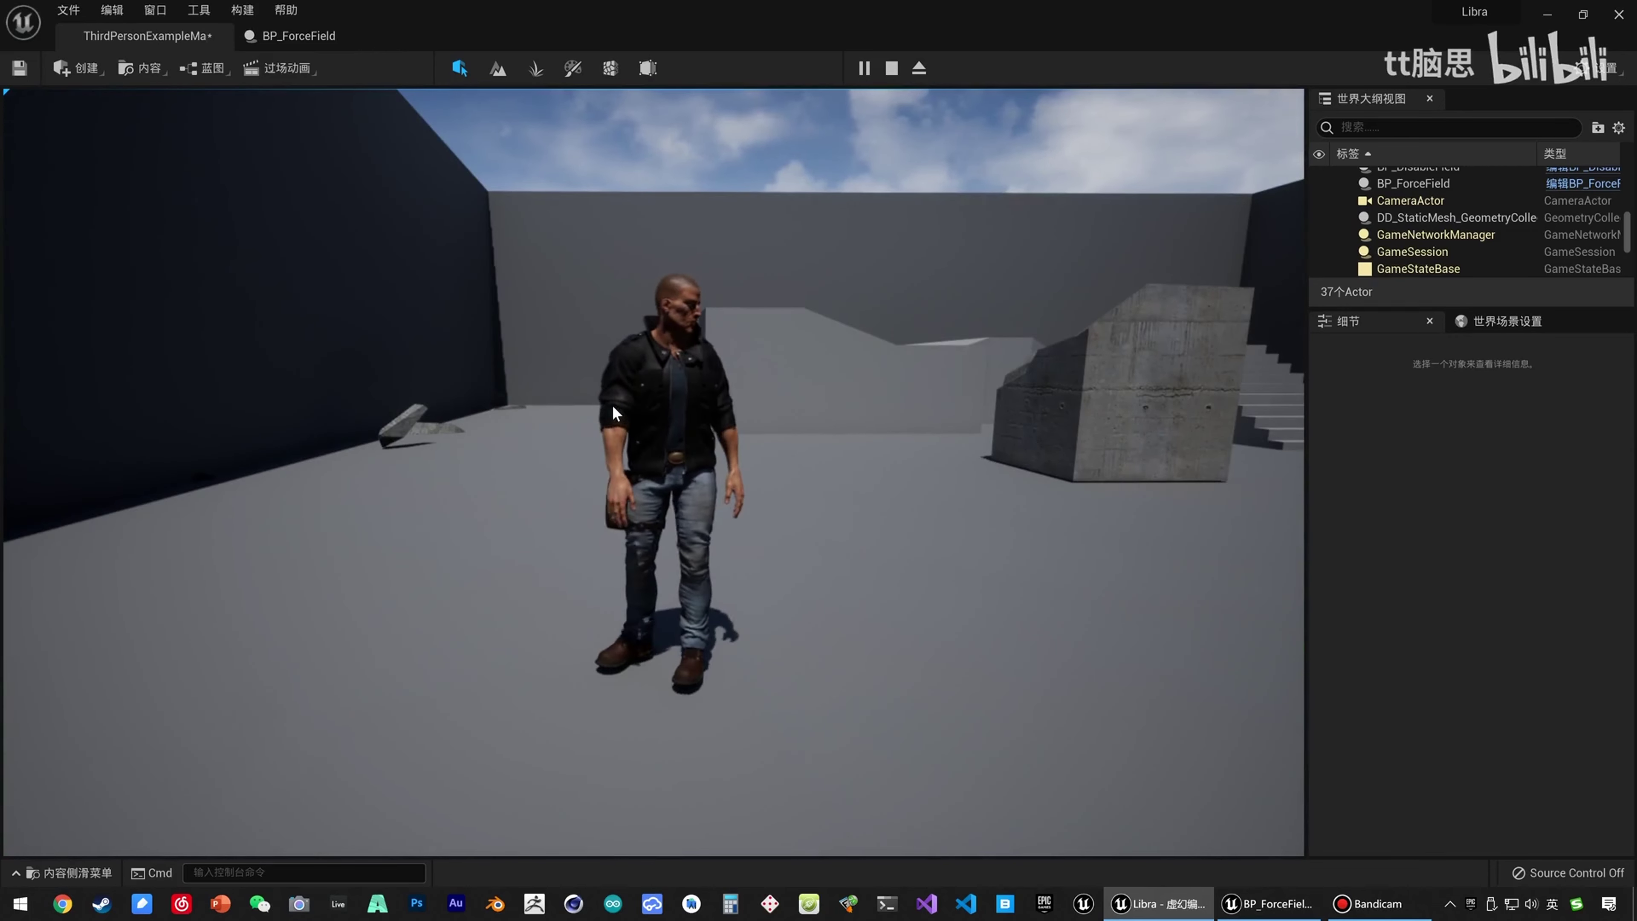
key(Escape)
Add a 径向衰减 component to BP_ForceField and name it RadialFalloff_Torque.
click(287, 40)
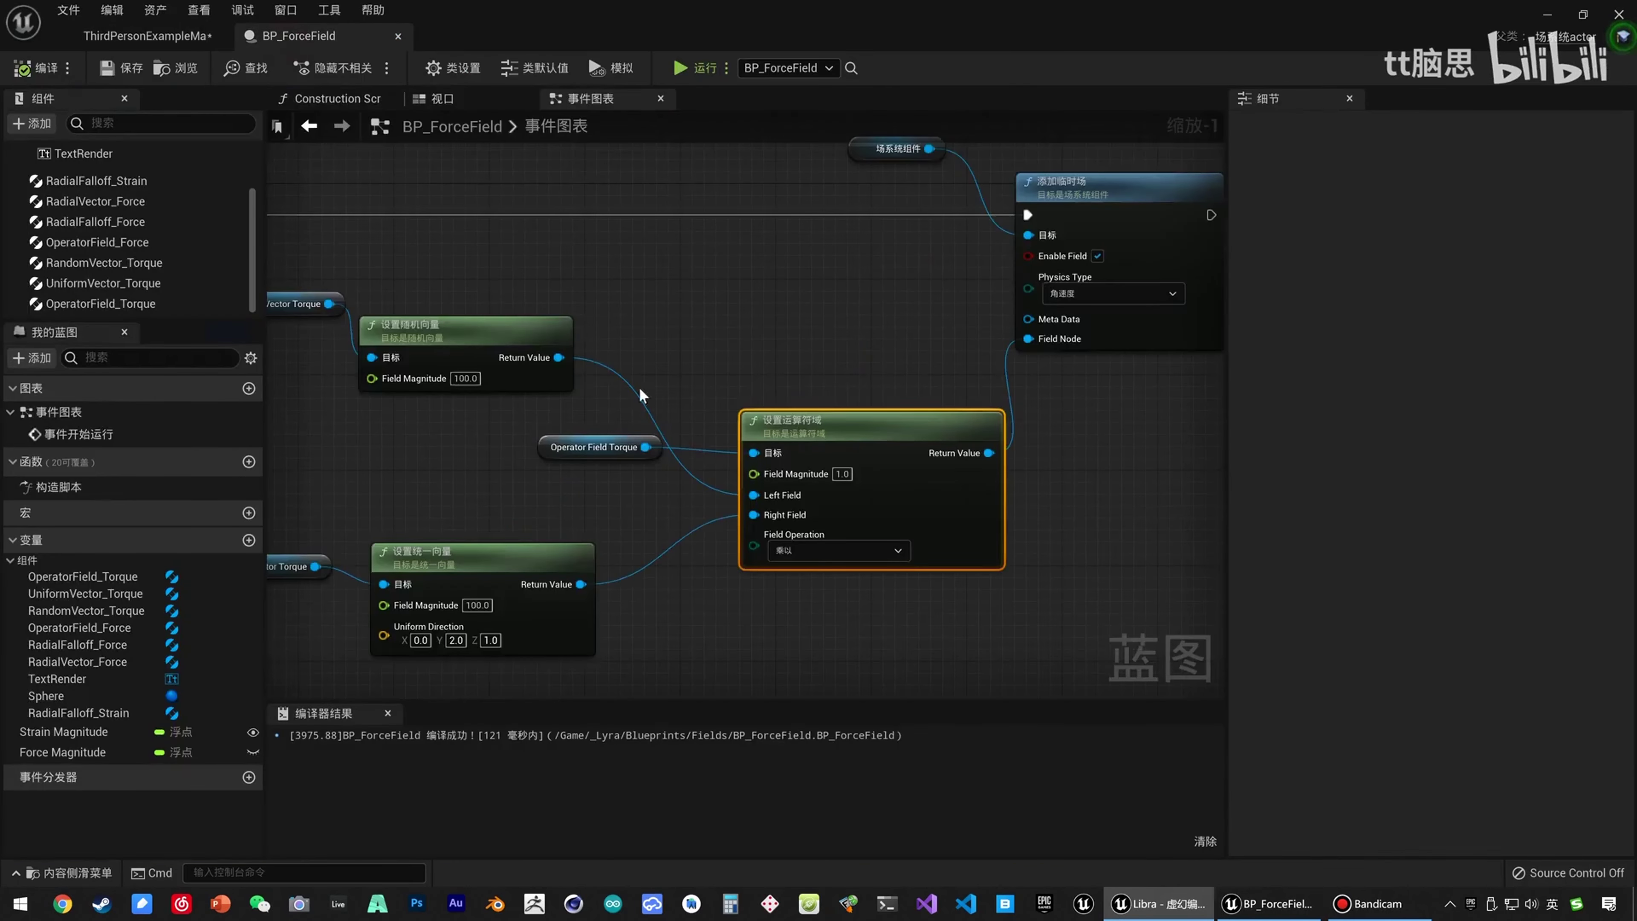
right_drag(660, 410, 834, 385)
scroll(742, 438, down, 2)
right_drag(423, 422, 1044, 425)
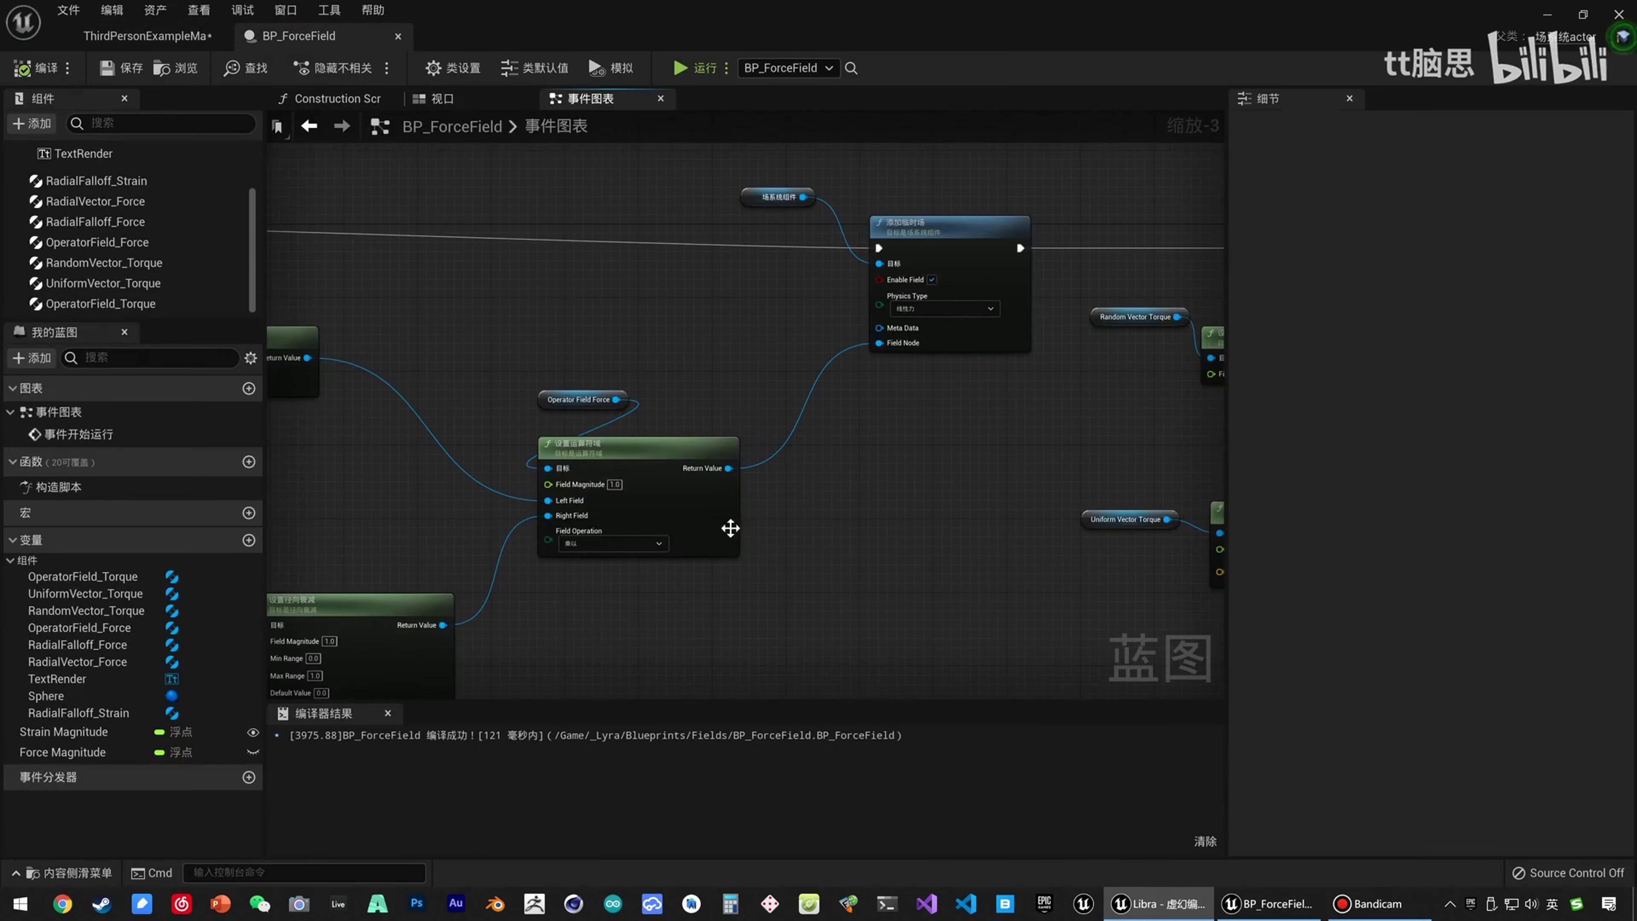
right_drag(758, 585, 925, 405)
click(31, 122)
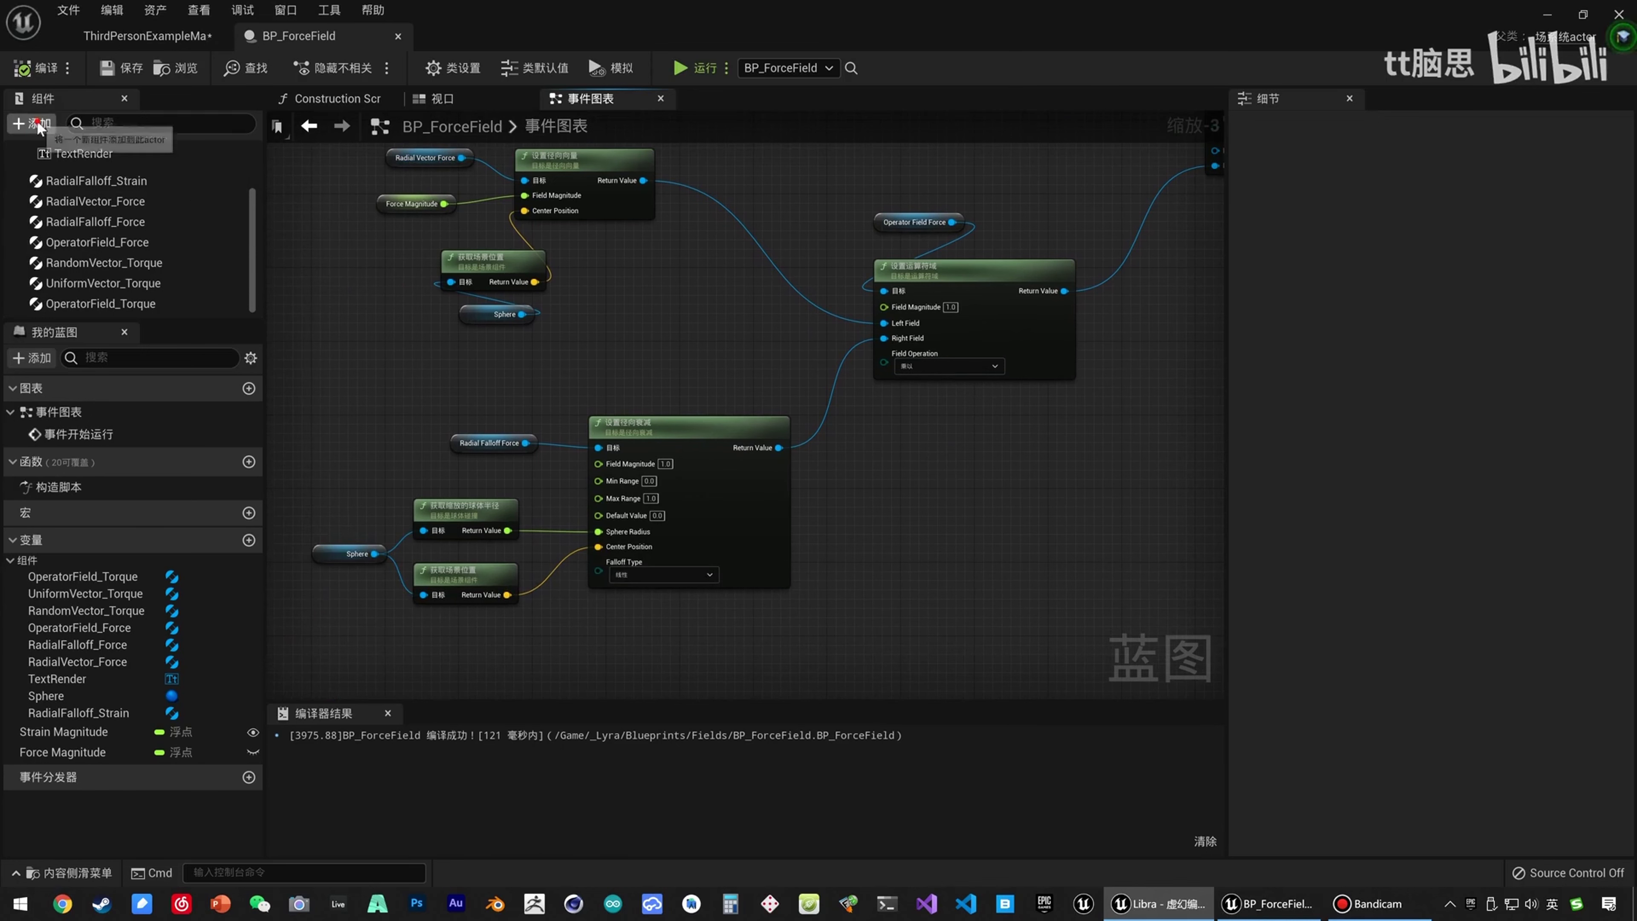
scroll(58, 369, down, 15)
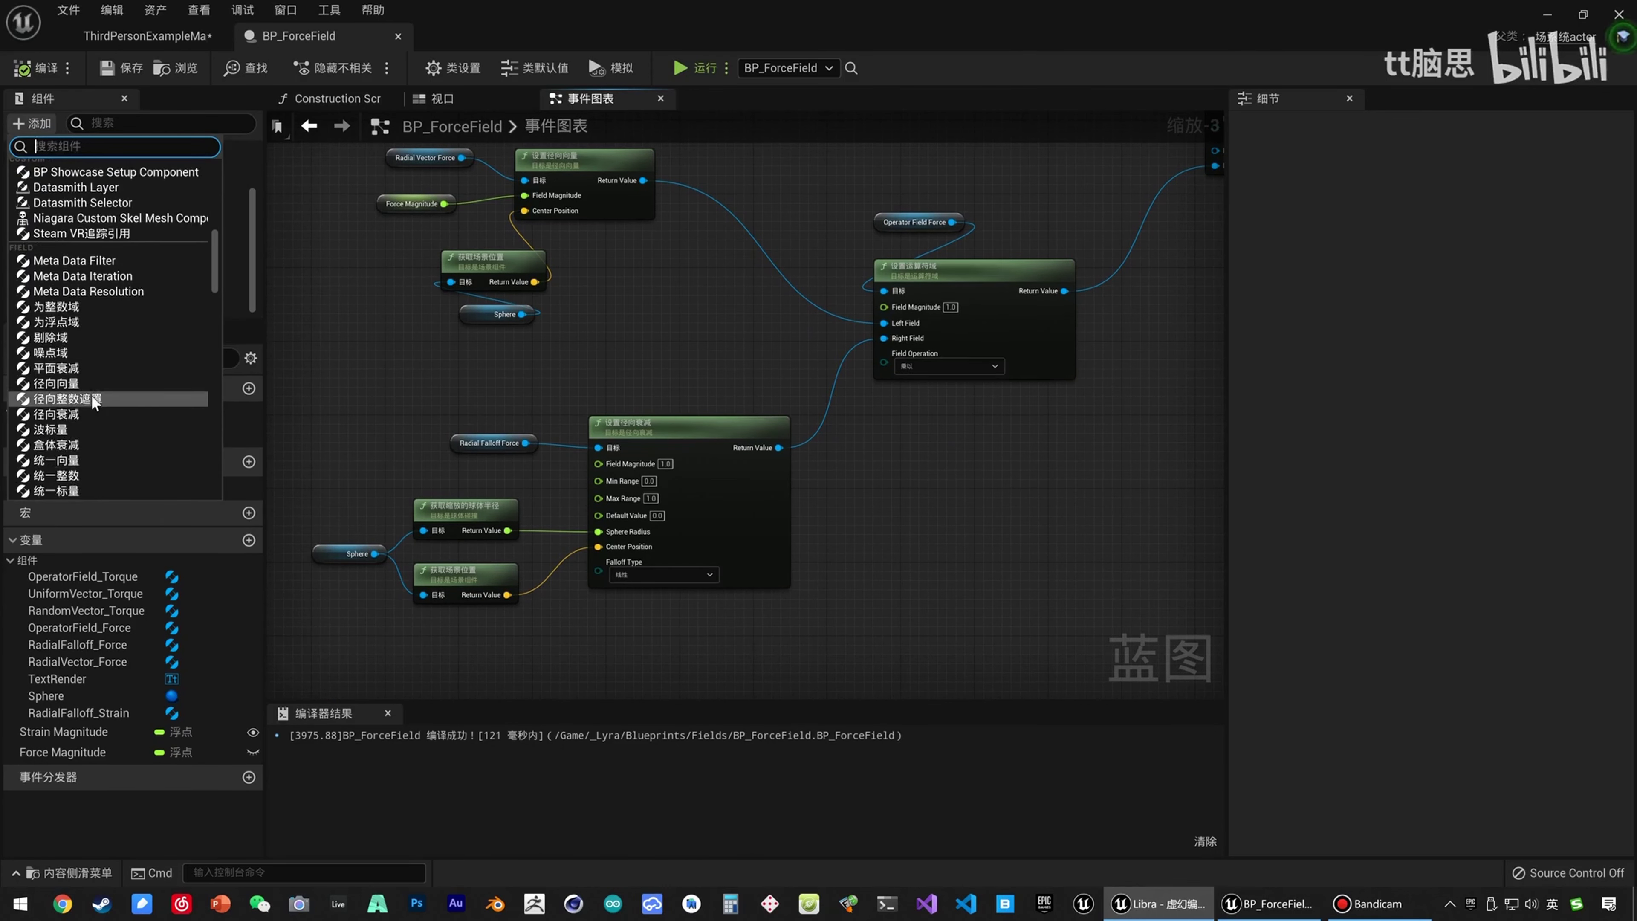
scroll(113, 353, down, 1)
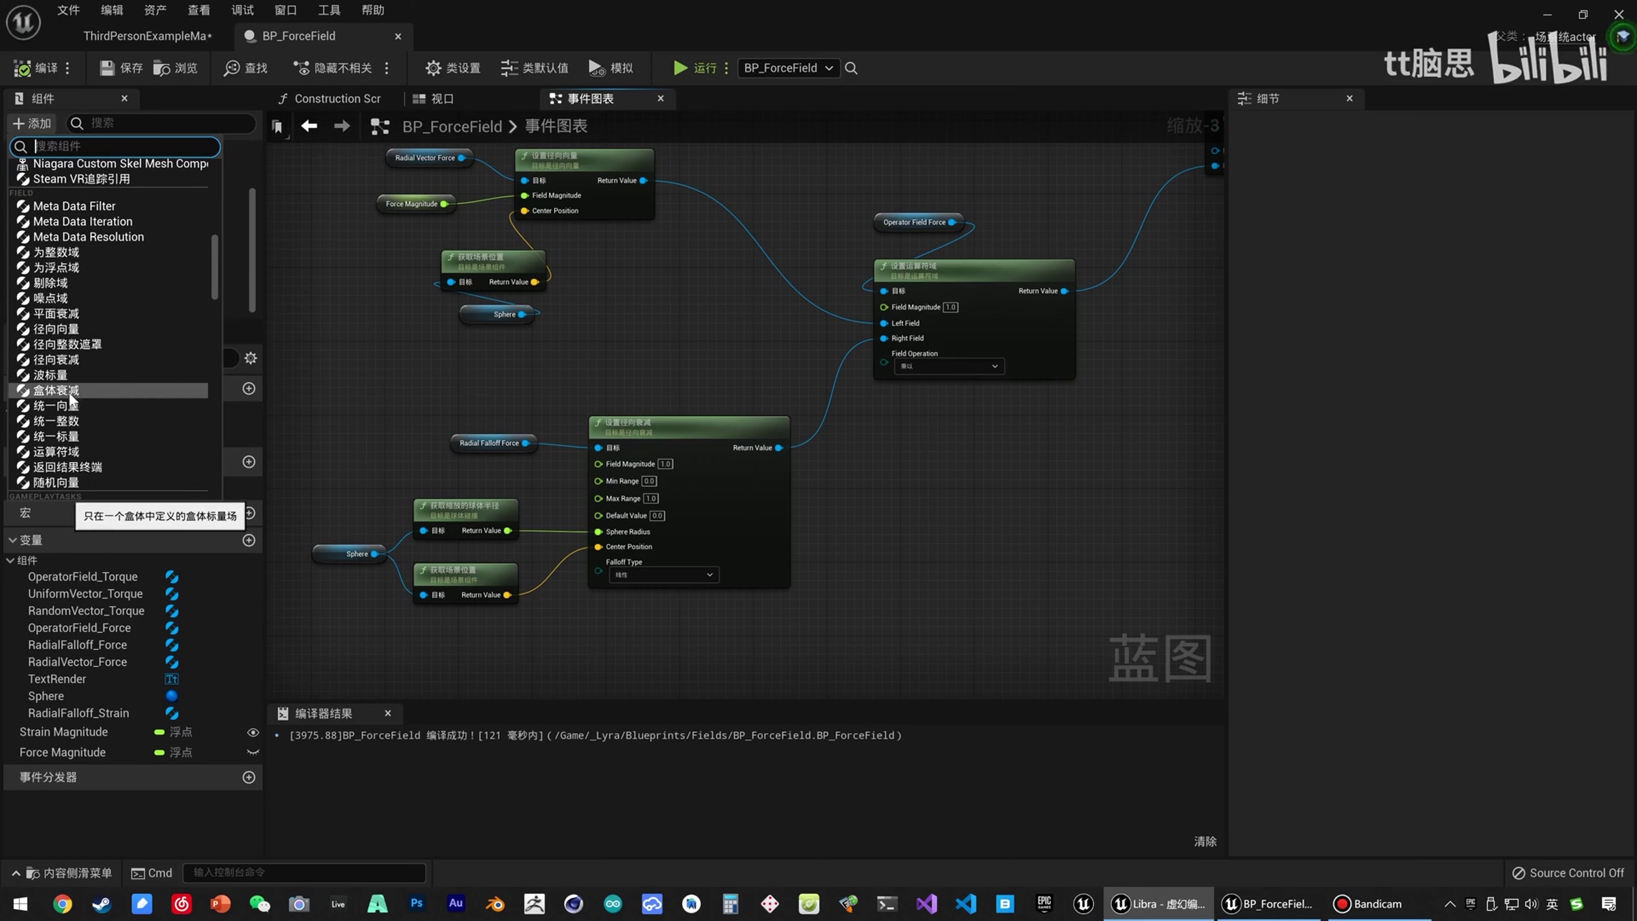
click(56, 359)
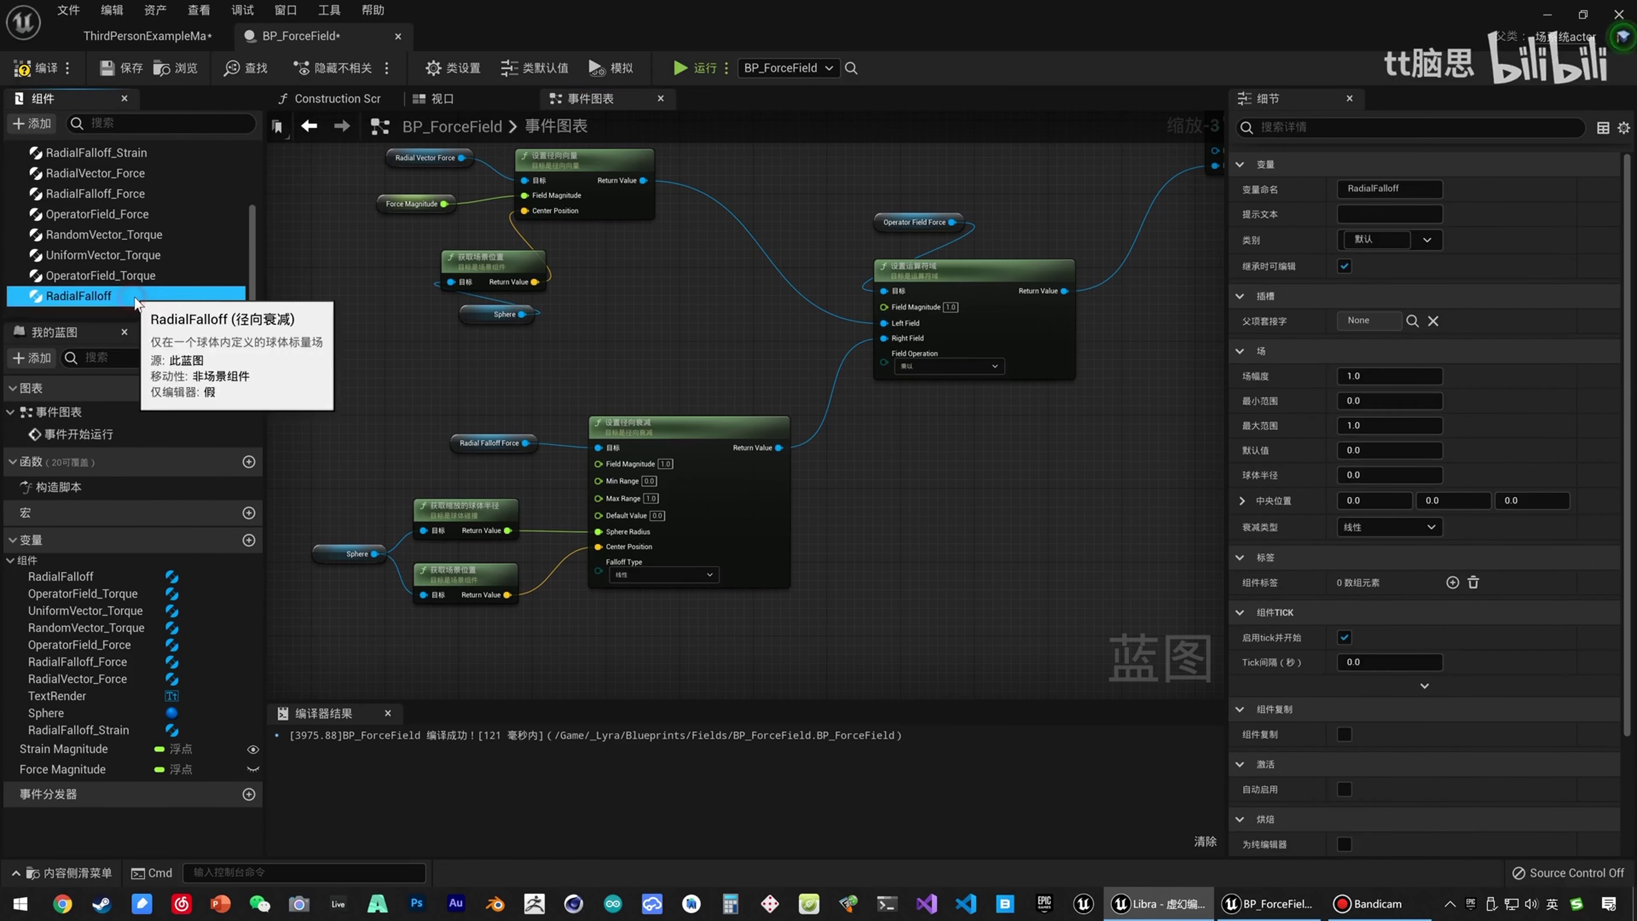
click(137, 304)
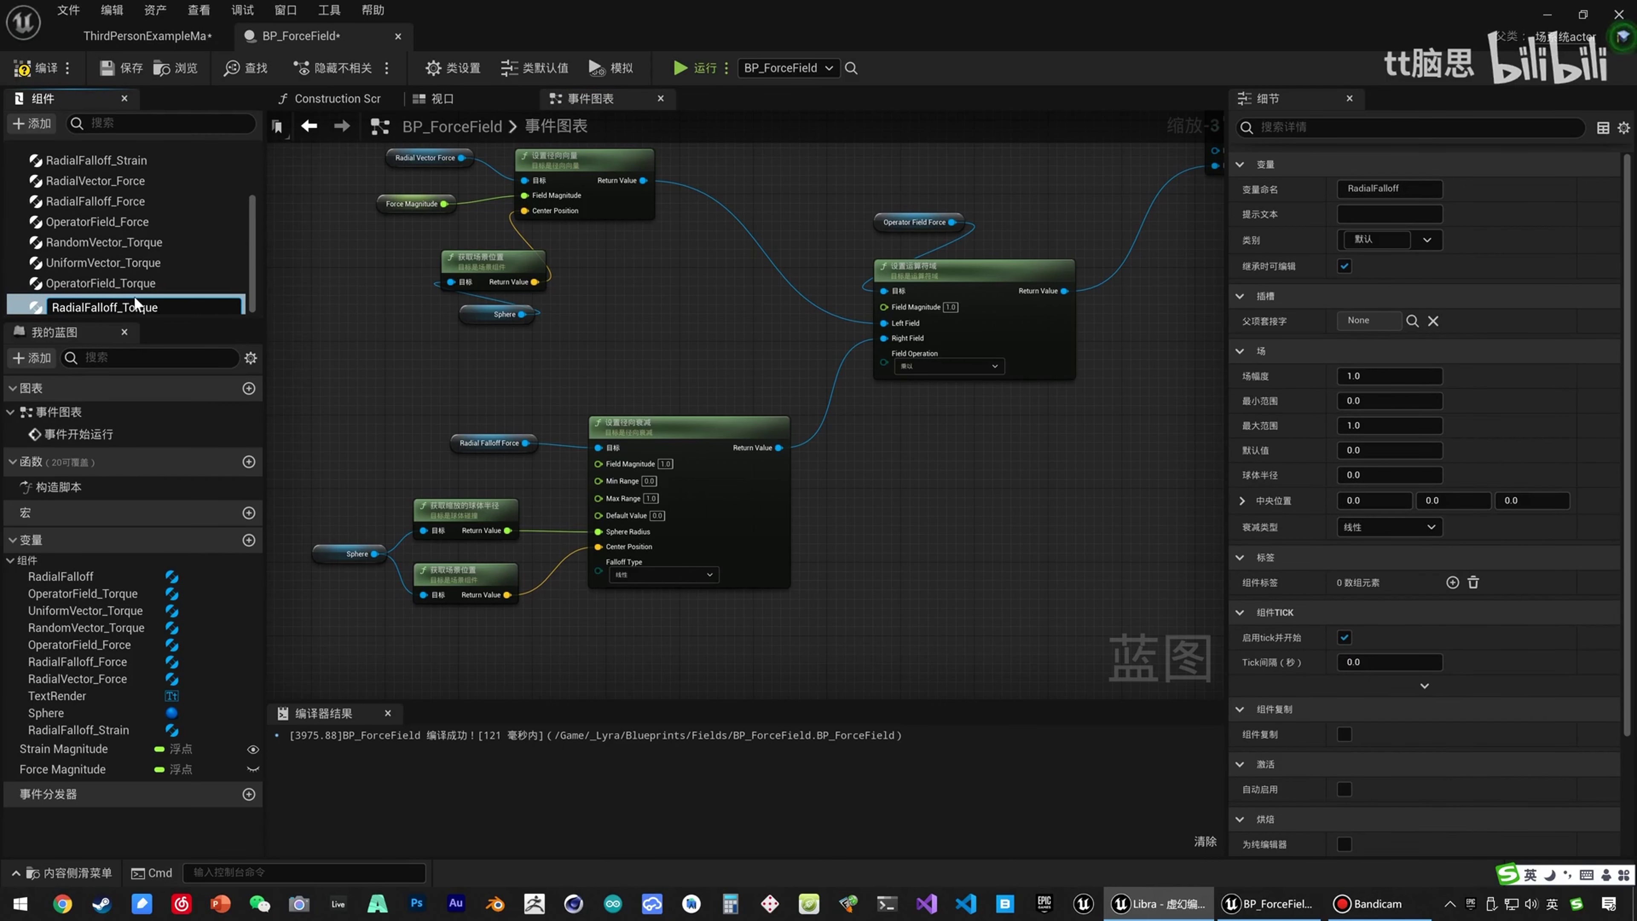
key(Return)
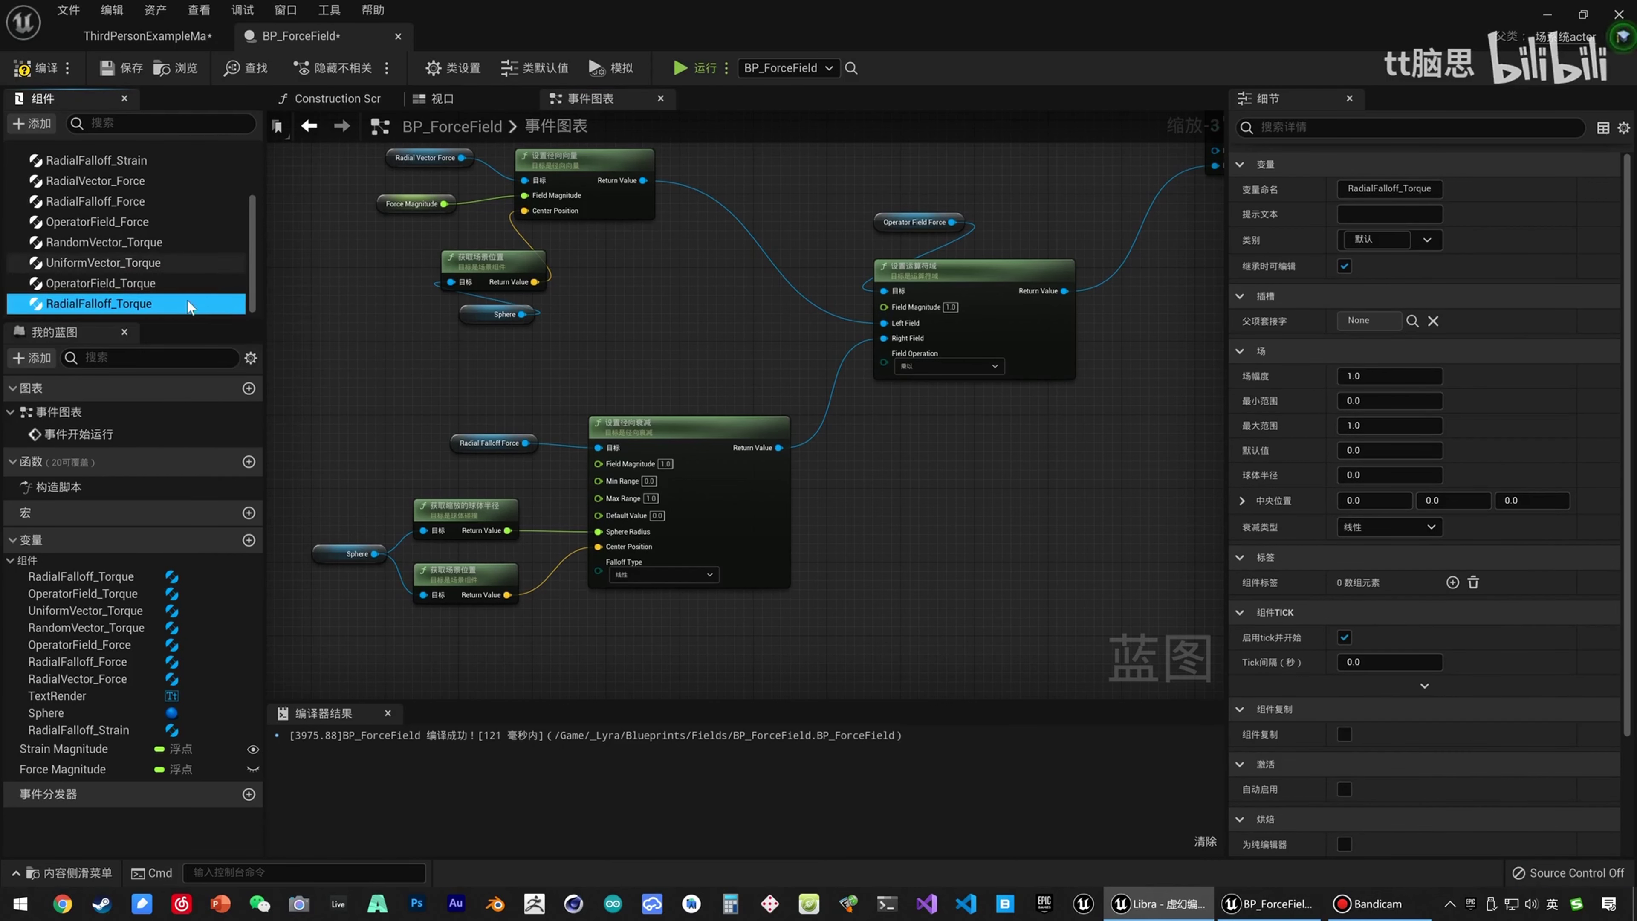
Add a 运算符域 component to the blueprint and name it OperatorField_TorqueFalloff.
scroll(641, 351, down, 1)
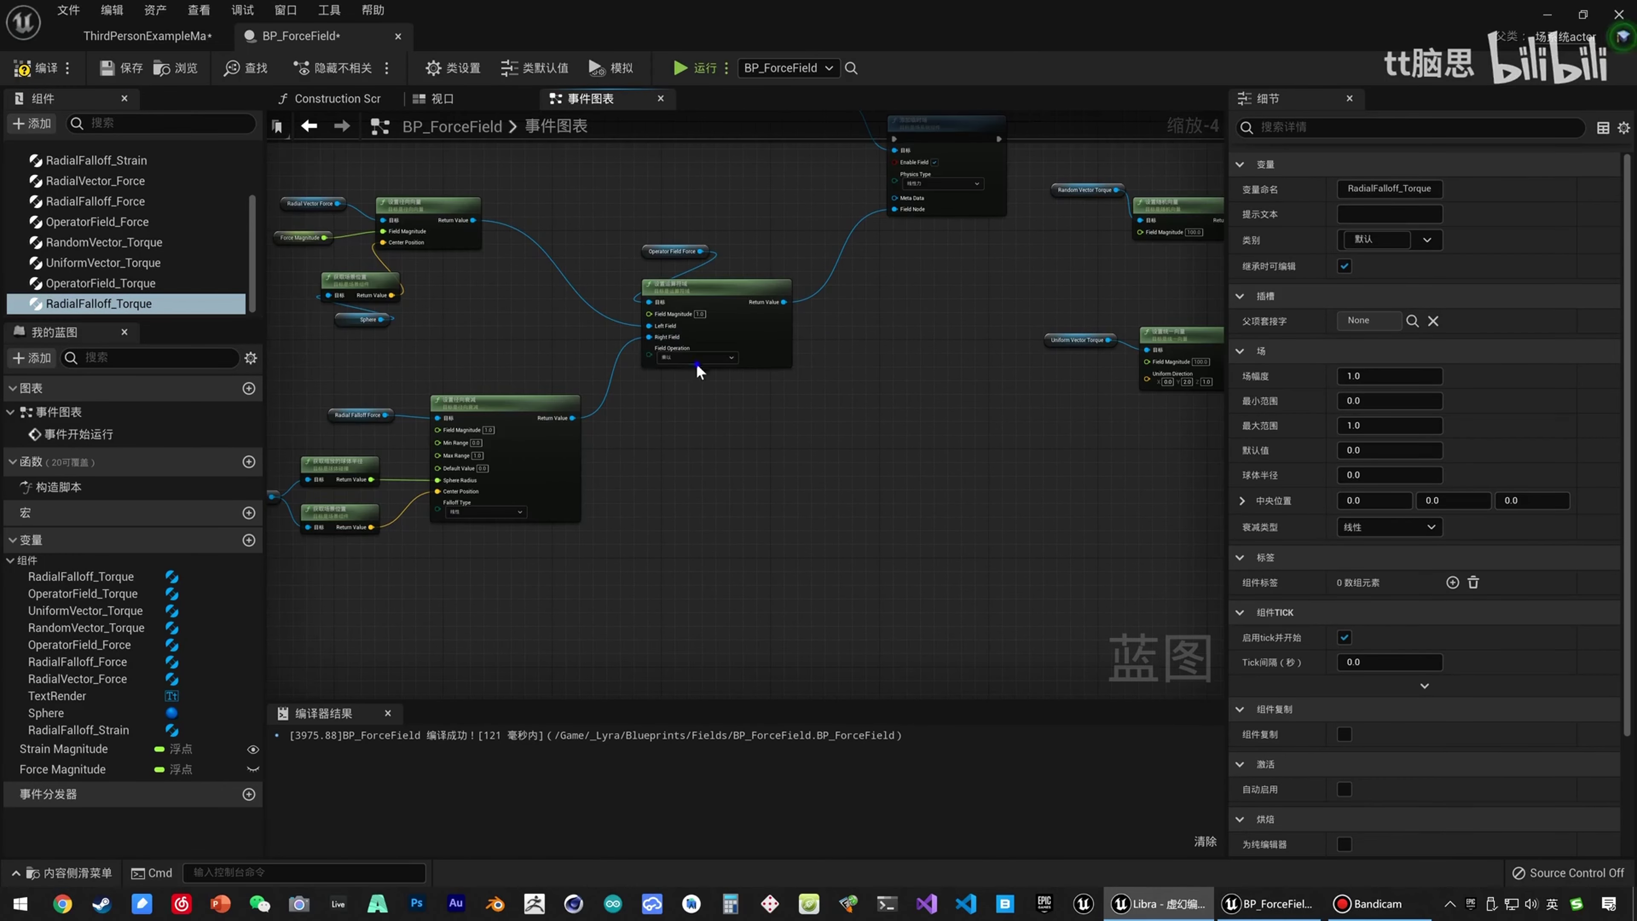
right_drag(696, 364, 485, 483)
right_drag(774, 488, 472, 509)
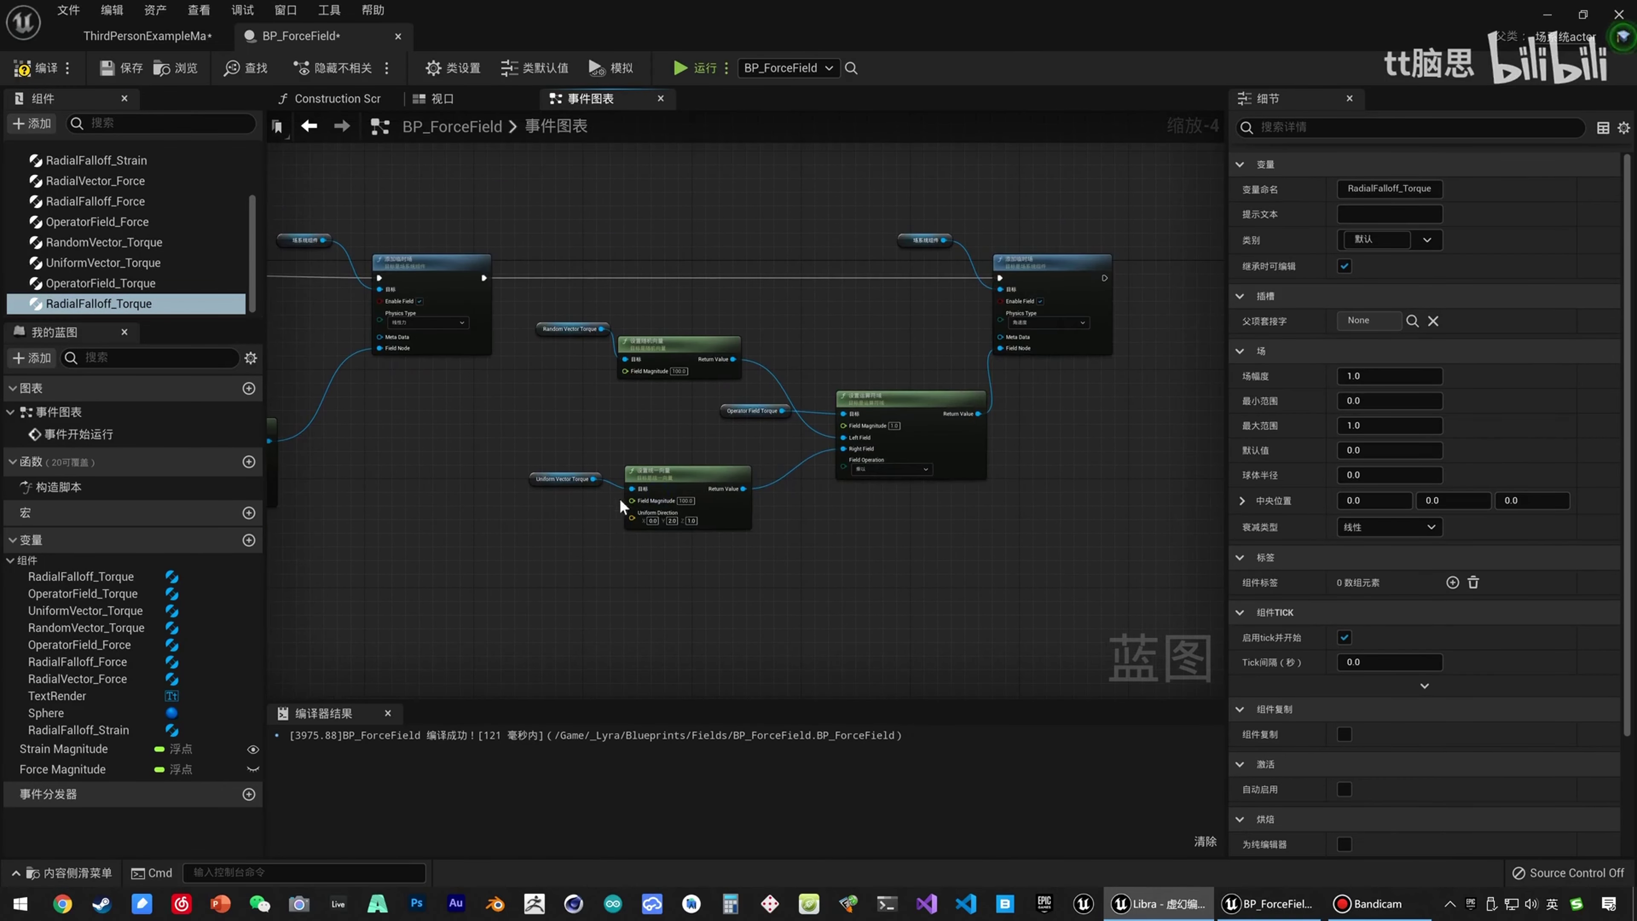
drag(638, 545, 635, 478)
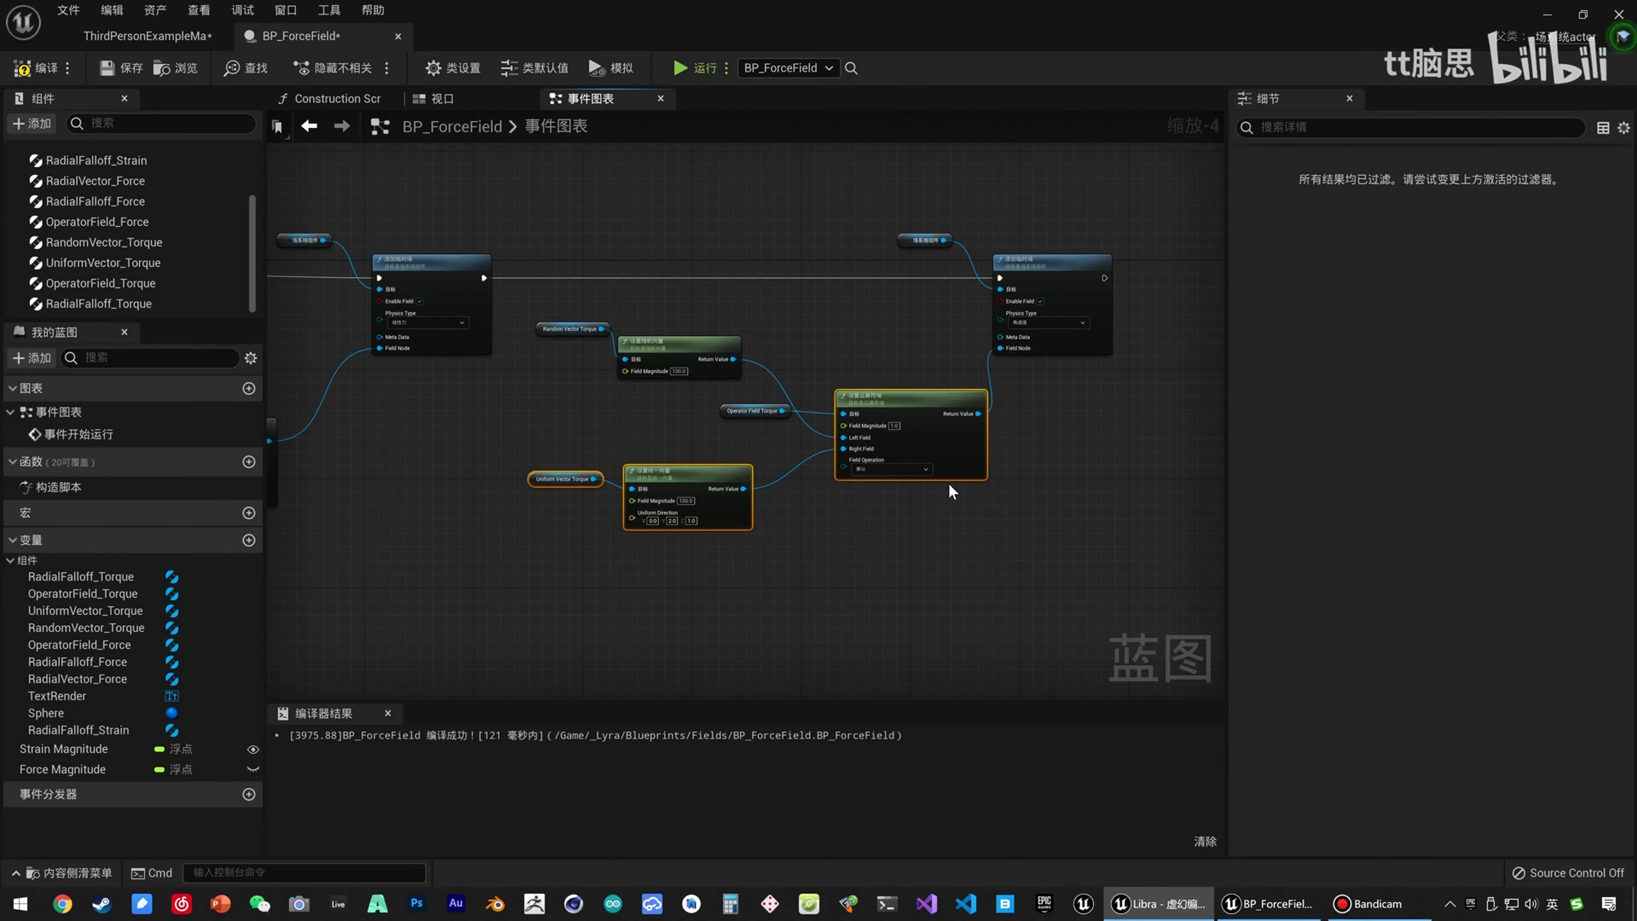
click(155, 302)
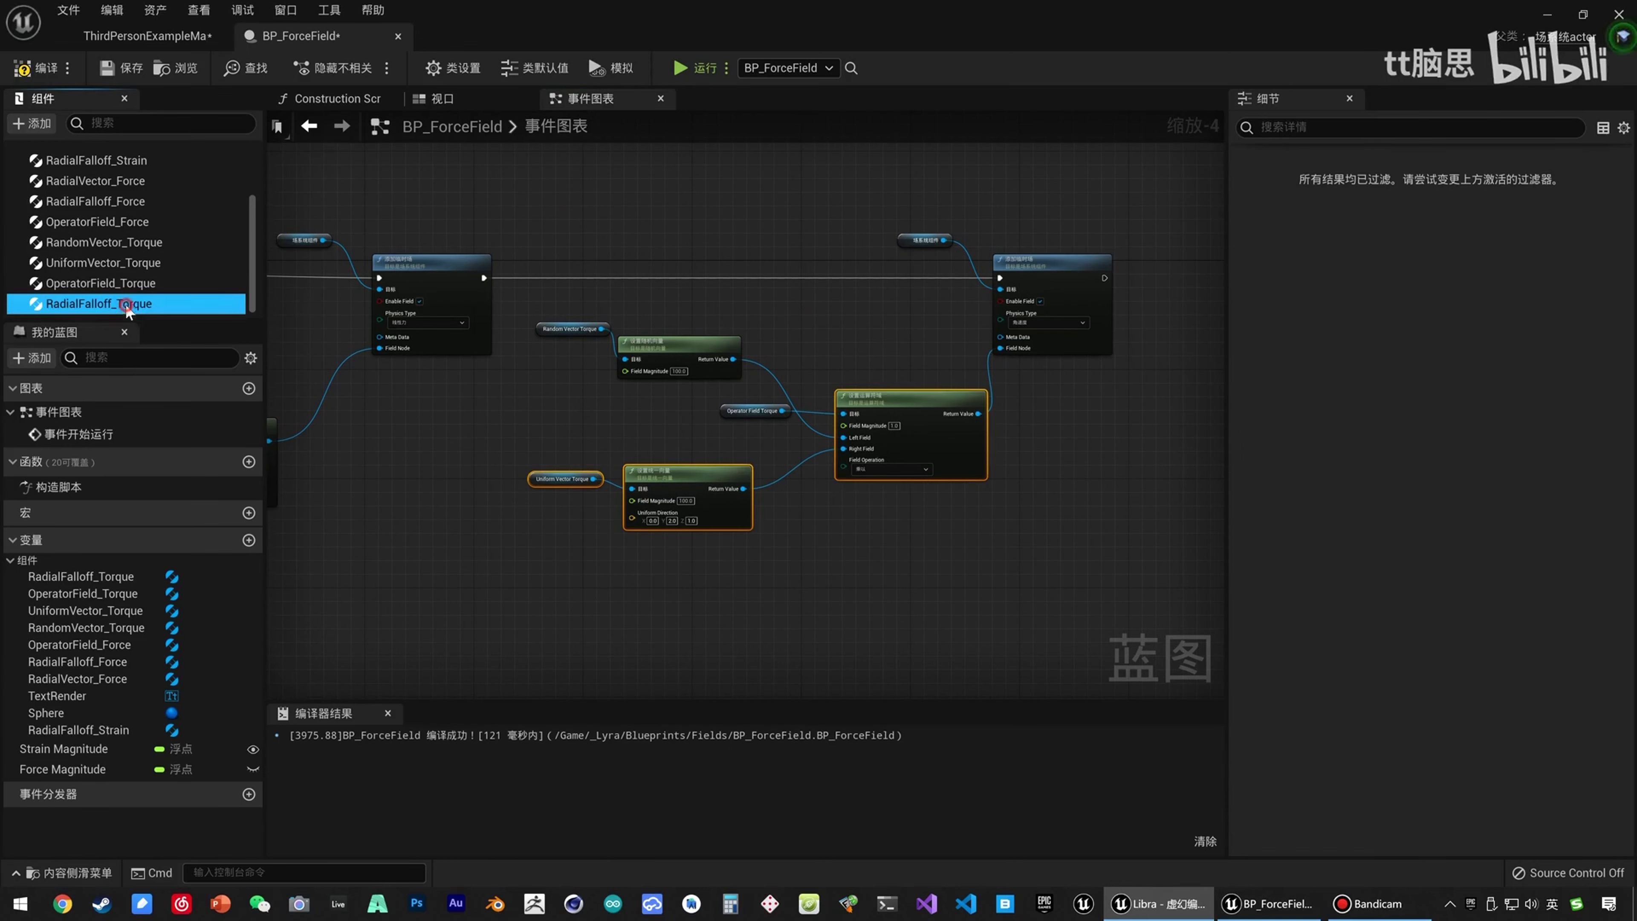
click(35, 124)
scroll(129, 361, down, 10)
scroll(127, 387, down, 5)
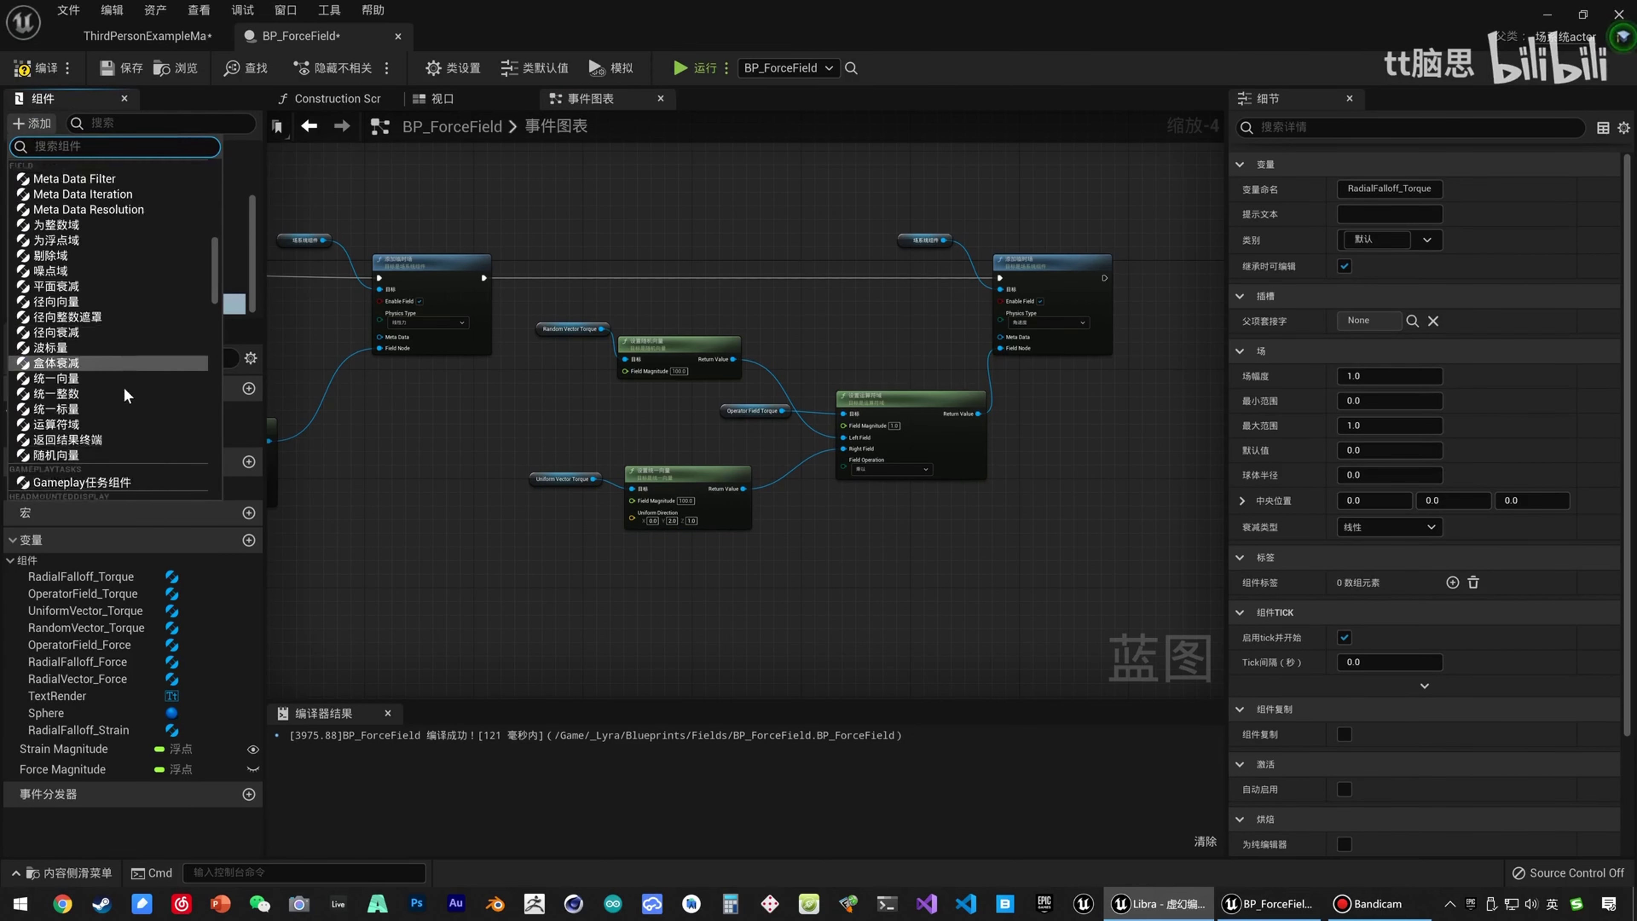
click(96, 370)
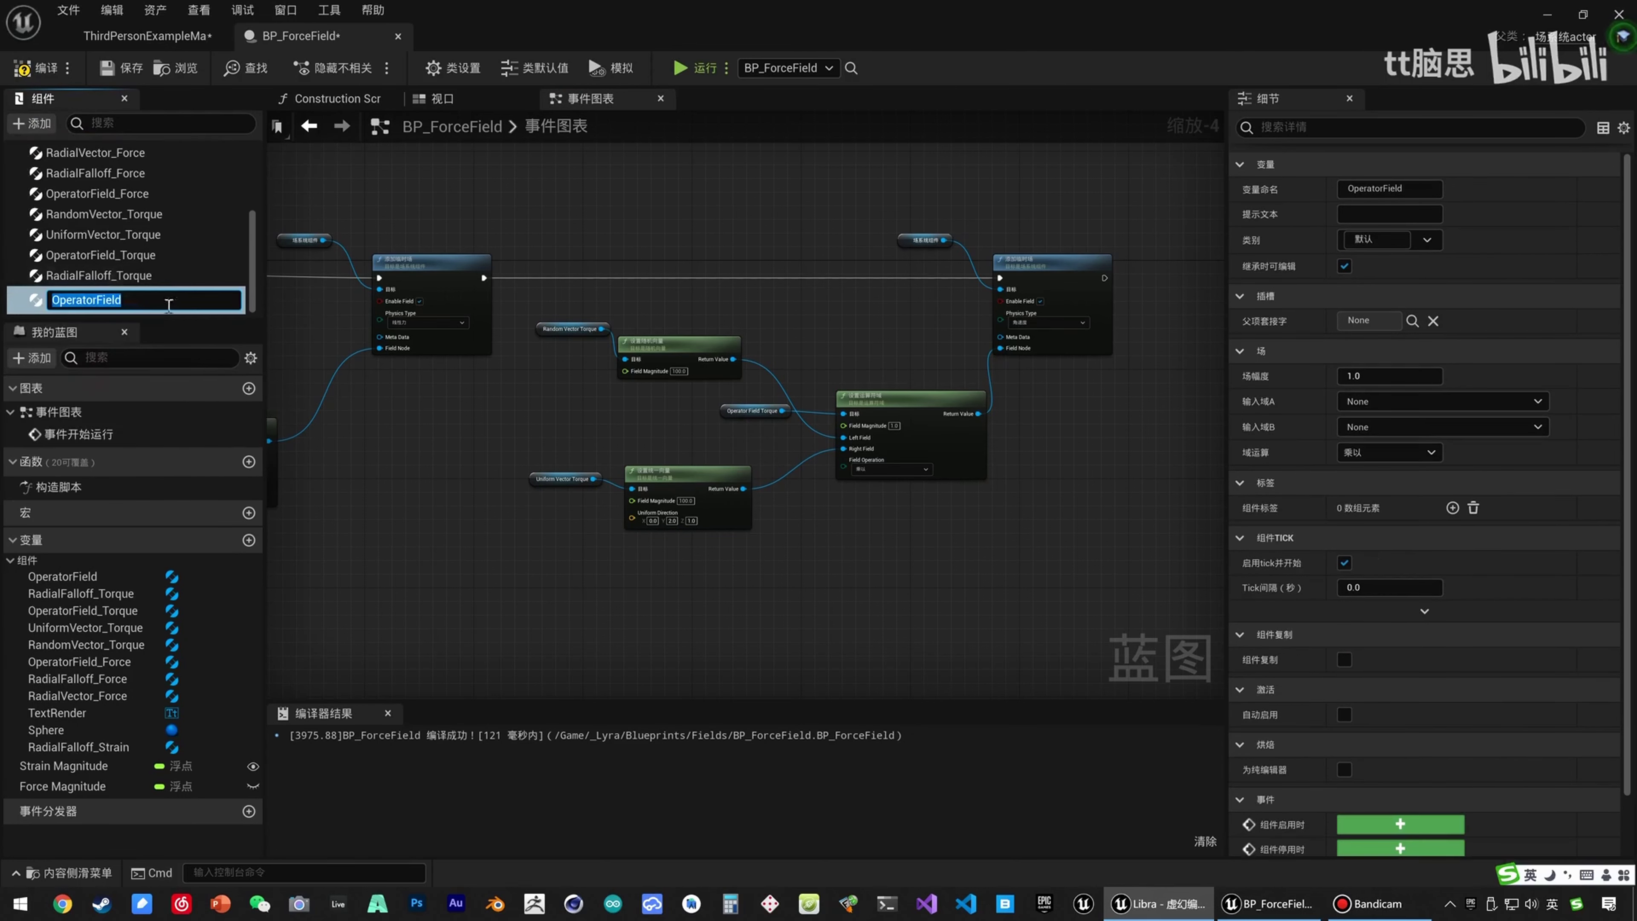
key(Return)
click(144, 306)
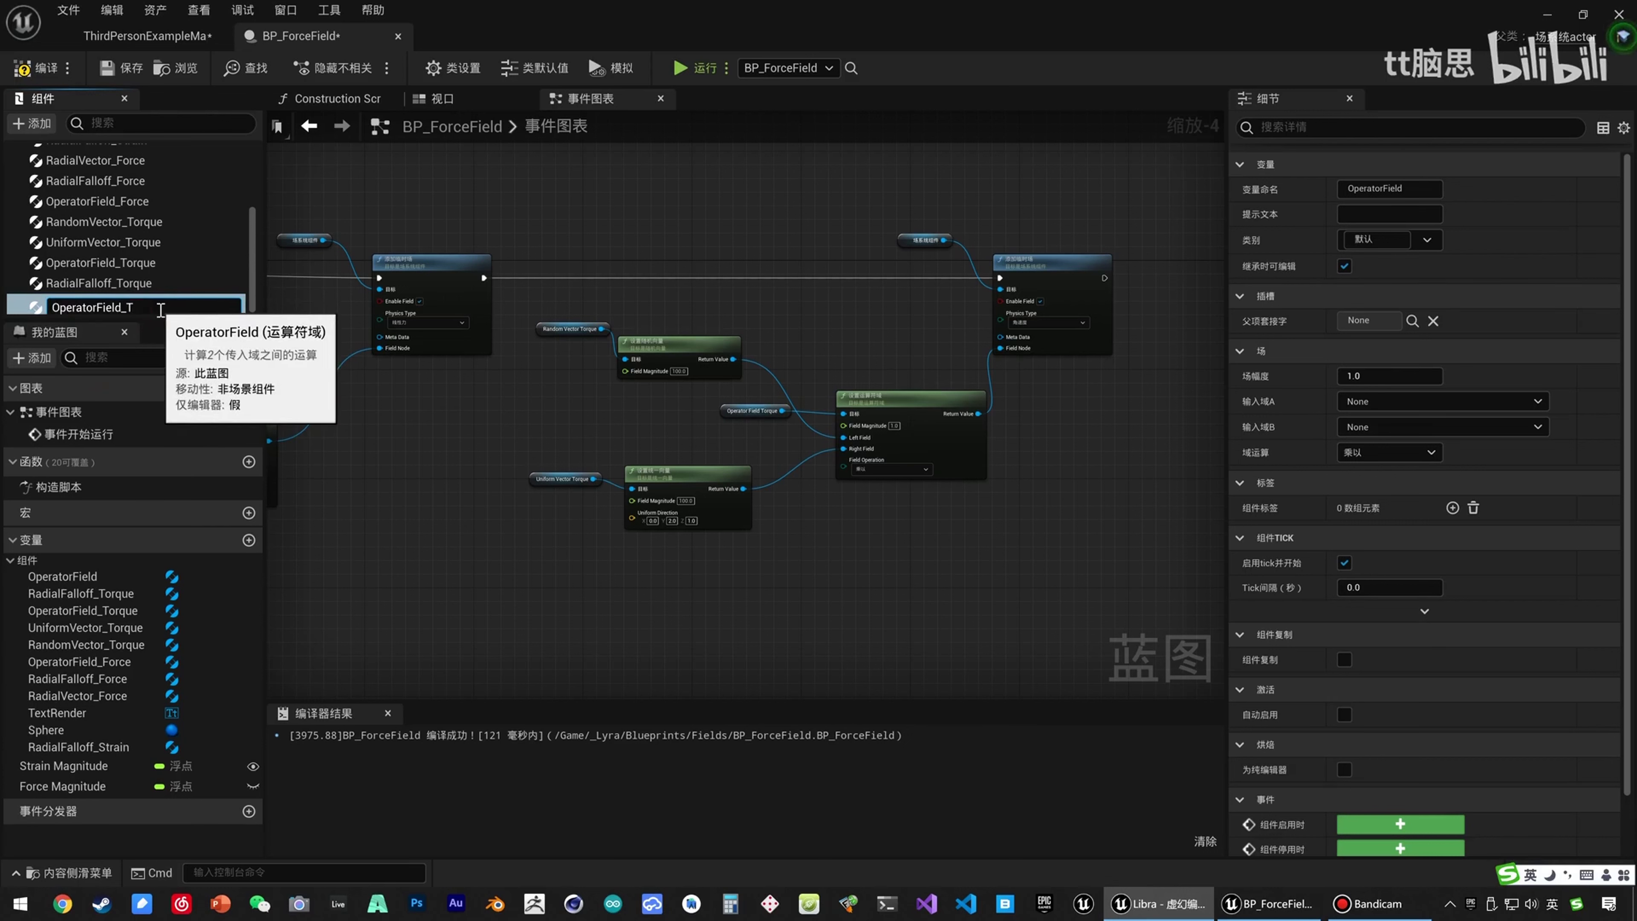
text(_TorqueFalloff)
key(Return)
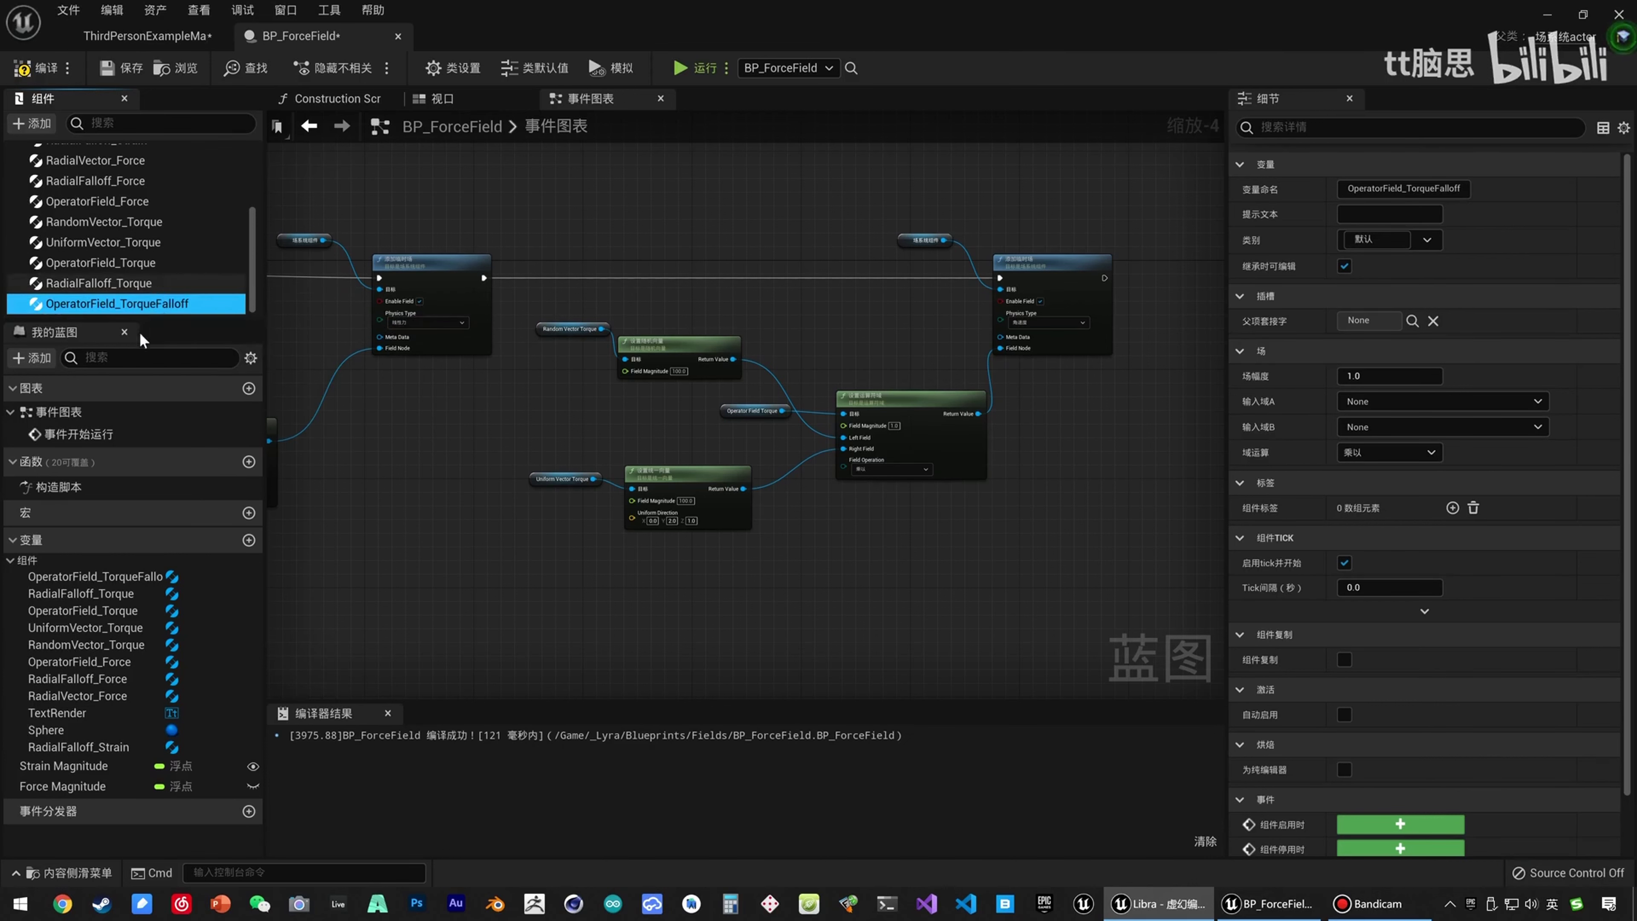
Duplicate the torque 设置运算符域 node and set the copy's target to OperatorField_TorqueFalloff.
right_drag(930, 393, 735, 342)
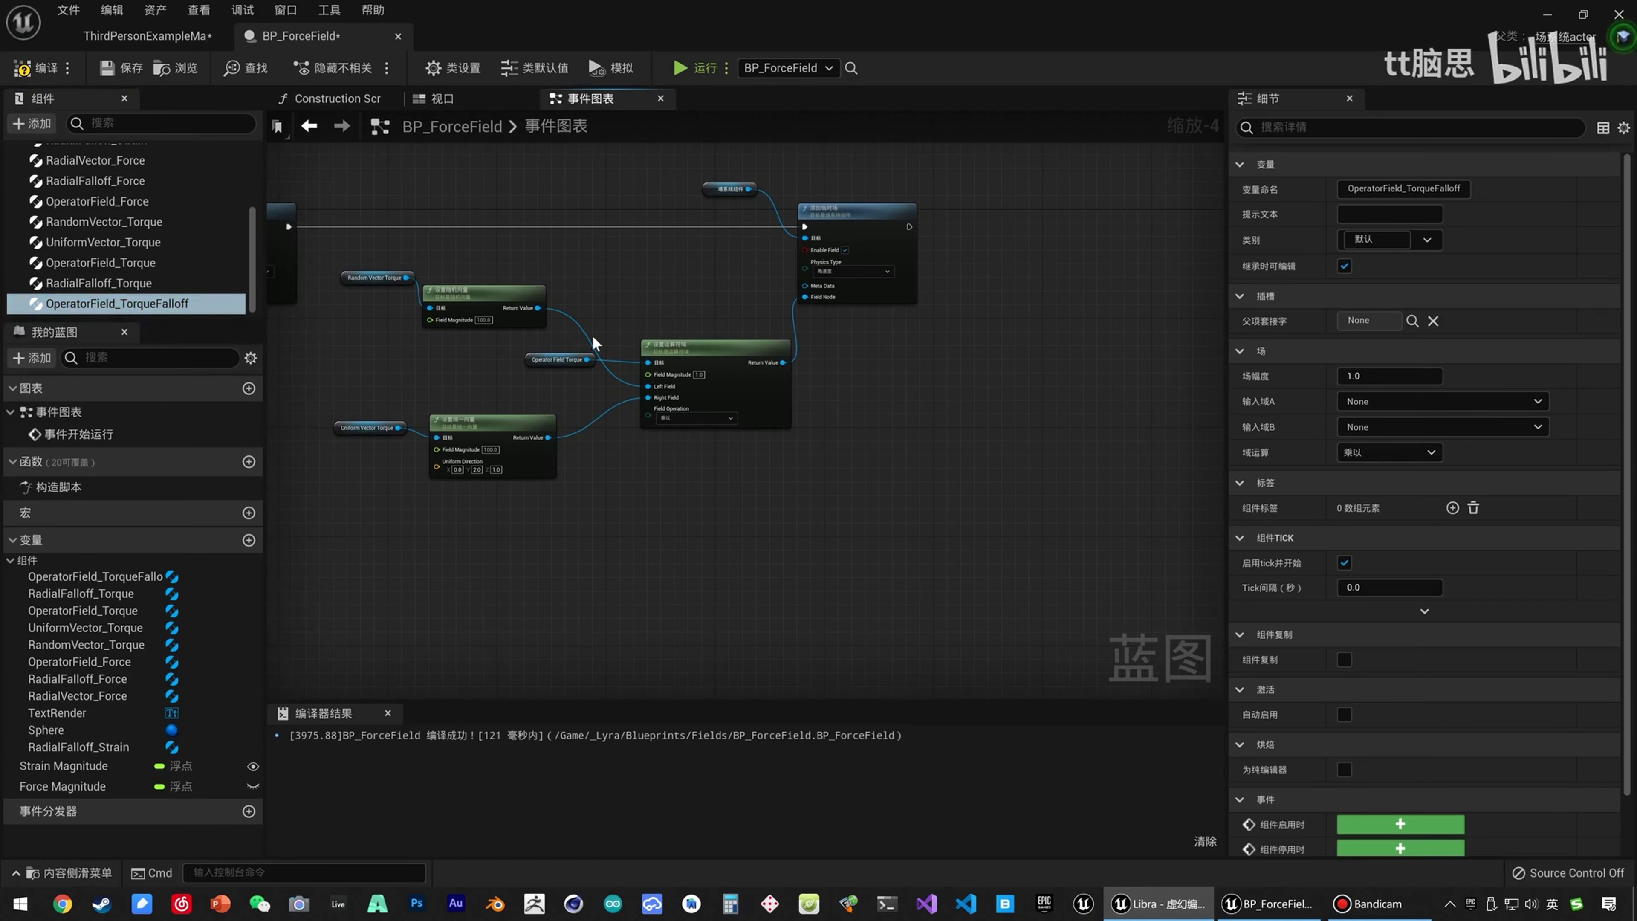
right_drag(329, 367, 501, 387)
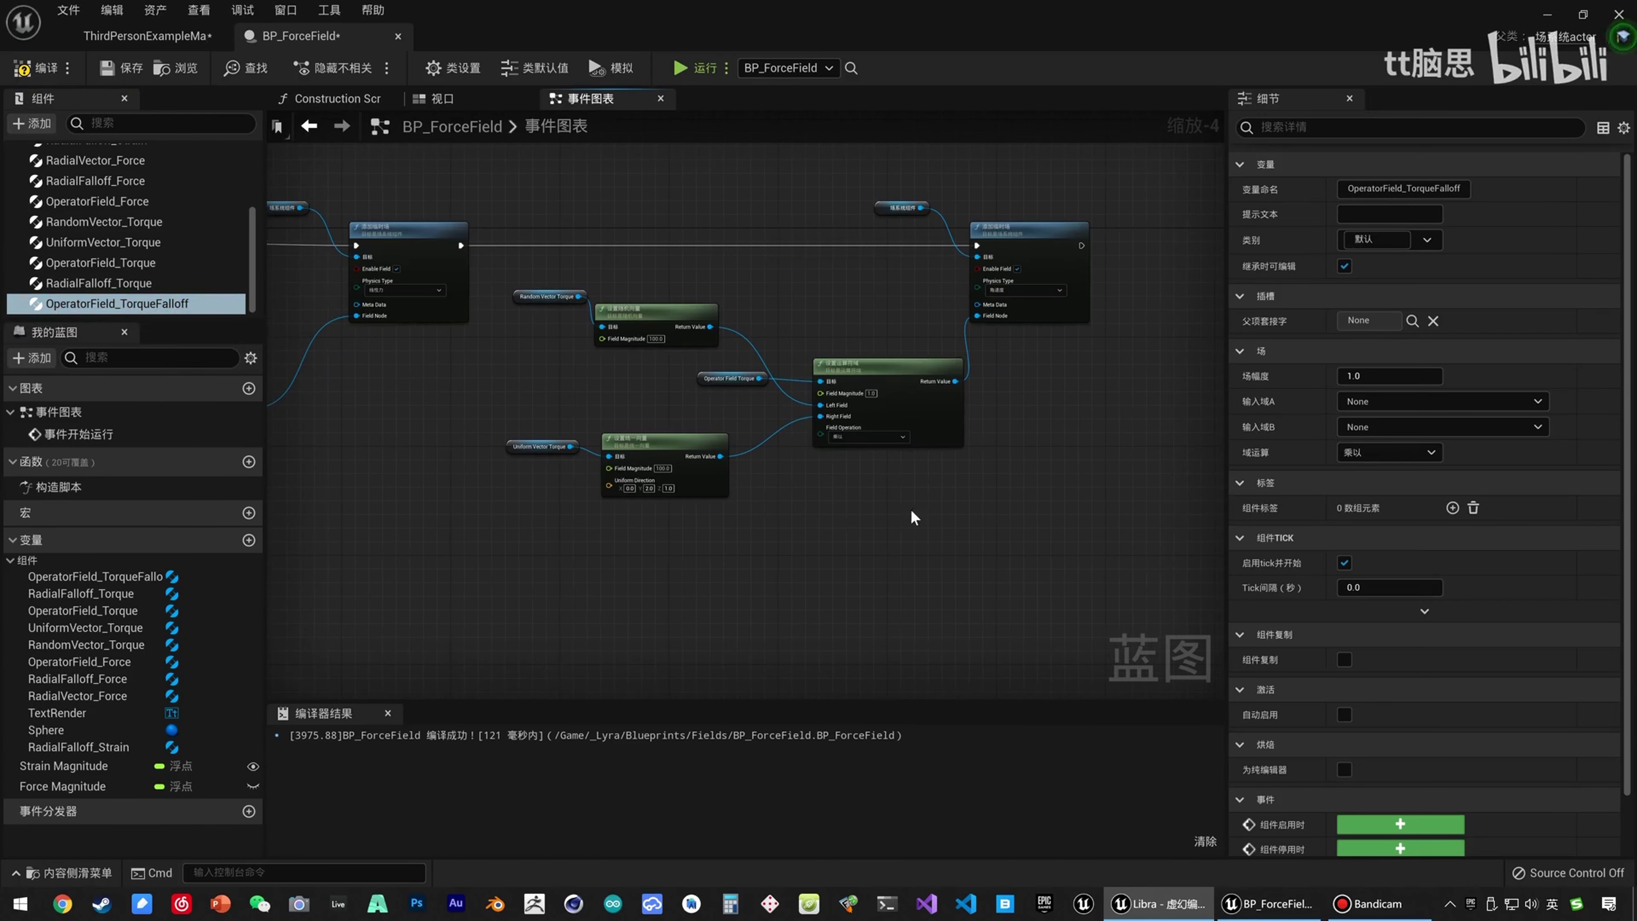
drag(853, 390, 853, 386)
key(ctrl+c)
key(ctrl+v)
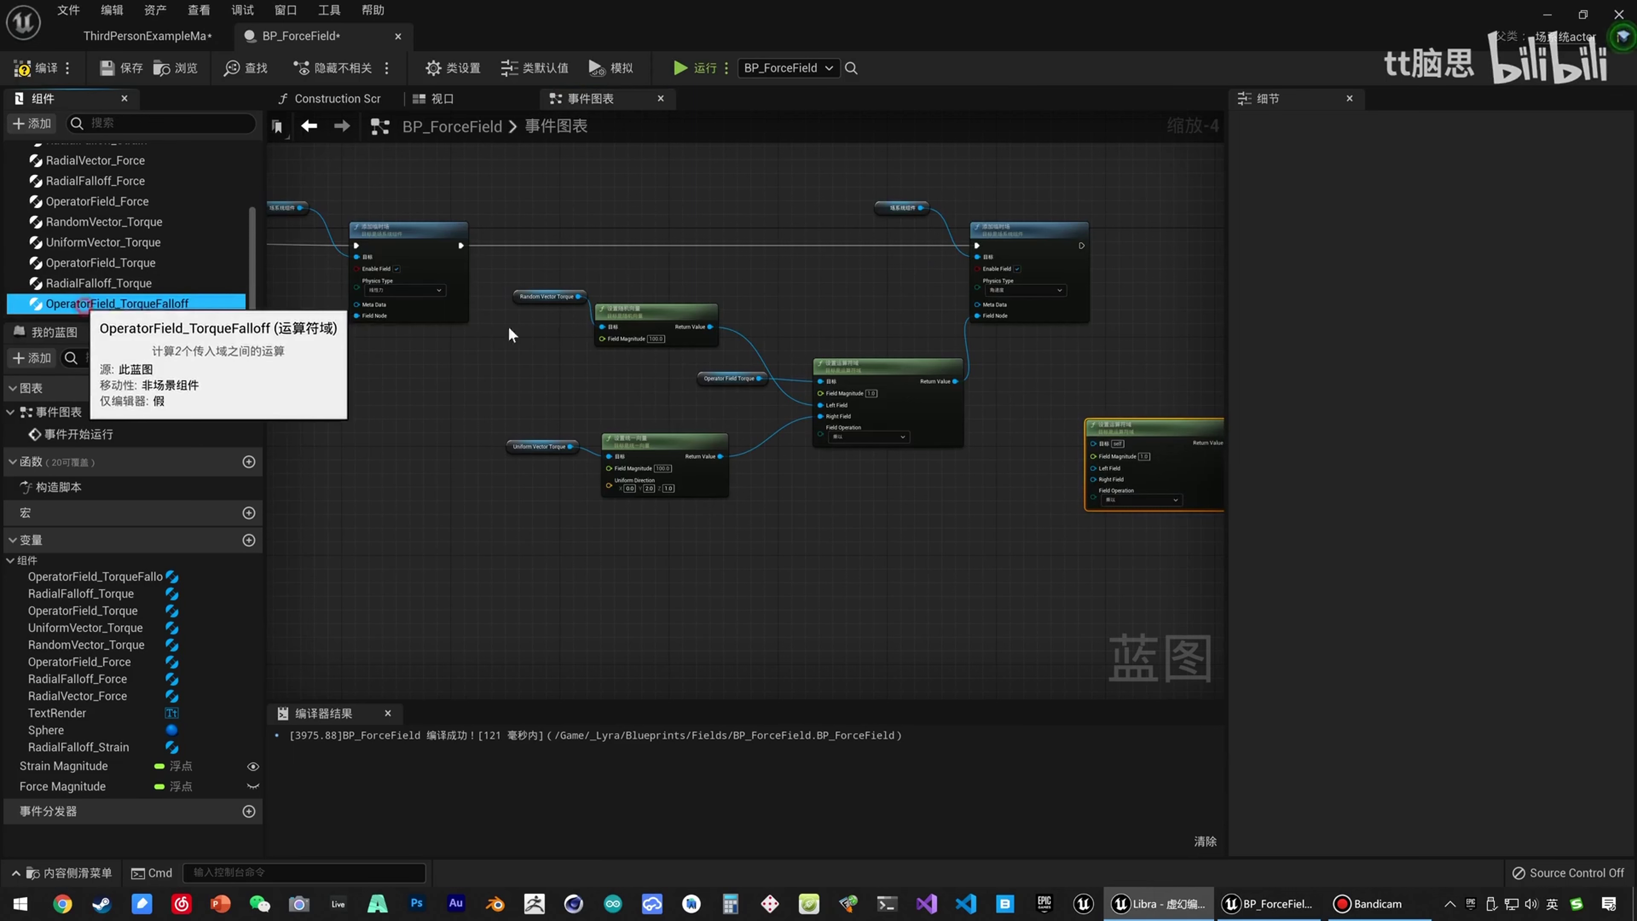
drag(85, 305, 1091, 445)
right_drag(1072, 403, 821, 378)
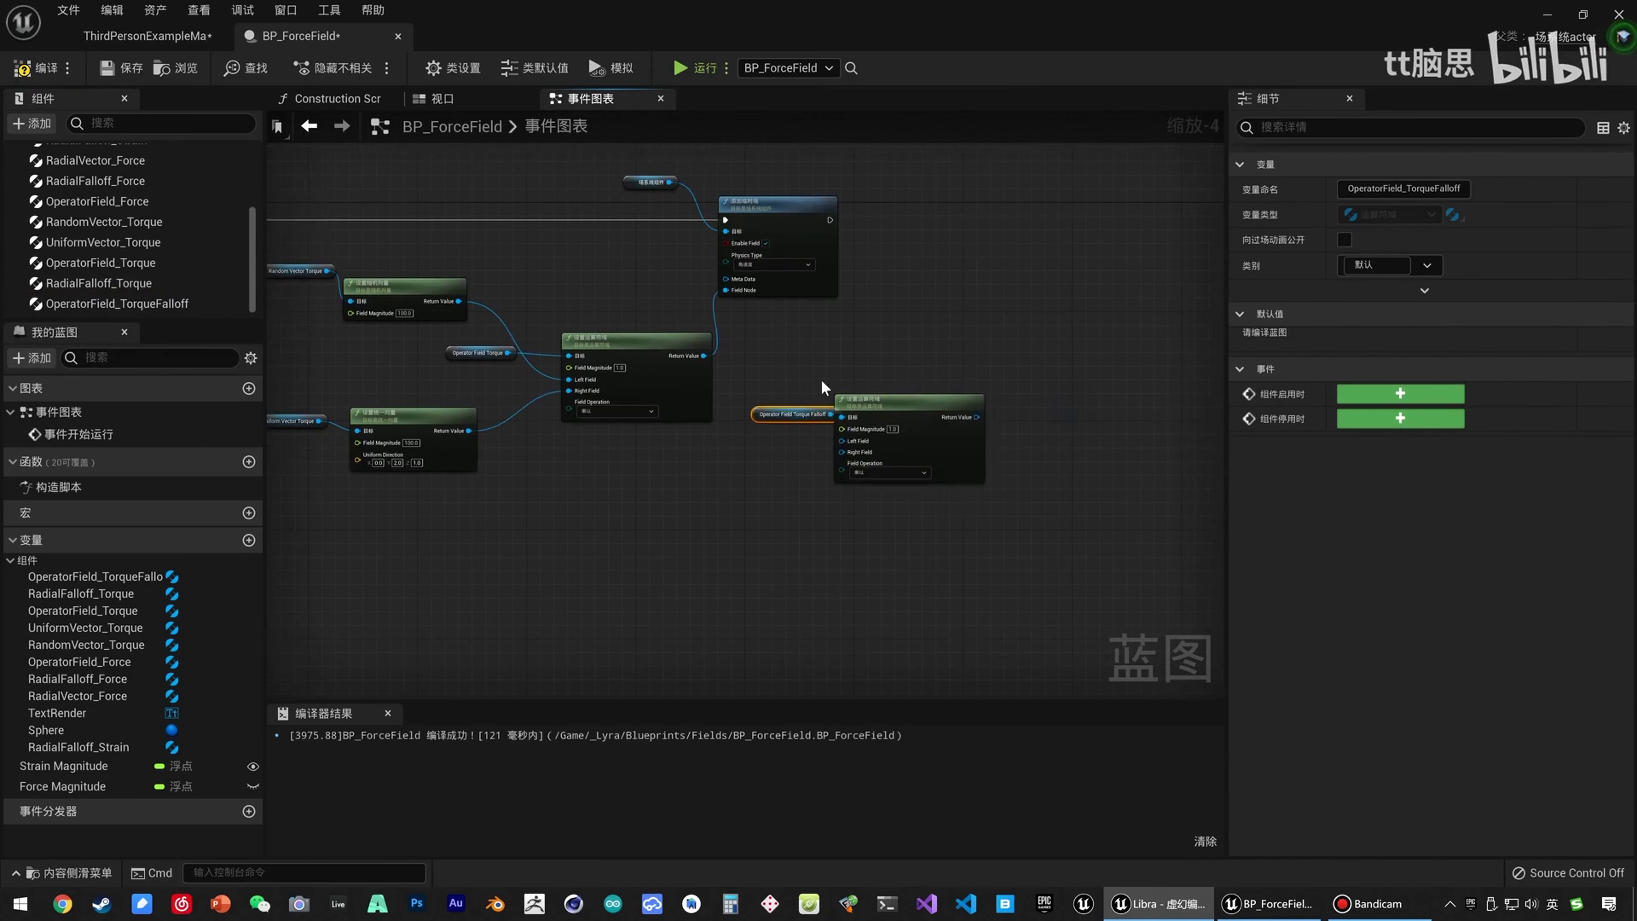
Move the last 添加临时场 node and its component reference farther along, and place the falloff operator nodes in the gap before it.
scroll(822, 379, up, 1)
drag(901, 411, 938, 392)
right_drag(980, 249, 849, 397)
drag(849, 397, 427, 212)
drag(601, 294, 1161, 298)
drag(763, 619, 761, 488)
drag(603, 574, 583, 392)
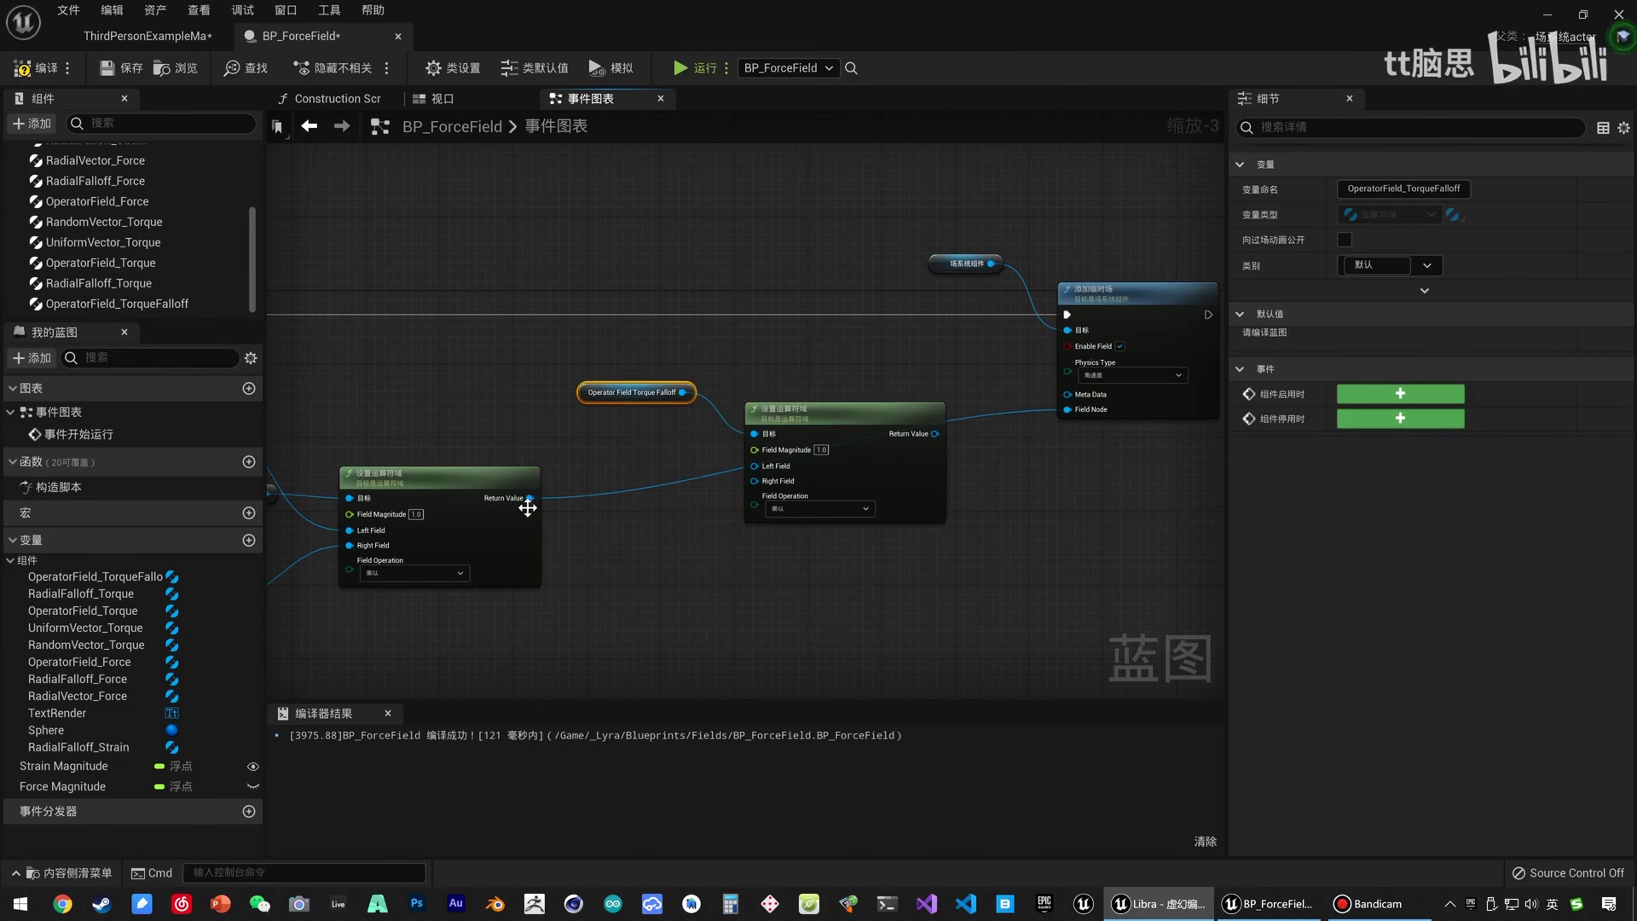
Connect the torque operator's output to the falloff operator's Right Field and move the torque vector node group lower.
drag(529, 498, 755, 481)
right_drag(566, 548, 957, 525)
drag(820, 632, 386, 360)
drag(821, 457, 812, 604)
Connect the falloff operator's Return Value to the Field Node of the last 添加临时场 node.
right_drag(849, 504, 585, 513)
right_drag(646, 453, 671, 333)
right_drag(1073, 307, 847, 358)
drag(846, 317, 991, 294)
Add a 设置径向衰减 node targeting Radial Falloff Torque and connect its output to the falloff operator's Left Field.
right_drag(688, 418, 993, 347)
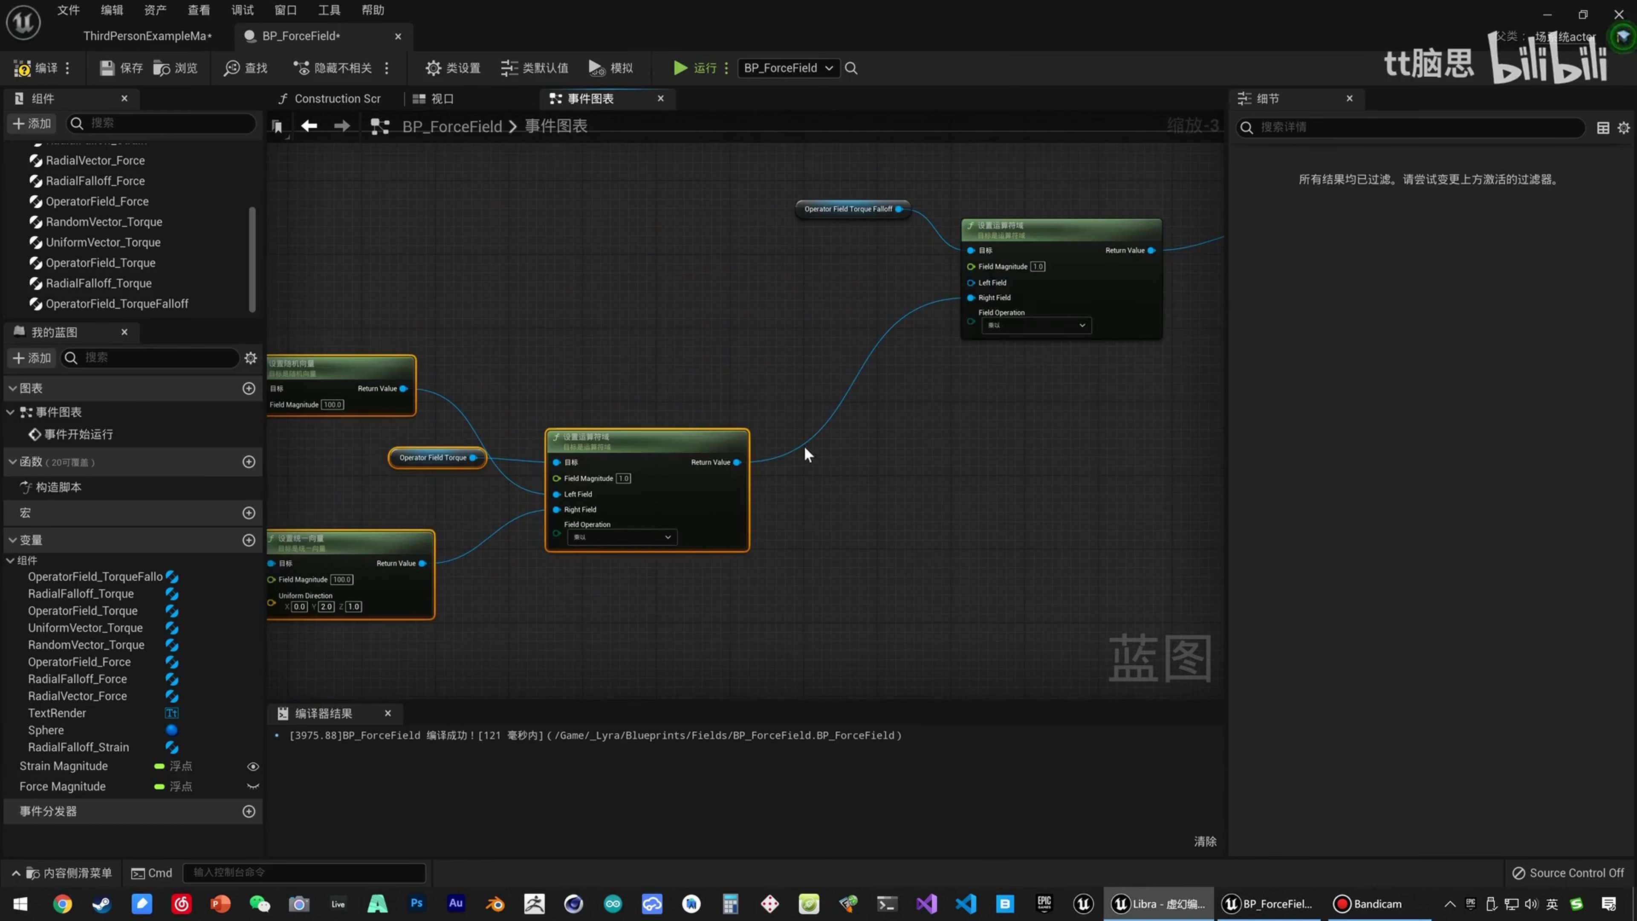
right_drag(808, 473, 938, 601)
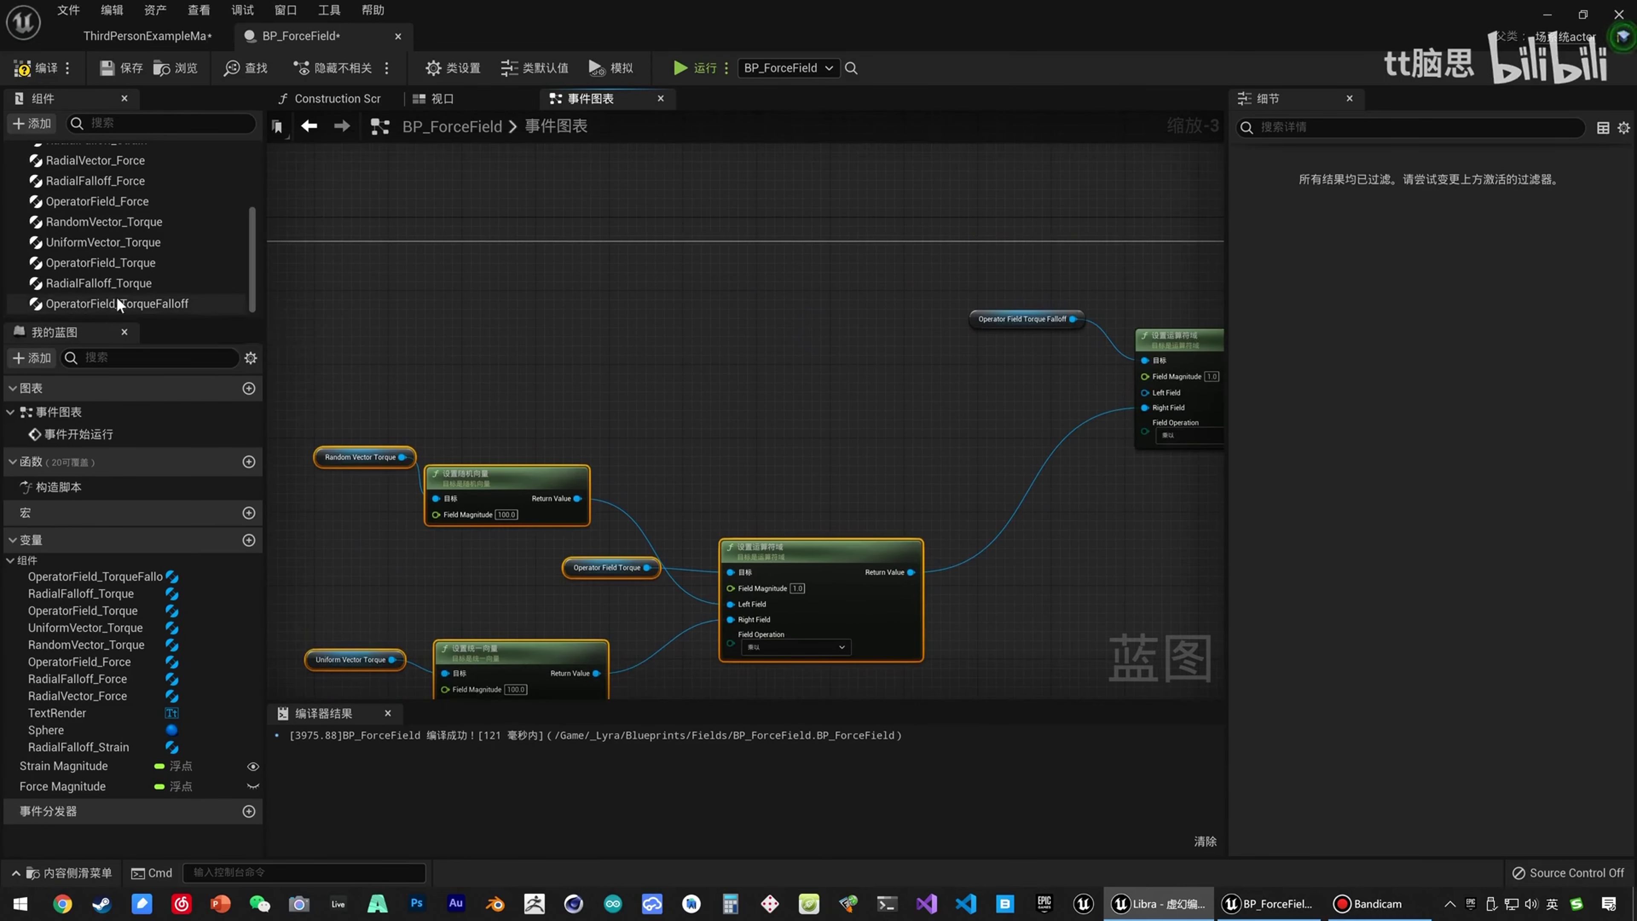
drag(91, 285, 700, 352)
text(set)
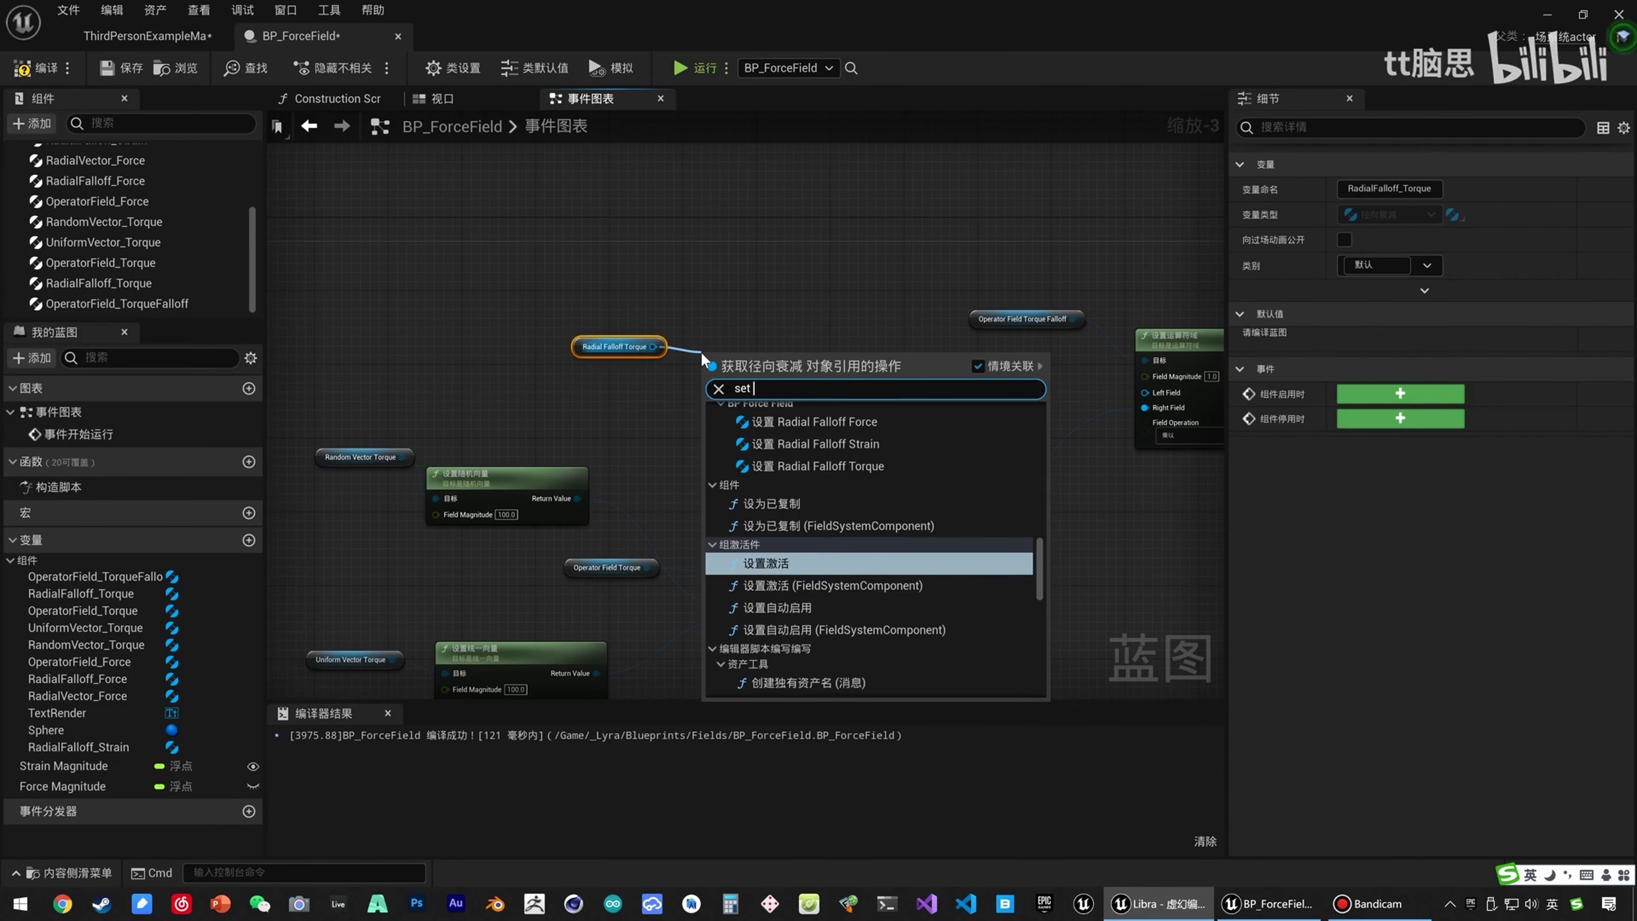
text( fallo)
click(793, 480)
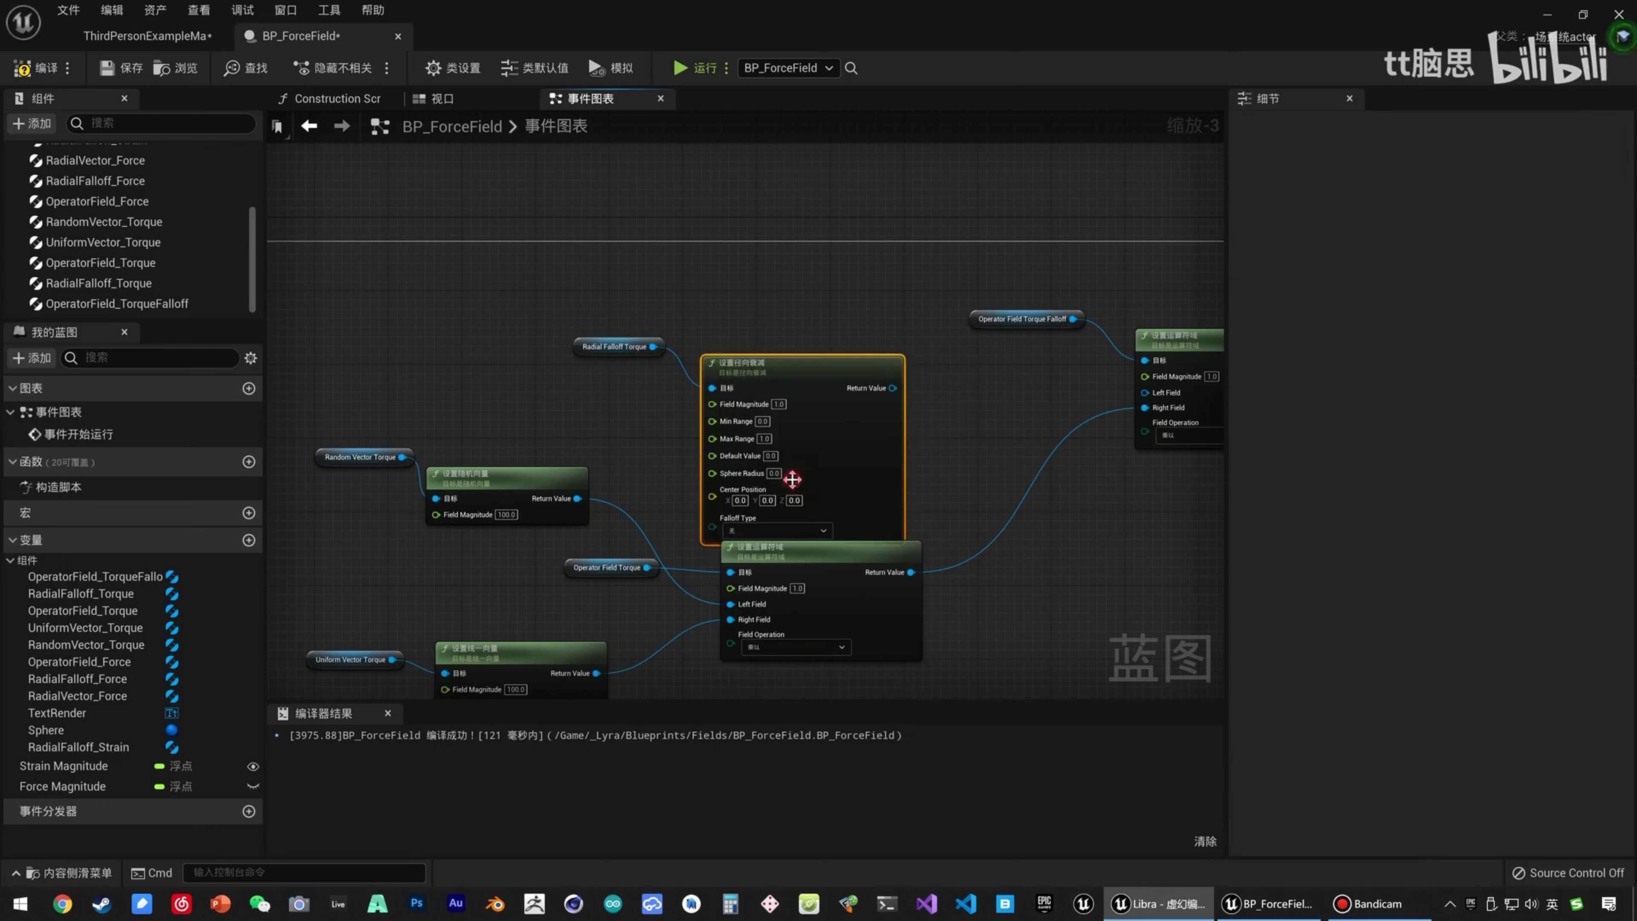
drag(794, 373, 828, 321)
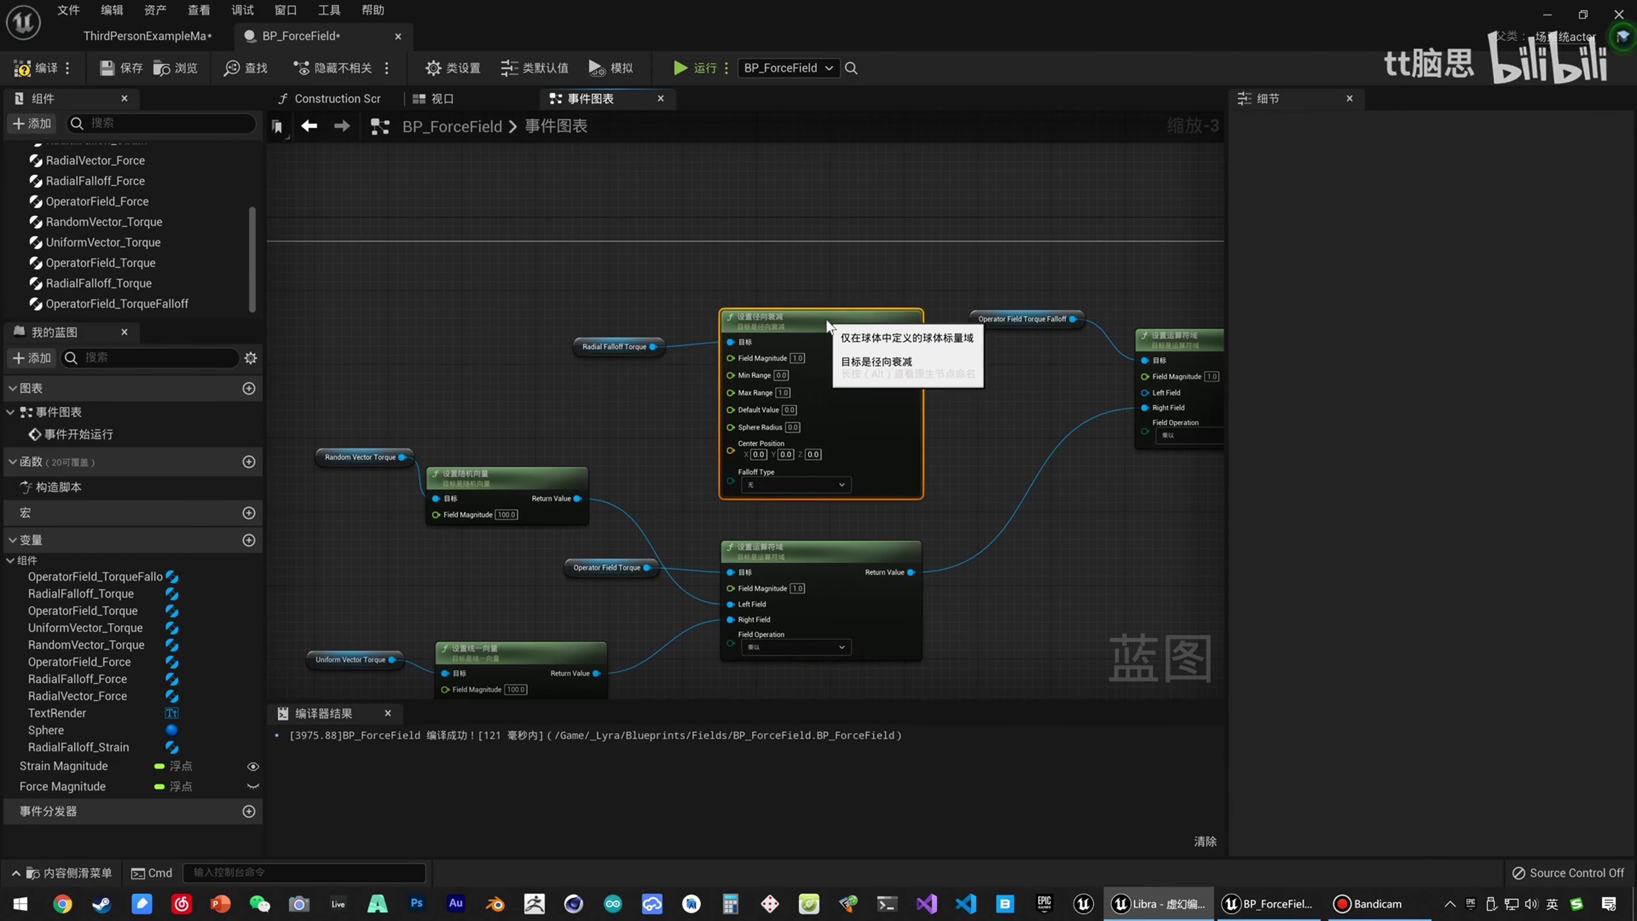
drag(911, 341, 1144, 392)
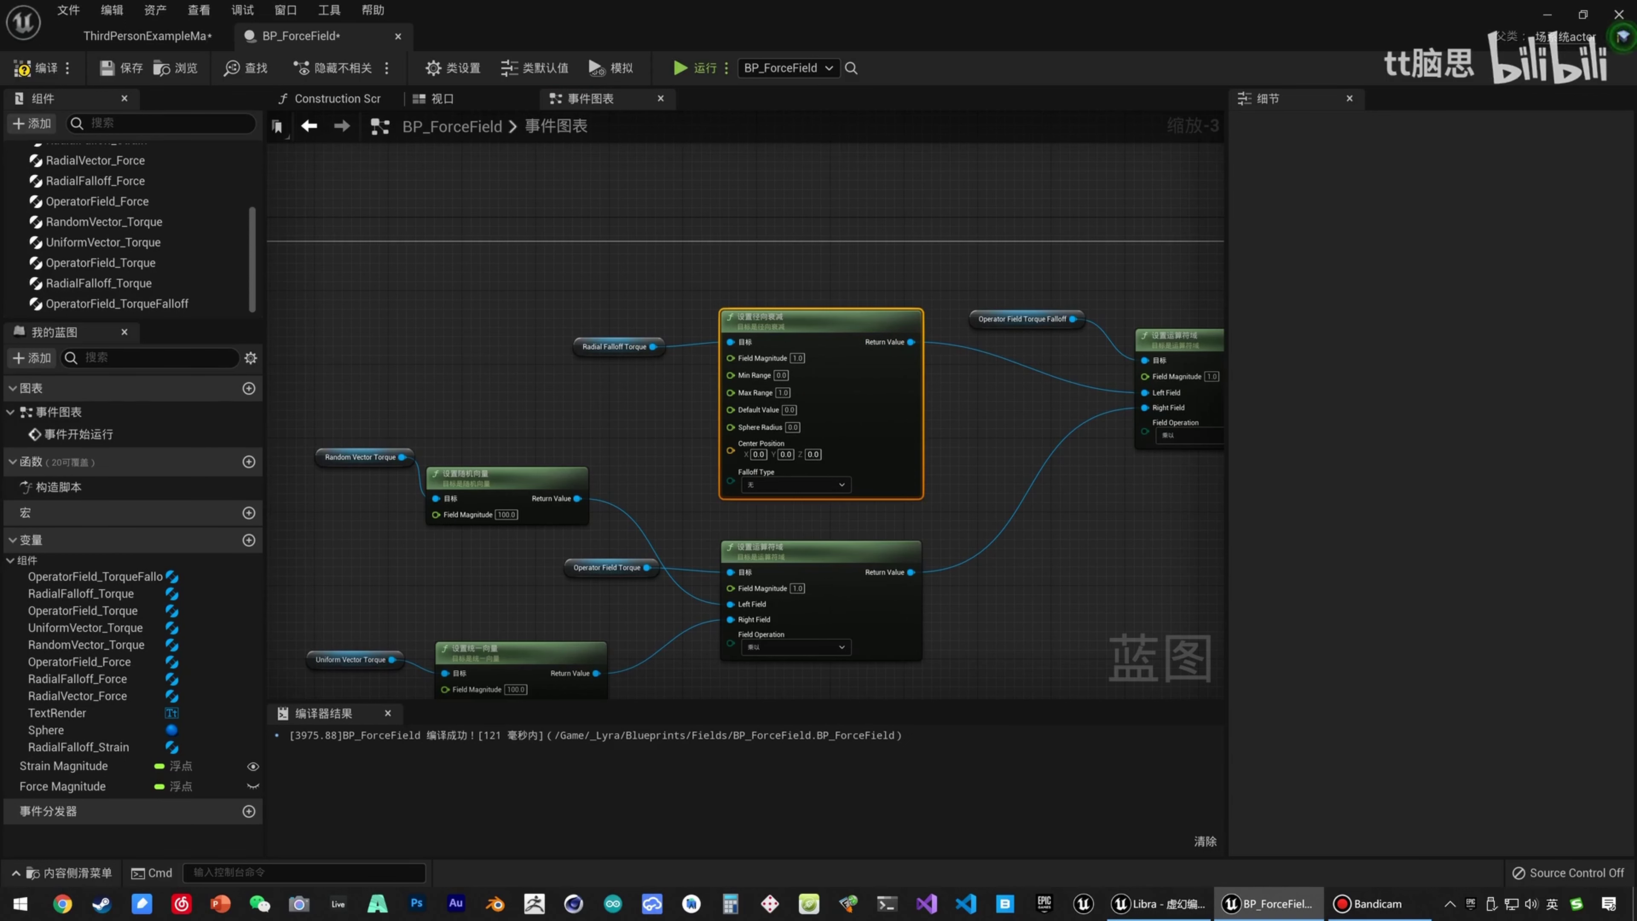
Copy the force section's Sphere, 获取缩放的球体半径 and 获取场景位置 nodes and paste them before the torque 设置径向衰减 node.
click(605, 347)
click(725, 321)
click(549, 358)
right_drag(509, 379, 1223, 433)
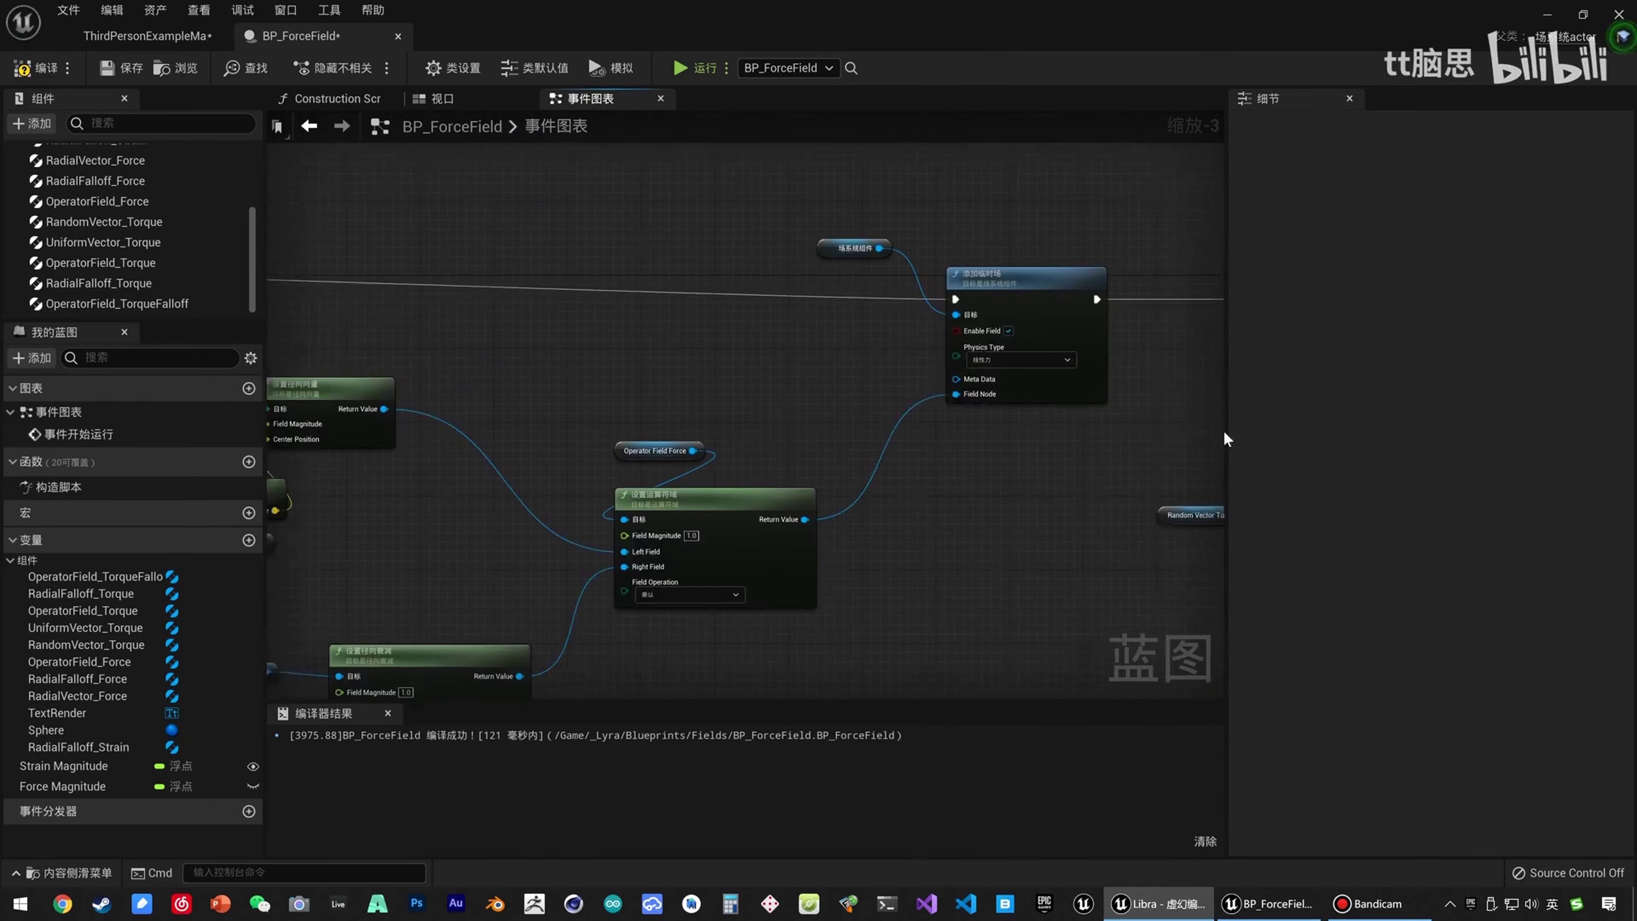
right_drag(674, 475, 947, 358)
drag(367, 563, 562, 682)
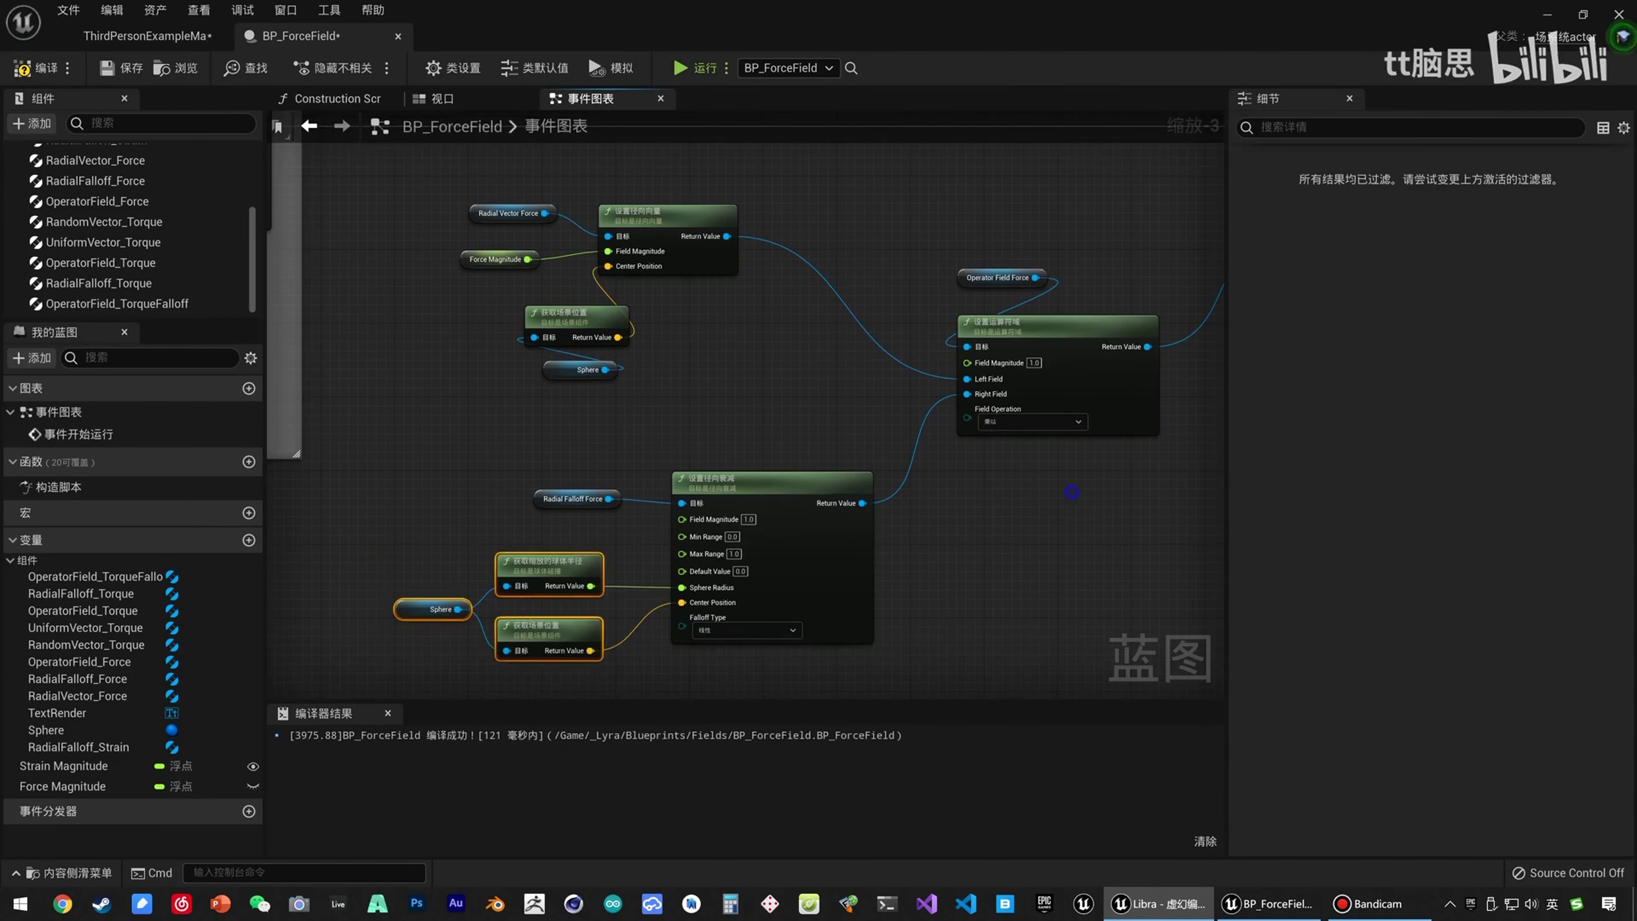
right_drag(1070, 491, 270, 484)
right_drag(862, 480, 529, 484)
key(ctrl+v)
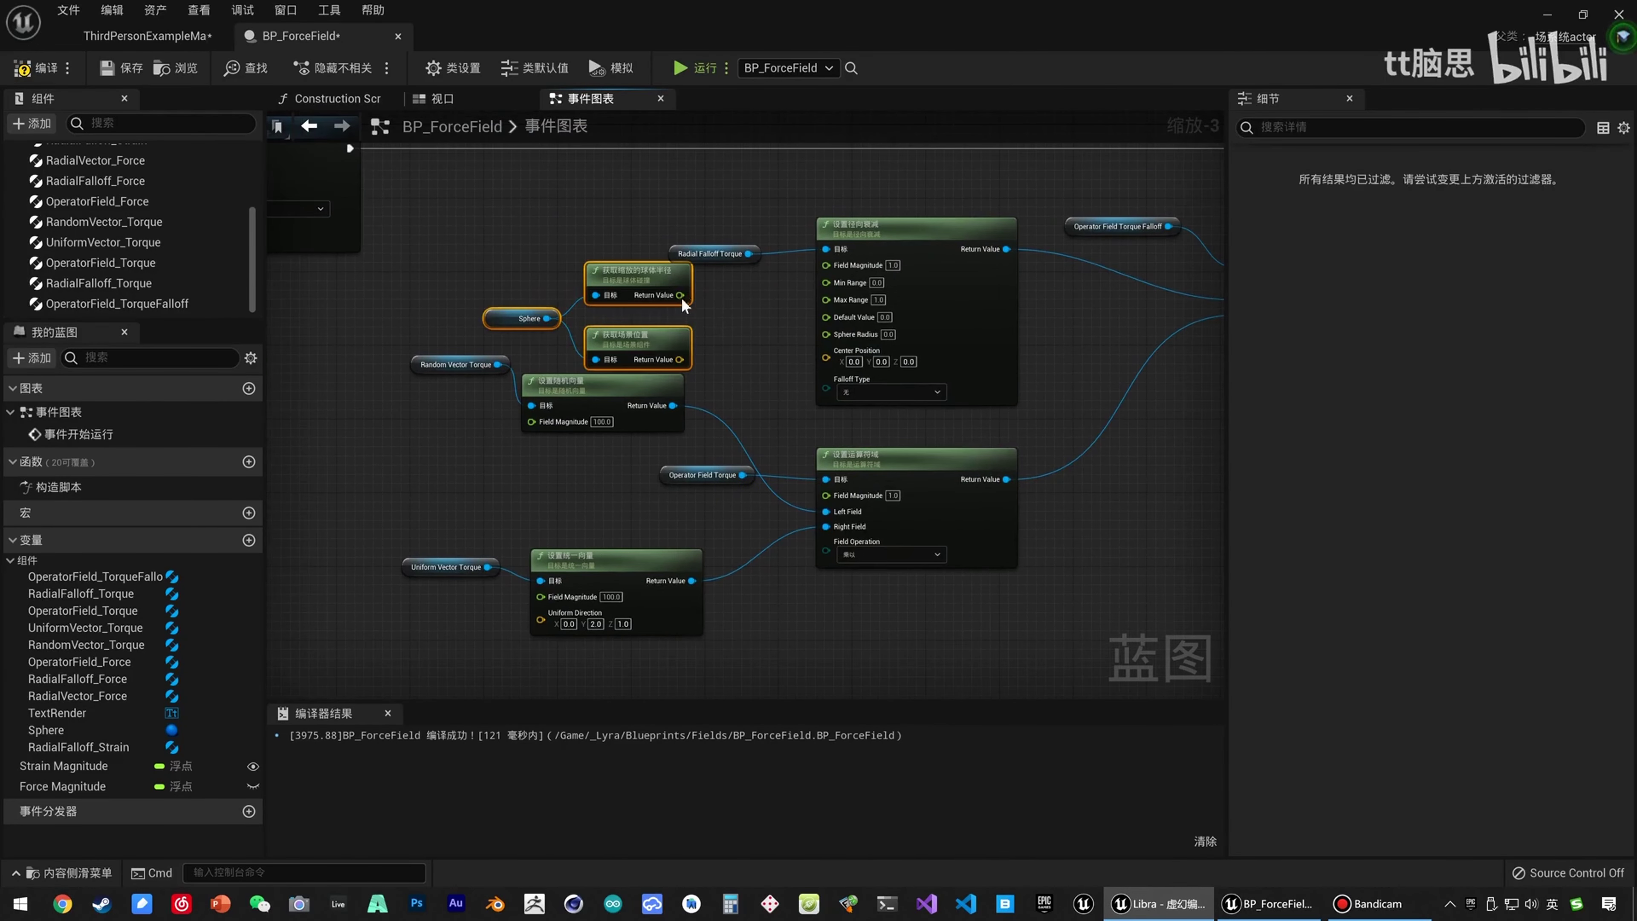
Connect the scaled sphere radius output to Sphere Radius and the scene location output to Center Position on the torque 设置径向衰减 node.
drag(680, 294, 834, 337)
drag(679, 360, 848, 359)
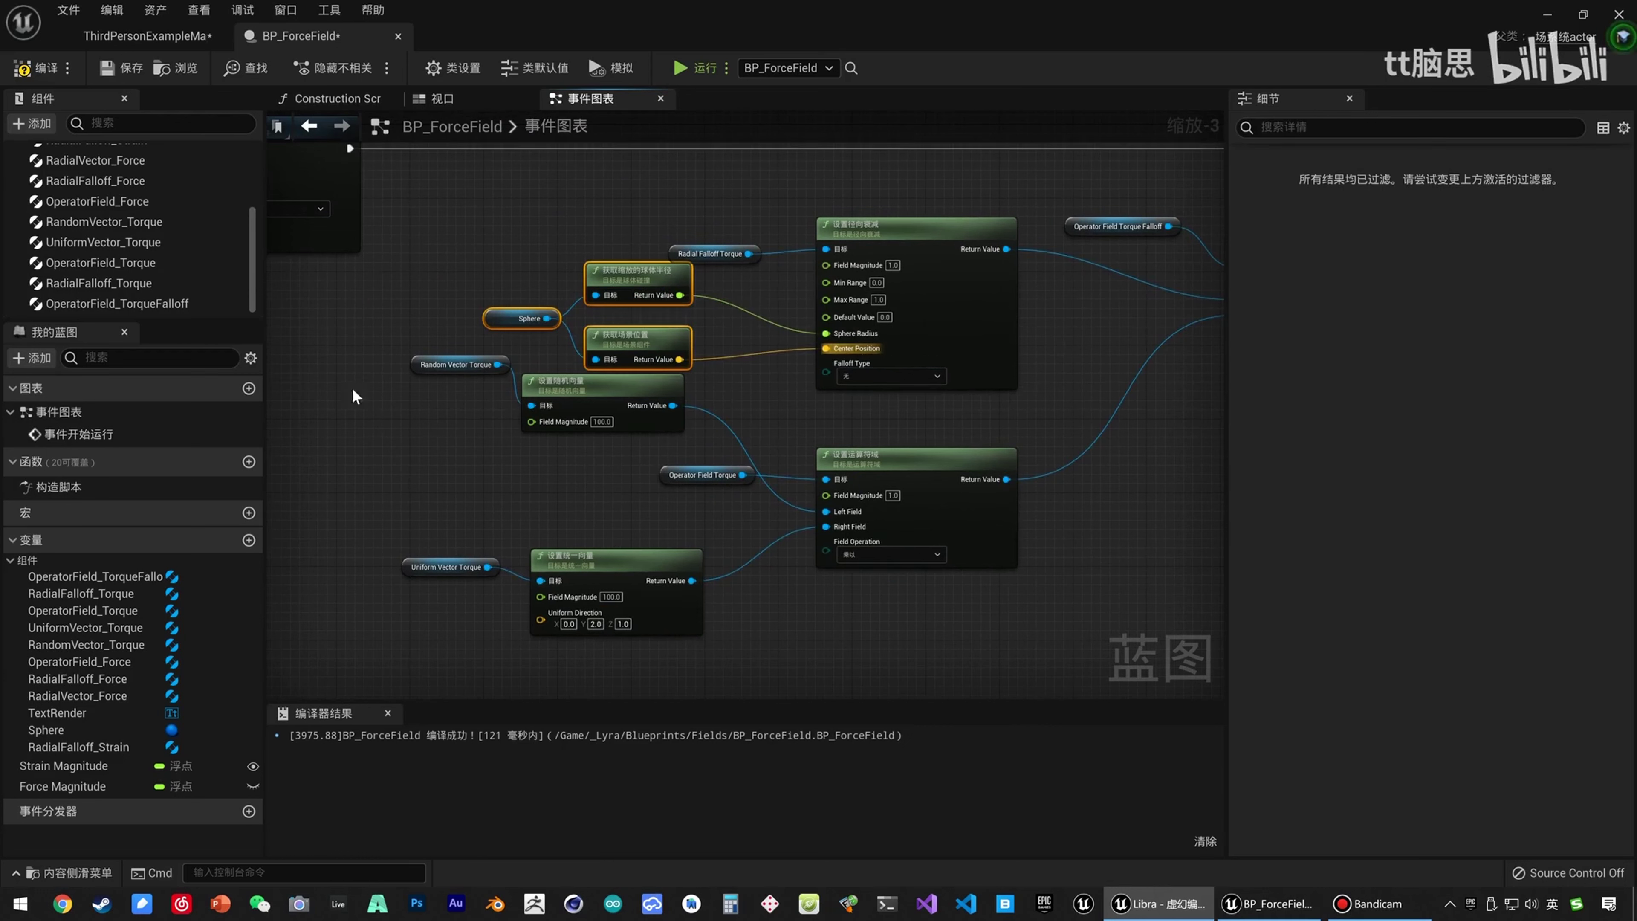
Move the torque vector and operator nodes lower, and shift the Sphere, radius and location nodes below the Radial Falloff Torque node.
drag(374, 363, 547, 579)
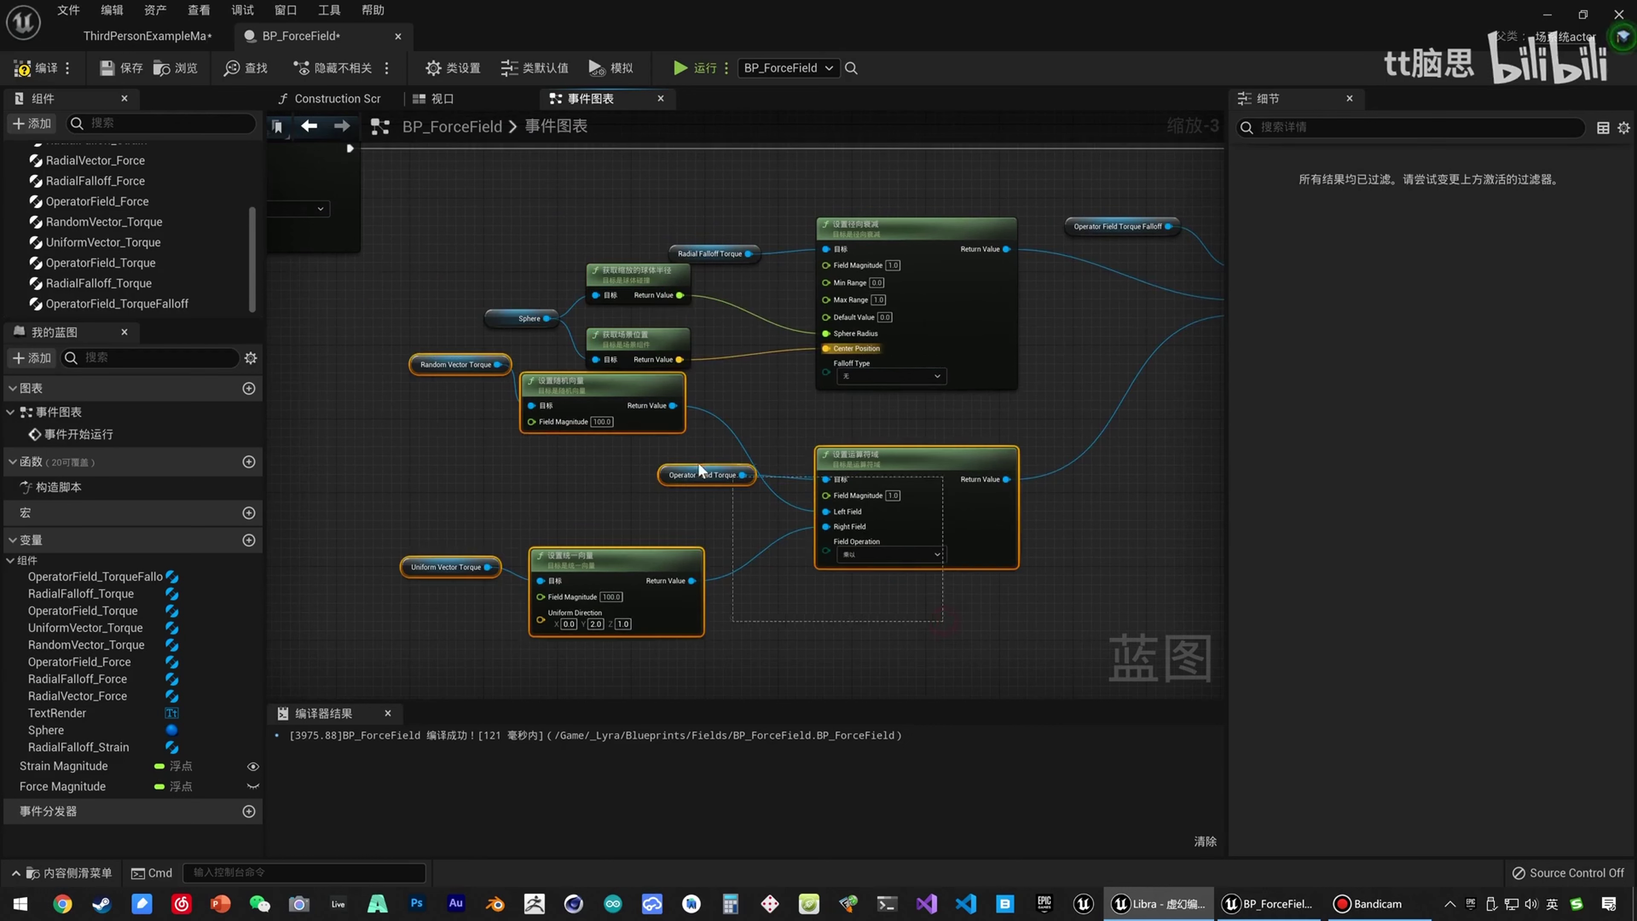
drag(878, 459, 861, 559)
right_drag(884, 452, 844, 498)
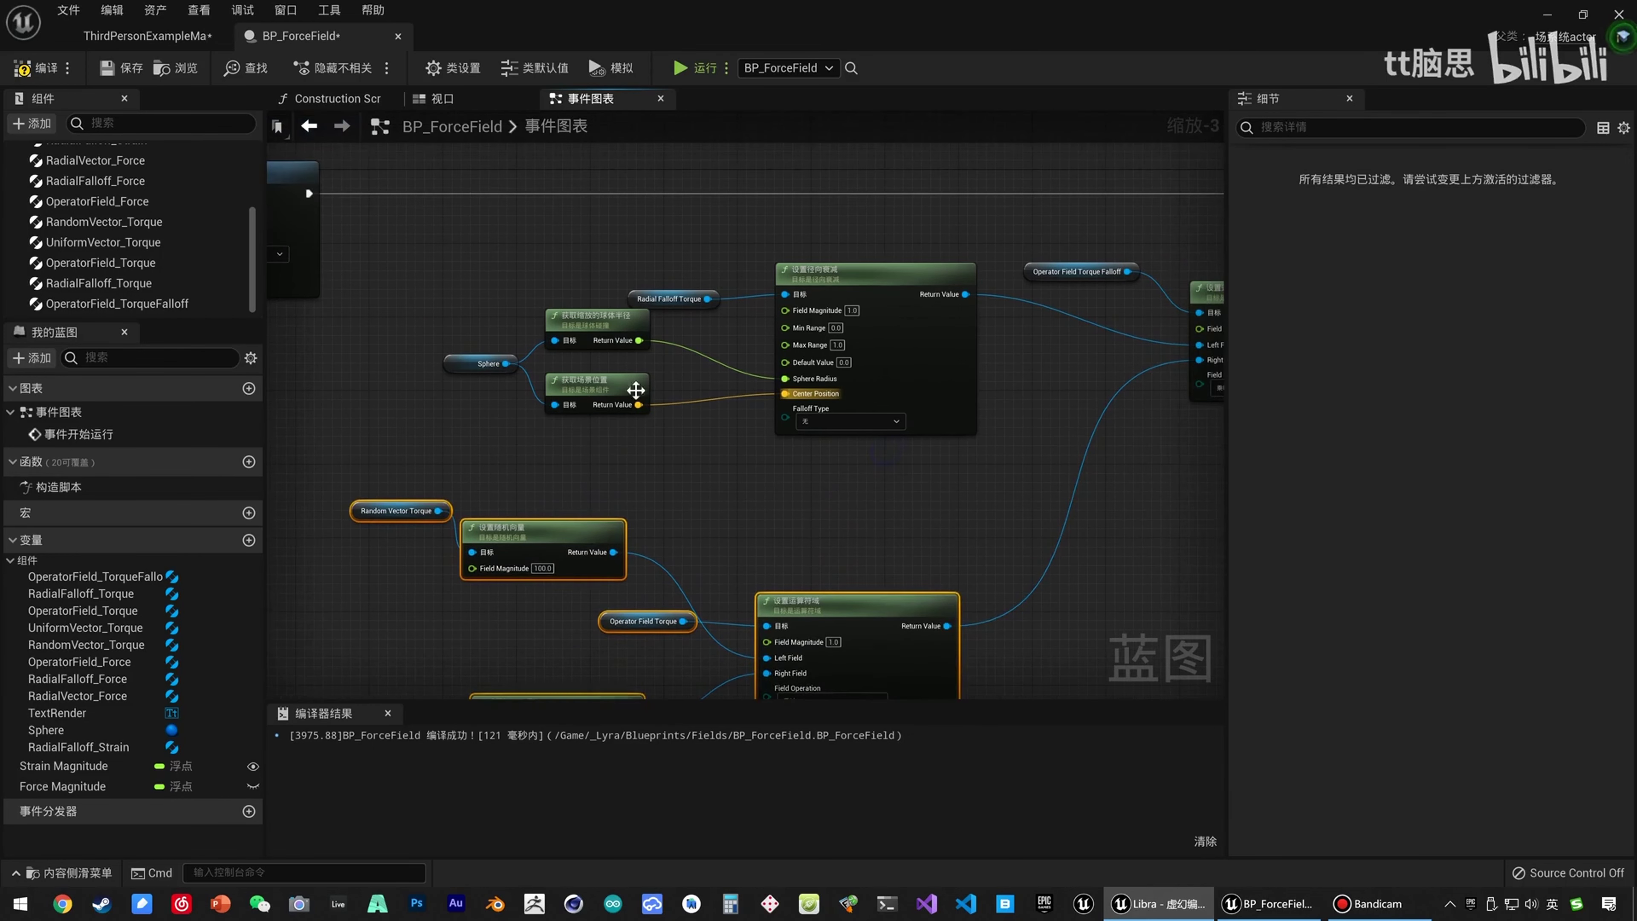
drag(436, 293, 600, 395)
mouse_move(569, 335)
mouse_down()
mouse_move(580, 390)
mouse_move(587, 363)
mouse_up()
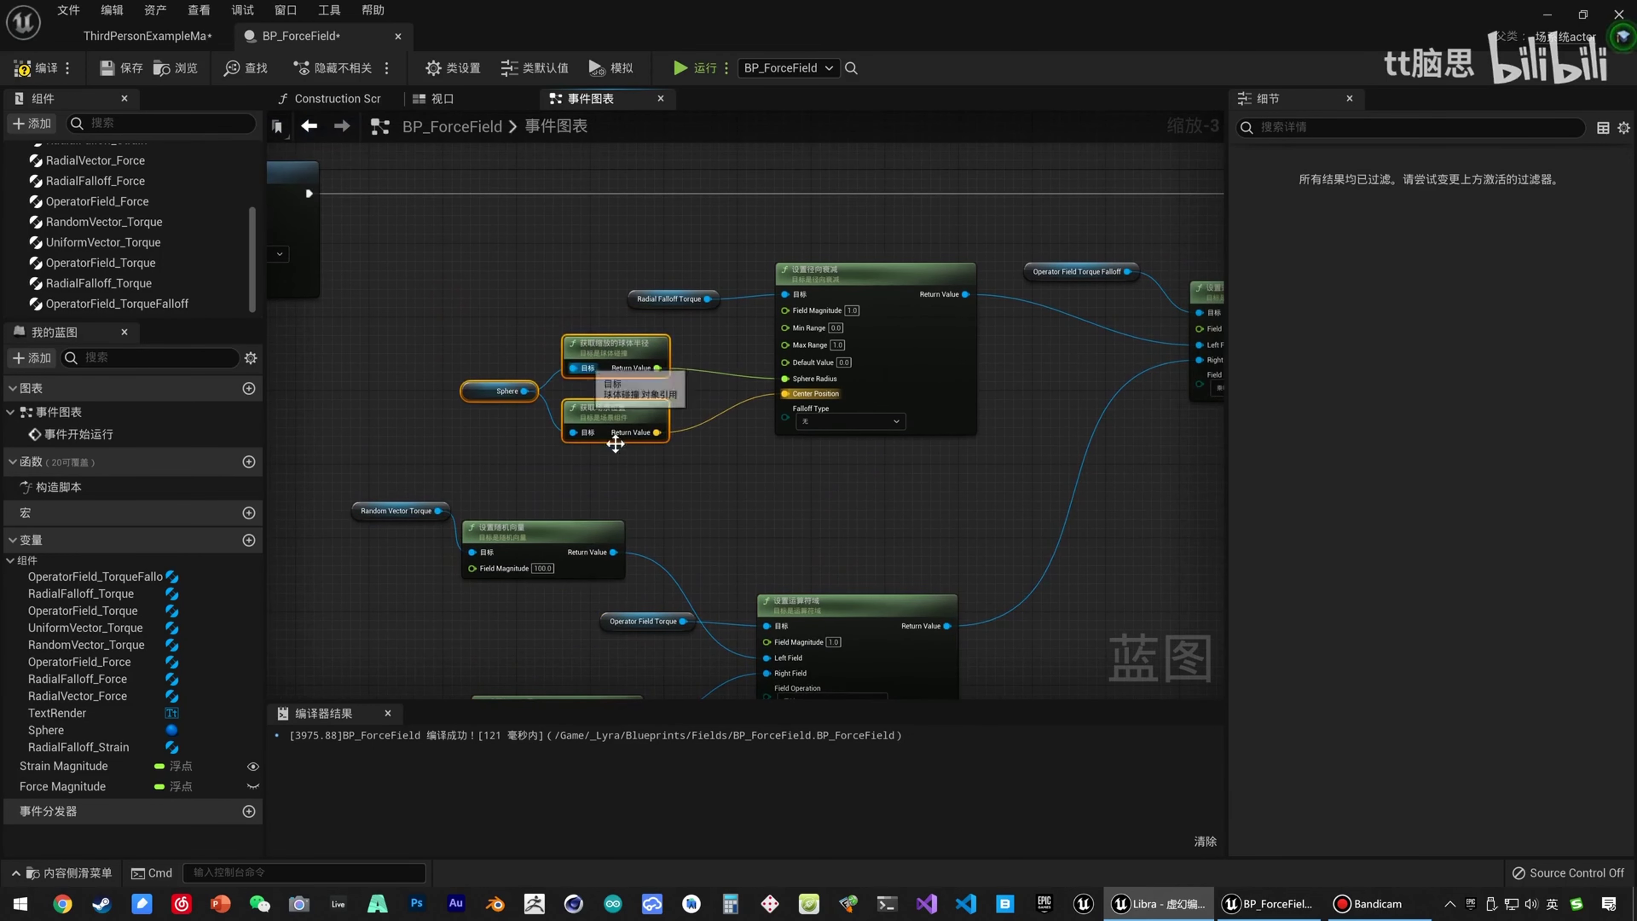
right_drag(675, 497, 674, 302)
click(675, 303)
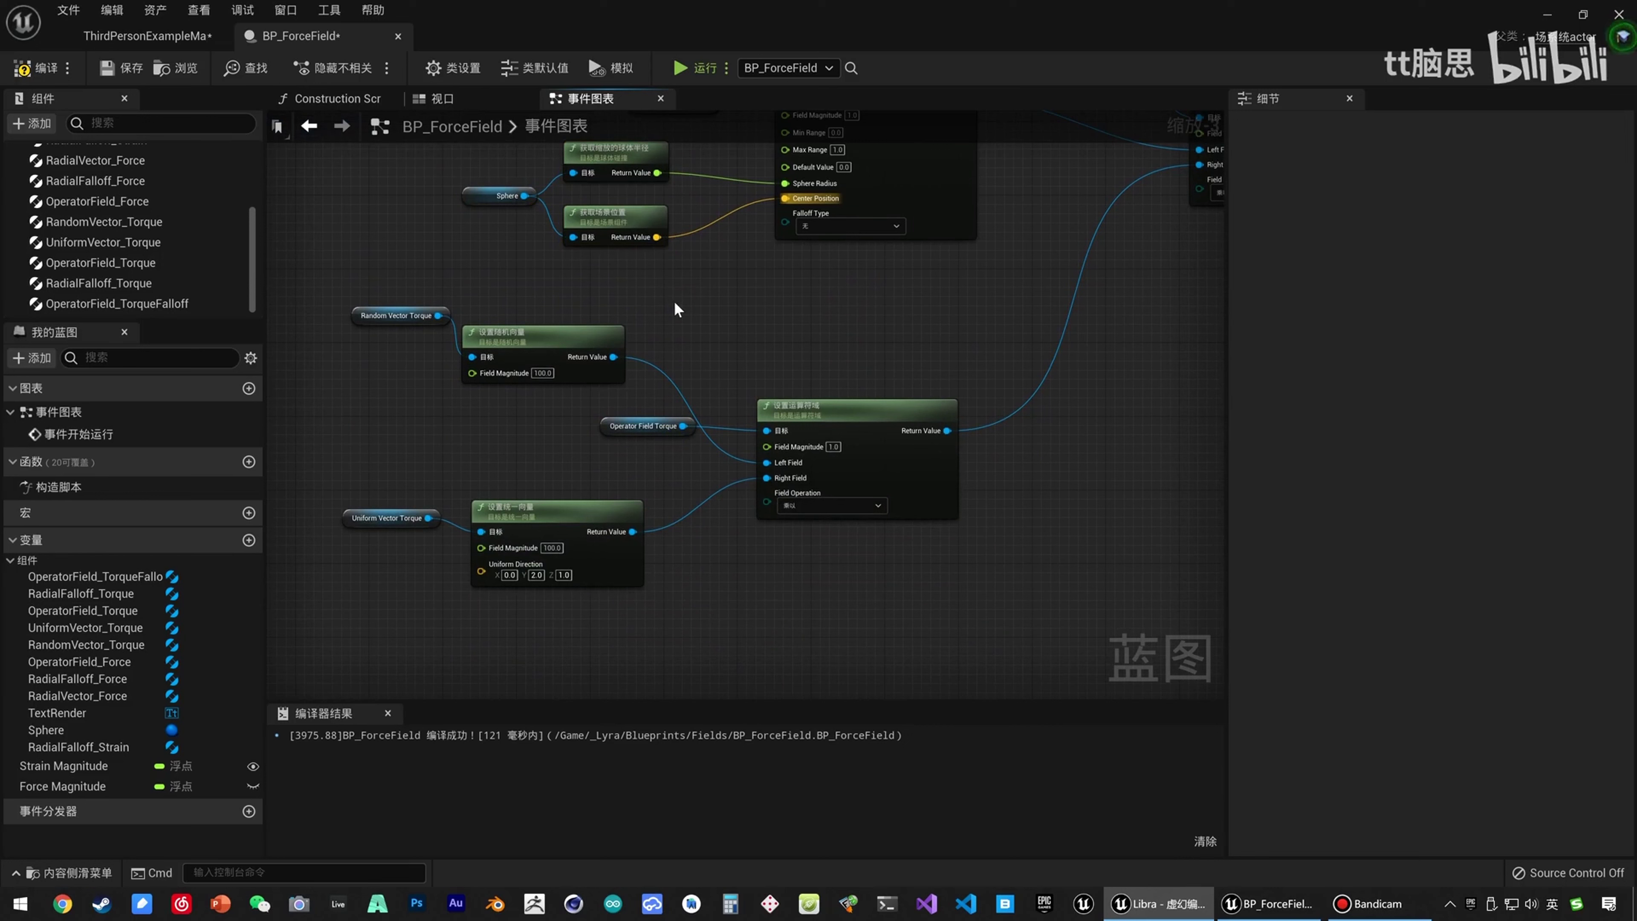
Move the Random Vector Torque variable node lower to line up with its 设置随机向量 node.
drag(766, 527, 973, 597)
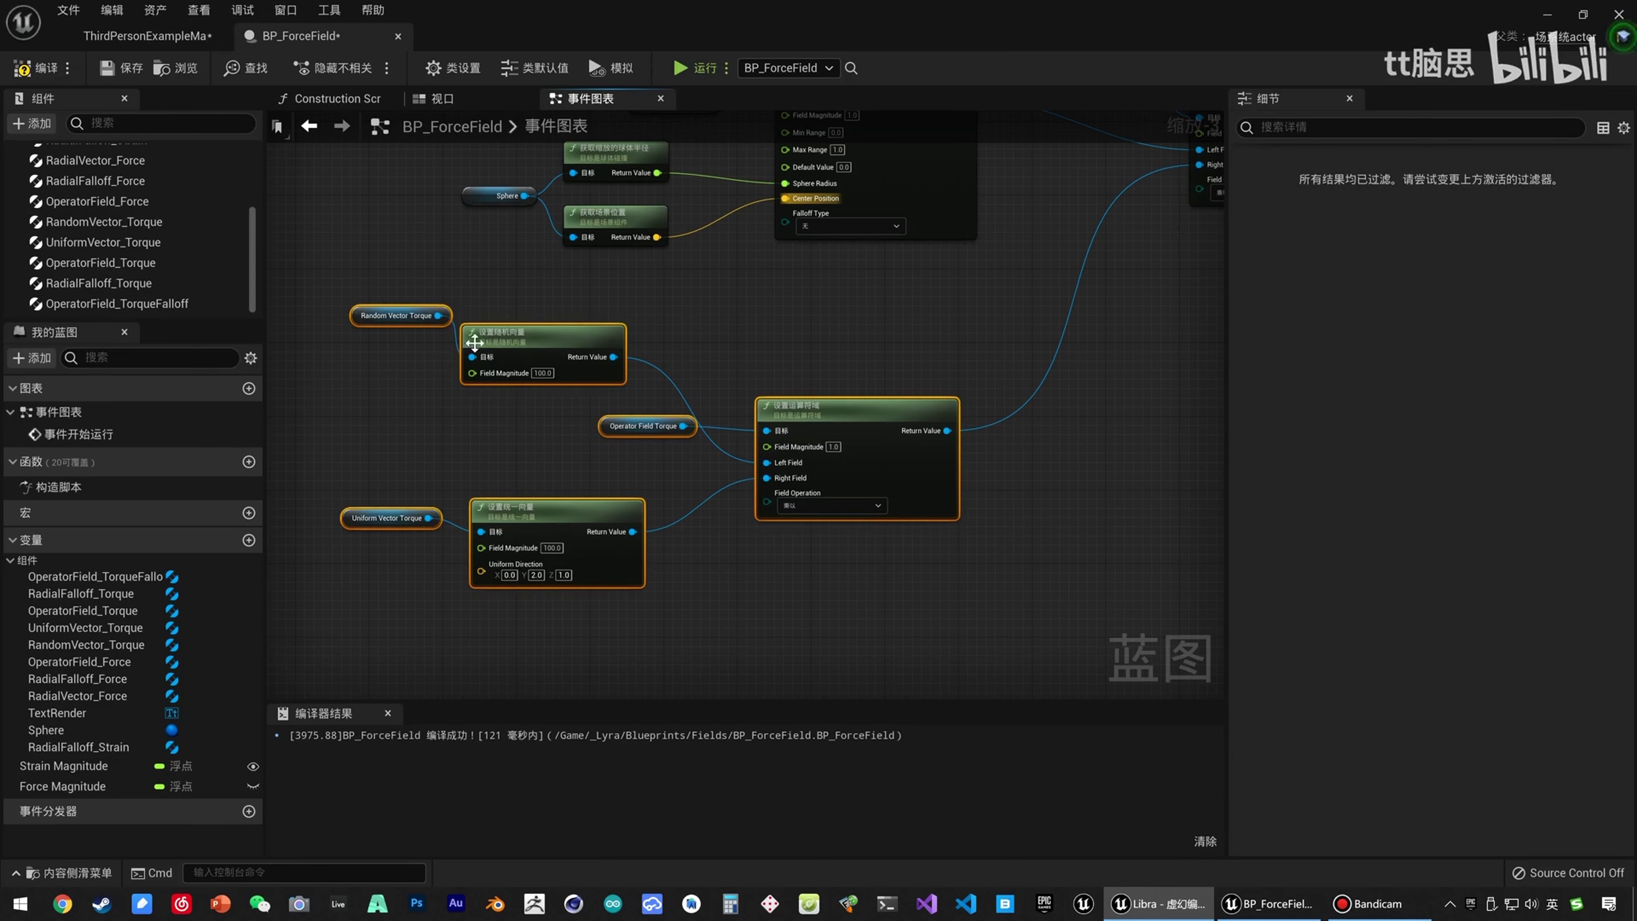
click(376, 353)
drag(354, 318, 335, 346)
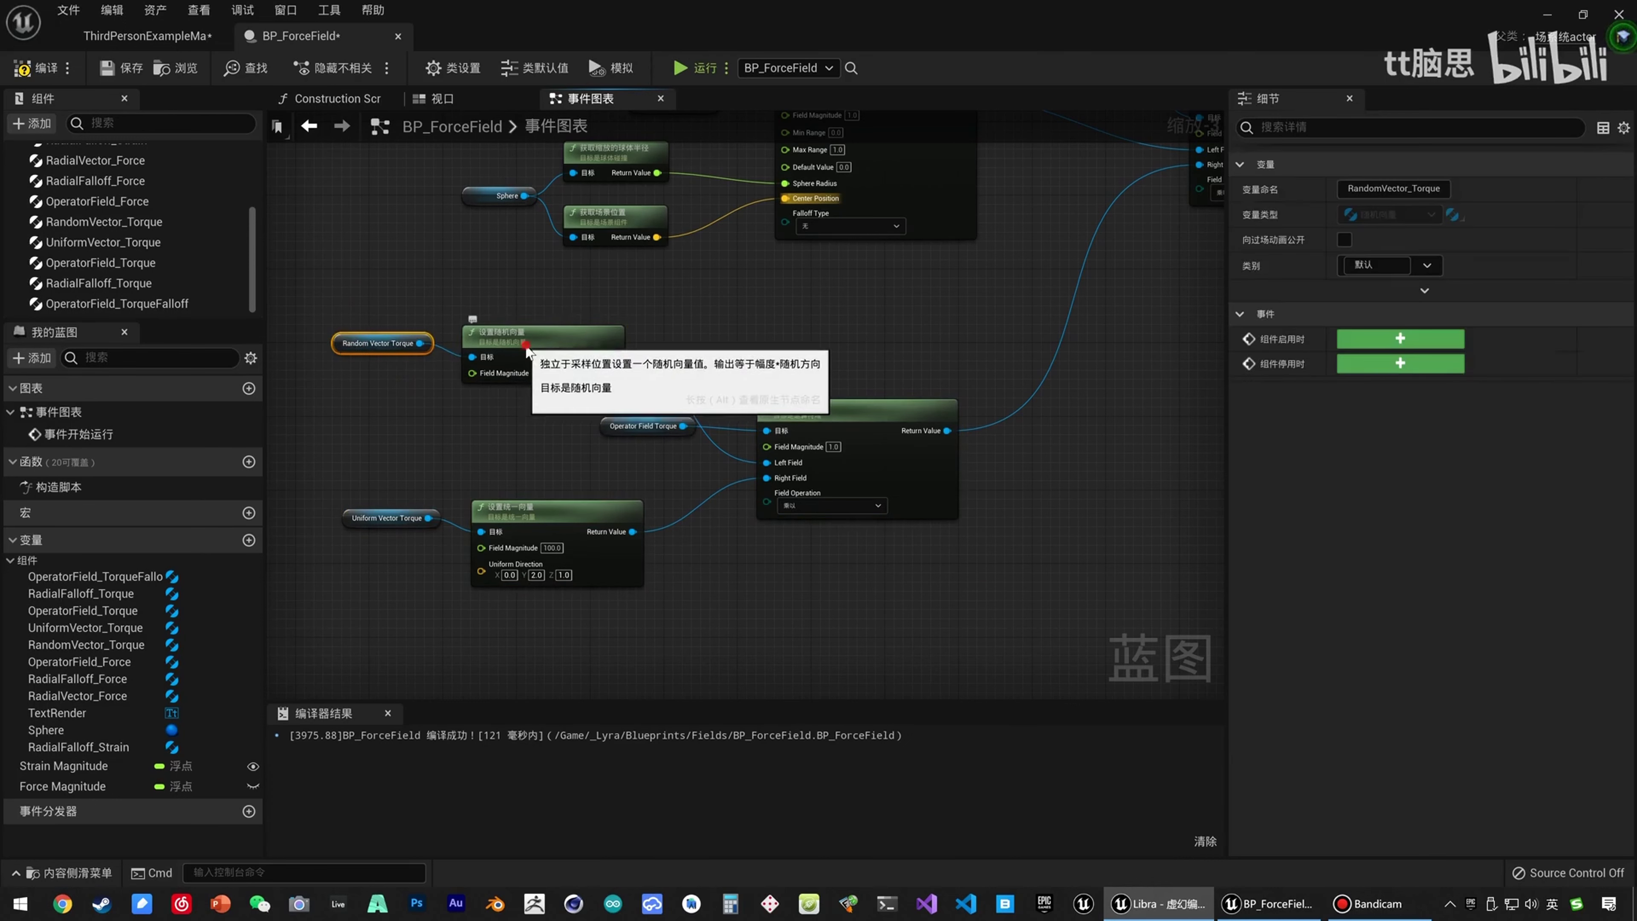
click(522, 376)
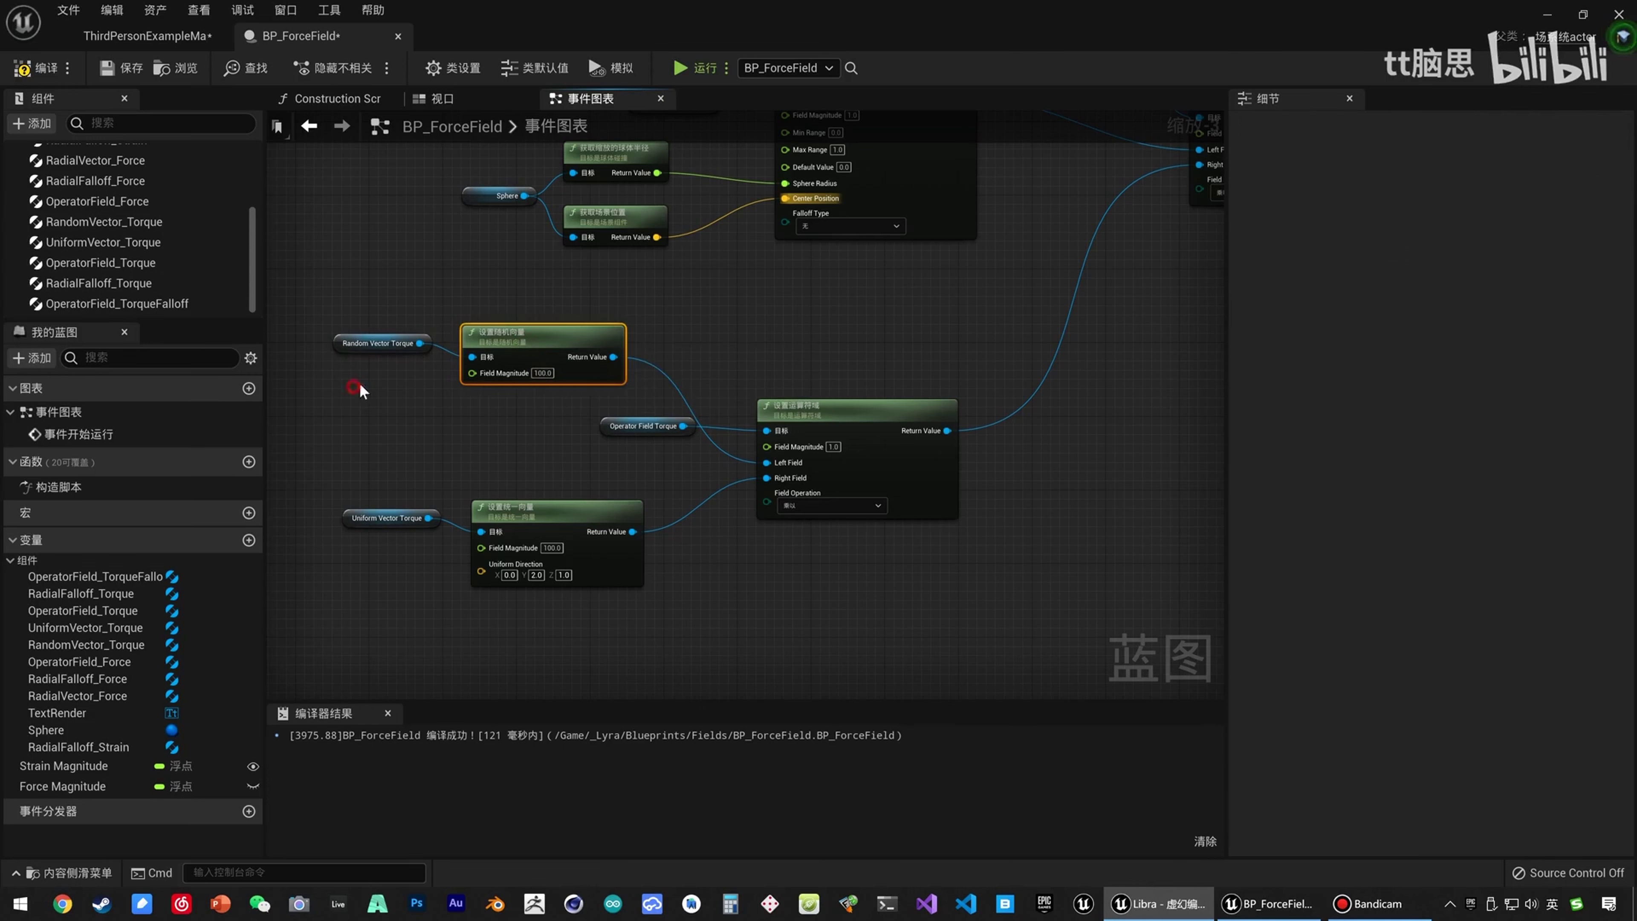
Review the torque network from the random and uniform vectors through the operators and radial falloff to the last 添加临时场 node.
drag(566, 315, 564, 304)
drag(560, 296, 315, 400)
drag(368, 280, 535, 434)
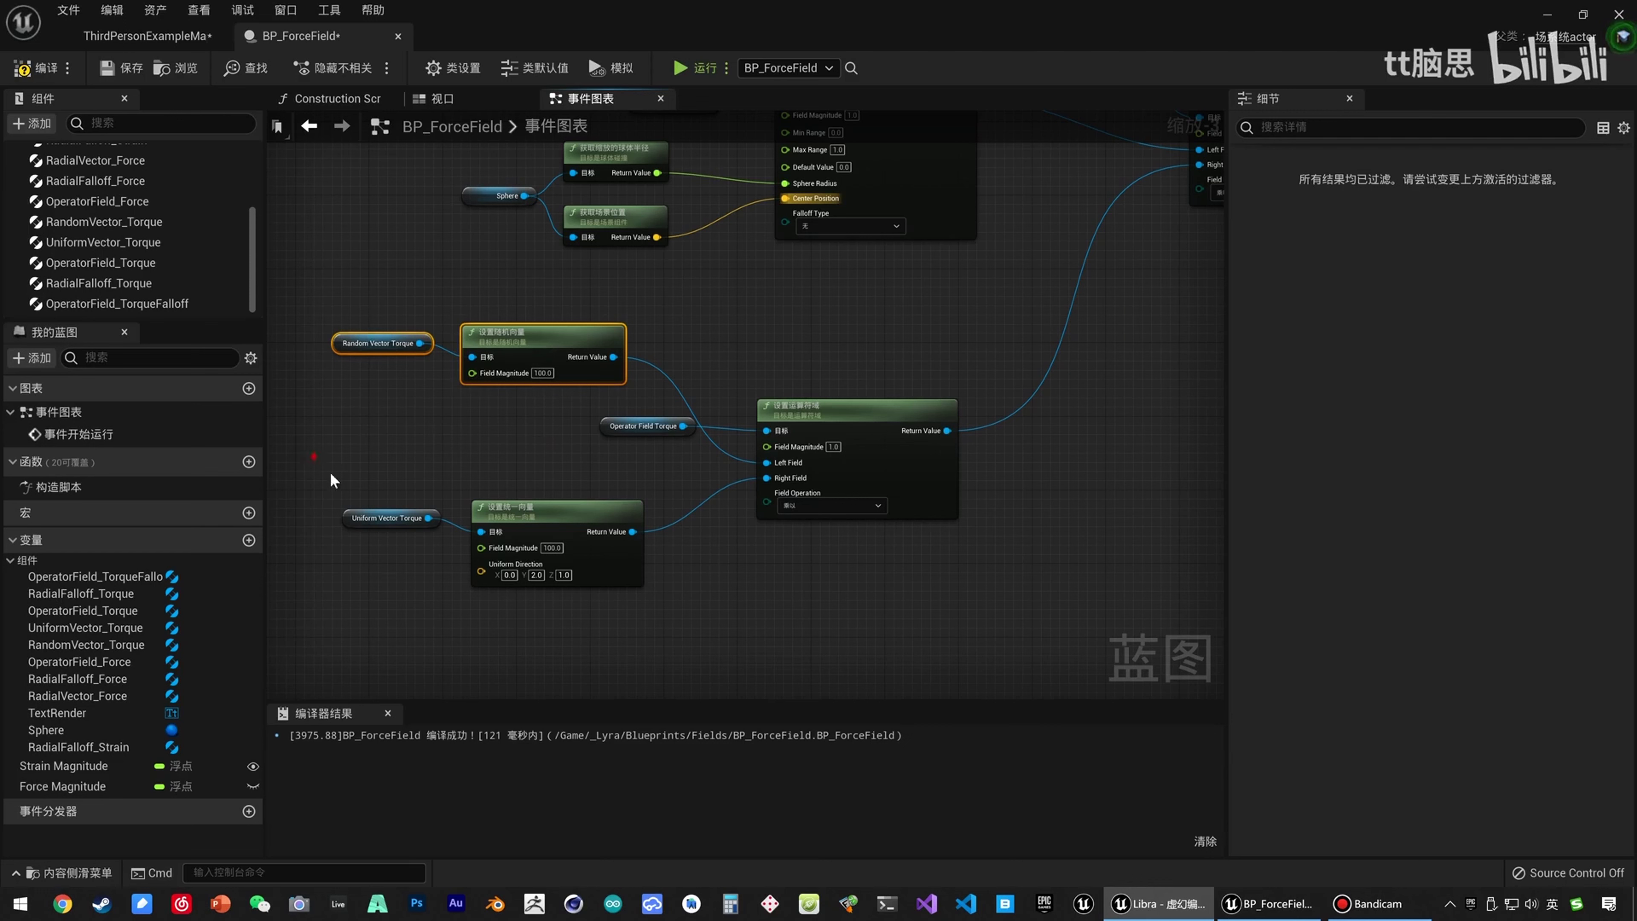
drag(307, 451, 554, 626)
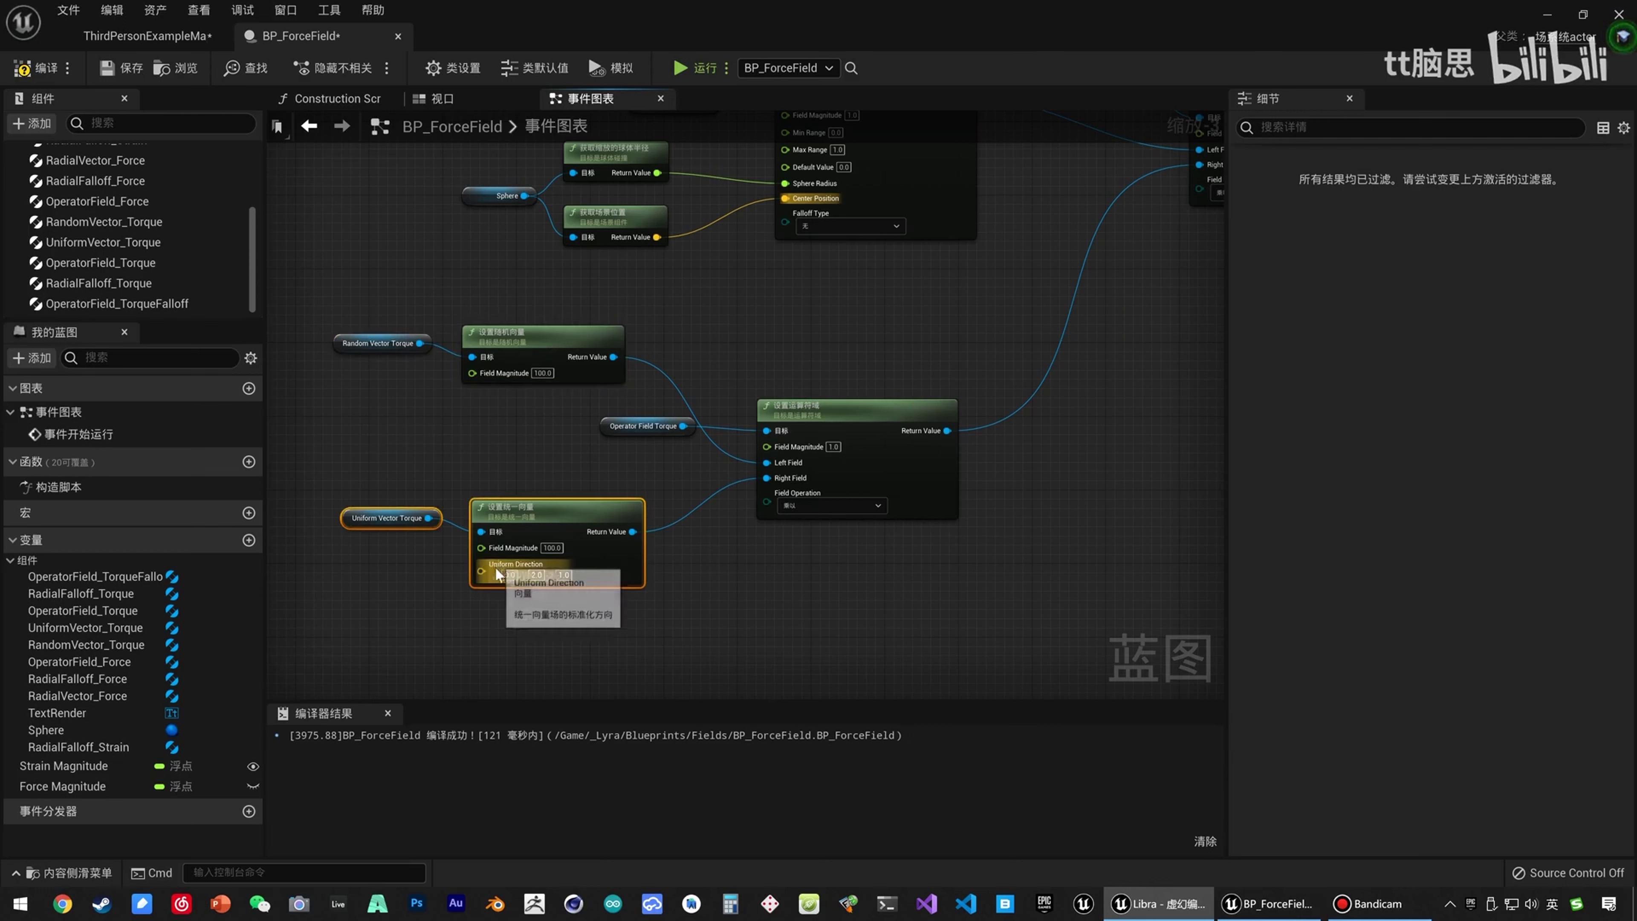
scroll(543, 600, up, 3)
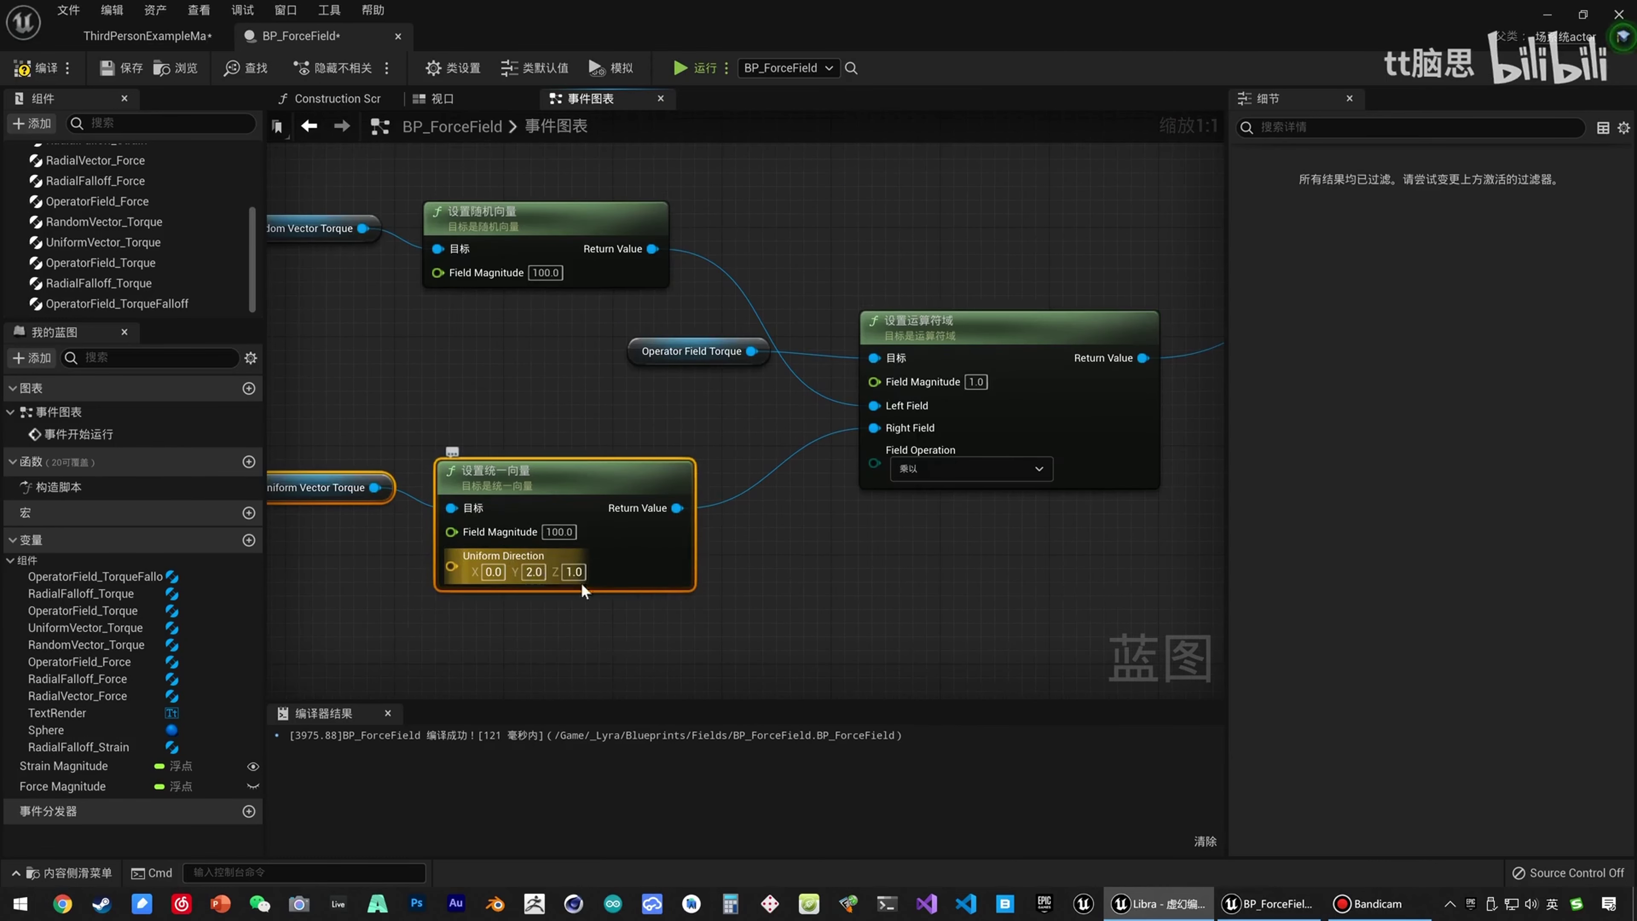
scroll(496, 403, down, 1)
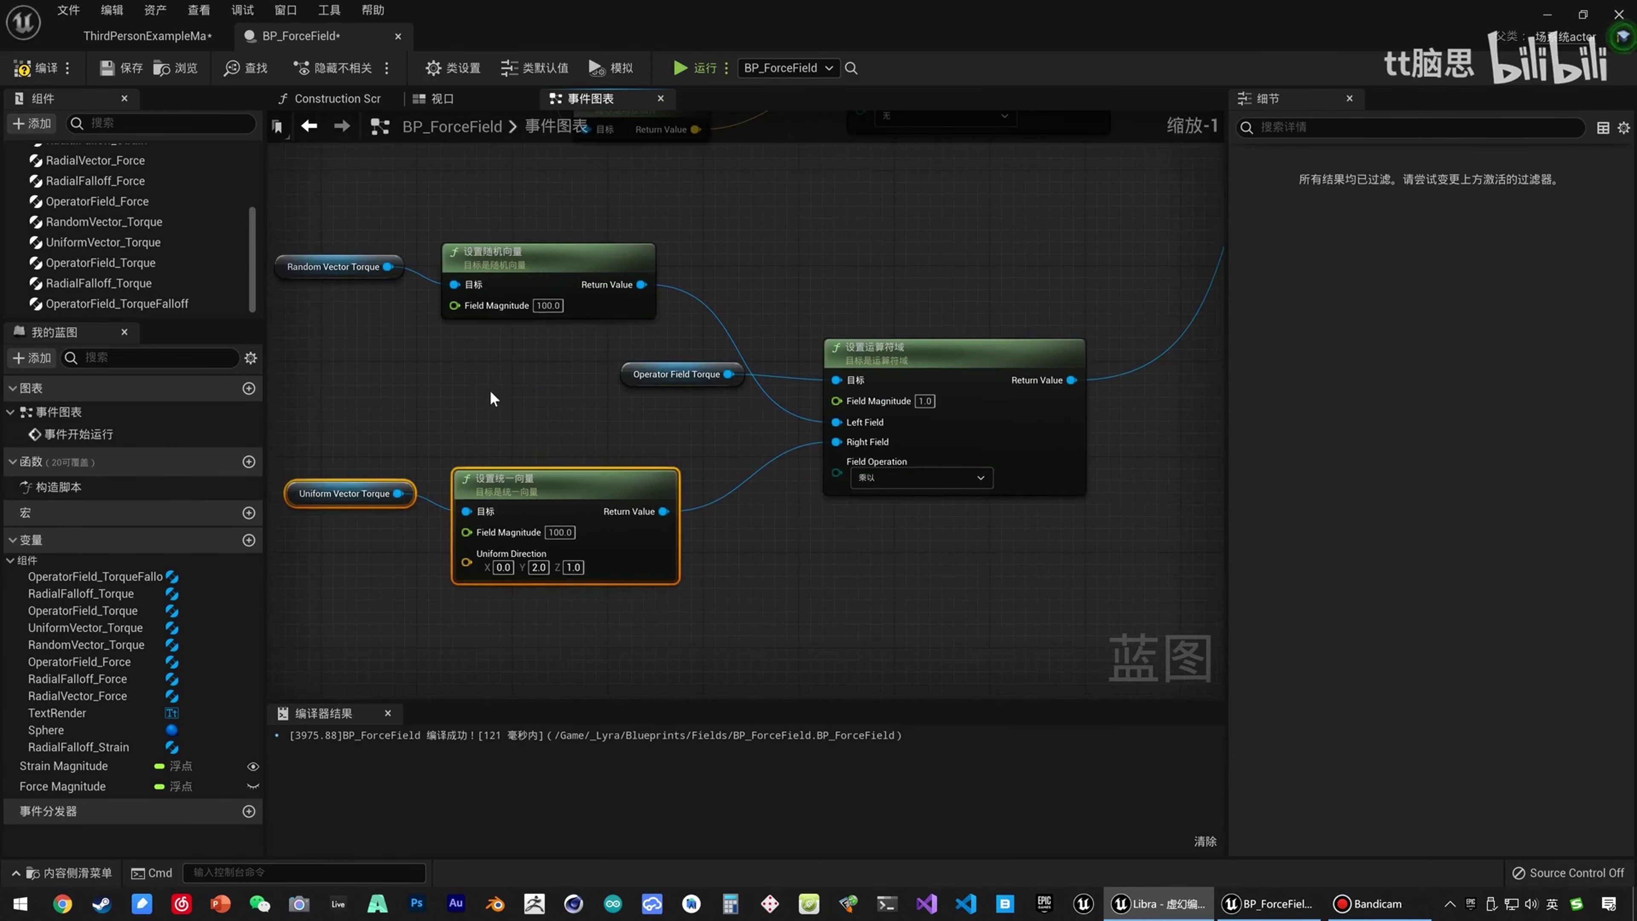
right_drag(909, 280, 703, 398)
right_drag(849, 370, 718, 549)
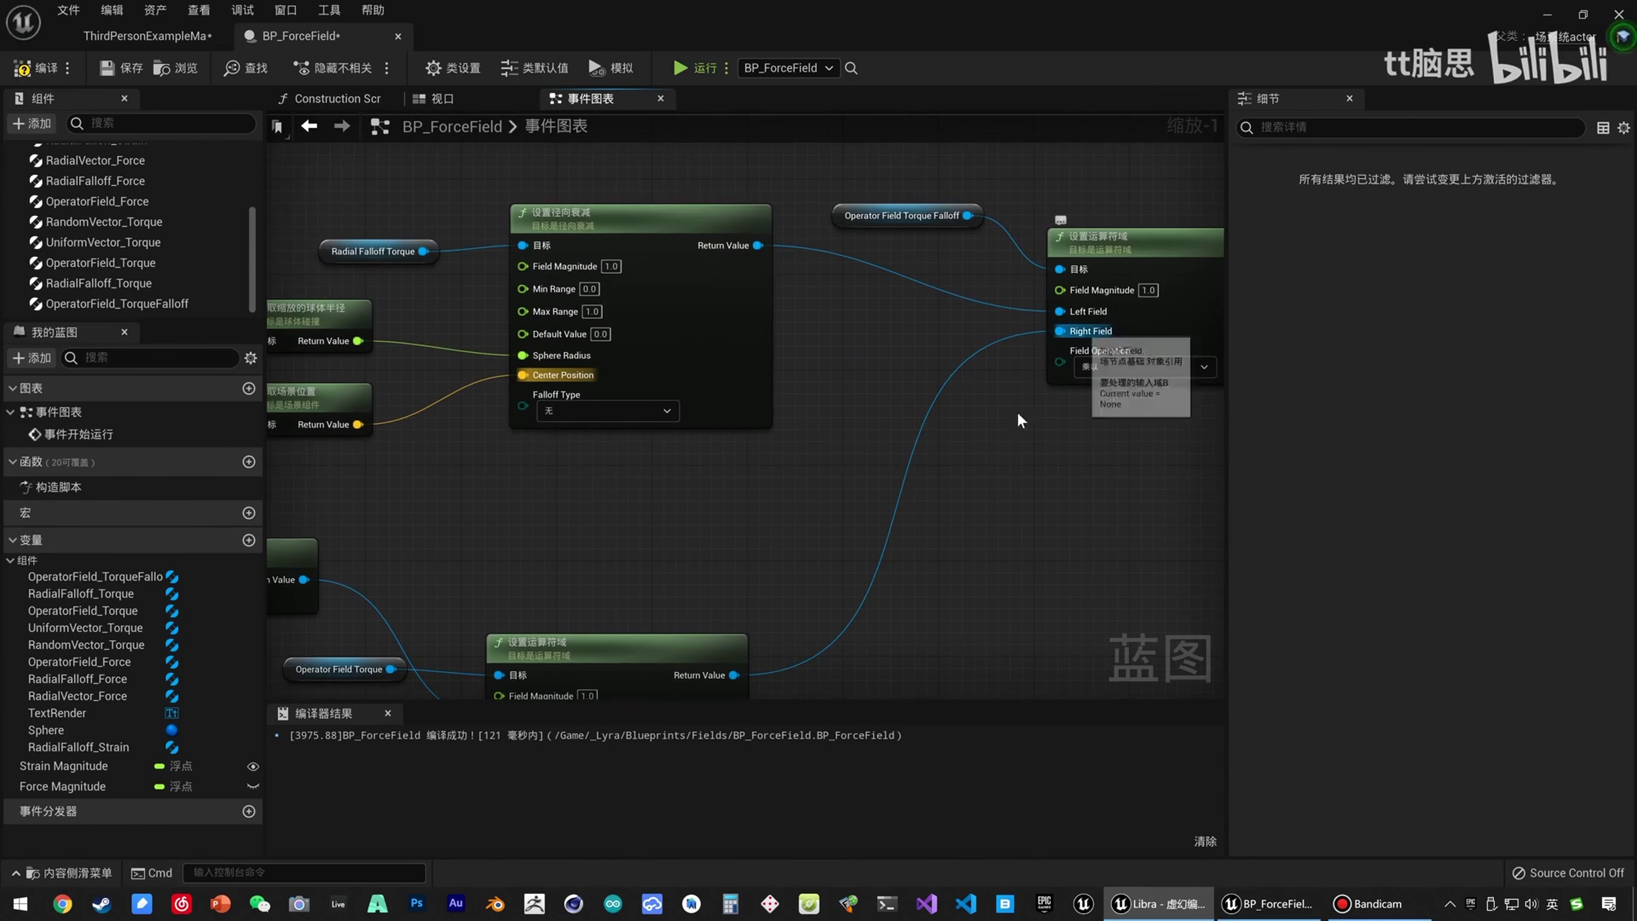
right_drag(874, 580, 1012, 362)
right_drag(1194, 147, 919, 466)
right_drag(600, 588, 964, 583)
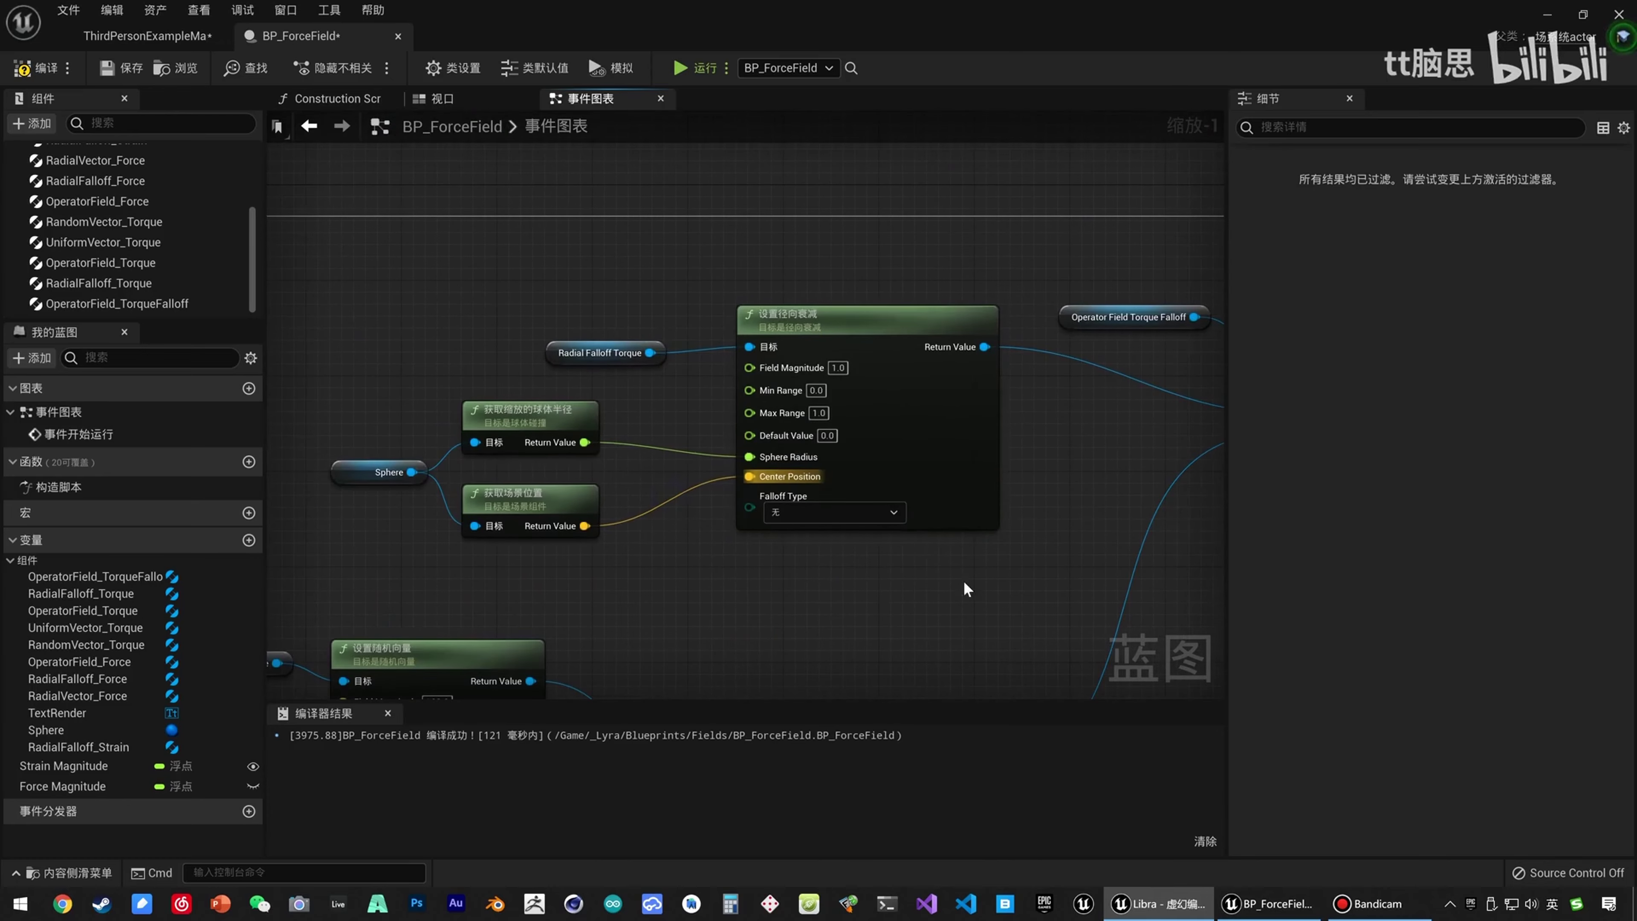
drag(964, 583, 395, 292)
right_drag(941, 321, 422, 465)
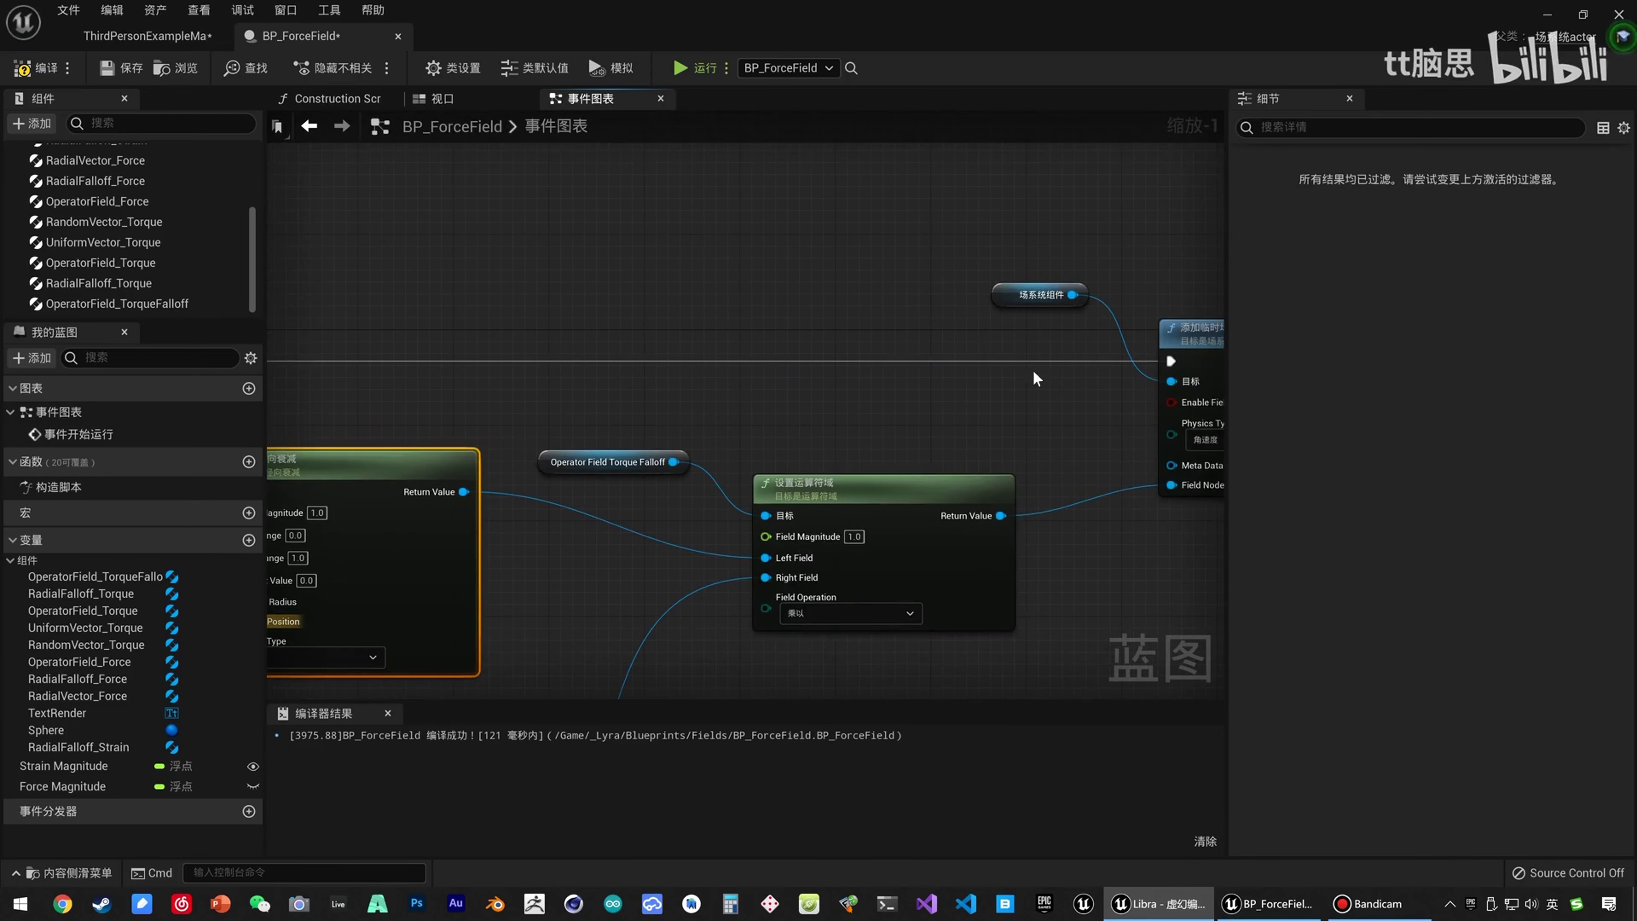
right_drag(725, 229, 390, 145)
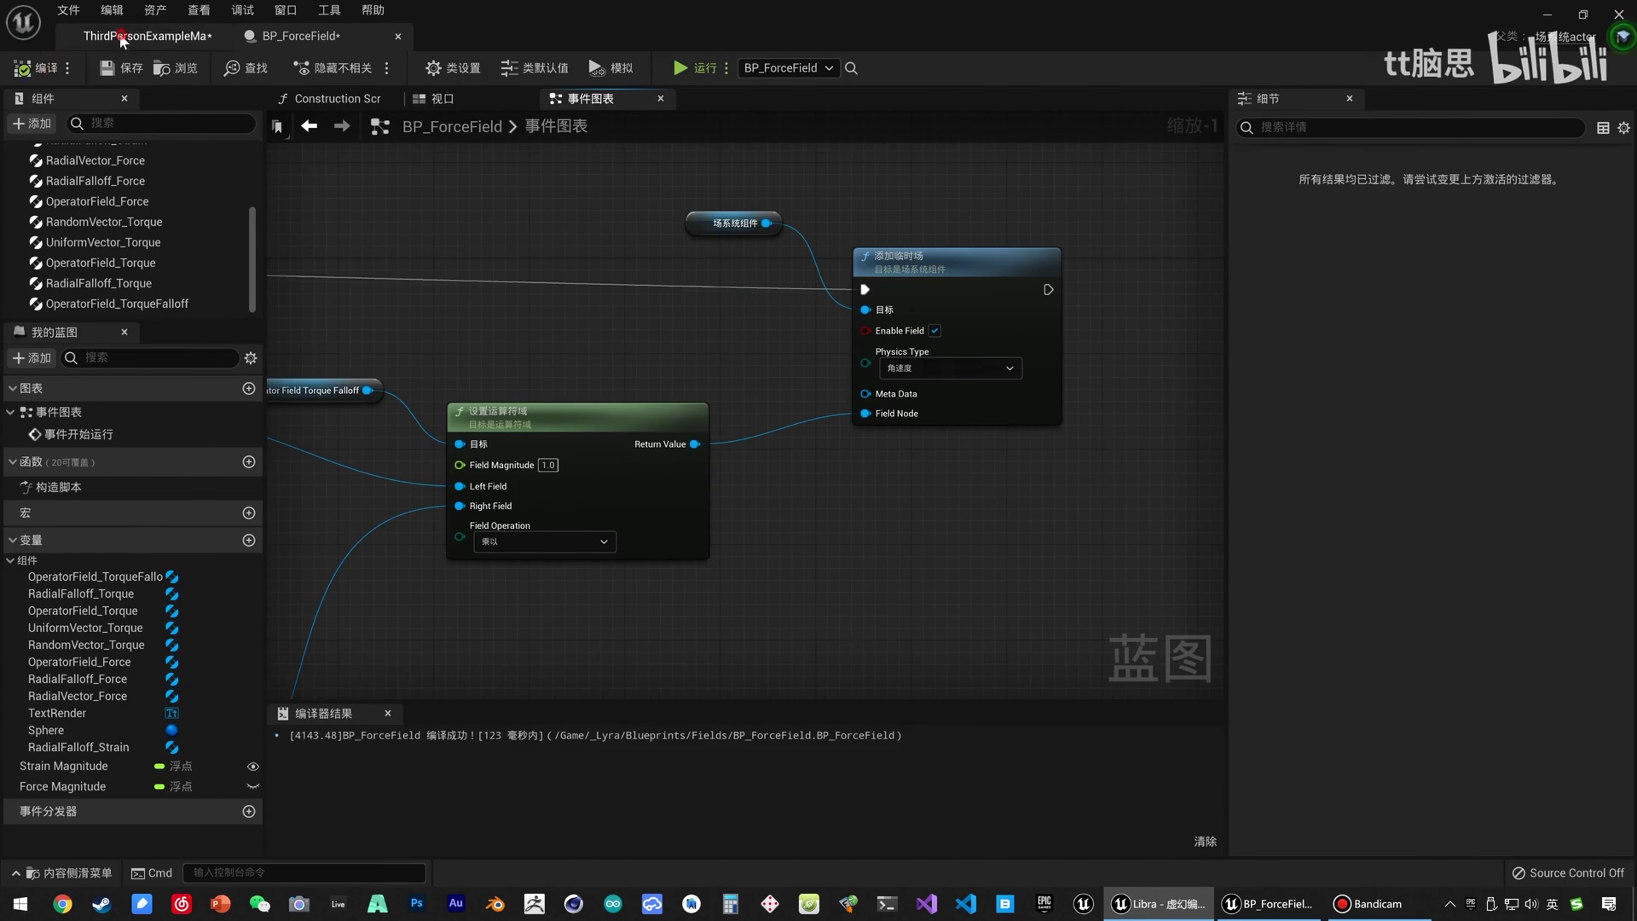
Play the ThirdPersonExampleMap level to check how the force field breaks the pillar, and stop the session.
click(147, 35)
click(871, 67)
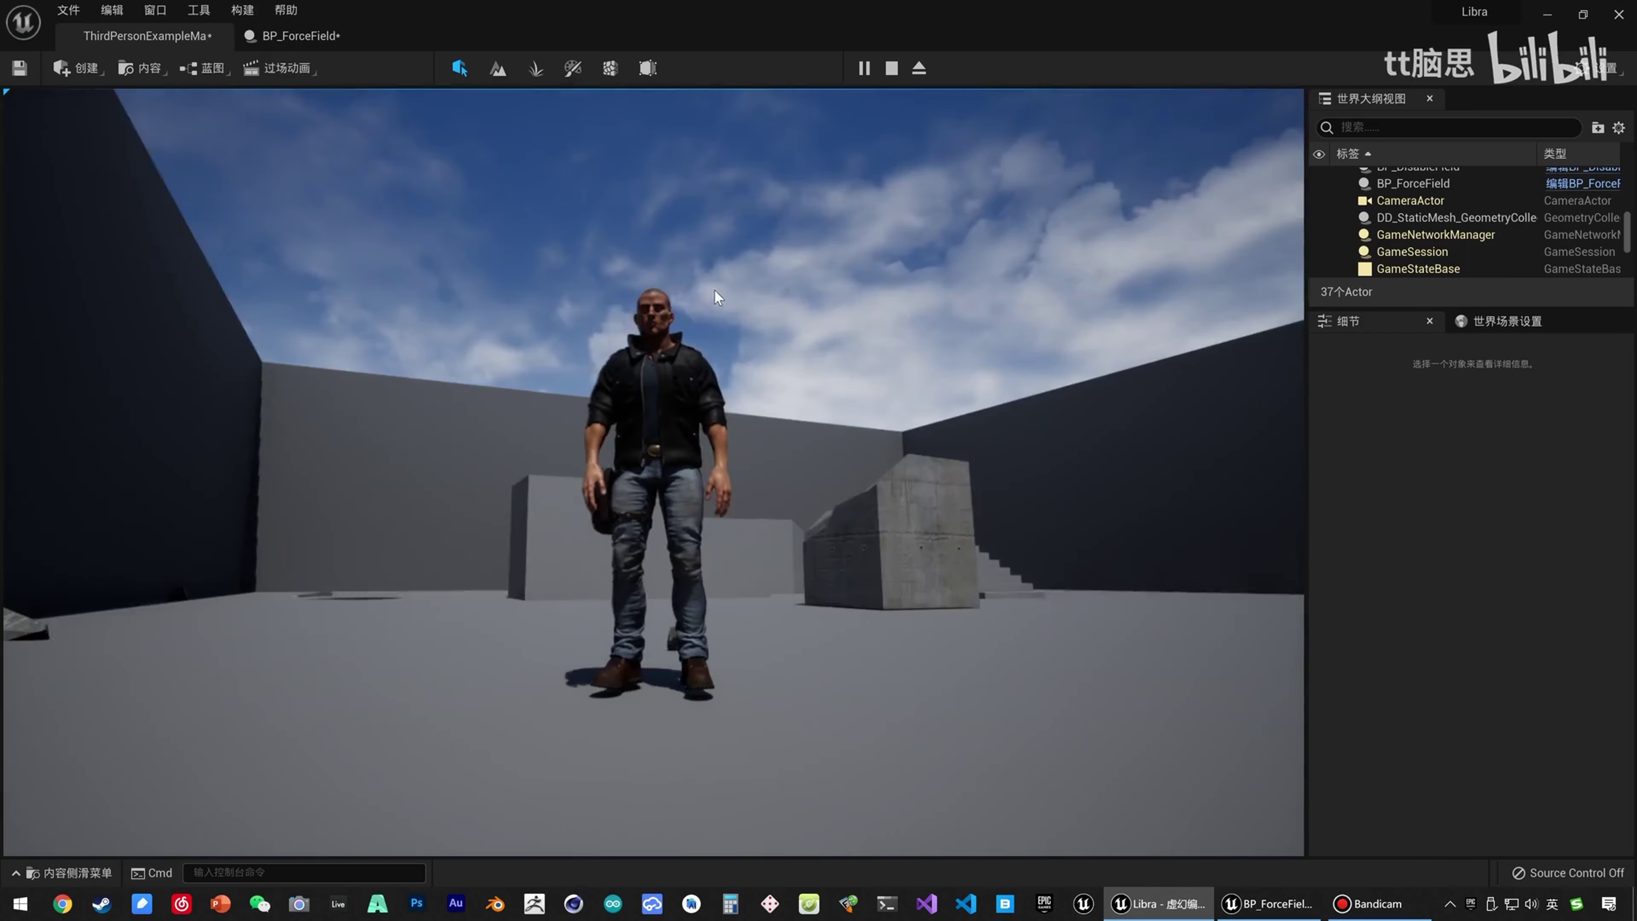
drag(714, 289, 759, 326)
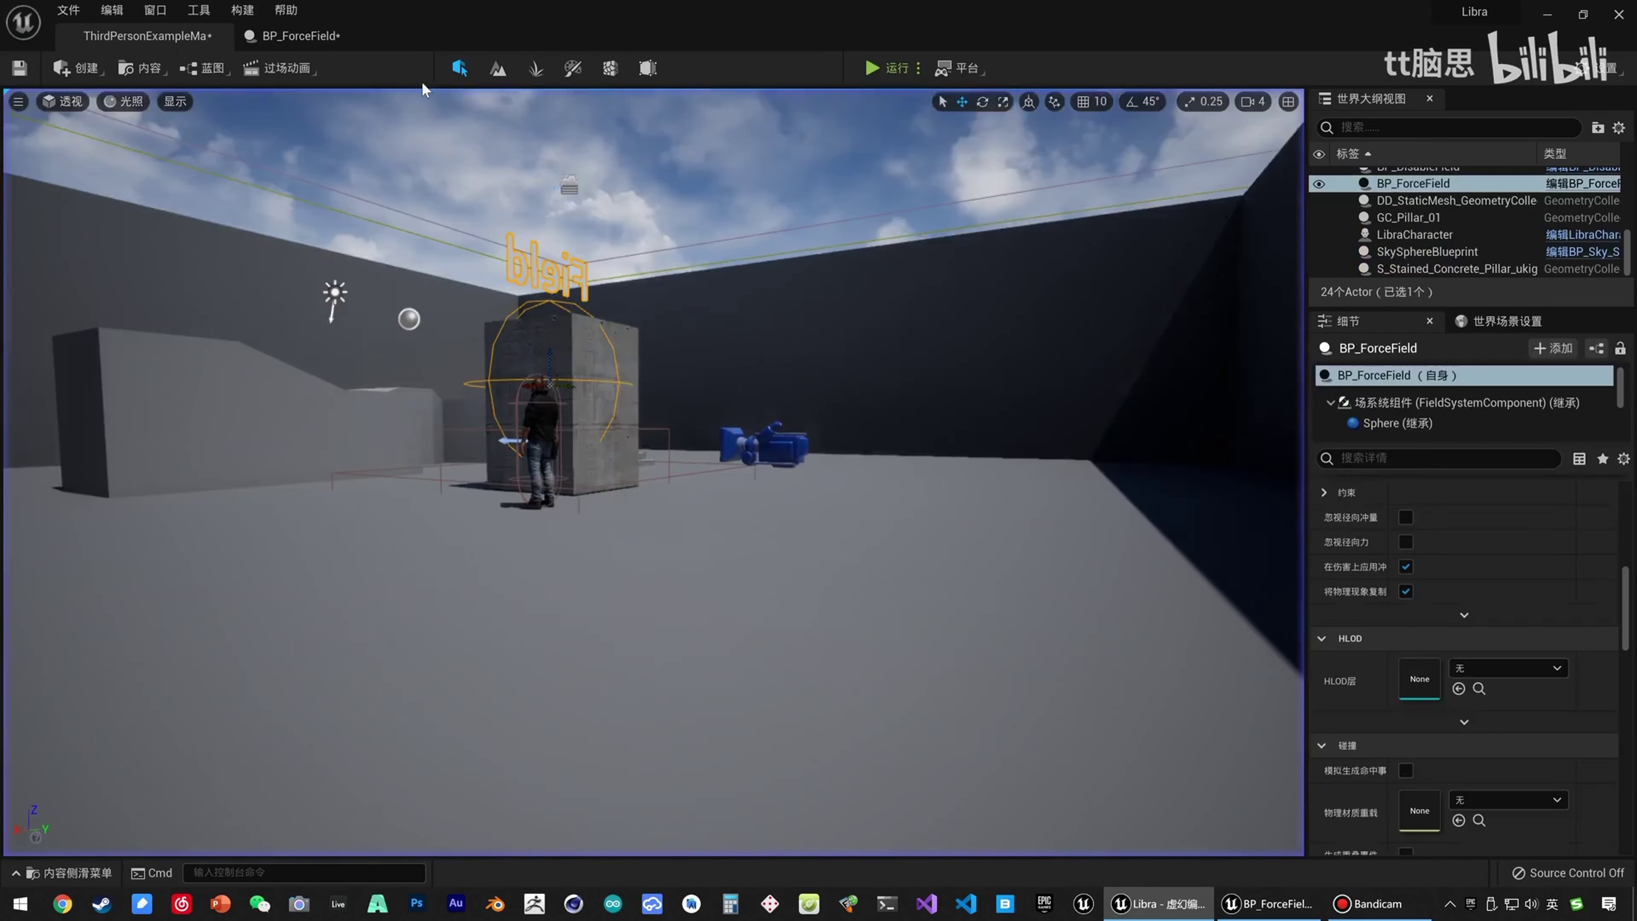
In BP_ForceField, set the torque 设置径向衰减 node's Field Magnitude to 5.0 and Falloff Type to 线性, and compile.
click(301, 36)
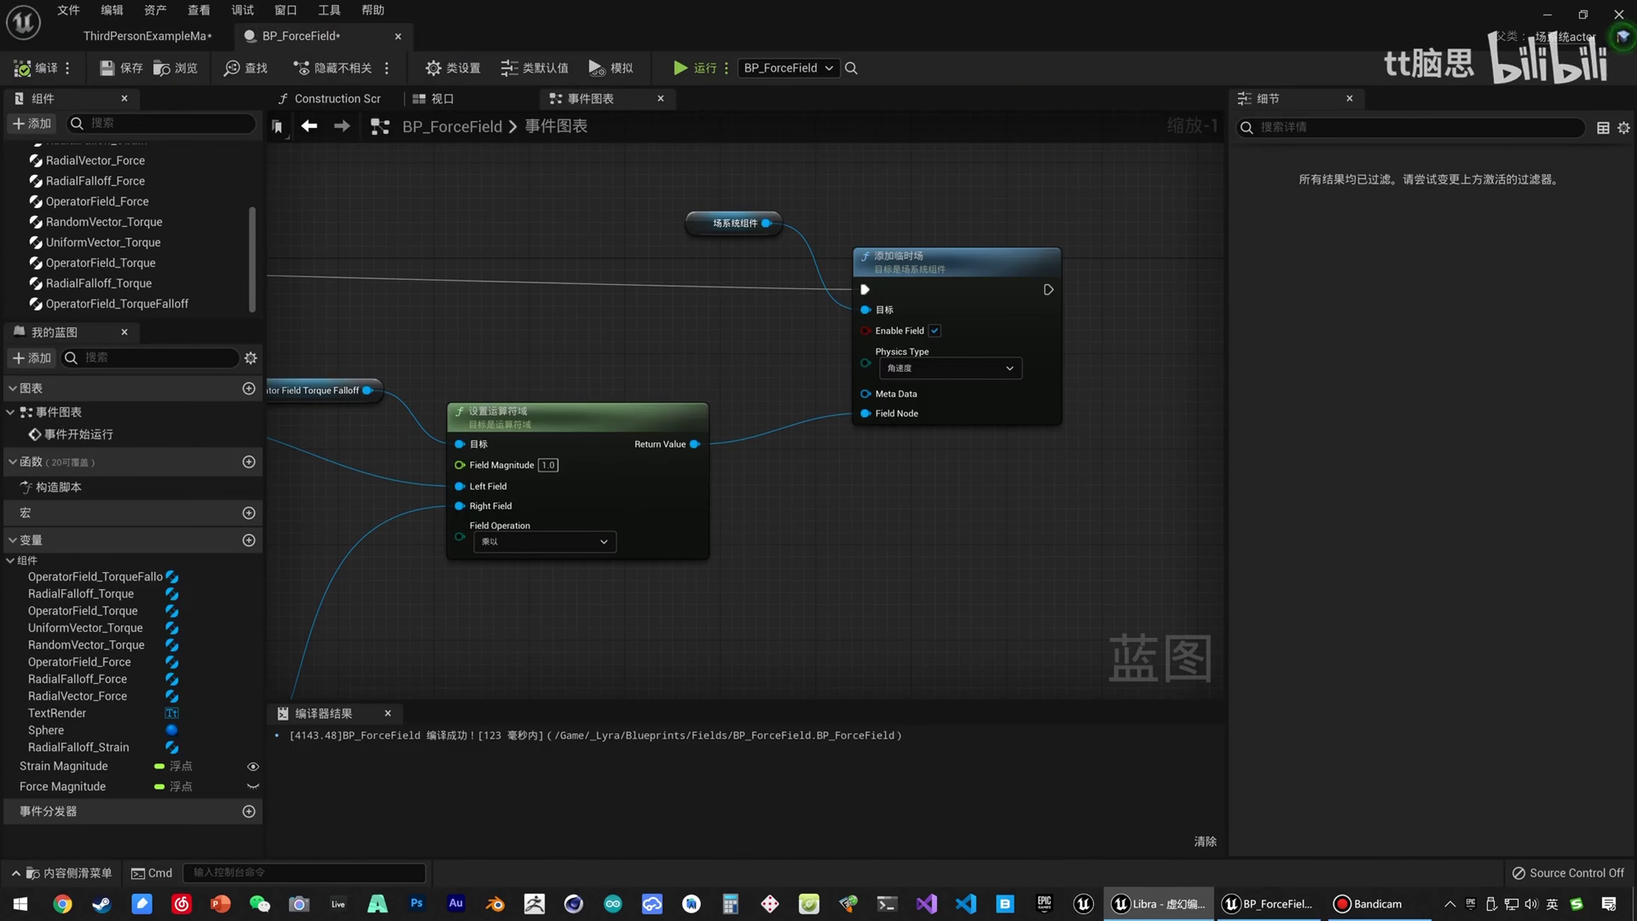
right_drag(878, 492, 1088, 453)
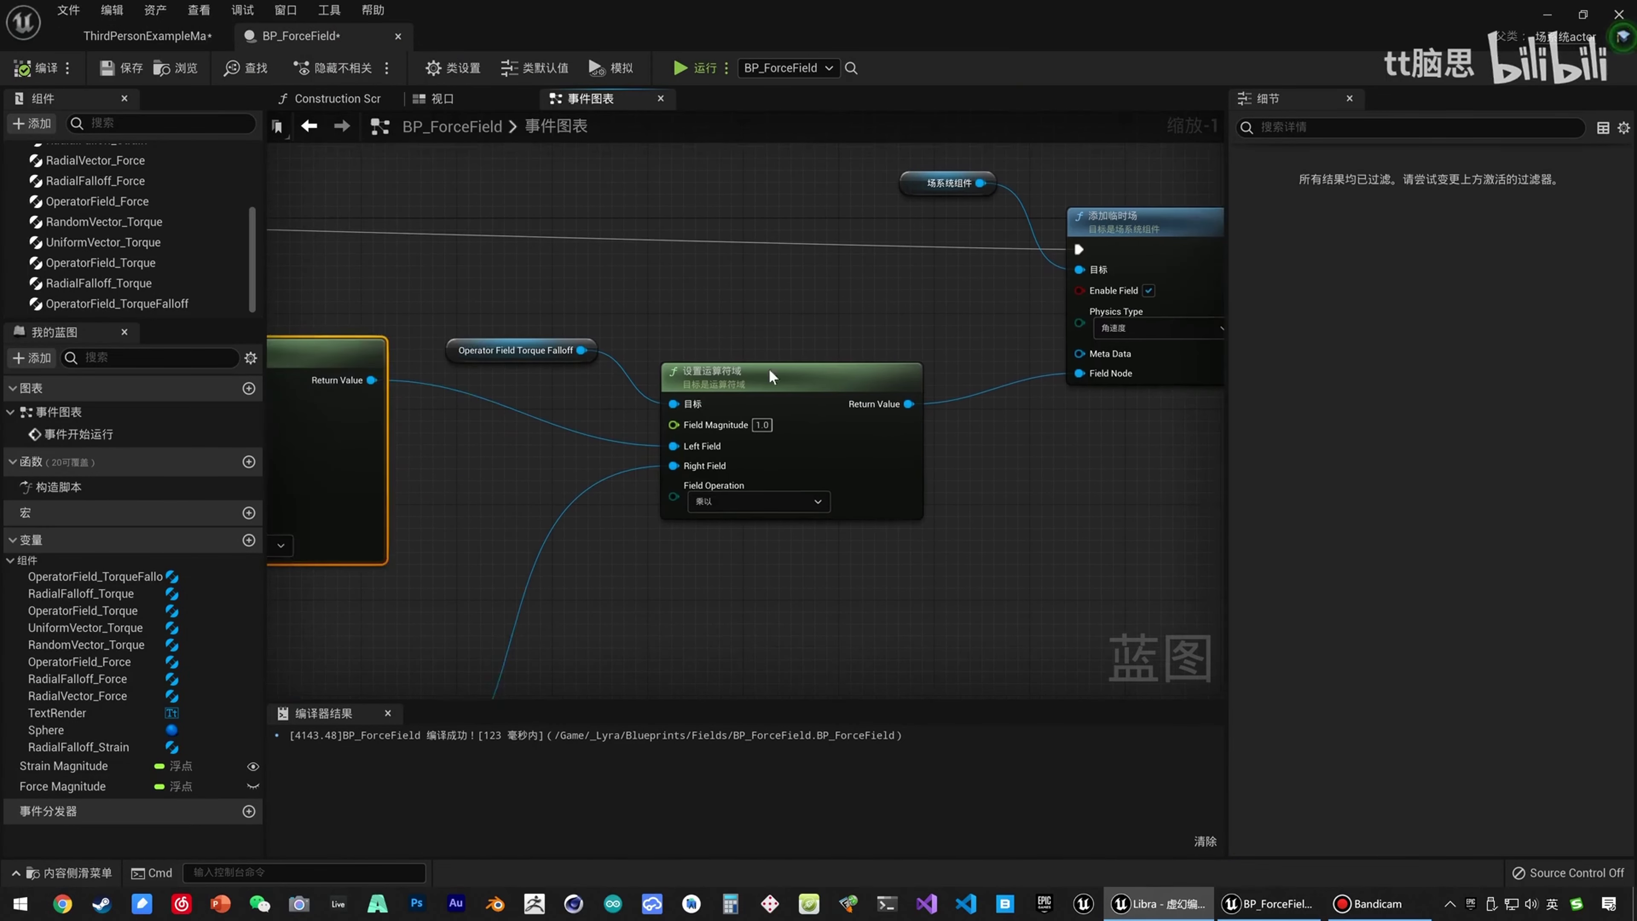
right_drag(698, 349, 1057, 311)
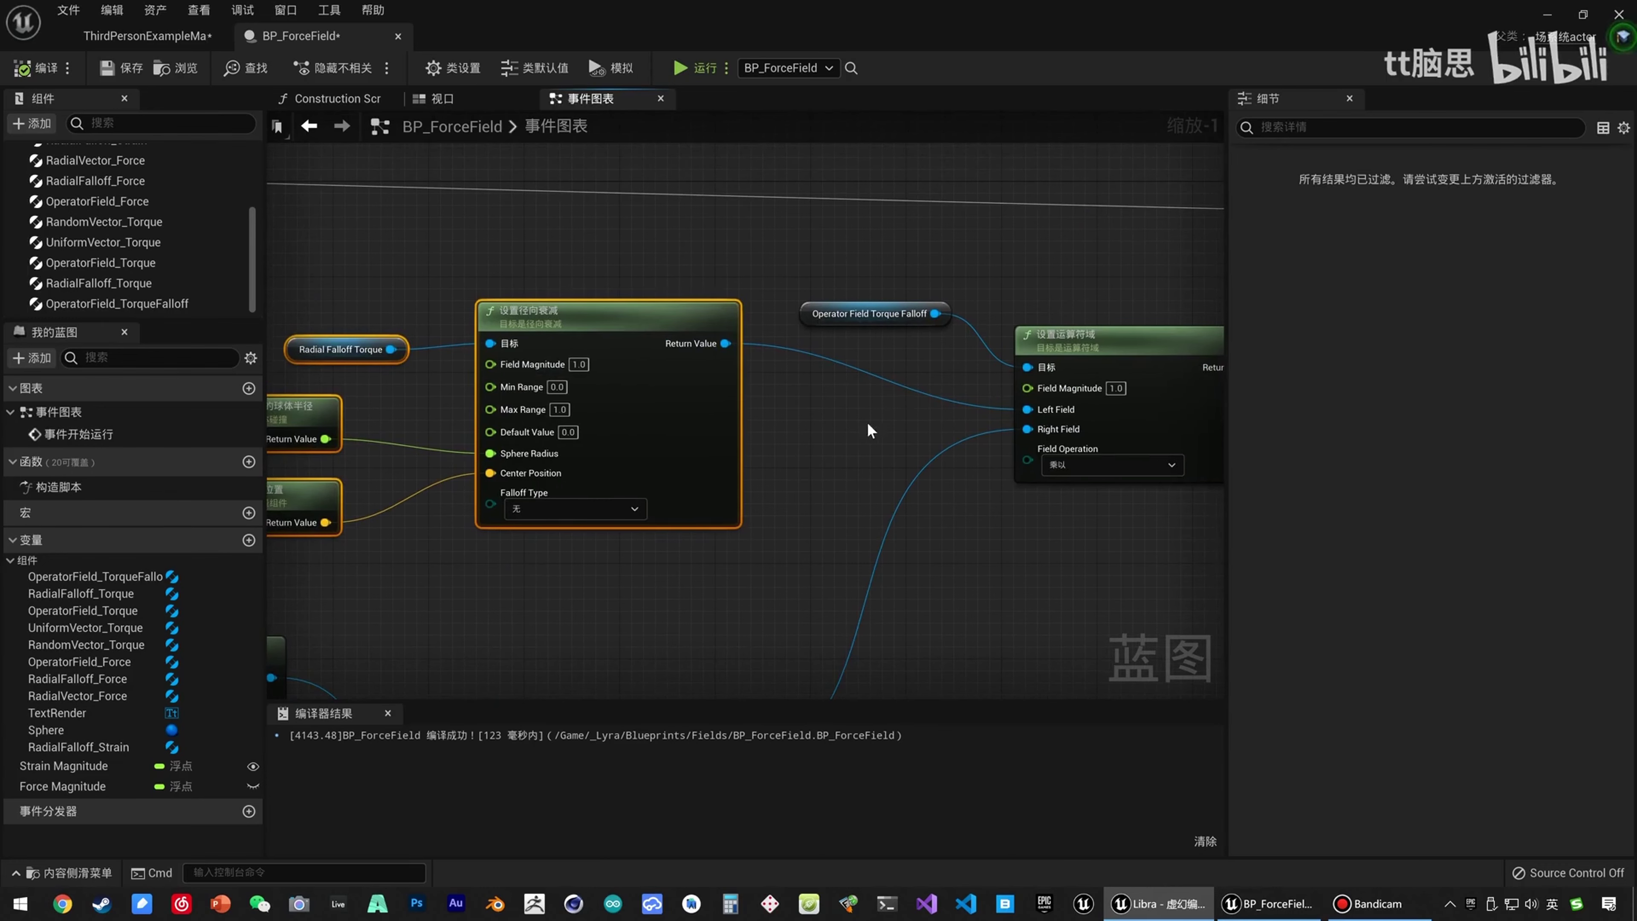
right_drag(726, 405, 855, 373)
click(708, 331)
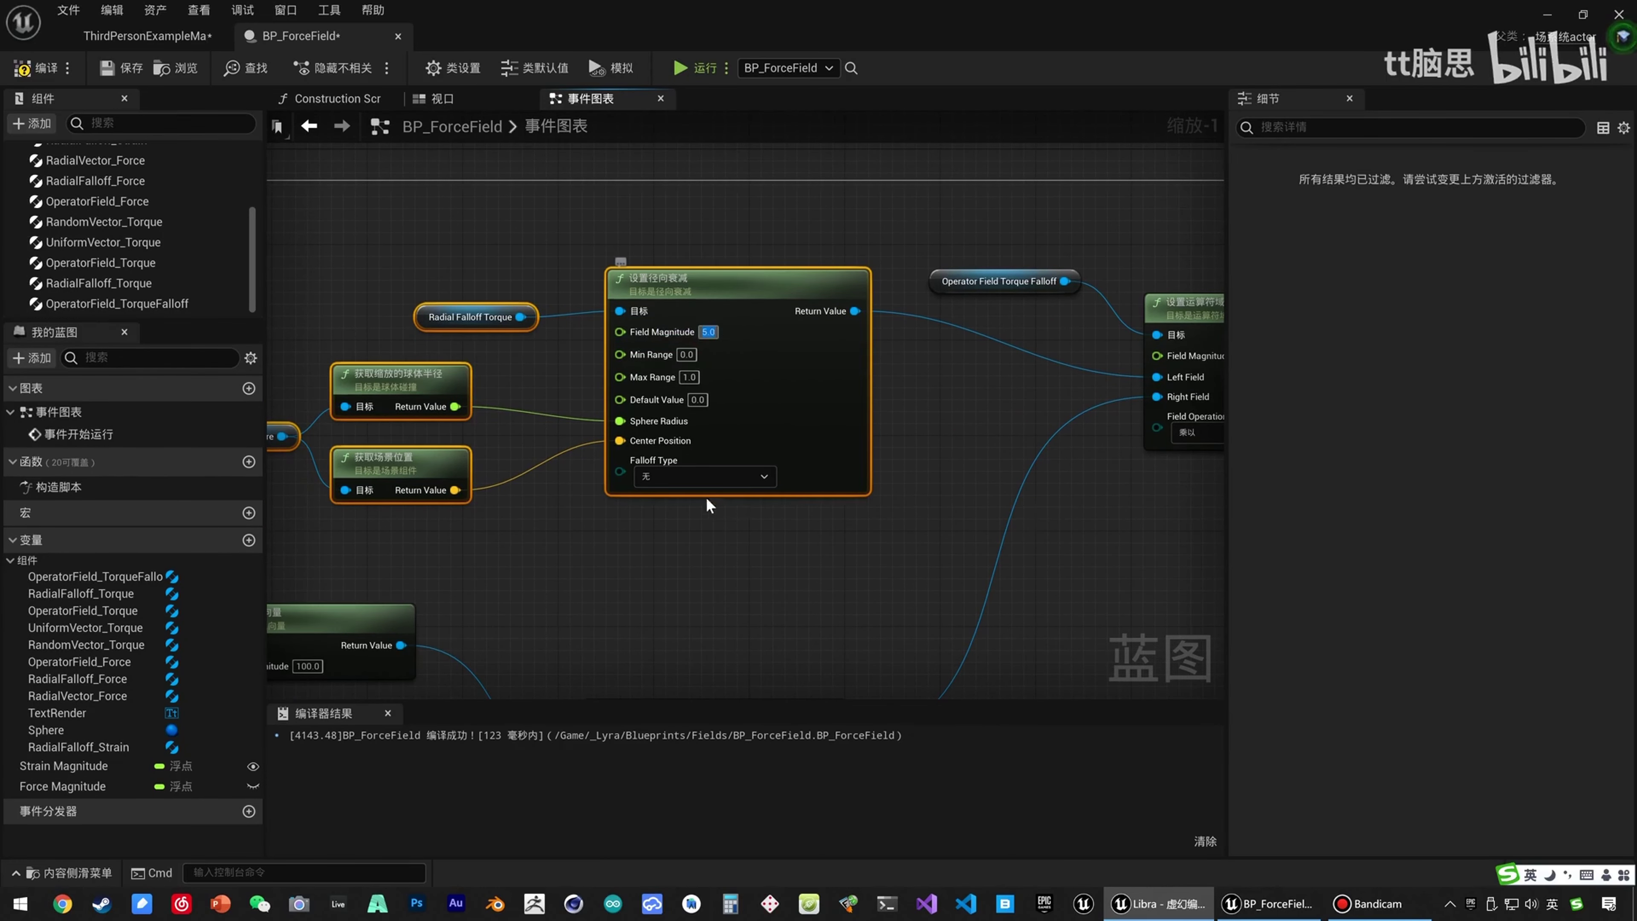
click(705, 475)
click(650, 519)
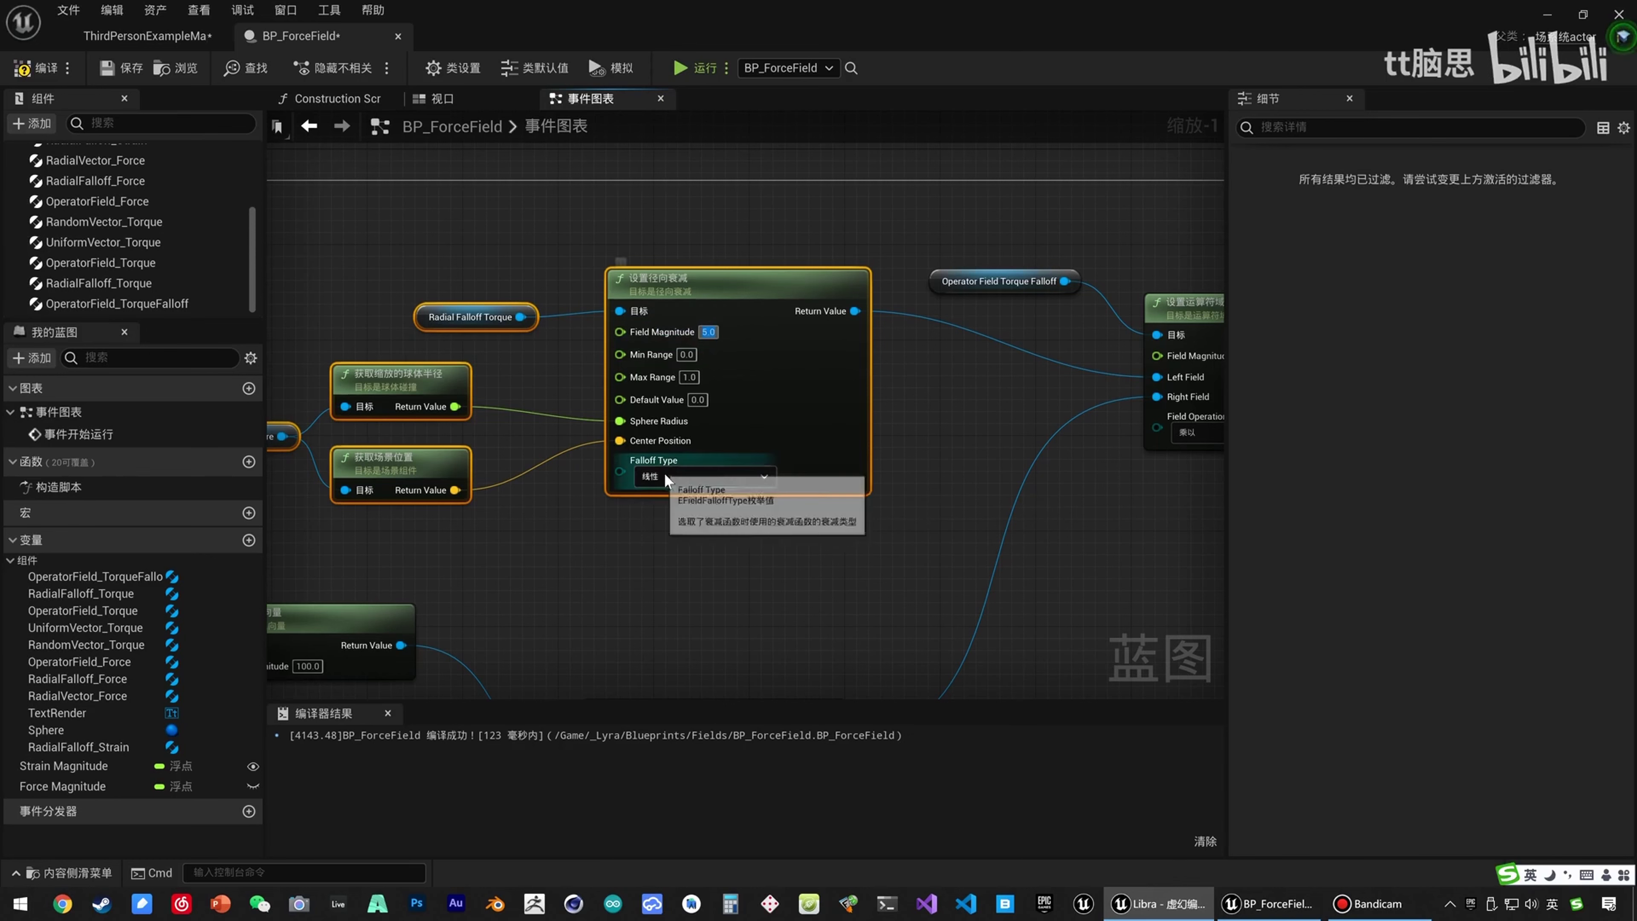
click(39, 68)
Play the ThirdPersonExampleMap level with the linear torque falloff, walk the character around to inspect the debris, and stop.
click(148, 35)
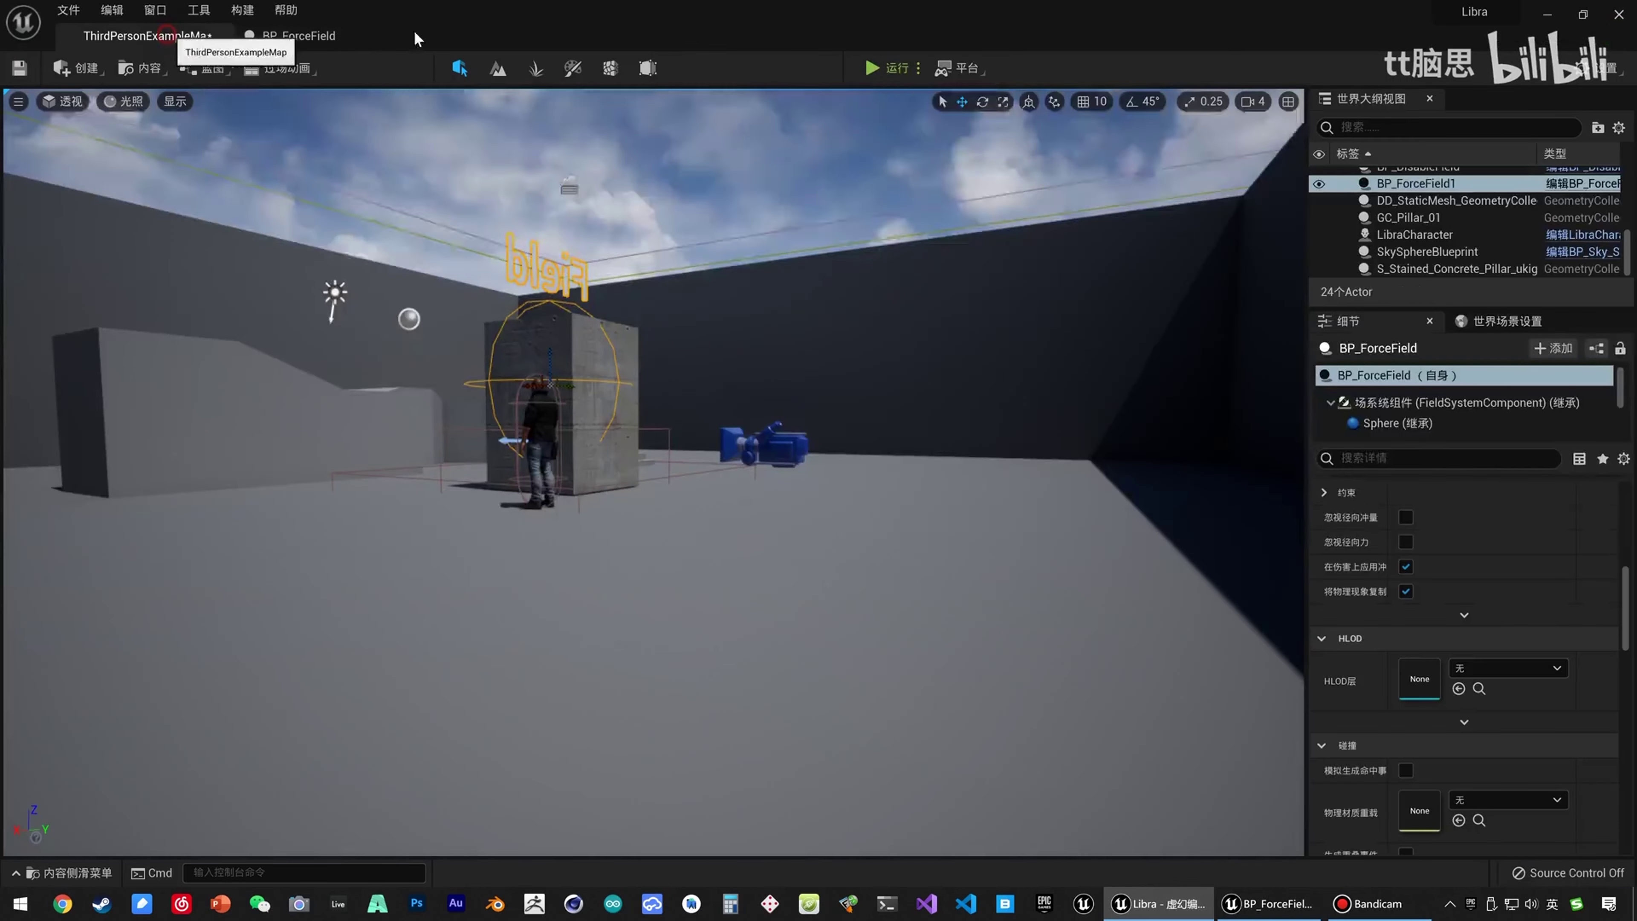
click(864, 68)
key(s)
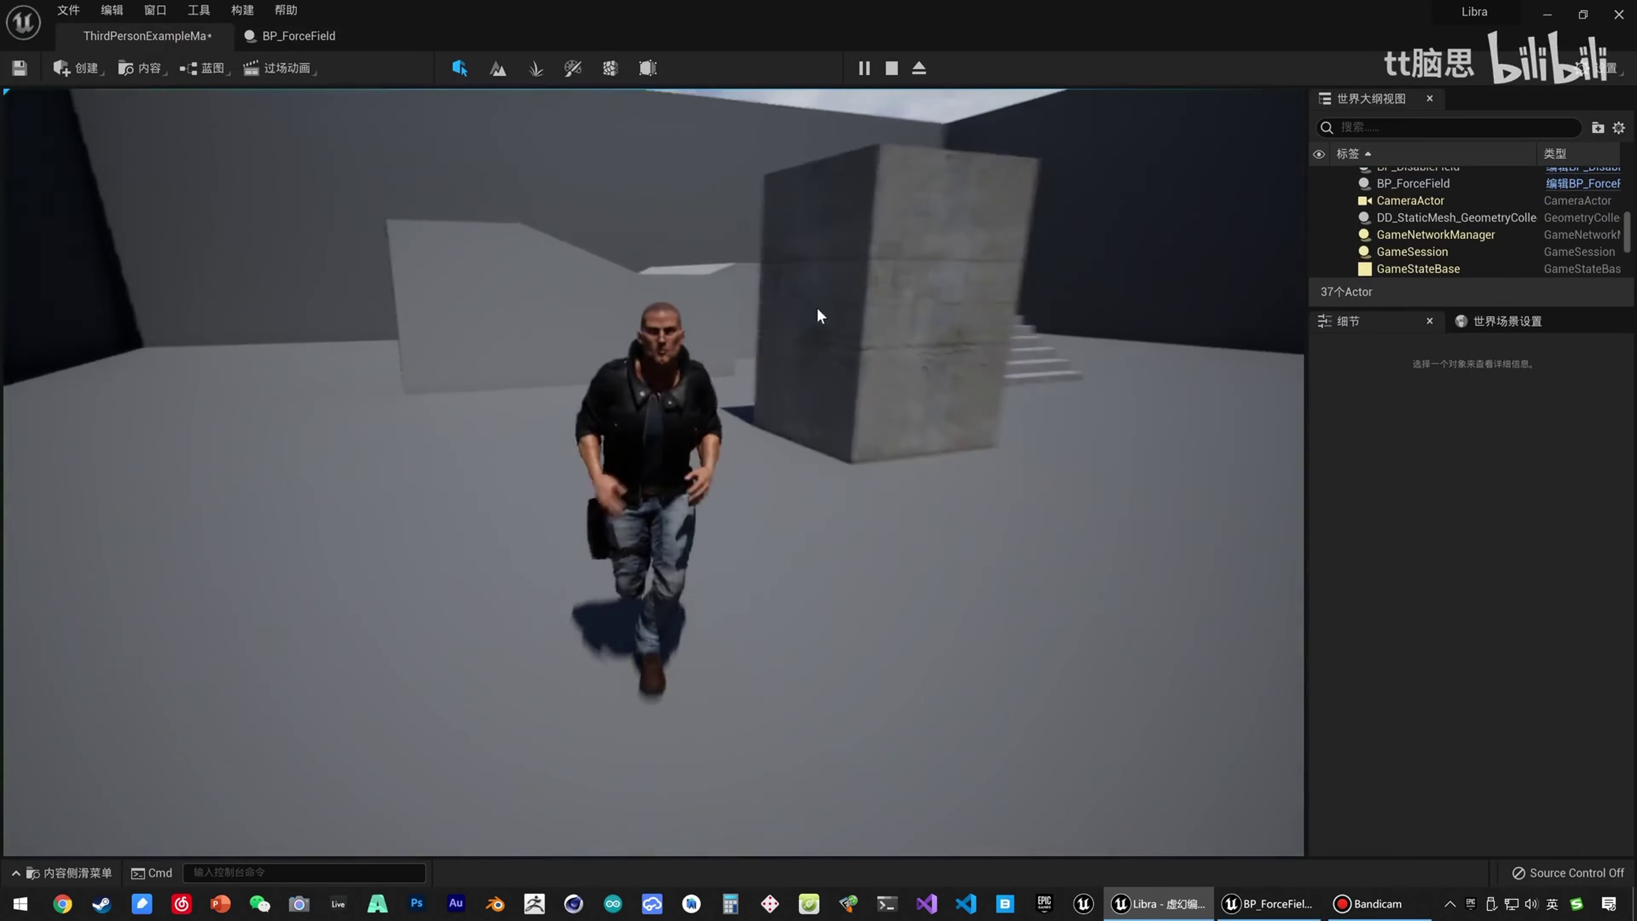
key(a)
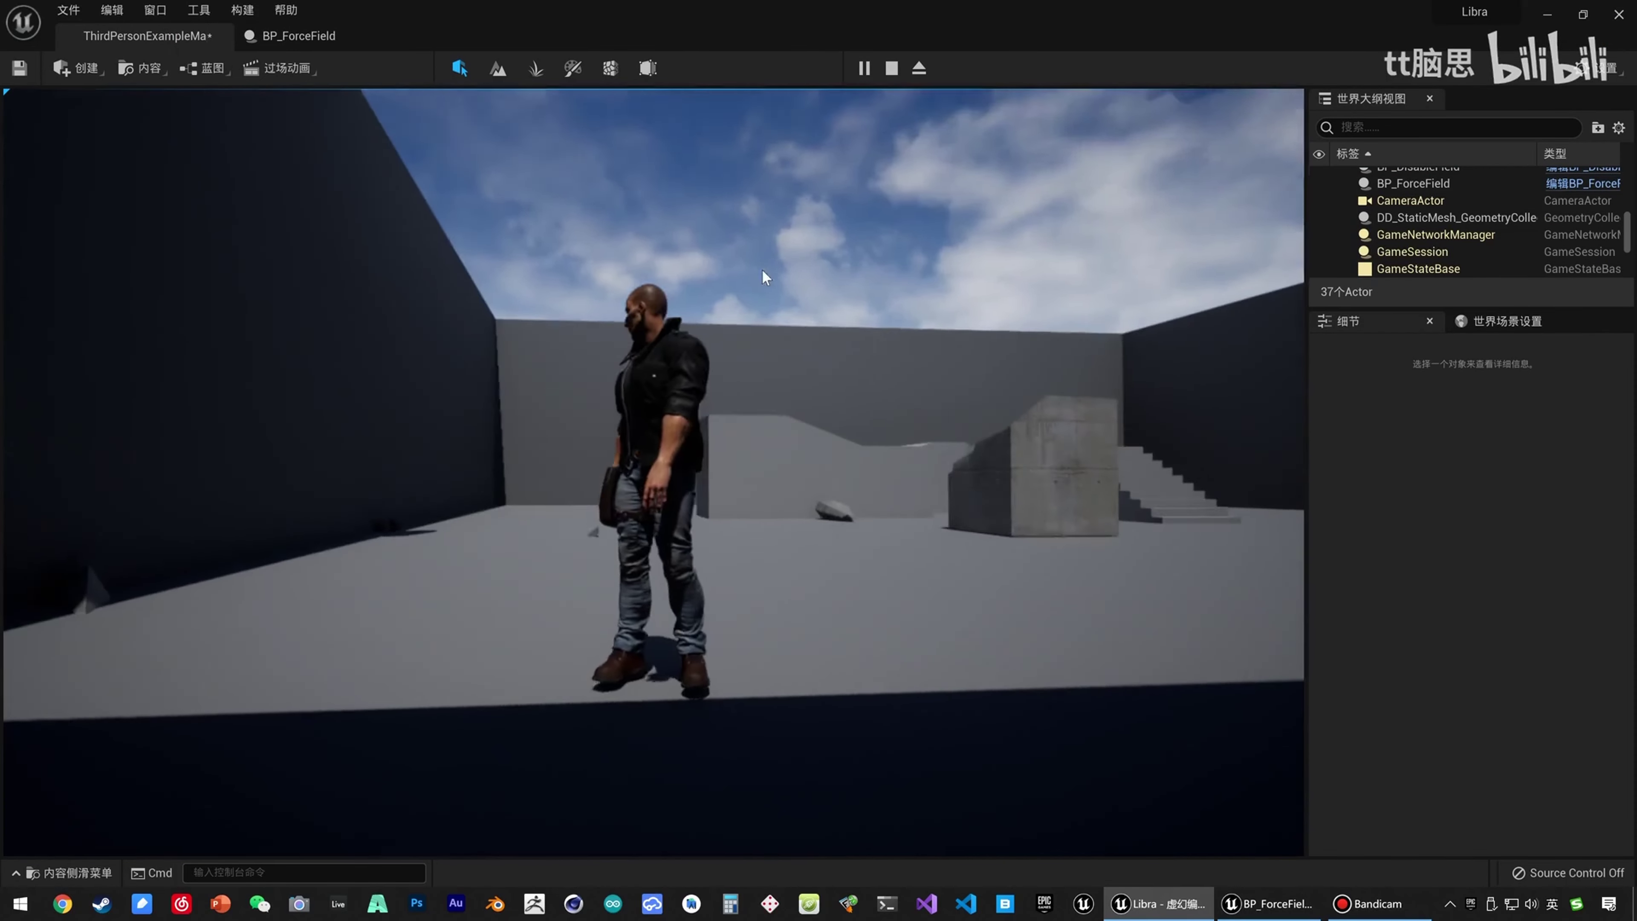
key(s)
key(w)
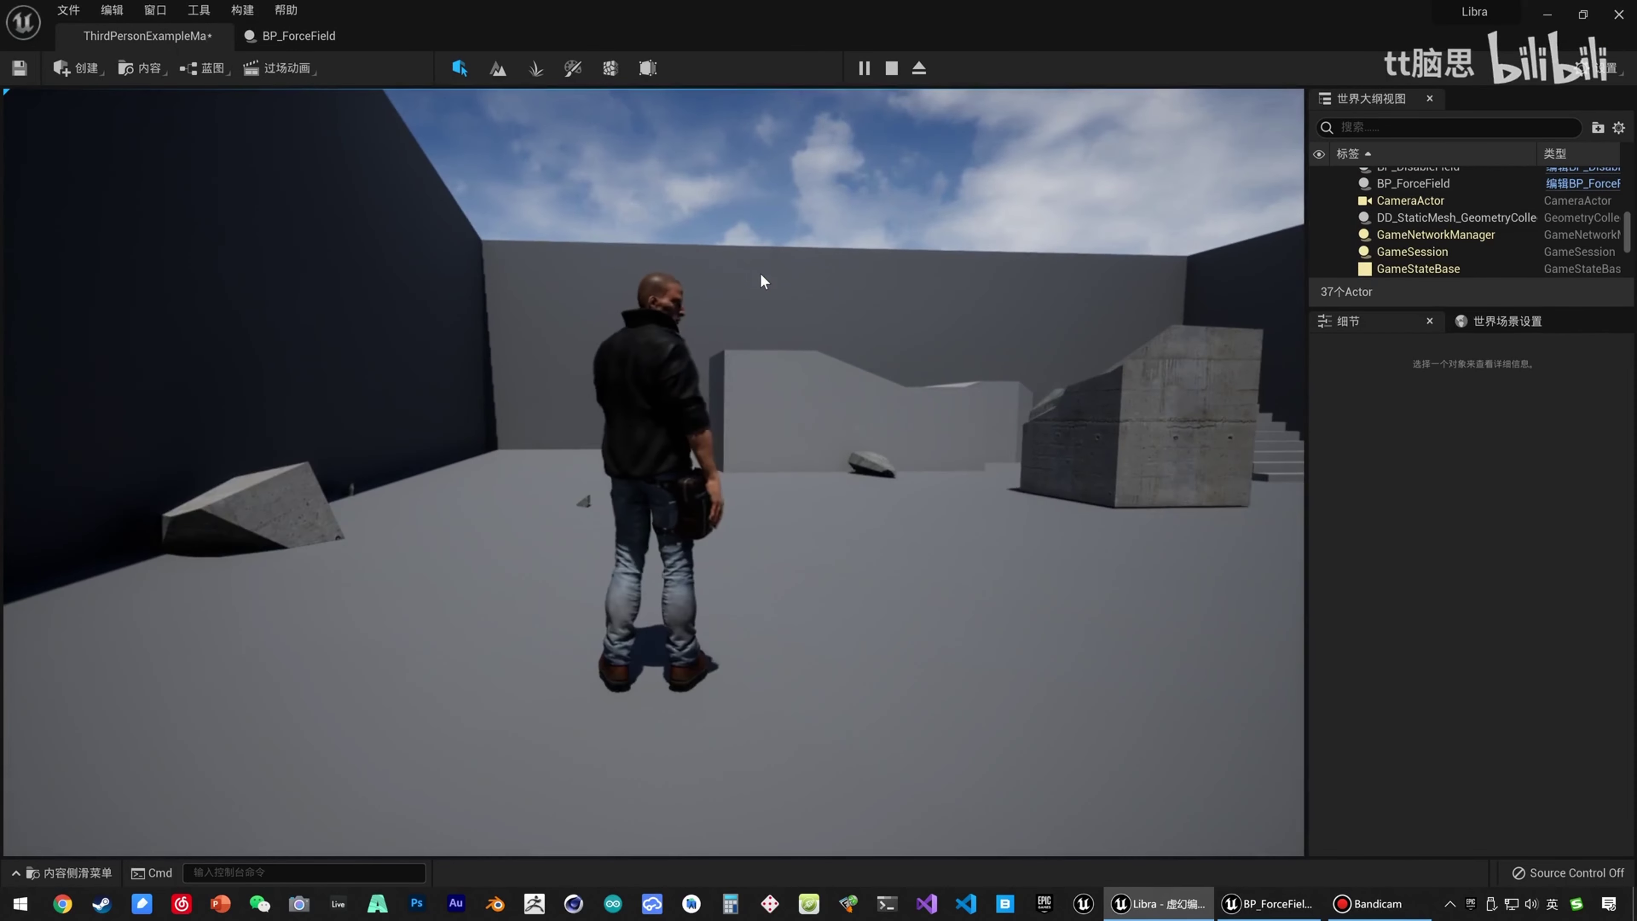
key(Escape)
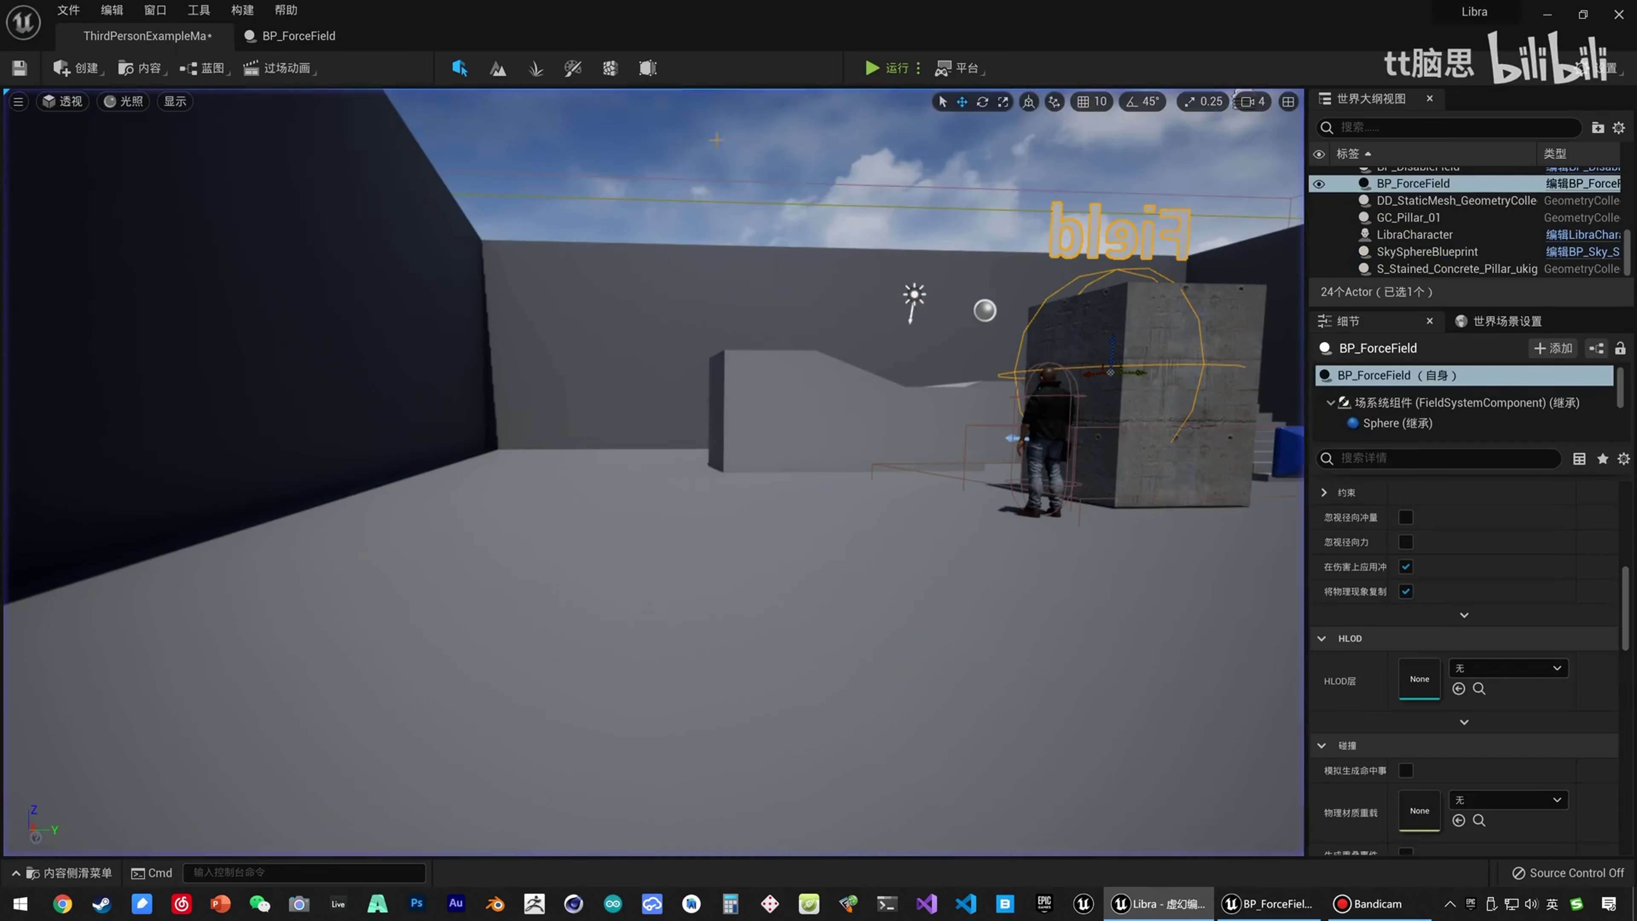
Replay the level, back the character away from the pillar to watch its fragments fly and spin, and end the session.
click(876, 67)
key(a)
key(s)
key(a)
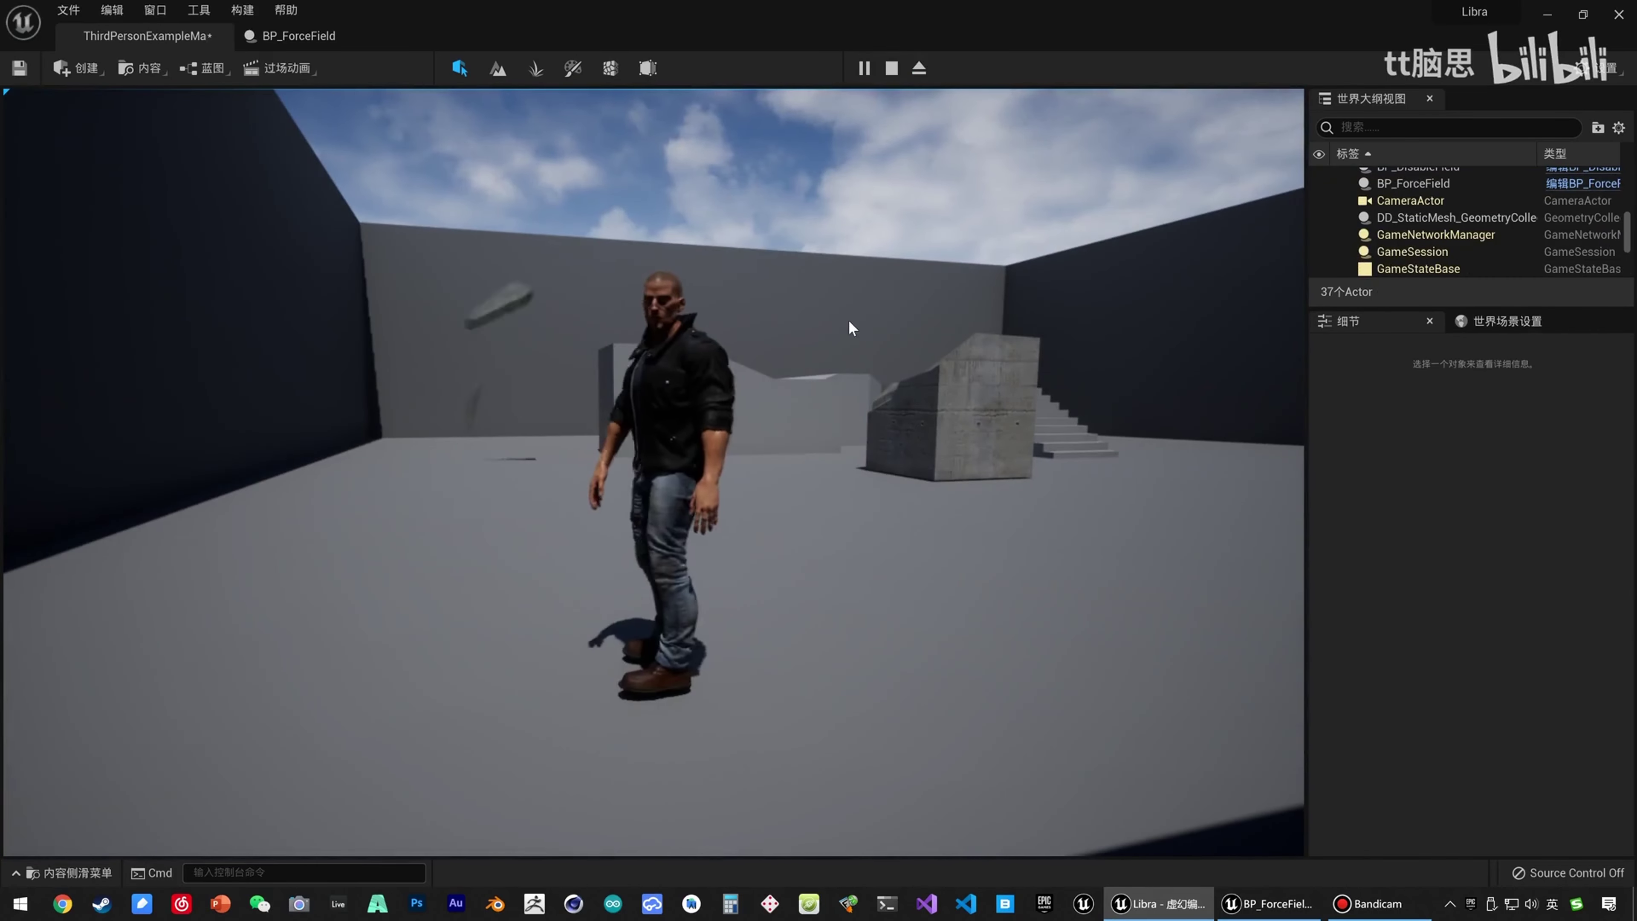
drag(777, 439, 894, 407)
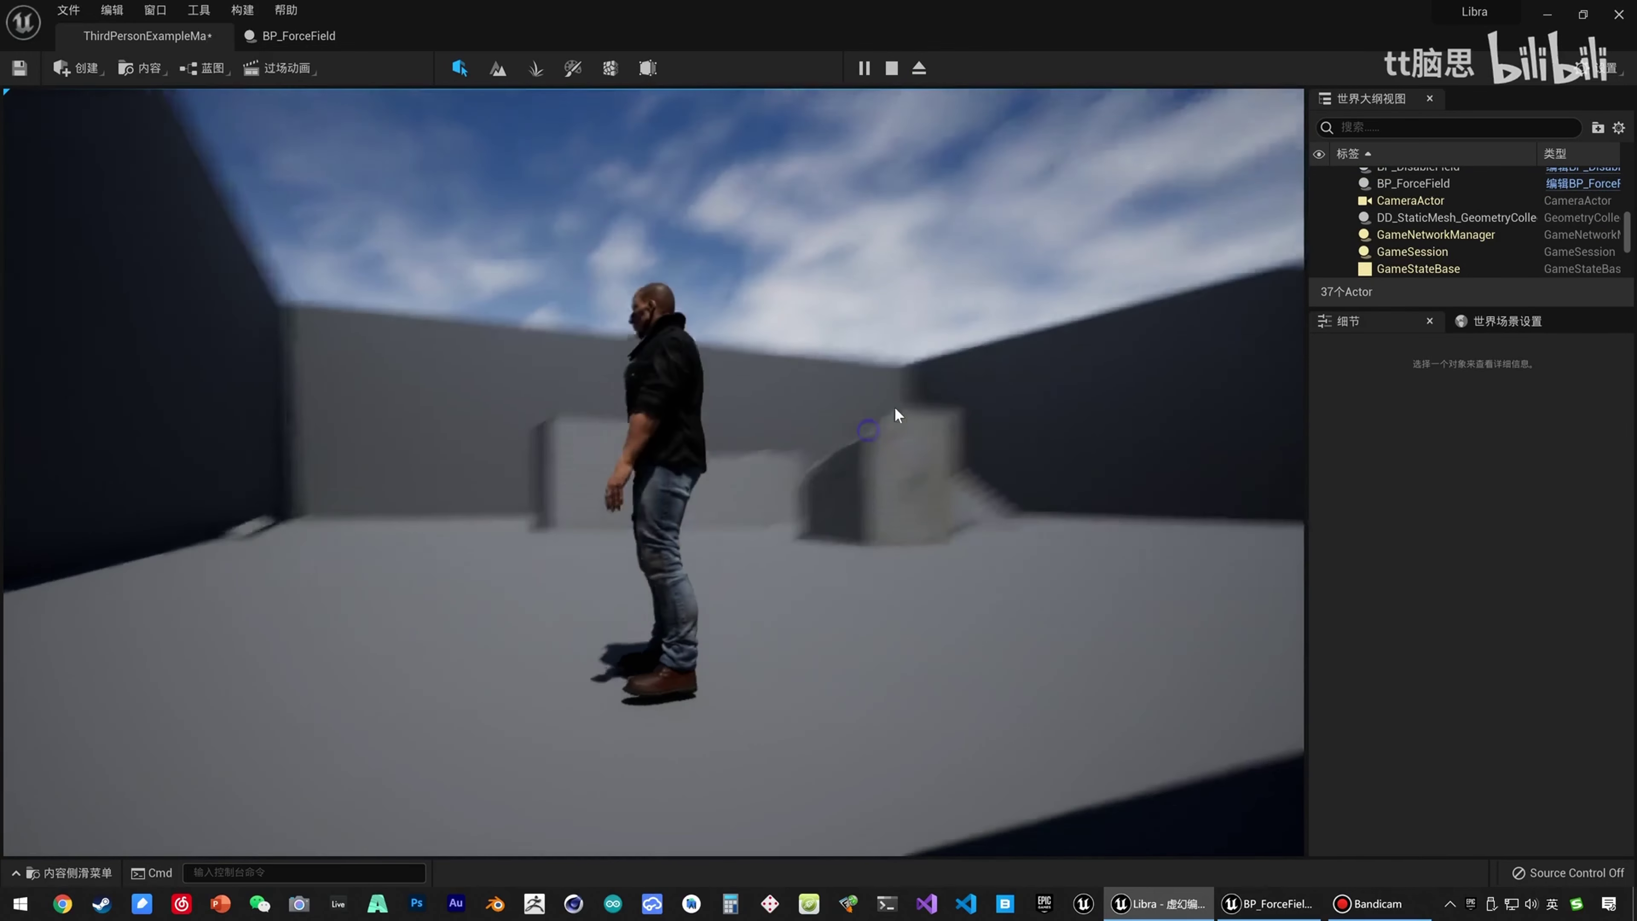
key(Escape)
Return to BP_ForceField and change the Field Magnitude of the torque 设置径向衰减 node.
click(299, 35)
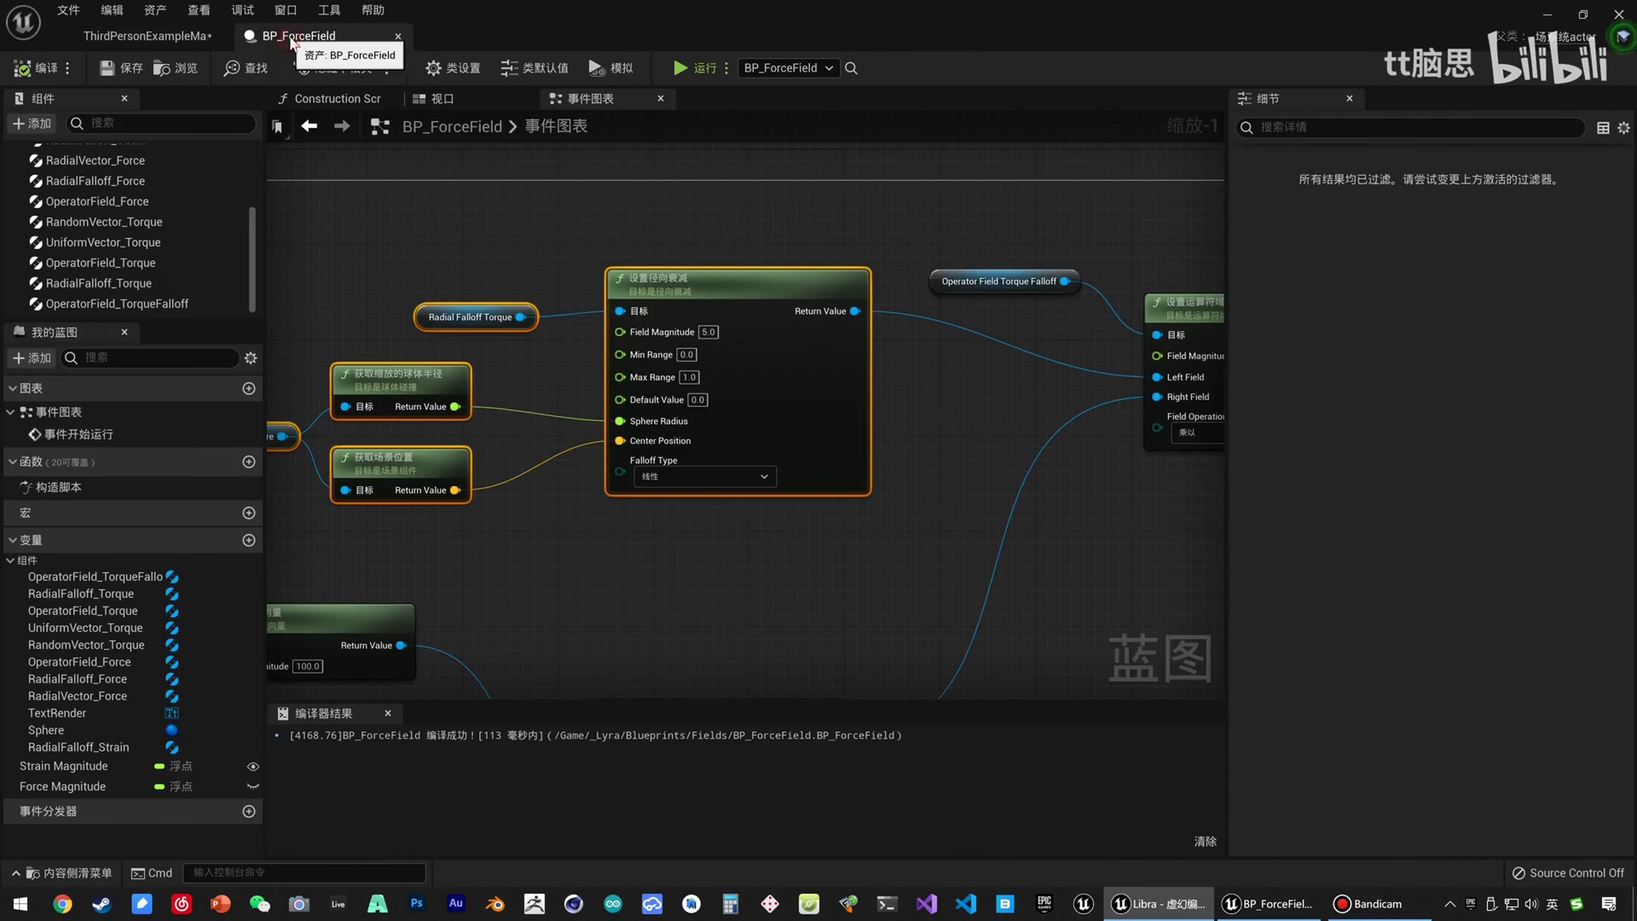
right_drag(473, 310, 869, 115)
right_drag(756, 626, 774, 514)
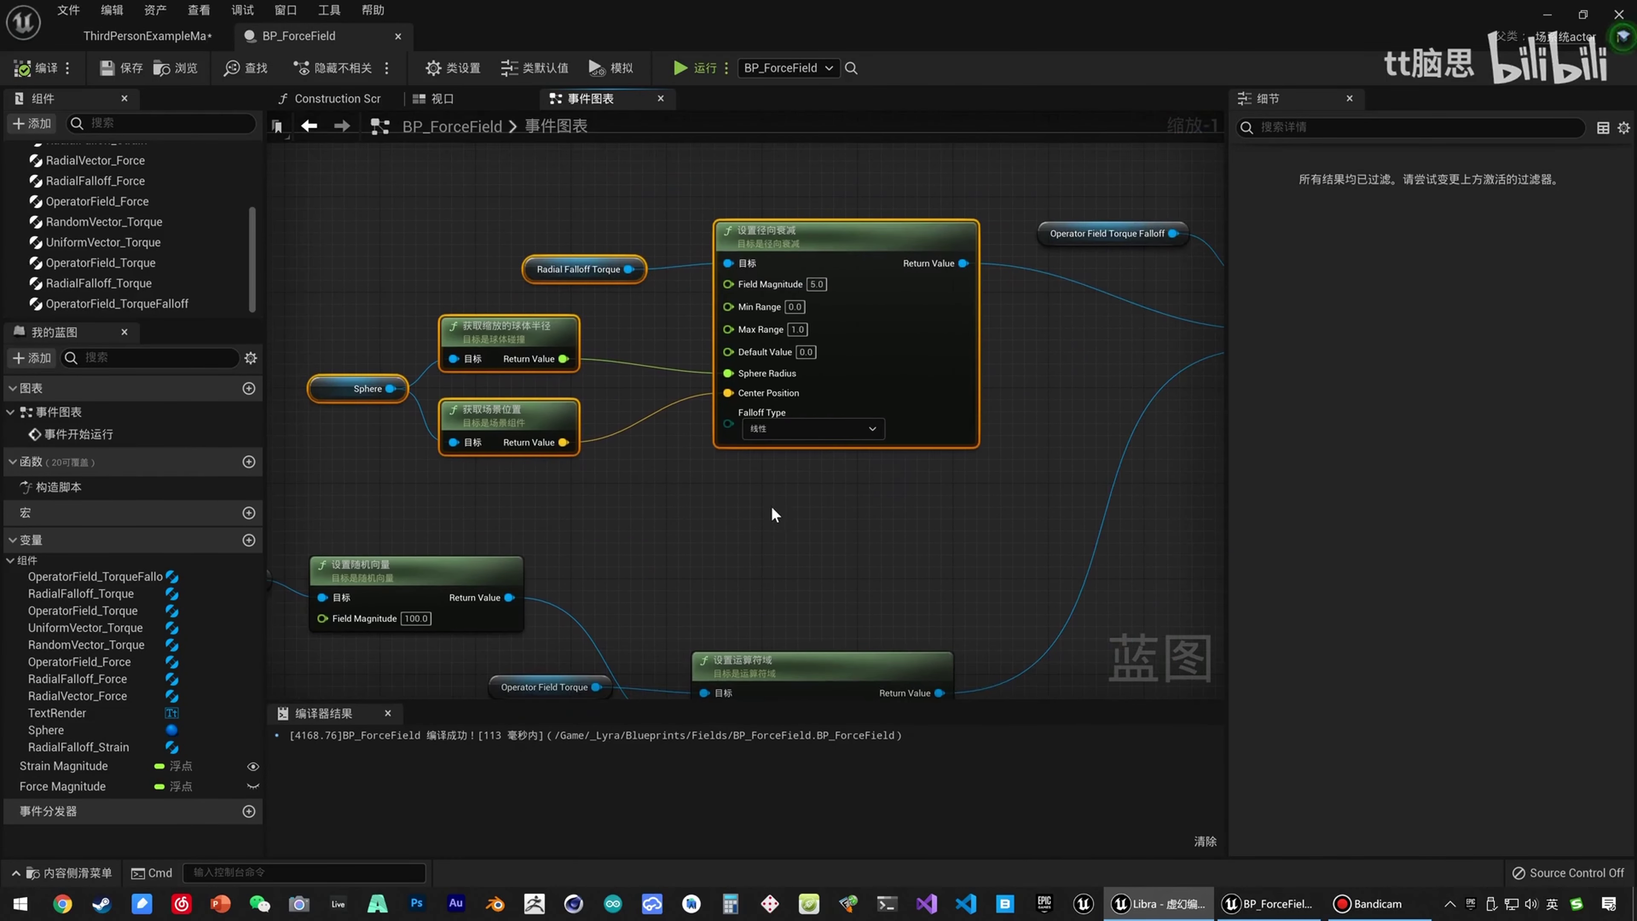
click(816, 284)
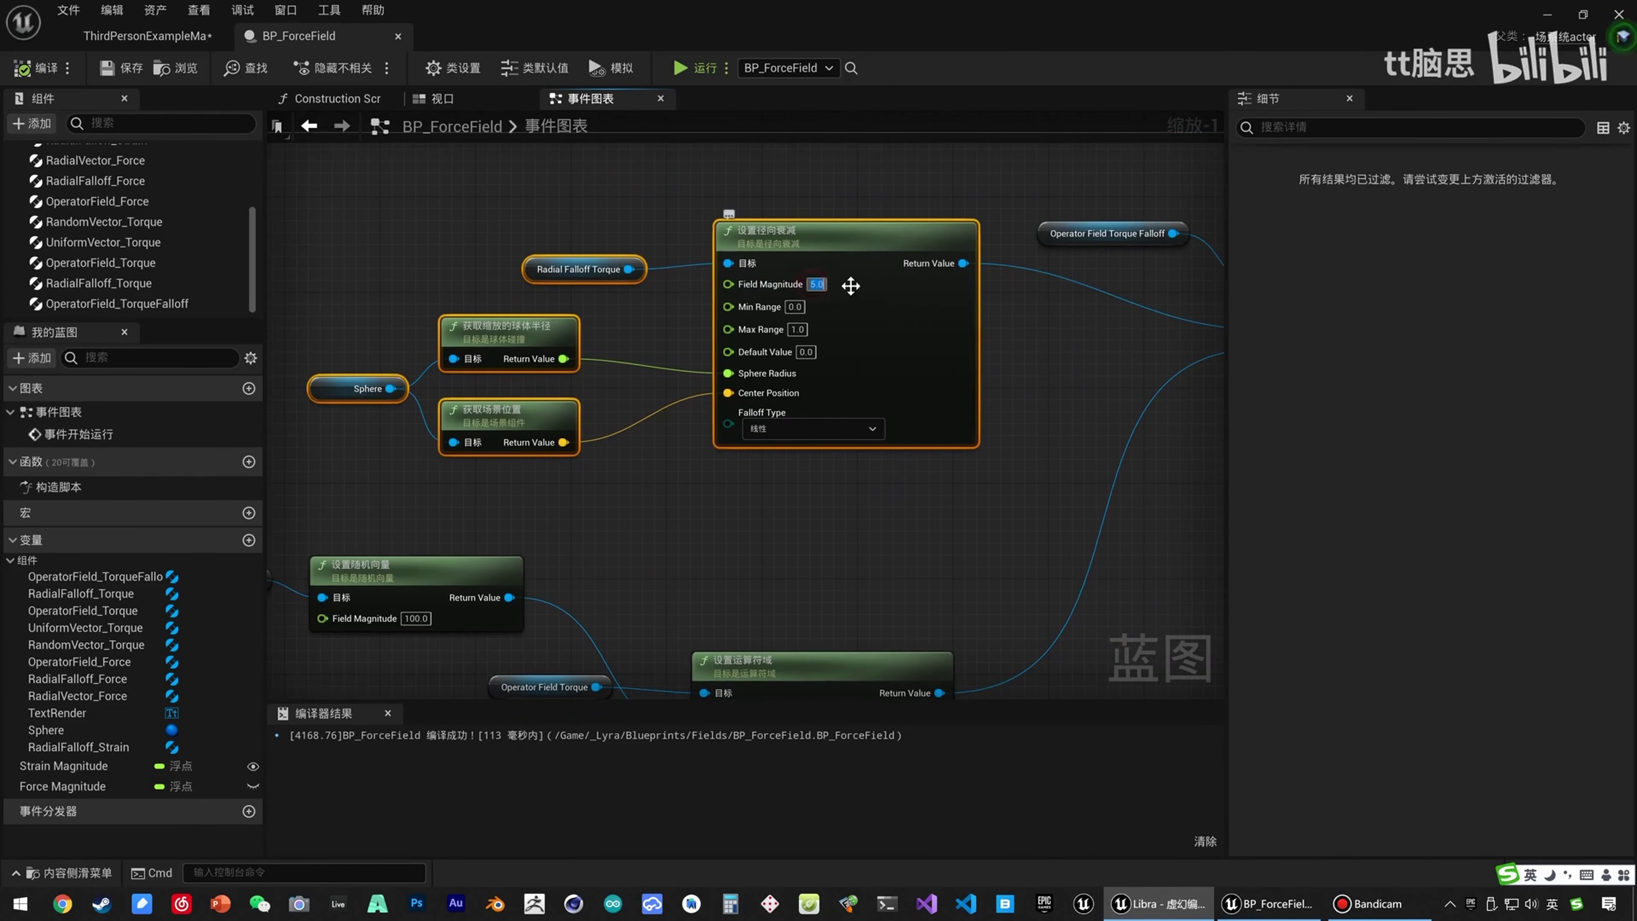
Play ThirdPersonExampleMap with the changed torque falloff magnitude, move the character back to watch the pillar fragments, and stop.
click(147, 35)
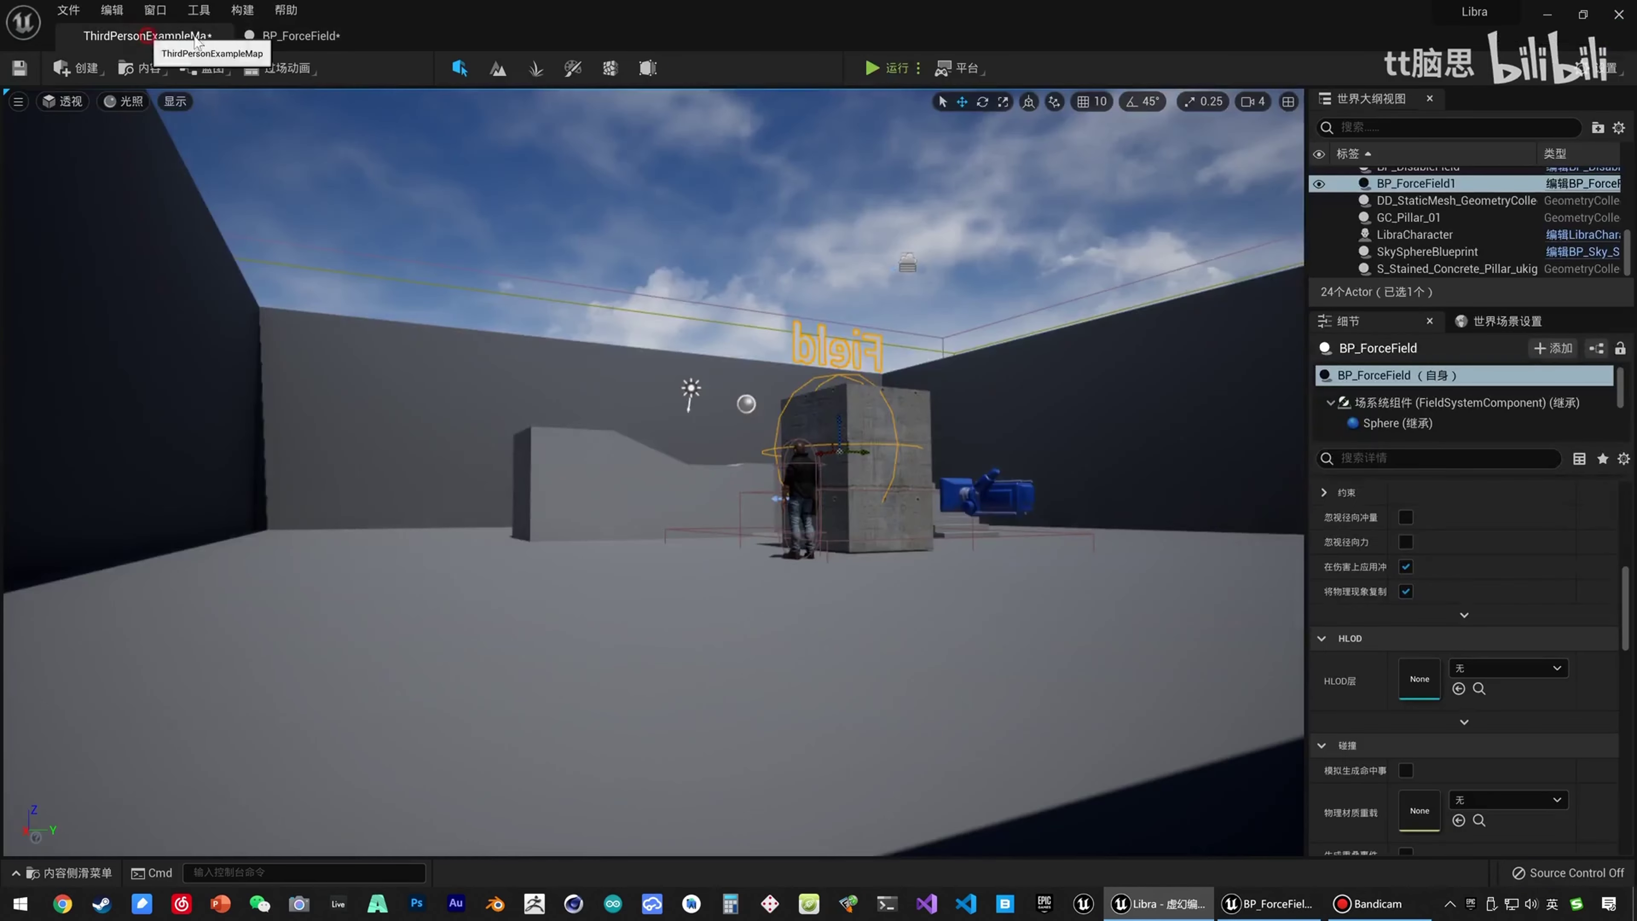
key(alt+p)
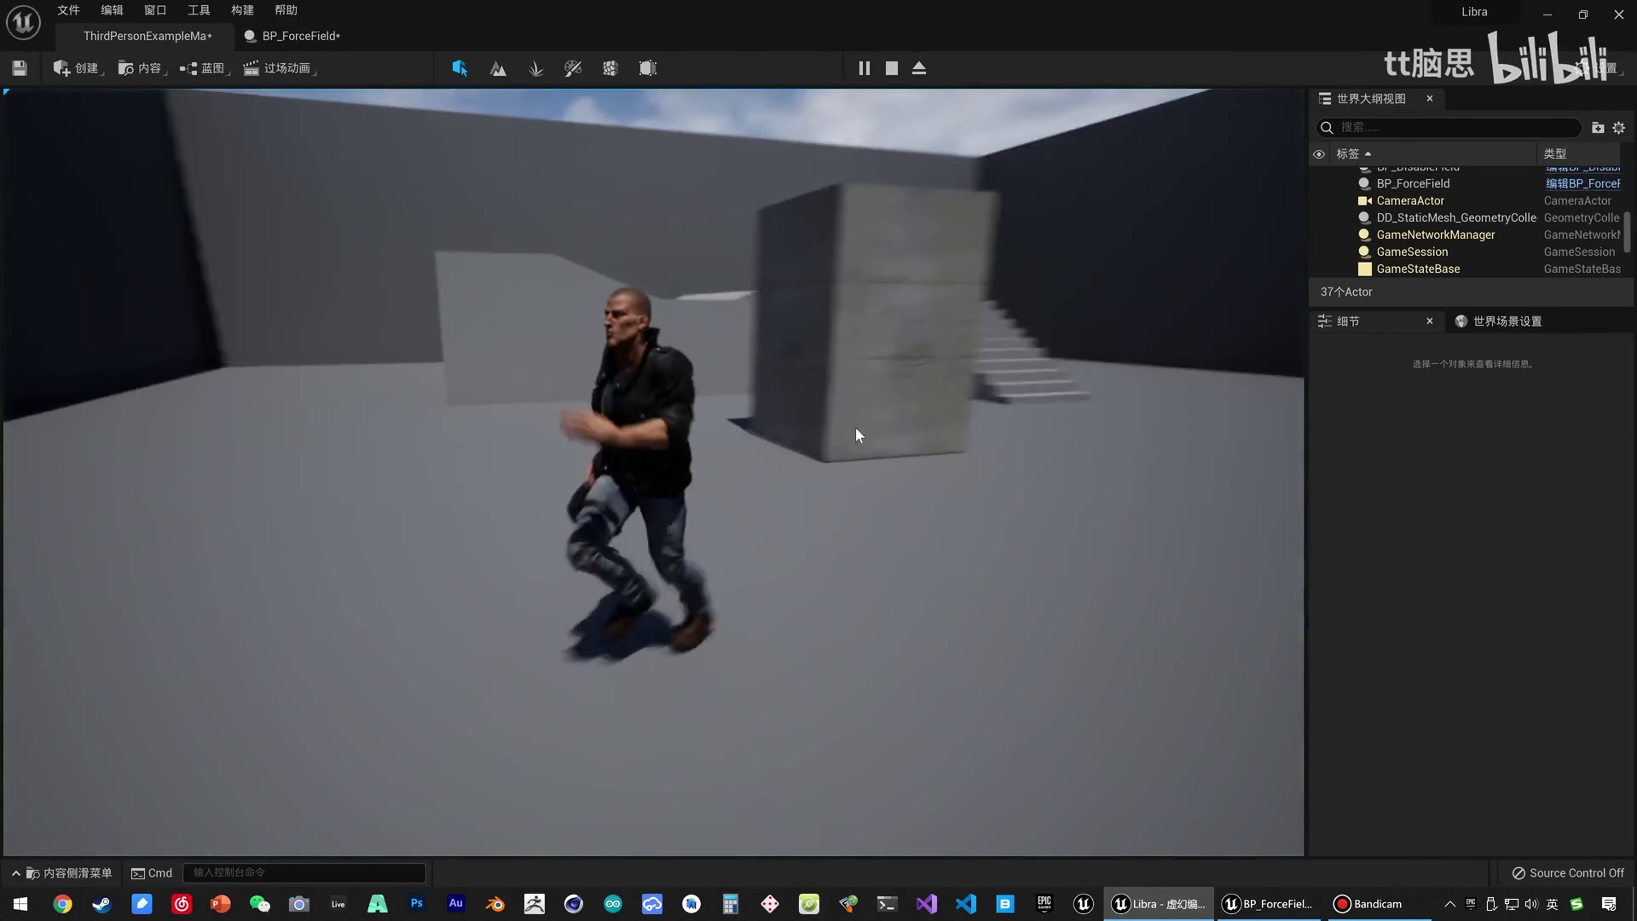
key(a)
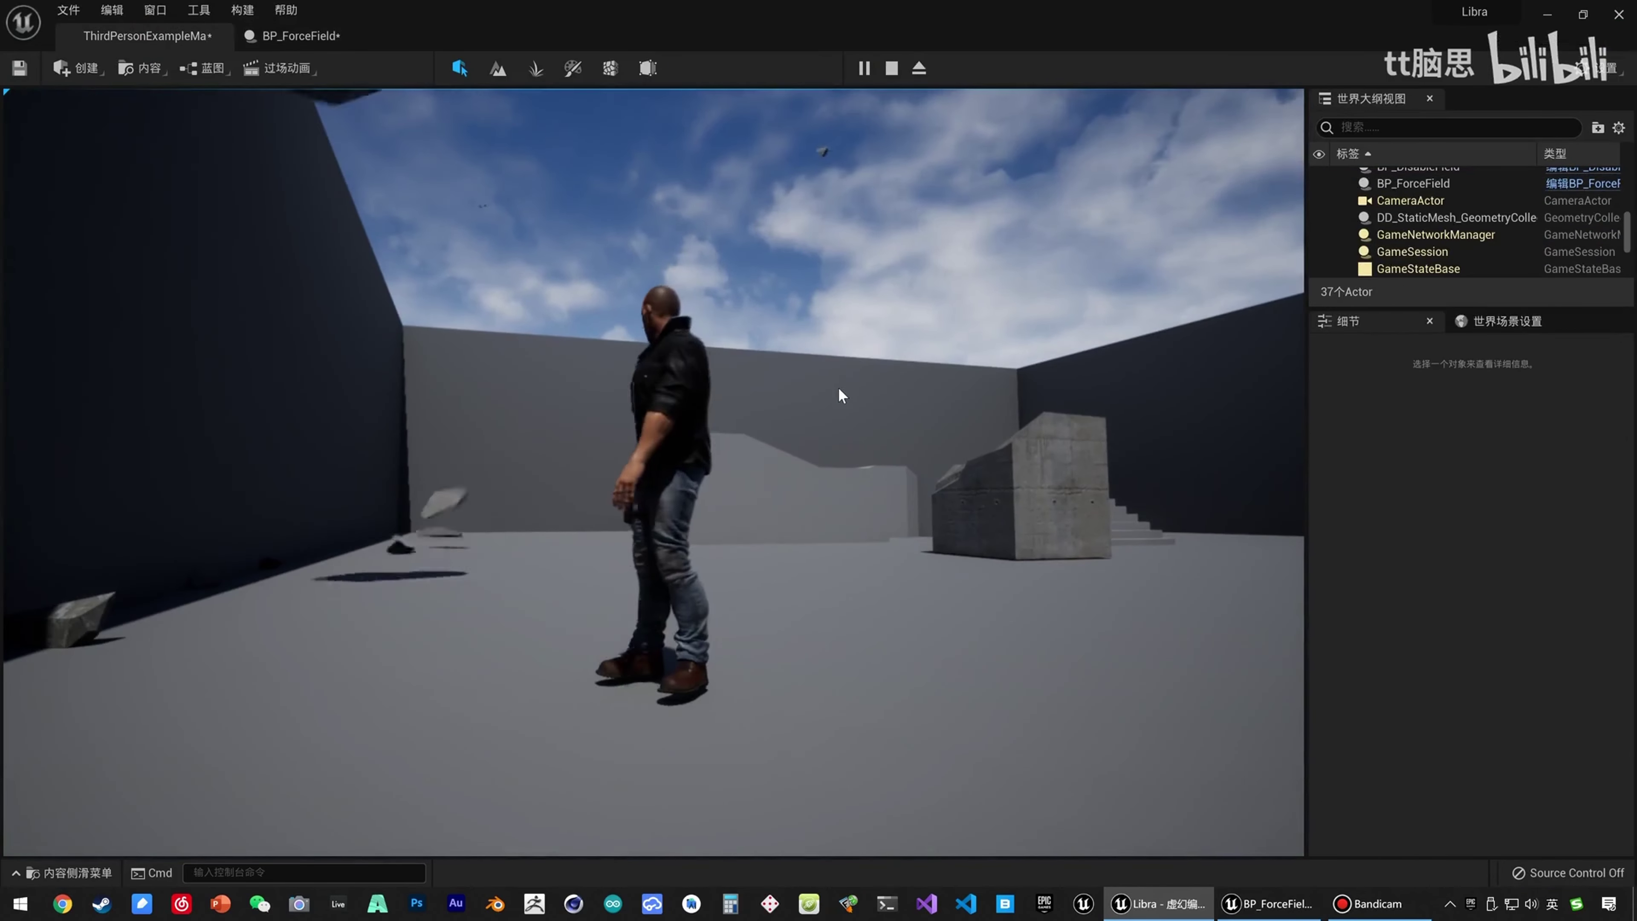
key(s)
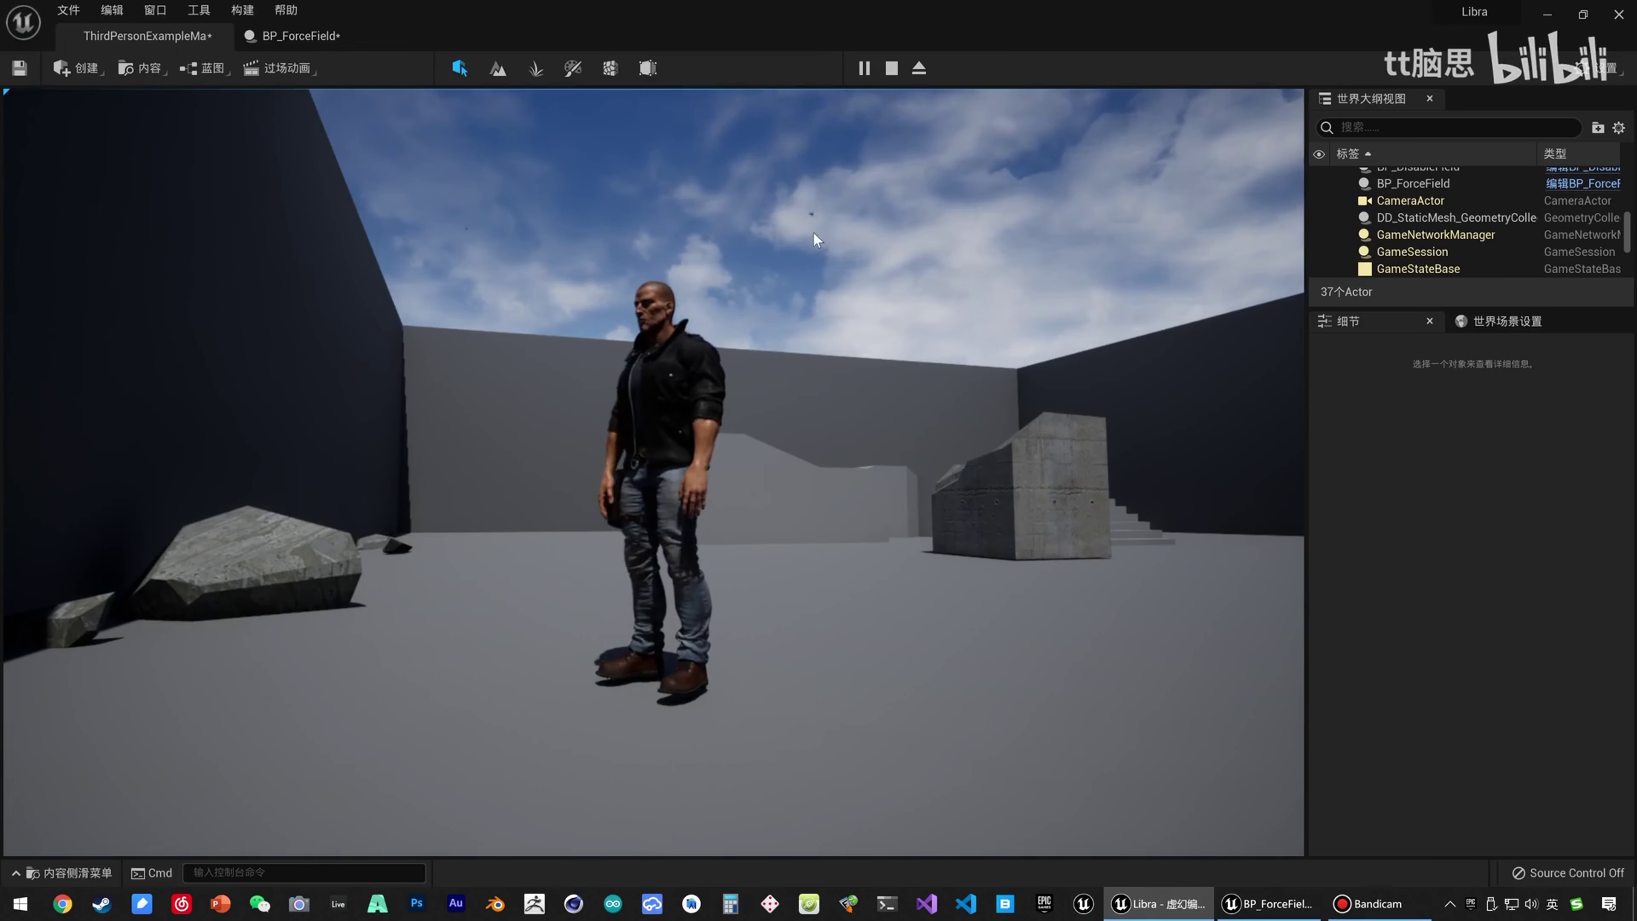
key(Escape)
In BP_ForceField, set the Field Magnitude of the torque 设置统一向量 node to 10.0 and compile.
click(300, 35)
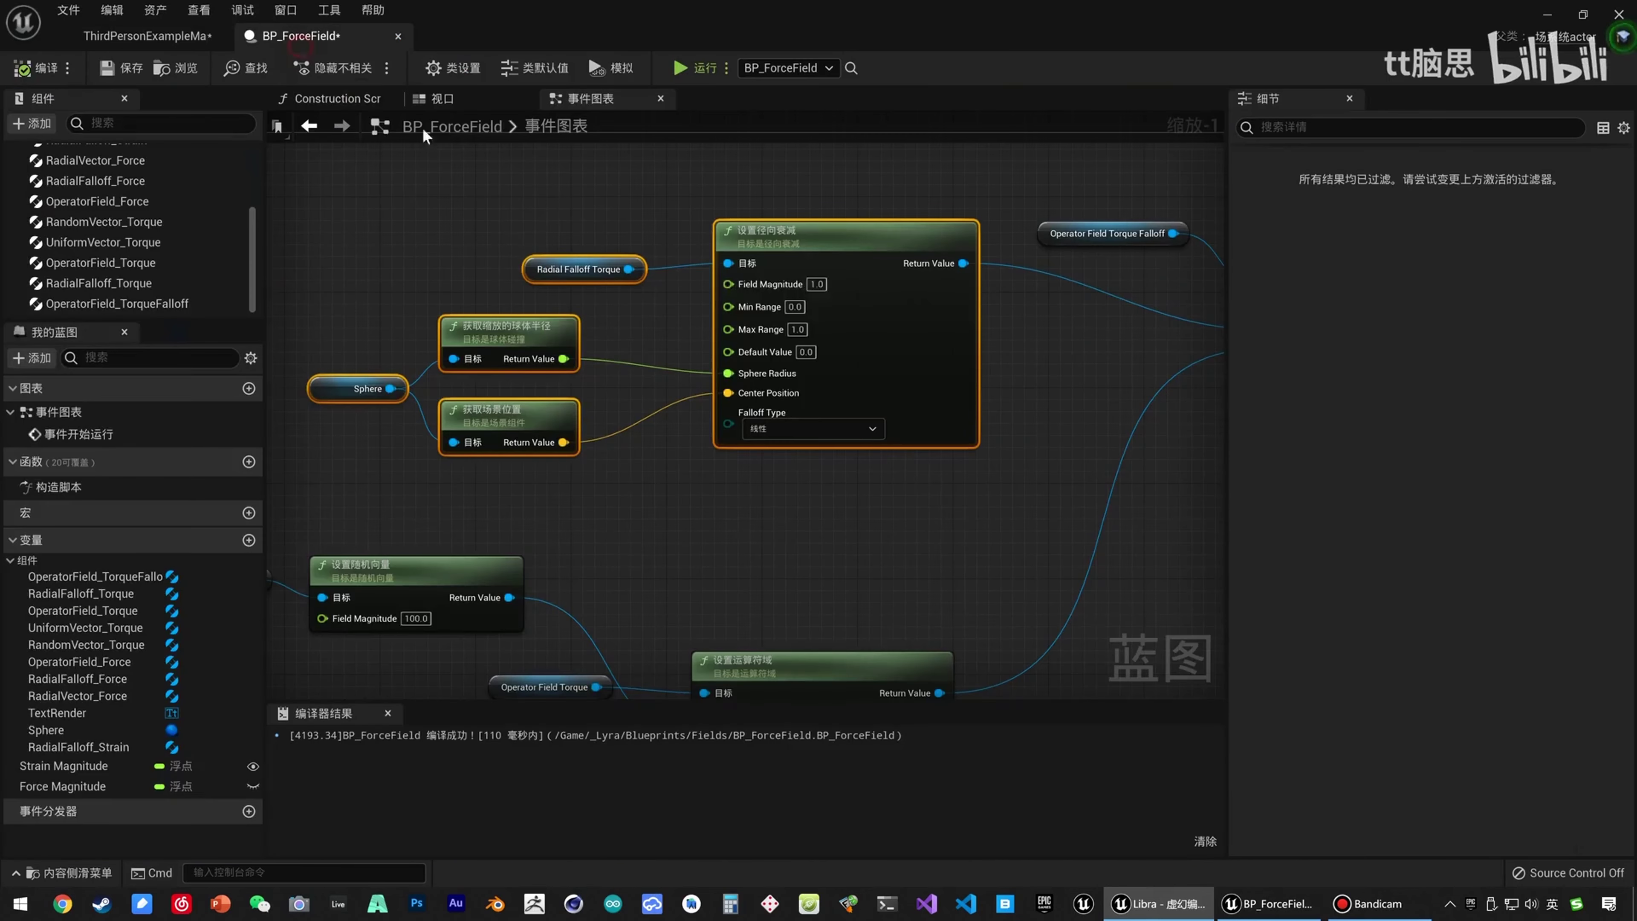
click(813, 284)
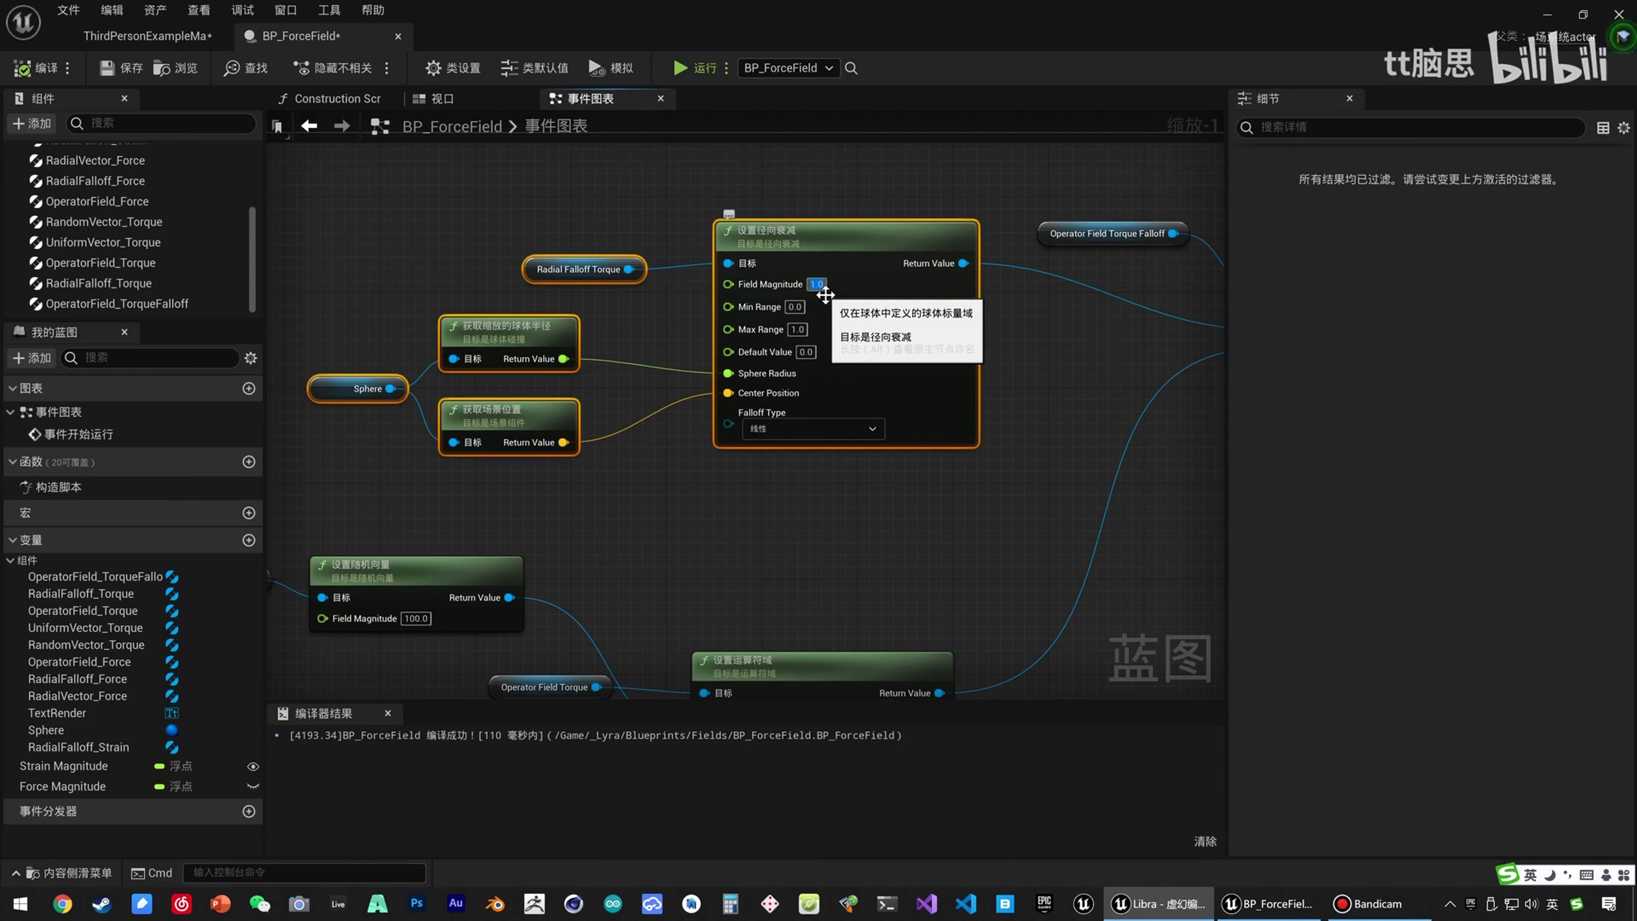
right_drag(886, 522, 995, 269)
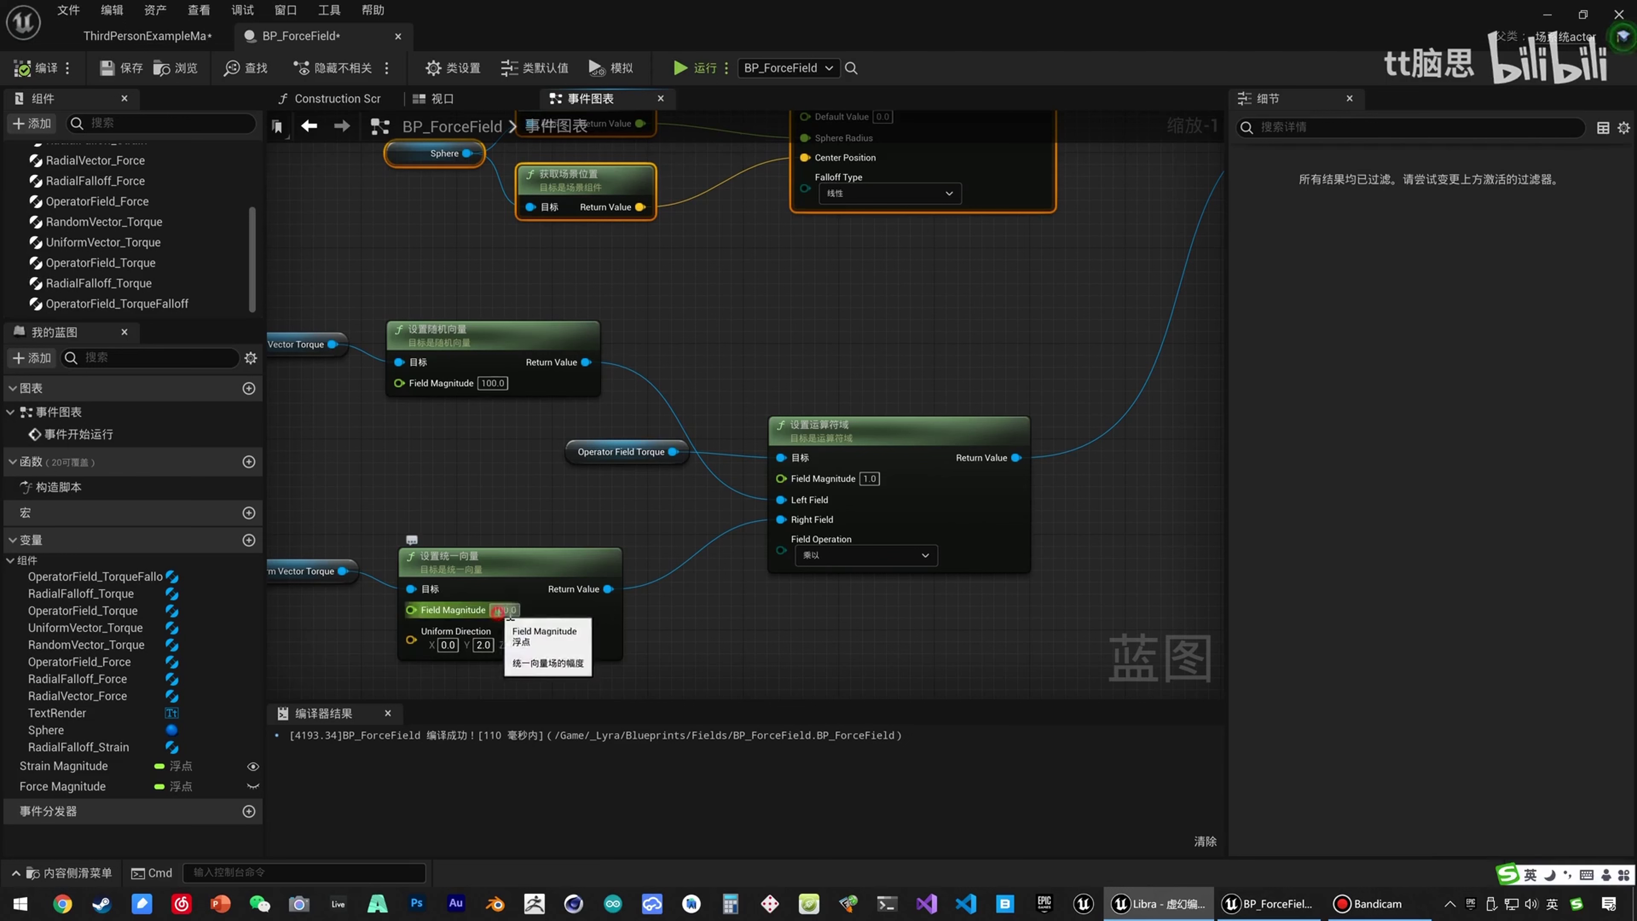
click(499, 610)
text(100)
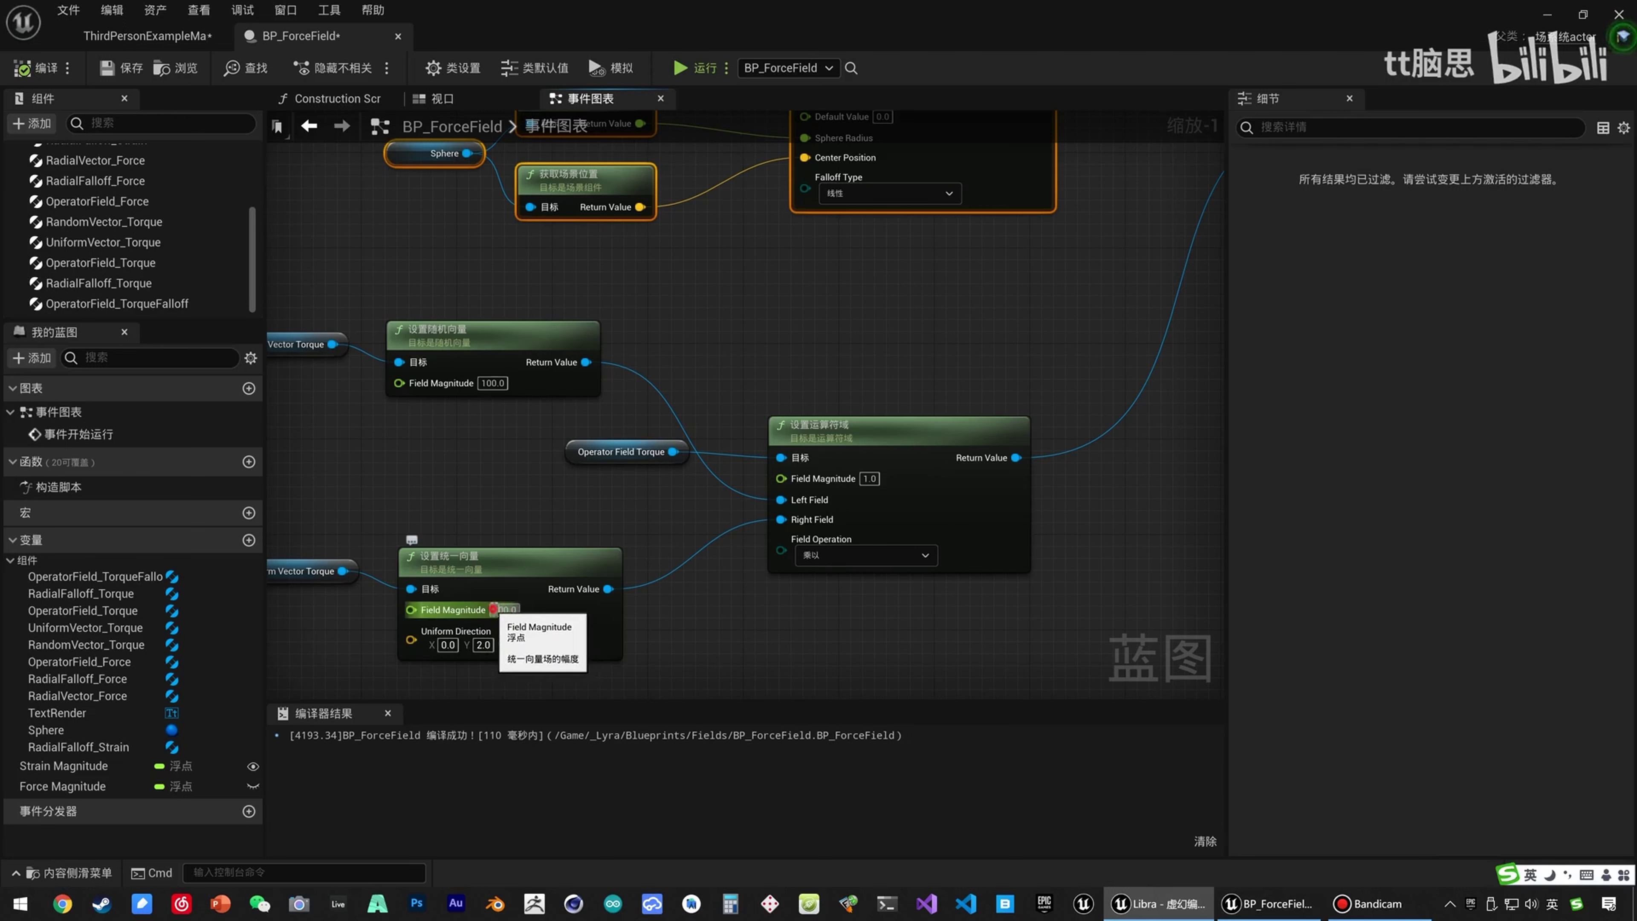
key(Return)
click(358, 266)
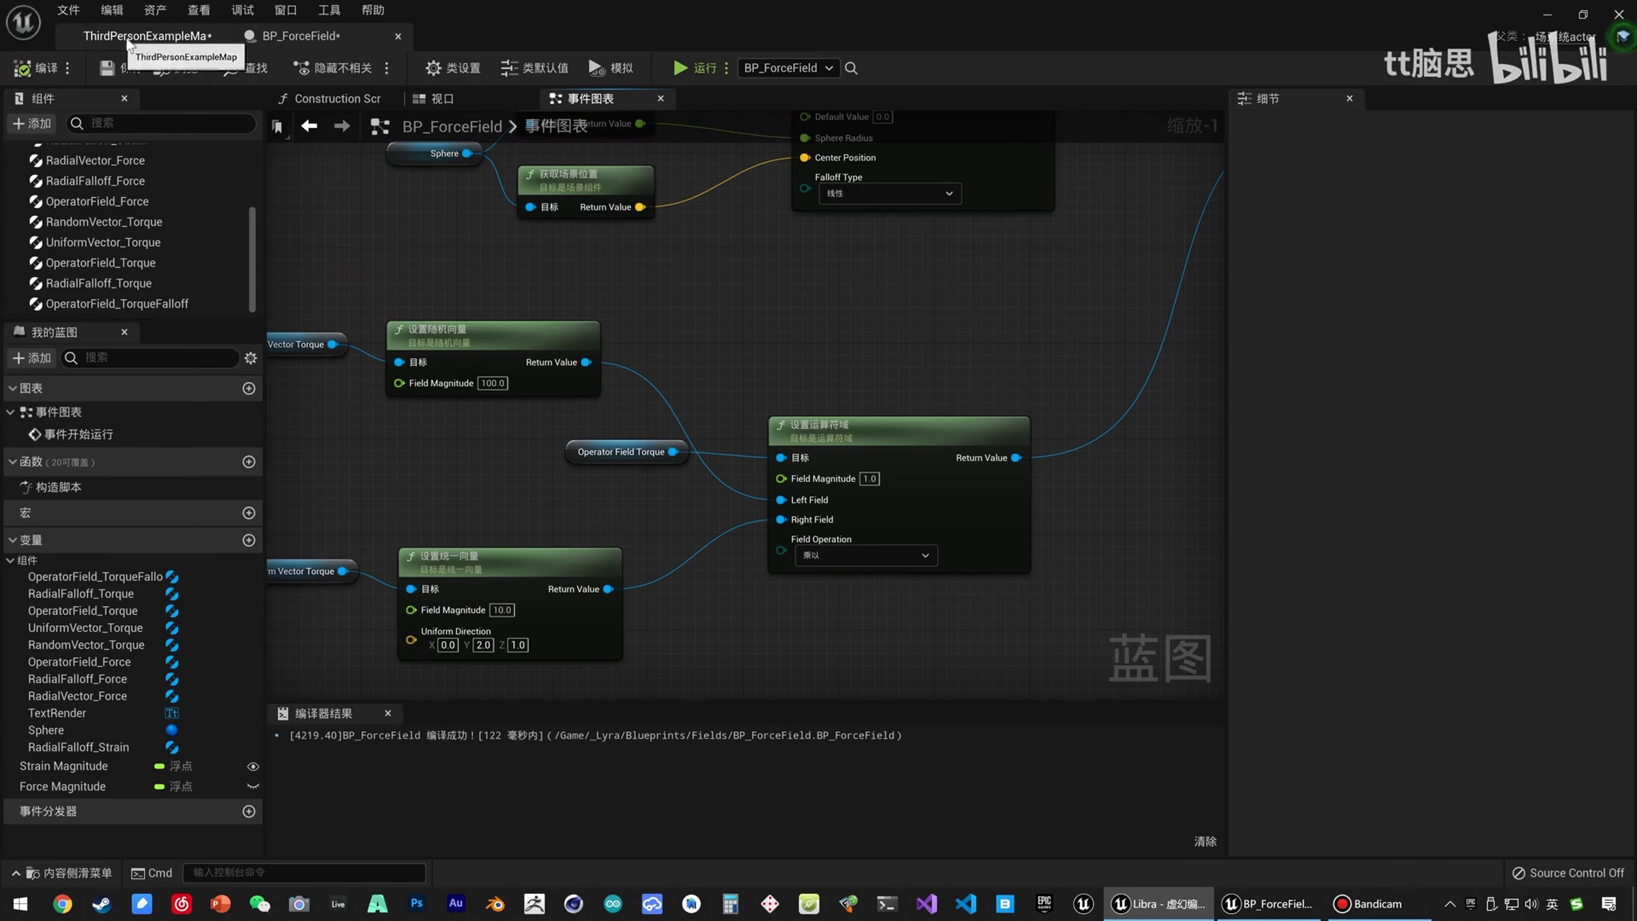
Play the level with the changed uniform torque and back the character away to watch the fragments.
click(148, 35)
click(899, 70)
key(s)
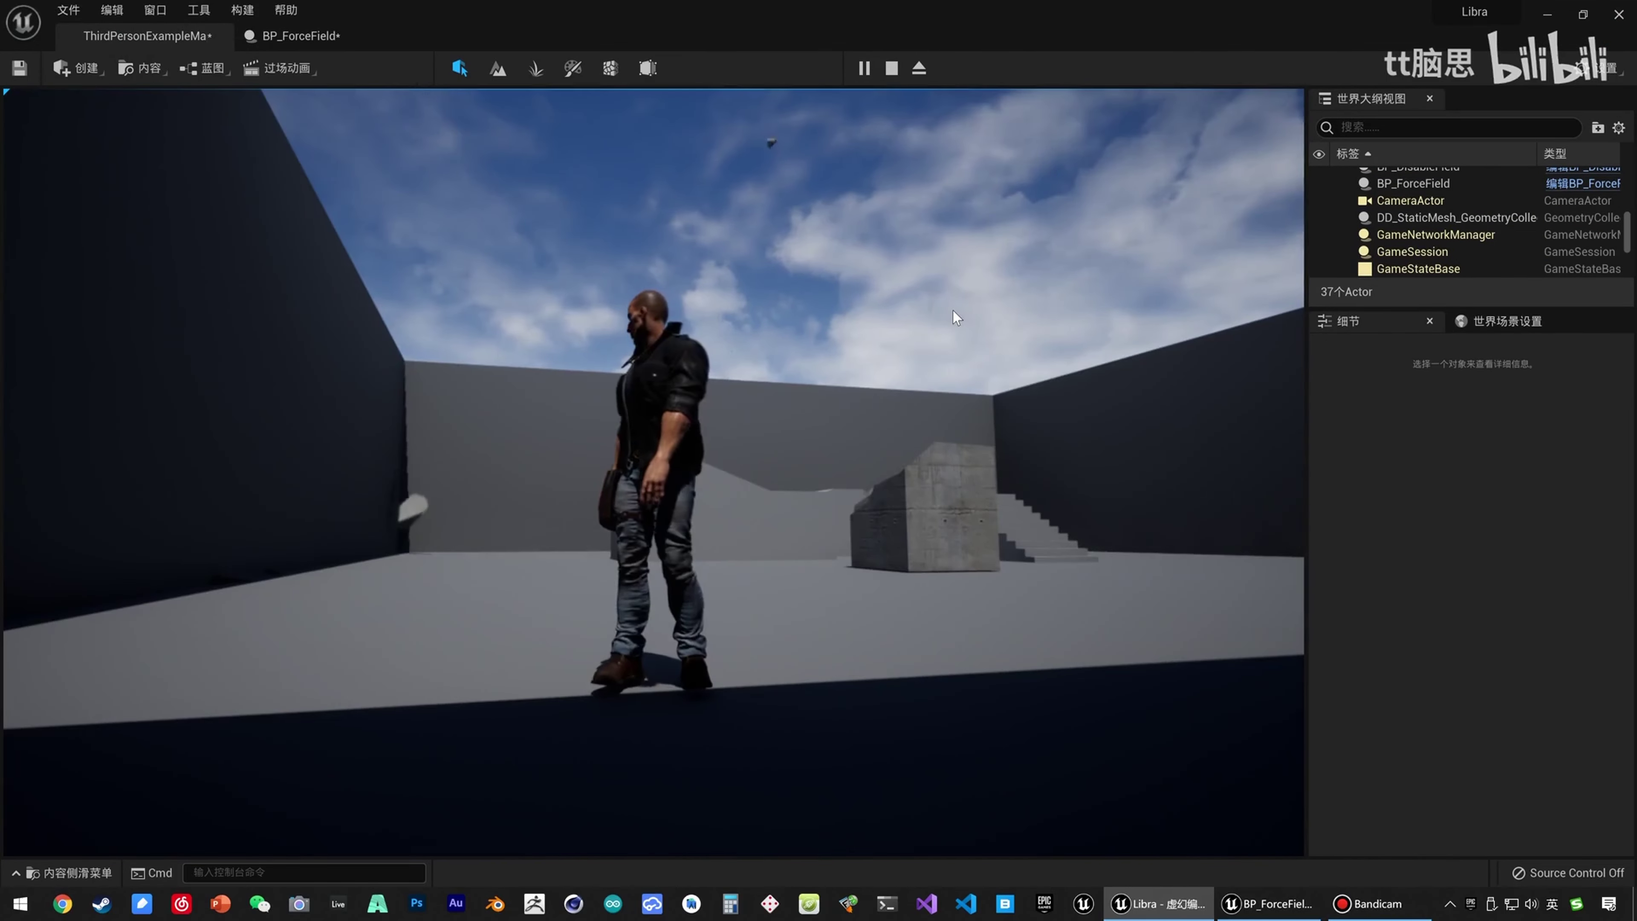
In BP_ForceField, set the default value of the Force Magnitude variable to 10000.0 and compile.
click(323, 37)
mouse_move(1063, 310)
right_down()
mouse_move(836, 299)
mouse_move(1062, 307)
right_up()
right_drag(718, 363, 916, 423)
scroll(916, 424, down, 2)
right_drag(741, 449, 891, 424)
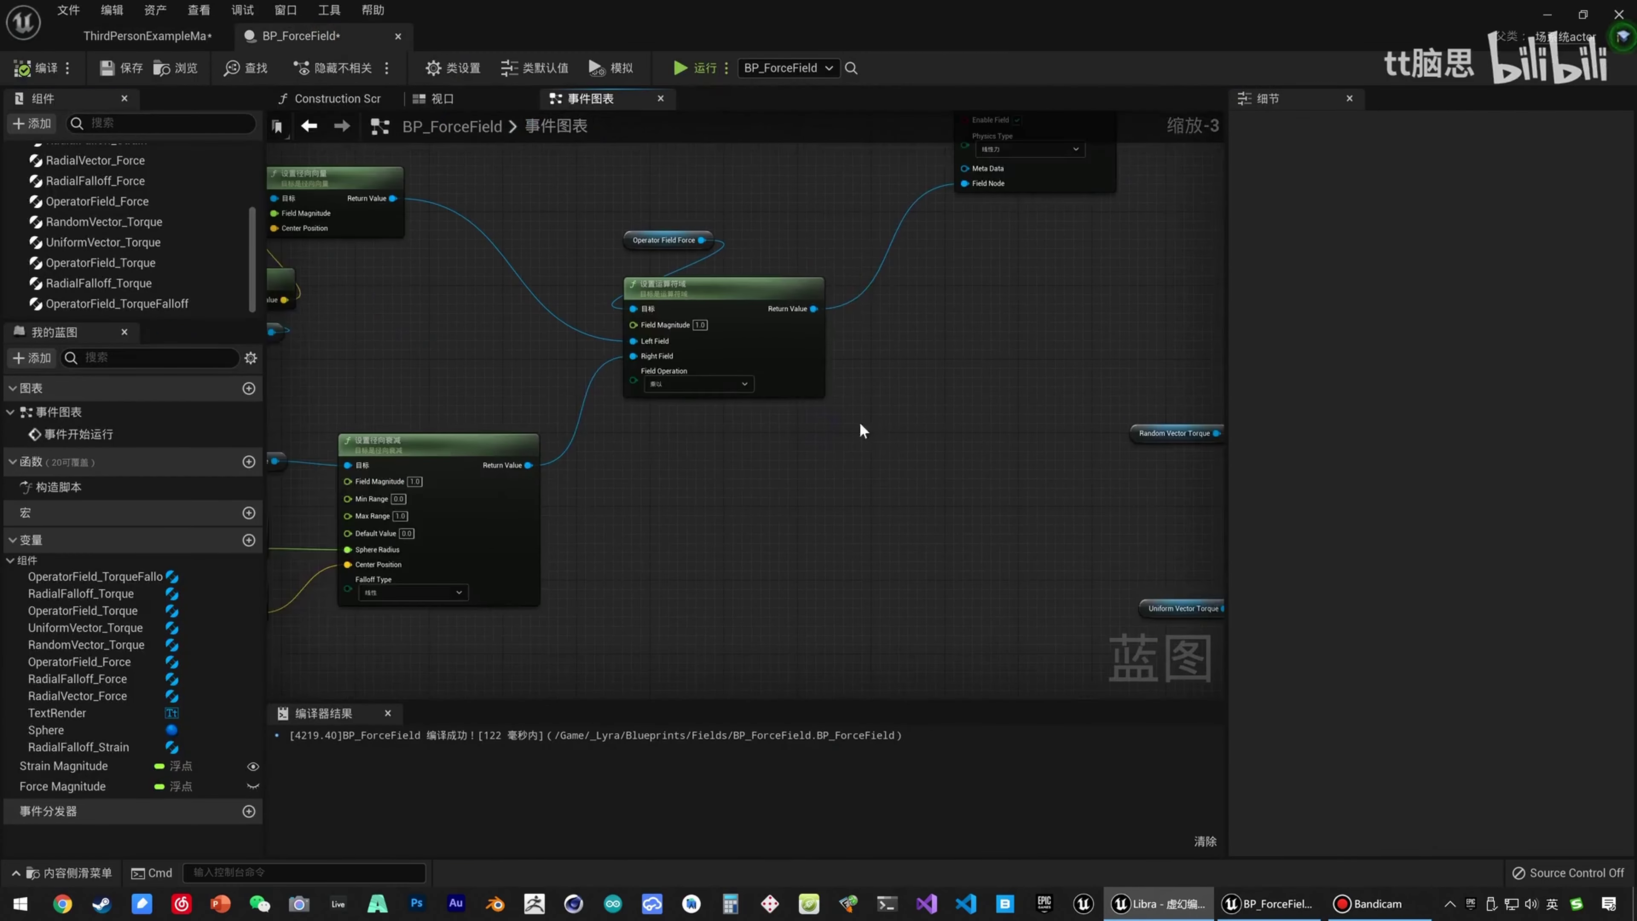
right_drag(417, 481, 801, 454)
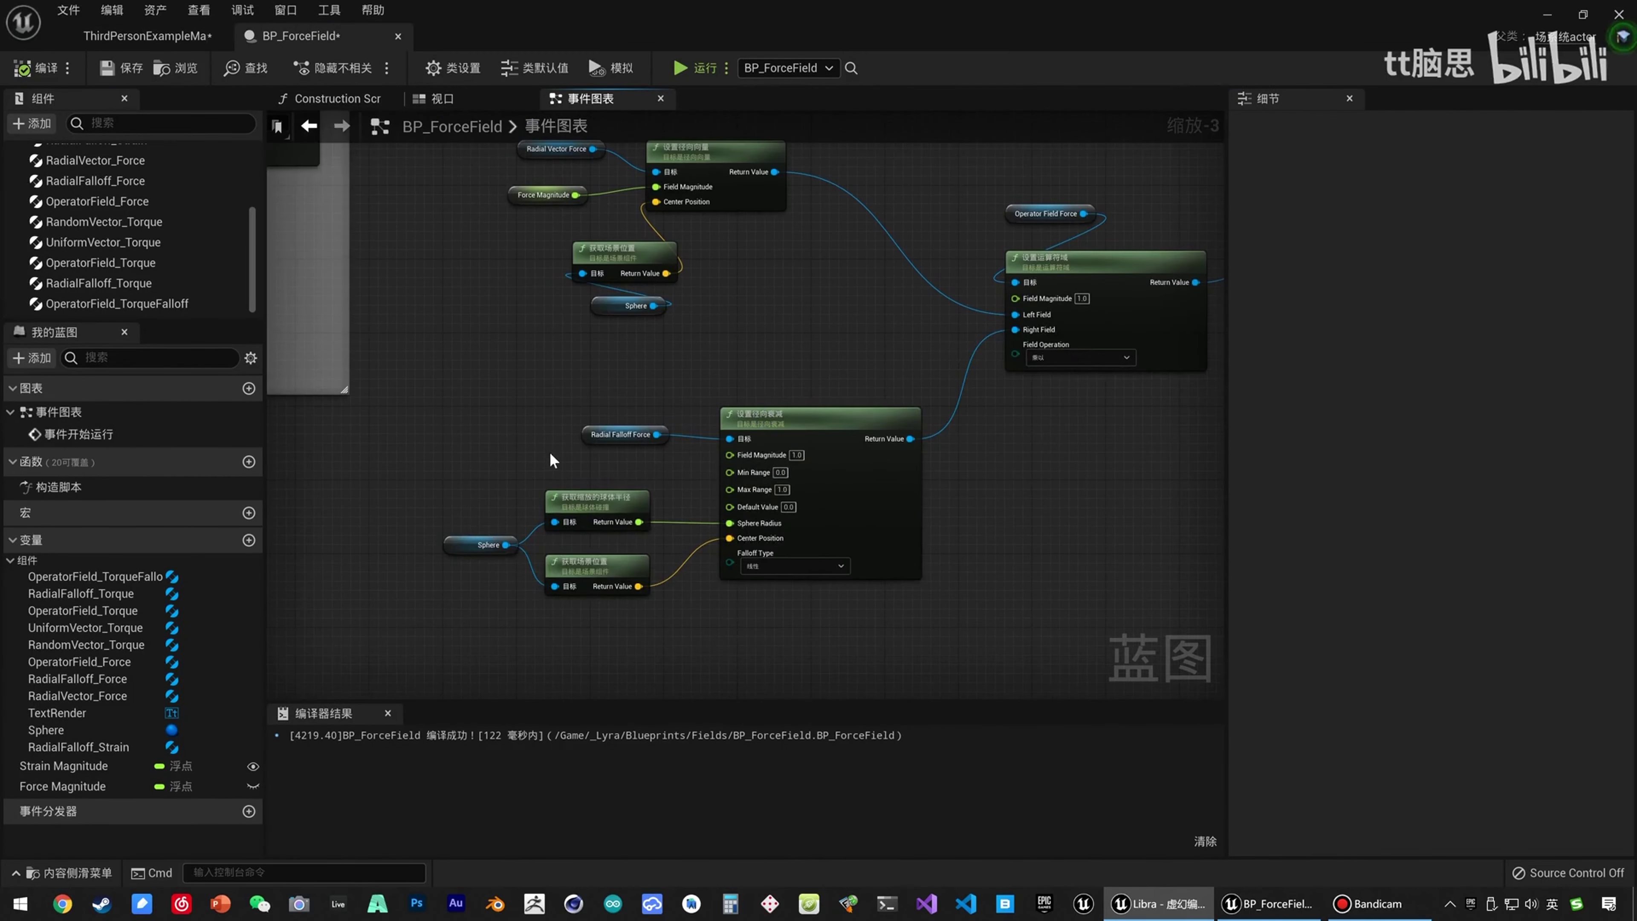
right_drag(617, 368, 669, 471)
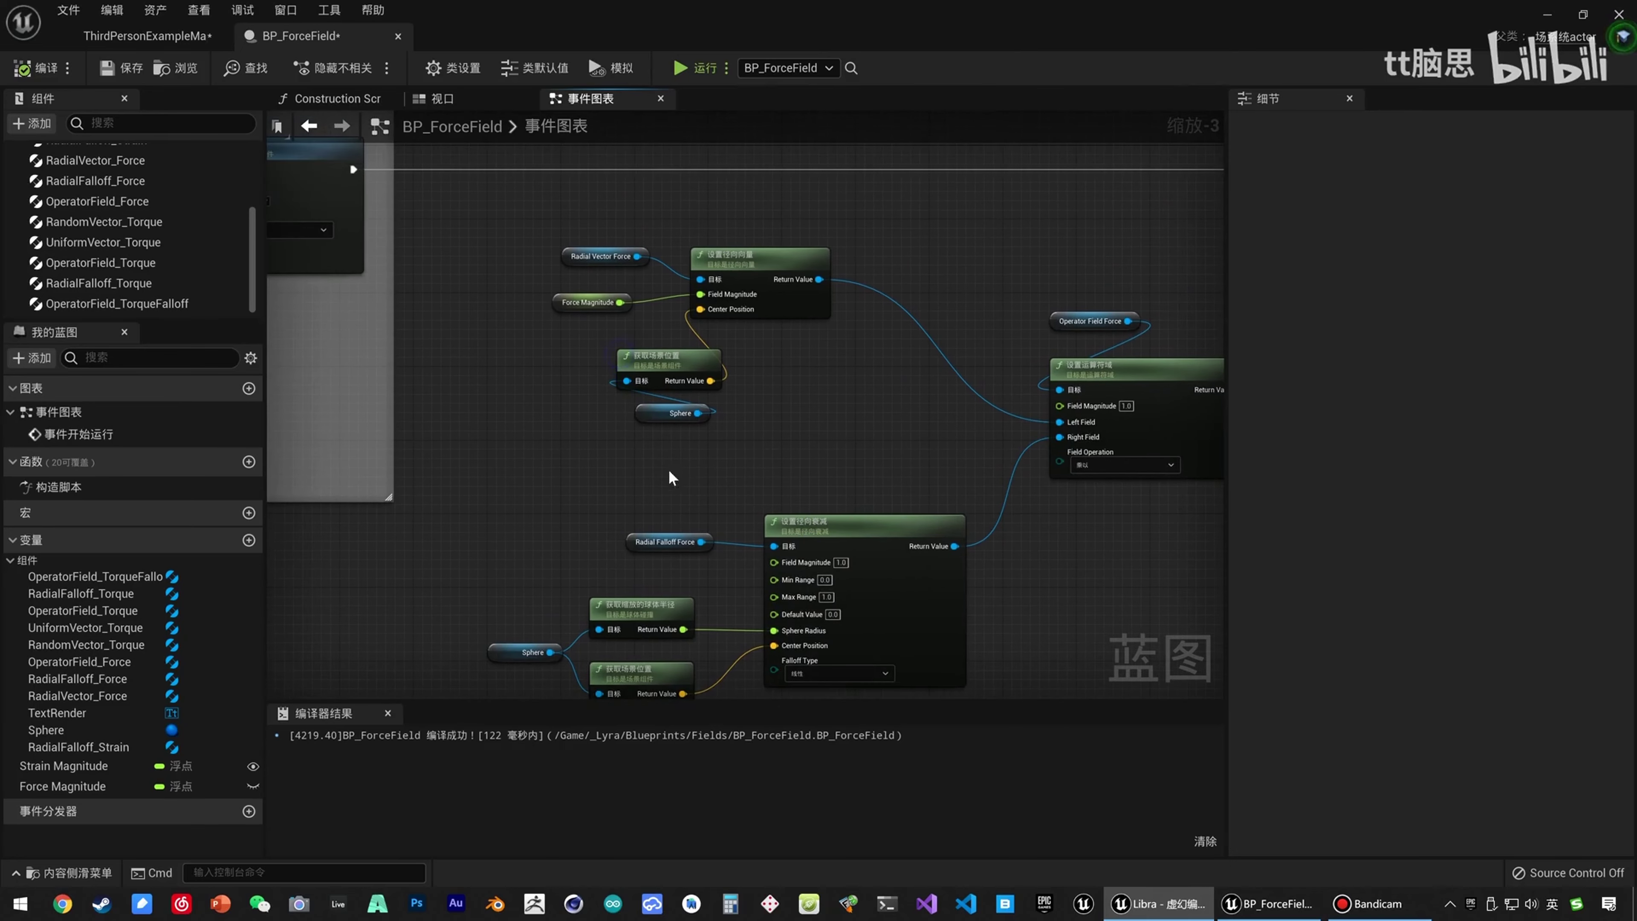
click(603, 303)
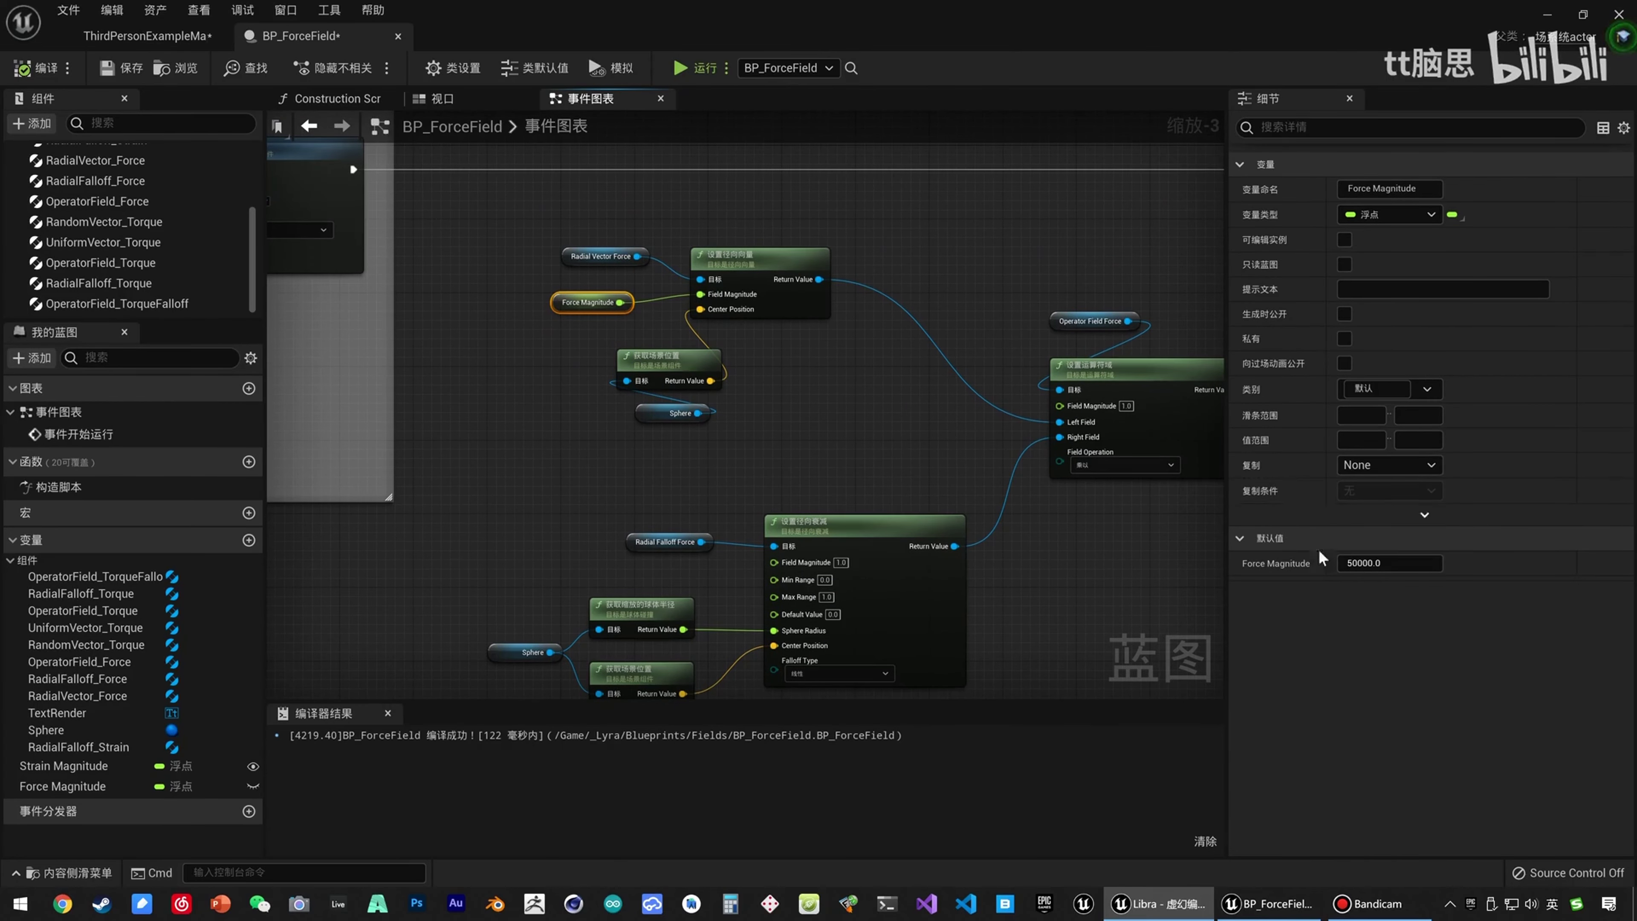
click(1358, 564)
text(1)
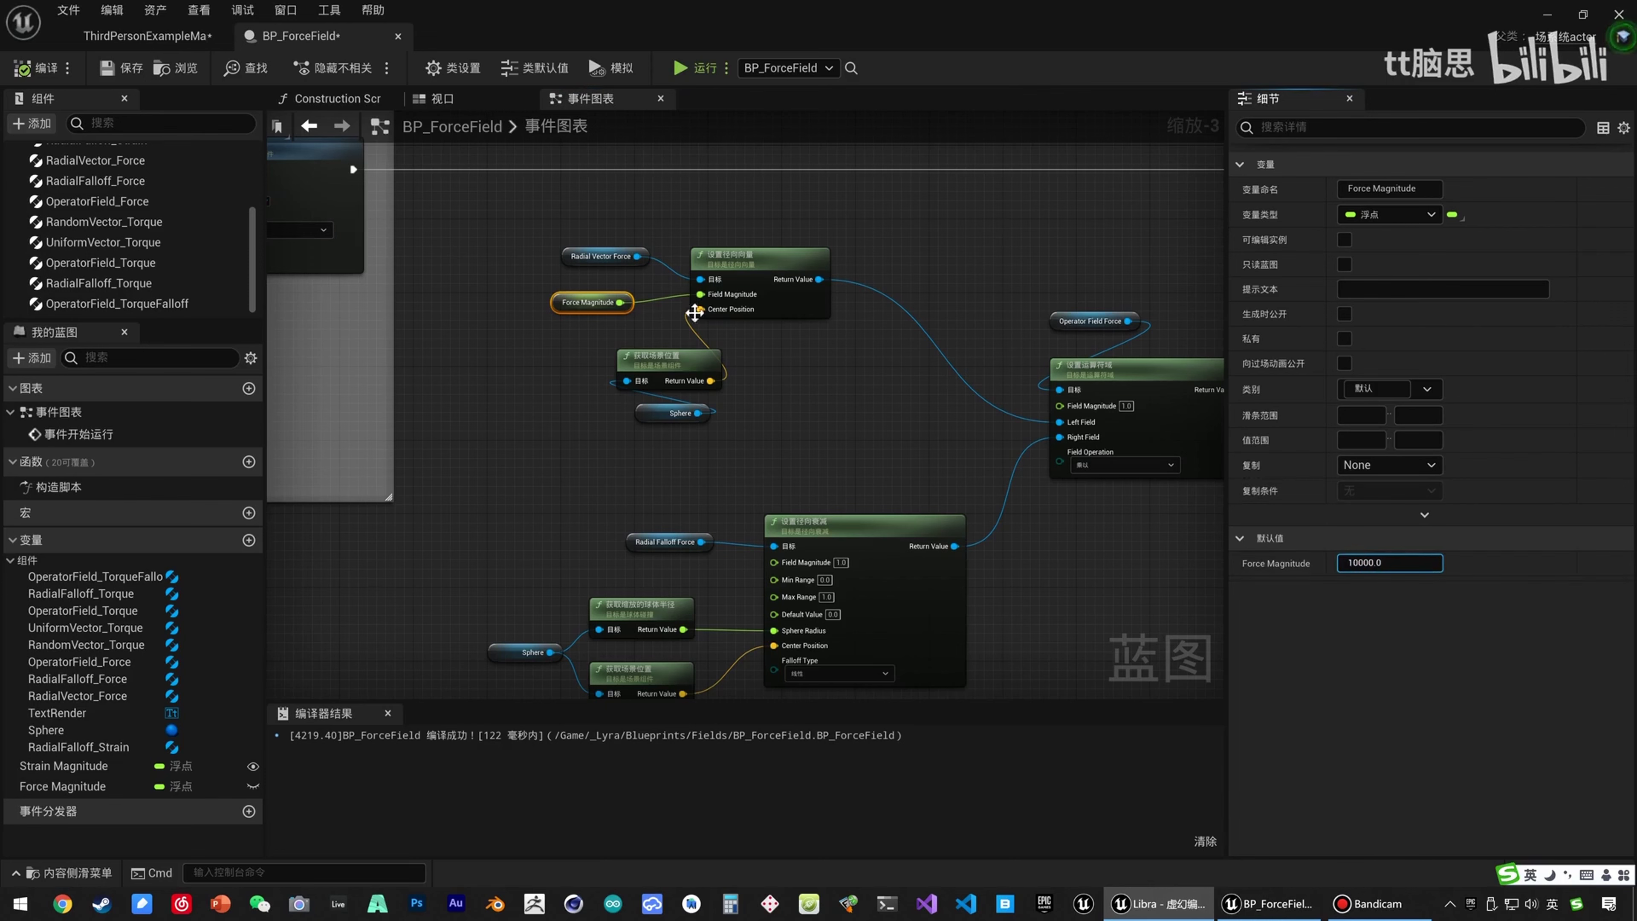
click(40, 67)
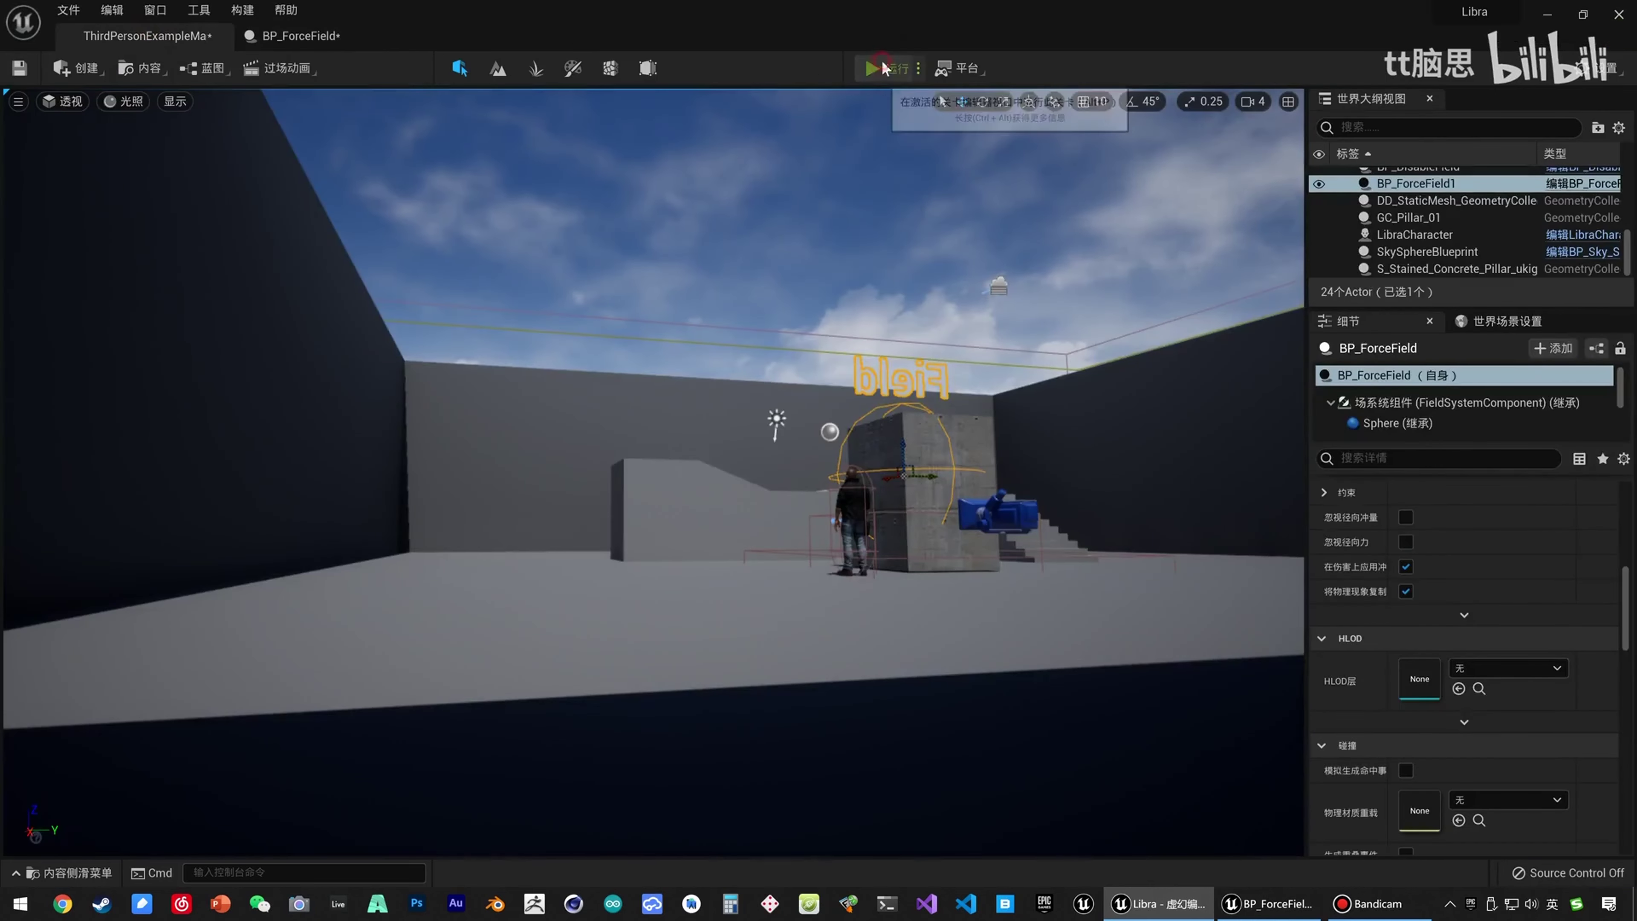
Test the changed radial force in the level, moving the character back and sideways to view the breaking pillar.
click(865, 68)
key(s)
key(a)
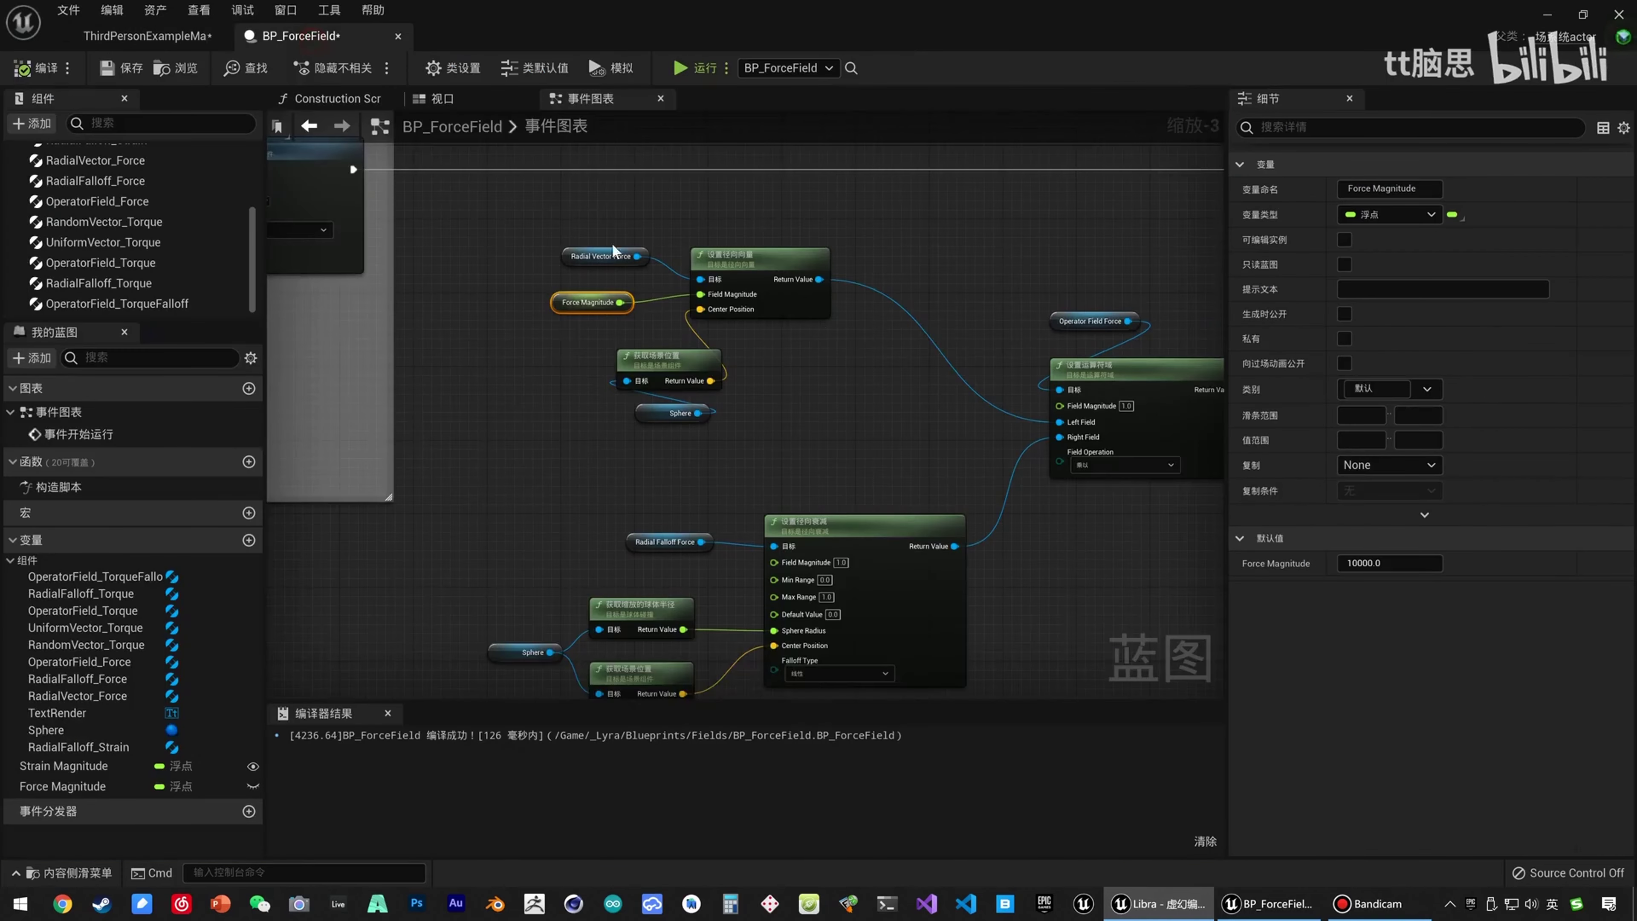
In BP_ForceField, set the Field Magnitude of the torque 设置随机向量 node to 10.0 and compile.
right_drag(927, 335, 632, 345)
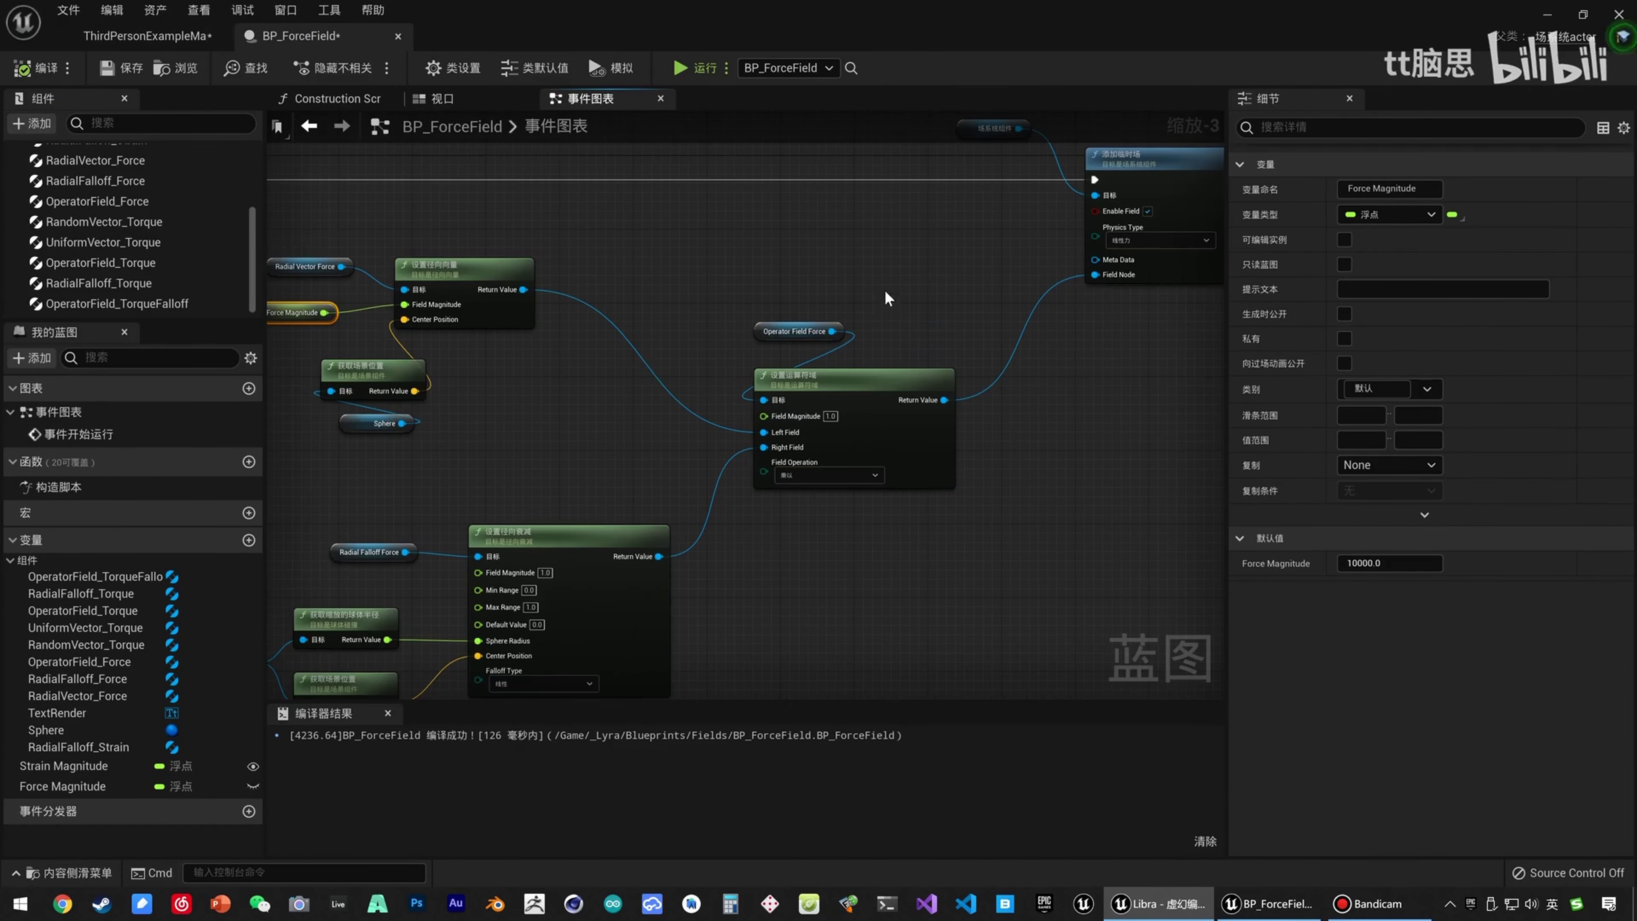
right_drag(884, 300, 419, 449)
right_drag(963, 444, 493, 265)
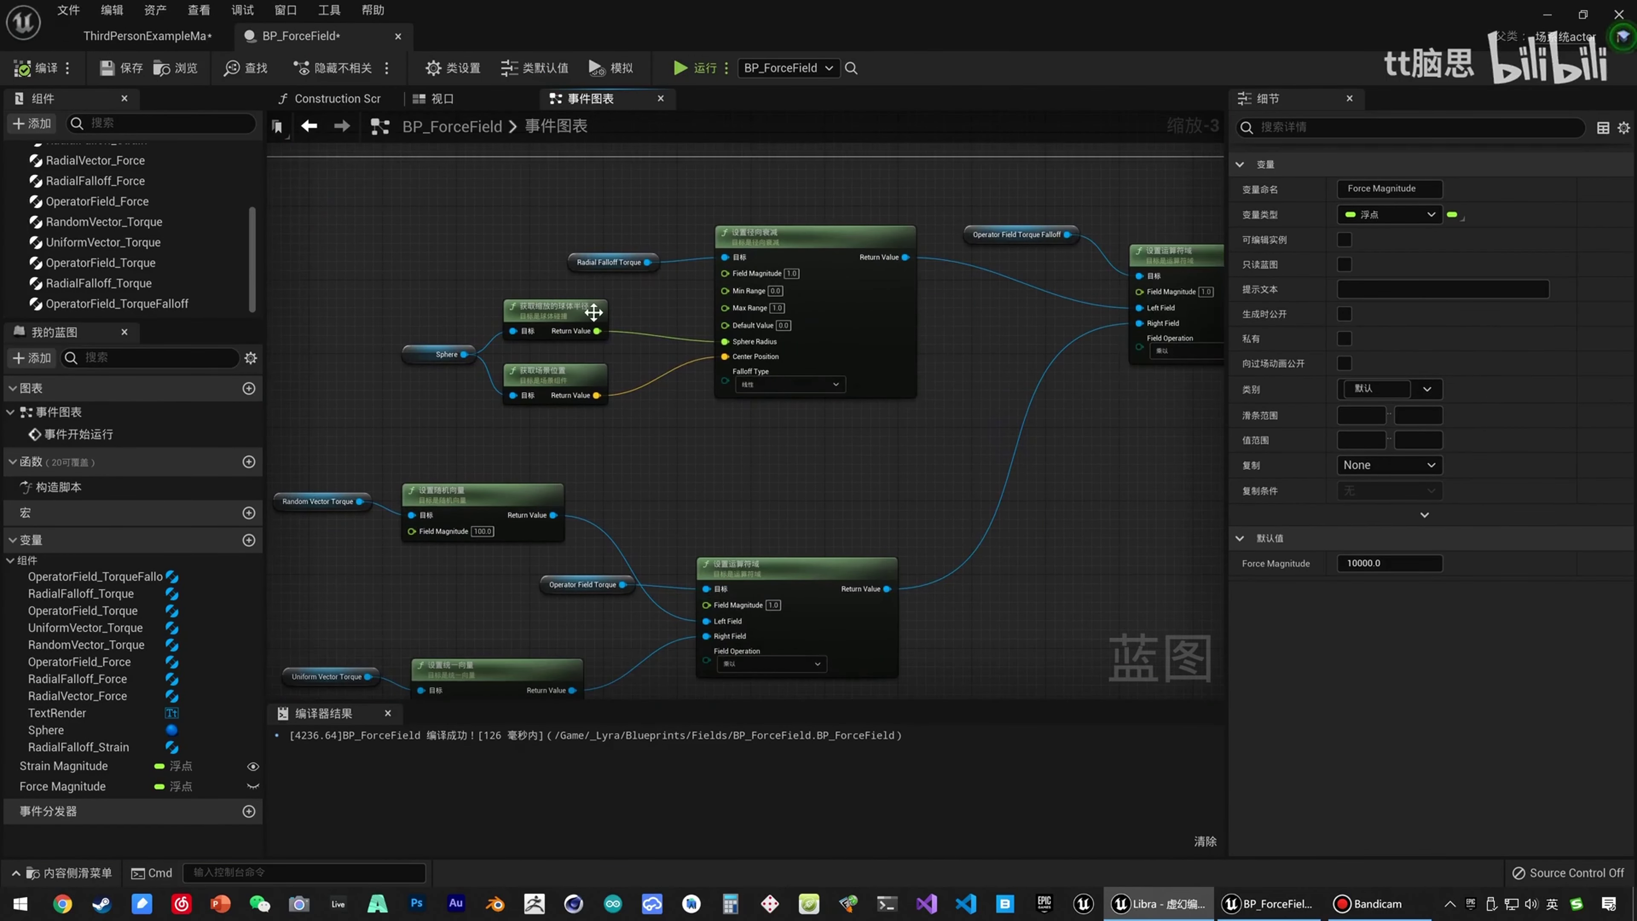
right_drag(745, 525, 868, 438)
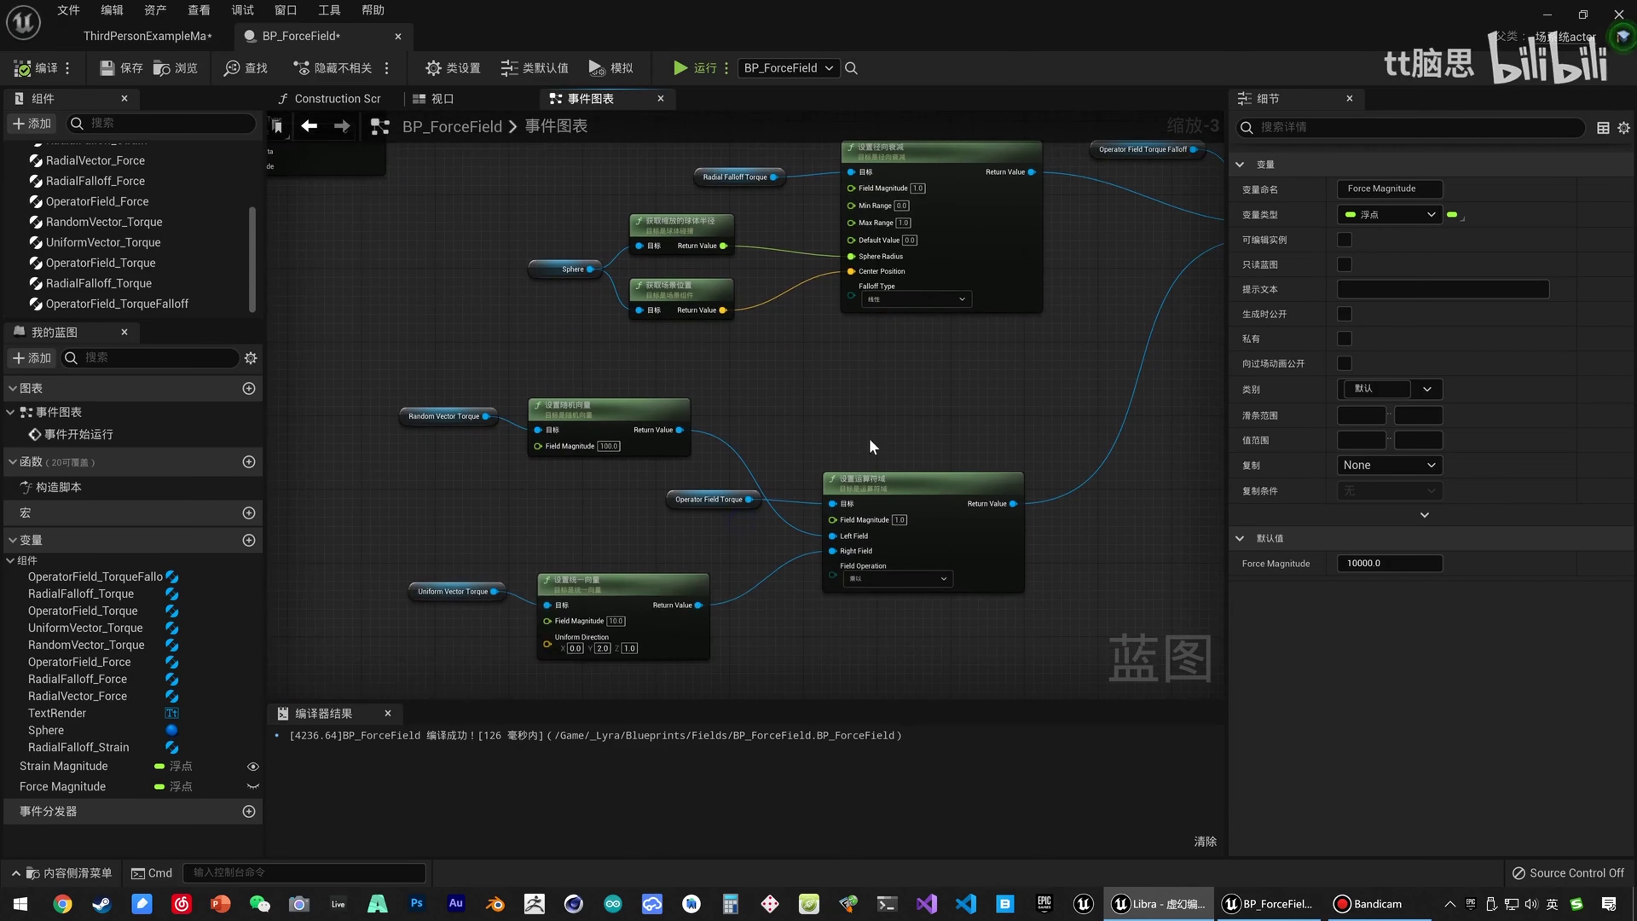
scroll(624, 438, up, 2)
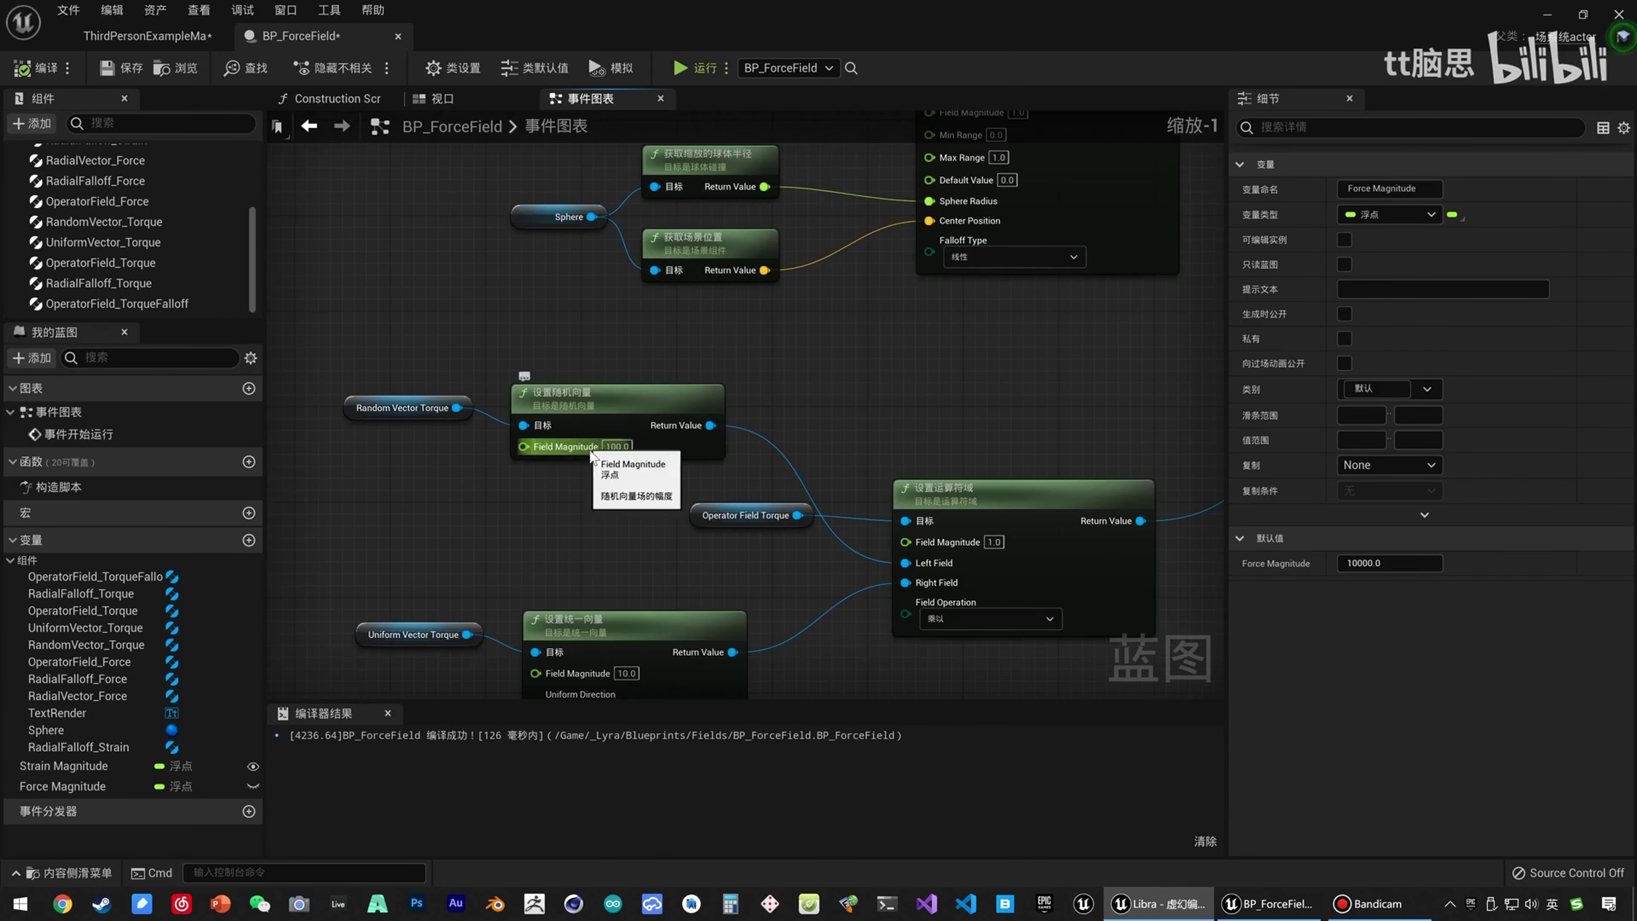
click(616, 446)
key(BackSpace)
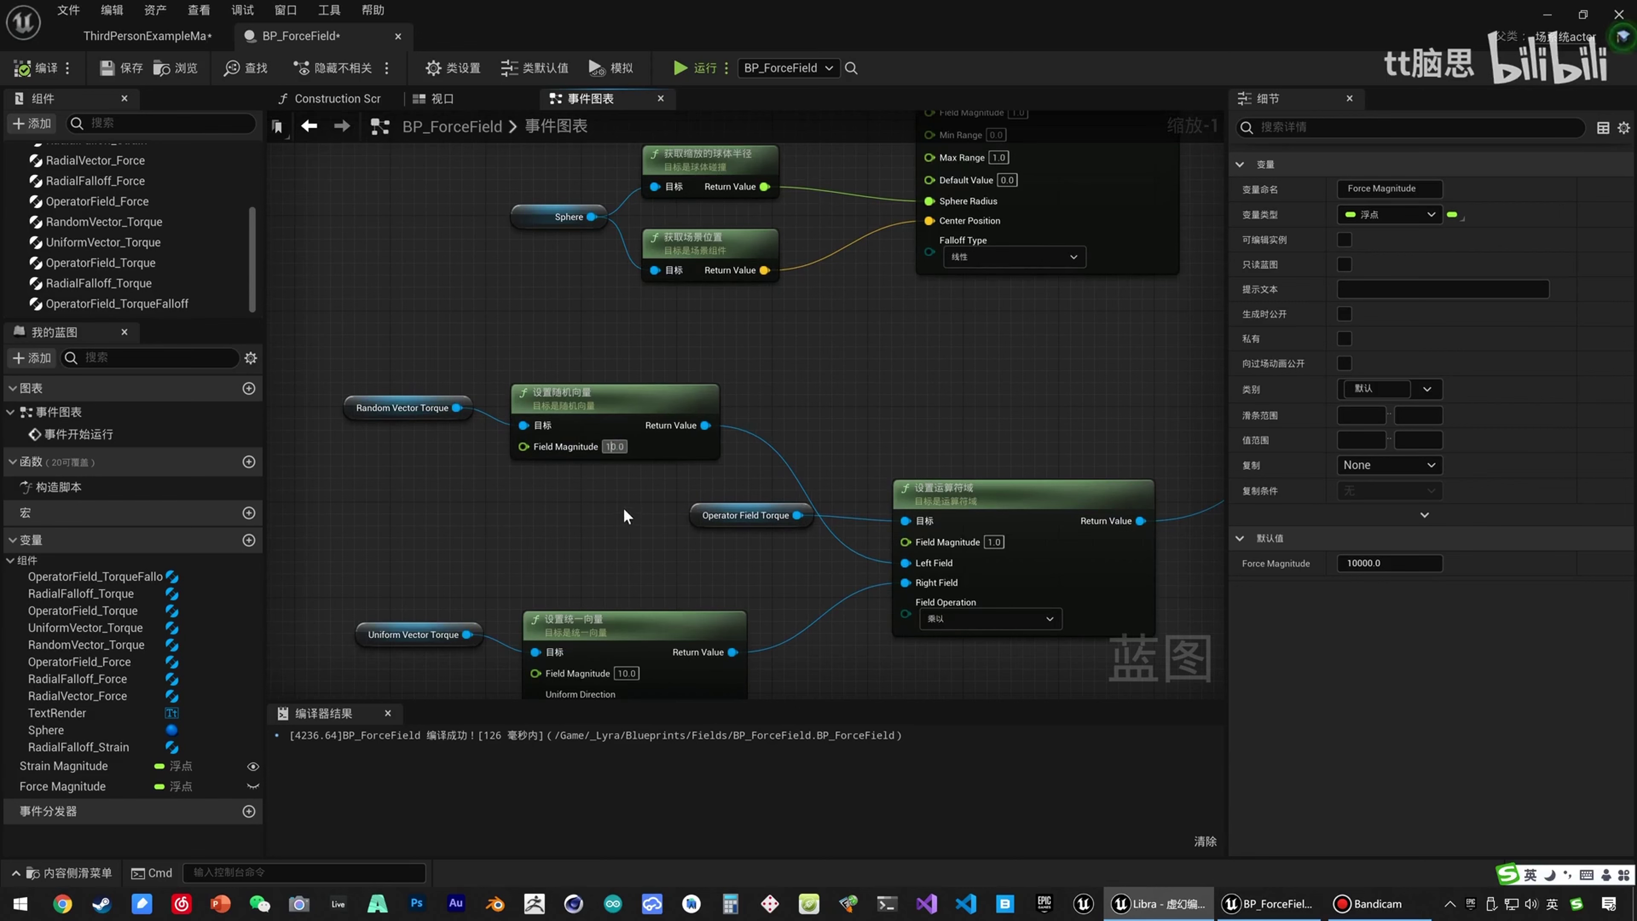
click(621, 486)
right_drag(621, 486, 506, 278)
scroll(496, 309, down, 1)
right_drag(789, 195, 161, 575)
scroll(694, 292, down, 1)
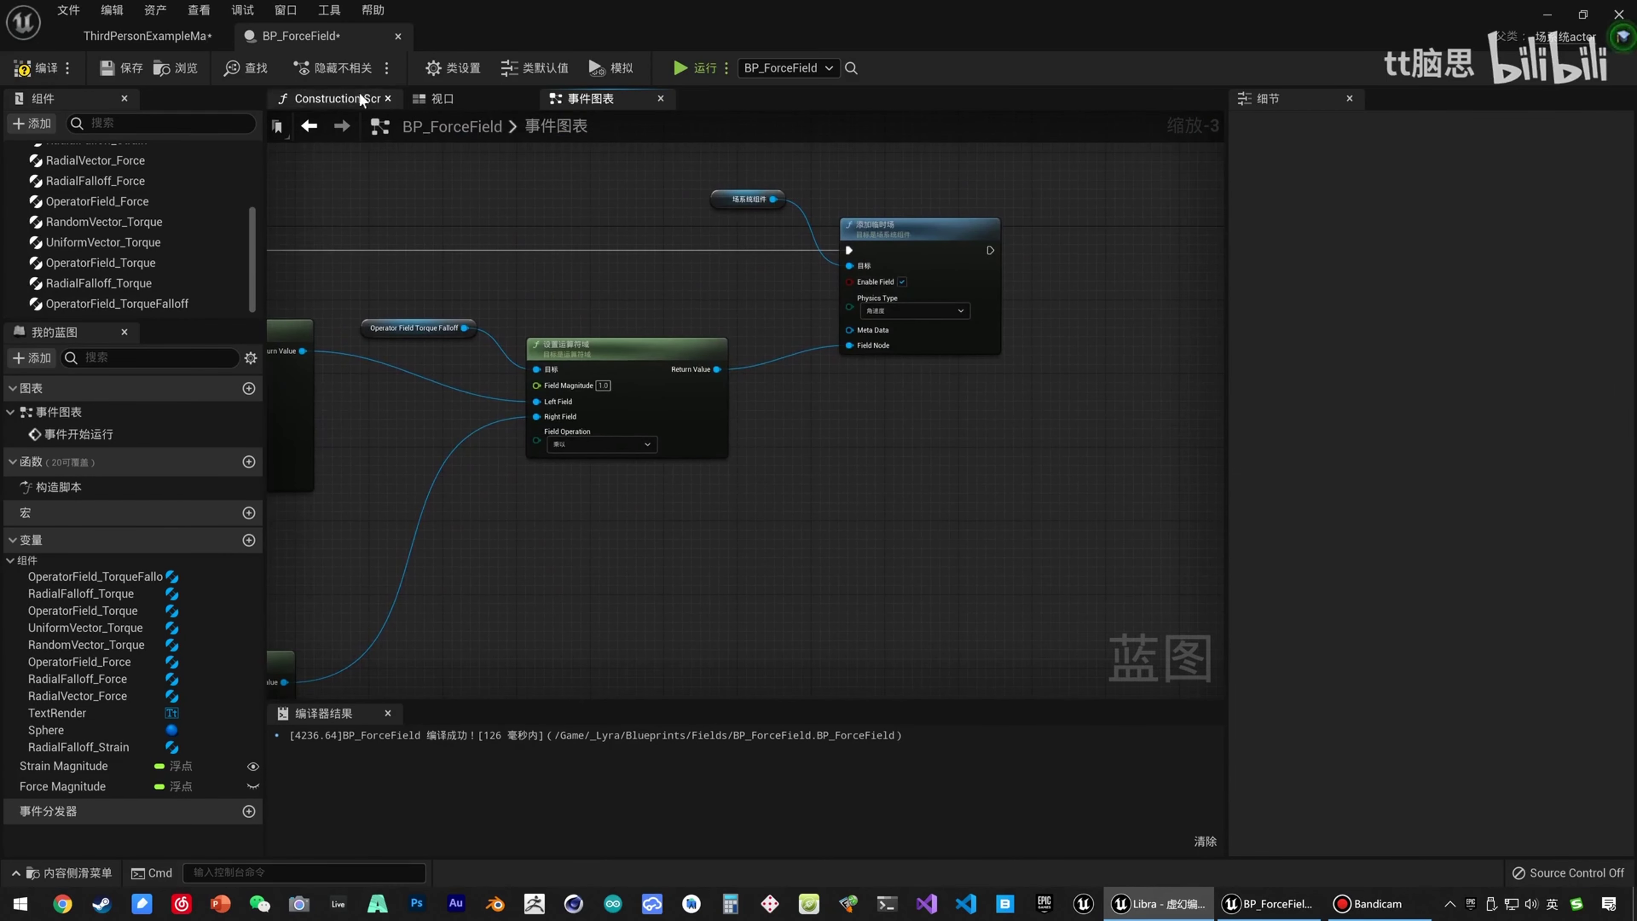
Play ThirdPersonExampleMap with the changed random torque, walk the character around to inspect the scattered debris, and stop.
click(99, 36)
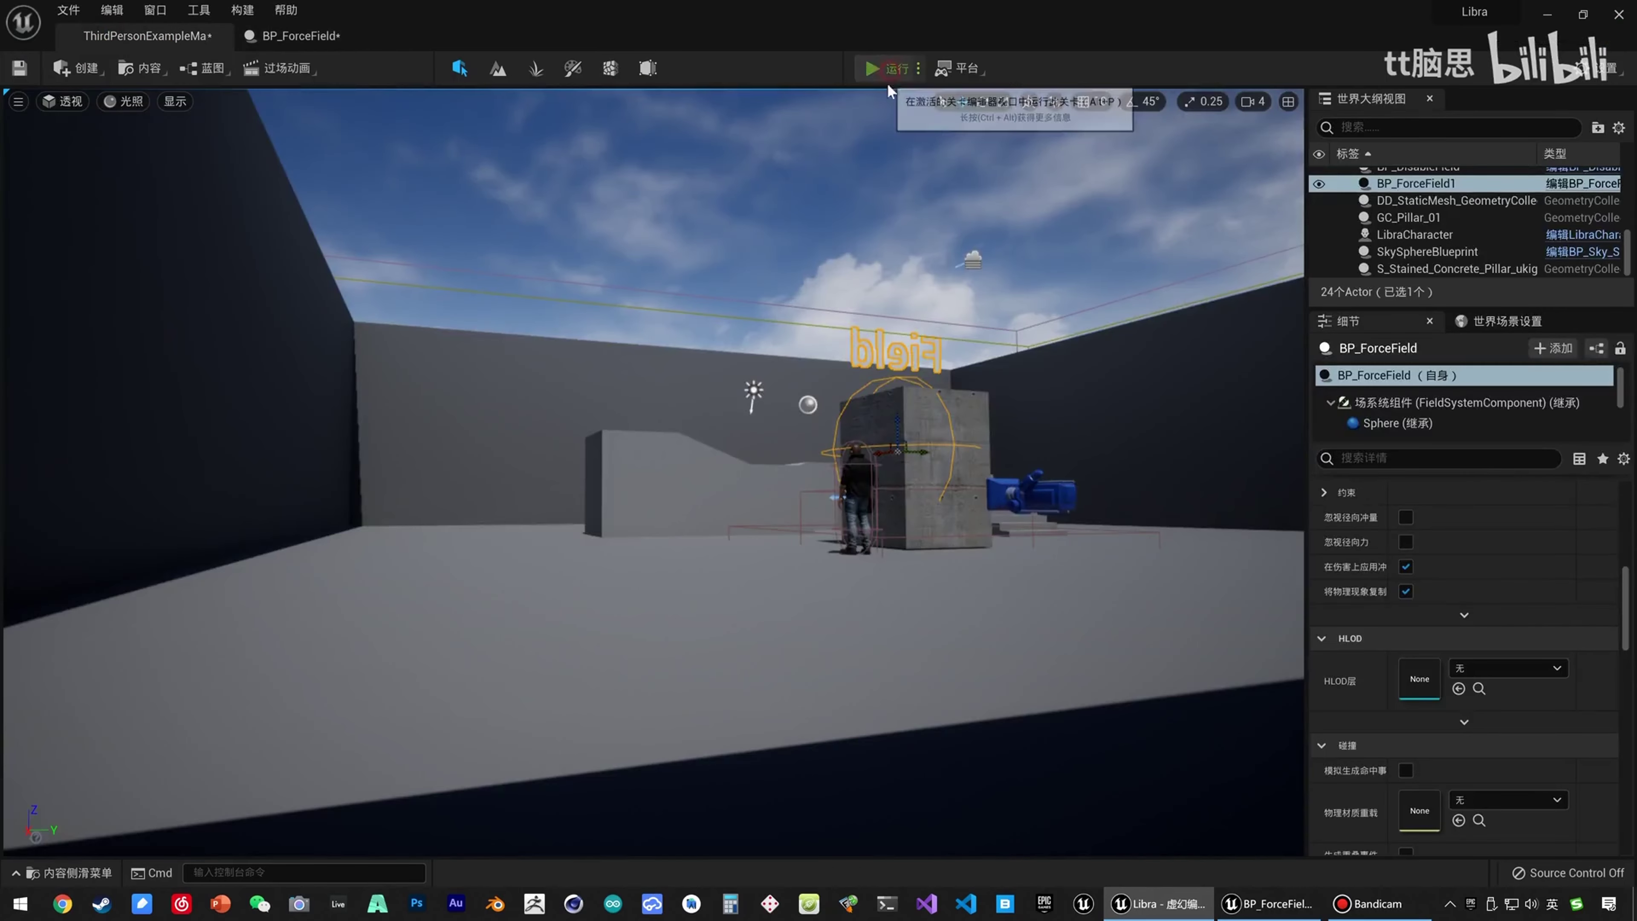
click(866, 68)
click(859, 361)
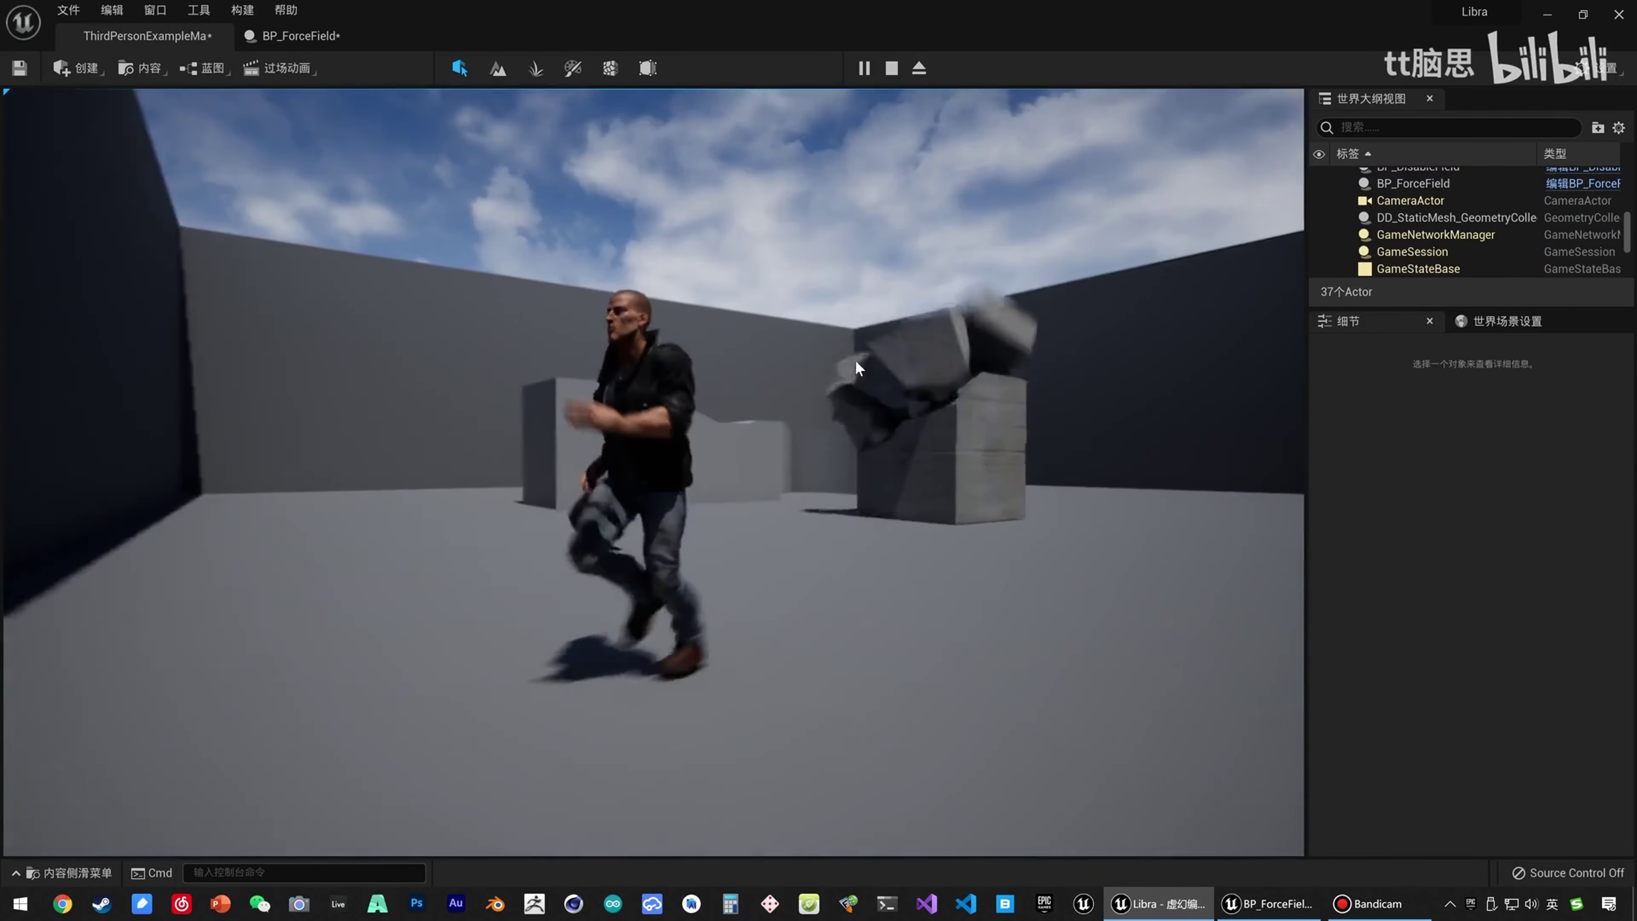
key(s)
key(d)
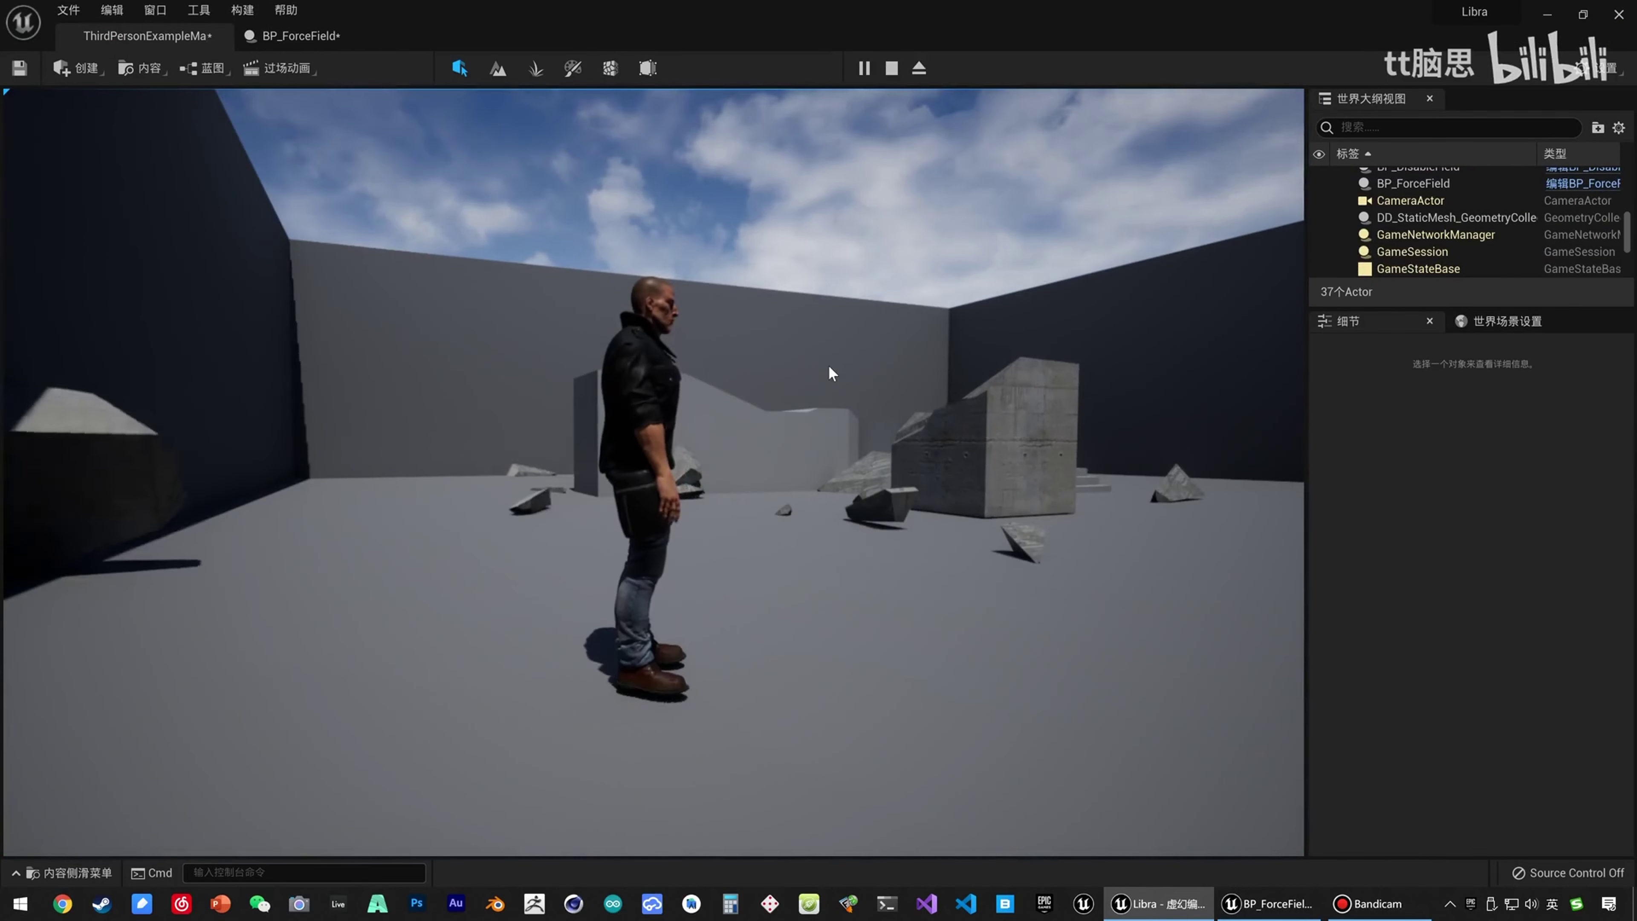
key(s)
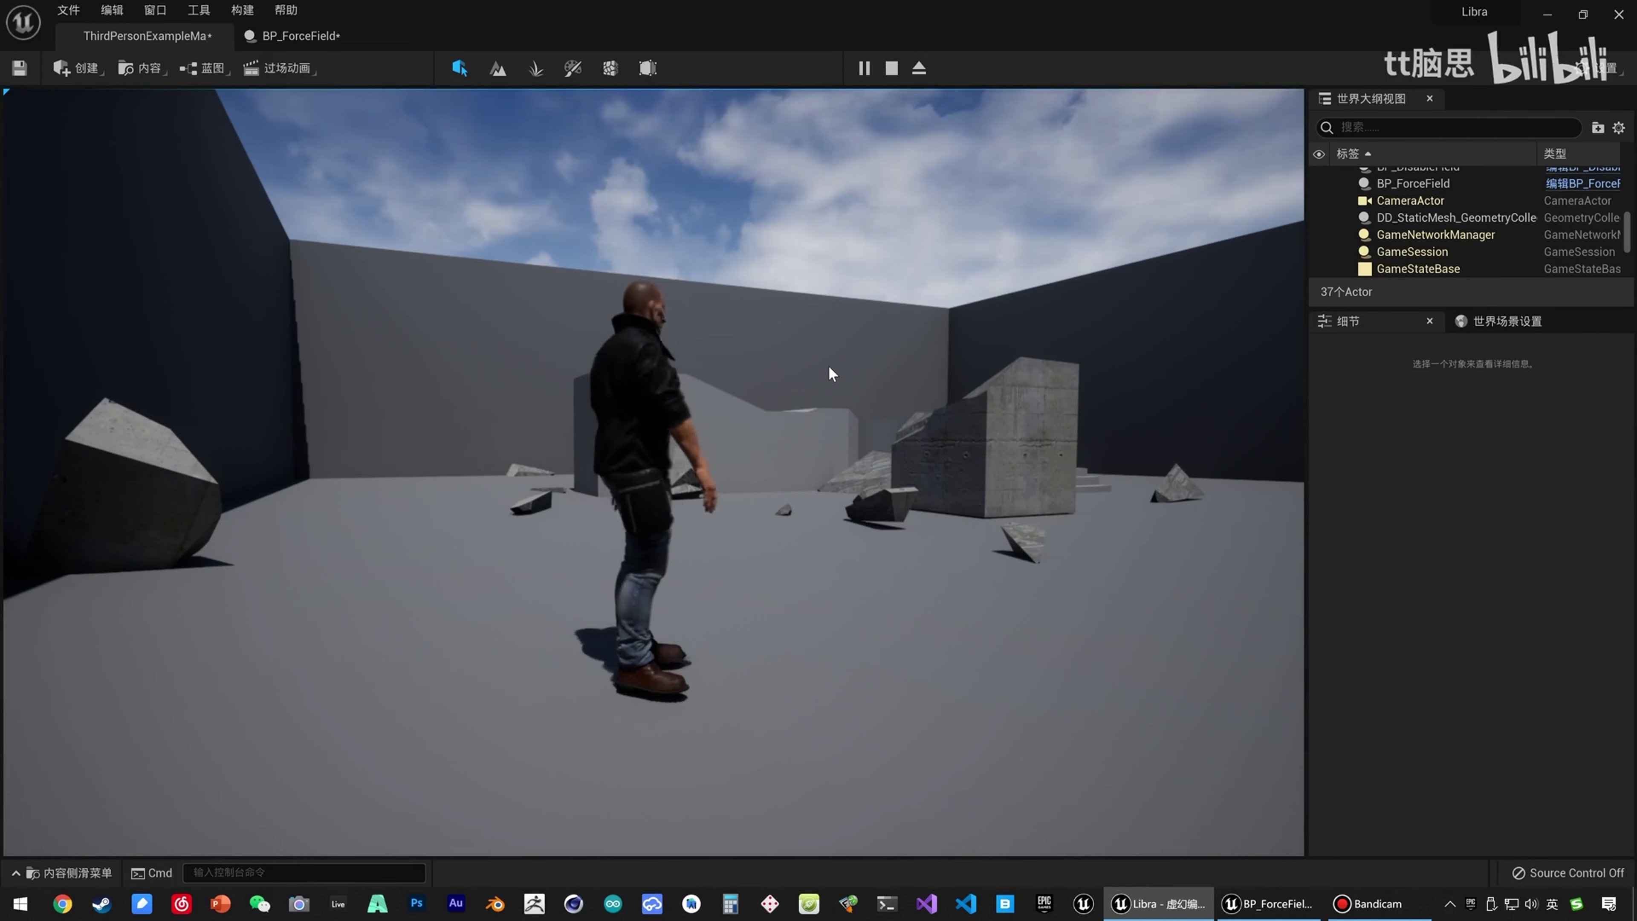
key(d)
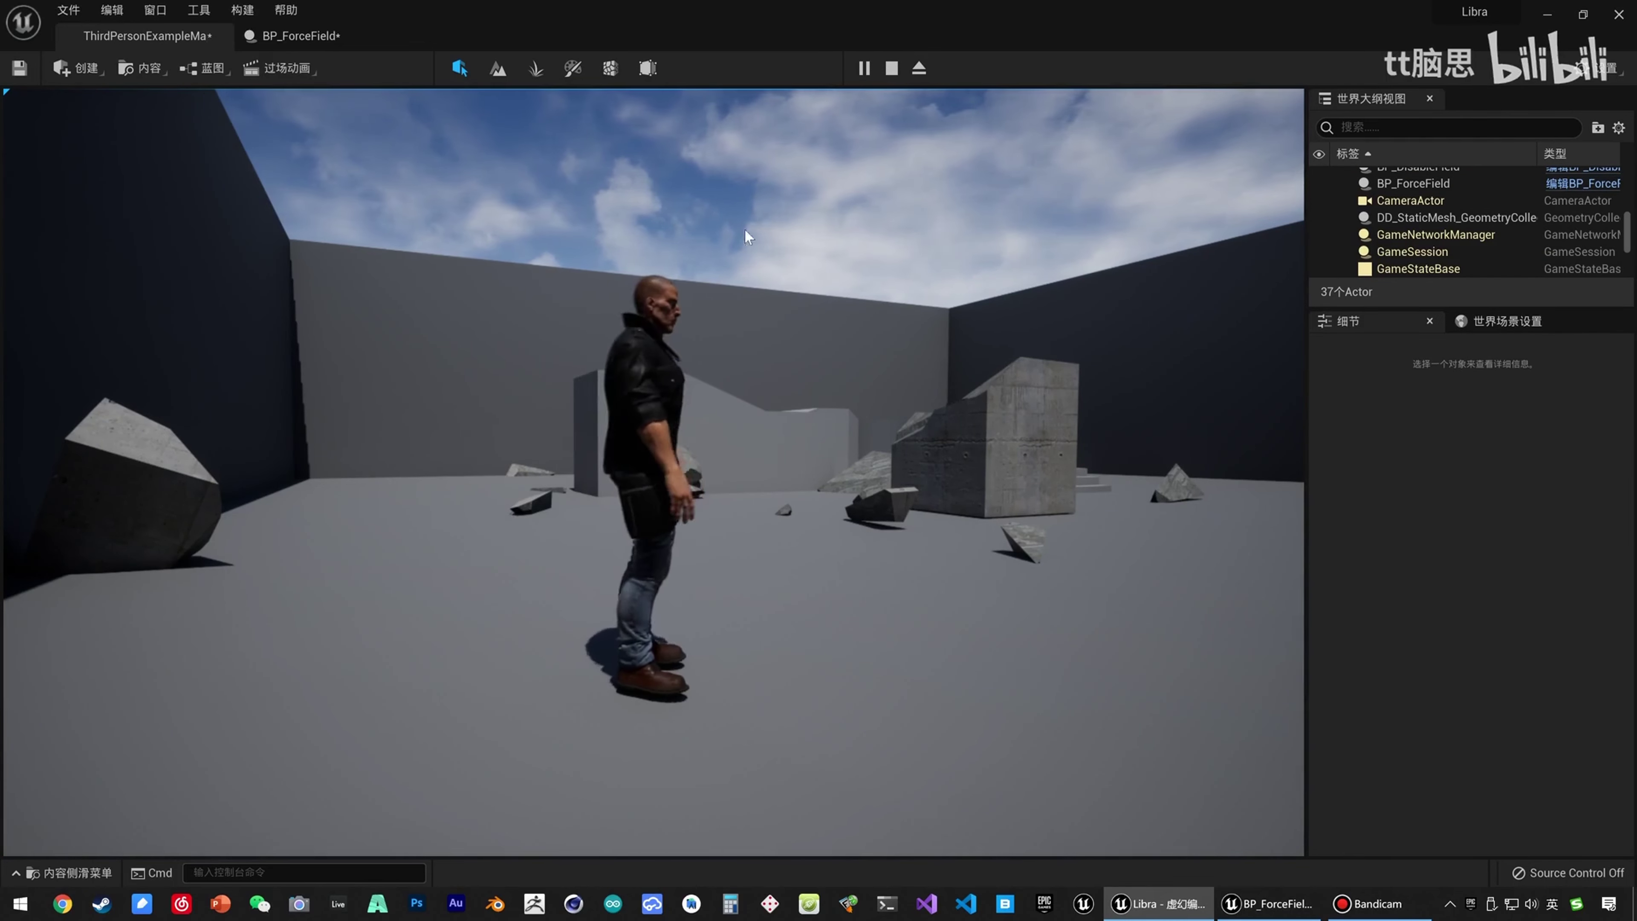
key(w)
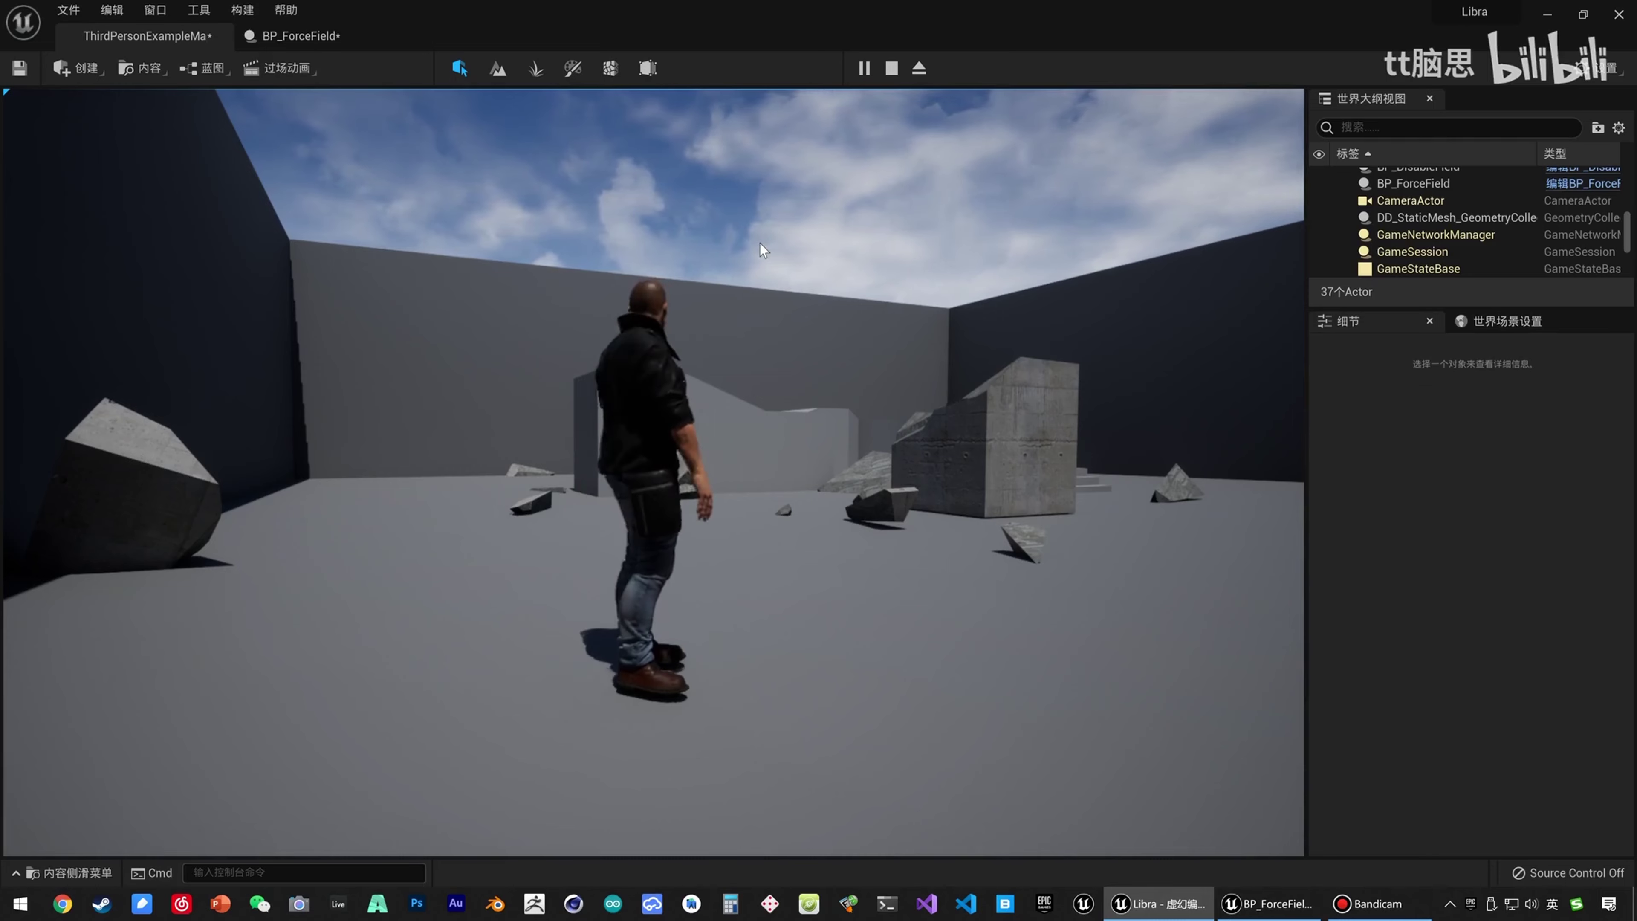
key(Escape)
Review the torque nodes in BP_ForceField, from the radial falloff to the random and uniform vector magnitudes.
click(320, 31)
right_drag(657, 477, 1082, 450)
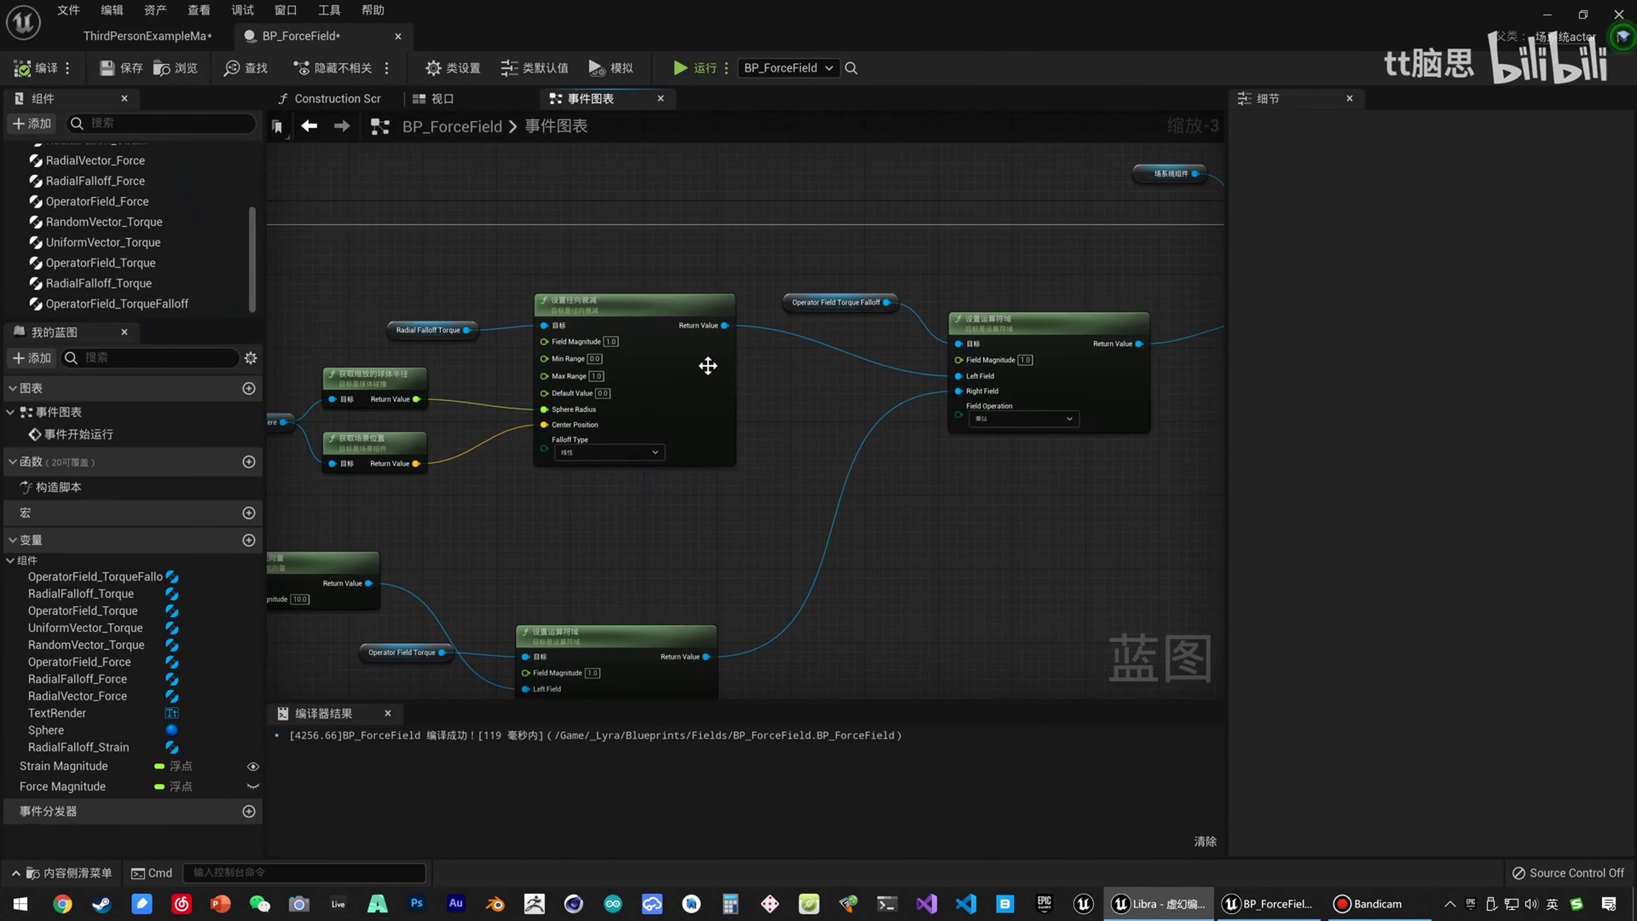
right_drag(733, 446, 879, 372)
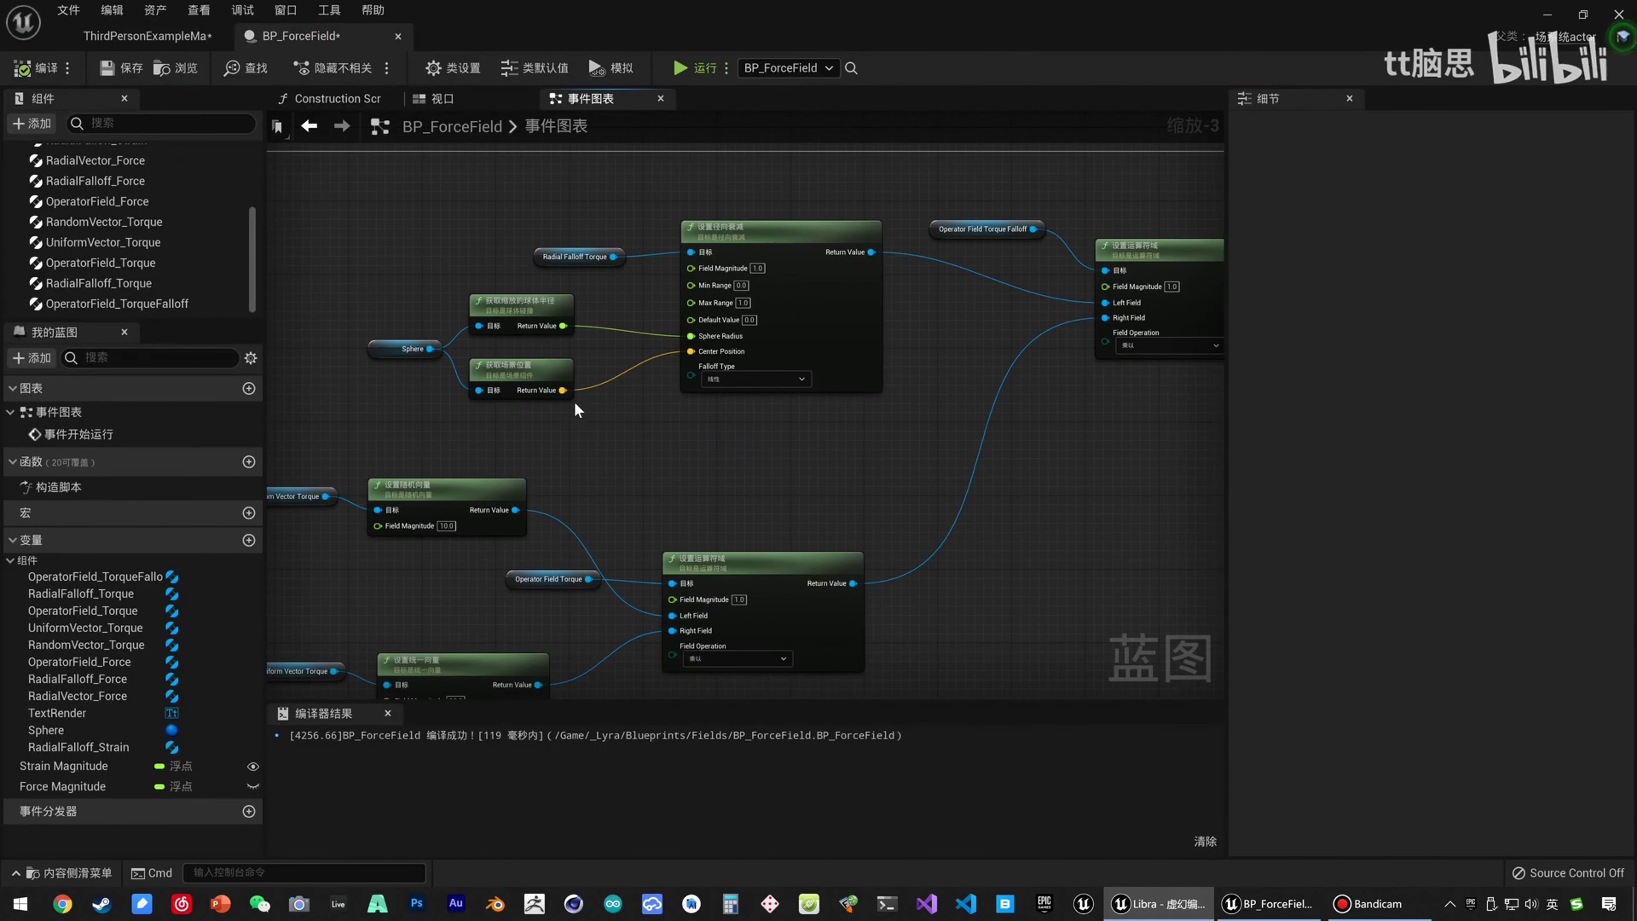
right_drag(676, 410, 953, 386)
scroll(715, 437, up, 2)
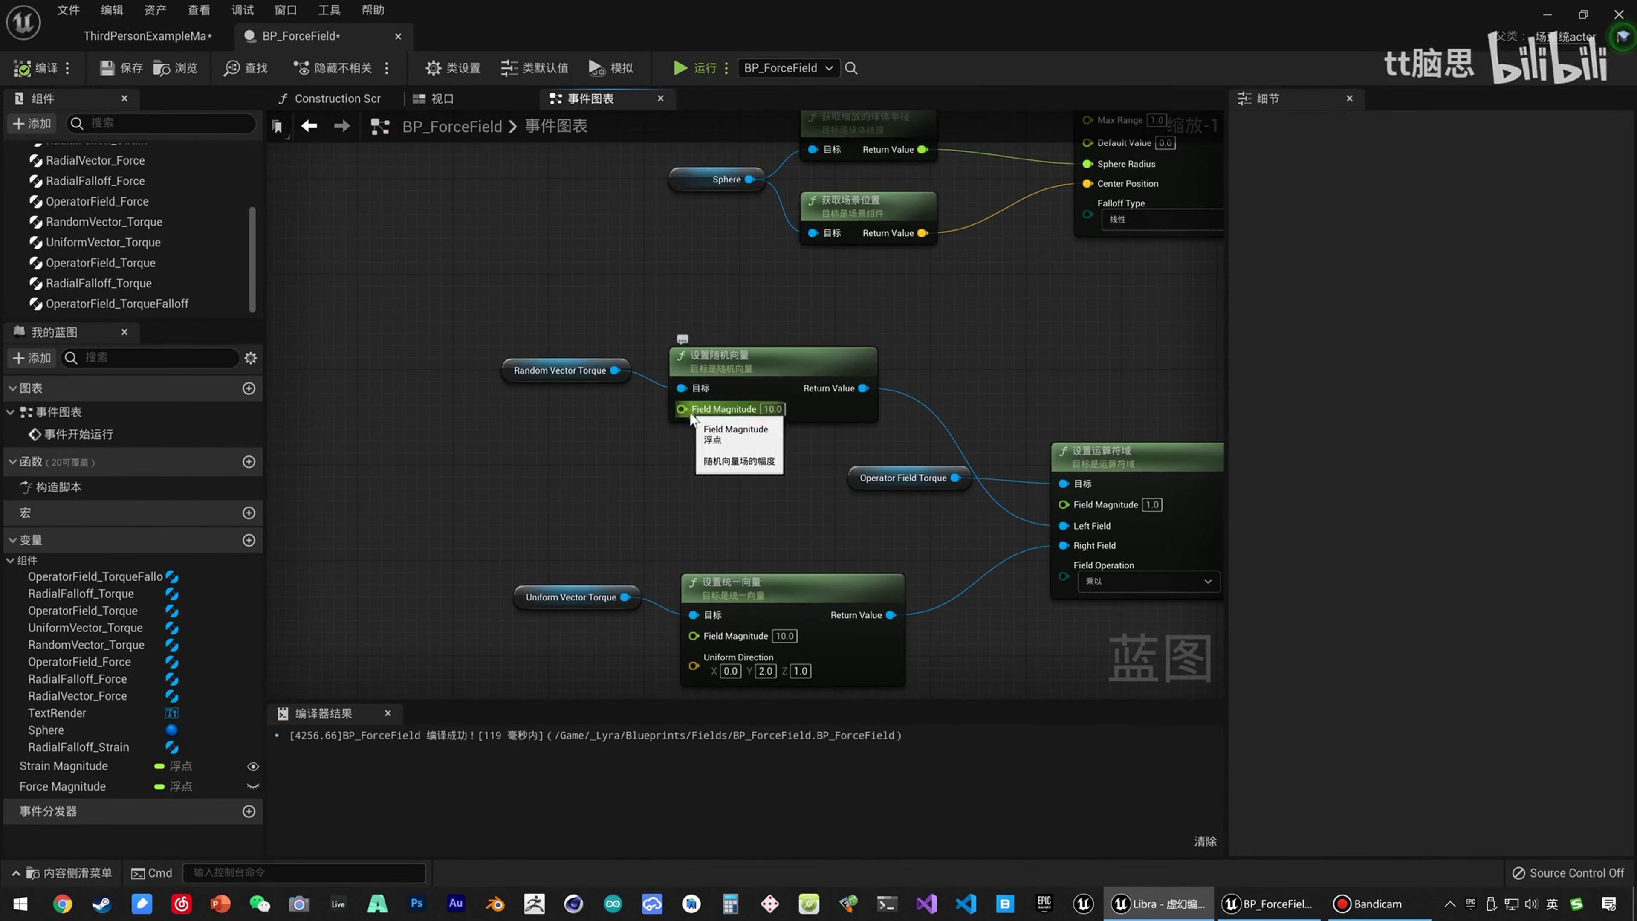
right_drag(710, 634, 719, 534)
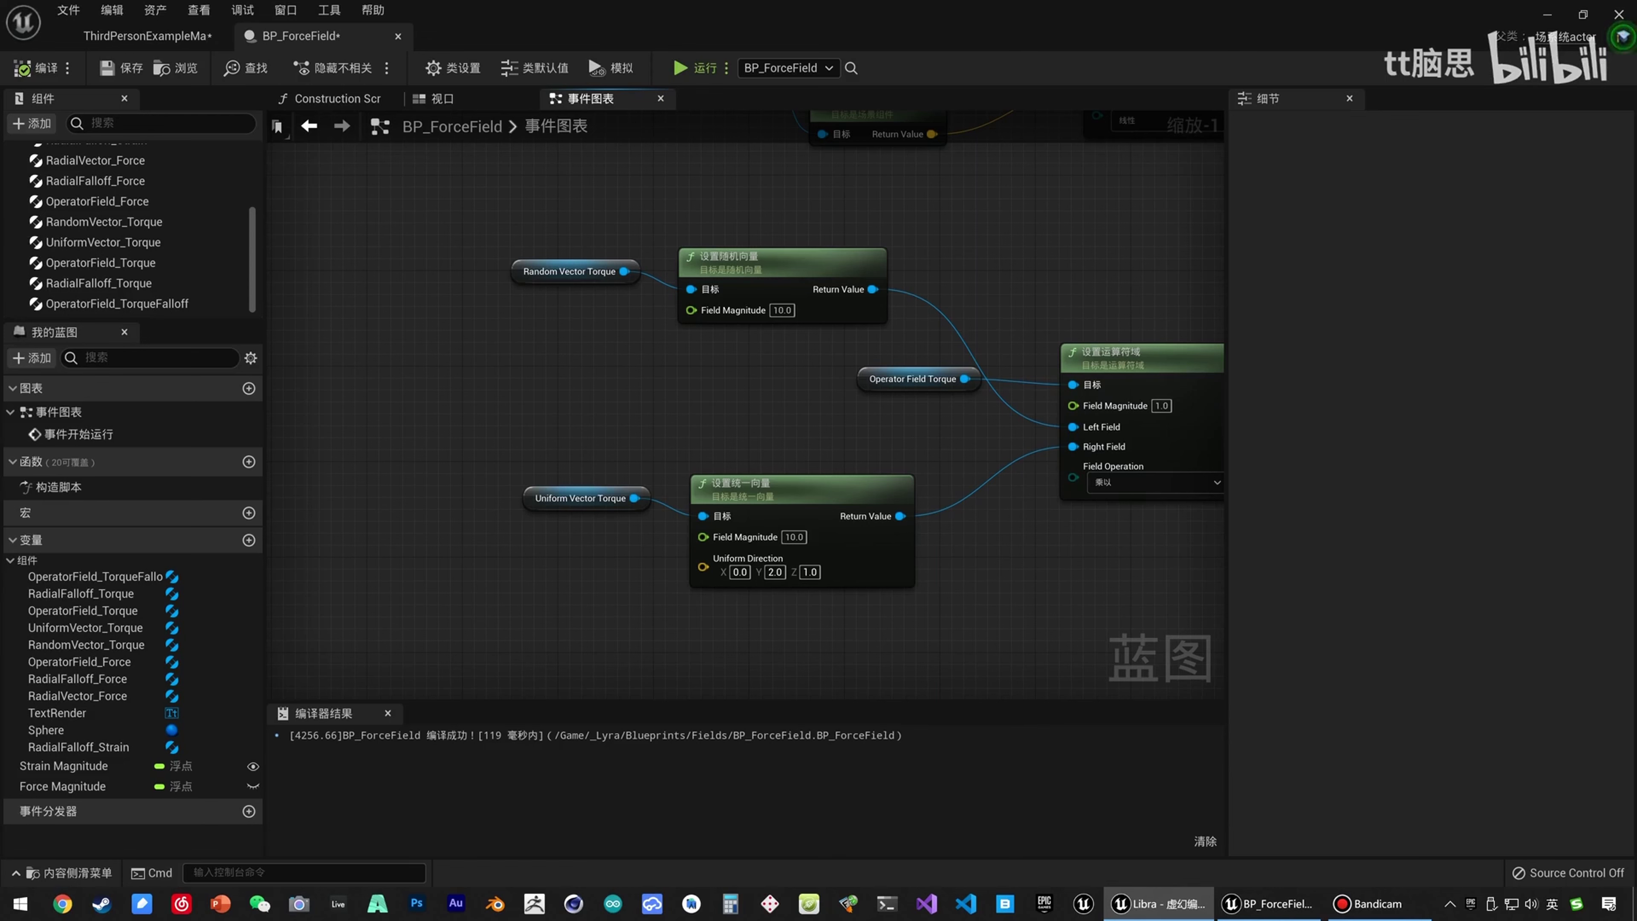
click(1367, 901)
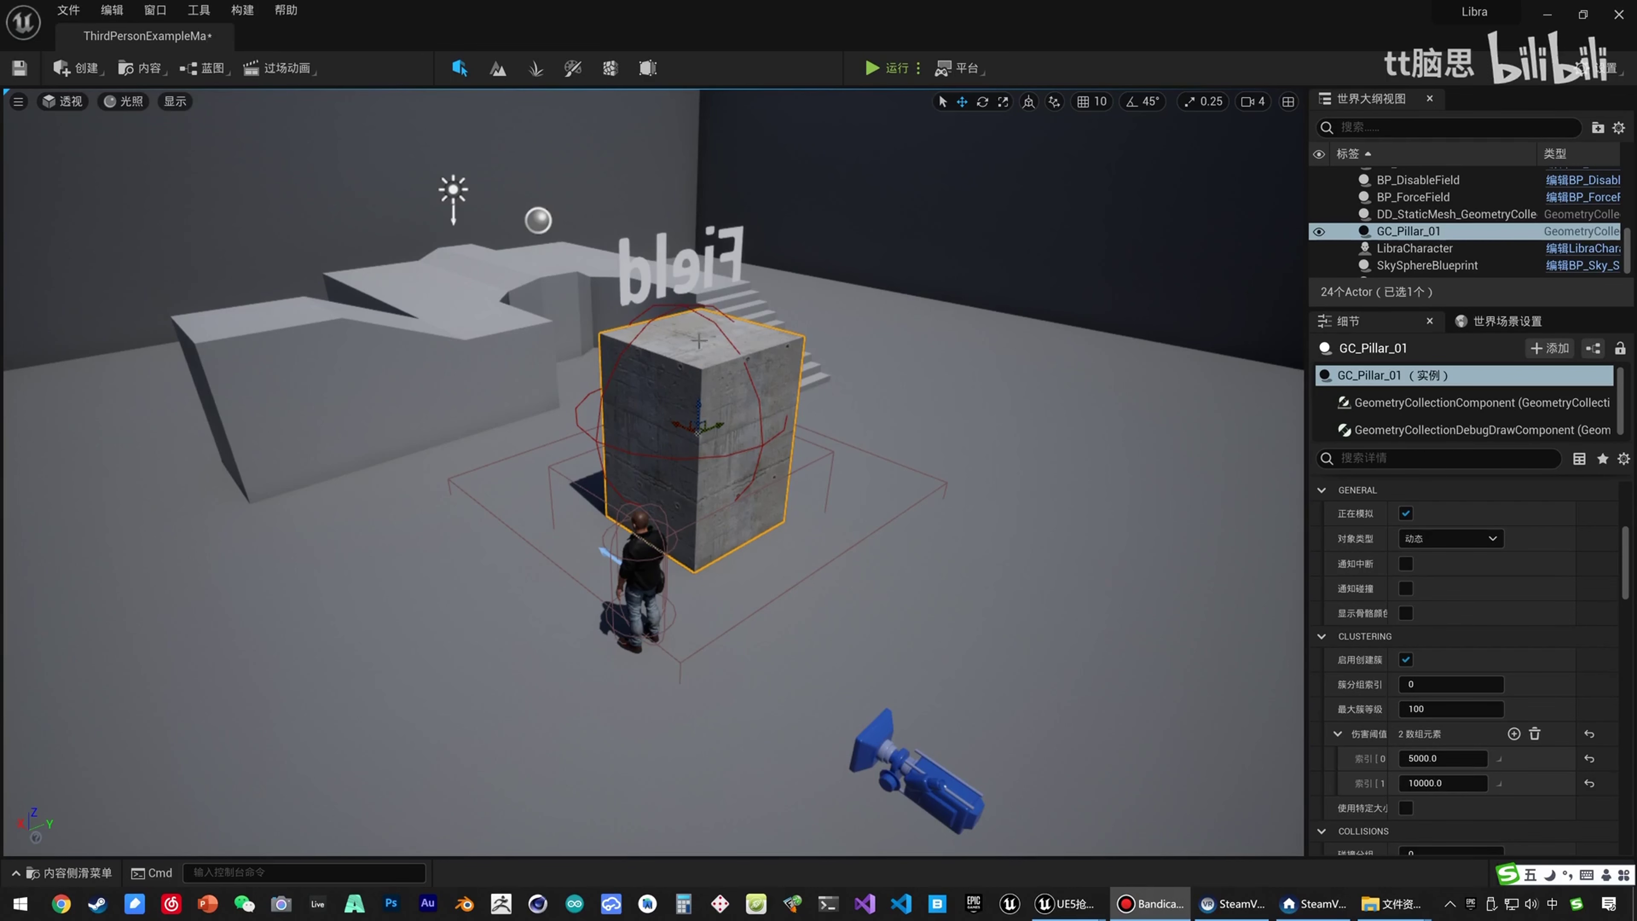
mouse_move(778, 476)
right_down()
mouse_move(691, 219)
mouse_move(773, 280)
mouse_move(780, 481)
right_up()
key(w)
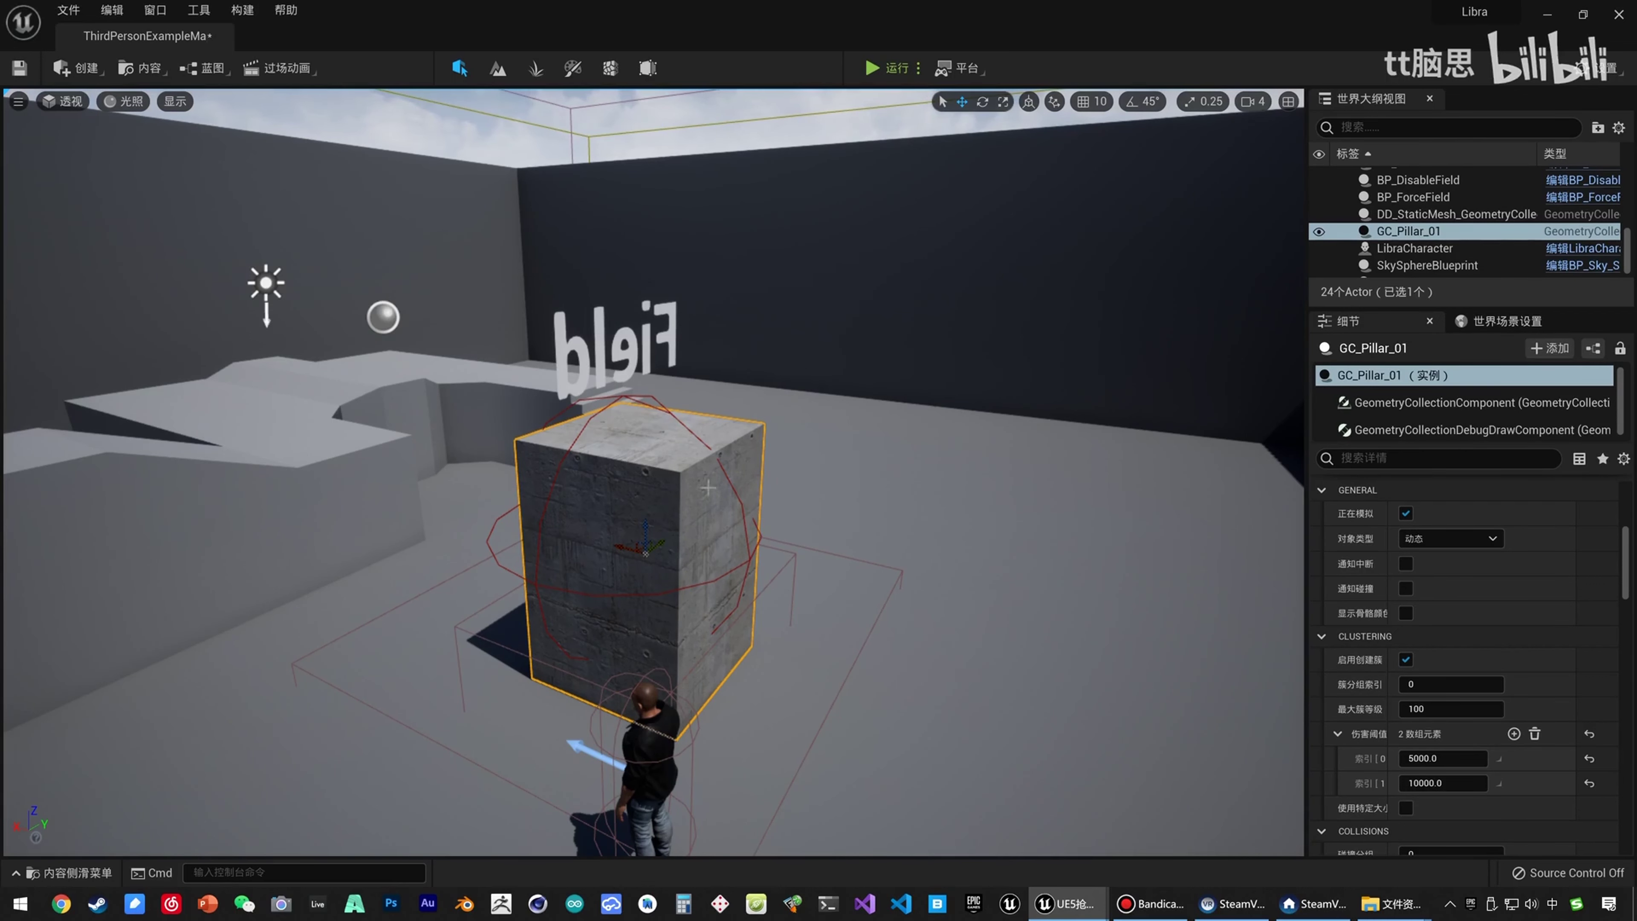
Enable break notifications (通知中断) and collision notifications (通知碰撞) on the GC_Pillar_01 geometry collection.
key(d)
mouse_move(761, 425)
right_down()
mouse_move(703, 432)
mouse_move(750, 432)
right_up()
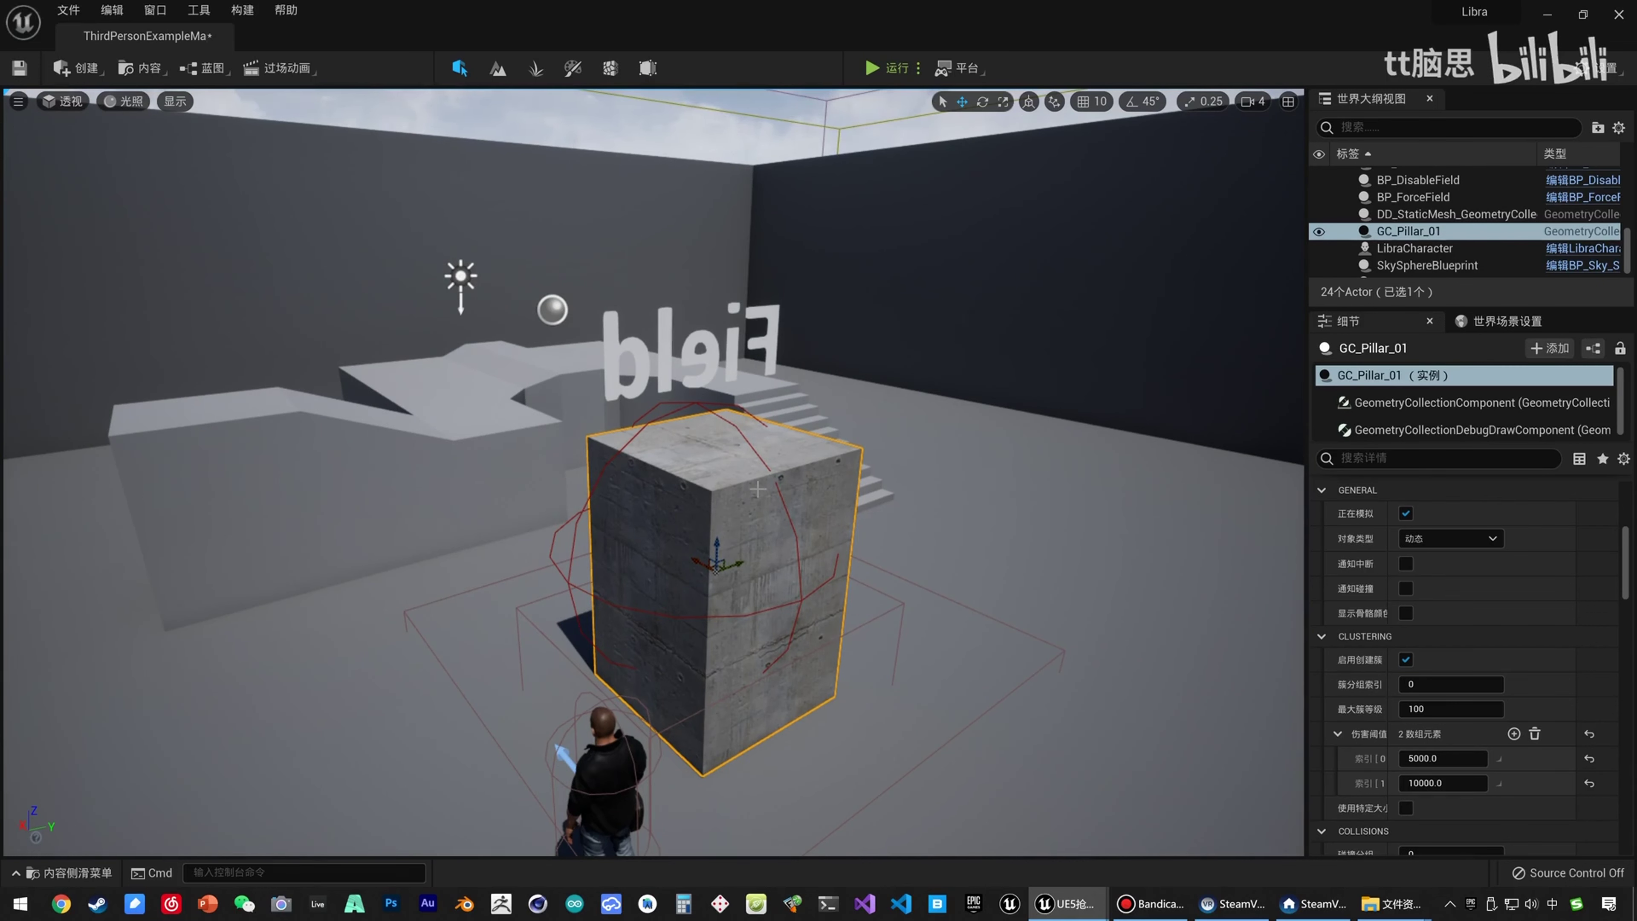
click(1059, 460)
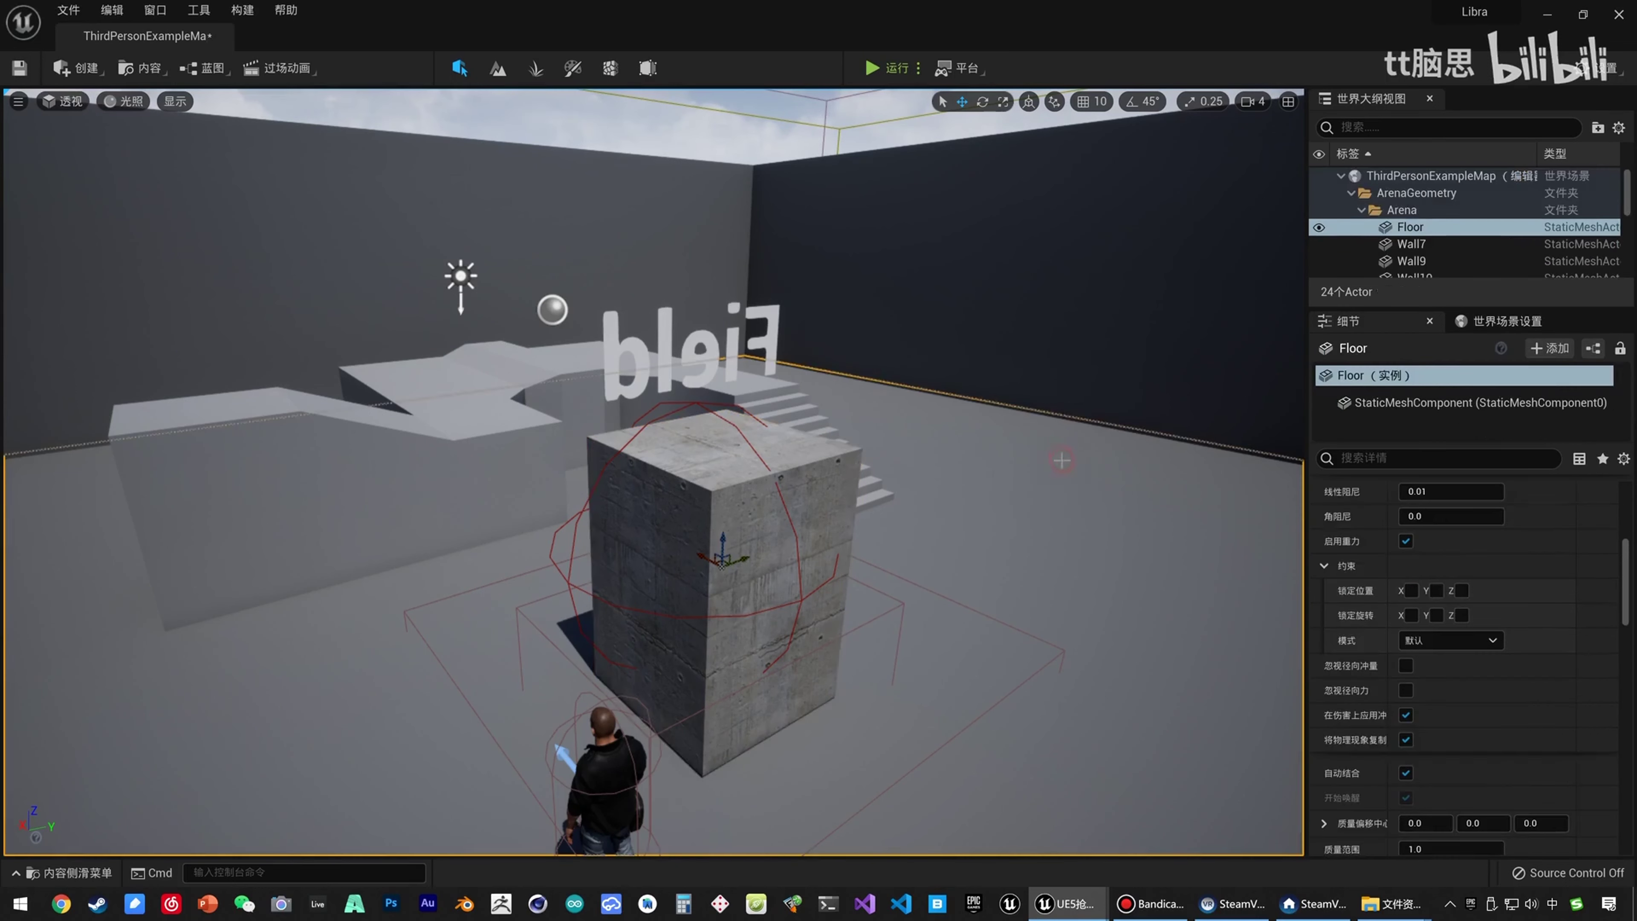
click(828, 479)
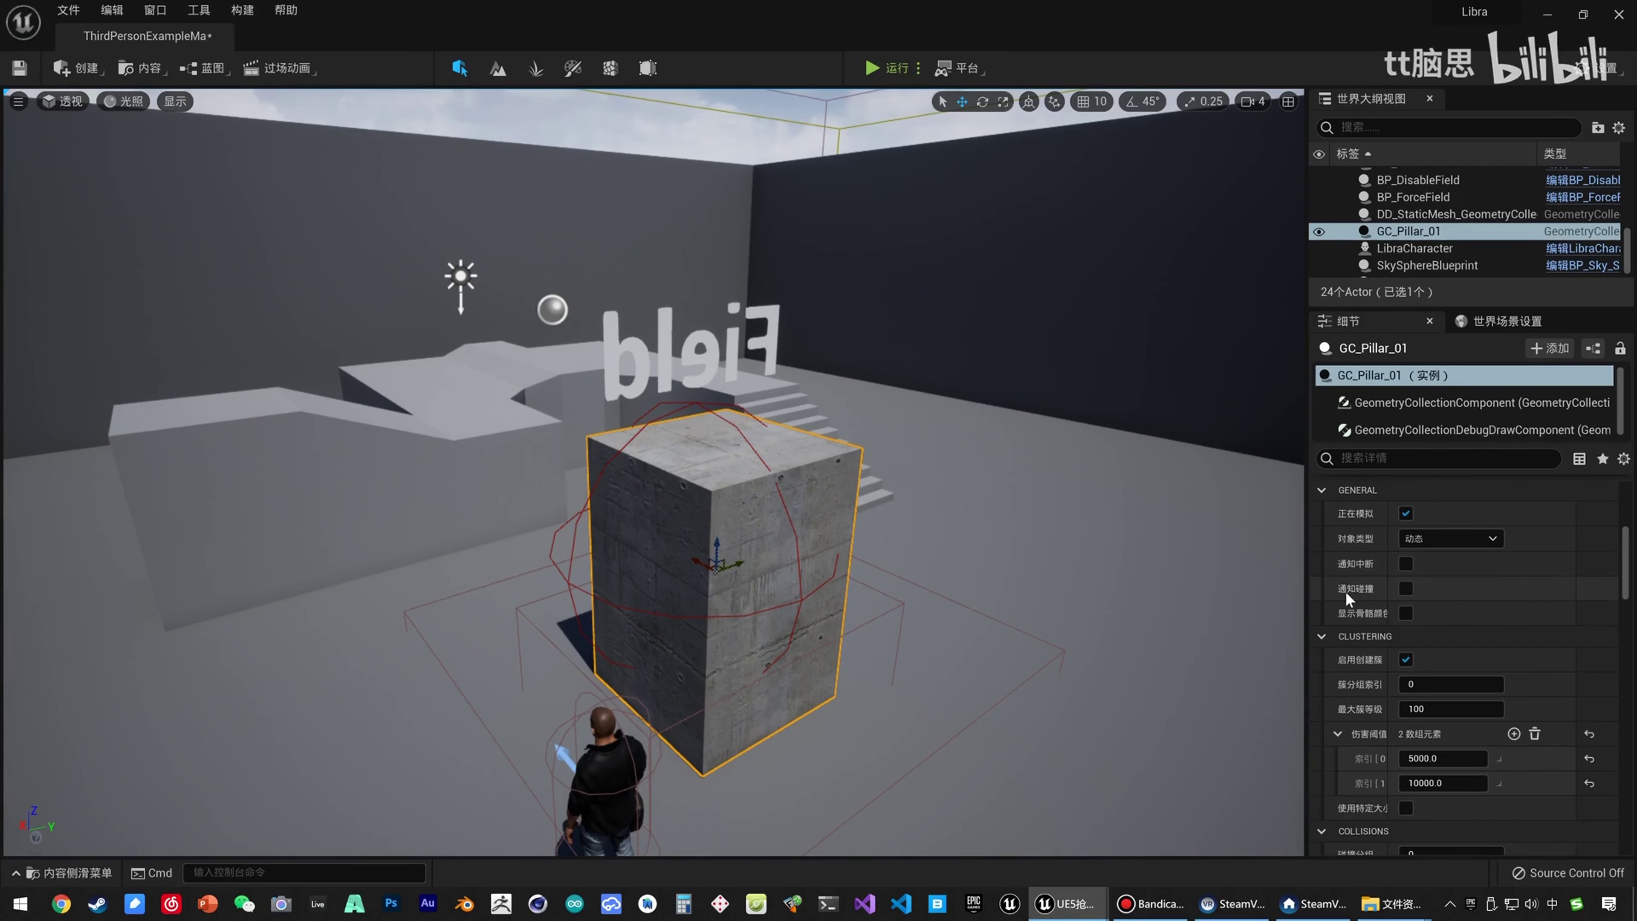
click(1405, 563)
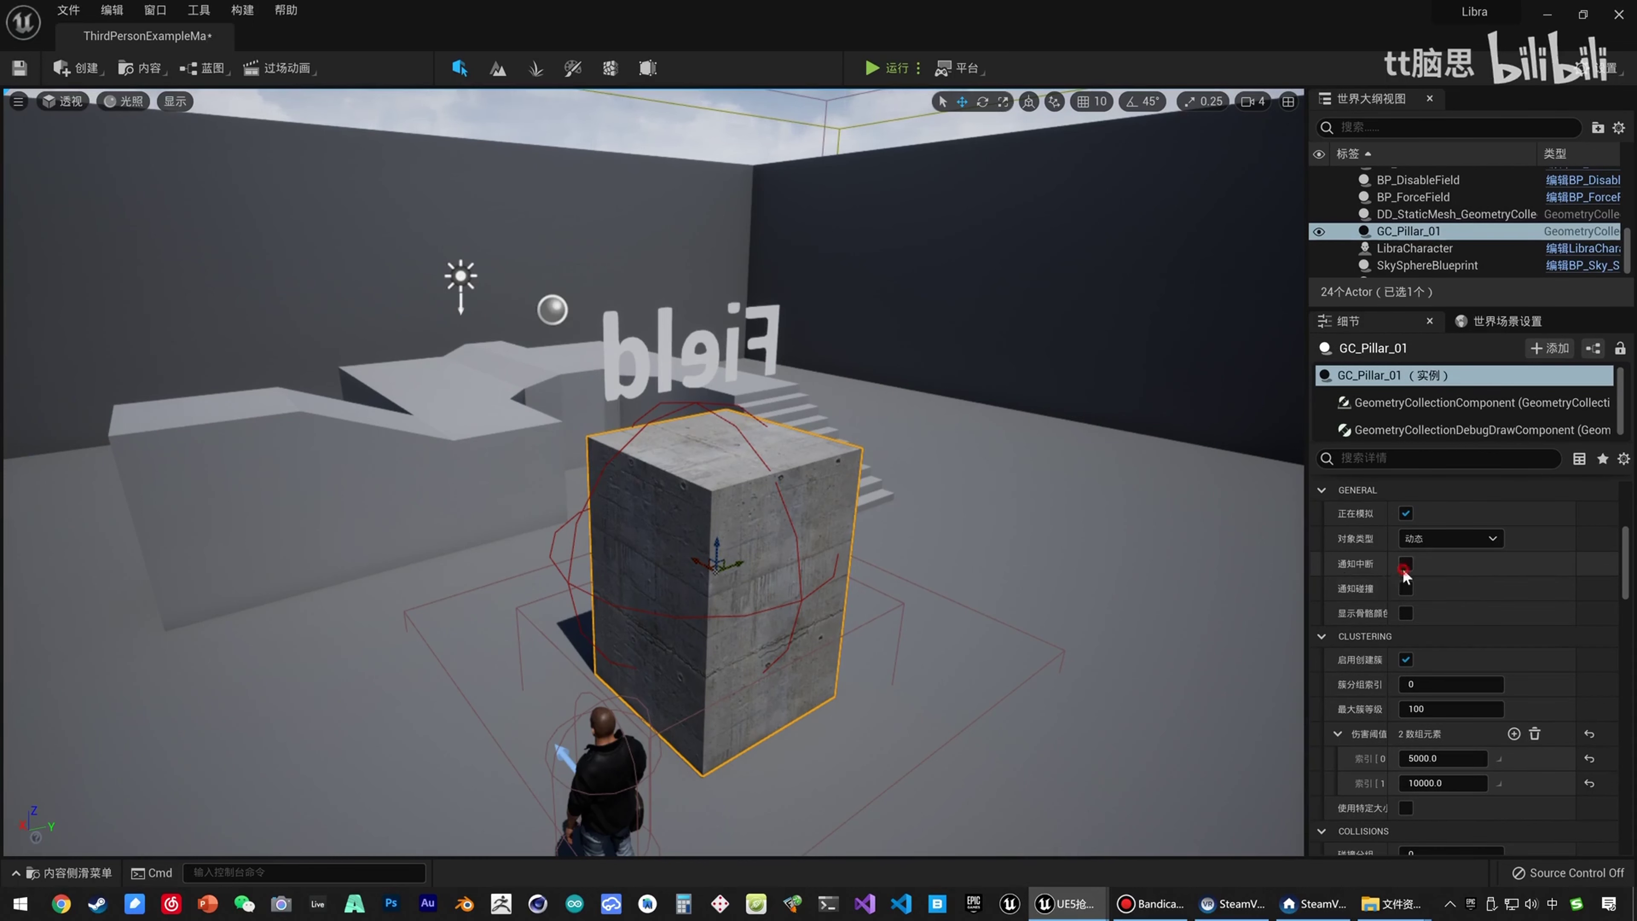
click(1405, 587)
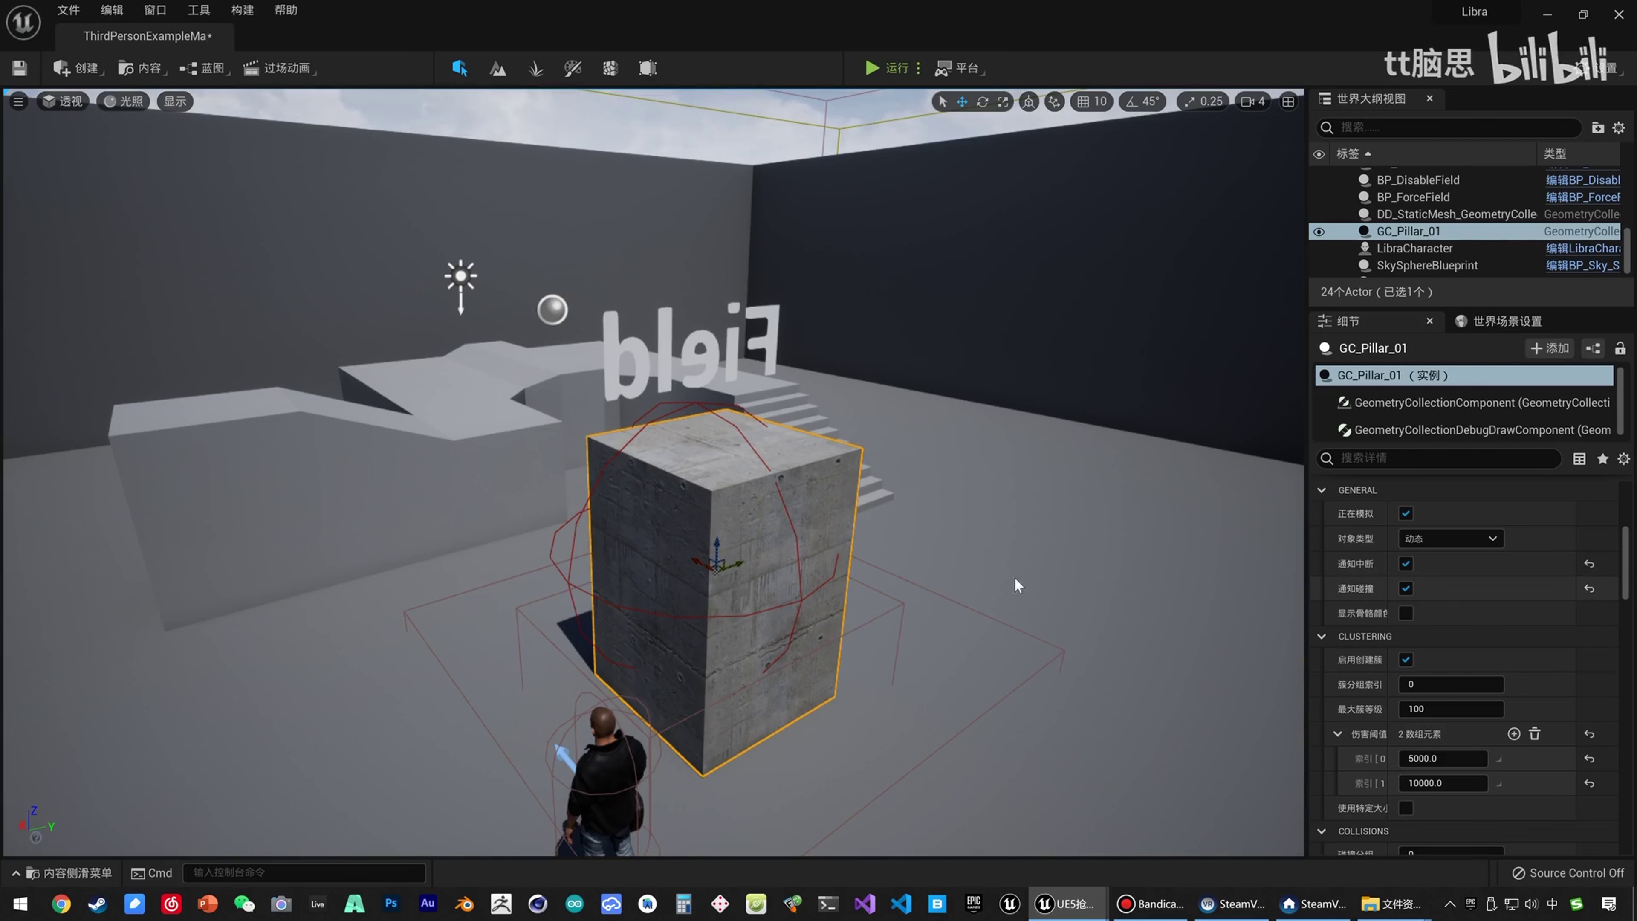
Open the project's plugin list and search it for chaos.
mouse_move(884, 680)
right_down()
mouse_move(909, 709)
mouse_move(920, 659)
mouse_move(863, 667)
mouse_move(884, 680)
right_up()
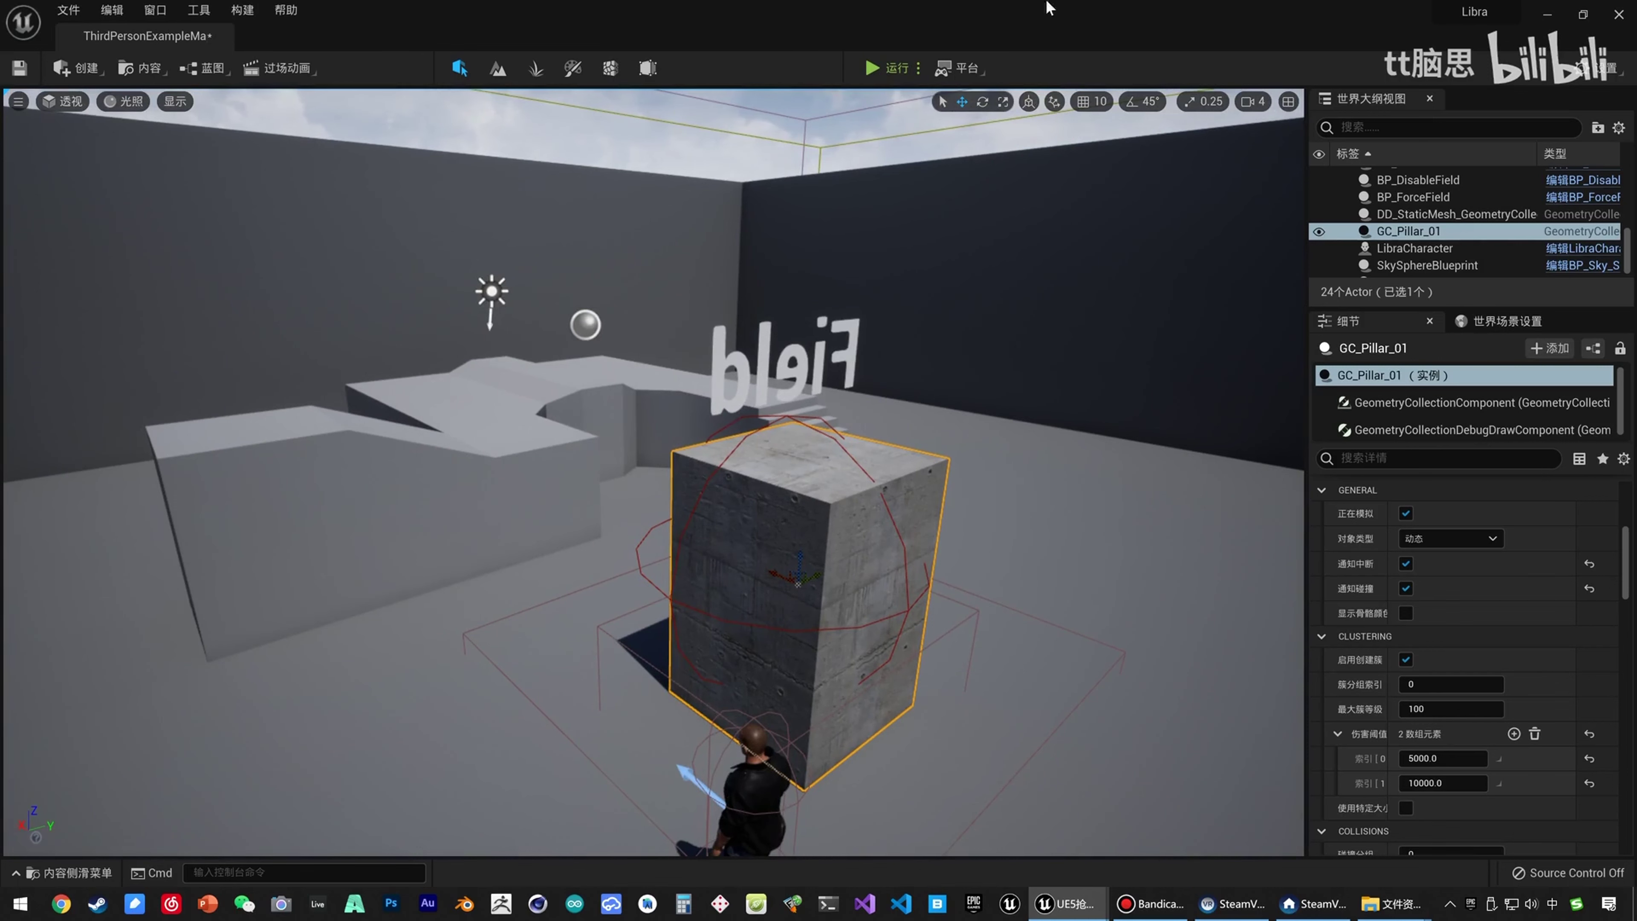
click(1591, 71)
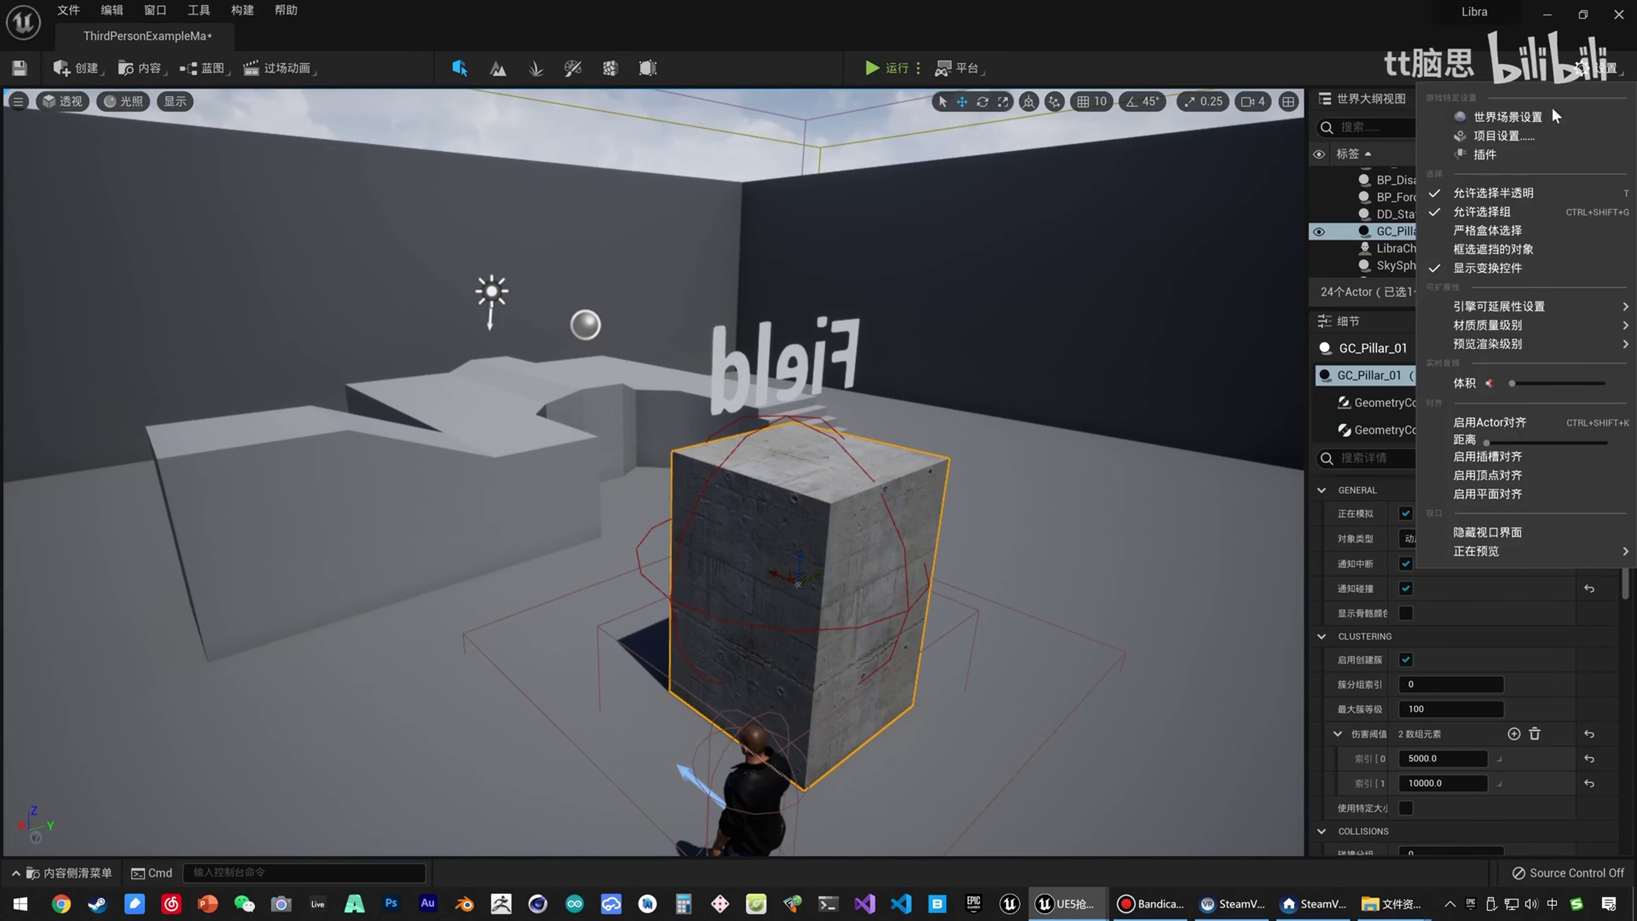
click(1520, 149)
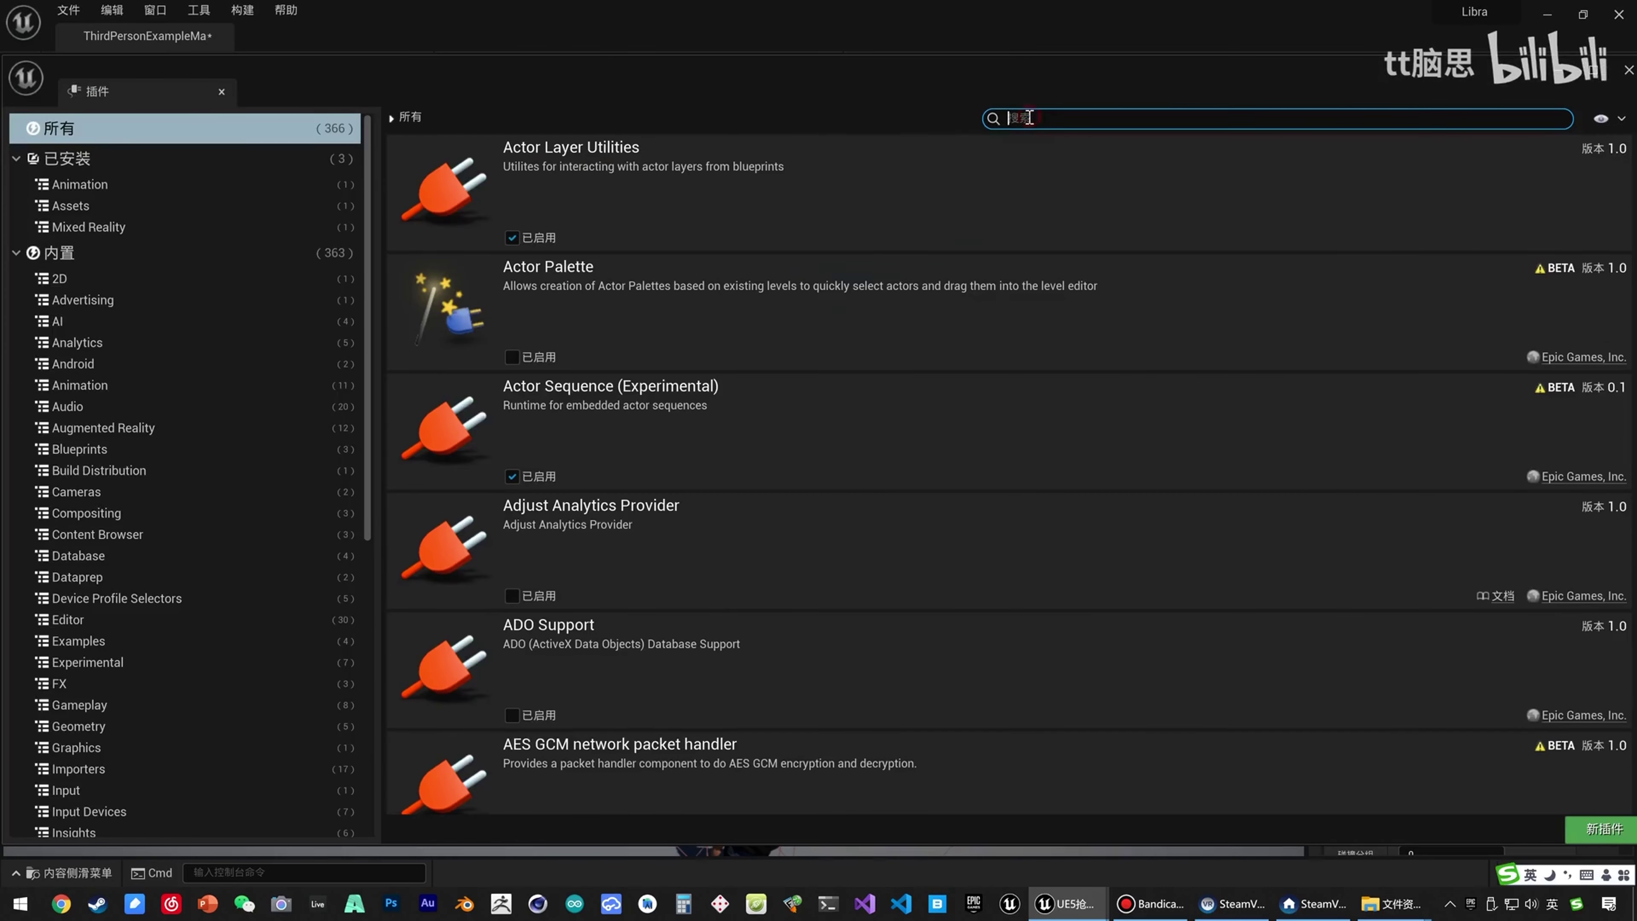
text(chaos)
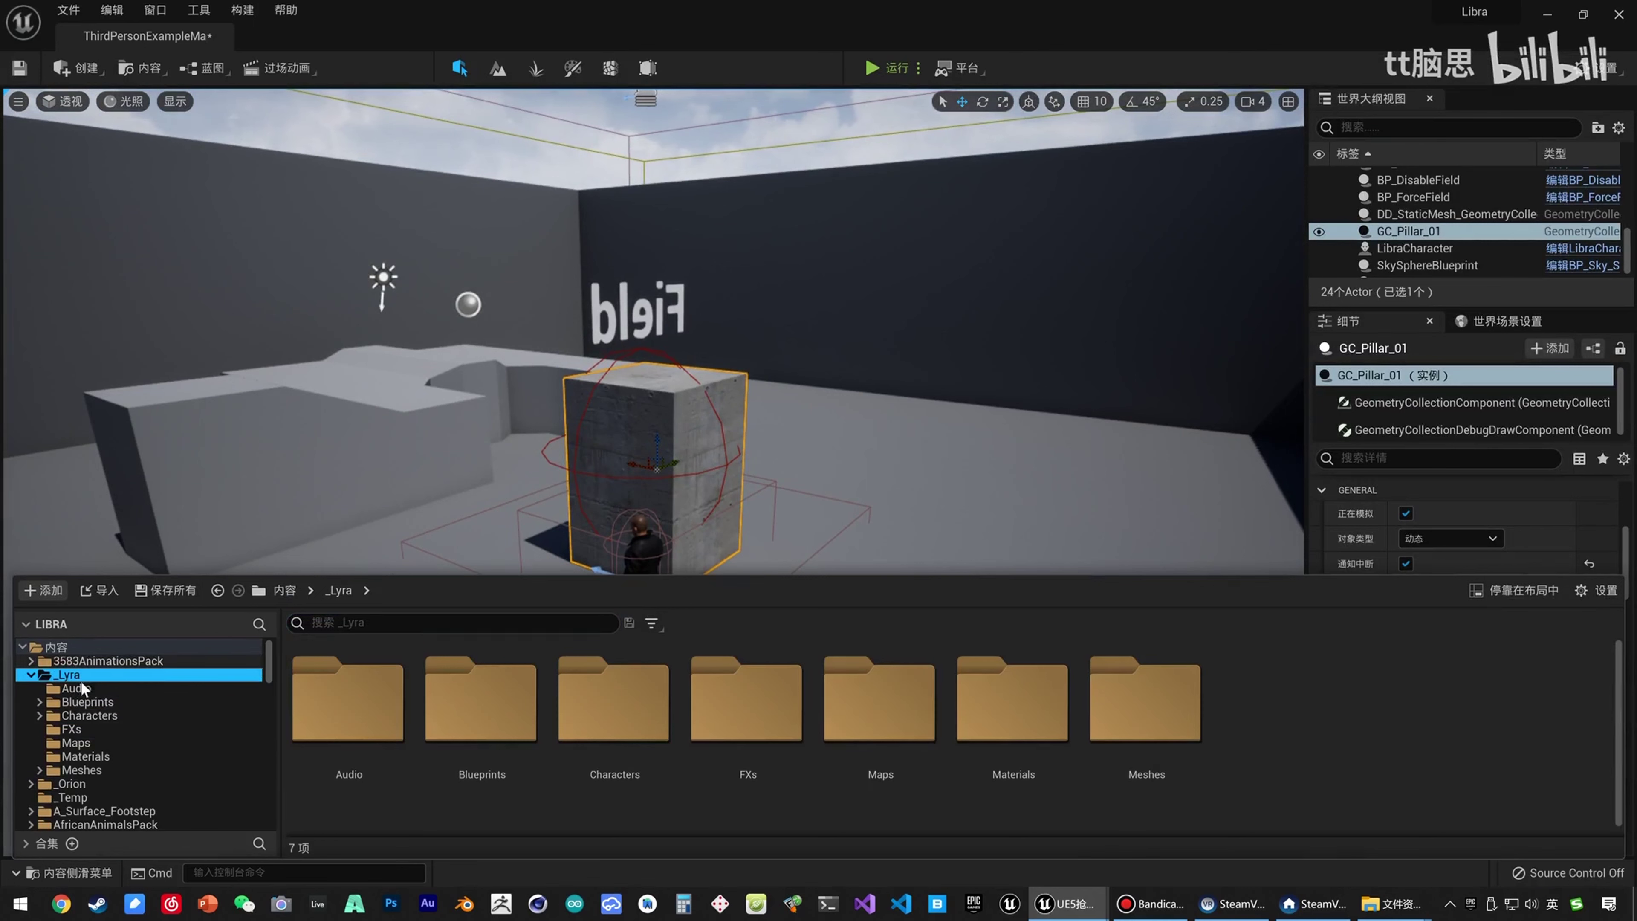
Create a Niagara system in the _Lyra/FXs folder from selected emitters, using the Fountain template.
click(72, 729)
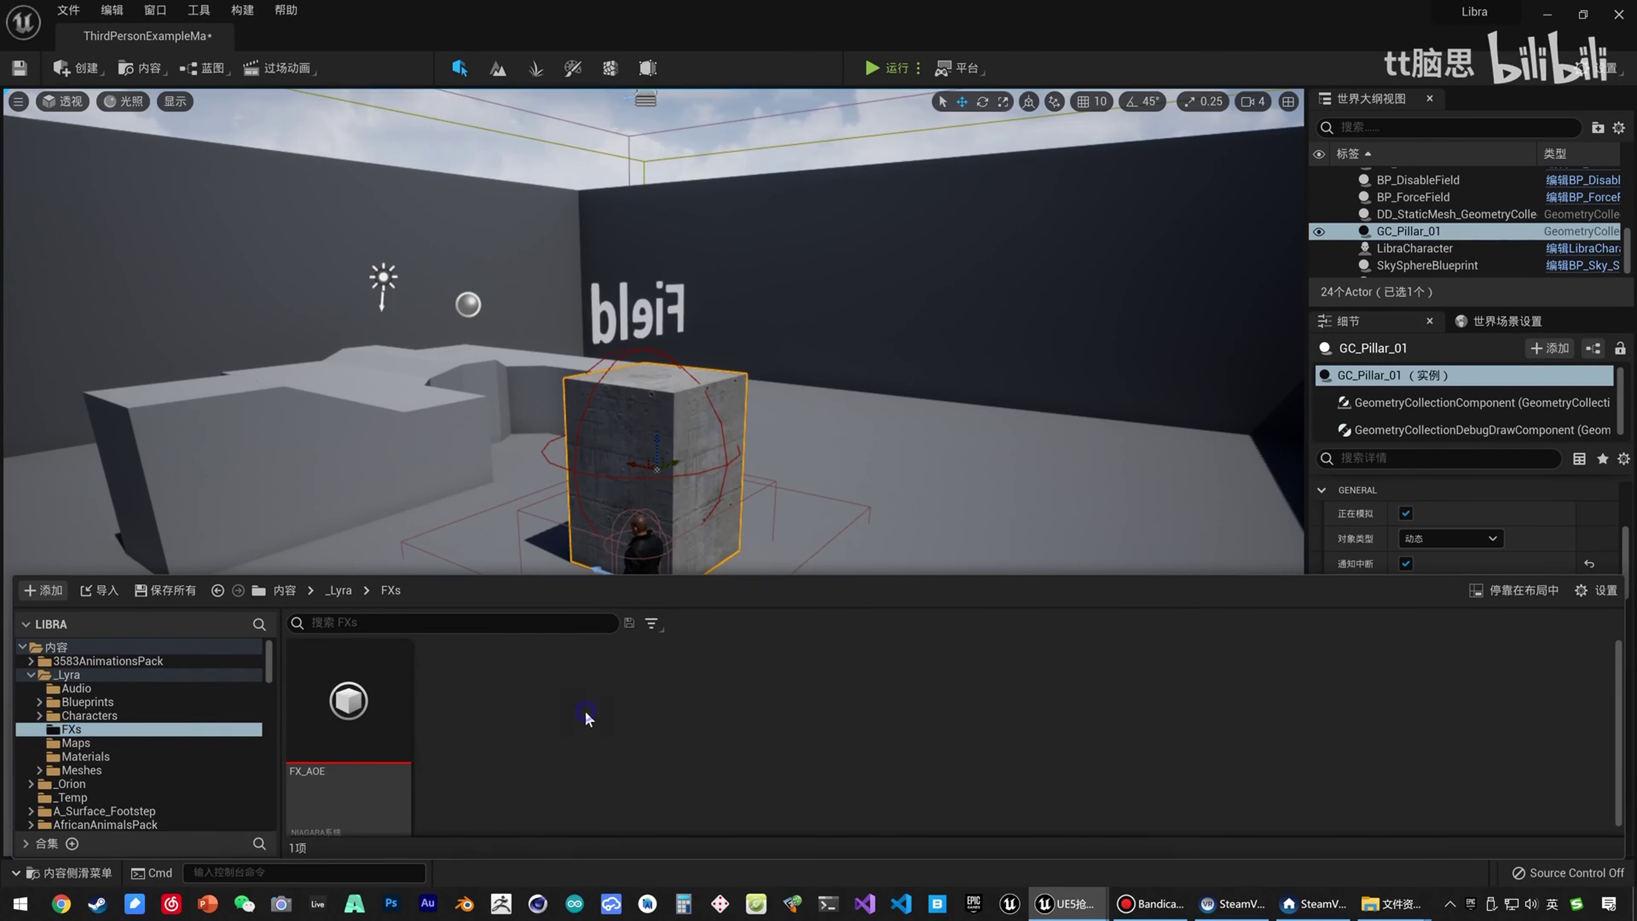
right_click(585, 720)
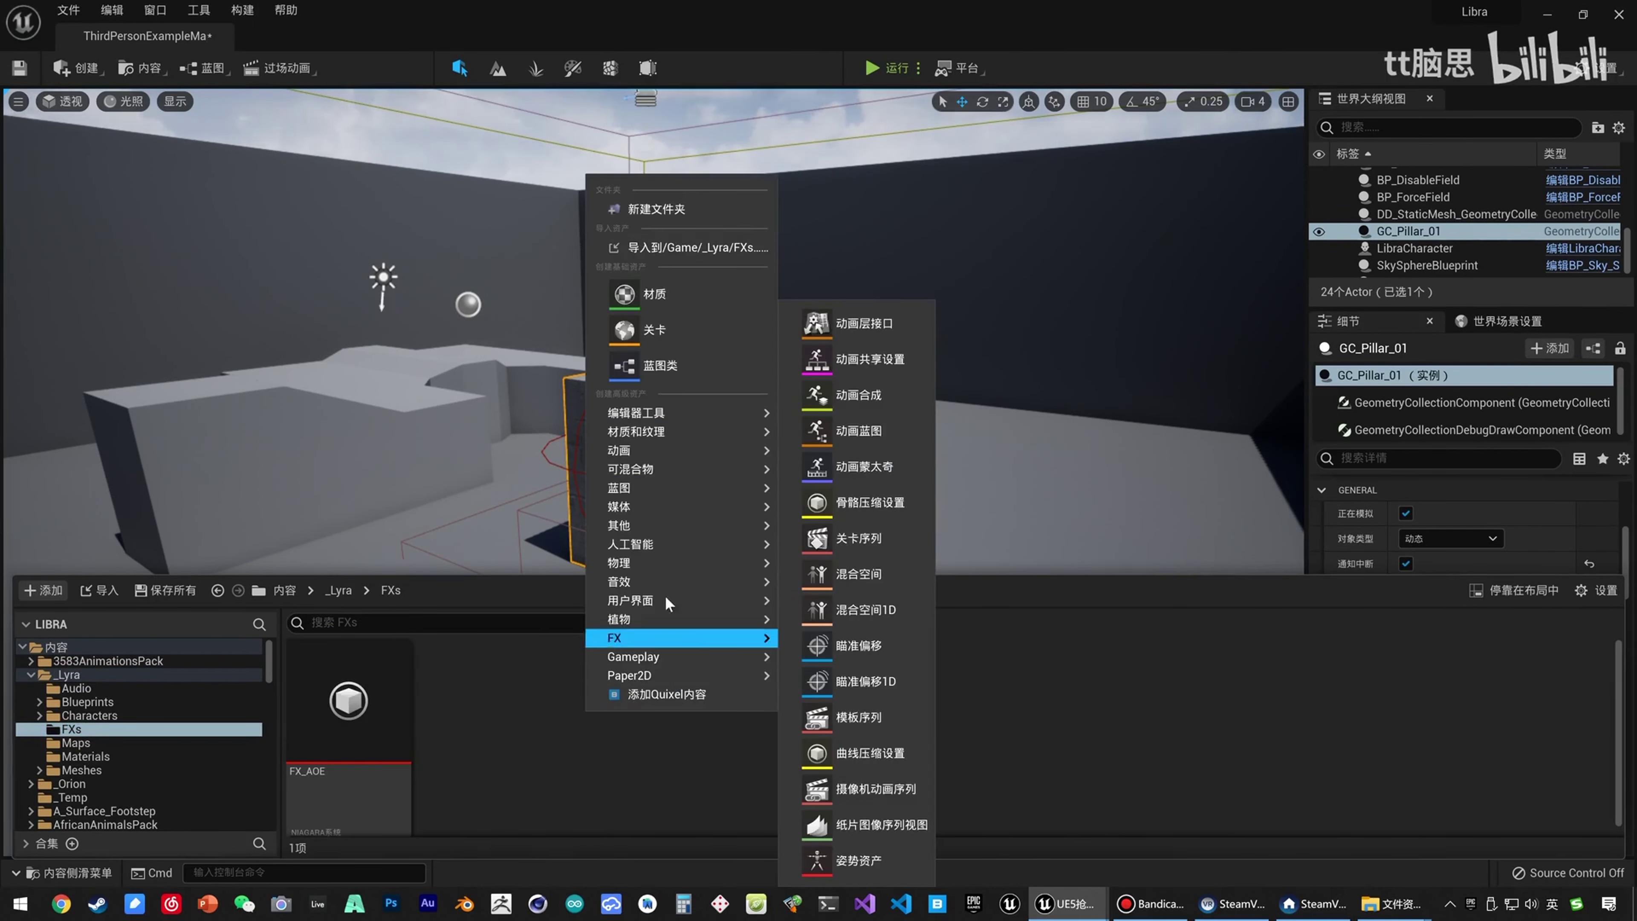
mouse_move(671, 646)
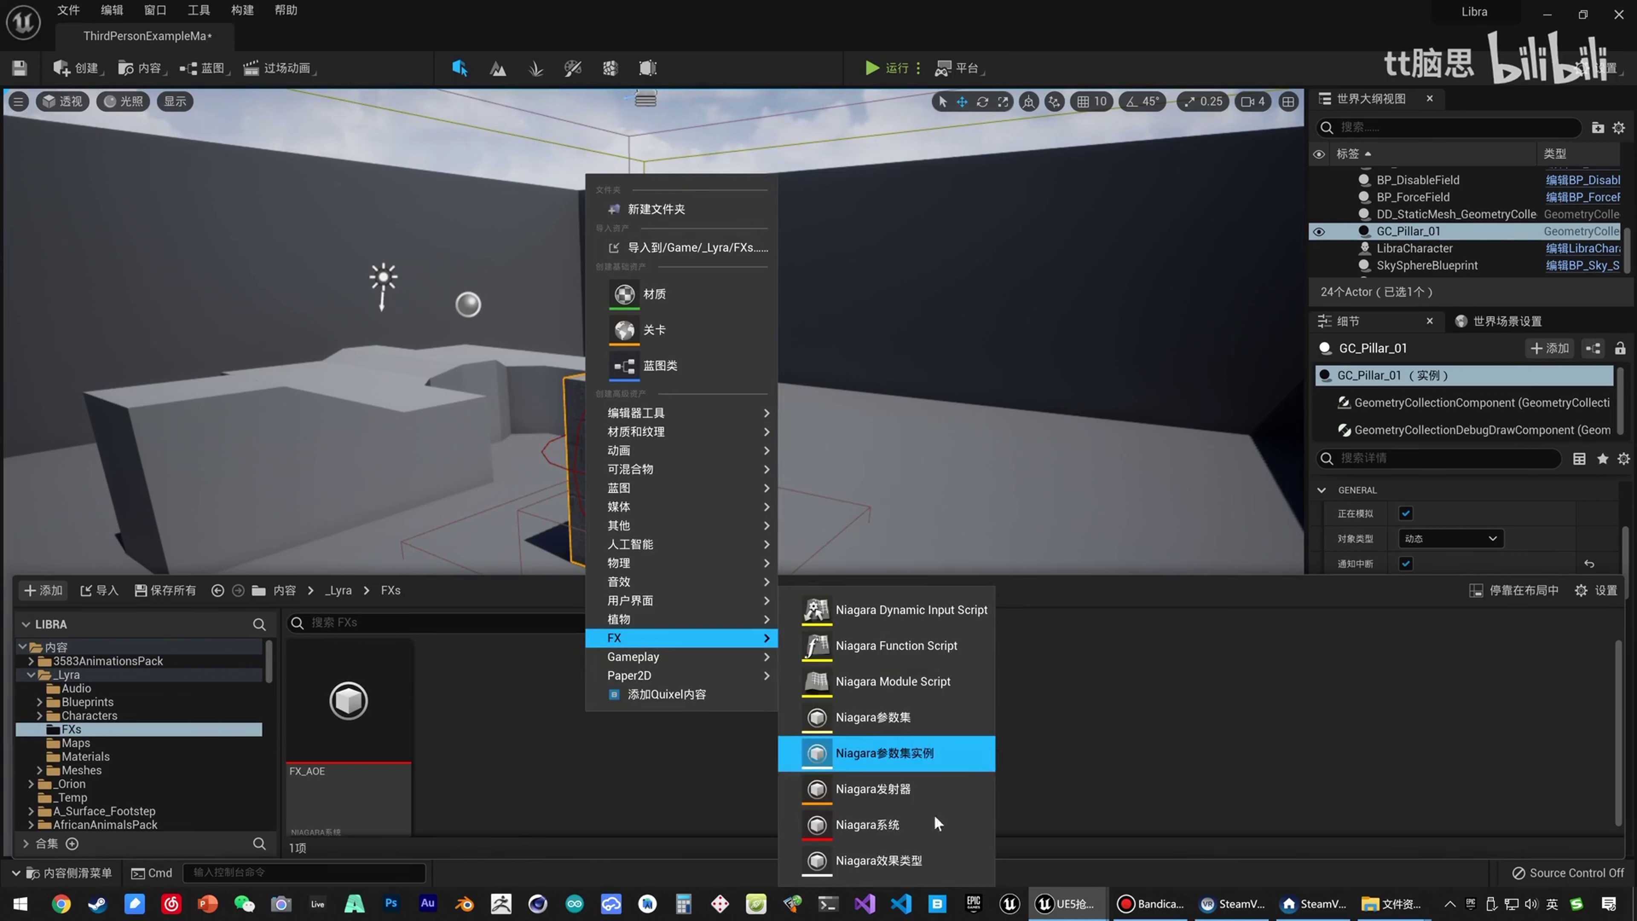
click(880, 826)
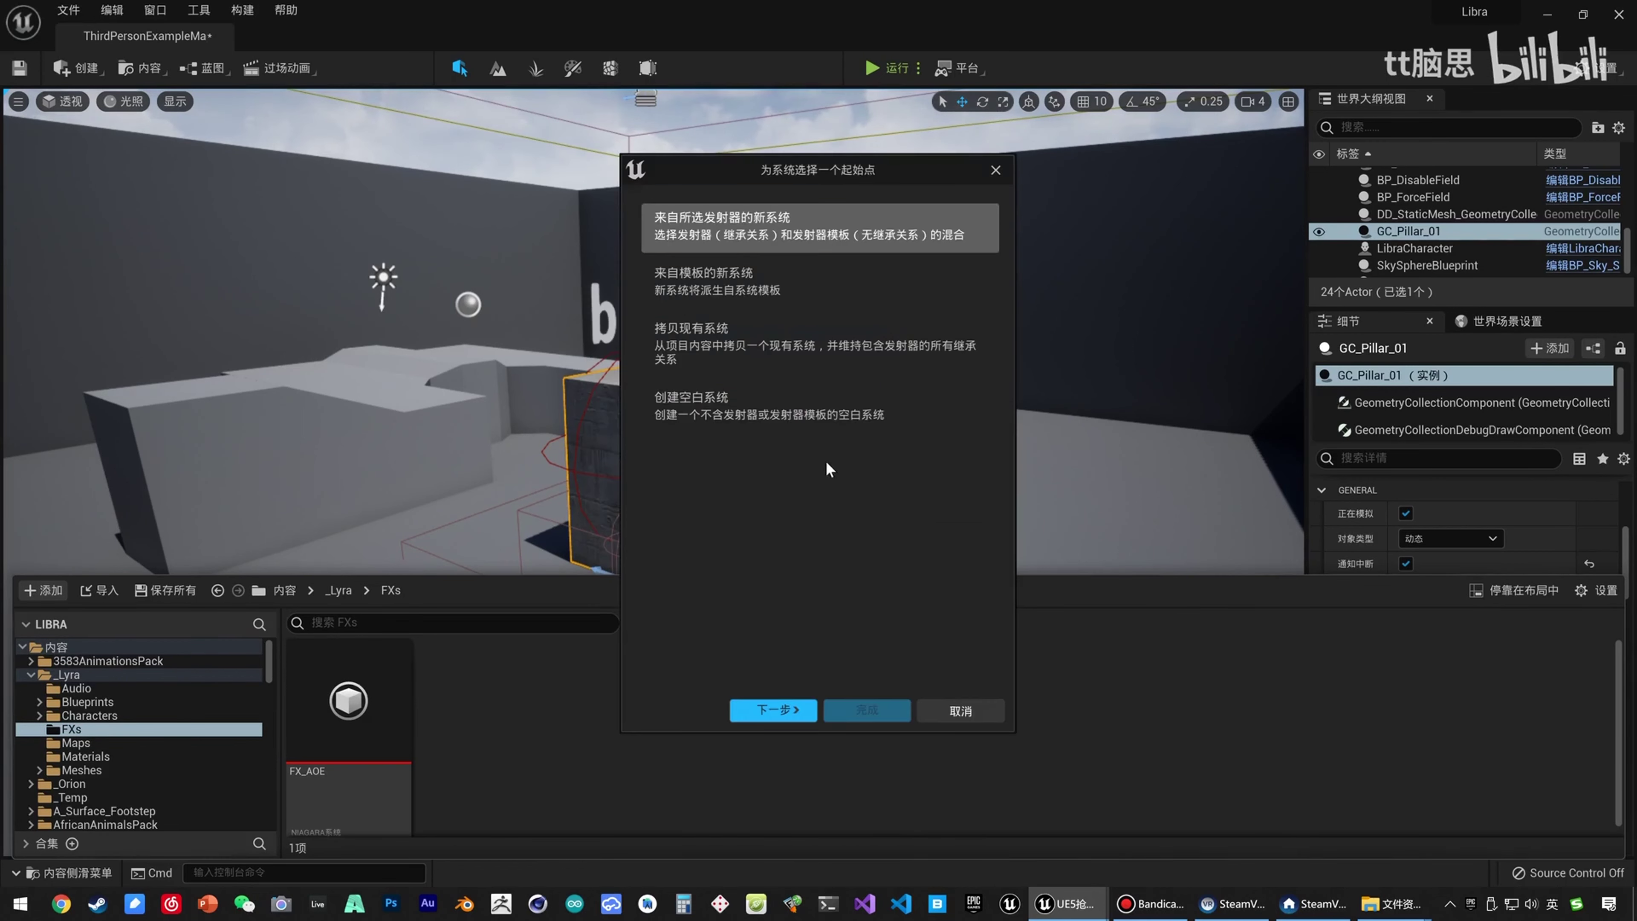
click(799, 709)
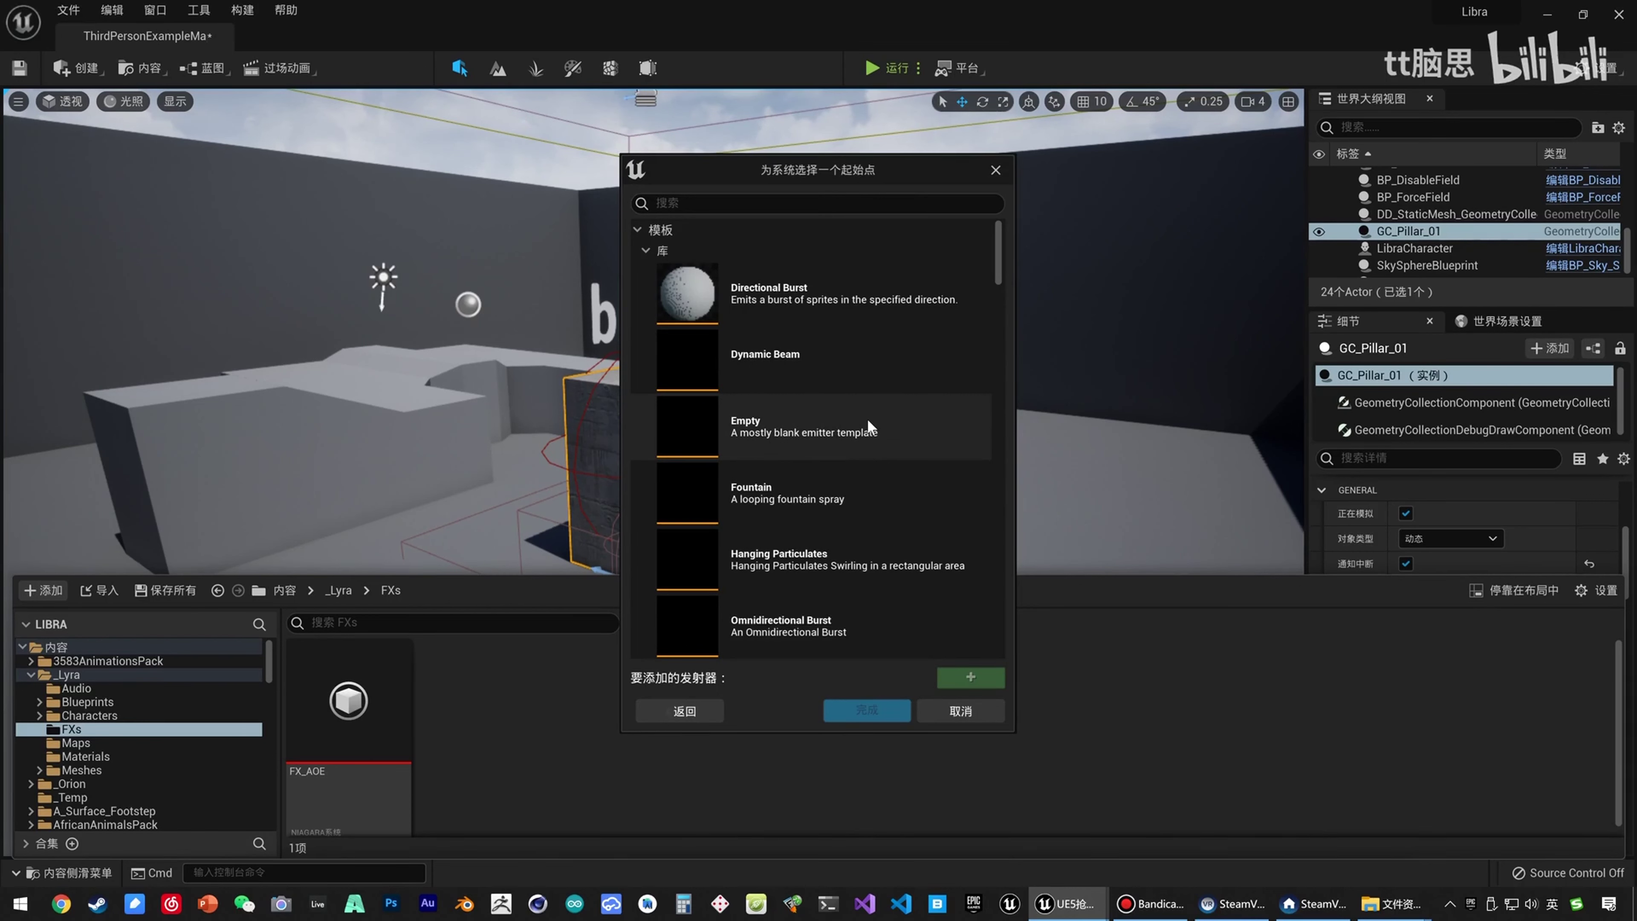
click(797, 496)
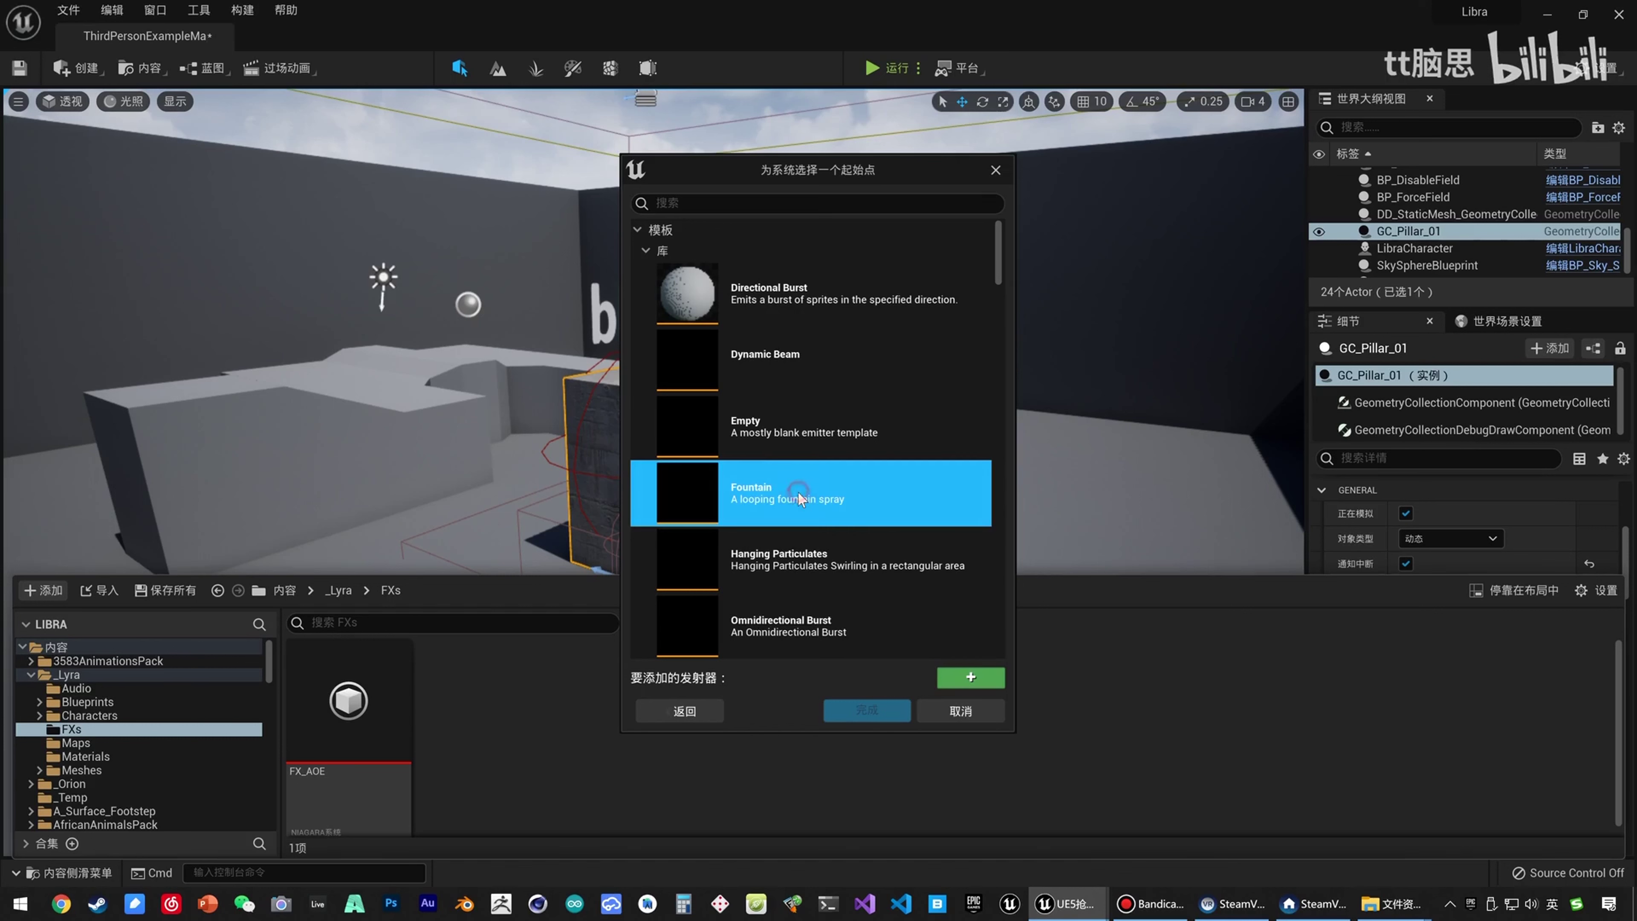
click(973, 678)
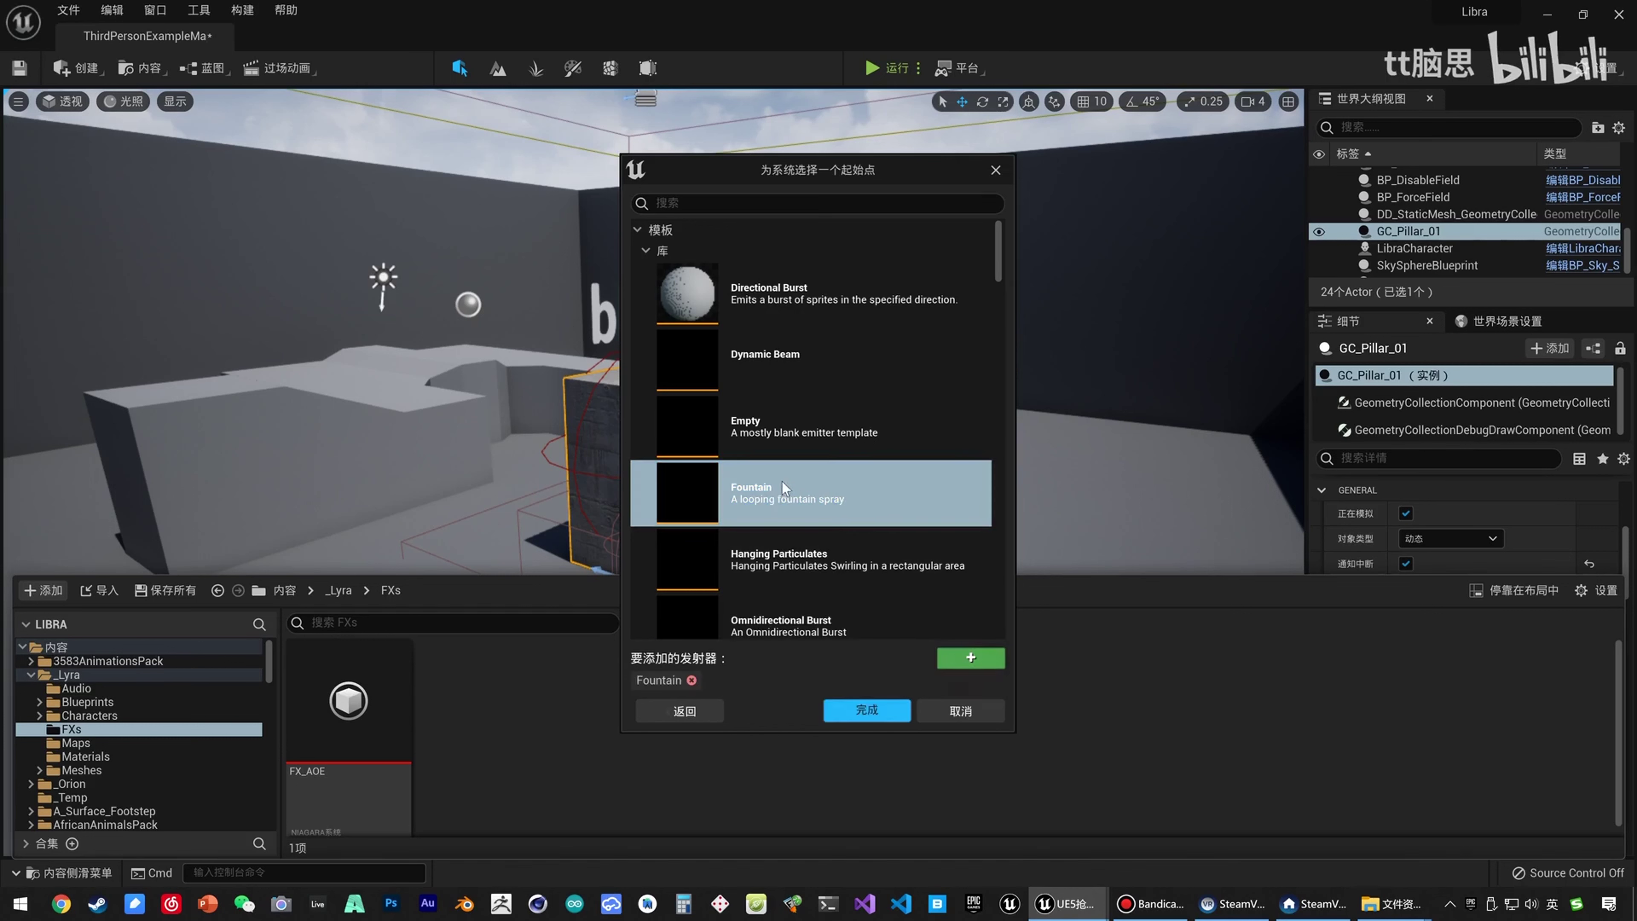
click(899, 709)
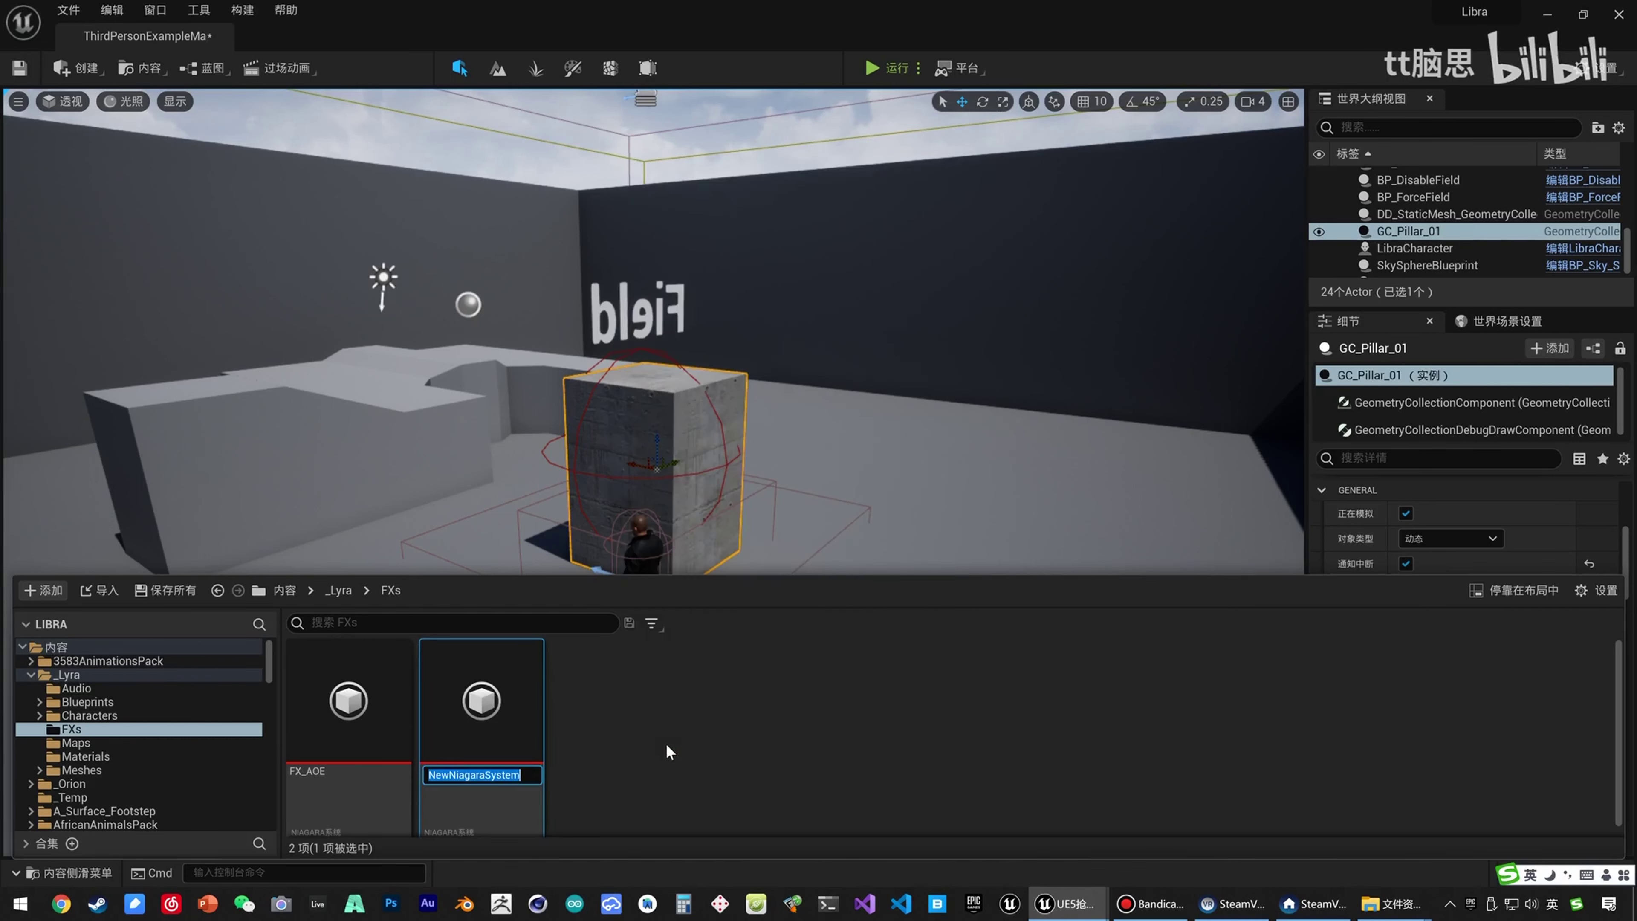
Name the new Niagara system FX_ChaosExplosion and save it.
key(Caps_Lock)
text(FX_)
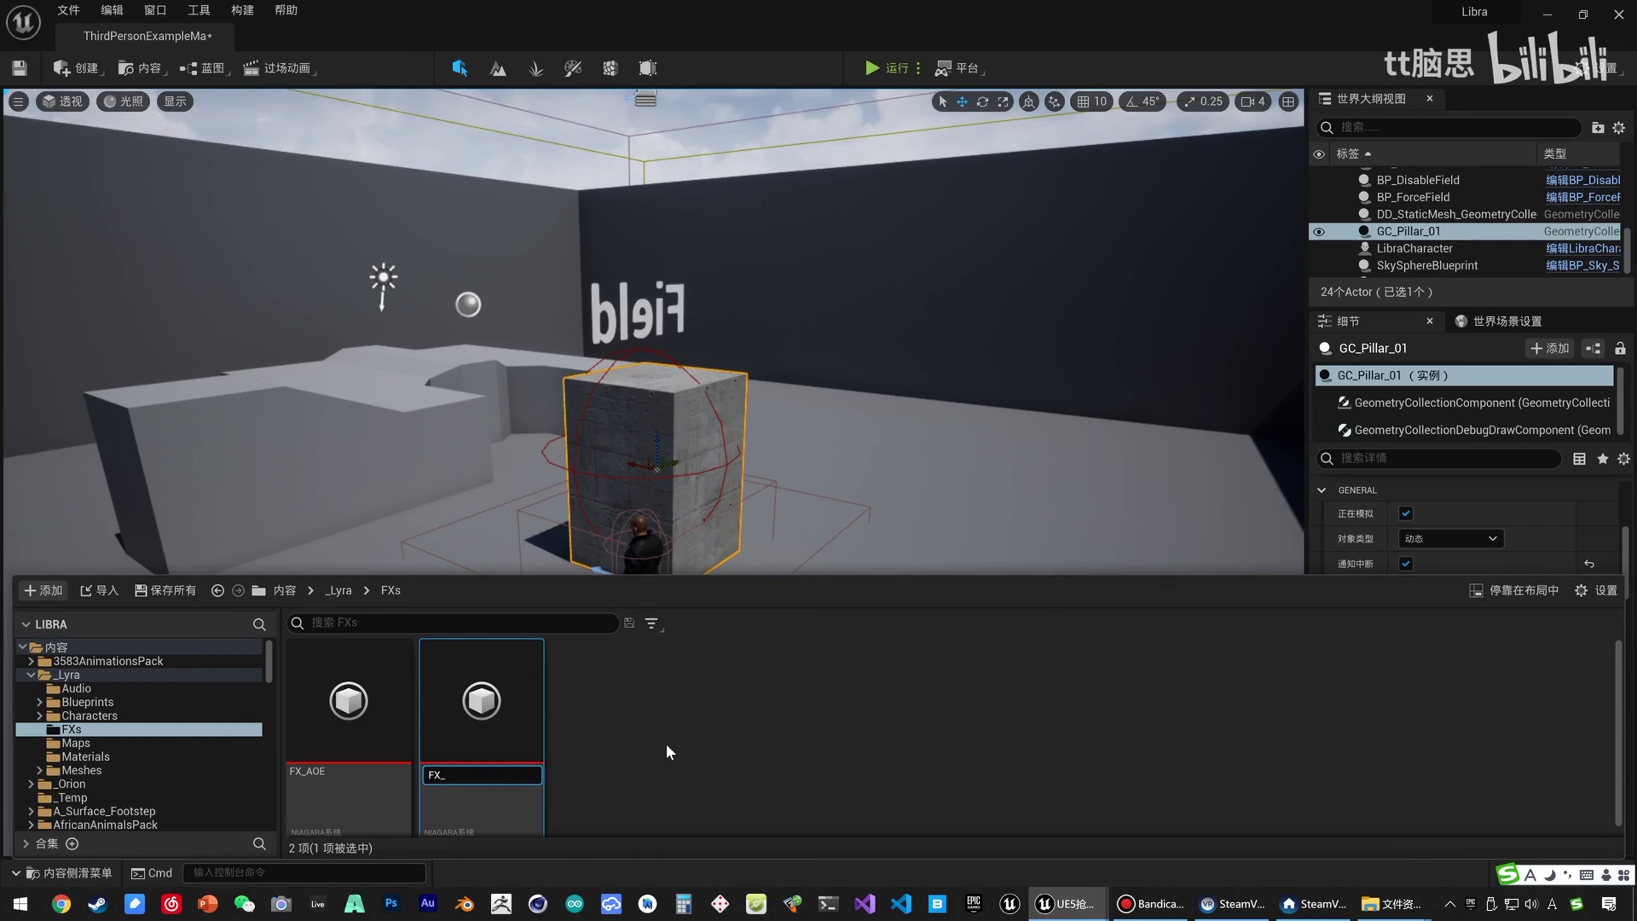
key(Caps_Lock)
text(Chaos)
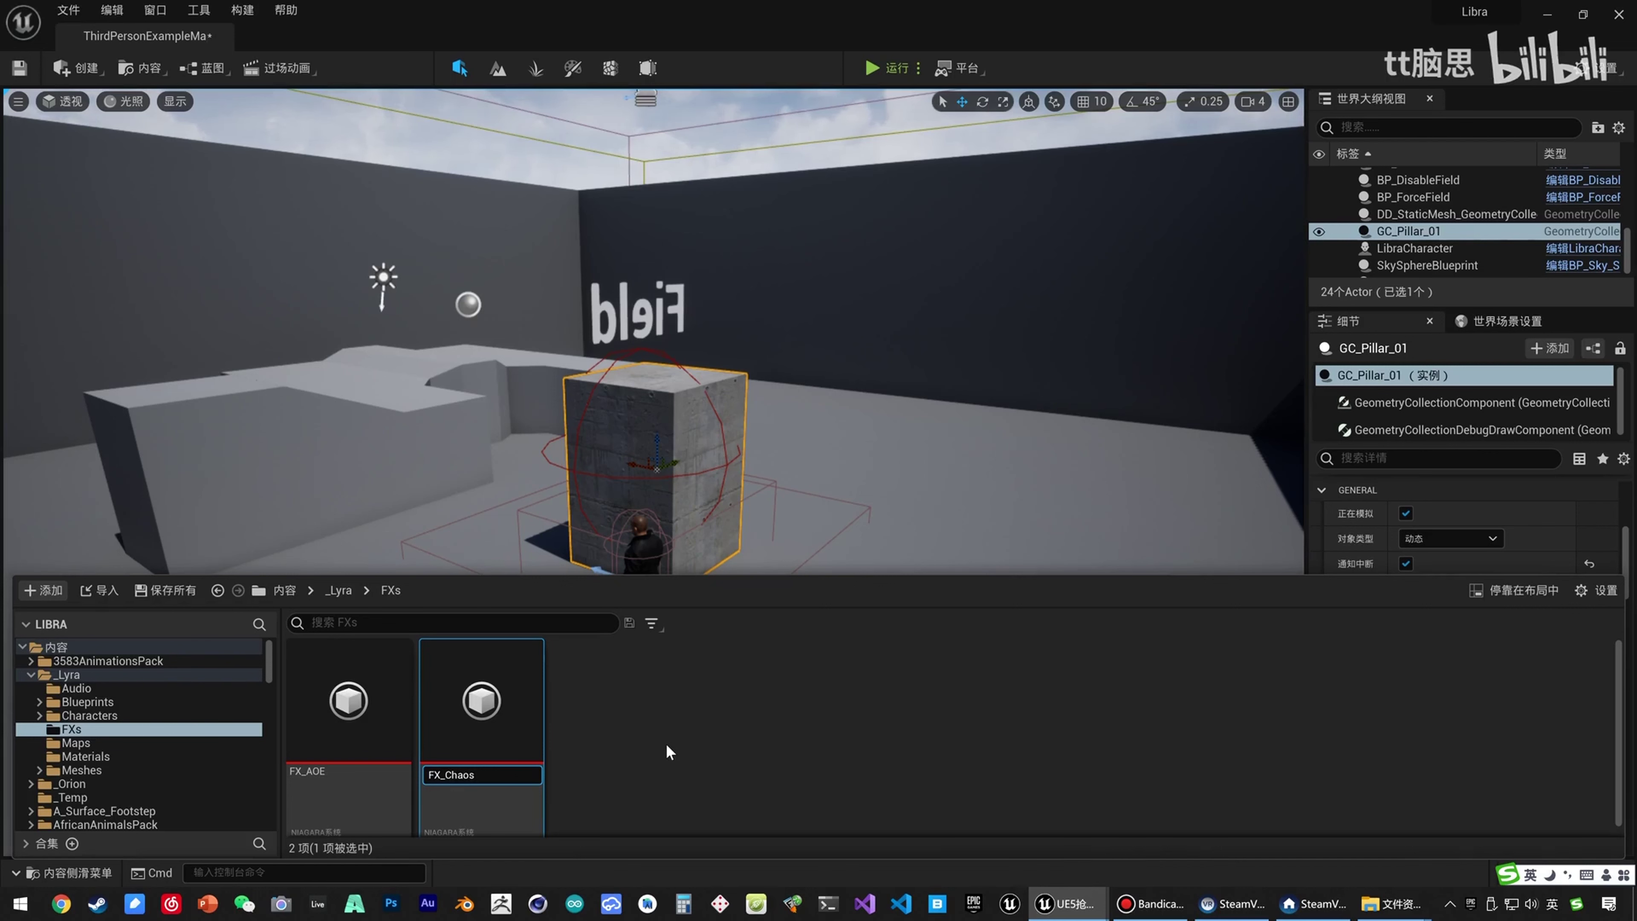
text(E)
key(Caps_Lock)
text(xplsoi)
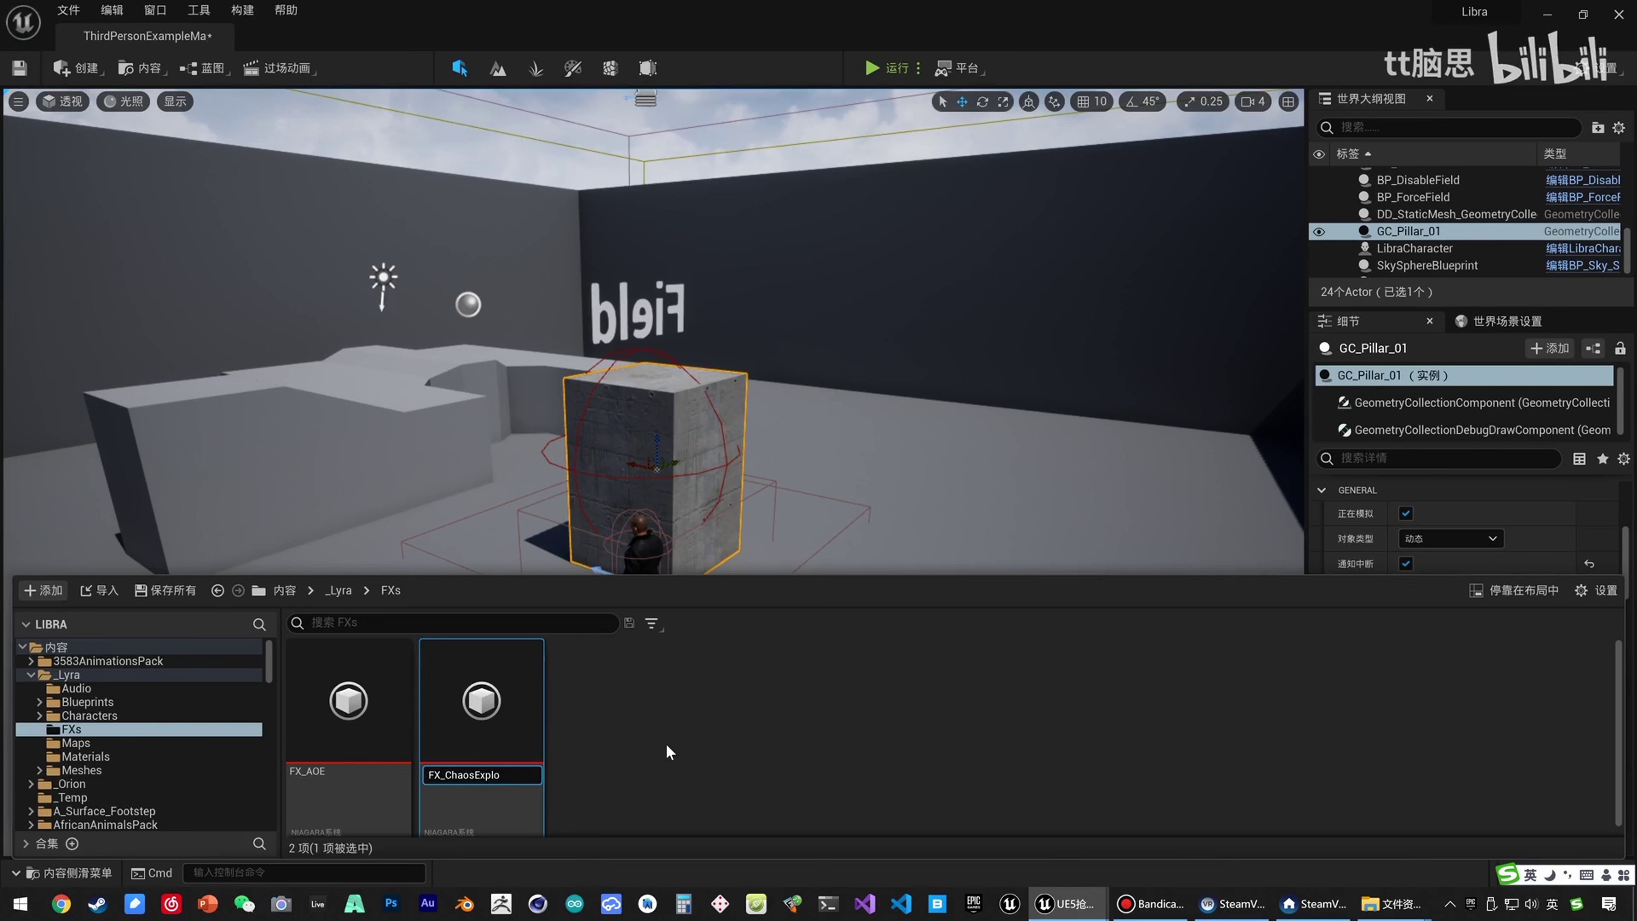
text(osion)
key(Return)
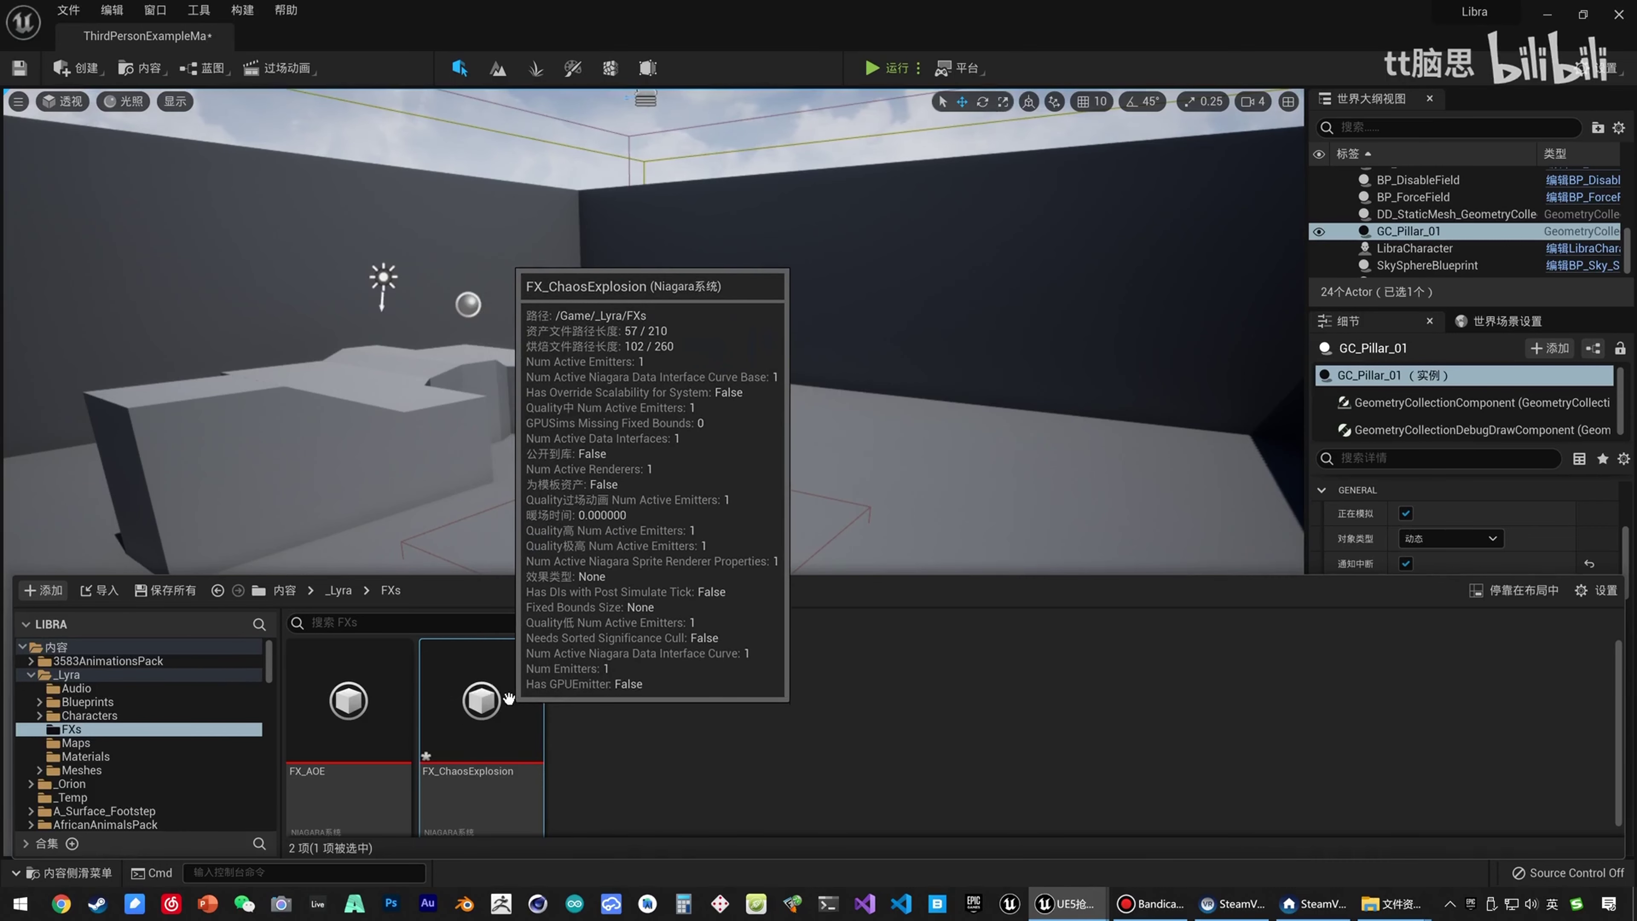
key(ctrl+s)
Open FX_ChaosExplosion and add a user-exposed parameter of the Chaos销毁数据 data interface type.
click(874, 345)
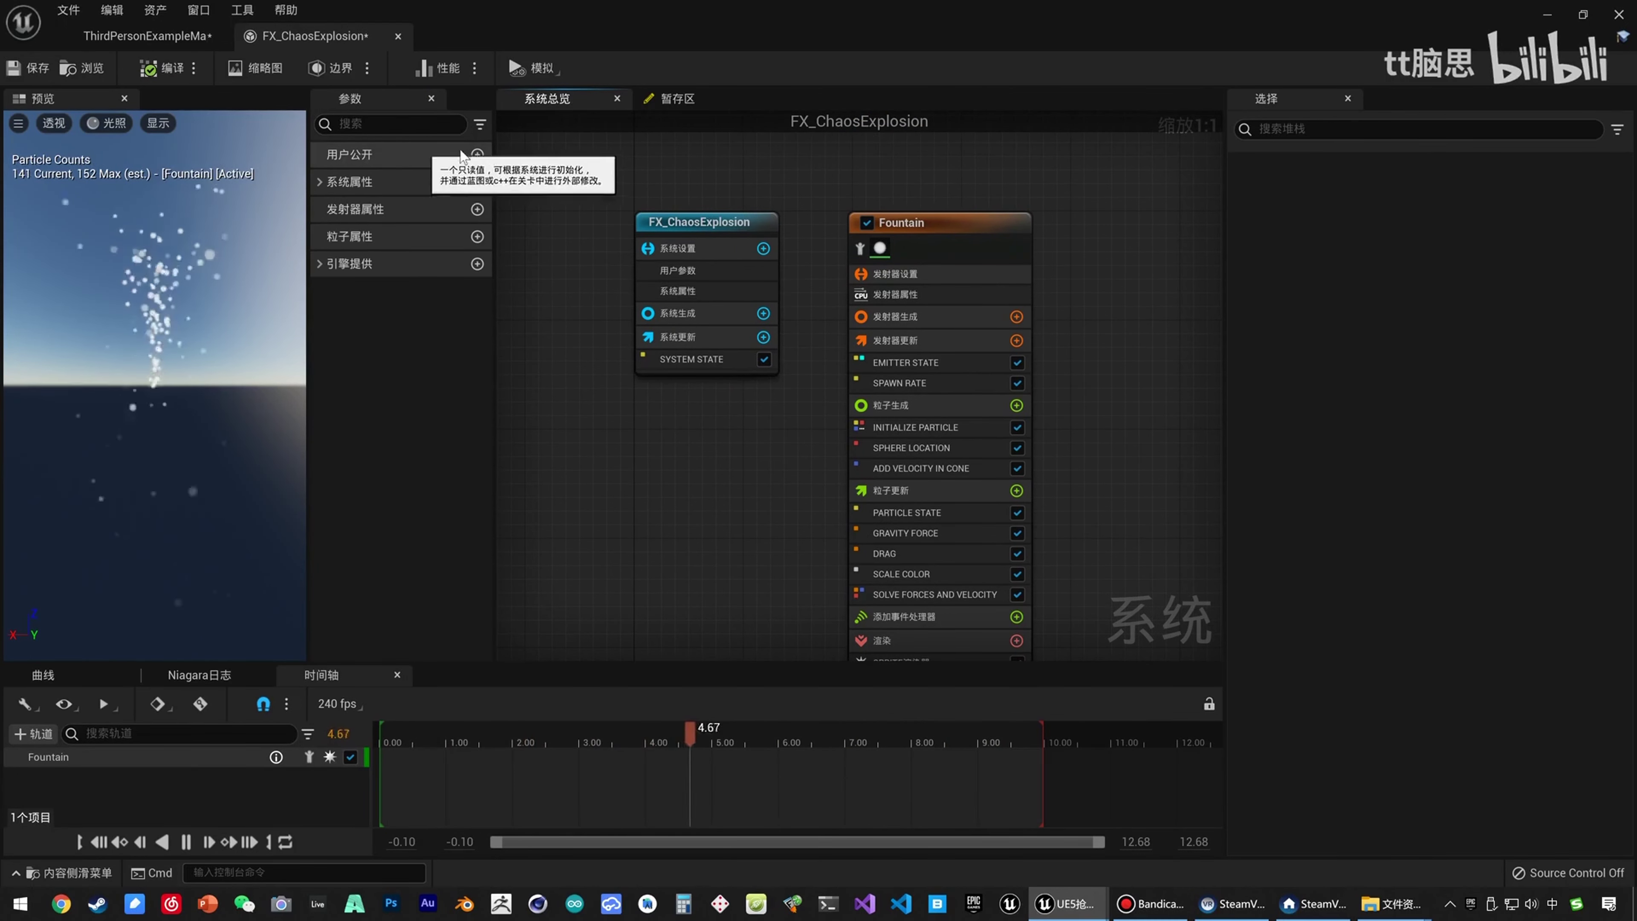
click(477, 155)
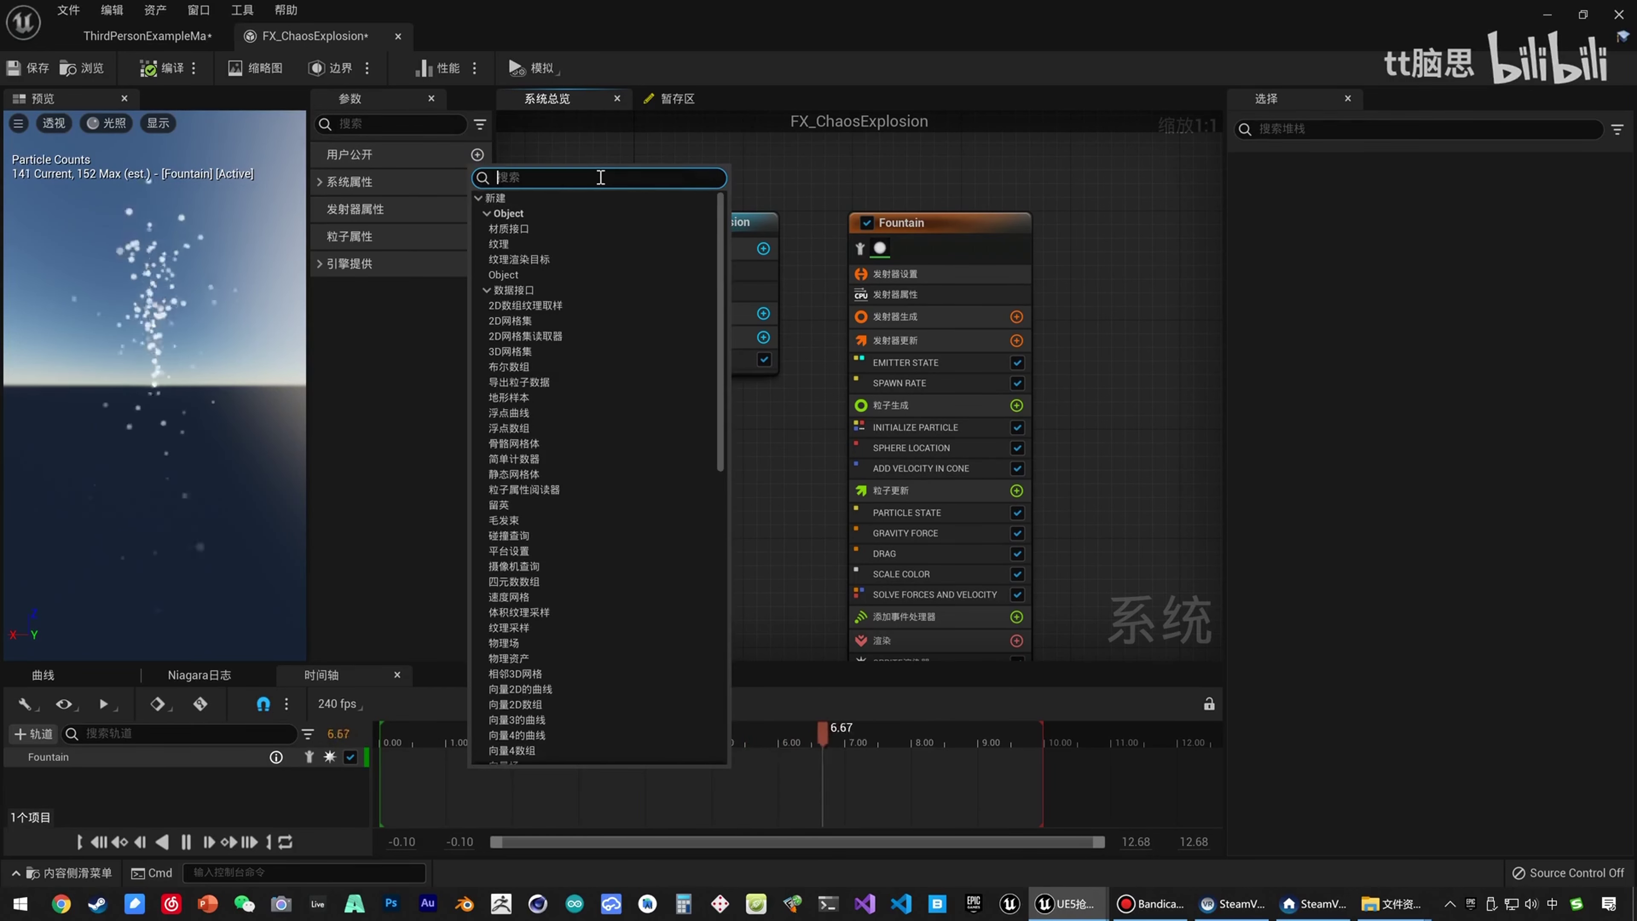
text(chaos)
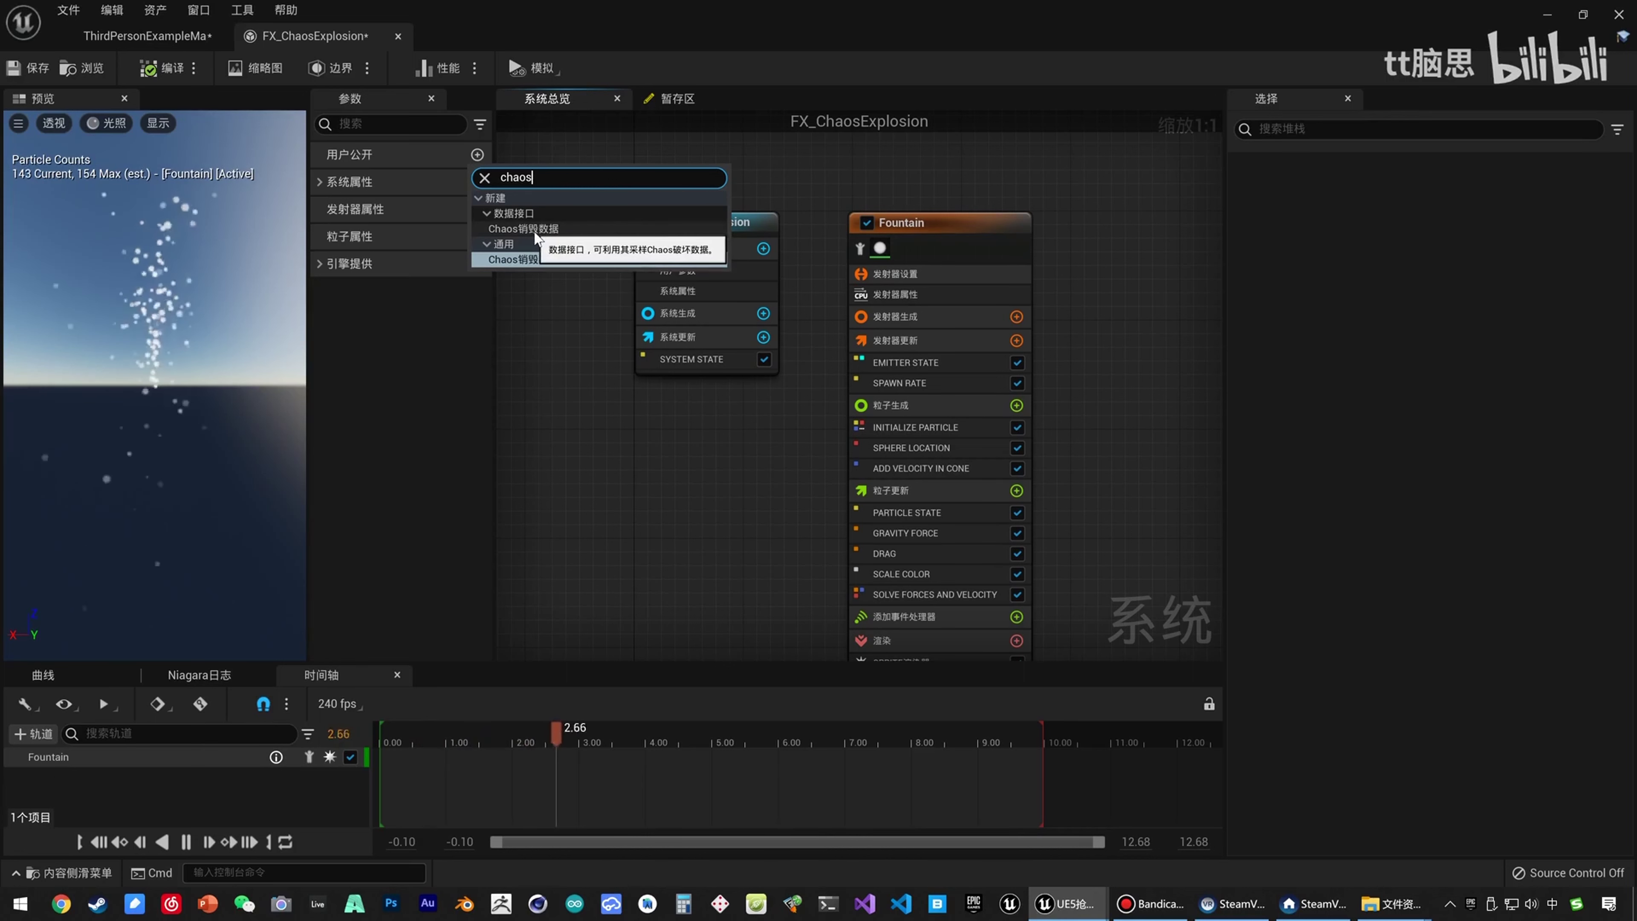
click(519, 229)
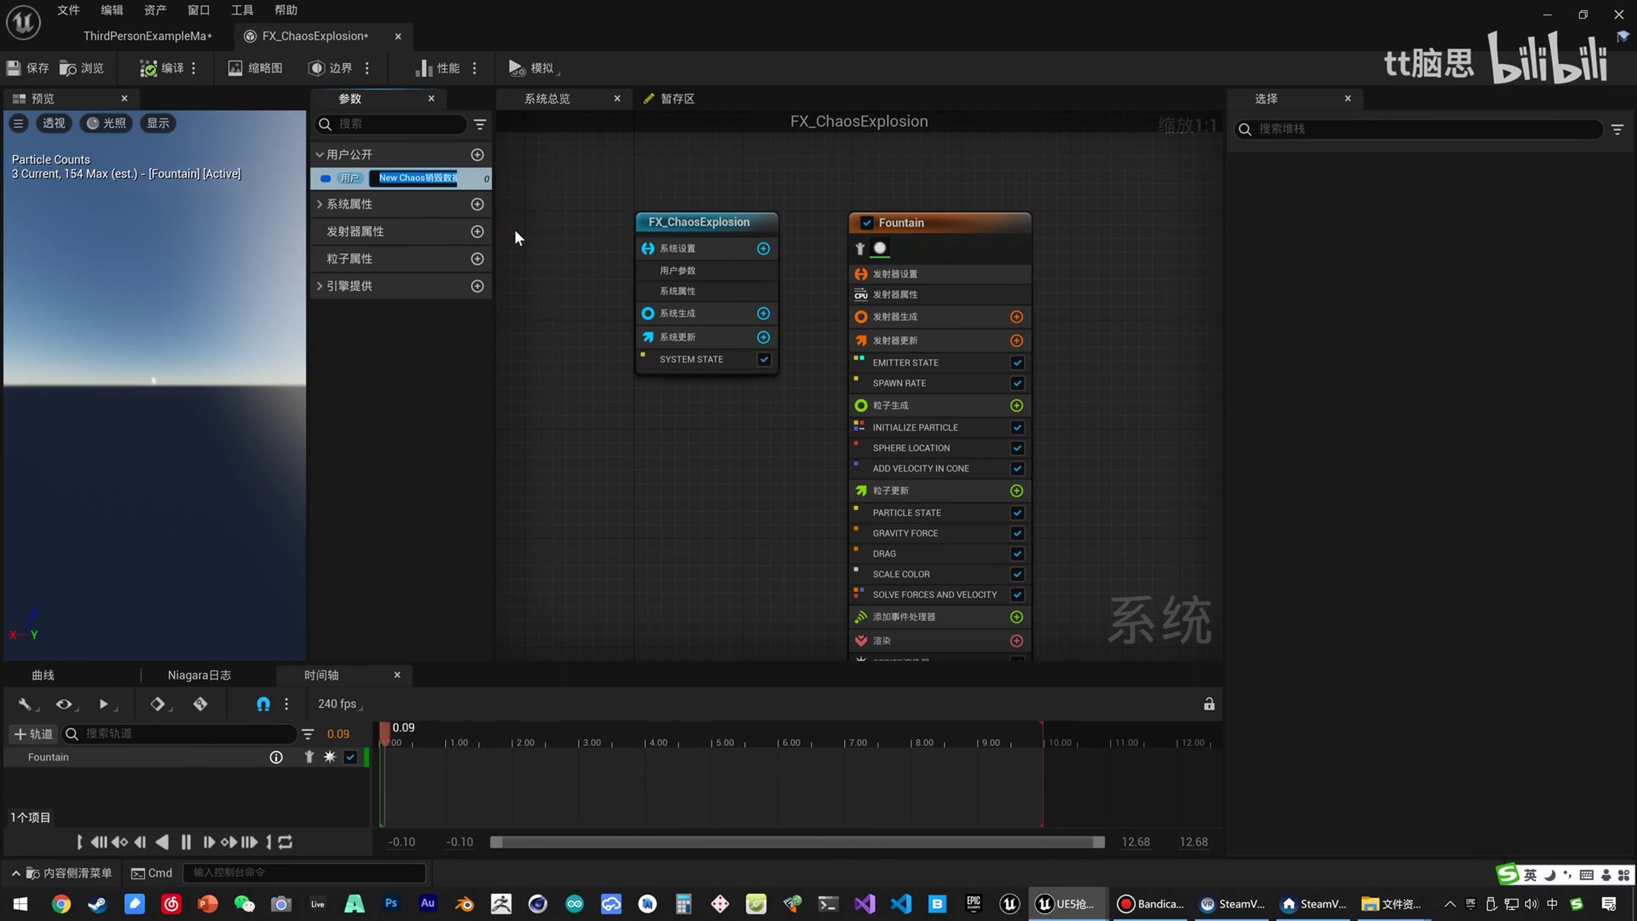
Rename the new user-exposed parameter to Chaos销毁数据.
click(386, 180)
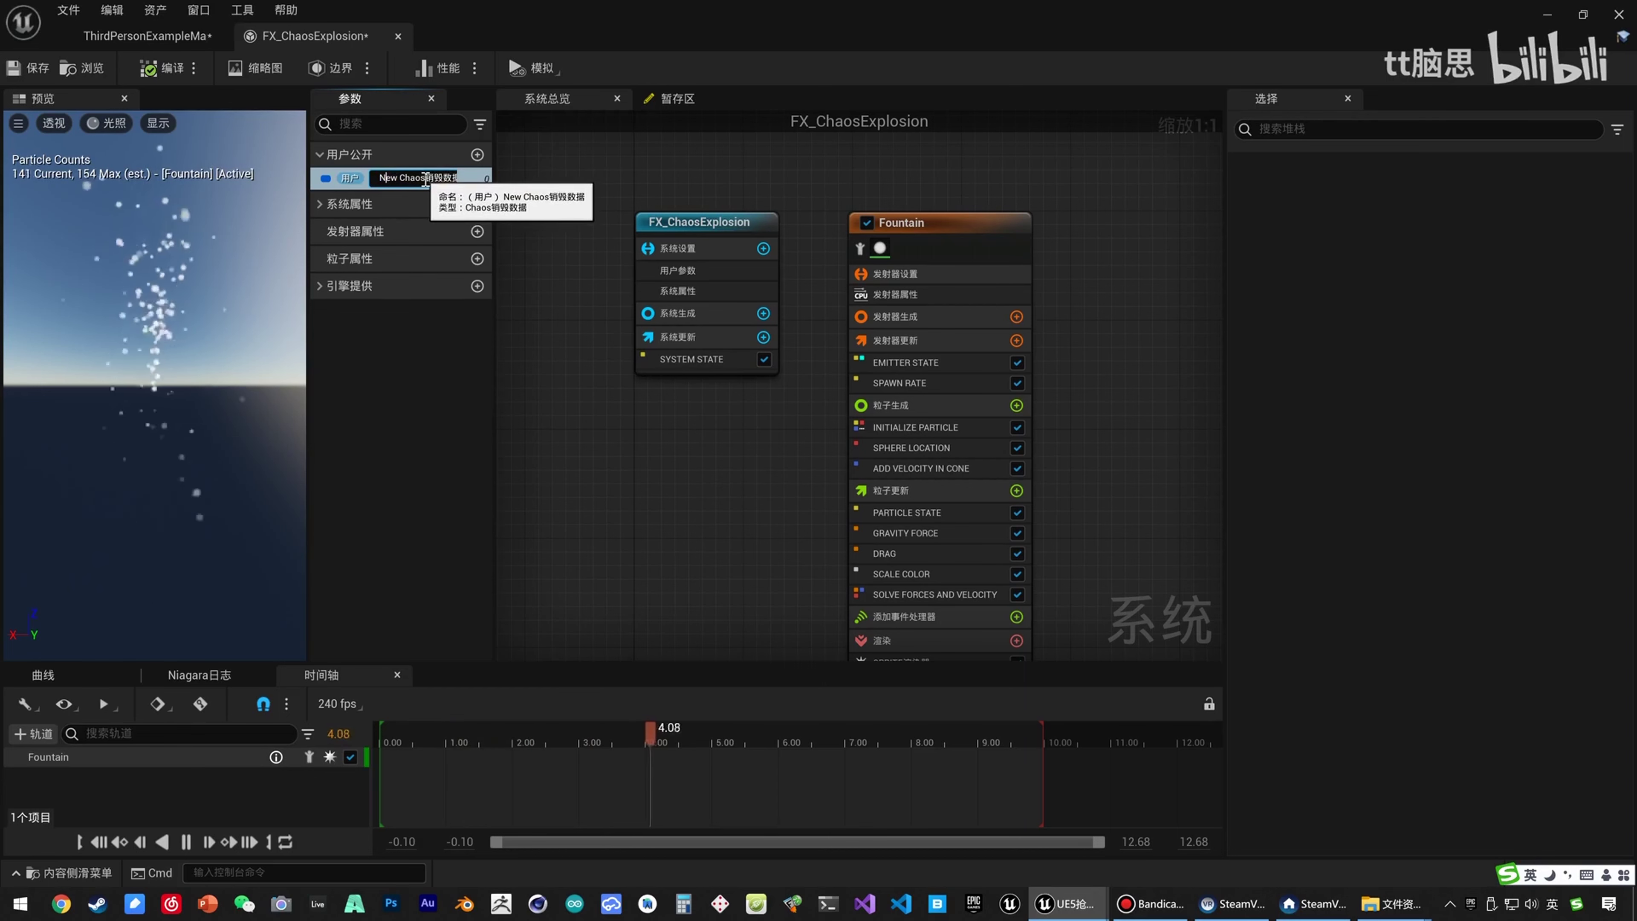
drag(424, 179, 237, 184)
text(Chaos)
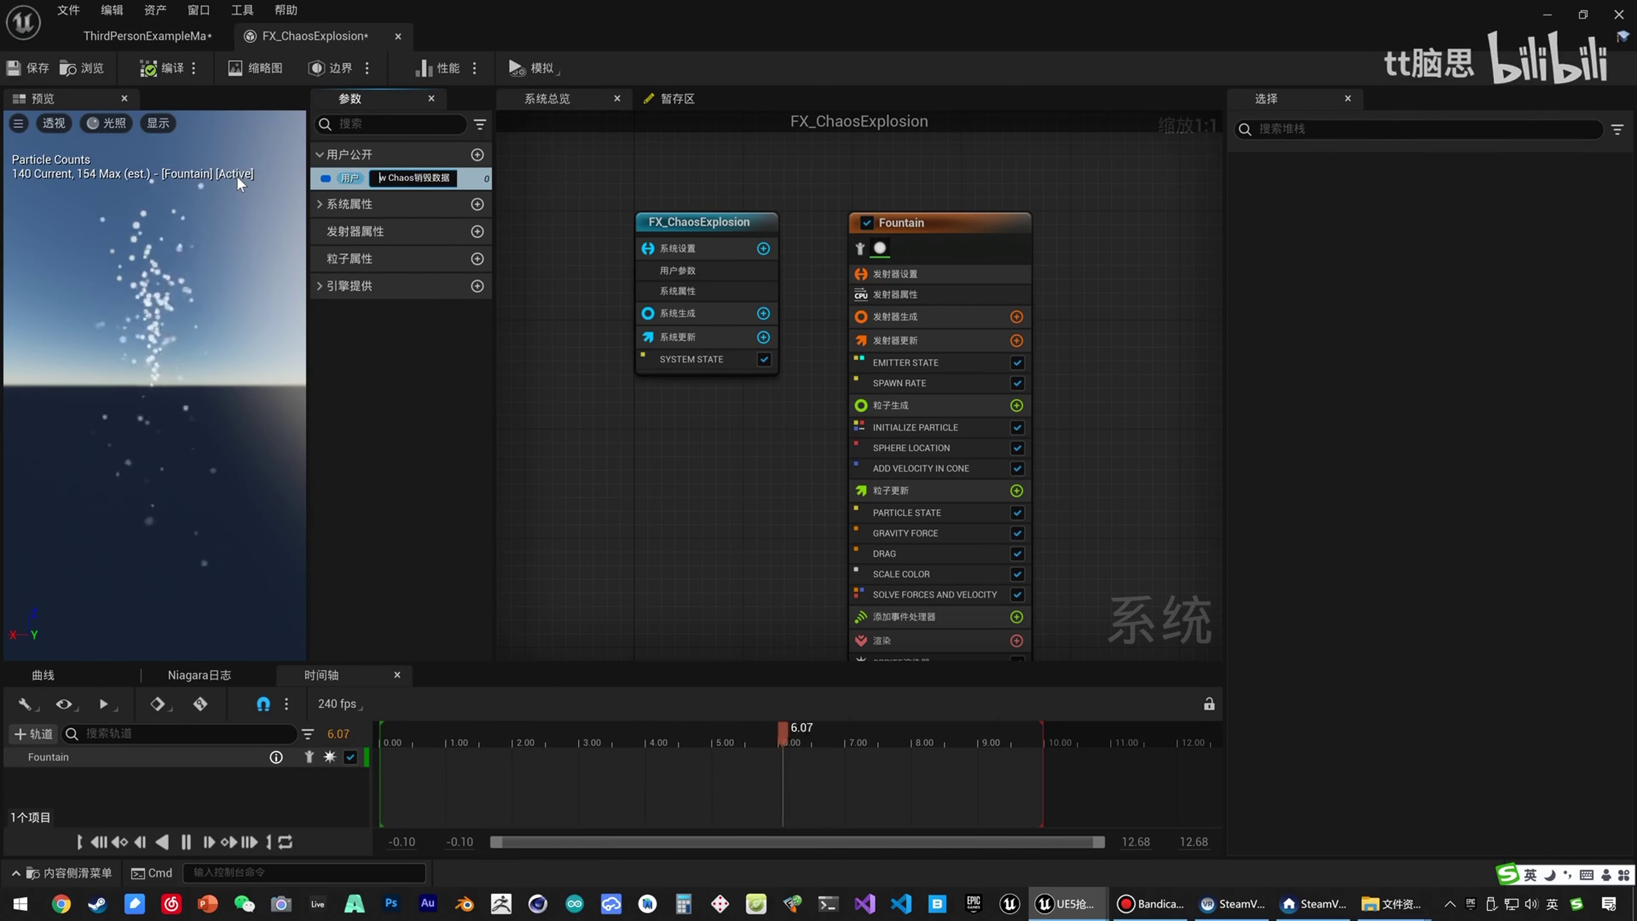
key(Return)
click(617, 277)
Review the user parameter settings of FX_ChaosExplosion and set the Chaos销毁数据 data source to 中断数据.
click(677, 270)
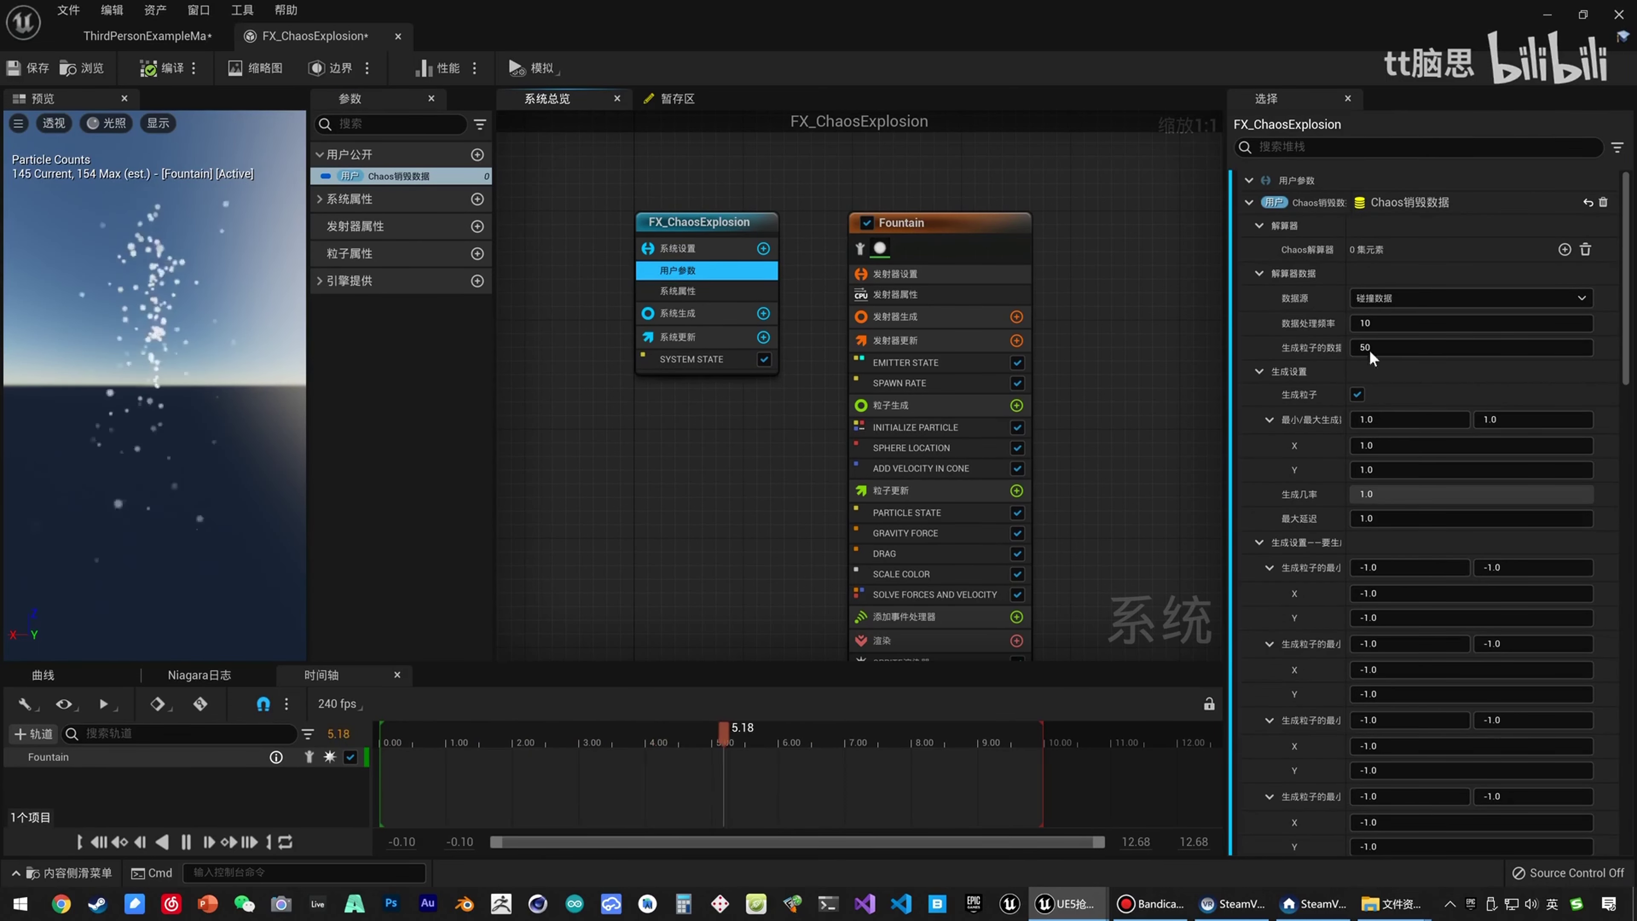
scroll(1421, 532, down, 3)
scroll(1421, 532, down, 15)
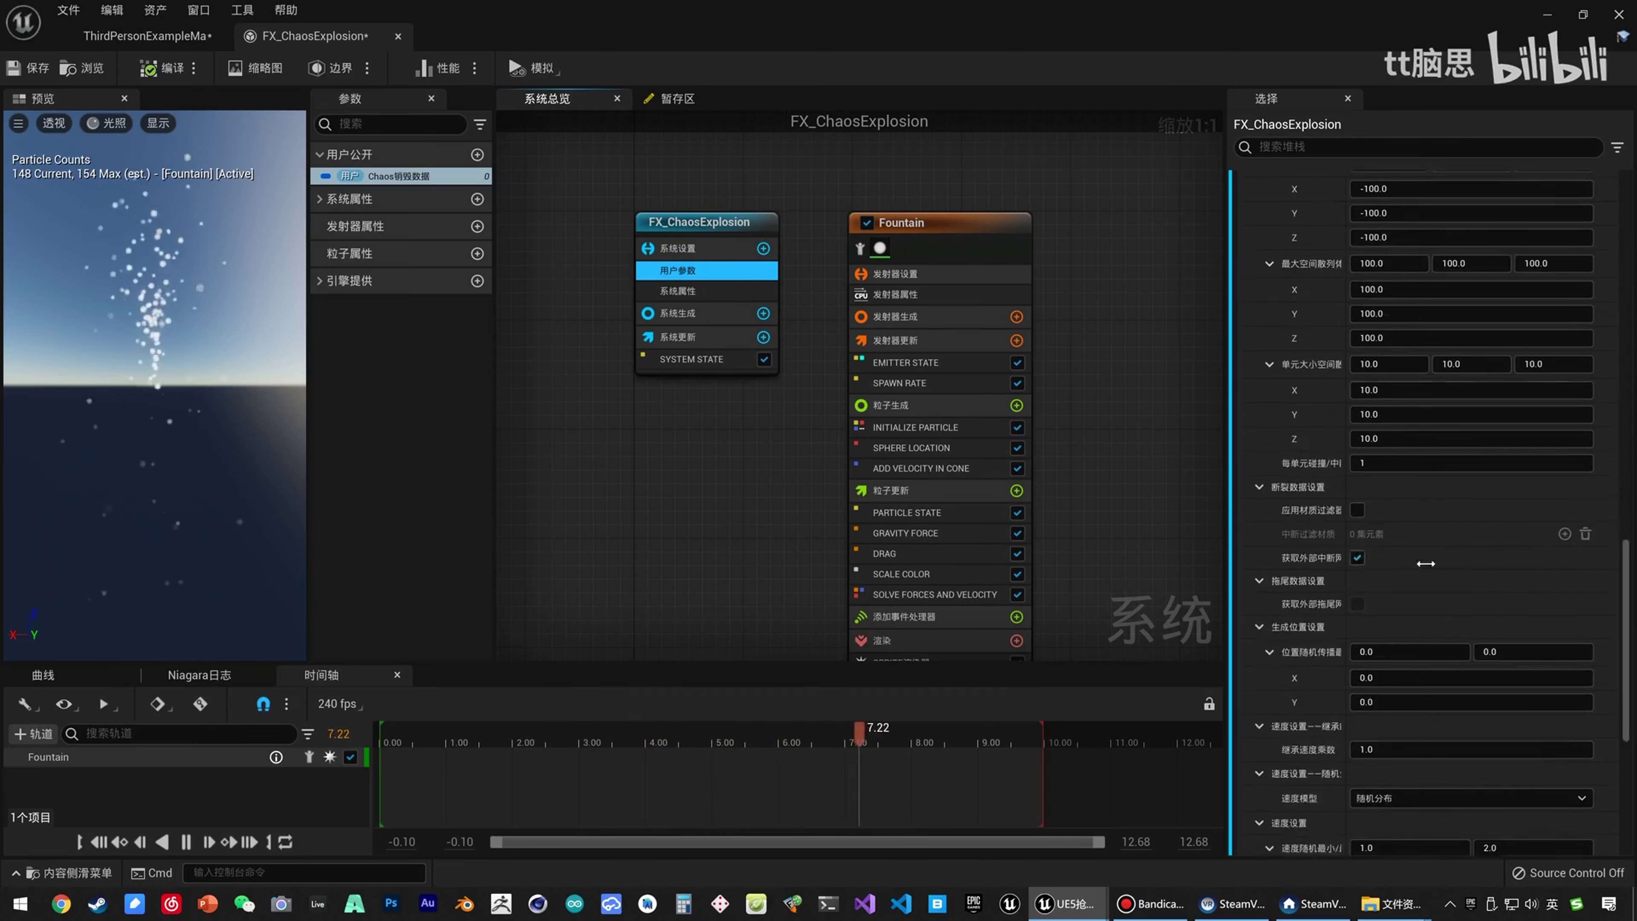
scroll(1427, 571, up, 15)
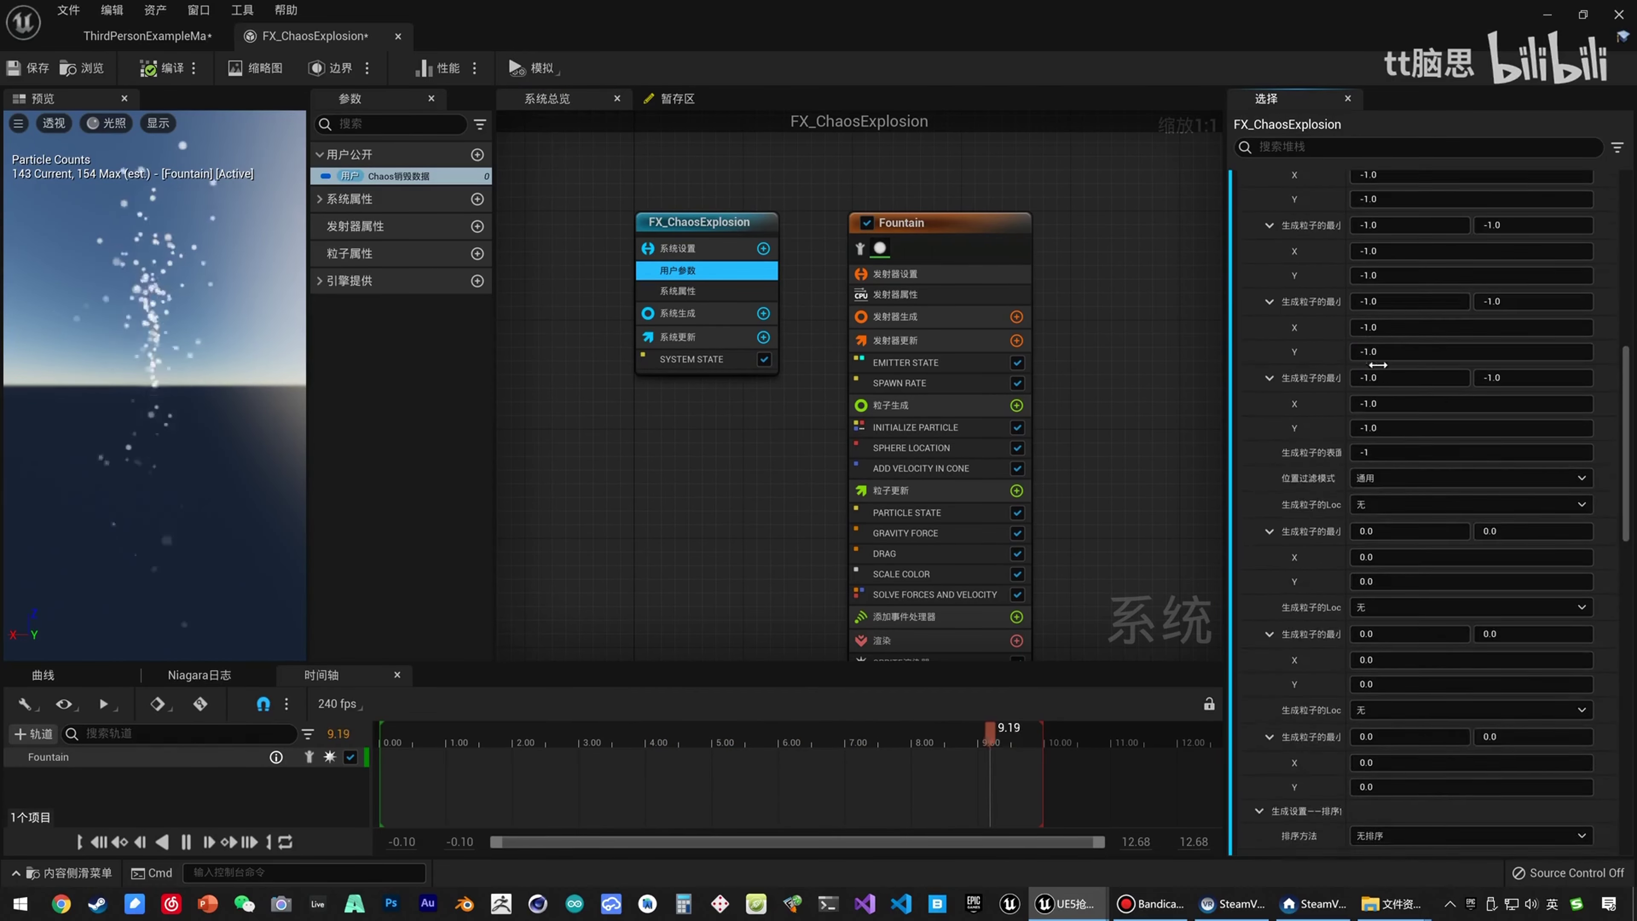
scroll(1381, 365, up, 5)
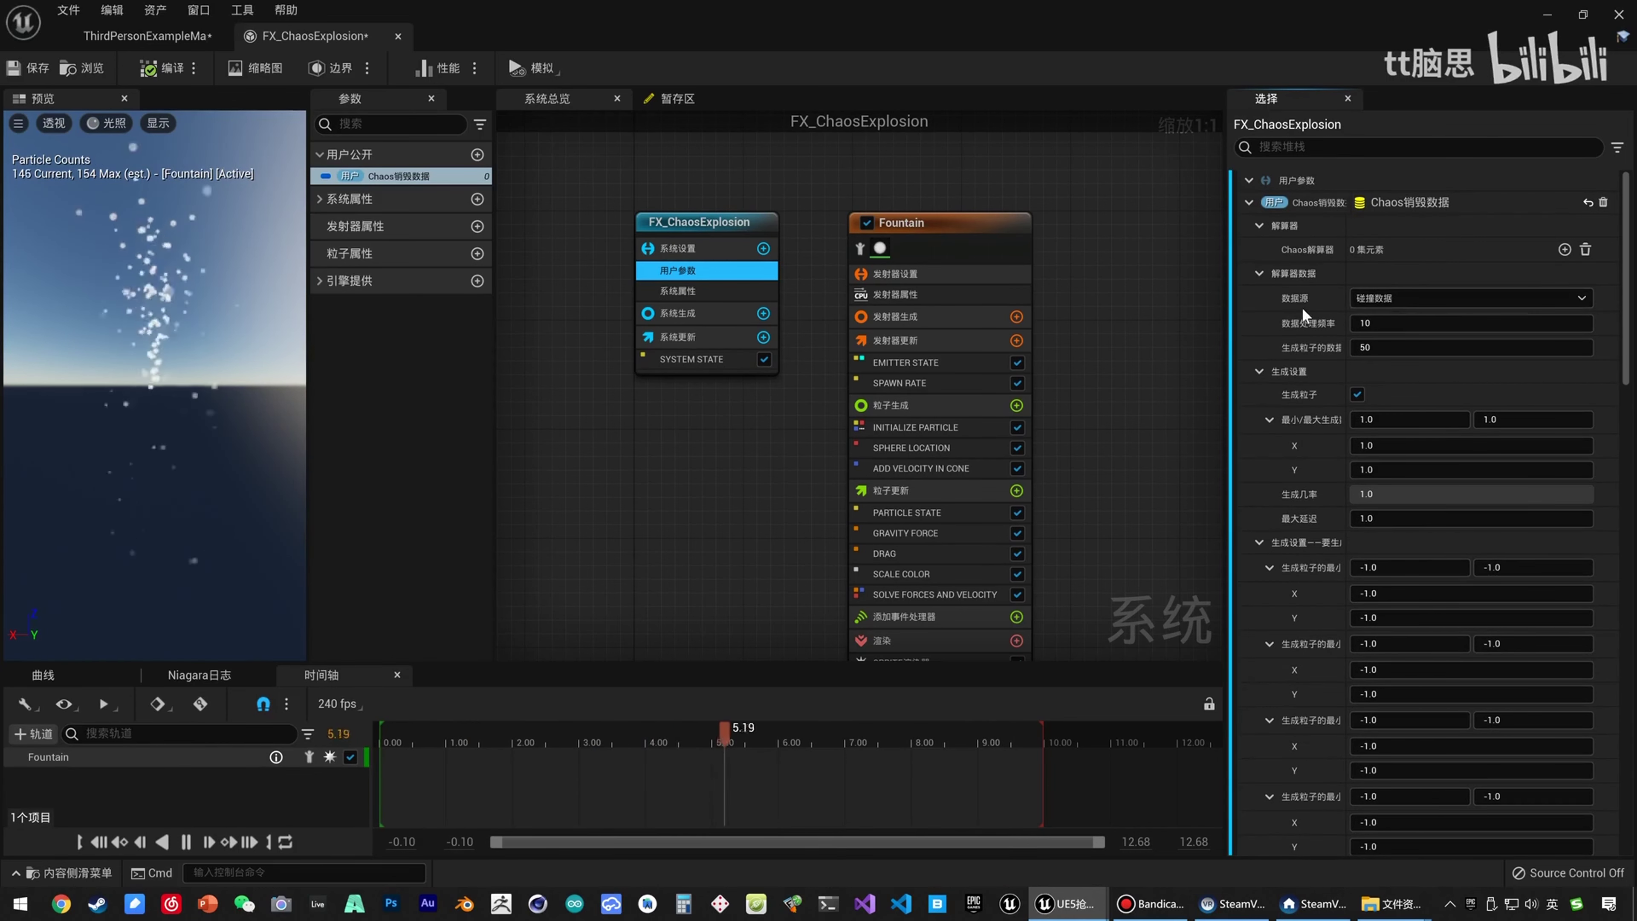
click(1365, 305)
click(1363, 323)
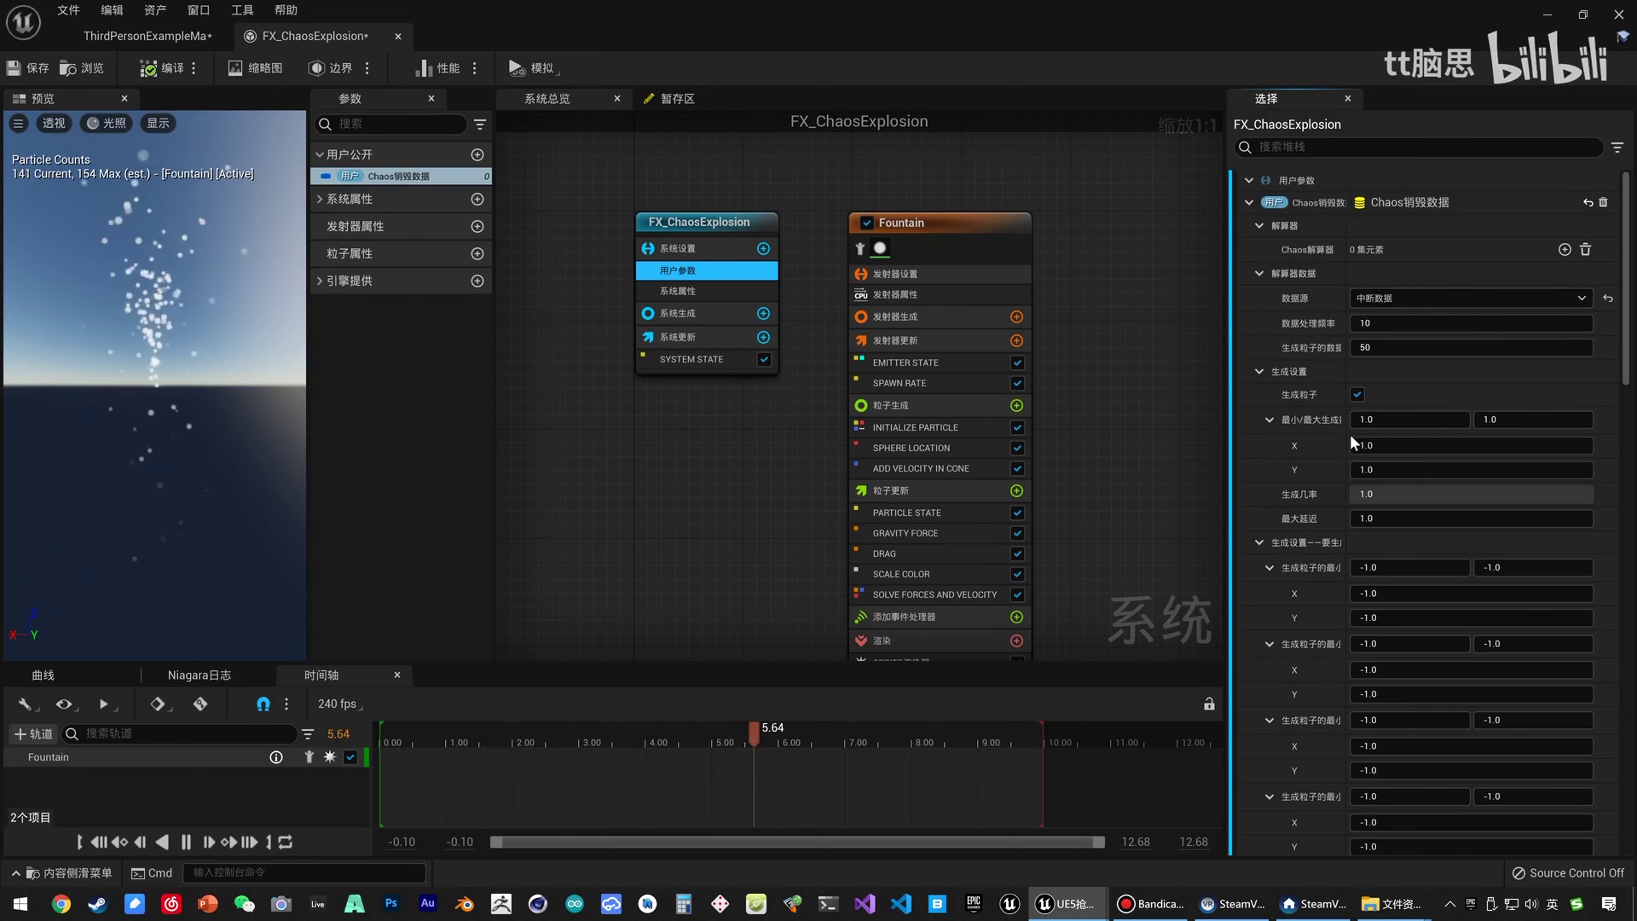
Widen the setting labels and set both the minimum and maximum spawn count (最小/最大生成数量) to 5.0.
drag(1349, 434, 1375, 436)
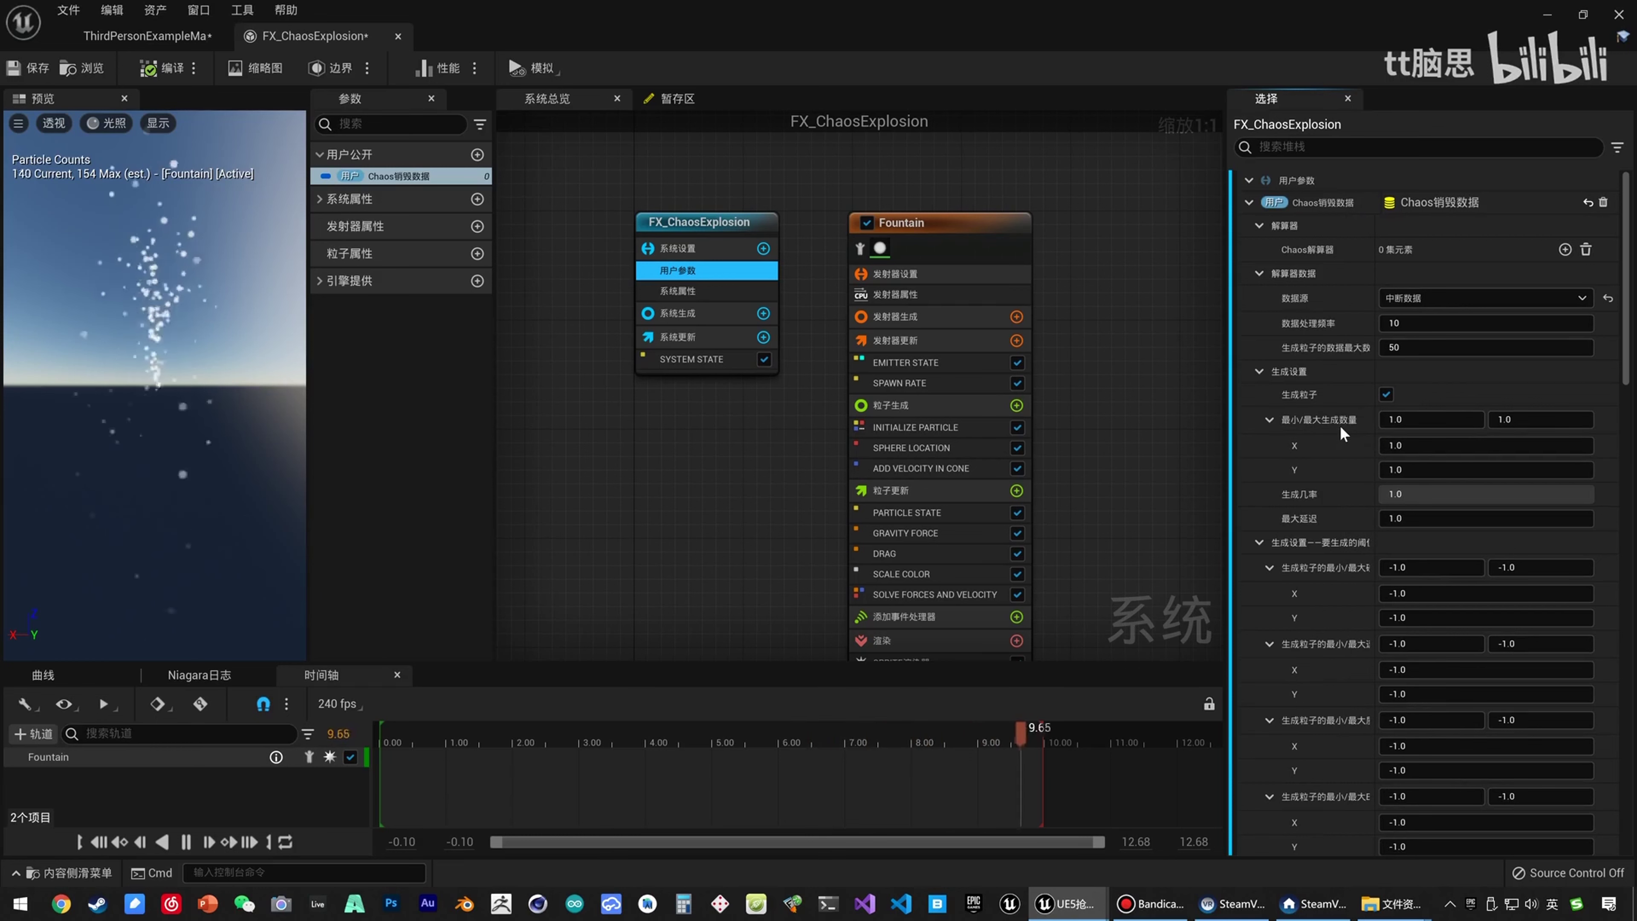
click(1408, 420)
text(5)
click(1523, 420)
text(5)
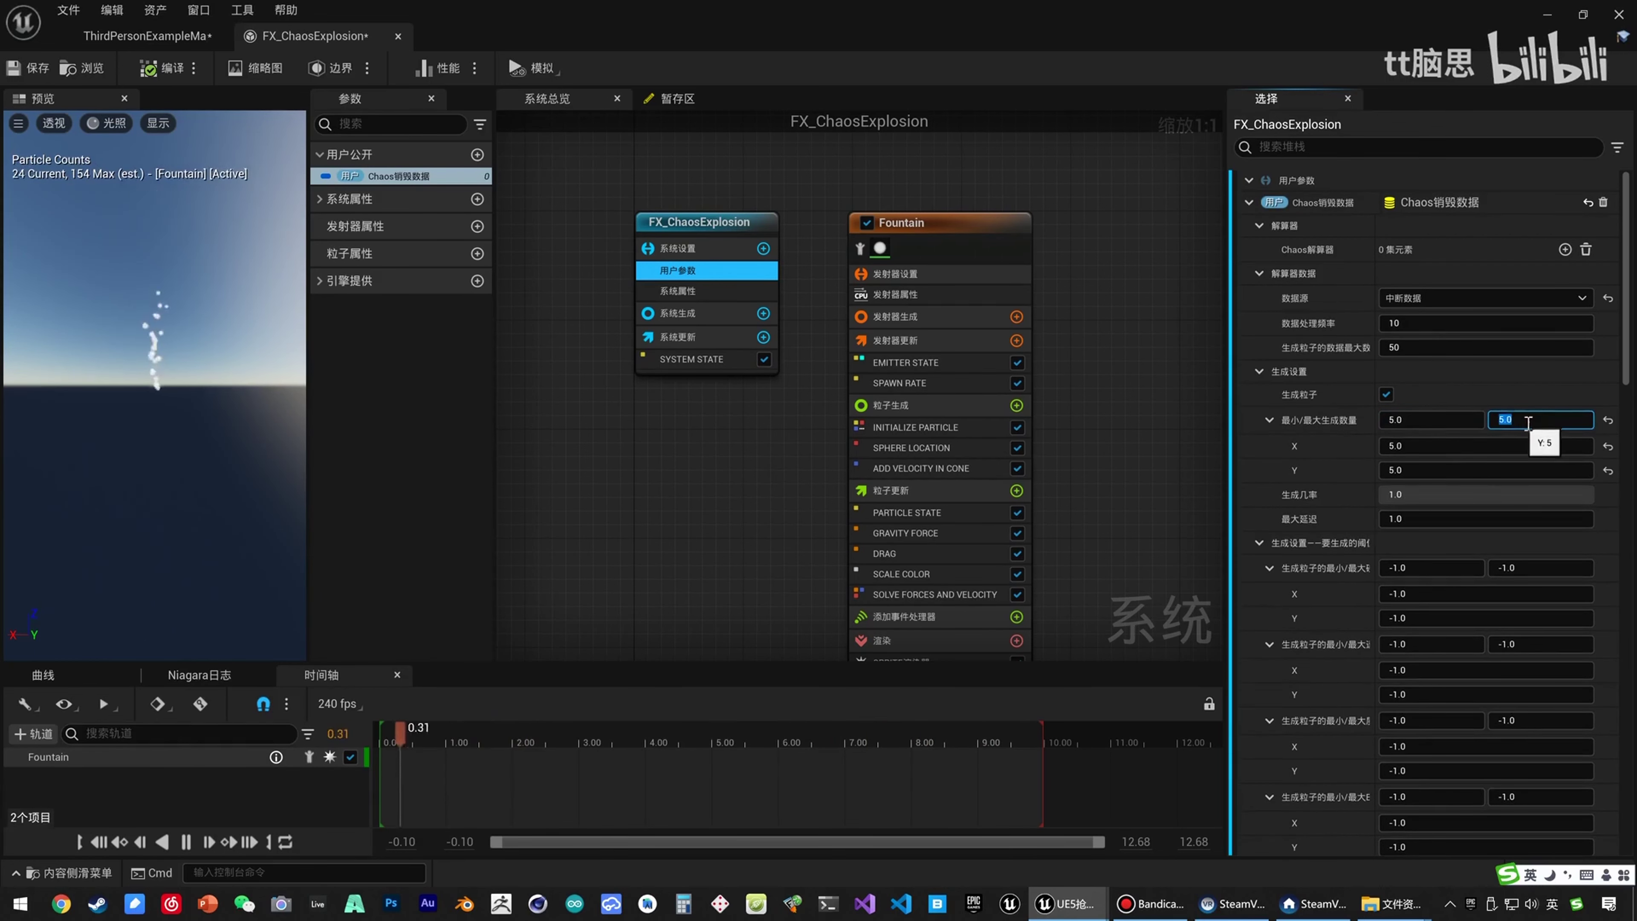
scroll(1353, 619, down, 5)
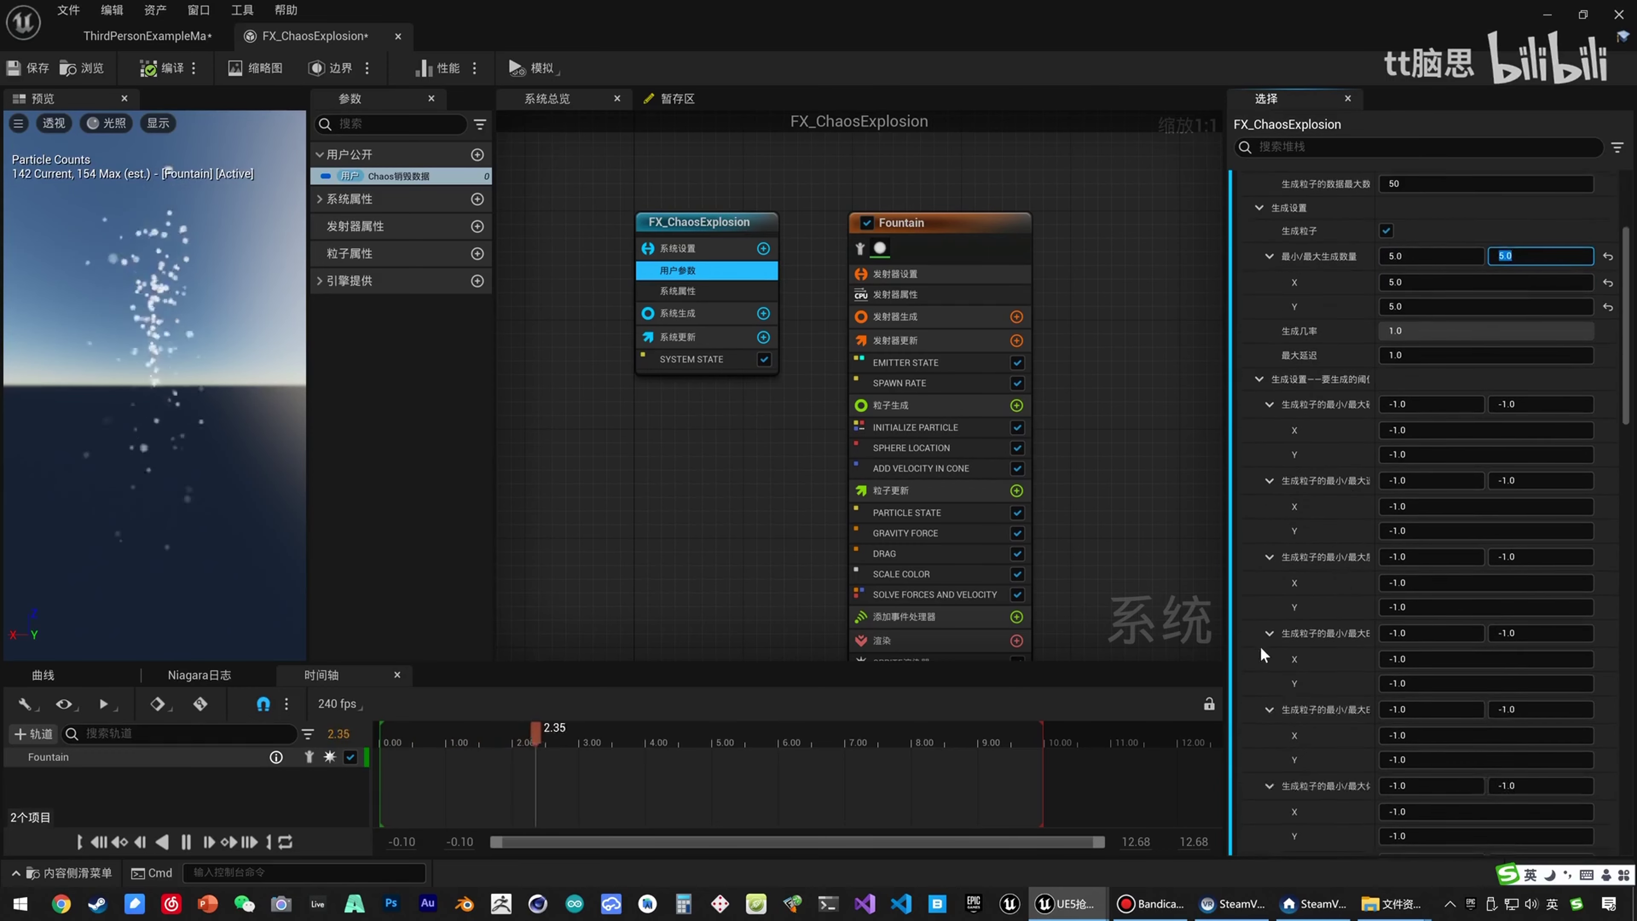
Examine the remaining Chaos销毁数据 spawn settings and the Fountain emitter's Emitter State and Spawn Rate modules.
scroll(1261, 648, down, 3)
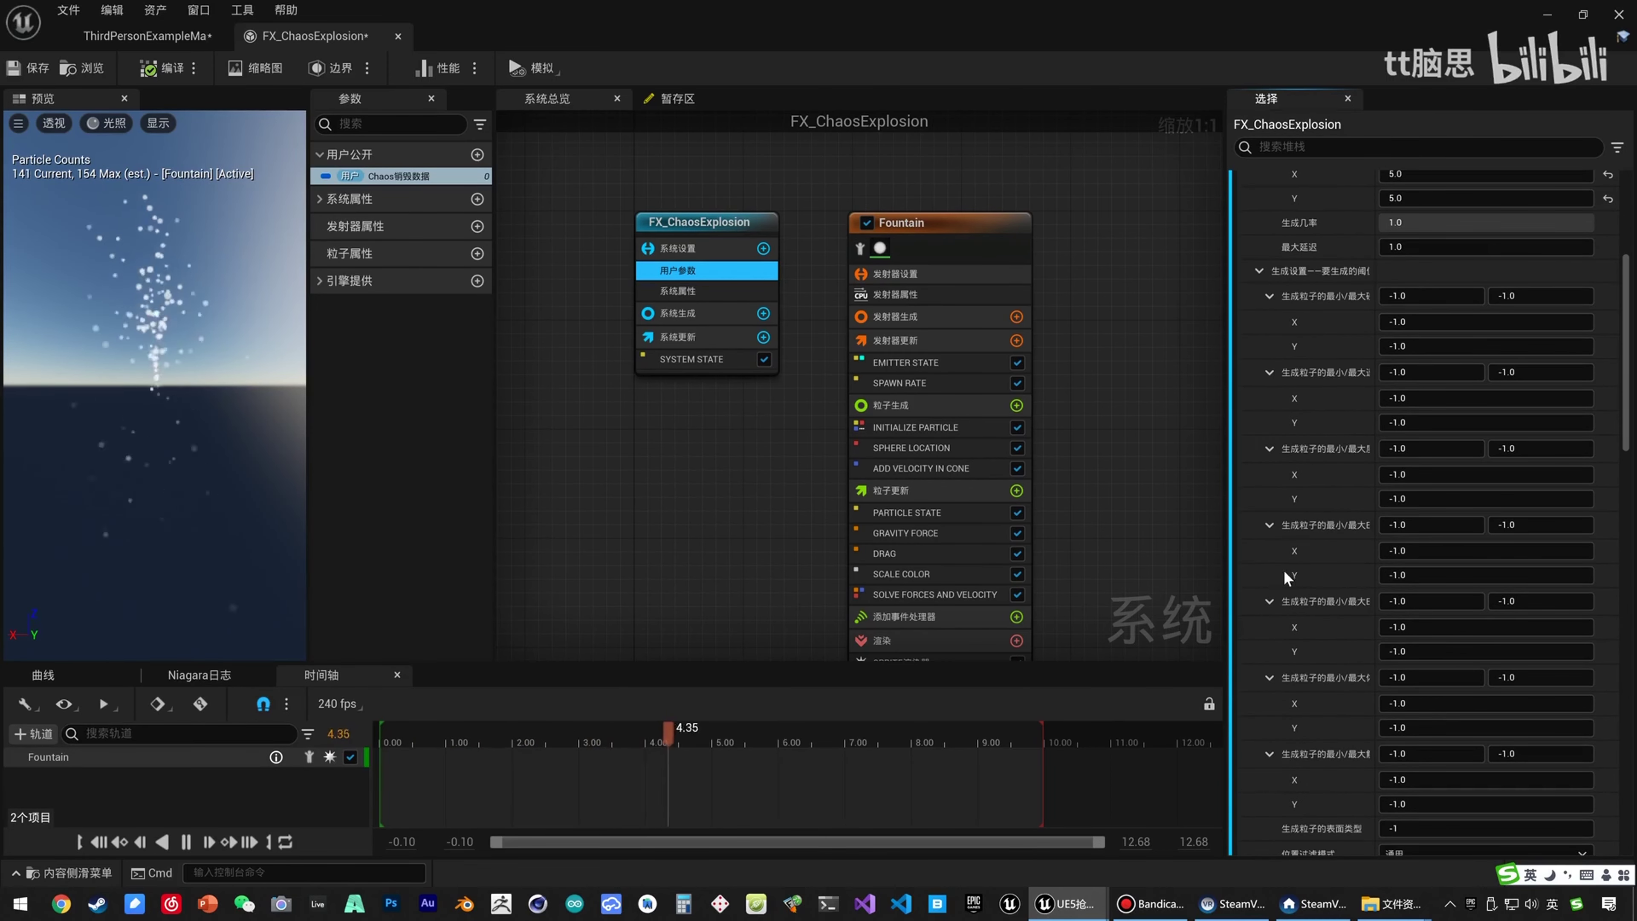
scroll(1321, 619, up, 8)
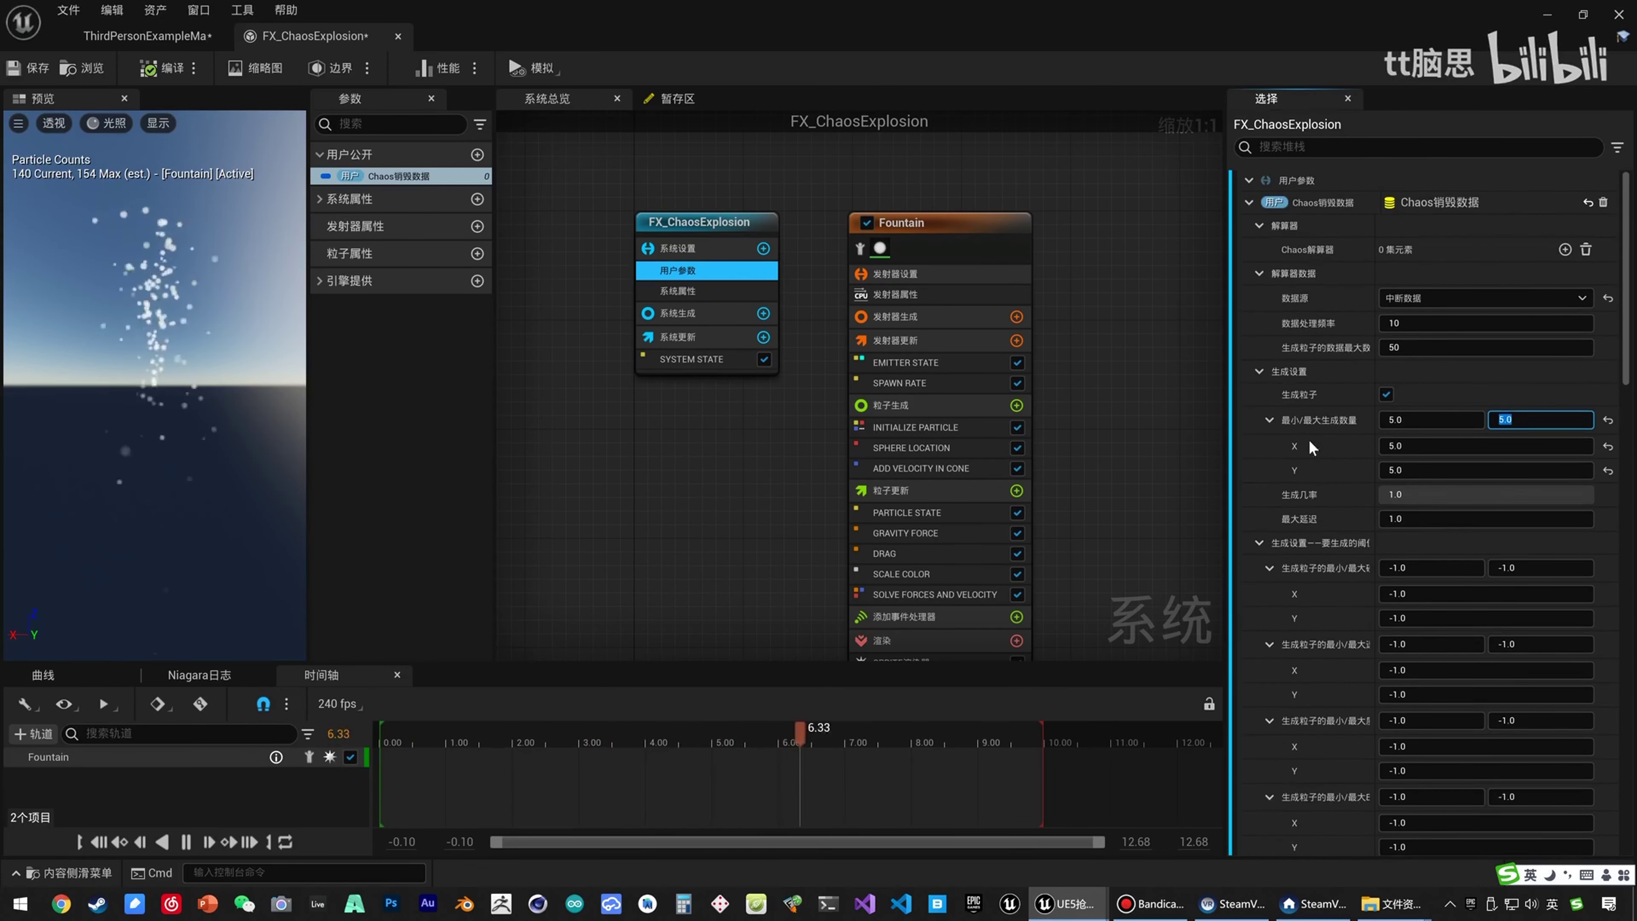
click(951, 224)
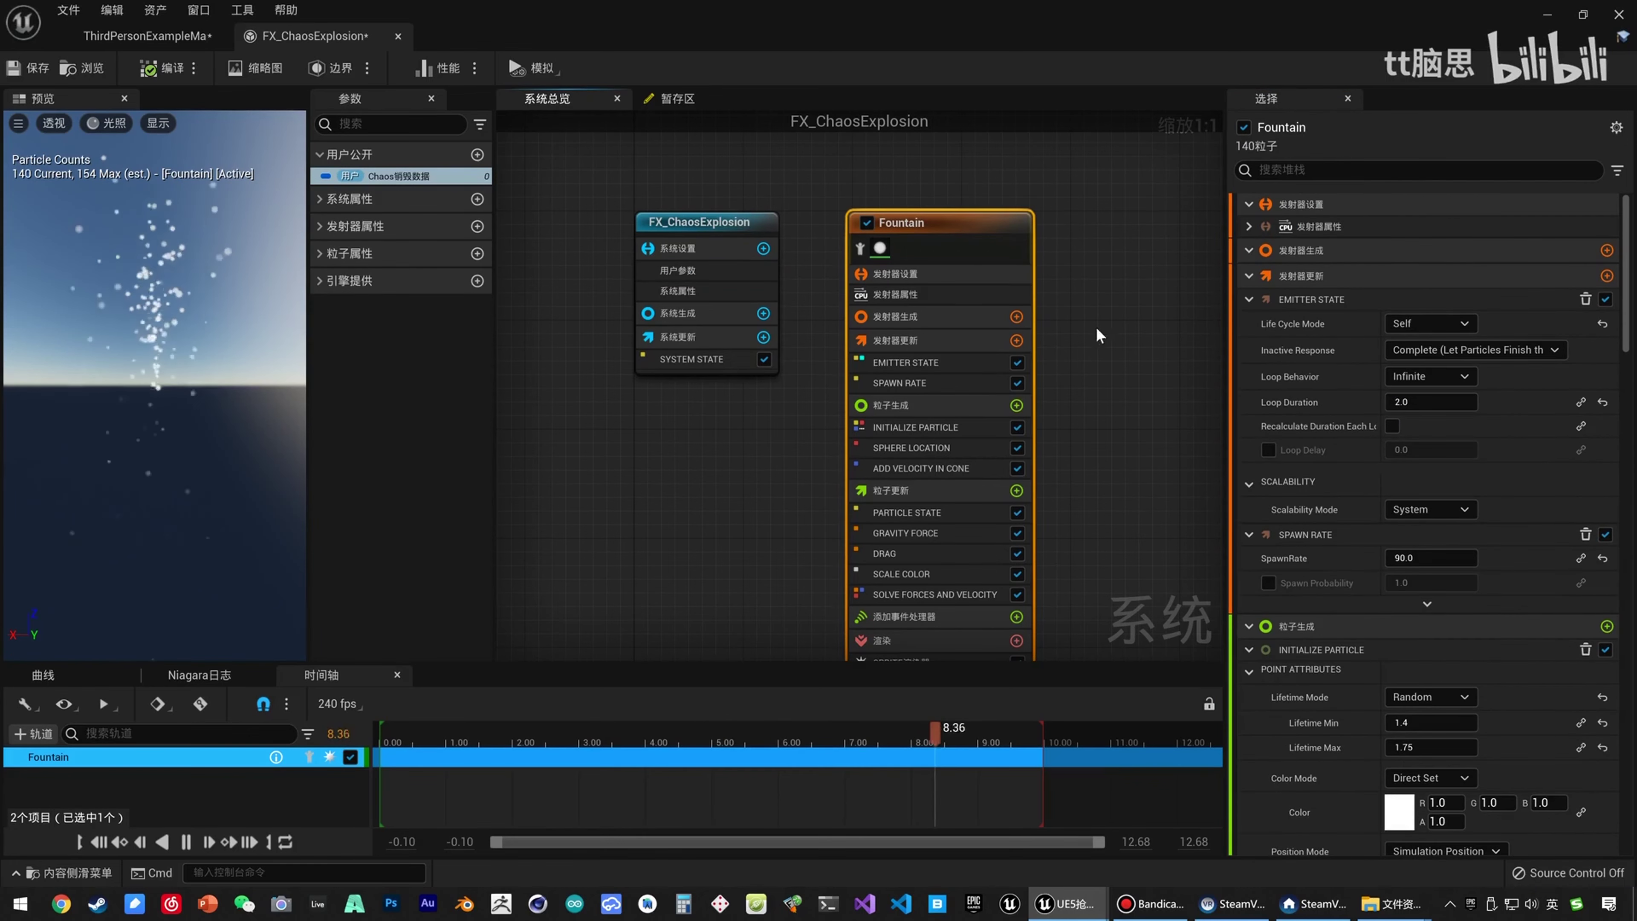
right_drag(1122, 418, 1116, 346)
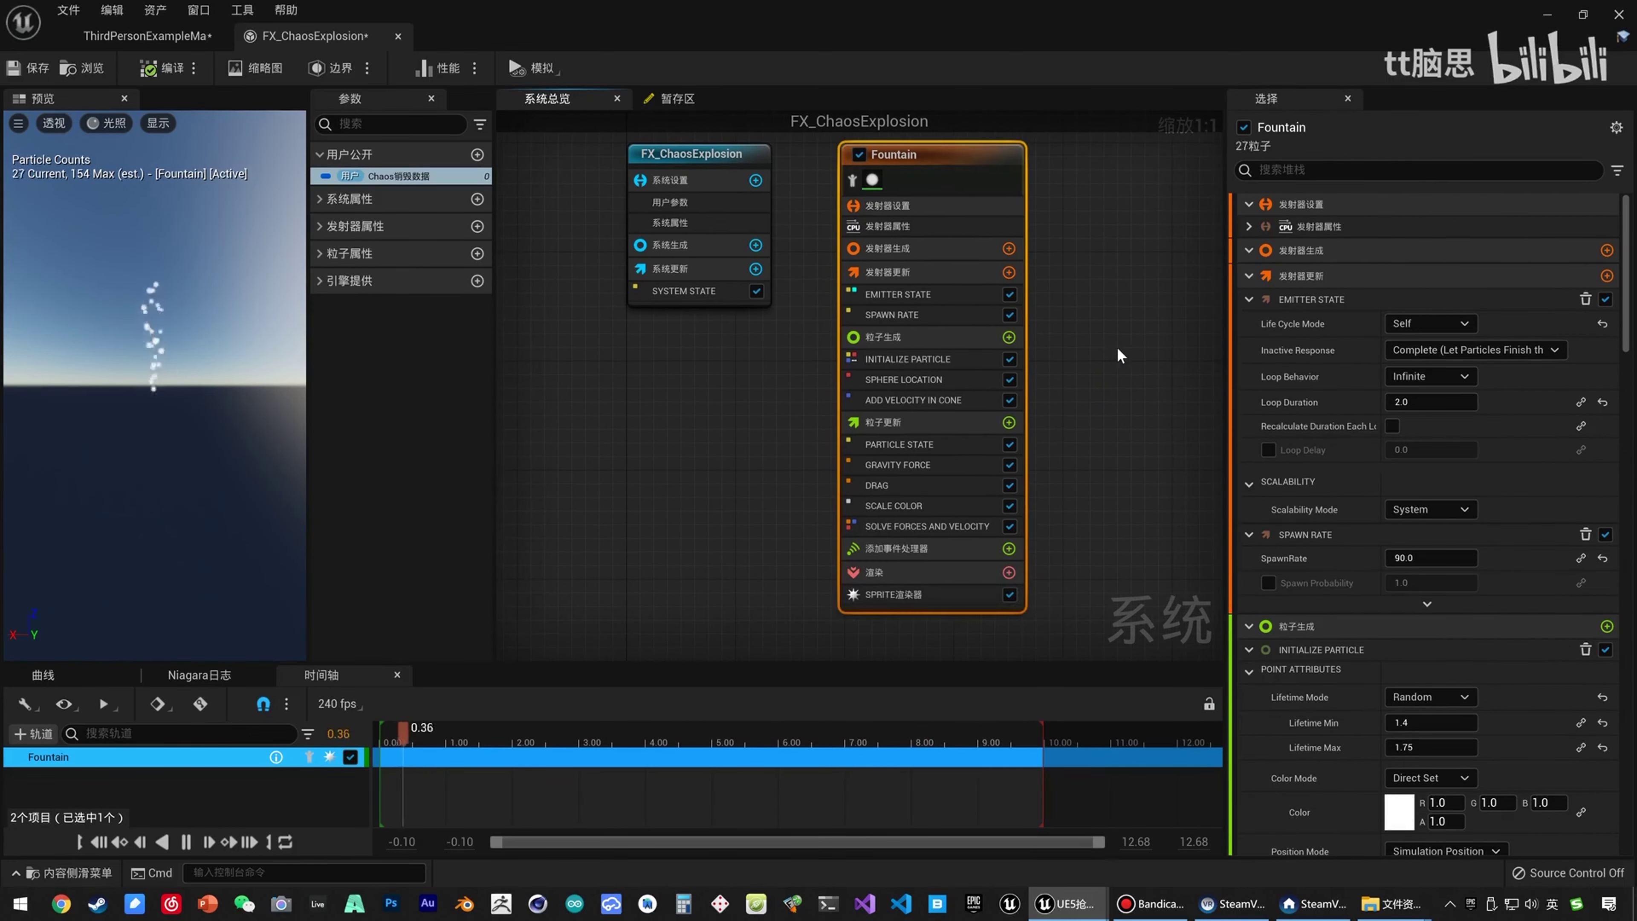
click(974, 316)
click(970, 294)
click(970, 315)
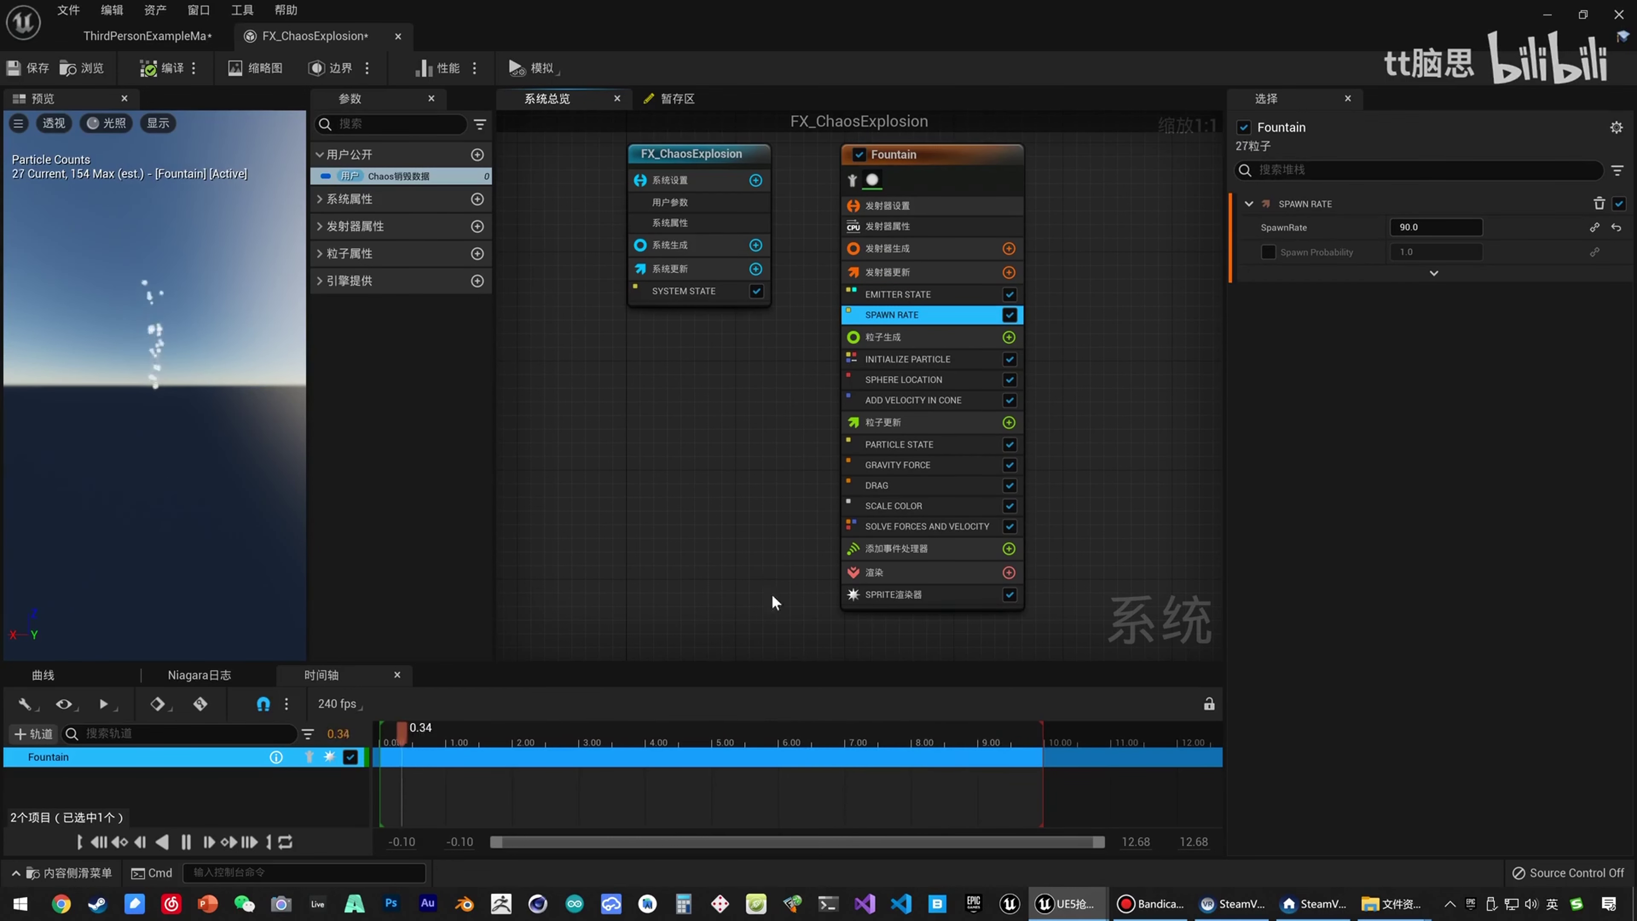
Set the Fountain emitter's sprite renderer material to the material instance M_Ex_nst1.
click(905, 594)
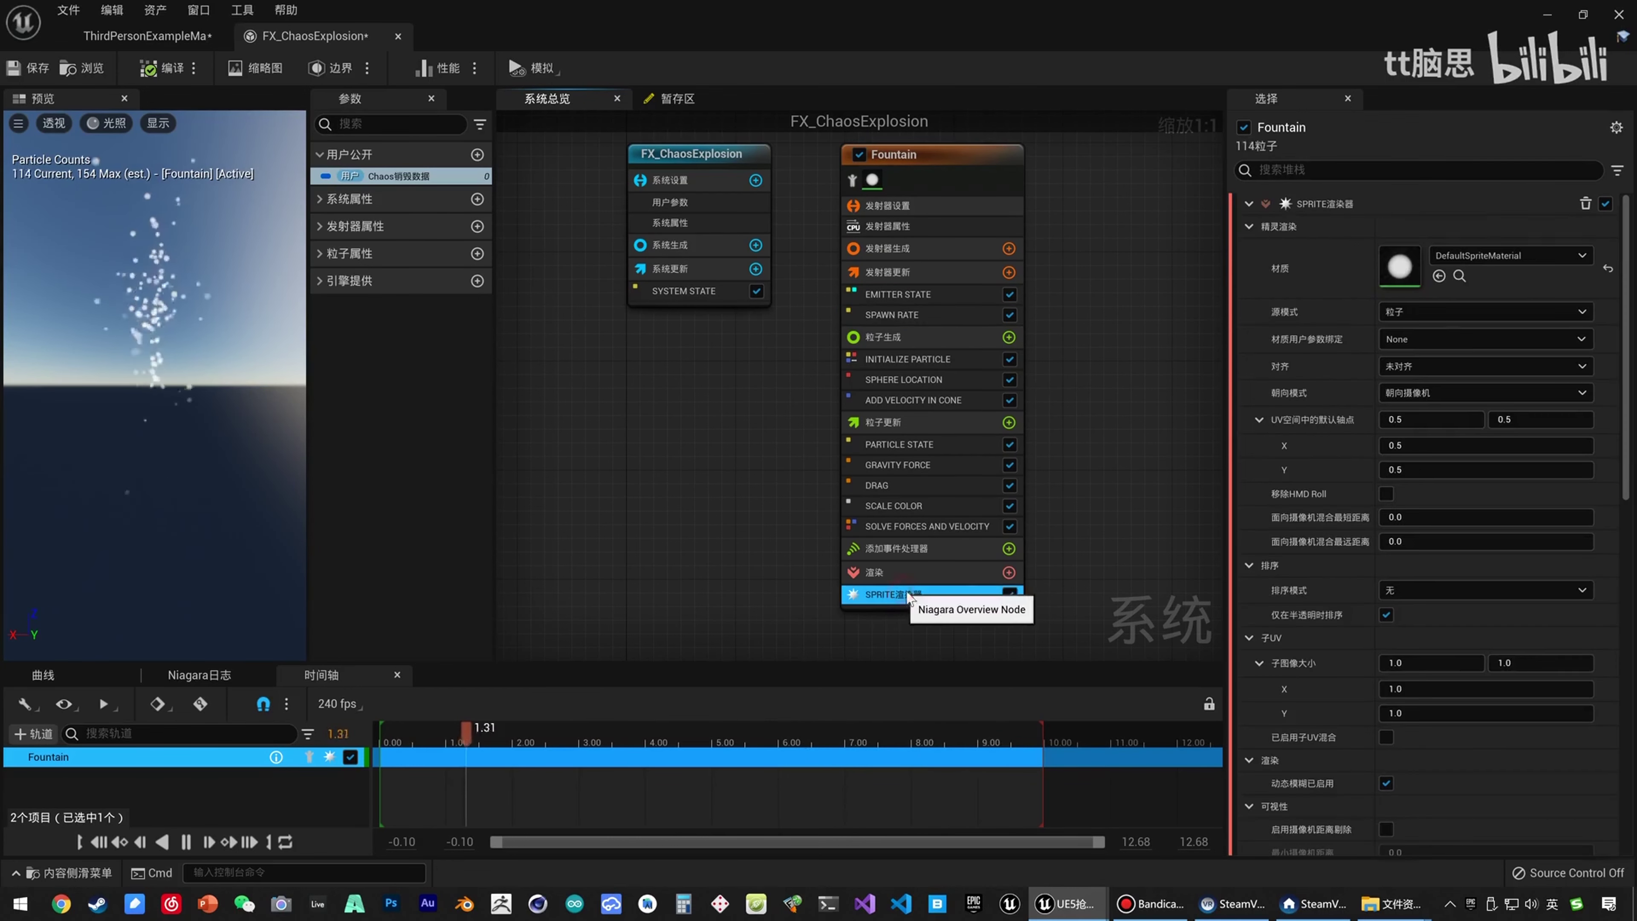
click(1474, 258)
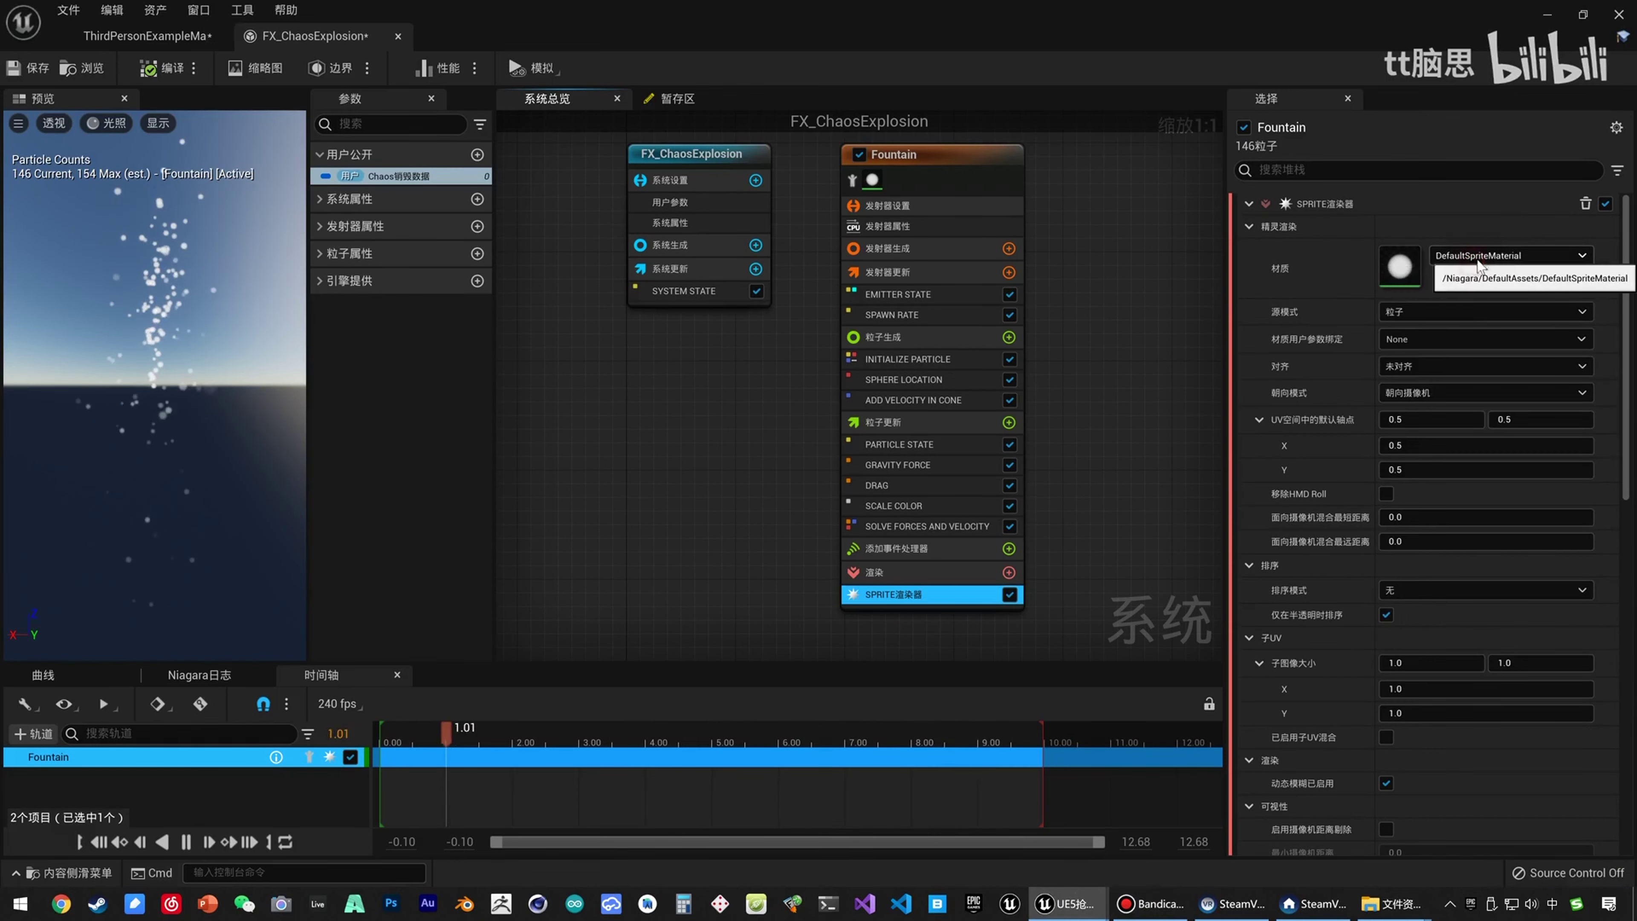
click(1495, 258)
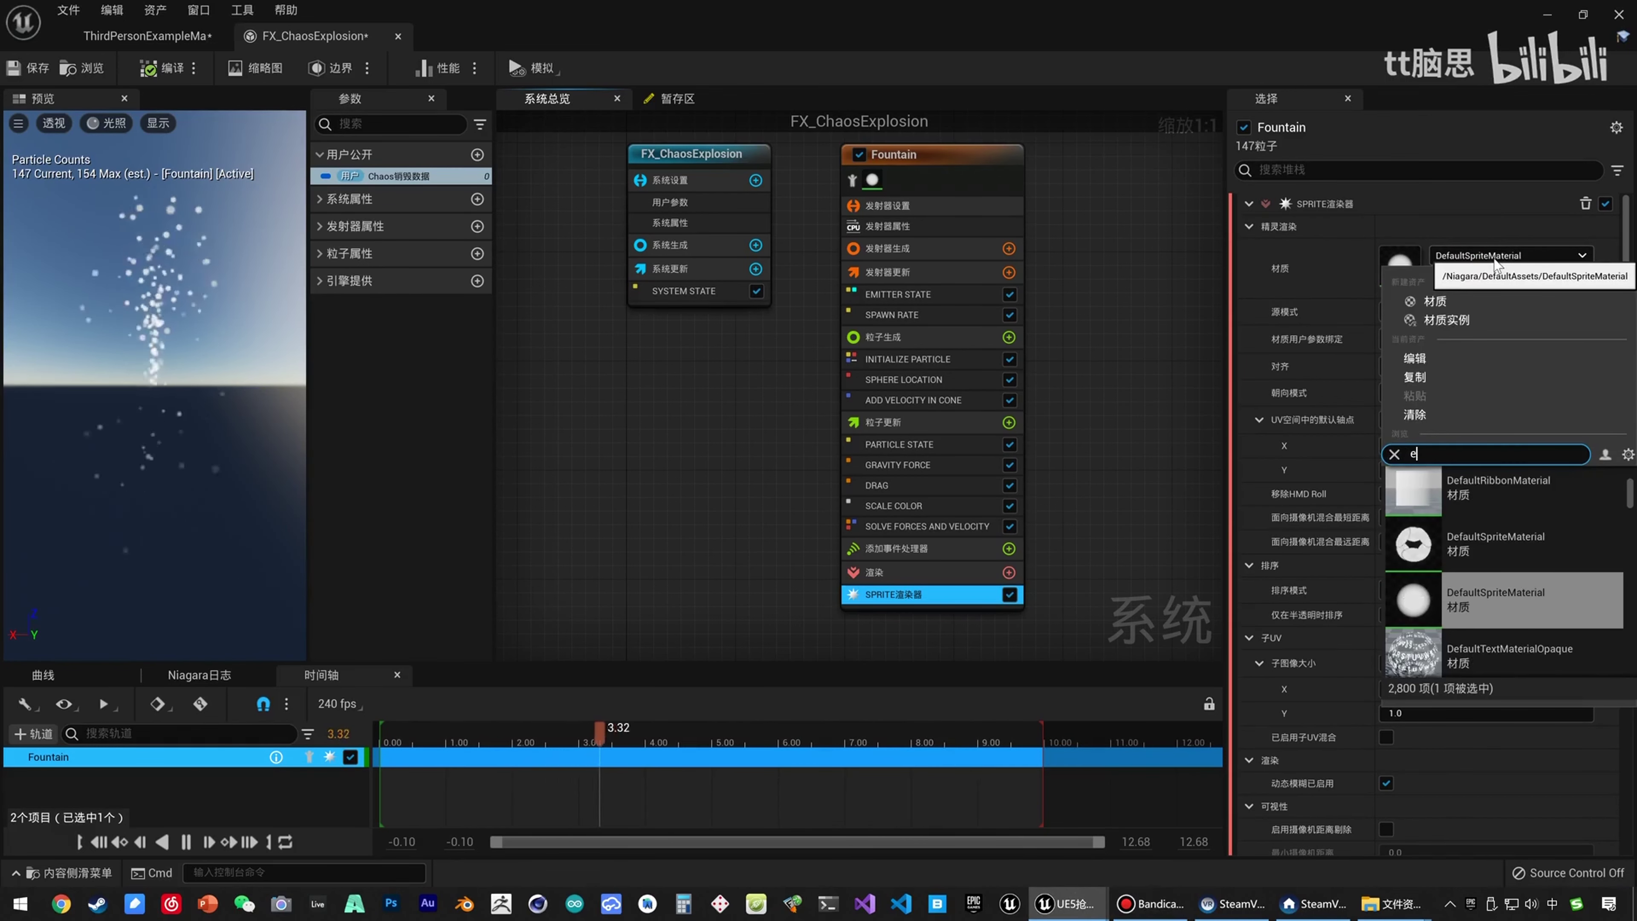
text(ex_nst)
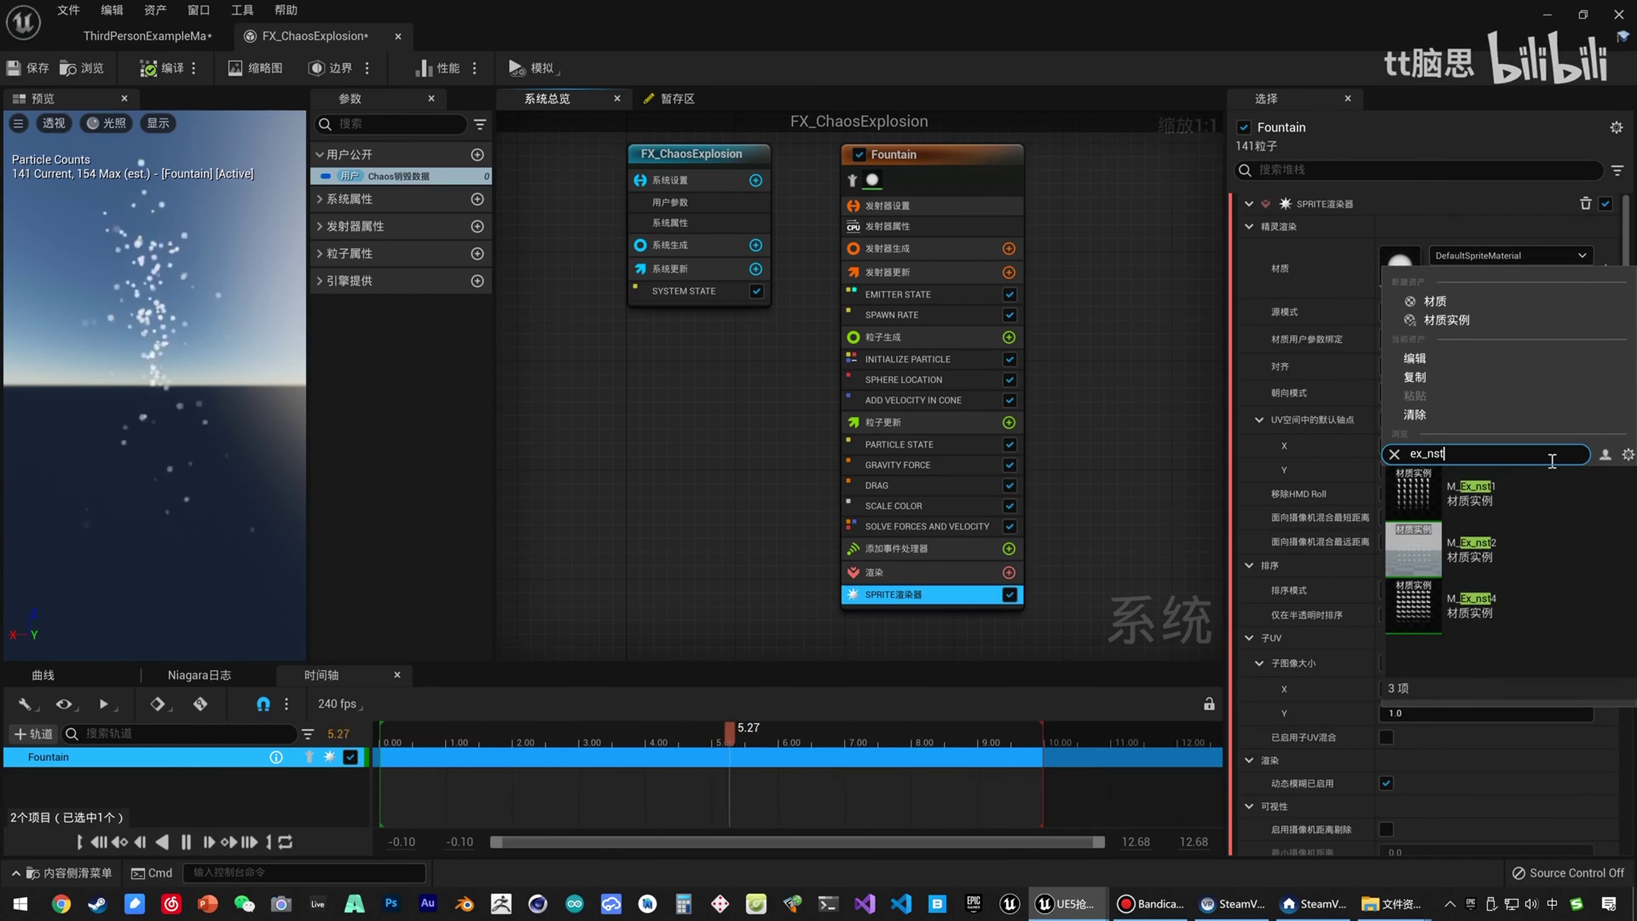
click(1529, 486)
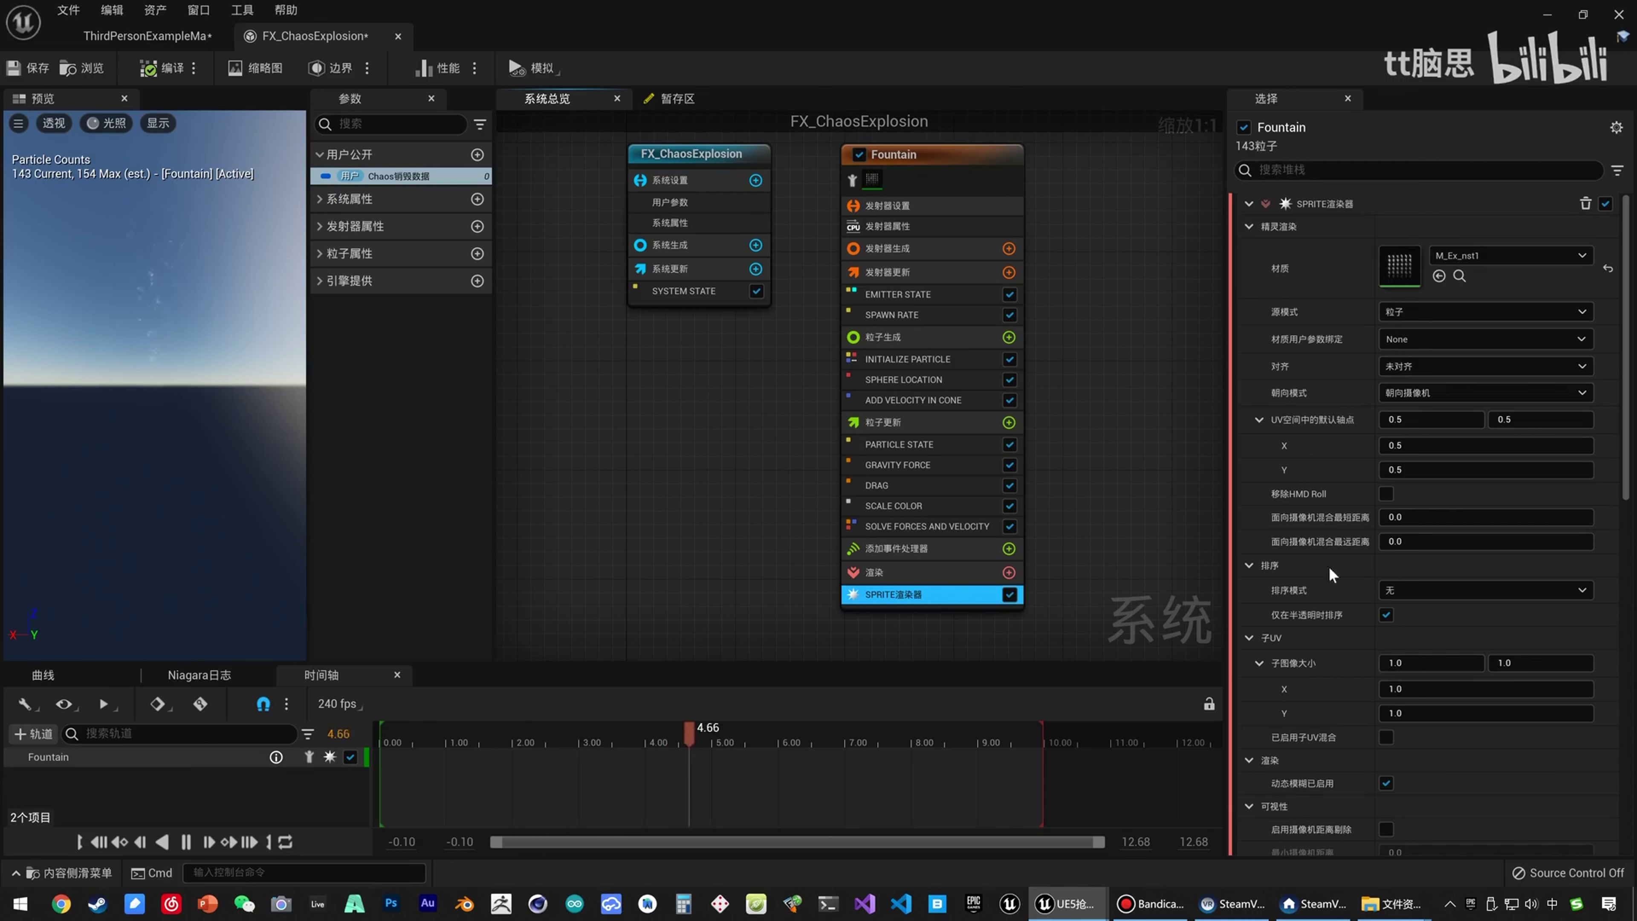
Set the sprite renderer's sub-image size (子图像大小) to 6.0 by 6.0.
click(1406, 662)
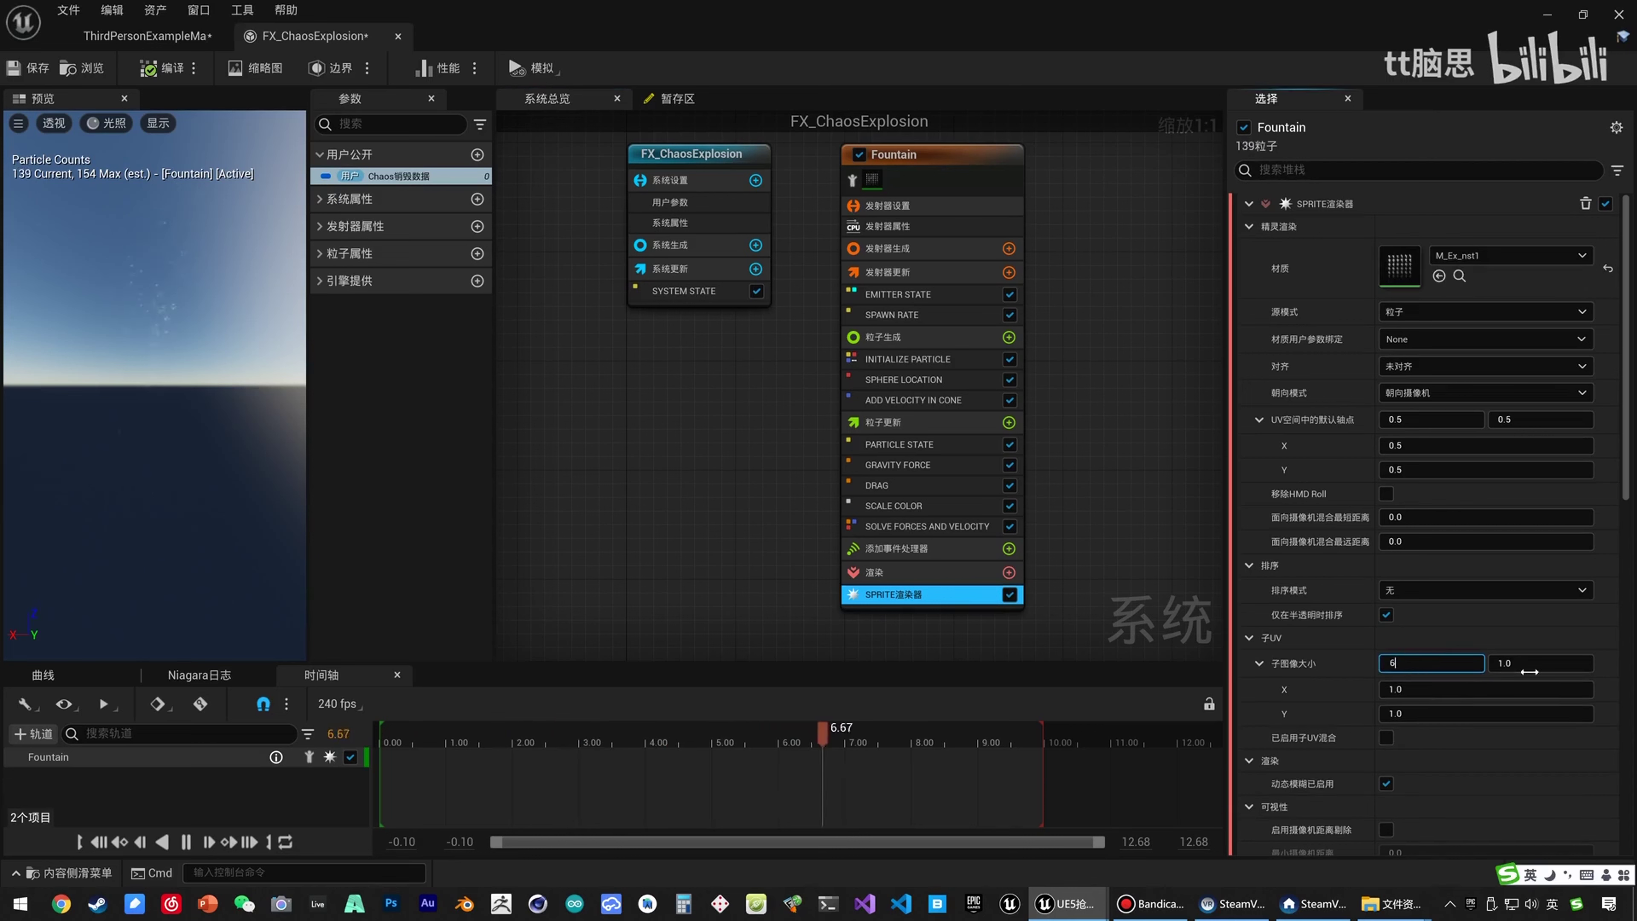
text(6)
click(1545, 664)
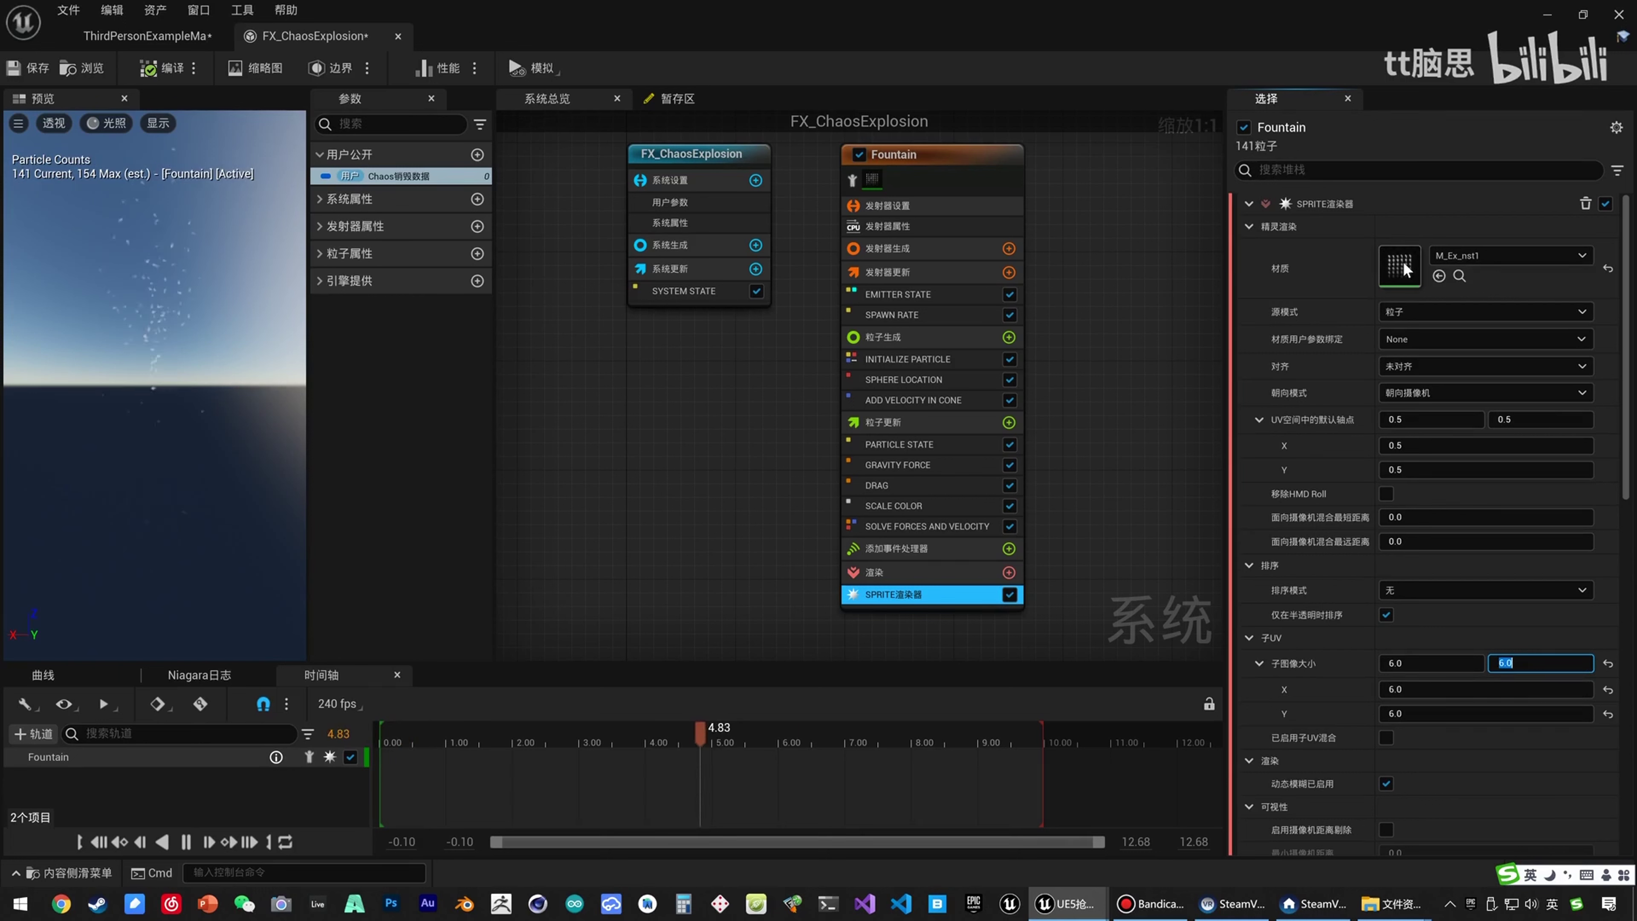
Add a Sub UVAnimation module to Fountain's particle update (粒子更新) stage and set its End Frame to 36.
click(1008, 423)
text(subuv)
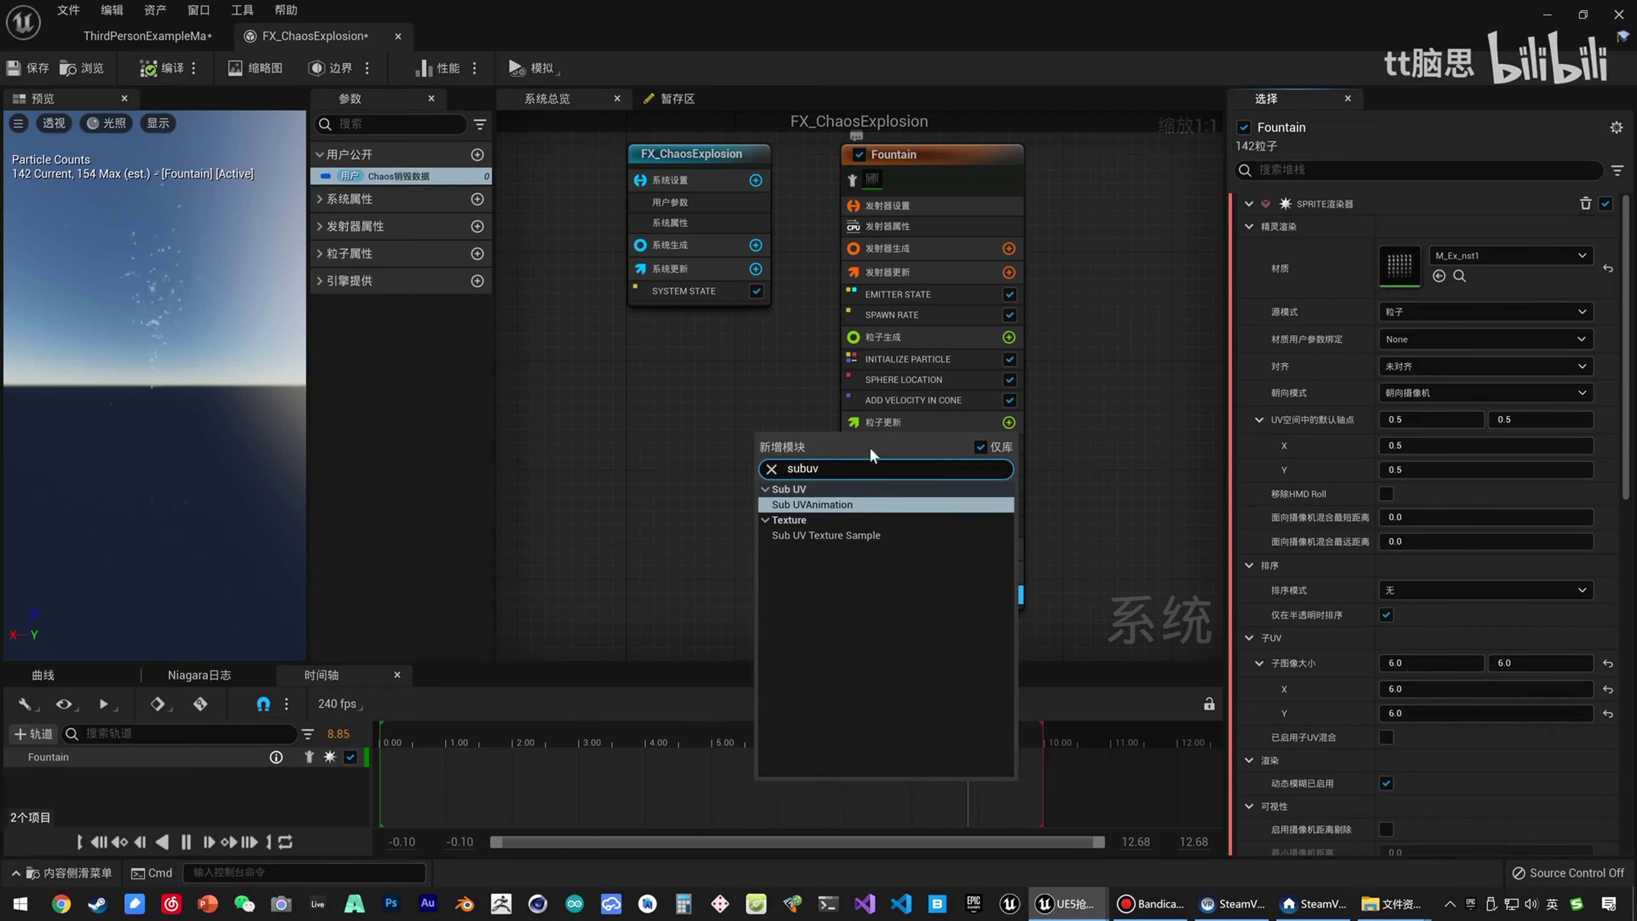
click(831, 505)
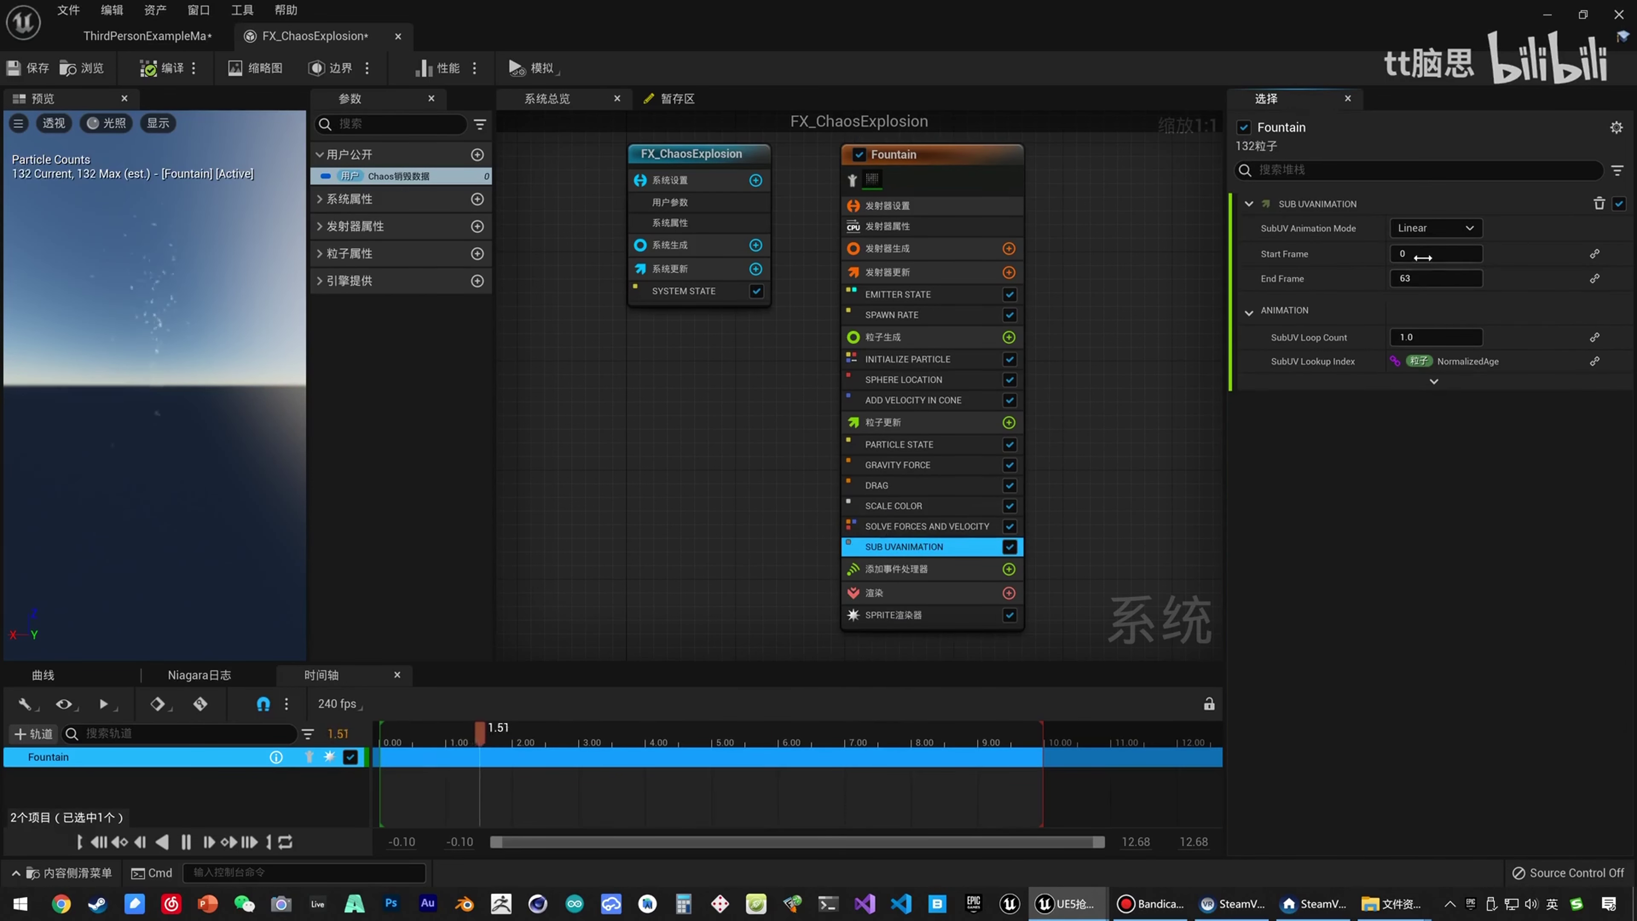
click(1422, 279)
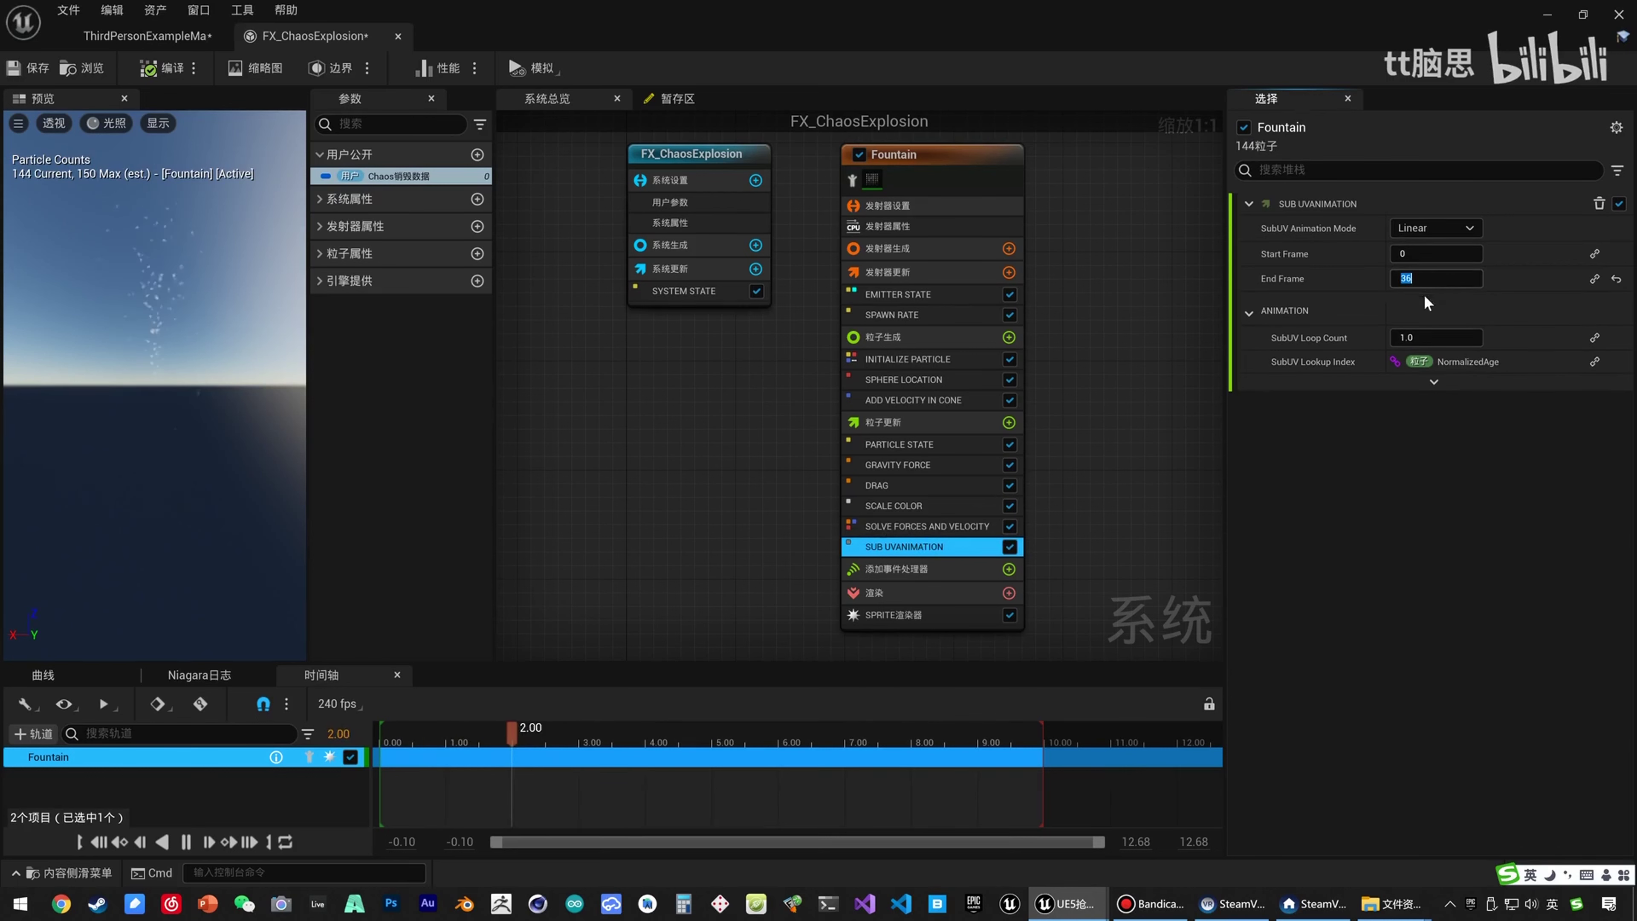
click(164, 336)
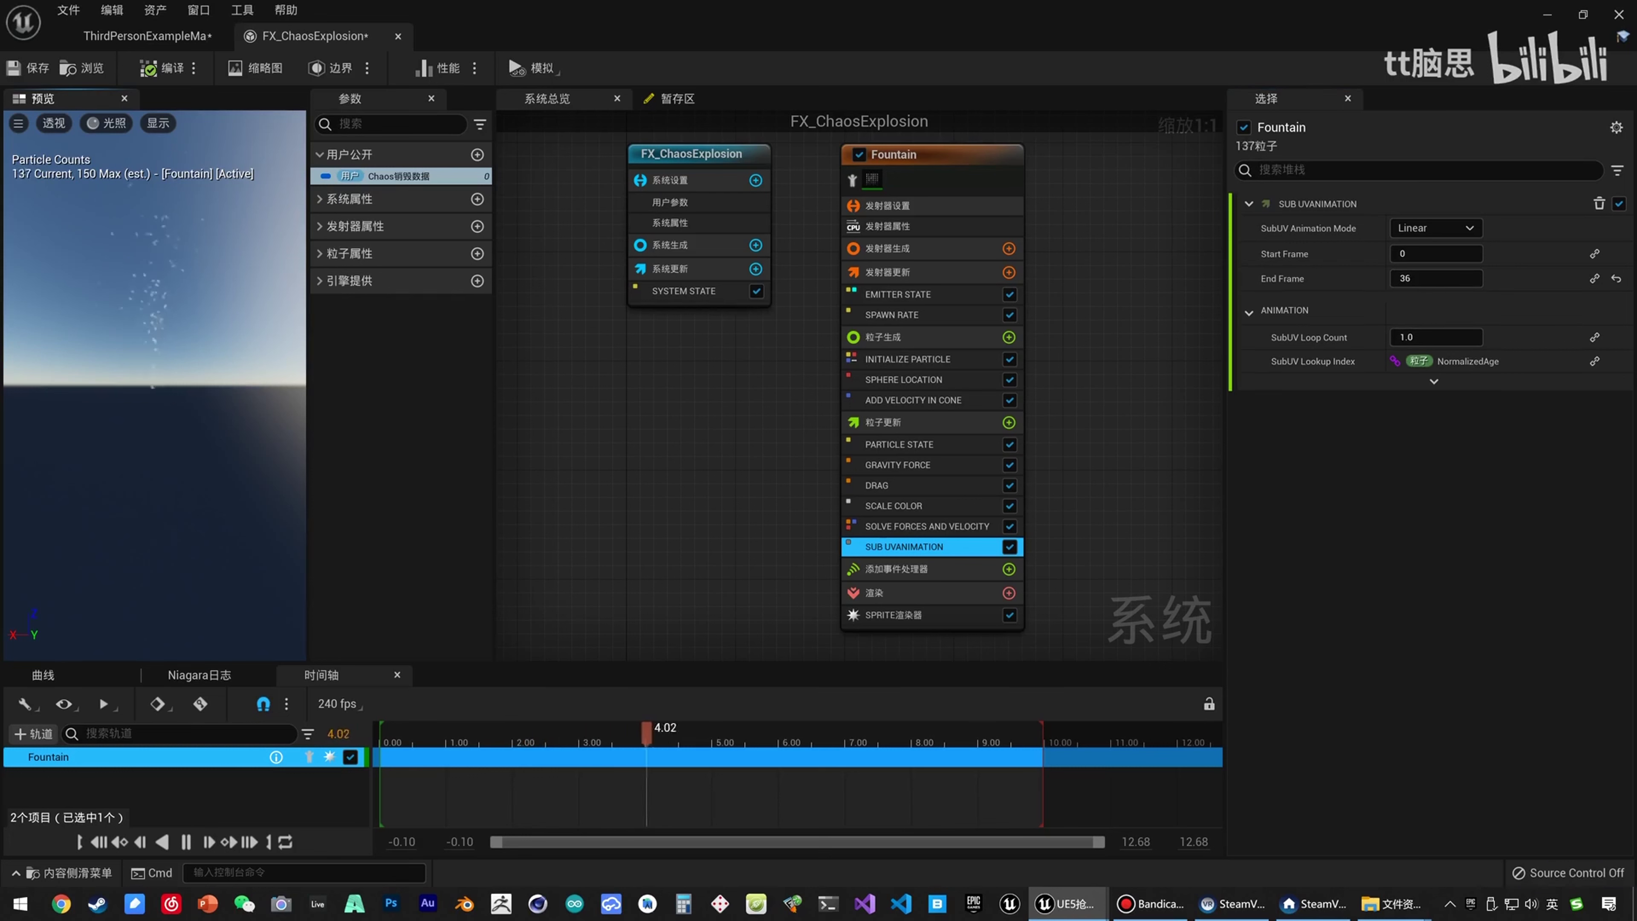
scroll(164, 336, up, 3)
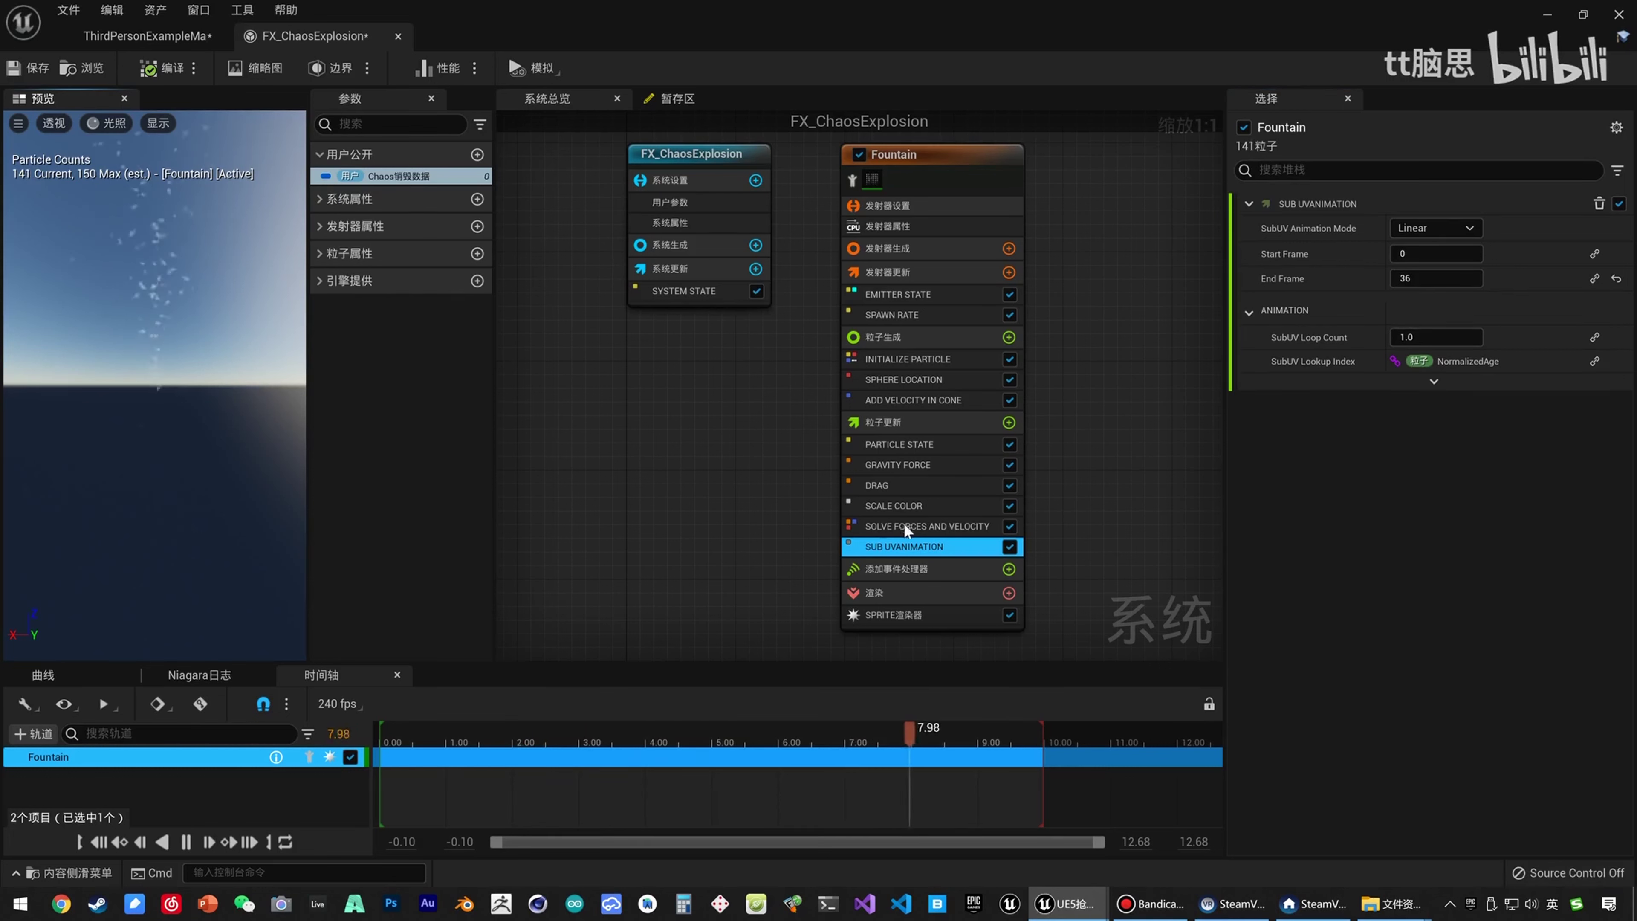
Delete the Gravity Force and Add Velocity in Cone modules from the Fountain emitter.
click(921, 465)
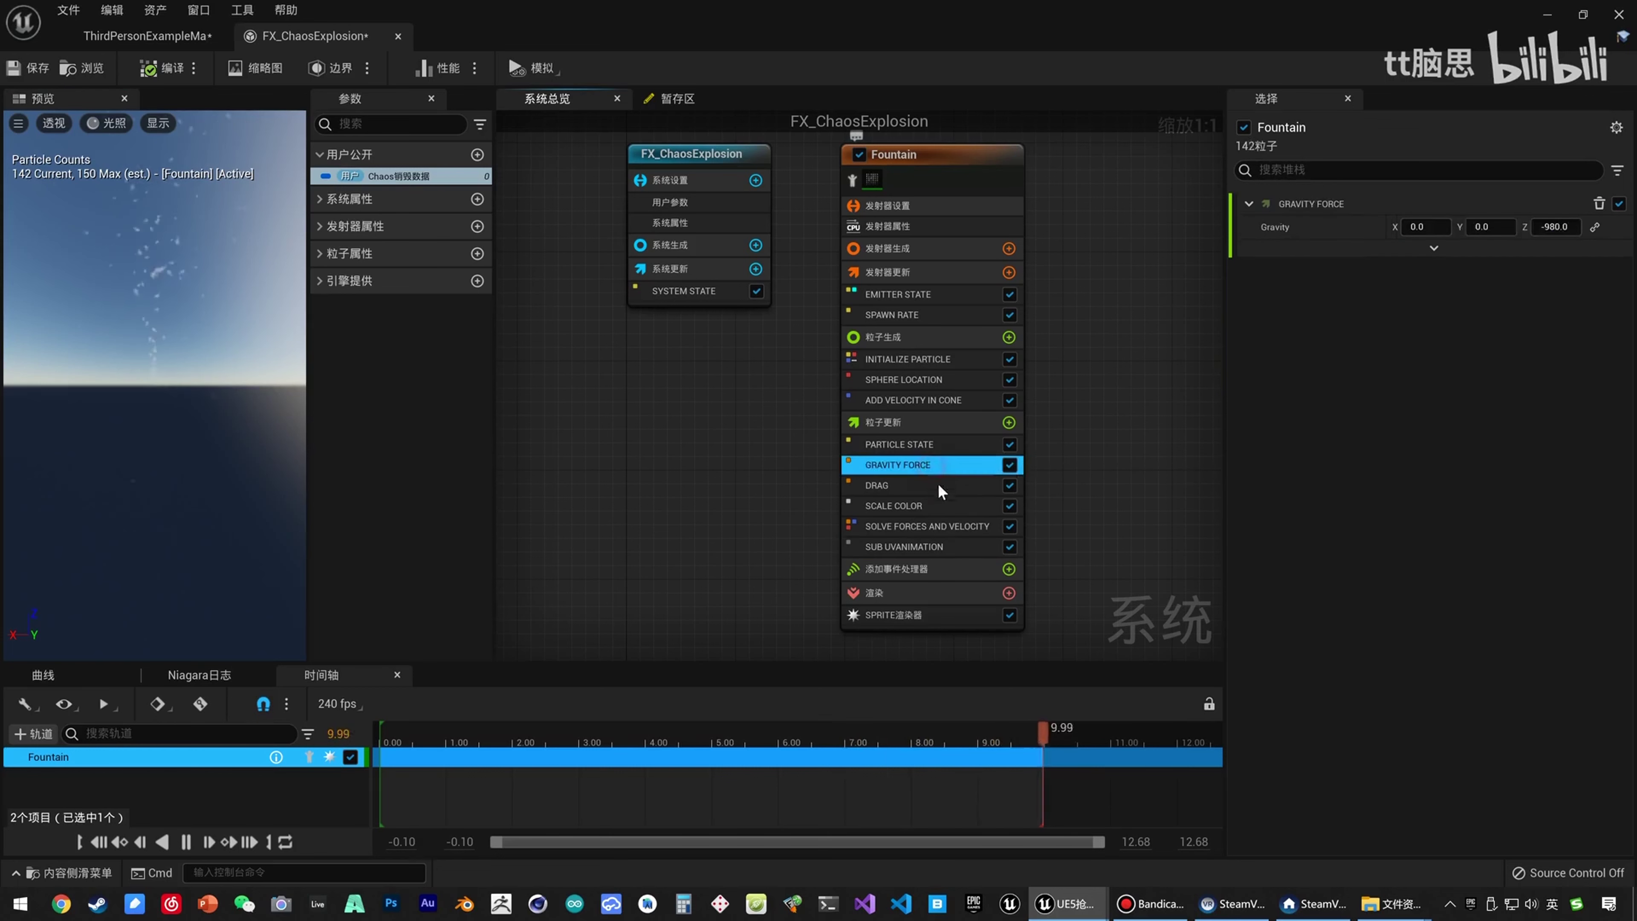
key(Delete)
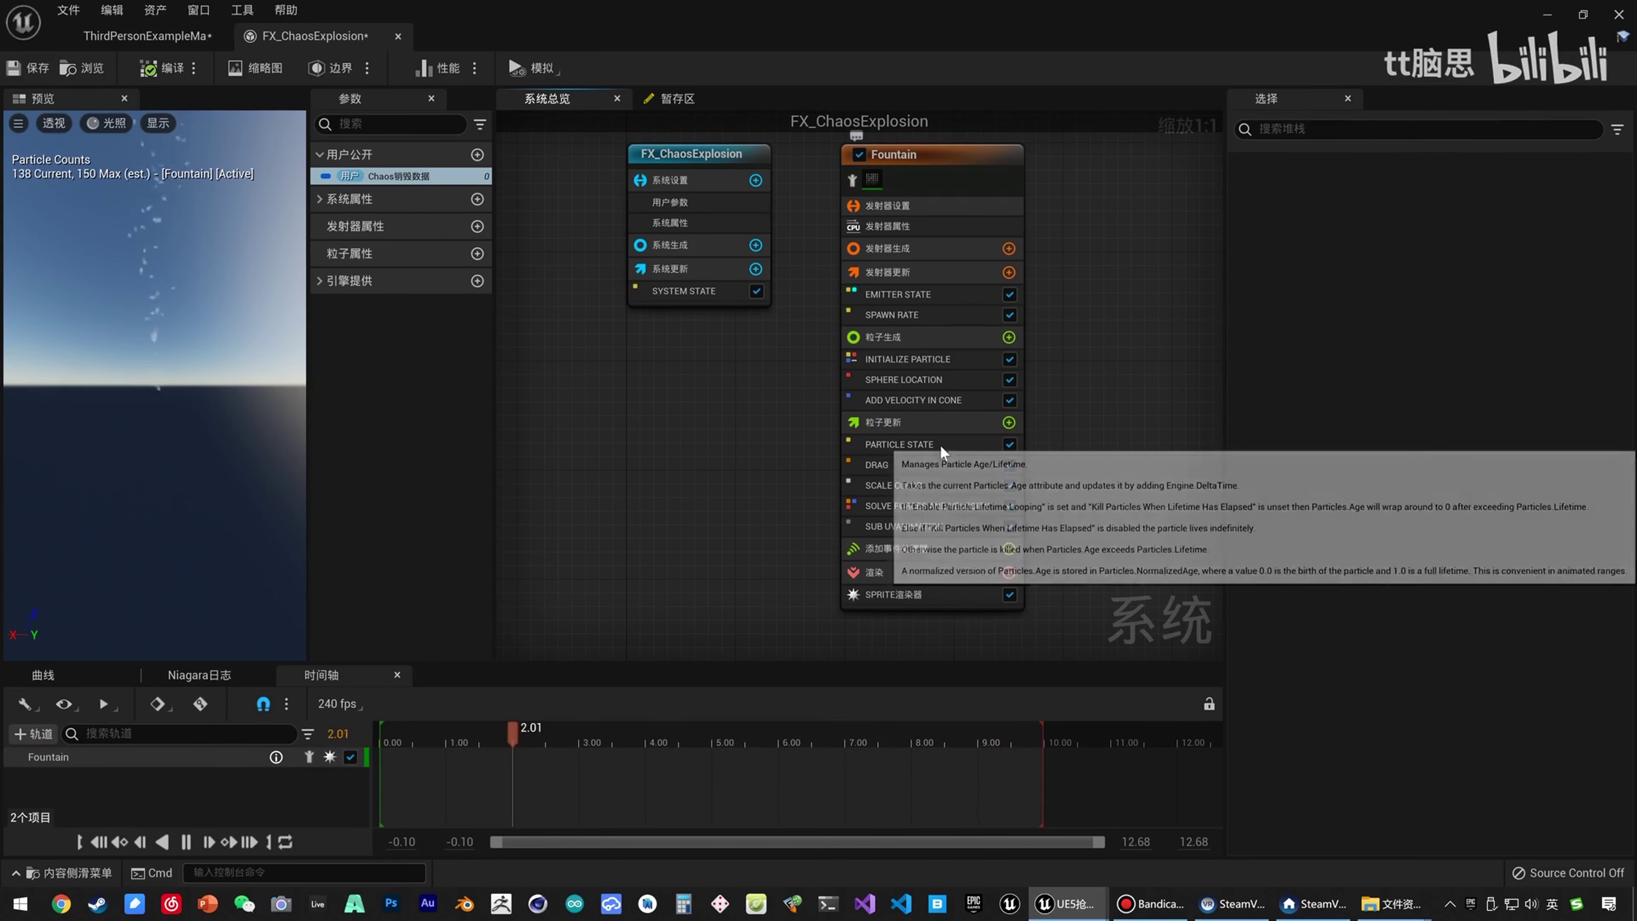
click(928, 399)
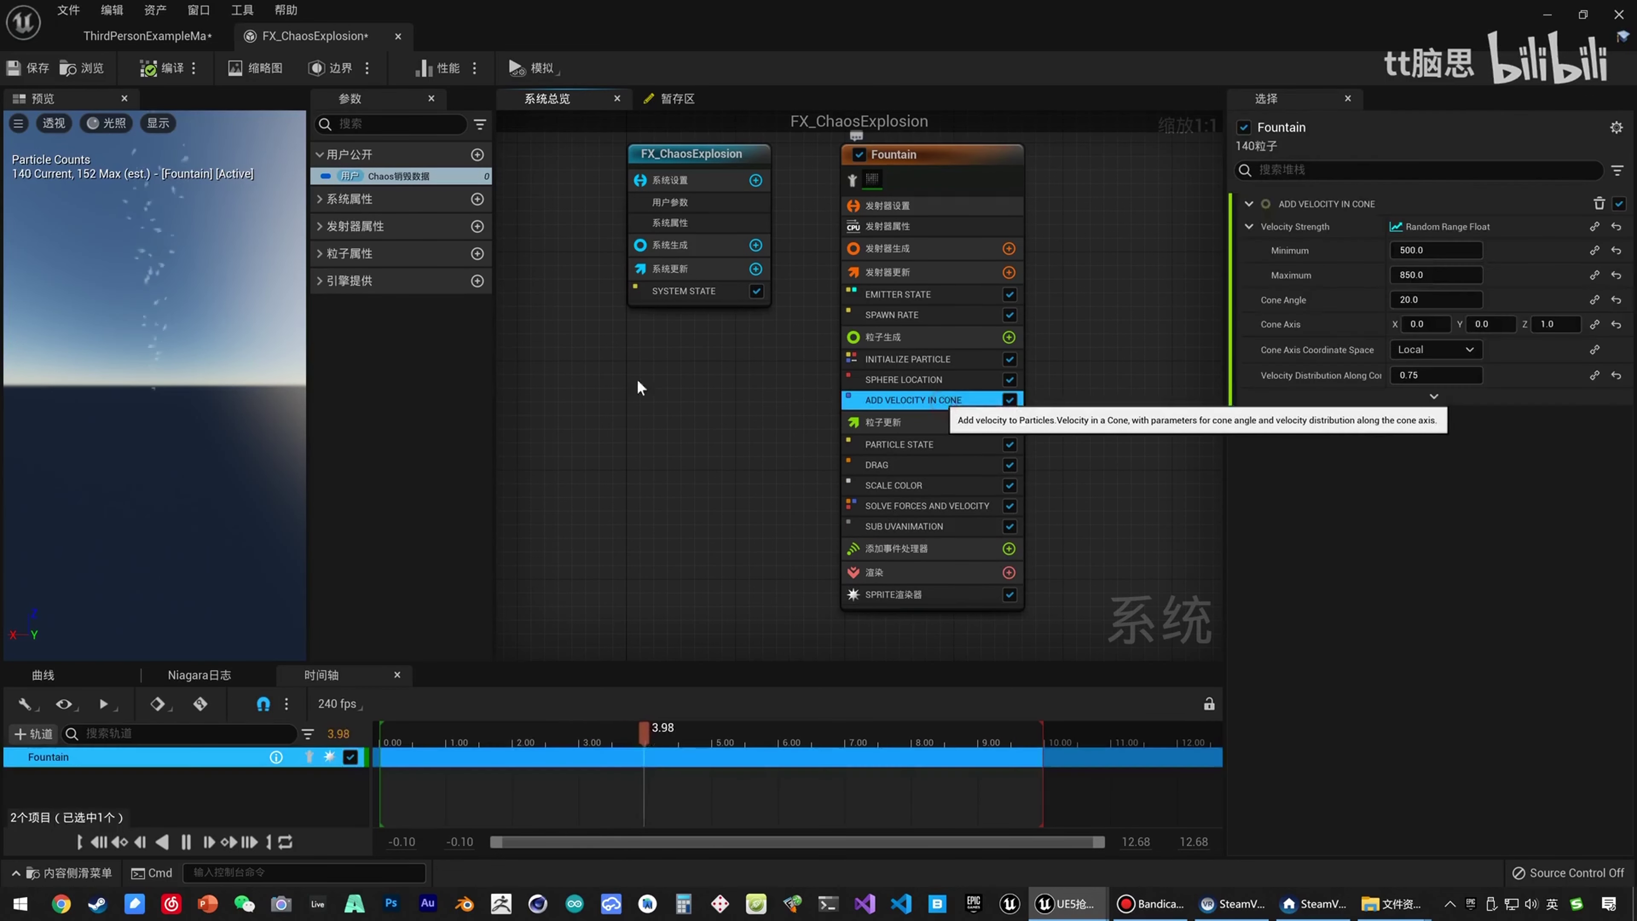
key(Delete)
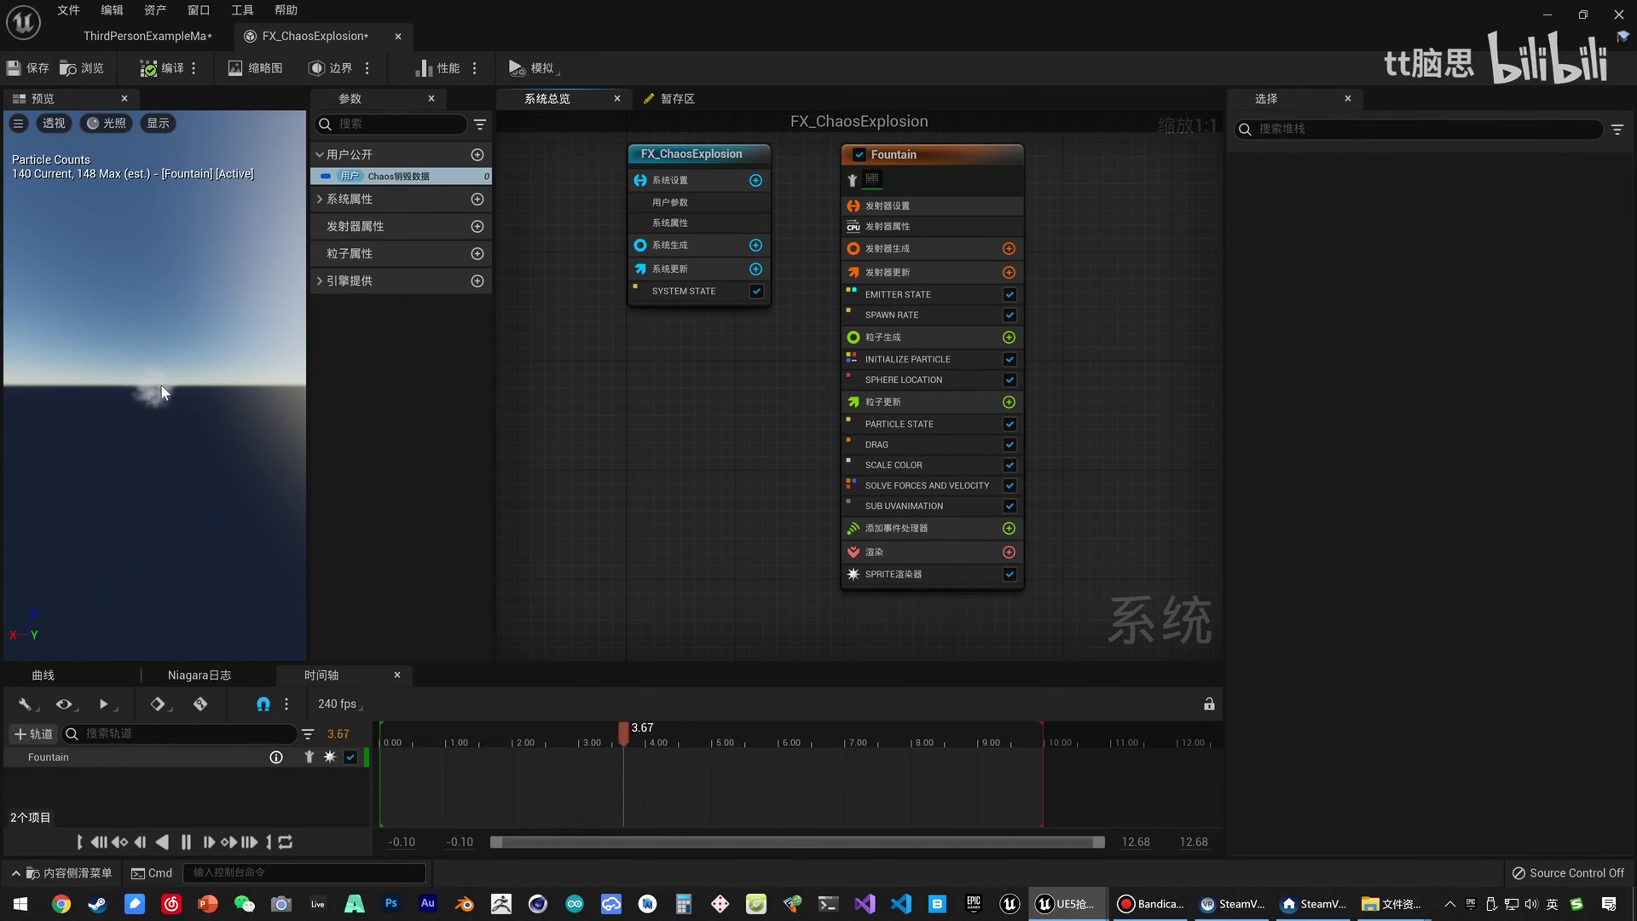
Add an Acceleration Force module to particle update and drive its Acceleration with a Random Range Vector.
click(1008, 402)
click(1069, 490)
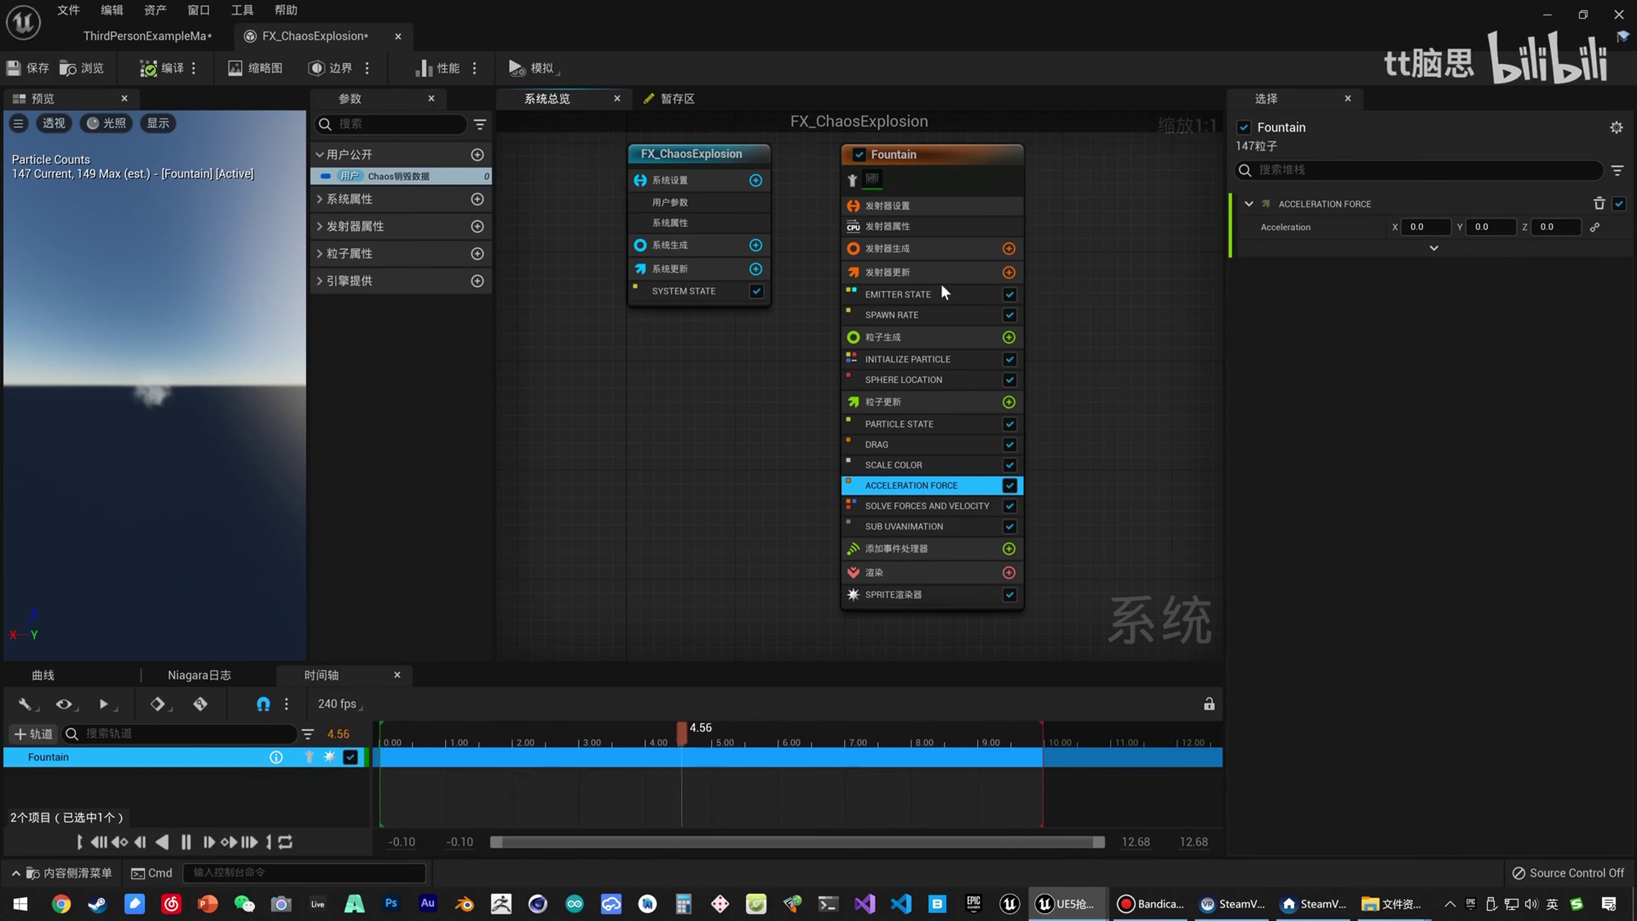
click(1595, 229)
text(random)
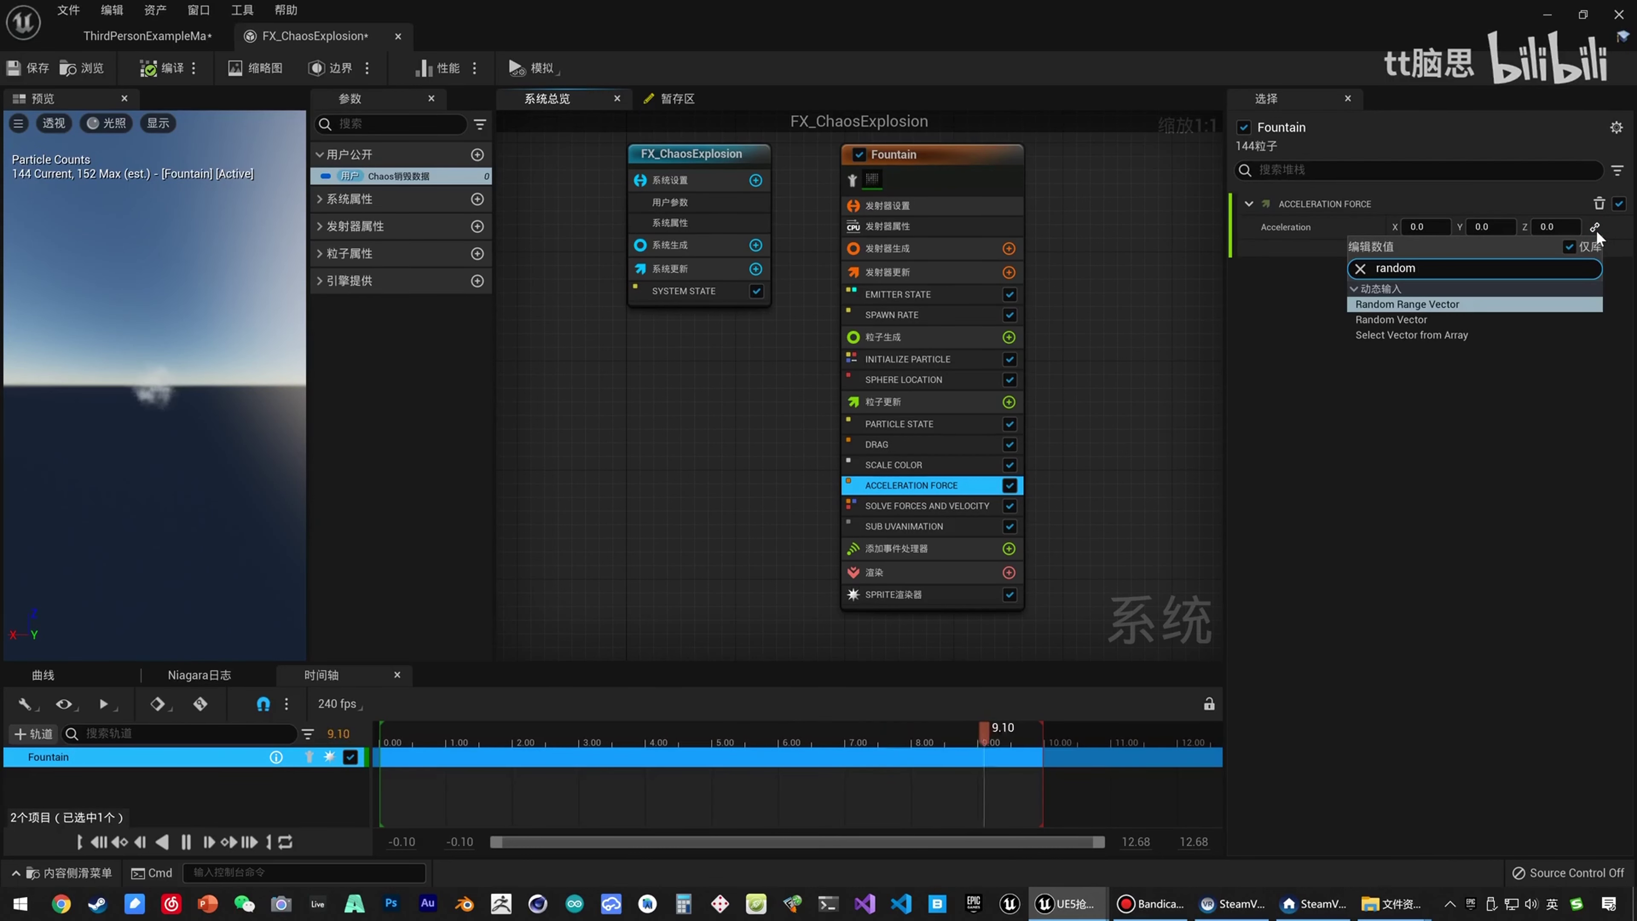
key(Return)
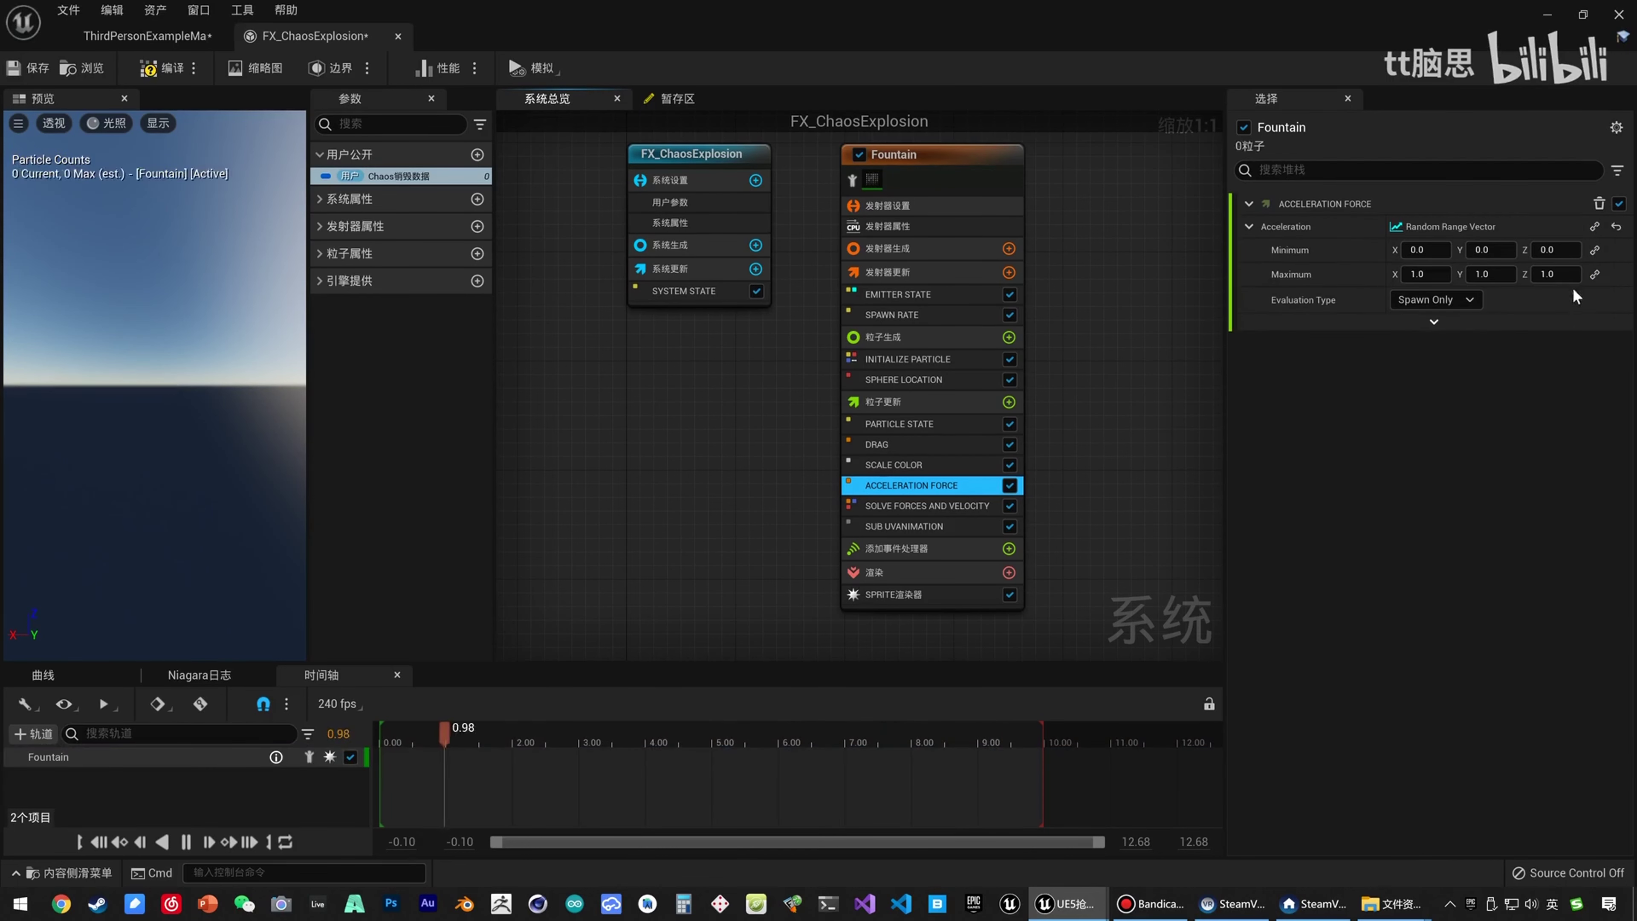
Set the Acceleration's random range Minimum to X -300 and Y -300.
click(1426, 249)
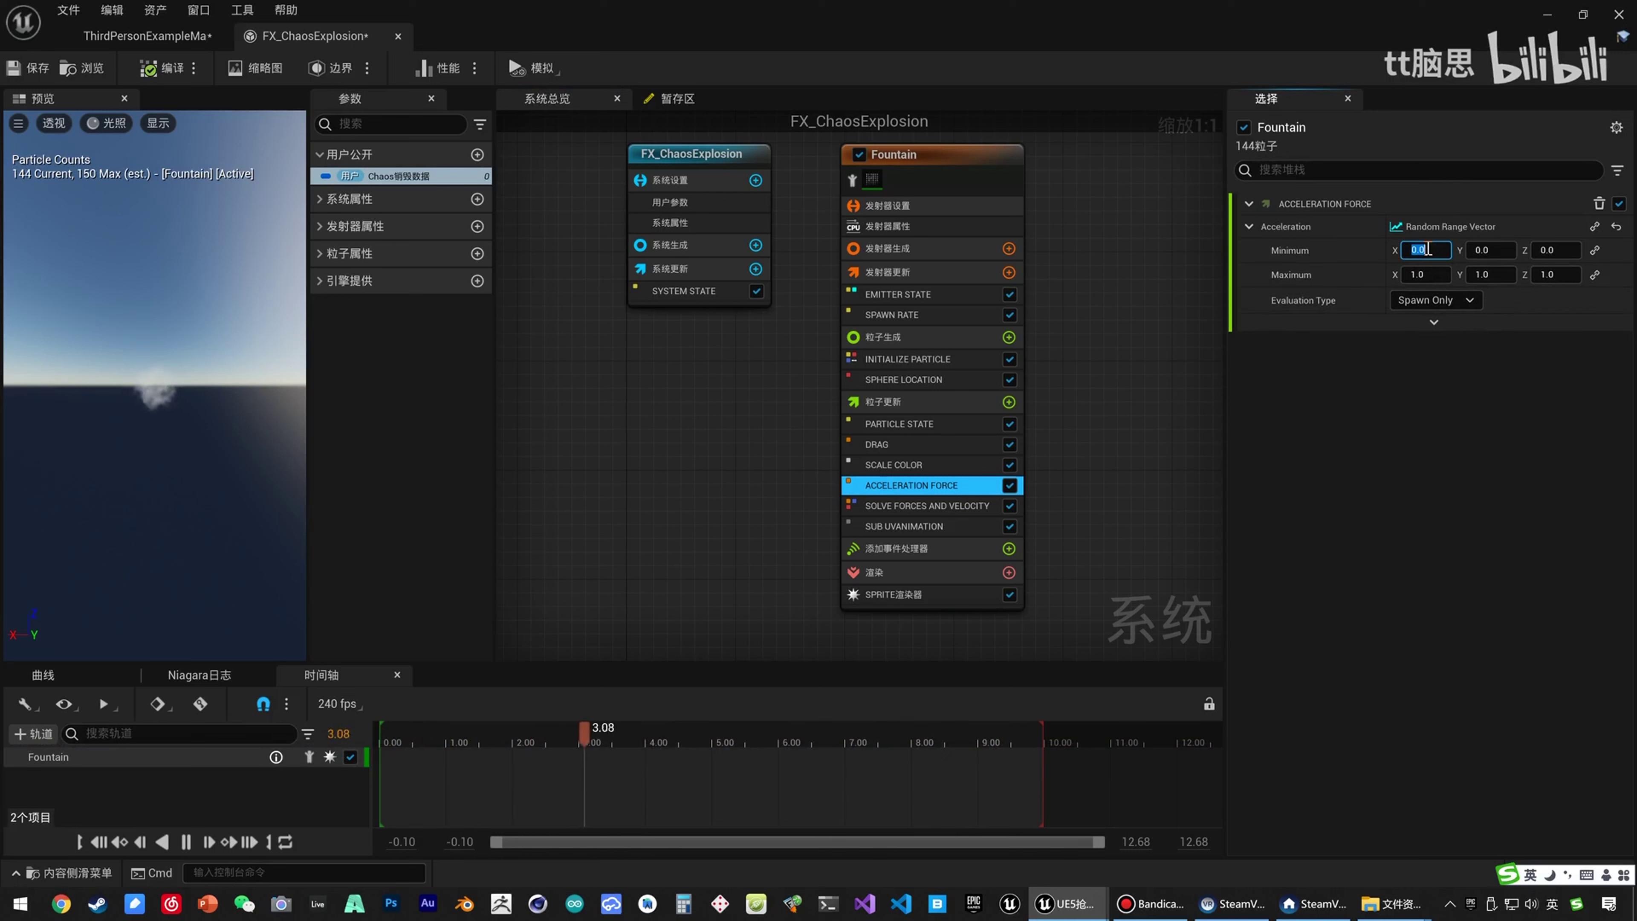
text(-300)
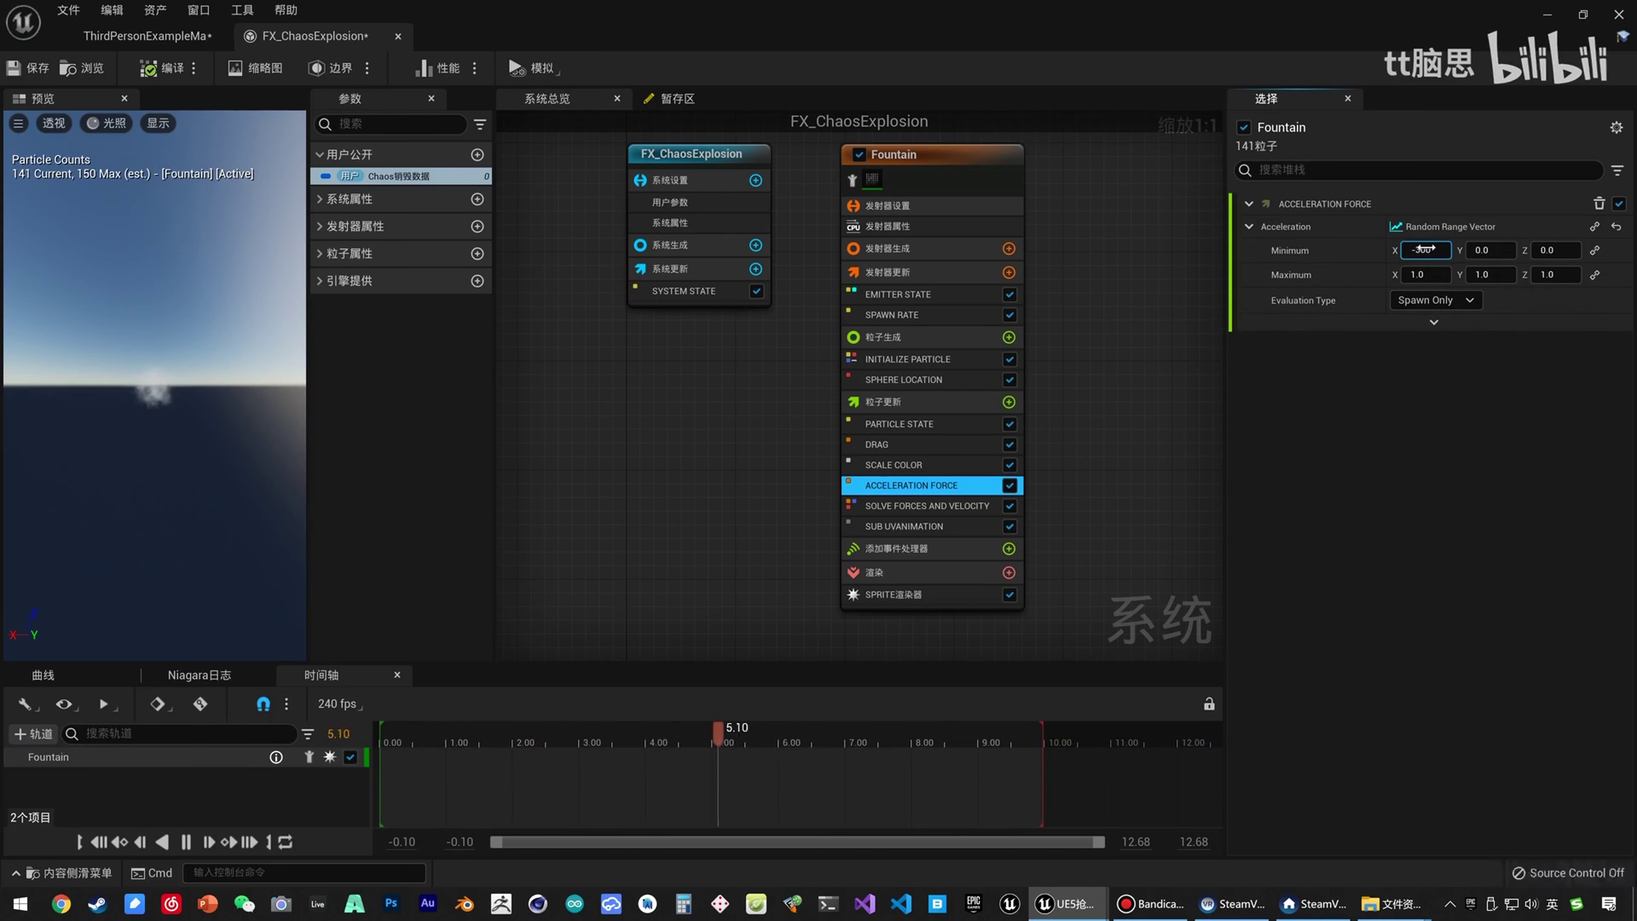
key(Tab)
text(-300)
key(Tab)
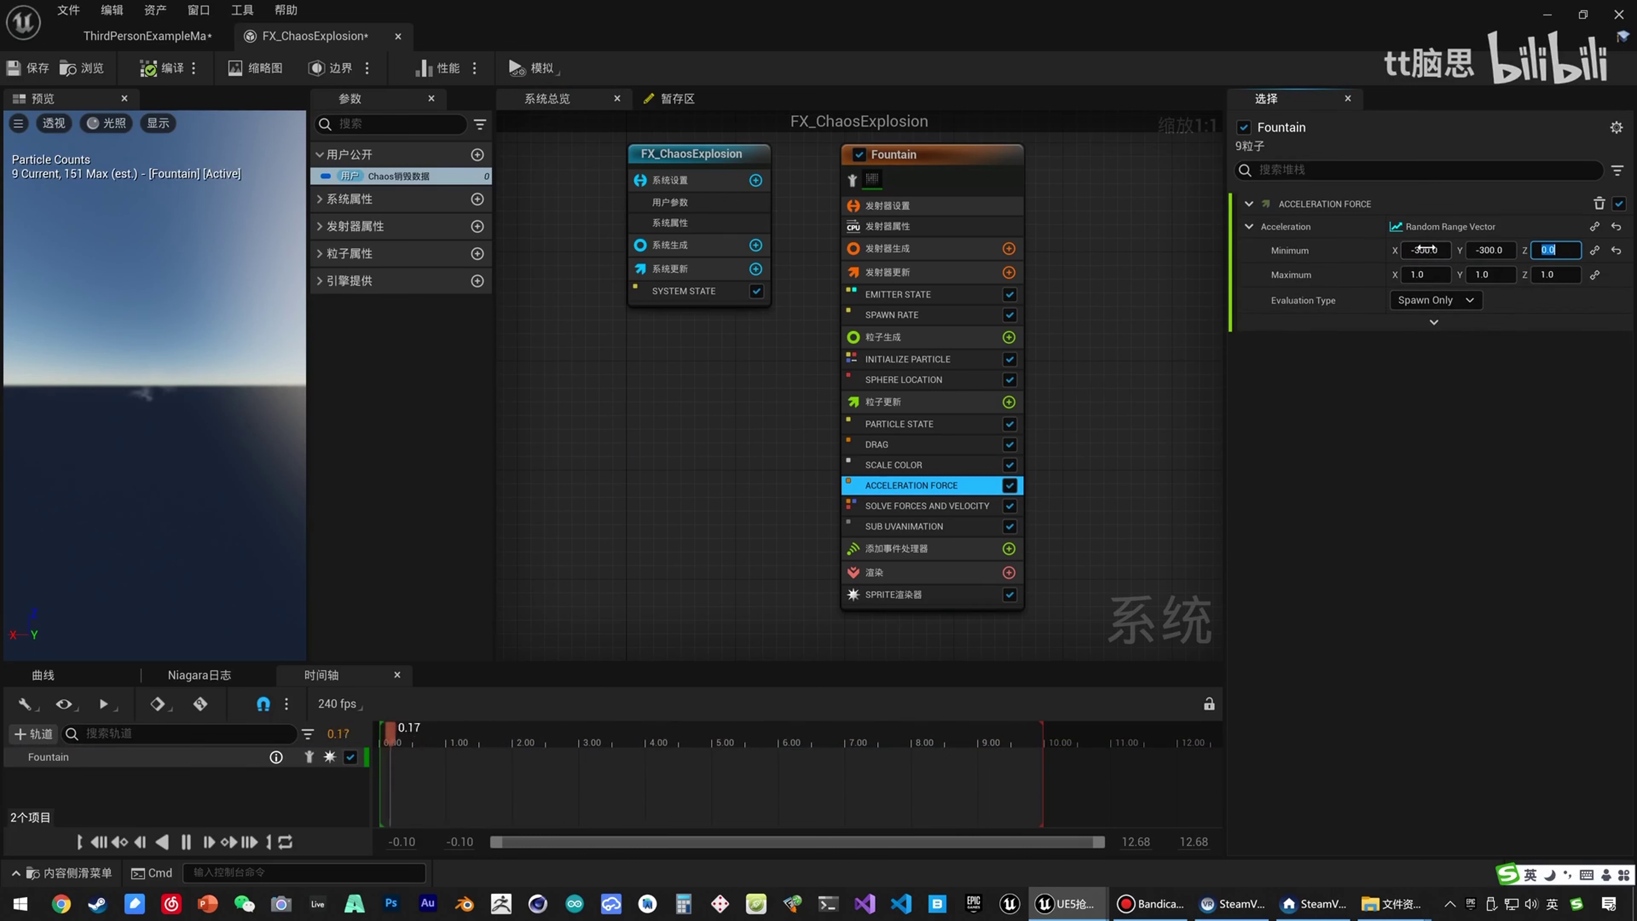
Set the Acceleration's random range Maximum to X 300, Y 300 and Z 600.
key(Tab)
text(300)
key(Tab)
key(Tab)
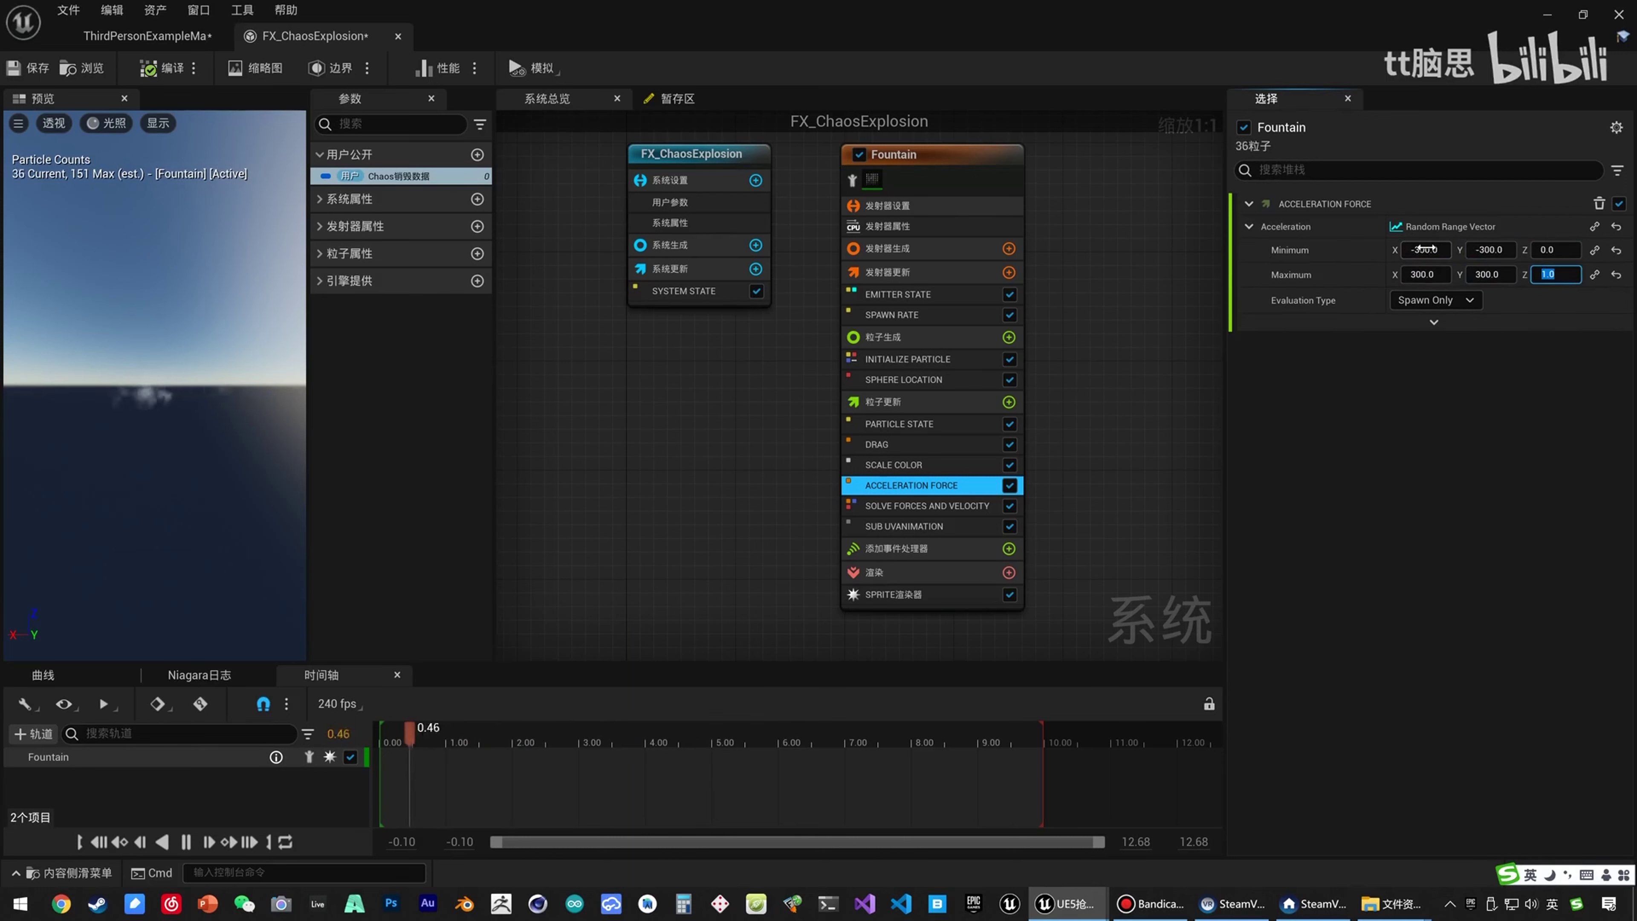
text(100)
key(Return)
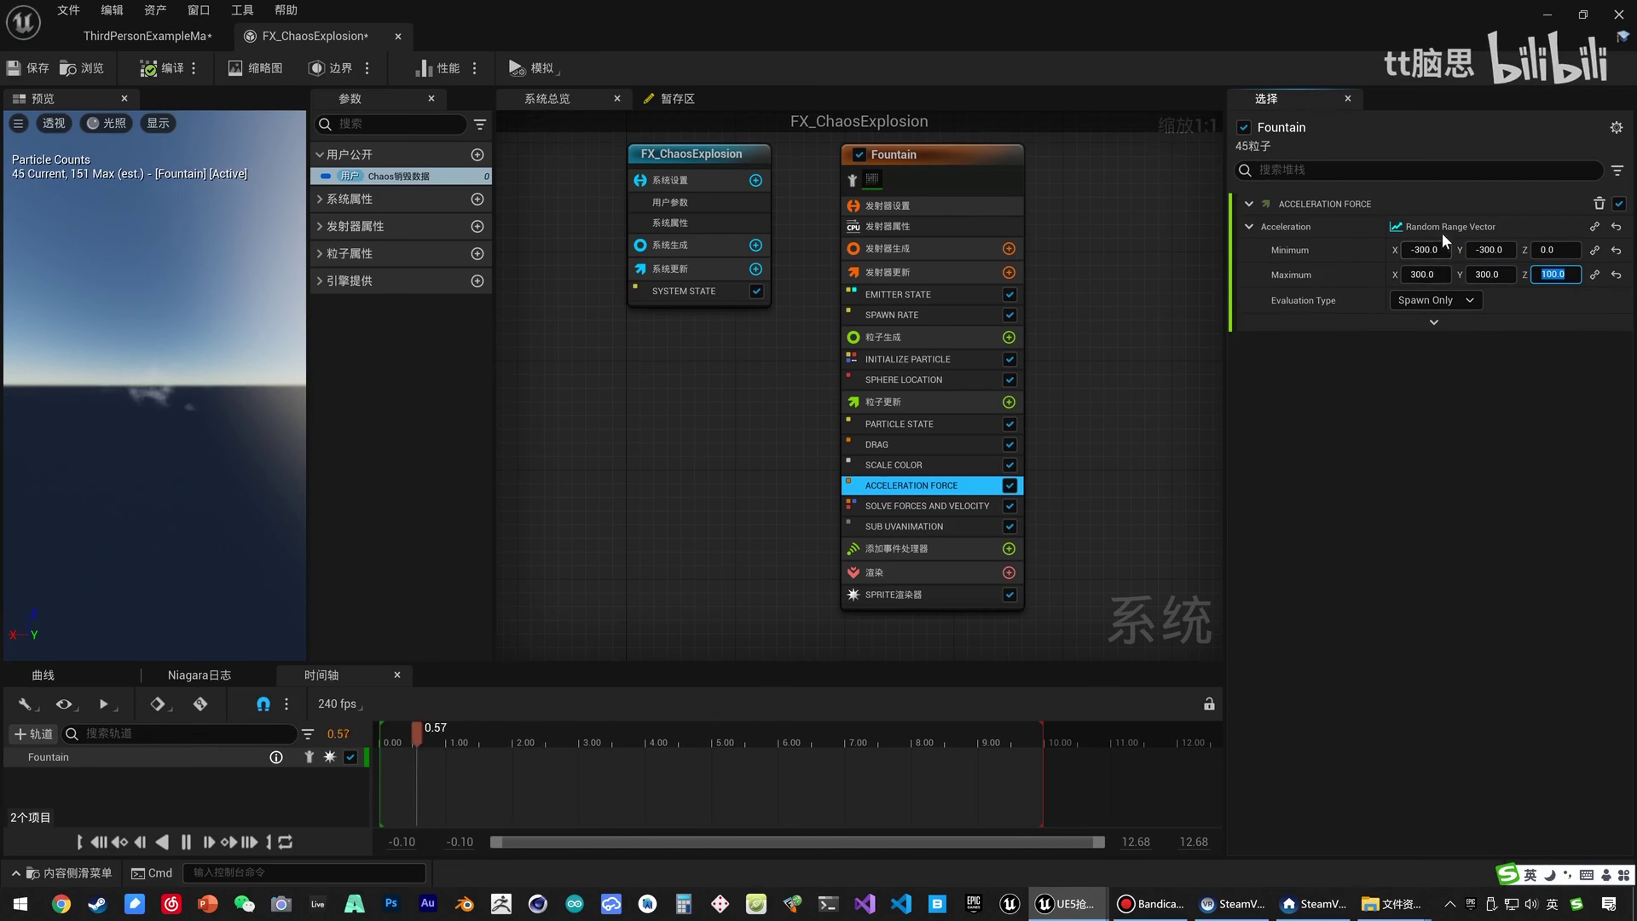
text(600)
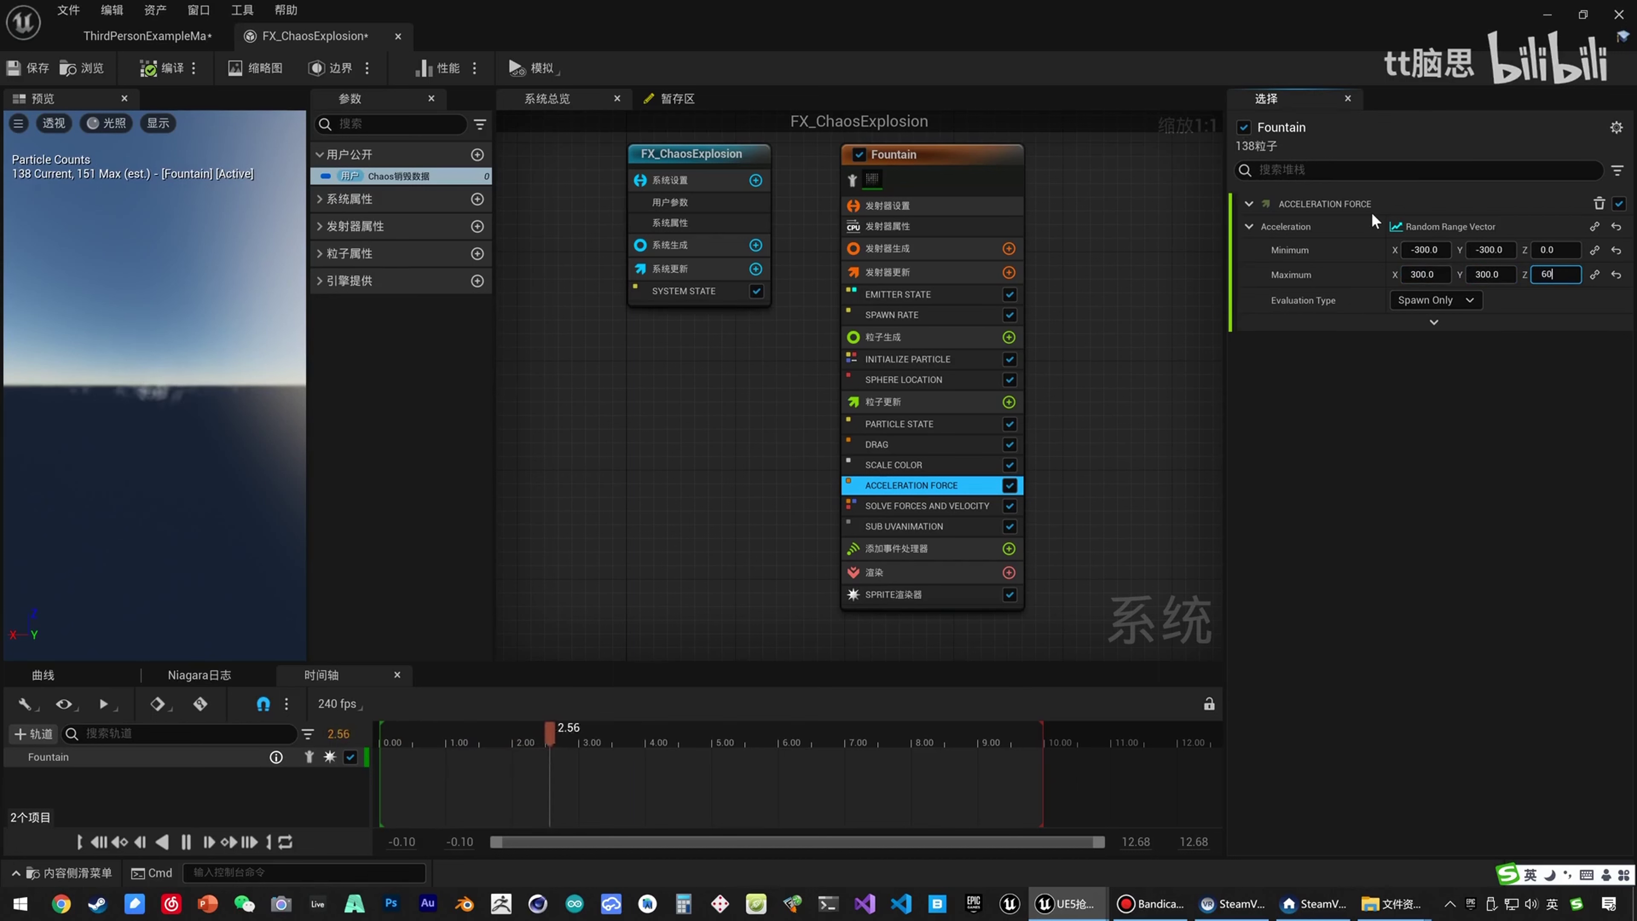
key(Return)
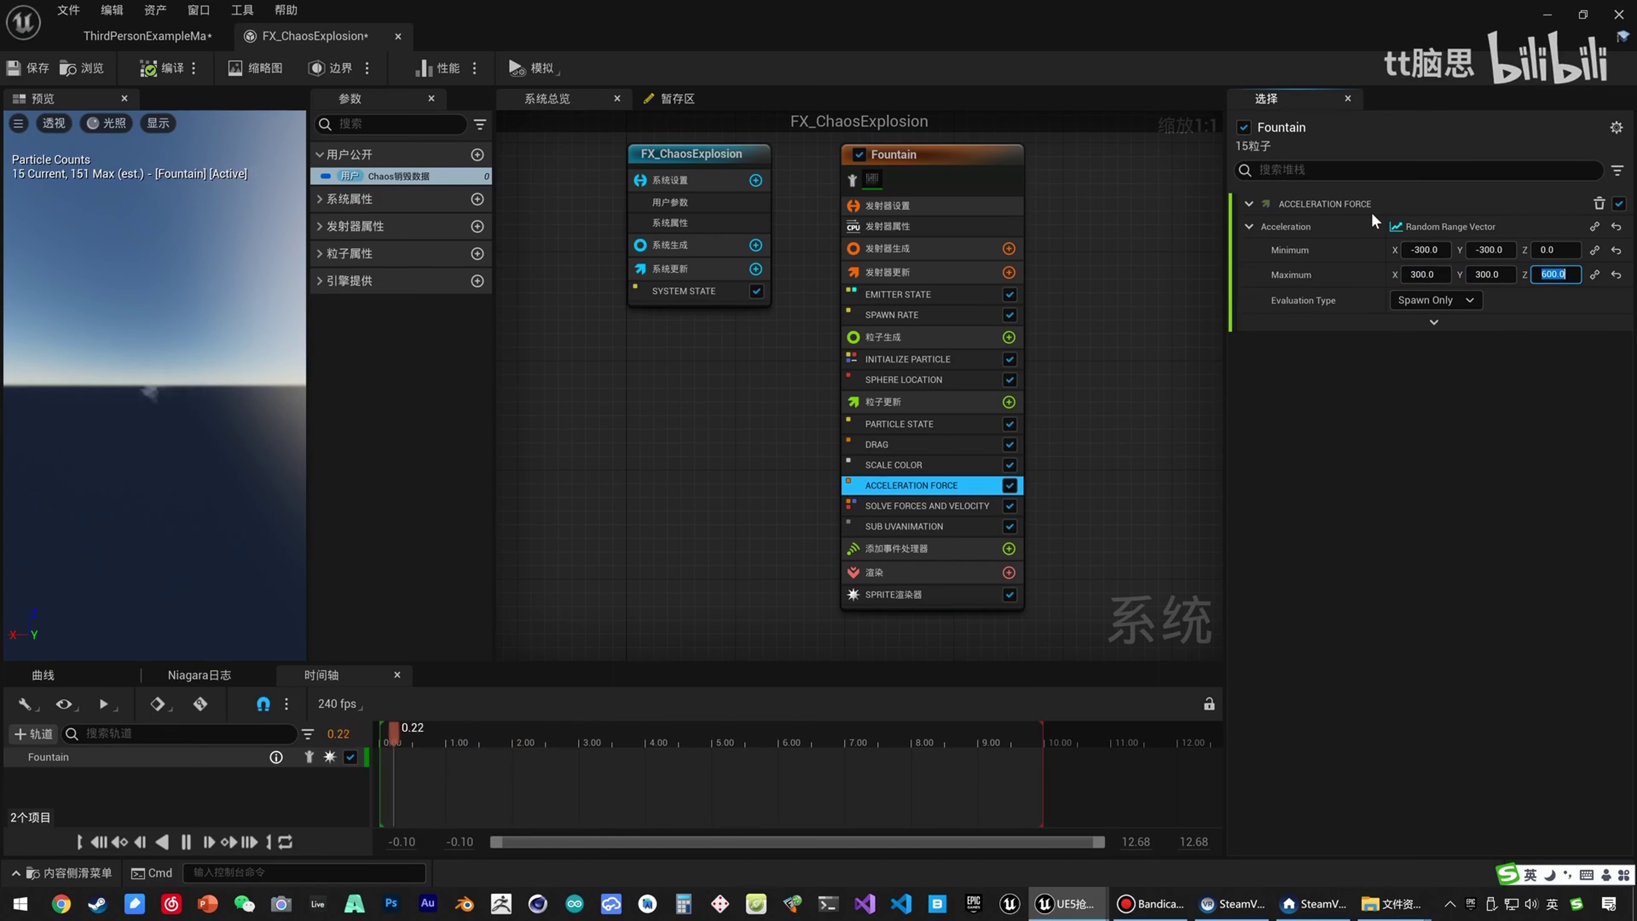
click(183, 380)
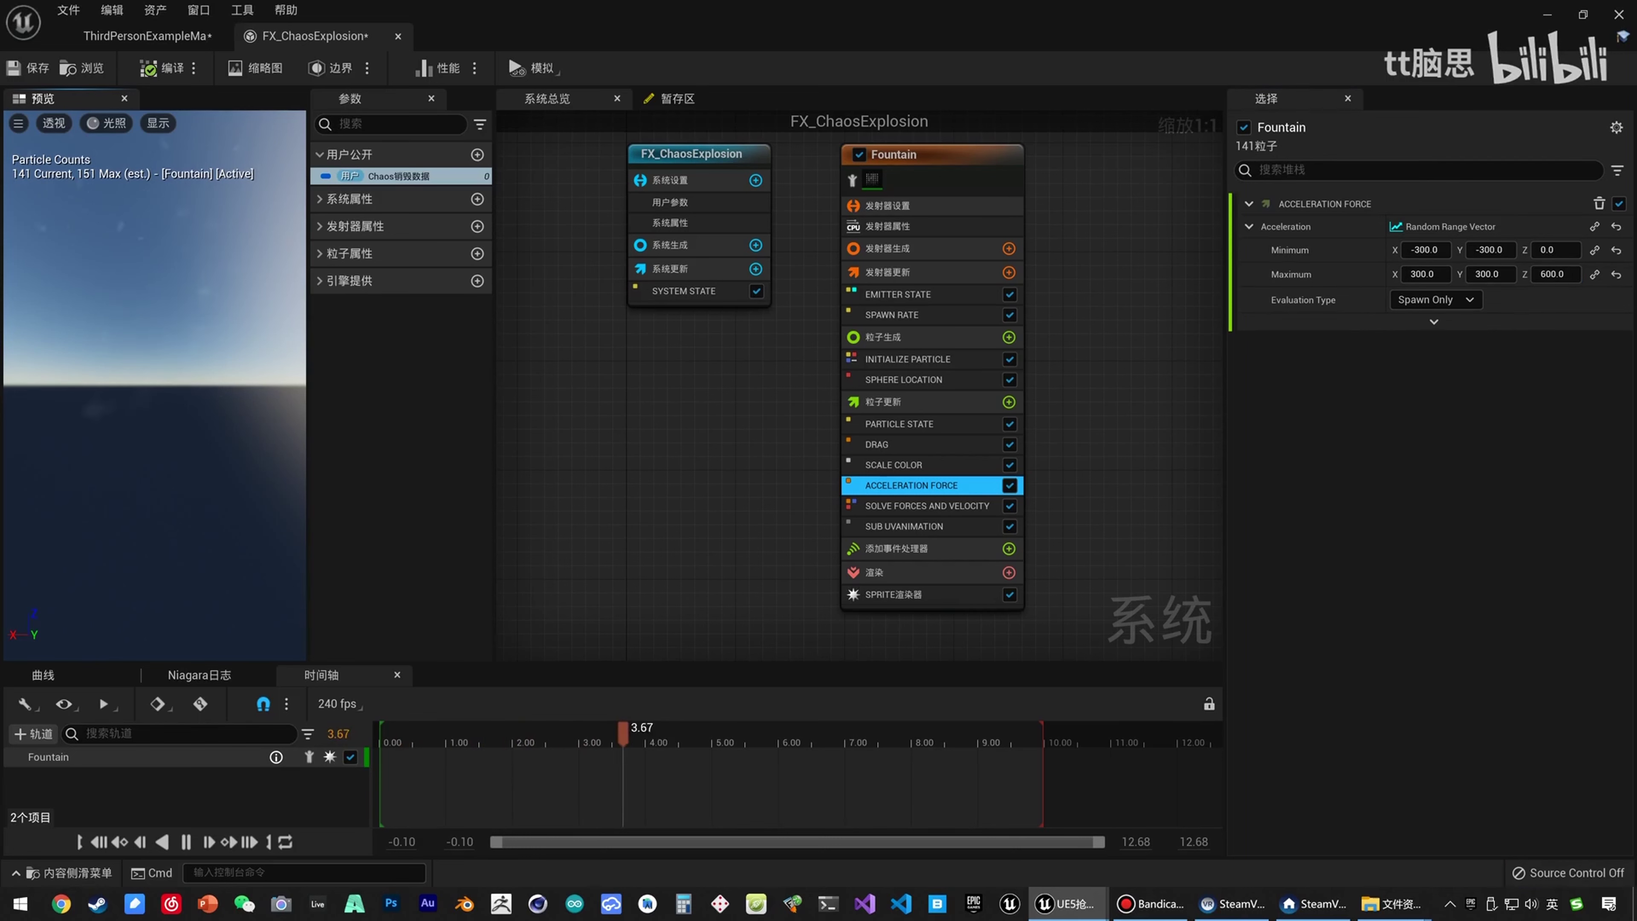
click(1009, 402)
text(drag)
click(789, 521)
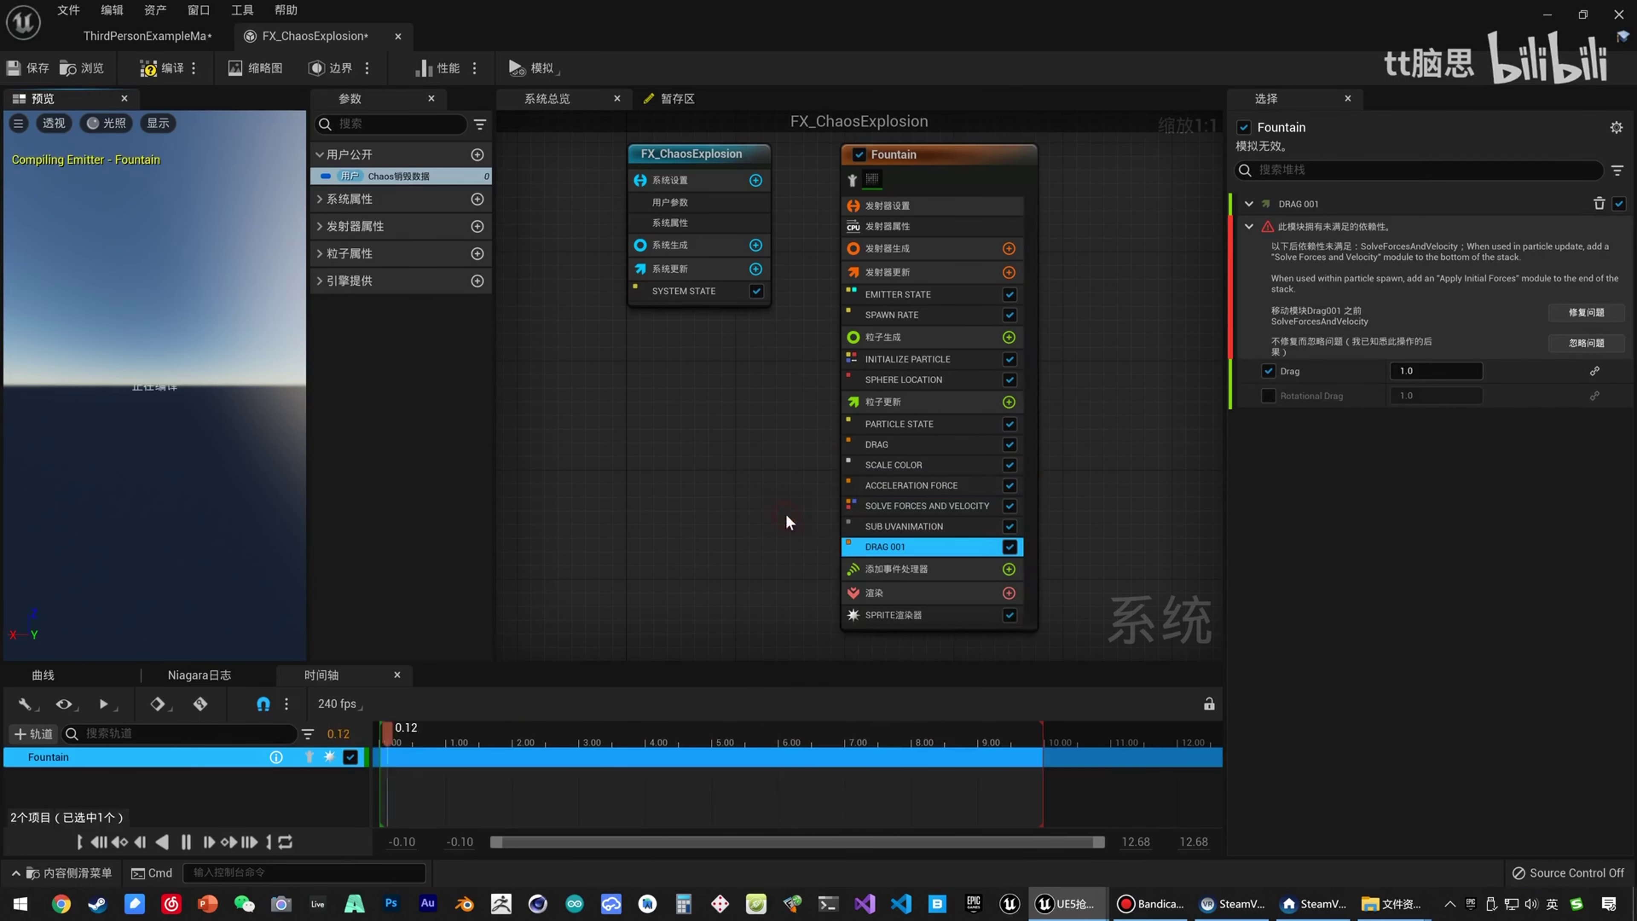
click(1585, 313)
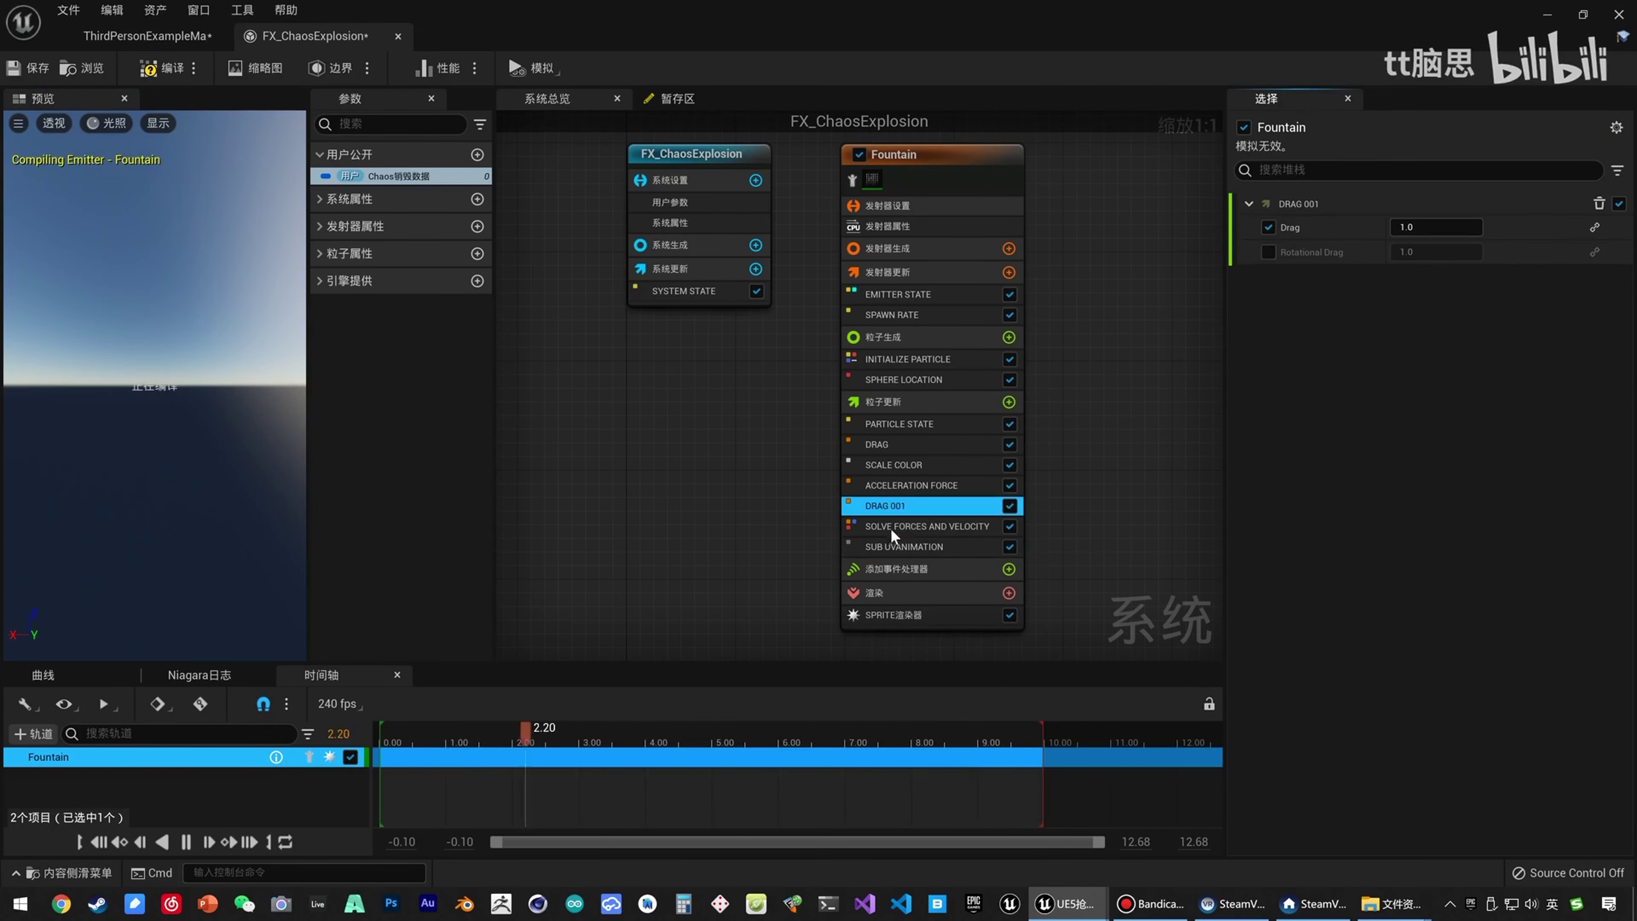
key(Delete)
Move the Acceleration Force module above Drag in the particle update stage and open the Drag module's settings.
drag(910, 486, 909, 434)
click(887, 463)
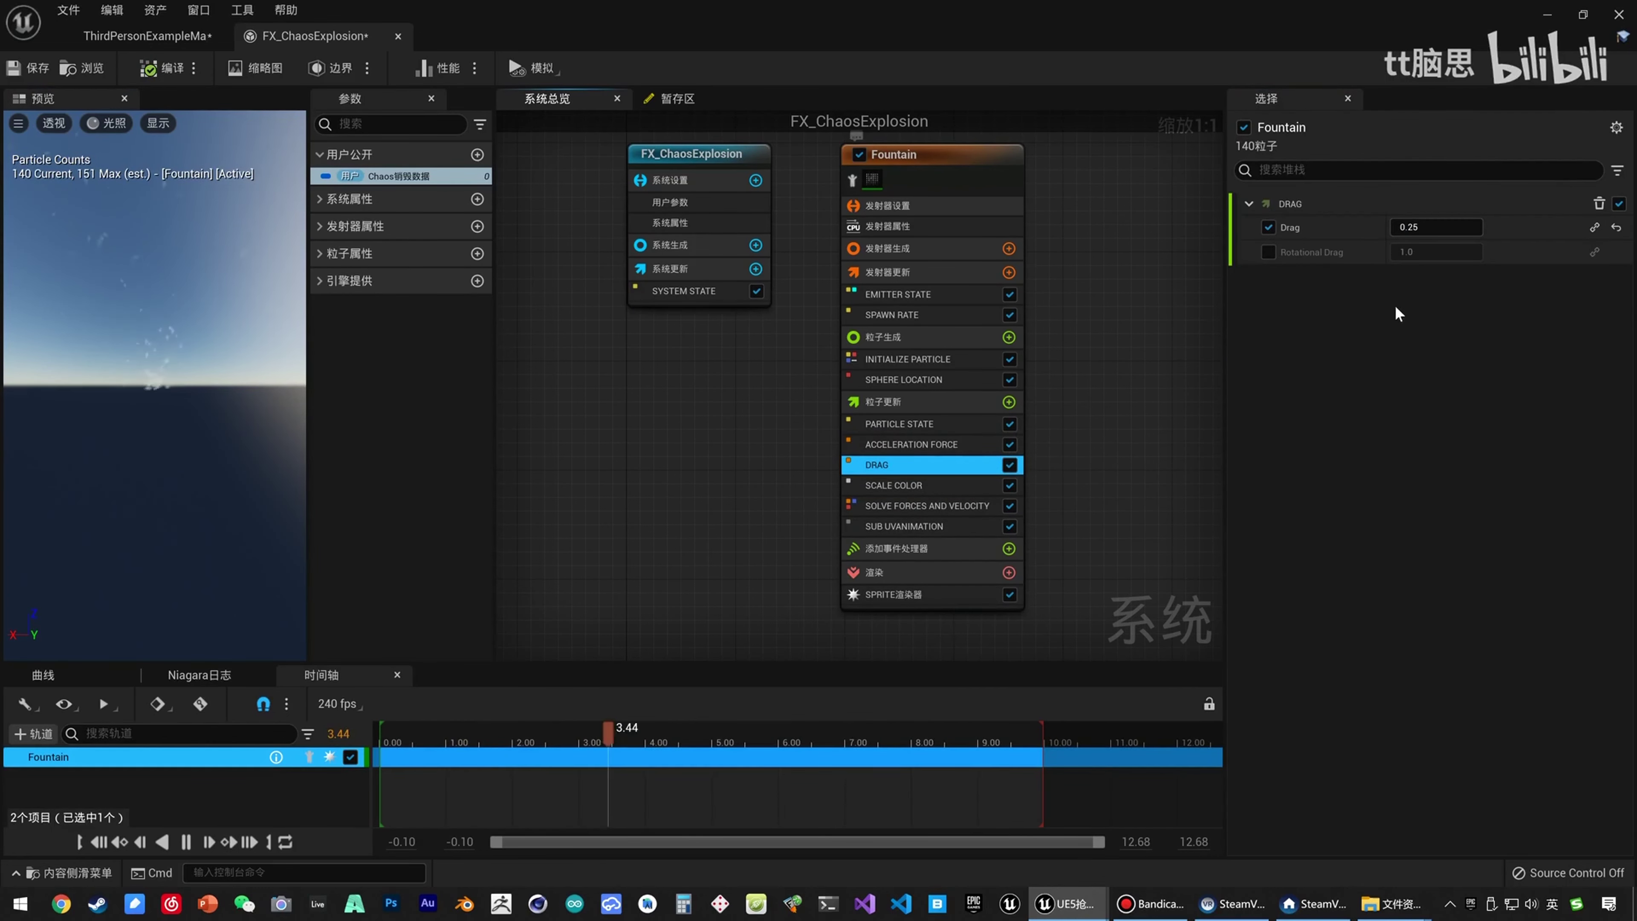
Set the Drag module's Drag value to 1.
click(1433, 226)
text(1)
key(Return)
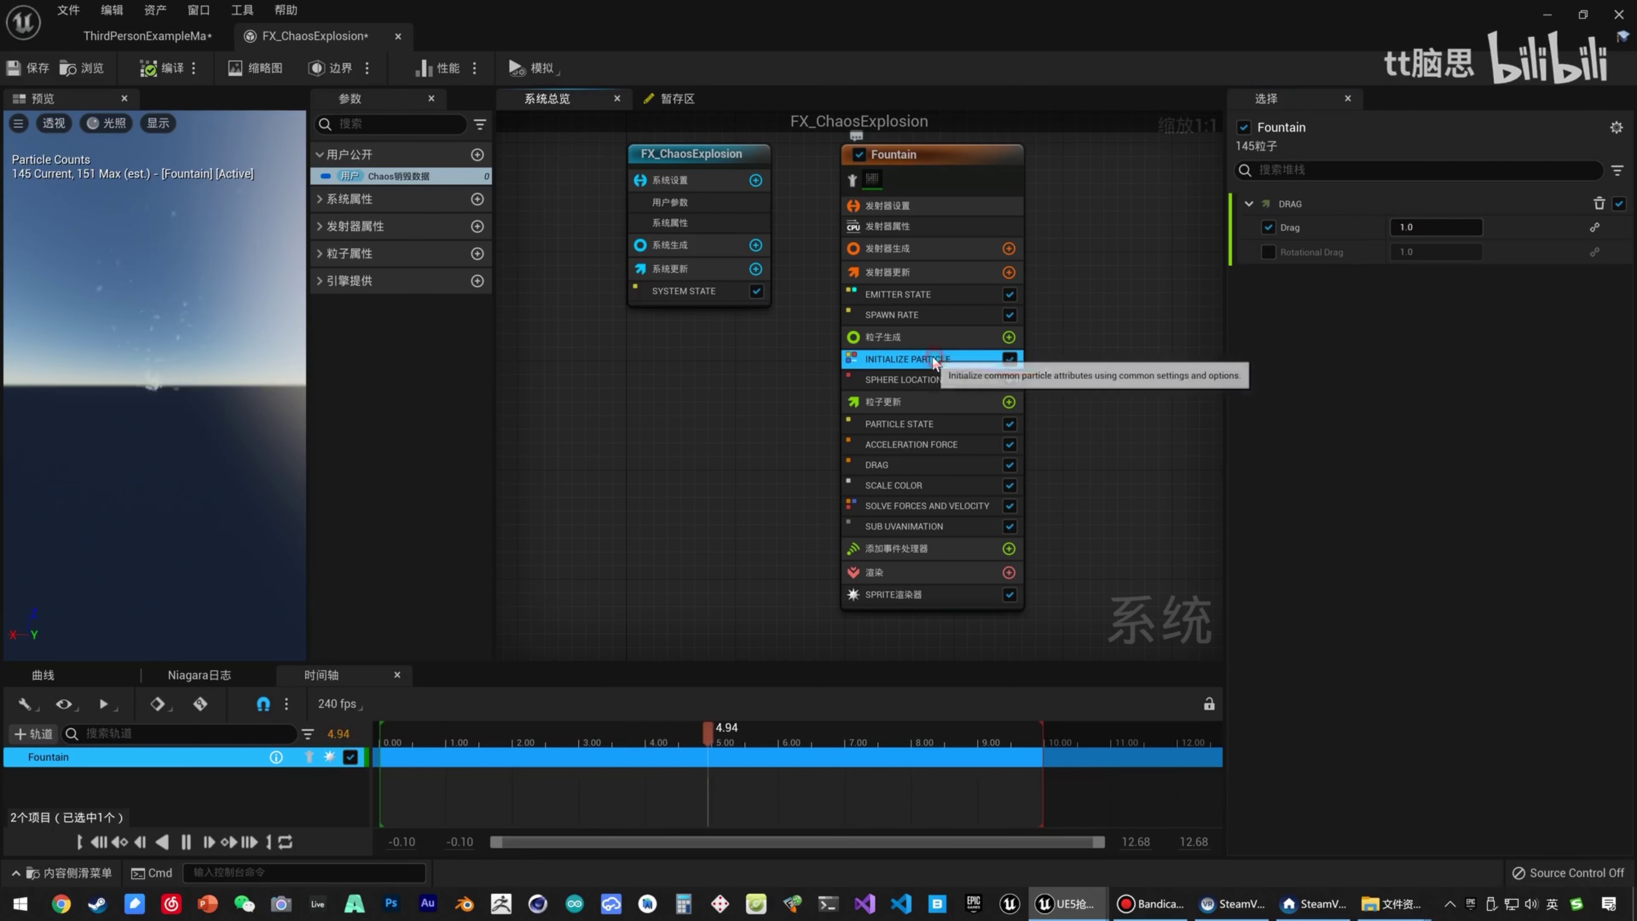
Set the Initialize Particle module's Lifetime Min to 3 and Lifetime Max to 5.
click(928, 359)
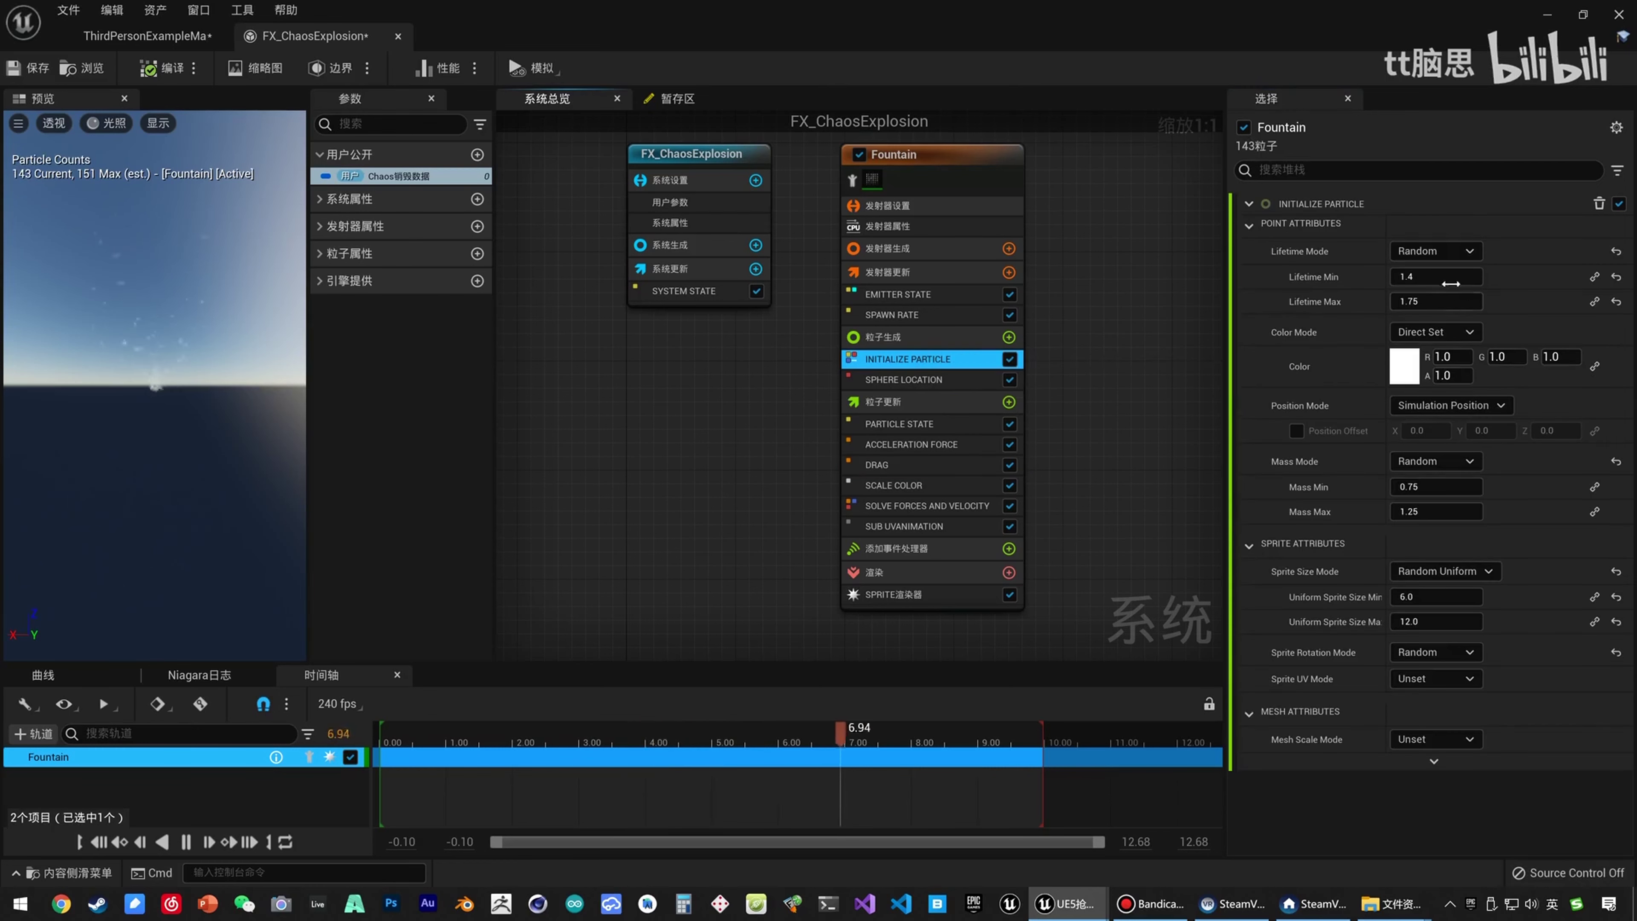
click(1423, 276)
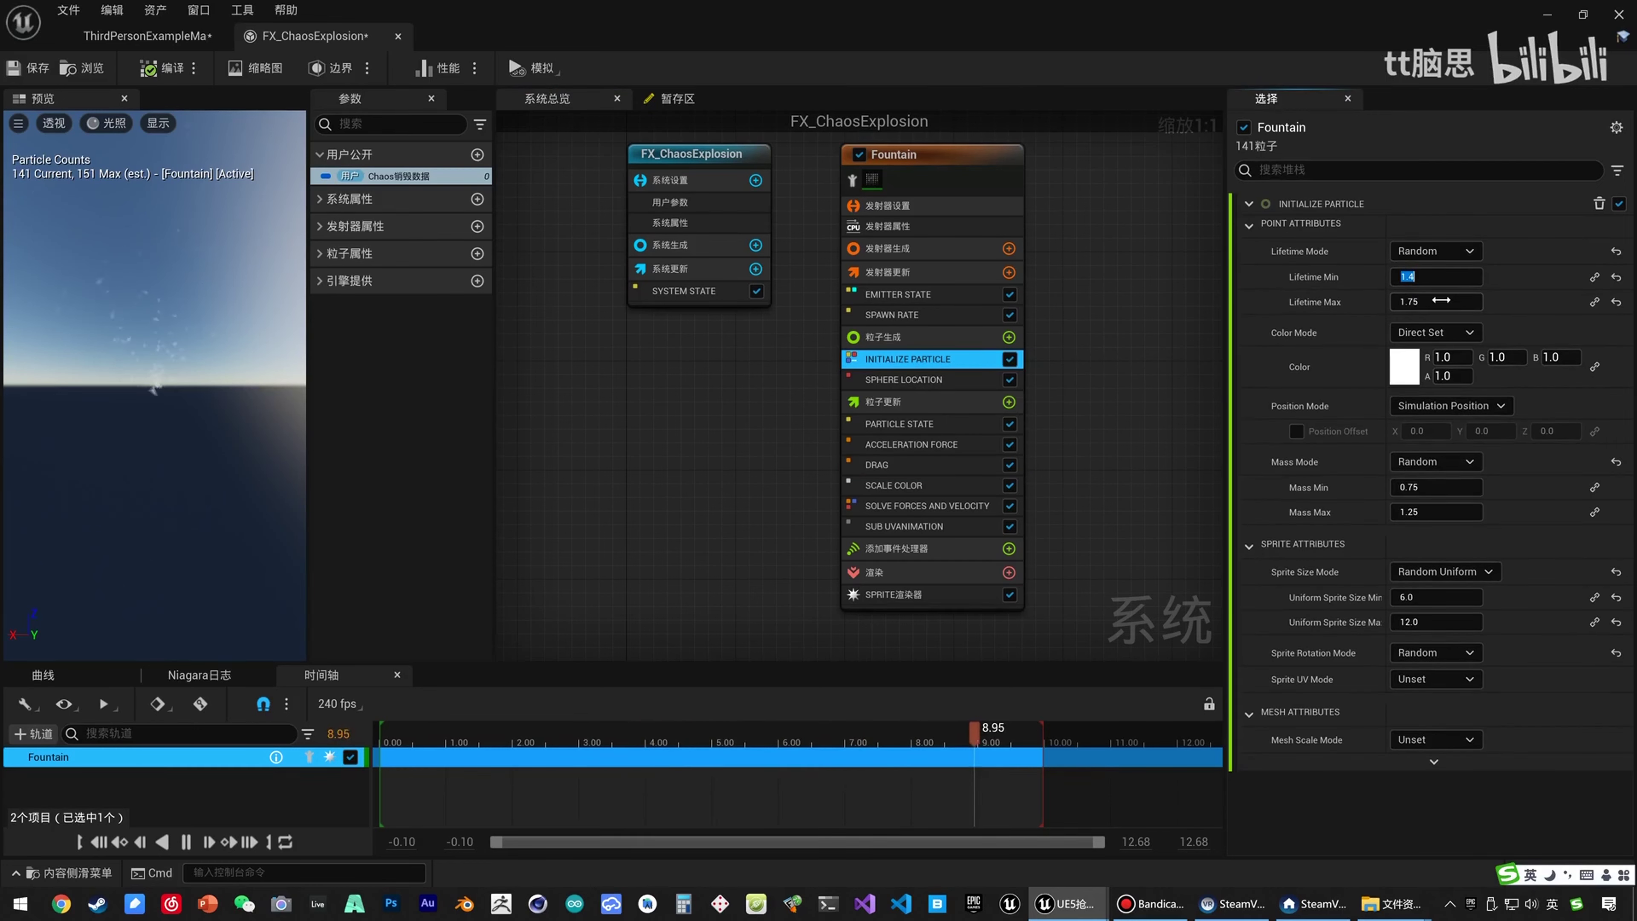
click(1436, 302)
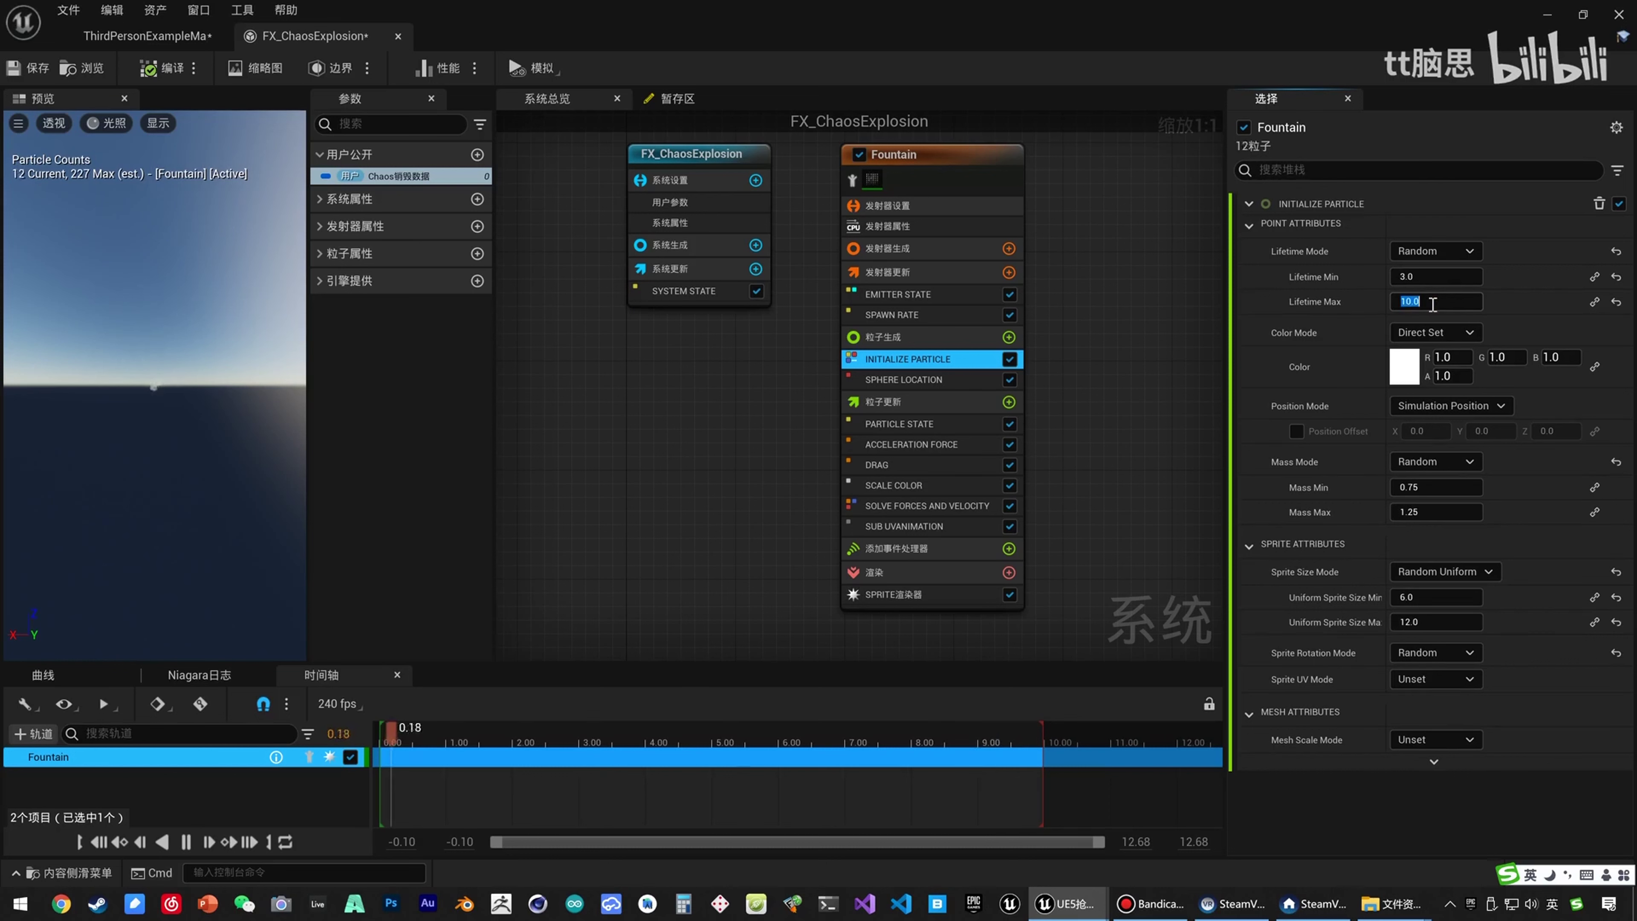
key(Return)
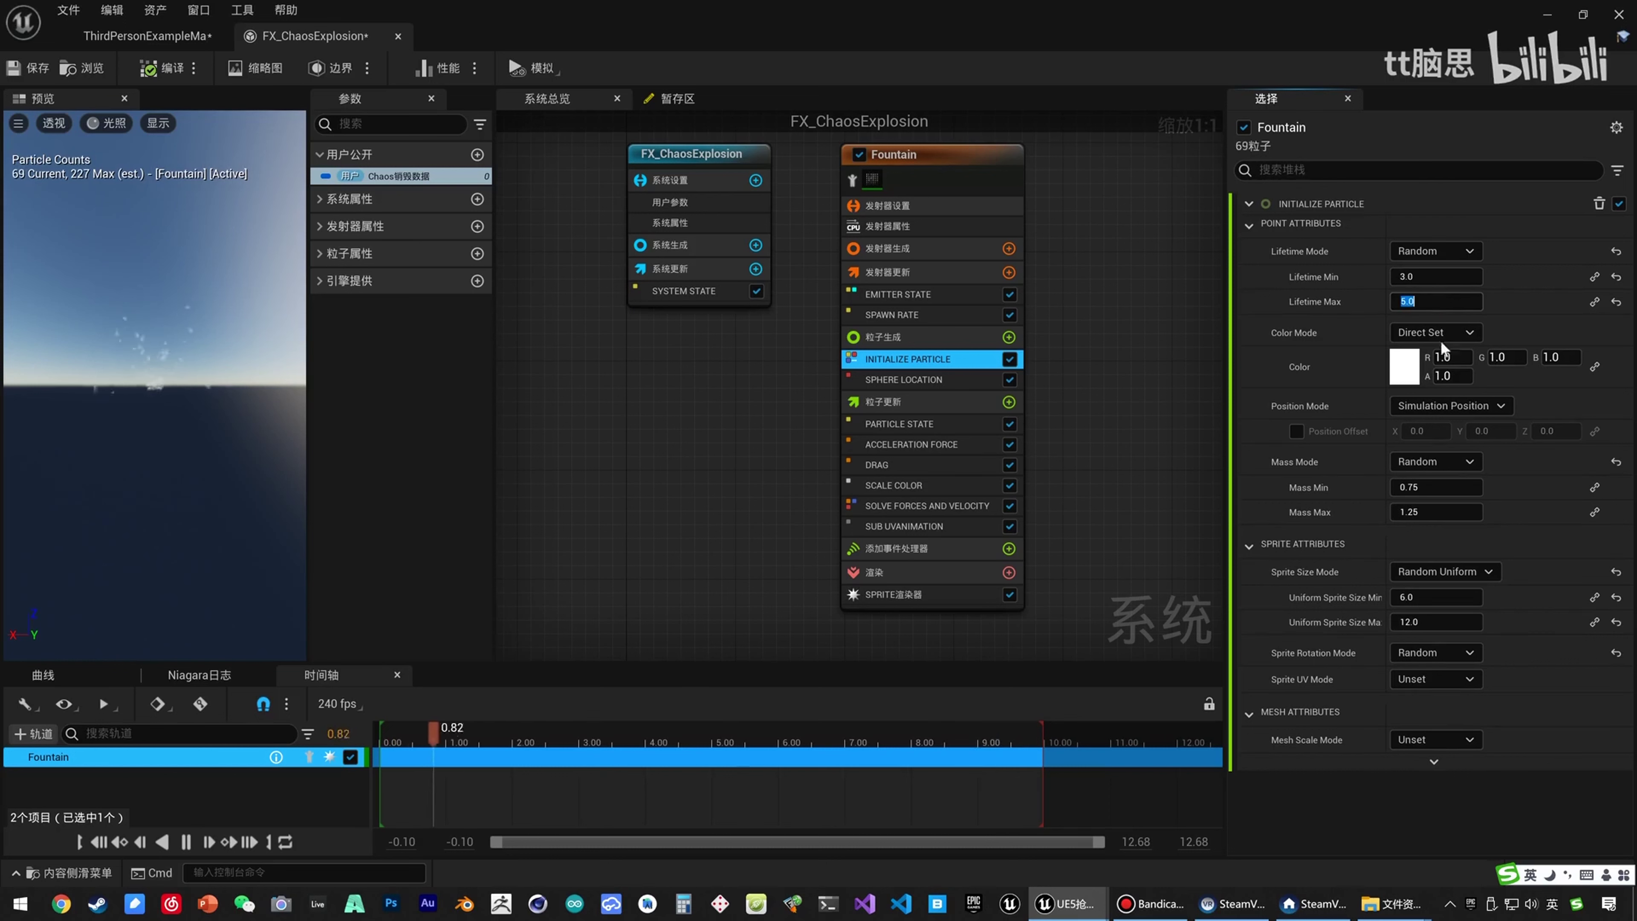
Set the Initialize Particle module's Uniform Sprite Size Min to 400 and Max to 600.
click(1429, 597)
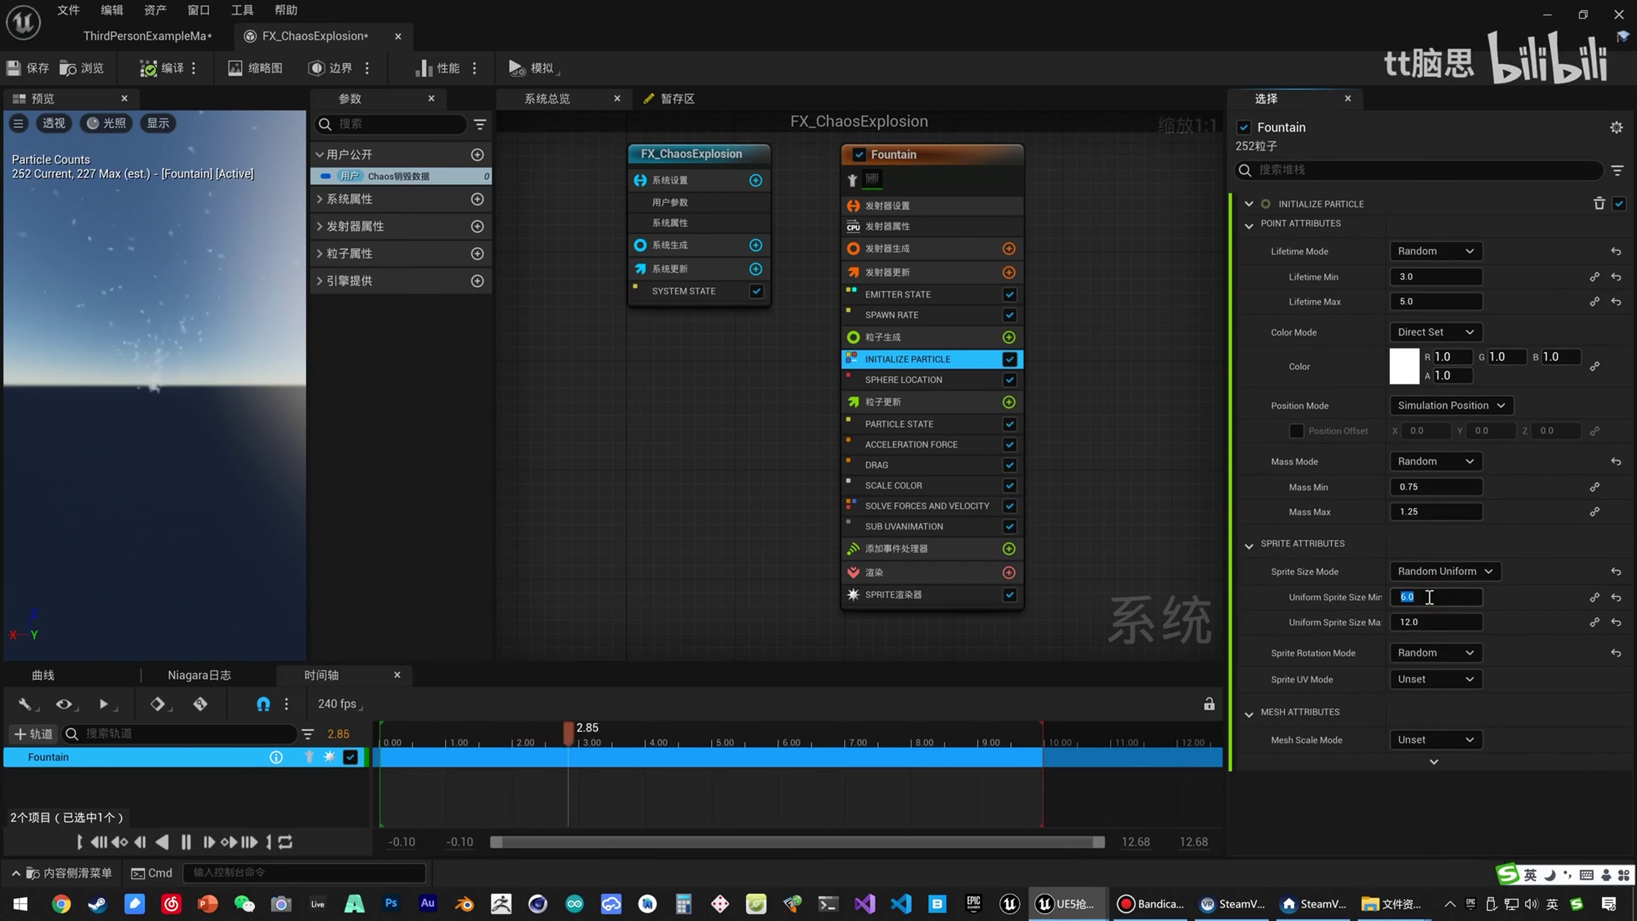
key(Return)
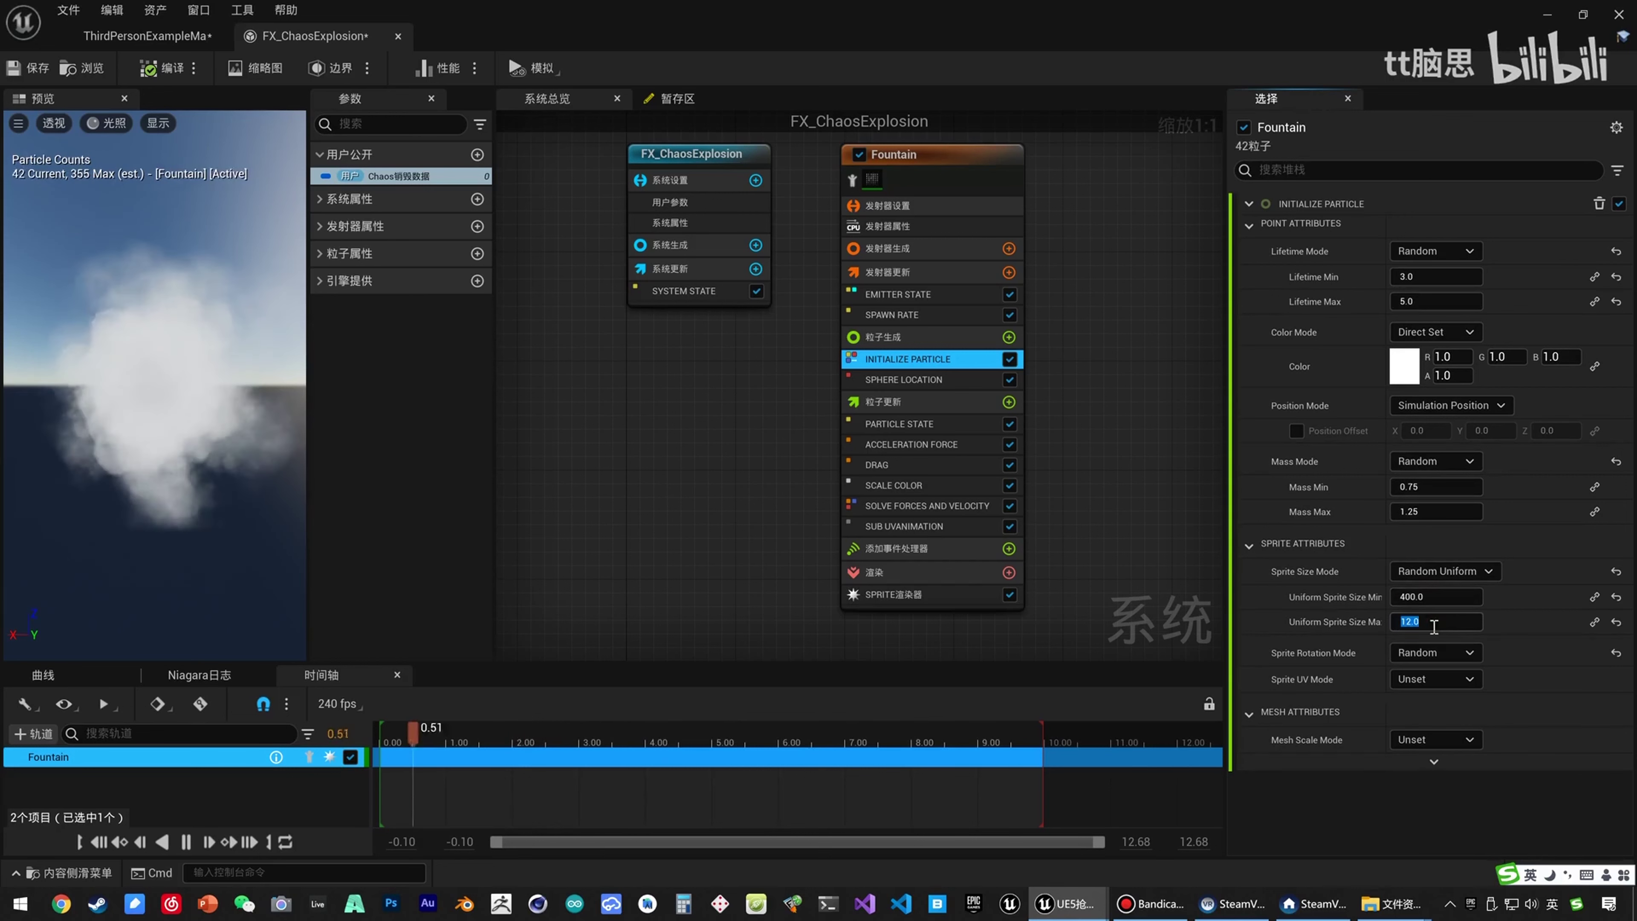
click(1429, 622)
text(800)
key(Return)
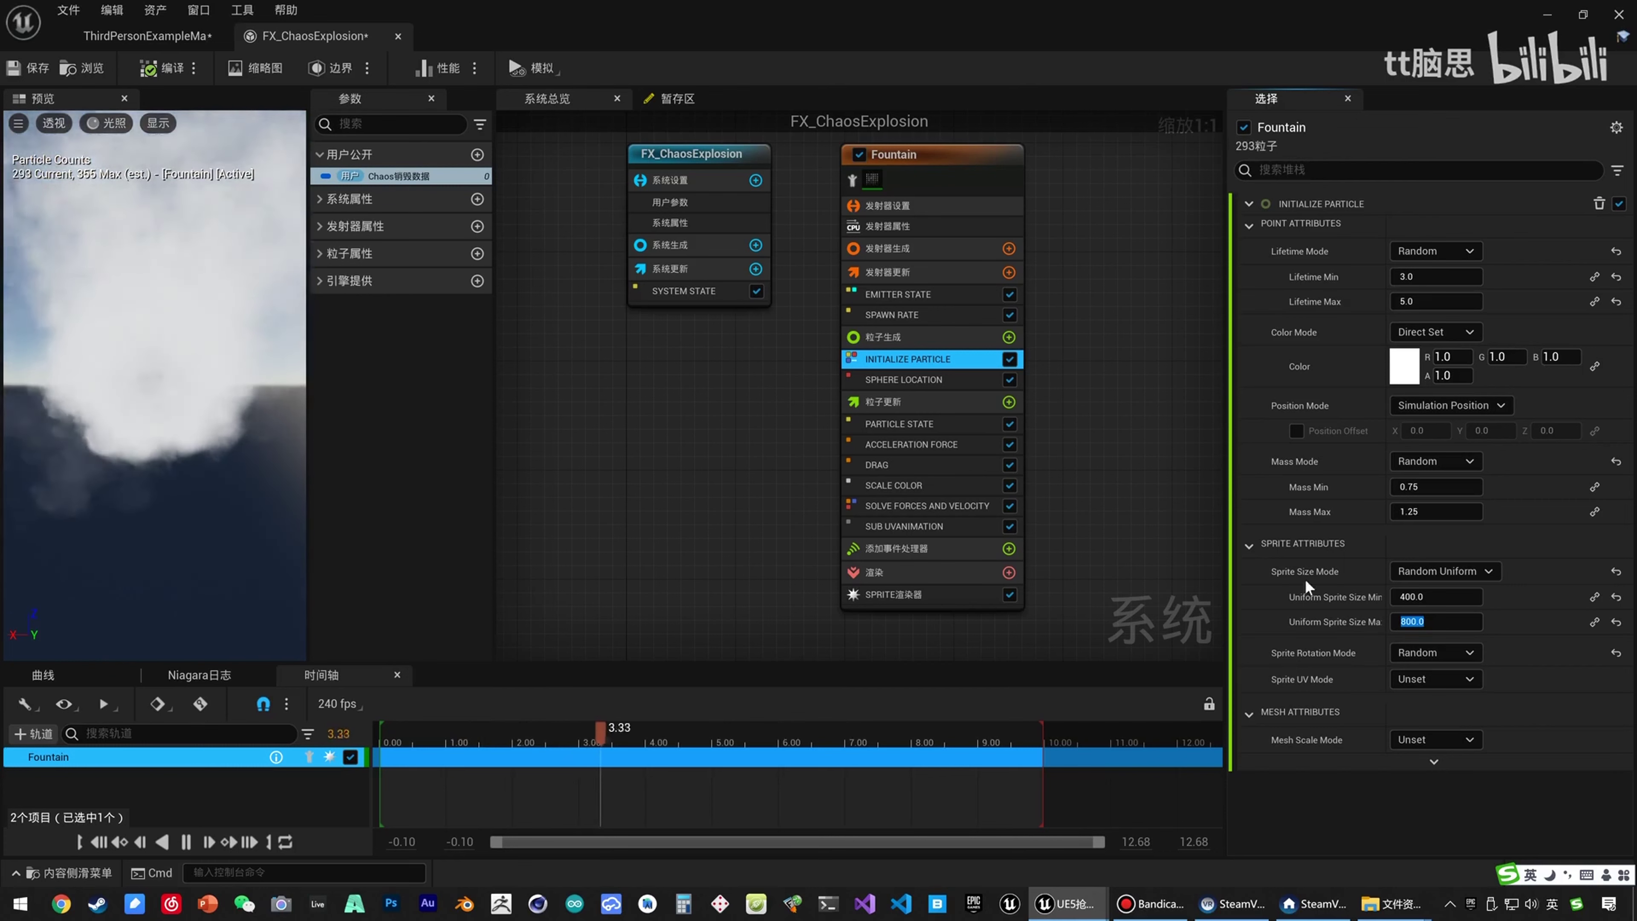
click(1432, 623)
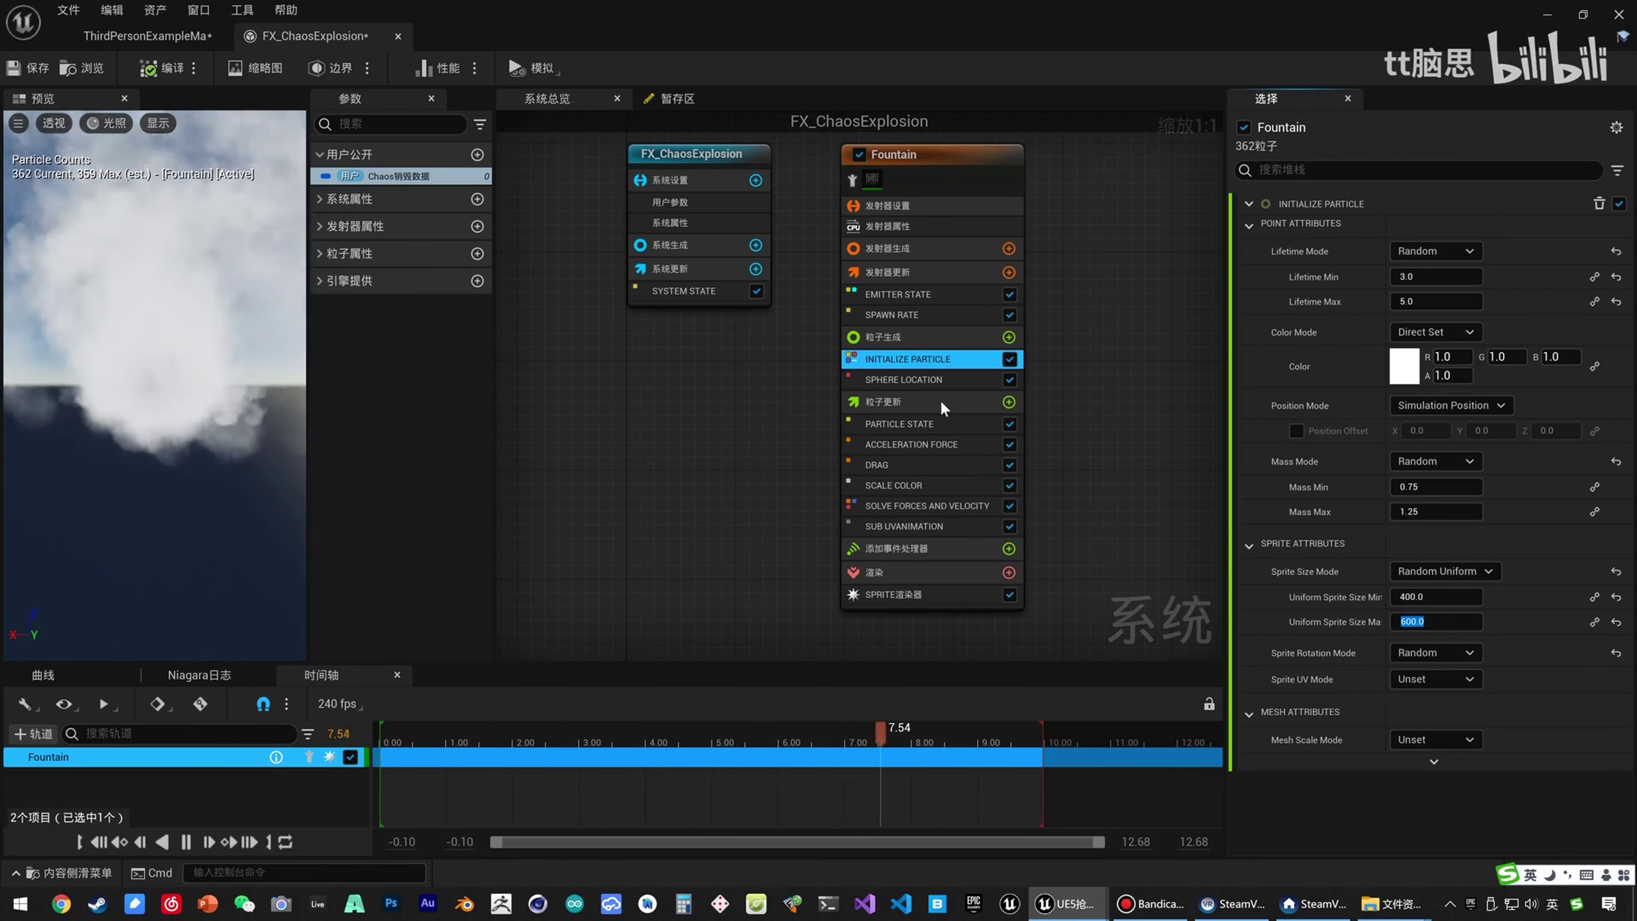
Add a Sprite Rotation Rate module to particle update and set its Rotation Rate to 5.
click(1008, 402)
text(rotat)
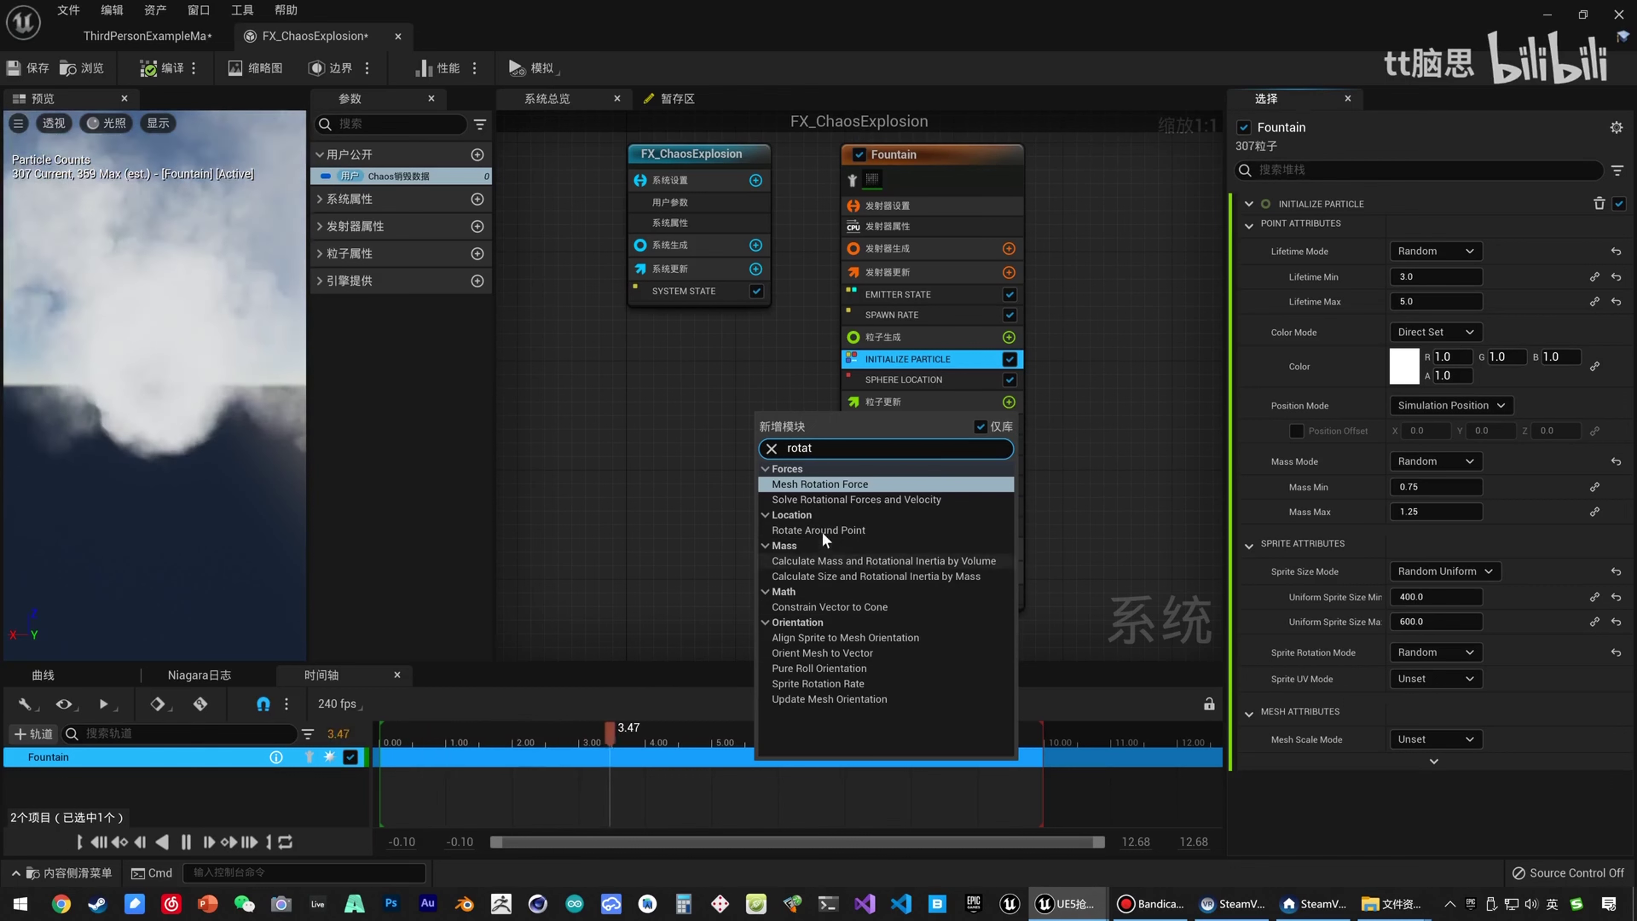
click(818, 683)
click(1426, 227)
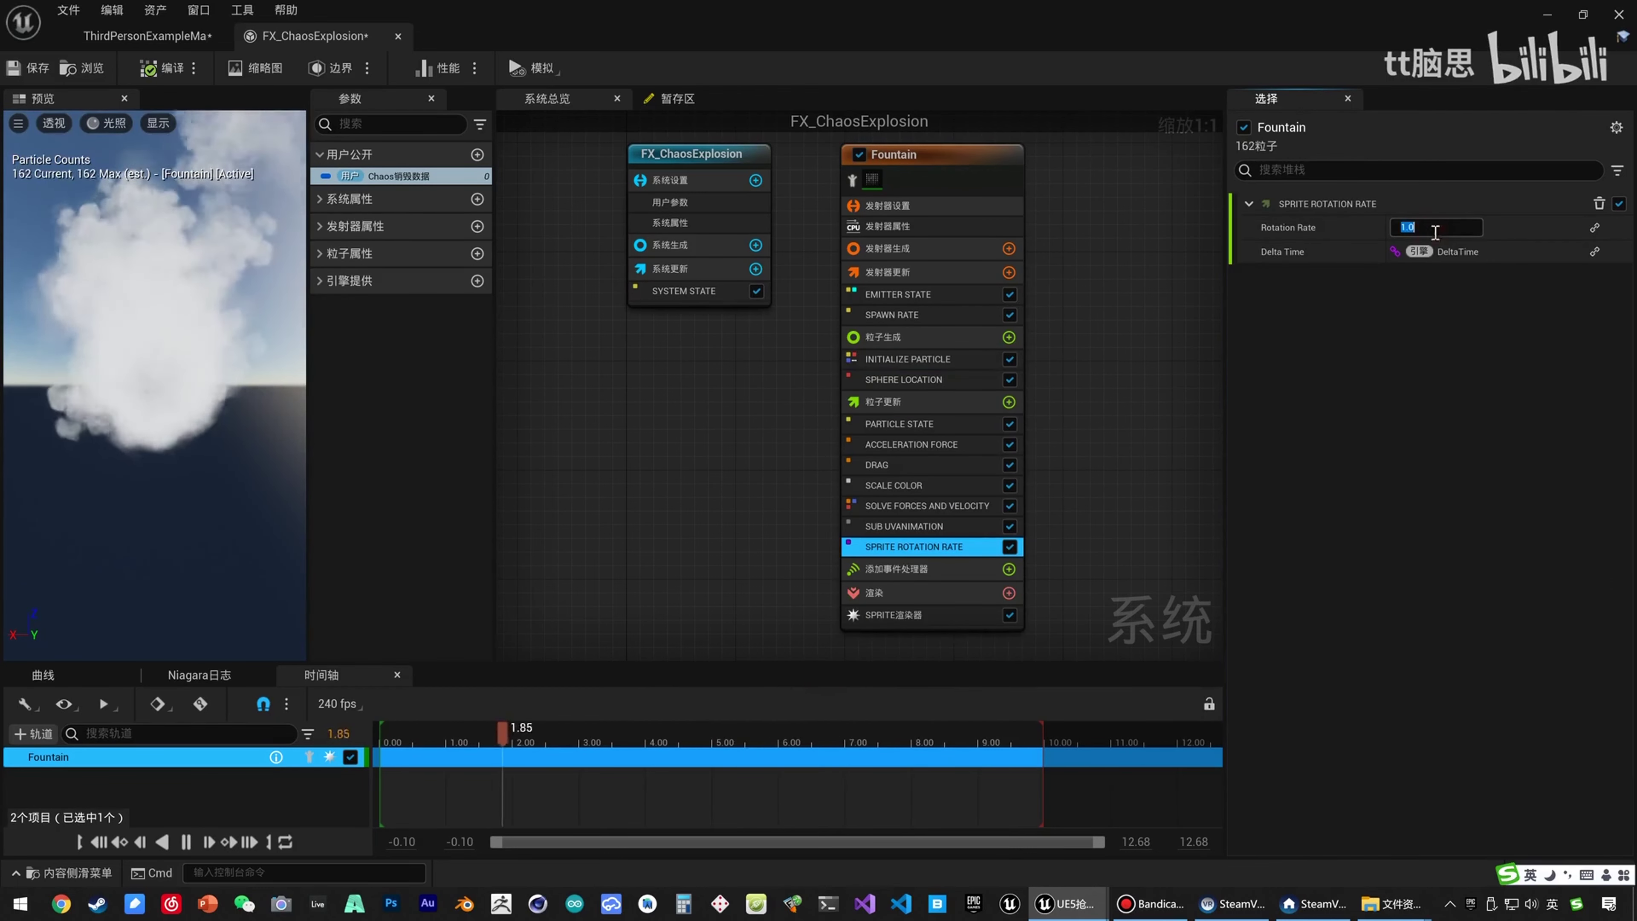
text(5)
key(Return)
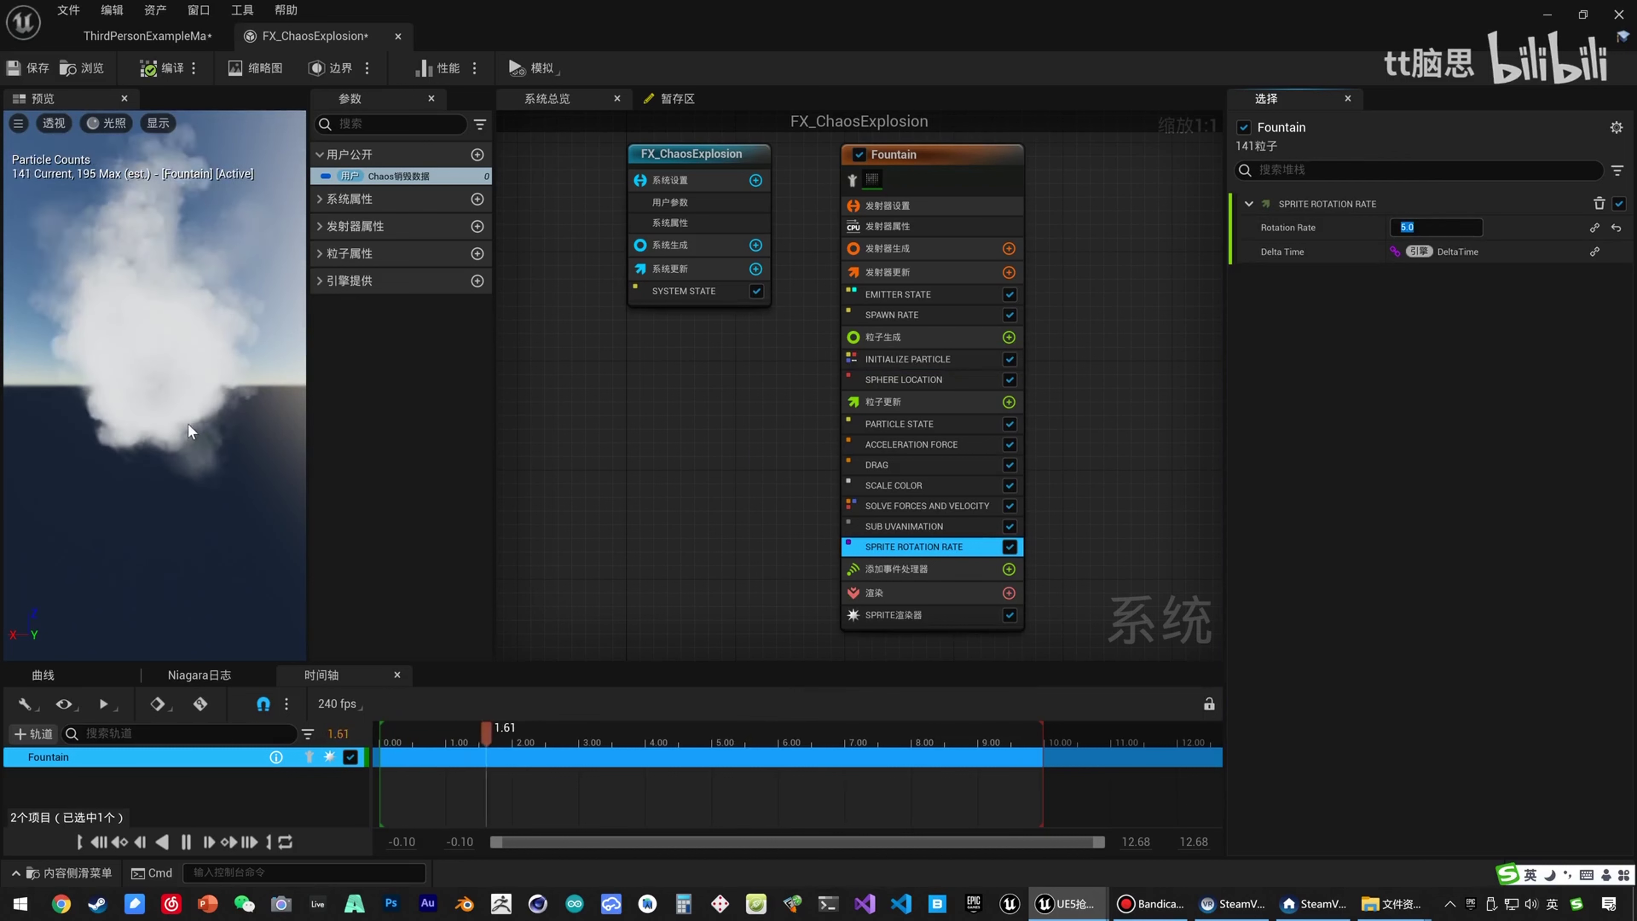
Try a sprite Rotation Rate of 12 and set it back to 5.
text(12)
key(Return)
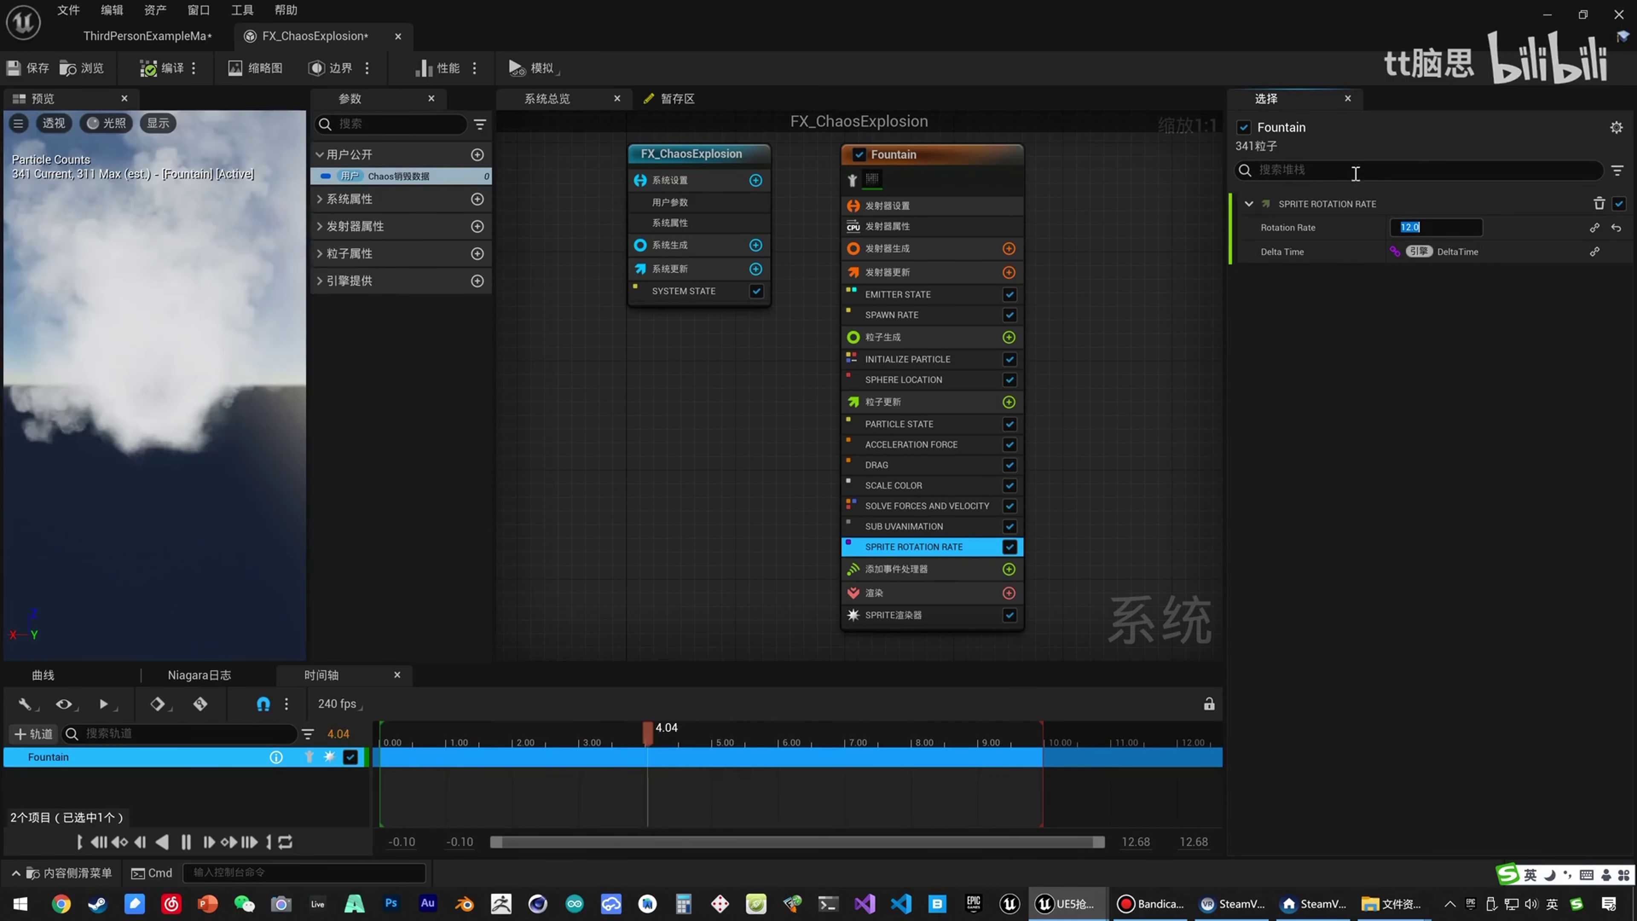
text(5)
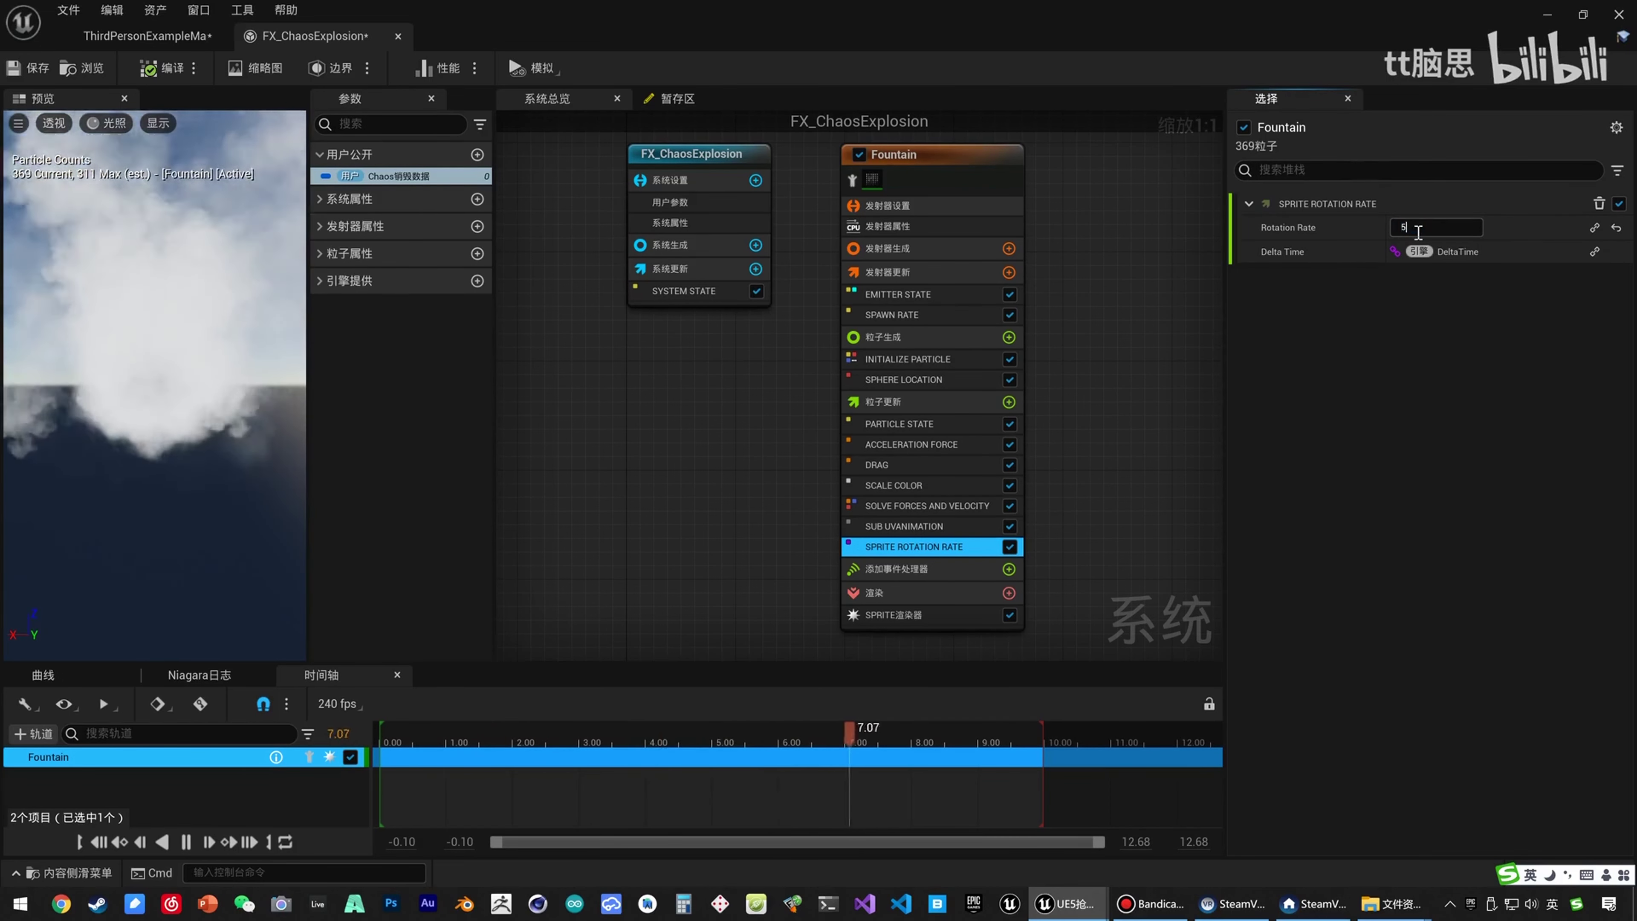
key(Return)
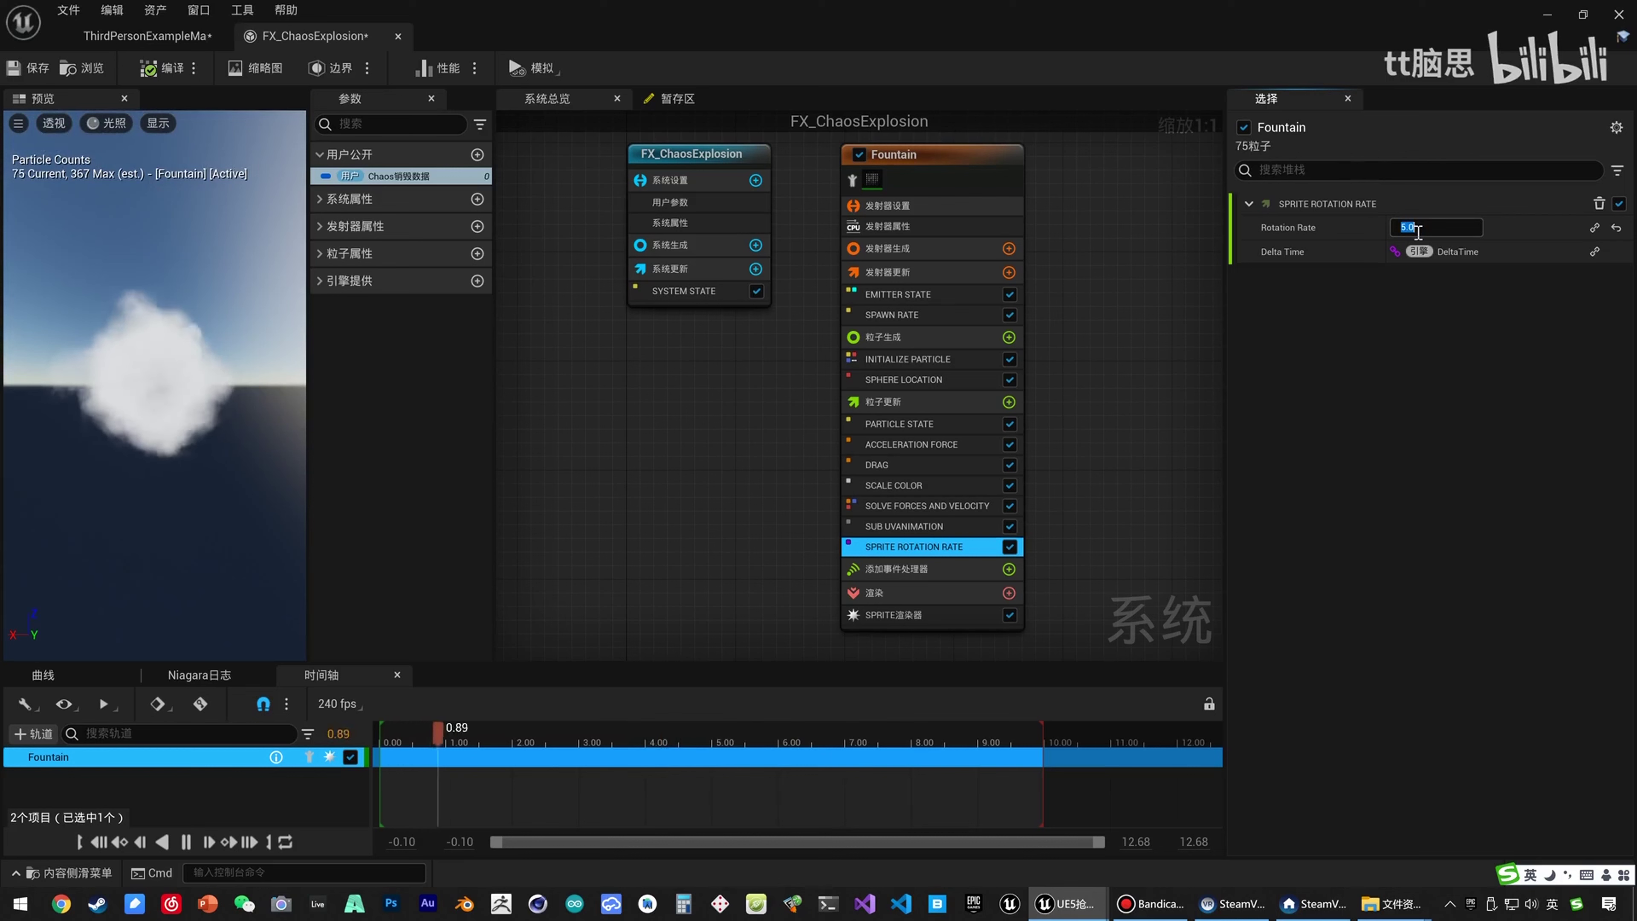
Set the alpha of the Initialize Particle module's Color to 0.1 and save the Niagara system.
click(940, 359)
click(1452, 375)
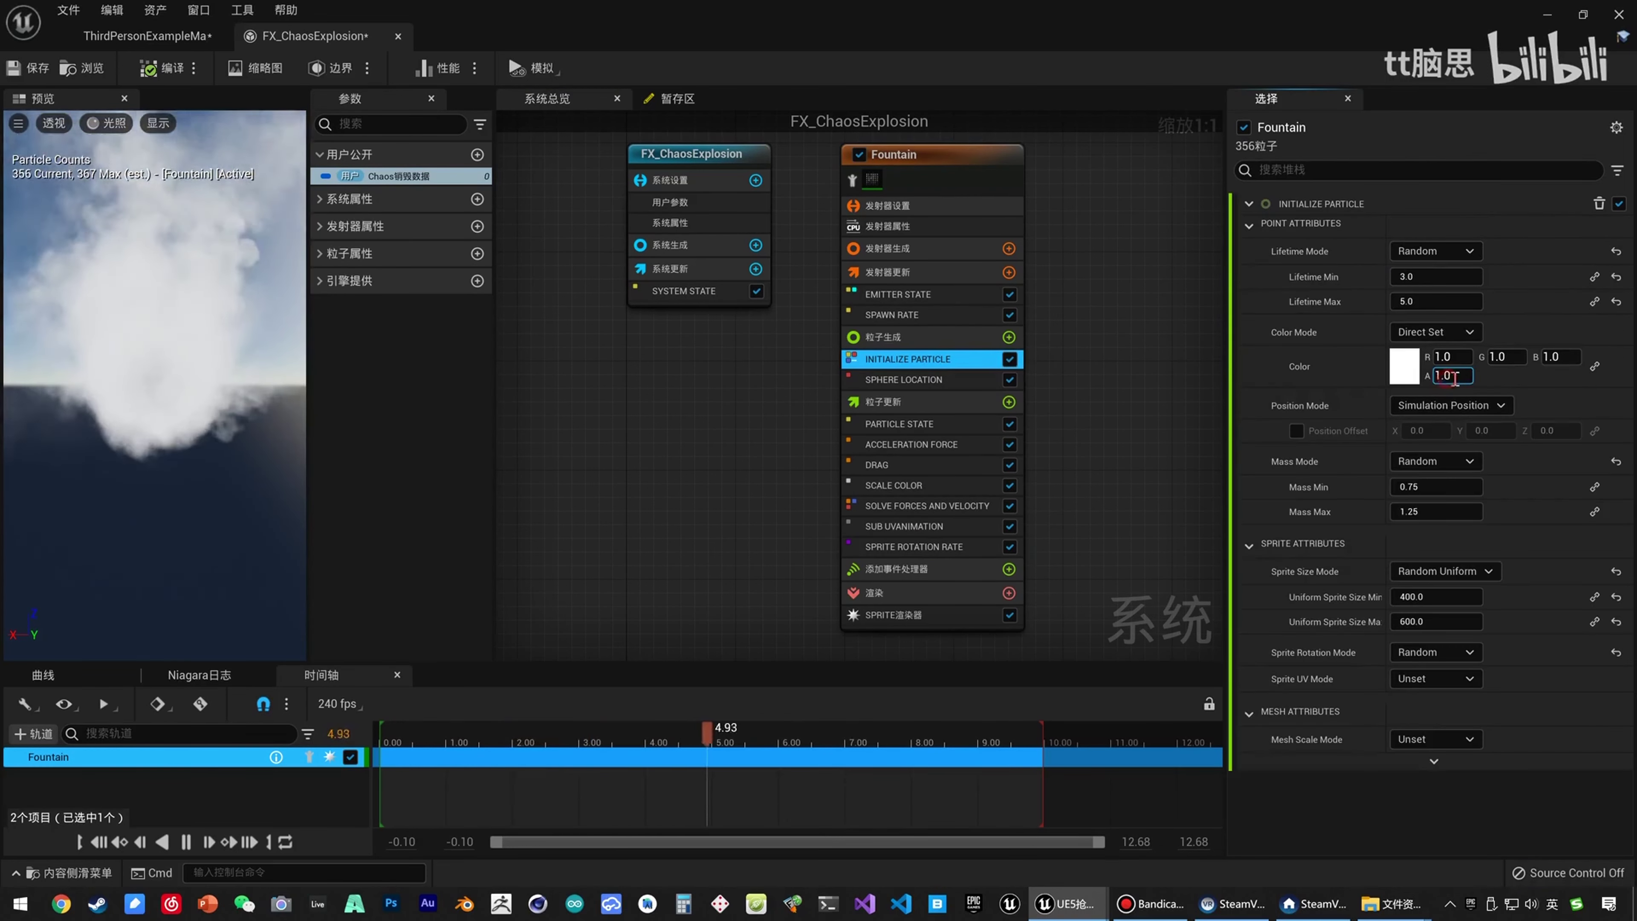
text(0.3)
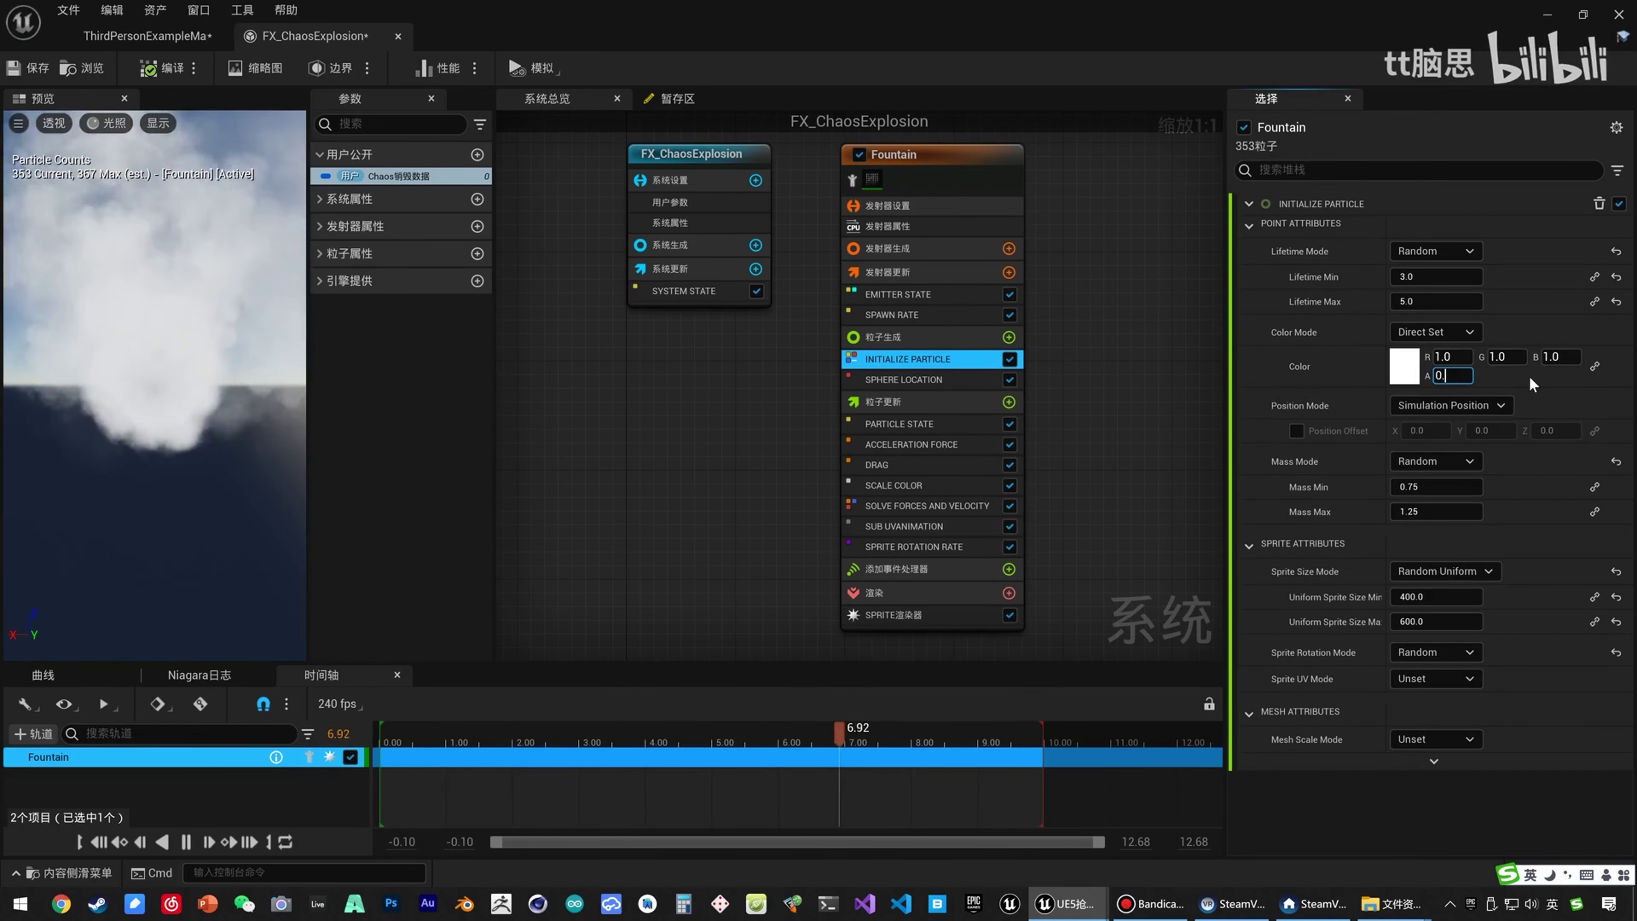
key(Return)
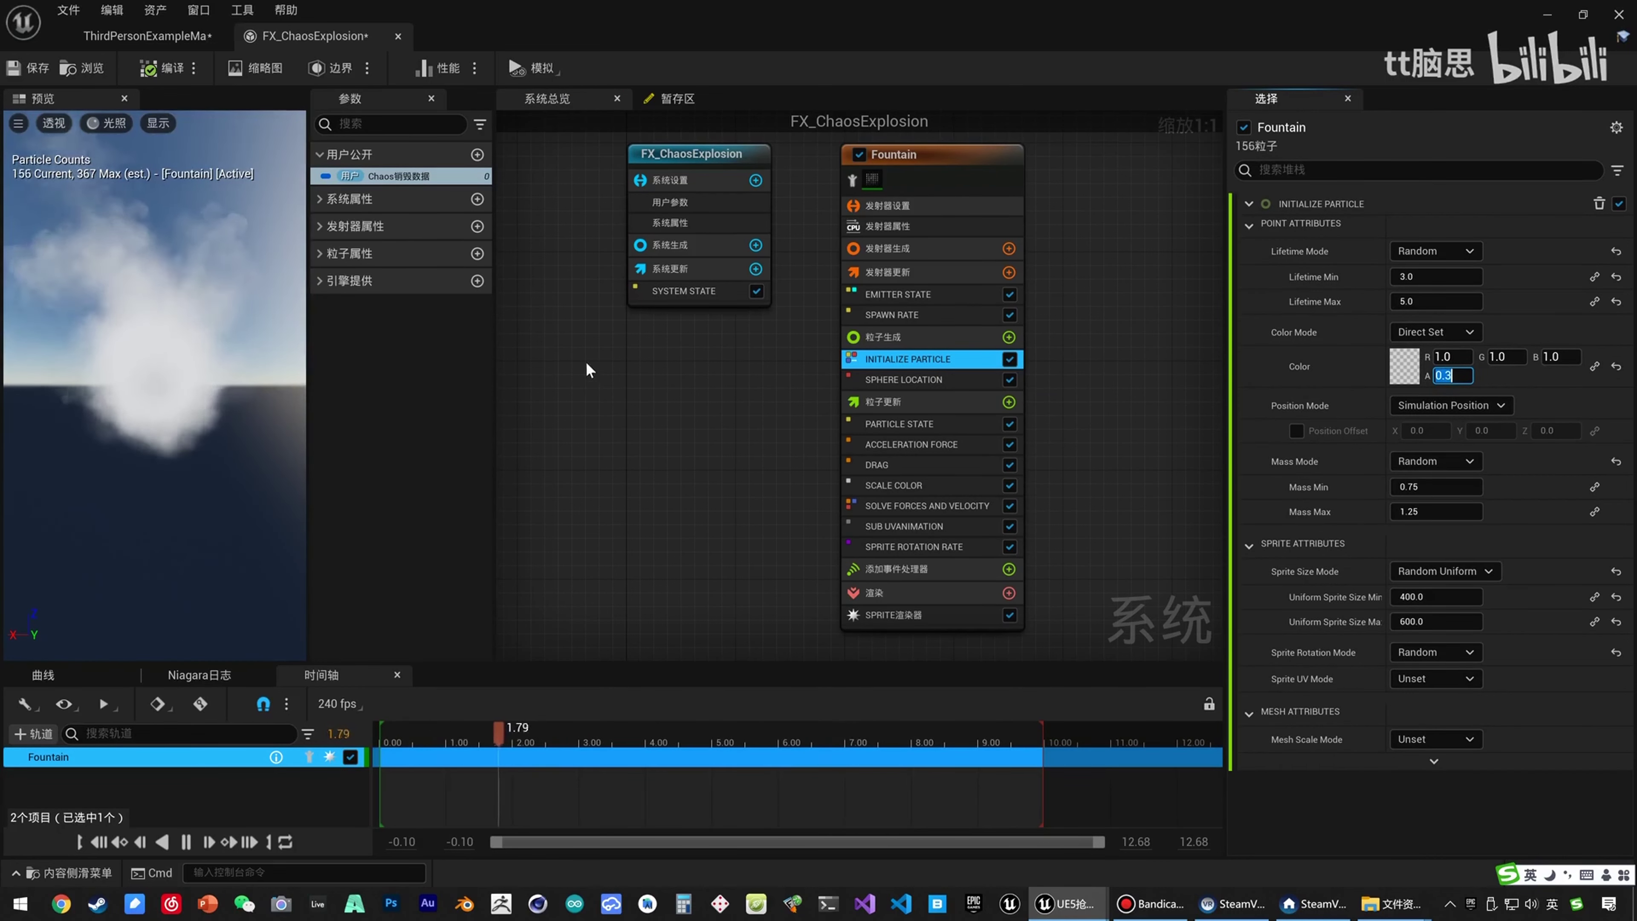
text(0.1)
key(Return)
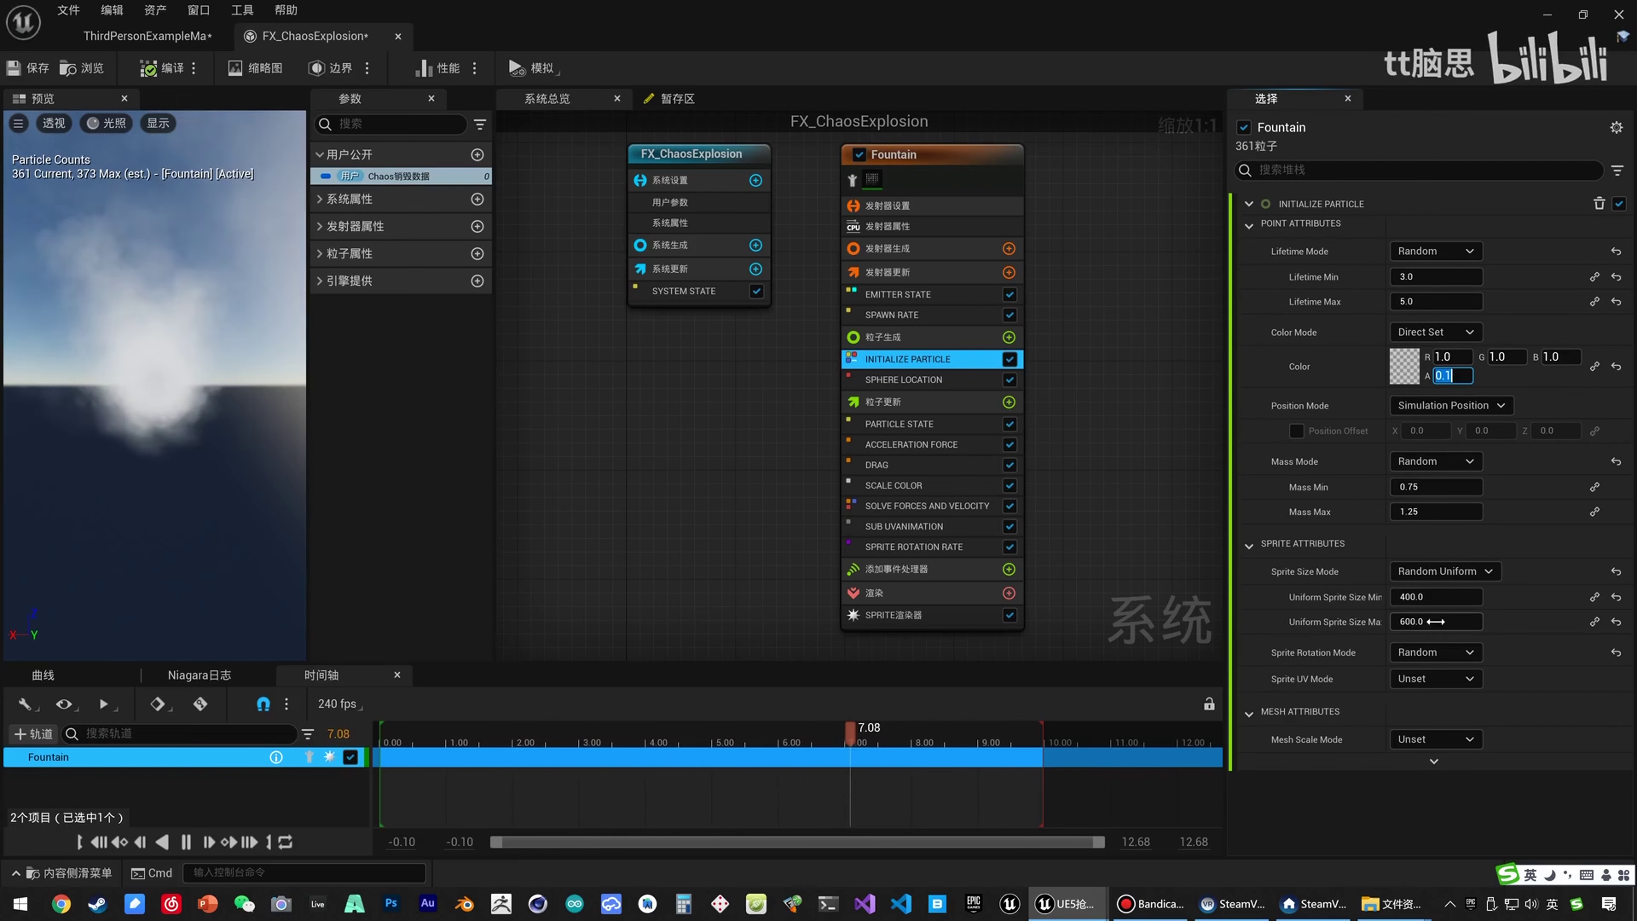
click(19, 72)
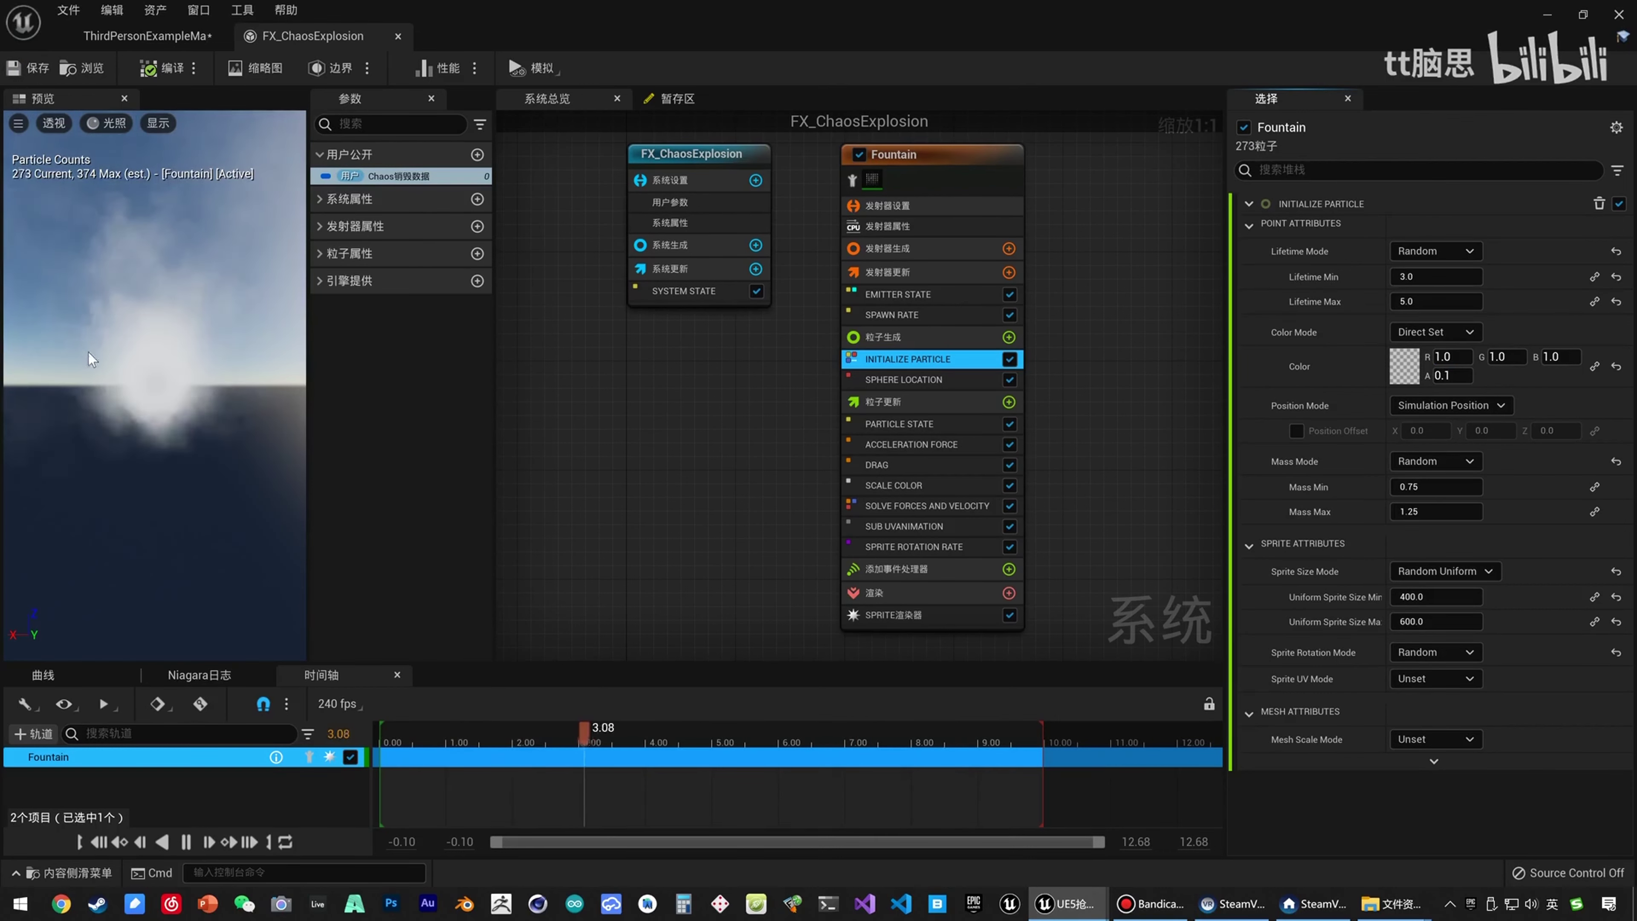
Disable the Spawn Rate module in the Fountain emitter's update stage.
click(143, 37)
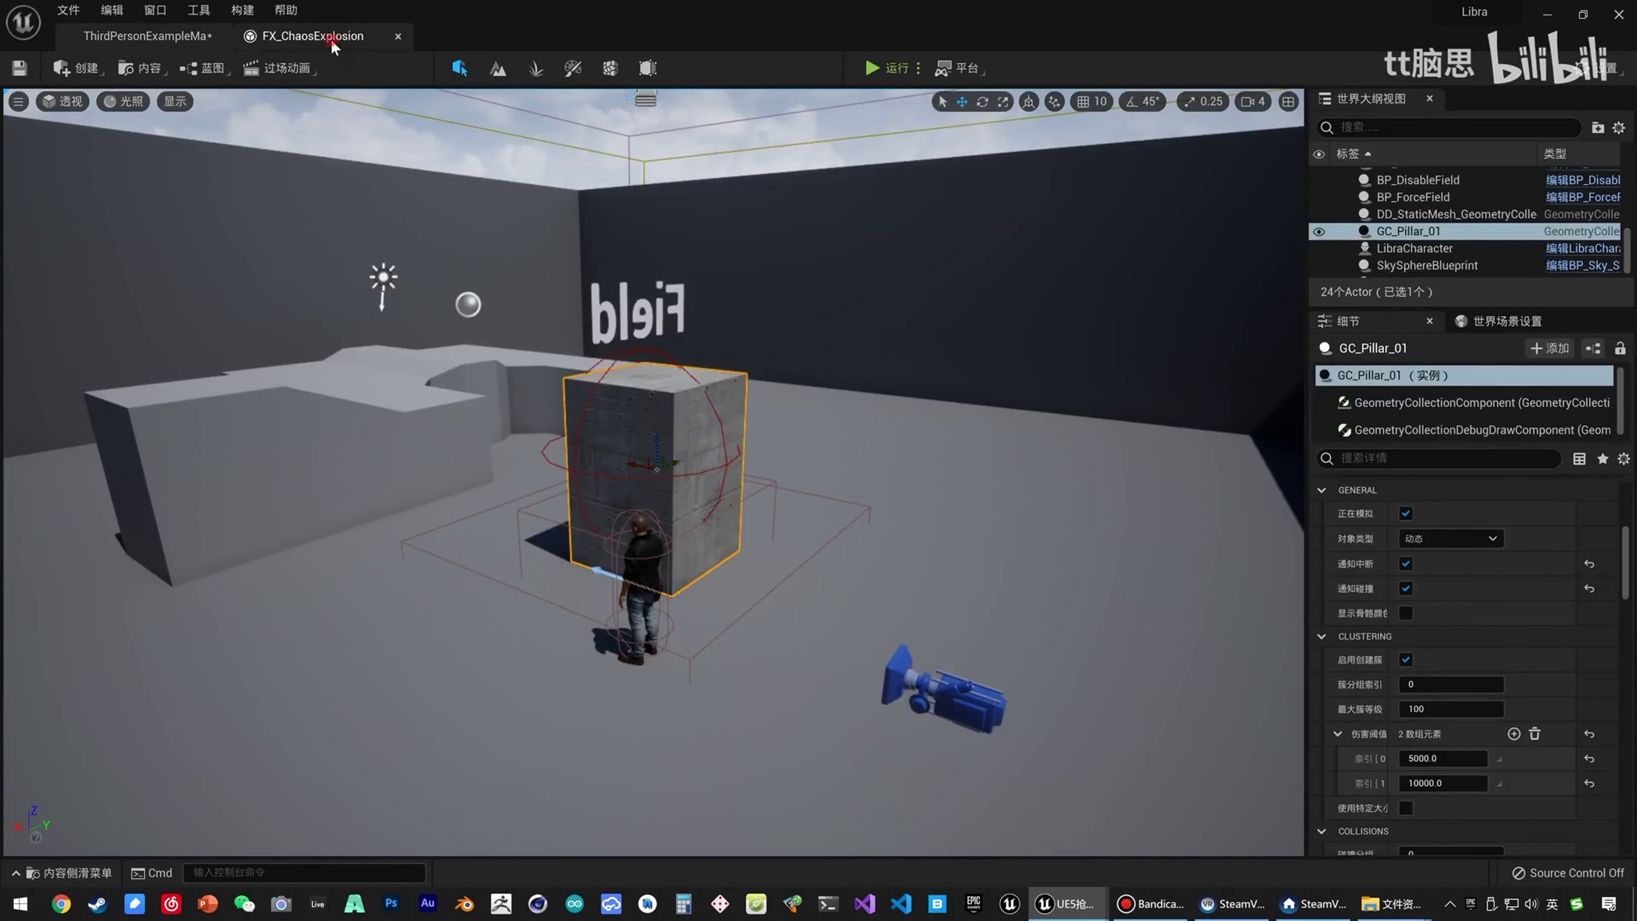
click(316, 36)
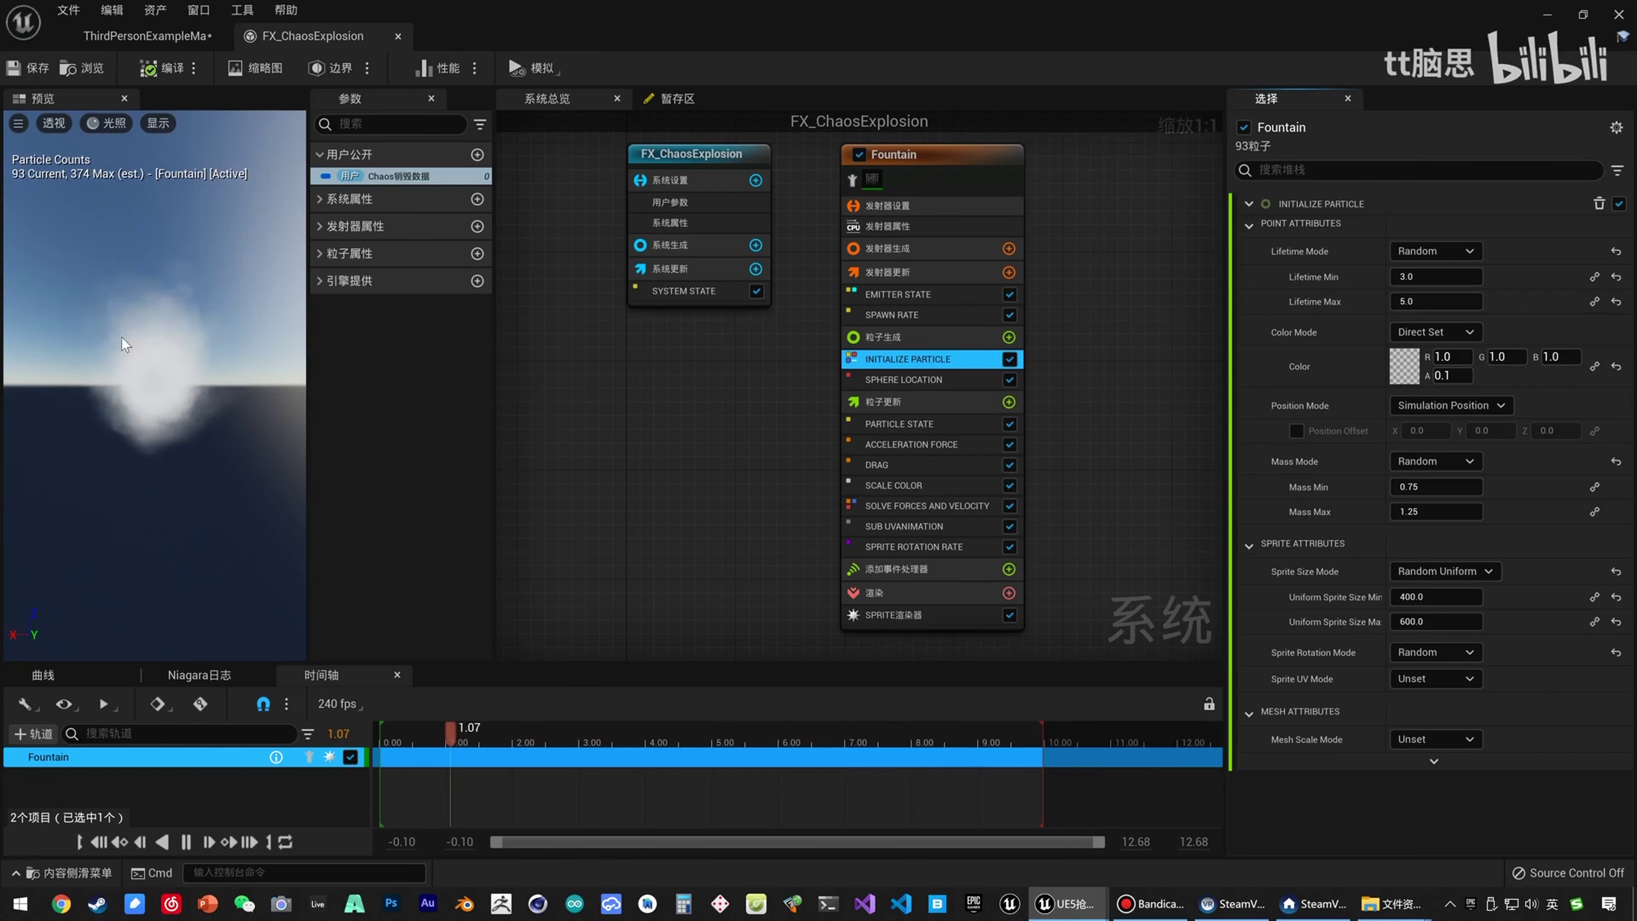
click(915, 315)
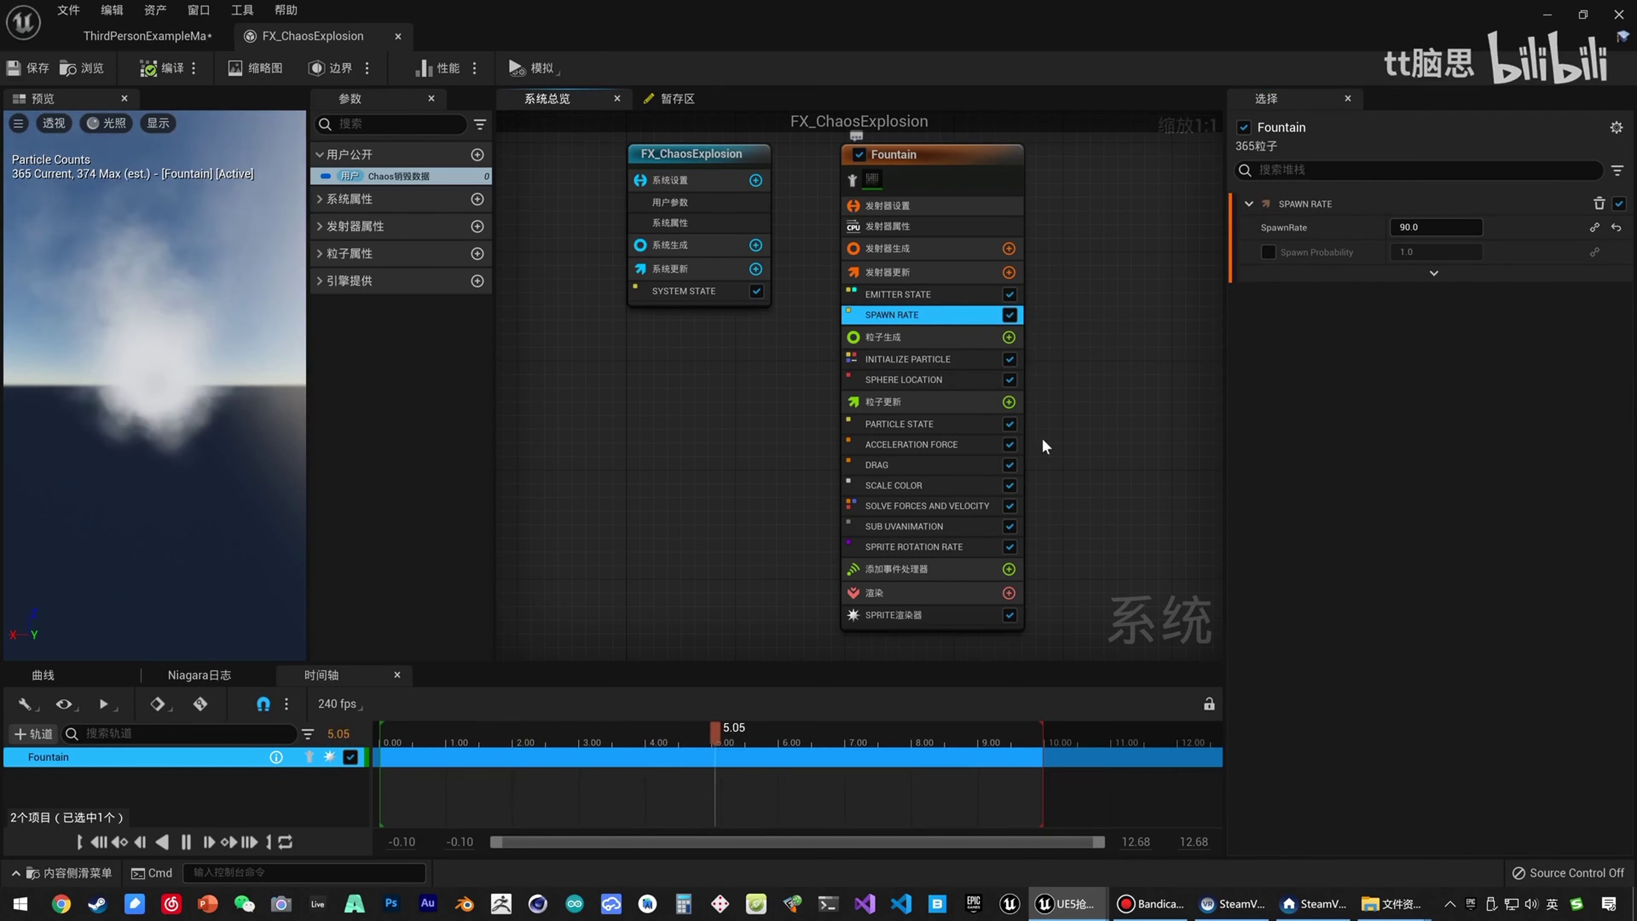
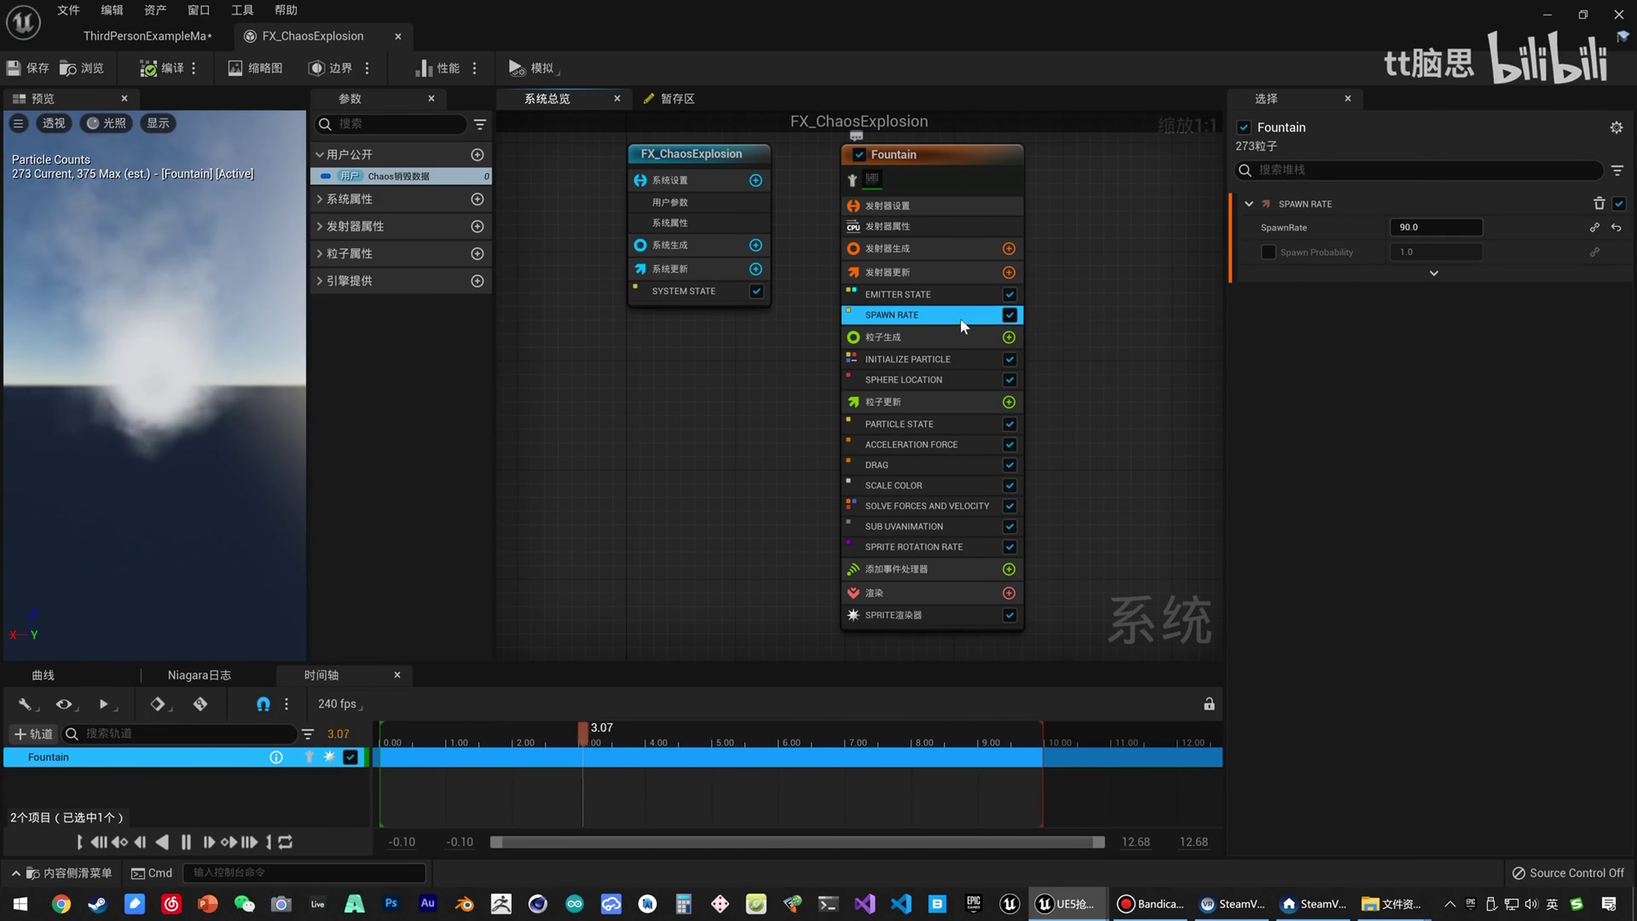
click(1009, 316)
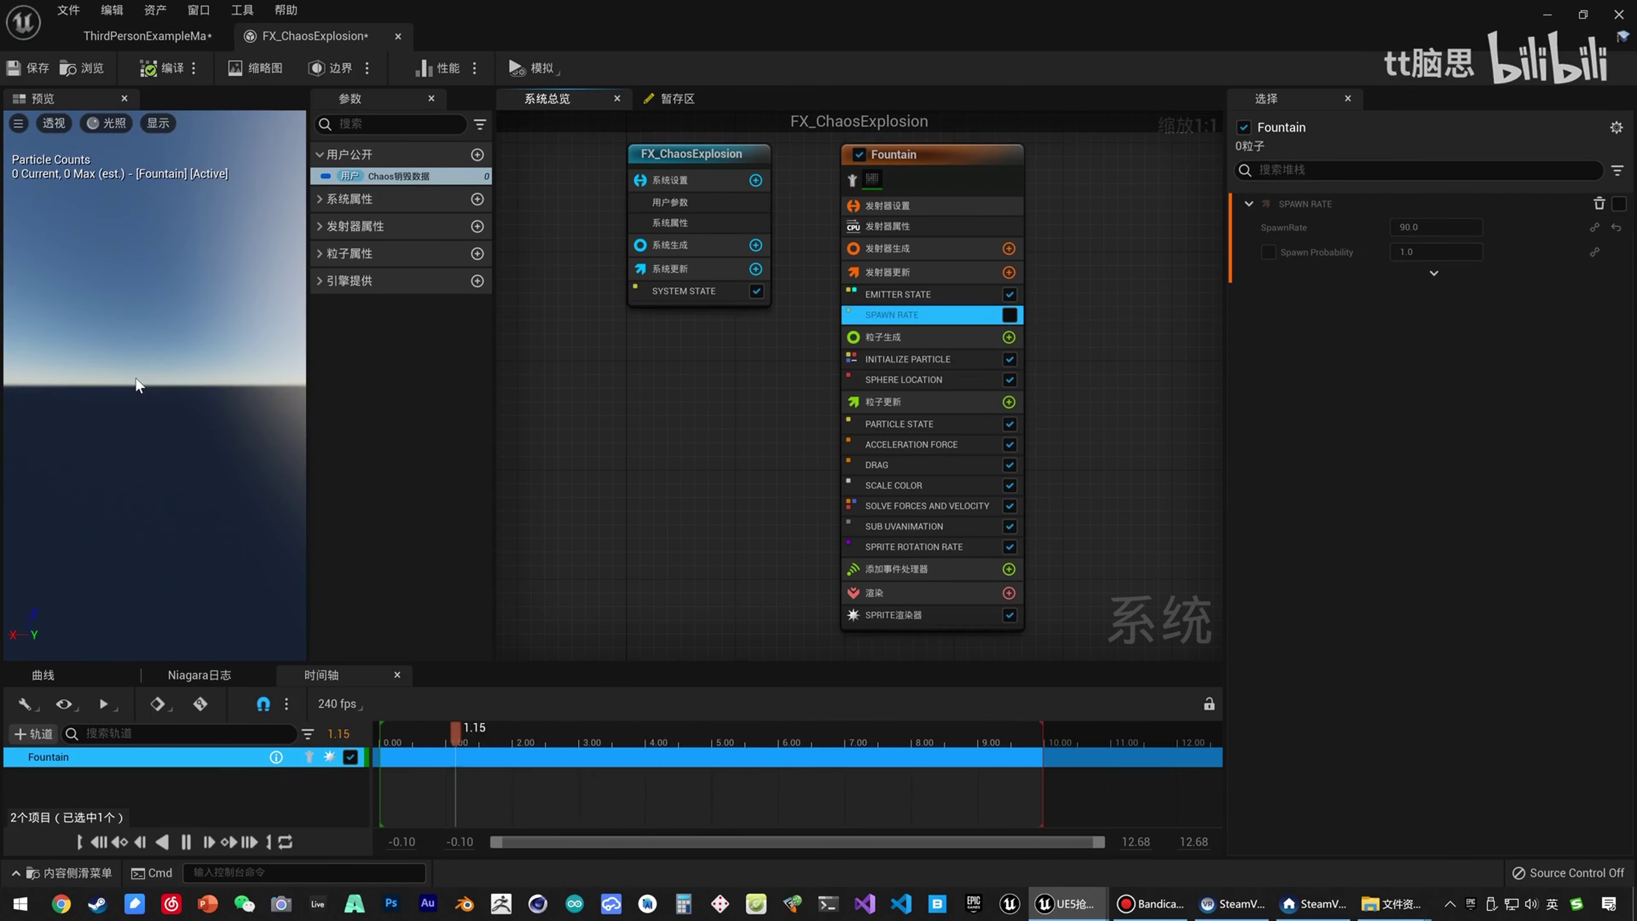
click(913, 294)
click(921, 315)
Add a Spawn from Chaos module to the Fountain emitter's update stage.
click(1008, 271)
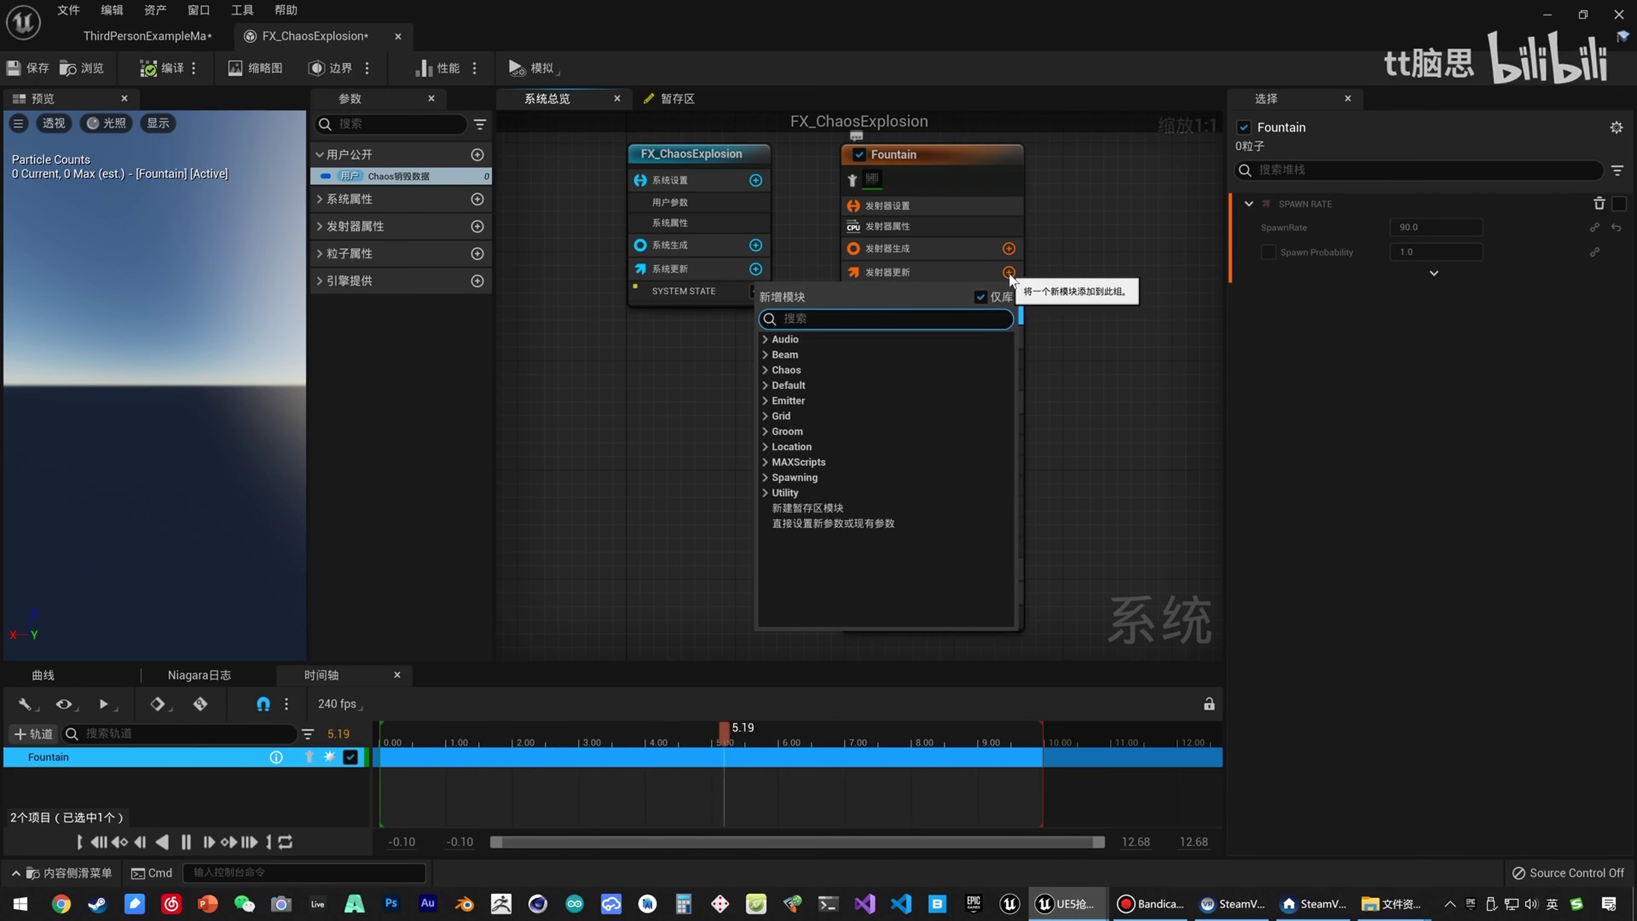
text(chaos)
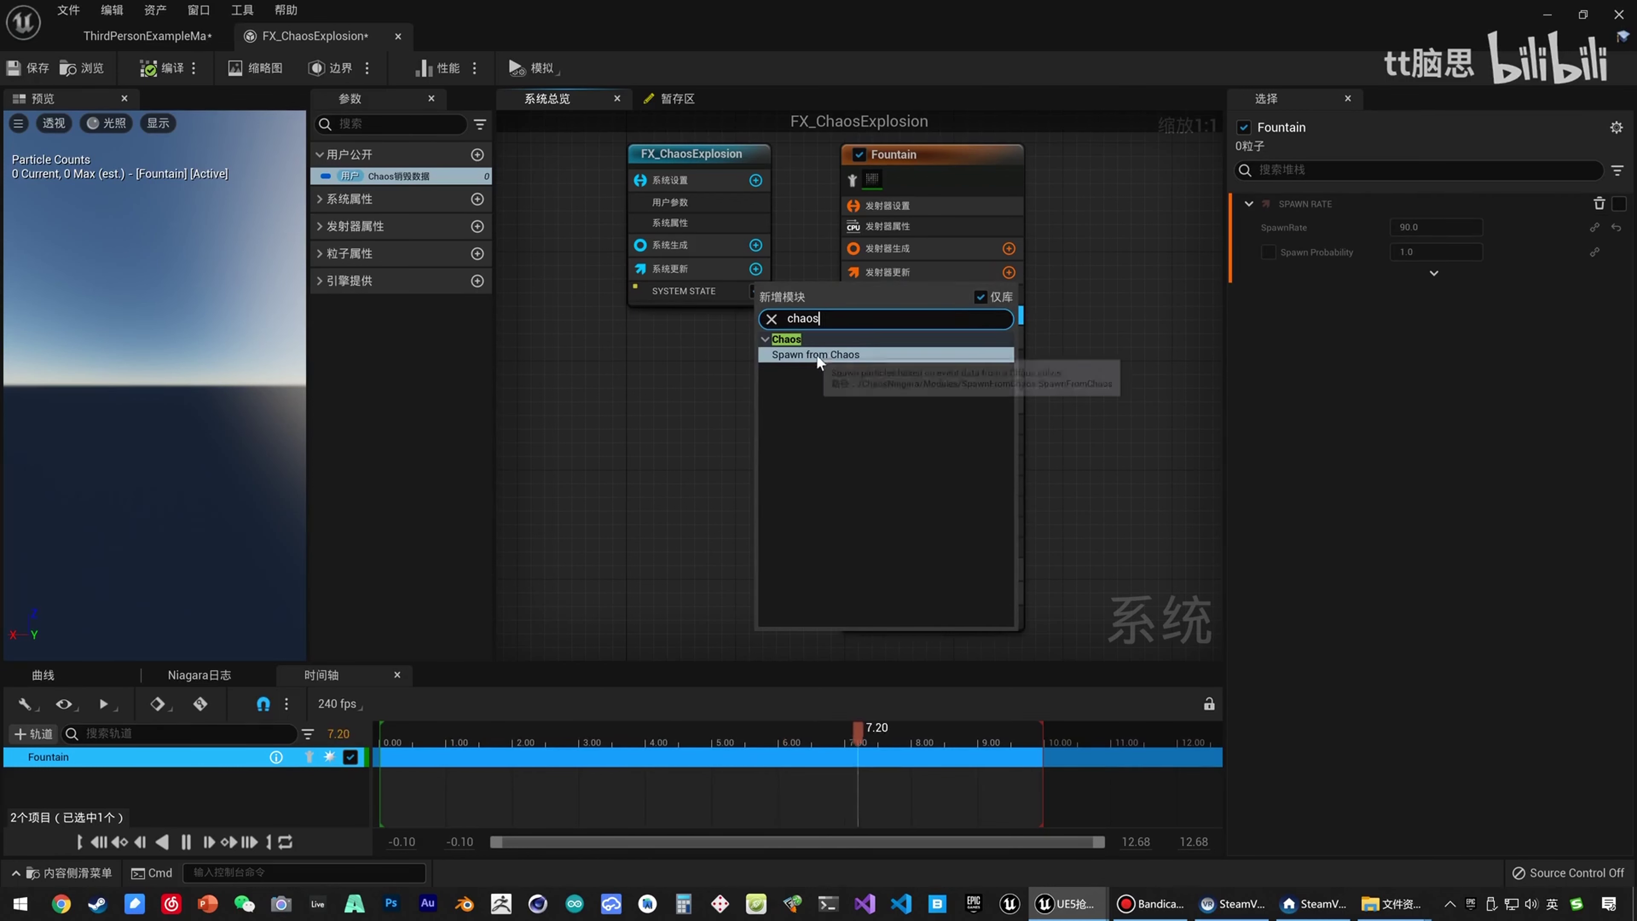
click(855, 356)
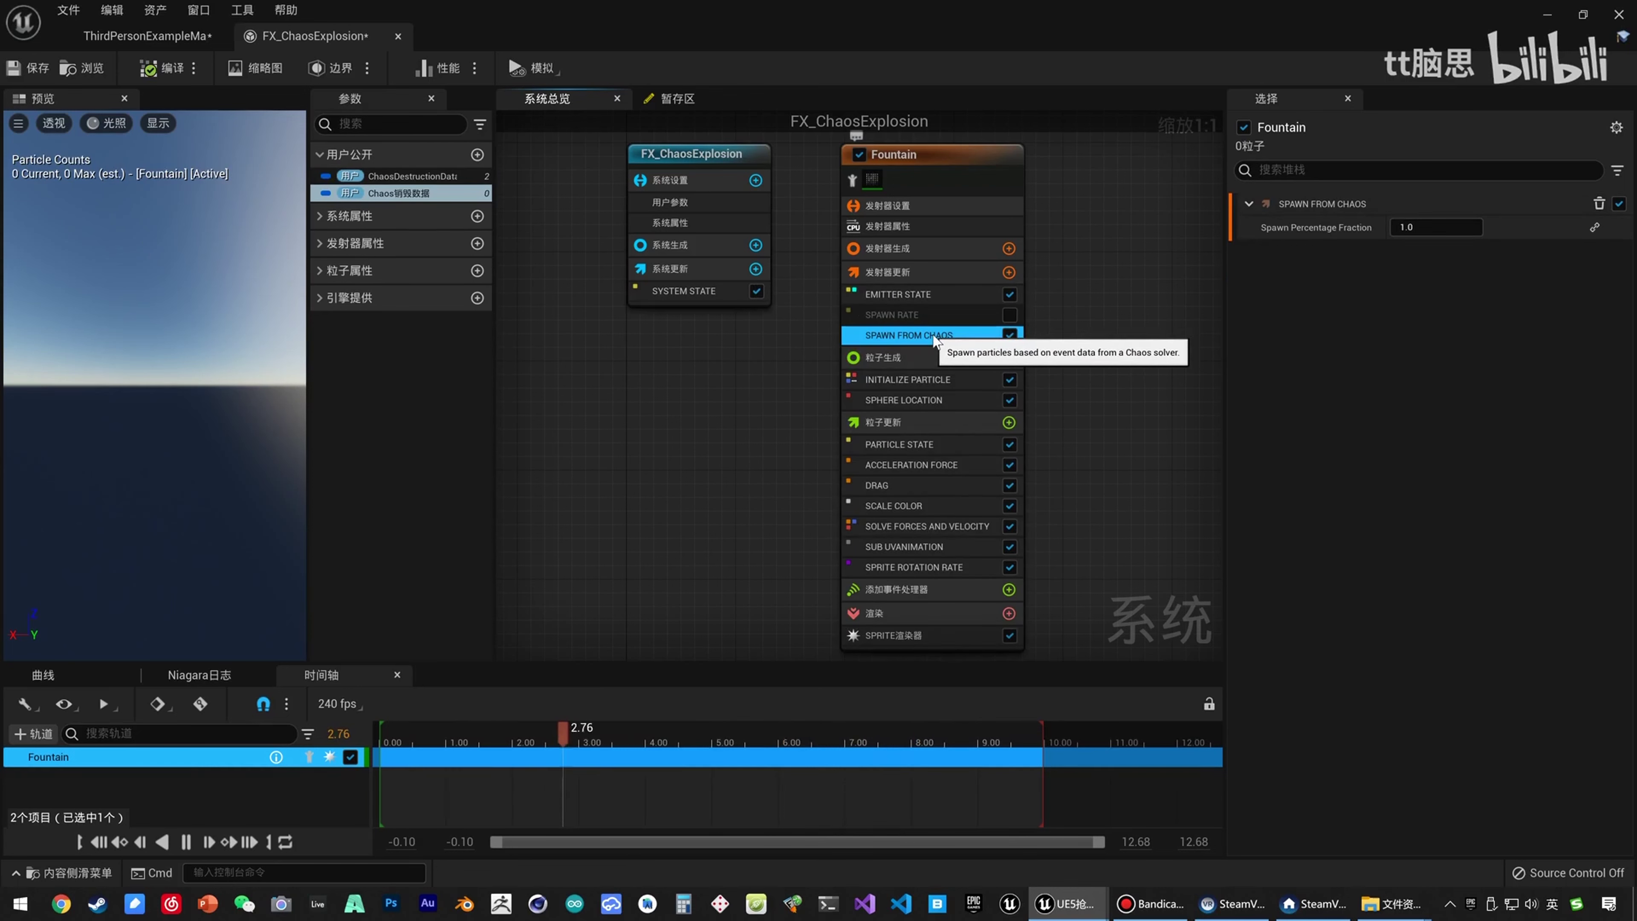
Add an Apply Chaos Data module to particle spawn and move it above Initialize Particle.
click(1008, 357)
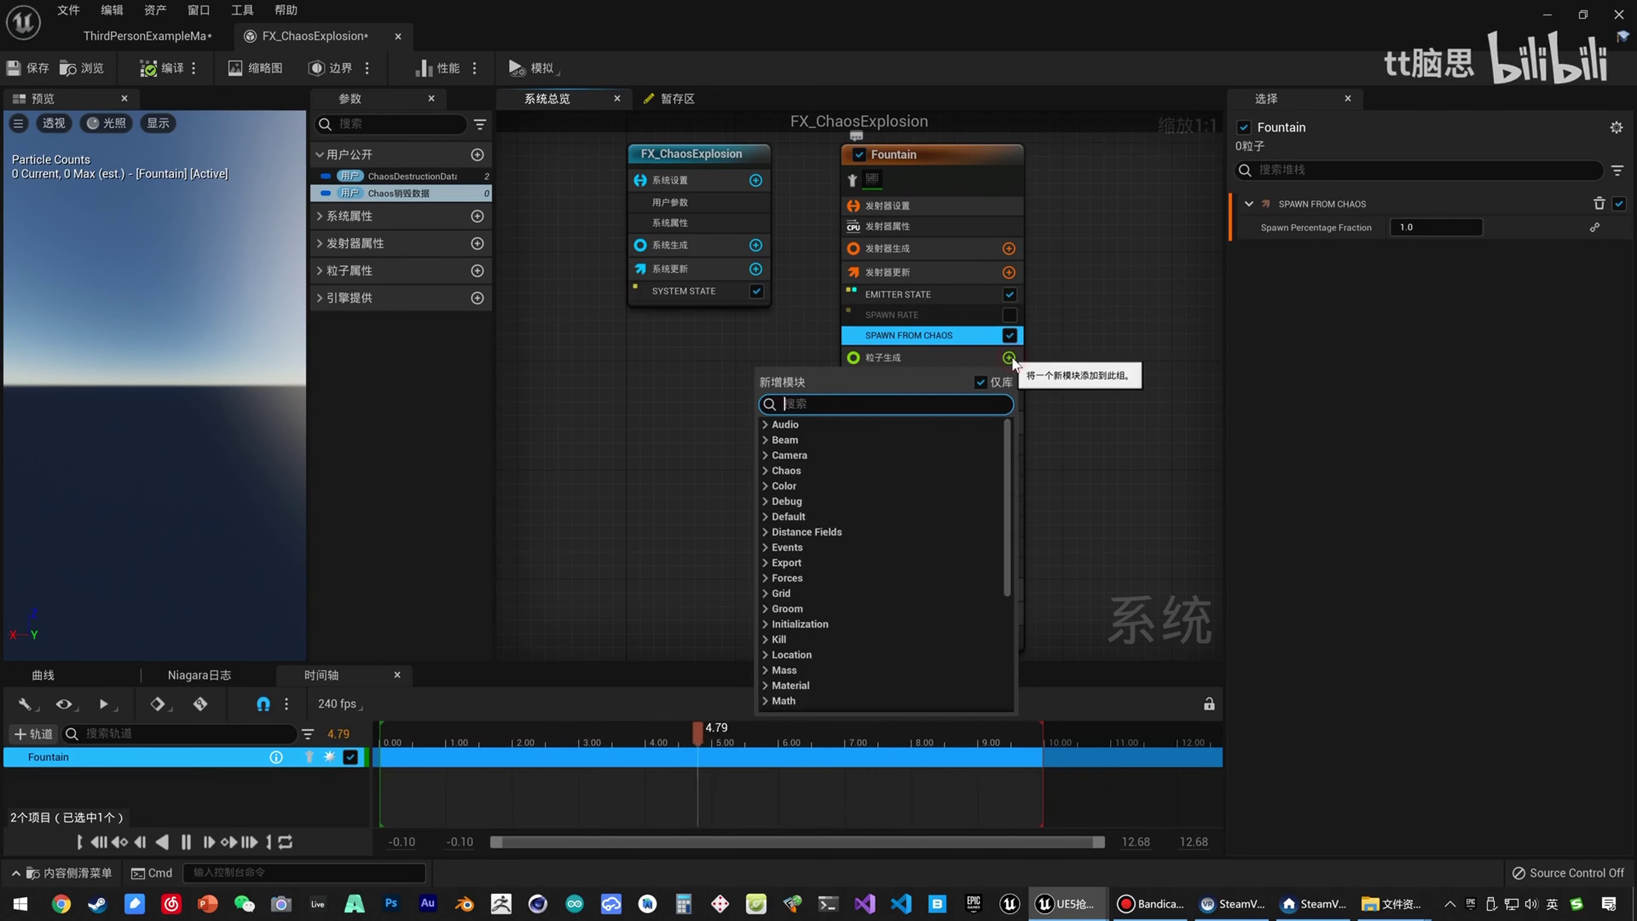
text(chao)
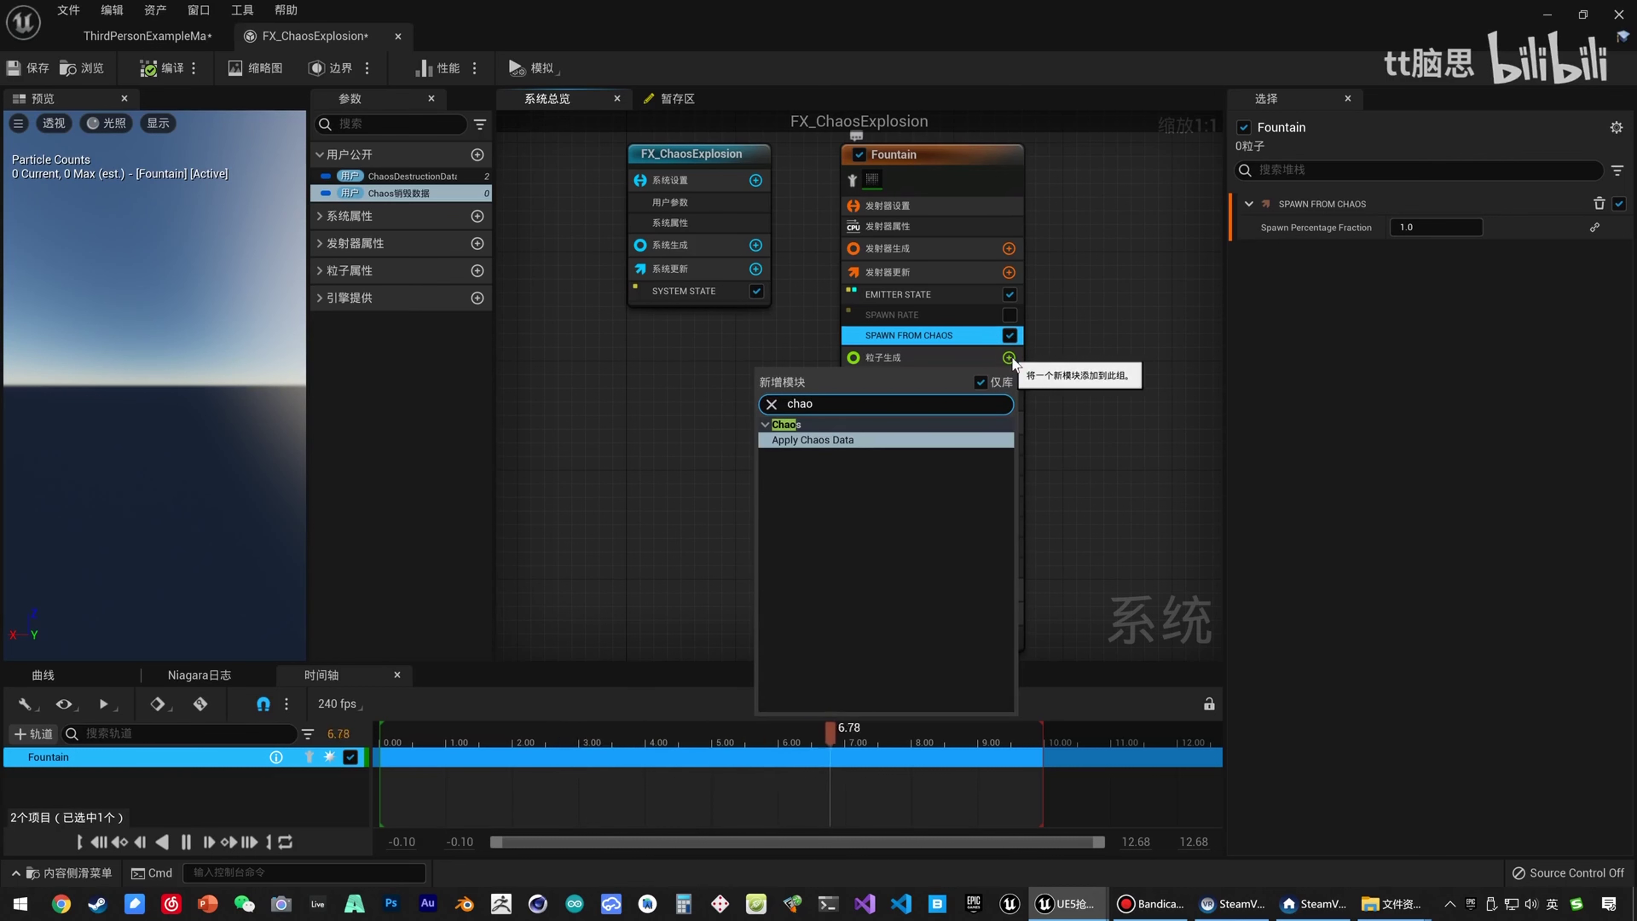
click(837, 440)
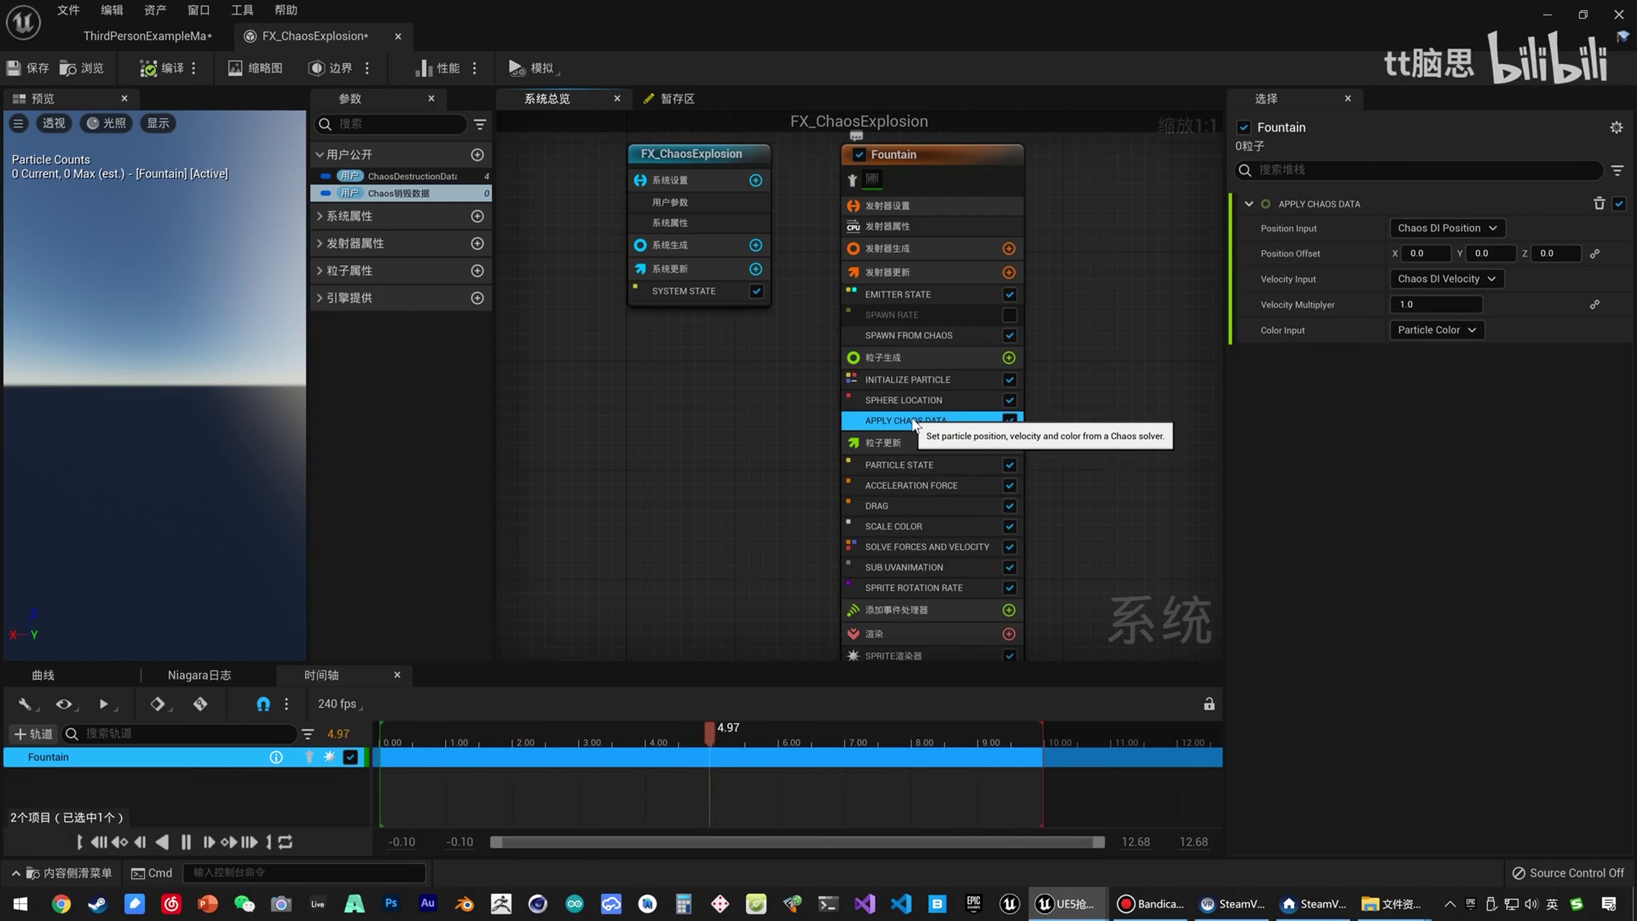
drag(883, 428, 935, 378)
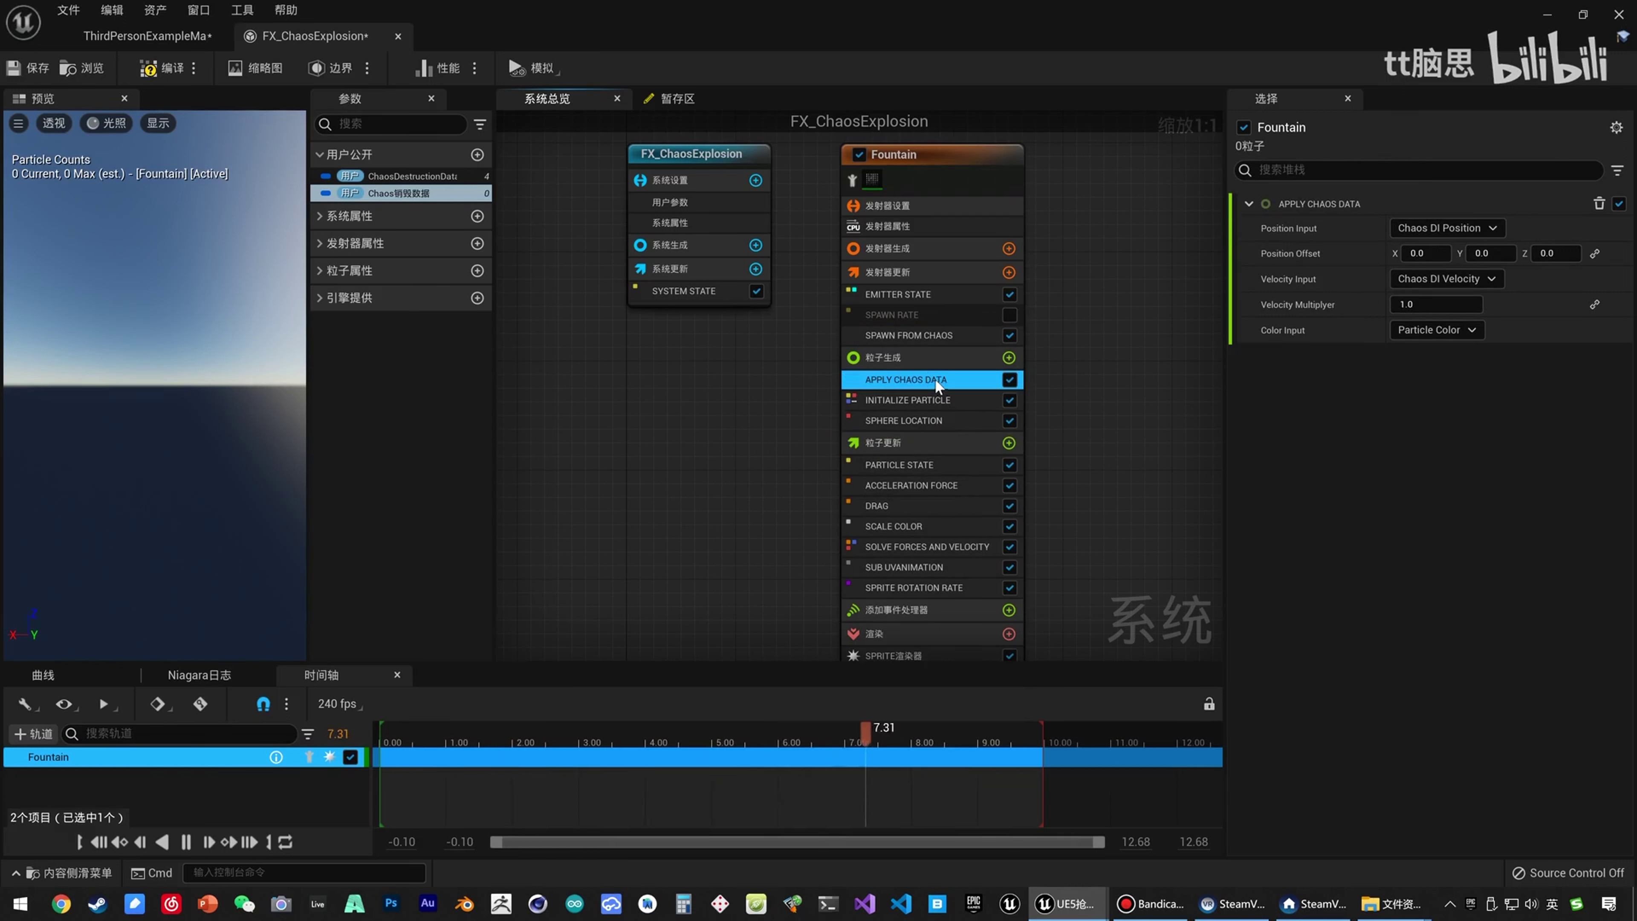
Set the Initialize Particle module's Position Mode to Unset.
click(889, 400)
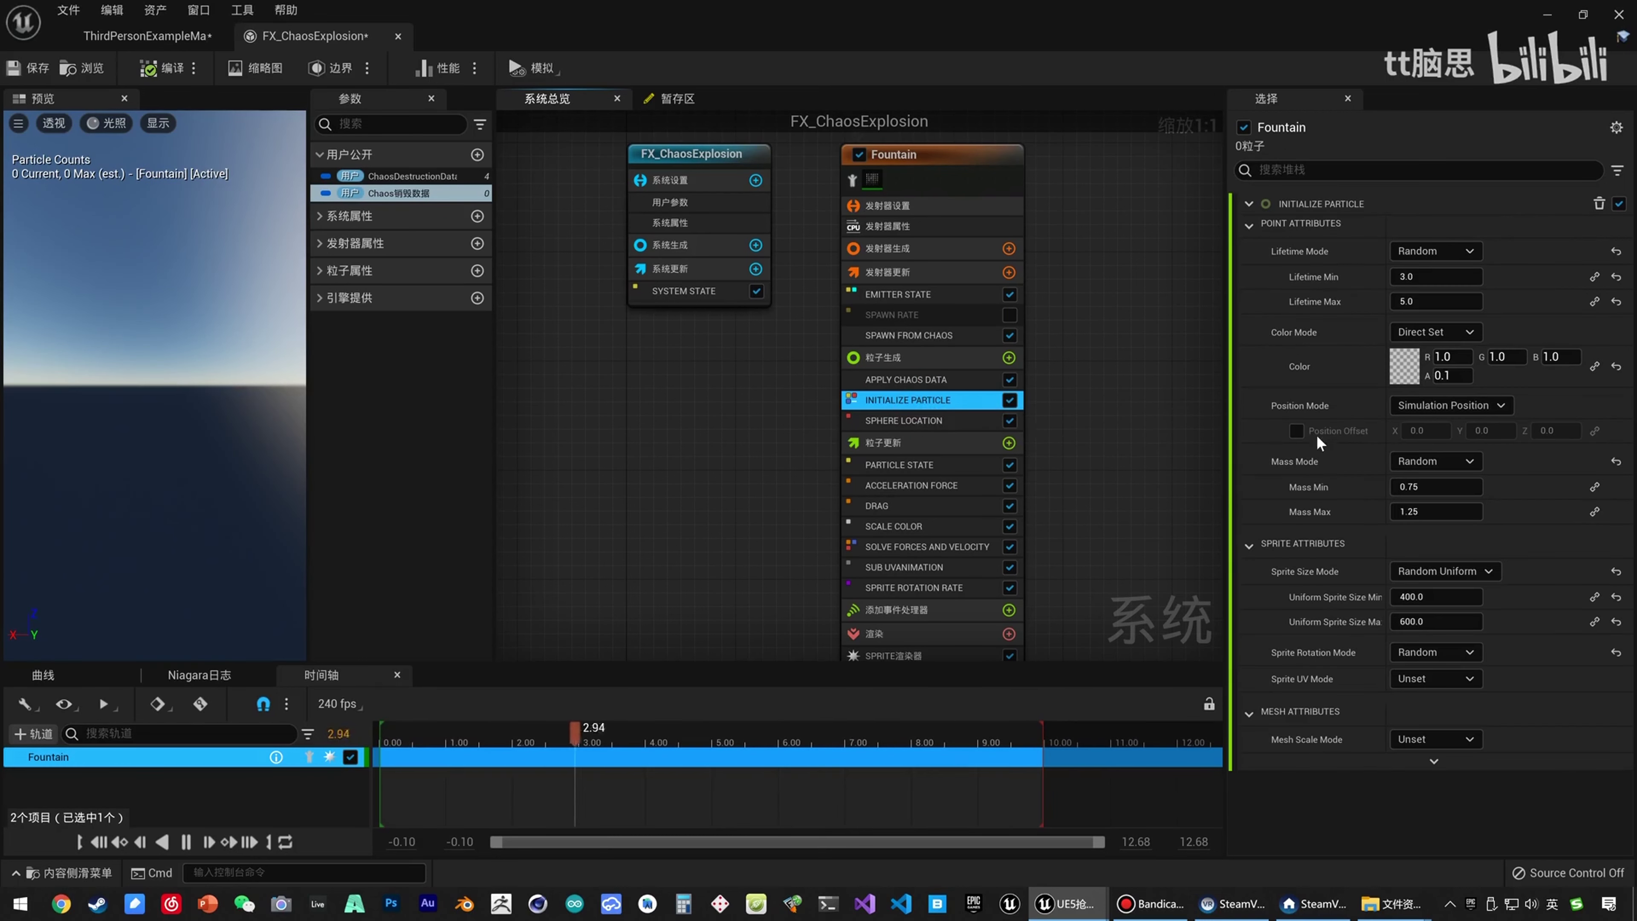
click(1464, 405)
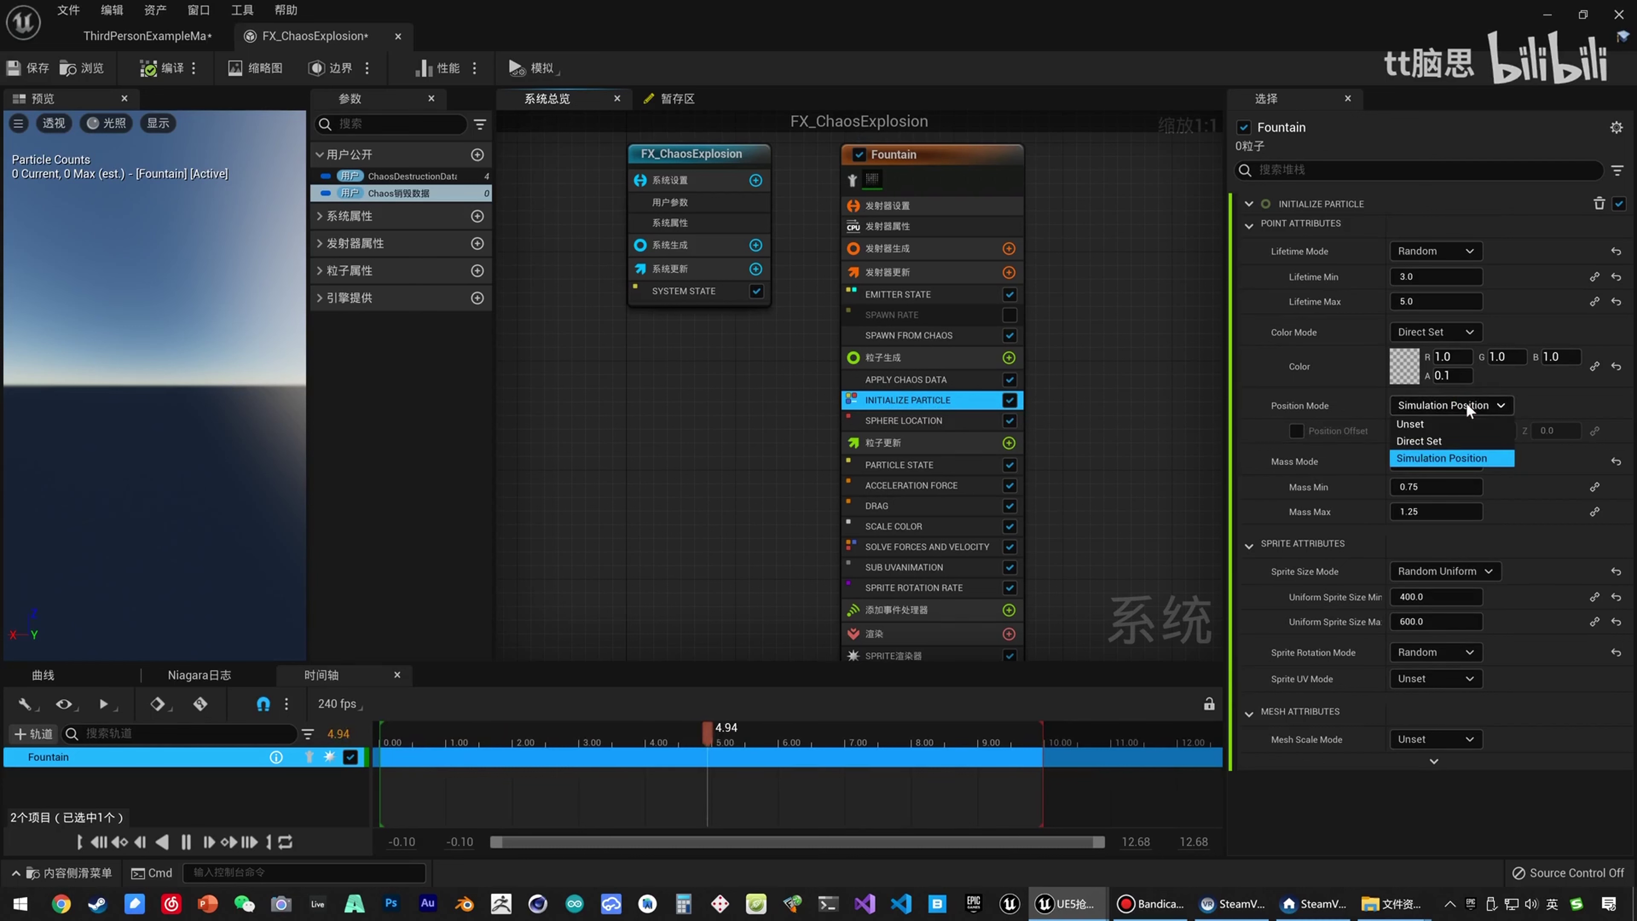
click(1459, 425)
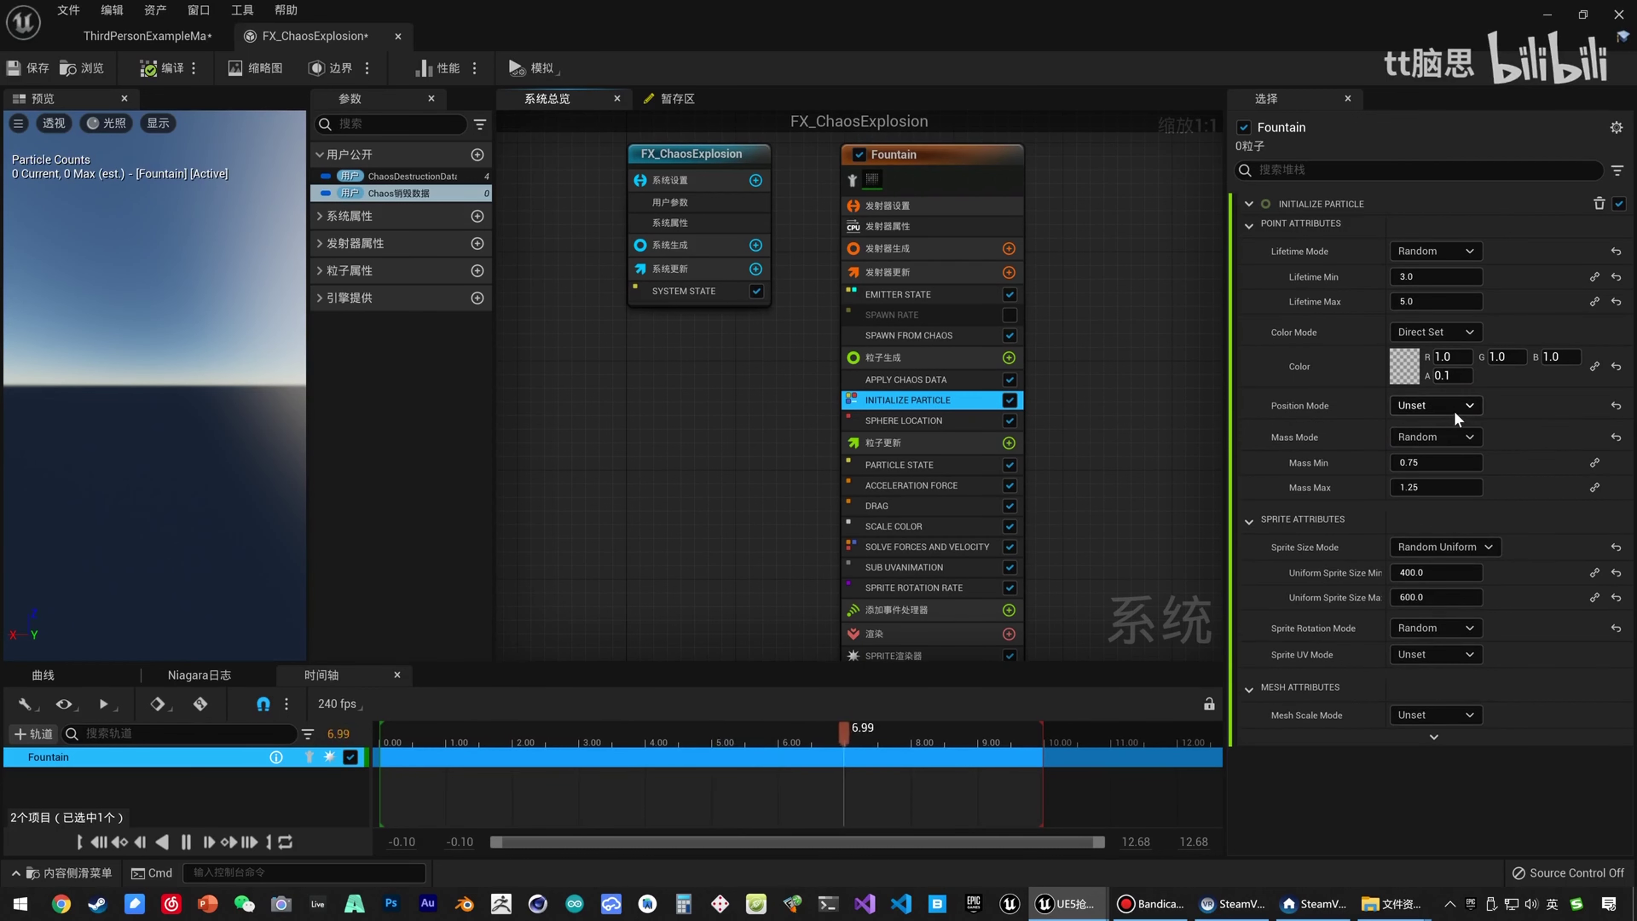
Save FX_ChaosExplosion and place it from the content browser on the floor near the pillar in the ThirdPersonExampleMap level.
click(31, 70)
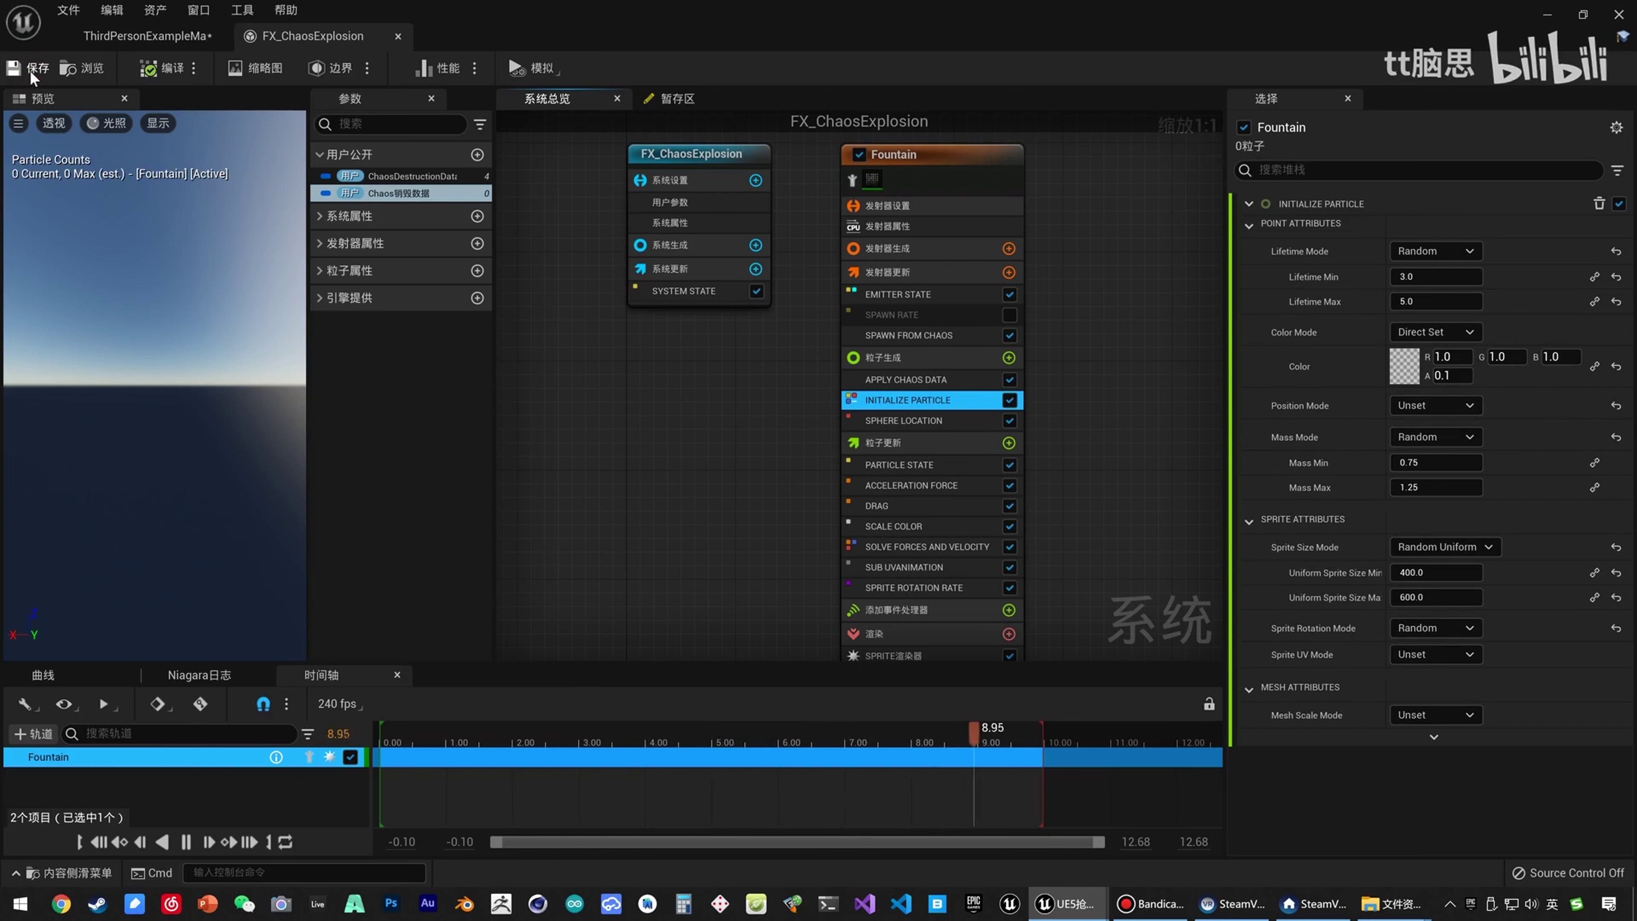
right_drag(642, 375, 717, 344)
click(147, 35)
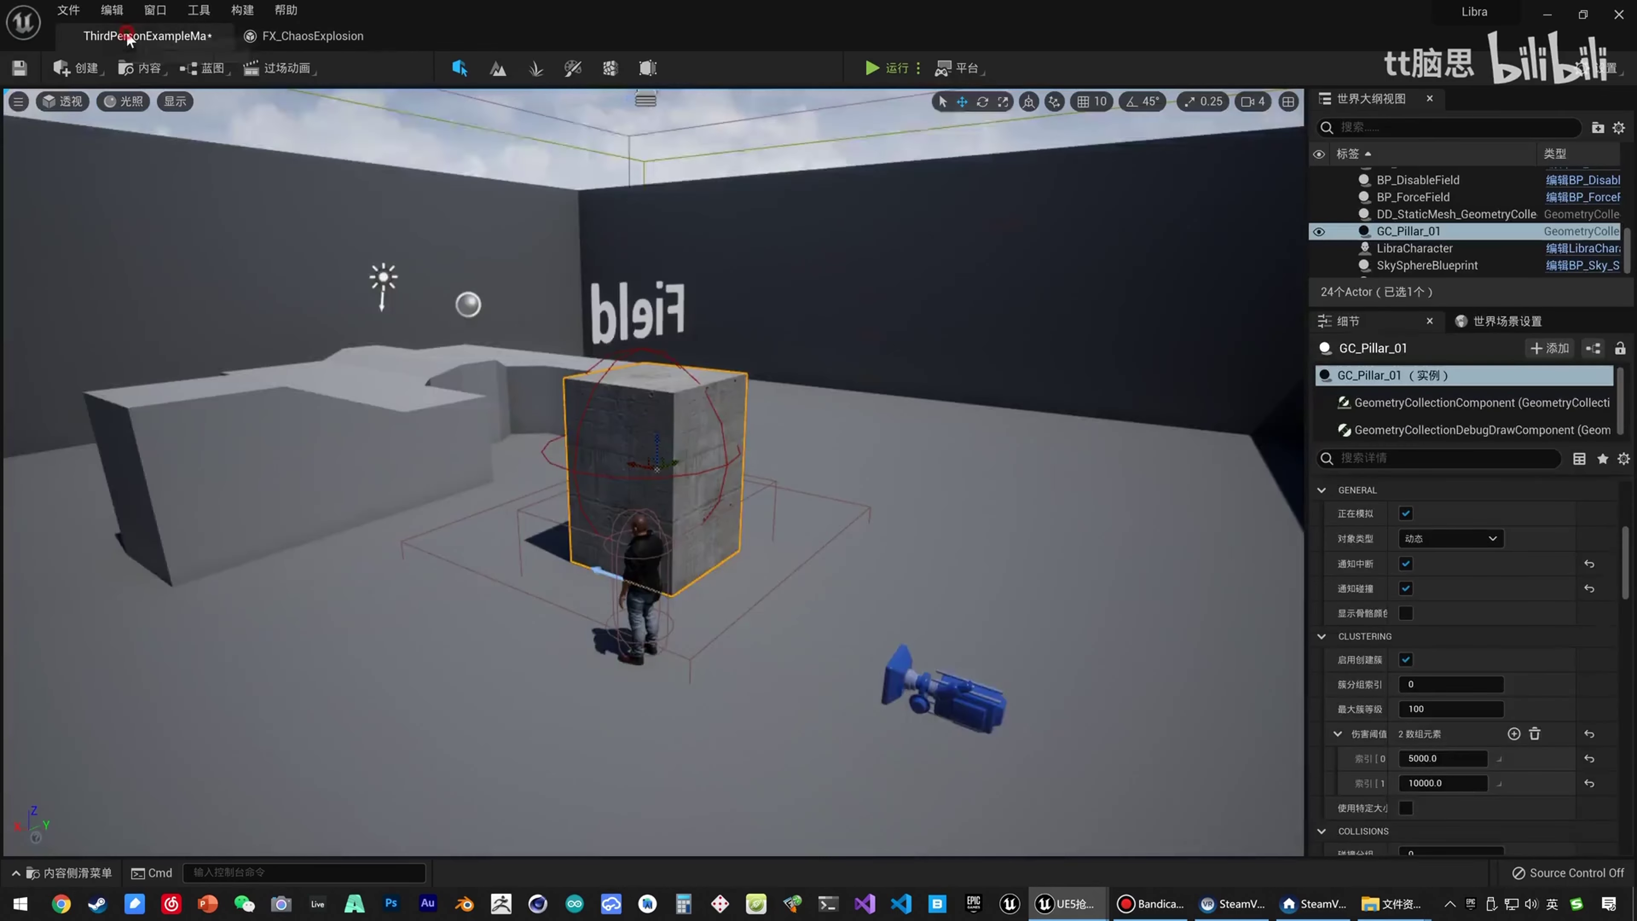
key(ctrl+space)
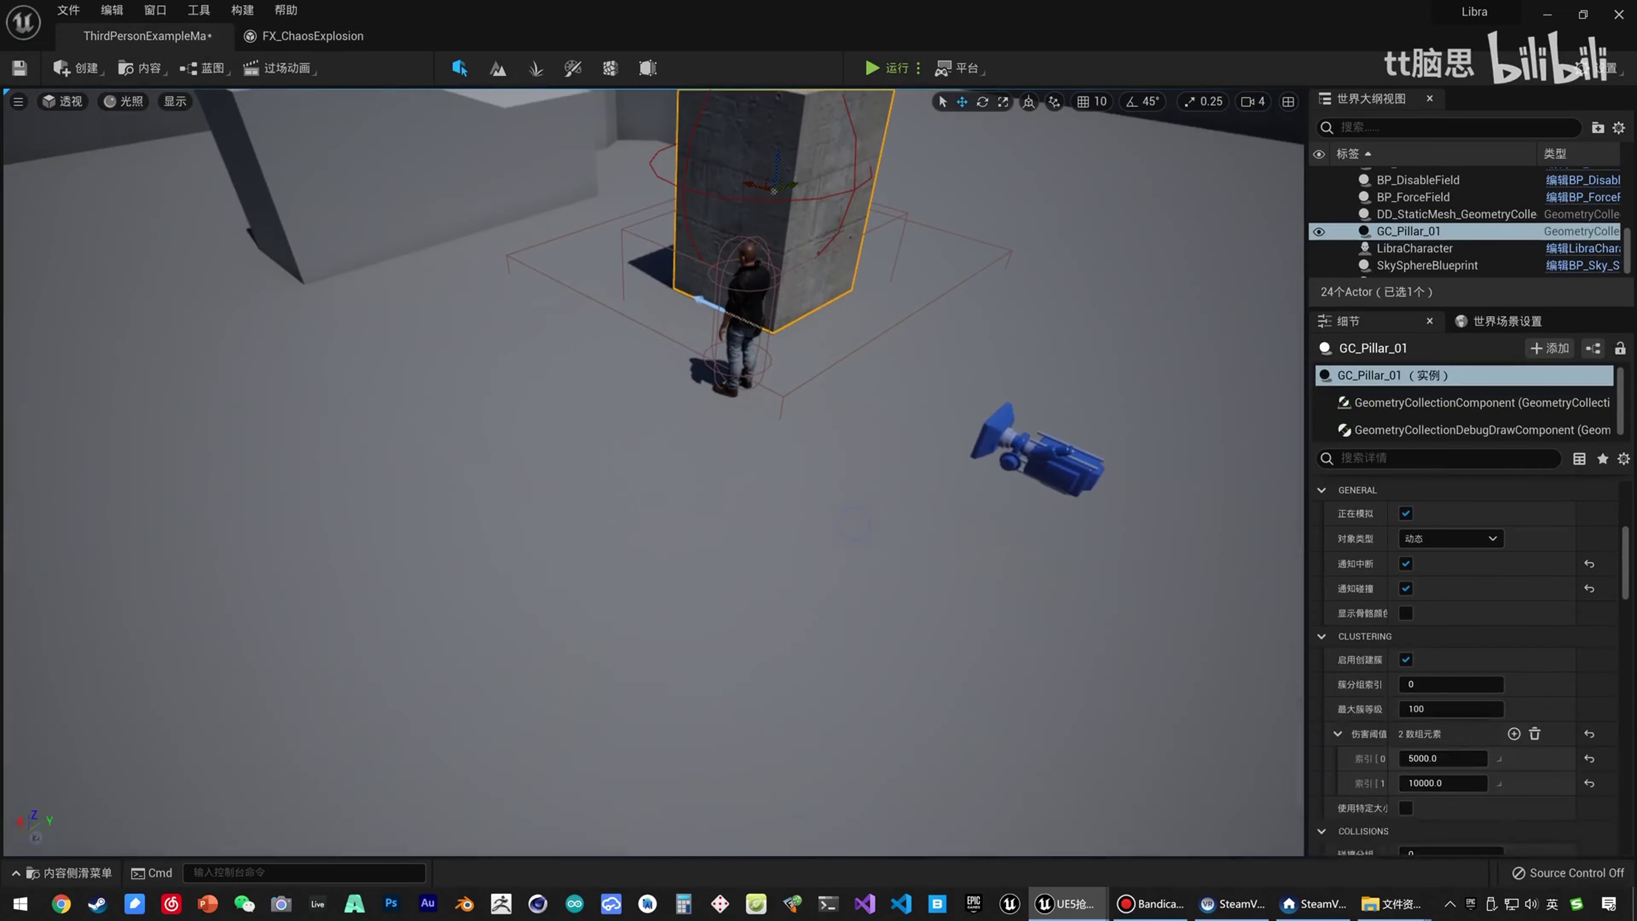
key(ctrl+space)
drag(481, 699, 778, 530)
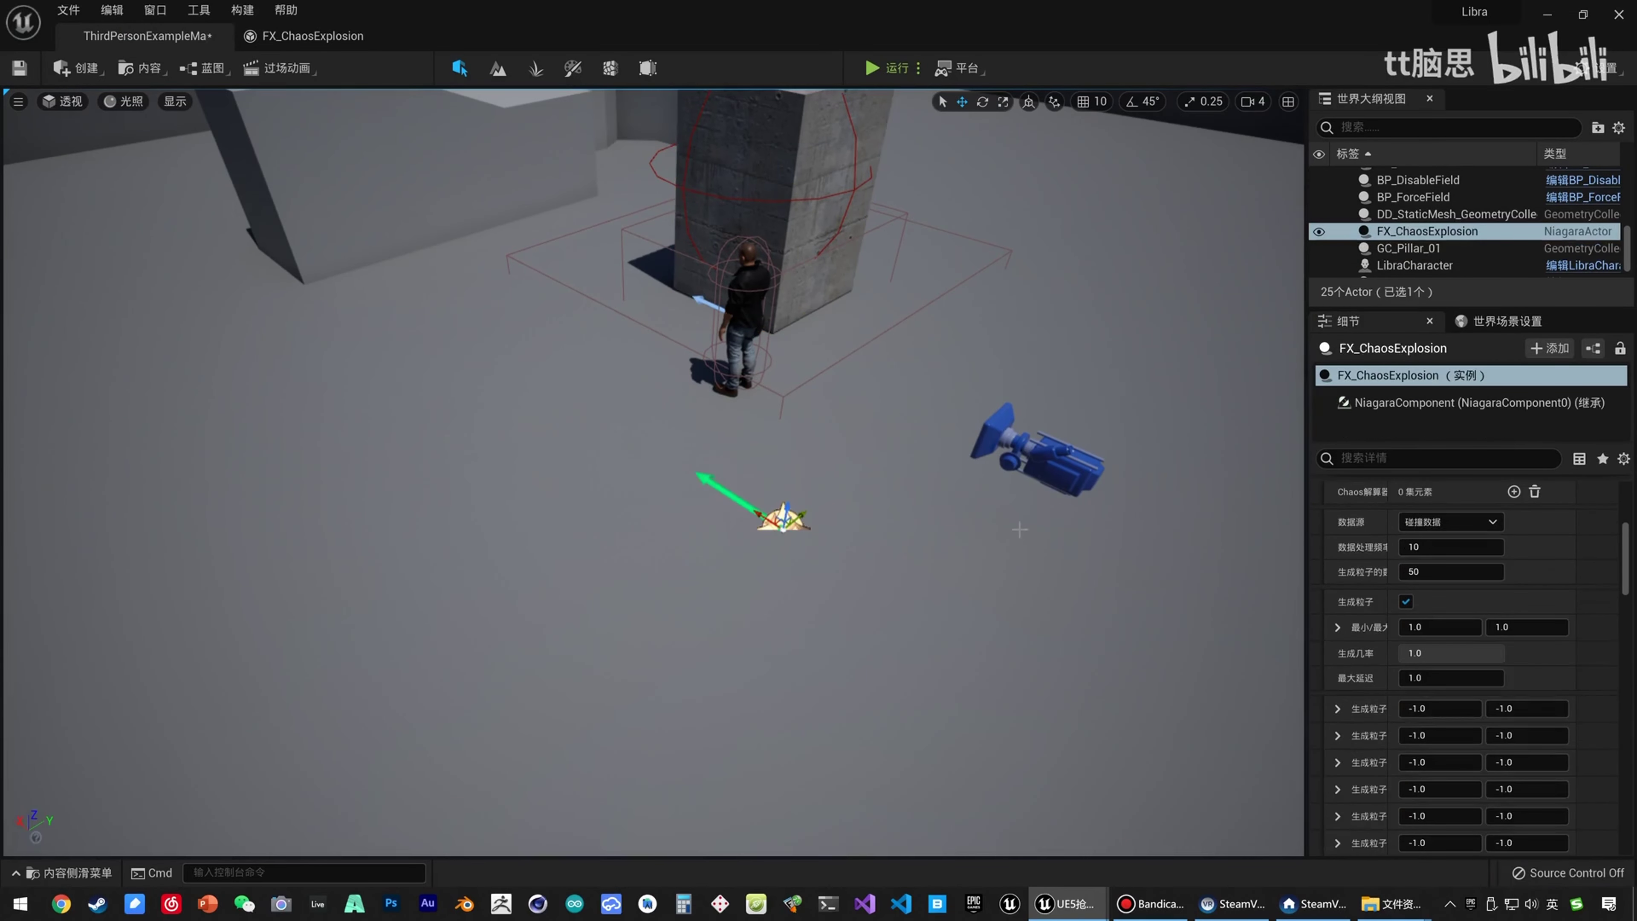
Play the level and walk the character around the breaking pillar to check the smoke from FX_ChaosExplosion, and end play.
right_drag(783, 516, 778, 509)
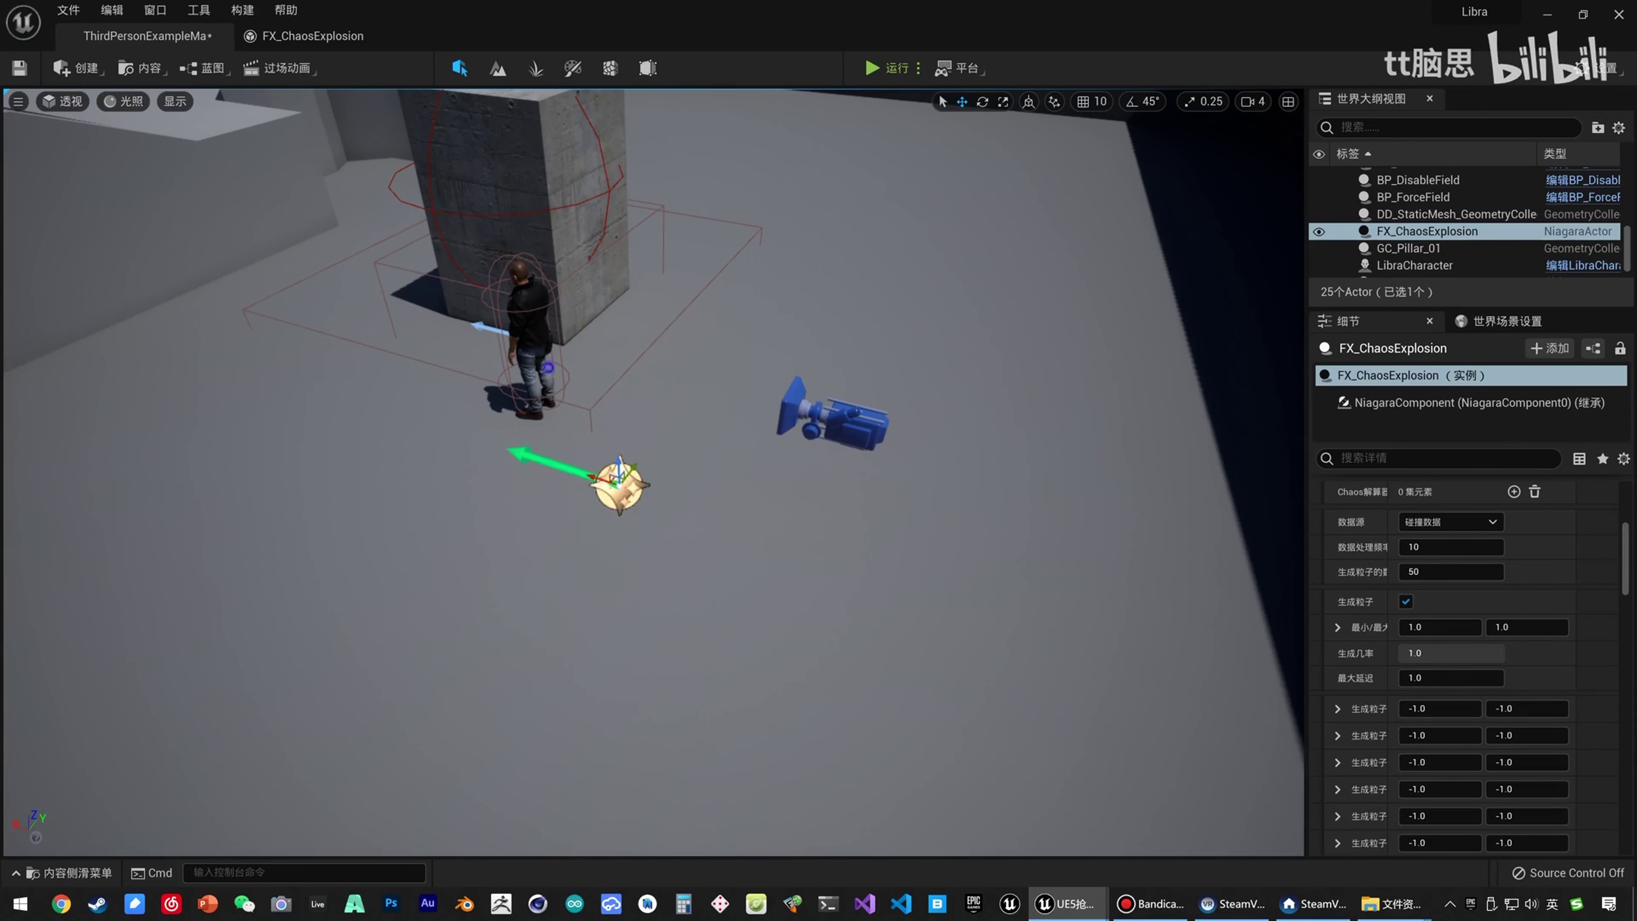
right_drag(548, 367, 683, 400)
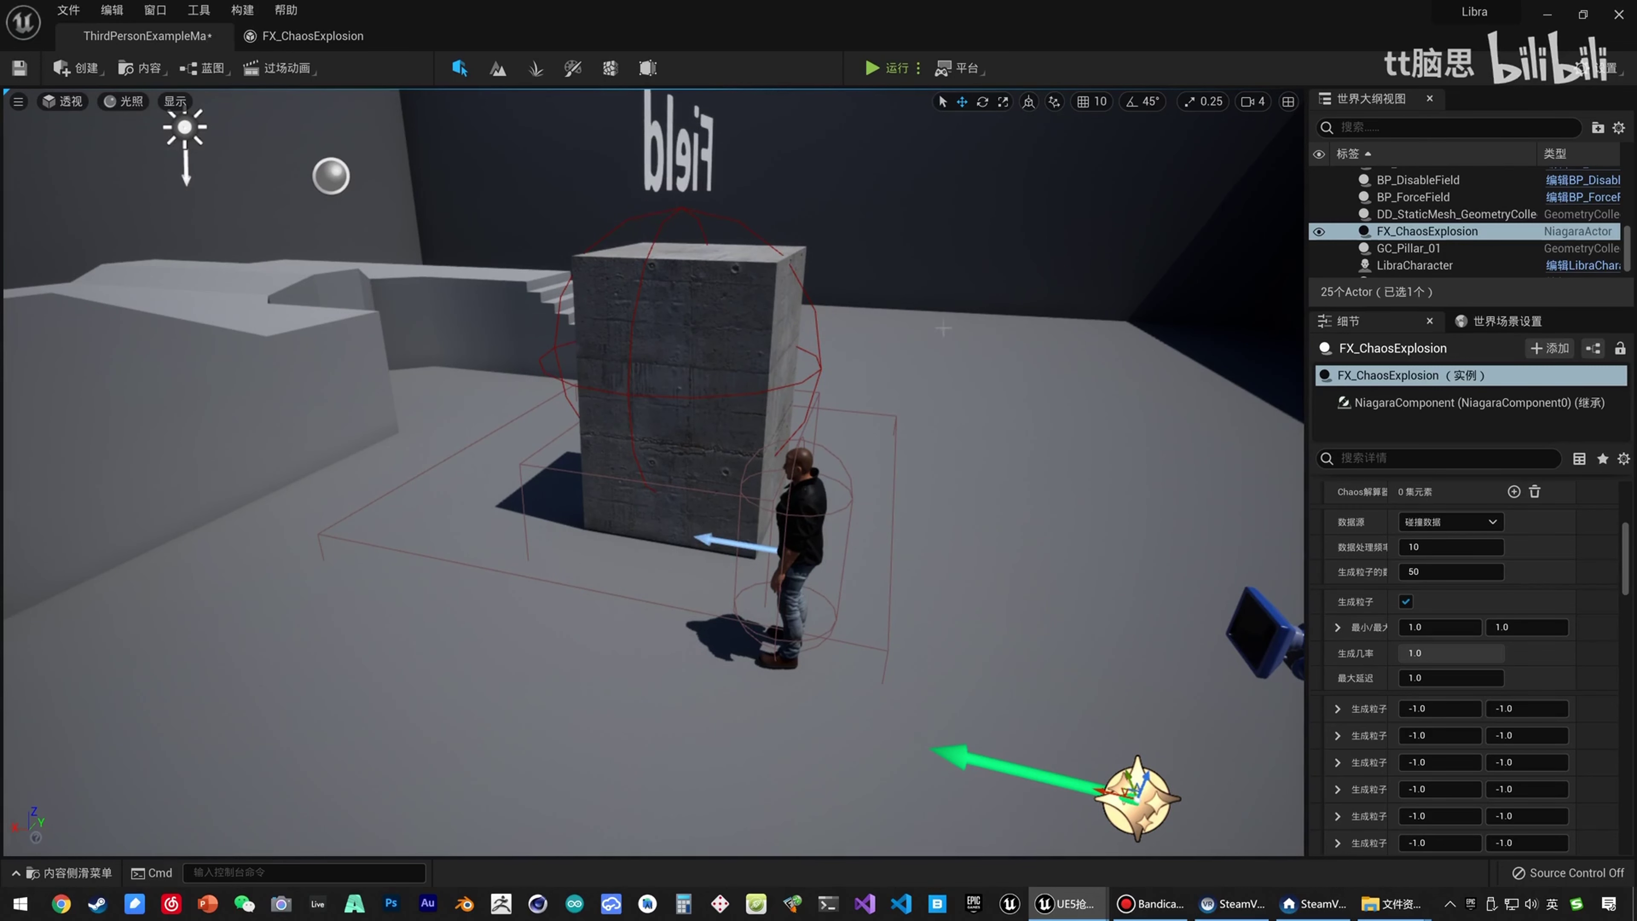
right_drag(942, 328, 888, 123)
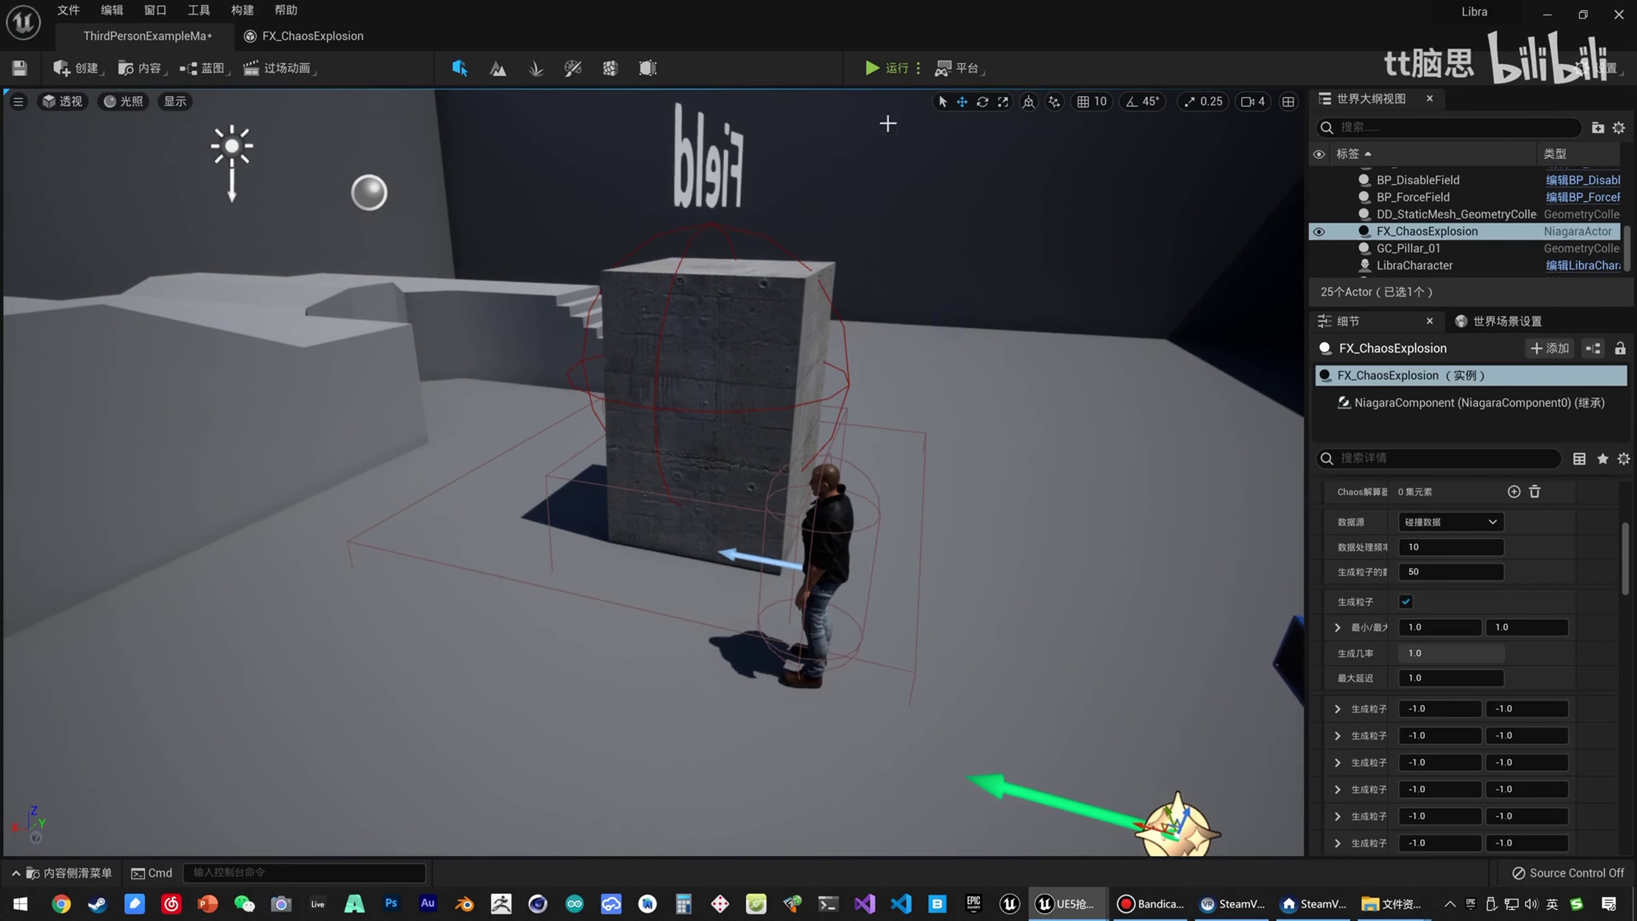
click(880, 69)
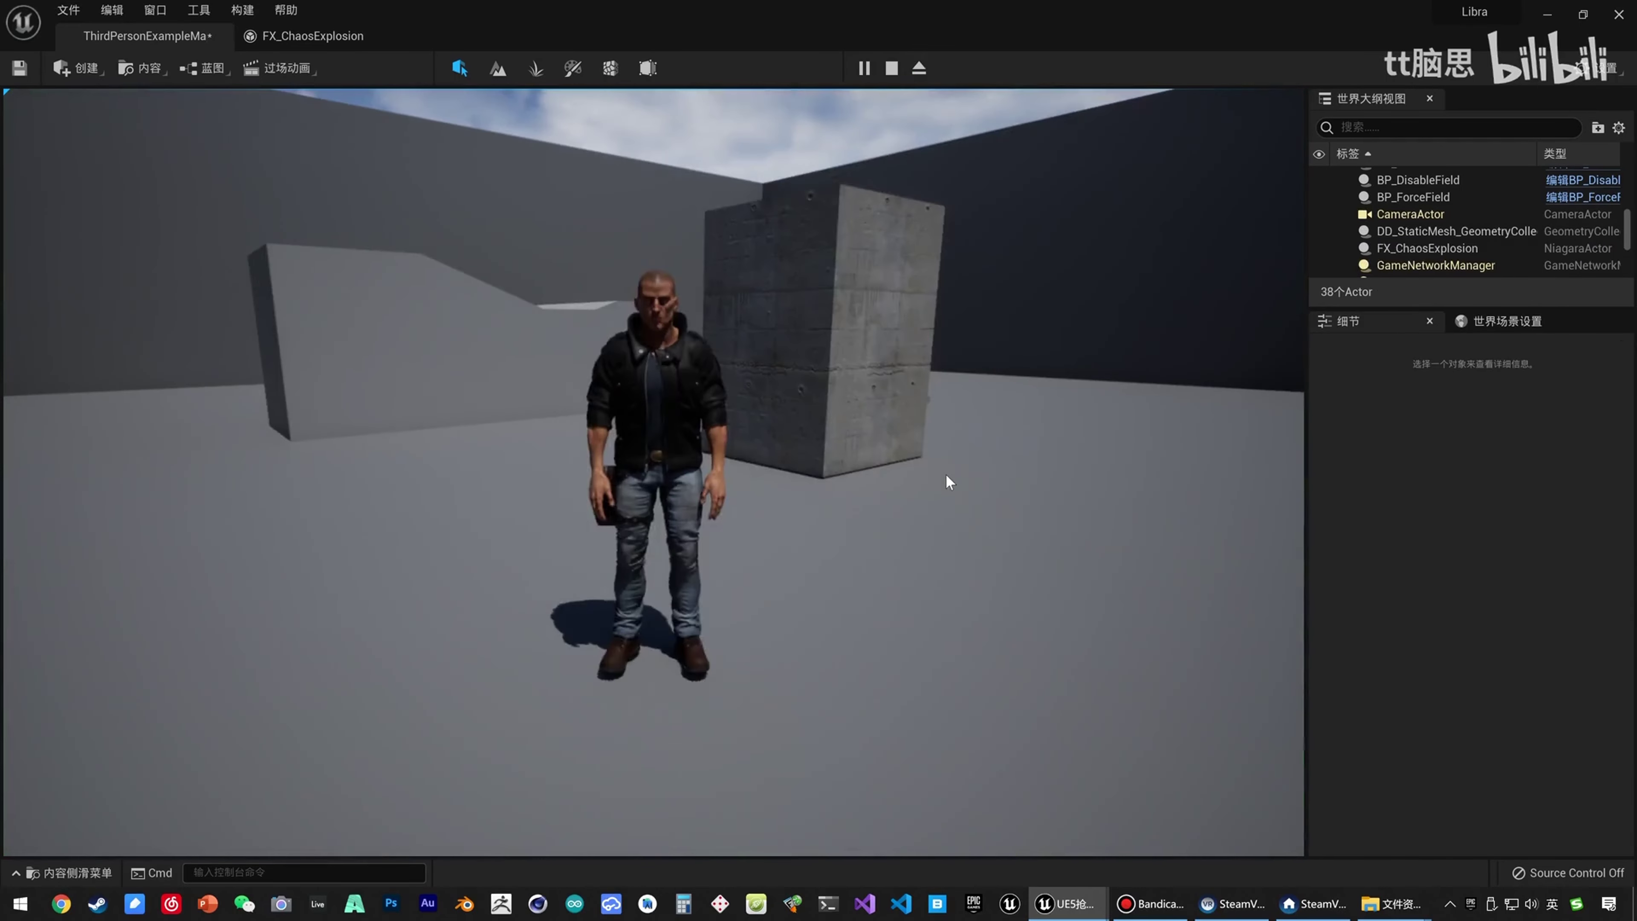
key(w)
key(s)
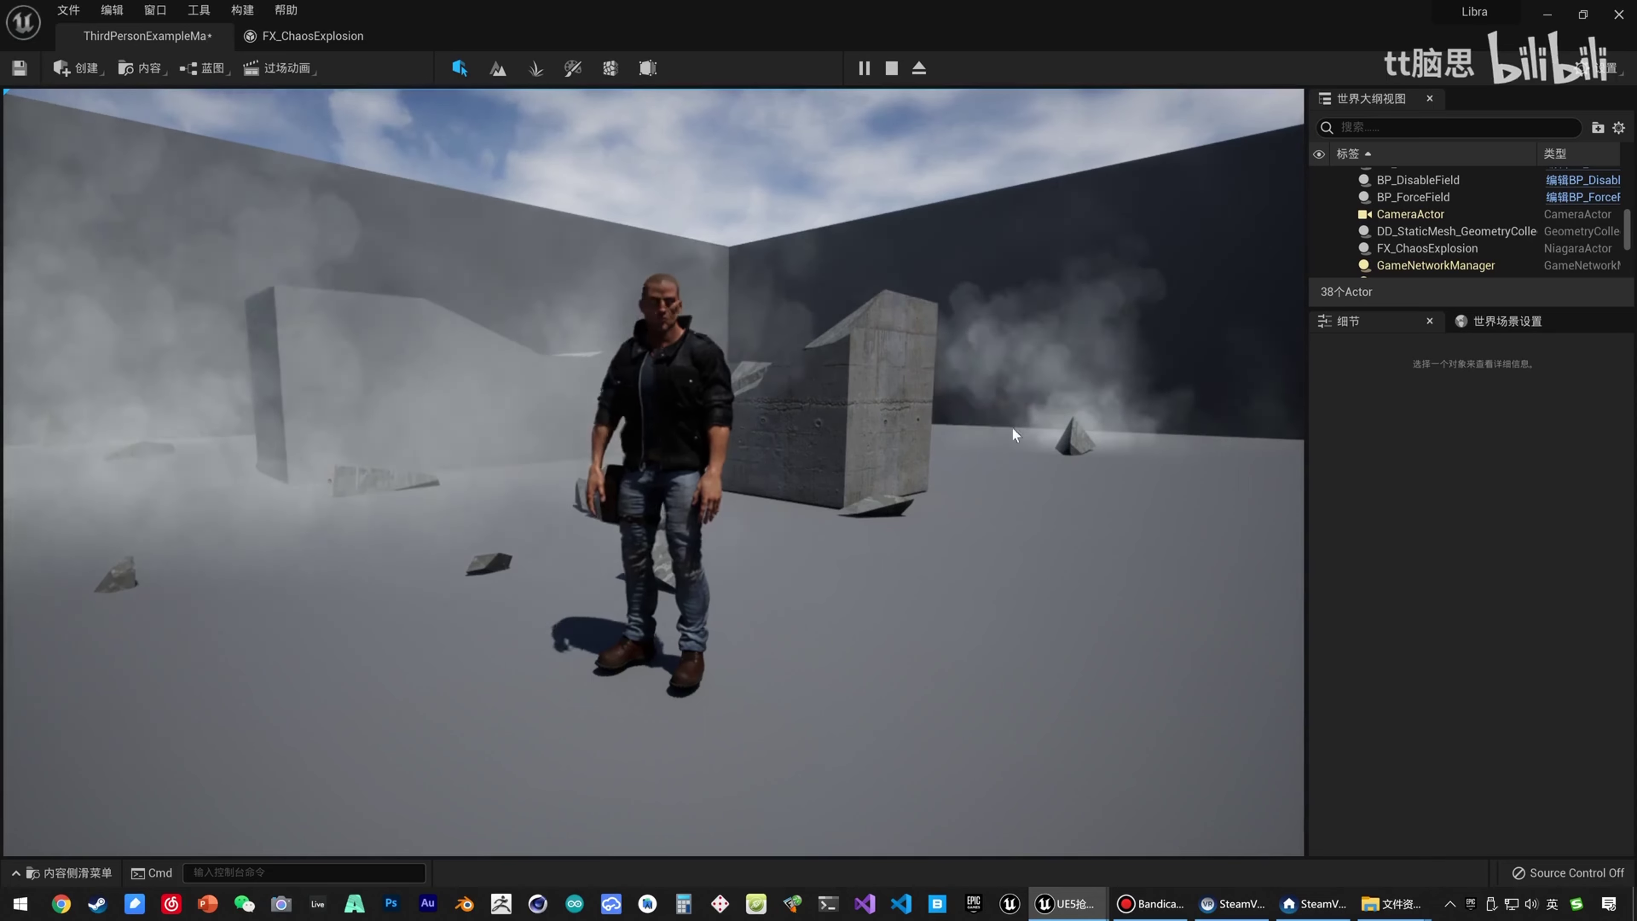
key(a)
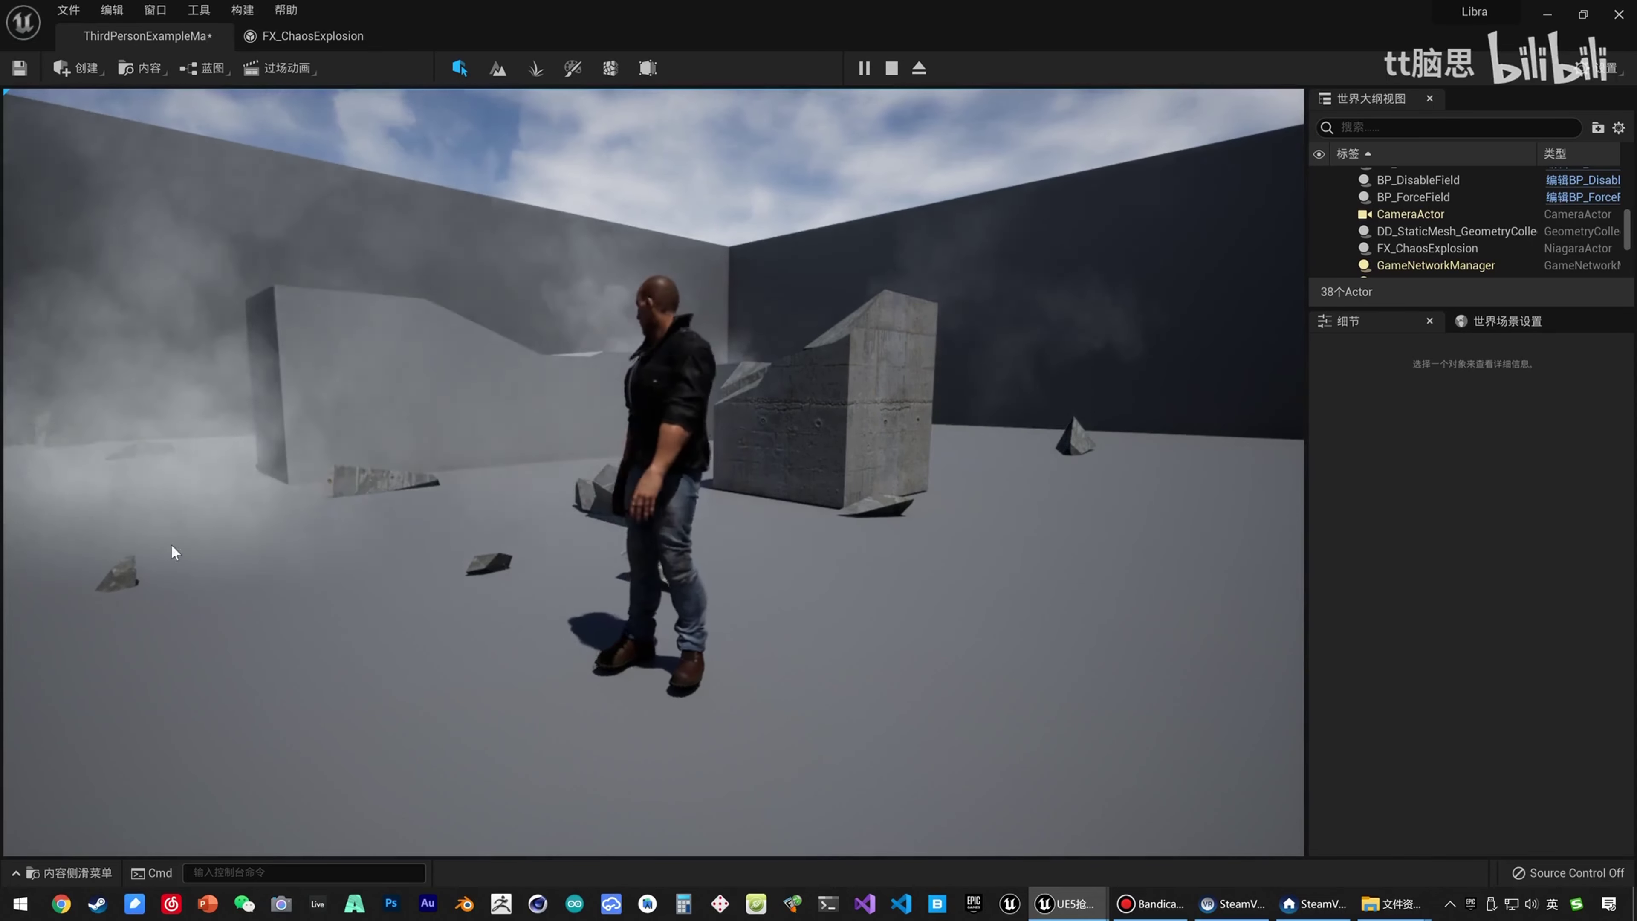
key(s)
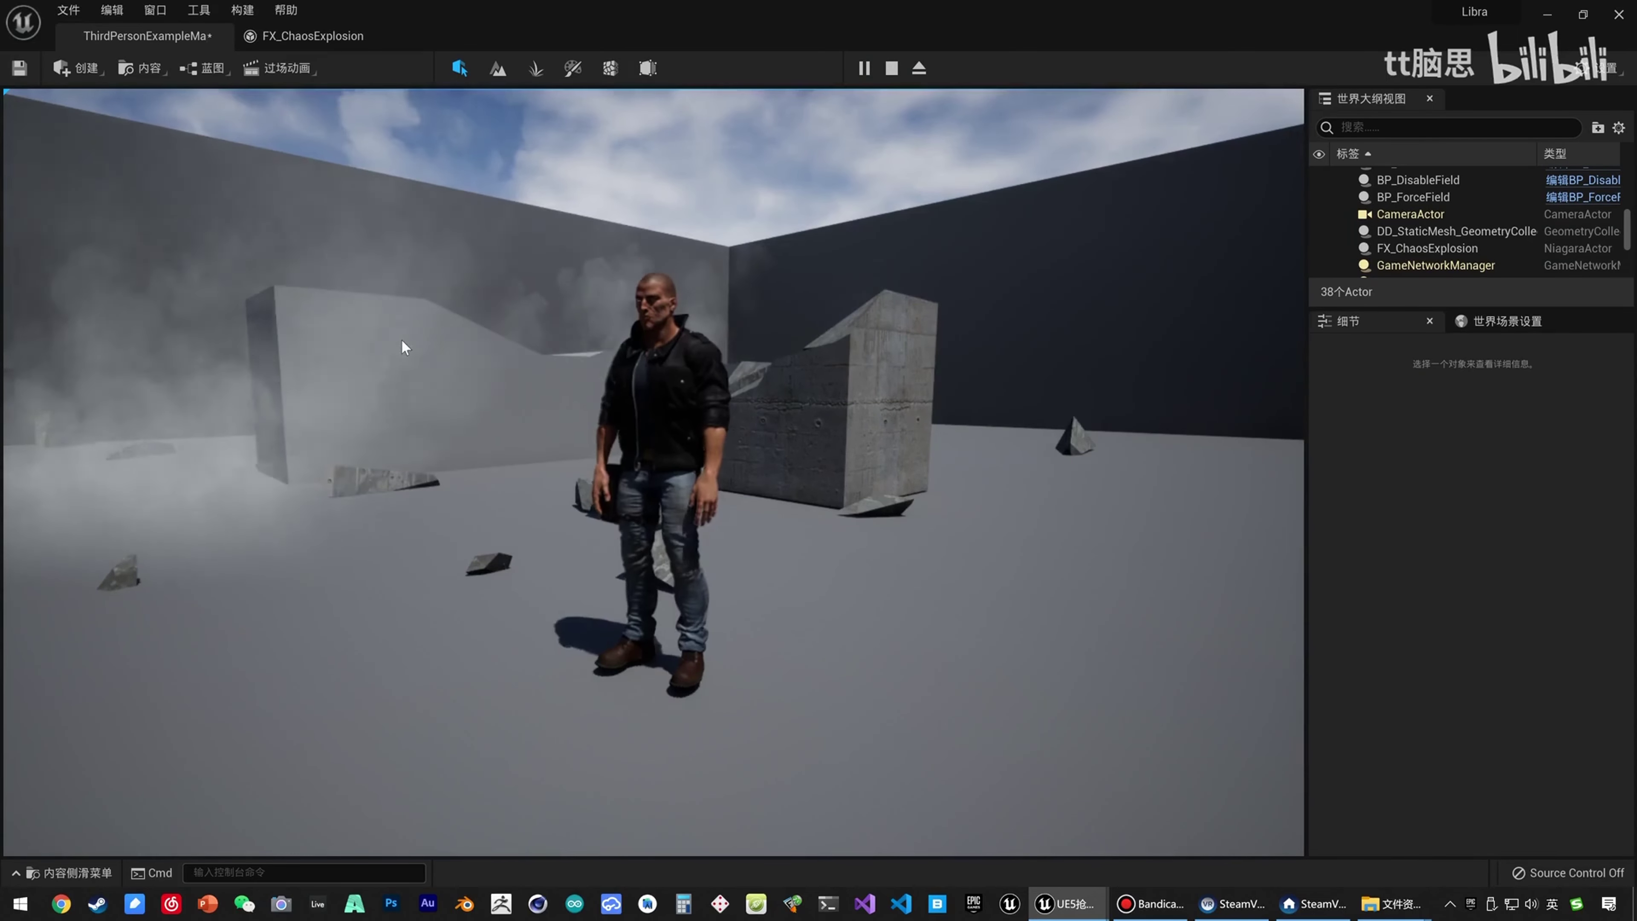
key(Escape)
Set the Fountain's Emitter State to Loop Behavior Once with a Loop Duration of 3.0, and save FX_ChaosExplosion.
click(312, 39)
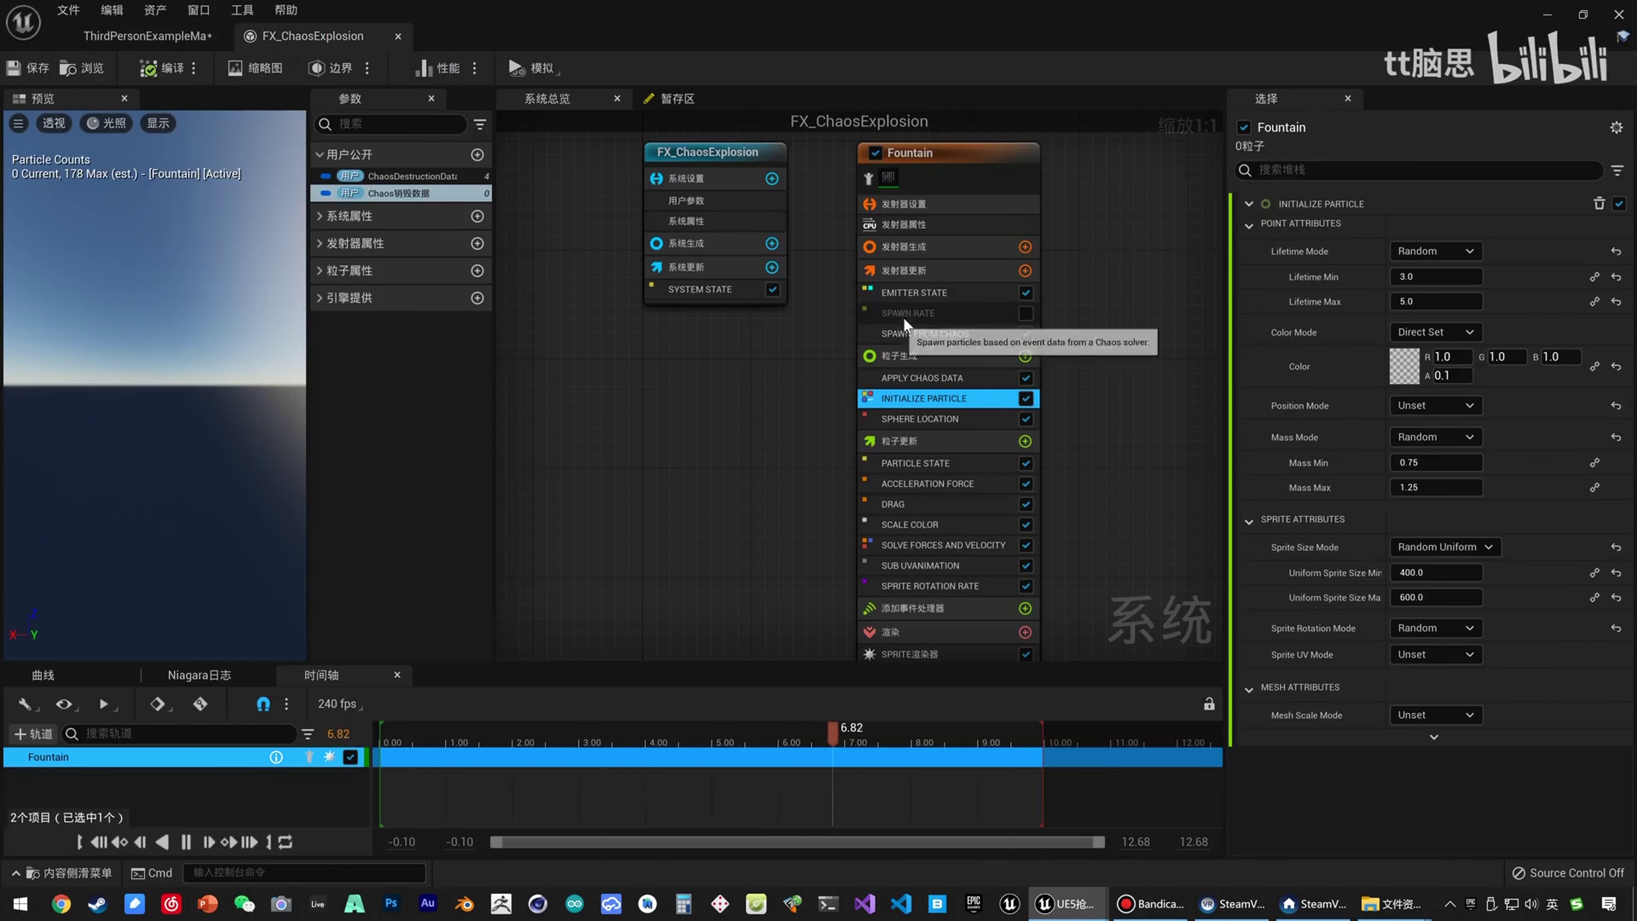
click(920, 293)
click(1423, 283)
click(1424, 309)
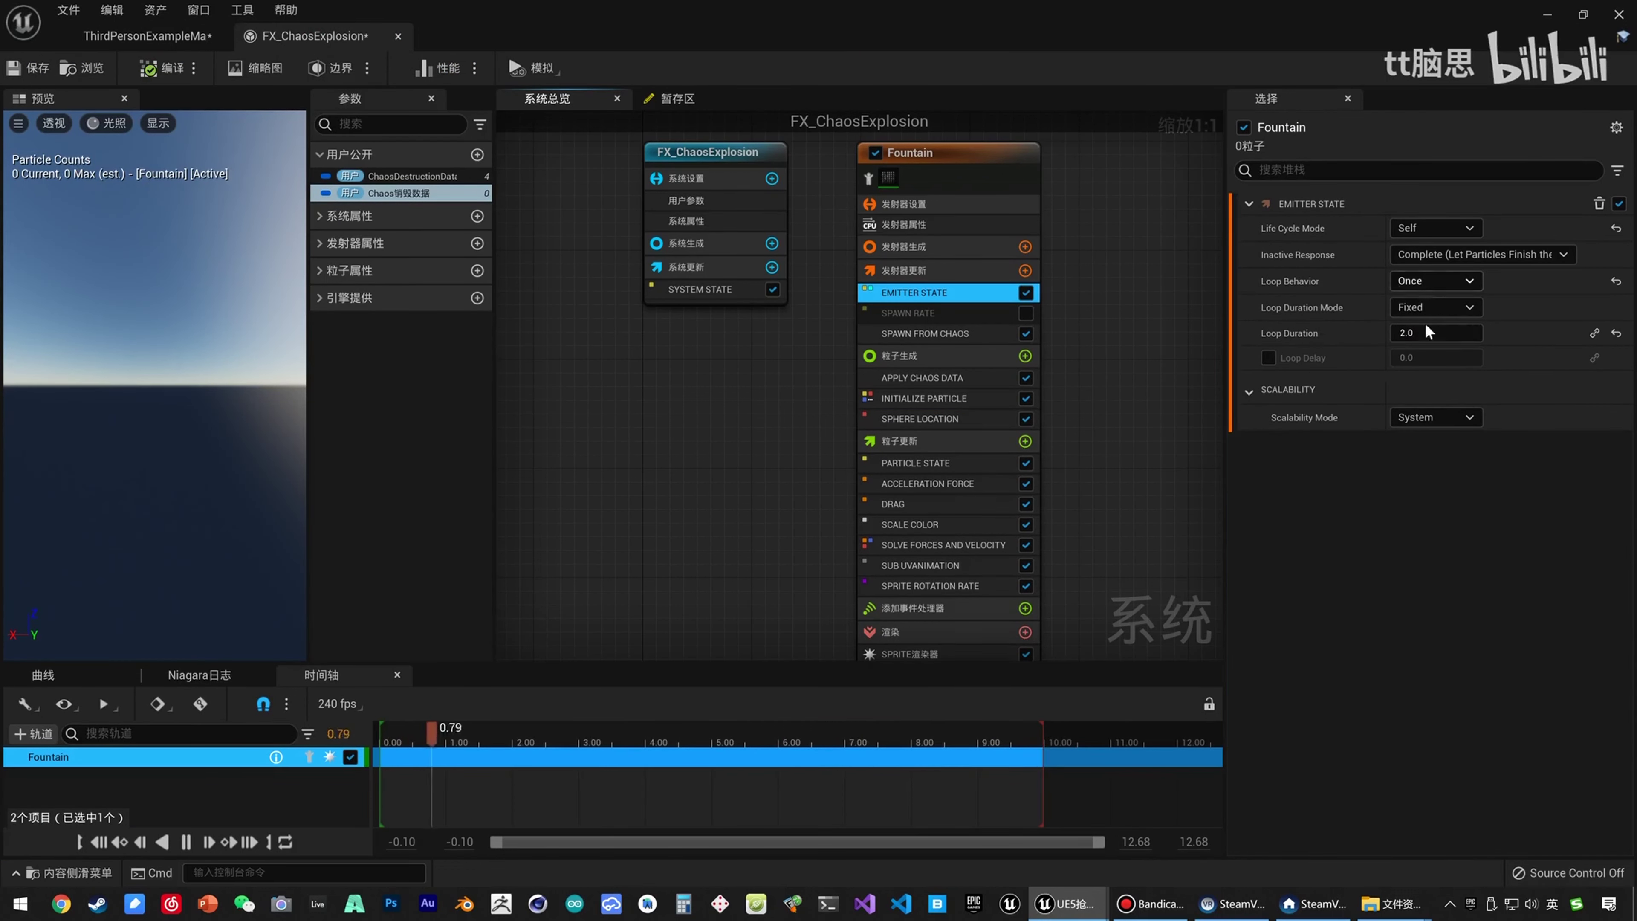
click(1432, 332)
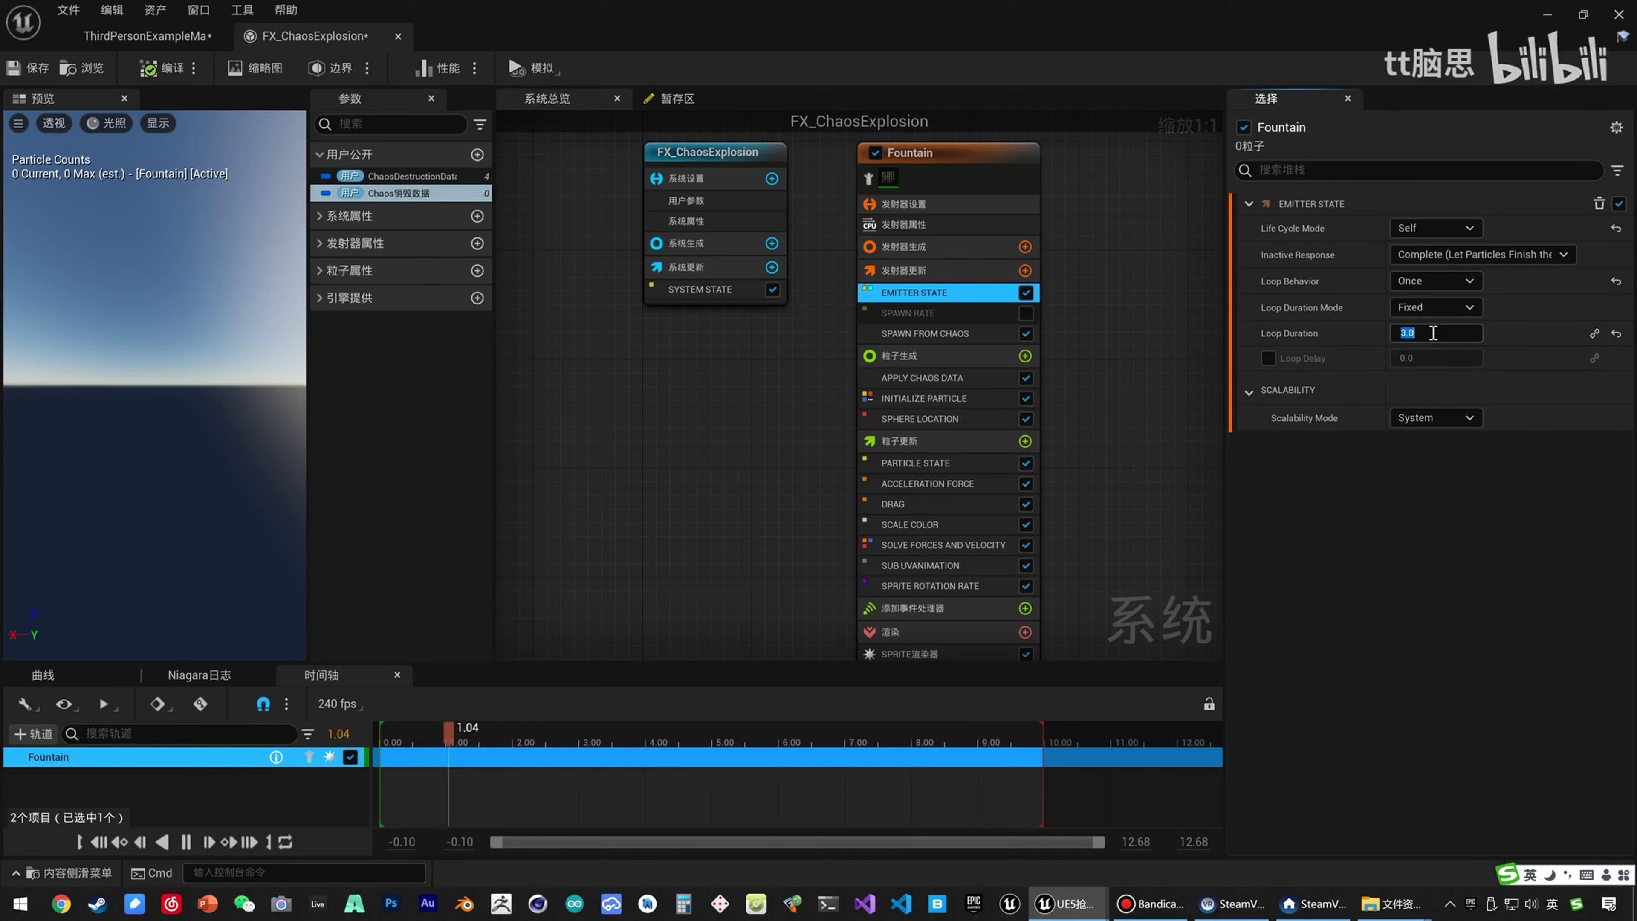
click(31, 75)
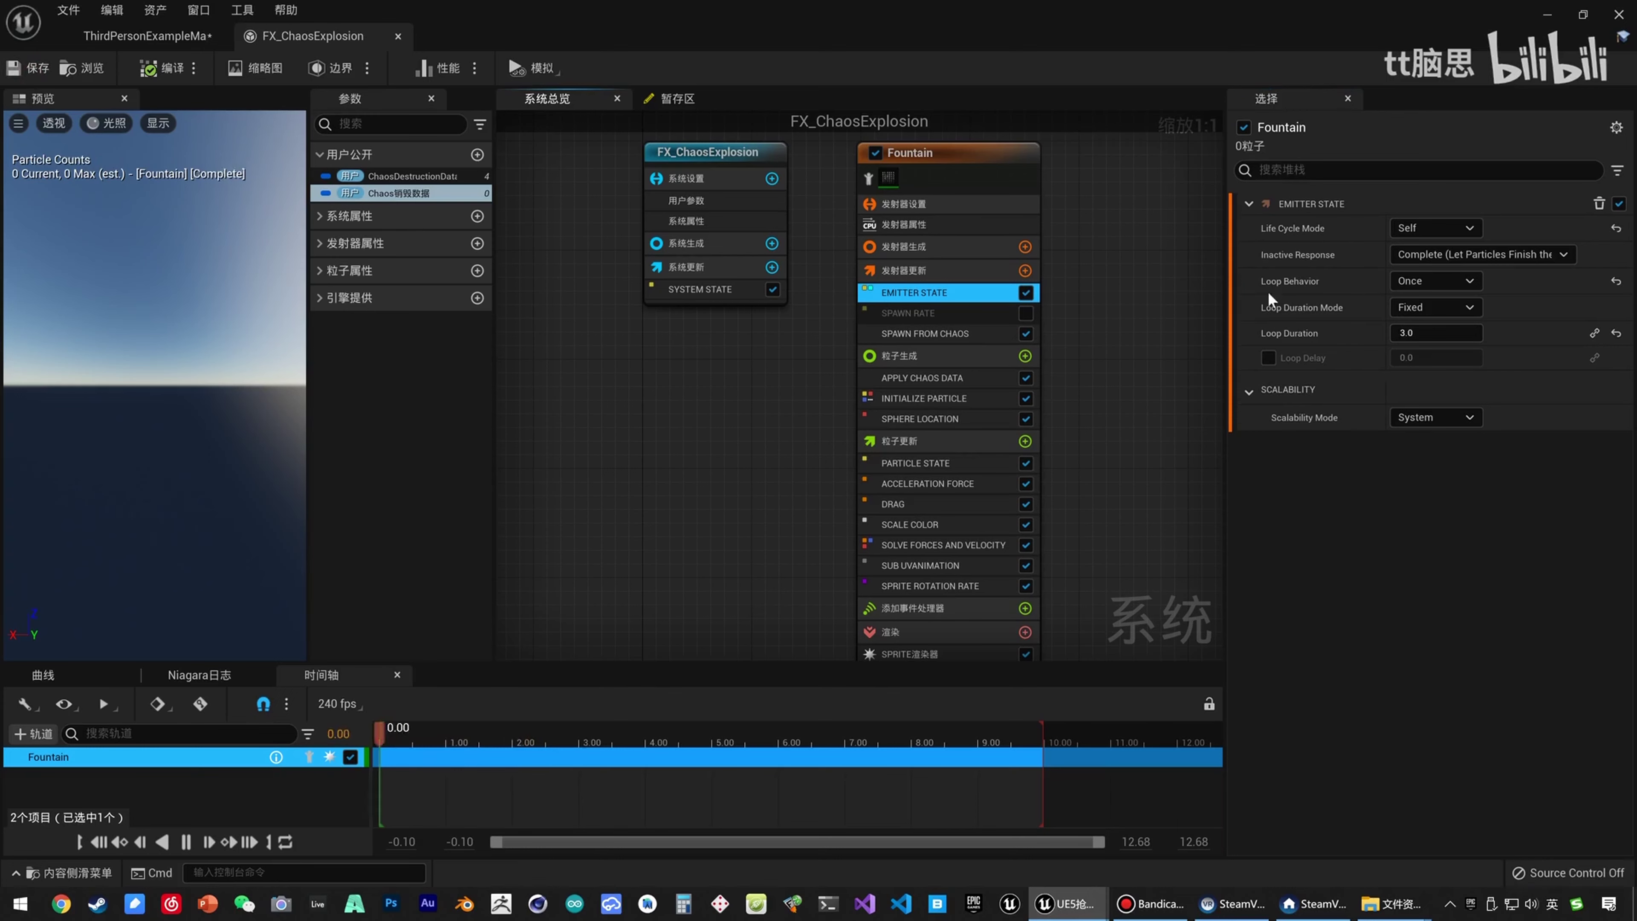
Play the level again to check how the smoke behaves with the single emitter loop, and end play.
click(148, 35)
click(888, 69)
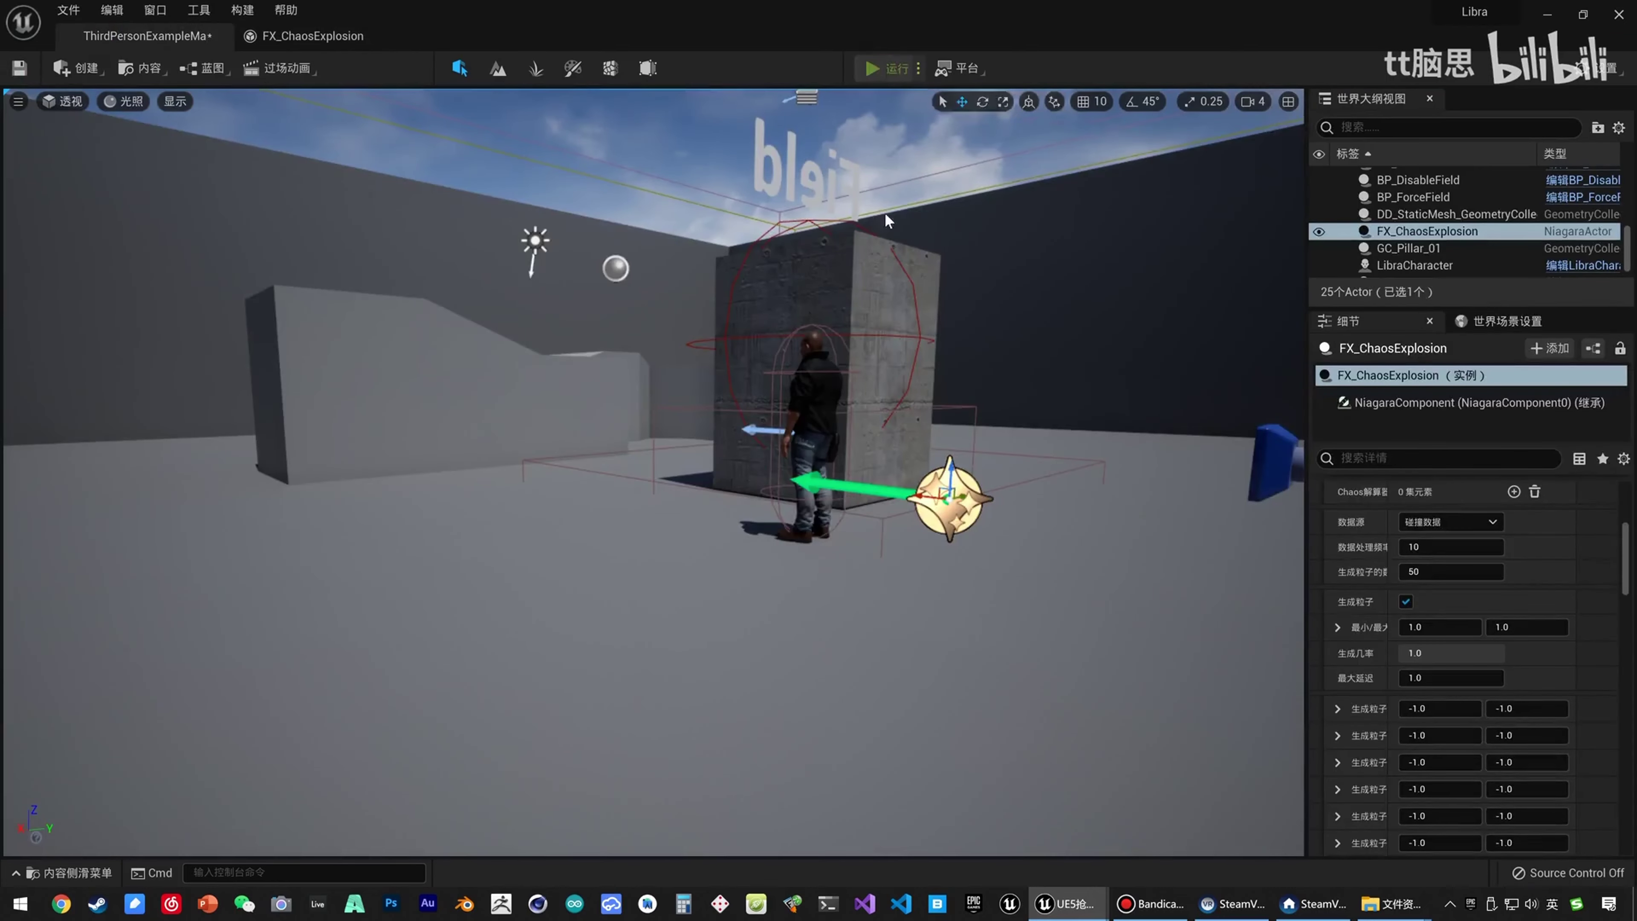
key(s)
key(w)
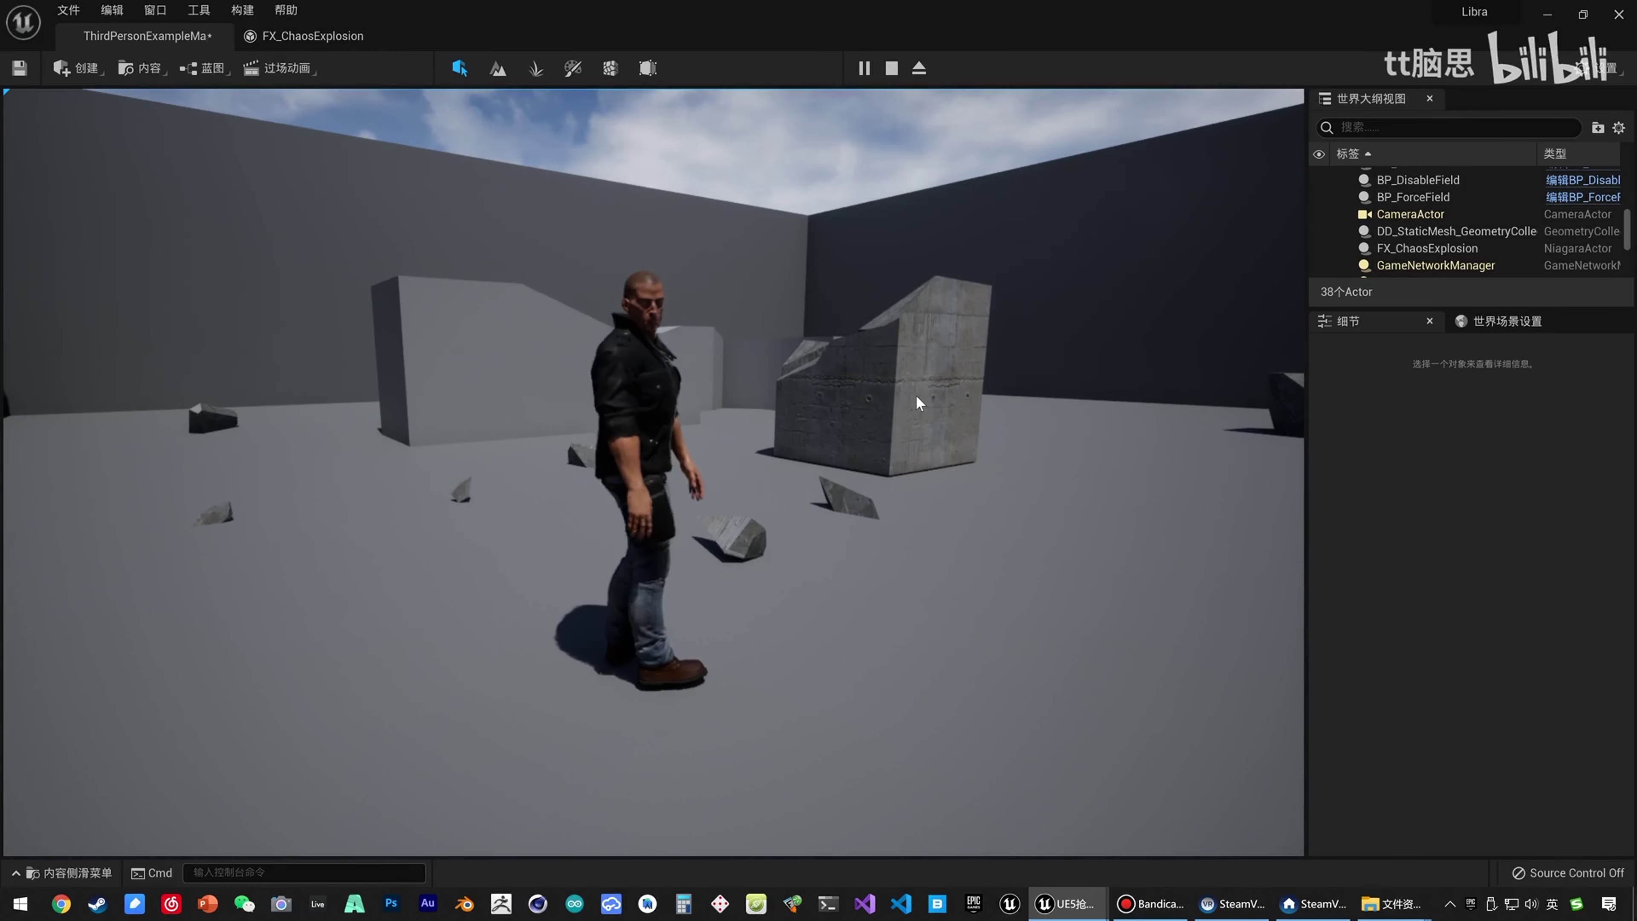
key(Escape)
Set Initialize Particle's Uniform Sprite Size Min to 200 and Max to 400 in FX_ChaosExplosion, and save the system.
click(327, 42)
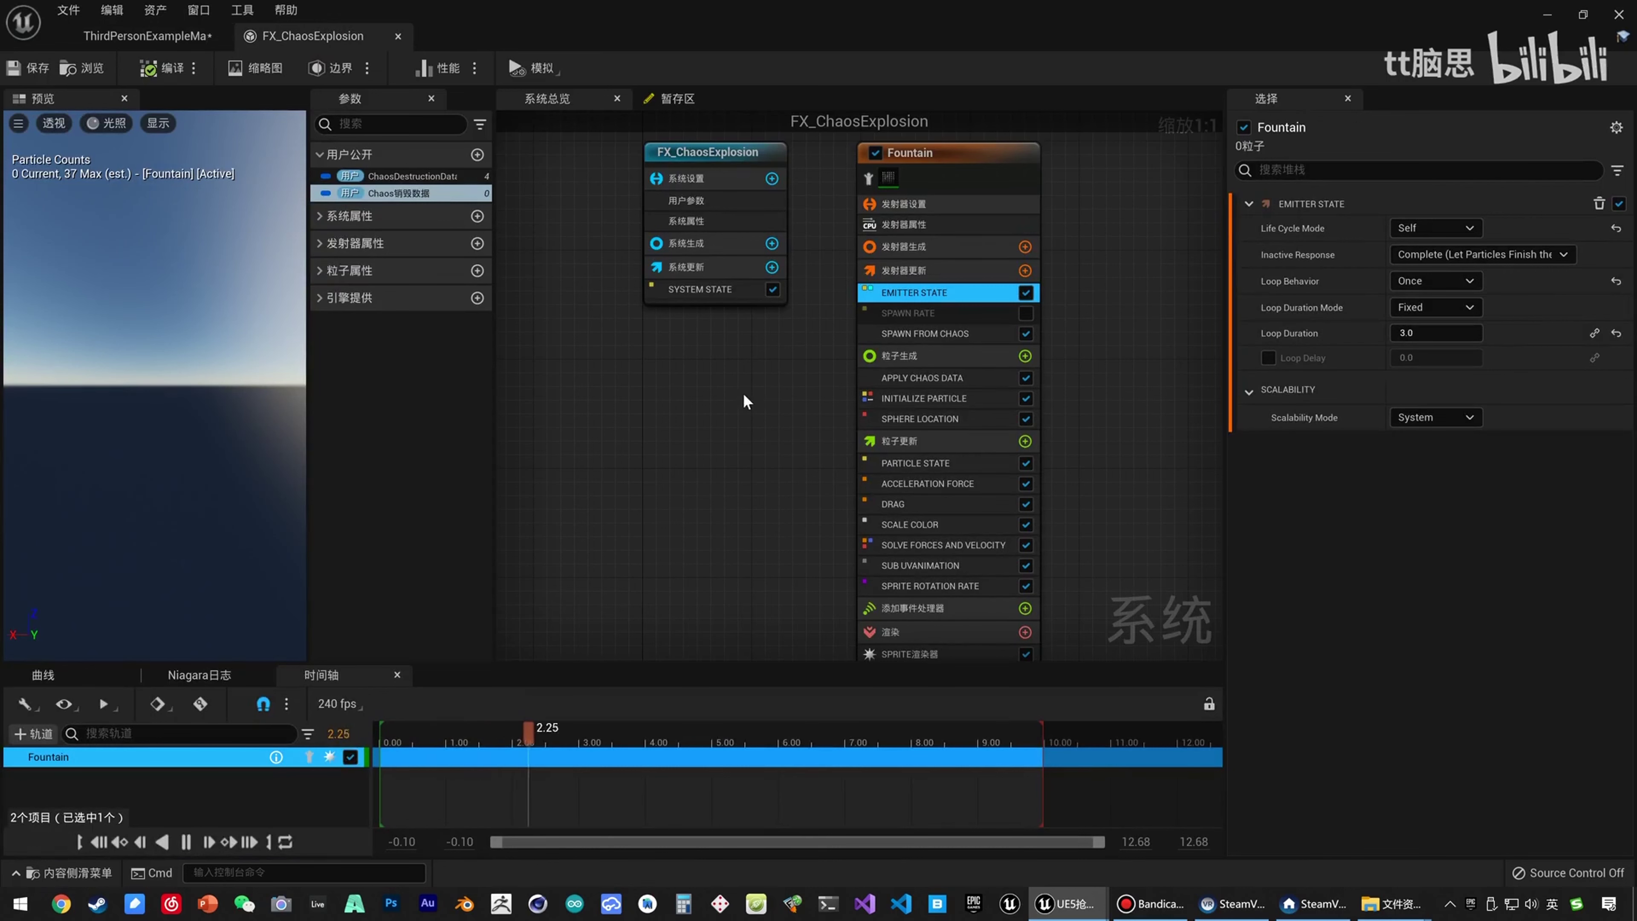
right_drag(744, 395, 640, 355)
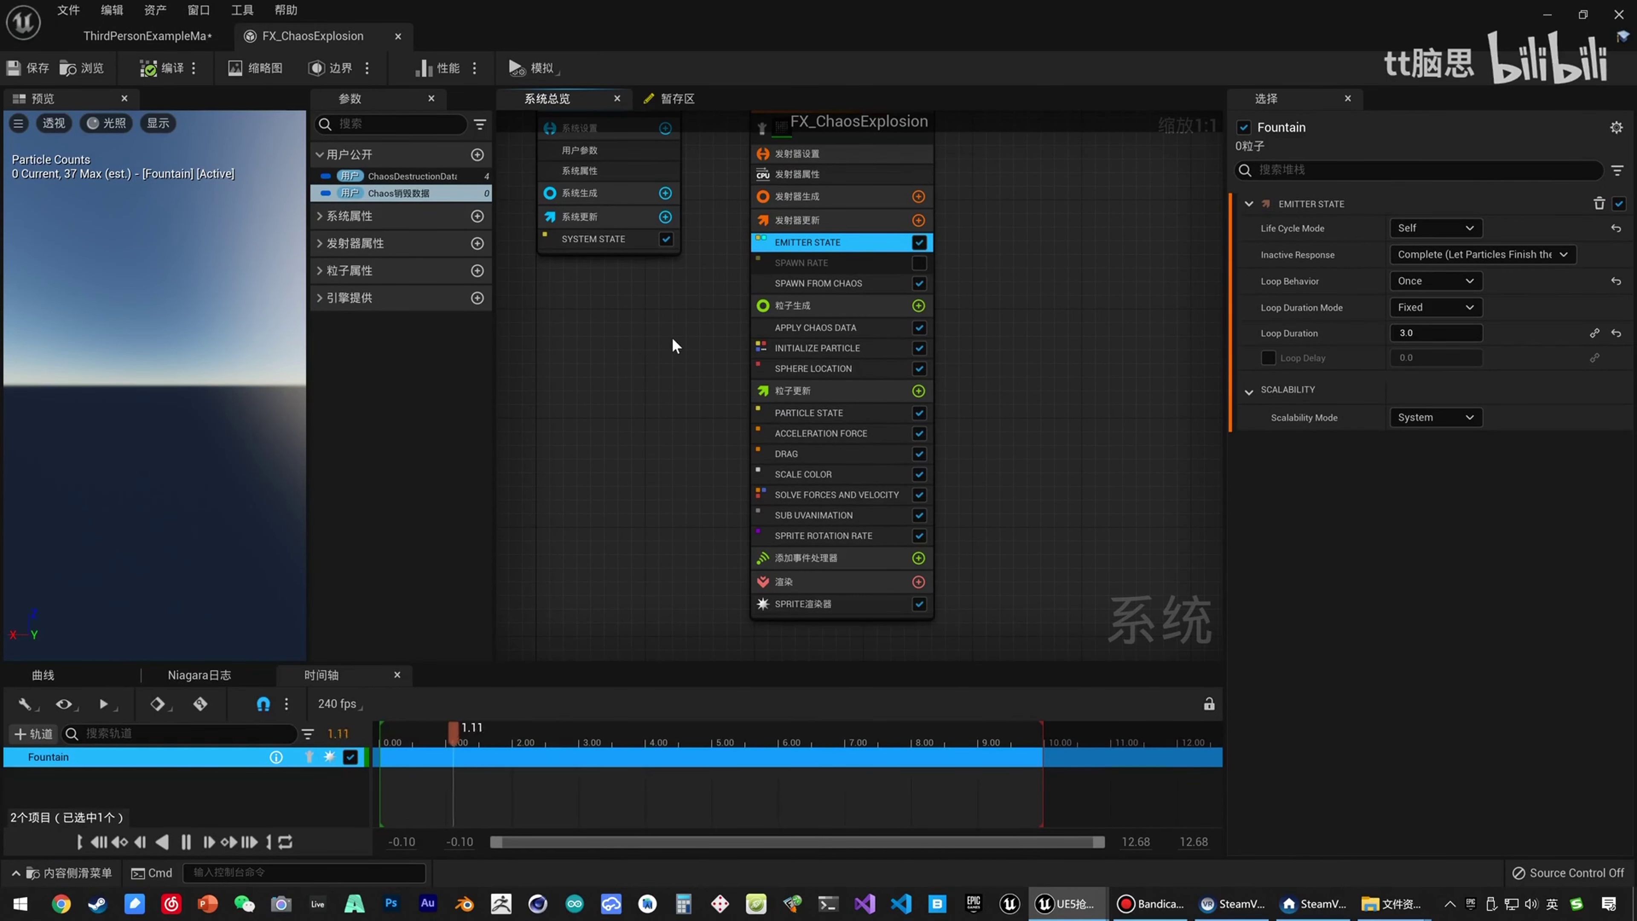
click(845, 348)
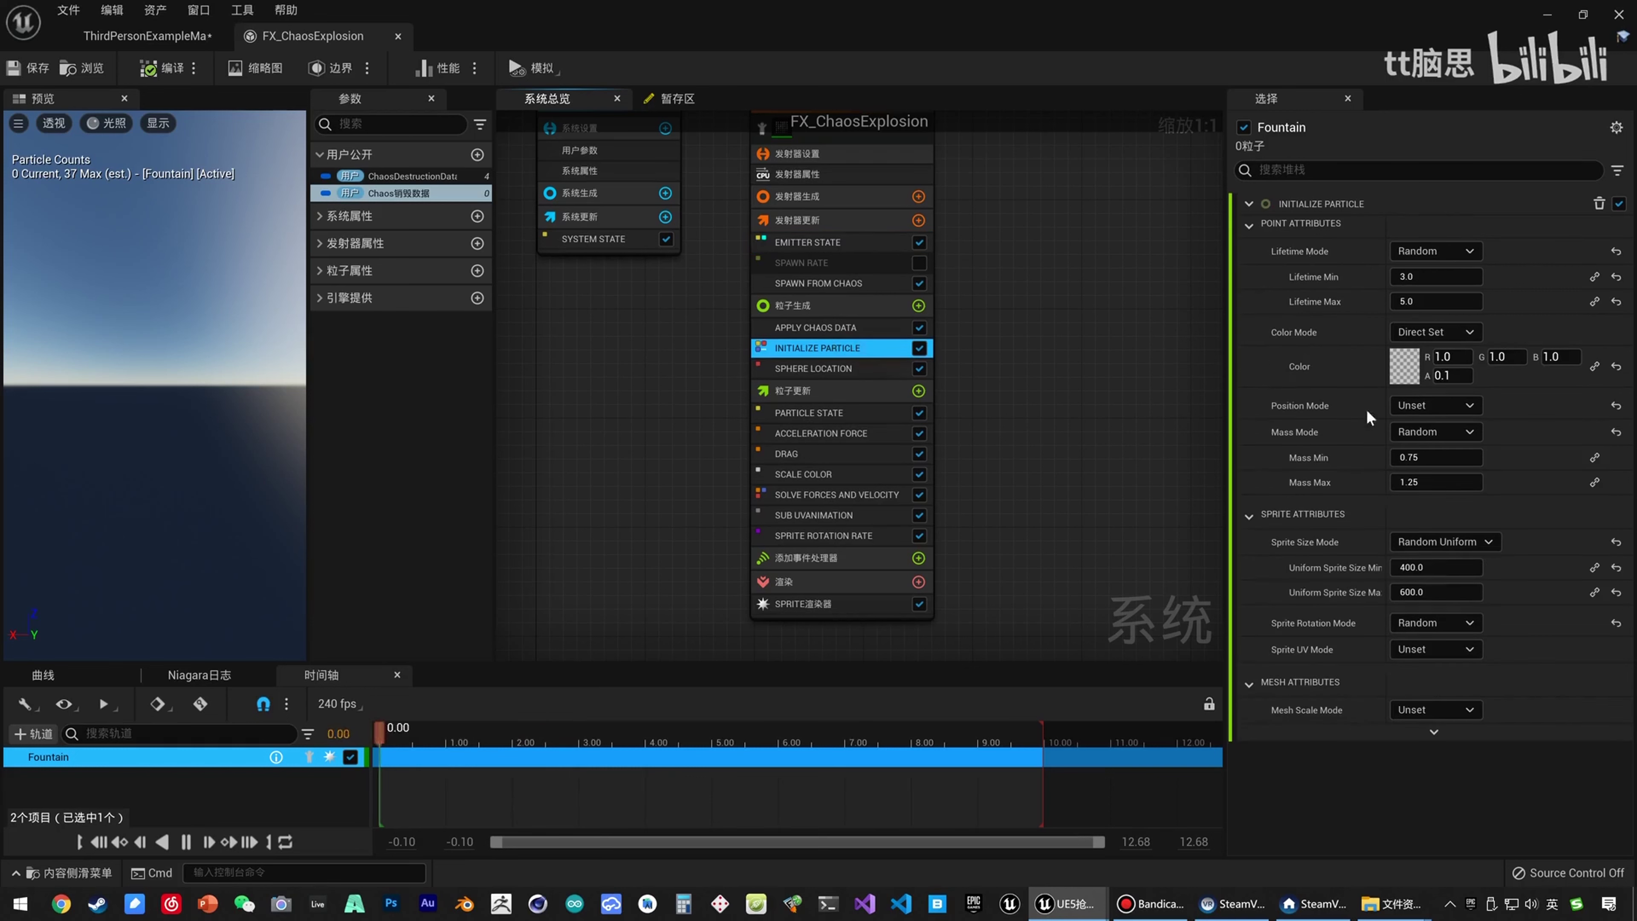
click(1436, 565)
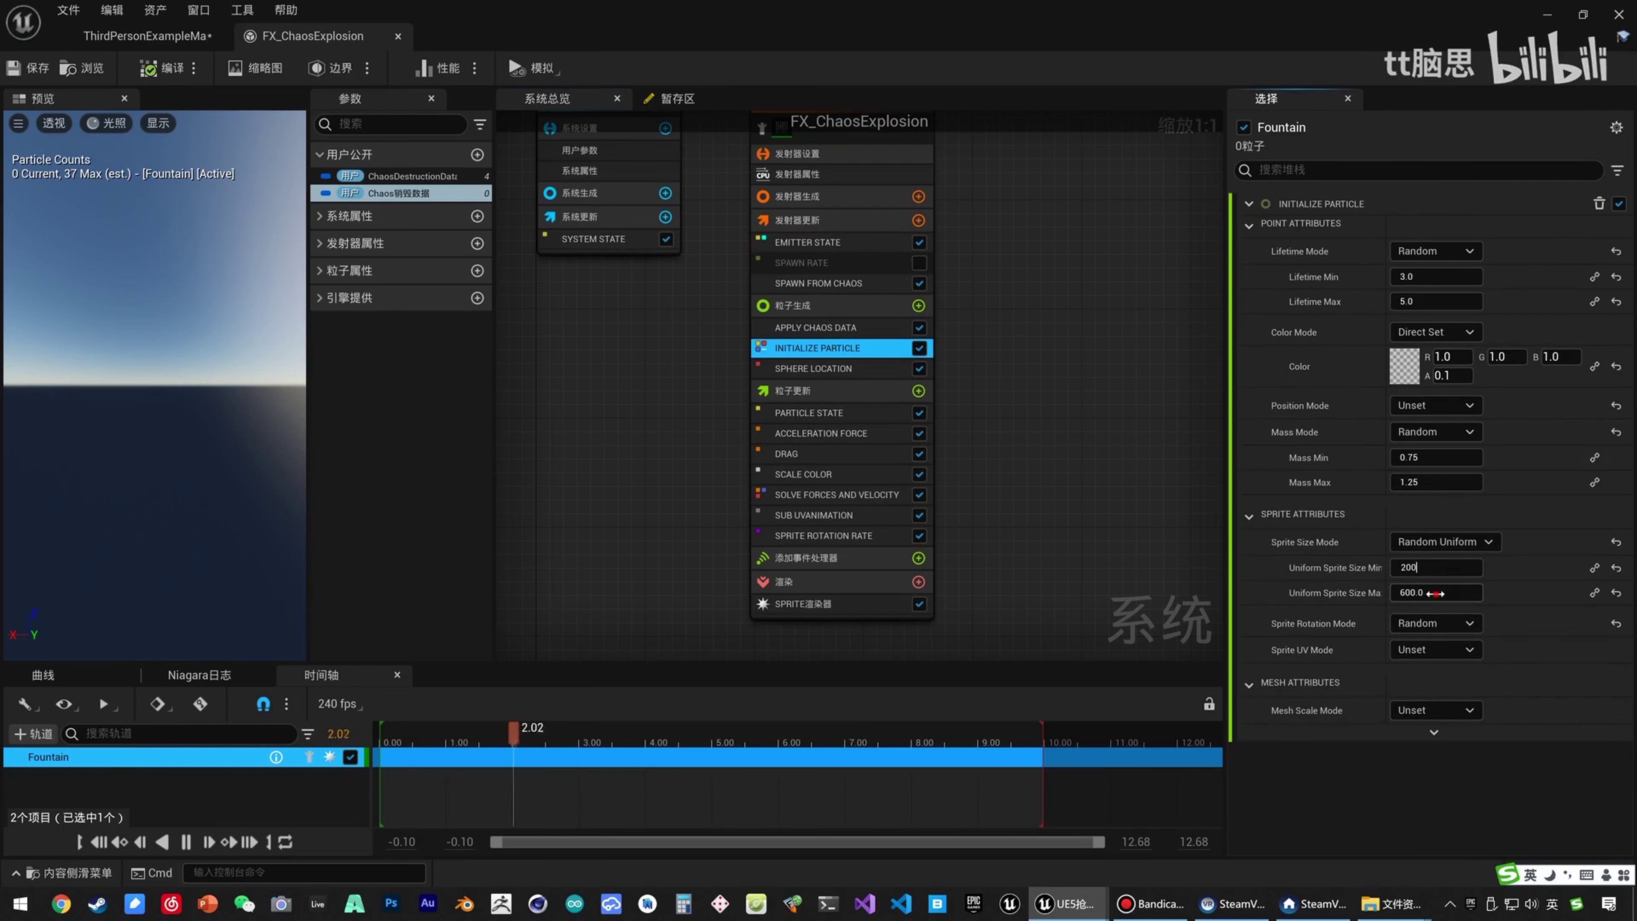
click(35, 68)
Play-test the resized smoke sprites in the level and return to the FX_ChaosExplosion system.
click(147, 35)
click(878, 72)
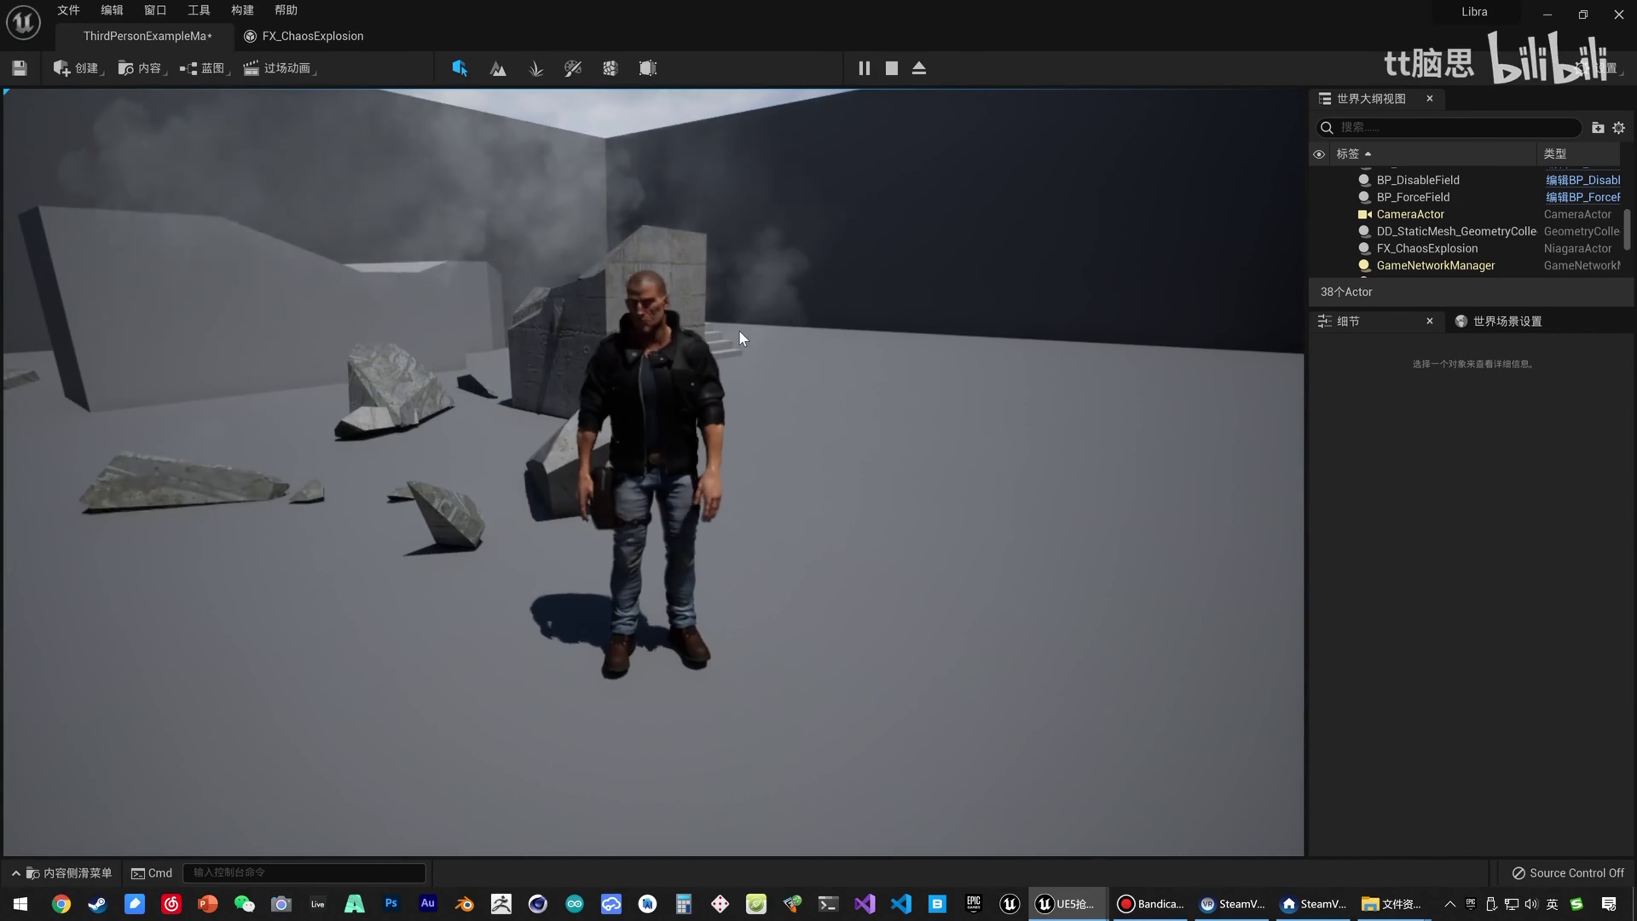
click(298, 35)
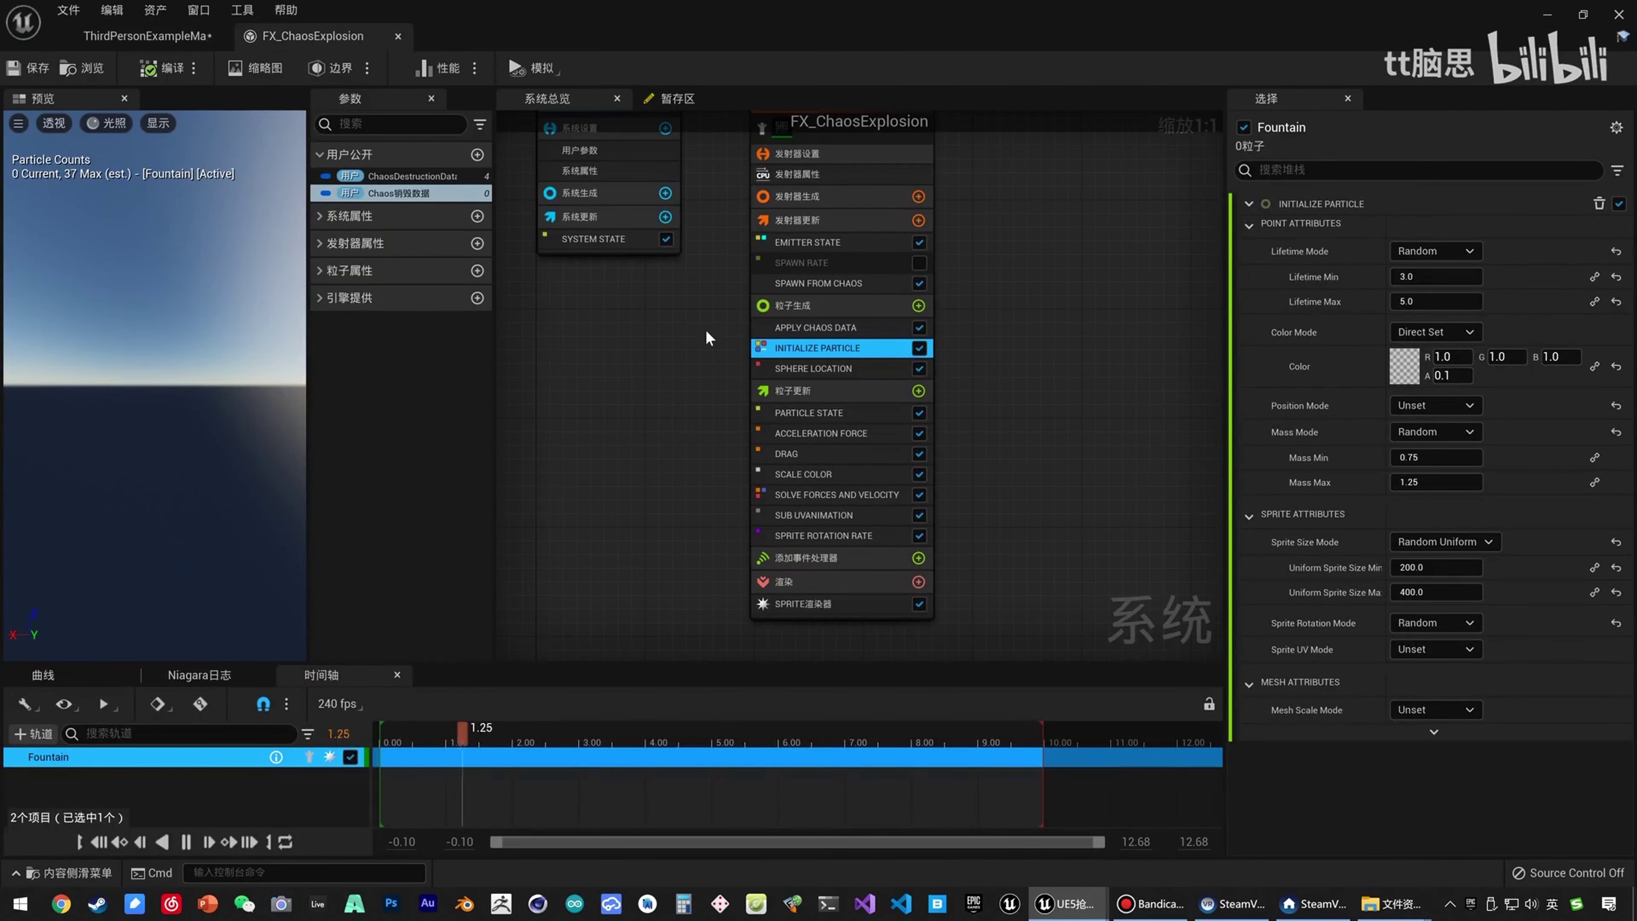
Set the data source (数据源) of the ChaosDestructionData user parameter to break data (中断数据).
right_drag(668, 319, 758, 421)
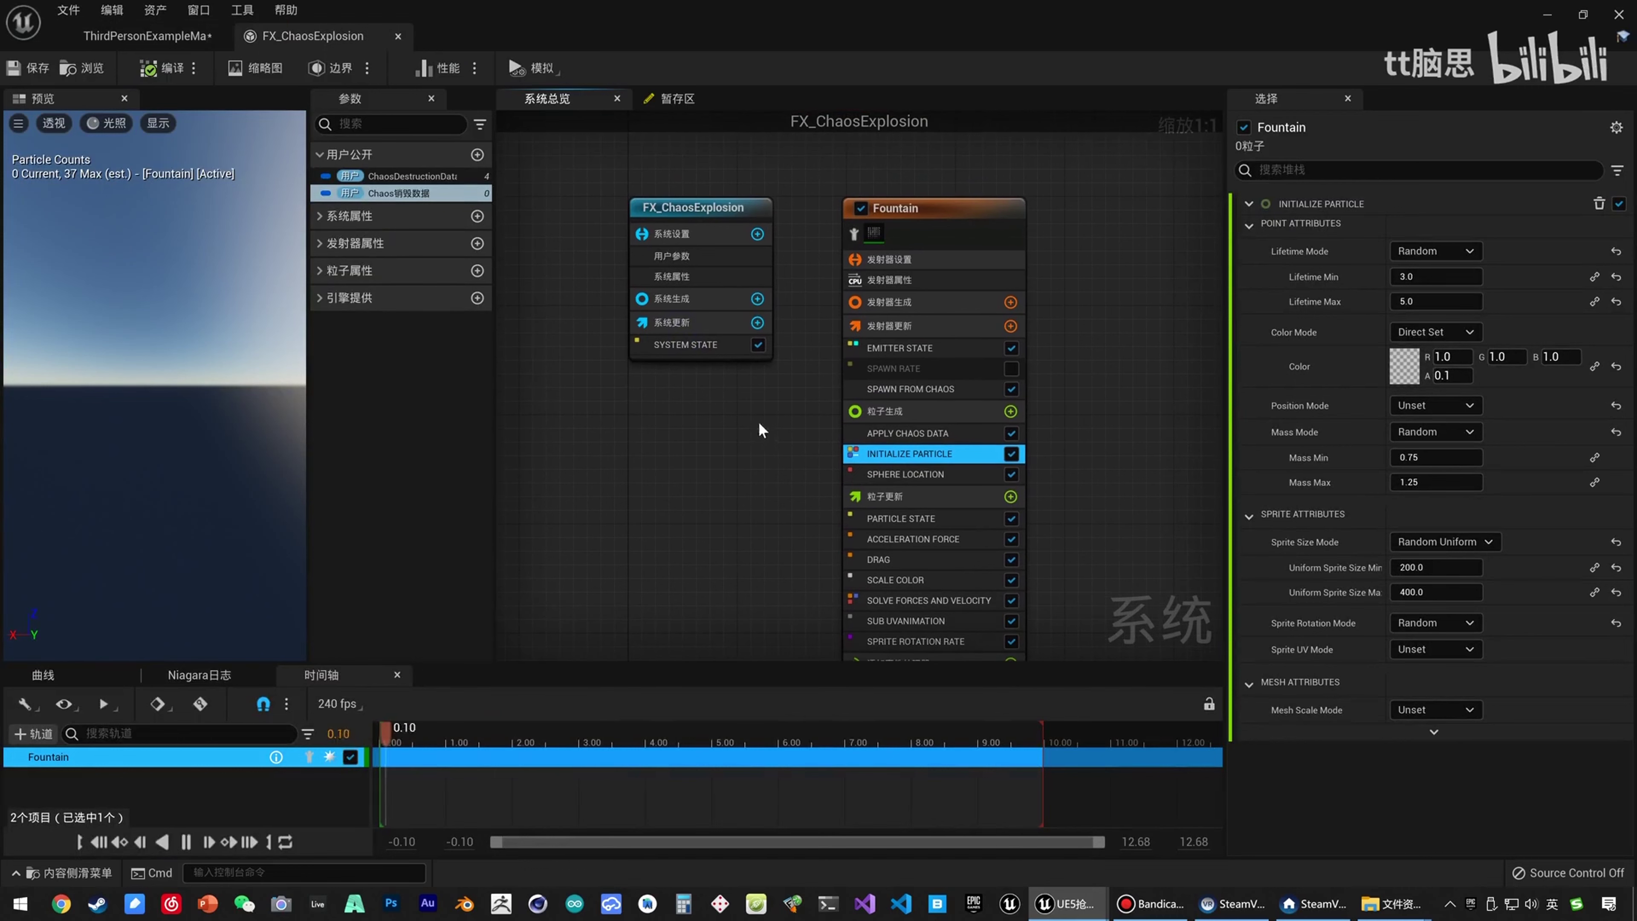
click(938, 351)
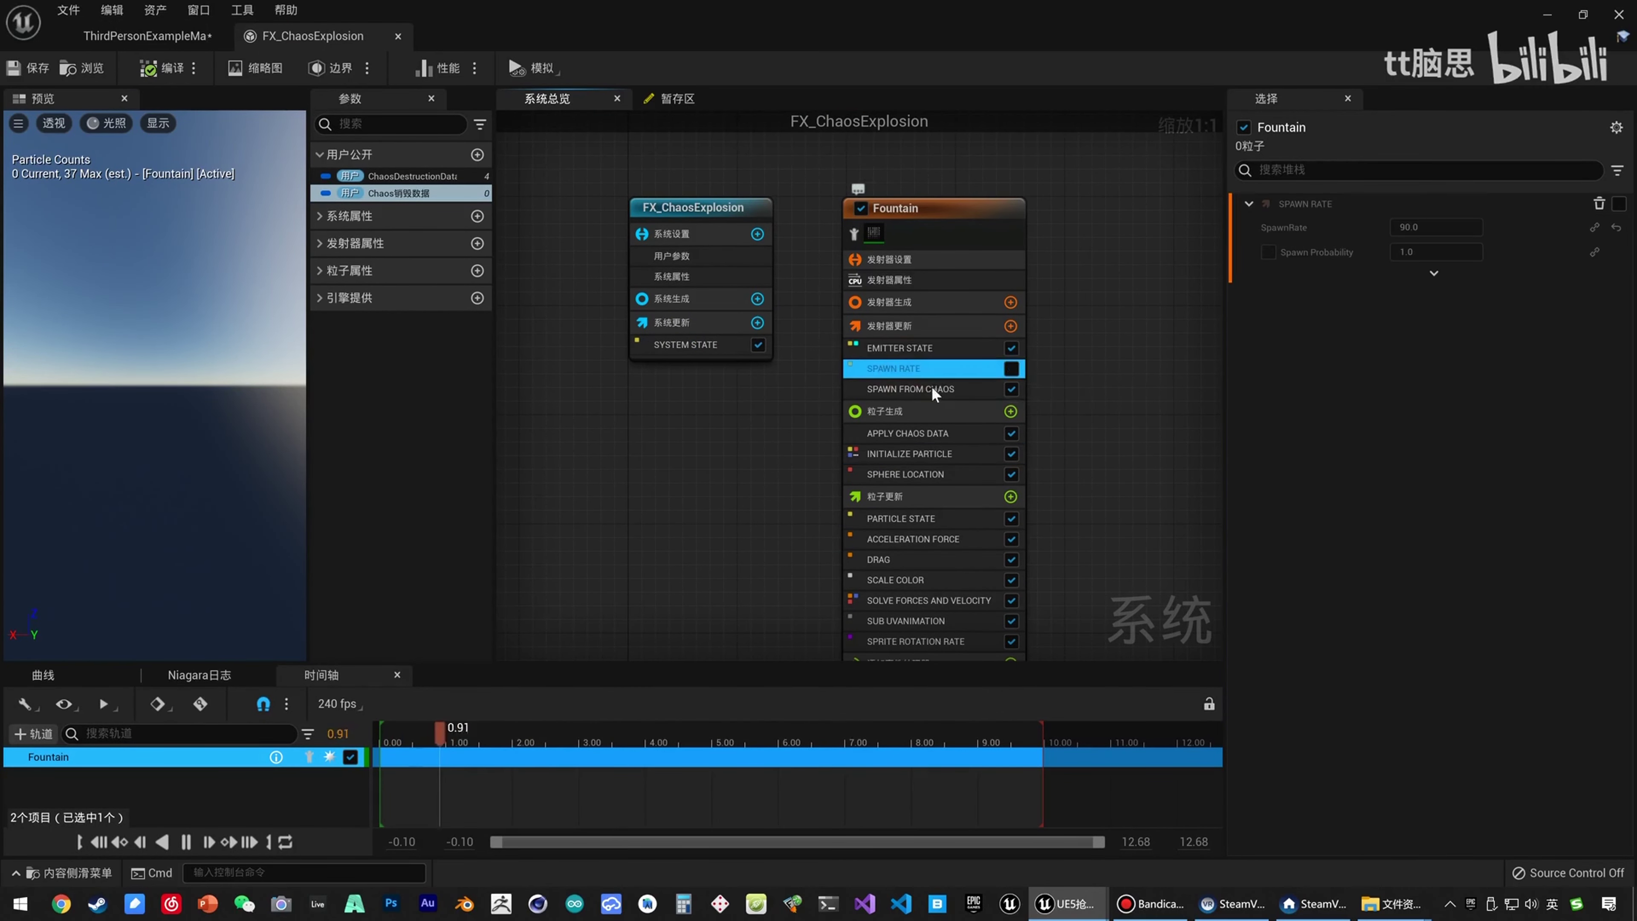
click(933, 389)
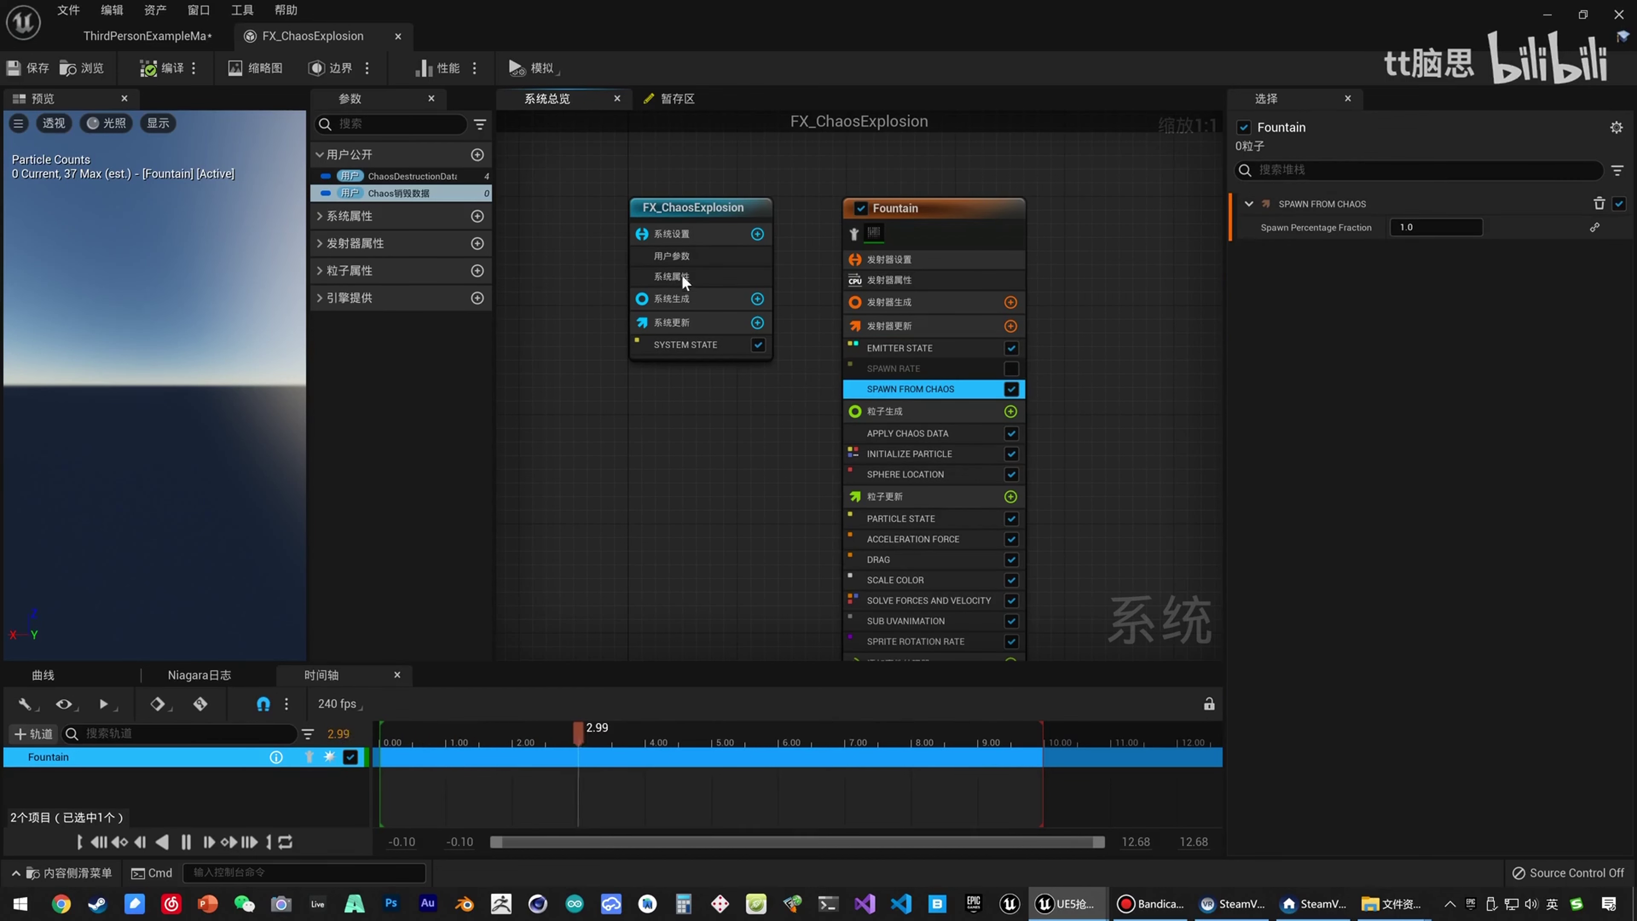
click(697, 260)
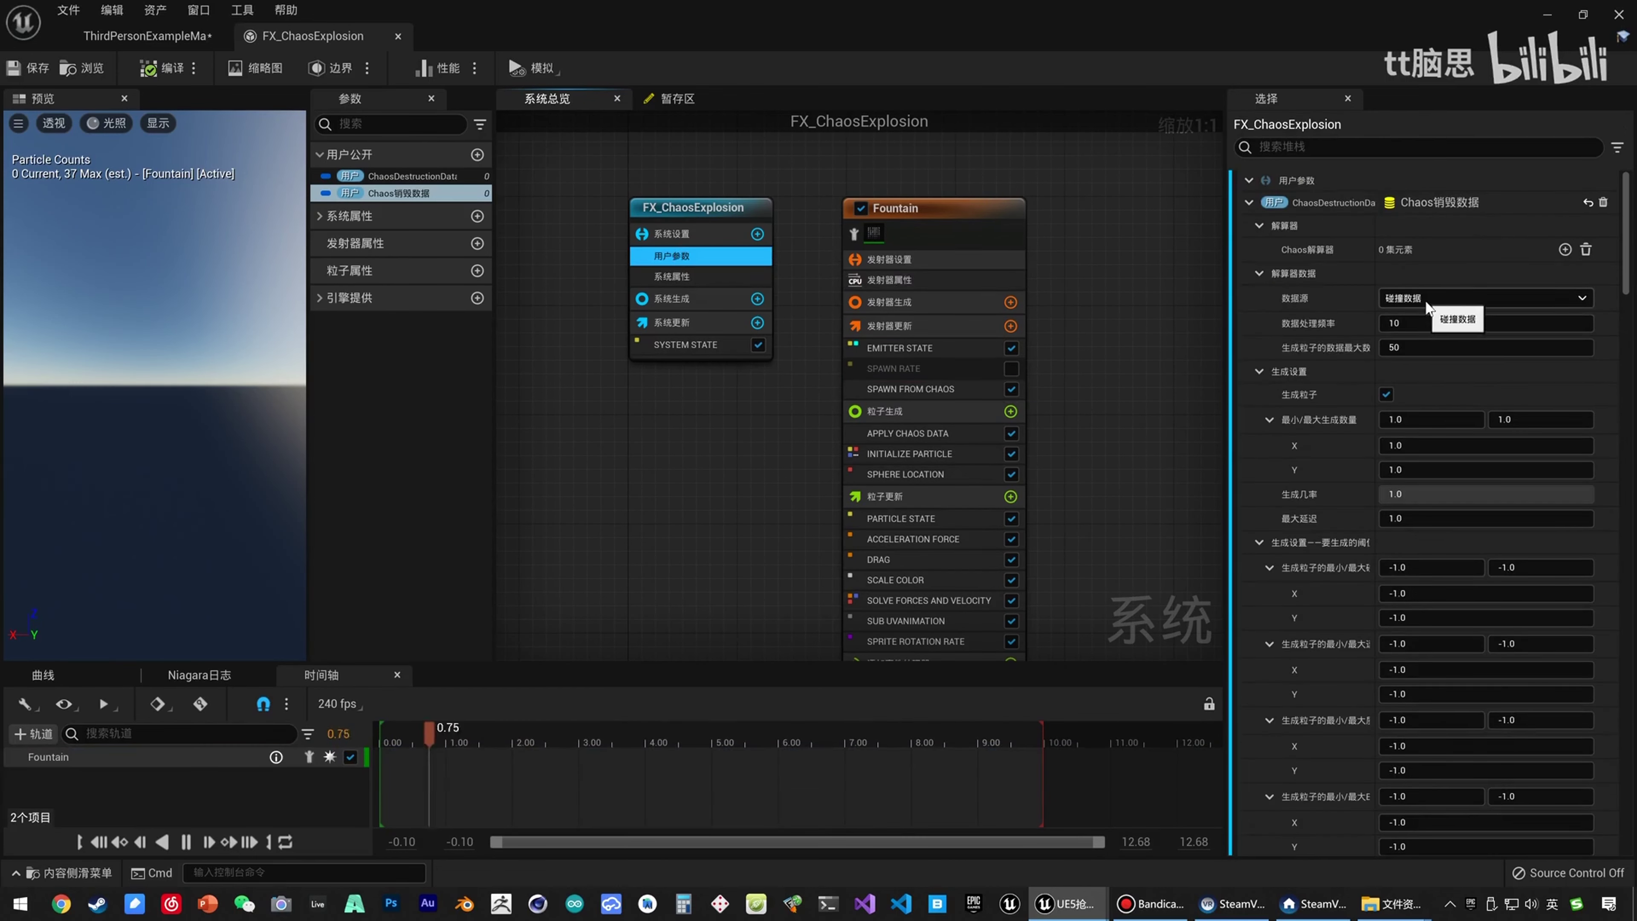
click(1400, 298)
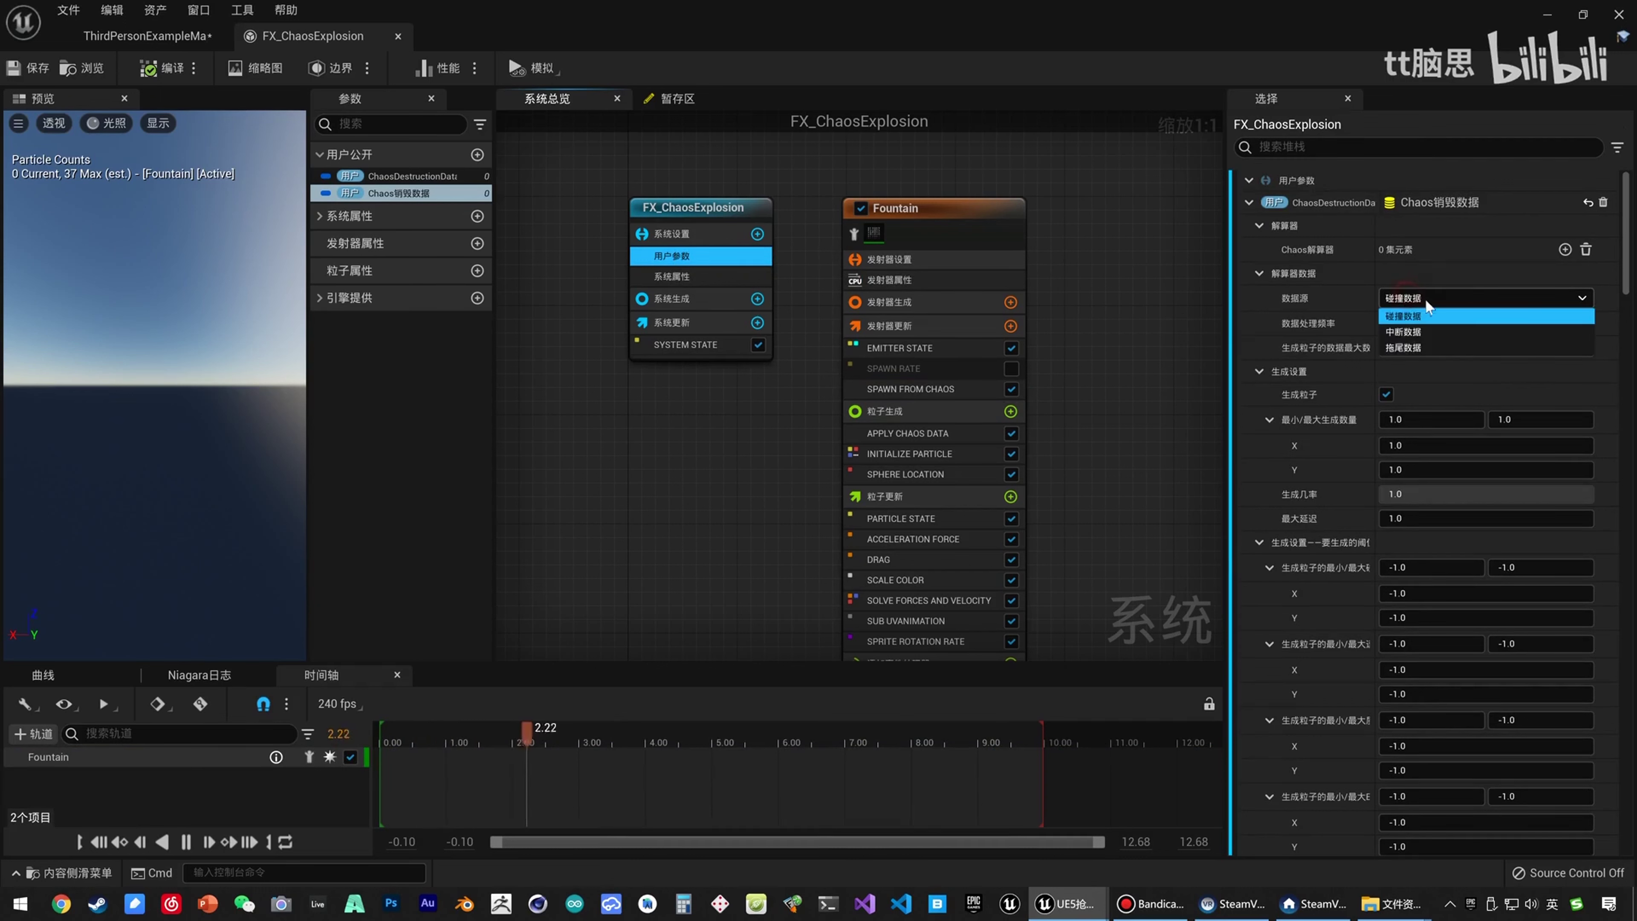
click(1404, 331)
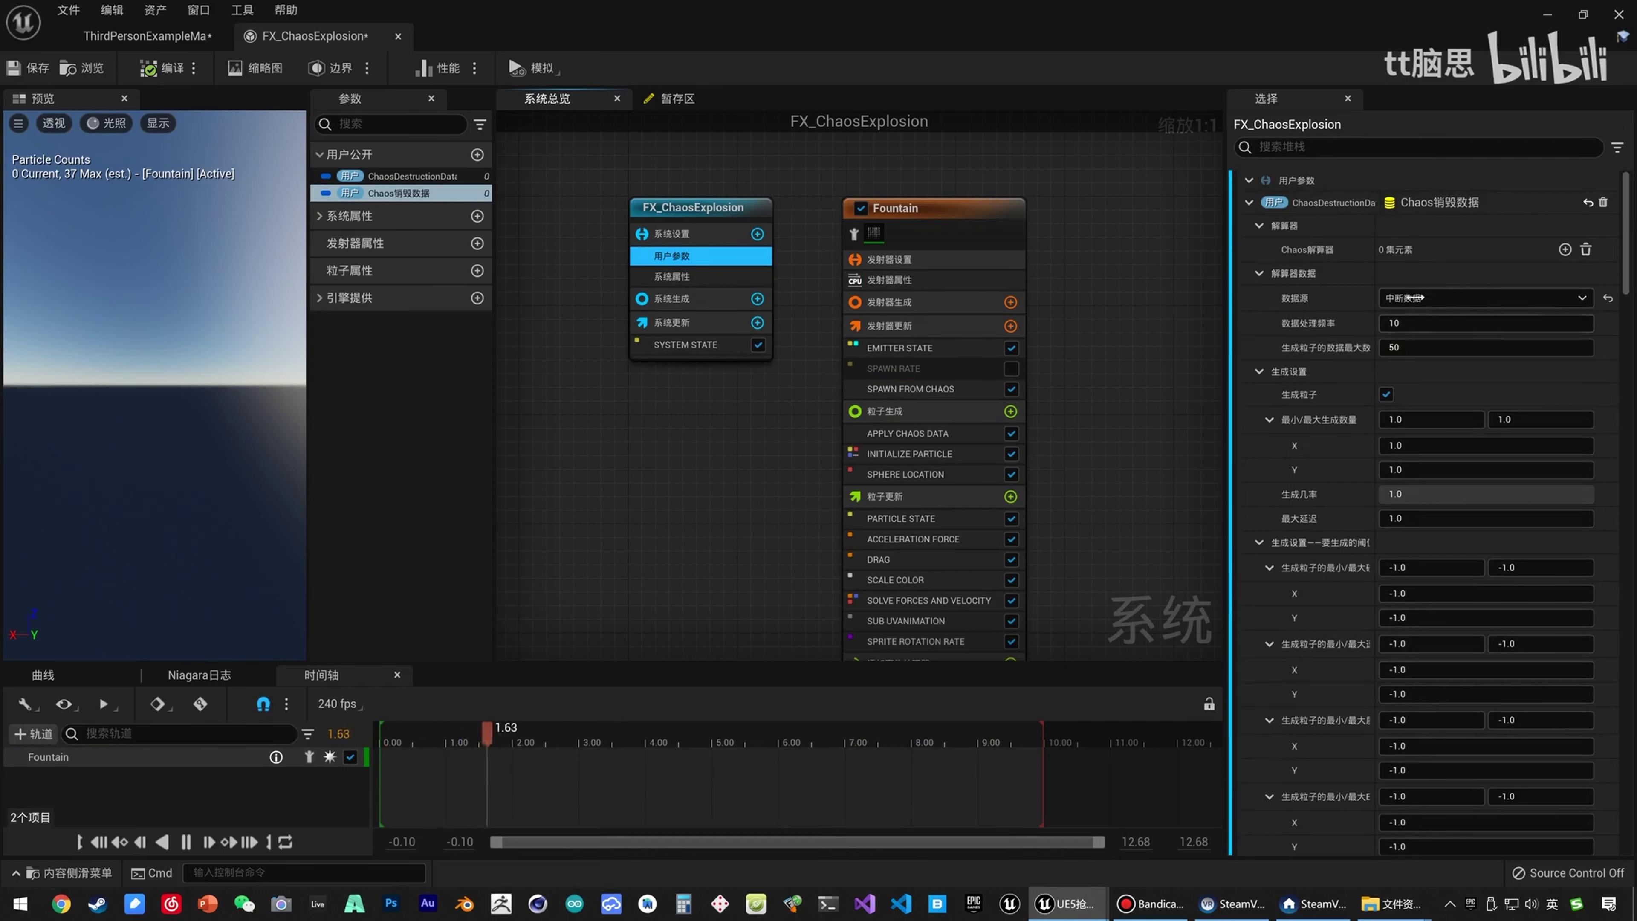
Delete the extra user parameter Chaos销毁数据 and keep only ChaosDestructionData.
click(436, 193)
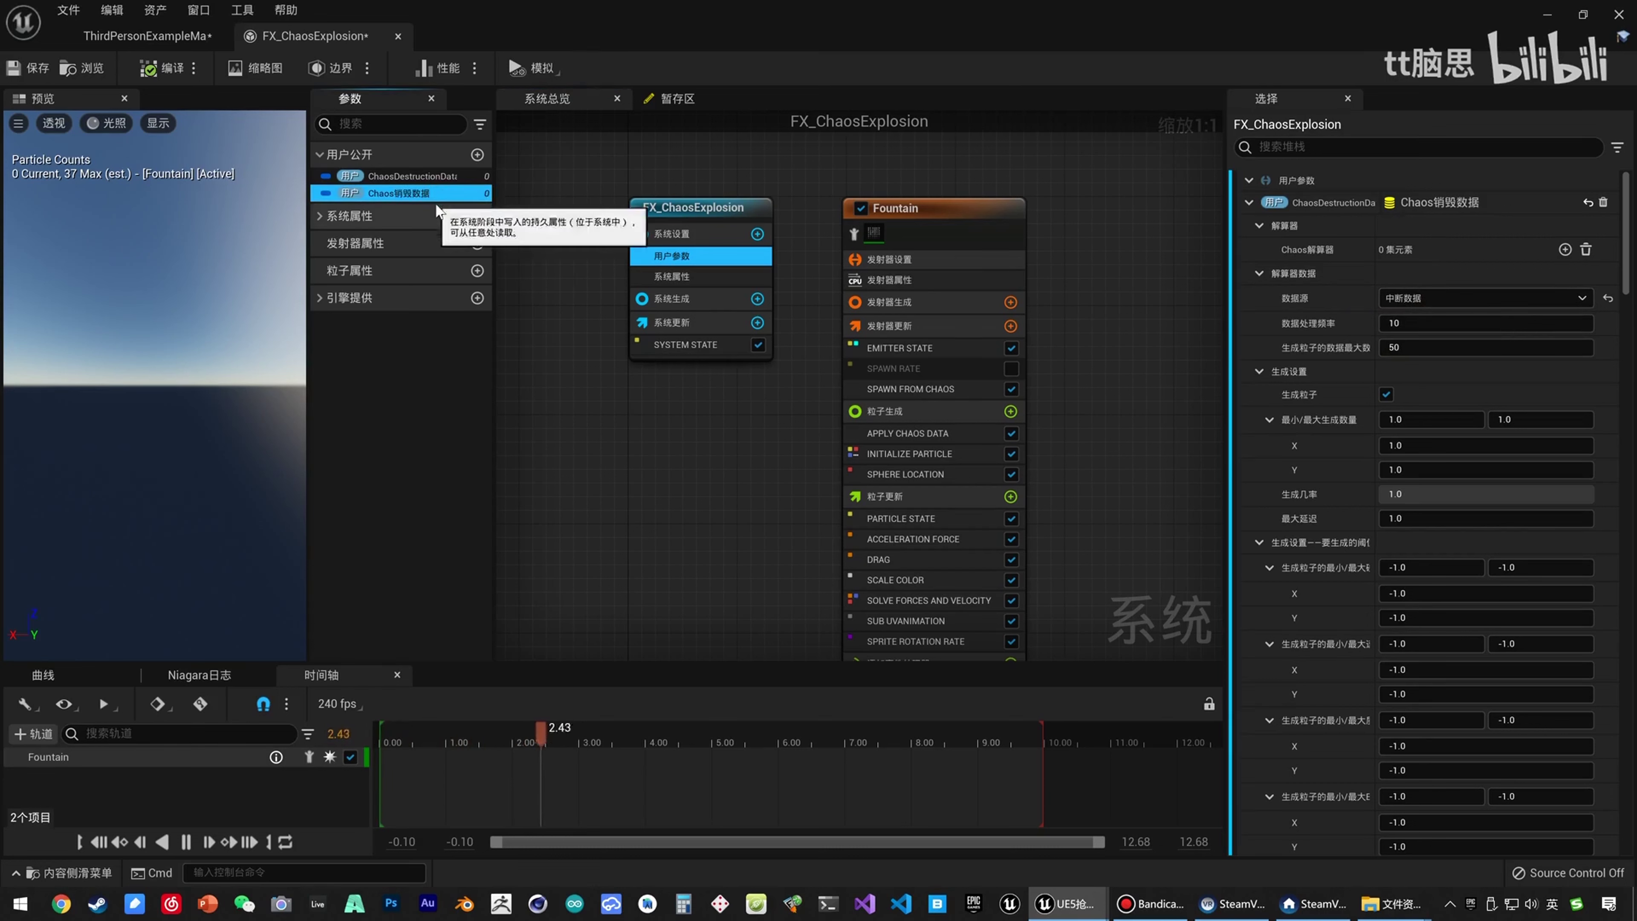
click(438, 177)
click(437, 193)
key(Delete)
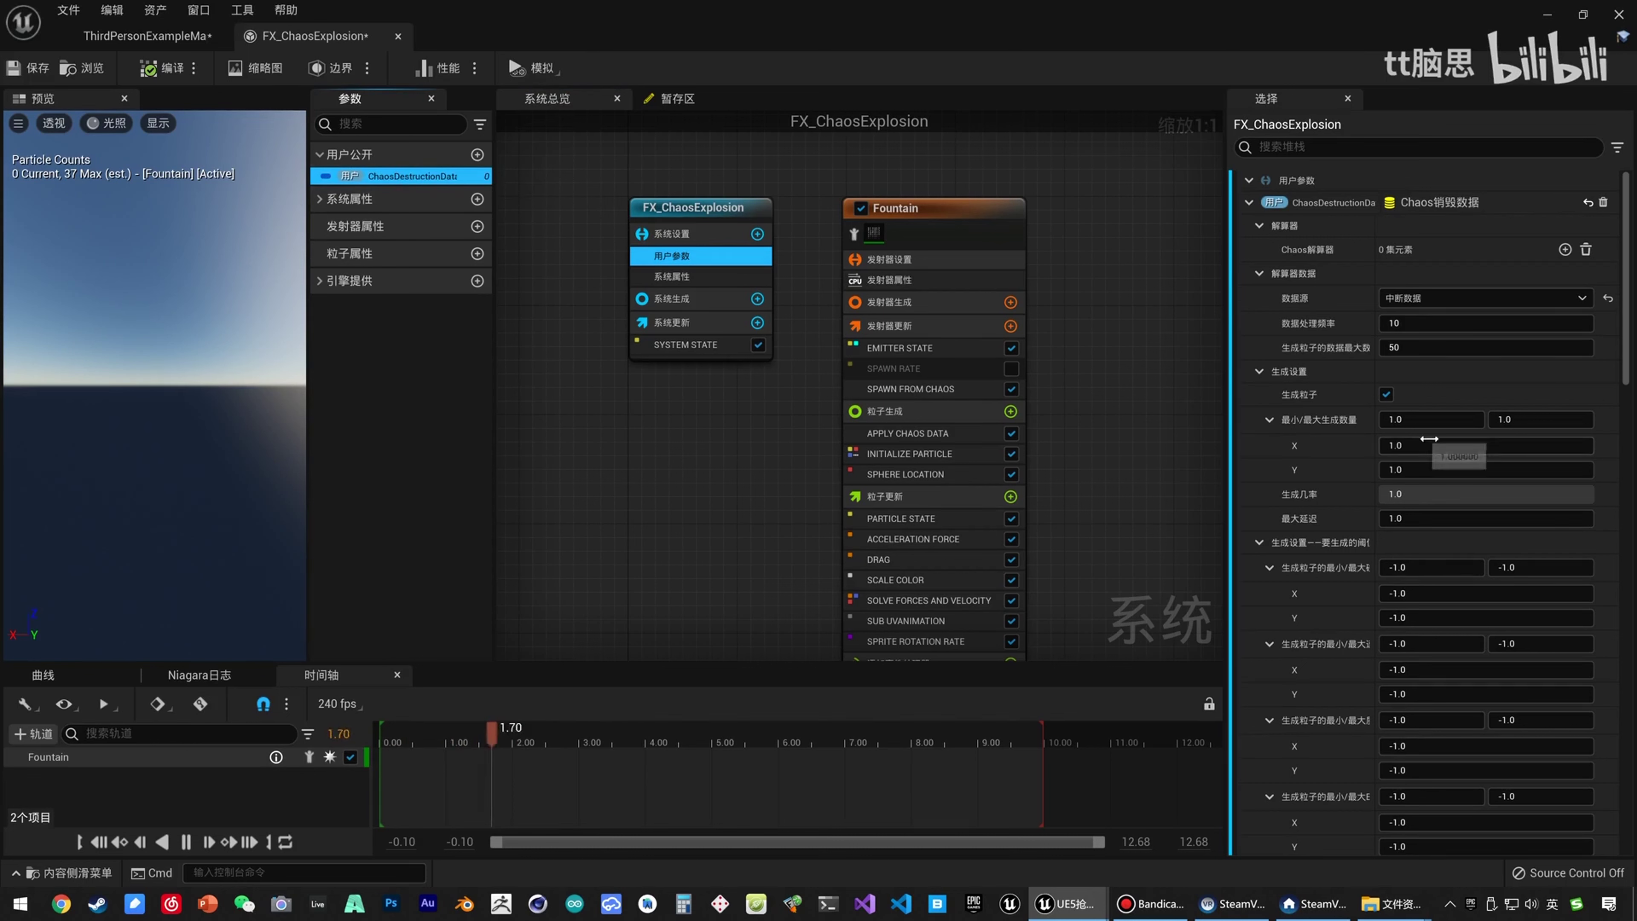
Set the Chaos data's minimum and maximum spawn count (最小/最大生成数量) both to 5.0 and save the system.
click(1416, 420)
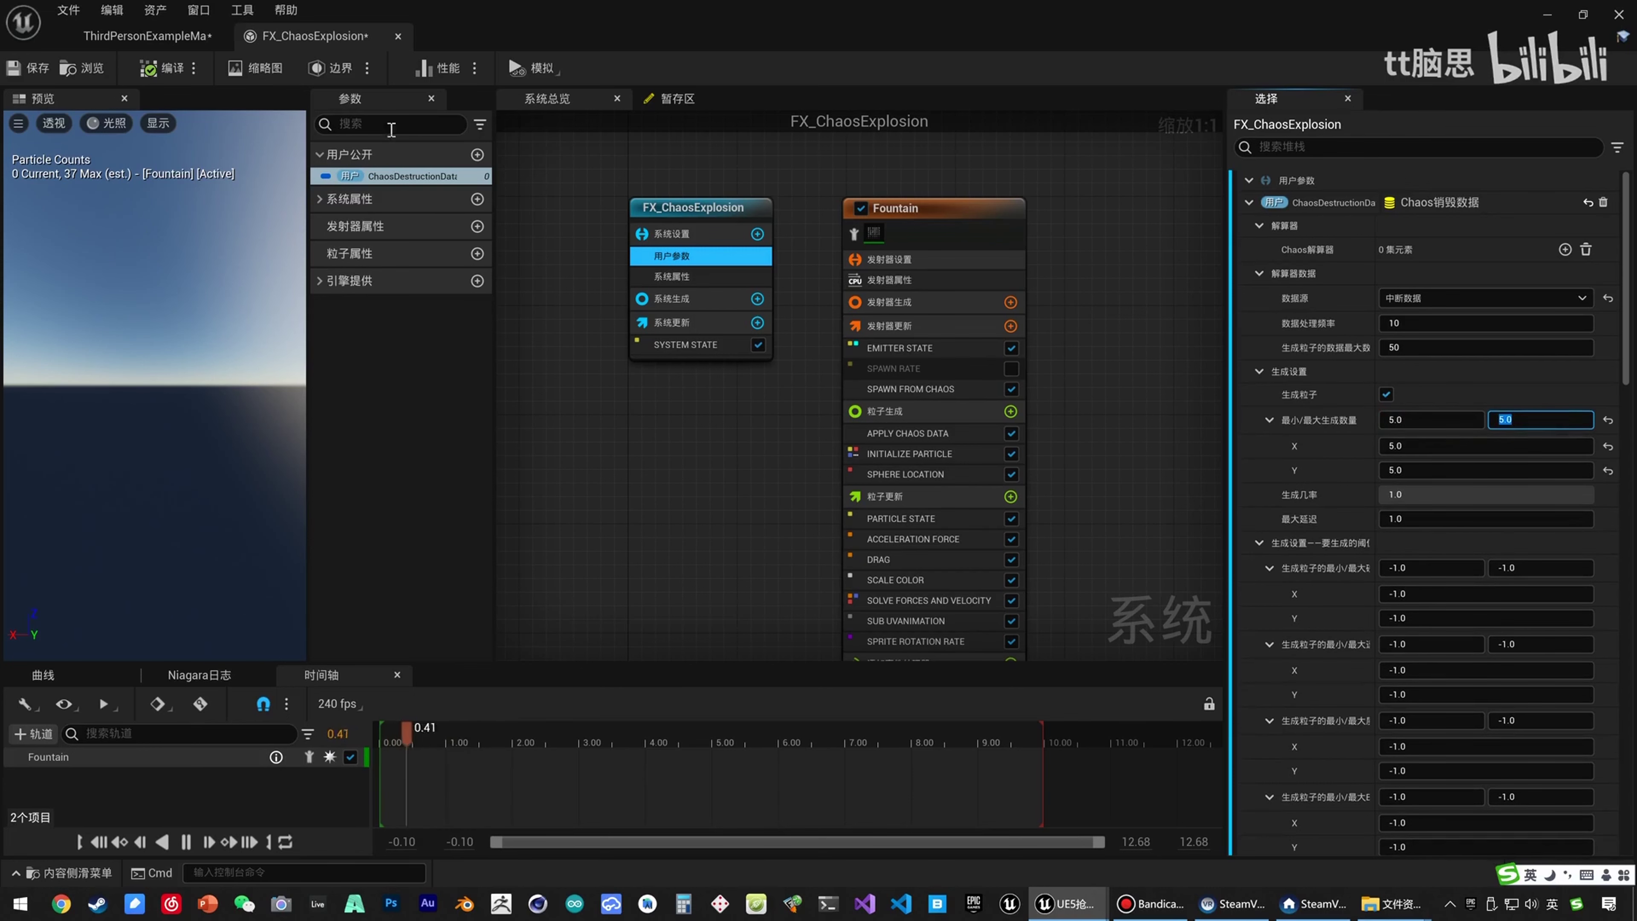
click(18, 69)
Restart play in the level and move the character around the breaking pillar to check the smoke spawned from break data.
click(147, 36)
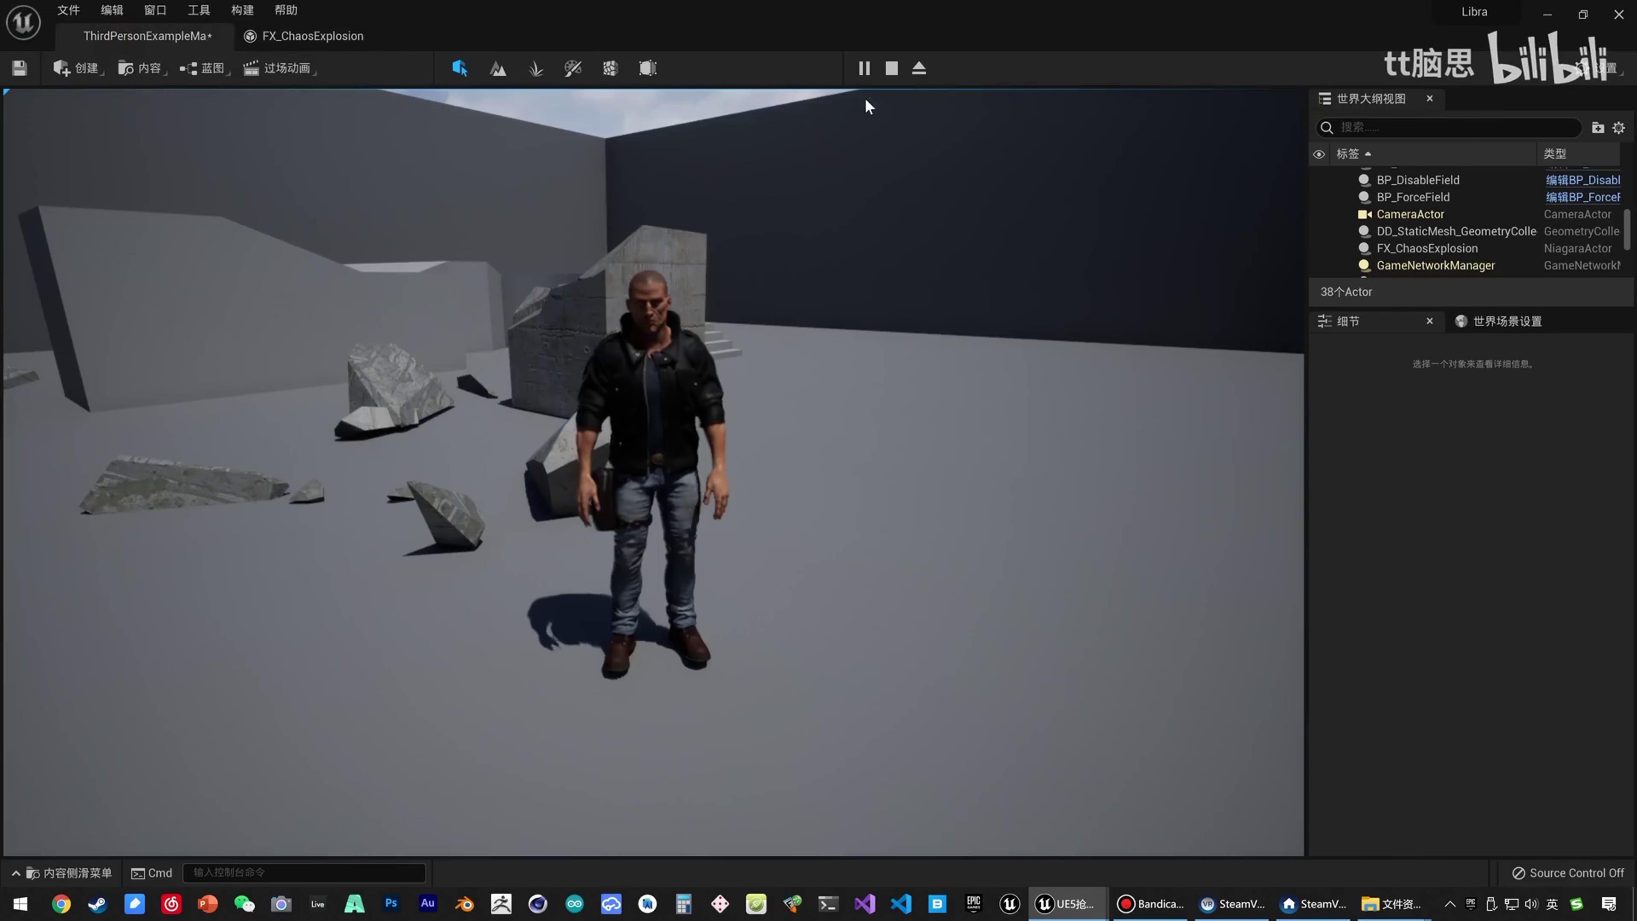
click(884, 74)
click(879, 69)
key(a)
drag(787, 259, 909, 275)
key(s)
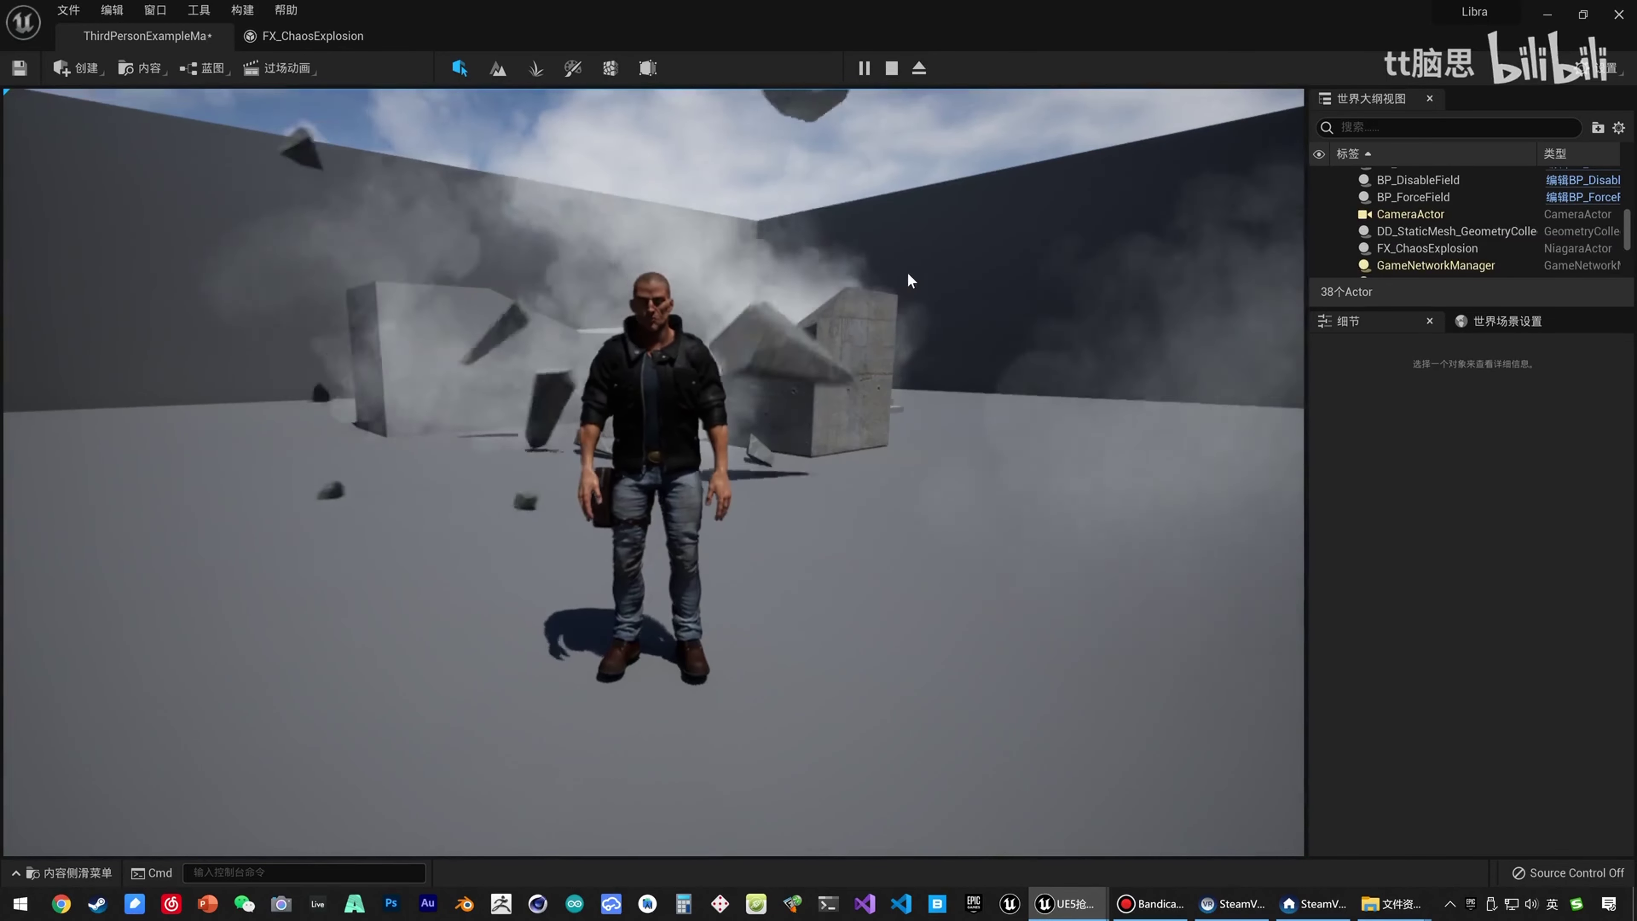
key(d)
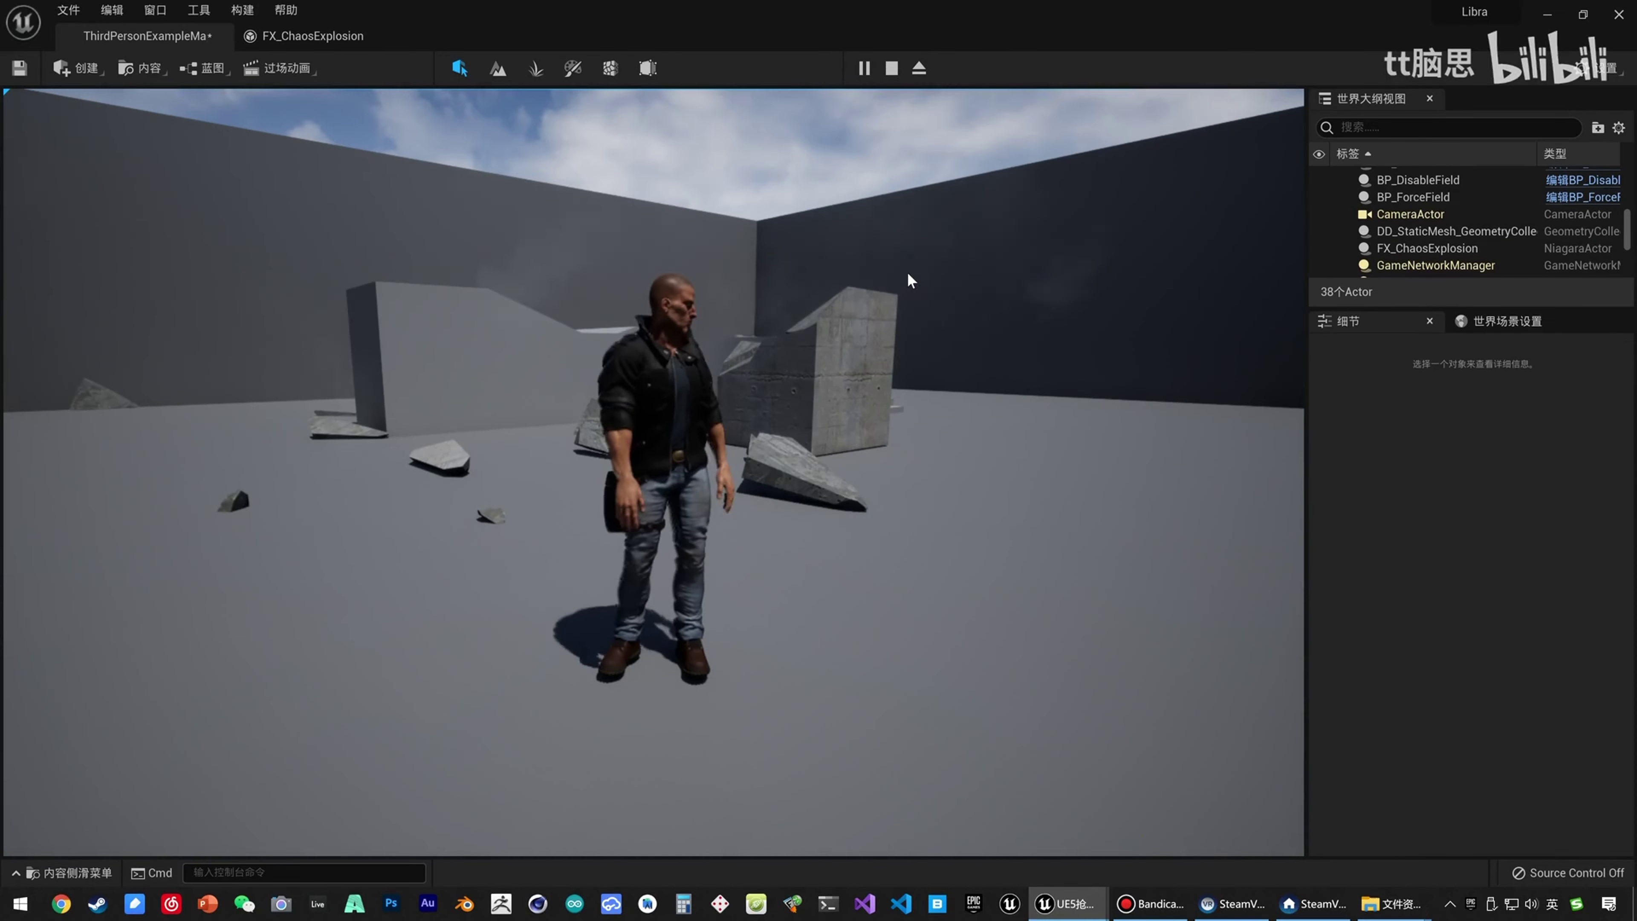
key(s)
key(a)
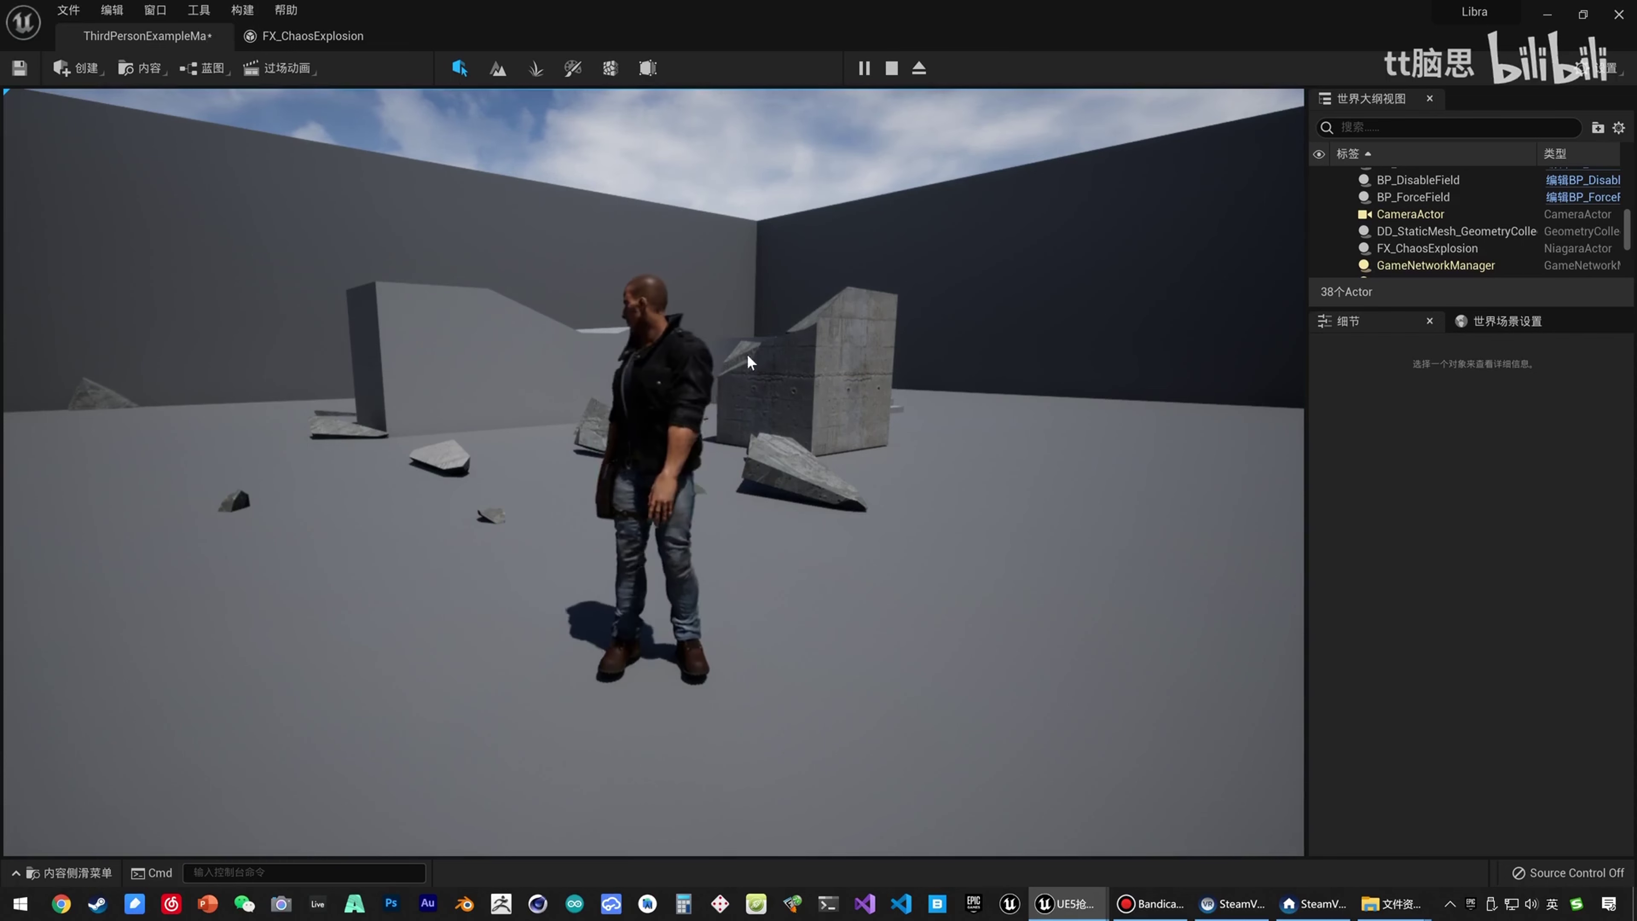
Move the character around the broken pillar in the running level and end the play session.
key(s)
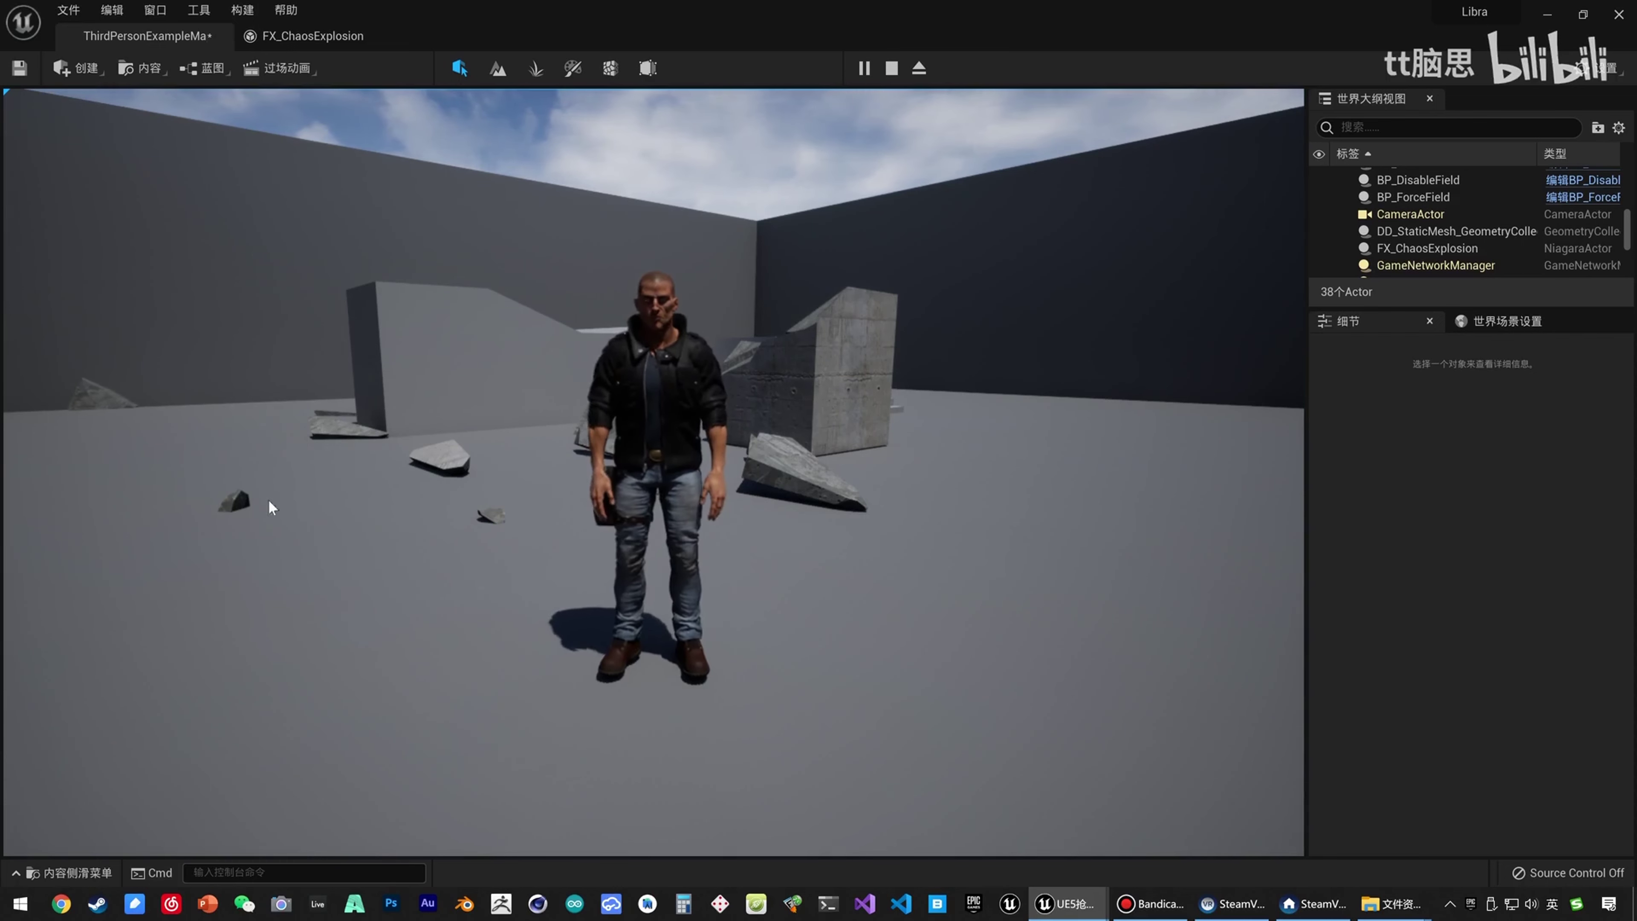
key(d)
click(892, 68)
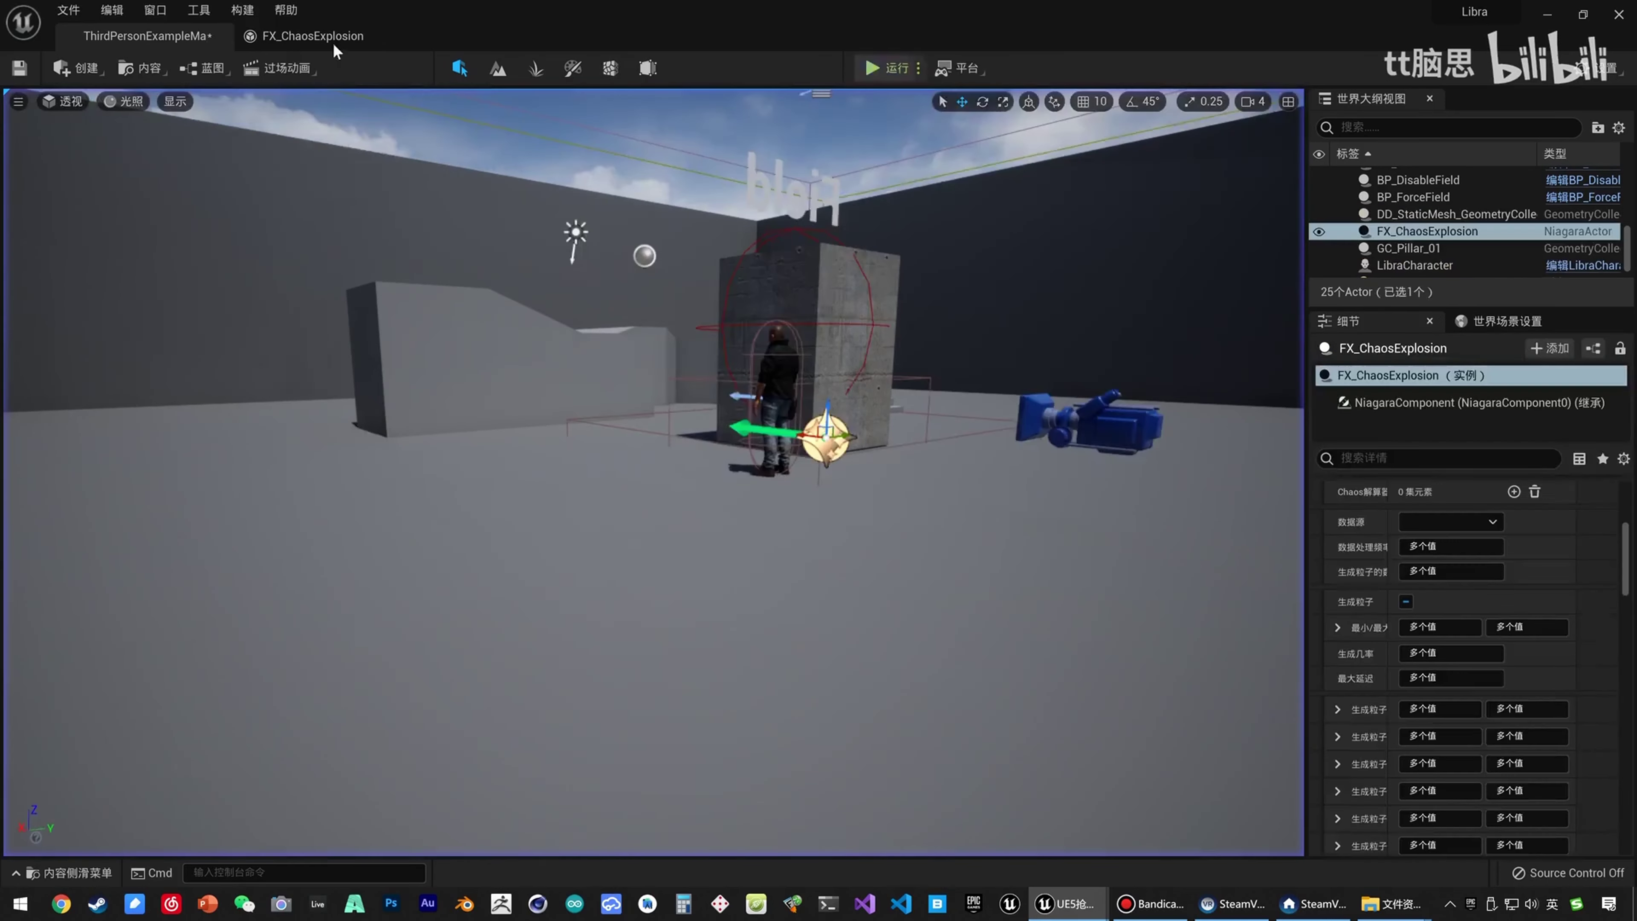
Set the minimum and maximum spawn count of the FX_ChaosExplosion destruction data to 10, and play-test the level.
click(312, 36)
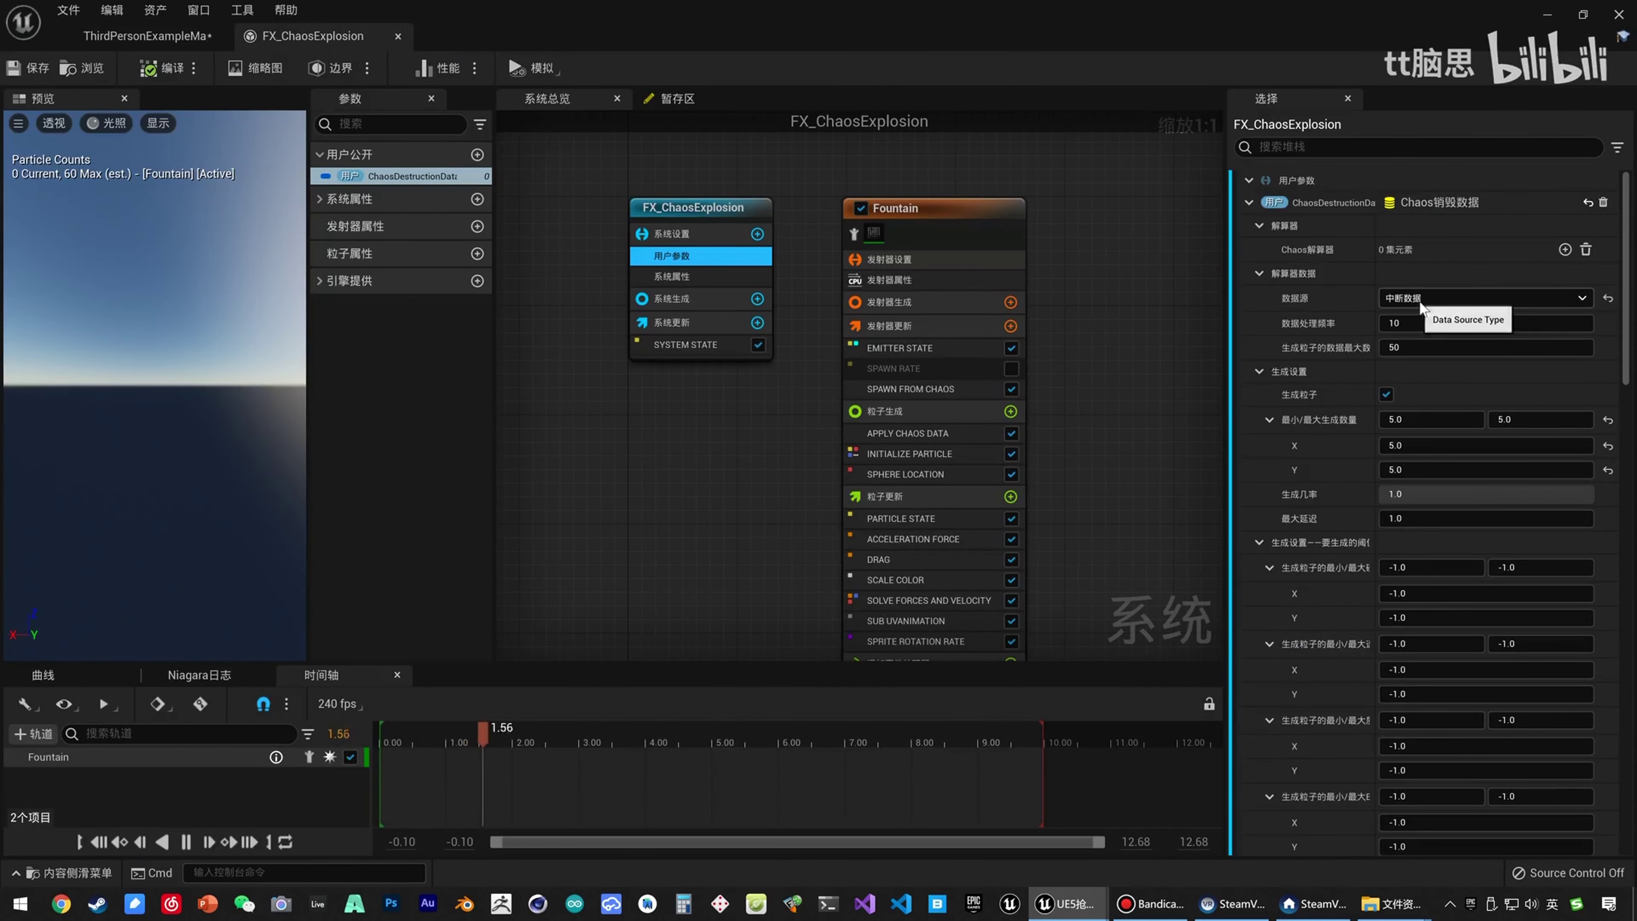
click(1423, 419)
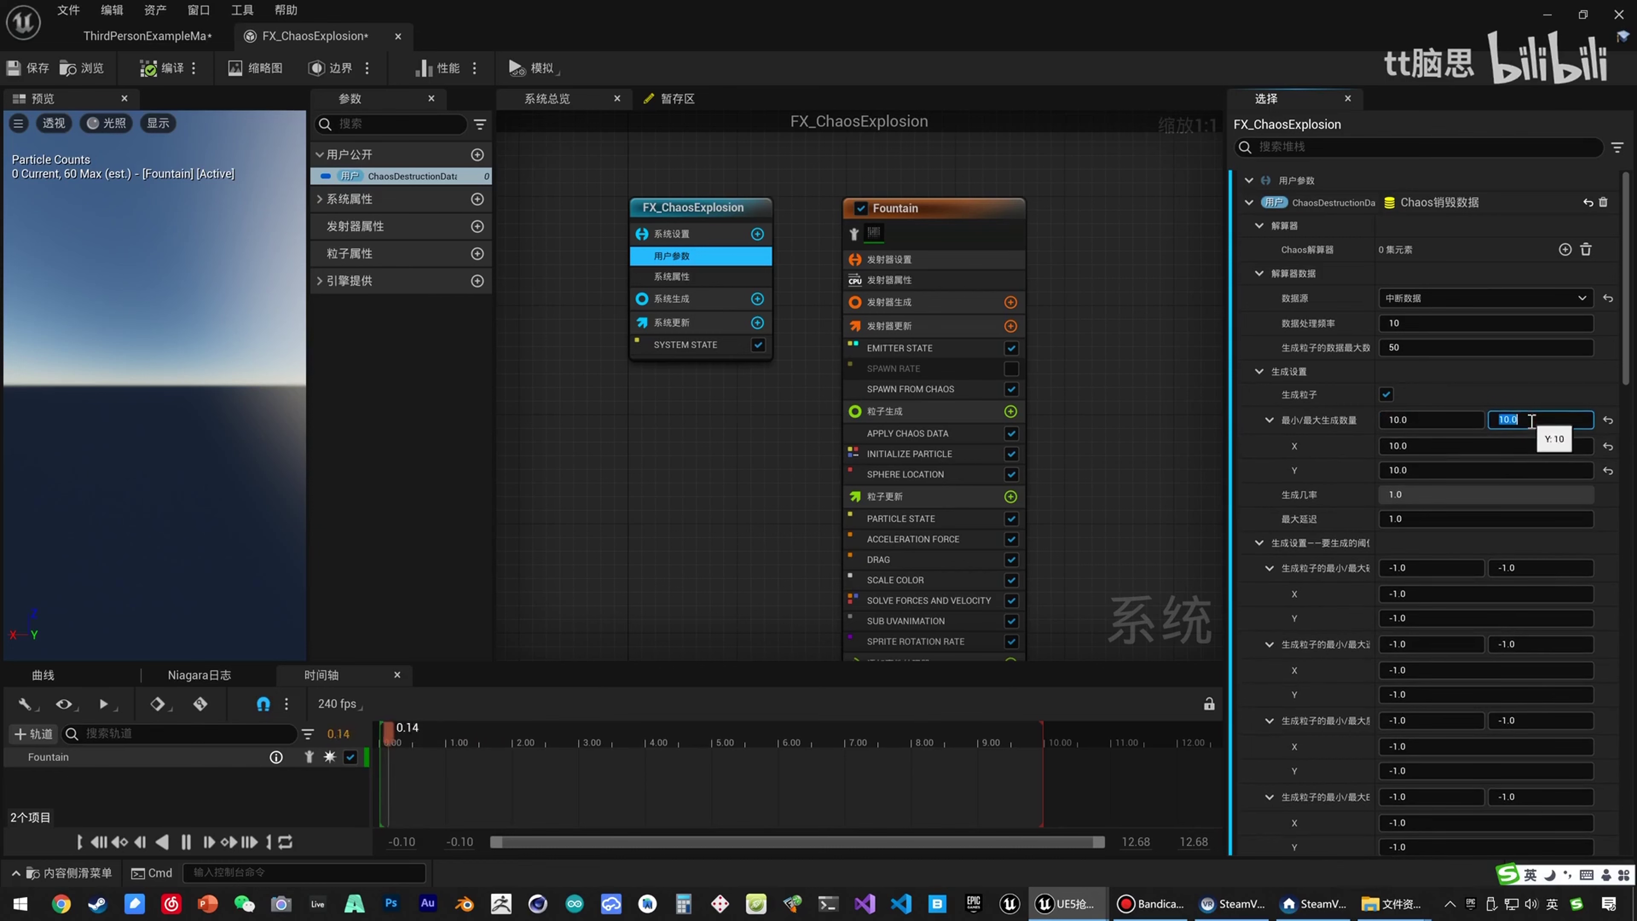
click(71, 35)
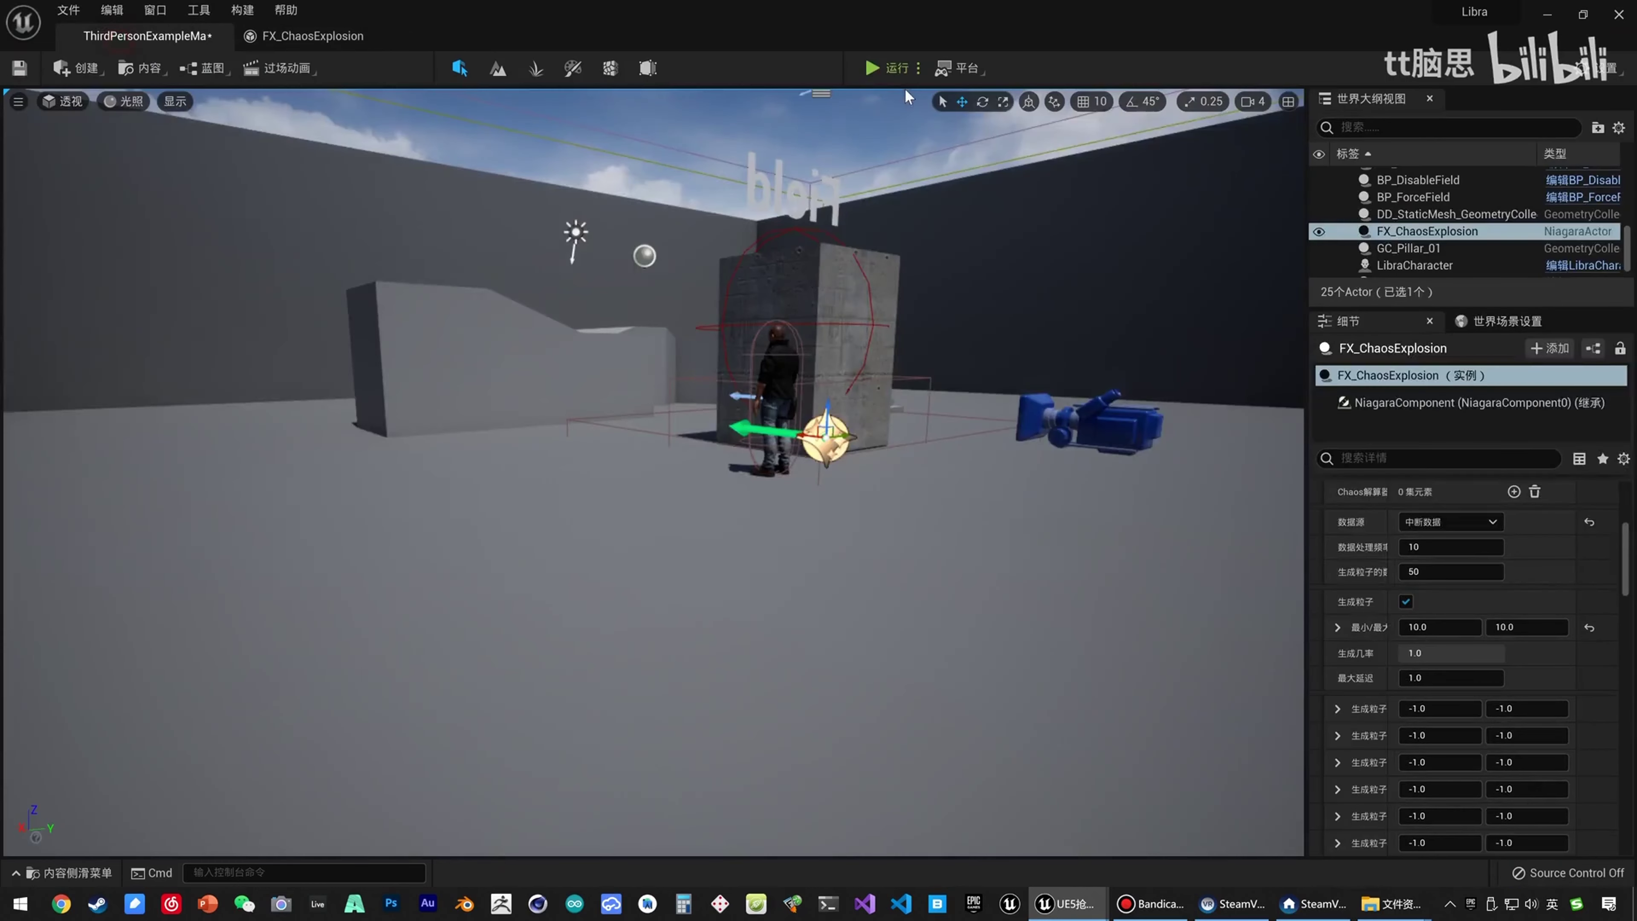
click(893, 70)
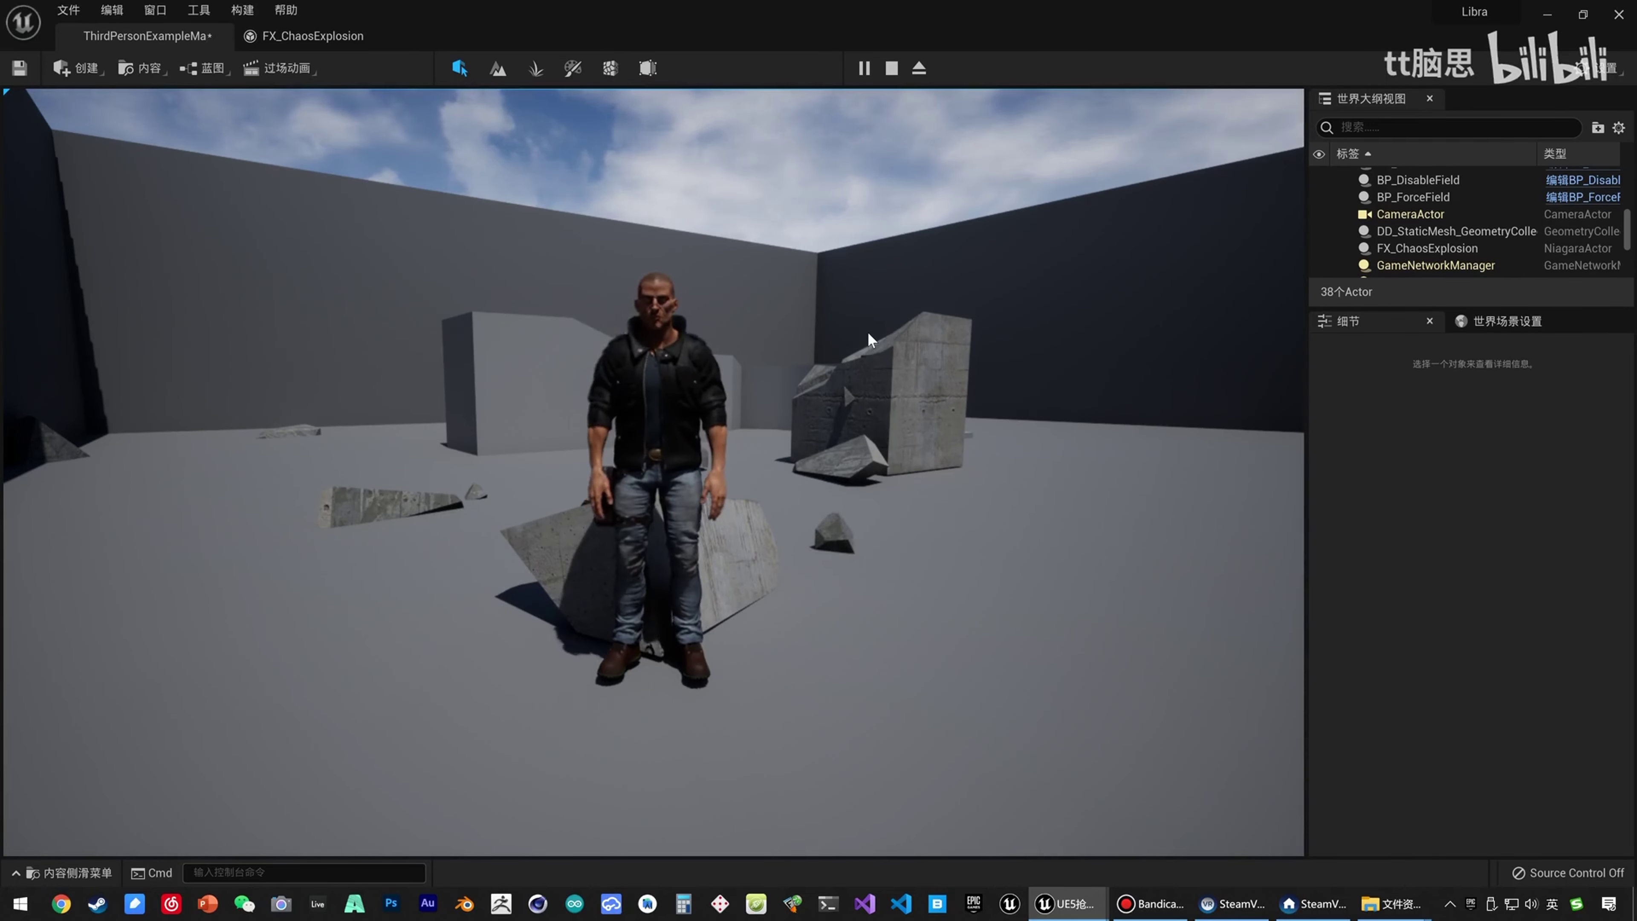
key(Escape)
Search the available user parameter types in FX_ChaosExplosion for "chao" and inspect the system attributes.
click(346, 43)
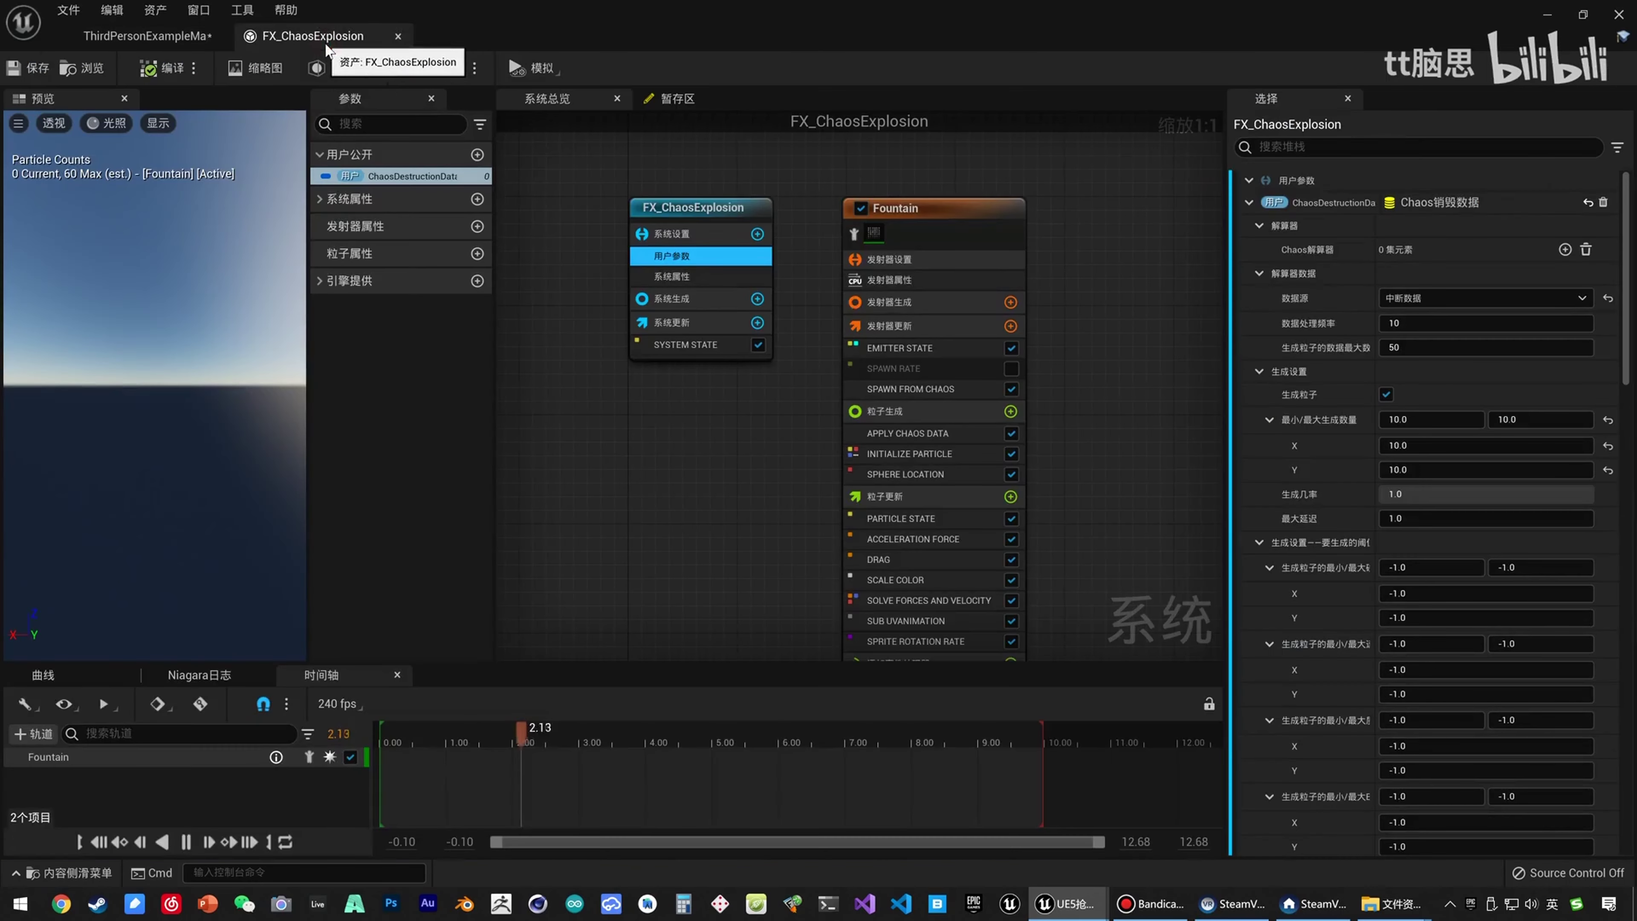
right_drag(823, 549, 745, 517)
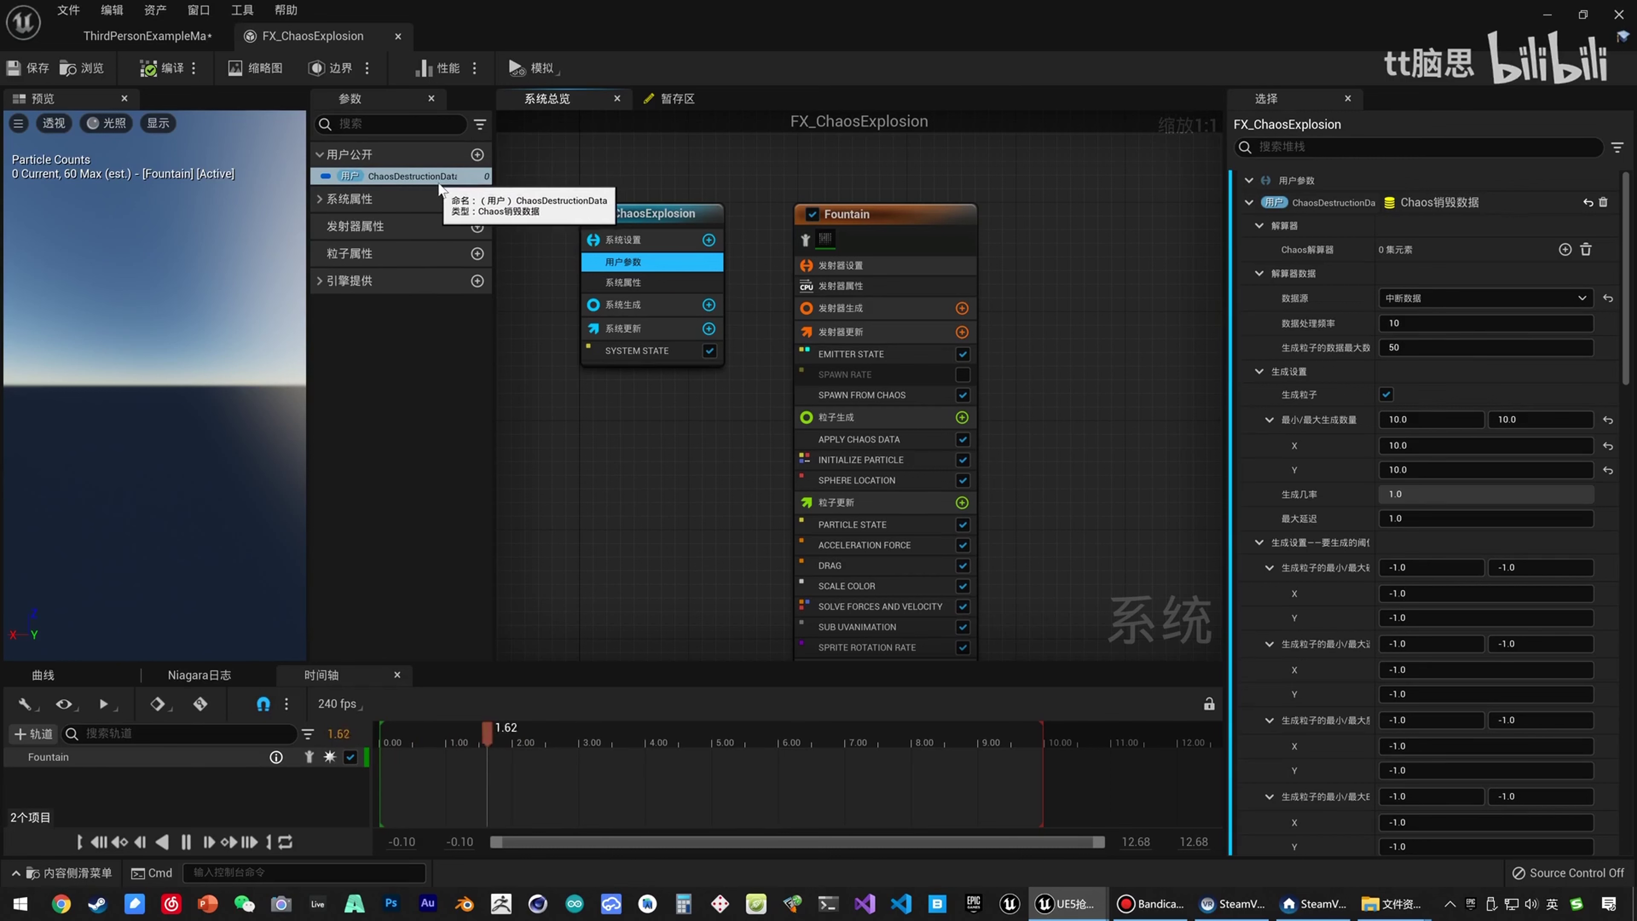
click(477, 154)
text(chao)
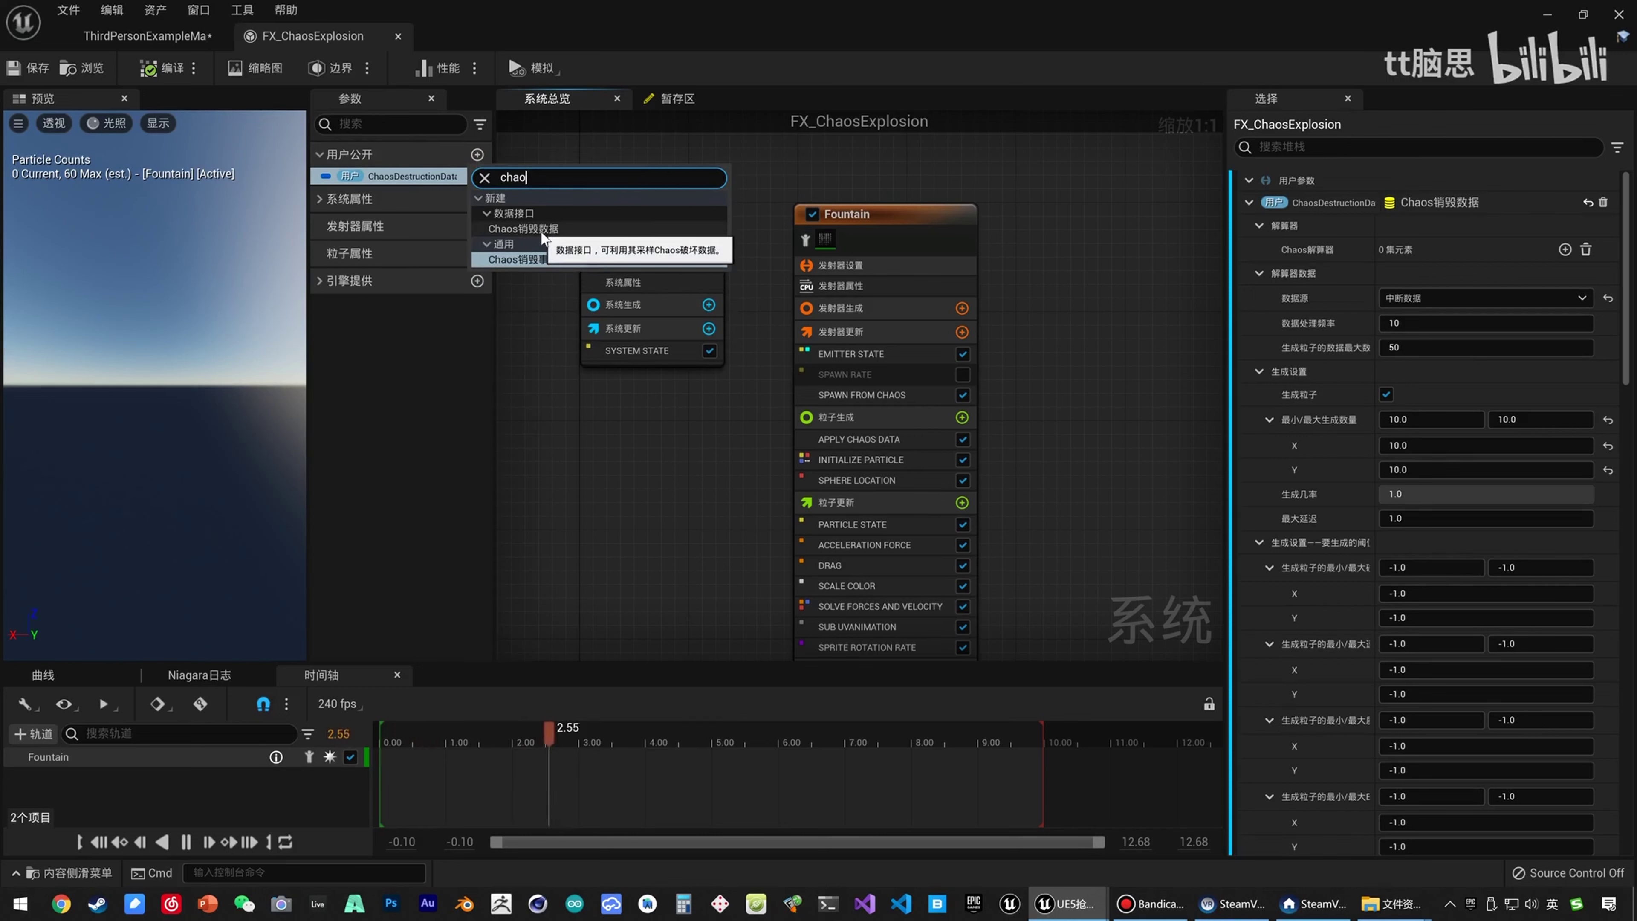
click(567, 389)
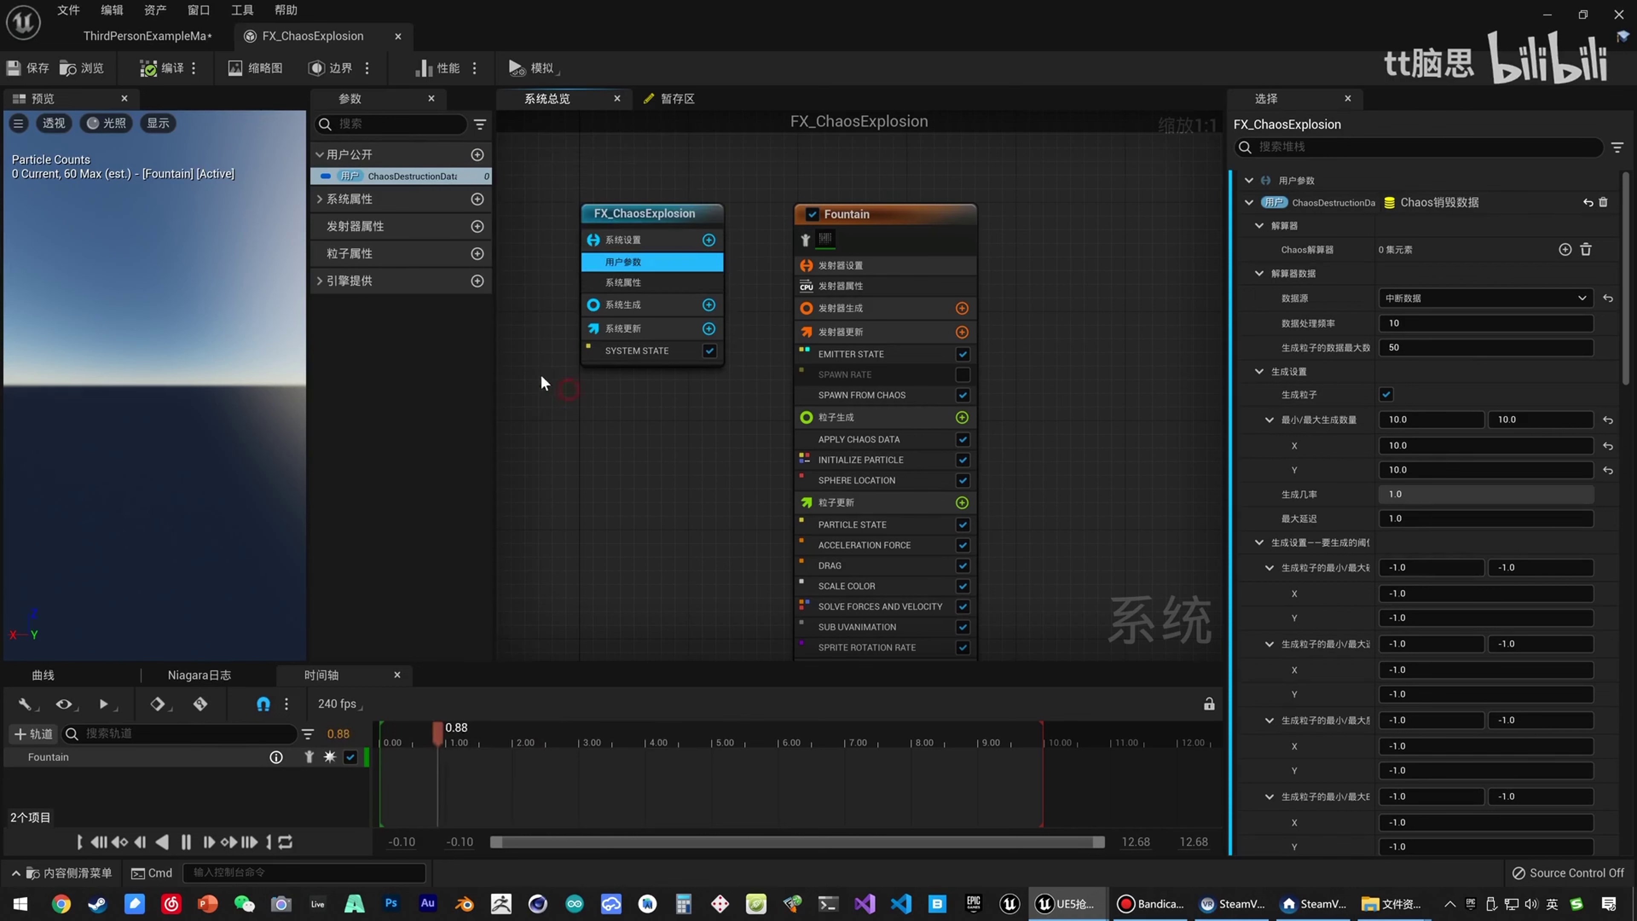
click(431, 192)
click(643, 445)
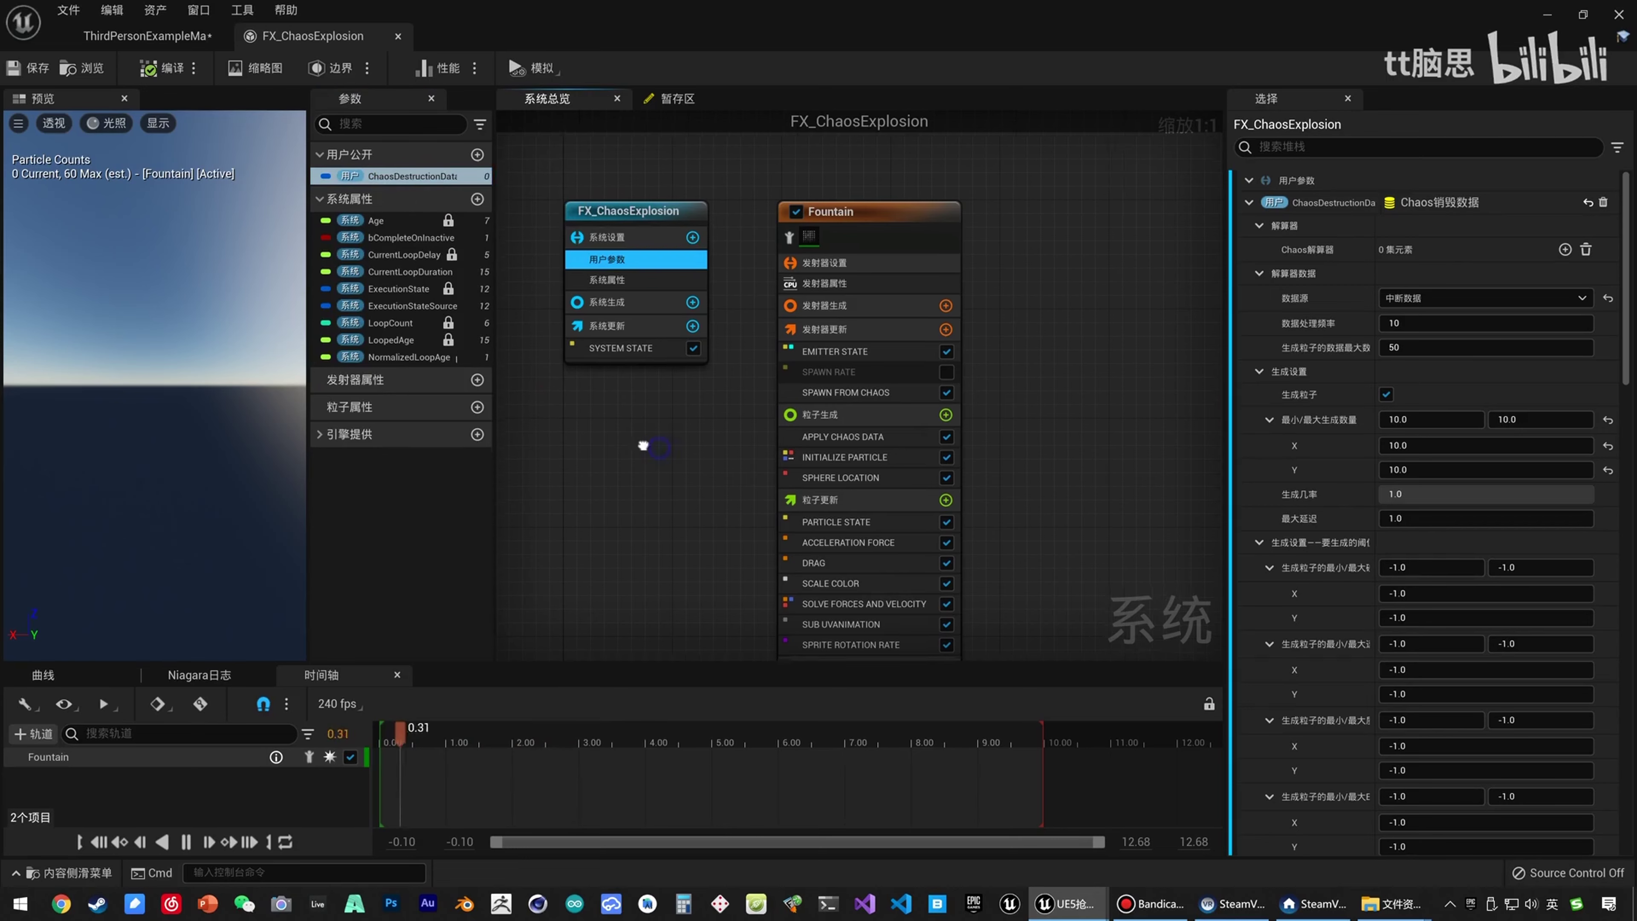
right_drag(643, 445, 575, 380)
Try a different Velocity Multiplier in the Fountain emitter's Apply Chaos Data module and save the system.
click(731, 330)
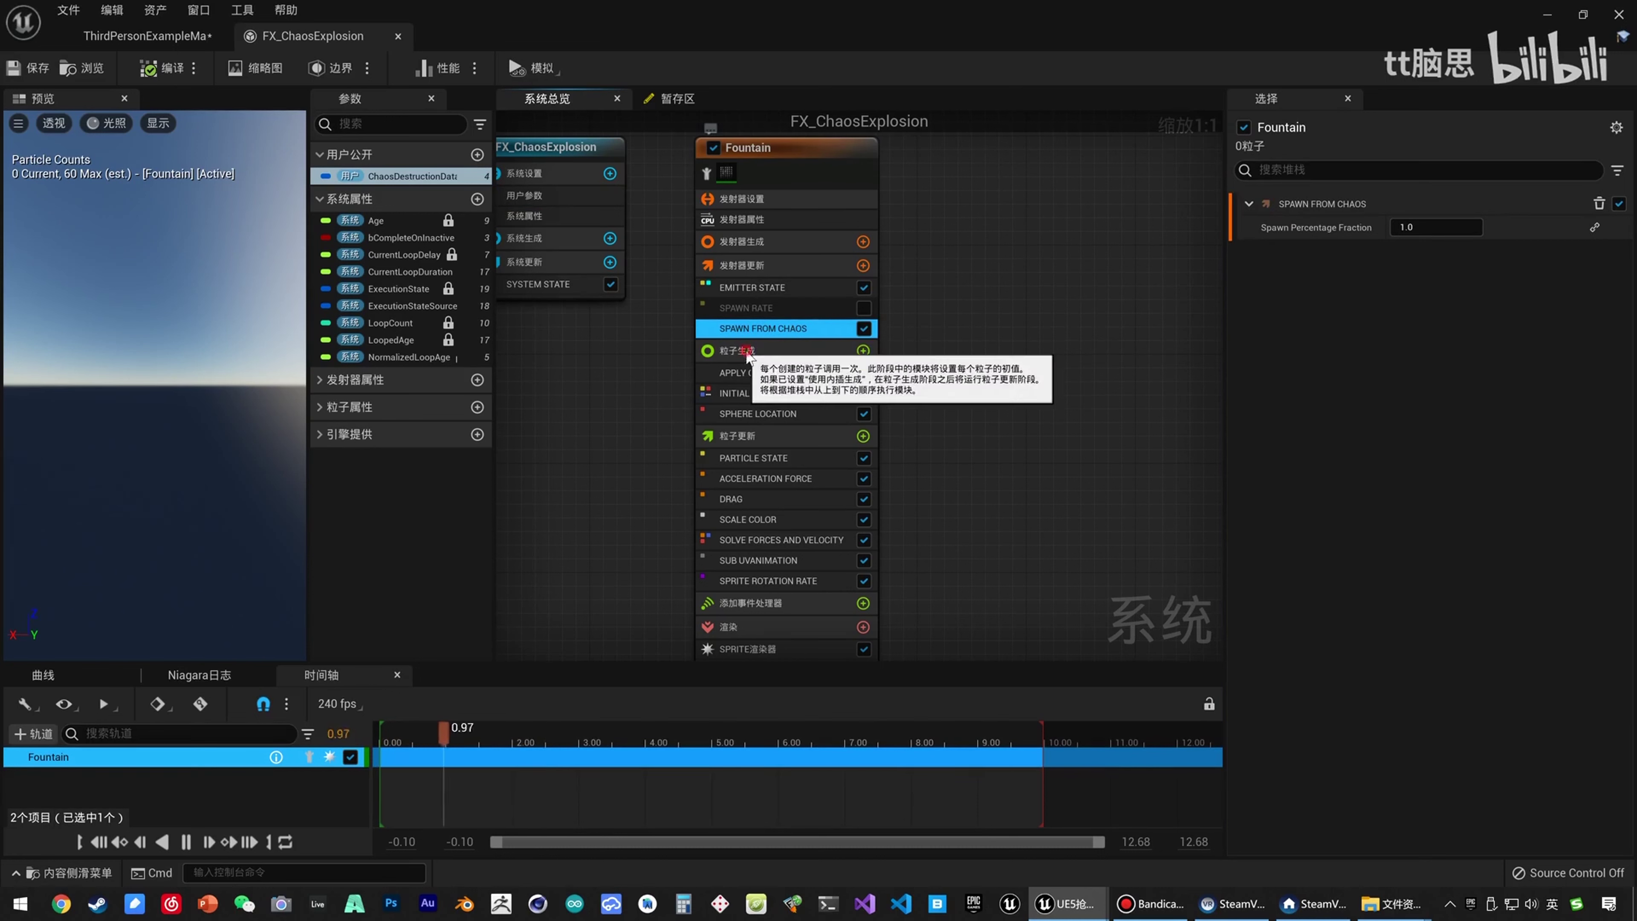
click(767, 350)
click(793, 374)
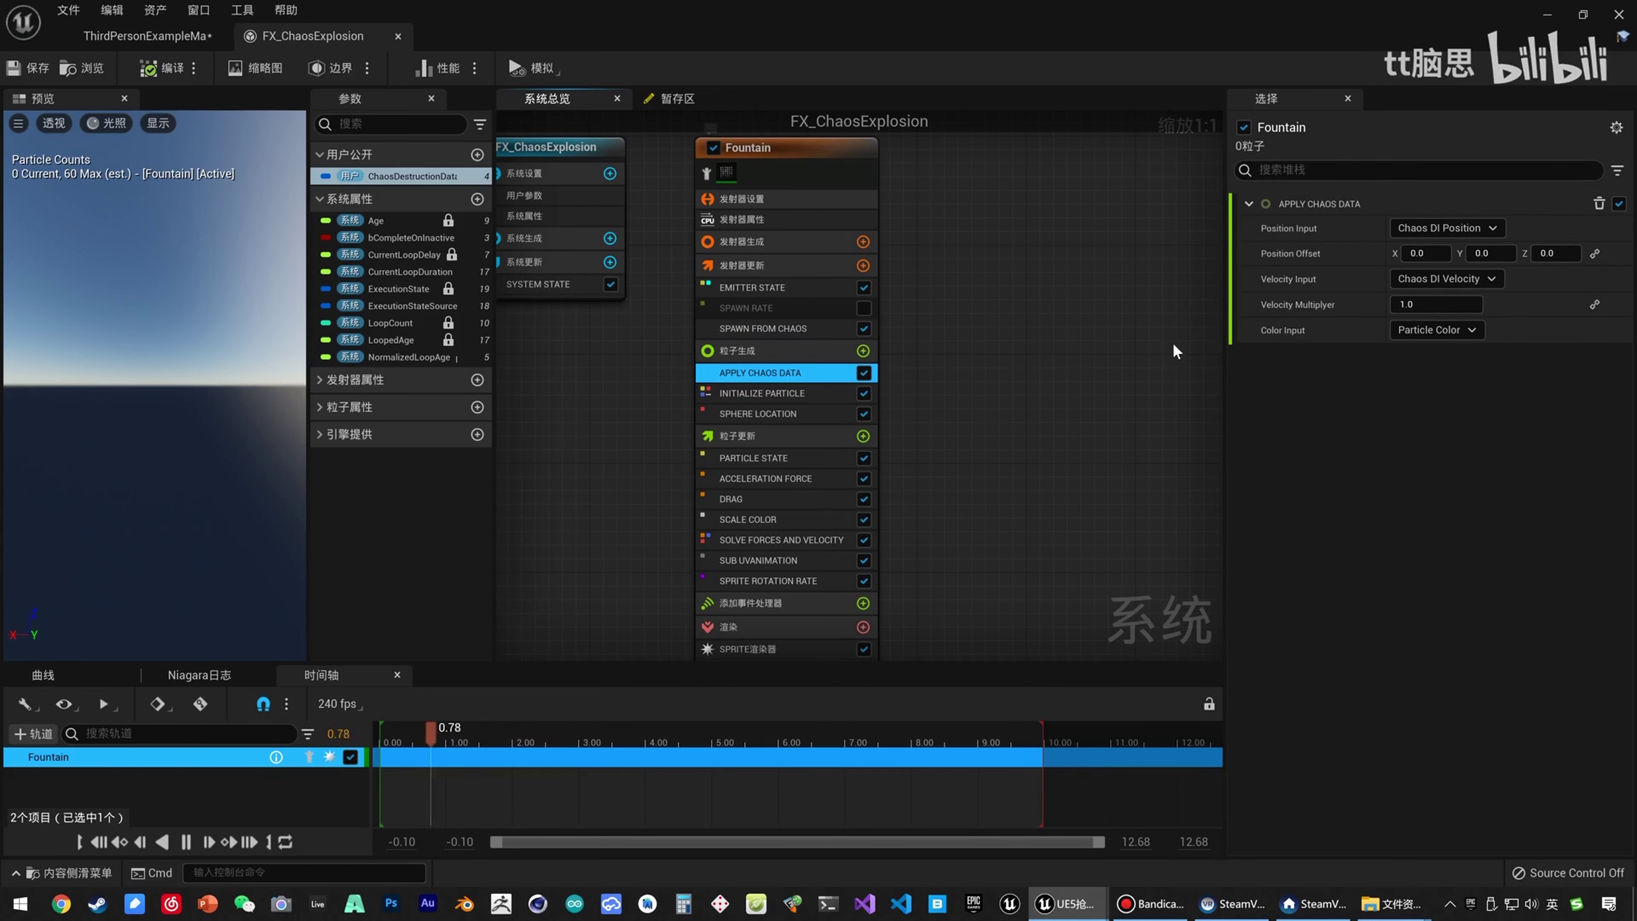
click(1423, 304)
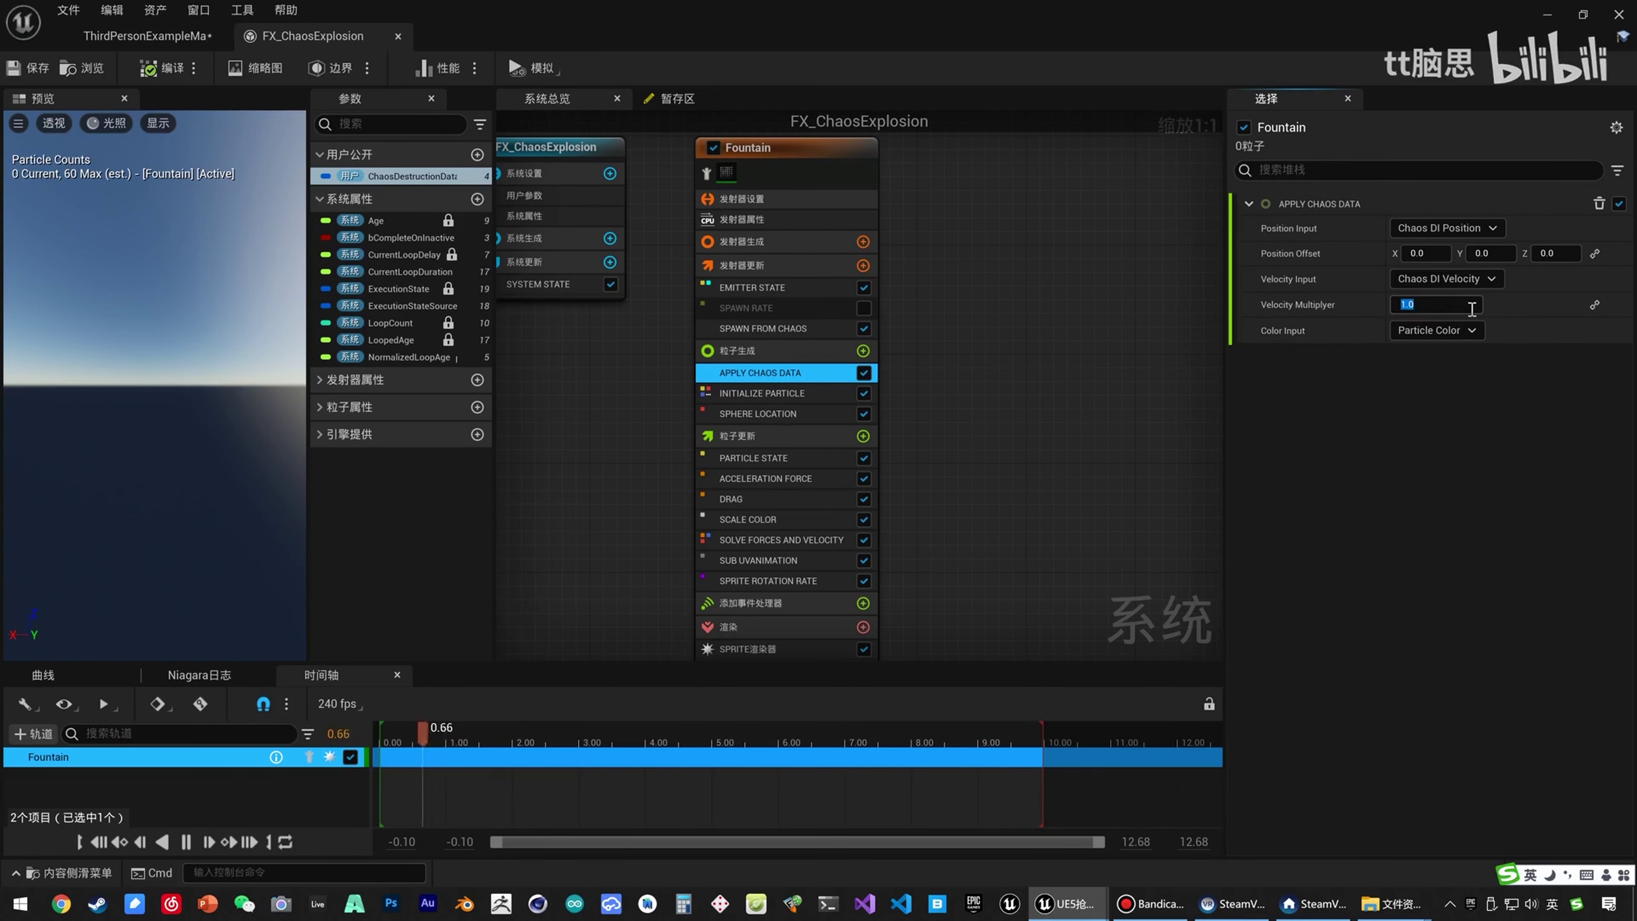
click(42, 68)
Play-test the level and move the character to view the explosion's smoke.
click(126, 37)
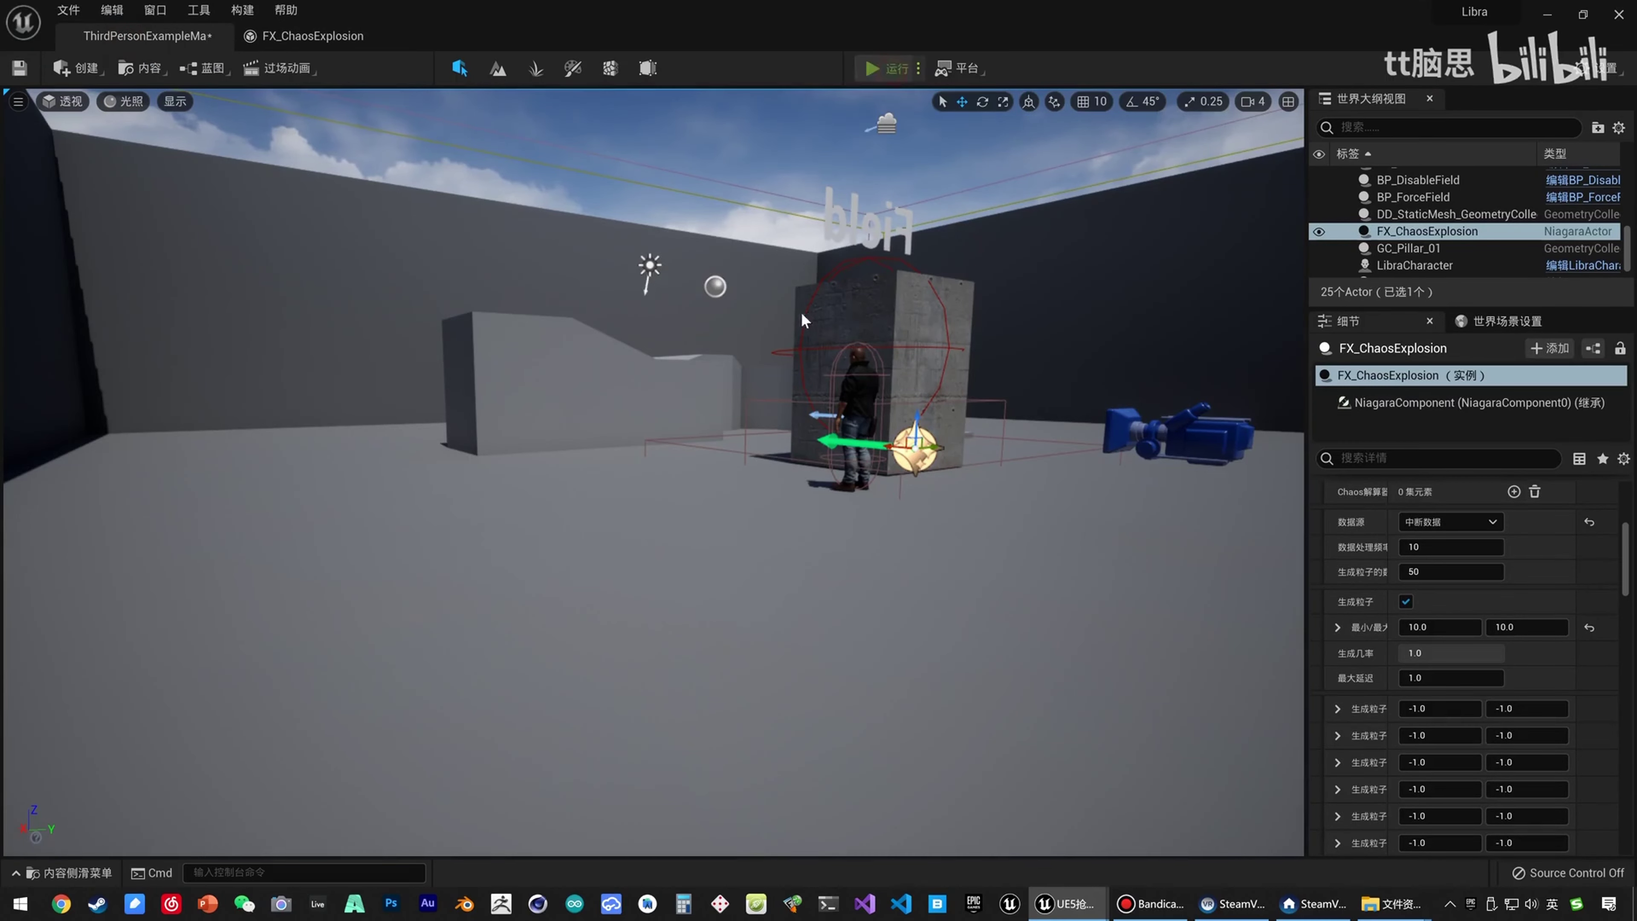
key(alt+p)
key(s)
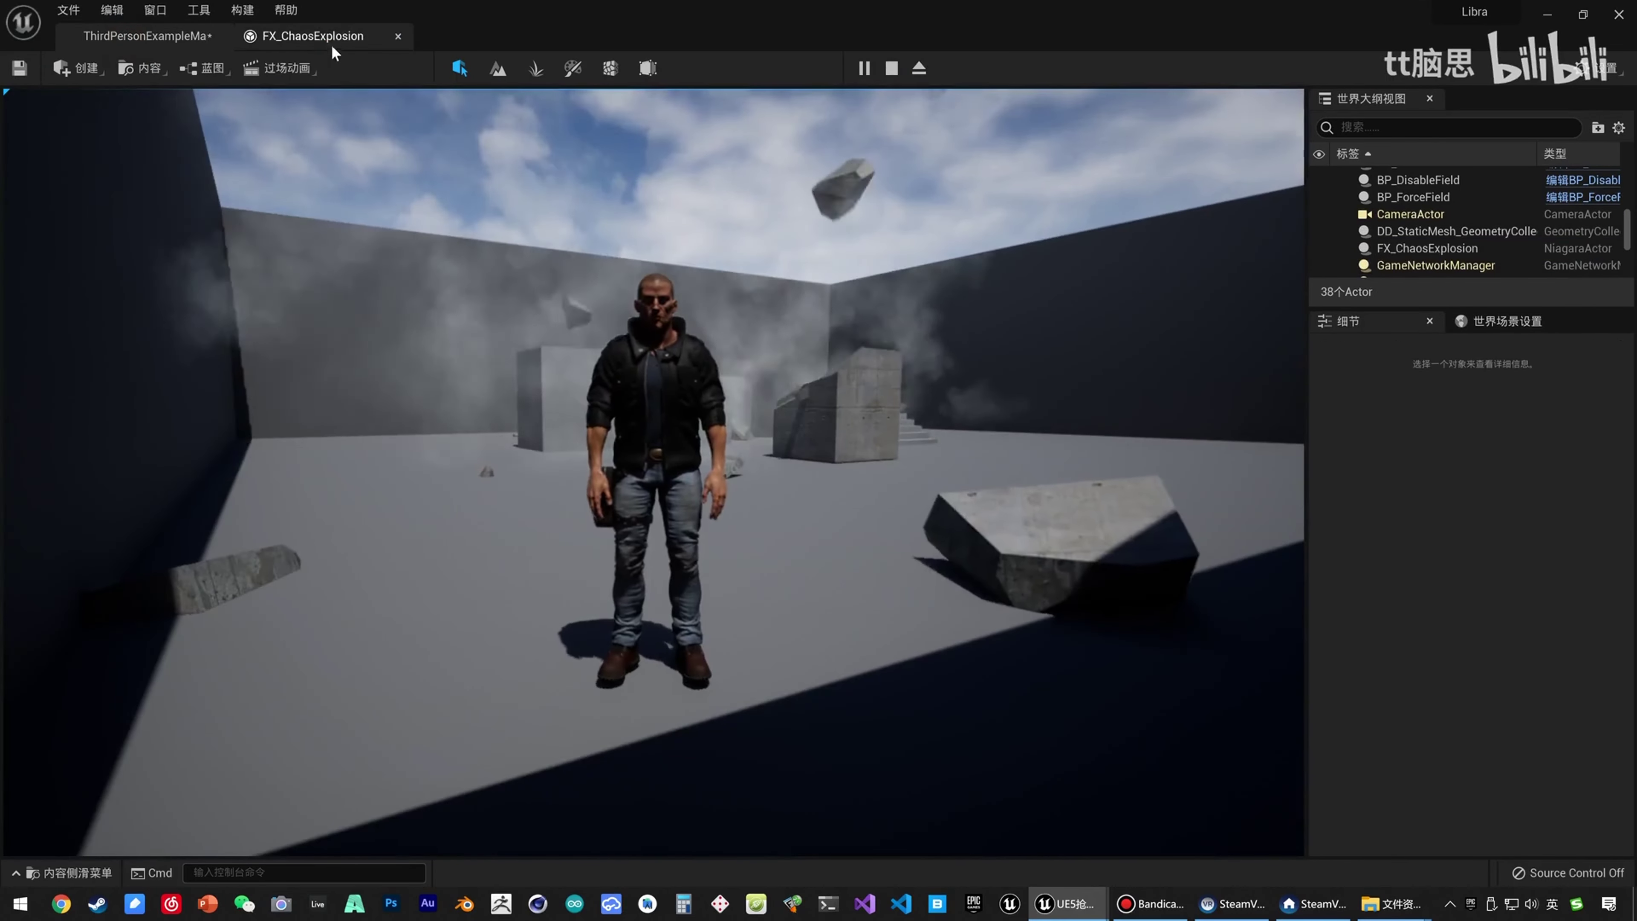
Set the Velocity Multiplier of Apply Chaos Data to 0.4, save the system and play-test the level.
click(312, 36)
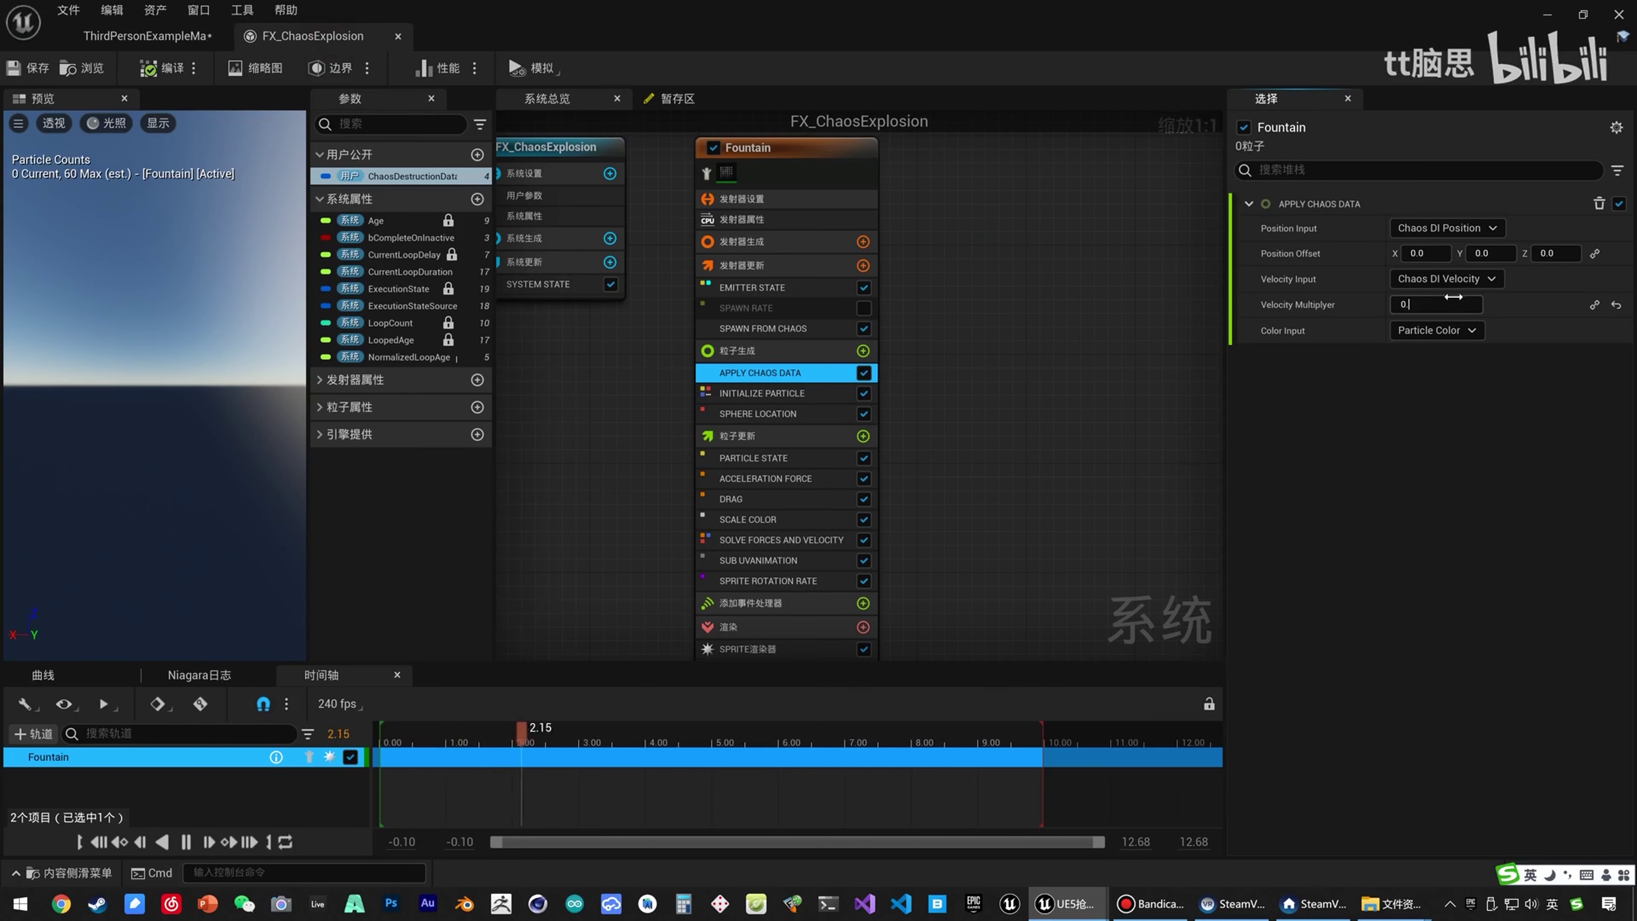
click(35, 67)
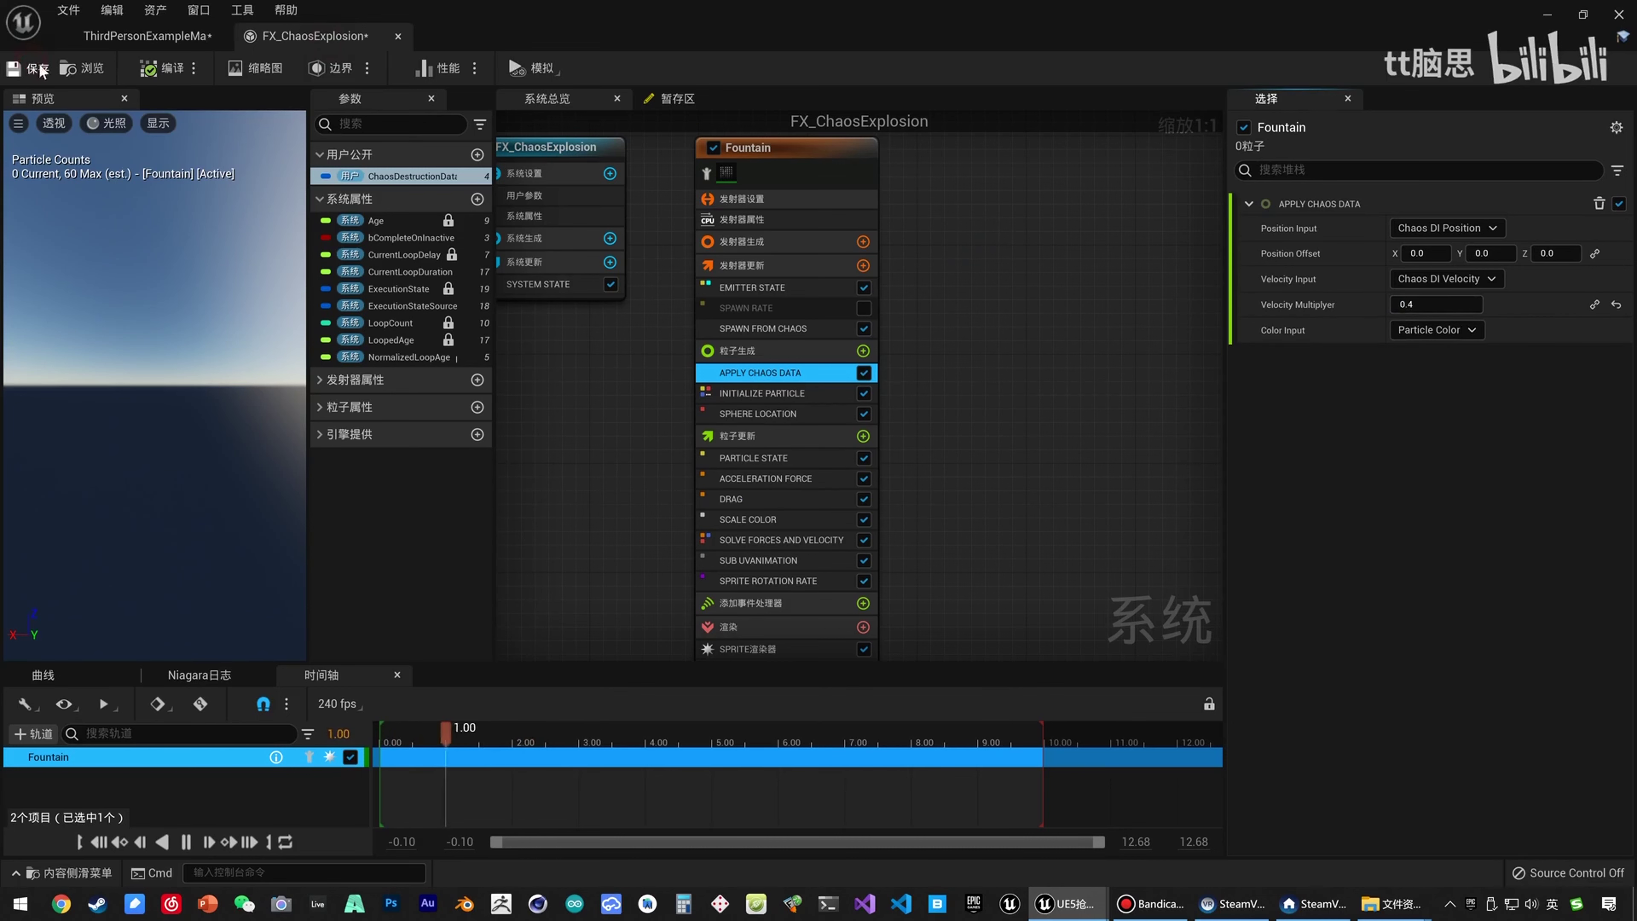
click(128, 37)
click(888, 69)
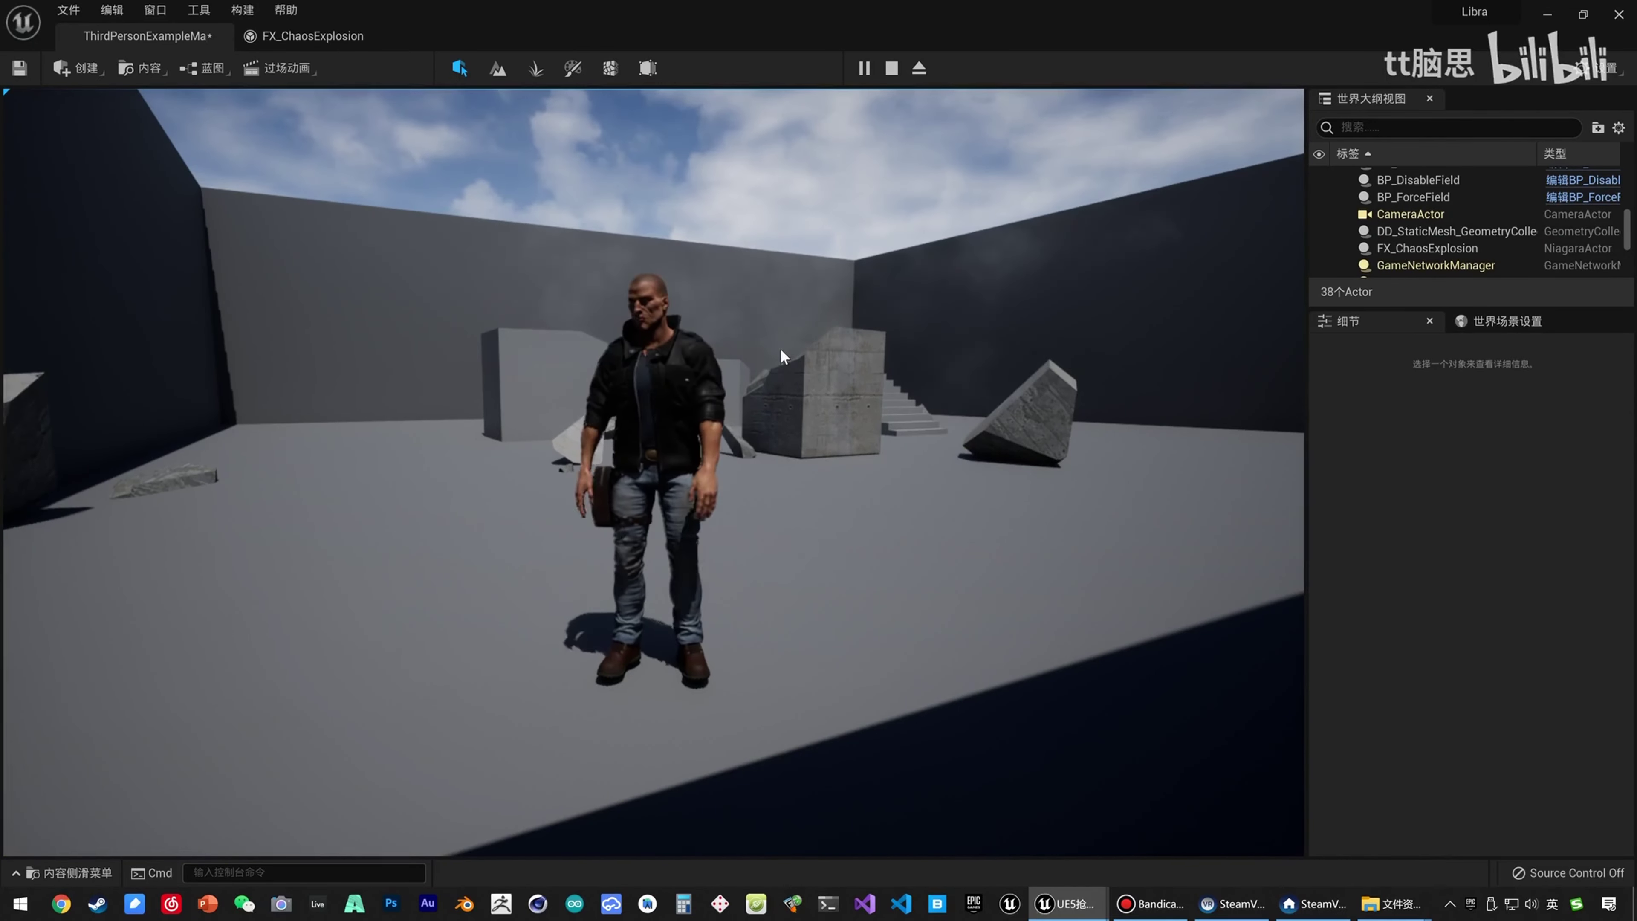
key(Escape)
Add an engine-provided Fountain emitter to FX_ChaosExplosion beside the Smoke emitter.
click(293, 38)
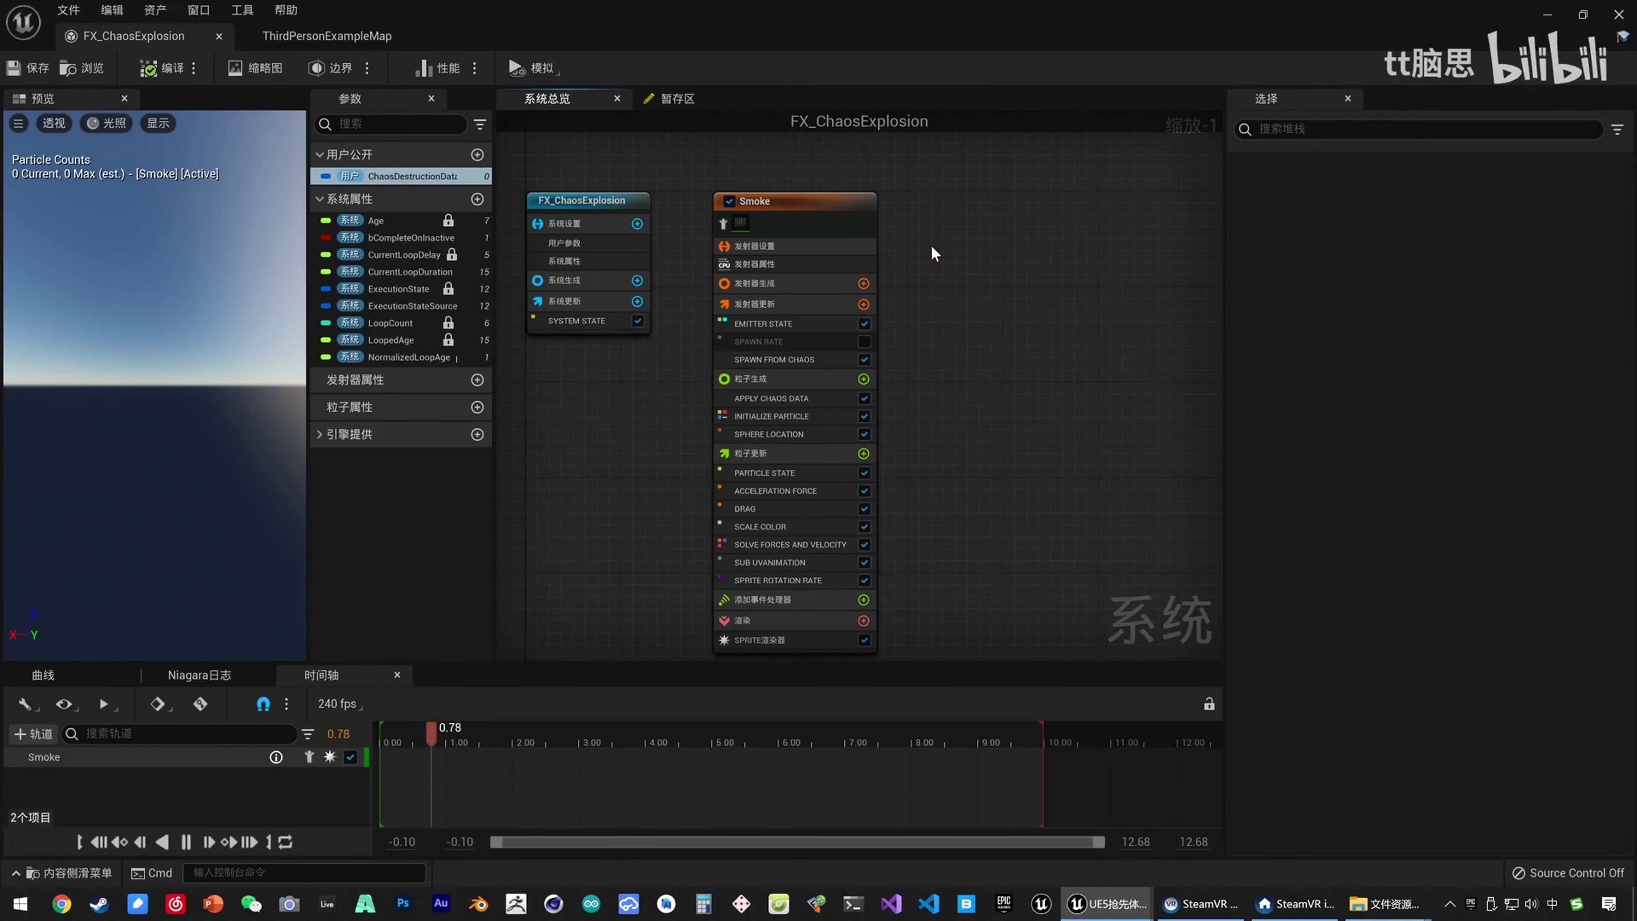
click(804, 212)
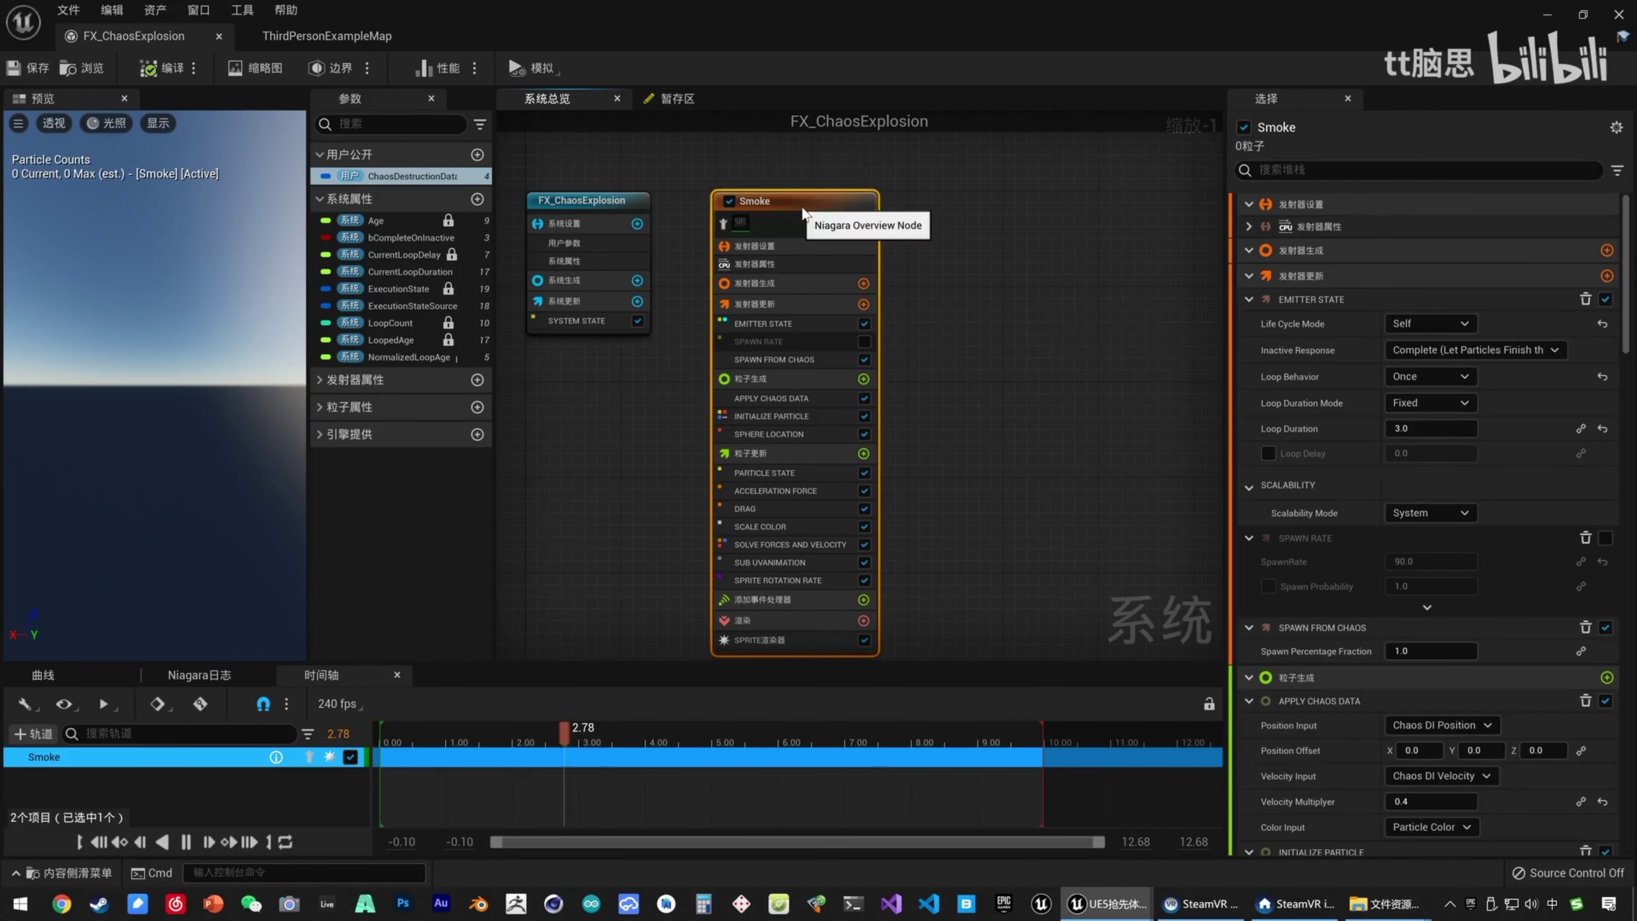
right_drag(993, 260, 854, 251)
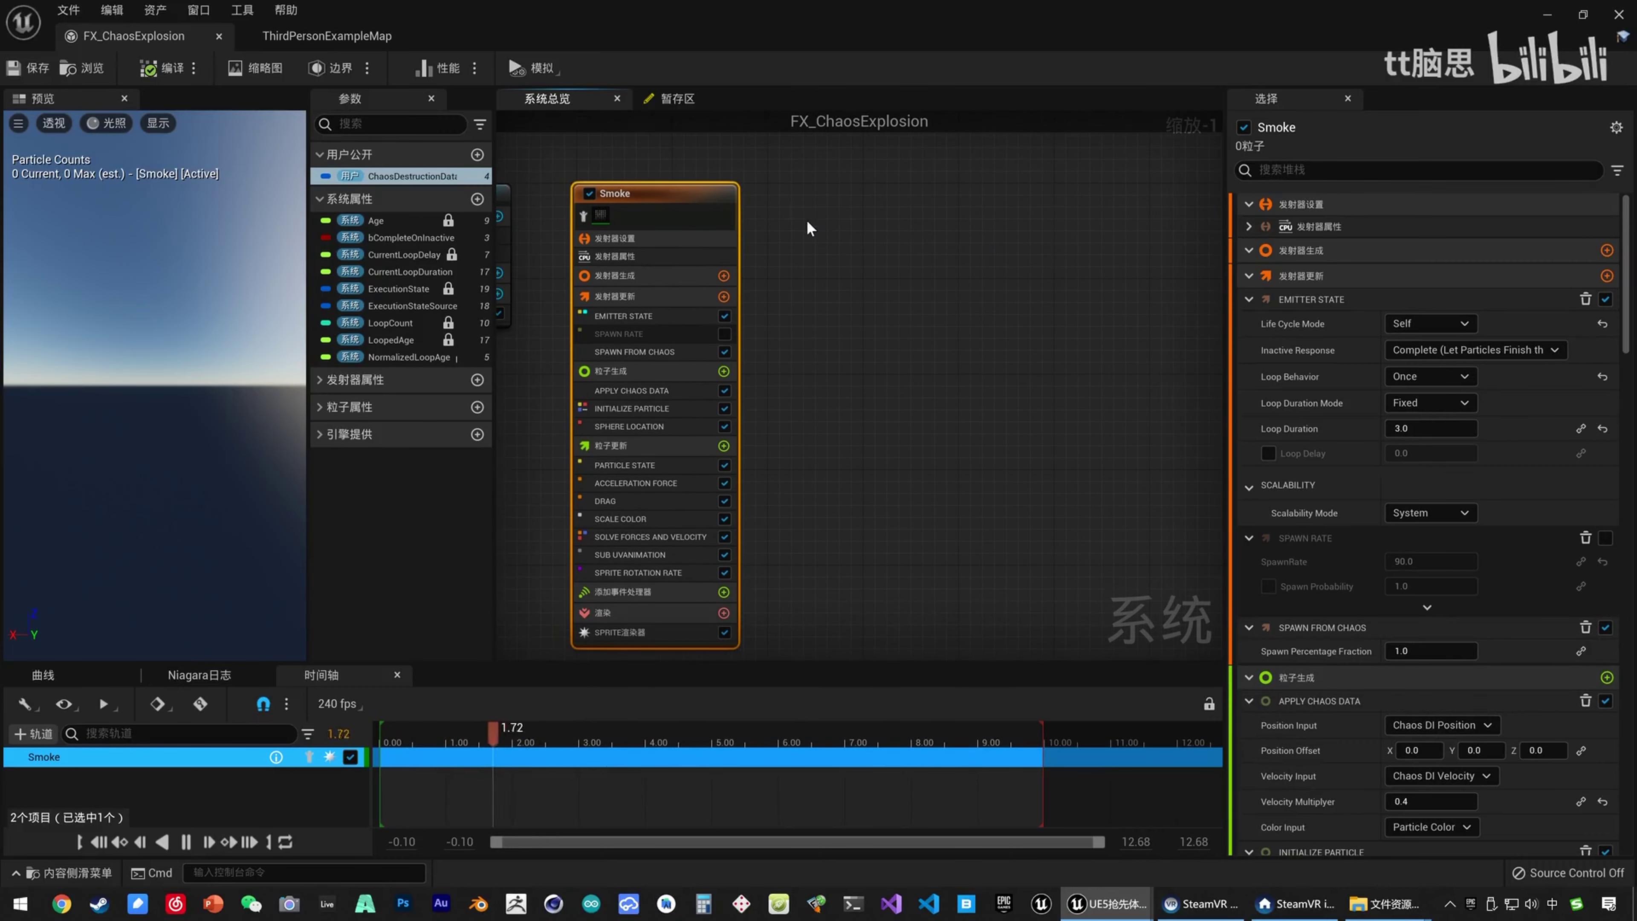
right_click(801, 213)
mouse_move(833, 252)
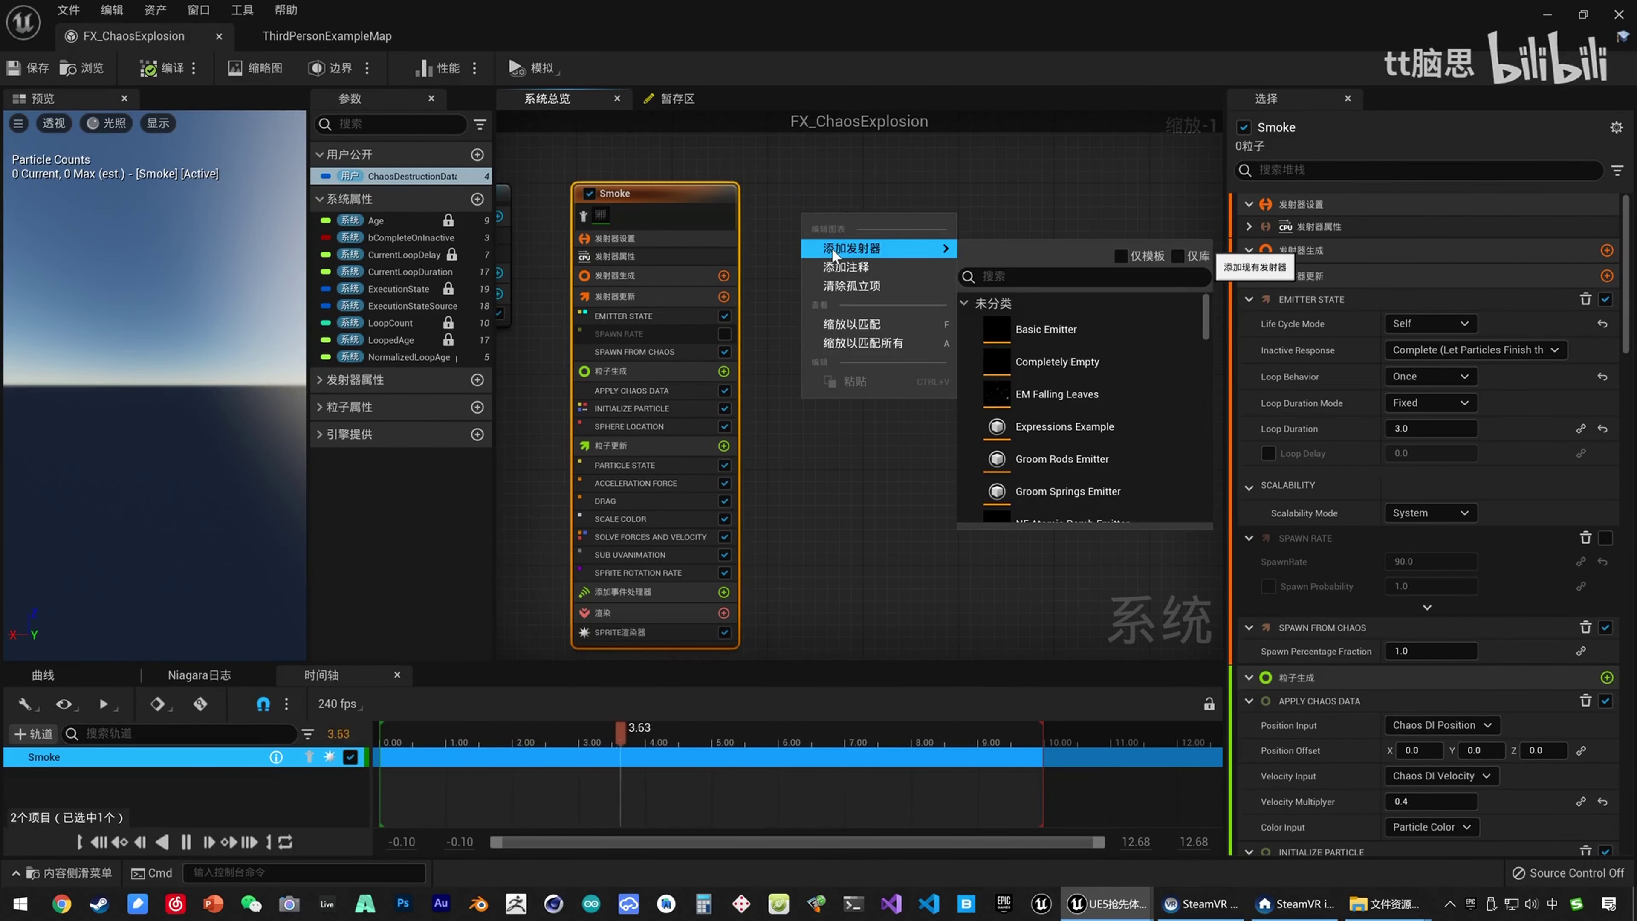
scroll(1042, 336, down, 5)
click(1008, 276)
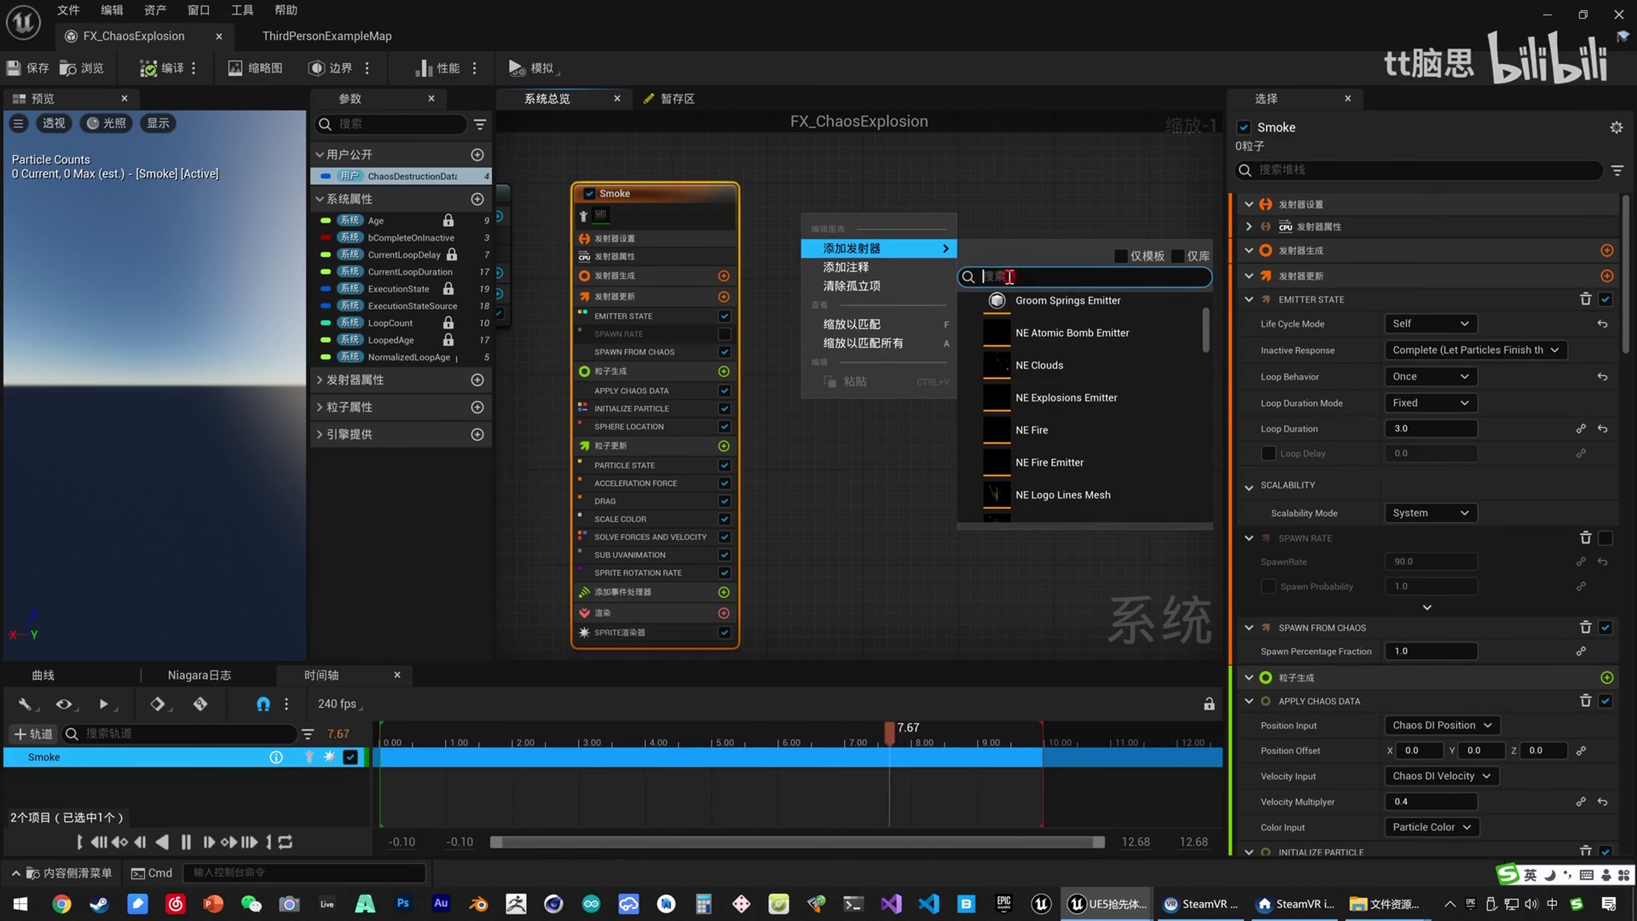
text(fo)
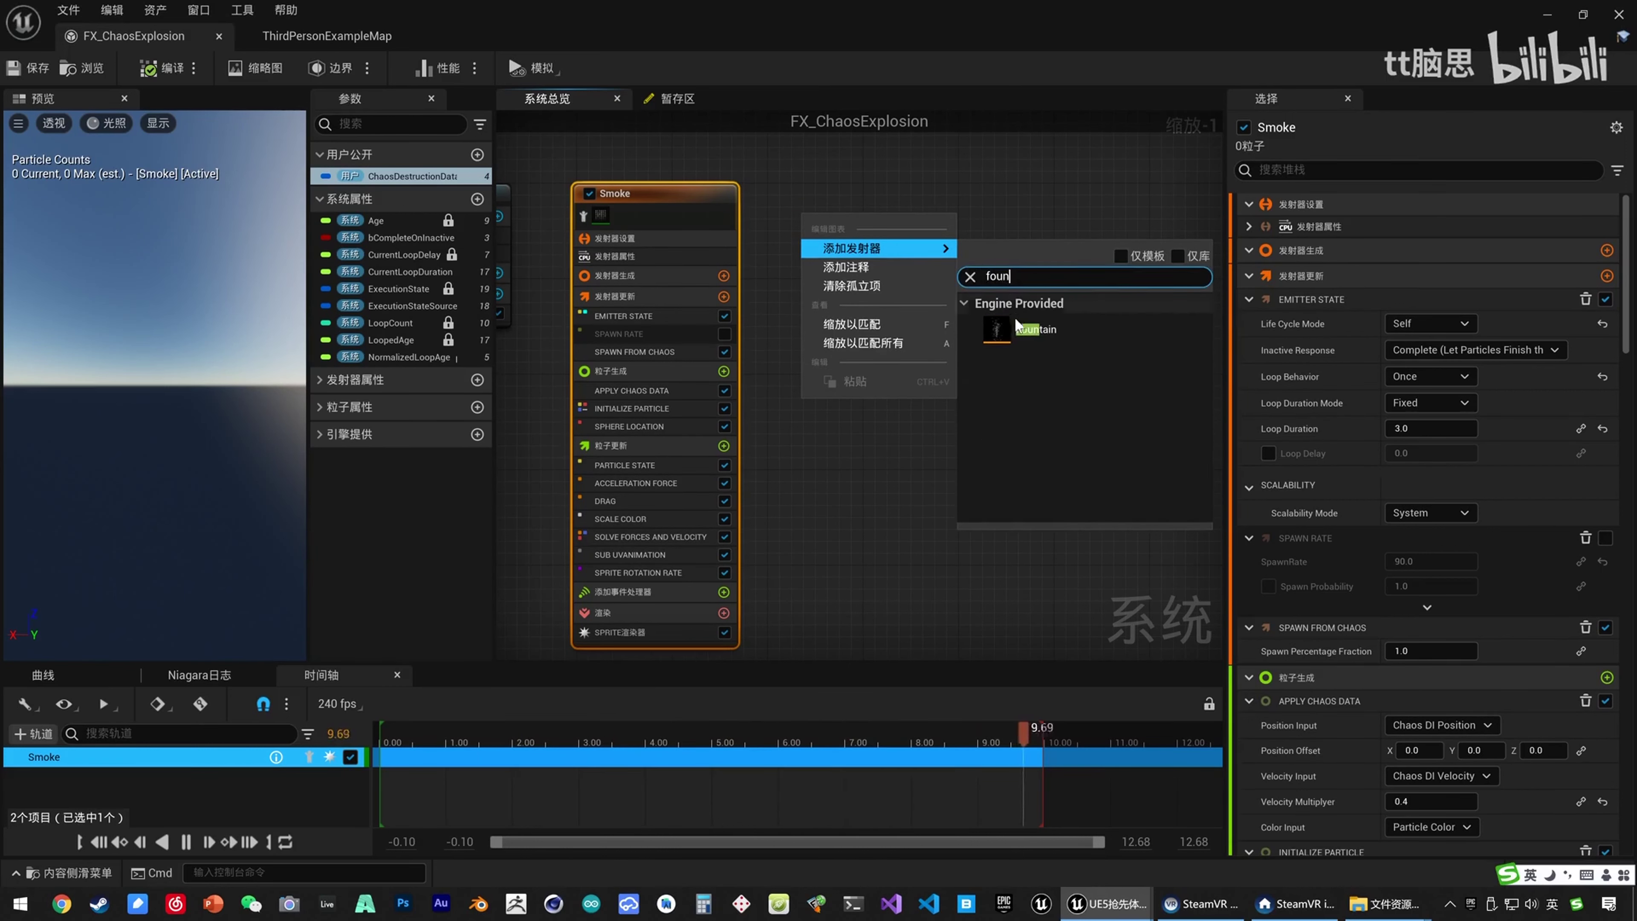
text(un)
click(1021, 328)
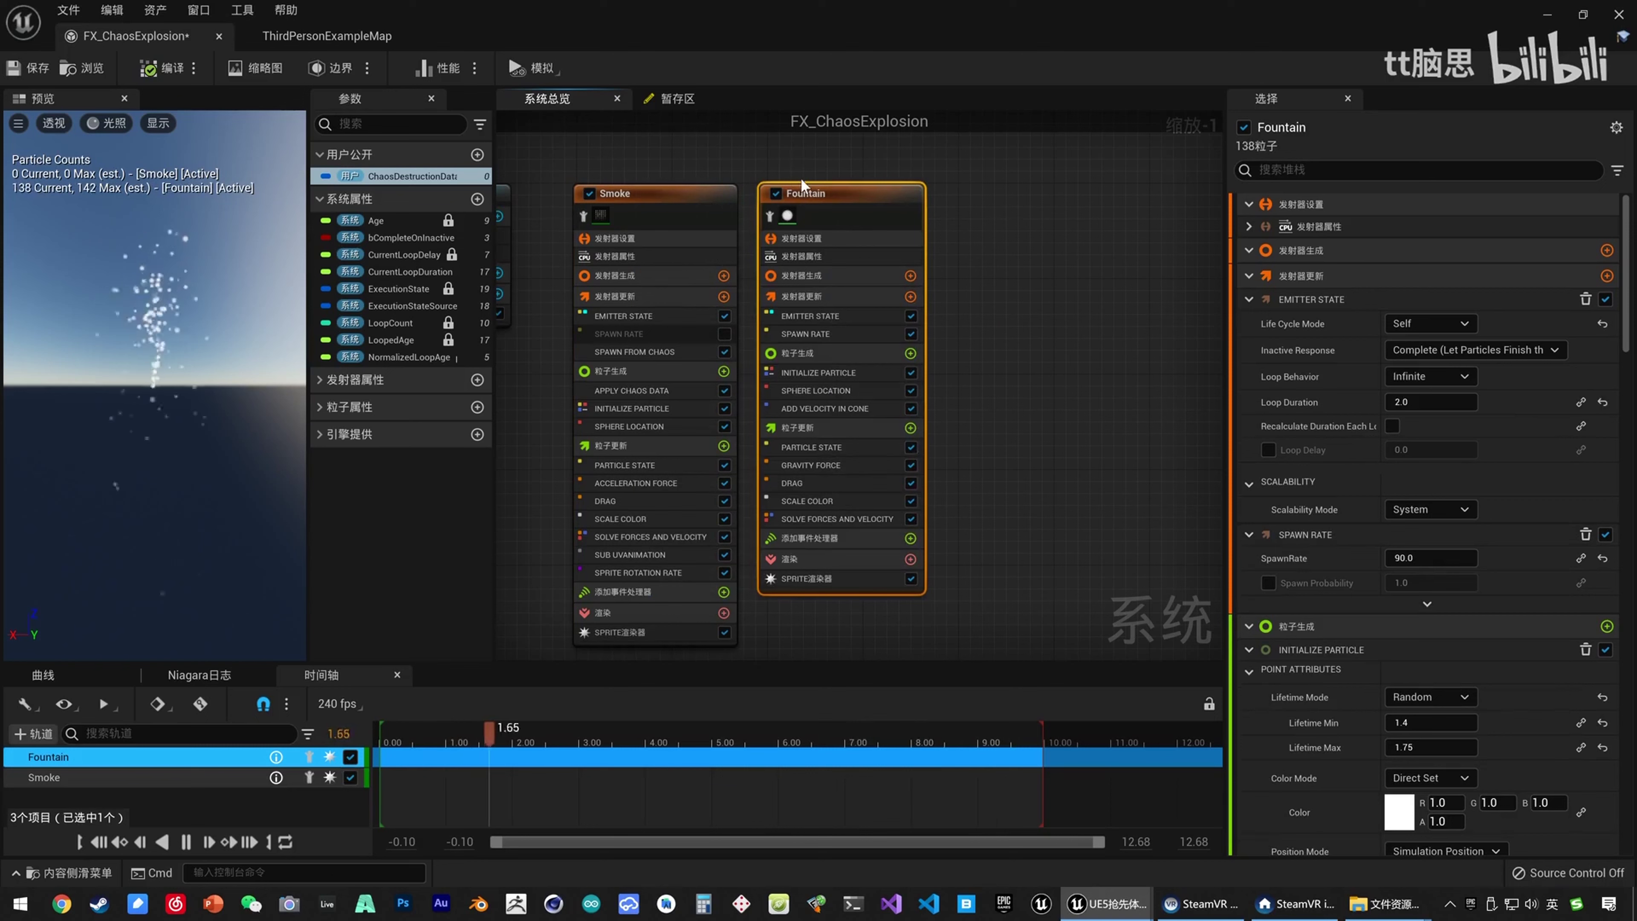
Disable the Fountain emitter's sprite renderer and add a mesh renderer to it.
click(813, 578)
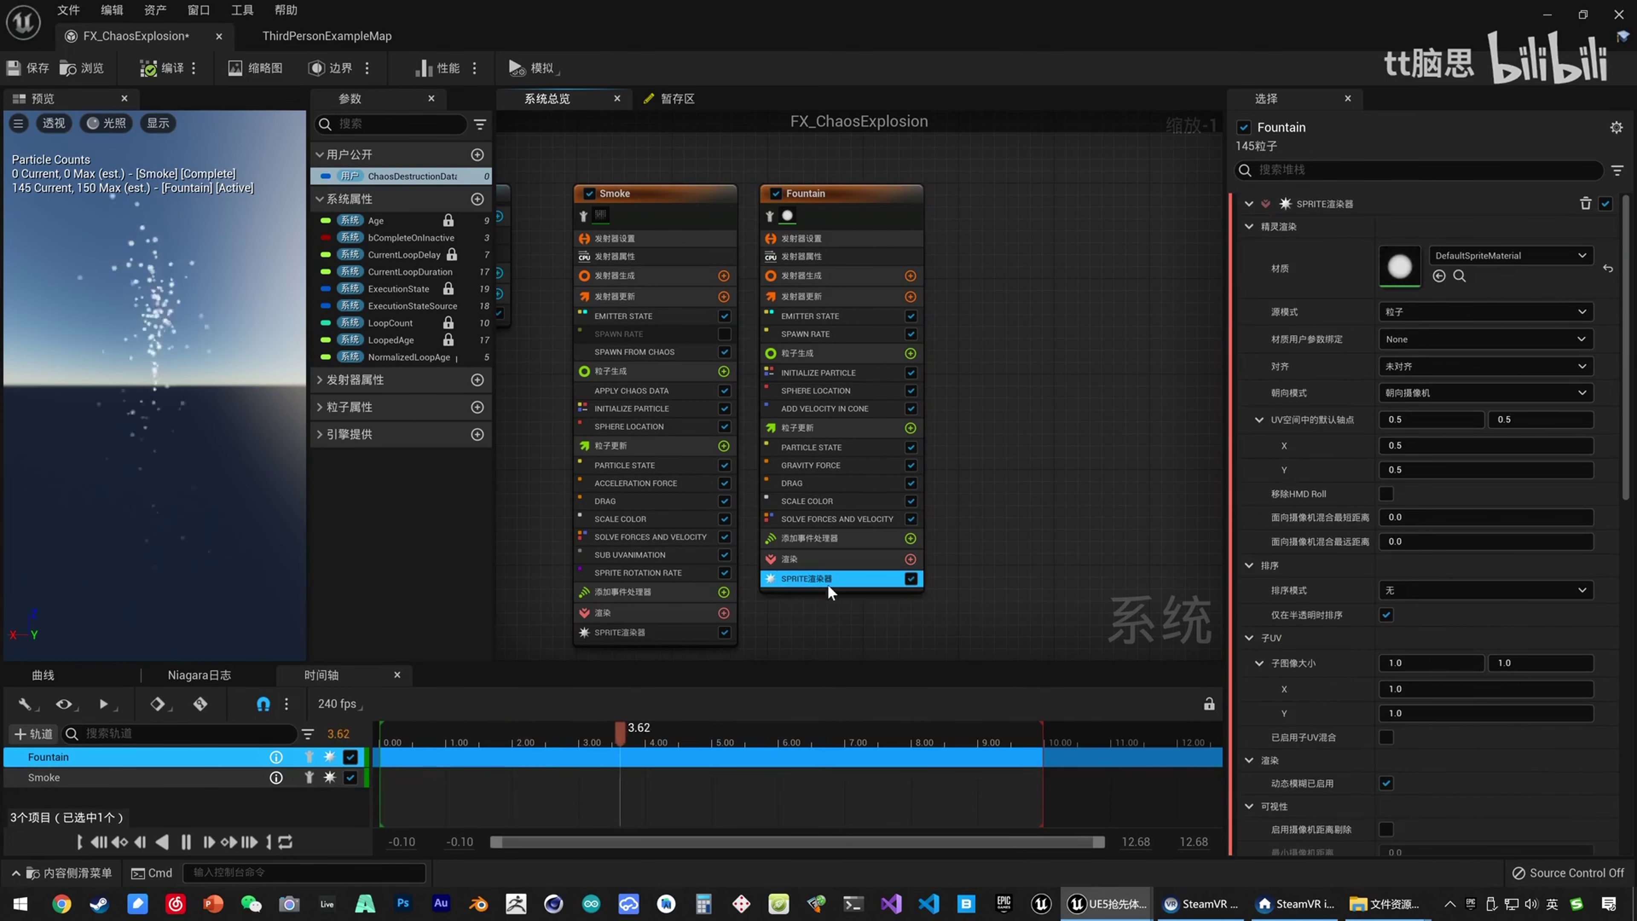
click(910, 579)
click(910, 559)
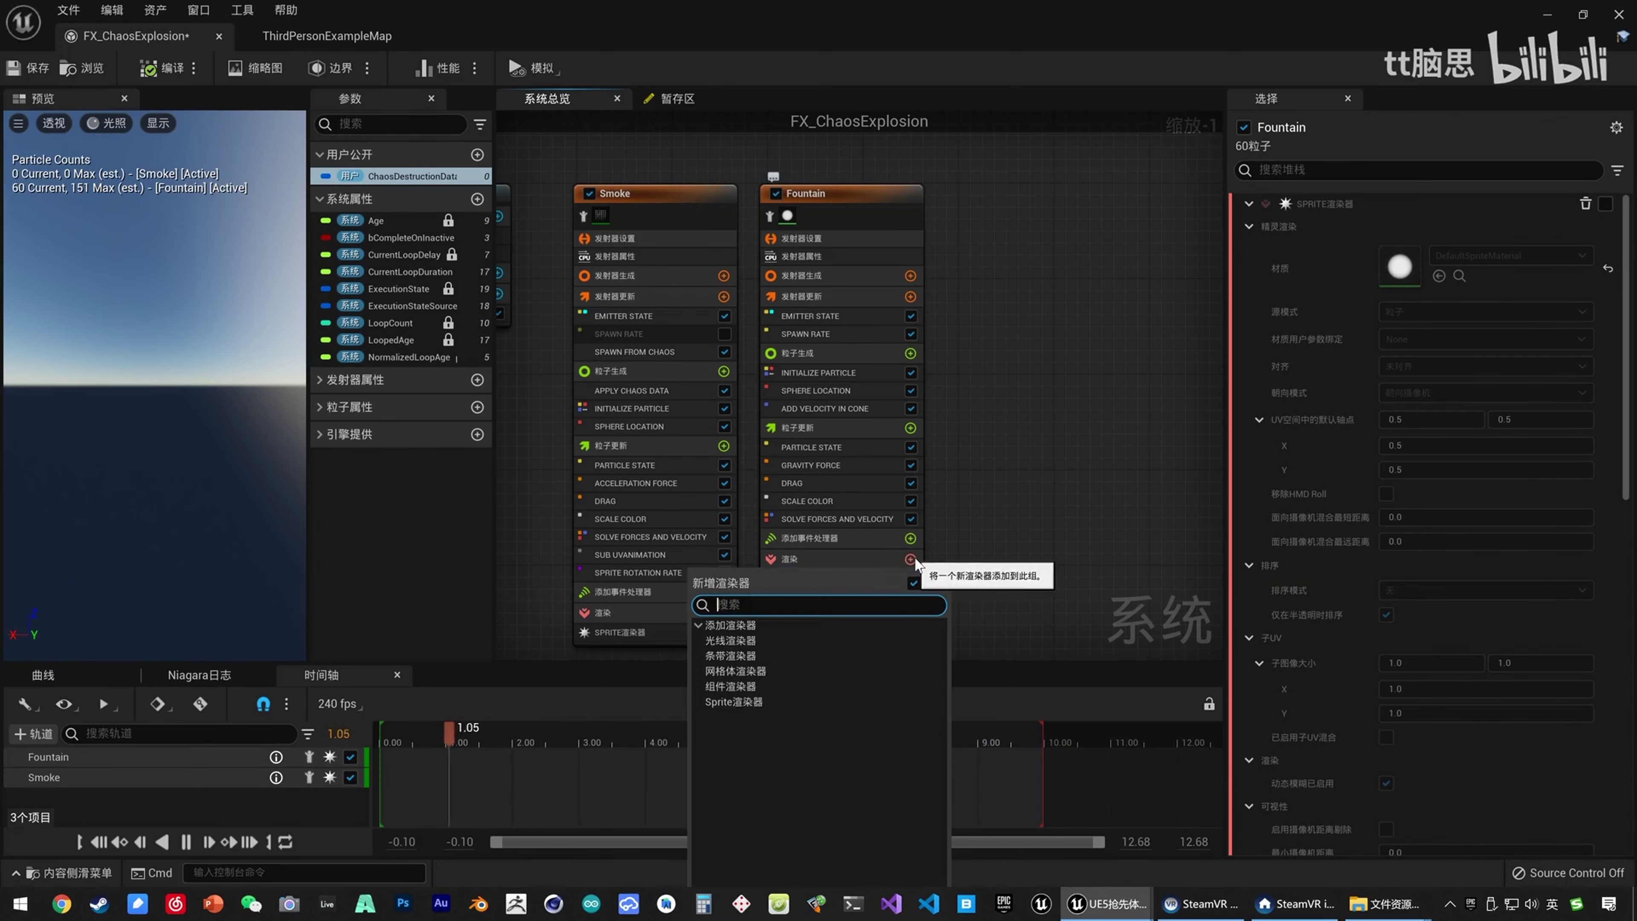
click(777, 674)
click(799, 596)
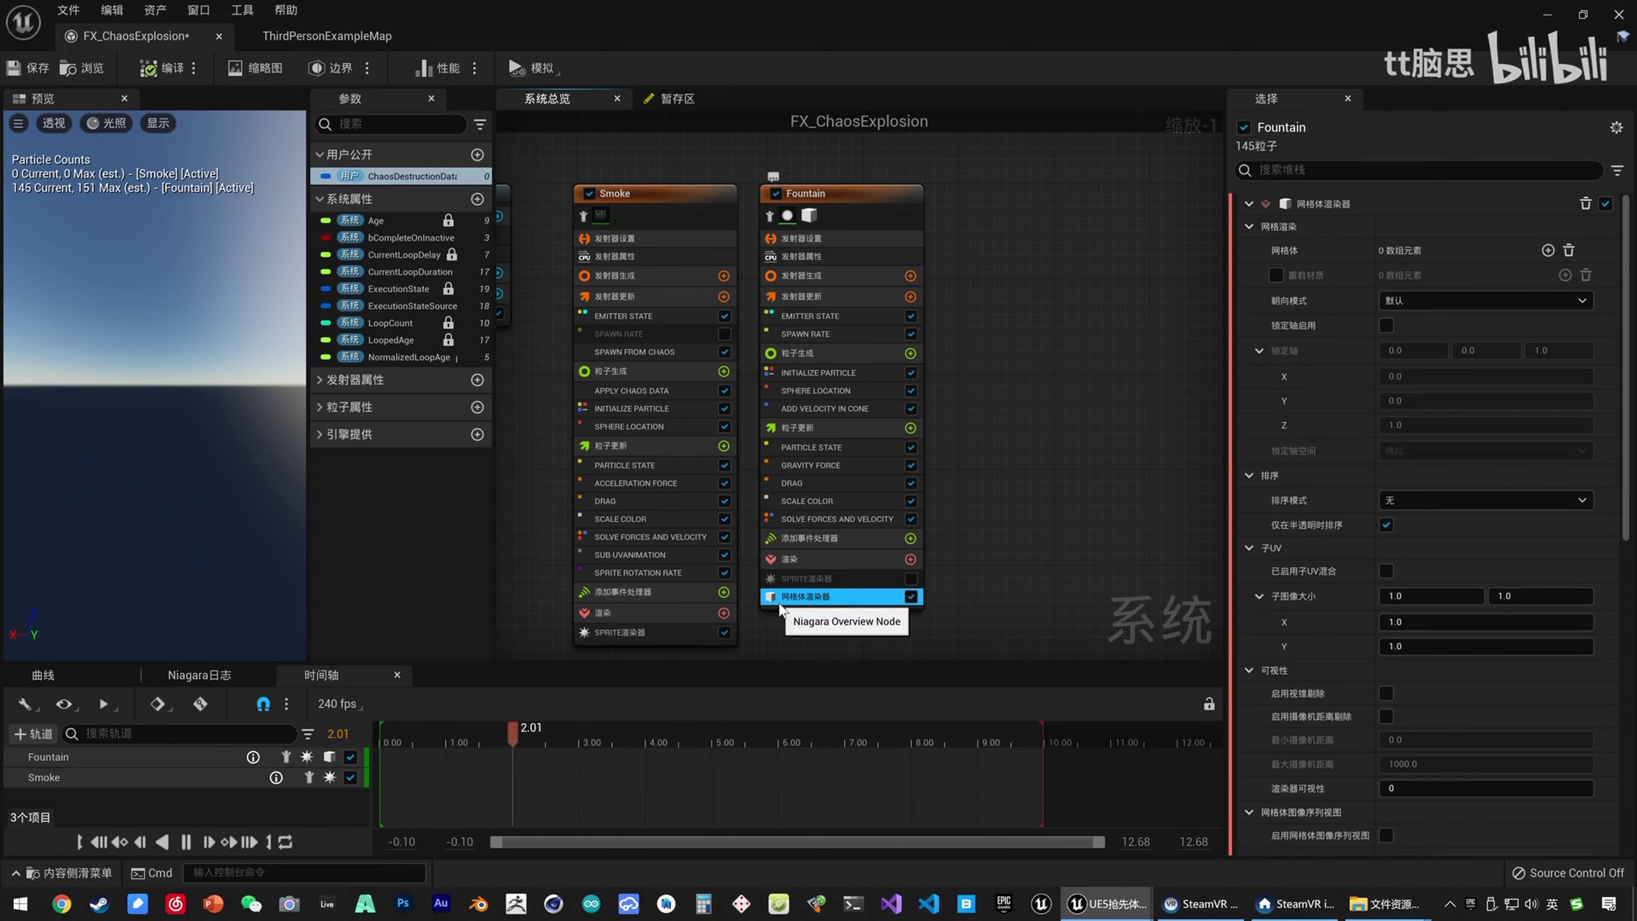
Add a mesh entry to the Fountain emitter's mesh renderer and assign the static mesh SM_Rock_A.
click(1546, 251)
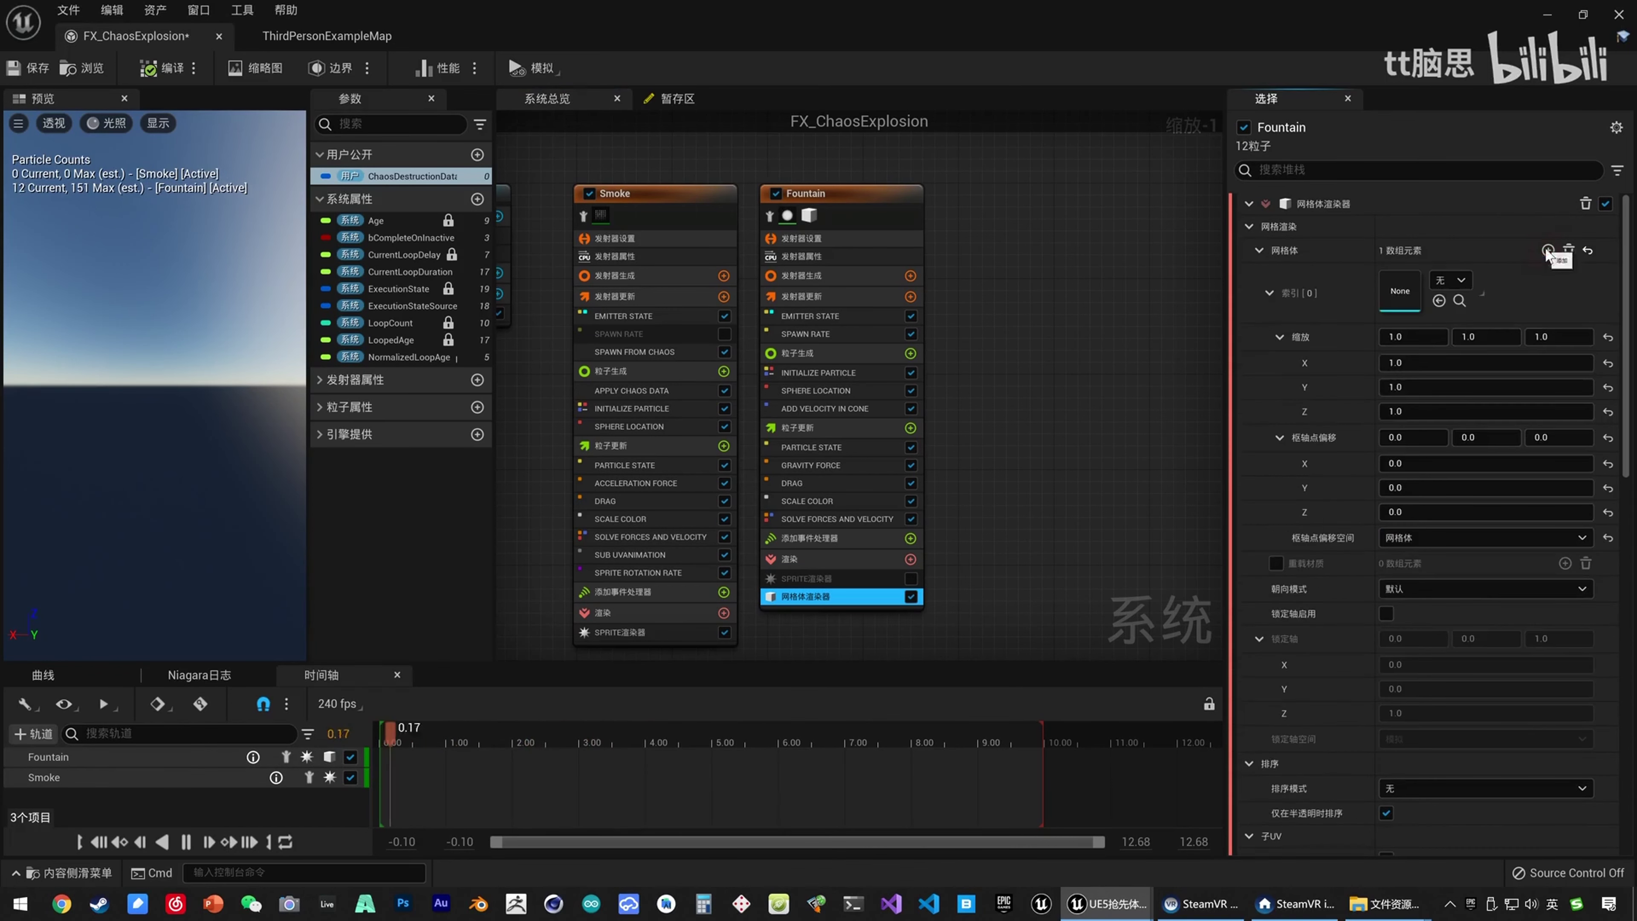
click(1460, 289)
text(ro)
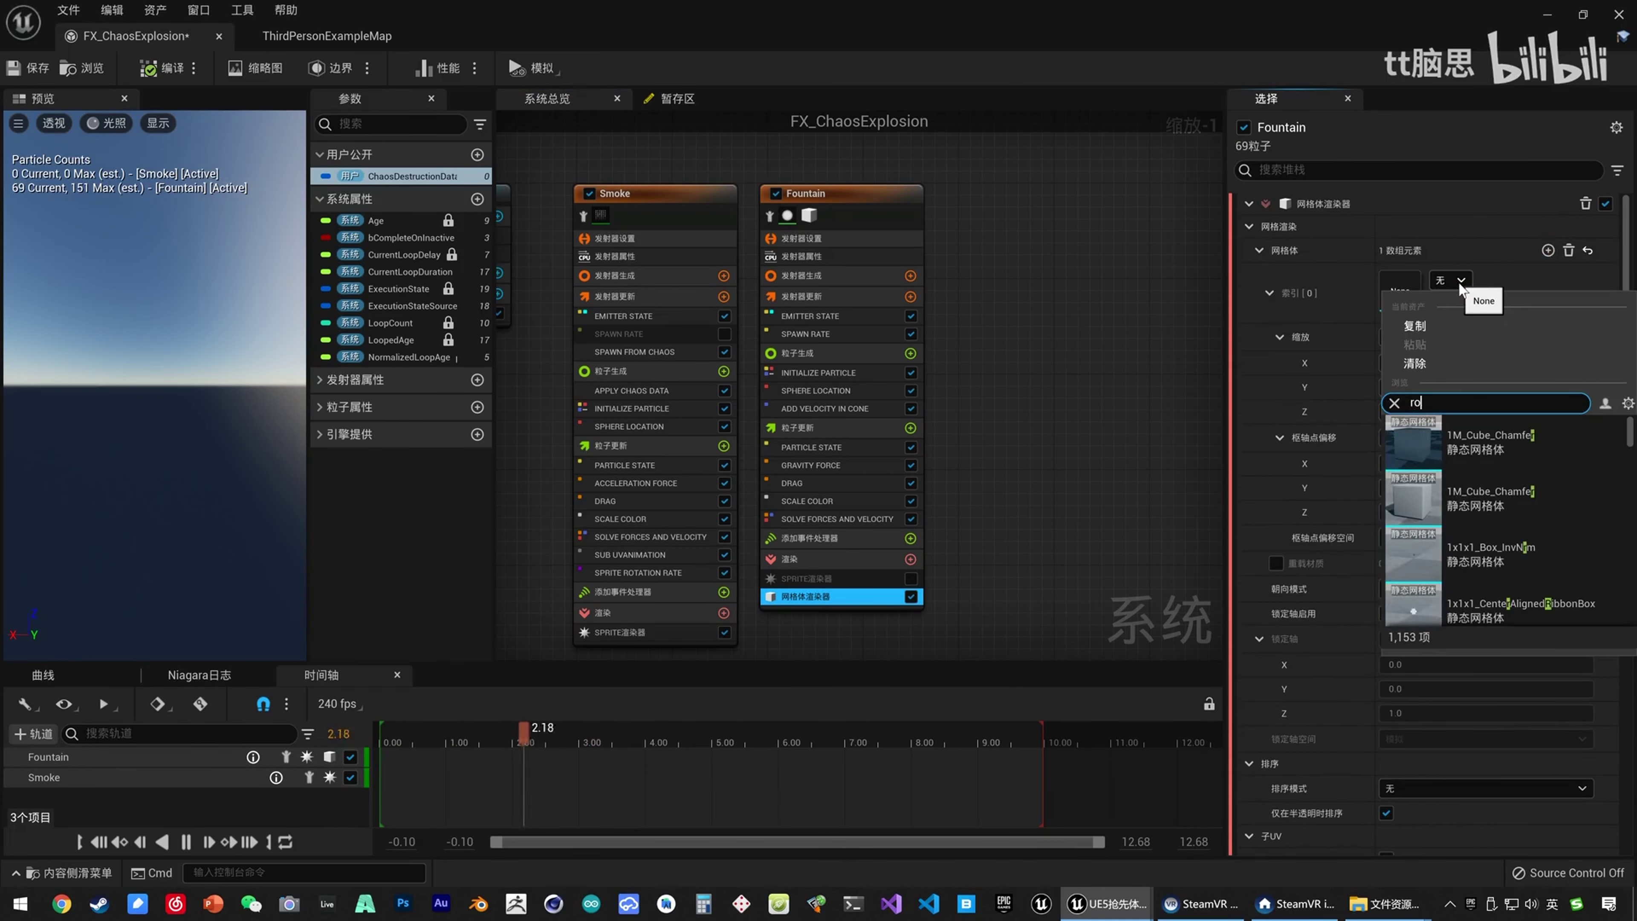
text(ck)
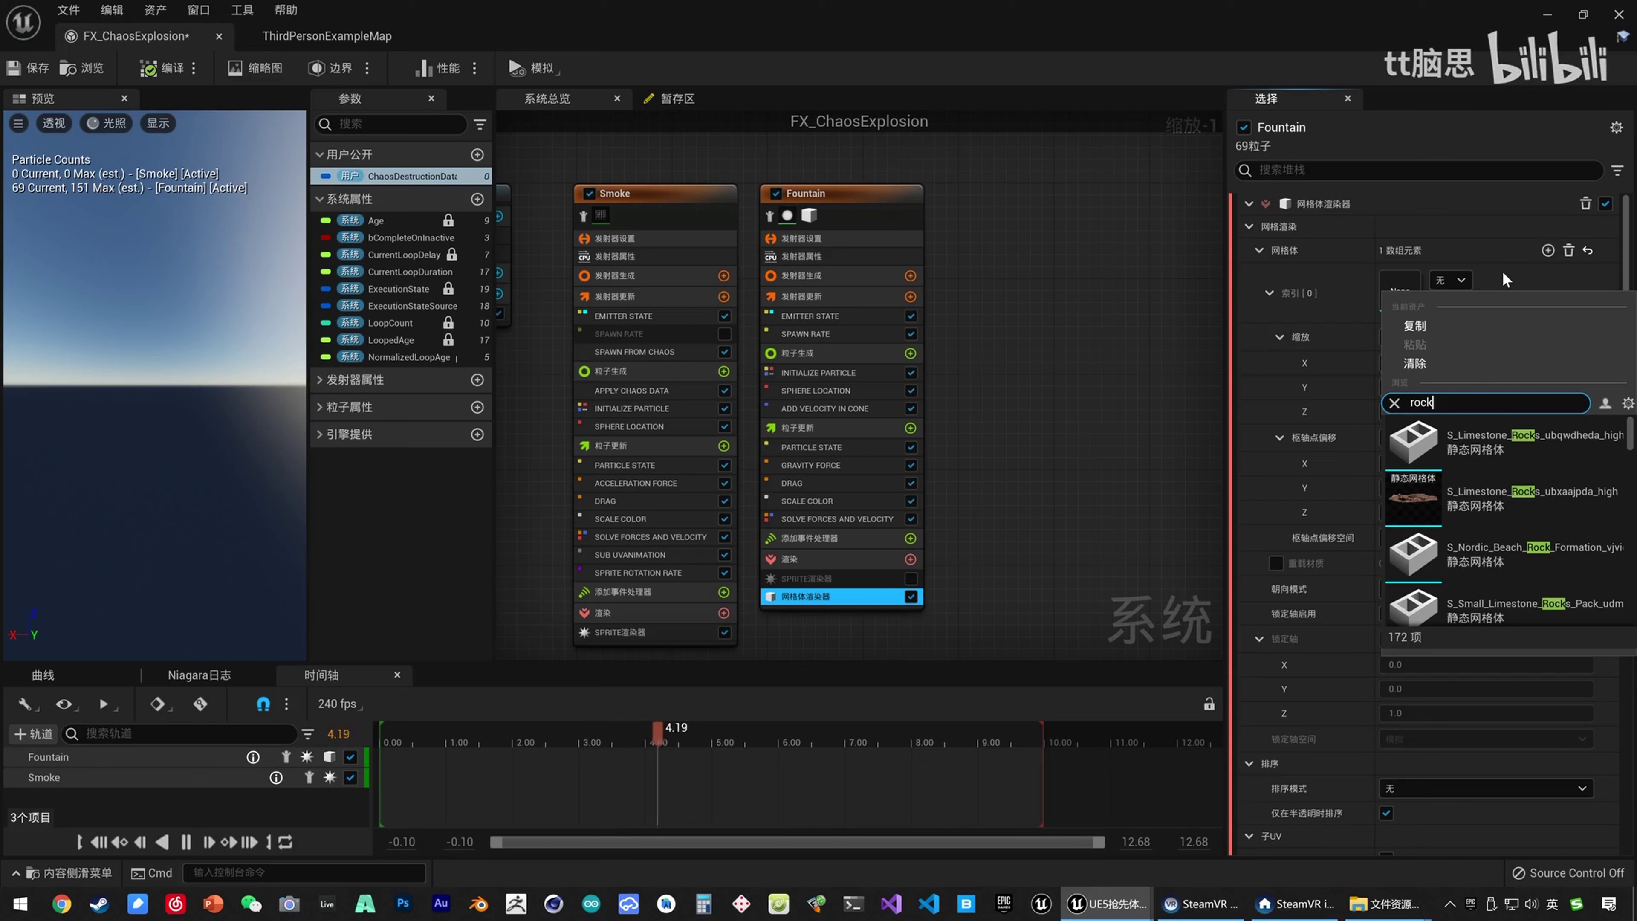
text(sm_)
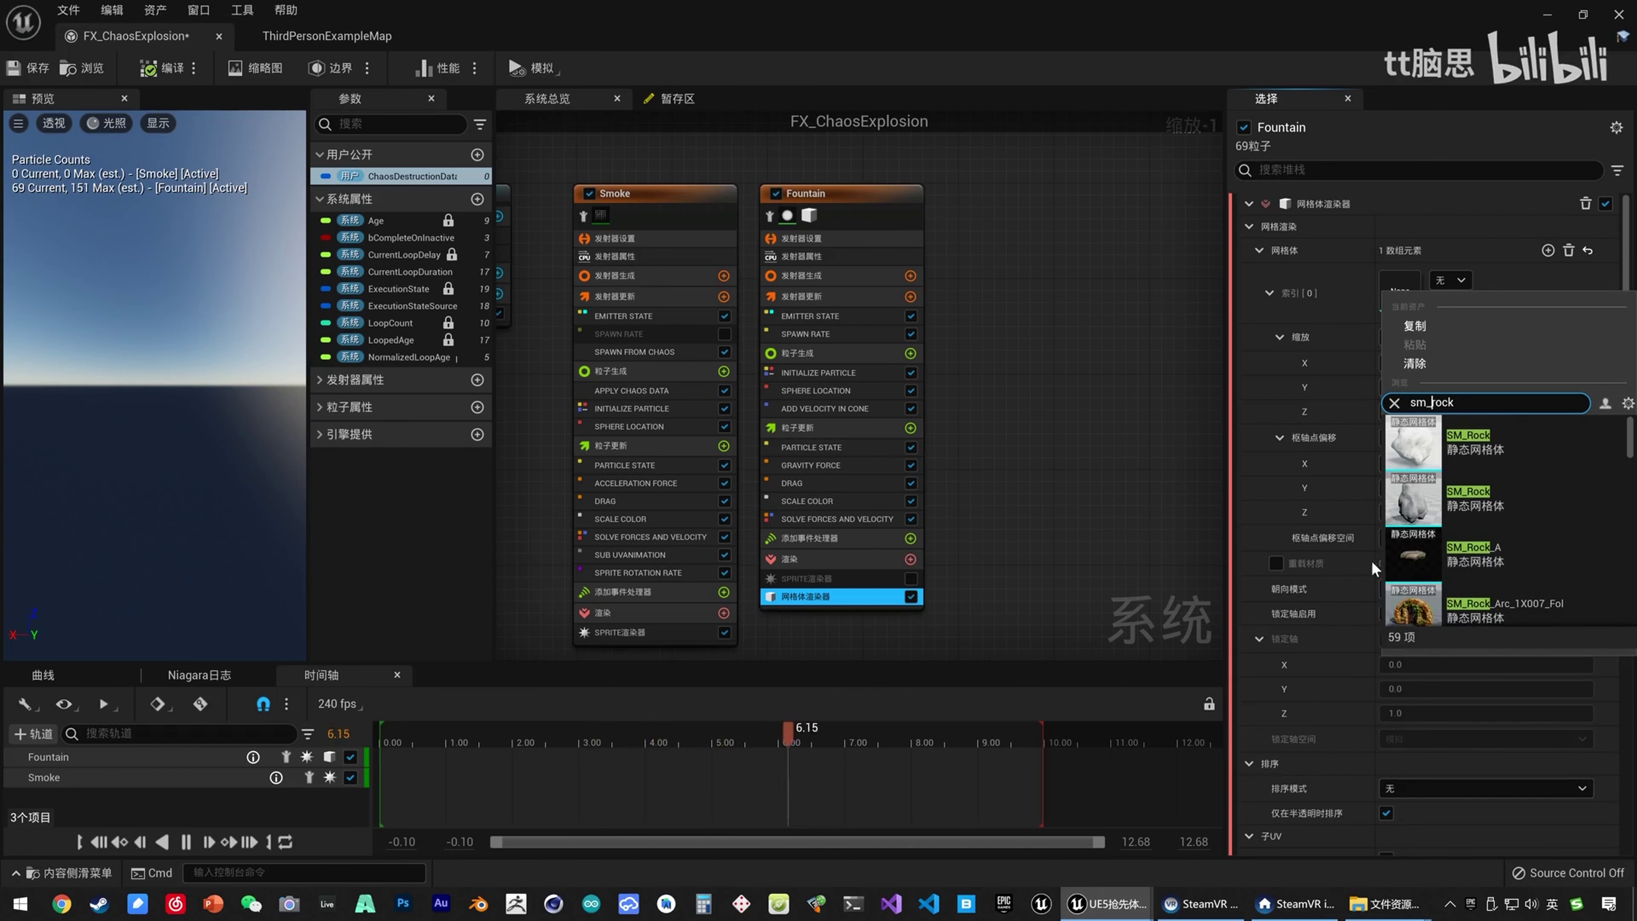
click(1475, 553)
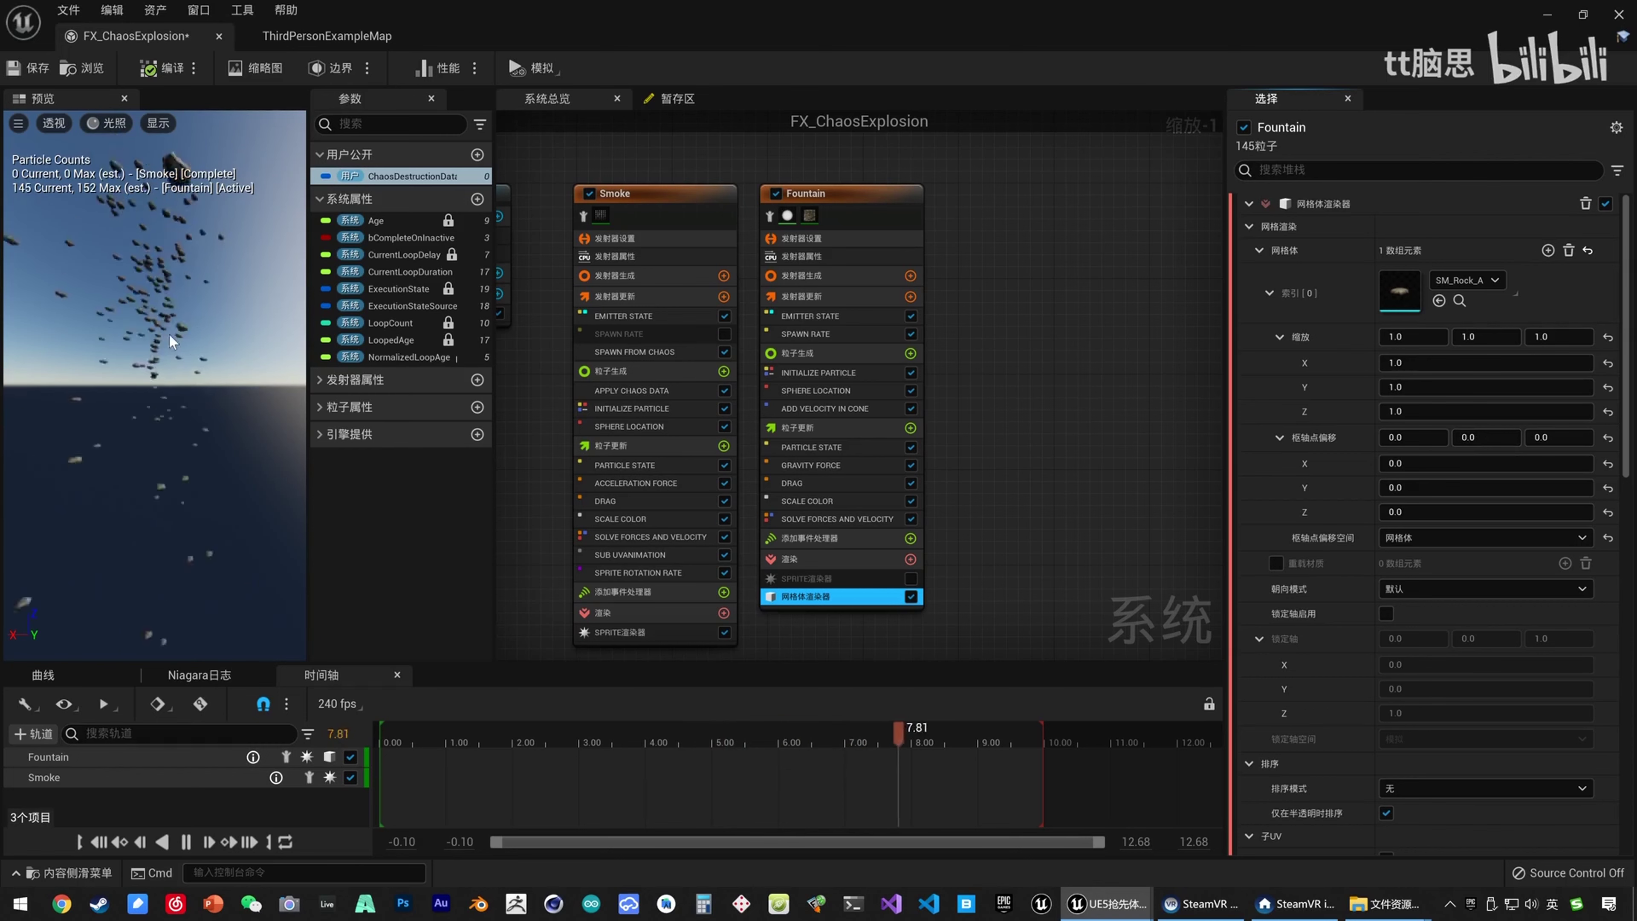
Add an Initial Mesh Orientation module to the Fountain emitter's particle spawn stage.
click(815, 356)
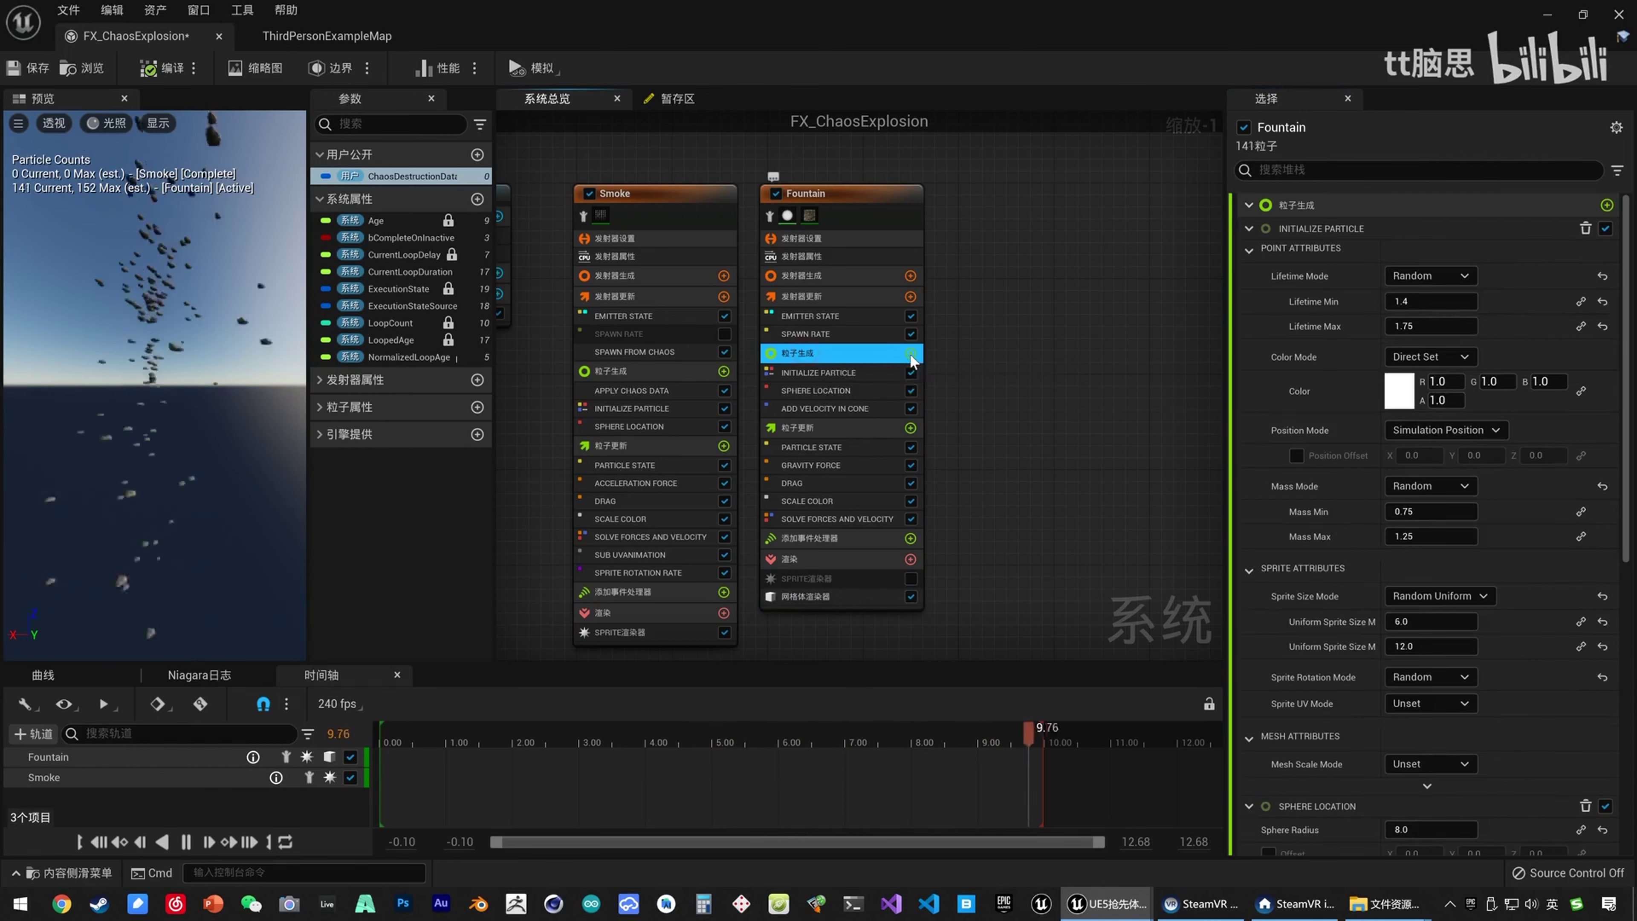
click(910, 353)
text(mesh ro)
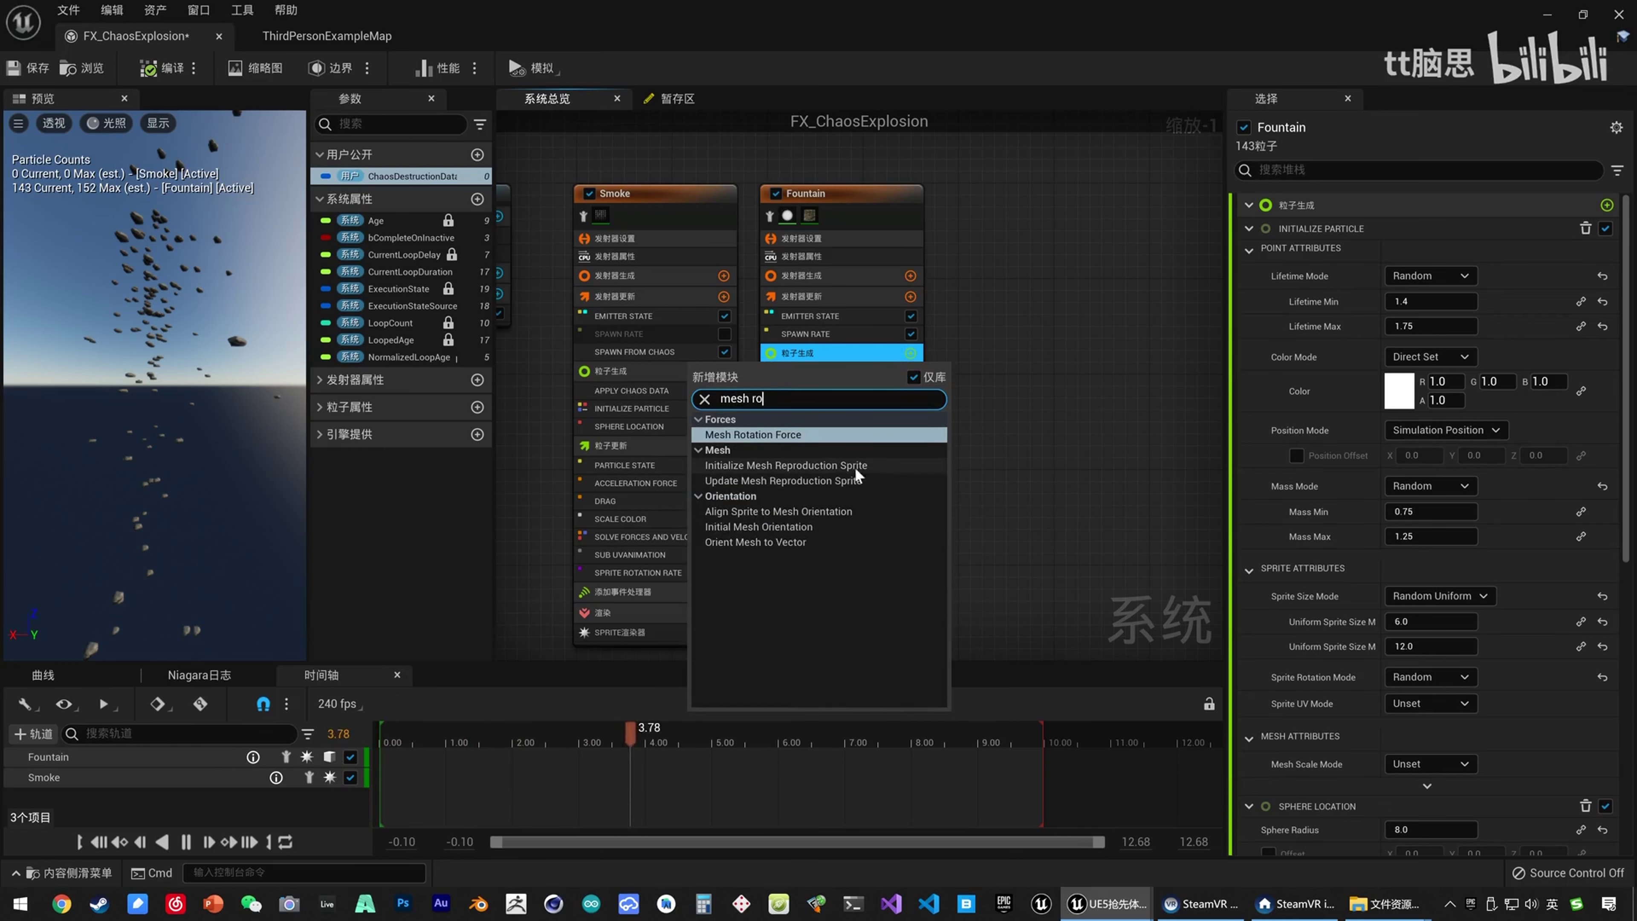
click(784, 527)
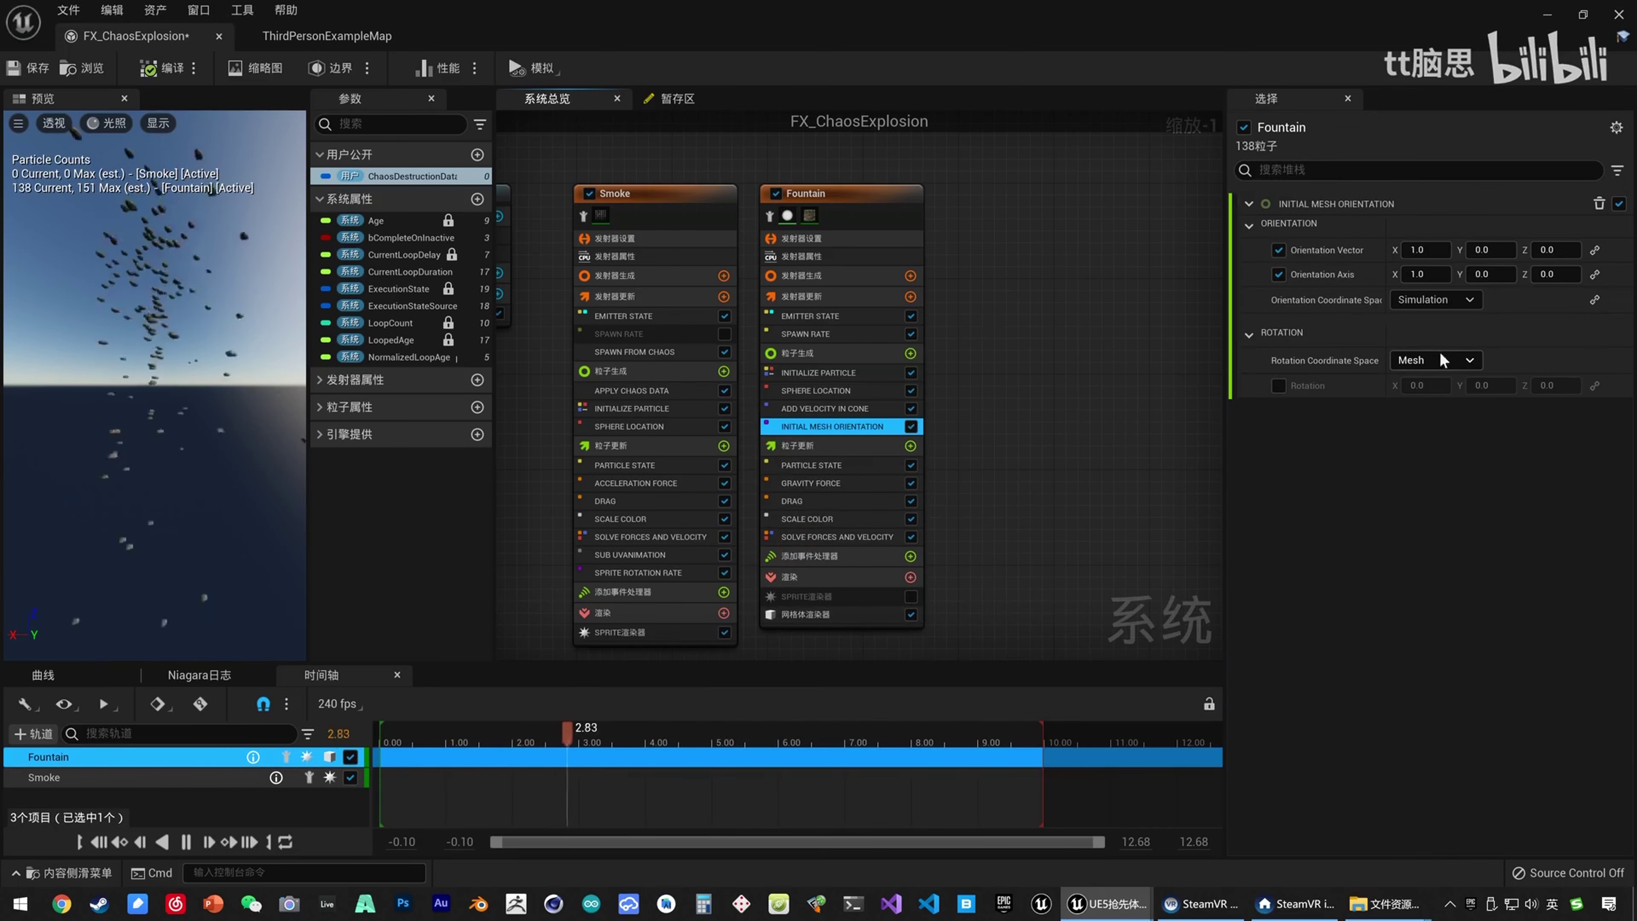
Enable Rotation in Initial Mesh Orientation and drive it with a Random Range Vector whose maximum is 360 on all three axes.
click(1278, 386)
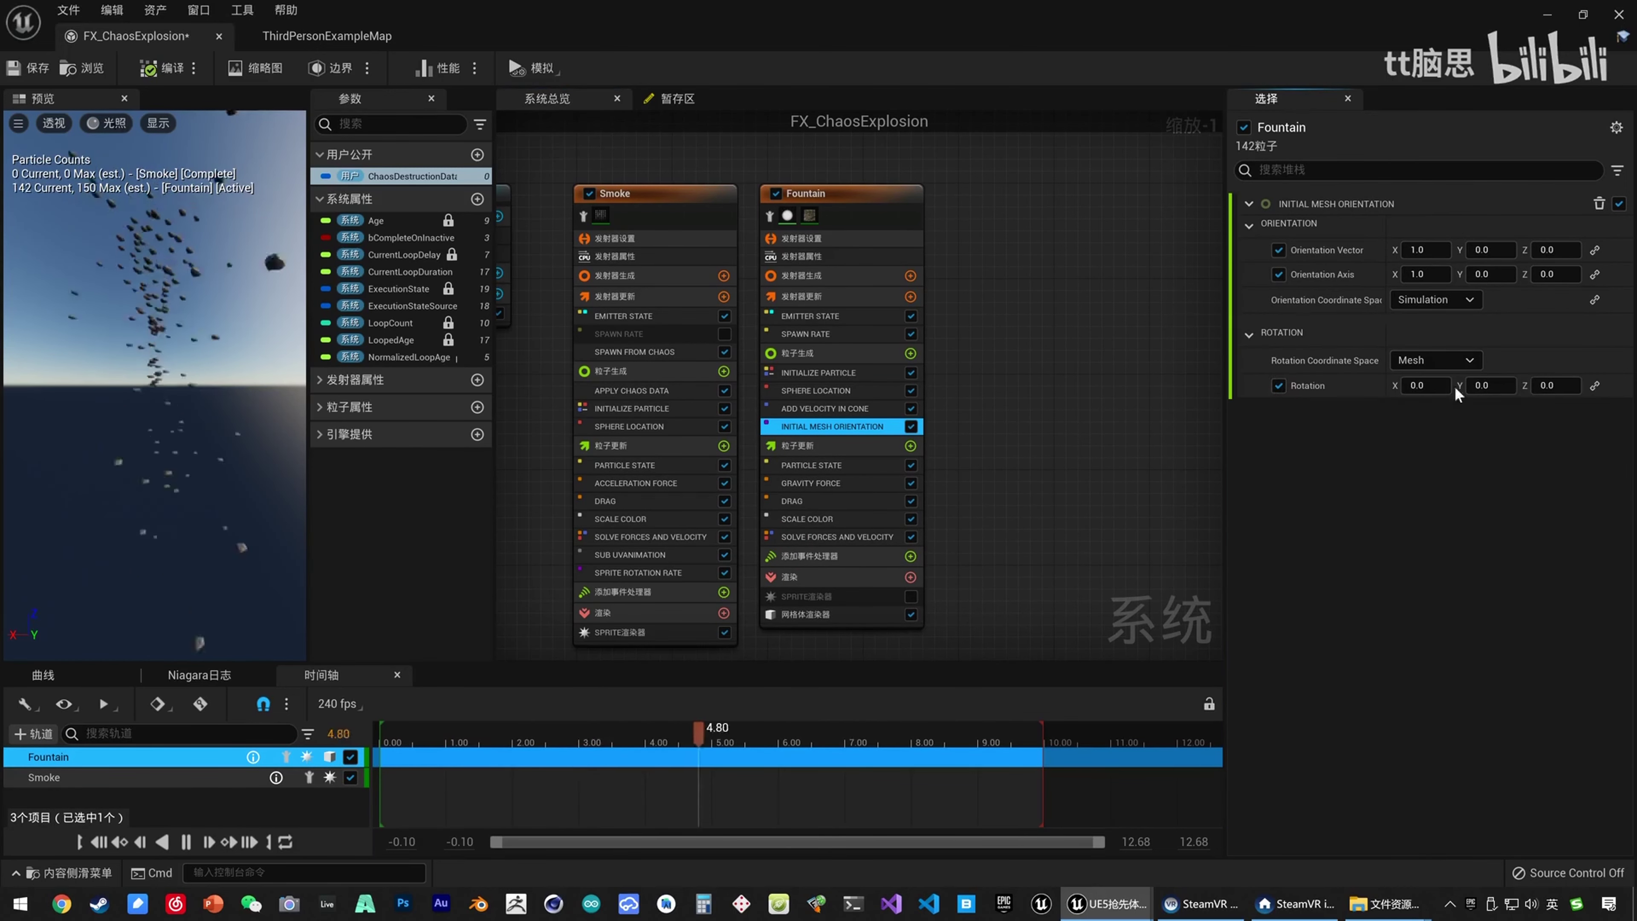
click(1593, 385)
text(random)
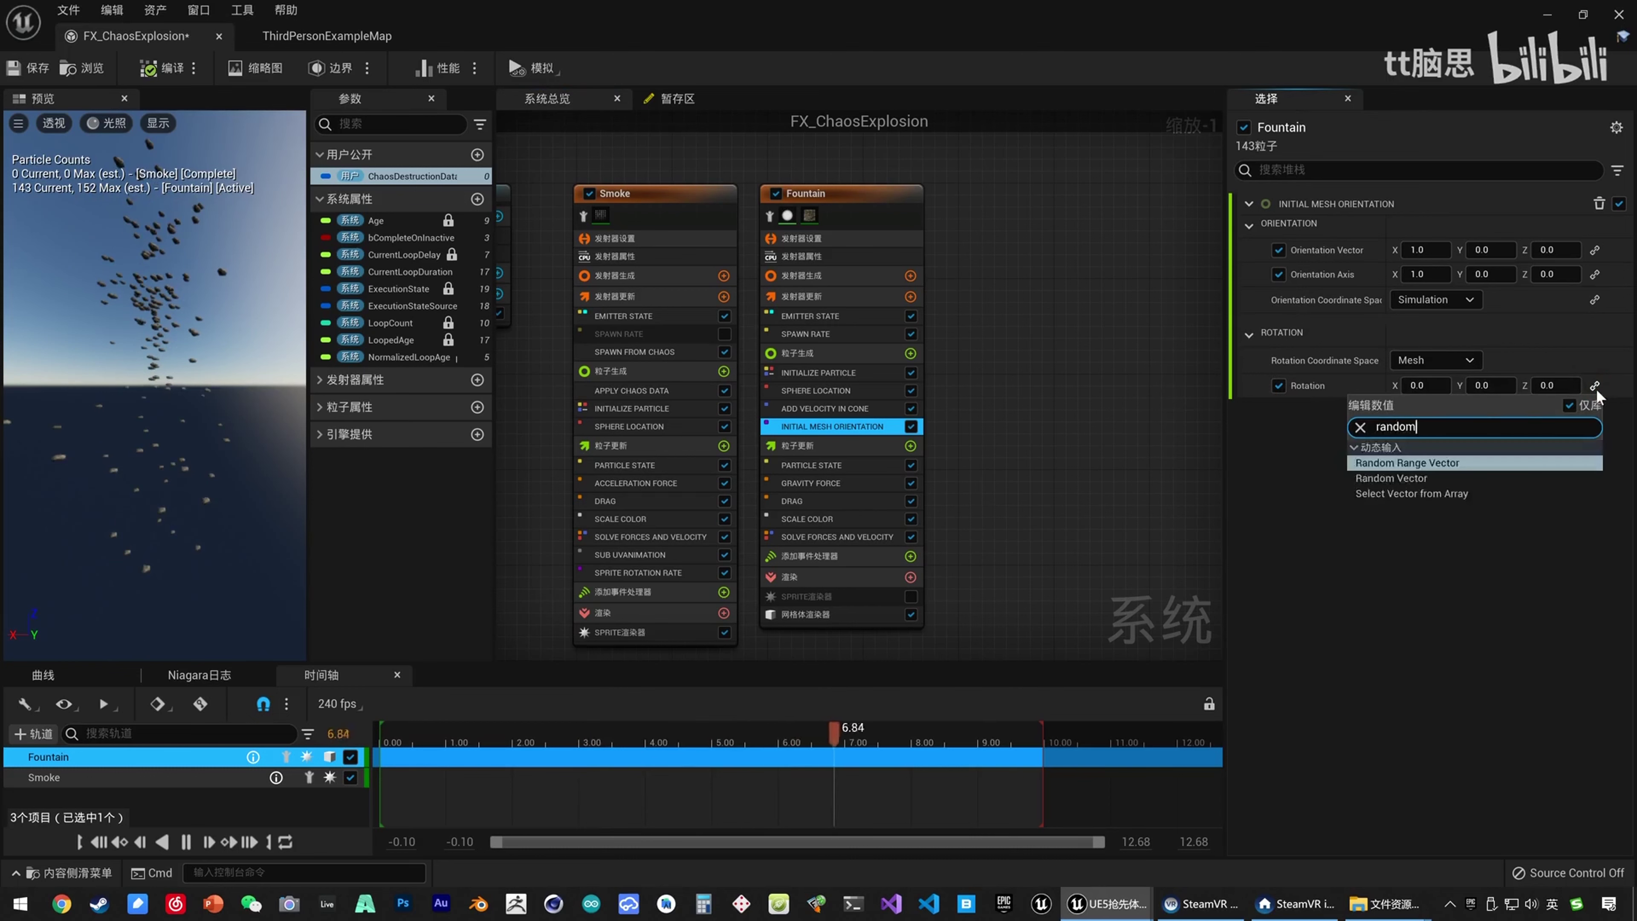
key(Return)
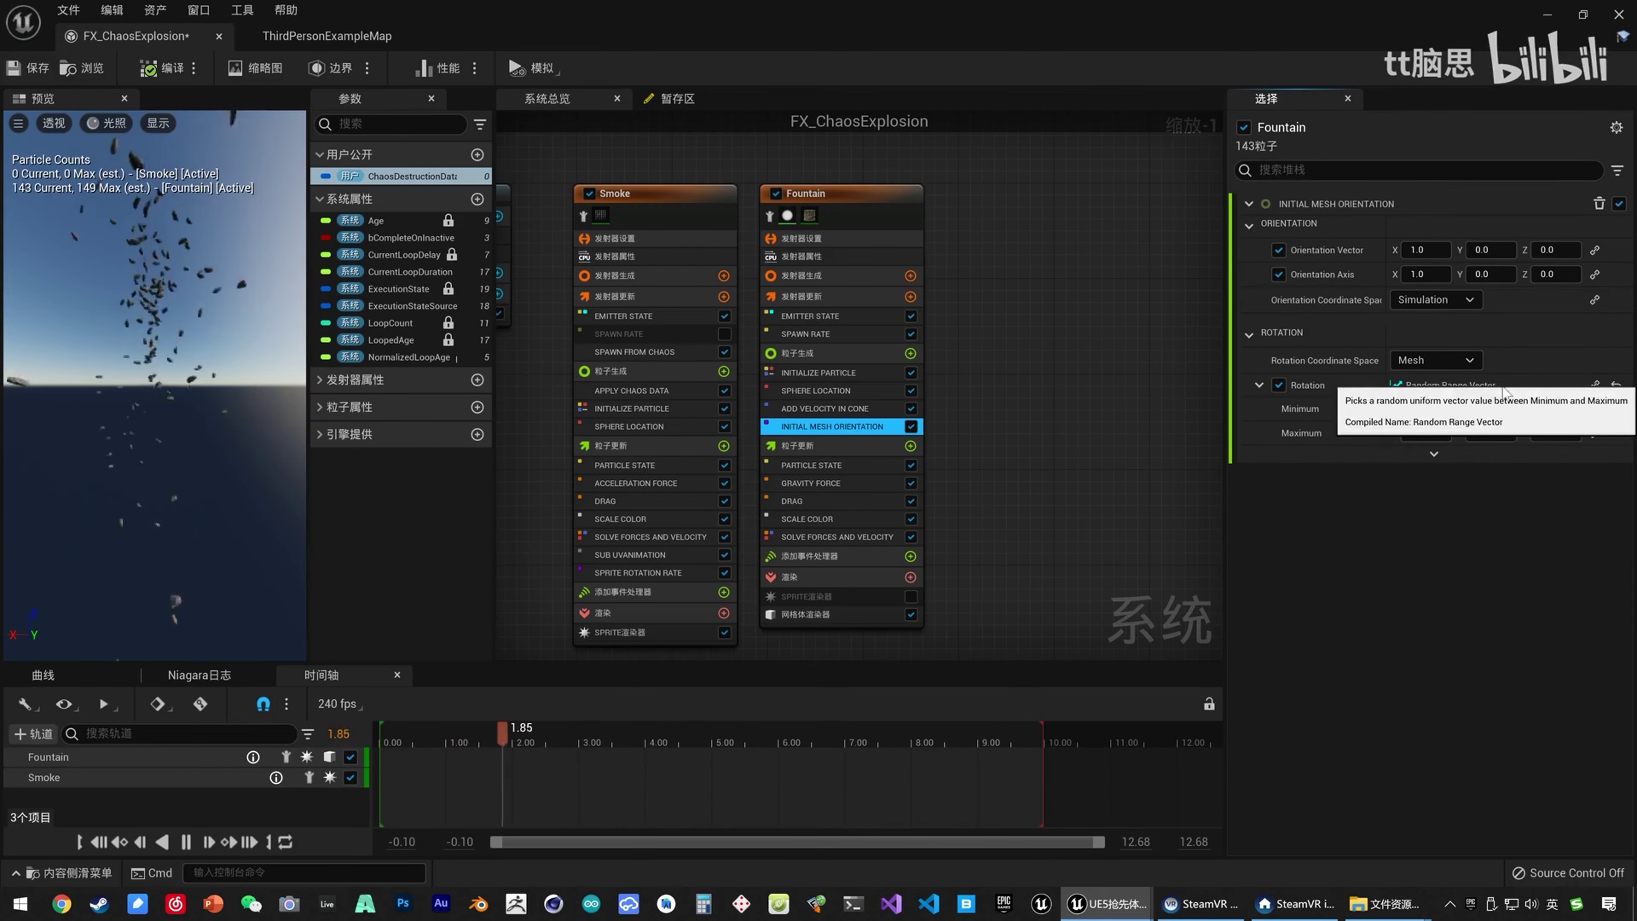
click(1425, 409)
click(1424, 433)
text(360)
key(Tab)
text(360)
key(Tab)
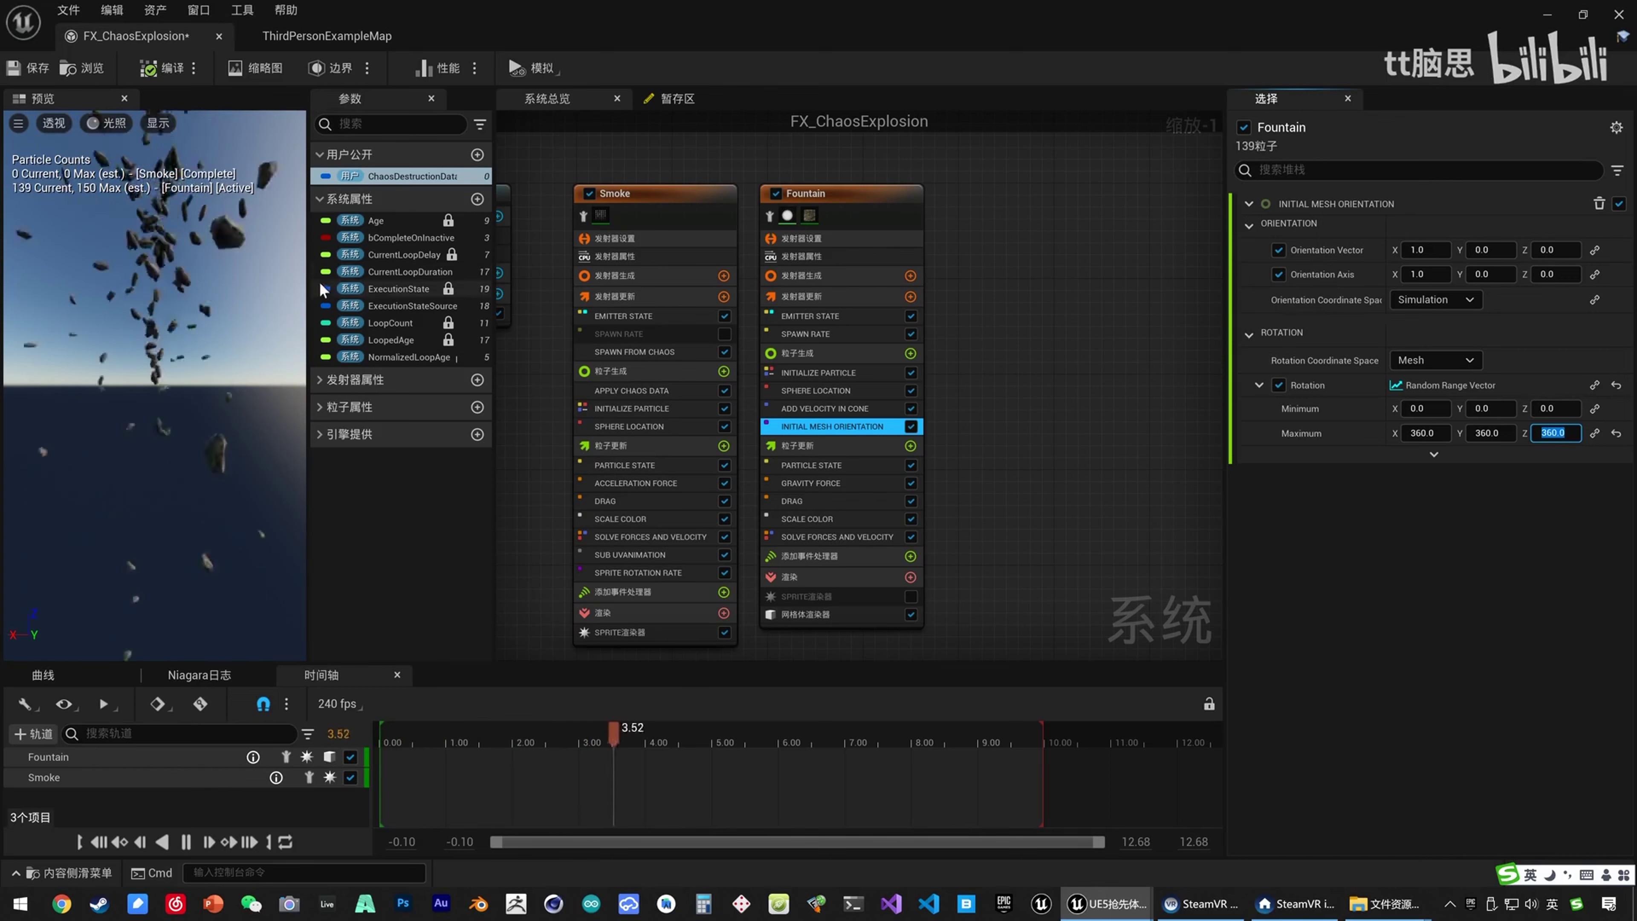
Delete the Add Velocity in Cone module from the Fountain emitter.
click(837, 372)
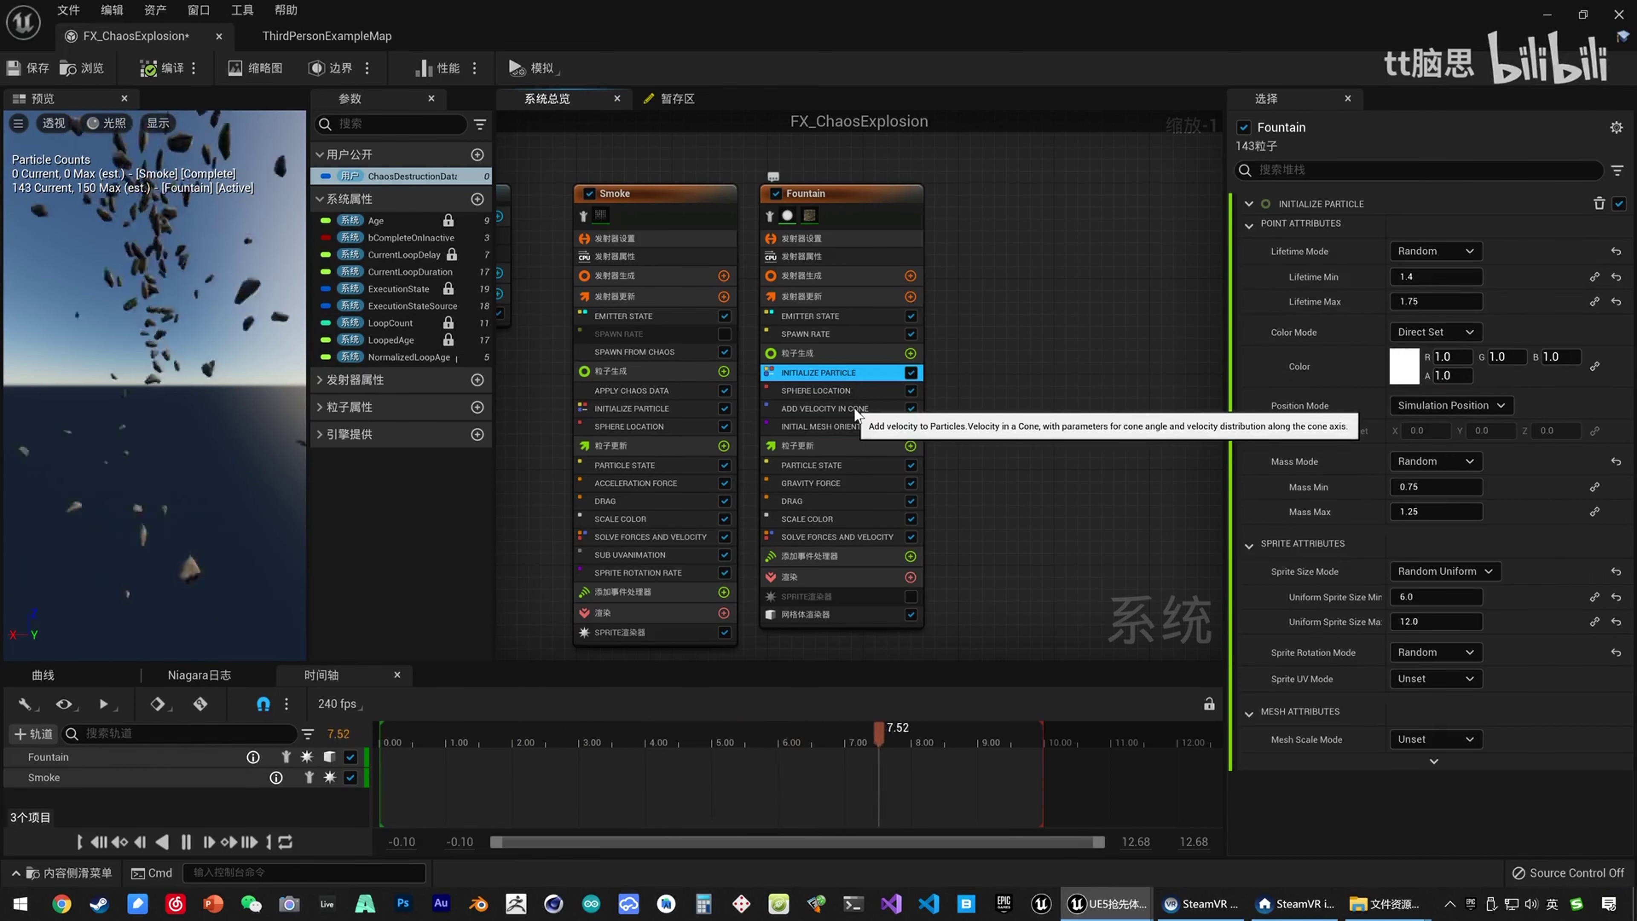
click(831, 614)
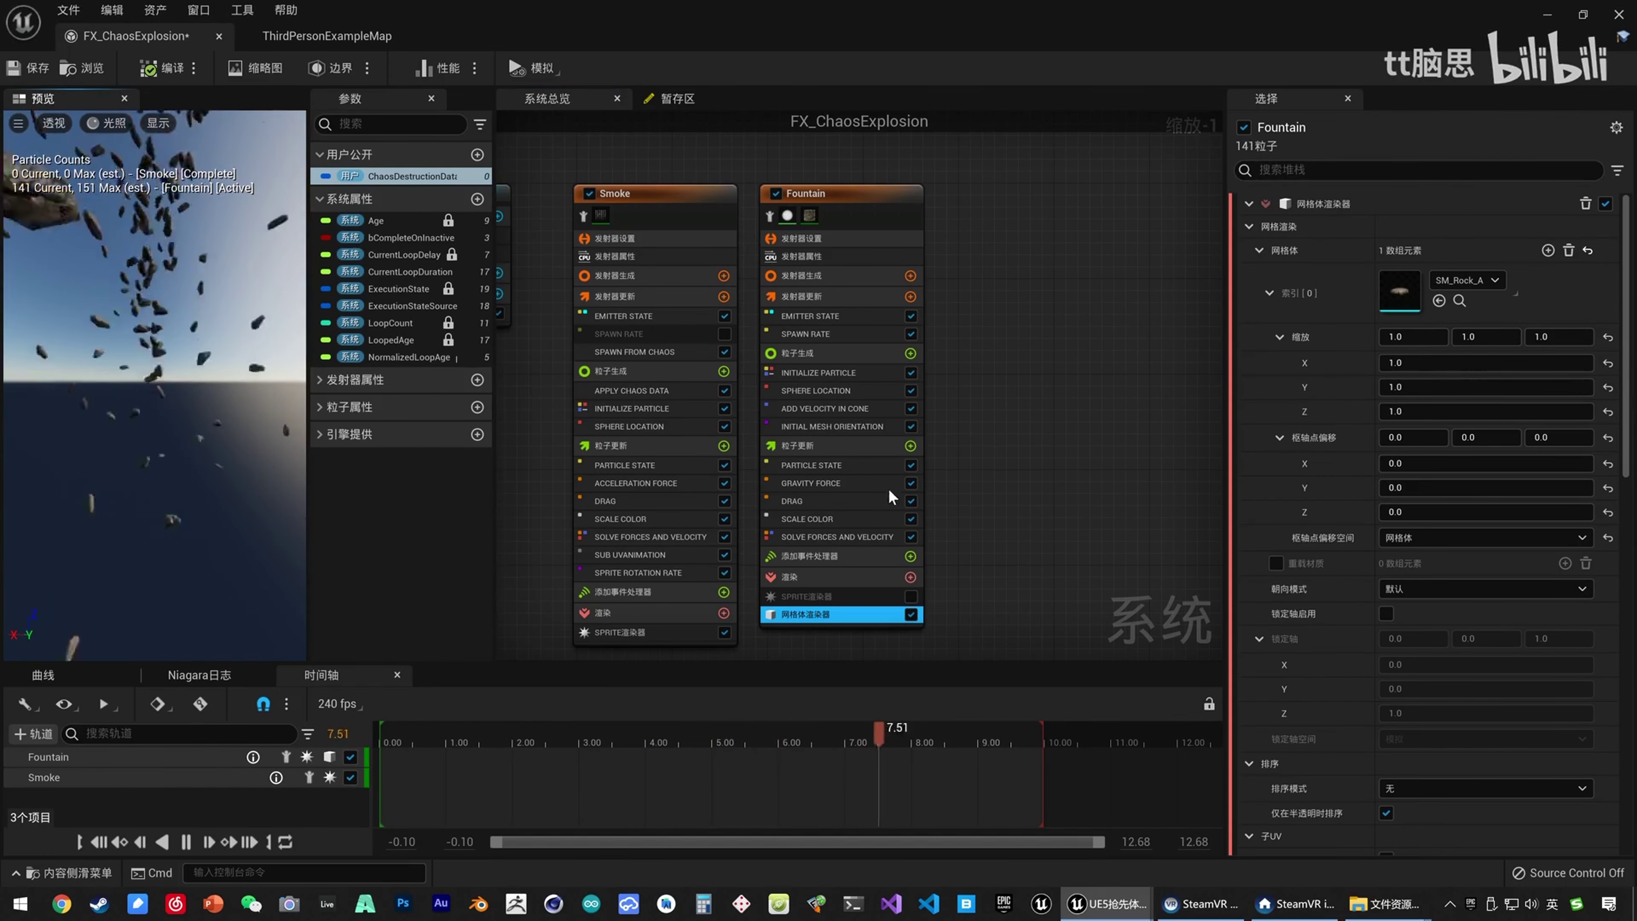
click(837, 408)
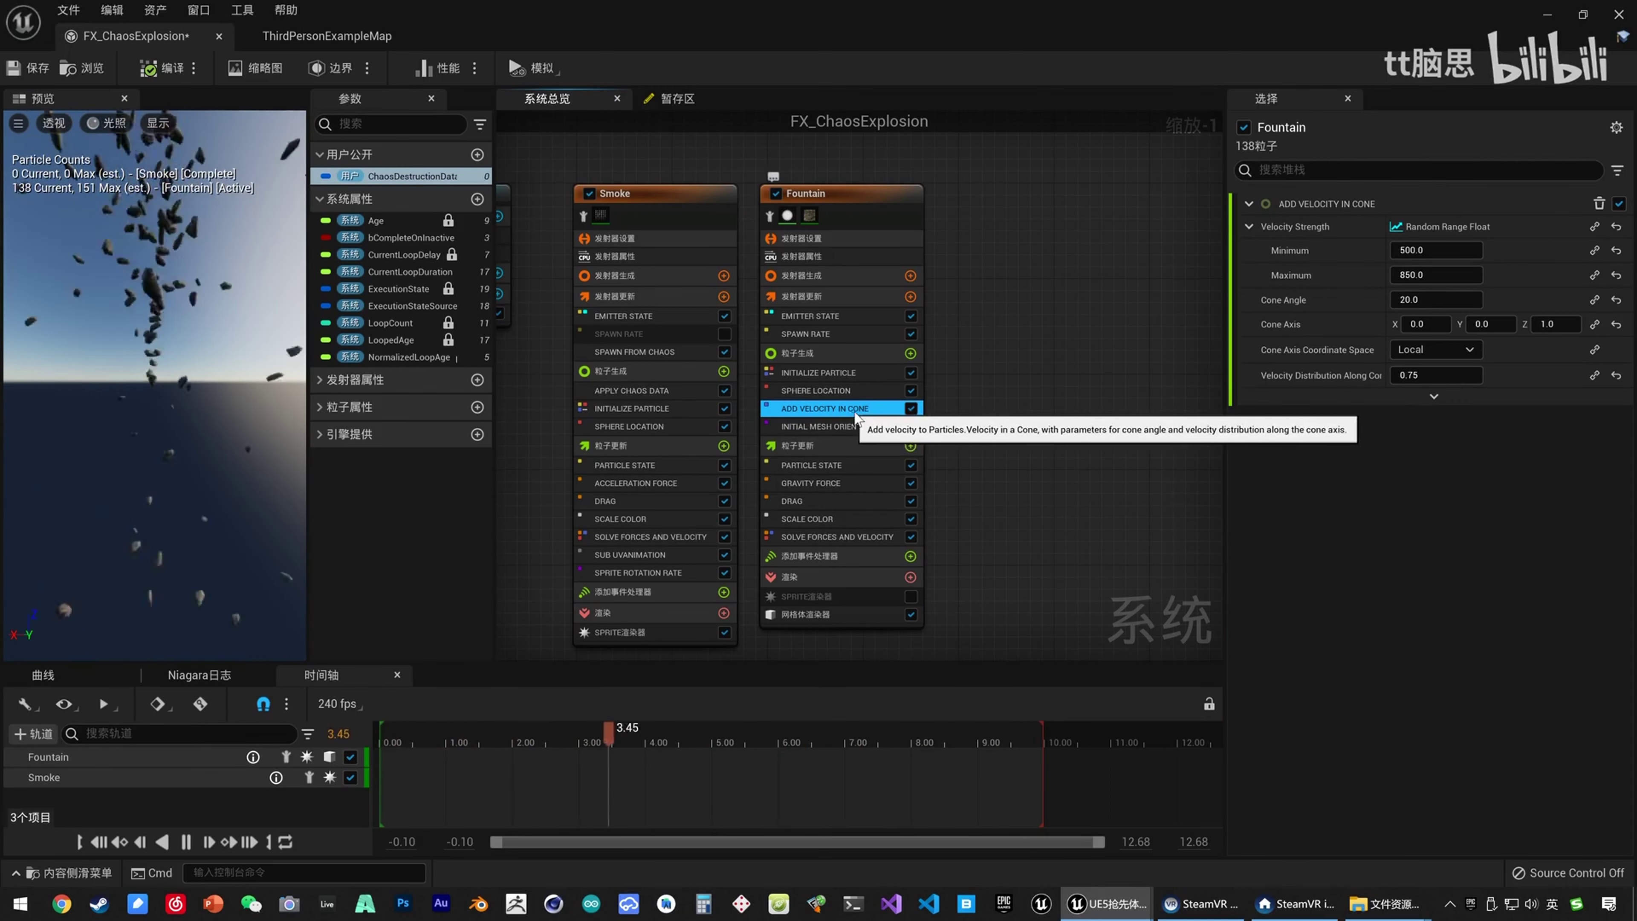
key(Delete)
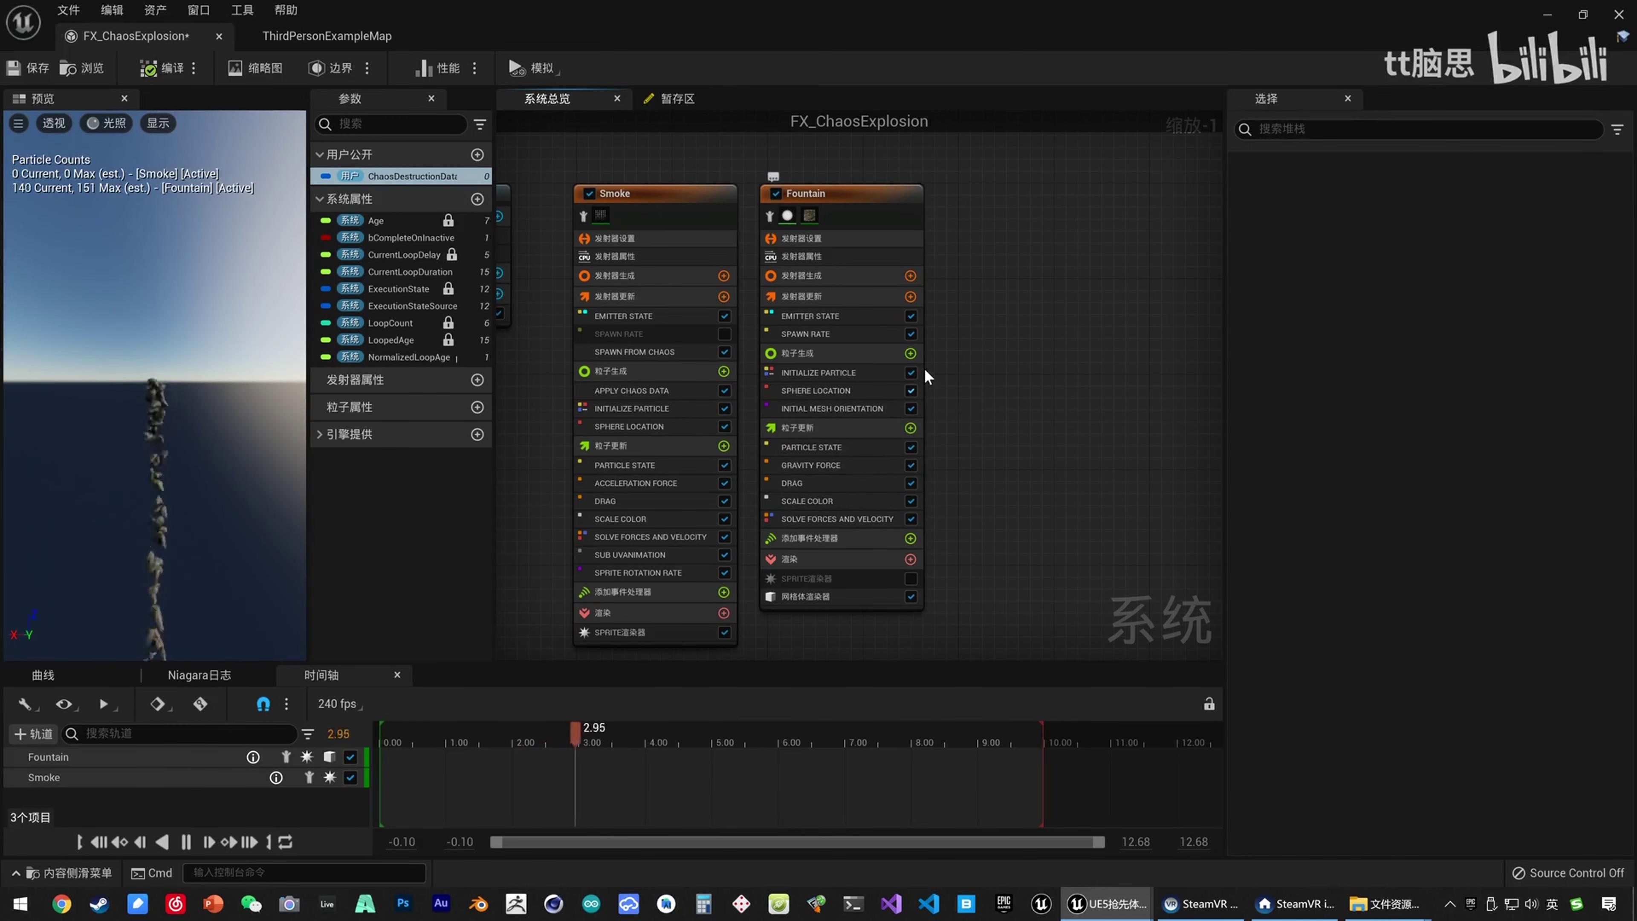
Add an Add Velocity module to the Fountain emitter's particle spawn stage and drive its Velocity with a Random Range Vector.
click(909, 353)
text(add v)
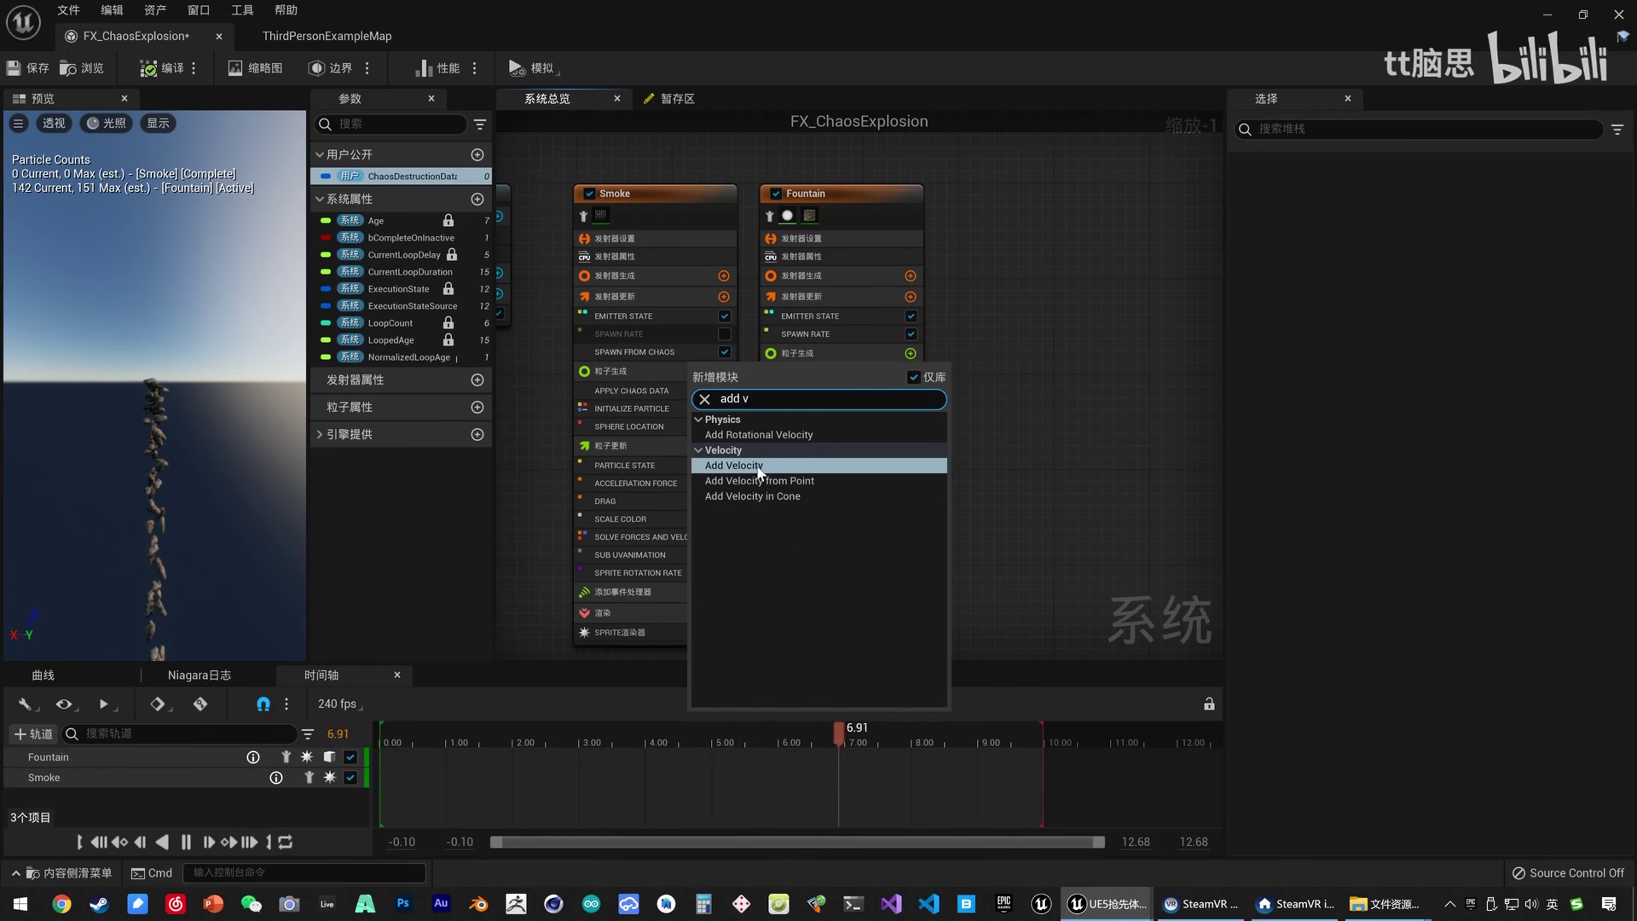
click(757, 466)
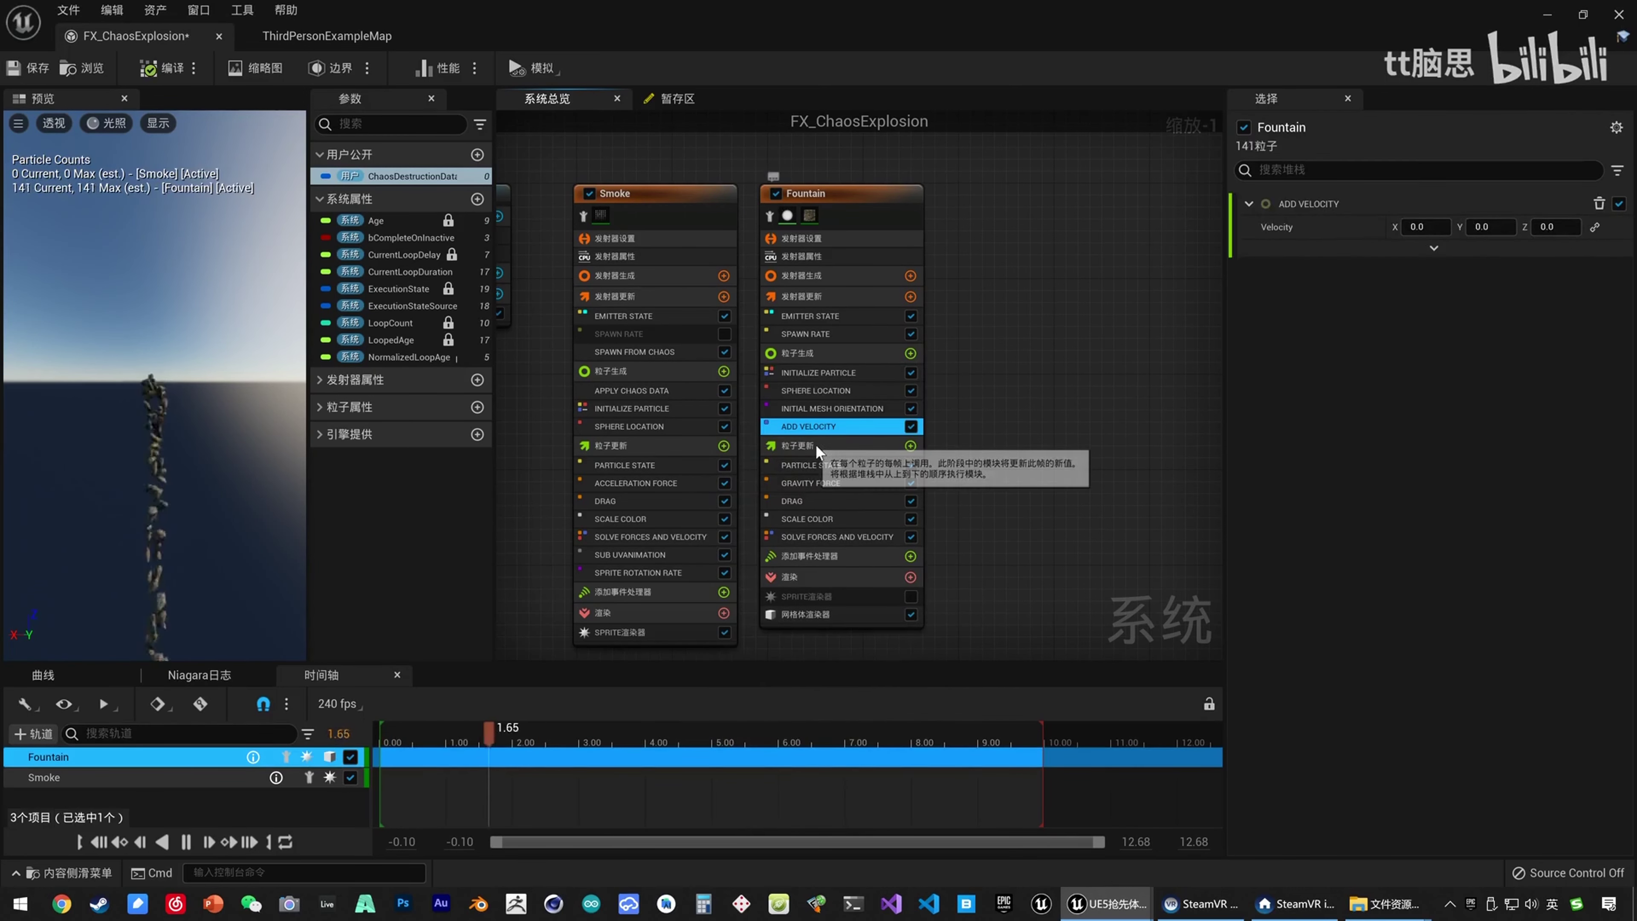
click(1594, 227)
text(random)
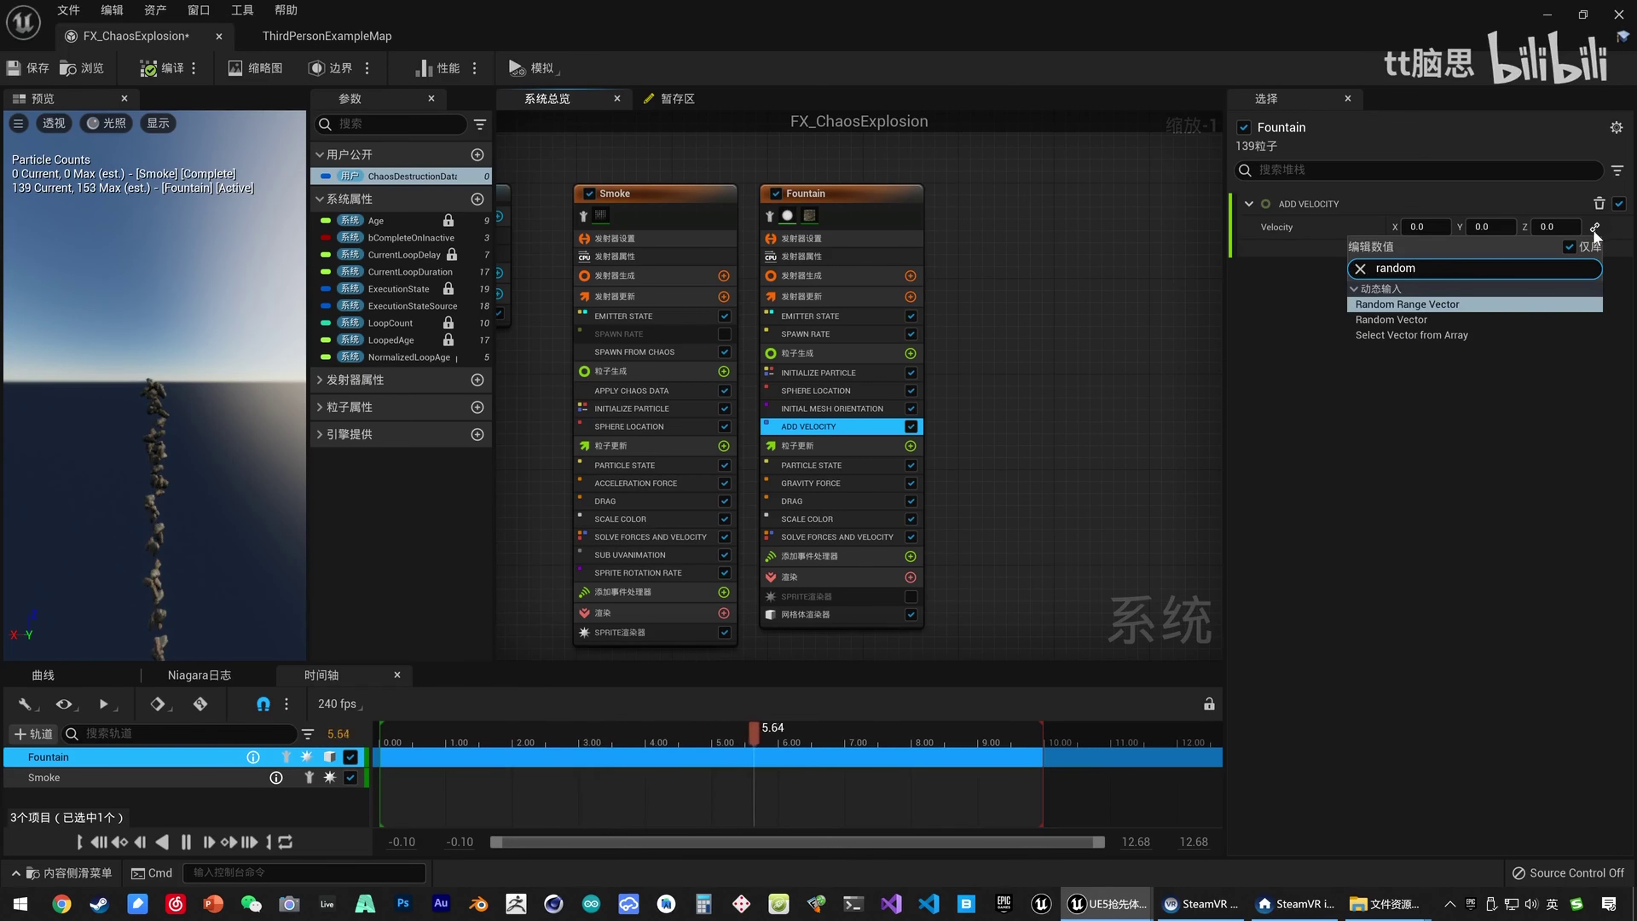
click(1440, 308)
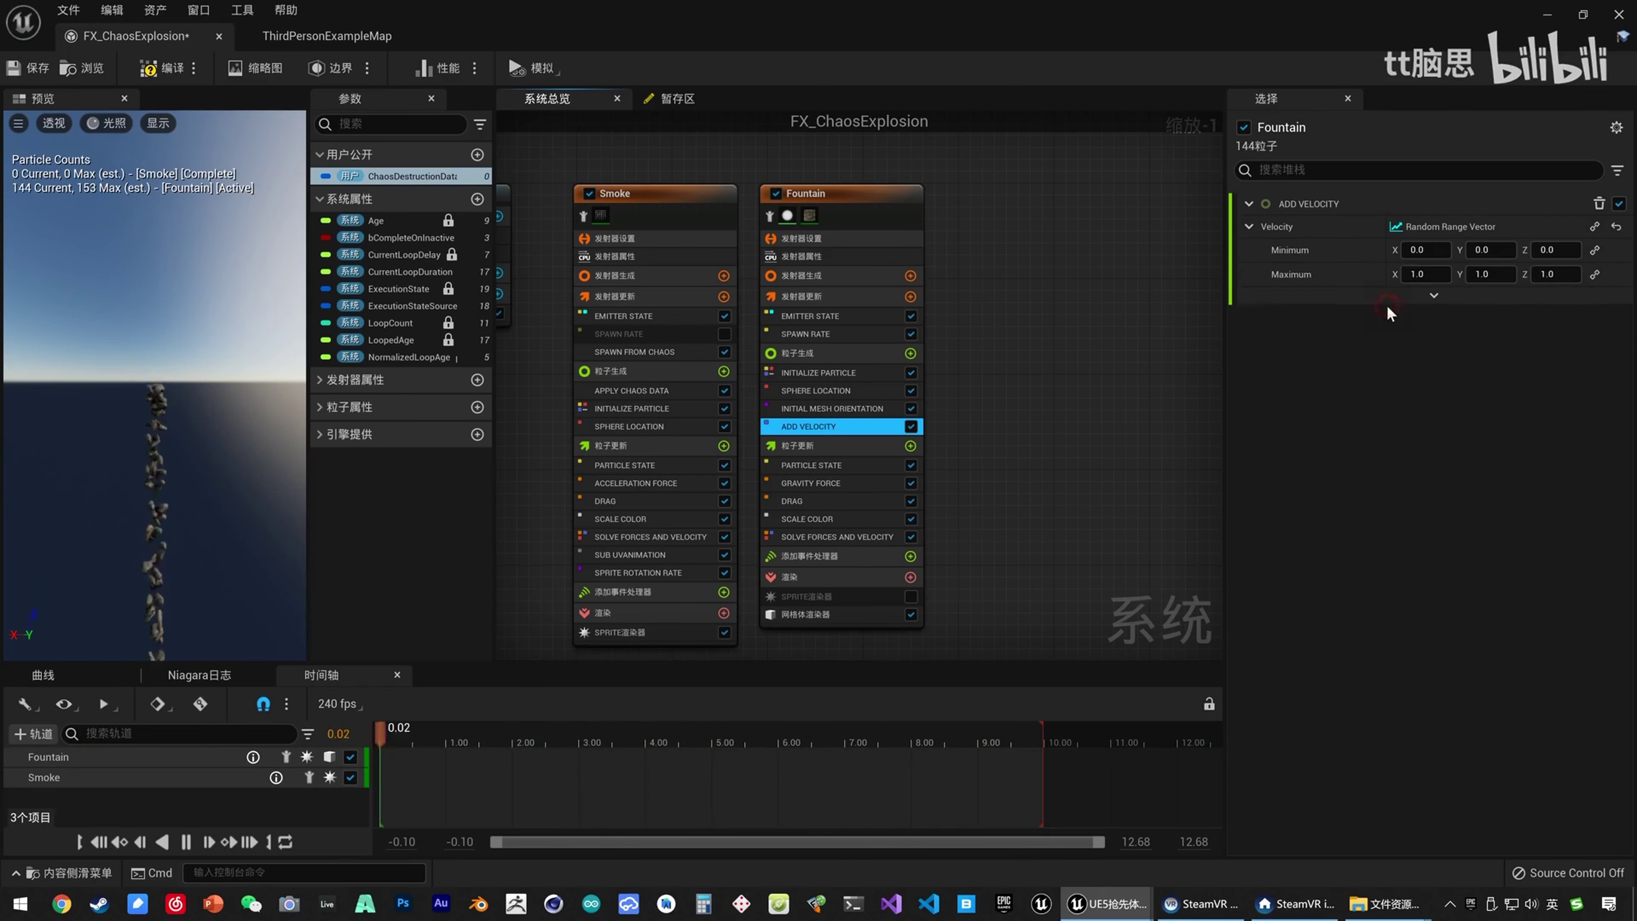
Set the velocity range's minimum to -300, -300, 500 and maximum to 300, 300, 800, and check the rocks' spread in the preview.
click(1412, 253)
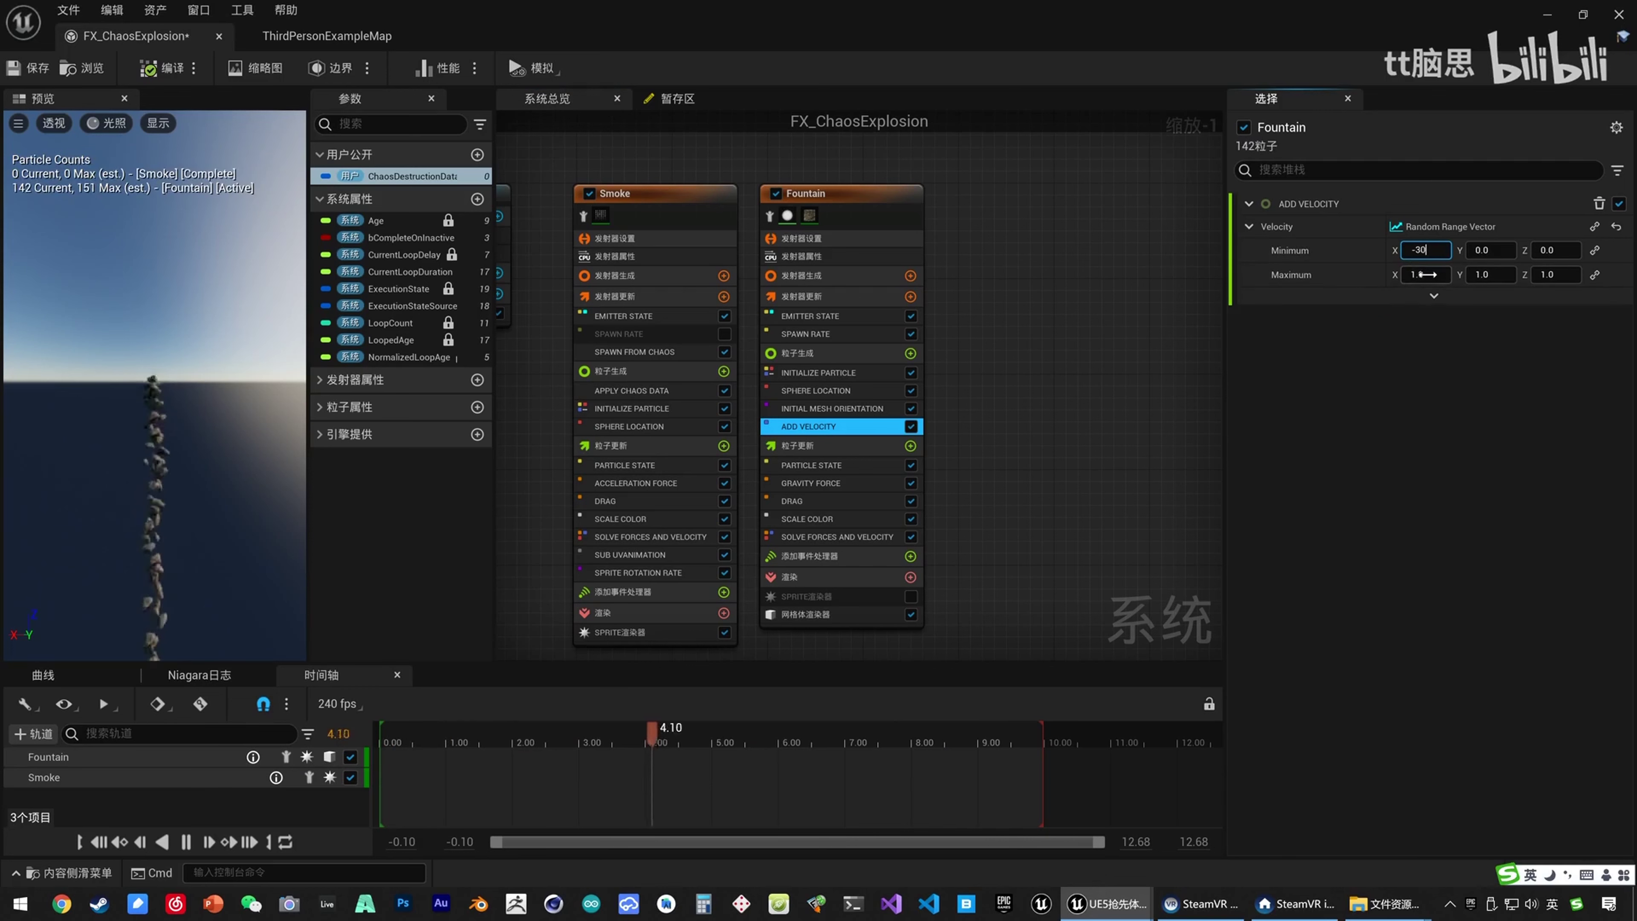
click(1493, 253)
text(-300)
click(1490, 274)
text(300)
click(1553, 250)
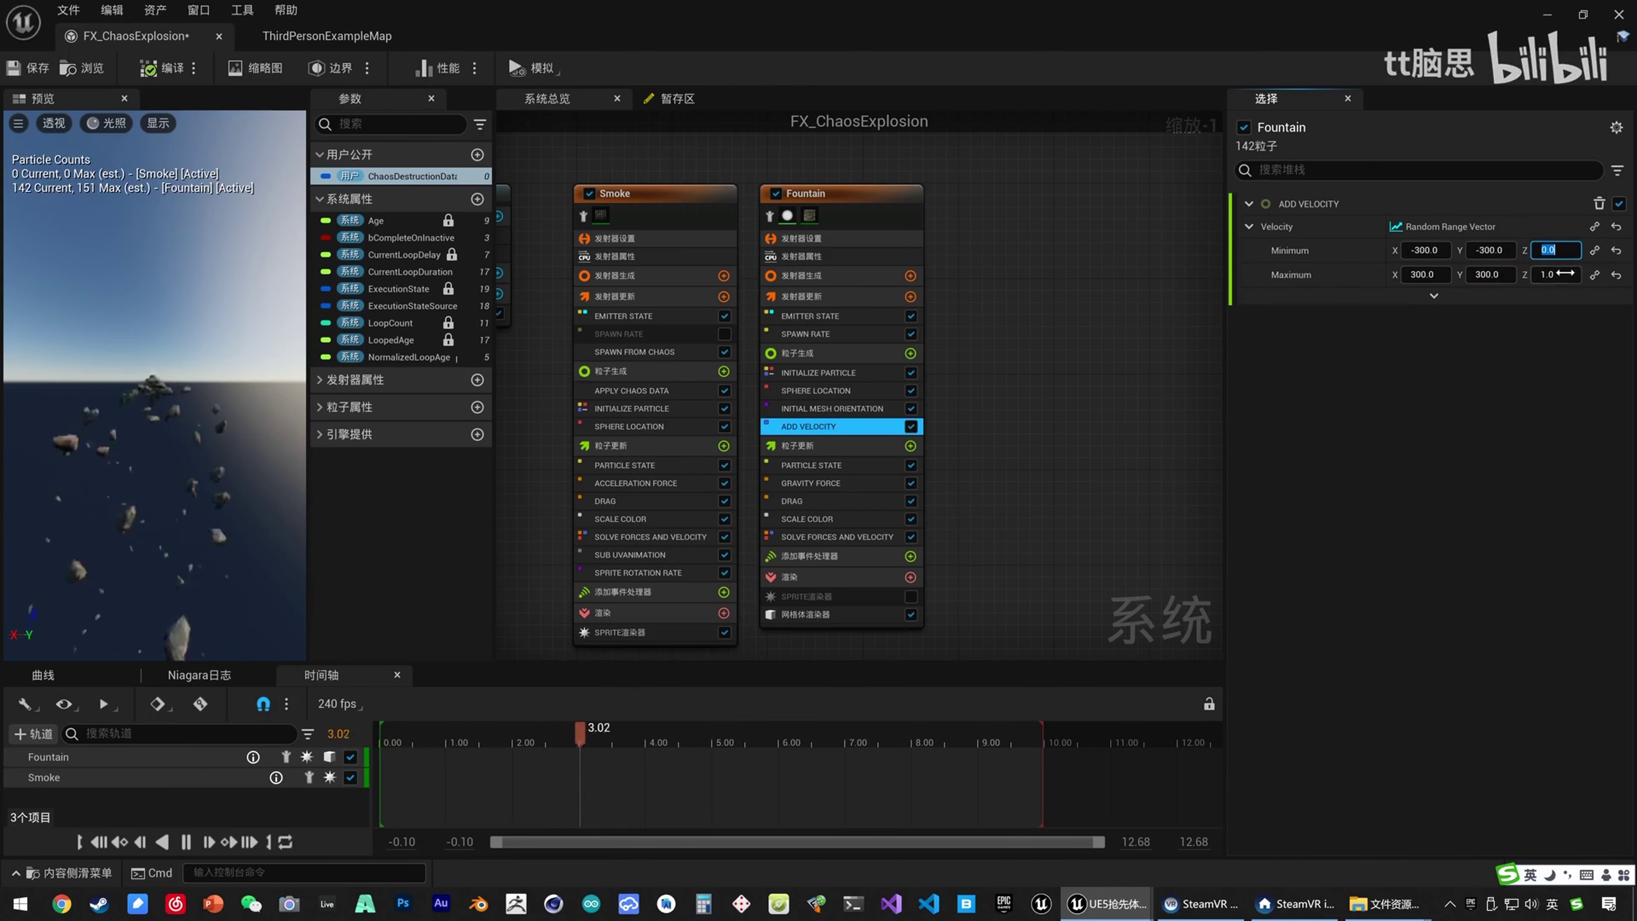
text(500)
click(1554, 274)
text(800)
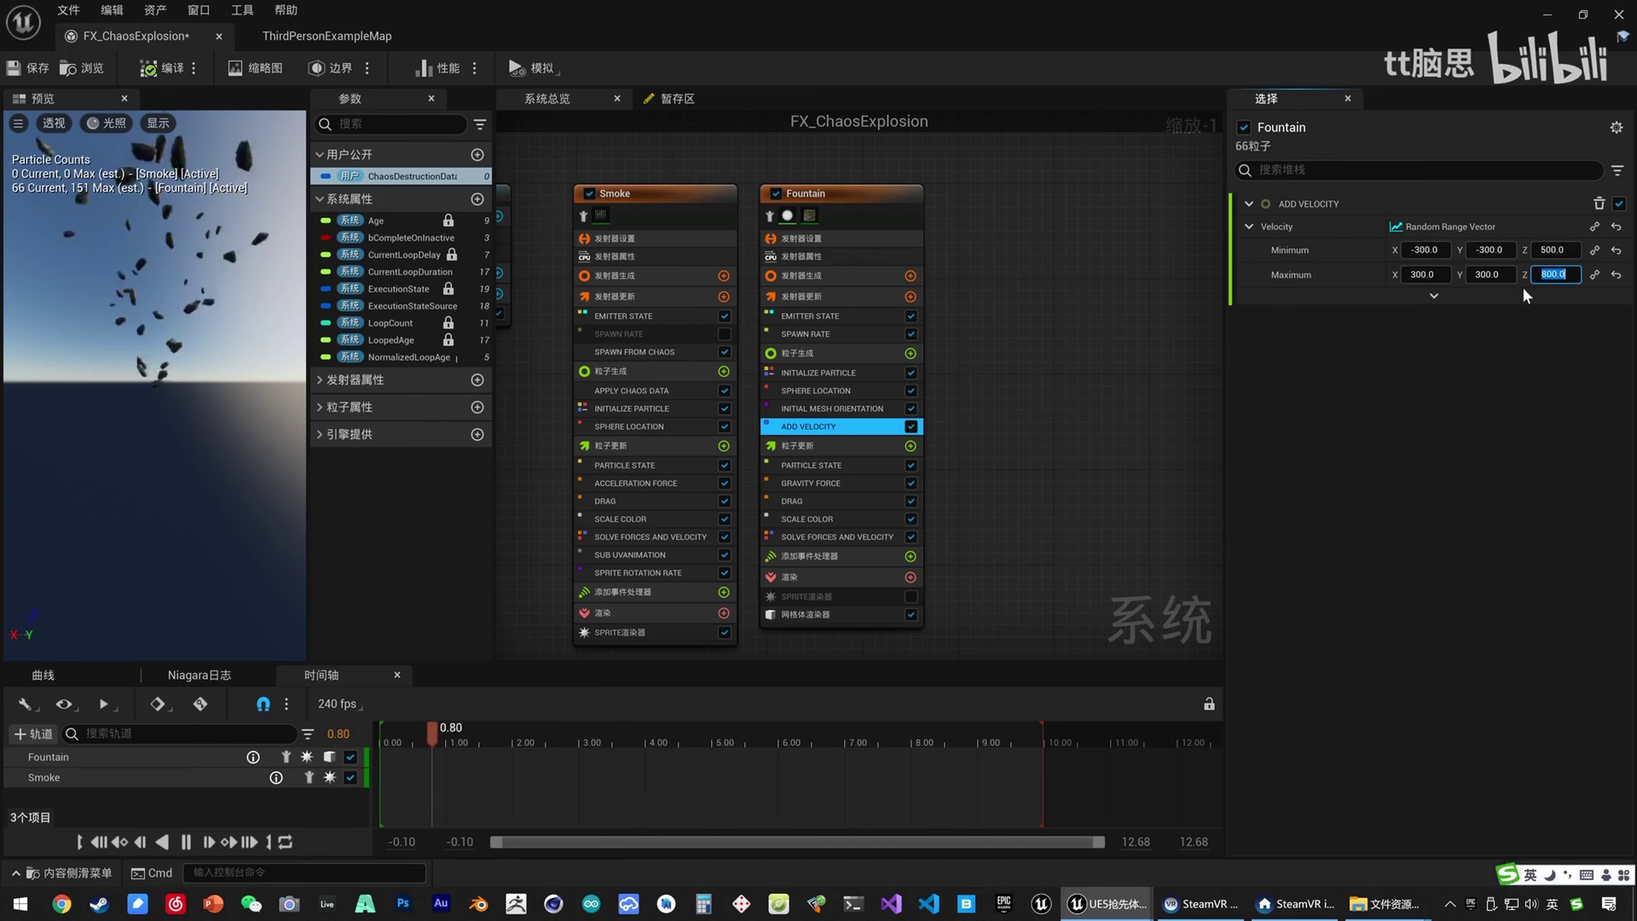
click(158, 344)
scroll(161, 343, down, 5)
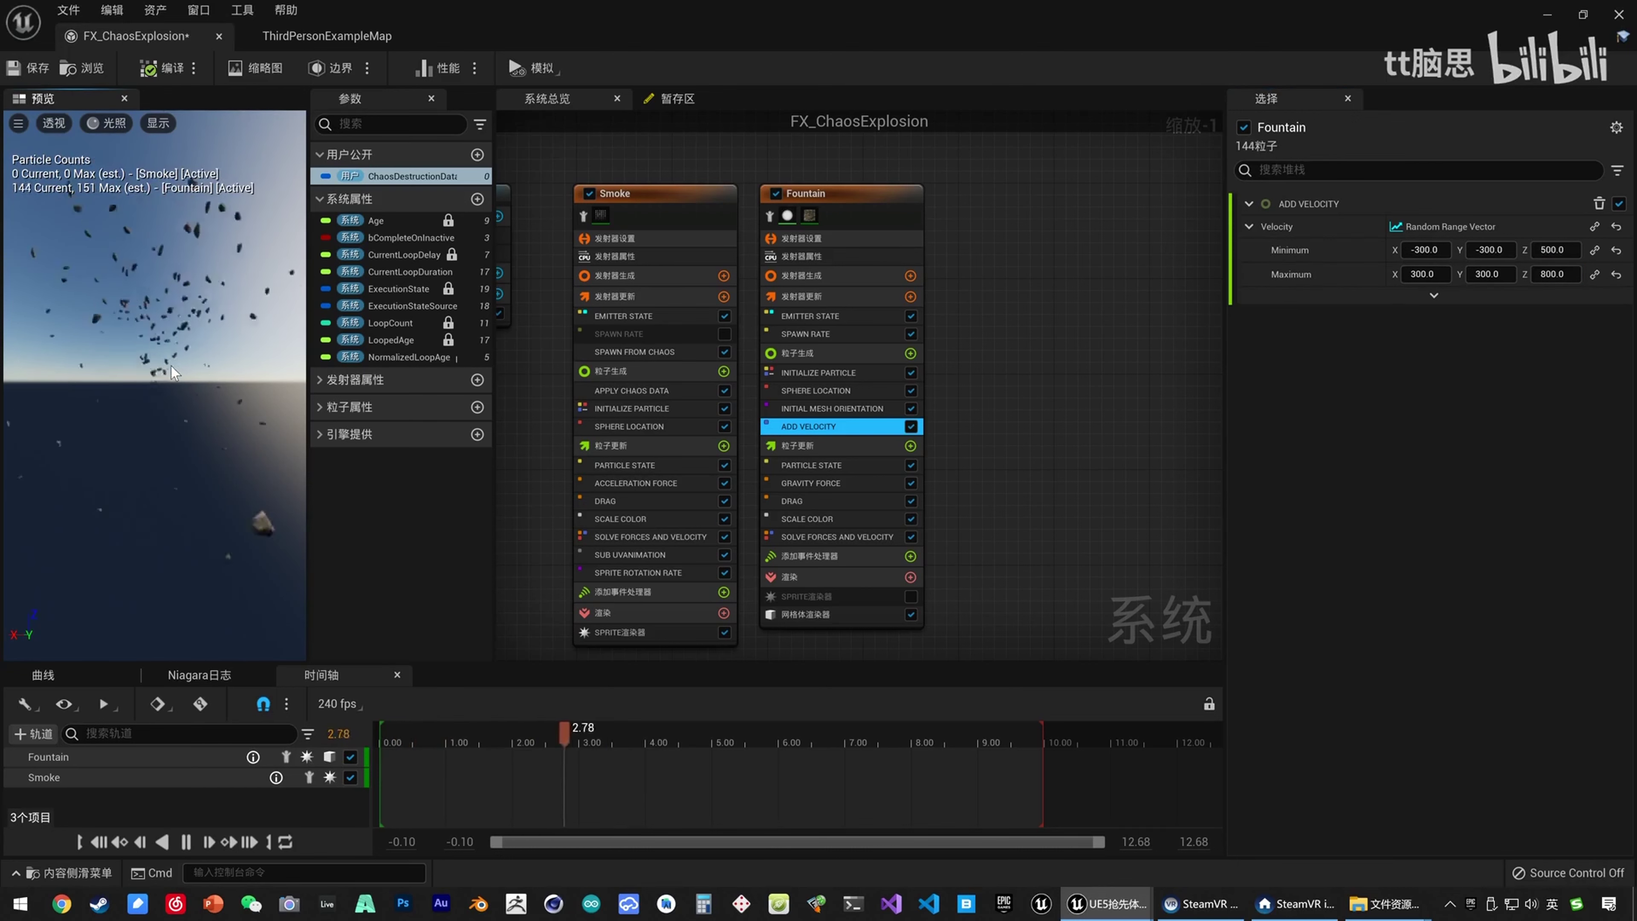
Set the Sphere Radius of the Fountain emitter's Sphere Location module to 50, after trying 30.
click(828, 389)
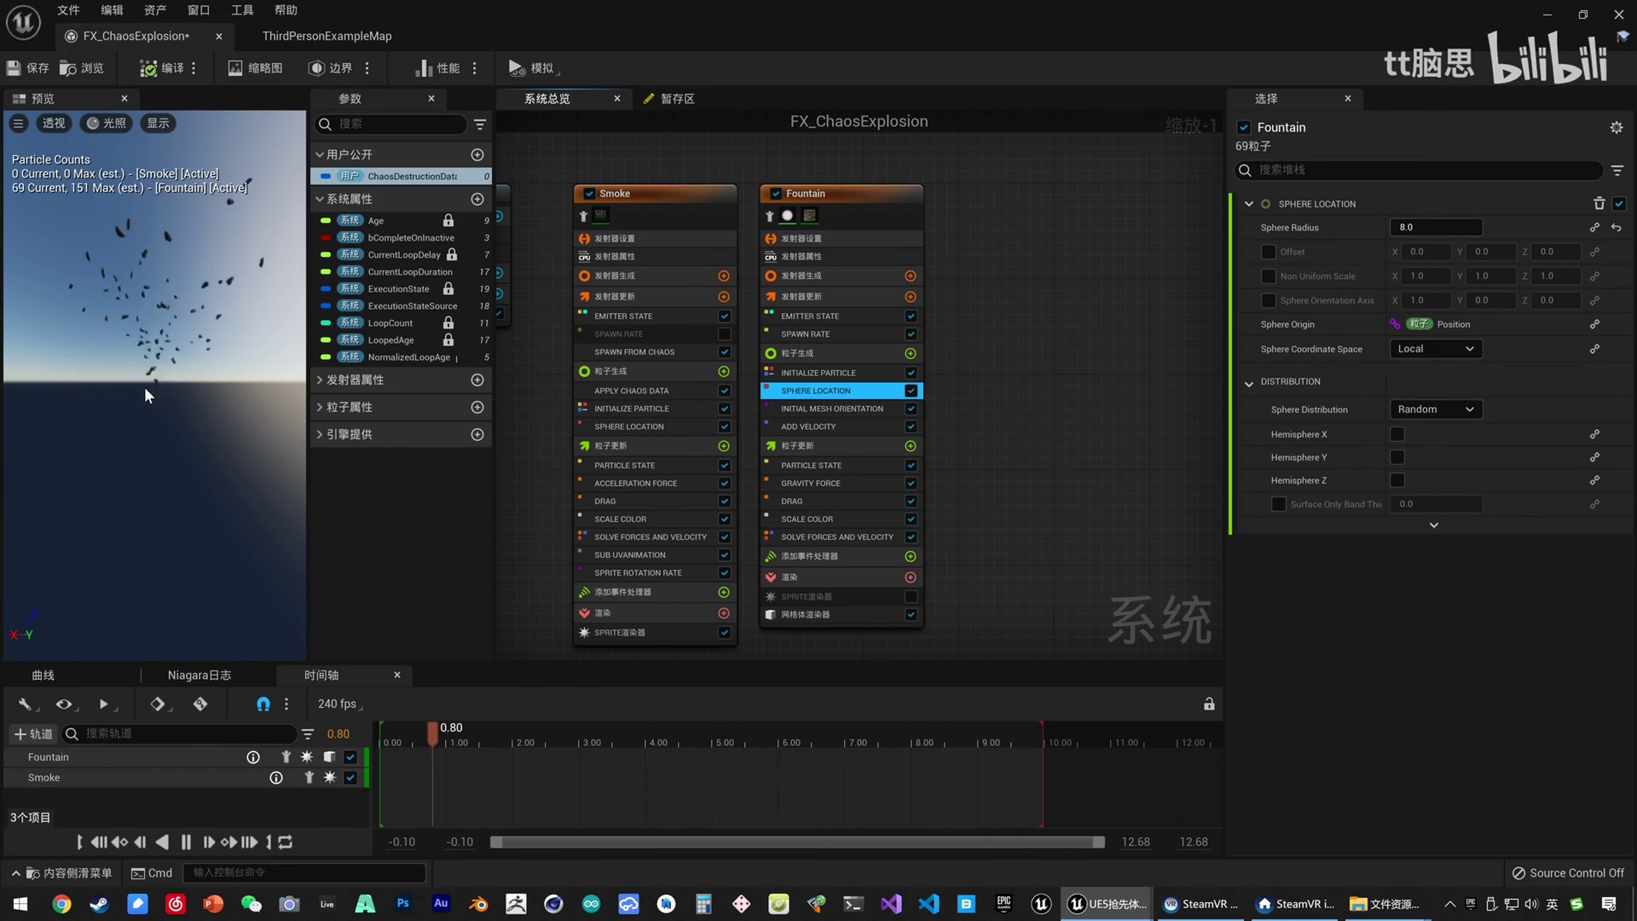
click(1416, 228)
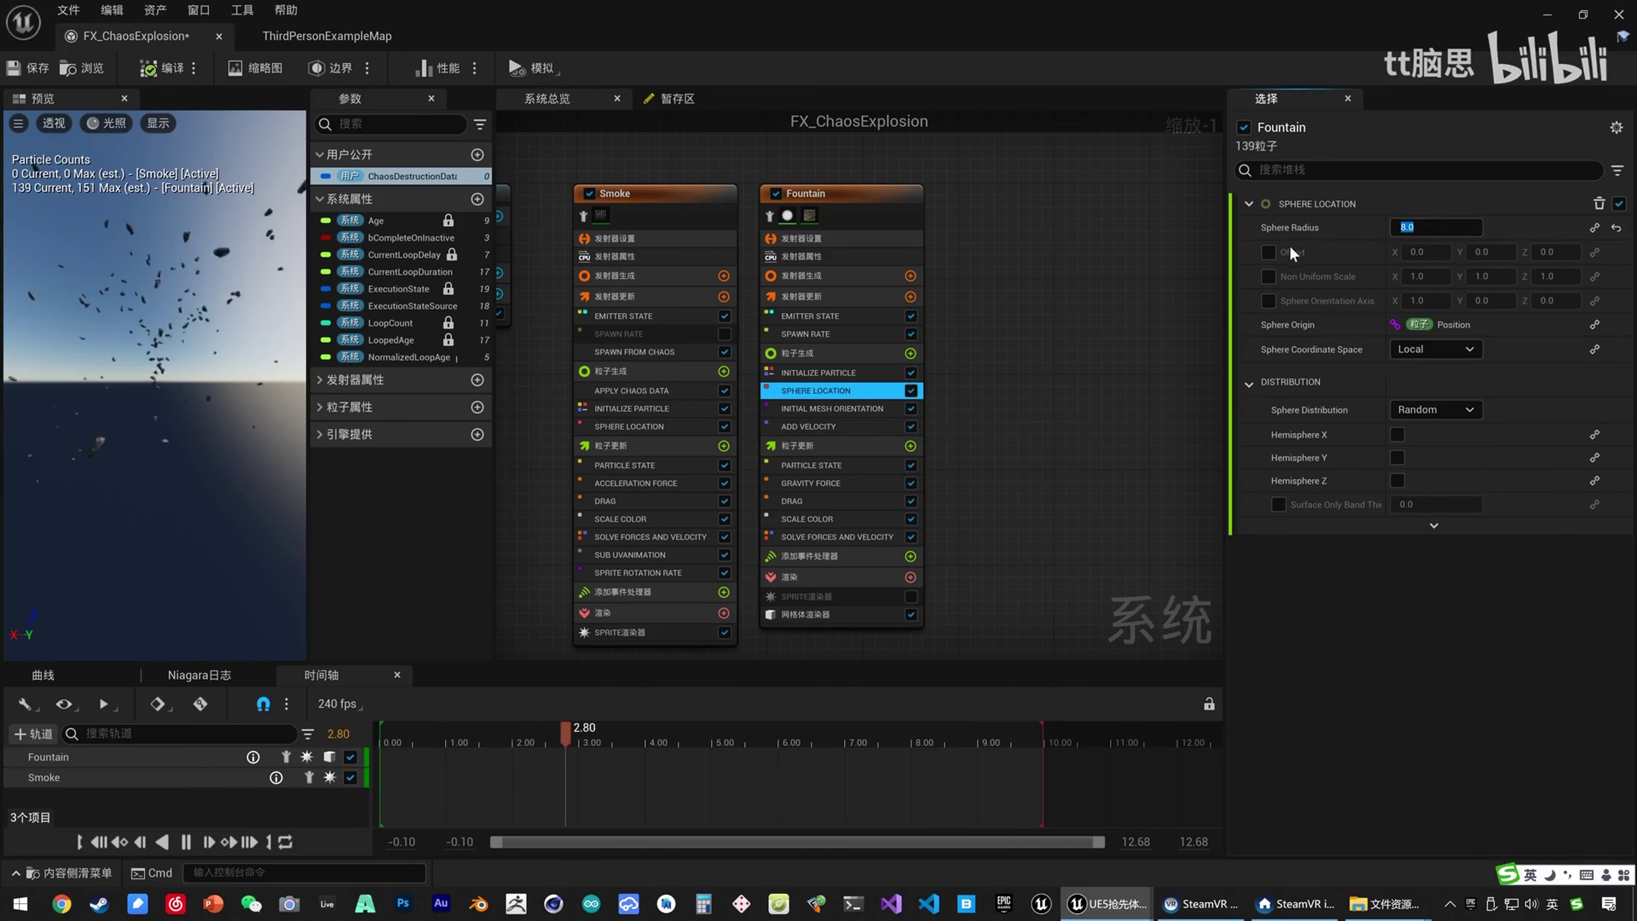
text(30)
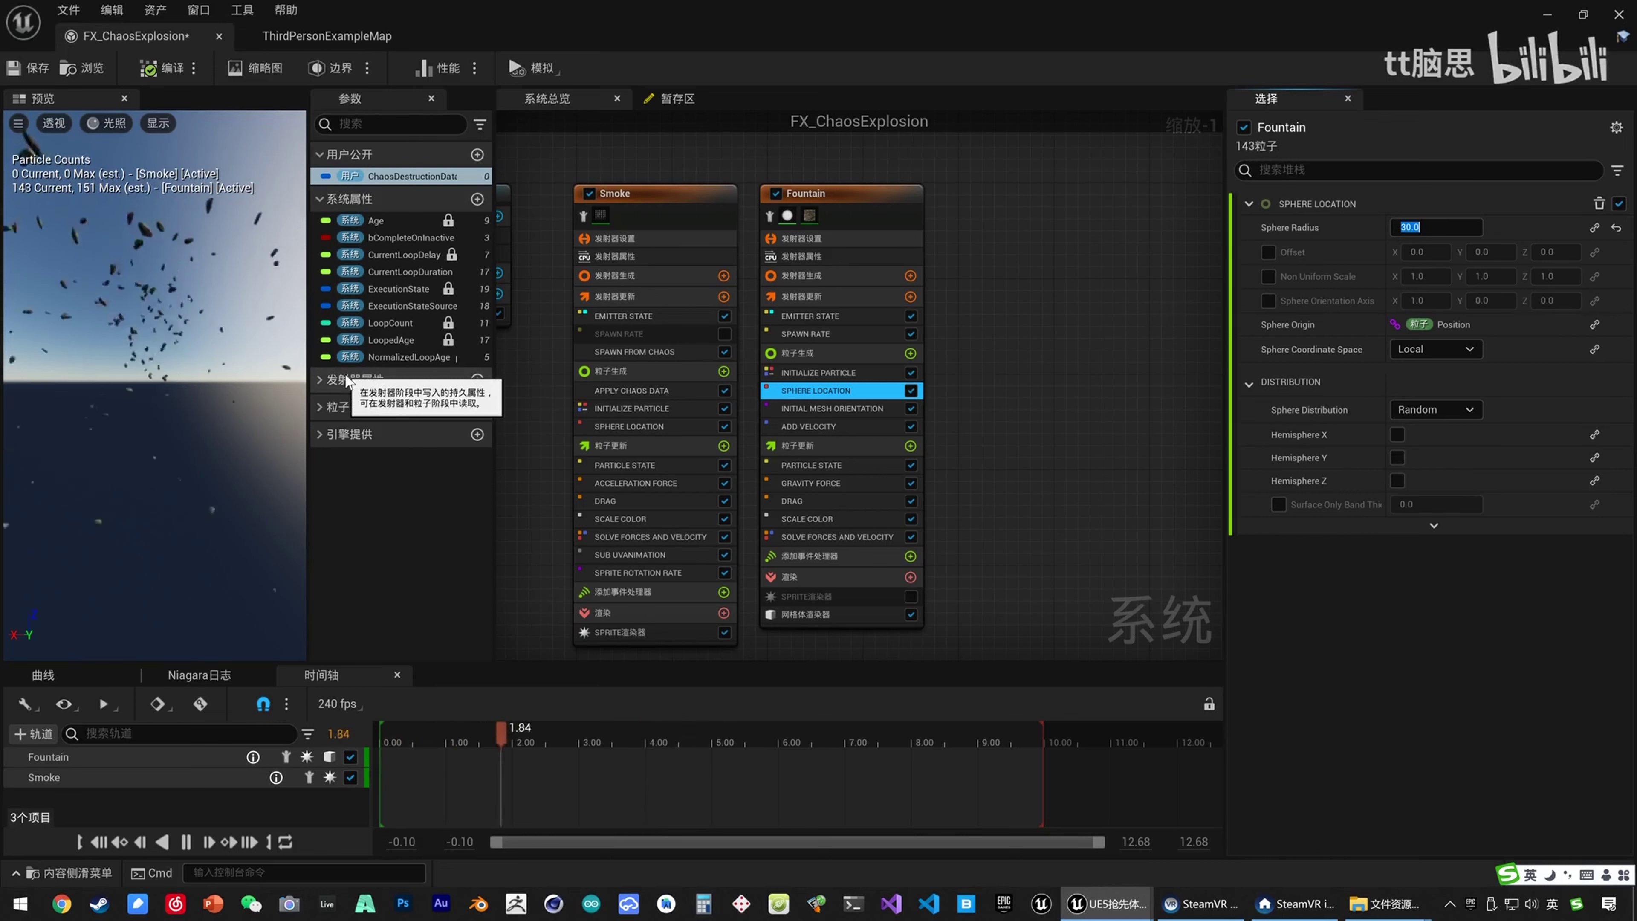
click(1436, 227)
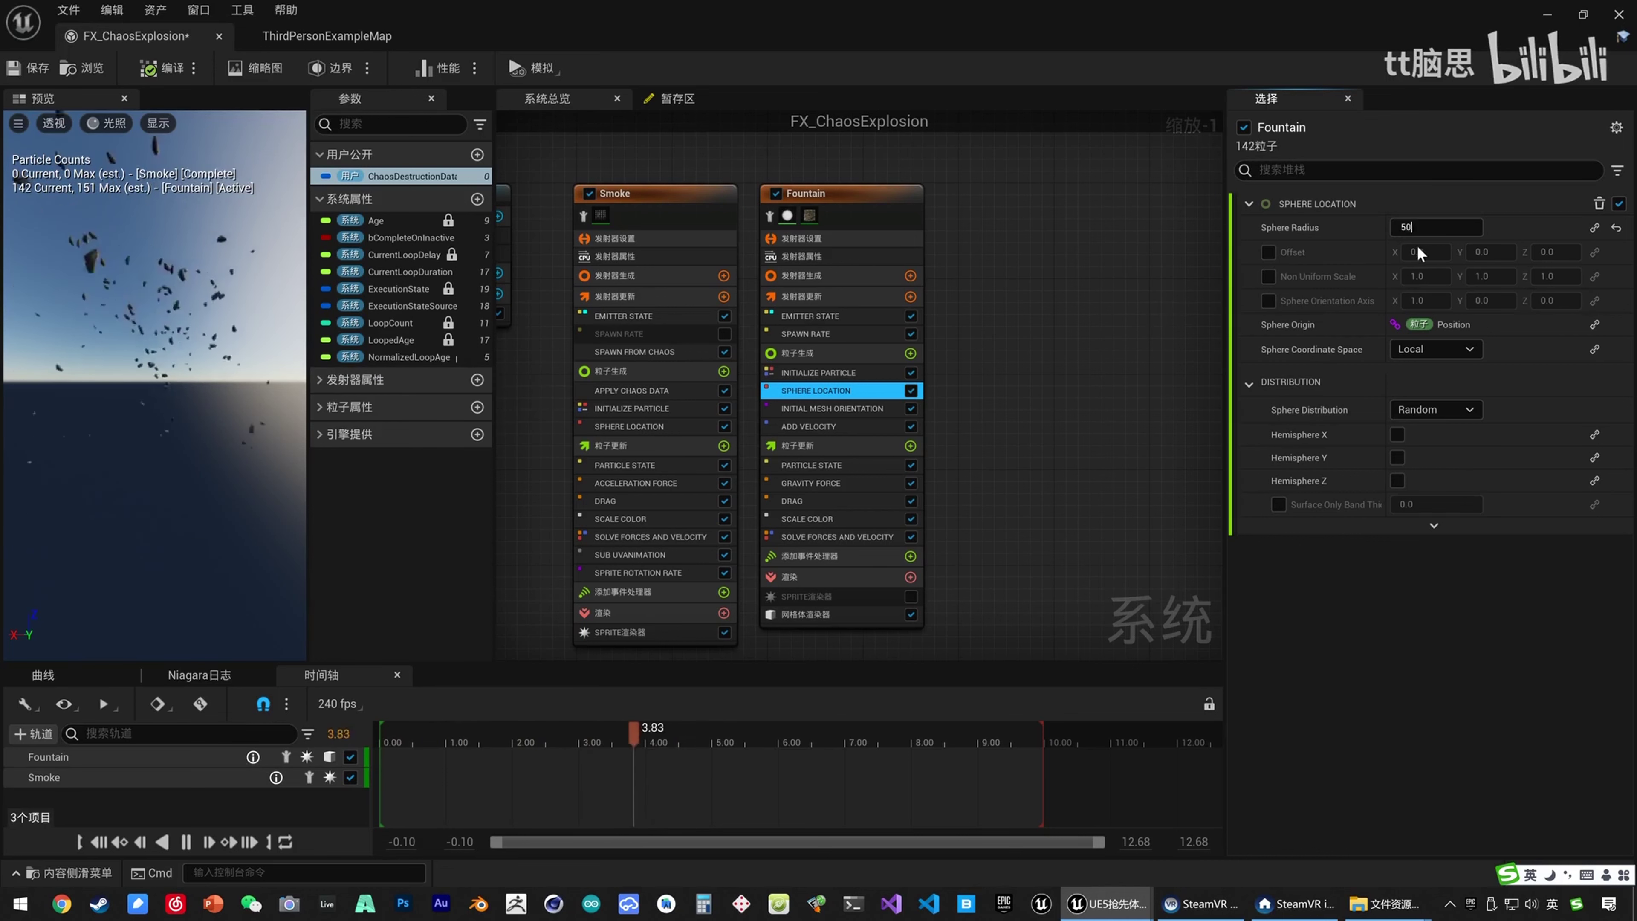
text(50)
key(Return)
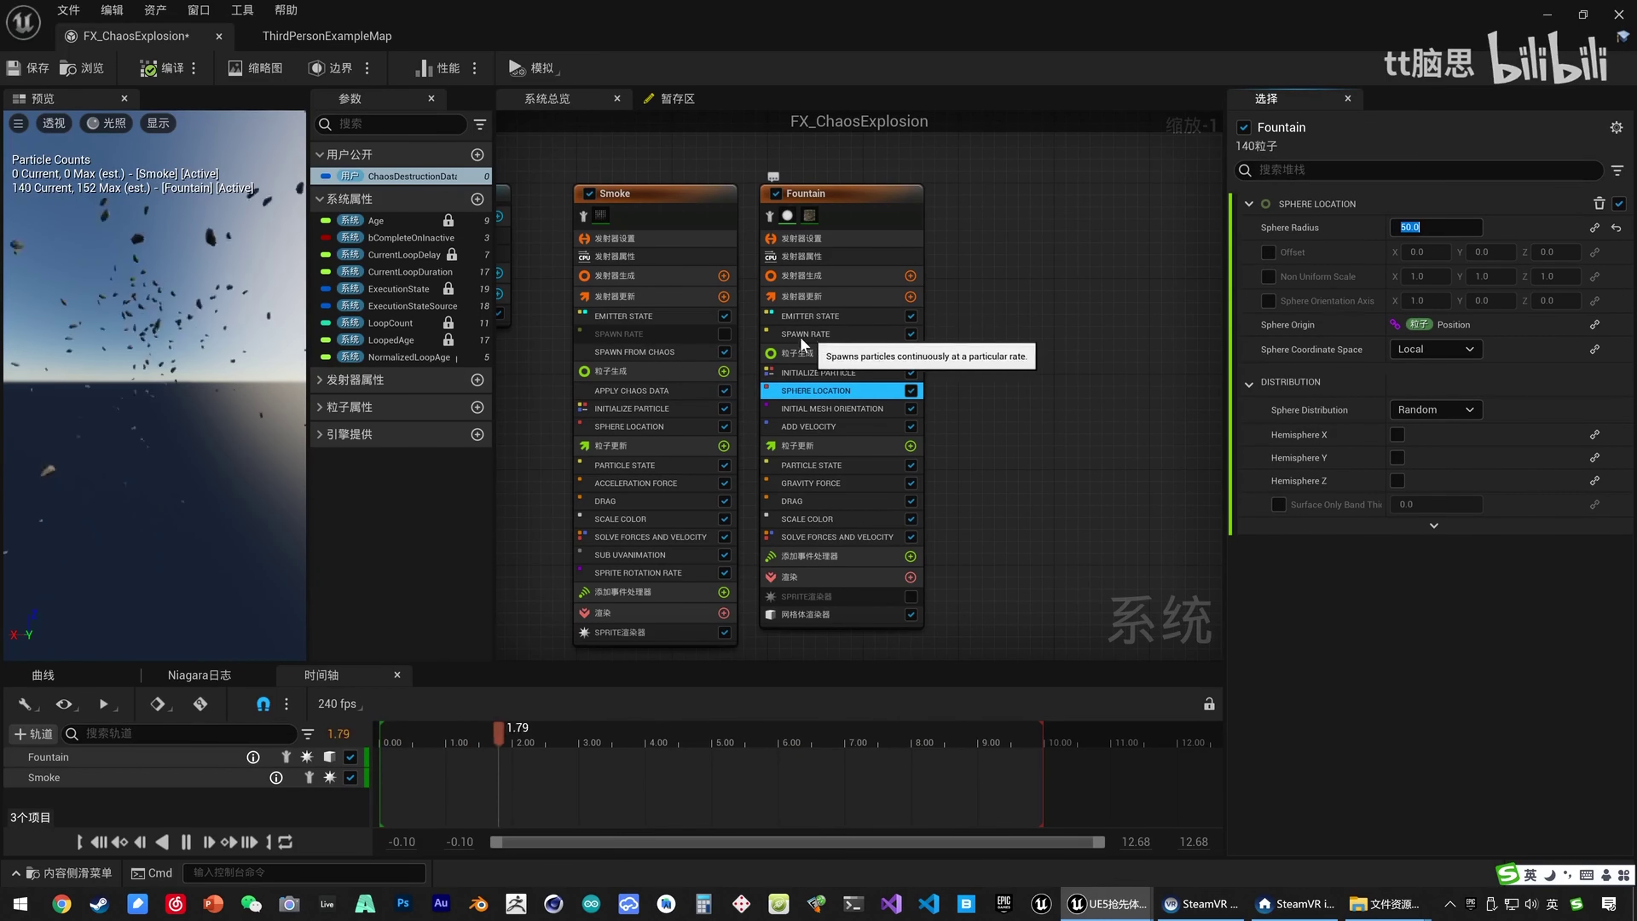
Disable the Fountain emitter's Spawn Rate module and add a Spawn from Chaos module to its emitter update stage.
click(910, 333)
click(910, 297)
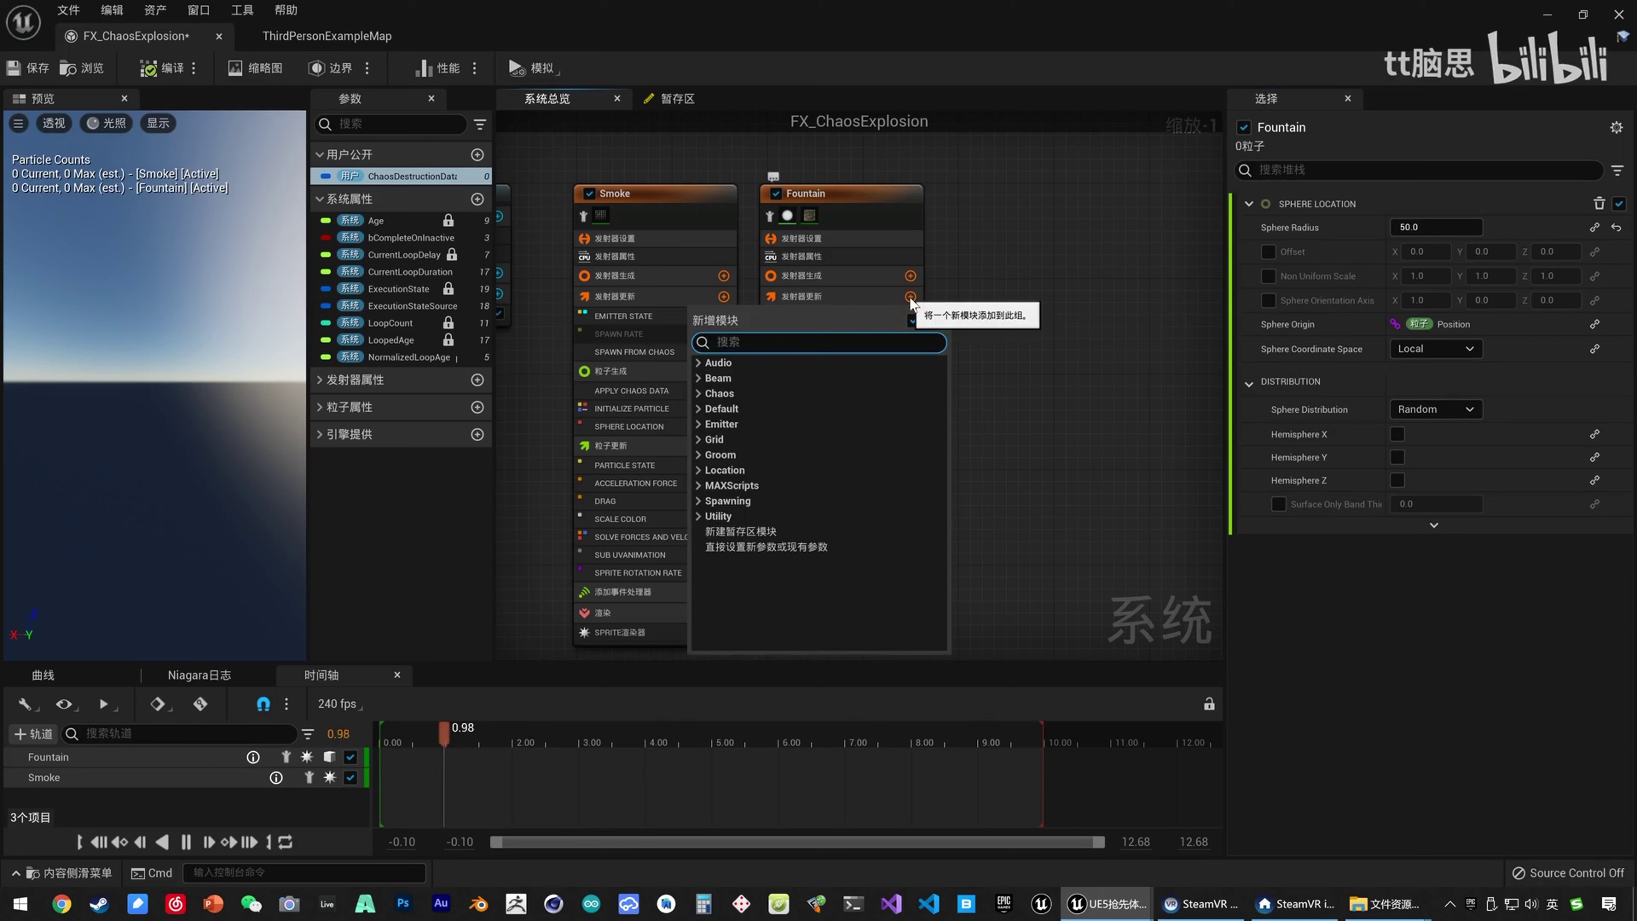
text(chao)
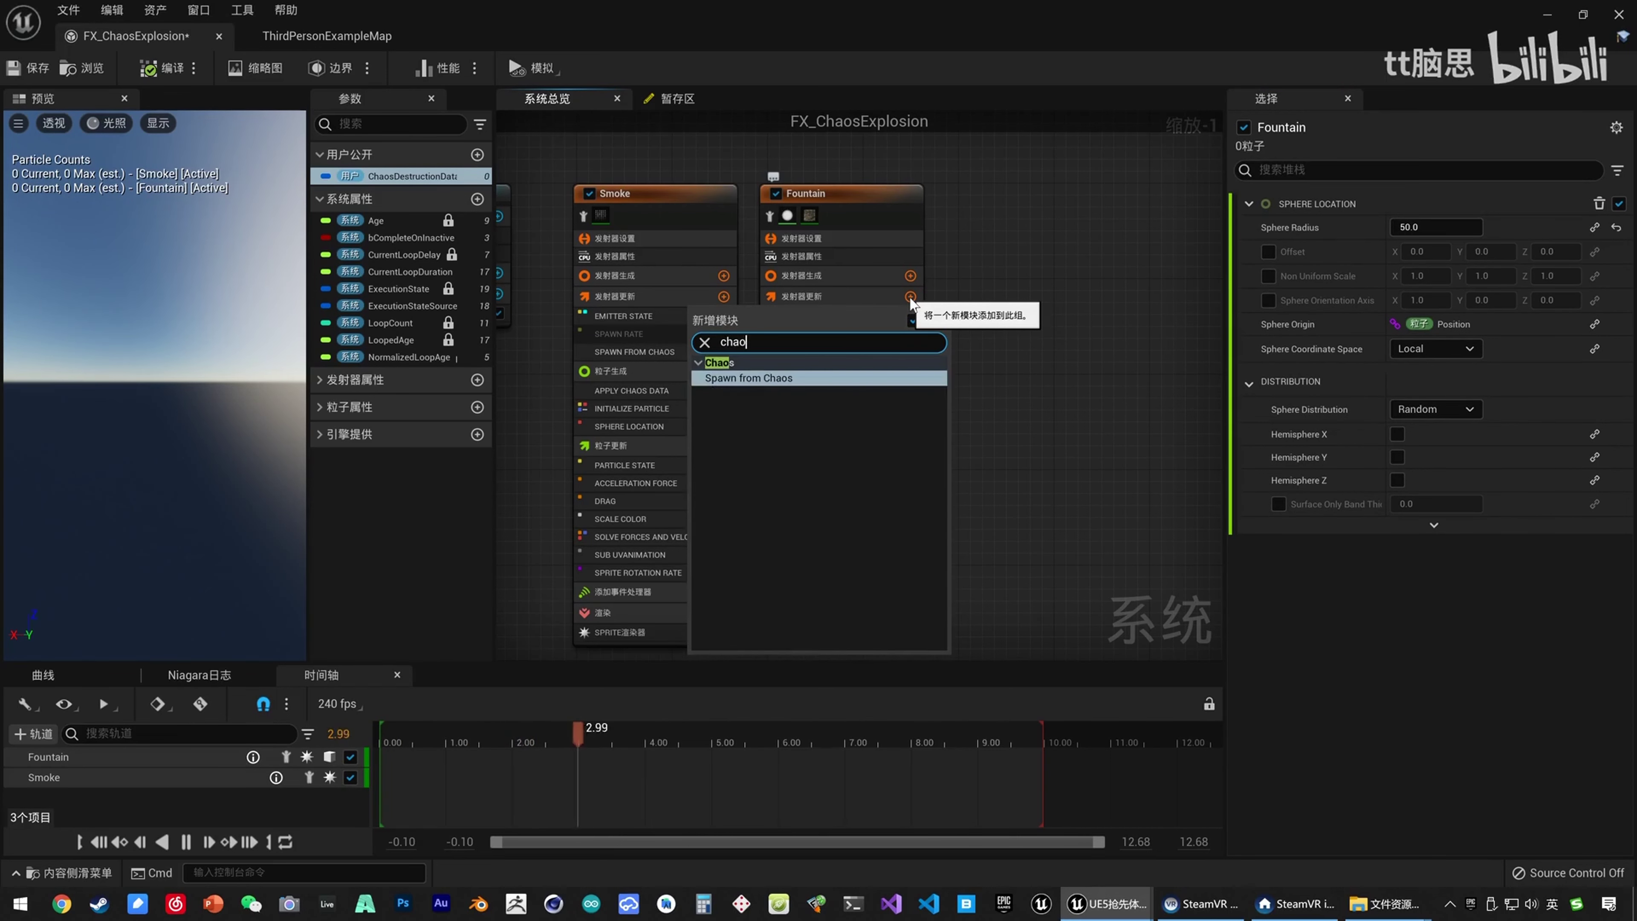
key(Return)
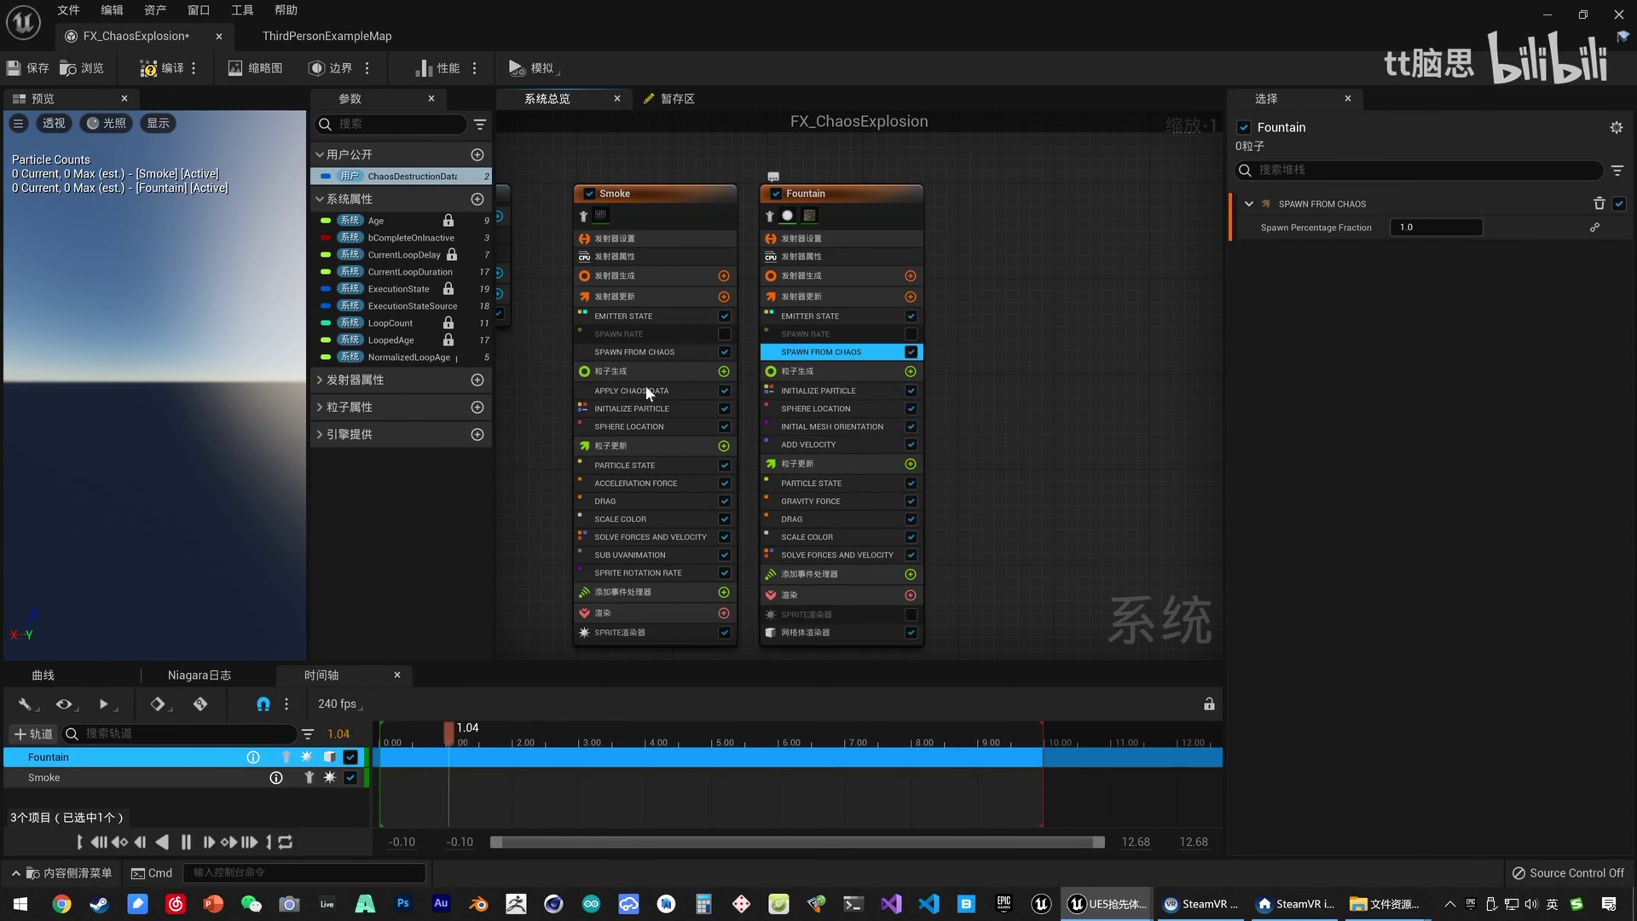
Add an Apply Chaos Data module to the Fountain emitter's particle spawn stage, placed before Initialize Particle, and save the system.
click(910, 372)
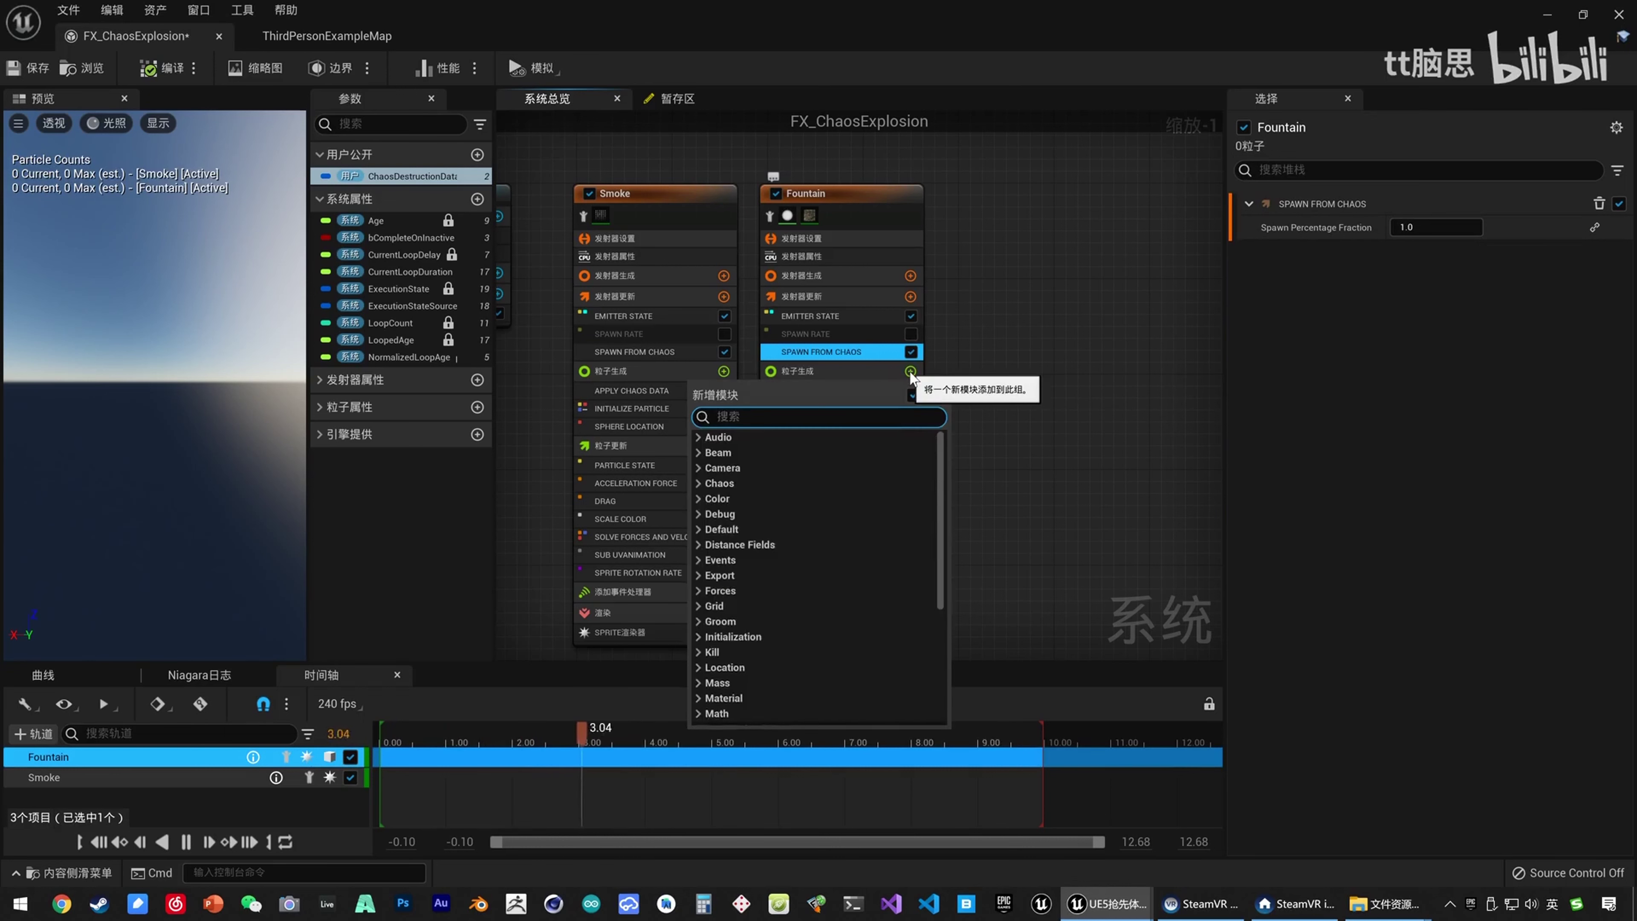
text(chao)
click(786, 458)
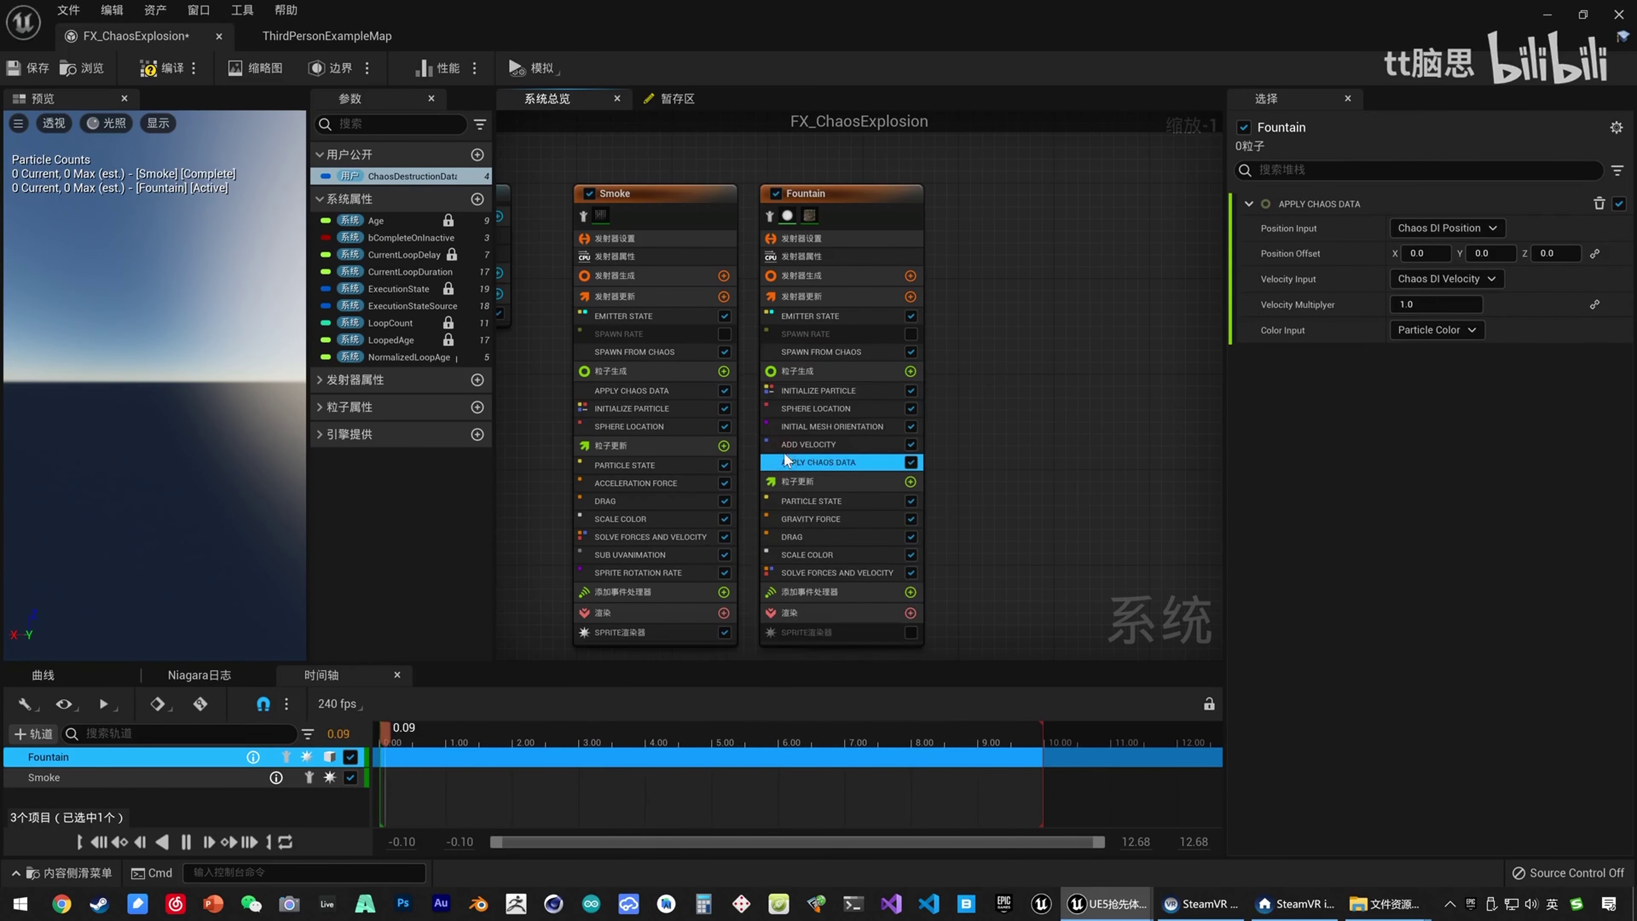
drag(840, 460, 837, 390)
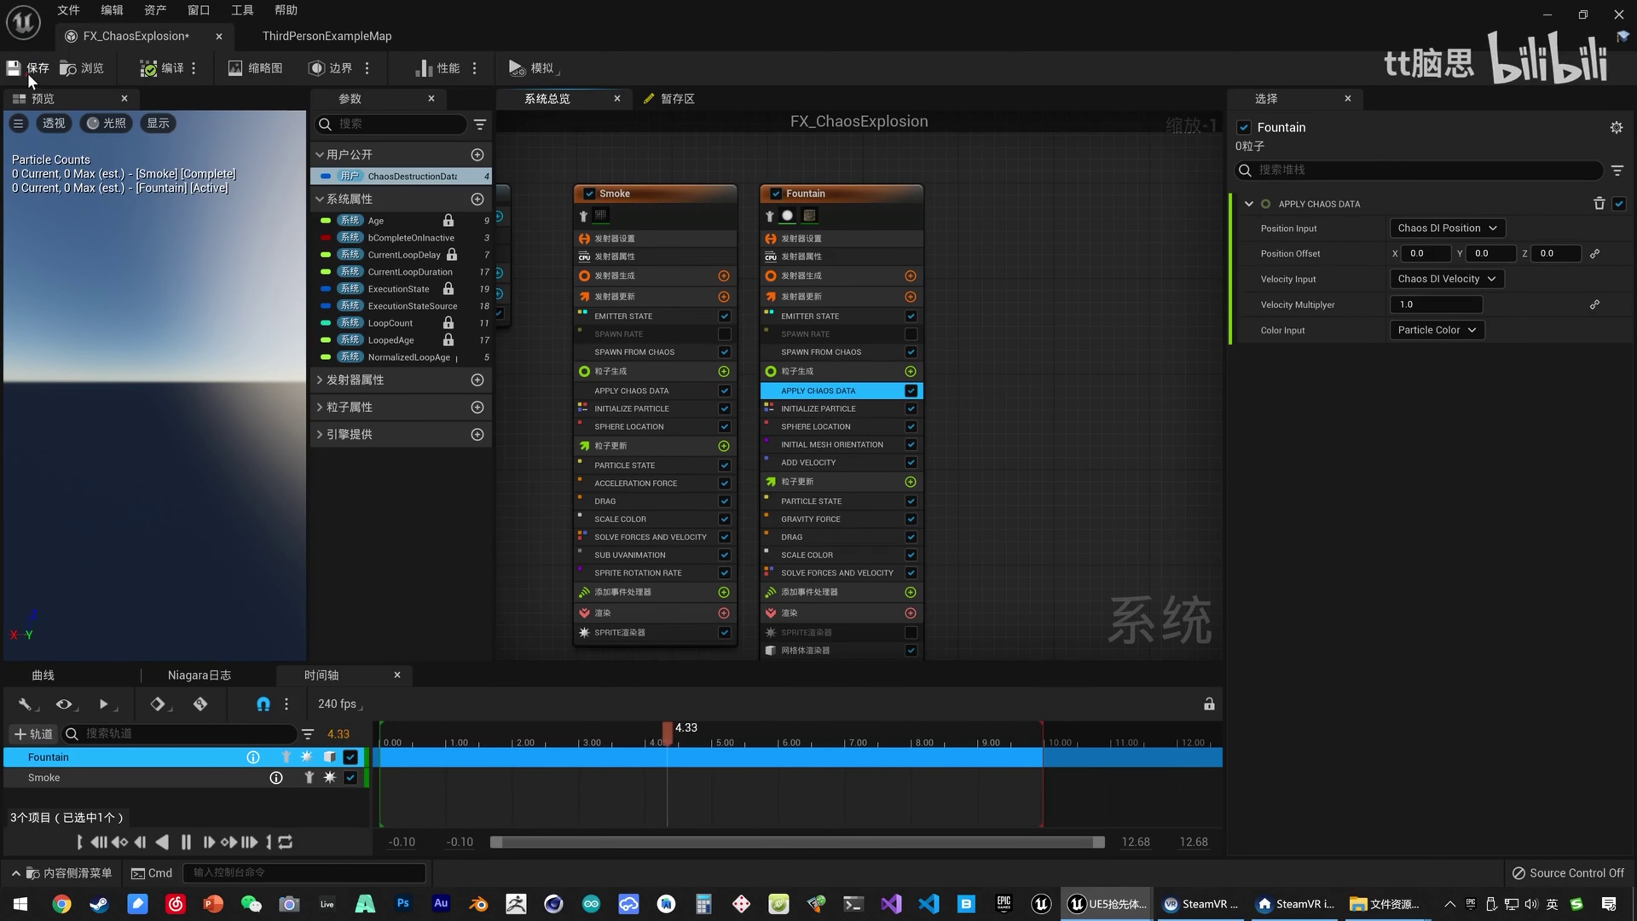
key(ctrl+s)
Play-test ThirdPersonExampleMap and destroy the concrete pillar to examine the smoke and rock debris.
drag(344, 37, 155, 41)
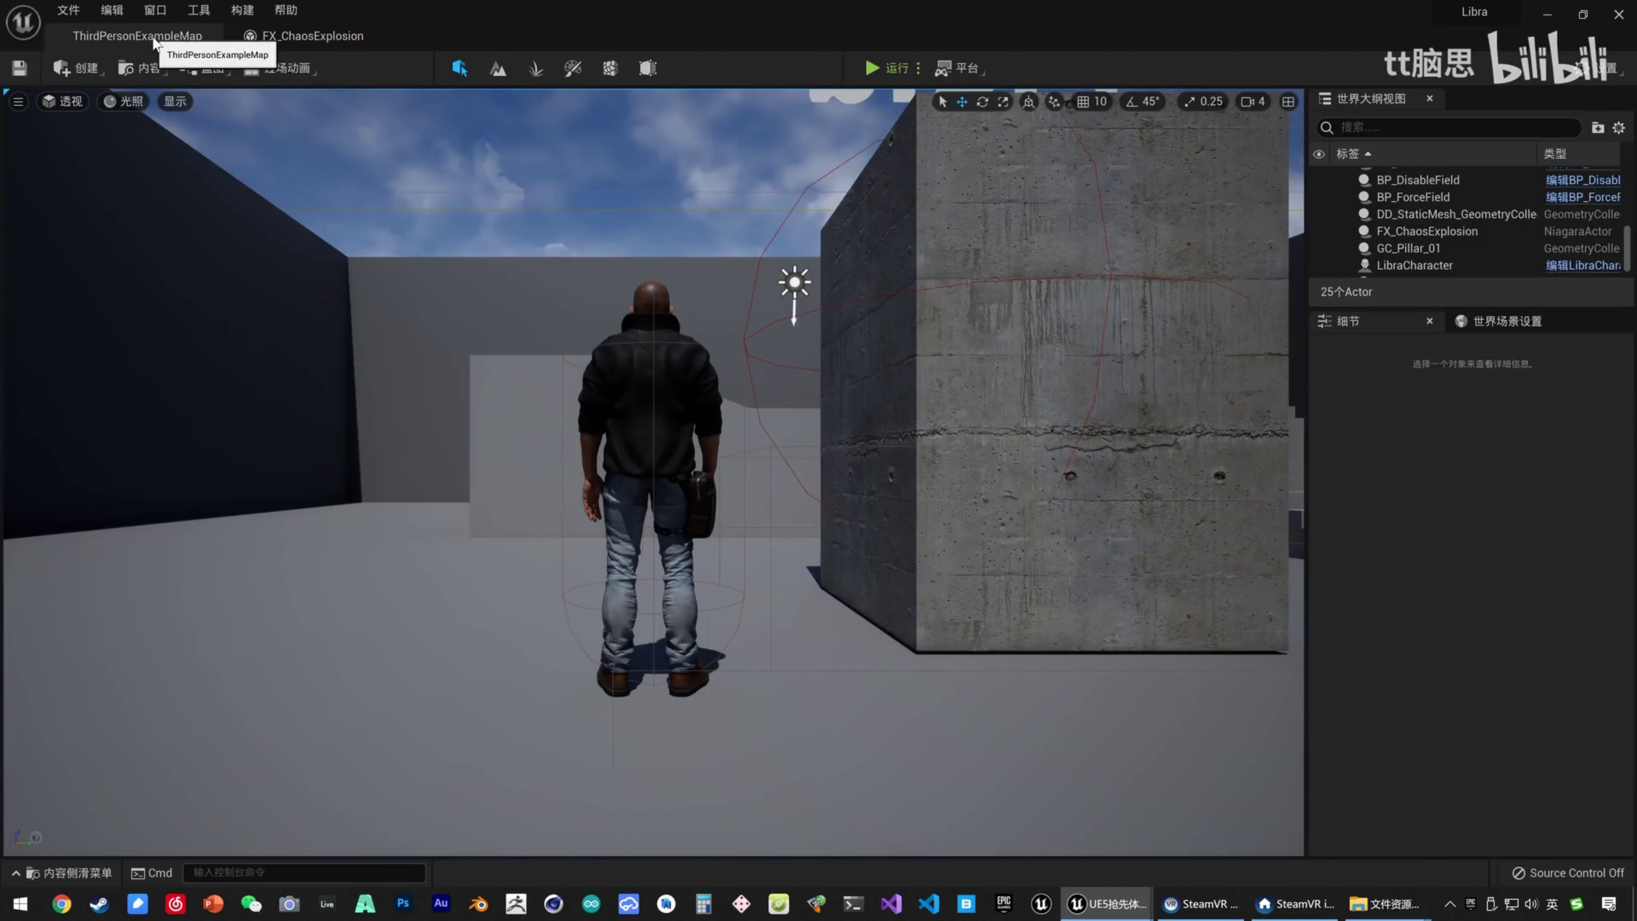
click(883, 68)
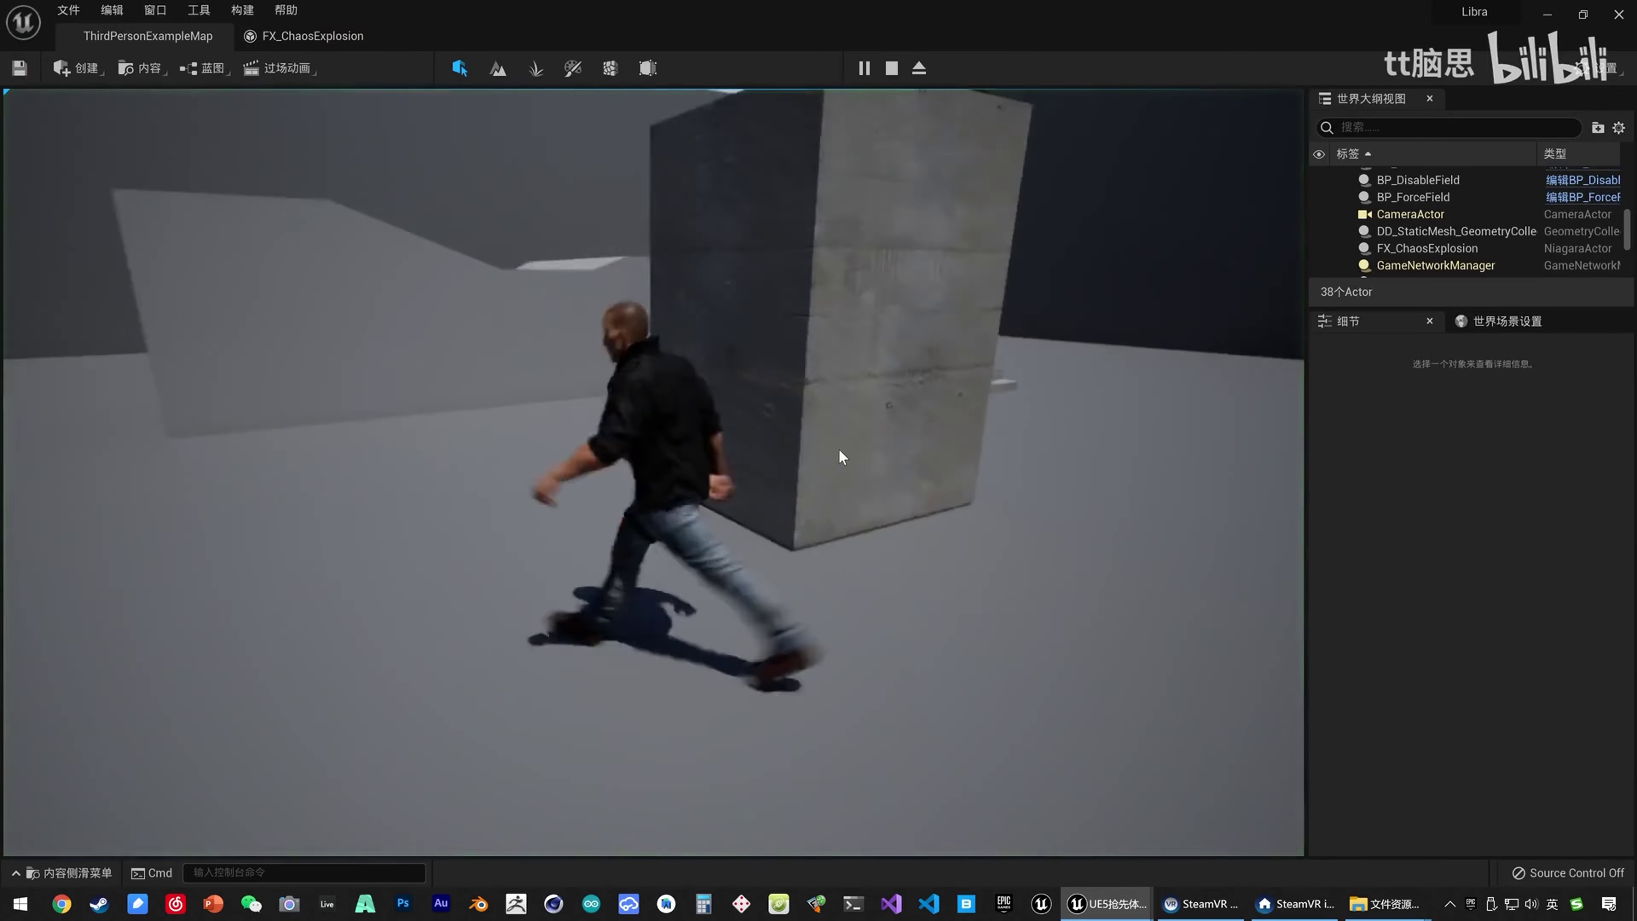
key(a)
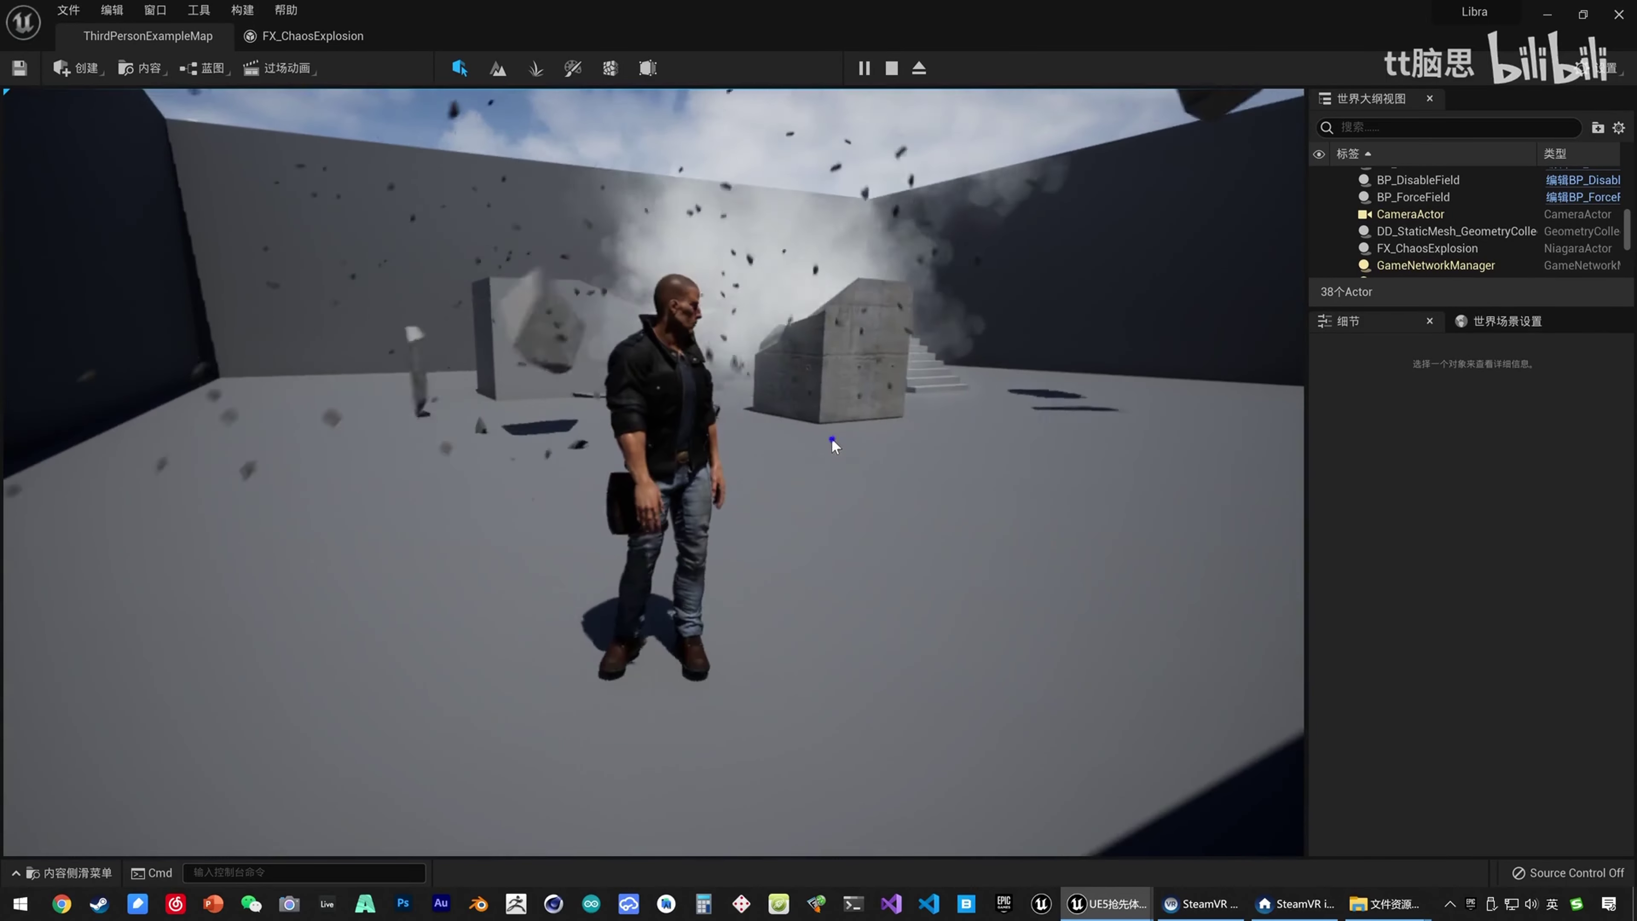
key(a)
drag(826, 433, 912, 420)
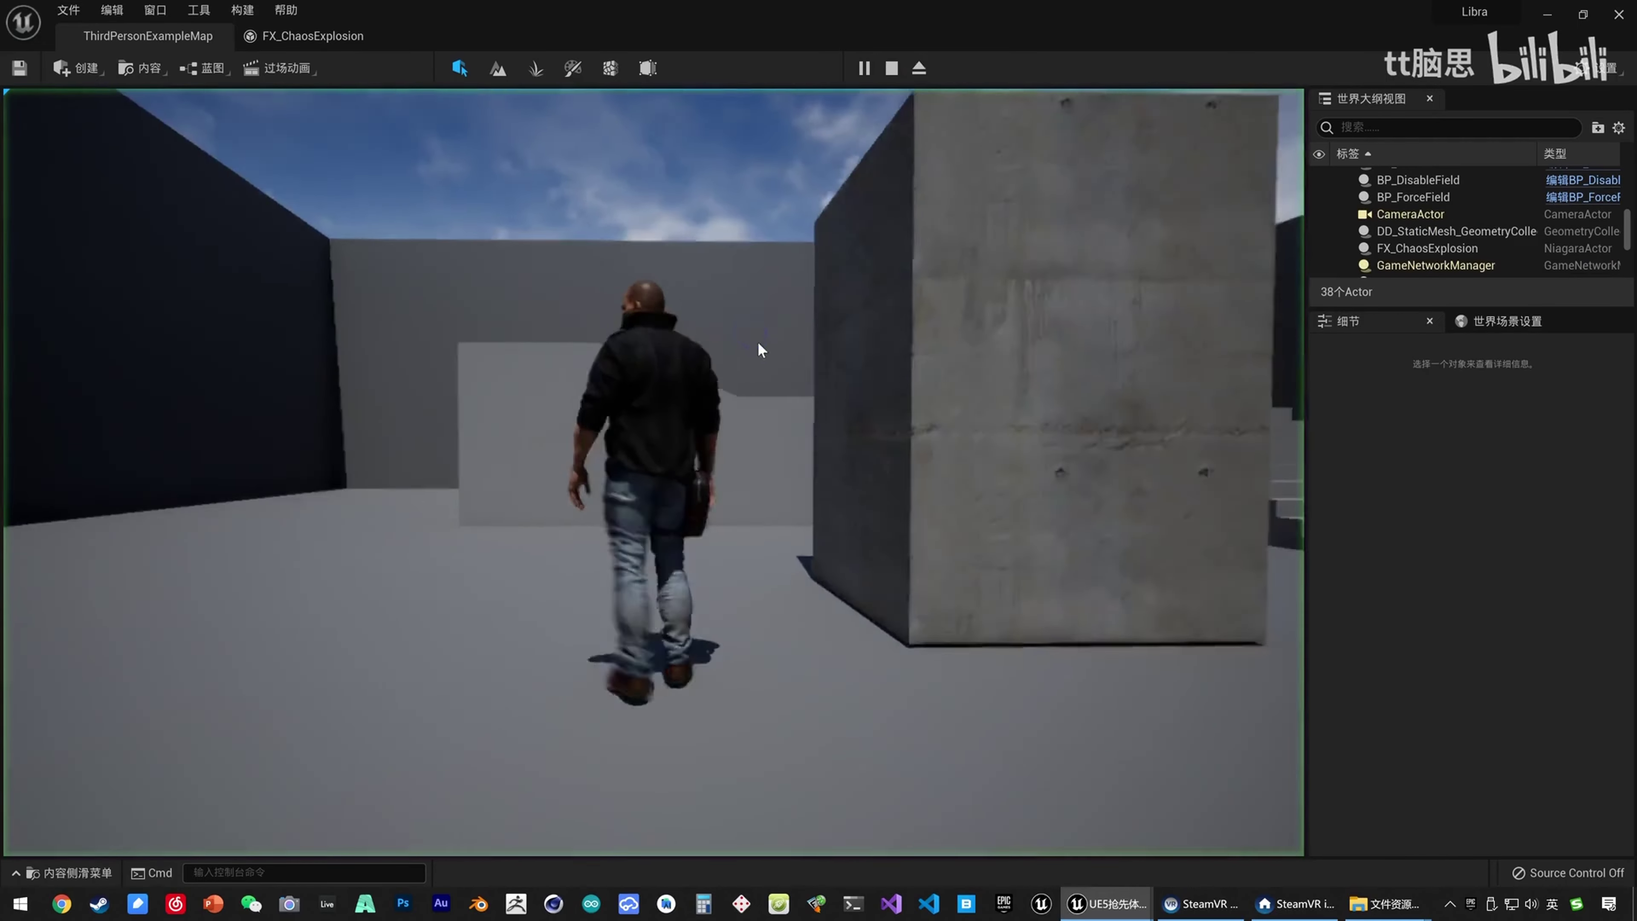
drag(825, 366, 878, 365)
key(s)
key(d)
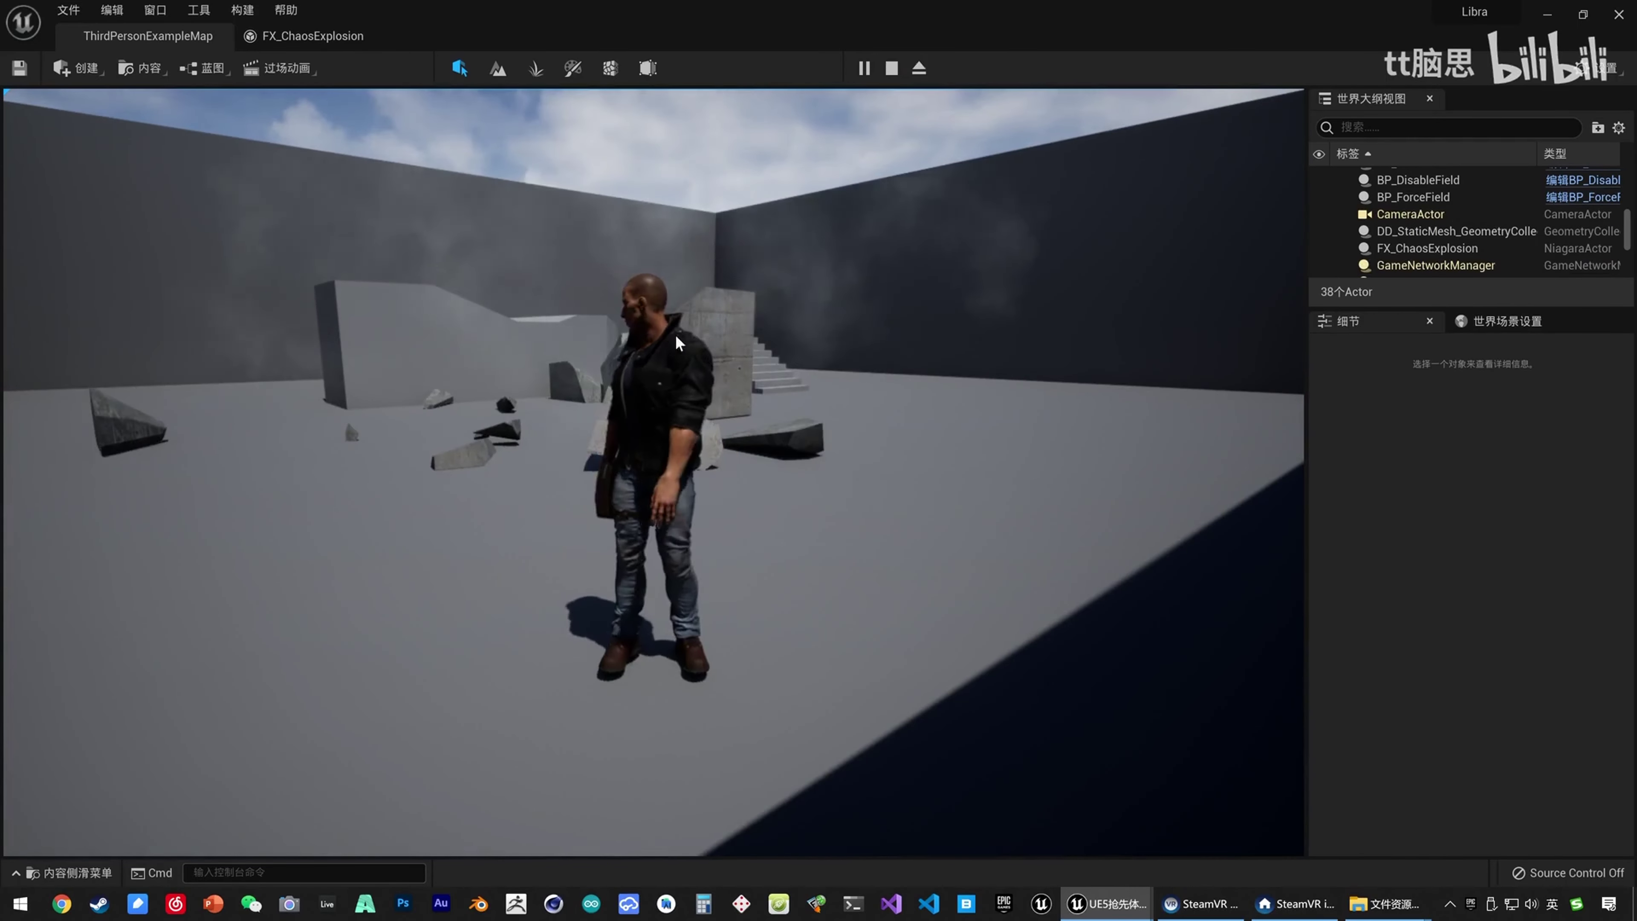
End the play test and set the Spawn Percentage Fraction of the Fountain emitter's Spawn from Chaos module to 0.3.
key(Escape)
click(303, 35)
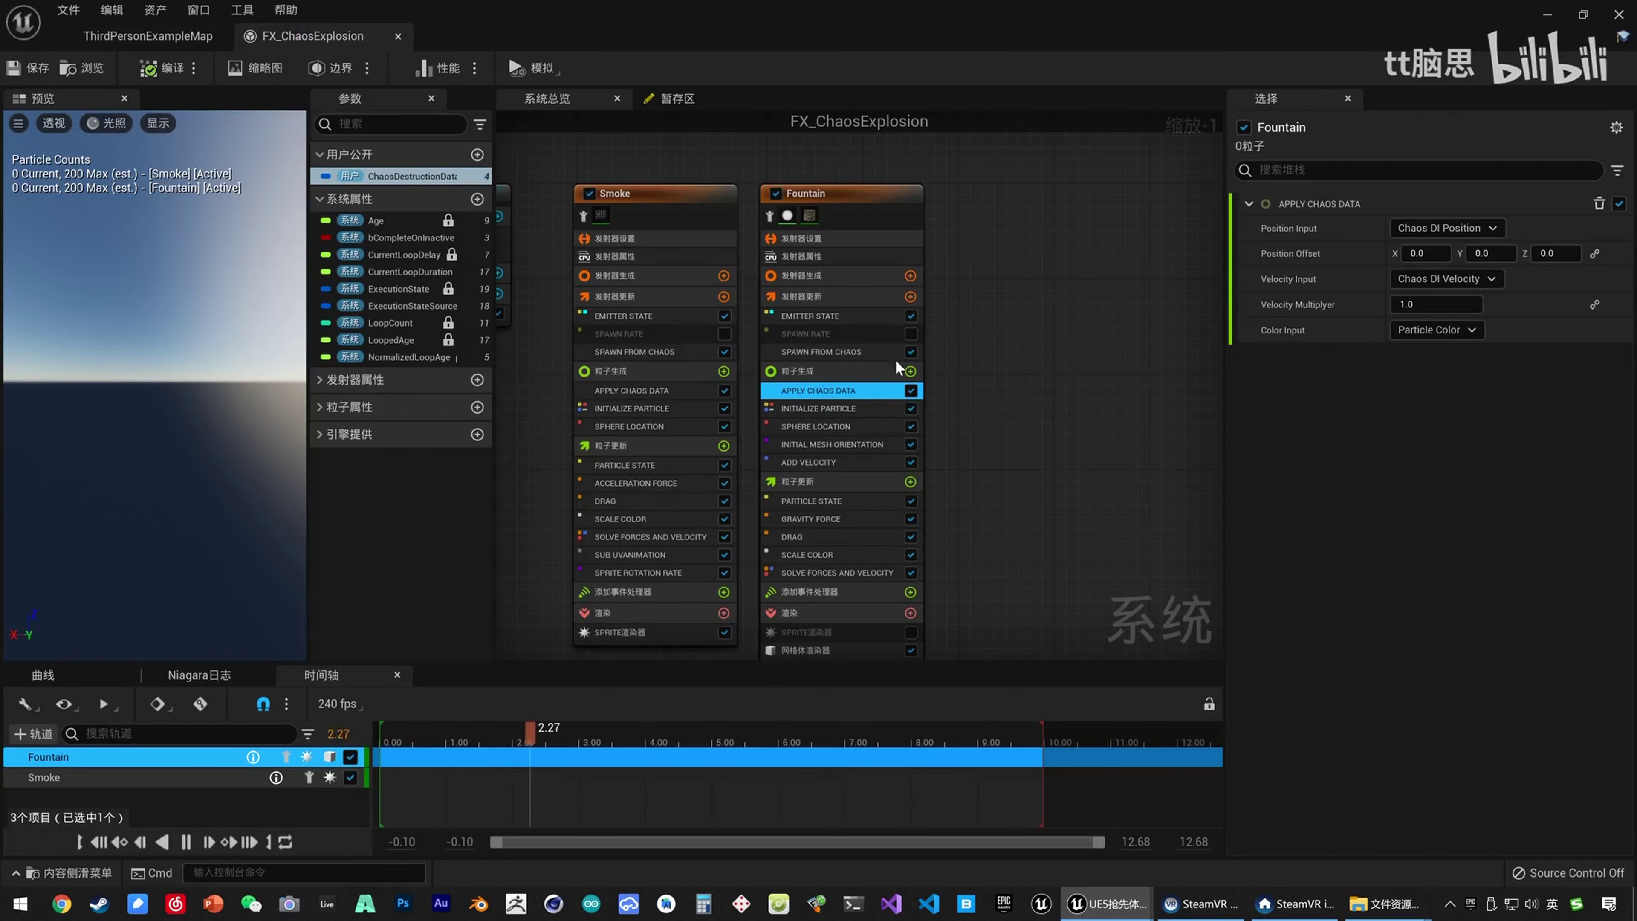
click(841, 358)
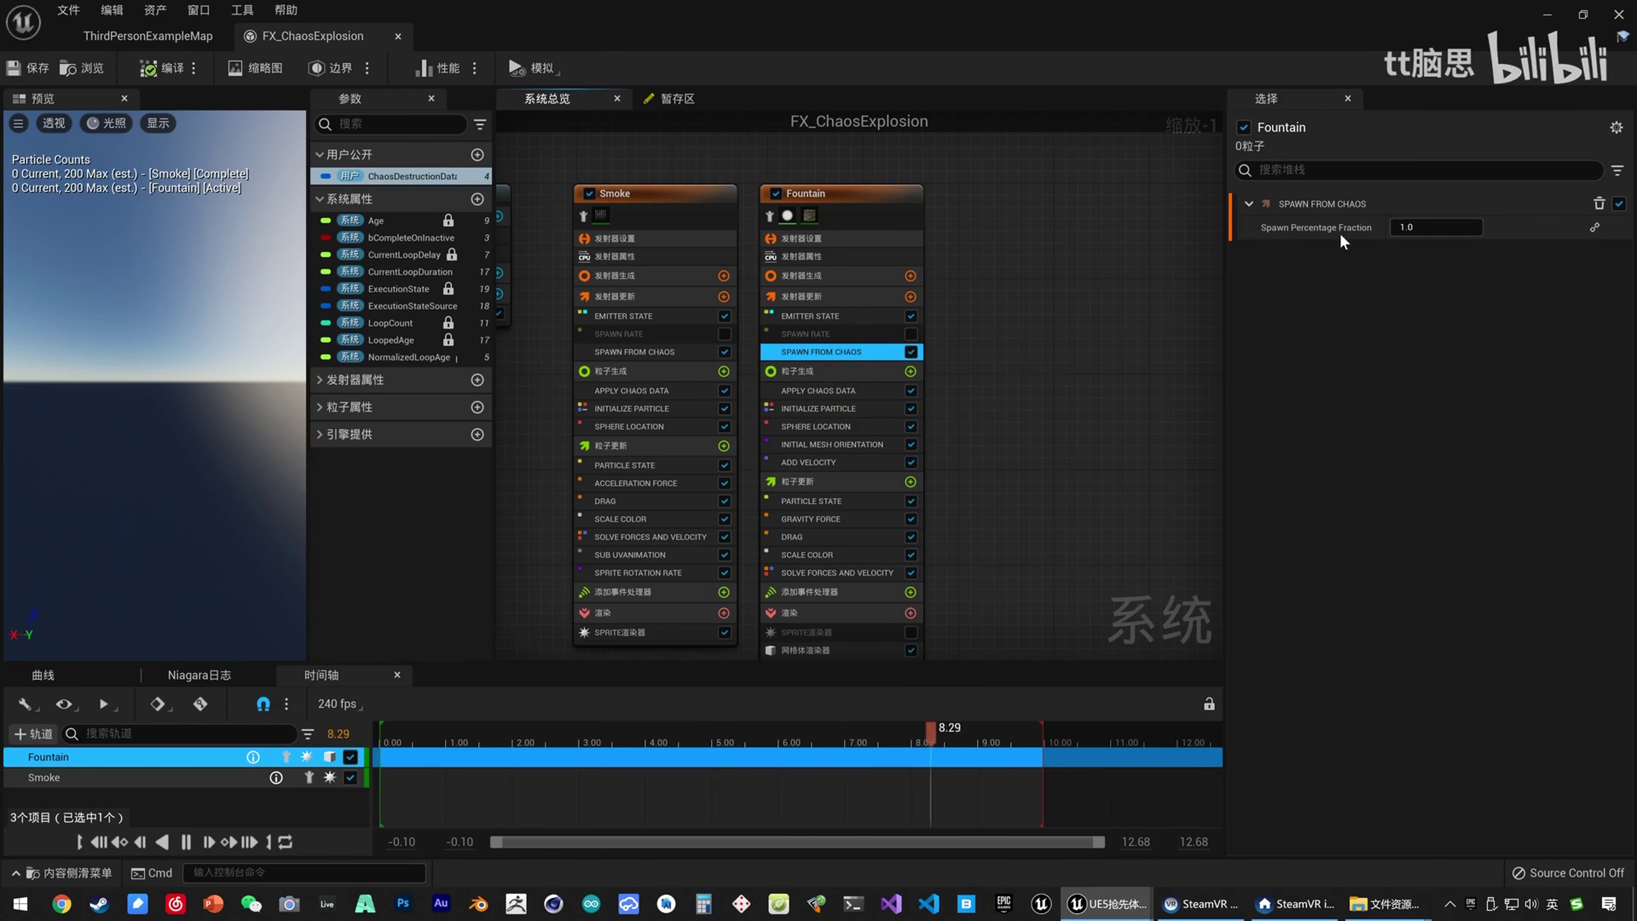
click(1411, 229)
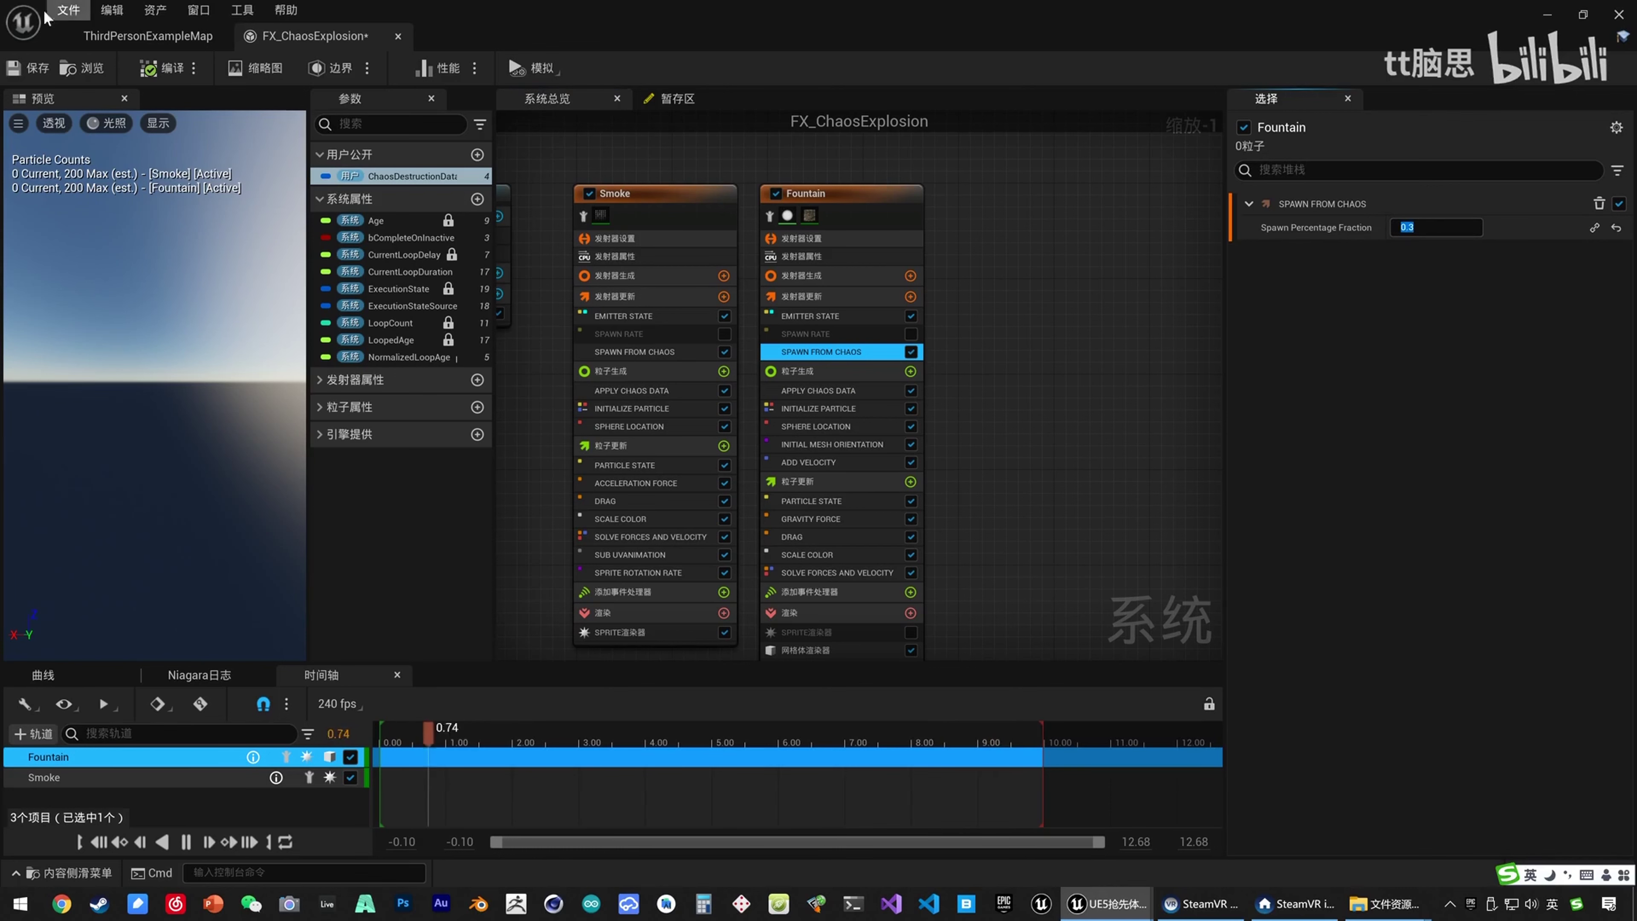
Play-test ThirdPersonExampleMap and destroy the pillar to examine the reduced rock debris.
click(178, 36)
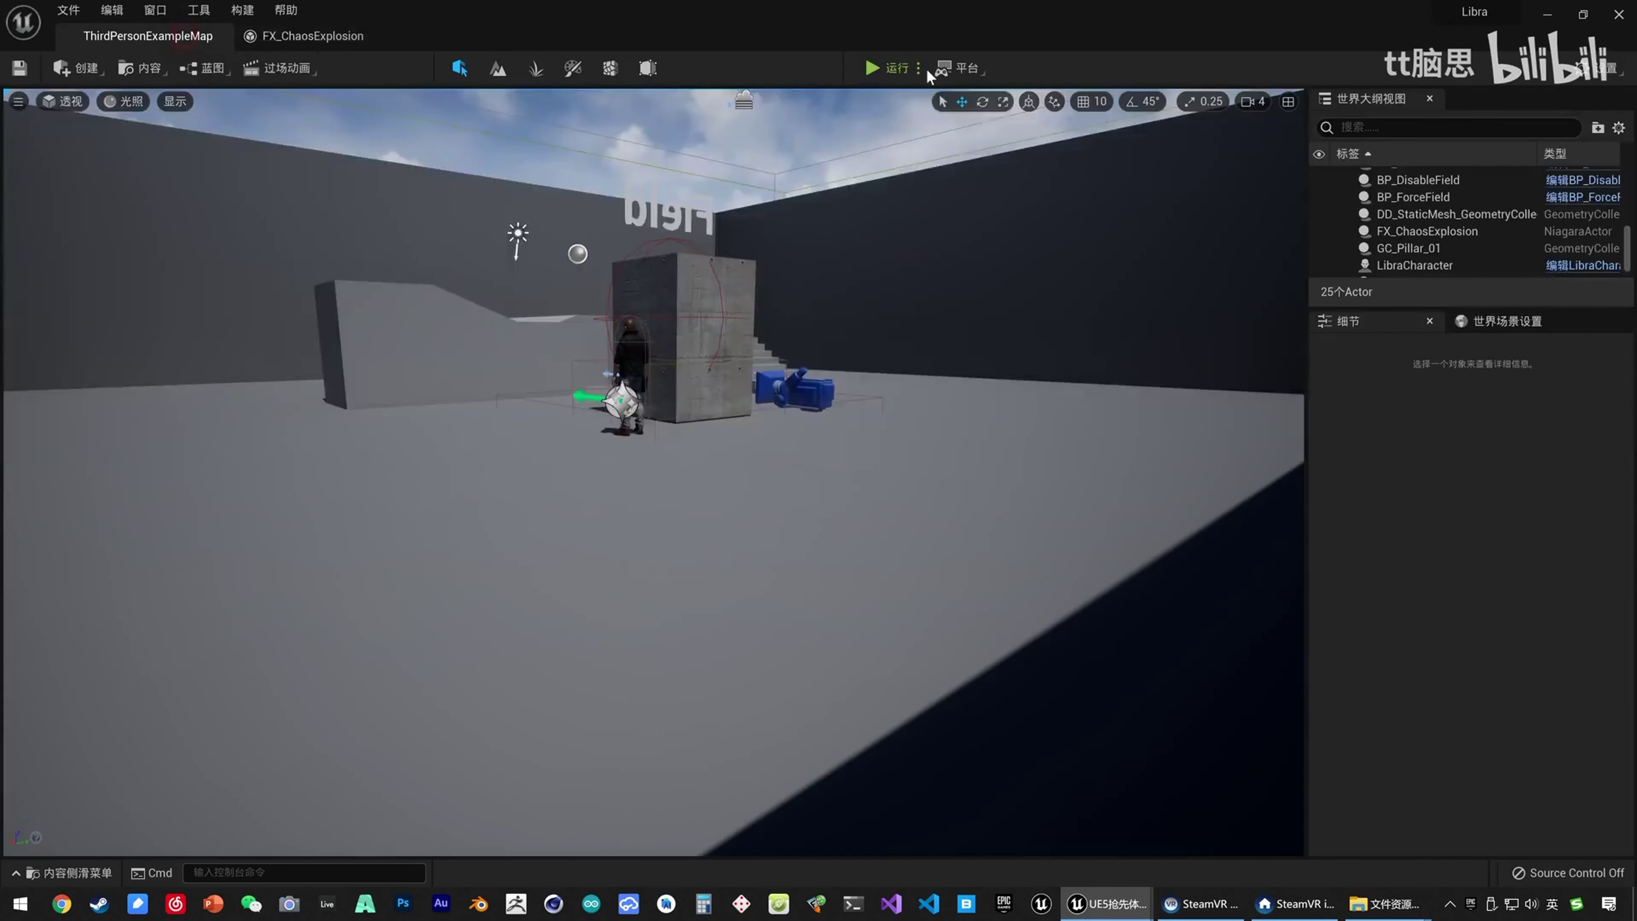
click(866, 68)
key(s)
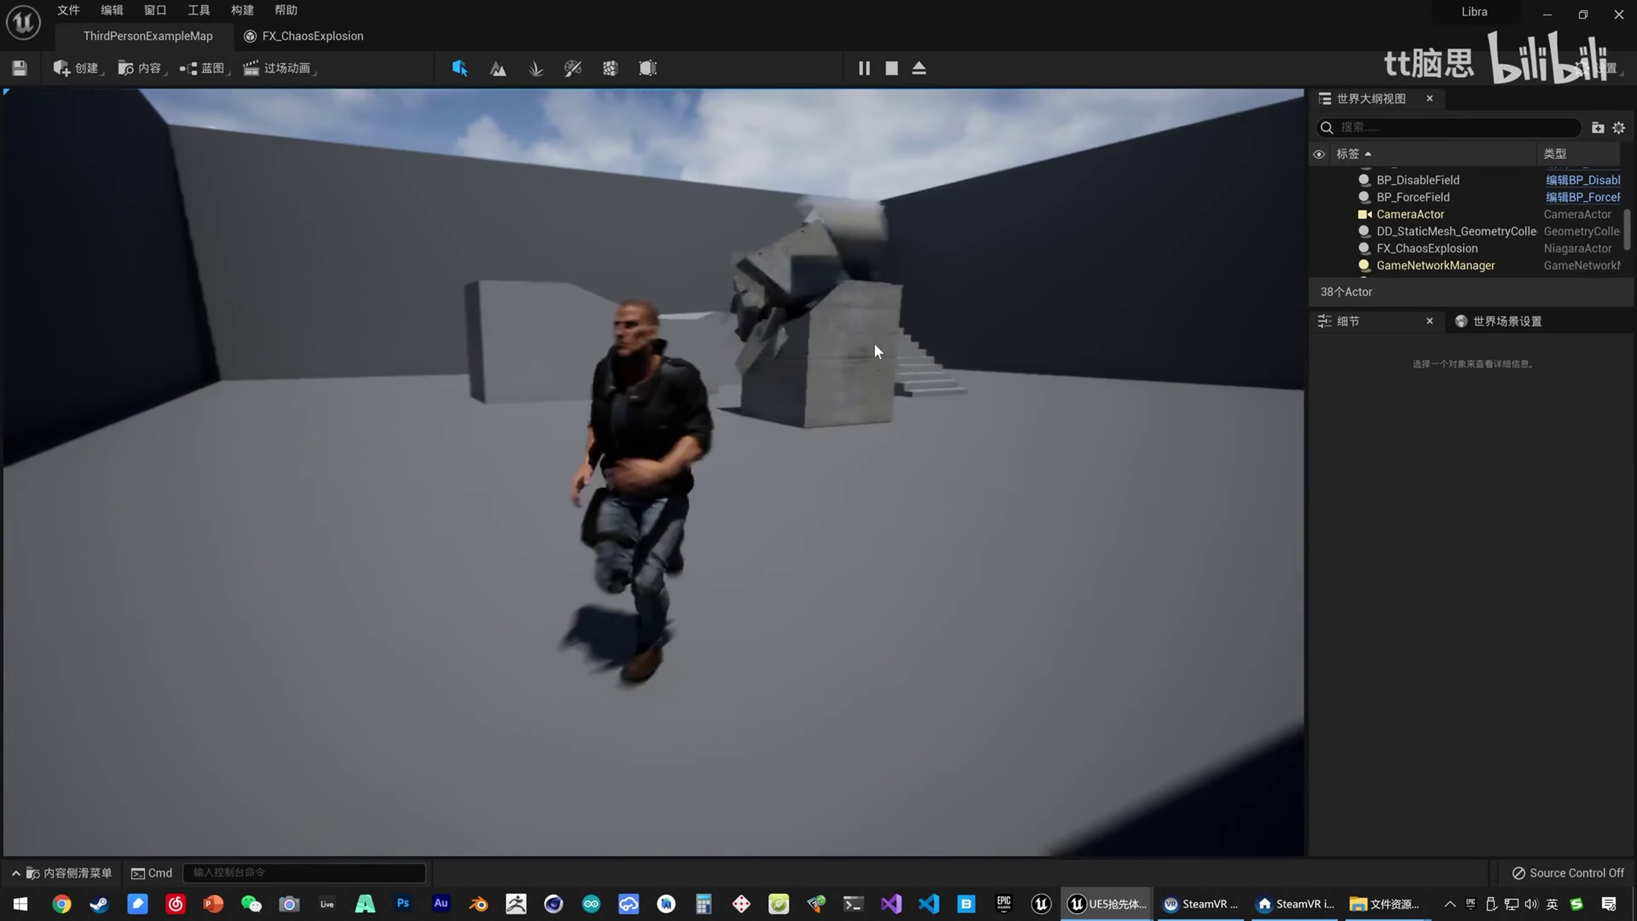
key(w)
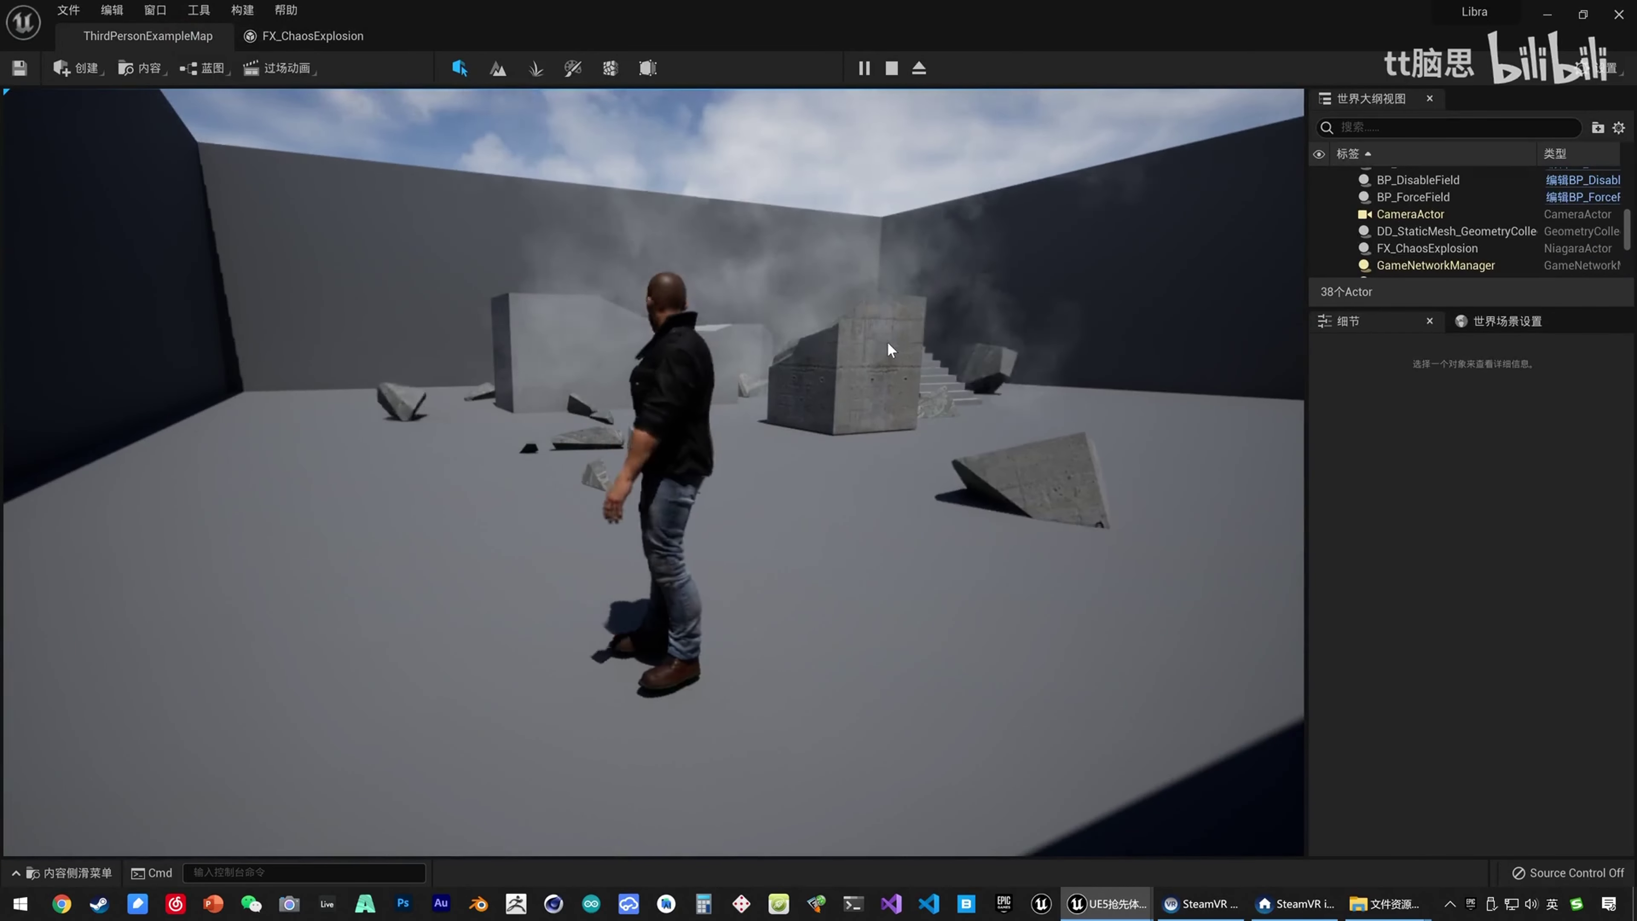
Add a Collision module to the Fountain emitter's particle update stage, fix its order before Solve Forces and Velocity, and save the system.
click(315, 36)
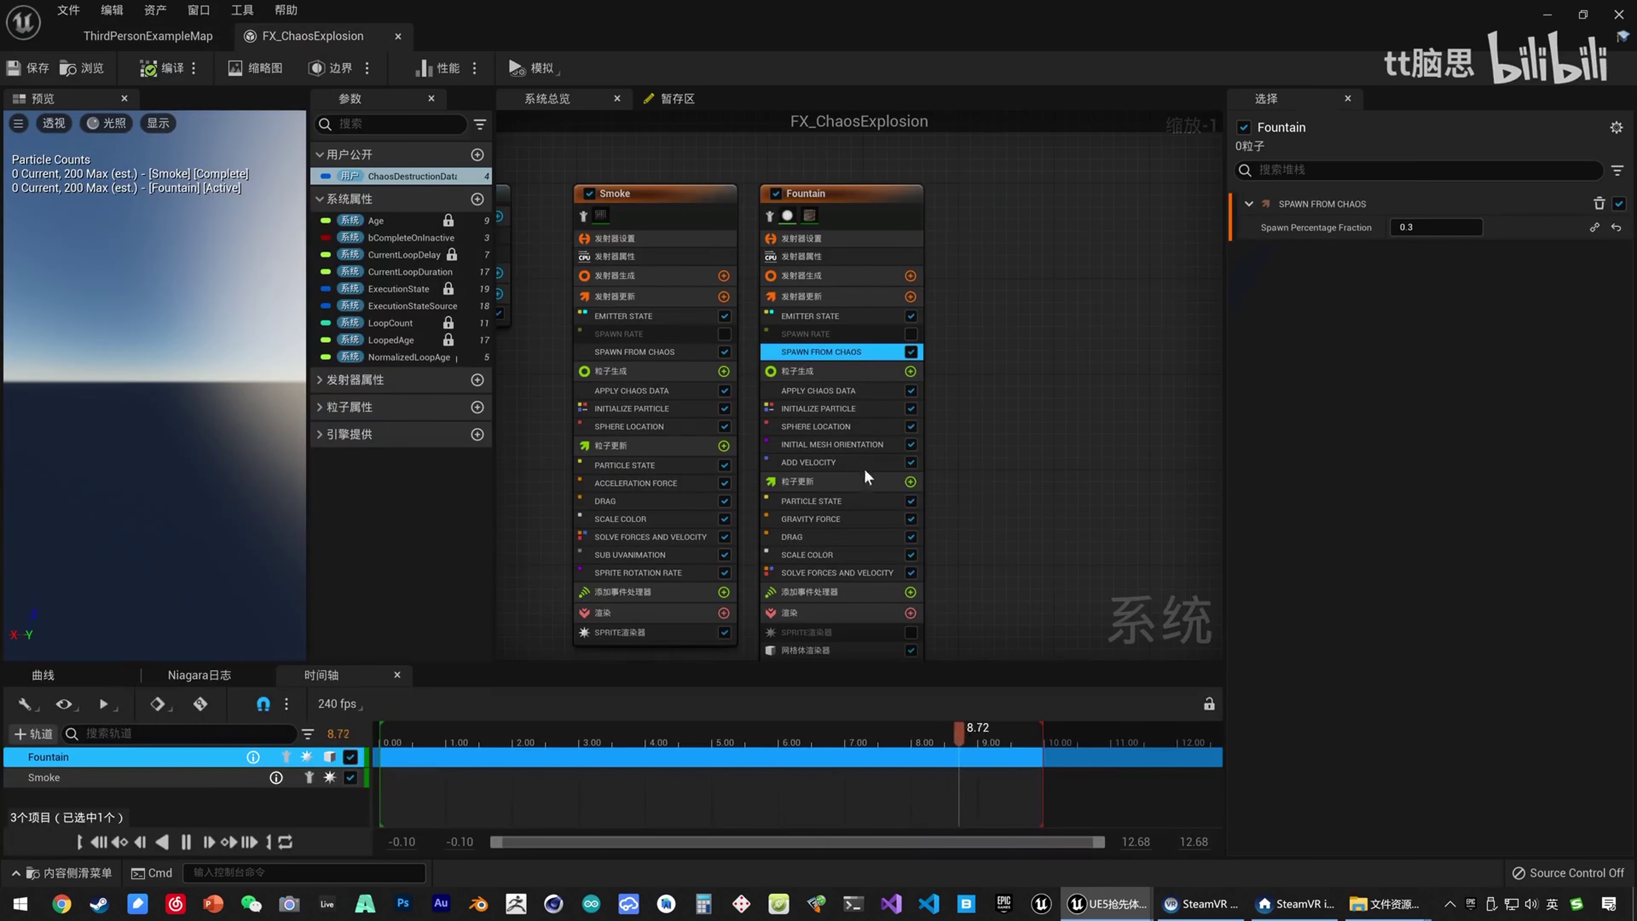
click(910, 481)
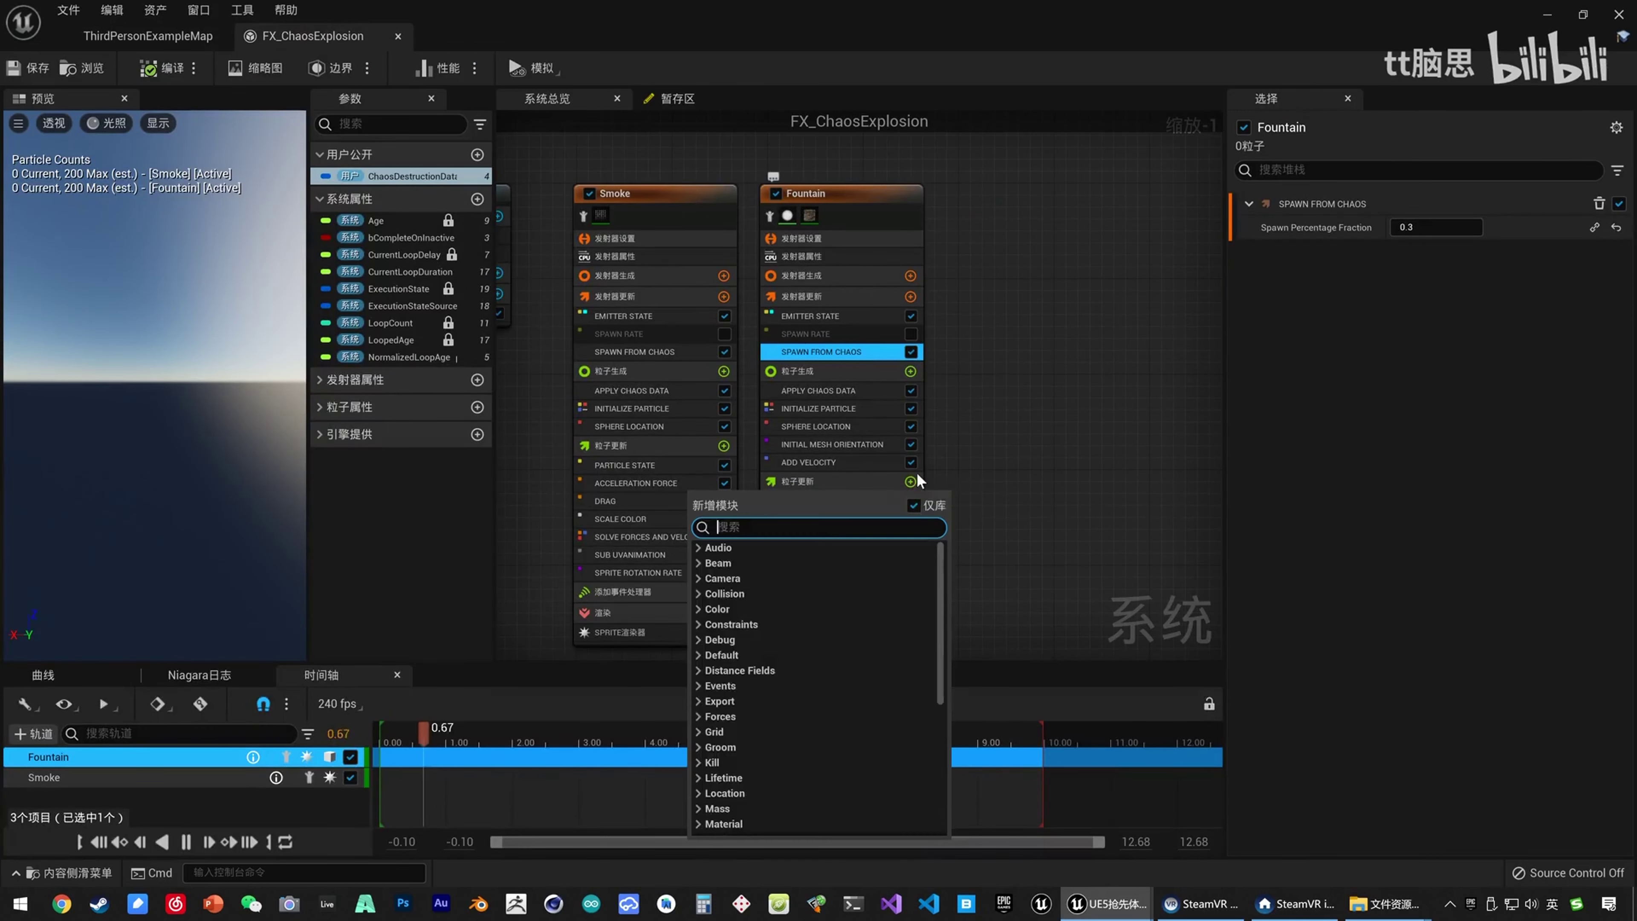
text(colli)
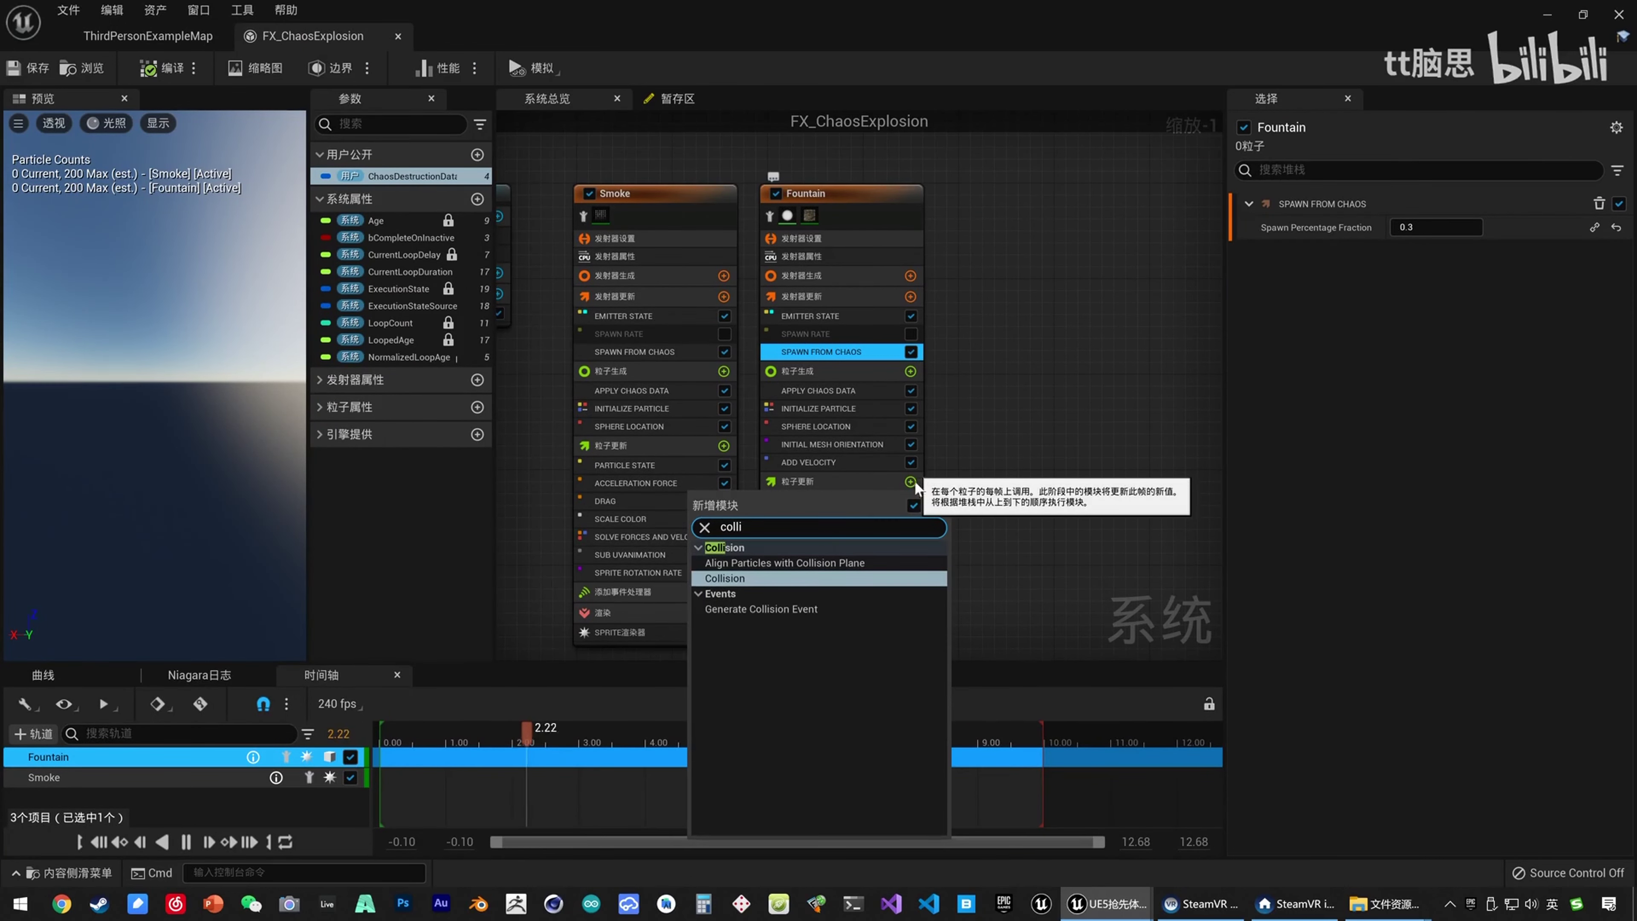
click(769, 578)
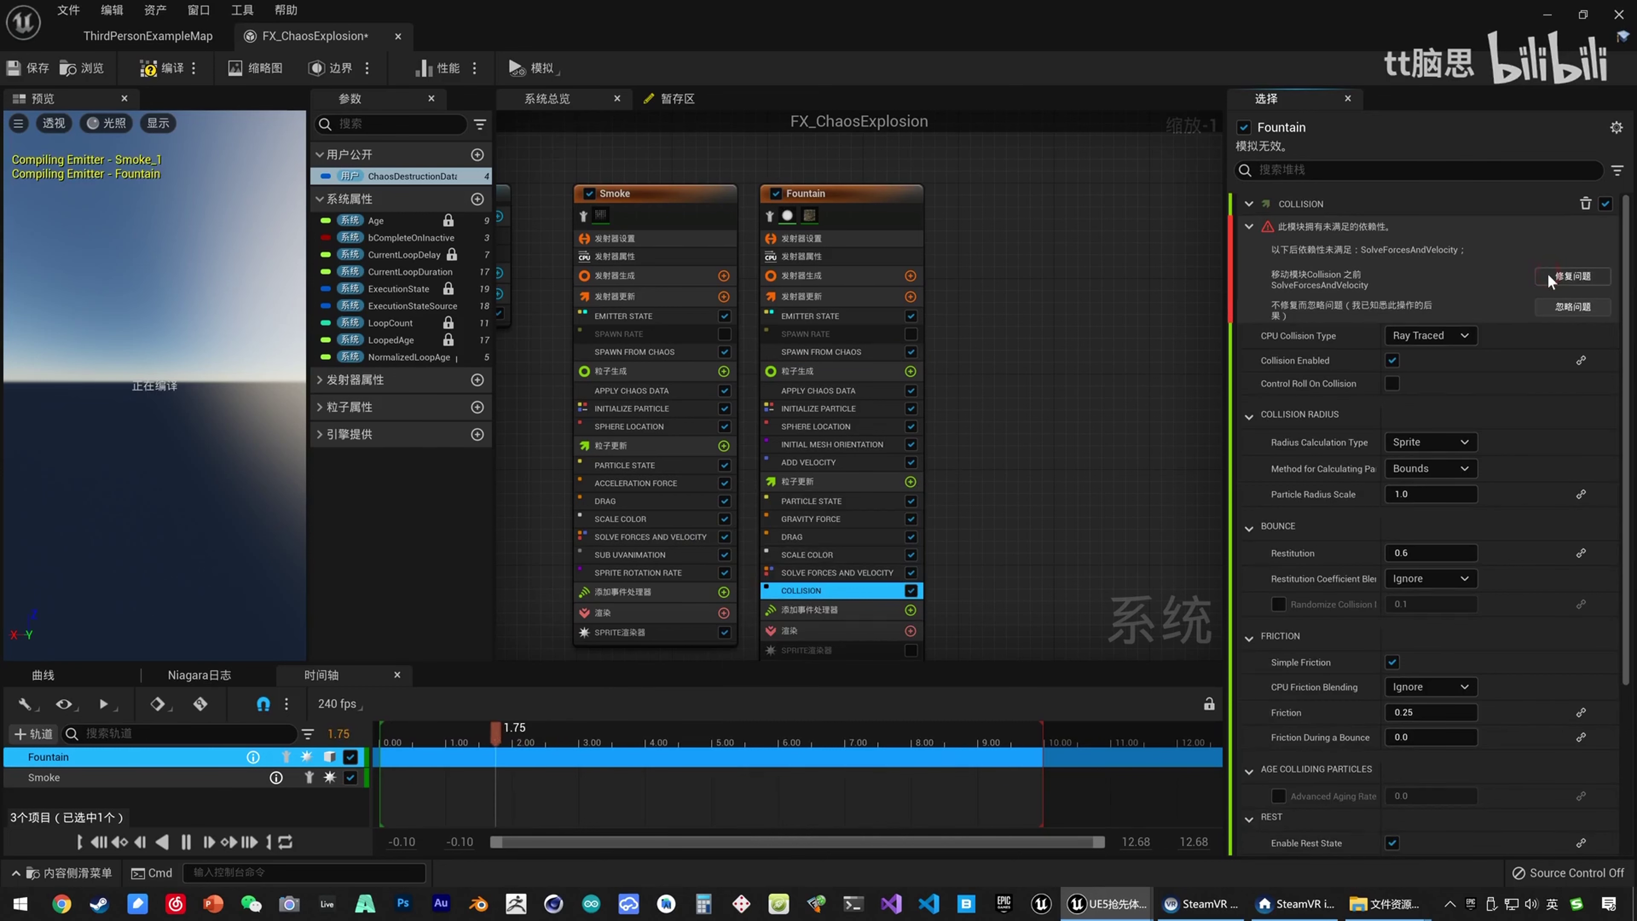
click(1565, 277)
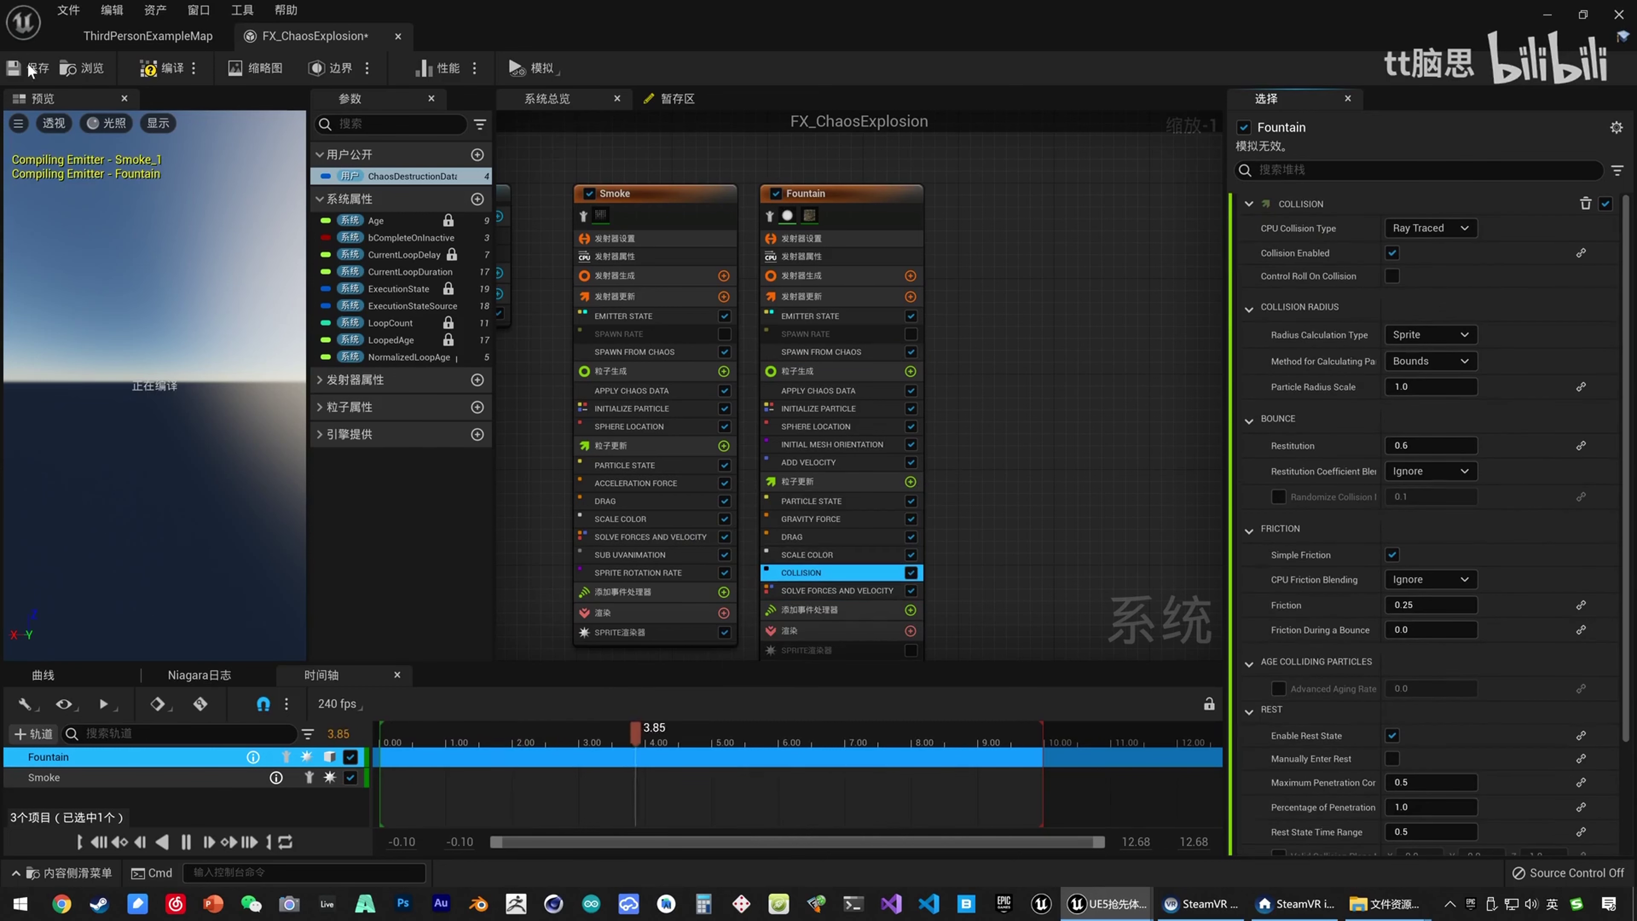
click(29, 69)
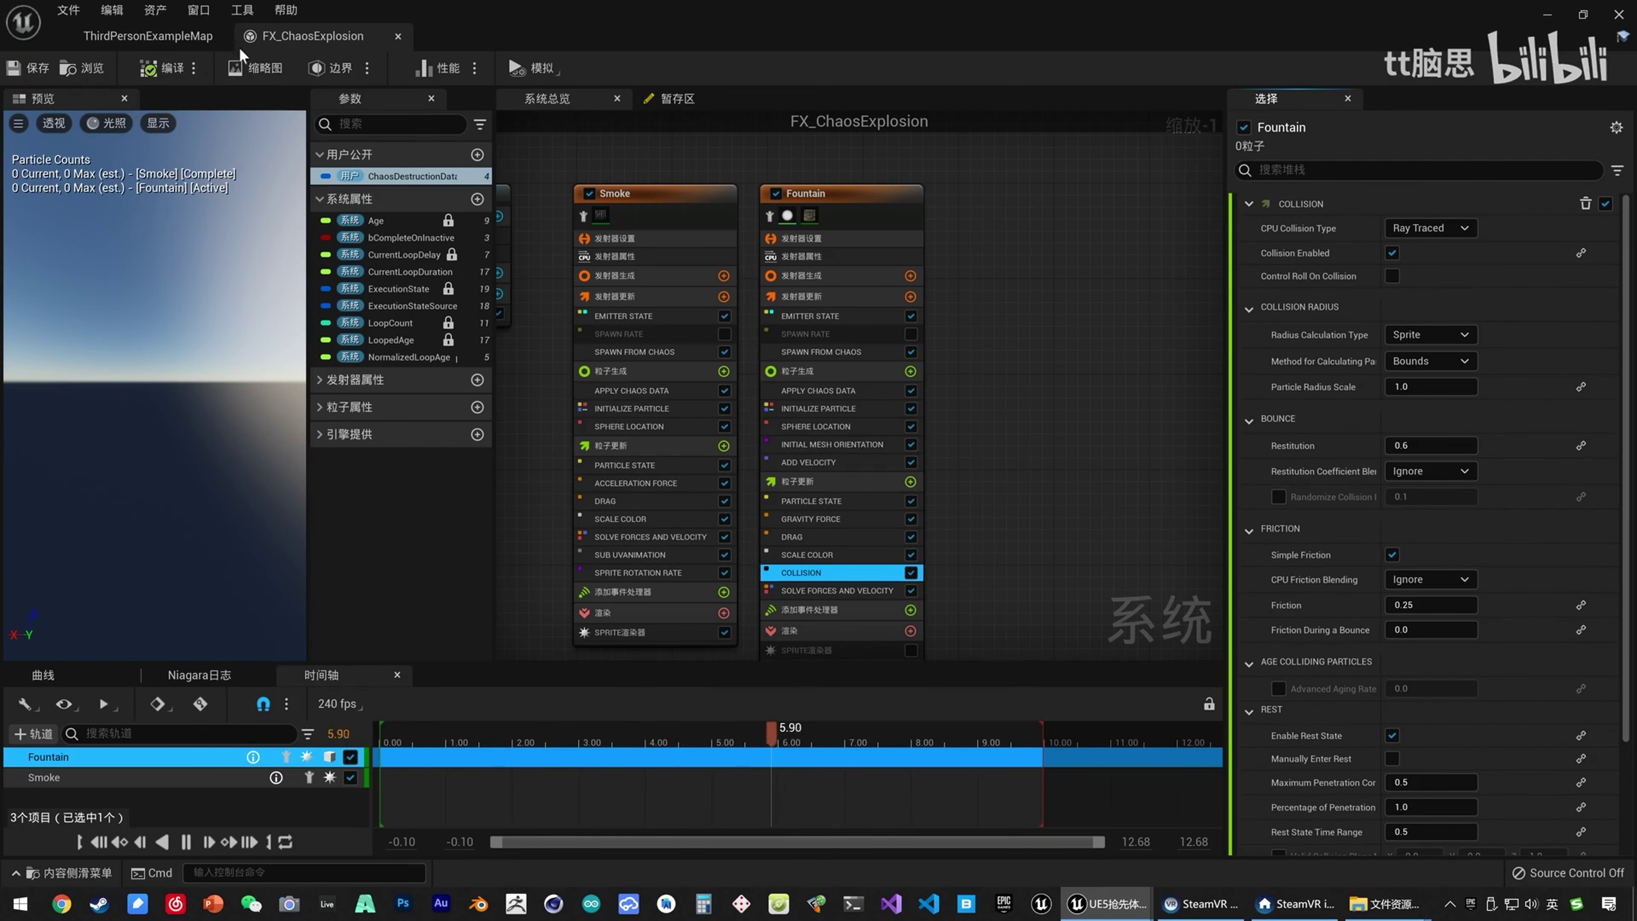
Play-test ThirdPersonExampleMap twice, destroying the pillar to examine how the rock debris collides with the ground.
click(181, 47)
click(904, 69)
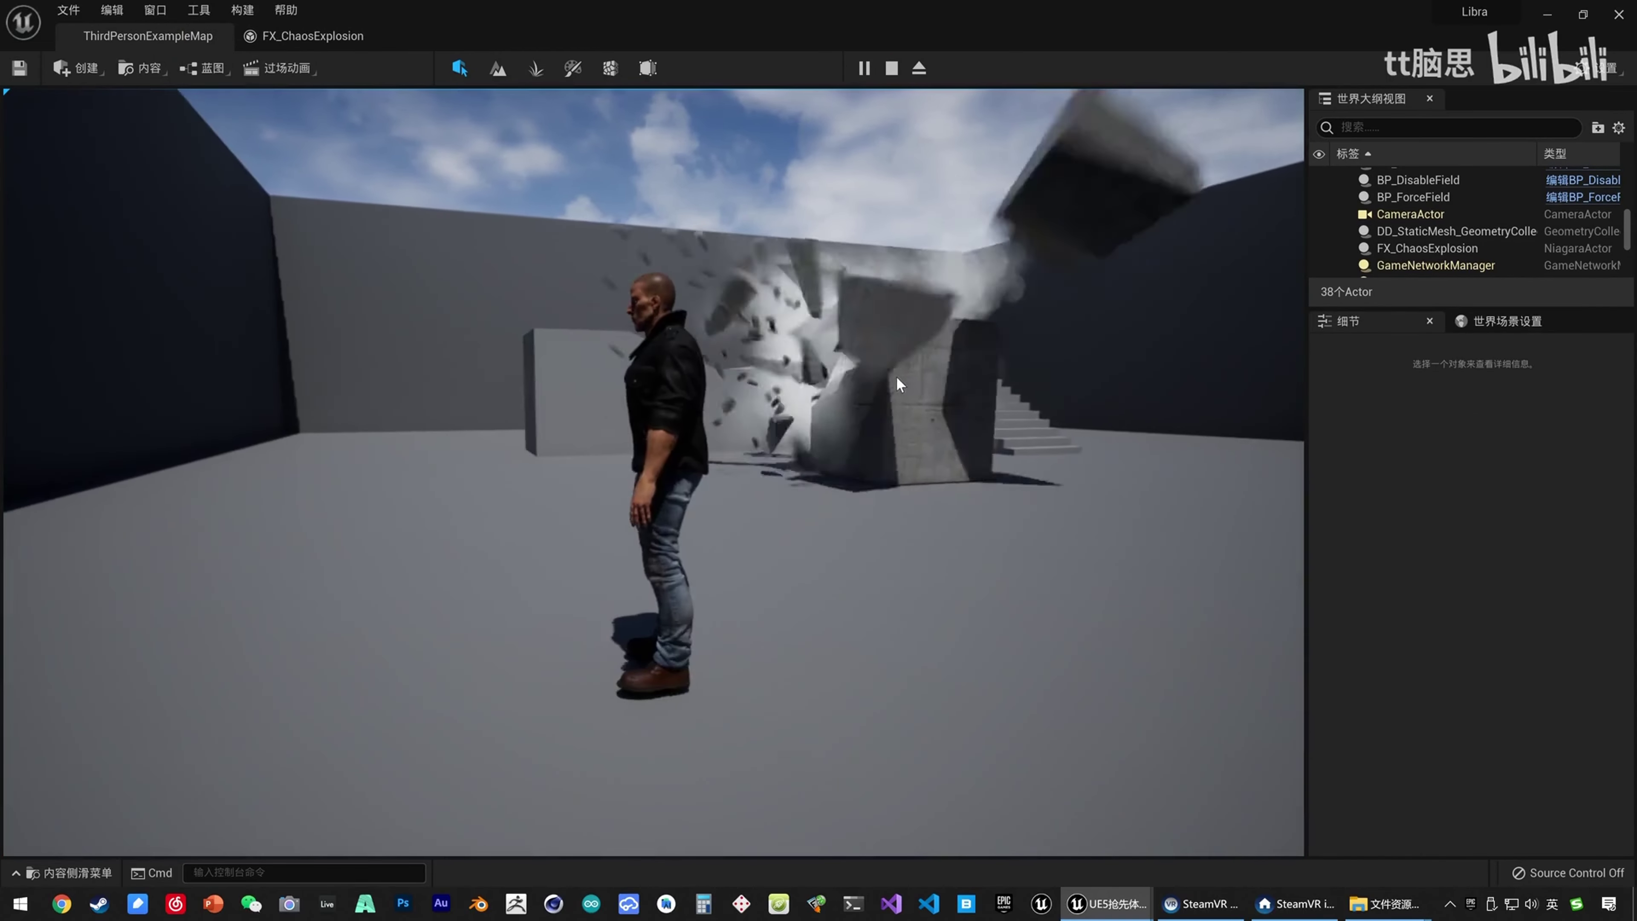
key(a)
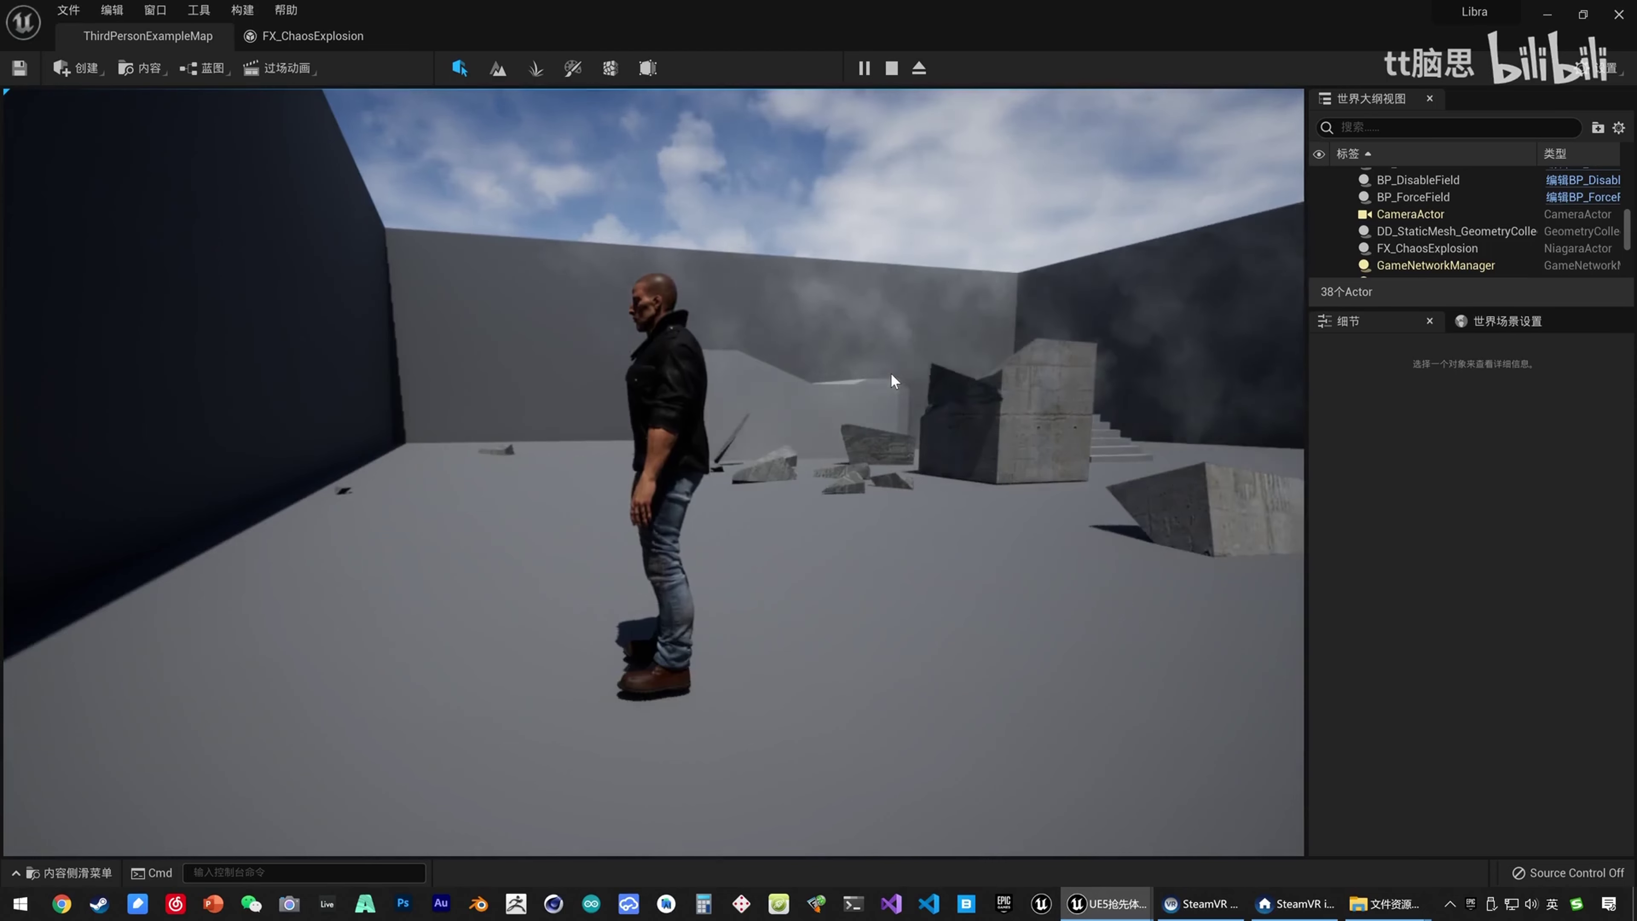
key(Escape)
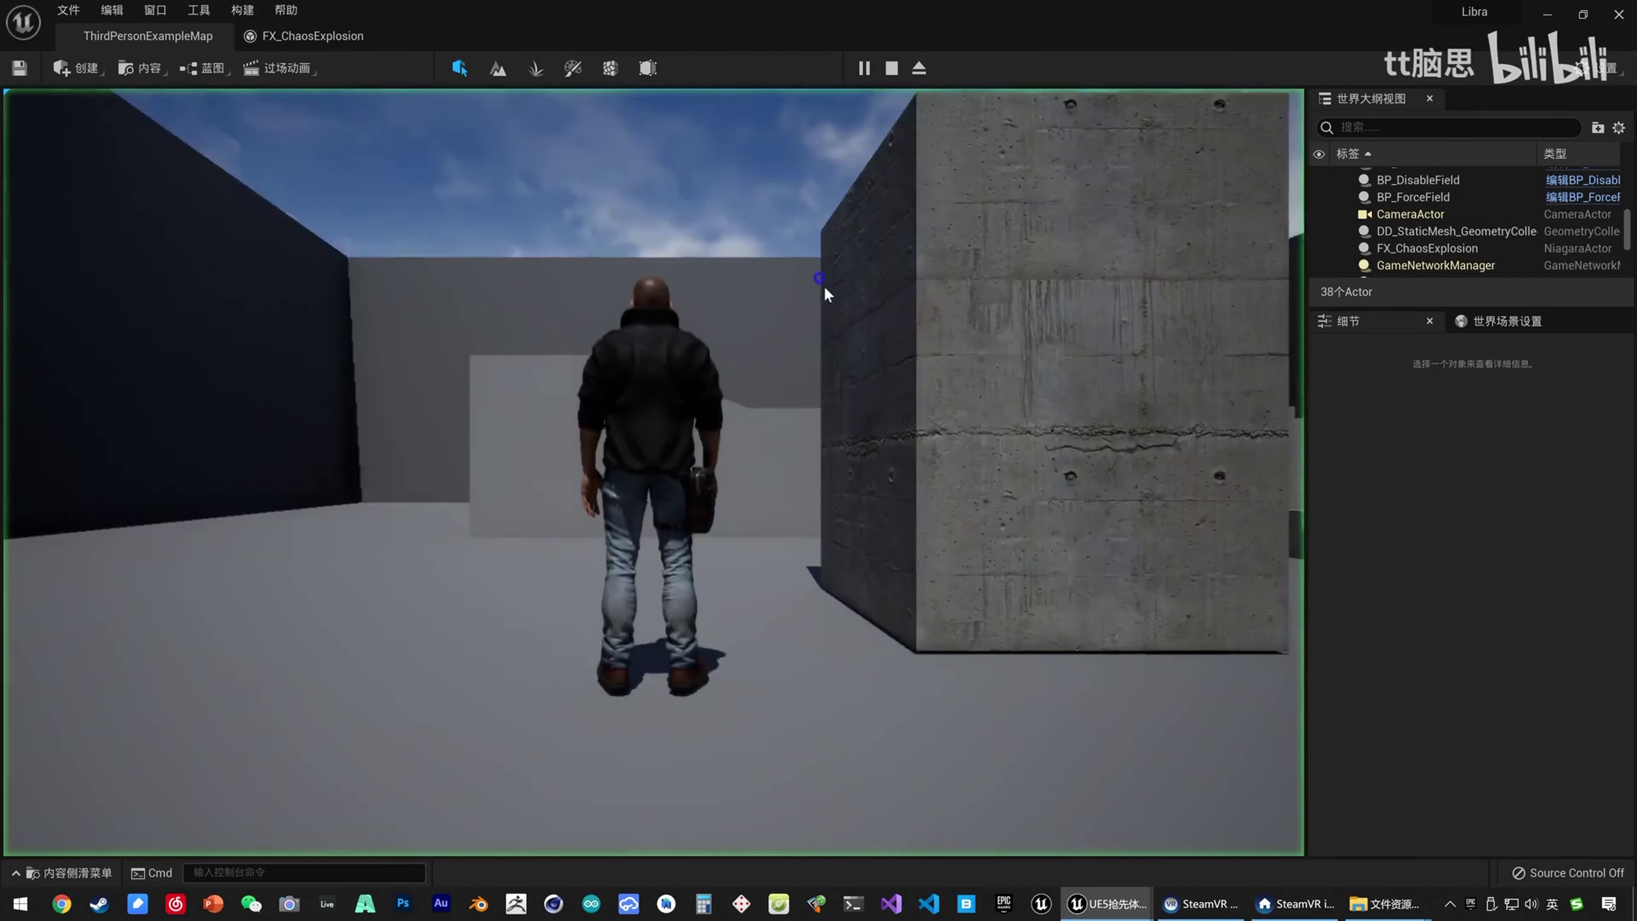
click(902, 68)
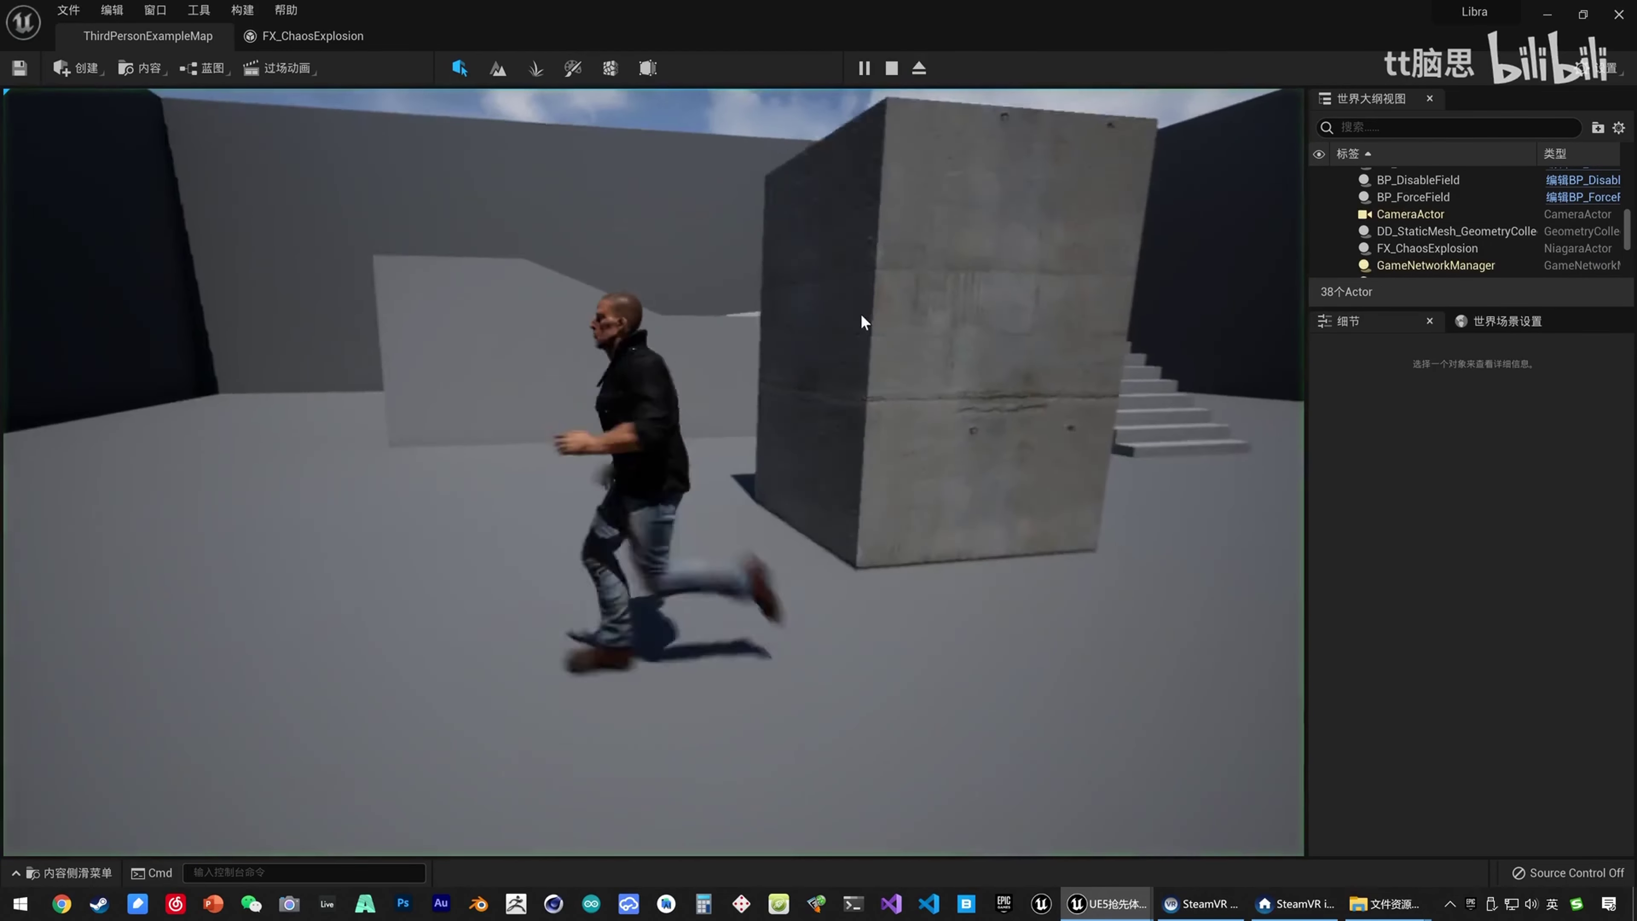
key(s)
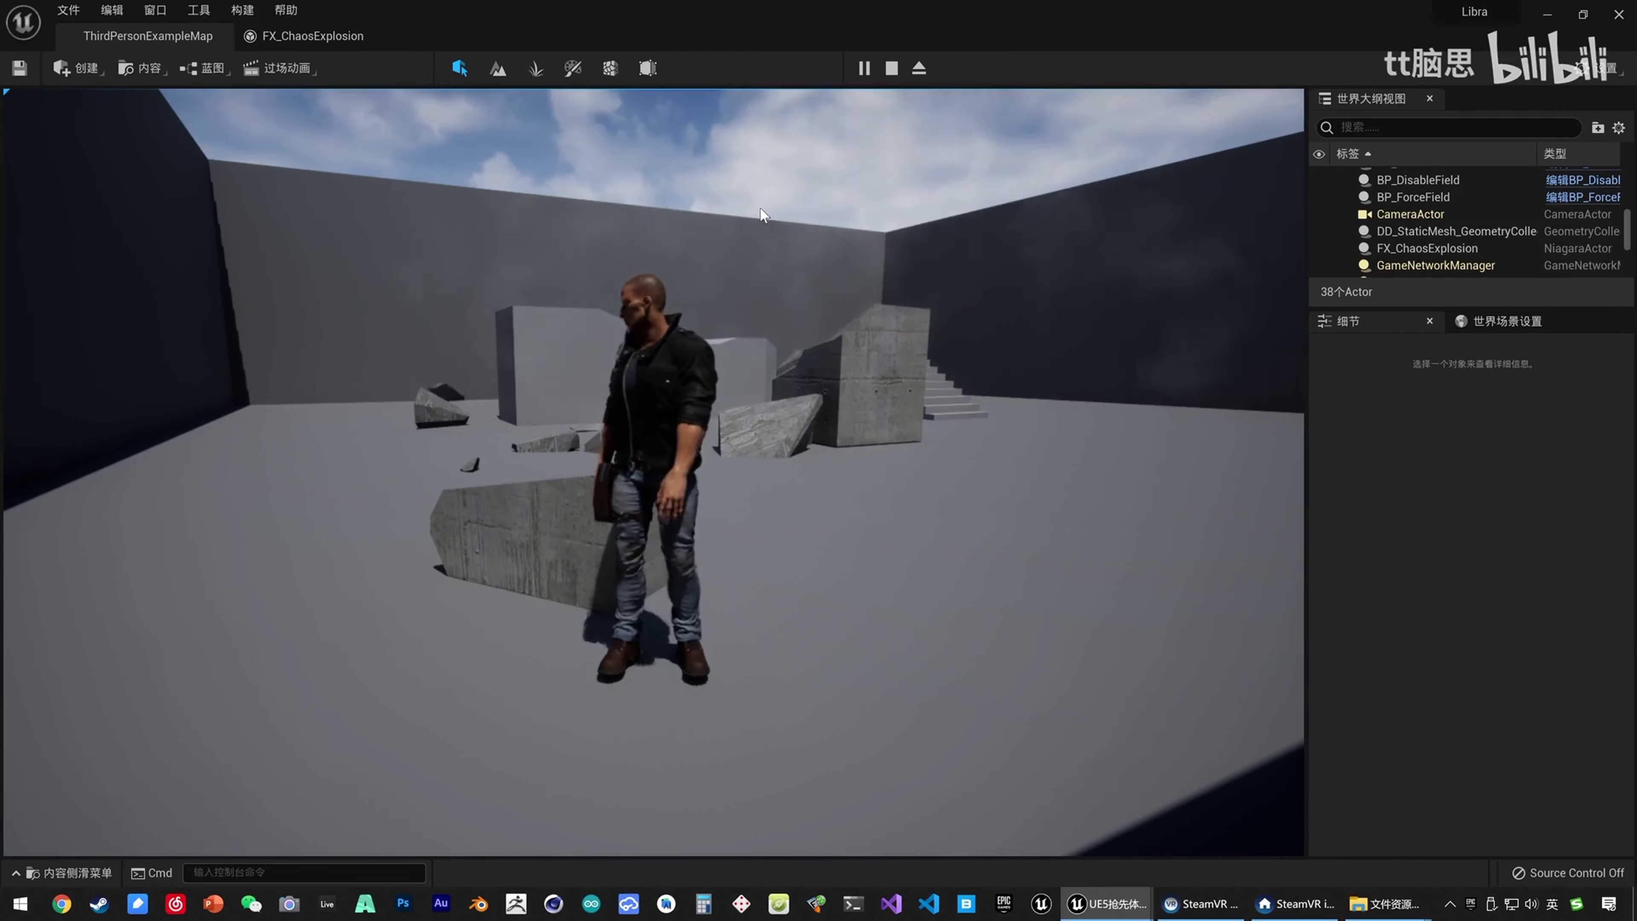
key(Escape)
Set the Fountain emitter's Initialize Particle Lifetime Min to 3.0 and Lifetime Max to 5.0, and save the system.
click(377, 35)
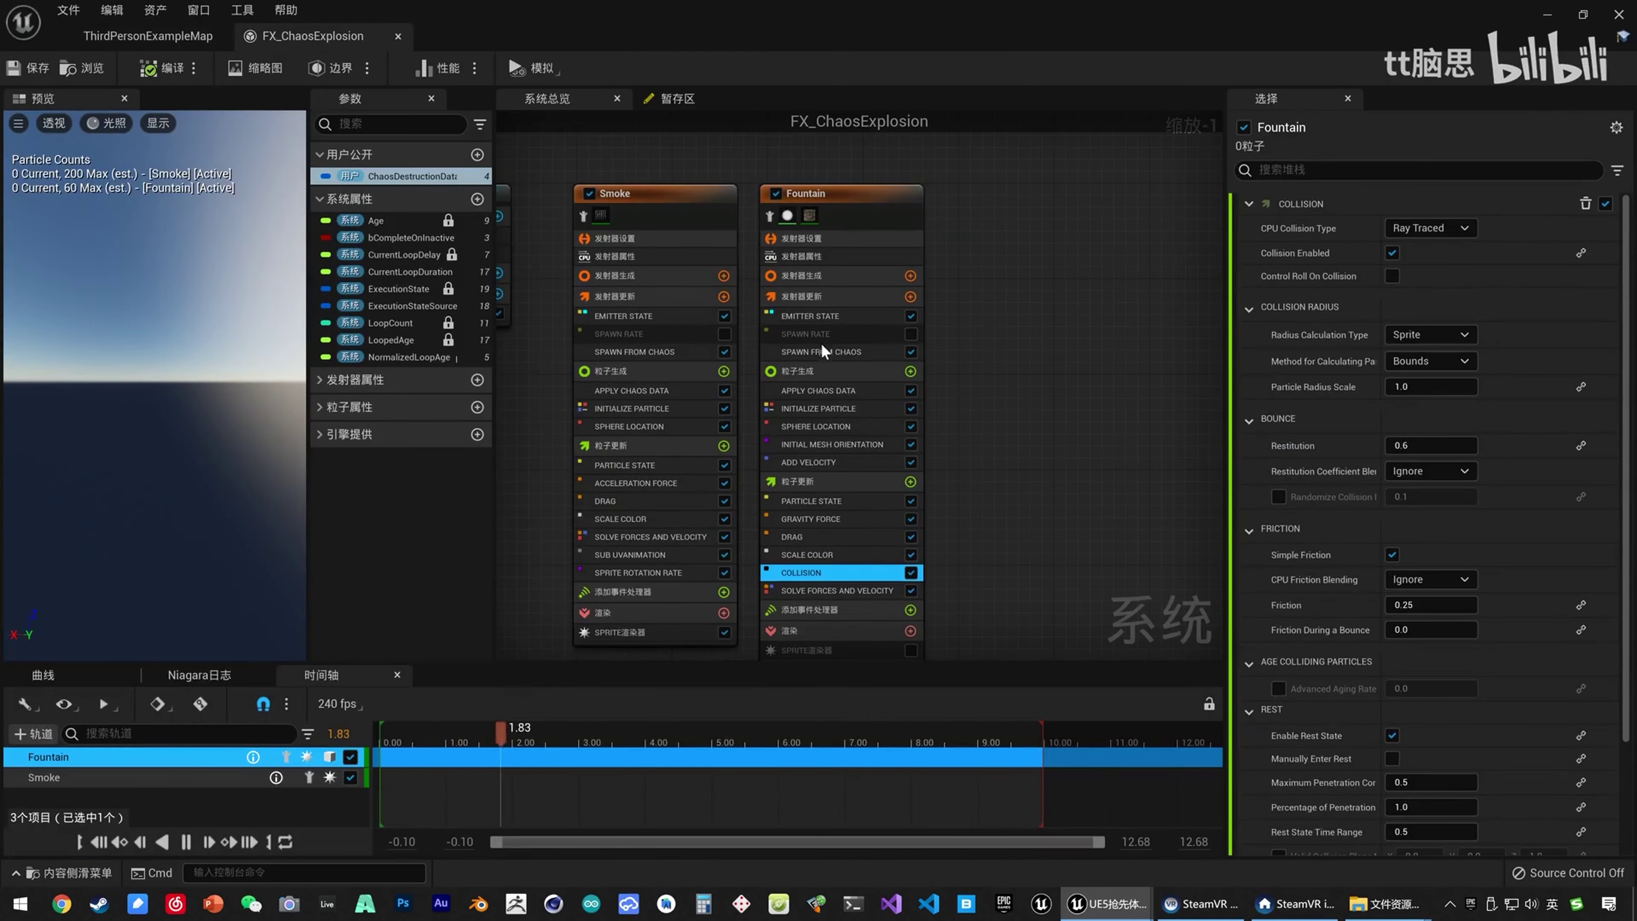
click(832, 411)
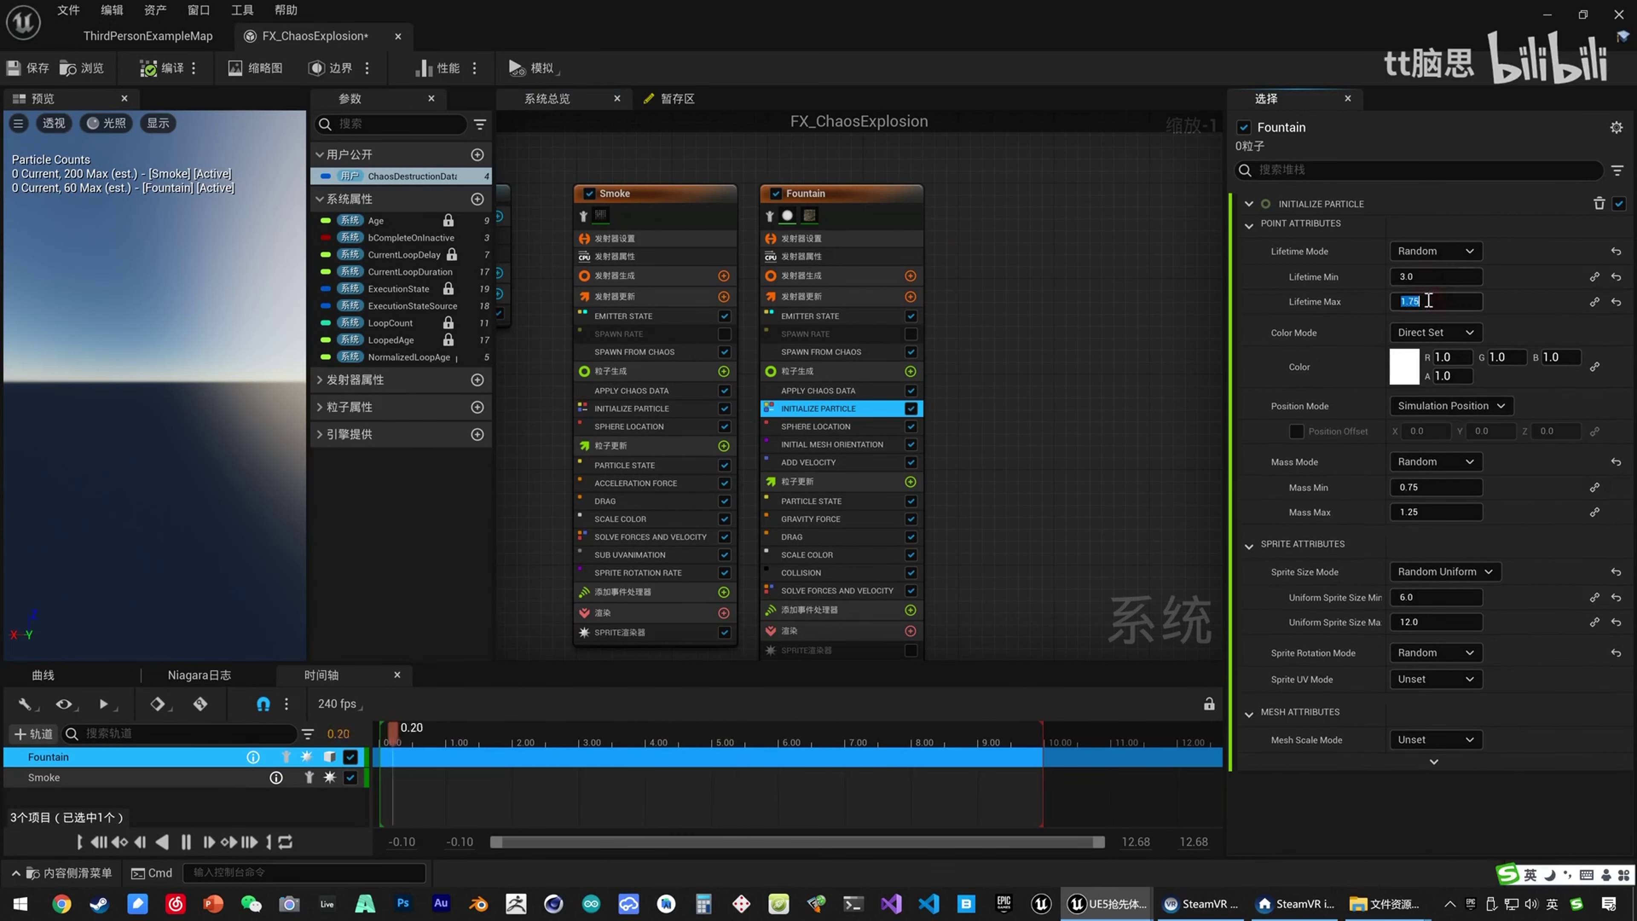
click(40, 67)
Play-test ThirdPersonExampleMap, destroy the pillar and move around to examine how long the rock debris stays on the ground.
click(192, 46)
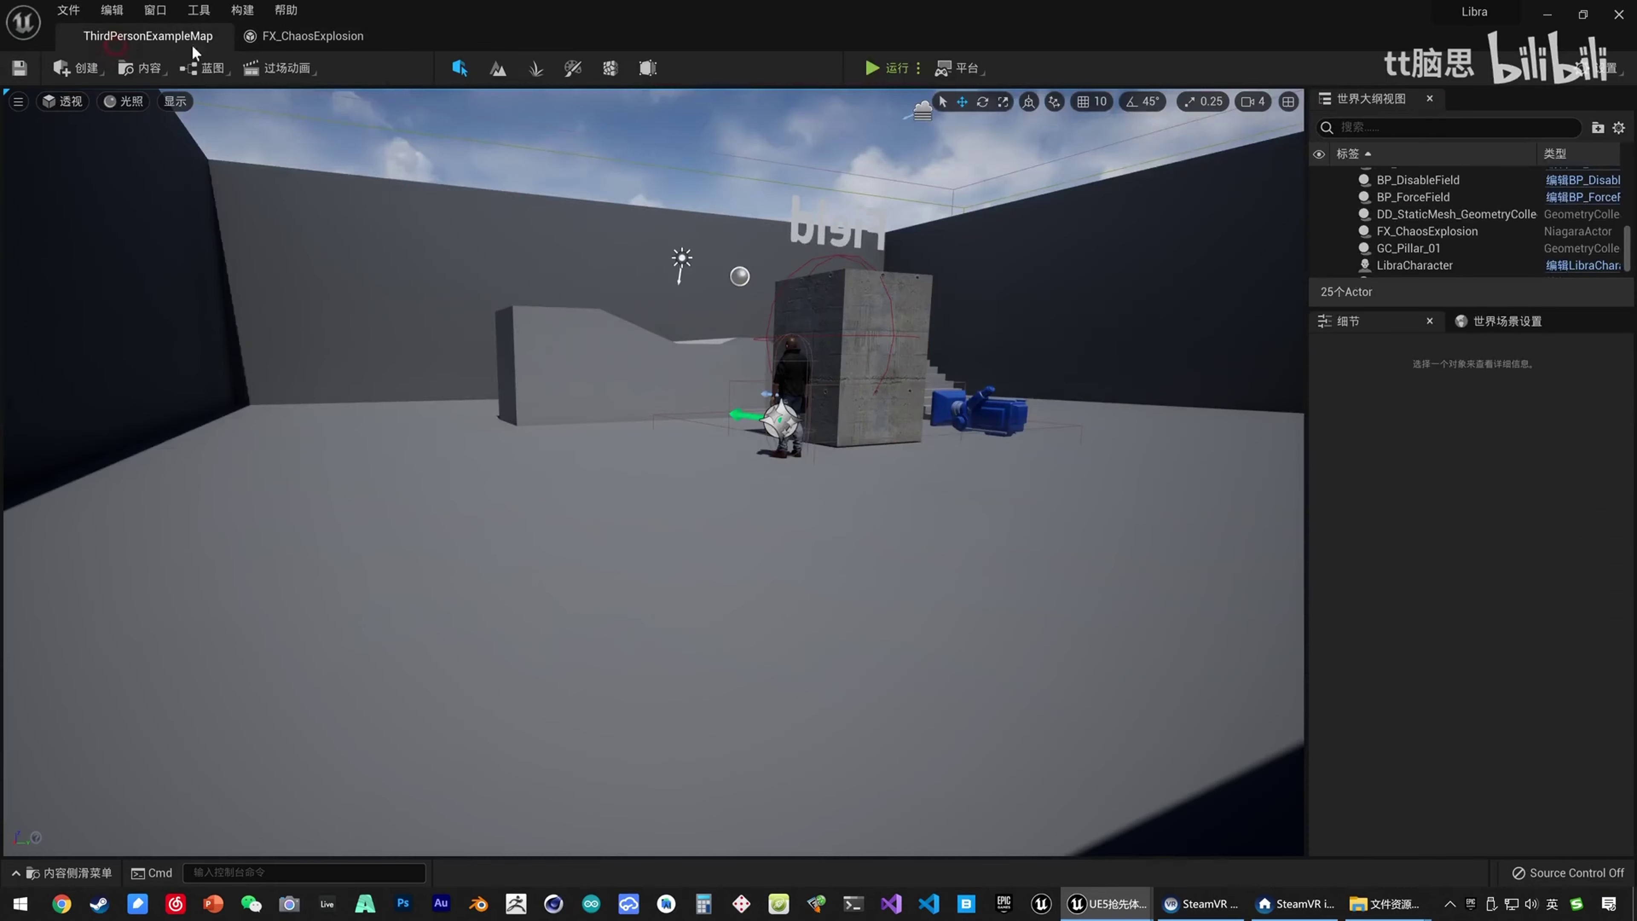
click(874, 72)
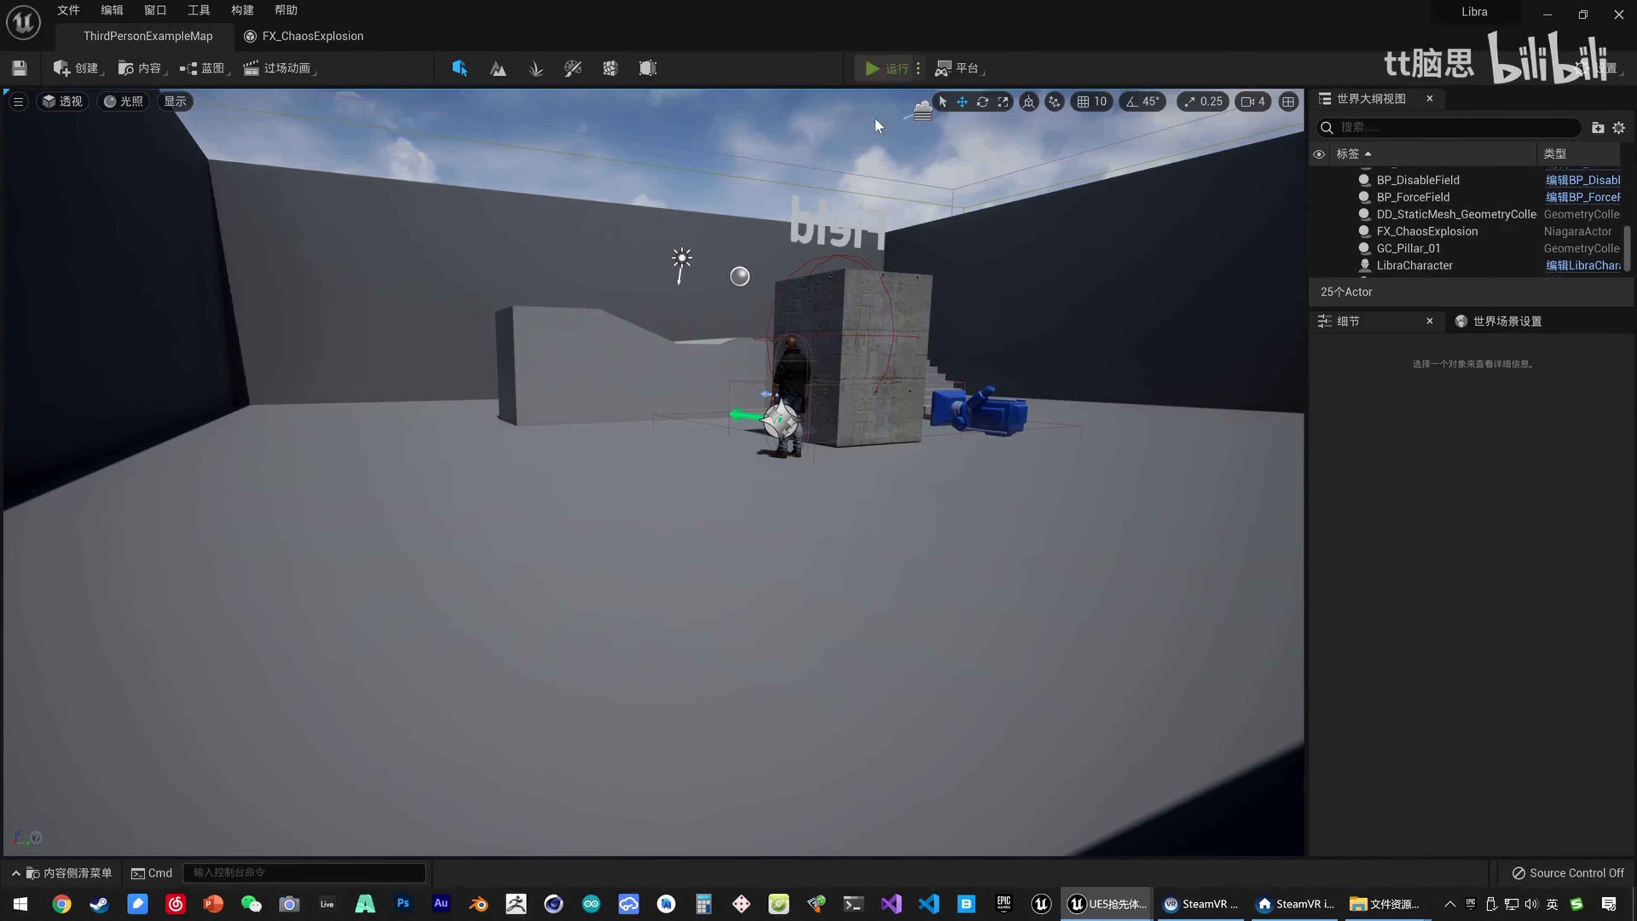
key(s)
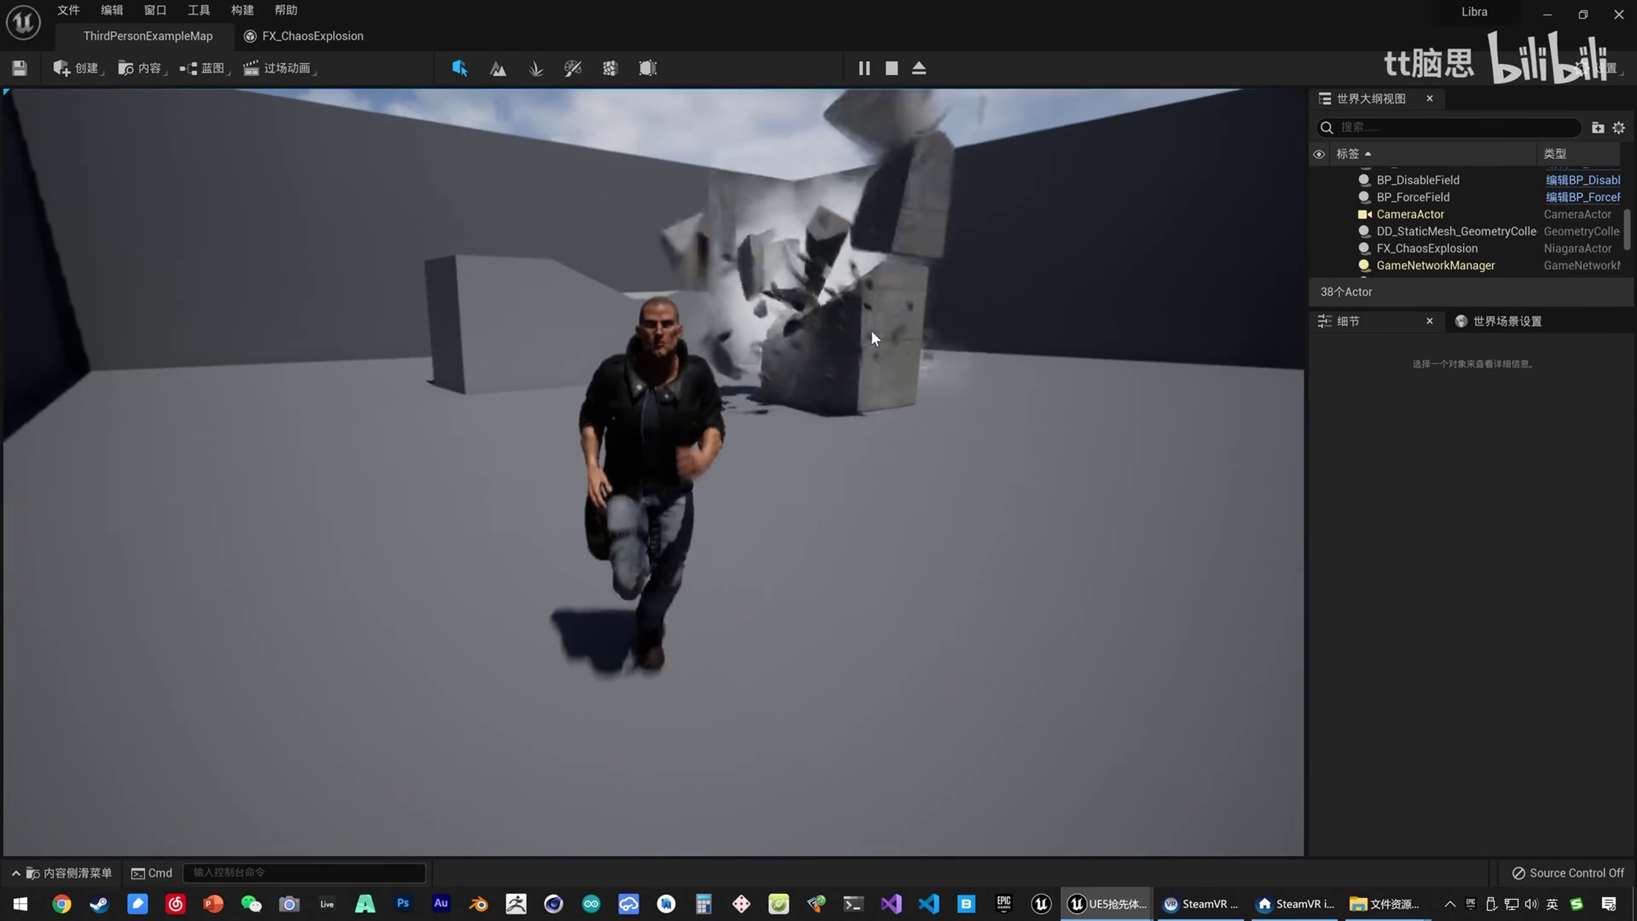
key(d)
key(s)
key(a)
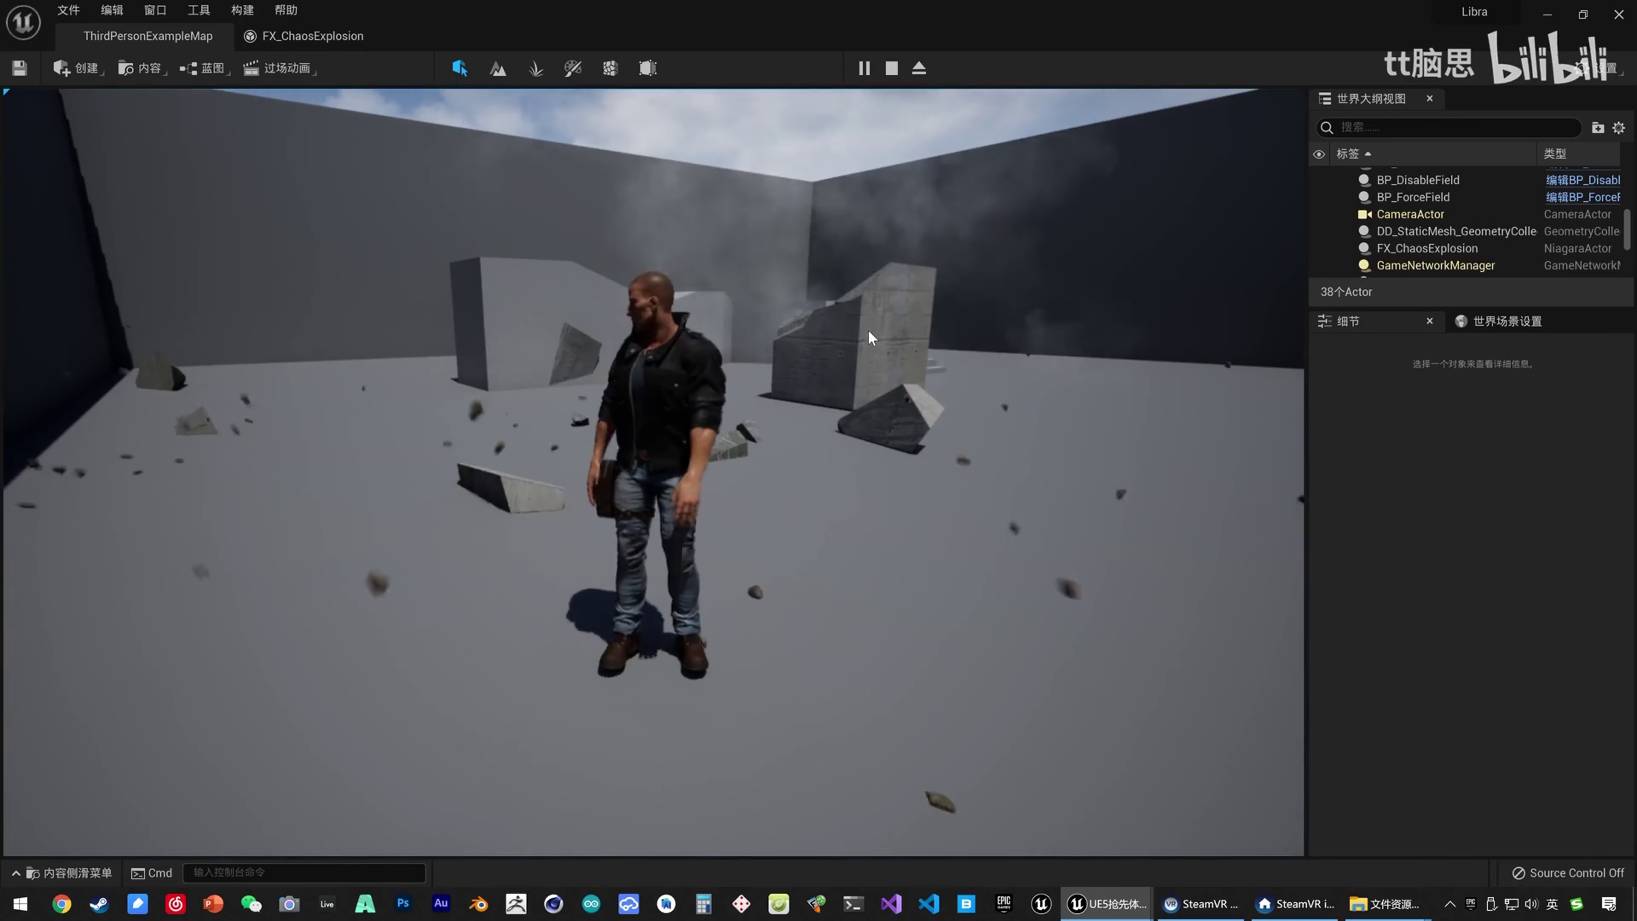
key(w)
key(s)
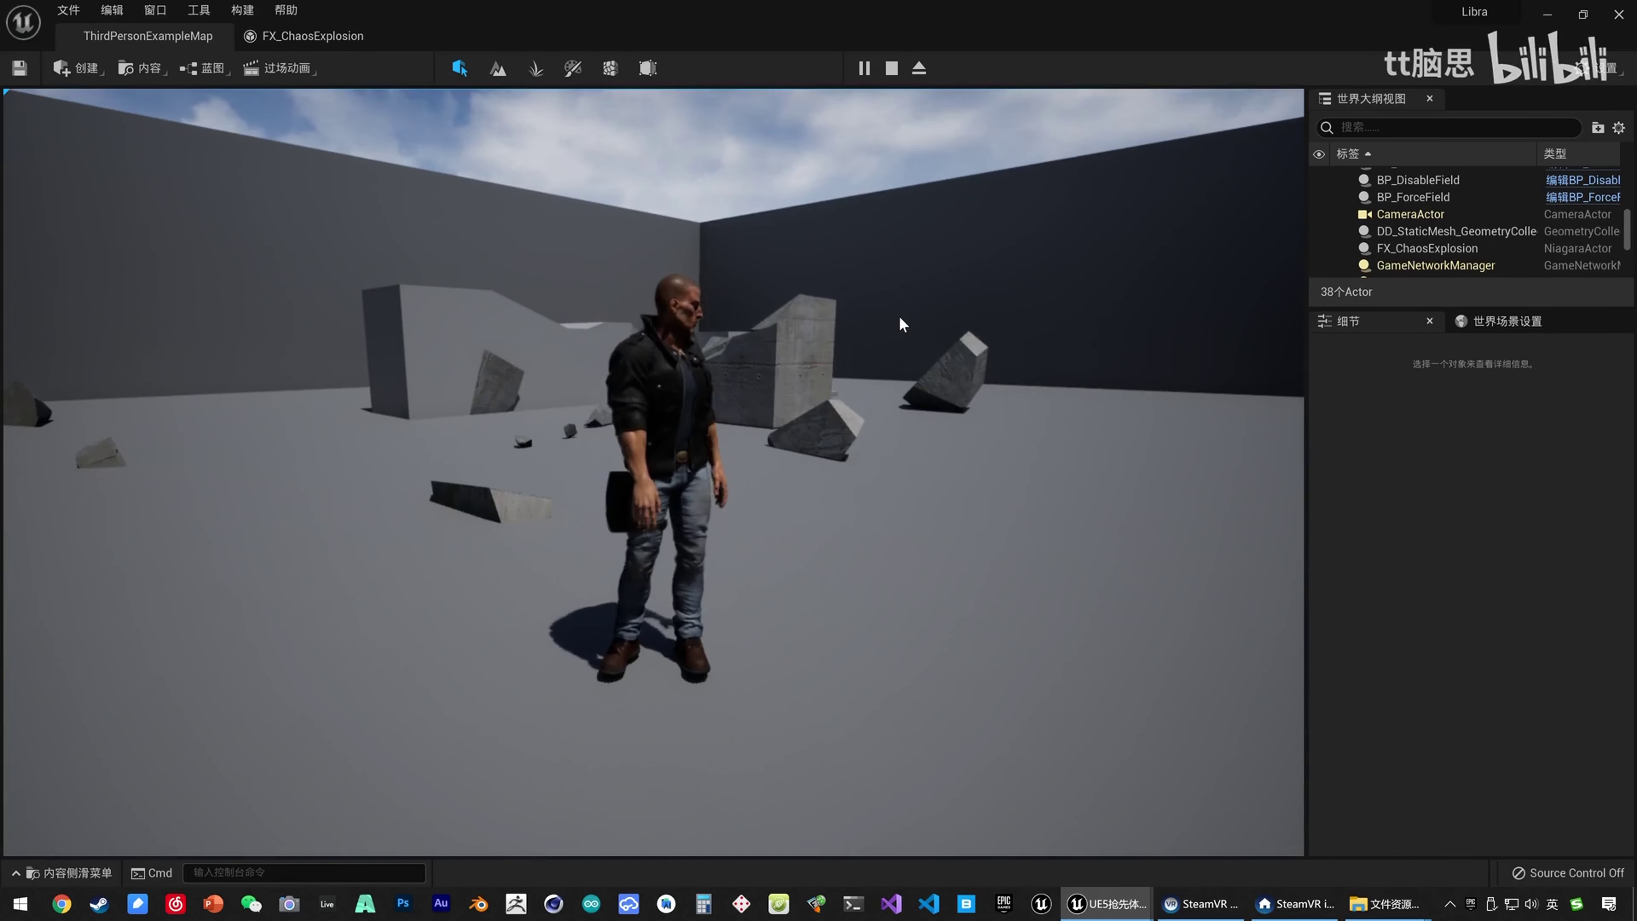
key(Escape)
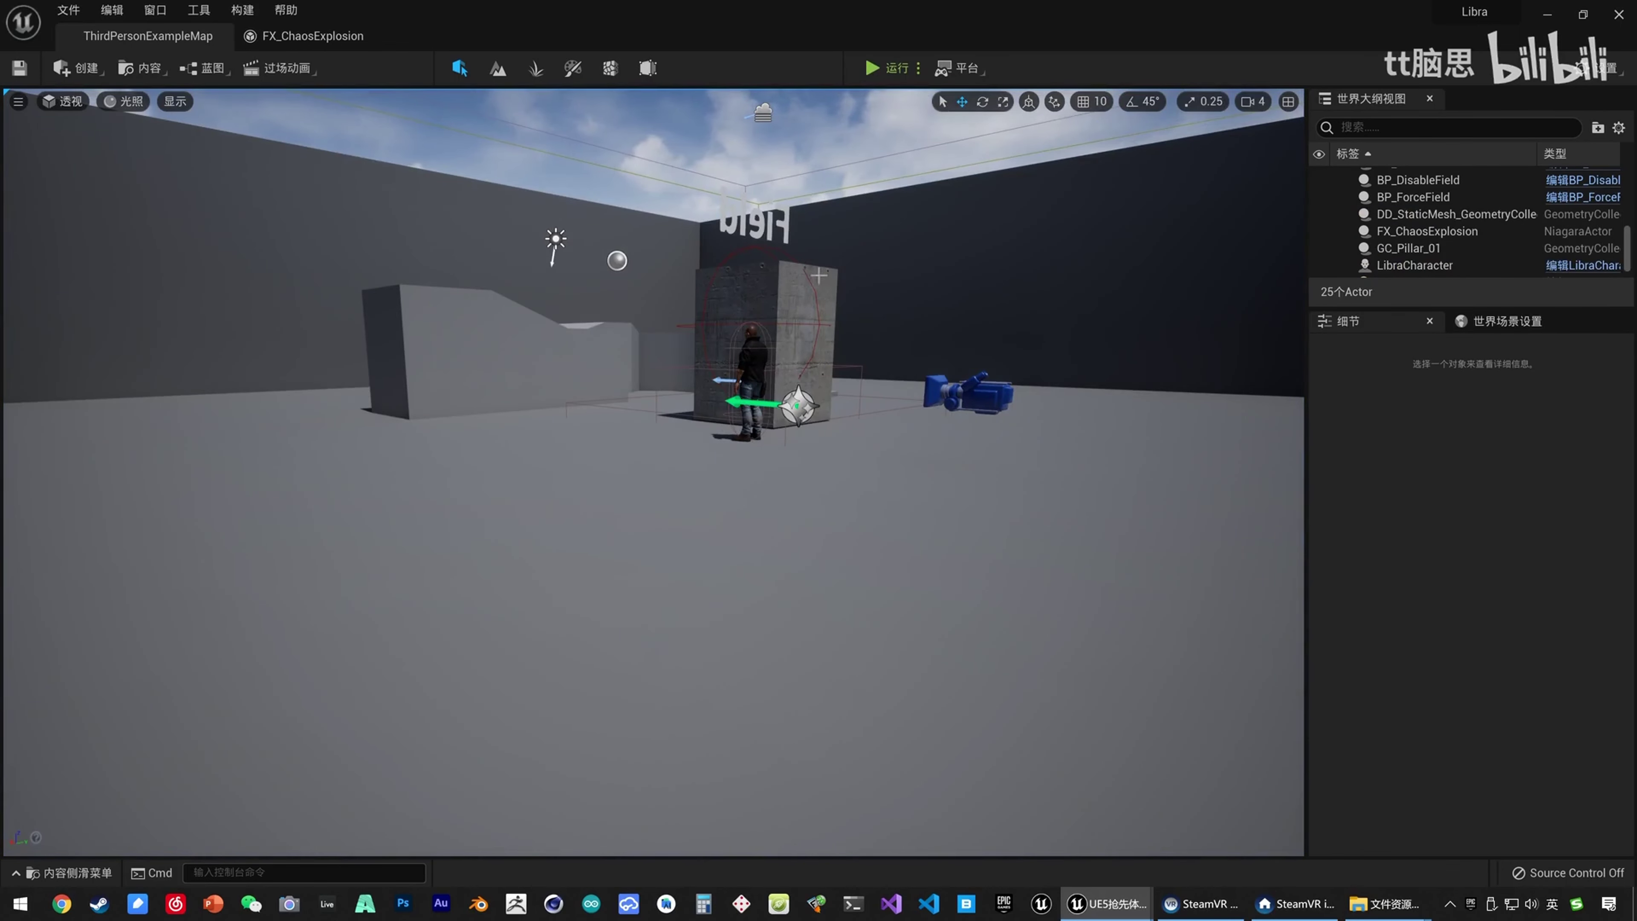
Review the Smoke emitter's sprite renderer and the Fountain emitter's mesh renderer in FX_ChaosExplosion.
click(315, 37)
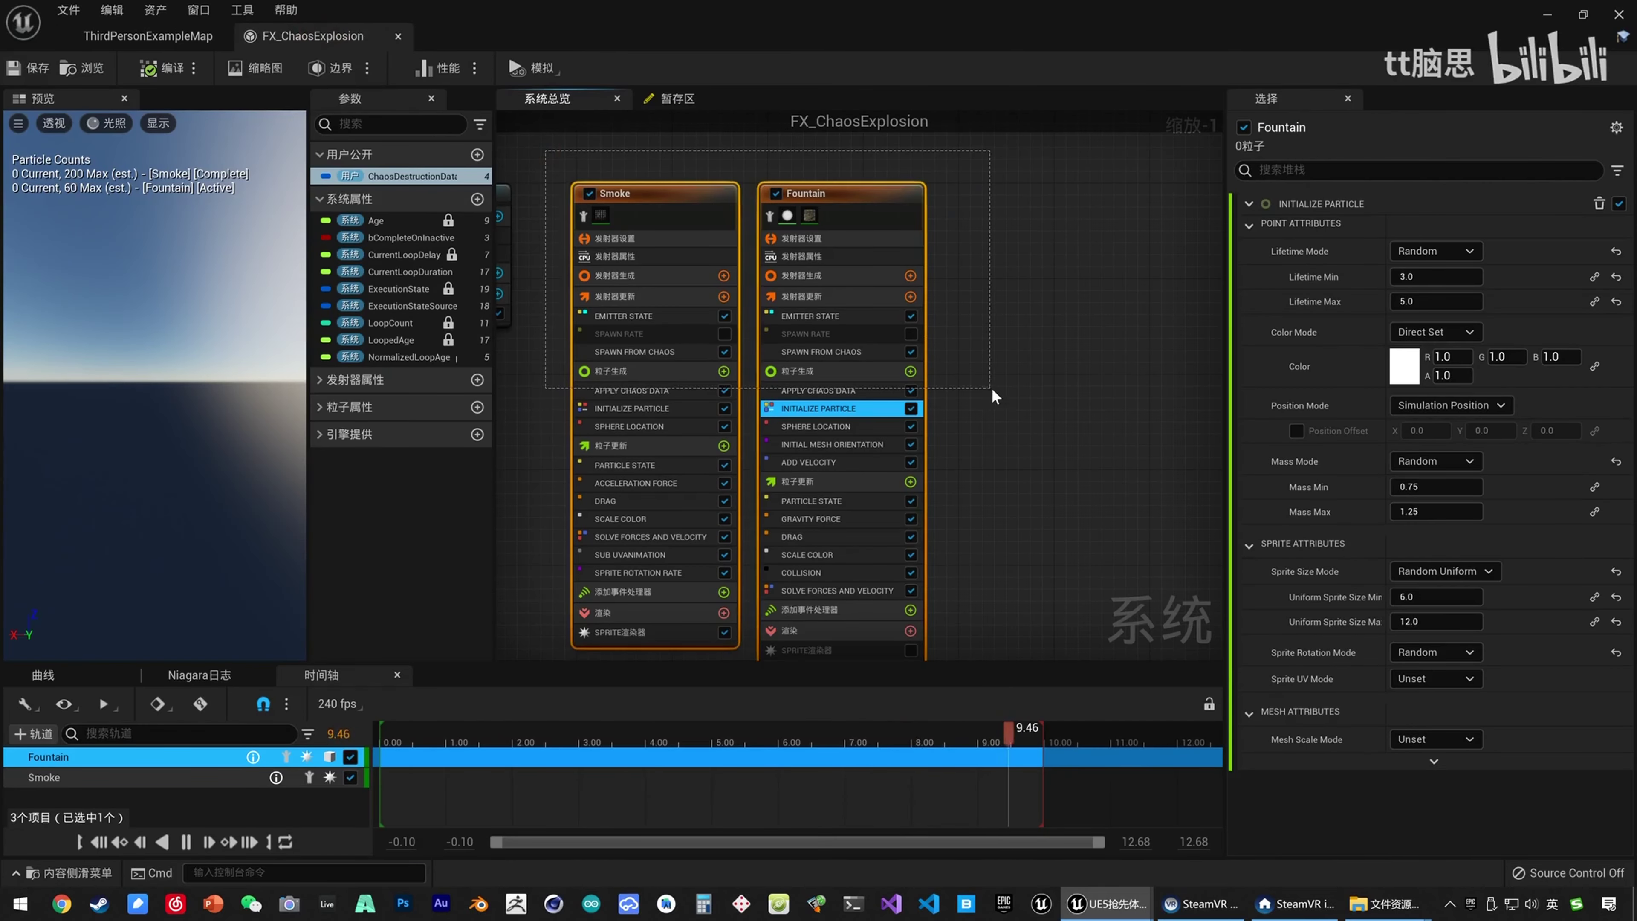
drag(992, 389, 992, 389)
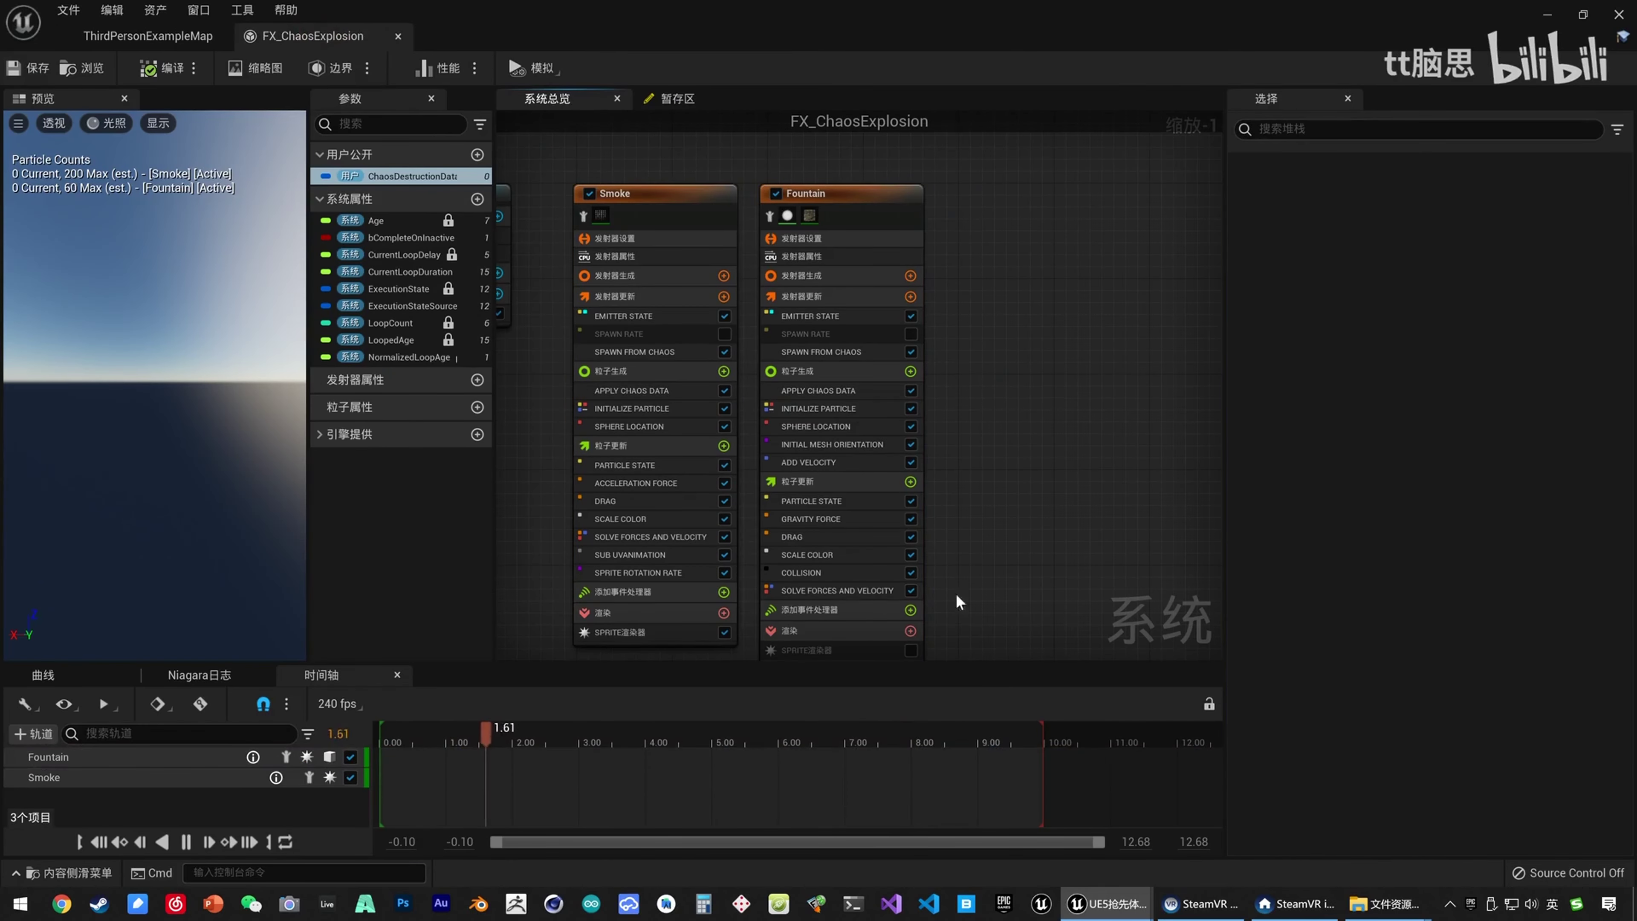
right_drag(1011, 585, 1008, 497)
click(822, 581)
click(652, 549)
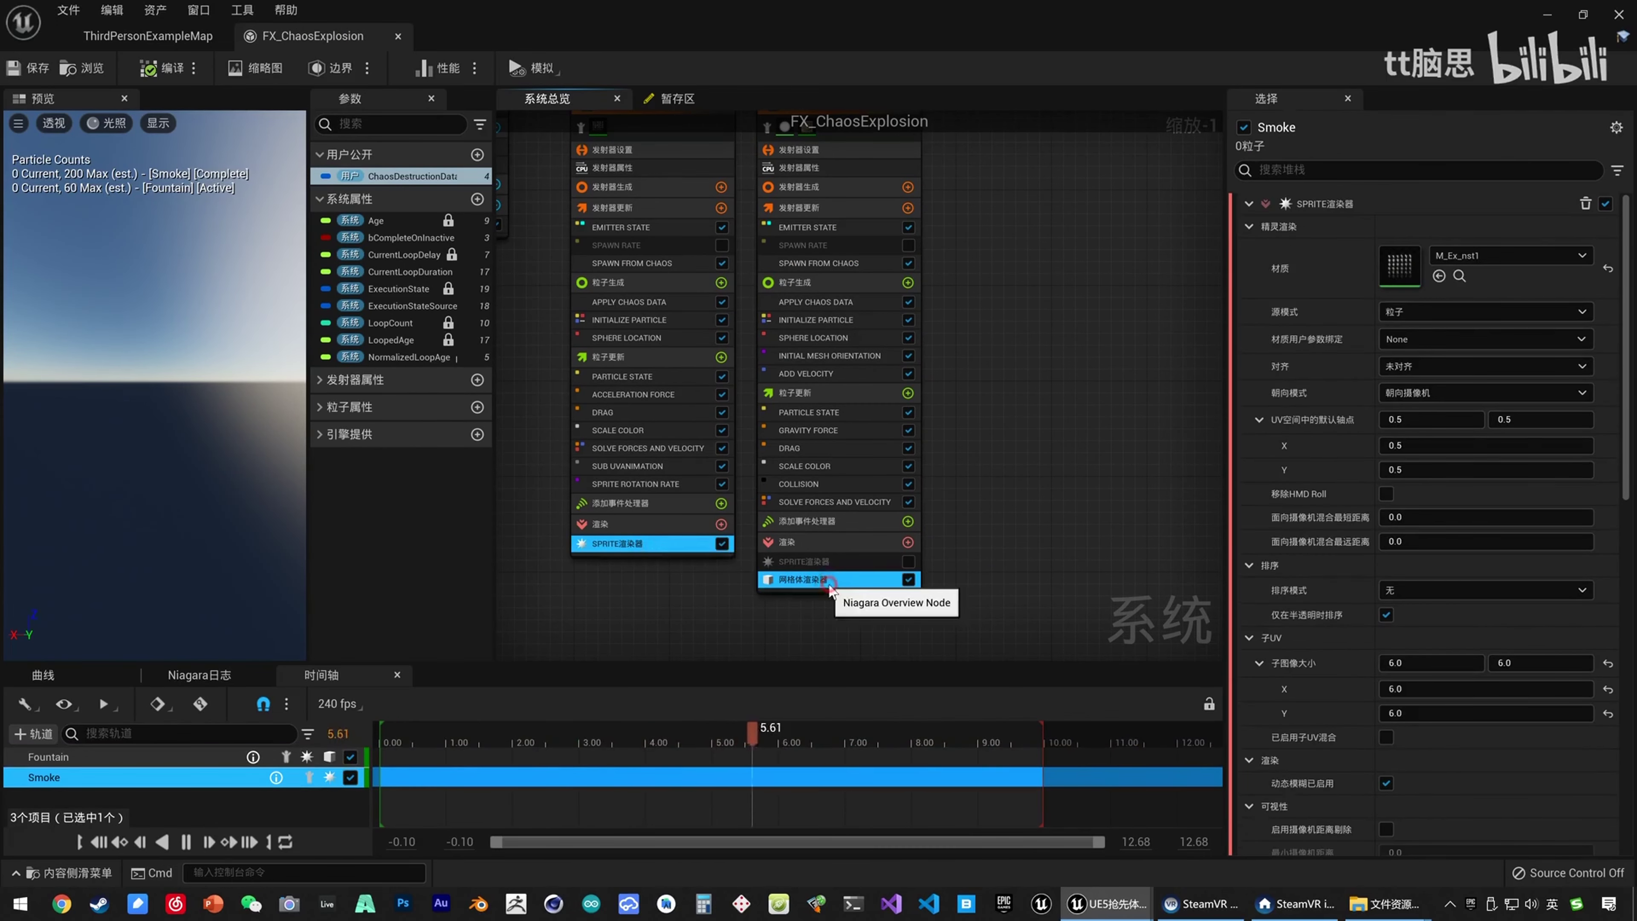
click(799, 579)
click(684, 553)
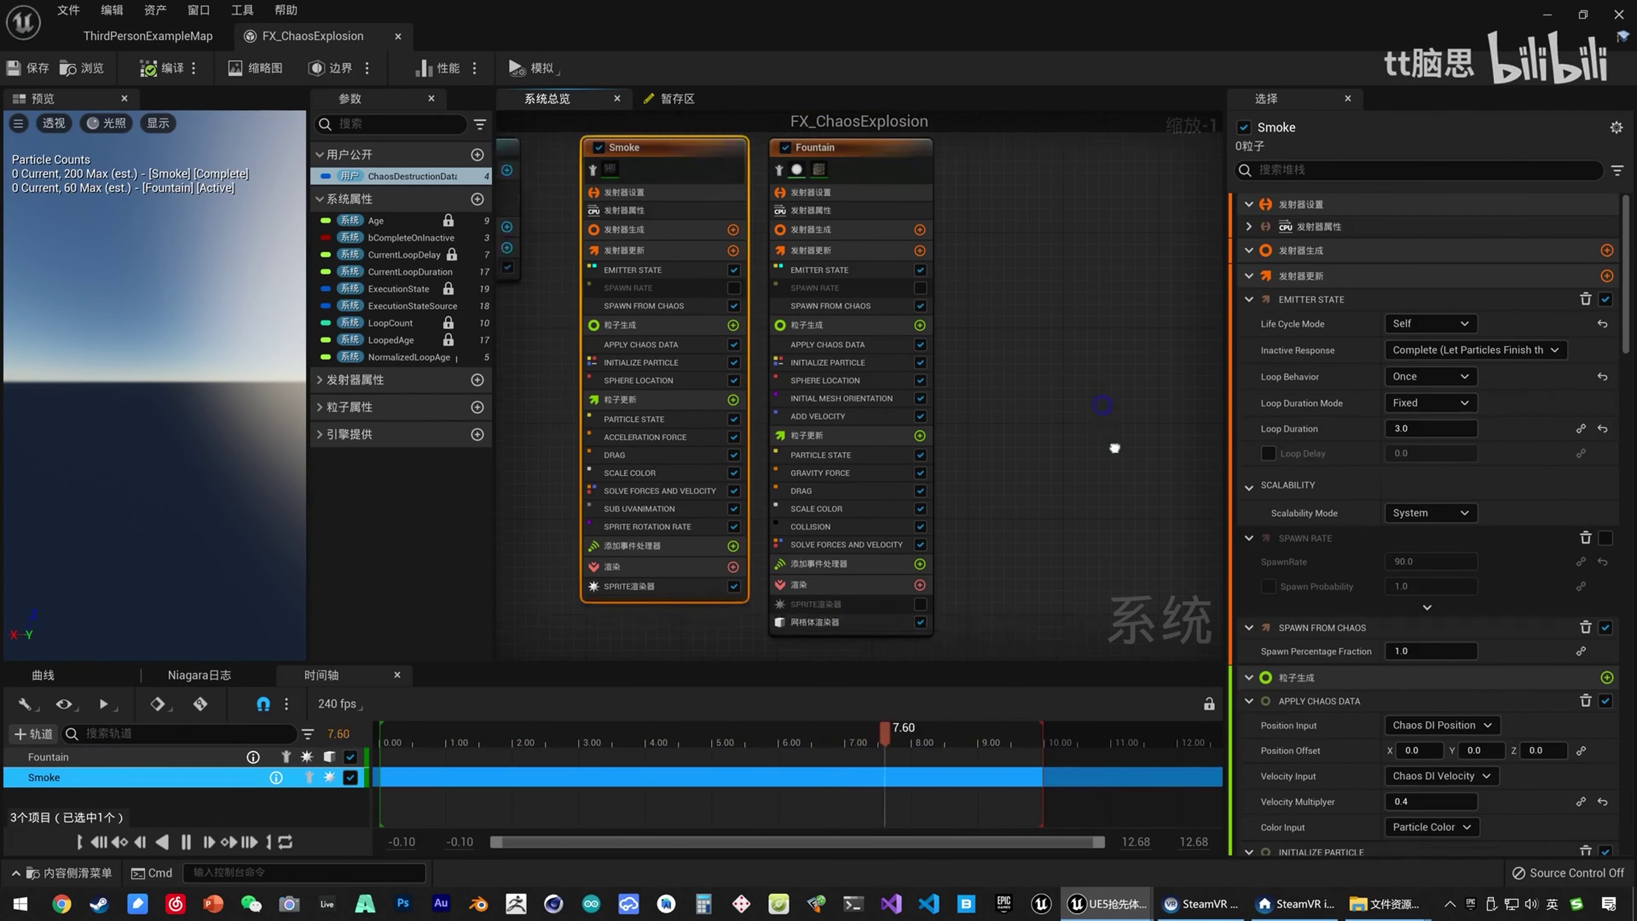
Review both emitters' Spawn from Chaos modules, the Fountain's Apply Chaos Data module and the system's Chaos destruction user parameters.
click(672, 361)
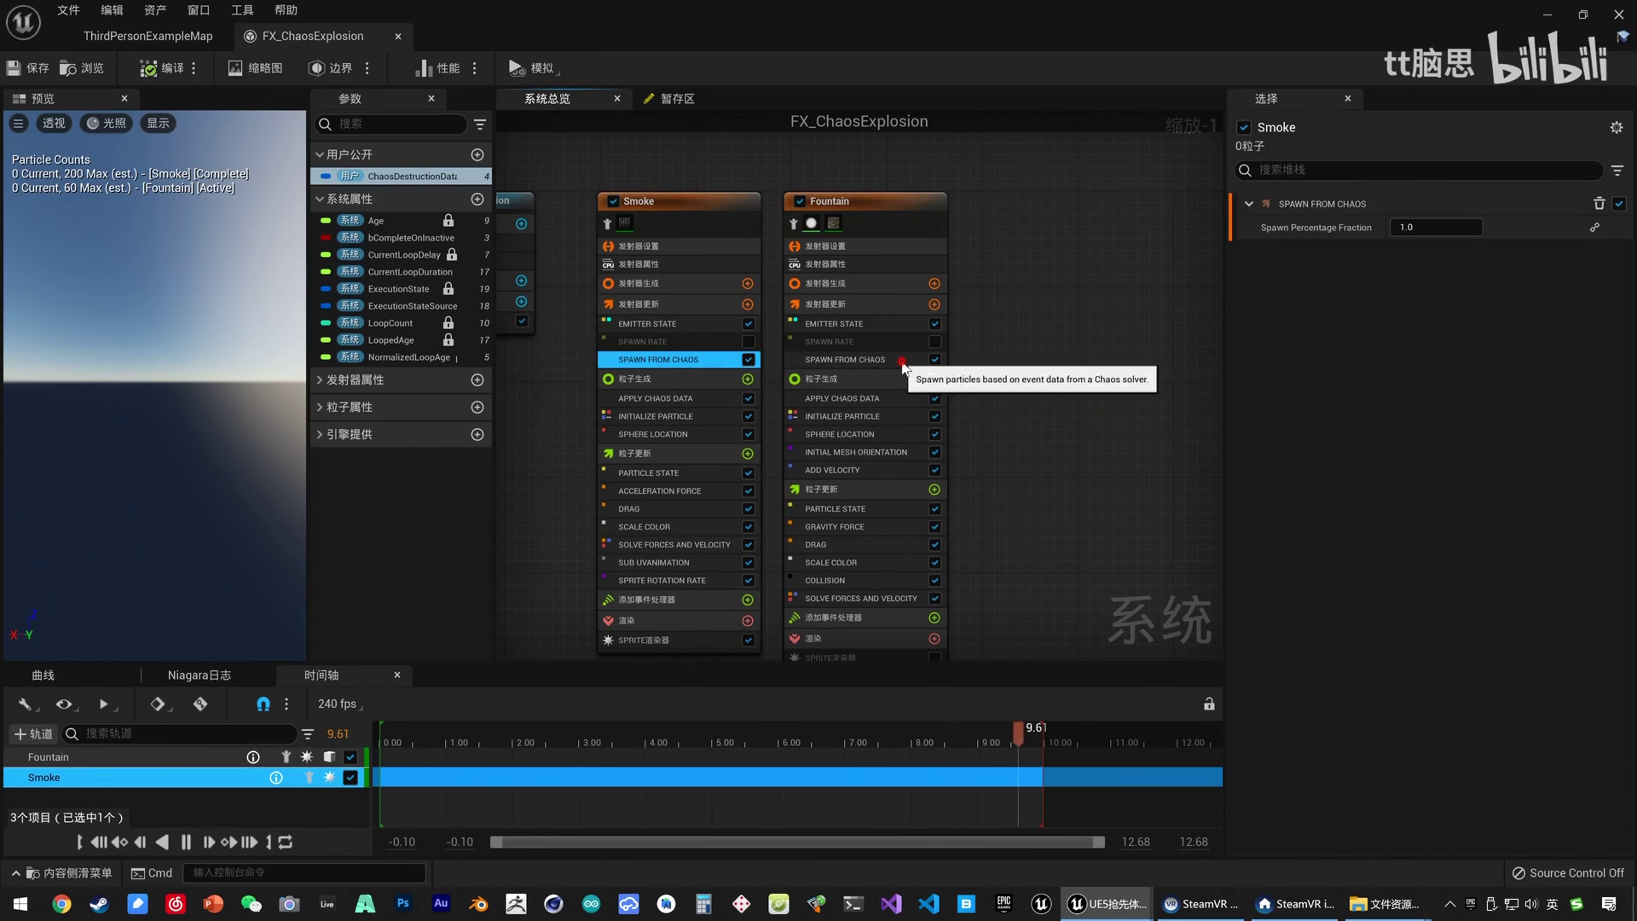
click(851, 359)
click(863, 399)
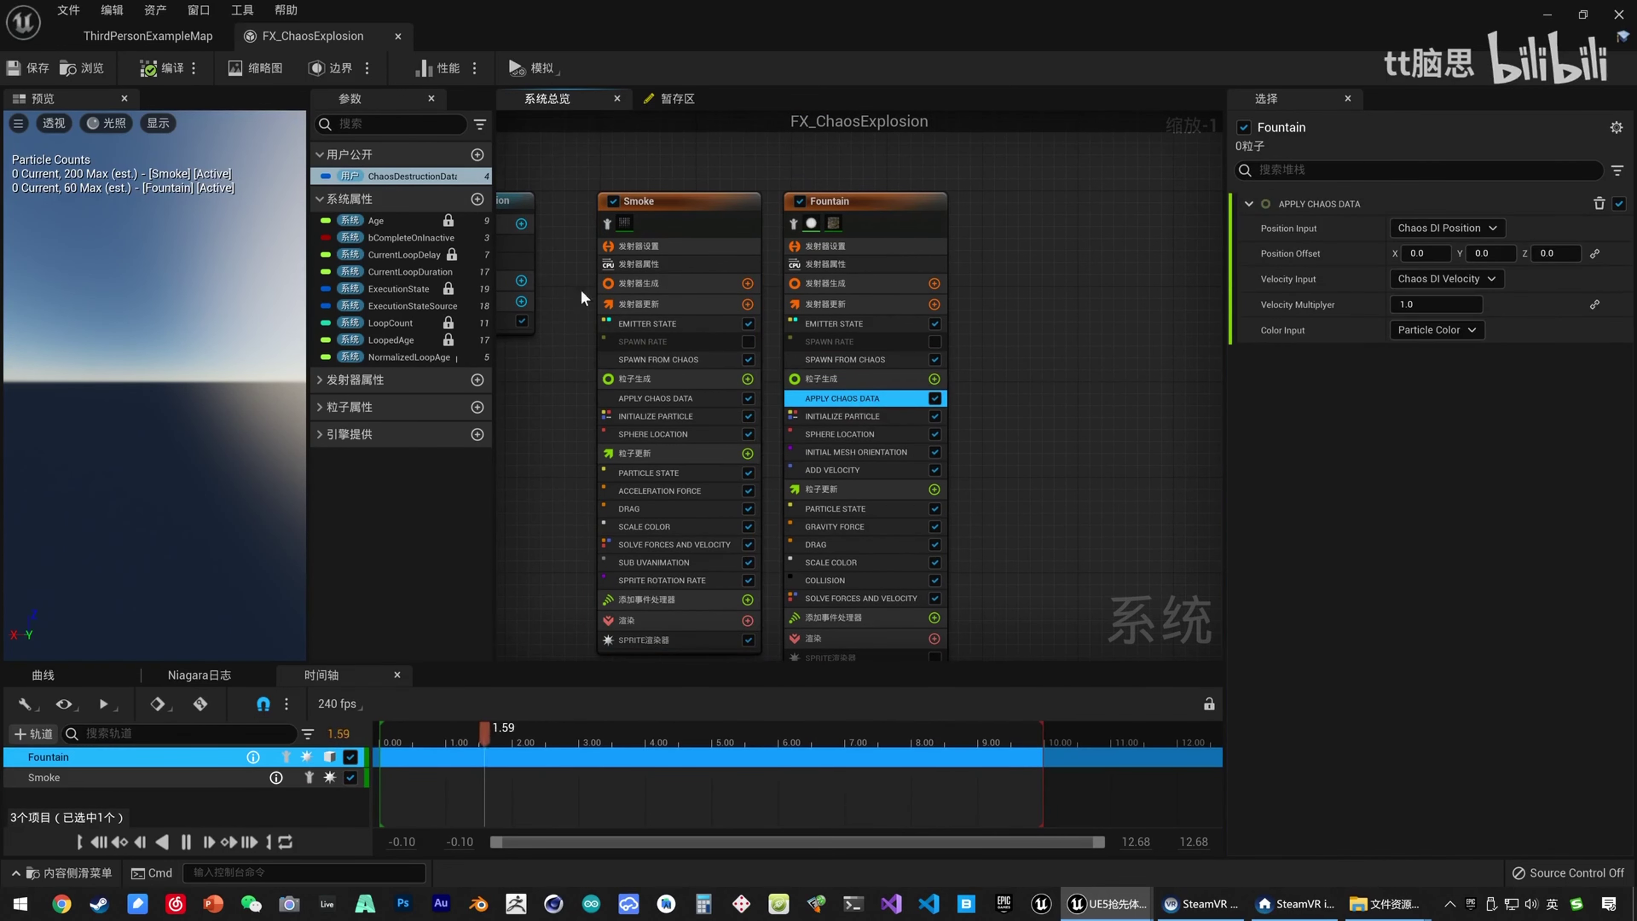
right_drag(559, 285, 693, 295)
click(596, 252)
click(598, 253)
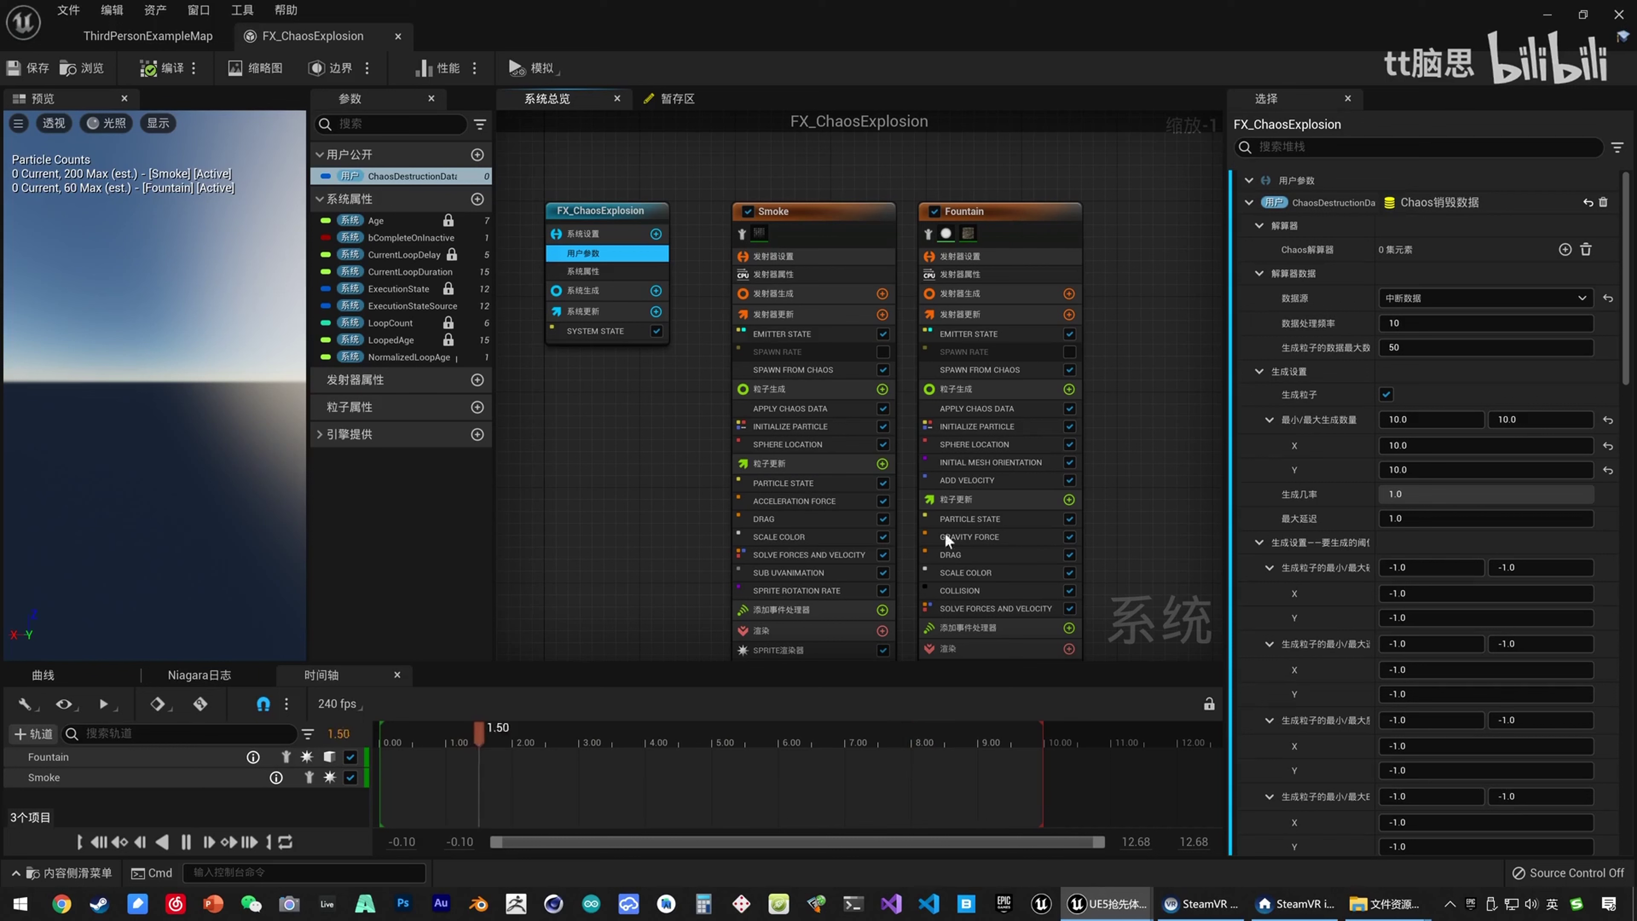
Open the Blueprints folder under _Lyra and look over the pillar area of the level.
click(1448, 905)
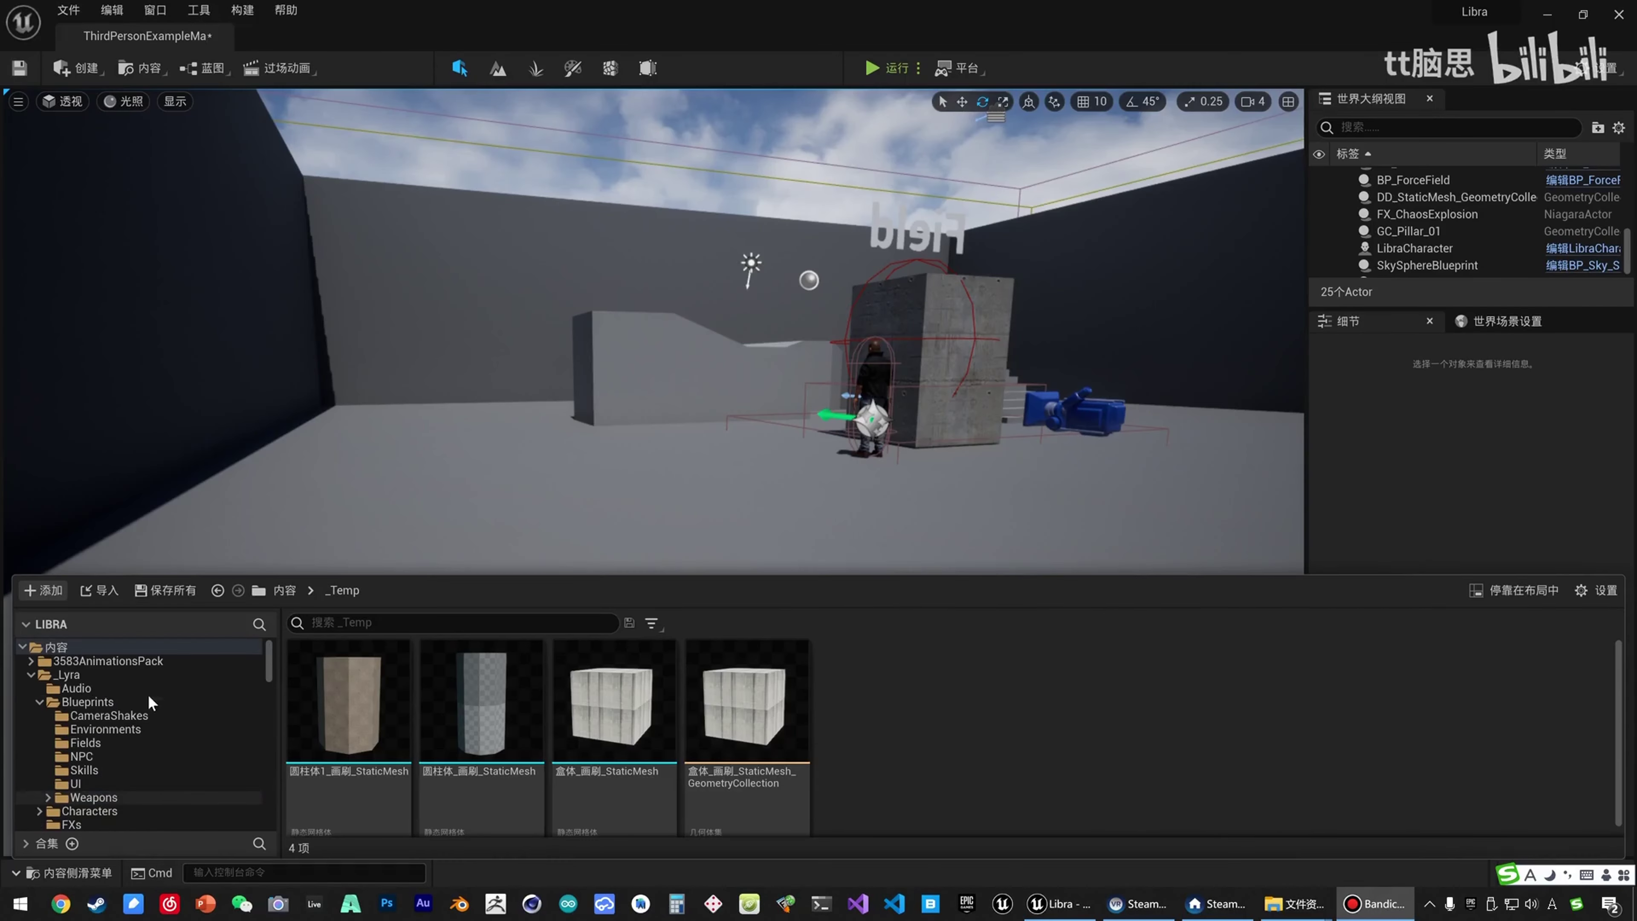
click(86, 701)
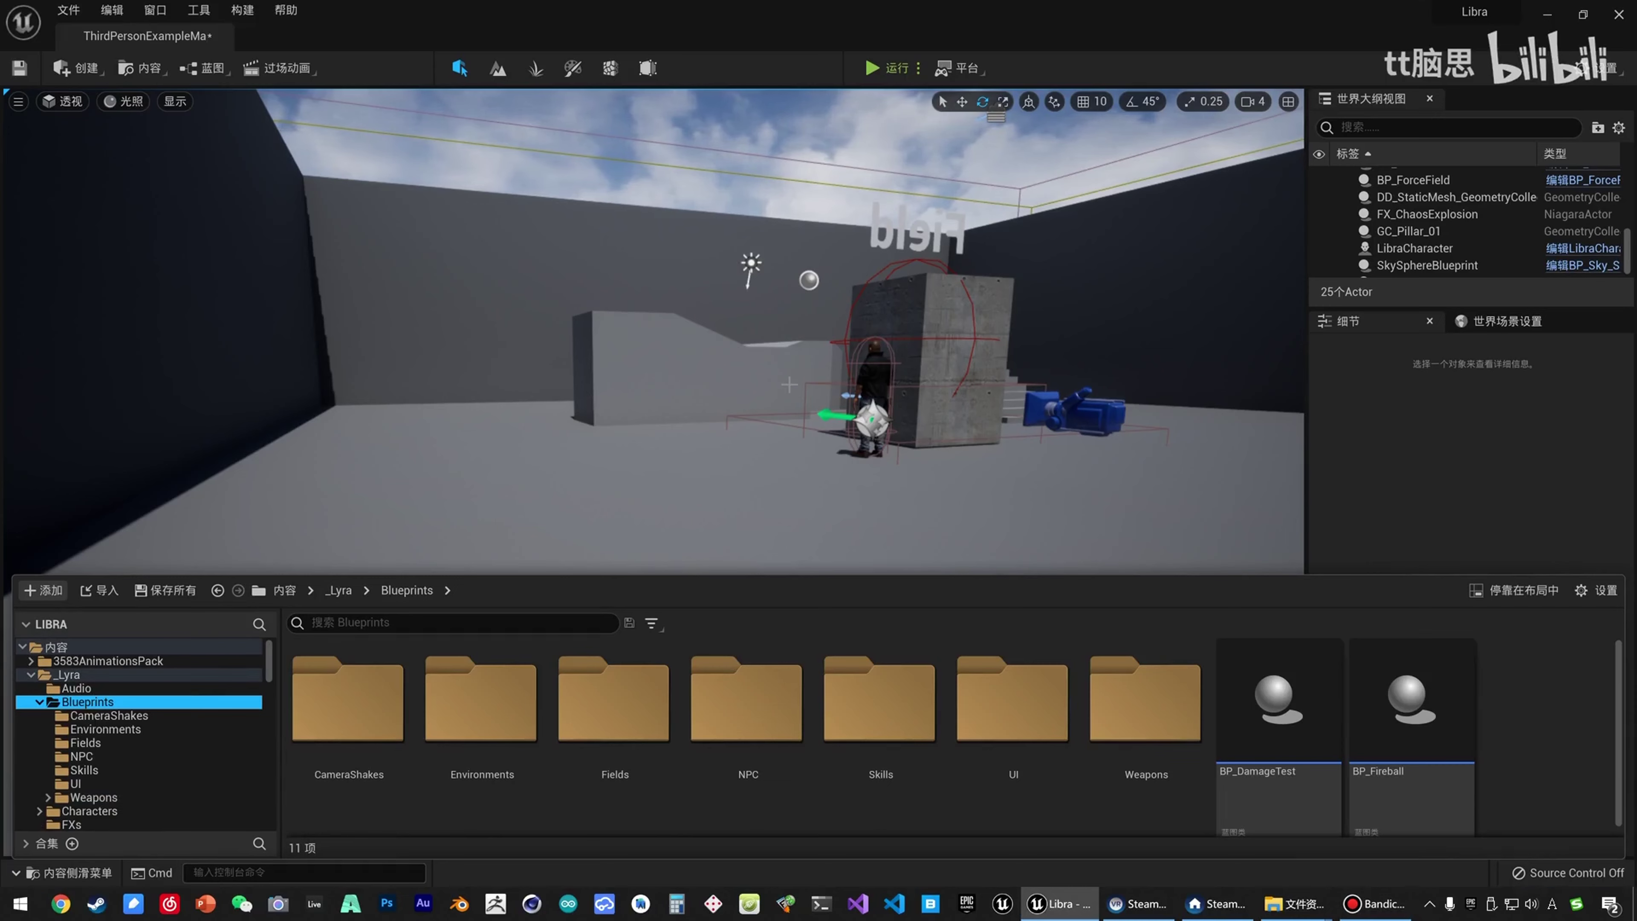
right_drag(806, 392, 889, 445)
key(w)
key(s)
key(s)
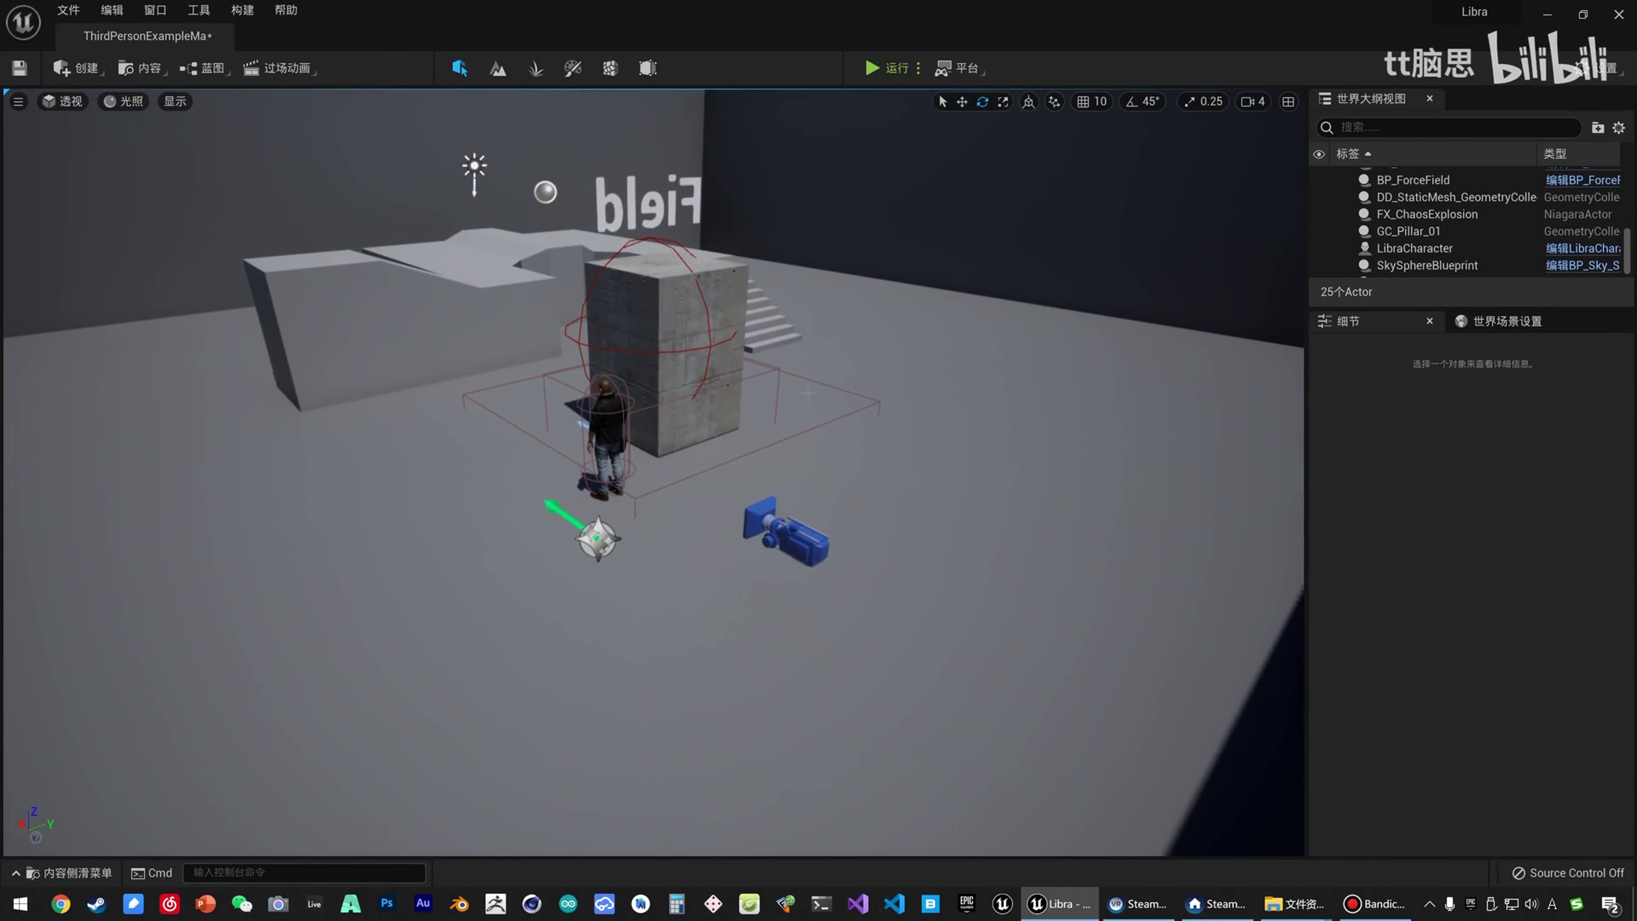
click(635, 316)
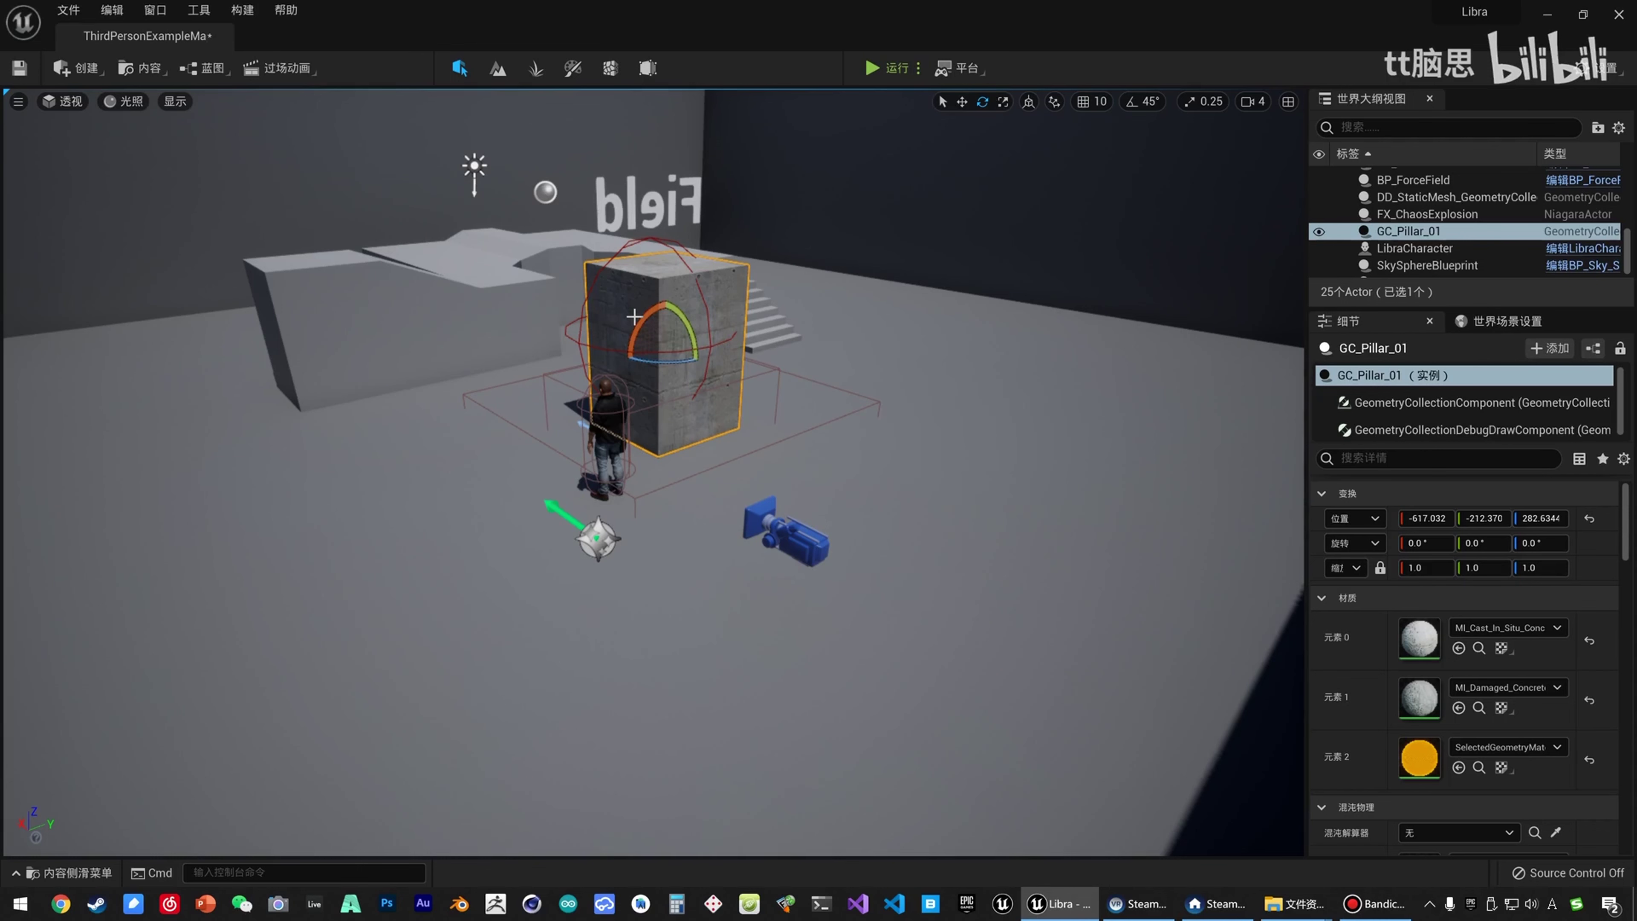
mouse_move(622, 310)
right_down()
mouse_move(760, 271)
mouse_move(670, 232)
mouse_move(618, 348)
mouse_move(621, 309)
right_up()
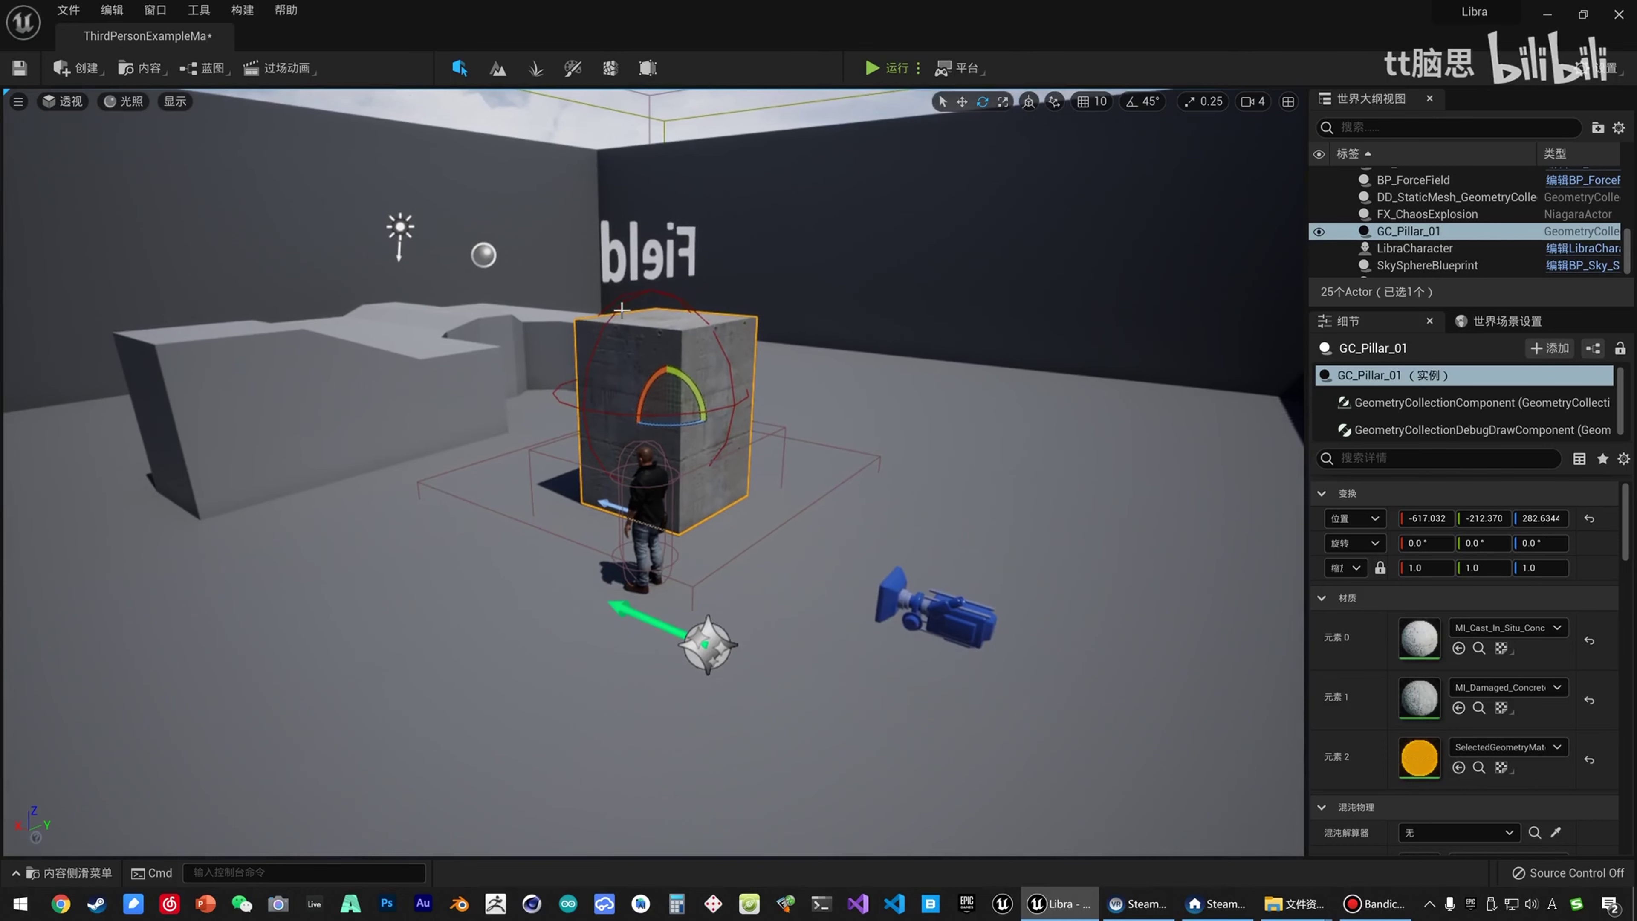
click(438, 430)
Create a new folder named Chaos inside the _Lyra Blueprints folder.
key(ctrl+space)
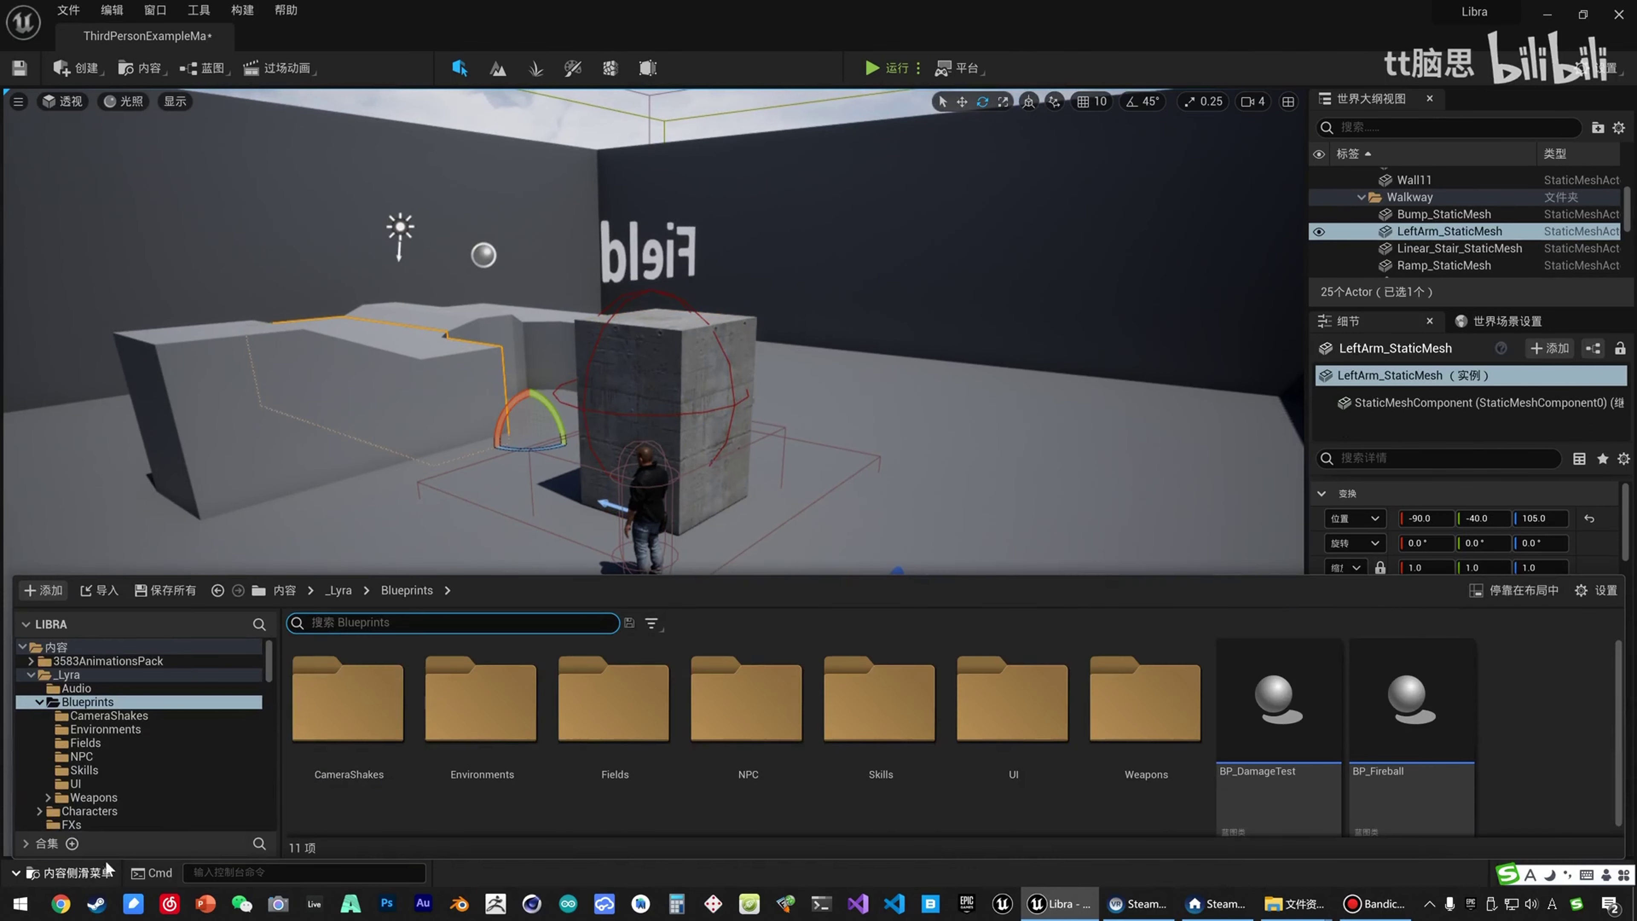
click(101, 703)
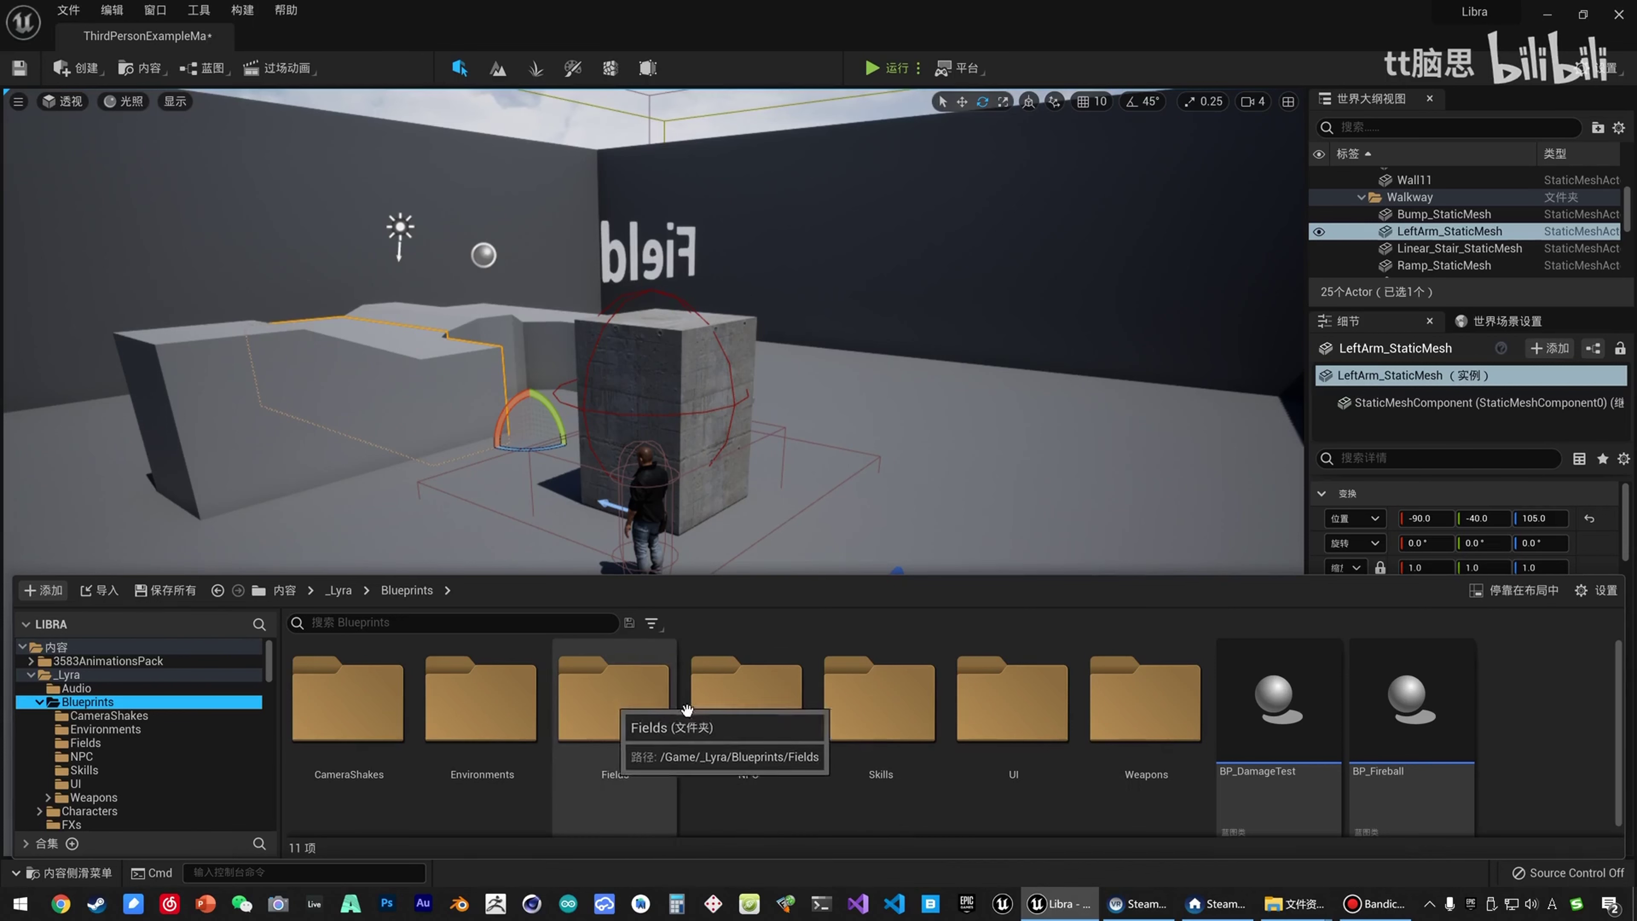
right_click(90, 712)
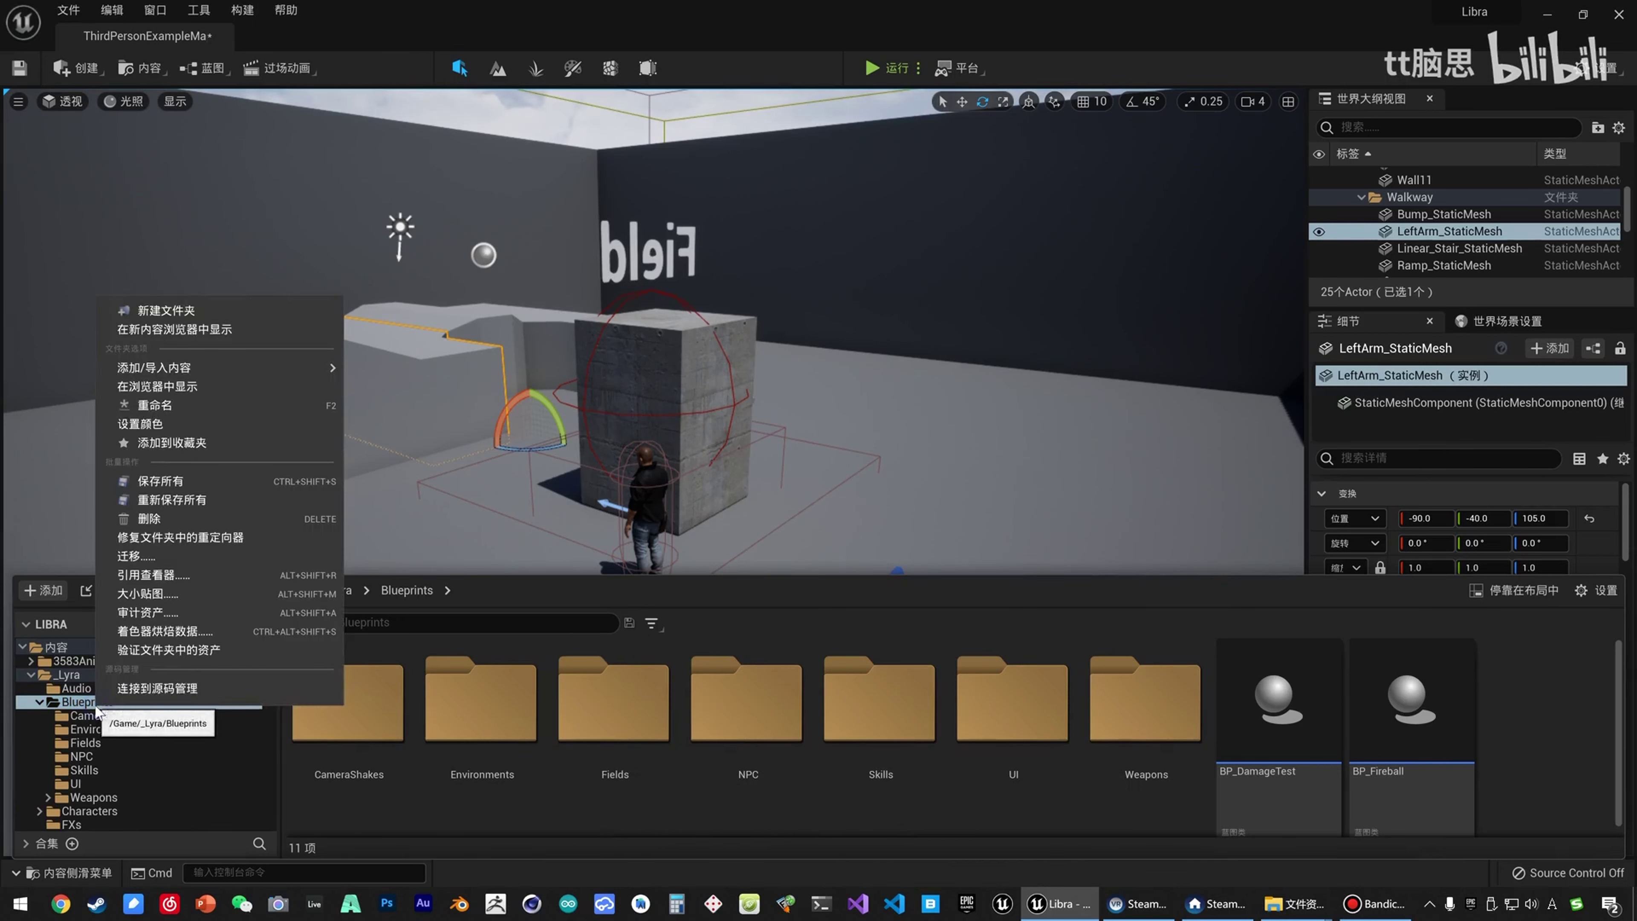
click(182, 386)
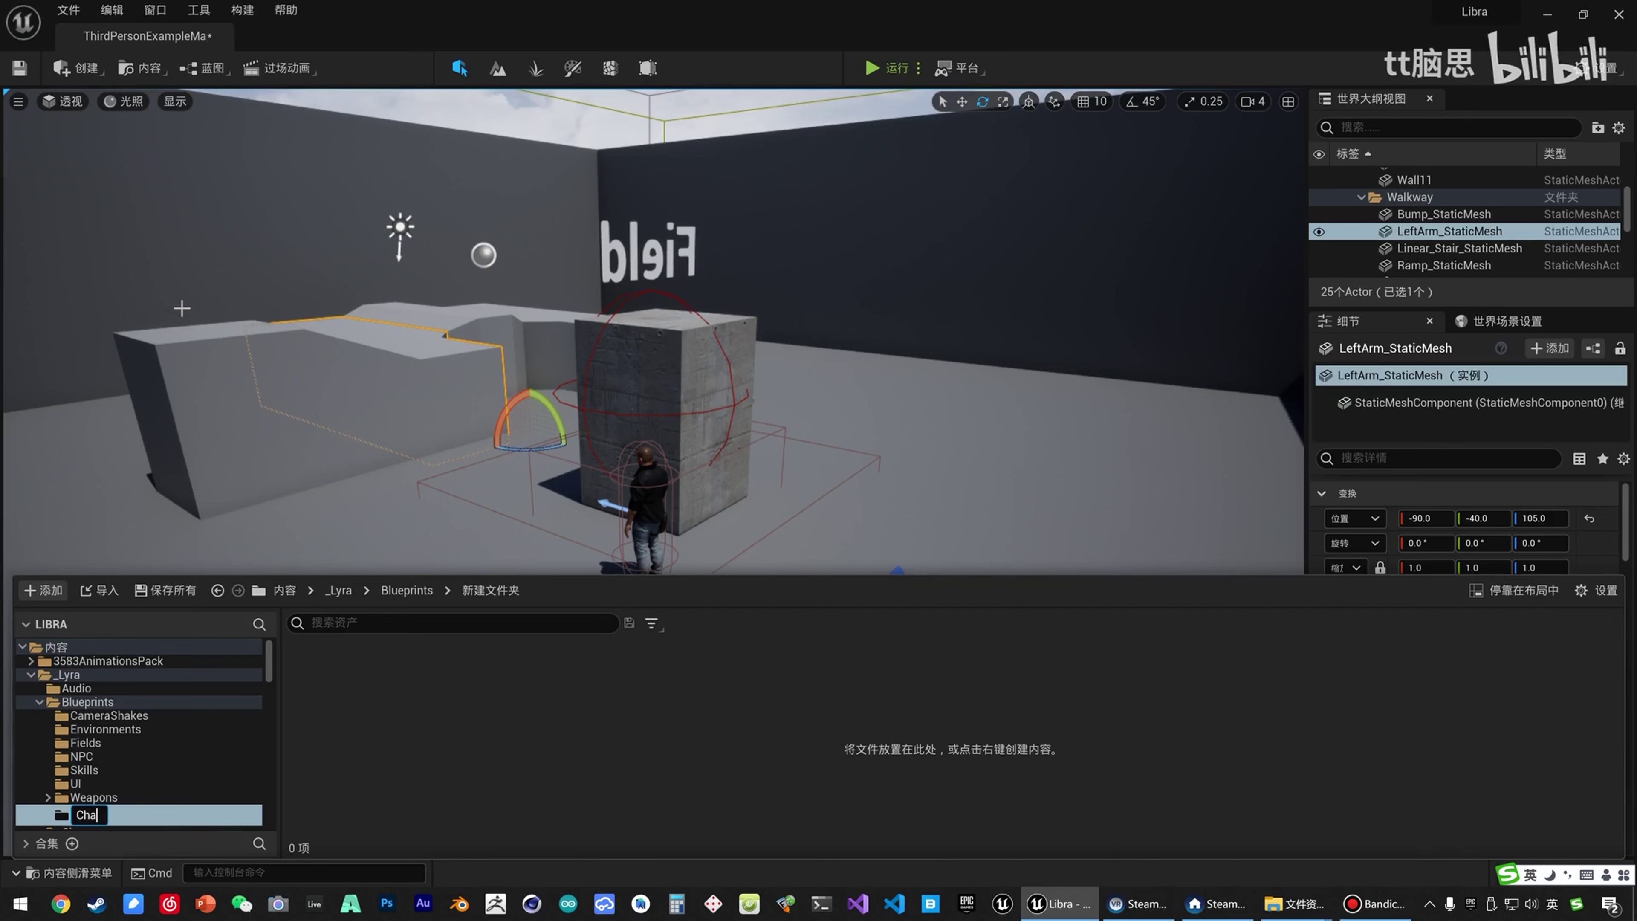
text(Chaos)
key(Return)
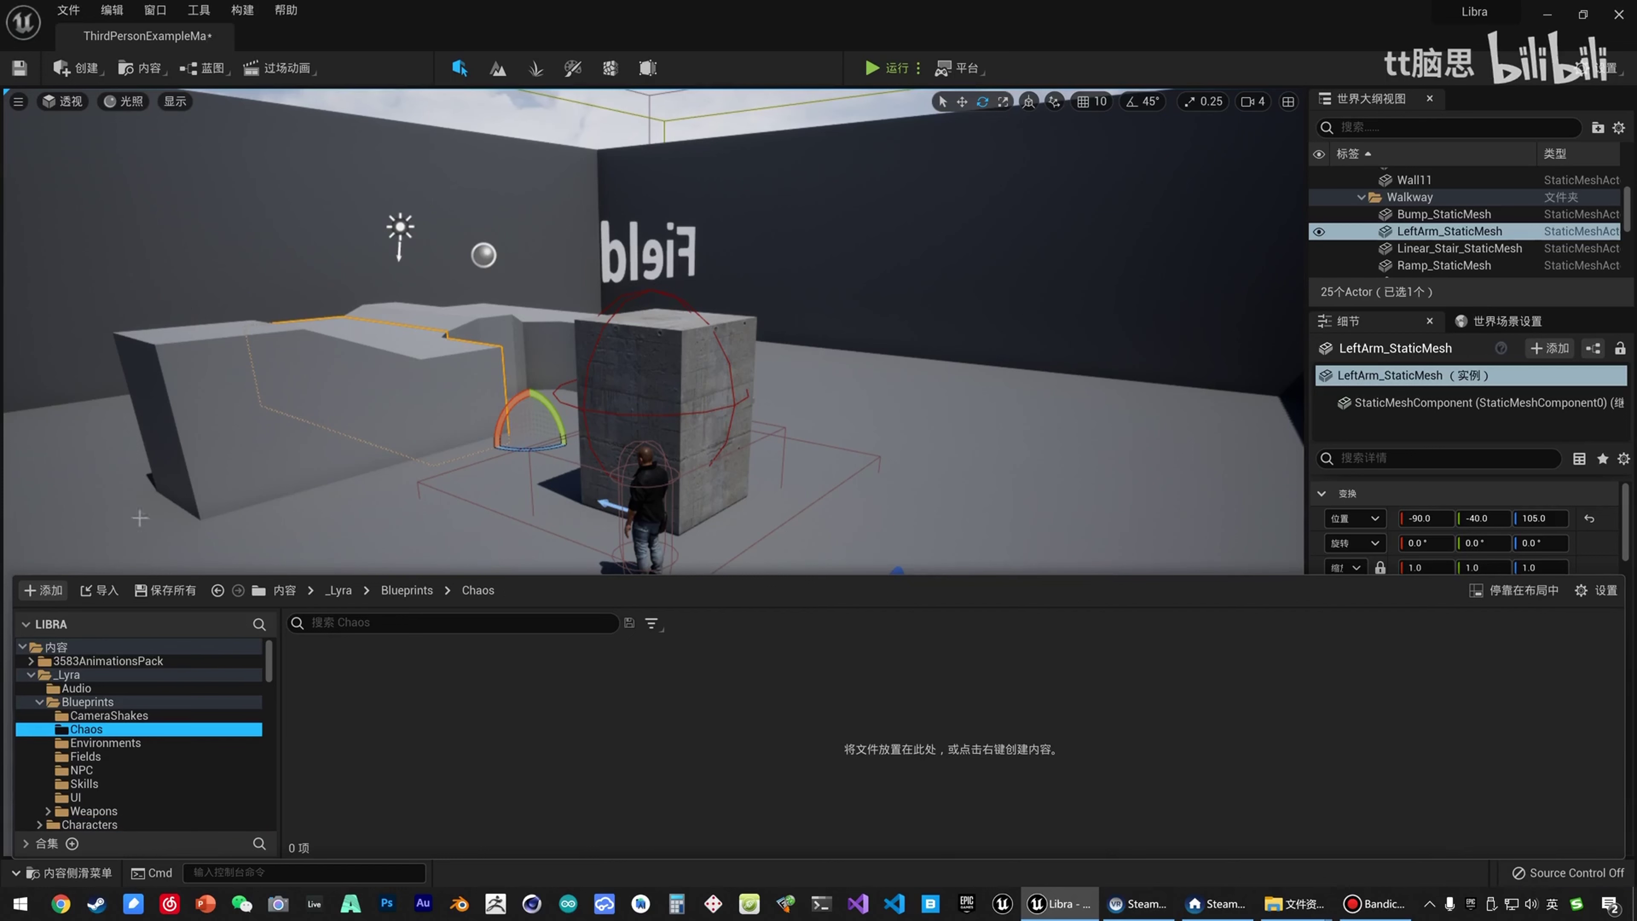
Create an Actor blueprint class named BP_ChaosExplosionEvent in the Chaos folder.
right_click(422, 712)
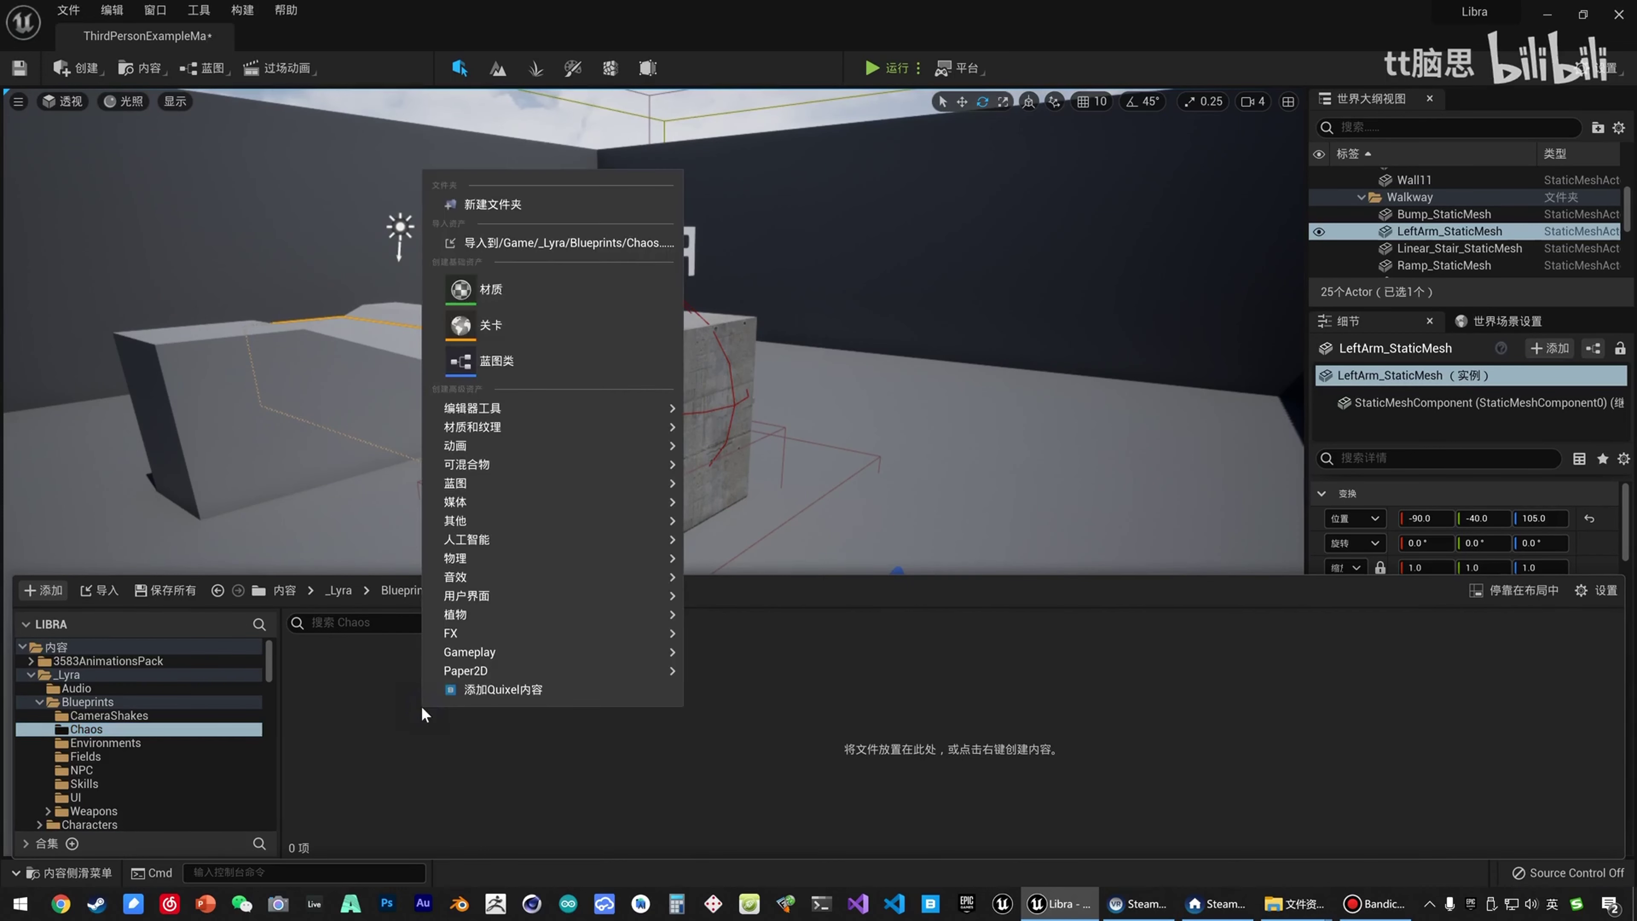
click(528, 367)
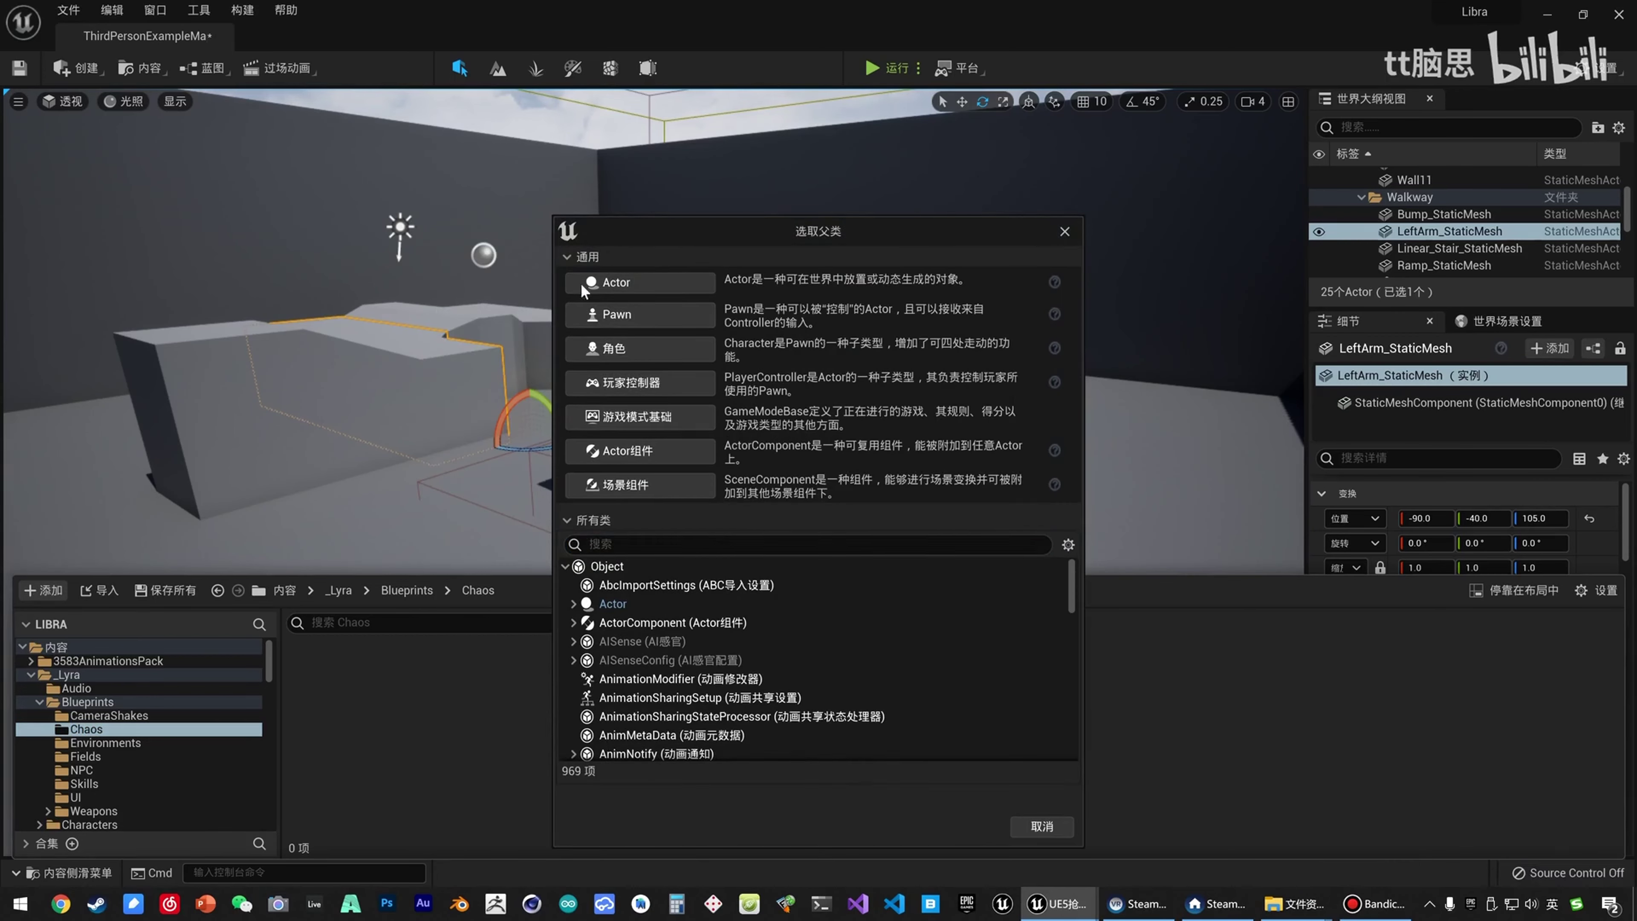
click(628, 285)
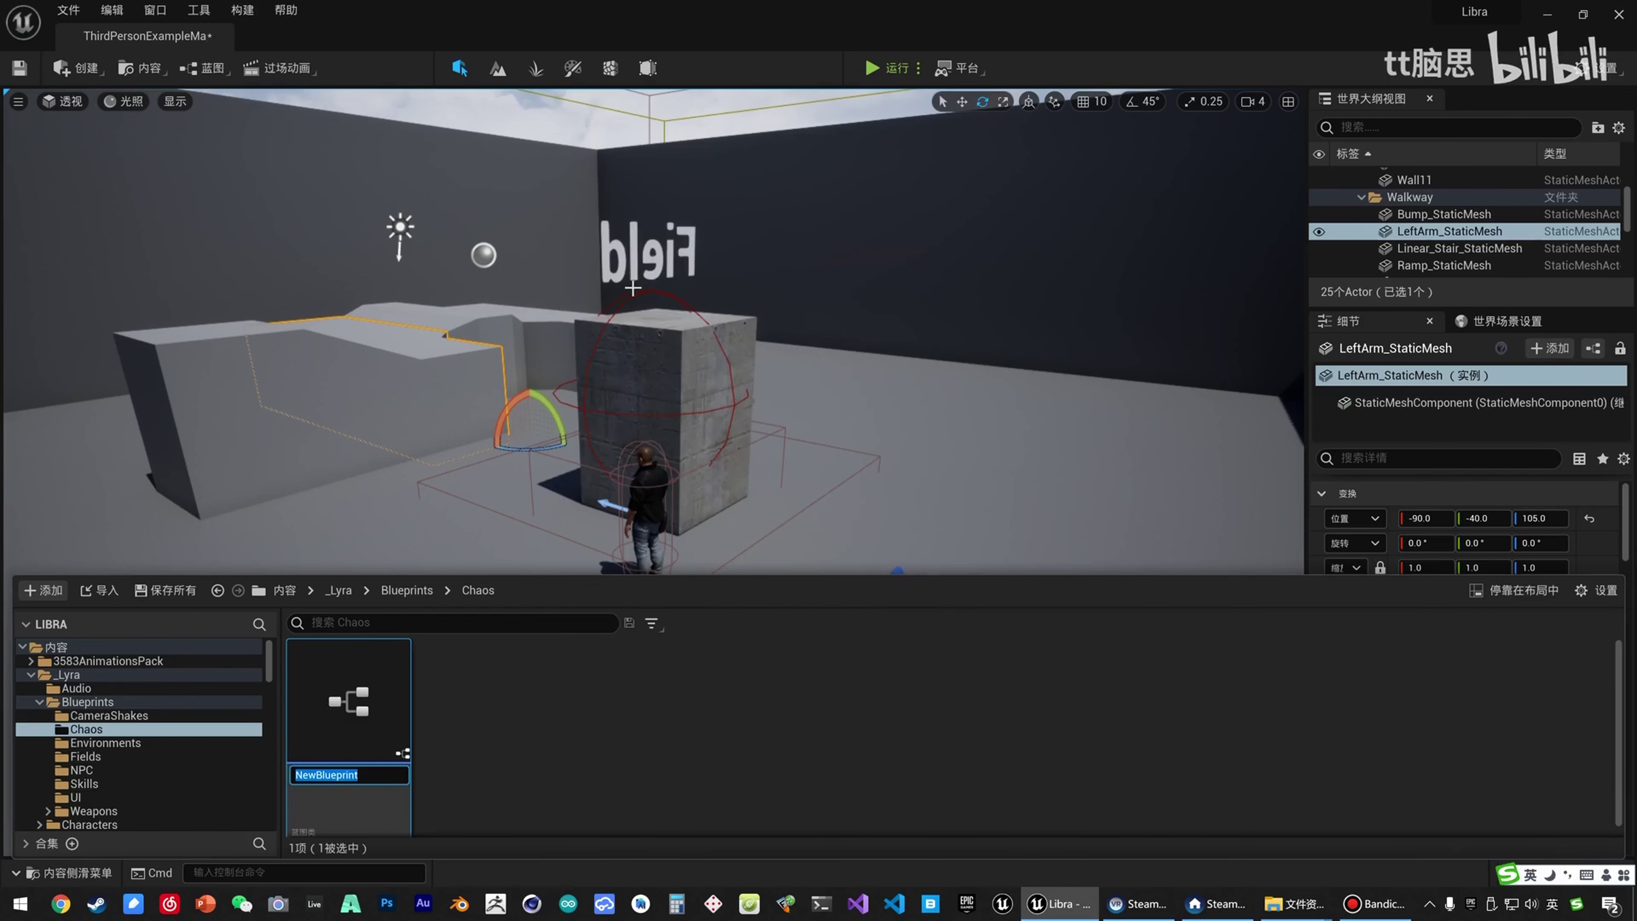
text(haosExplosionEvent)
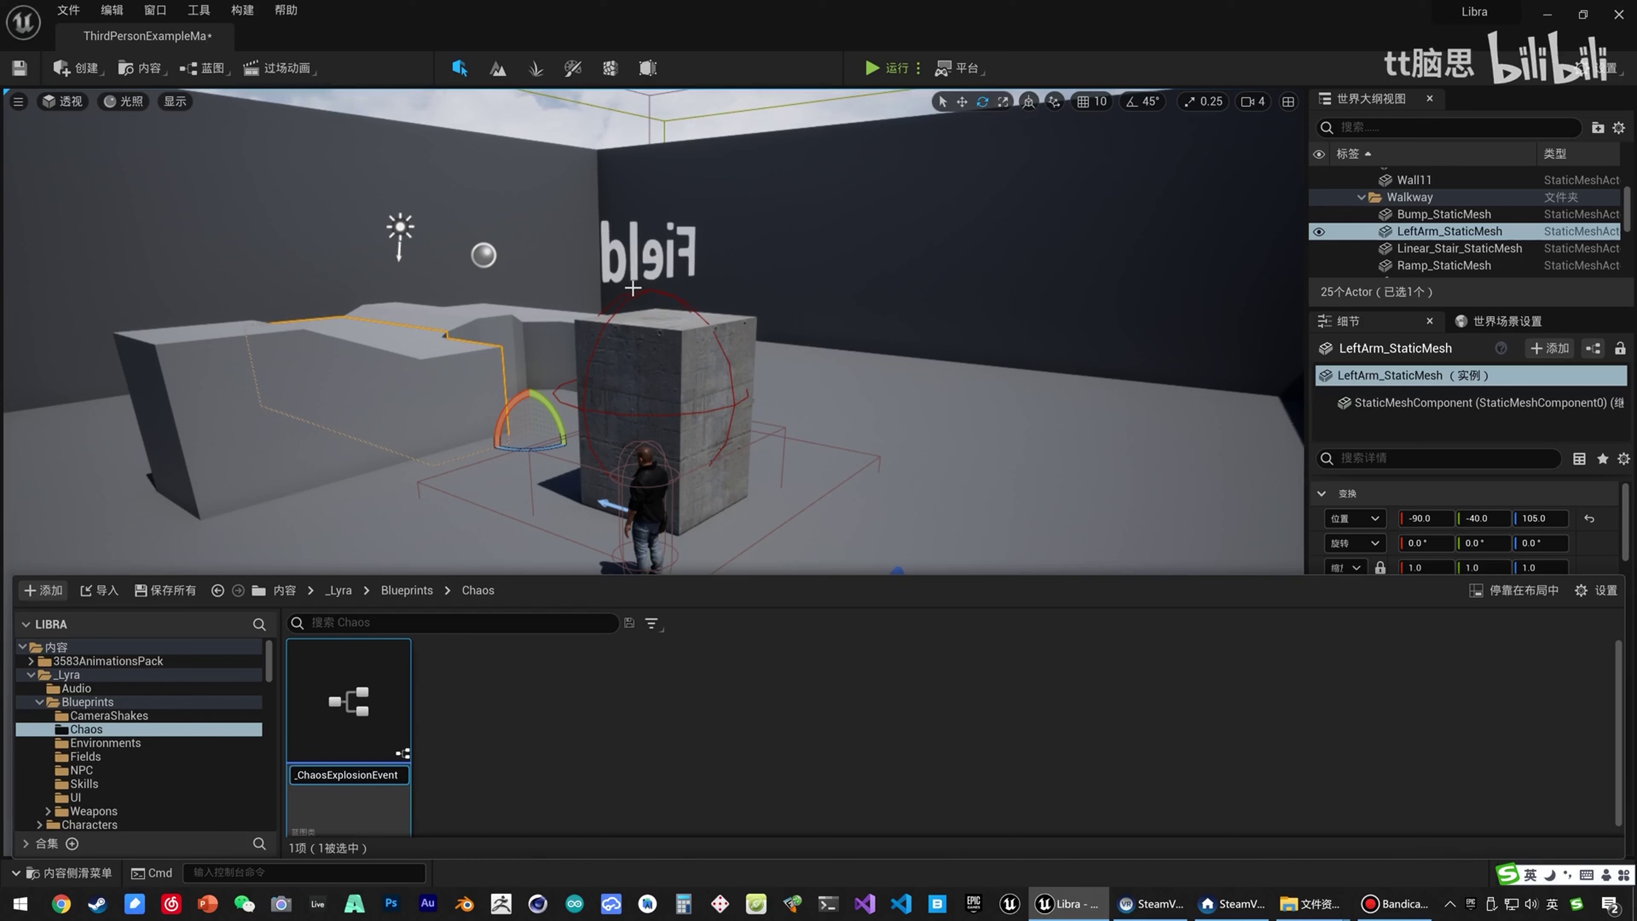
key(Return)
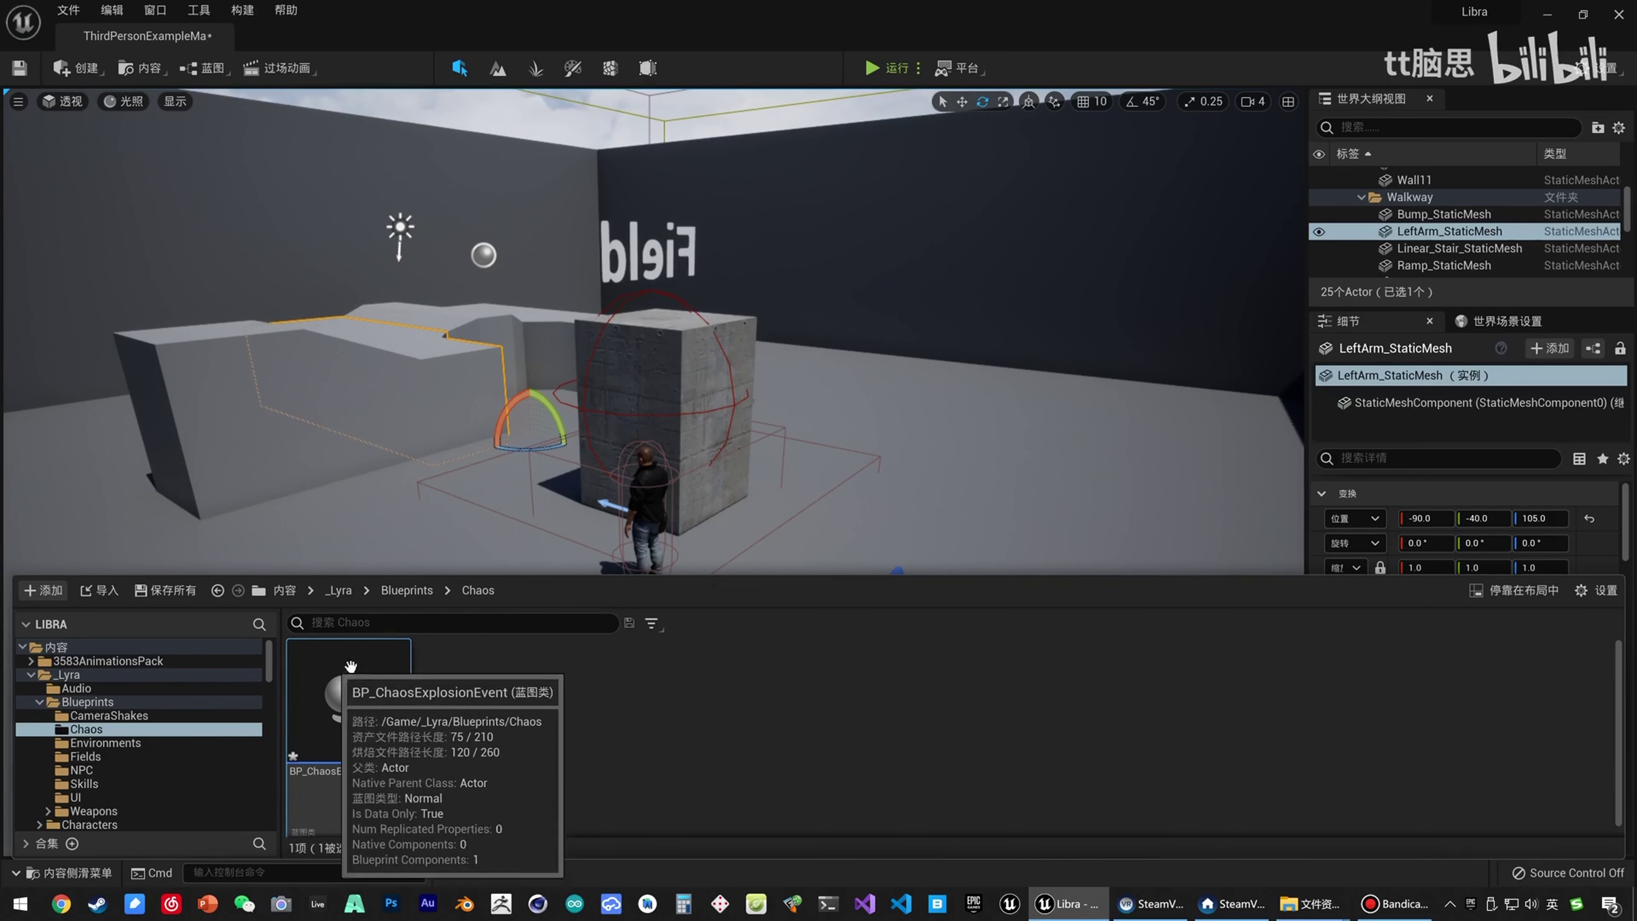
Open BP_ChaosExplosionEvent and add a variable named GC of type Geometry Collection Actor (几何体集actor) object reference.
double_click(377, 675)
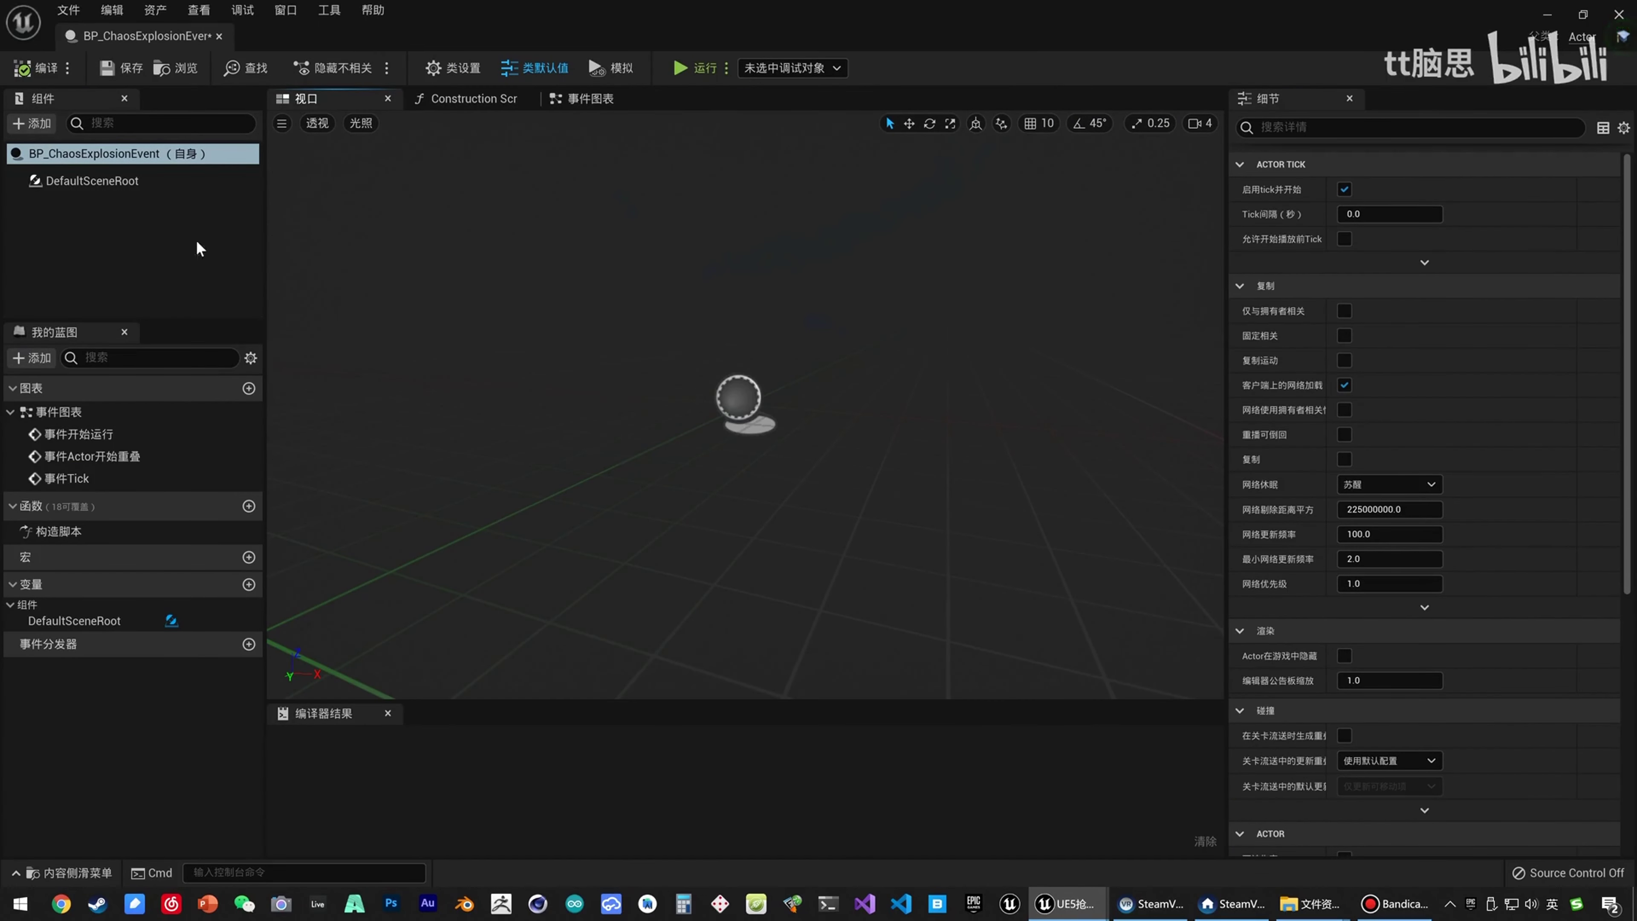
click(249, 583)
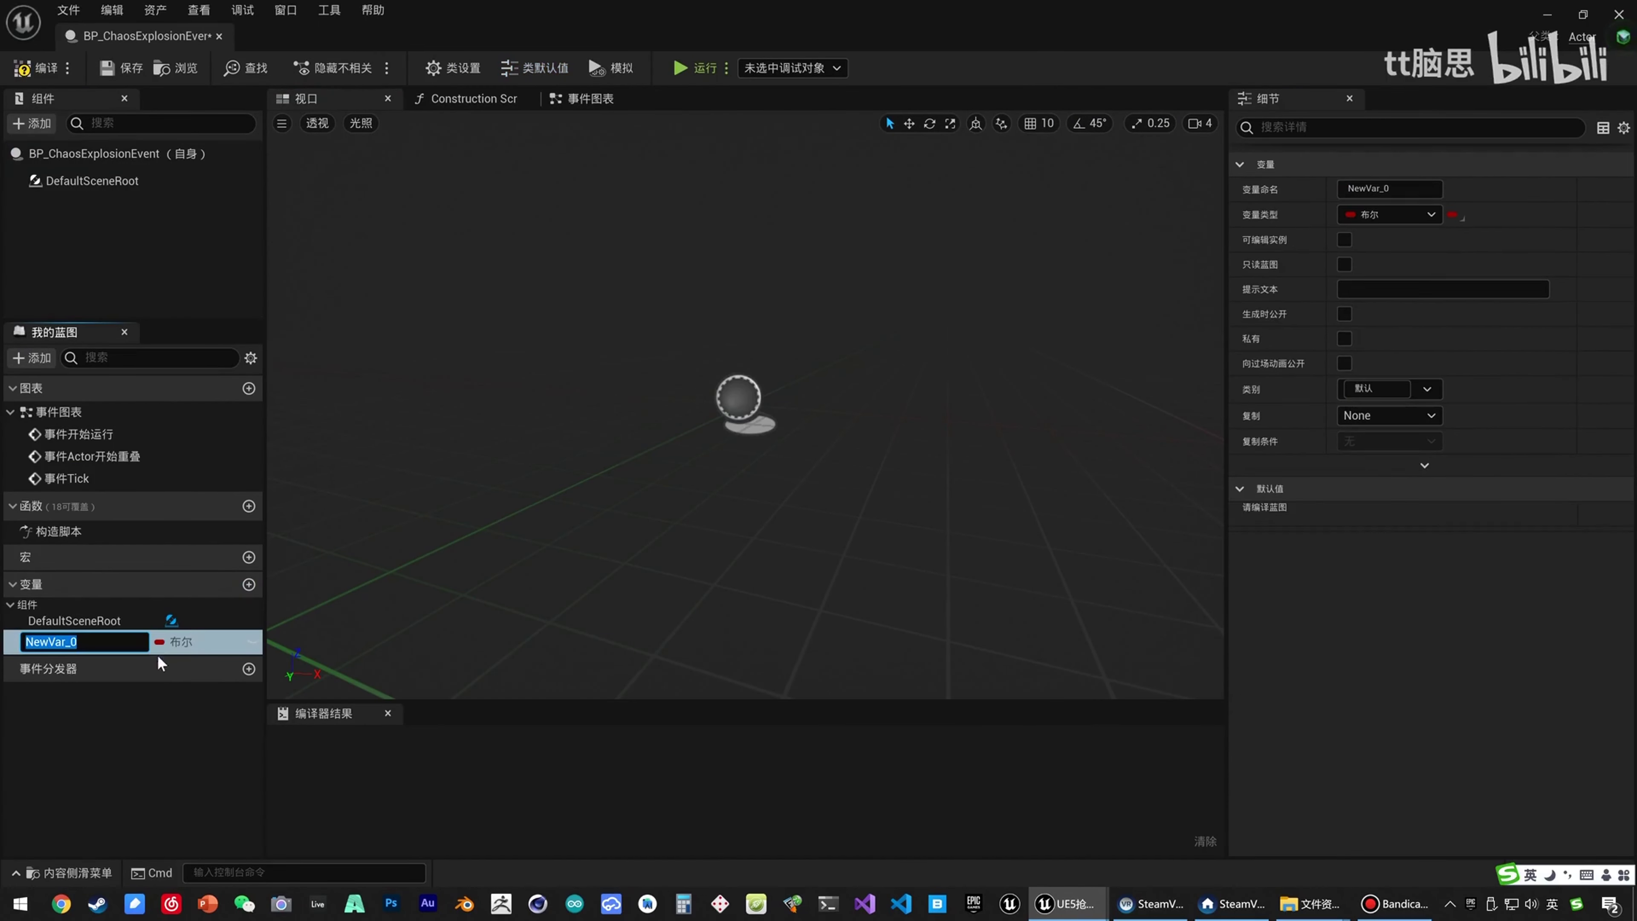
key(Caps_Lock)
key(Return)
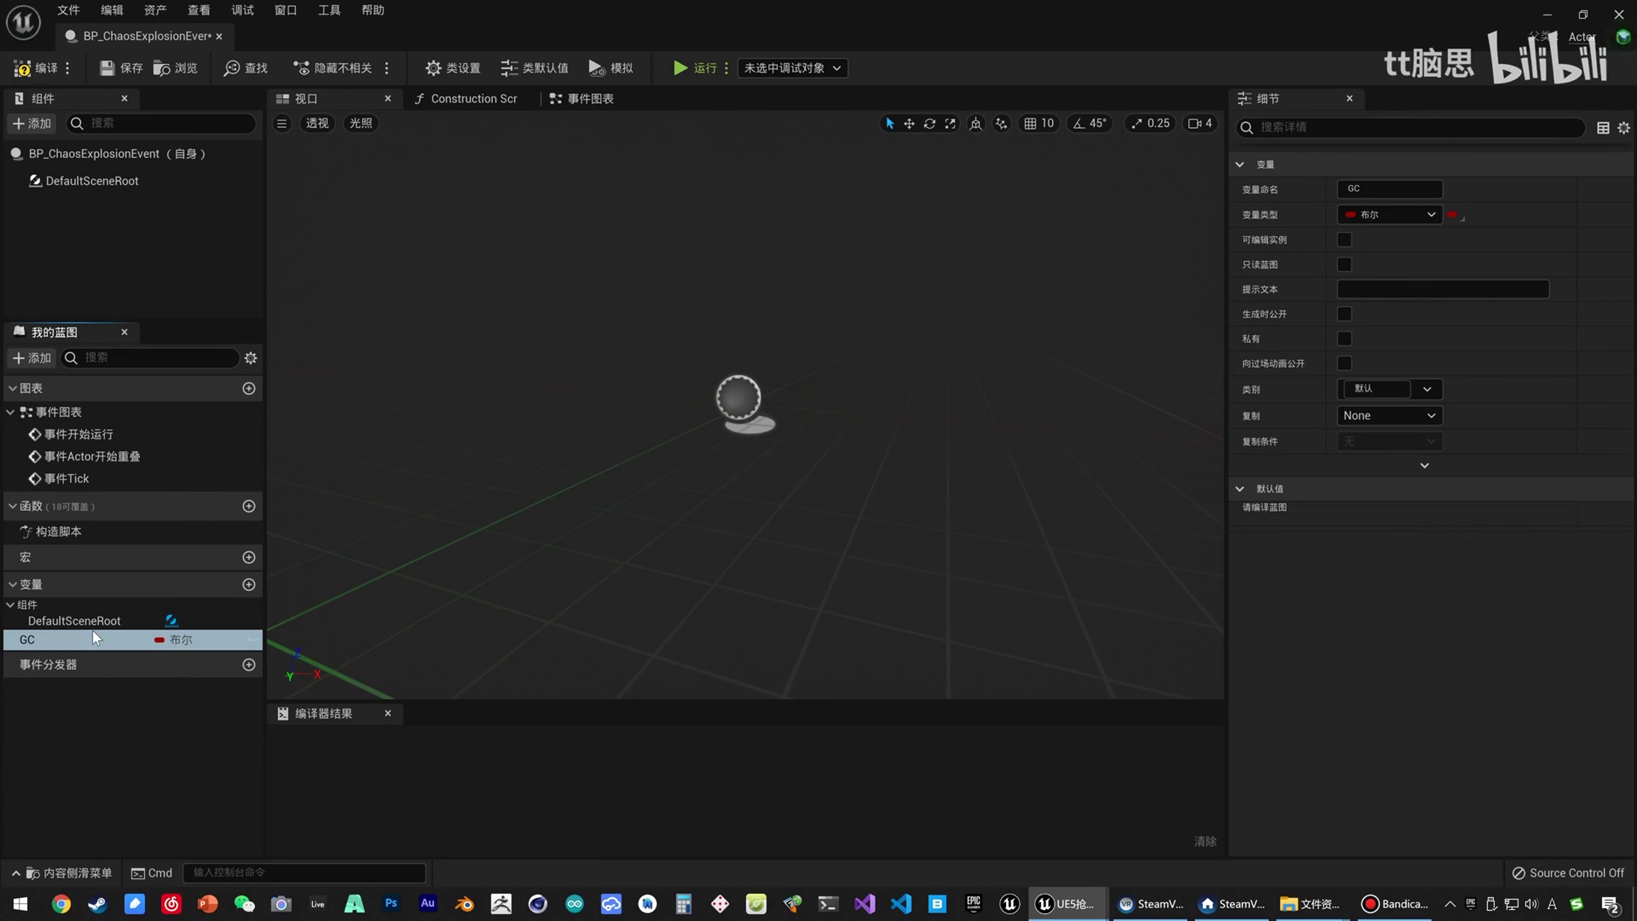
click(201, 642)
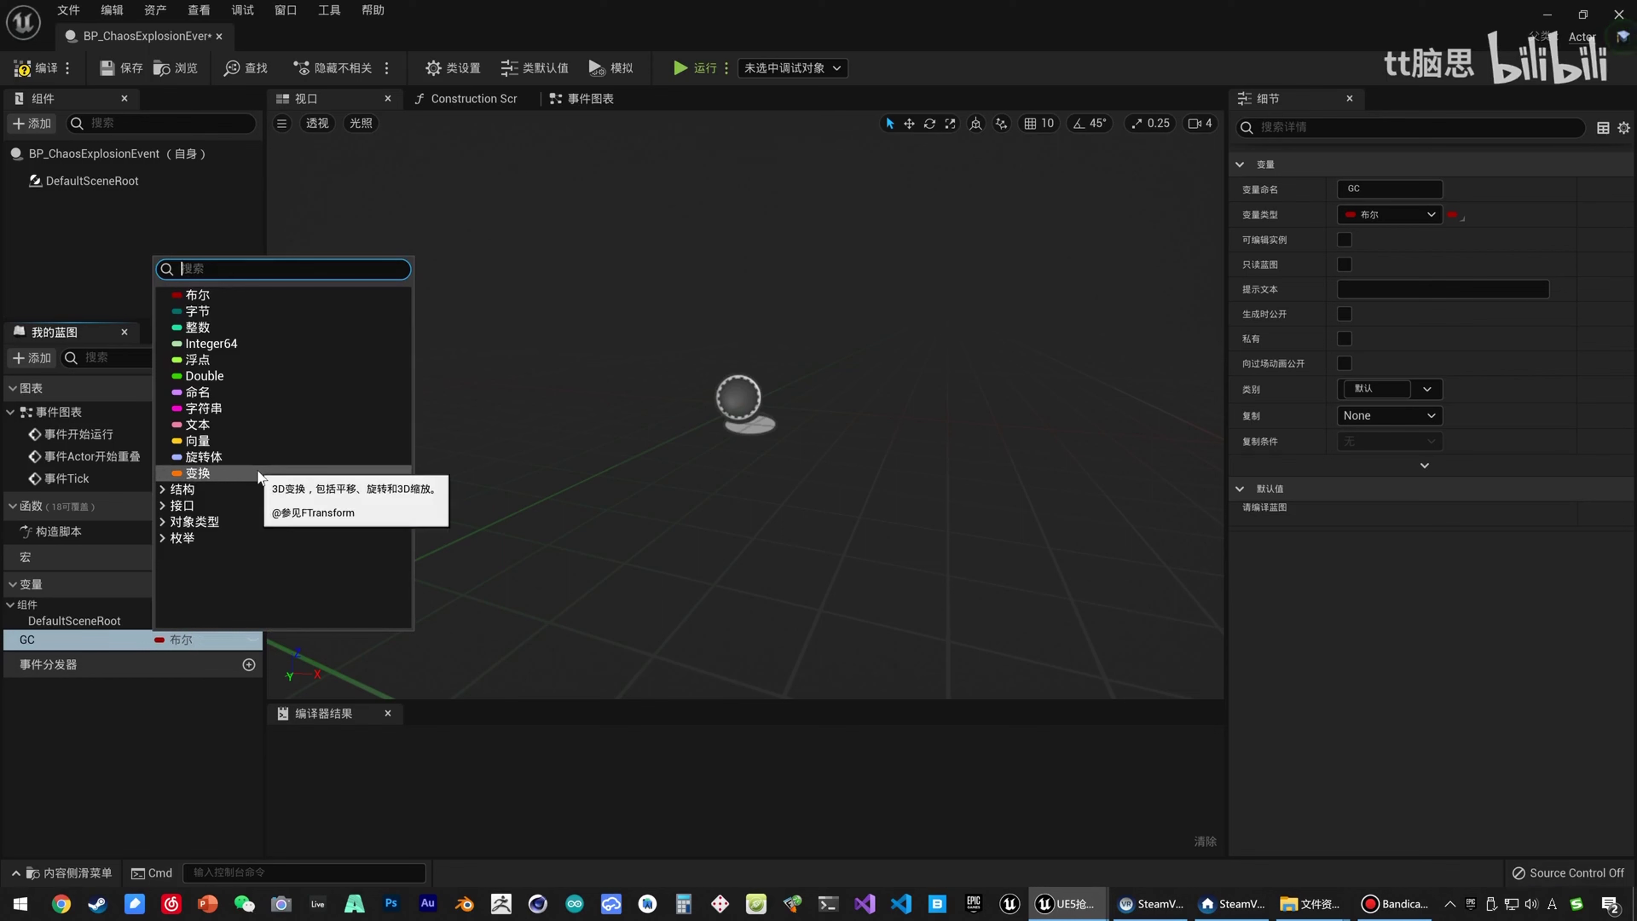
text(GEO)
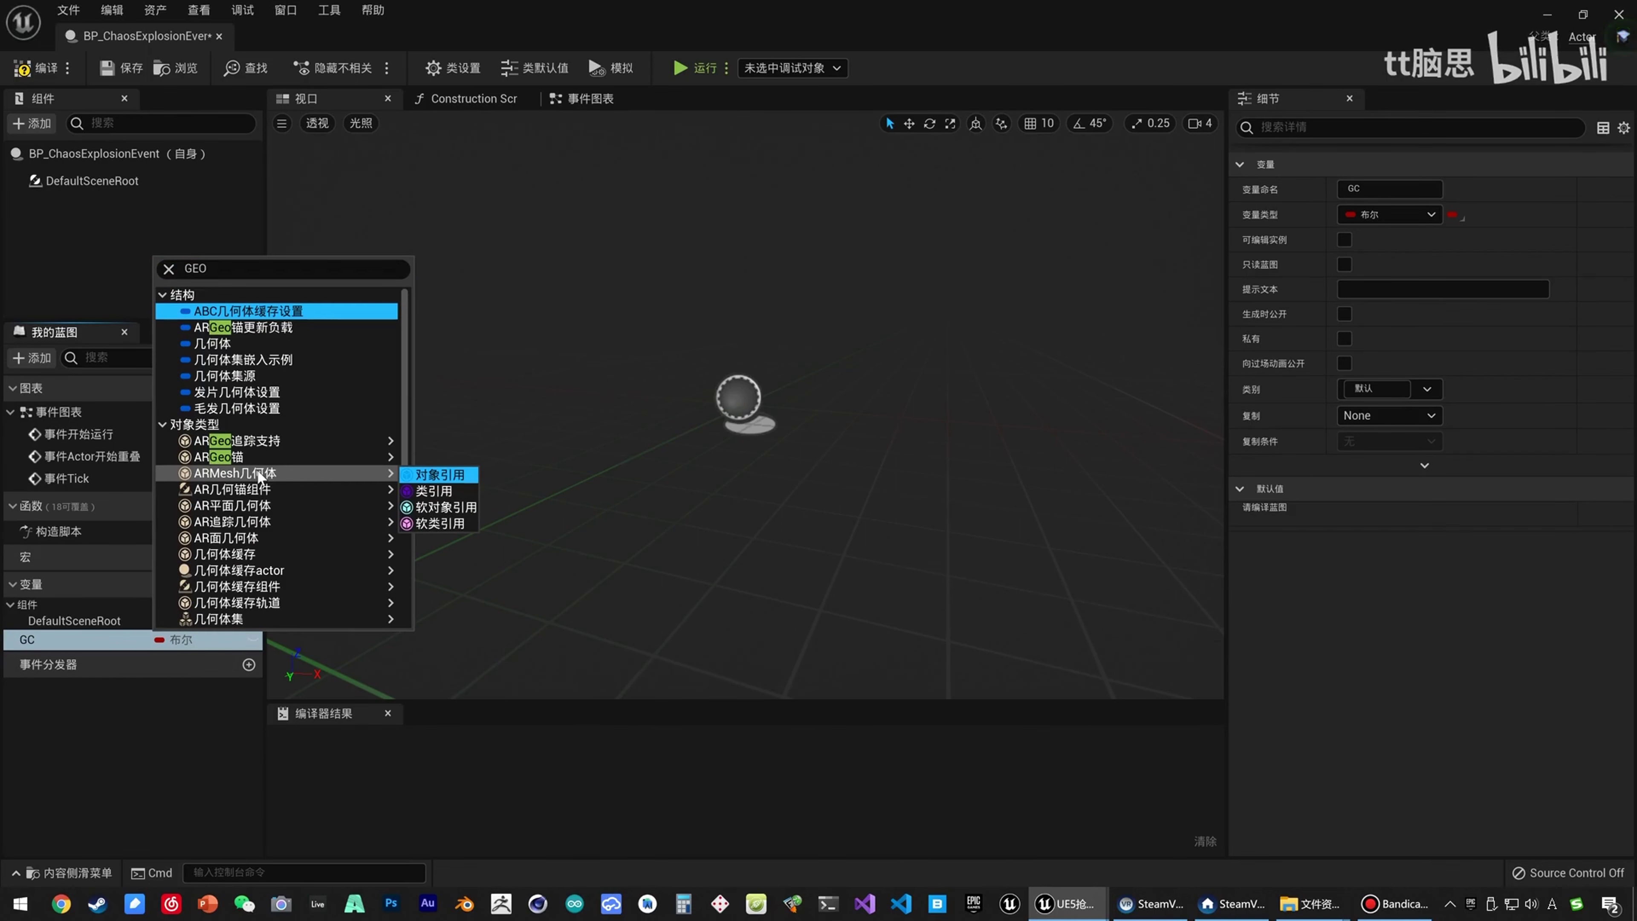
click(258, 269)
text(A)
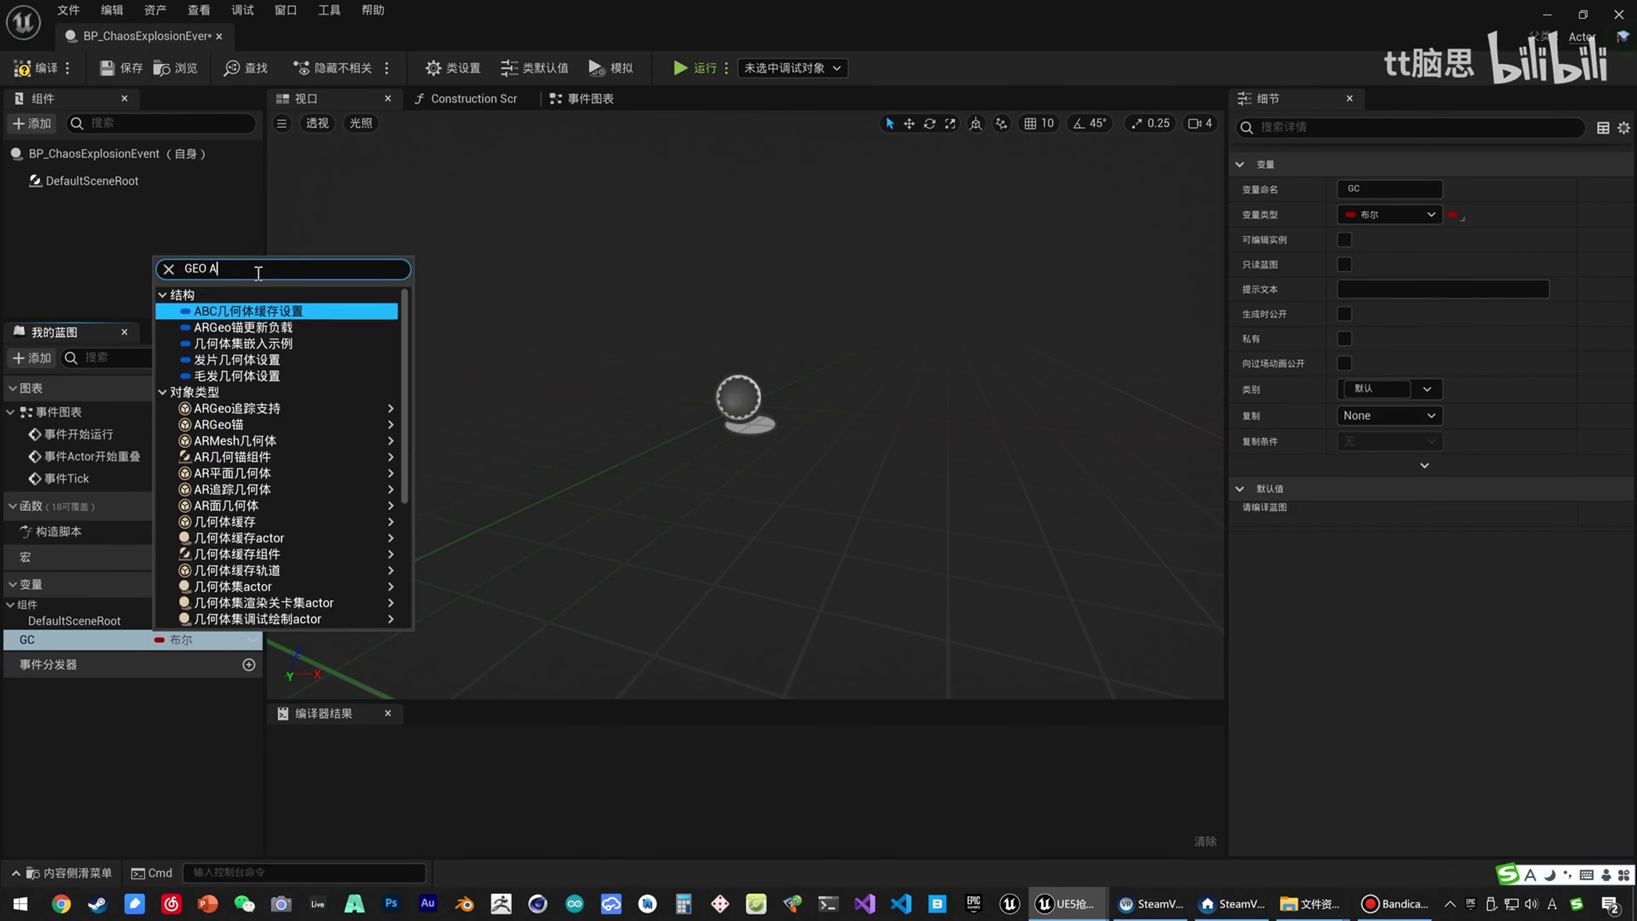
text(CTOR)
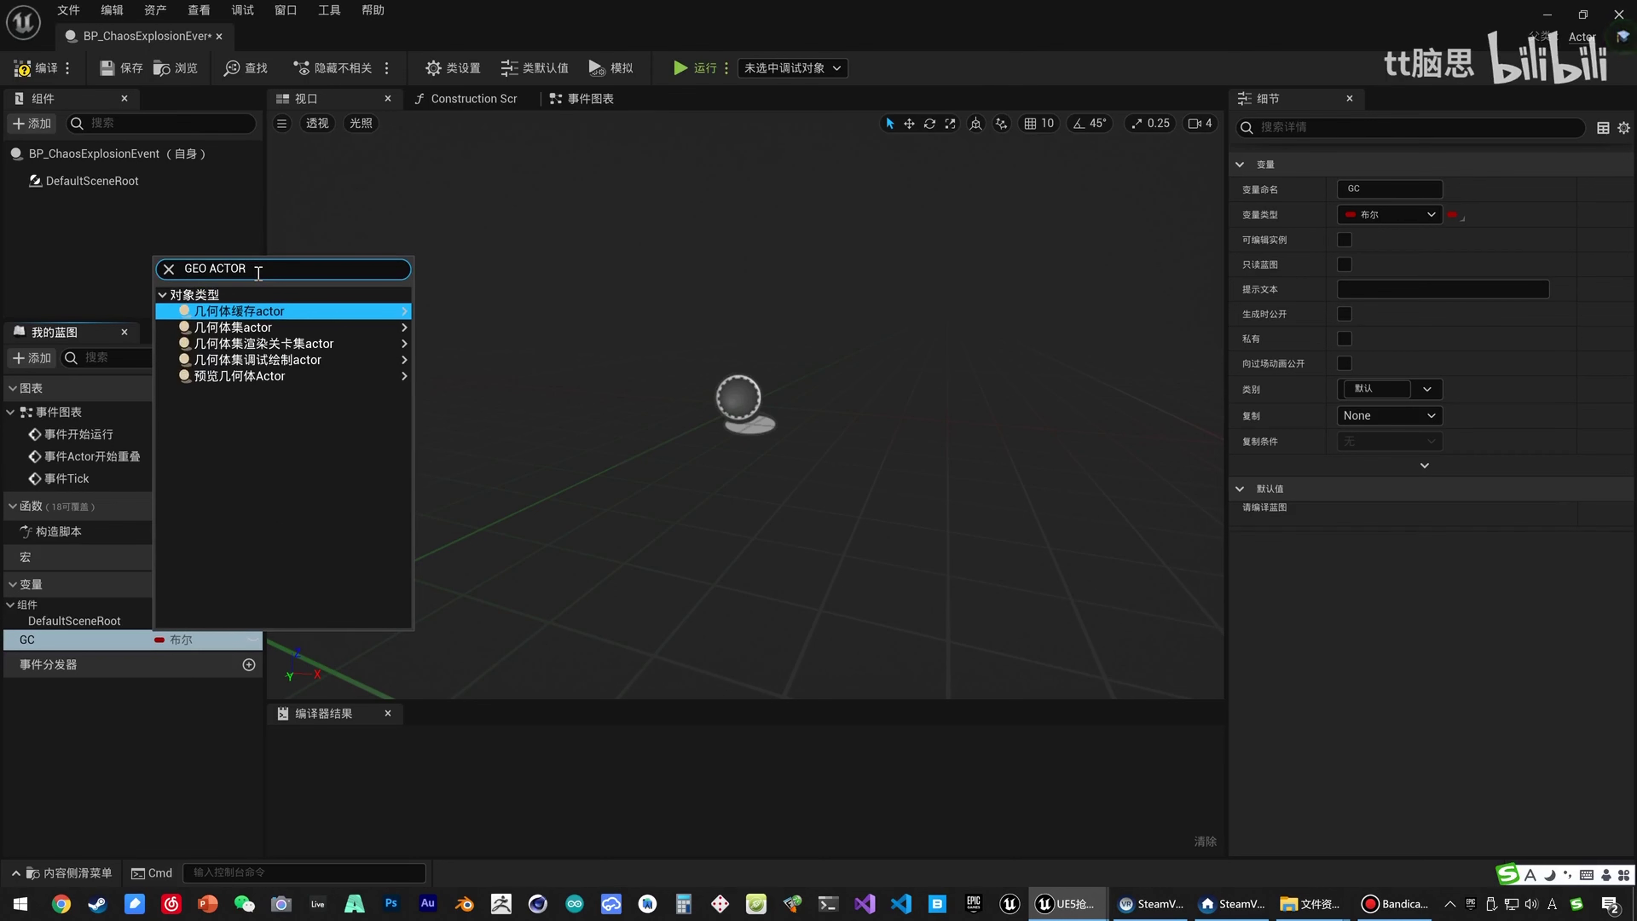
click(233, 328)
Dock the blueprint editor beside the level editor, select the GC_Pillar_01 pillar in the level, and return to the blueprint.
drag(132, 46, 313, 36)
click(127, 42)
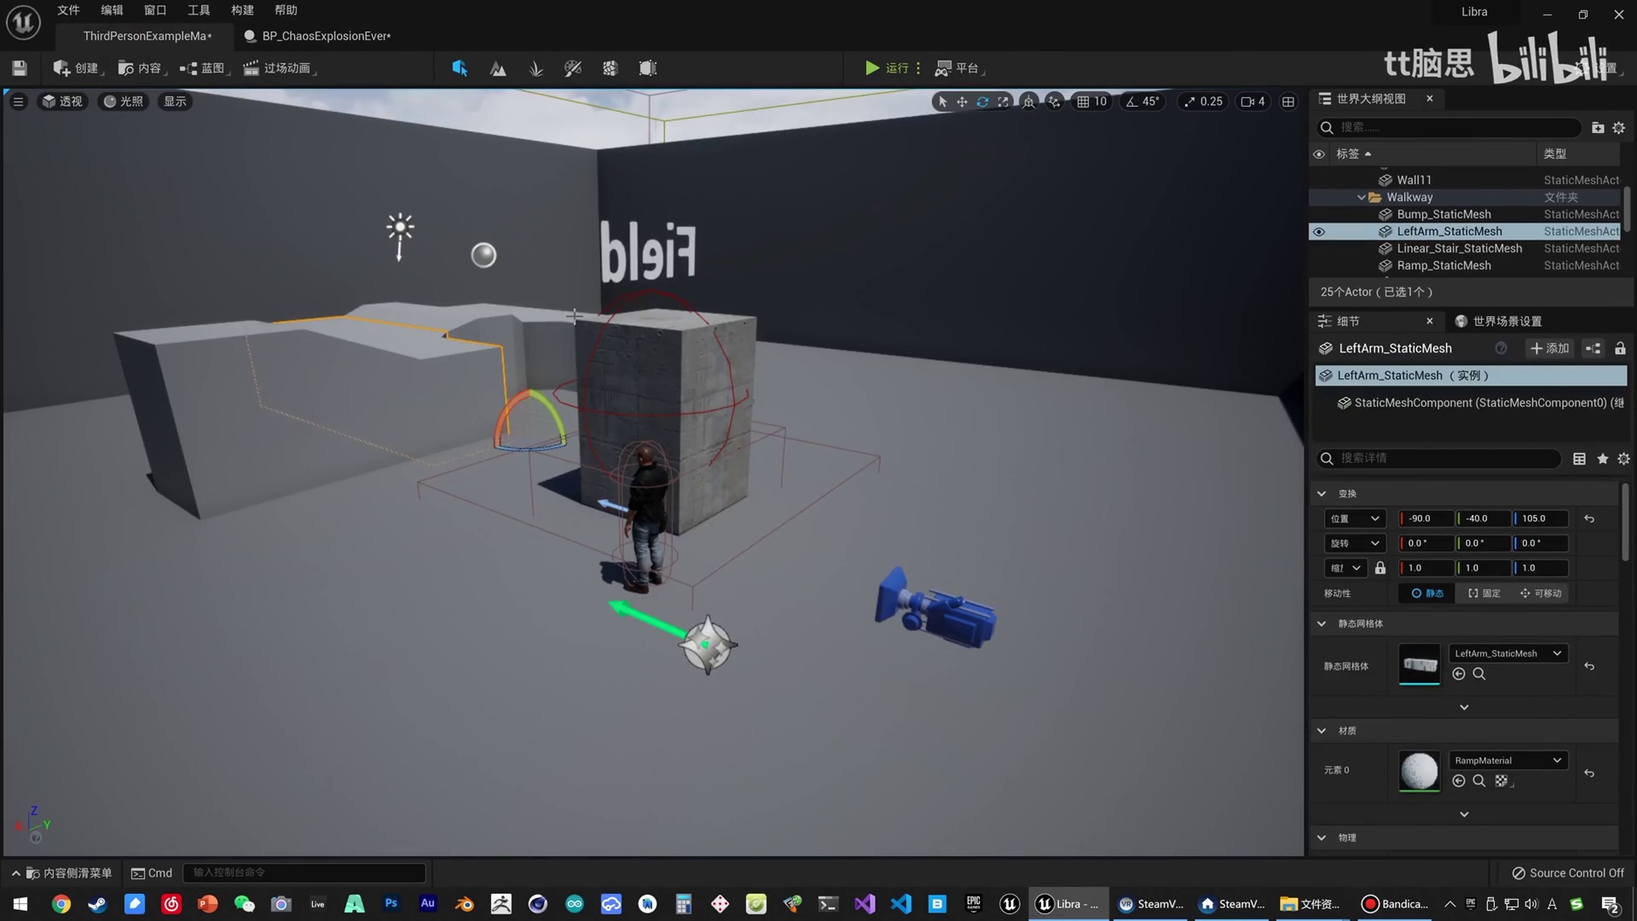
click(736, 335)
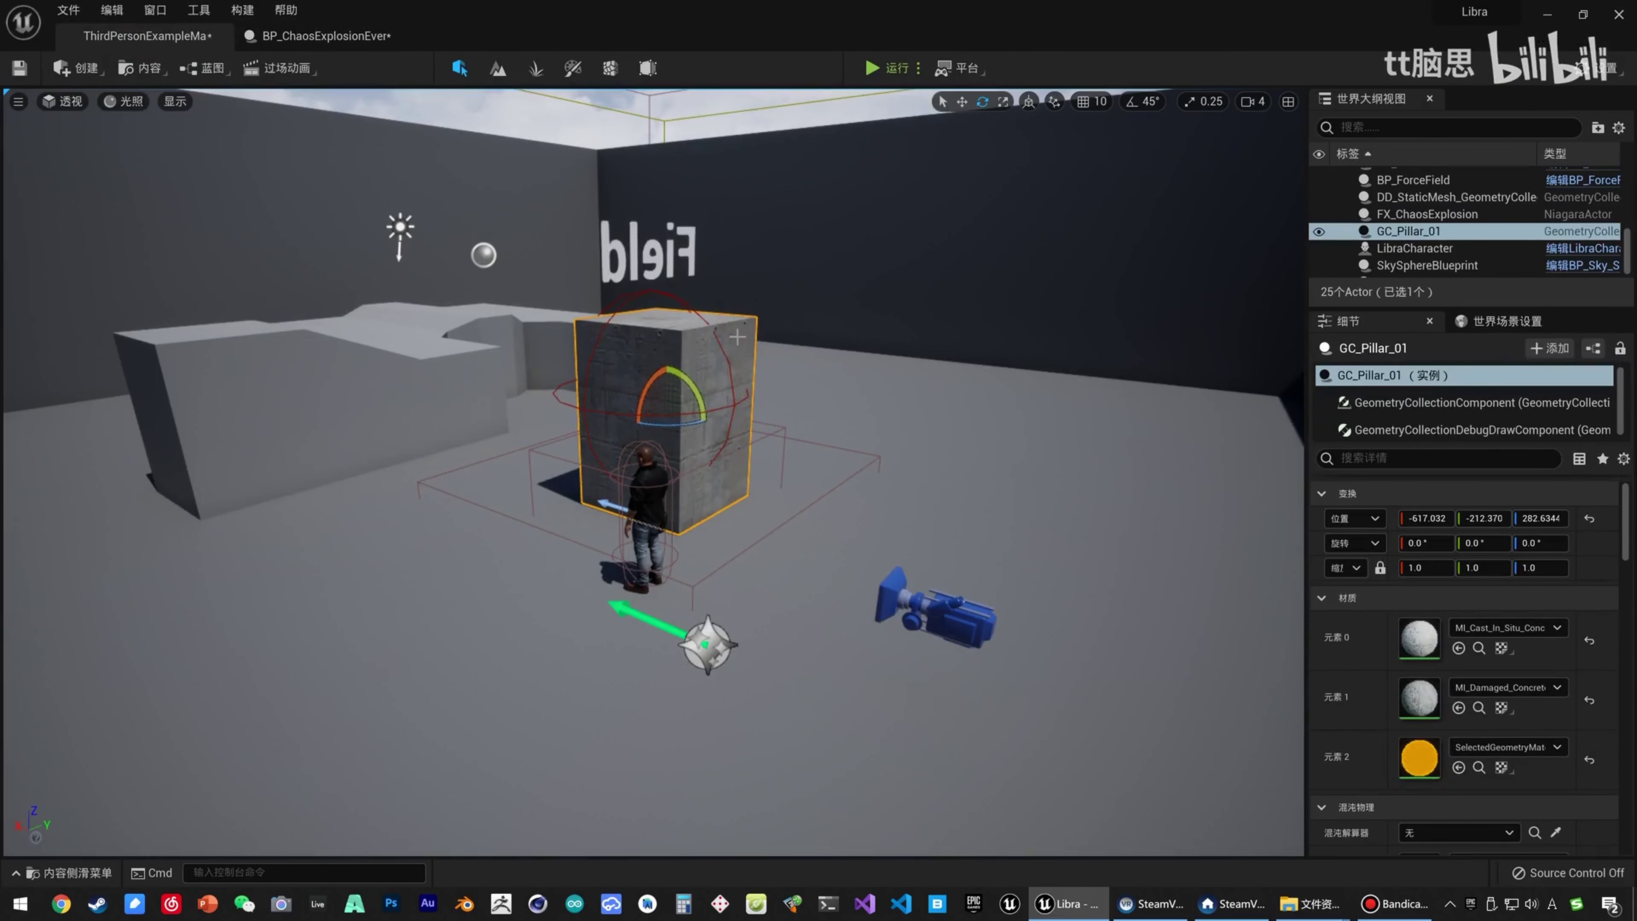
click(328, 36)
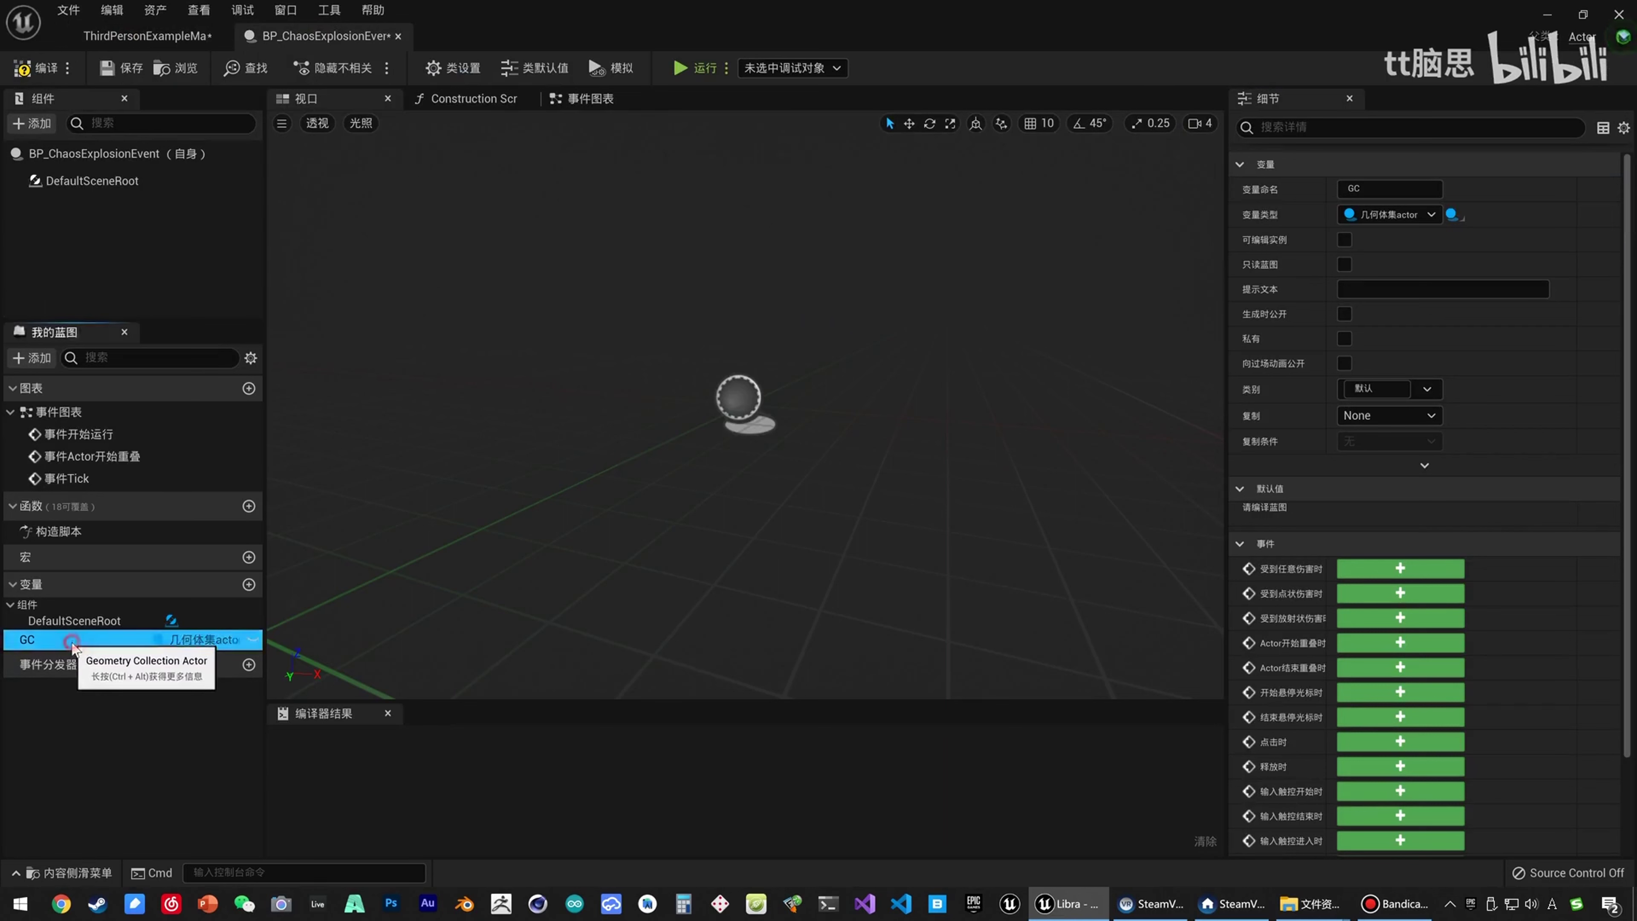
Place a getter node for the GC variable in the blueprint's event graph, above the default event nodes.
click(67, 652)
click(589, 102)
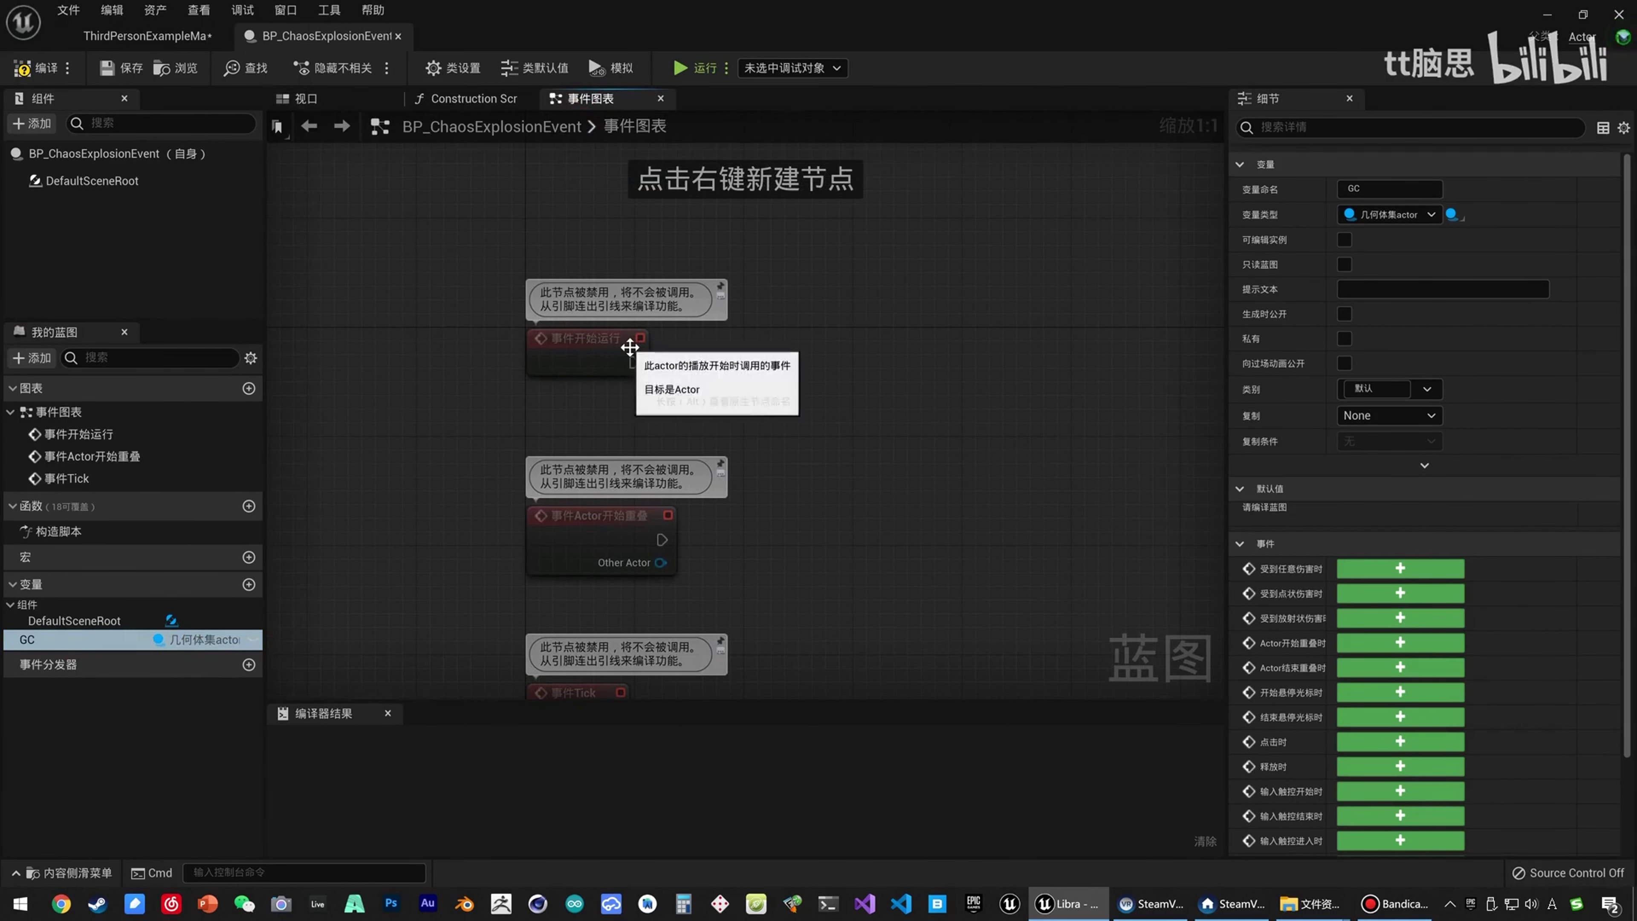
drag(40, 640, 606, 513)
drag(721, 283, 748, 260)
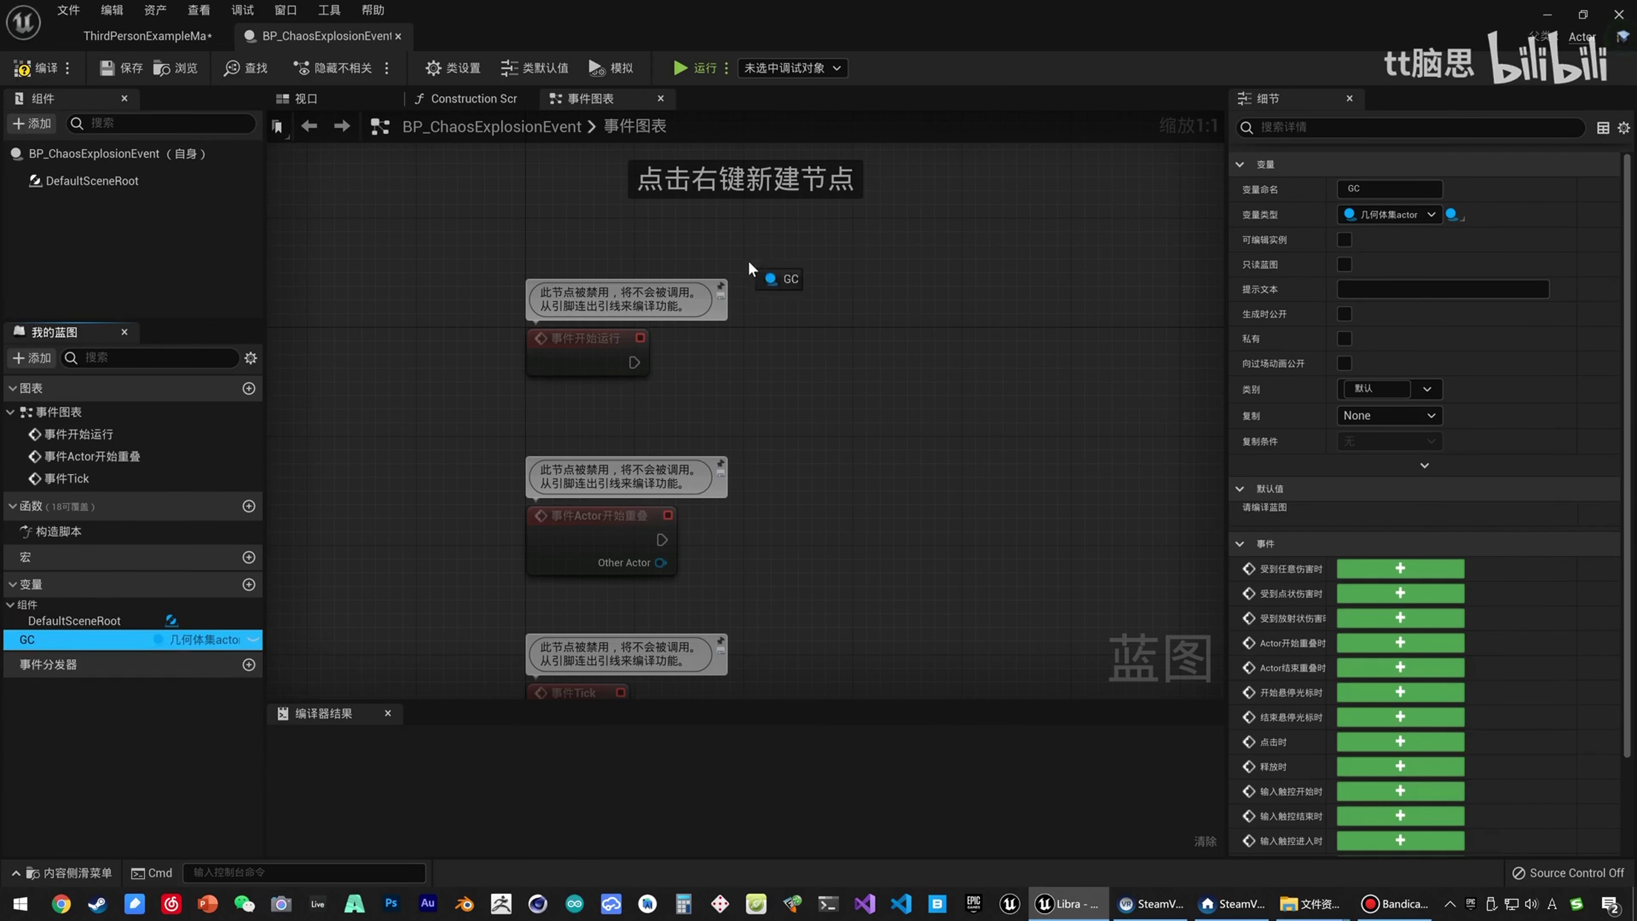
click(765, 281)
Add a Get Geometry Collection Component node connected to the GC variable's output.
right_drag(833, 332, 671, 353)
drag(674, 293, 727, 328)
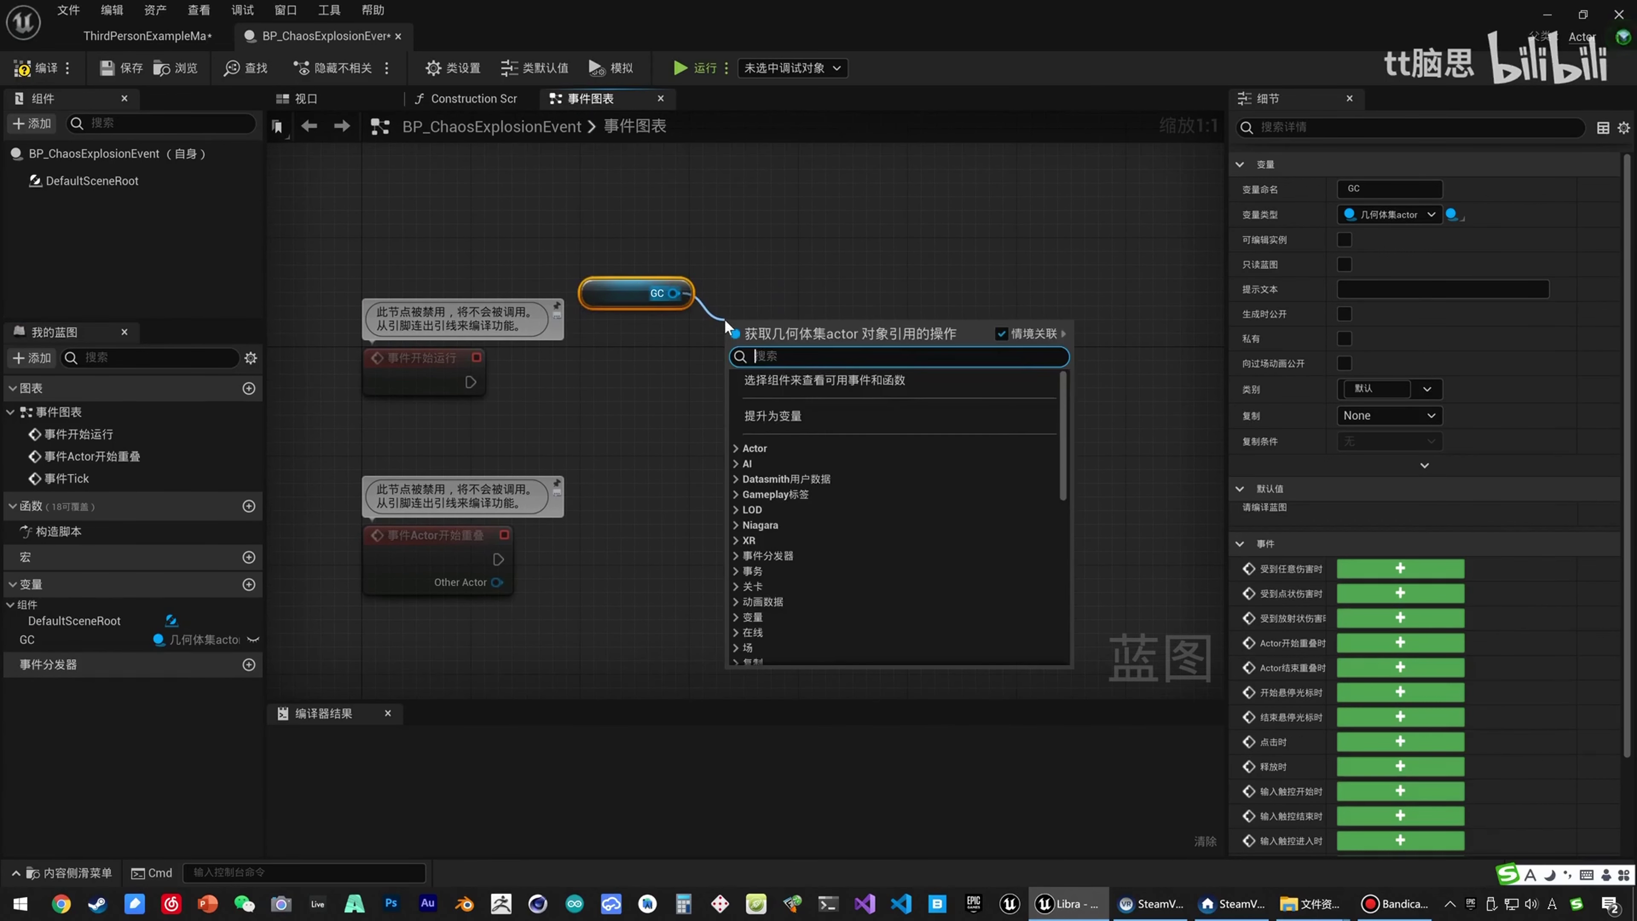
text(GEO COM)
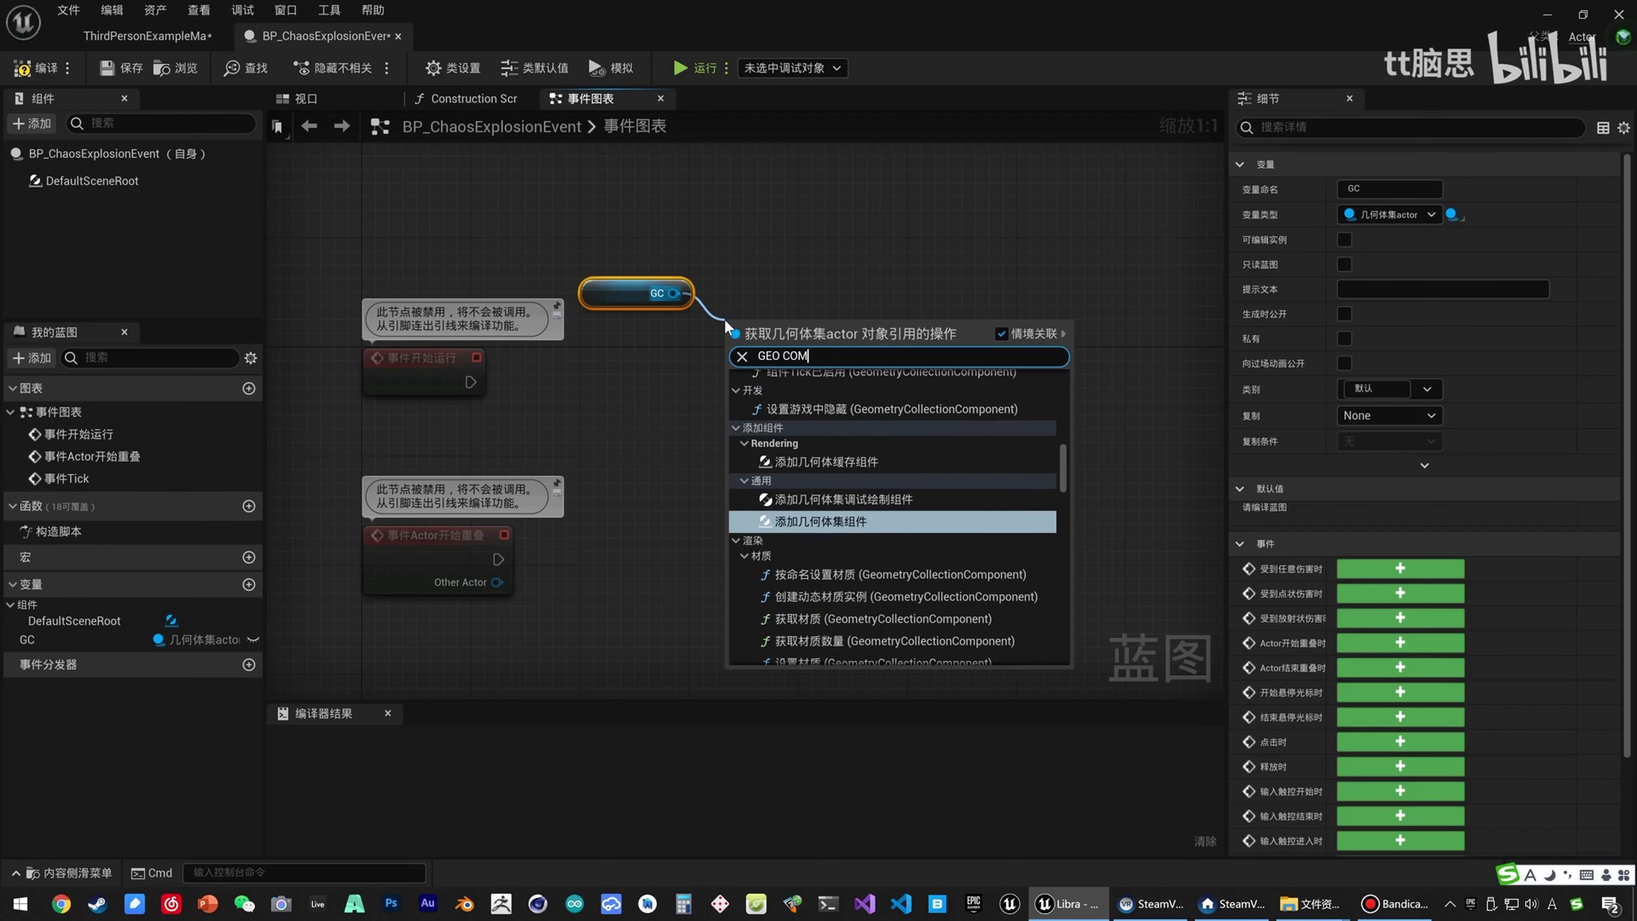
text( GET)
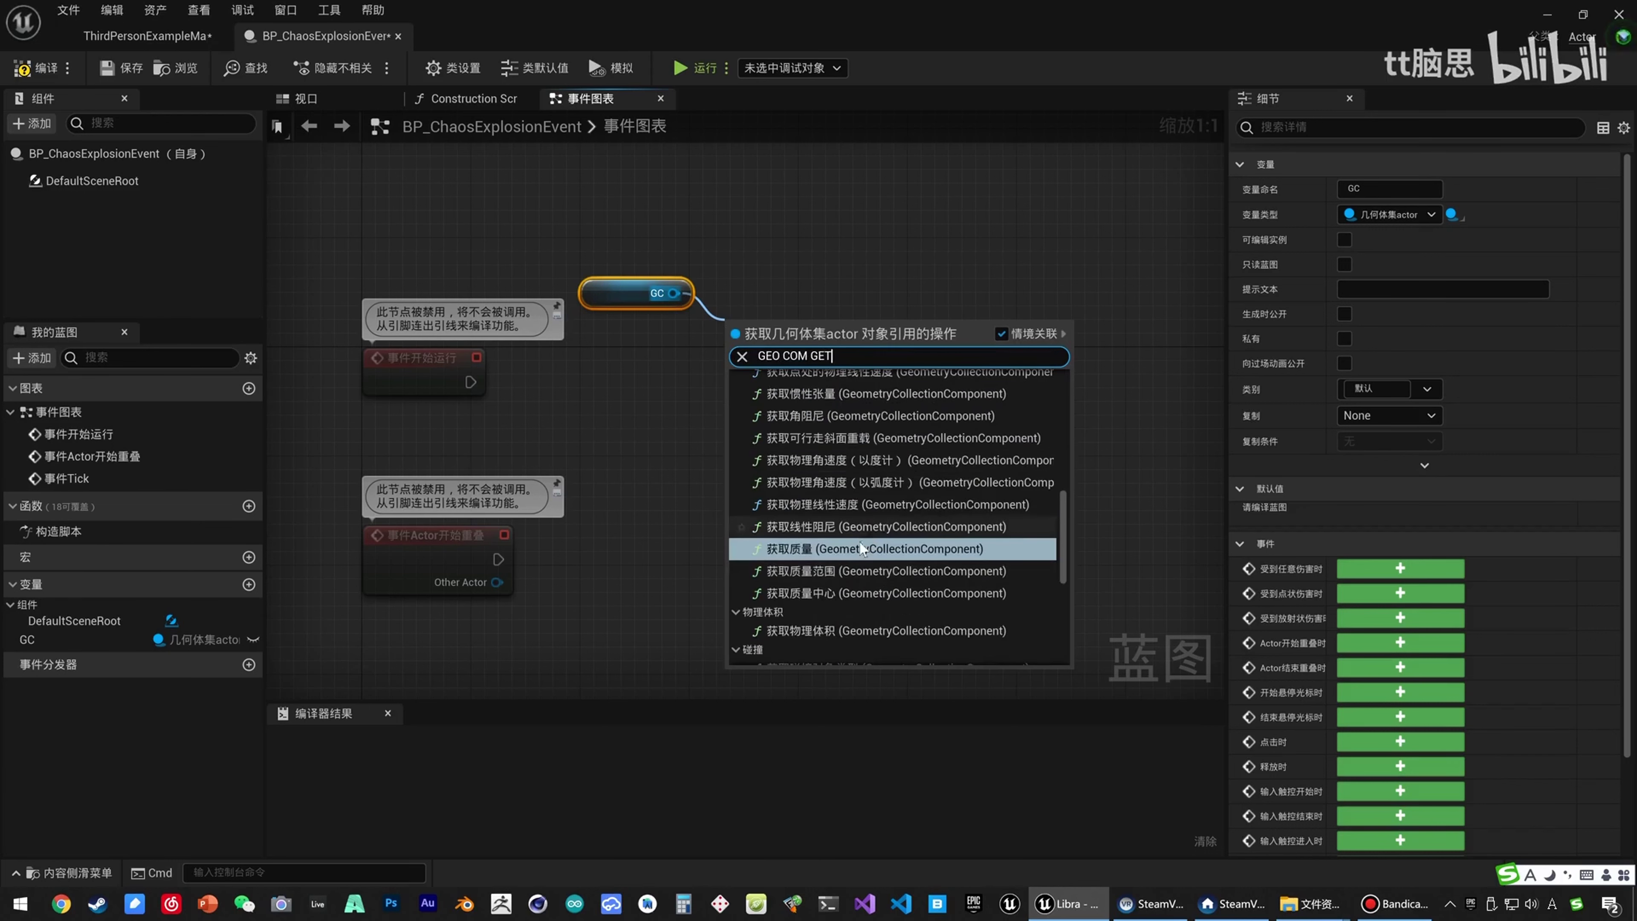
scroll(862, 580, up, 6)
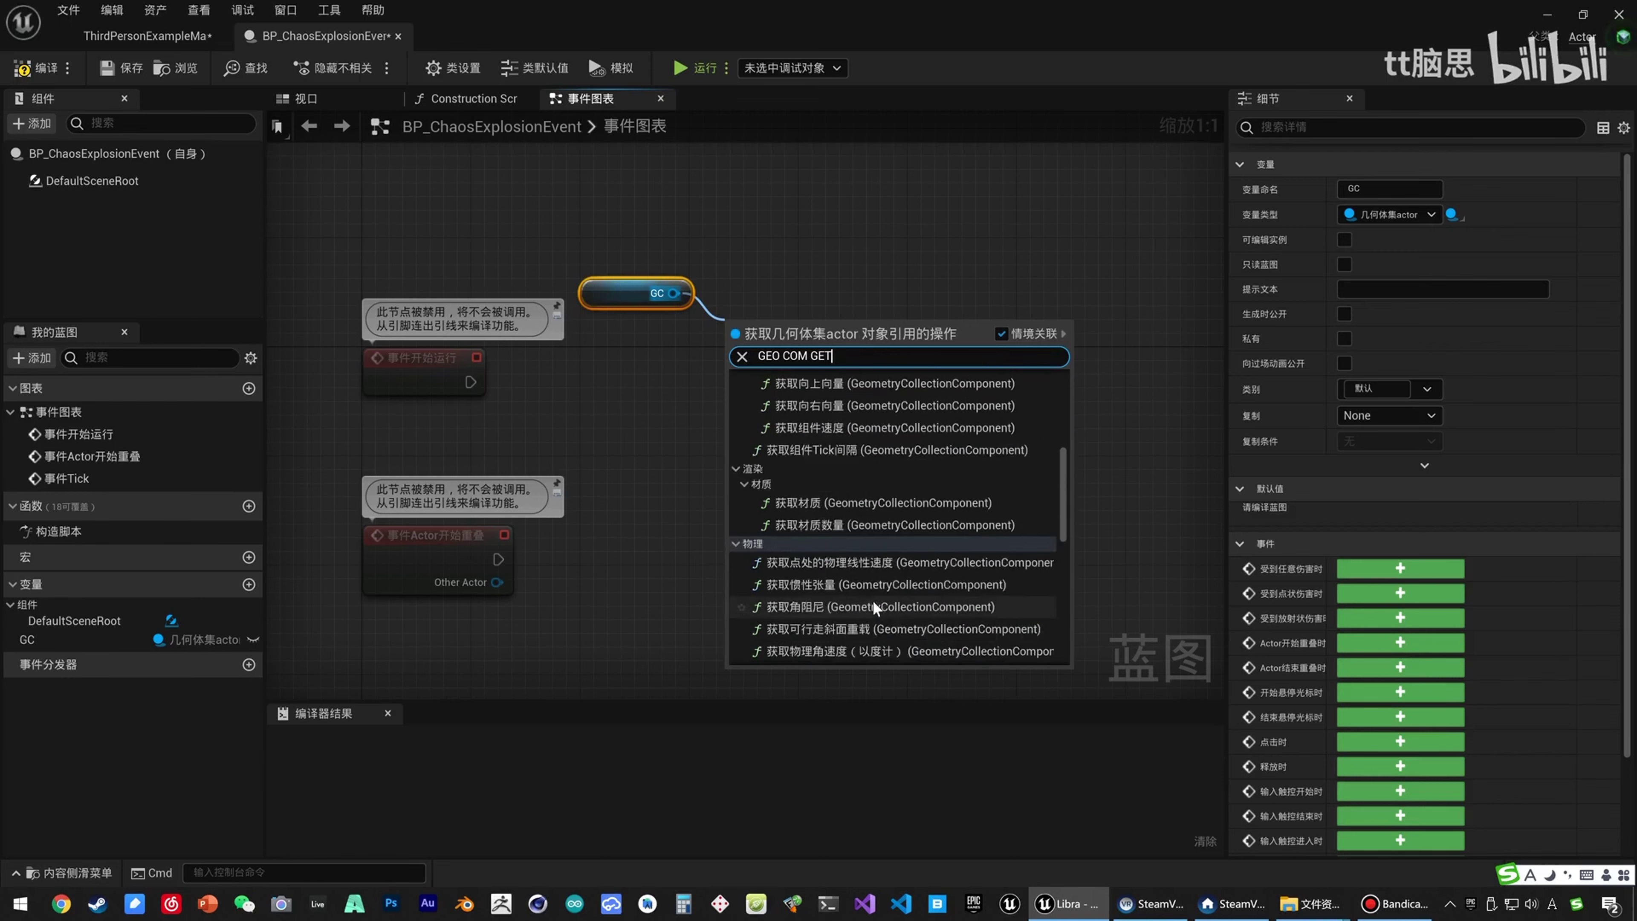
scroll(874, 593, up, 3)
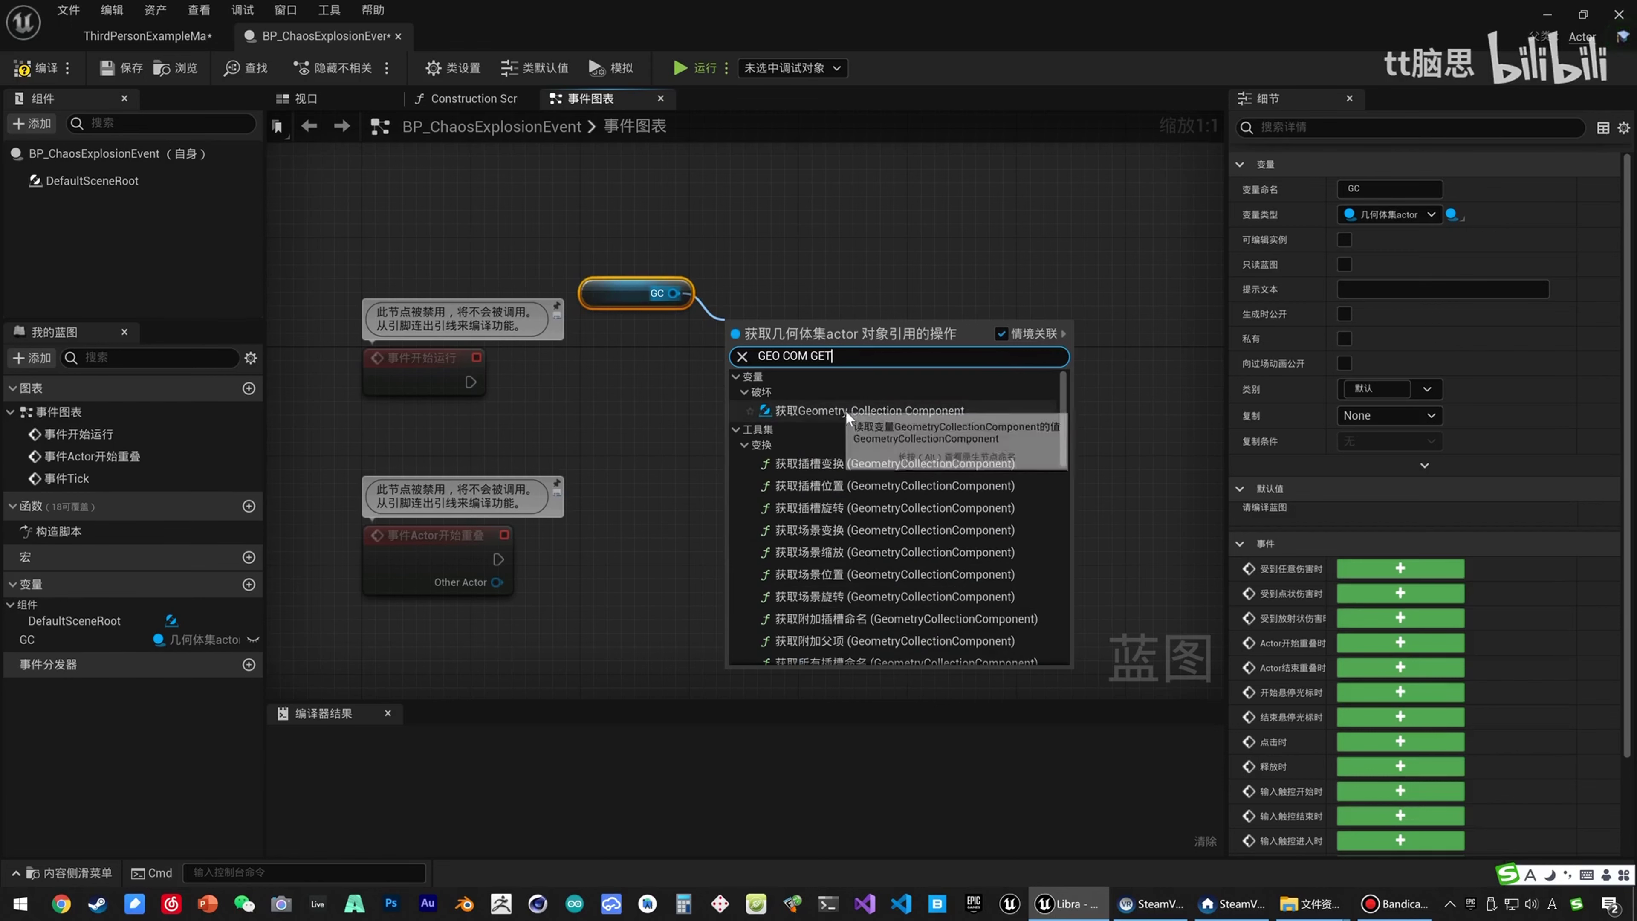
click(915, 412)
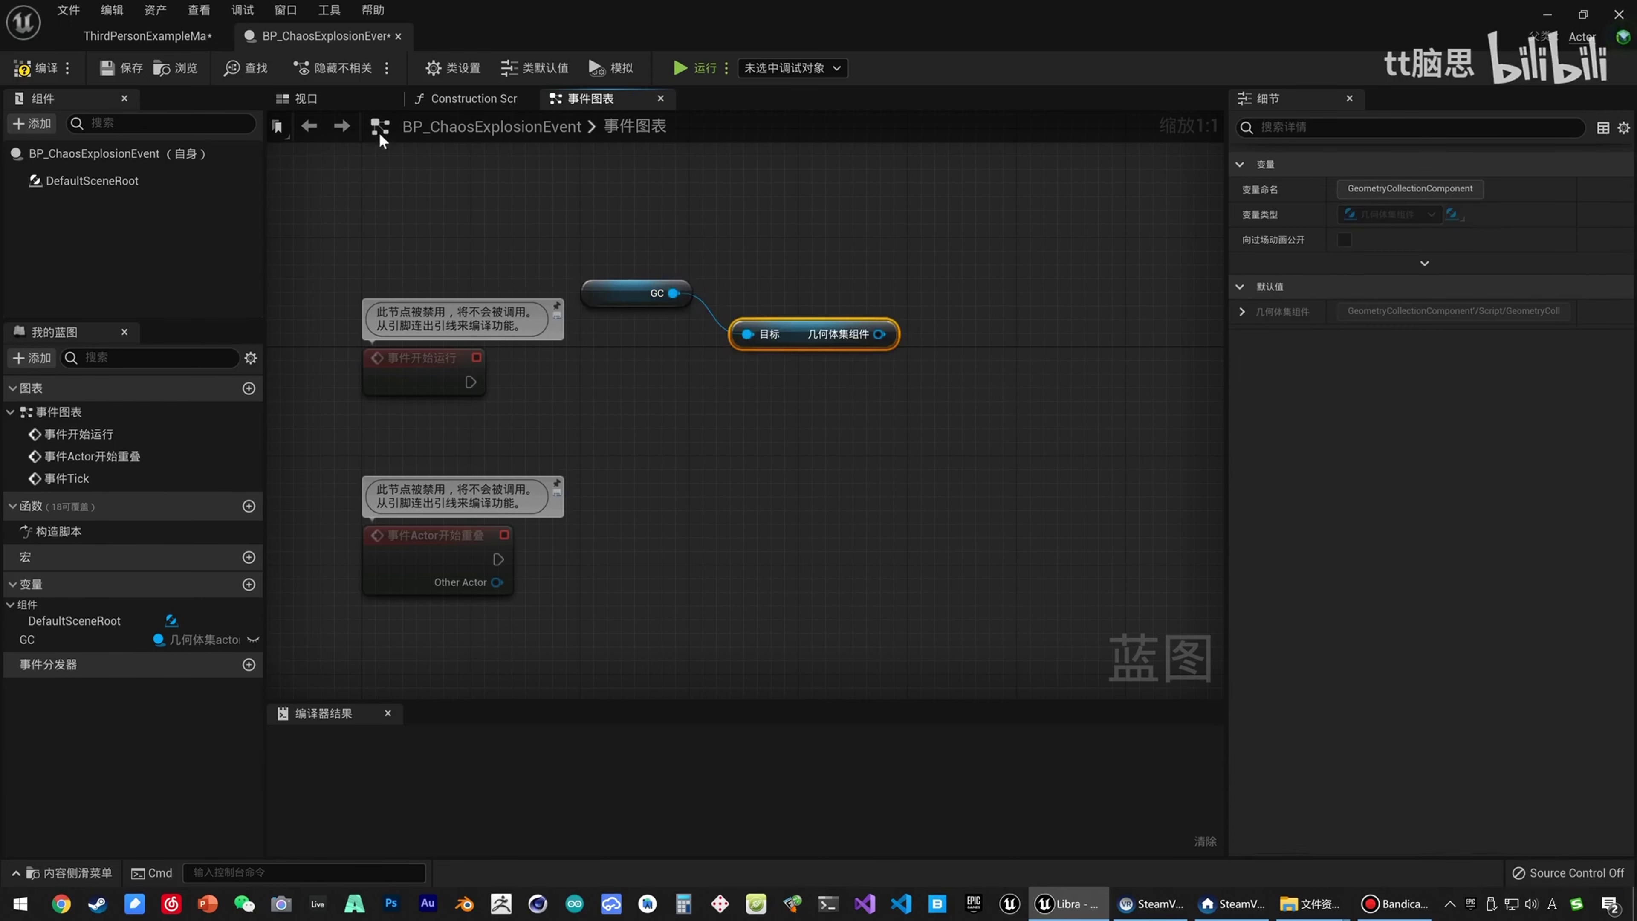
Examine the GeometryCollectionComponent settings of GC_Pillar_01 in the level, including its Chaos physics and break and collision notification options.
click(116, 32)
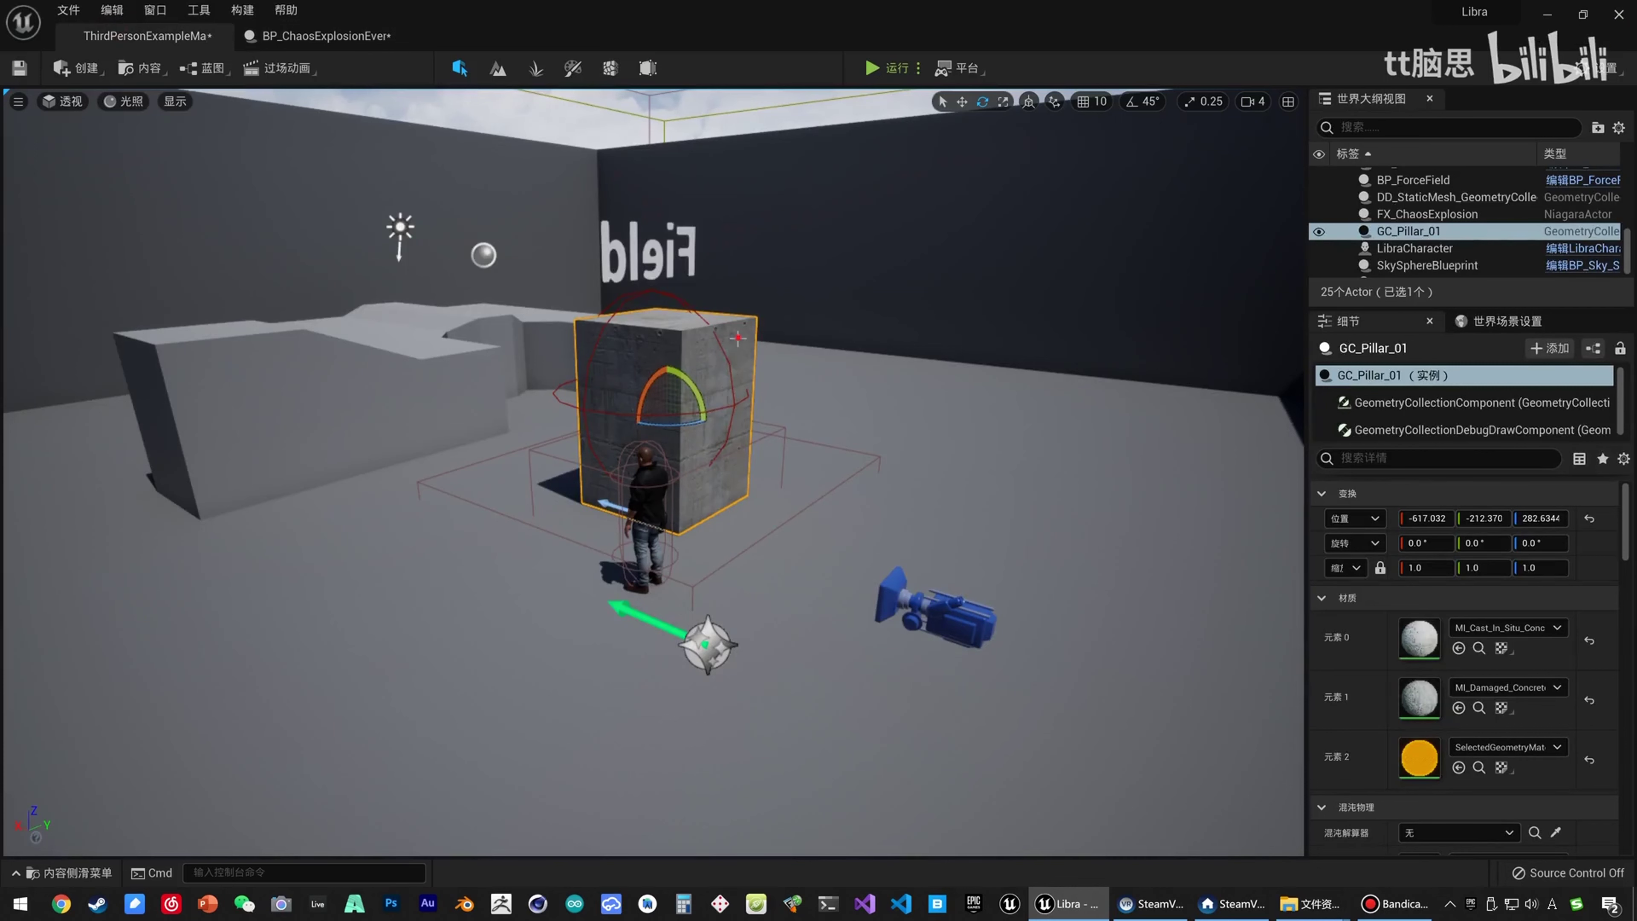
click(1393, 401)
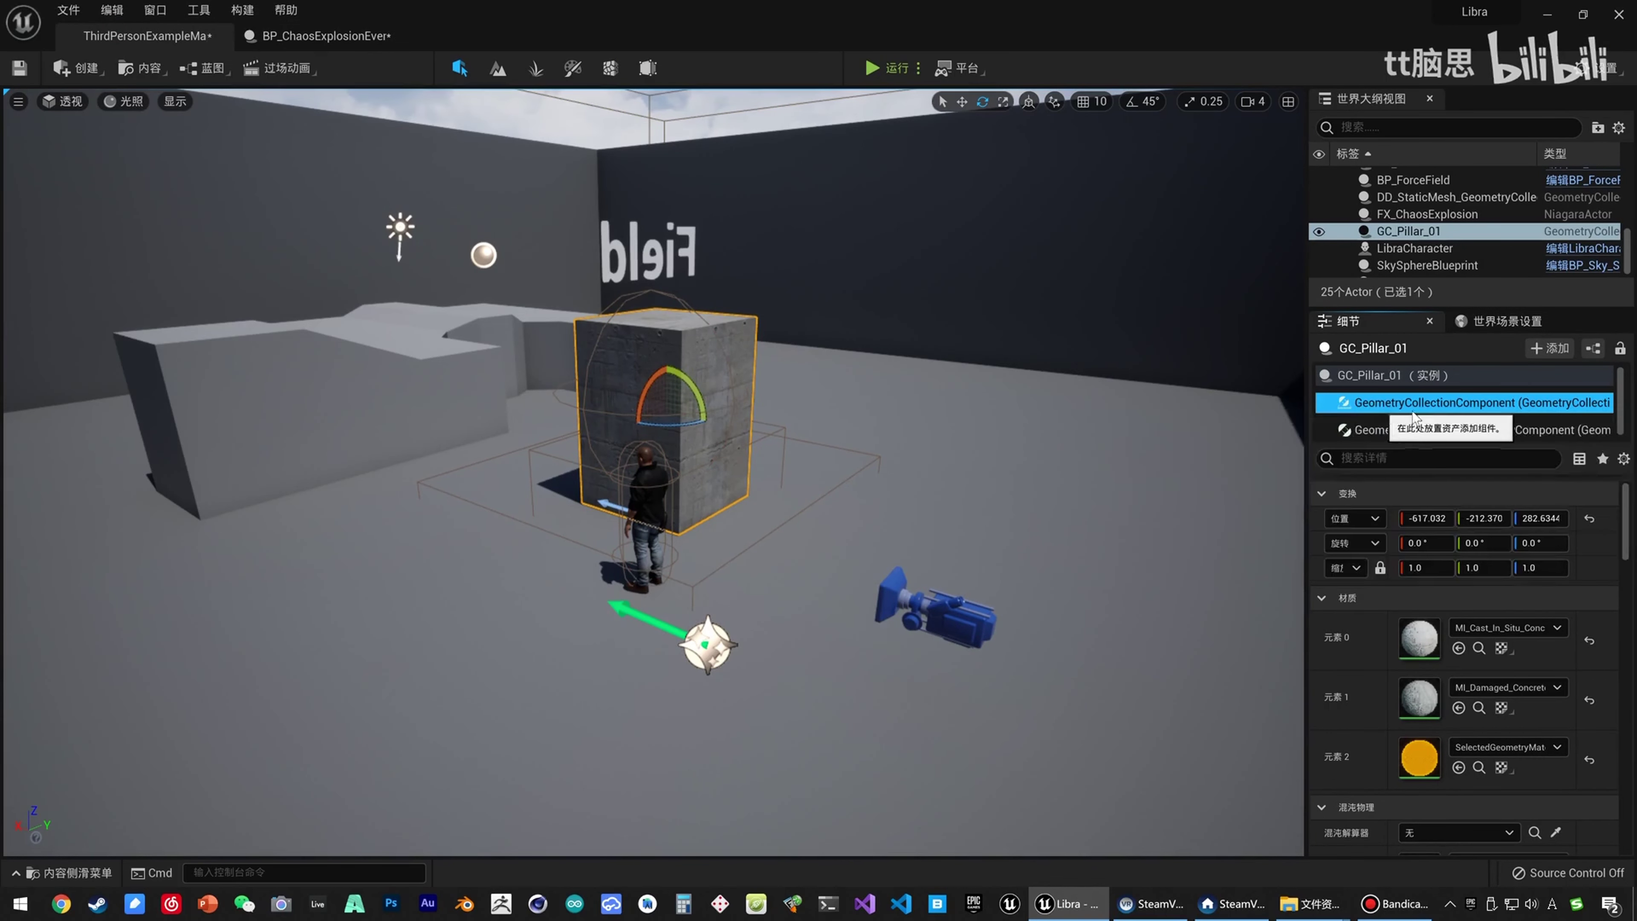
scroll(1458, 745, down, 2)
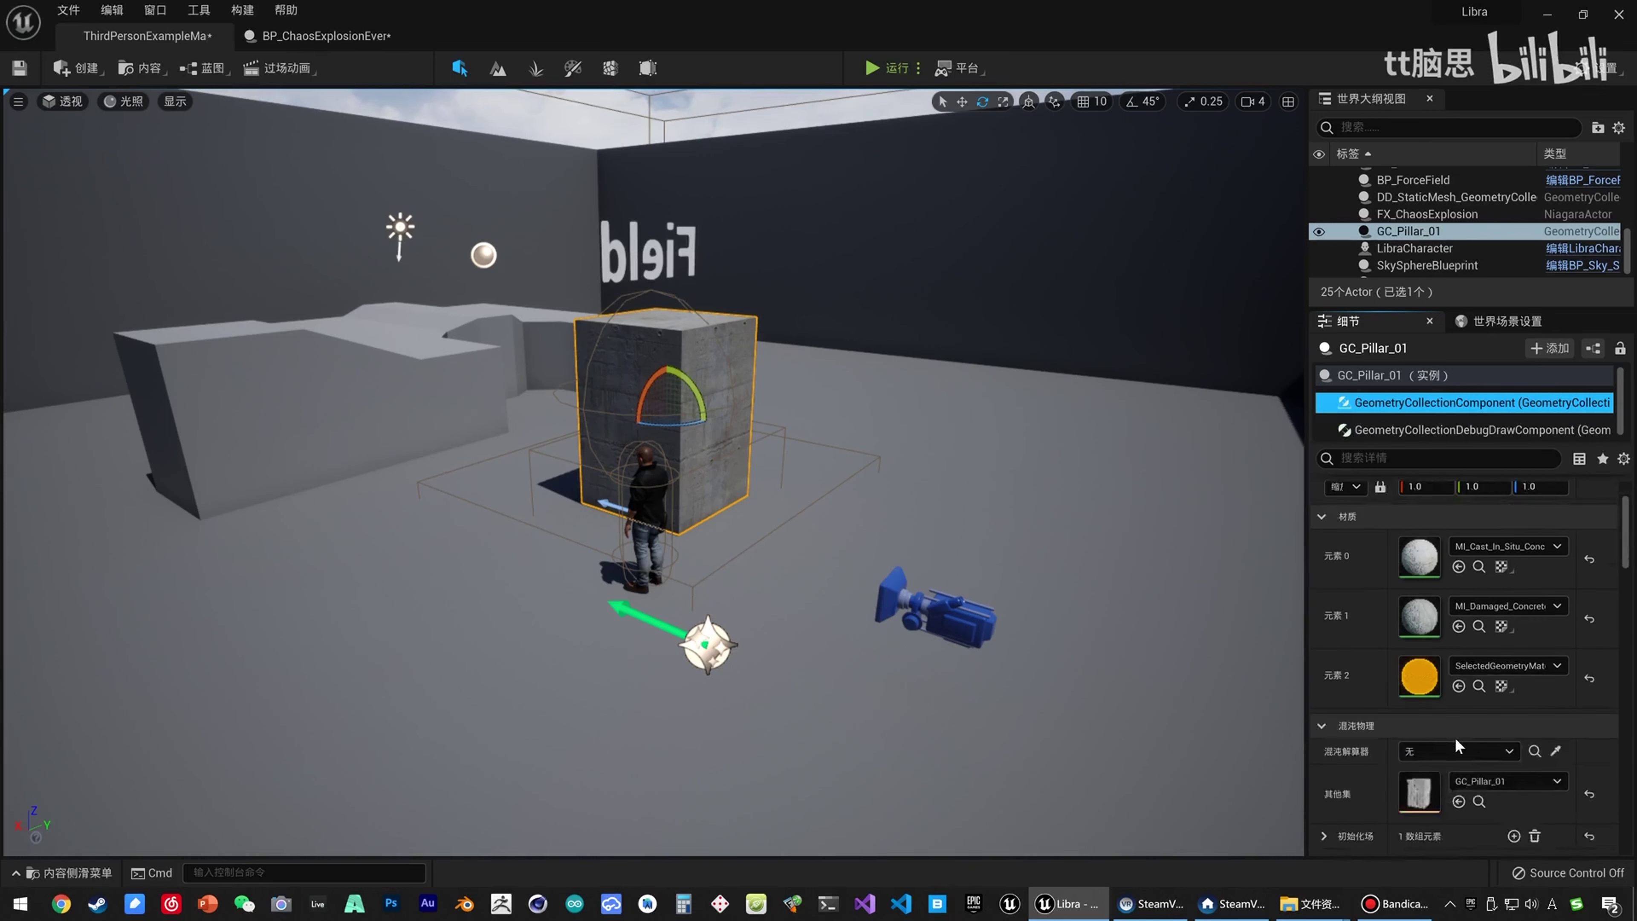
scroll(1458, 745, down, 7)
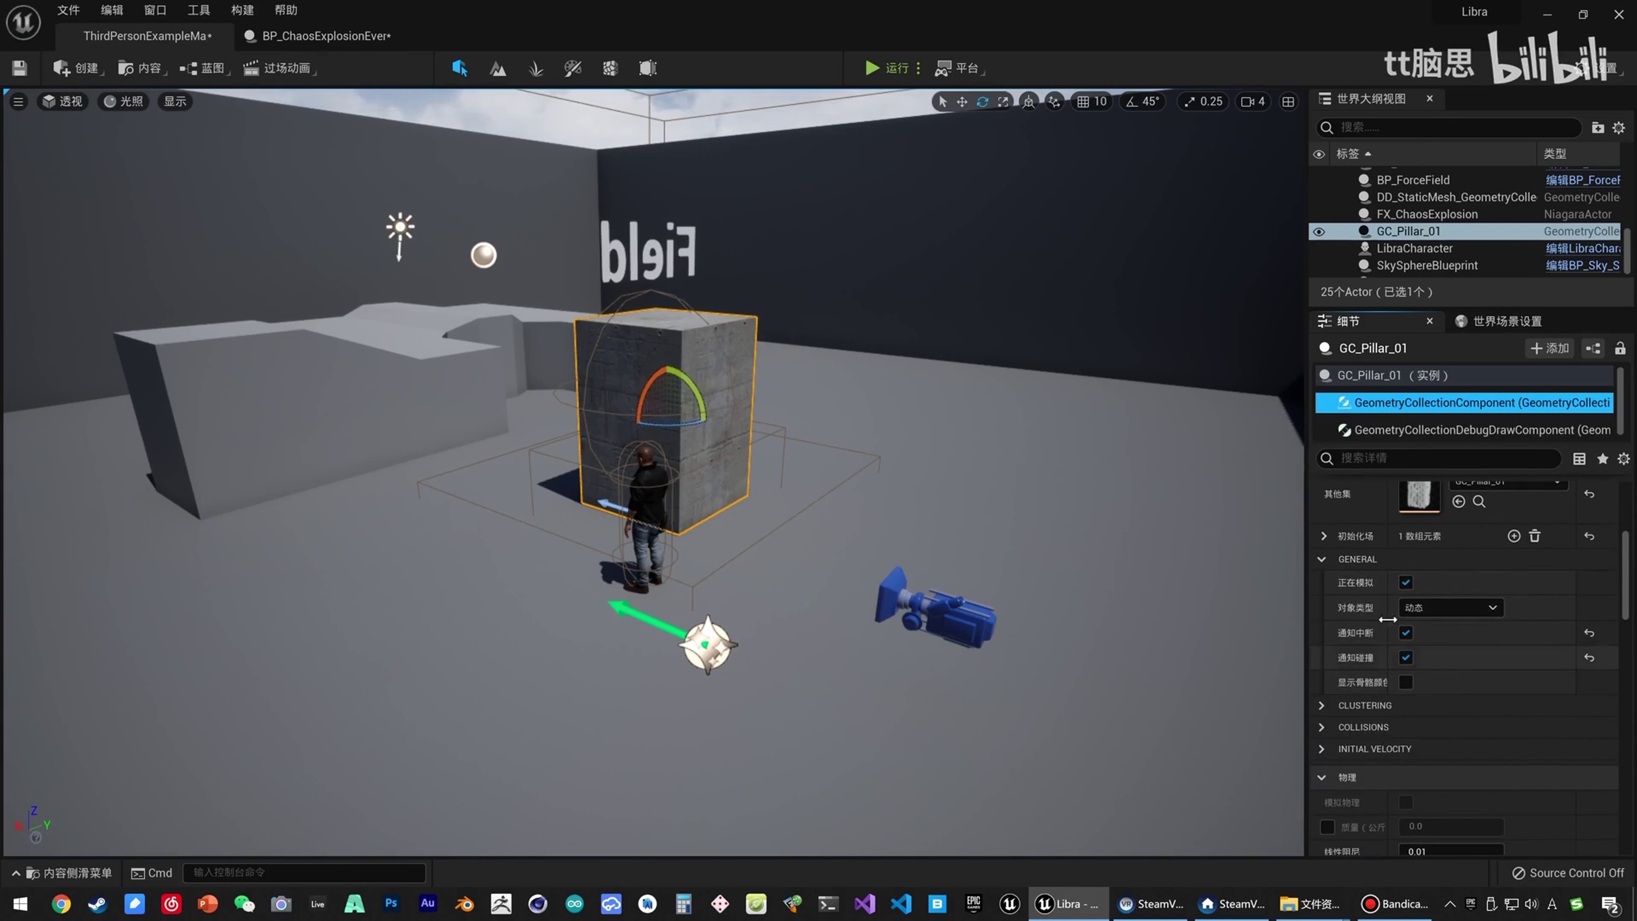
scroll(1419, 691, up, 5)
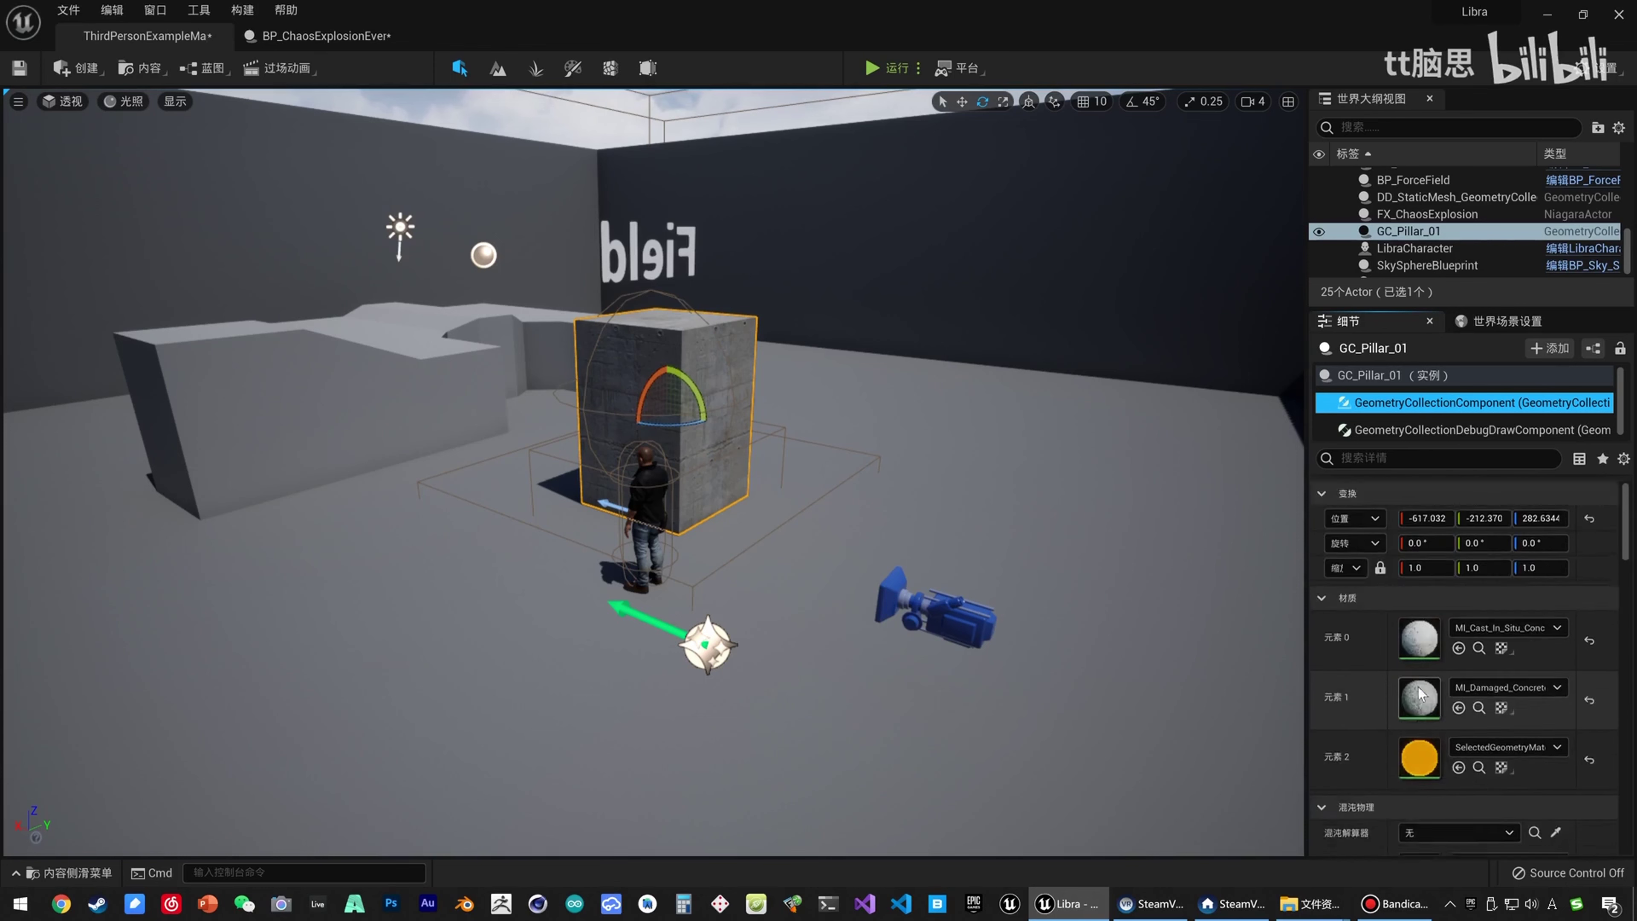
Look through the General and collapsed sections of GC_Pillar_01's component settings, and return to the BP_ChaosExplosionEvent blueprint.
click(1323, 755)
scroll(1341, 716, down, 4)
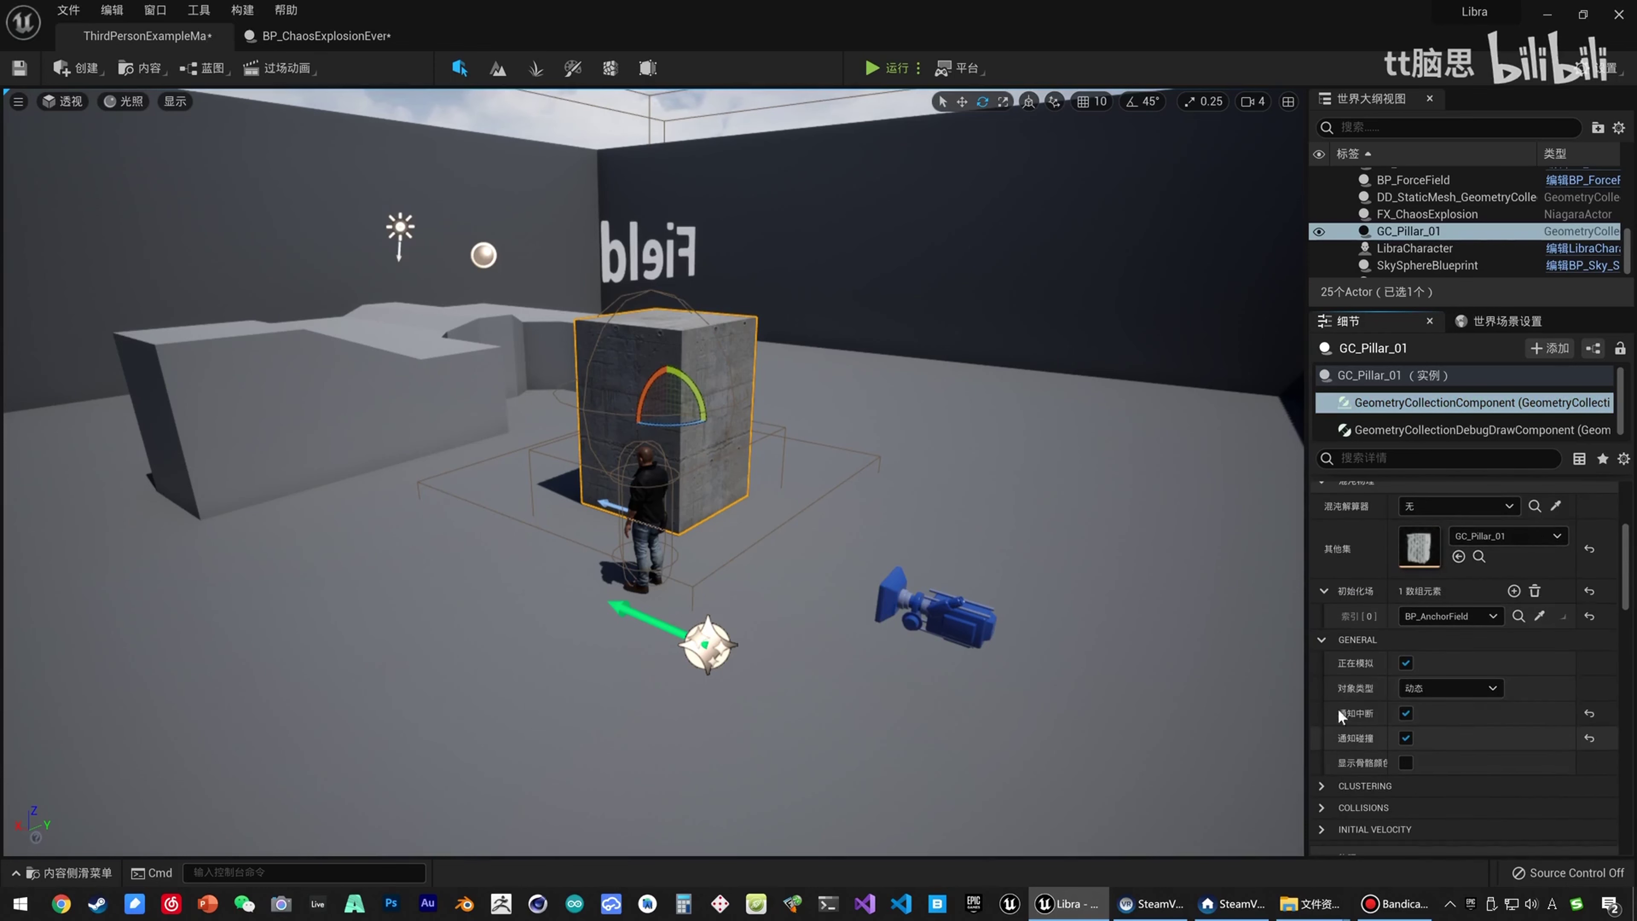
click(1321, 785)
click(322, 35)
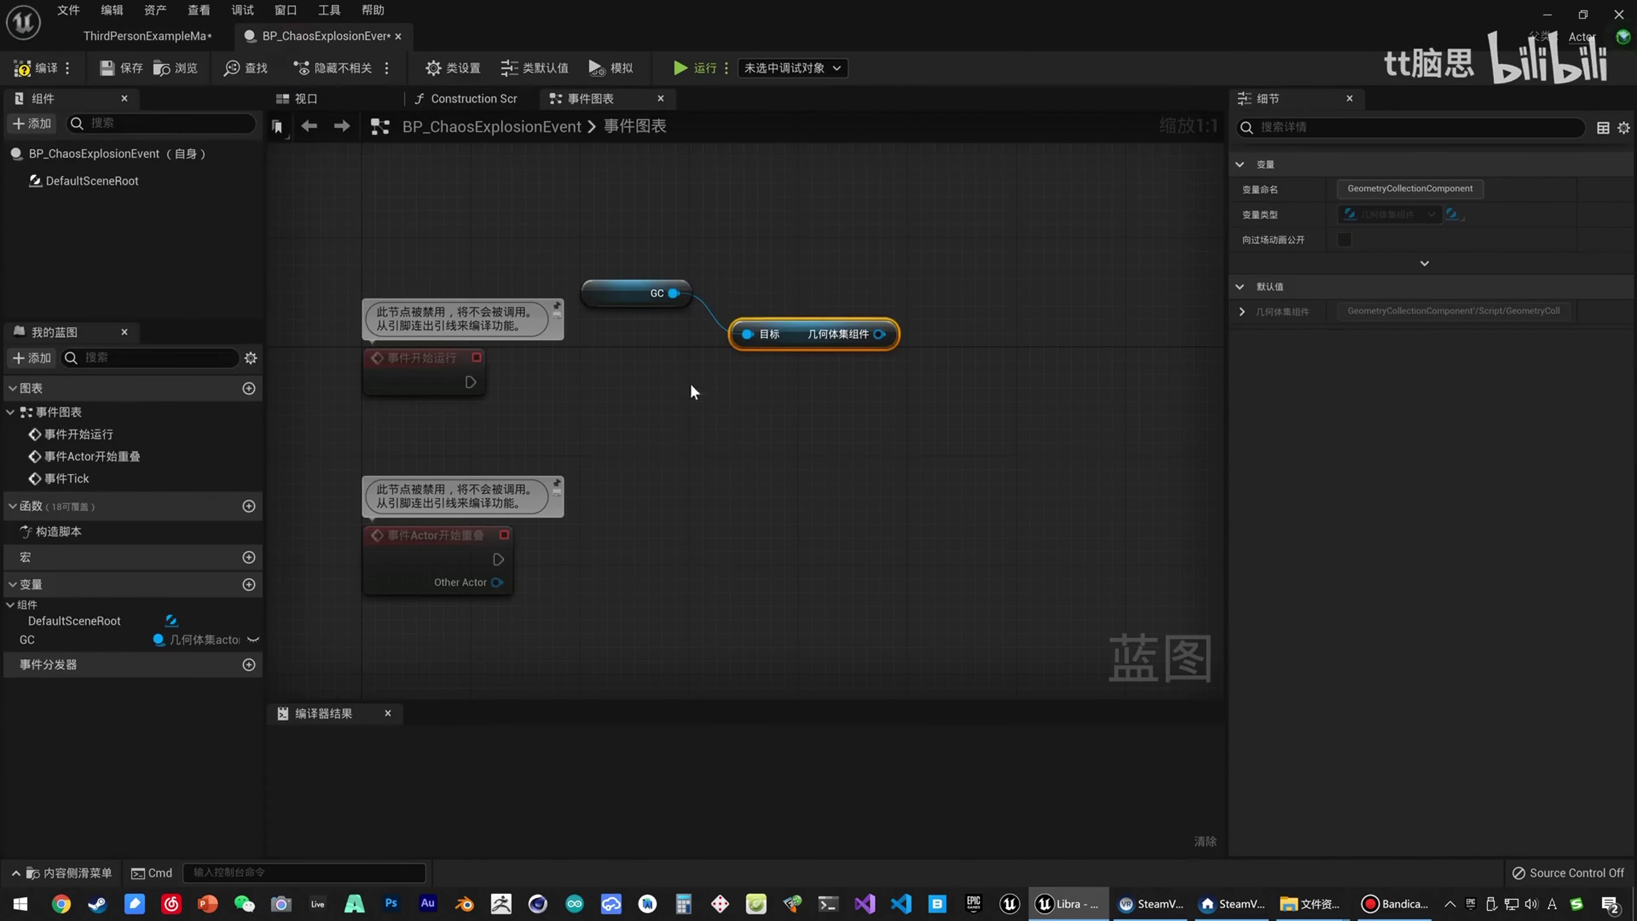
Move the GC getter and the Geometry Collection Component node higher in the event graph, above Event BeginPlay.
drag(613, 289, 544, 221)
drag(747, 334, 676, 269)
click(765, 249)
Add a Bind Event to On Chaos Break Event node targeting the Geometry Collection Component output.
drag(799, 330, 865, 366)
text(BIND)
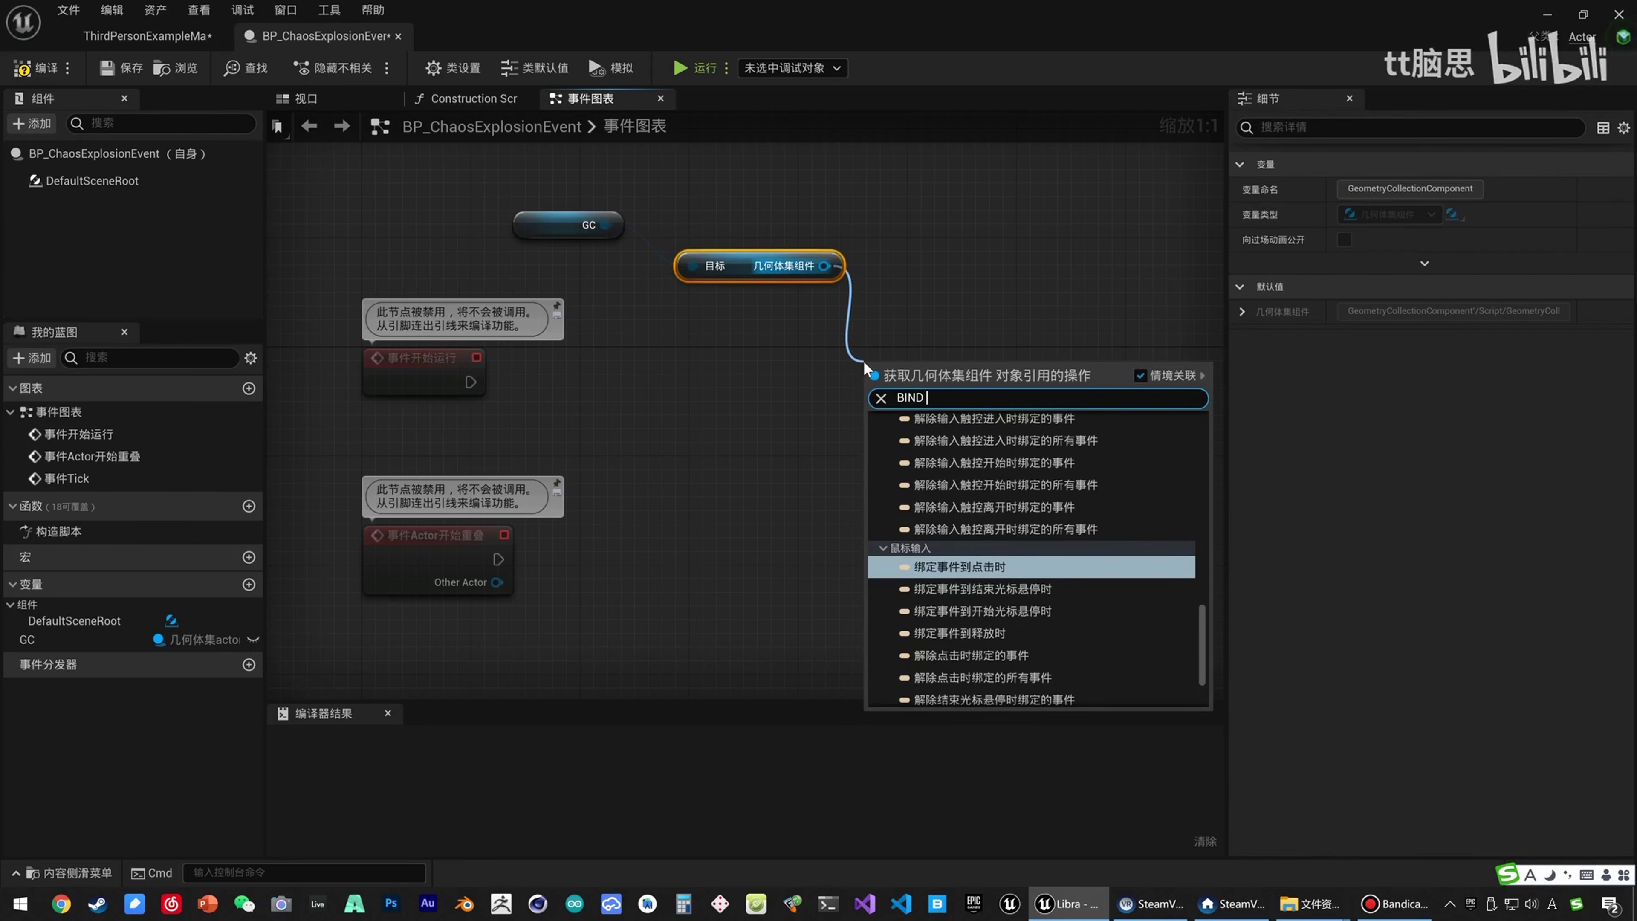
text( BREAK)
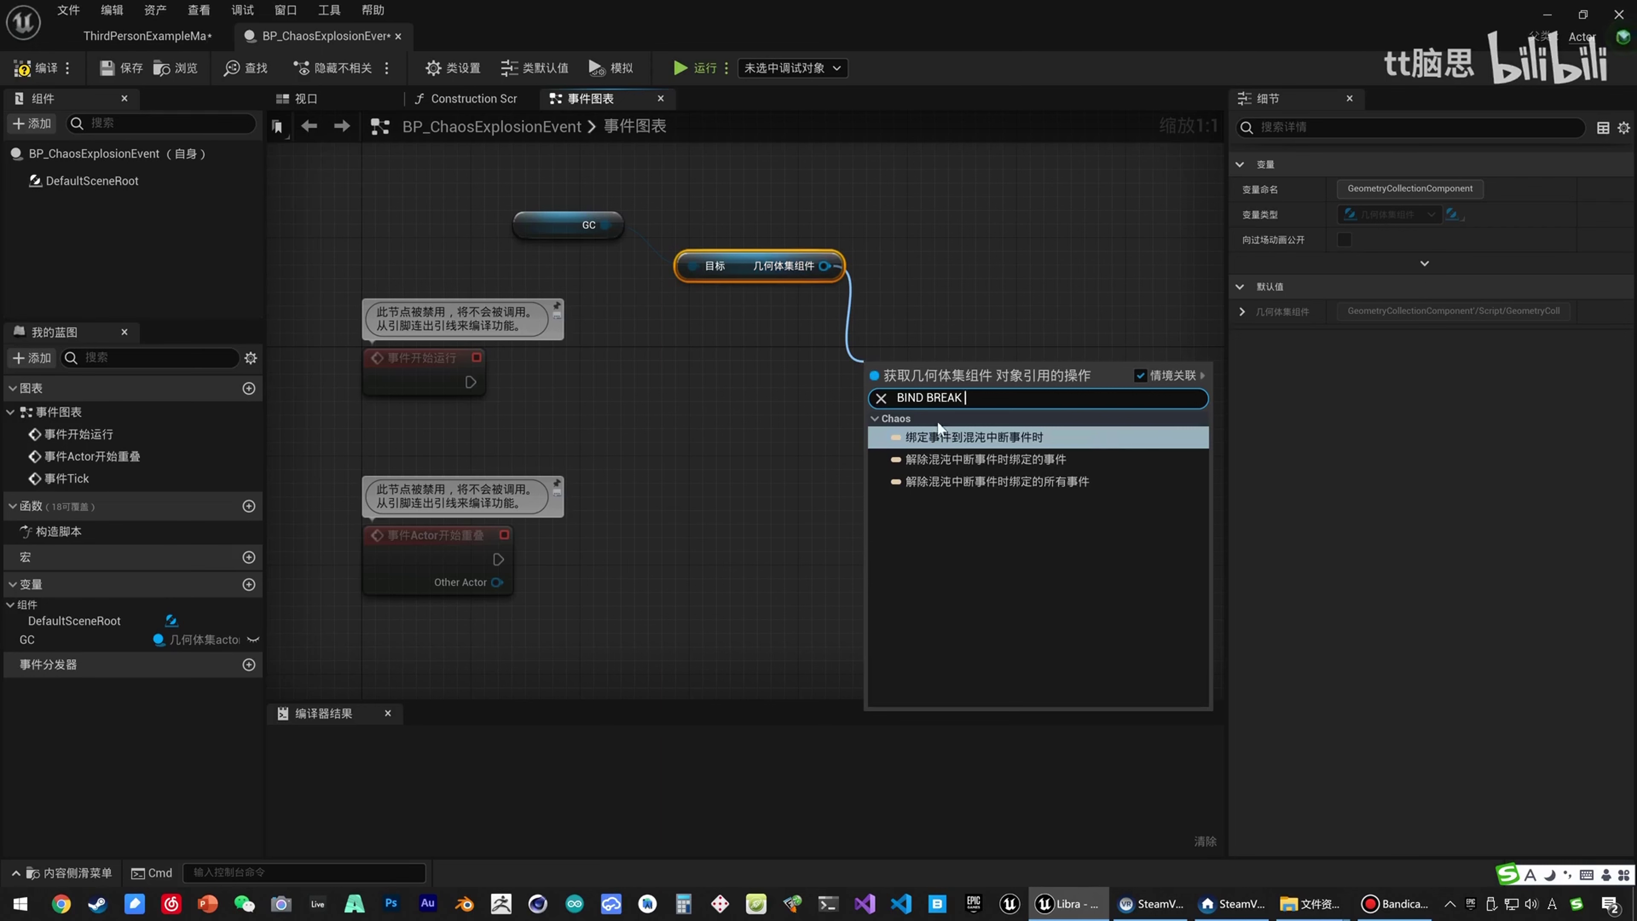
click(1021, 437)
drag(994, 389, 1046, 349)
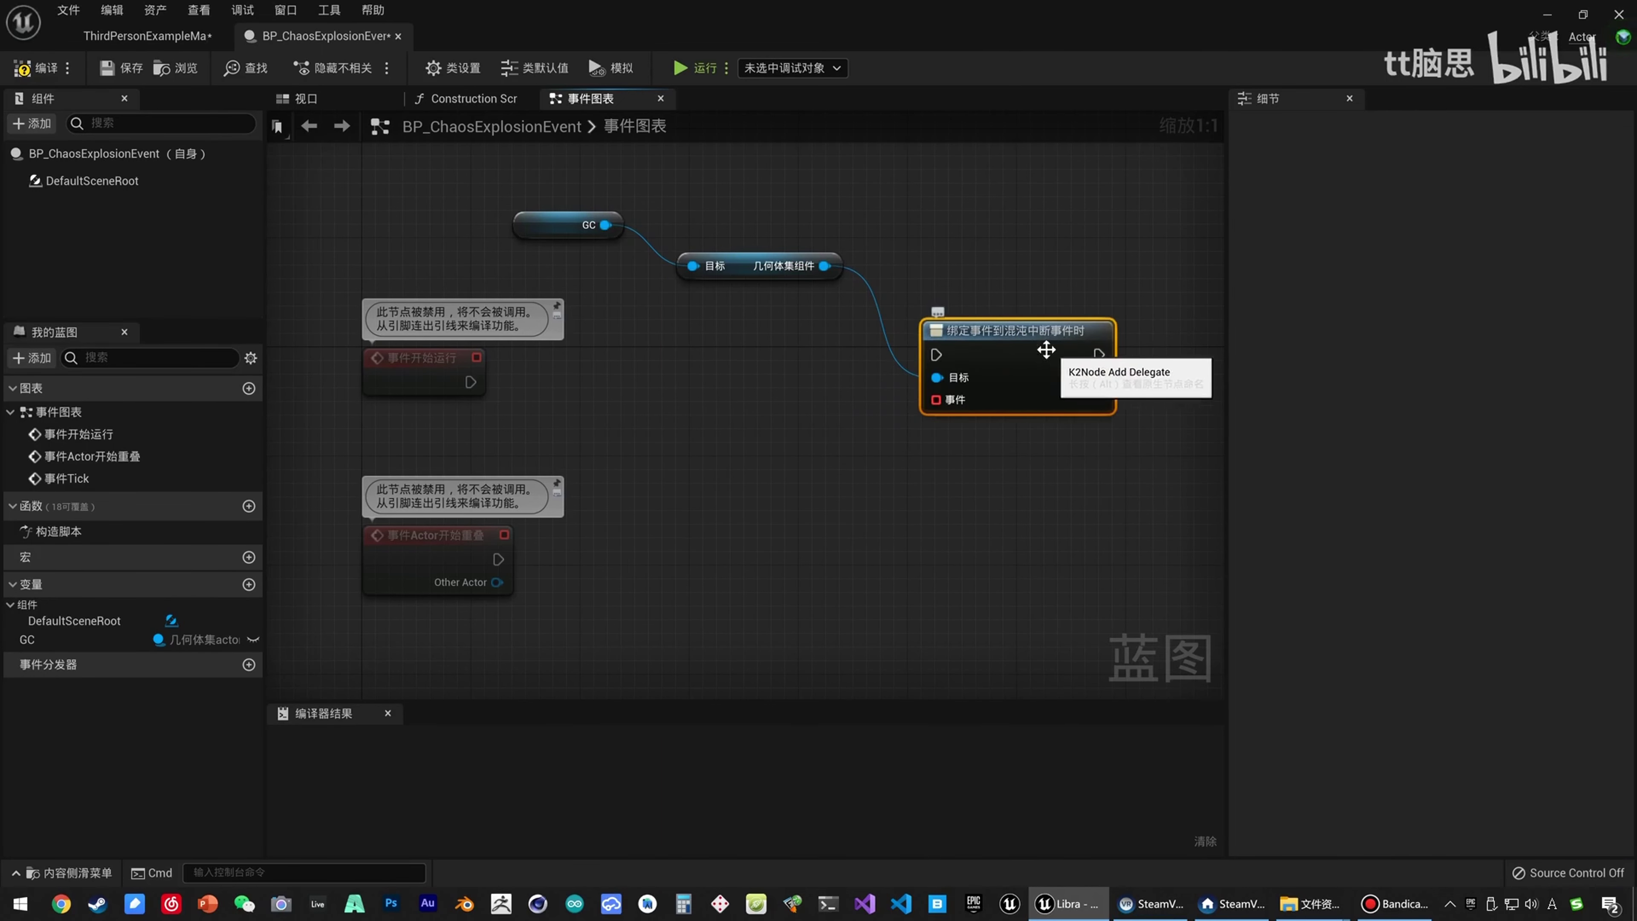
Connect Event BeginPlay's execution to the chaos break bind node, and move the disabled event nodes below it further down.
drag(471, 384, 936, 354)
right_drag(908, 387, 990, 313)
right_drag(751, 534, 742, 433)
drag(348, 305, 560, 548)
drag(542, 371, 545, 532)
click(676, 387)
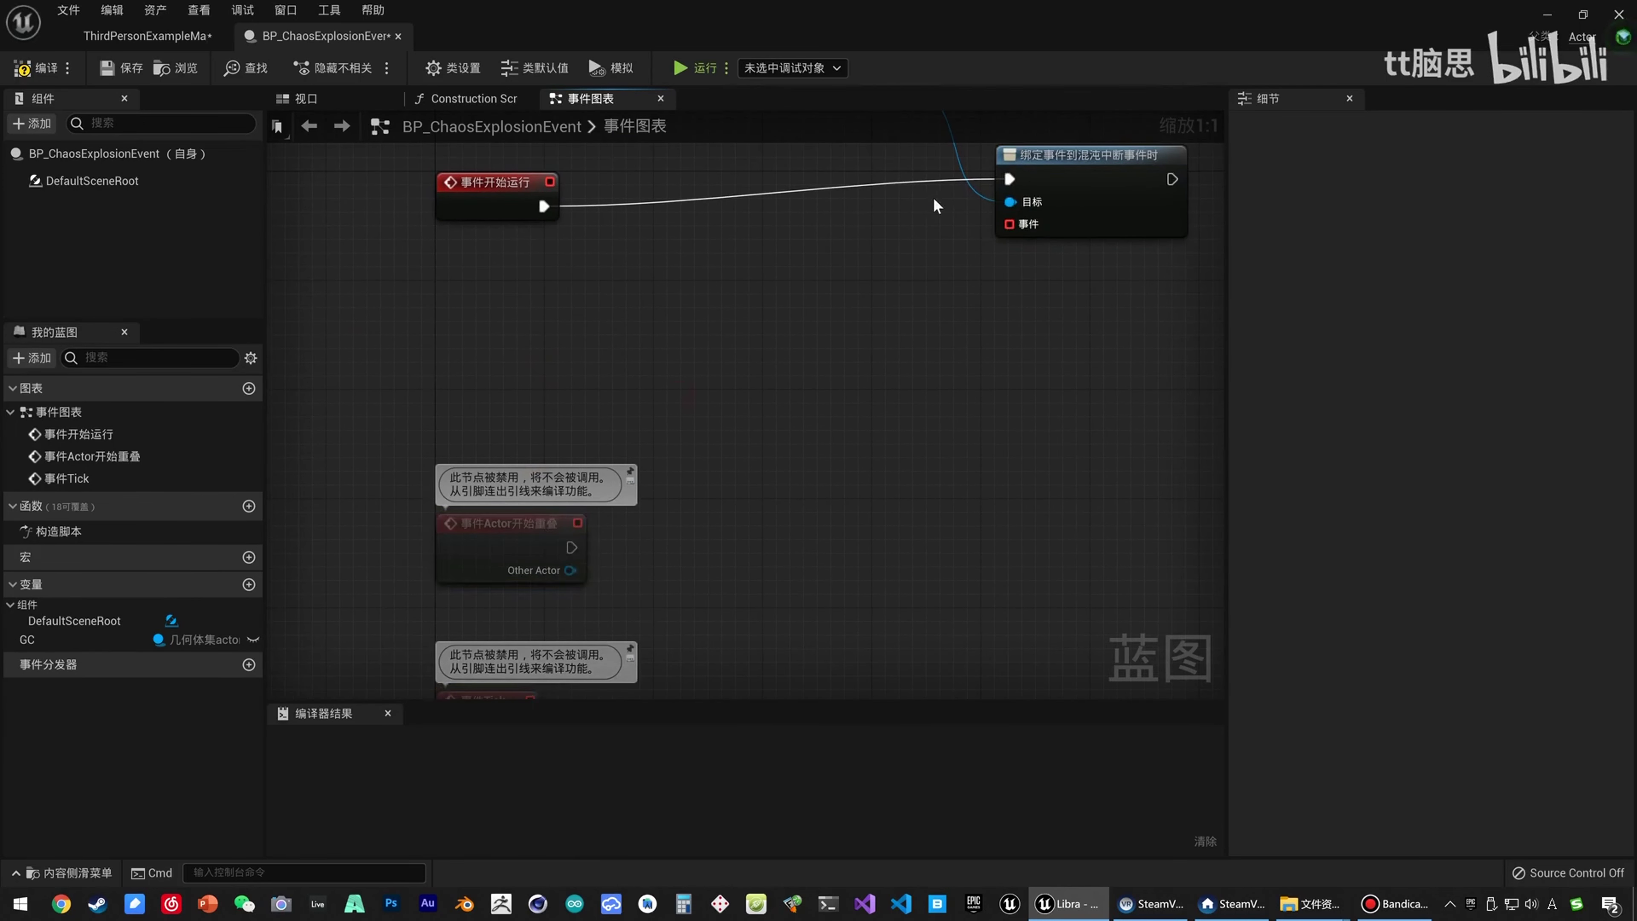
Align the bind node with Event BeginPlay, and stack the GC and Geometry Collection Component nodes just above the execution wire.
right_drag(1036, 189, 968, 380)
drag(985, 355, 992, 385)
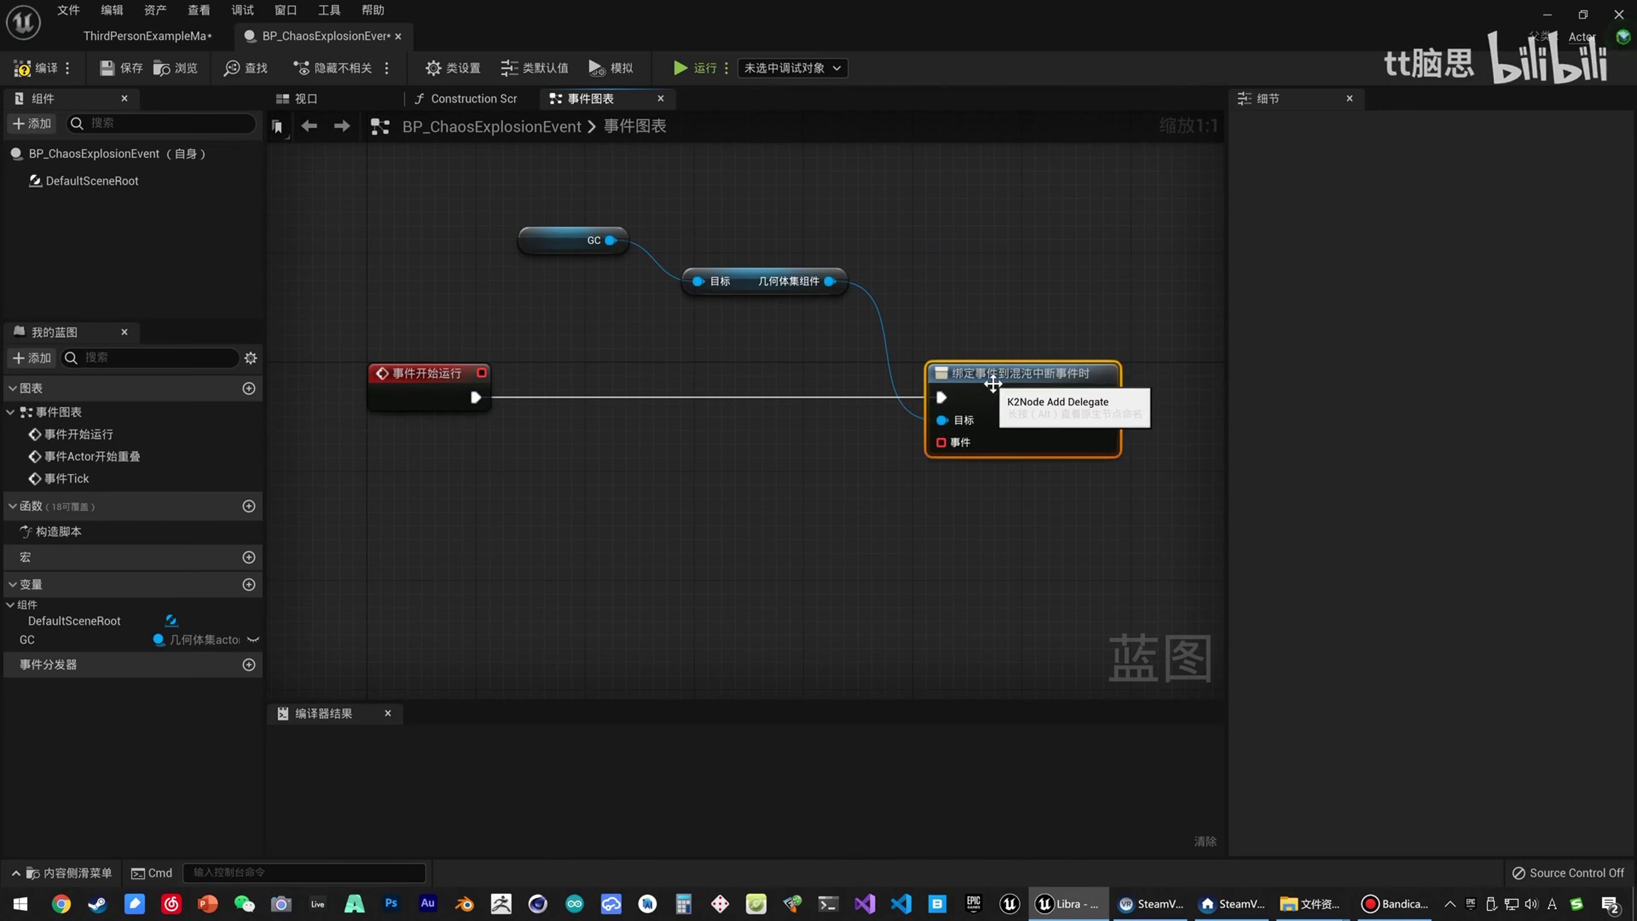
drag(738, 277, 751, 332)
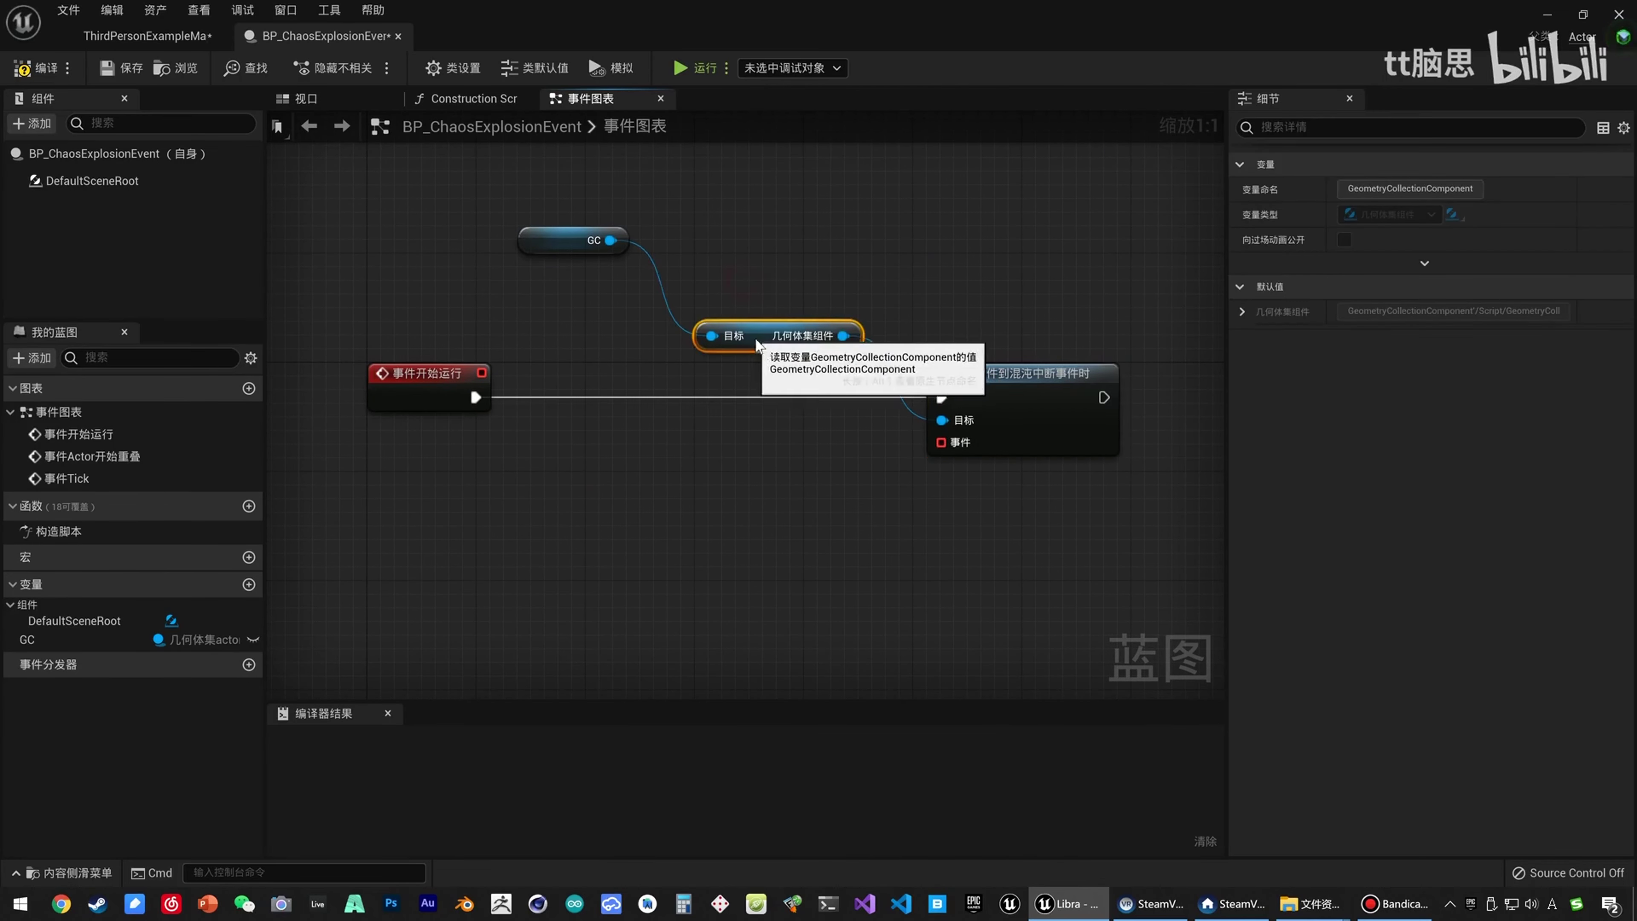
drag(560, 234, 756, 275)
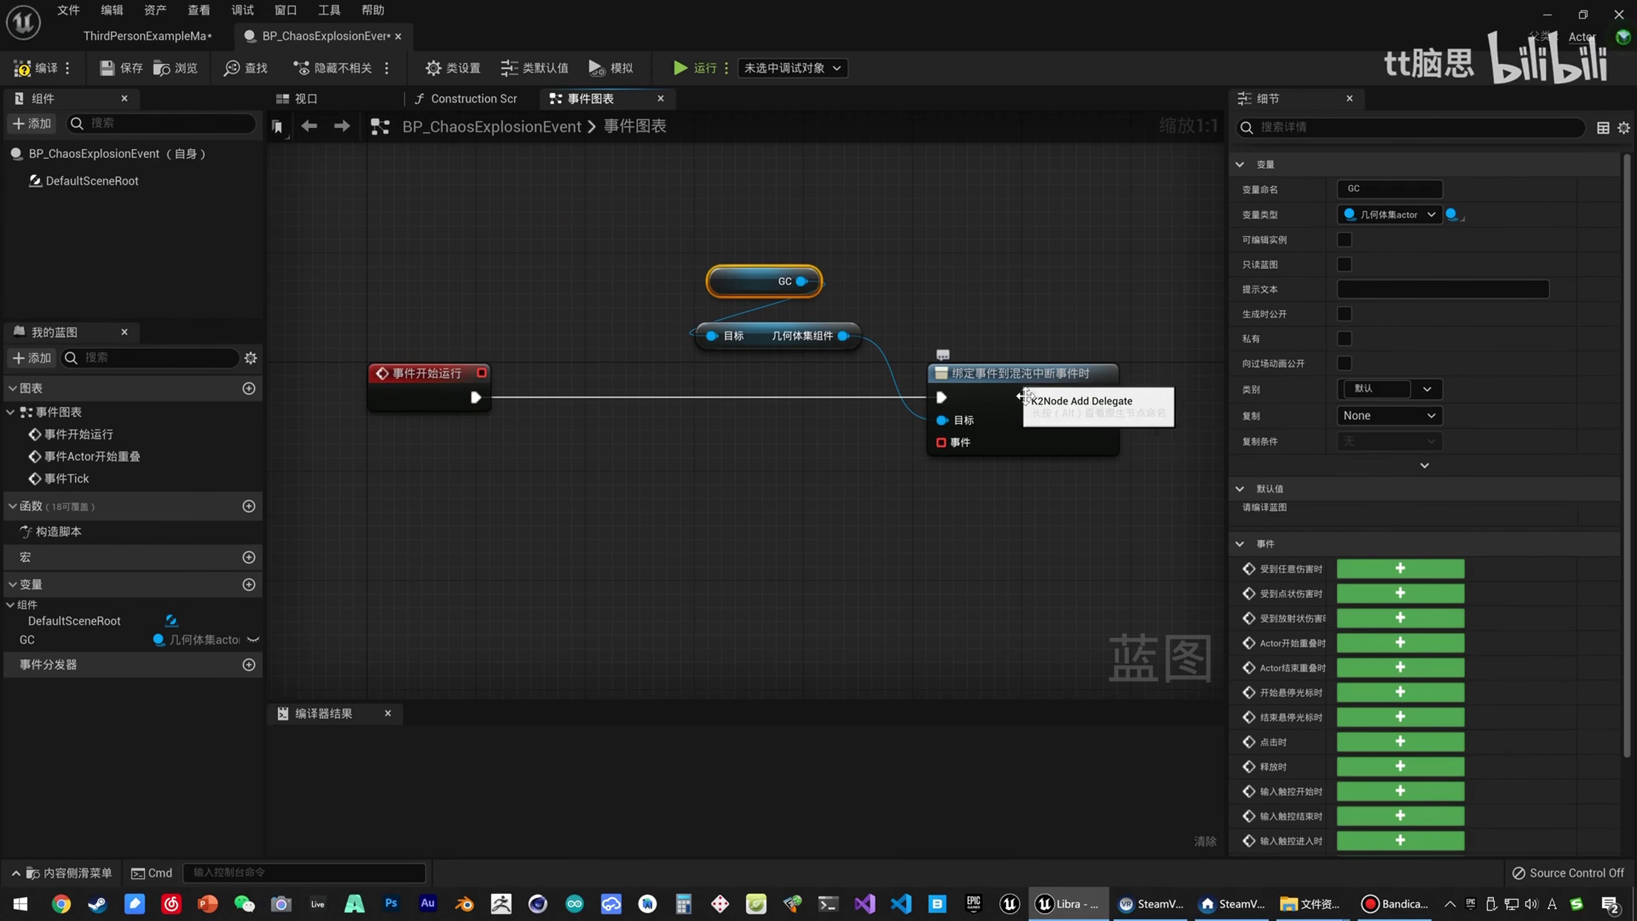
Create a custom event from the bind node's event input, and place it below Event BeginPlay.
right_drag(928, 519, 995, 450)
drag(1006, 372, 678, 475)
click(691, 611)
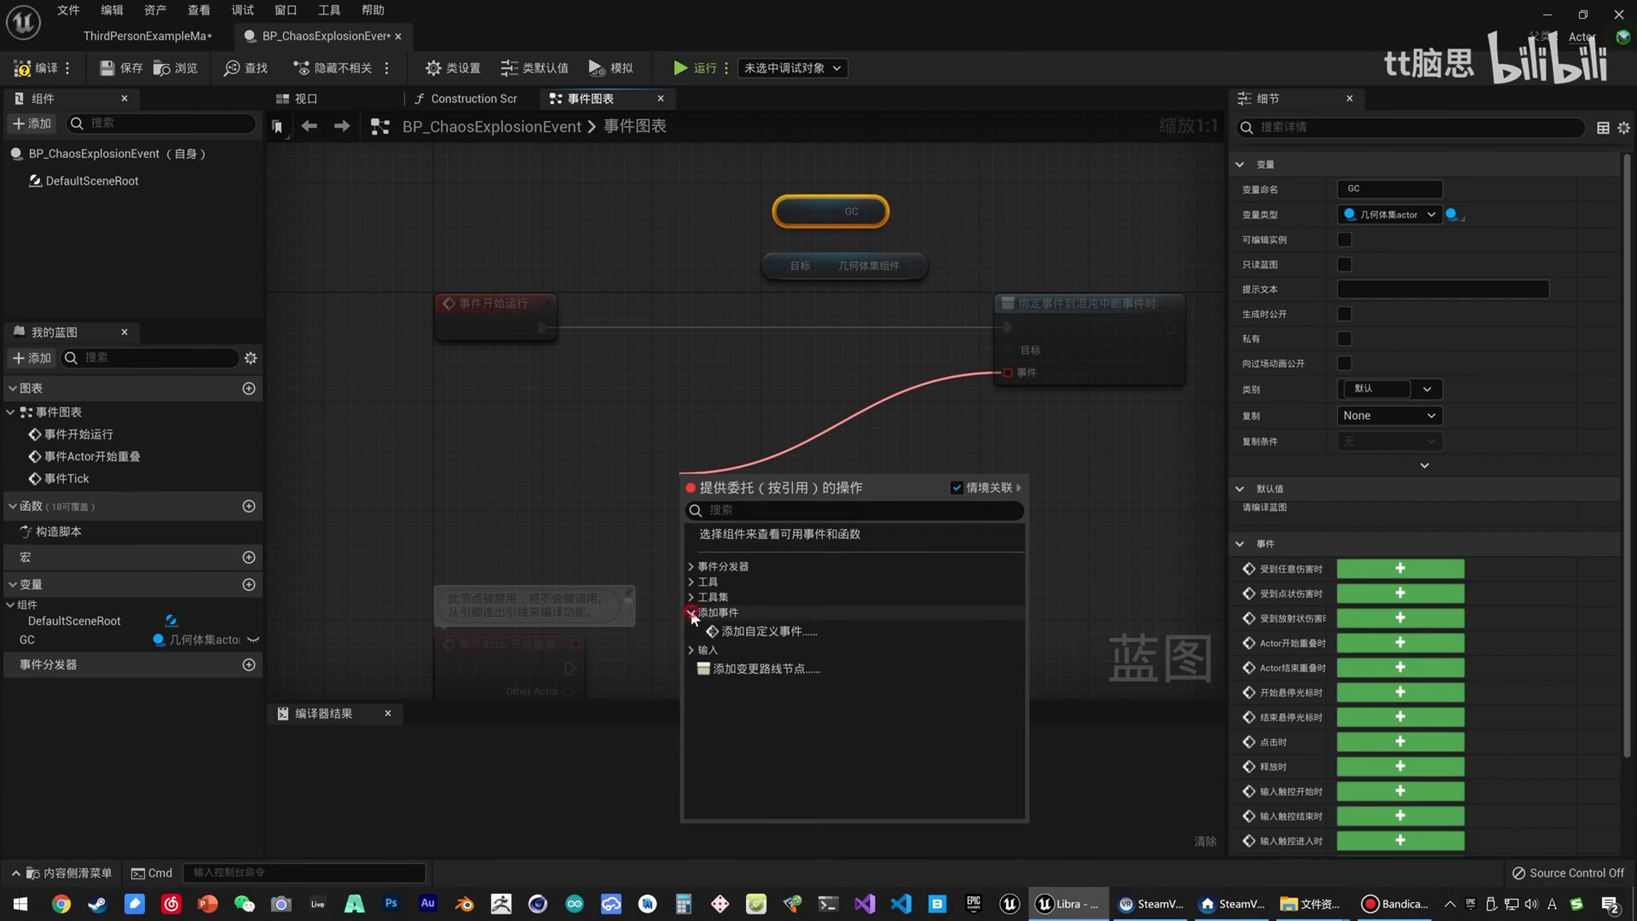
click(765, 630)
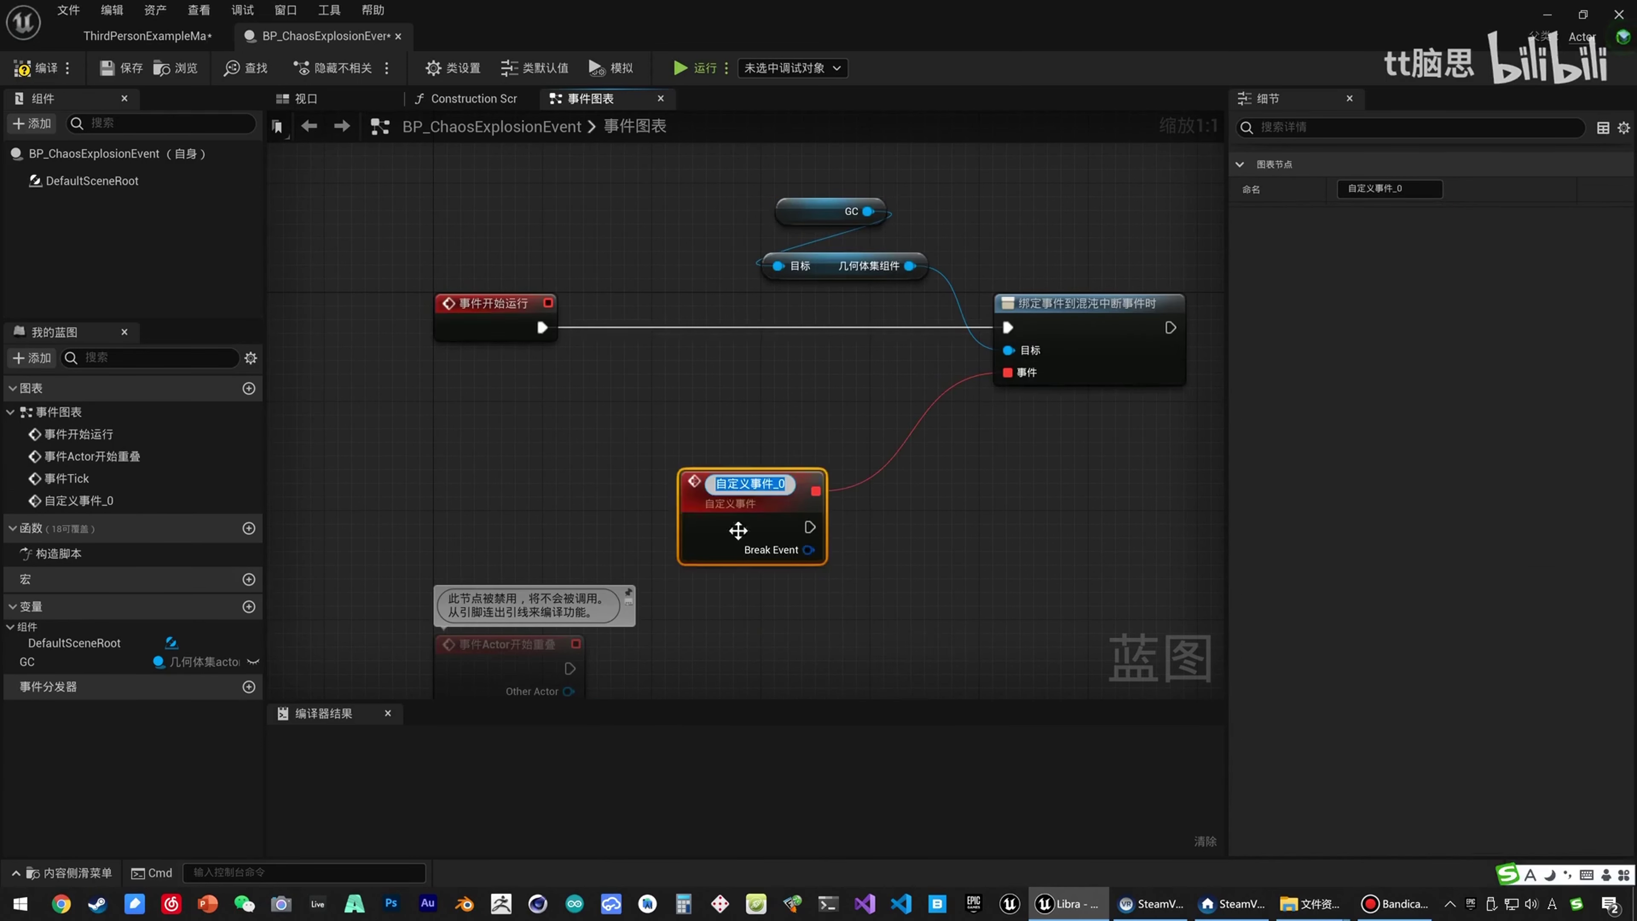
drag(510, 508, 557, 530)
drag(721, 538, 721, 538)
click(685, 575)
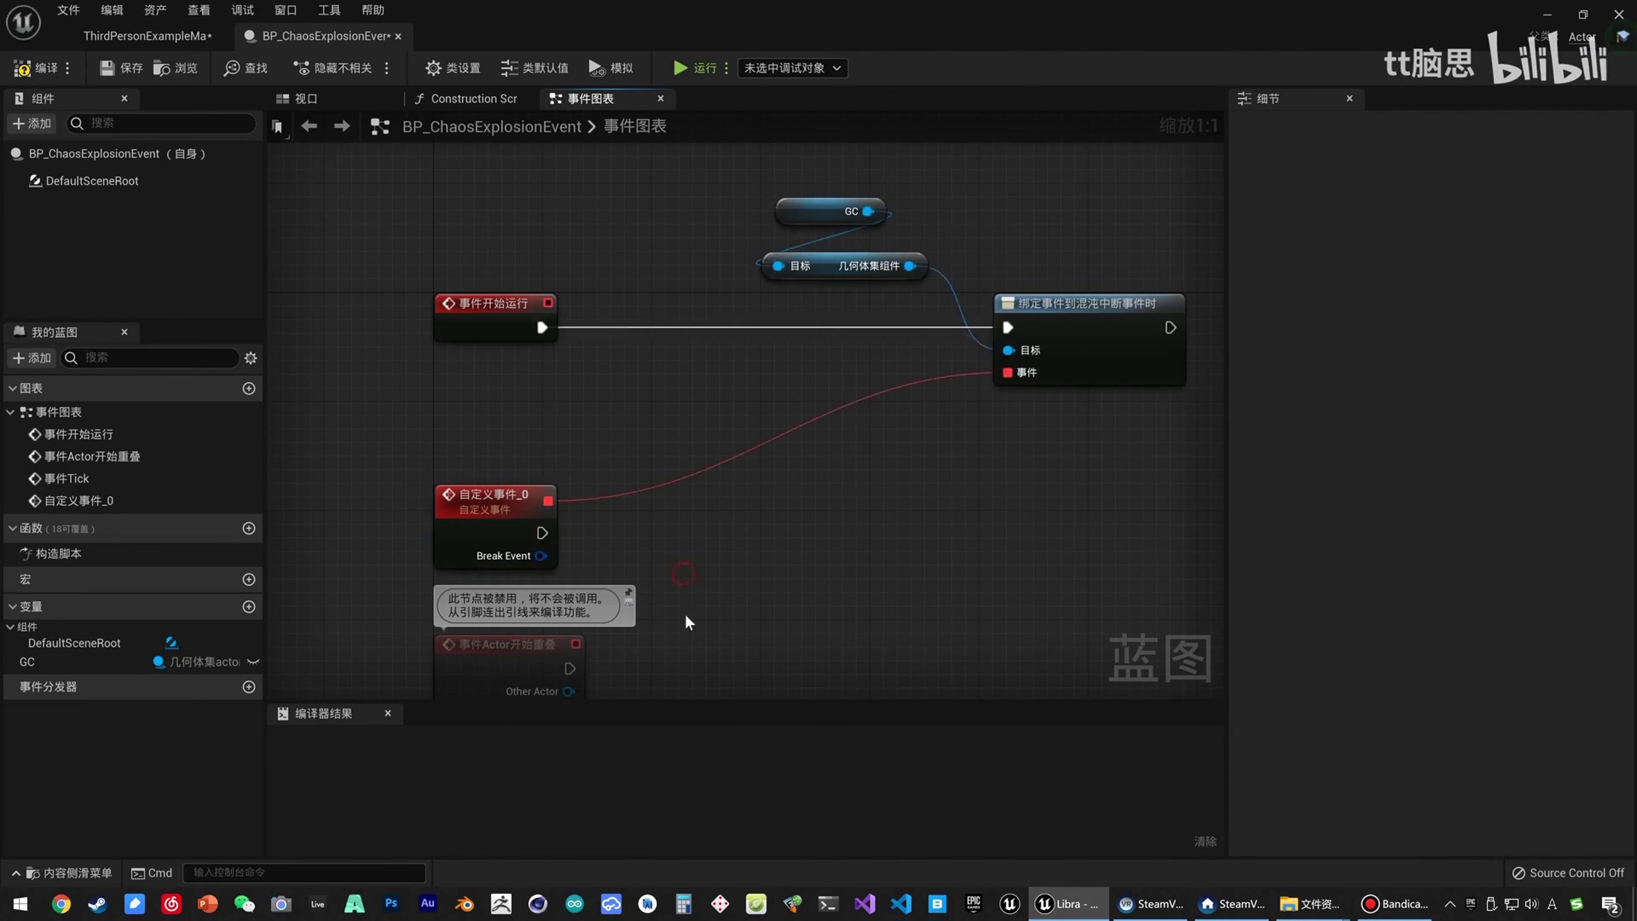
Move the disabled Actor Begin Overlap and Tick events further down, clear of the custom event.
right_drag(684, 613, 691, 503)
scroll(691, 499, down, 3)
drag(770, 602, 579, 584)
click(596, 452)
scroll(572, 347, up, 3)
Rename the custom event as Break Event.
click(574, 345)
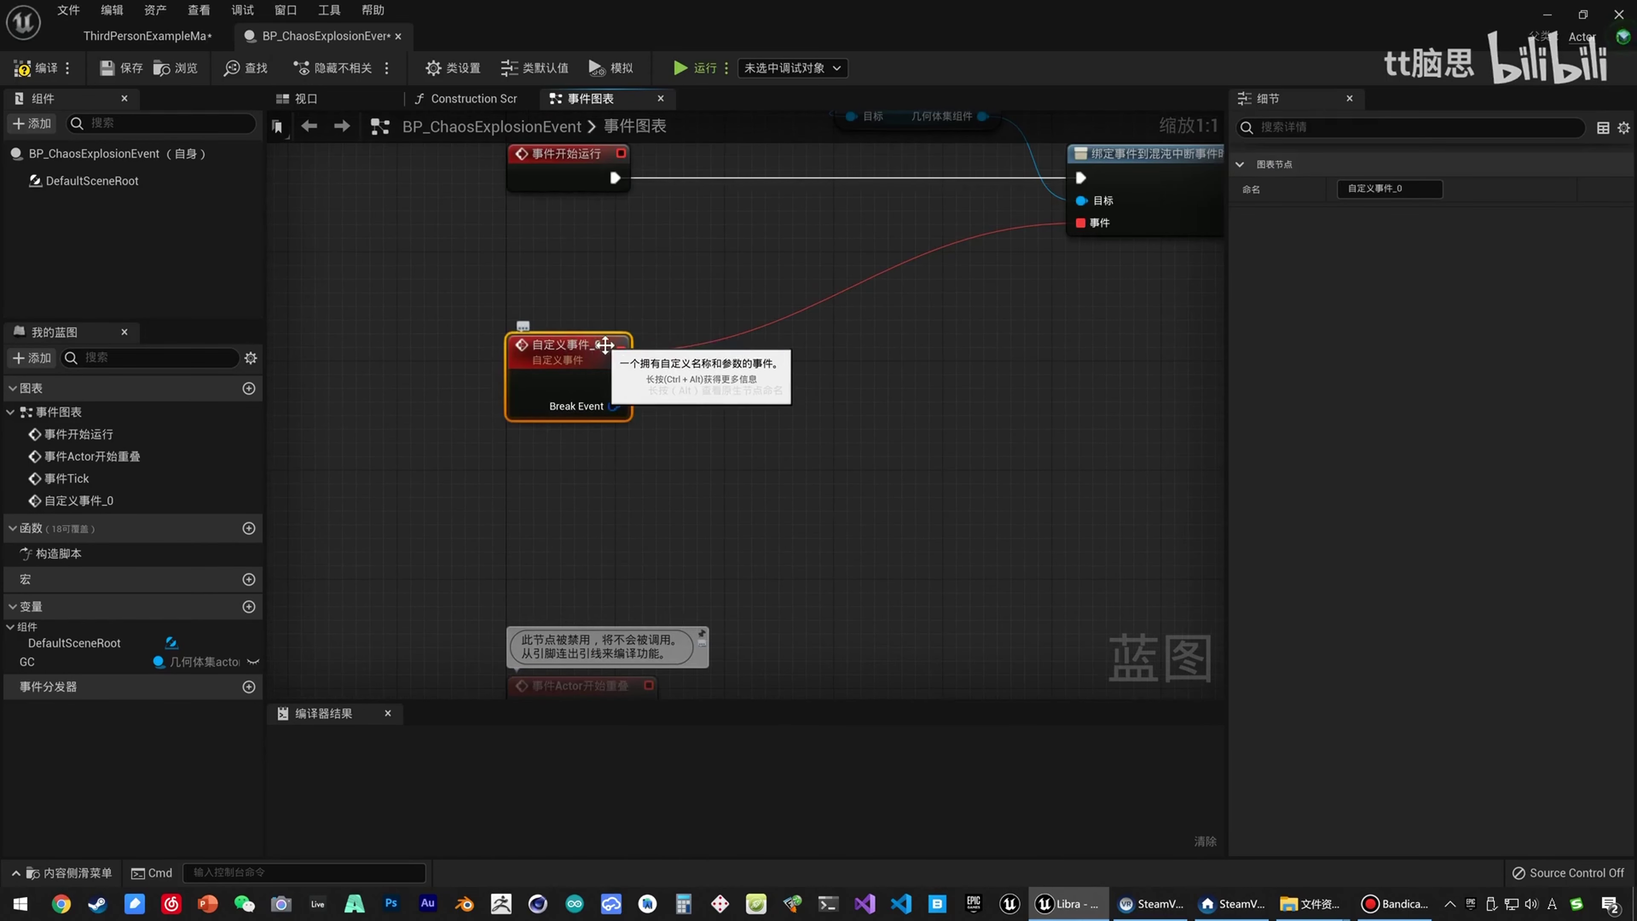
click(606, 343)
text(b)
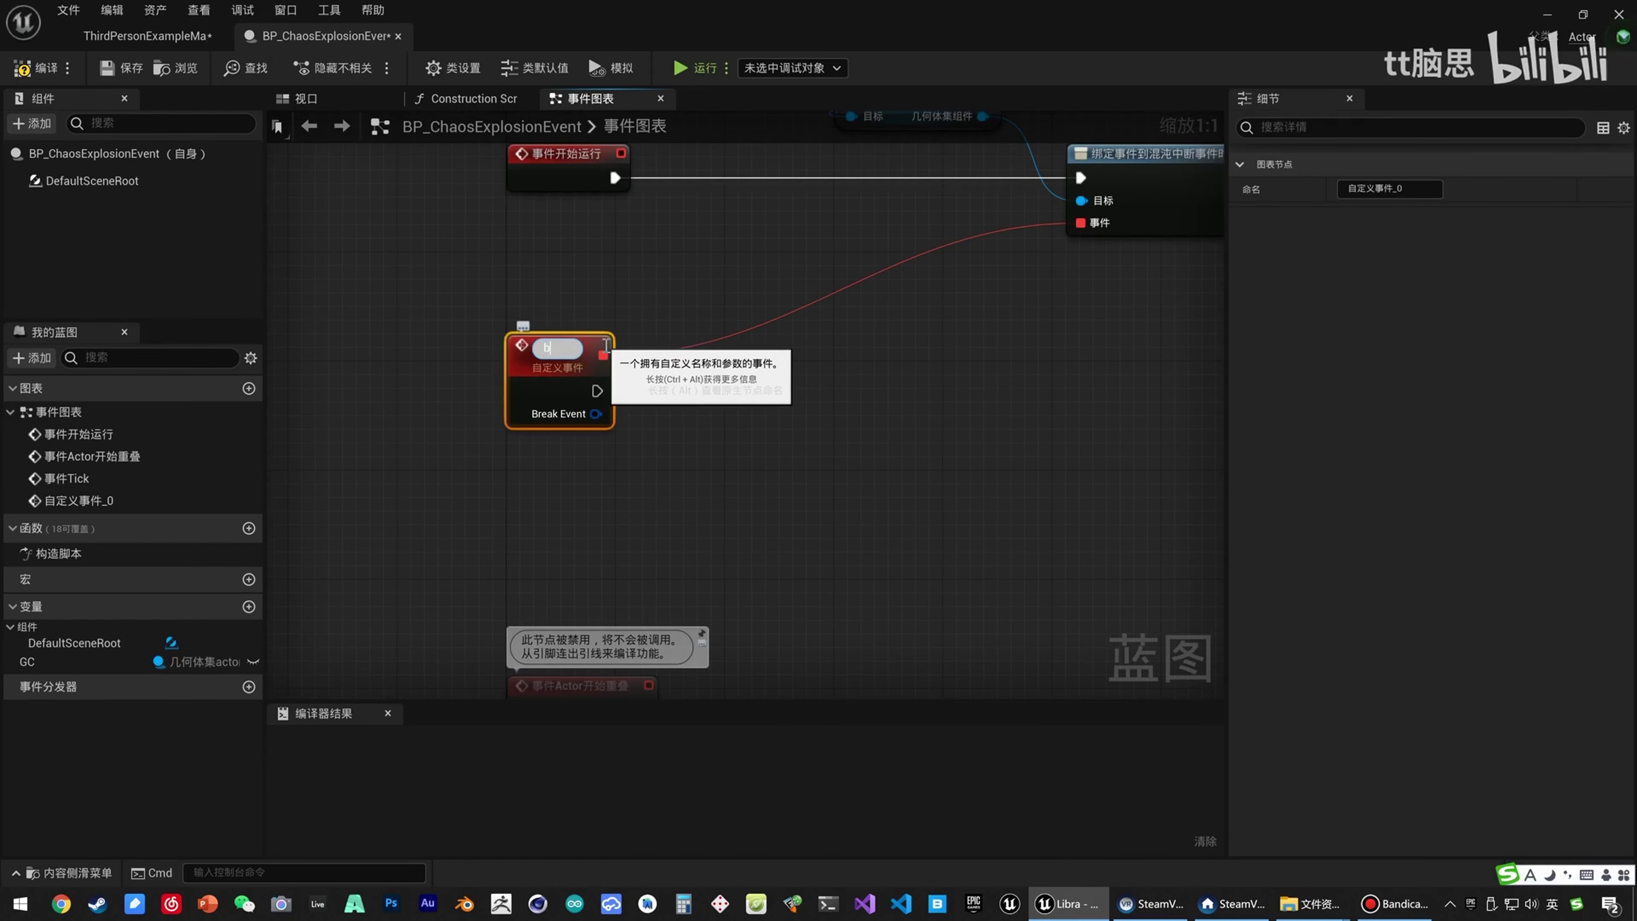
text(REAK)
key(BackSpace)
key(BackSpace)
key(BackSpace)
key(BackSpace)
key(BackSpace)
text(Break Event)
key(Return)
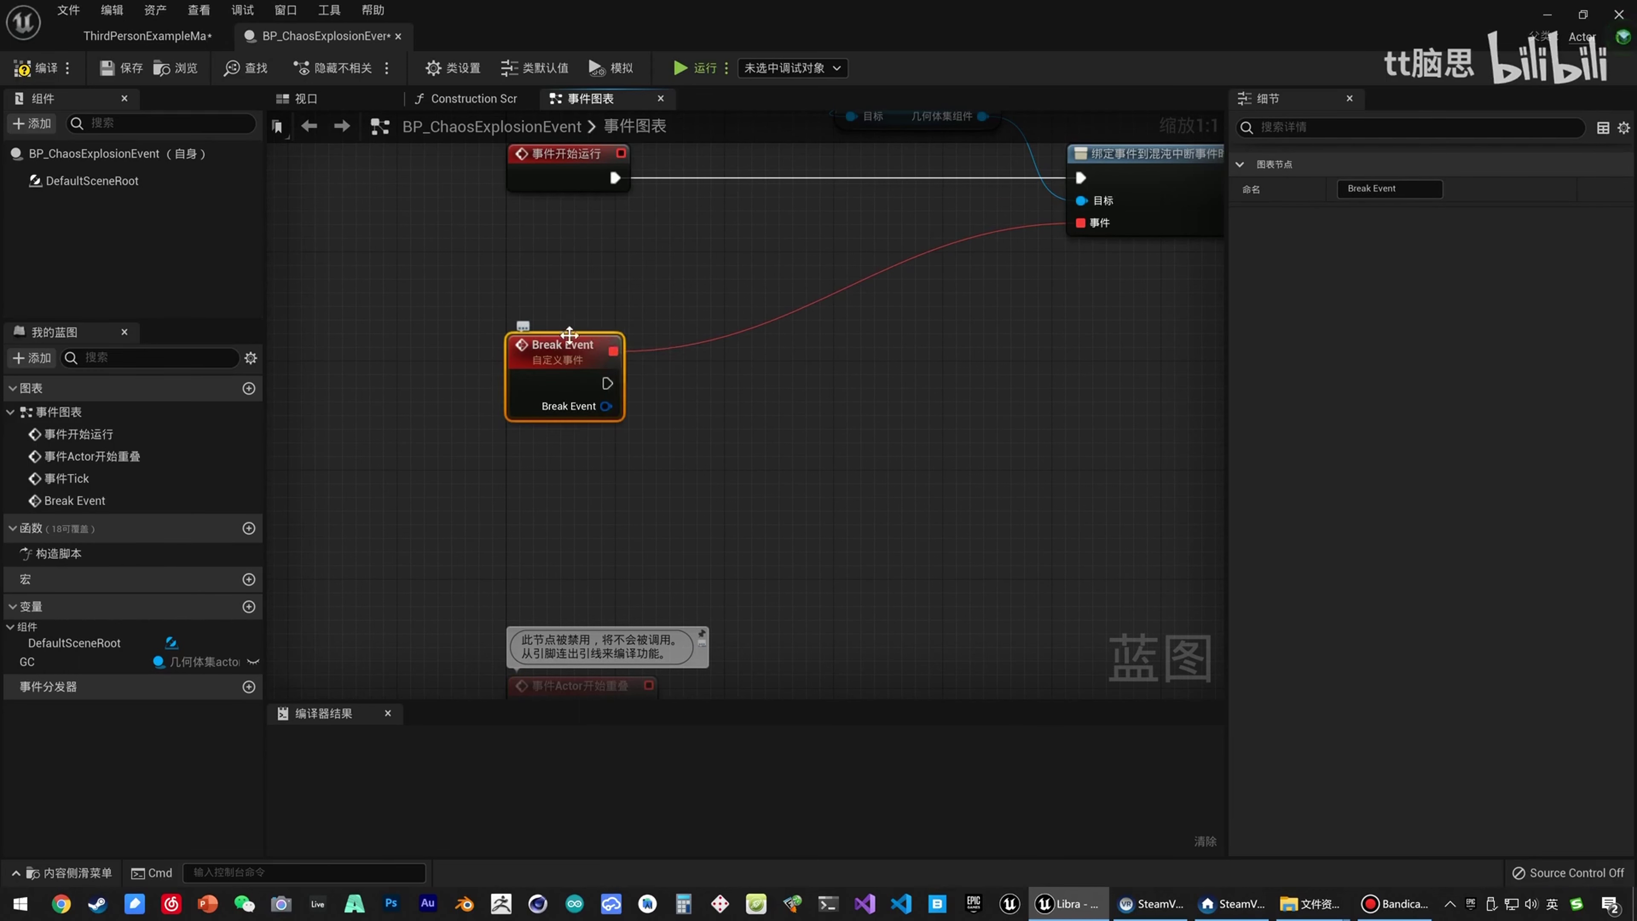
Add a Spawn Sound at Location node executed from Break Event, and place it beside the event.
drag(607, 382, 687, 375)
text(play sound)
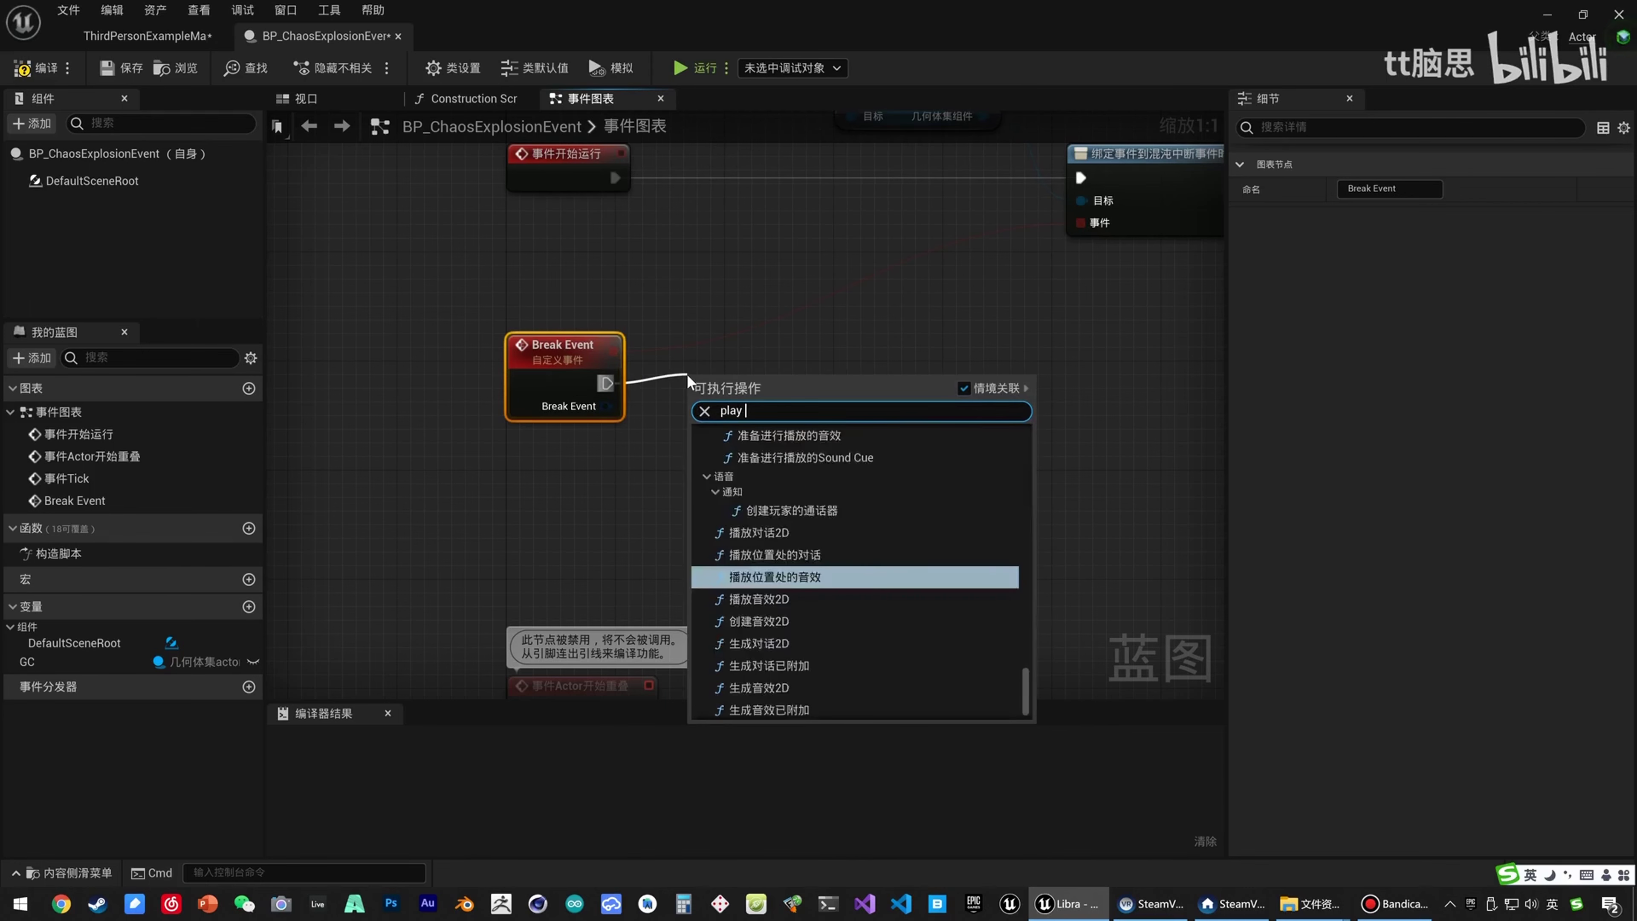
key(BackSpace)
key(BackSpace)
key(BackSpace)
key(BackSpace)
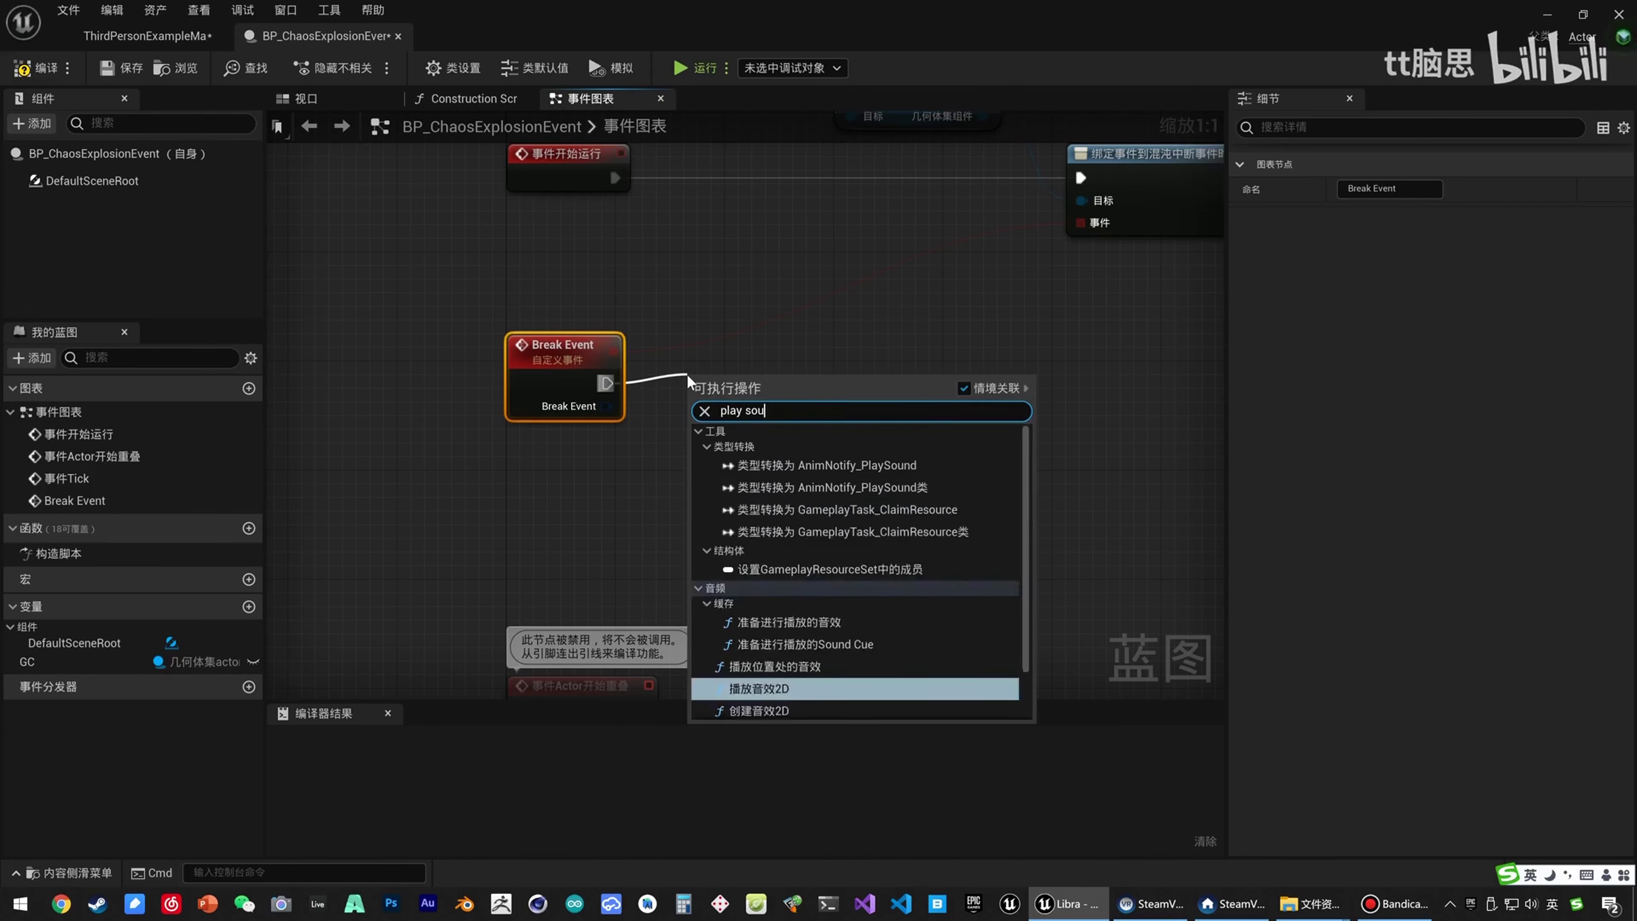
text(ound a)
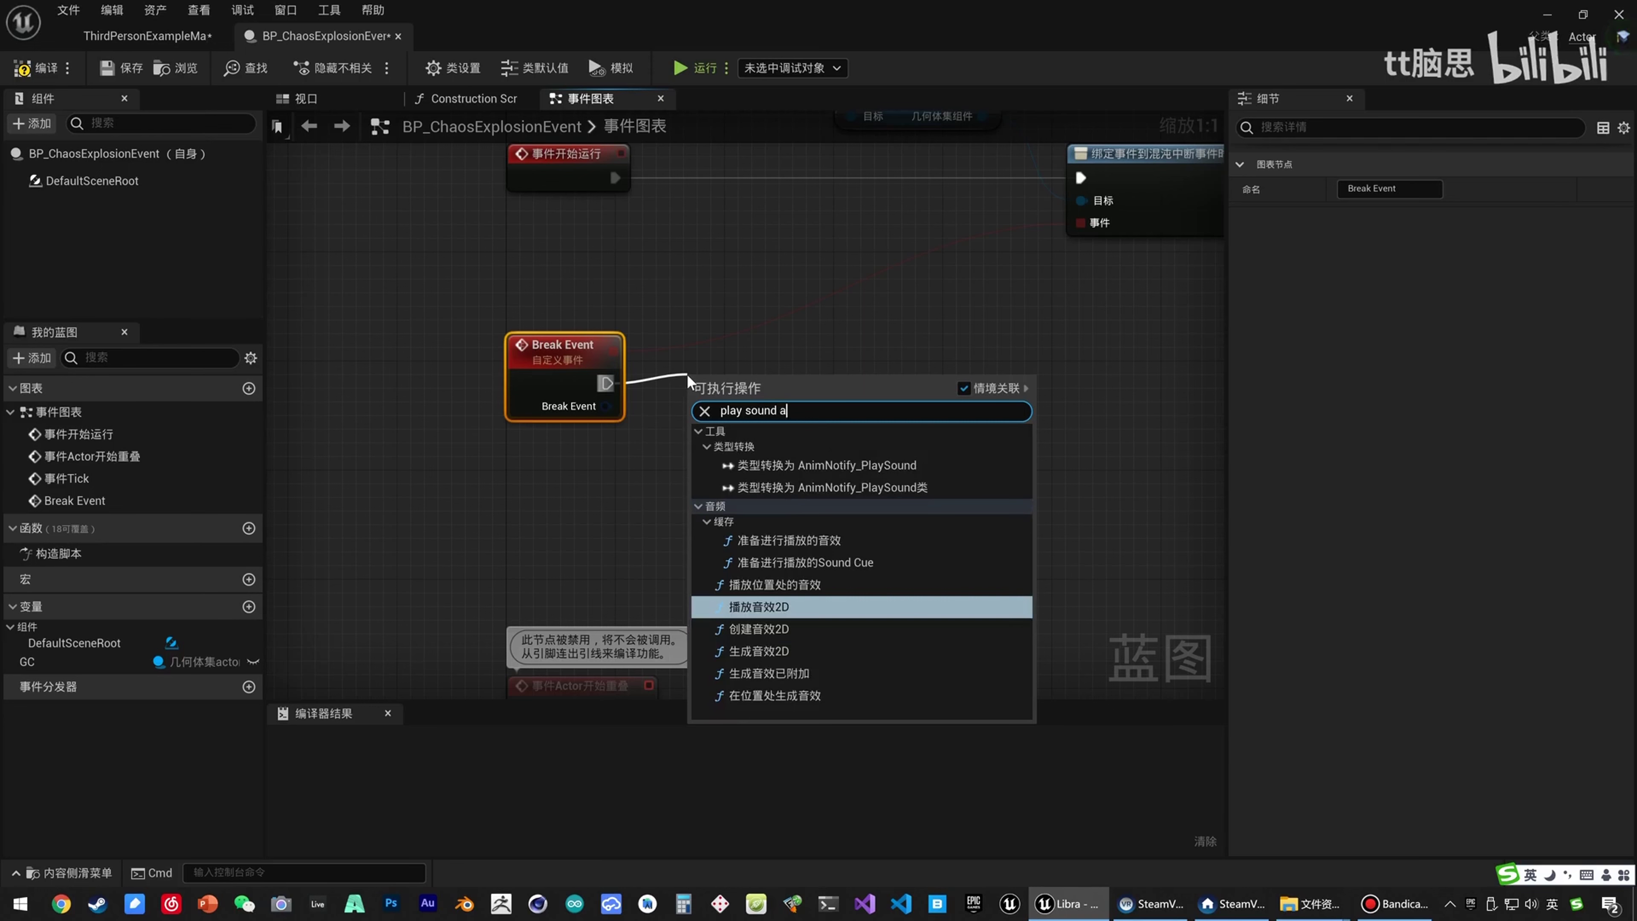
text(t locat)
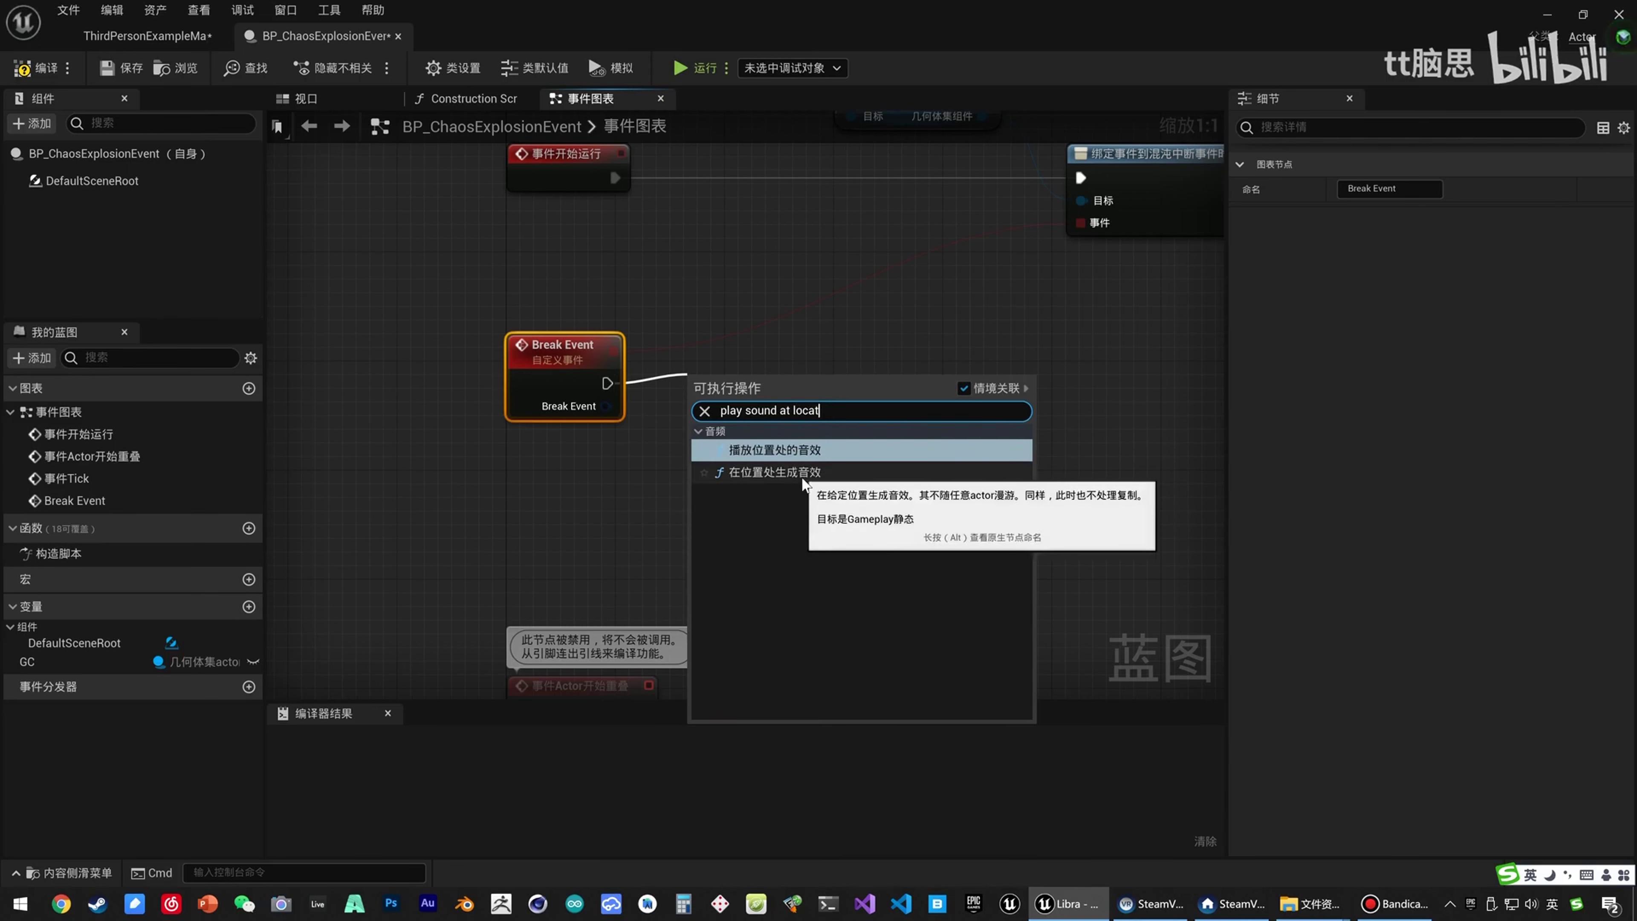
click(813, 473)
drag(881, 375, 908, 362)
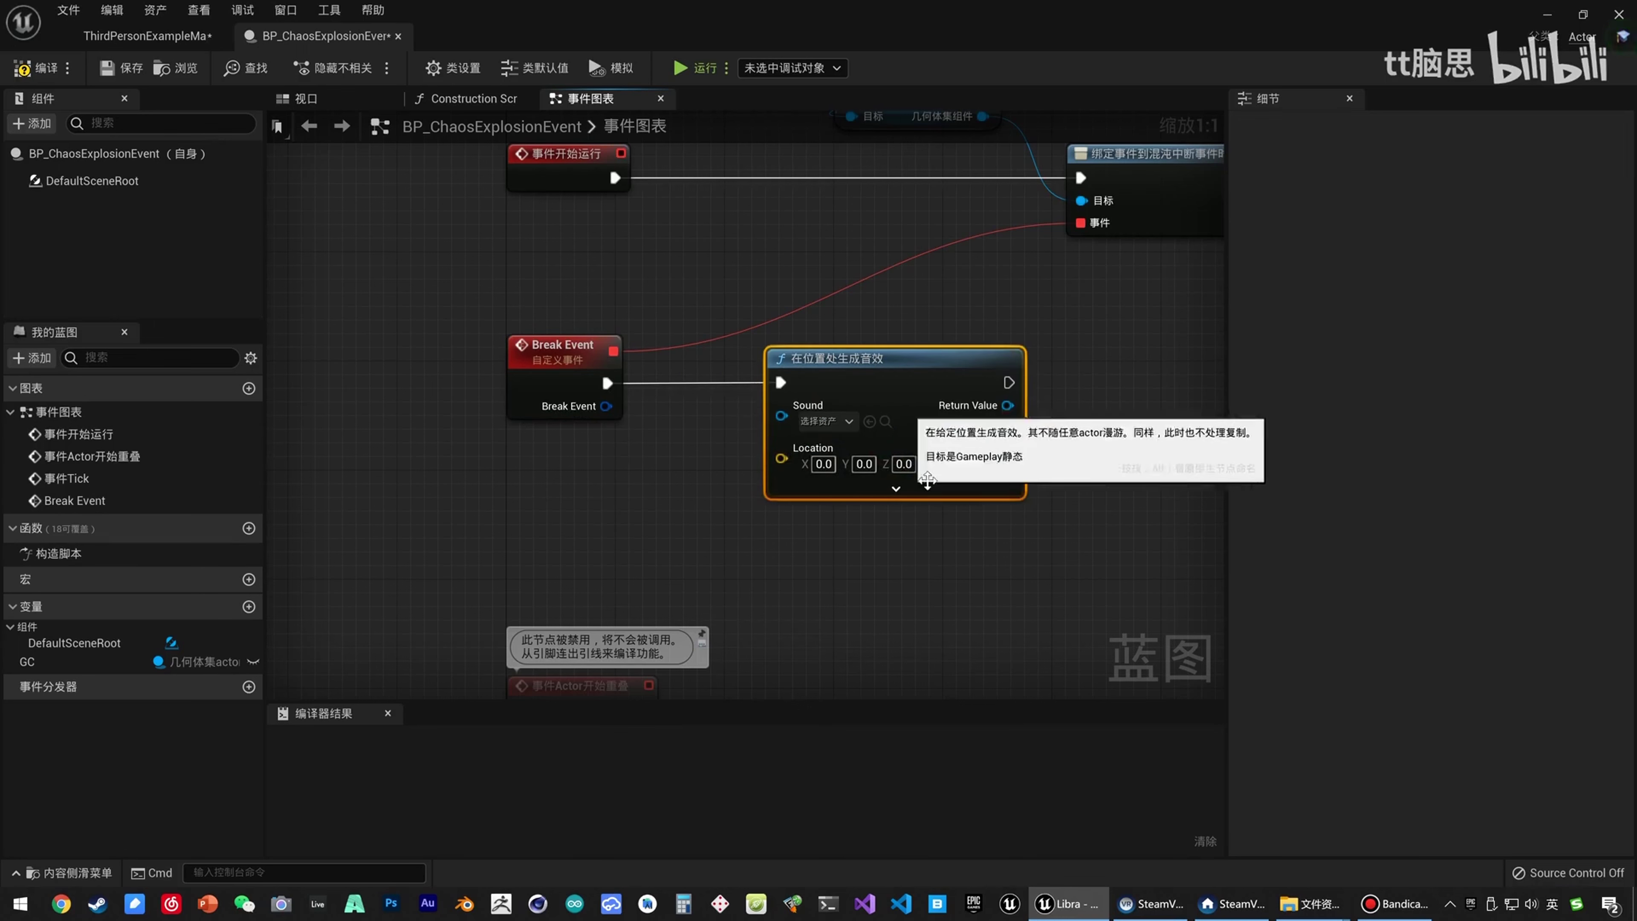
Expand the Spawn Sound at Location node and set its Attenuation Settings to Small_Attenuation_200_1000.
click(895, 488)
right_drag(704, 528, 730, 438)
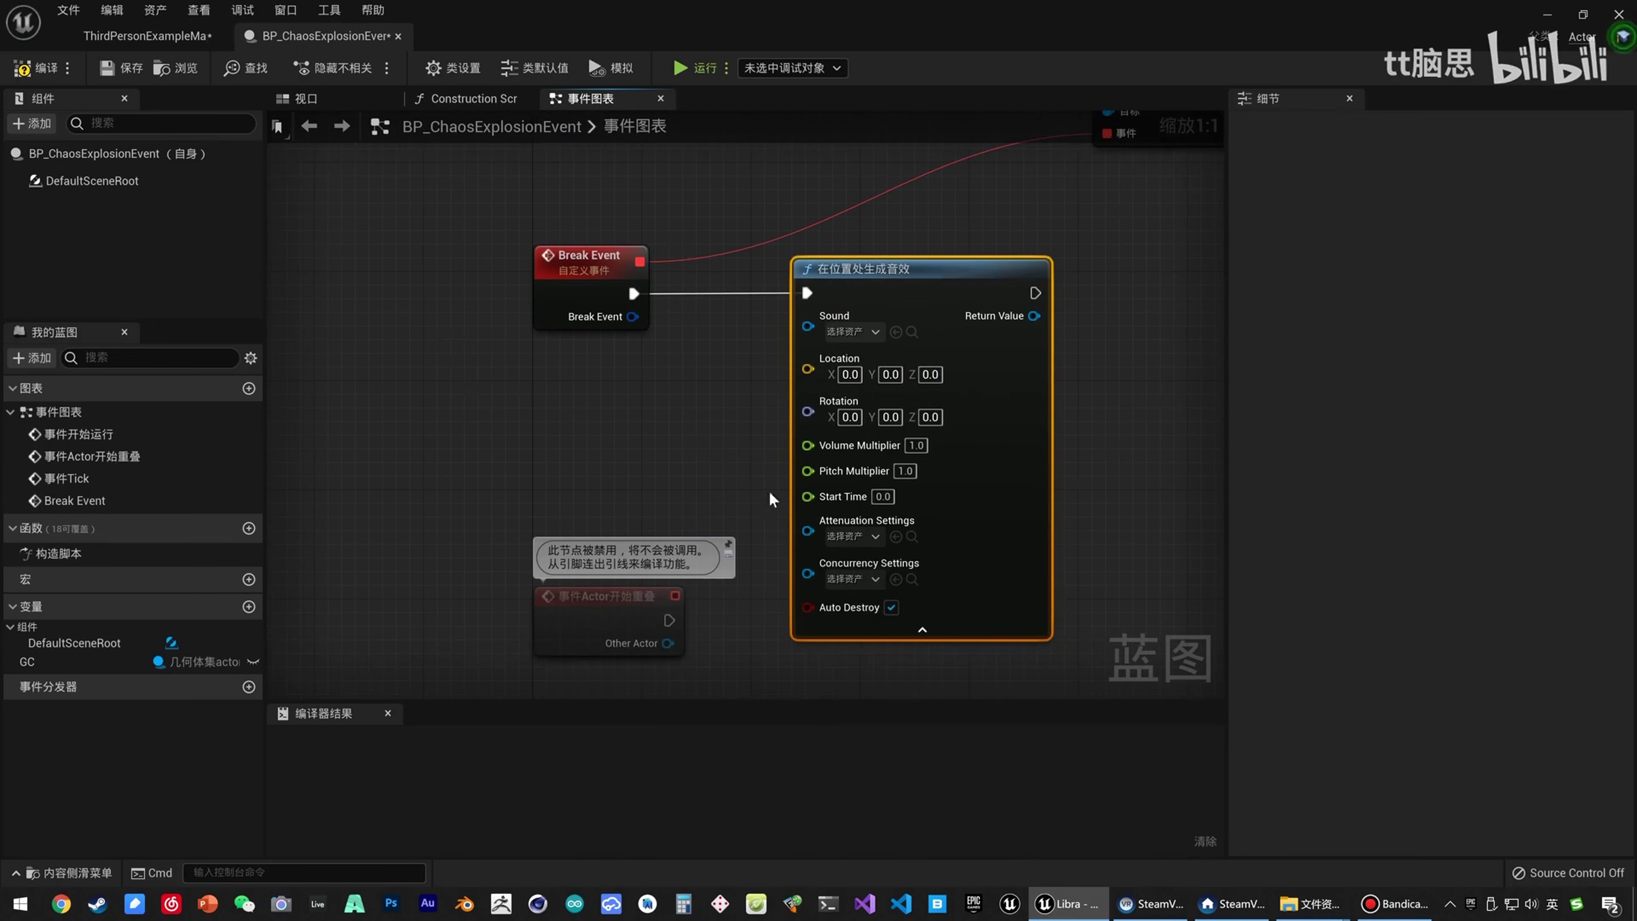
click(852, 536)
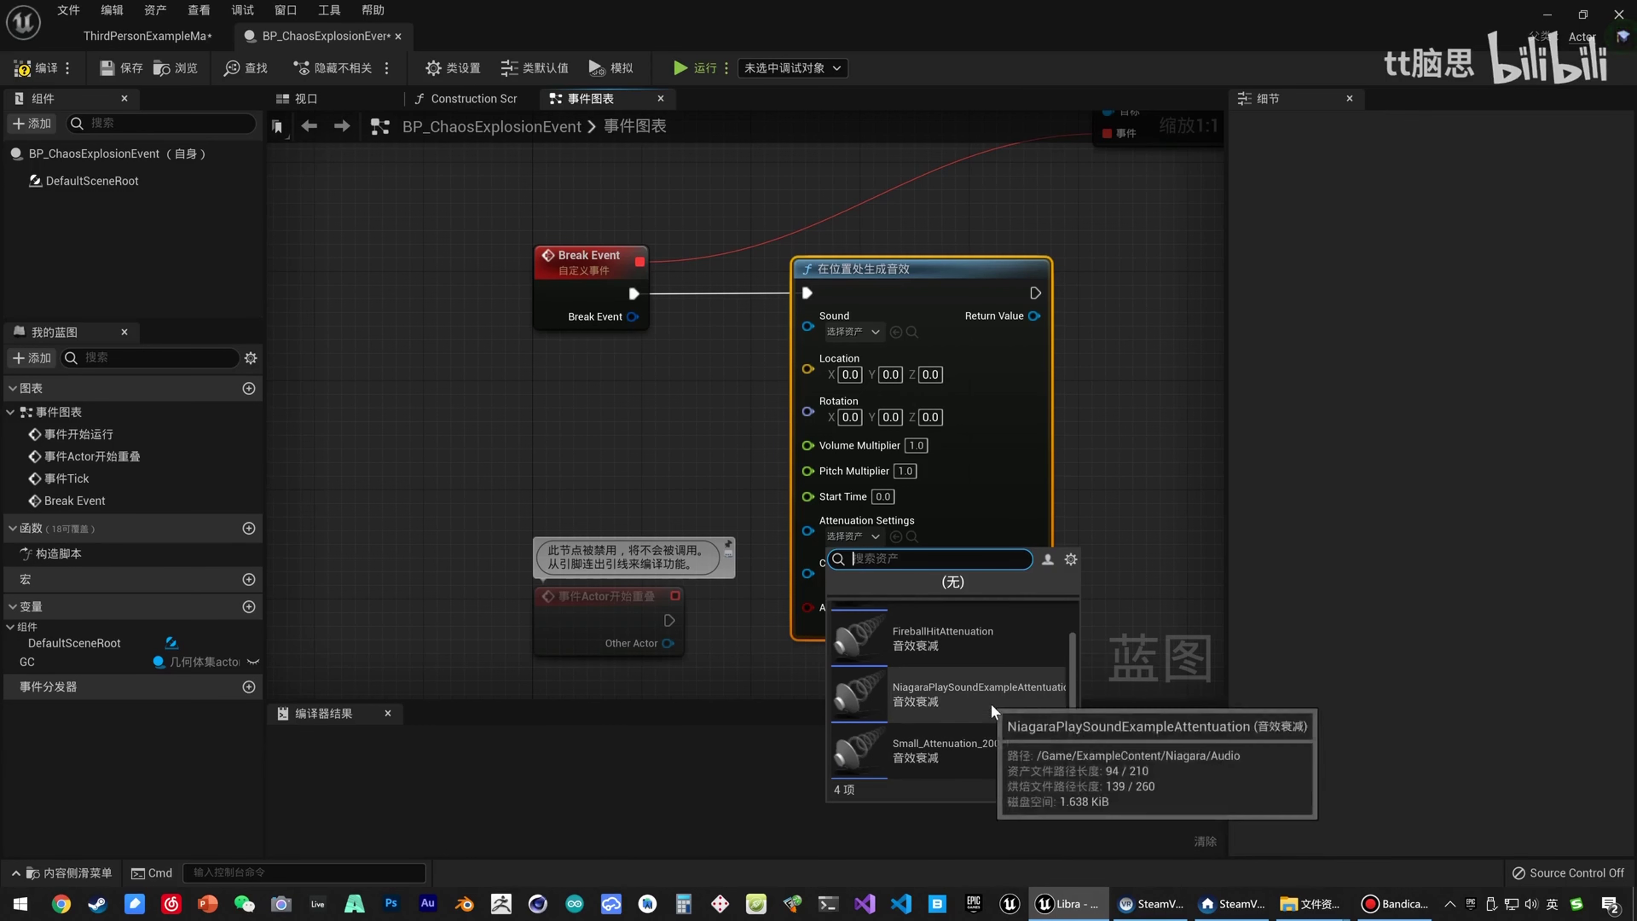
scroll(991, 703, down, 1)
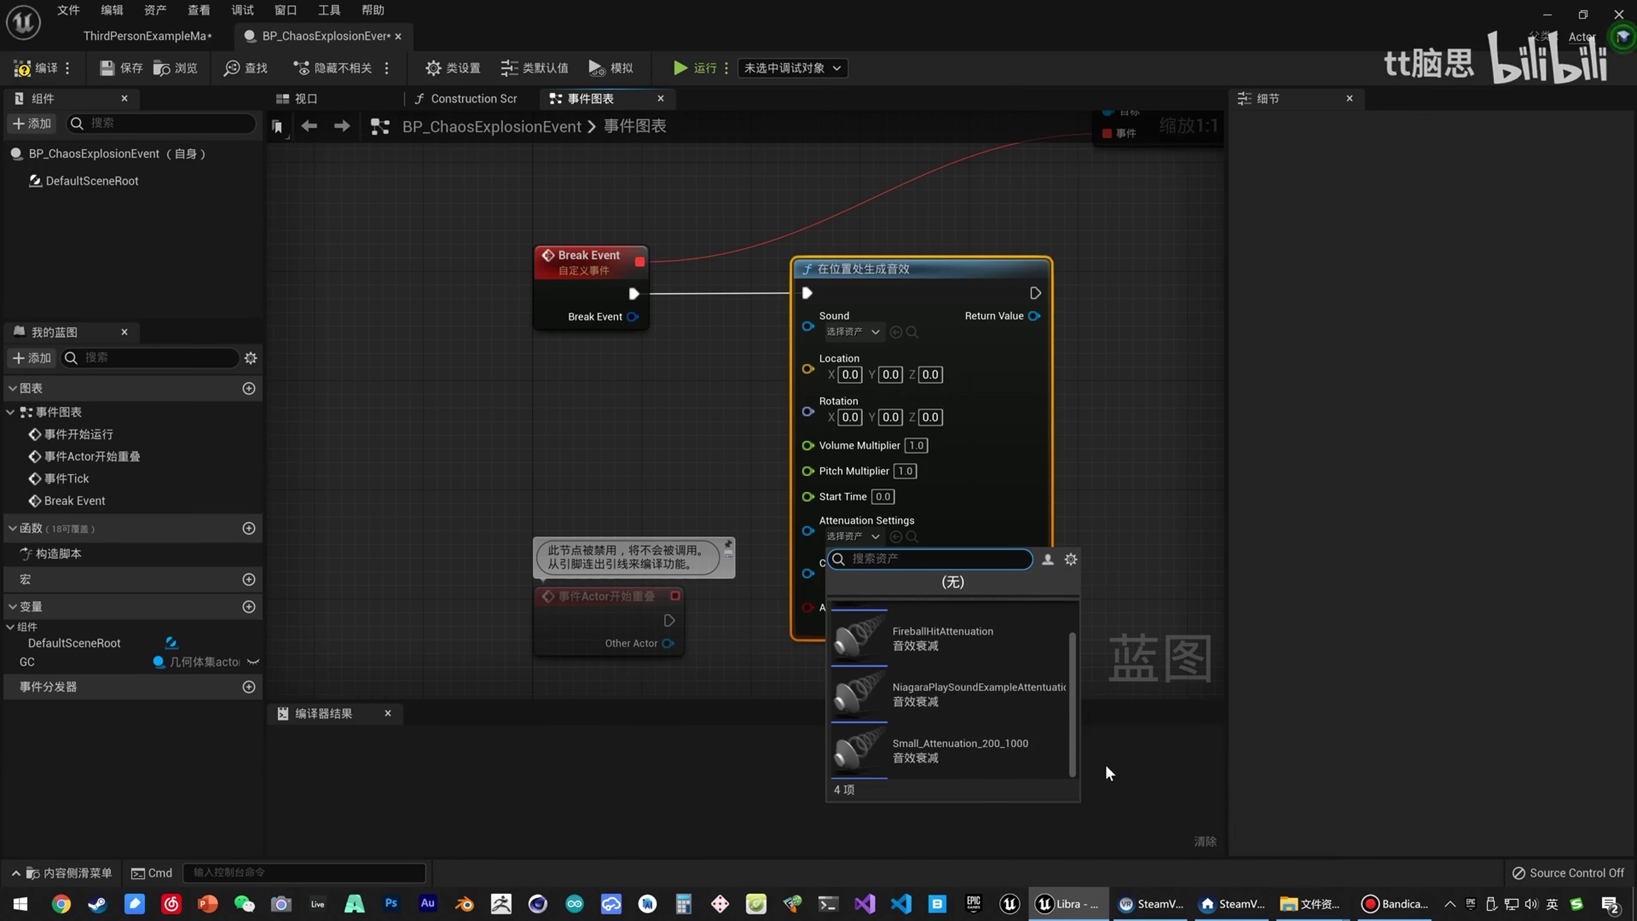
click(879, 754)
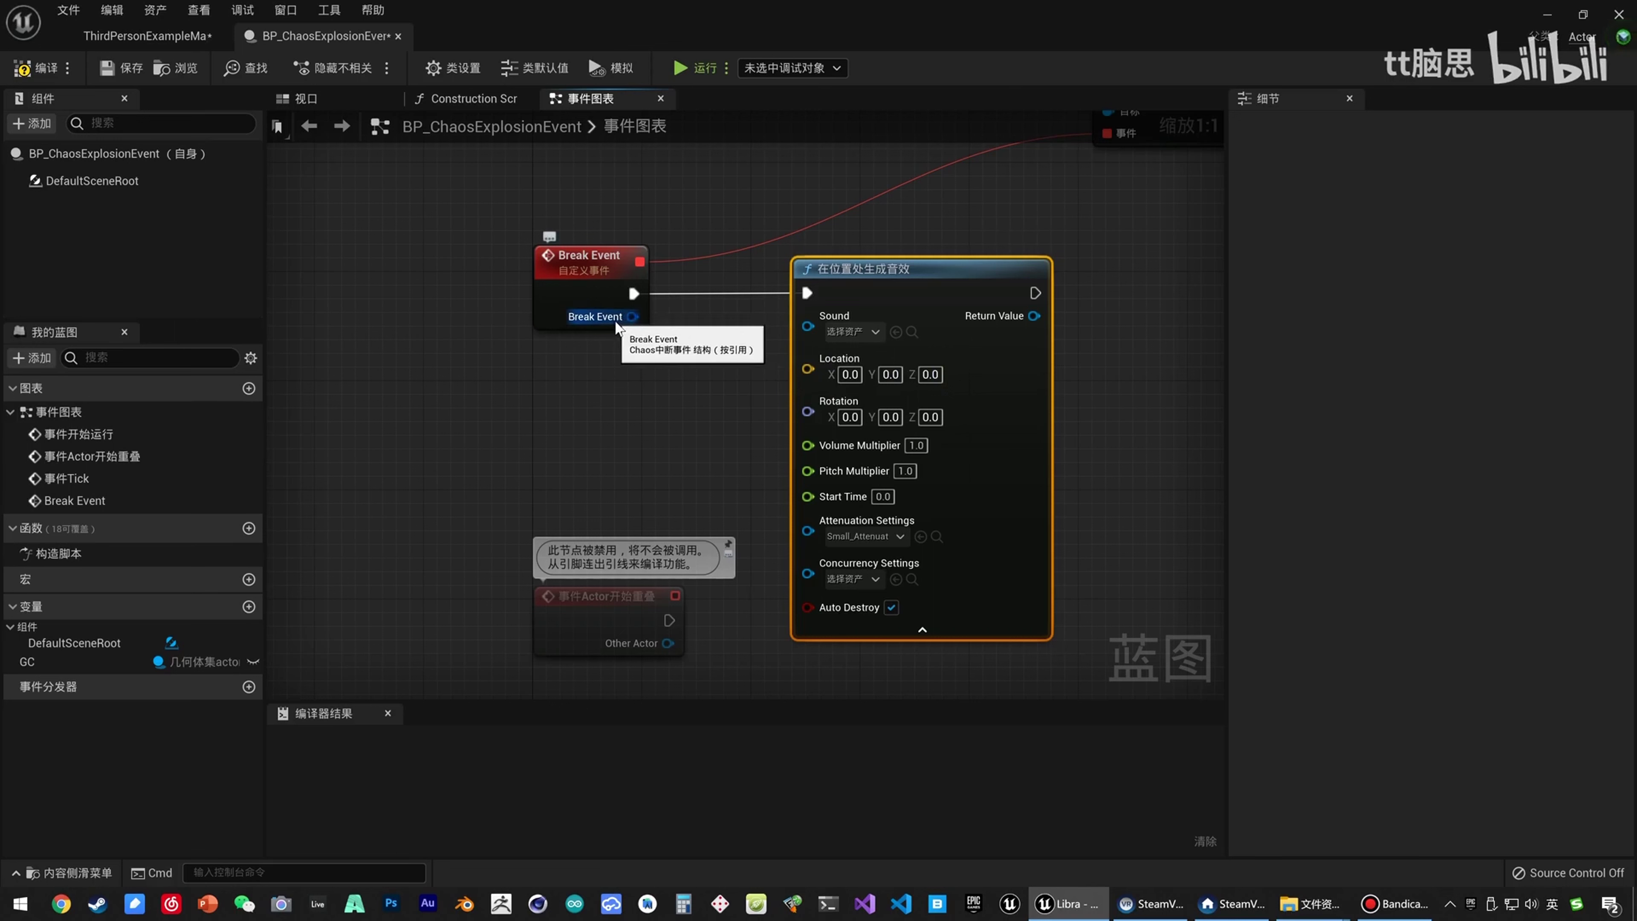
Split Break Event's struct output and connect Break Event Location to the sound node's Location input.
right_click(630, 320)
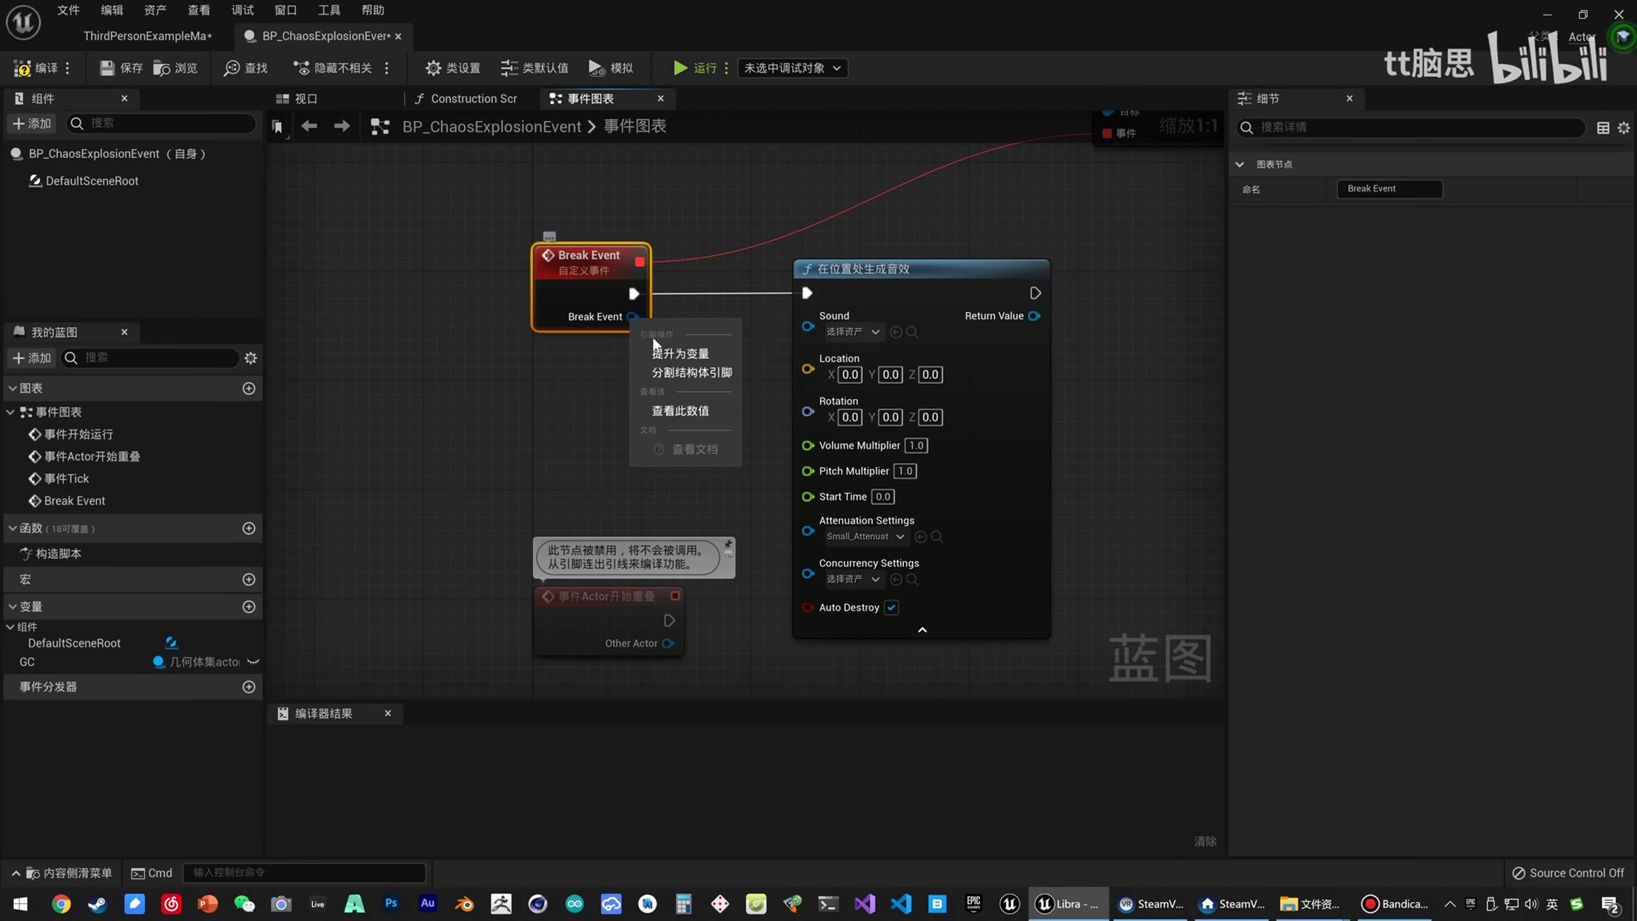
click(683, 372)
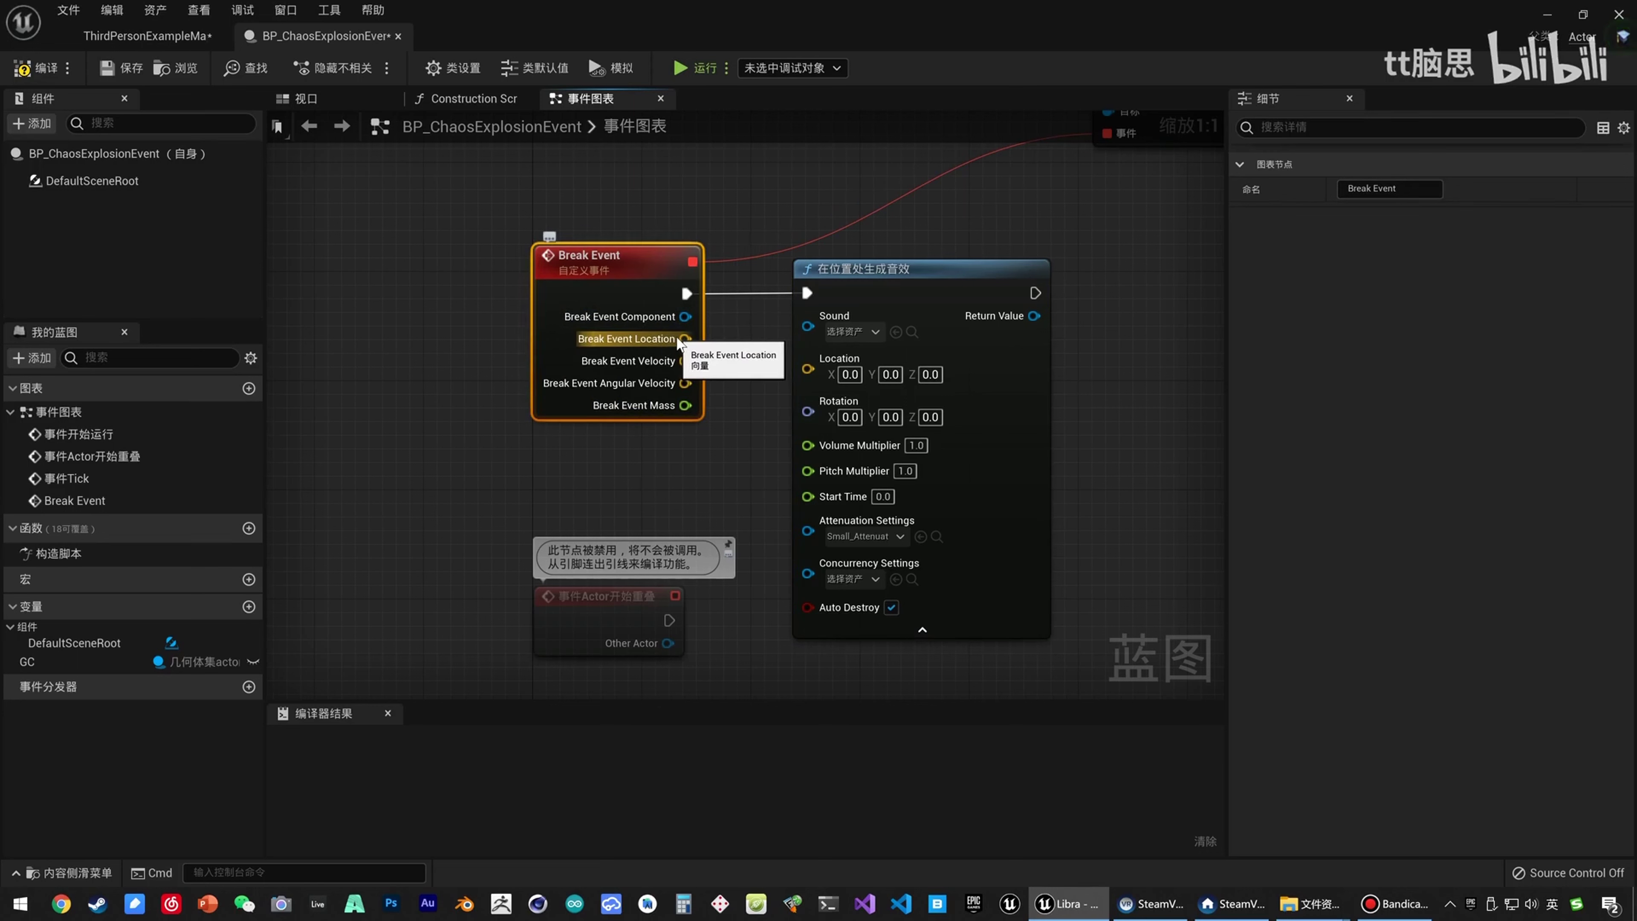
drag(682, 340, 807, 369)
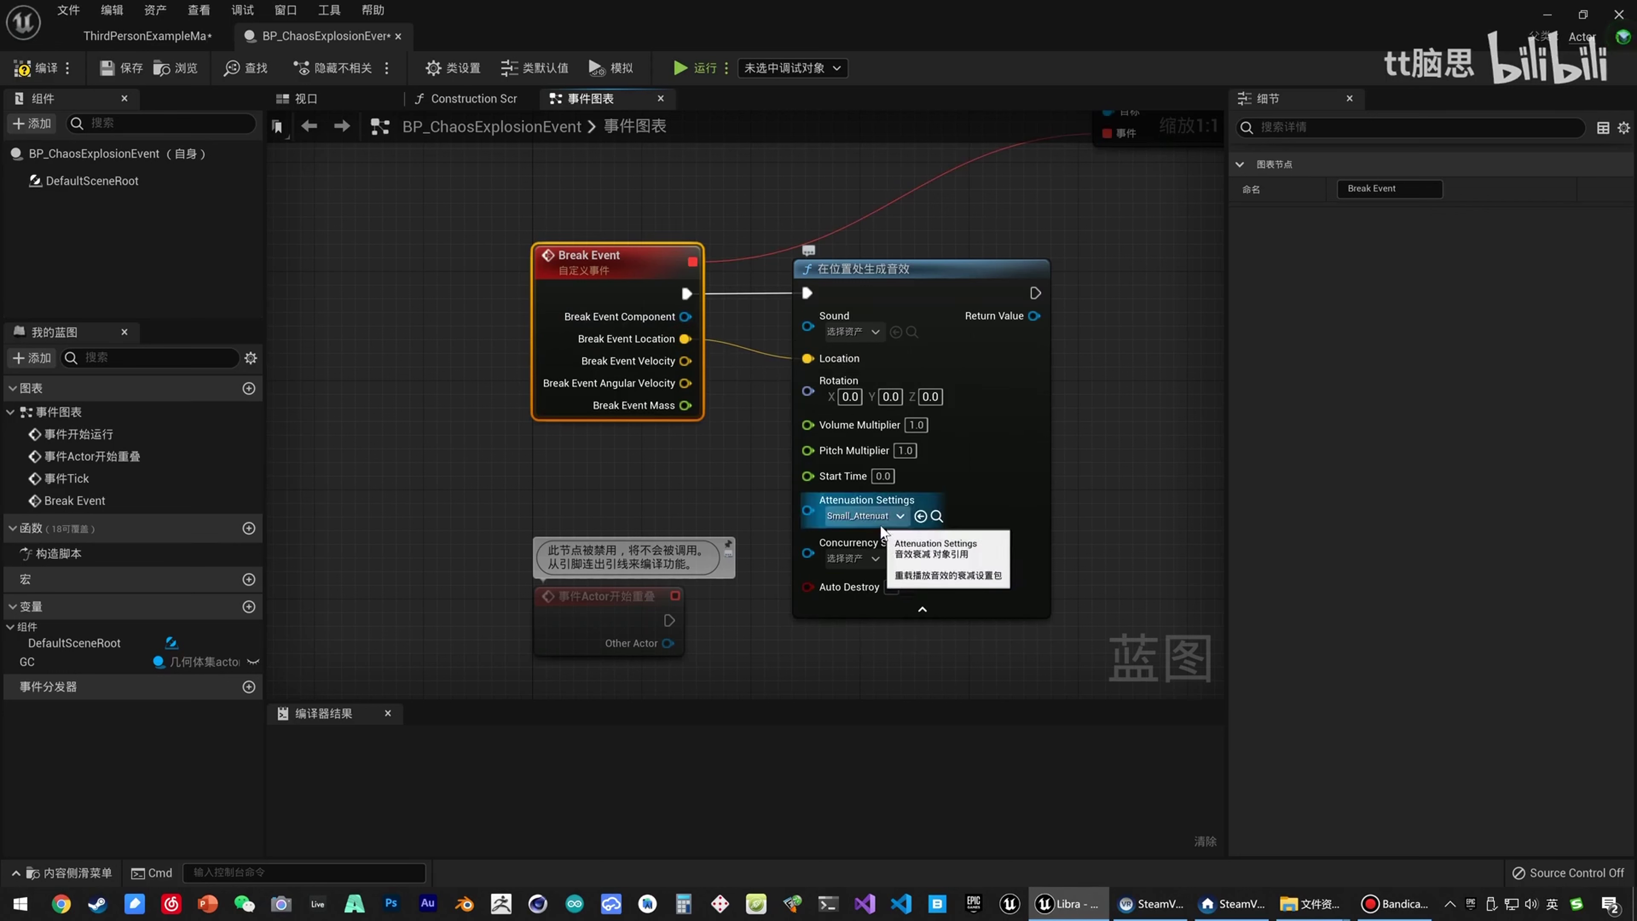
Set the Spawn Sound at Location node's Sound to the Explosion_Barrel_01 sound wave.
click(867, 332)
text(exlop)
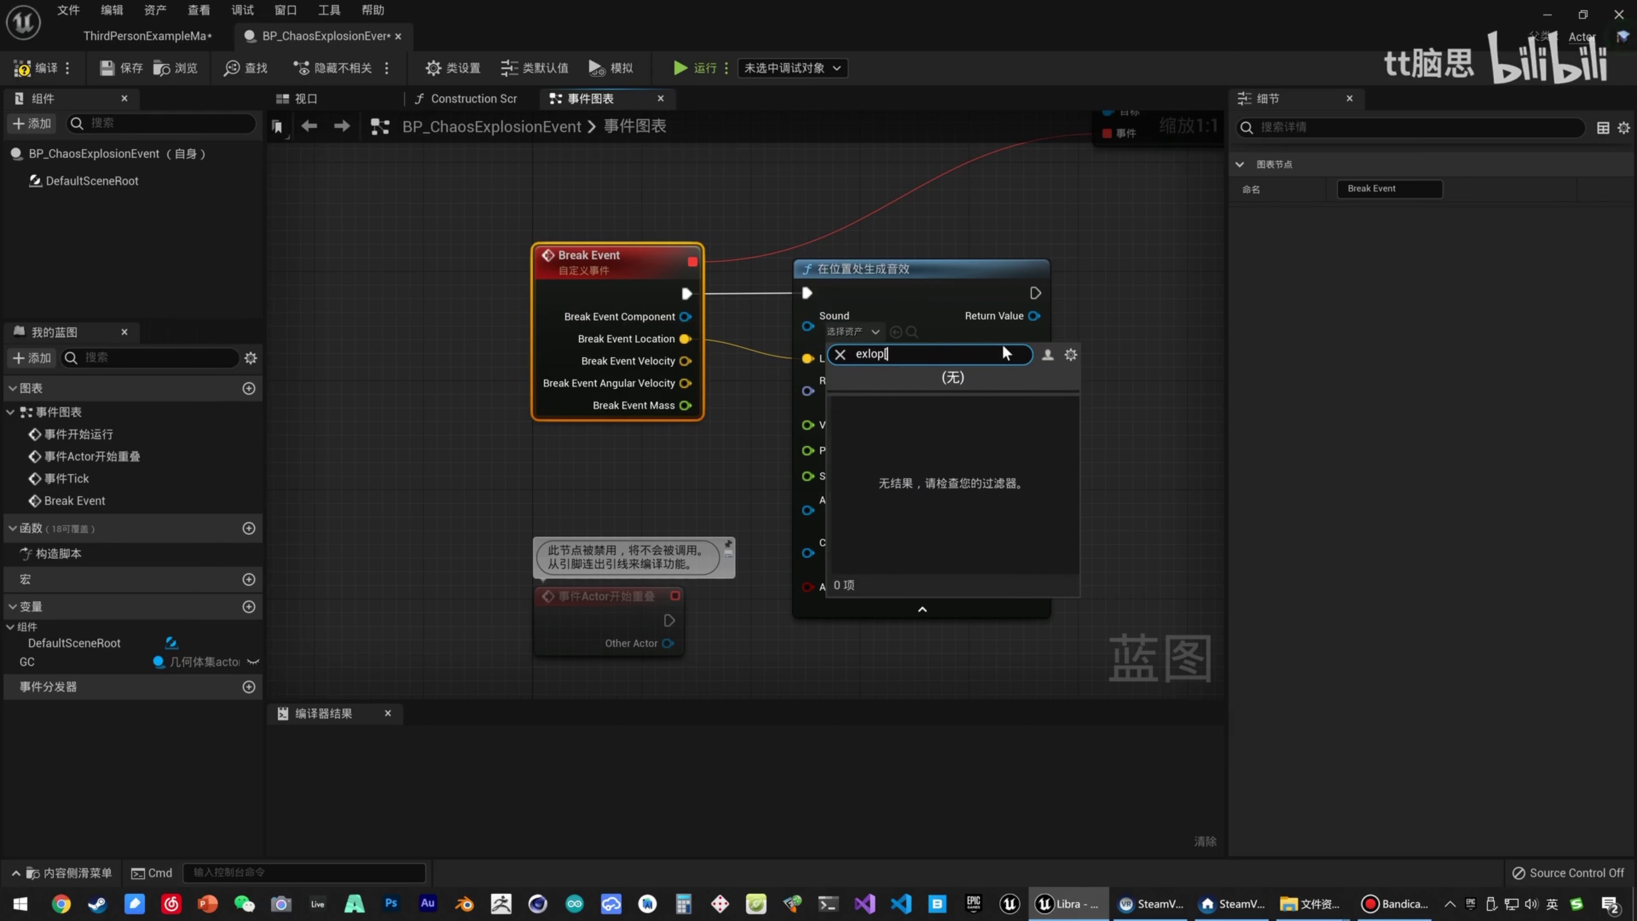
key(BackSpace)
key(BackSpace)
text(plos)
scroll(1031, 451, down, 5)
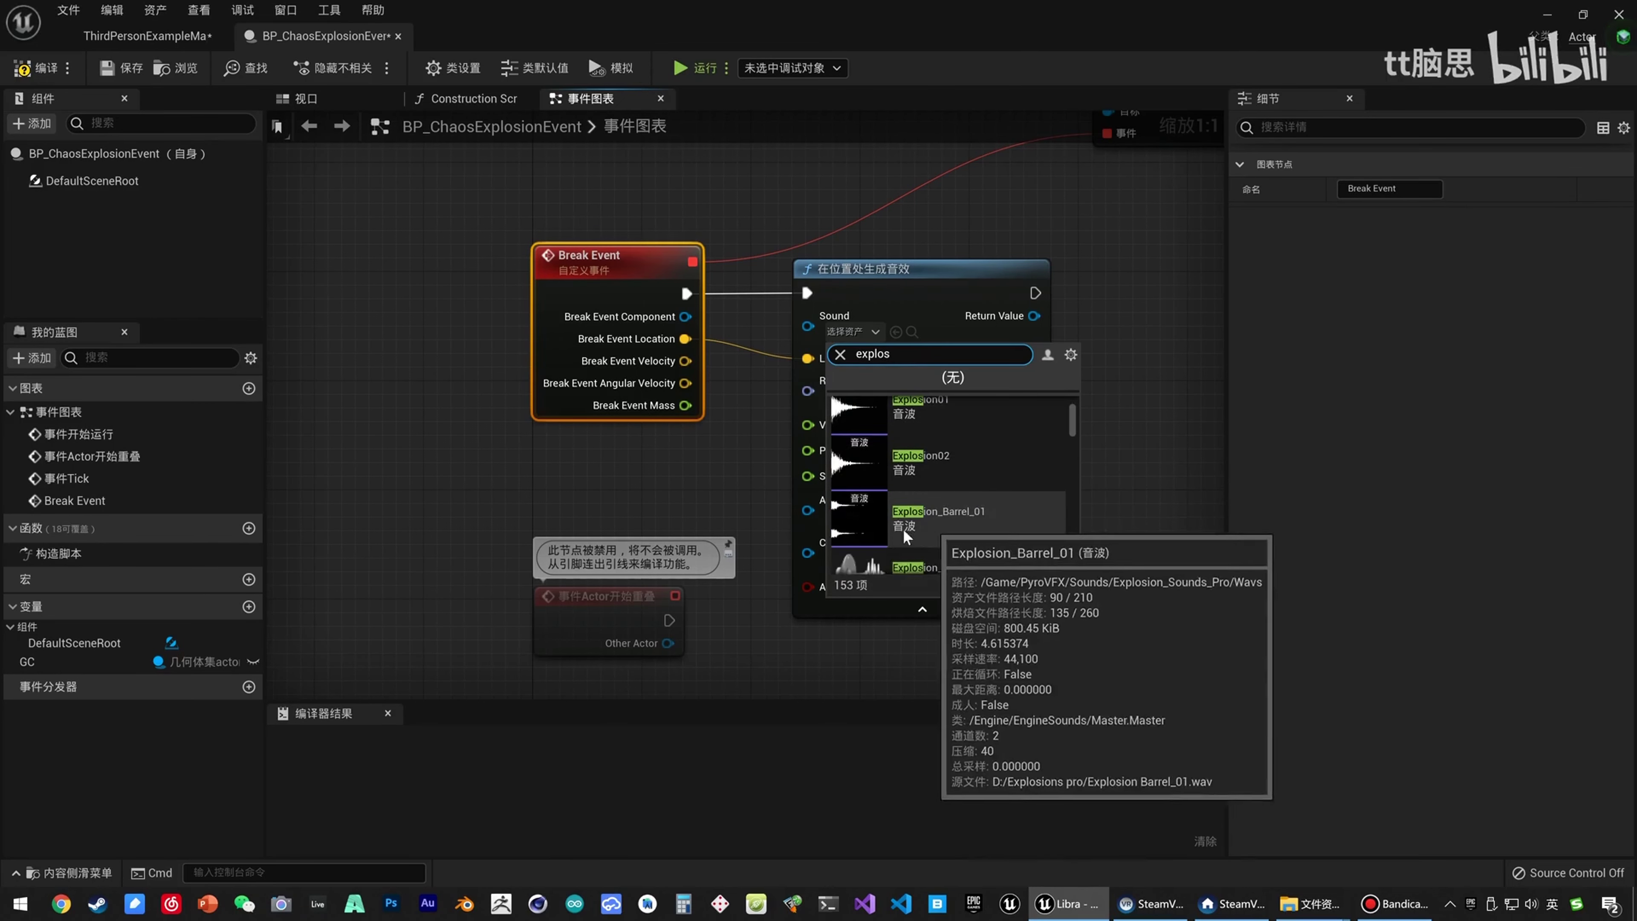
scroll(915, 526, down, 1)
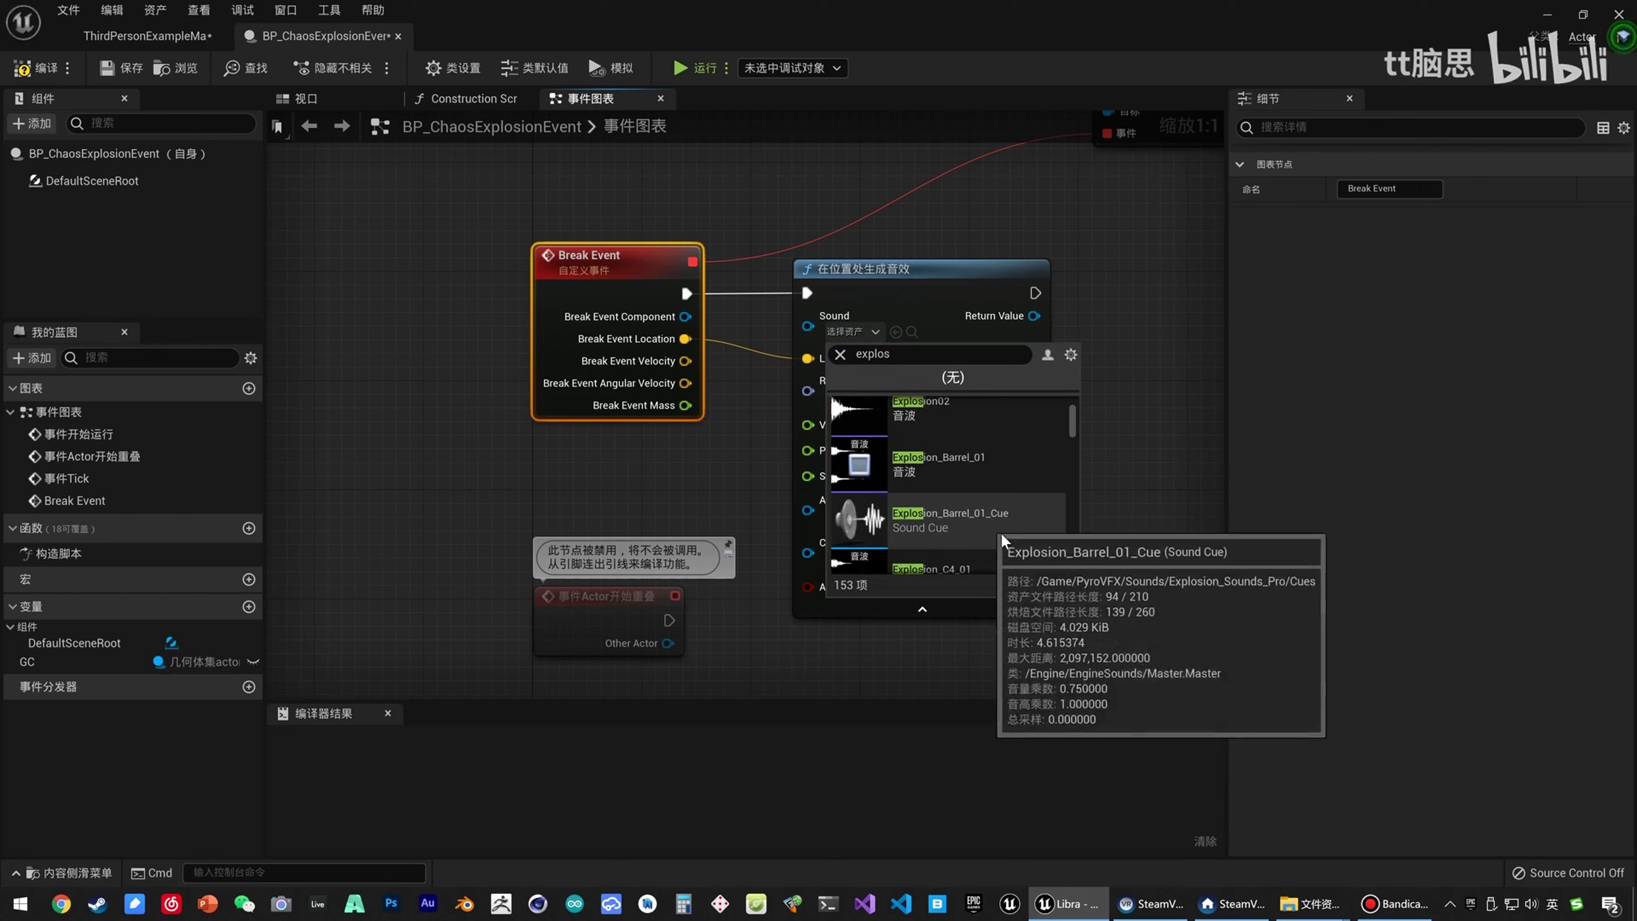
click(984, 474)
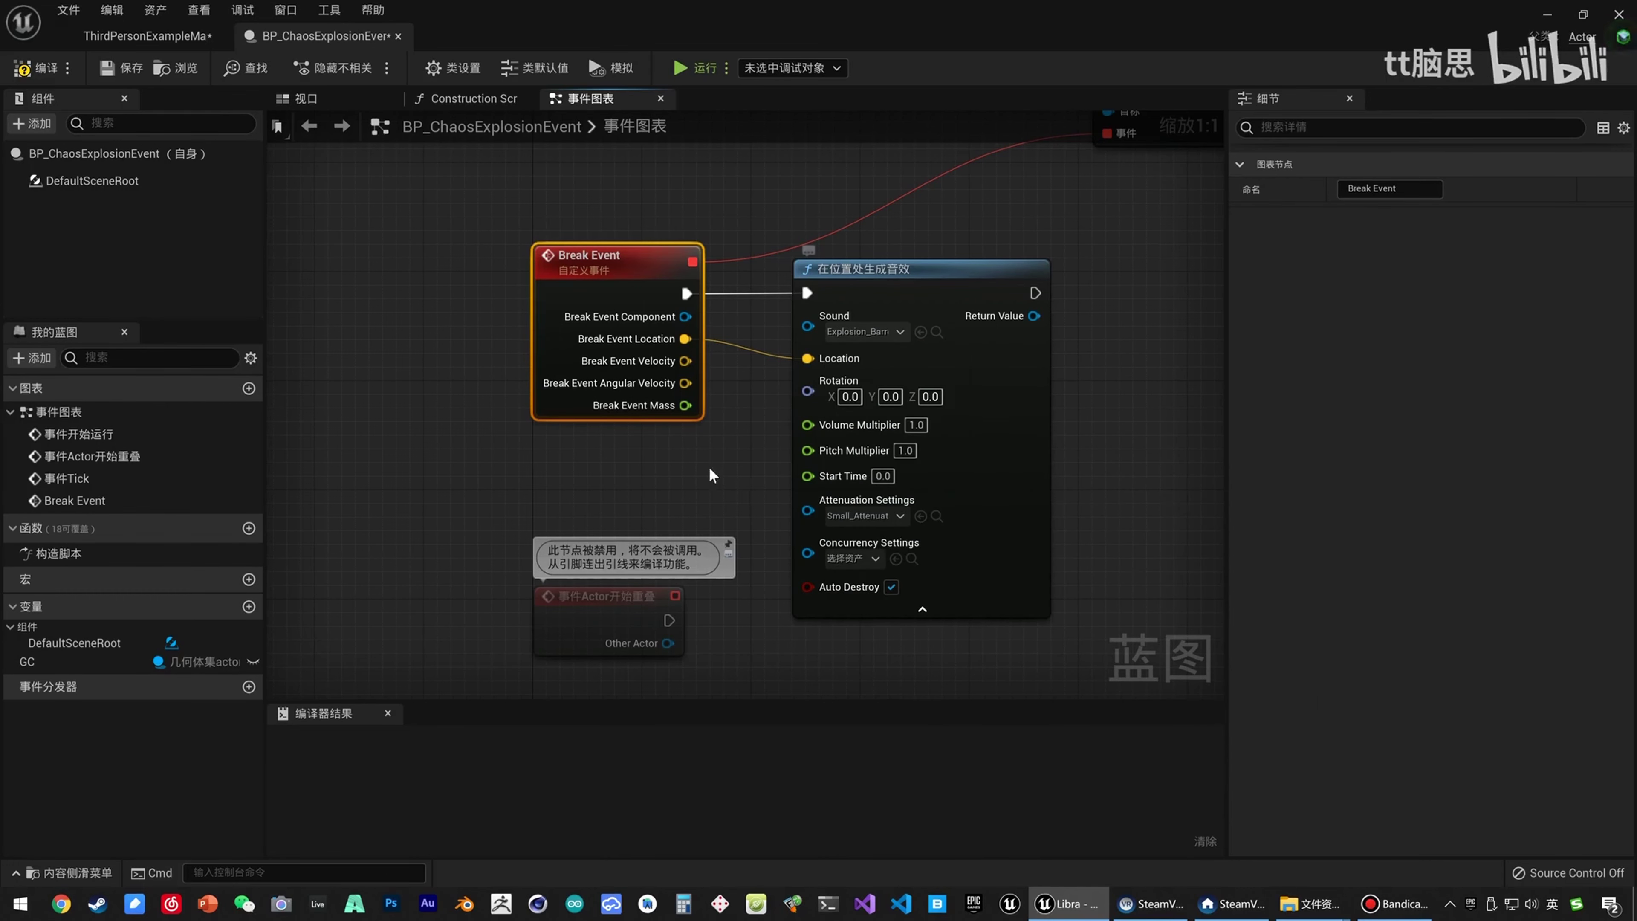
click(735, 503)
right_drag(1126, 323, 1020, 411)
drag(921, 383, 983, 381)
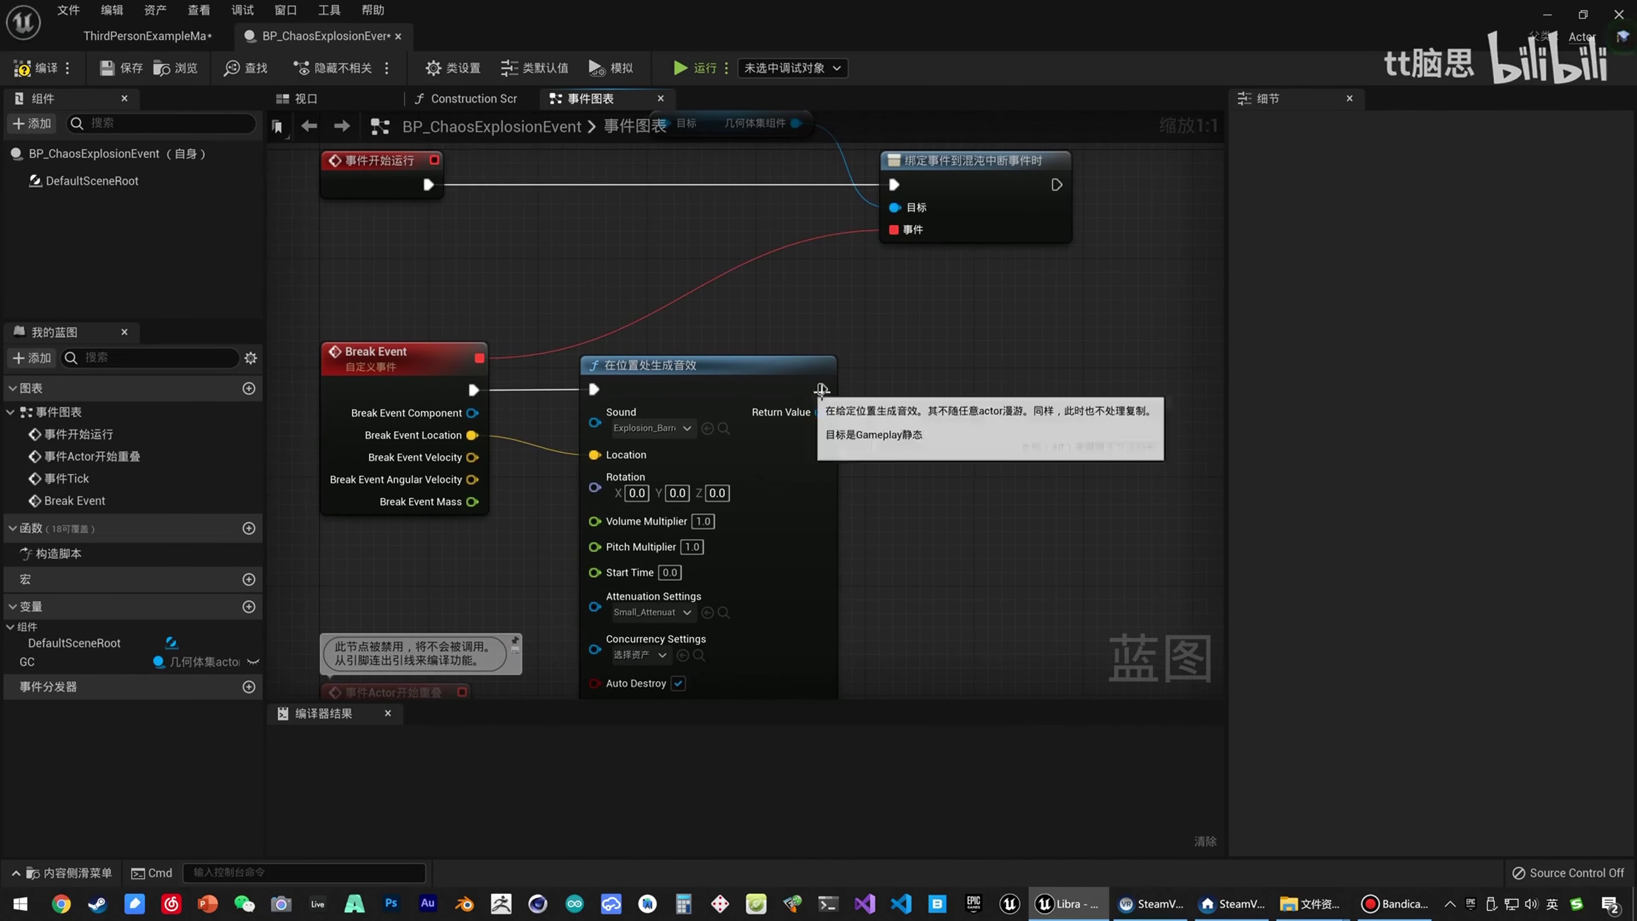
drag(821, 390, 1000, 391)
click(890, 448)
drag(821, 389, 998, 391)
click(936, 441)
drag(828, 389, 946, 396)
click(882, 437)
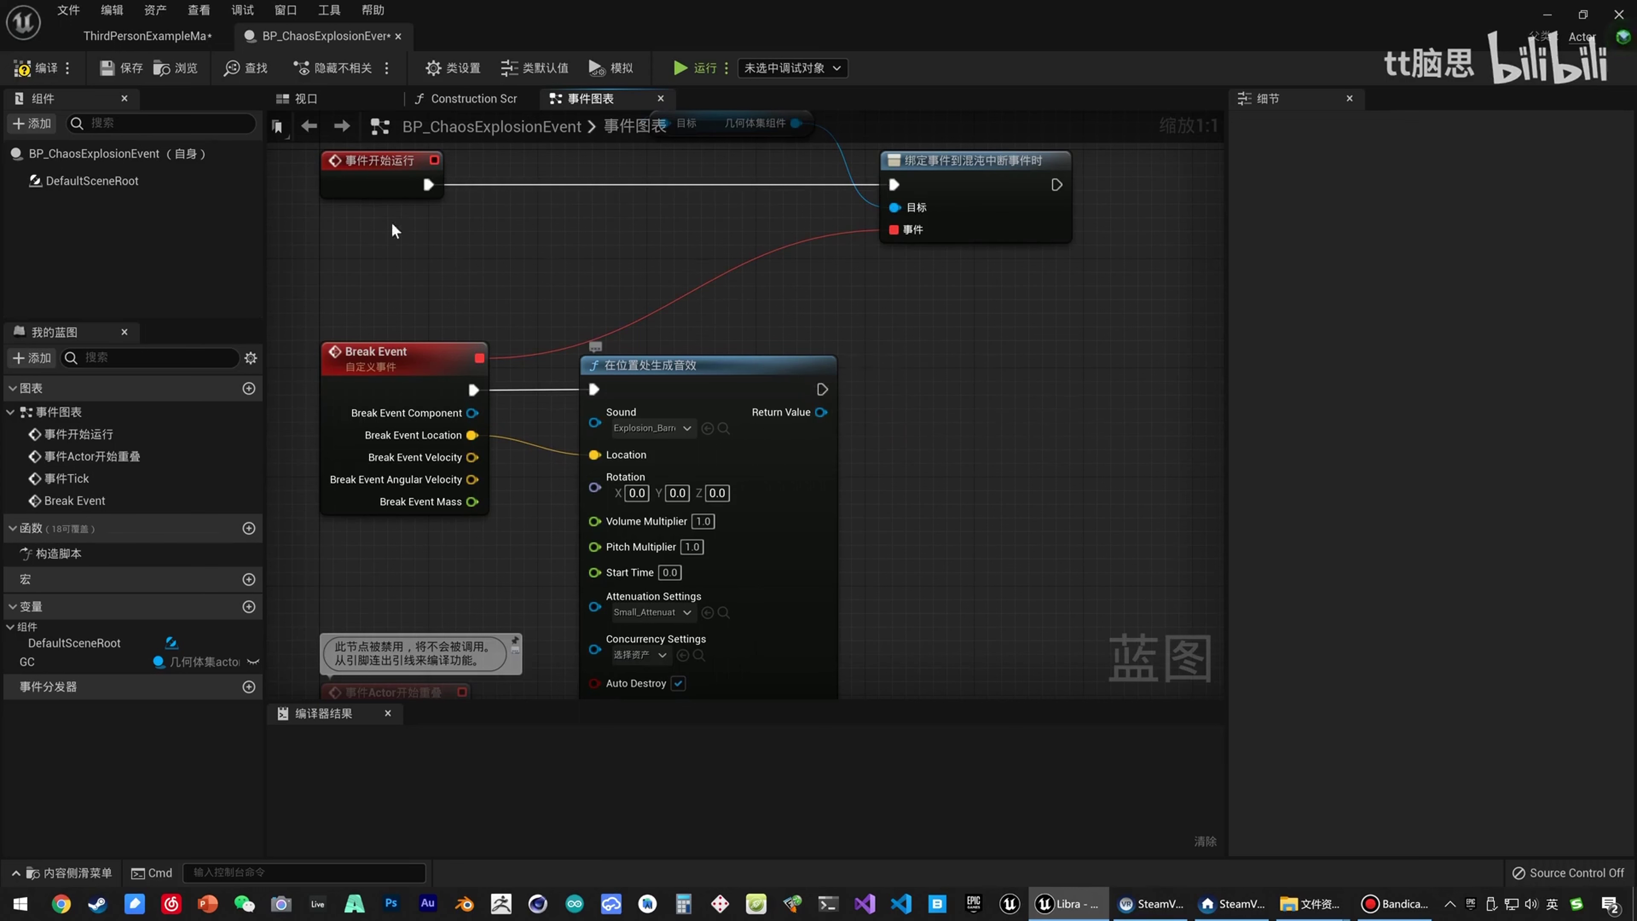
right_drag(558, 480, 573, 421)
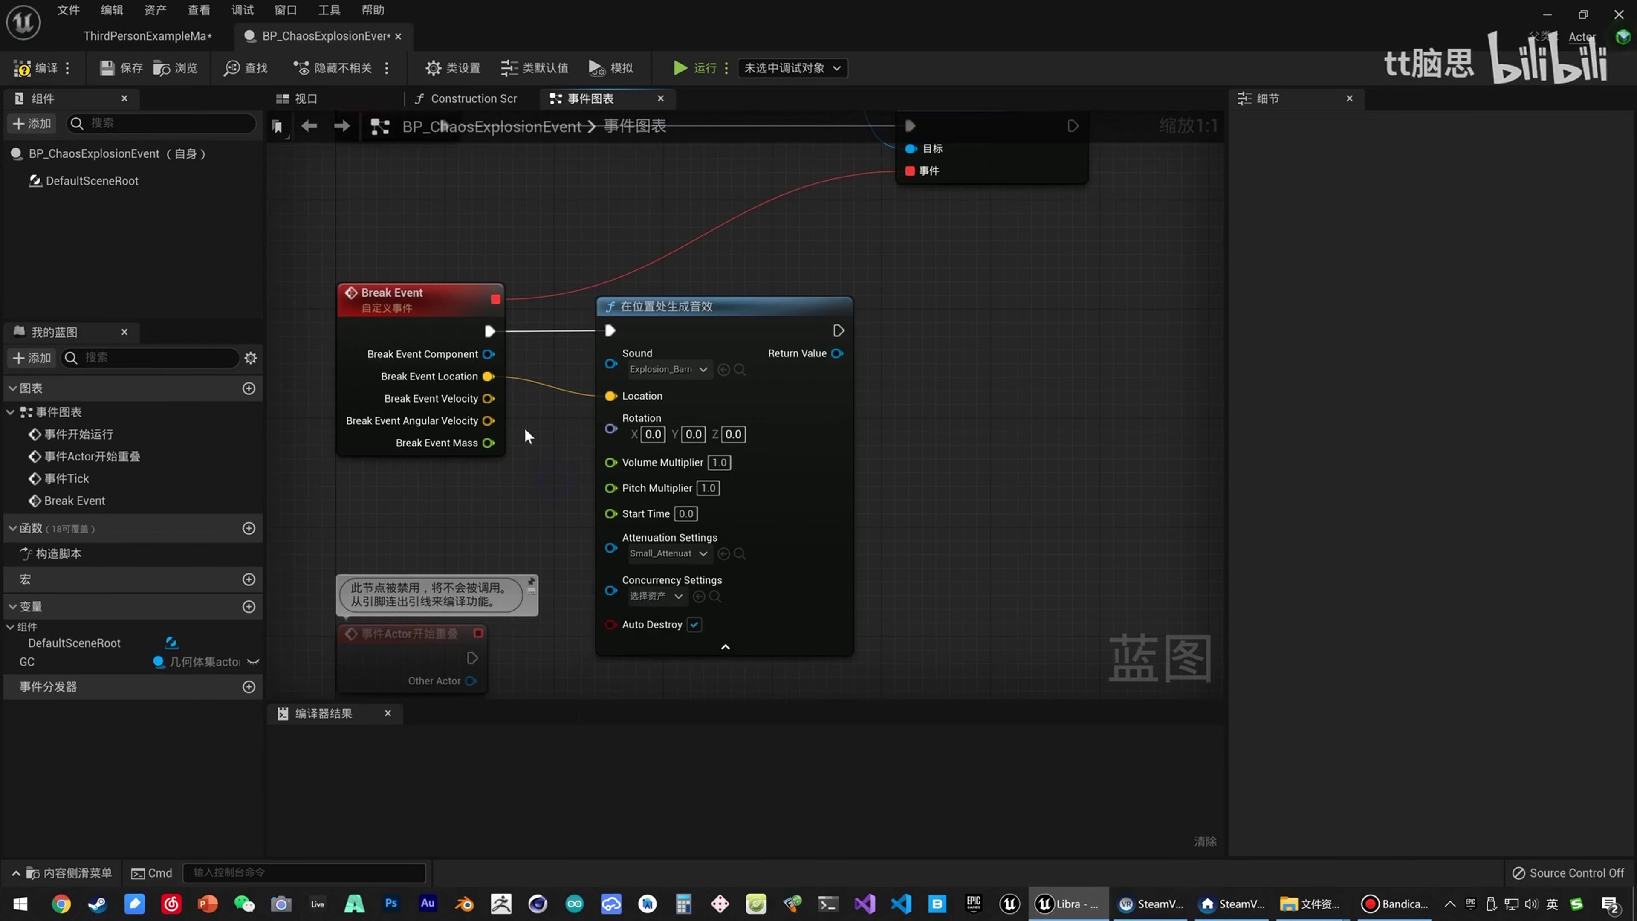
click(451, 441)
right_drag(445, 398, 443, 478)
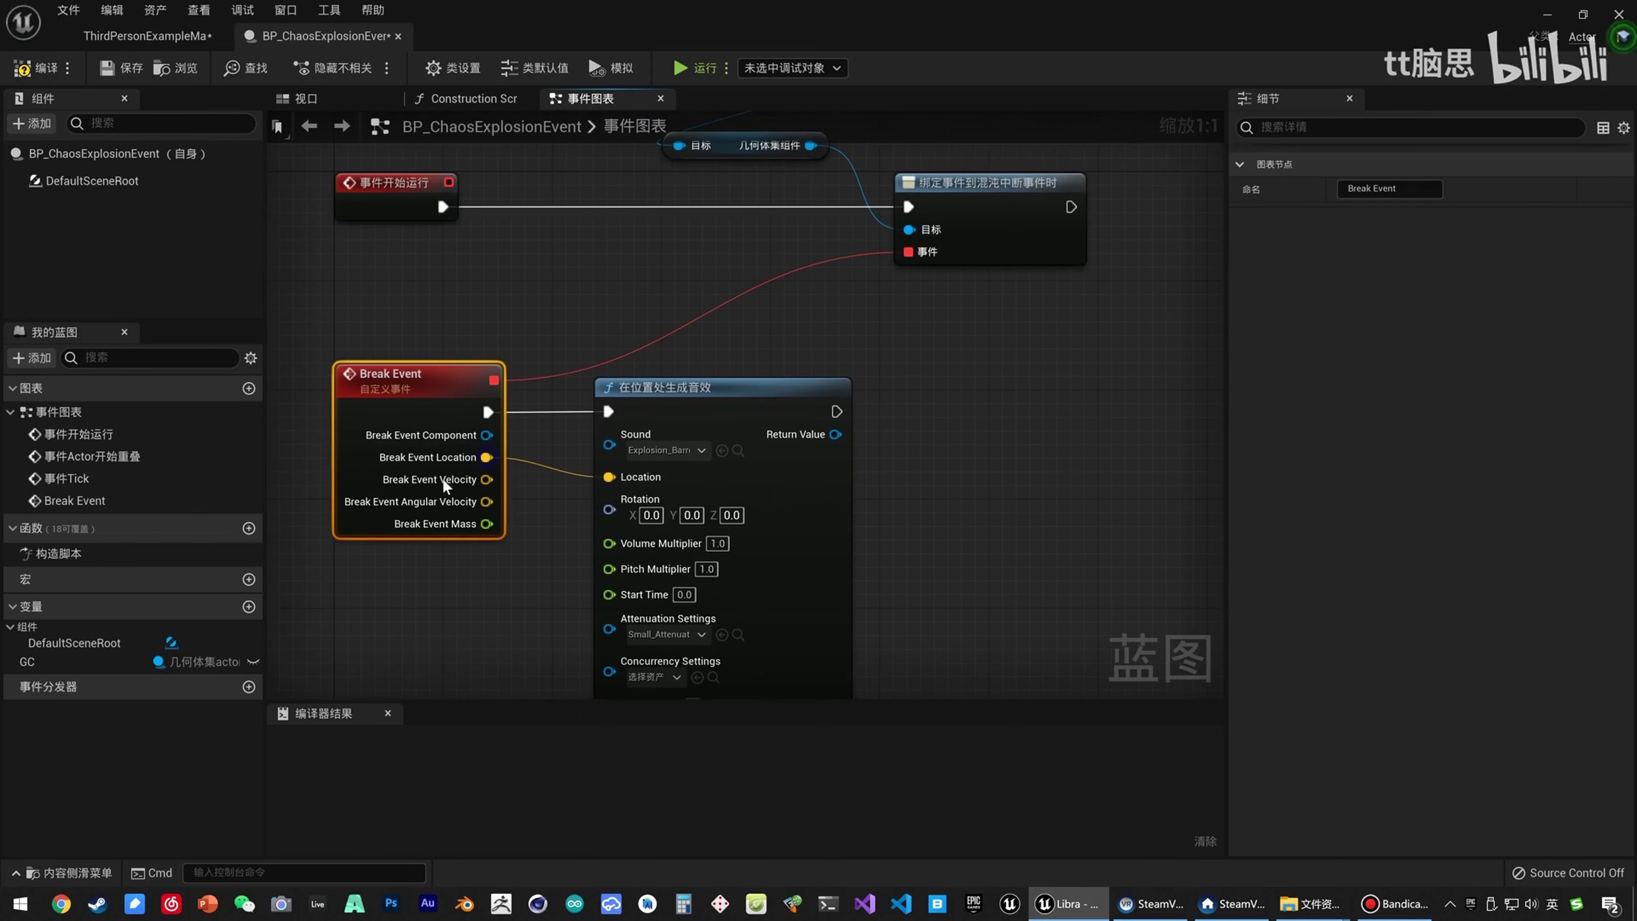
Compile the blueprint and place a BP_ChaosExplosionEvent actor on the level floor near the concrete pillar.
click(418, 361)
click(33, 70)
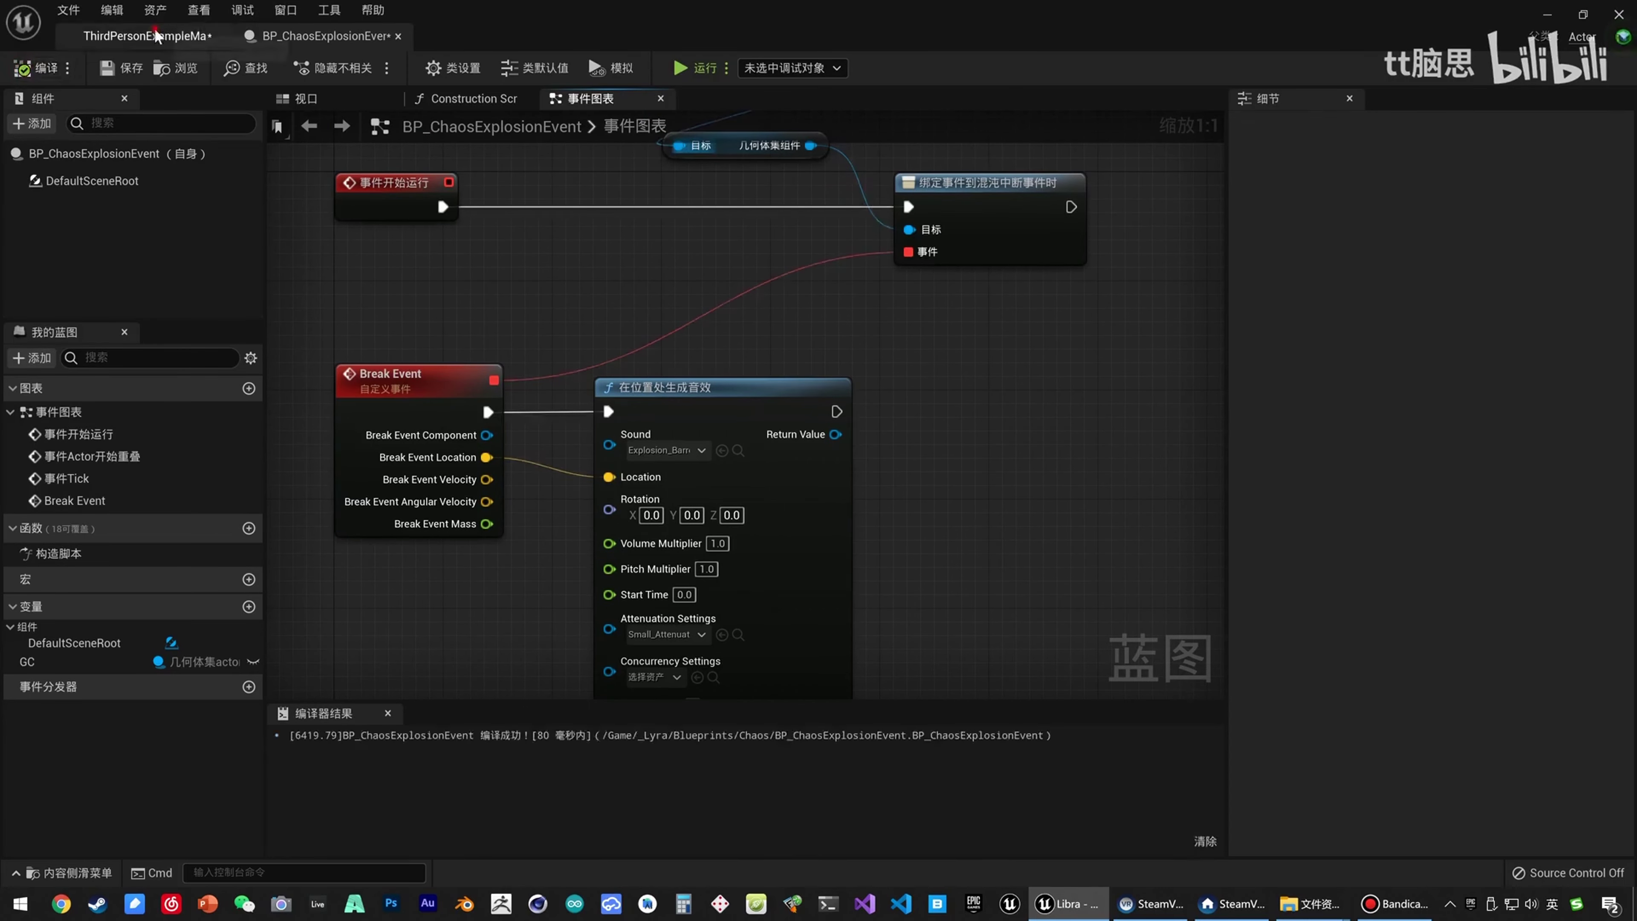
click(155, 30)
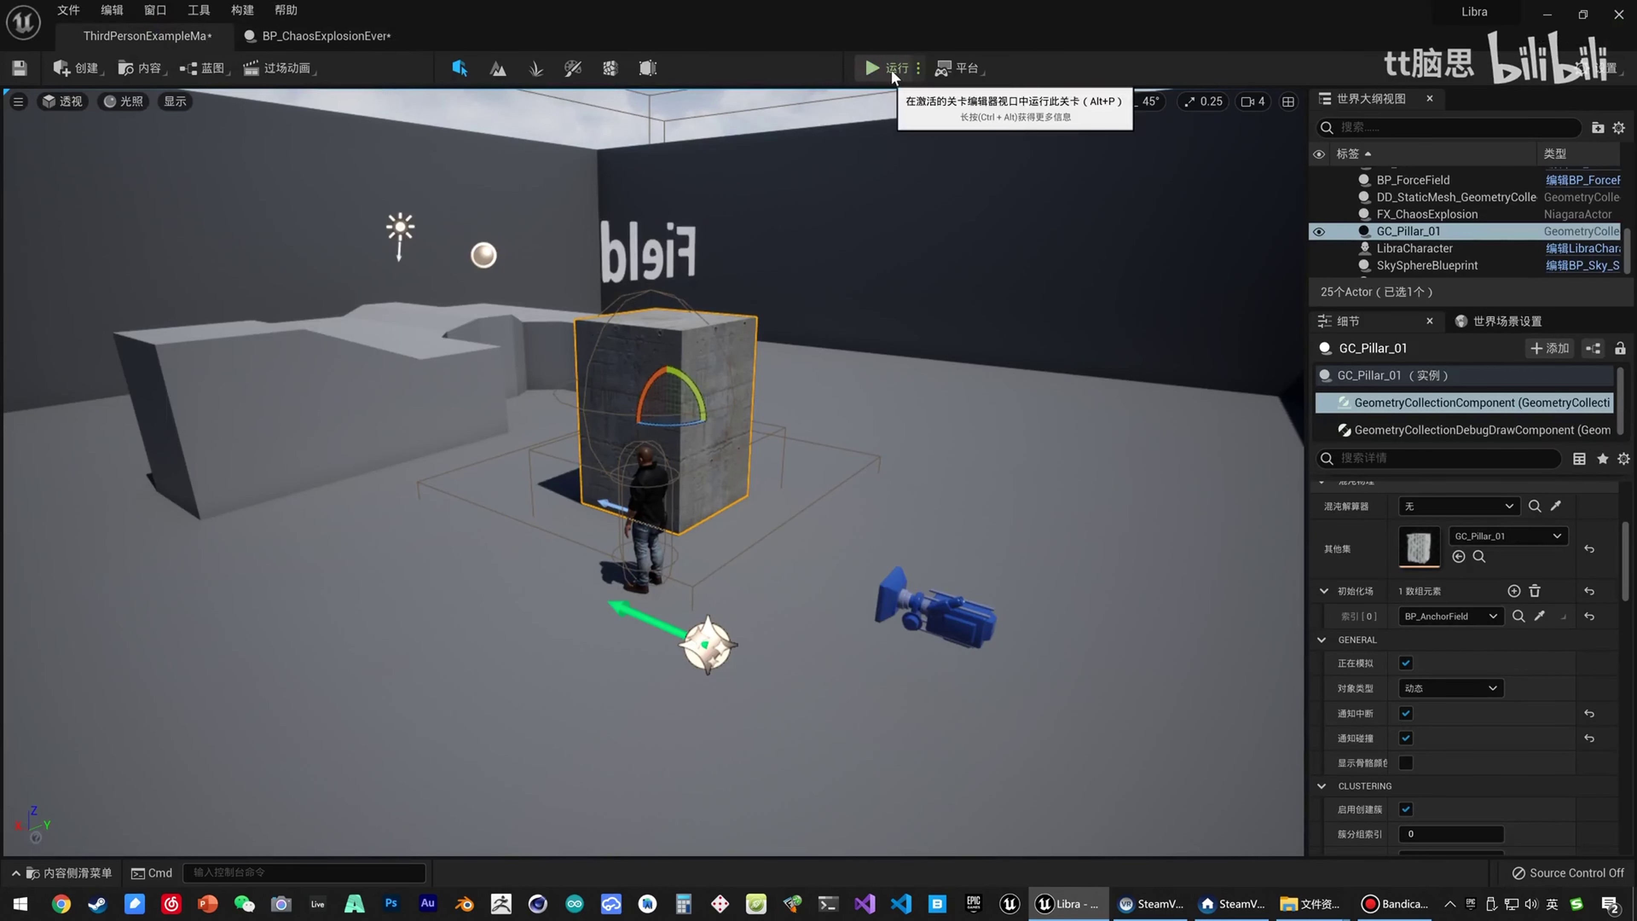
right_drag(776, 461, 767, 492)
key(ctrl+space)
drag(361, 699, 720, 596)
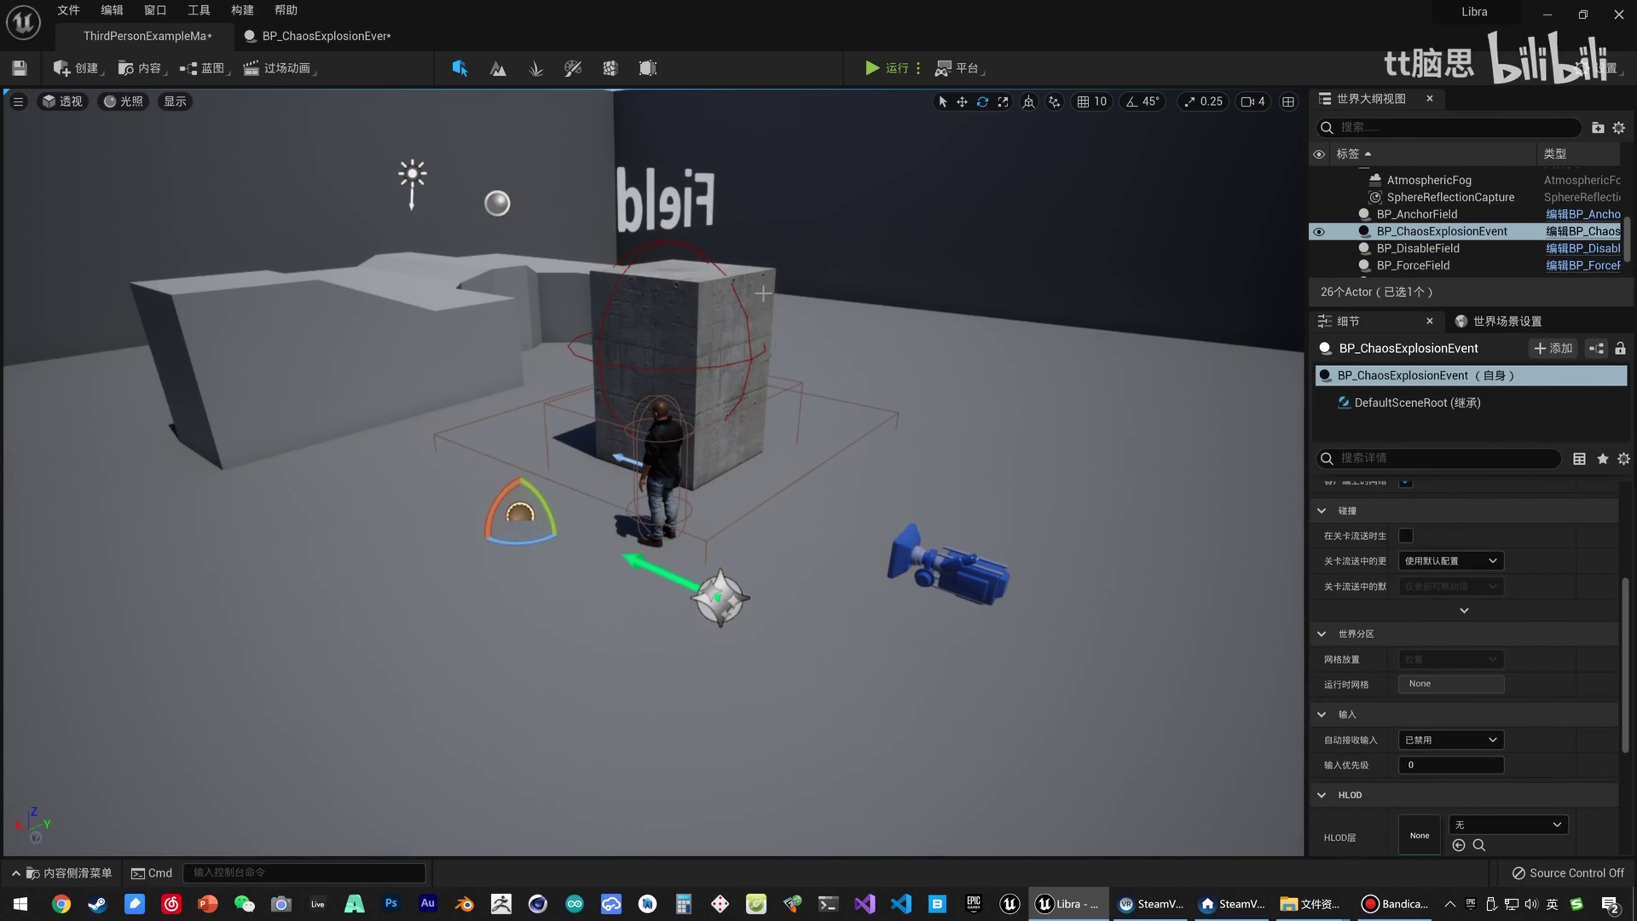
scroll(1435, 537, up, 4)
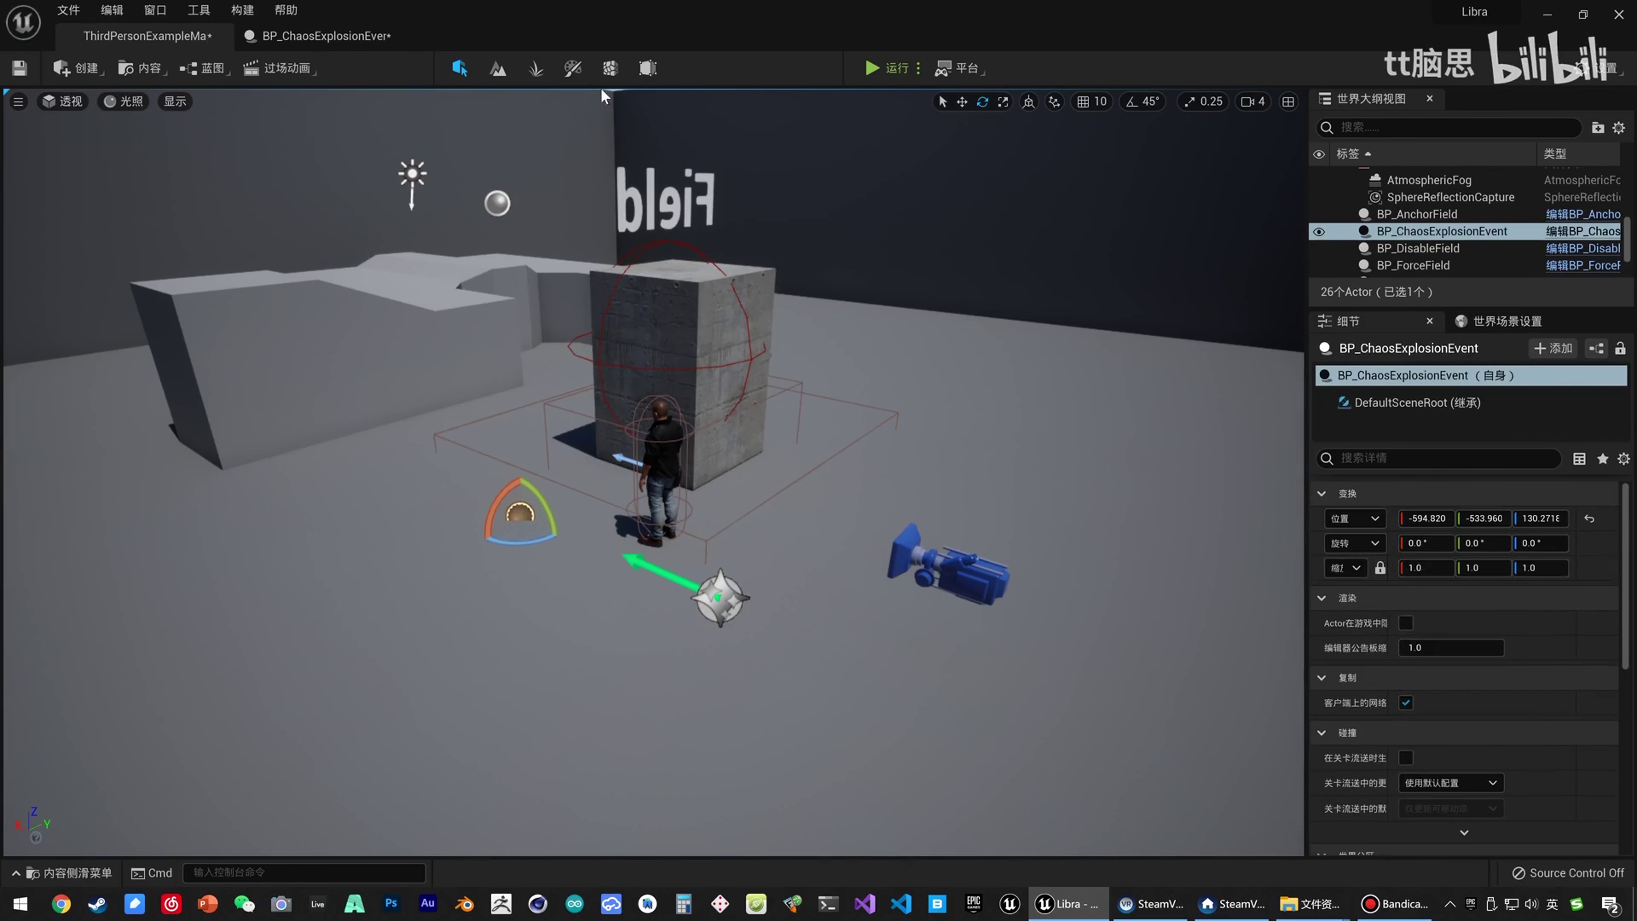
Make the GC variable instance editable in BP_ChaosExplosionEvent, save the blueprint, and return to the level.
click(324, 35)
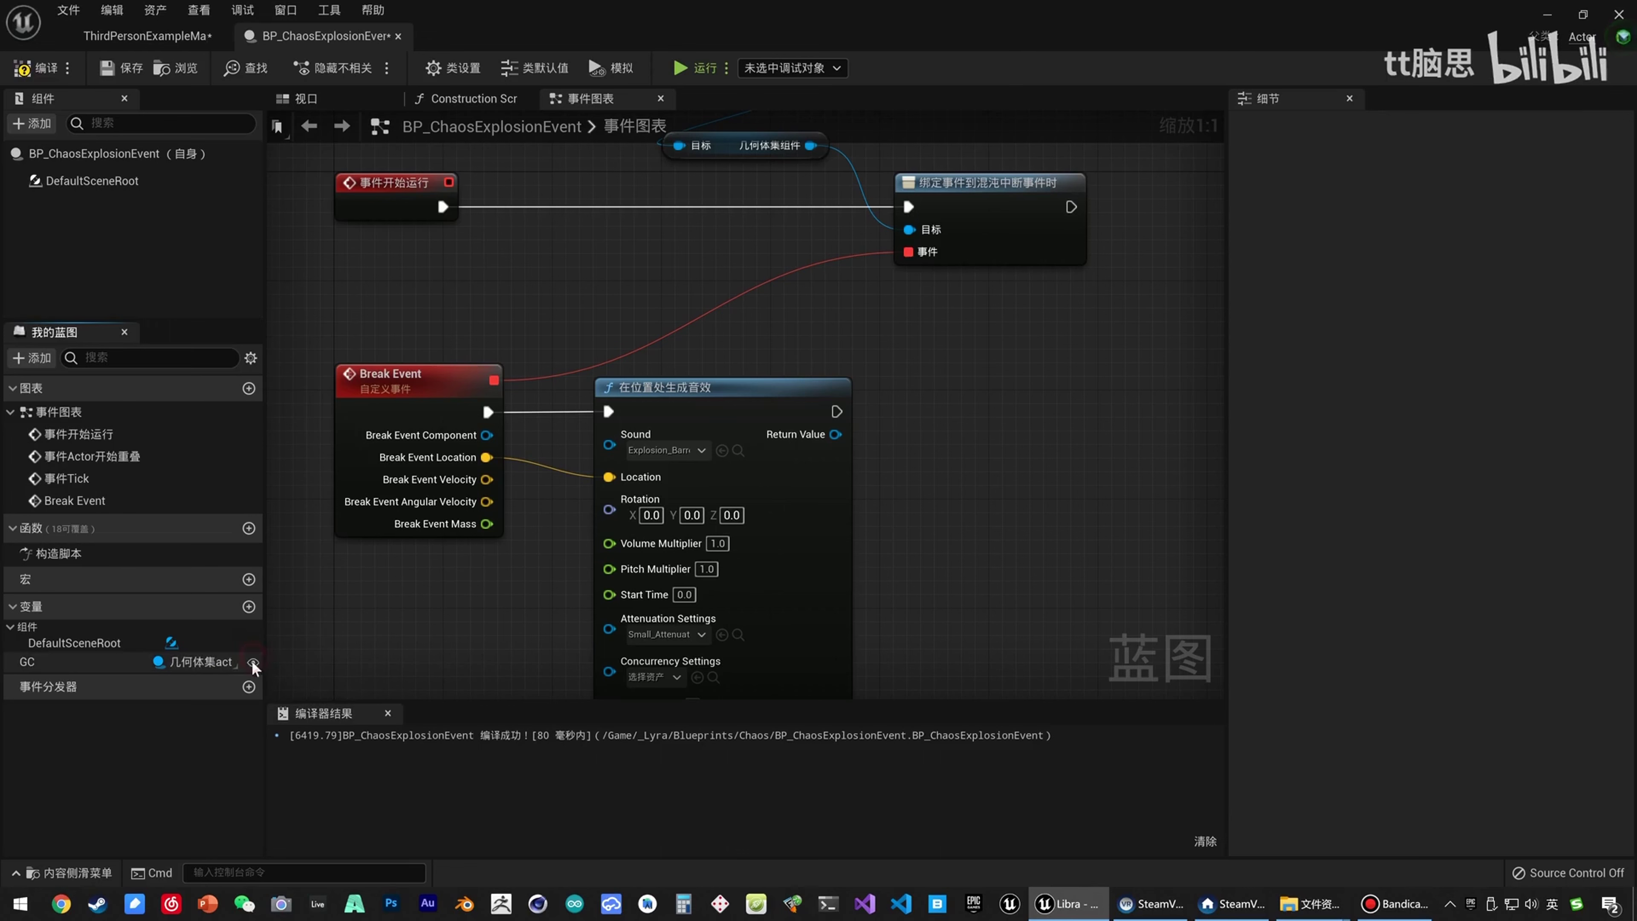
click(81, 662)
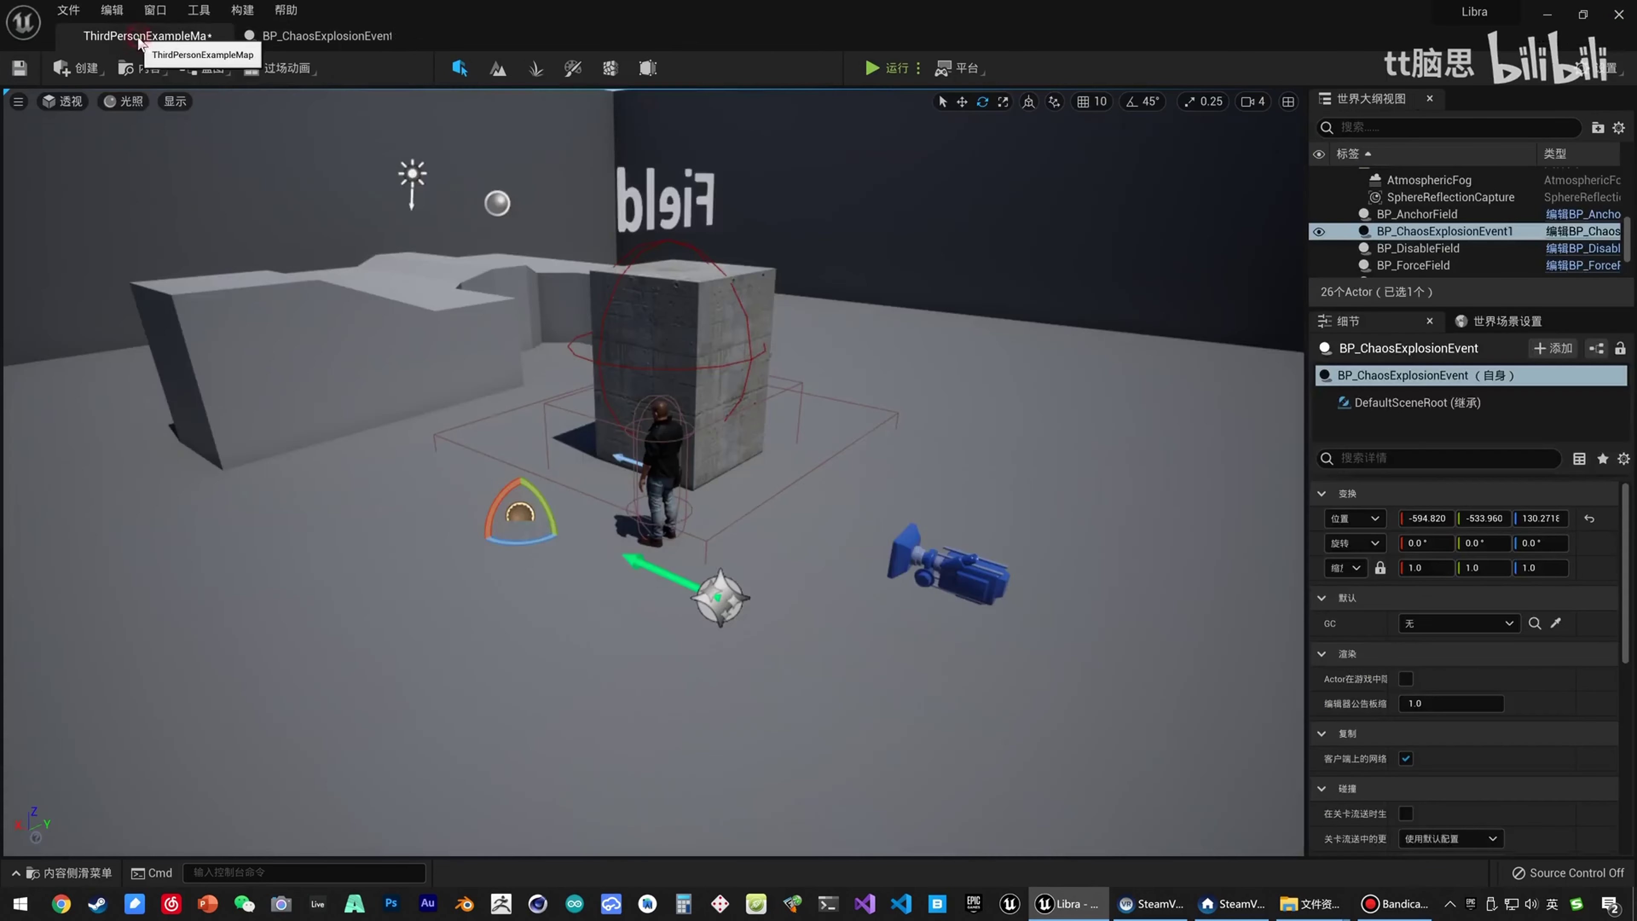
click(147, 35)
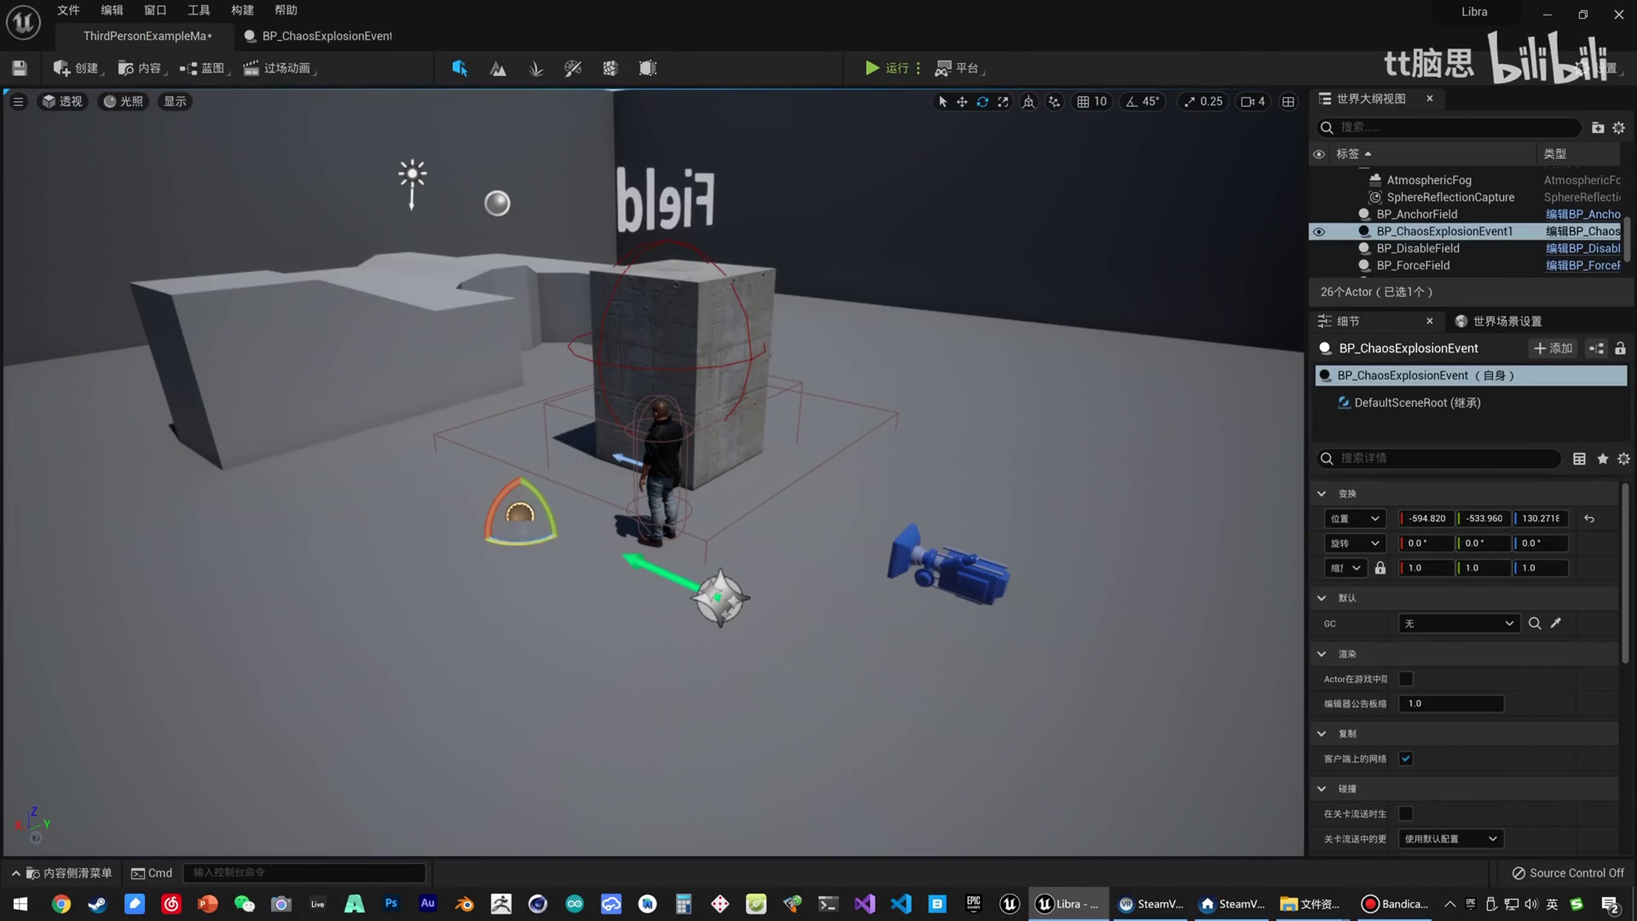
Set the GC reference of the placed BP_ChaosExplosionEvent actor to GC_Pillar_01.
click(1485, 598)
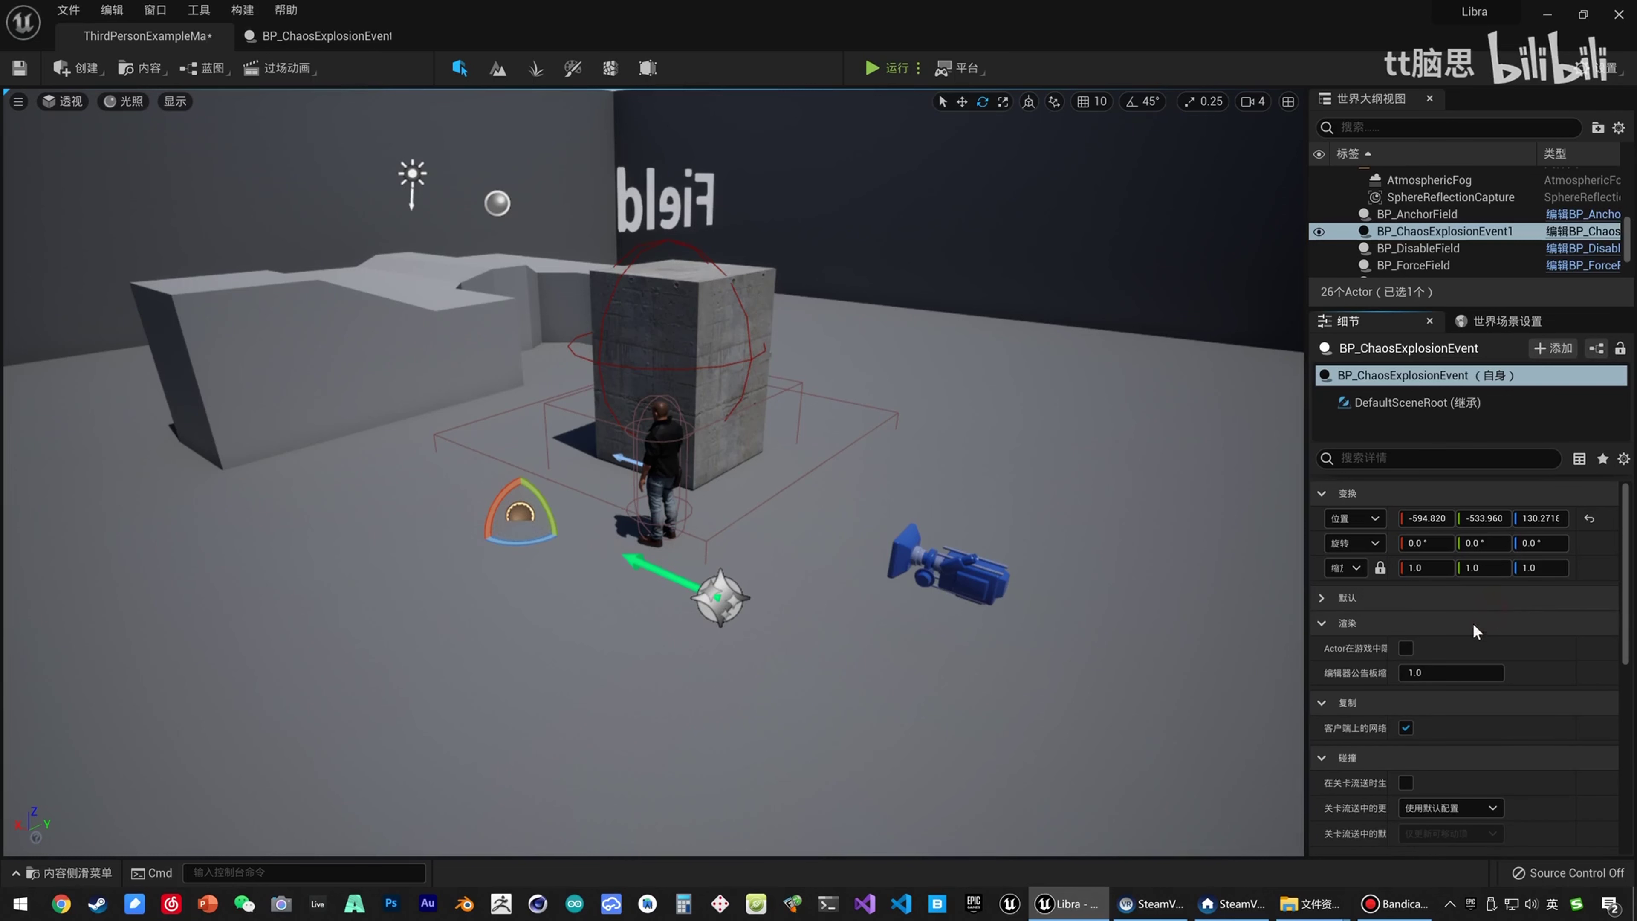
click(1353, 603)
click(1456, 623)
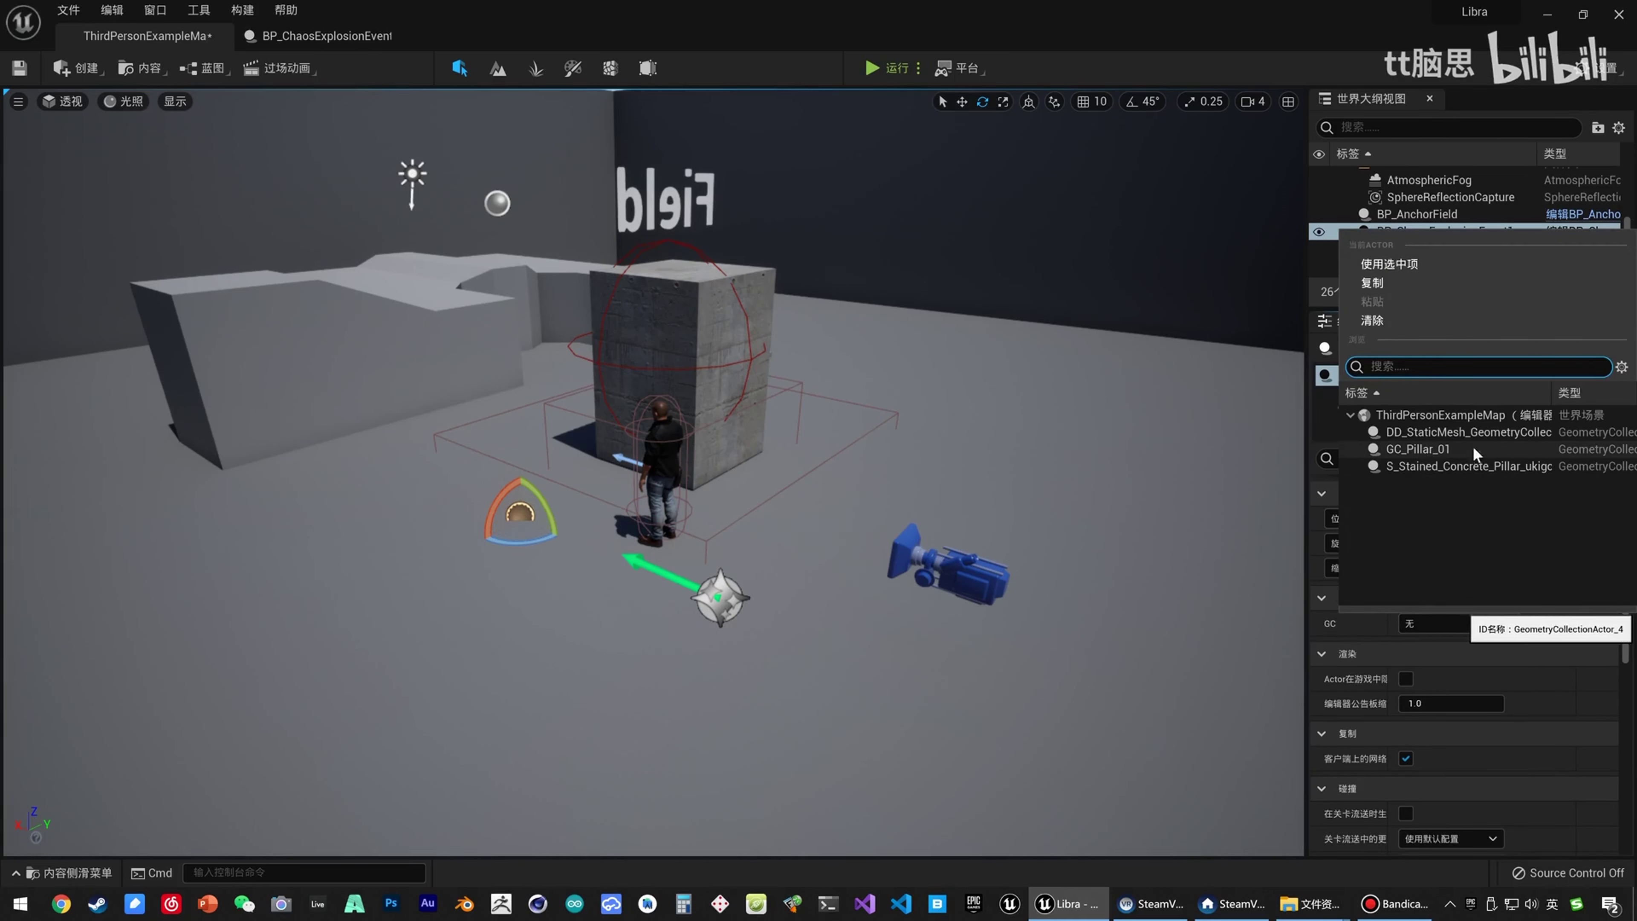
click(1505, 449)
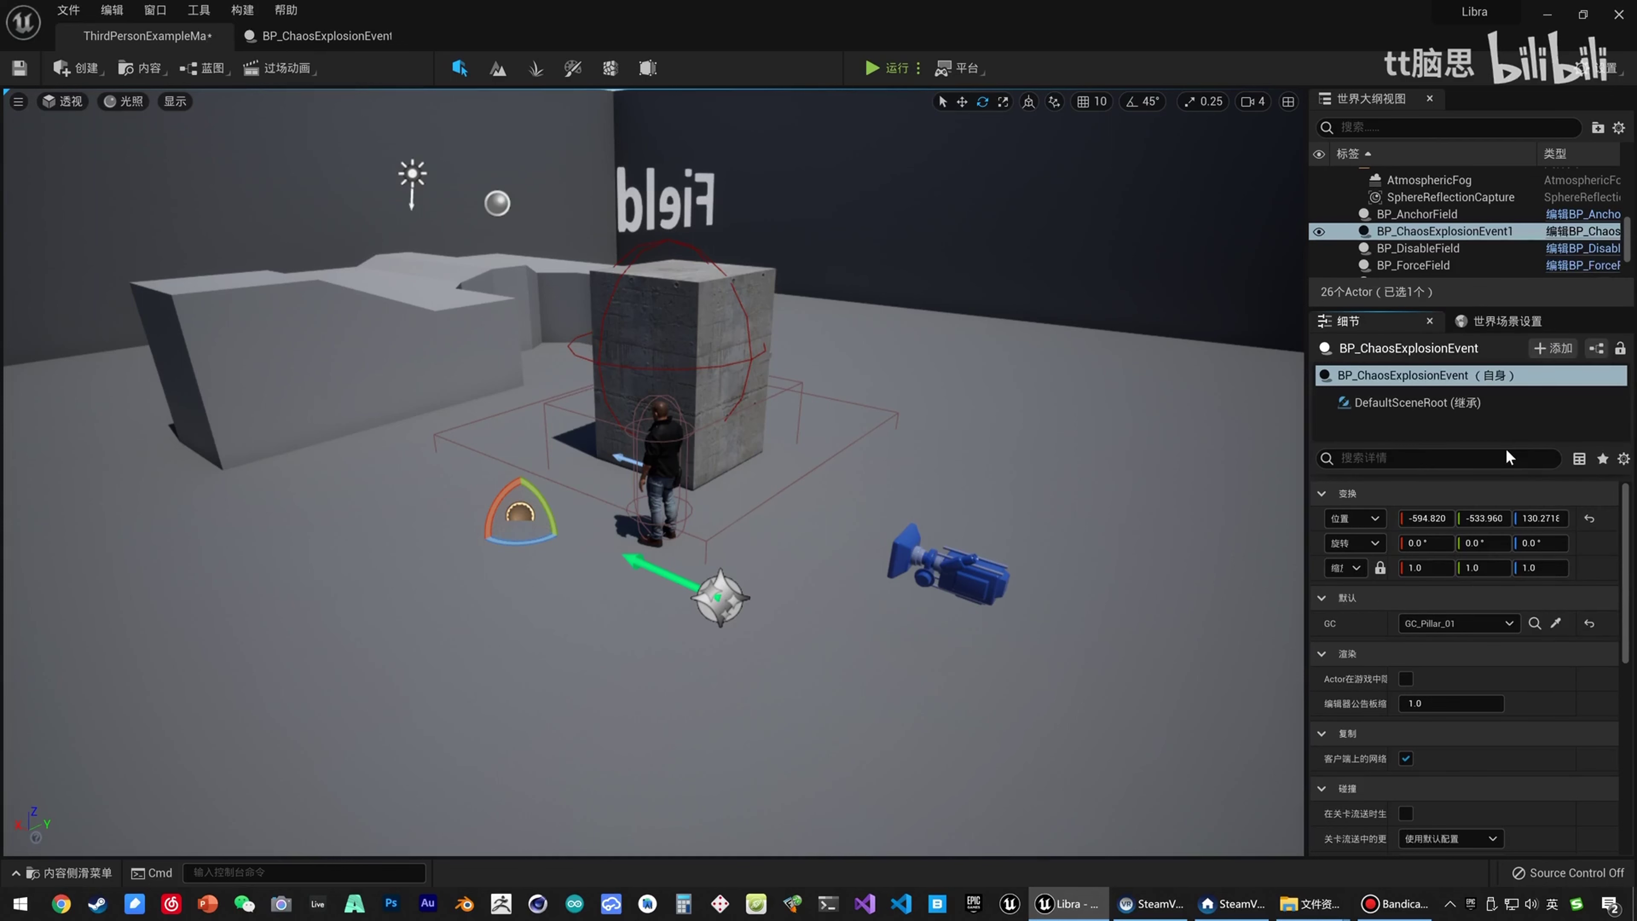
Play the level and move the character away from the pillar to test its explosion and sound.
click(874, 67)
key(a)
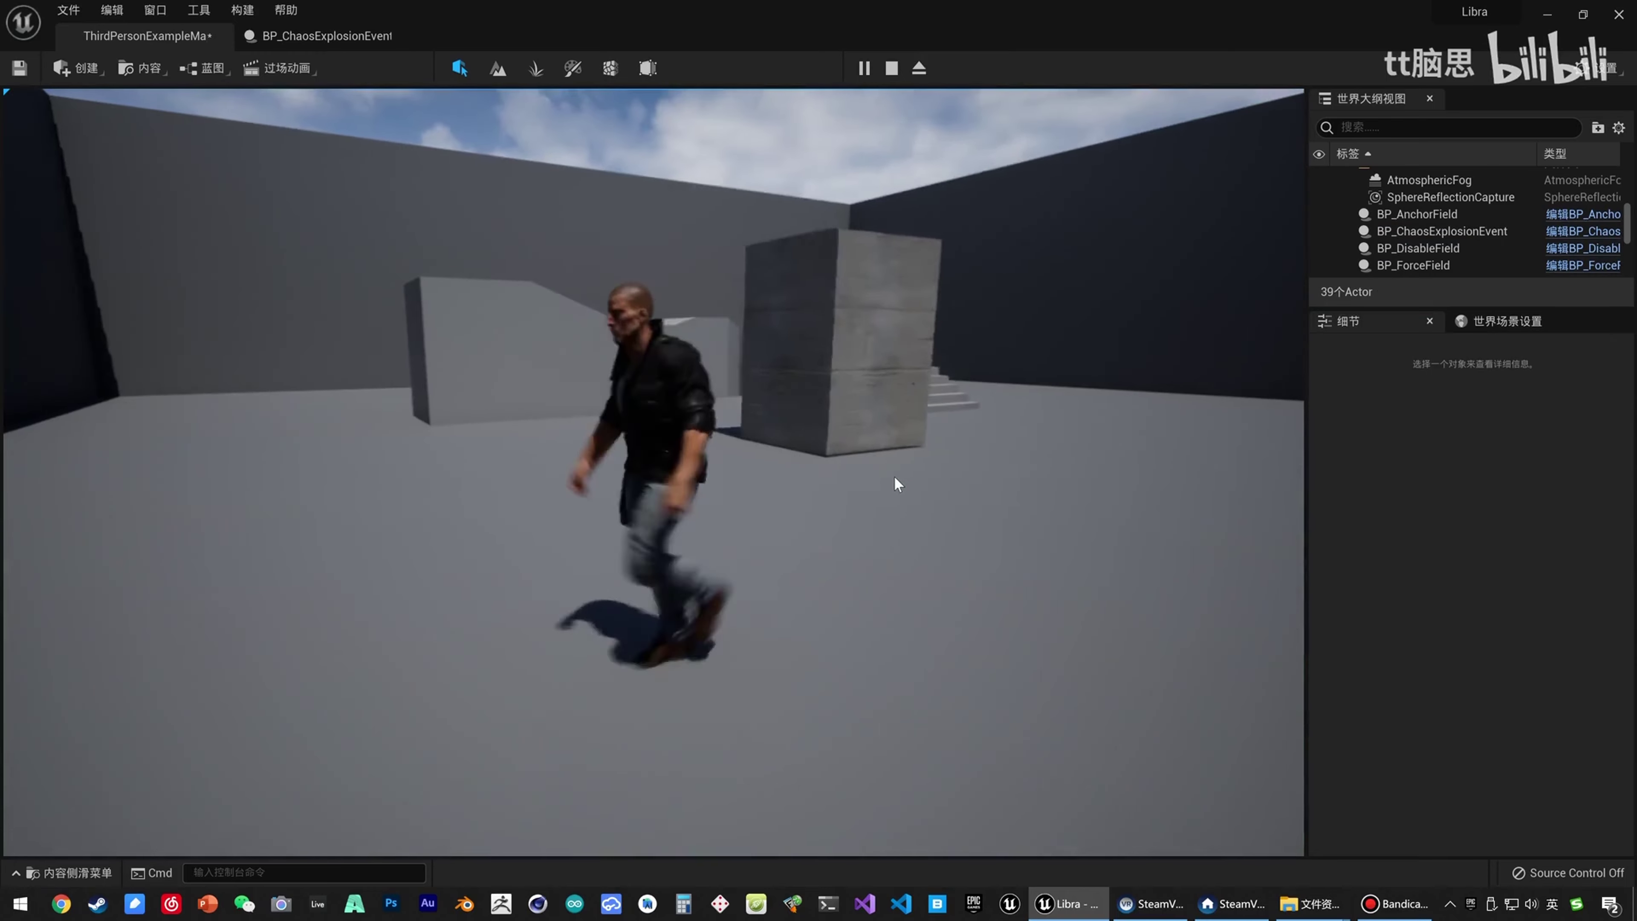
key(a)
key(s)
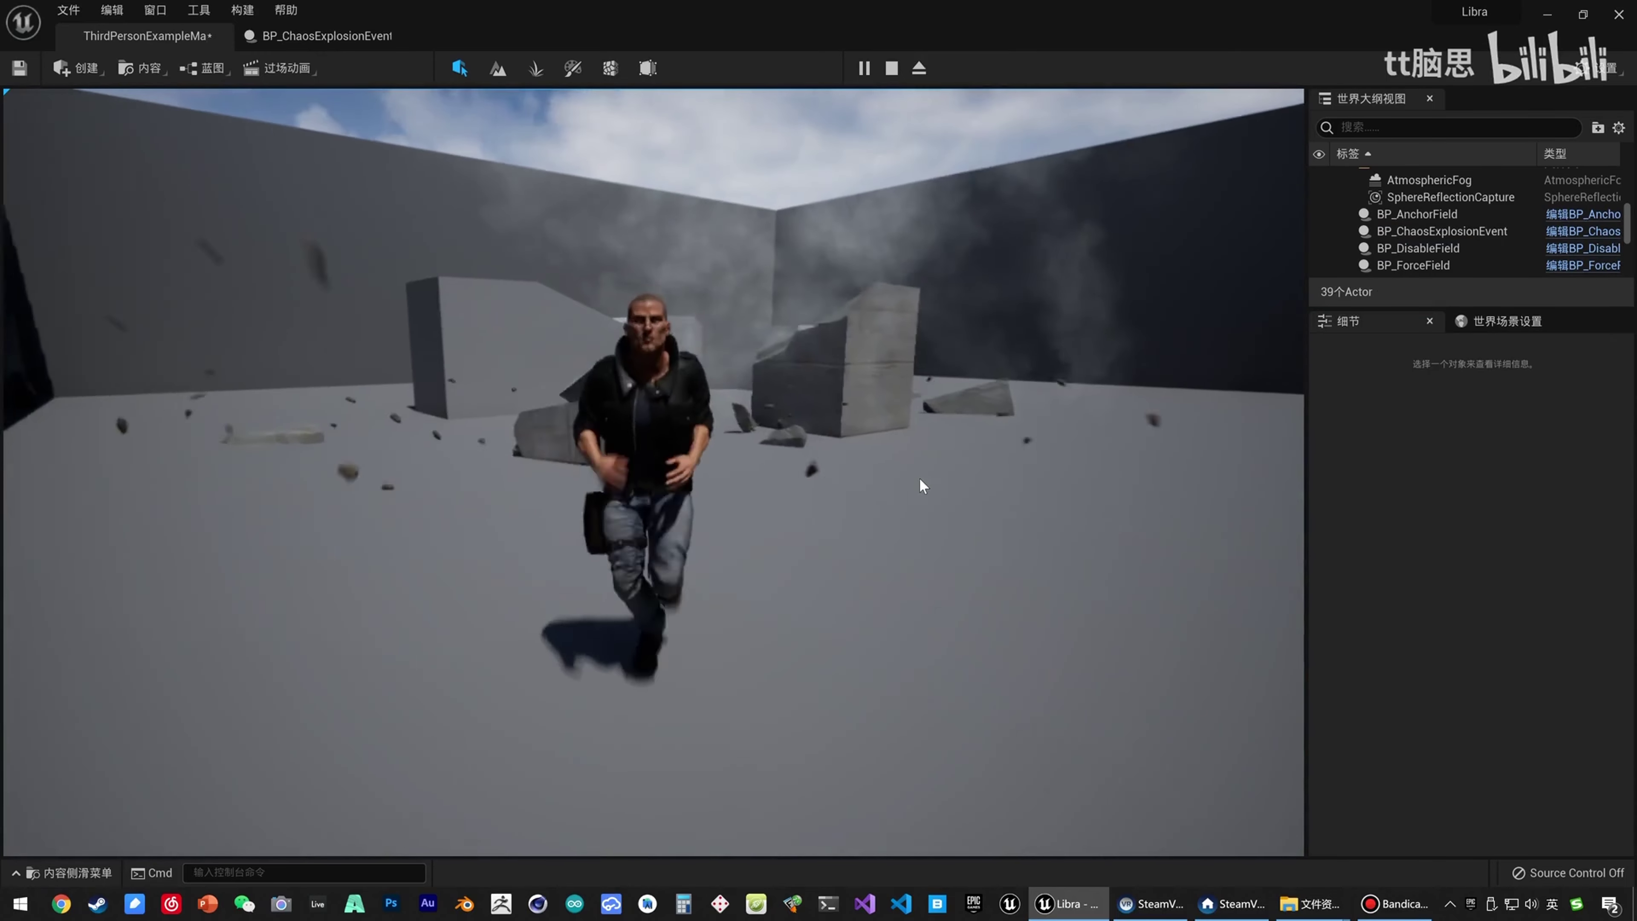
key(d)
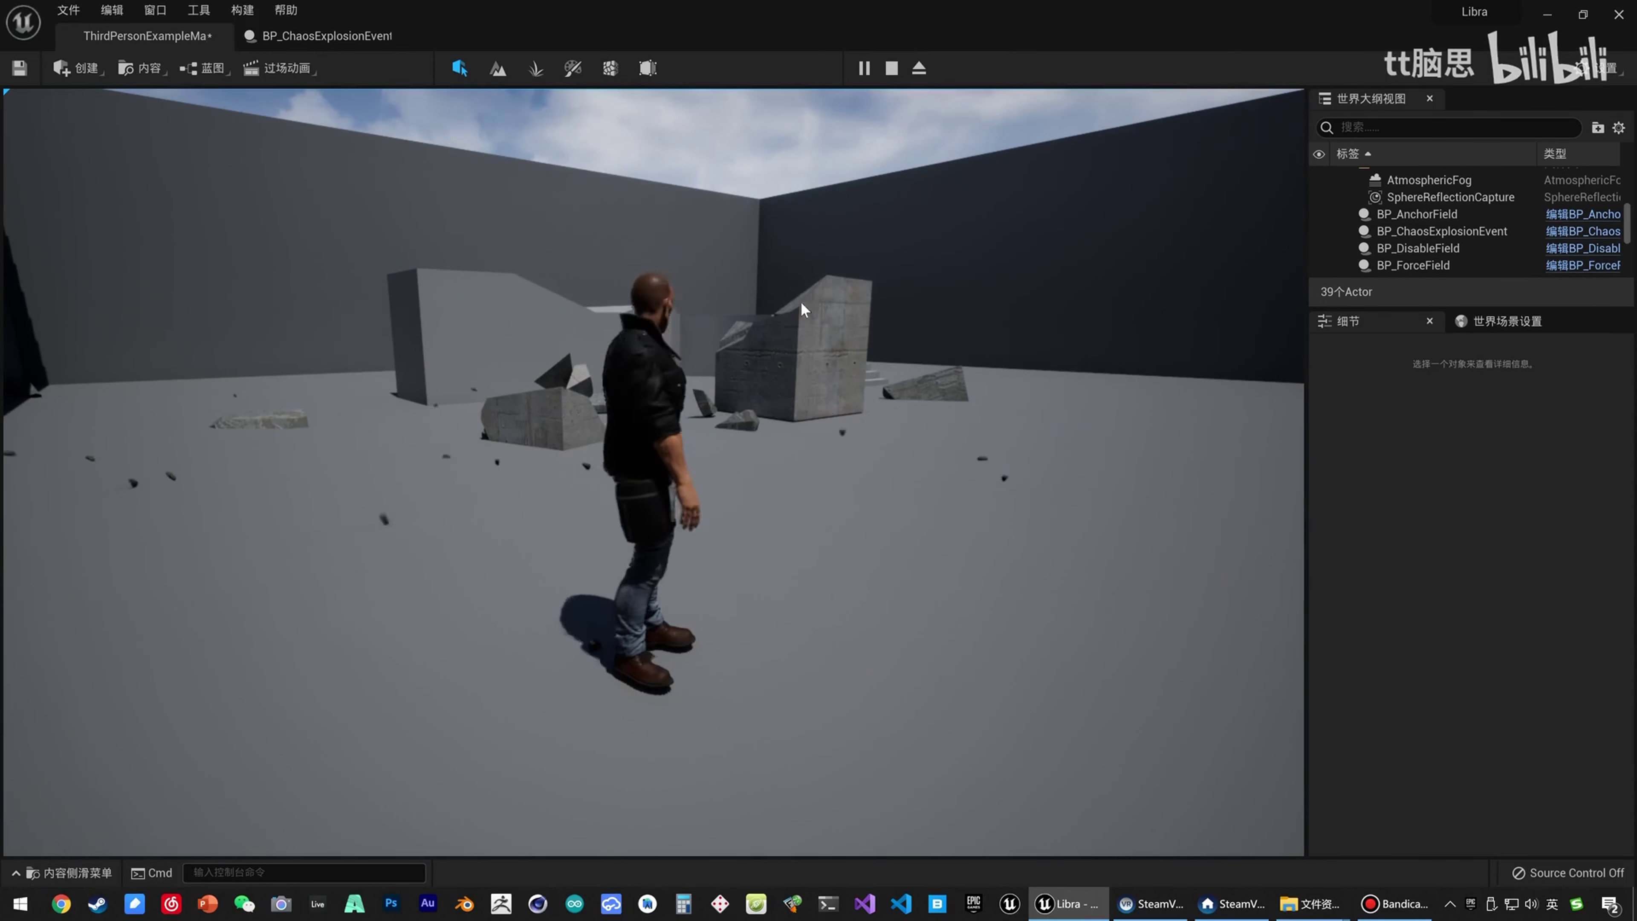
key(Escape)
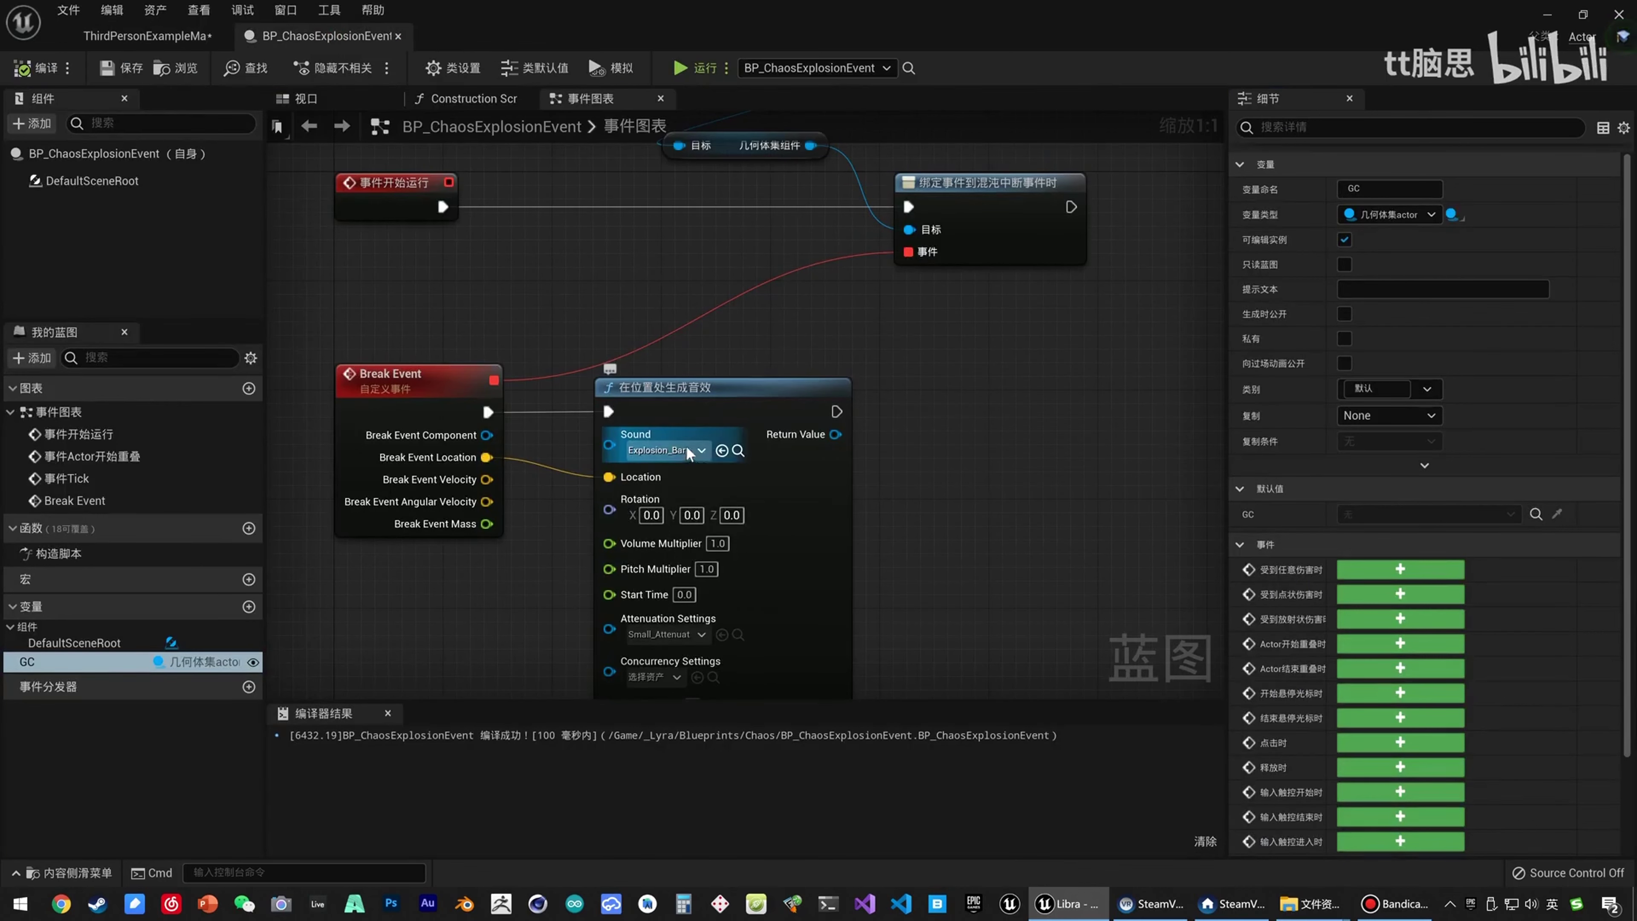
Run the level a second time, backing the character away to check the explosion sound from a distance.
click(148, 35)
click(863, 68)
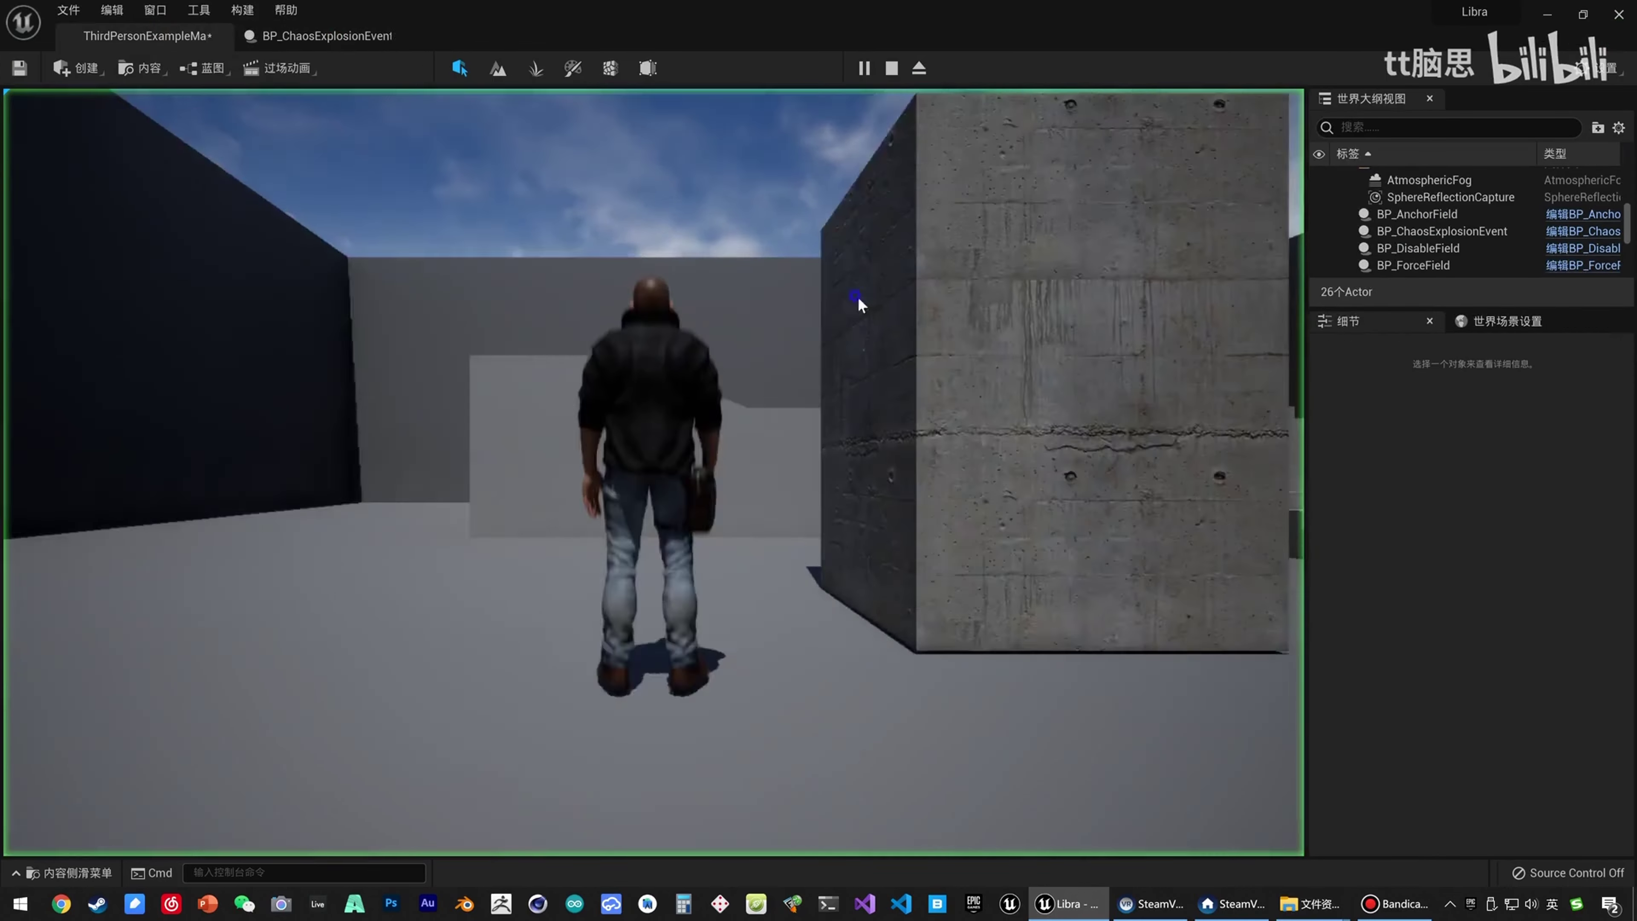
key(s)
key(a)
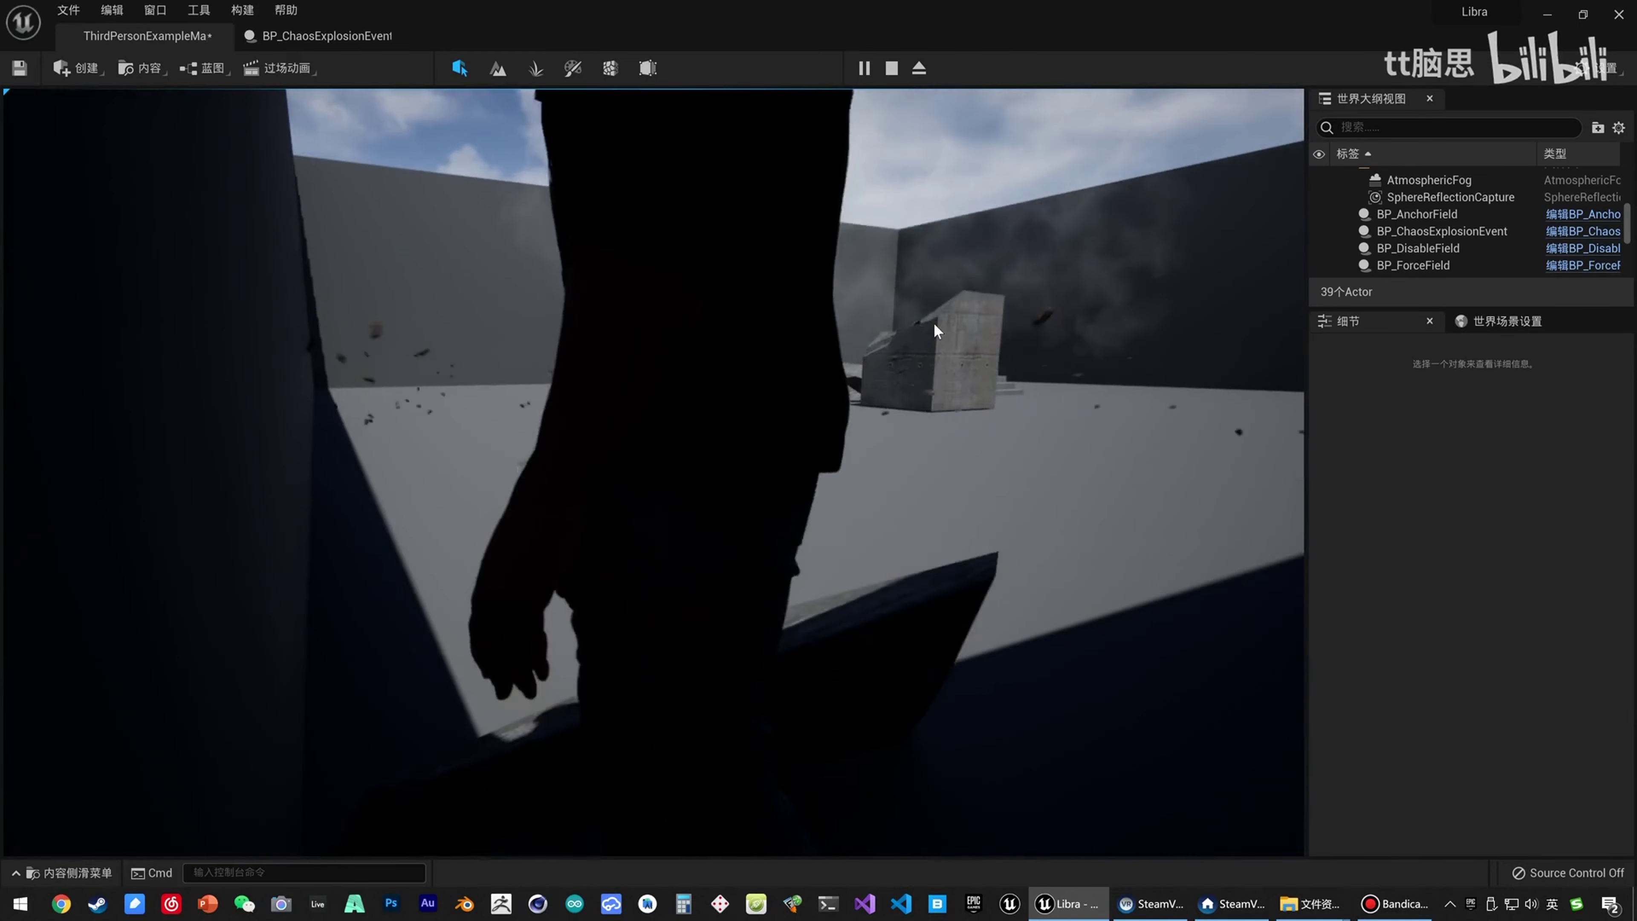
key(Escape)
right_drag(888, 292, 1031, 296)
key(w)
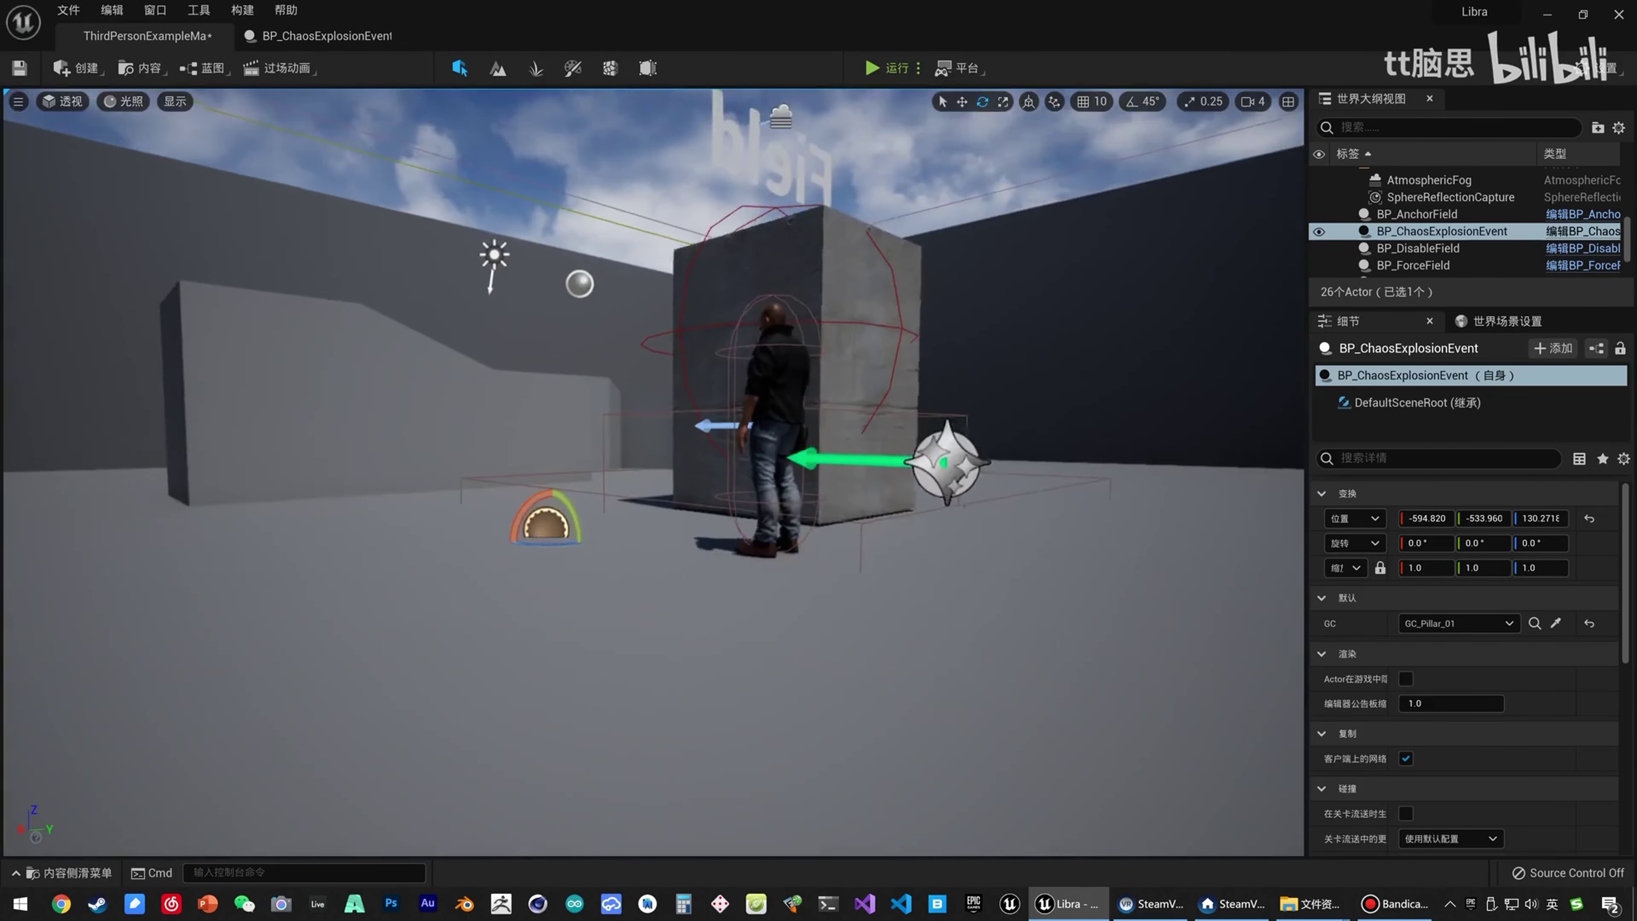
Review the Spawn Sound at Location node in the blueprint and test the pillar explosion in the level once more.
click(322, 36)
right_drag(927, 623, 957, 484)
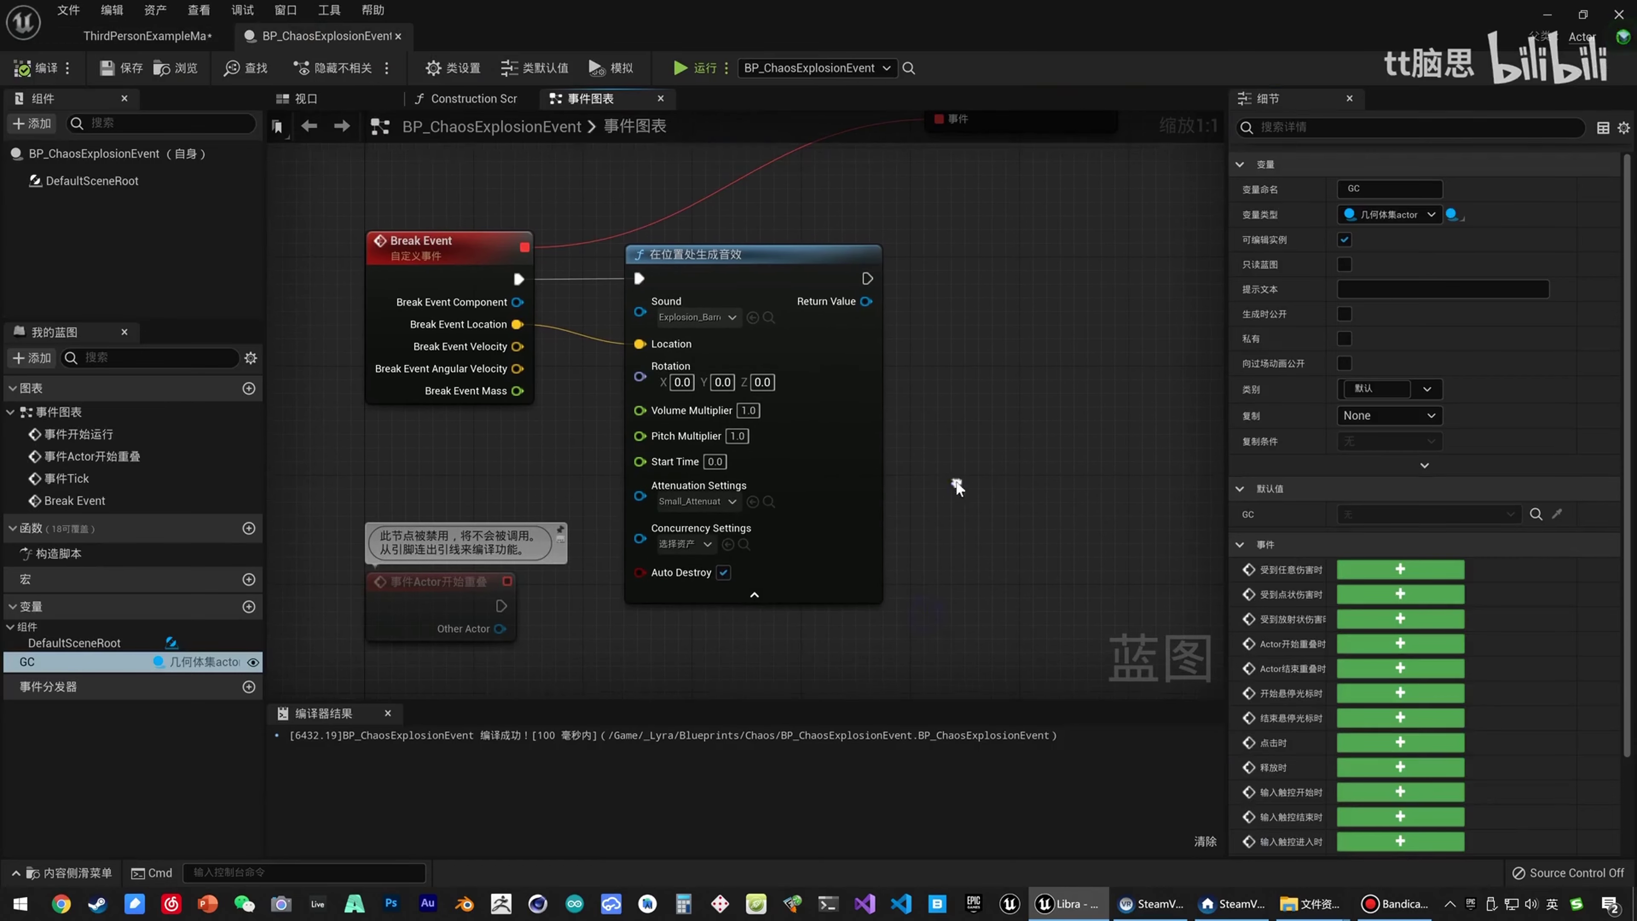
click(161, 38)
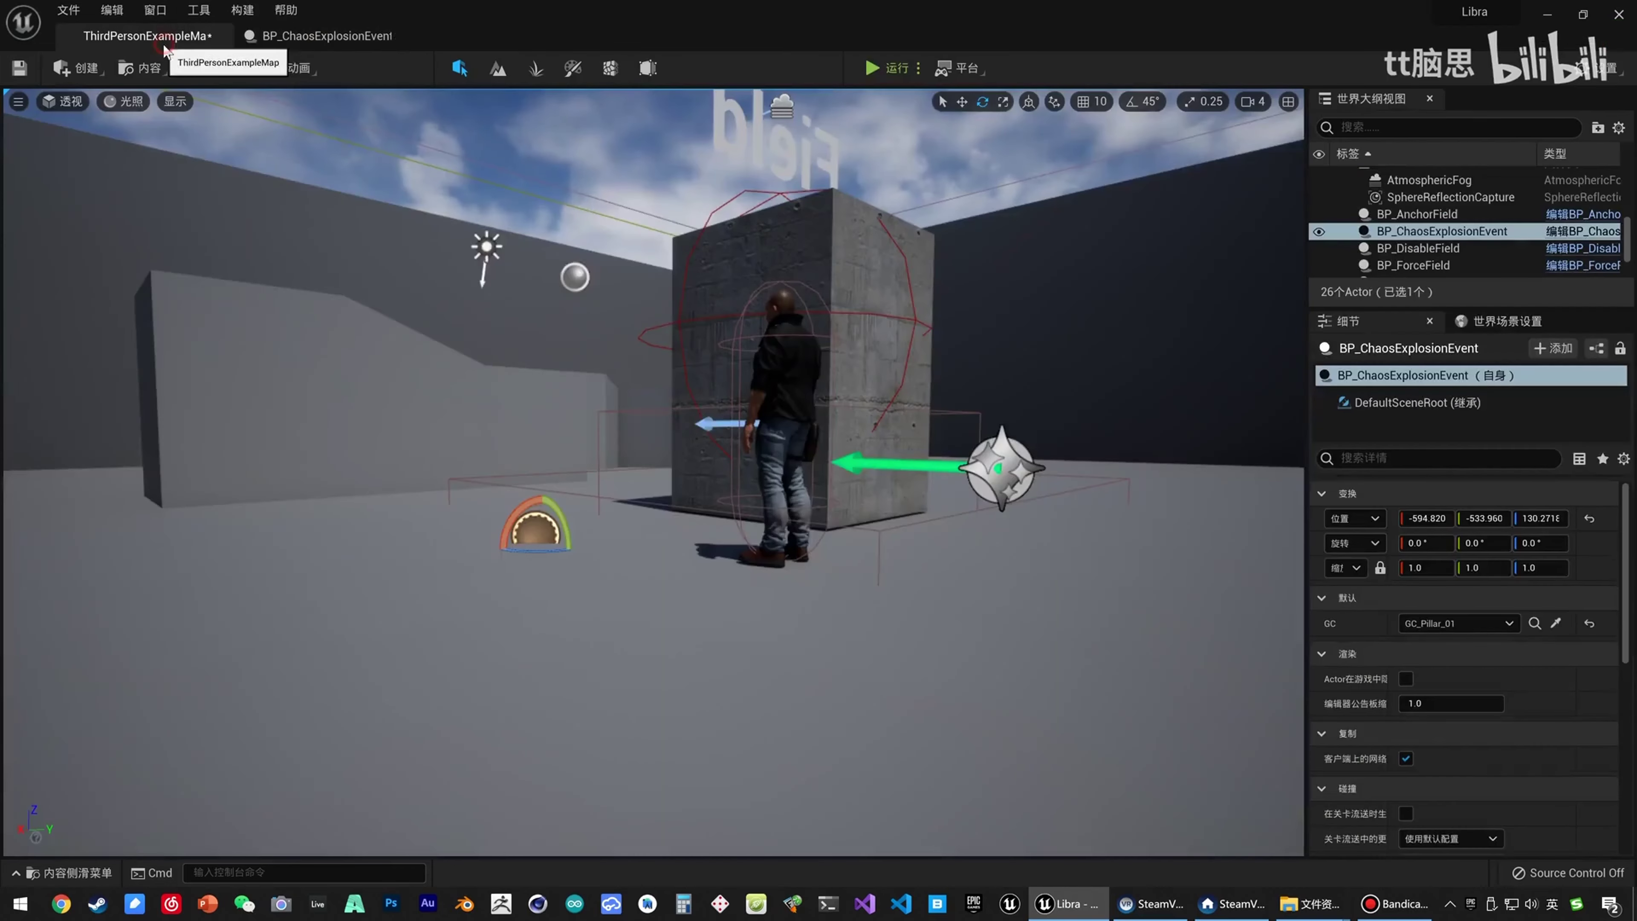
click(878, 66)
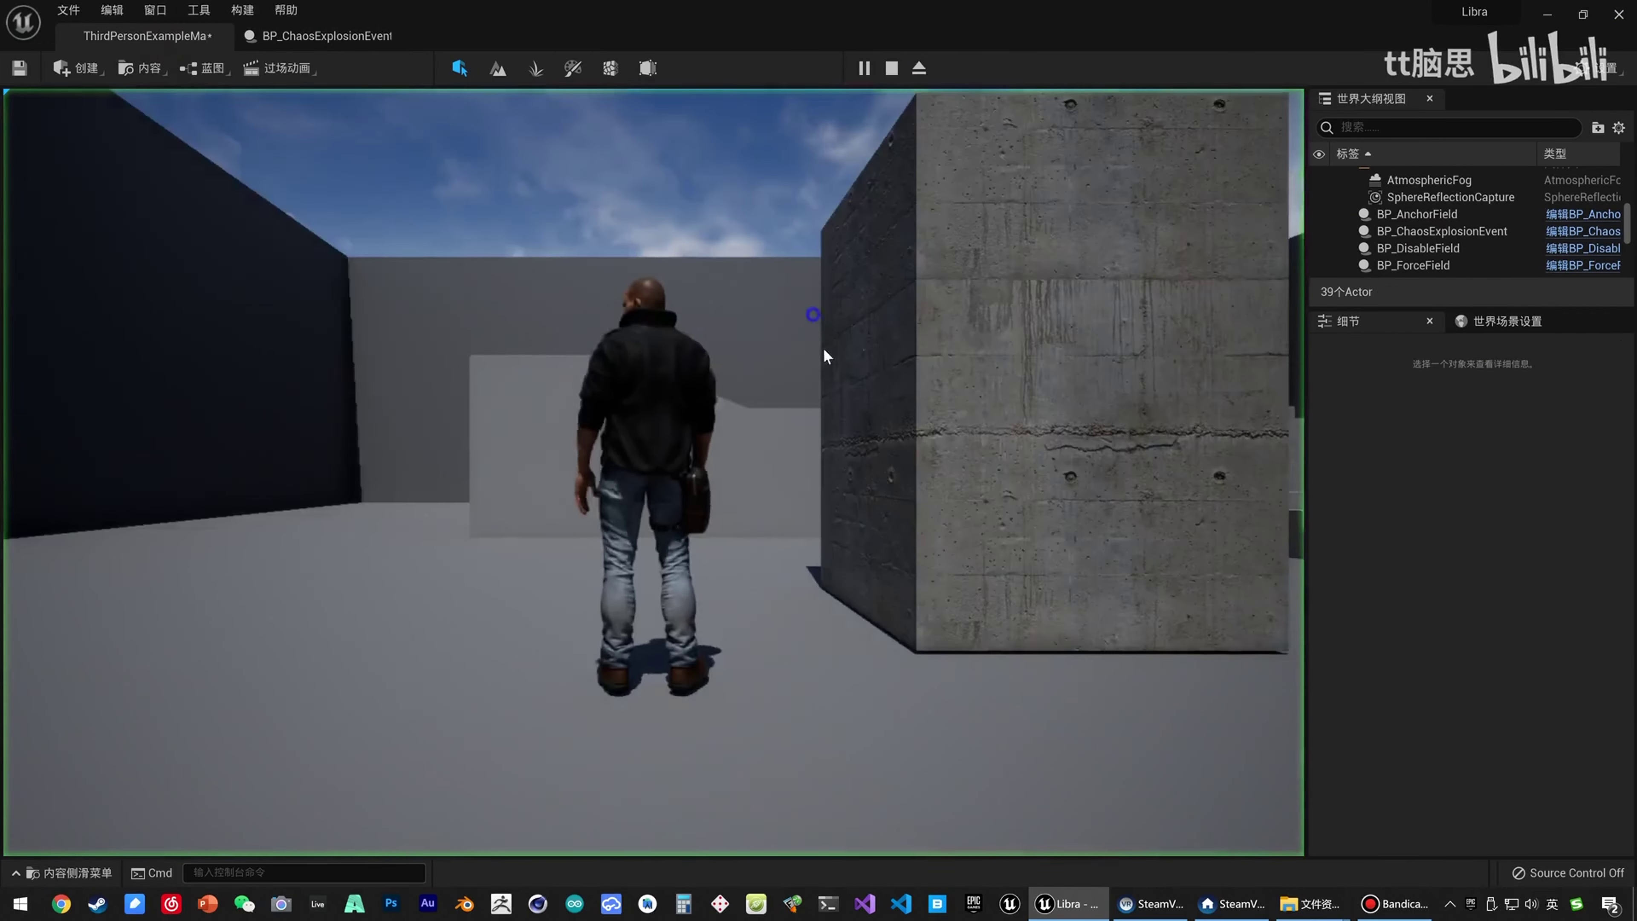
key(d)
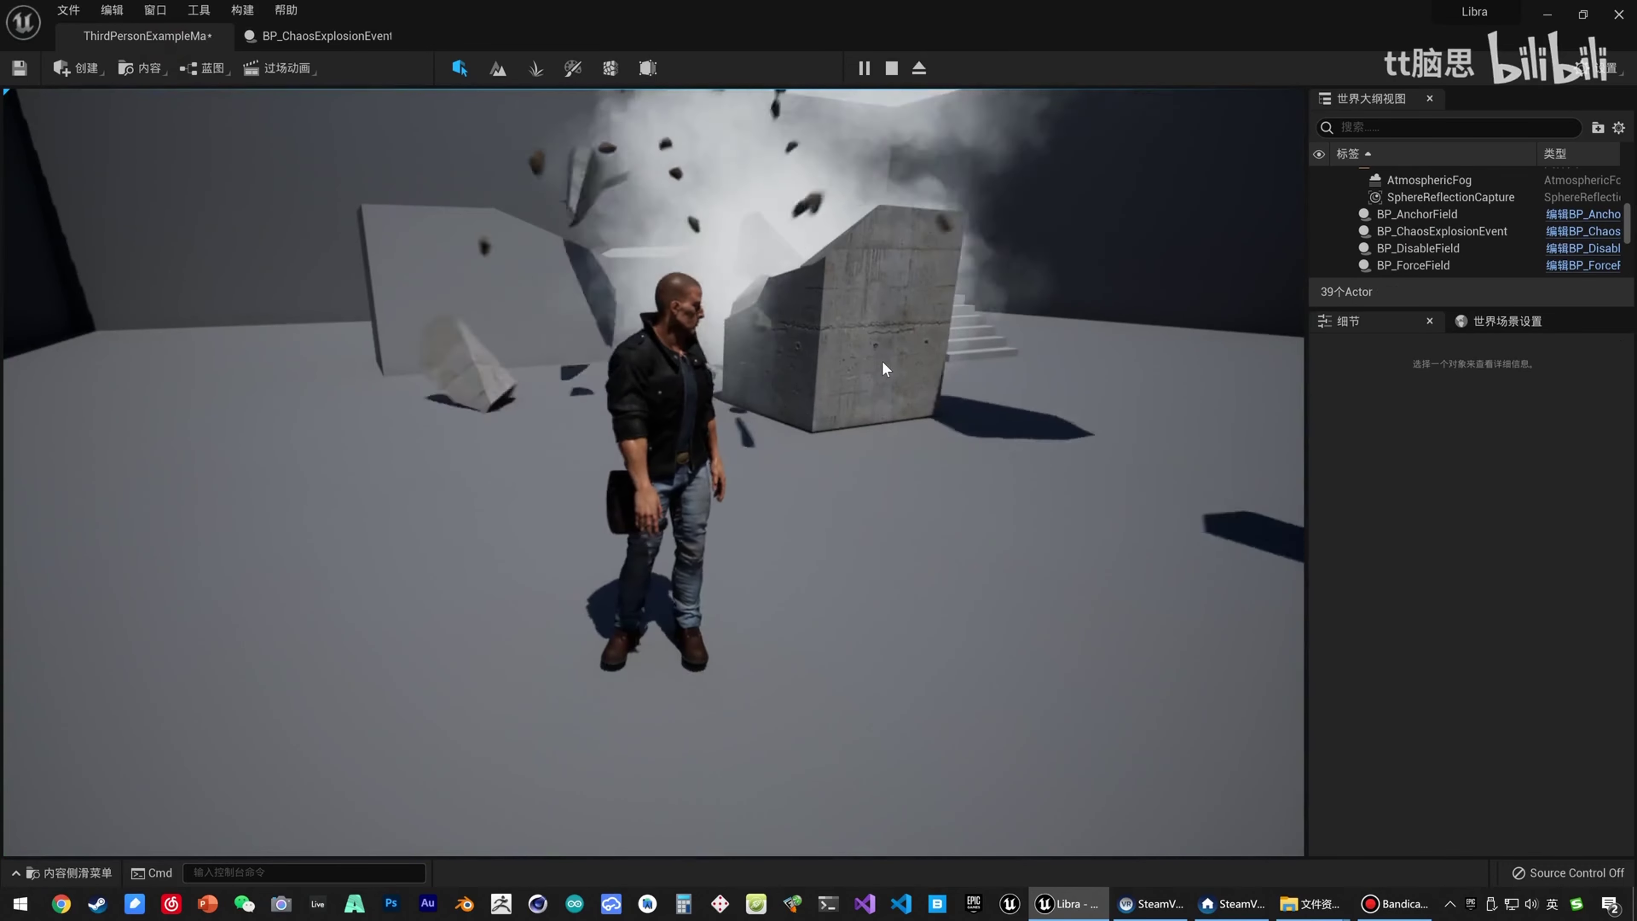
key(a)
key(w)
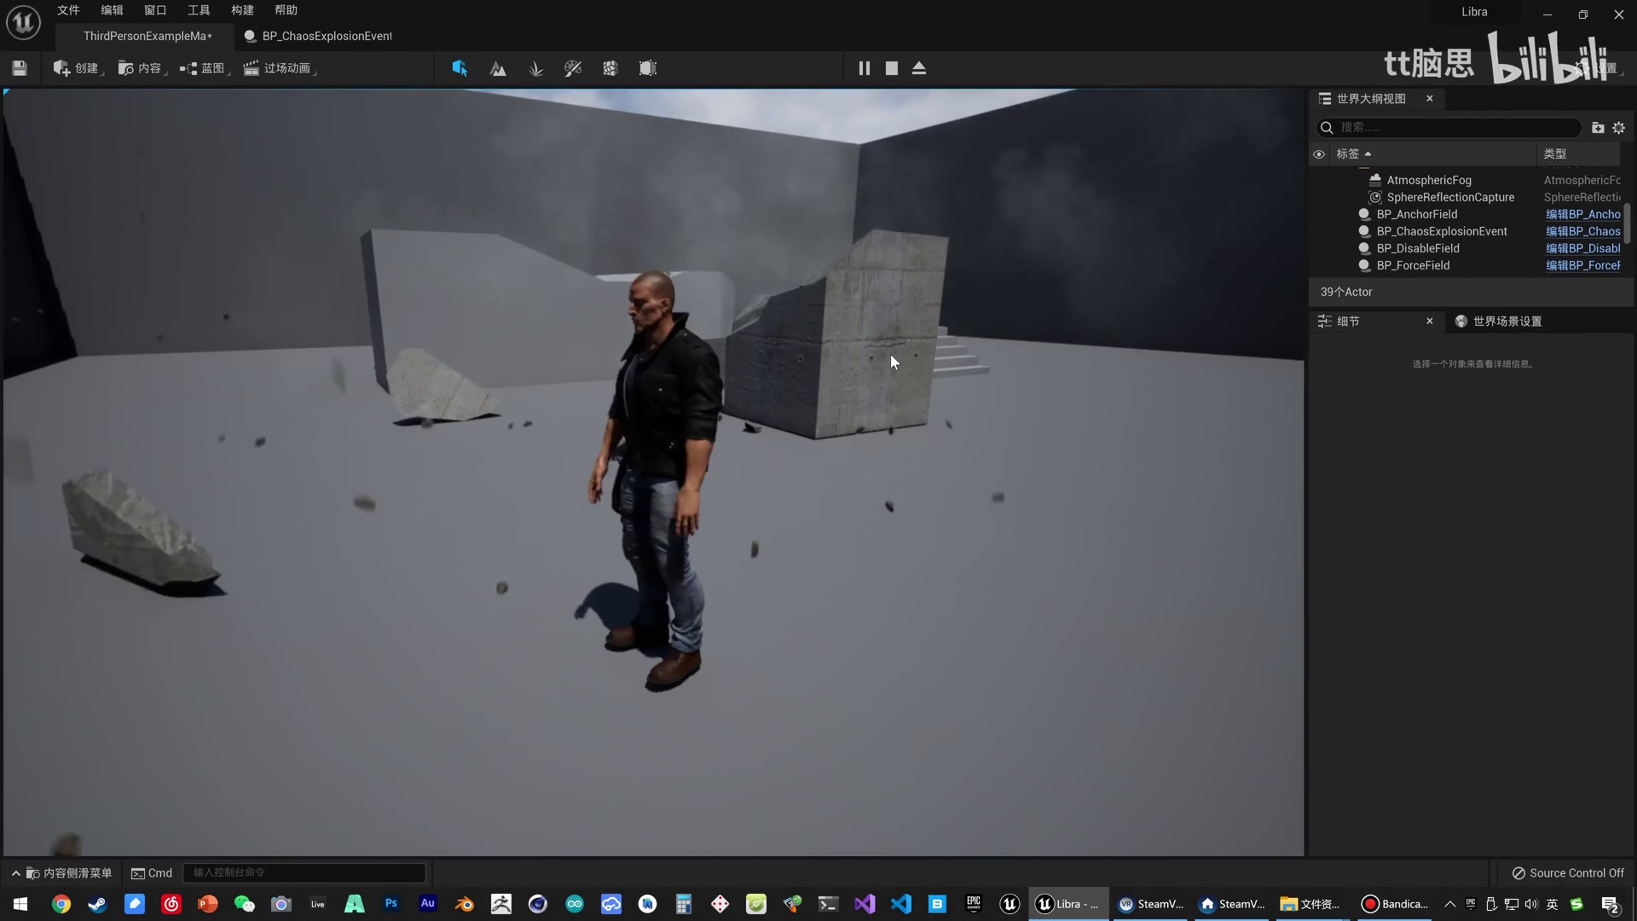
key(Escape)
Try a node binding an event to the geometry collection component's chaos physics collision, and delete it.
click(311, 35)
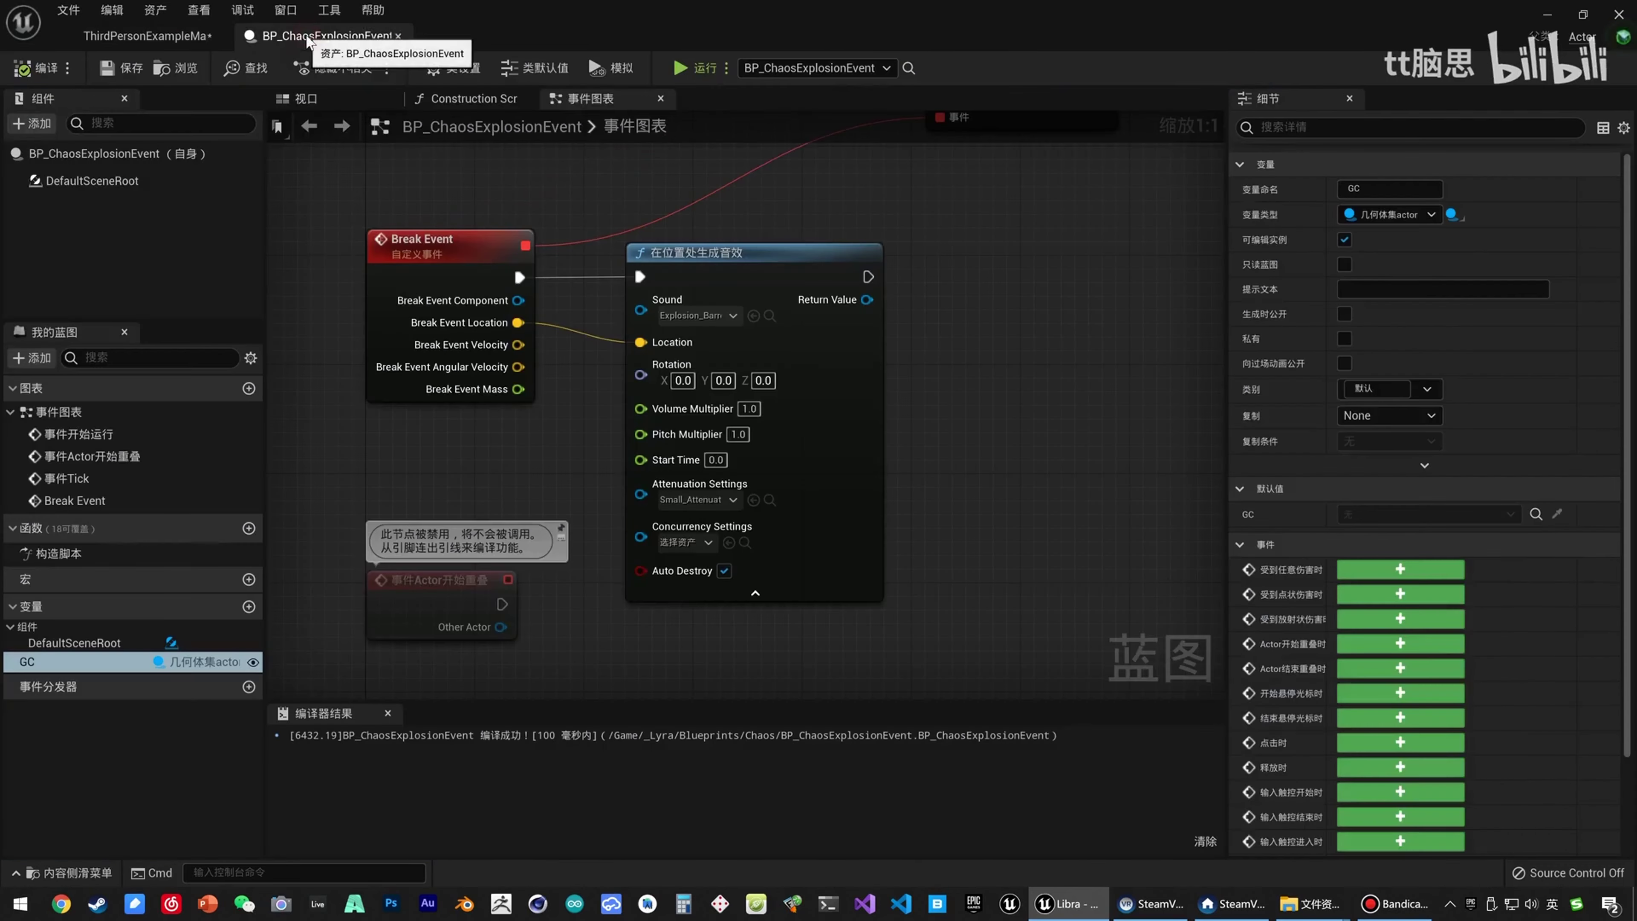
right_drag(425, 211, 442, 381)
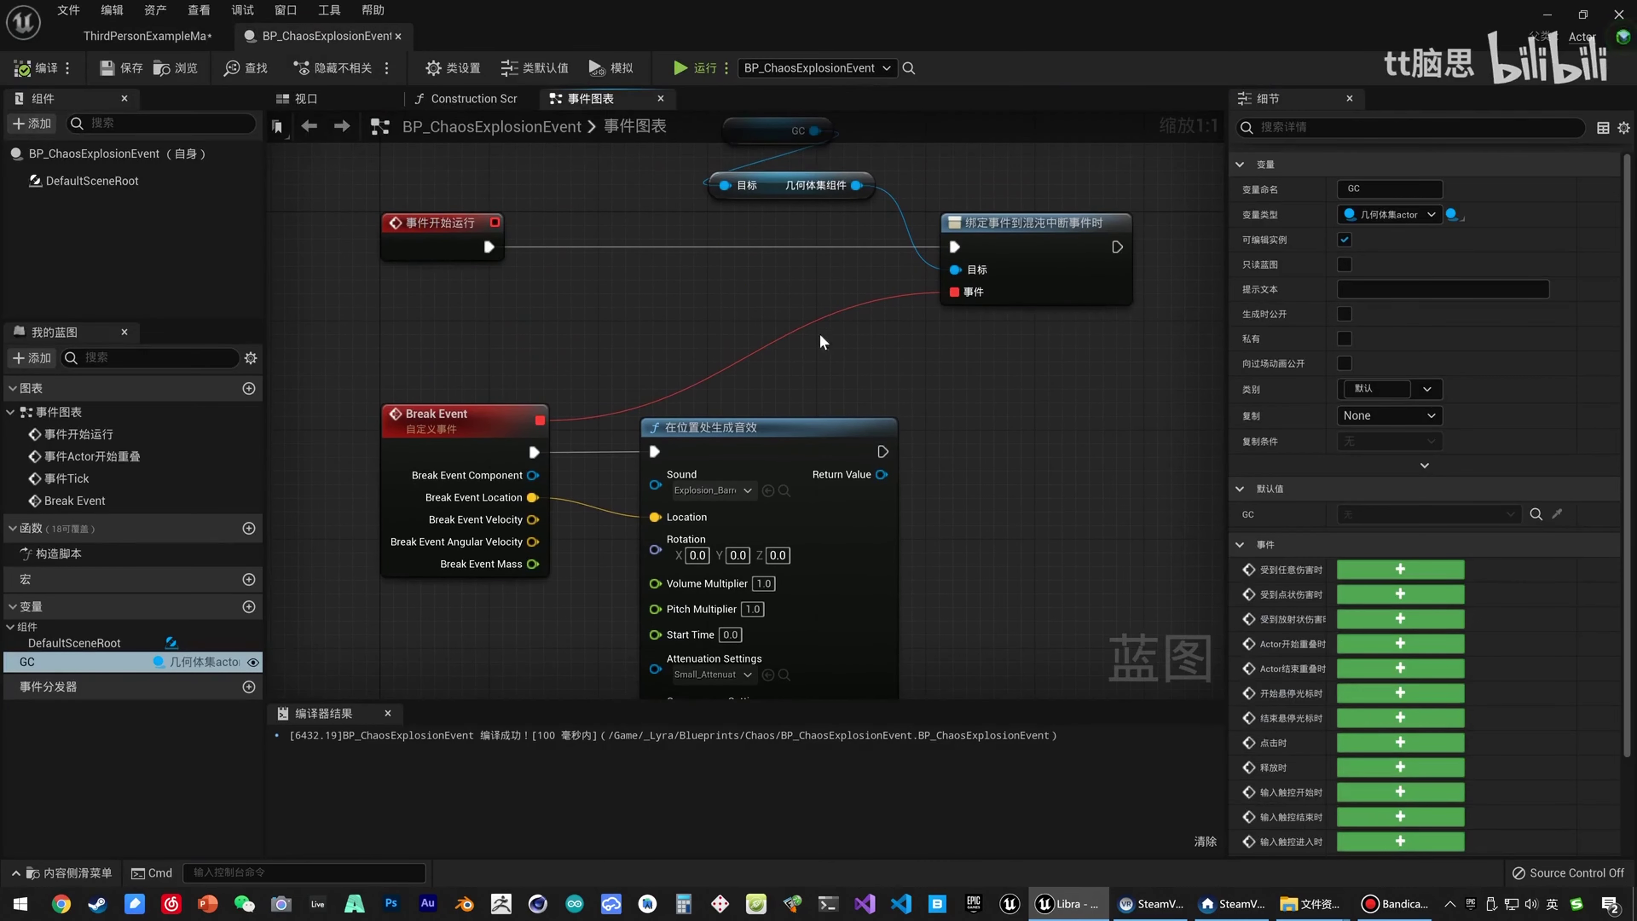
right_drag(819, 342, 739, 450)
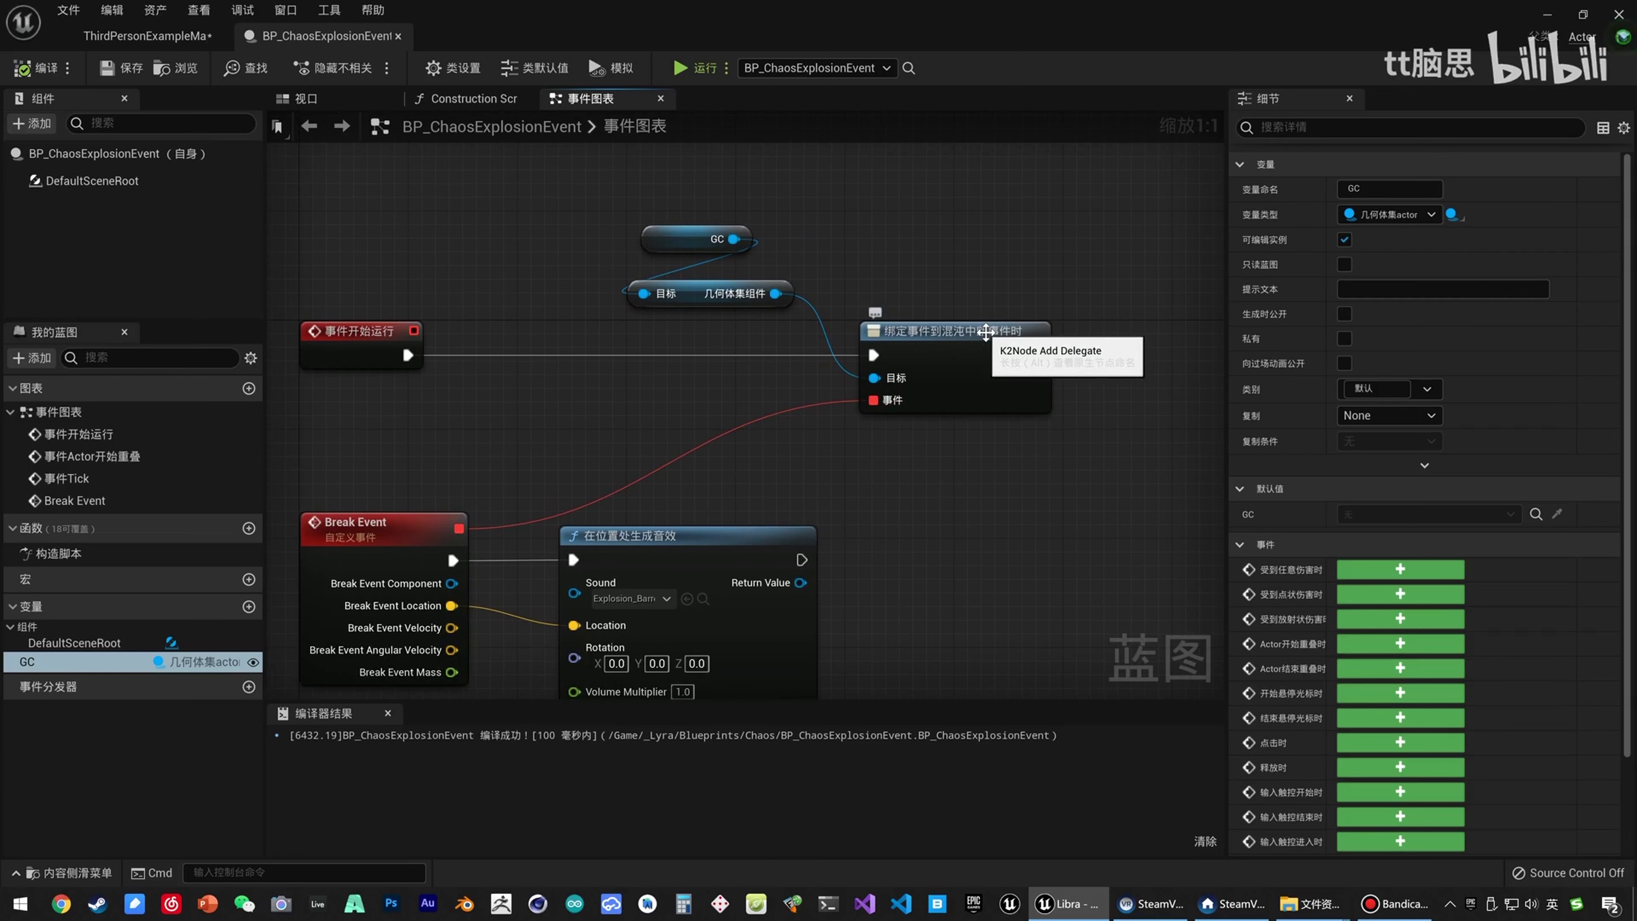
drag(777, 293, 863, 247)
text(bind coll)
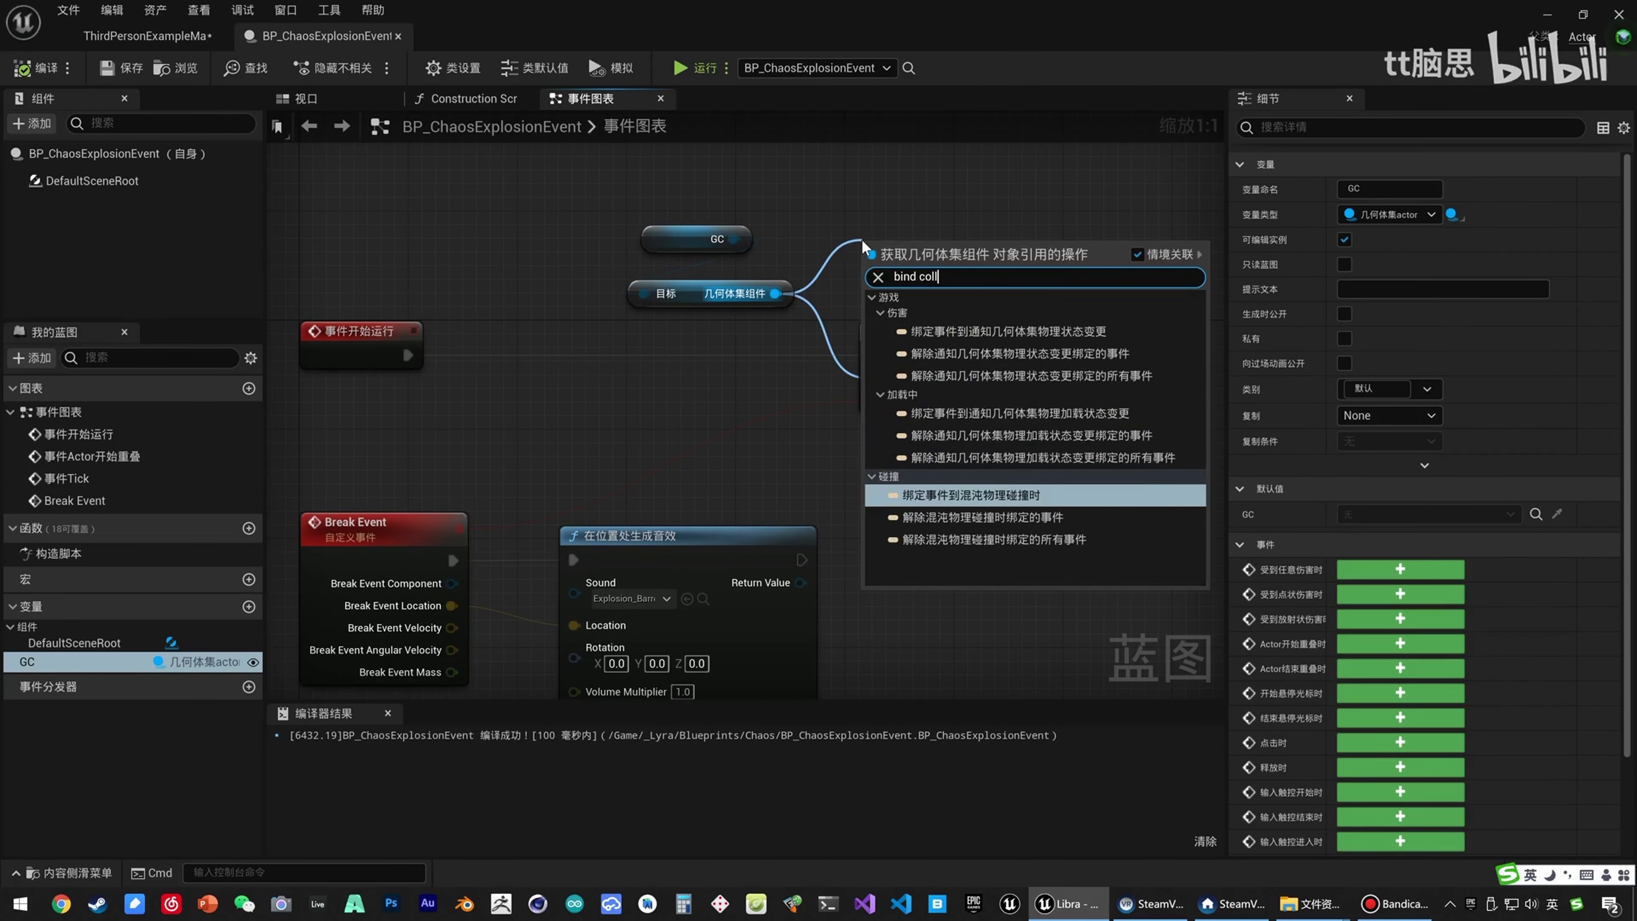
click(1030, 493)
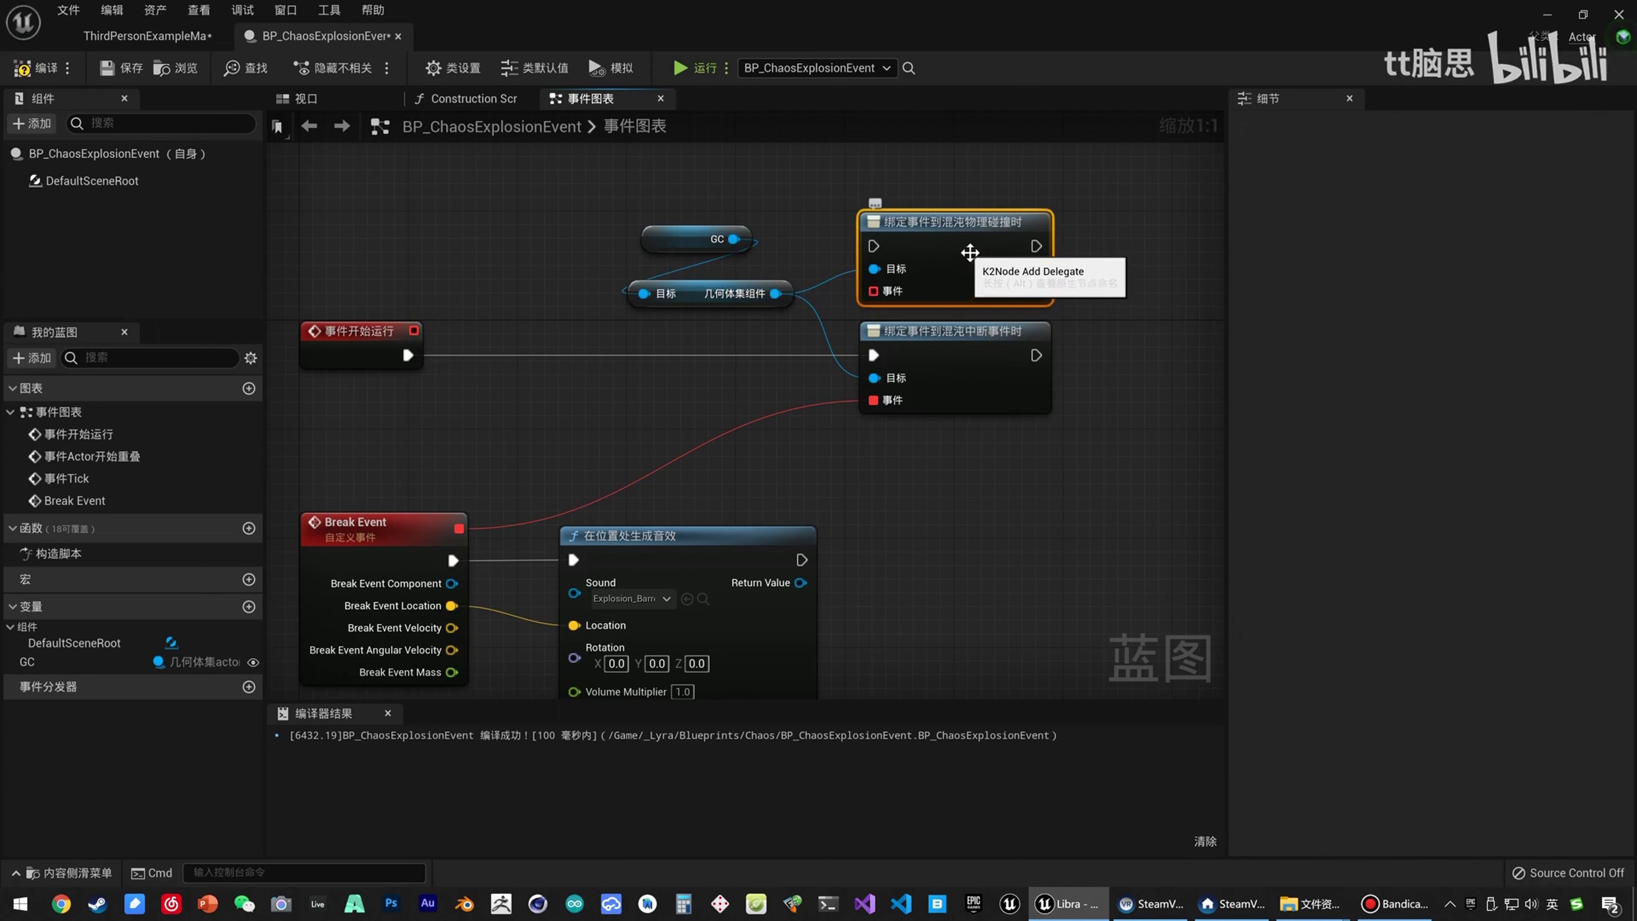
key(Delete)
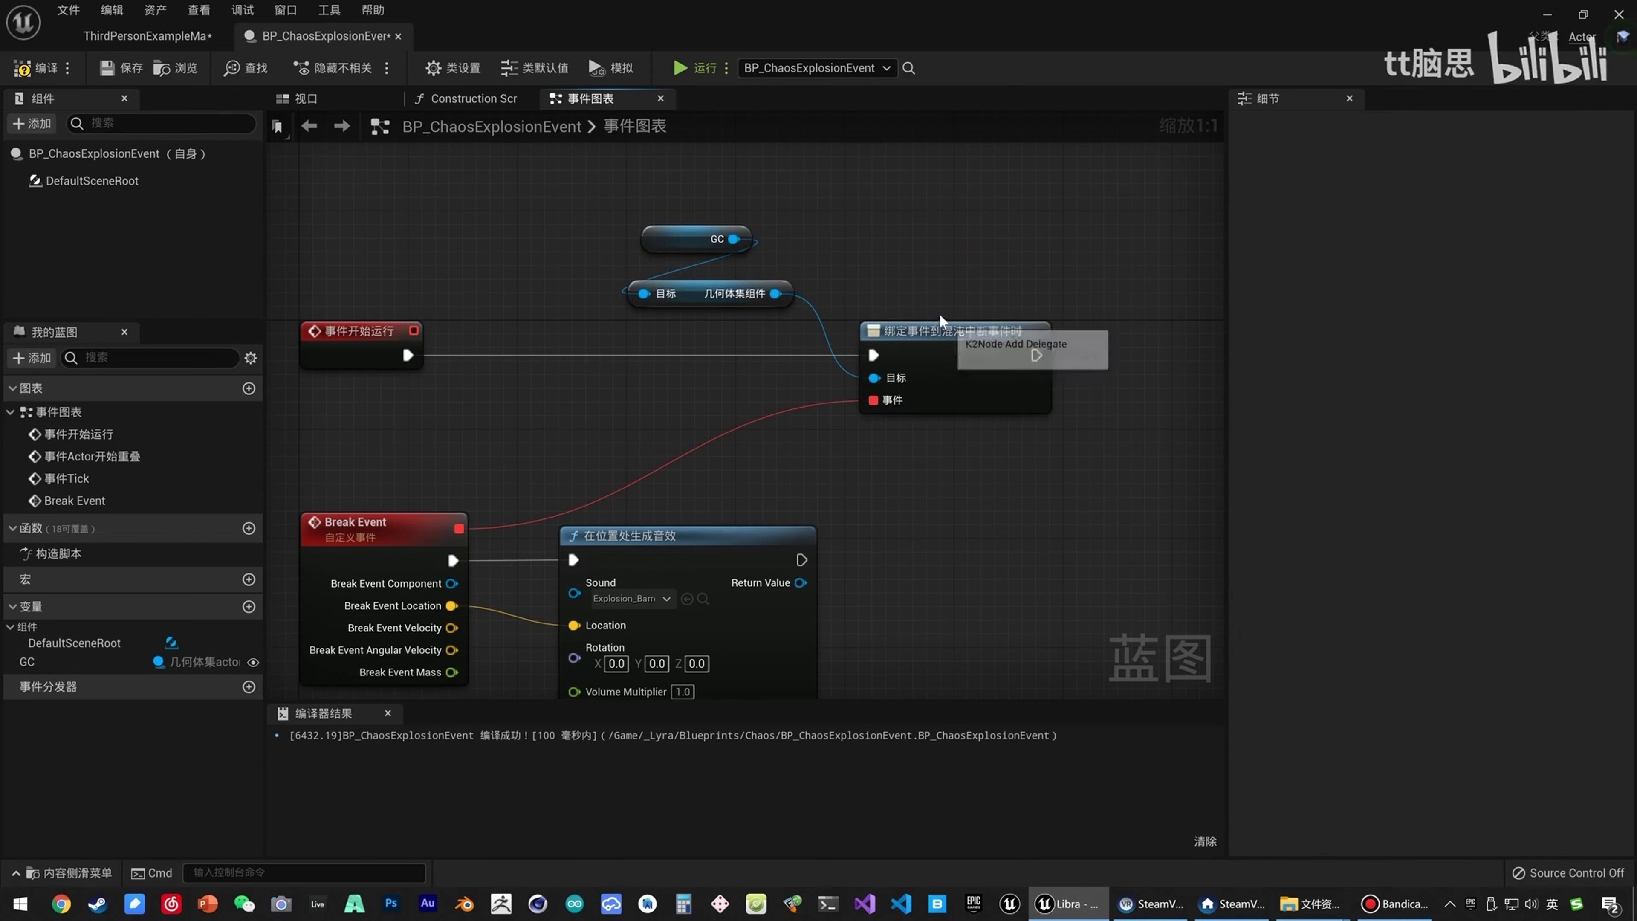
Compile and save BP_ChaosExplosionEvent and return to the level.
click(23, 67)
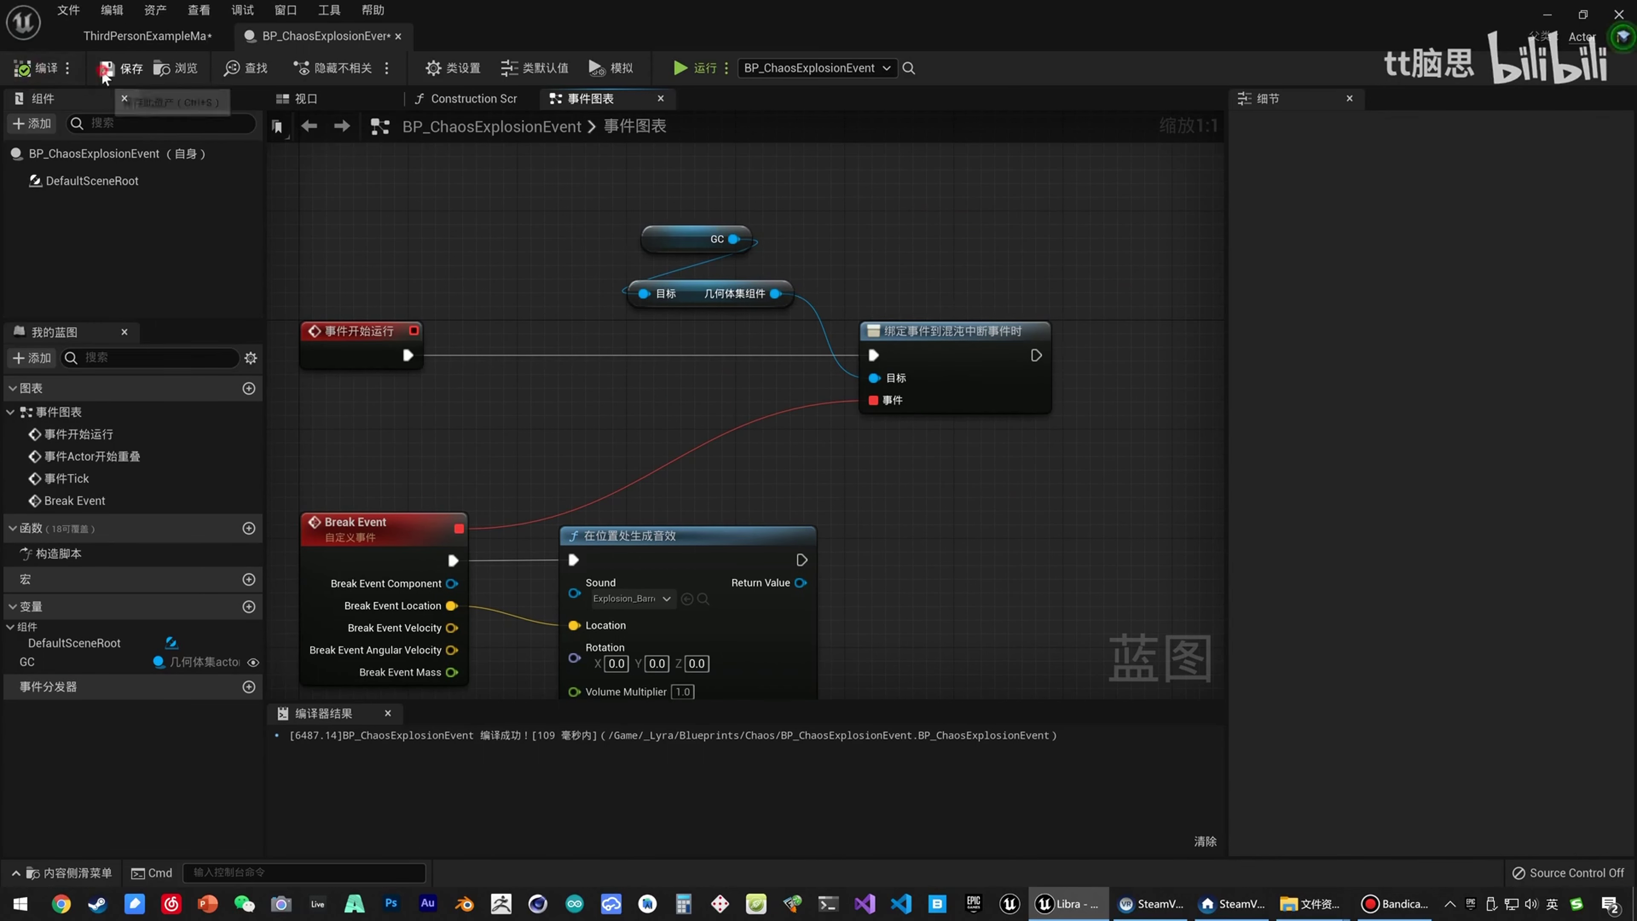
click(132, 36)
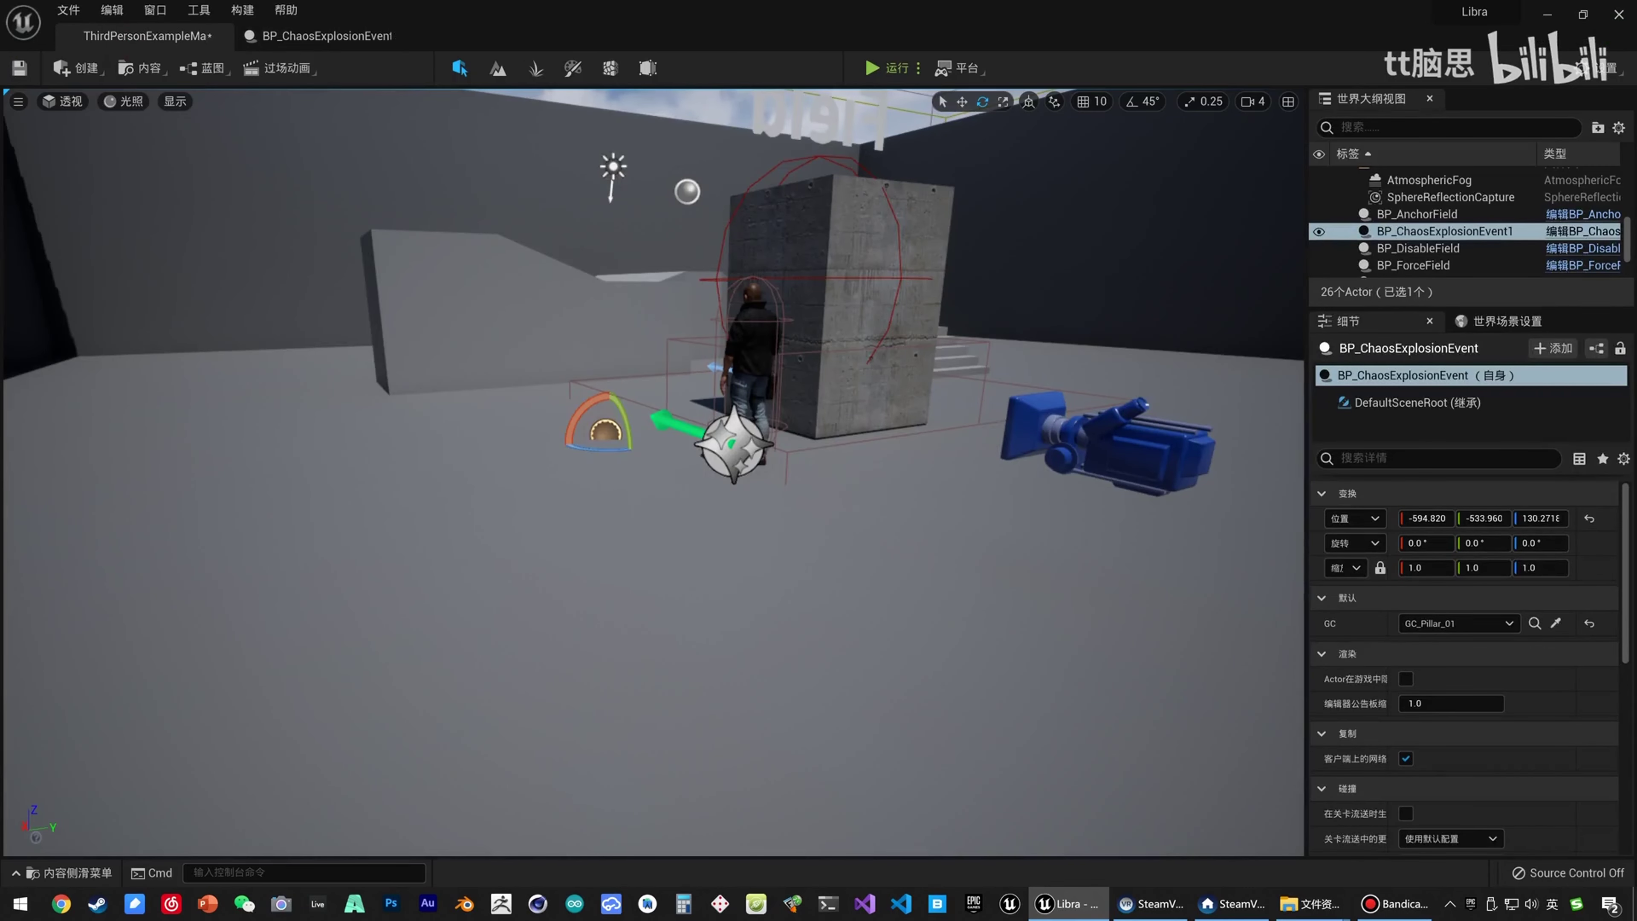
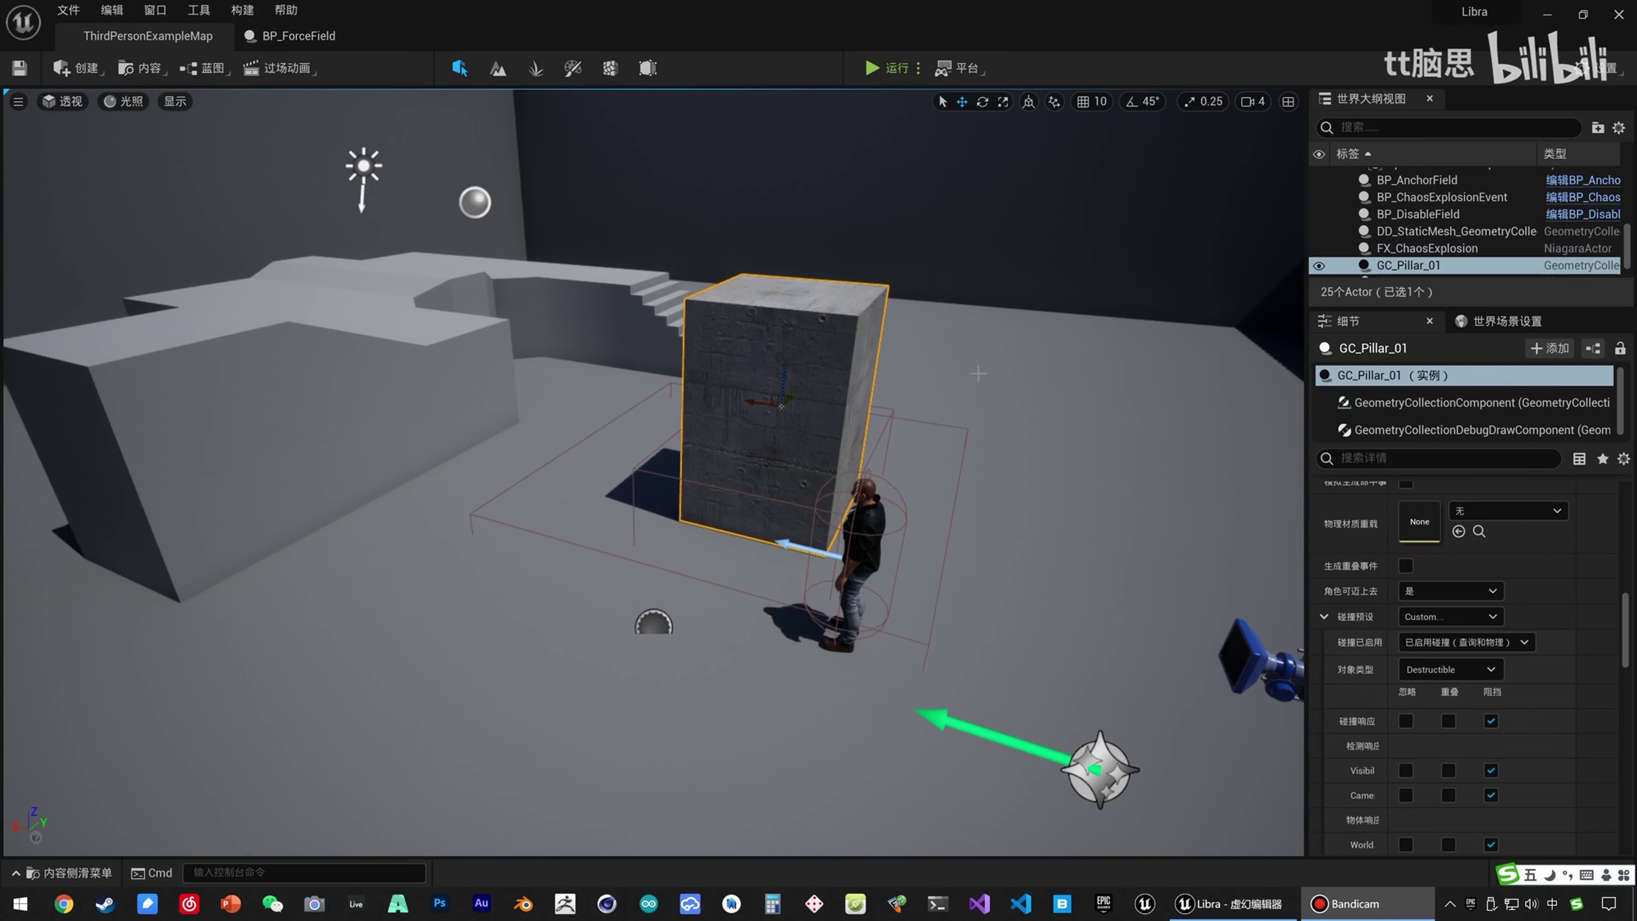
Focus the level view on LibraCharacter and open the BP_Skill_Ammo_40mm blueprint from the Blueprints/Skills folder.
click(859, 510)
key(f)
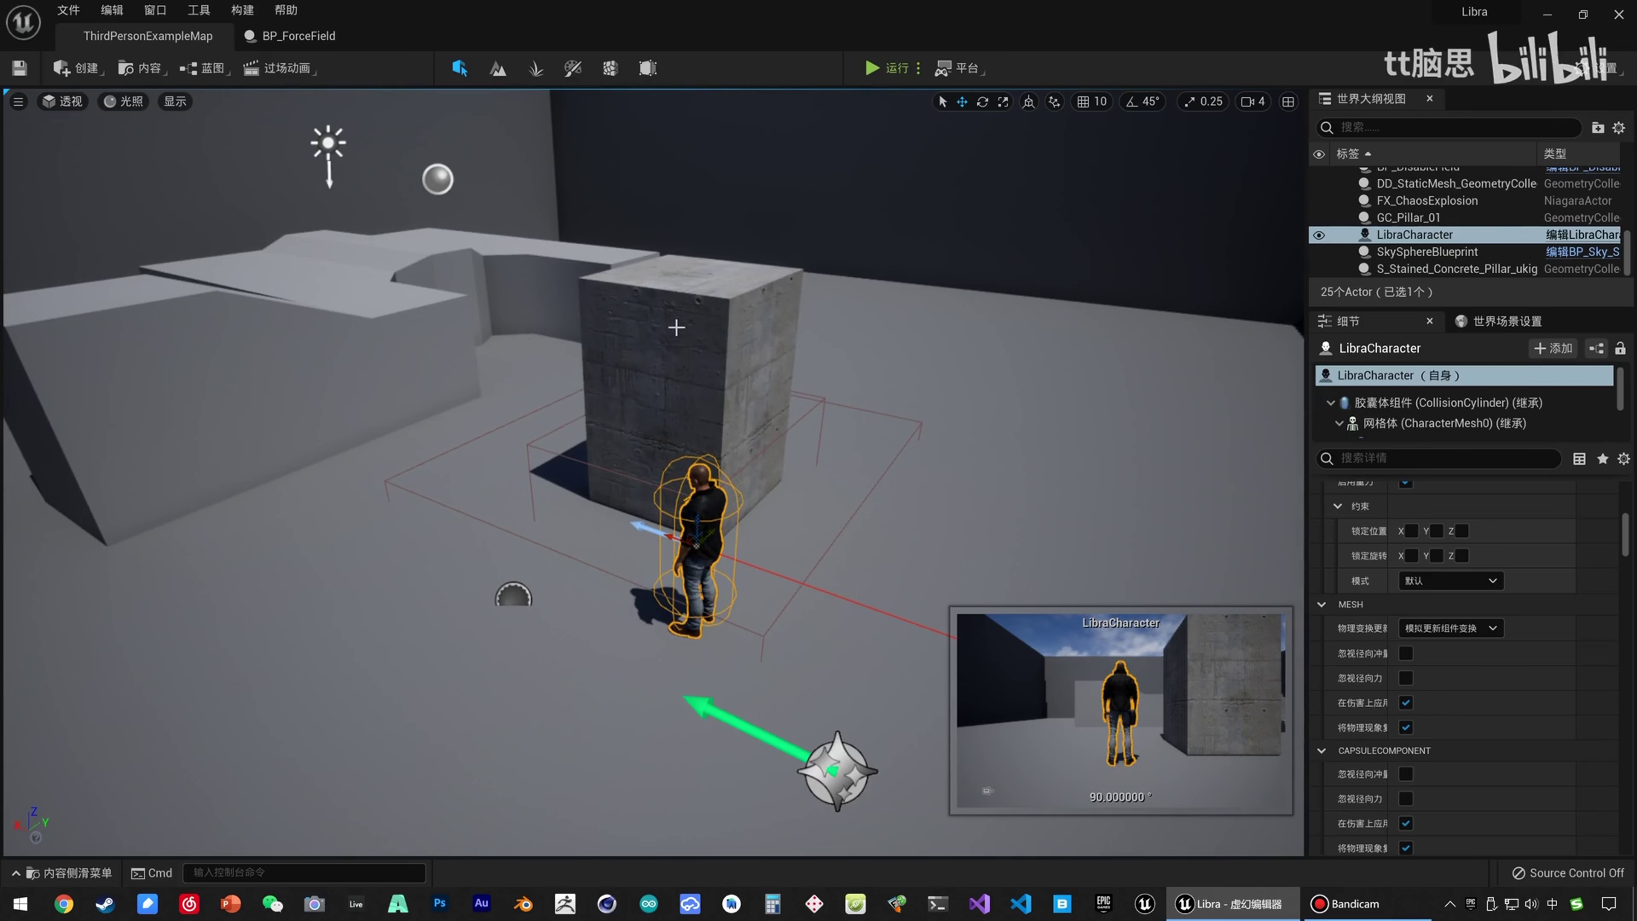
key(ctrl+space)
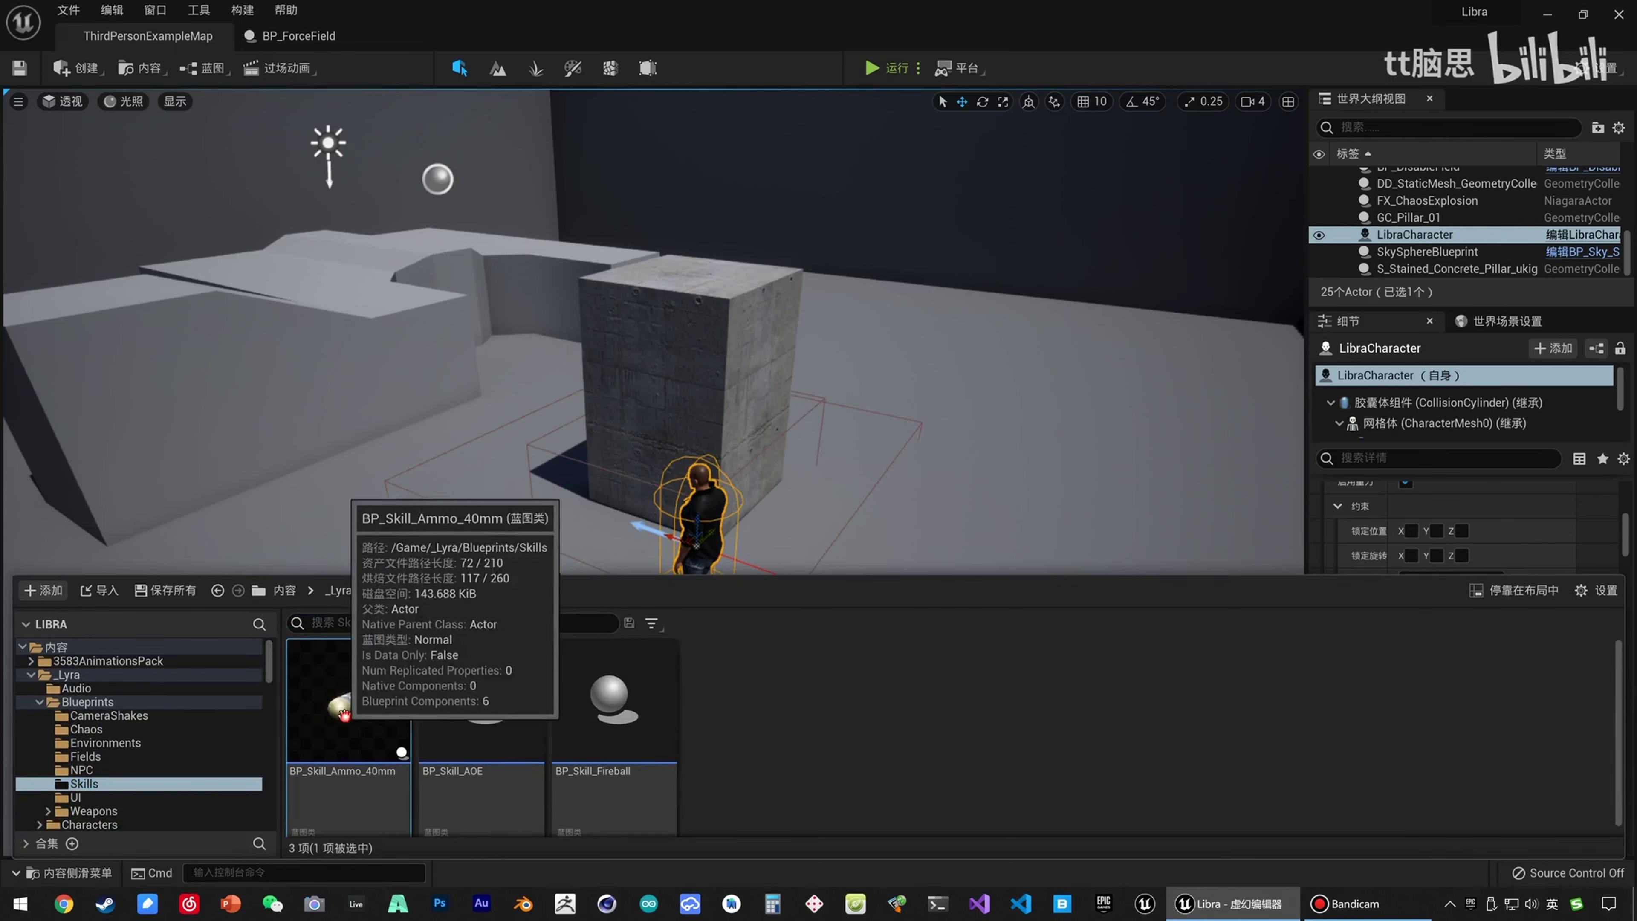
double_click(340, 749)
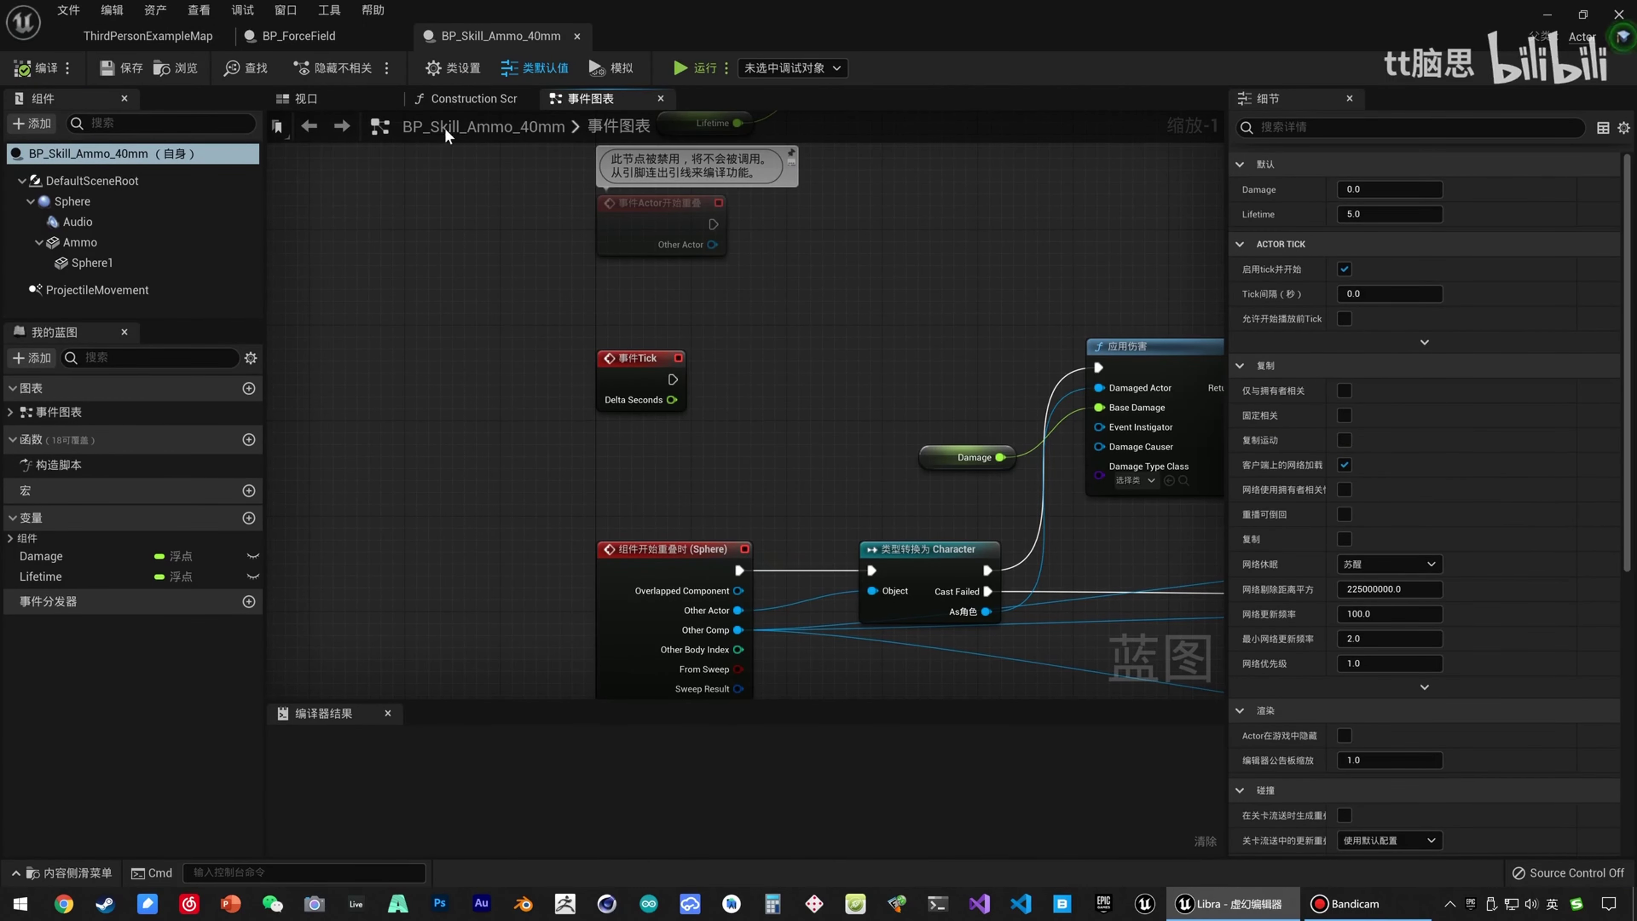
Add BP_ForceField from the Fields folder as a component of BP_Skill_Ammo_40mm and attach it under the Sphere component.
click(303, 40)
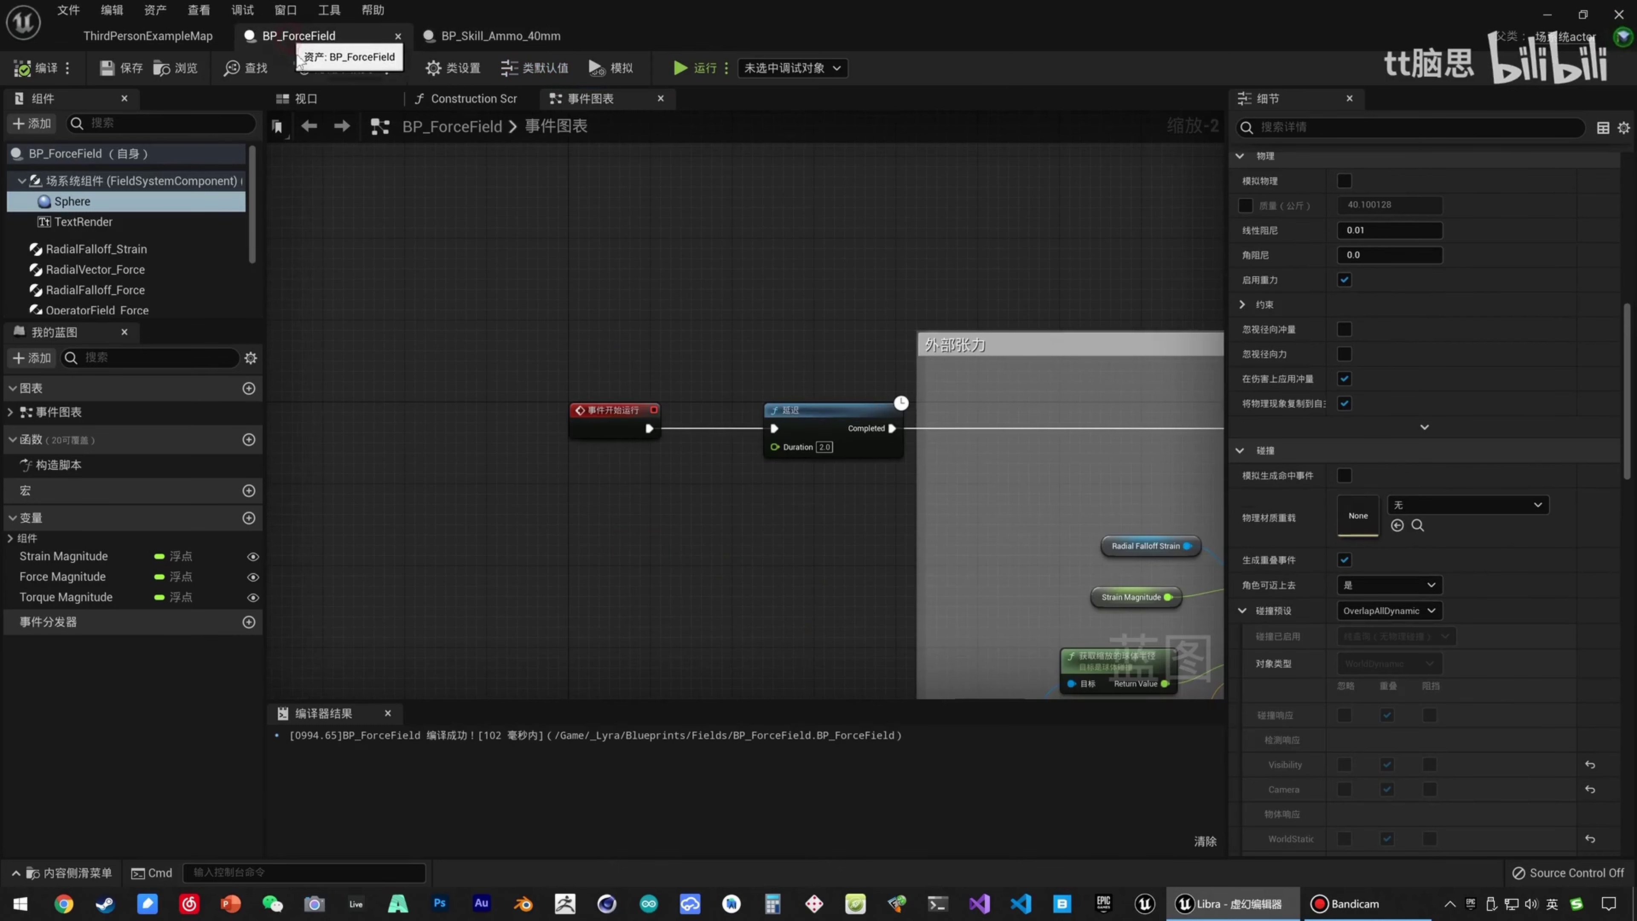
click(168, 37)
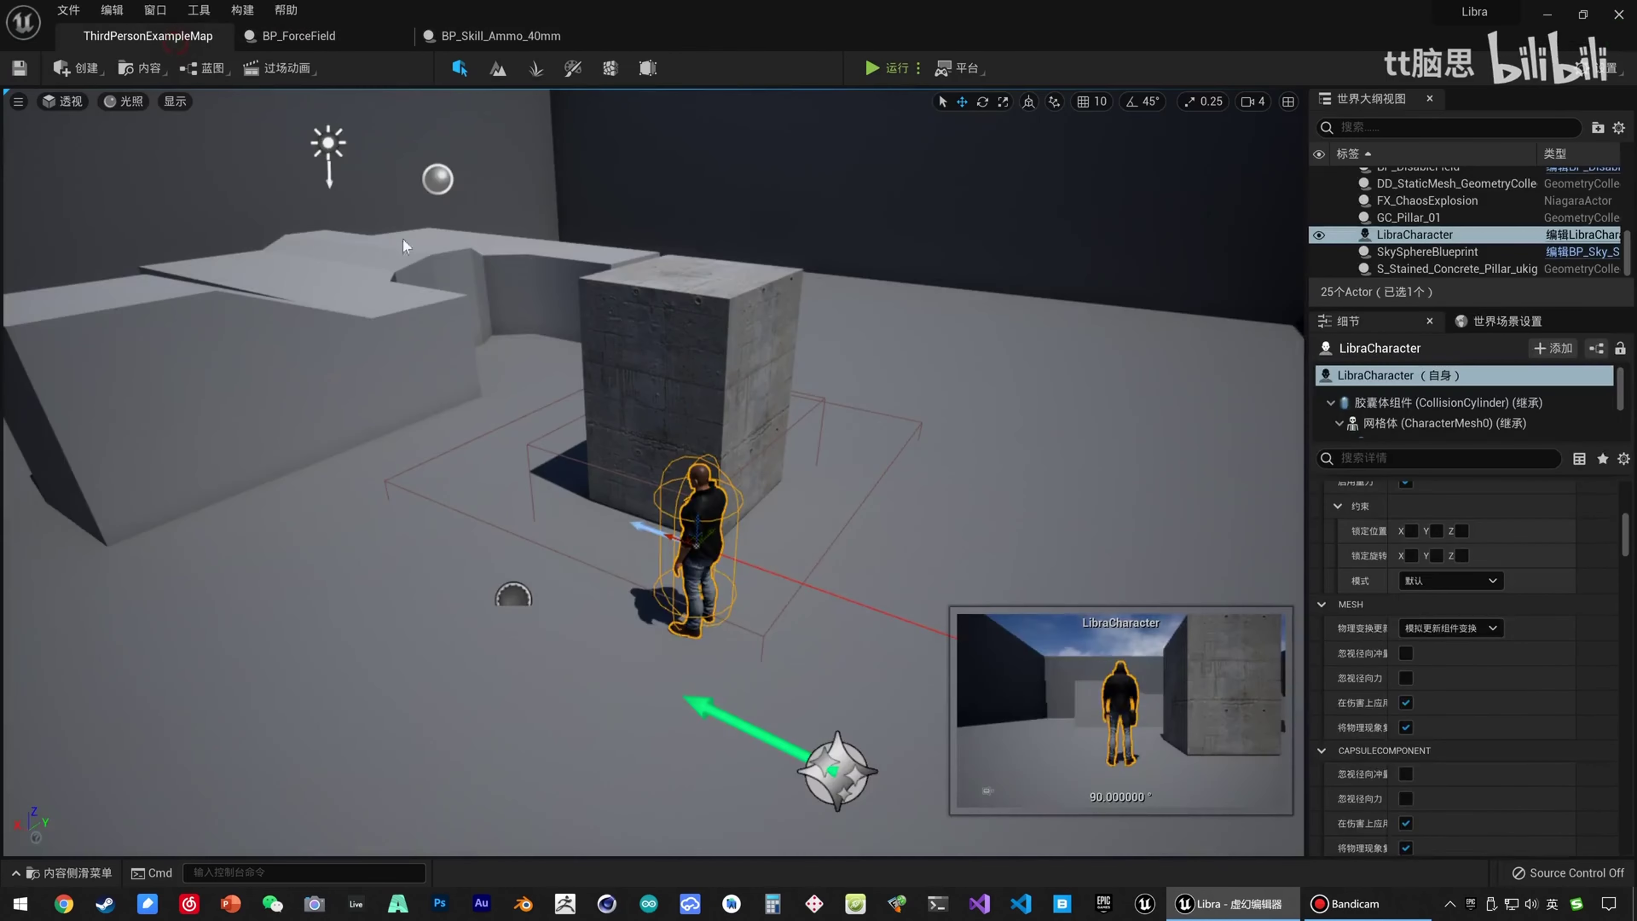
key(ctrl+space)
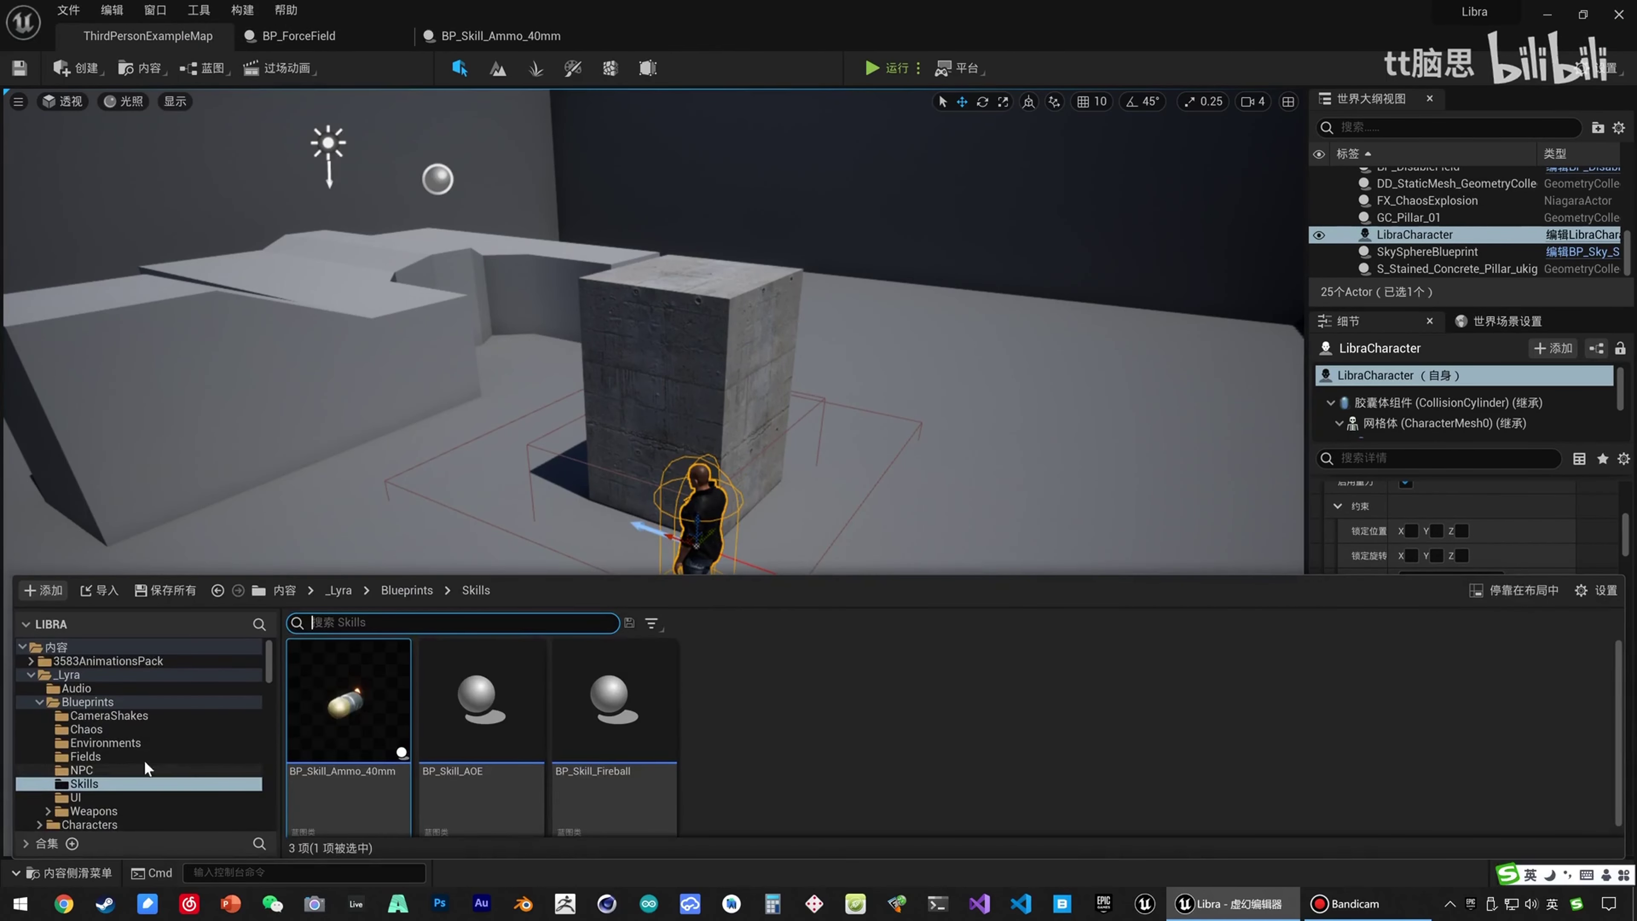
click(113, 758)
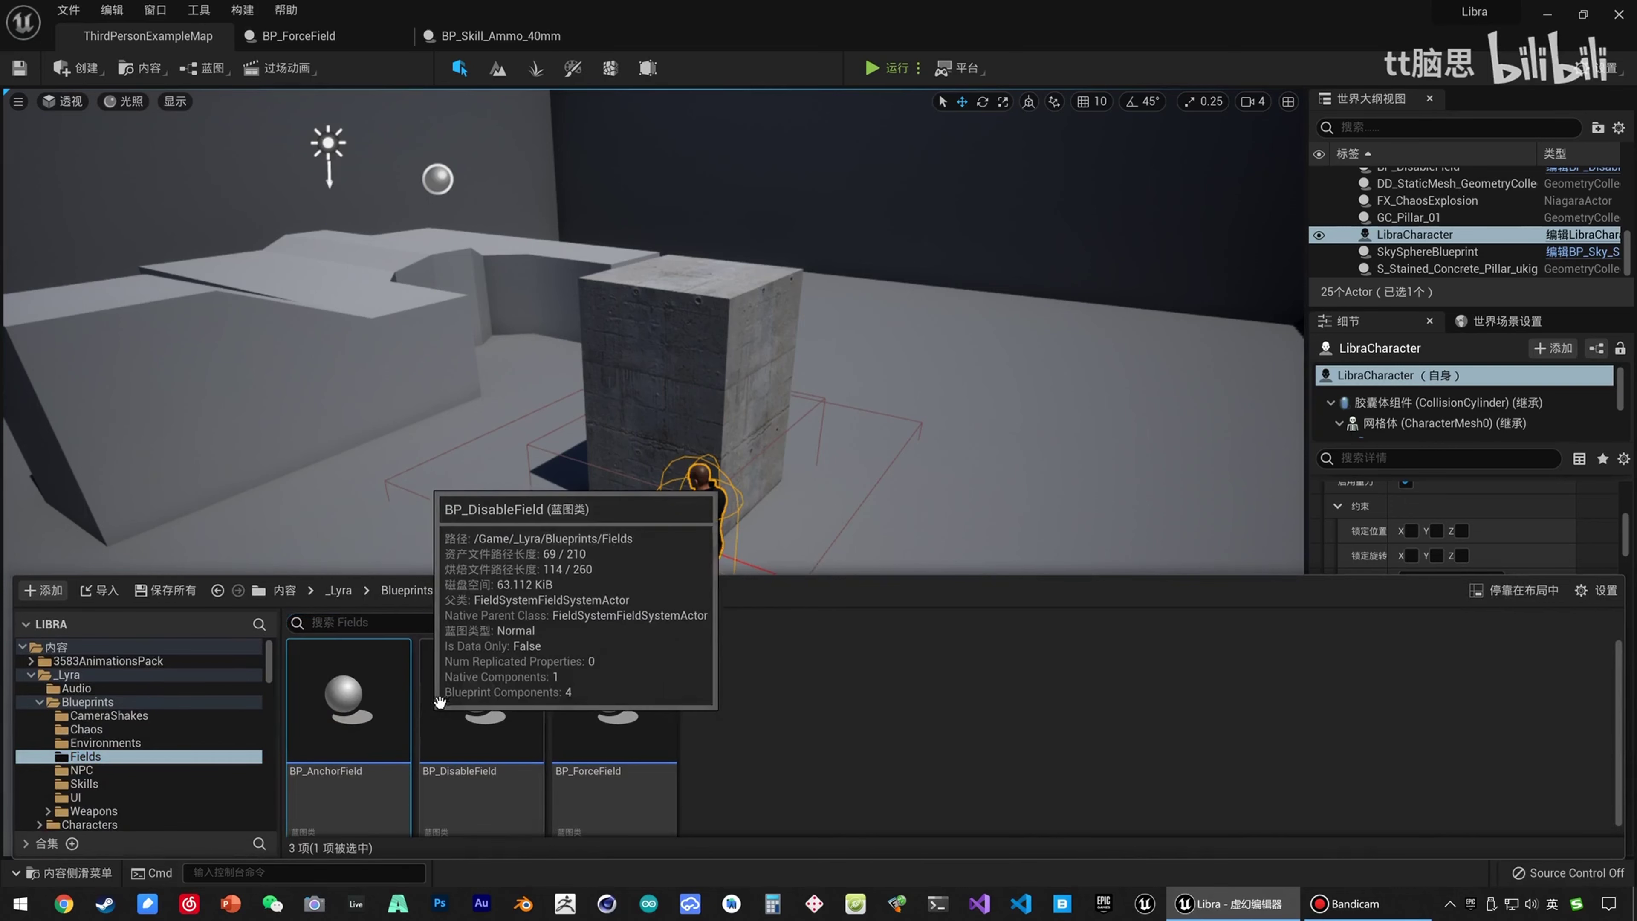
click(457, 698)
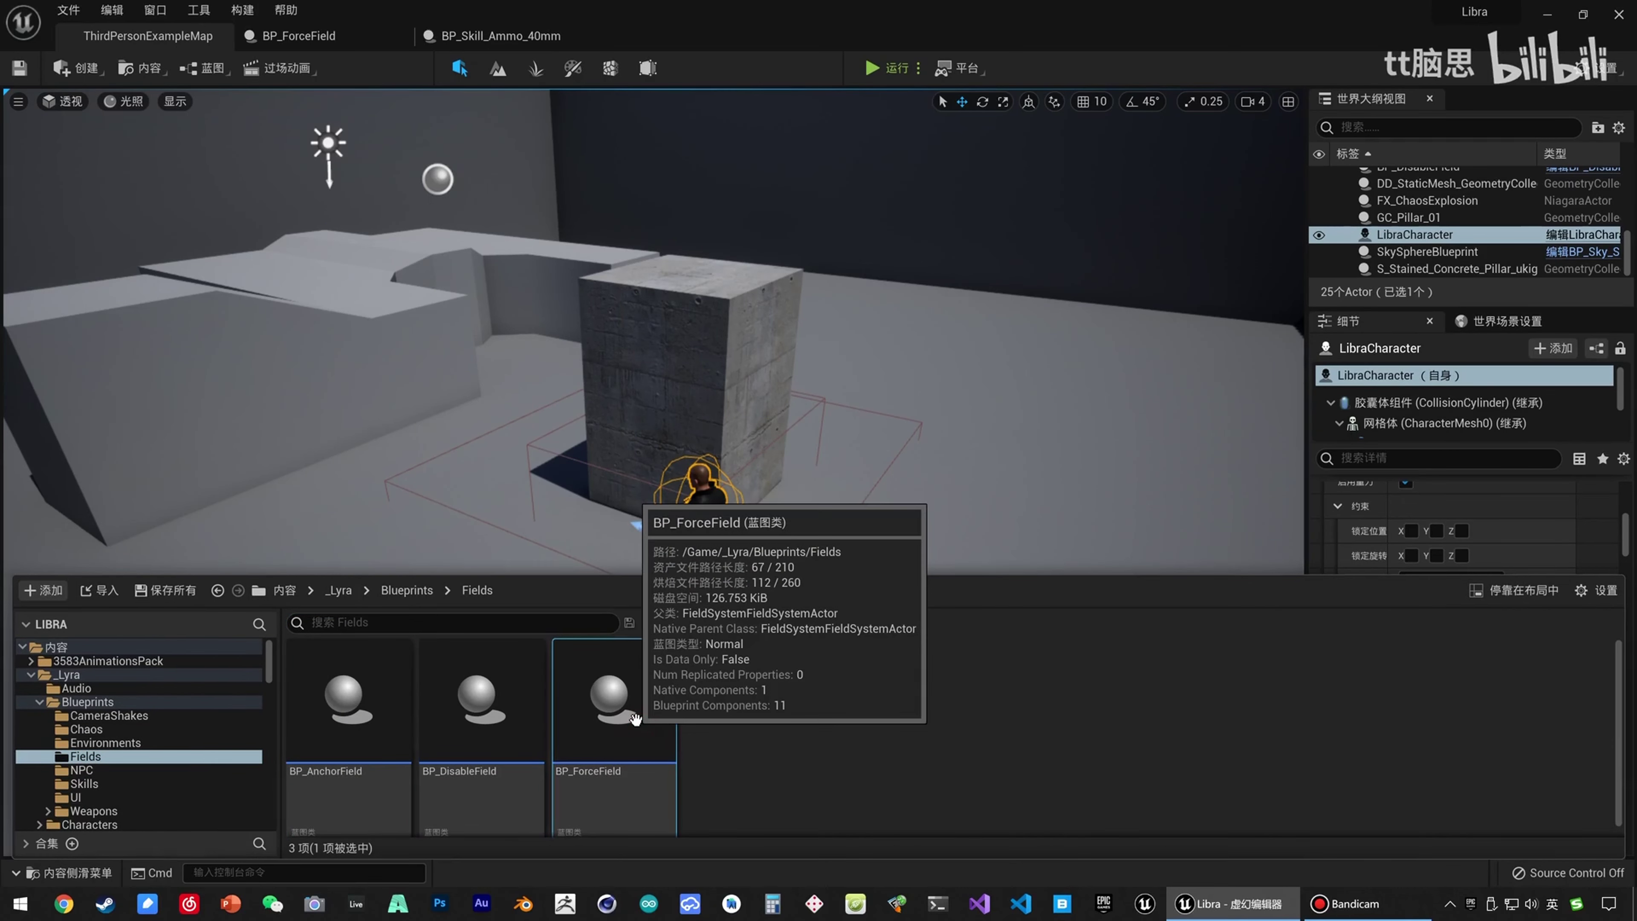
click(502, 34)
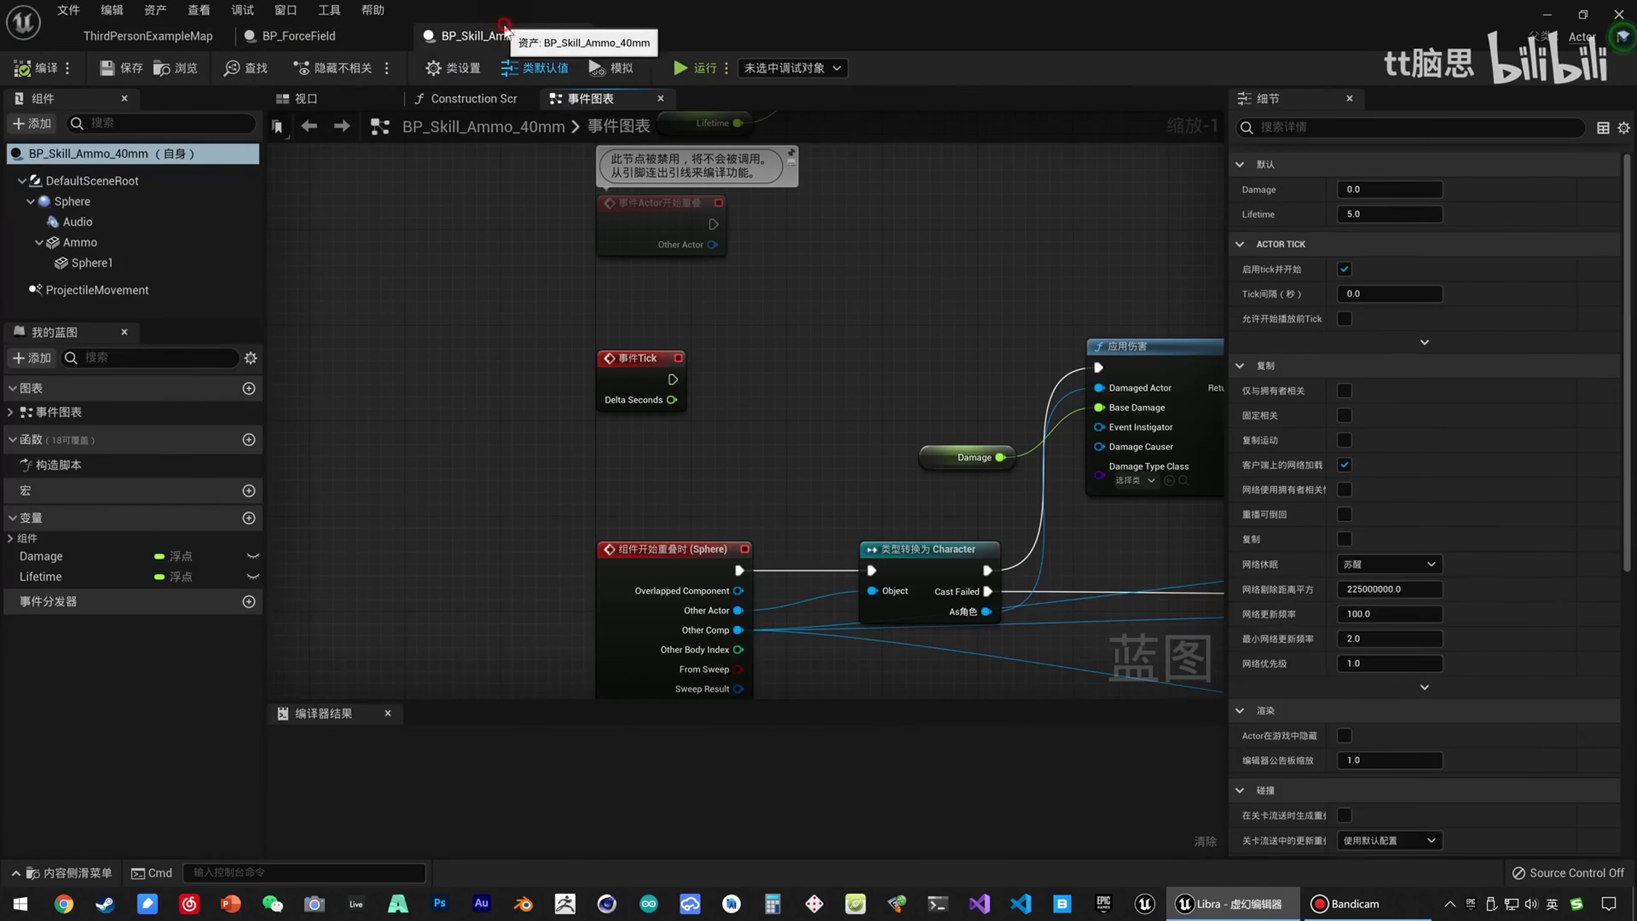
key(ctrl+space)
drag(612, 690, 133, 161)
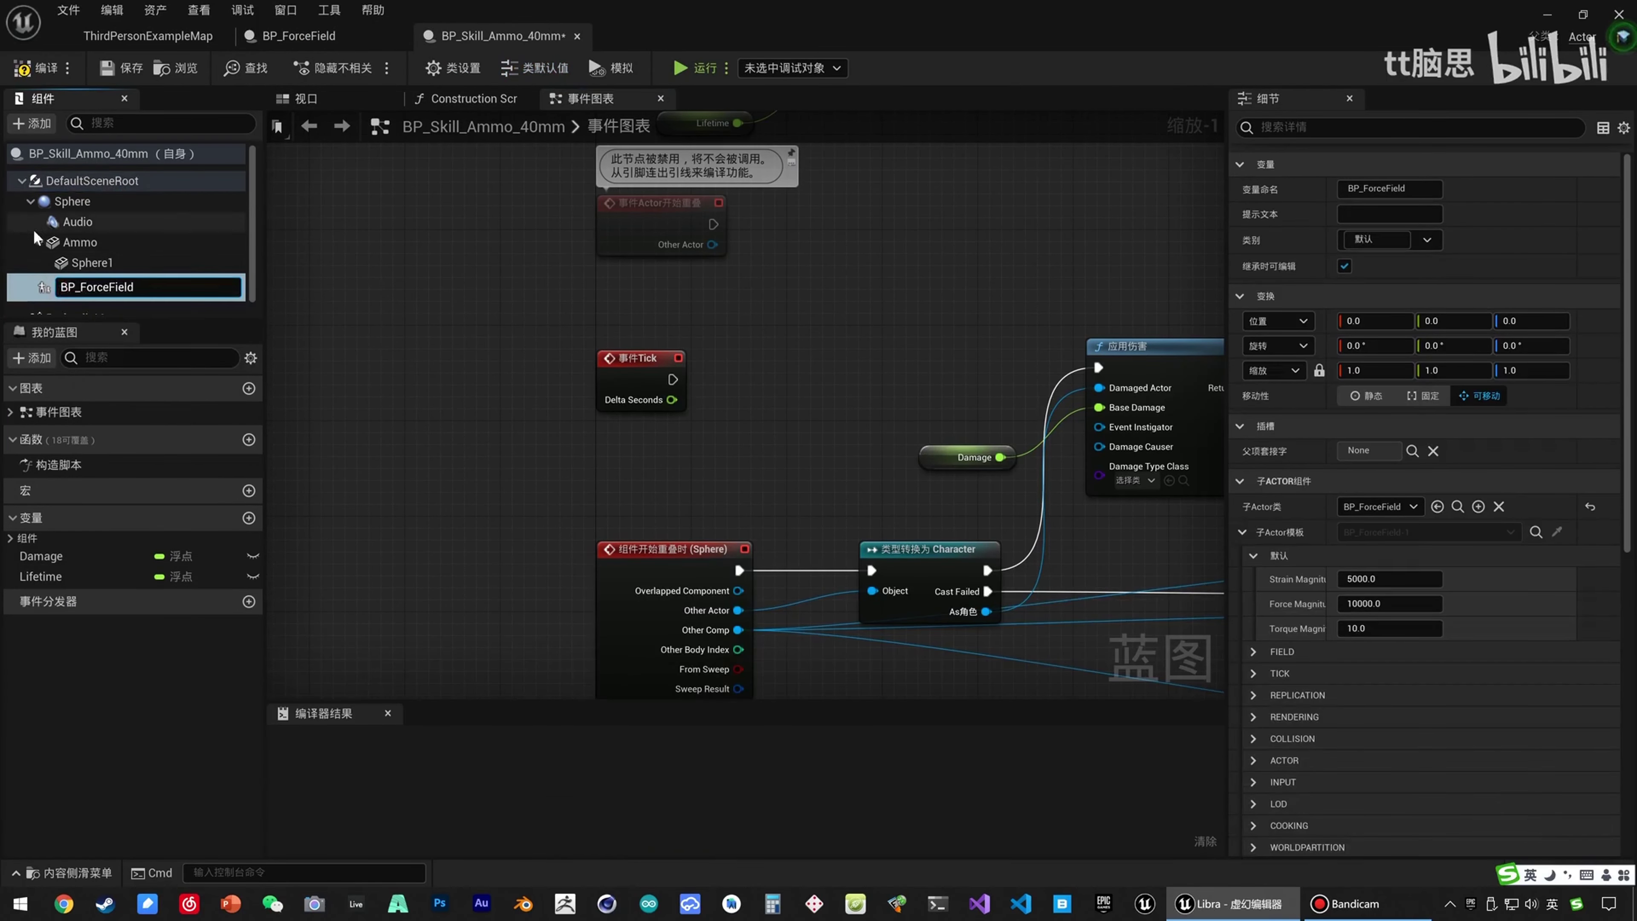
click(34, 229)
mouse_move(102, 226)
mouse_down()
mouse_move(83, 201)
mouse_move(103, 199)
mouse_up()
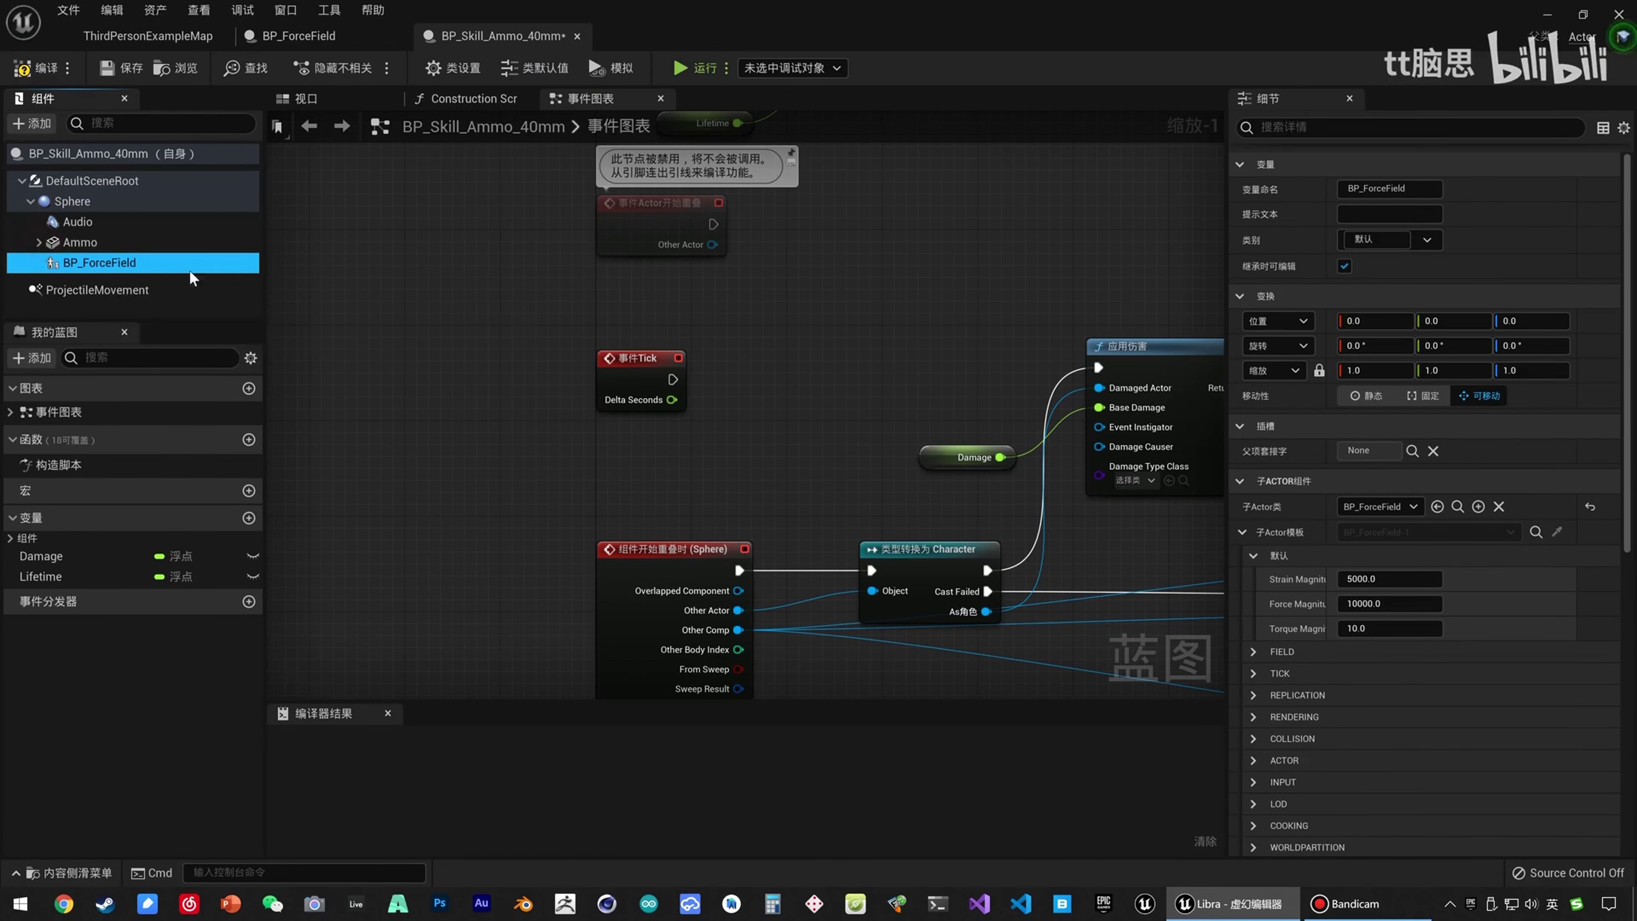
Open BP_ForceField and examine the begin-play event, the delay and the external strain (外部张力) nodes in its event graph.
click(319, 37)
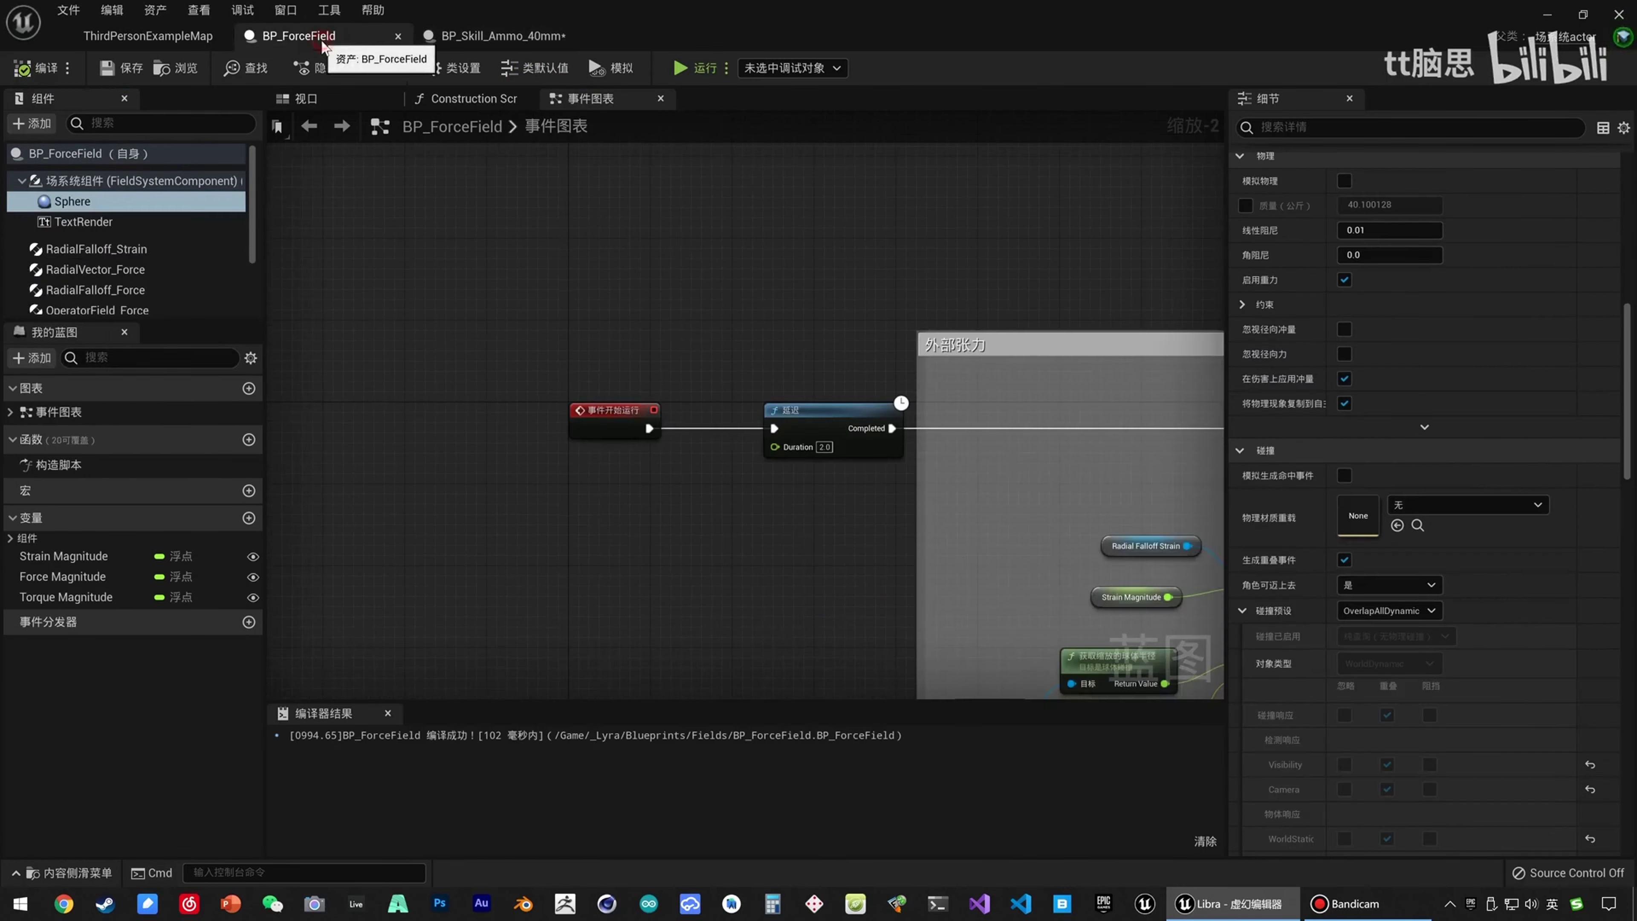
right_drag(641, 255, 174, 321)
right_drag(612, 332, 859, 205)
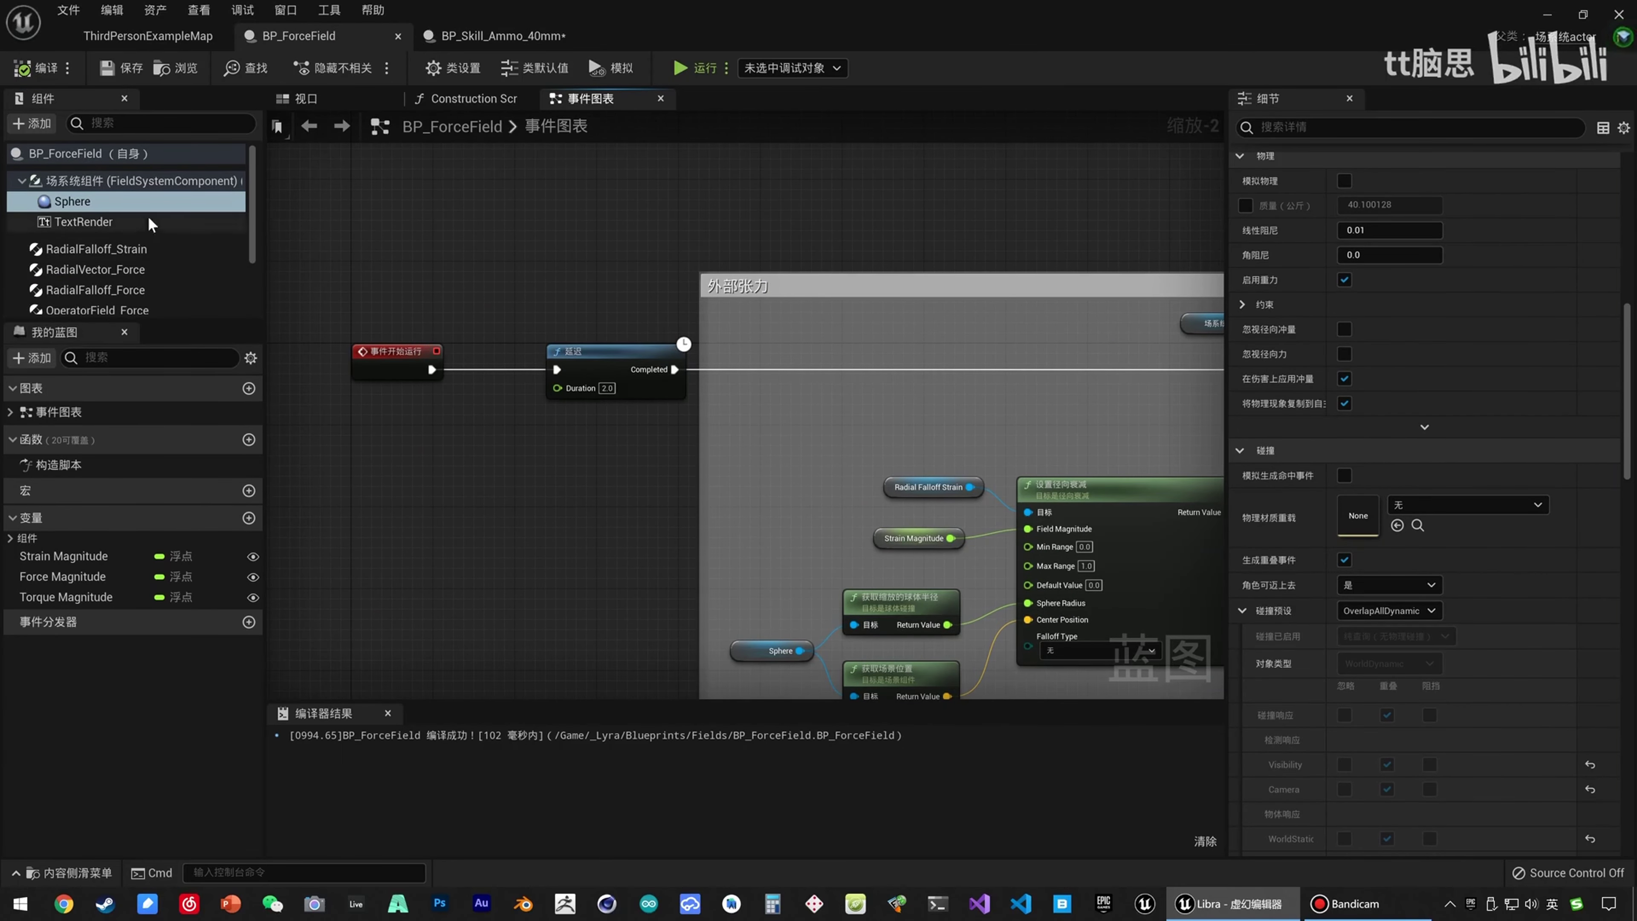
right_drag(425, 257, 396, 312)
drag(403, 434, 403, 434)
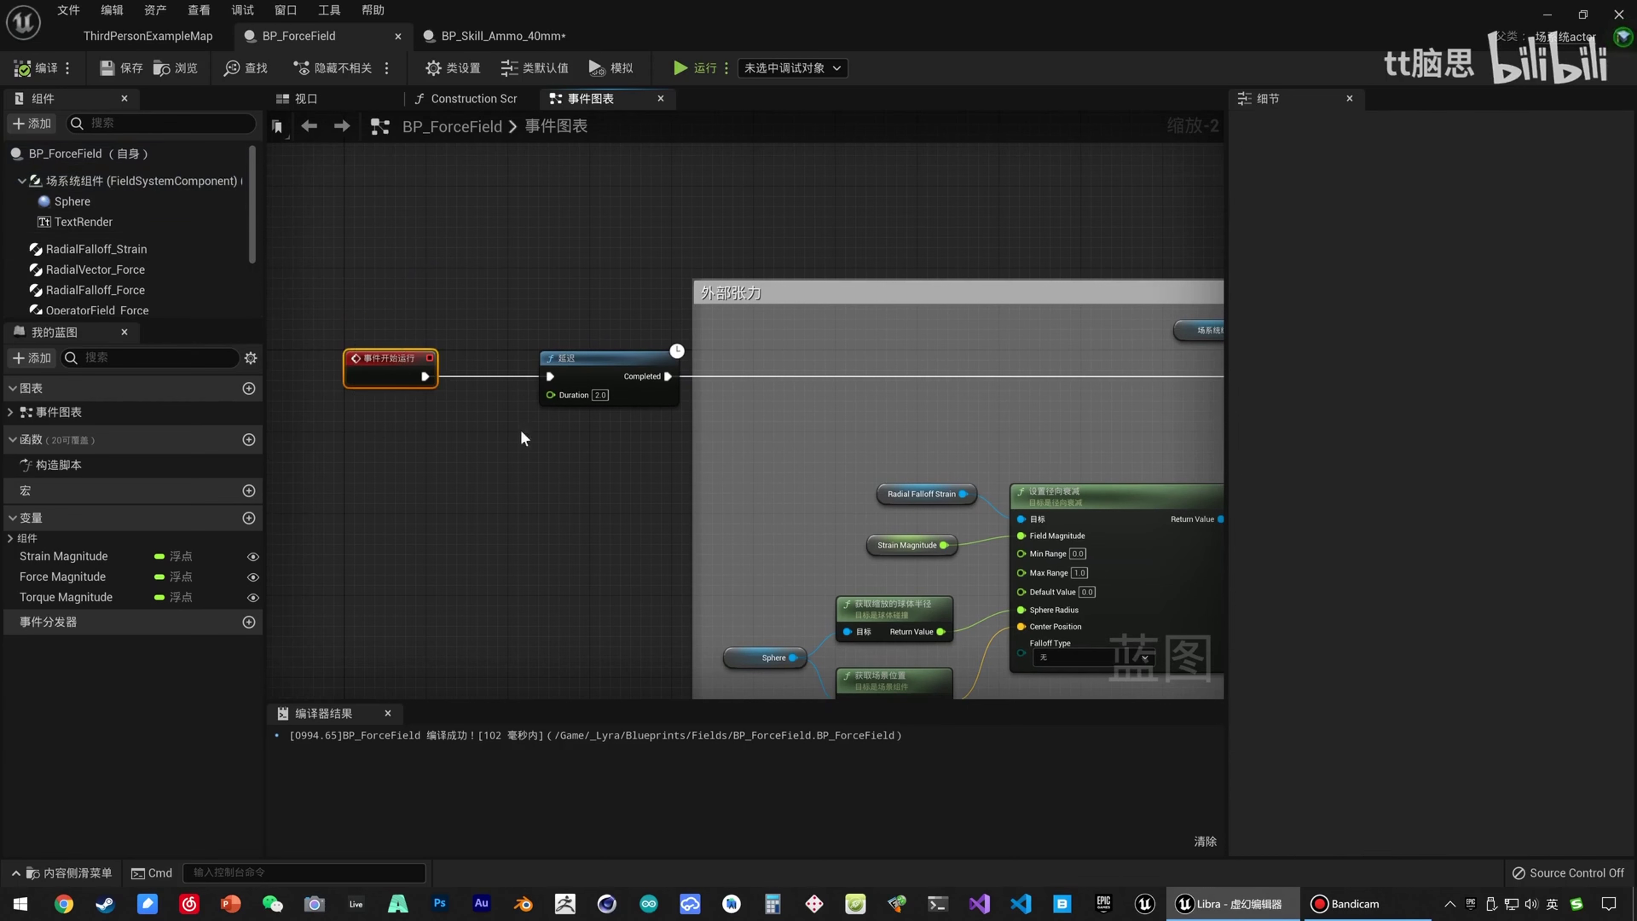
drag(540, 439, 589, 321)
right_drag(882, 234, 480, 245)
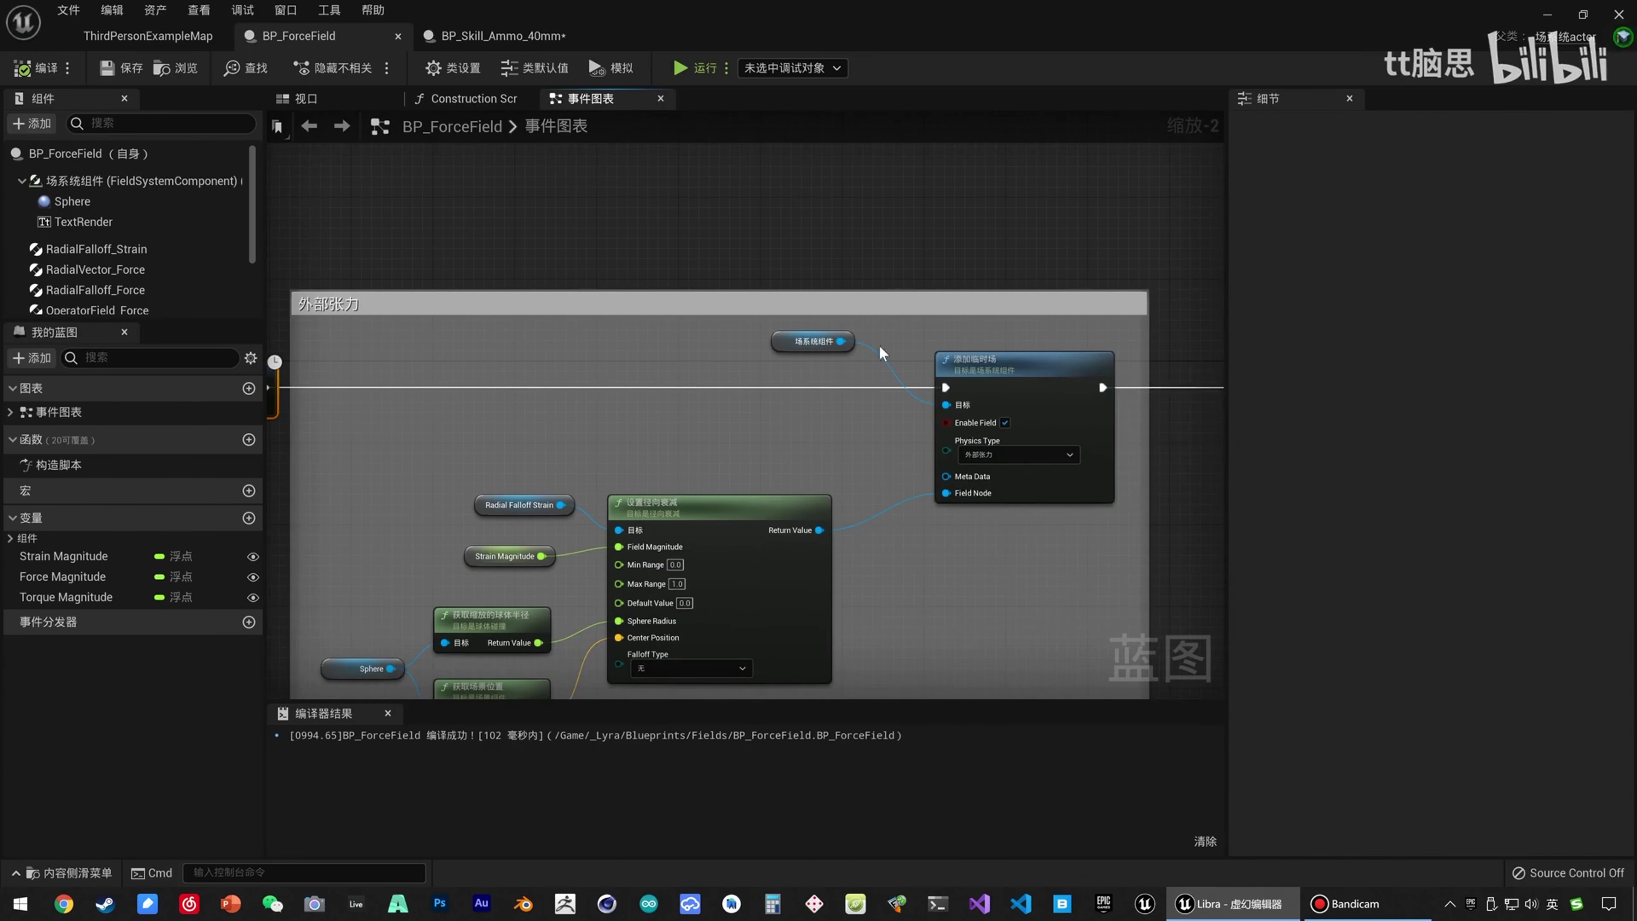
right_drag(614, 201, 659, 231)
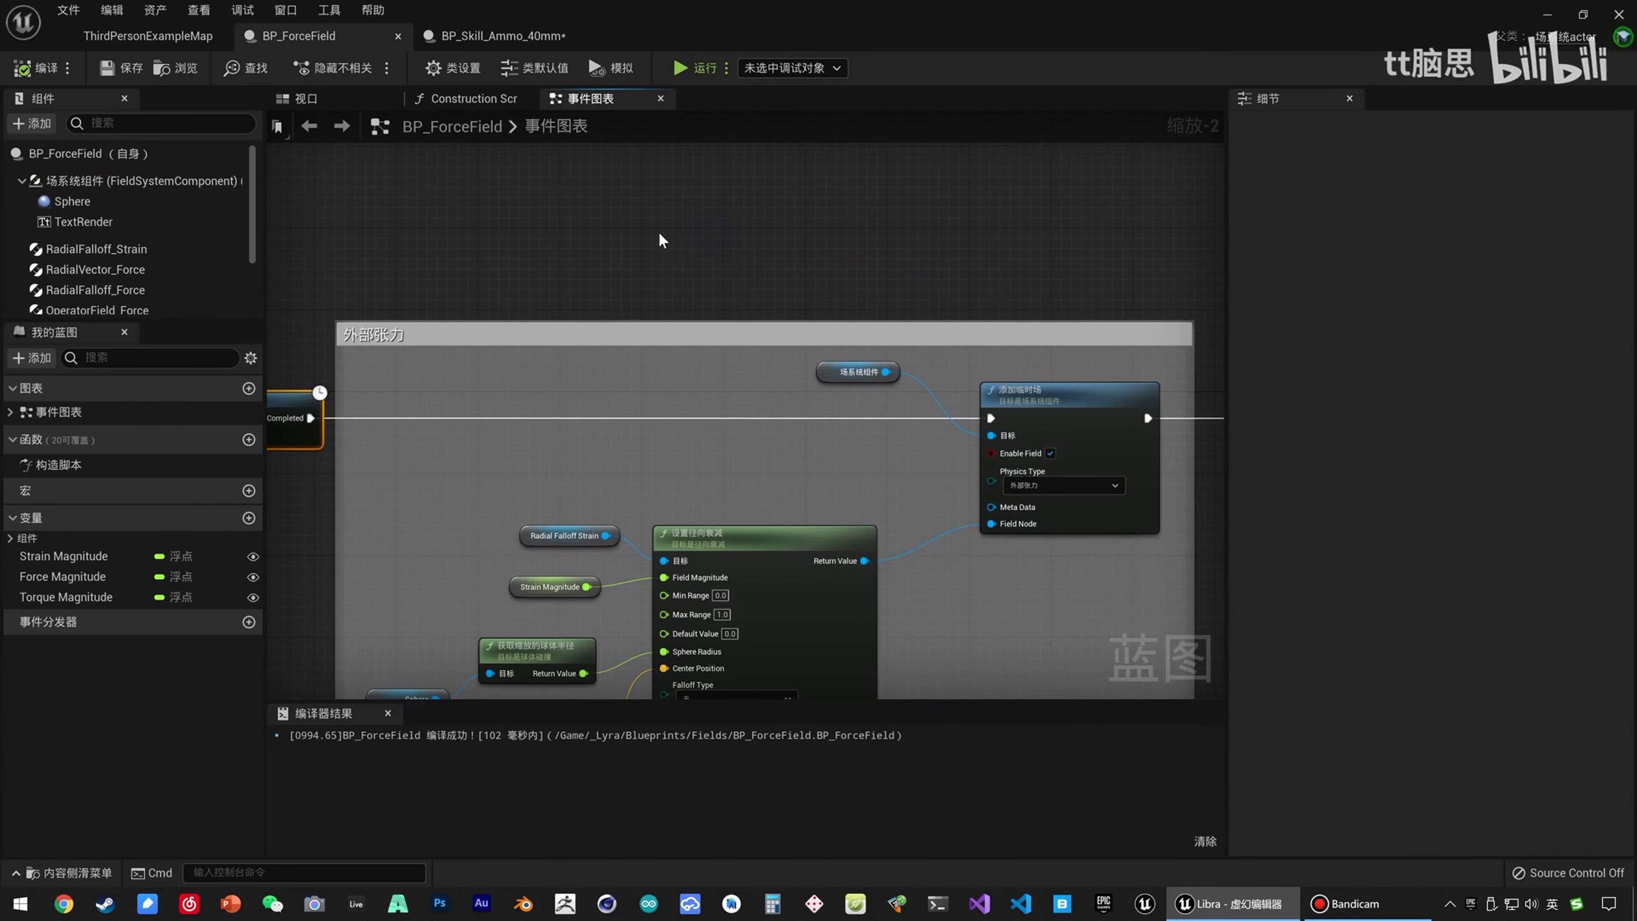
Add a custom event named Hit above the external strain (外部张力) comment box in the BP_ForceField graph.
right_click(656, 230)
text(add custom)
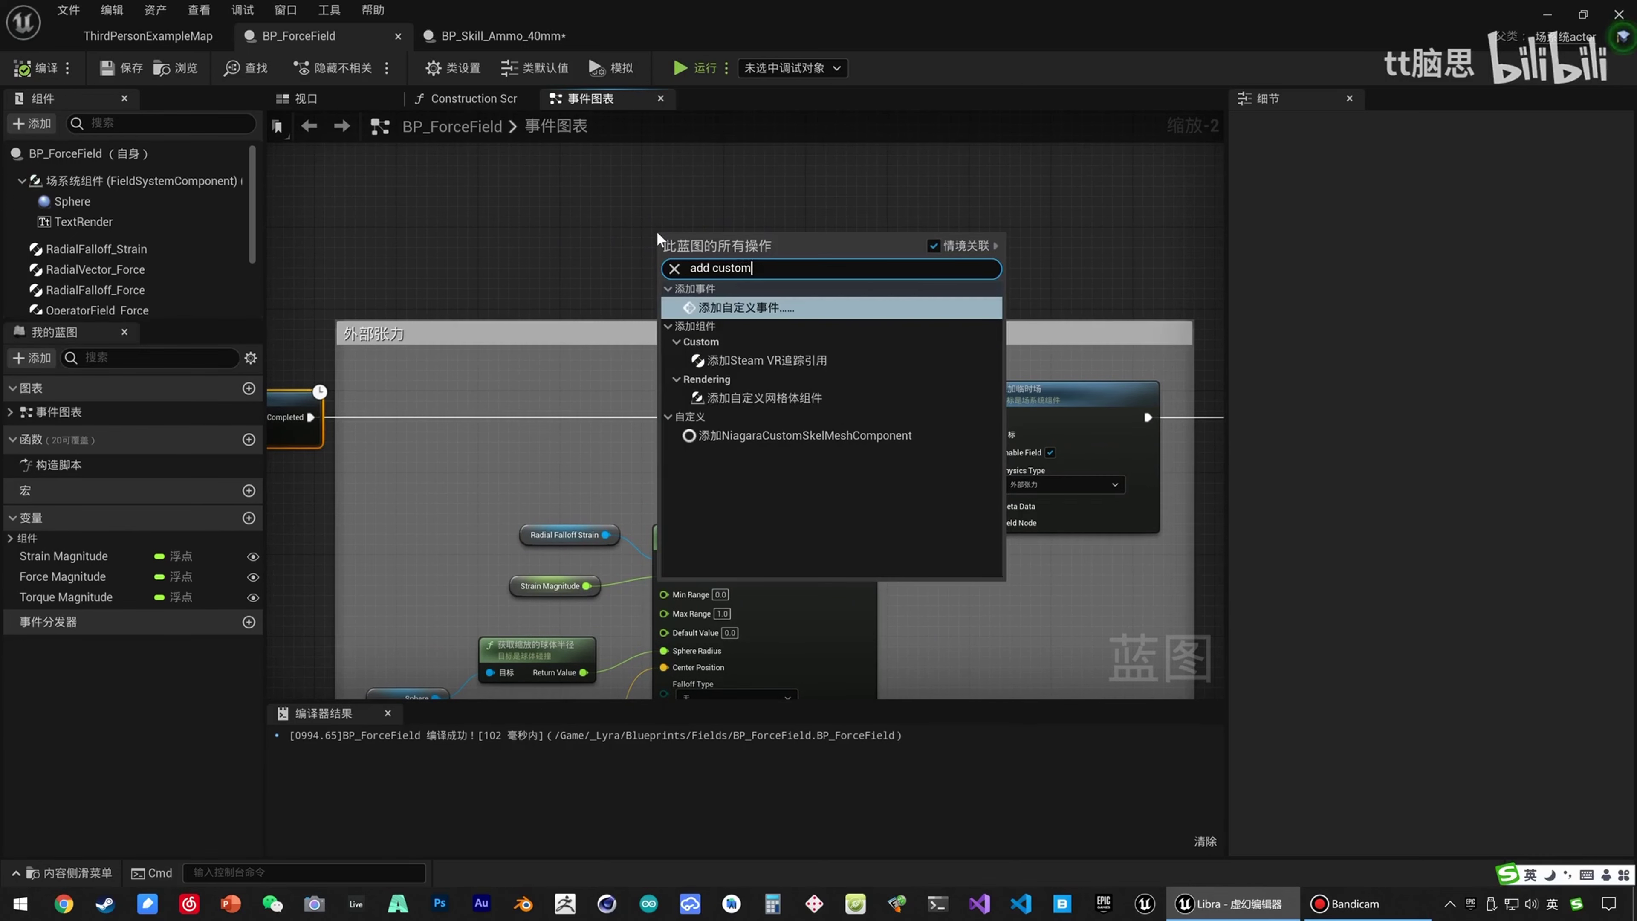
key(Return)
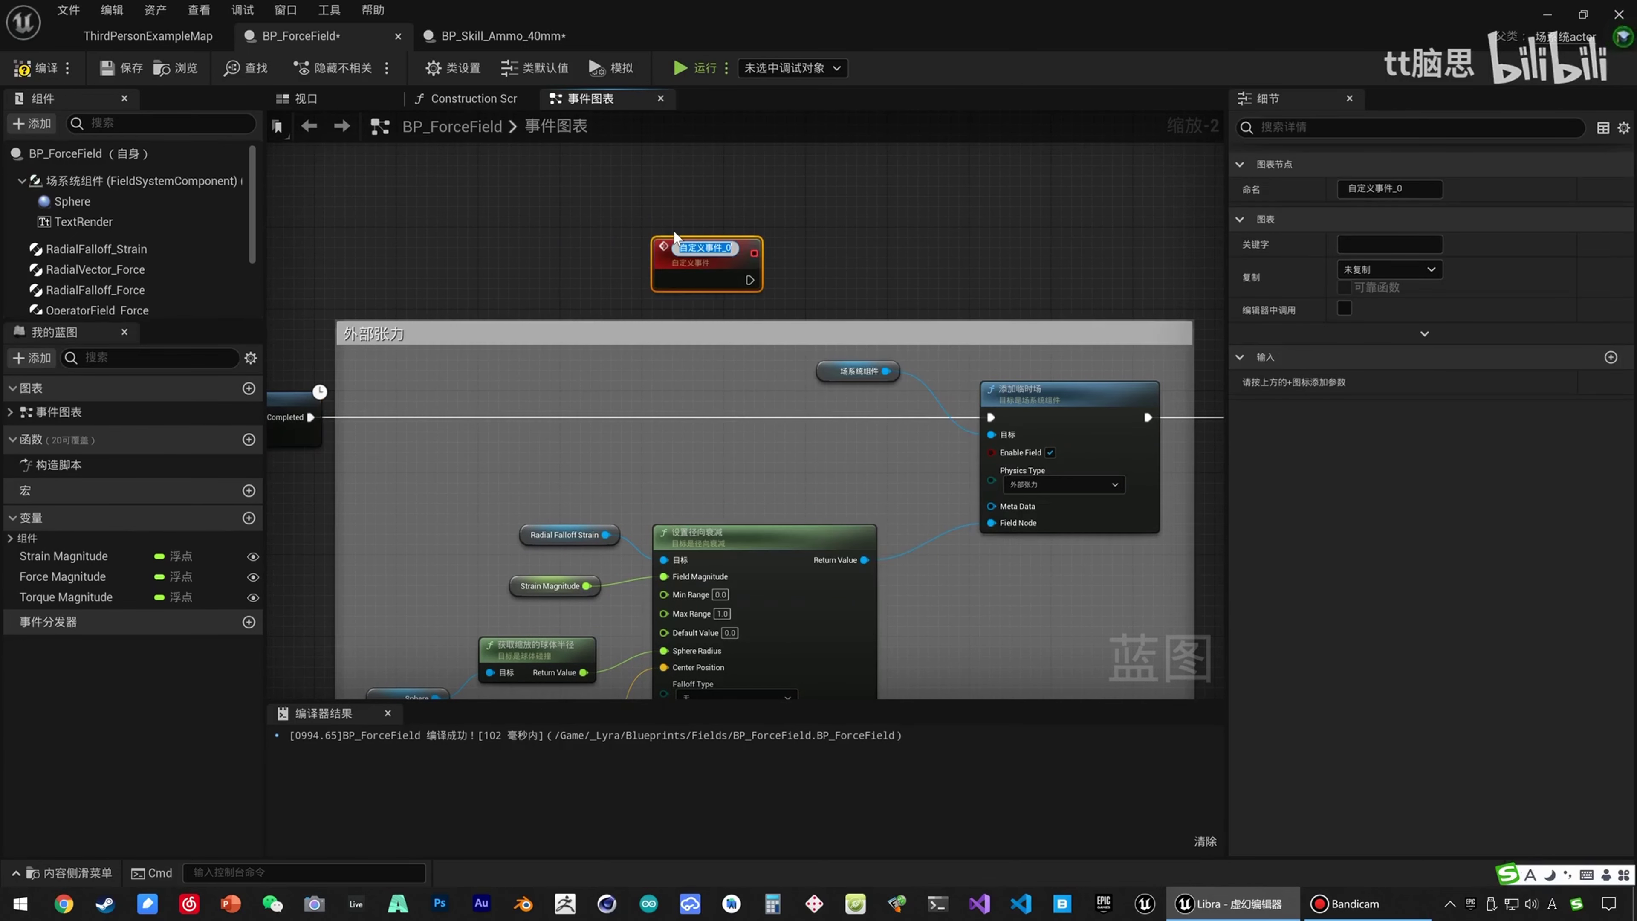
key(Return)
double_click(696, 243)
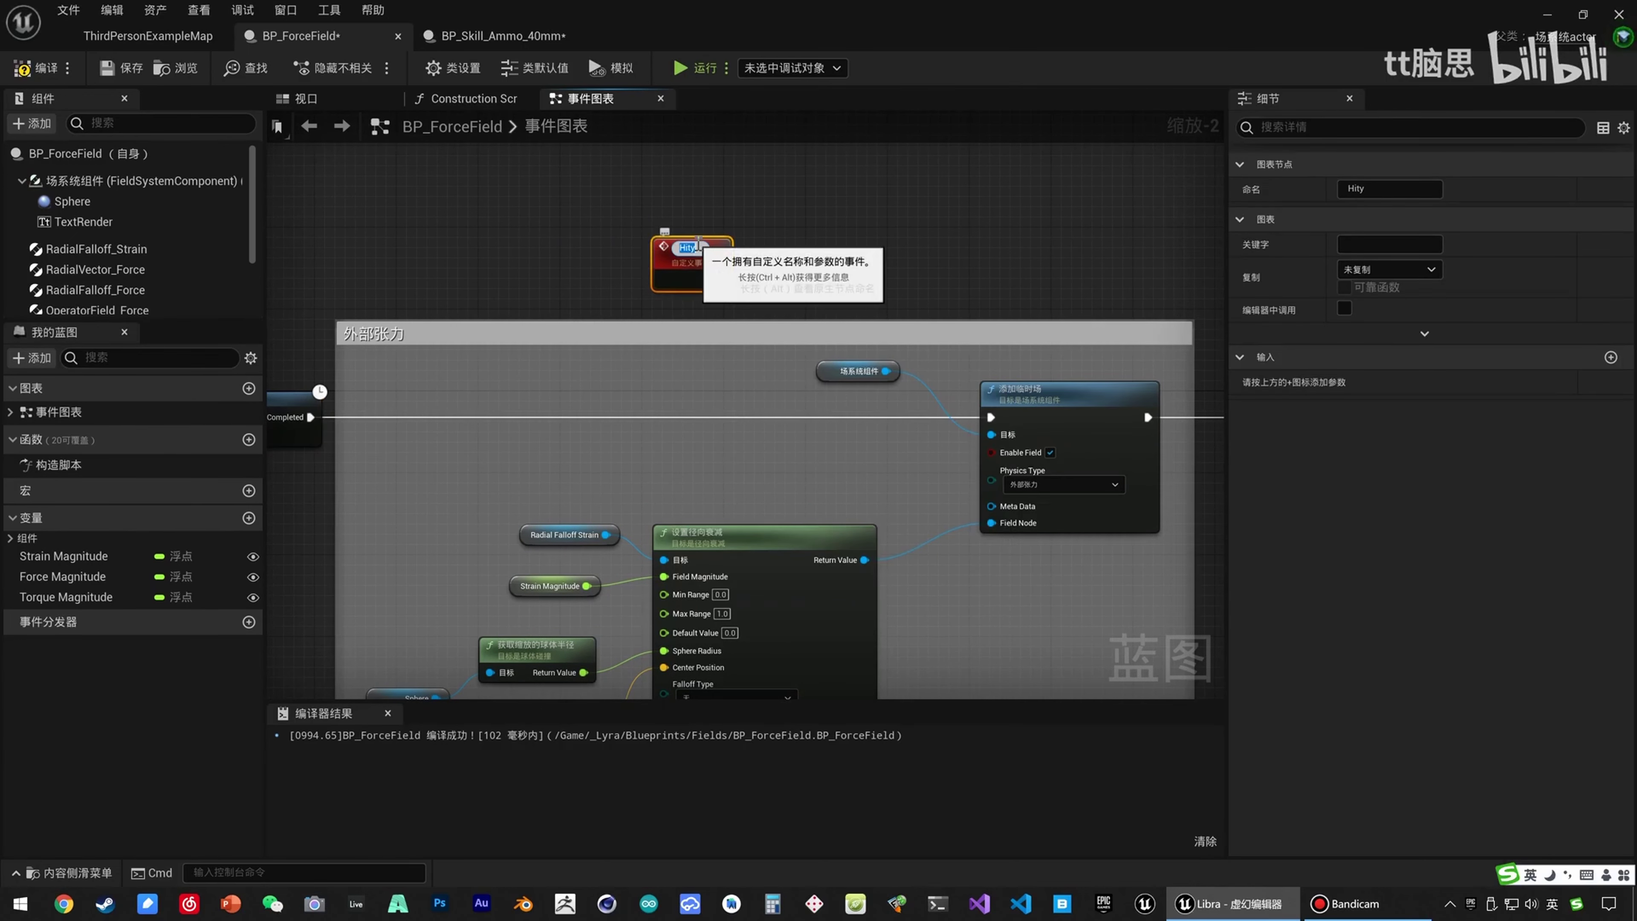
text(Hit)
key(Return)
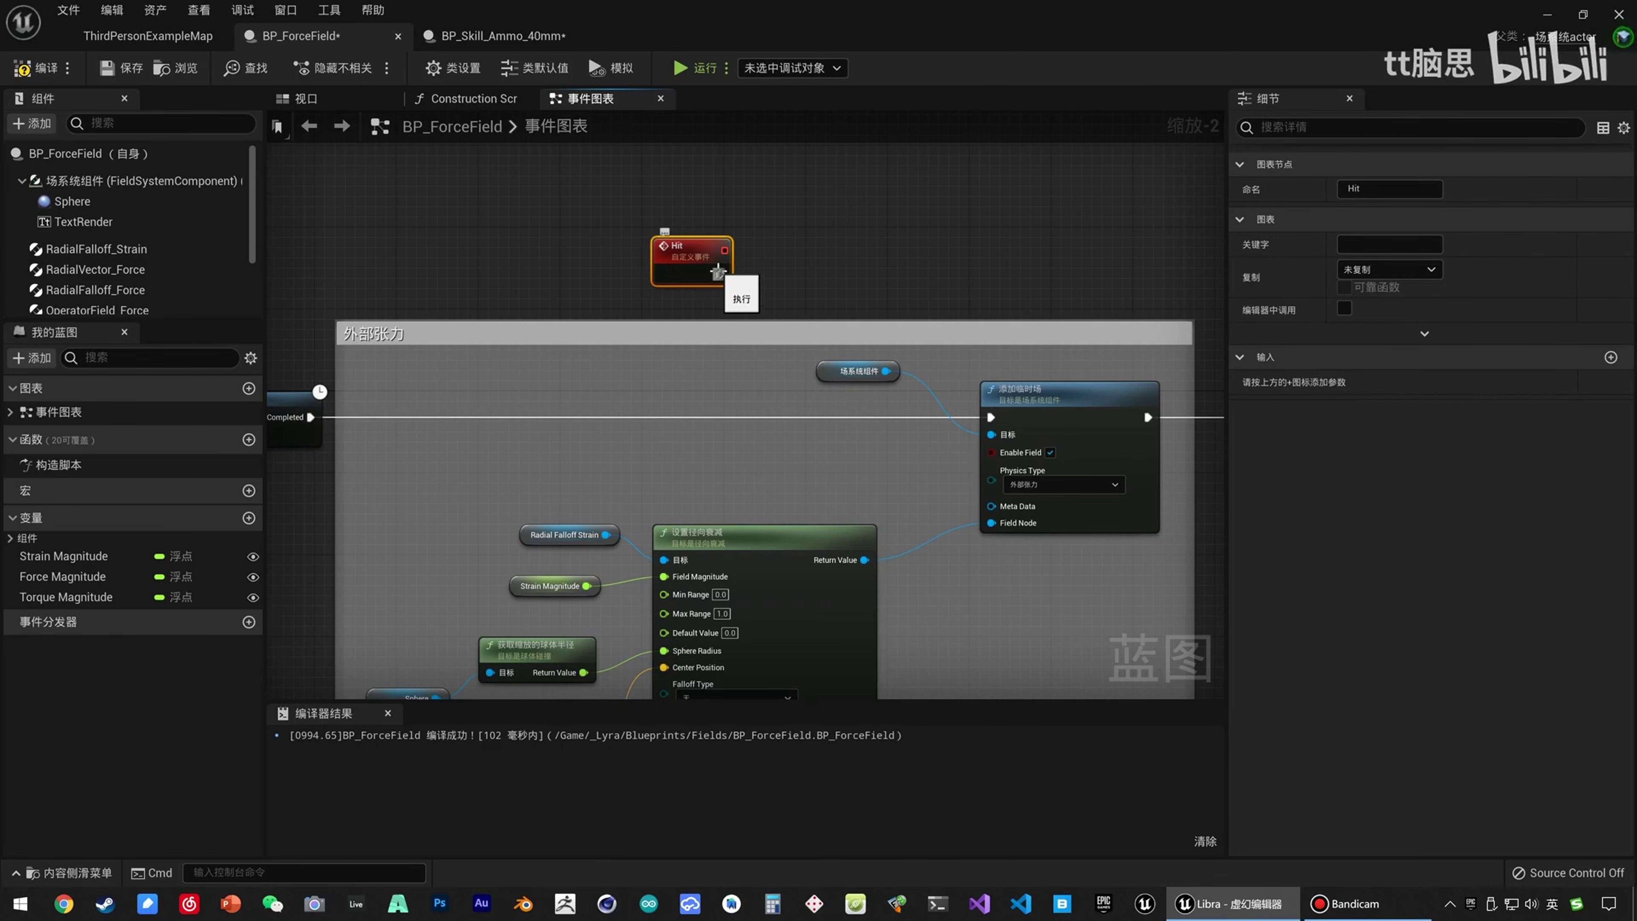
Connect the custom event to the external strain group's add transient field (添加临时场) node and rename the event Active.
drag(719, 273, 991, 418)
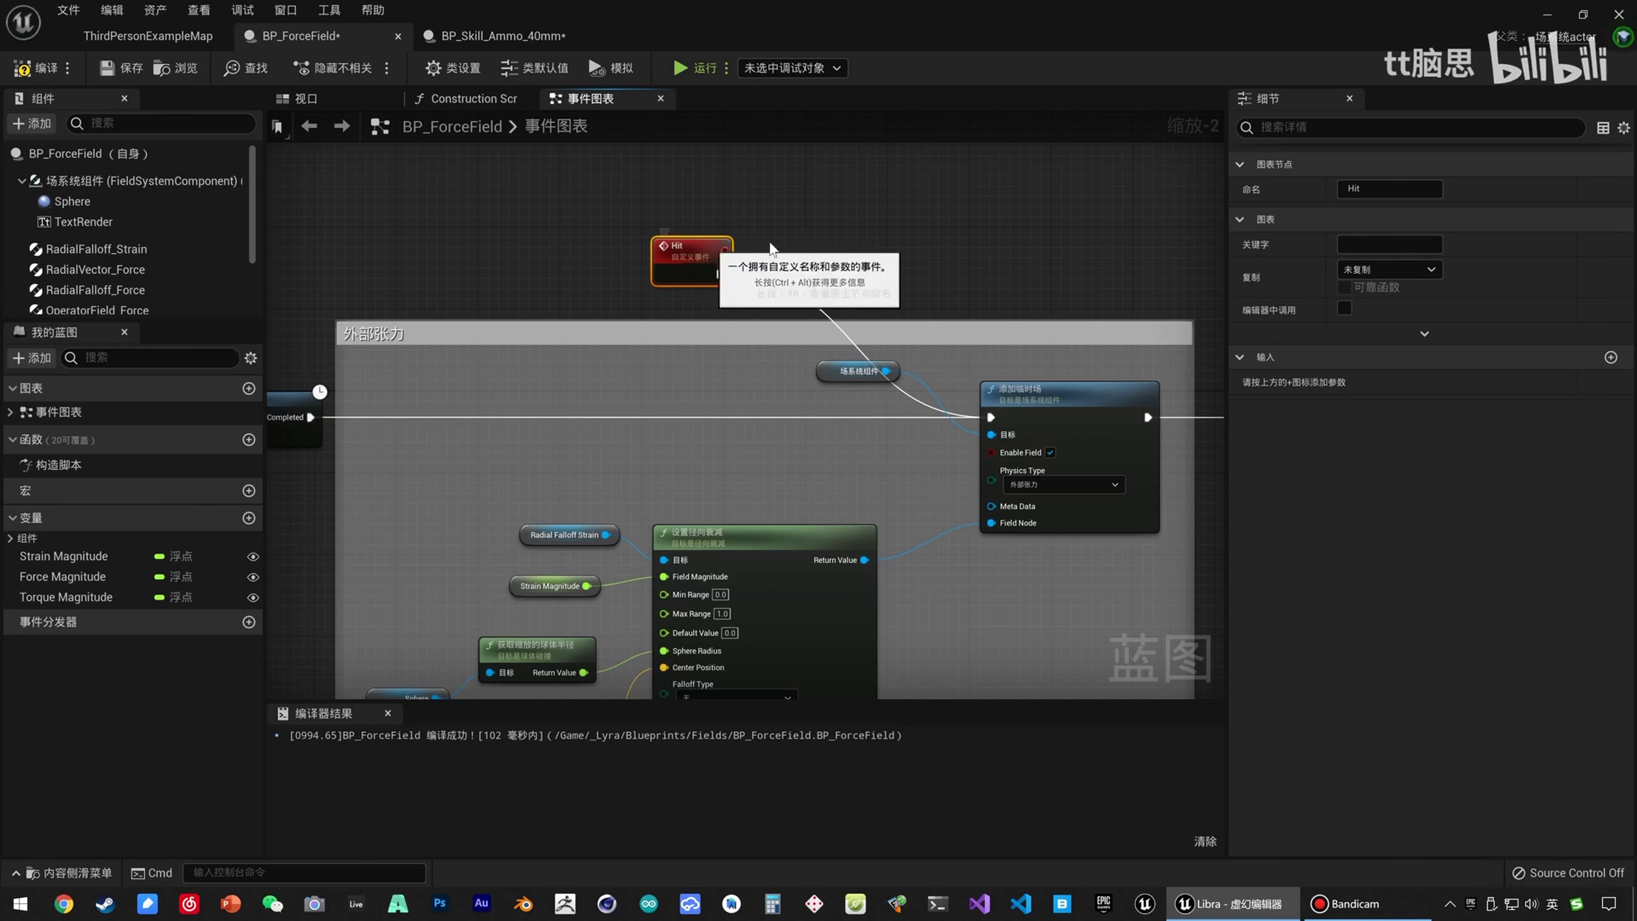
double_click(676, 249)
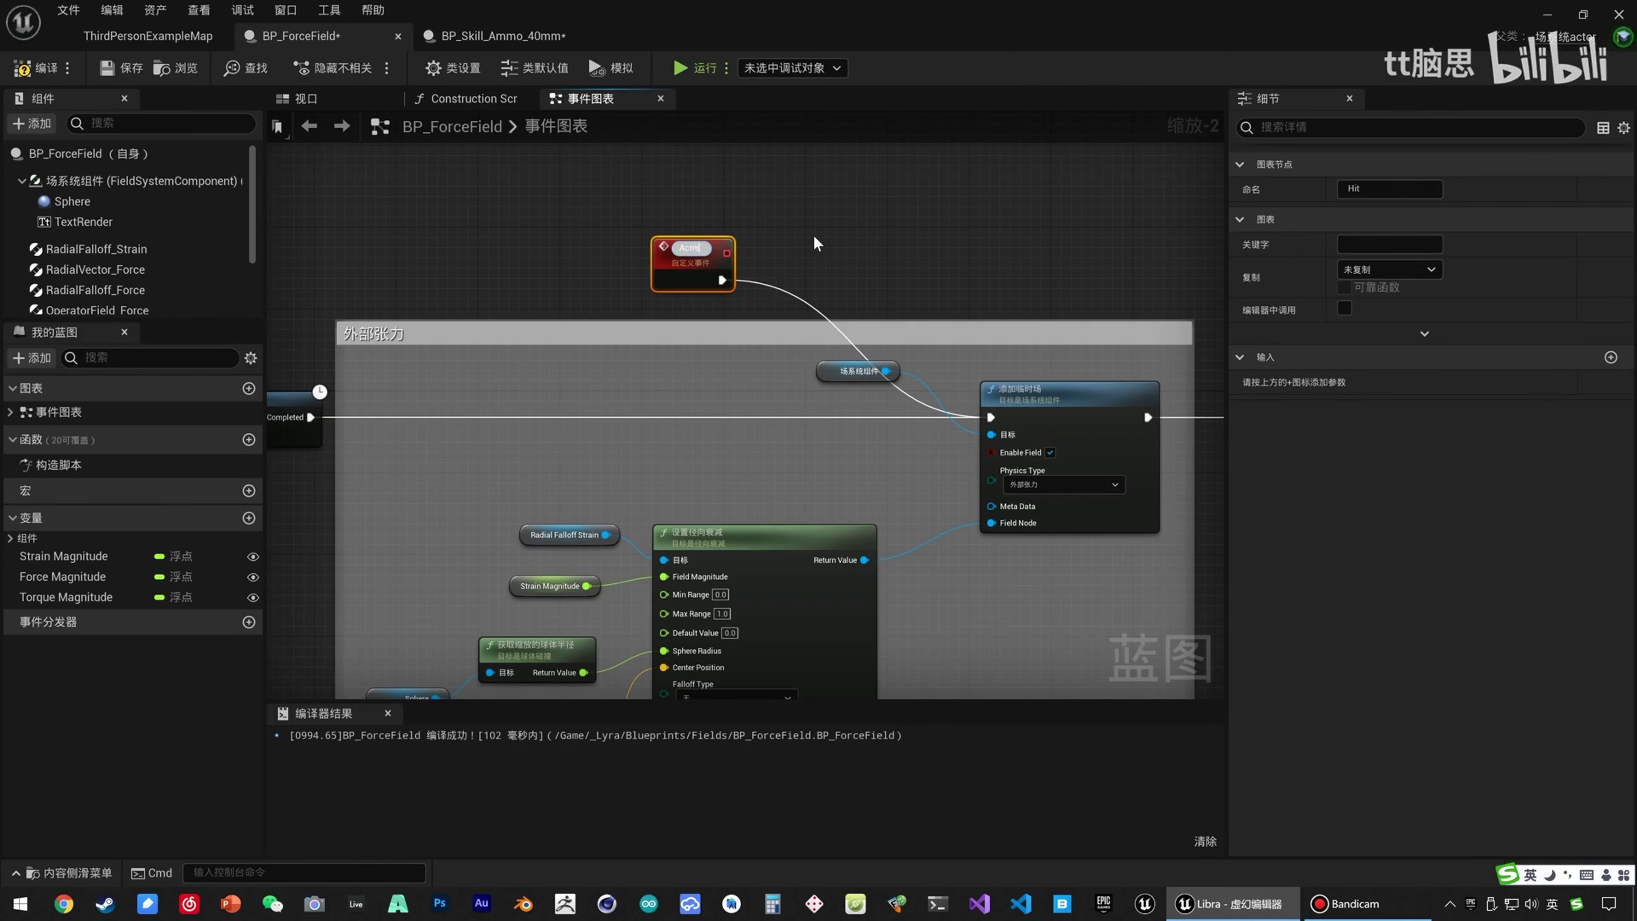
text(Active)
key(Return)
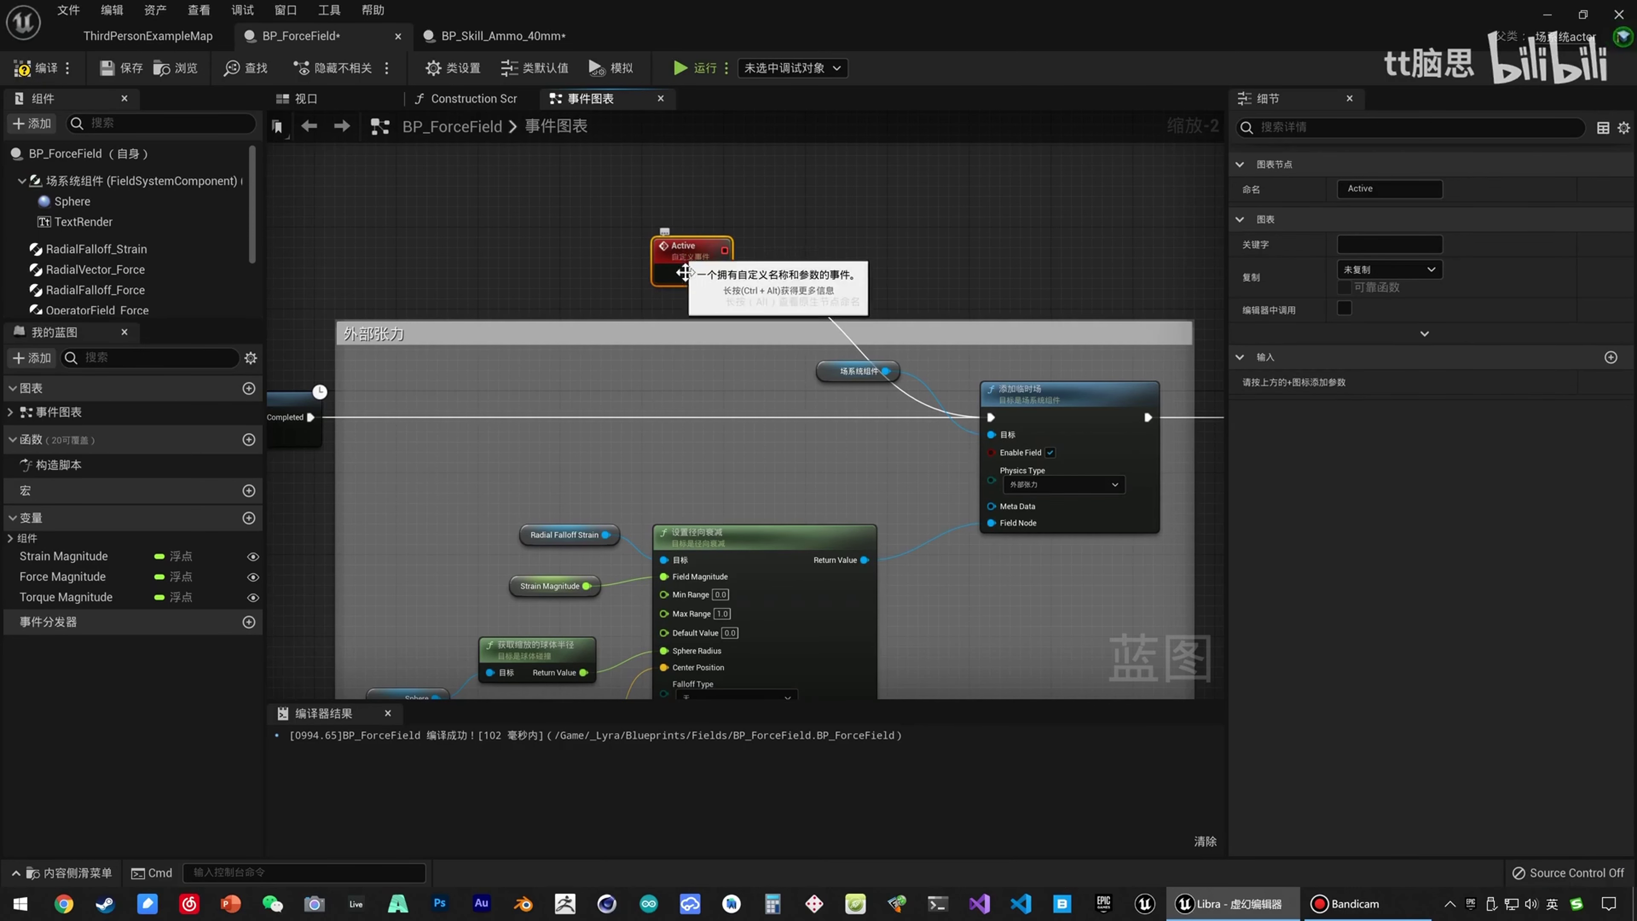
drag(730, 267, 741, 277)
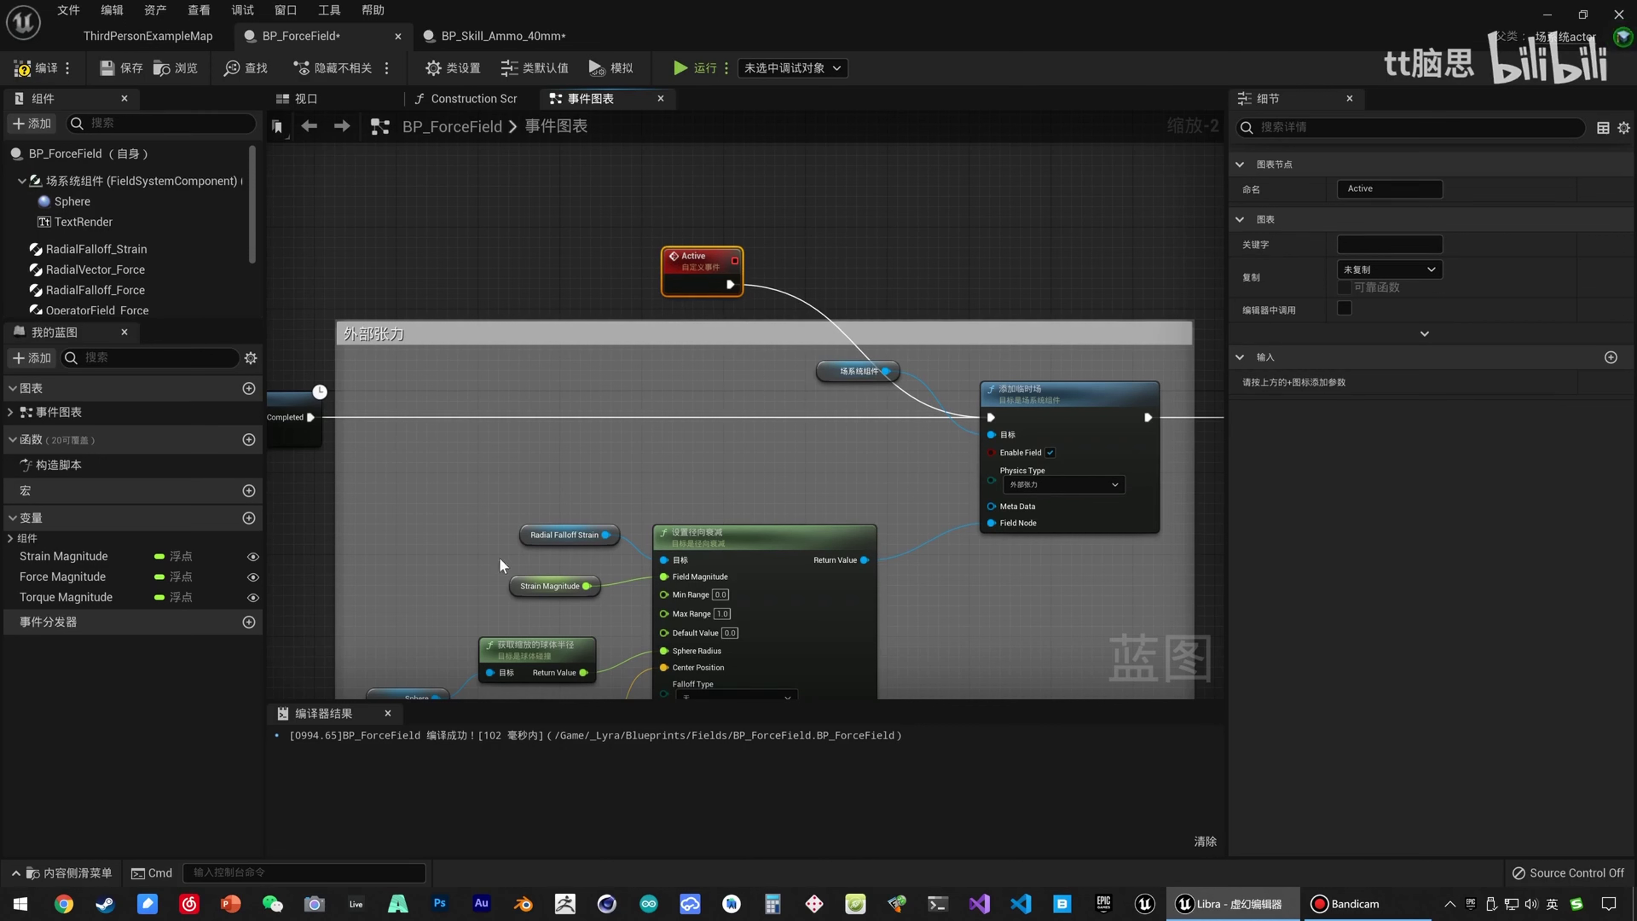
Review the default values of Strain Magnitude, Force Magnitude and Torque Magnitude and where these variables feed the field nodes.
right_drag(501, 570, 544, 453)
click(57, 561)
click(57, 558)
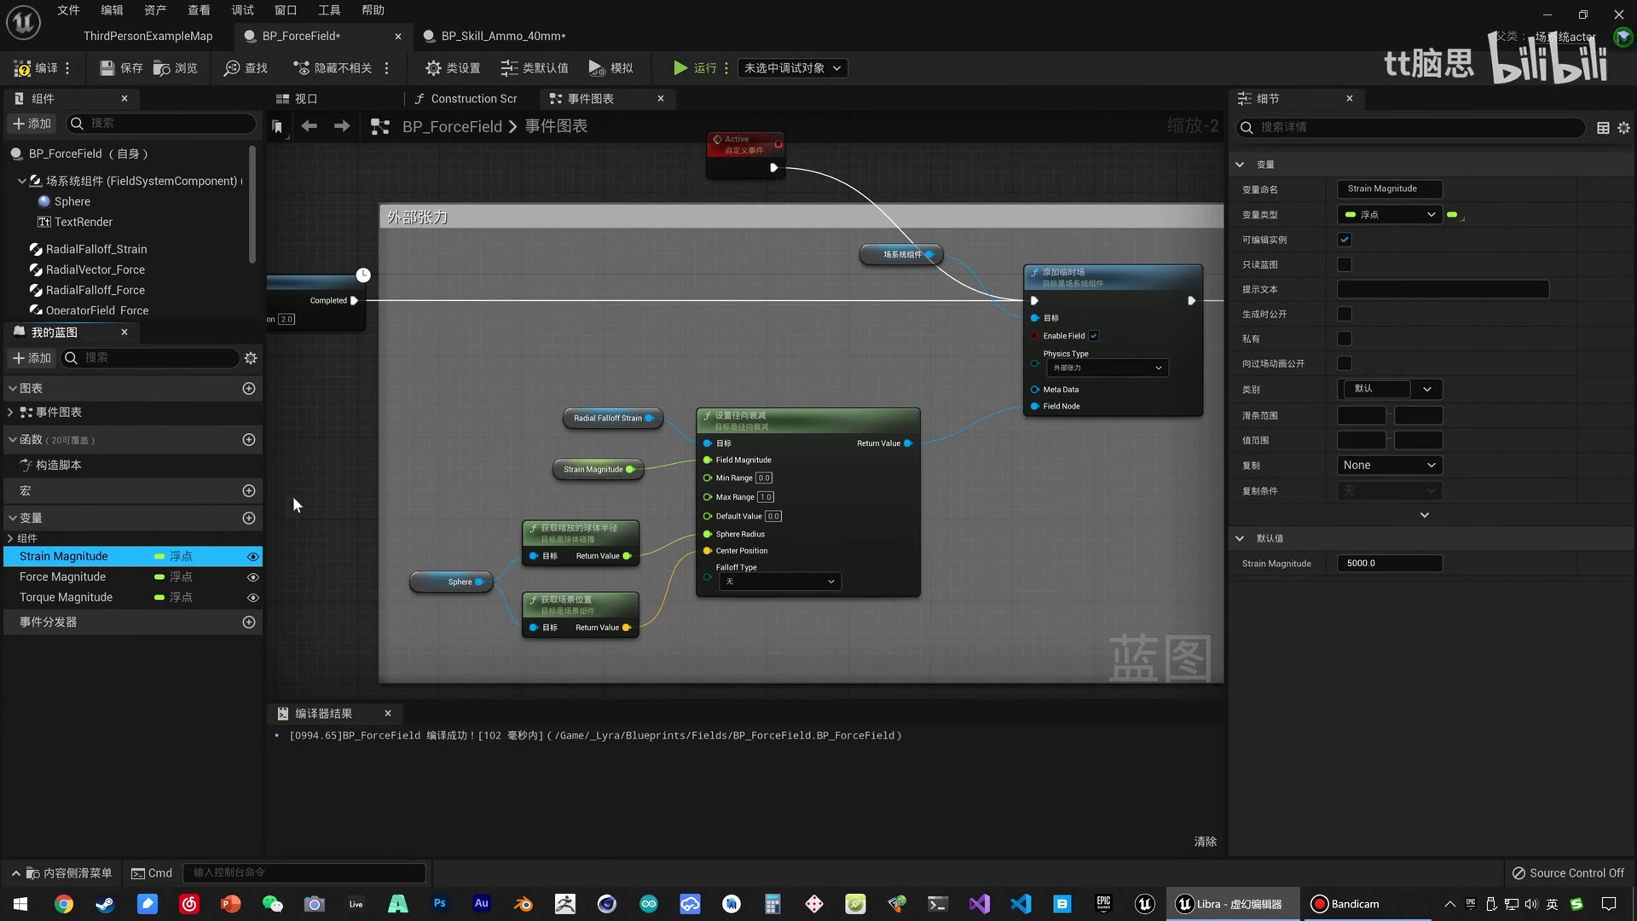
click(617, 464)
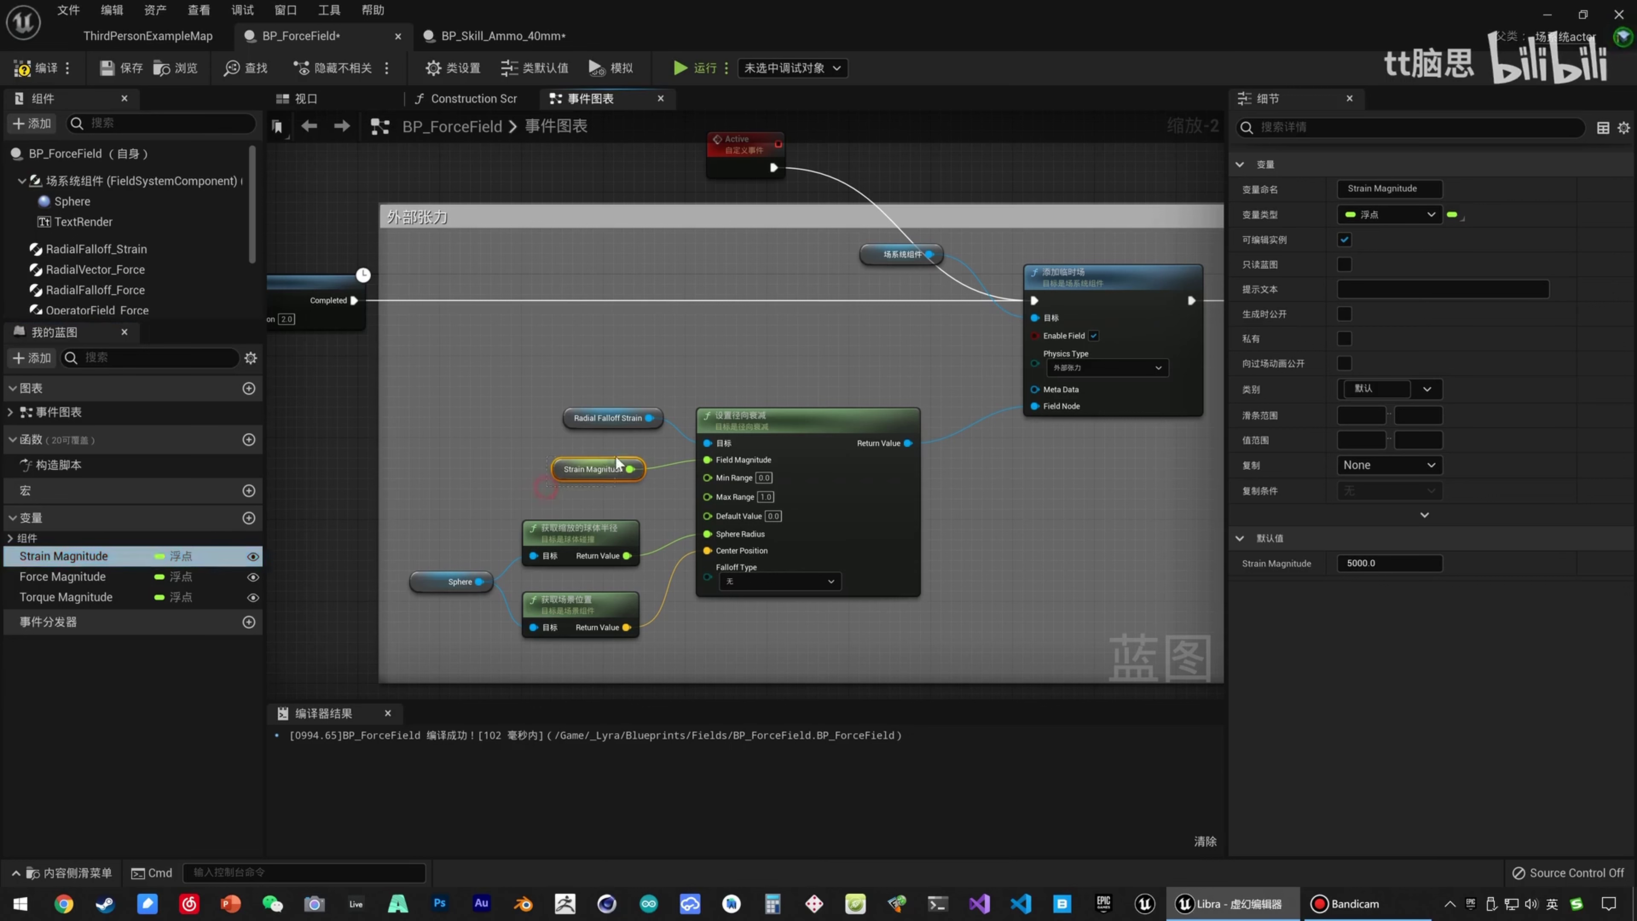
double_click(88, 579)
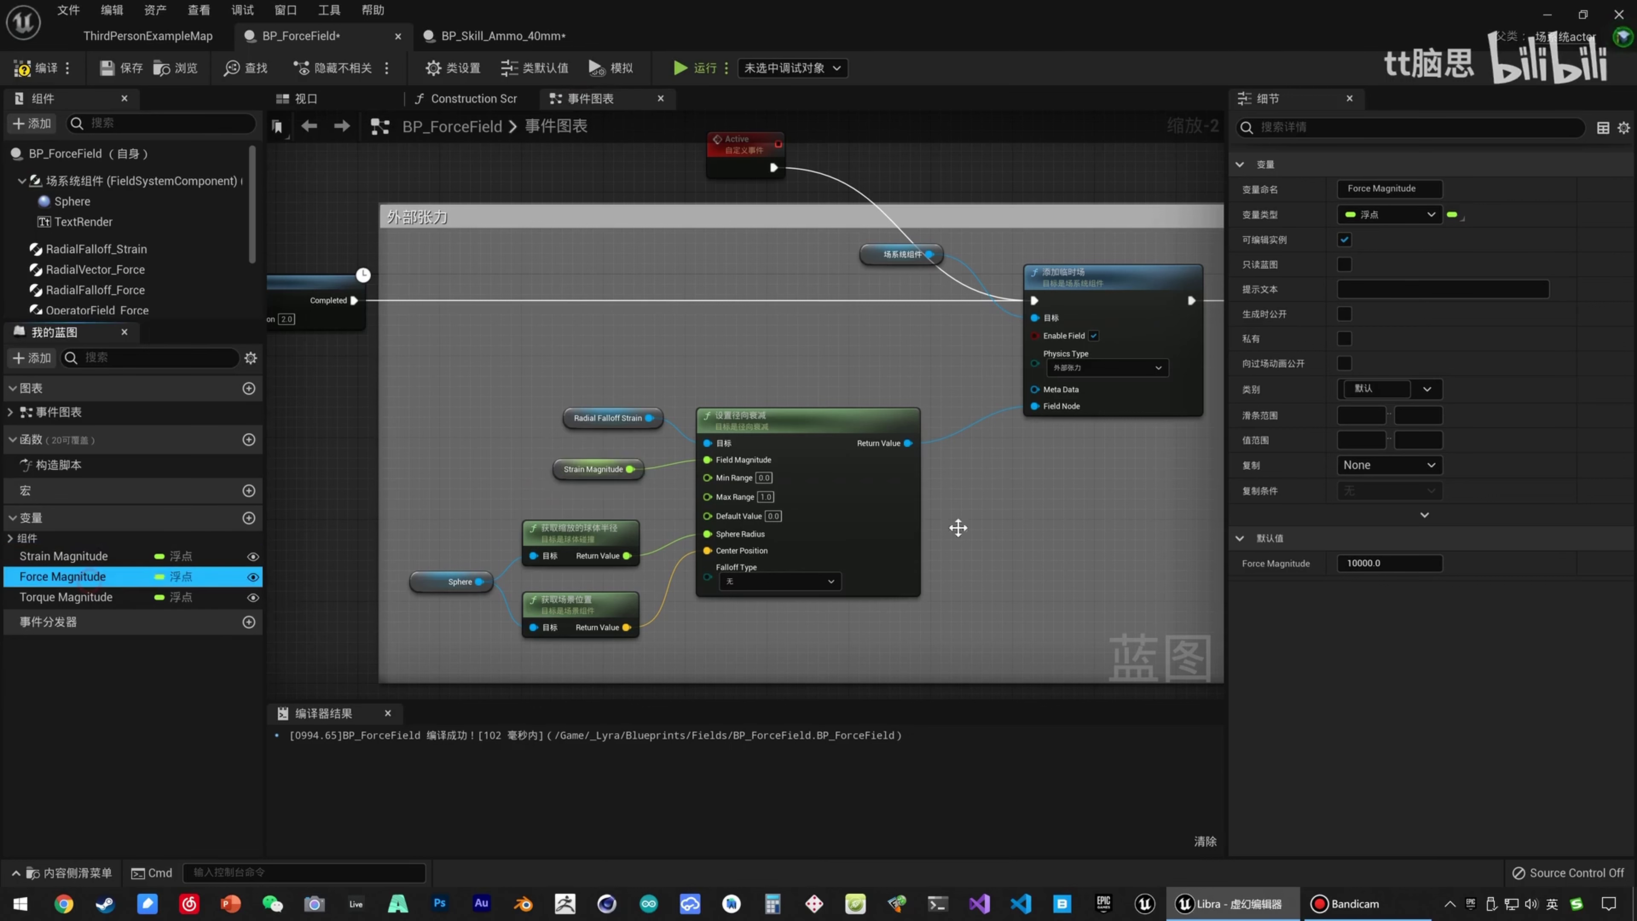
right_drag(1051, 545, 425, 525)
scroll(610, 502, down, 1)
right_drag(613, 513, 420, 413)
double_click(64, 596)
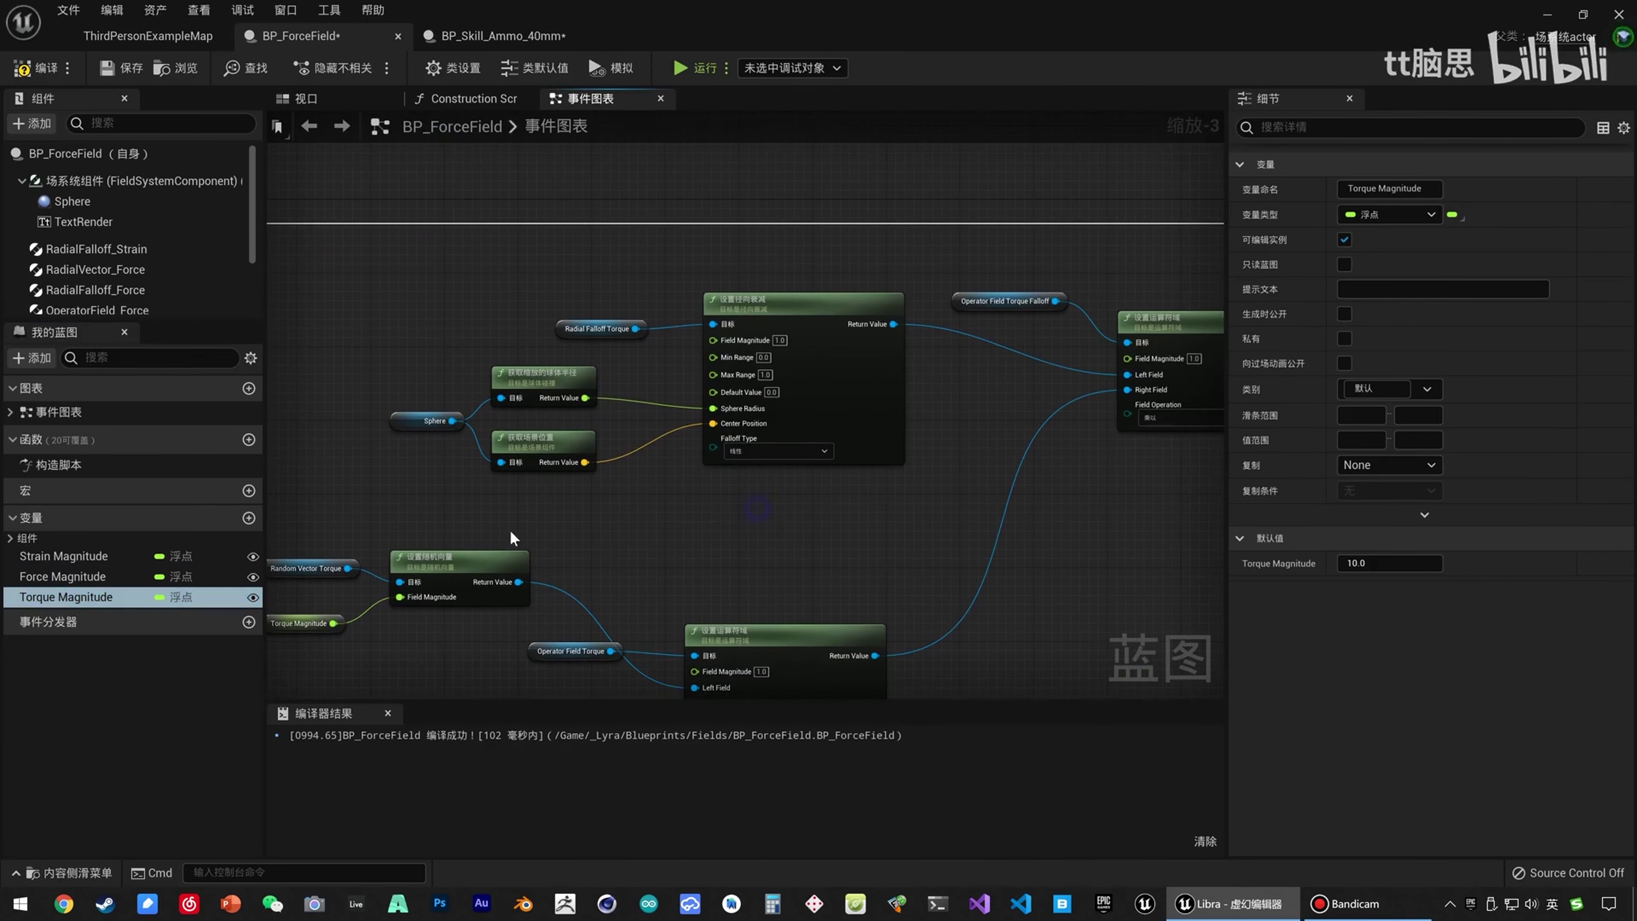
click(97, 579)
click(96, 556)
click(92, 577)
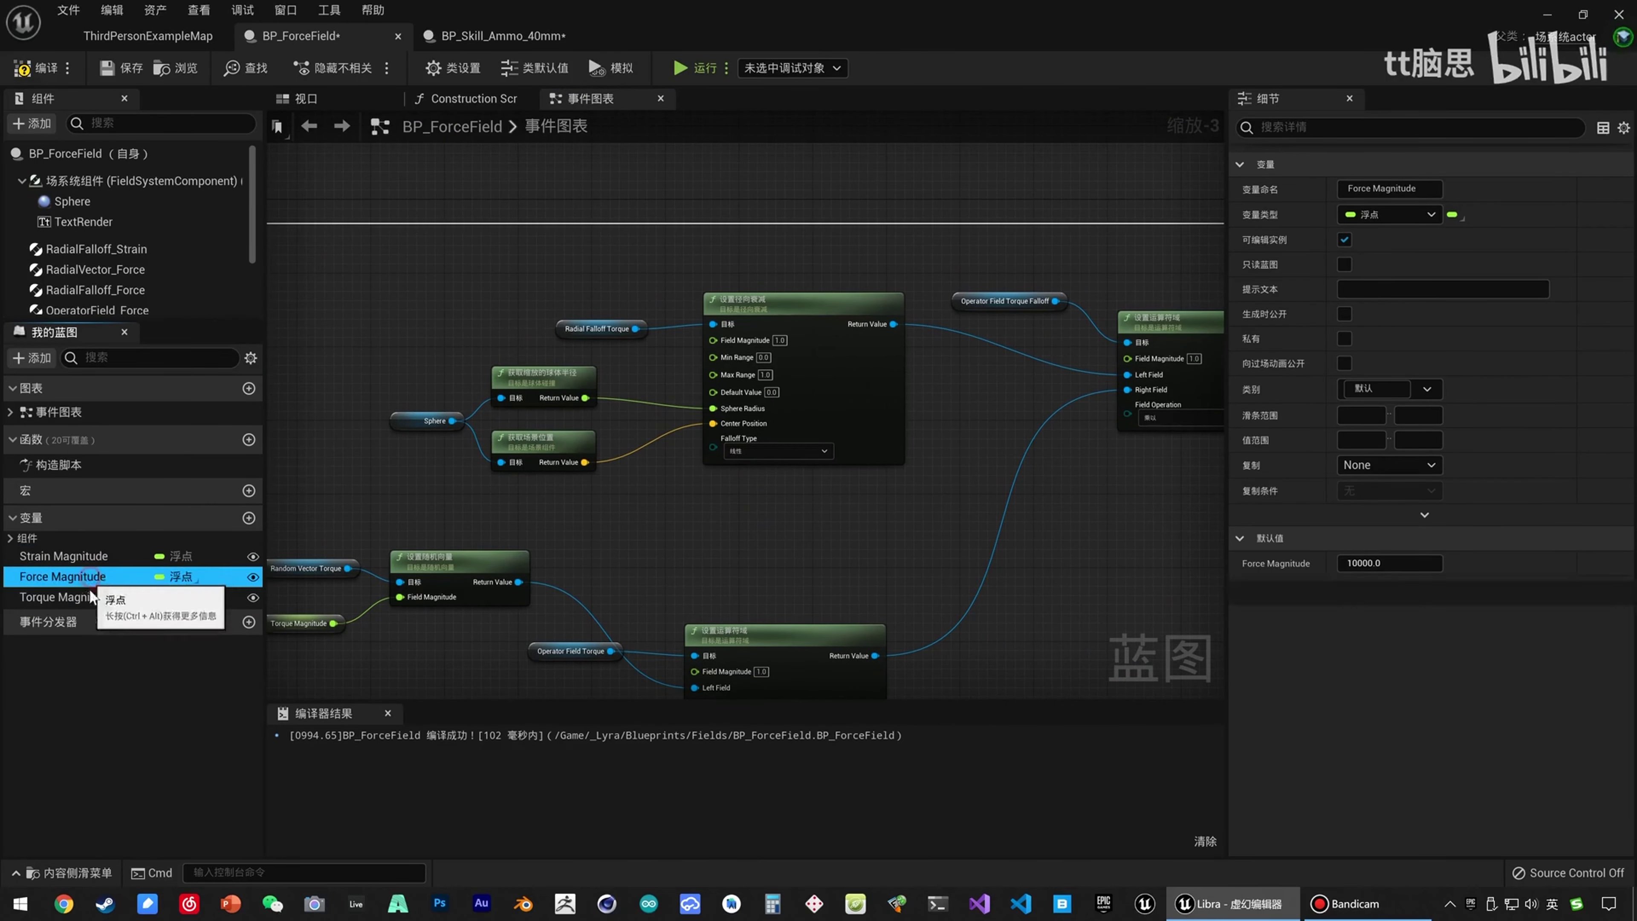
click(97, 596)
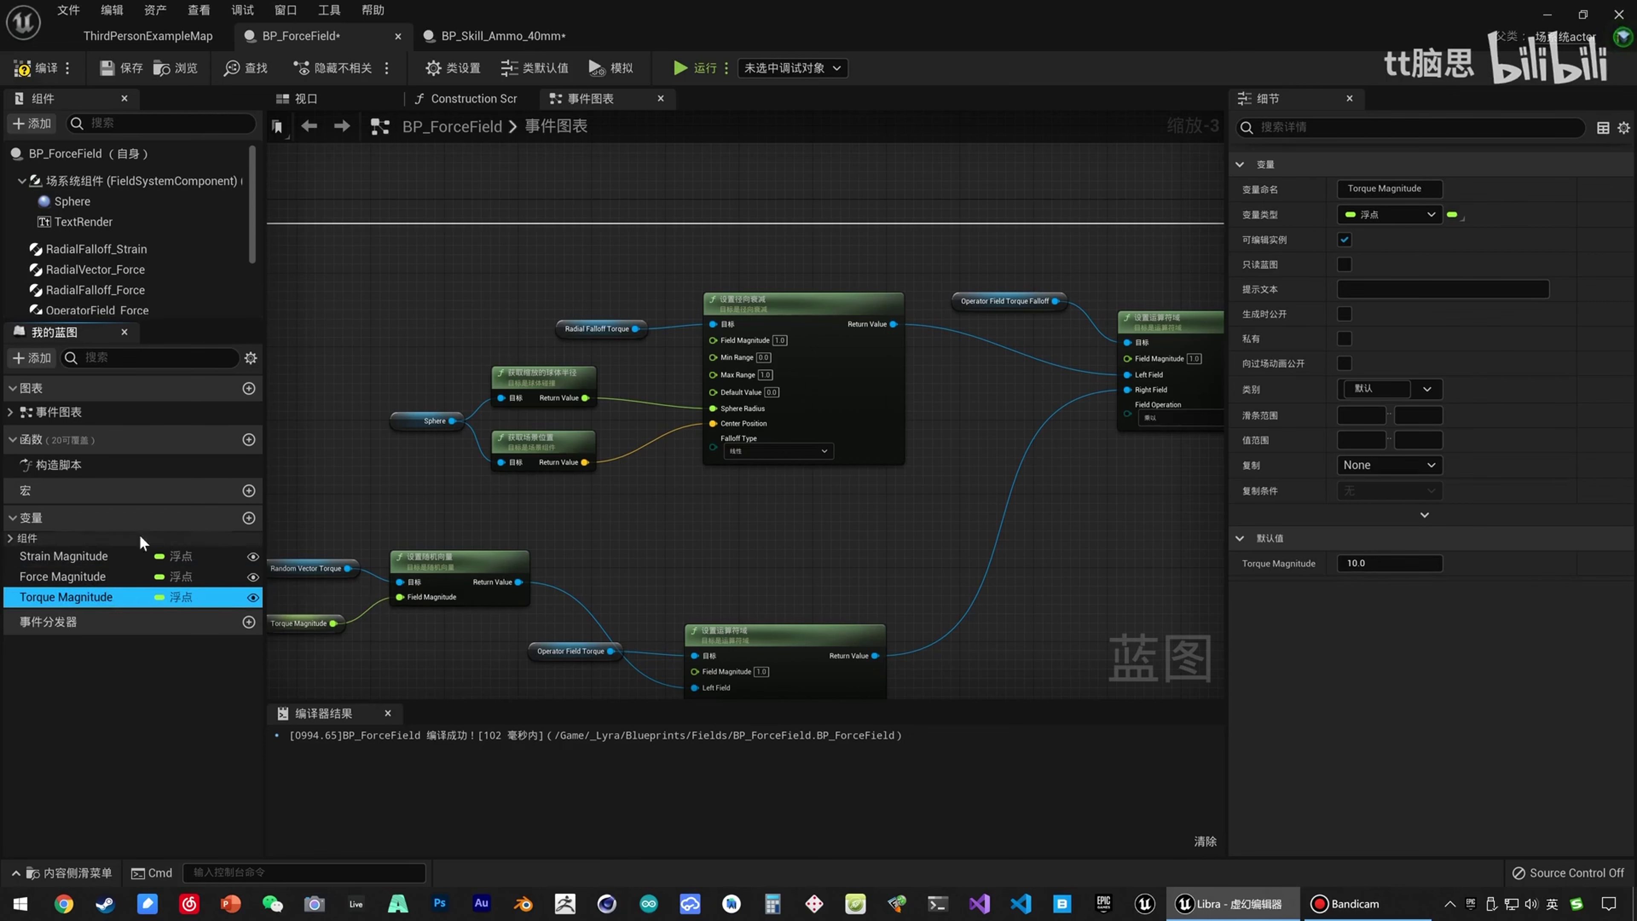
right_drag(481, 370, 906, 380)
right_drag(450, 416, 672, 449)
Compile and save the BP_ForceField blueprint.
click(511, 38)
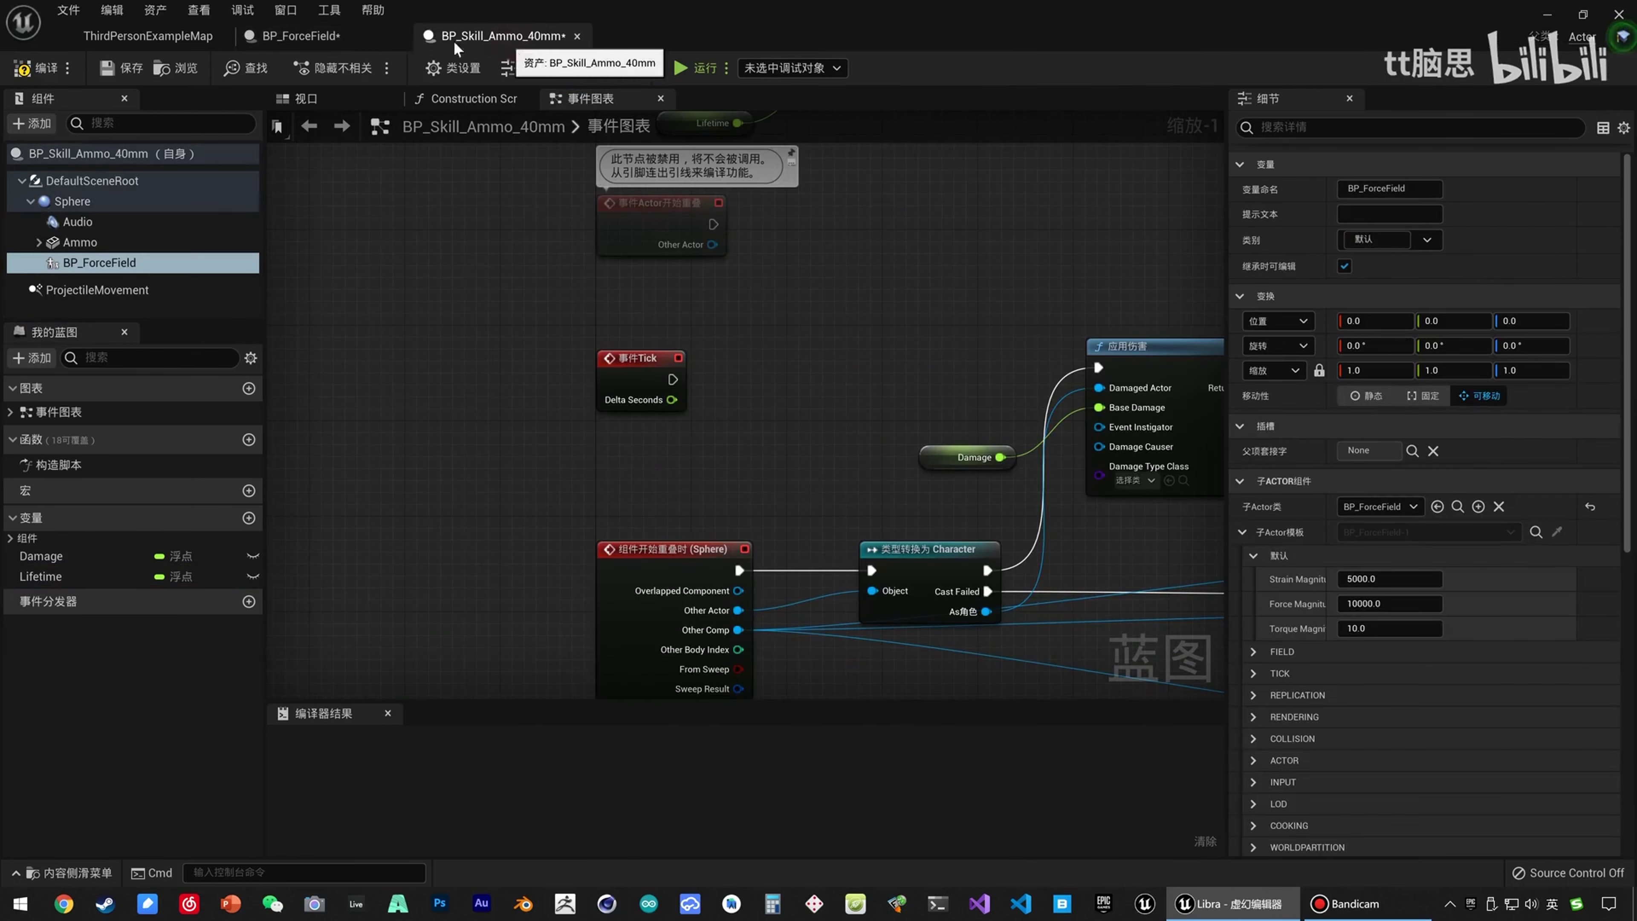
click(301, 35)
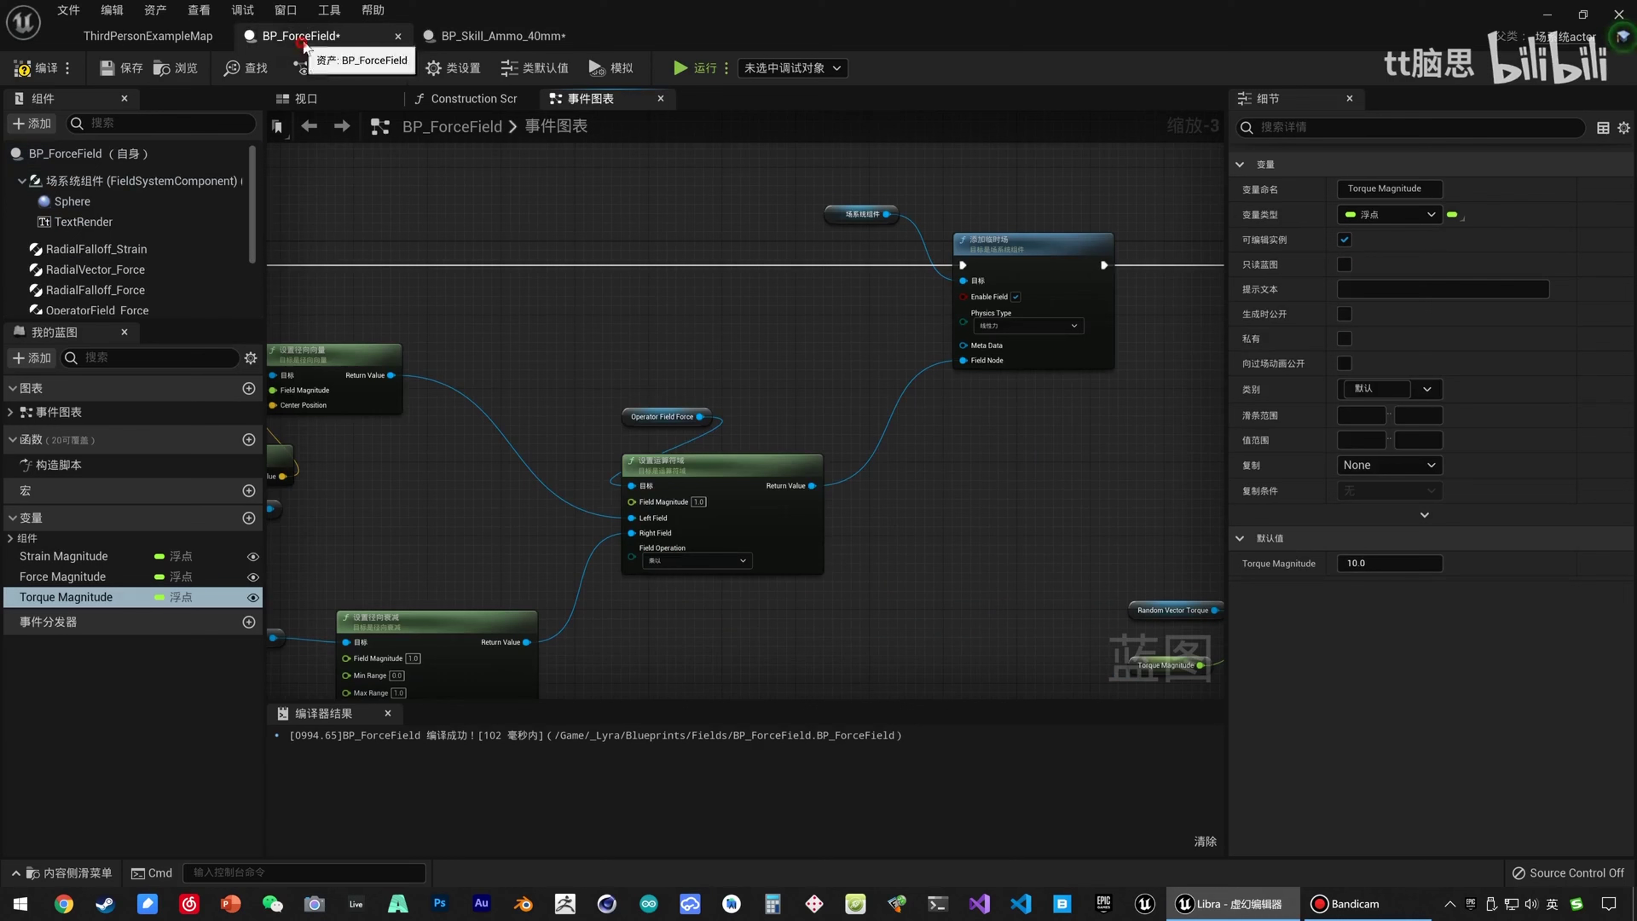
click(37, 68)
click(108, 67)
Disable generate overlap events (生成重叠事件) on BP_ForceField's Sphere component, and compile and save the blueprint.
click(86, 201)
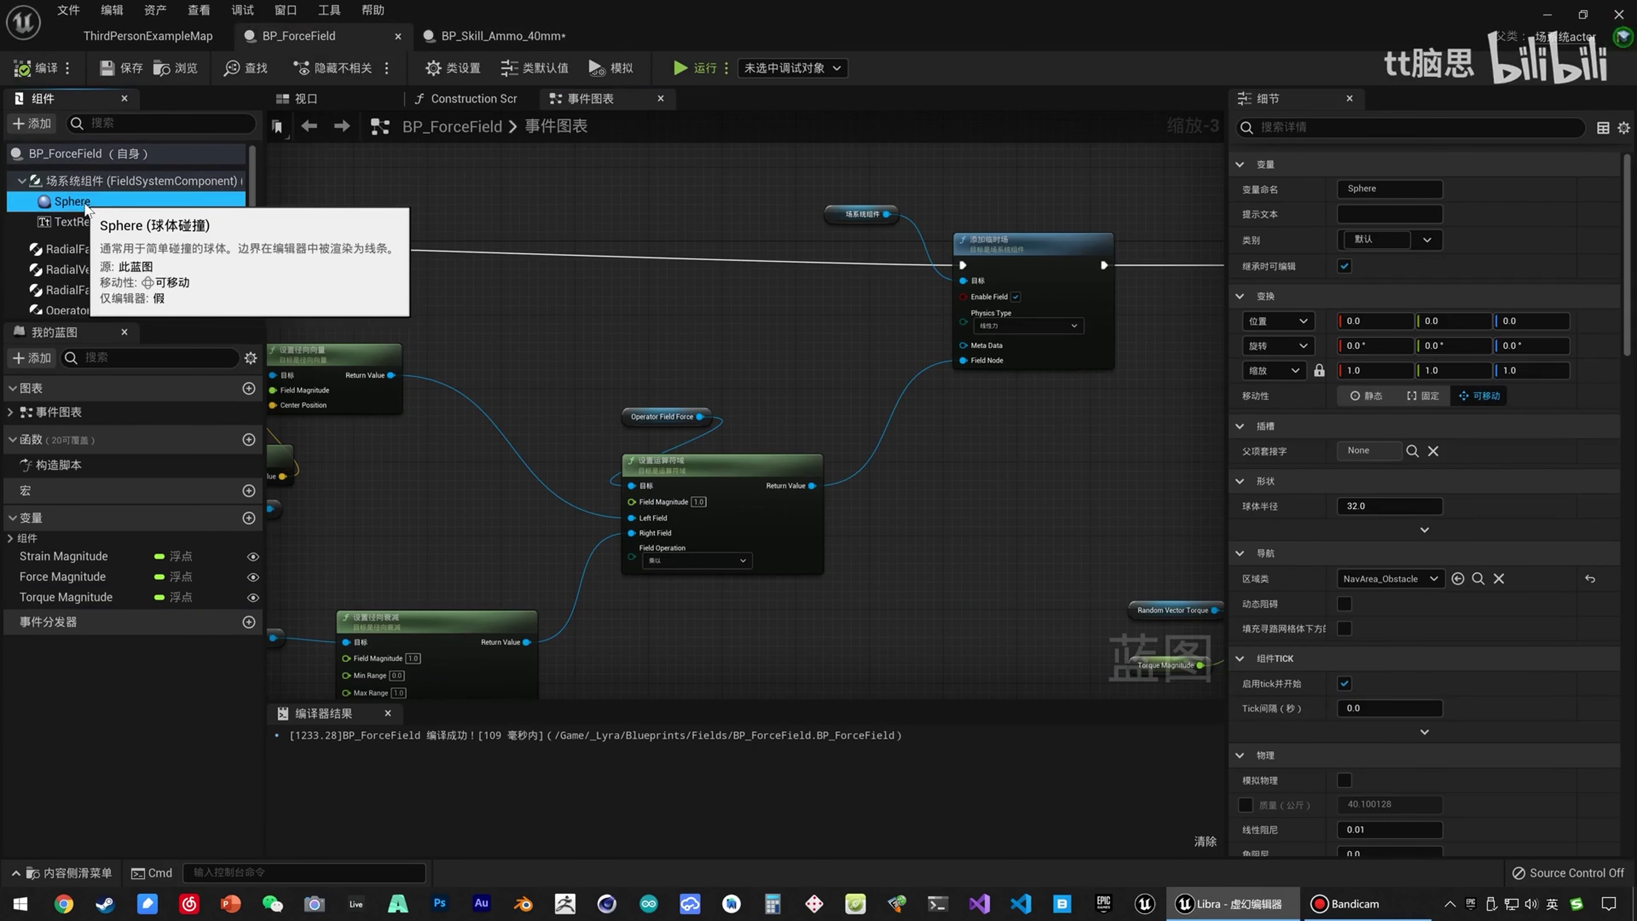
scroll(1459, 629, down, 8)
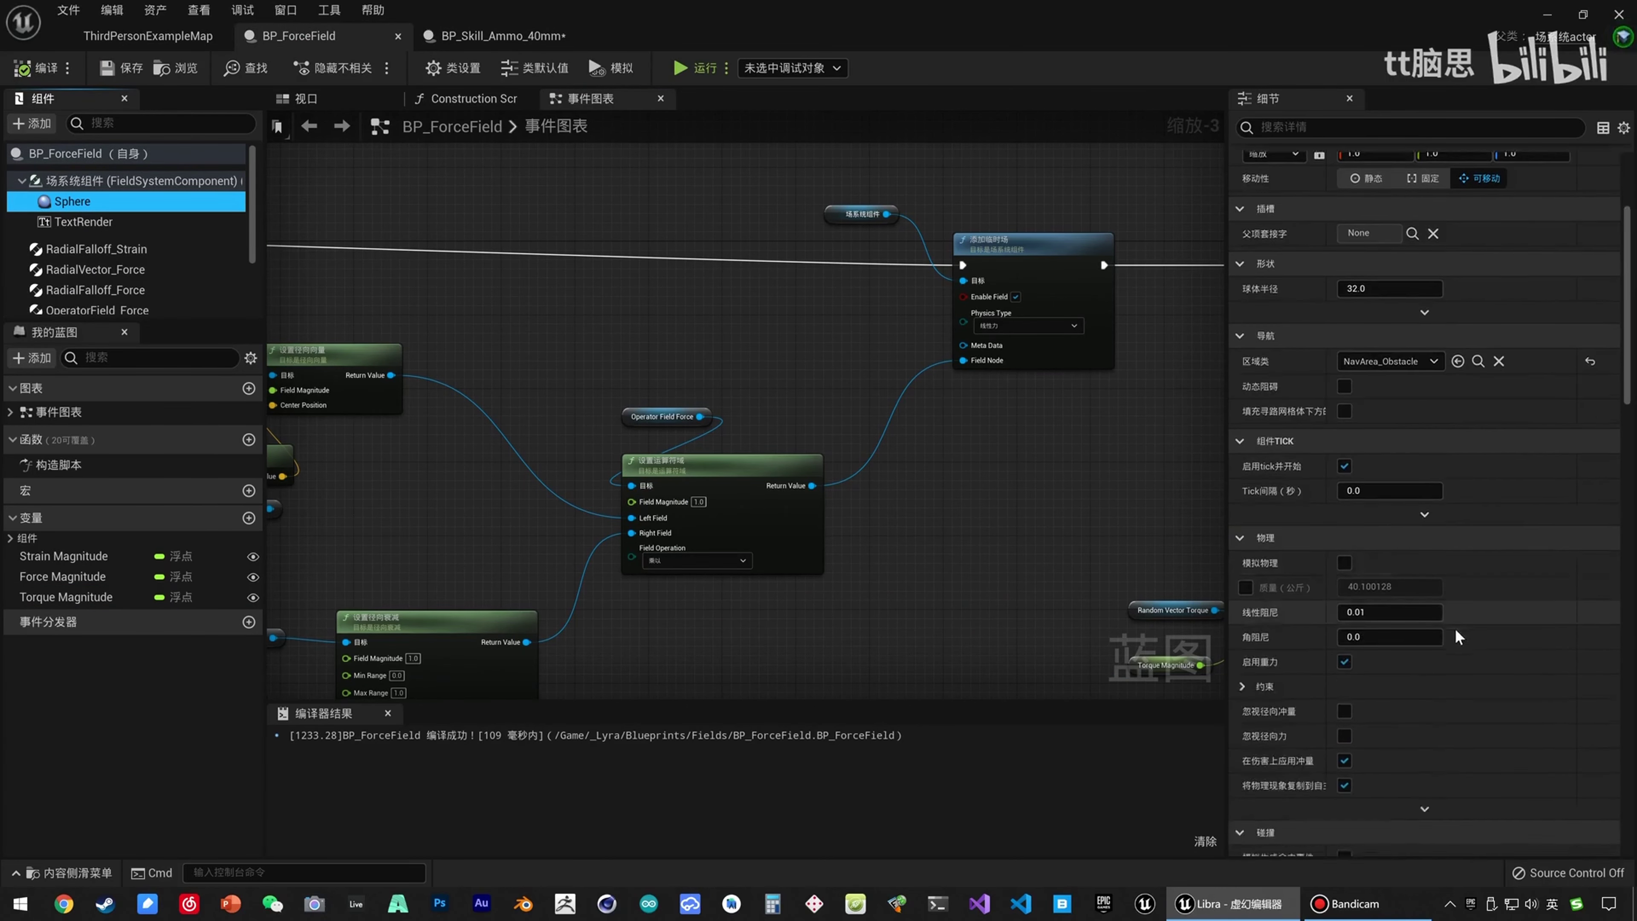
scroll(1419, 620, down, 1)
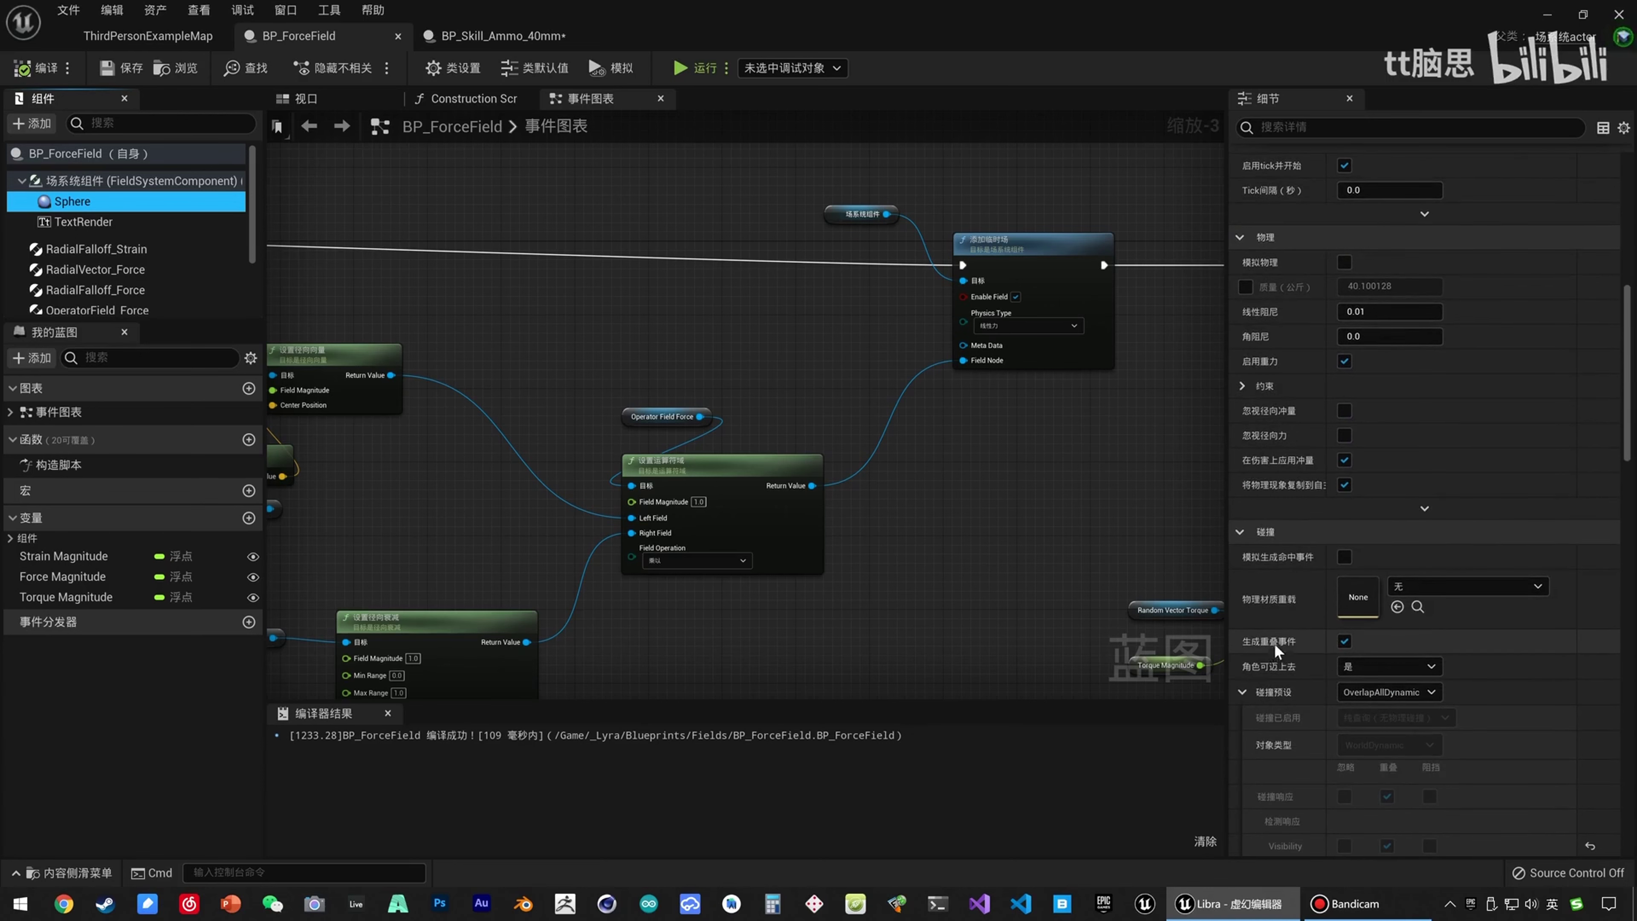
click(1344, 641)
click(39, 67)
click(121, 68)
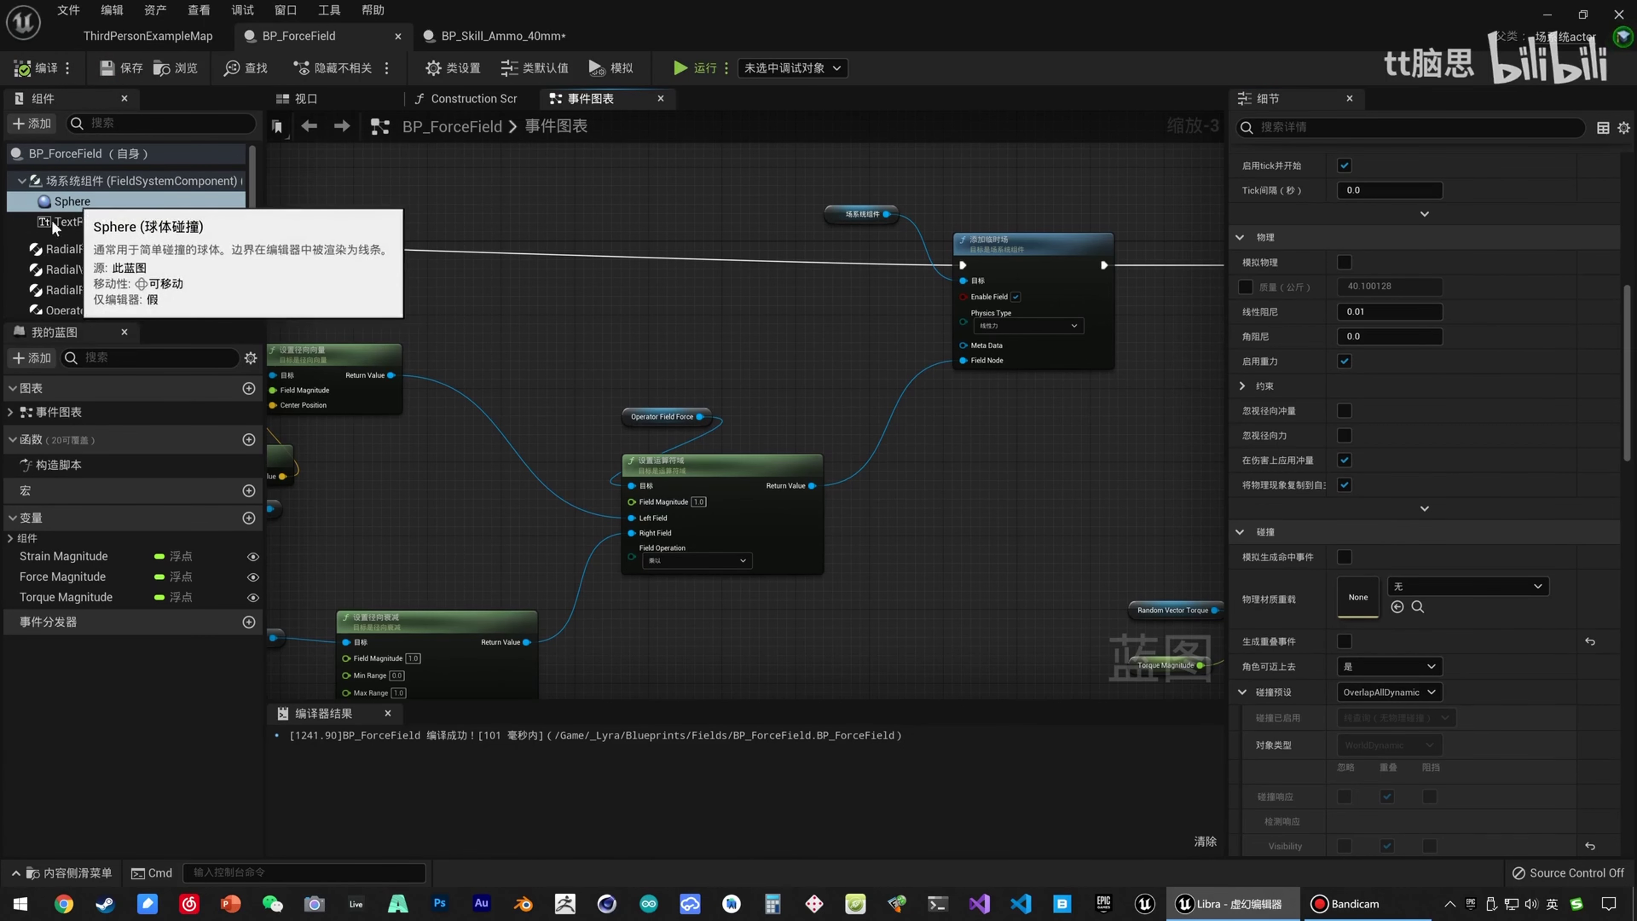
In BP_Skill_Ammo_40mm, set the BP_ForceField component's Force Magnitude to 300 and Torque Magnitude to 100, and compile and save.
click(455, 33)
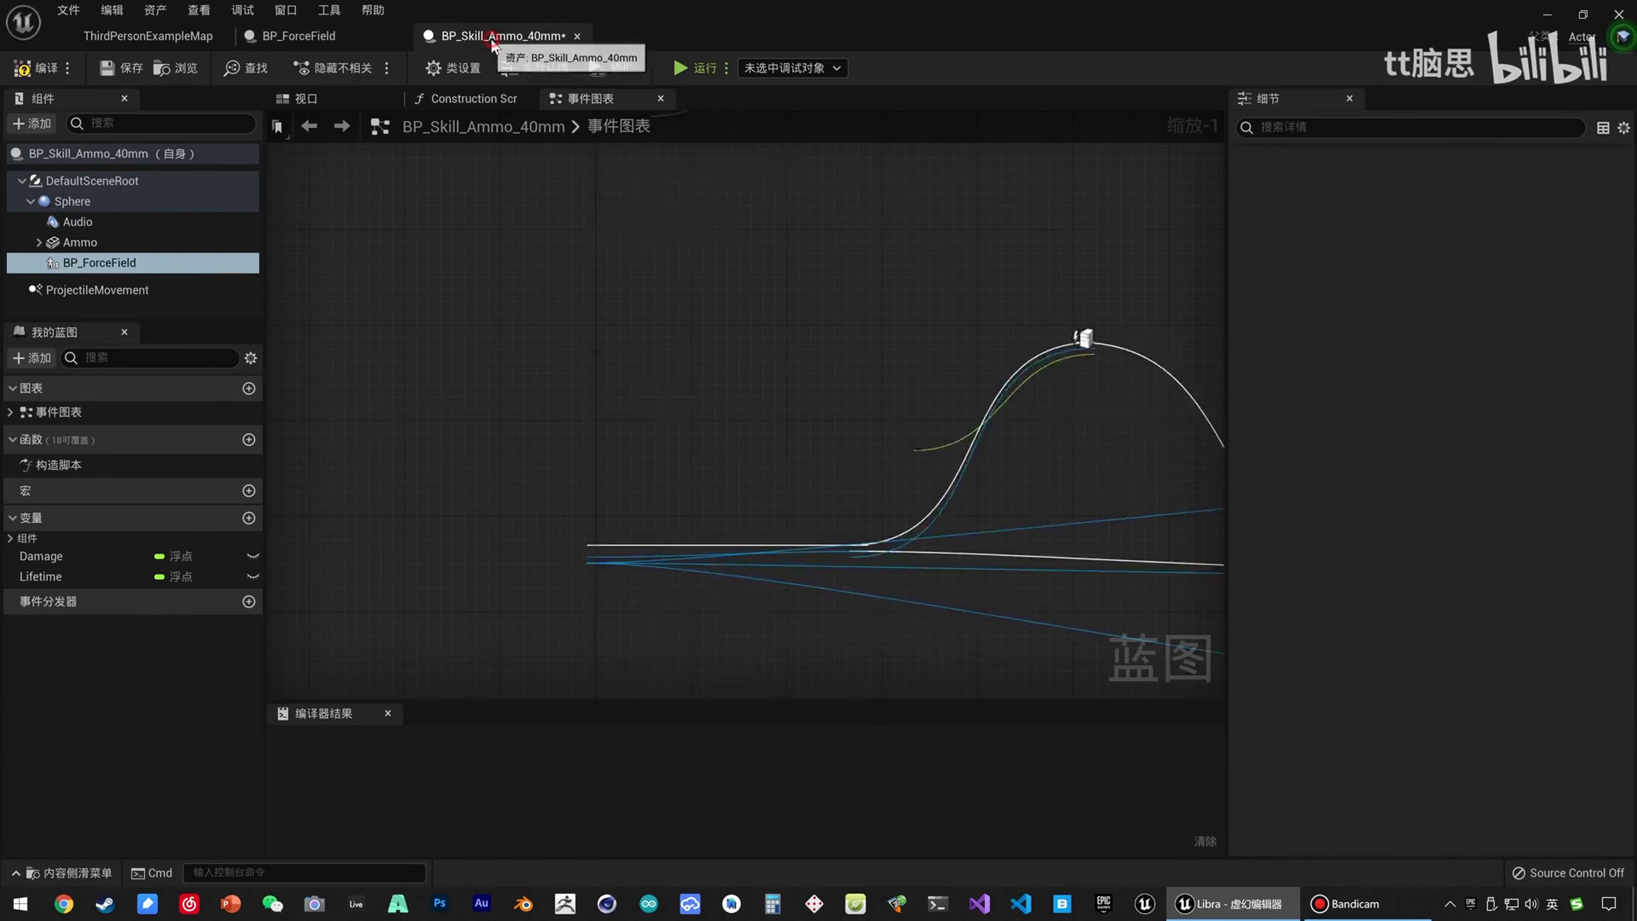
click(131, 264)
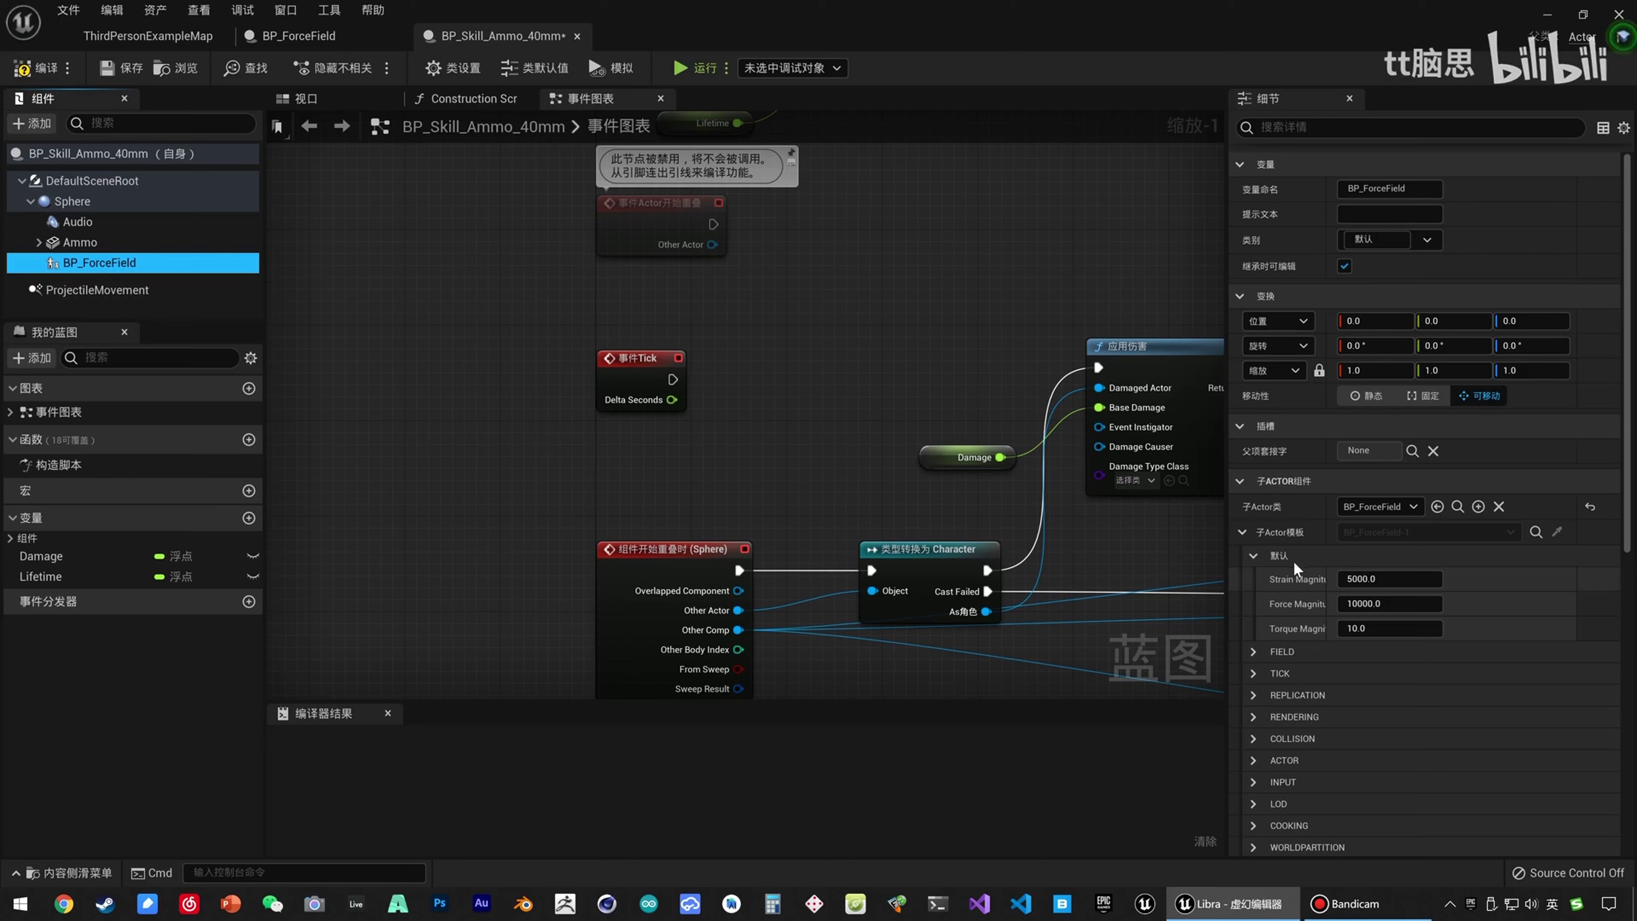
click(1241, 532)
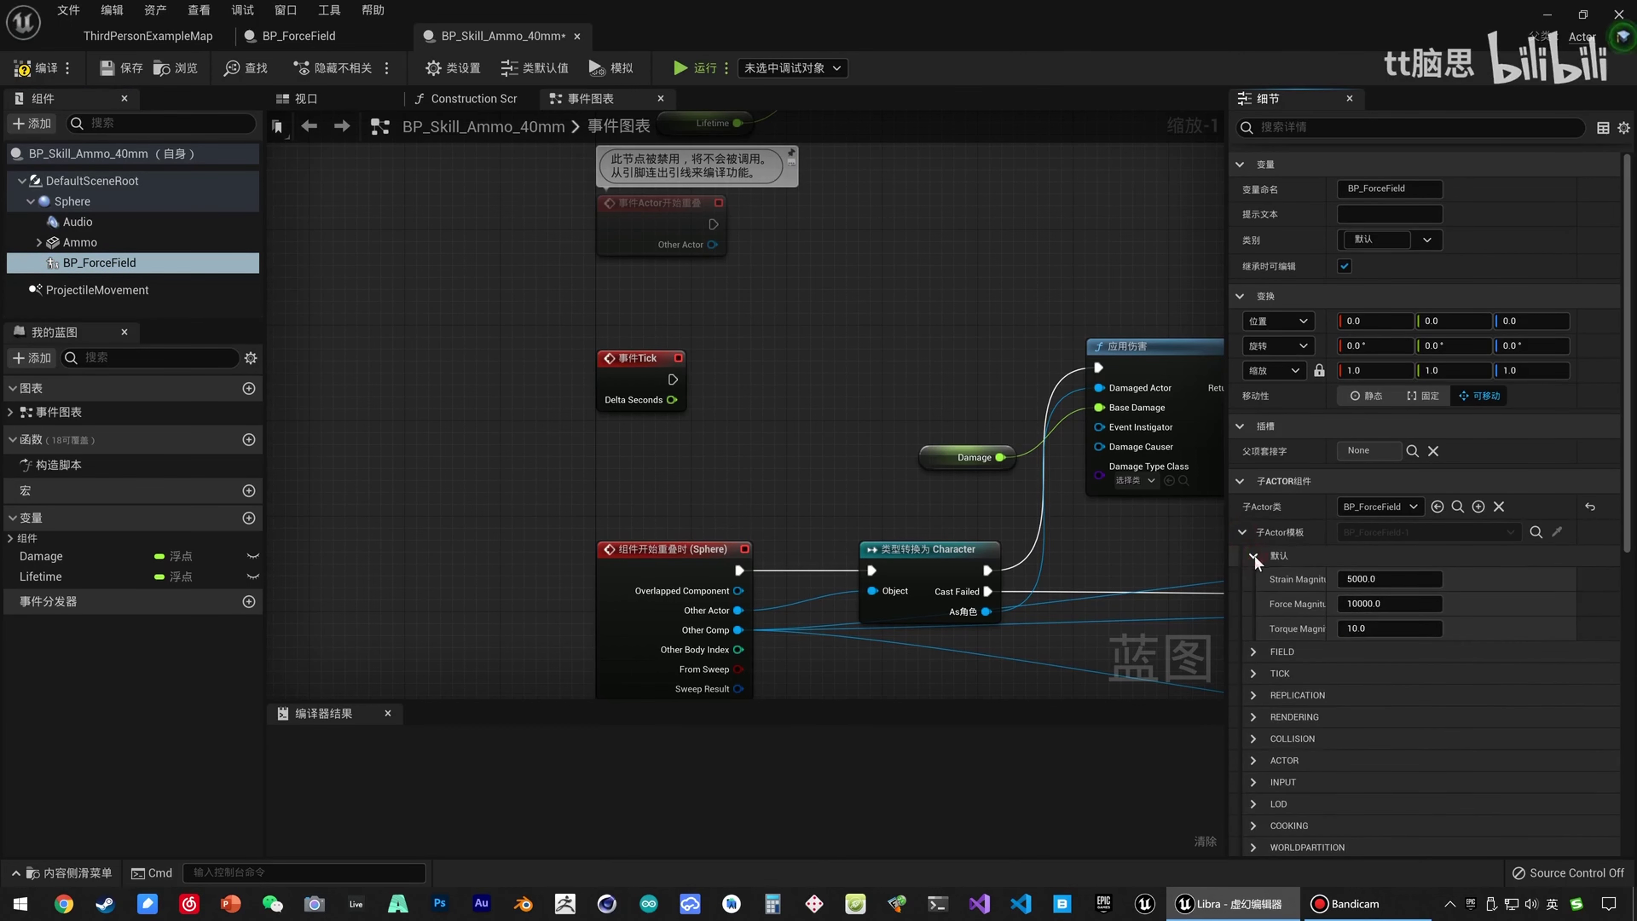
scroll(1242, 554, down, 1)
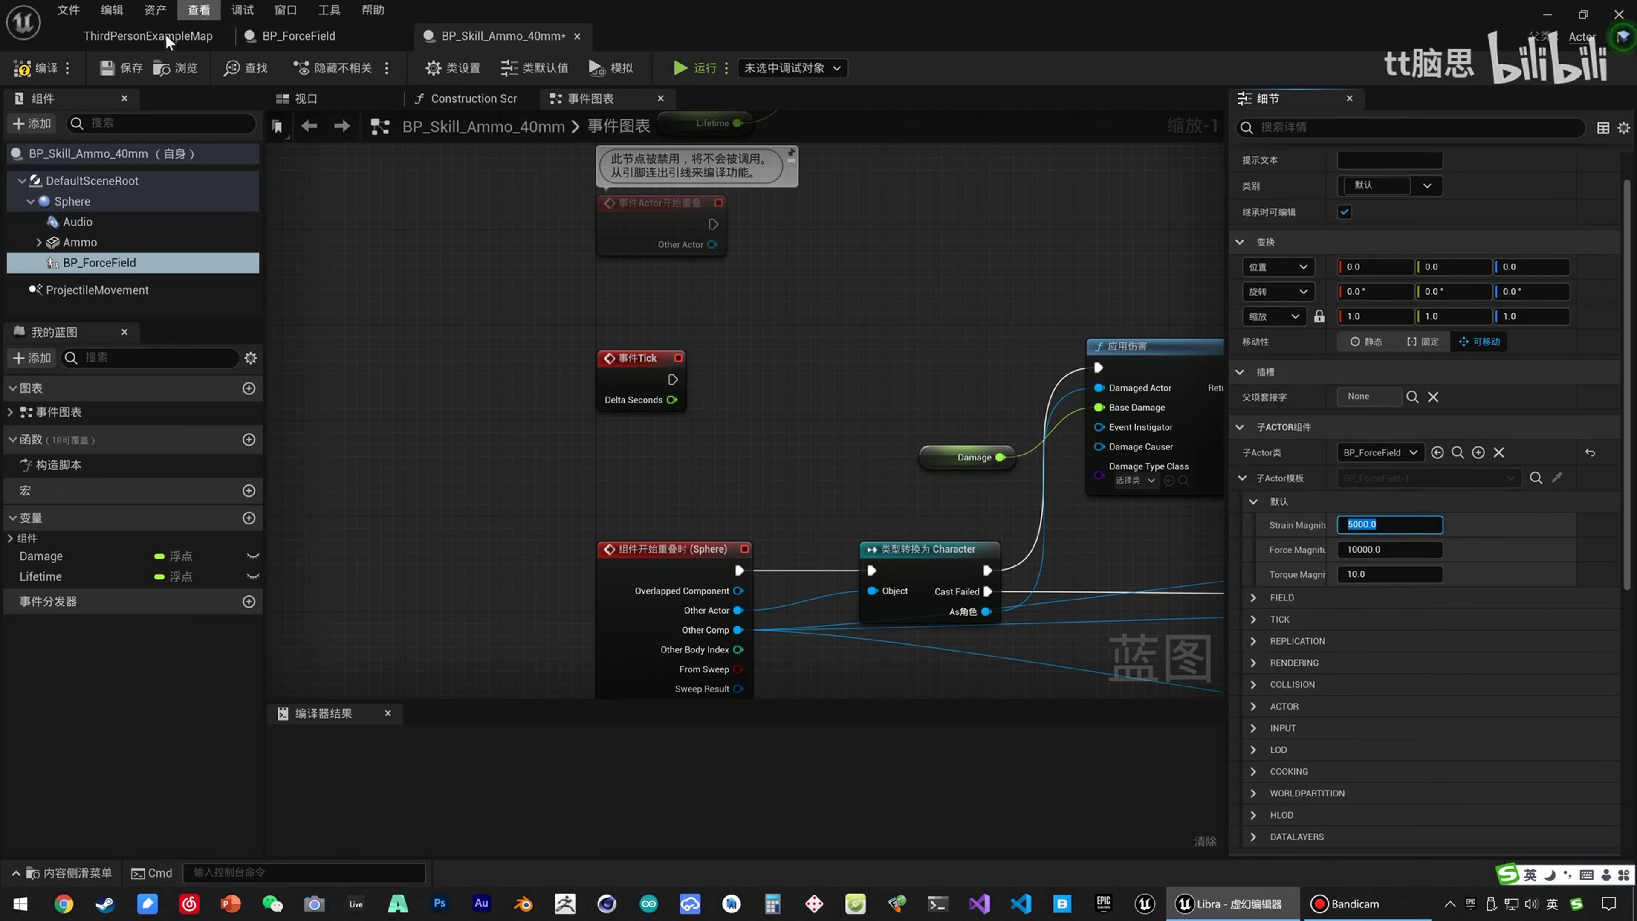
click(148, 35)
click(503, 36)
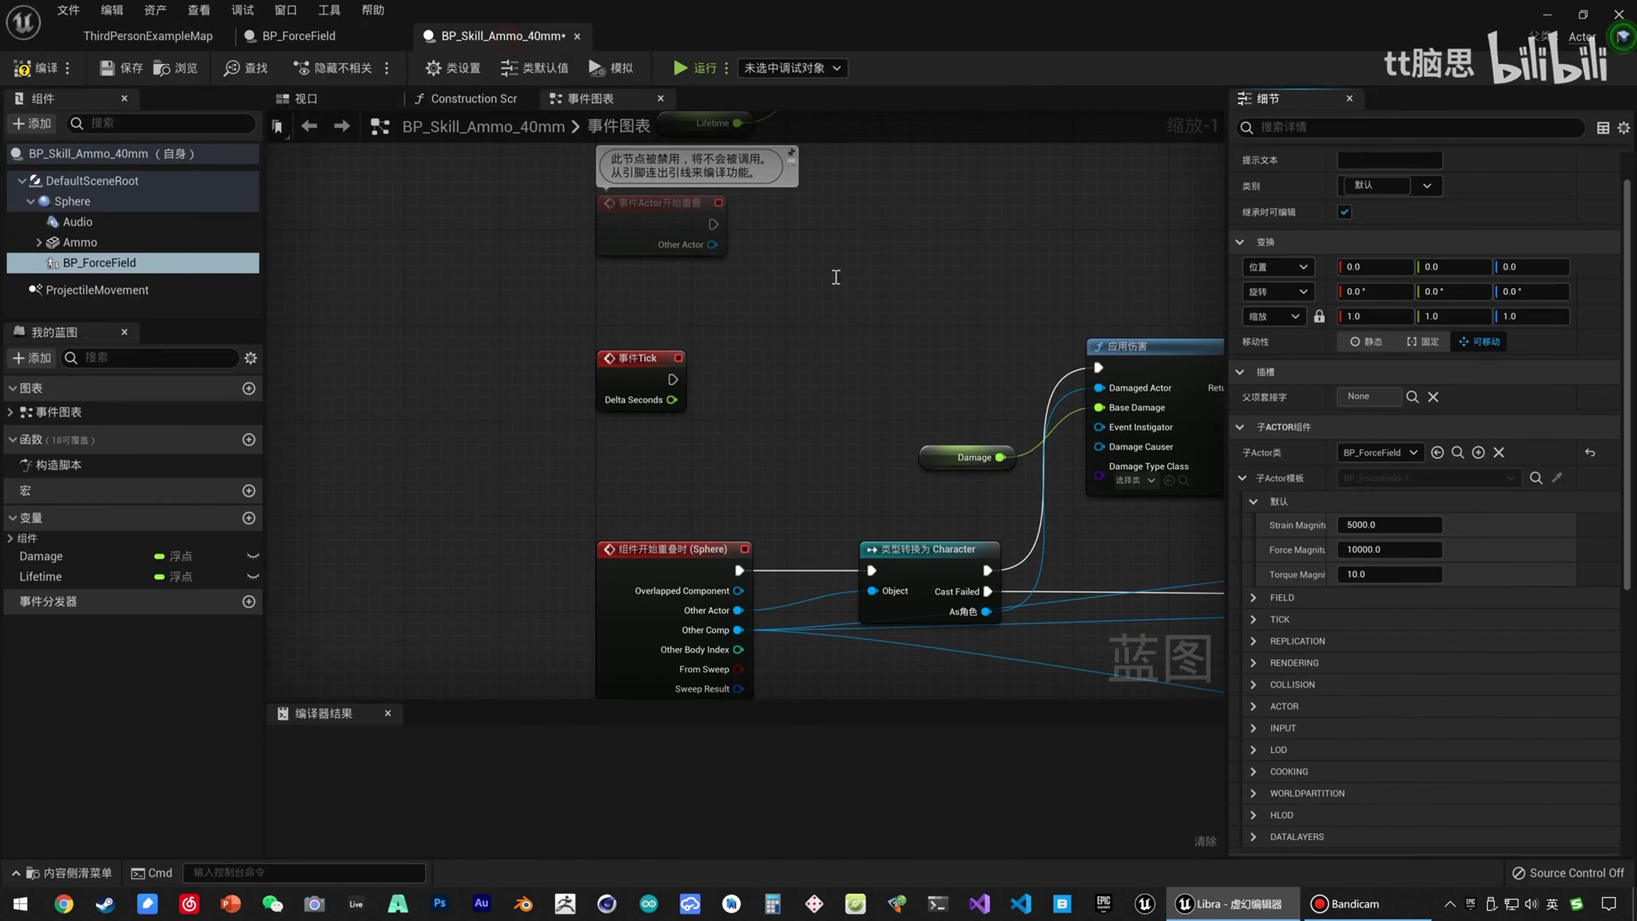
click(1366, 550)
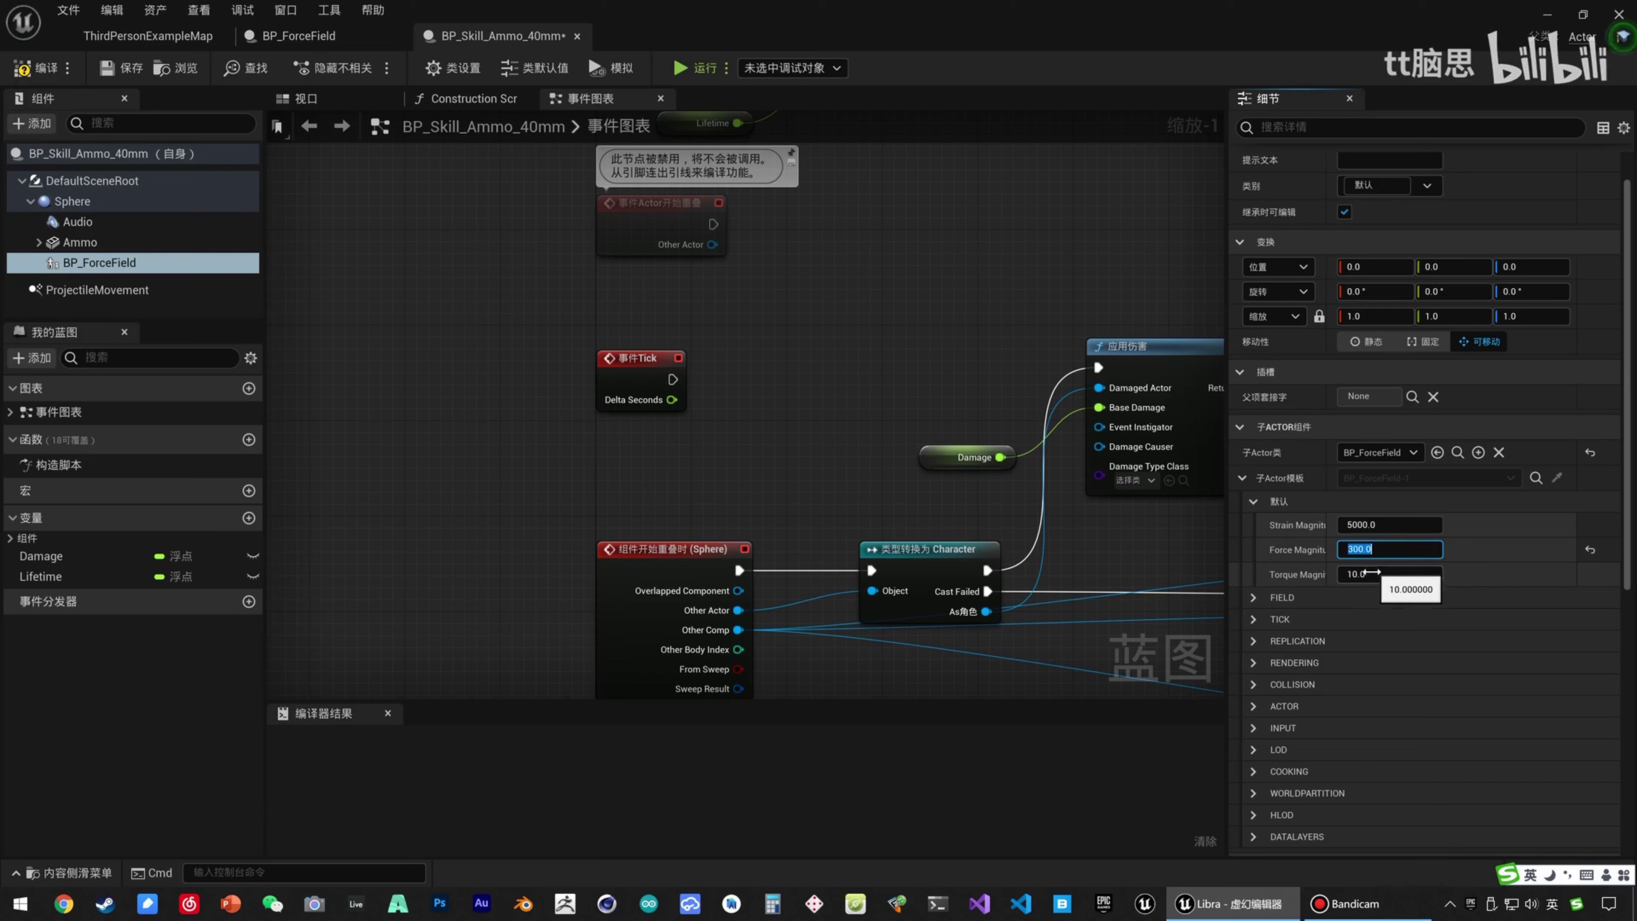
click(1384, 575)
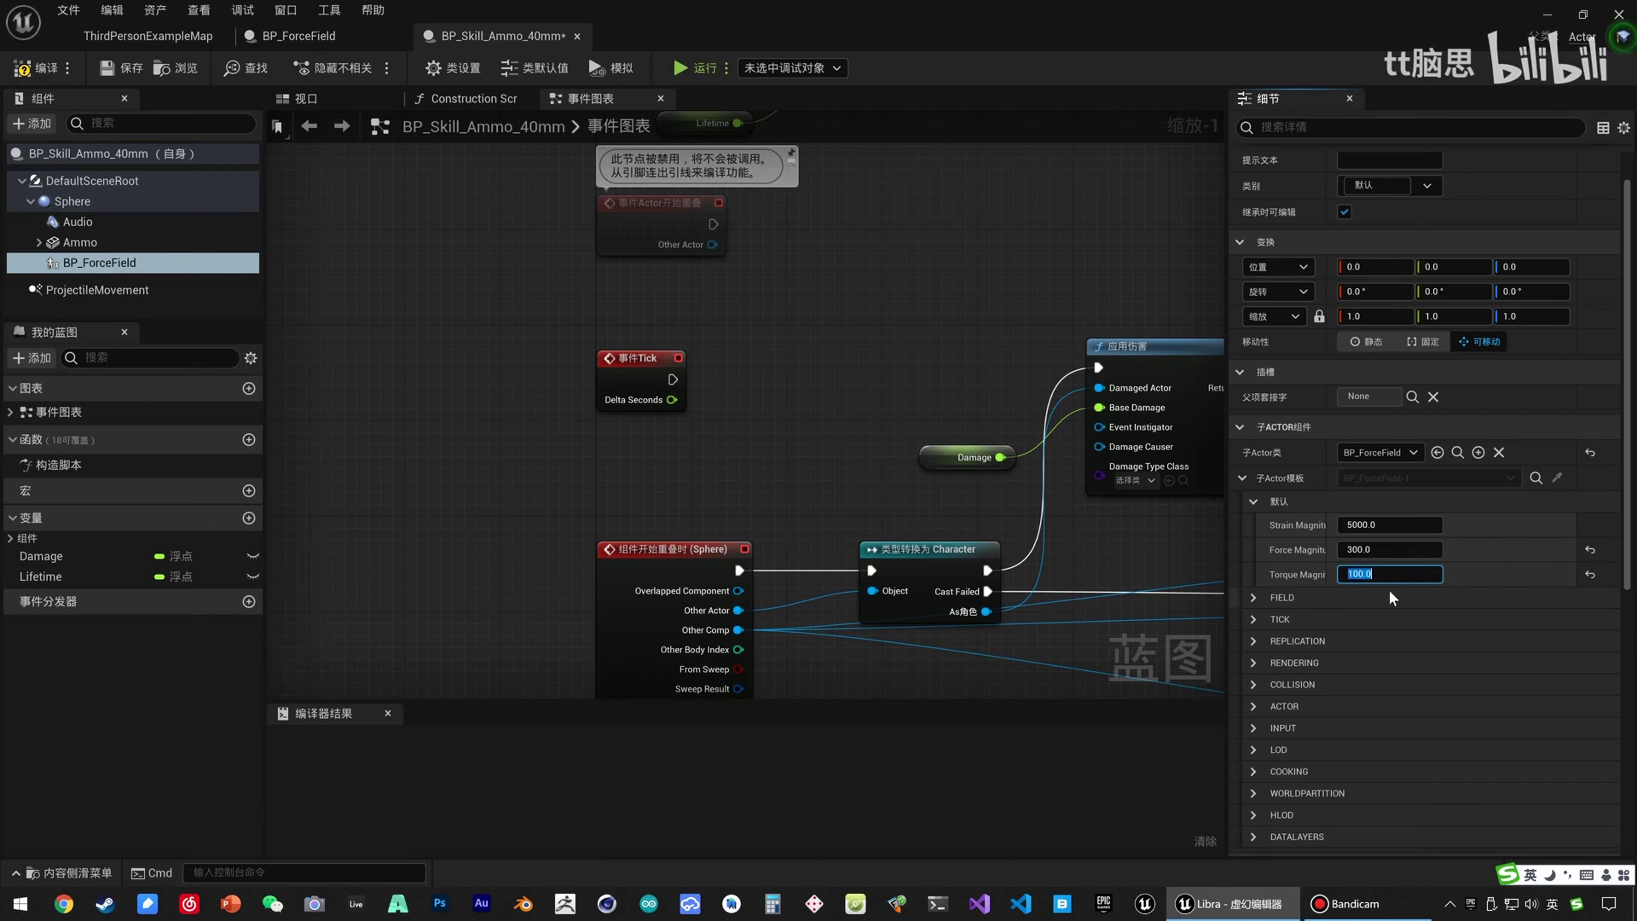
click(47, 75)
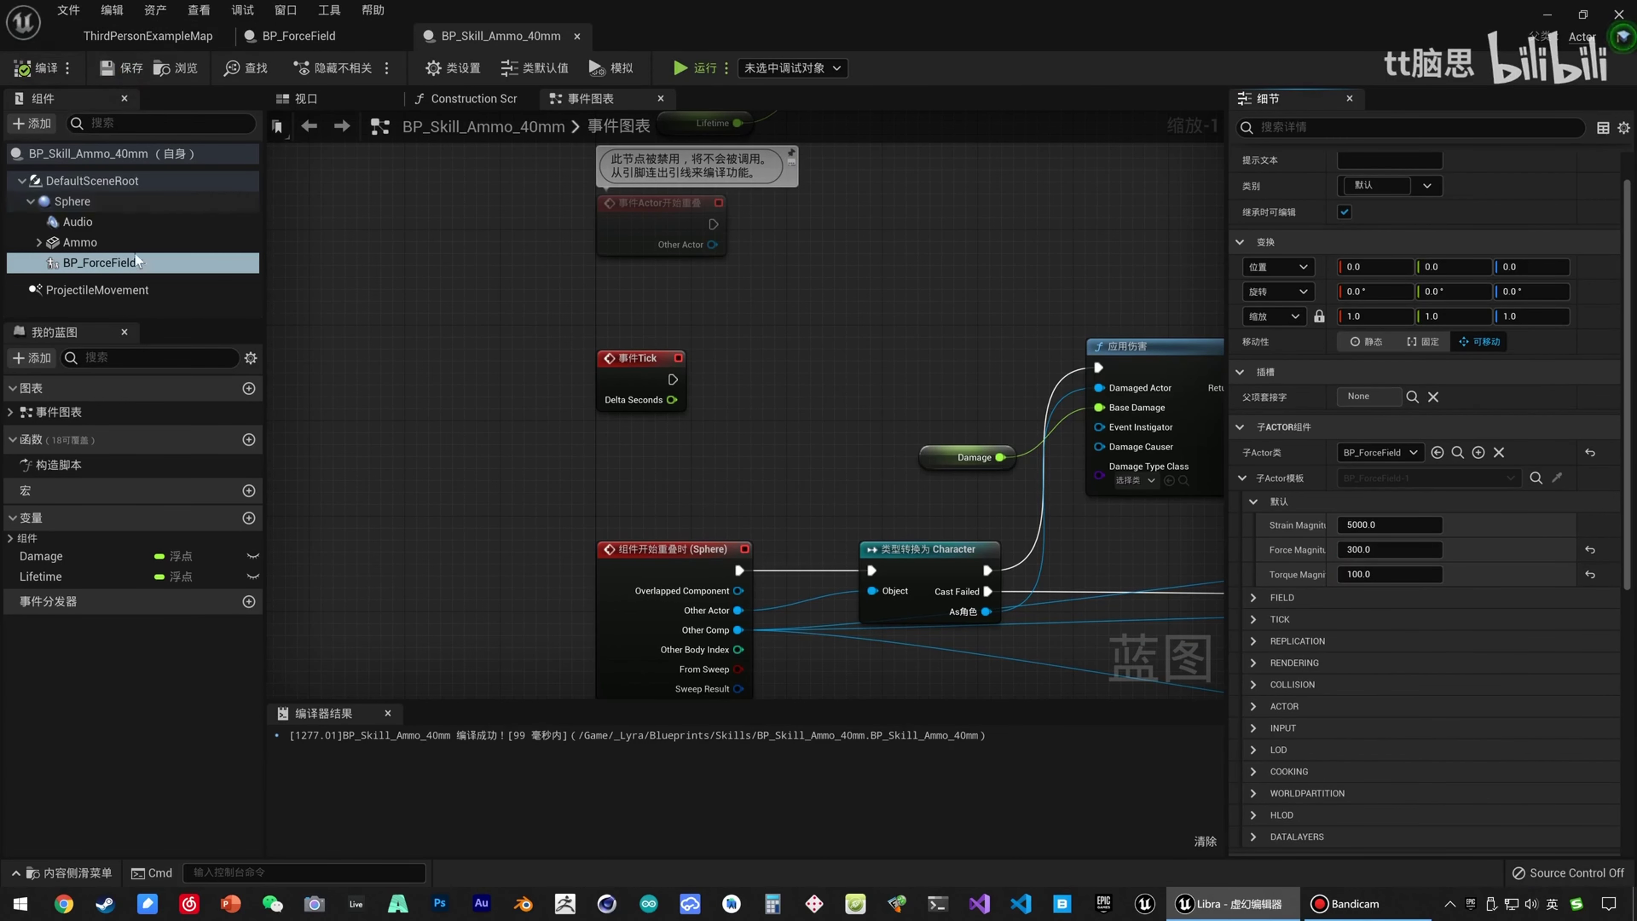
Add a reference to the BP_ForceField component above the Is Valid and branch nodes and get its Child Actor.
right_drag(1013, 479, 441, 354)
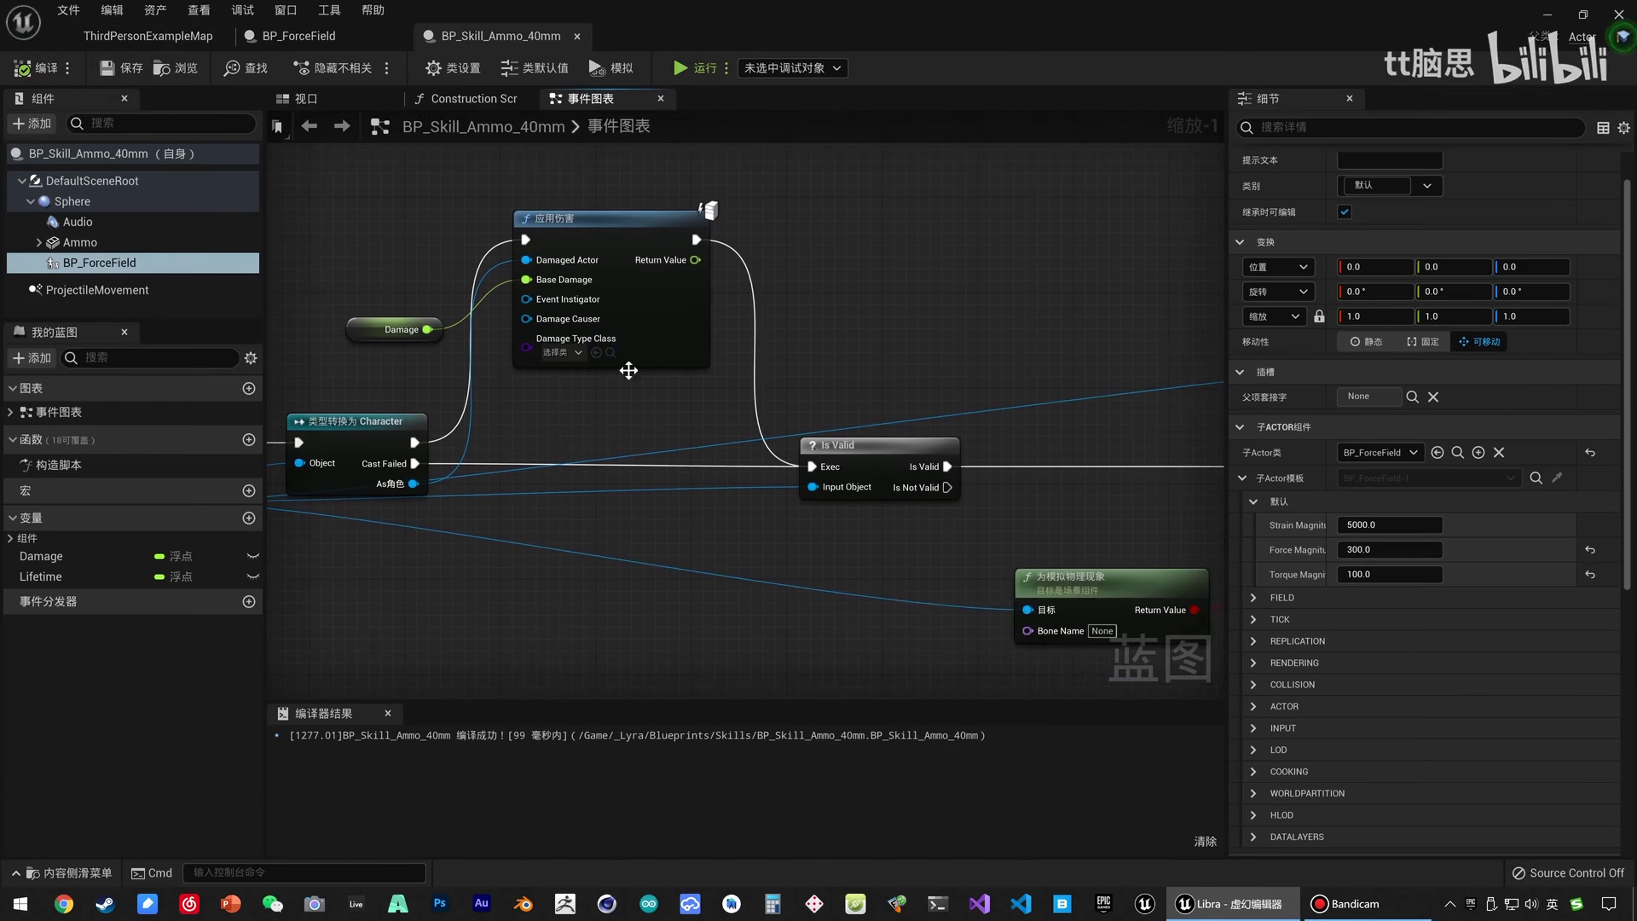
right_drag(658, 367, 986, 338)
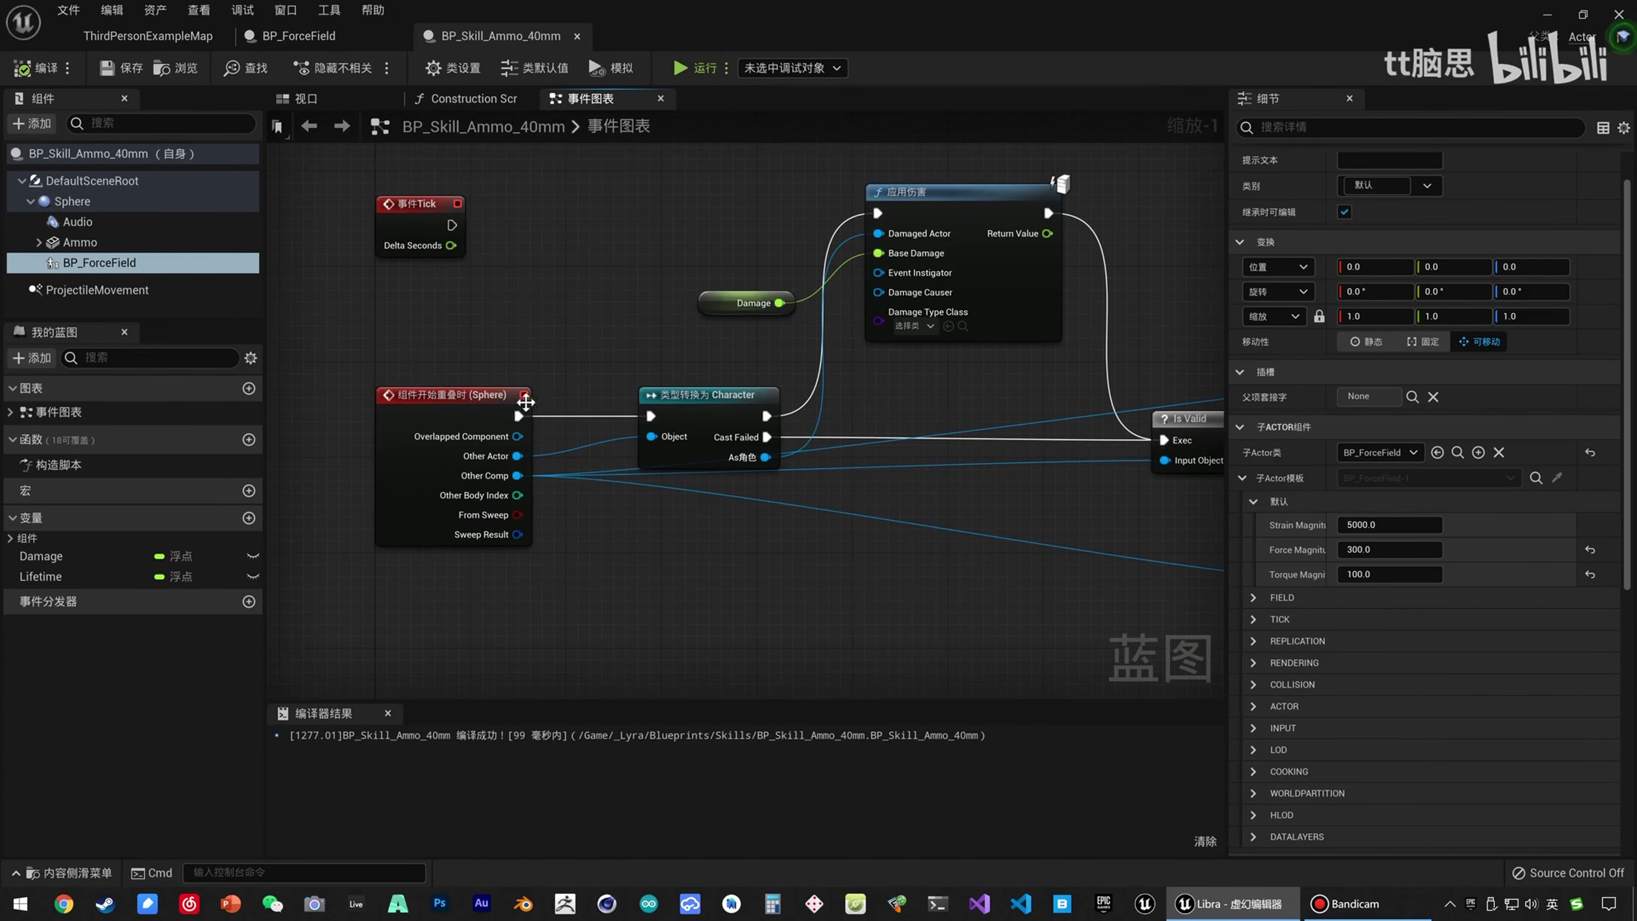
click(449, 396)
right_drag(891, 453, 661, 457)
right_drag(846, 423, 321, 420)
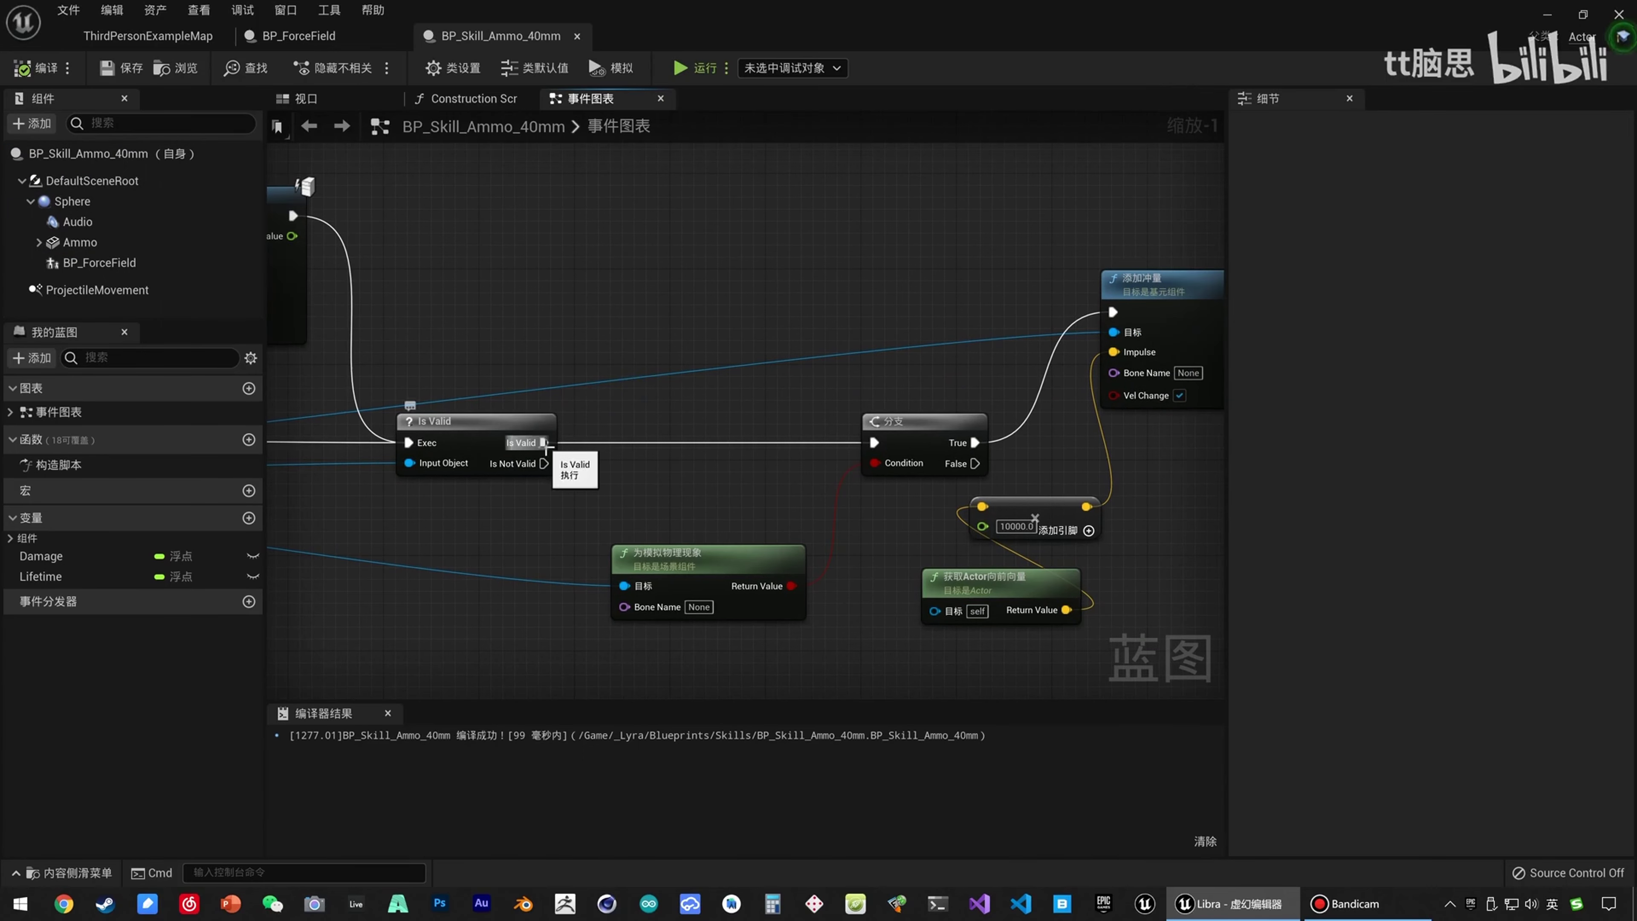
right_drag(288, 205, 84, 225)
drag(137, 273, 485, 308)
text(chi)
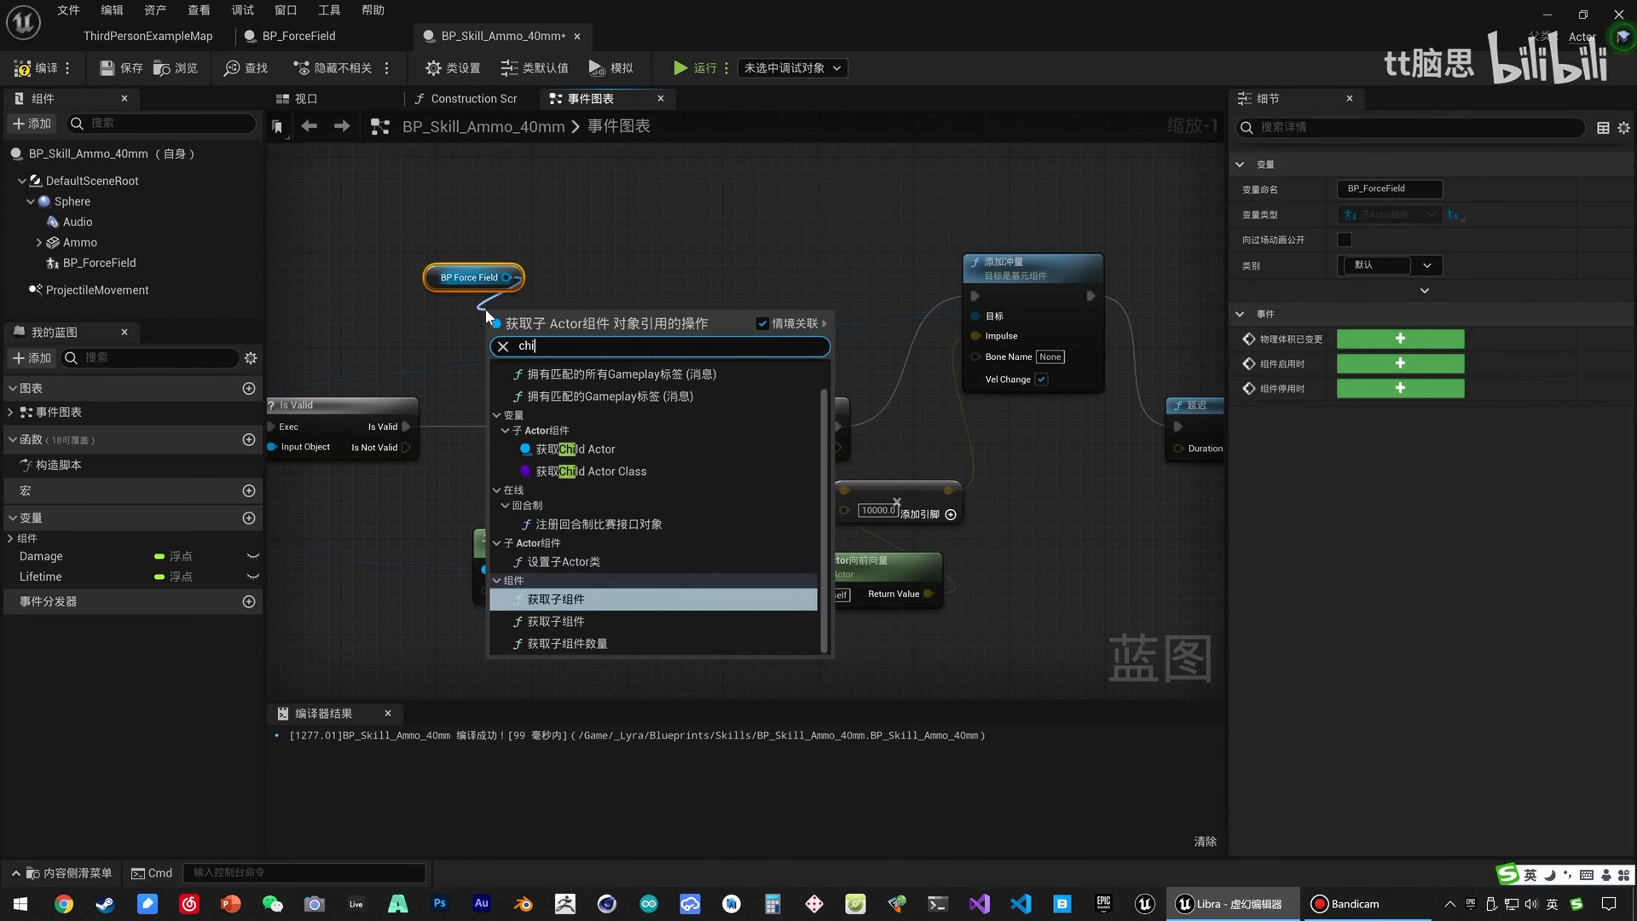
text(ld)
key(Up)
key(Up)
key(Up)
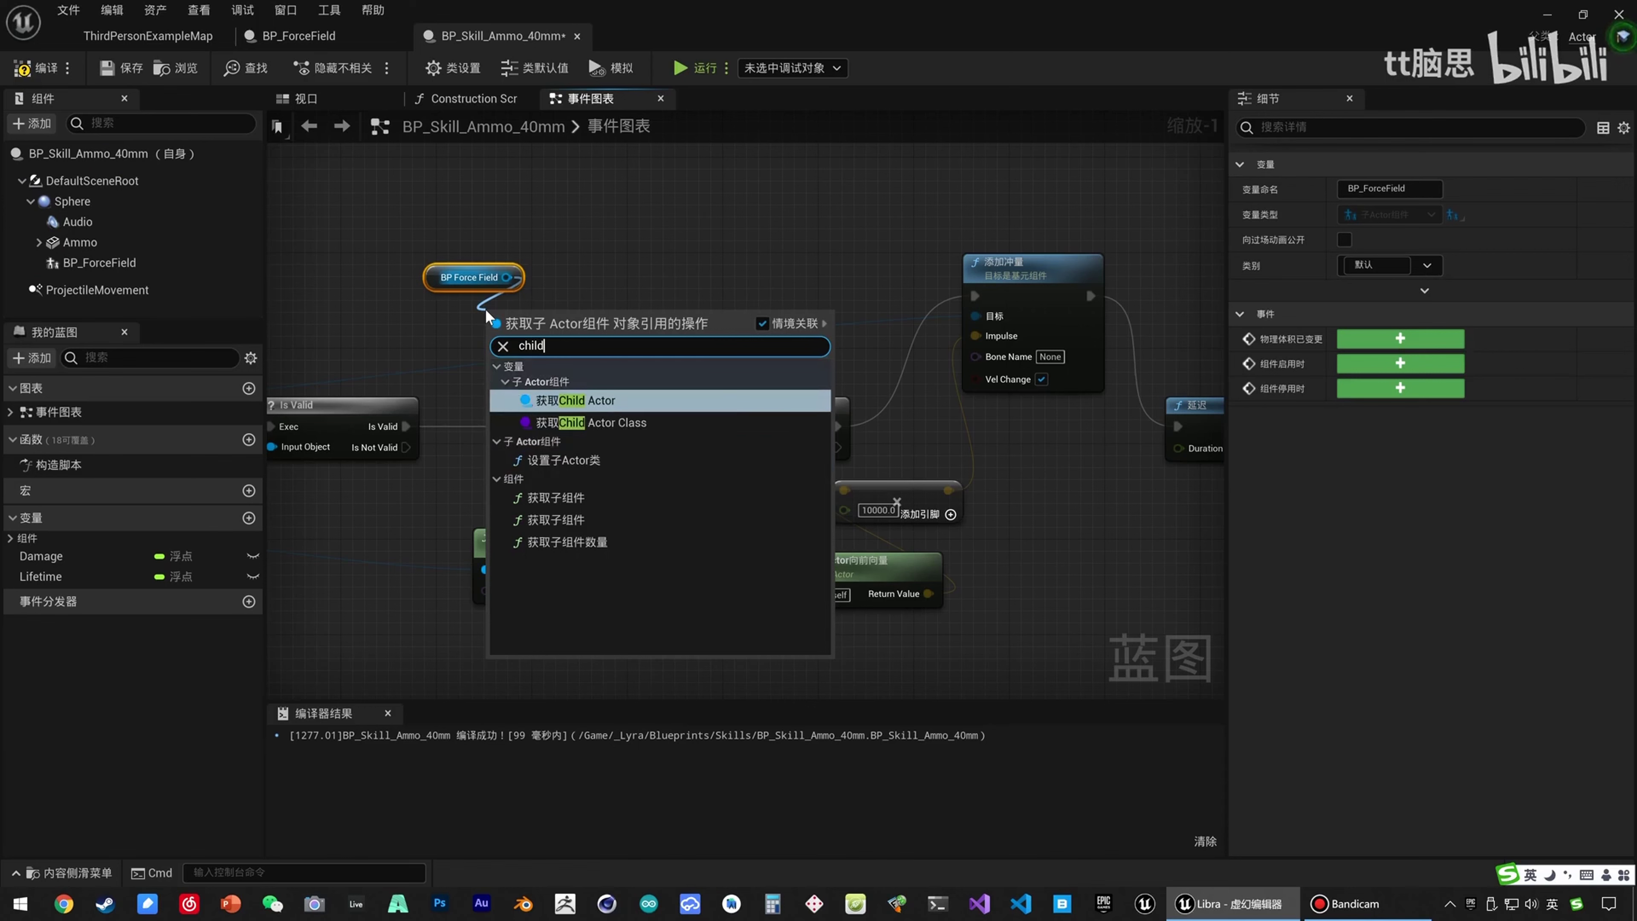
key(Return)
Cast the Child Actor to BP_ForceField, convert it to a pure cast and stack the node with its getters.
drag(544, 324, 588, 333)
text(cast)
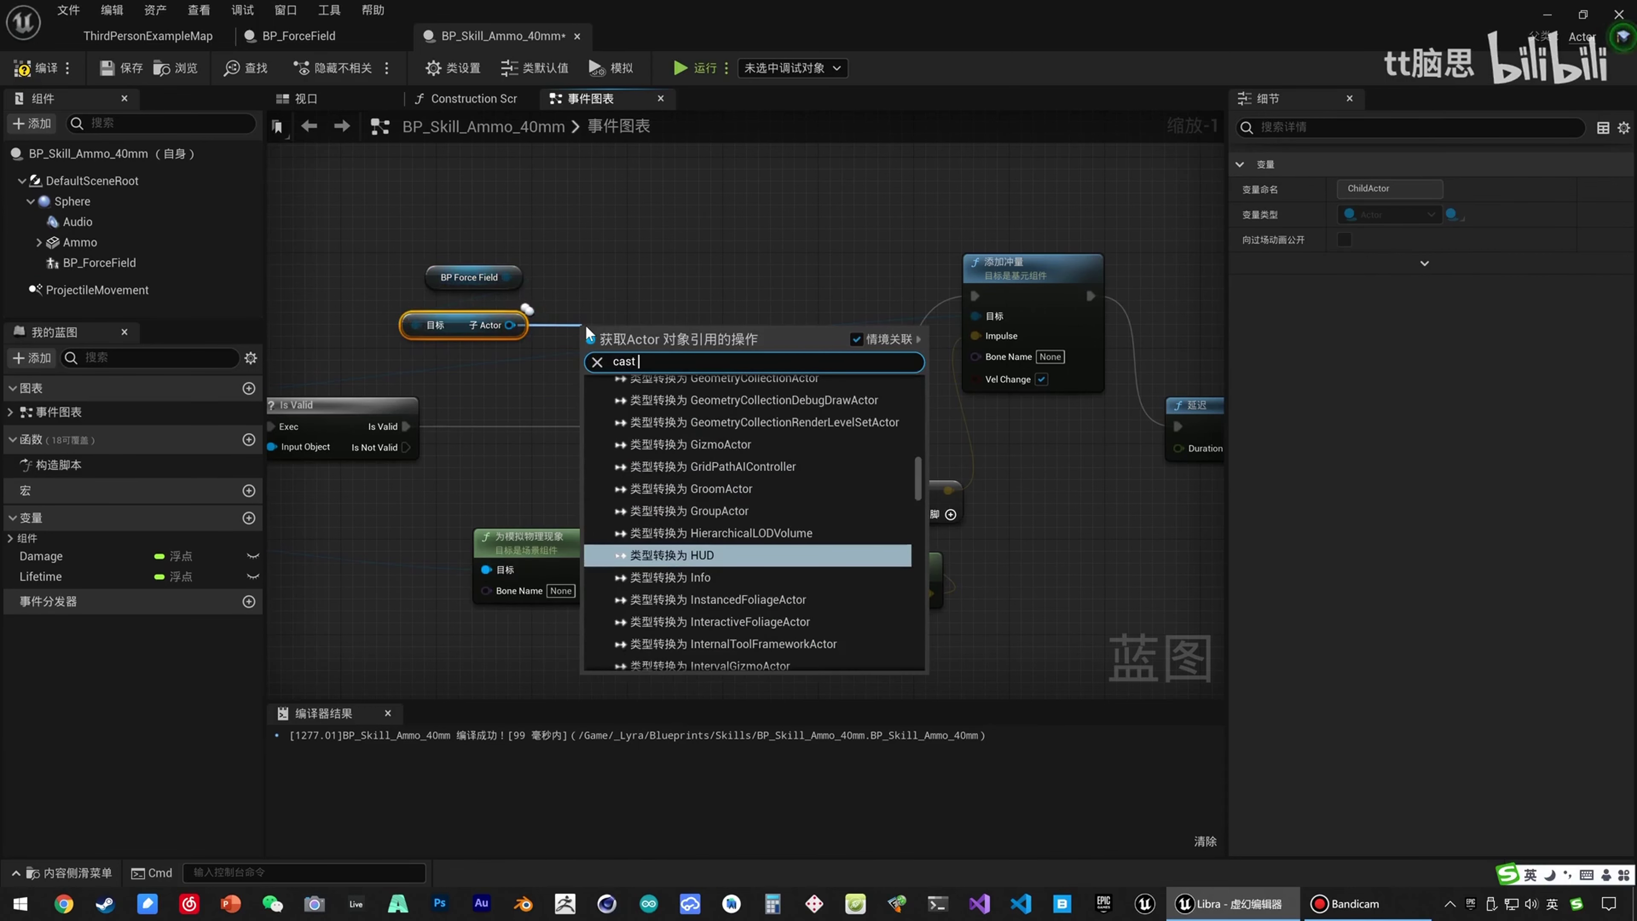
text( force)
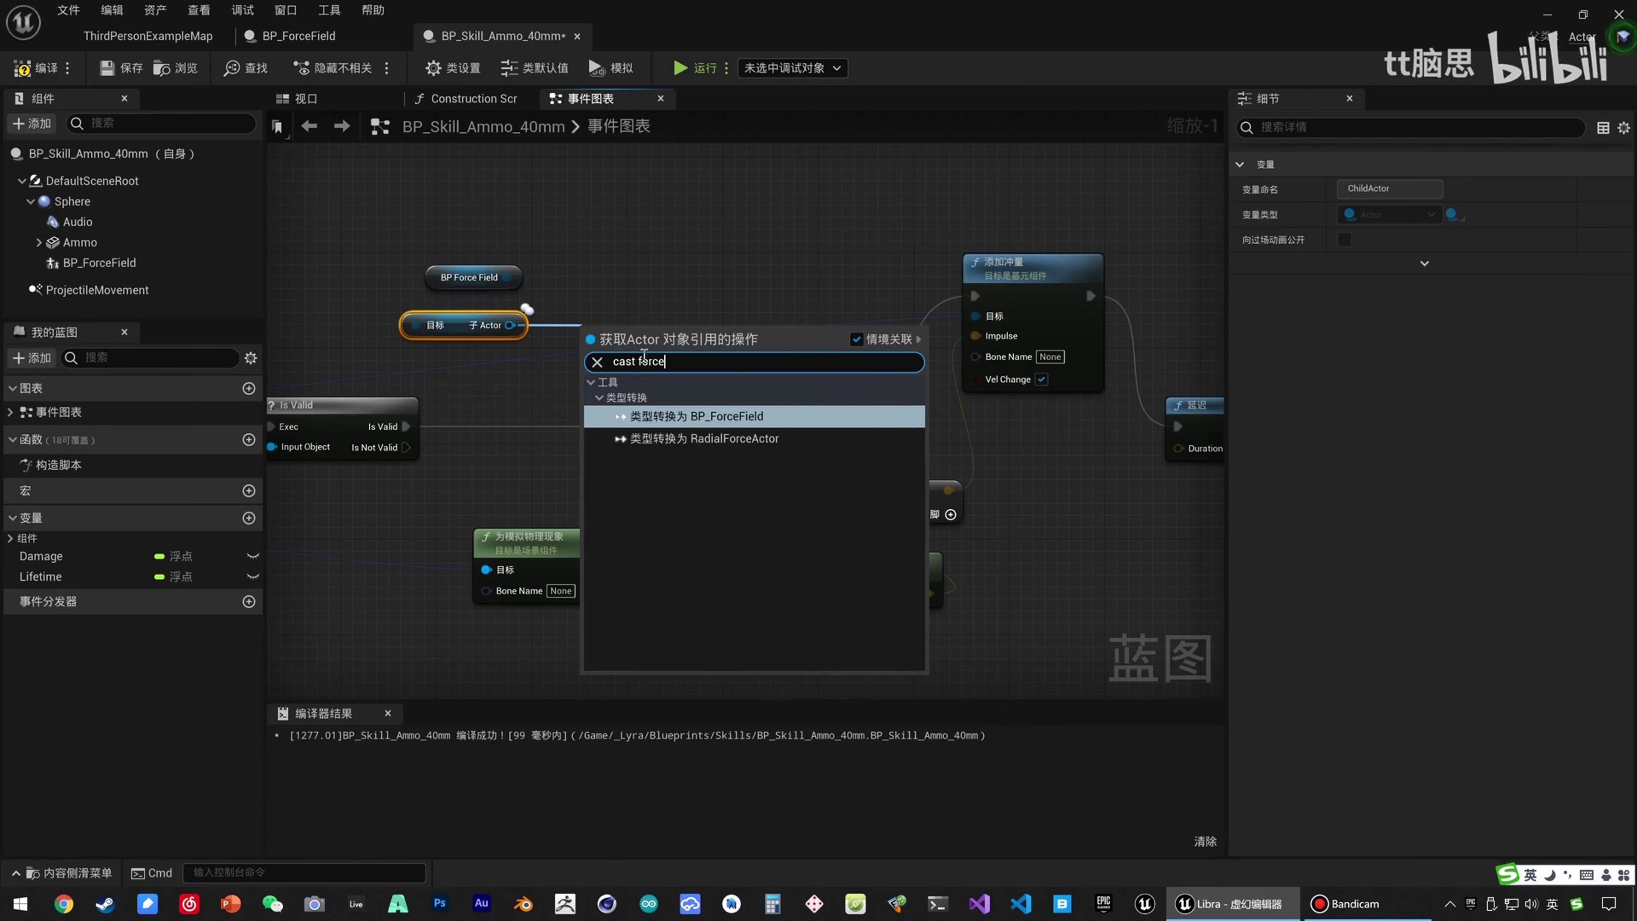
click(722, 419)
drag(639, 341, 613, 328)
right_click(613, 327)
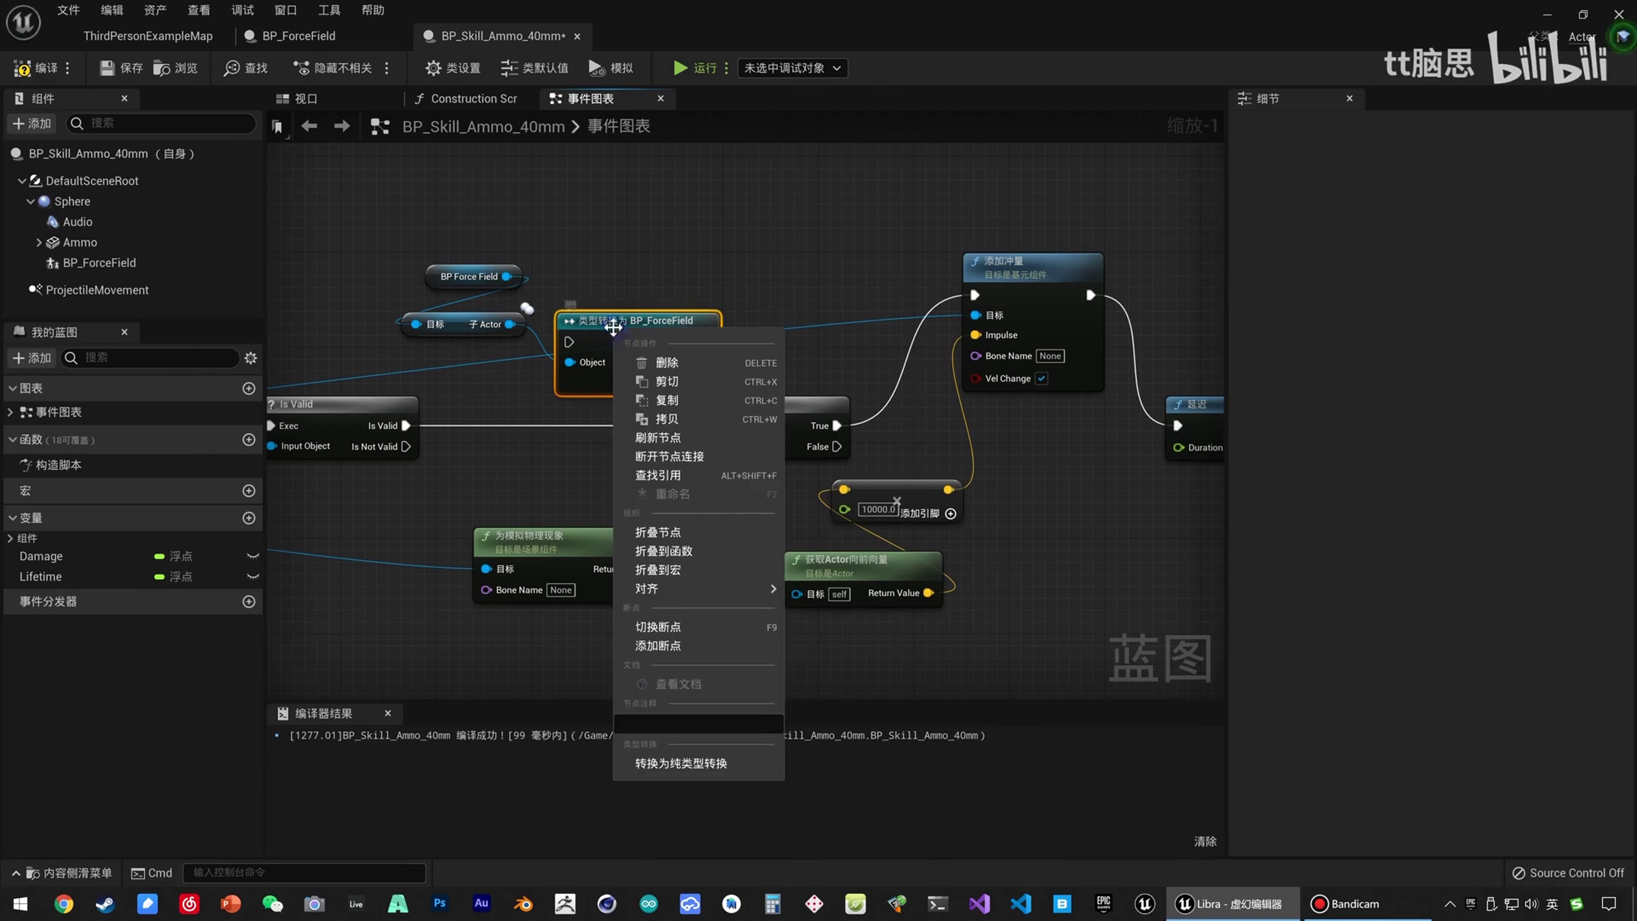
click(683, 768)
drag(629, 318, 520, 370)
drag(425, 197, 530, 387)
Call the Active event from the cast's As BP Force Field output and place it between Is Valid and the branch node.
drag(551, 366, 546, 408)
click(509, 314)
text(a)
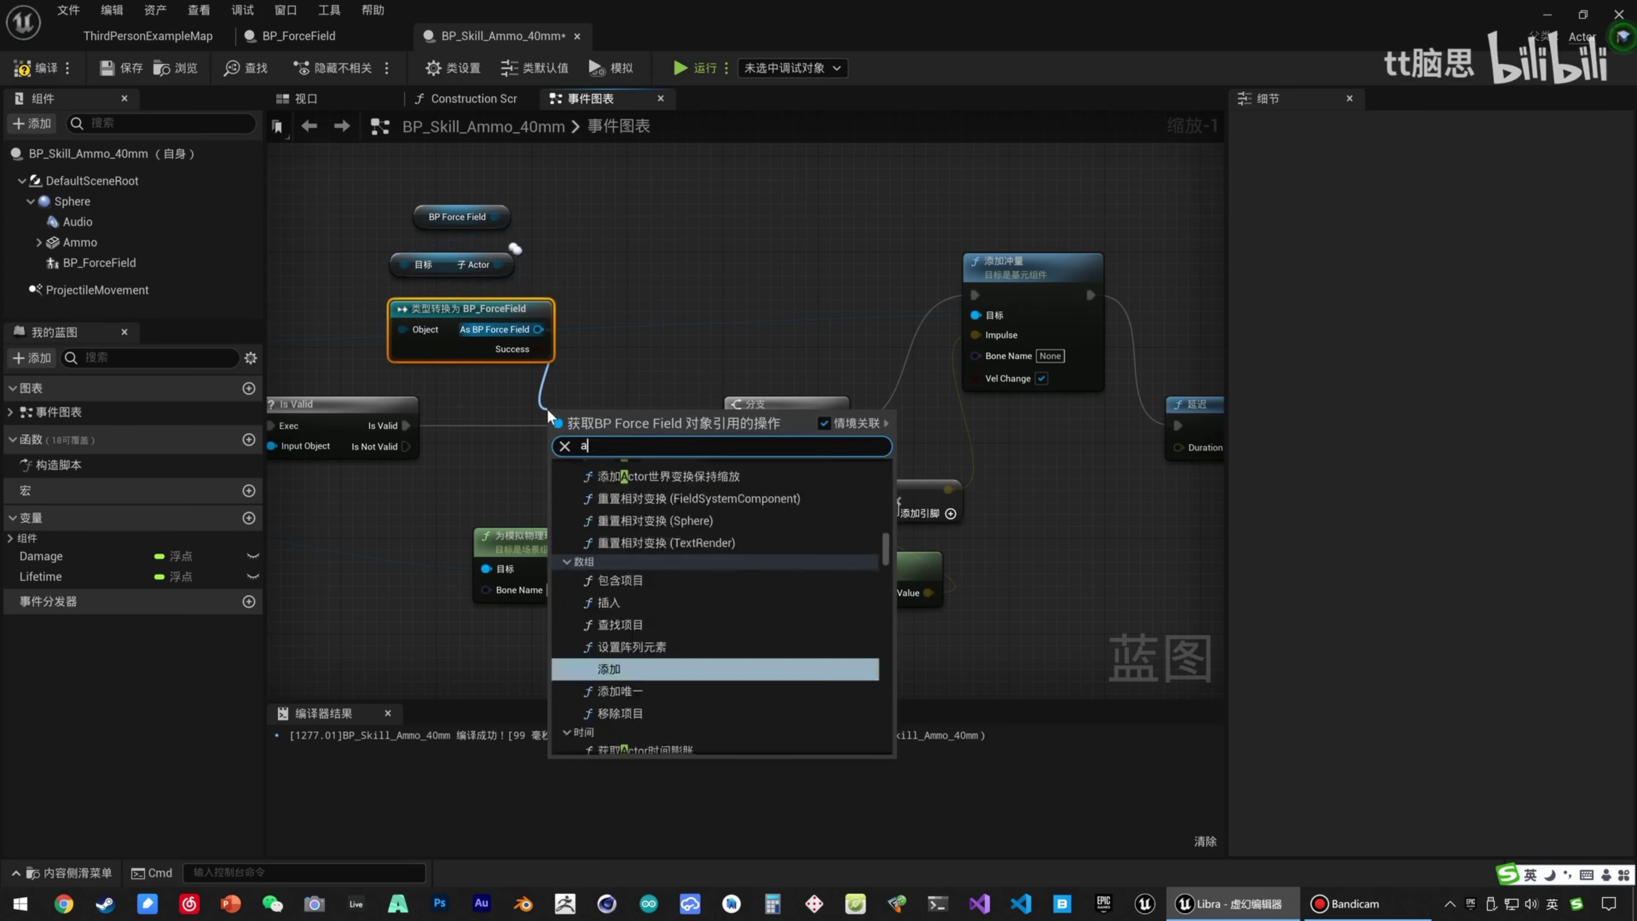
text(ctive)
click(601, 744)
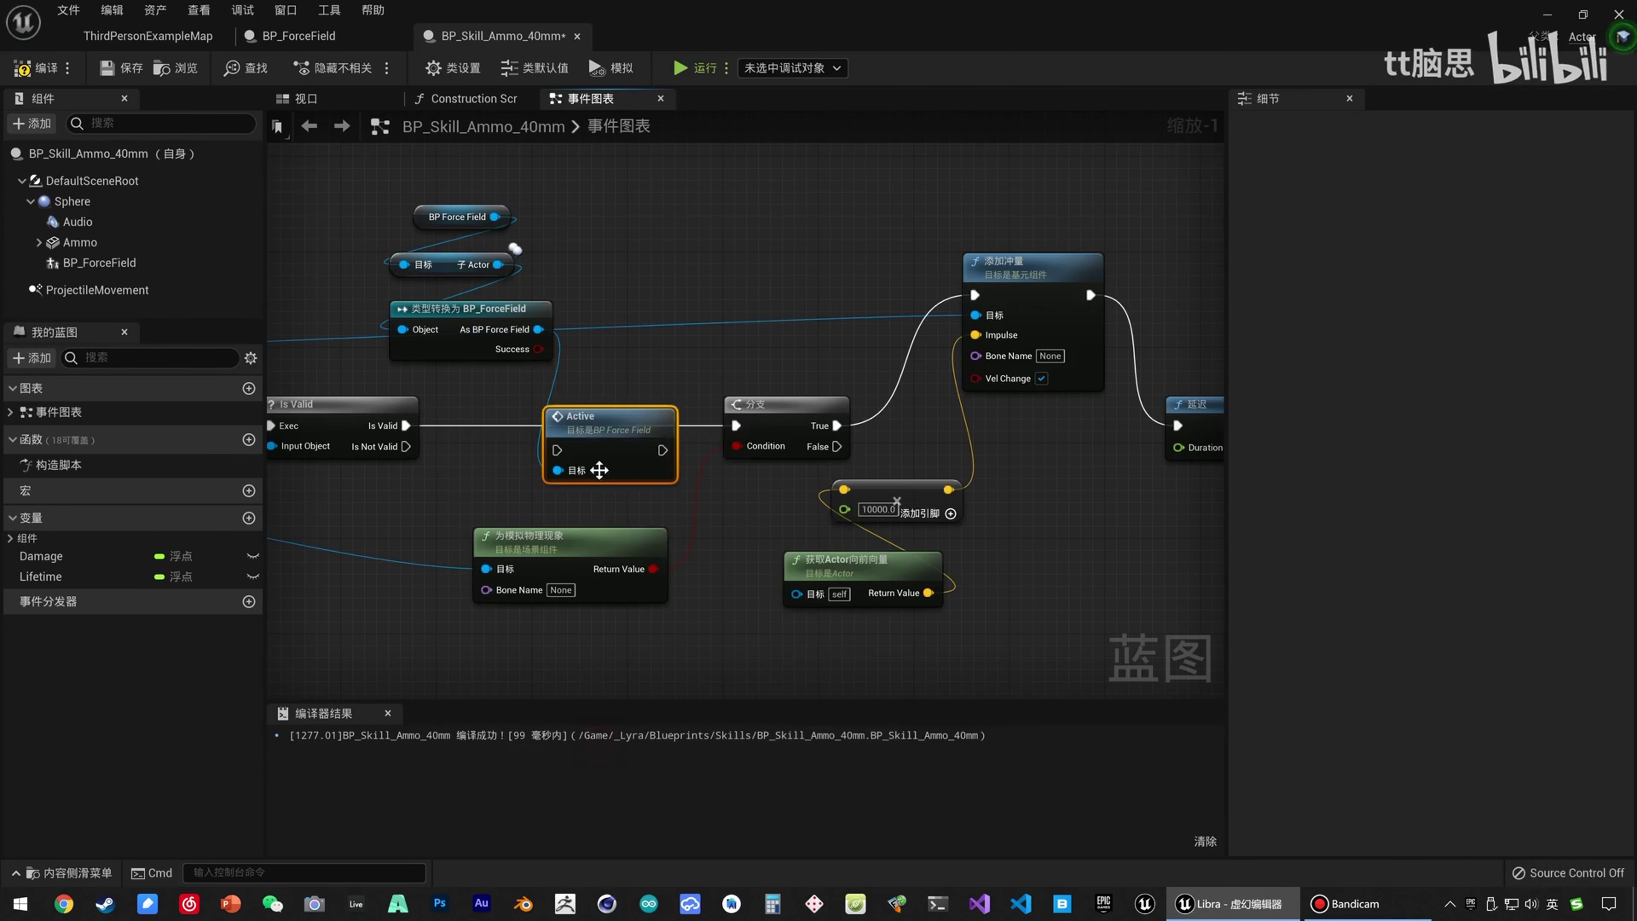
drag(544, 416, 499, 390)
Check the Active custom event and its connection to the external strain (外部张力) group in the BP_ForceField graph.
click(299, 35)
right_drag(534, 194, 923, 354)
scroll(923, 354, down, 4)
scroll(646, 337, up, 3)
right_drag(646, 337, 812, 367)
scroll(983, 333, up, 1)
drag(796, 322, 865, 398)
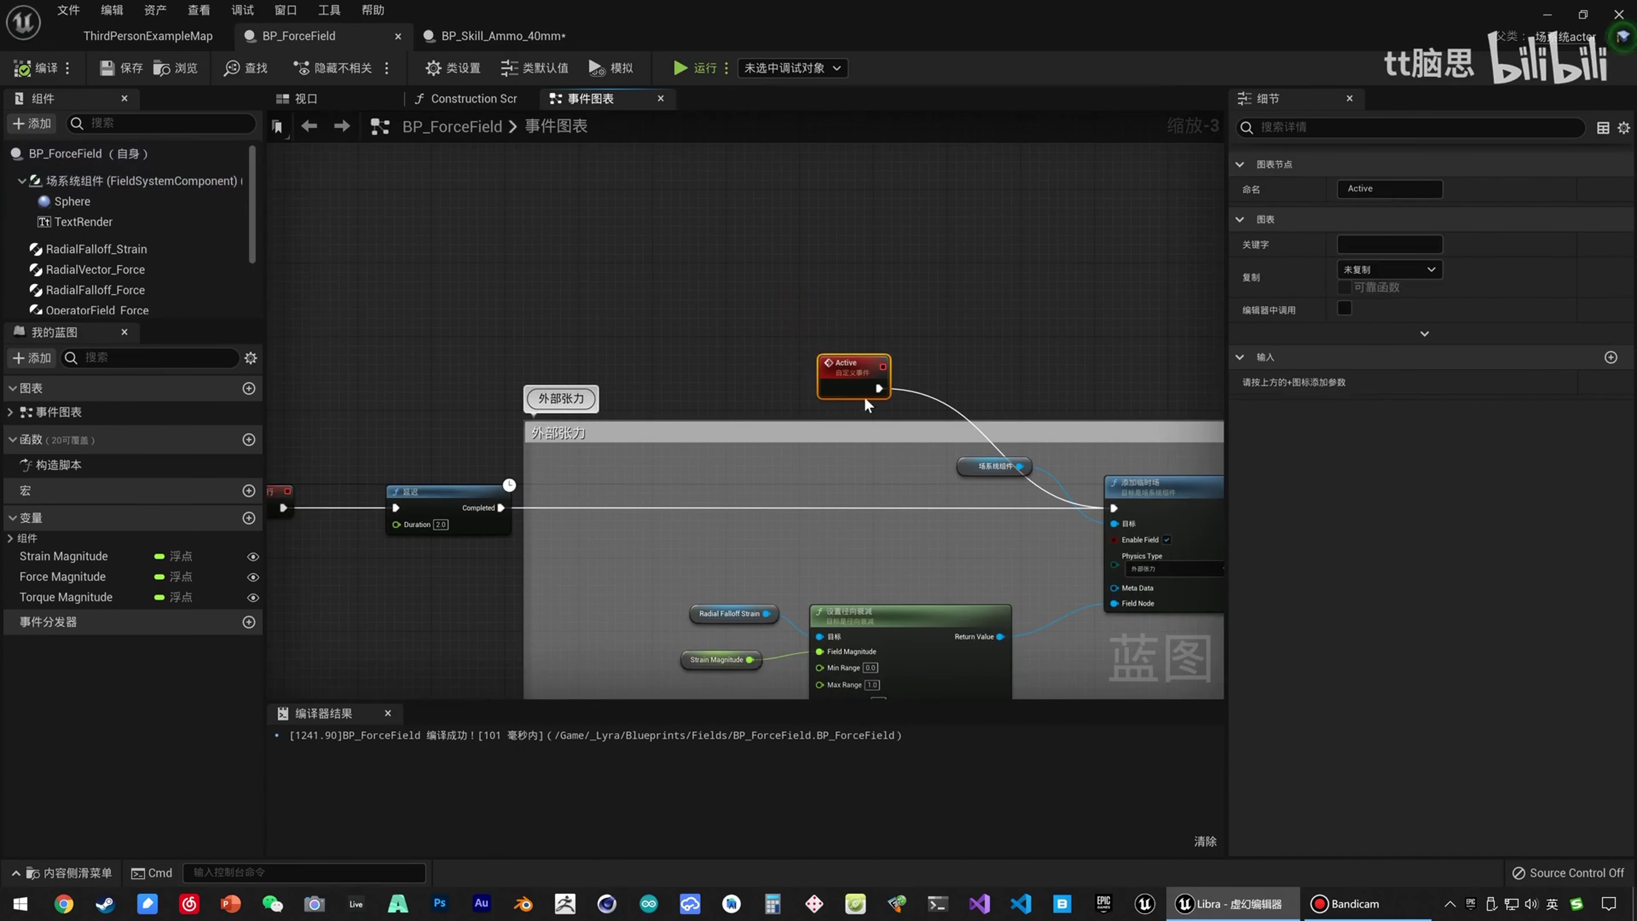
In BP_Skill_Ammo_40mm, wire the Active call into the execution flow between Is Valid and the branch node.
click(495, 38)
drag(405, 424, 511, 429)
drag(615, 425, 735, 426)
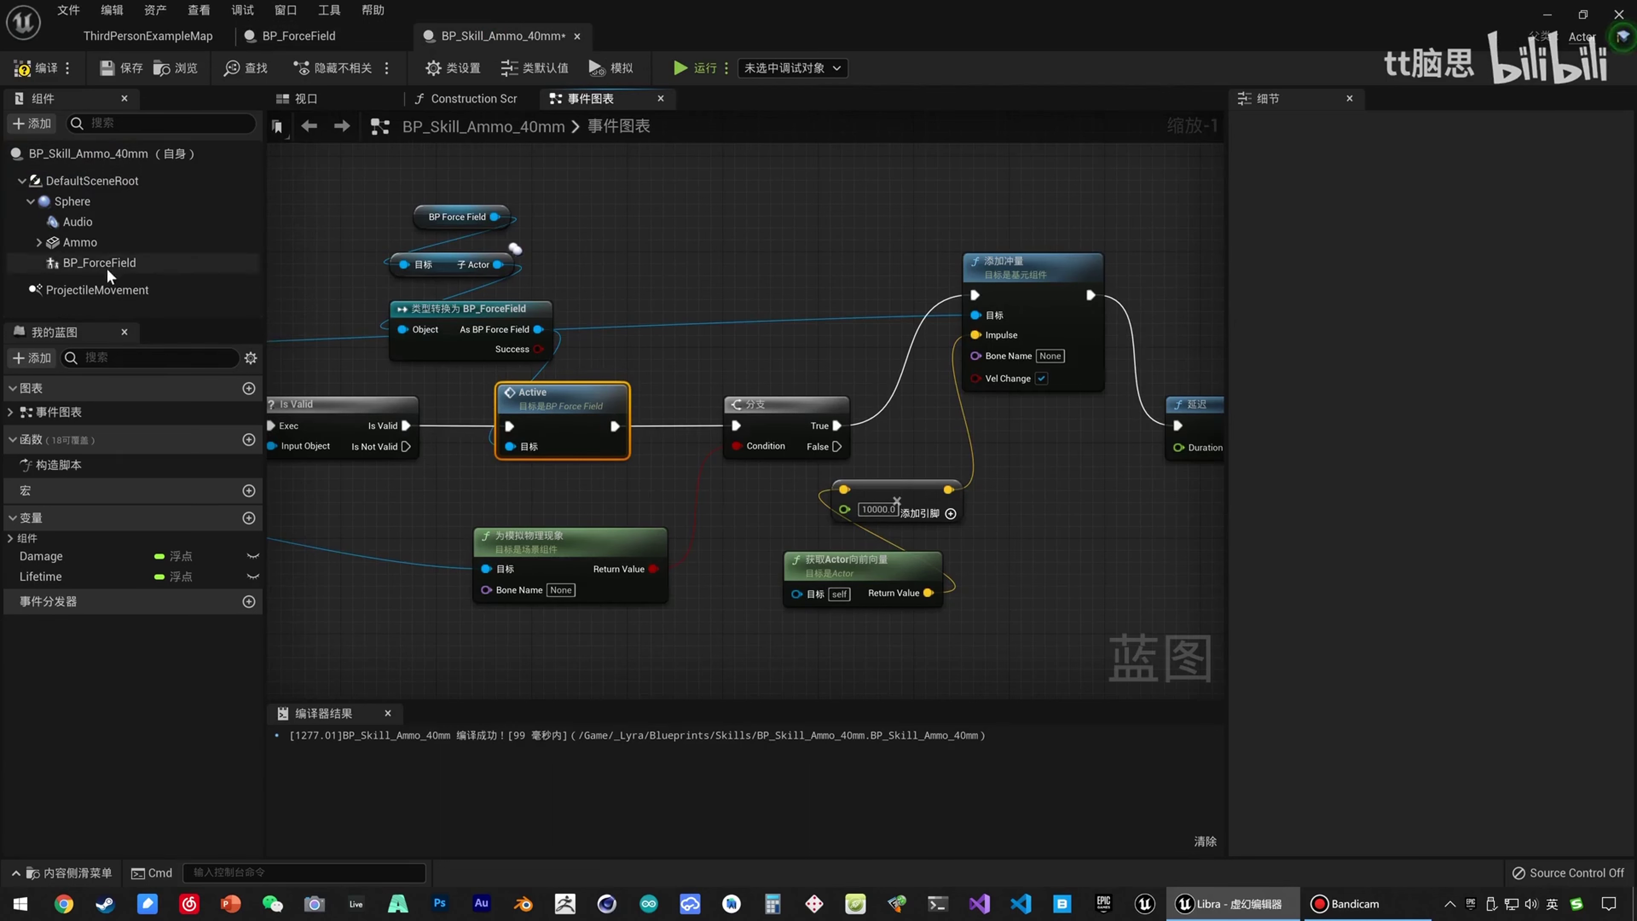
Review the BP_ForceField component settings and the execution chain from the Sphere's begin overlap event to the Active call.
click(120, 267)
right_drag(353, 276, 676, 286)
right_drag(509, 371, 791, 338)
right_drag(409, 358, 716, 318)
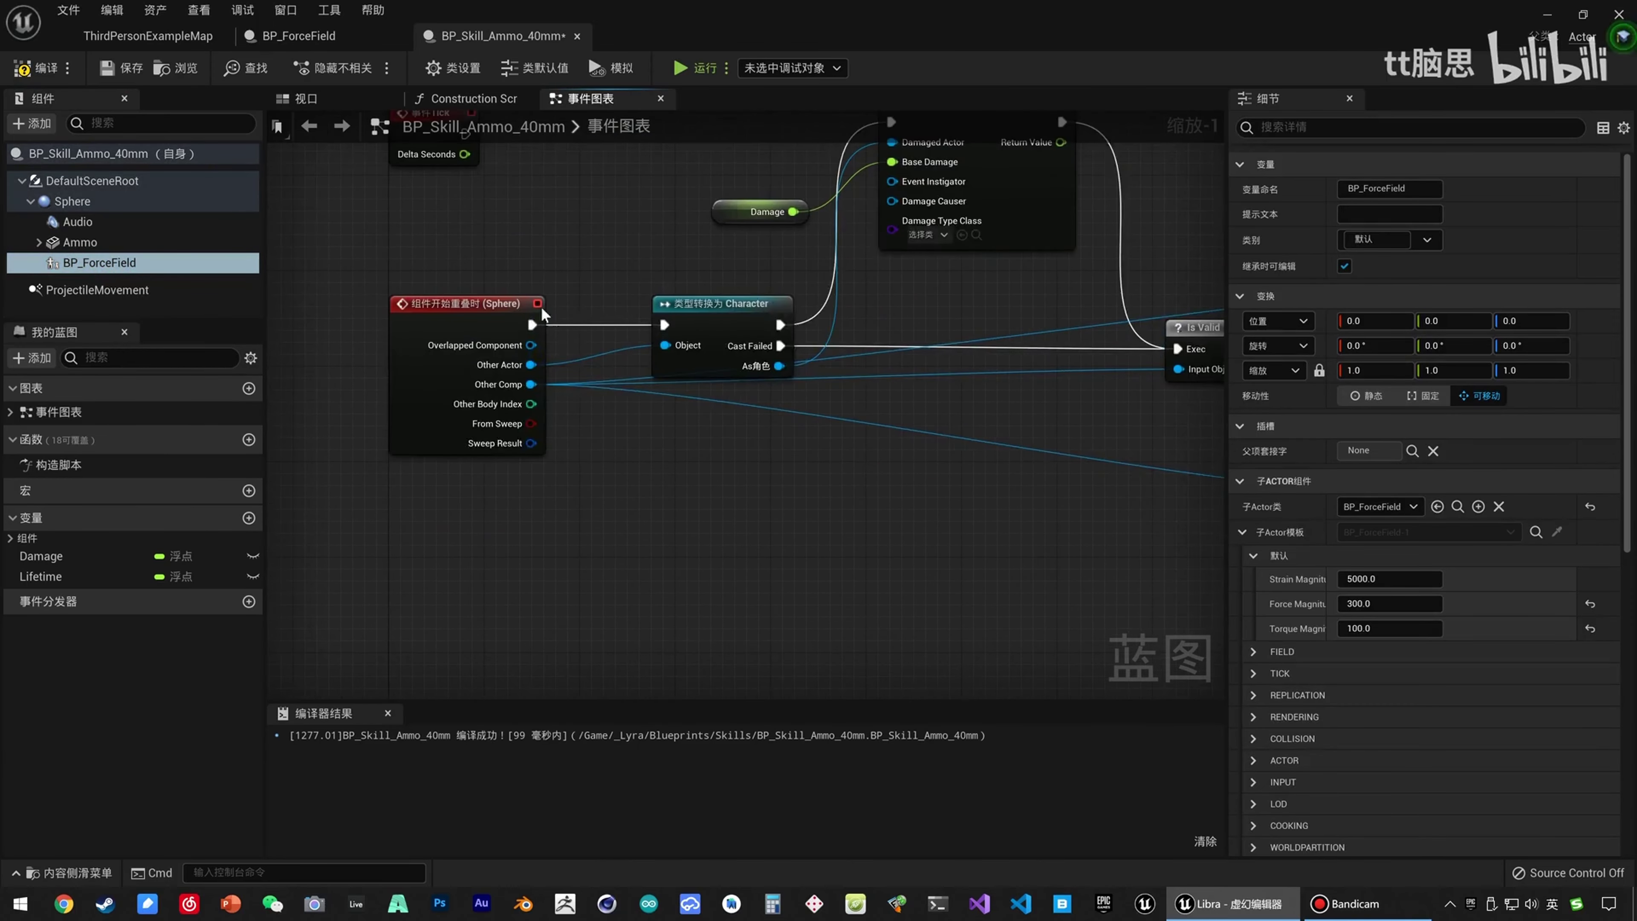
right_drag(996, 303, 456, 312)
right_drag(761, 317, 642, 426)
drag(683, 194, 827, 494)
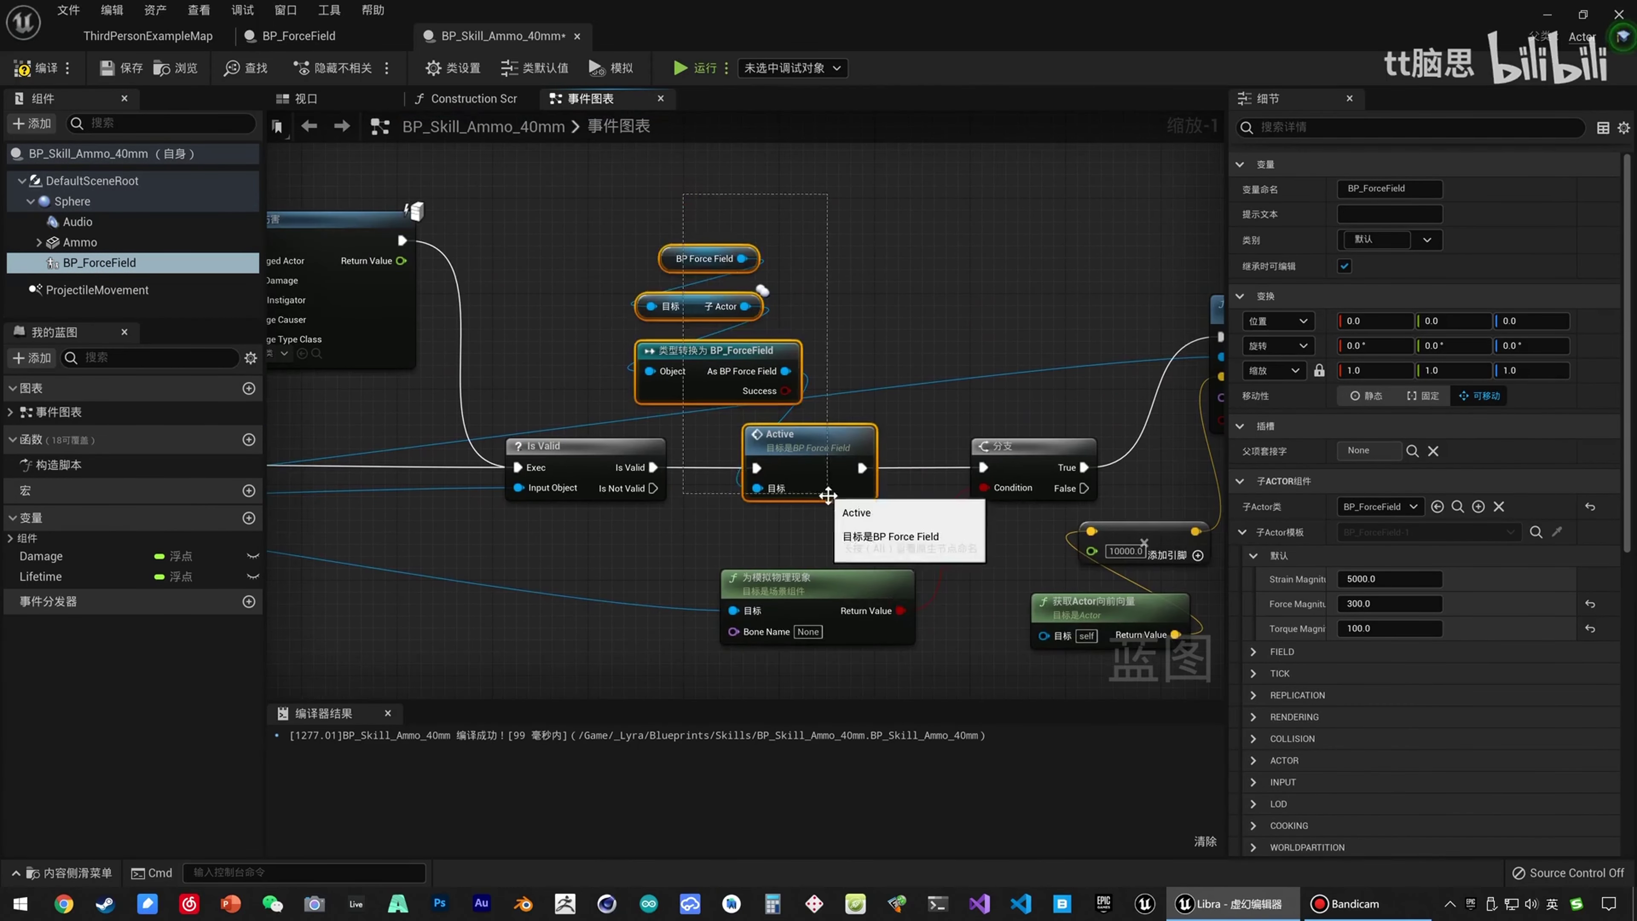
click(824, 513)
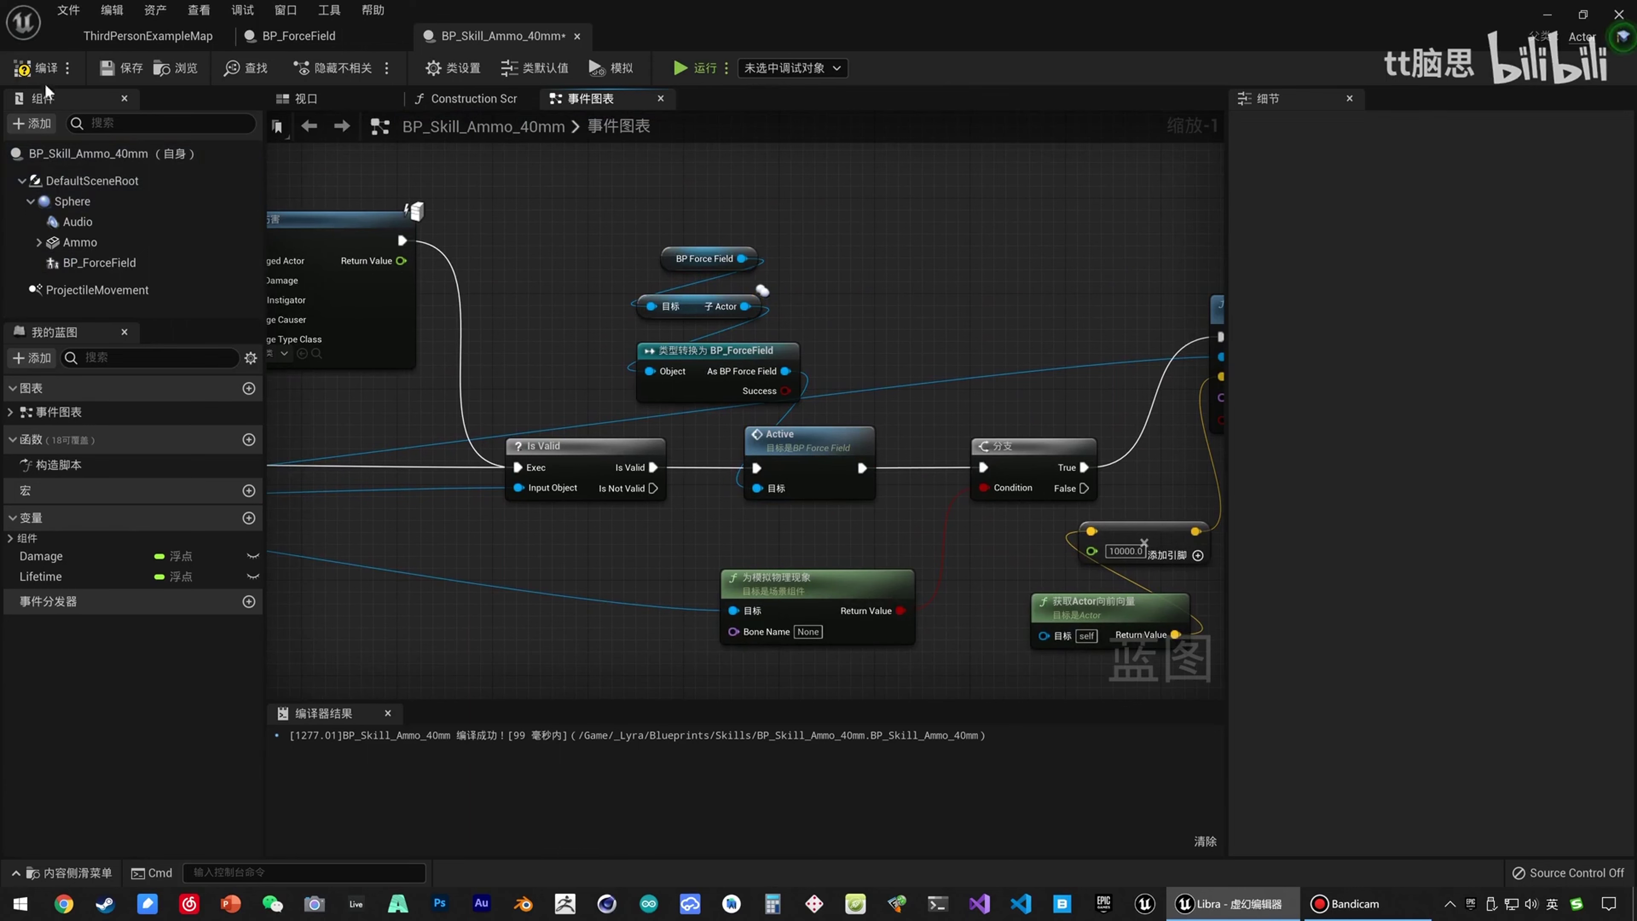
Play the ThirdPersonExampleMap level, fire projectiles at the concrete pillar to test the fracture, and end the play session.
click(148, 35)
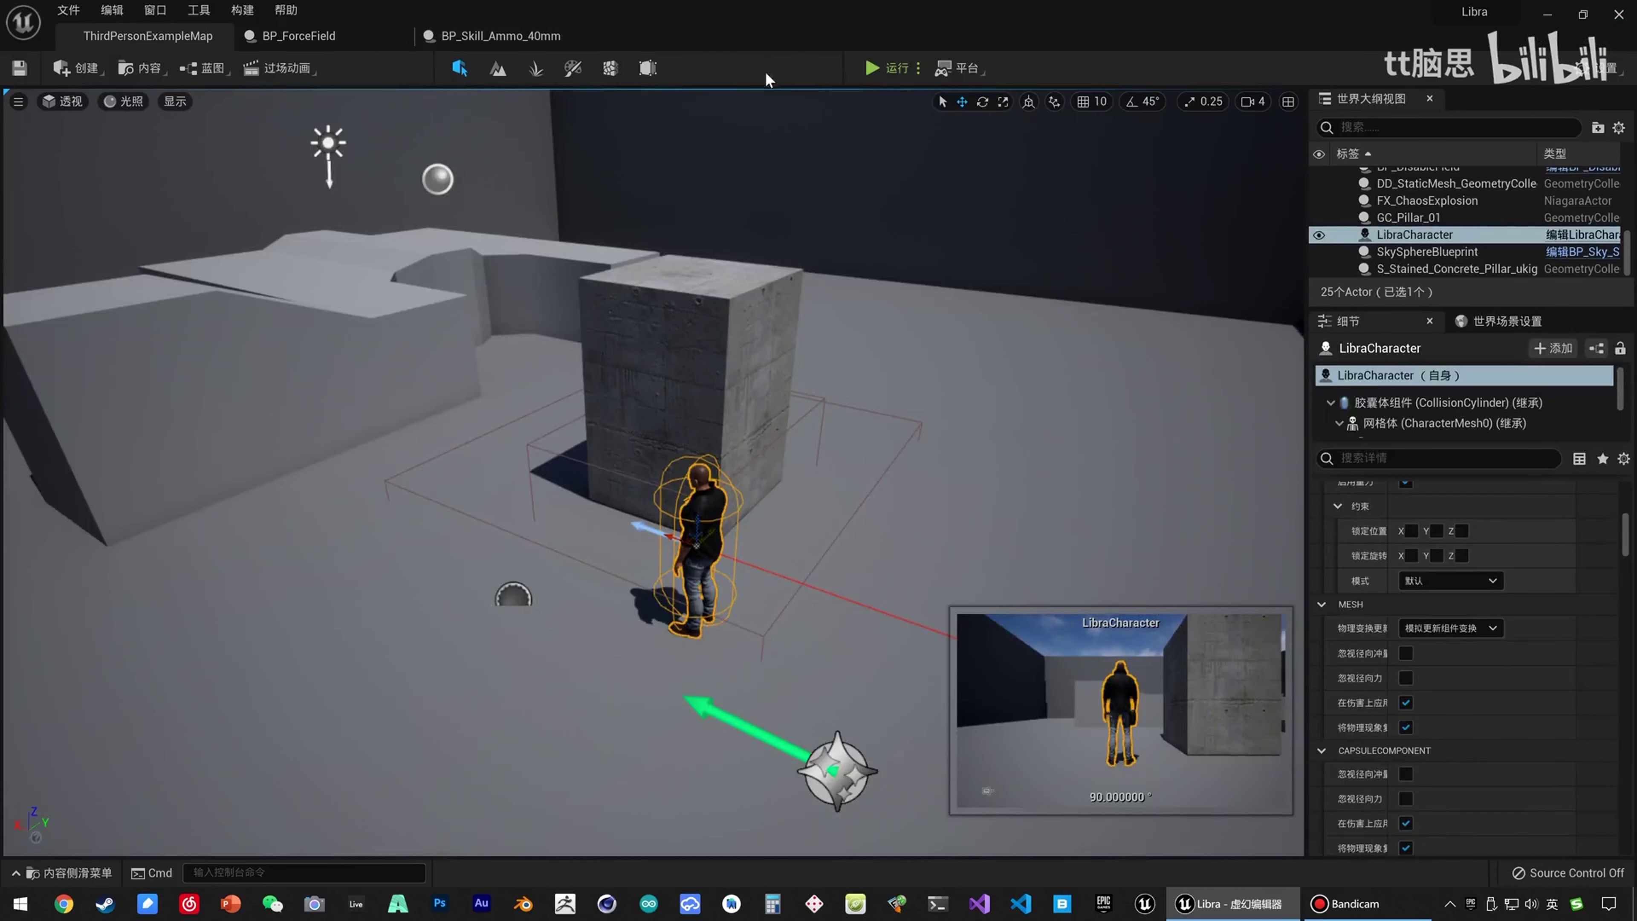
click(869, 70)
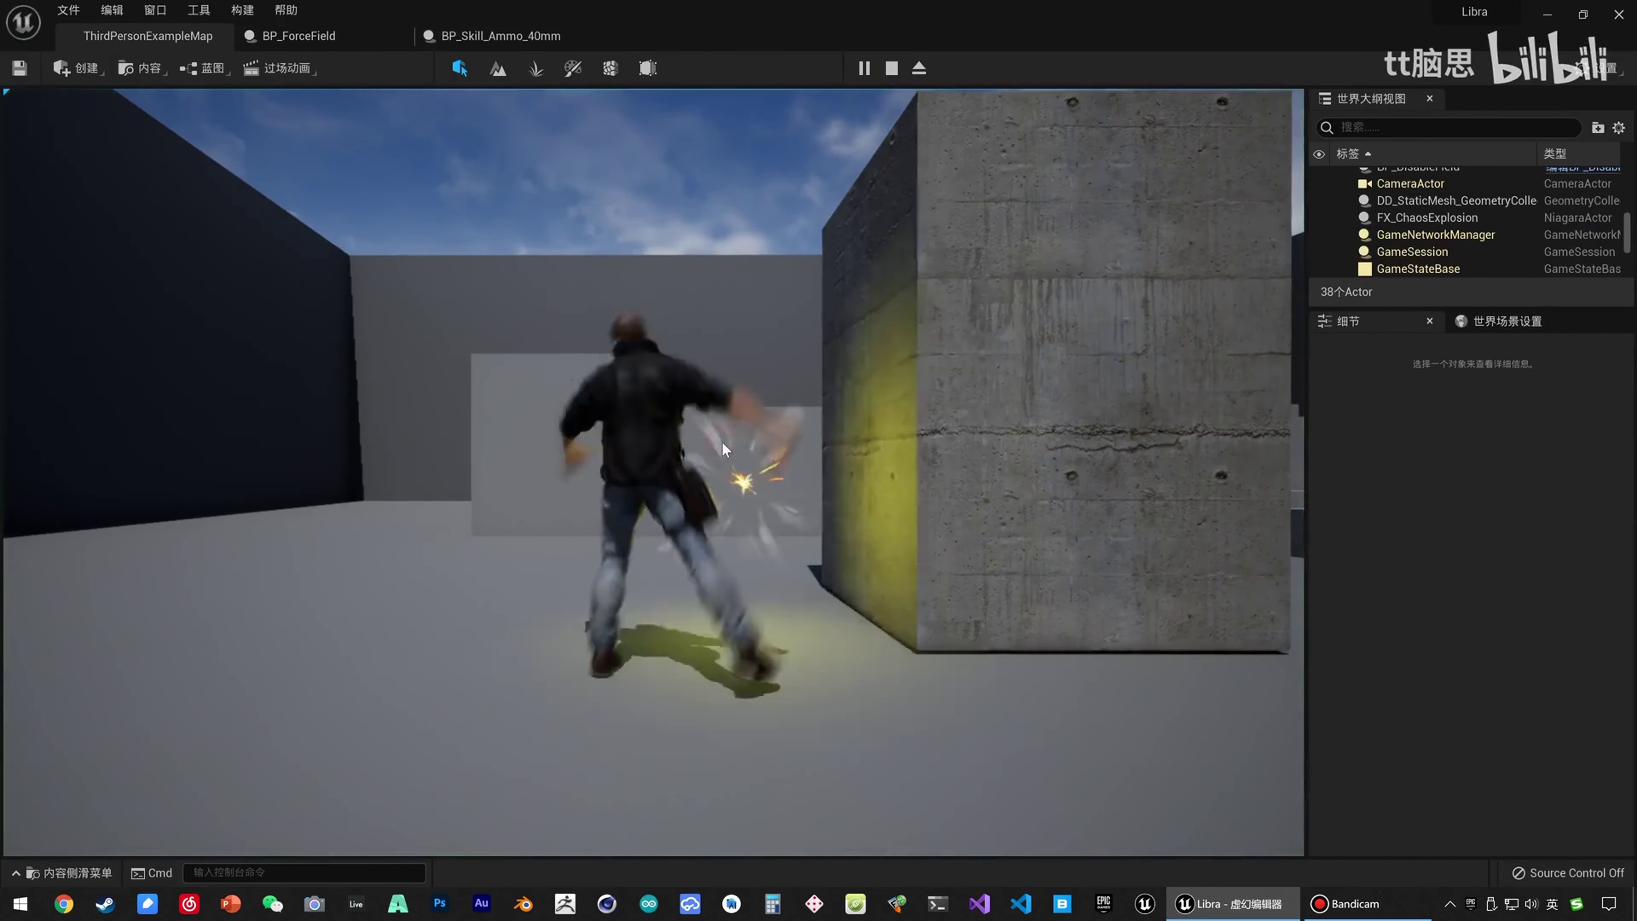
key(s)
click(763, 411)
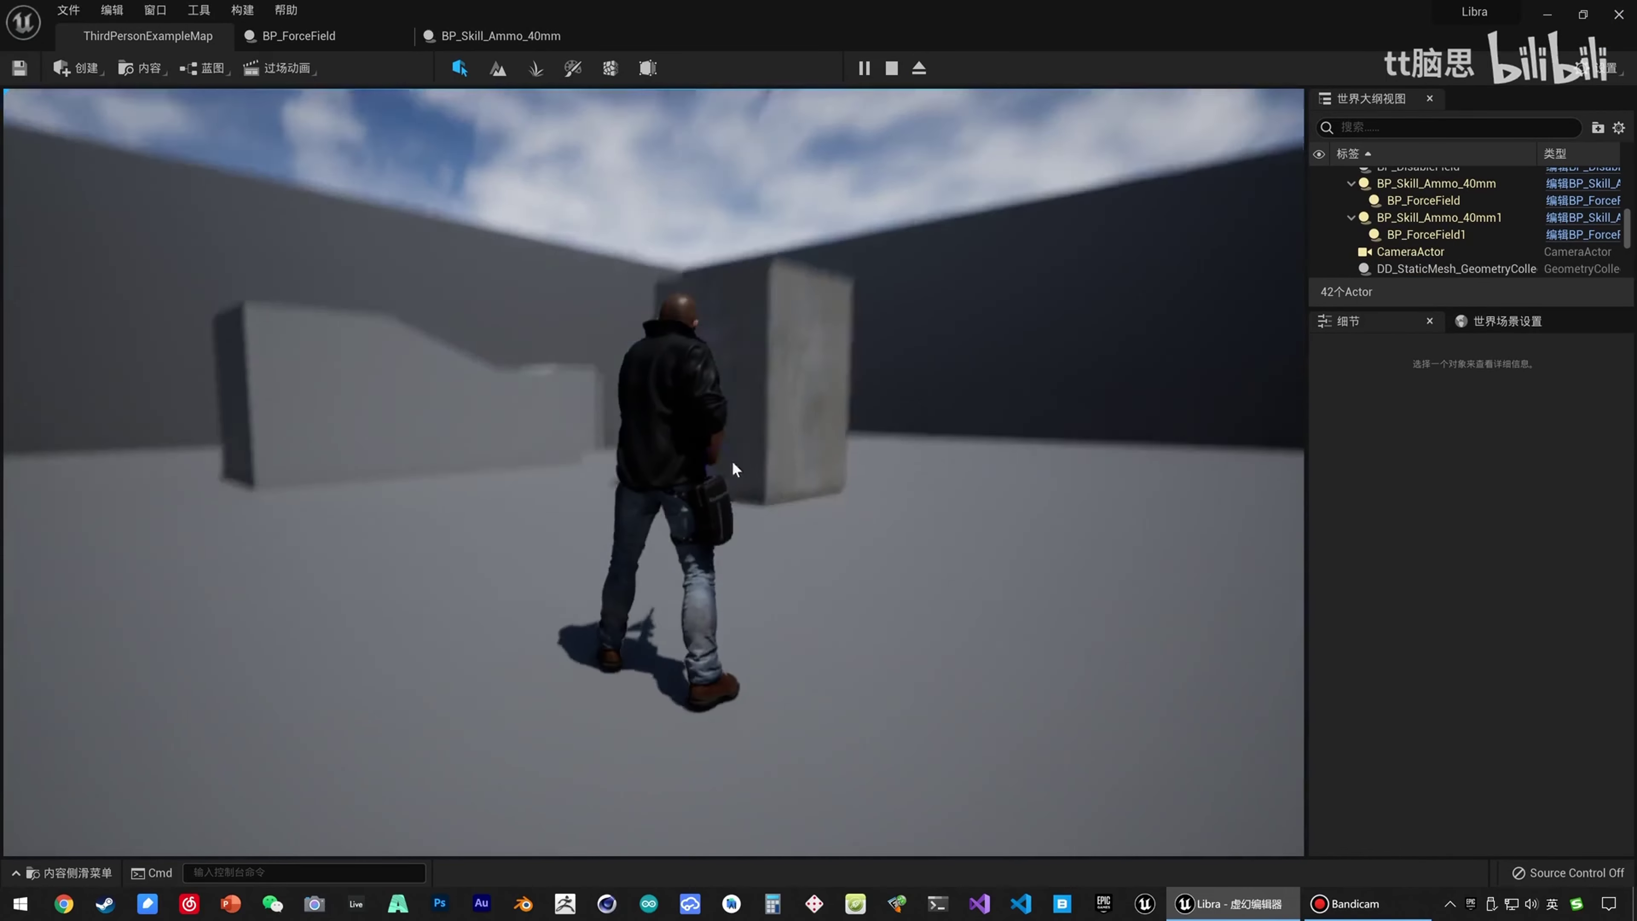
key(a)
drag(732, 463, 817, 358)
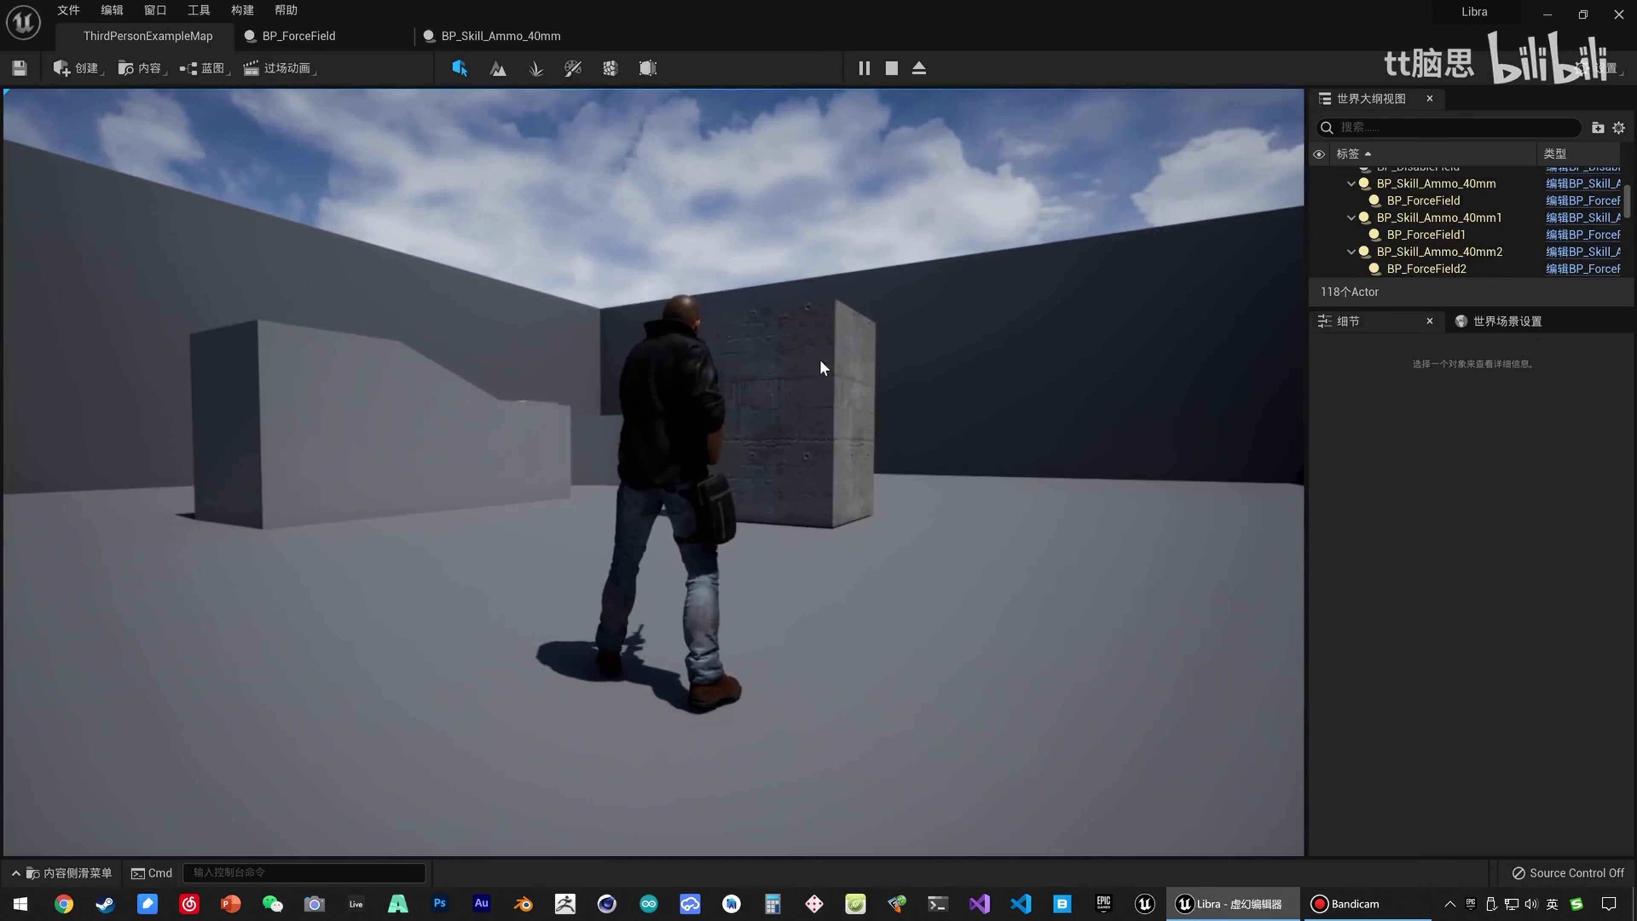
key(Escape)
Enable generate overlap events (生成重叠事件) on the GC_Pillar_01 actor and check its collision responses.
right_drag(781, 354, 830, 281)
click(829, 240)
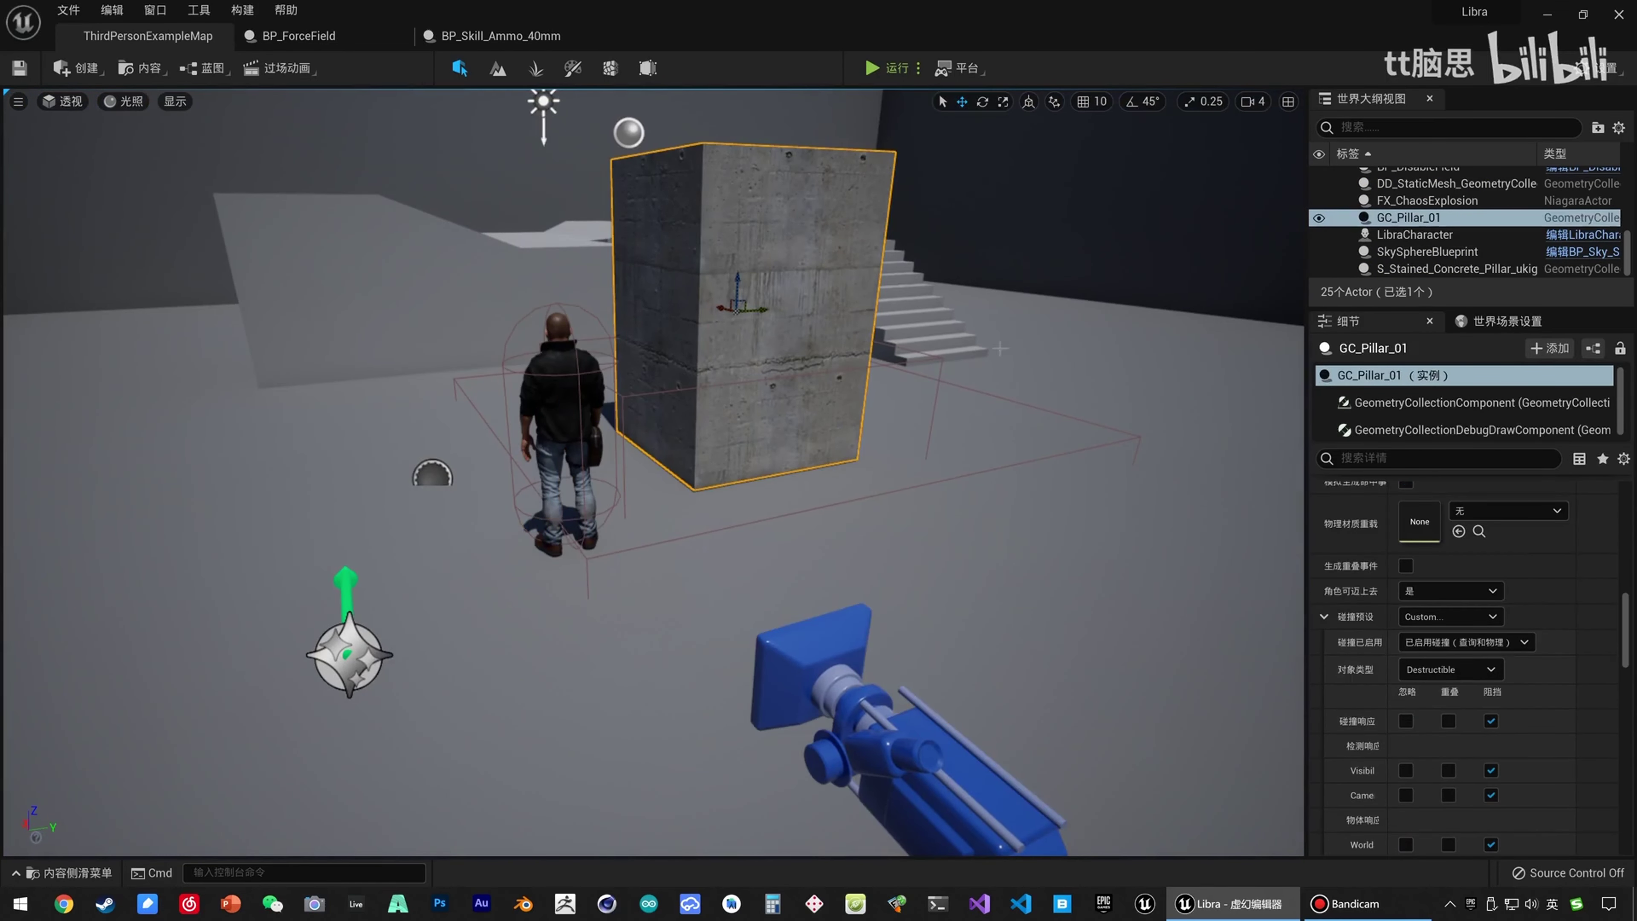
scroll(1438, 589, down, 5)
scroll(1459, 618, up, 5)
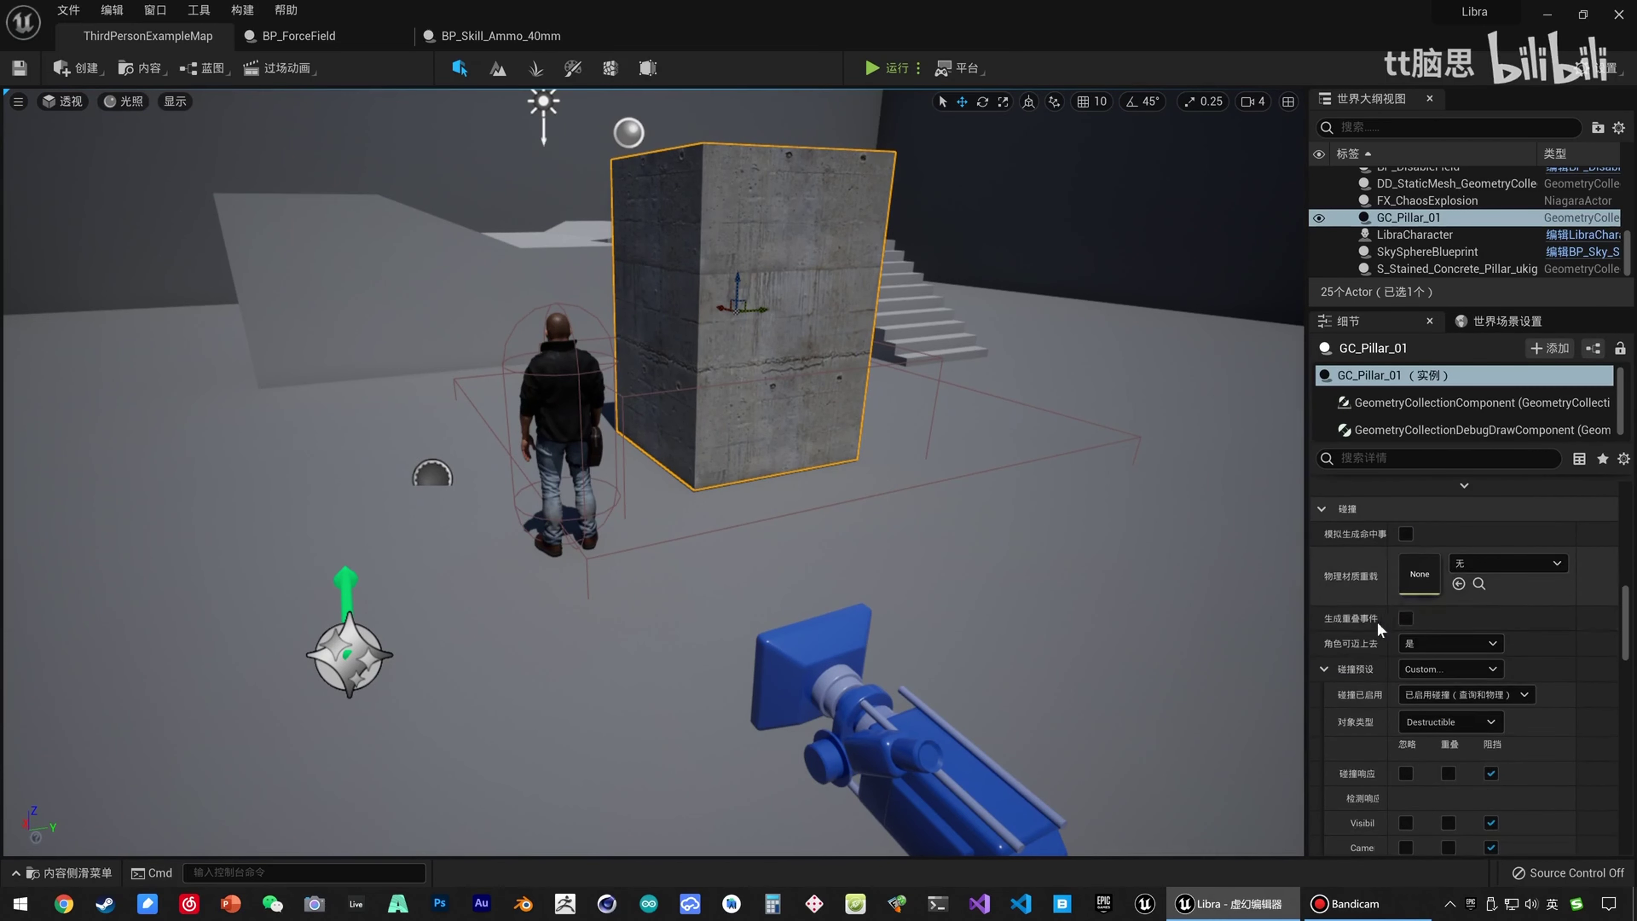
click(1405, 619)
scroll(1443, 664, down, 2)
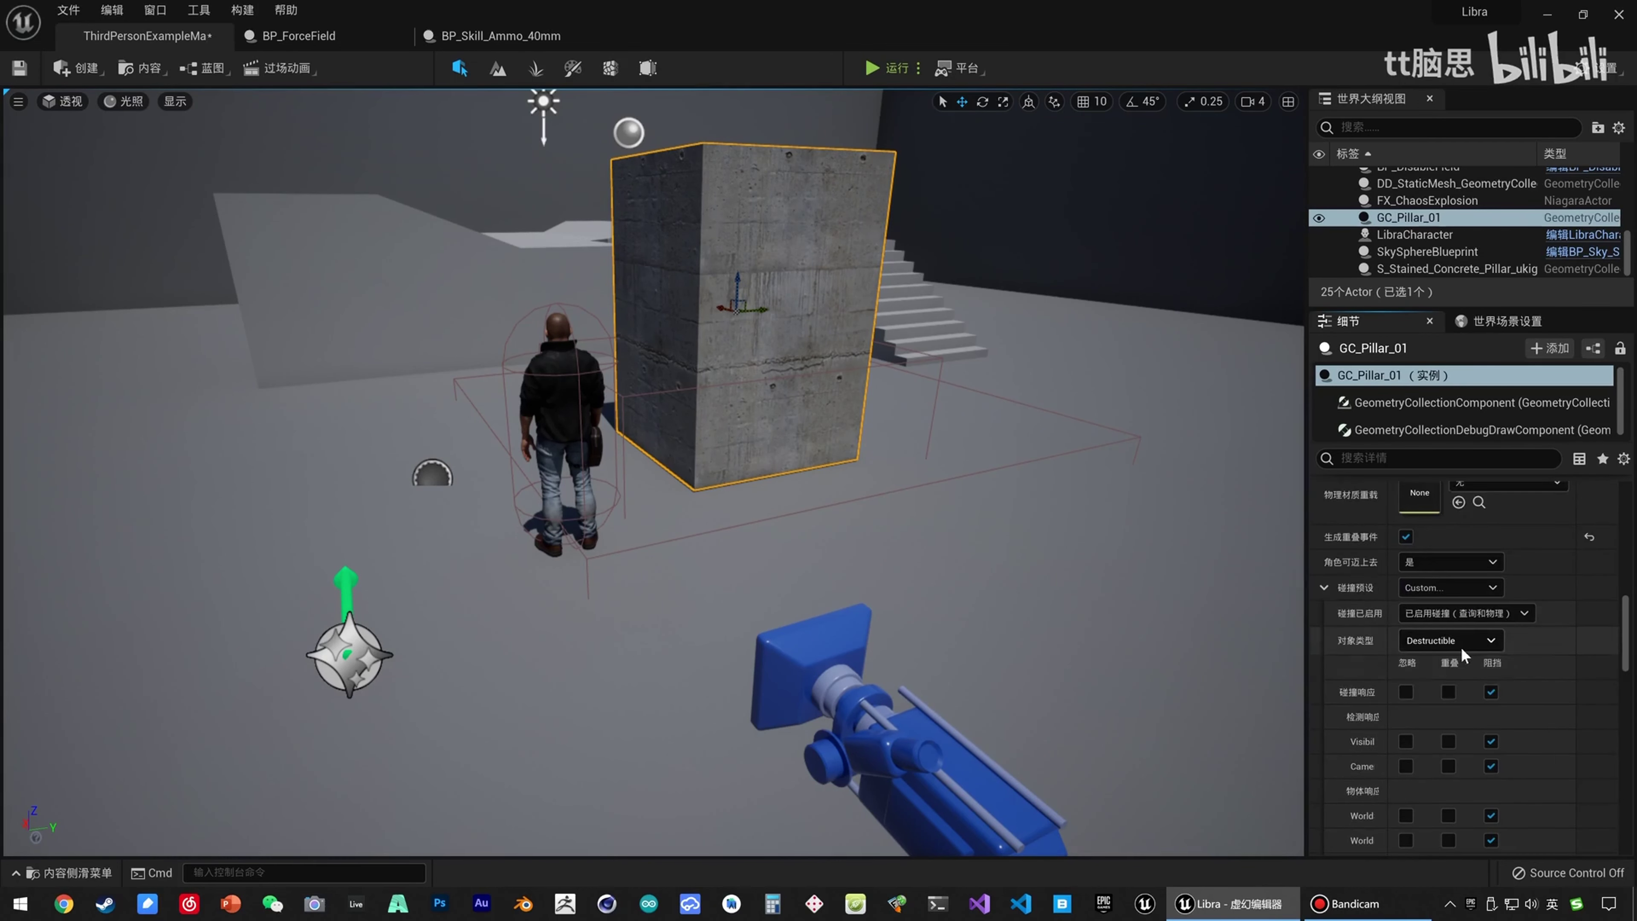
scroll(1466, 689, down, 3)
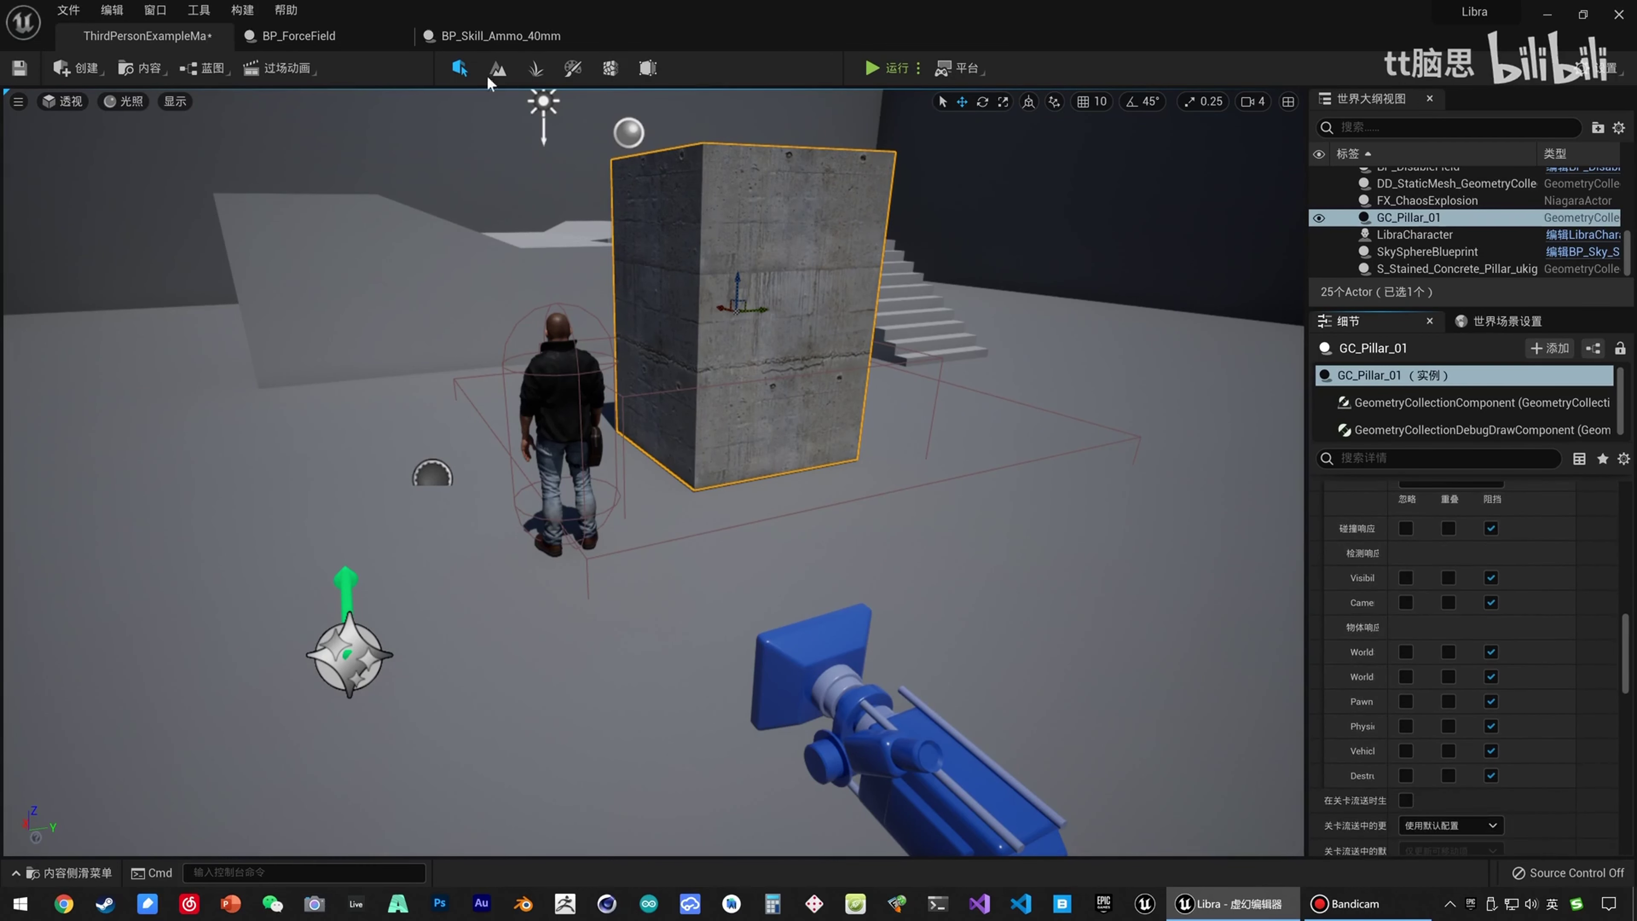
Play the level, fire projectiles at the concrete pillar from several positions to check the fracture, and end the session.
click(871, 68)
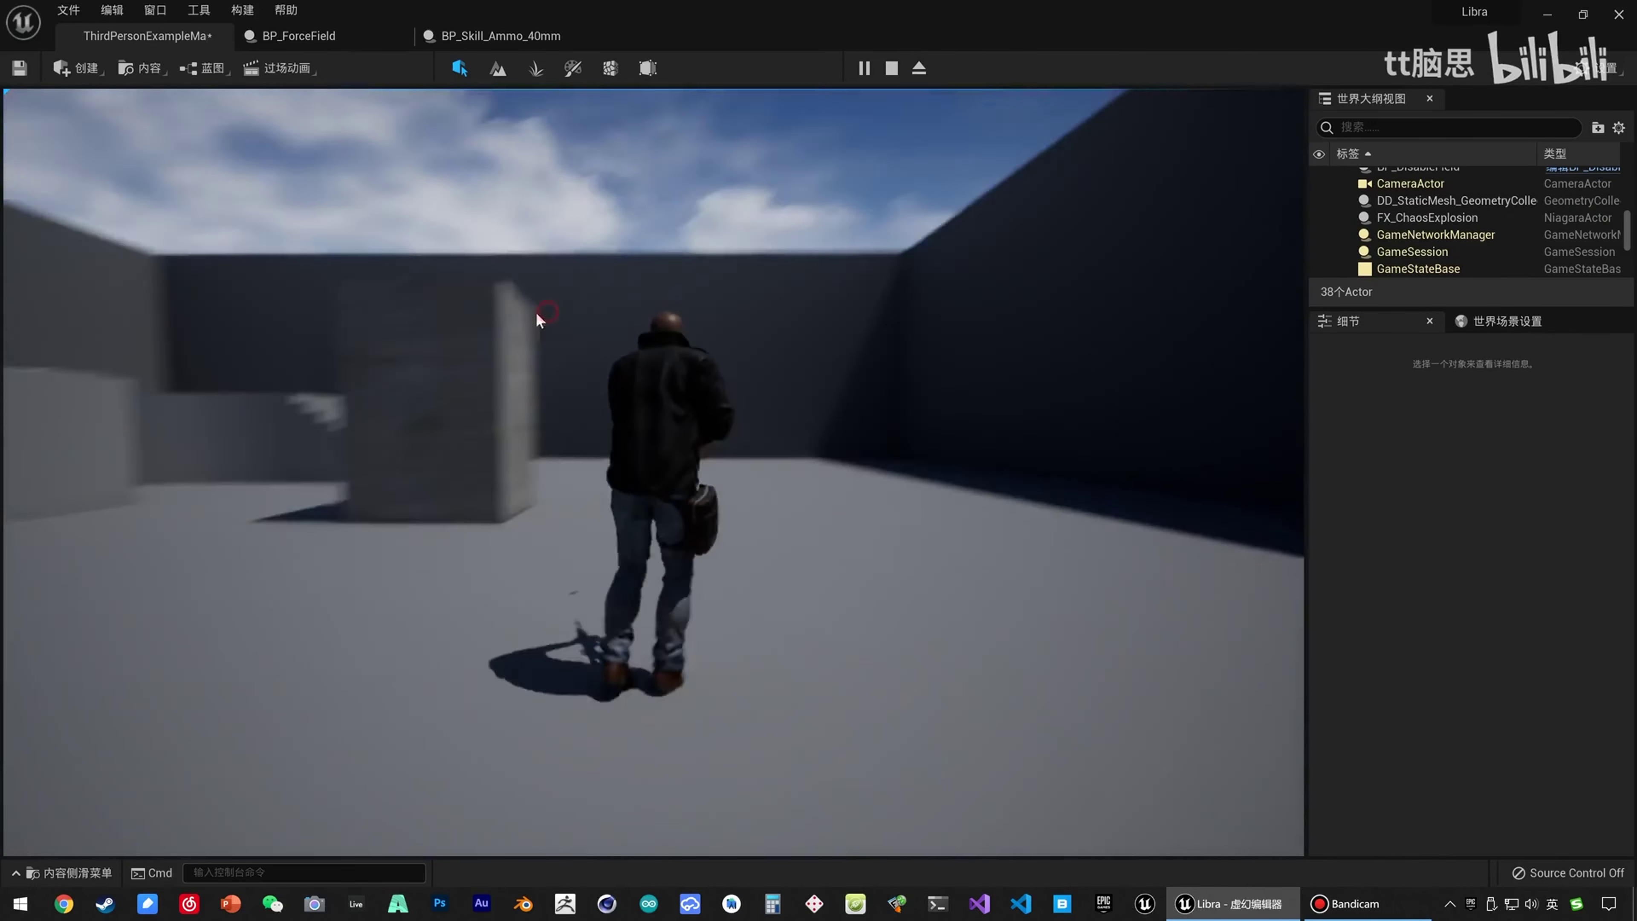
key(a)
click(551, 321)
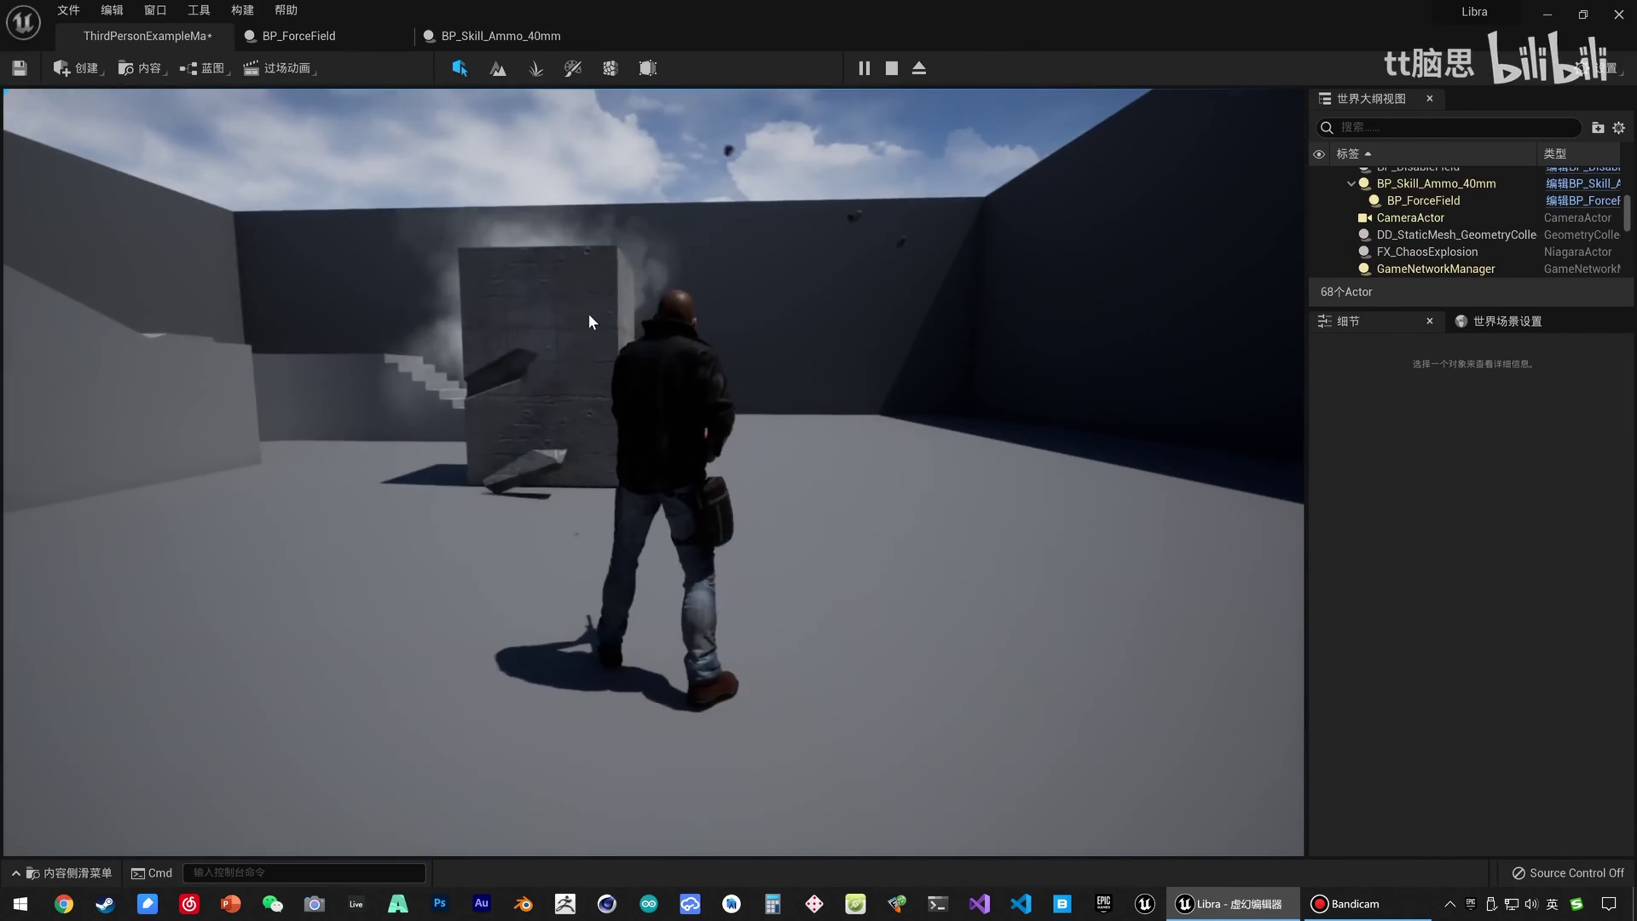
key(w)
click(596, 315)
click(615, 326)
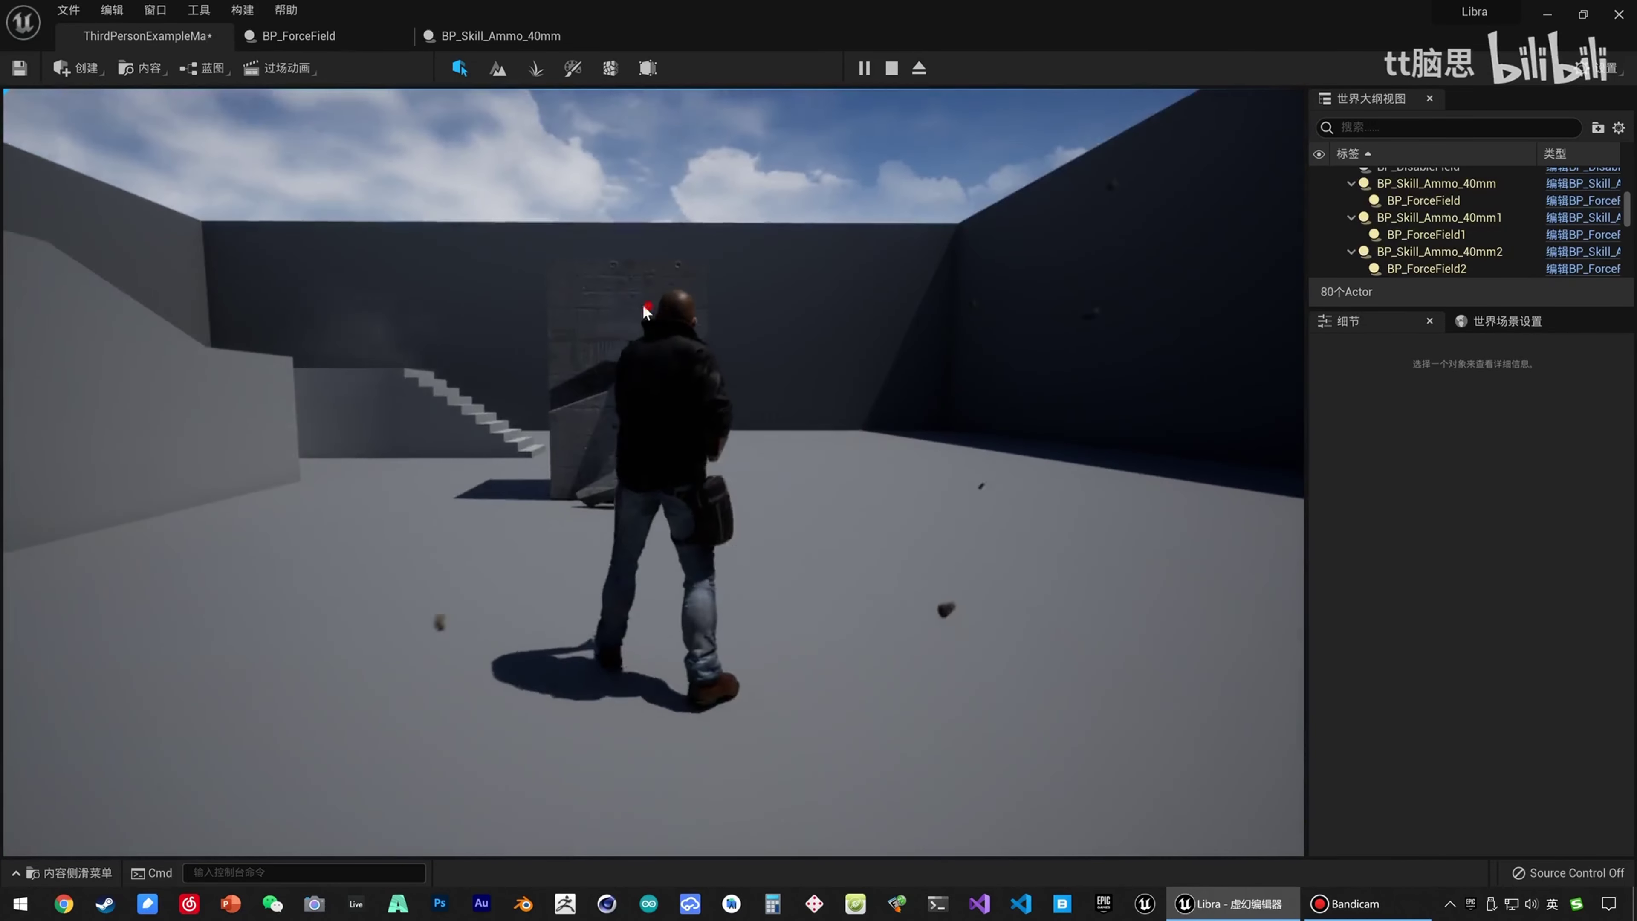
key(d)
click(839, 337)
click(858, 336)
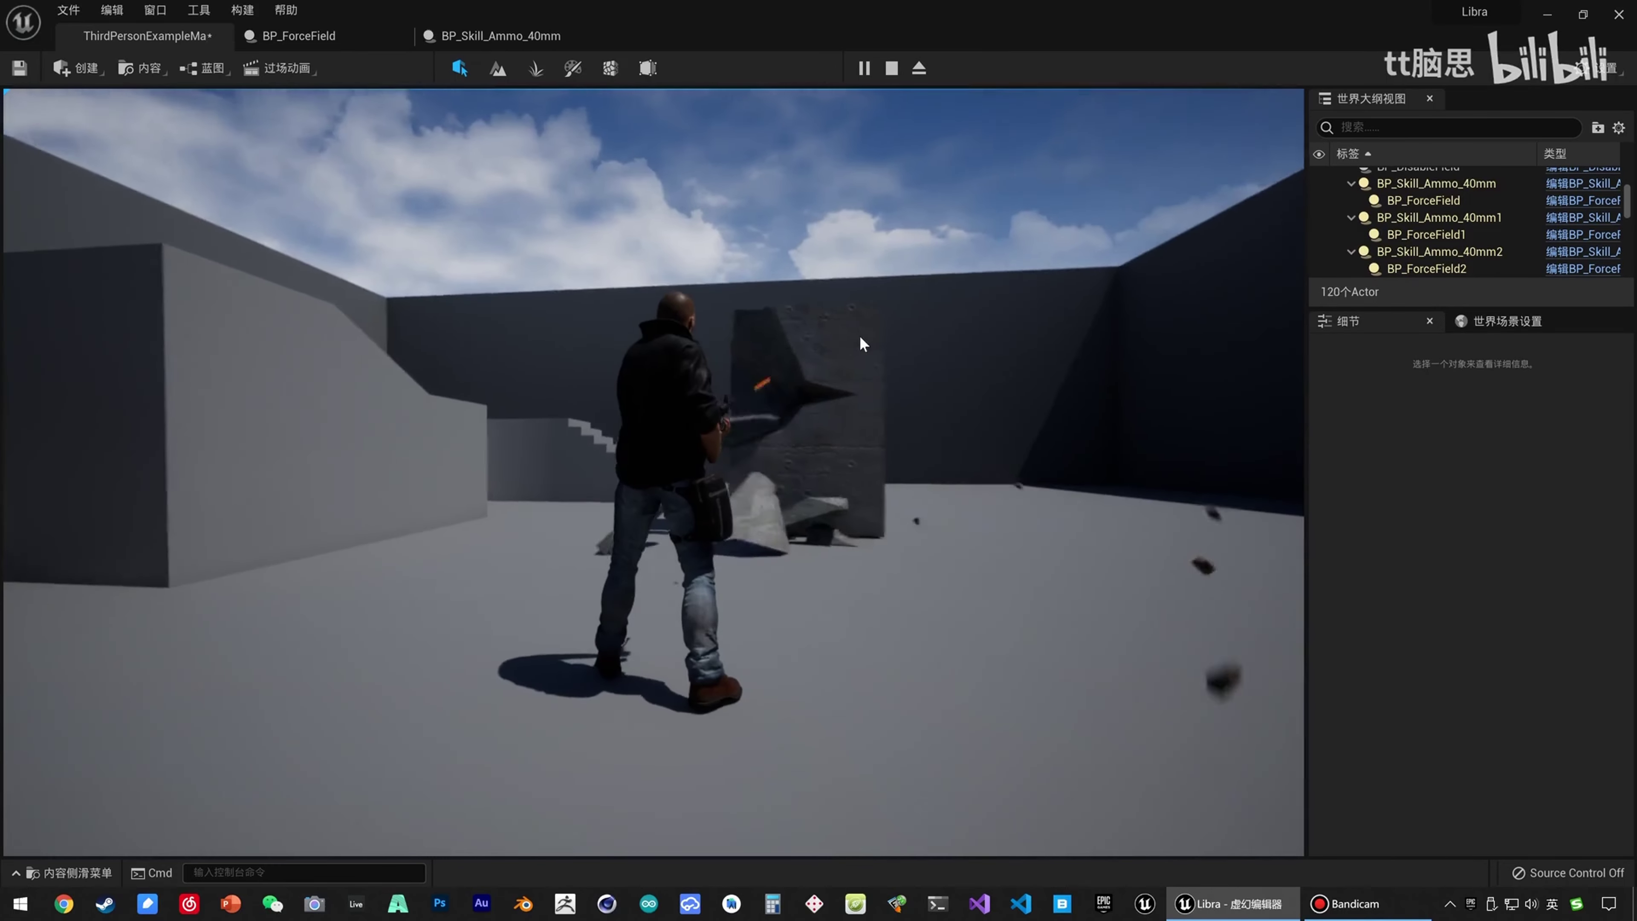
click(857, 340)
click(837, 321)
click(837, 321)
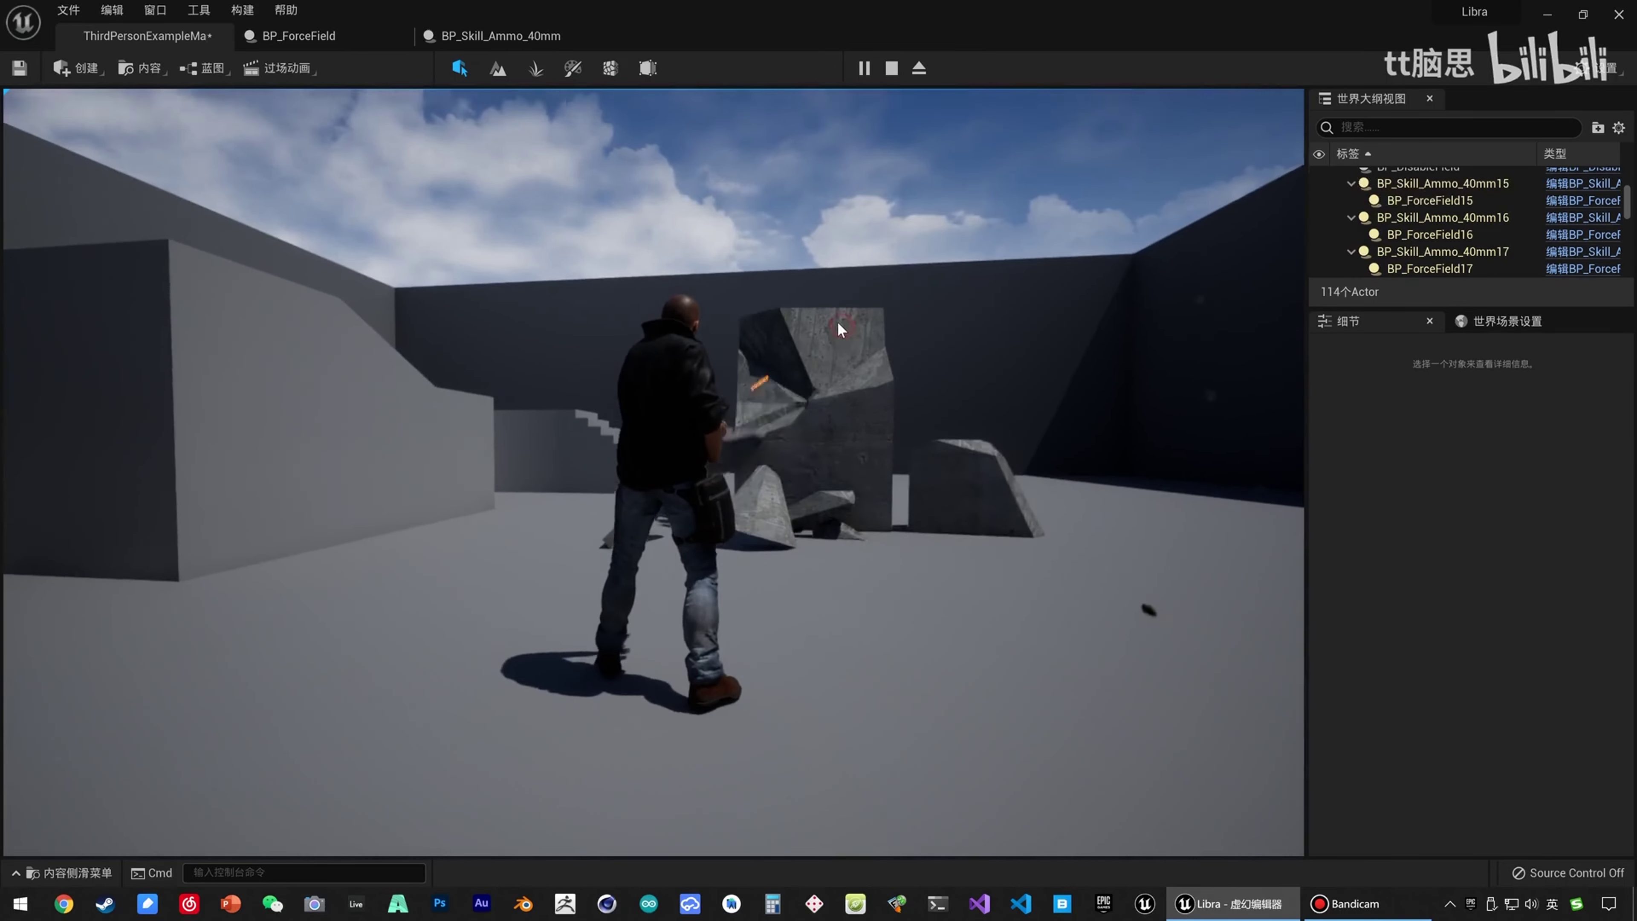
key(d)
click(814, 322)
click(822, 329)
click(826, 327)
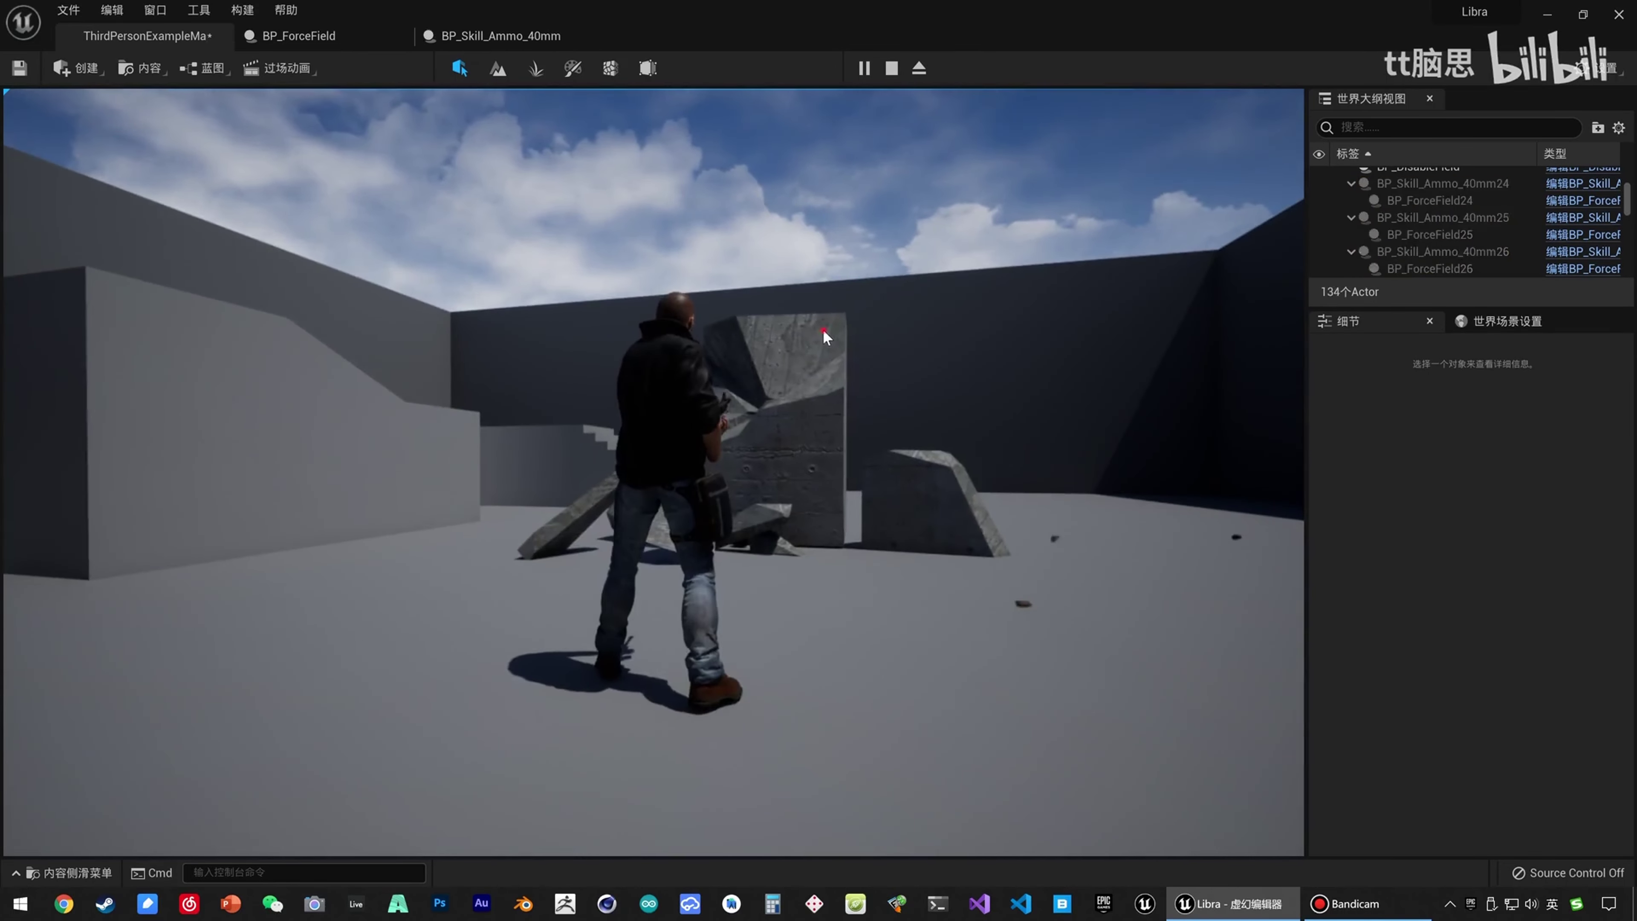
key(d)
click(745, 329)
click(687, 323)
key(d)
click(717, 319)
click(777, 323)
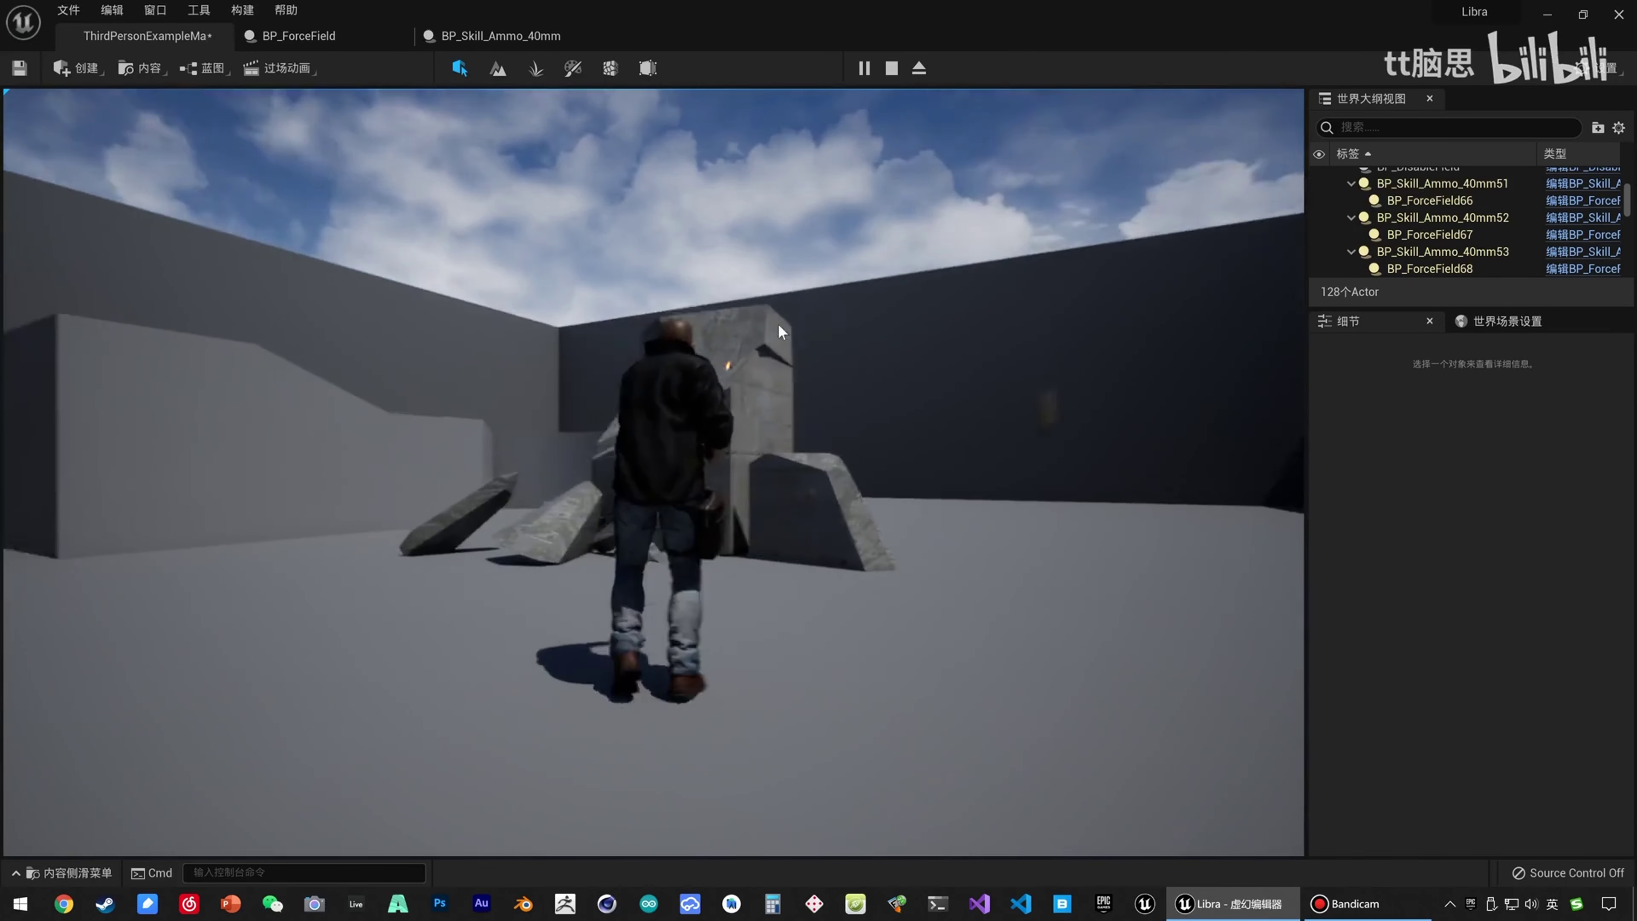
key(Escape)
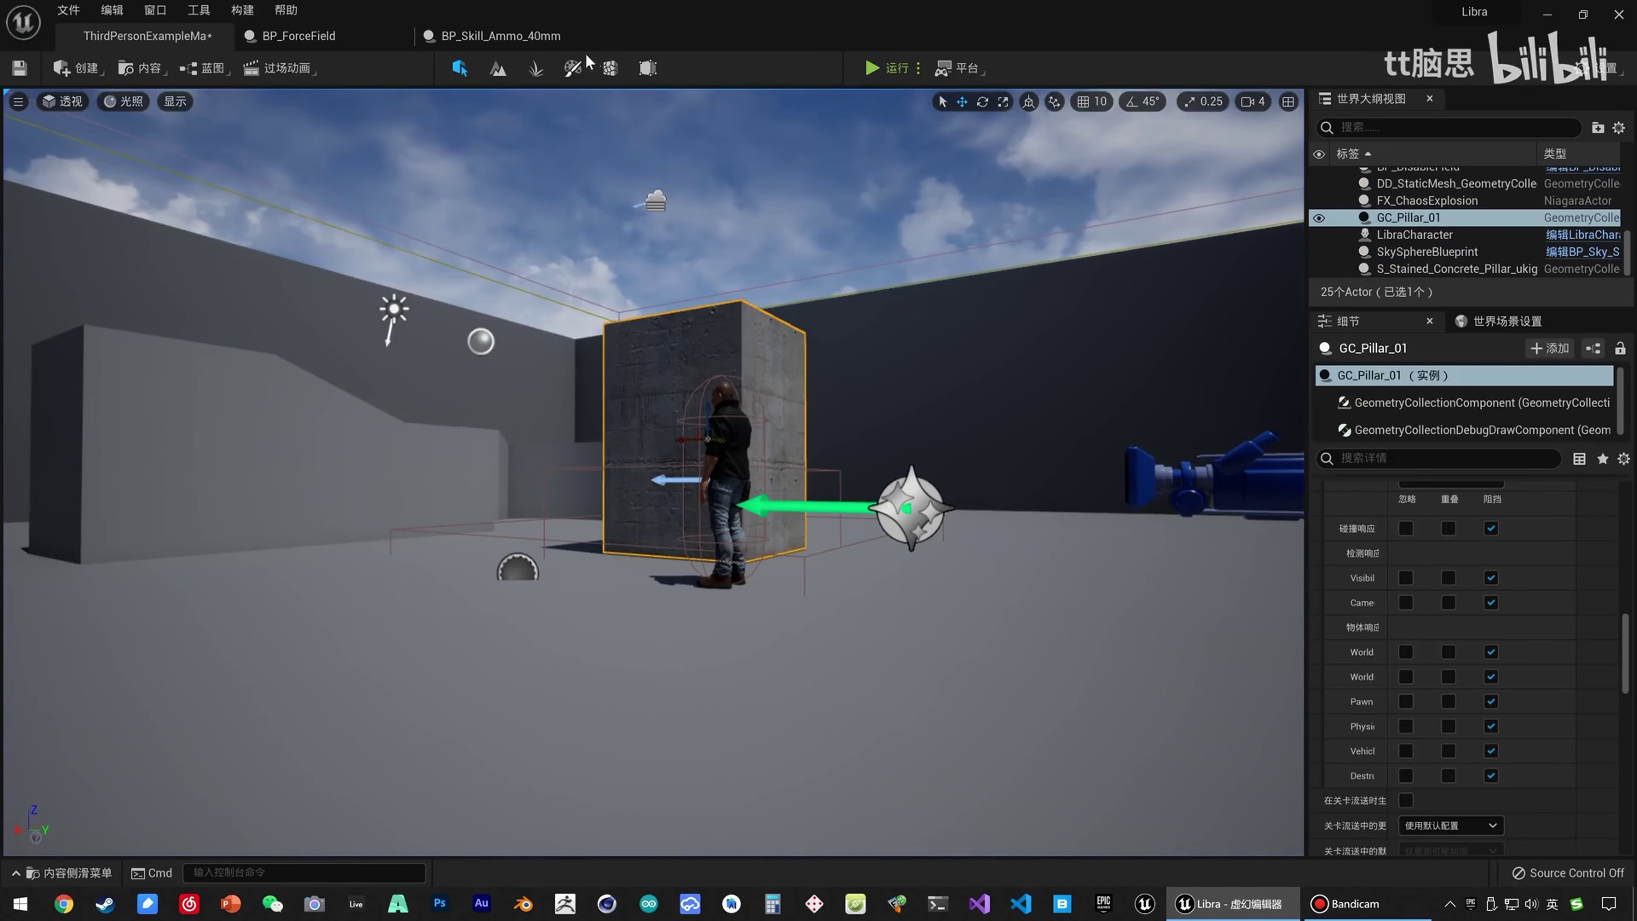
In BP_Skill_Ammo_40mm, set the BP_ForceField component's Strain Magnitude to 10000 and Force Magnitude to 3000, and compile and save the blueprint.
click(298, 36)
click(501, 35)
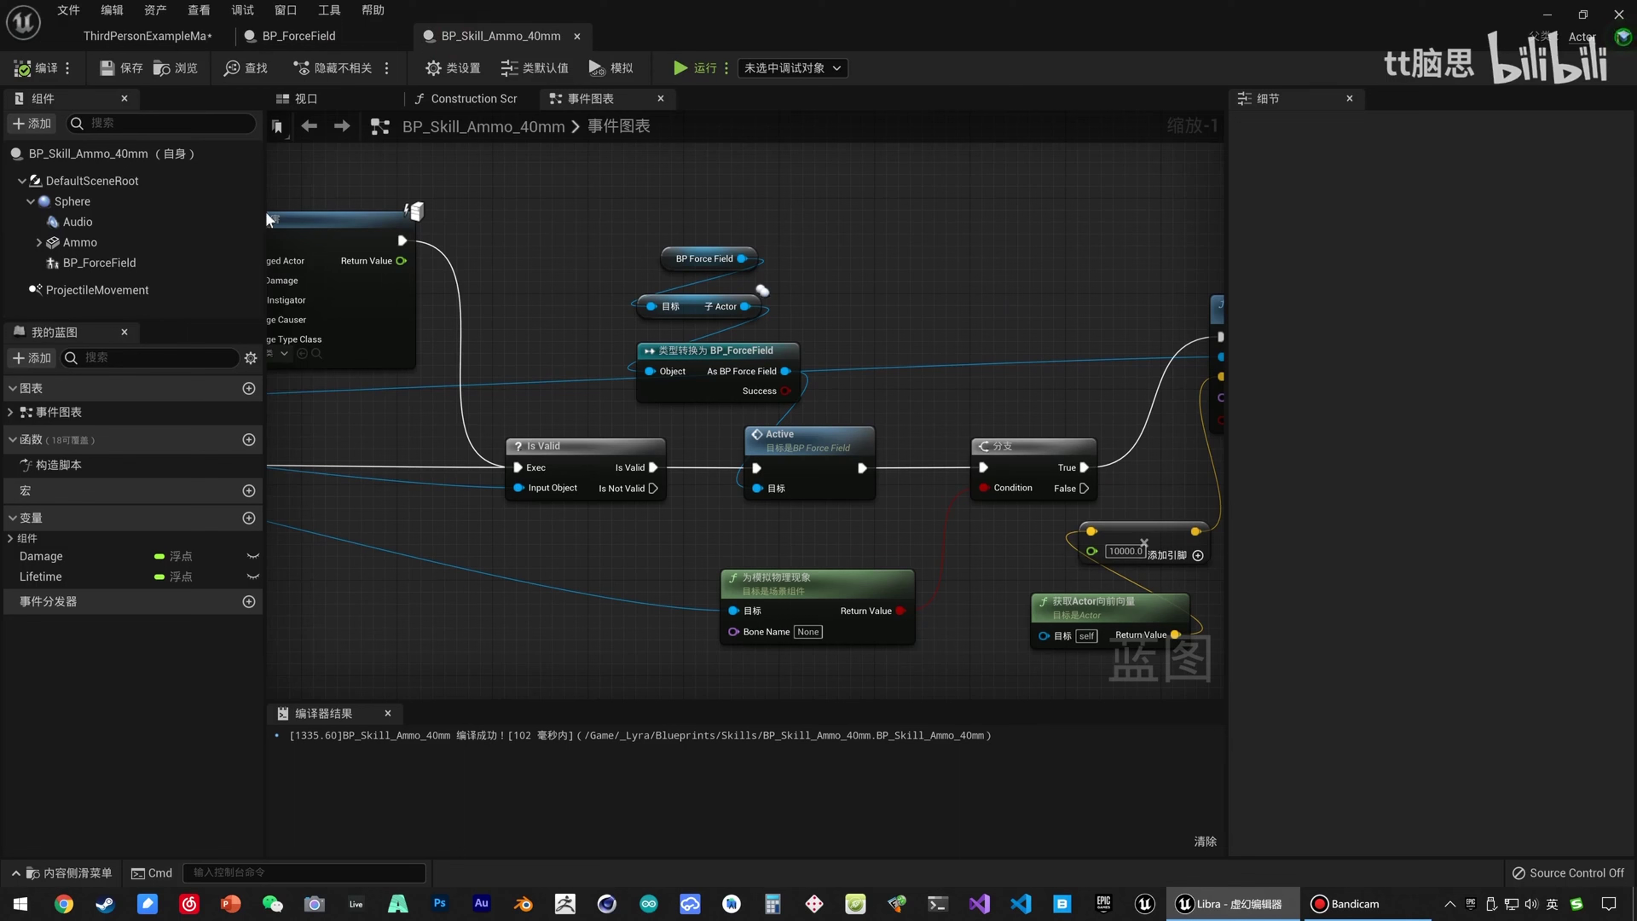
click(109, 263)
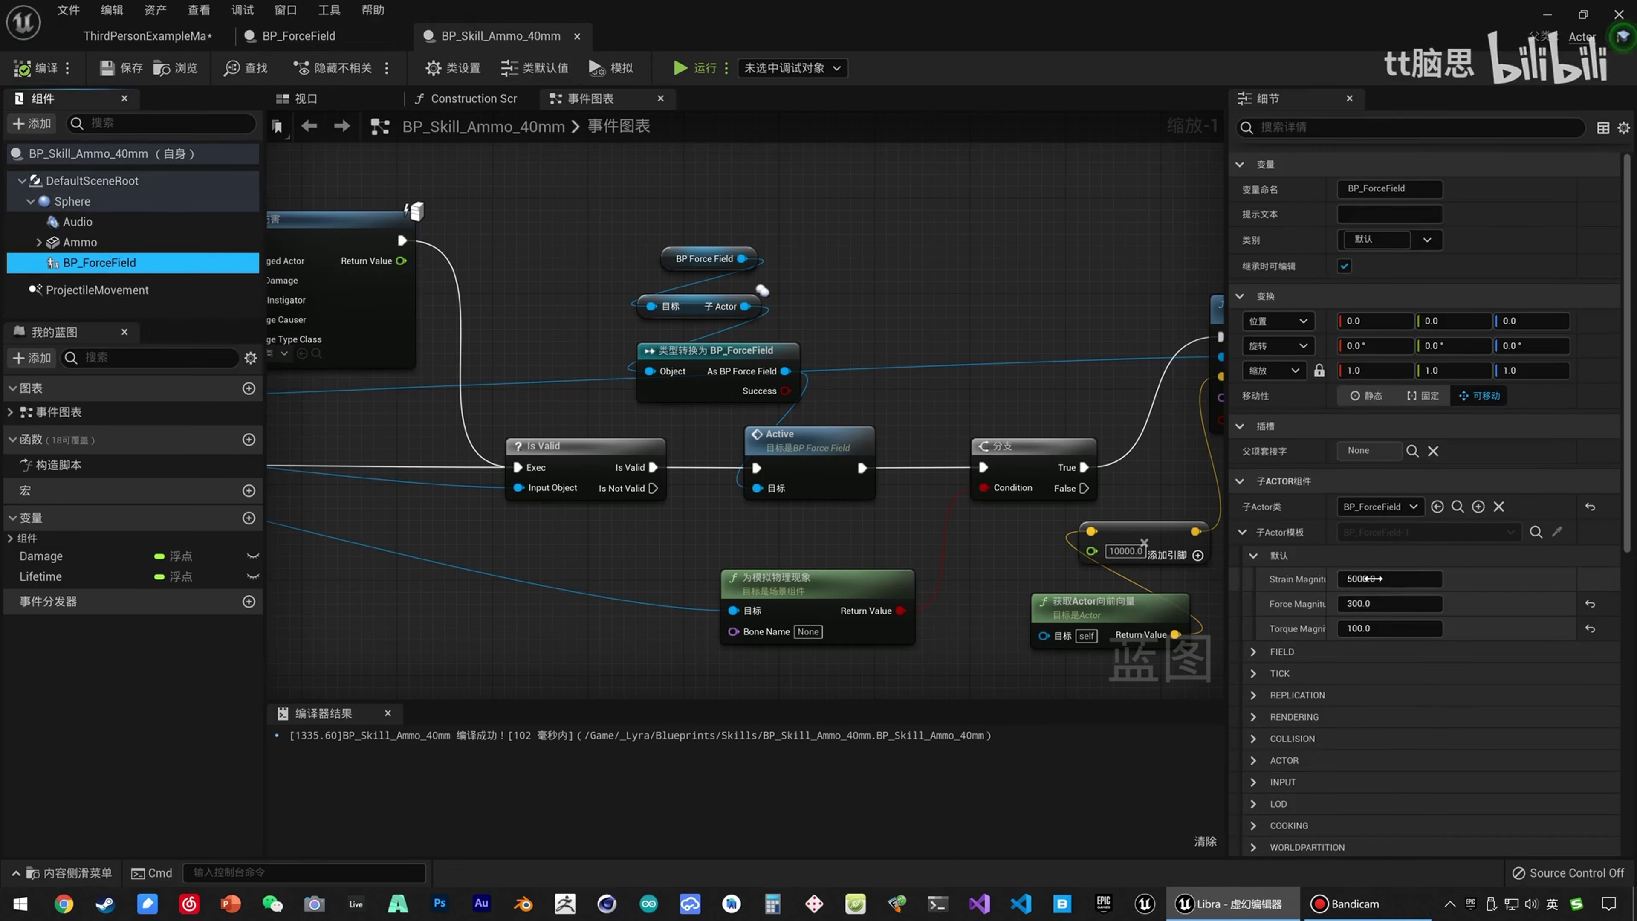
click(1365, 579)
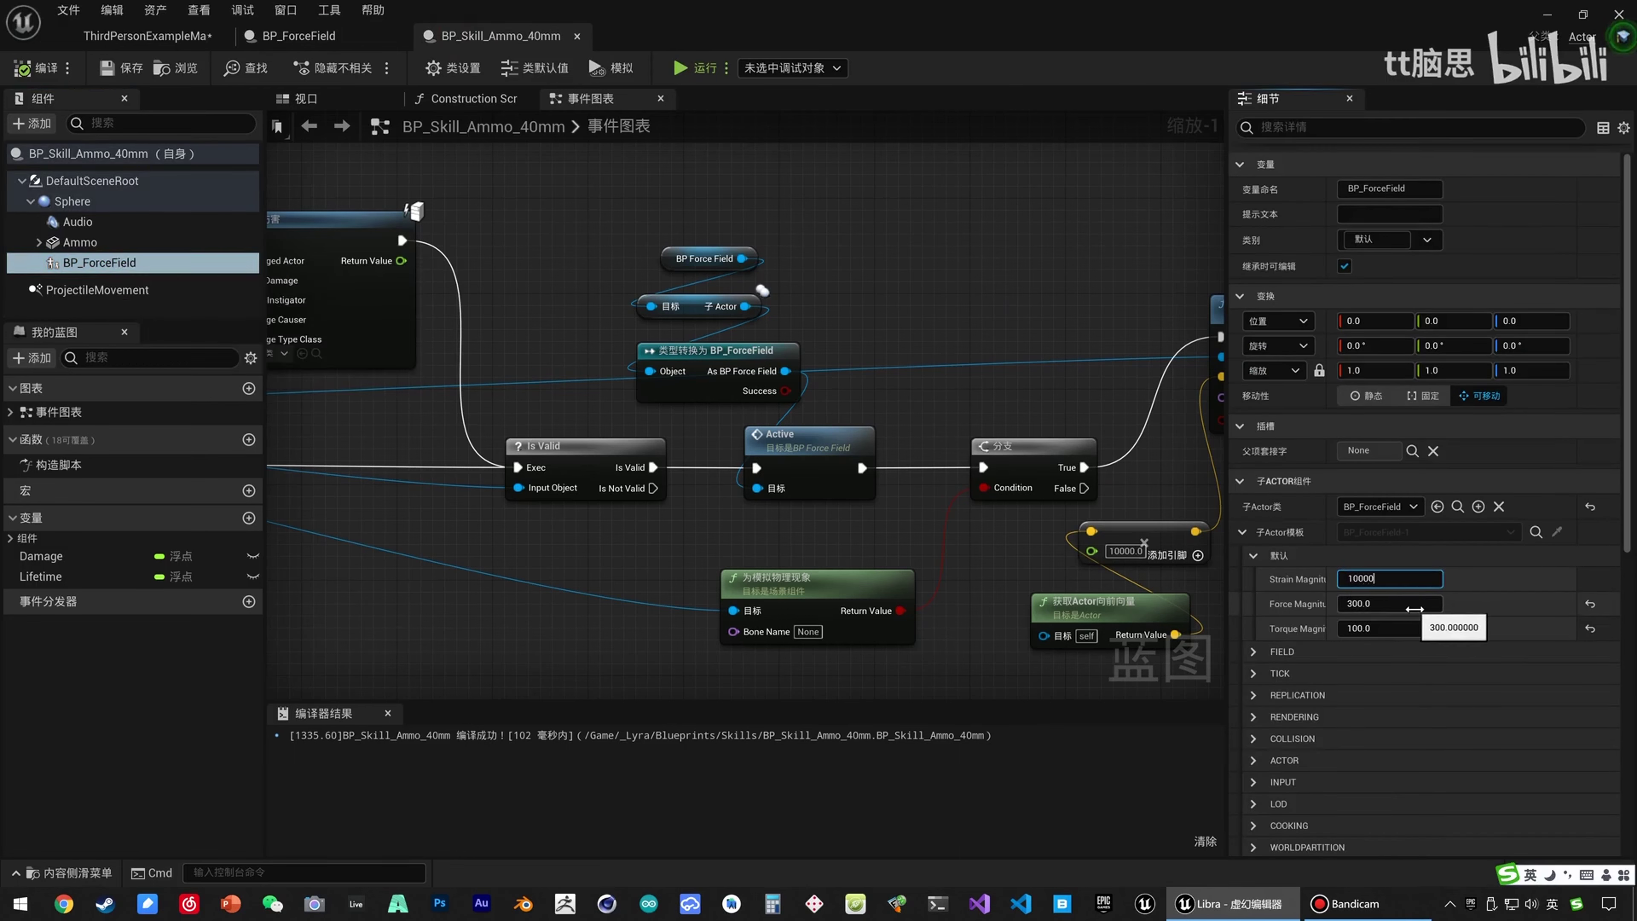
click(1381, 603)
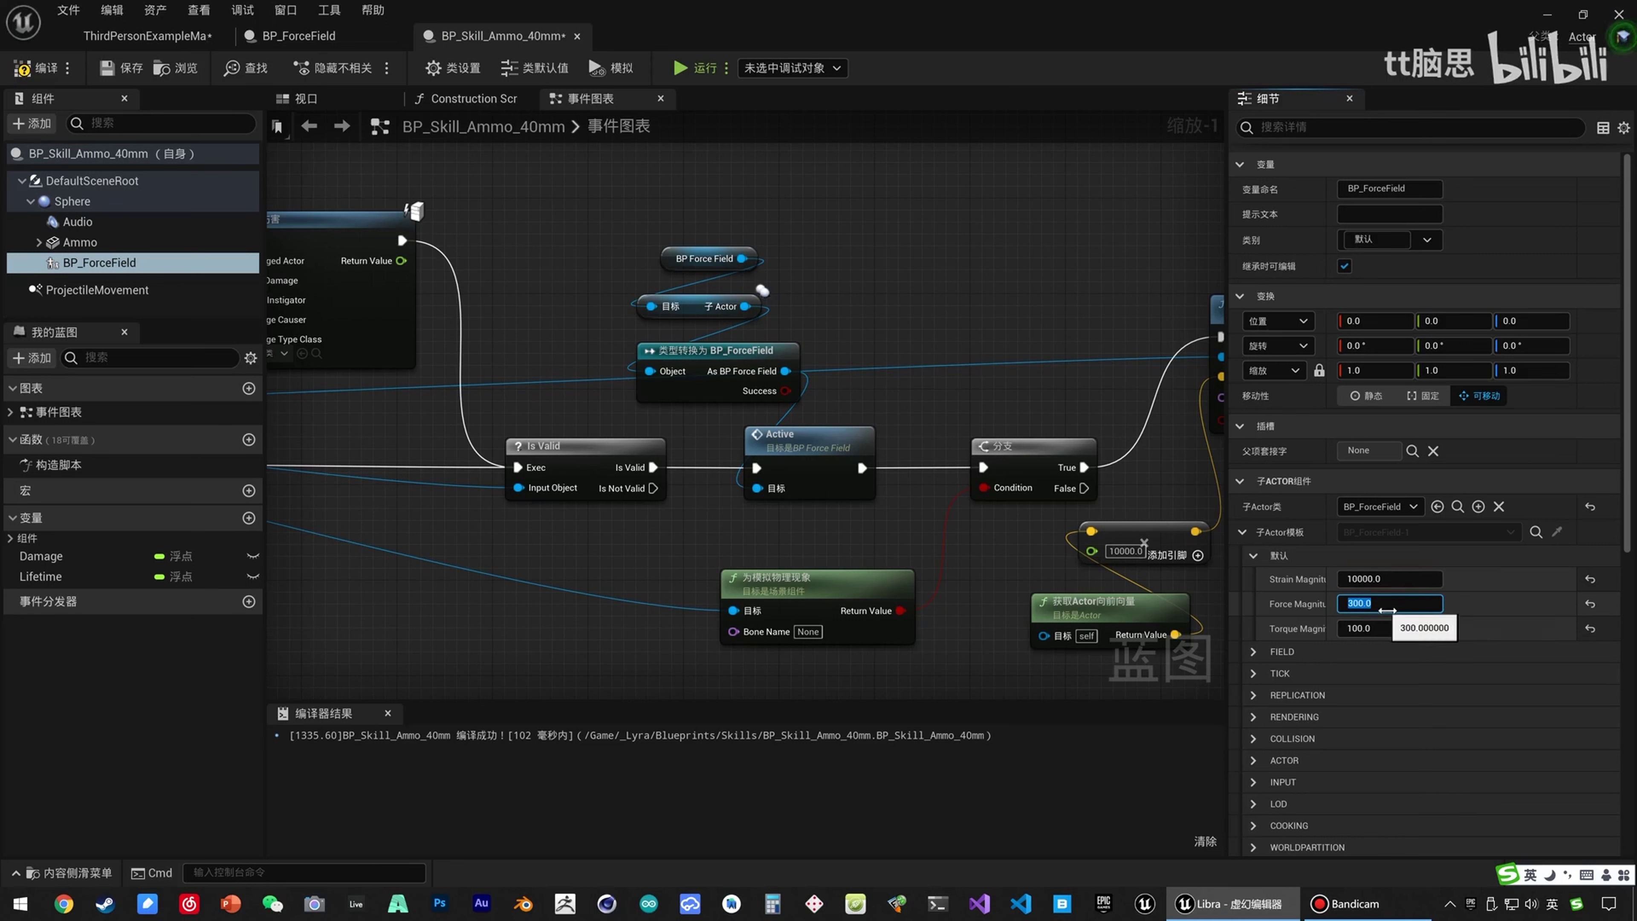
text(3000)
key(Return)
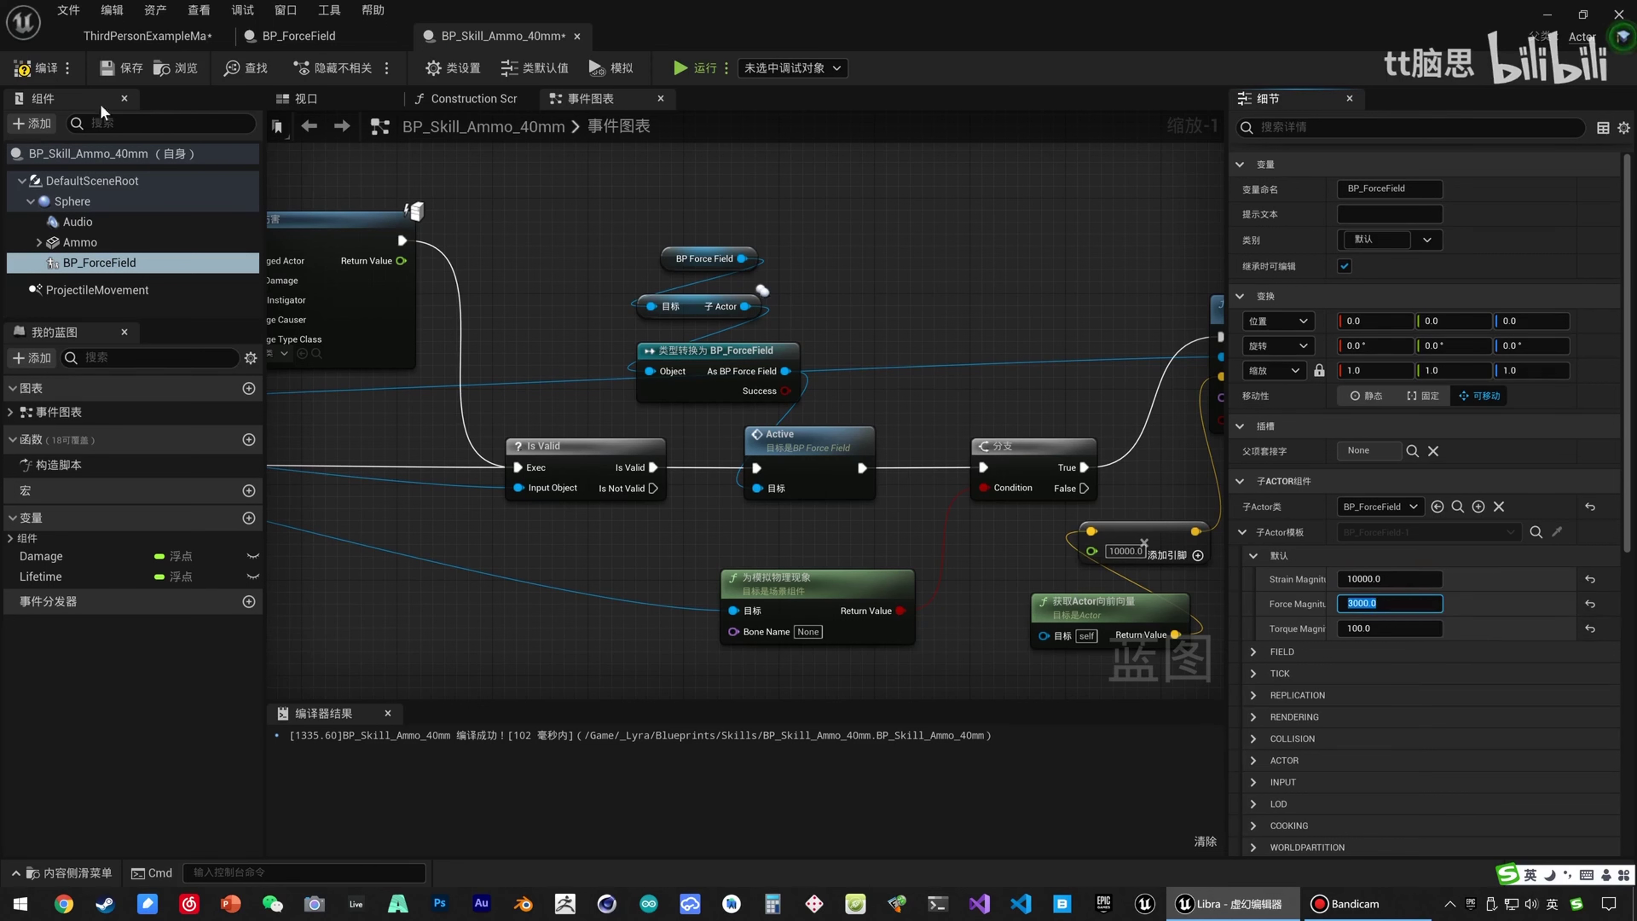
click(29, 68)
click(119, 68)
Play ThirdPersonExampleMap, test the increased strain and force by shooting the pillar from different sides, and stop playing.
click(147, 35)
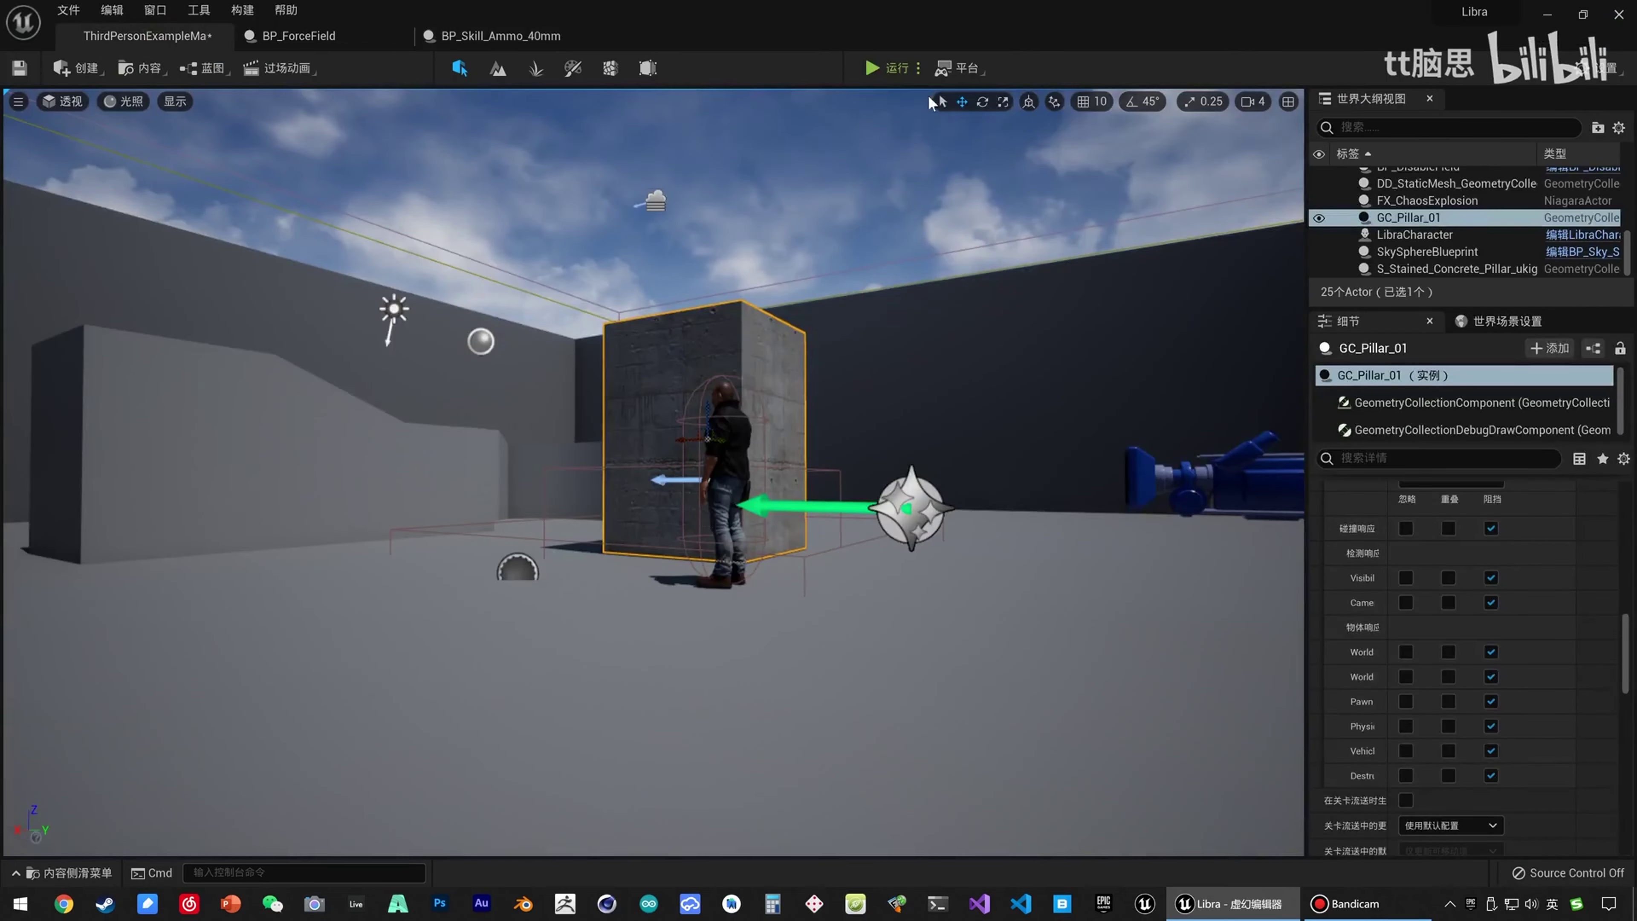
click(867, 68)
click(285, 331)
key(a)
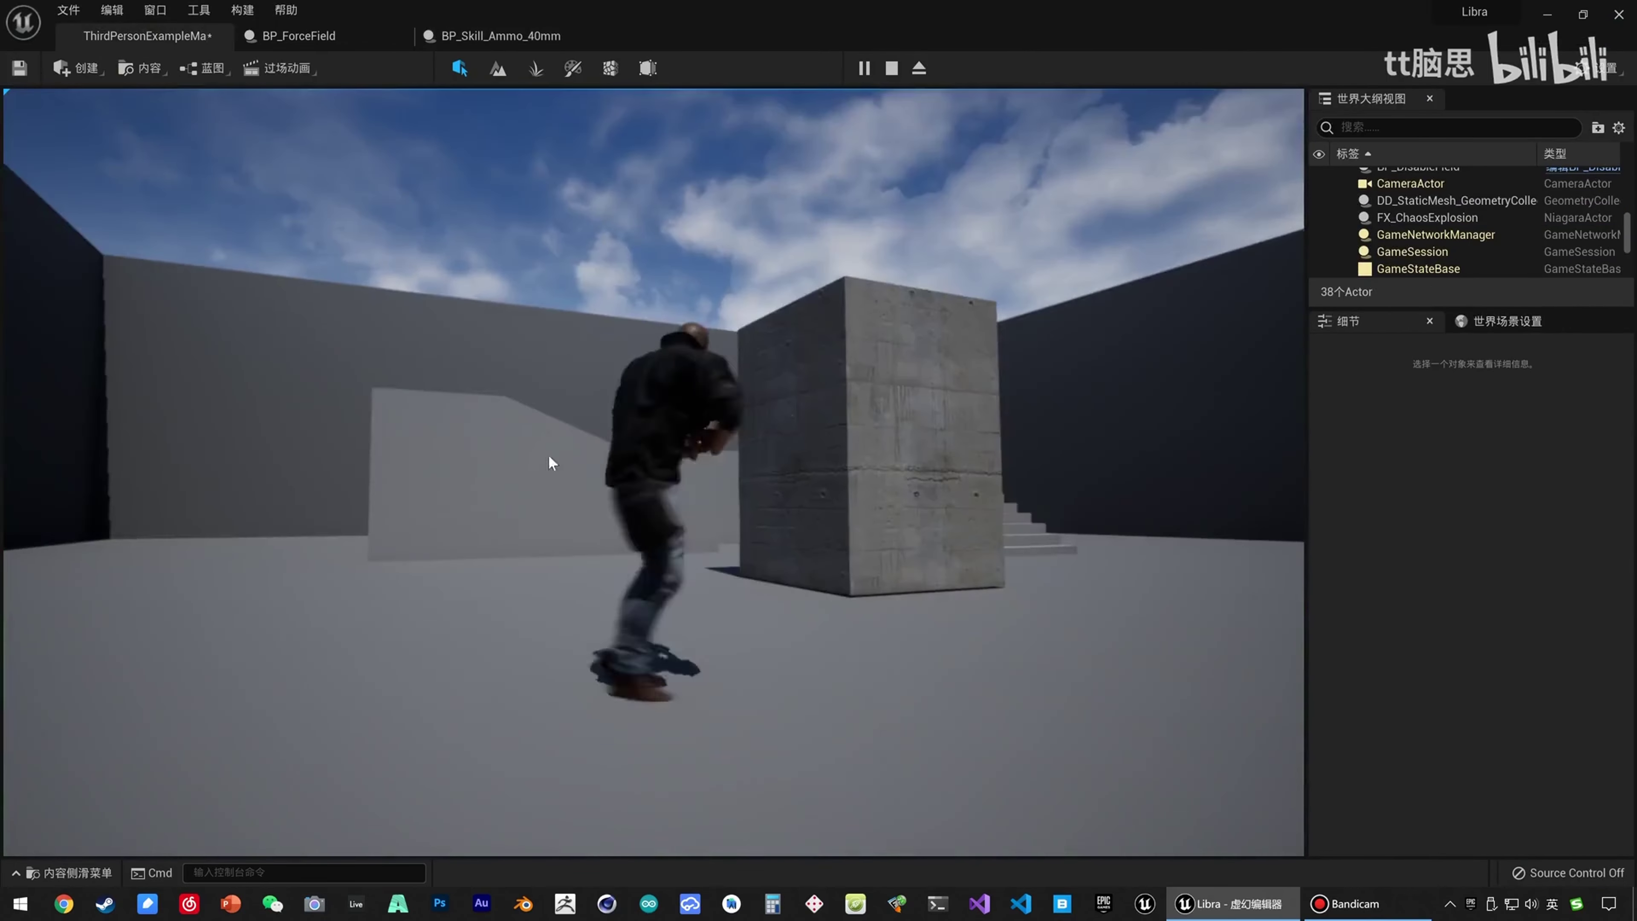
click(841, 359)
key(a)
click(870, 349)
click(865, 354)
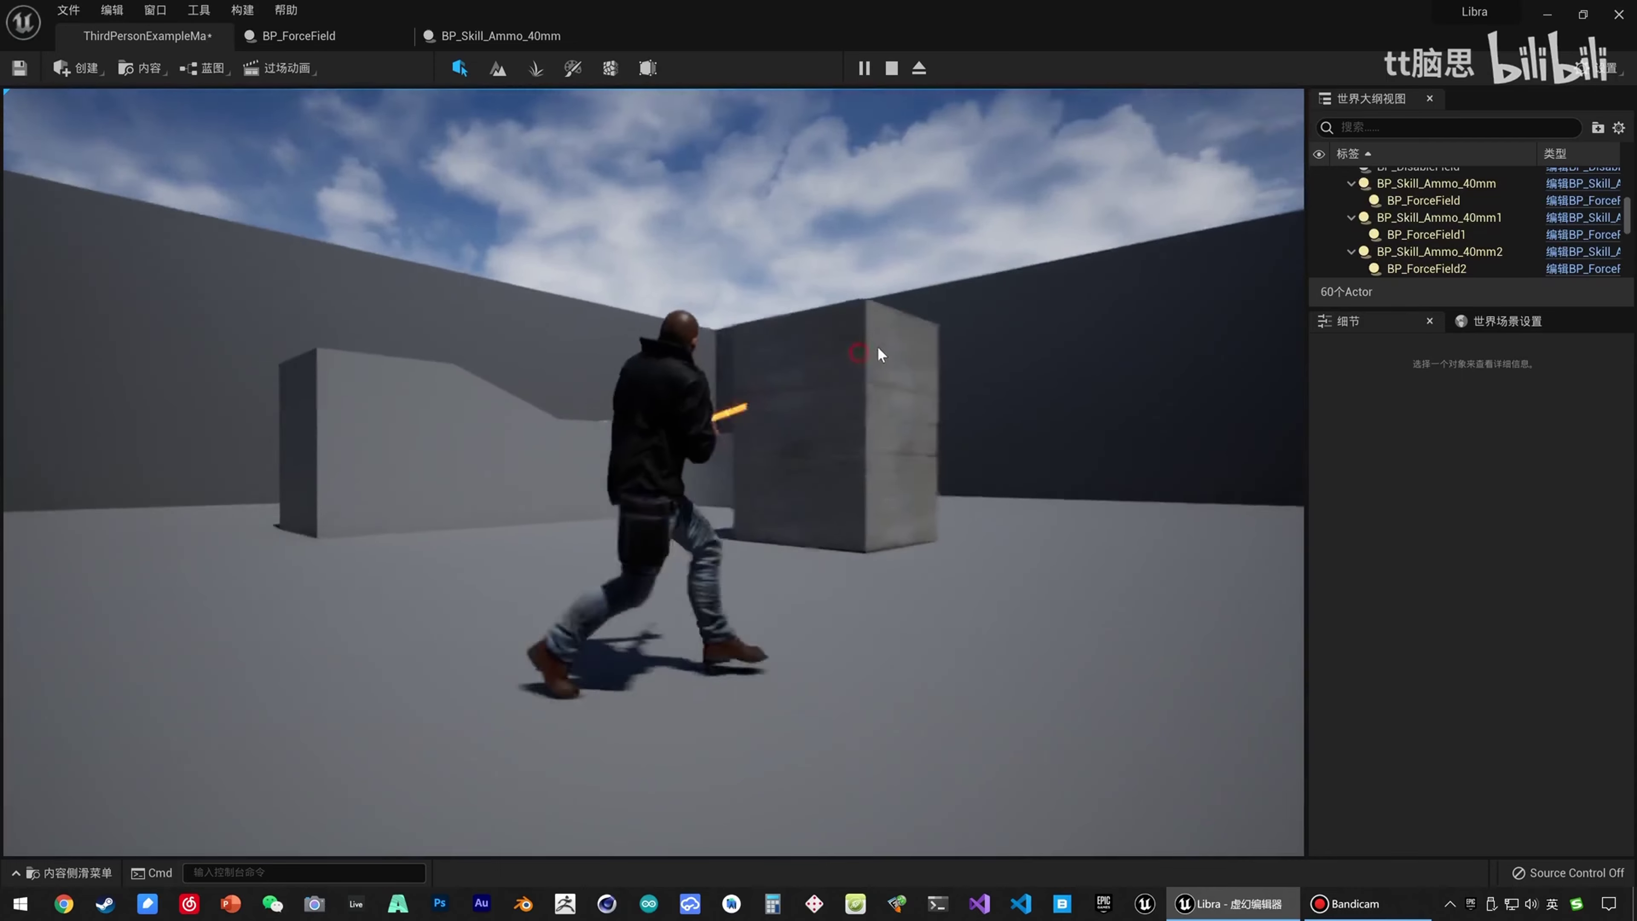
click(903, 336)
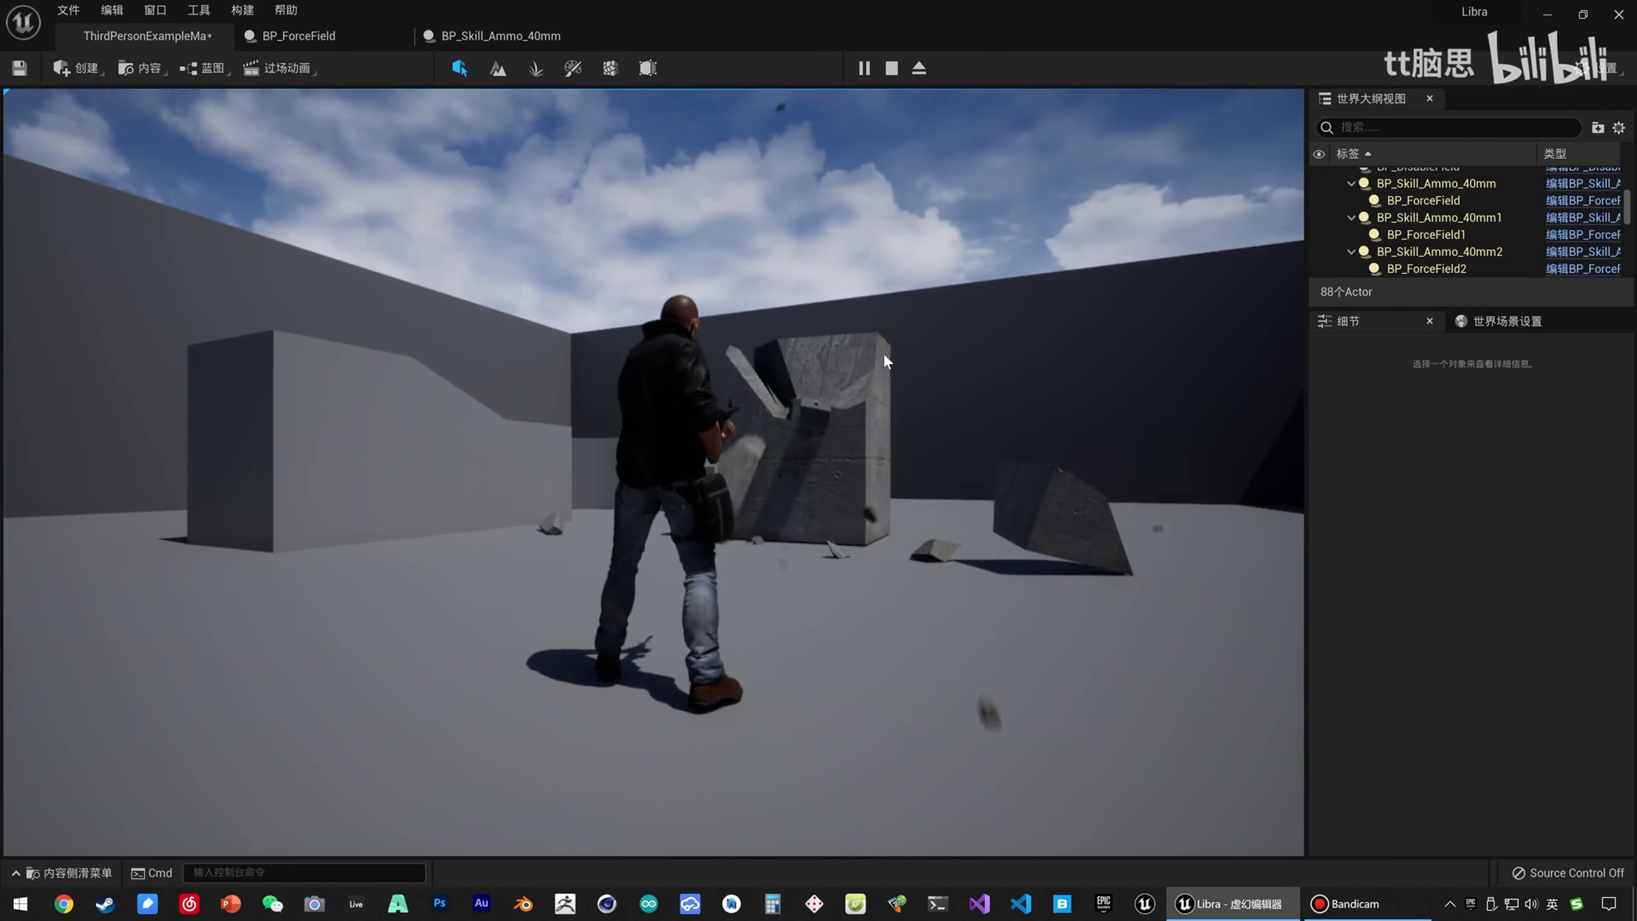
key(a)
click(954, 350)
drag(954, 350, 597, 337)
key(d)
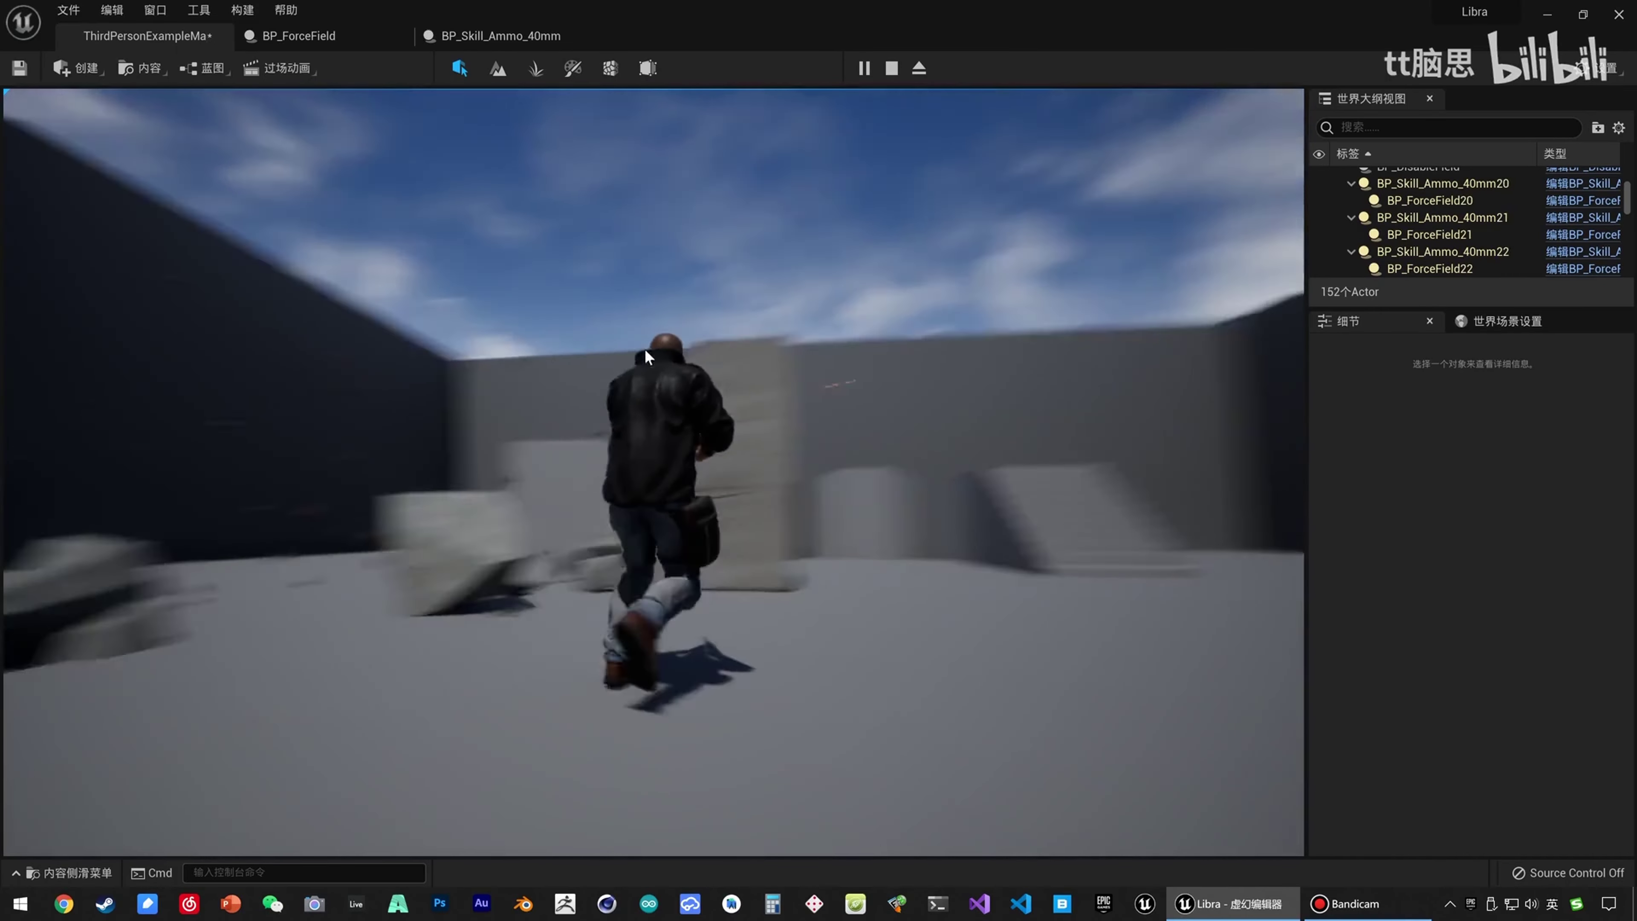
drag(761, 376, 607, 375)
key(d)
drag(719, 392, 755, 394)
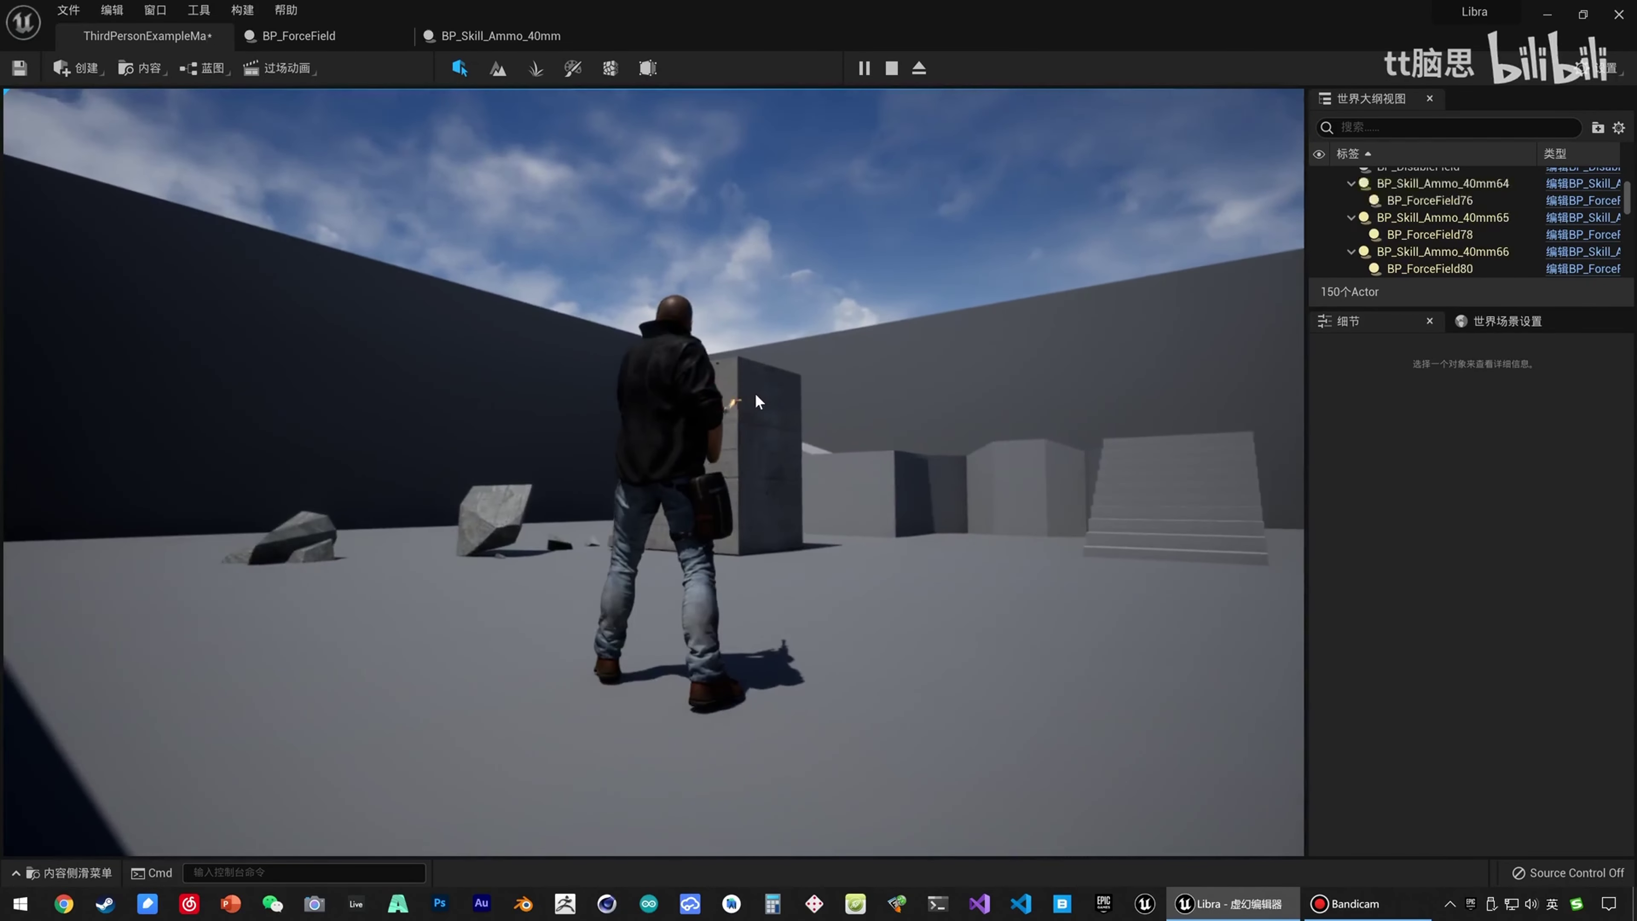
key(Escape)
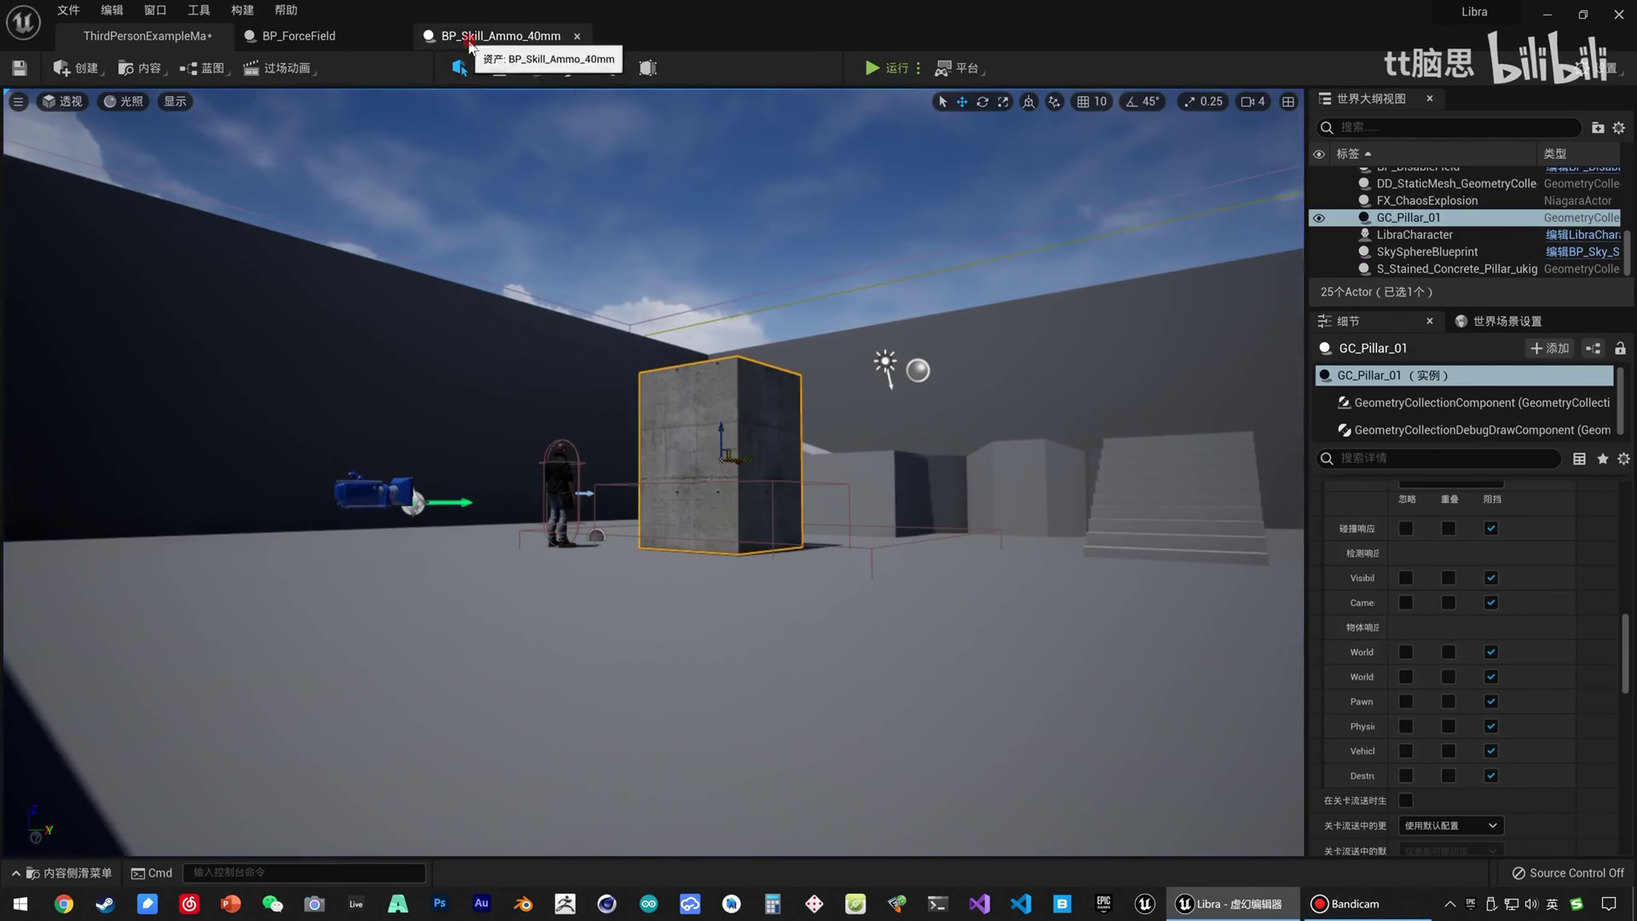
Scale the BP_ForceField component in BP_Skill_Ammo_40mm to 2.0 on all axes, and compile and save the blueprint.
click(501, 35)
click(108, 266)
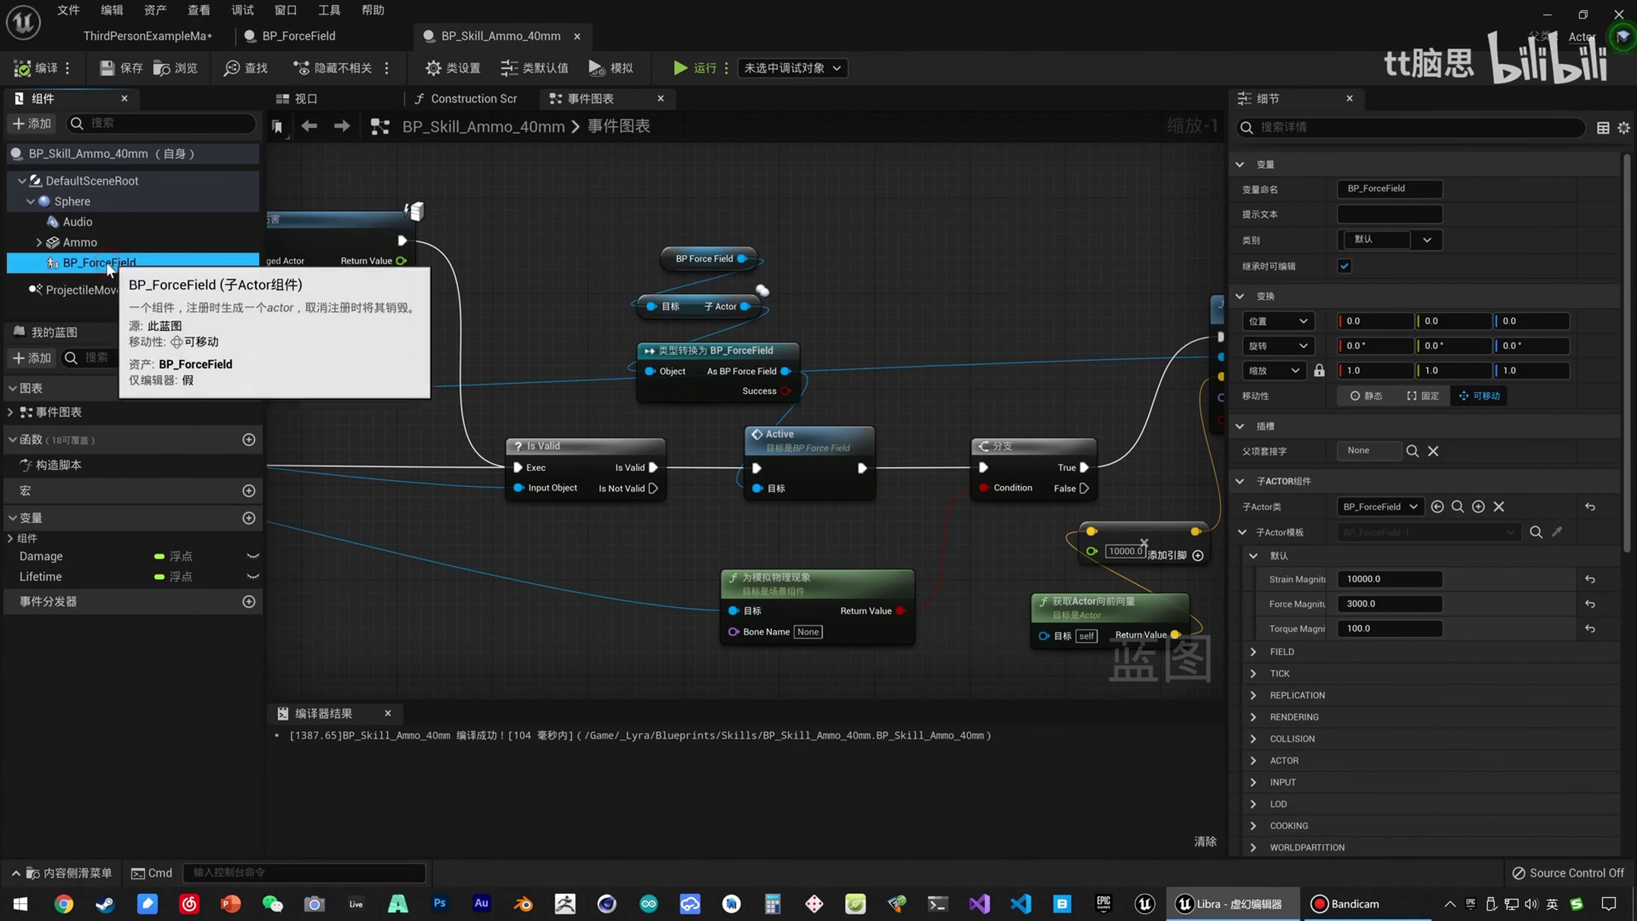
click(1356, 371)
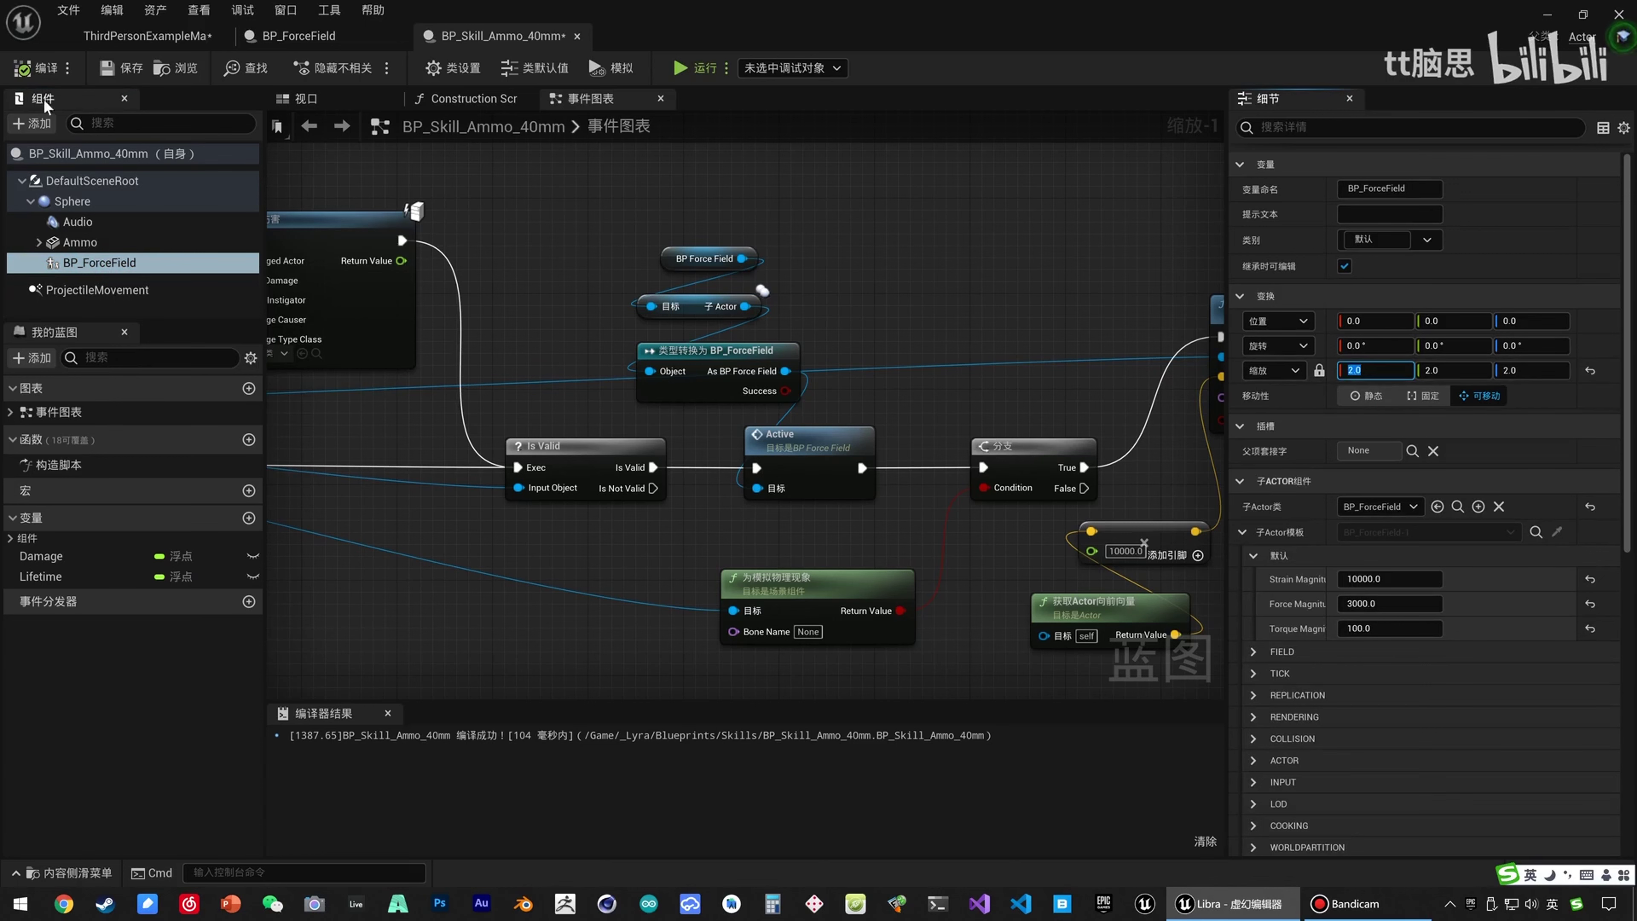
click(120, 68)
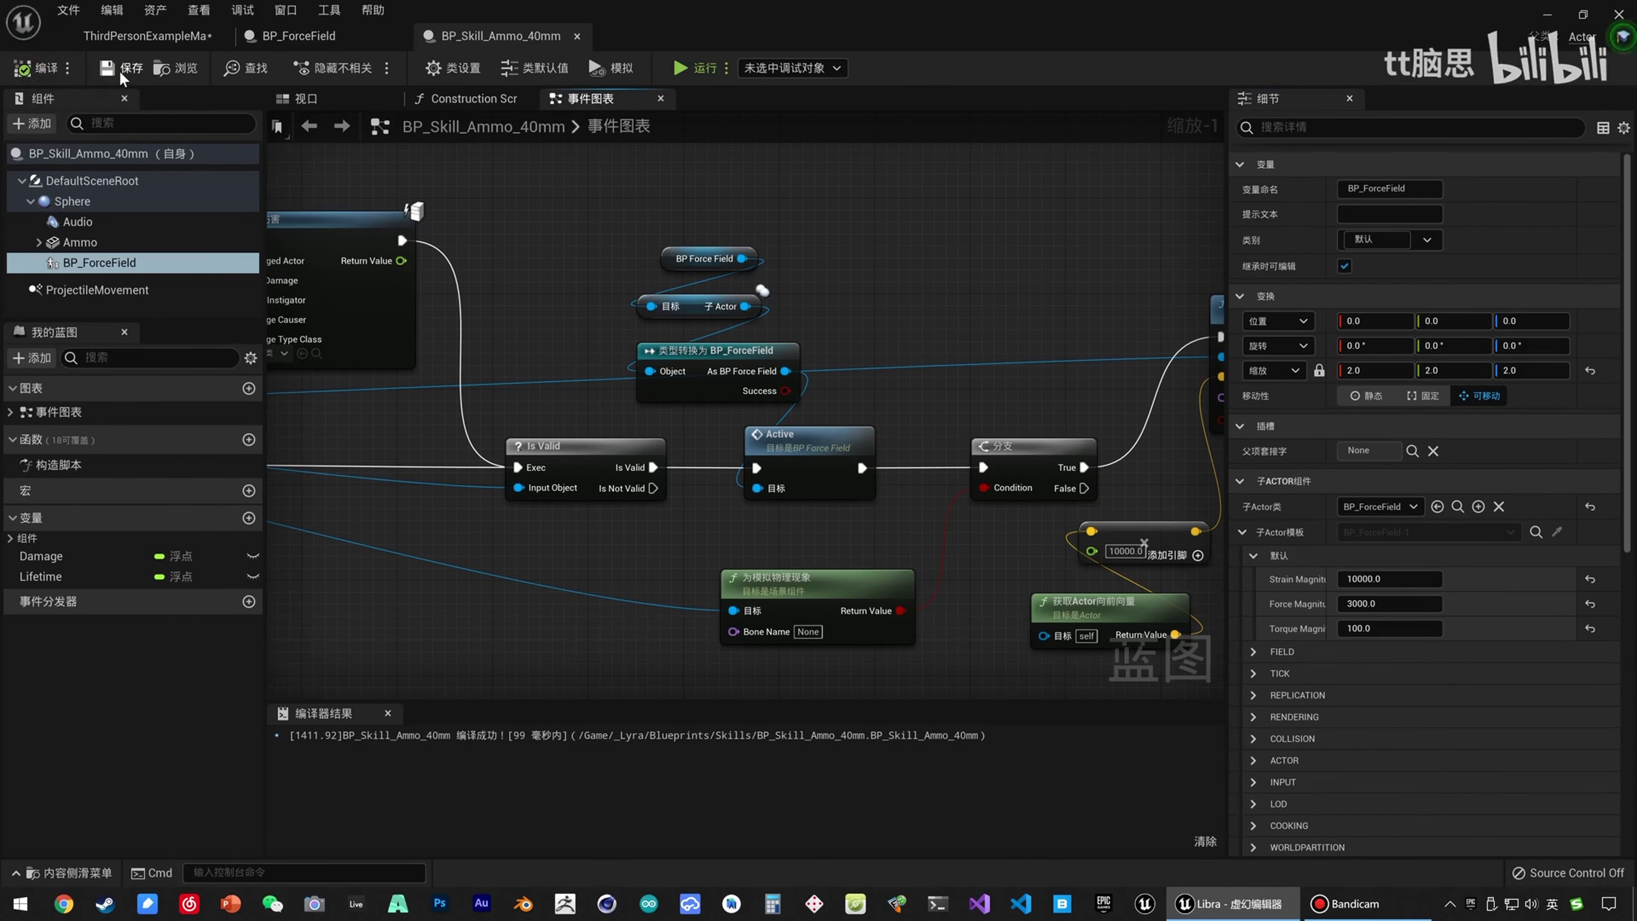
Play the level again, shoot the pillar to test the enlarged force field, and end the play session.
click(153, 37)
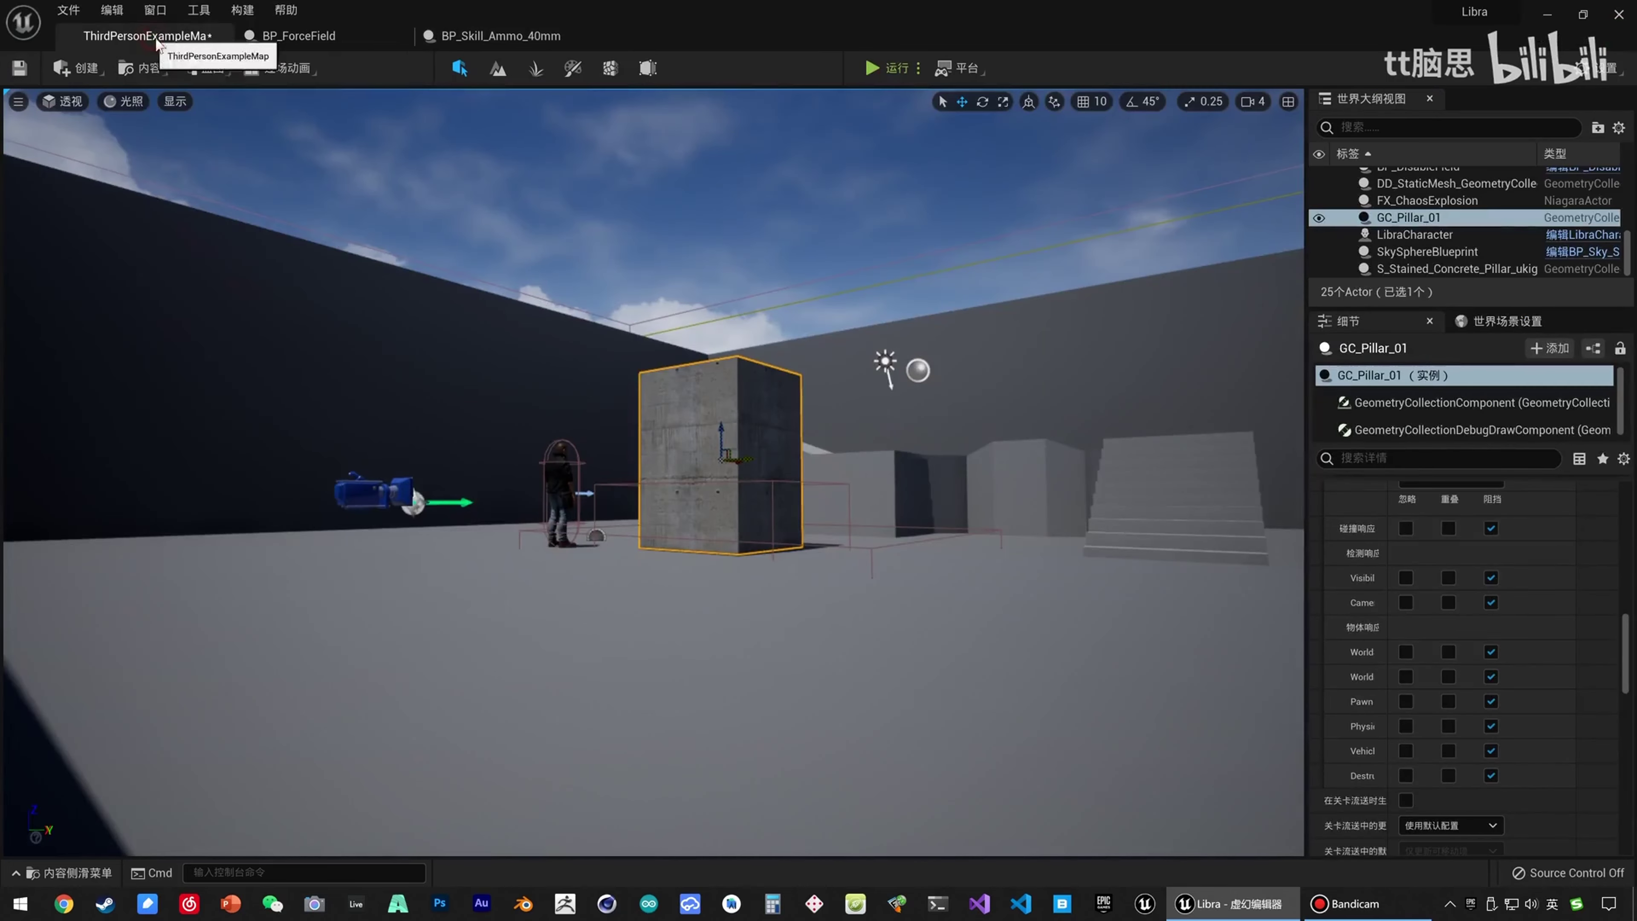
click(879, 67)
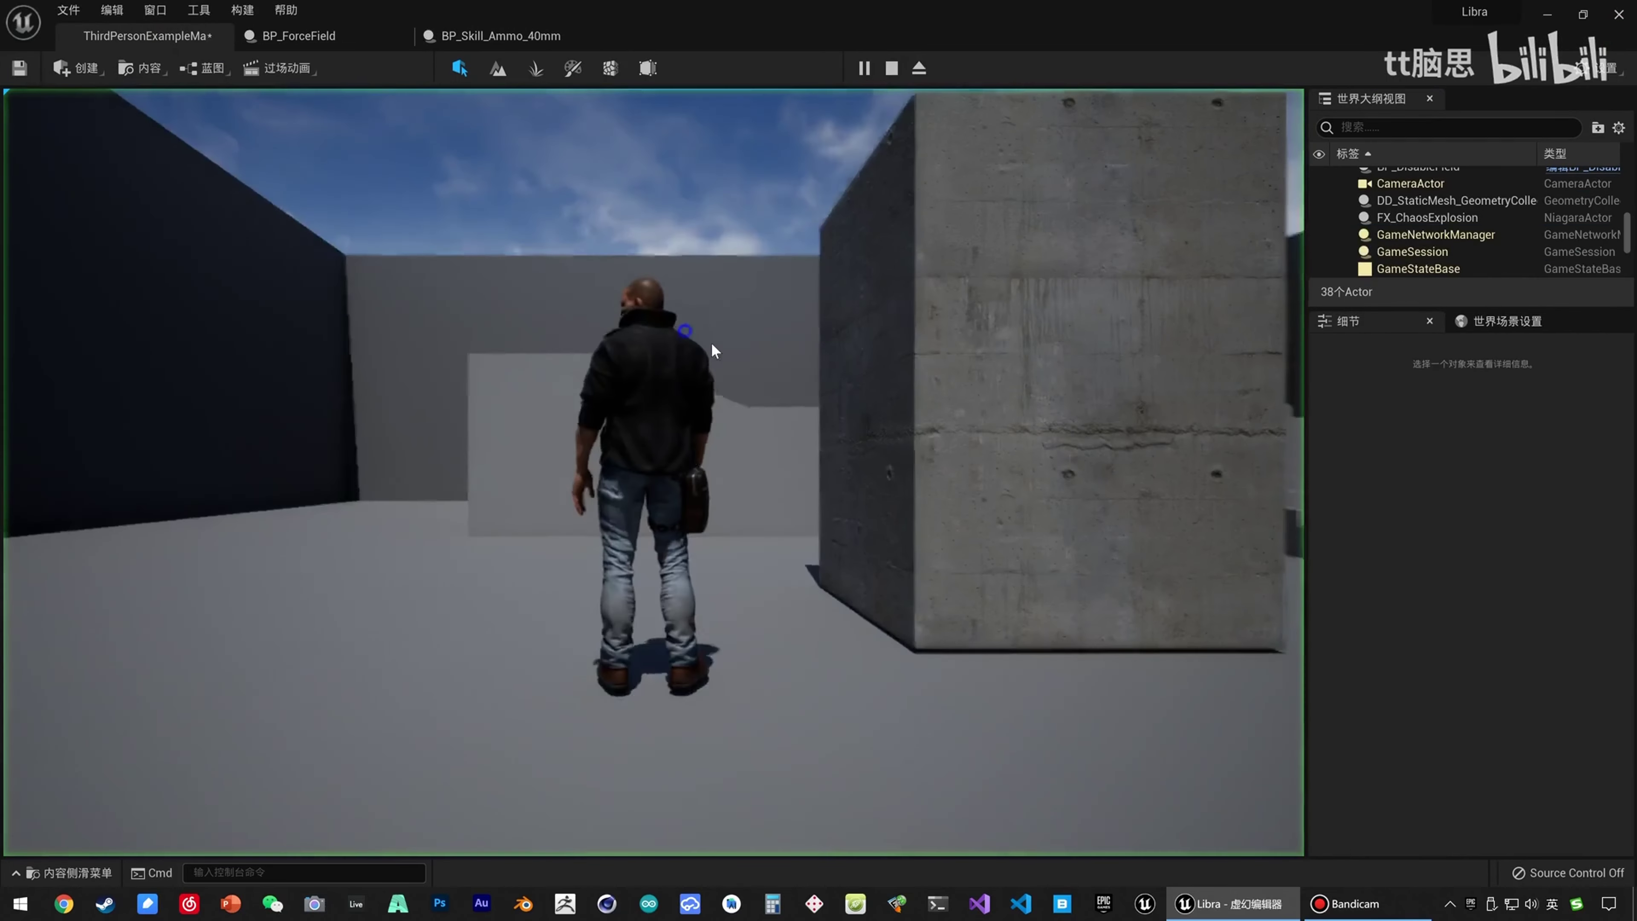
key(s)
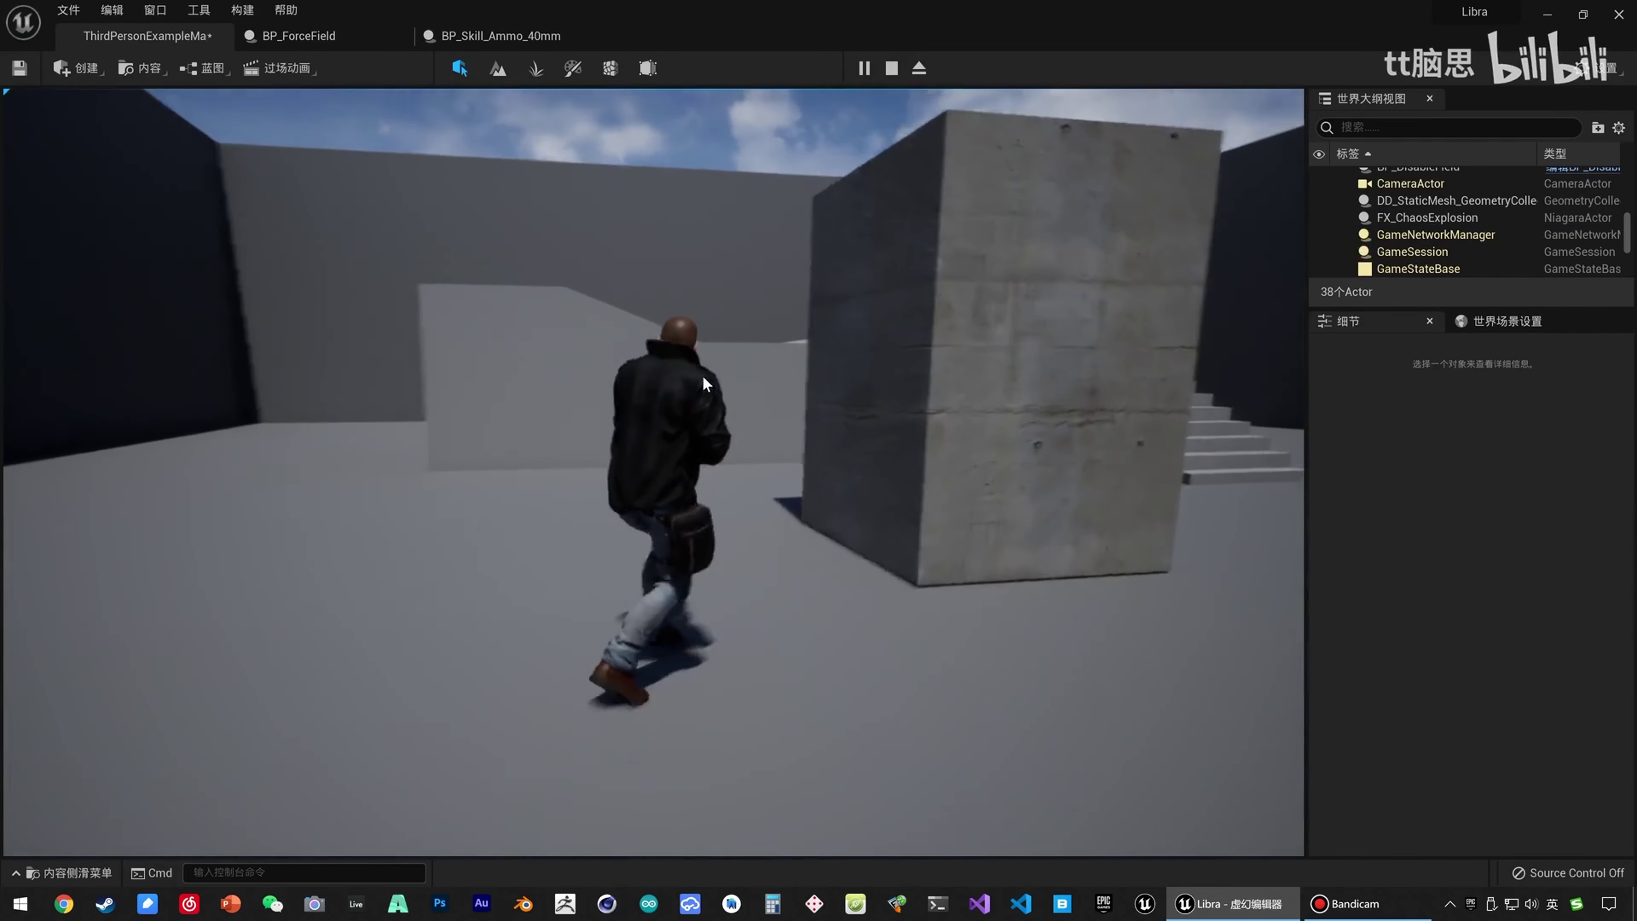
click(812, 338)
key(s)
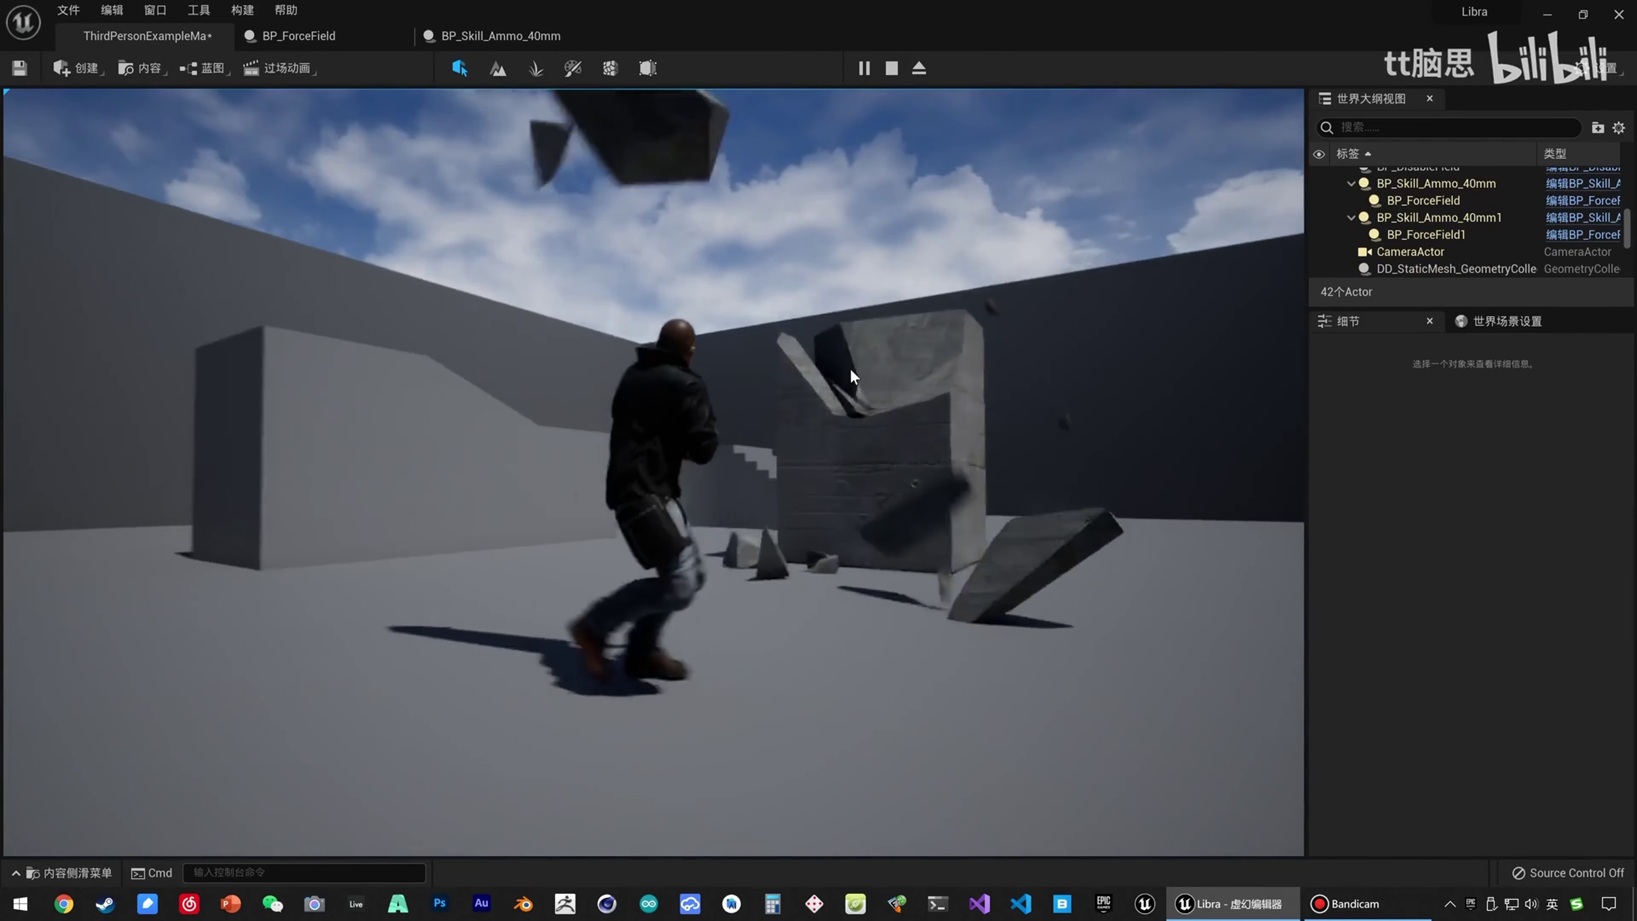
click(836, 365)
key(a)
click(850, 363)
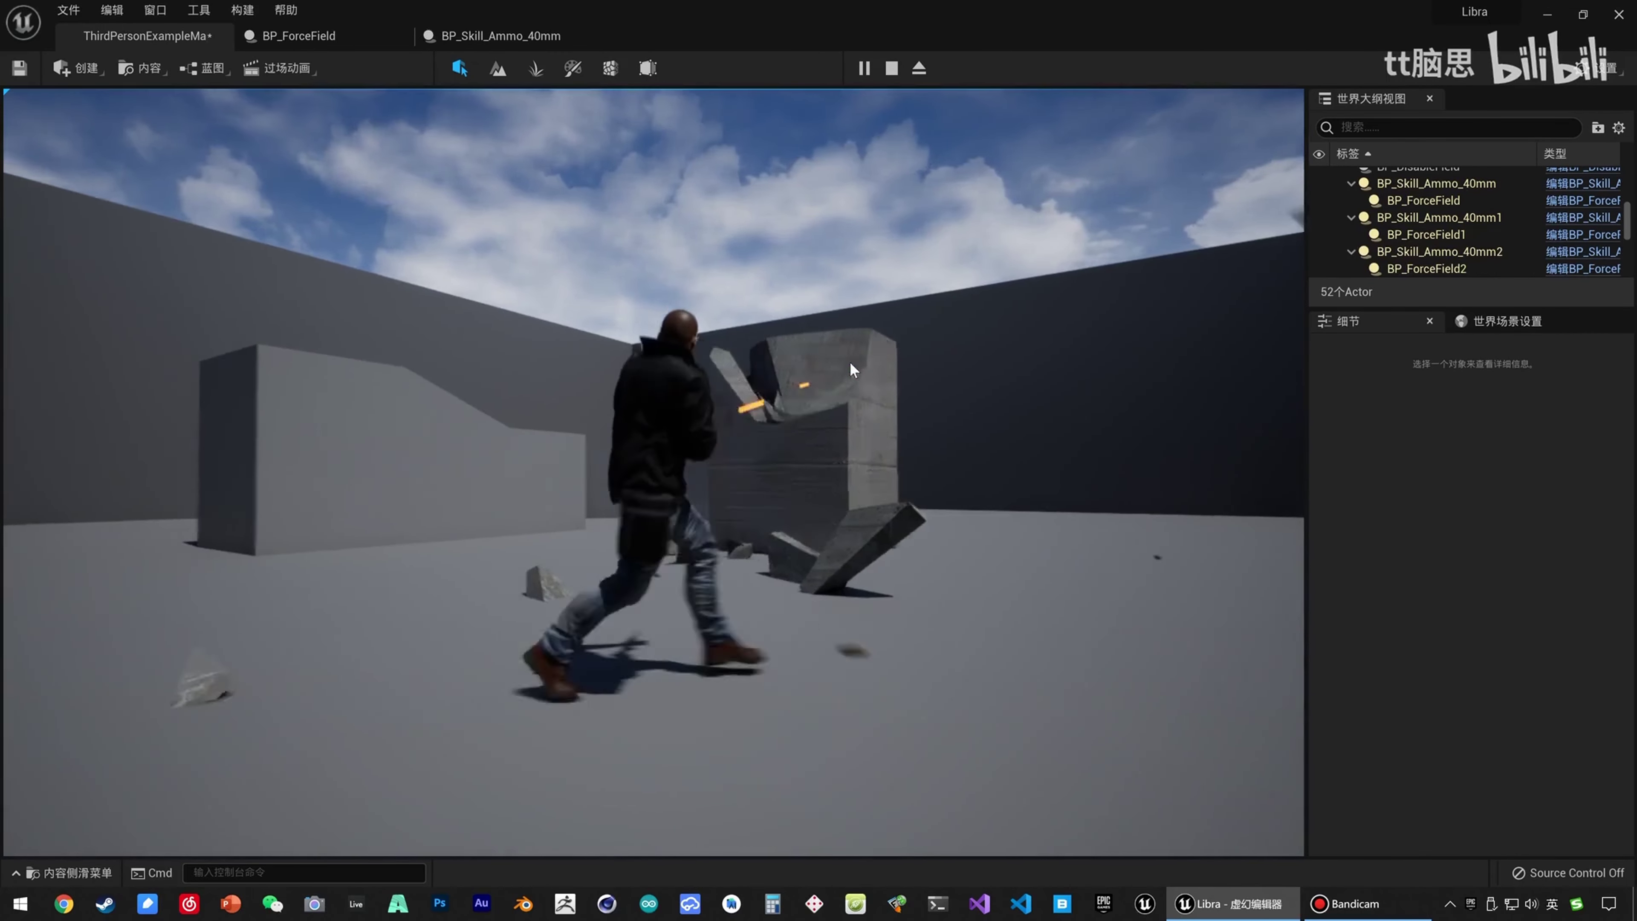
click(845, 374)
click(853, 387)
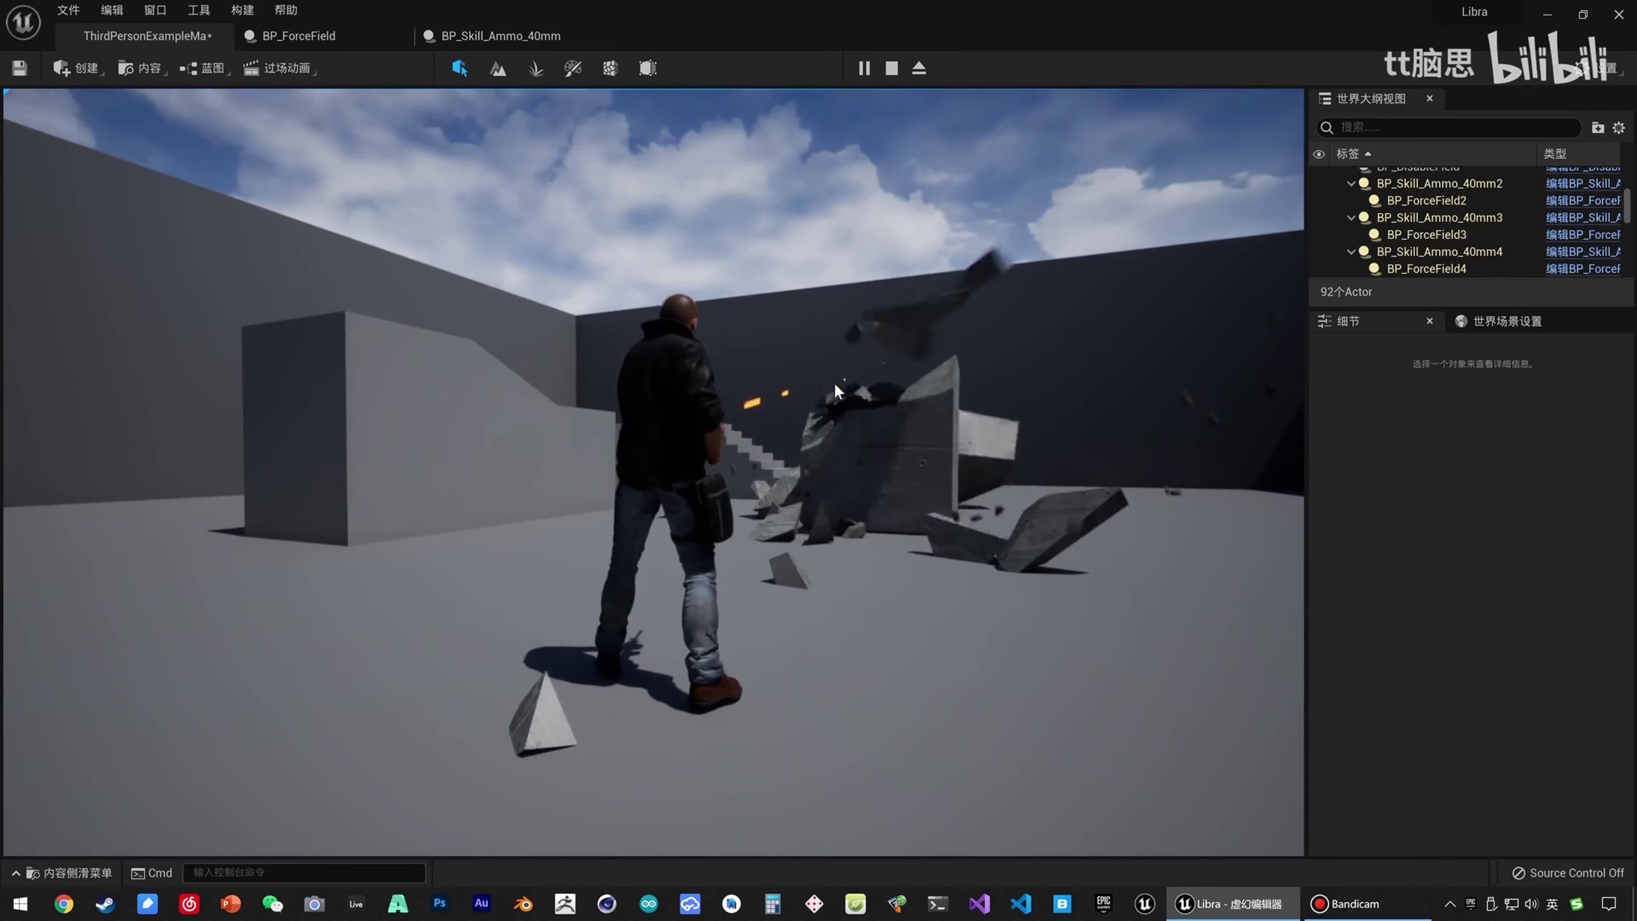
click(902, 386)
key(d)
drag(991, 385, 954, 392)
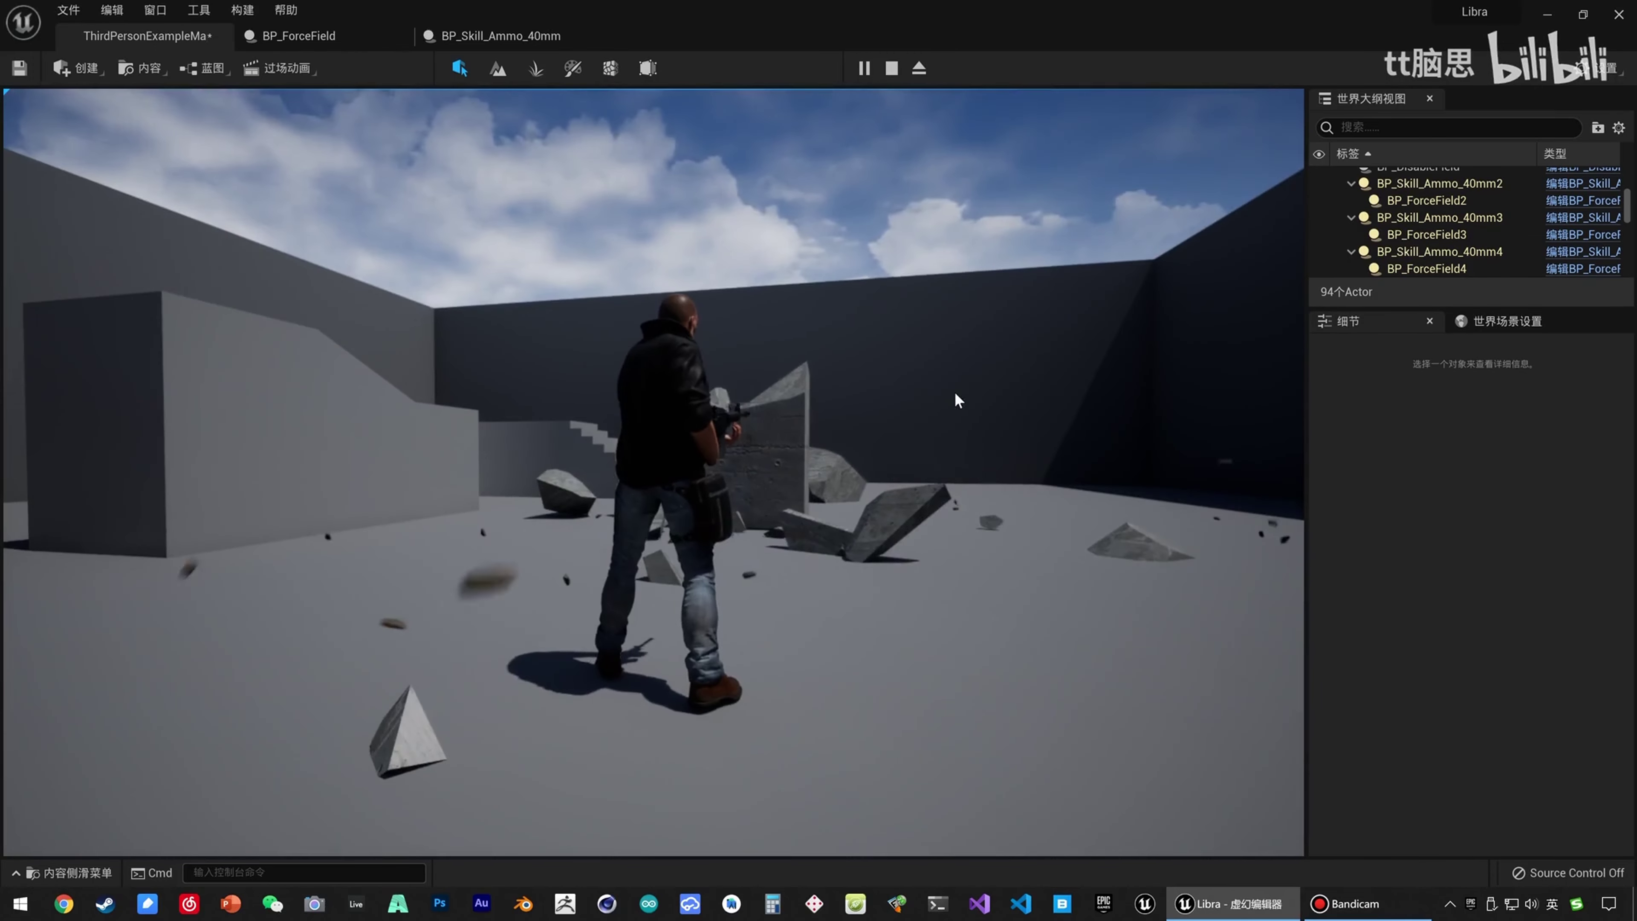
key(Escape)
Set the BP_ForceField component's Force Magnitude to 10000 in BP_Skill_Ammo_40mm.
click(323, 41)
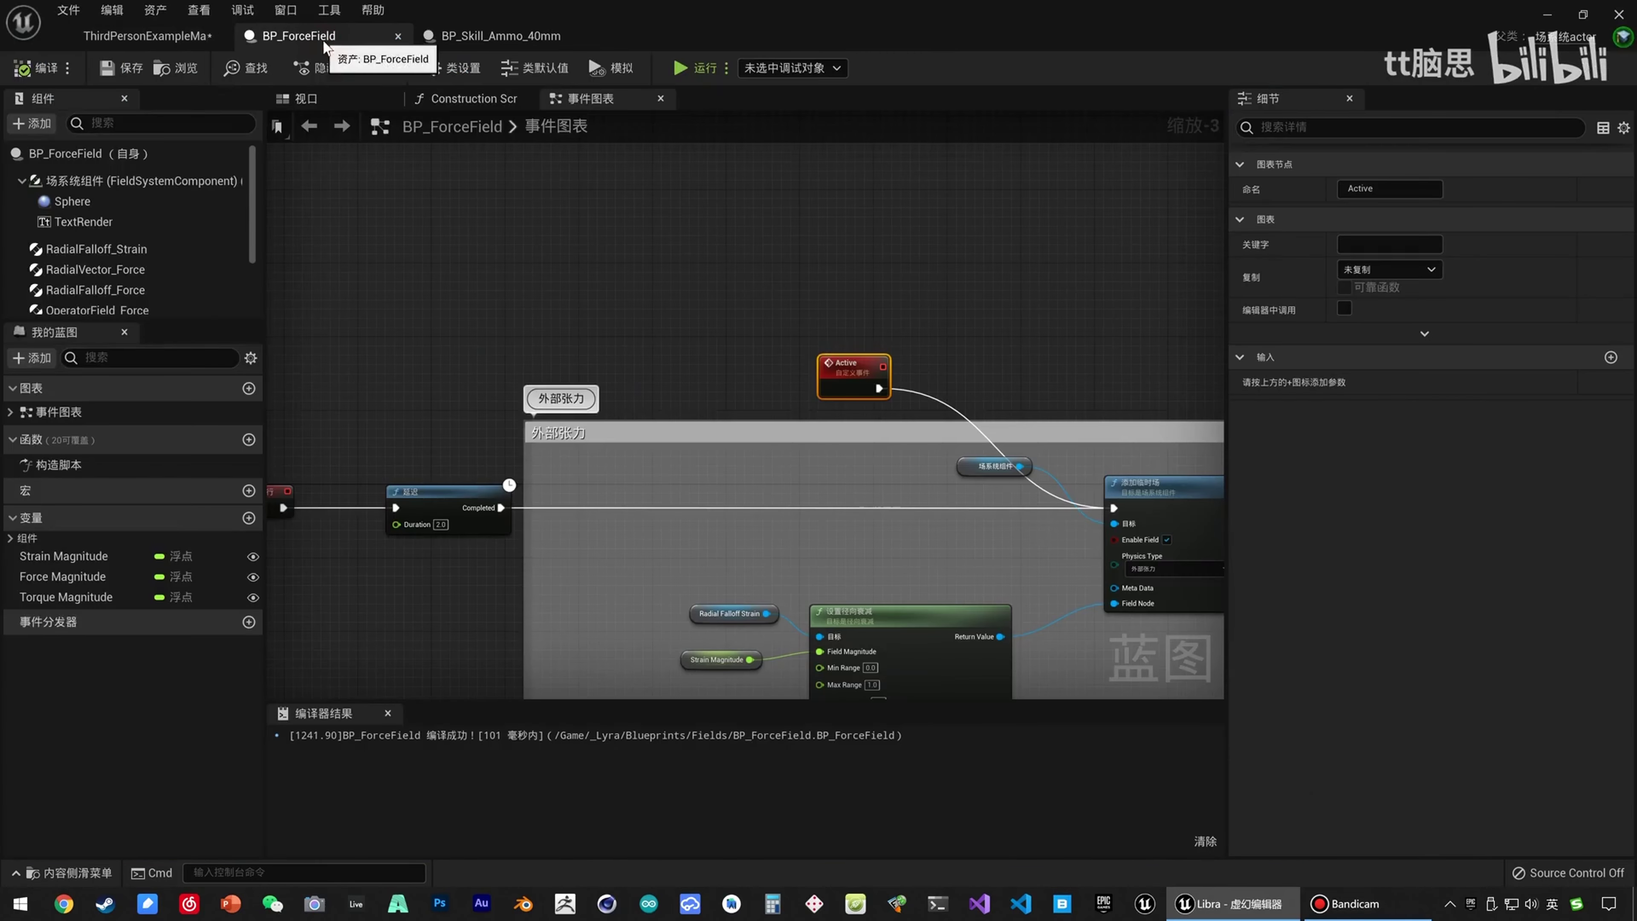
click(502, 39)
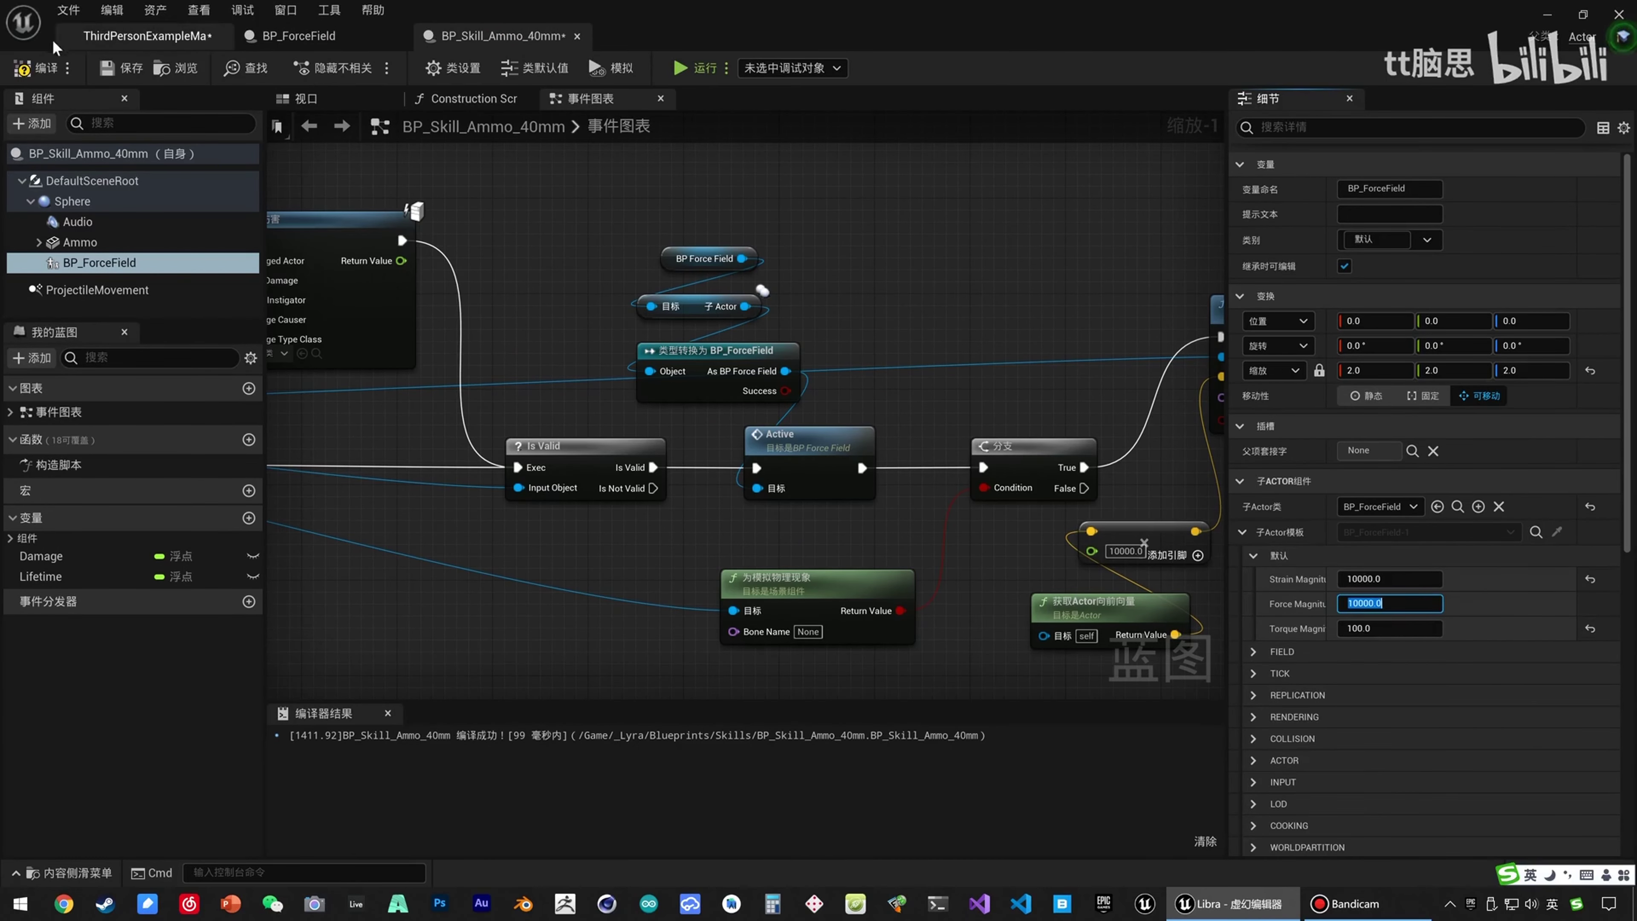
Play ThirdPersonExampleMap, shoot the pillar repeatedly to test the 10000 force magnitude, and end the play session.
click(129, 37)
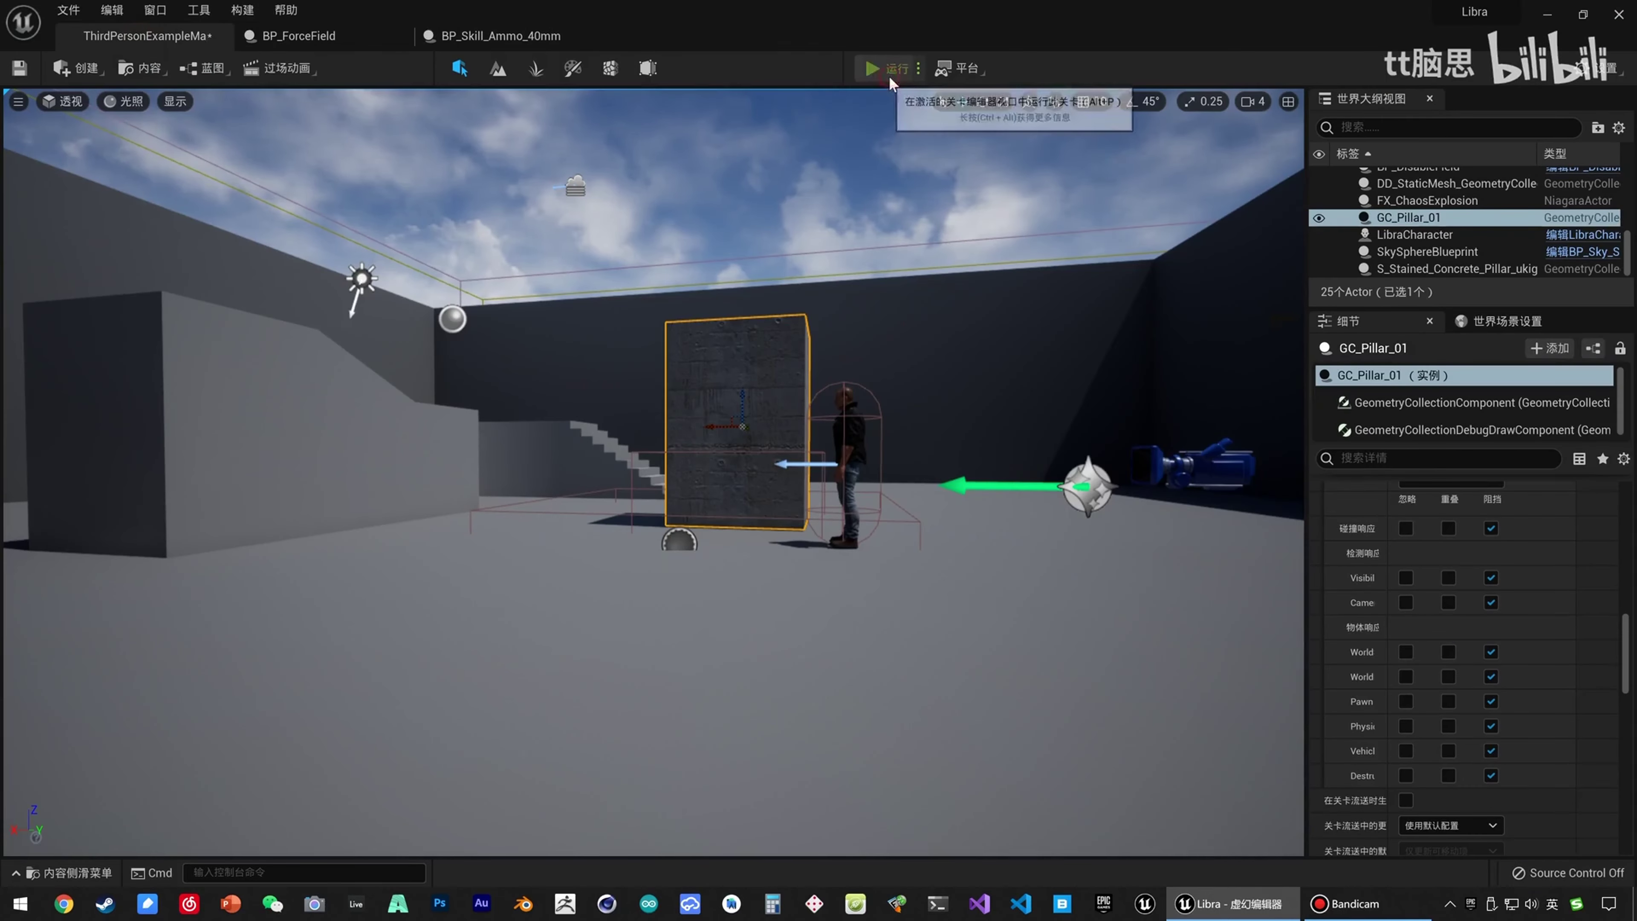
click(888, 77)
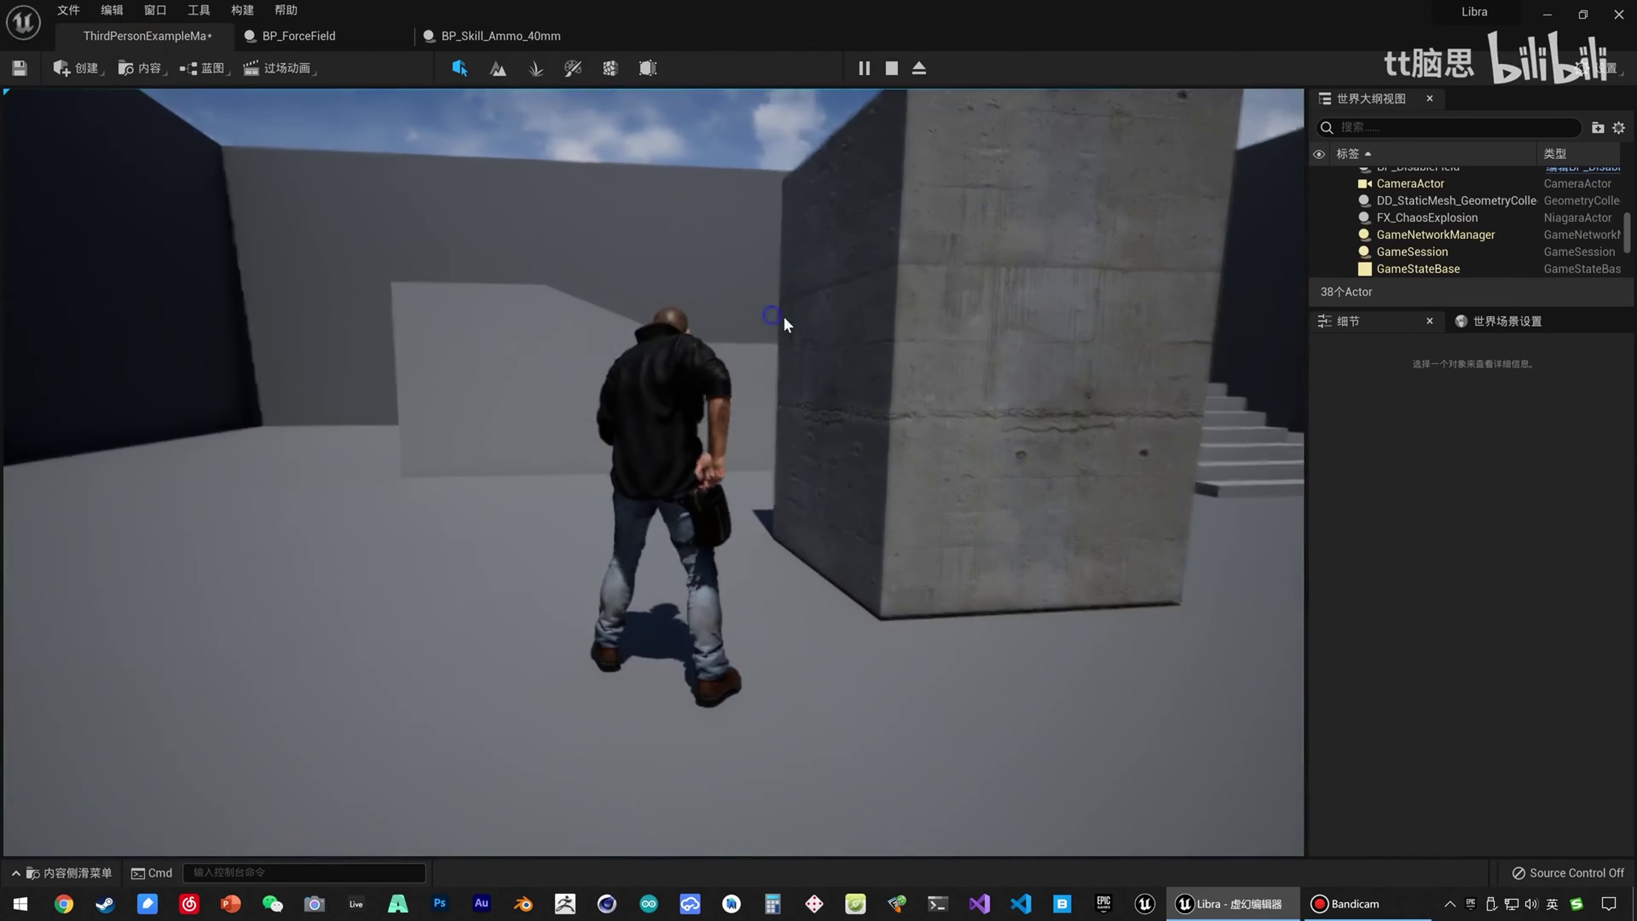
key(s)
click(906, 317)
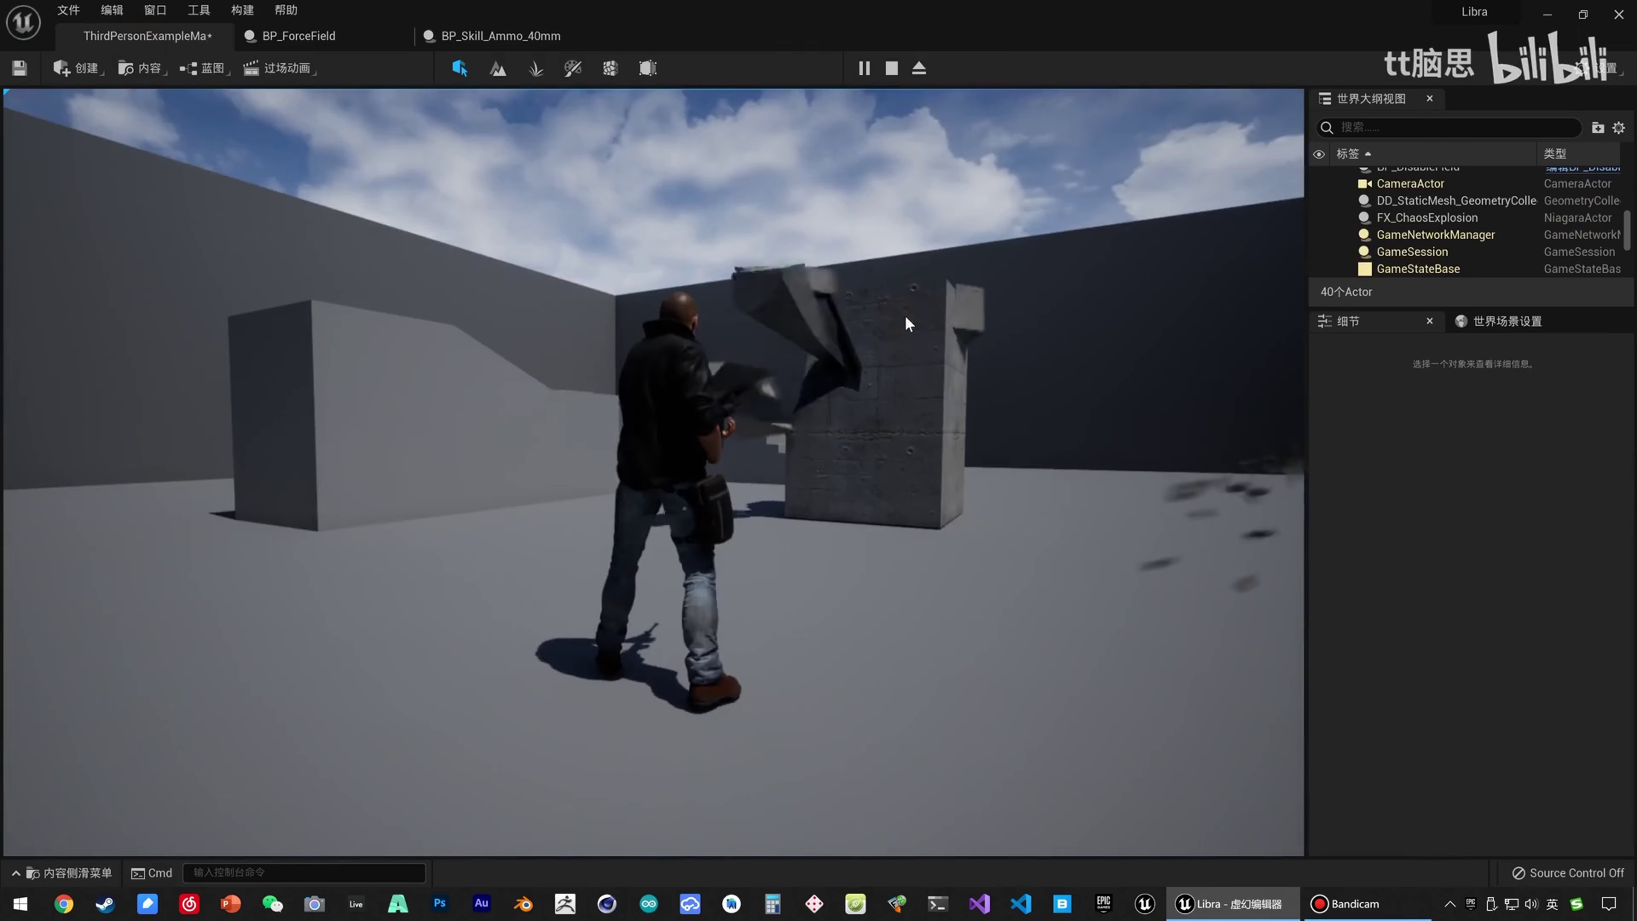
click(904, 329)
click(929, 338)
click(928, 338)
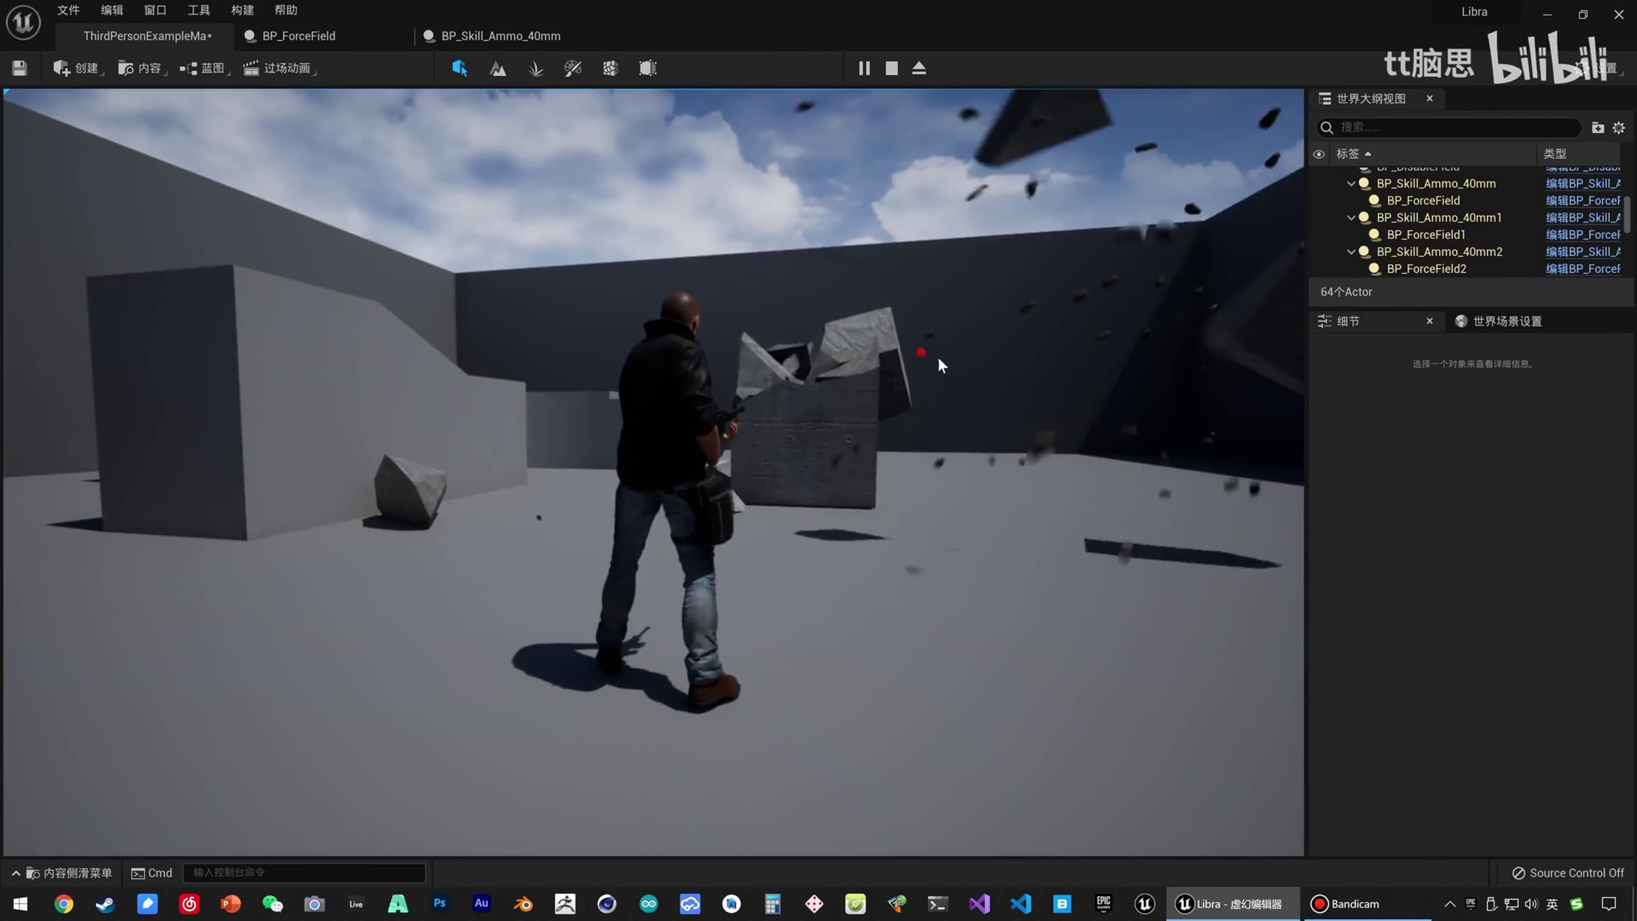
click(919, 312)
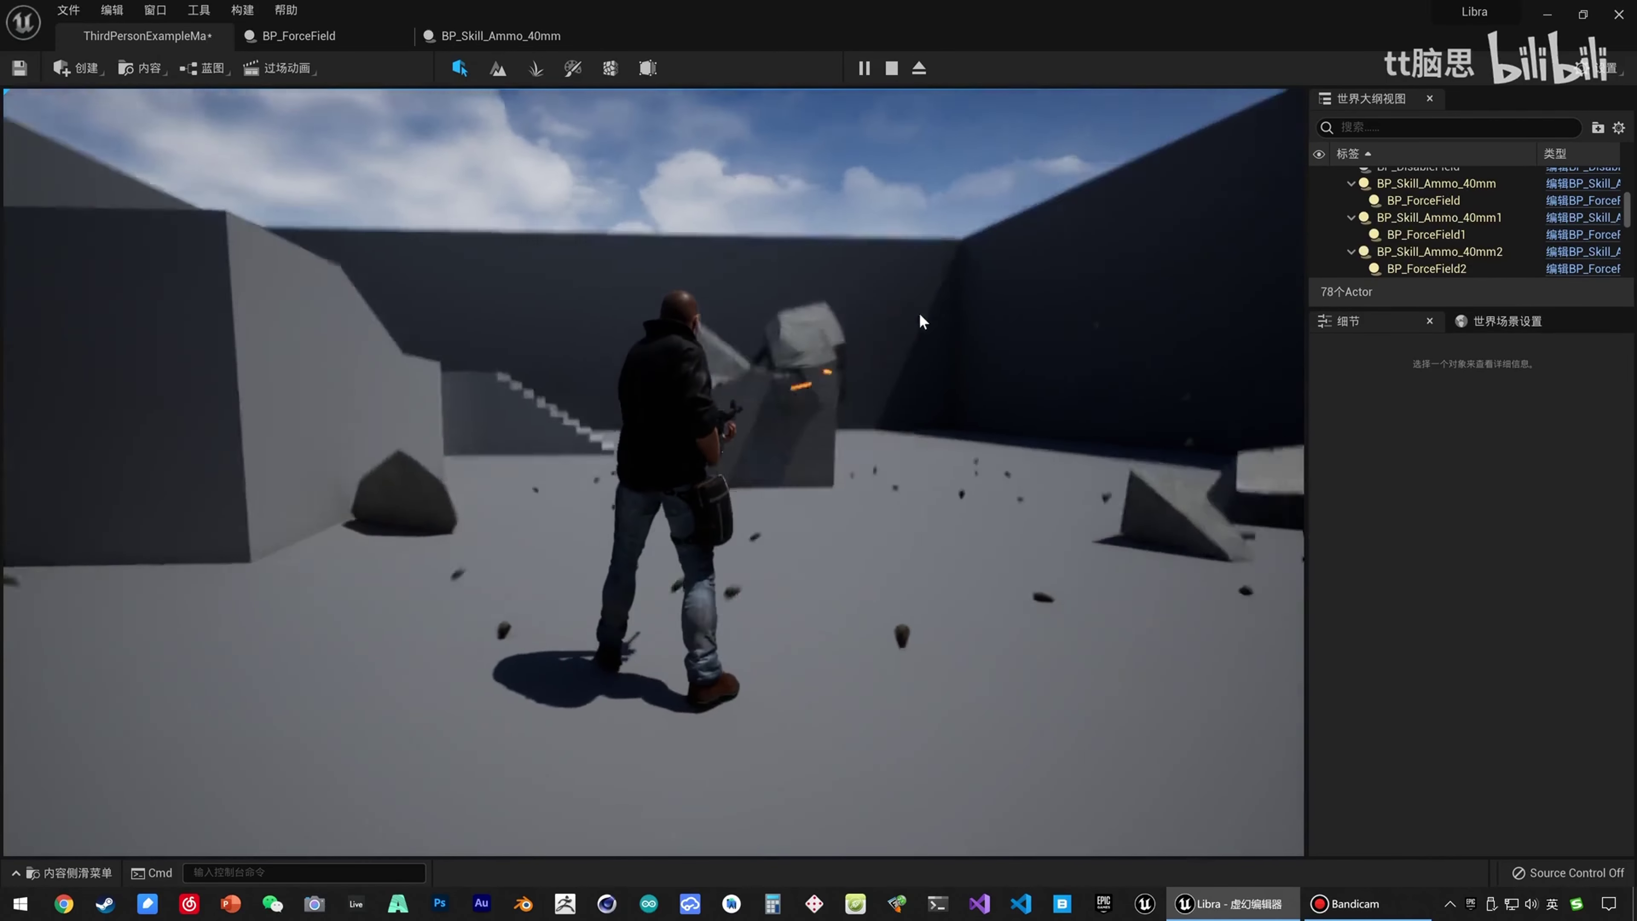
click(895, 317)
key(Escape)
Compile BP_Skill_Ammo_40mm and set its BP_ForceField component's Strain Magnitude to 5000.
click(538, 40)
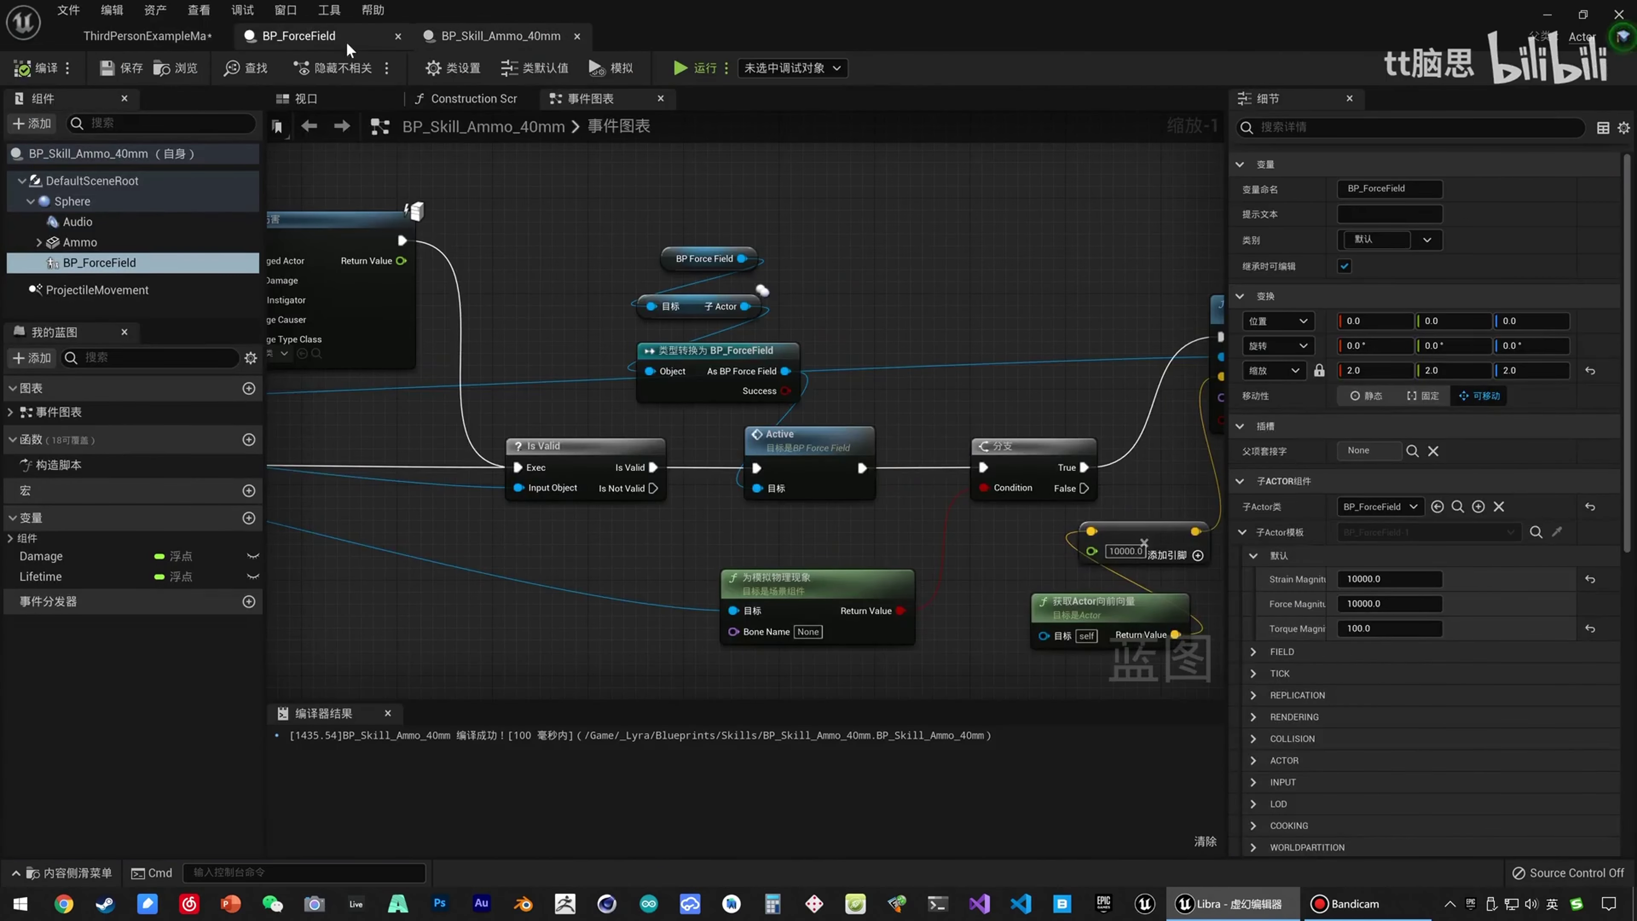
click(361, 36)
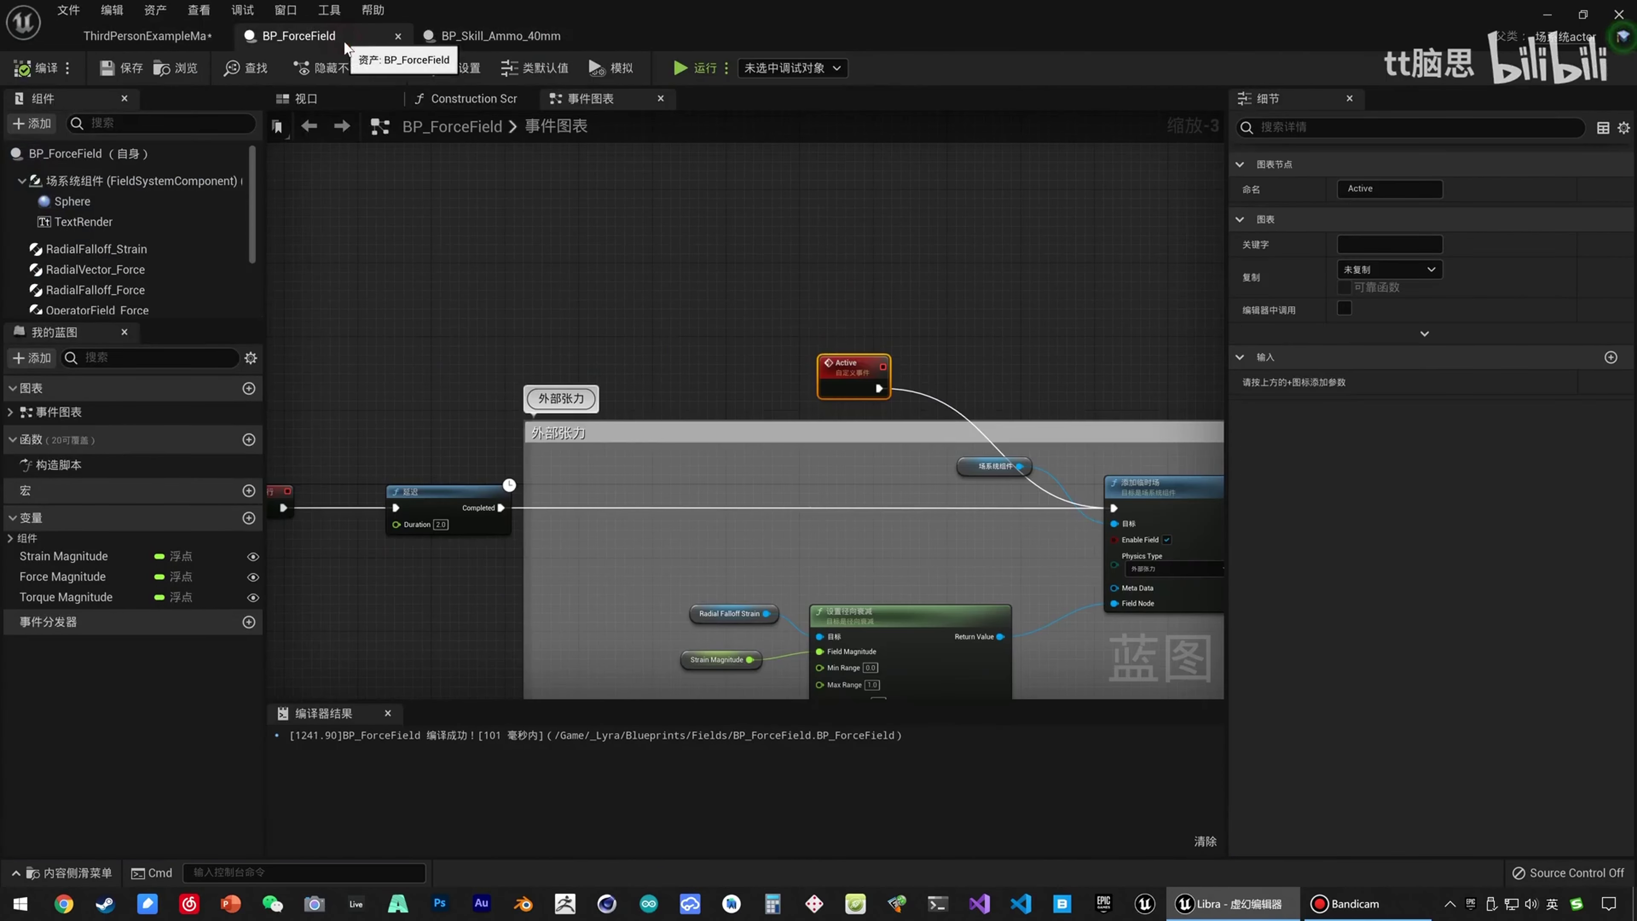
click(462, 38)
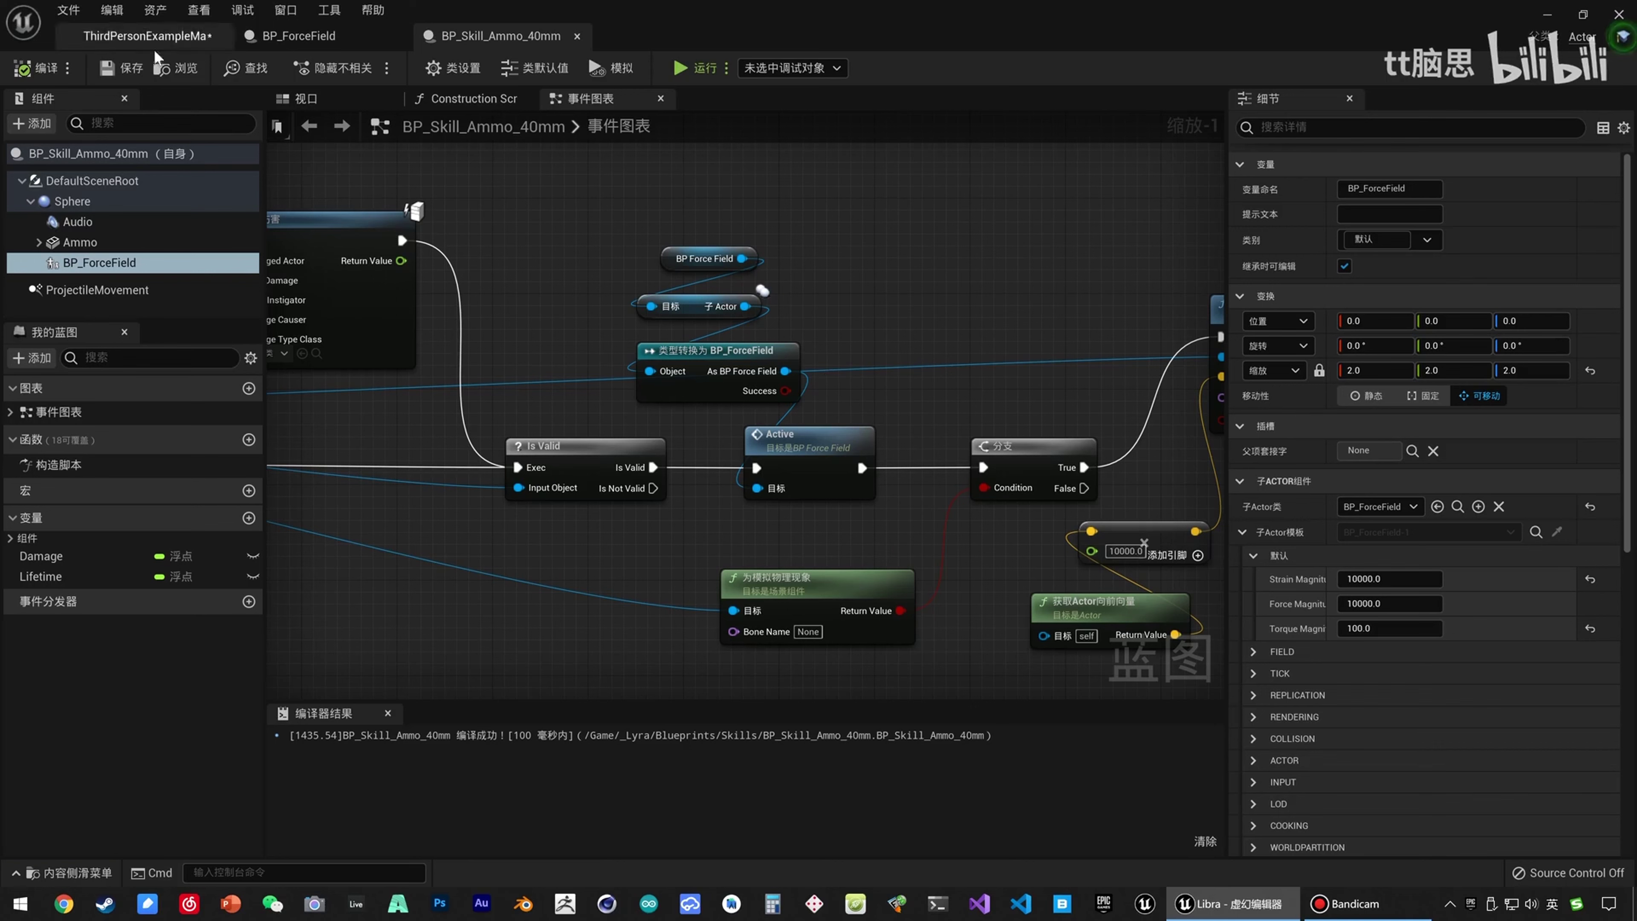
click(36, 68)
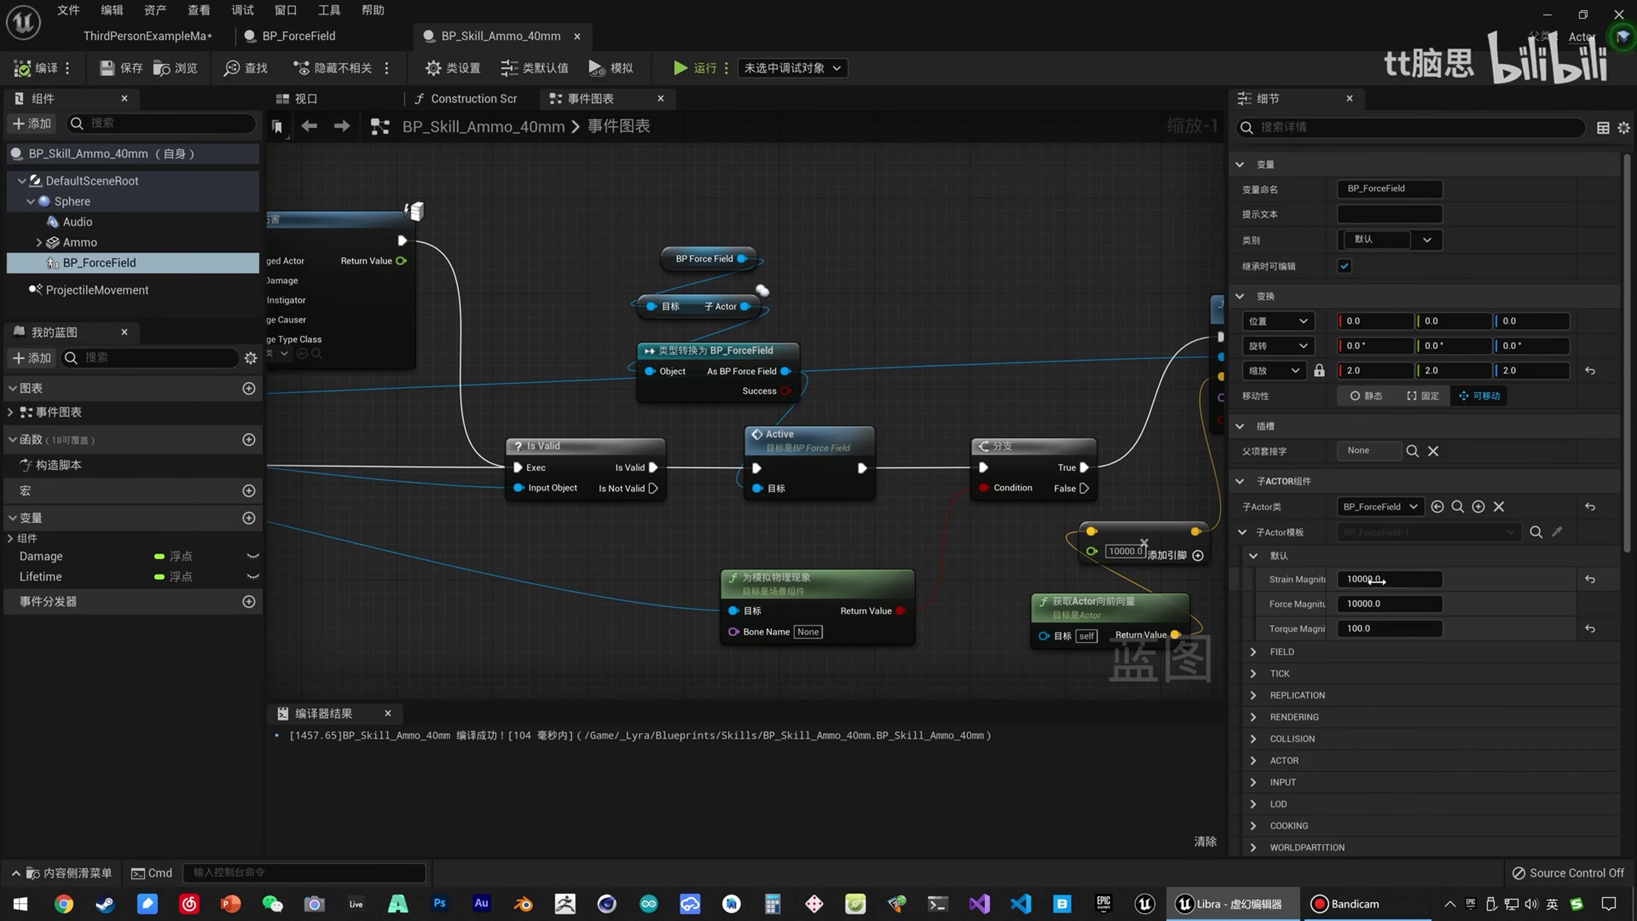
click(1385, 579)
text(5000)
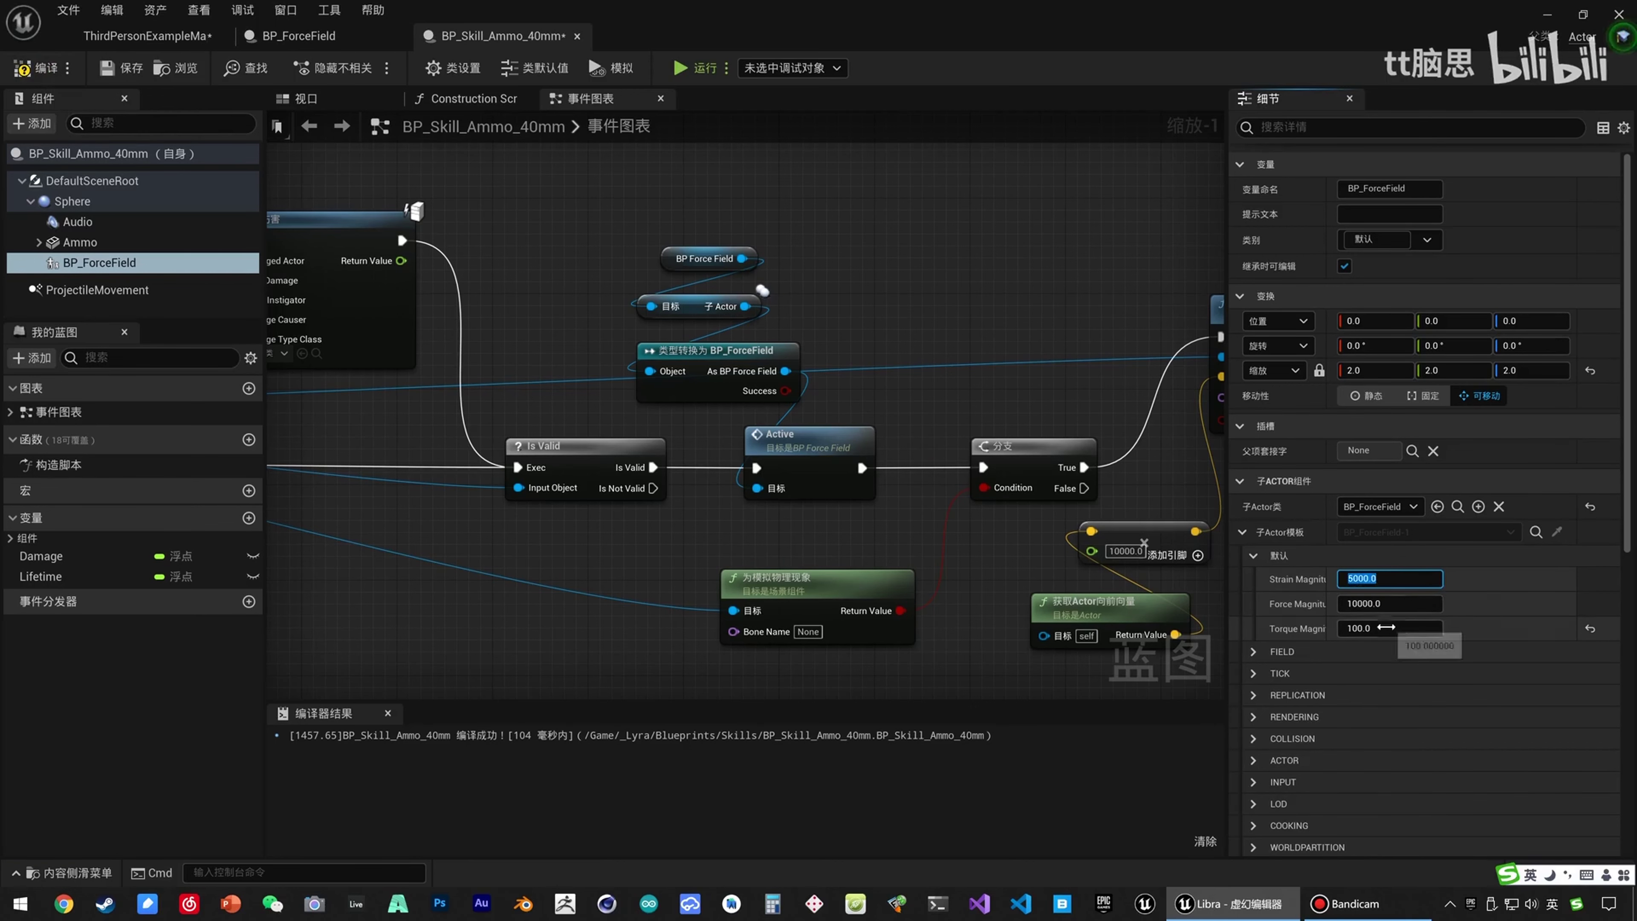
Set BP_ForceField's Torque Magnitude to 100 and Force Magnitude to 5000, and compile the ammo blueprint.
click(1395, 628)
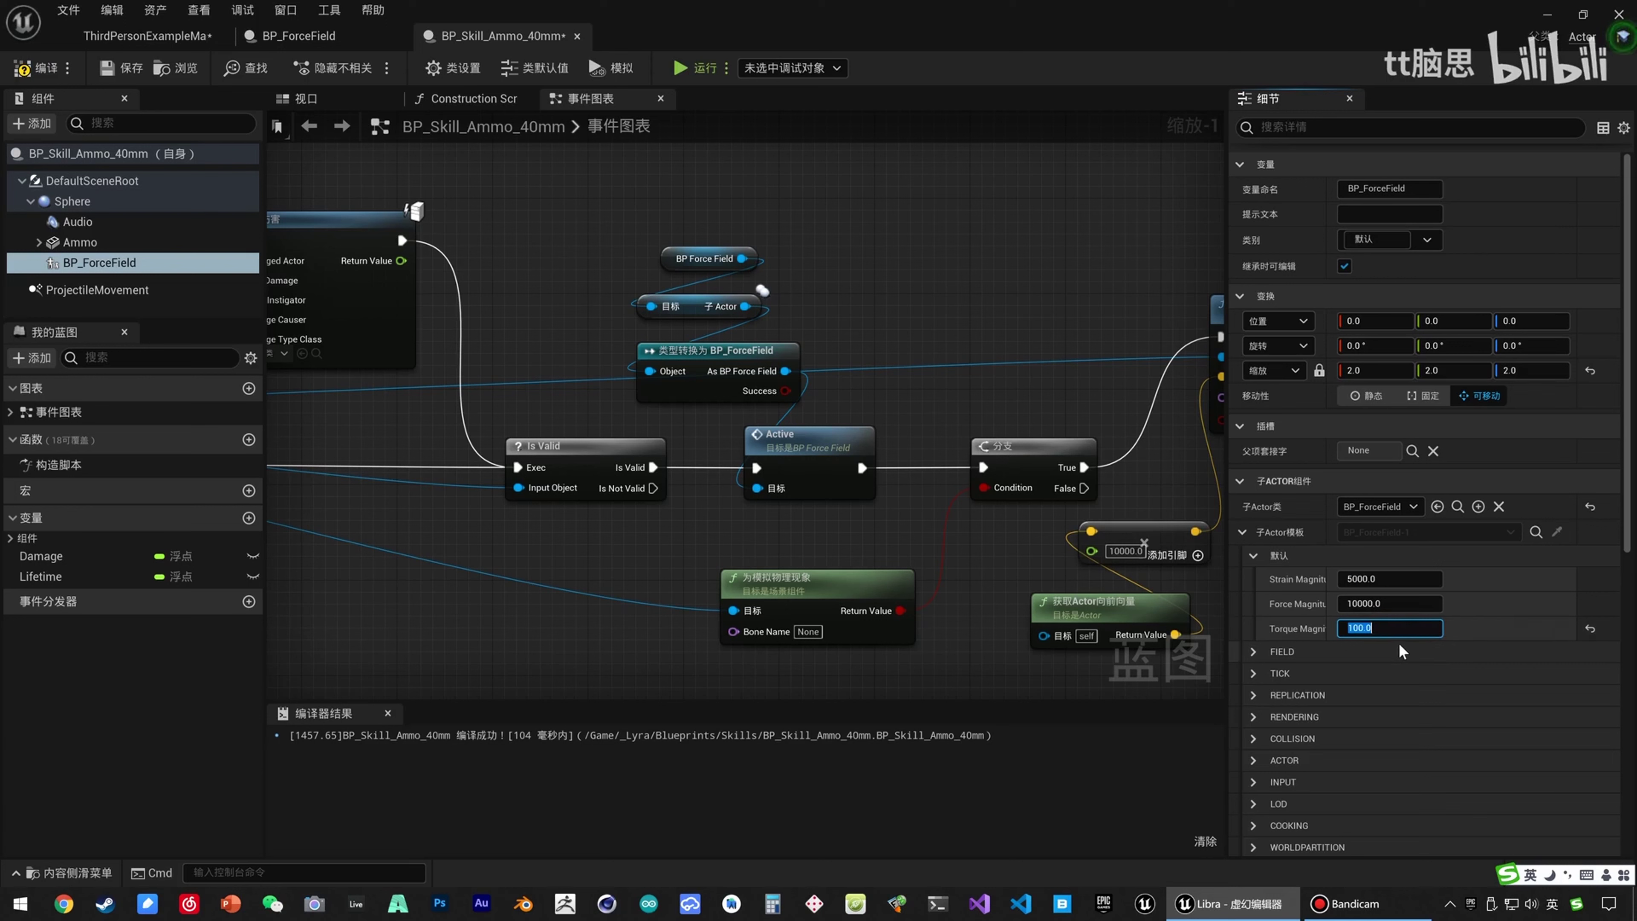
key(Return)
click(1376, 605)
click(1376, 626)
text(100)
key(Return)
click(1370, 605)
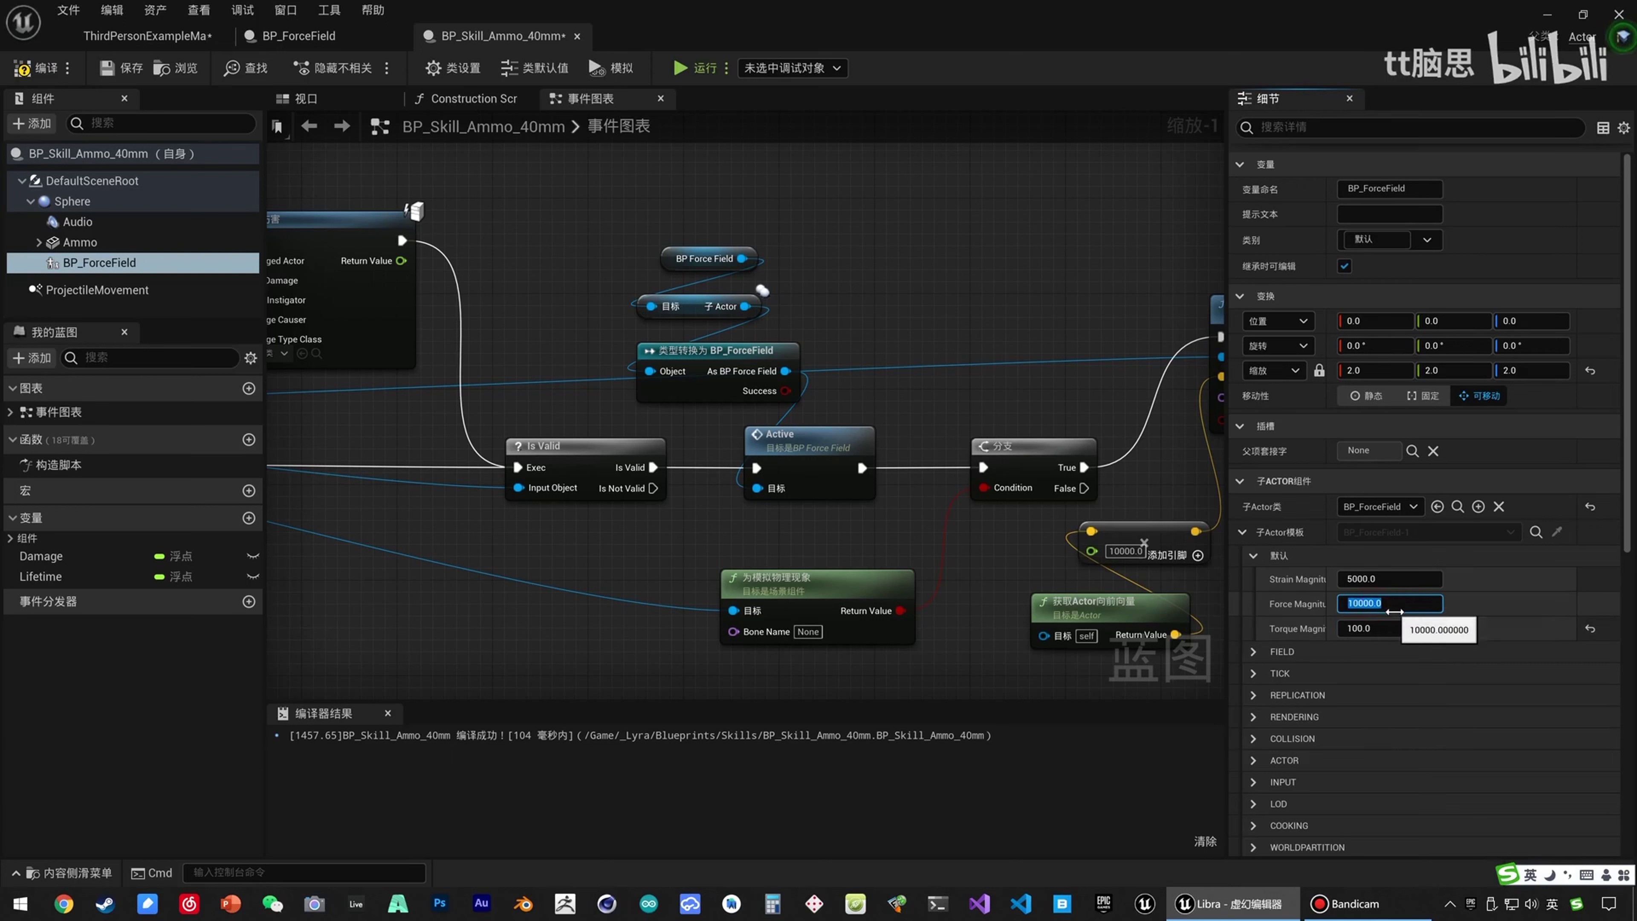
text(500)
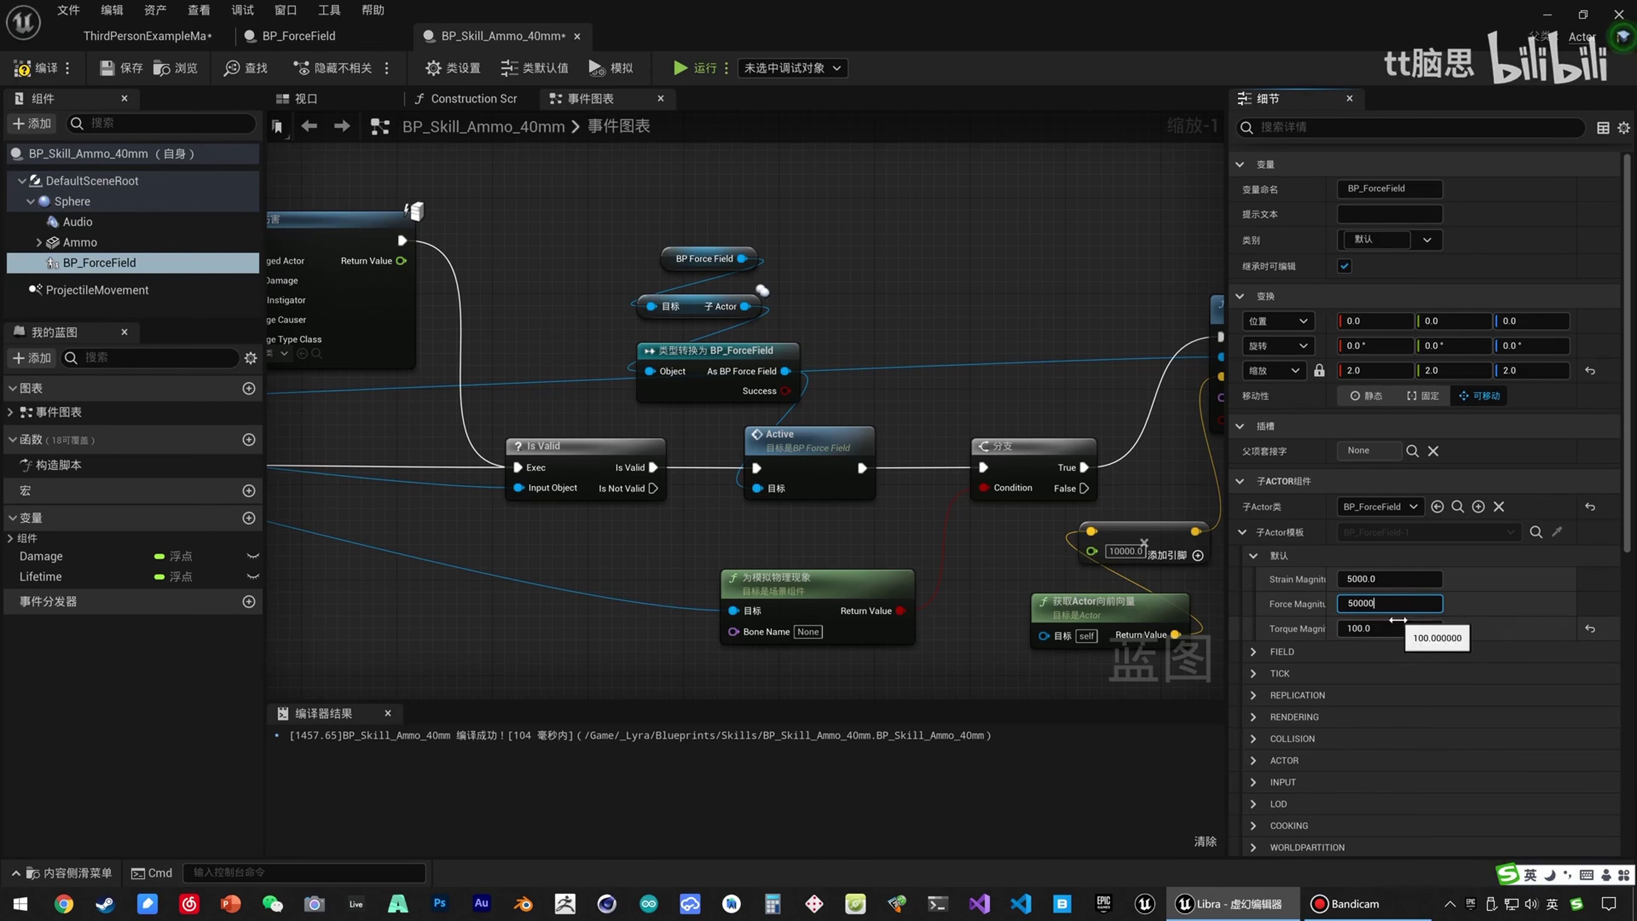
text(00)
click(39, 67)
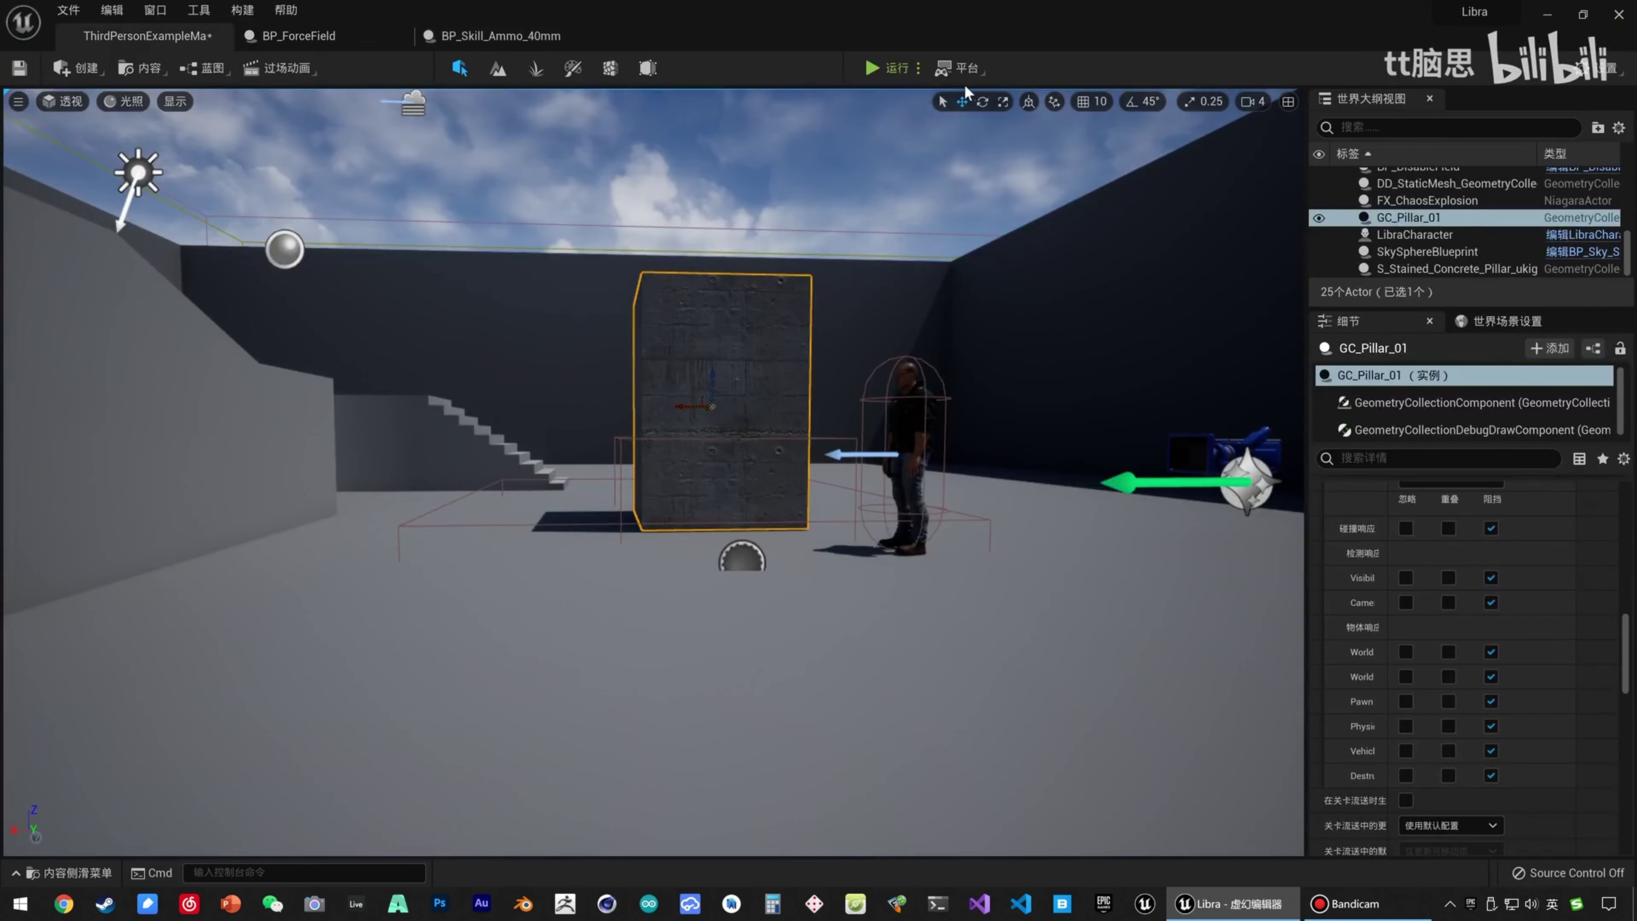
Play the level, back away and shoot the pillar from several angles to test the 5000 strain and force, and stop playing.
click(881, 69)
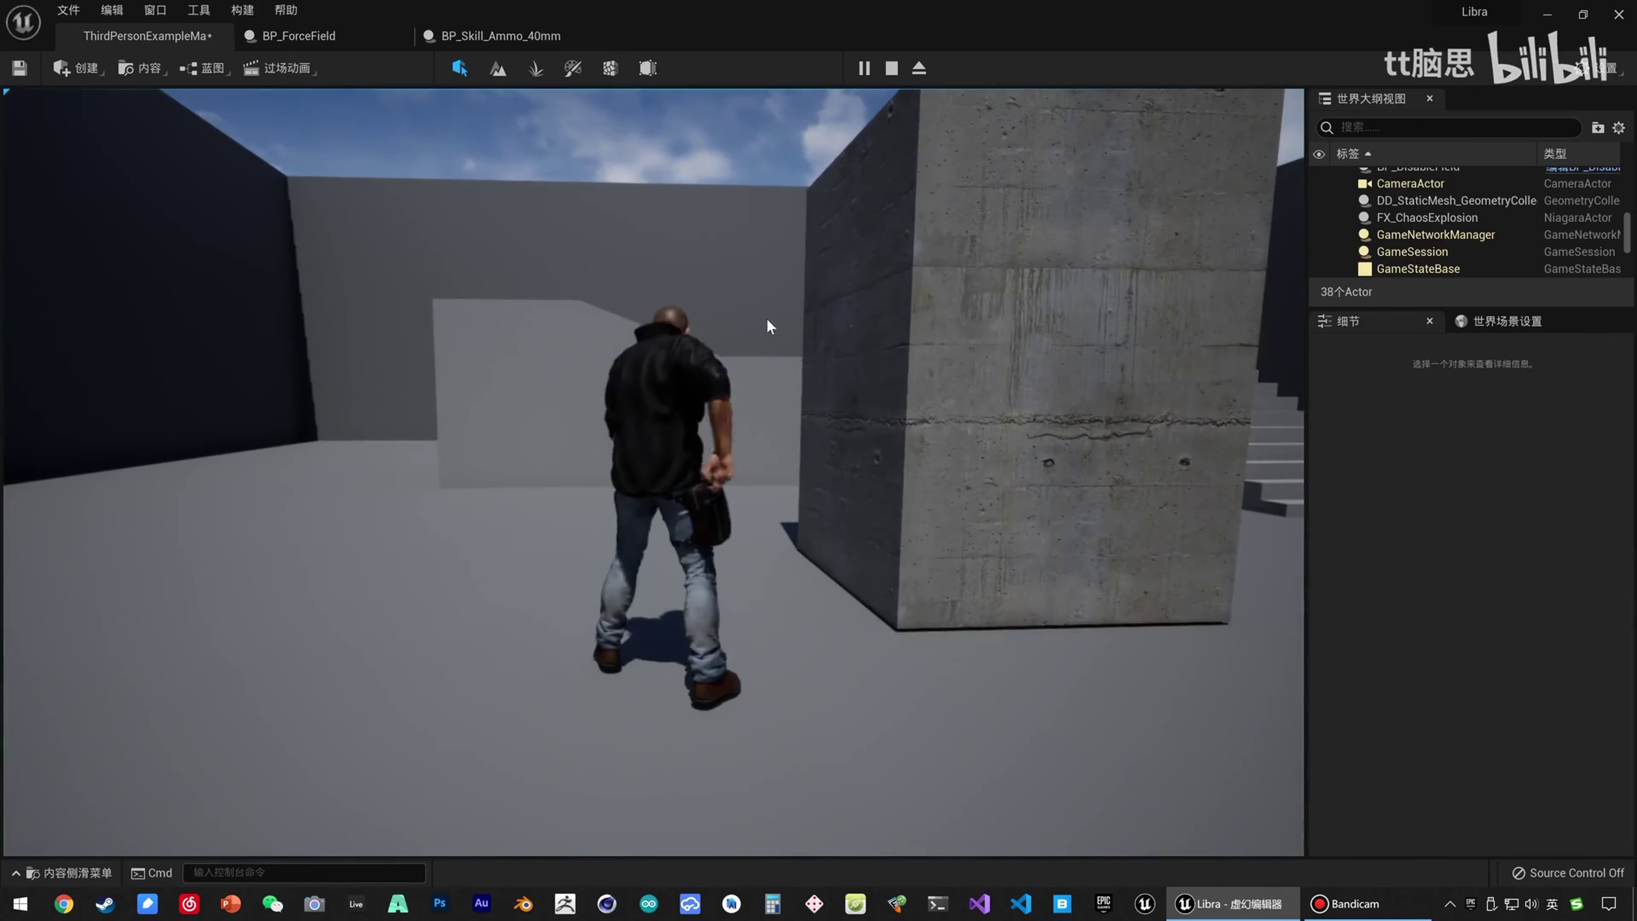
key(s)
click(869, 338)
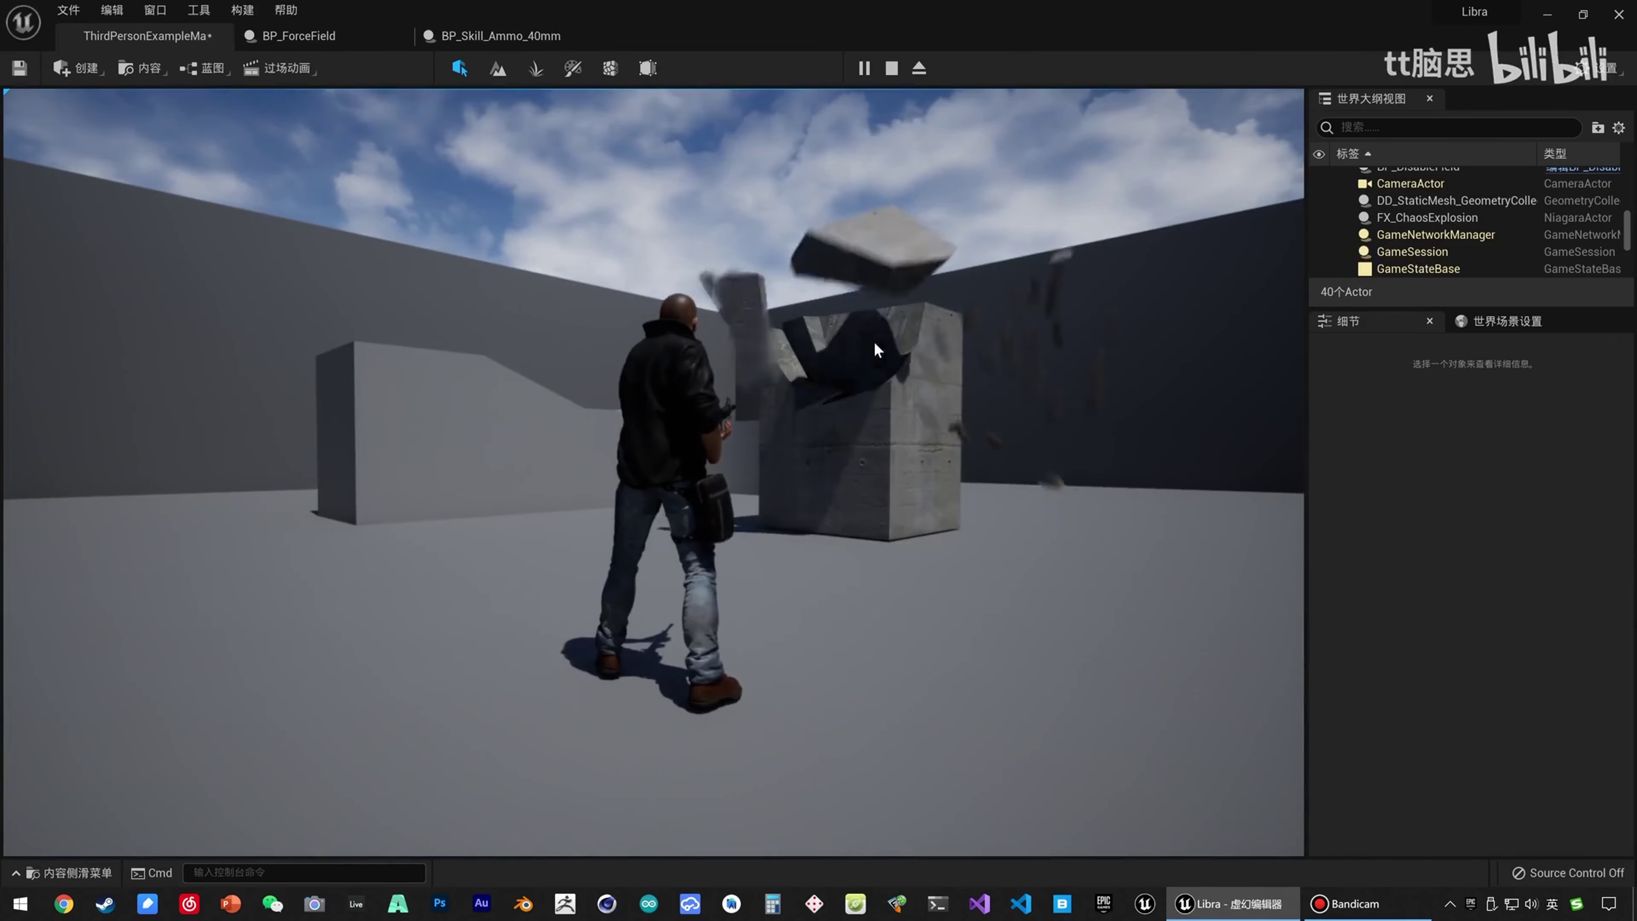
click(877, 347)
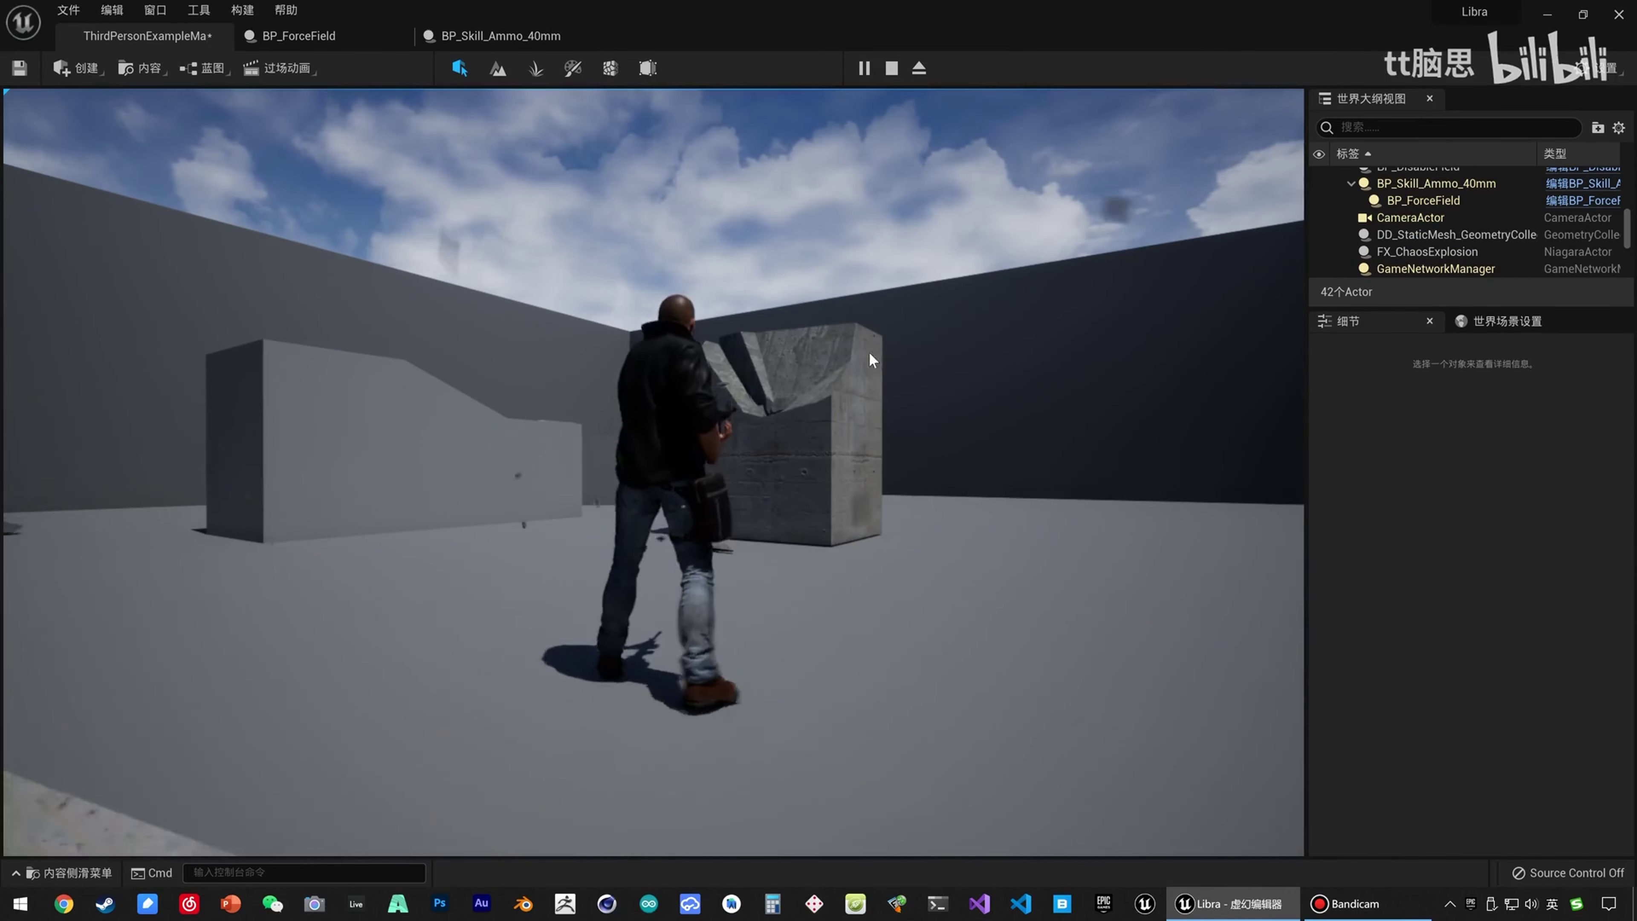
click(868, 352)
click(884, 359)
click(913, 358)
key(d)
click(862, 355)
drag(861, 353, 908, 283)
key(w)
drag(905, 342, 873, 352)
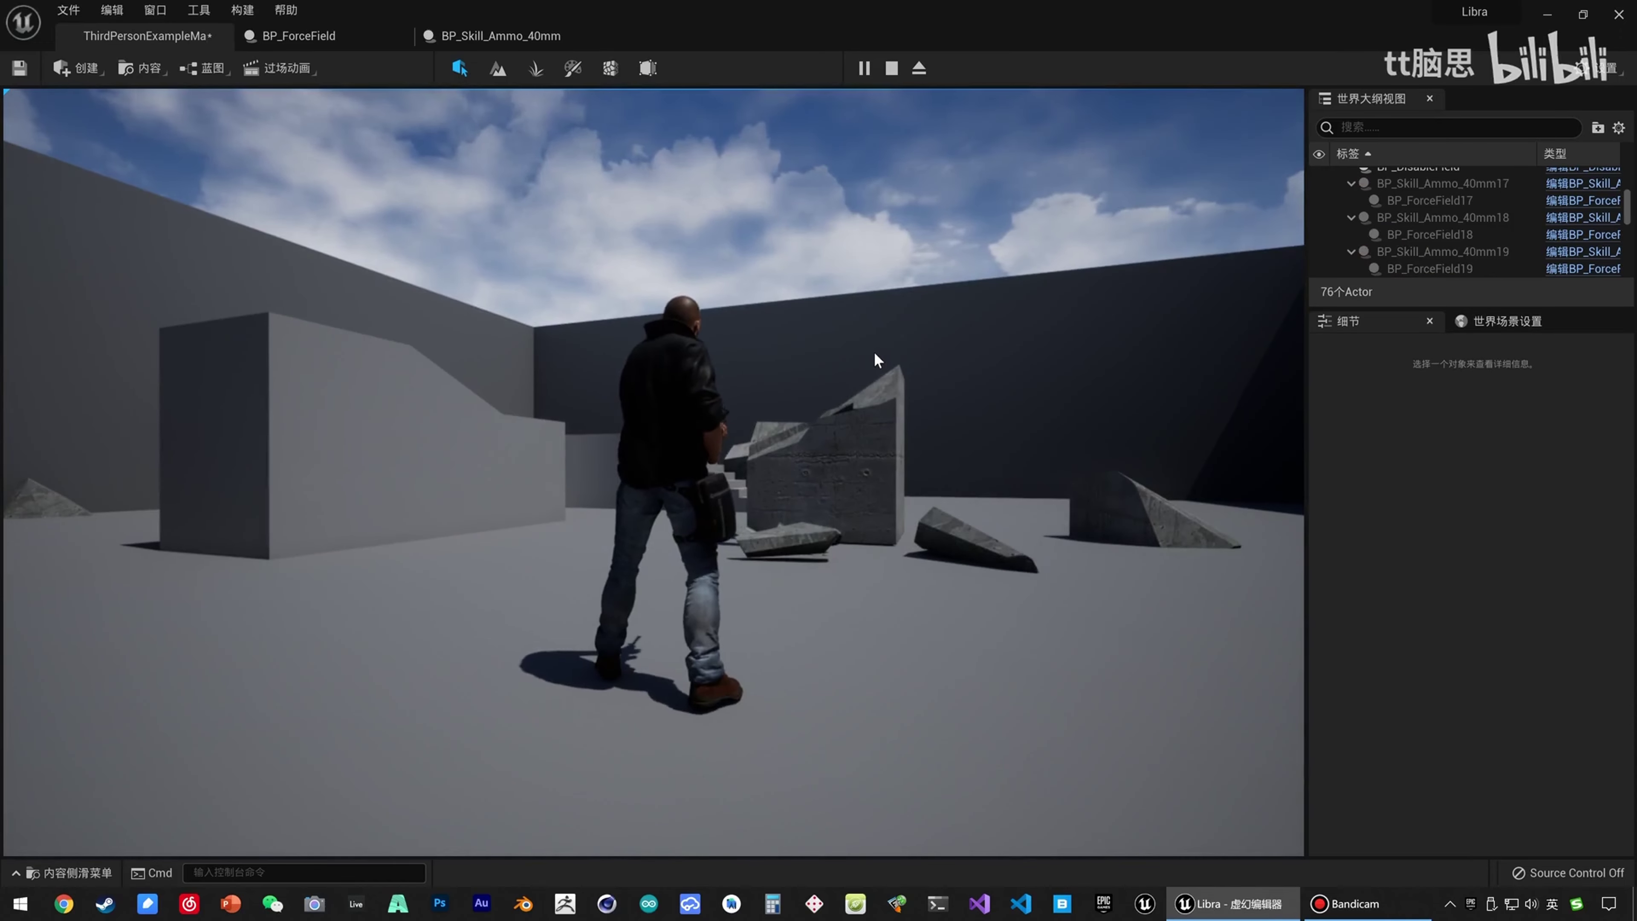
key(Escape)
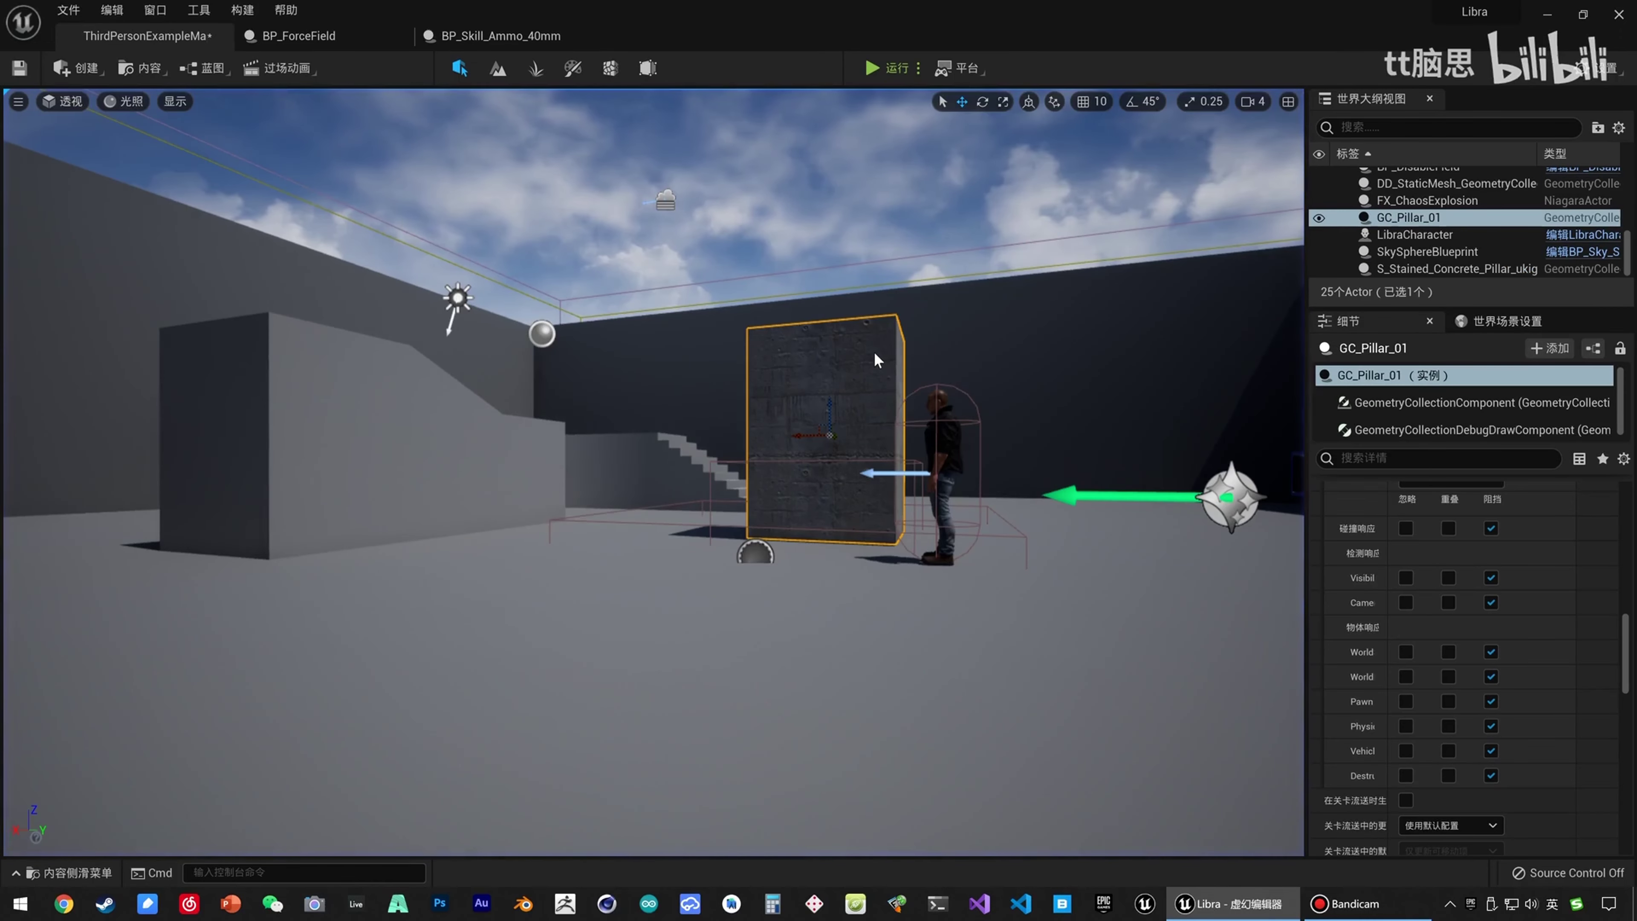
Re-enter 5000 as BP_ForceField's Force Magnitude in BP_Skill_Ammo_40mm and recompile the blueprint.
click(335, 37)
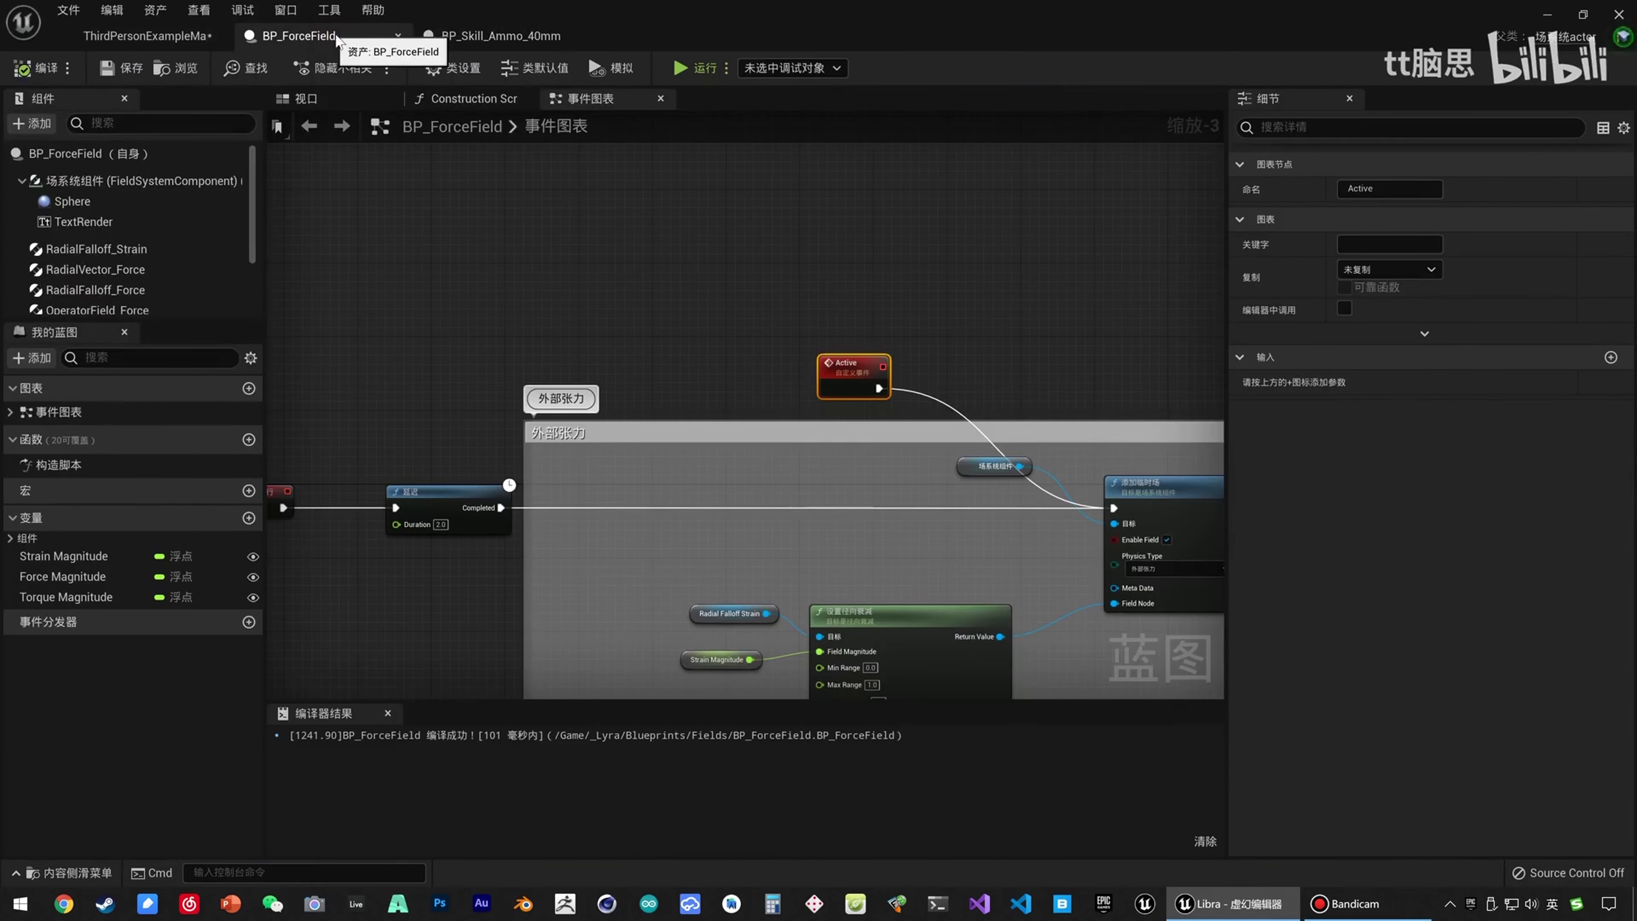
click(497, 36)
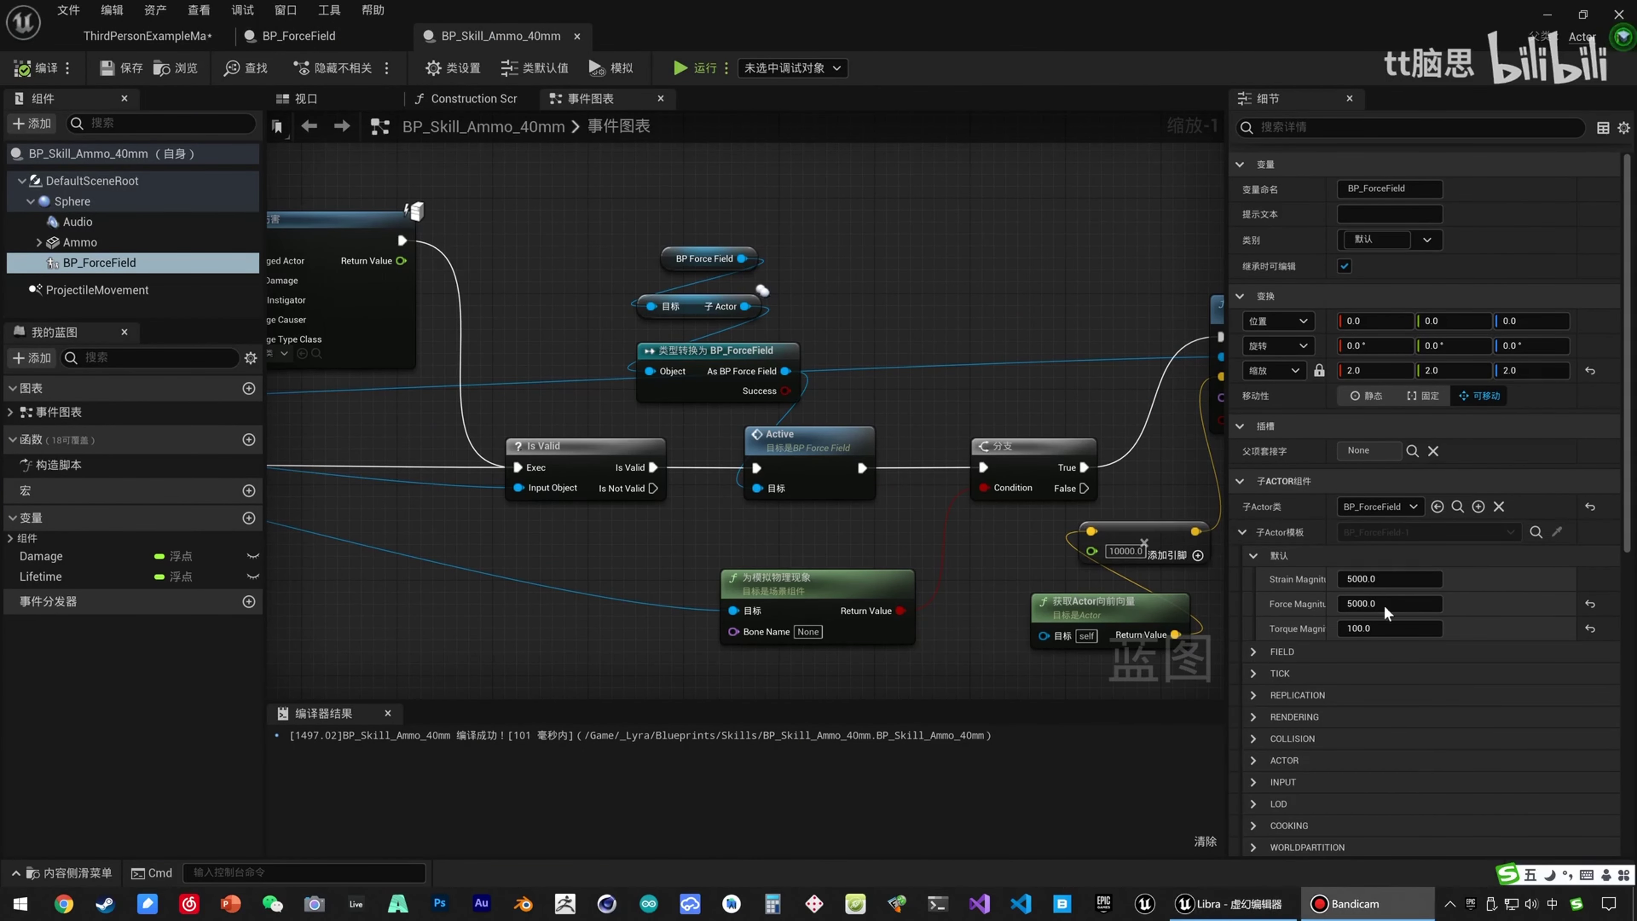
click(1388, 607)
text(520)
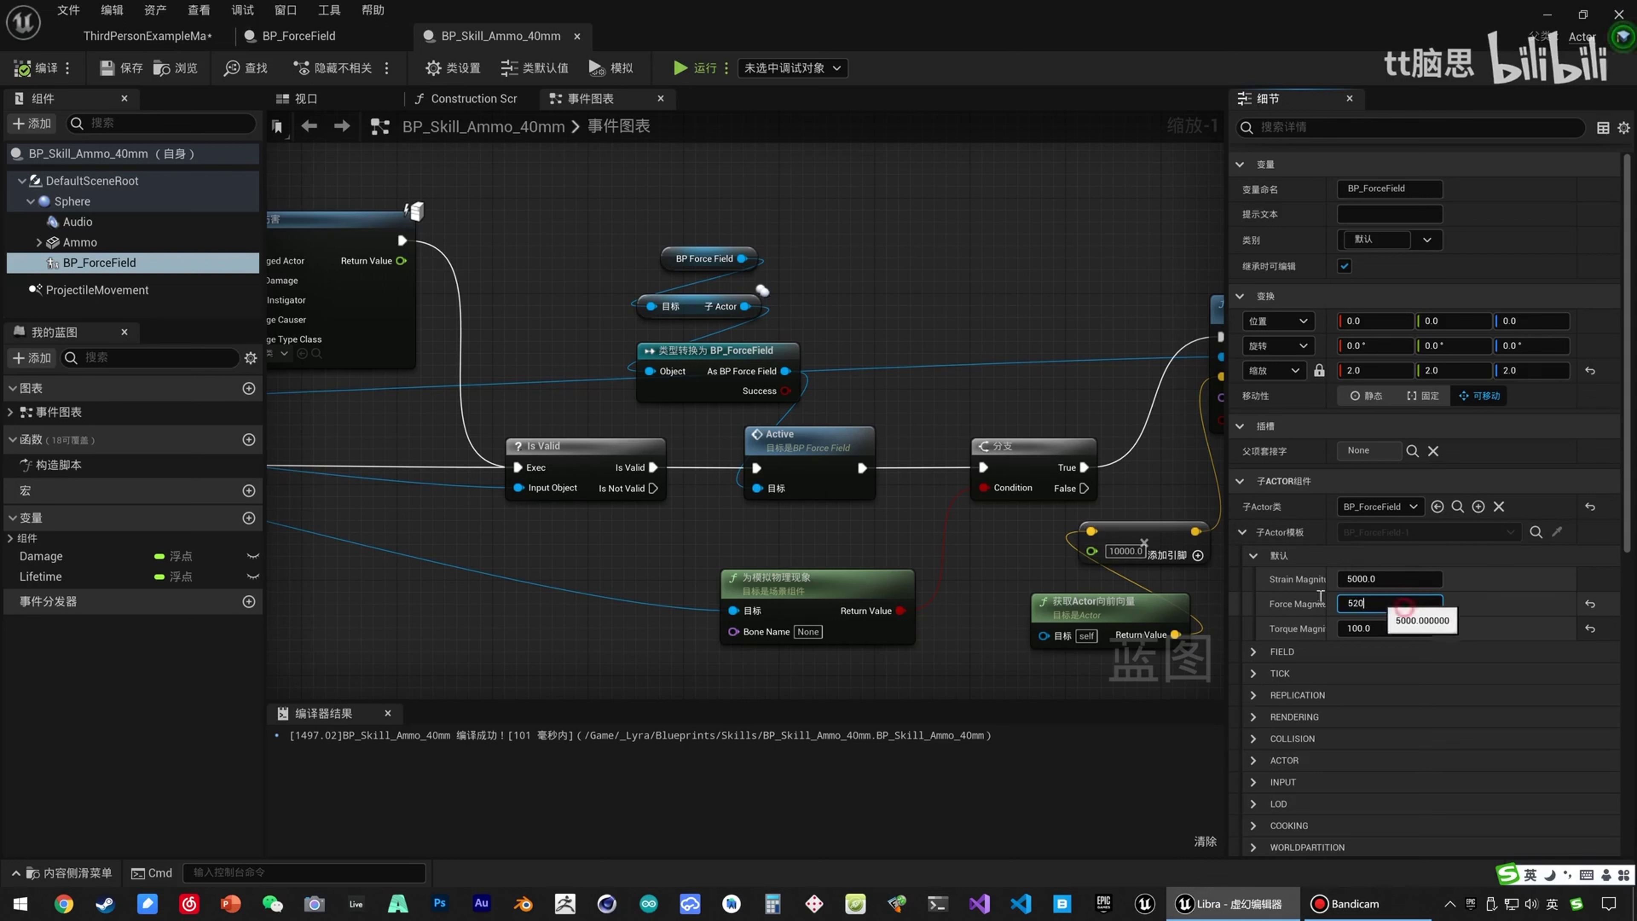
key(BackSpace)
key(BackSpace)
text(00)
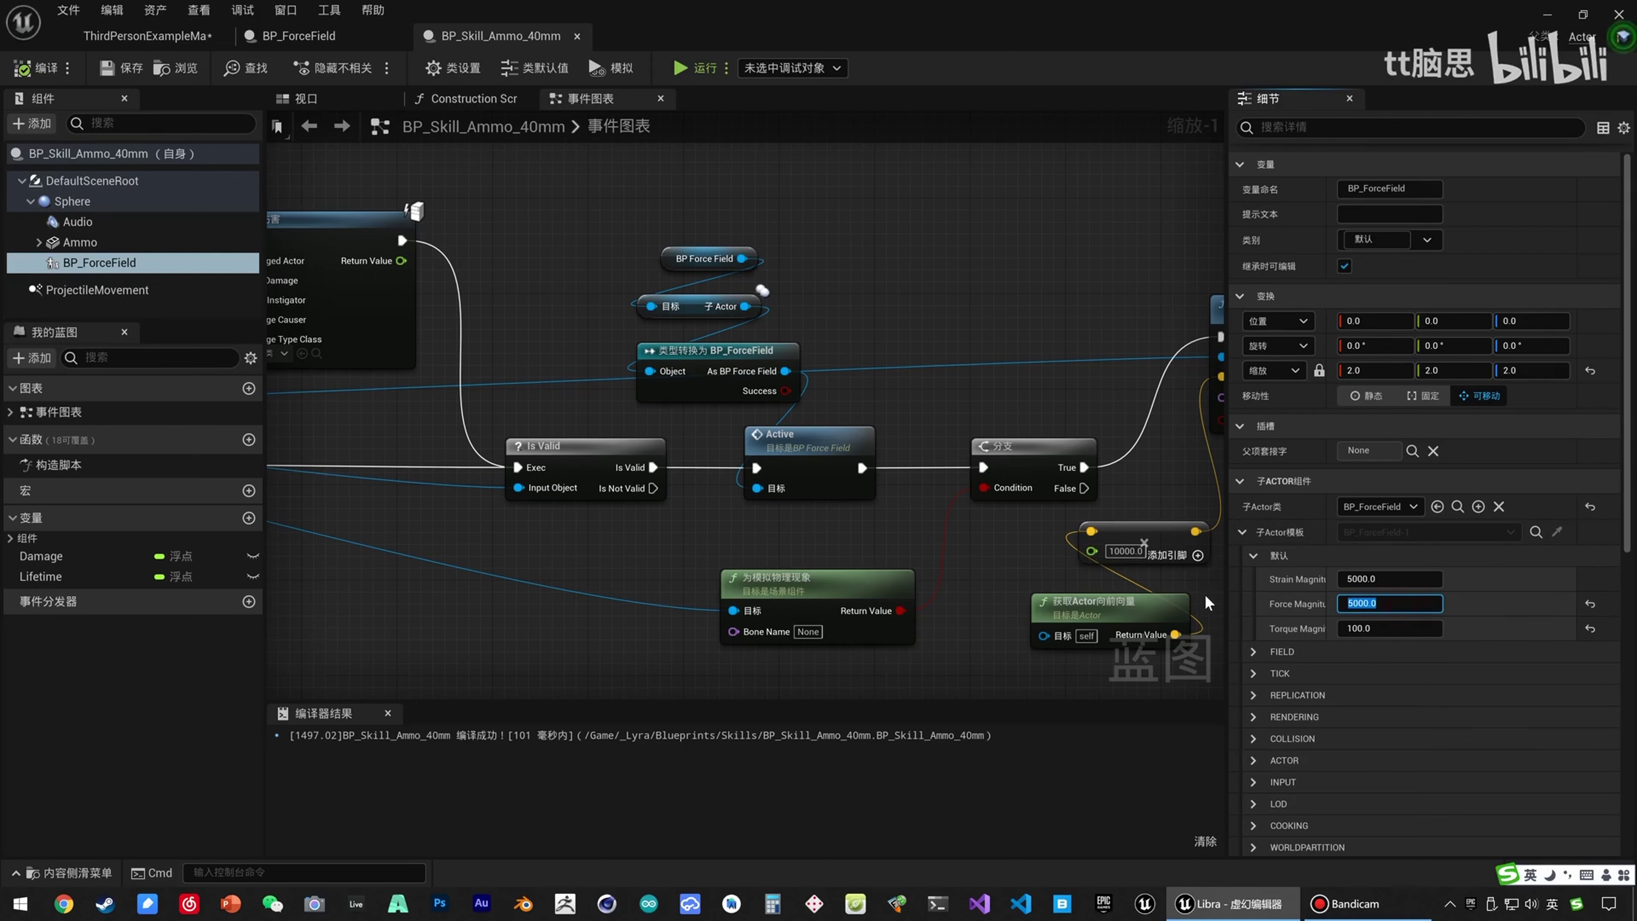
click(23, 68)
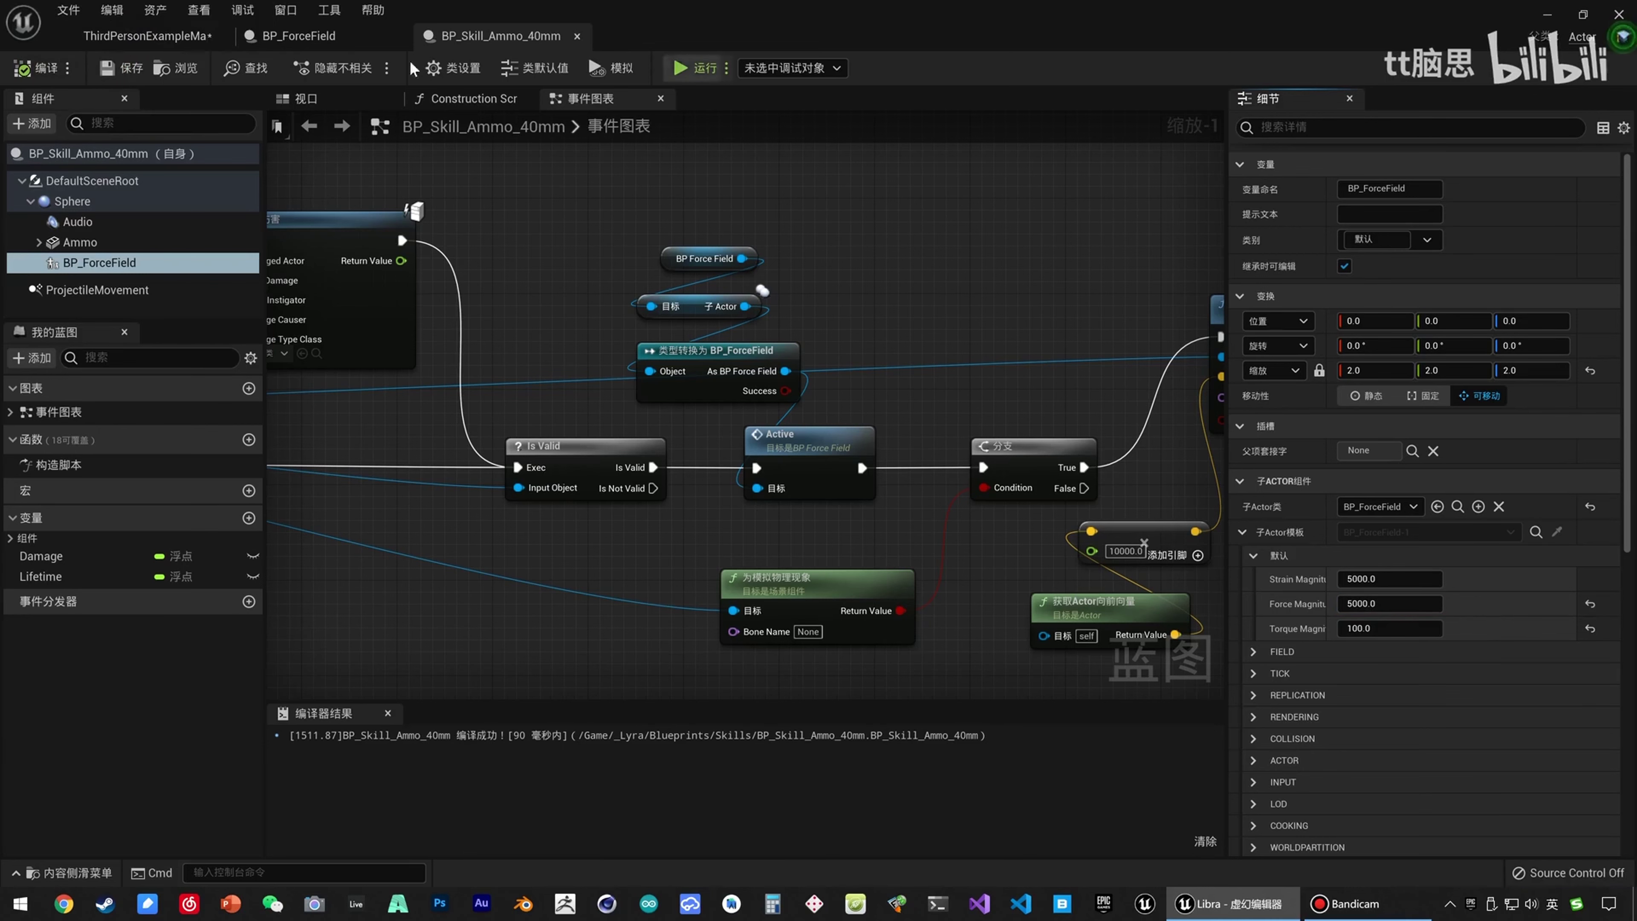
Play ThirdPersonExampleMap, shoot the pillar and its fragments while moving around to check the recompiled force field, and stop the session.
click(147, 35)
click(875, 67)
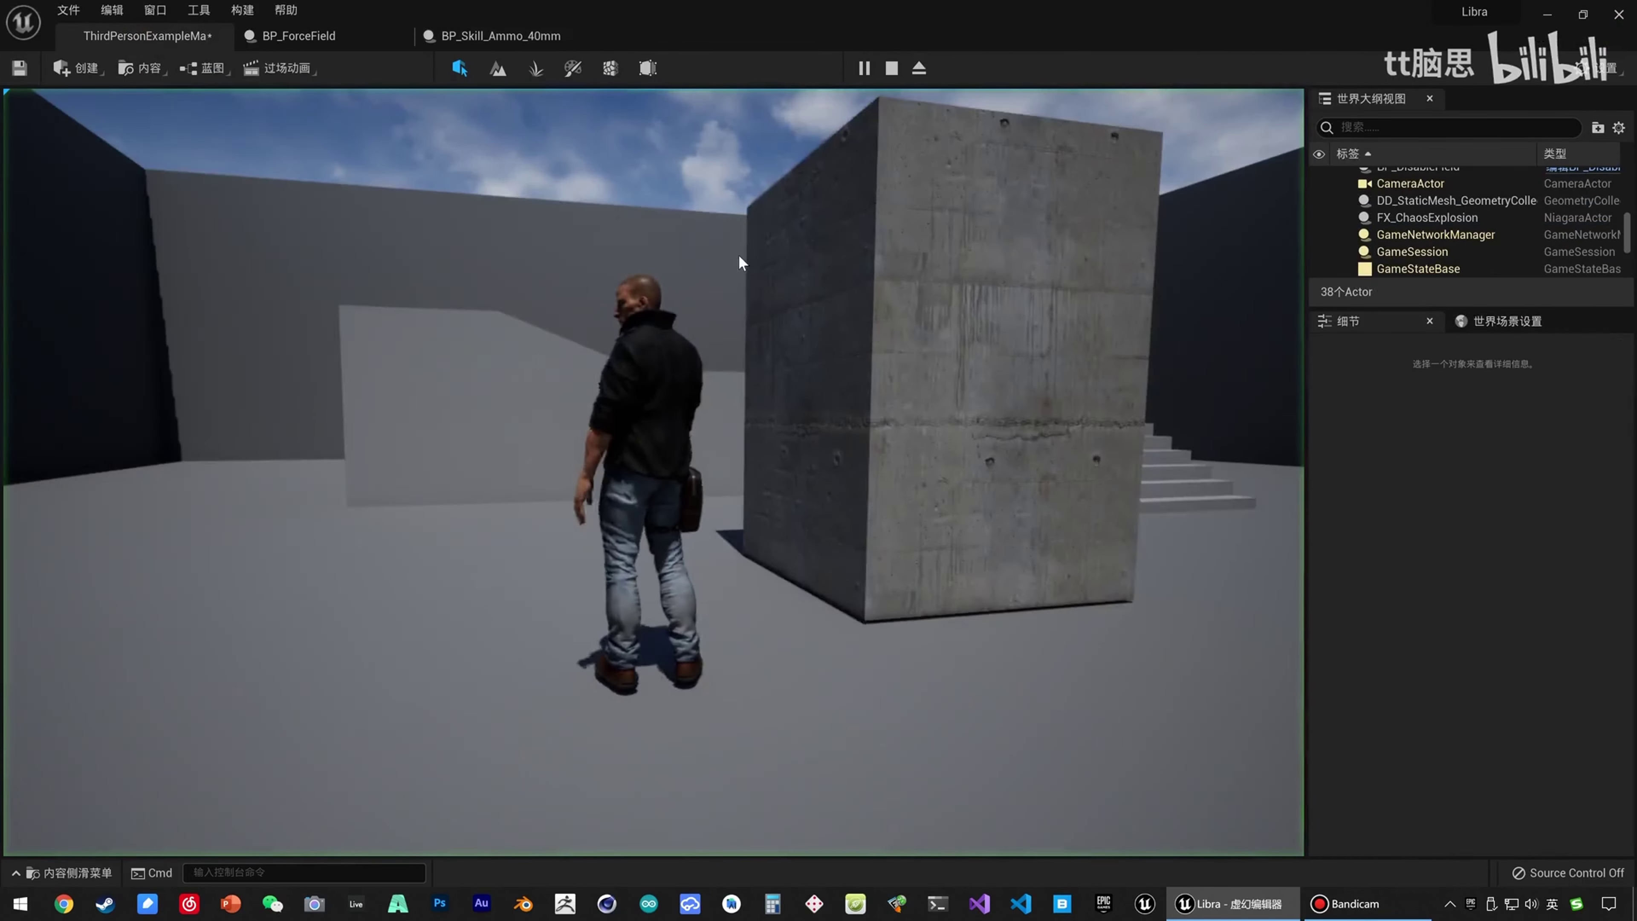
key(w)
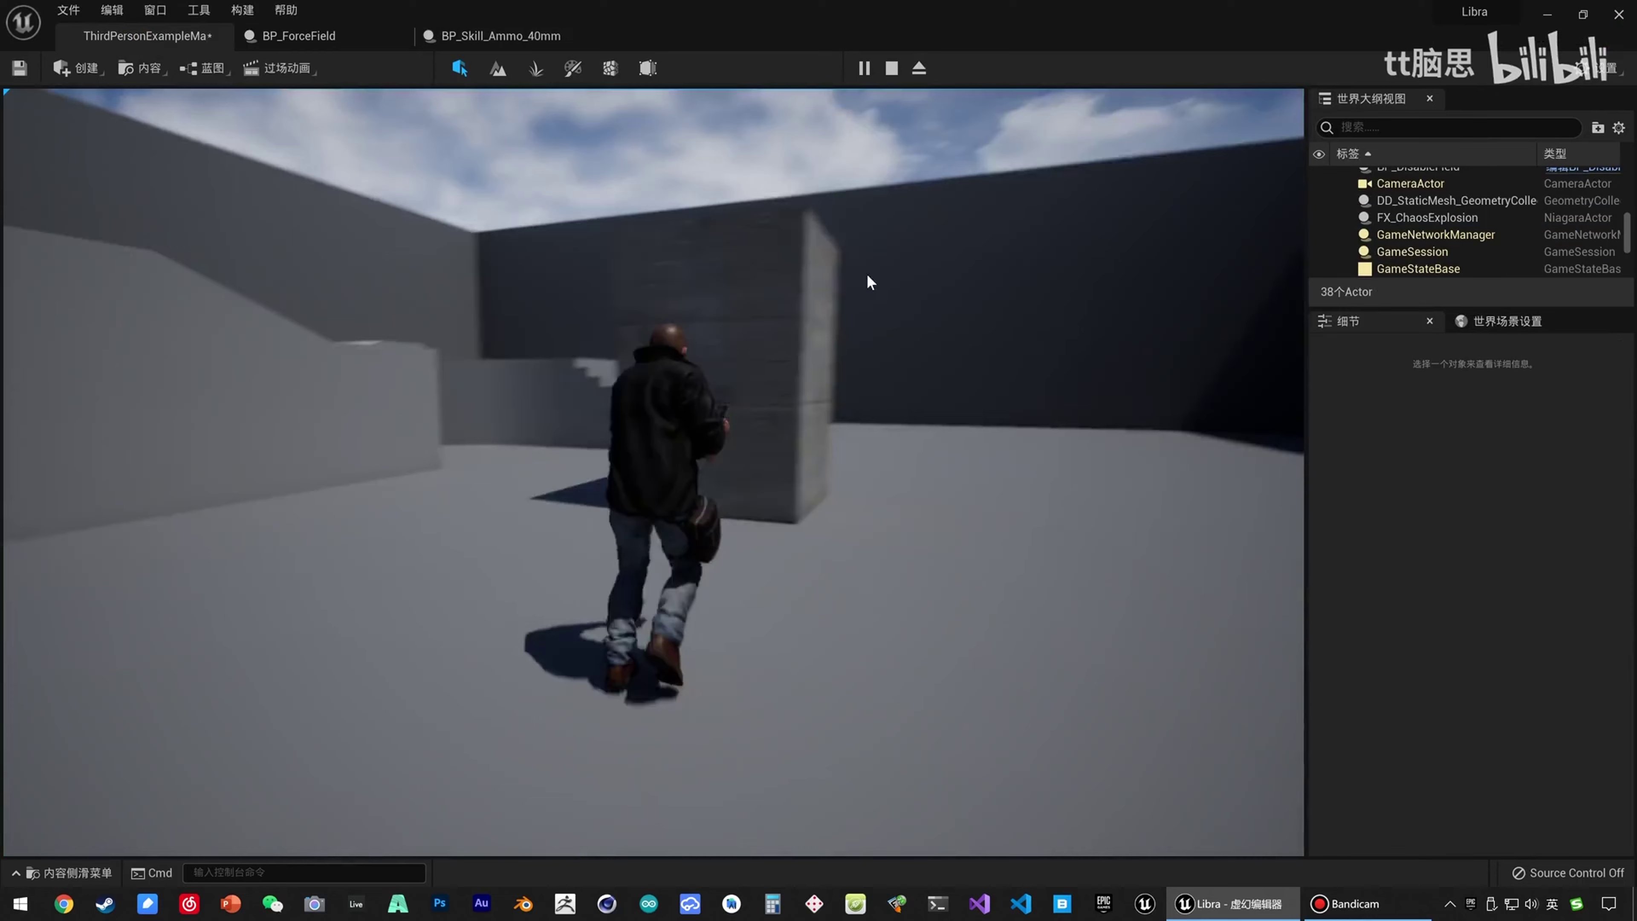
click(837, 270)
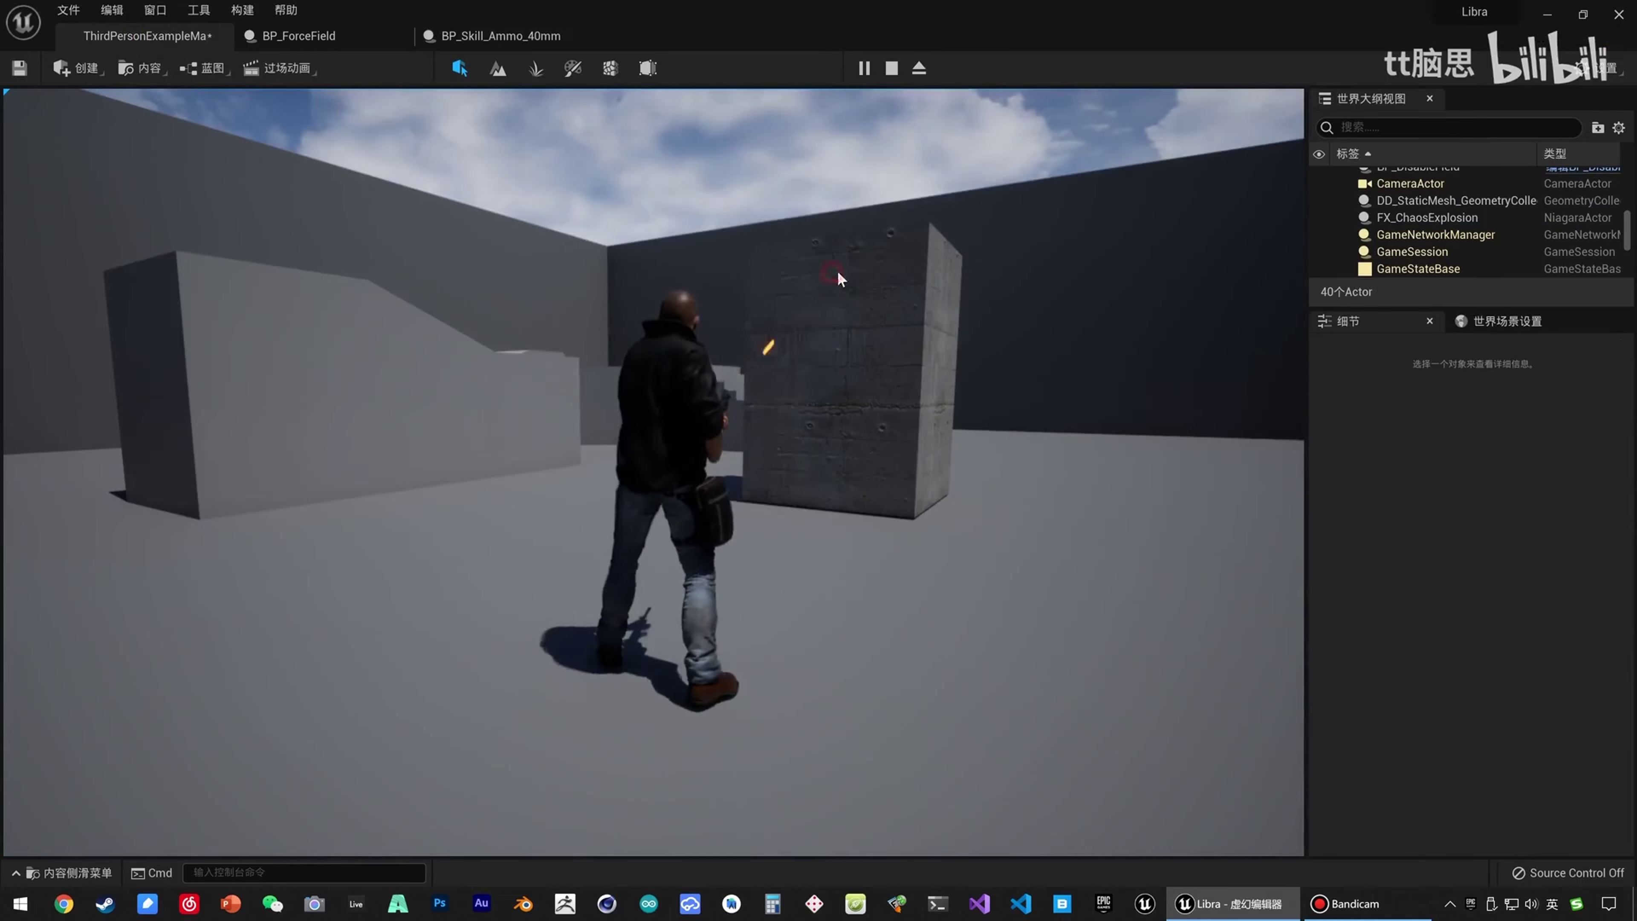
key(a)
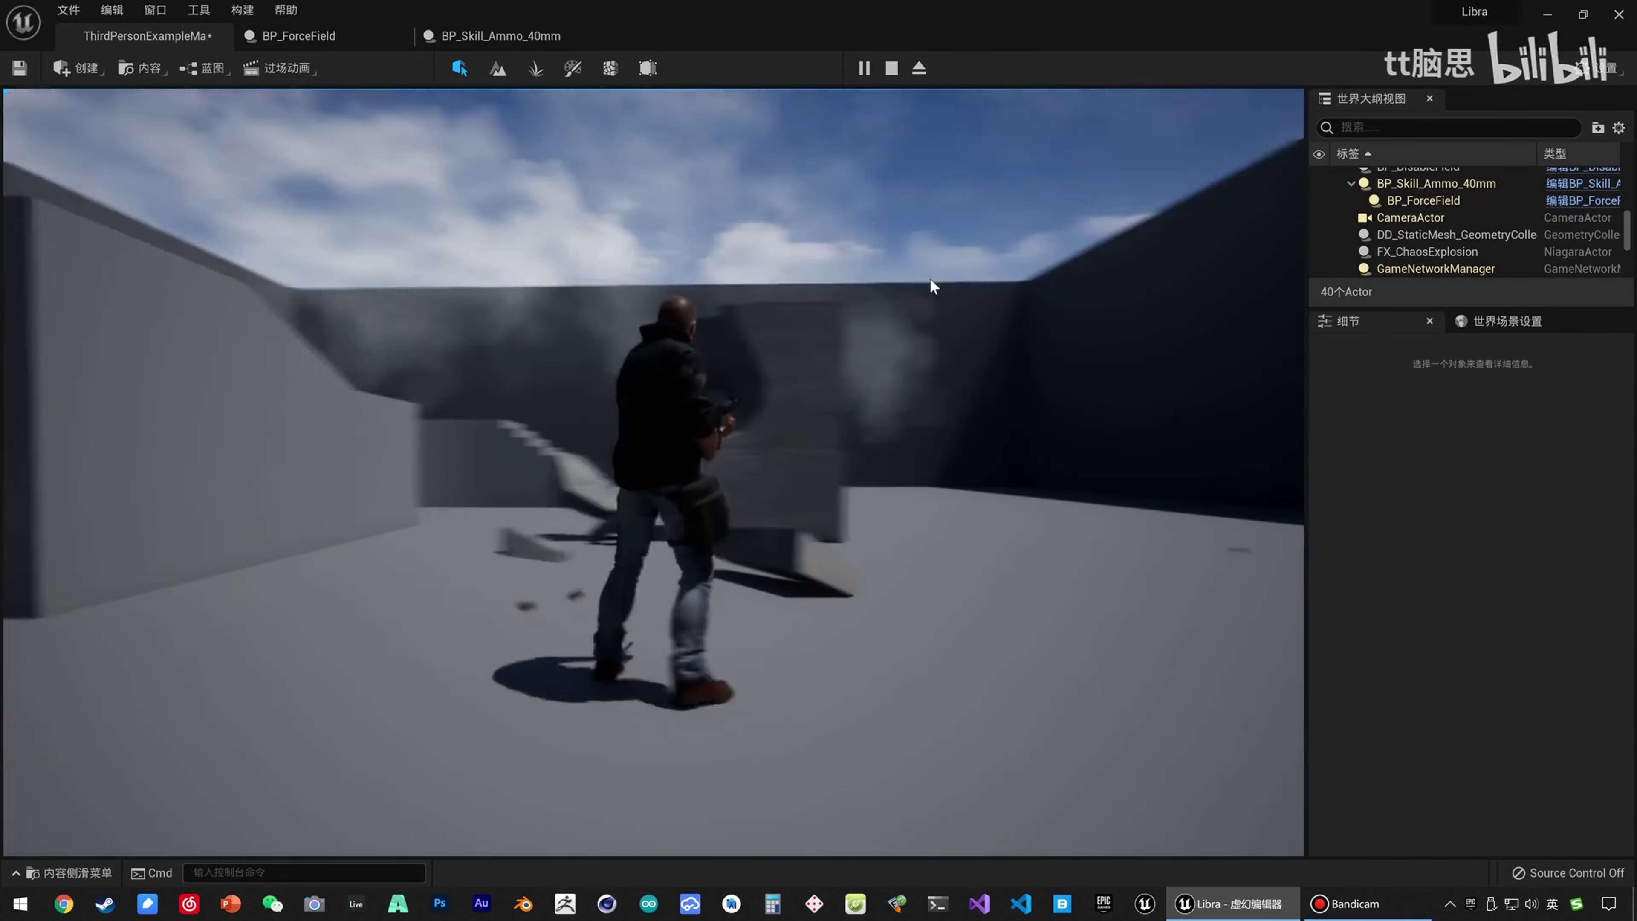
click(877, 308)
key(a)
click(850, 322)
click(904, 330)
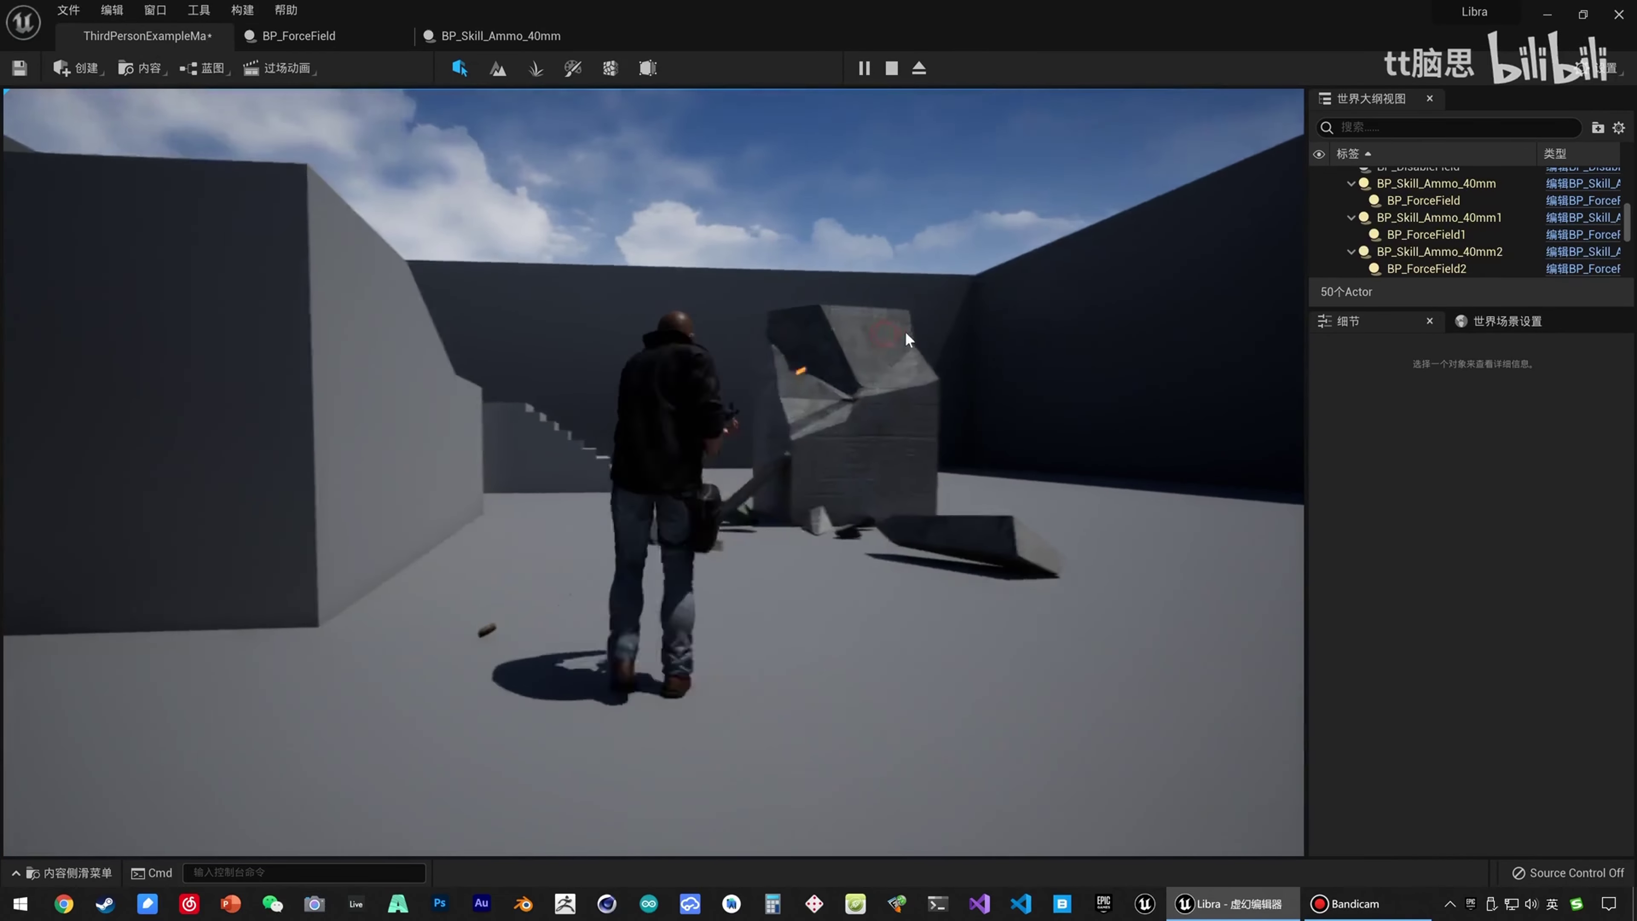
click(881, 340)
click(856, 170)
click(880, 227)
click(869, 228)
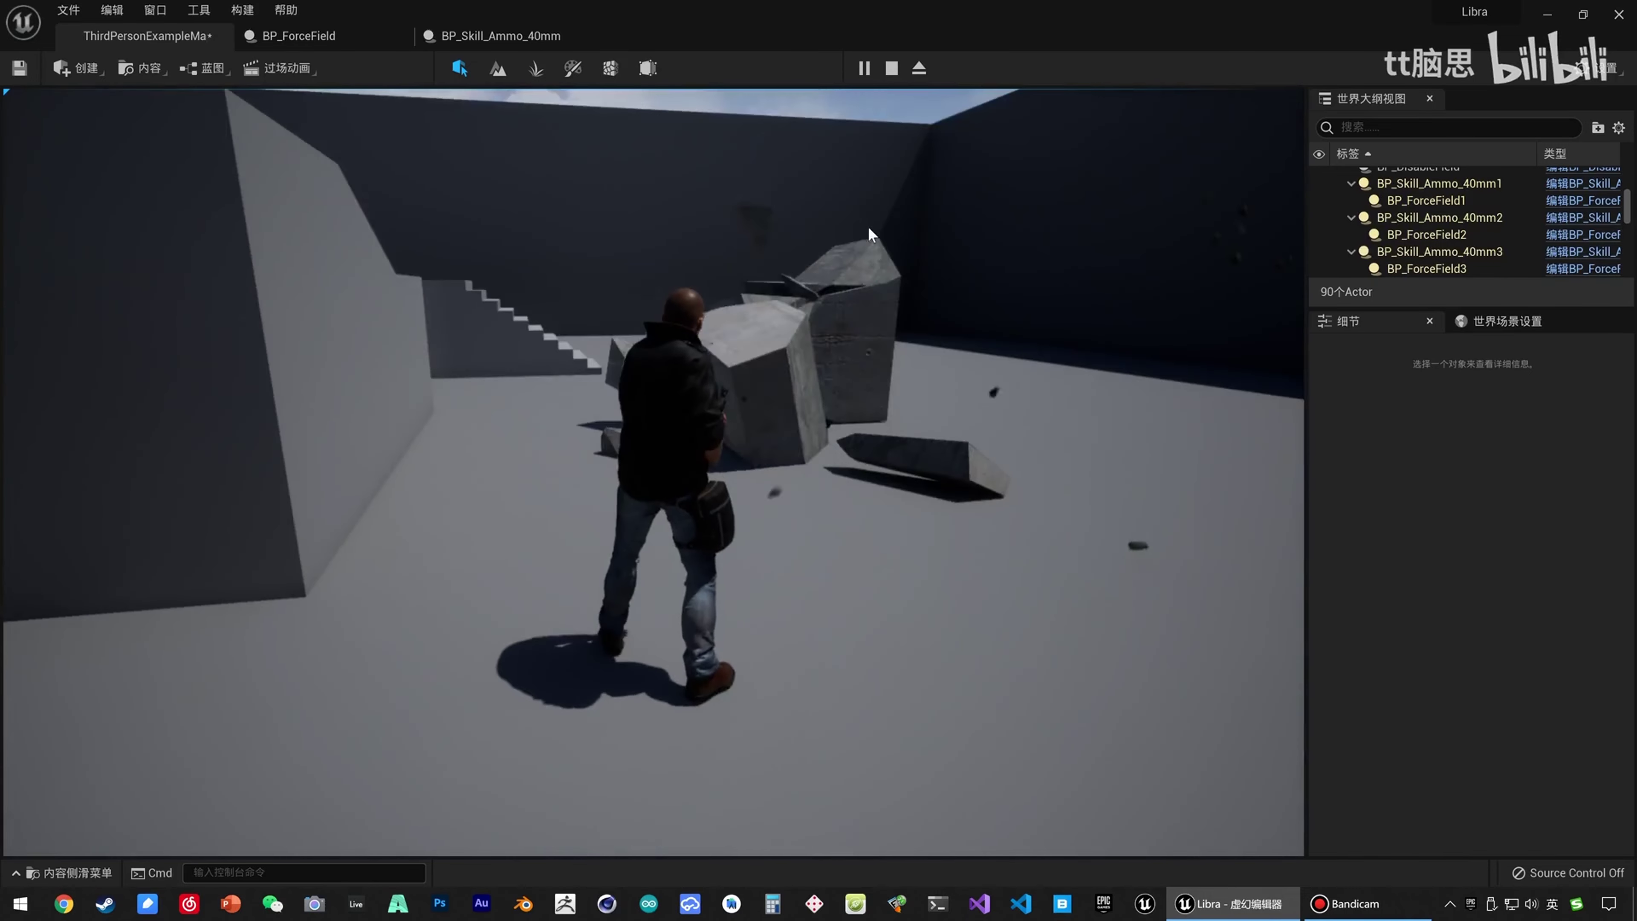
click(848, 283)
key(d)
click(827, 203)
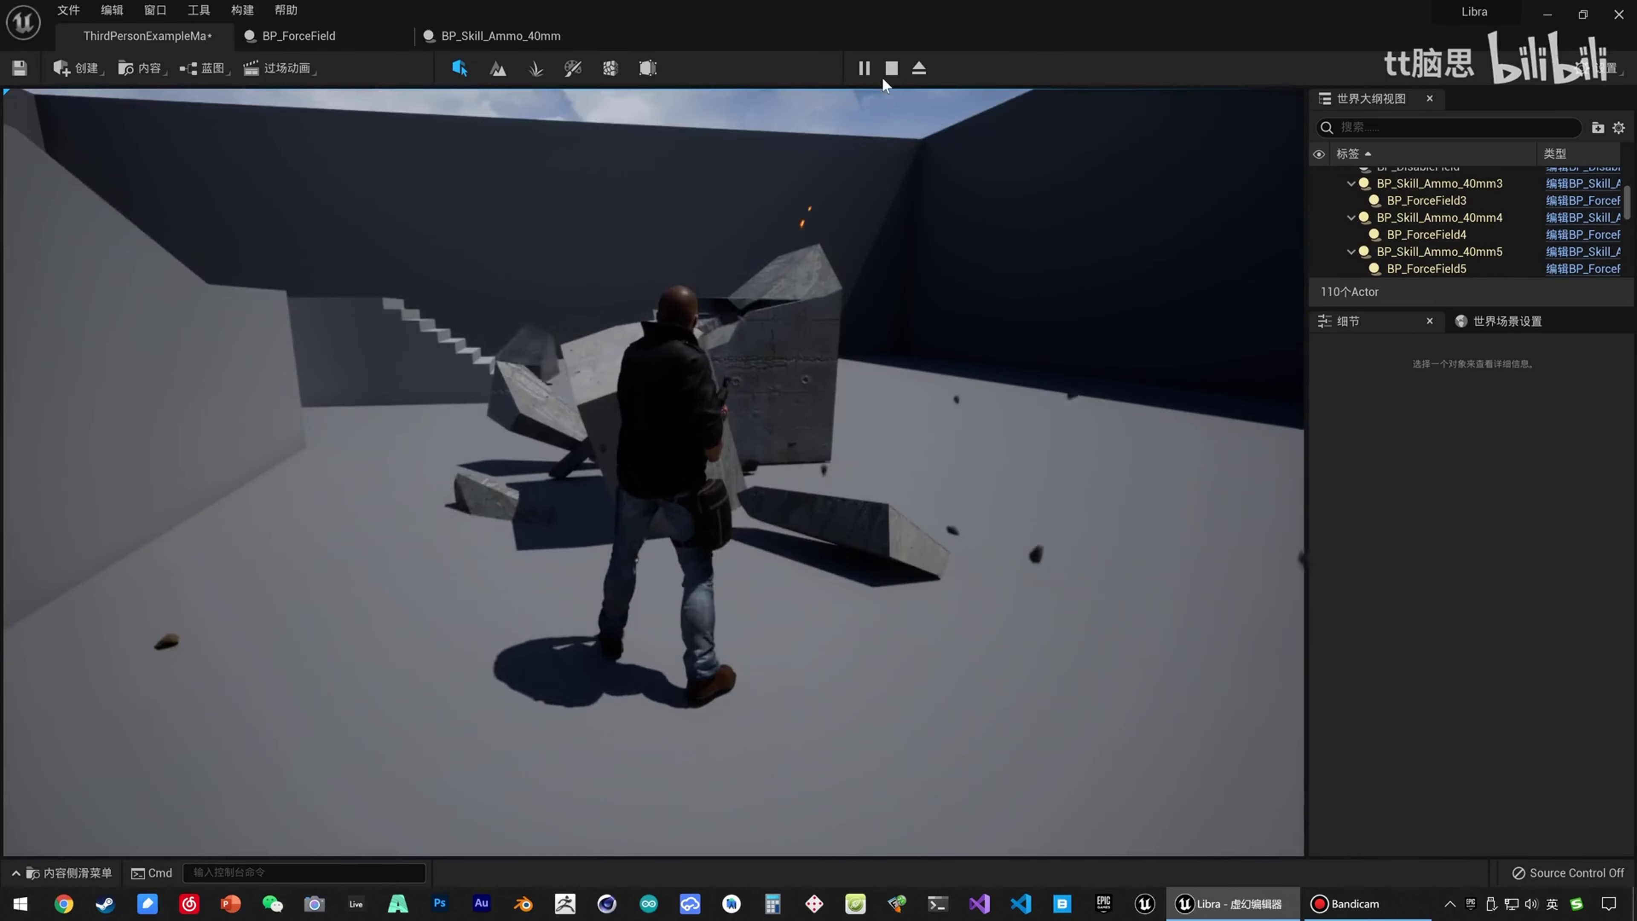
click(891, 67)
Restart play with the intact pillar, fire several more shots at it, and end the session.
click(891, 69)
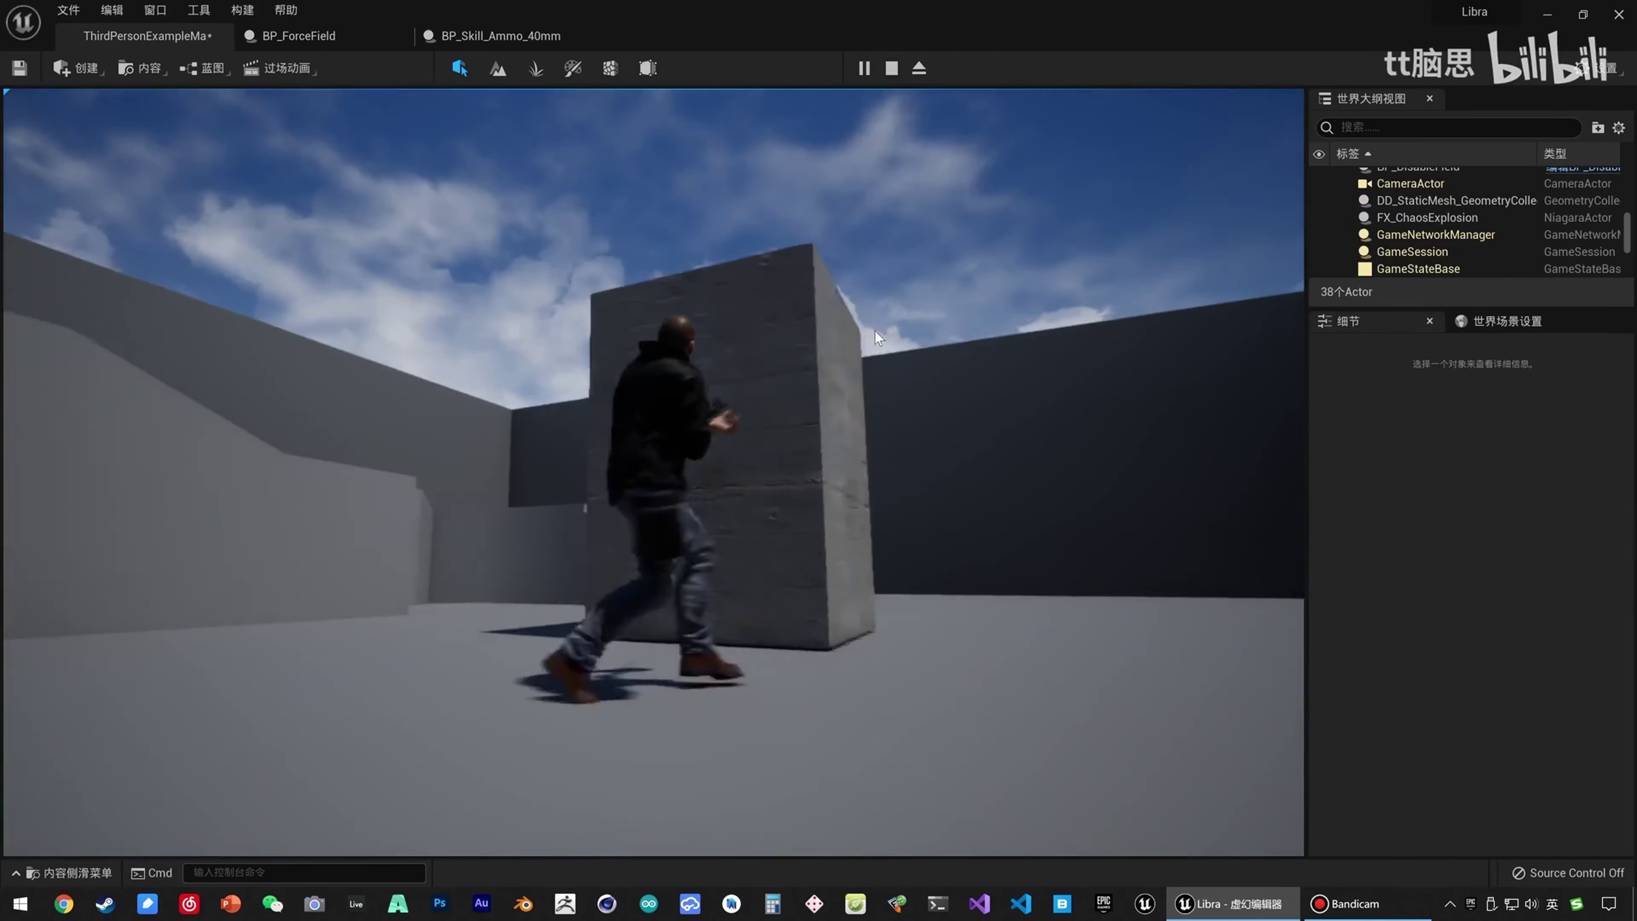
click(877, 334)
key(a)
right_click(888, 340)
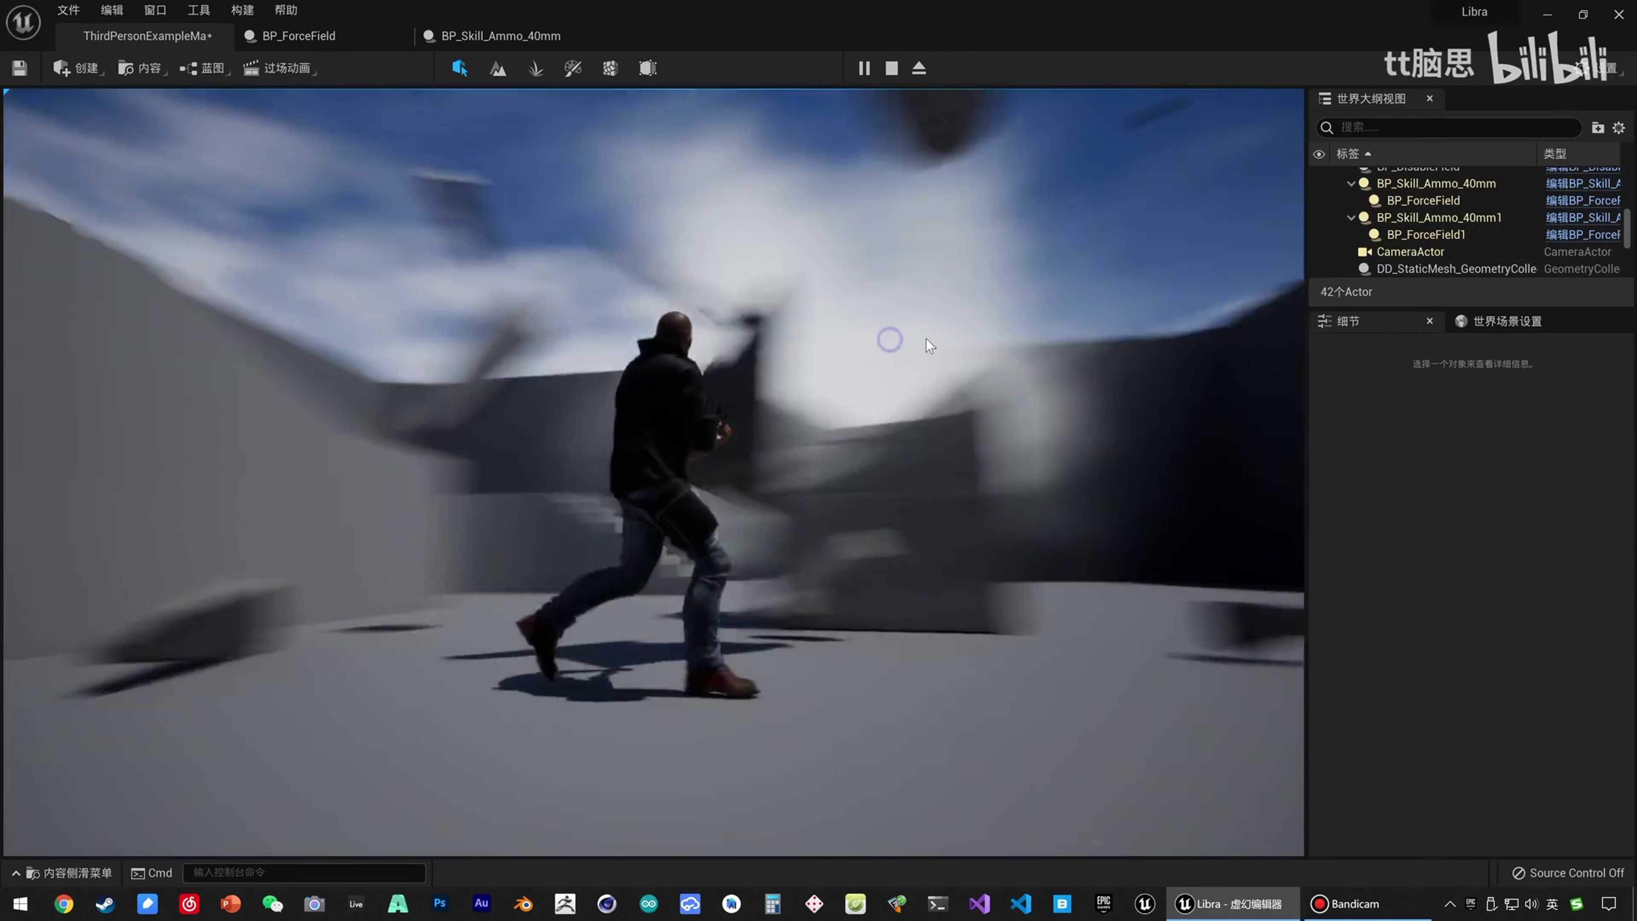
click(932, 366)
click(931, 369)
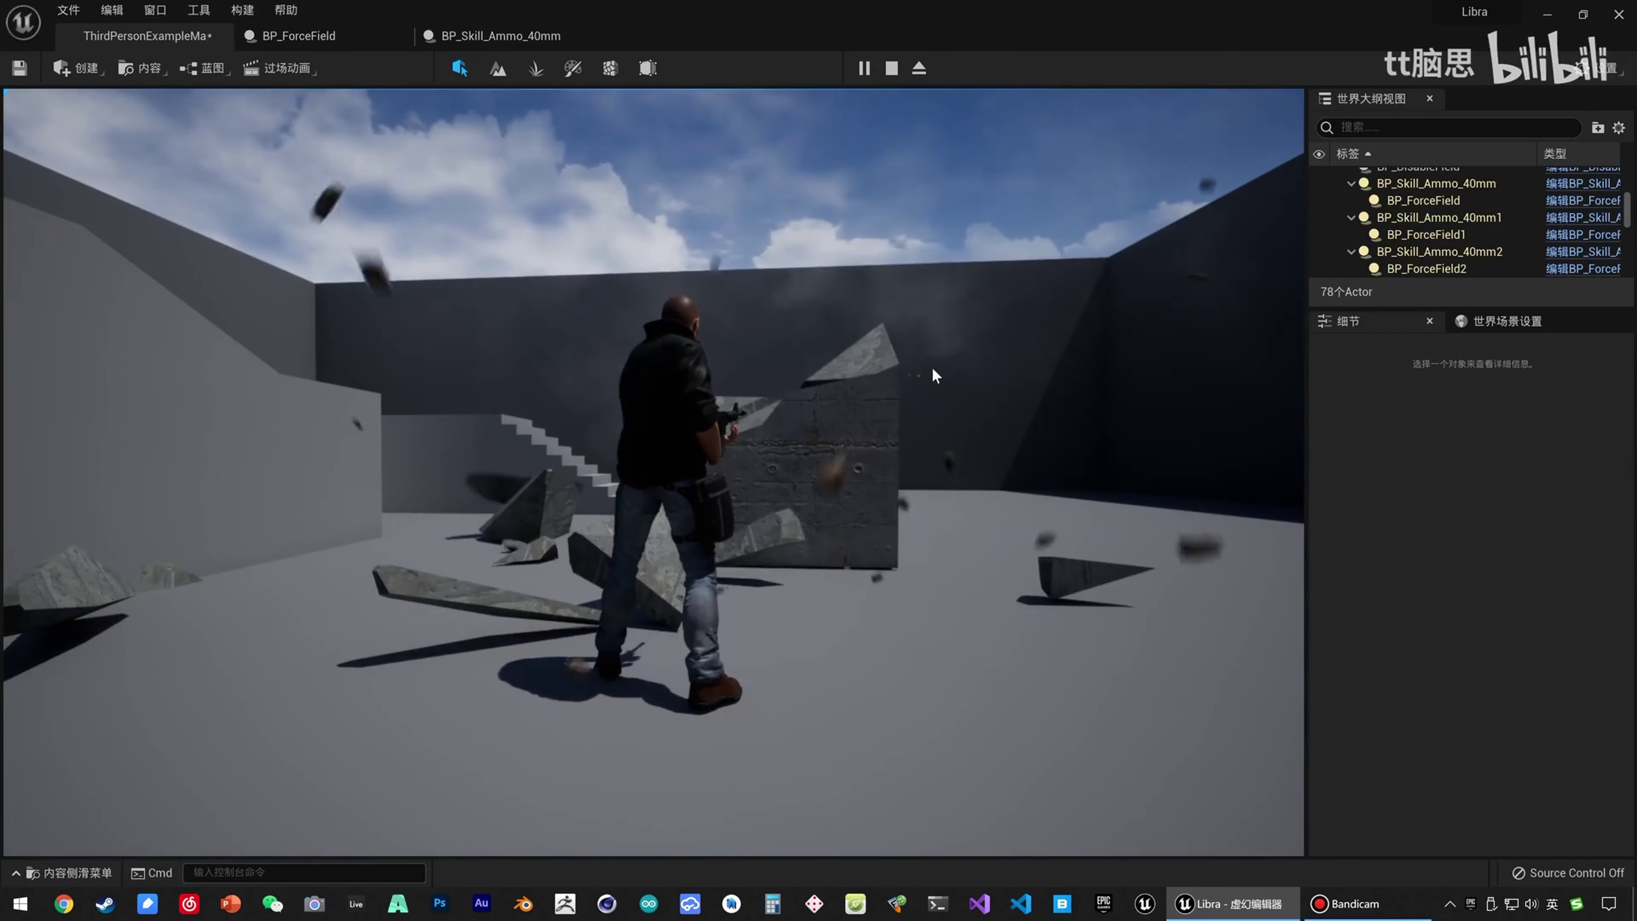
key(Escape)
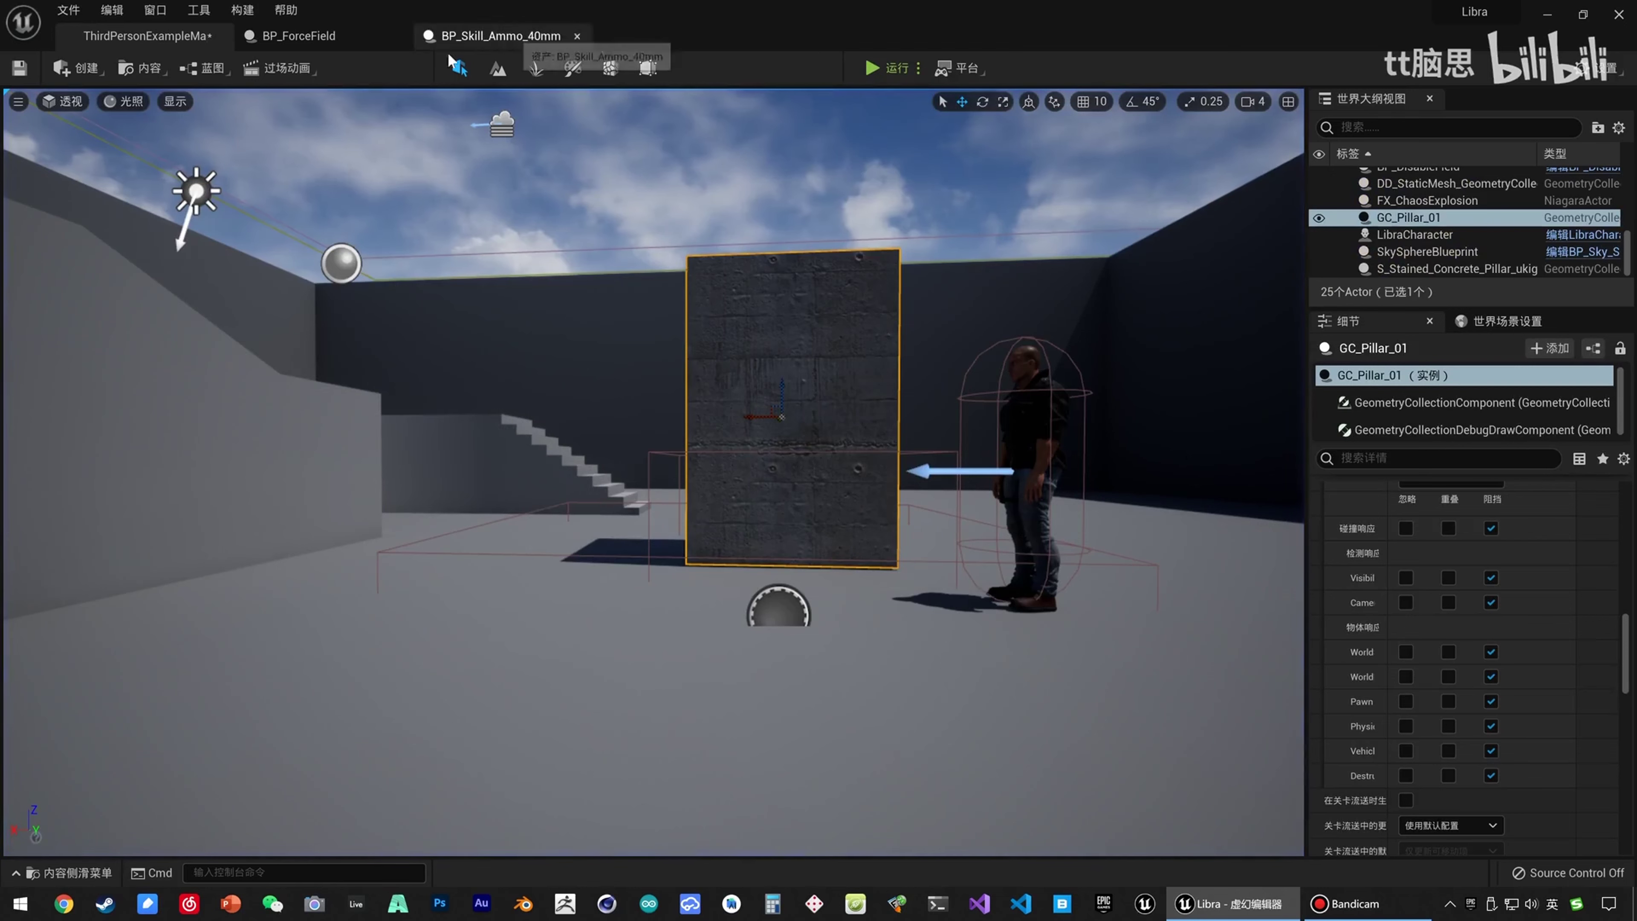
Review the BP_ForceField component's settings in BP_Skill_Ammo_40mm and the Active call that follows the Is Valid check in the event graph.
click(341, 49)
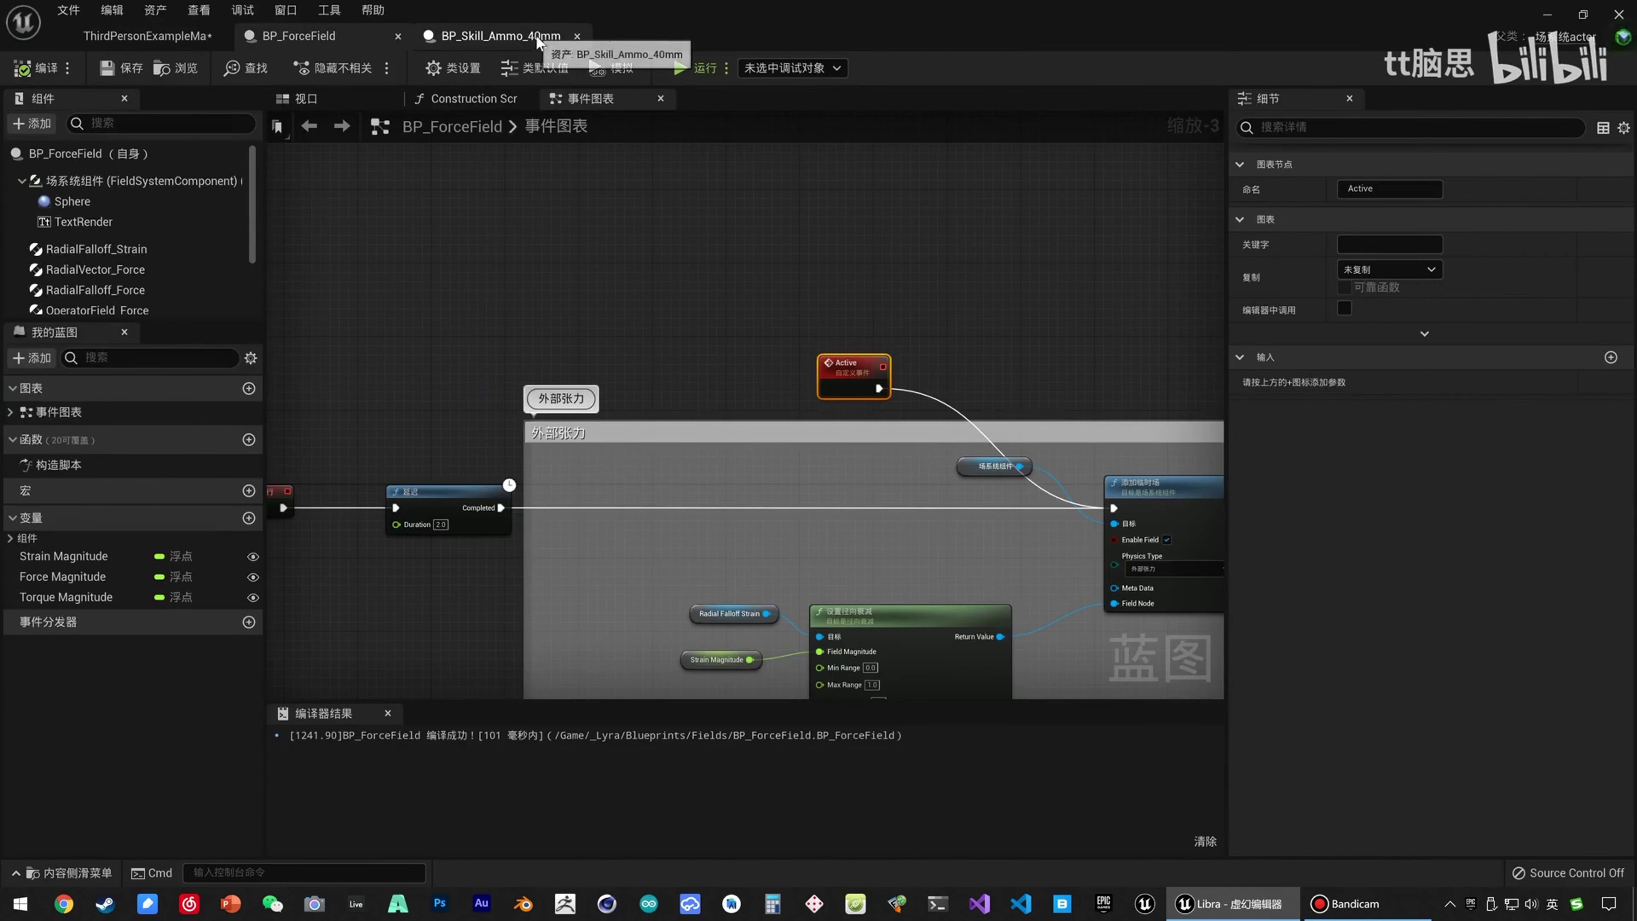
click(500, 36)
click(100, 263)
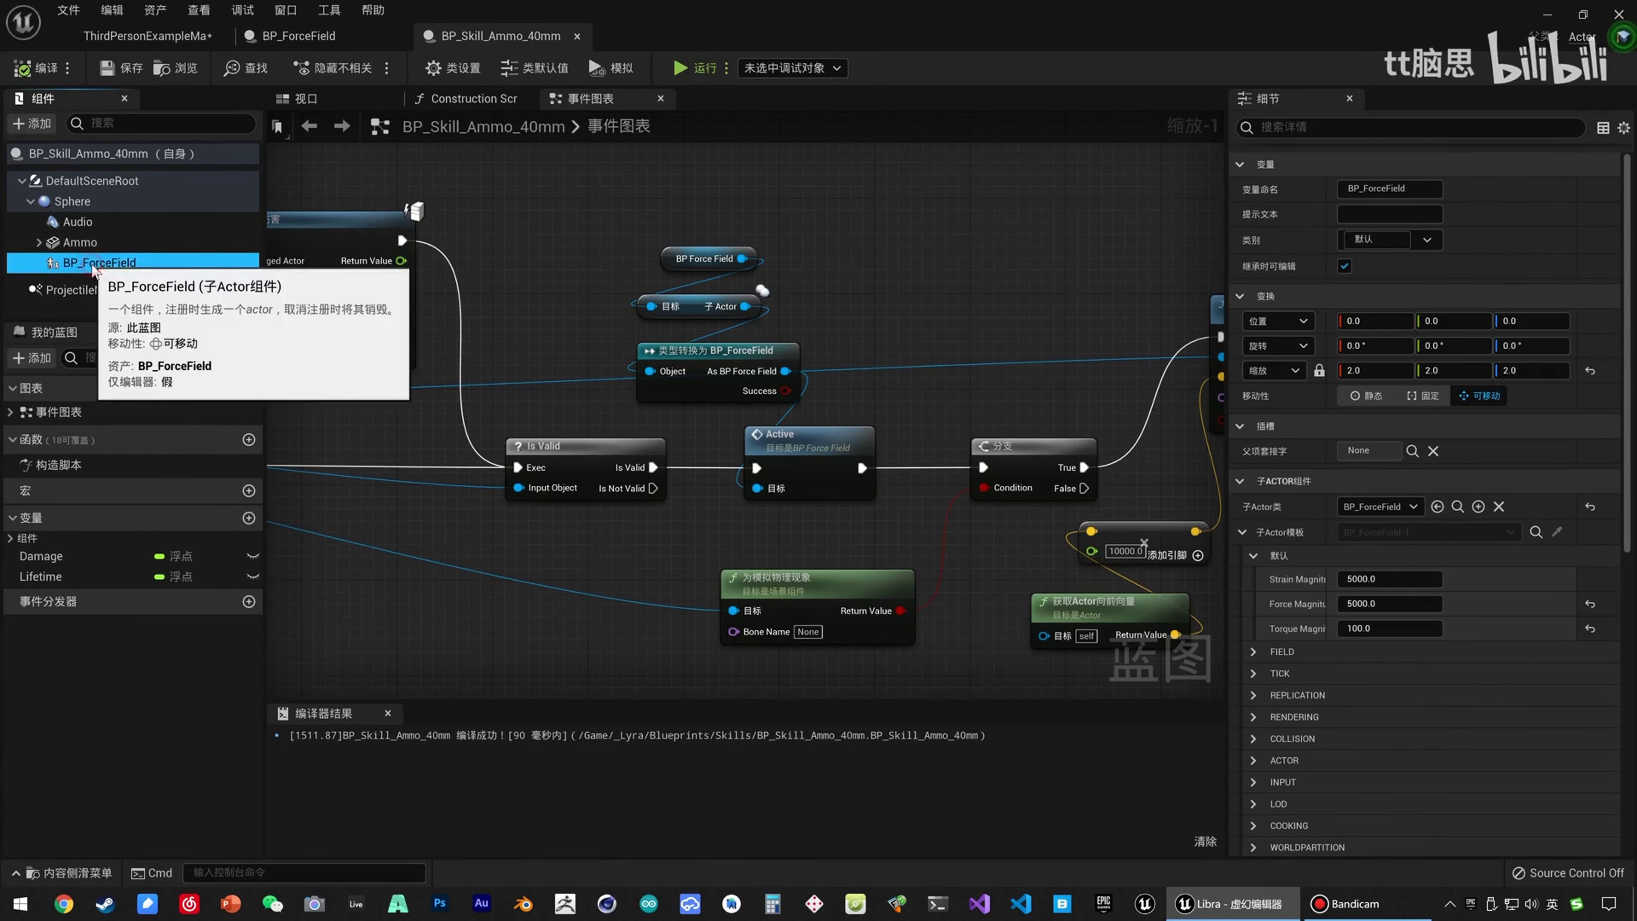
drag(726, 204, 781, 445)
click(780, 445)
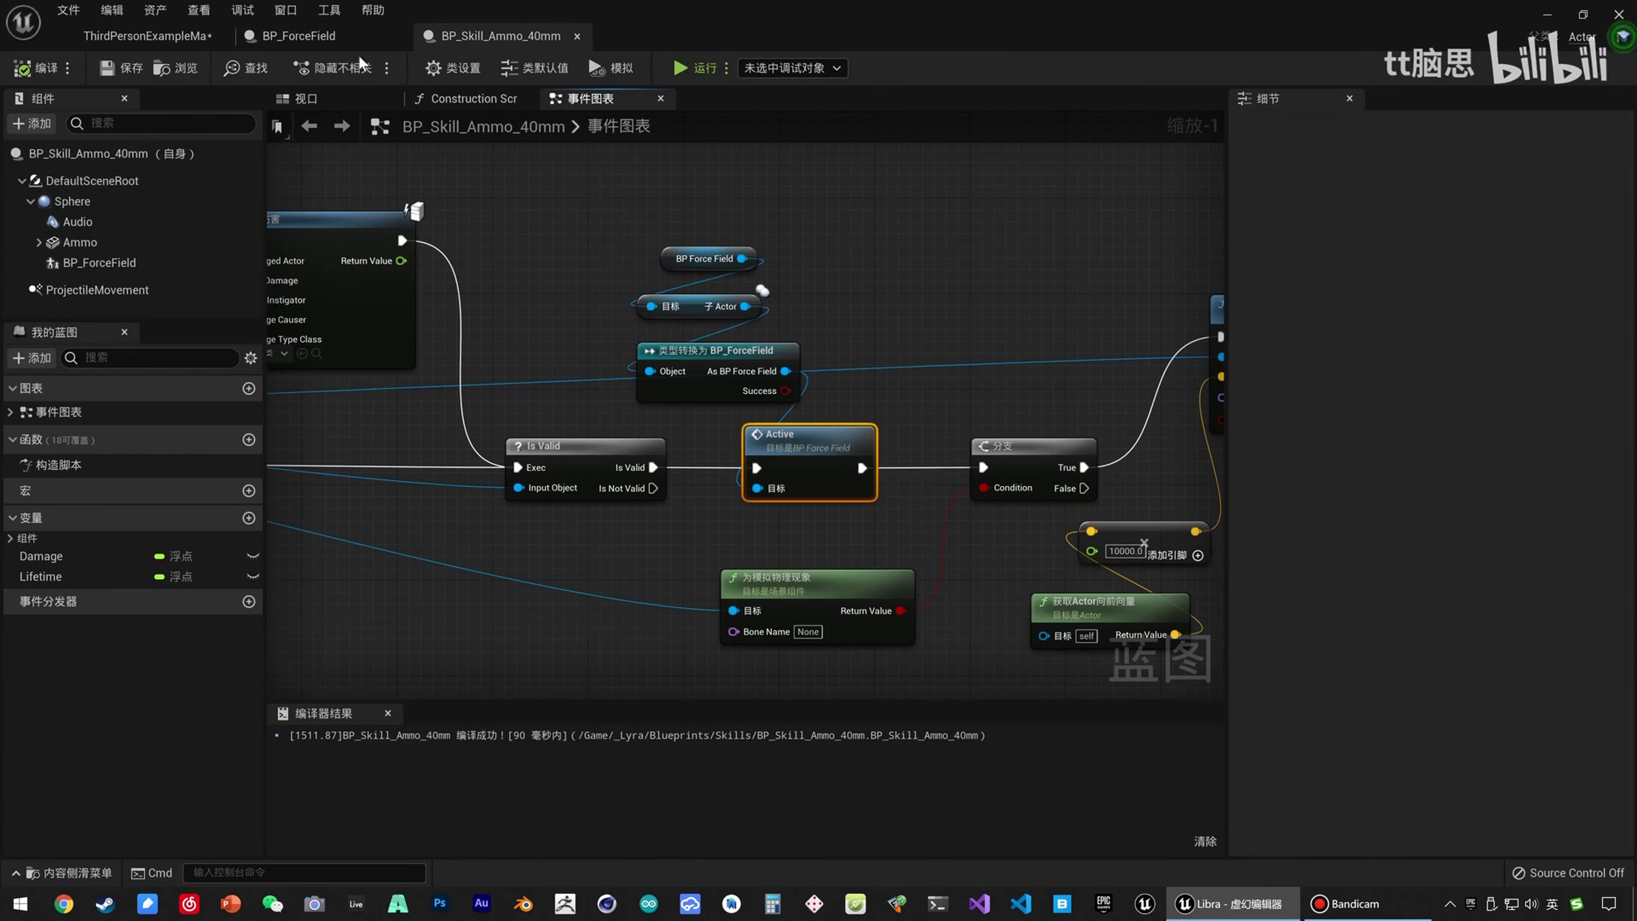
Examine the Active custom event in BP_ForceField's event graph and its connection to the external strain field nodes.
click(316, 38)
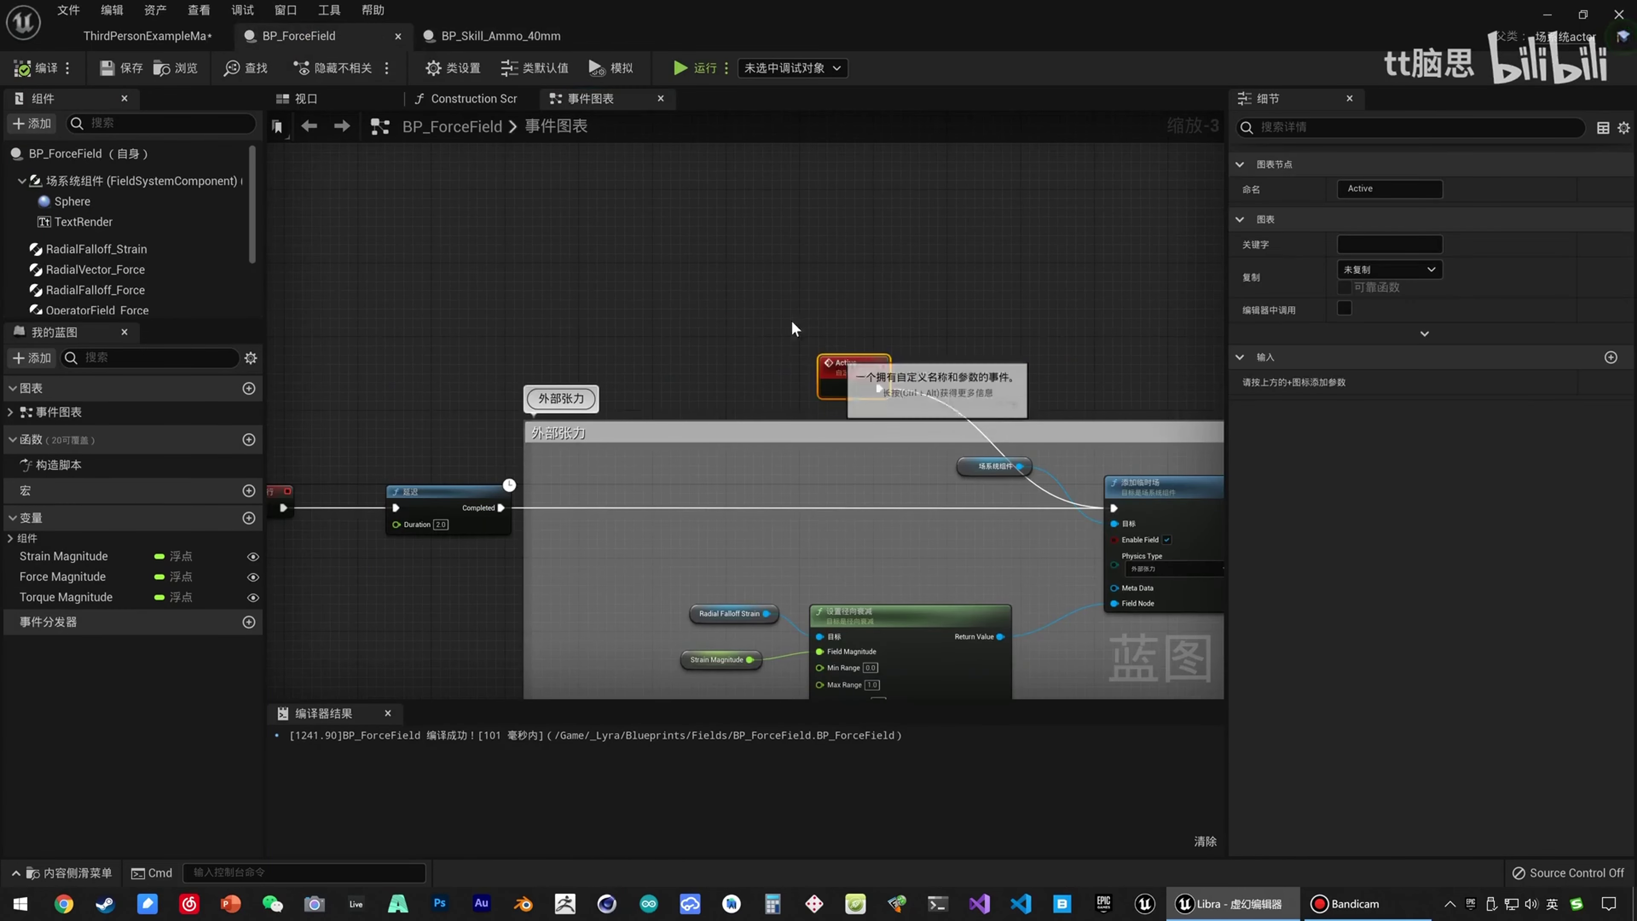
drag(914, 406, 915, 407)
right_drag(981, 329, 921, 263)
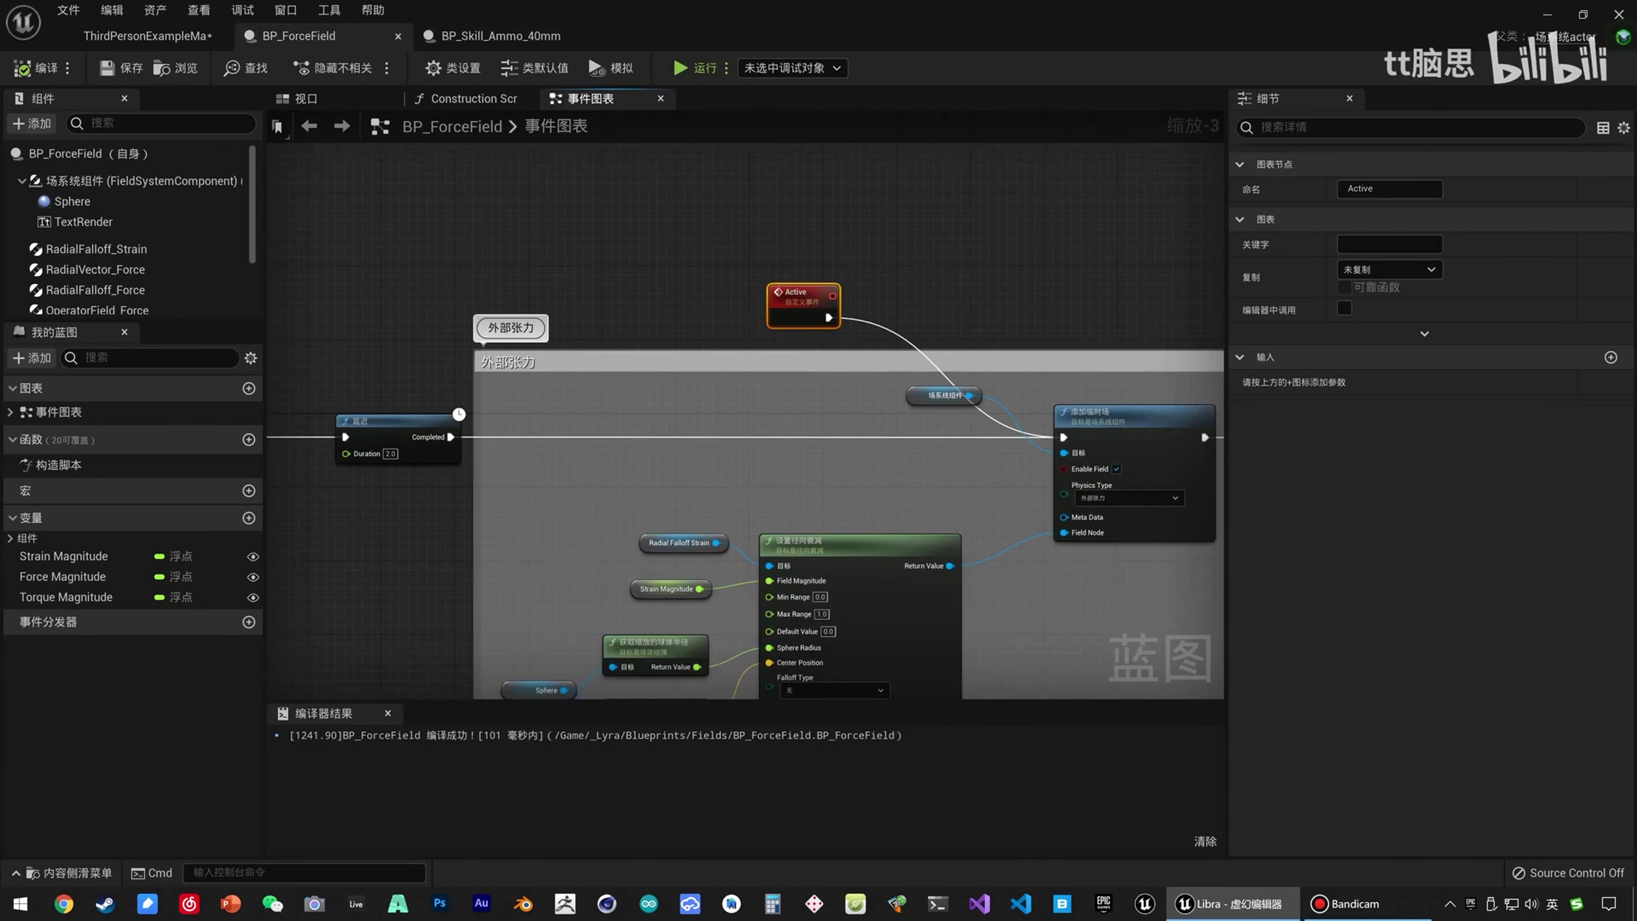
right_drag(699, 237, 596, 209)
click(629, 229)
click(702, 282)
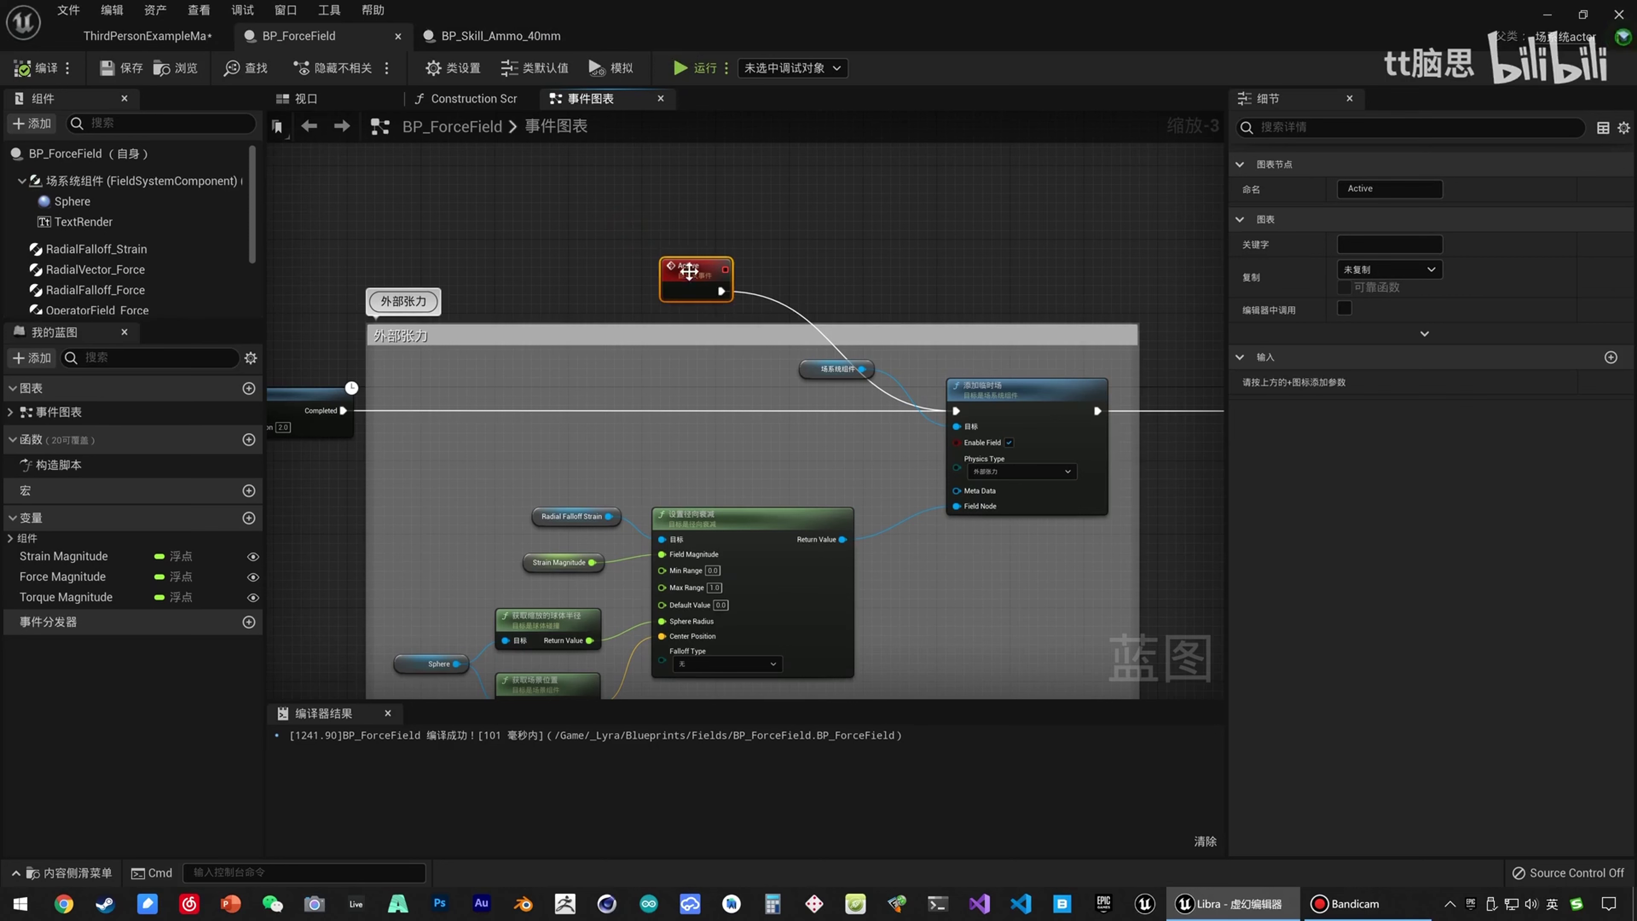
Open the BP_ForceField component's Strain Magnitude for editing in BP_Skill_Ammo_40mm and recompile the blueprint.
click(502, 34)
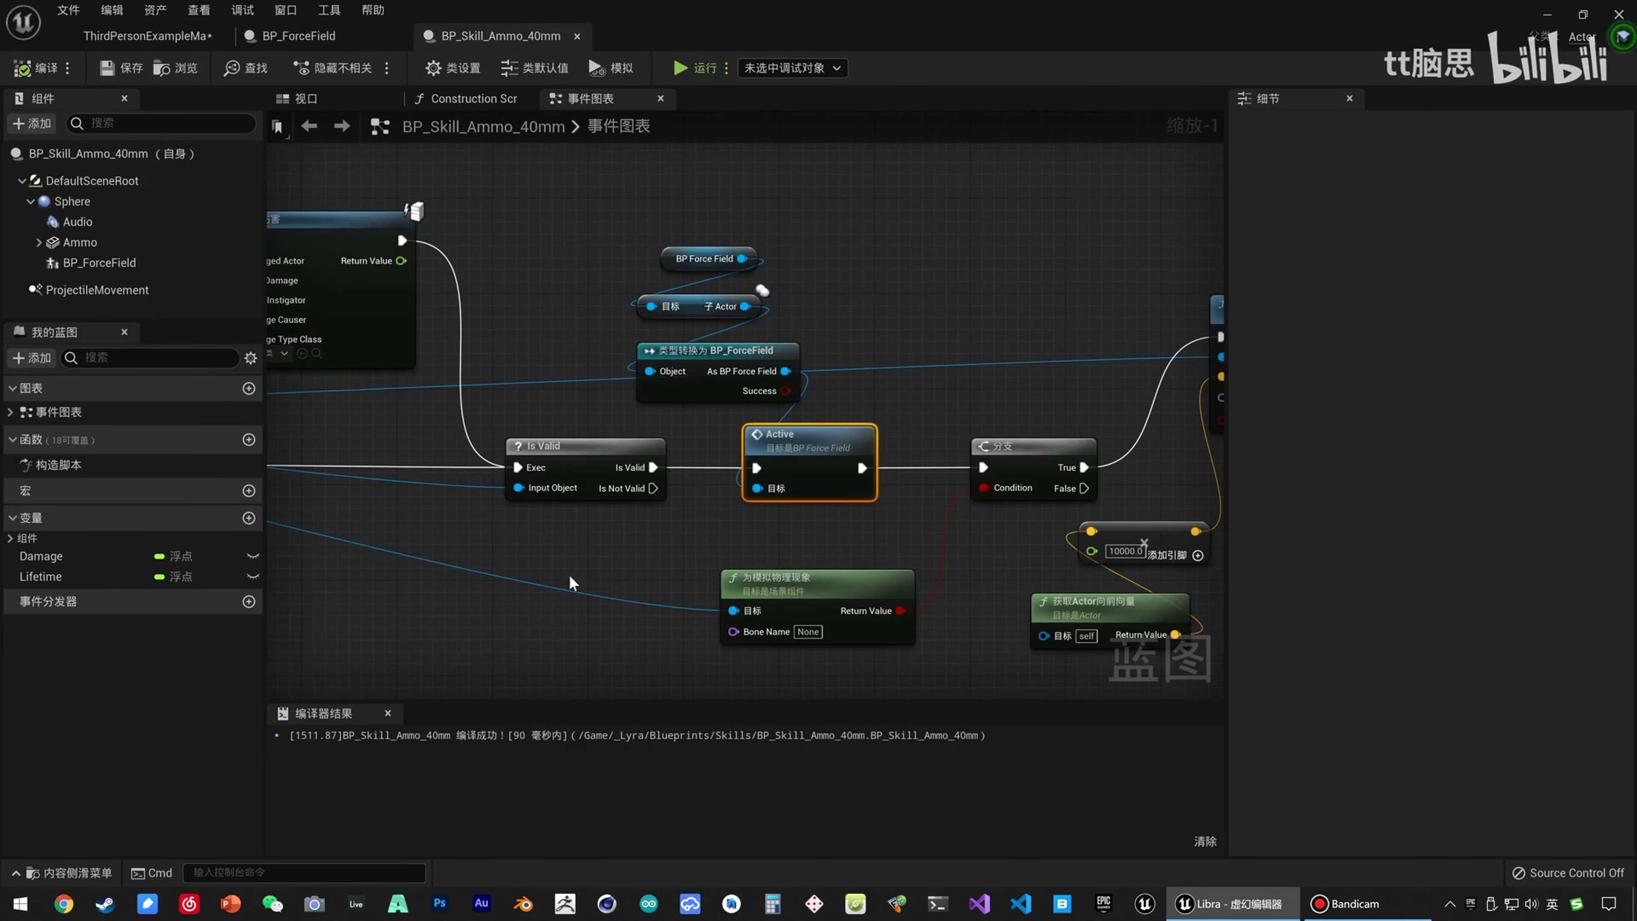
click(99, 262)
click(1385, 578)
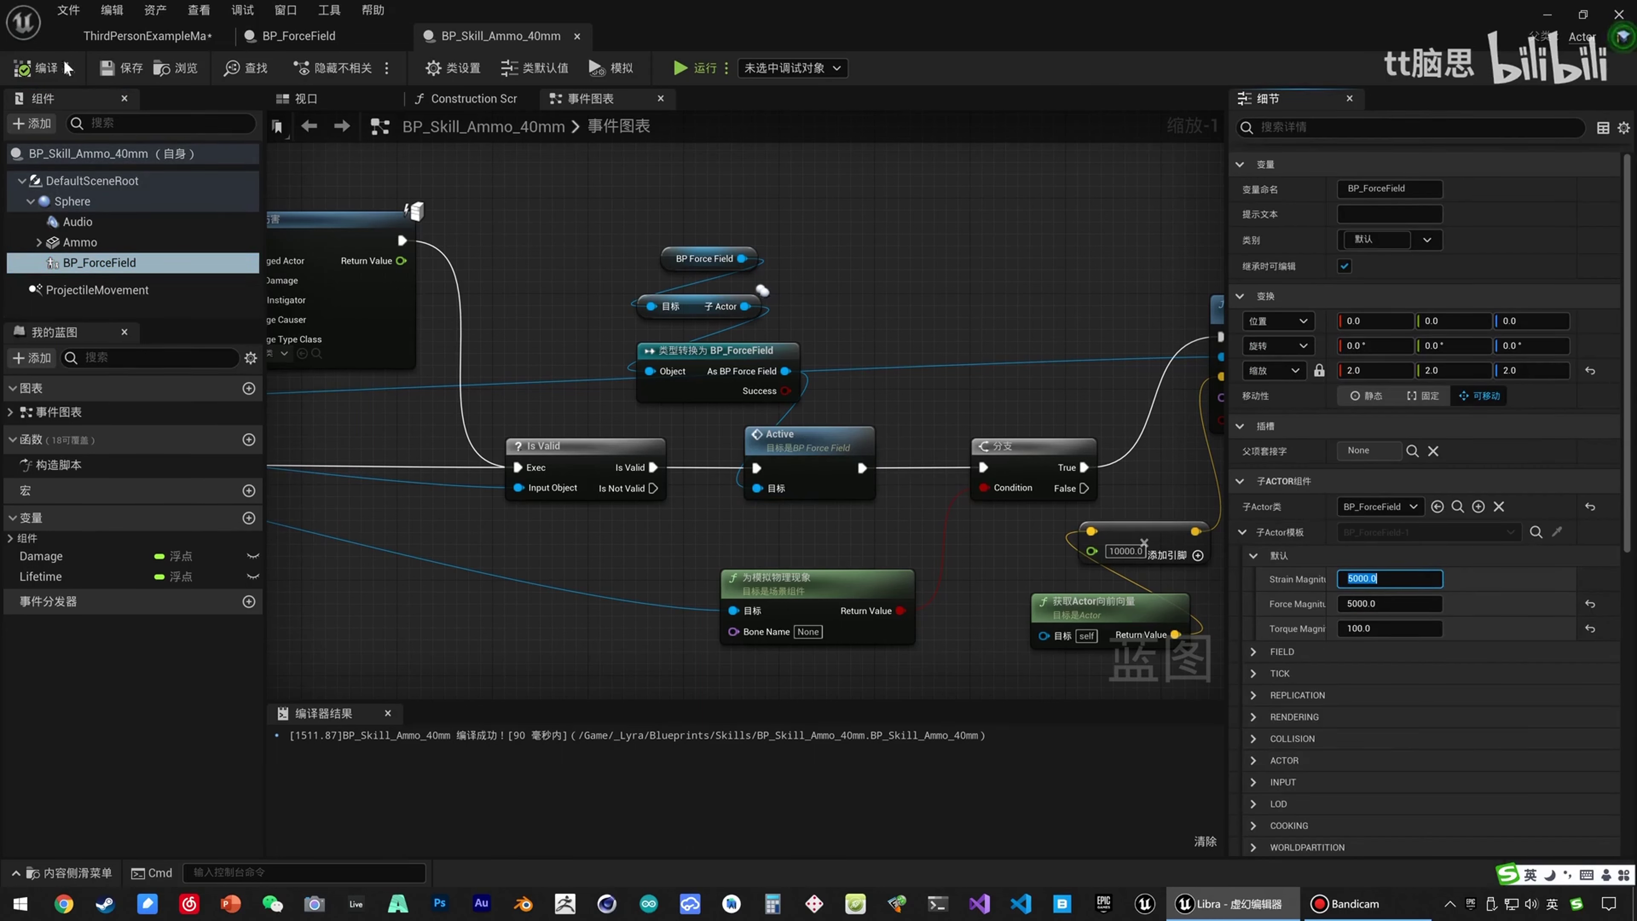
click(42, 76)
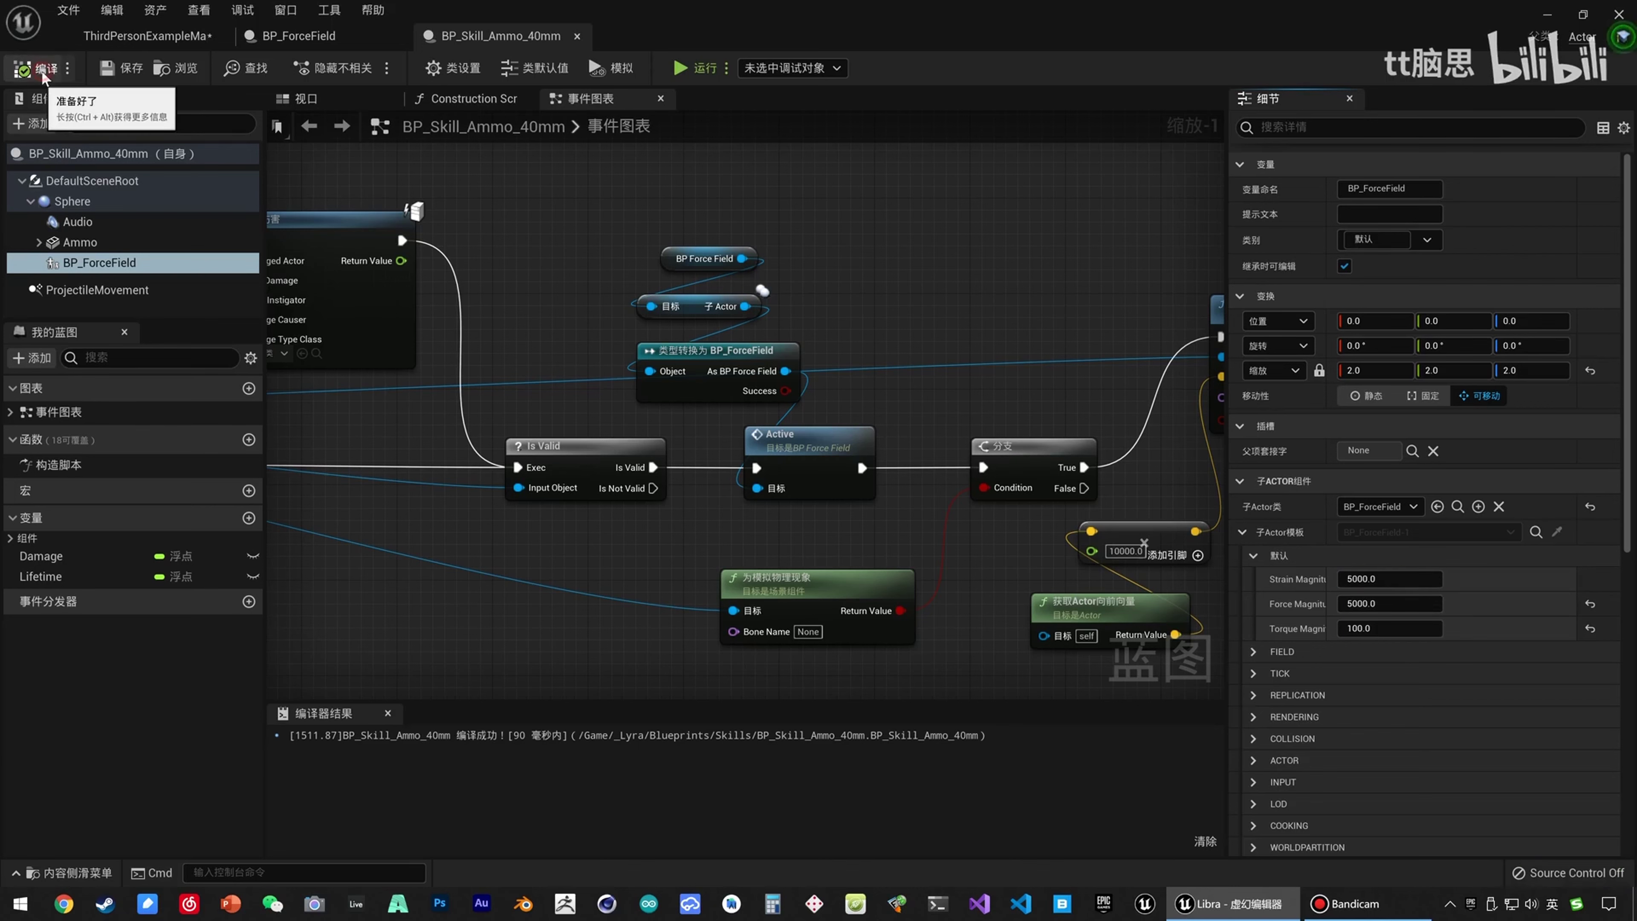